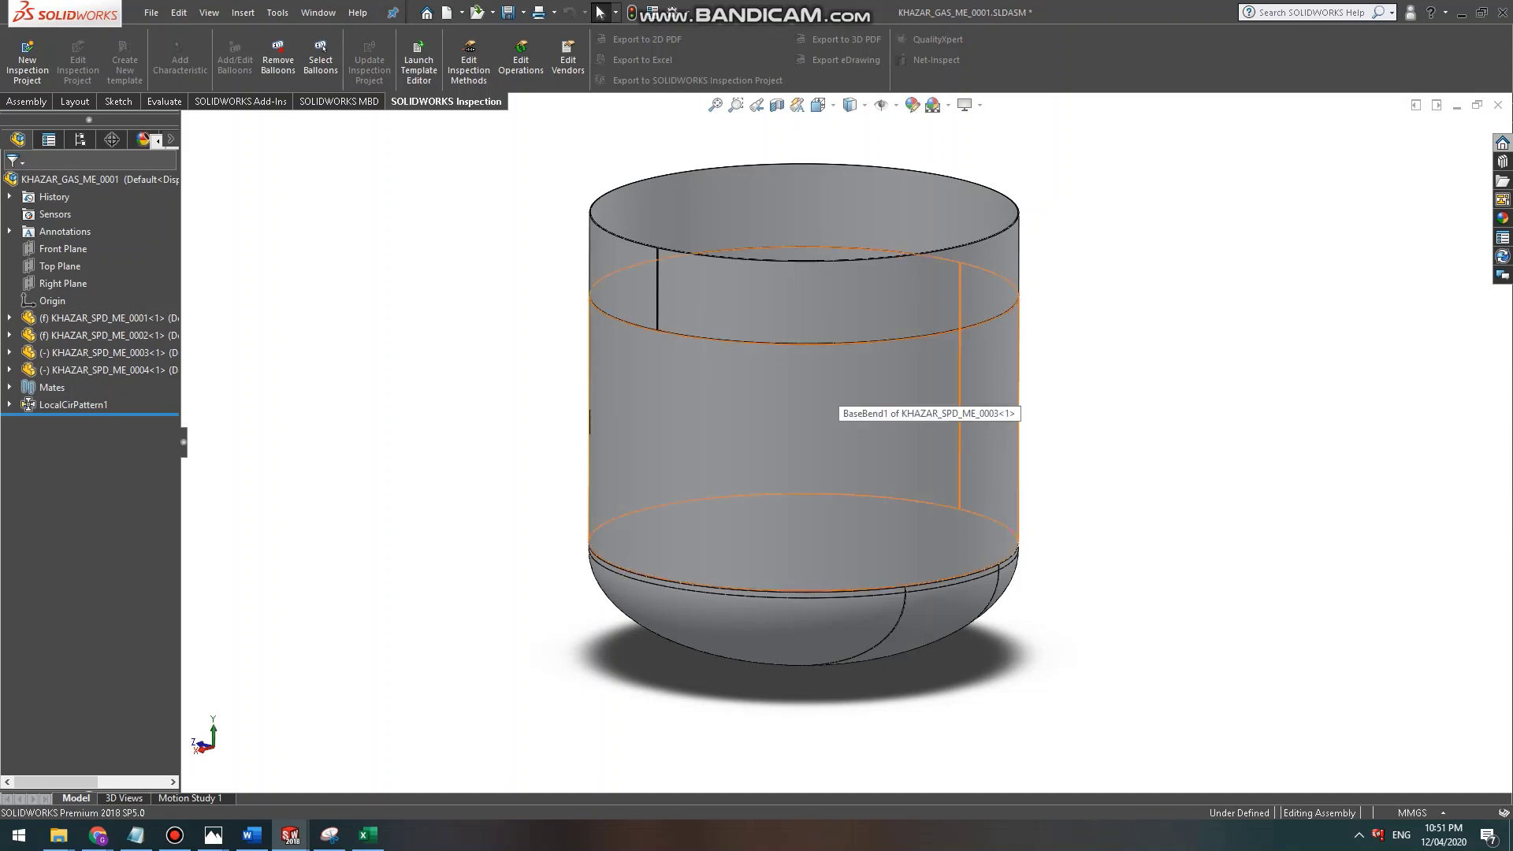
Examine the vessel assembly and the upper shell ring's top rim and vertical seam up close.
middle_drag(833, 396, 801, 410)
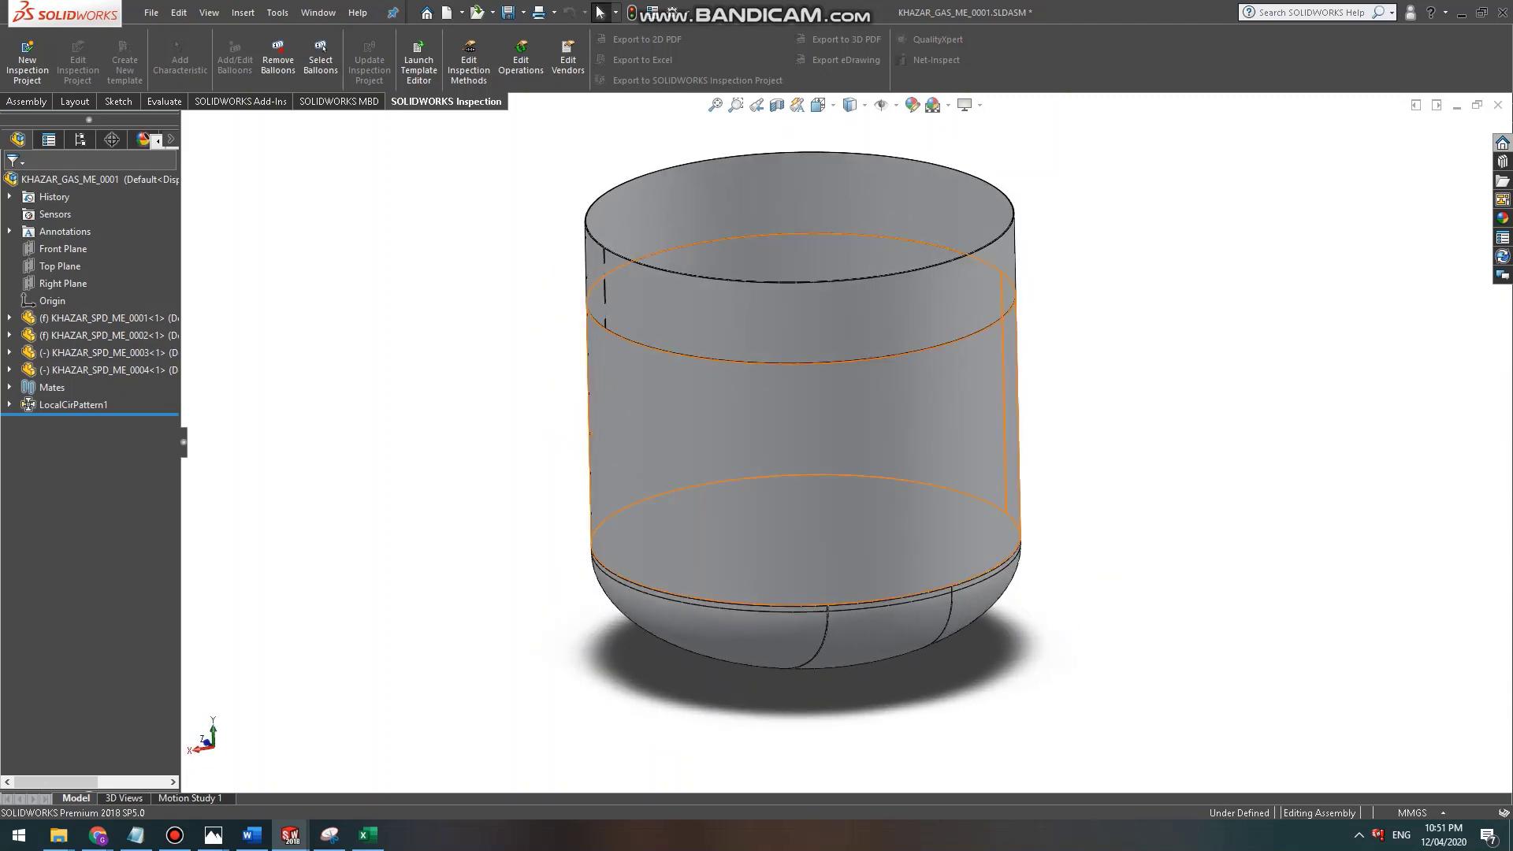
scroll(512, 599, down, 3)
scroll(853, 567, up, 4)
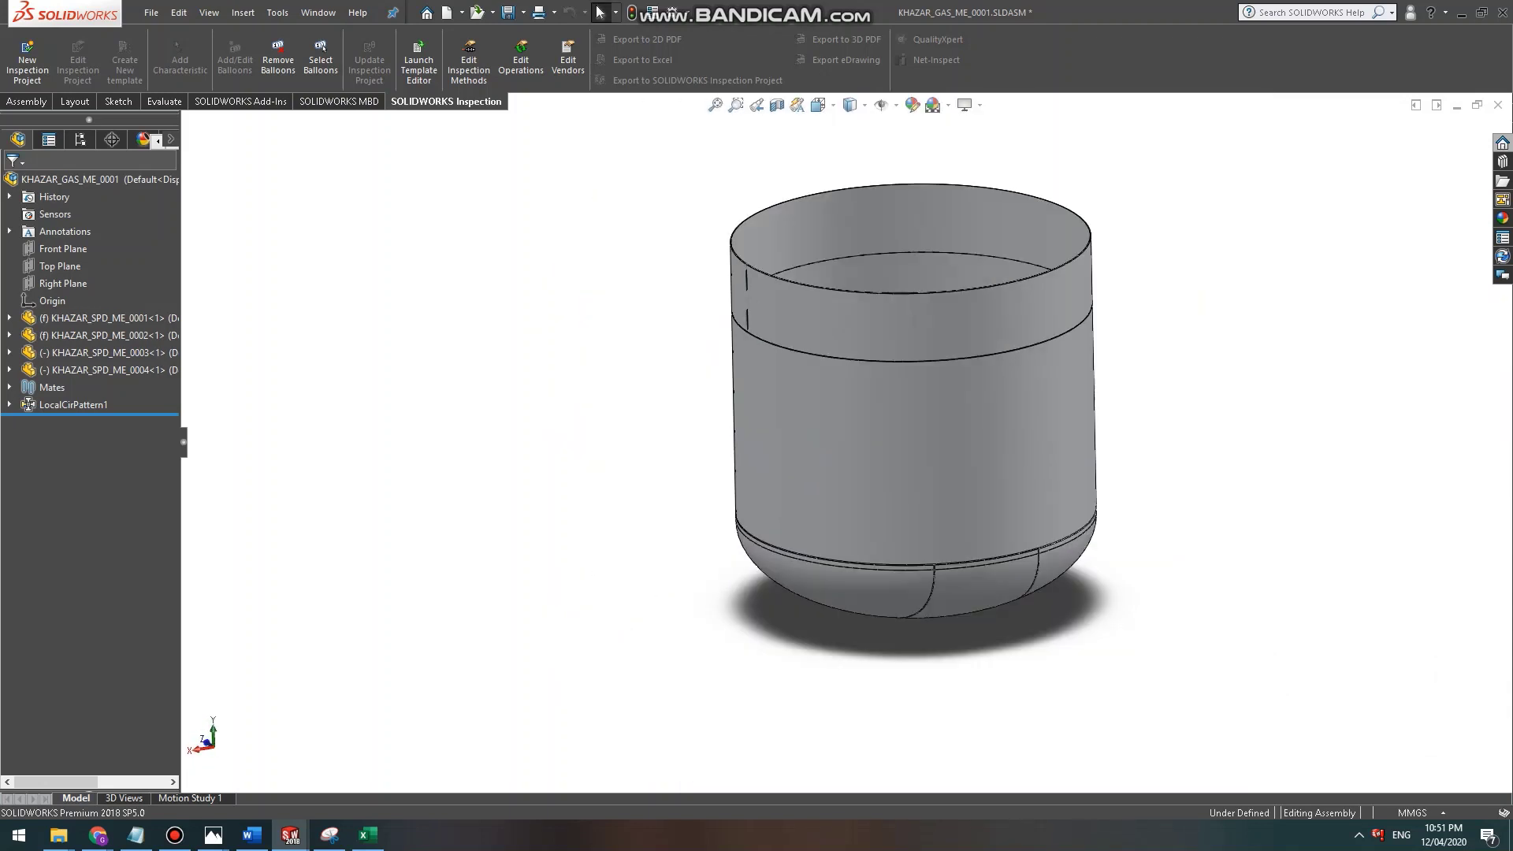
scroll(859, 300, down, 3)
middle_drag(902, 394, 883, 417)
scroll(883, 425, up, 2)
scroll(881, 411, down, 4)
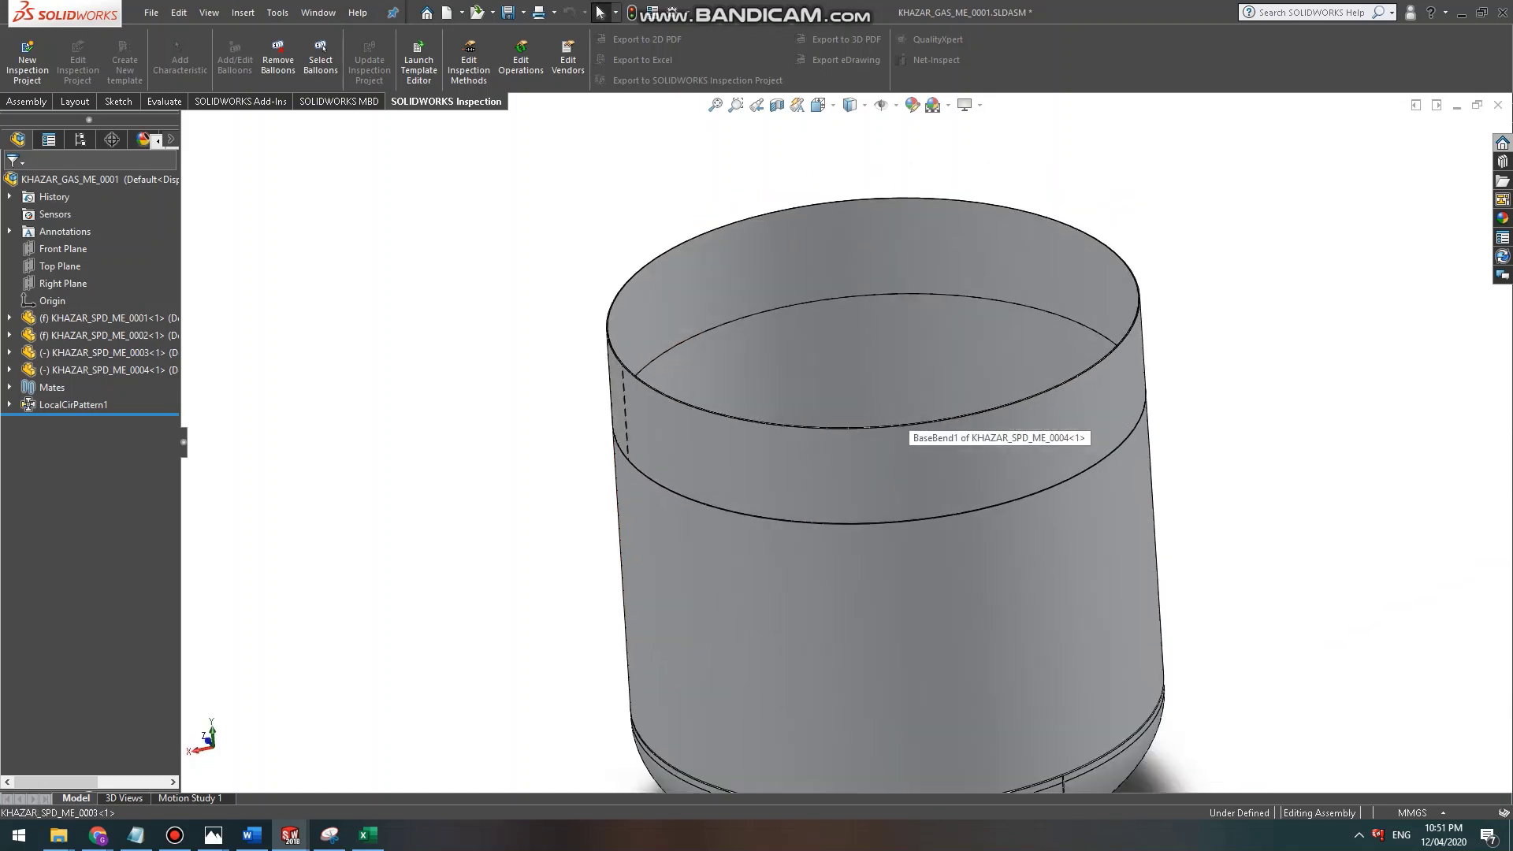
scroll(555, 351, down, 5)
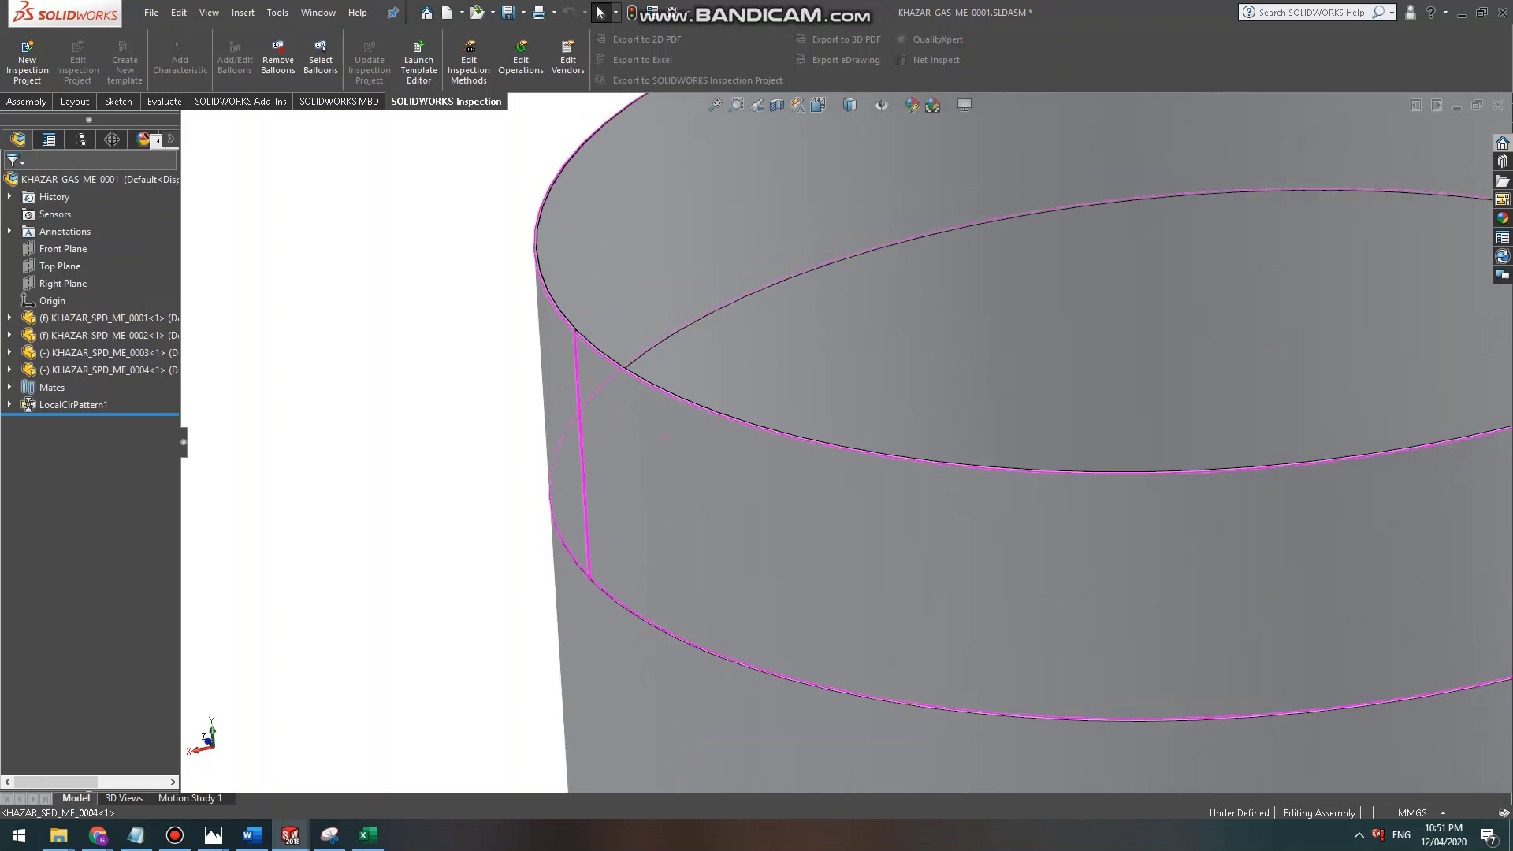
scroll(622, 370, down, 2)
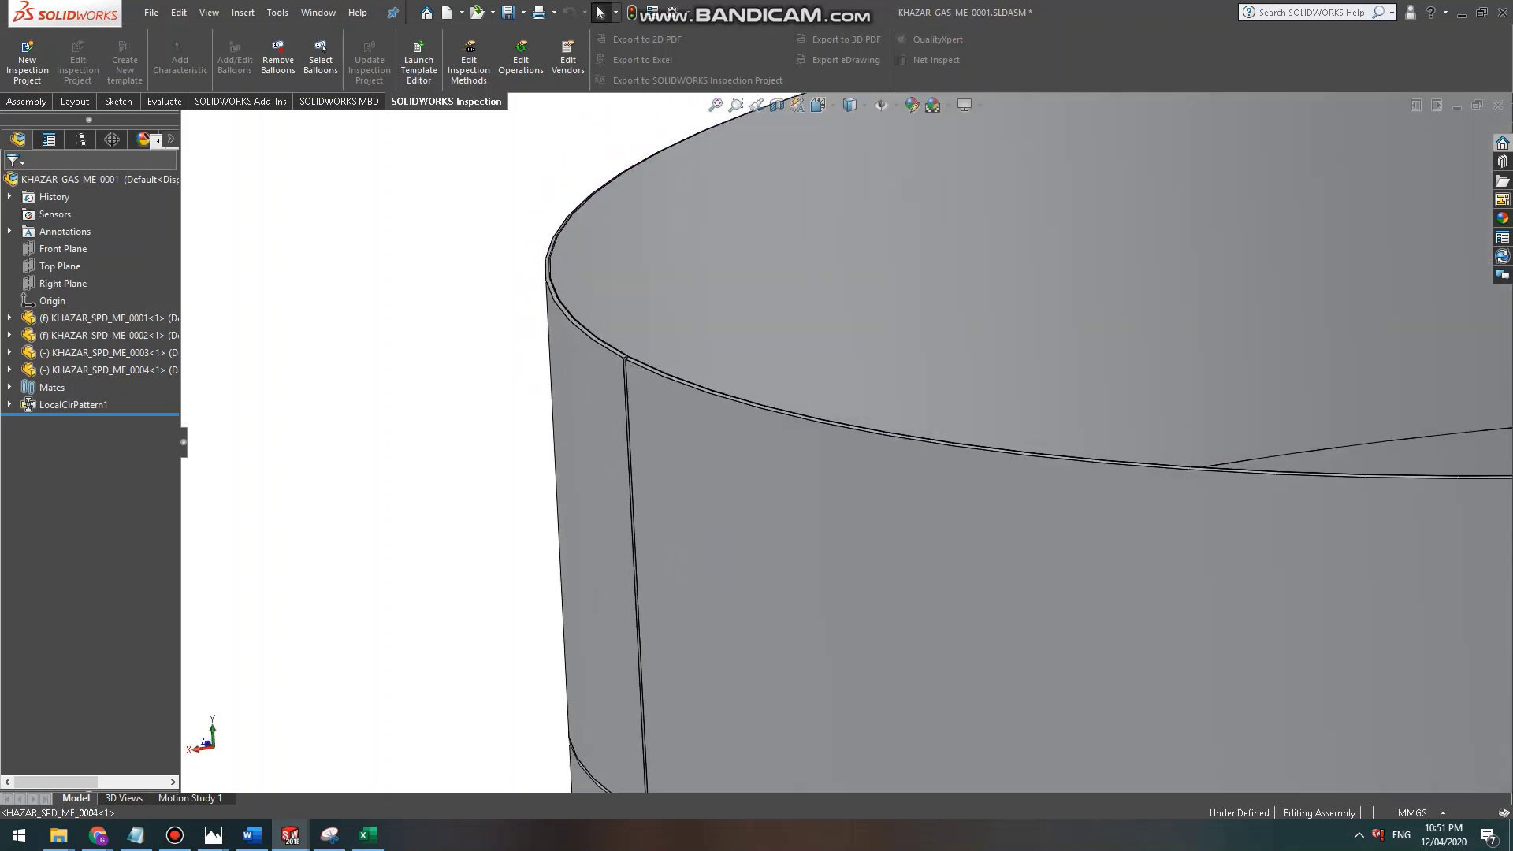
scroll(894, 472, up, 5)
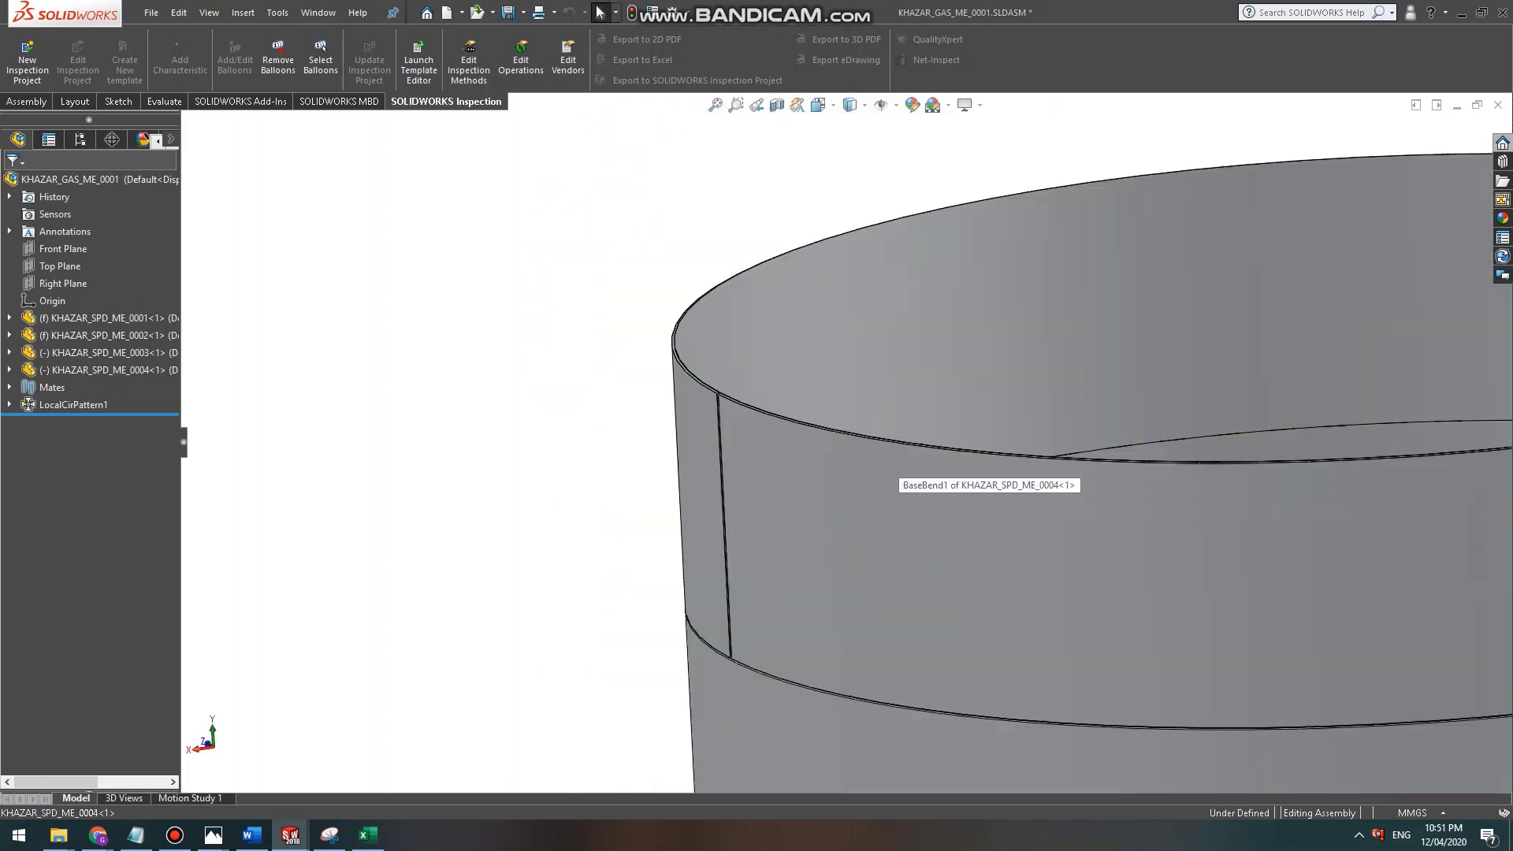
scroll(457, 398, down, 10)
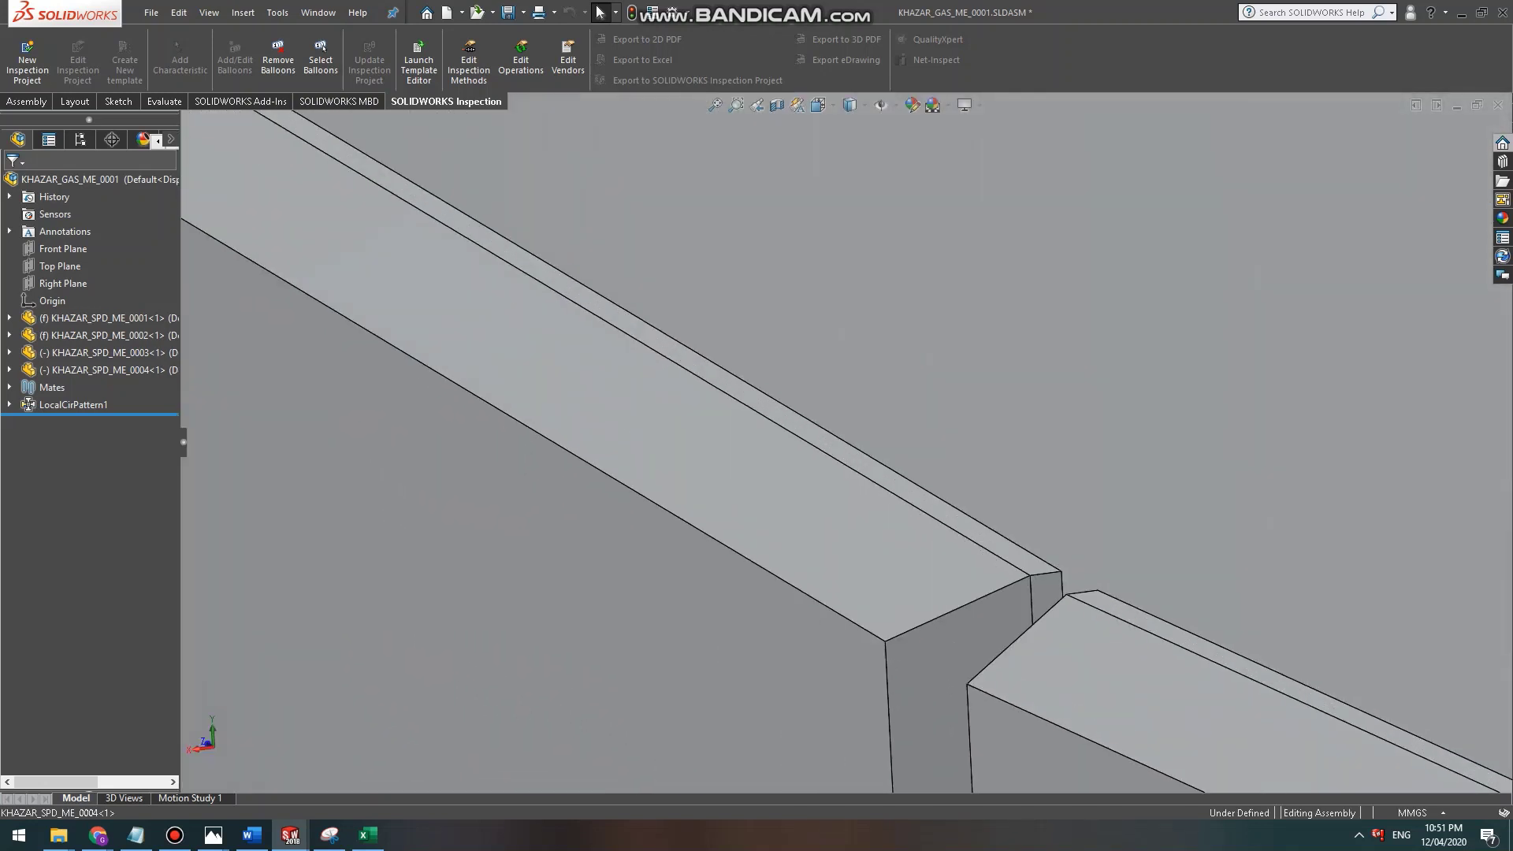
Select the narrow inner face along the upper shell ring's top edge and inspect the rim around it.
click(236, 132)
click(784, 409)
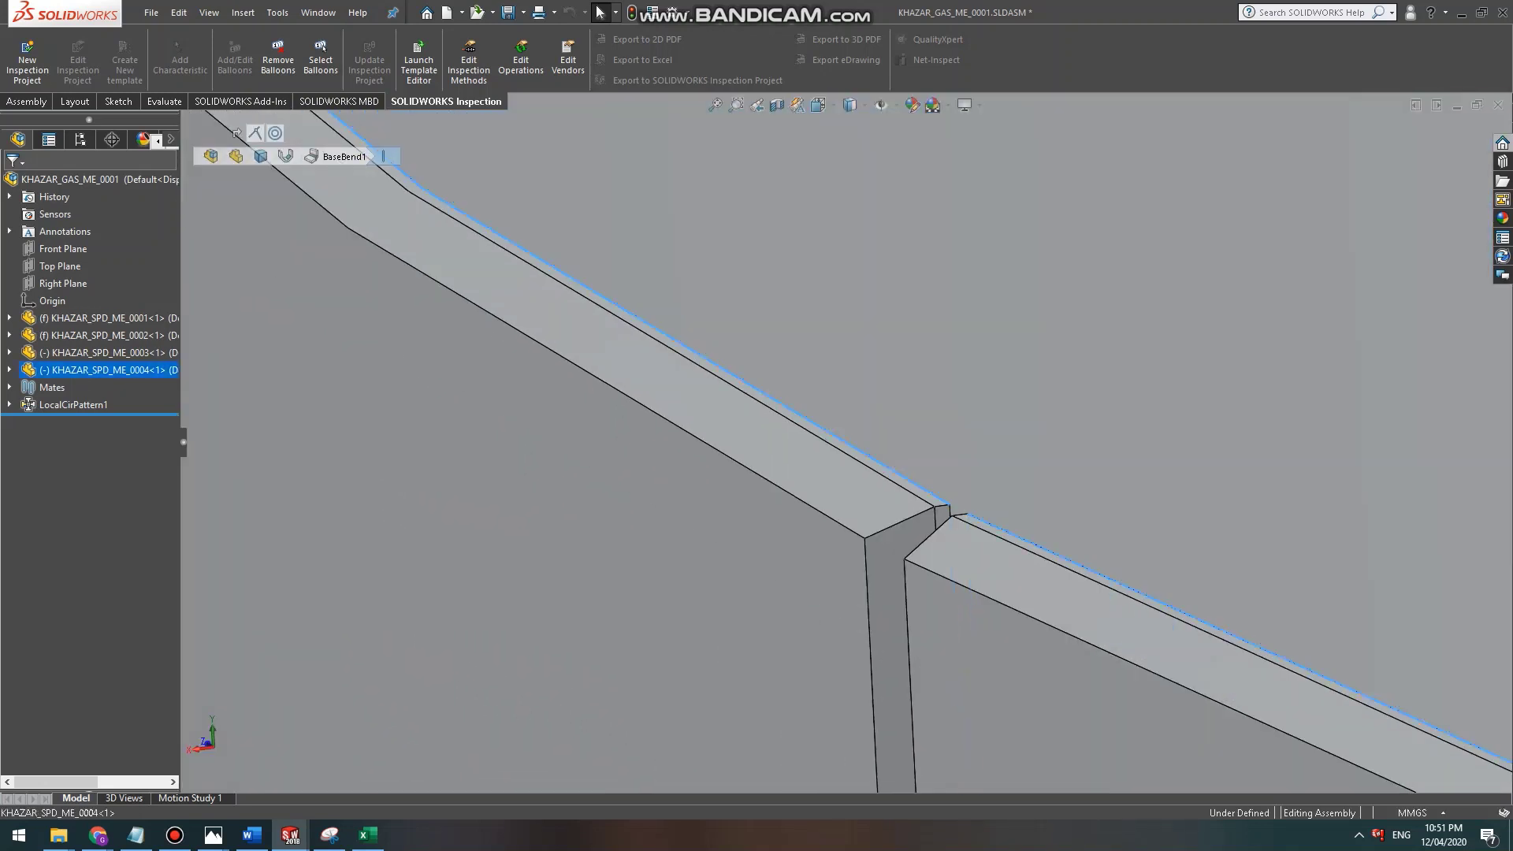
scroll(783, 410, down, 6)
click(786, 423)
scroll(786, 422, up, 8)
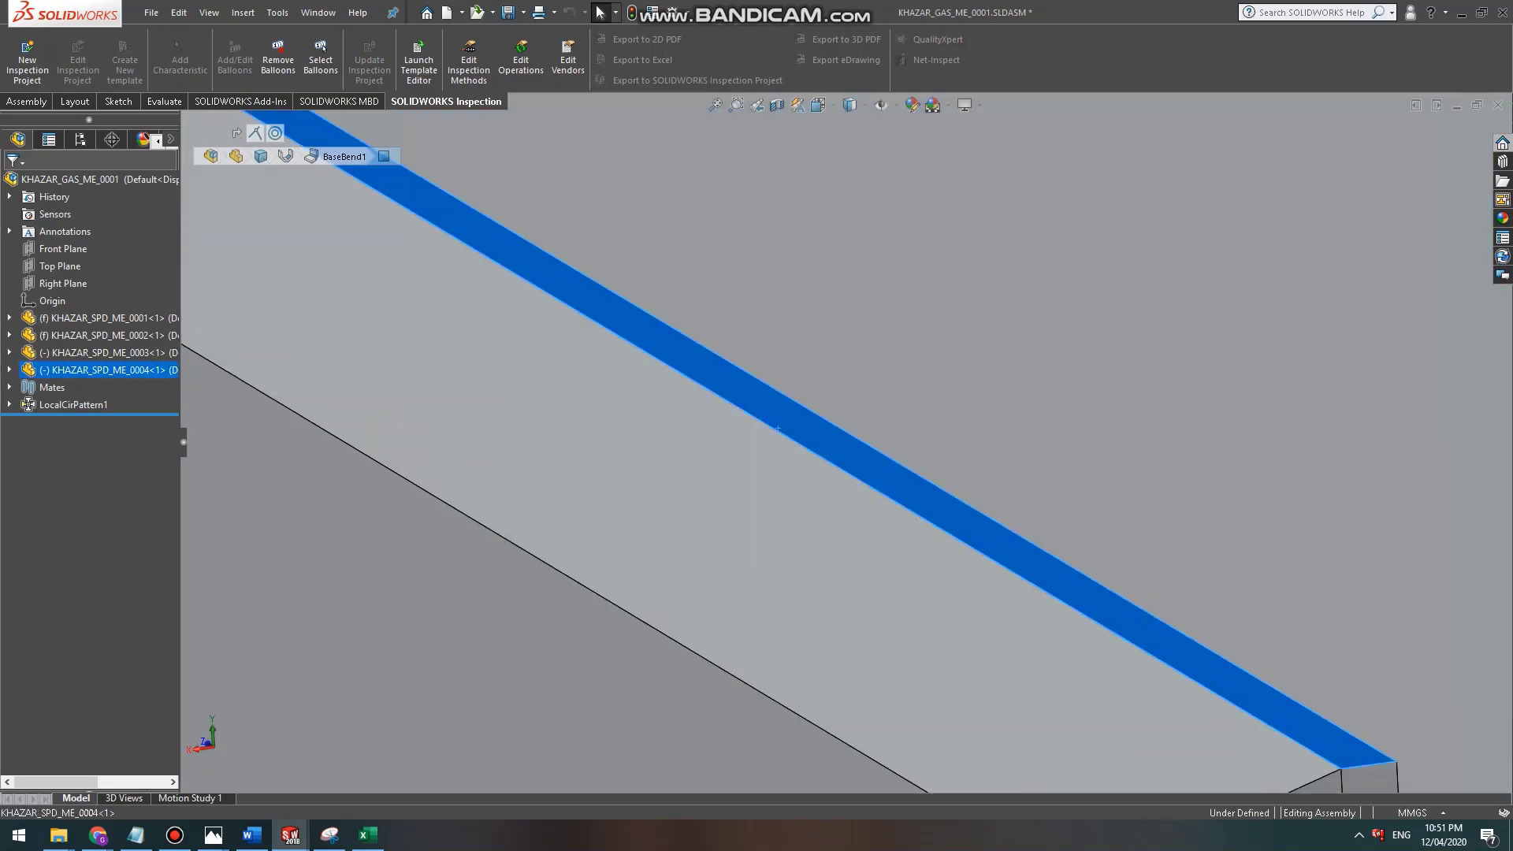
scroll(786, 423, up, 8)
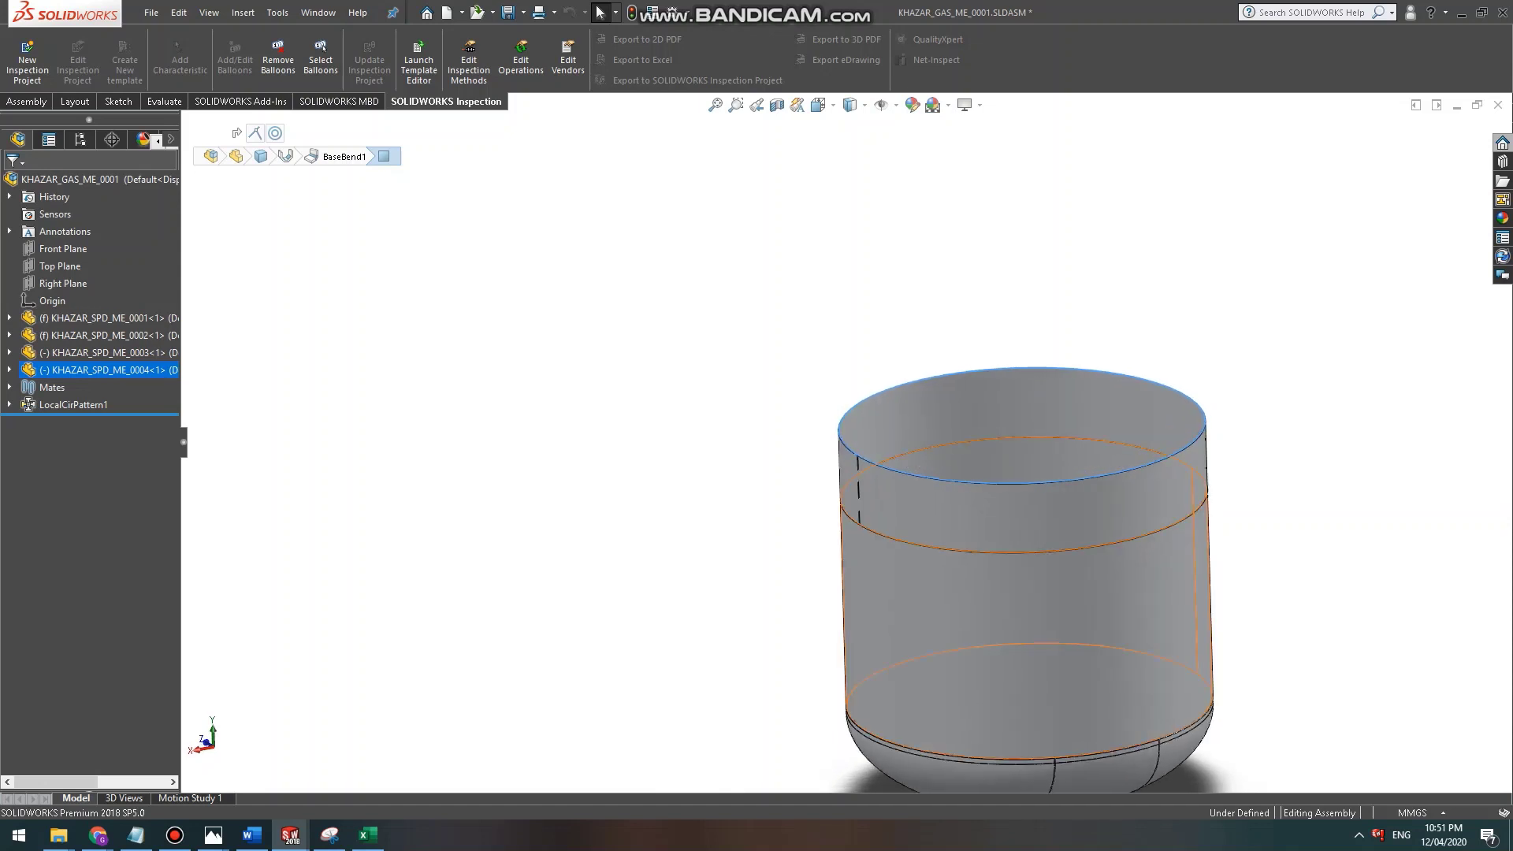
scroll(986, 462, down, 3)
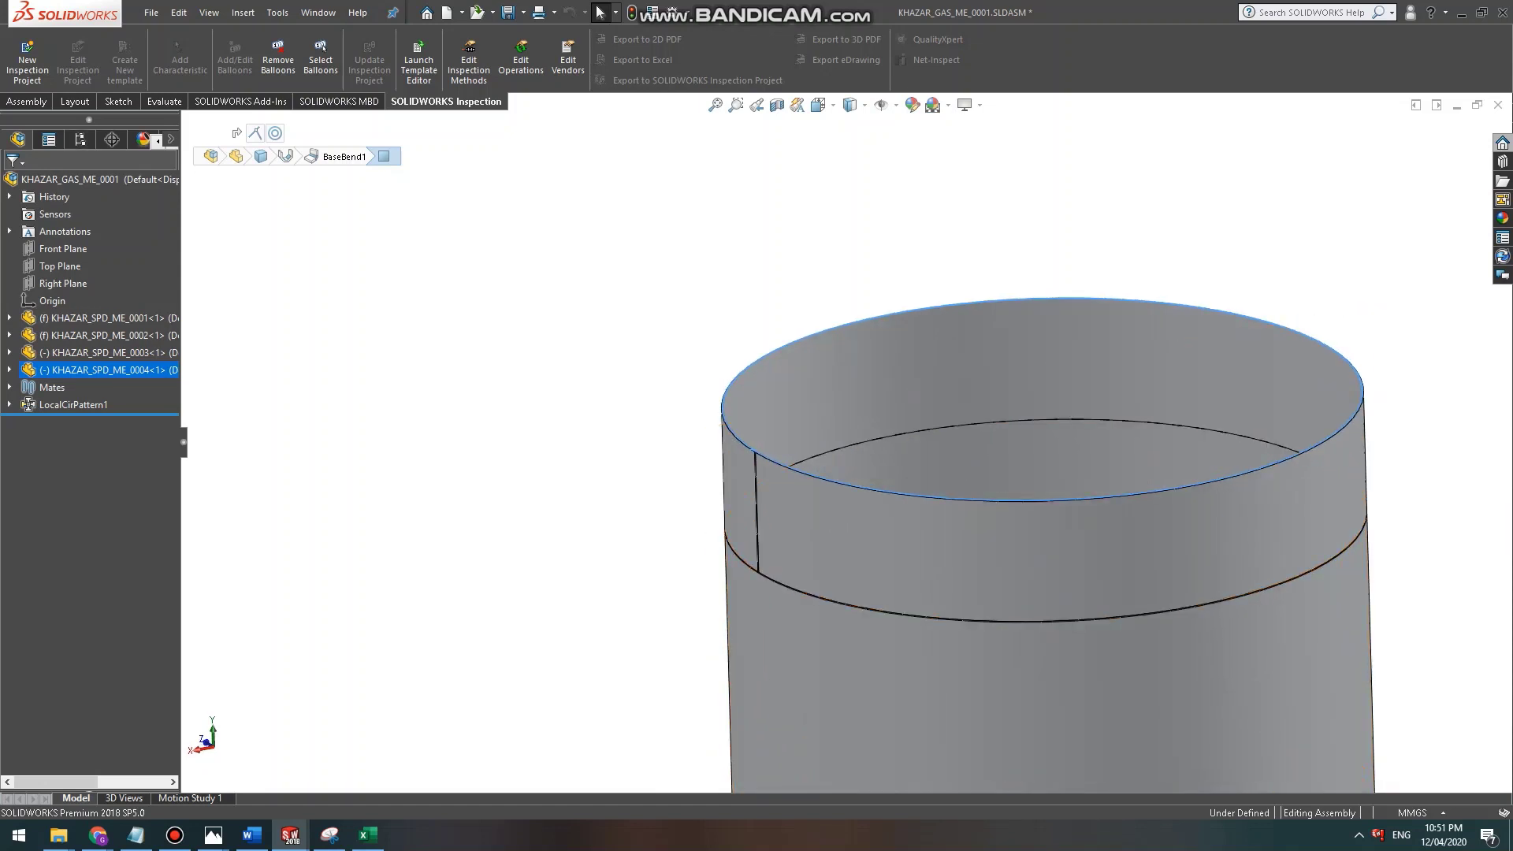
middle_drag(946, 441, 910, 489)
scroll(946, 429, up, 3)
scroll(906, 413, down, 3)
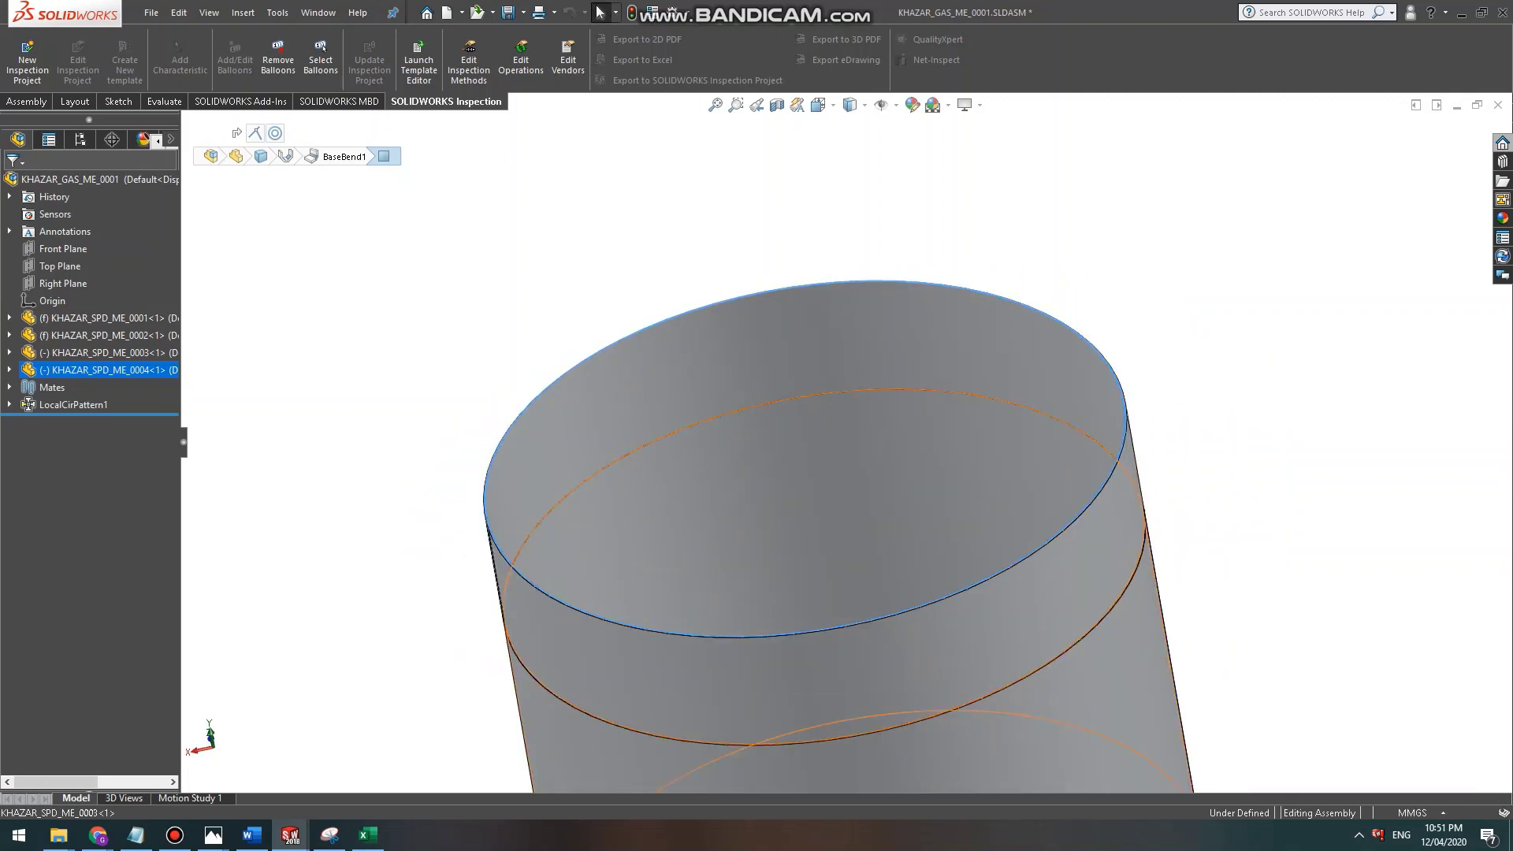
middle_drag(890, 481, 958, 453)
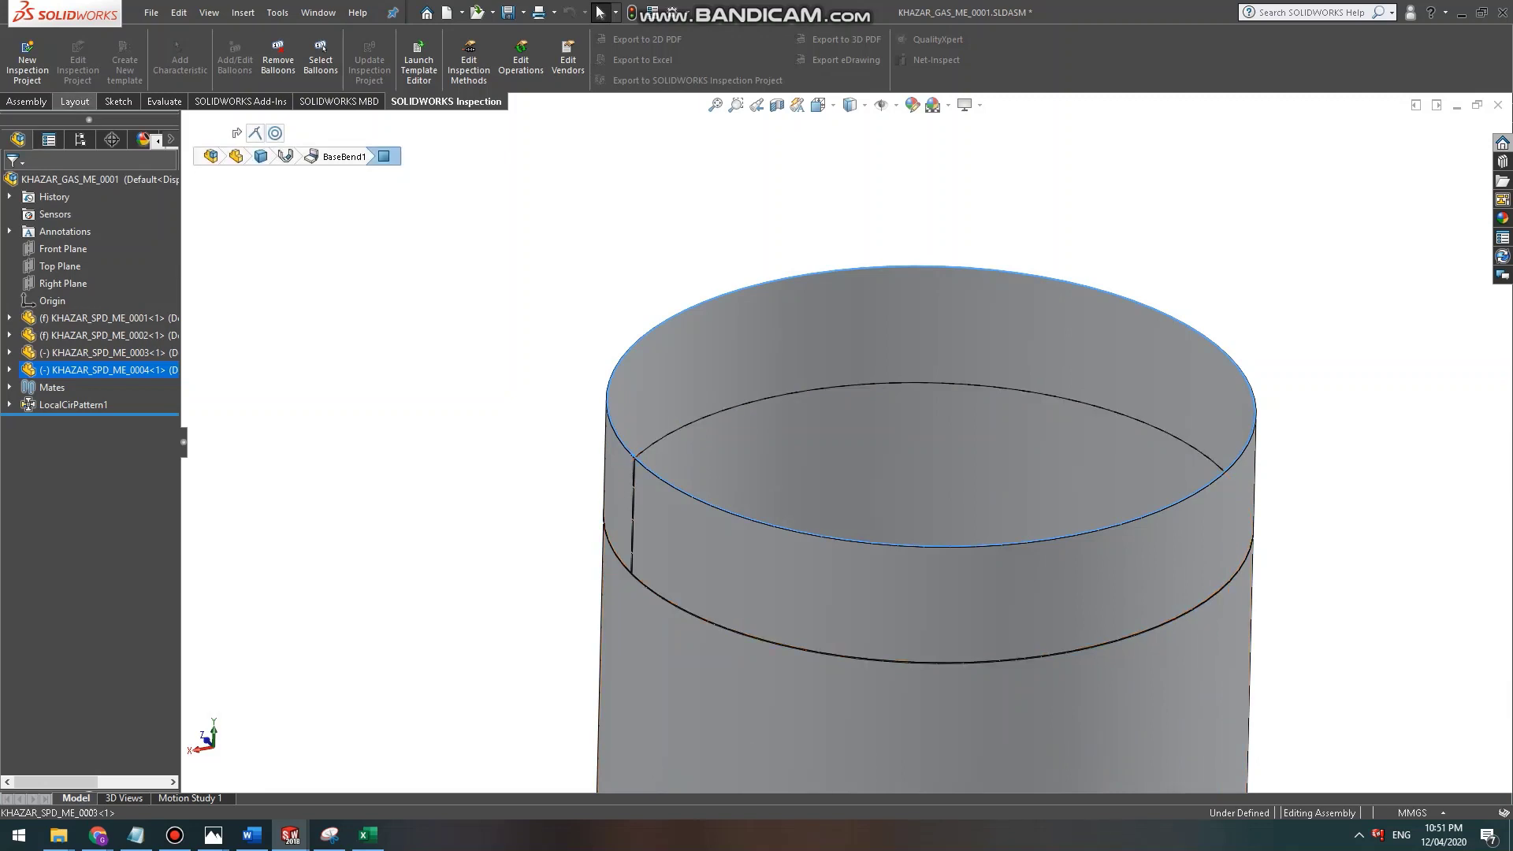
Insert a new part into the vessel assembly.
click(27, 101)
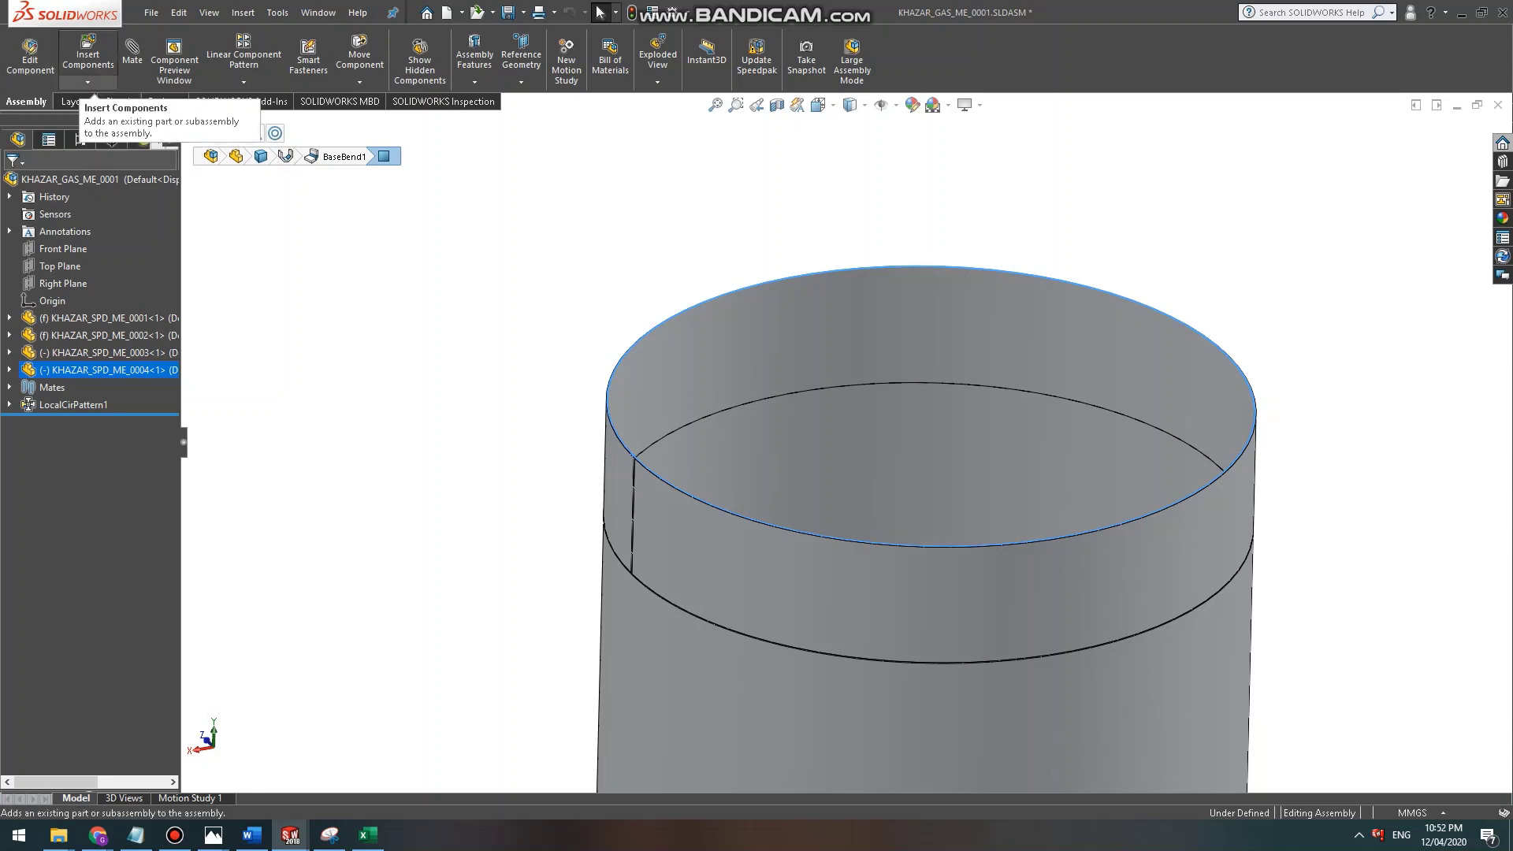
click(87, 82)
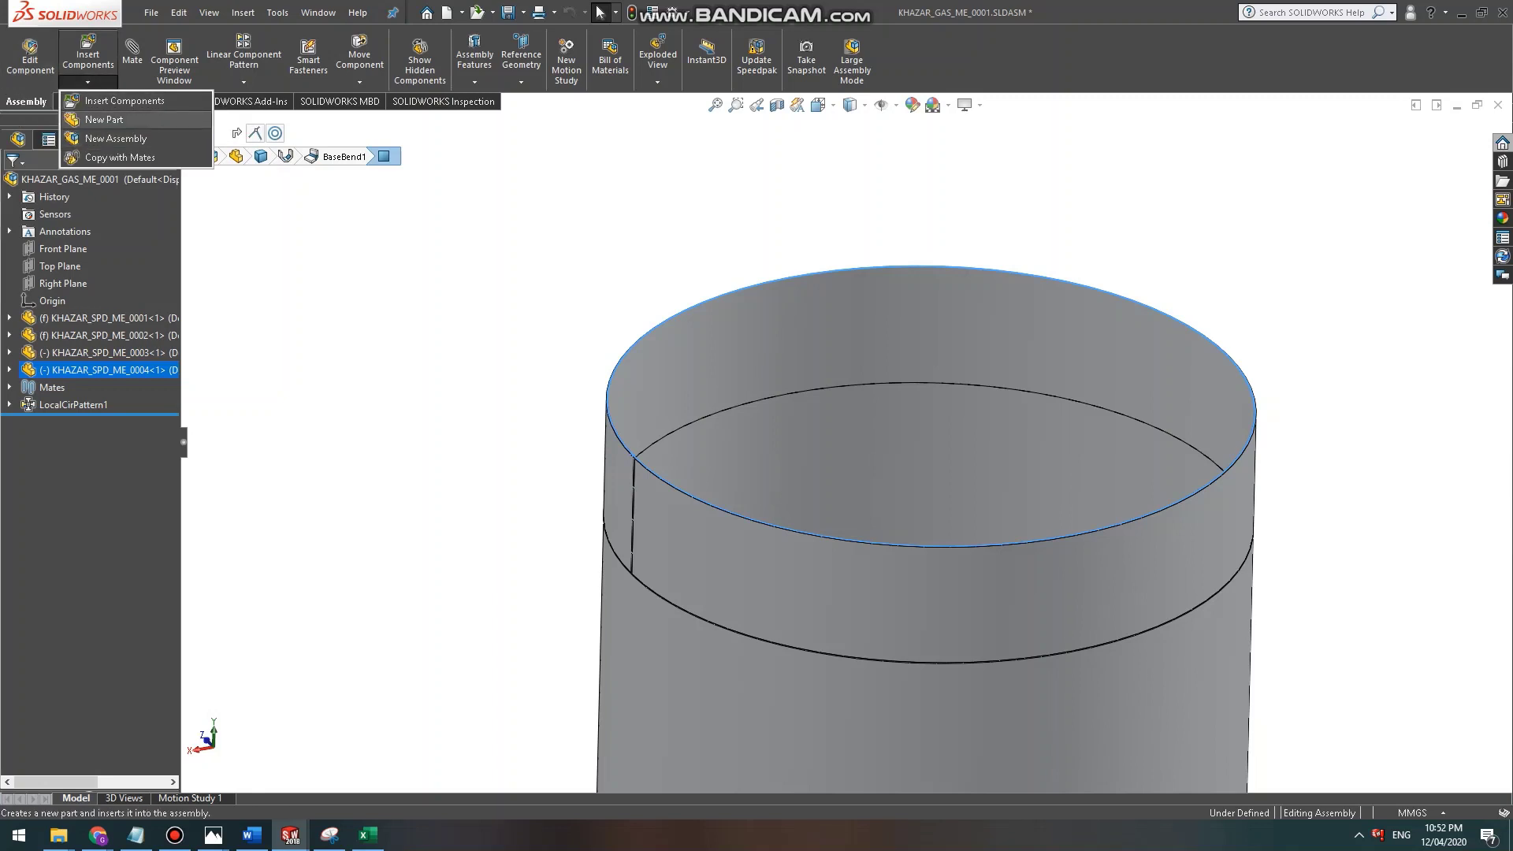
click(104, 119)
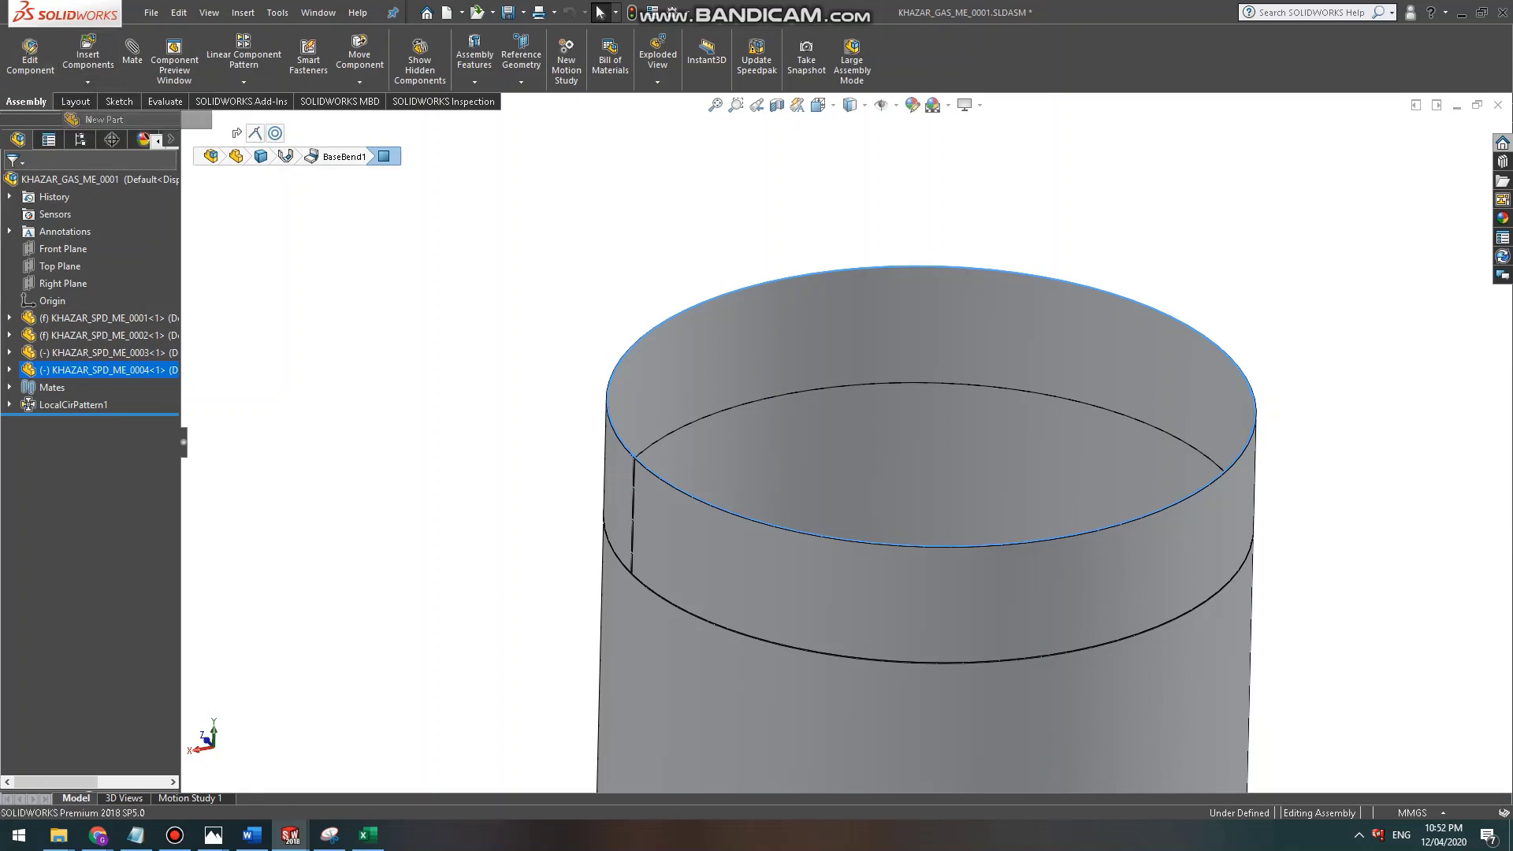
click(724, 513)
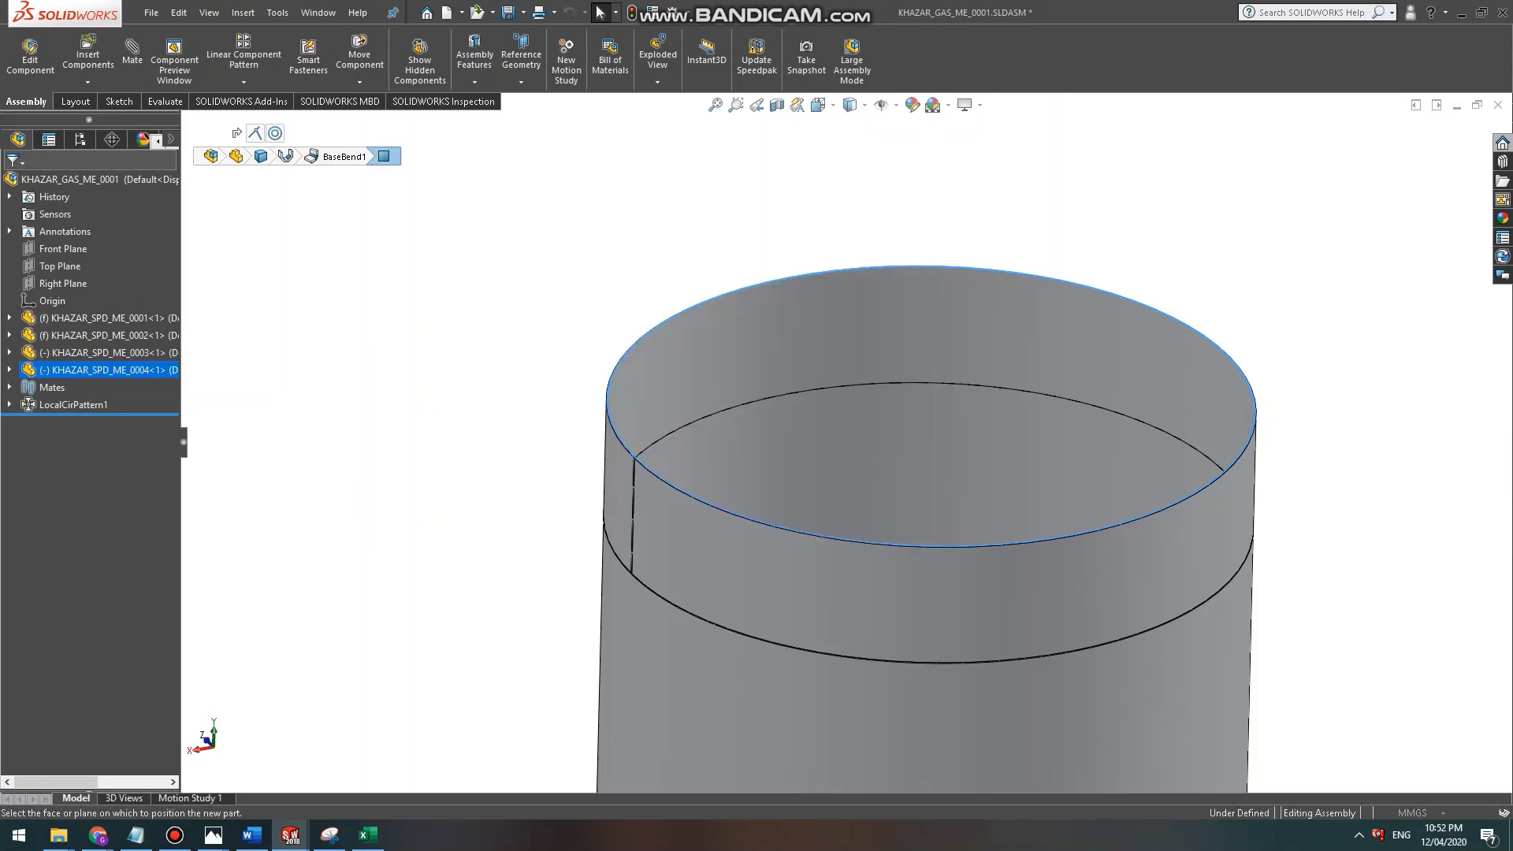
Position the new part on the assembly's Top Plane and open its first sketch there.
scroll(631, 470, down, 10)
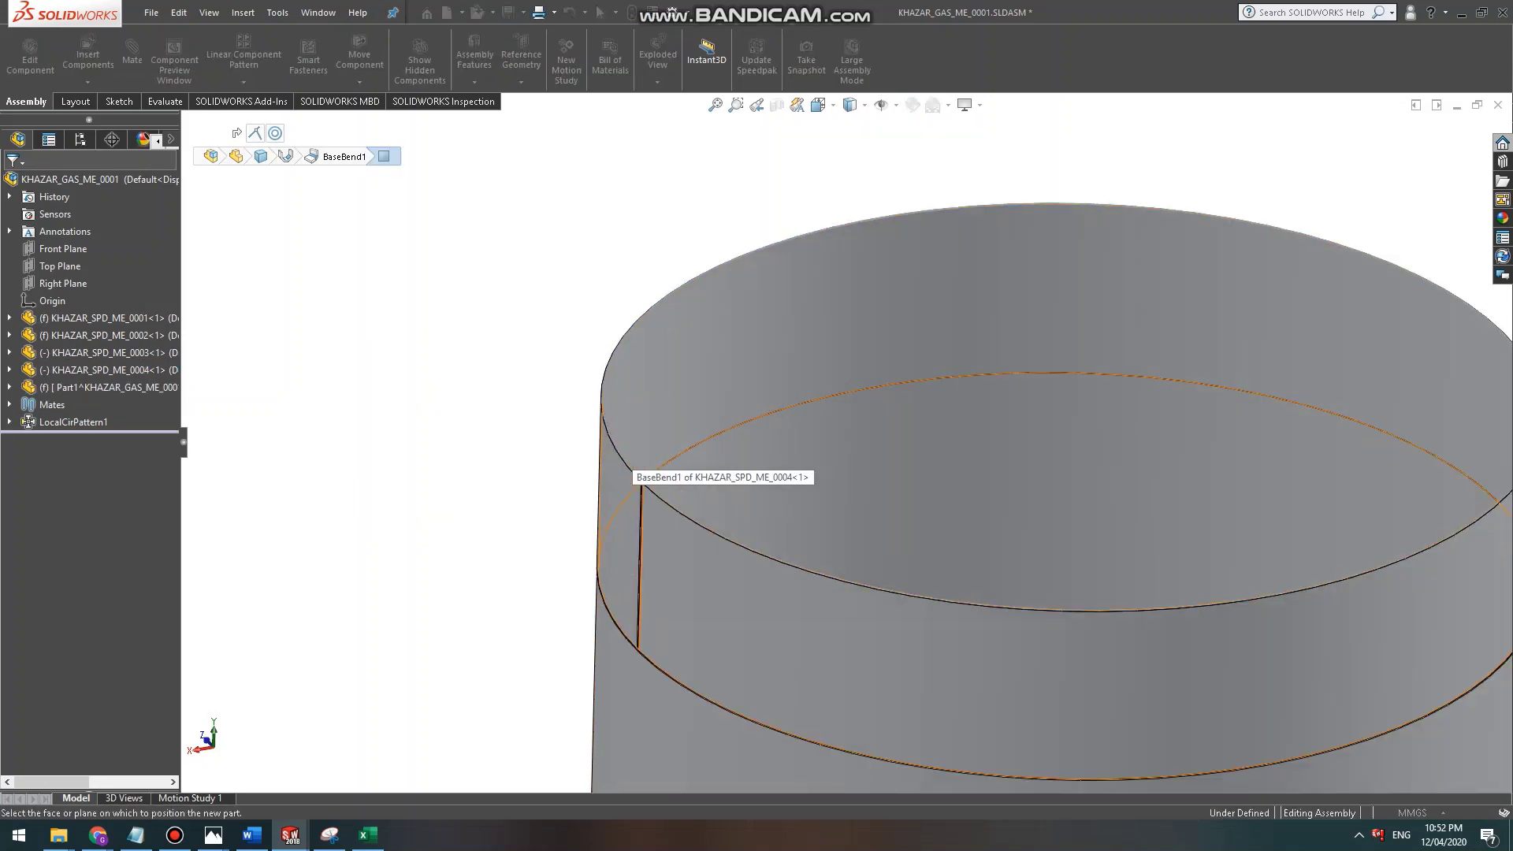
scroll(552, 394, down, 2)
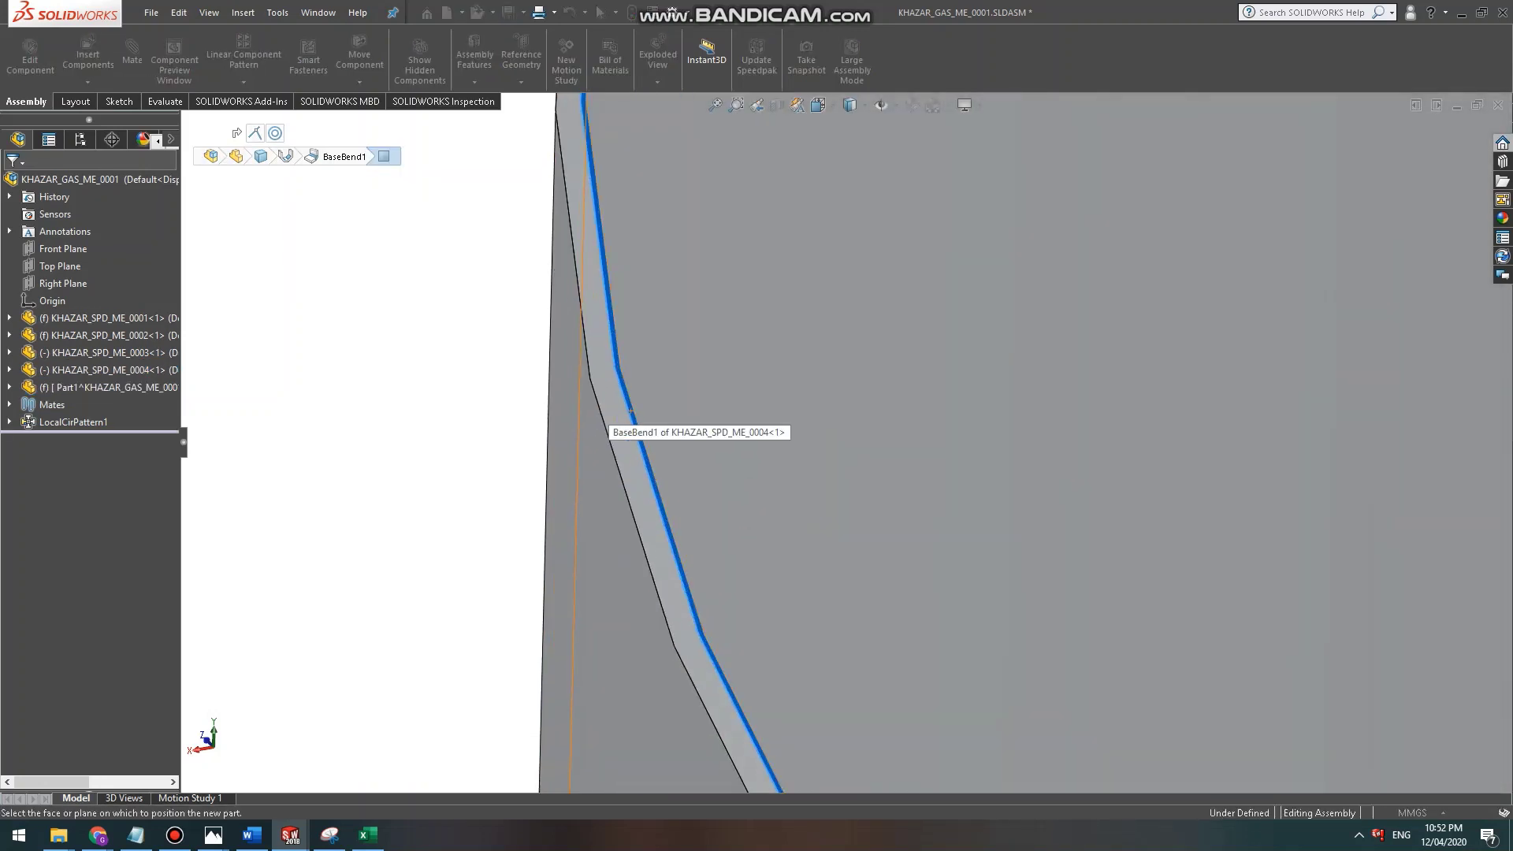
click(75, 101)
click(118, 102)
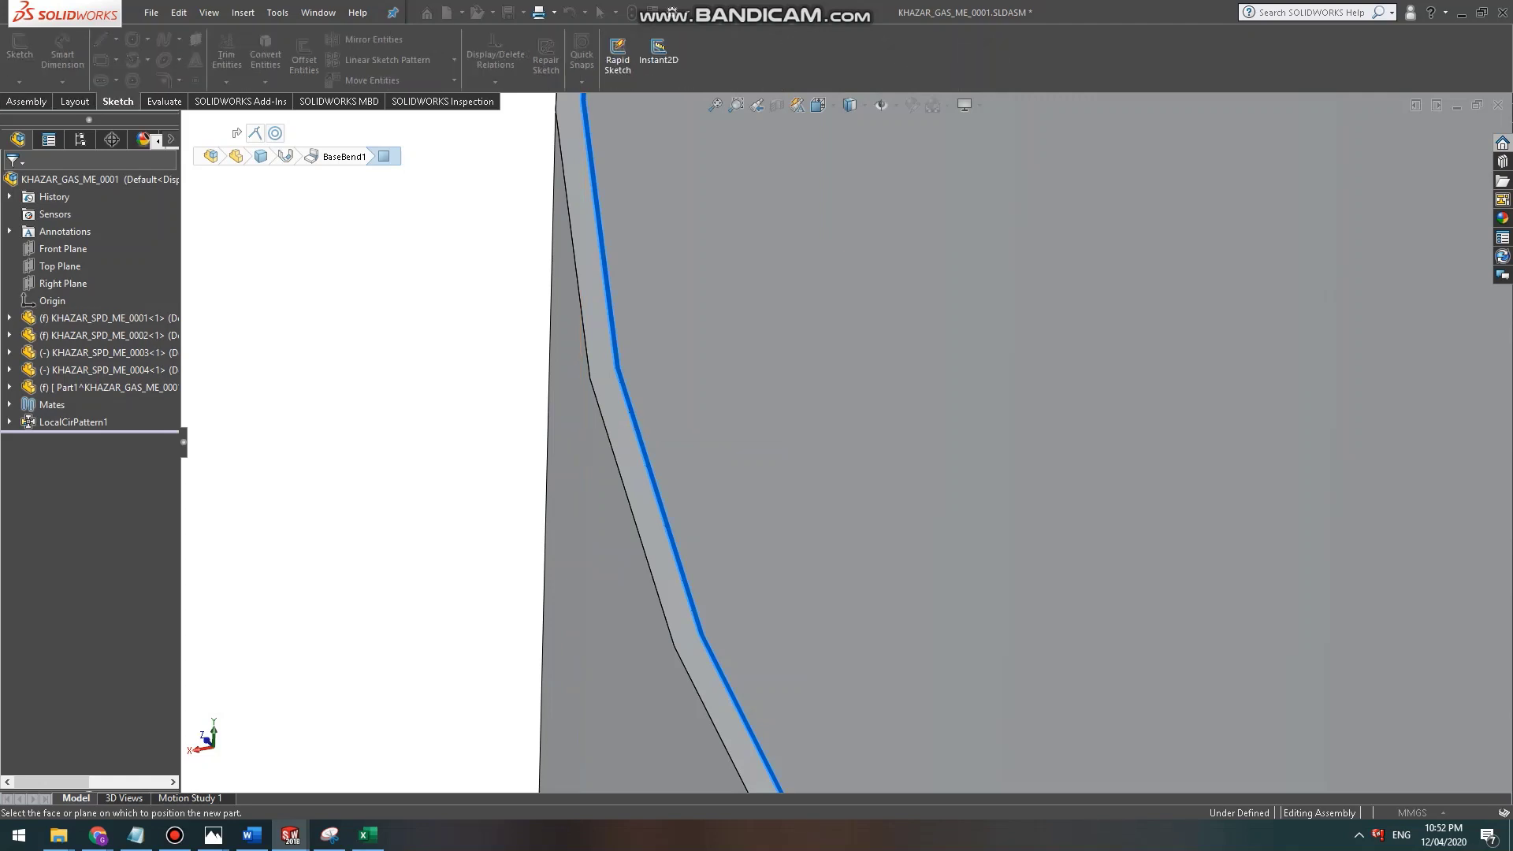
scroll(836, 441, up, 10)
scroll(814, 370, down, 4)
scroll(614, 414, down, 5)
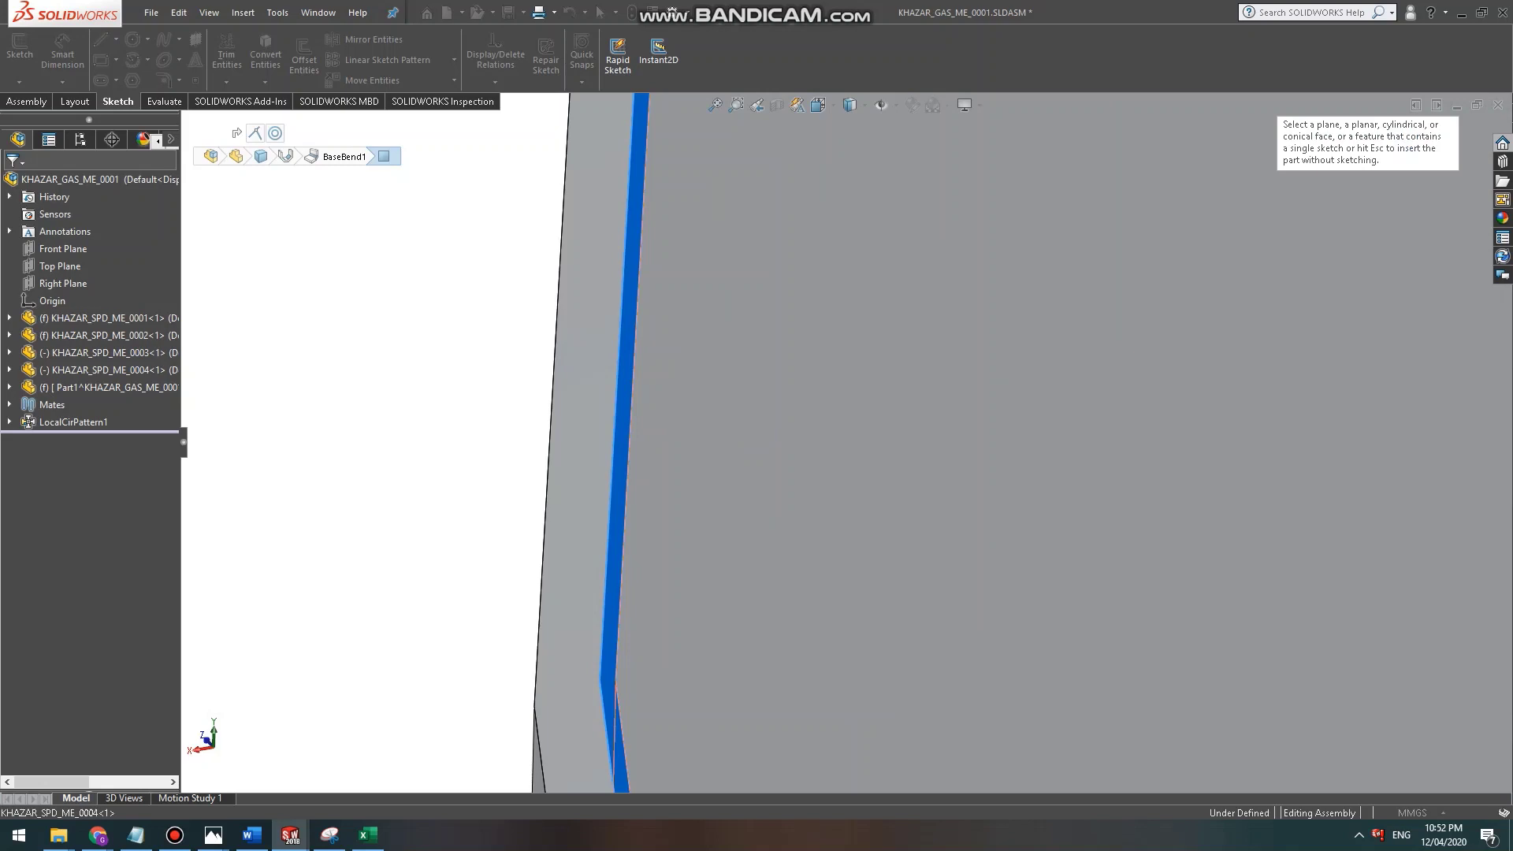
scroll(1104, 472, up, 8)
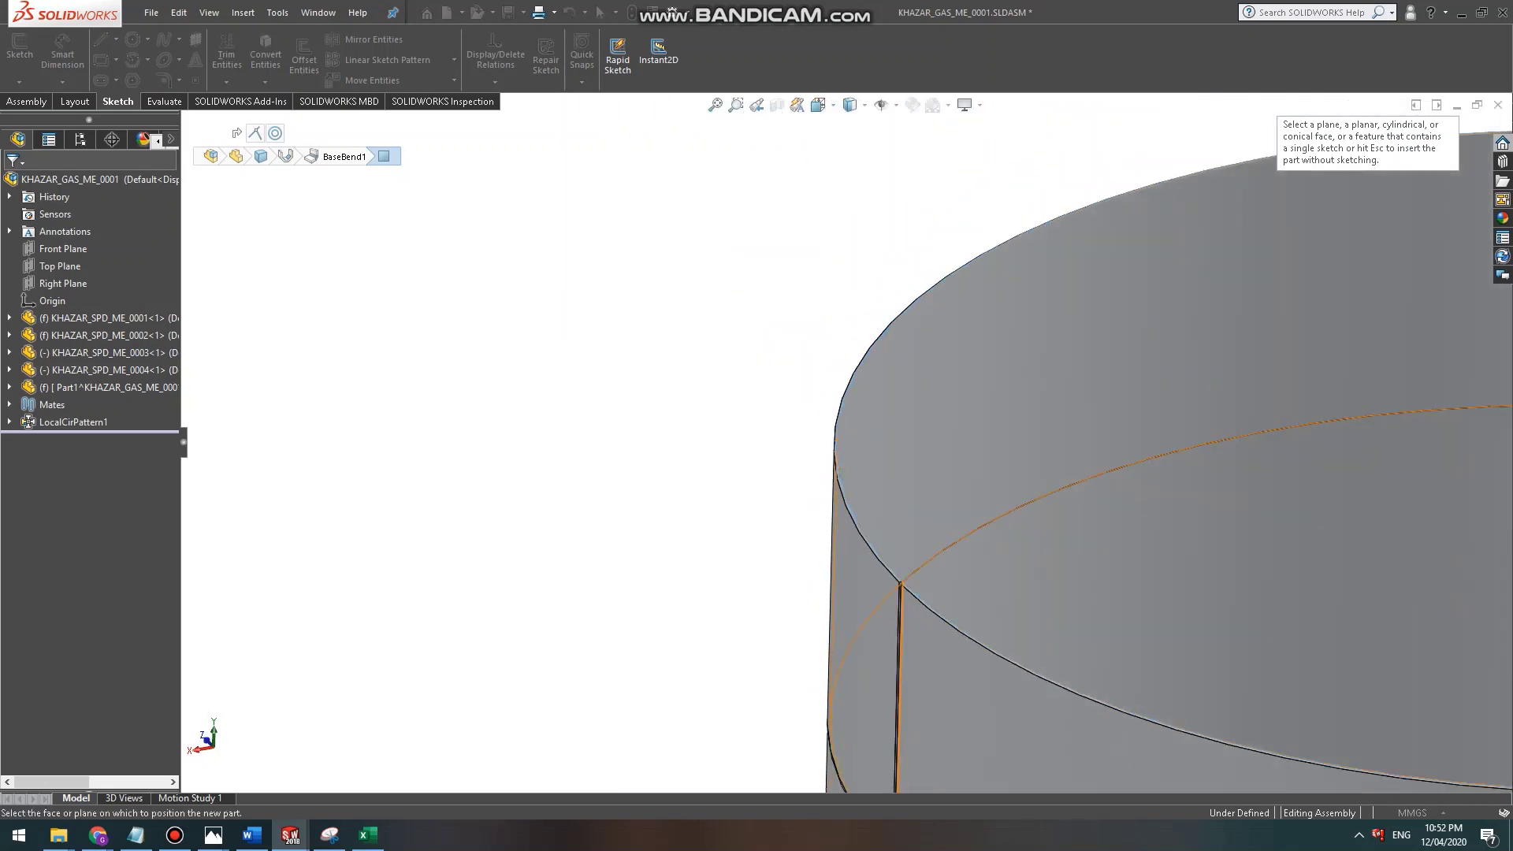
scroll(837, 441, up, 3)
scroll(815, 676, down, 10)
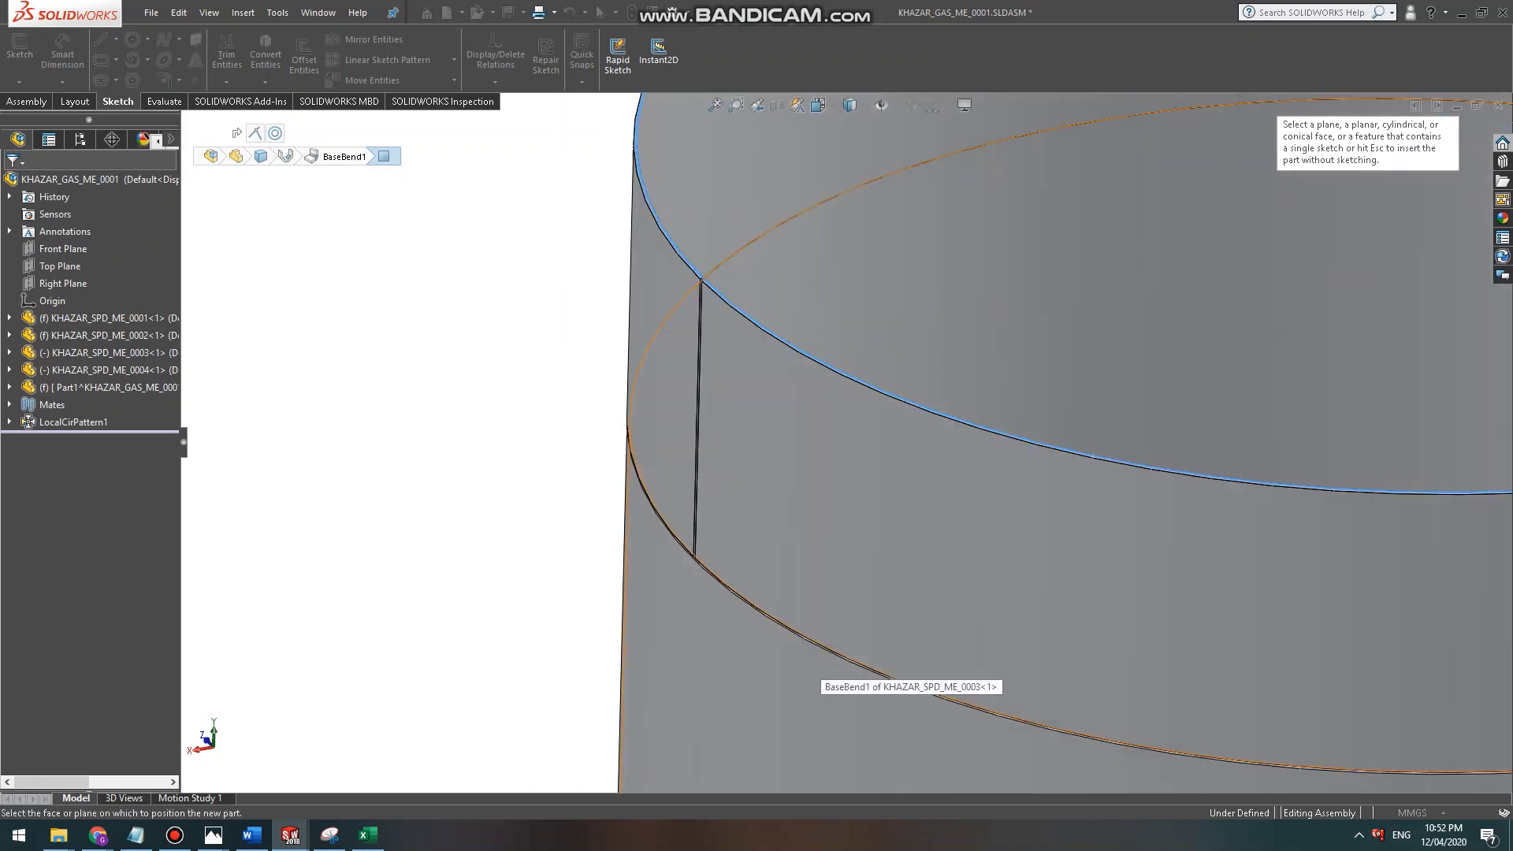
scroll(815, 676, down, 3)
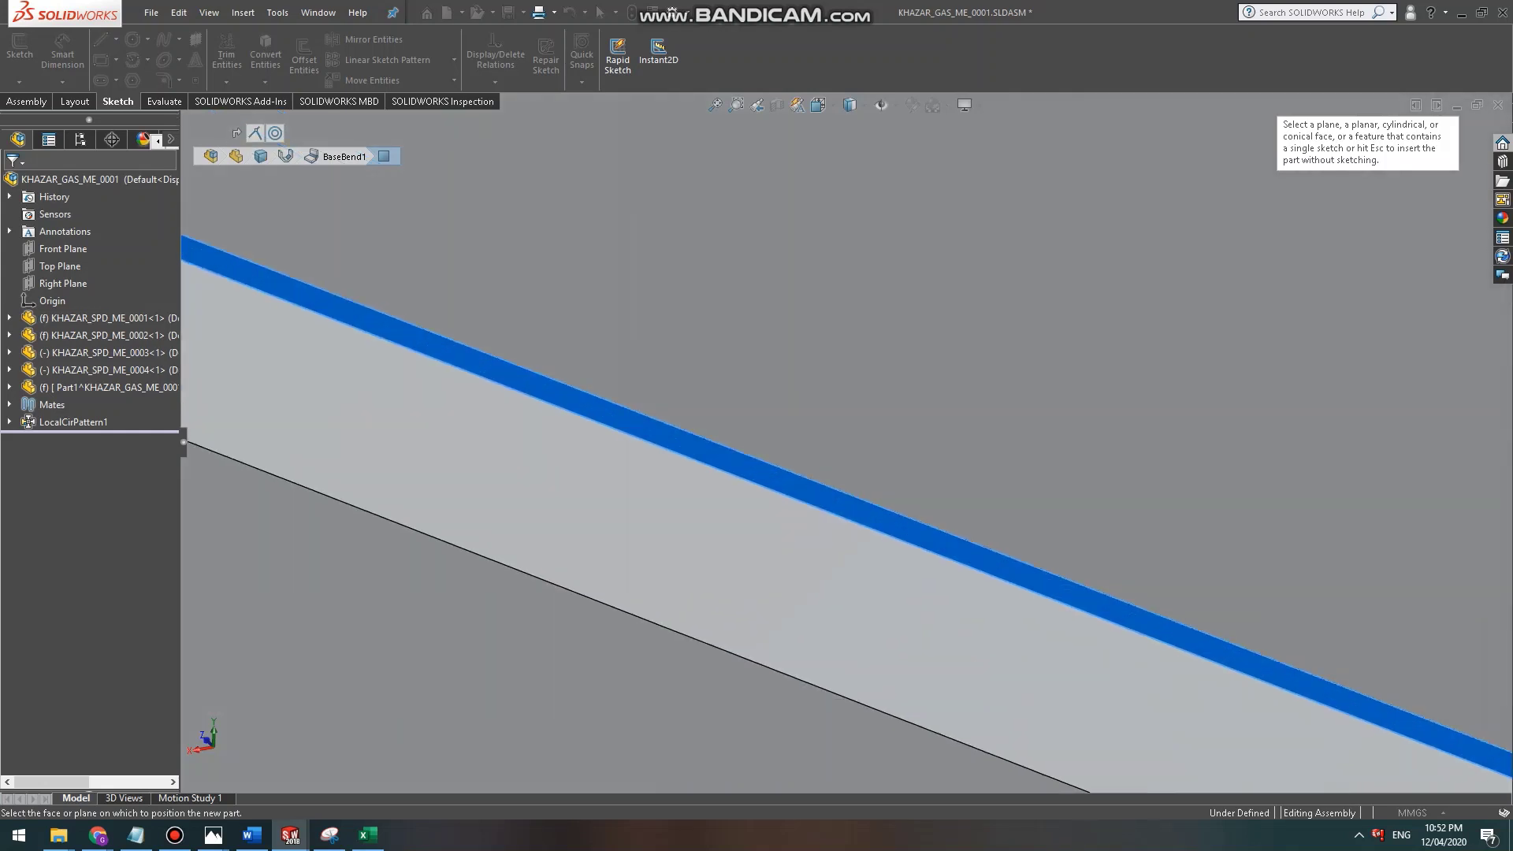
scroll(764, 520, up, 5)
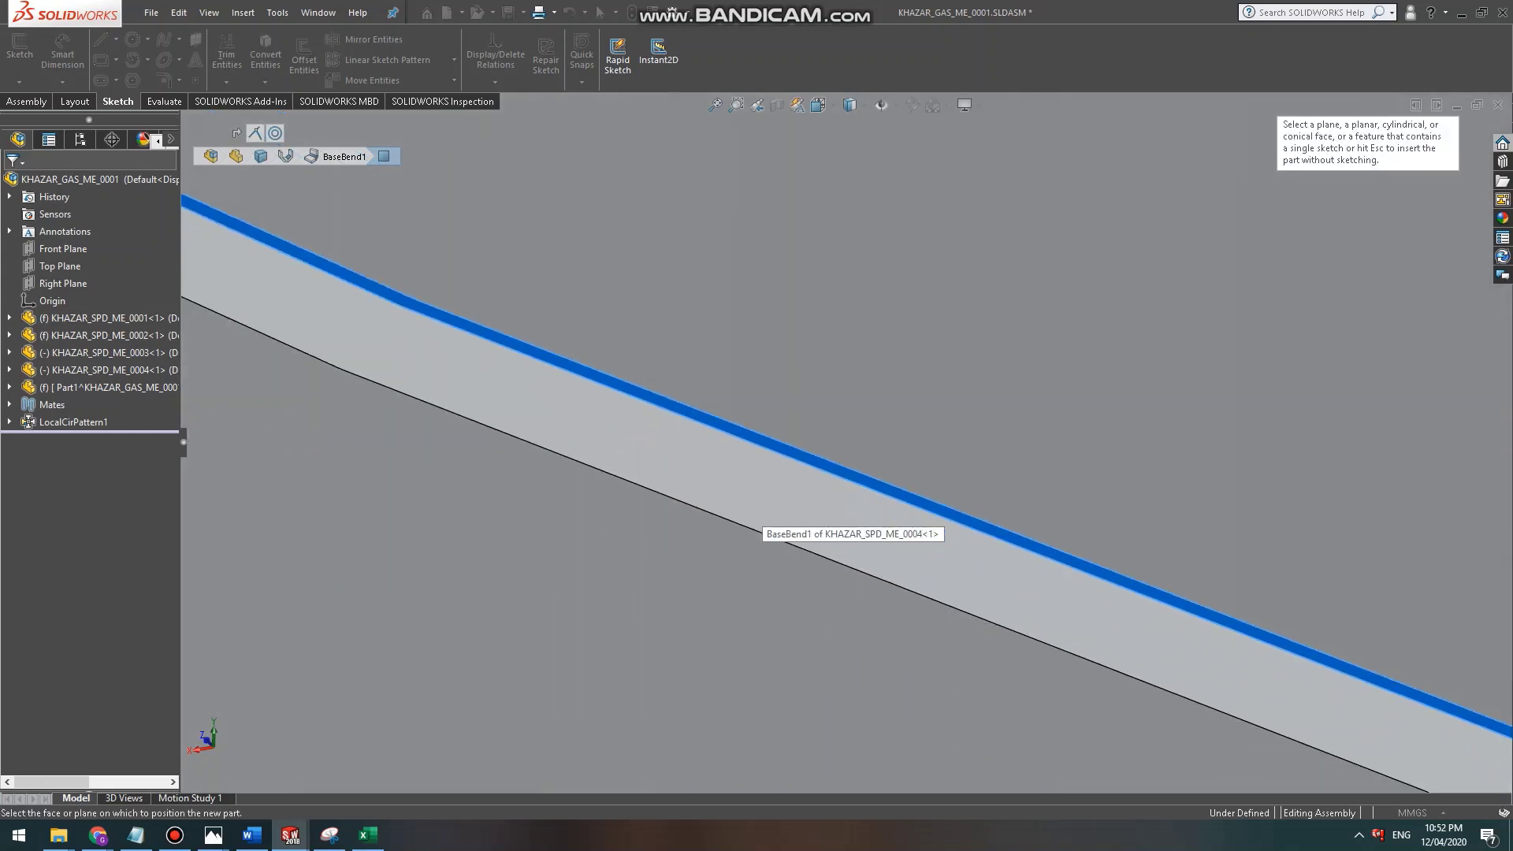
scroll(764, 520, up, 3)
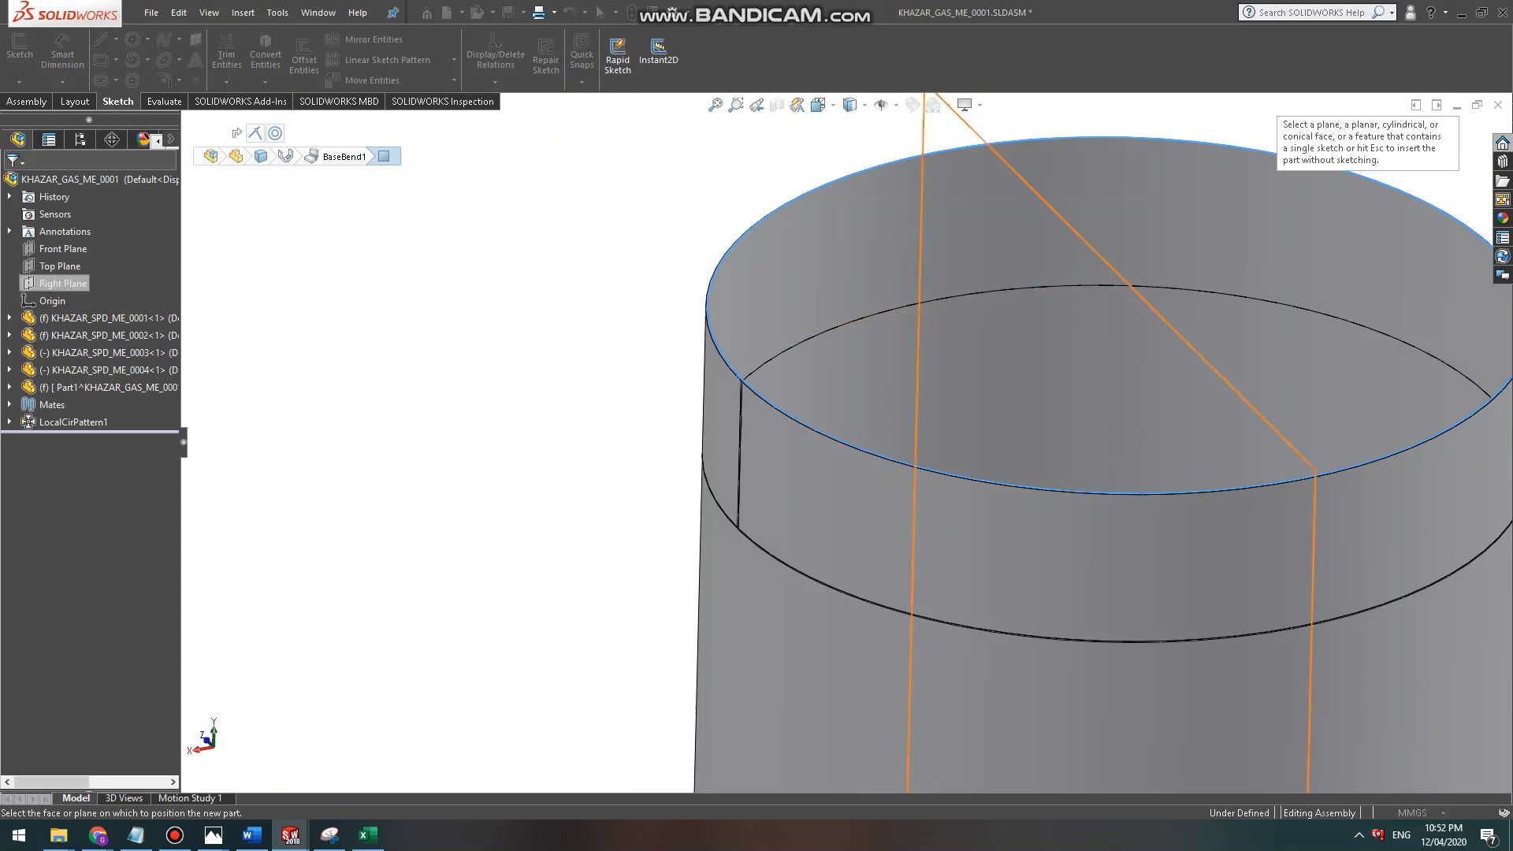
scroll(847, 442, up, 6)
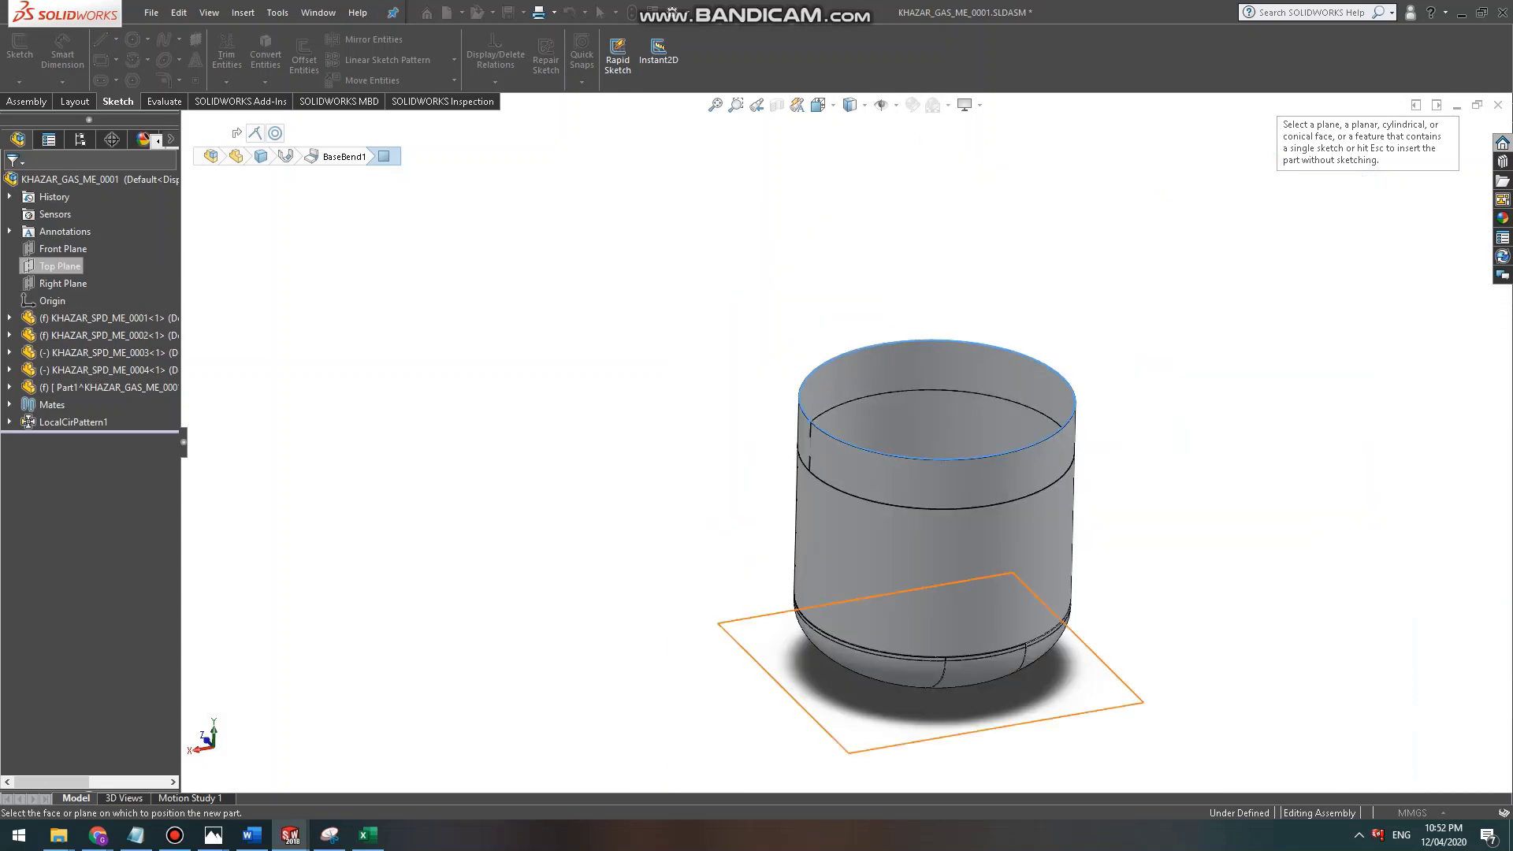
click(59, 266)
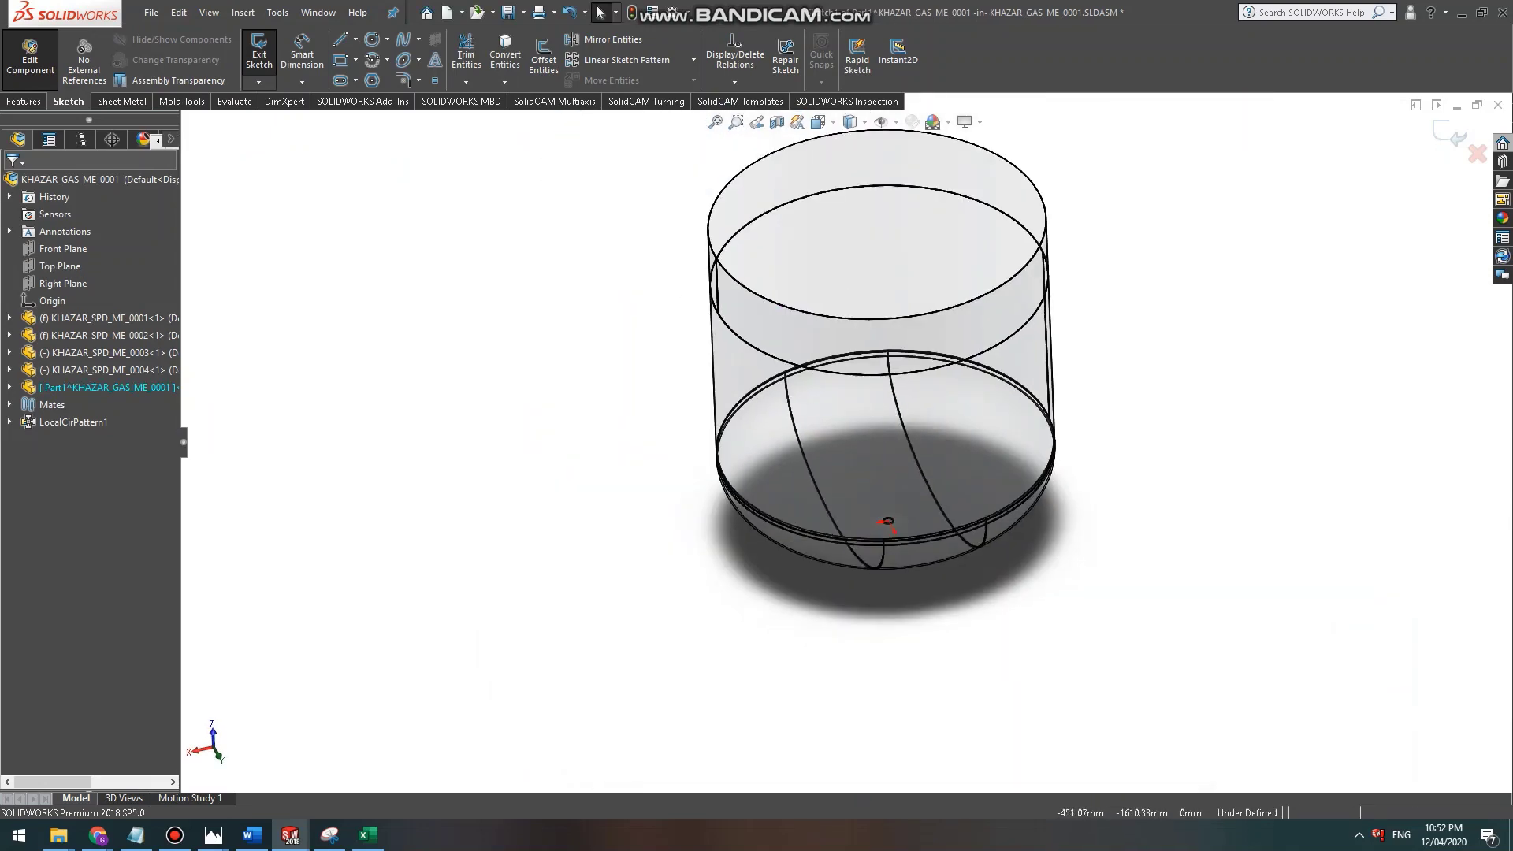
Sketch a circle centred on the origin with a radius of about 1387 mm, enclosing the vessel's outline.
scroll(721, 205, down, 6)
scroll(682, 466, up, 6)
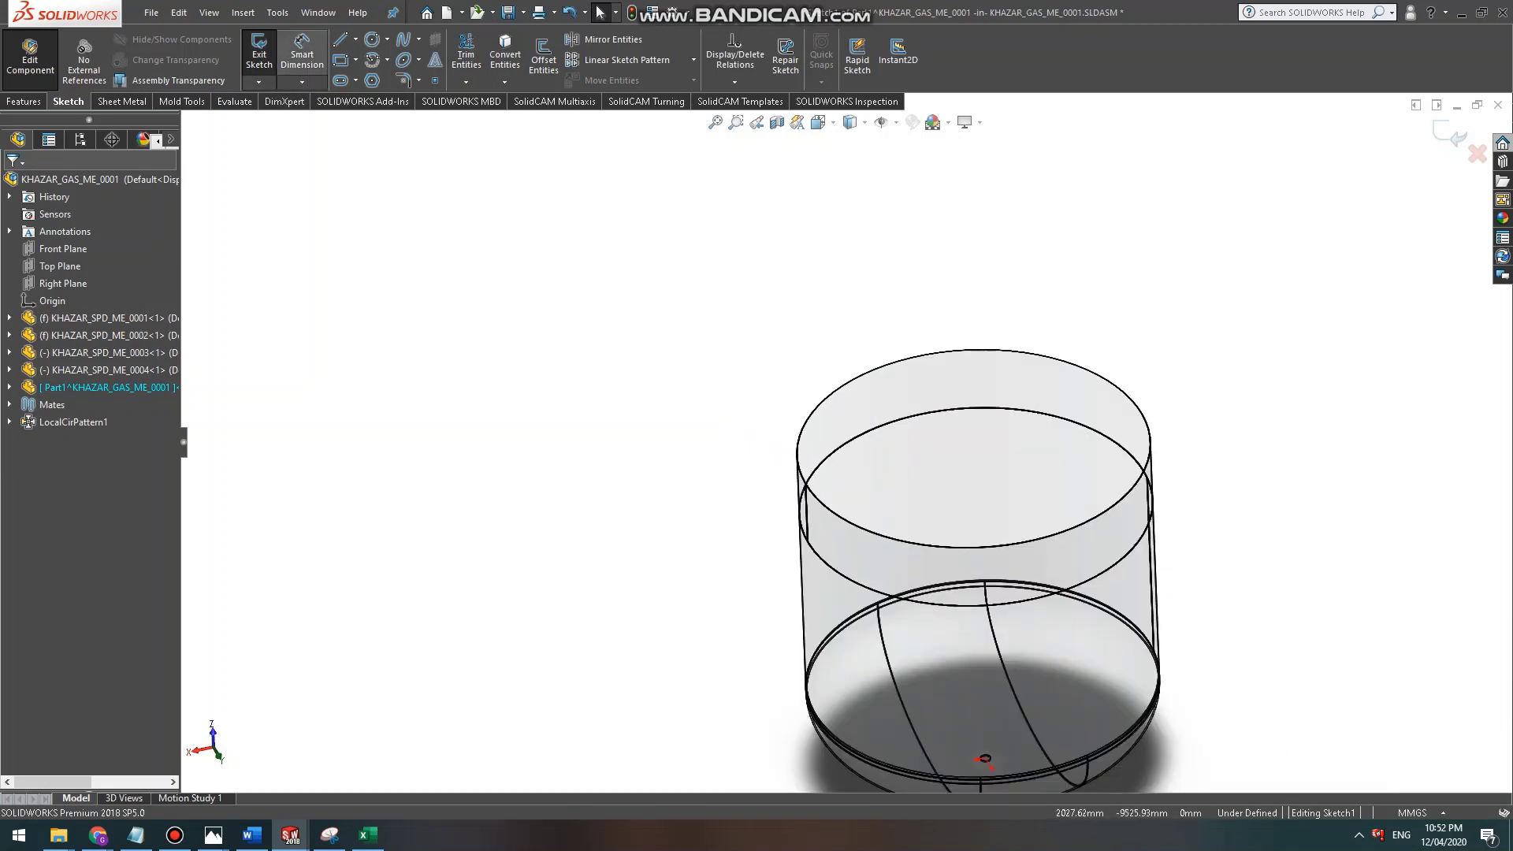
click(372, 39)
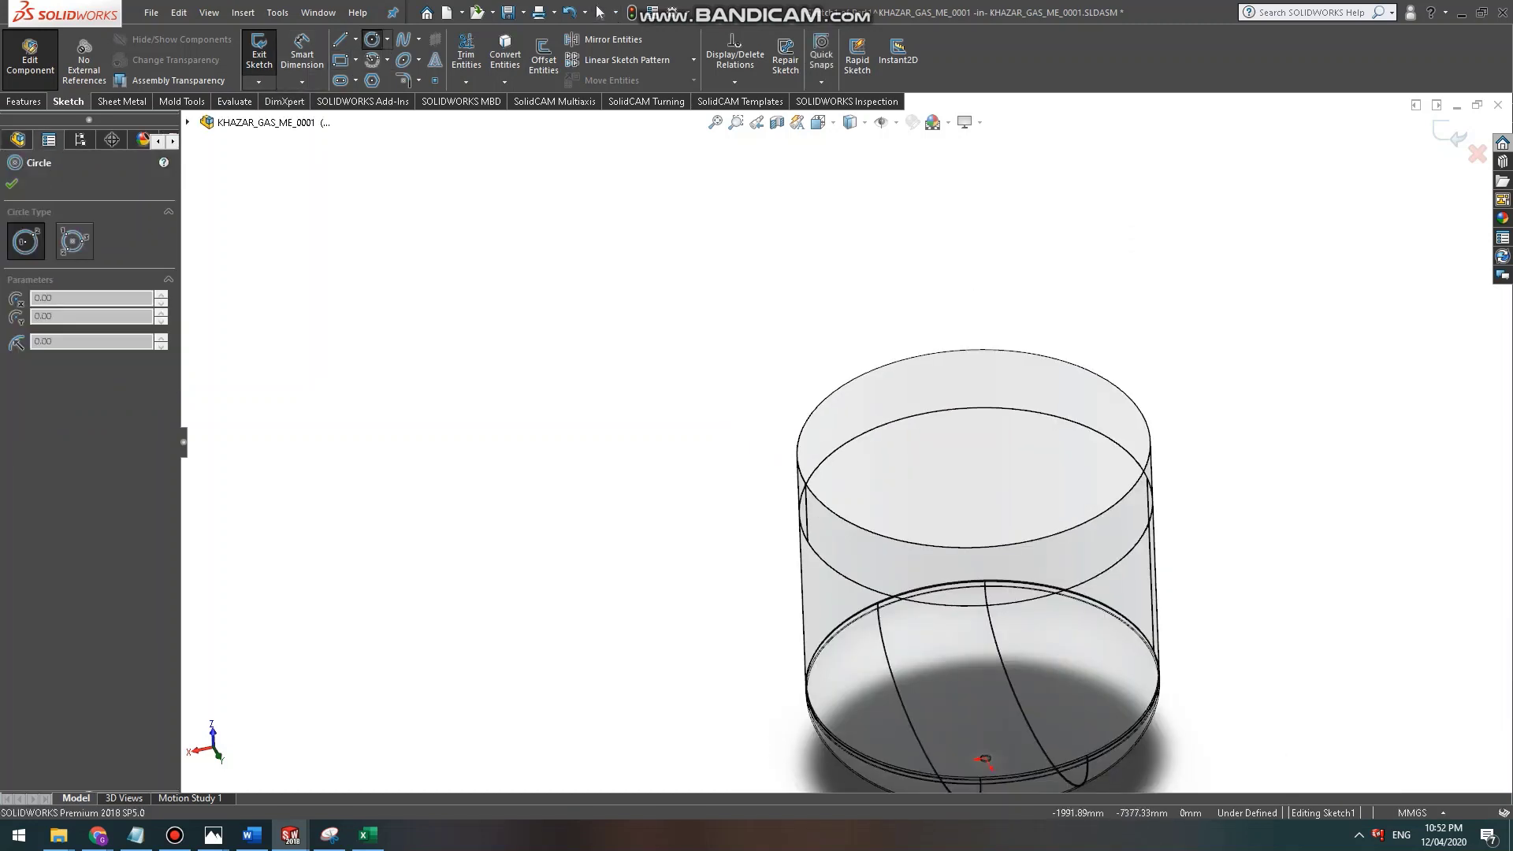
key(ctrl+8)
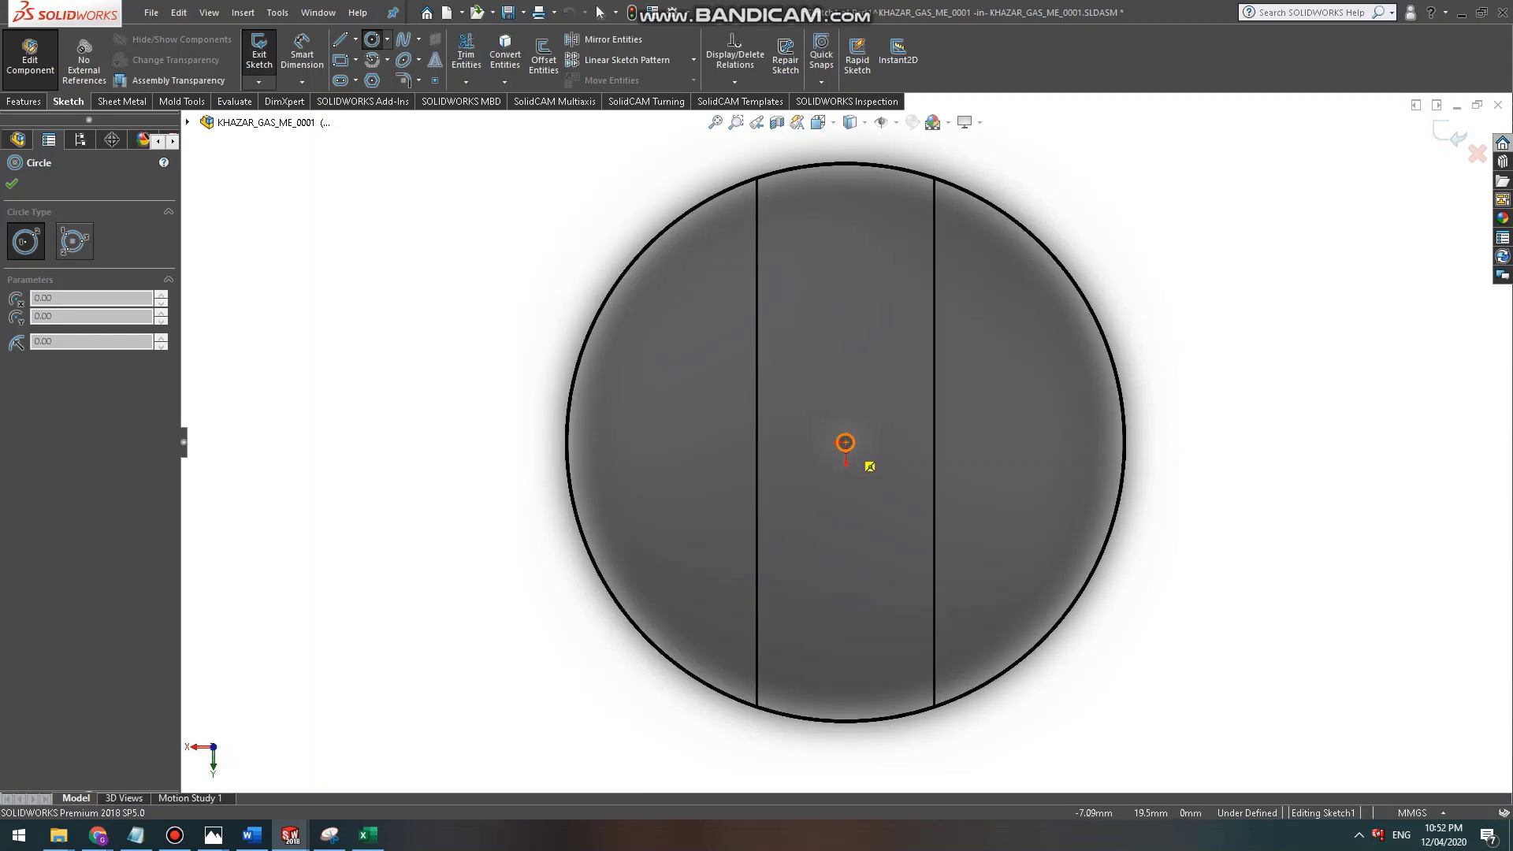
click(846, 442)
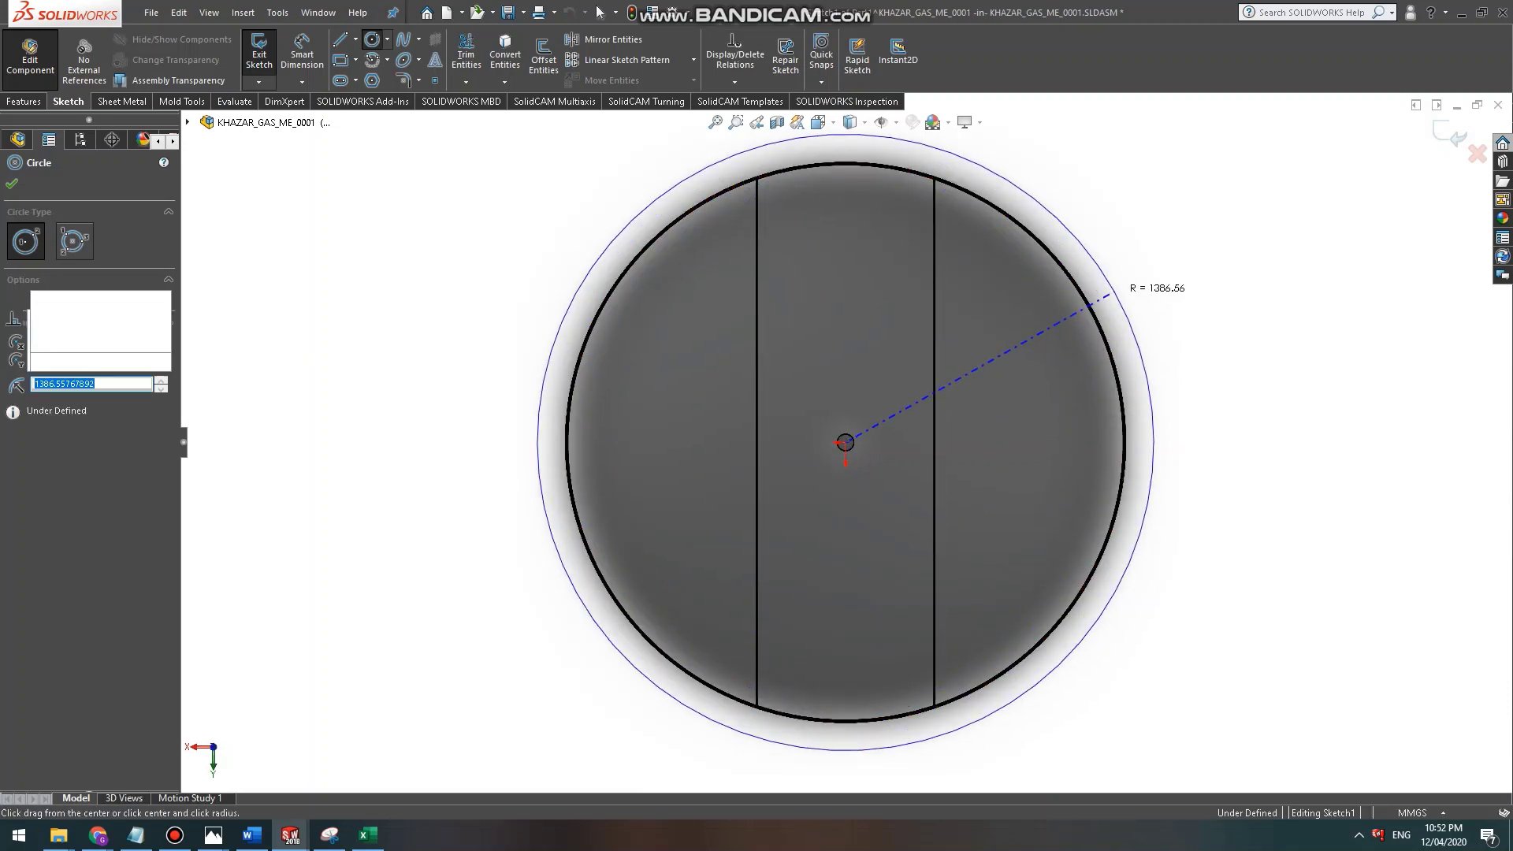
click(1150, 395)
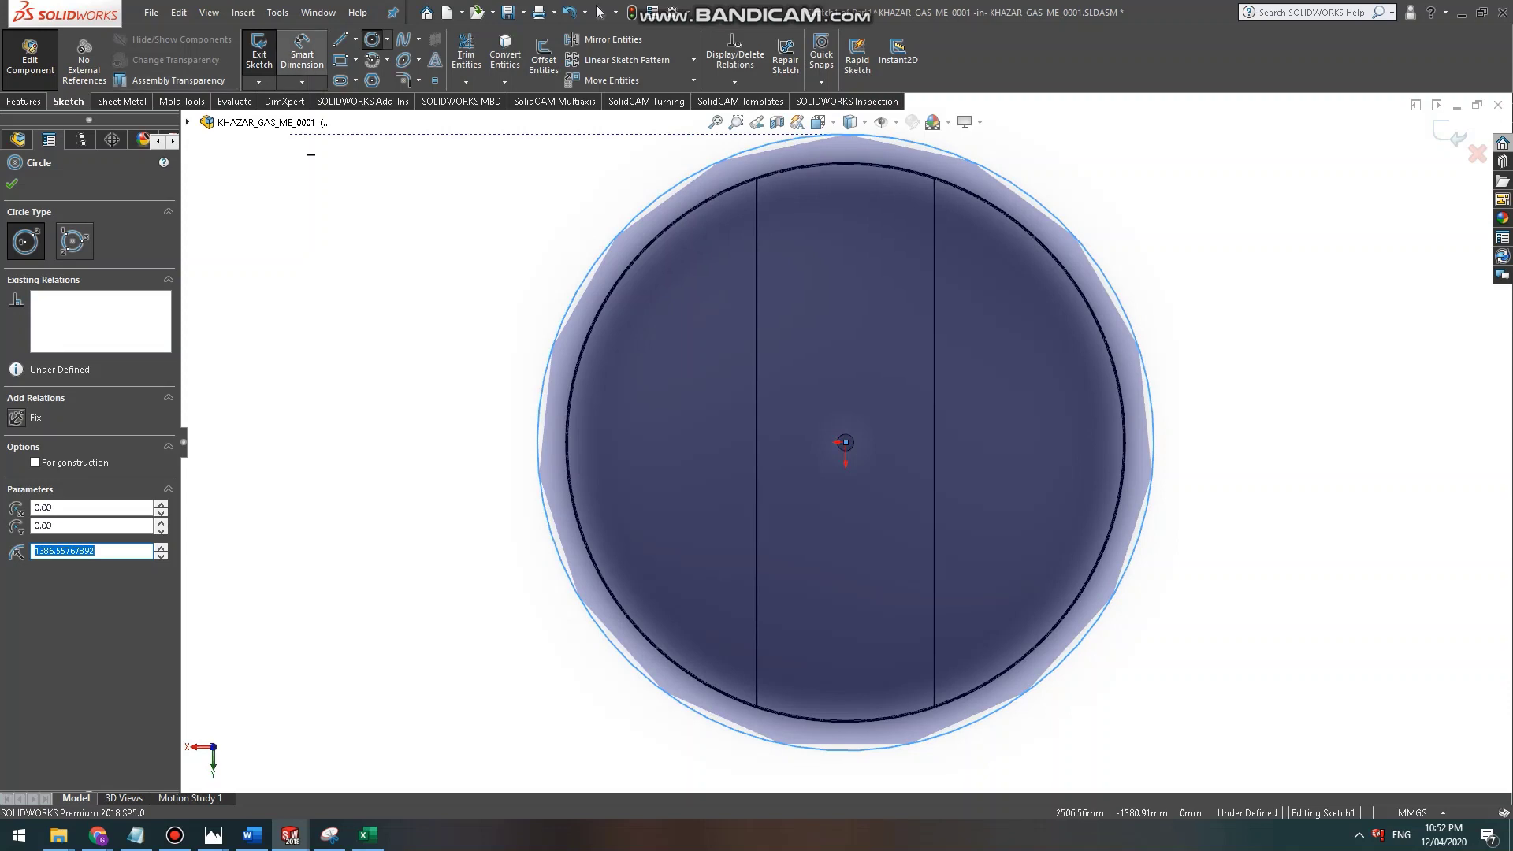
key(Escape)
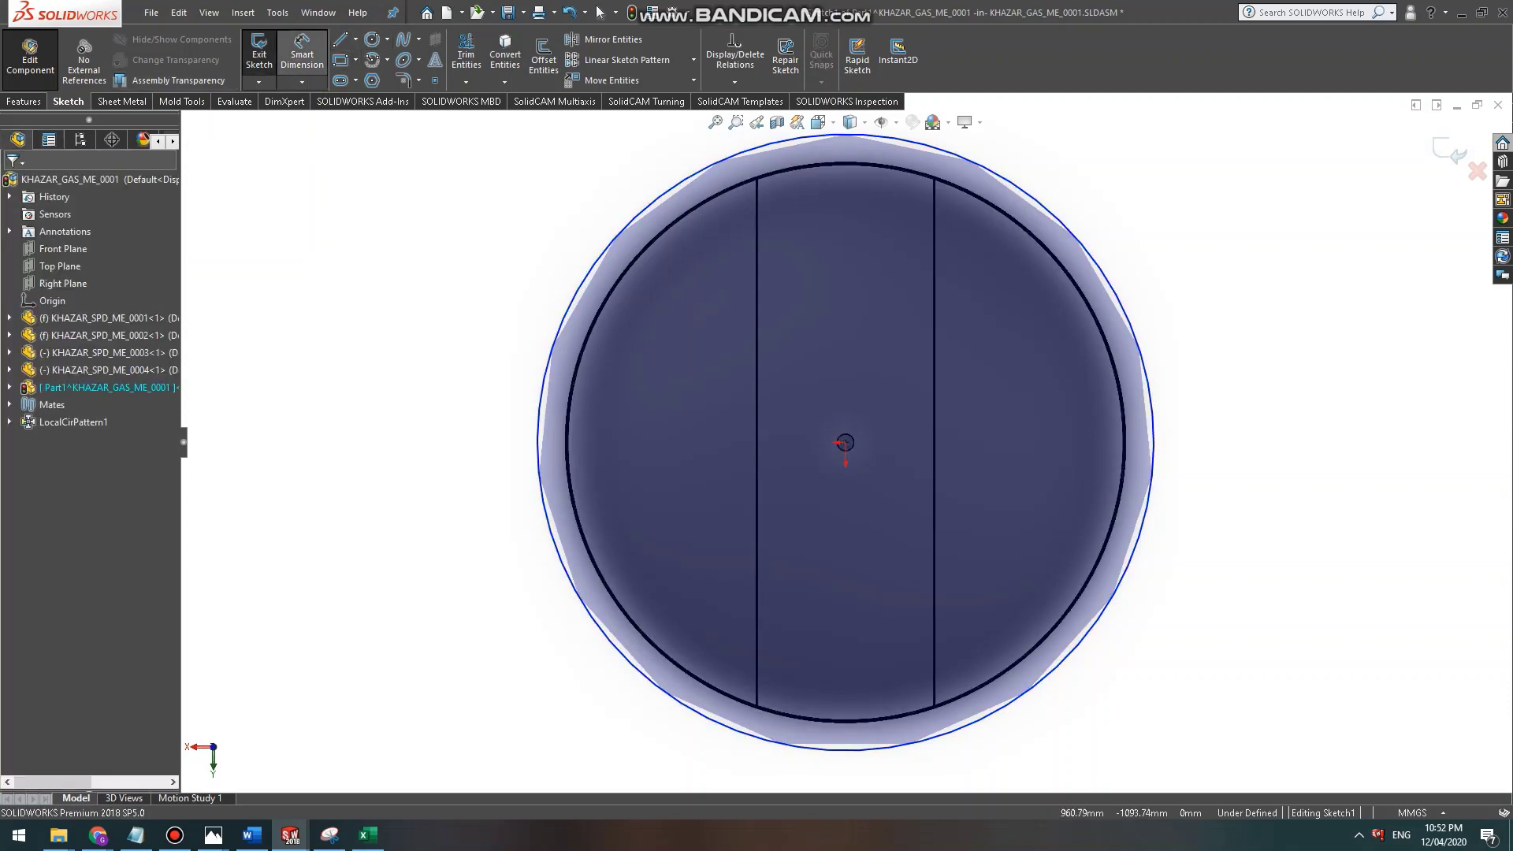
Dimension the circle's diameter and set it to 2600 mm.
click(646, 212)
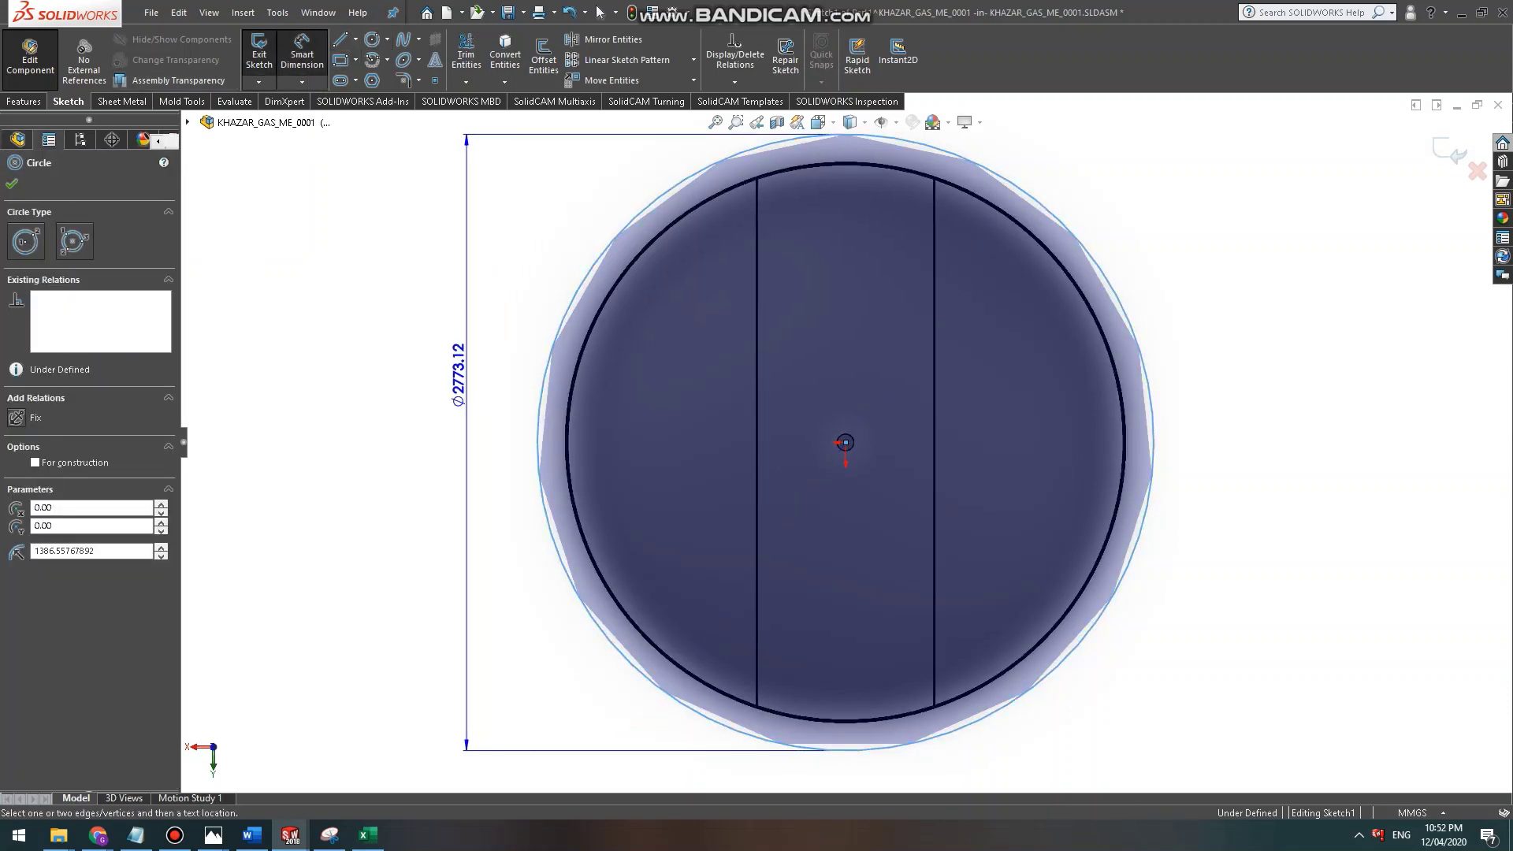
click(458, 376)
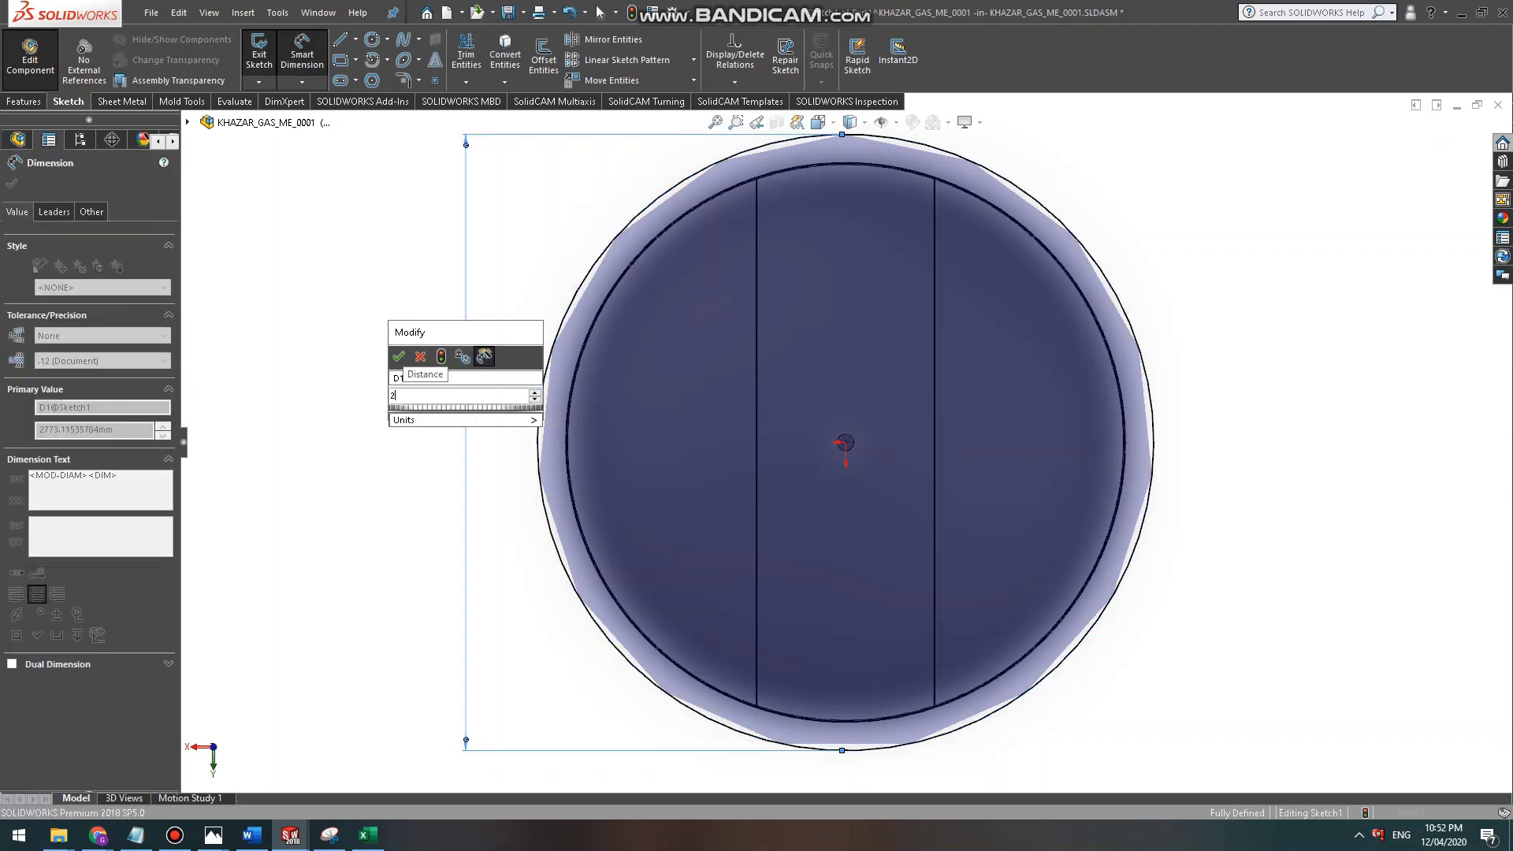
text(2)
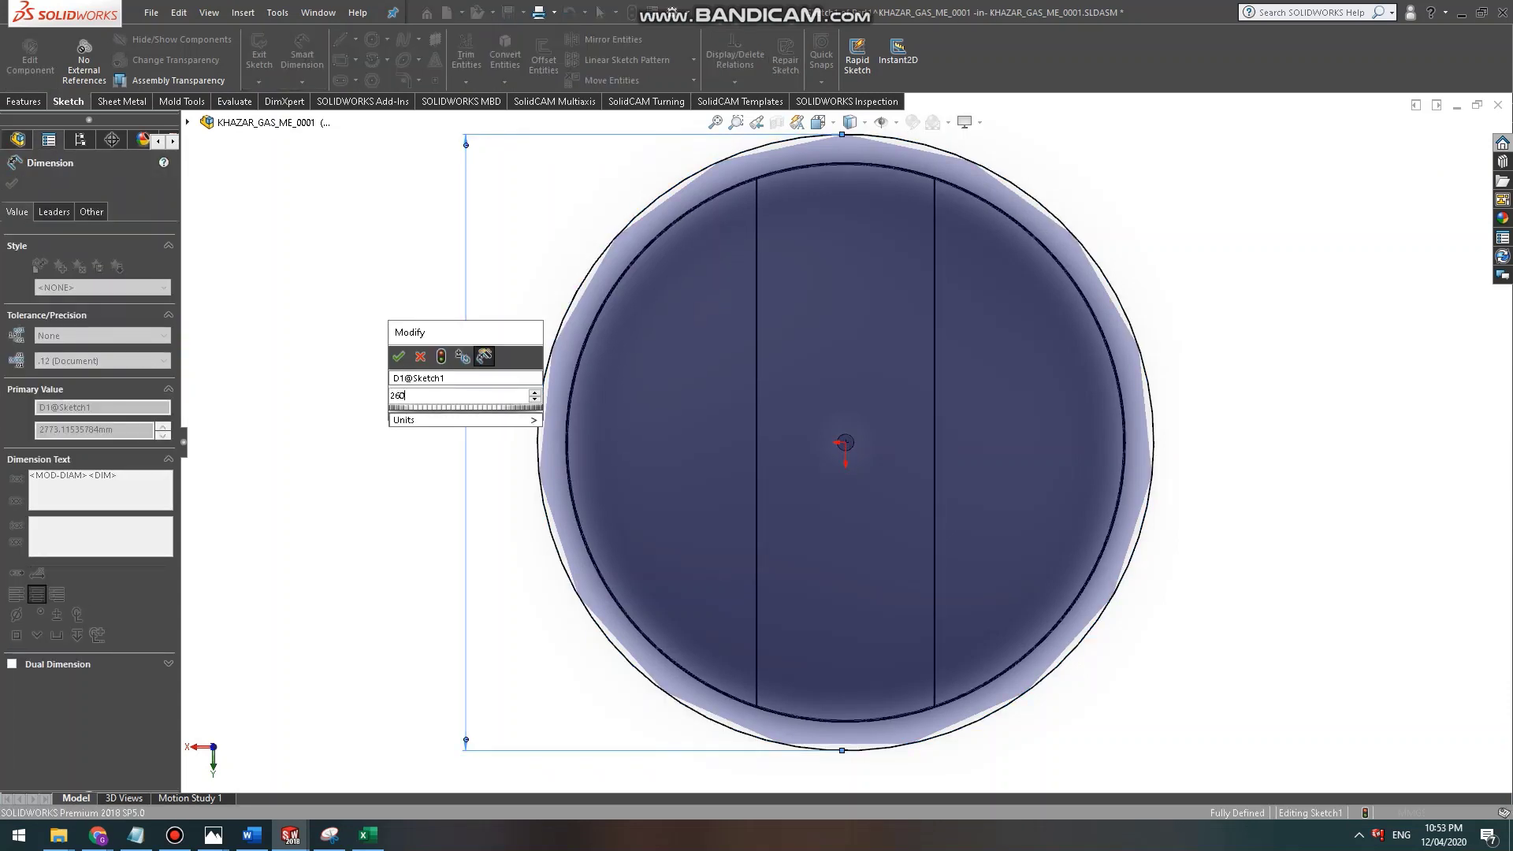
key(Return)
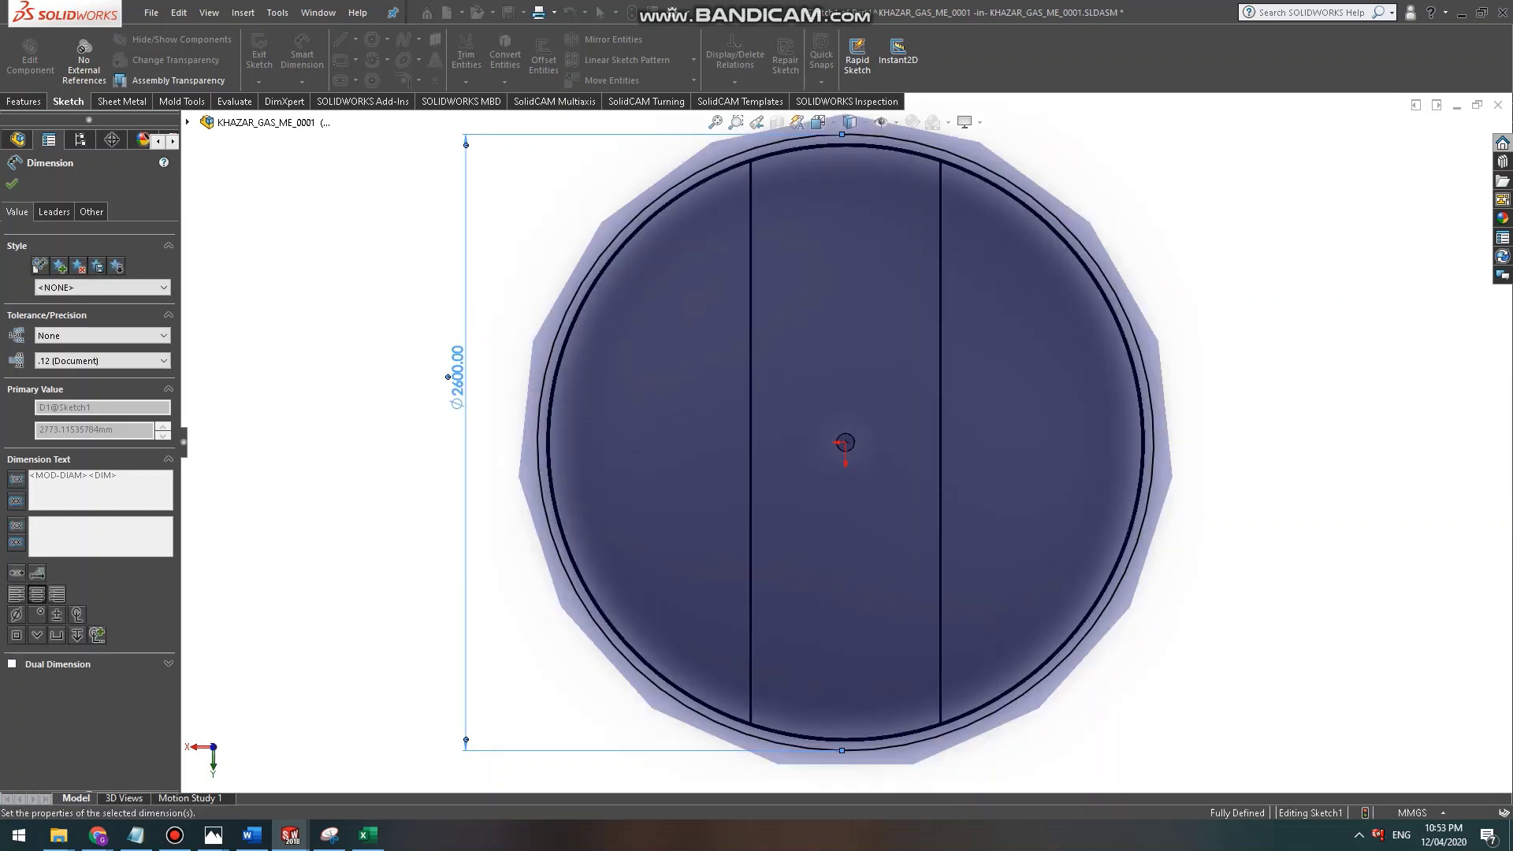
scroll(718, 390, down, 2)
scroll(656, 372, down, 2)
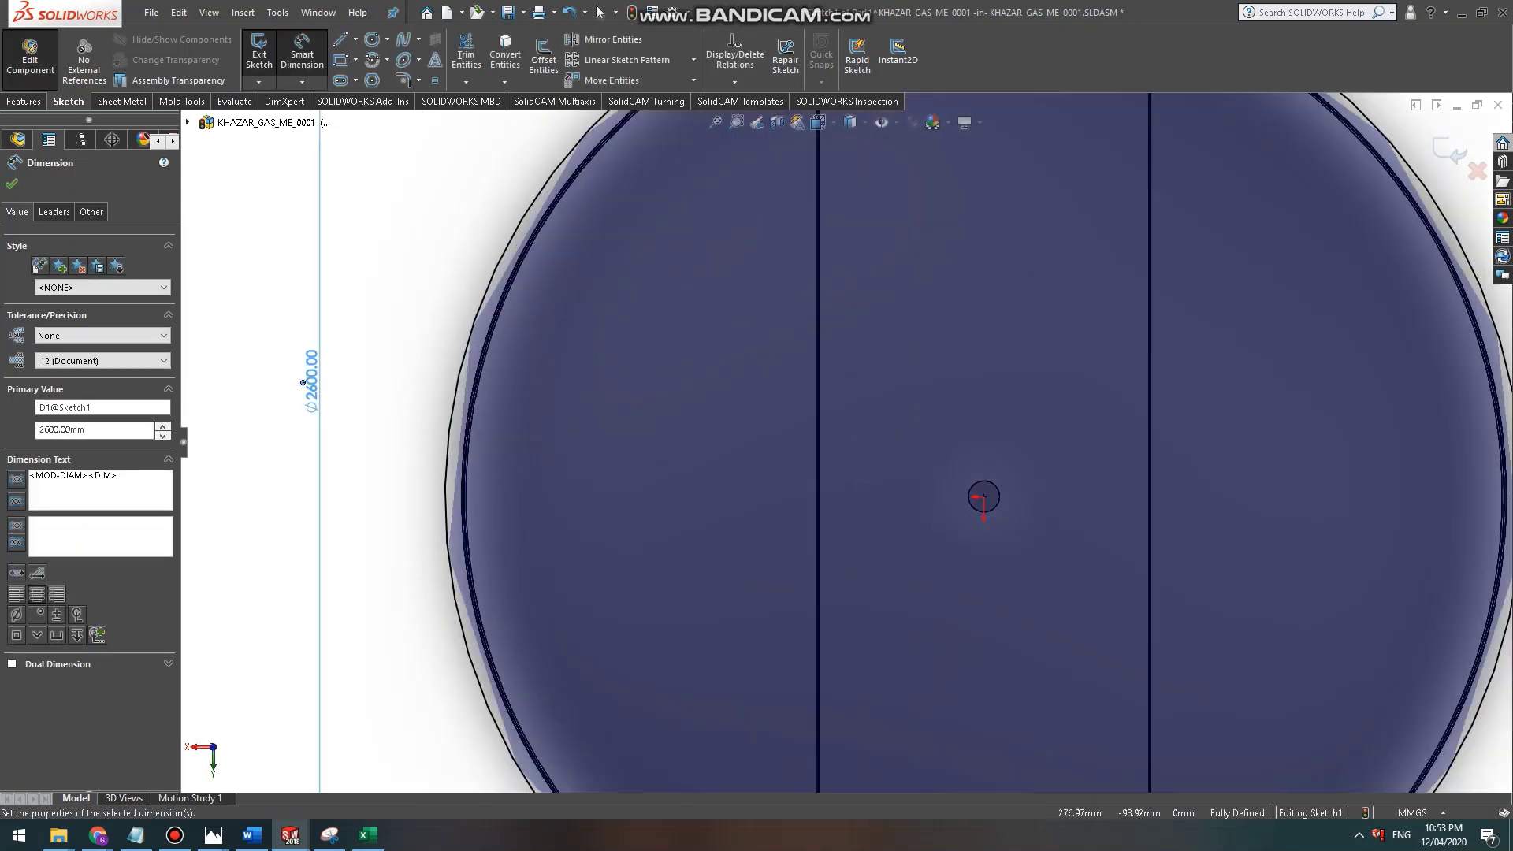
scroll(846, 441, up, 4)
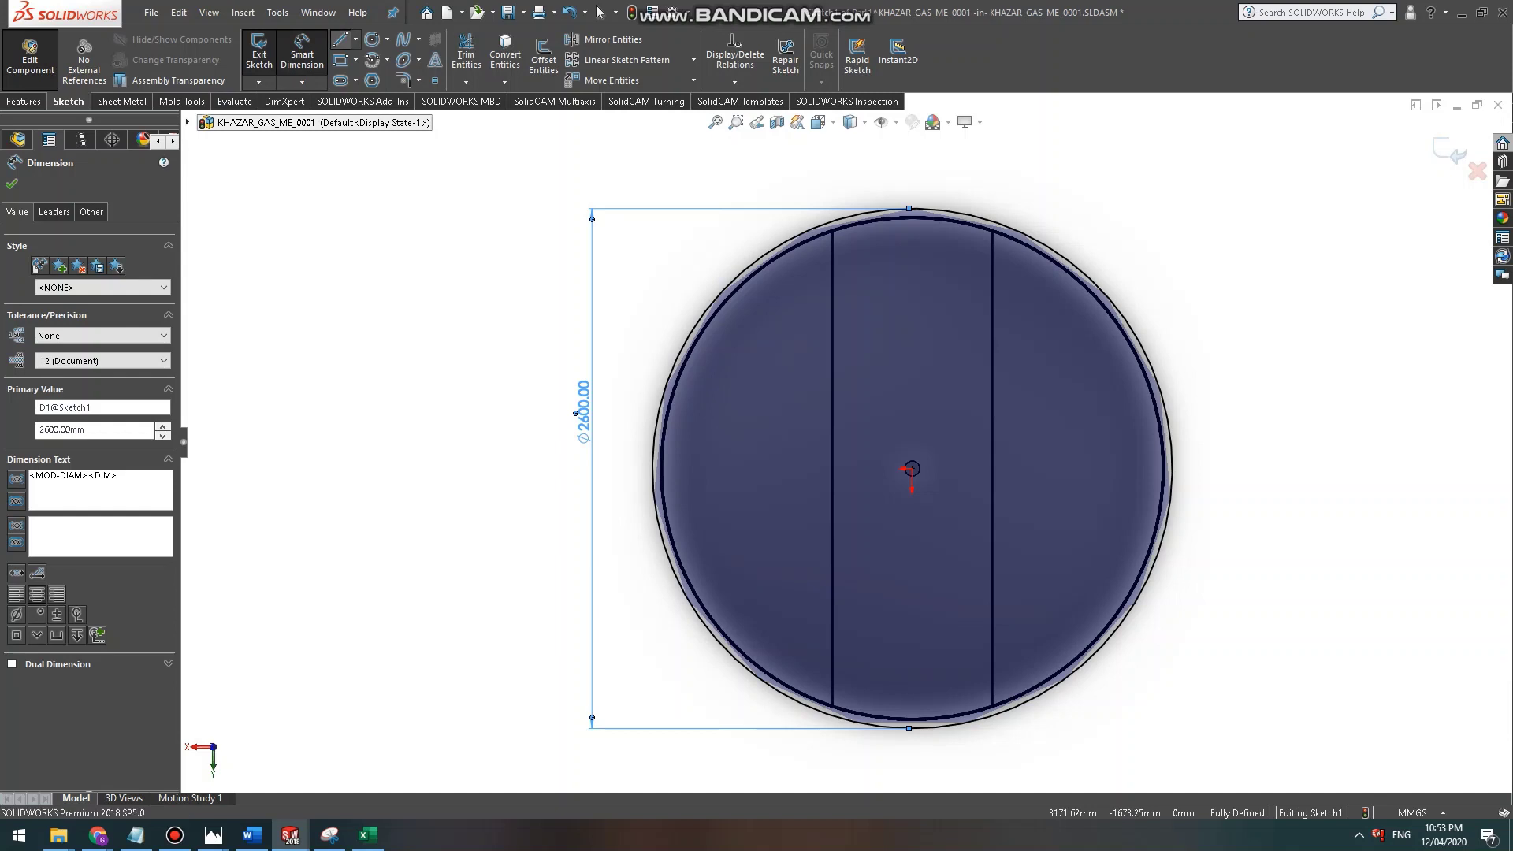
Sketch a vertical line across the circle's full diameter through the origin, continuing with two slanted segments from its lower end.
click(341, 40)
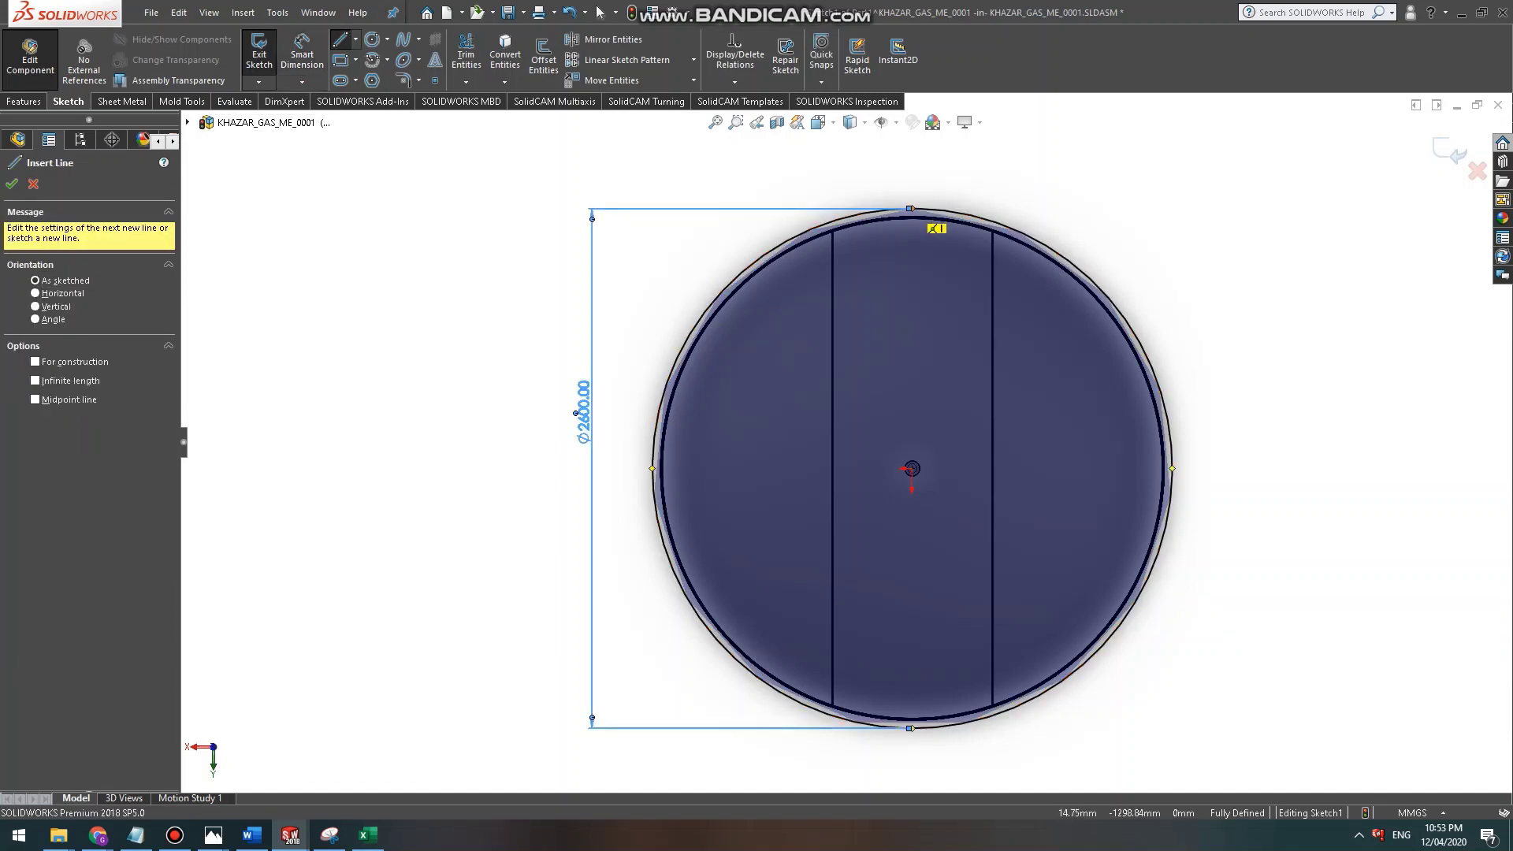
click(912, 208)
click(911, 728)
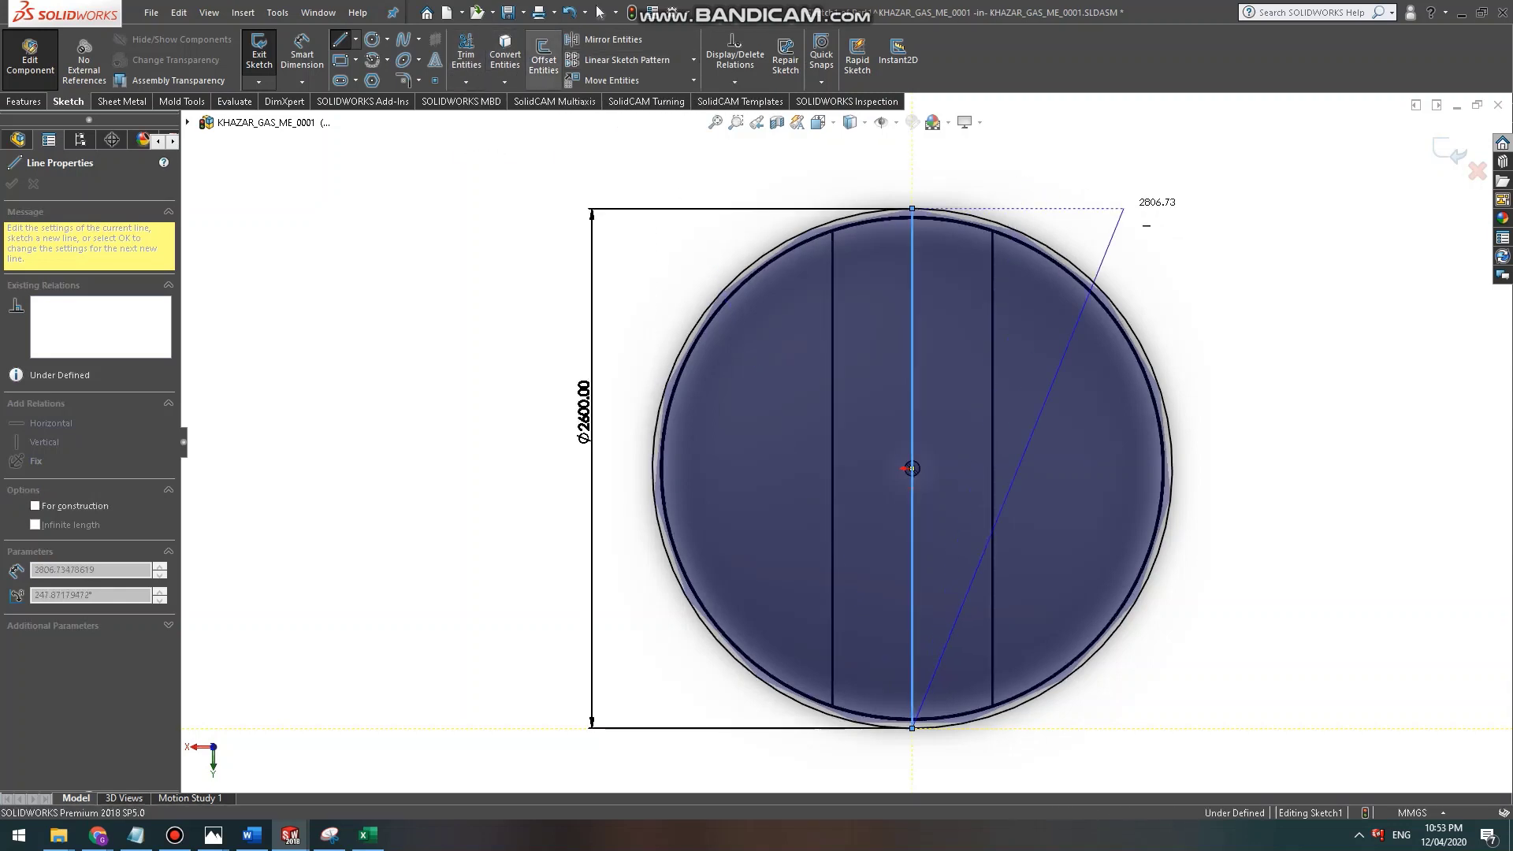
click(1124, 209)
click(1063, 356)
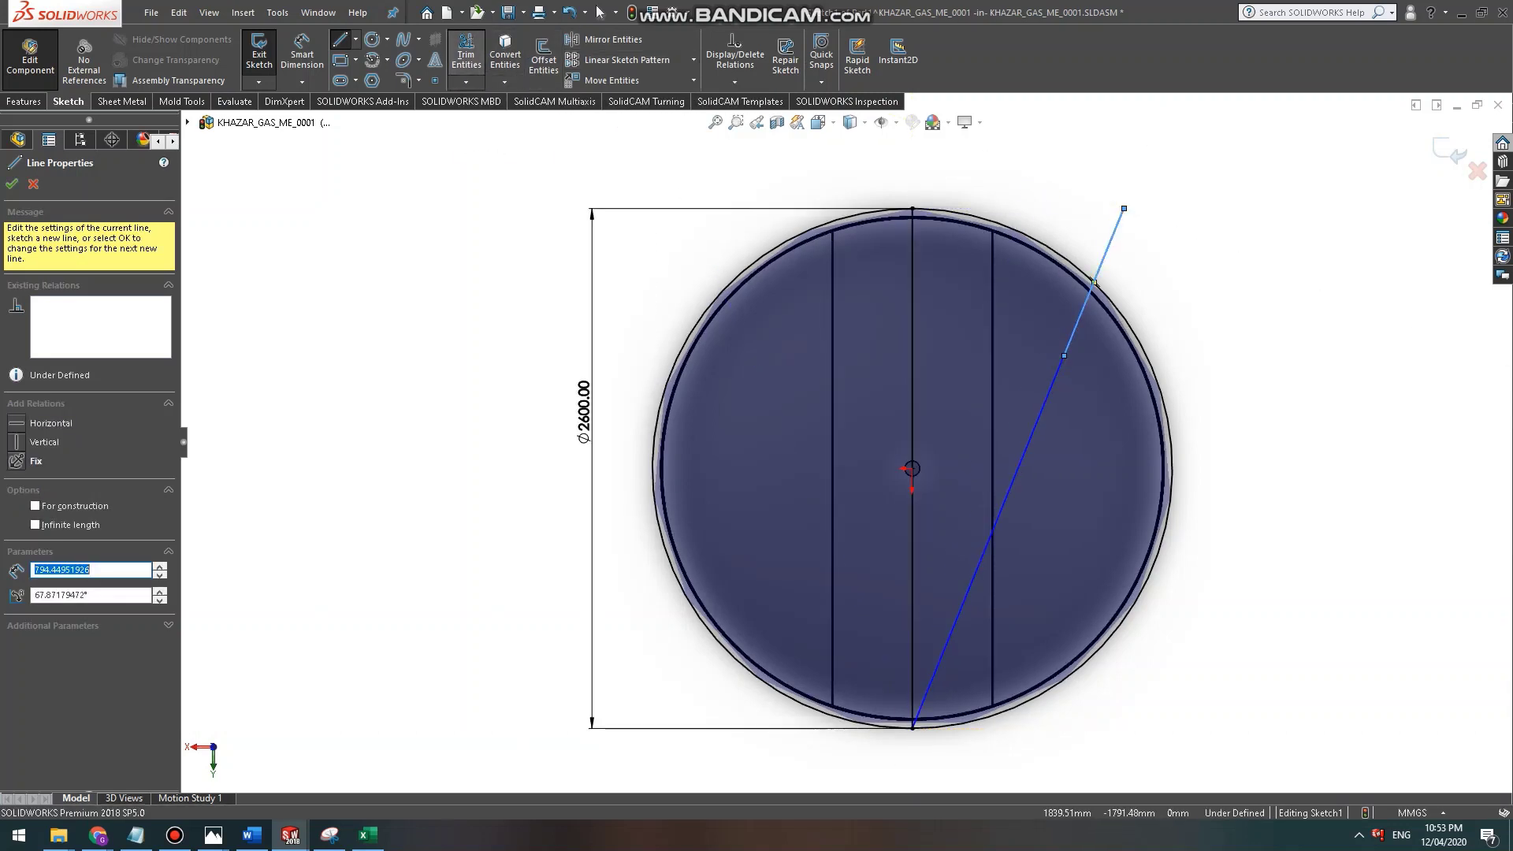
Trim away the slanted segments and the right half of the circle, keeping the left half and the vertical line.
click(466, 55)
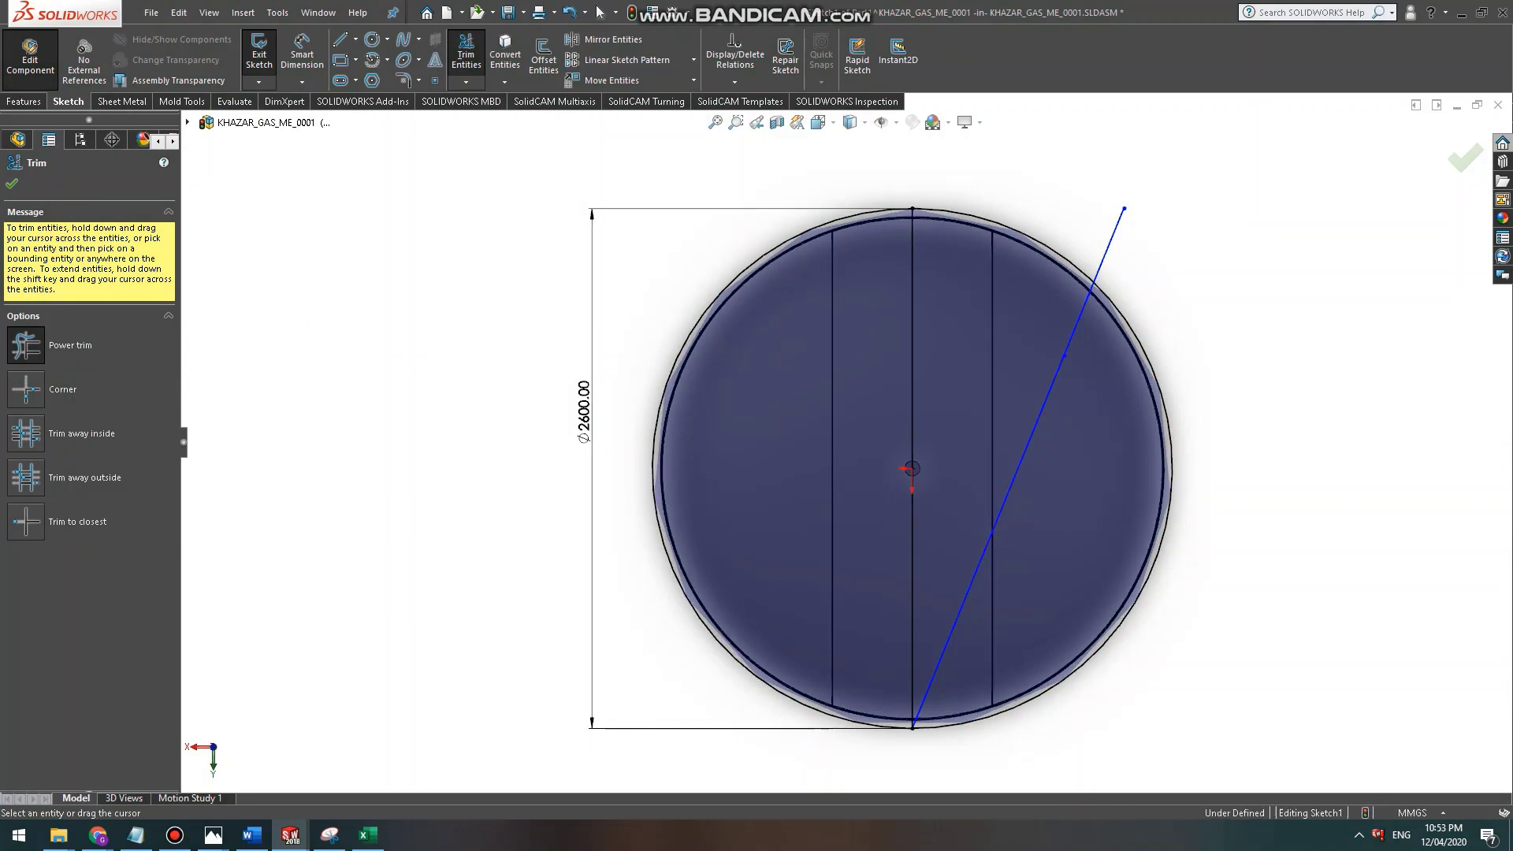
drag(1048, 331, 1141, 274)
click(1171, 473)
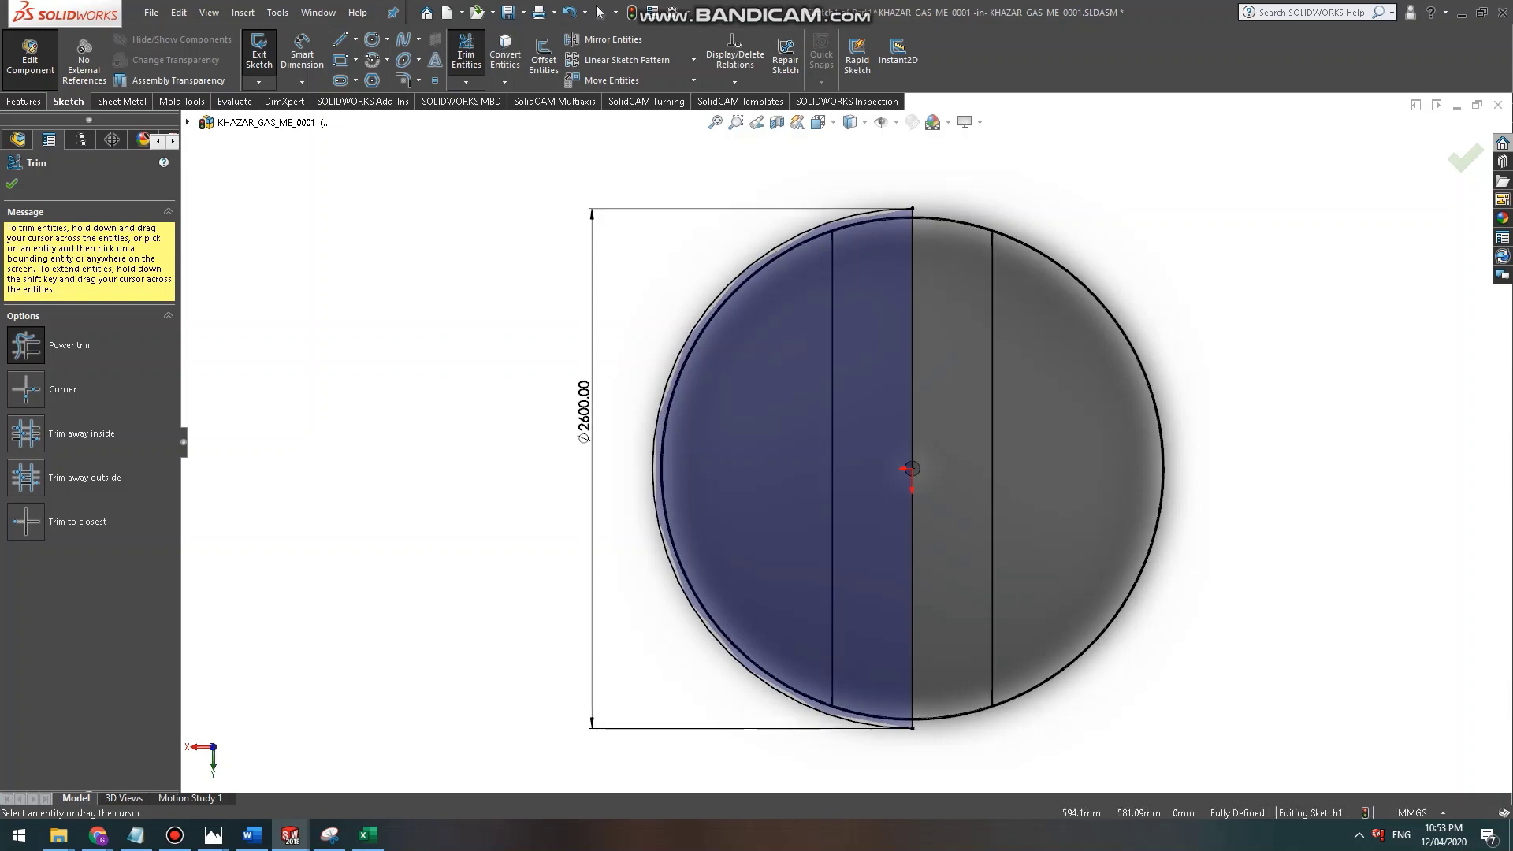
scroll(815, 179, down, 3)
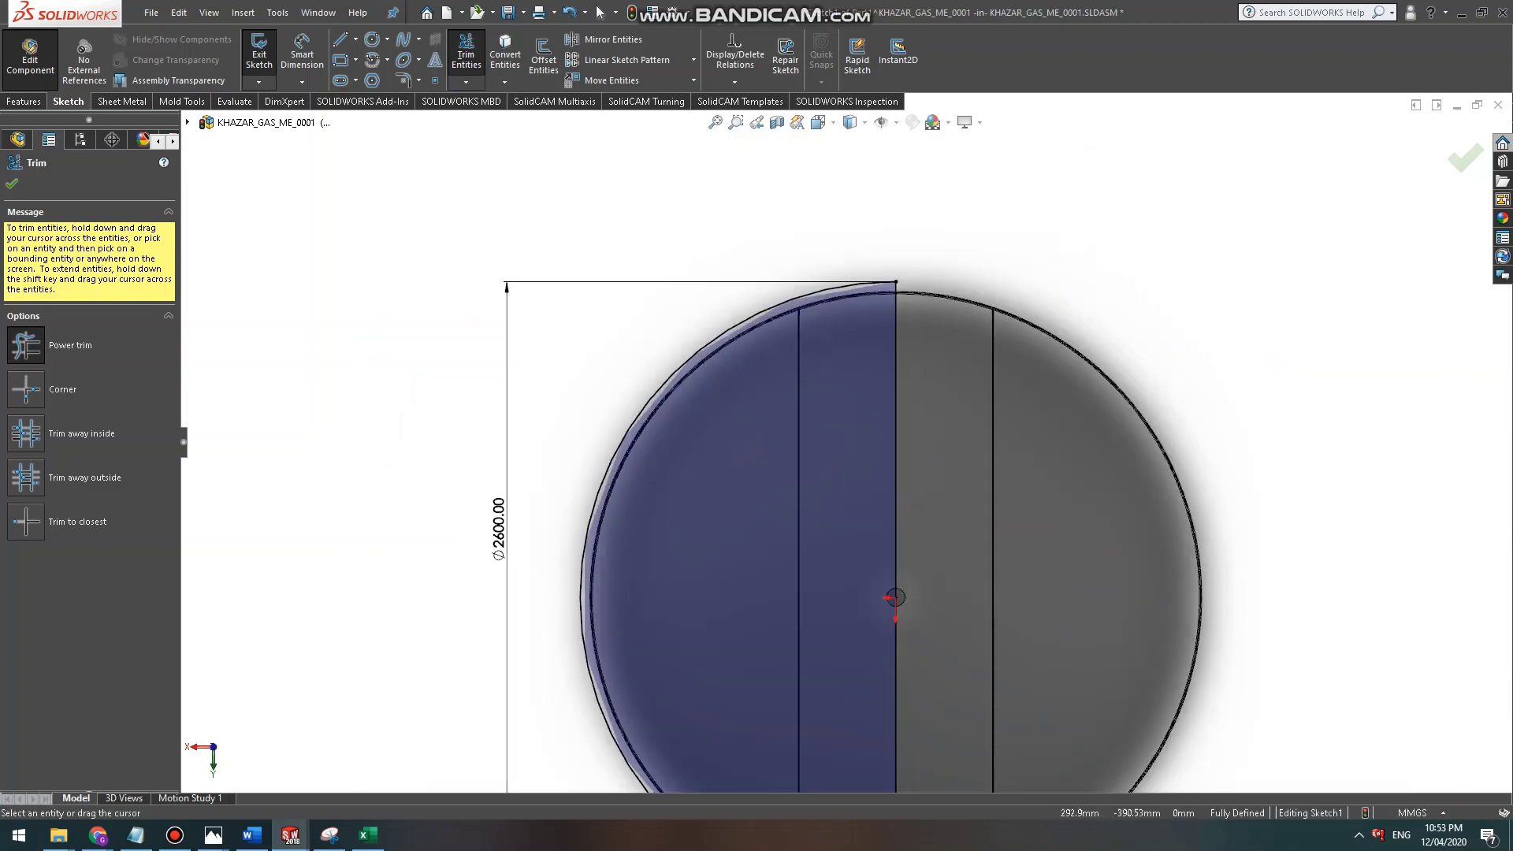
key(Escape)
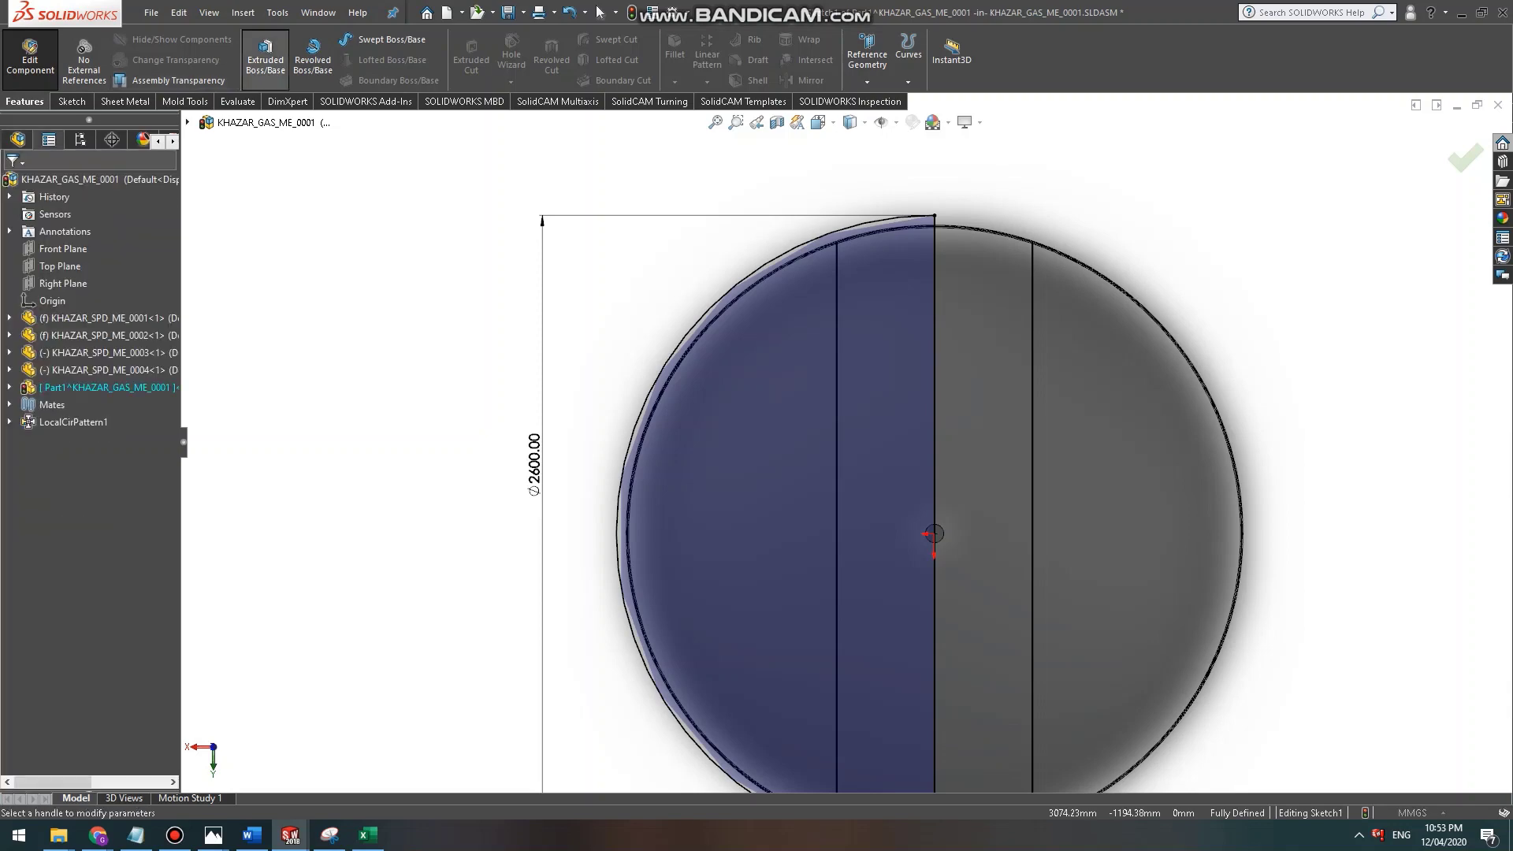
Start a blind Boss-Extrude of the half-circle profile, beginning at an offset of 2500 mm from the sketch plane.
click(266, 51)
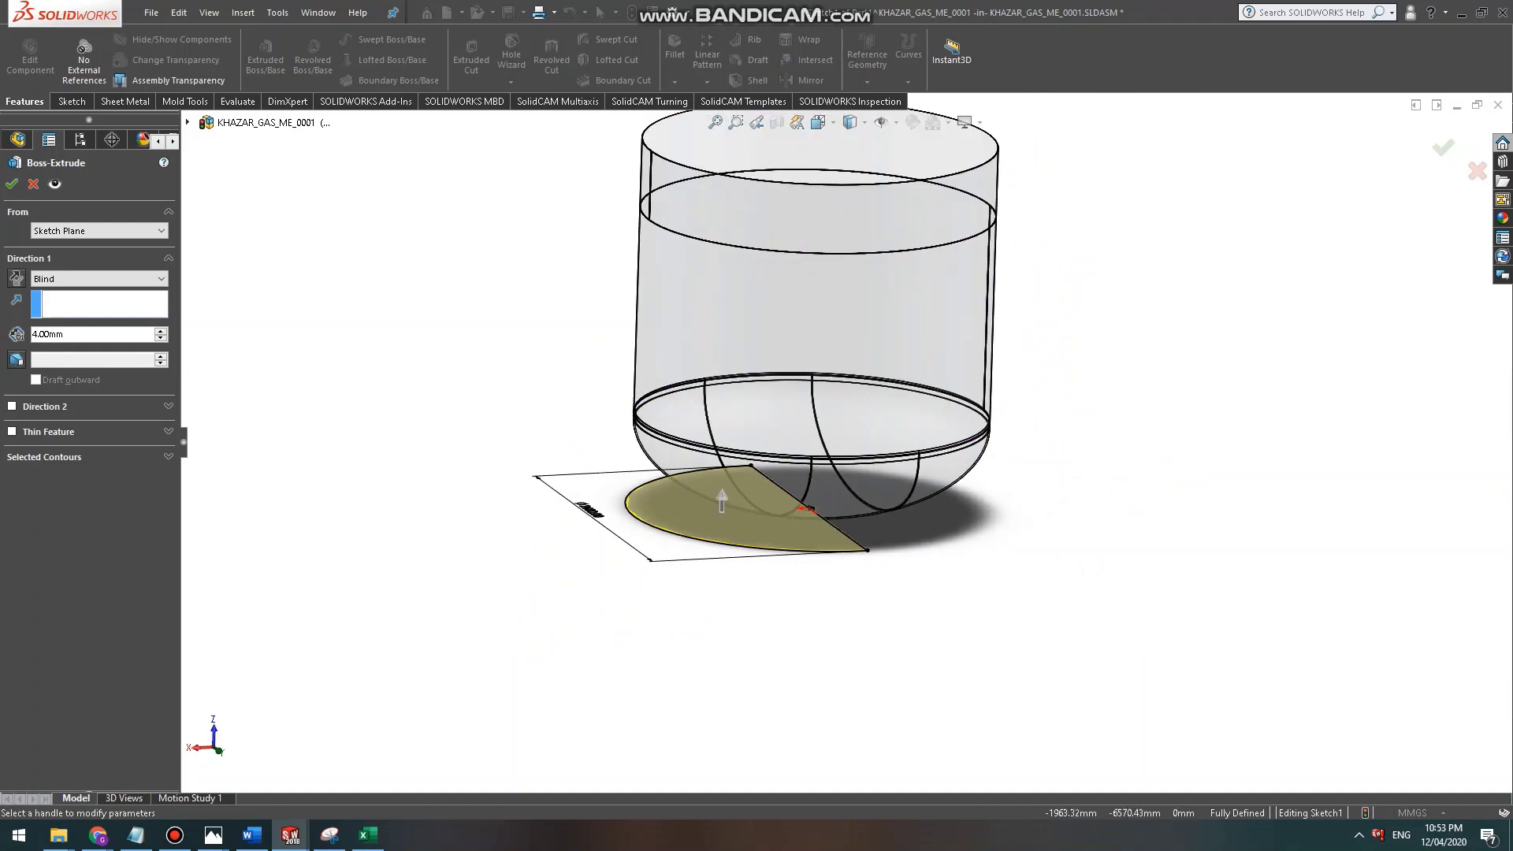
click(98, 230)
click(63, 275)
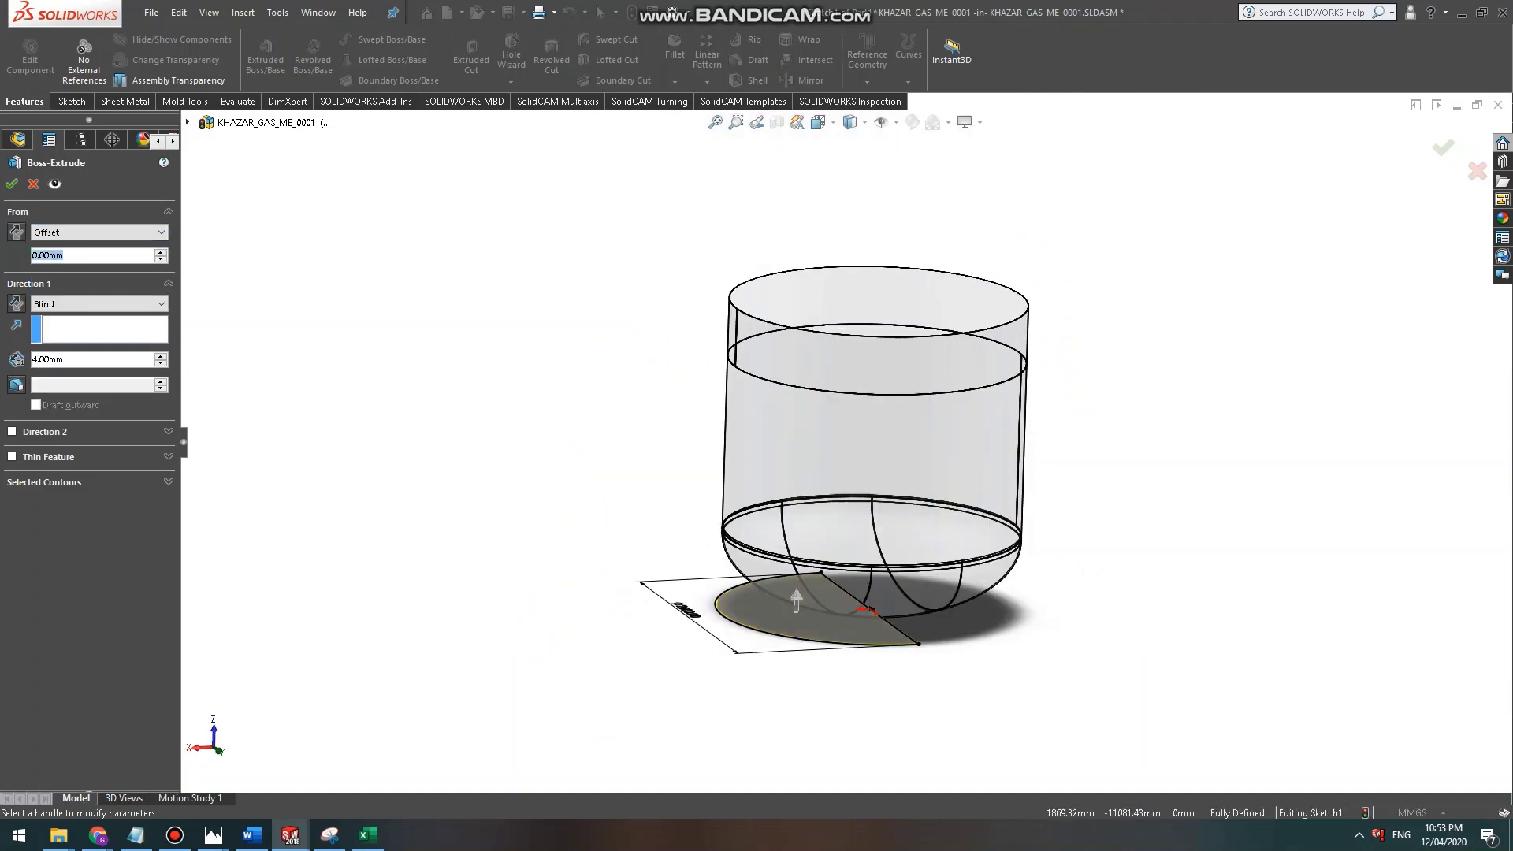
text(25)
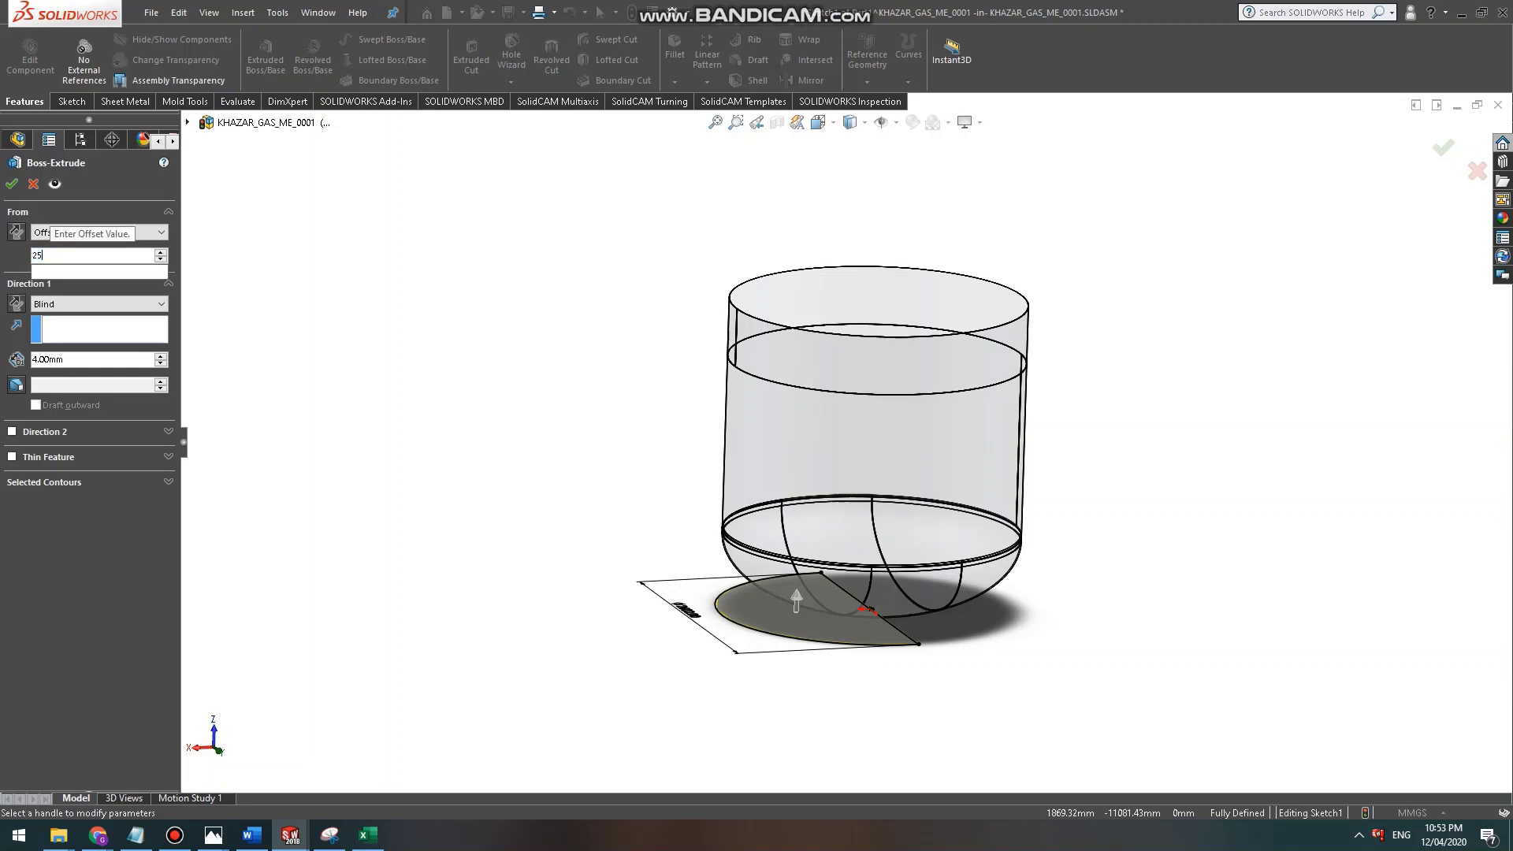
text(00)
key(Return)
Raise the extrusion's start offset to 2660 mm, comparing the preview with the shell's top rim from the back.
scroll(792, 291, down, 6)
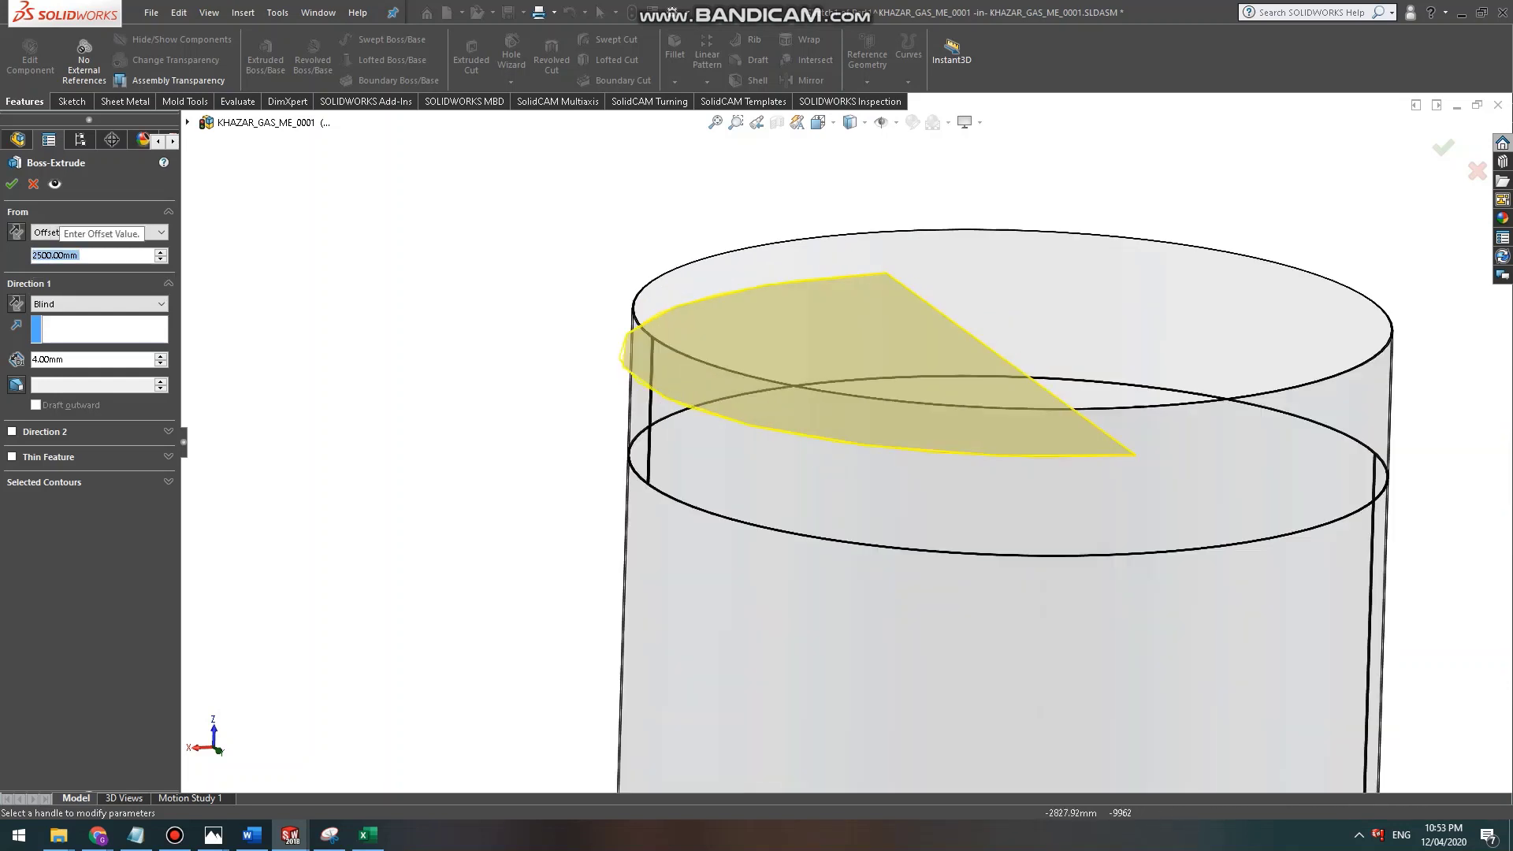
middle_drag(792, 291, 778, 278)
click(820, 122)
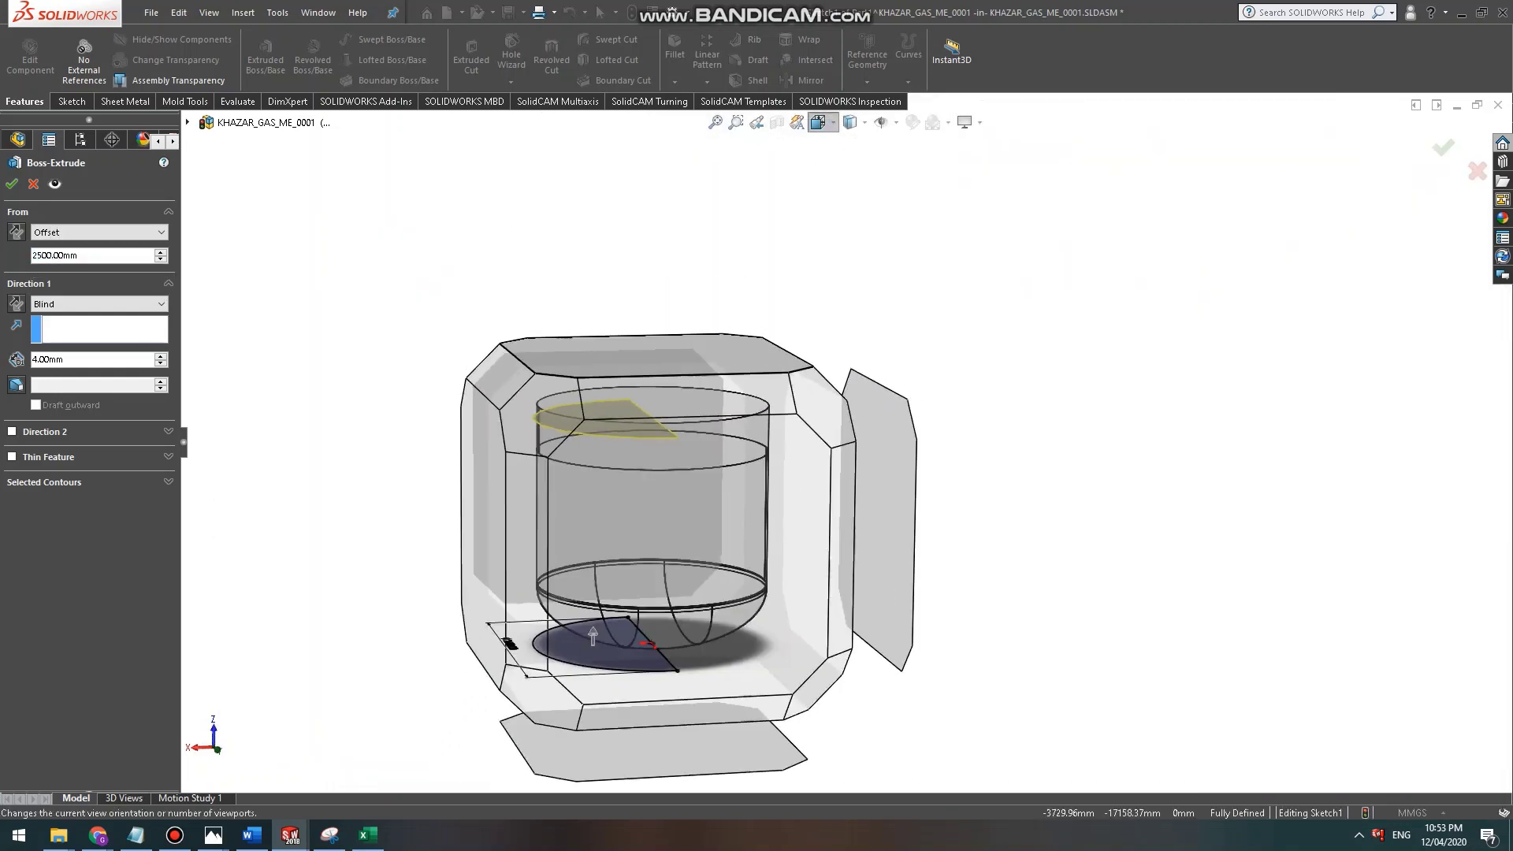
click(505, 630)
scroll(788, 394, down, 4)
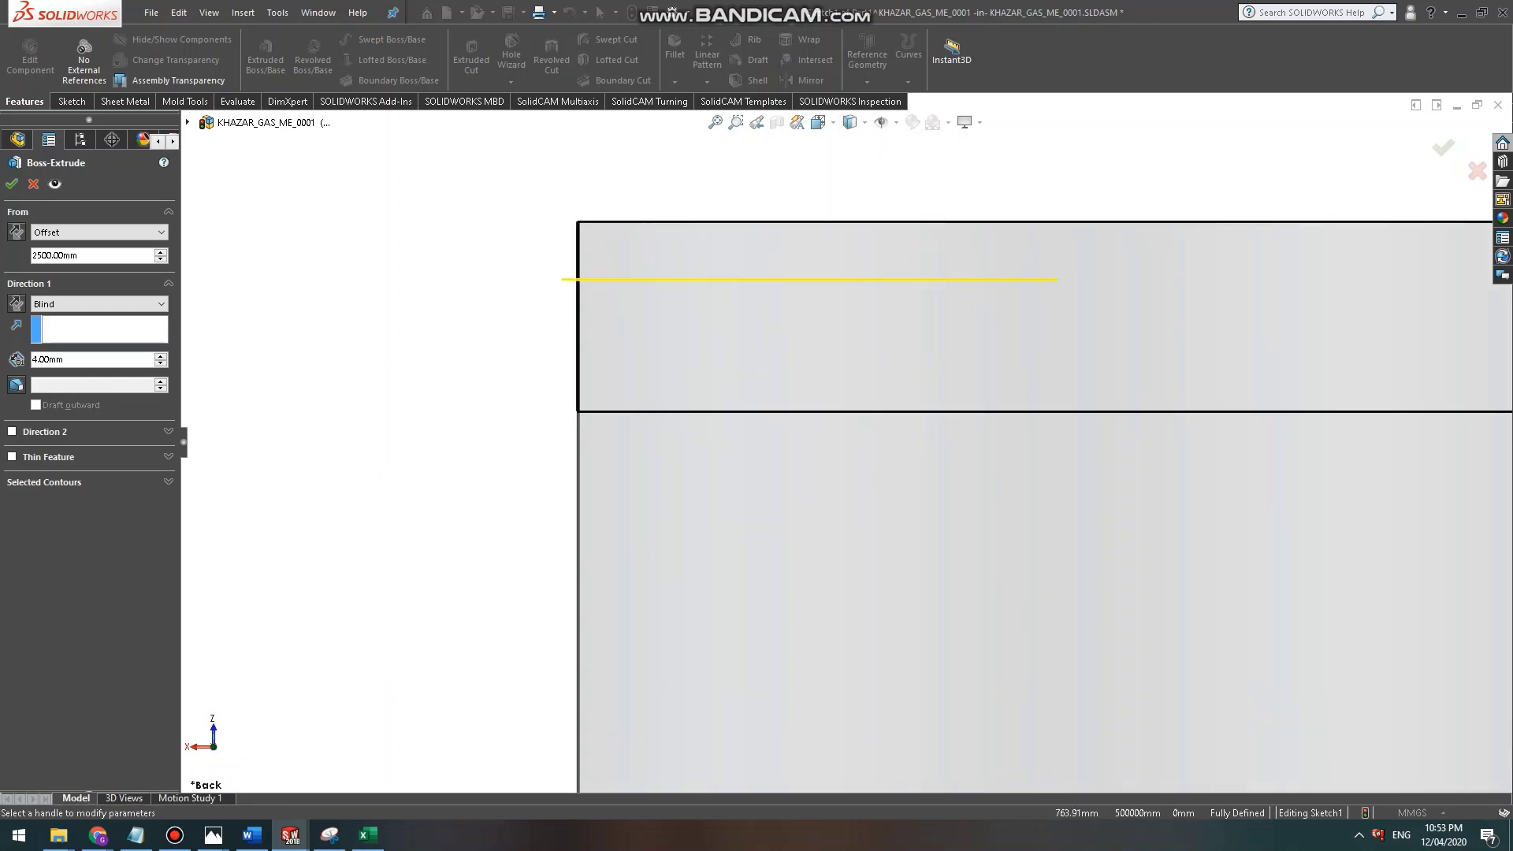
click(161, 251)
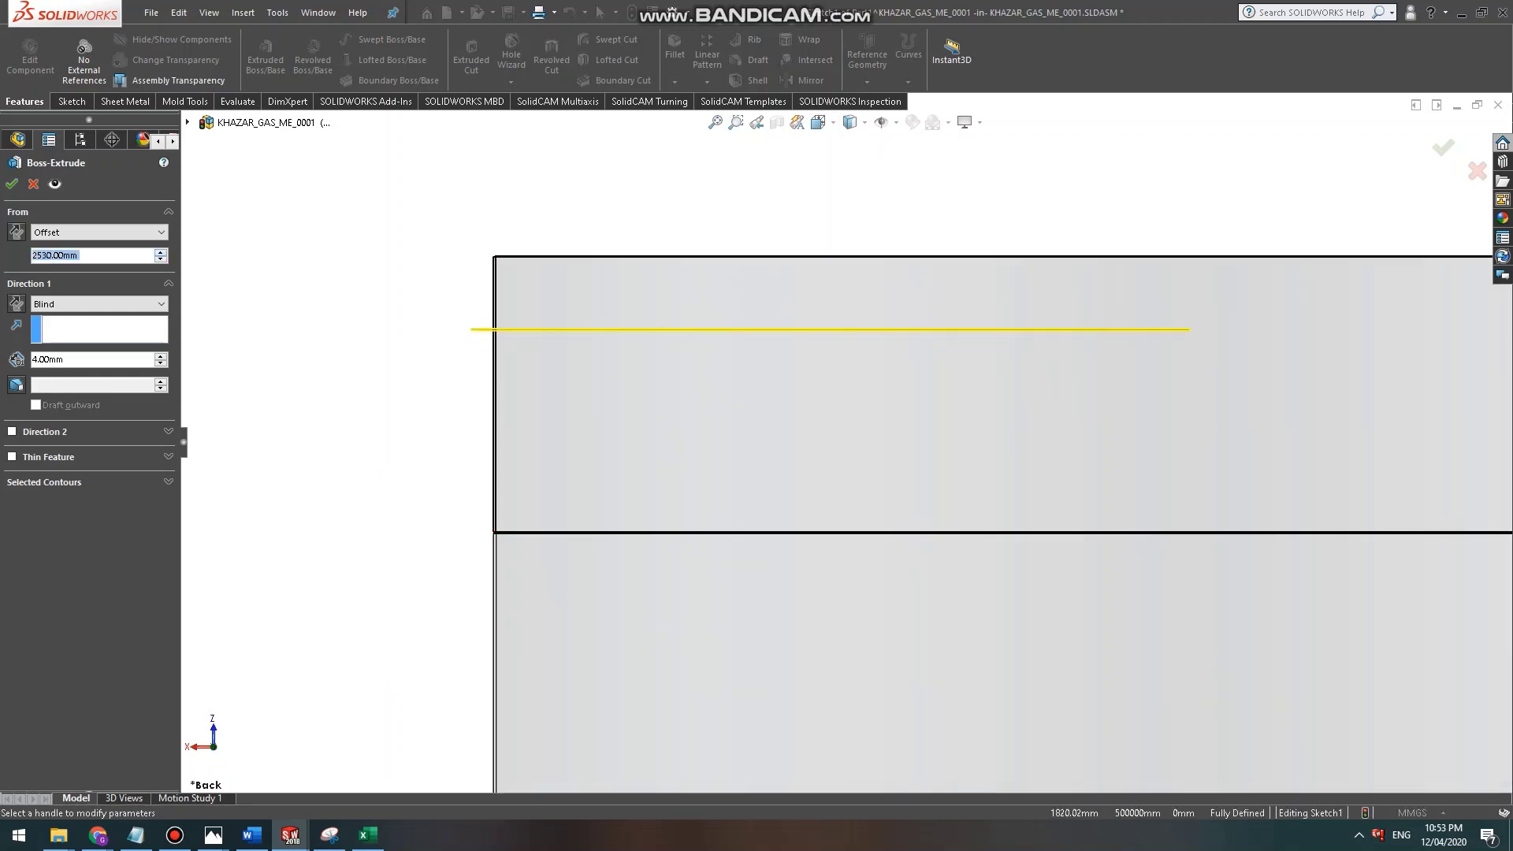
key(Up)
key(Up)
key(Up)
key(Up)
key(Up)
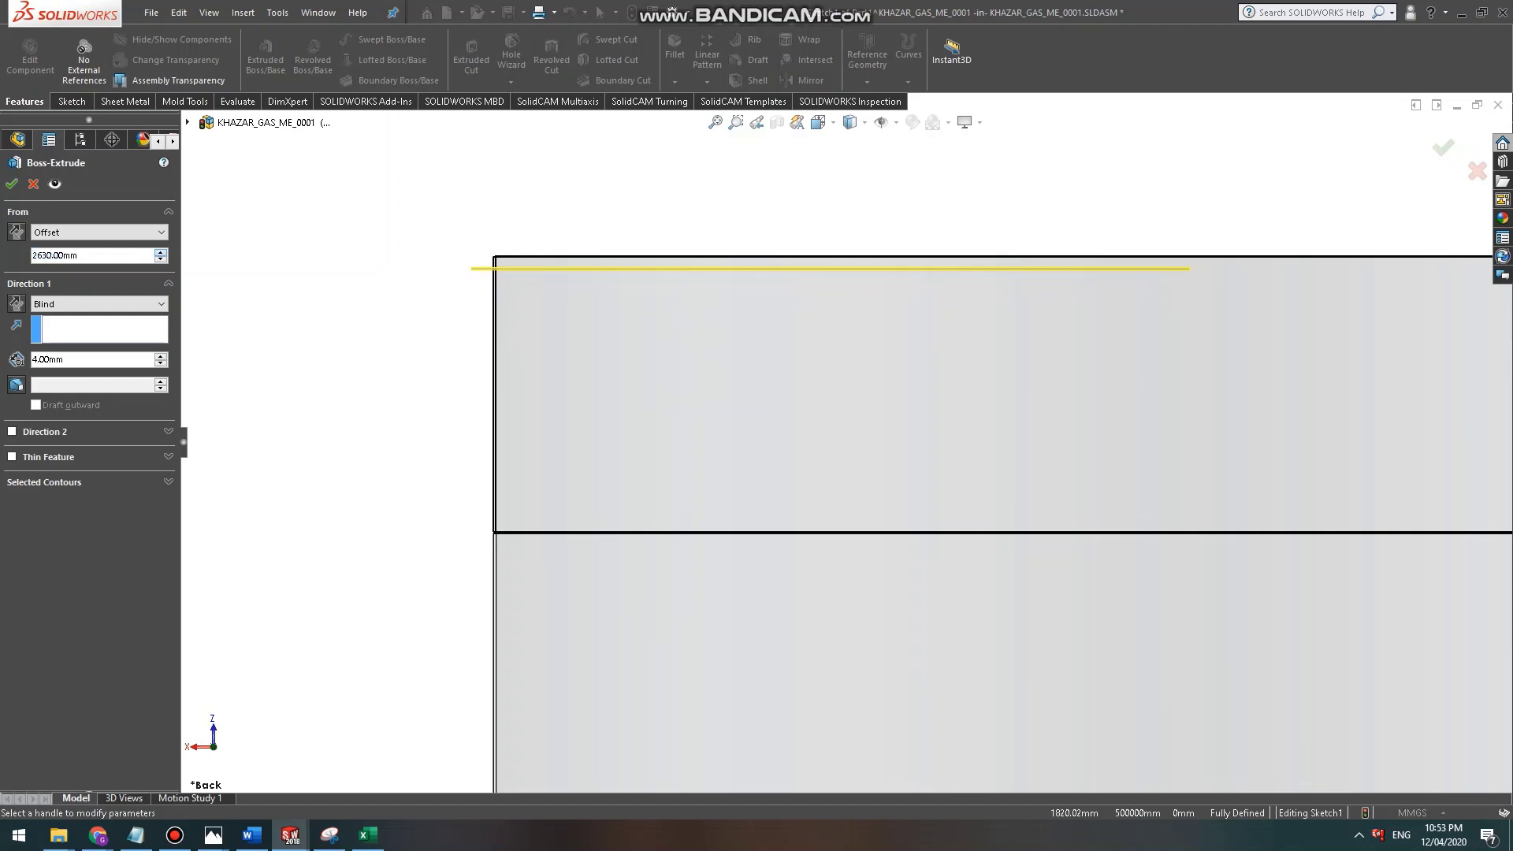
scroll(504, 268, down, 15)
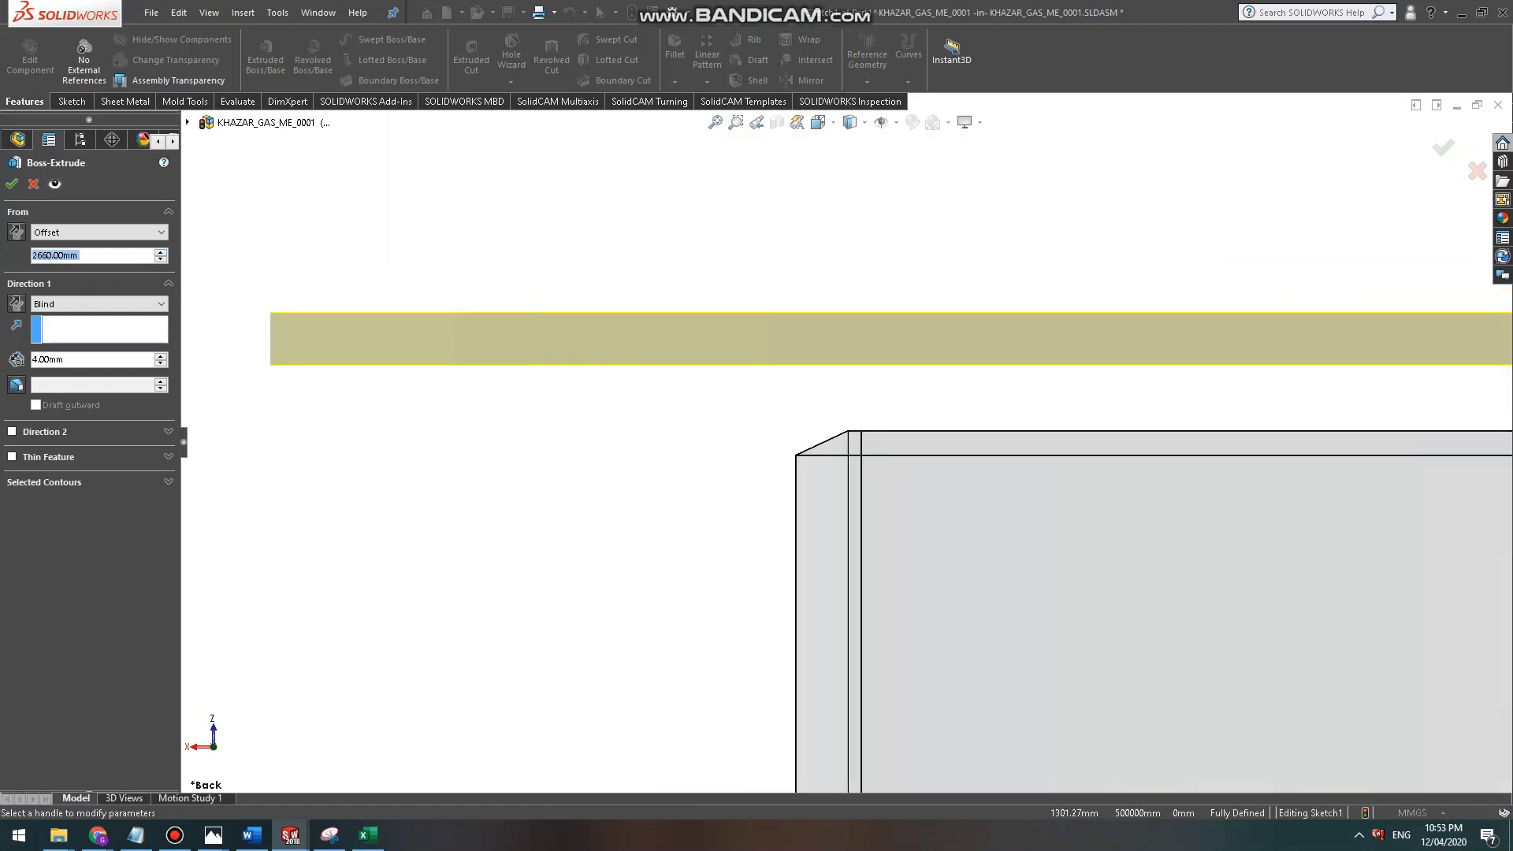
Set the start offset to 2655 mm and complete the 4 mm thick extrusion on top of the shell.
key(Down)
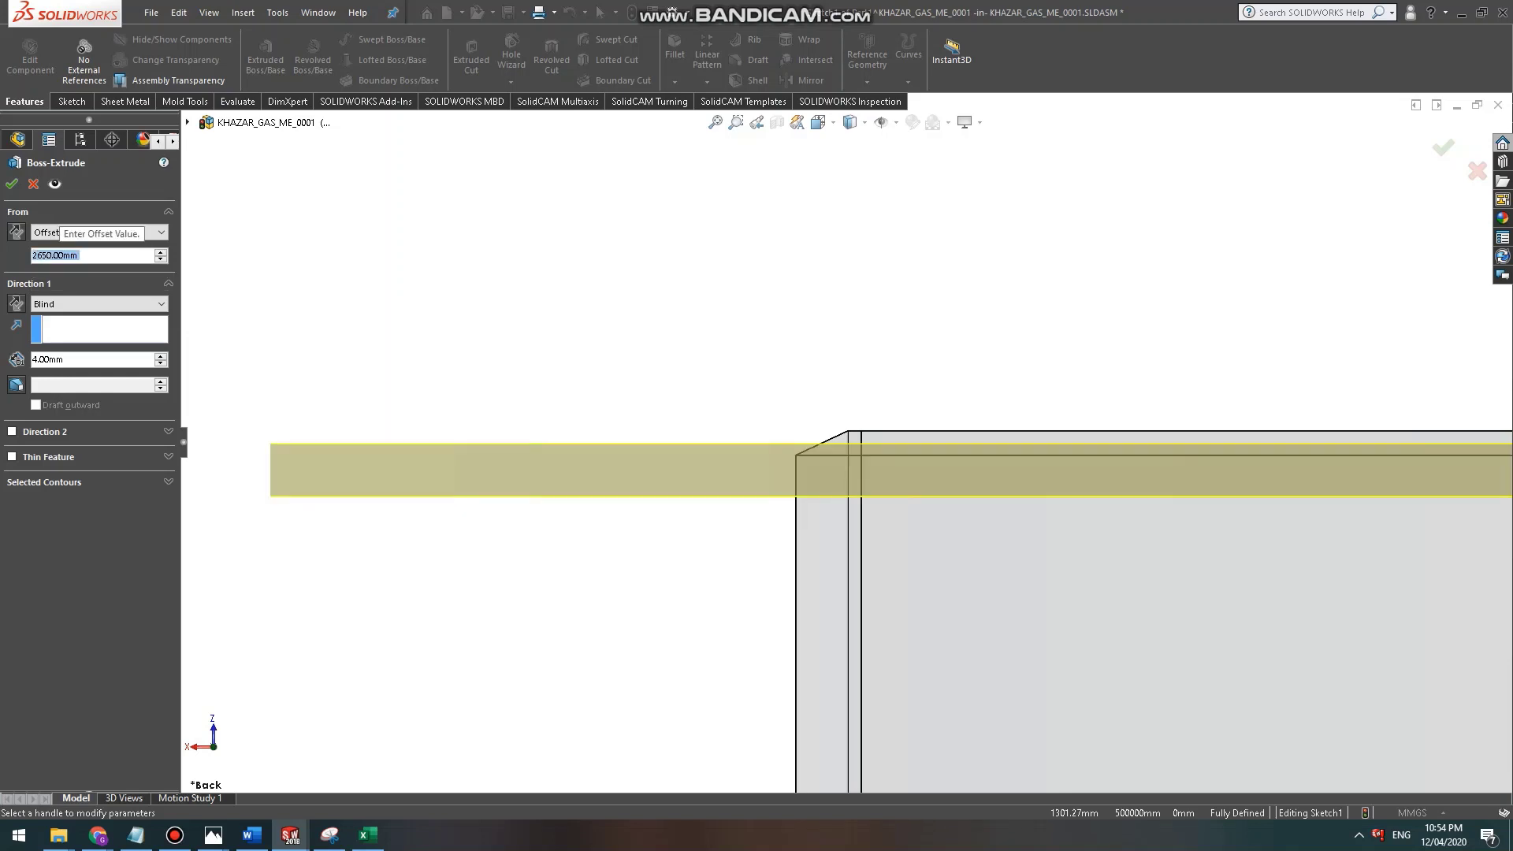
text(2655)
key(Return)
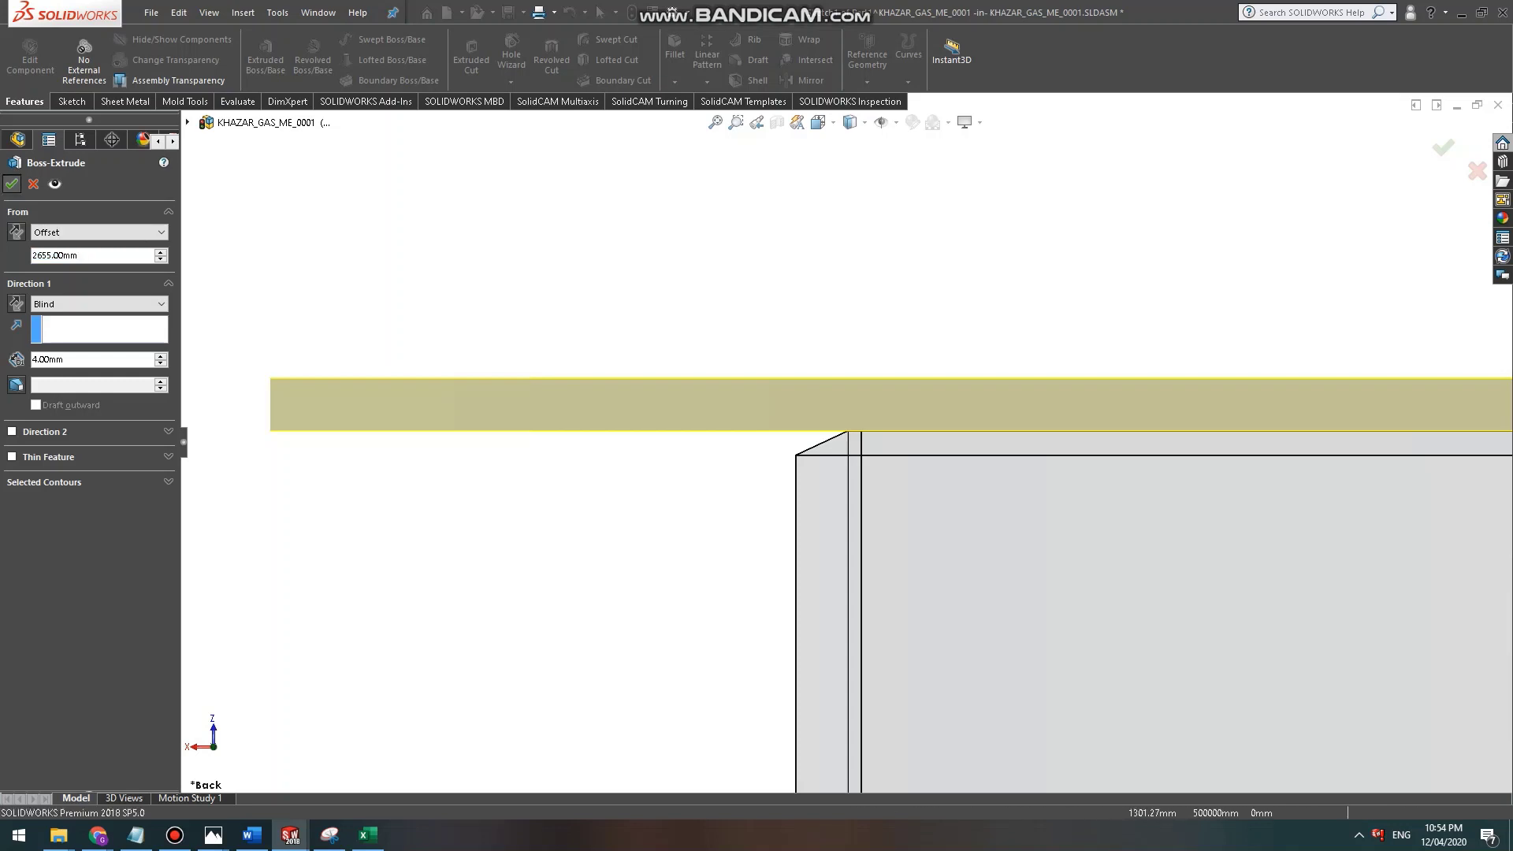
Inspect the half-disc plate from above and below, examining its seating and overhang along the shell's top rim.
scroll(796, 473, up, 4)
middle_drag(796, 473, 838, 529)
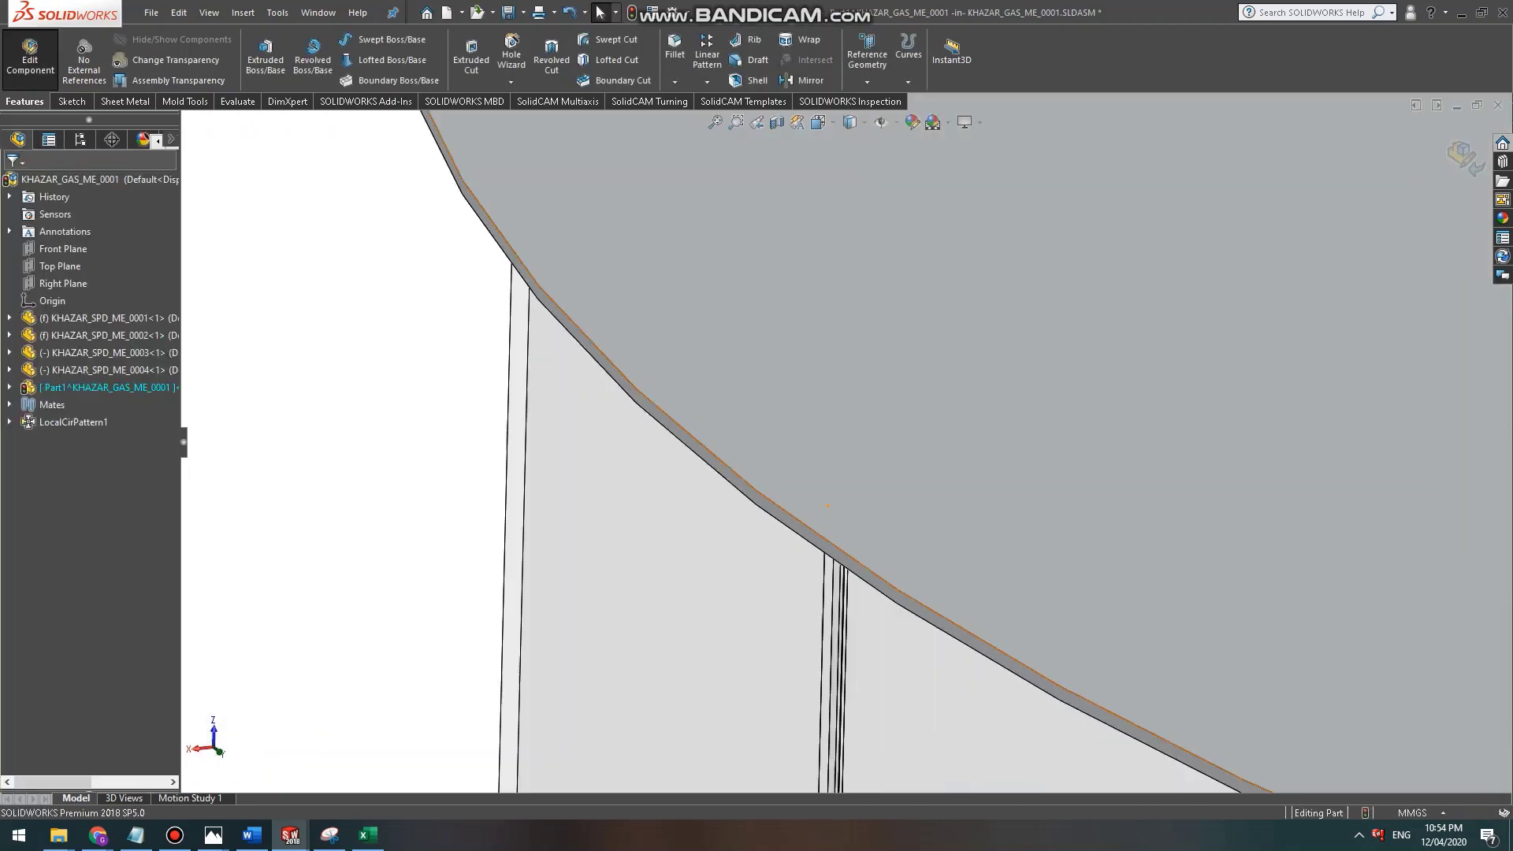
scroll(838, 529, up, 5)
scroll(839, 532, up, 5)
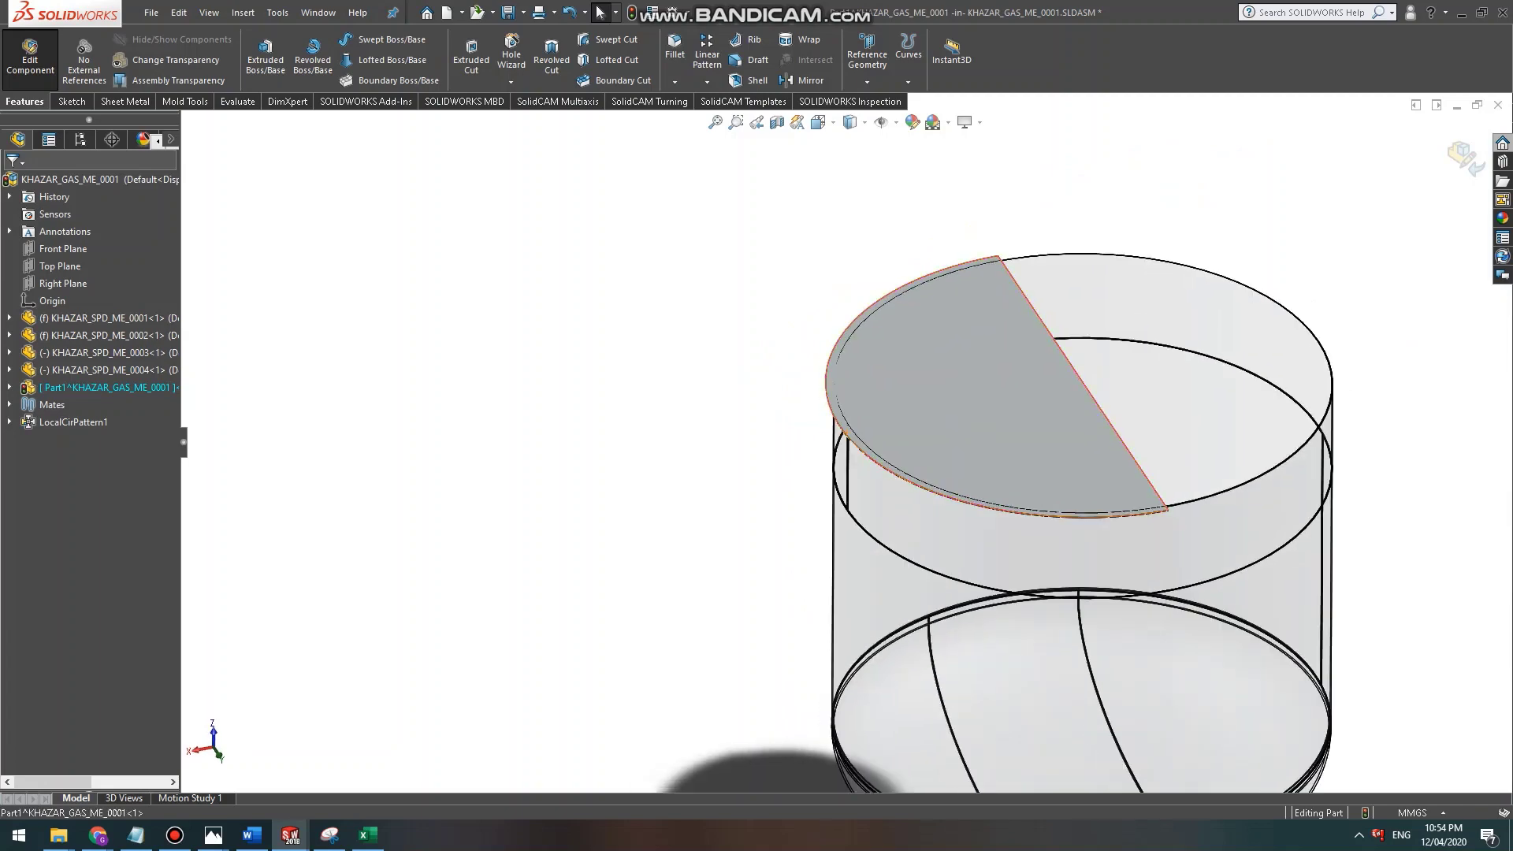
click(1027, 432)
scroll(1026, 432, down, 3)
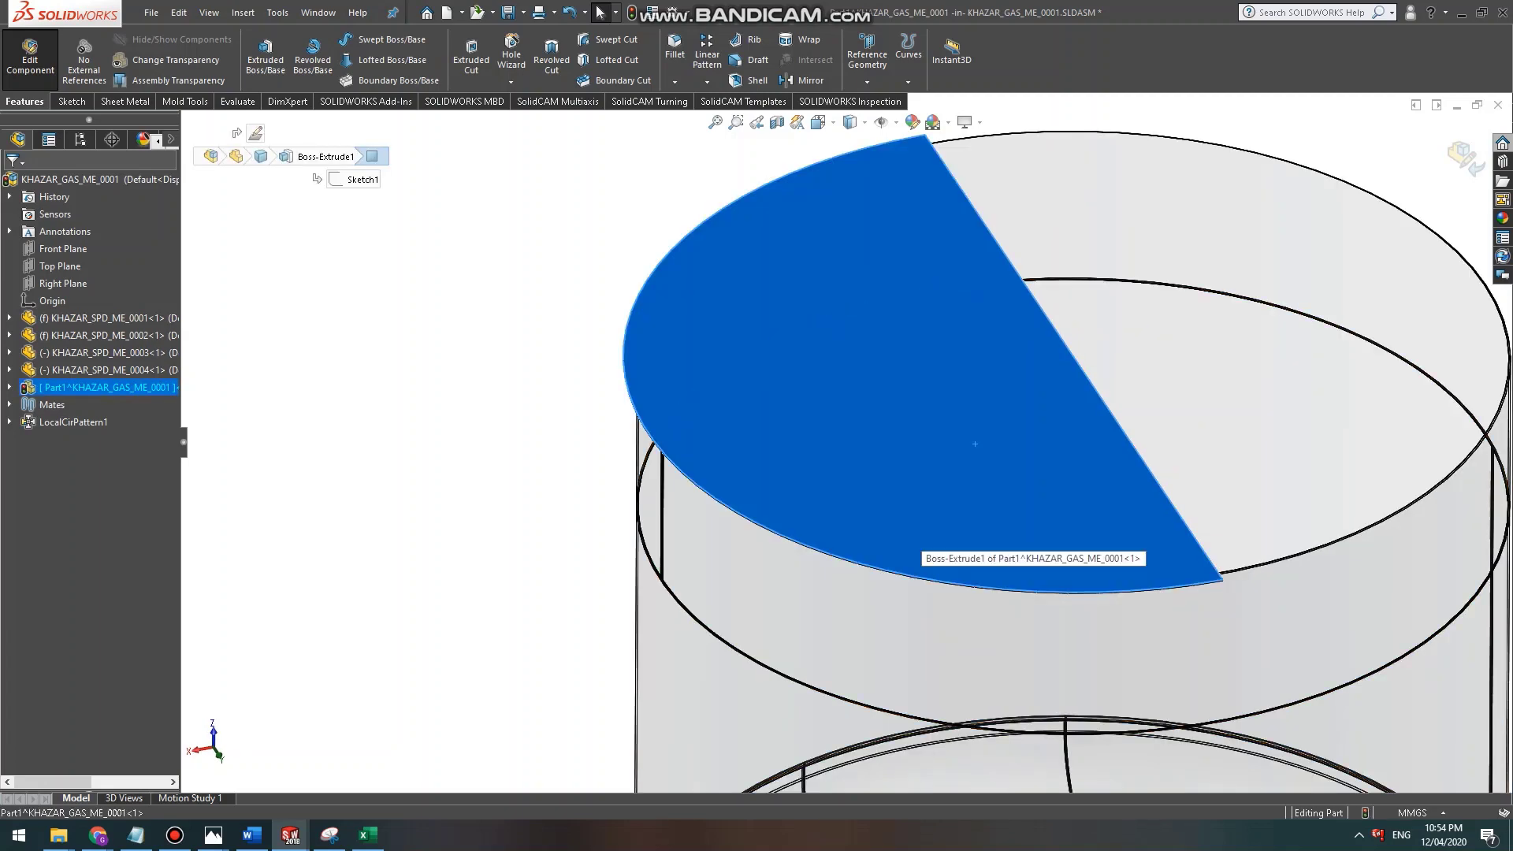
mouse_move(975, 444)
middle_down()
mouse_move(1017, 410)
mouse_move(1043, 414)
mouse_move(981, 450)
middle_up()
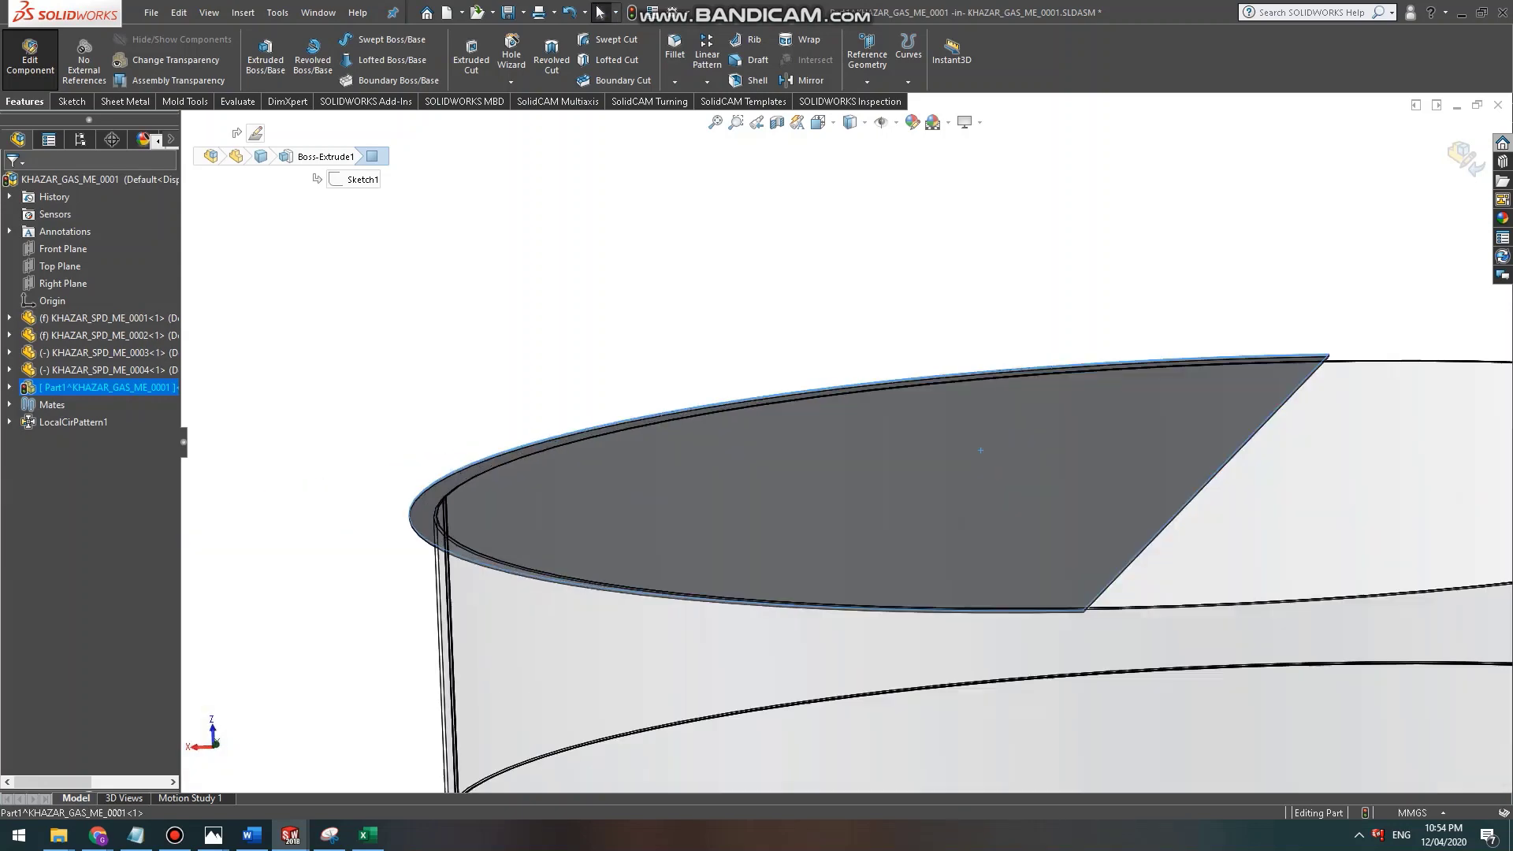
scroll(461, 545, down, 3)
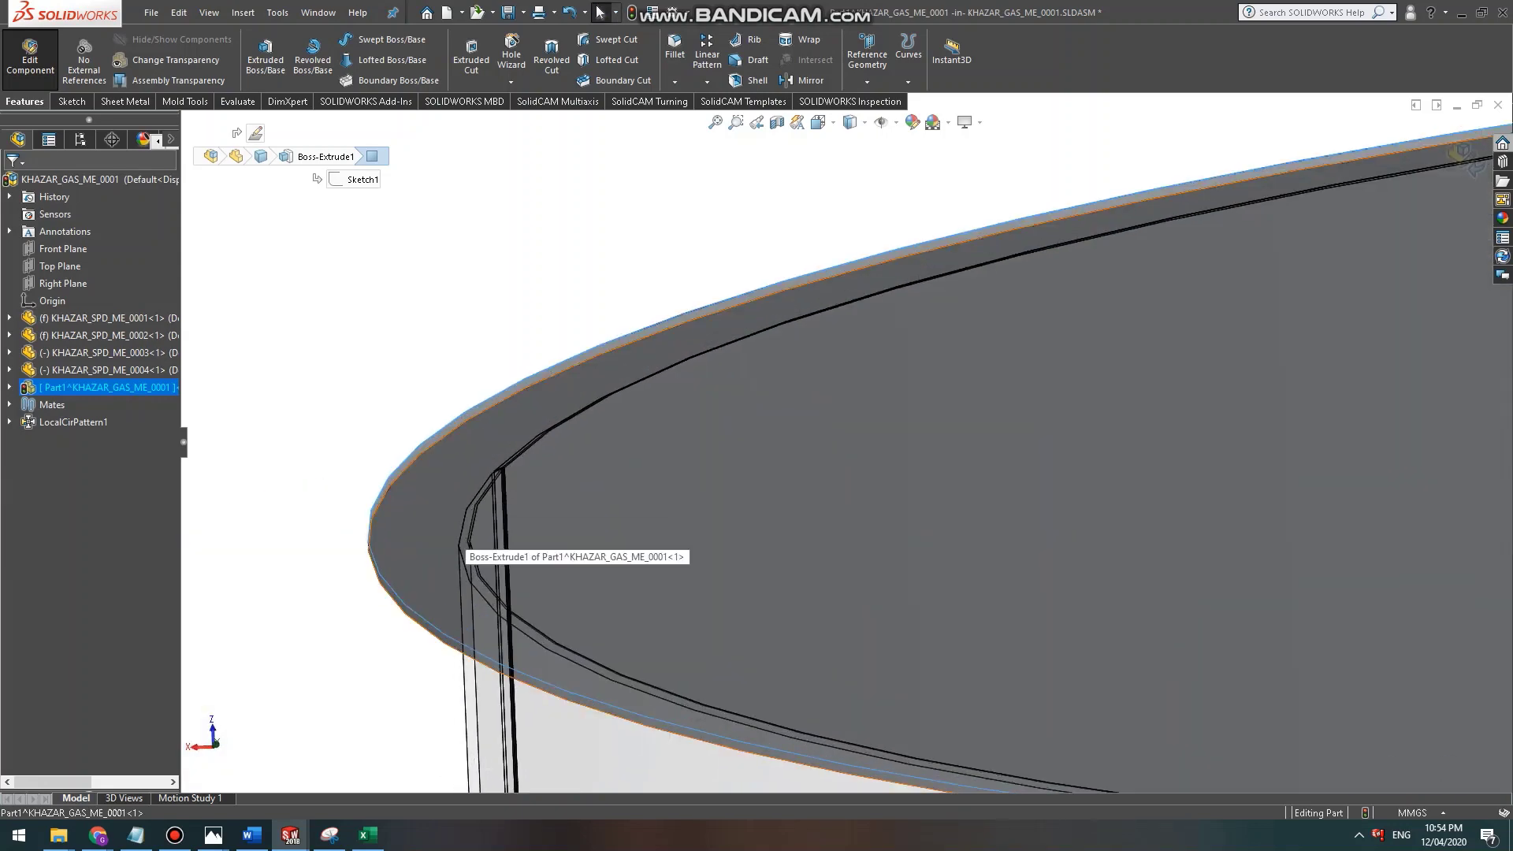
scroll(461, 546, up, 5)
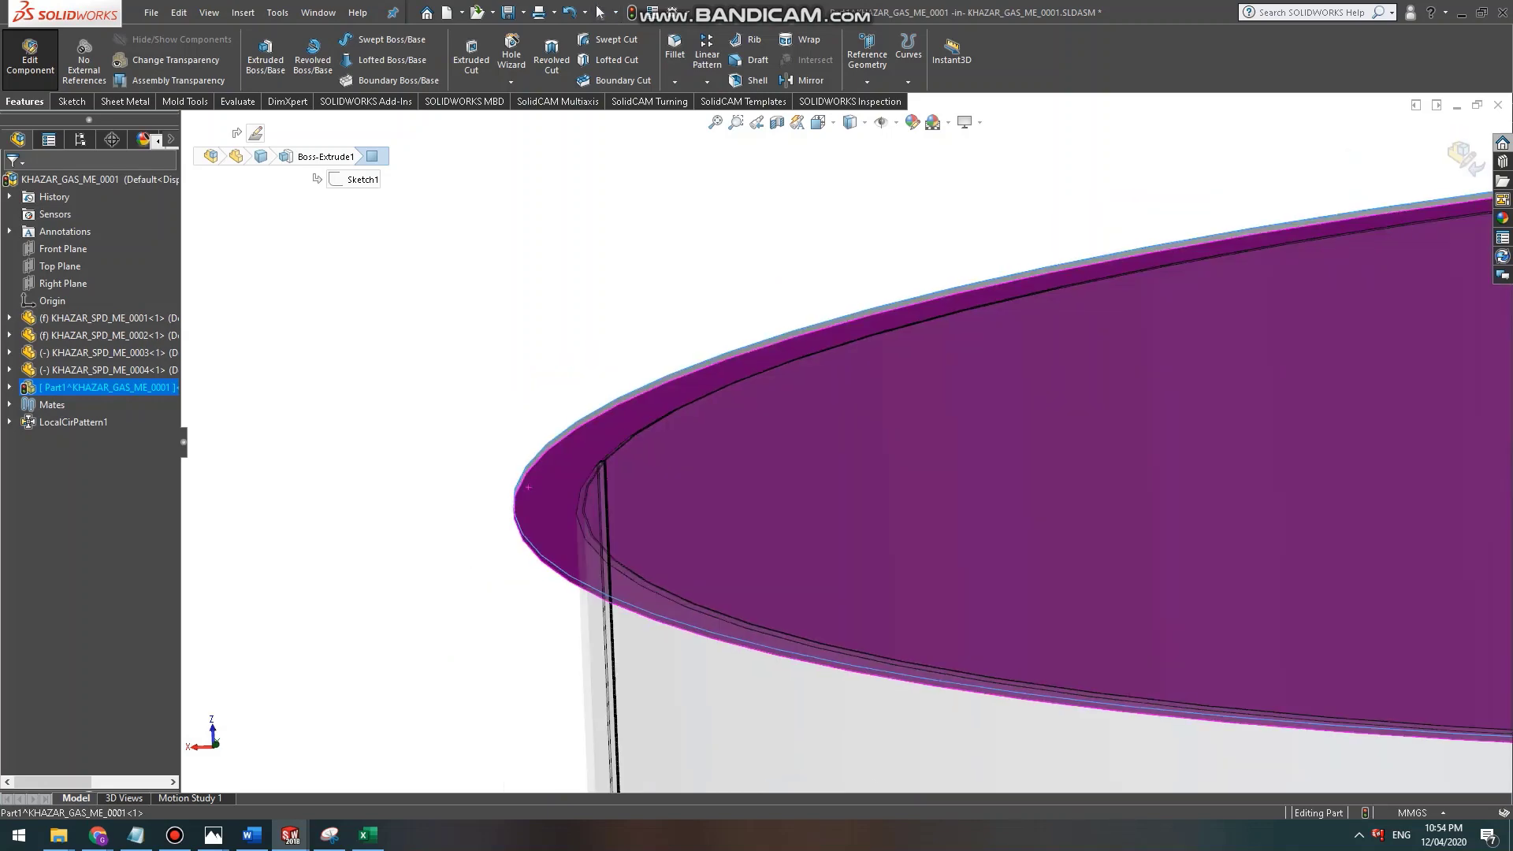
scroll(906, 473, up, 8)
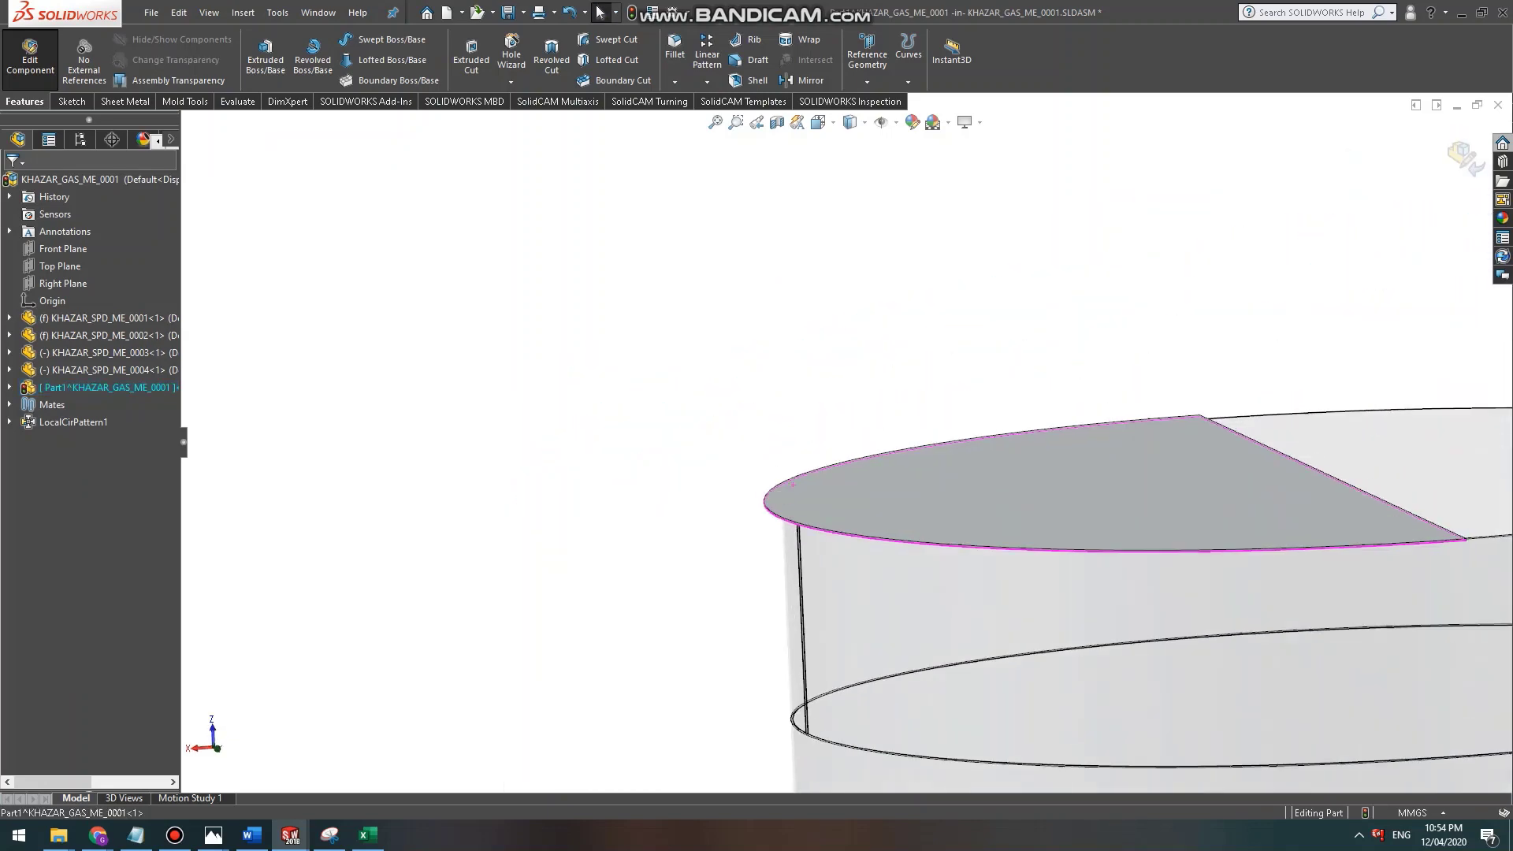
Finish editing the half-disc part and return to the assembly.
scroll(906, 457, up, 1)
middle_drag(910, 449, 928, 496)
scroll(929, 496, down, 3)
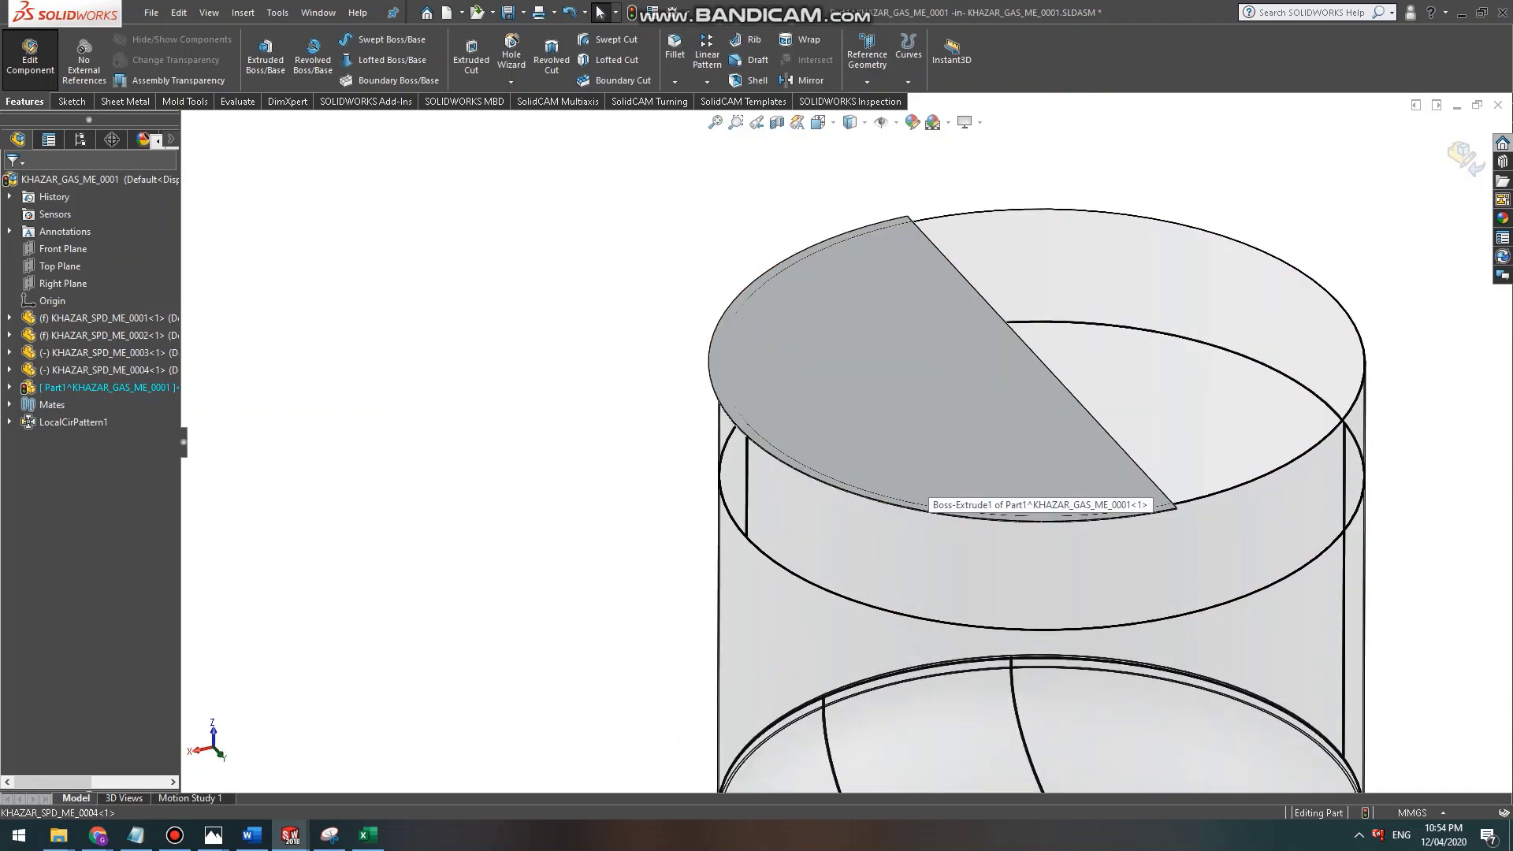
scroll(1044, 446, up, 2)
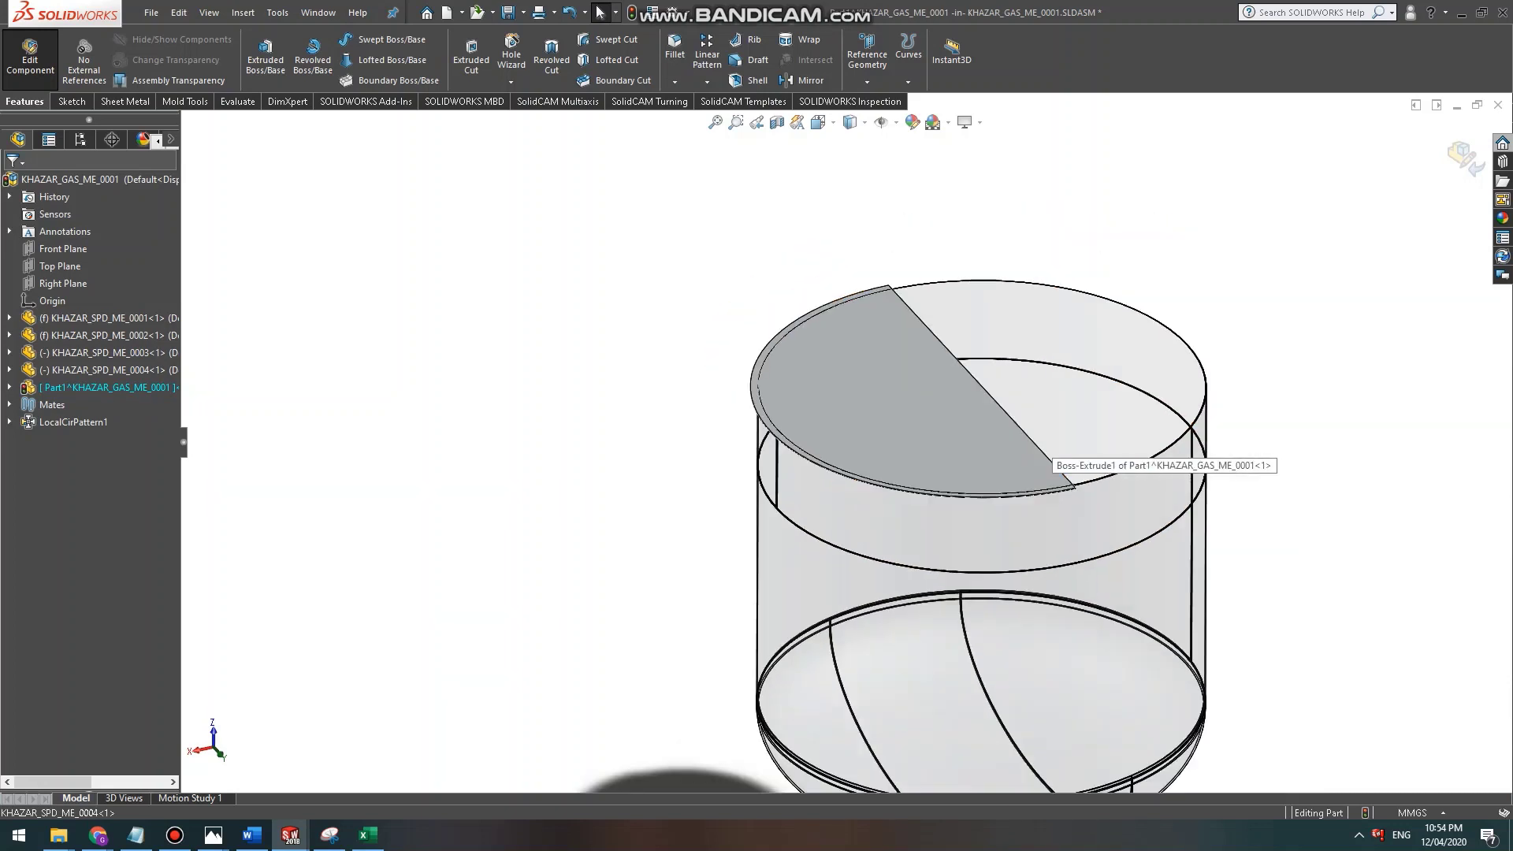
scroll(1044, 445, down, 2)
scroll(855, 339, down, 2)
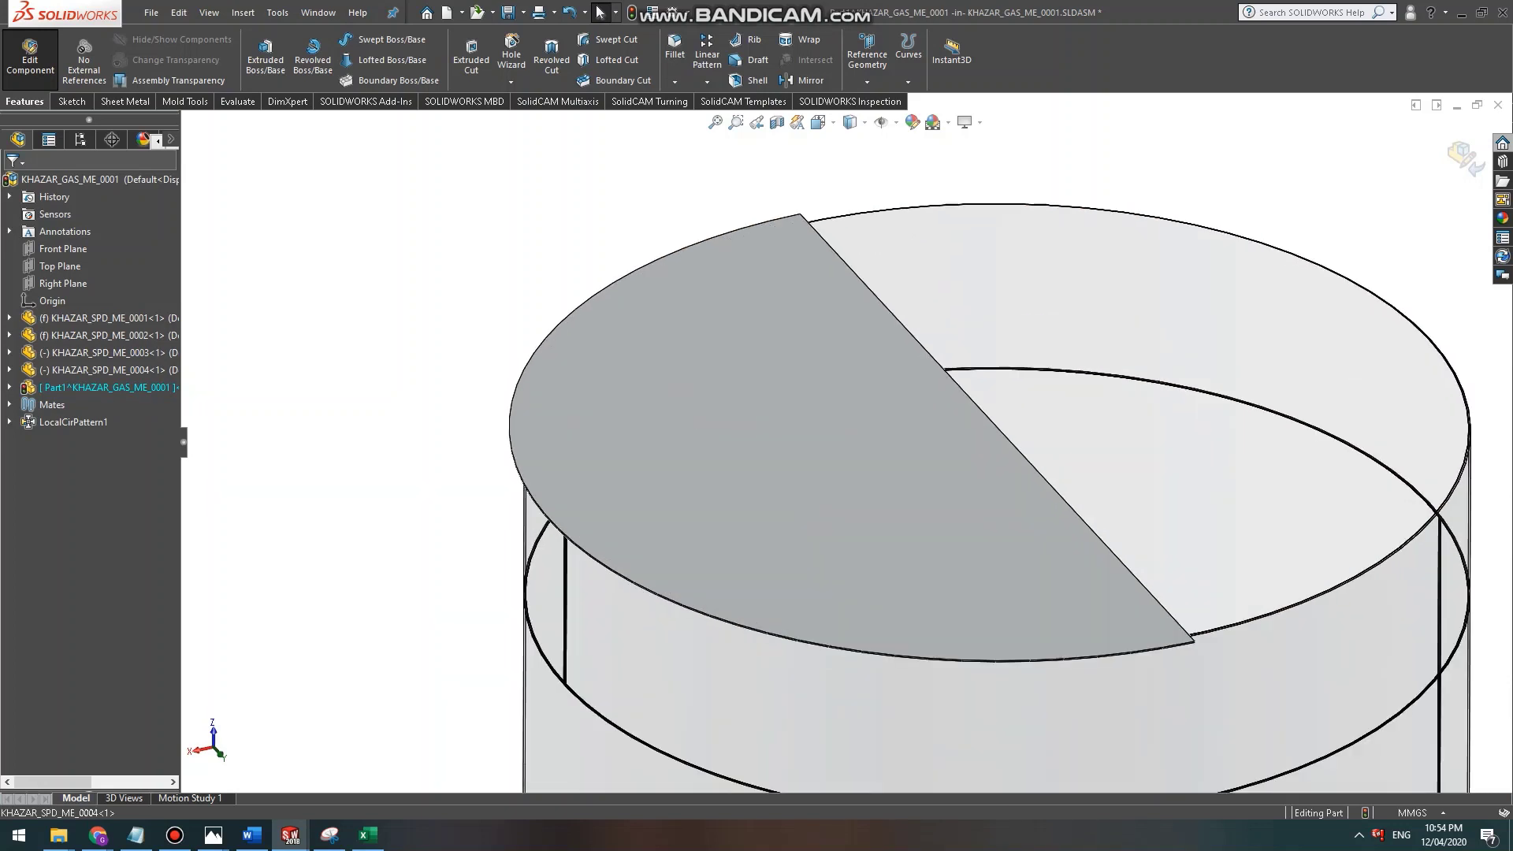
click(1466, 159)
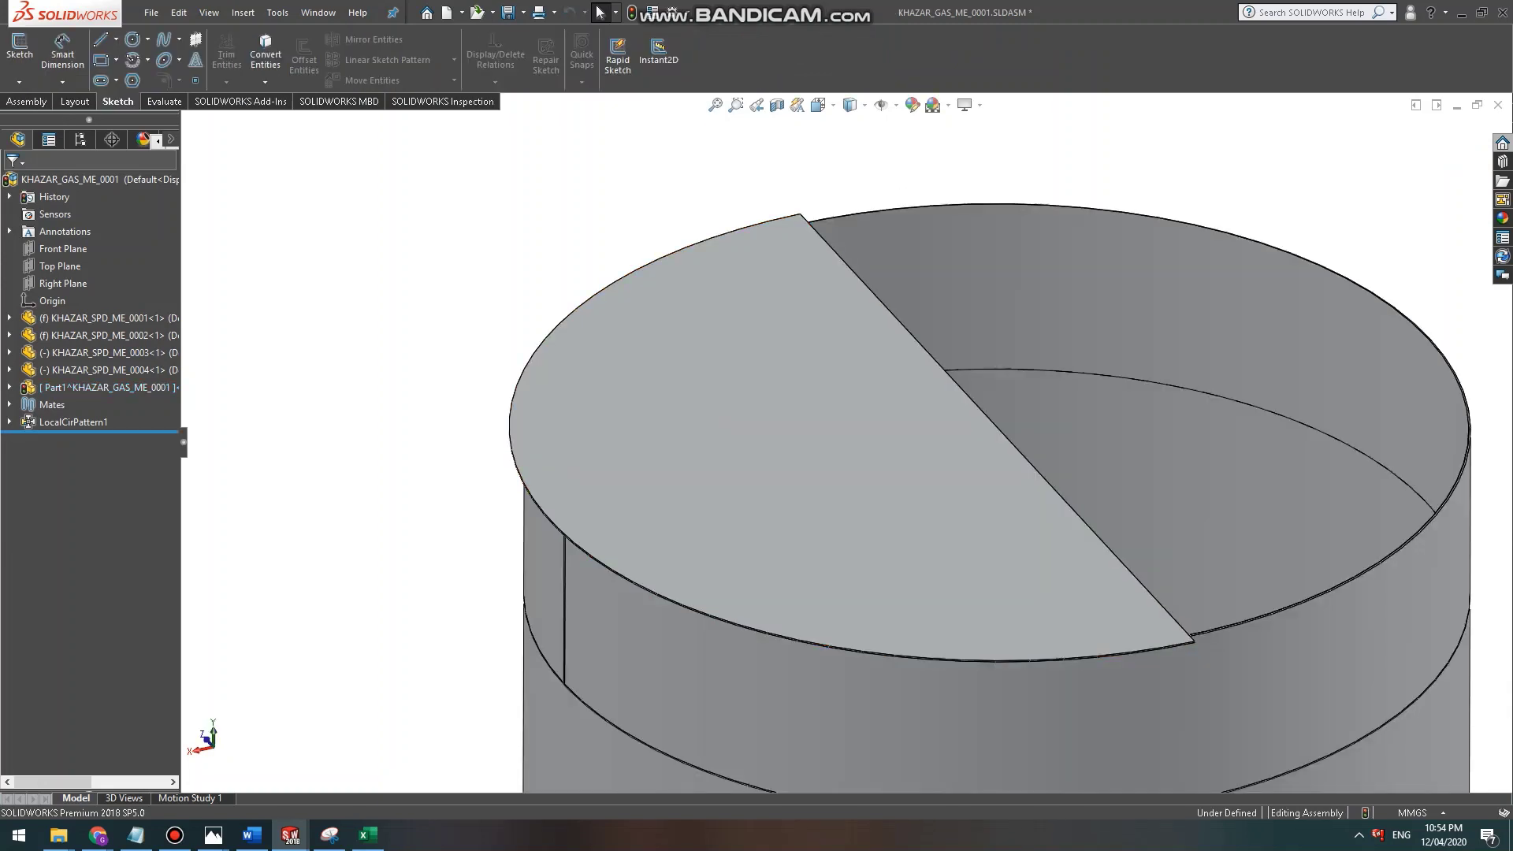
click(107, 388)
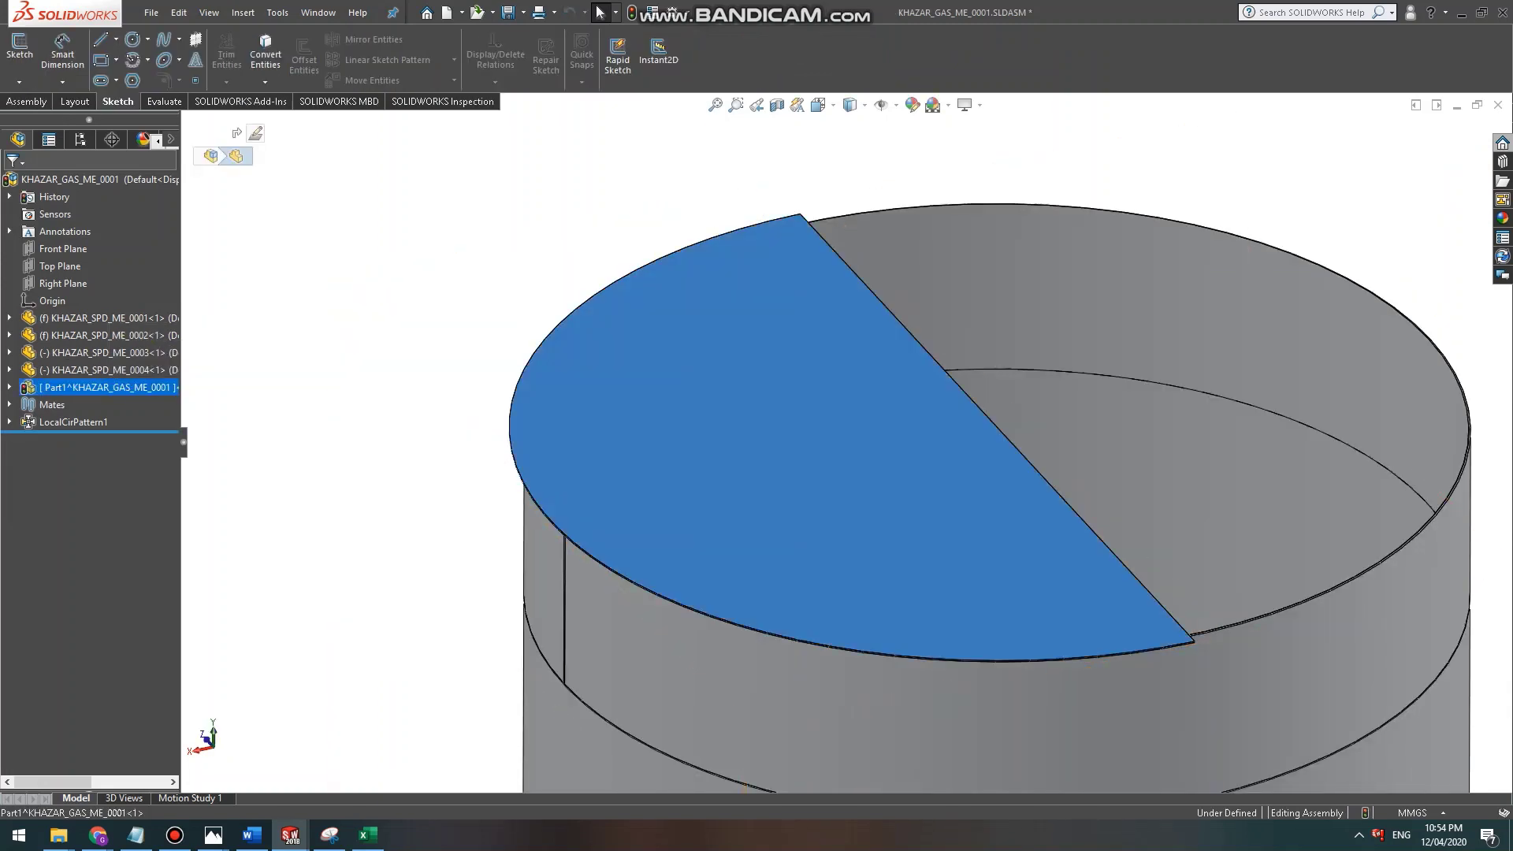
key(F2)
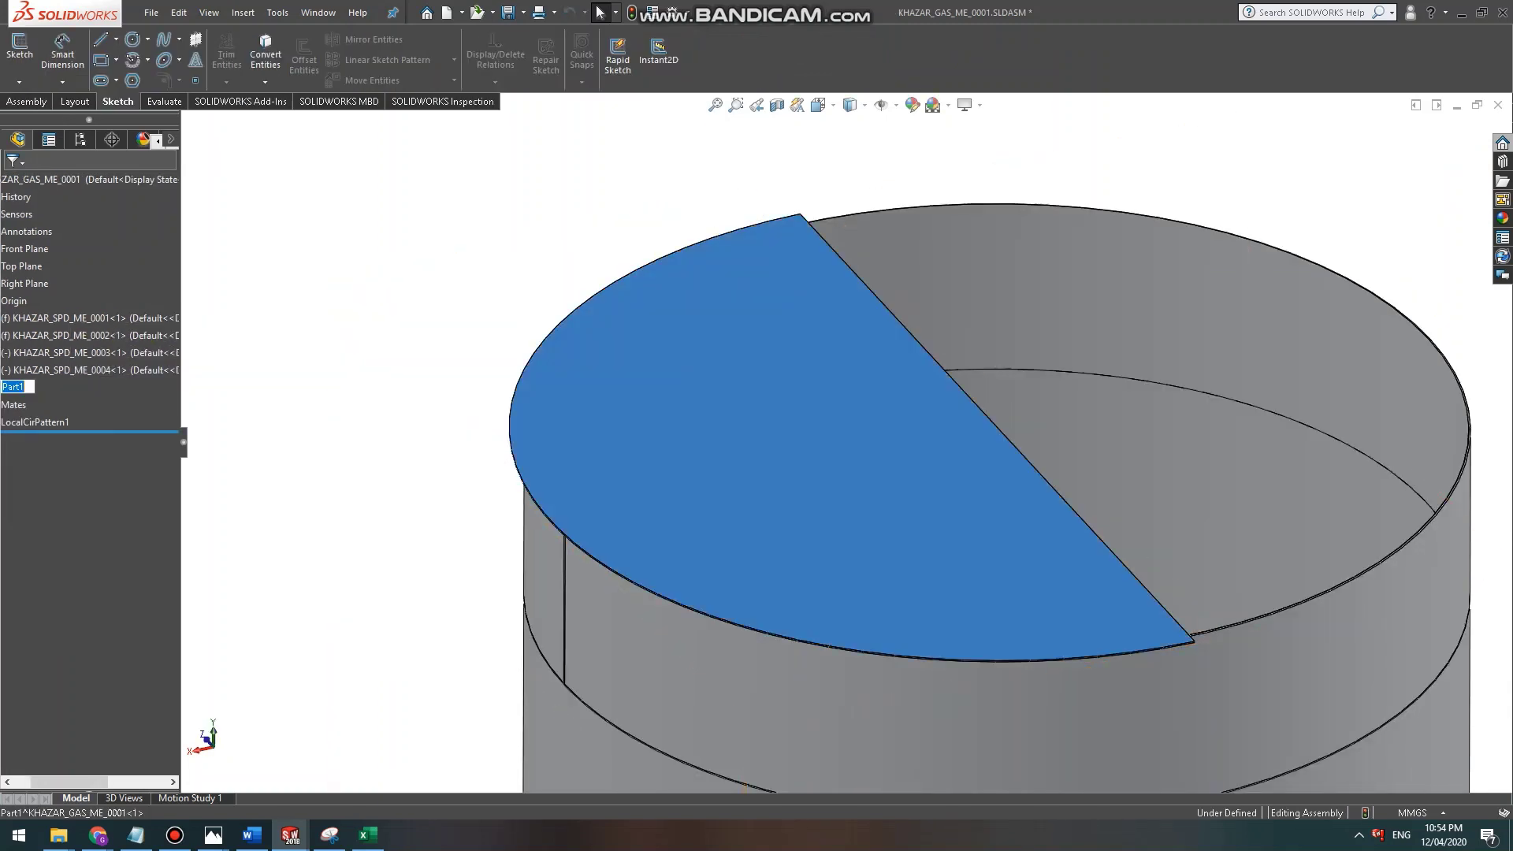
key(Escape)
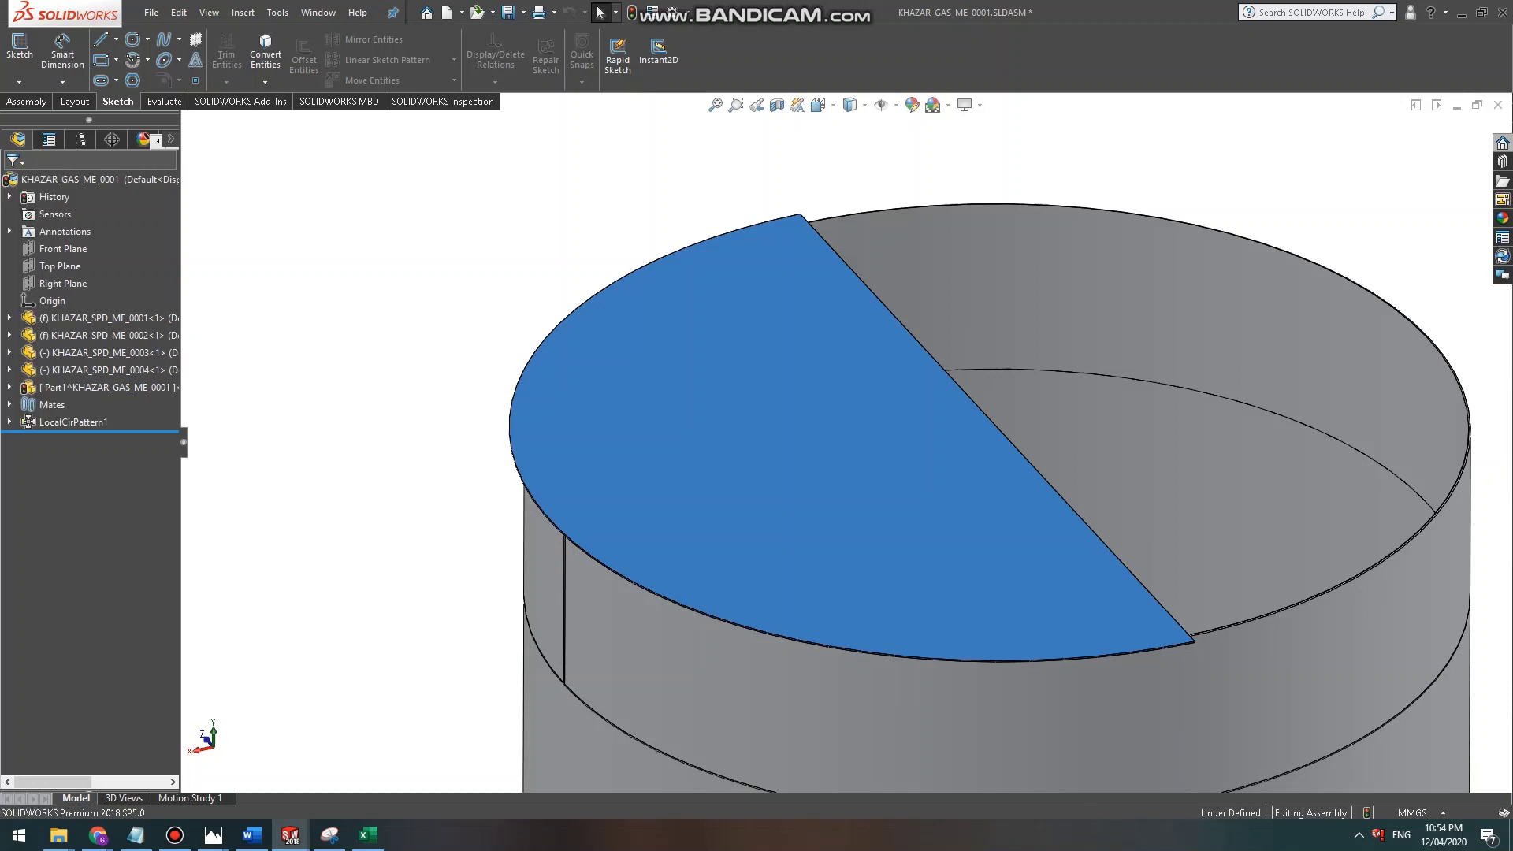
click(63, 371)
click(63, 370)
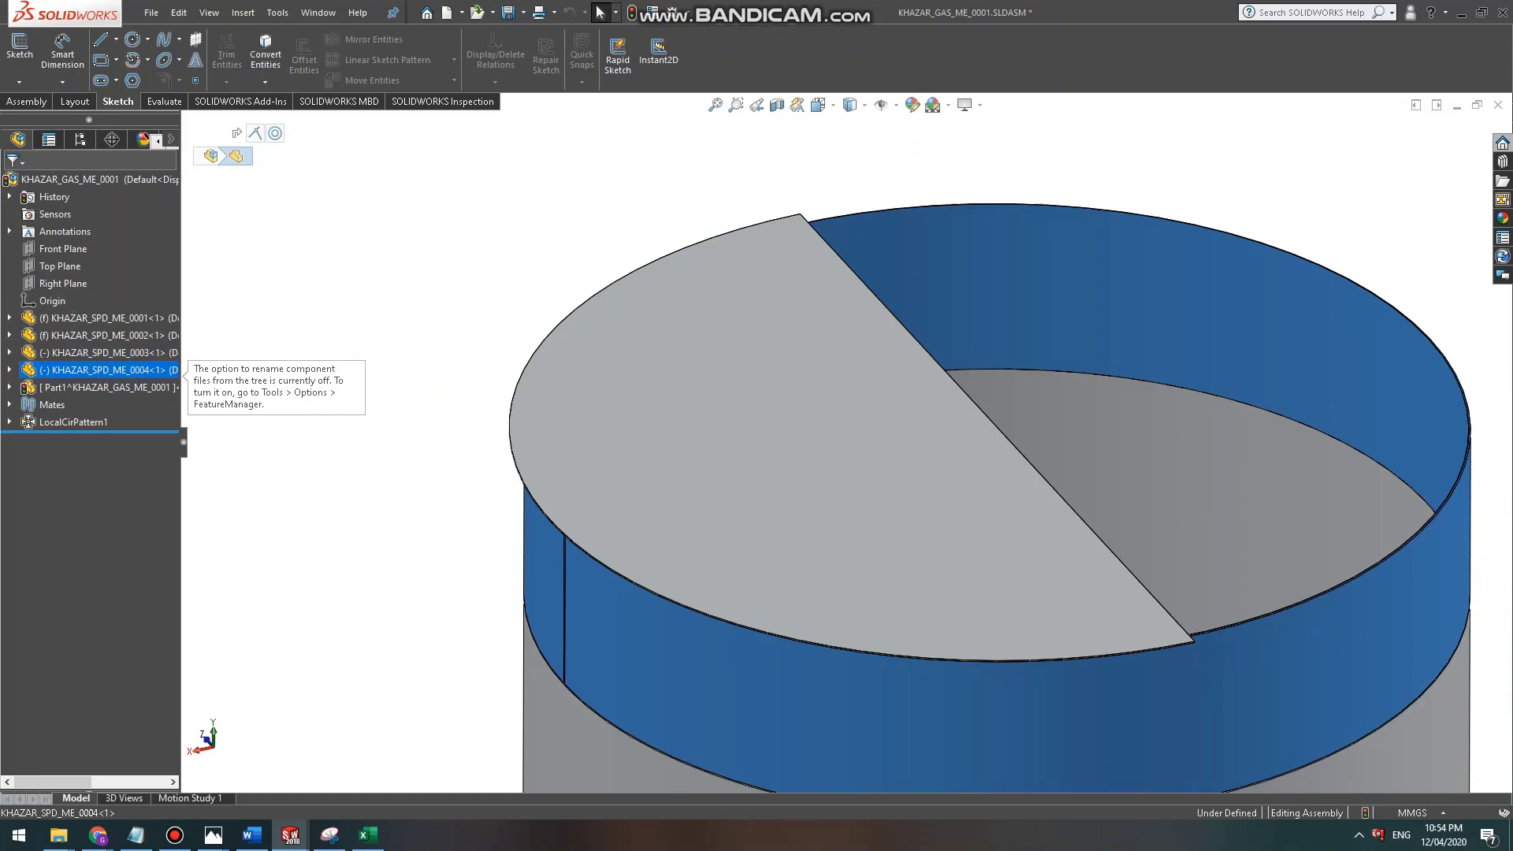
right_click(79, 371)
click(49, 498)
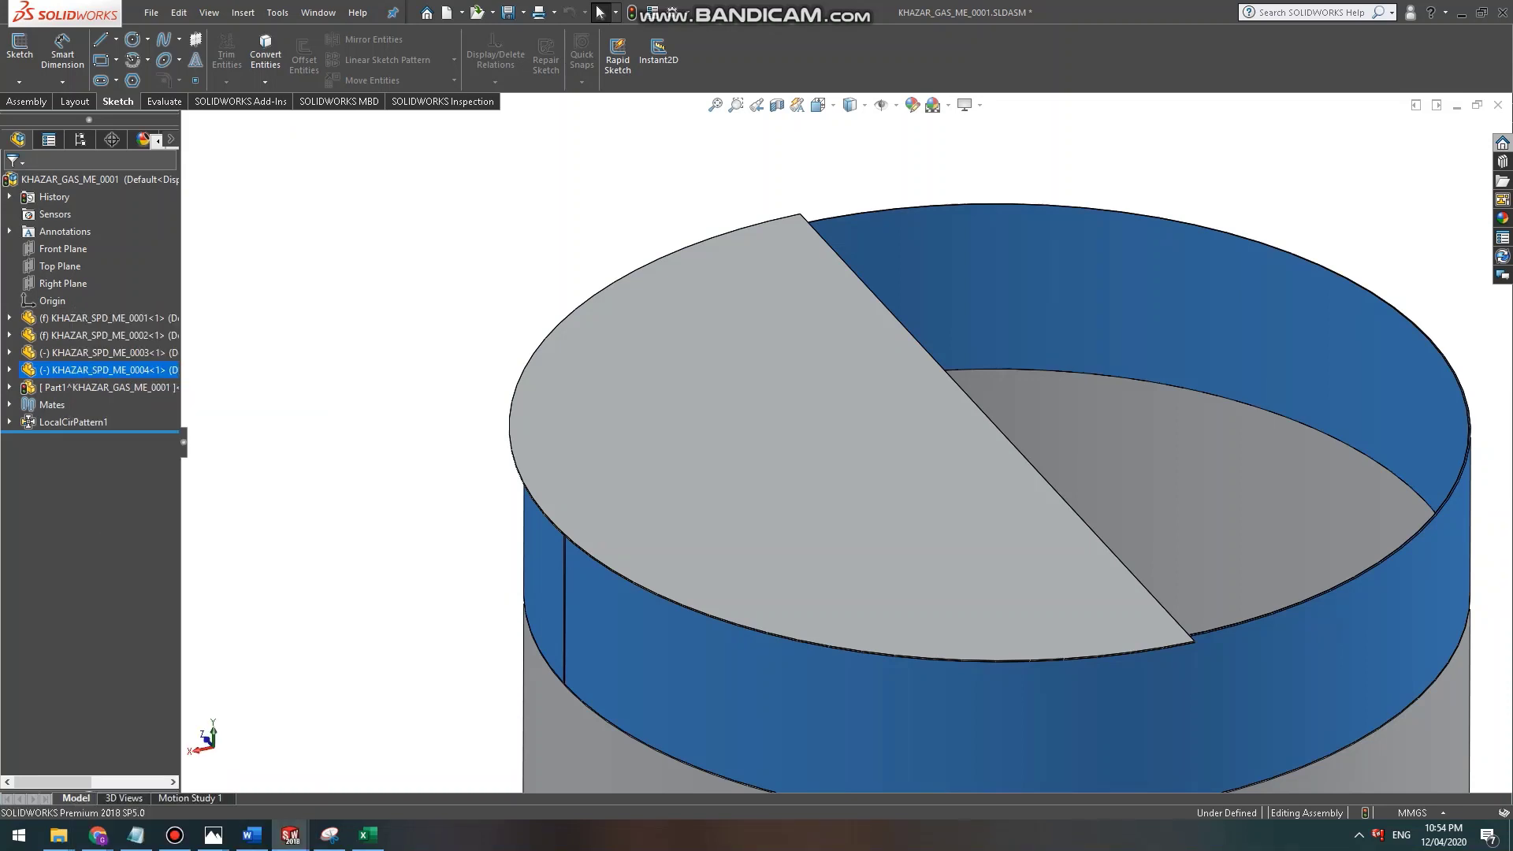
Switch to File Explorer and open the Lubricant Blender folder on the desktop.
click(58, 835)
click(525, 760)
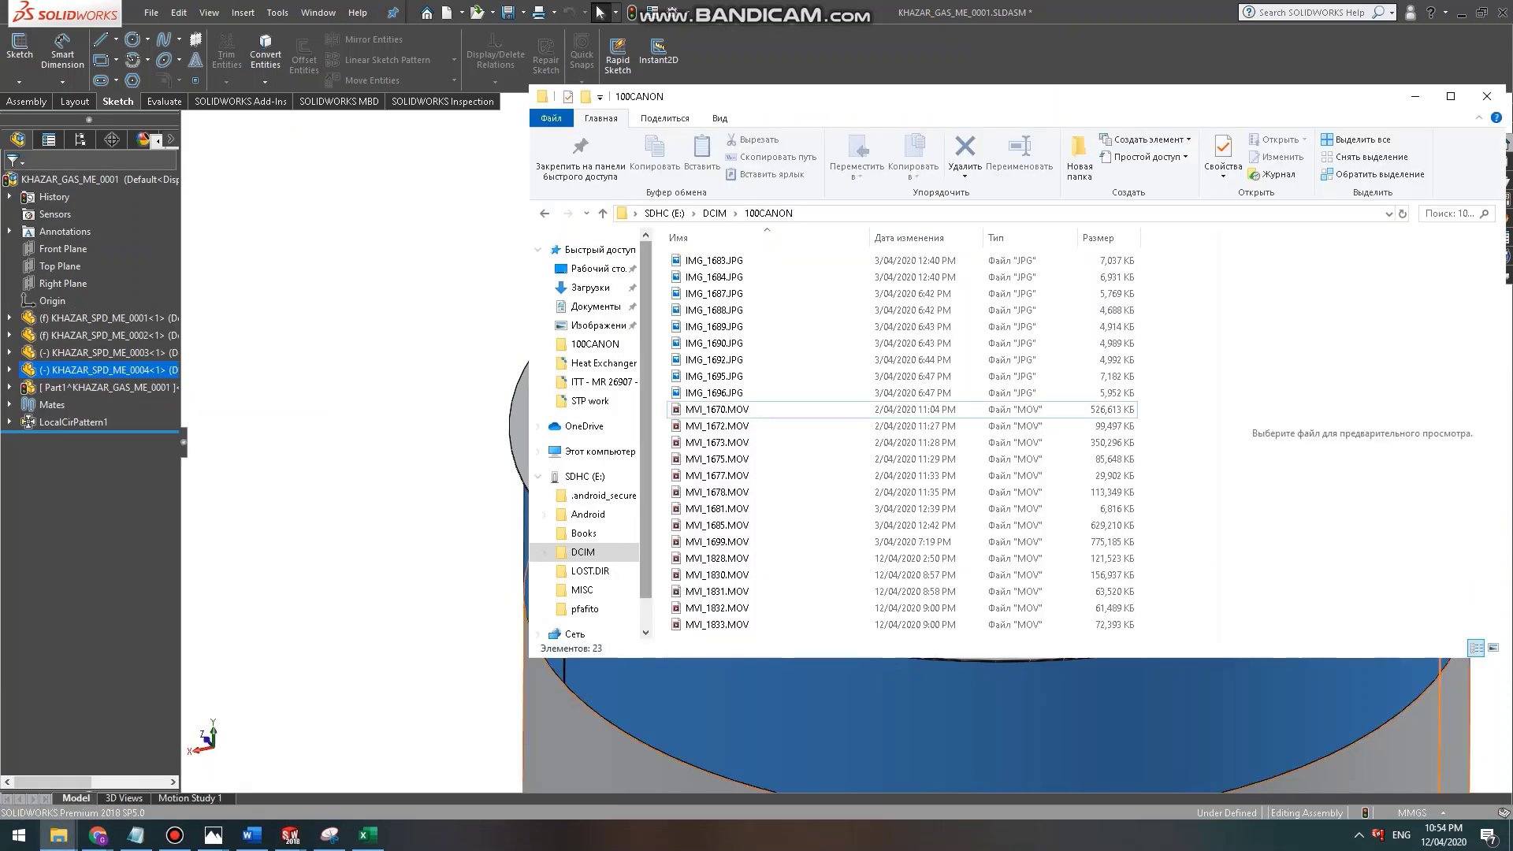
click(597, 269)
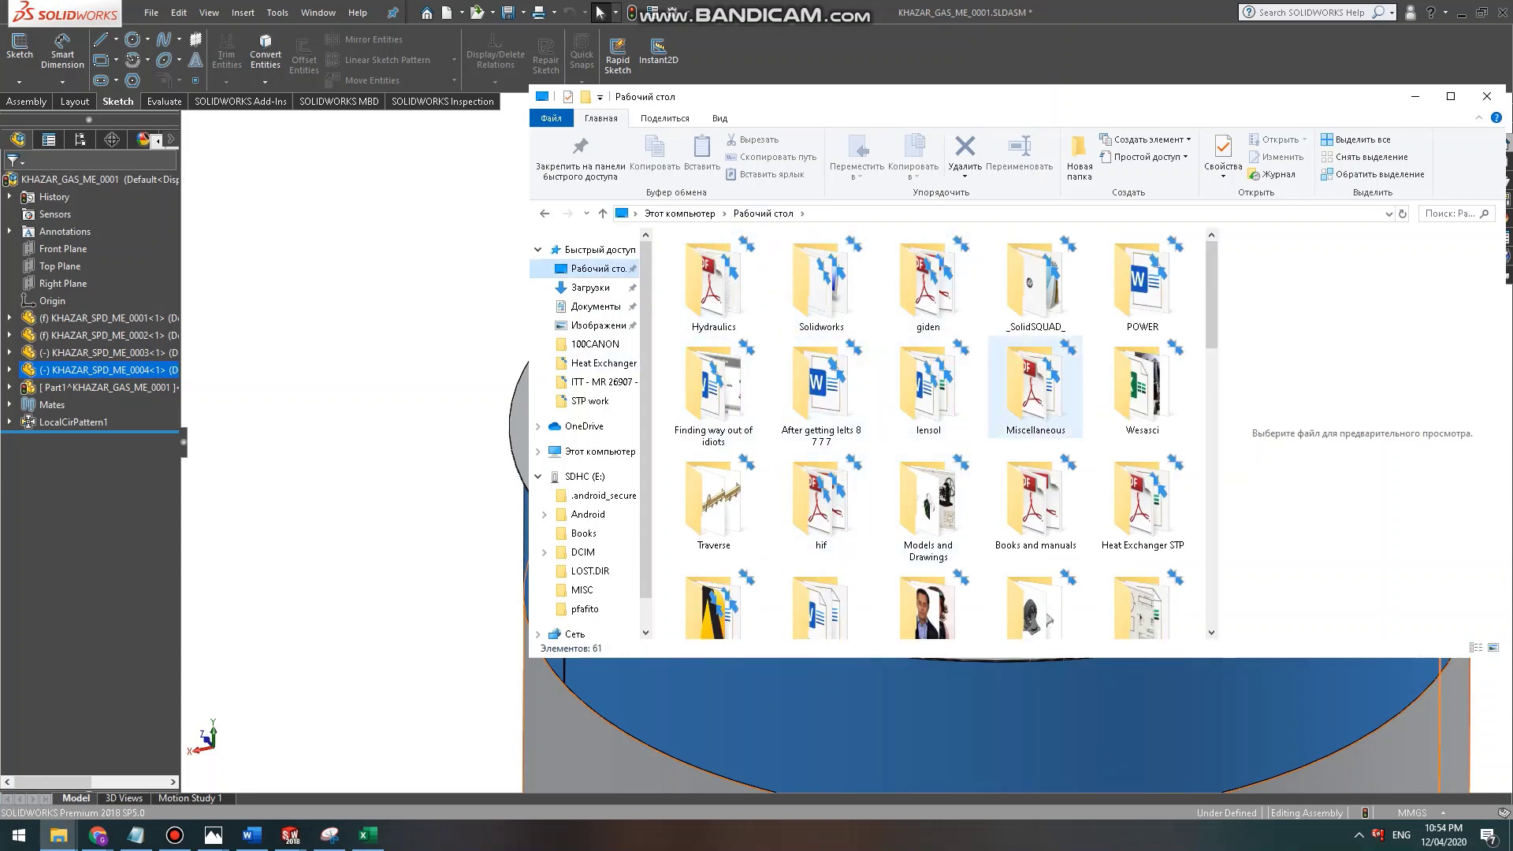
click(928, 385)
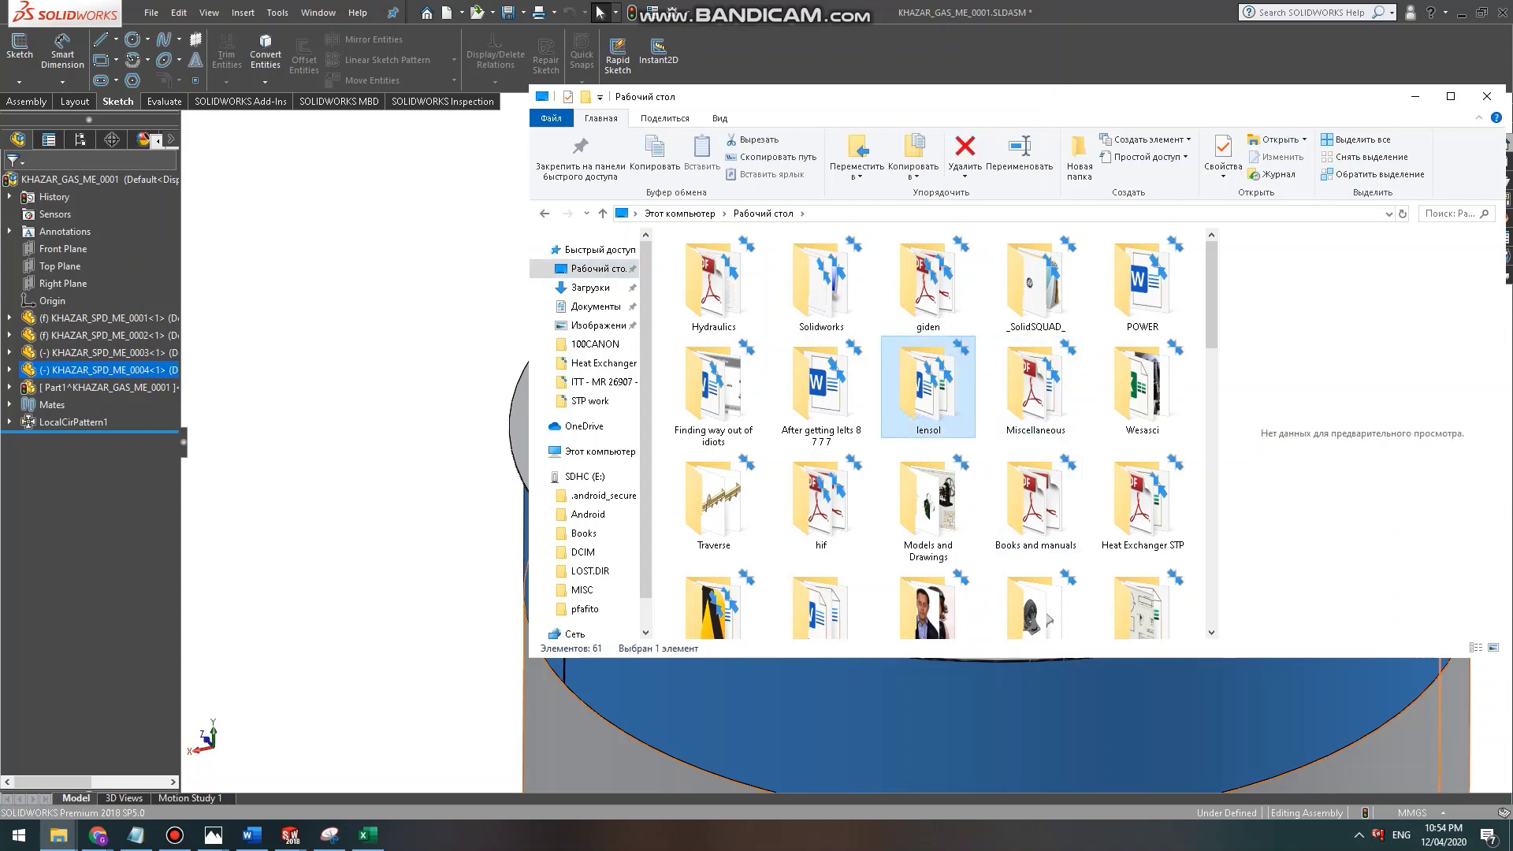
scroll(928, 385, down, 3)
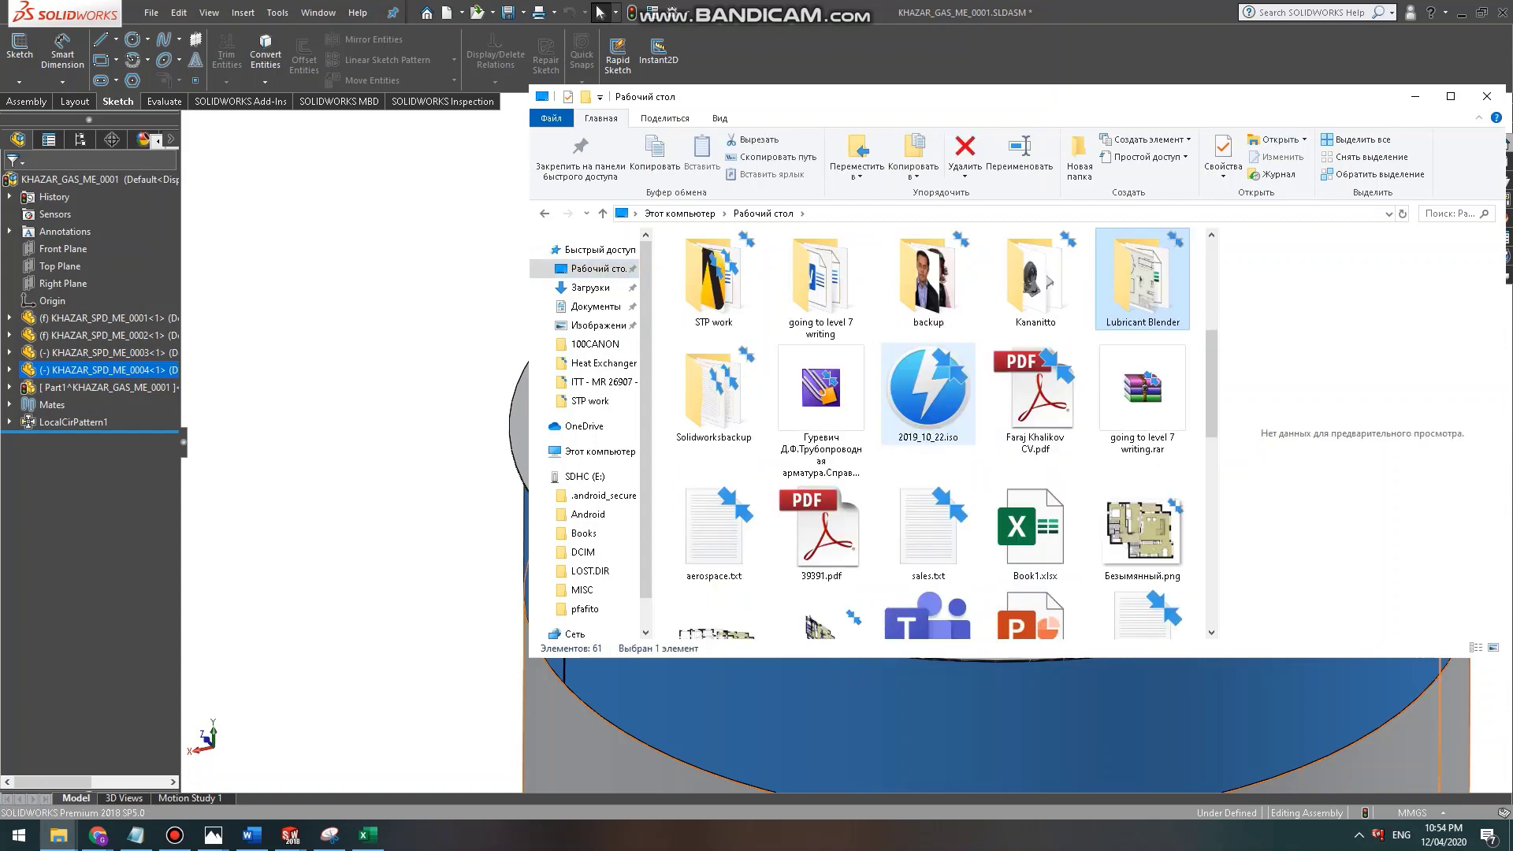
double_click(1142, 280)
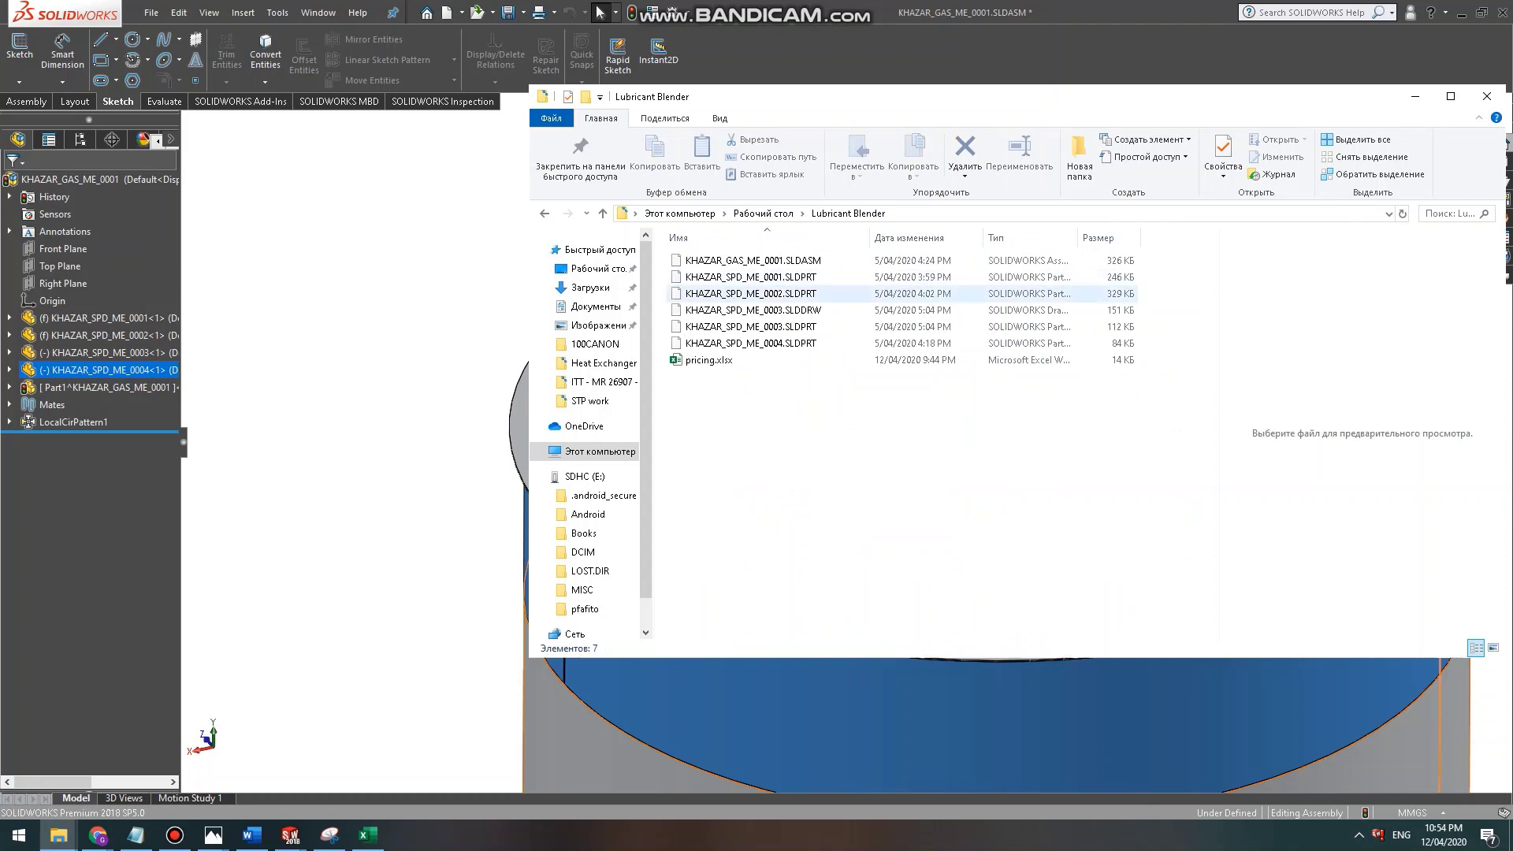
Copy the file name of KHAZAR_SPD_ME_0004.SLDPRT.
click(985, 294)
click(946, 343)
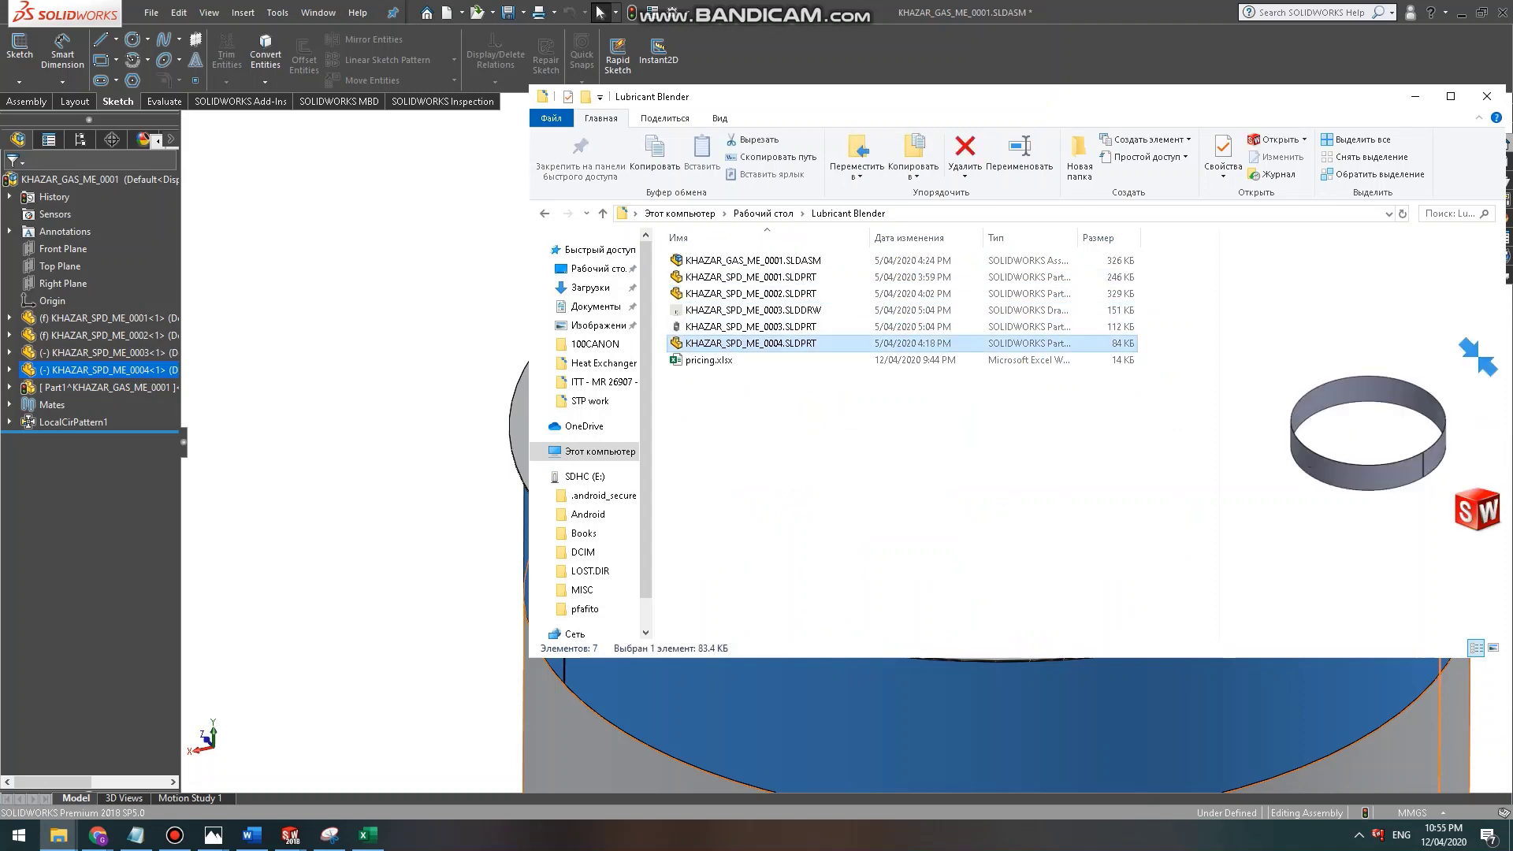
key(F2)
key(ctrl+c)
Switch back to the SOLIDWORKS assembly and rename the half-disc part as KHAZAR_SPD_ME_0005.
click(118, 387)
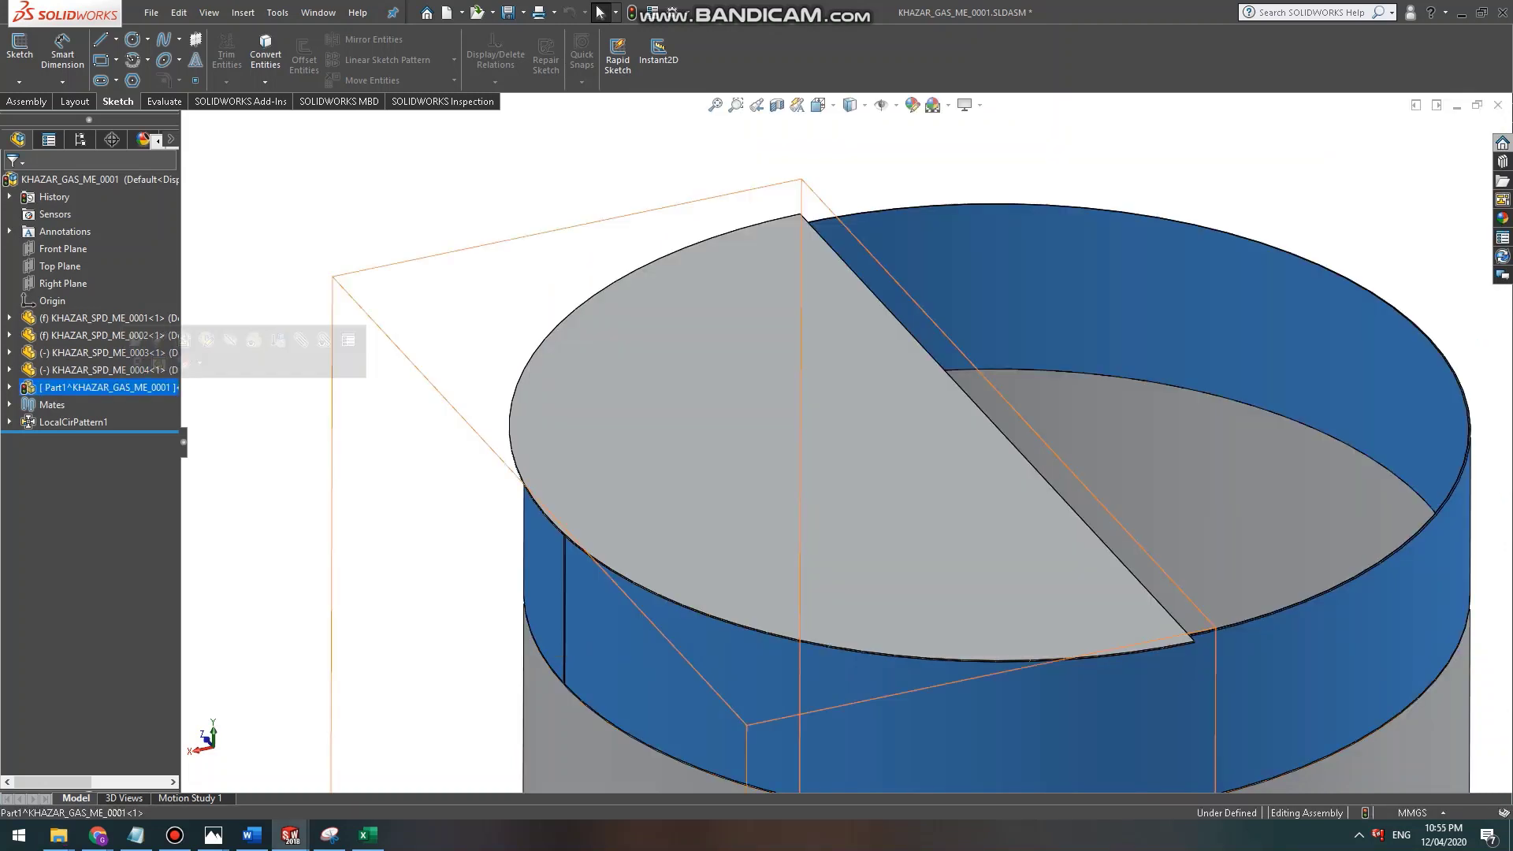
key(F2)
key(ctrl+v)
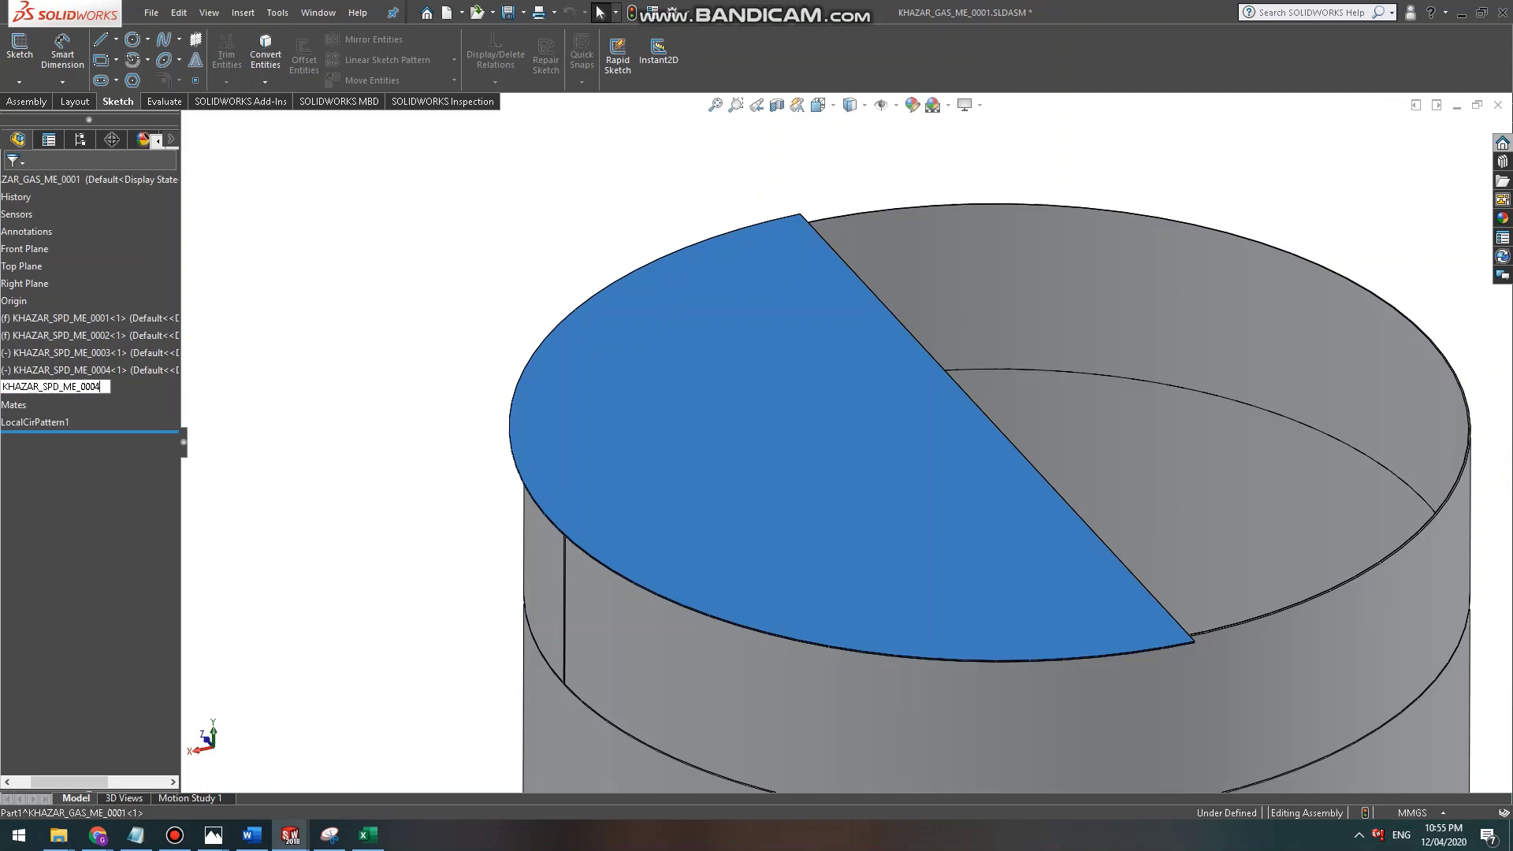
key(Return)
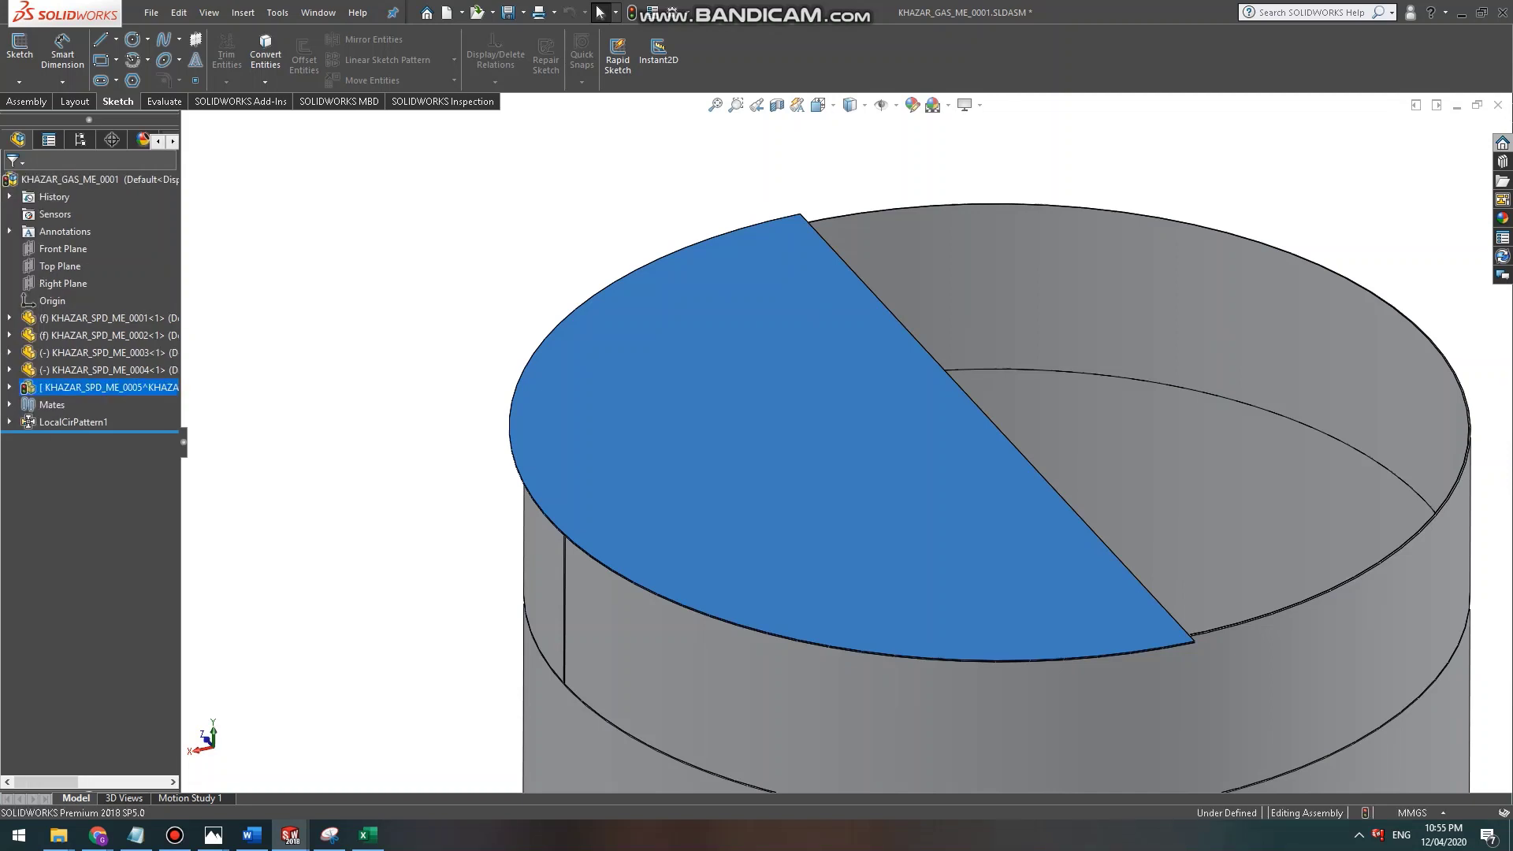
key(Escape)
scroll(847, 439, up, 3)
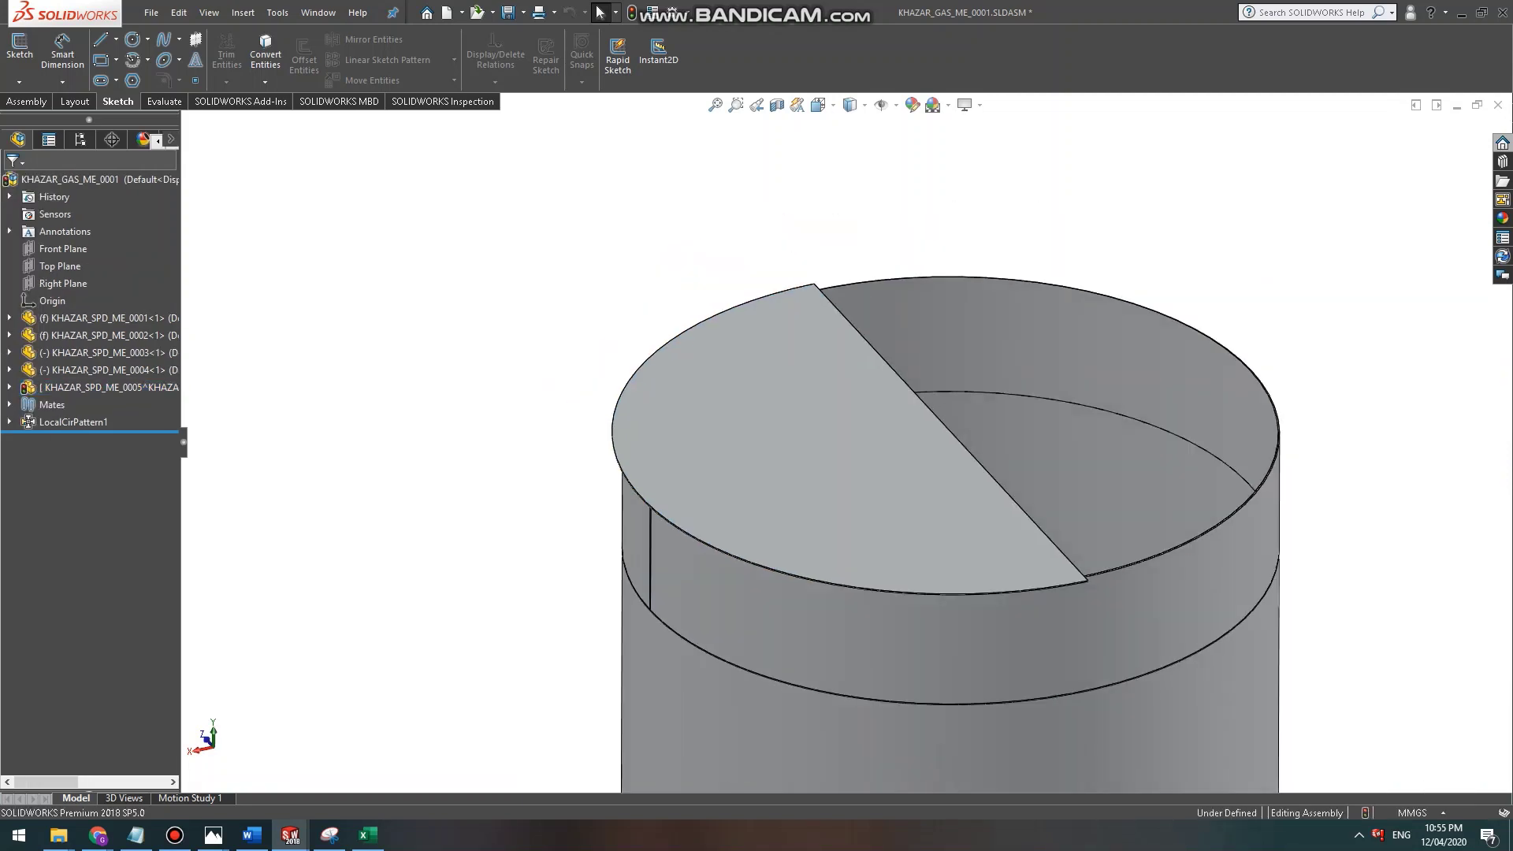
click(831, 434)
key(Escape)
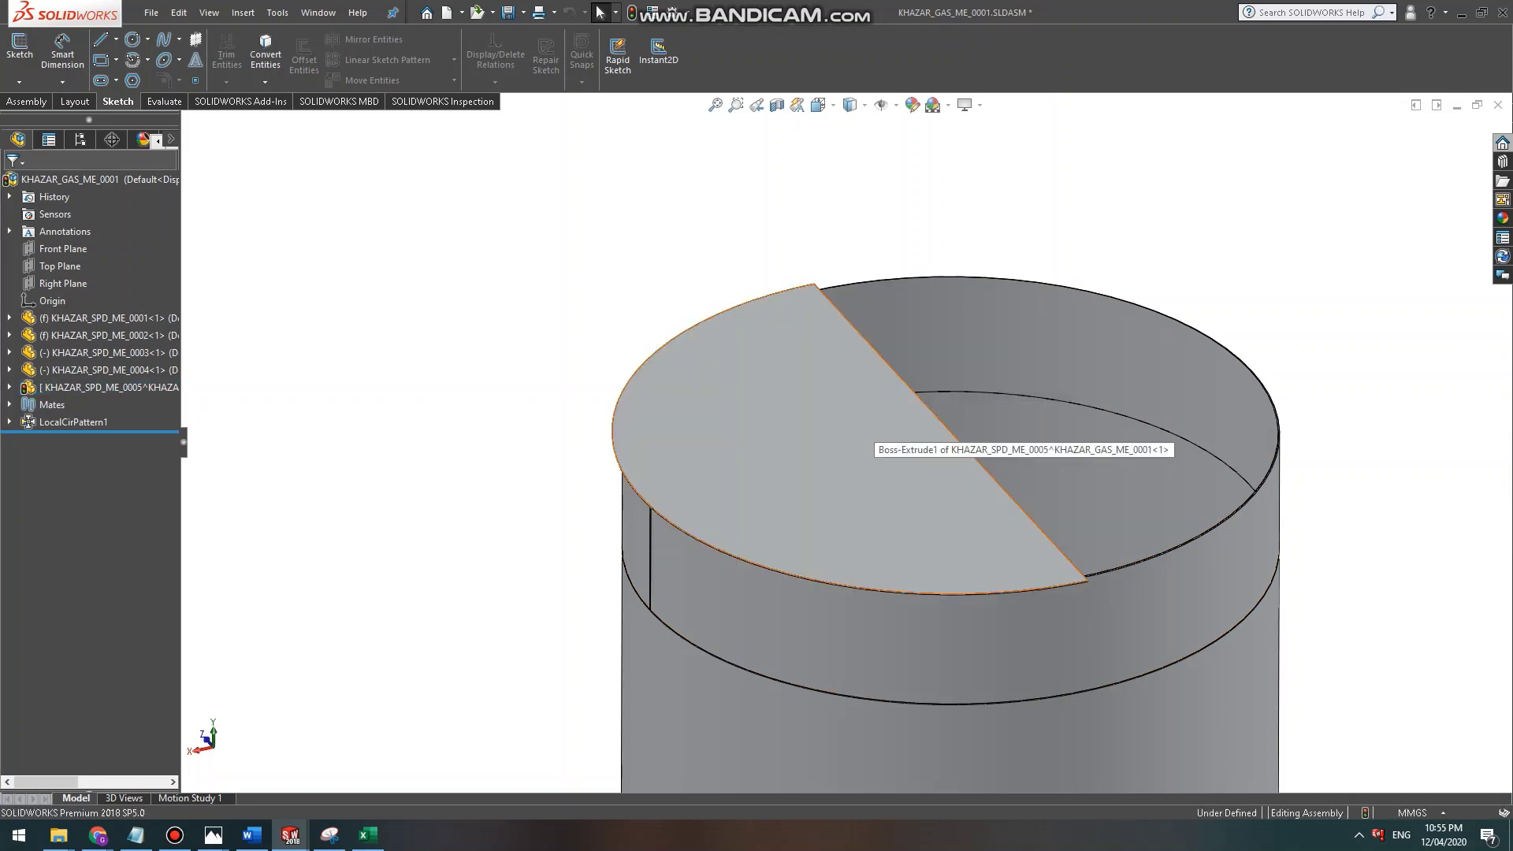
middle_drag(859, 431, 819, 473)
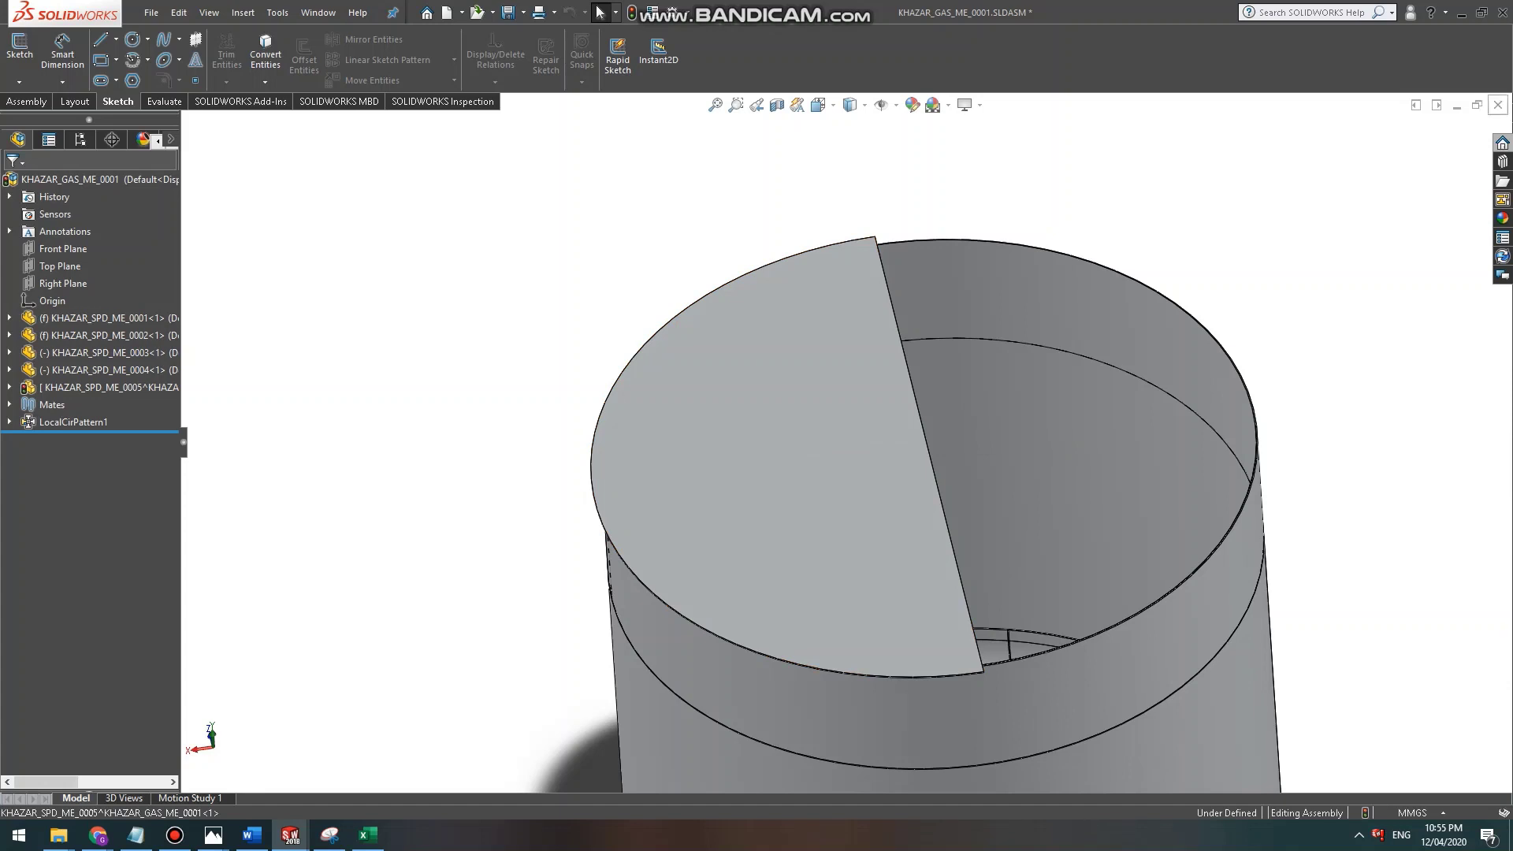
Save the assembly with all modified documents, storing the KHAZAR_SPD_ME_0005 part externally in the Lubricant Blender folder.
key(ctrl+s)
key(Return)
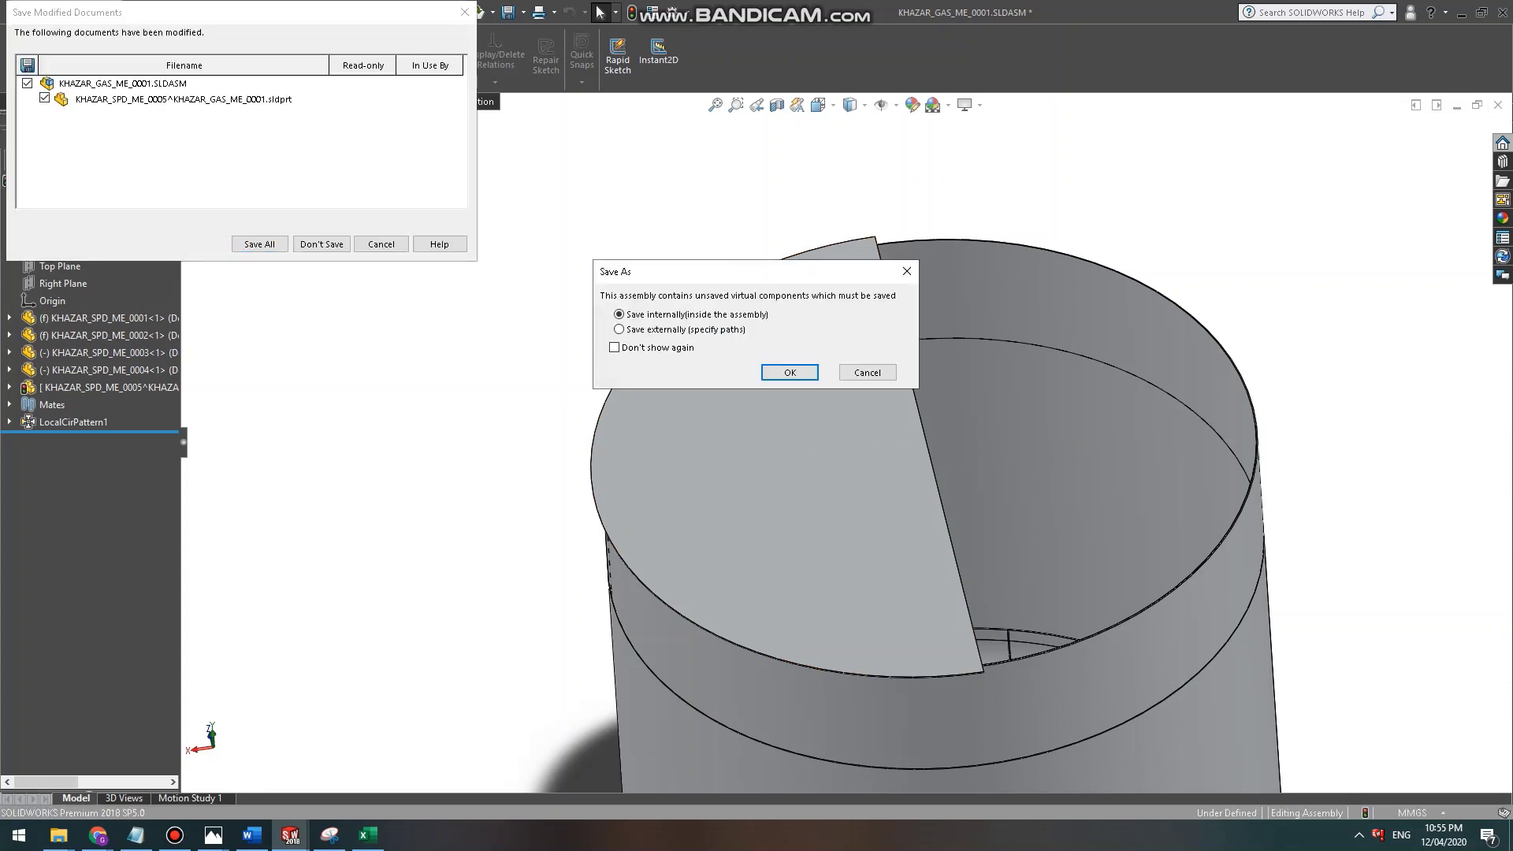
click(632, 329)
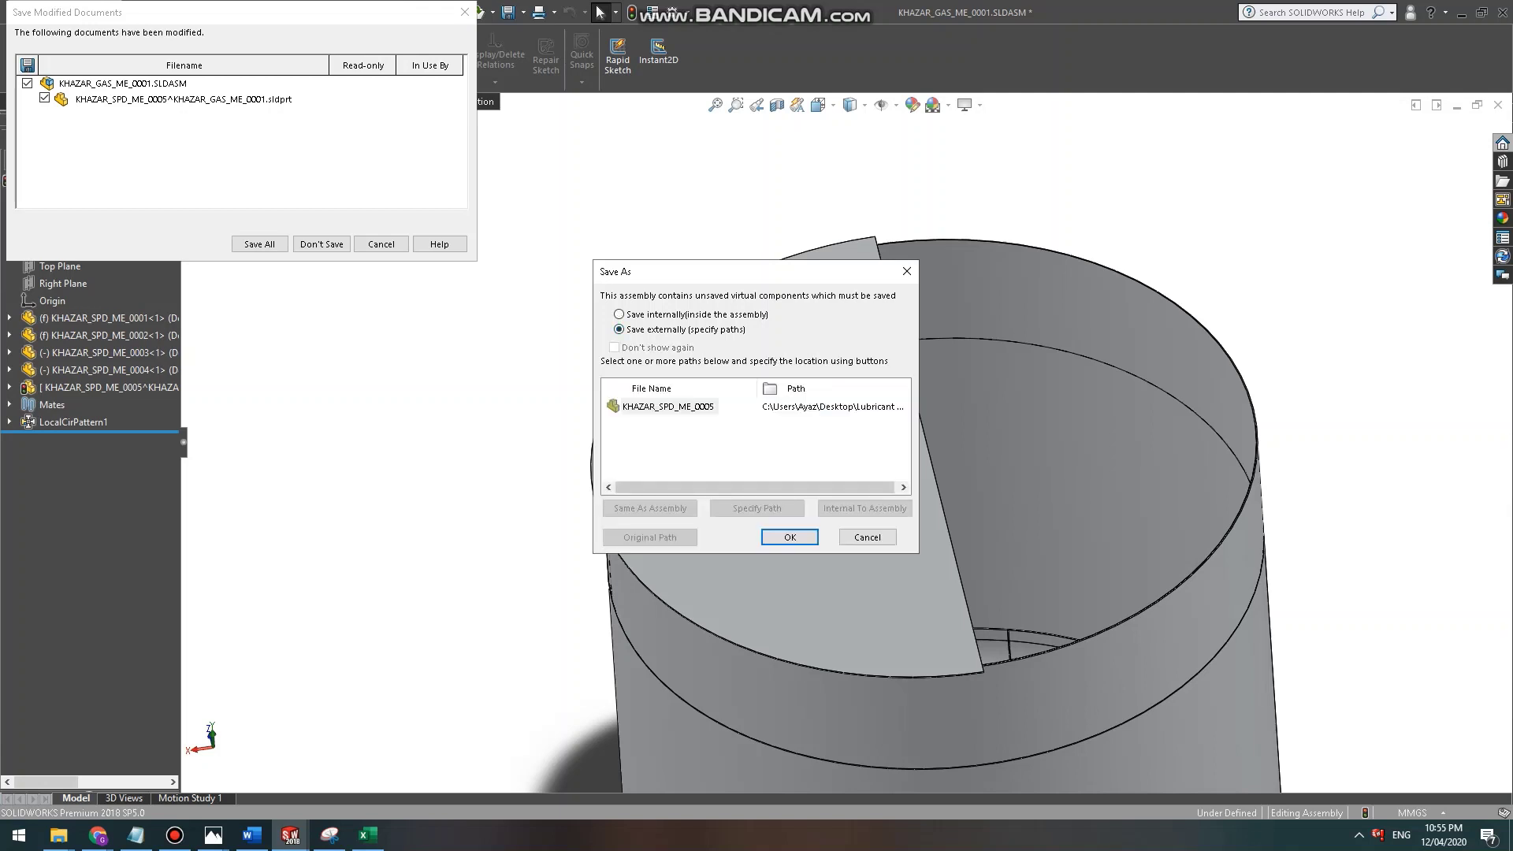
click(668, 406)
click(790, 537)
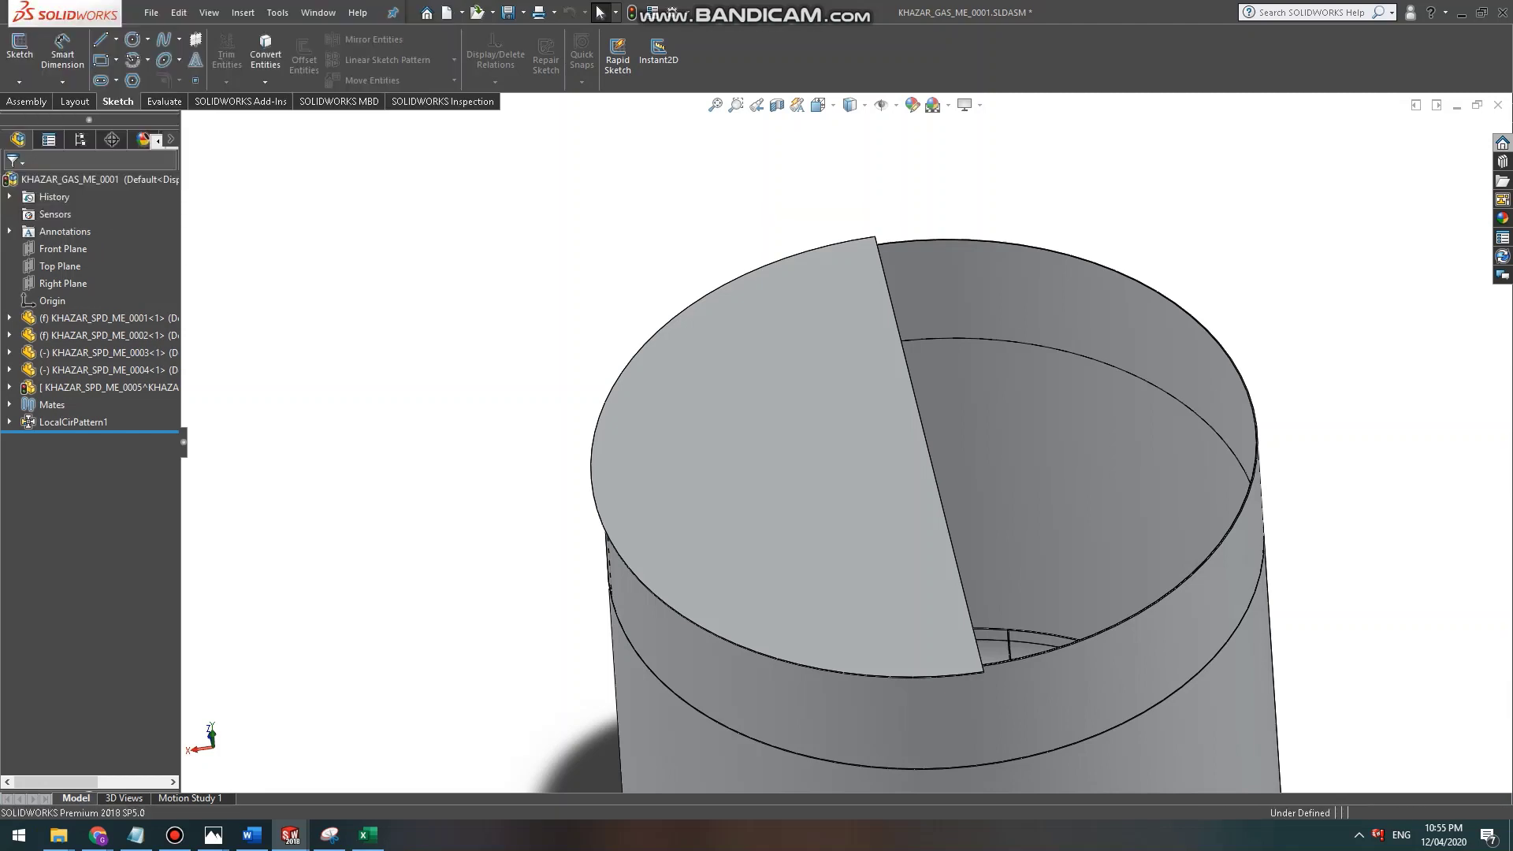
Switch to File Explorer, locate KHAZAR_SPD_ME_0005.sldprt in the Lubricant Blender folder and open it in SOLIDWORKS.
click(58, 835)
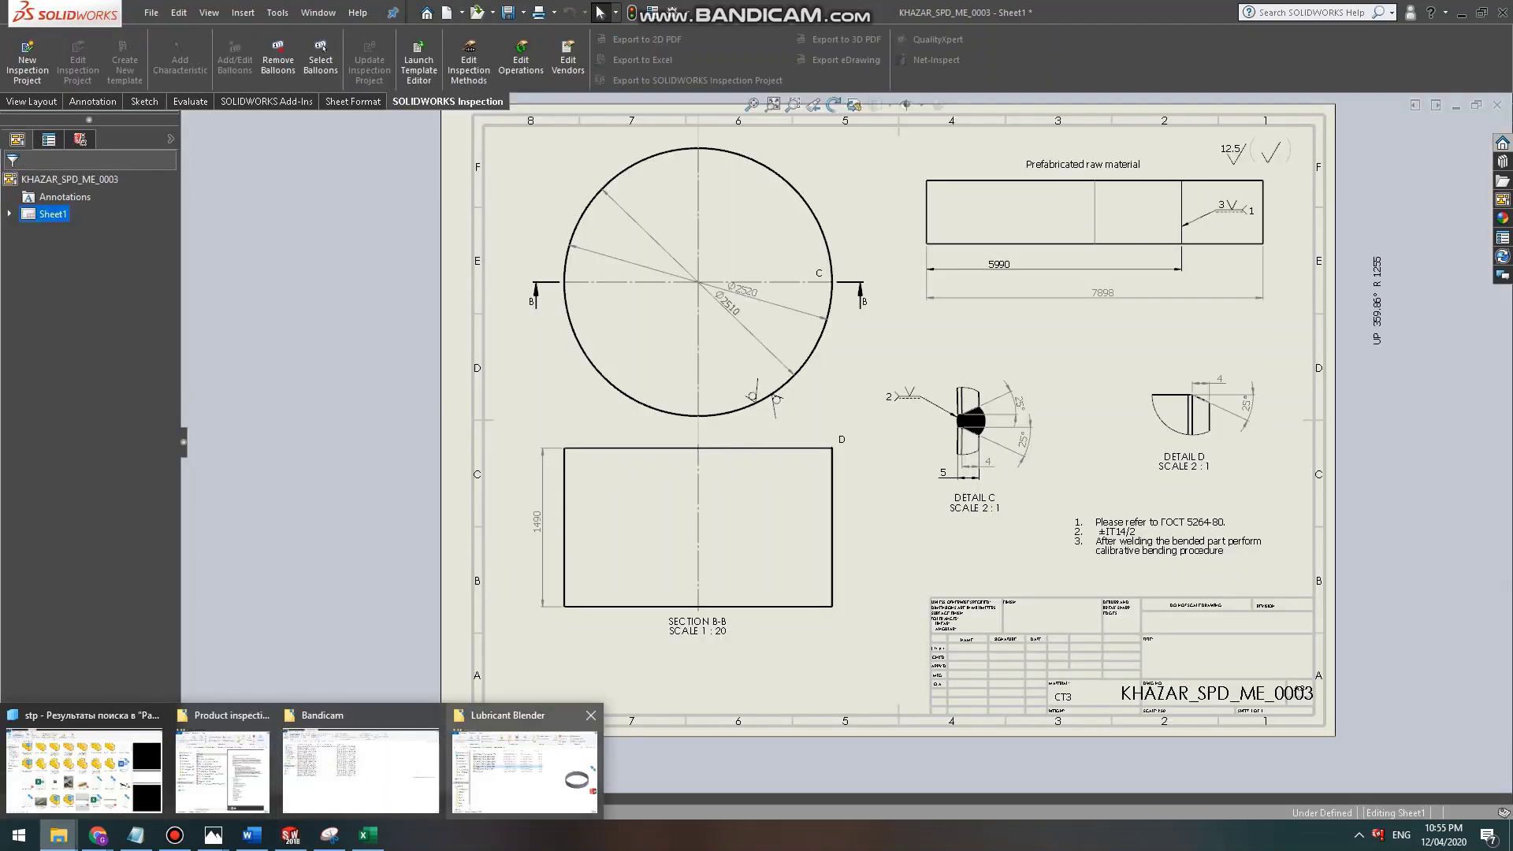
click(524, 765)
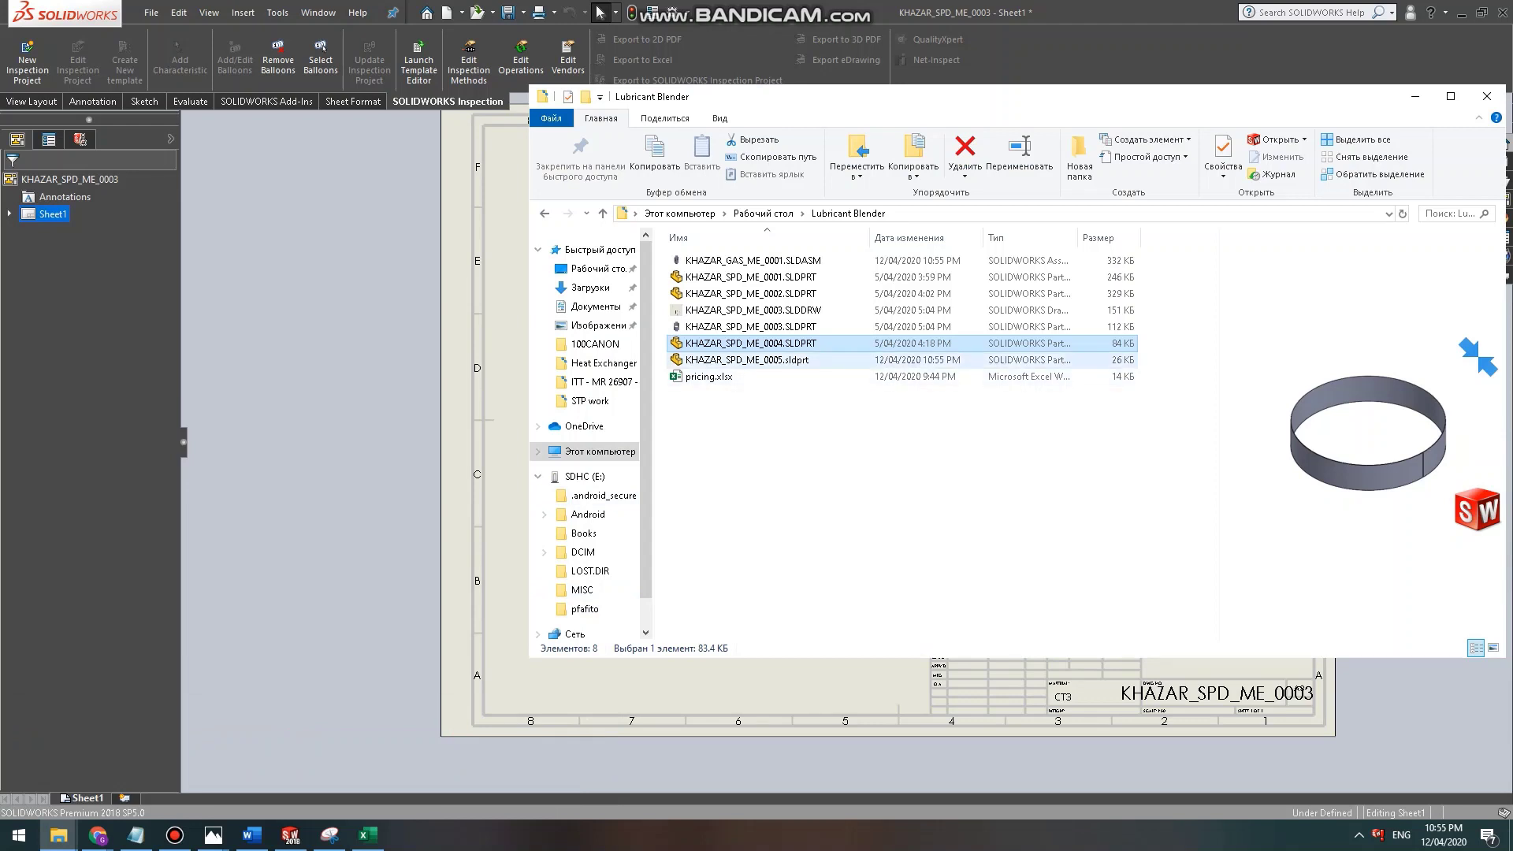
click(733, 360)
key(Escape)
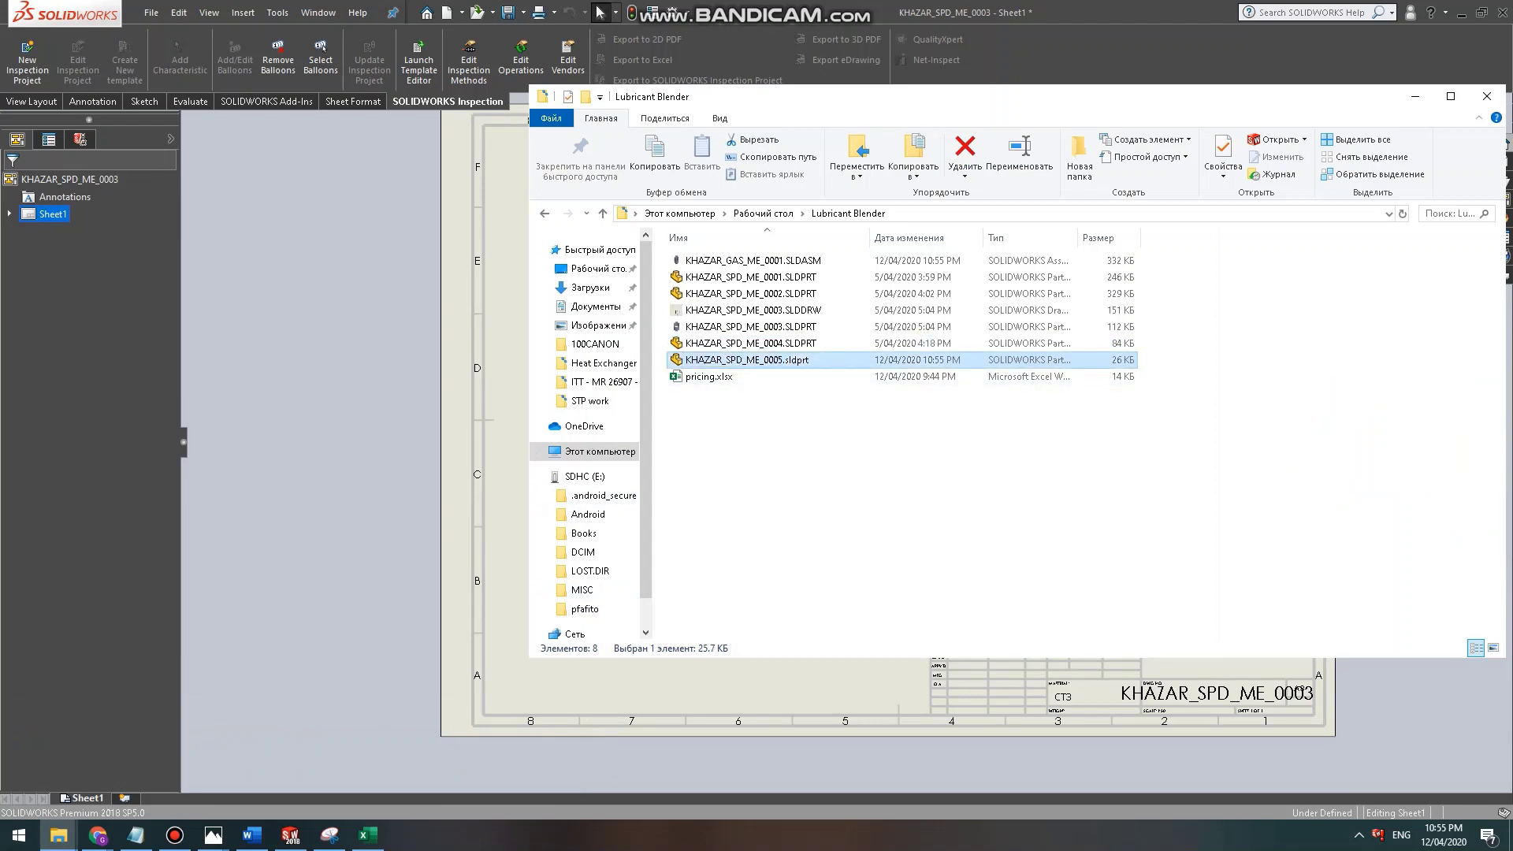
key(F2)
key(Escape)
click(1299, 690)
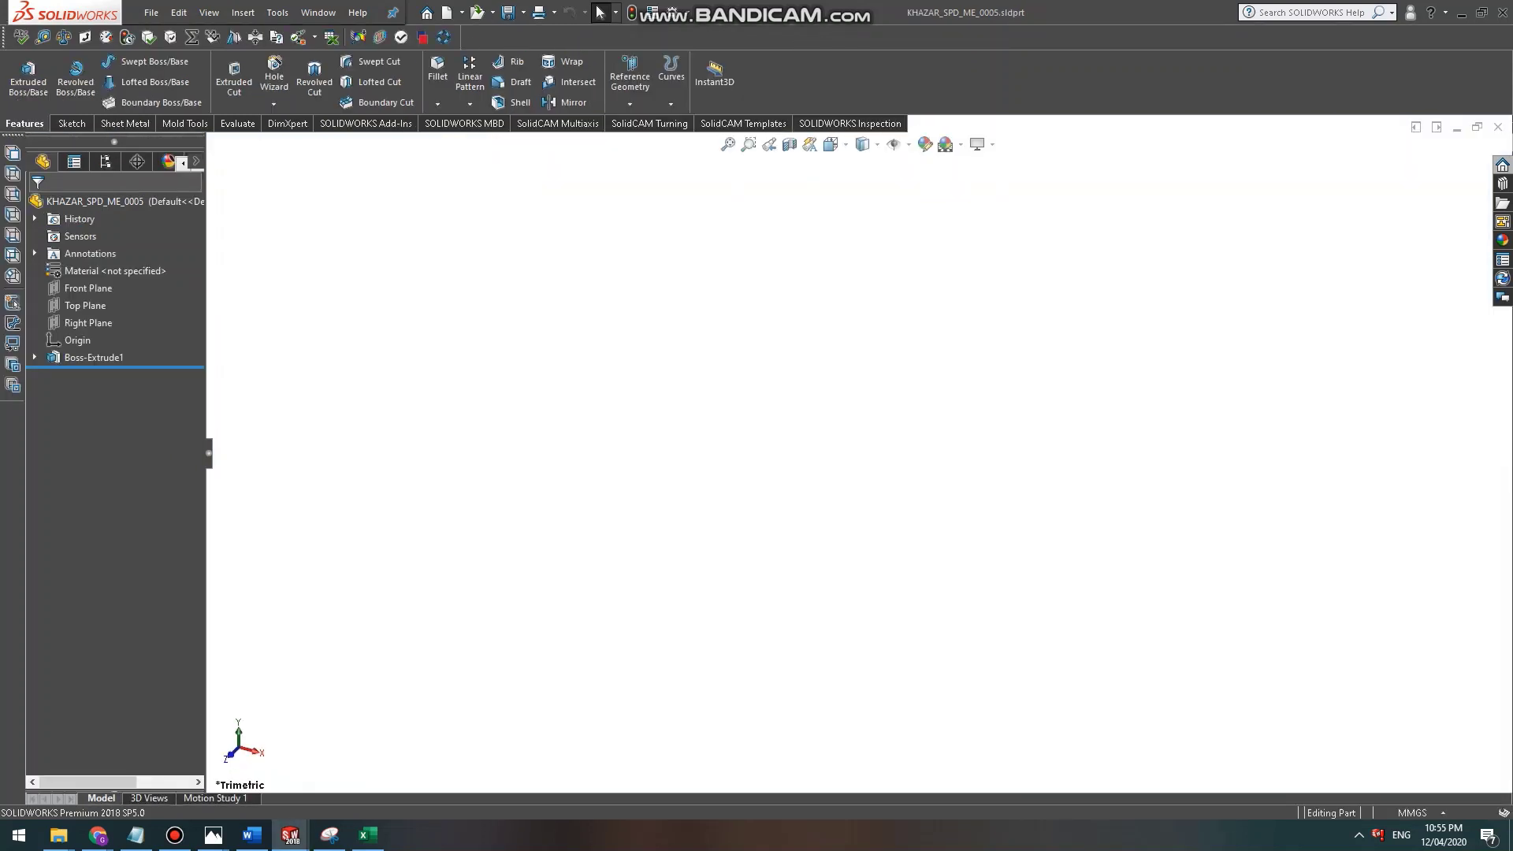
Save the half-disc part under the new file name KHAZAR_SPD_ME_0006 in the Lubricant Blender folder.
middle_drag(890, 472, 627, 433)
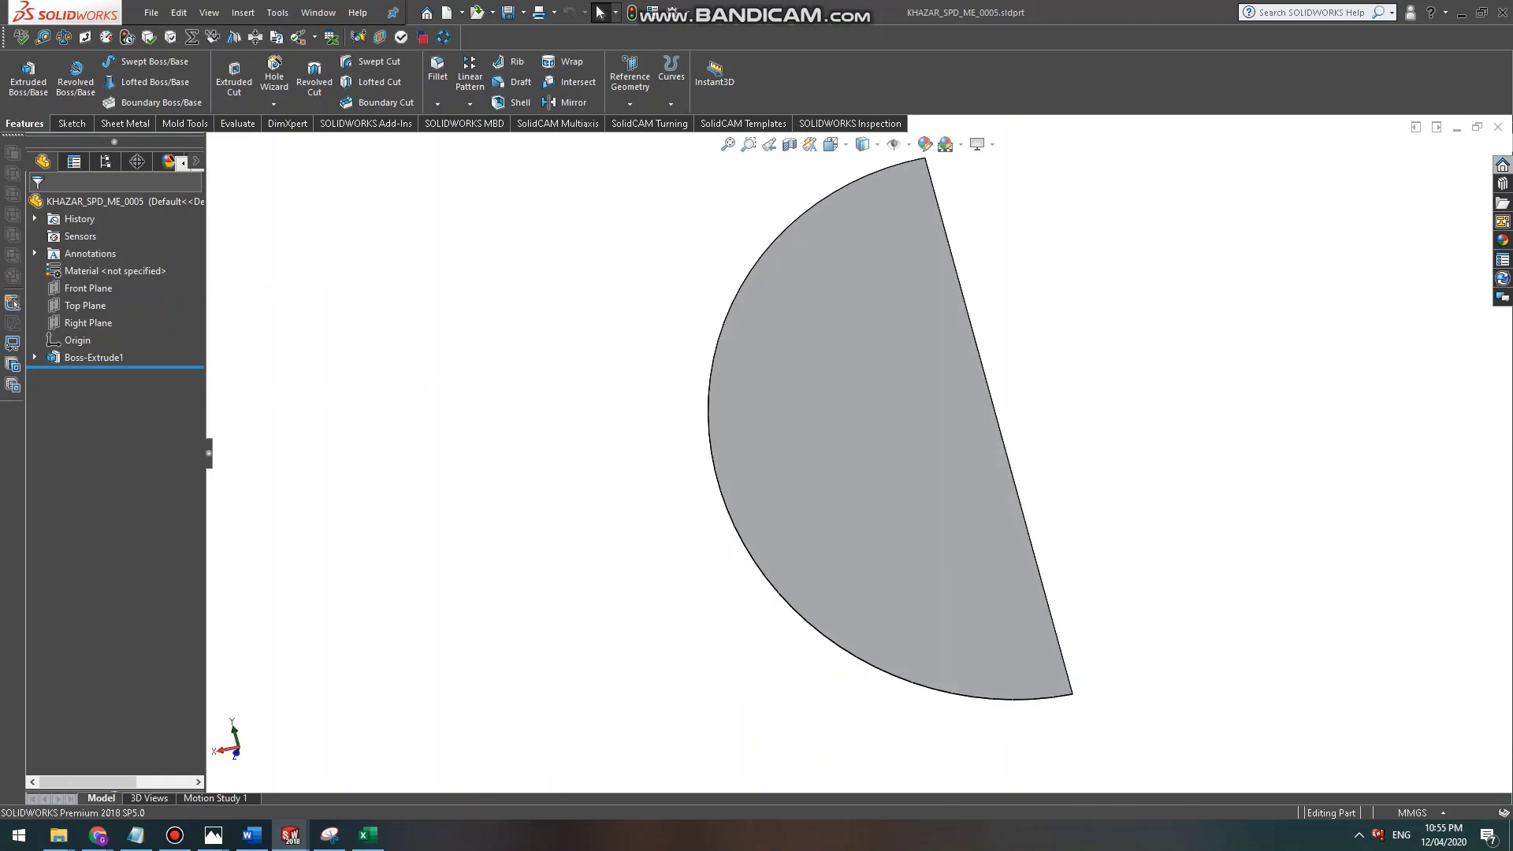
click(151, 13)
click(185, 203)
click(715, 482)
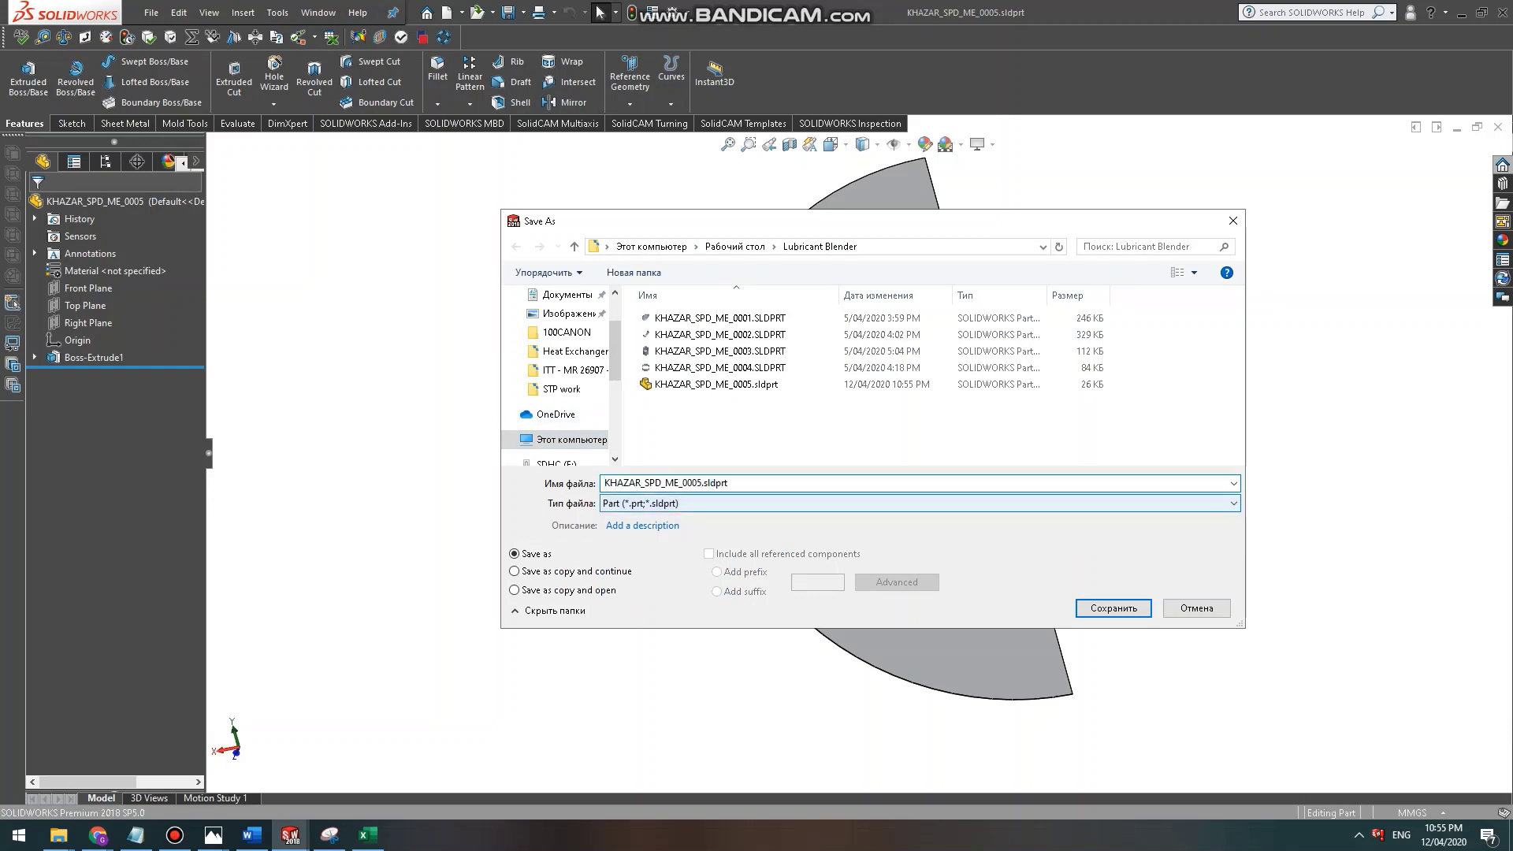
text(6)
key(Return)
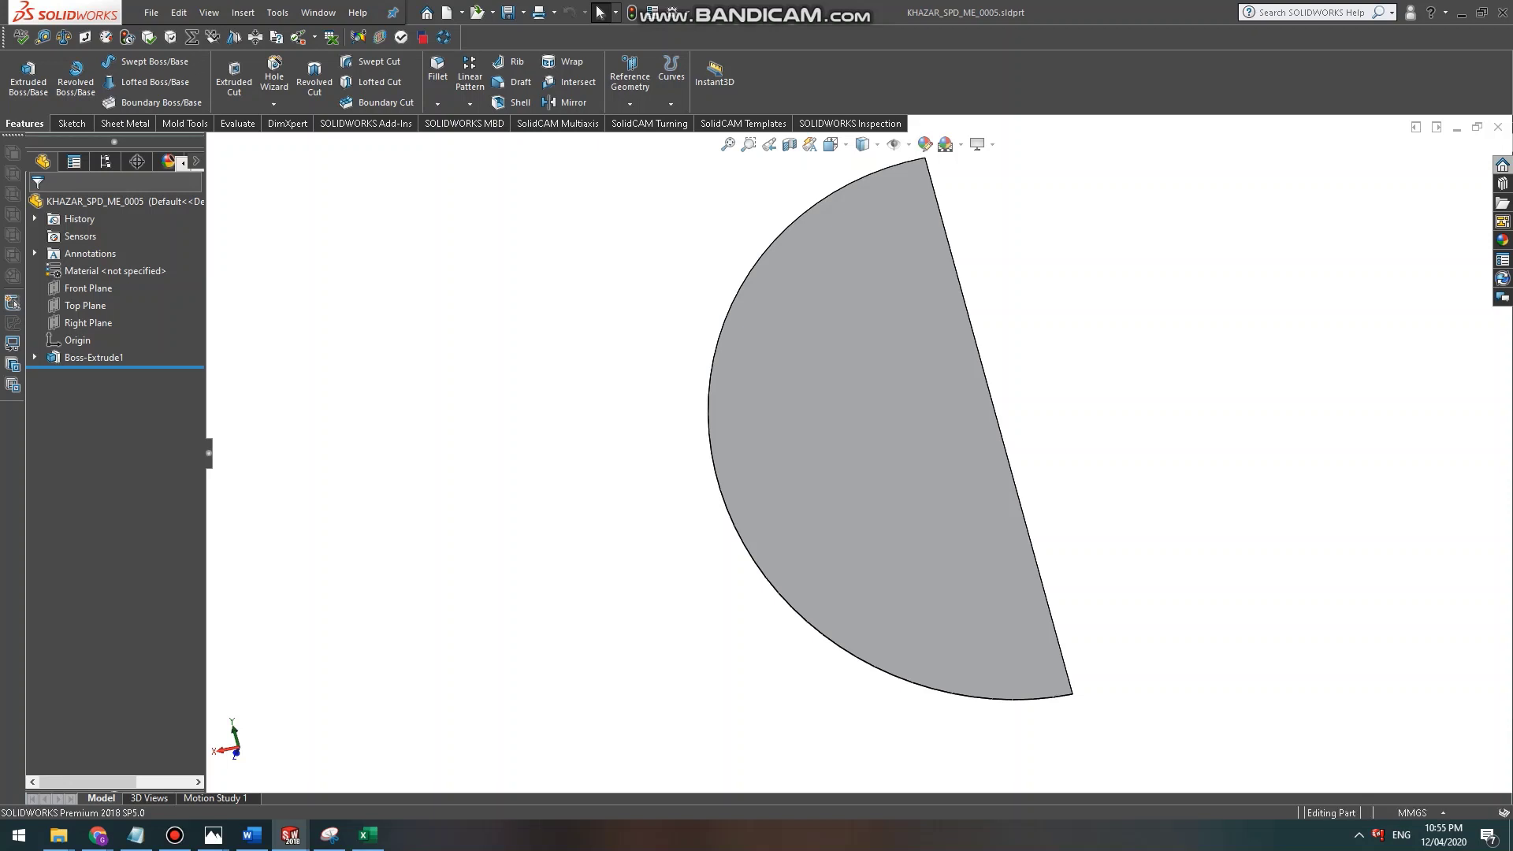
Edit the half-disc's sketch, extending the arc past the diameter line's upper end to the opposite side and trimming away the original semicircle.
click(850, 448)
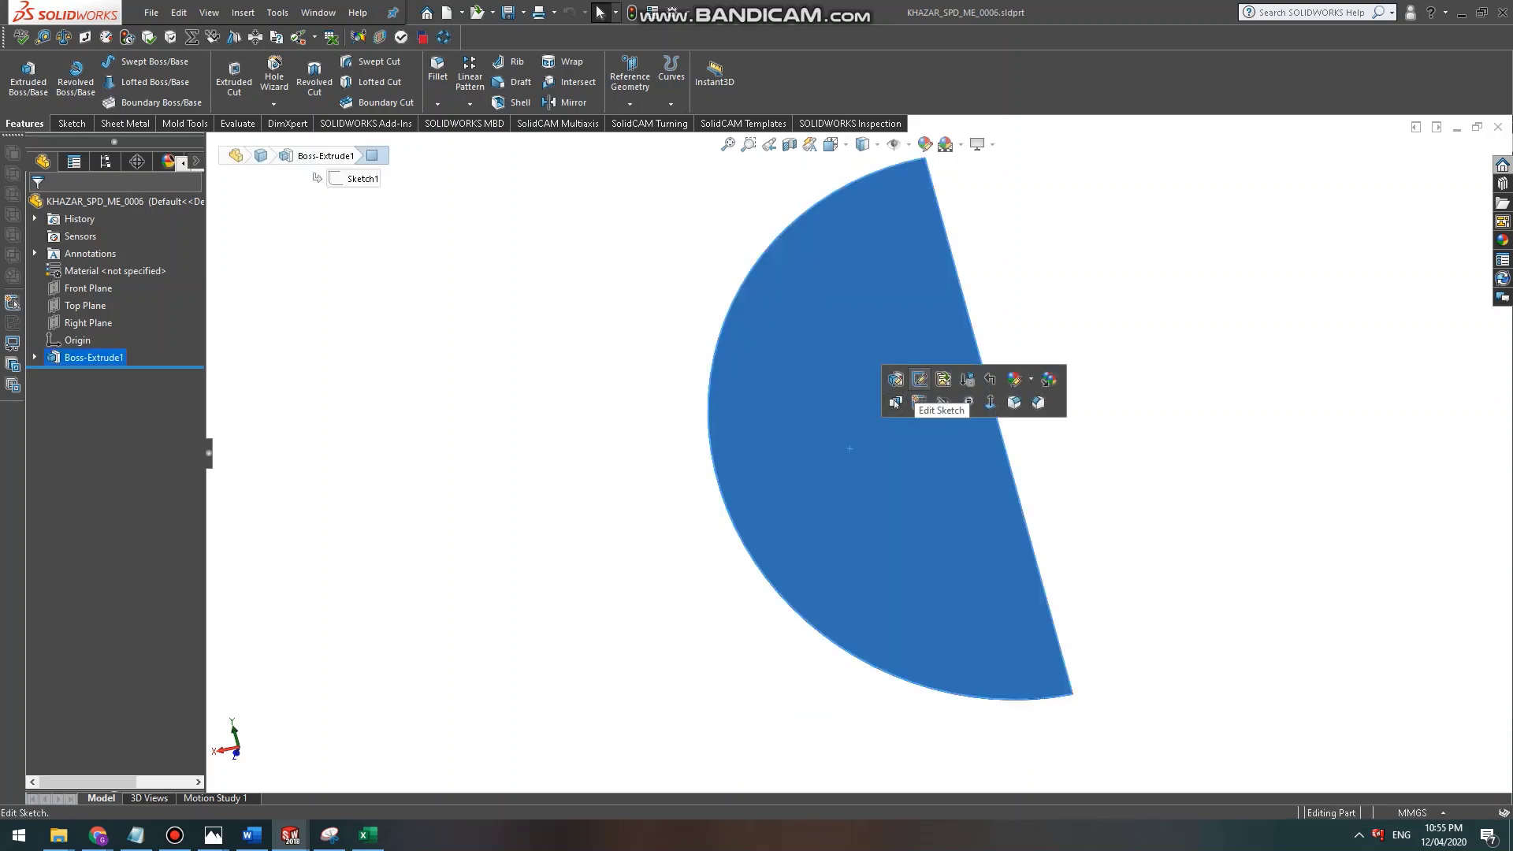
click(917, 381)
scroll(836, 379, up, 5)
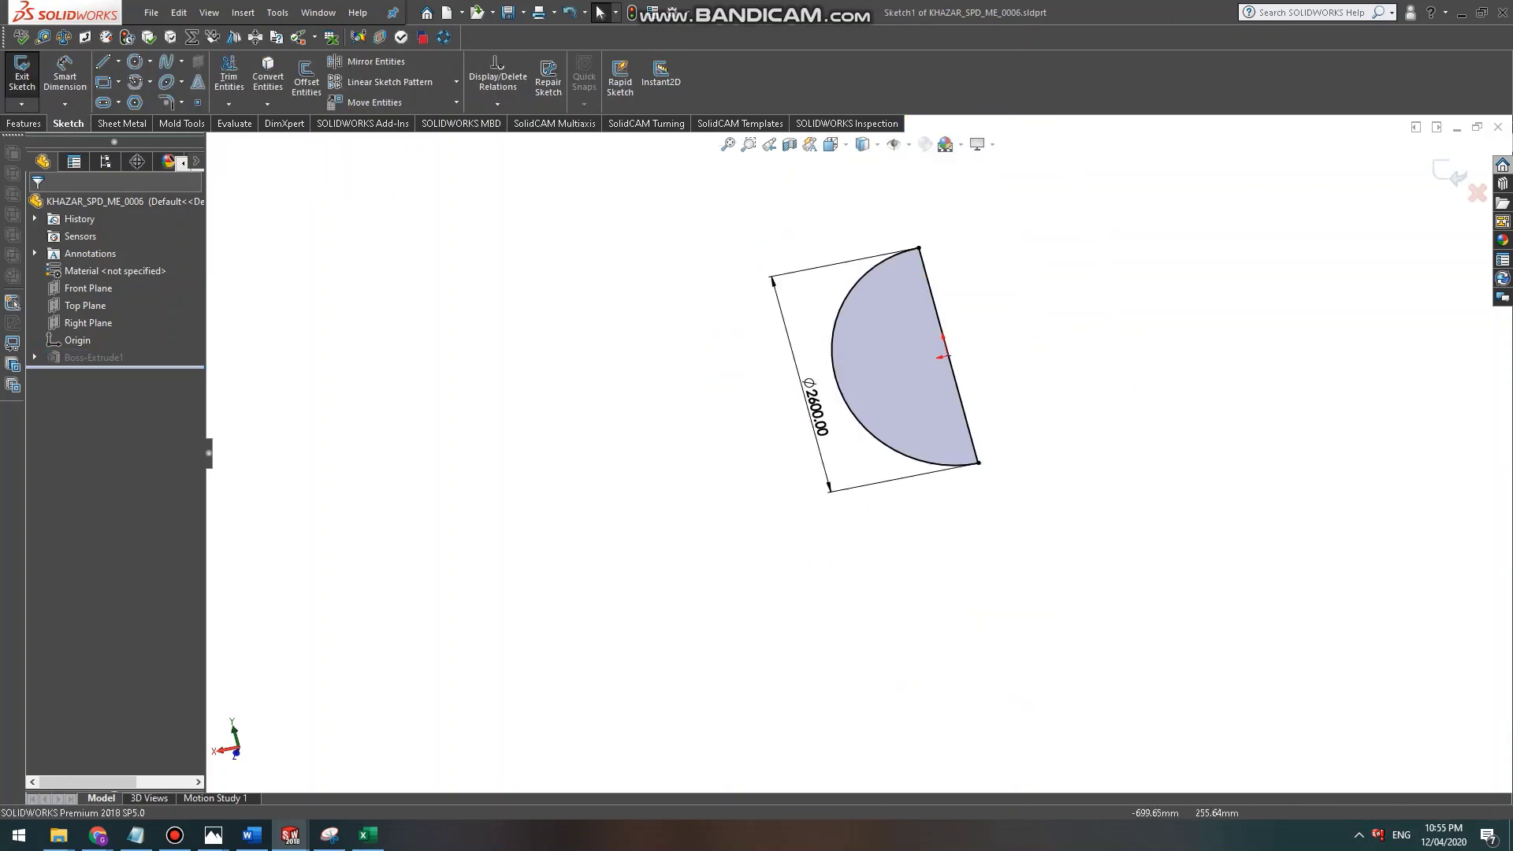
ctrl+middle_drag(835, 377, 779, 473)
scroll(946, 285, down, 2)
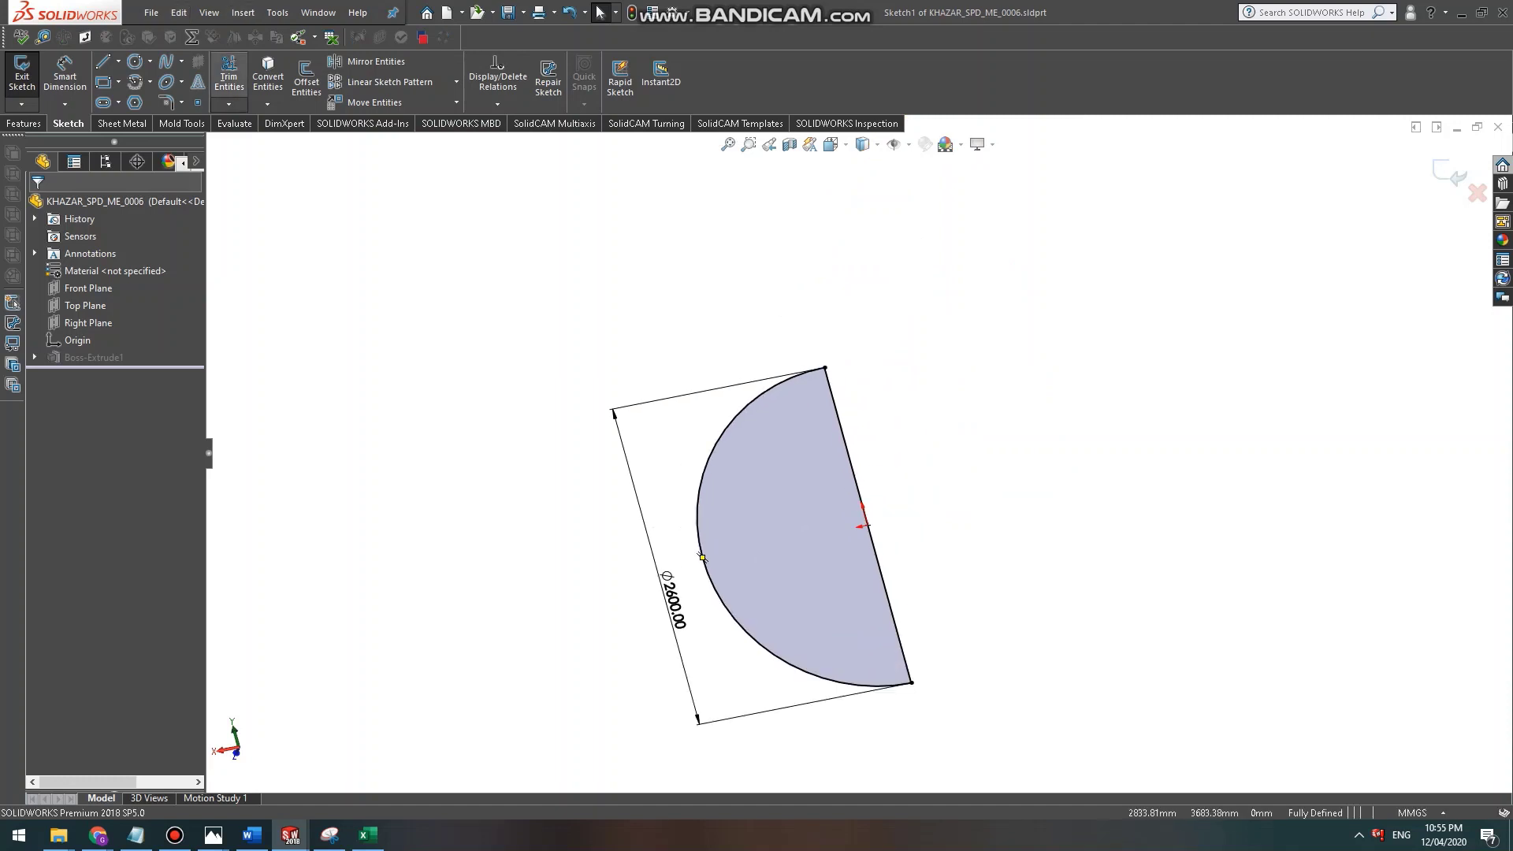
click(229, 75)
click(776, 385)
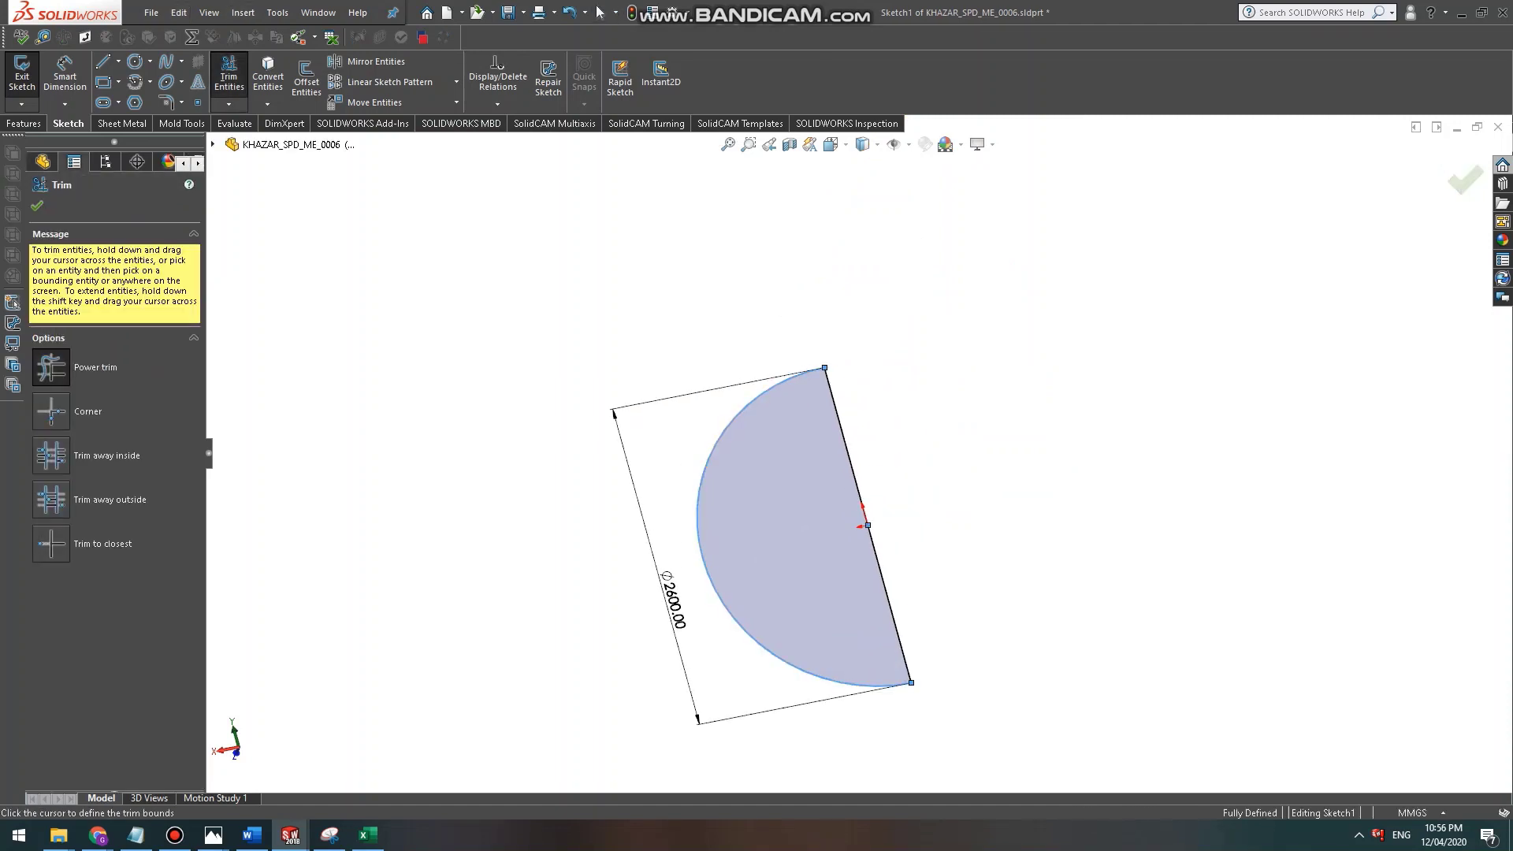
click(1031, 483)
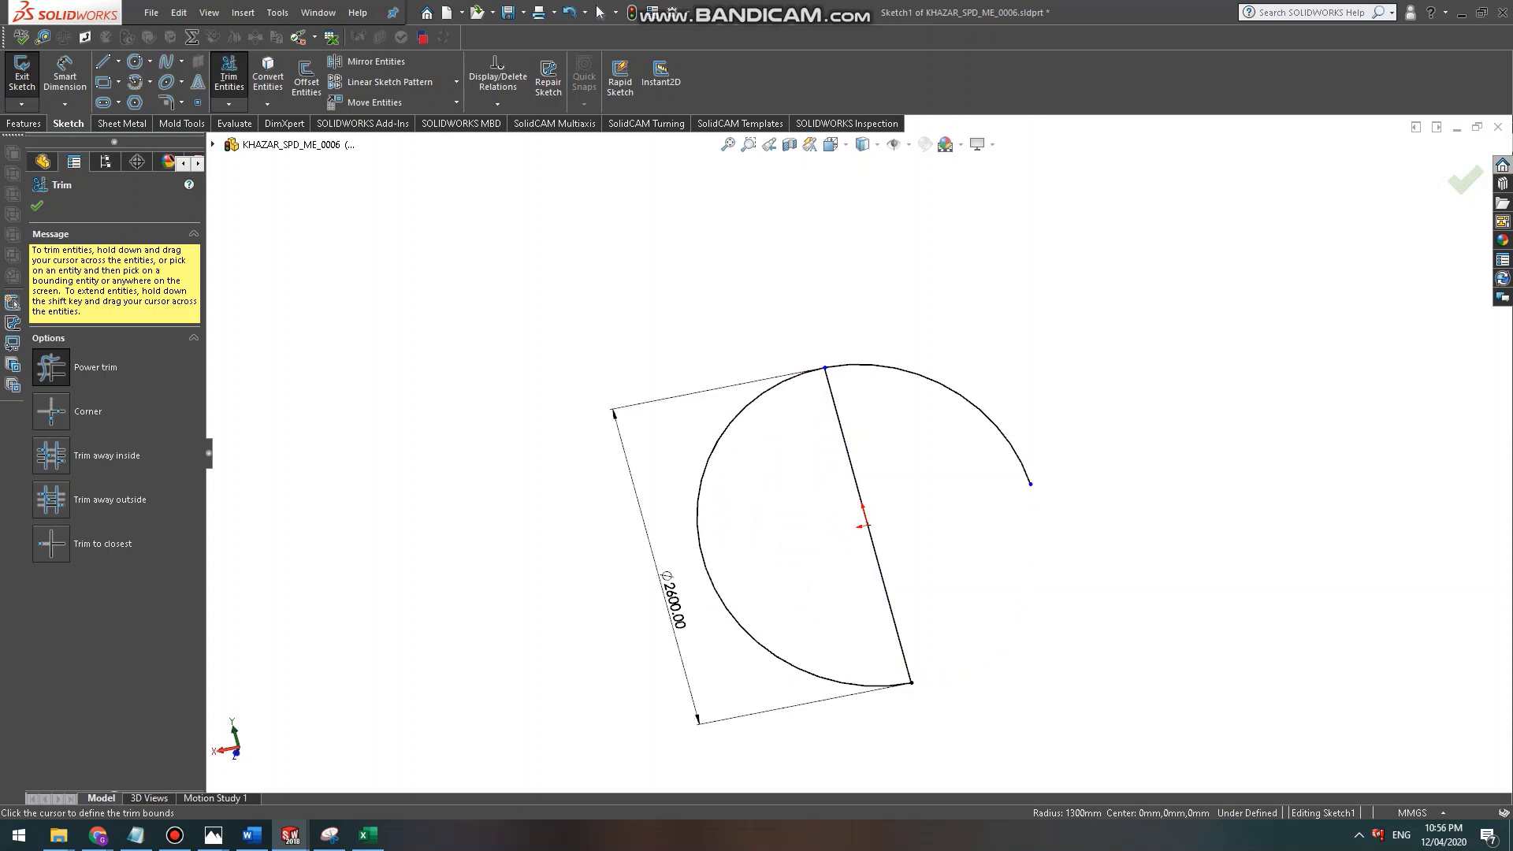
click(1031, 484)
click(1025, 597)
drag(705, 648, 780, 610)
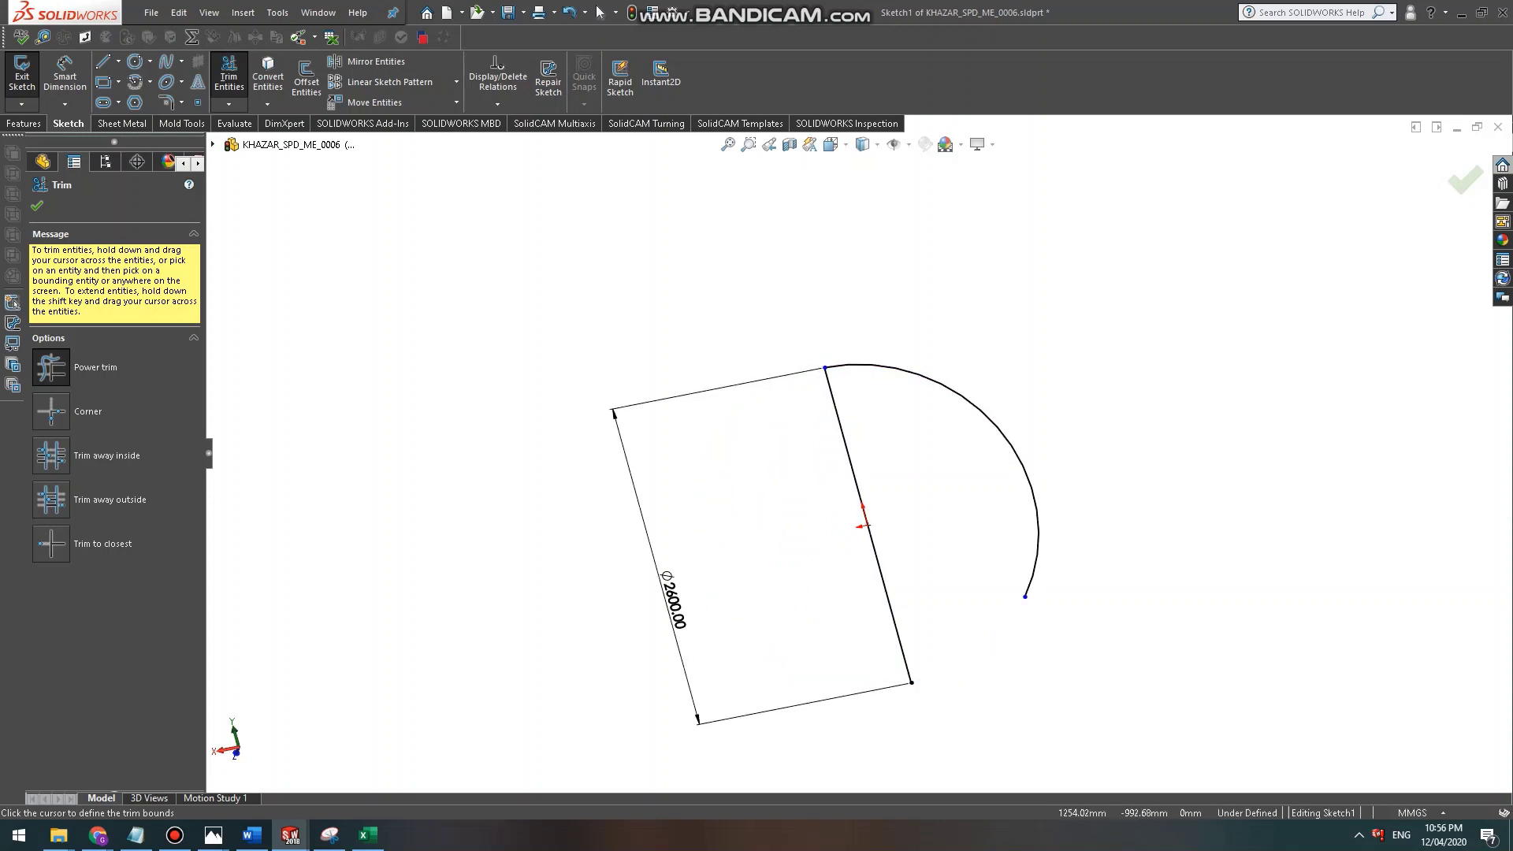
Close the opposite half-disc by extending its arc past the diameter line's lower end and trimming the overhang, and exit the sketch.
click(1031, 580)
click(795, 667)
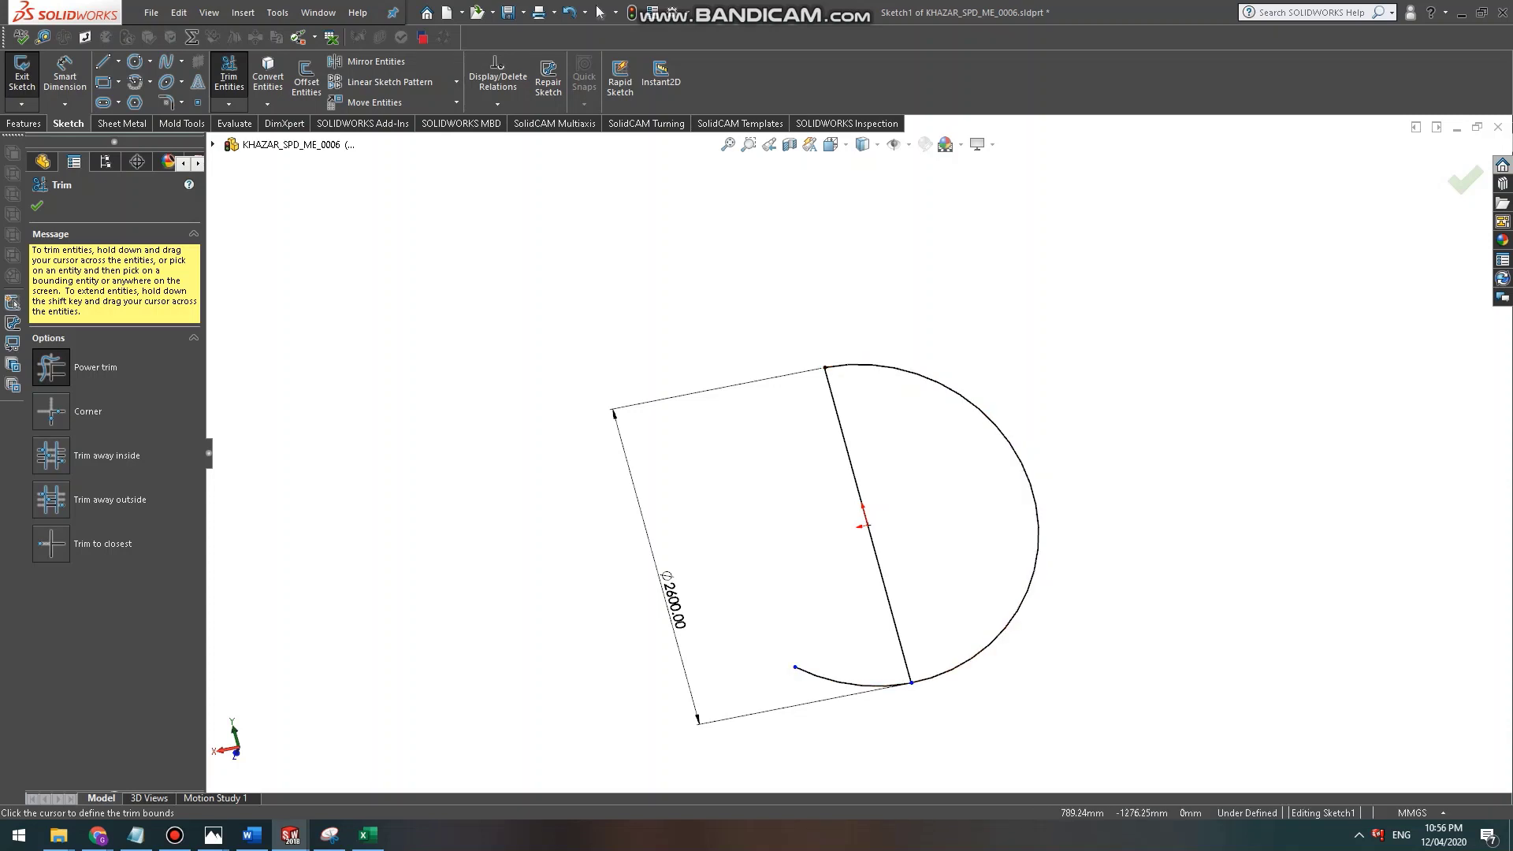
drag(827, 709, 855, 670)
click(1463, 180)
click(1458, 175)
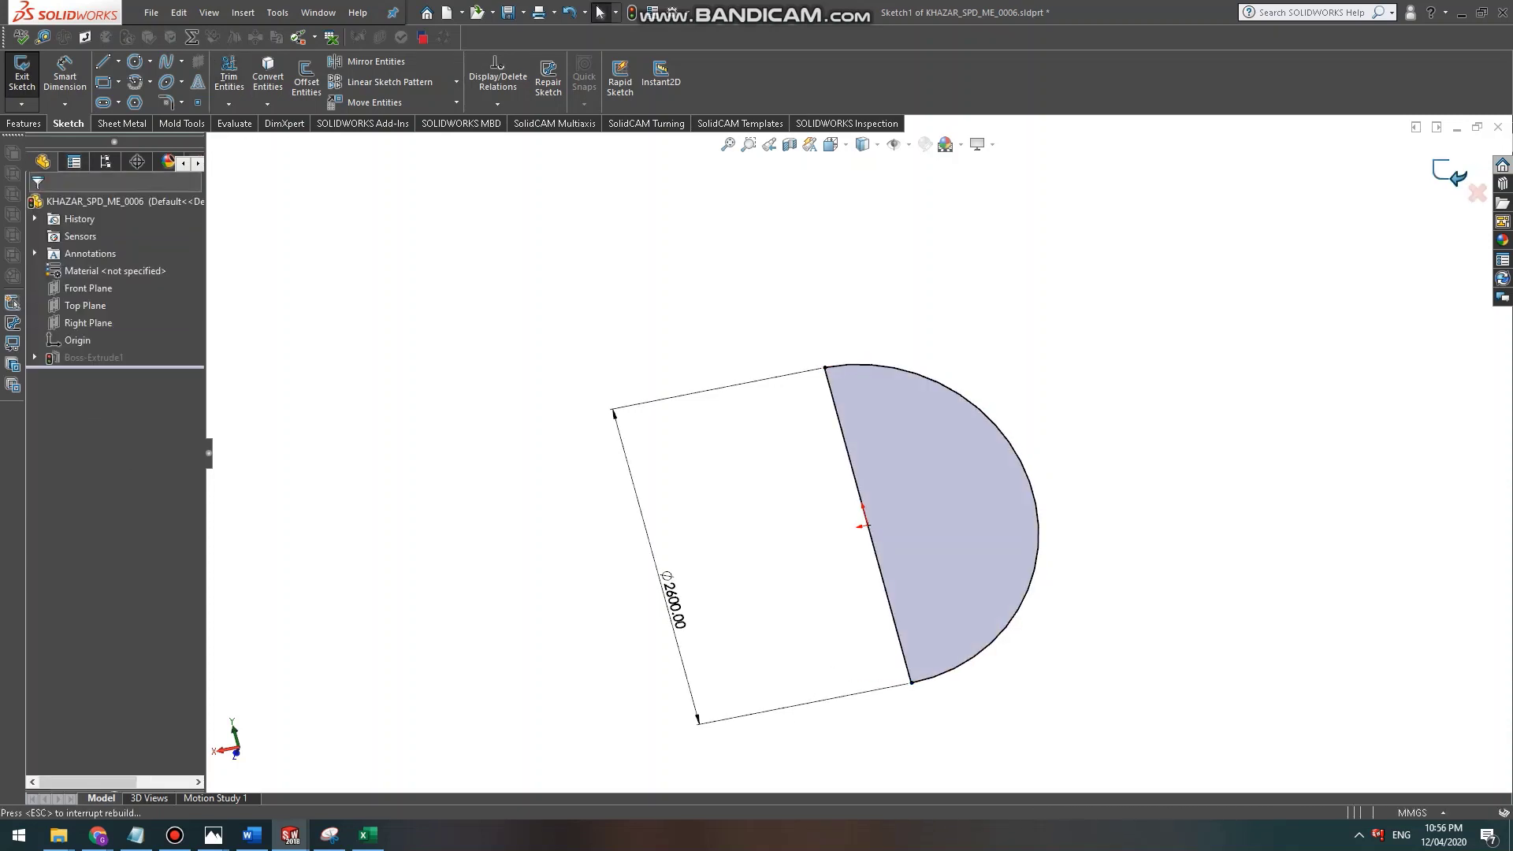
Close the half-disc part with its changes saved and open the KHAZAR_GAS_ME_0001.SLDASM assembly from the Lubricant Blender folder.
click(1498, 127)
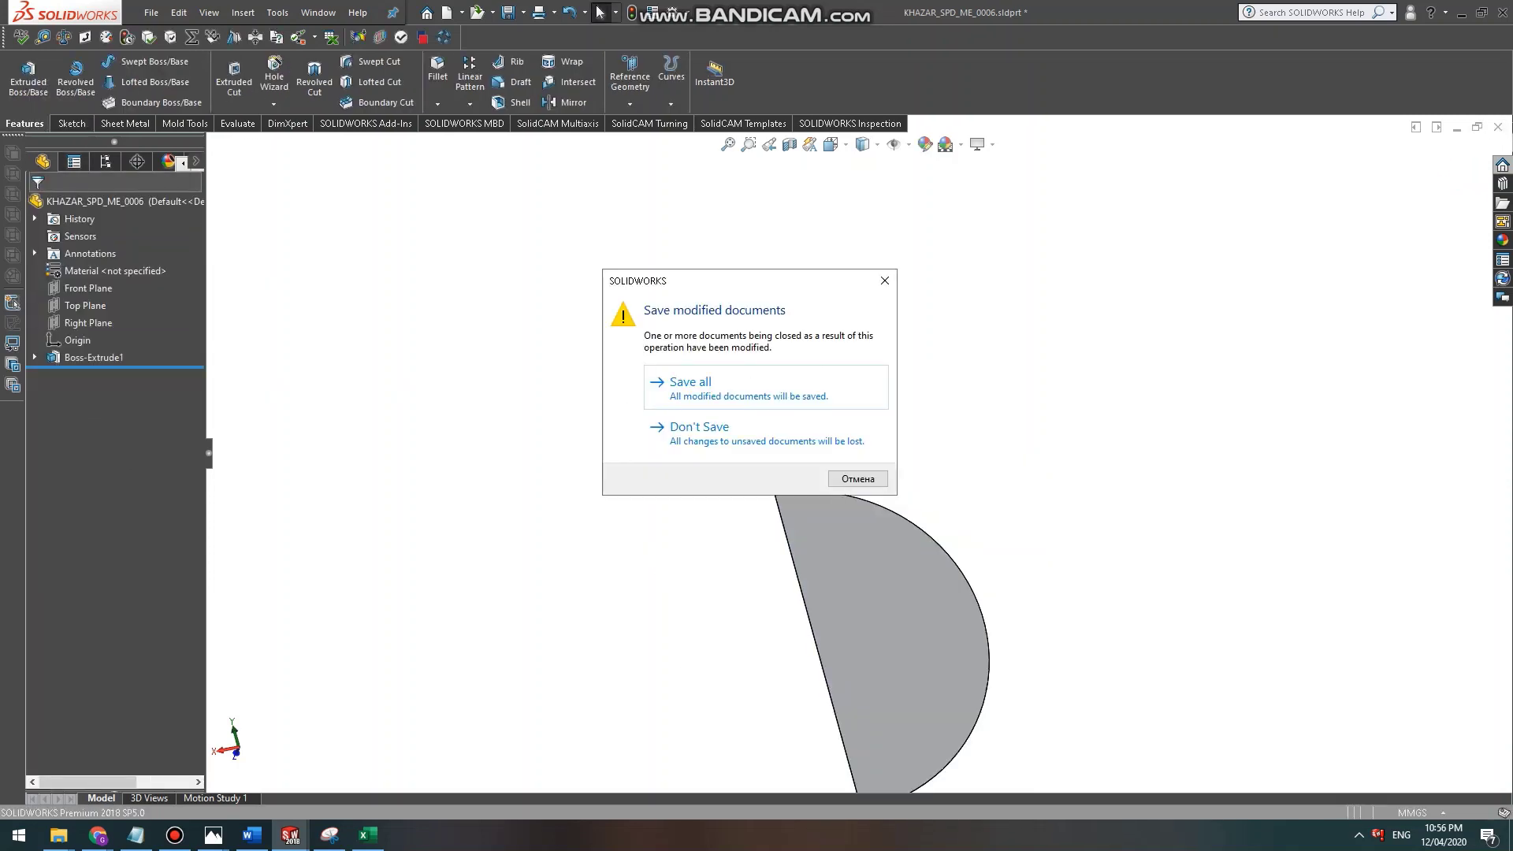
click(713, 385)
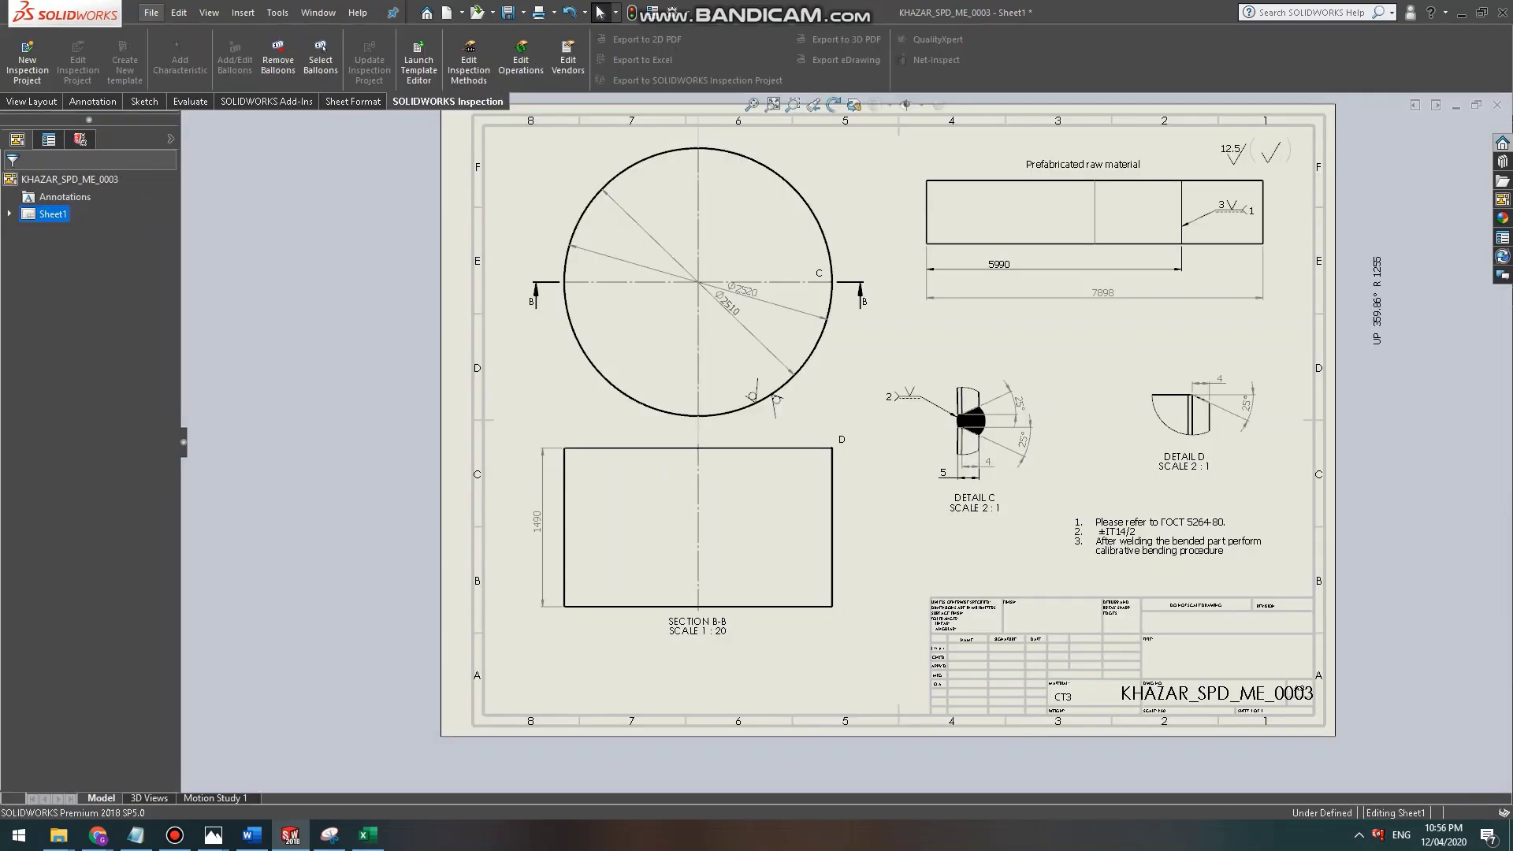
click(151, 13)
click(181, 56)
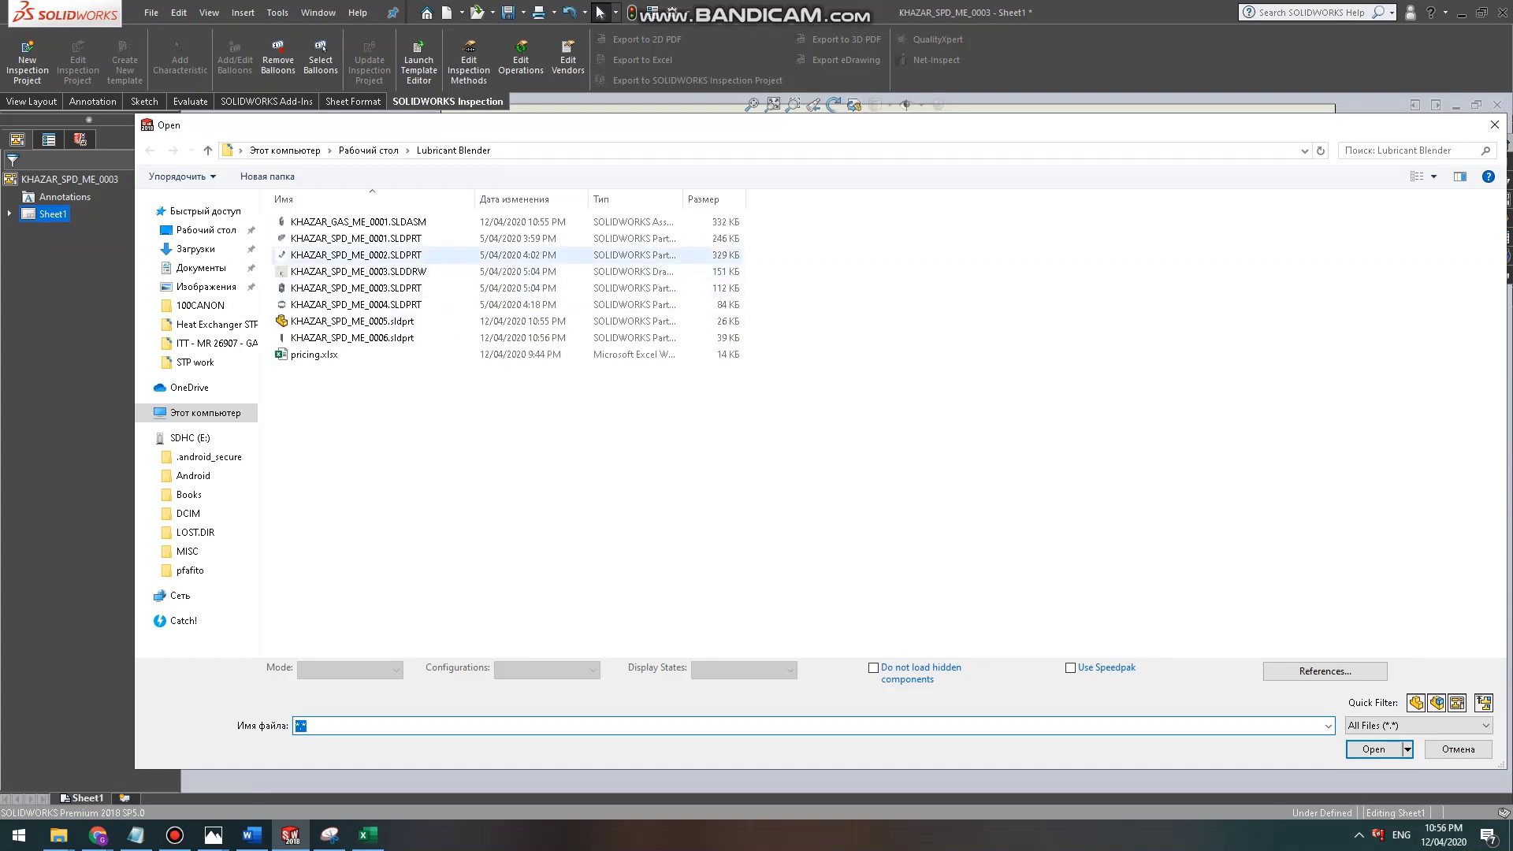
double_click(358, 222)
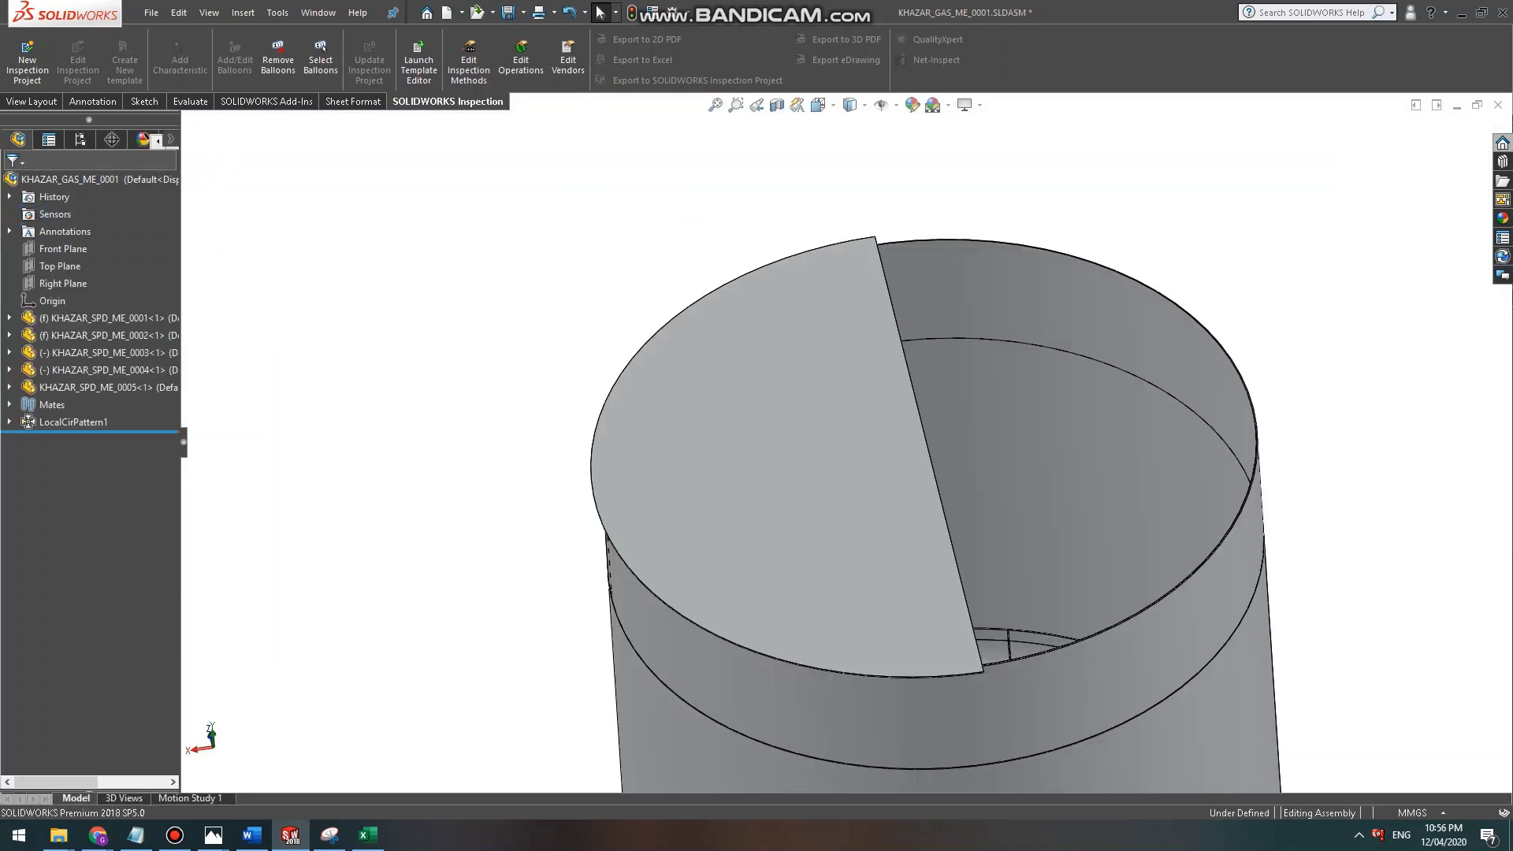
Insert the KHAZAR_SPD_ME_0006 part into the assembly at the default origin position.
click(26, 101)
click(87, 82)
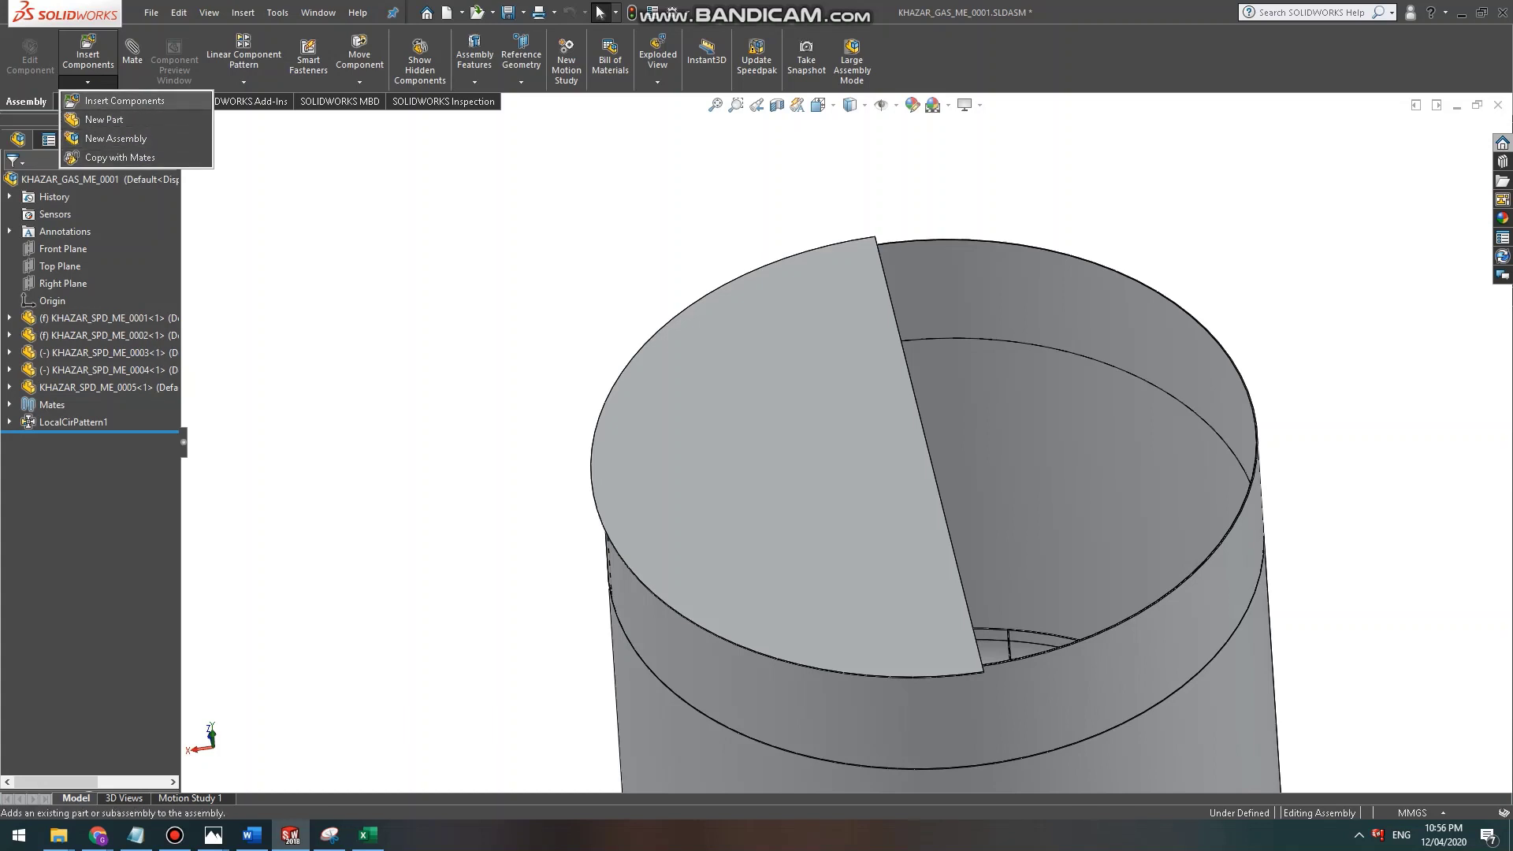
click(125, 101)
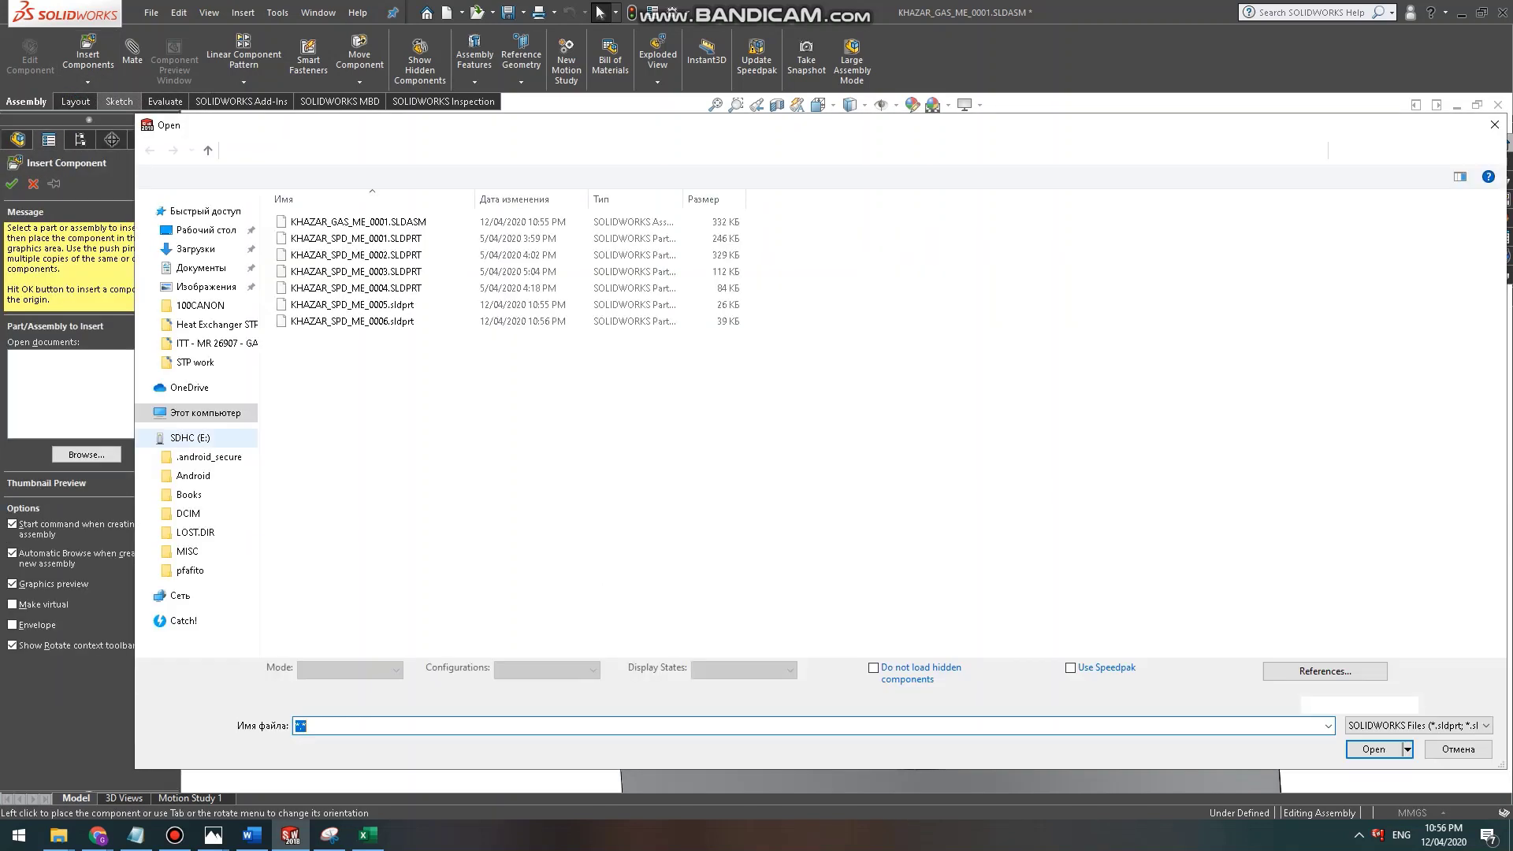
double_click(352, 321)
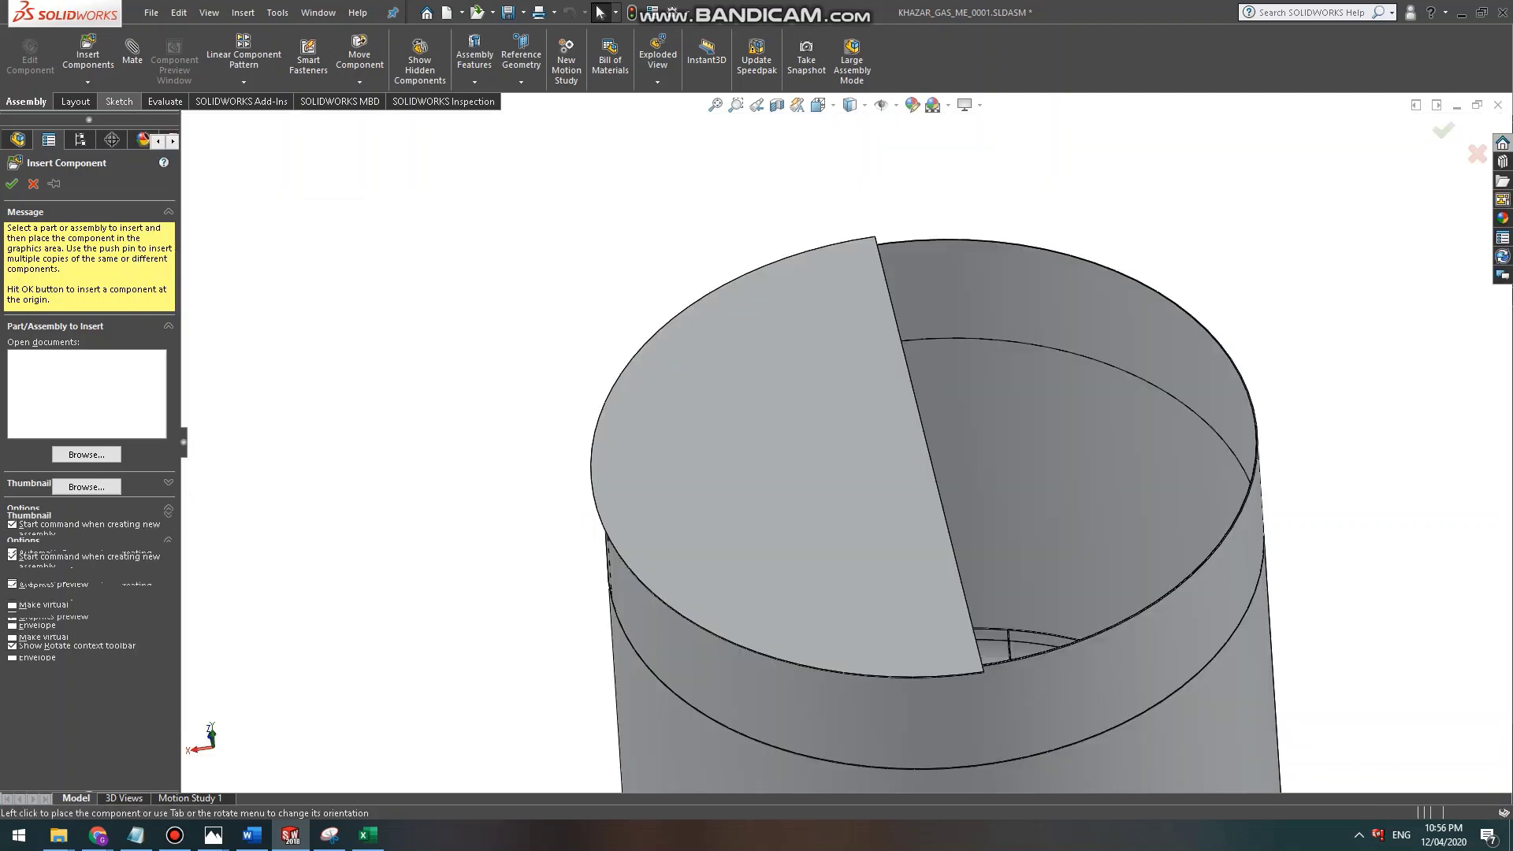
click(12, 183)
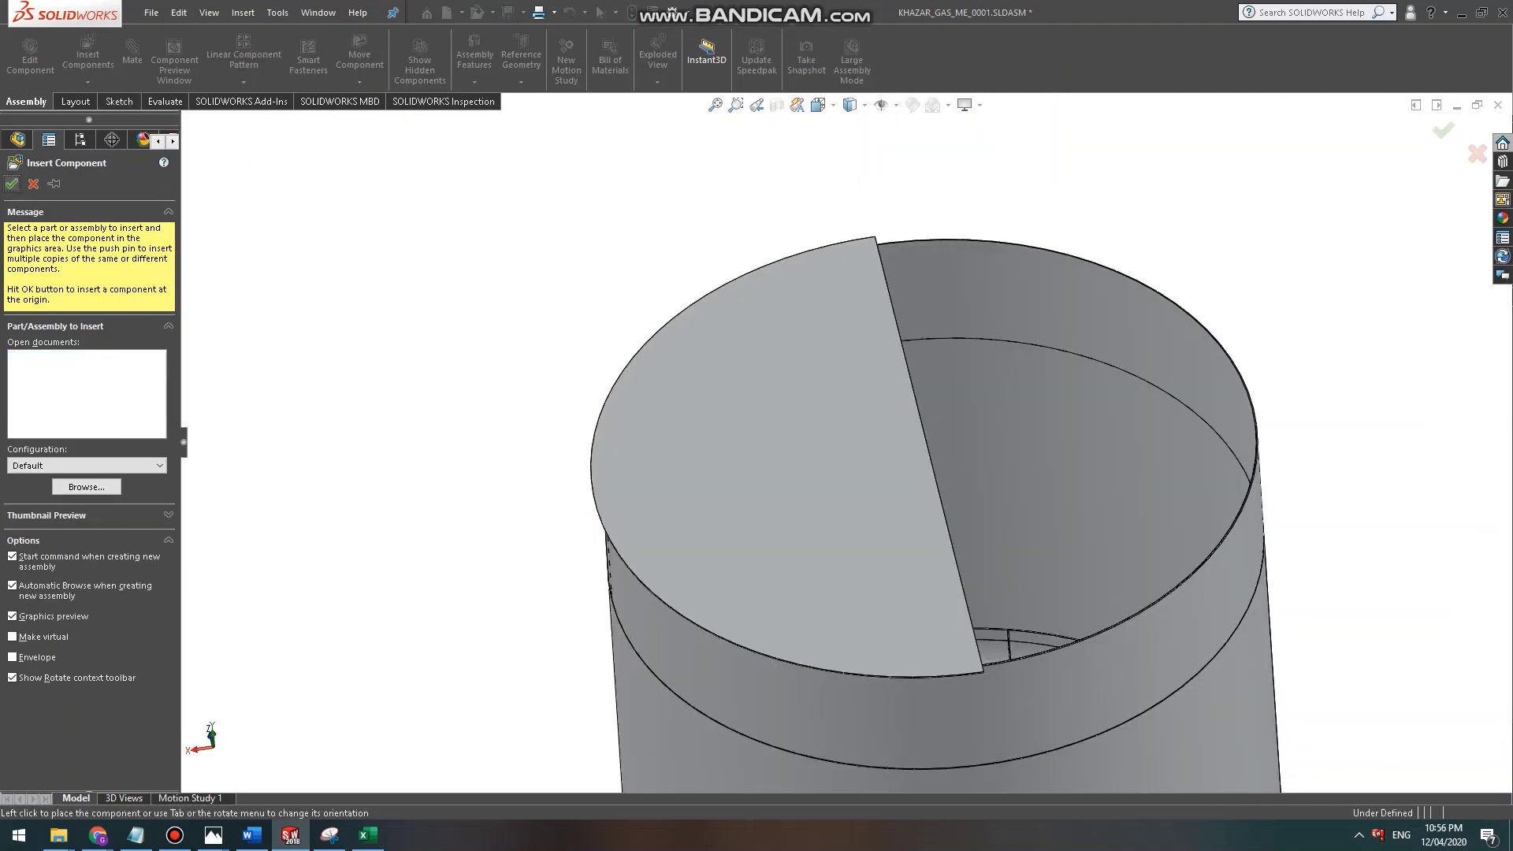
scroll(843, 450, up, 3)
scroll(851, 451, up, 6)
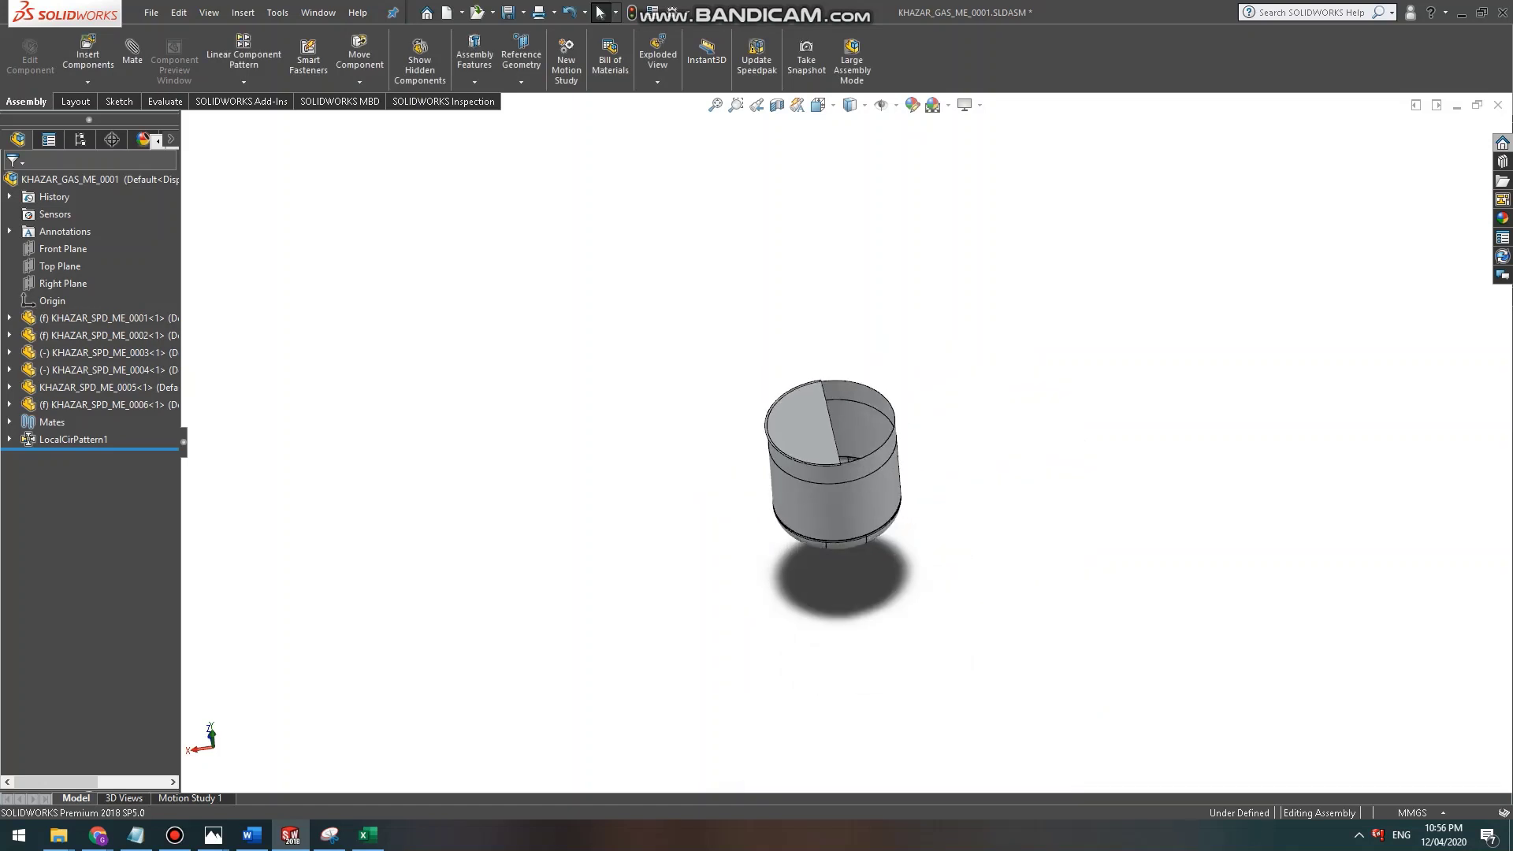
middle_drag(859, 489, 772, 465)
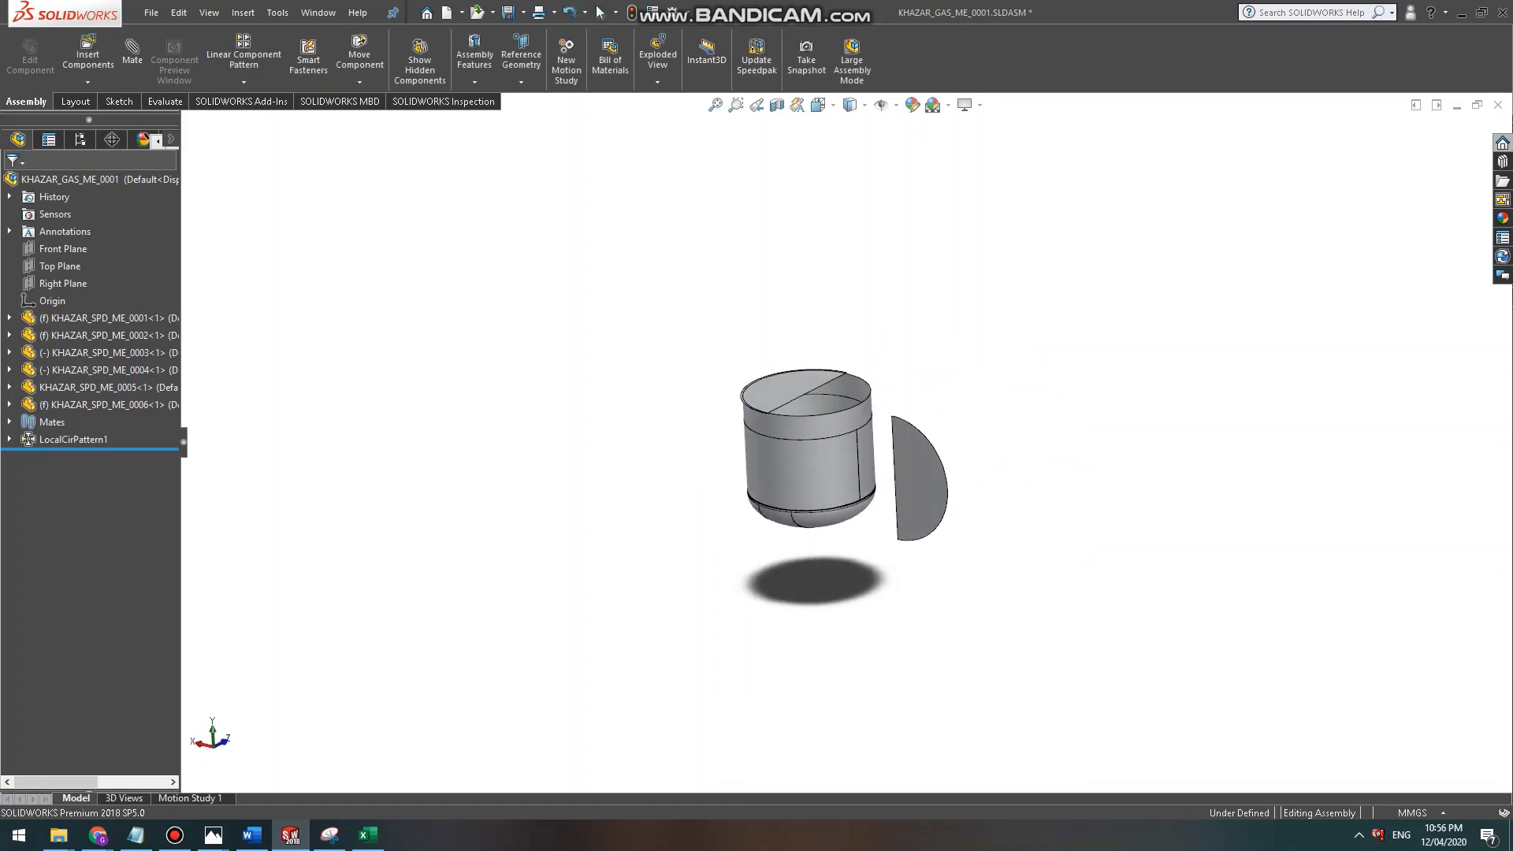
Delete the fixed KHAZAR_SPD_ME_0006 component from the assembly.
click(91, 405)
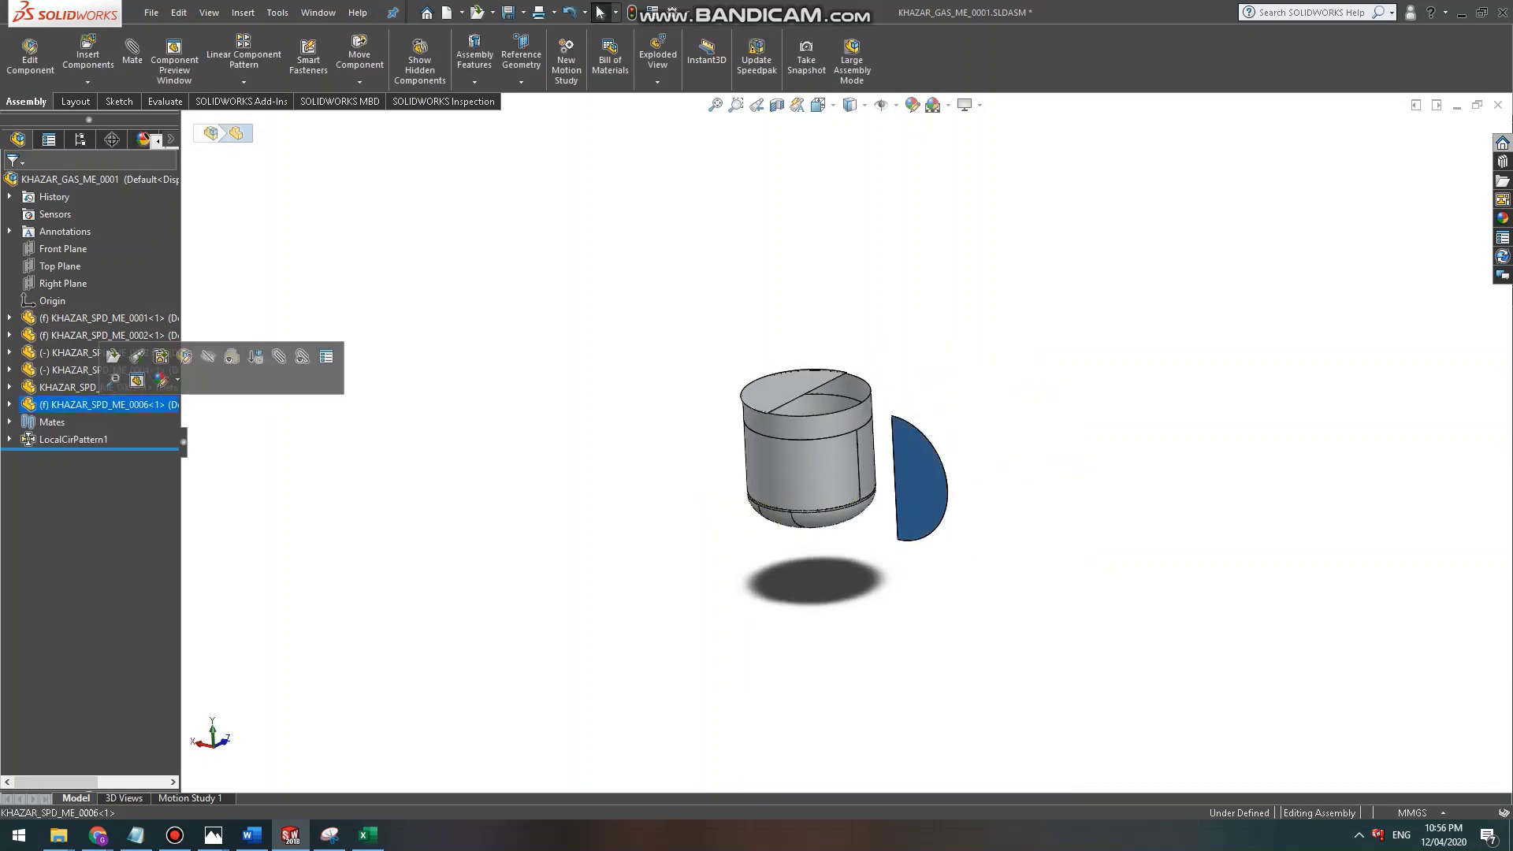
key(Delete)
key(Return)
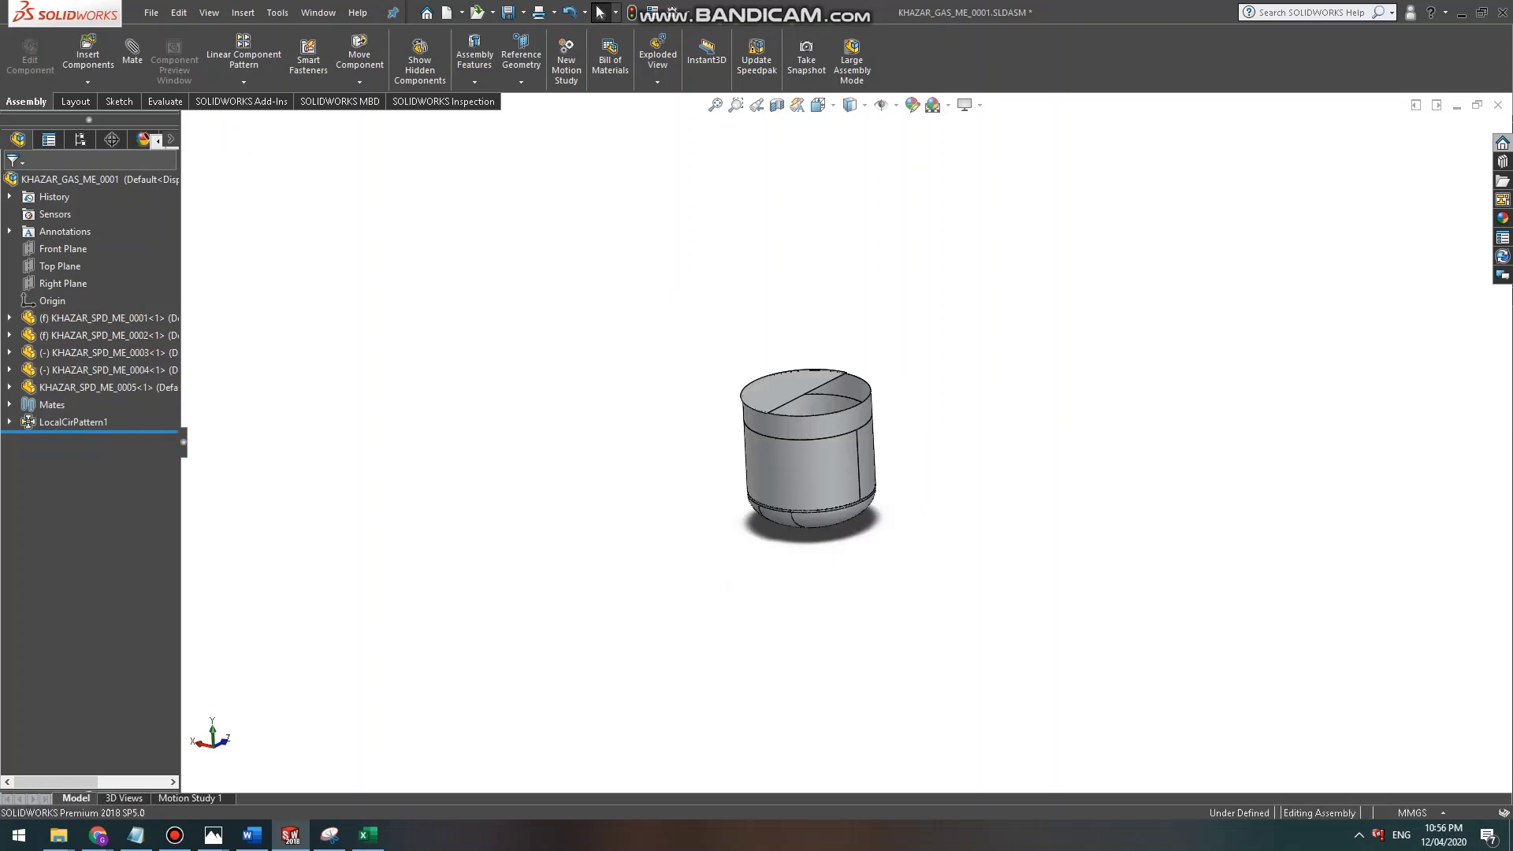
click(87, 55)
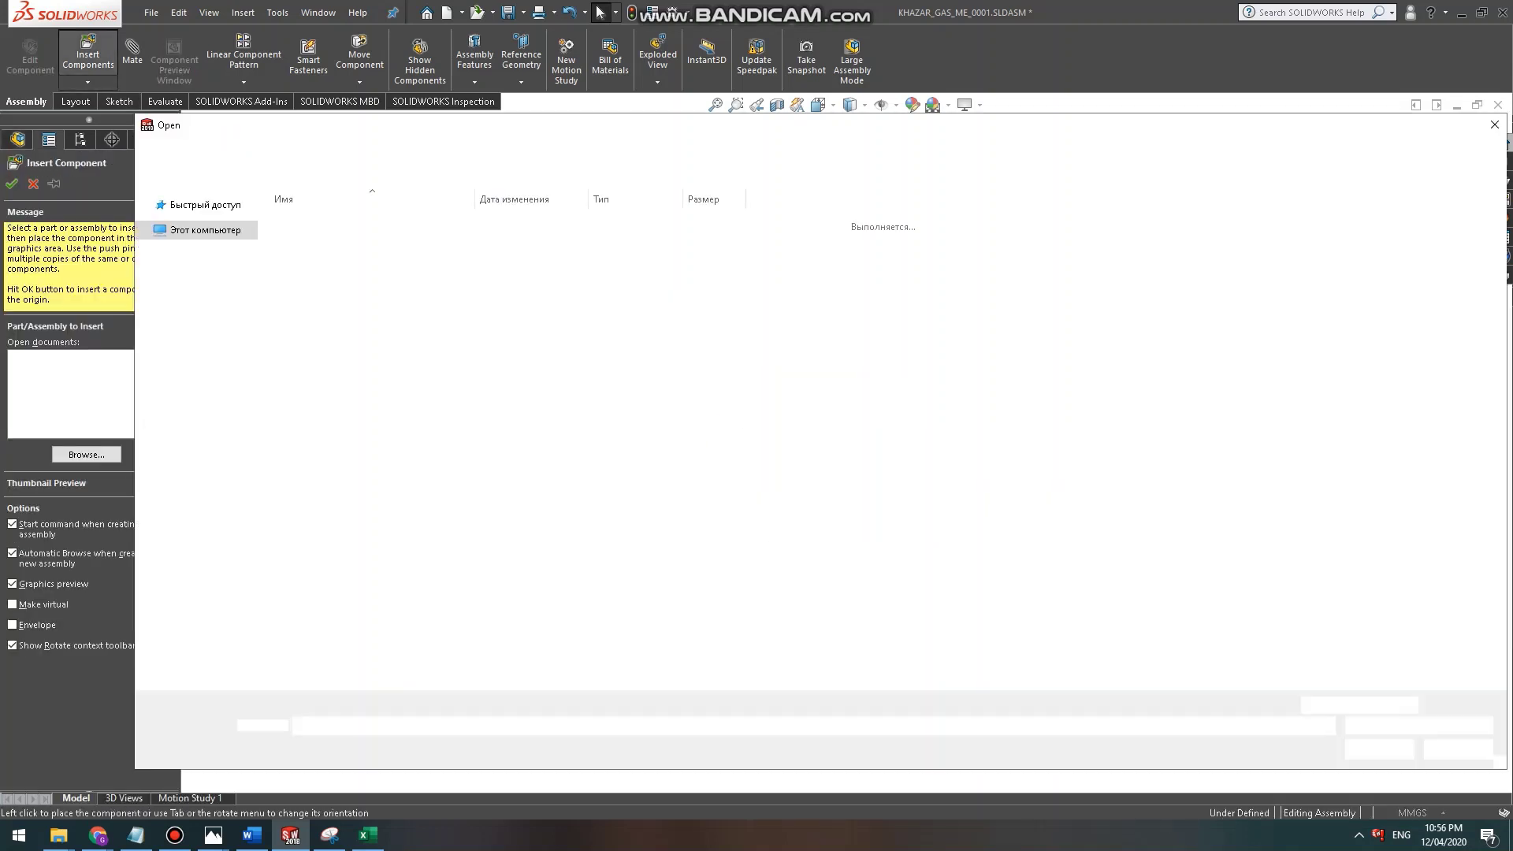
click(352, 322)
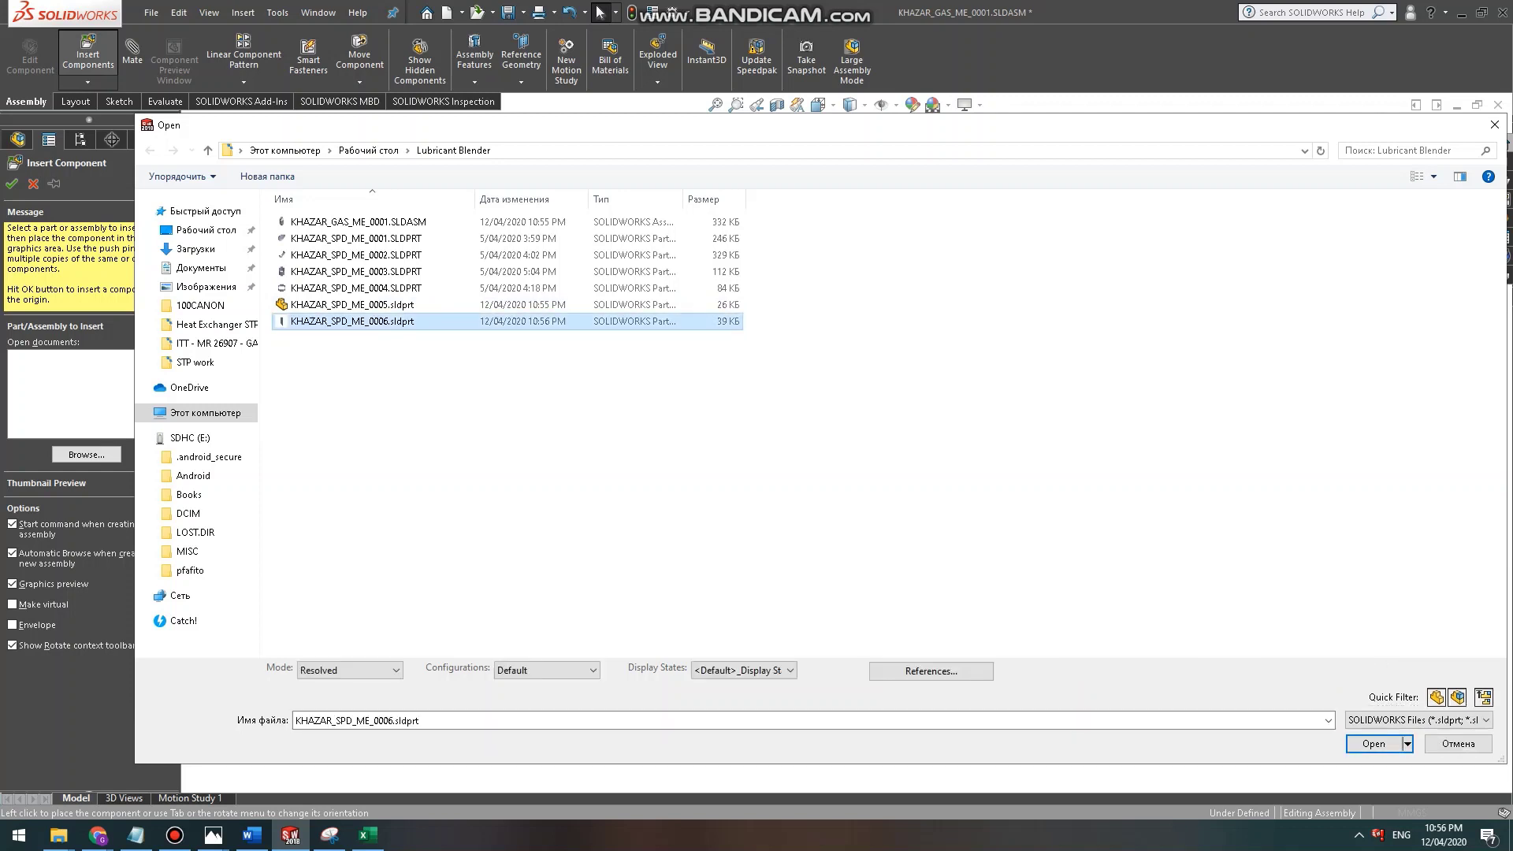
key(Return)
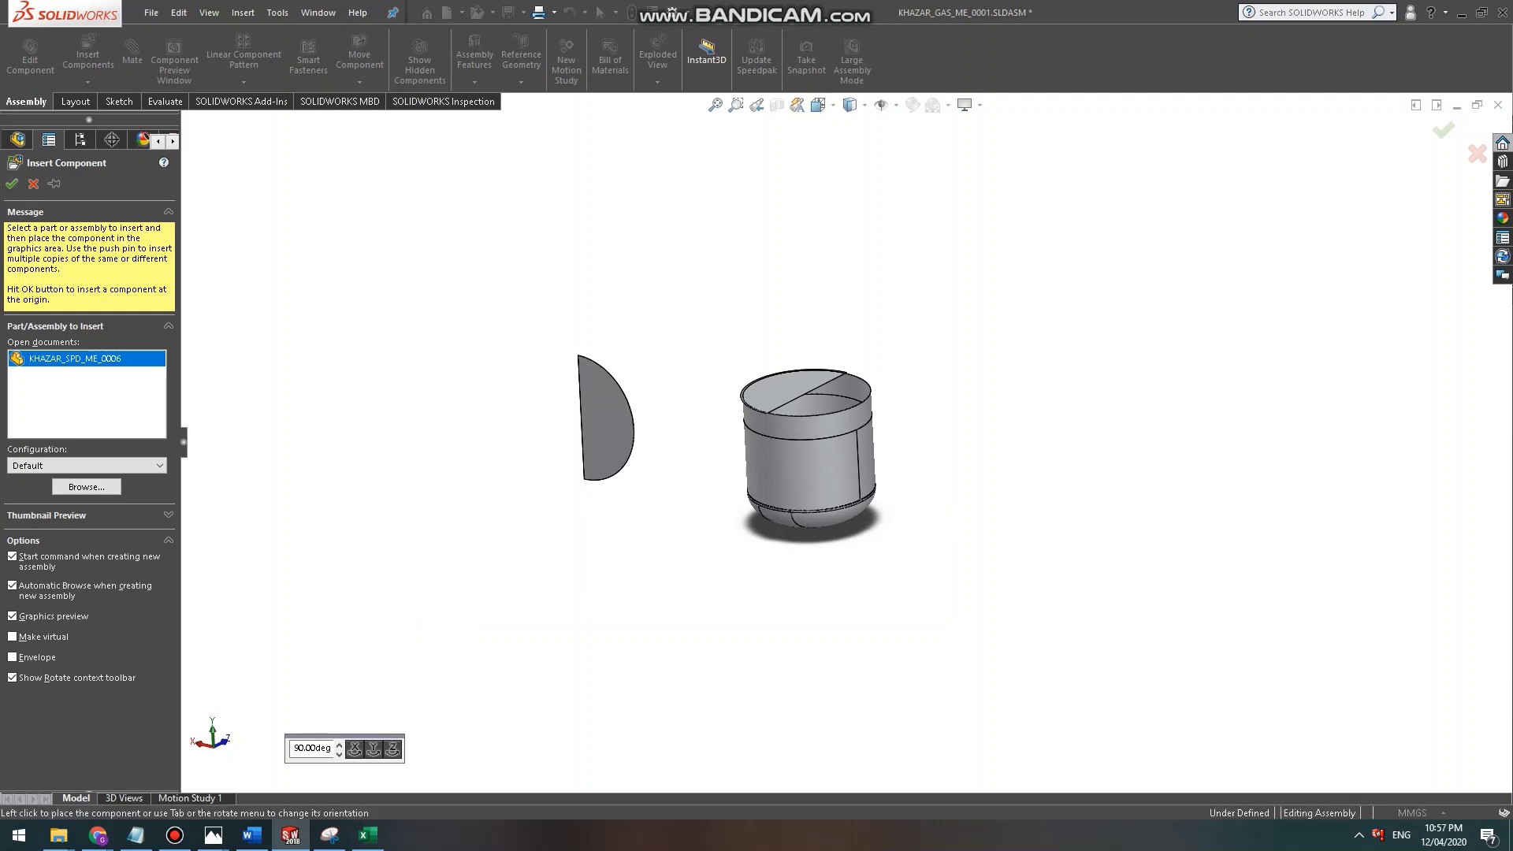
middle_drag(599, 456, 209, 339)
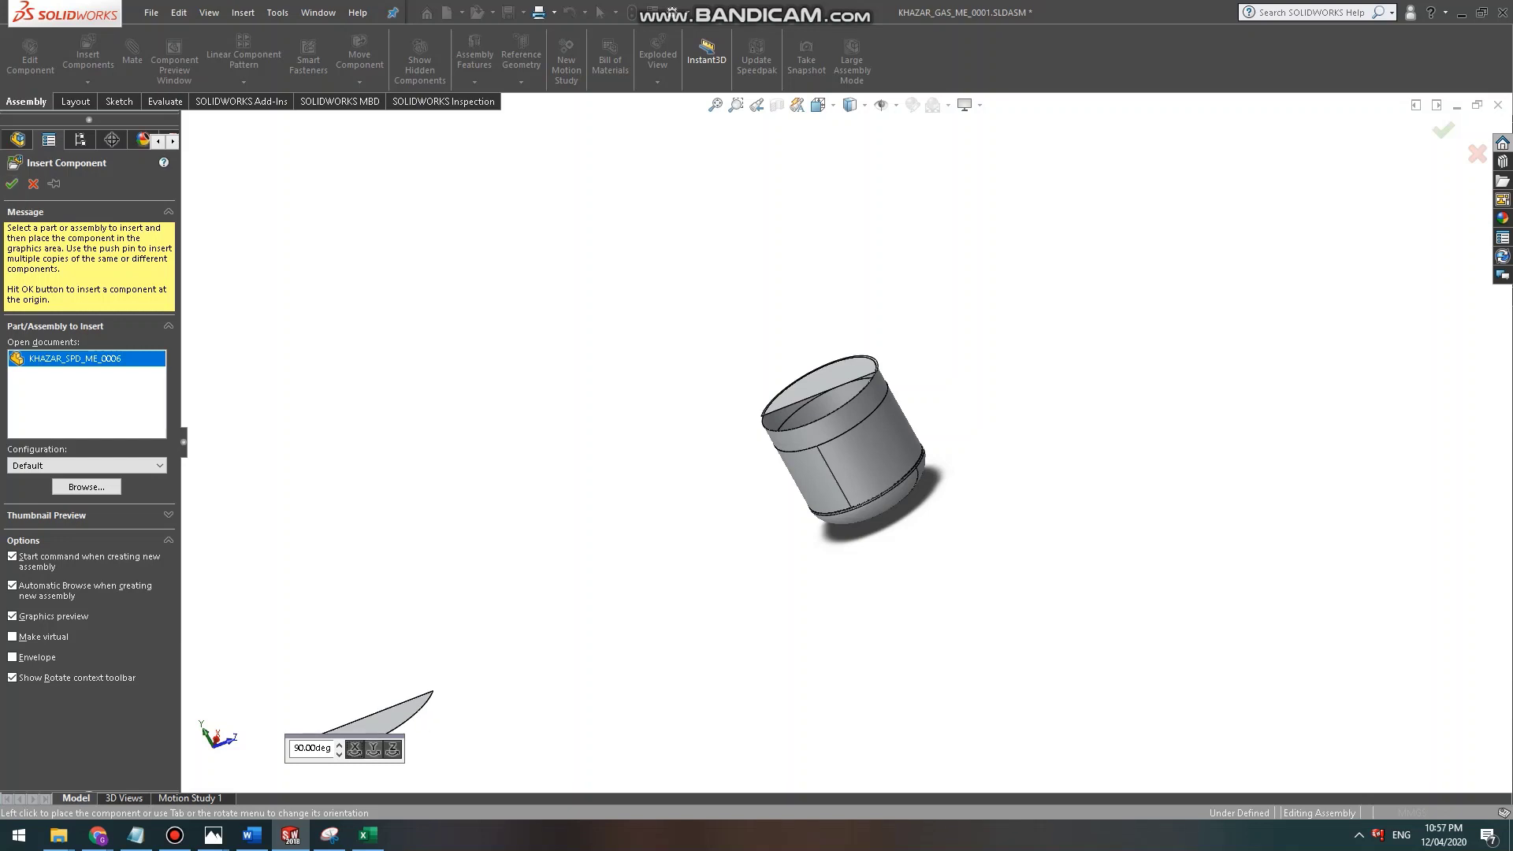
key(Tab)
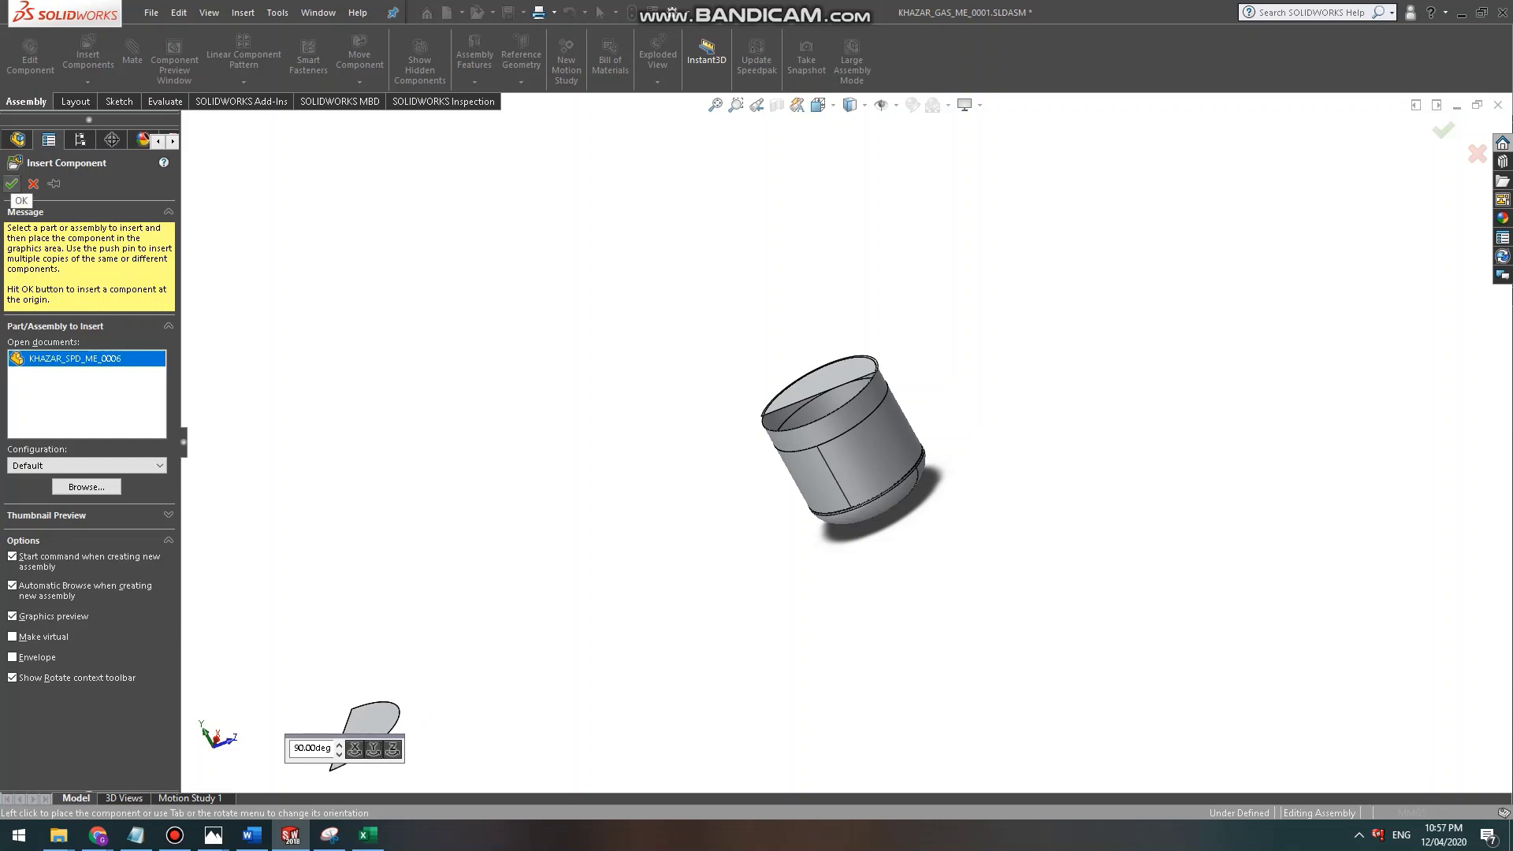
click(392, 748)
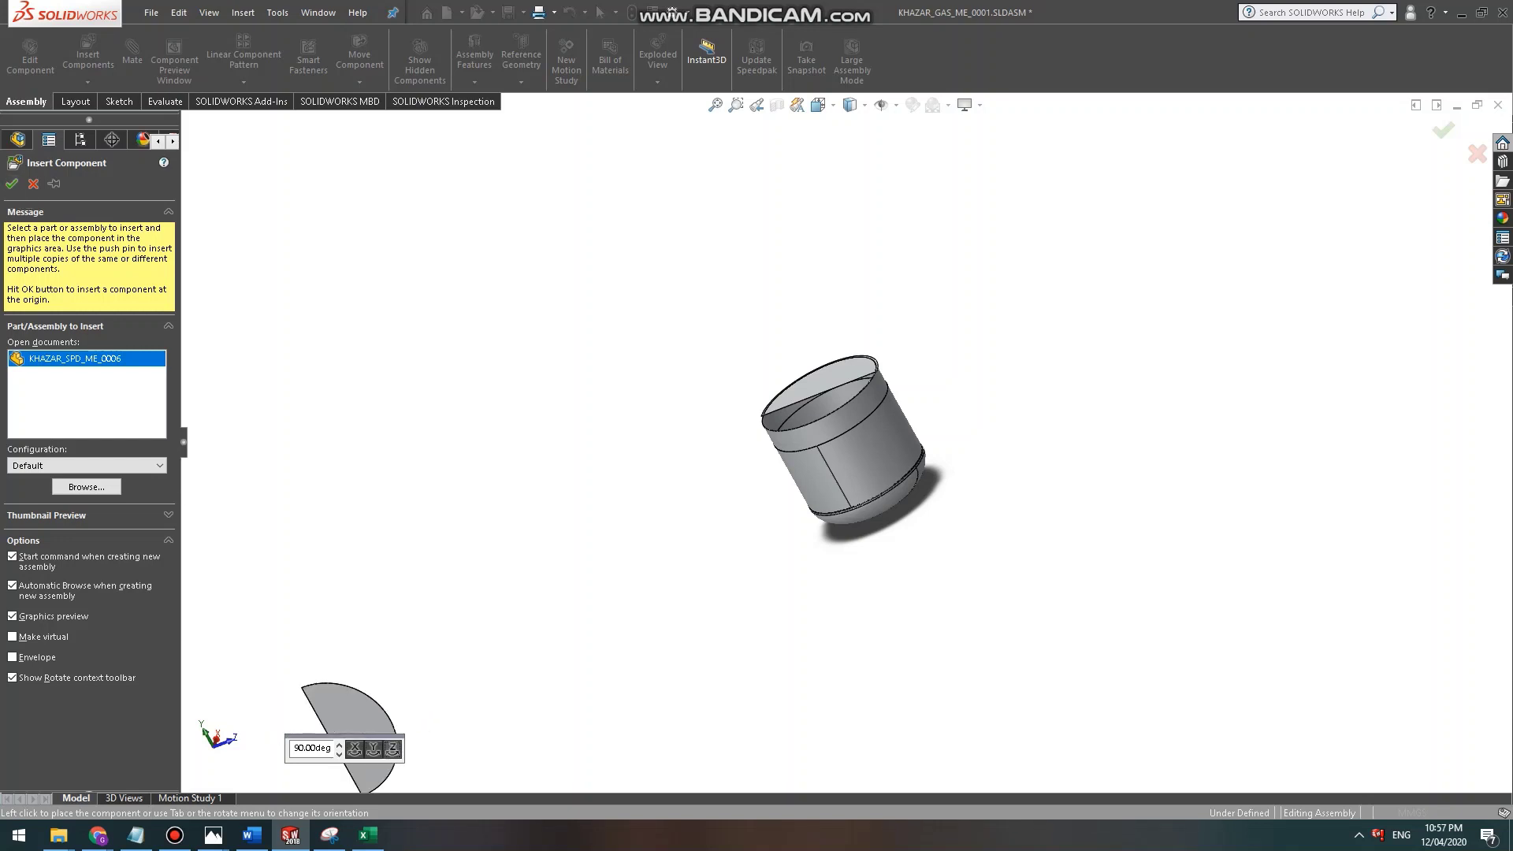
click(392, 749)
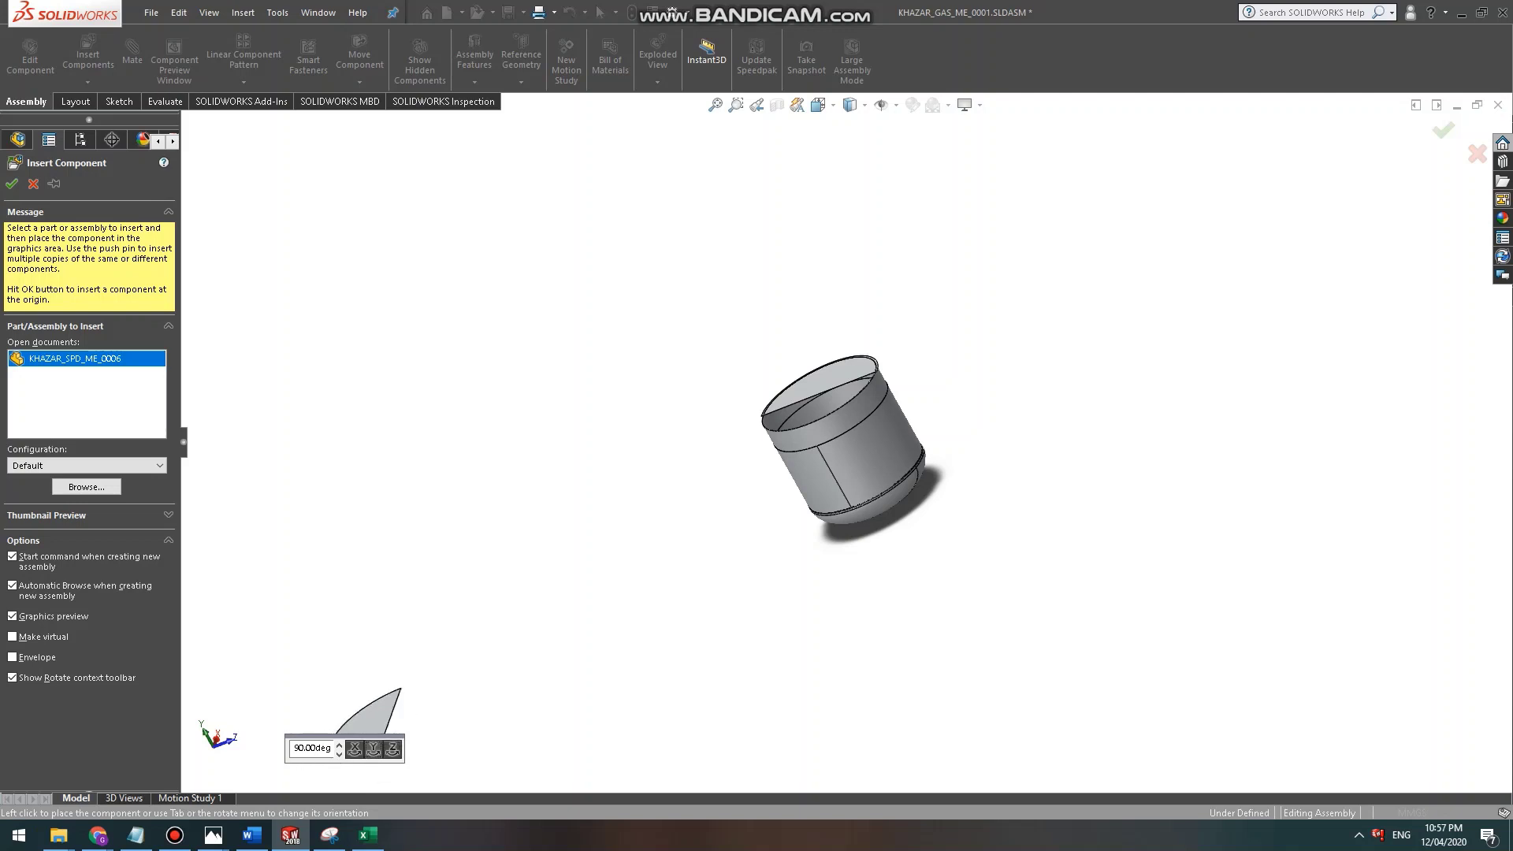
click(392, 748)
click(393, 749)
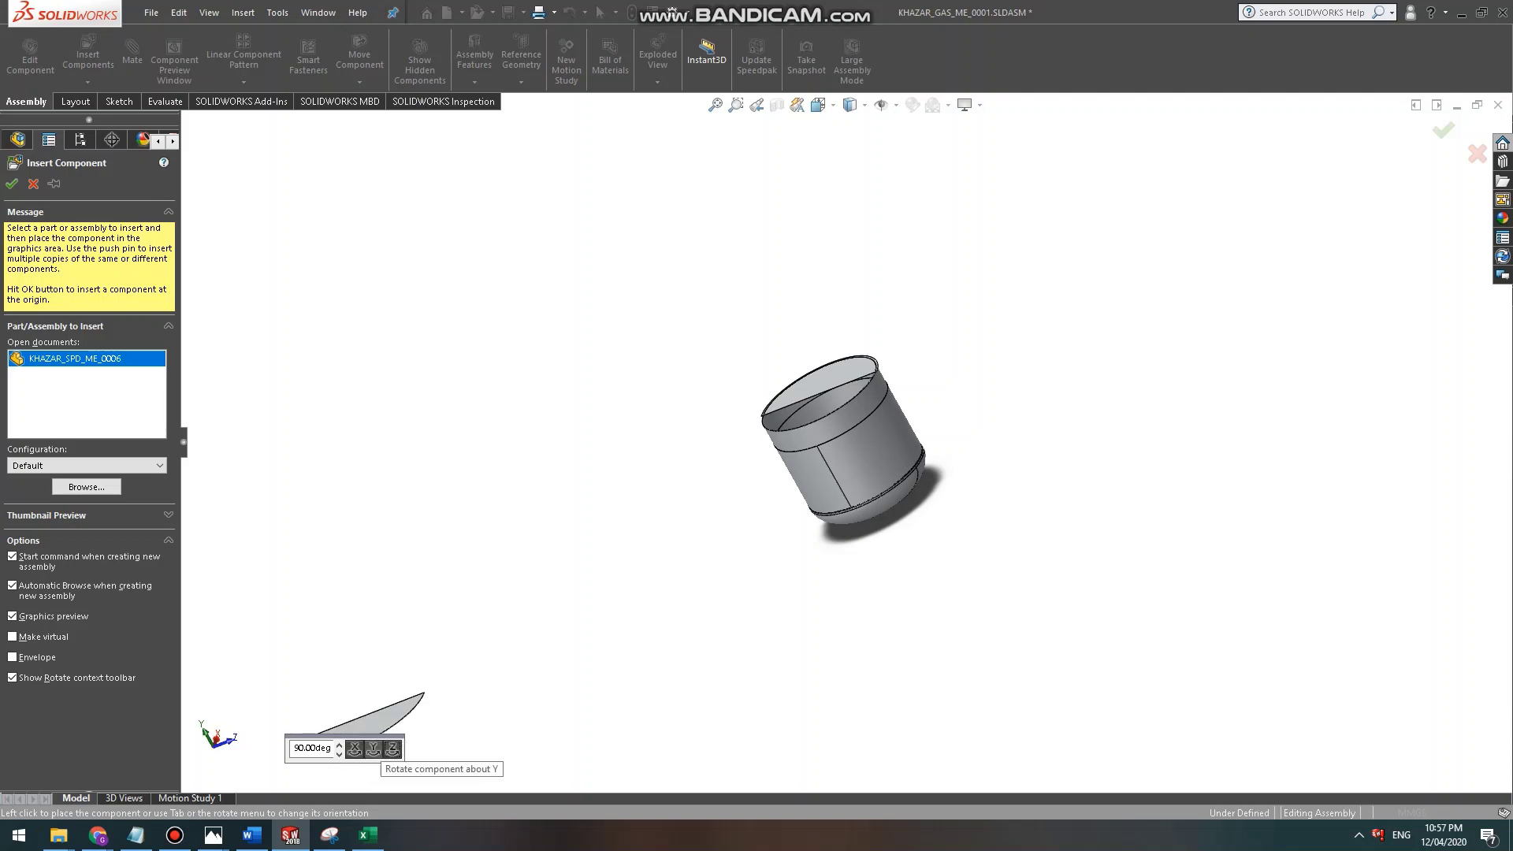
click(33, 184)
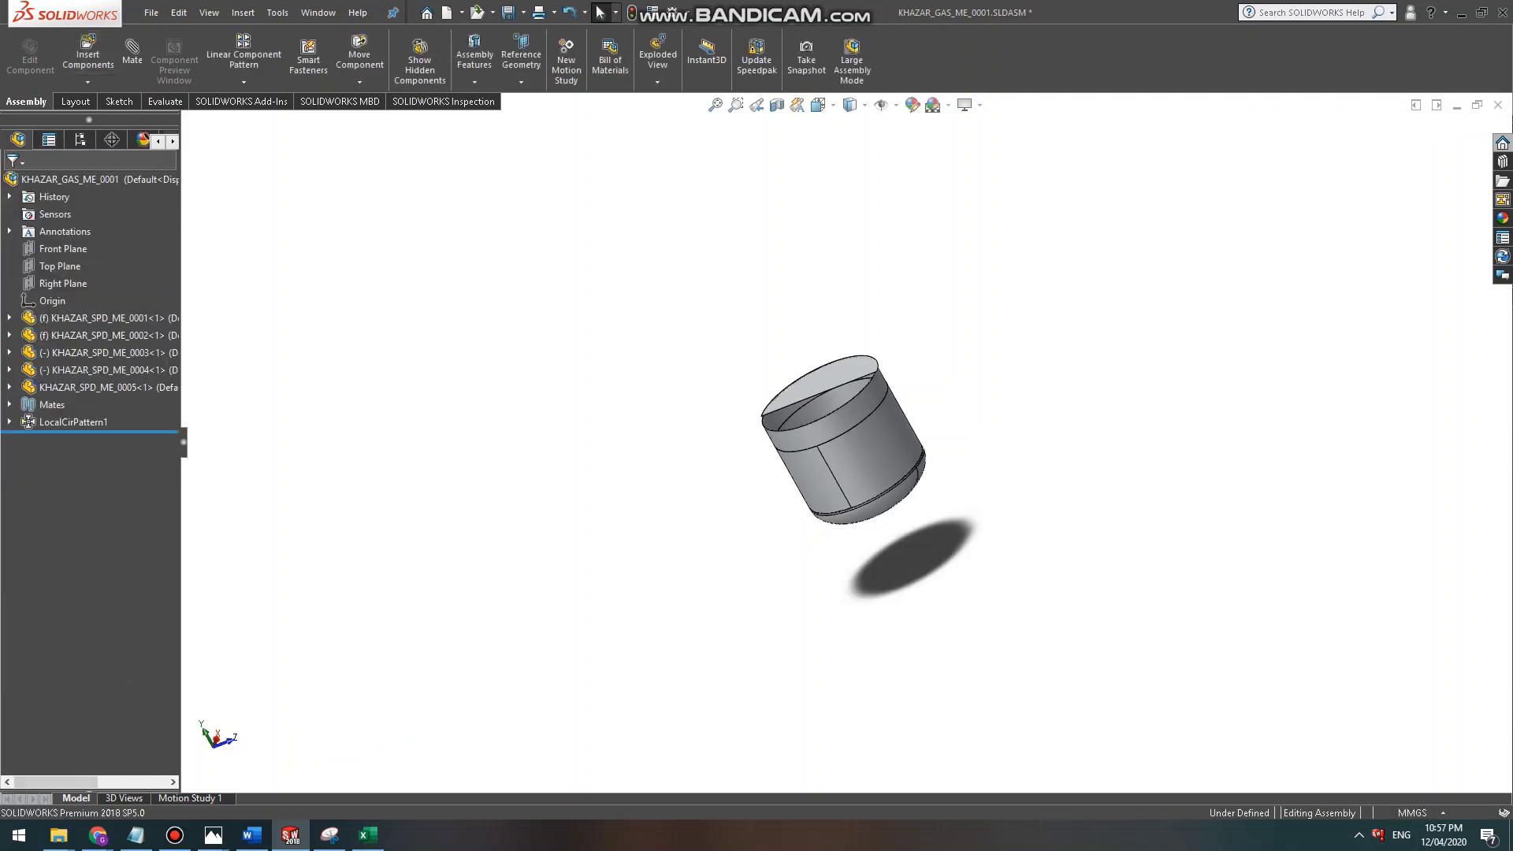
Insert KHAZAR_SPD_ME_0006.sldprt as a freely movable component, placing it over the open half of the vessel top.
click(88, 54)
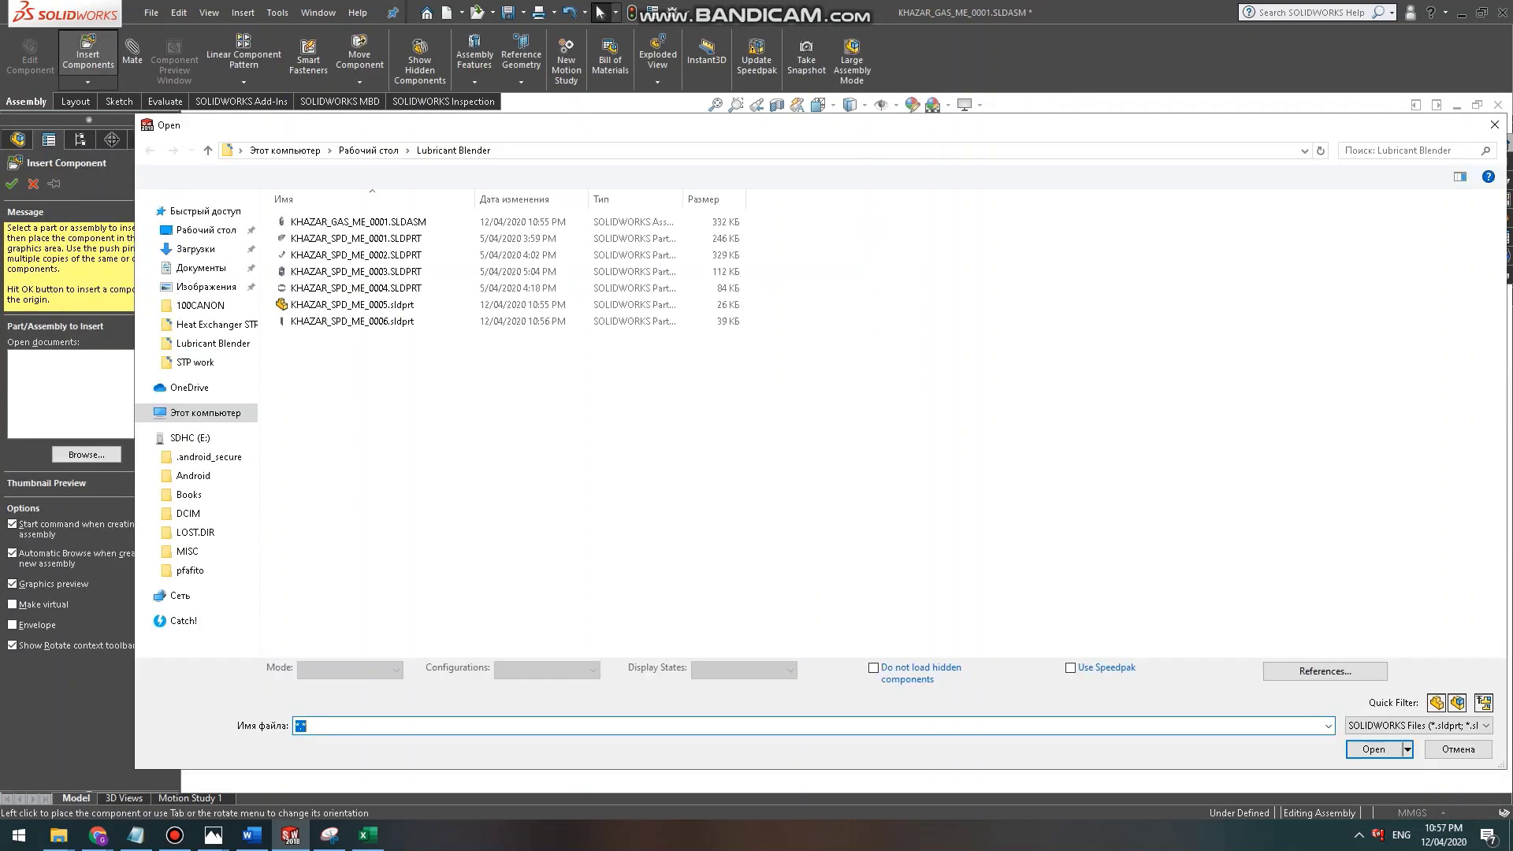
click(352, 322)
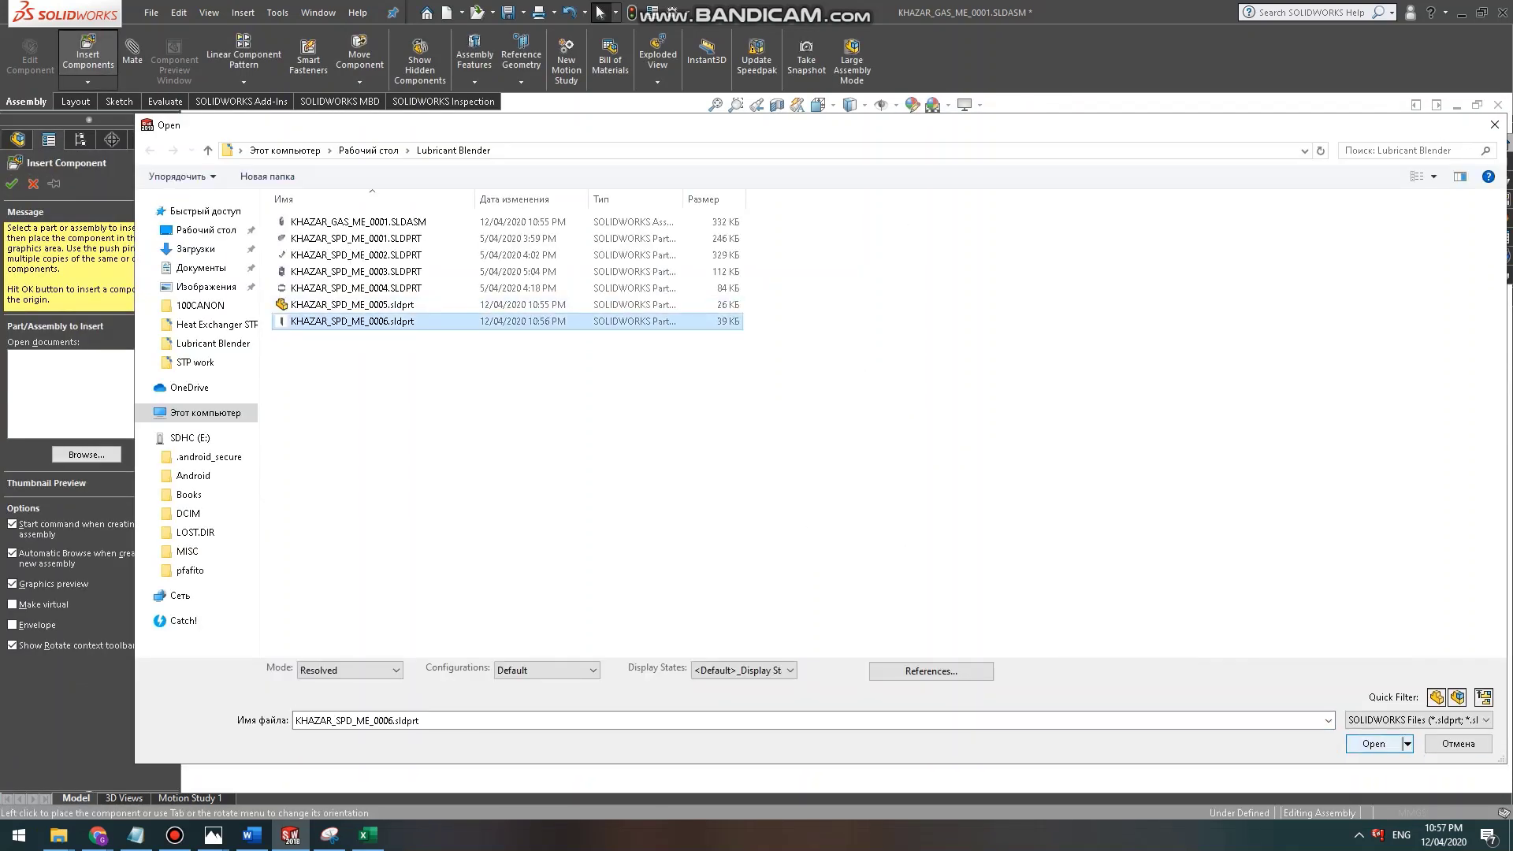
key(Return)
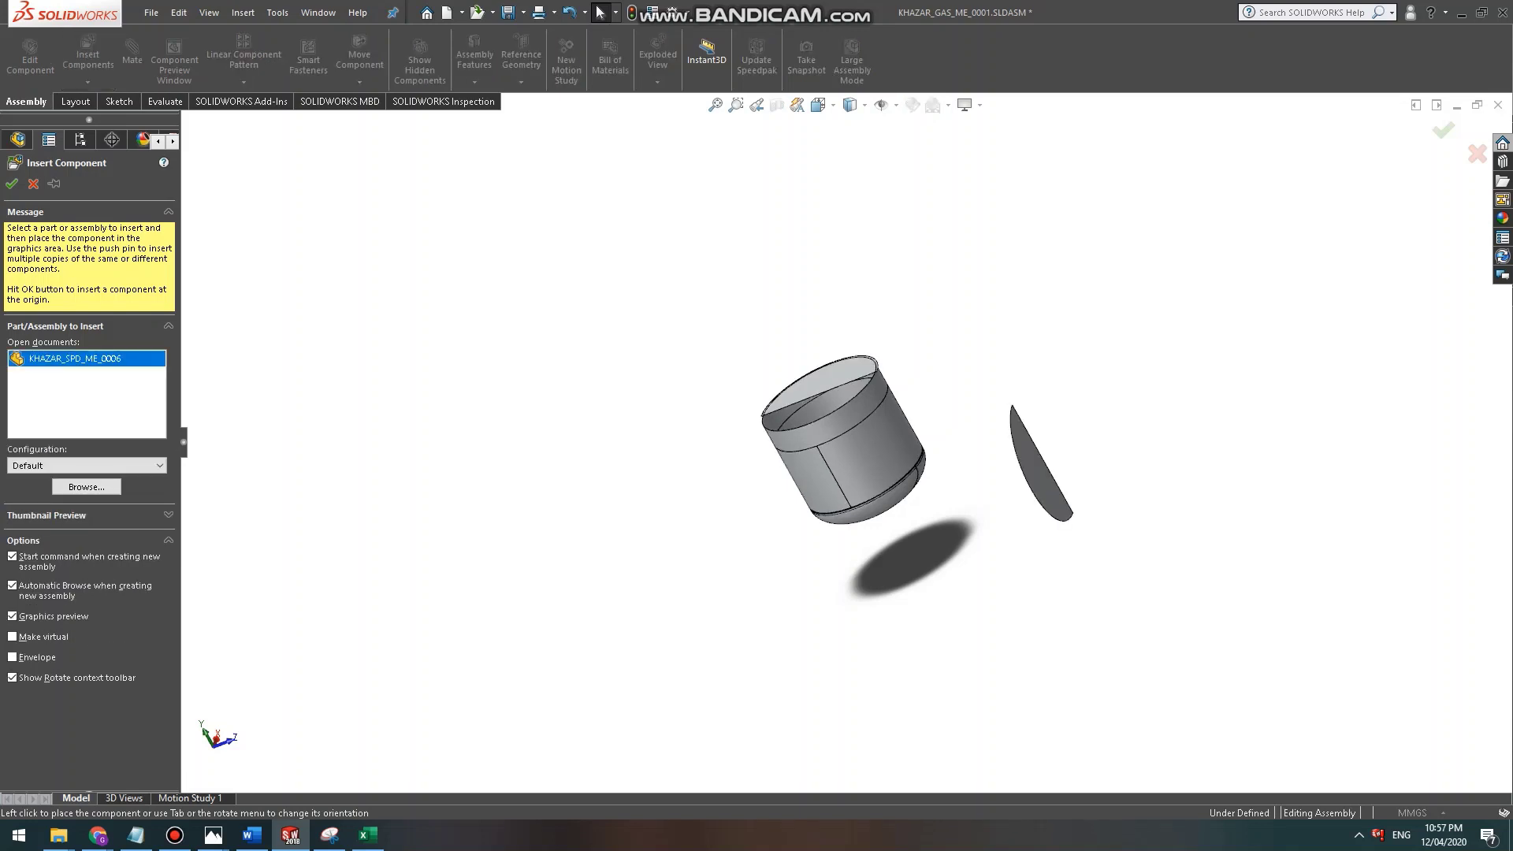
middle_drag(645, 474, 721, 456)
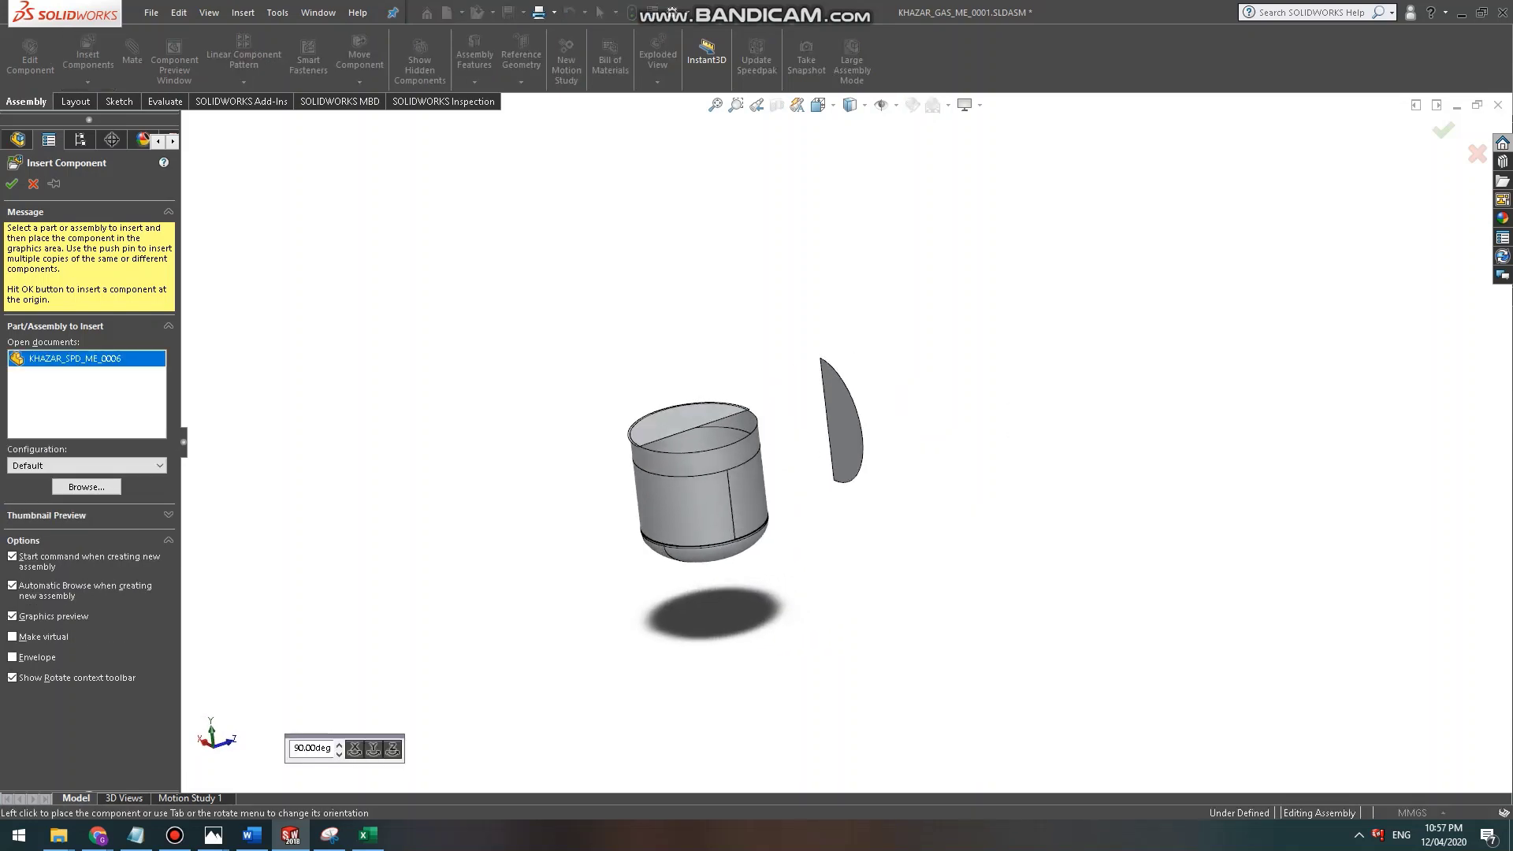
scroll(662, 426, down, 10)
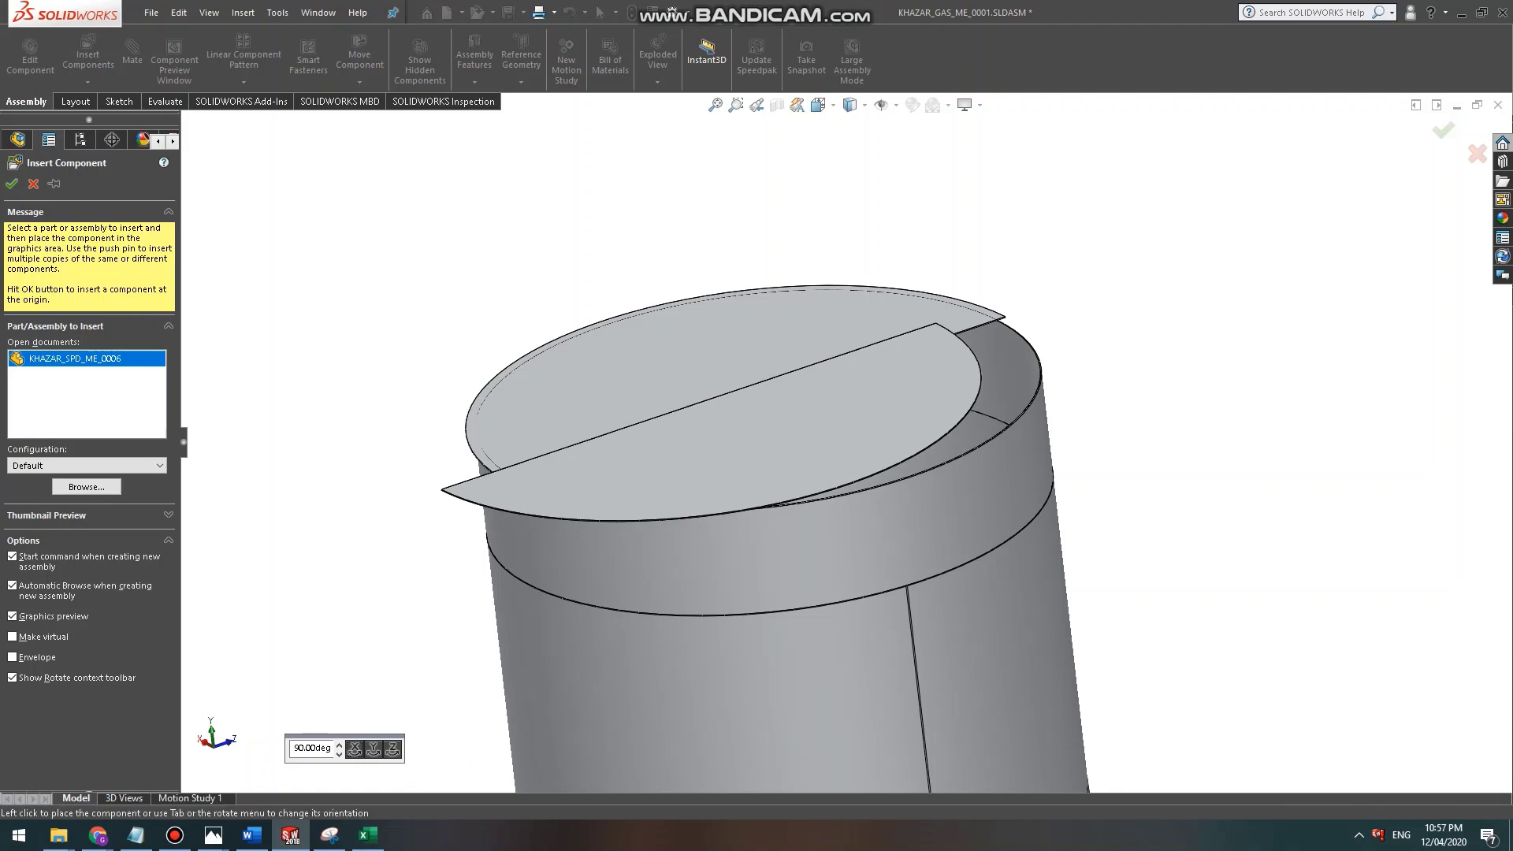
click(815, 449)
Start a mate with the underside face of the KHAZAR_SPD_ME_0006 half-disc as the first reference.
scroll(815, 453, up, 5)
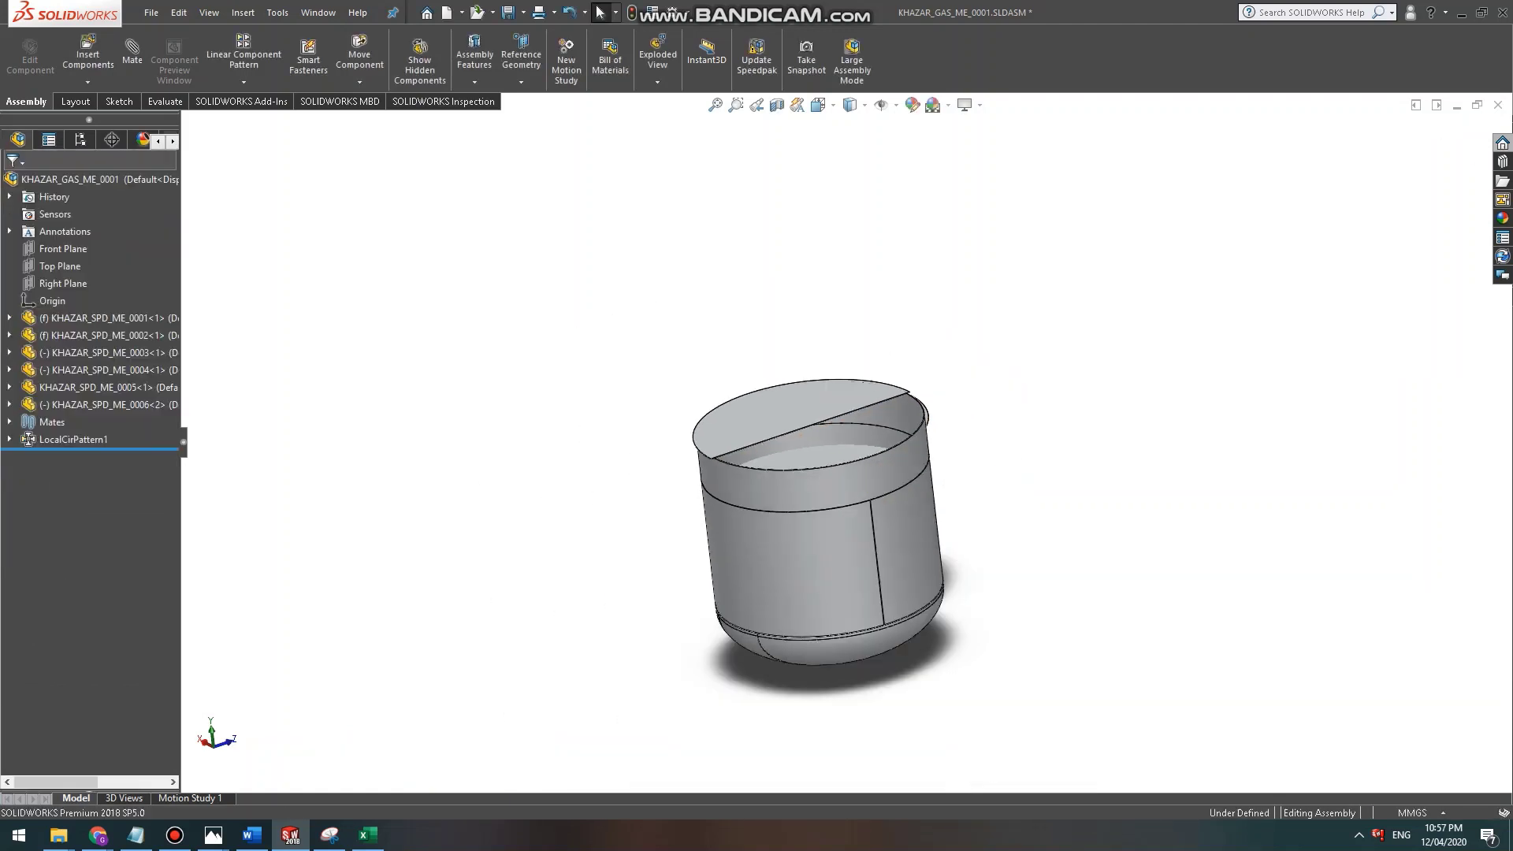
middle_drag(836, 527, 838, 439)
scroll(794, 454, down, 1)
middle_click(802, 454)
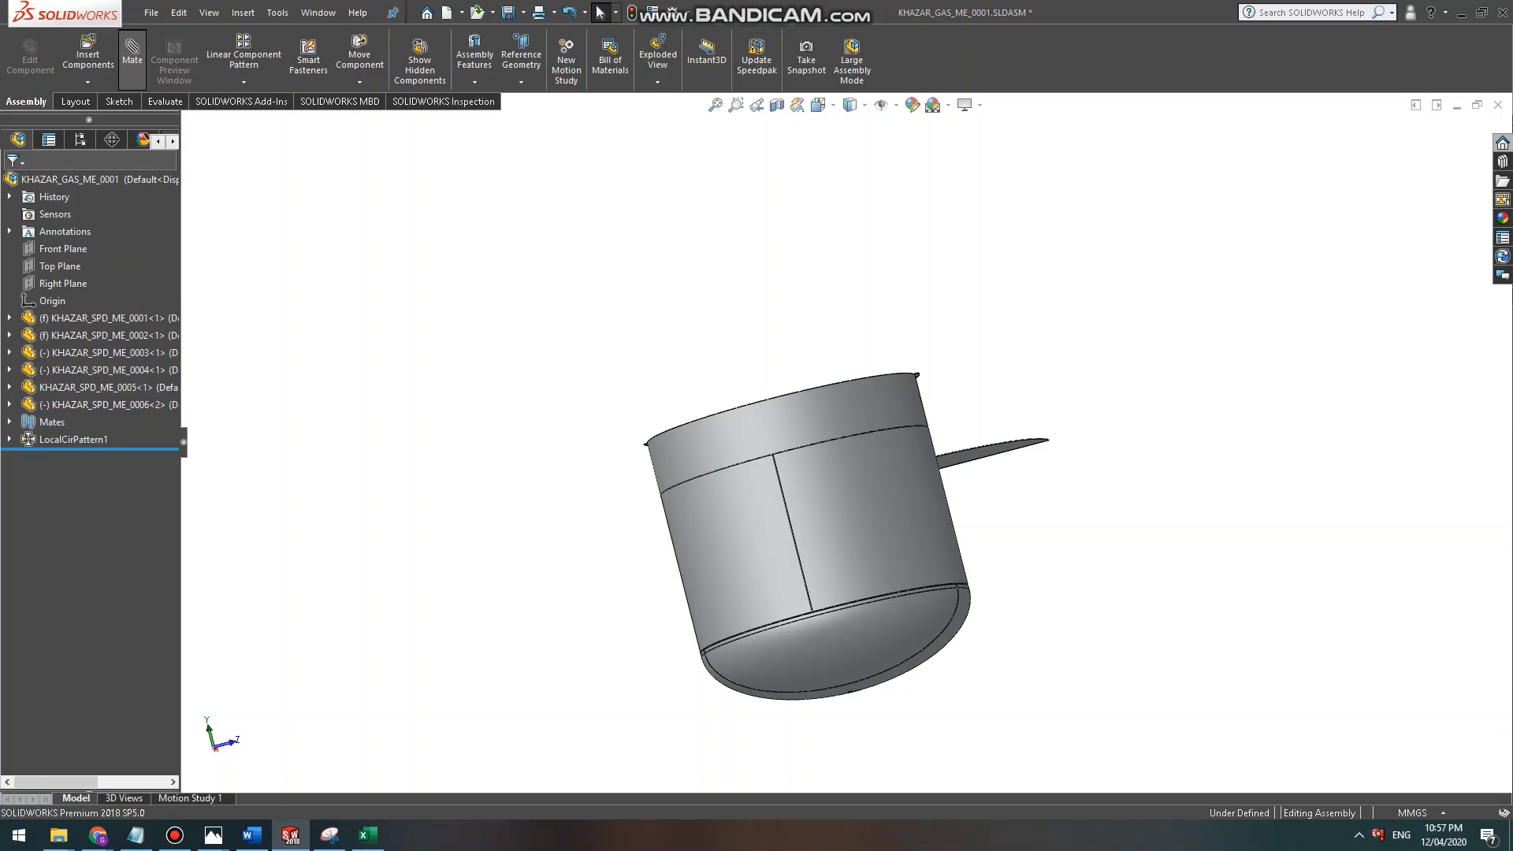
click(132, 55)
scroll(999, 462, down, 6)
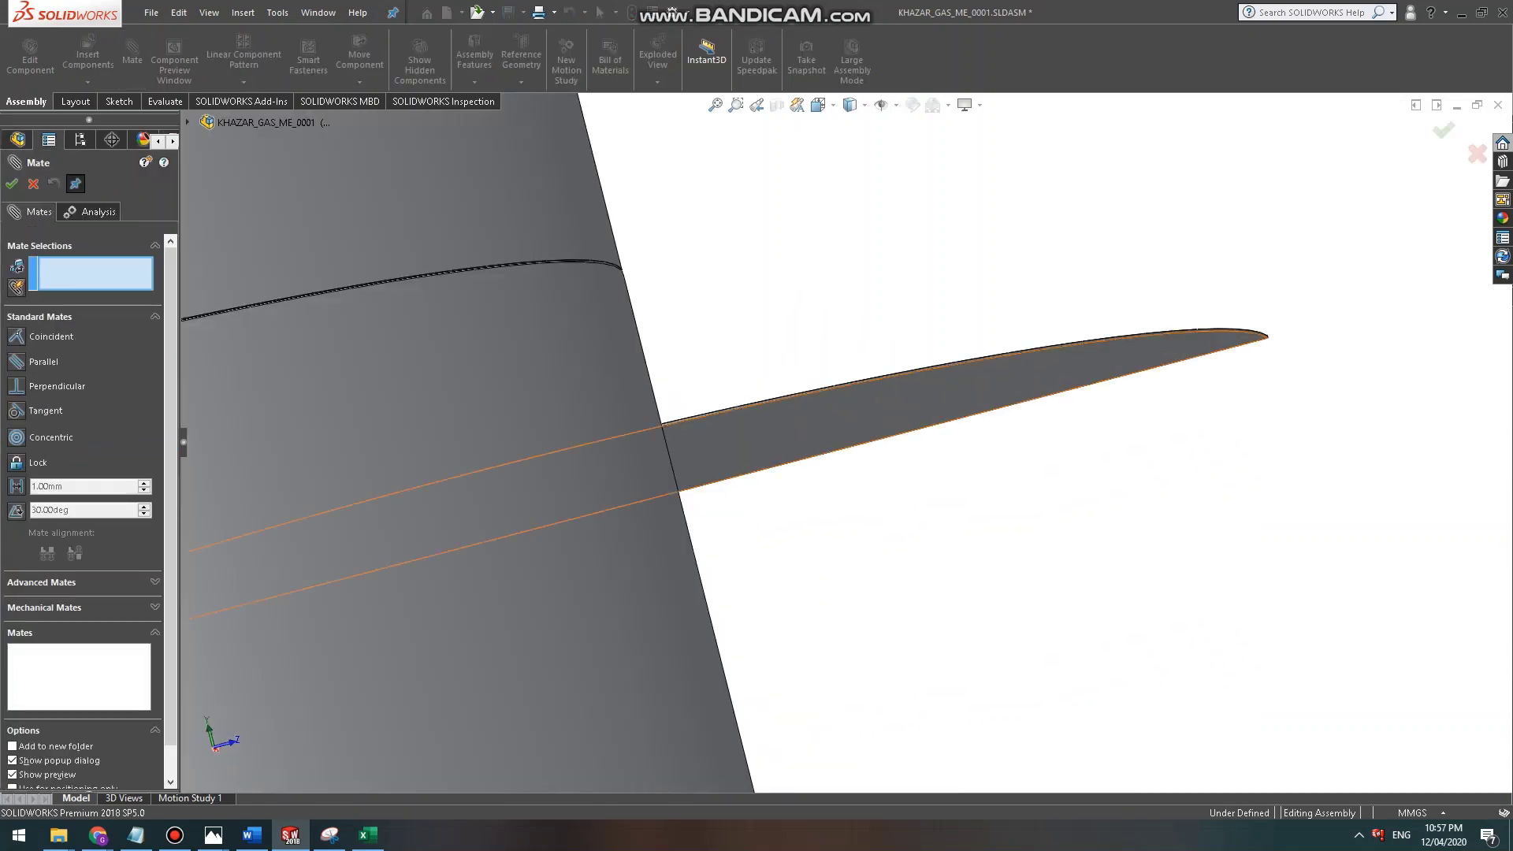
click(839, 414)
scroll(840, 414, up, 4)
middle_drag(599, 315, 677, 442)
scroll(378, 339, down, 6)
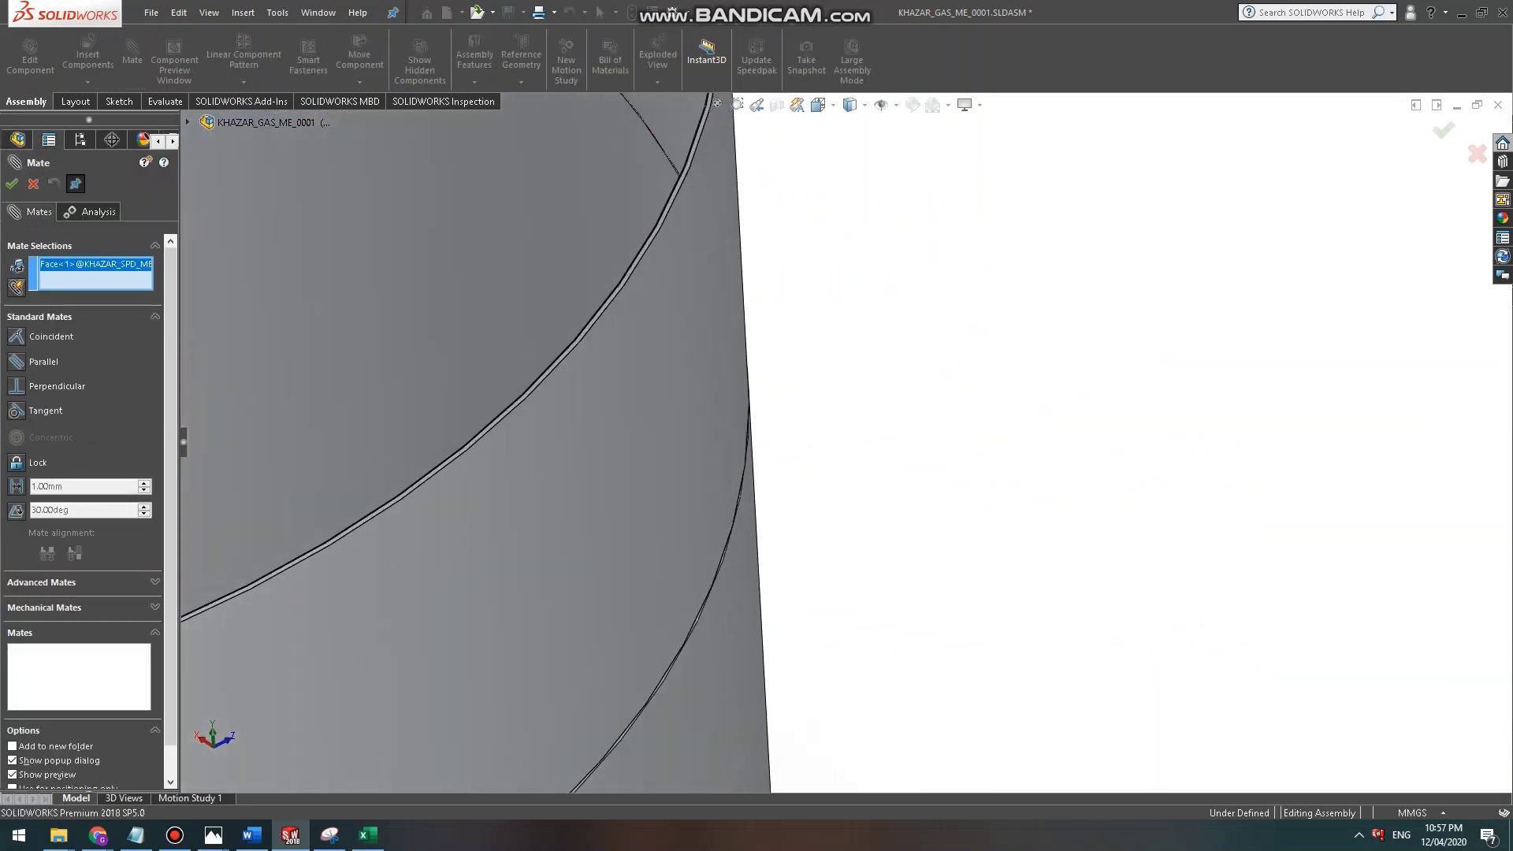
scroll(650, 416, down, 5)
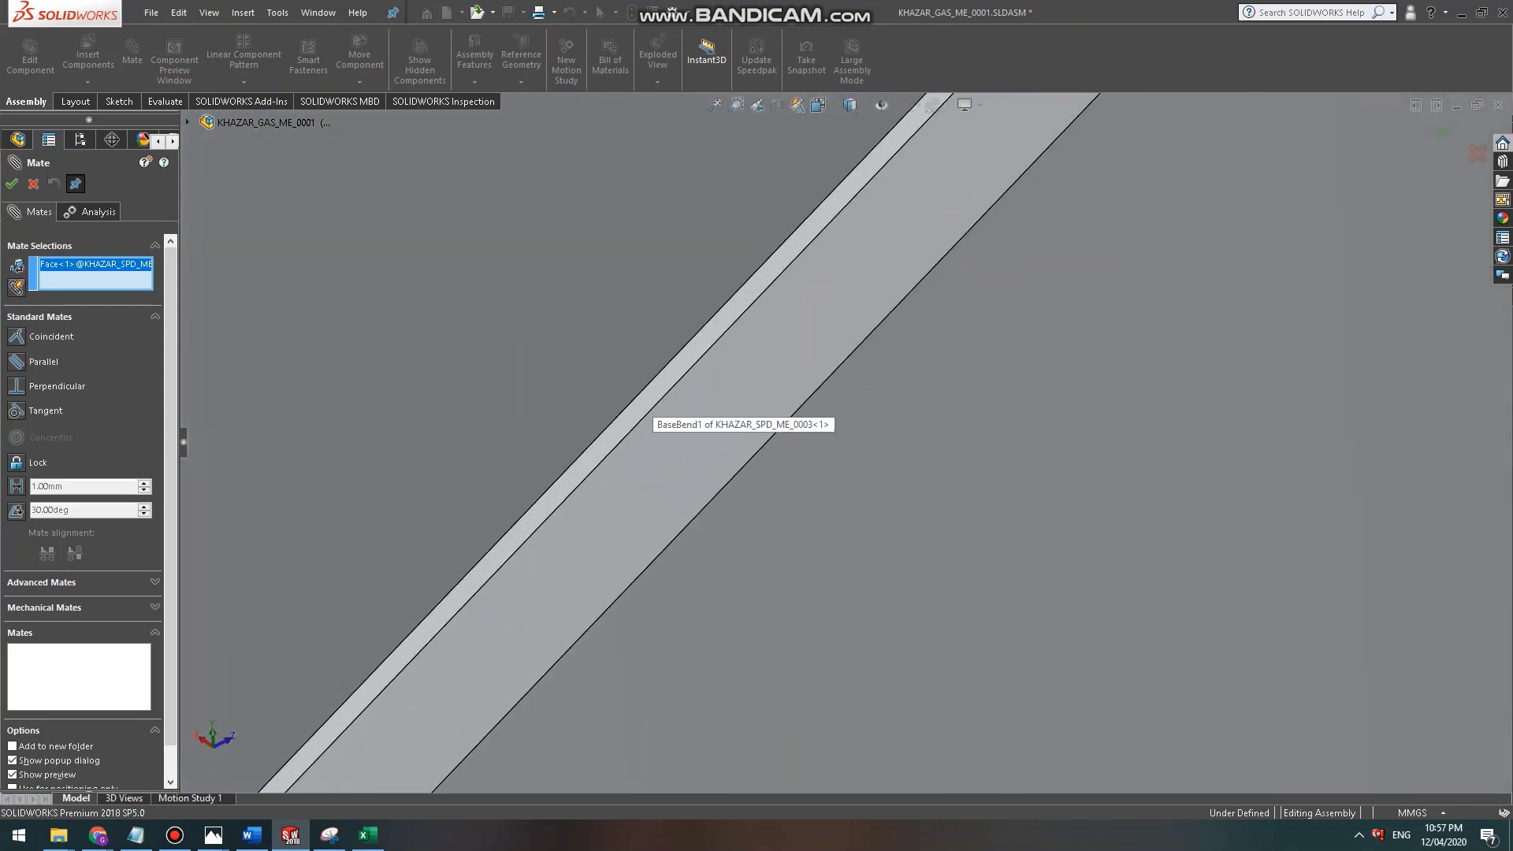
click(648, 399)
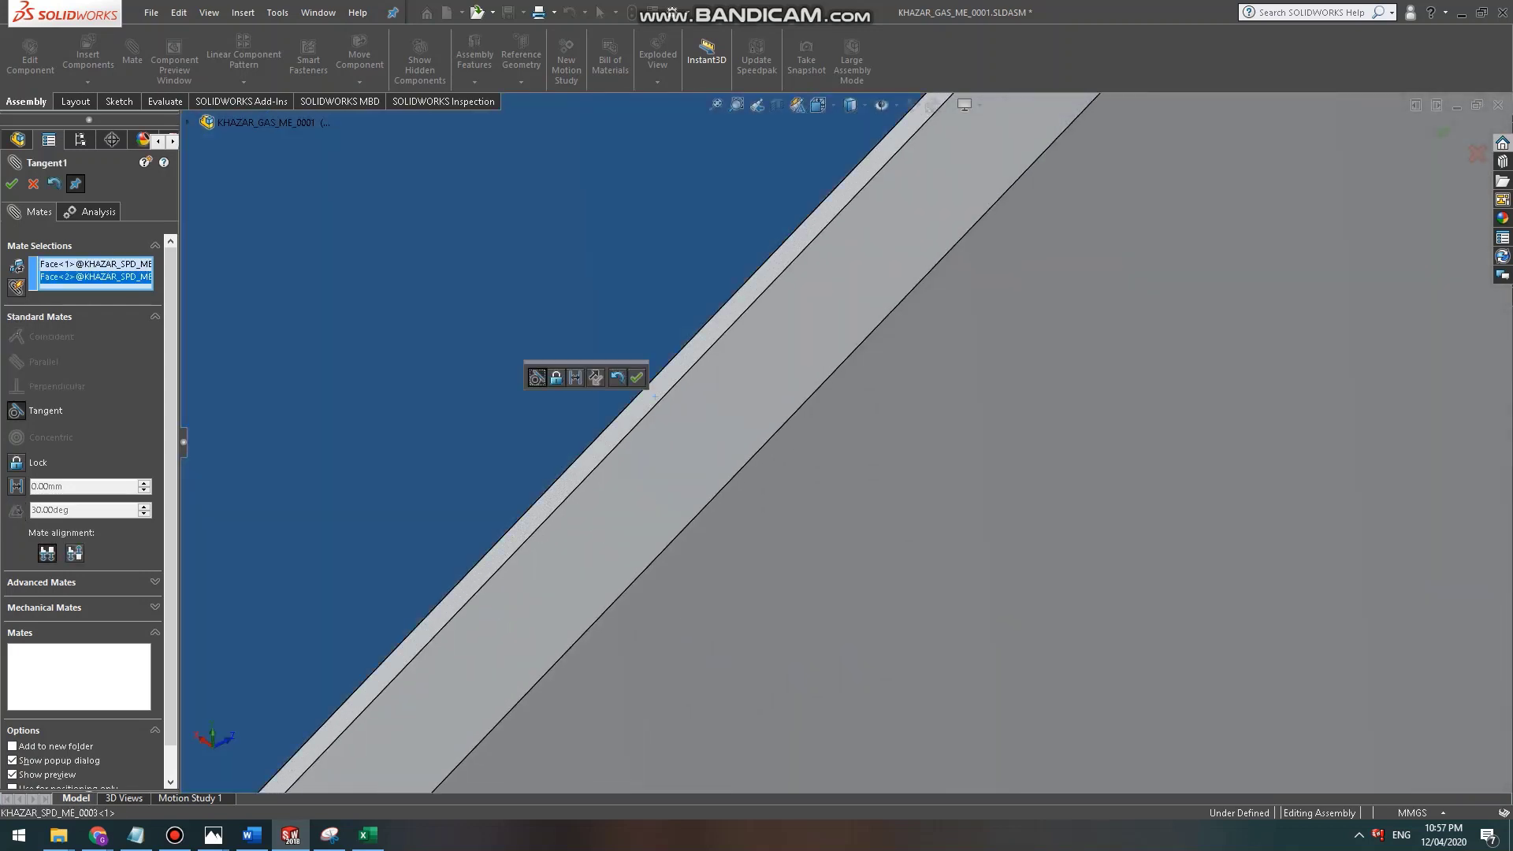
right_click(133, 277)
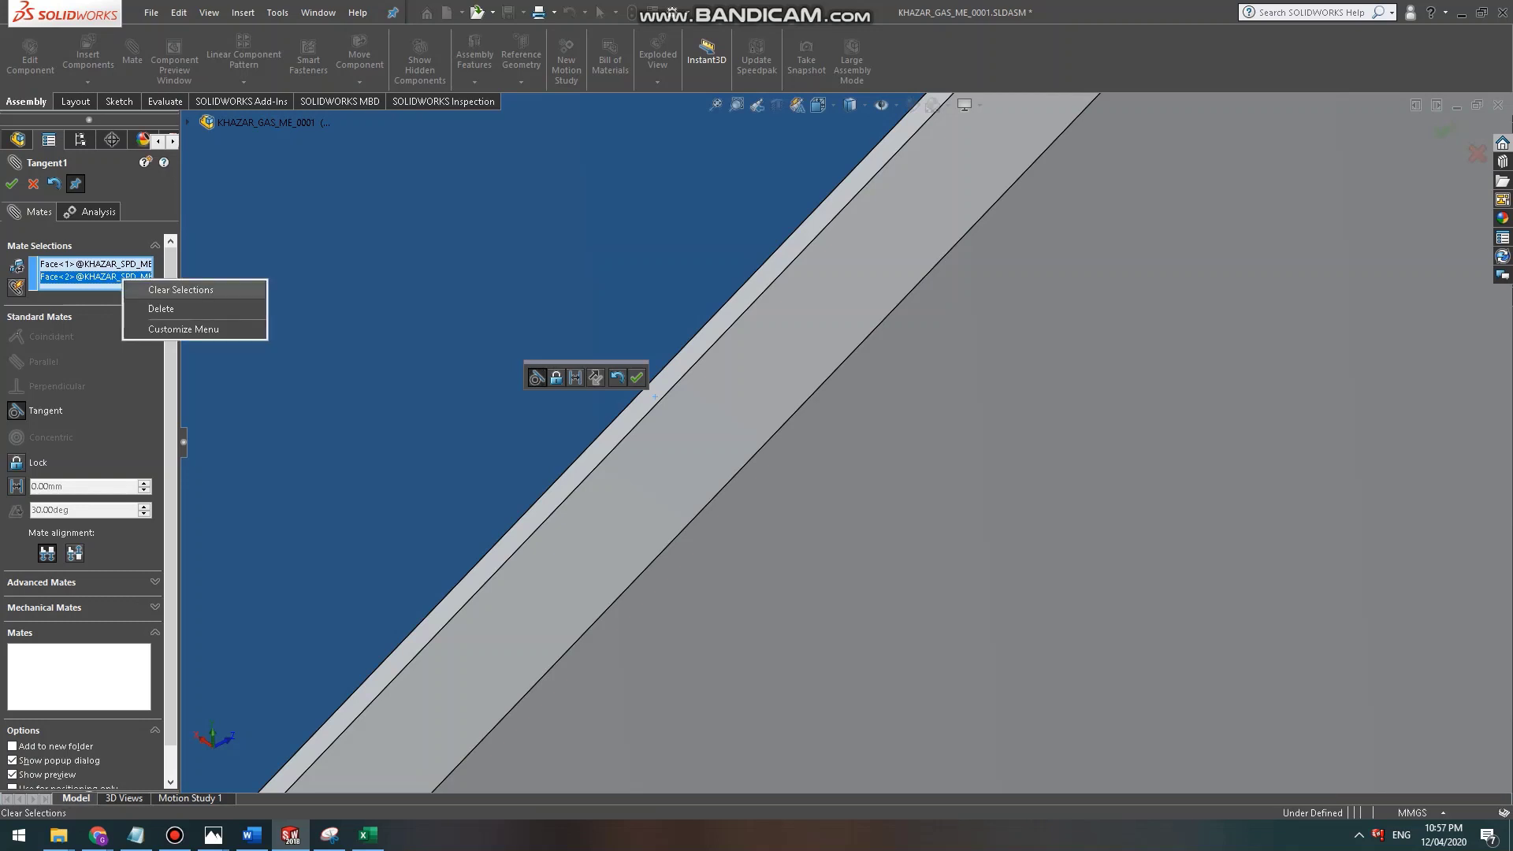
click(161, 307)
click(684, 370)
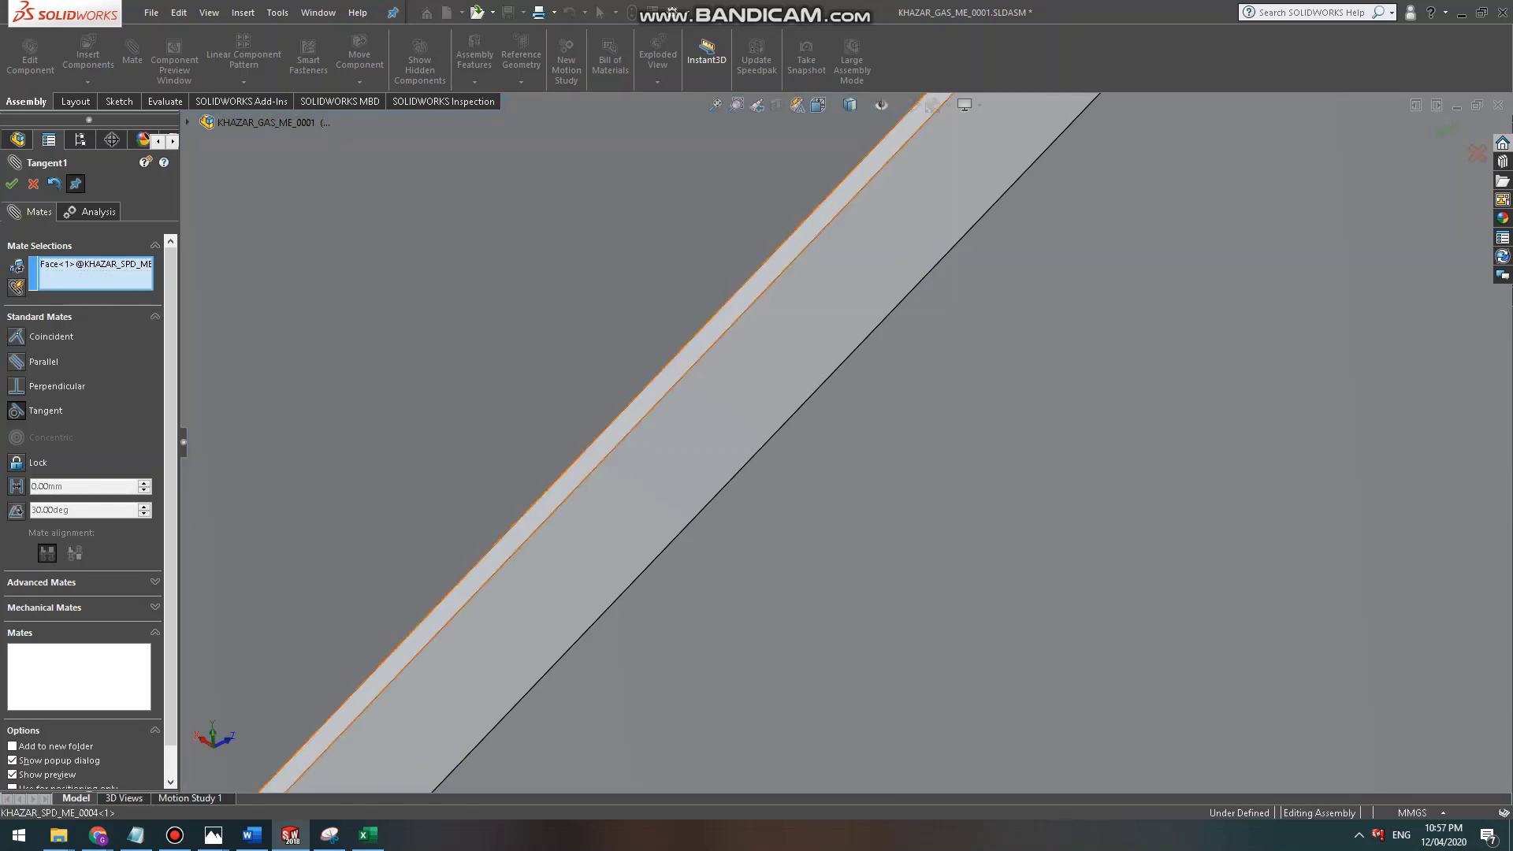
click(689, 378)
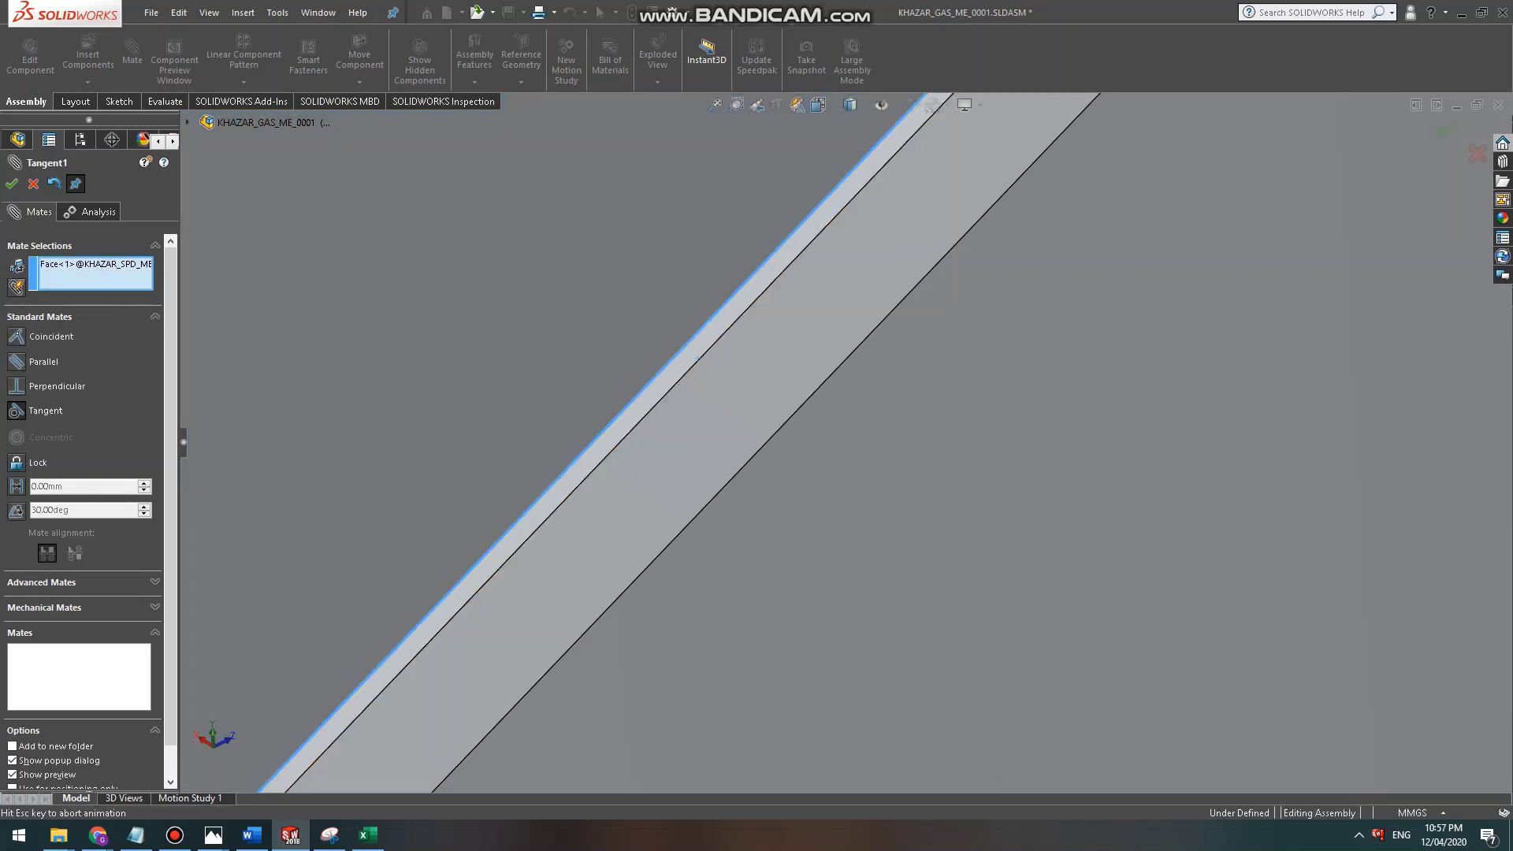
key(f)
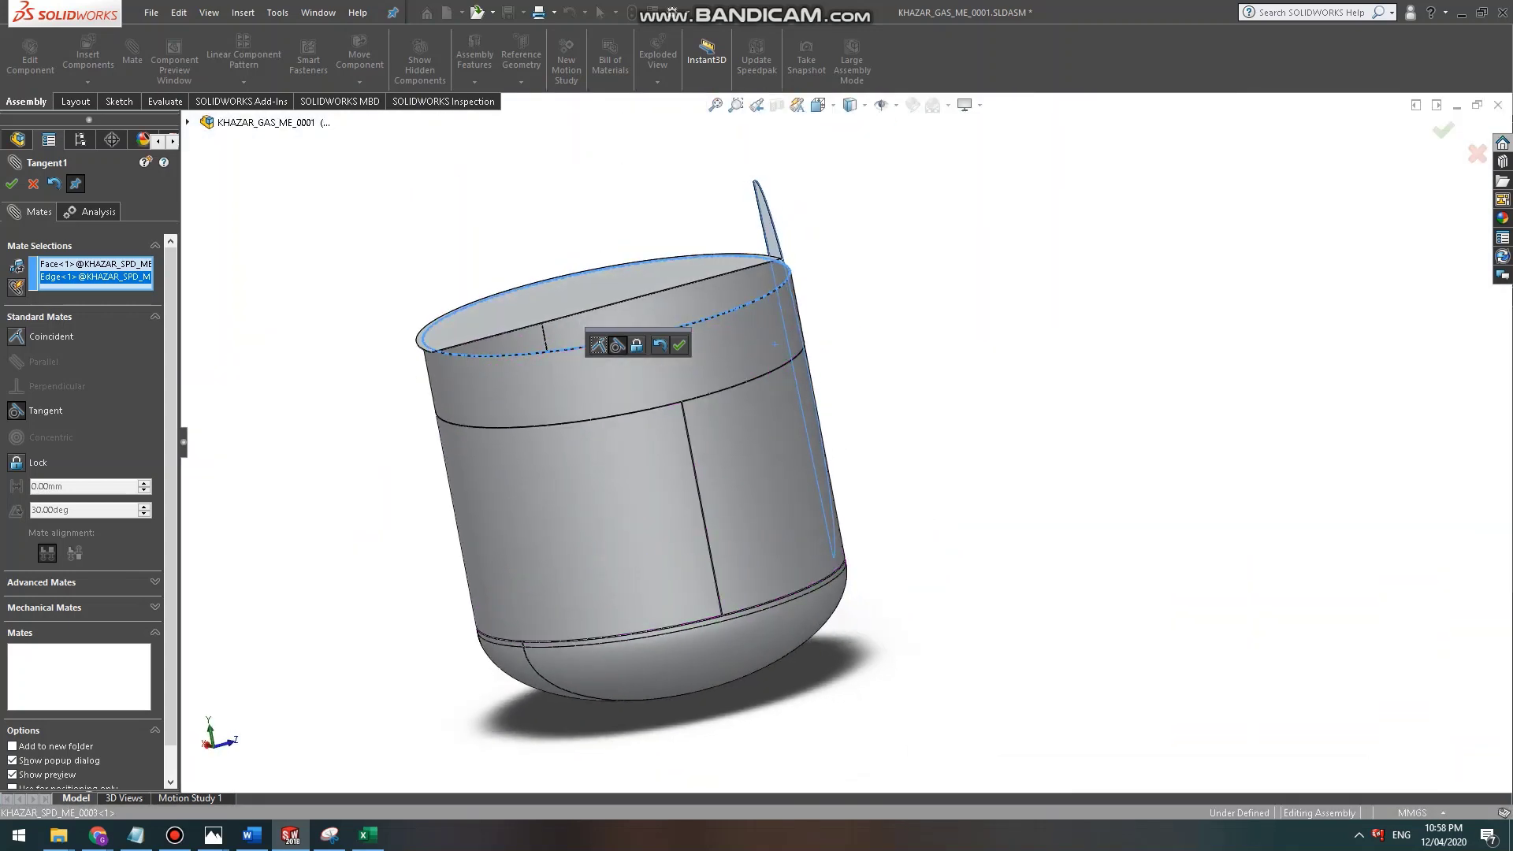
right_click(95, 276)
click(146, 303)
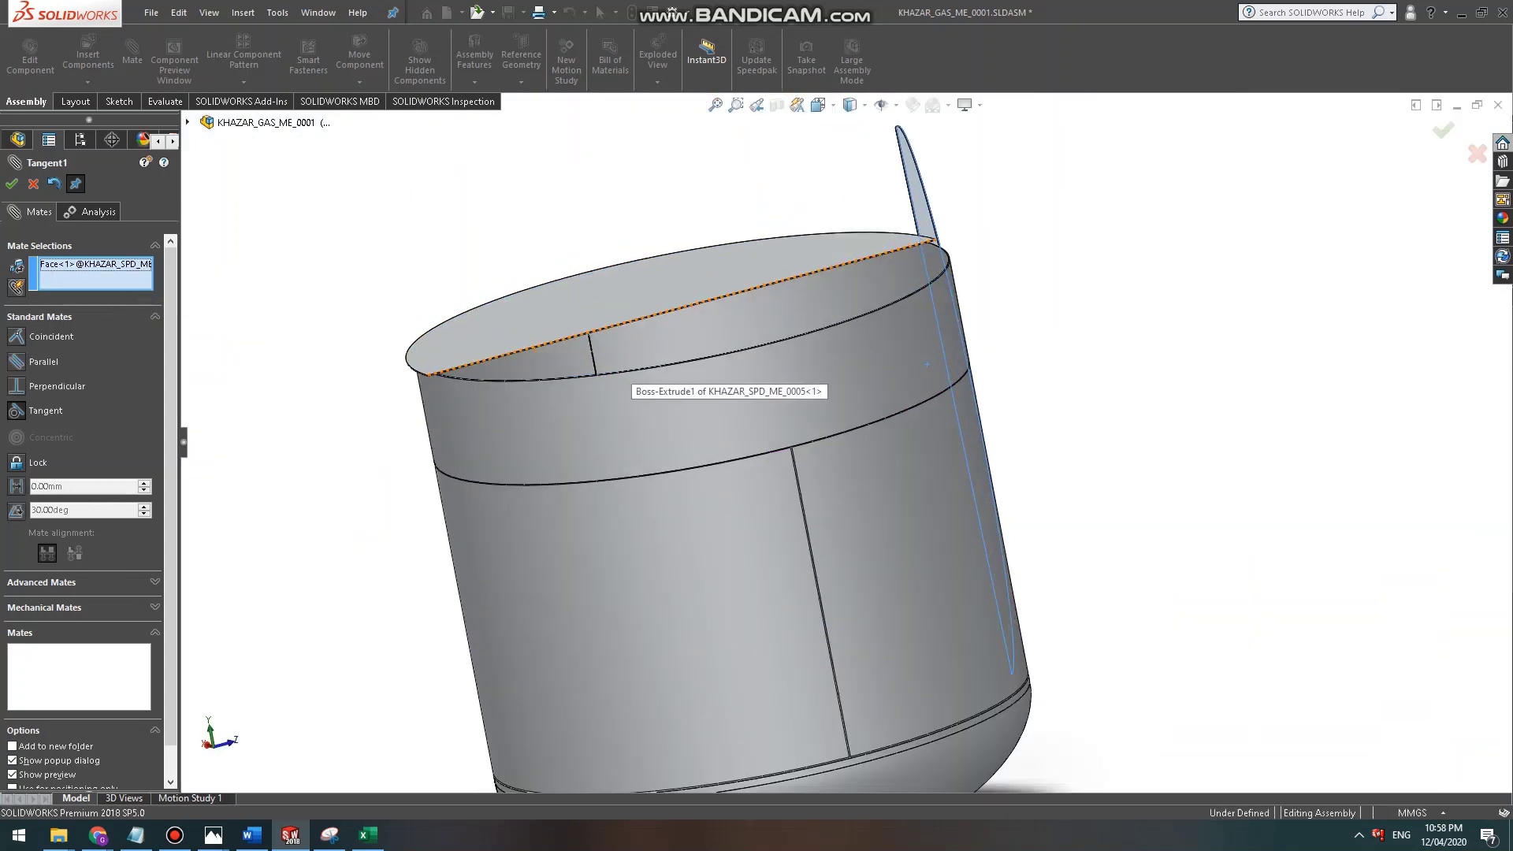
middle_drag(927, 364, 465, 635)
scroll(597, 488, down, 10)
scroll(567, 540, up, 10)
scroll(568, 540, up, 6)
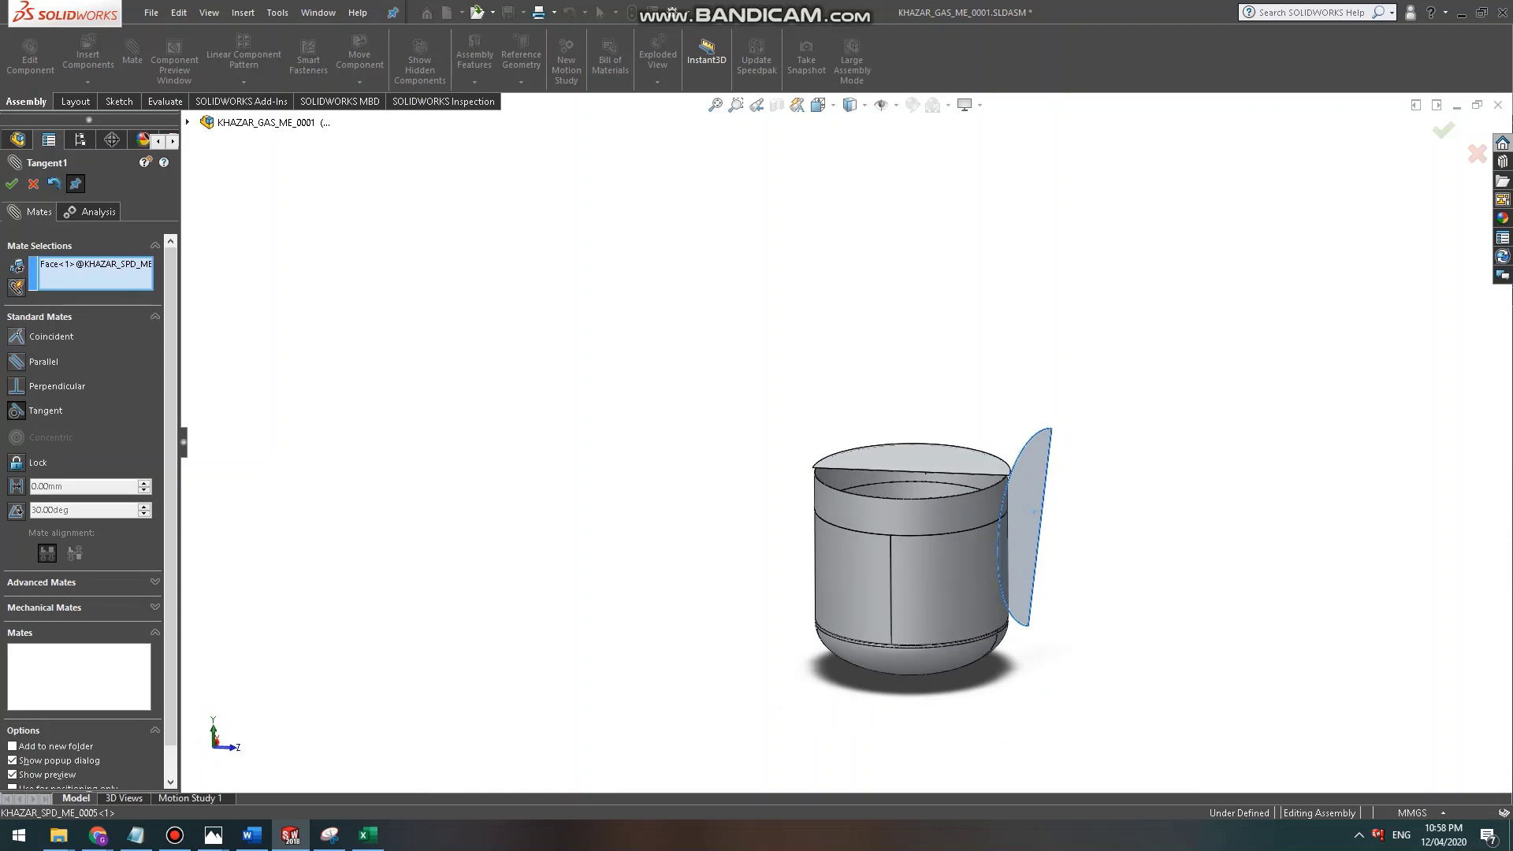
middle_drag(930, 583, 938, 561)
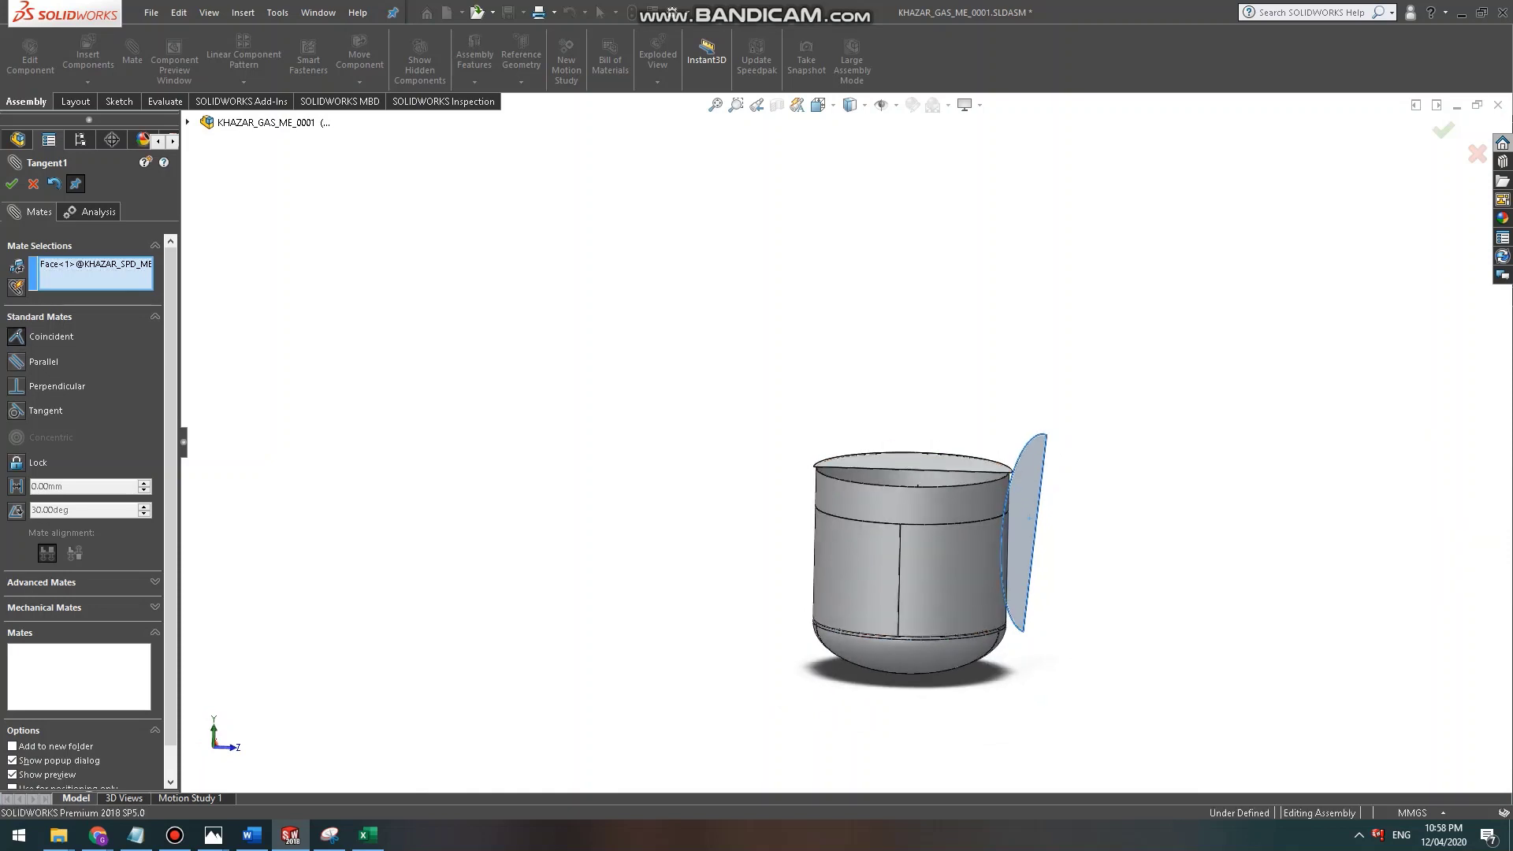
key(Delete)
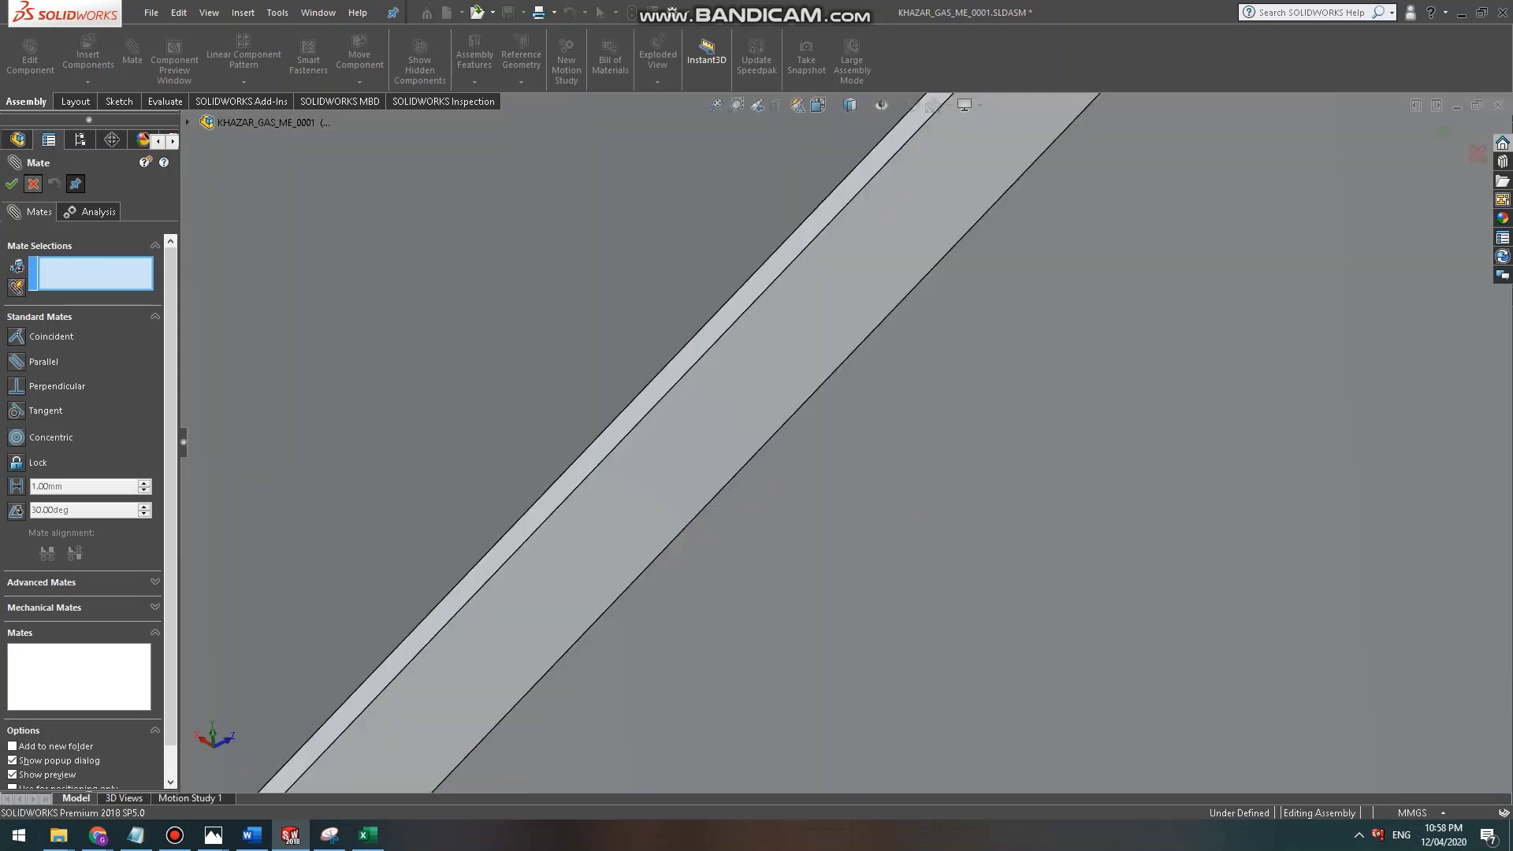
key(Escape)
Move the loose KHAZAR_SPD_ME_0006 half-disc clear of the vessel so its curved edge is accessible.
scroll(839, 441, up, 15)
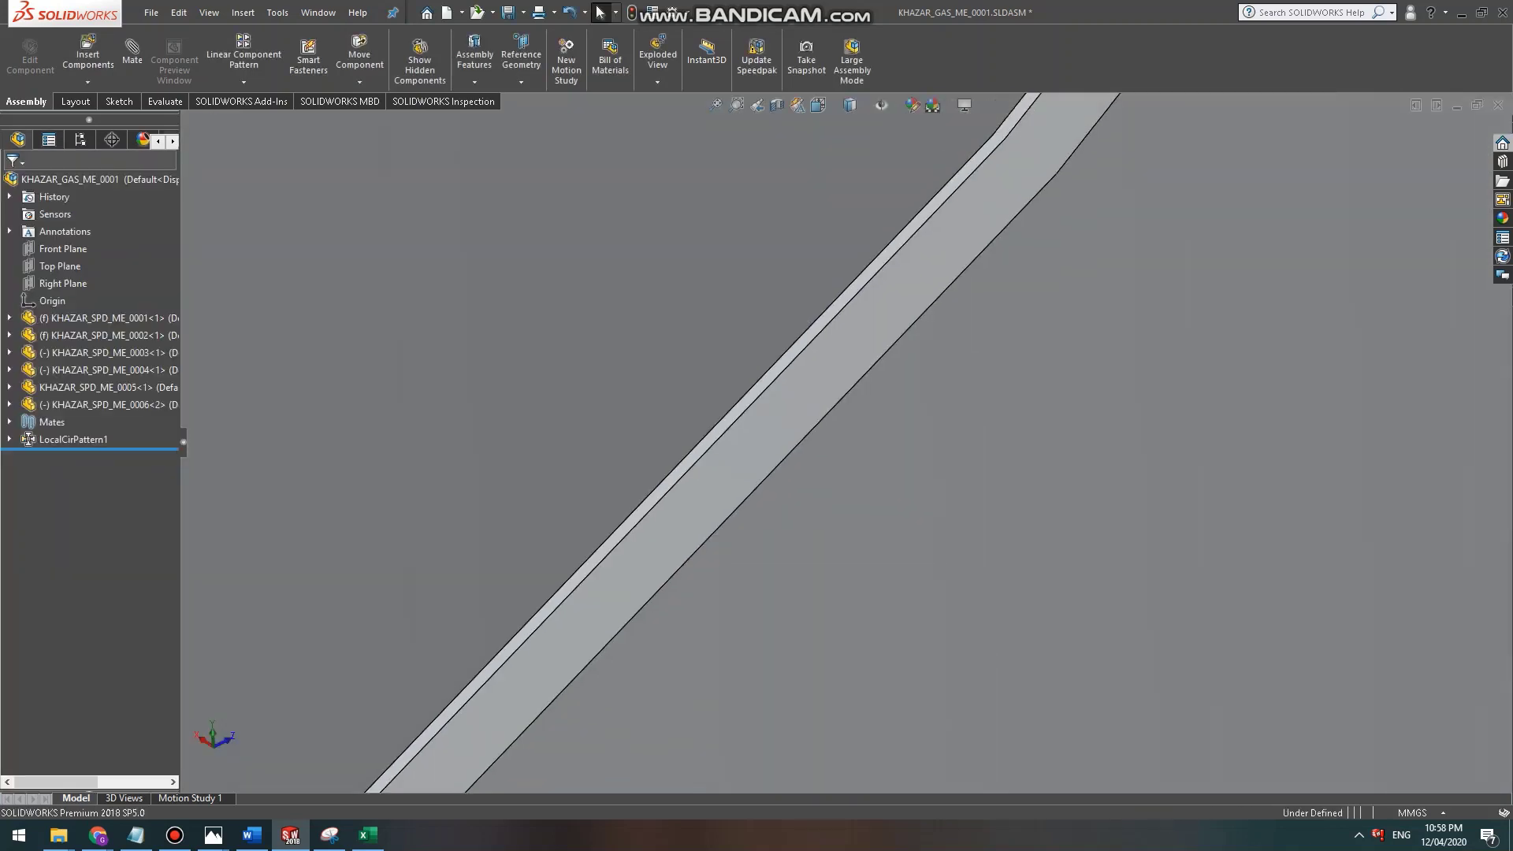
scroll(839, 437, up, 2)
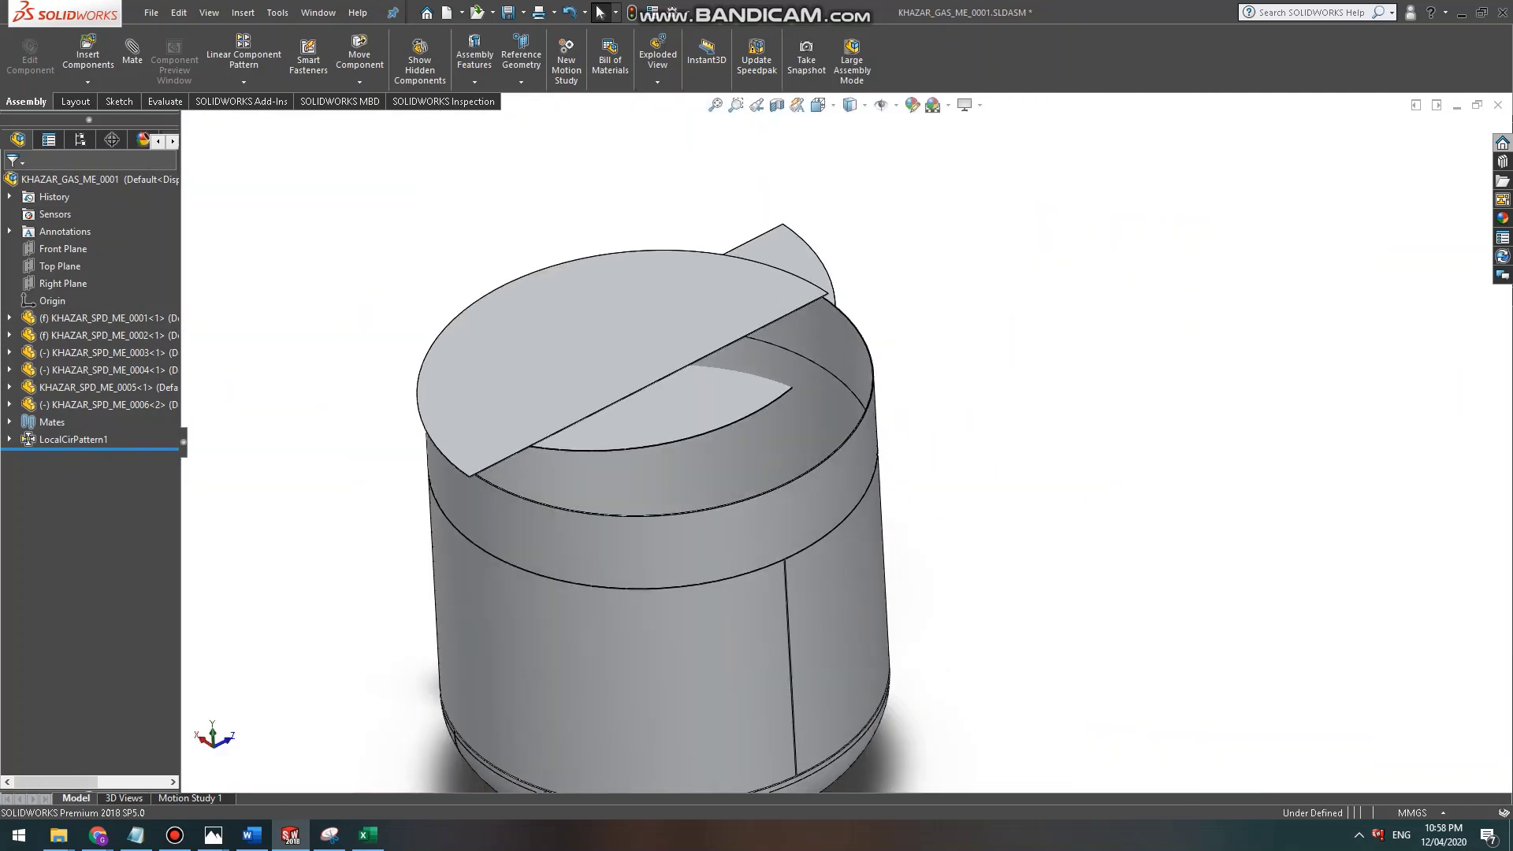
middle_drag(840, 438, 824, 421)
drag(737, 382, 1150, 438)
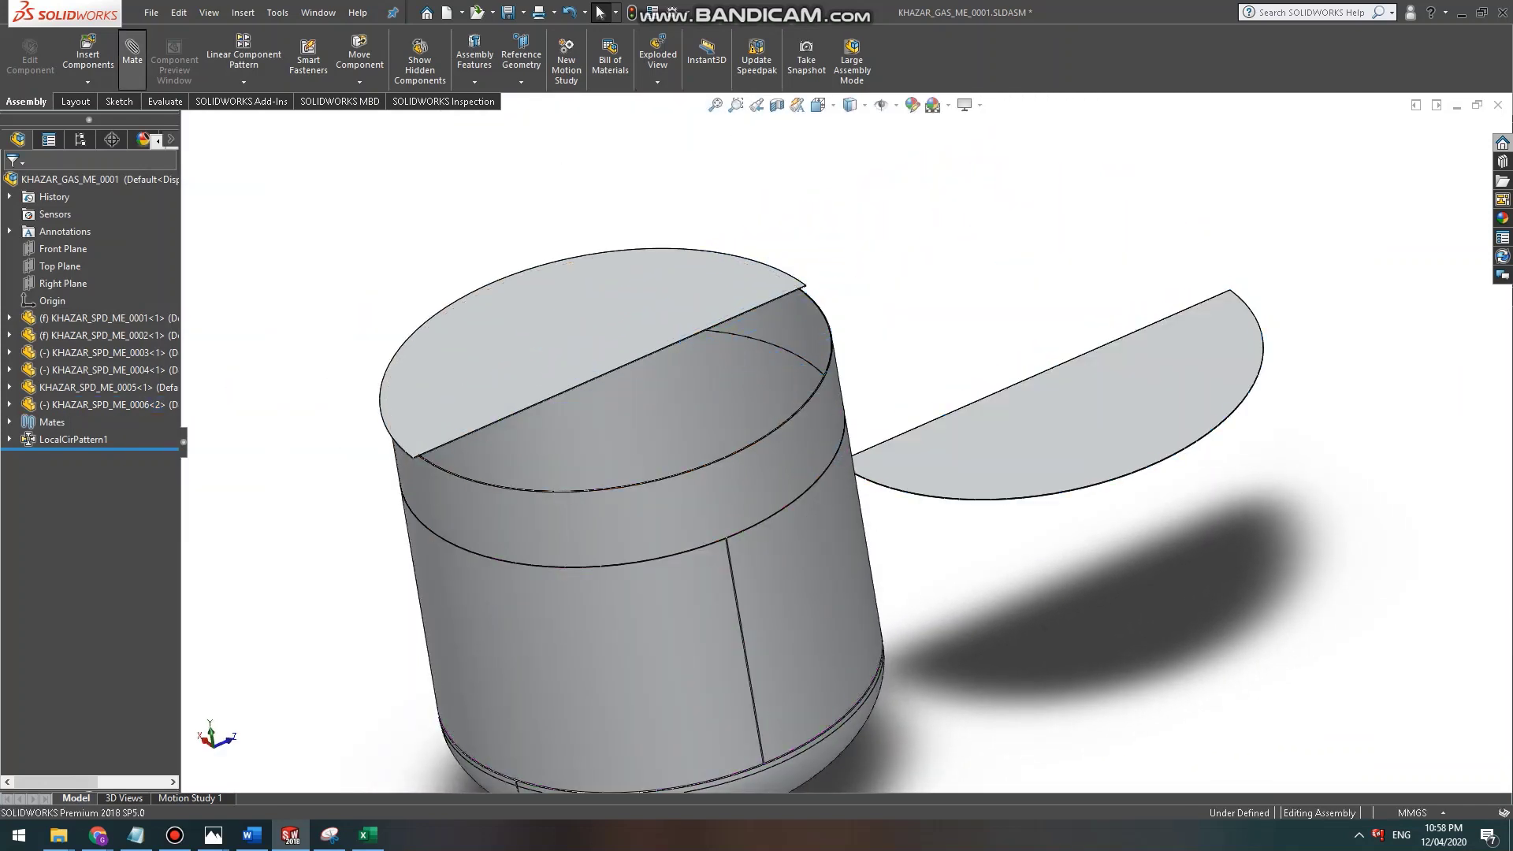
Mate the curved edge of the KHAZAR_SPD_ME_0006 half-disc concentric with the cylindrical face of the vessel's upper band.
click(133, 51)
click(1048, 492)
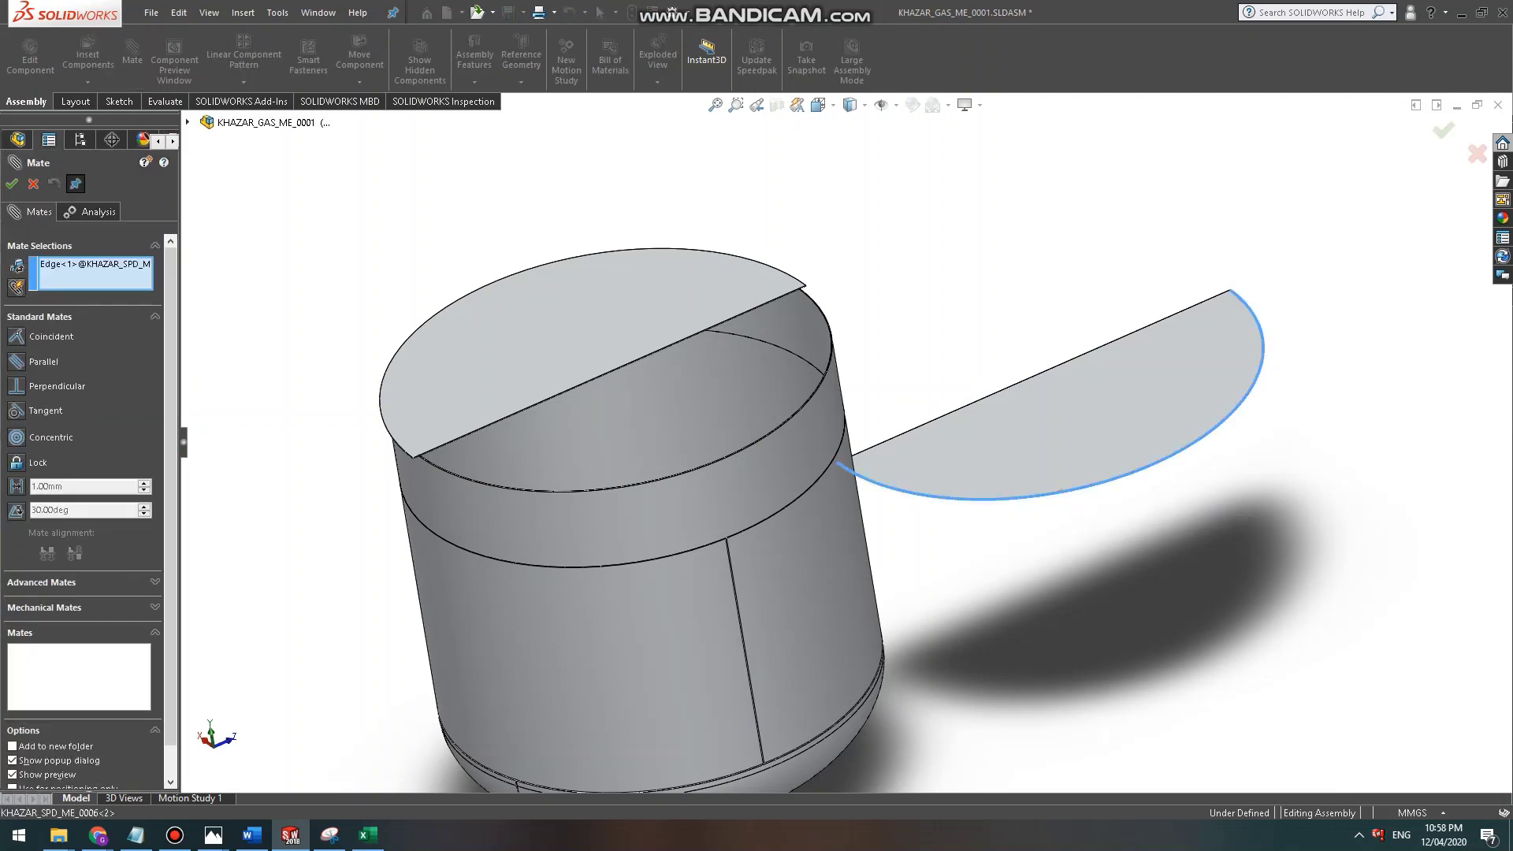
click(706, 510)
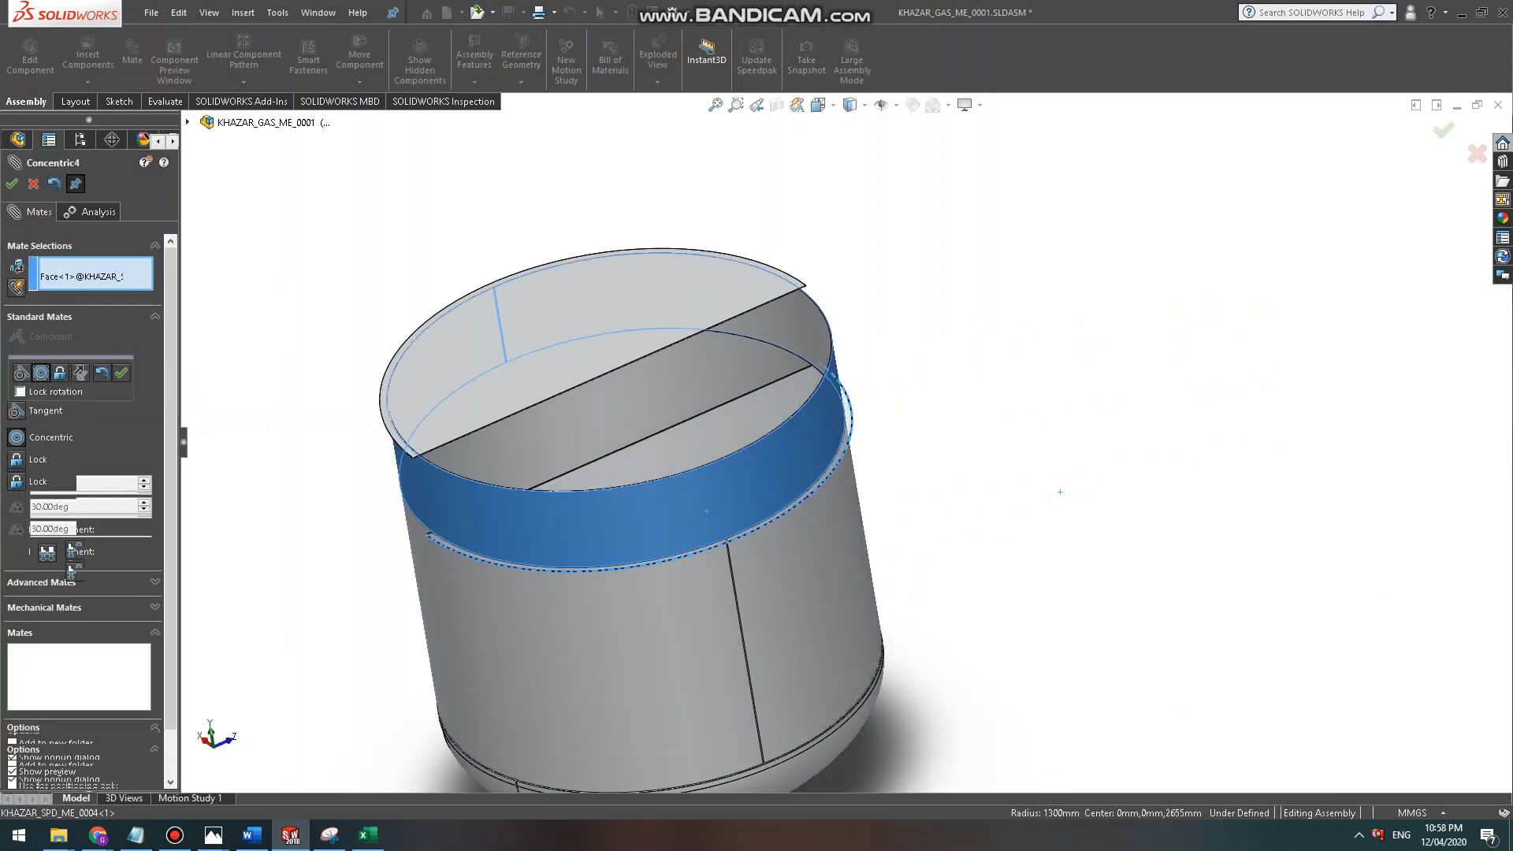
click(11, 183)
Raise the KHAZAR_SPD_ME_0006 half-disc above the vessel and mate its underside coincident with the underside of KHAZAR_SPD_ME_0005.
drag(698, 437, 674, 264)
middle_drag(711, 424, 688, 625)
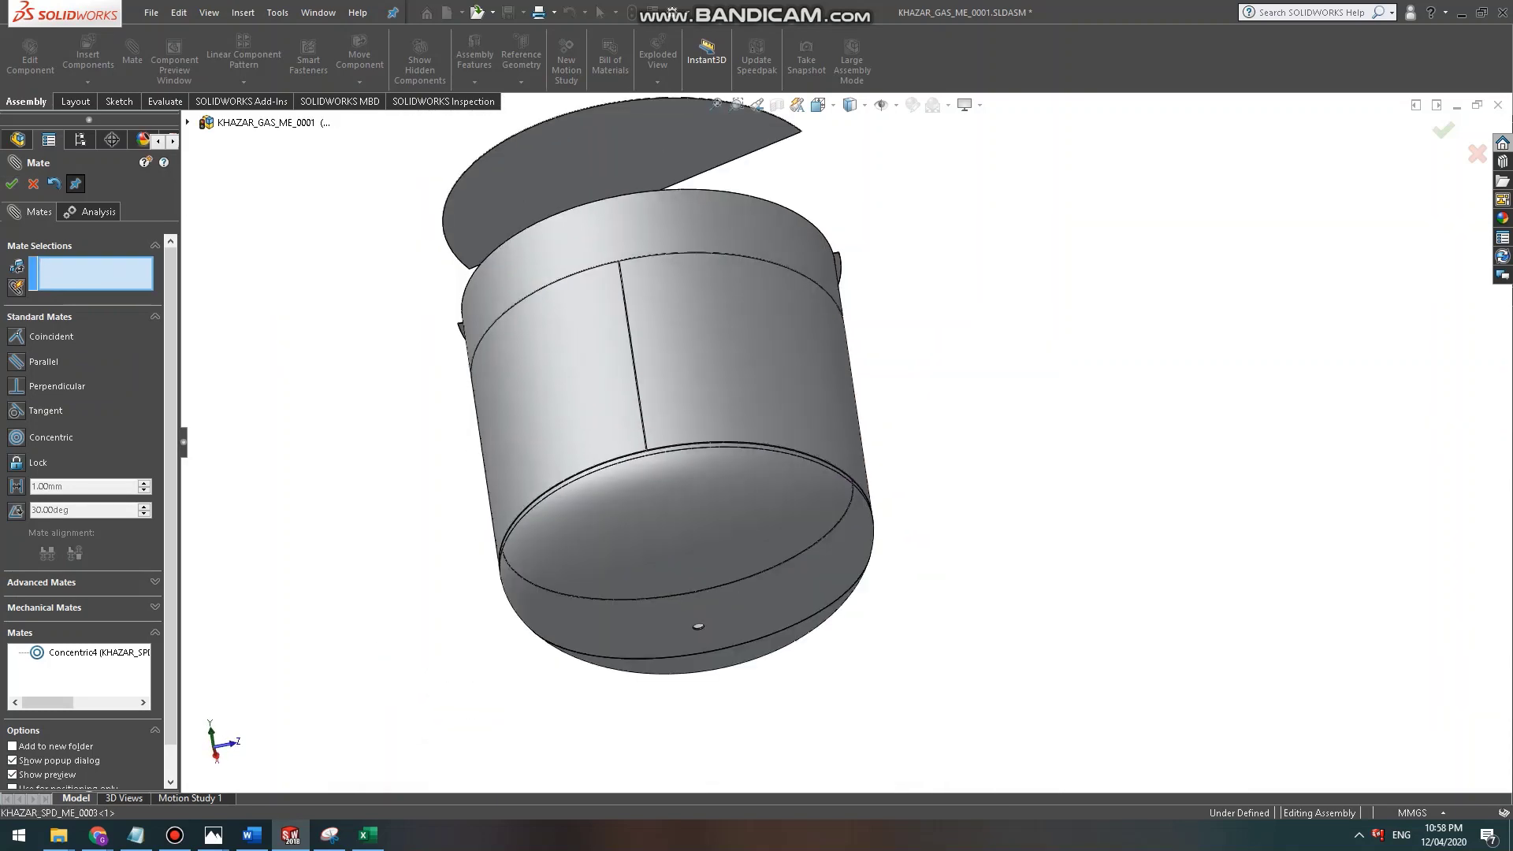
scroll(688, 625, down, 3)
click(535, 173)
middle_drag(563, 370, 351, 410)
scroll(351, 409, down, 8)
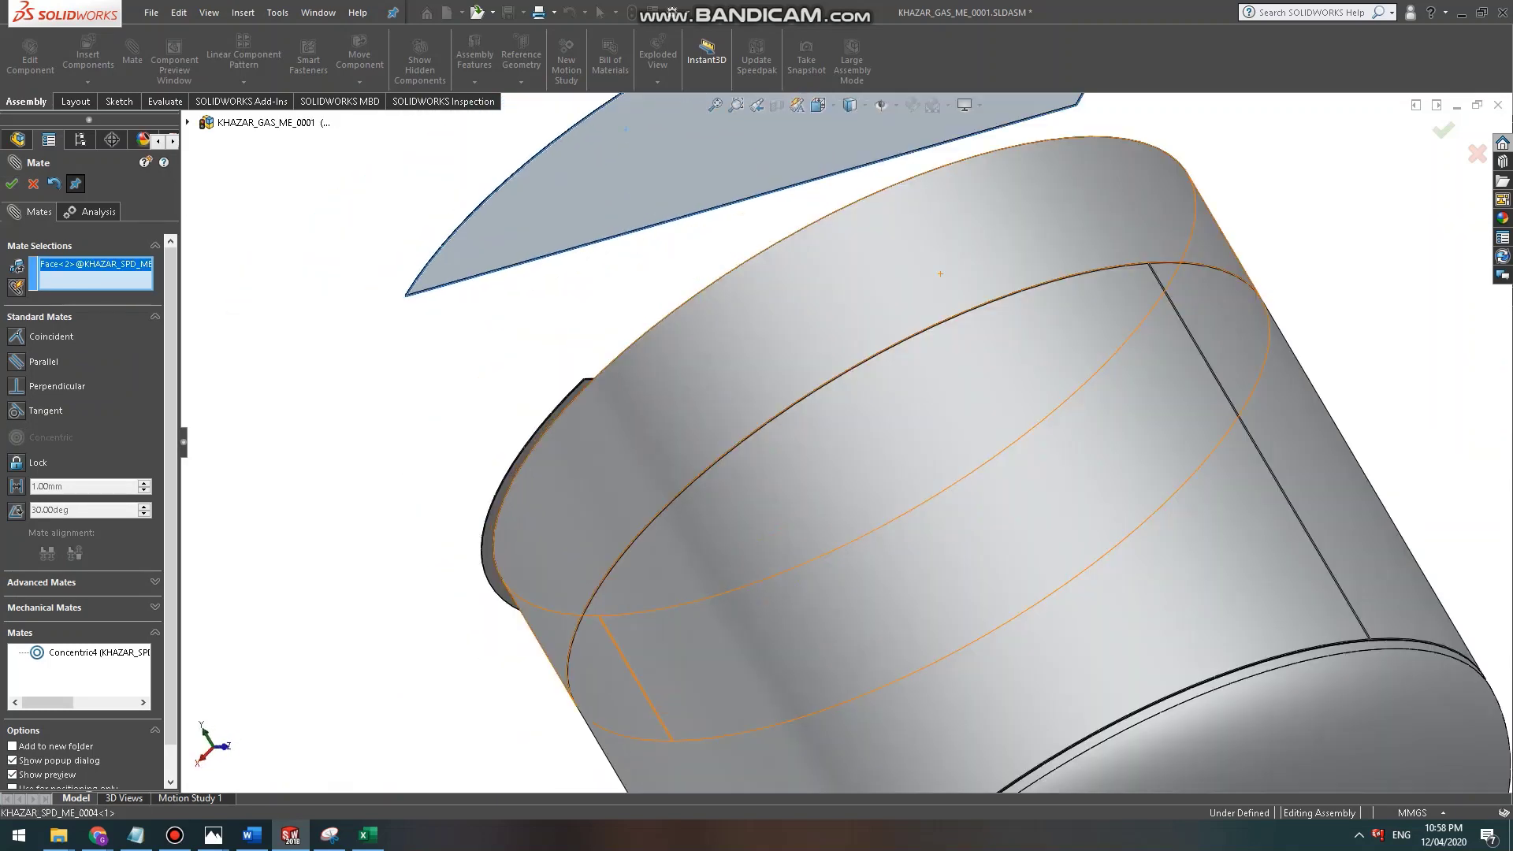
click(949, 539)
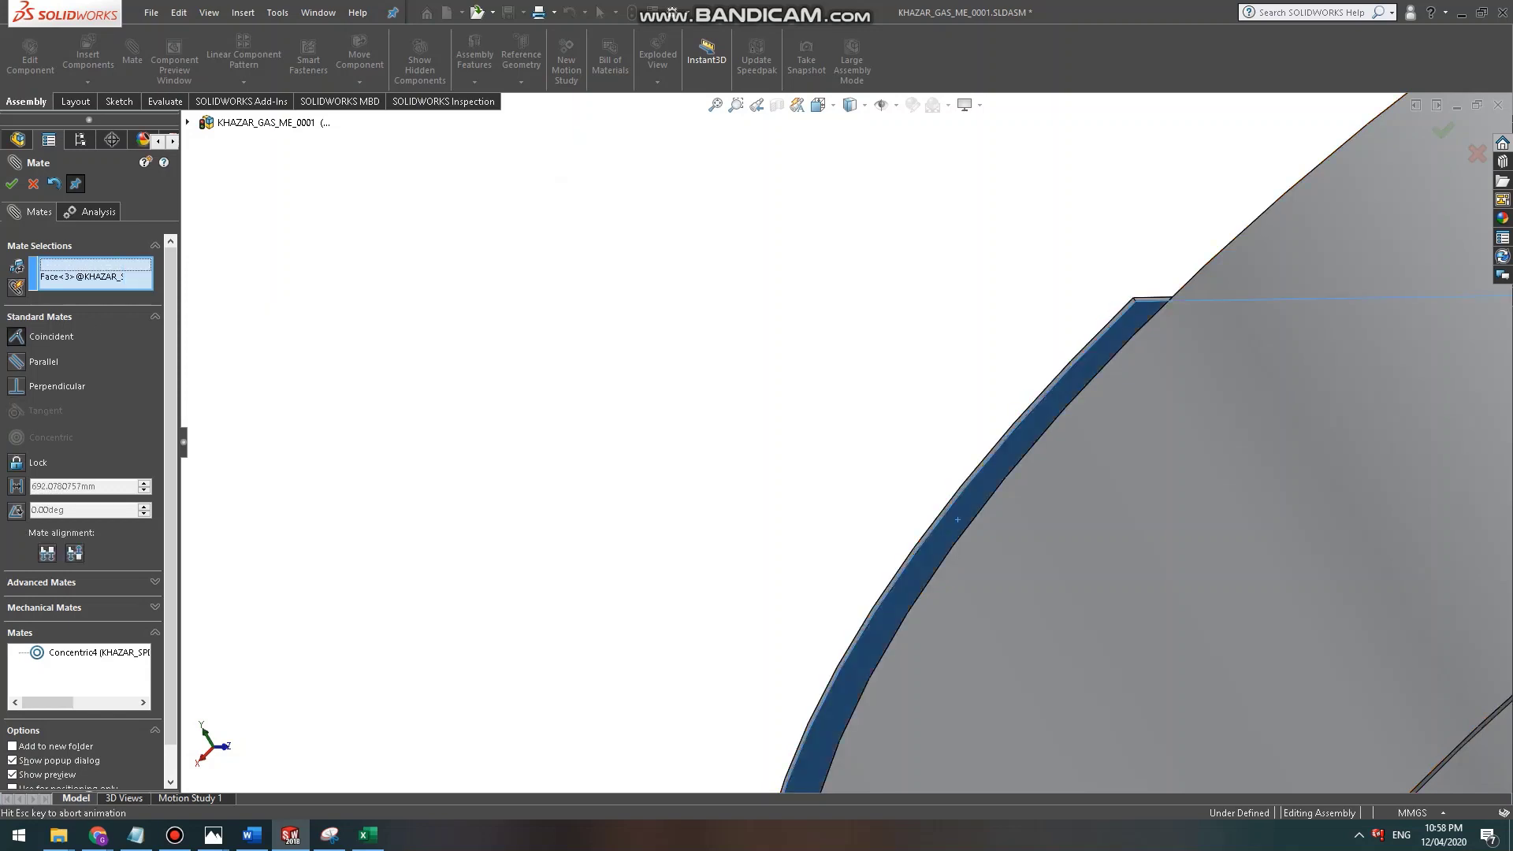
scroll(923, 496, up, 3)
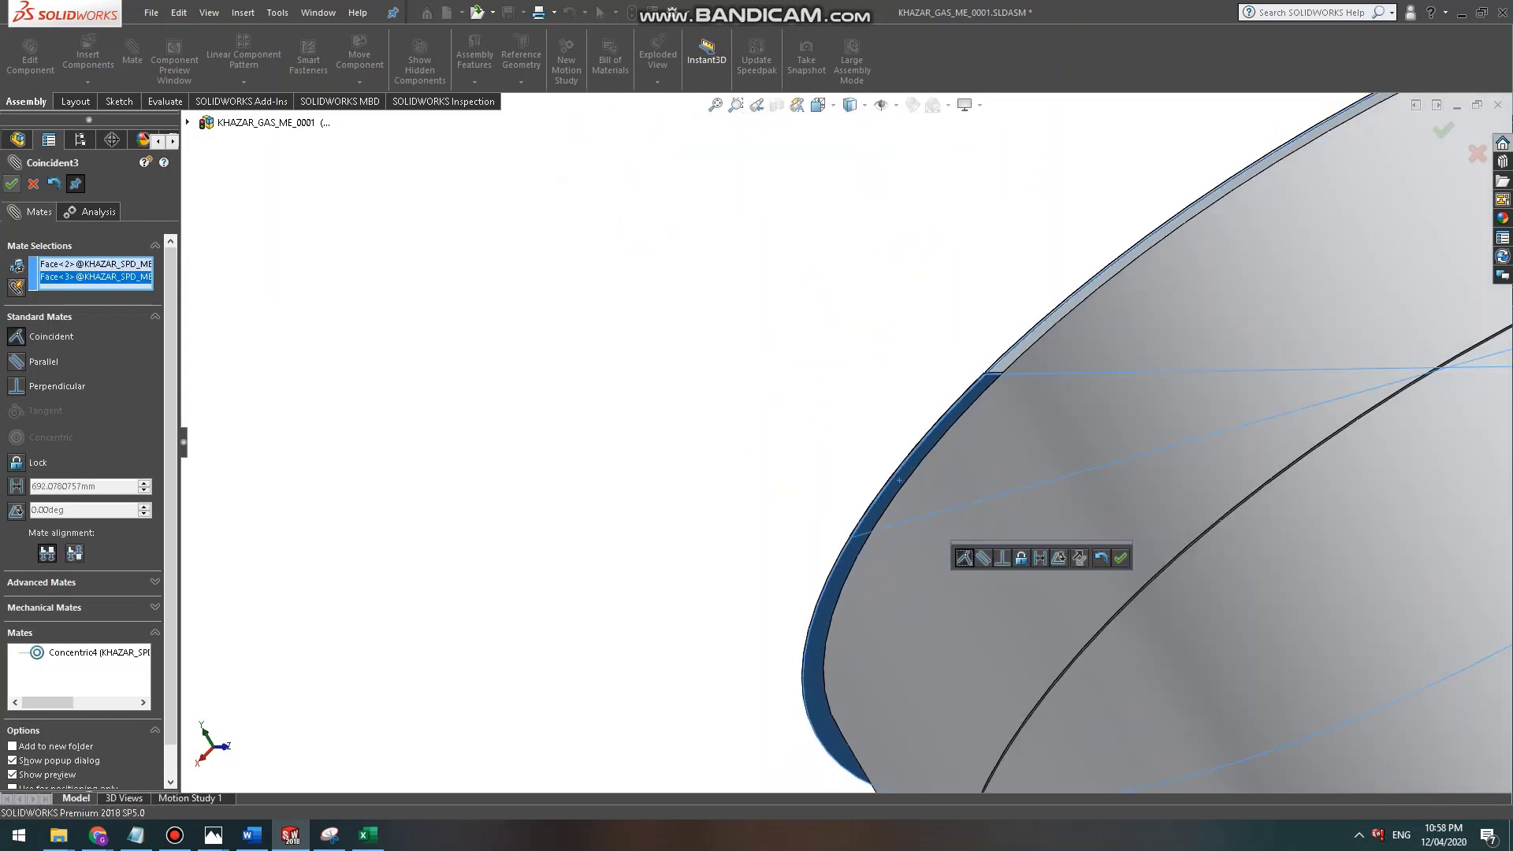
key(Return)
Mate the straight side face of the KHAZAR_SPD_ME_0006 half-disc coincident with the straight side face of KHAZAR_SPD_ME_0005, and finish mating.
scroll(948, 495, up, 3)
middle_drag(946, 492, 1024, 528)
scroll(851, 418, up, 3)
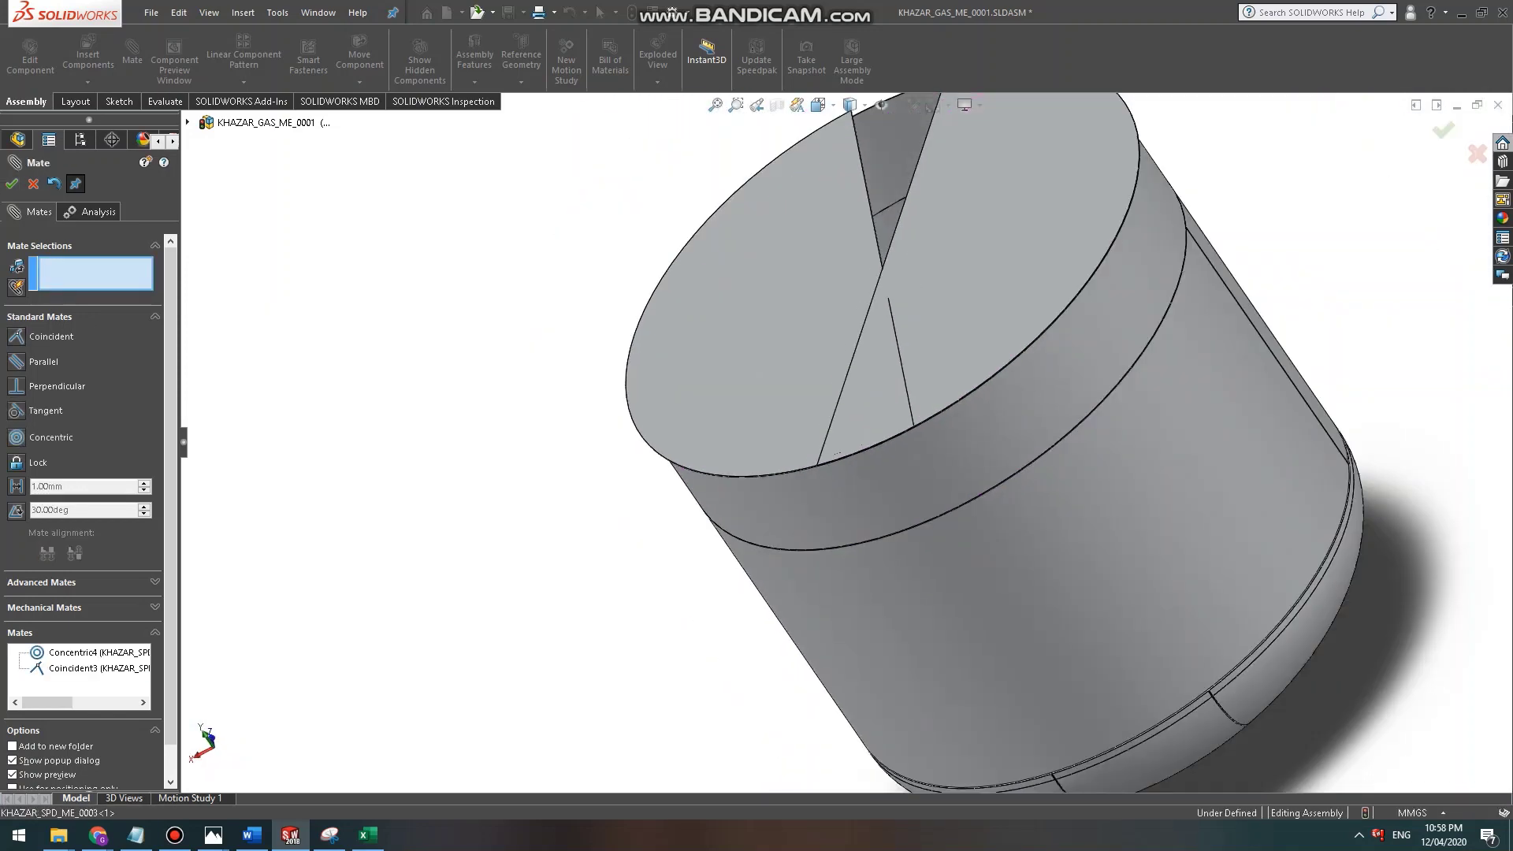
scroll(906, 173, down, 8)
middle_drag(930, 186, 1012, 246)
scroll(1013, 246, down, 7)
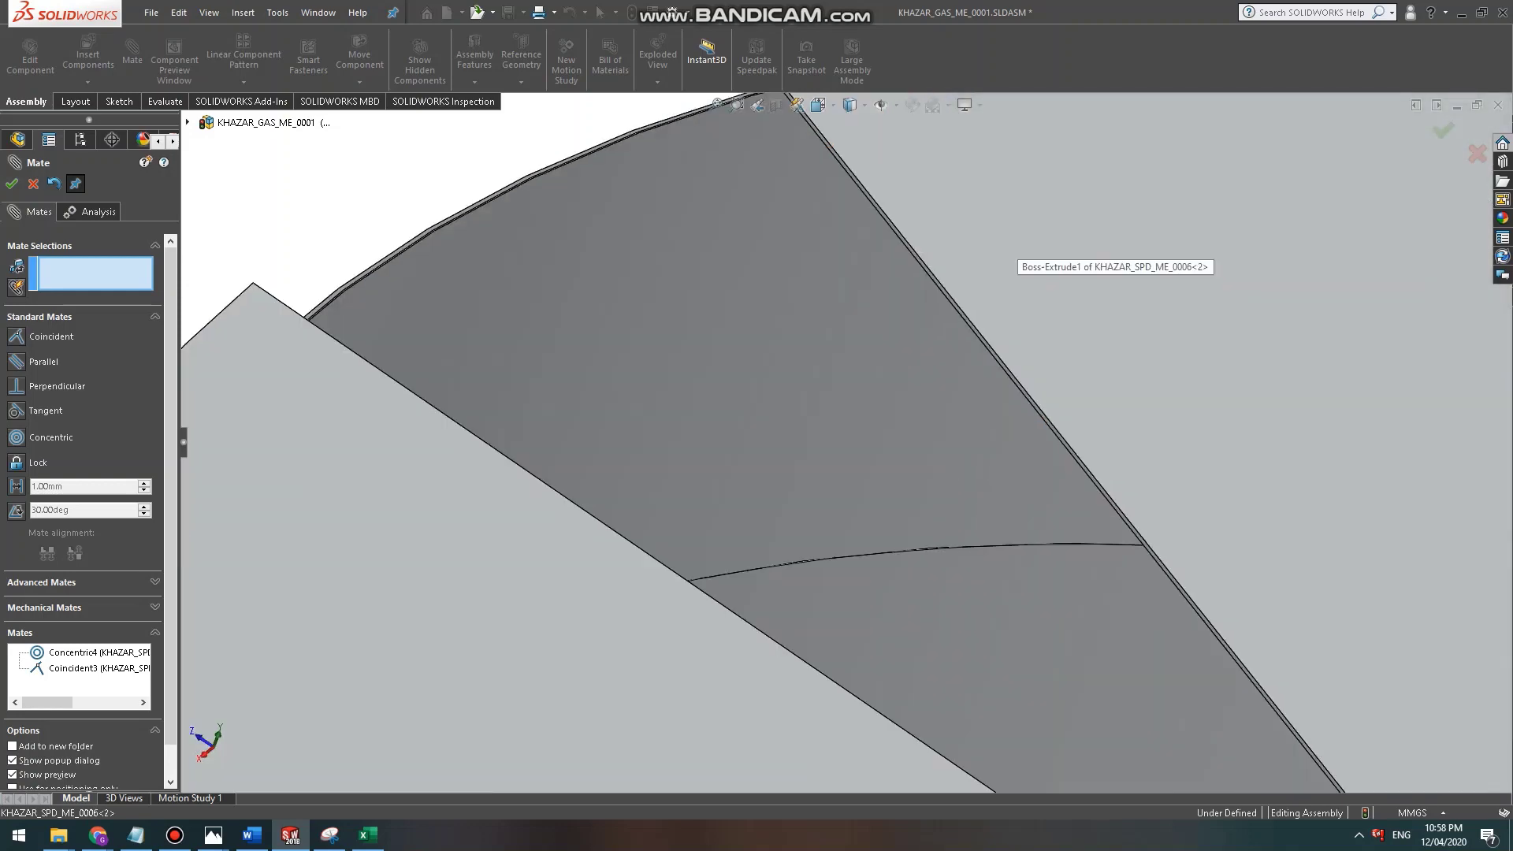
click(865, 354)
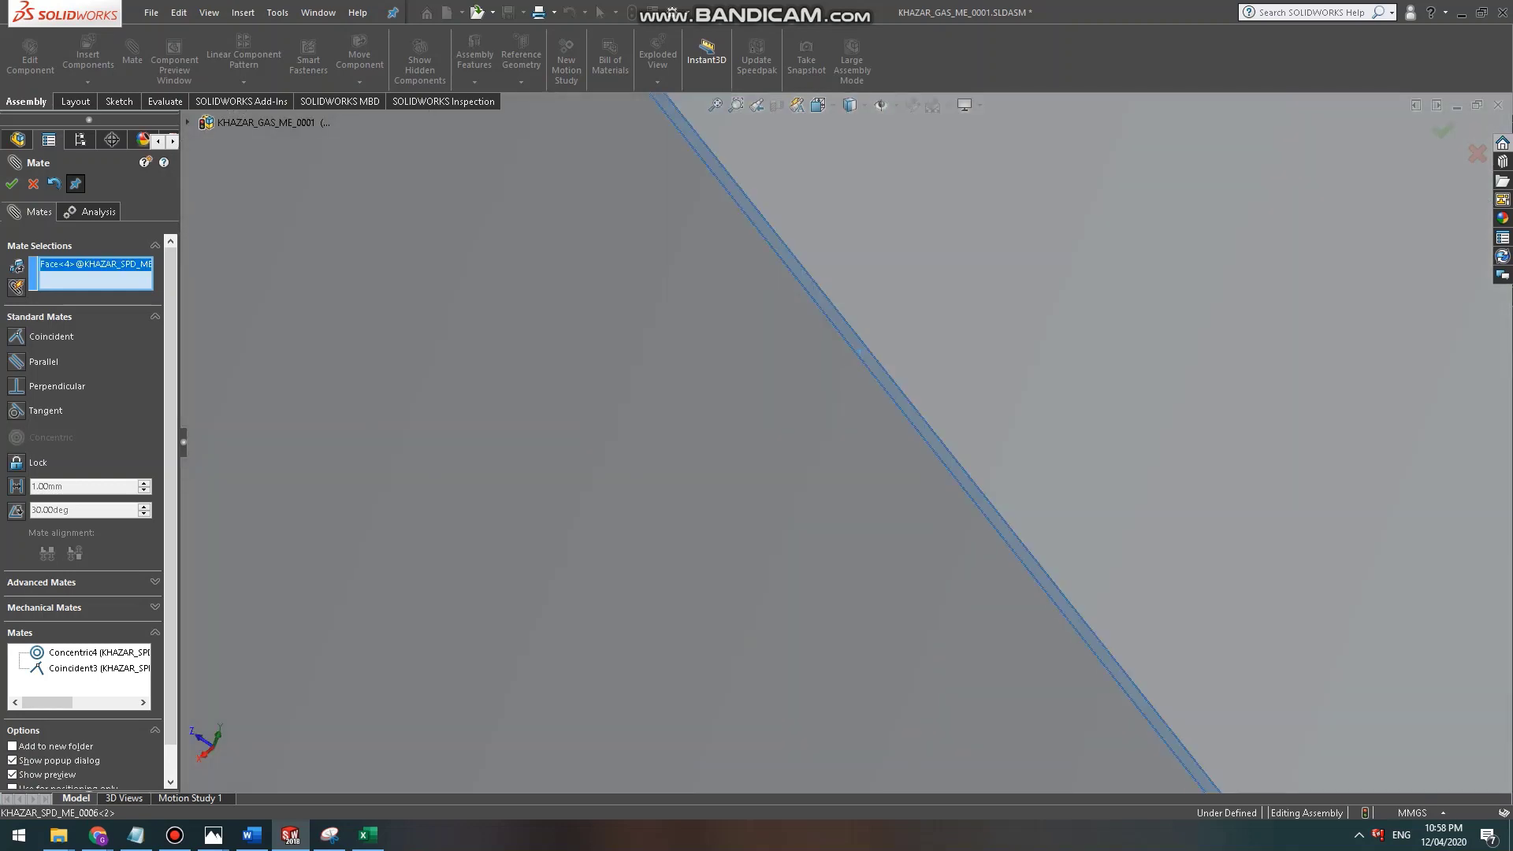
scroll(771, 566, up, 7)
middle_drag(771, 566, 646, 441)
scroll(709, 473, up, 4)
scroll(693, 552, down, 8)
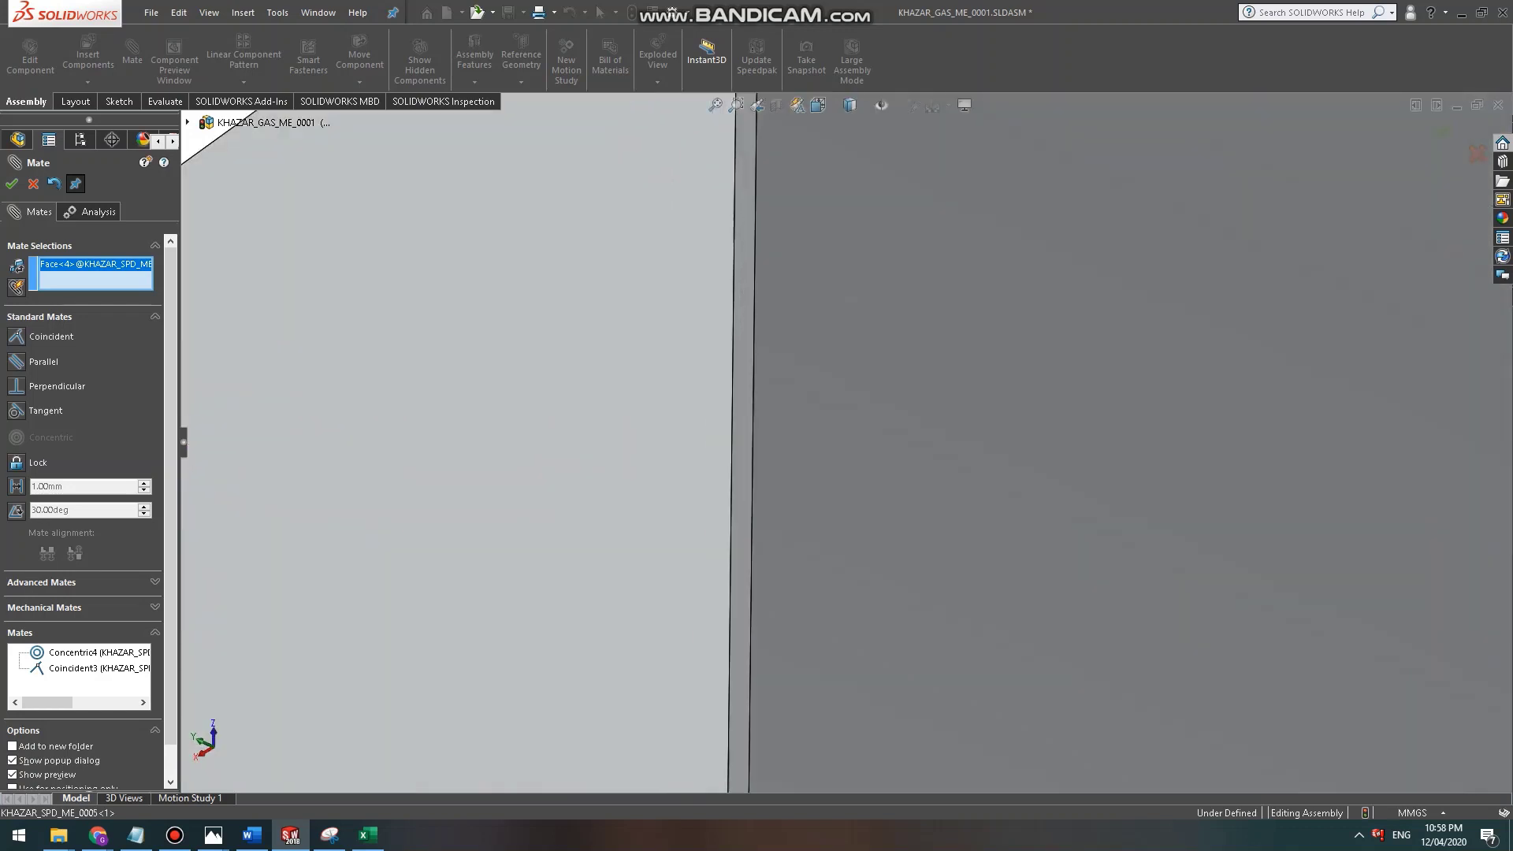
click(752, 362)
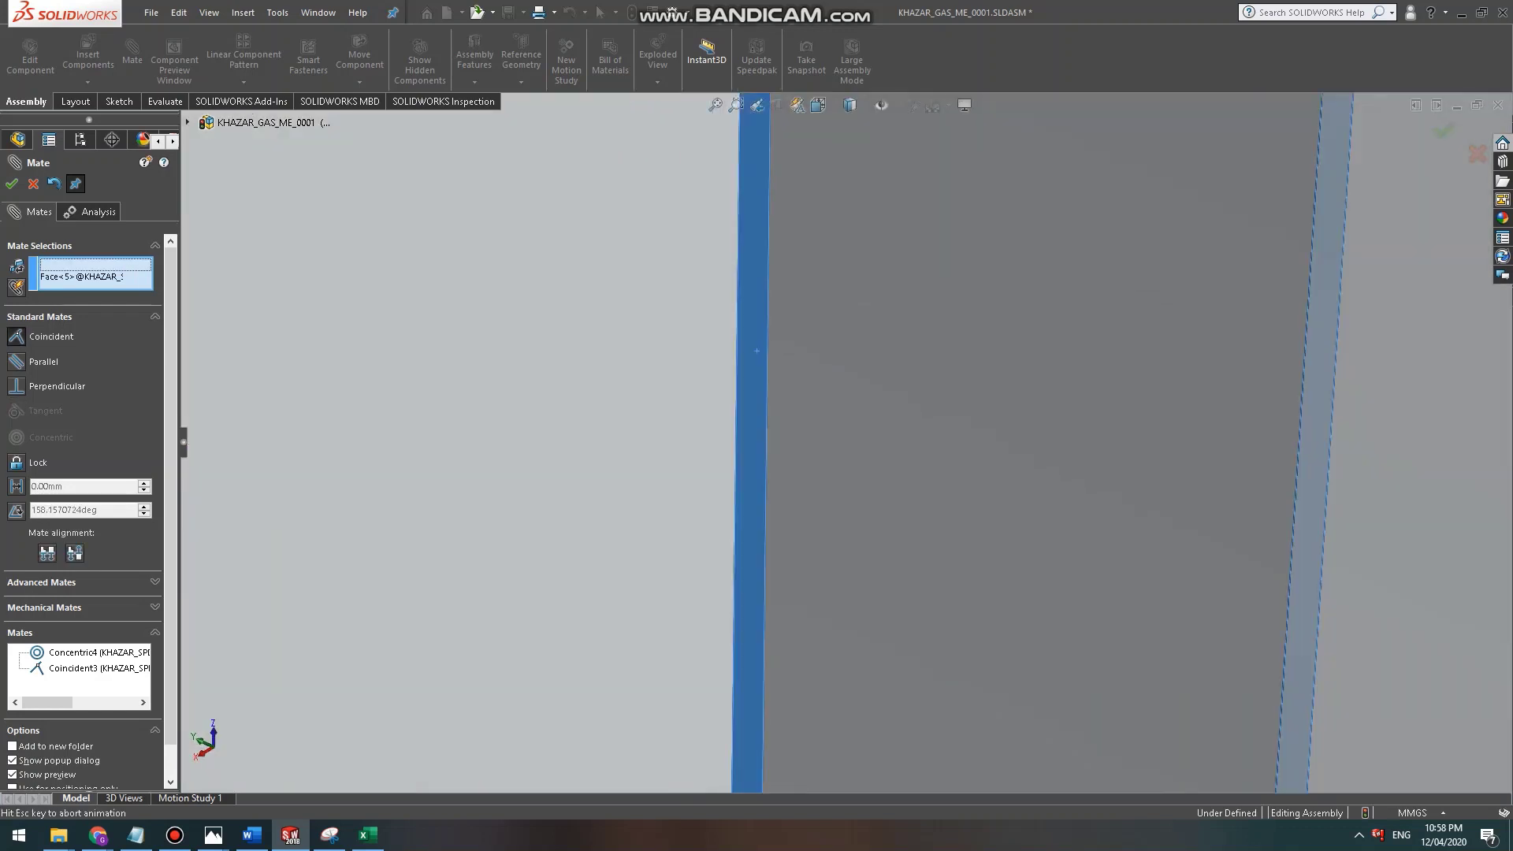
scroll(756, 350, up, 6)
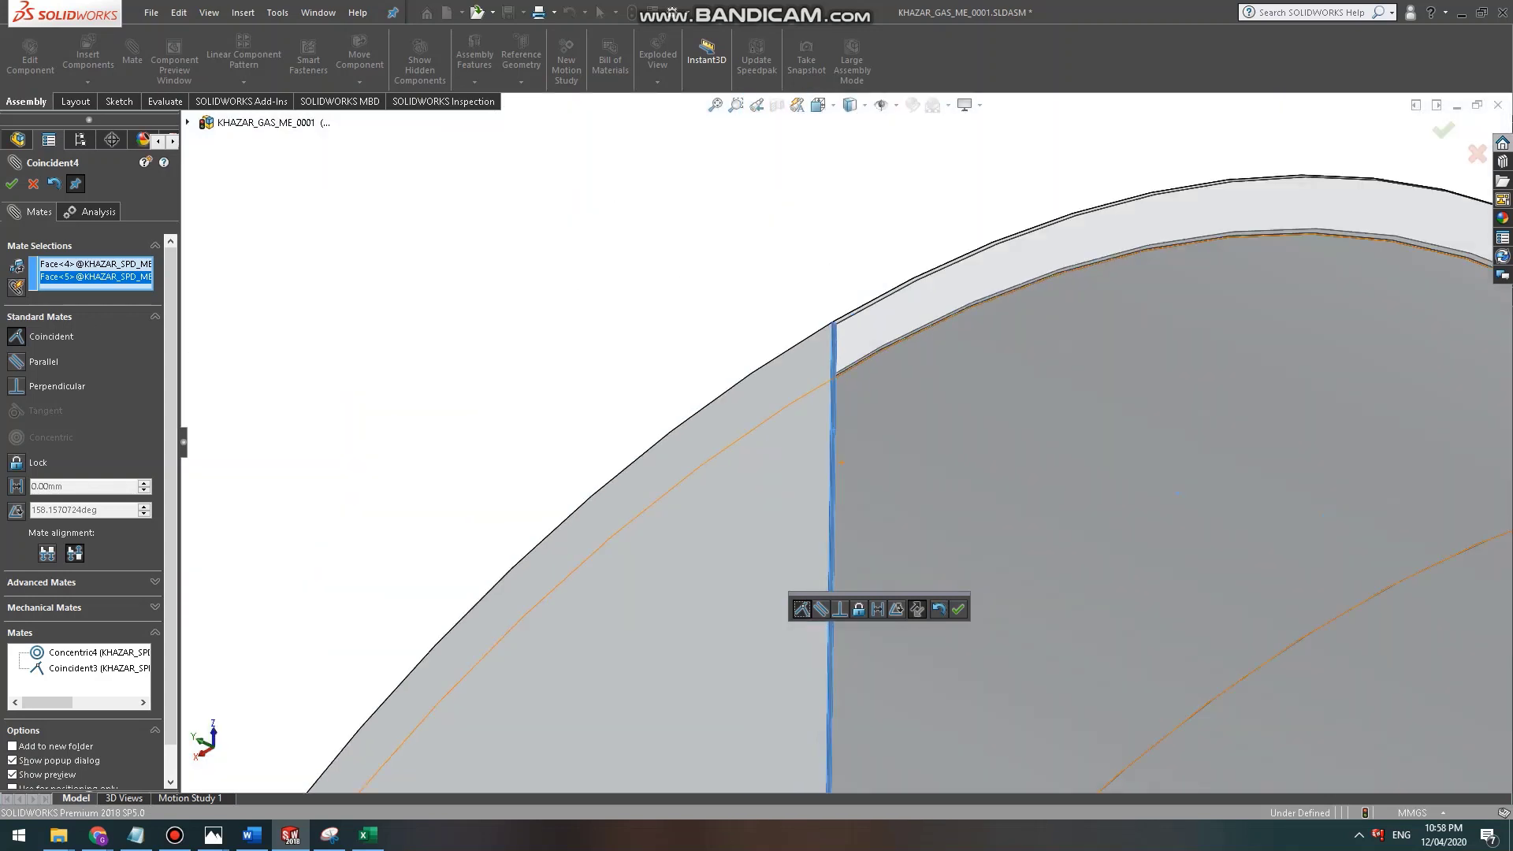
click(12, 183)
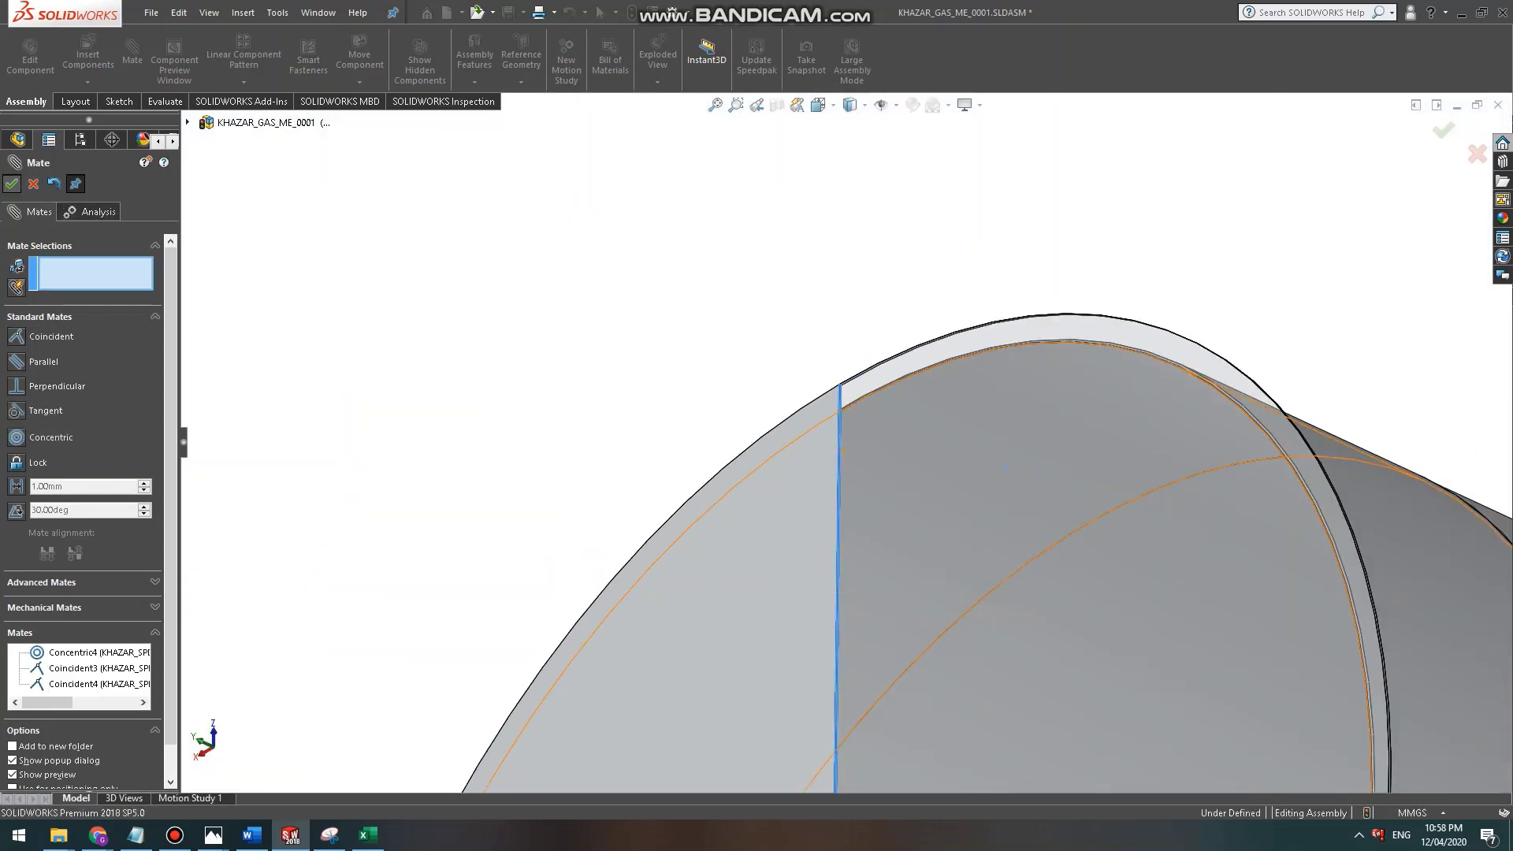
scroll(788, 579, up, 5)
scroll(848, 608, up, 3)
key(Escape)
Examine the assembled top cover's centre seam and overhanging rim from several angles, including the Right view.
middle_drag(788, 578, 843, 632)
scroll(848, 608, down, 5)
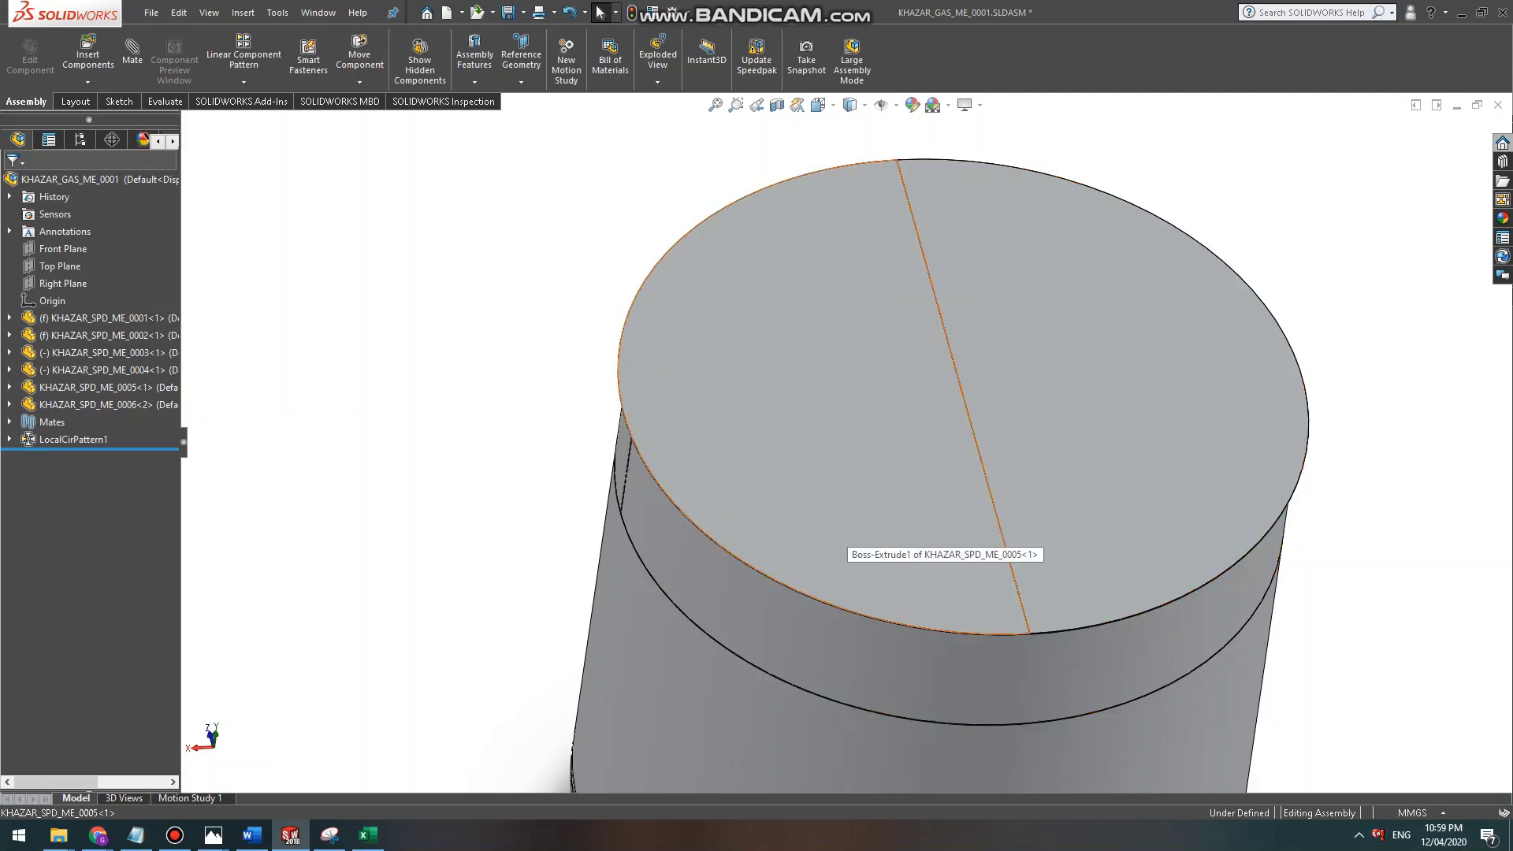
scroll(973, 498, down, 2)
scroll(974, 498, up, 7)
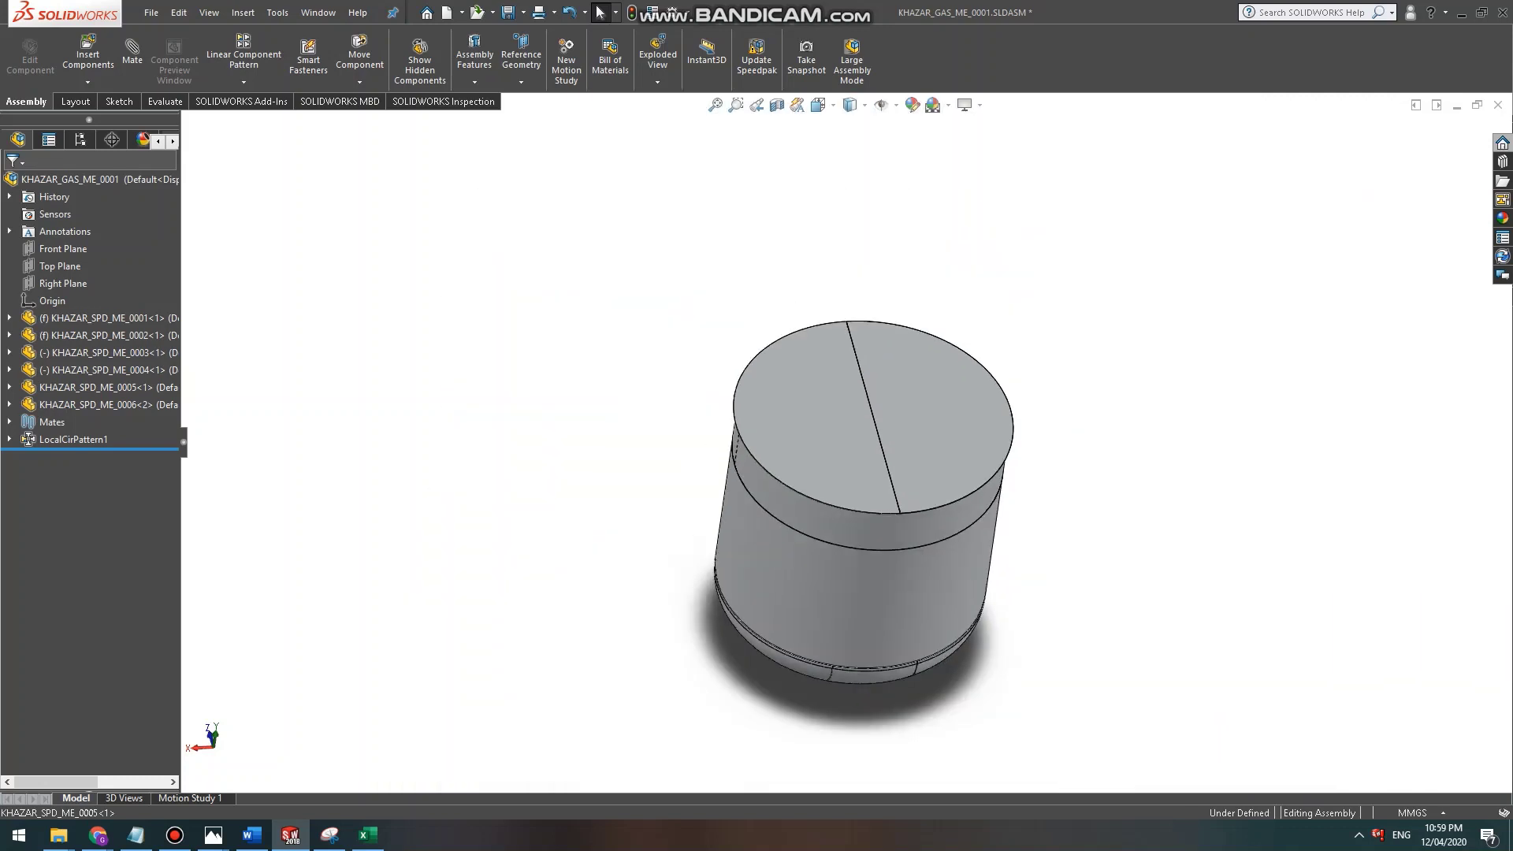
scroll(973, 498, down, 1)
middle_drag(973, 498, 949, 396)
scroll(852, 400, down, 5)
scroll(900, 506, down, 1)
scroll(900, 506, up, 1)
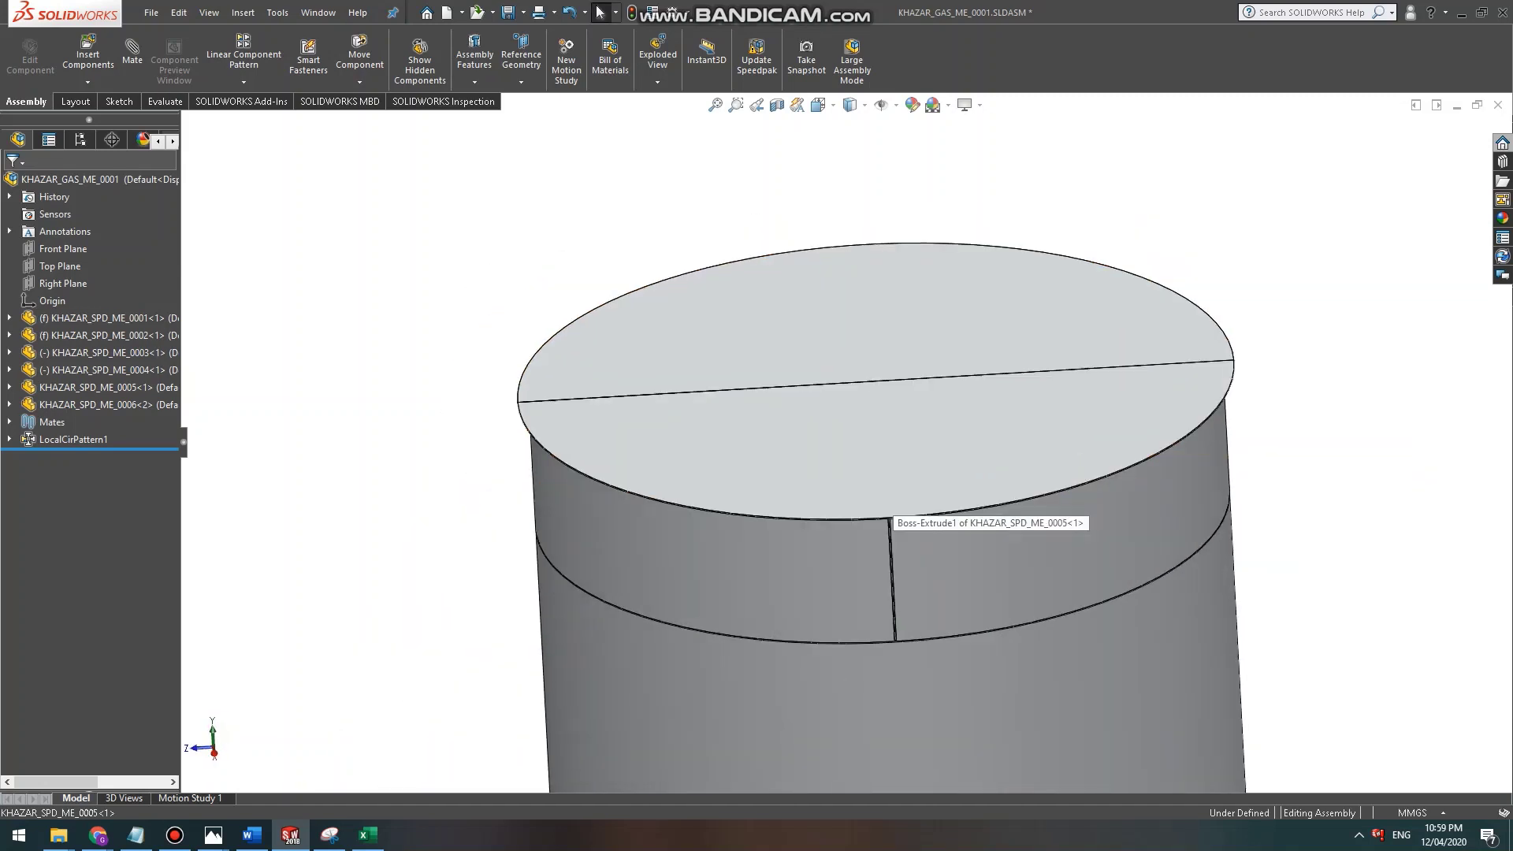
click(820, 104)
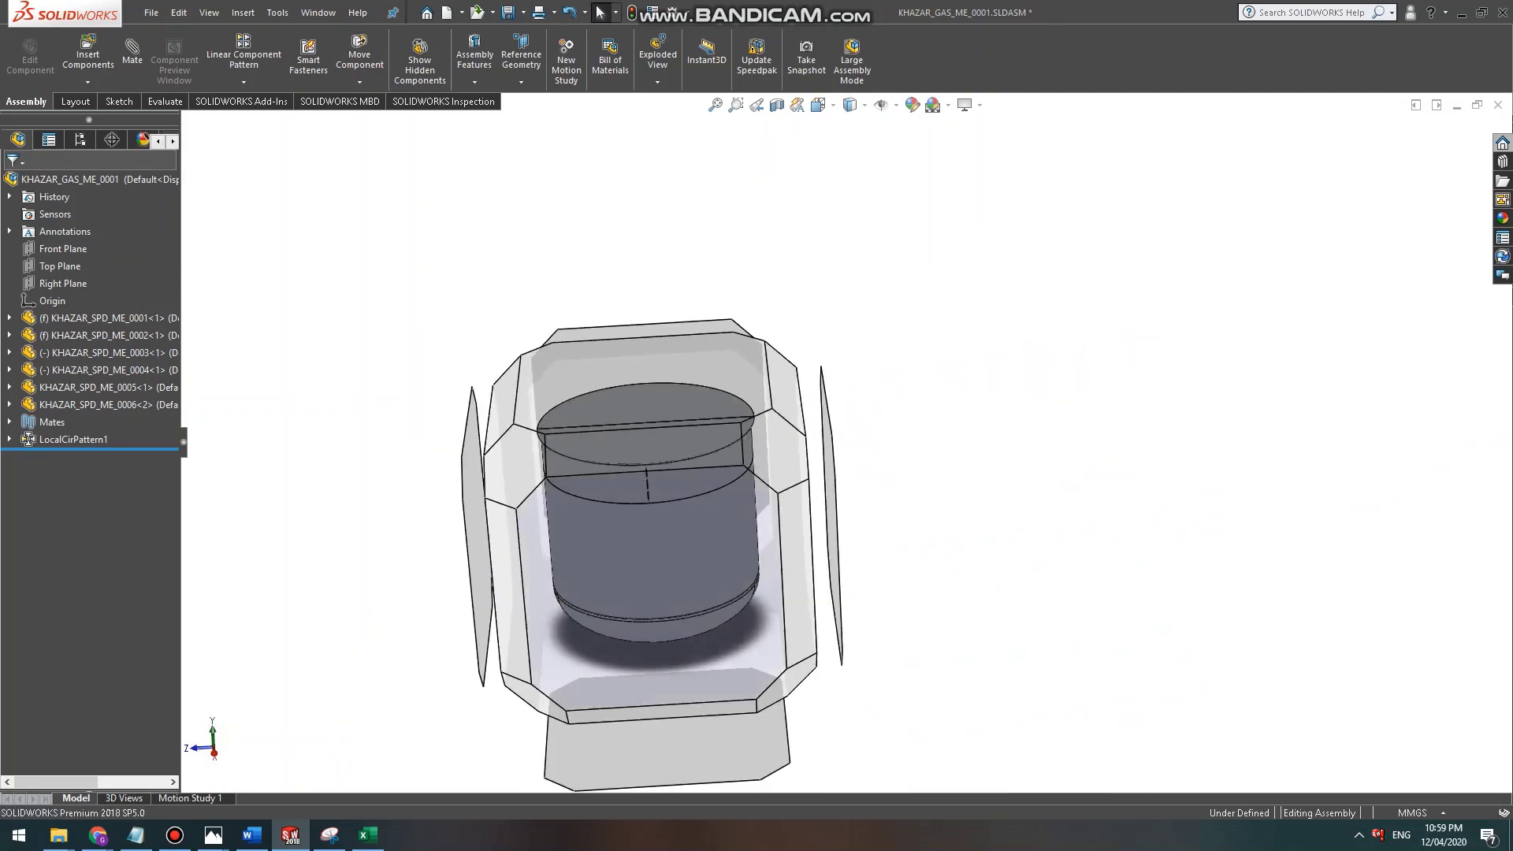
click(733, 551)
scroll(827, 528, up, 3)
scroll(850, 275, down, 7)
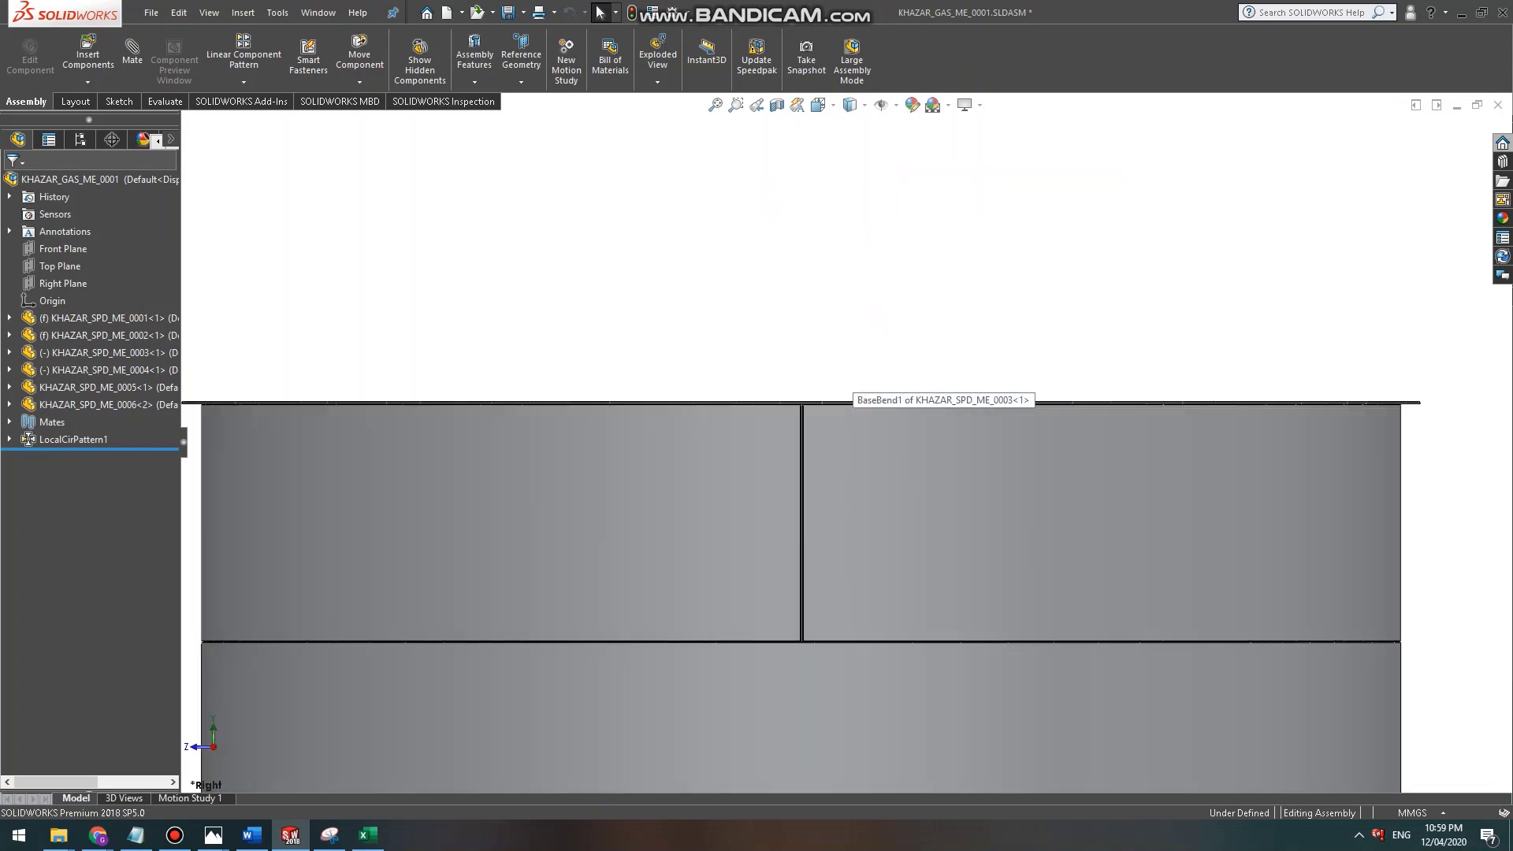
scroll(851, 410, up, 2)
scroll(827, 338, down, 2)
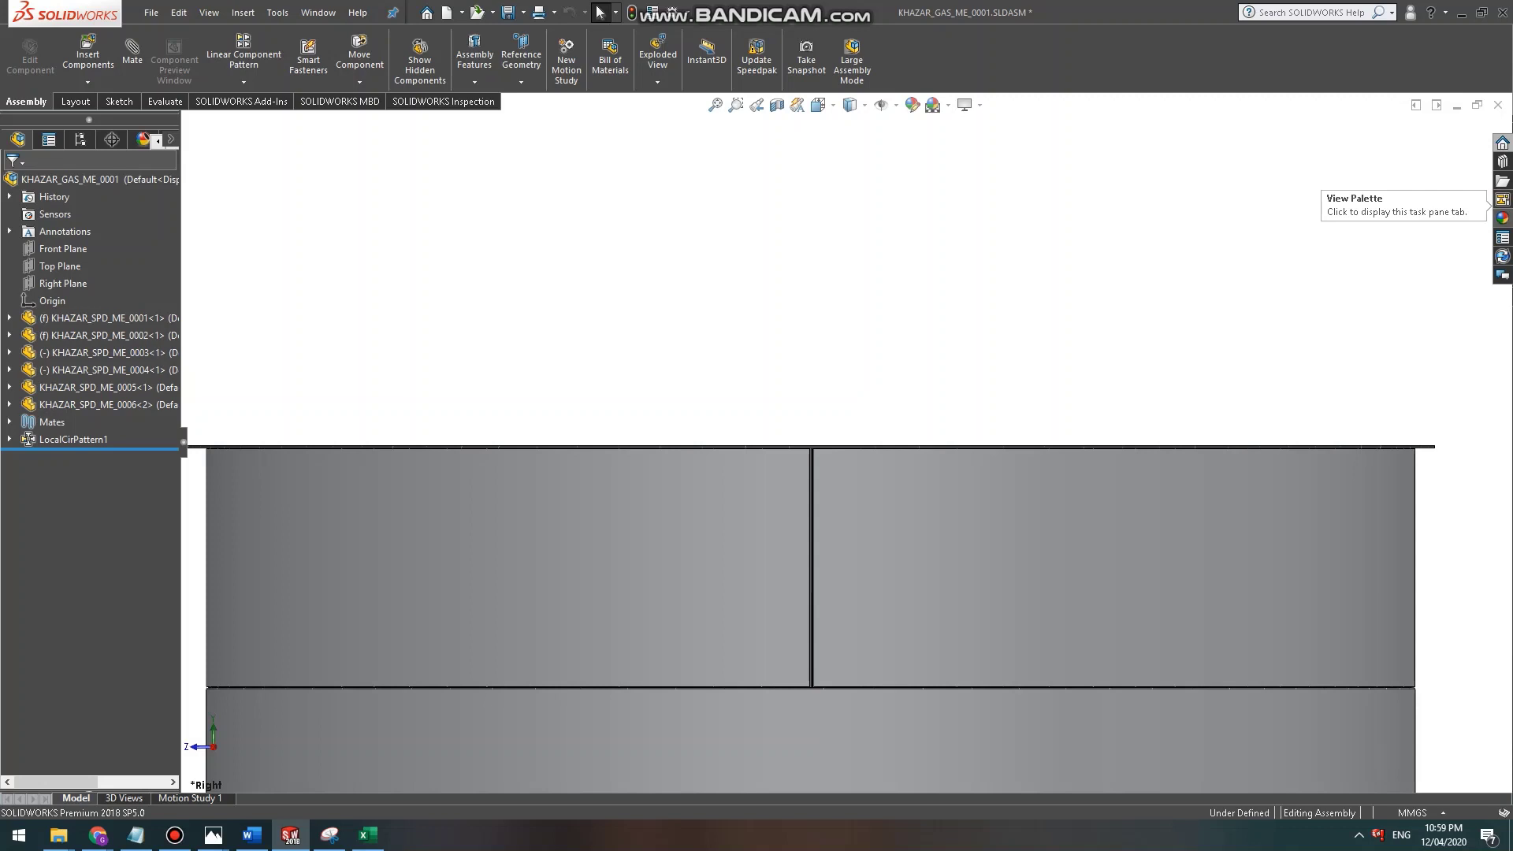
Add in the Toolbox library and open its DIN structural steel members.
click(1502, 162)
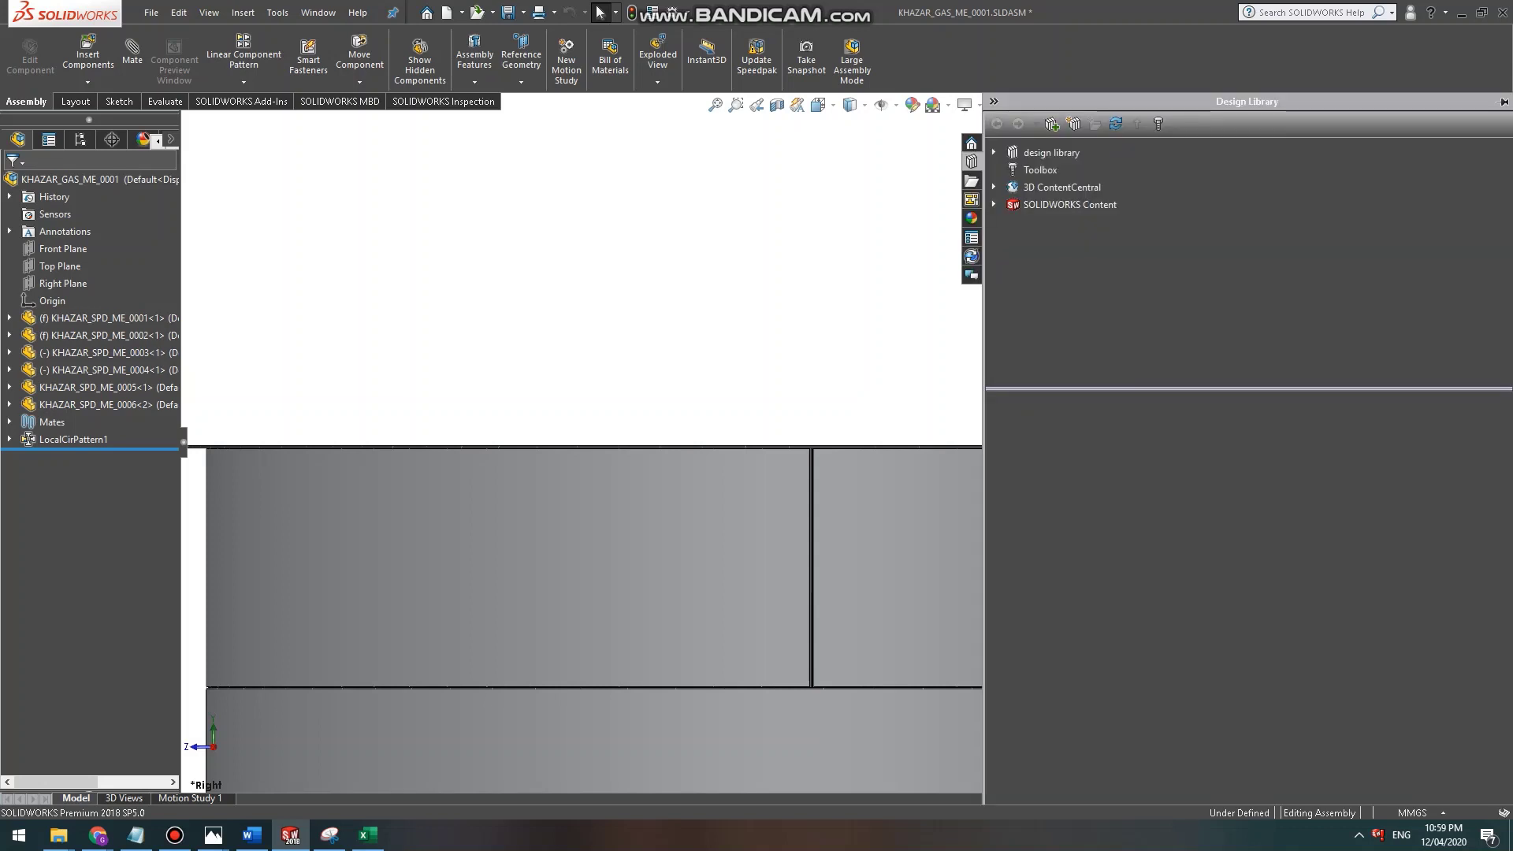
click(1040, 170)
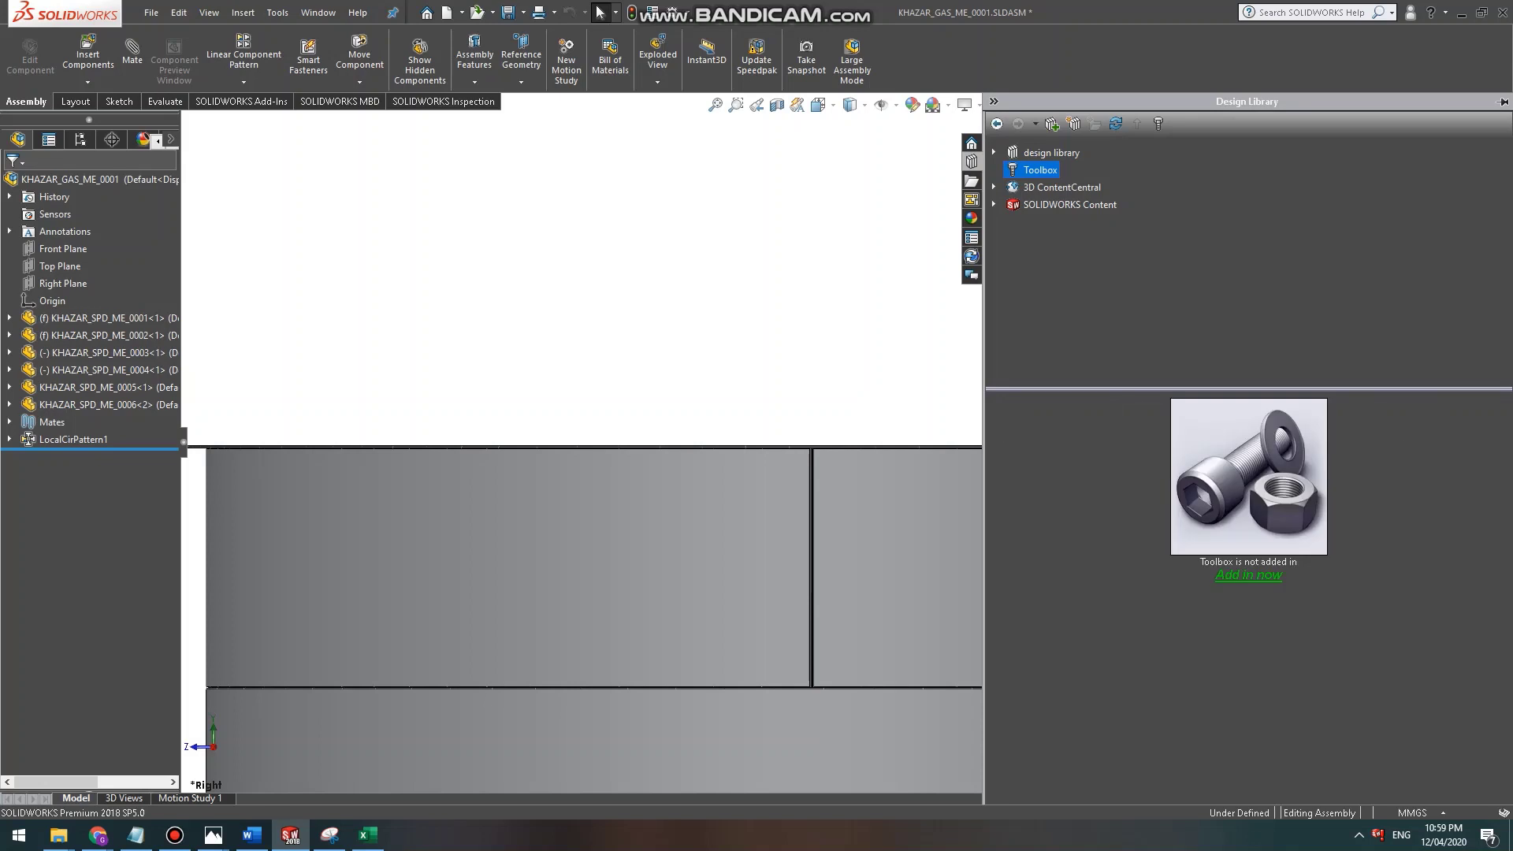
click(1249, 575)
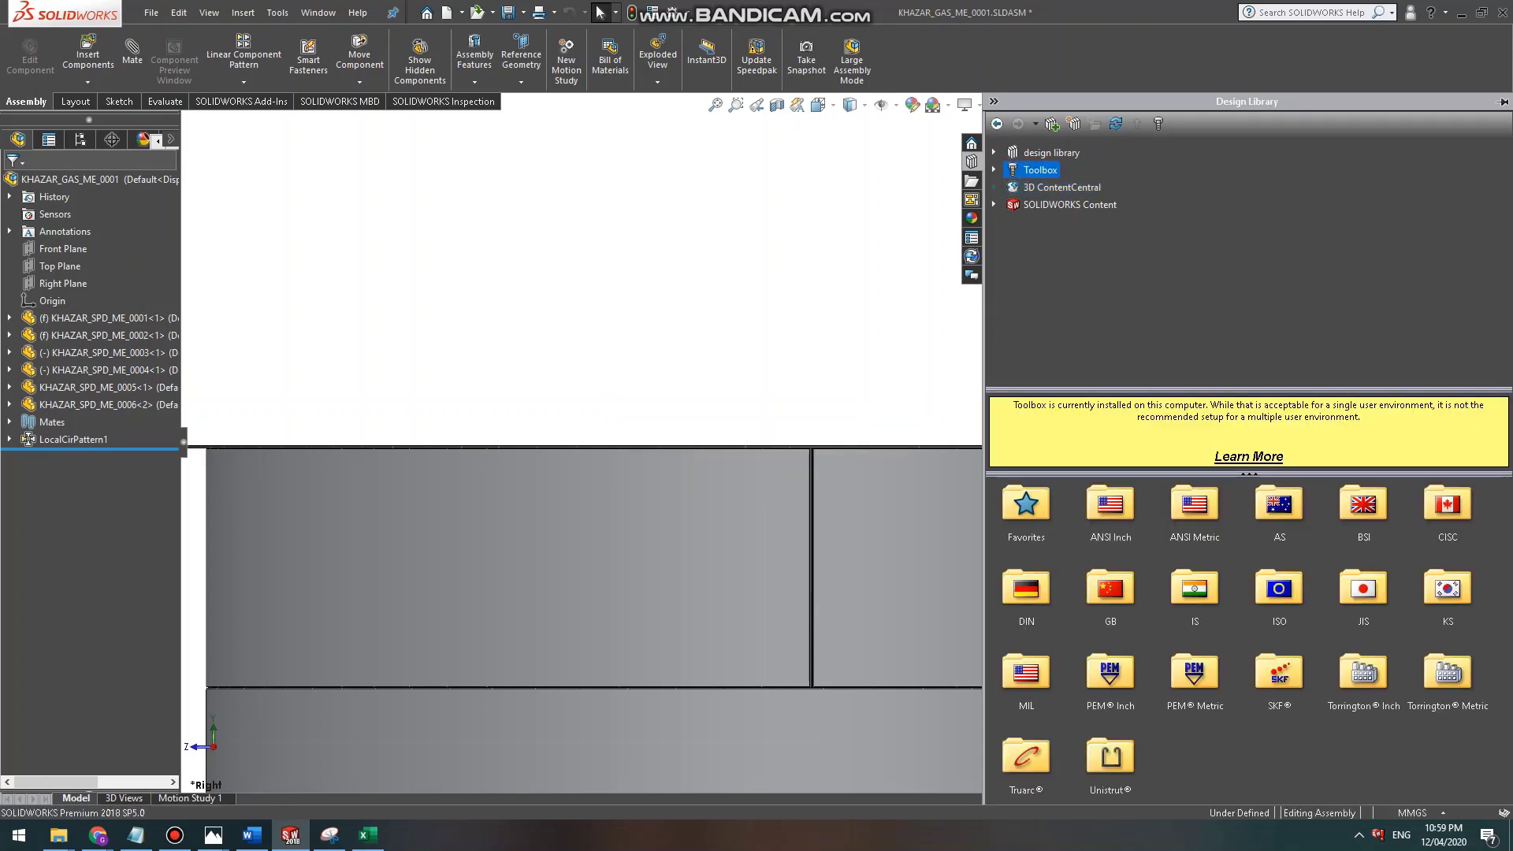
click(994, 170)
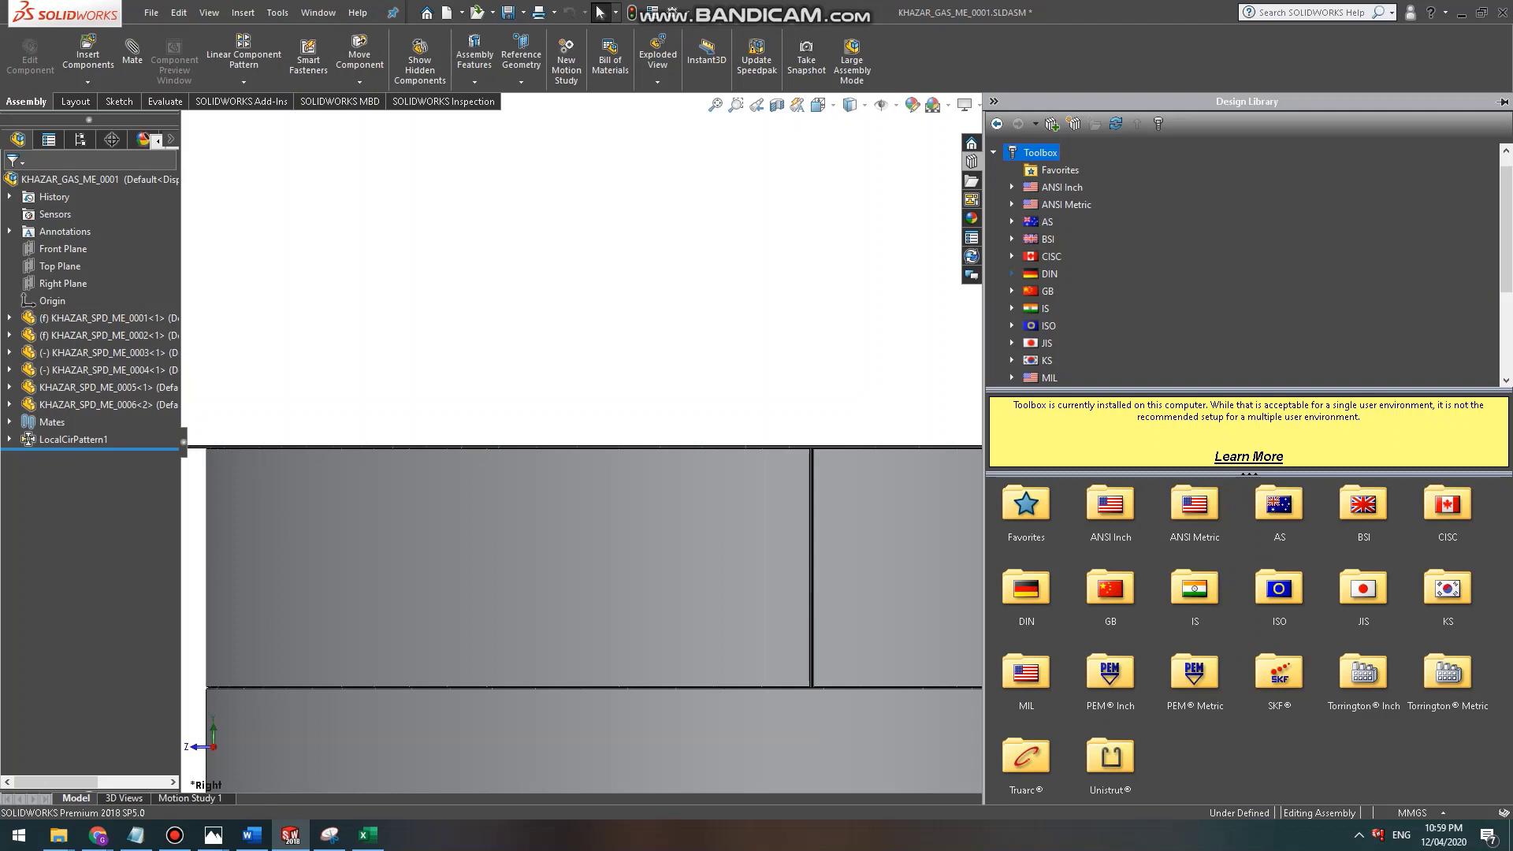
click(1012, 273)
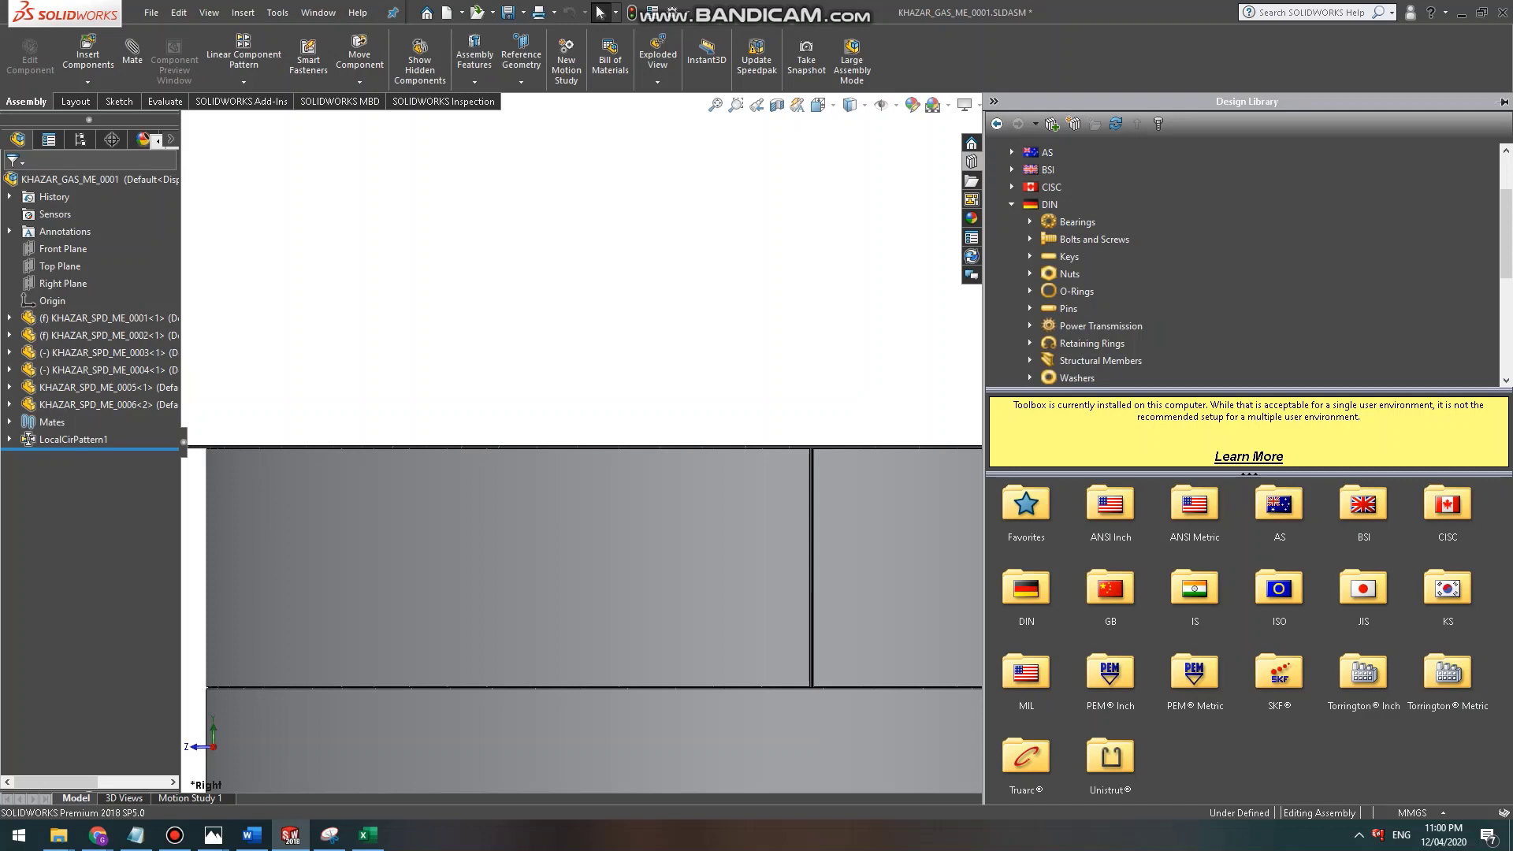
scroll(1245, 264, down, 3)
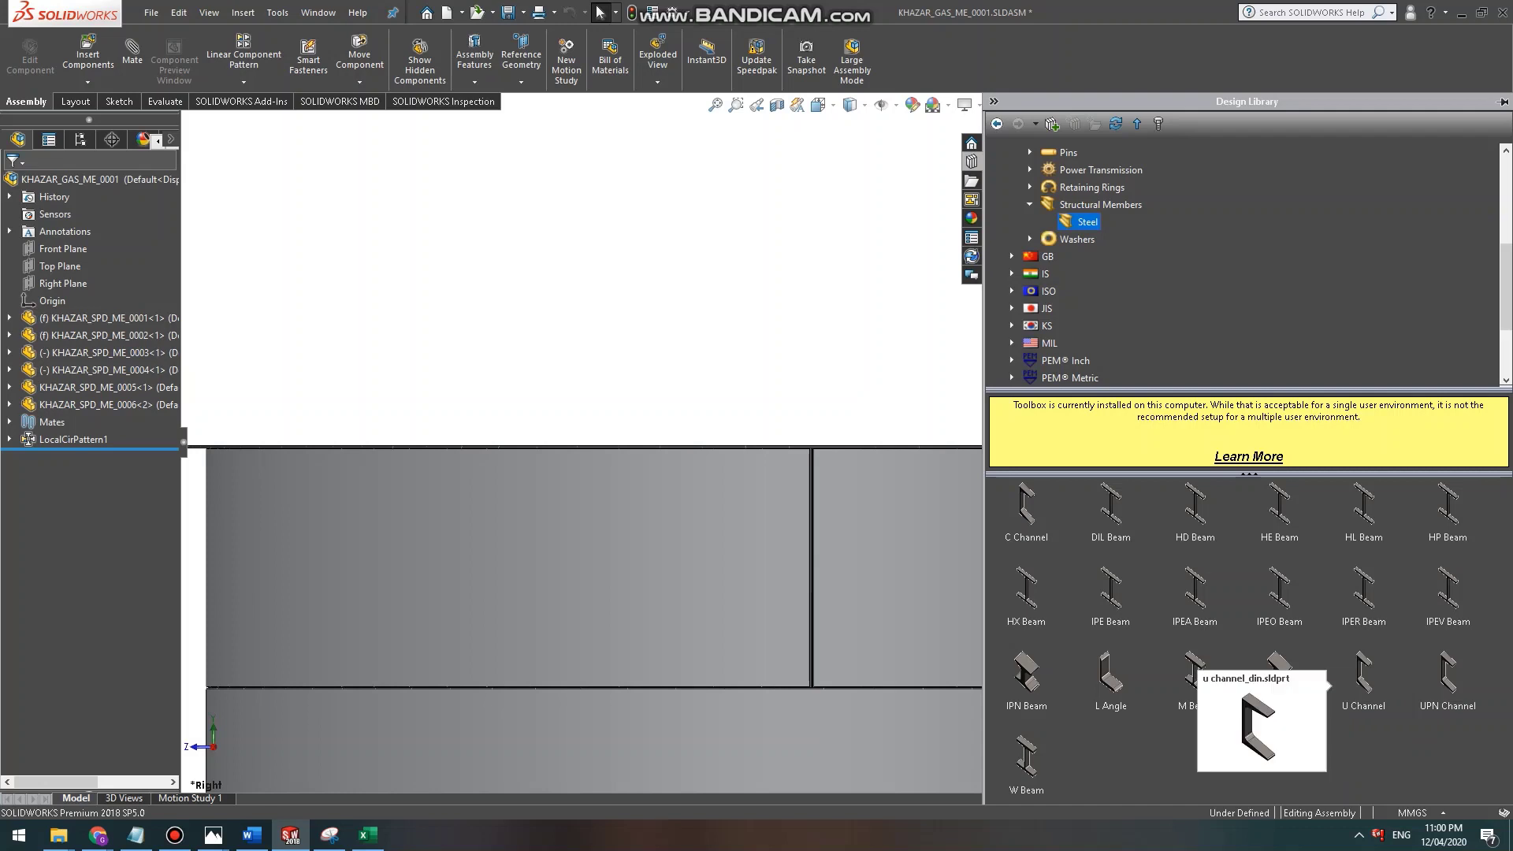
Insert a DIN UPN Channel above the vessel's top cover with size UPN200 and a length of 2700 mm.
drag(1448, 674, 860, 404)
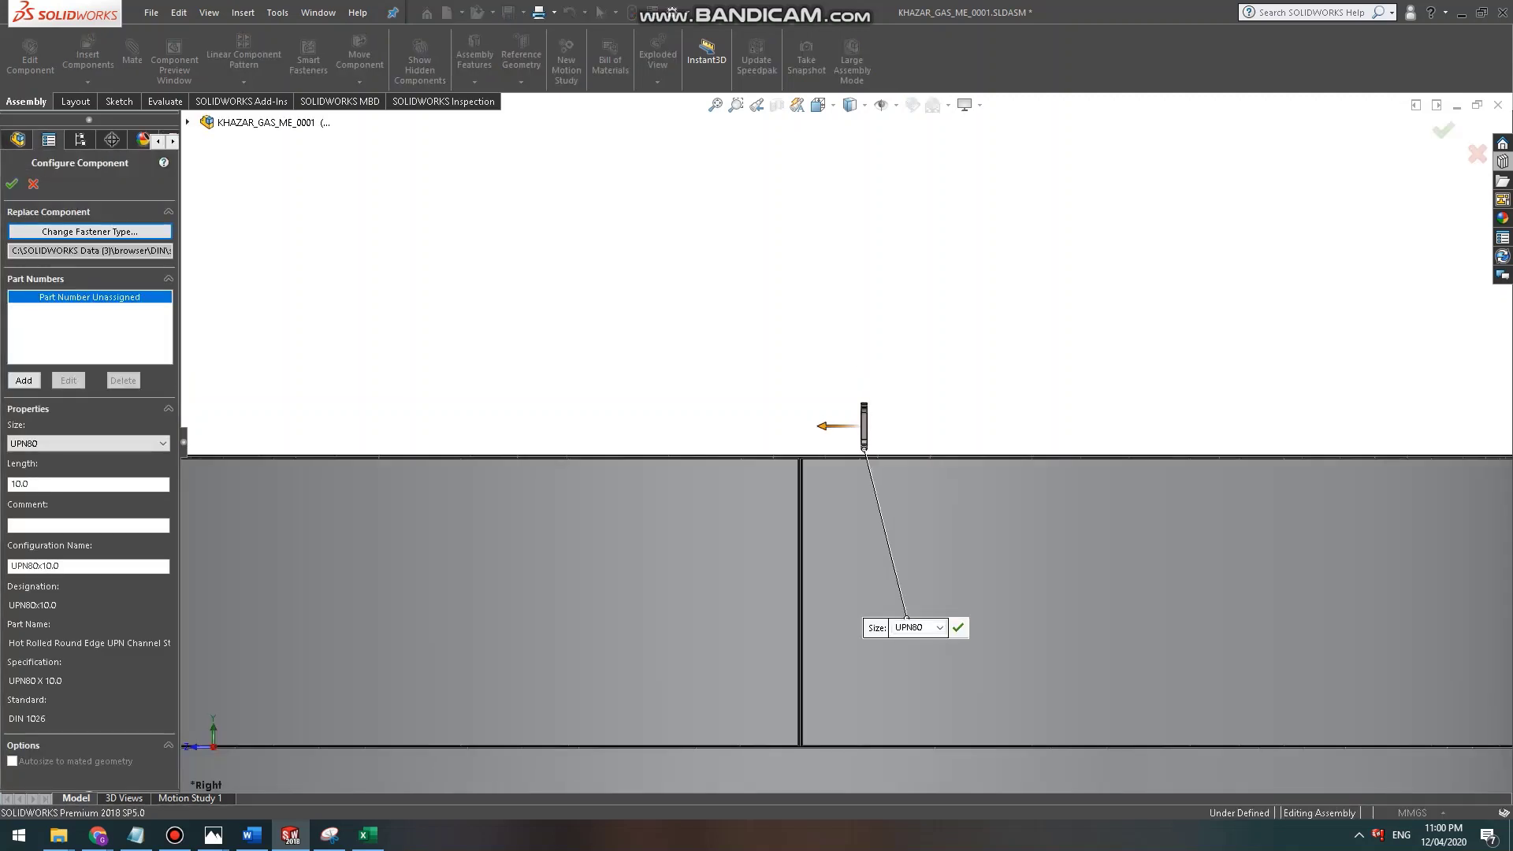
key(alt+Down)
key(Down)
key(Down)
key(Down)
key(Down)
key(Down)
key(Down)
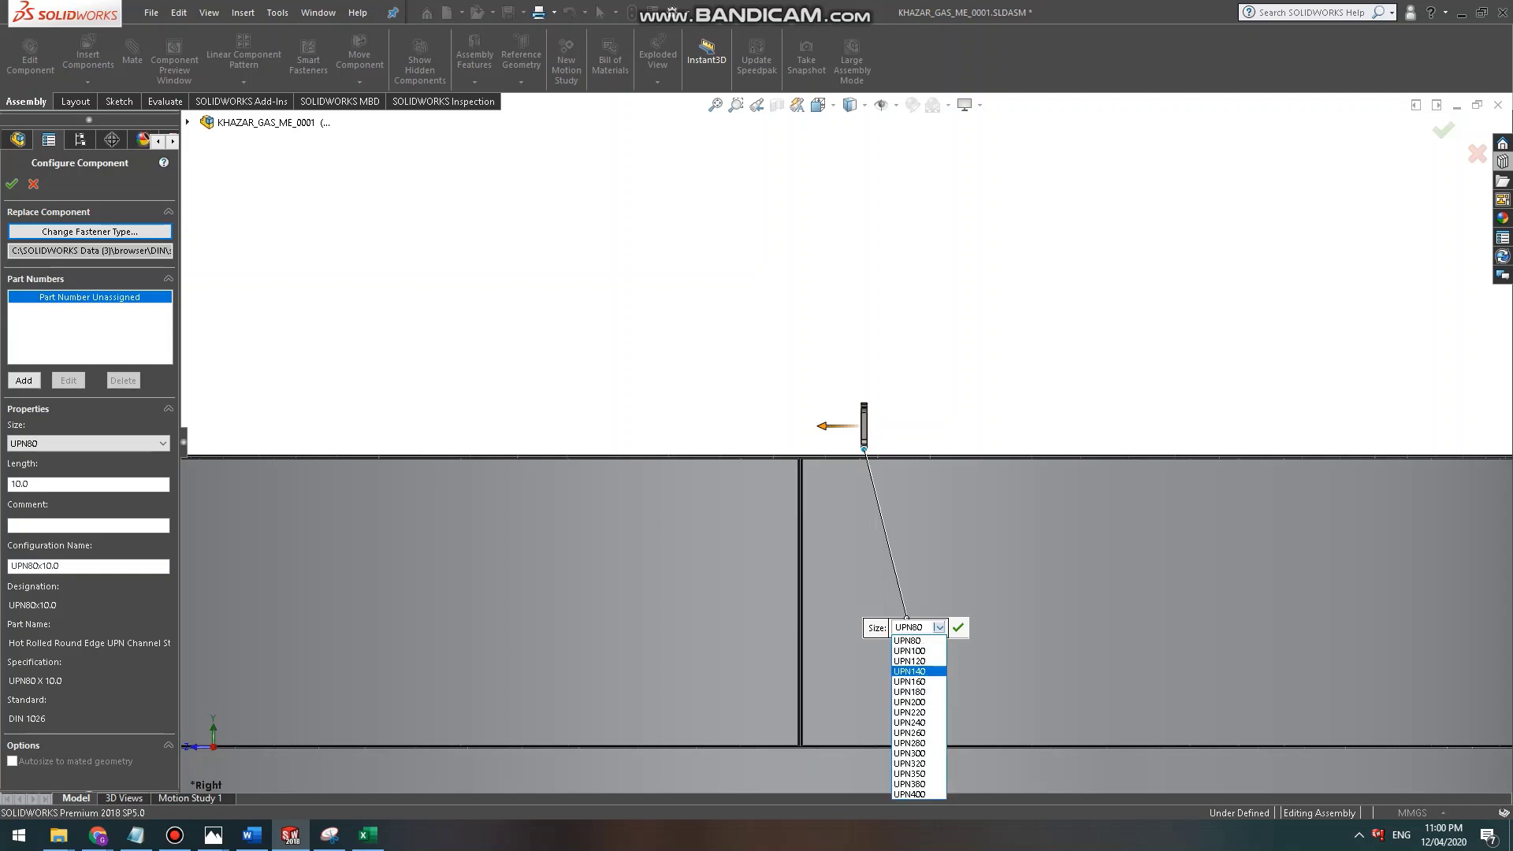
key(Return)
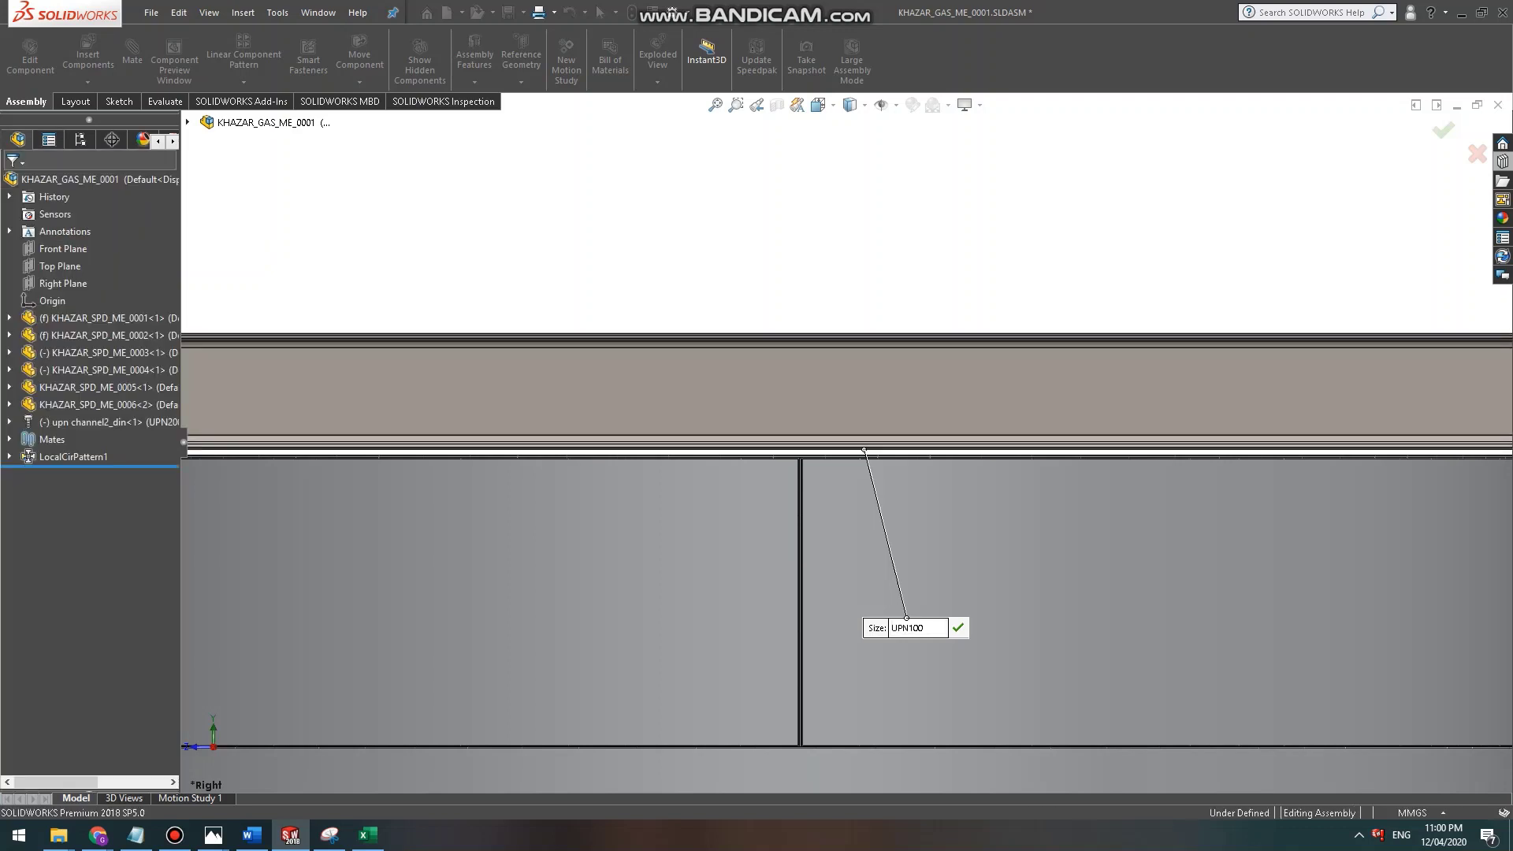
Place a second copy of the UPN200 channel on the top cover beside the first and finish inserting components.
scroll(851, 438, up, 3)
middle_drag(851, 439, 876, 503)
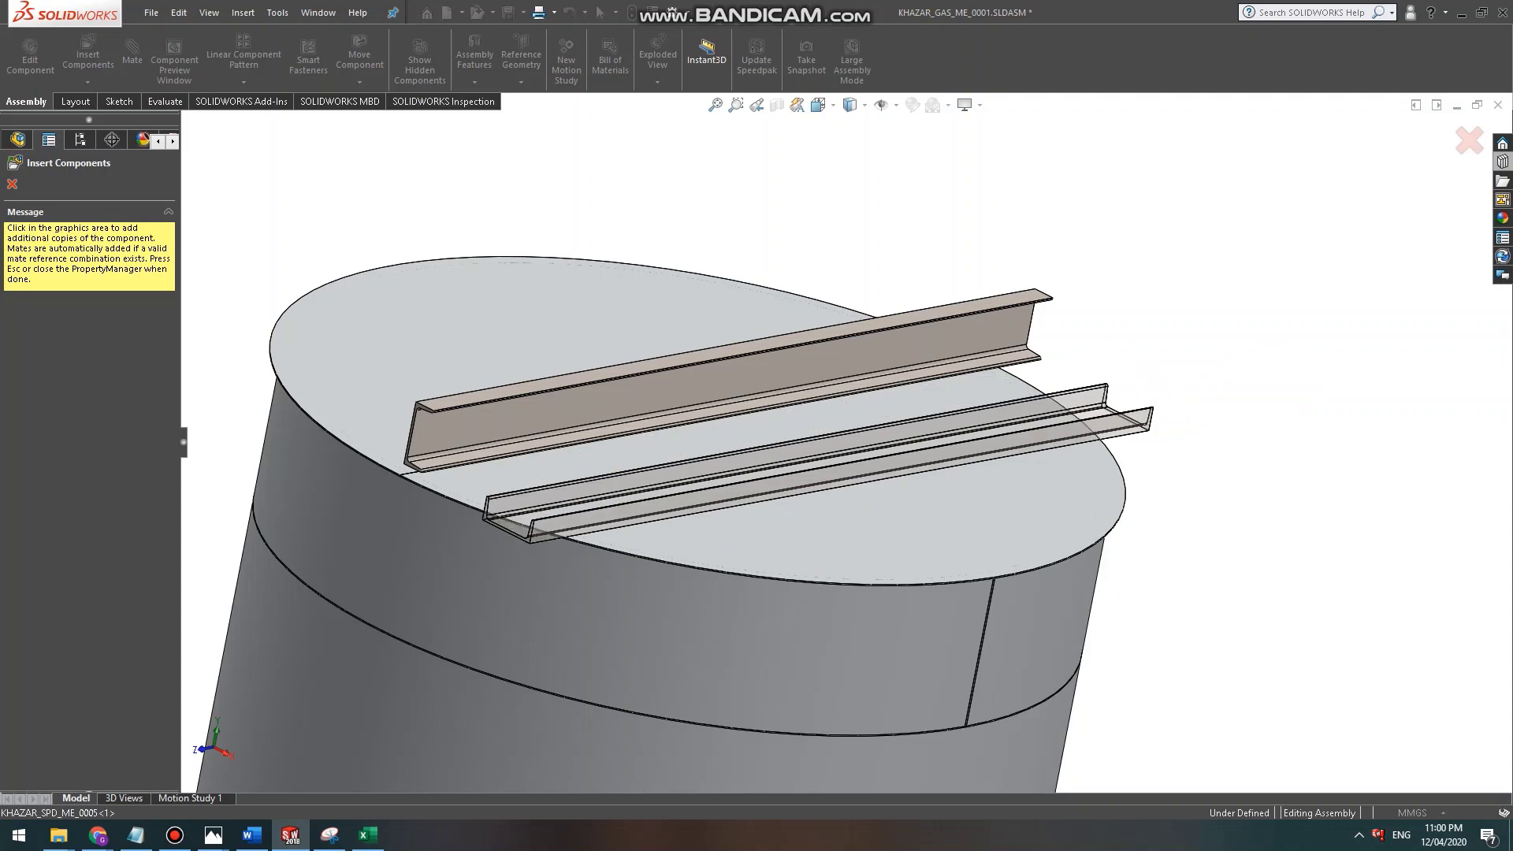
click(820, 464)
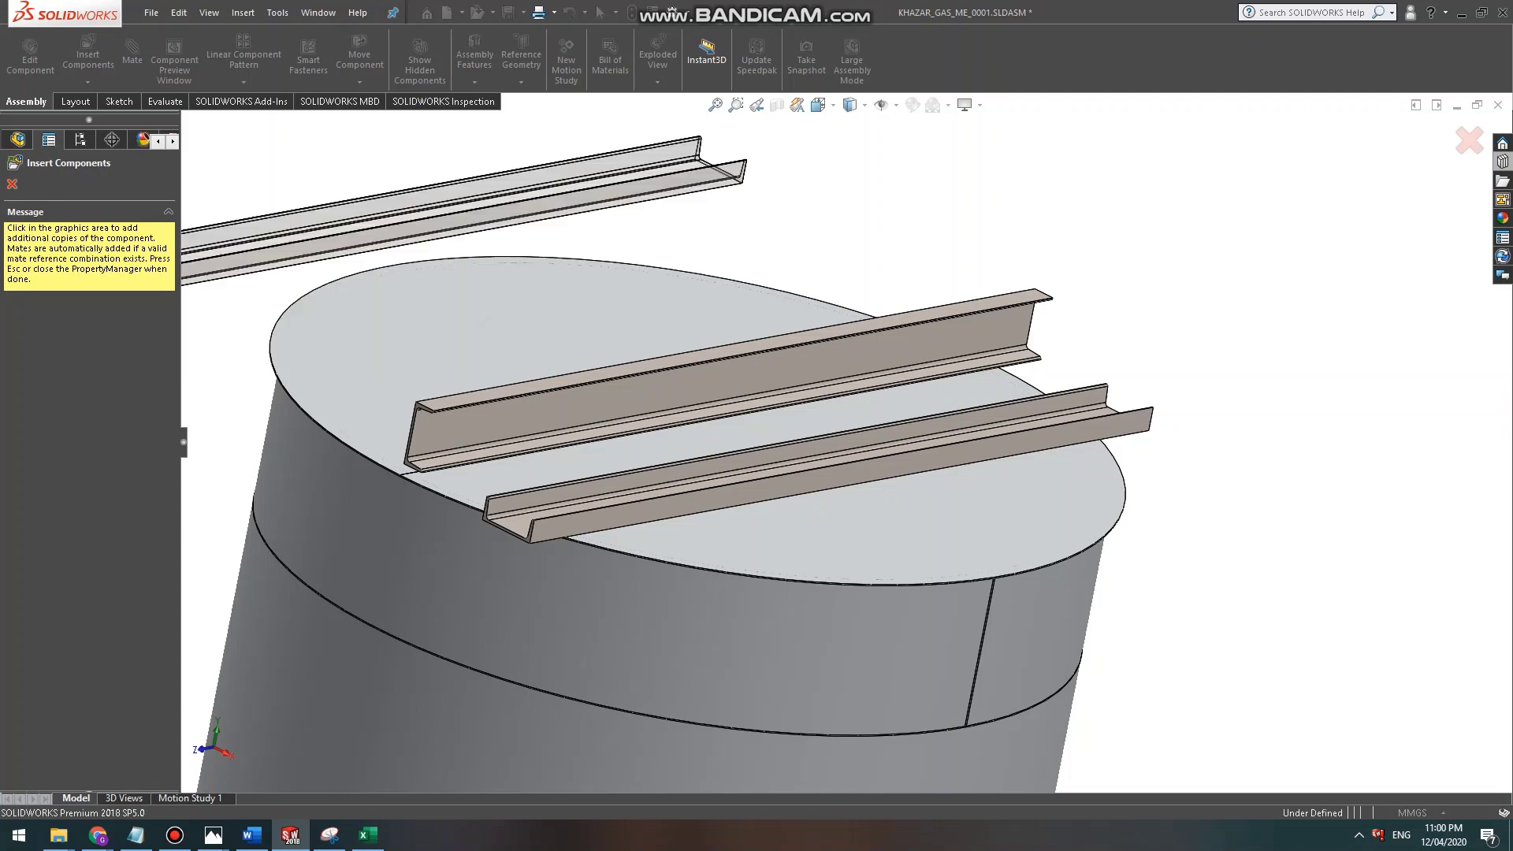
click(12, 184)
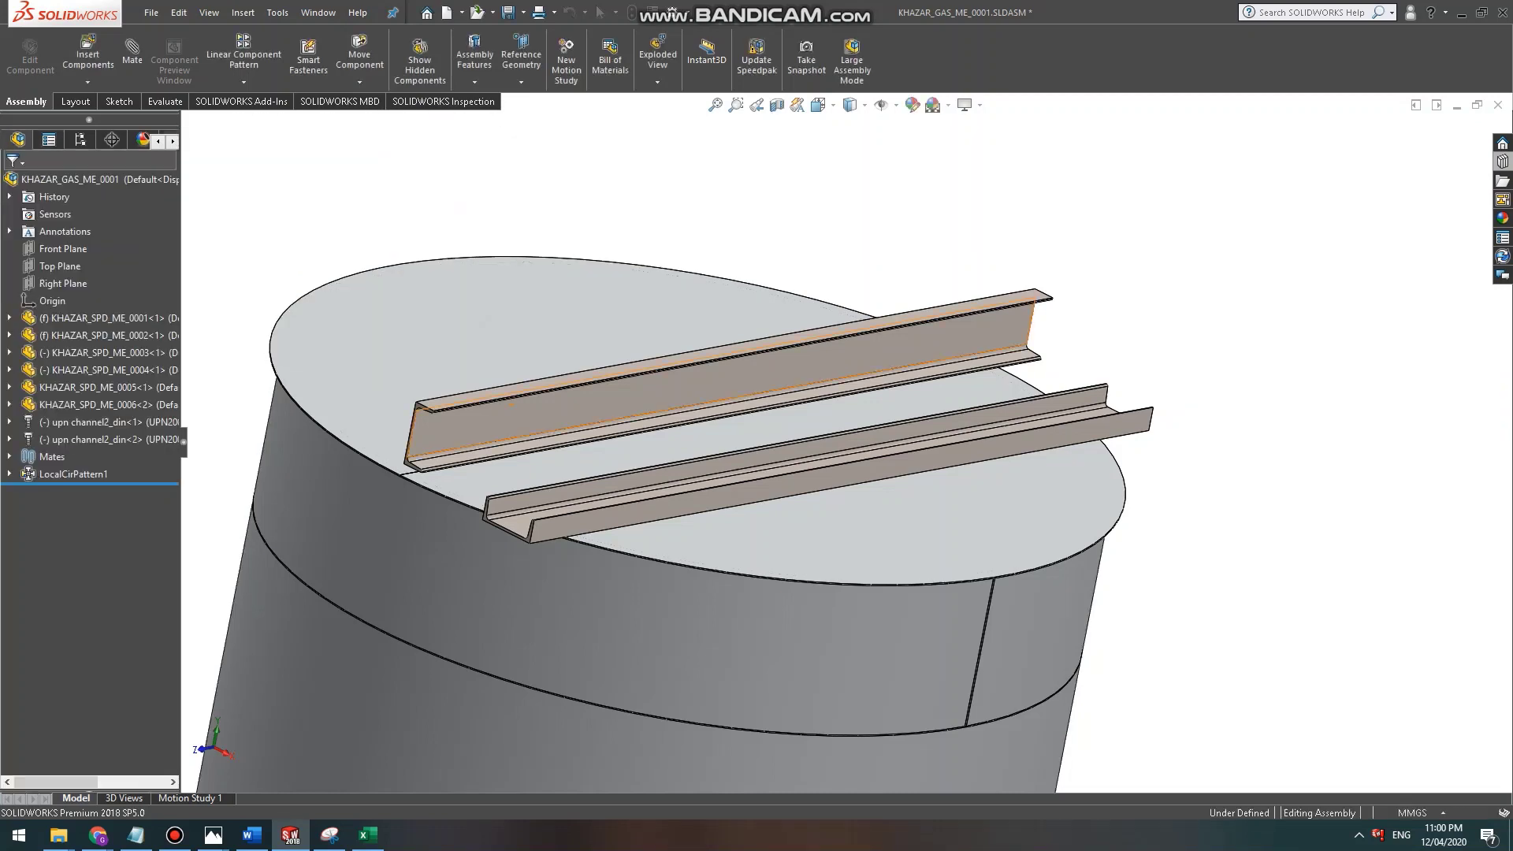
Examine how the two UPN200 channels lie across the vessel's top cover from several angles.
scroll(428, 478, down, 1)
scroll(603, 524, up, 5)
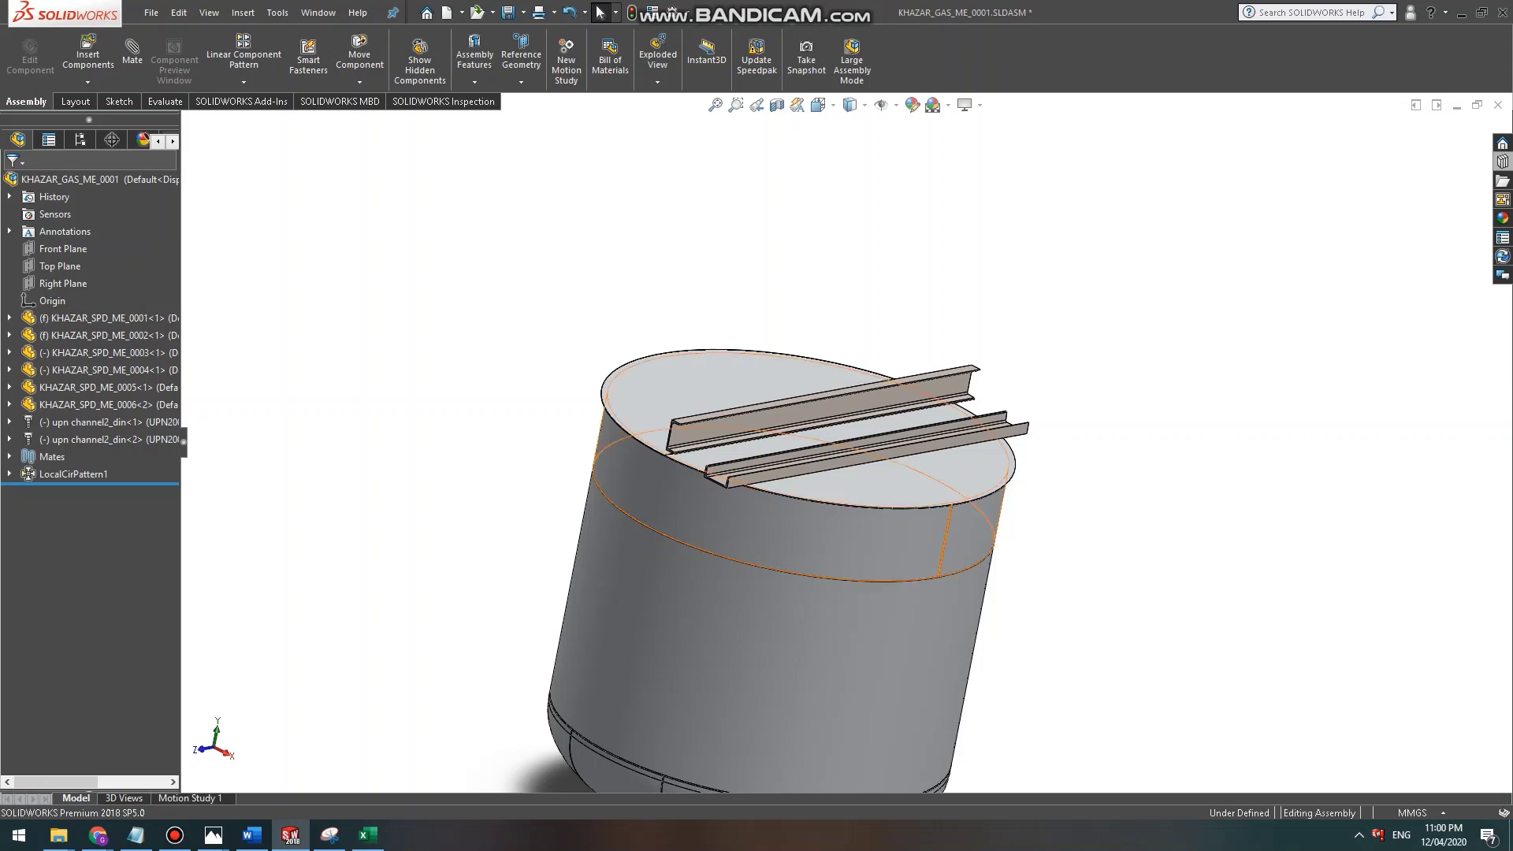
scroll(669, 449, down, 2)
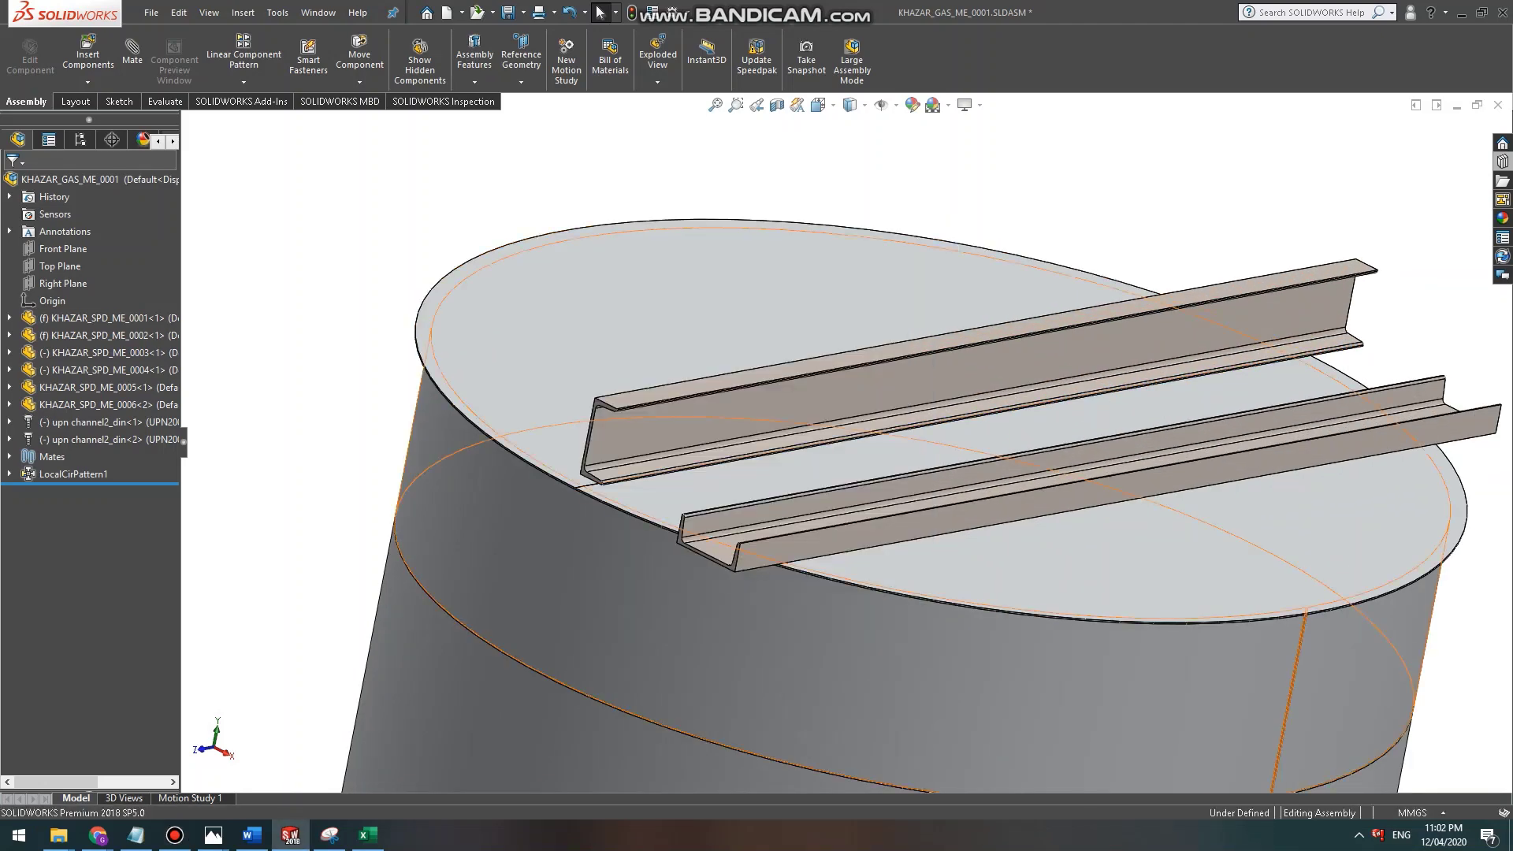
scroll(772, 675, up, 4)
middle_drag(772, 560, 631, 524)
scroll(1060, 433, down, 5)
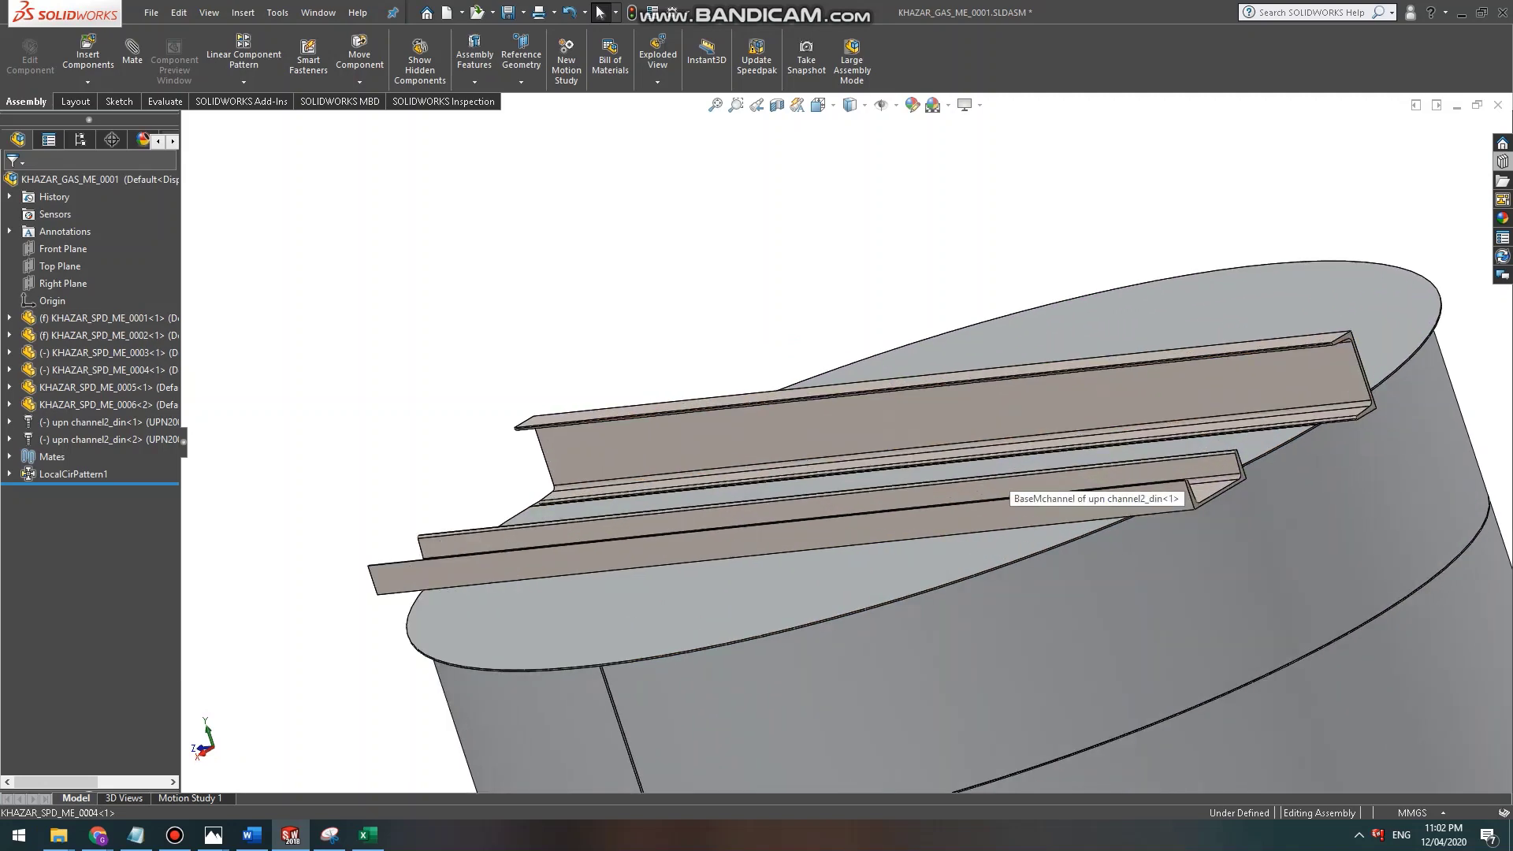
middle_drag(999, 476, 1030, 485)
scroll(1033, 473, up, 5)
middle_drag(1033, 537, 1111, 587)
scroll(627, 505, down, 5)
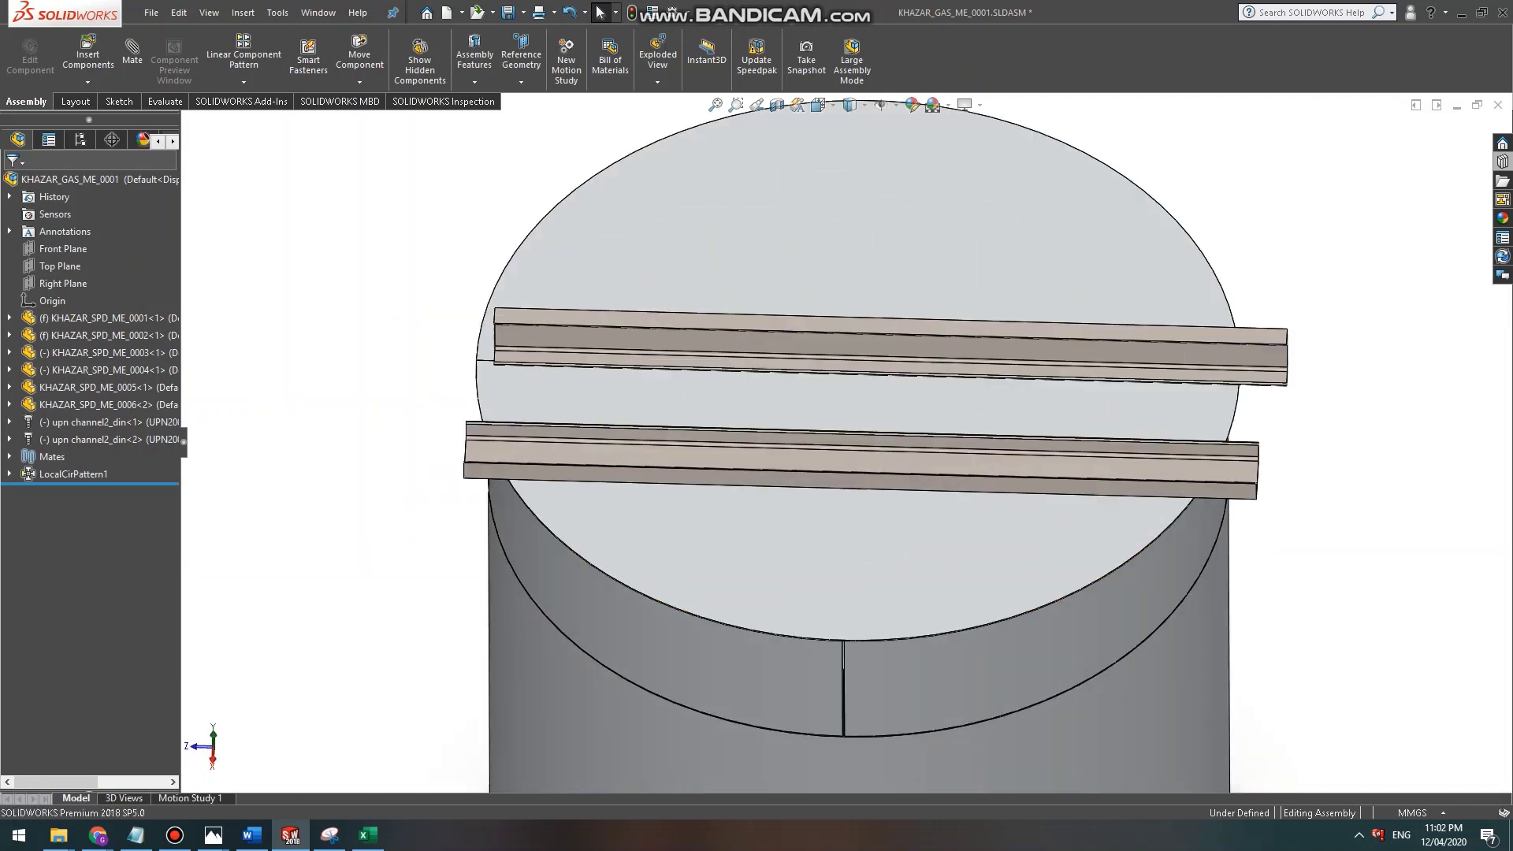
middle_drag(614, 476, 756, 485)
scroll(670, 473, down, 2)
scroll(855, 461, up, 9)
scroll(567, 410, down, 1)
middle_drag(552, 410, 591, 429)
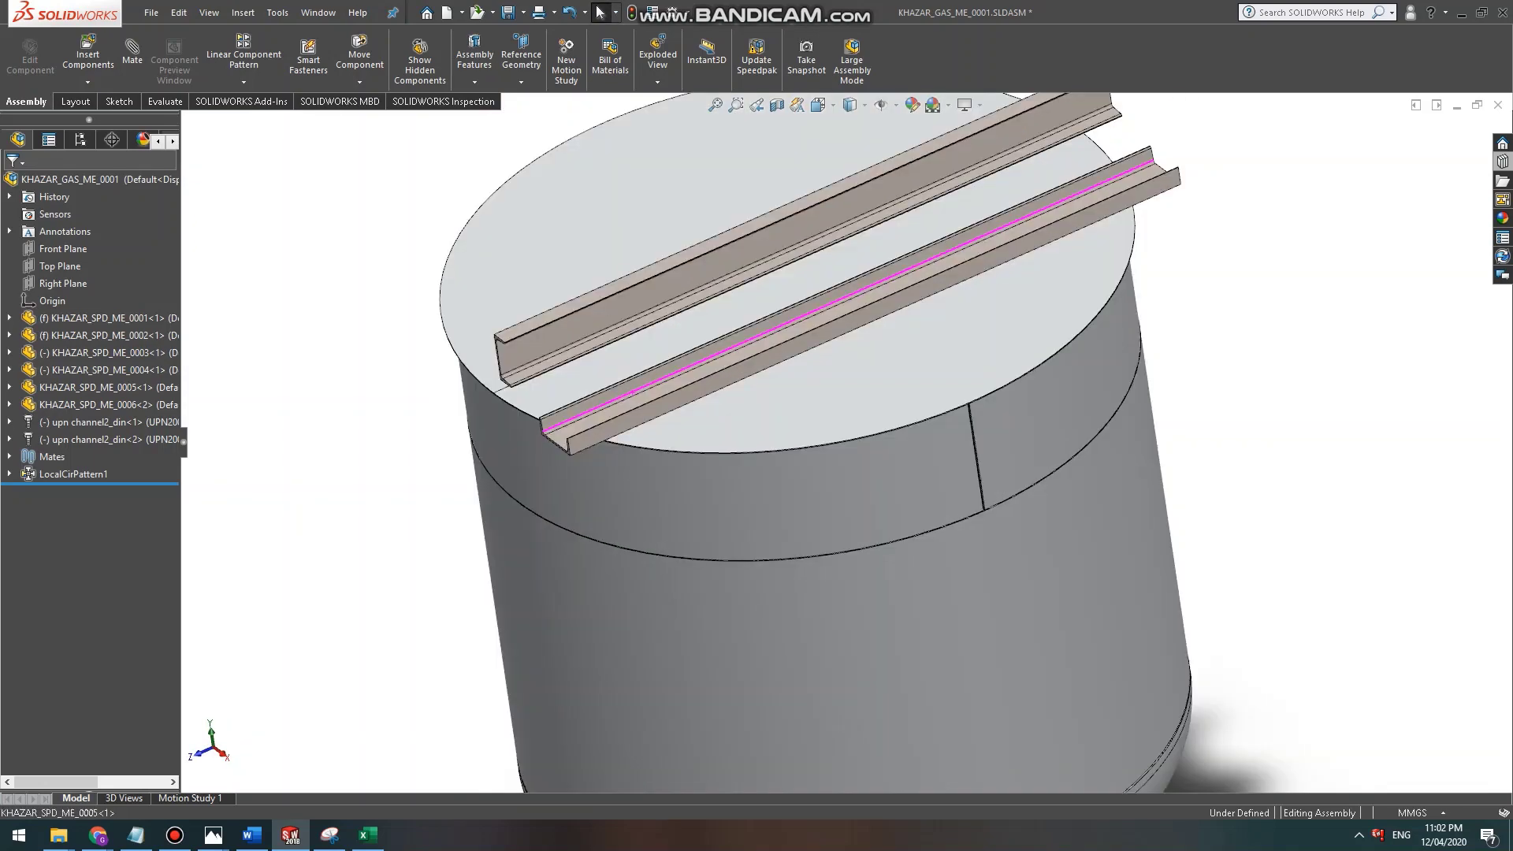
Try to mate the second channel's outer flange face coincident with the top face of the cover.
scroll(505, 414, down, 4)
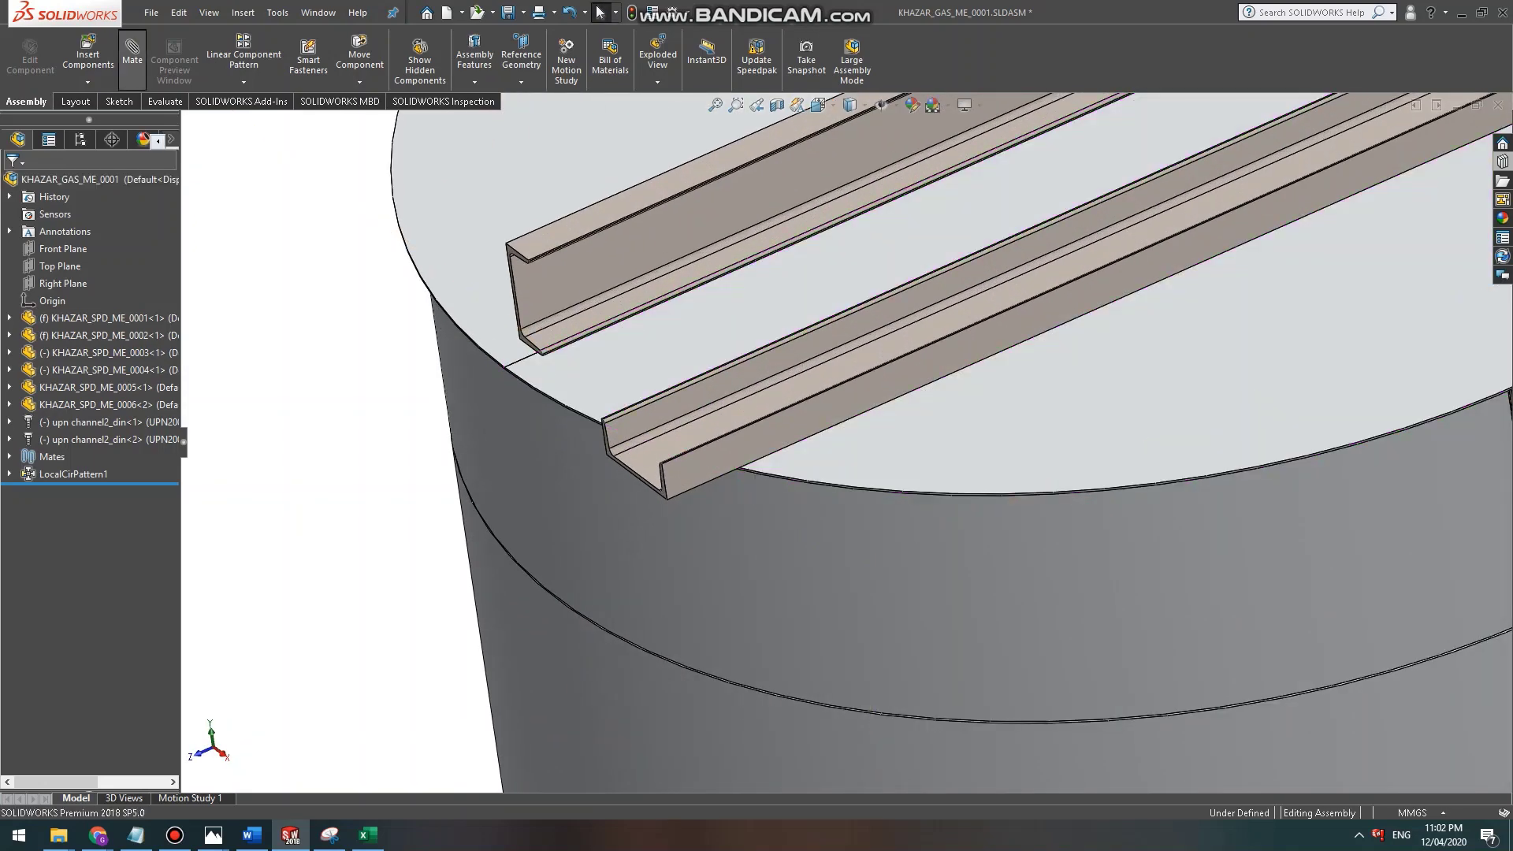
click(133, 60)
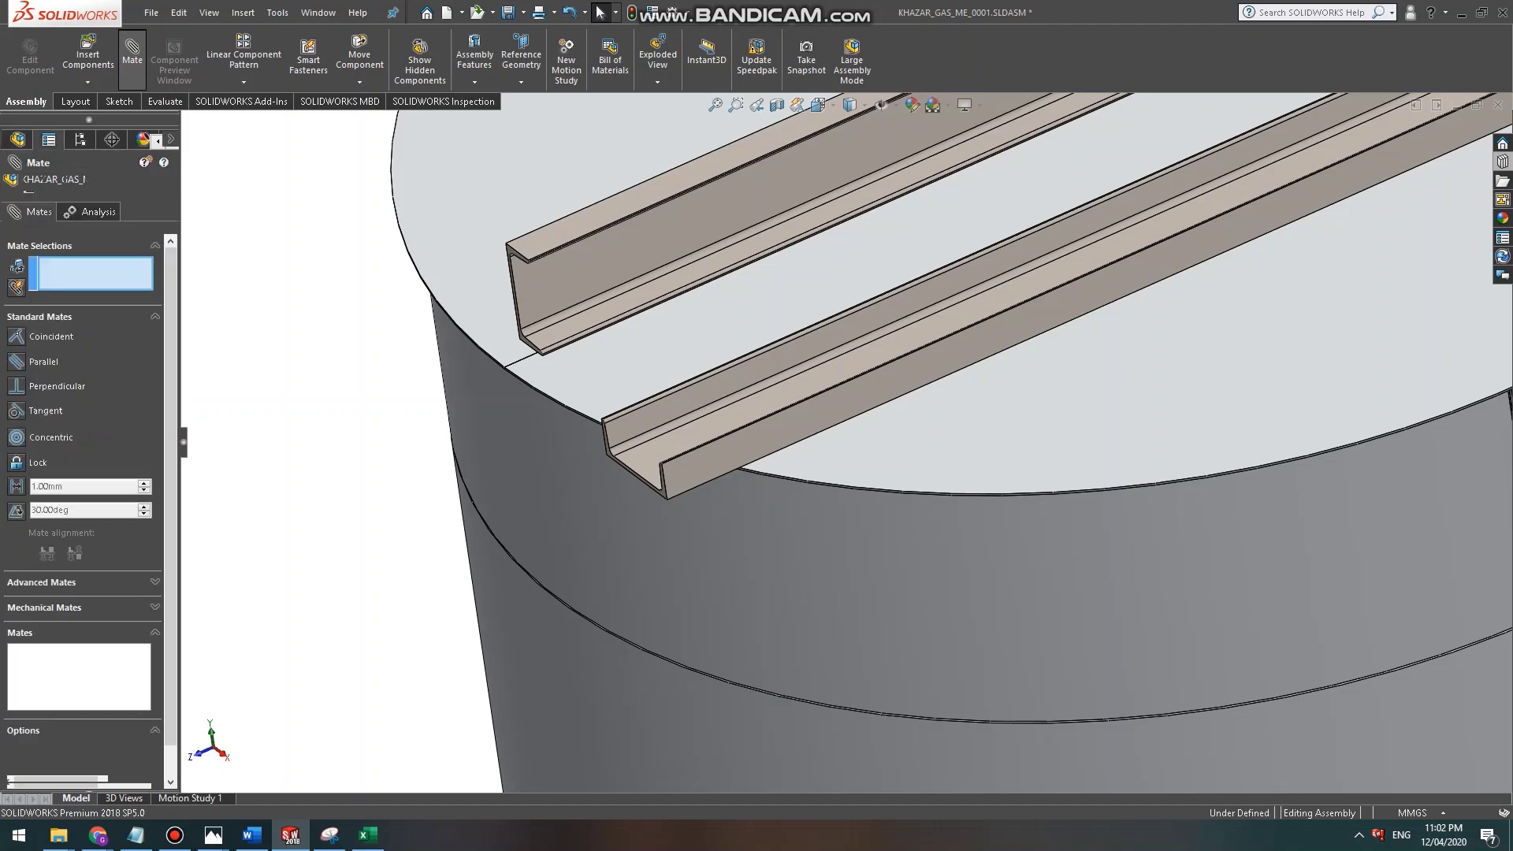
click(820, 412)
click(859, 450)
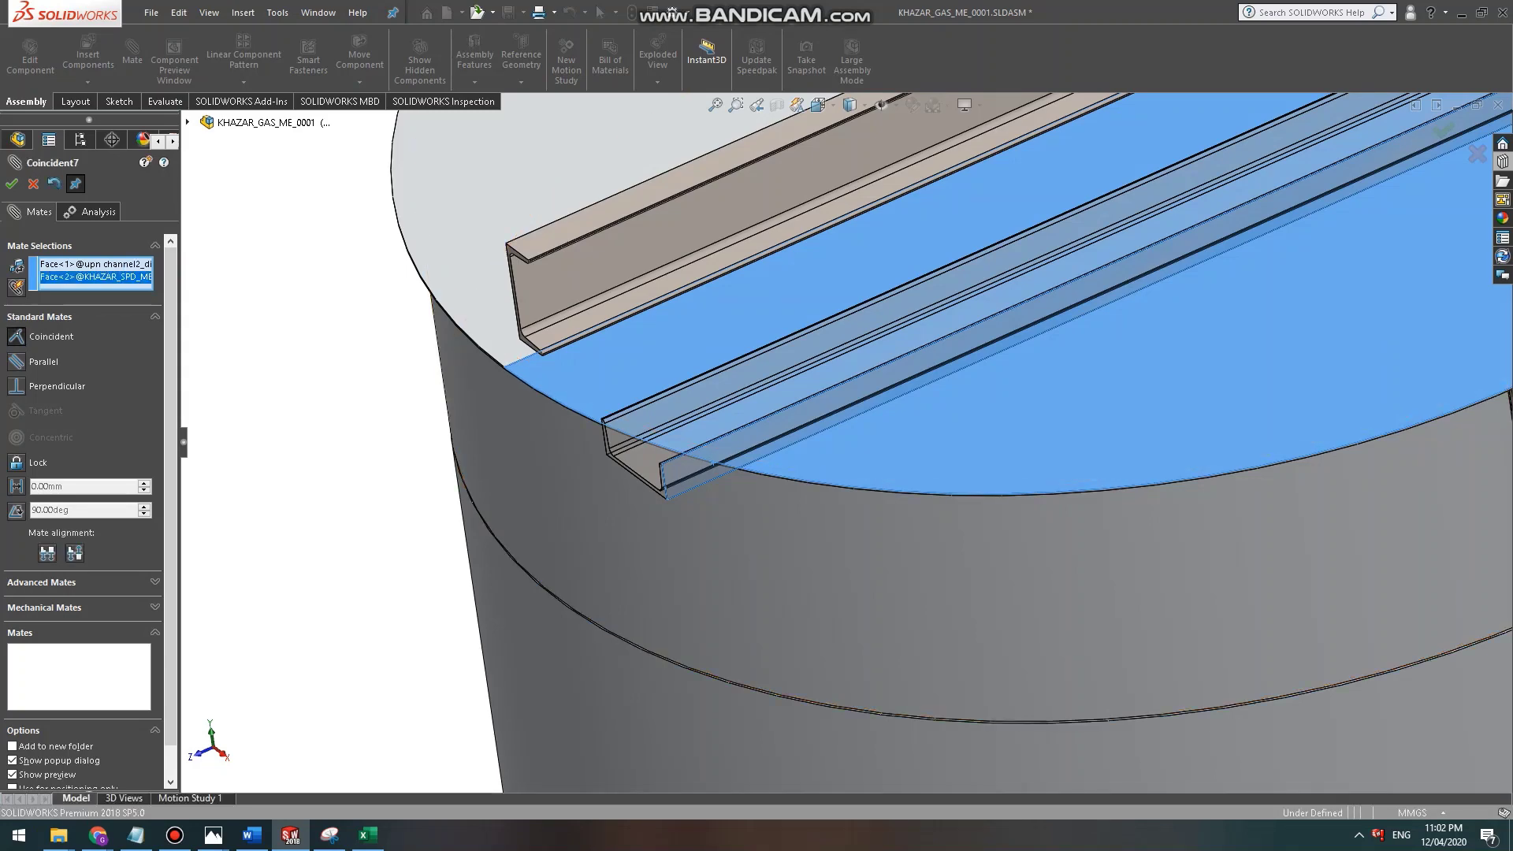
key(Return)
key(Escape)
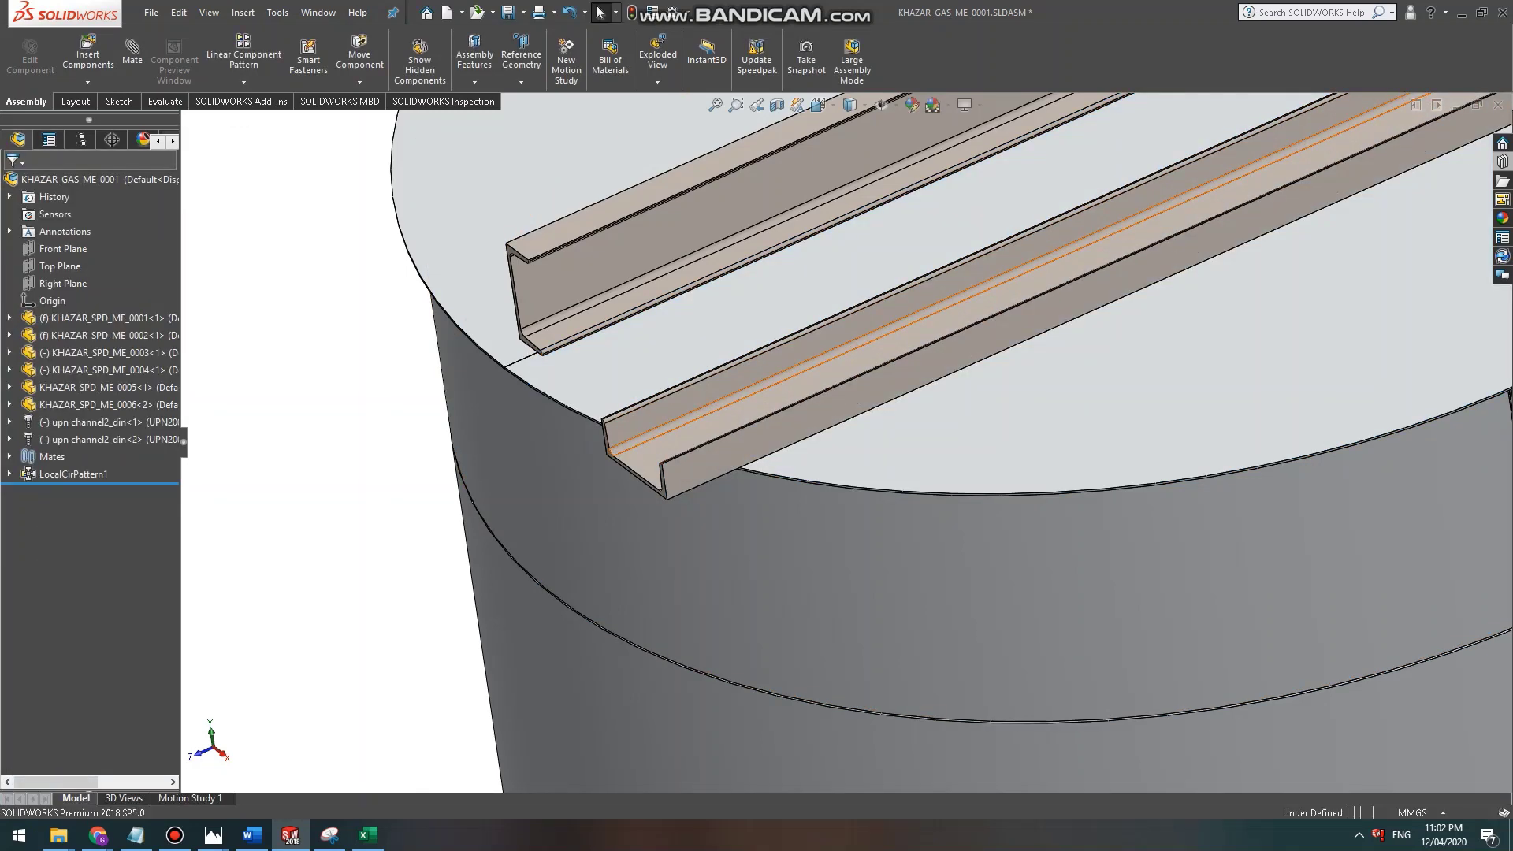
Slide the second channel lengthwise past the cover's rim and delete its existing coincident mate to the cover.
right_click(697, 435)
click(684, 429)
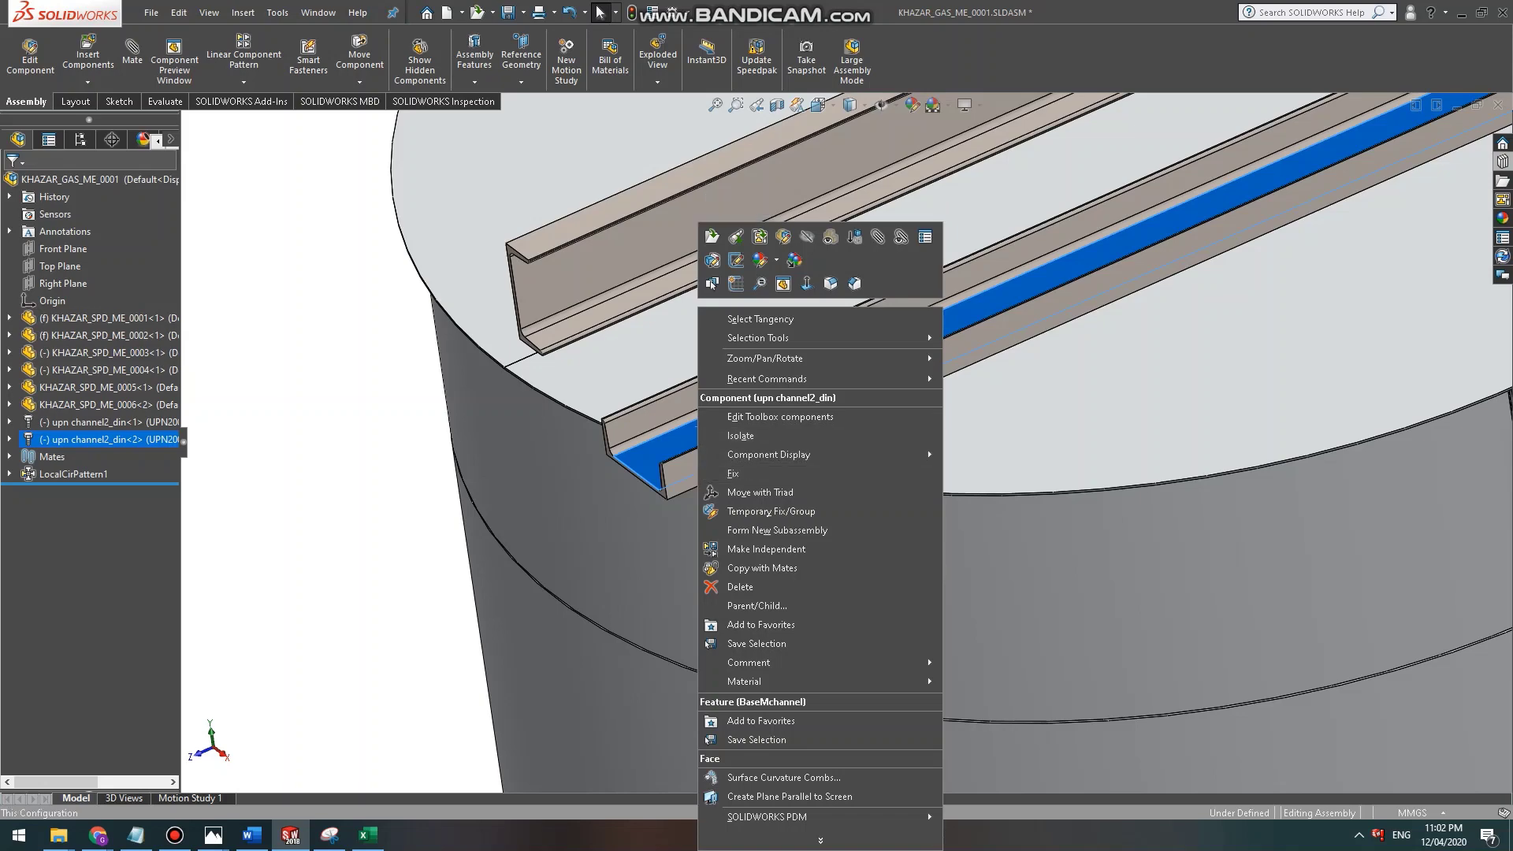
drag(684, 423, 353, 539)
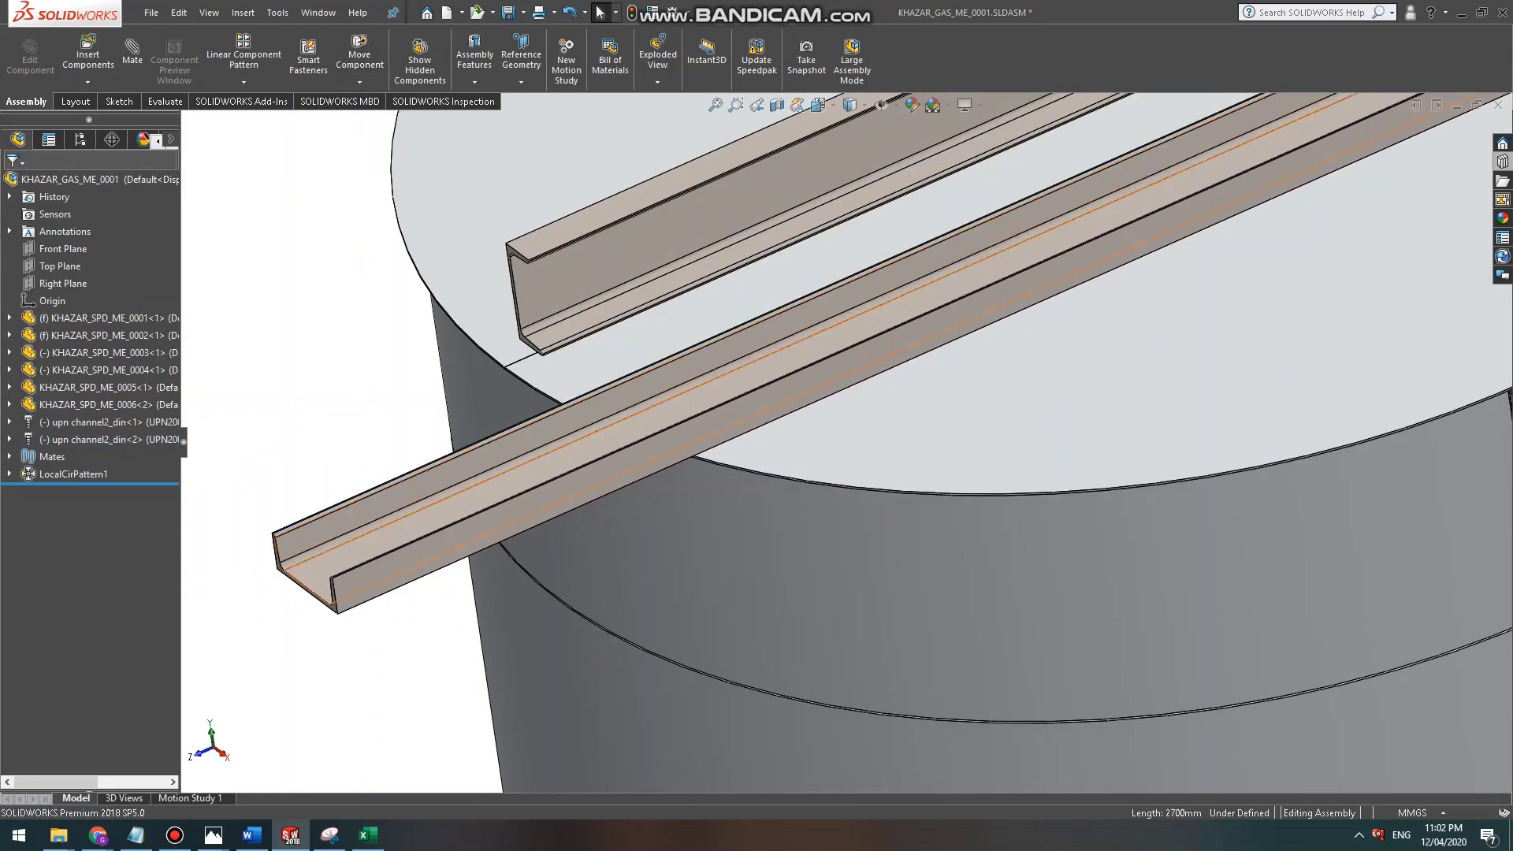
click(346, 526)
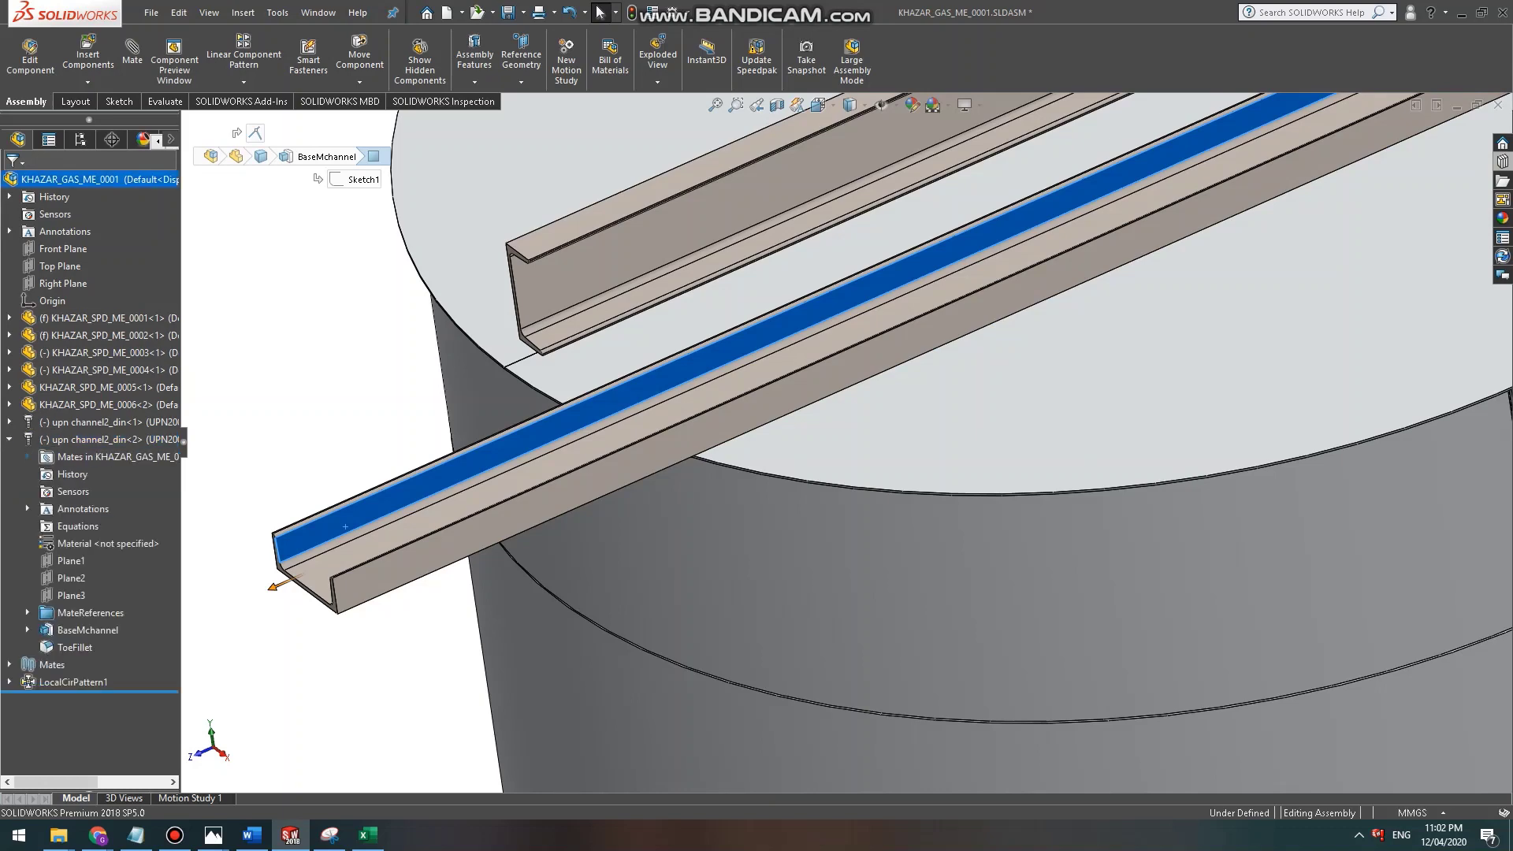
click(118, 474)
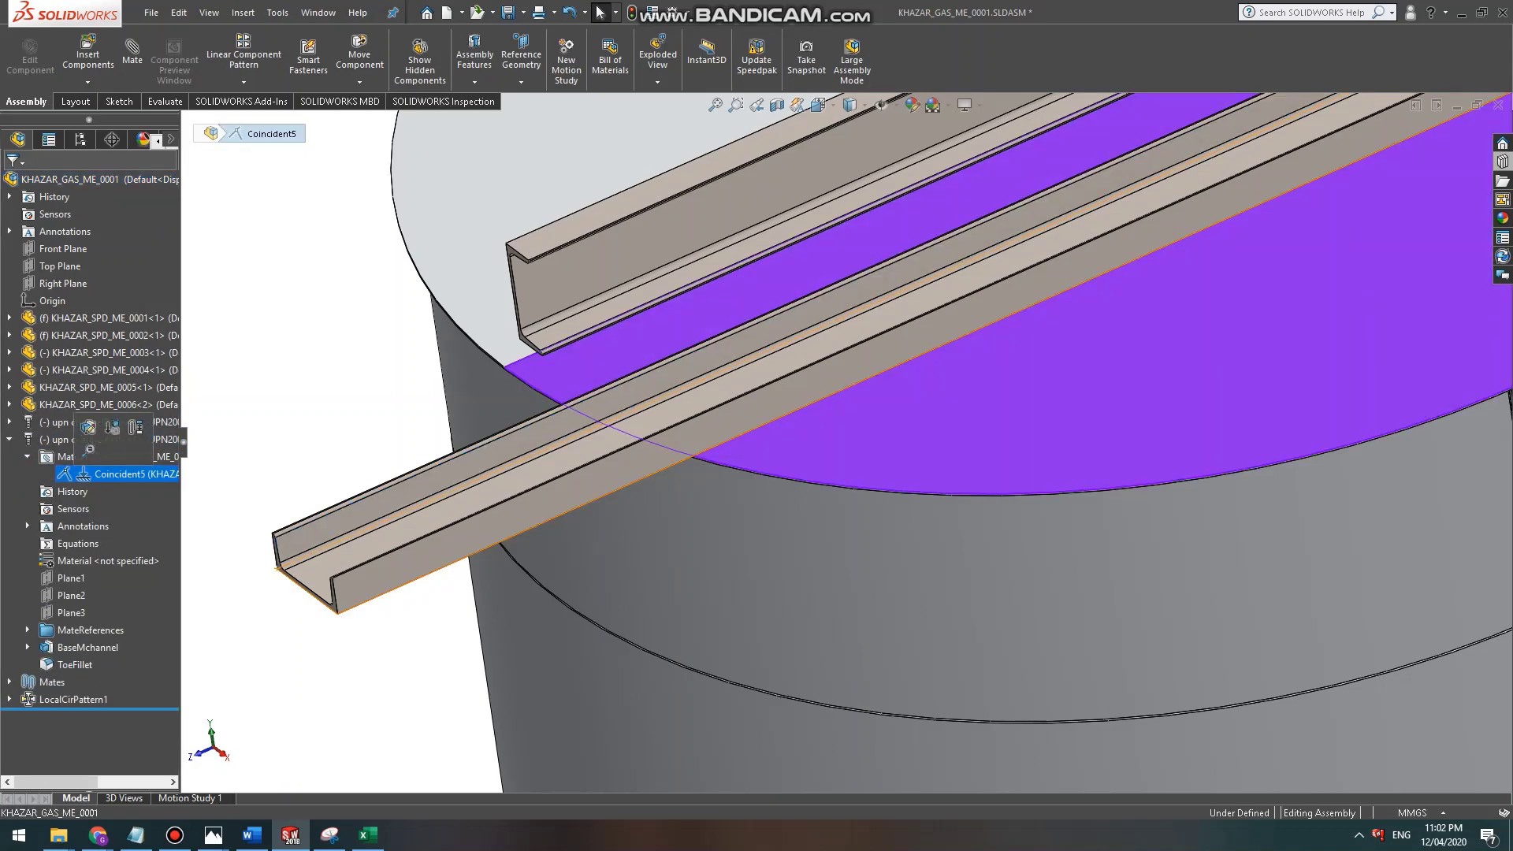
key(Delete)
key(Return)
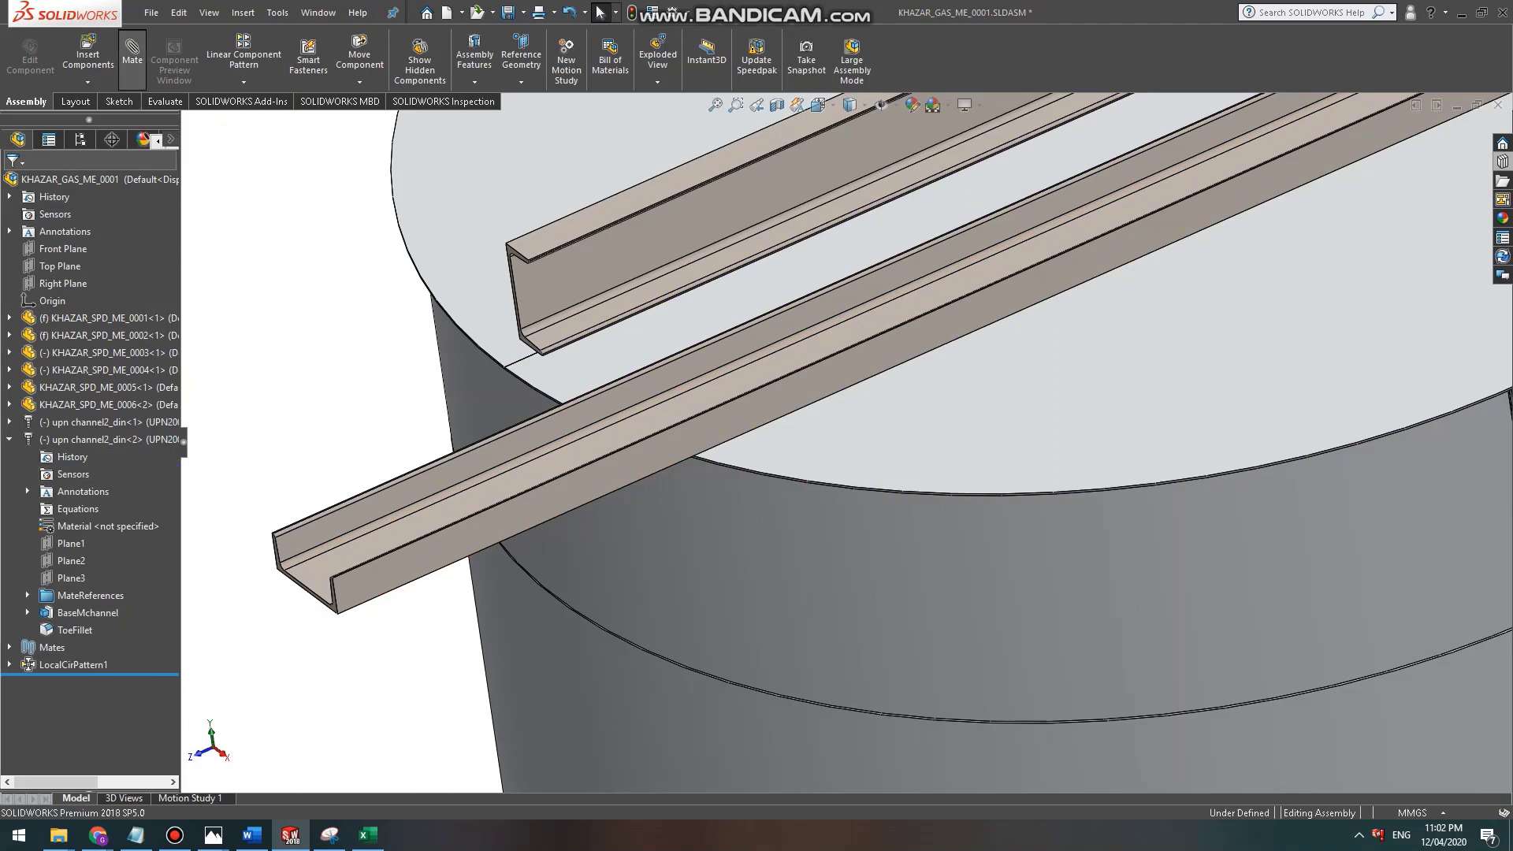
Mate the second channel's outer flange face coincident with the top face of the cover so the channel stands upright.
click(132, 60)
click(515, 517)
click(816, 436)
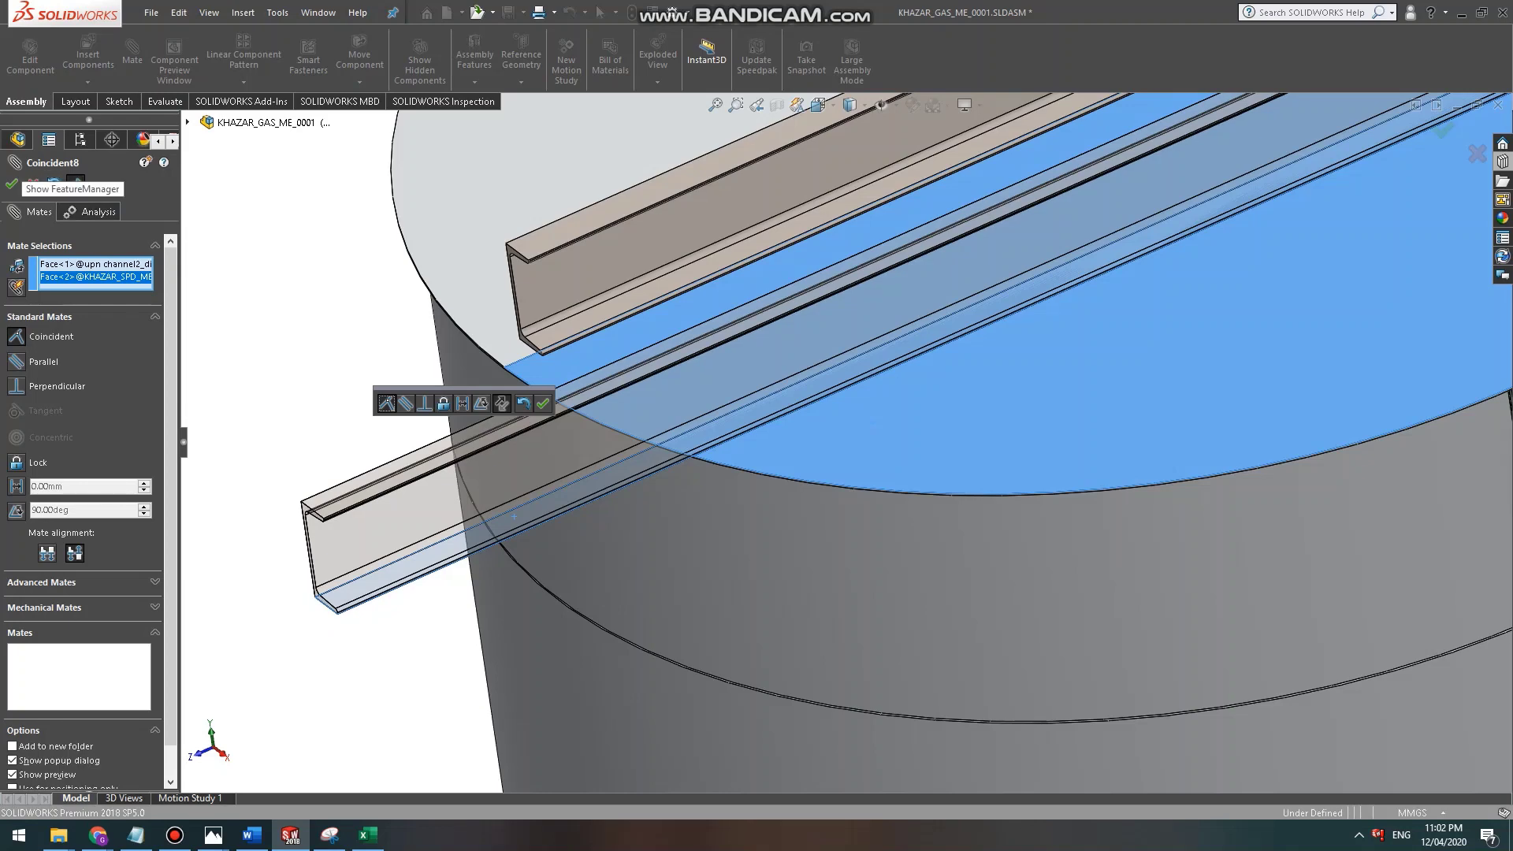
click(11, 183)
Mate the second channel's web face perpendicular to the straight seam edge between the two cover halves.
scroll(650, 443, up, 3)
middle_drag(650, 443, 756, 447)
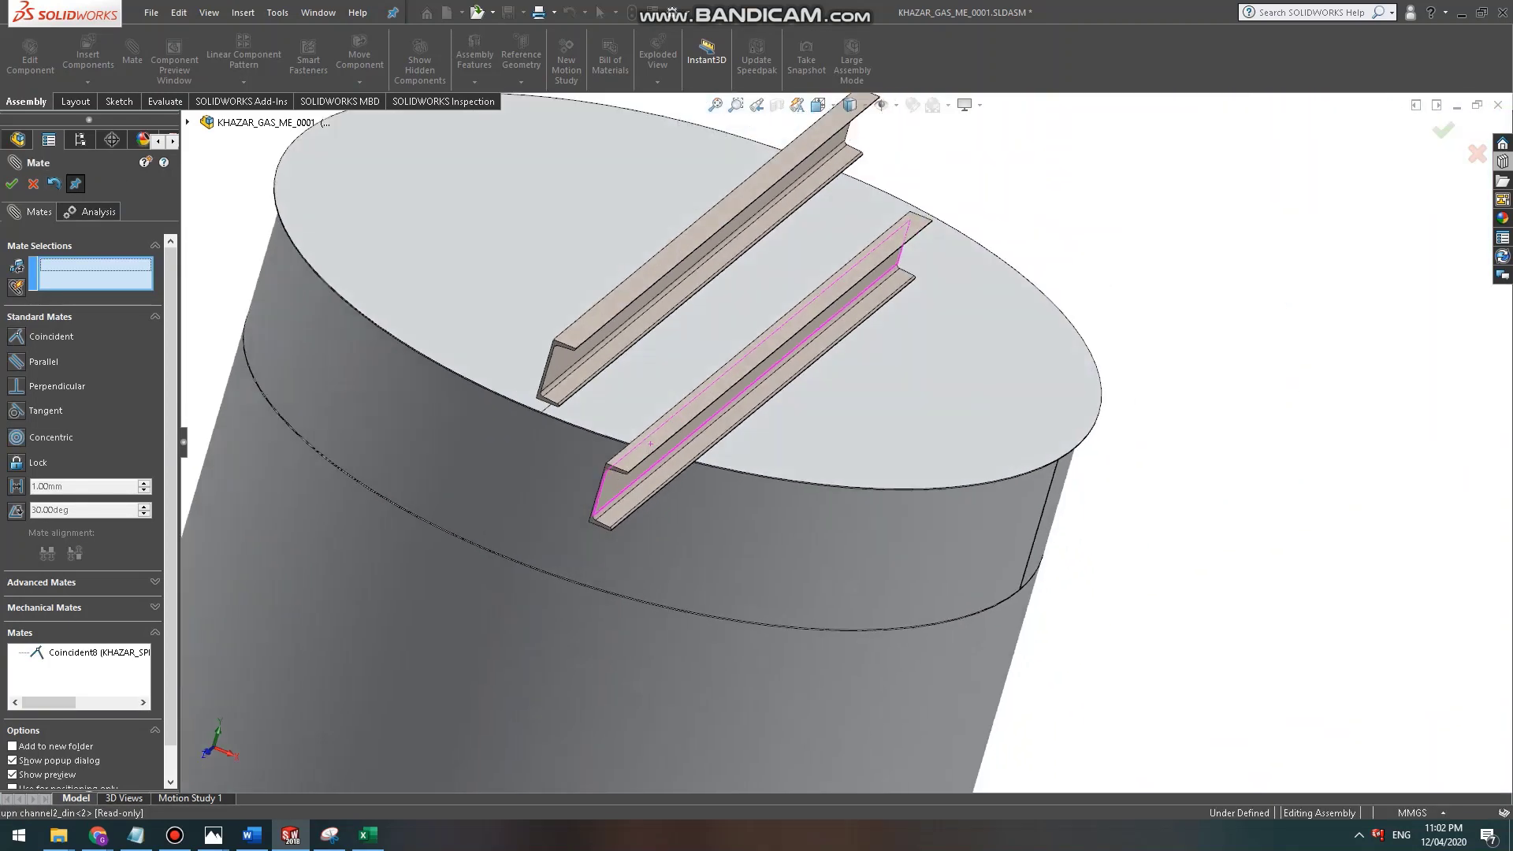
mouse_move(654, 536)
middle_down()
mouse_move(796, 531)
mouse_move(654, 545)
middle_up()
scroll(654, 545, up, 5)
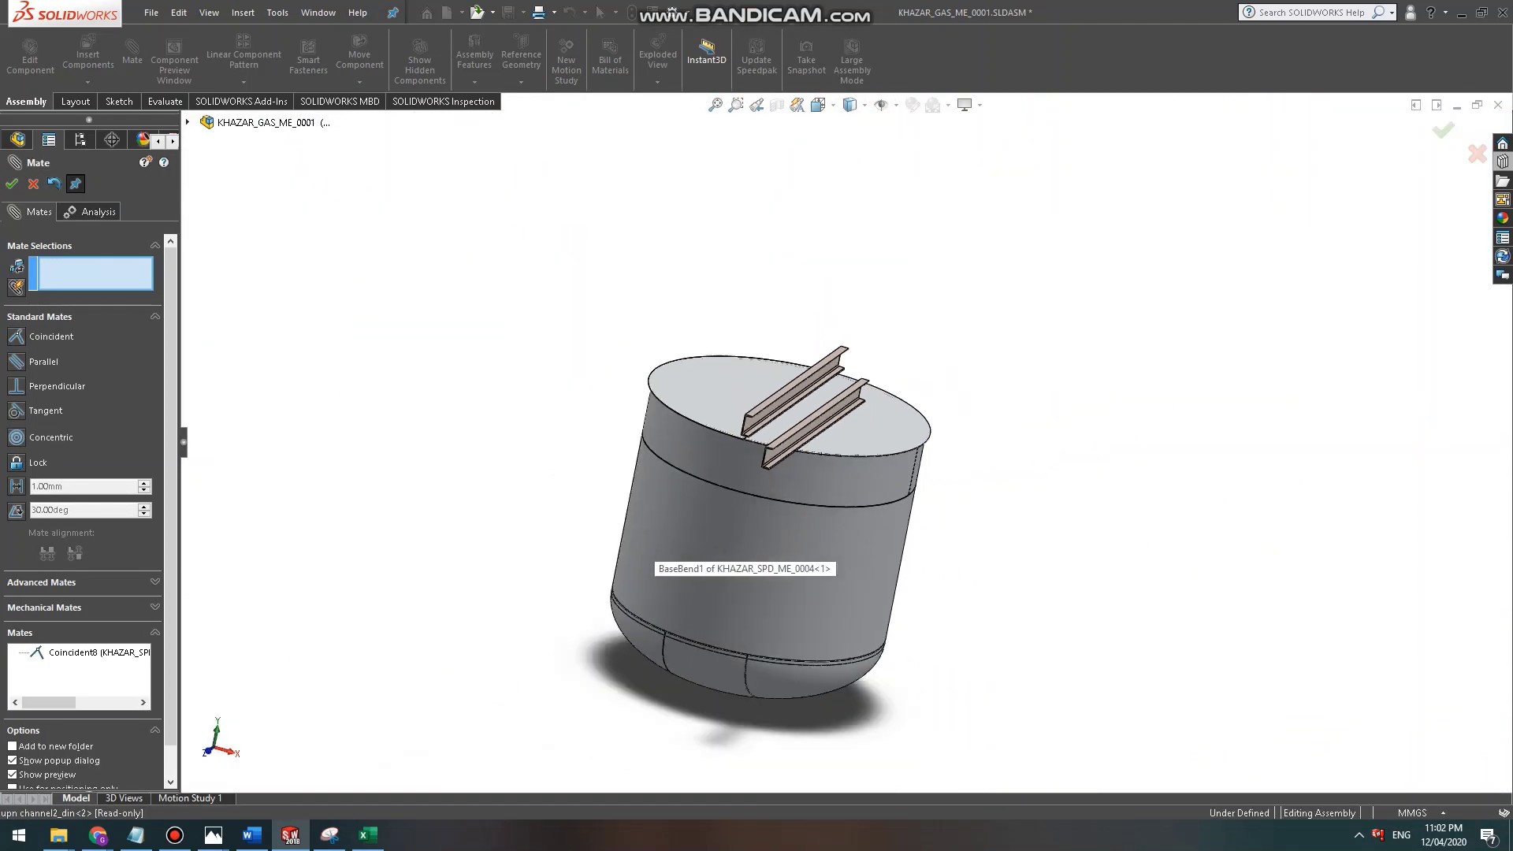
scroll(654, 561, down, 10)
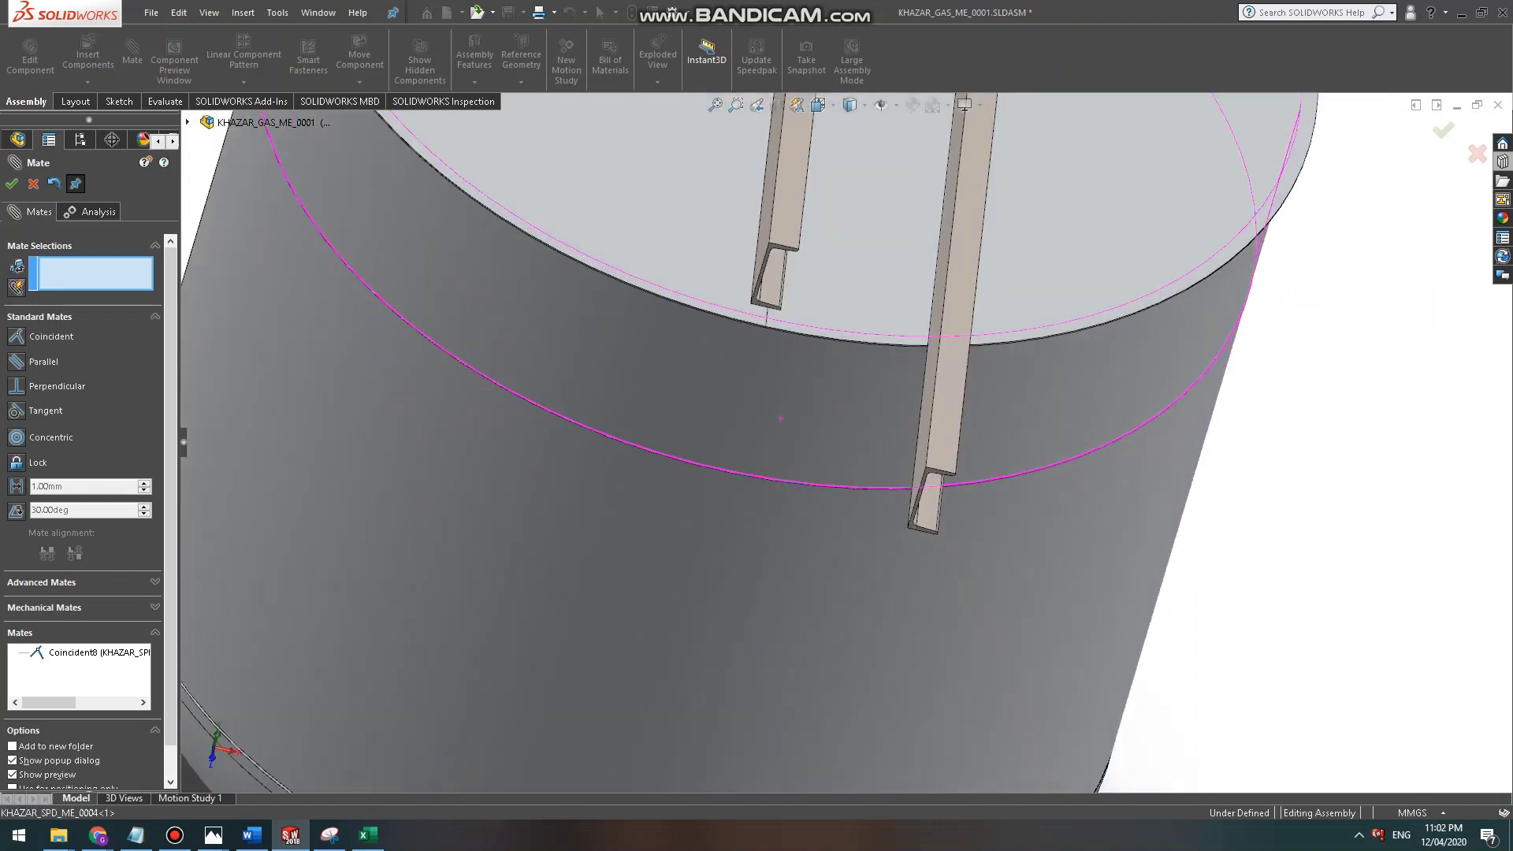
scroll(780, 418, up, 5)
scroll(887, 468, down, 8)
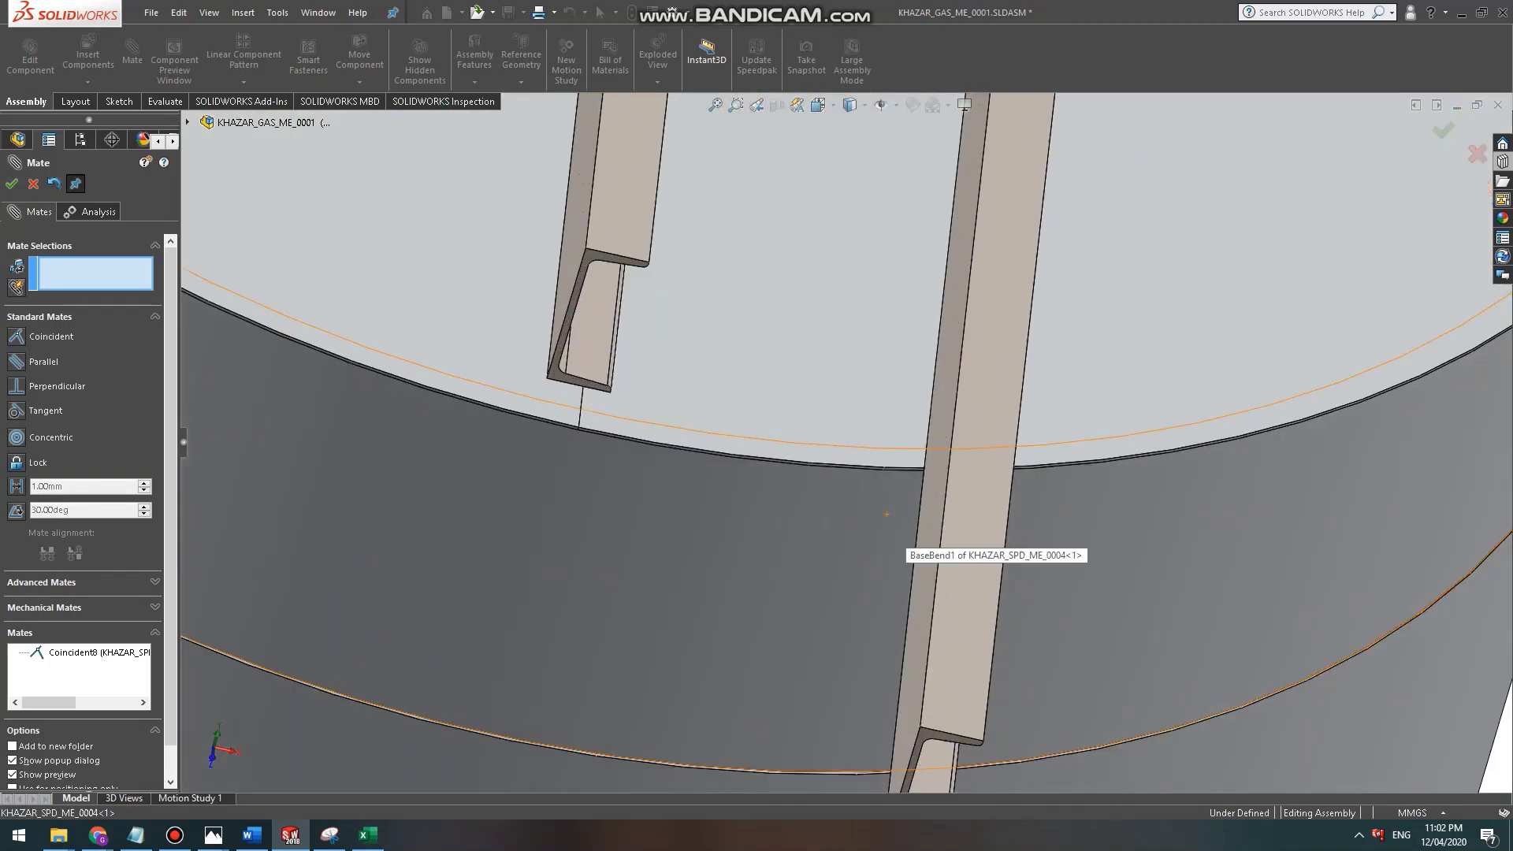
middle_drag(887, 516, 1028, 512)
click(1017, 493)
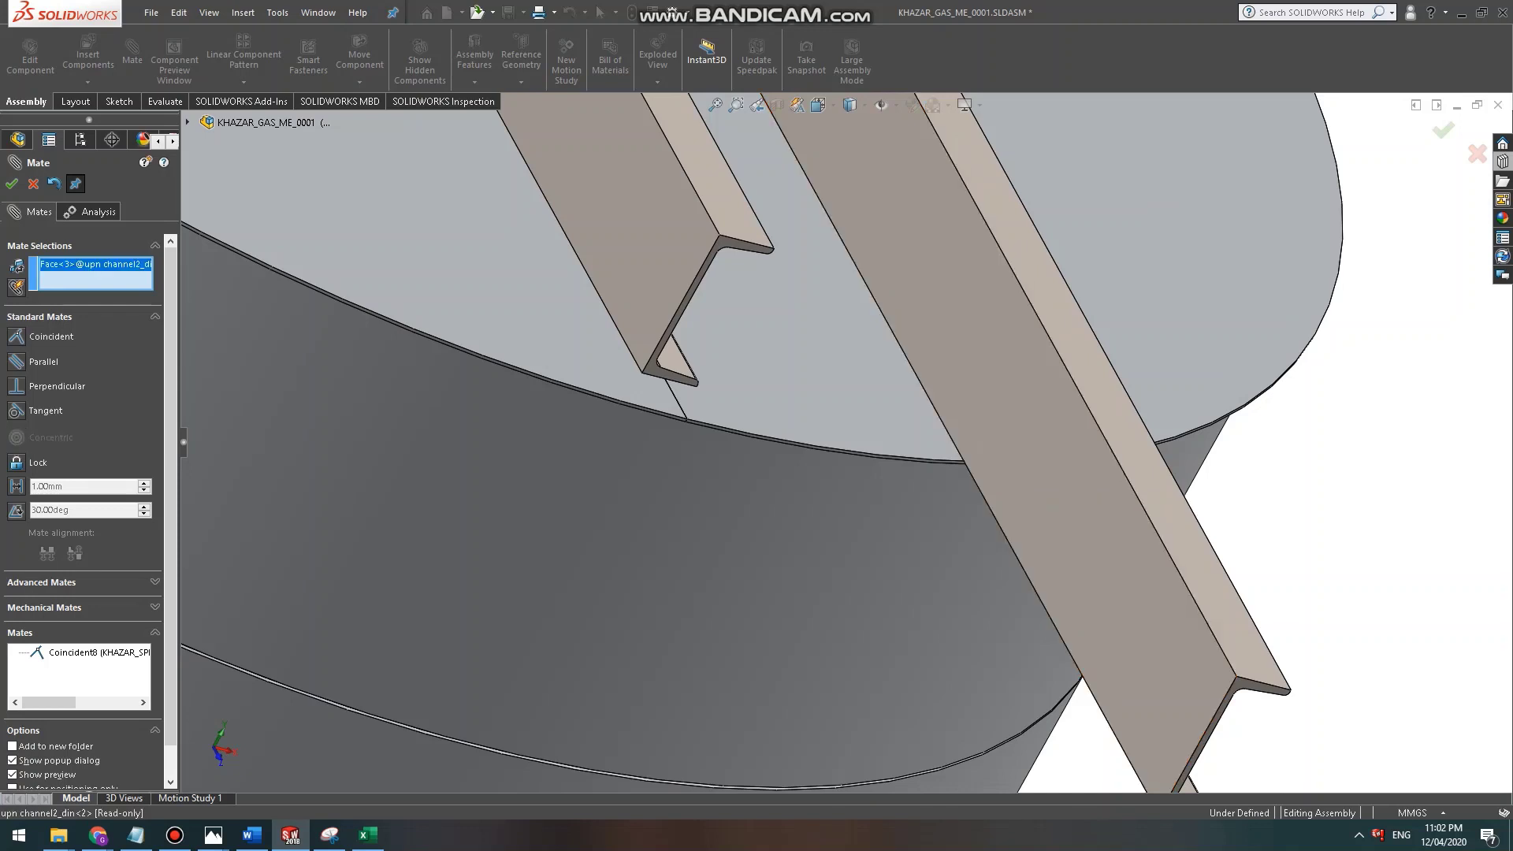
scroll(713, 431, down, 5)
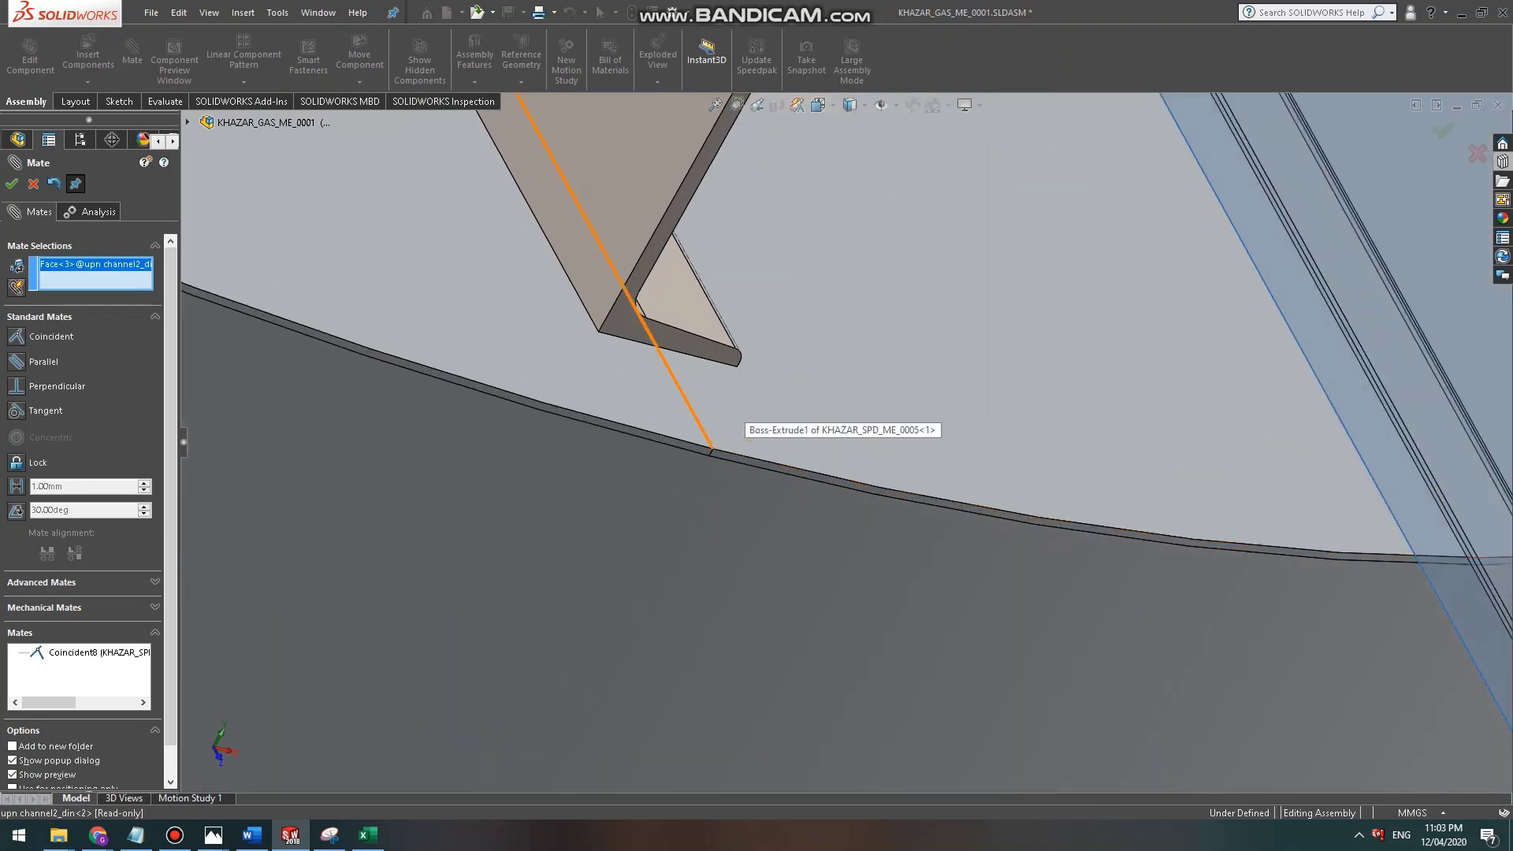
click(697, 421)
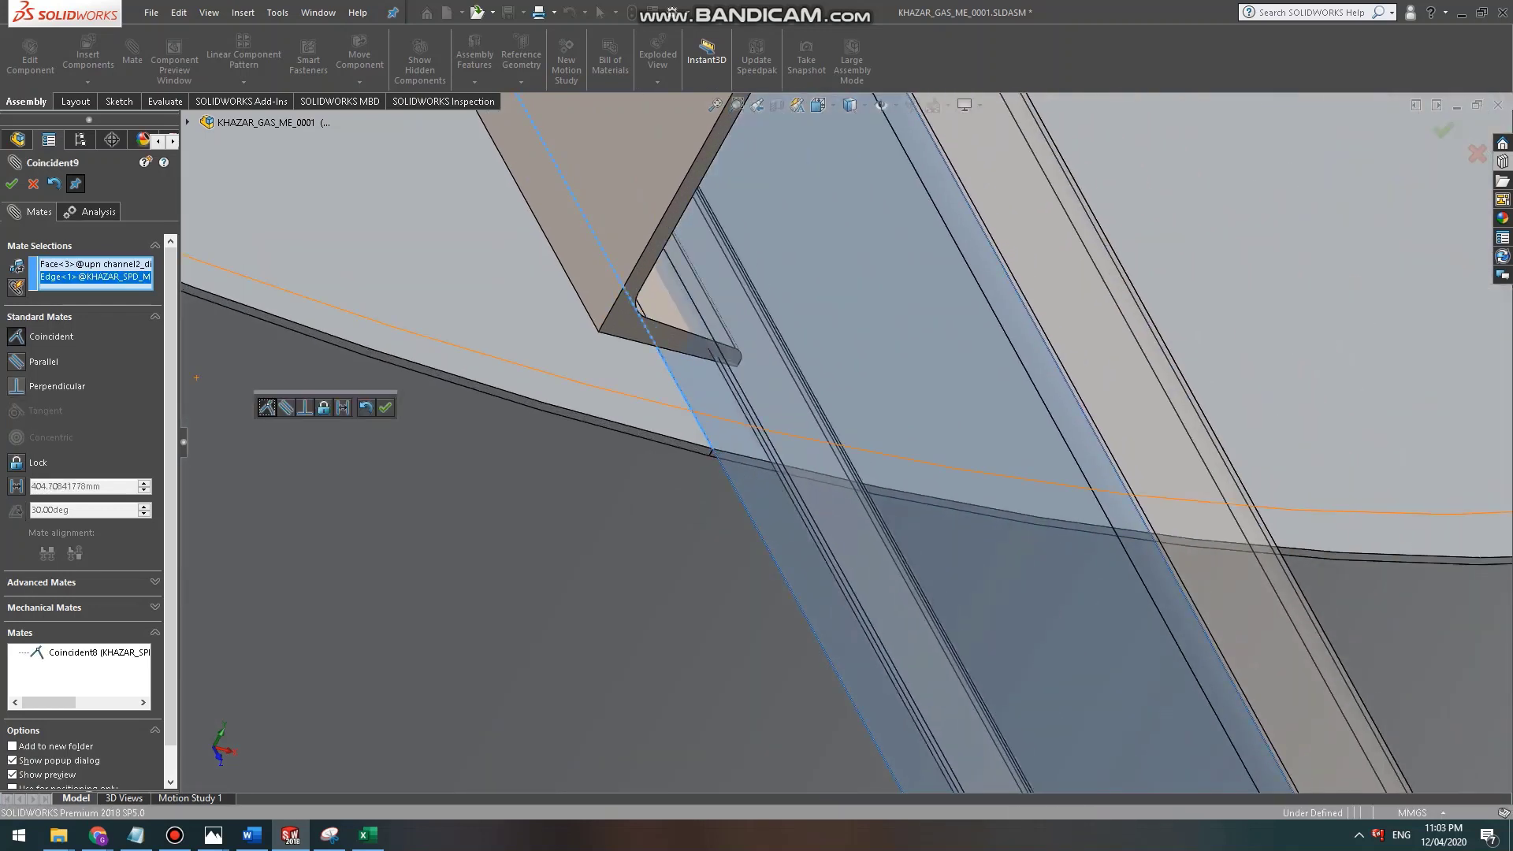
click(305, 408)
scroll(845, 443, up, 8)
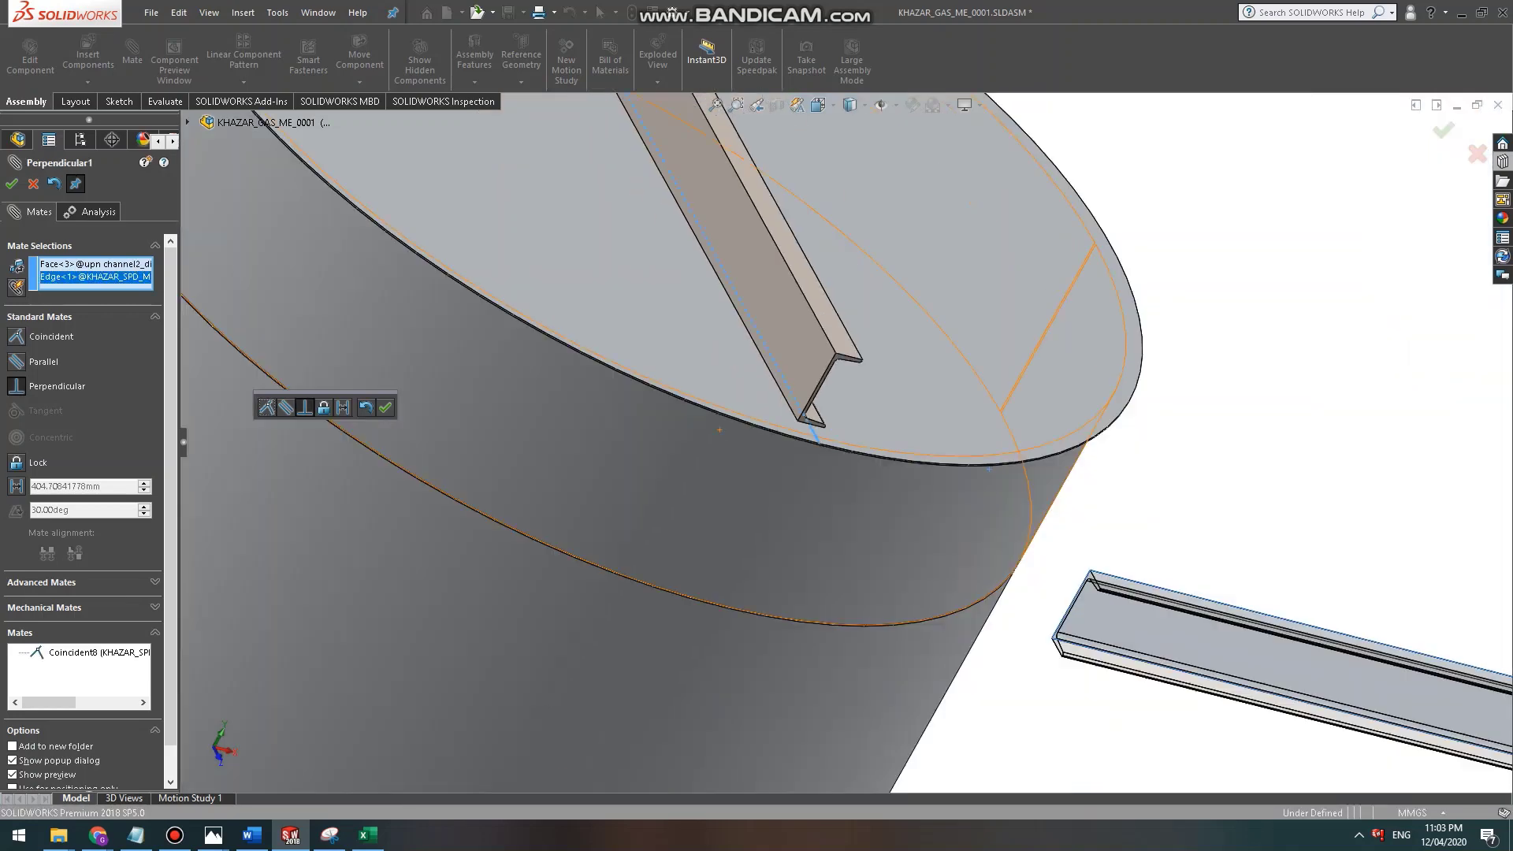
scroll(670, 413, up, 3)
middle_drag(670, 413, 386, 430)
scroll(670, 412, down, 2)
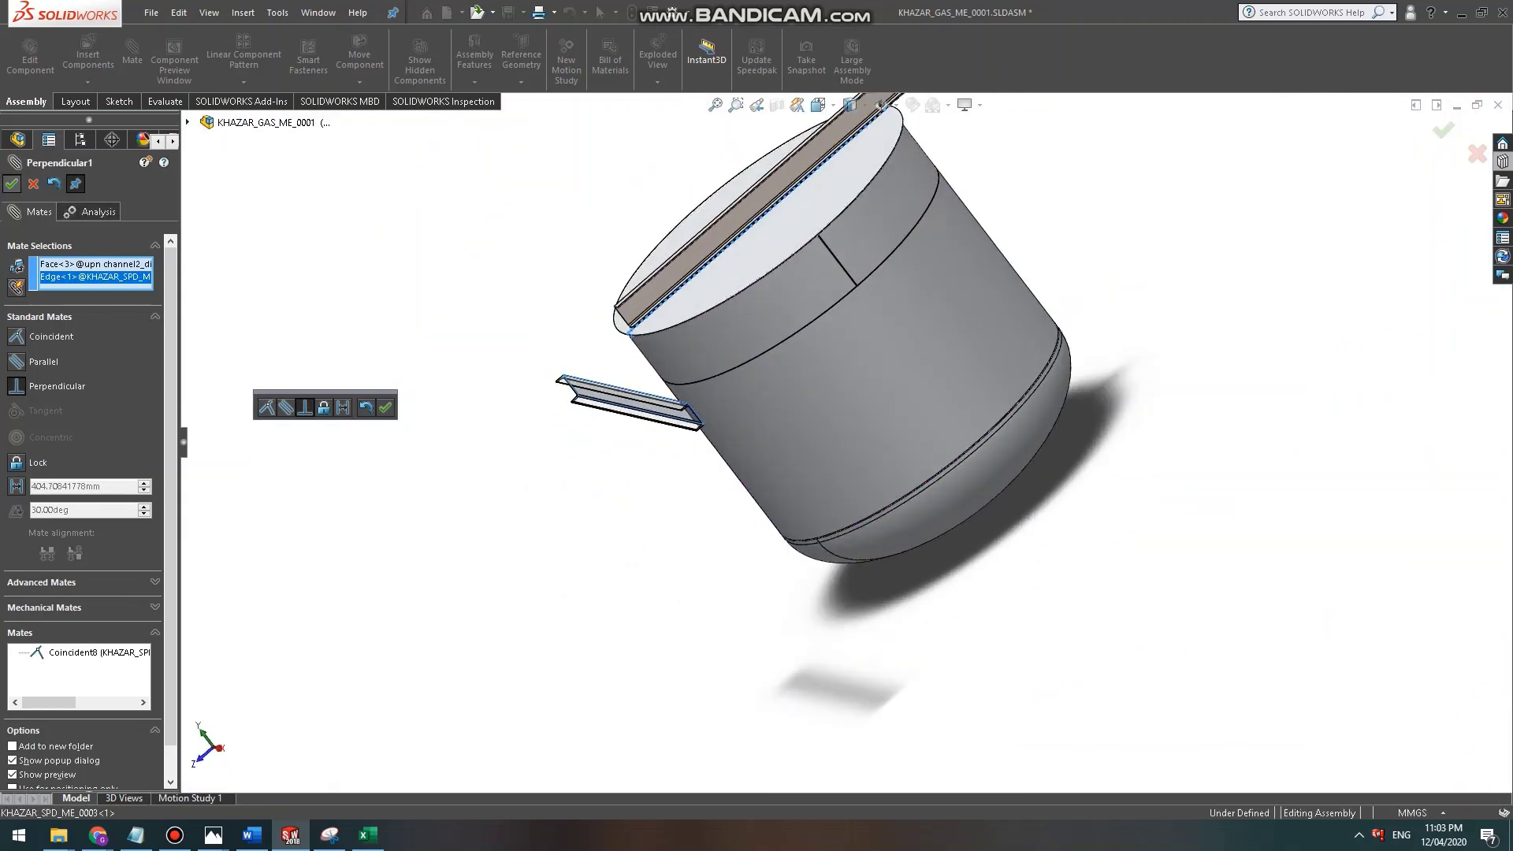
click(12, 184)
Move the second channel back onto the cover so that it lies across the middle of the first channel.
scroll(631, 378, down, 3)
middle_drag(803, 453, 607, 576)
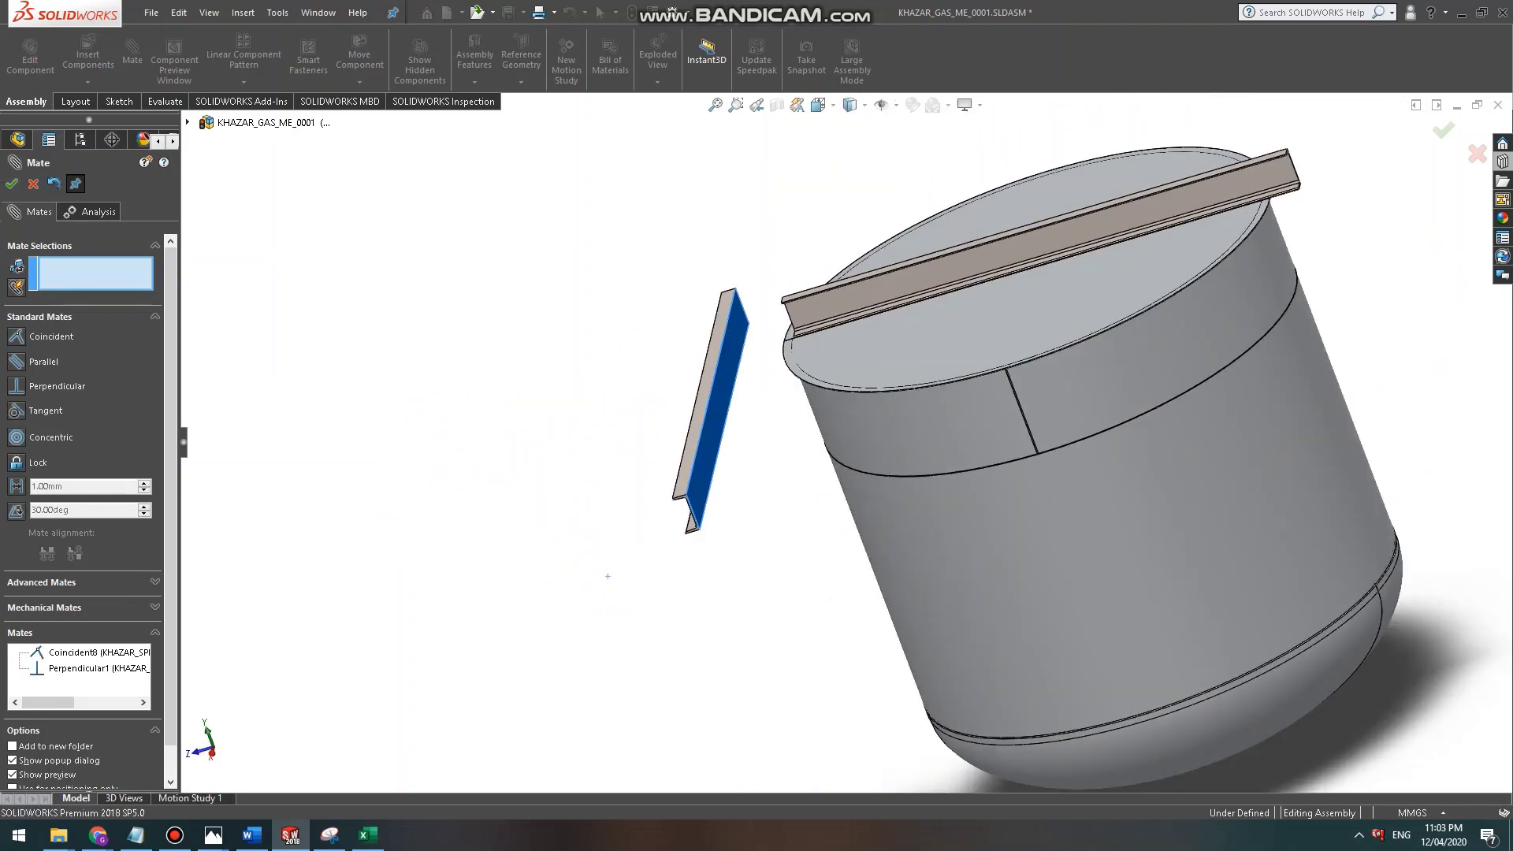
drag(715, 418, 982, 286)
scroll(1017, 309, down, 5)
middle_drag(988, 338, 1001, 260)
scroll(995, 264, up, 2)
middle_drag(1100, 276, 1135, 355)
scroll(1174, 209, down, 1)
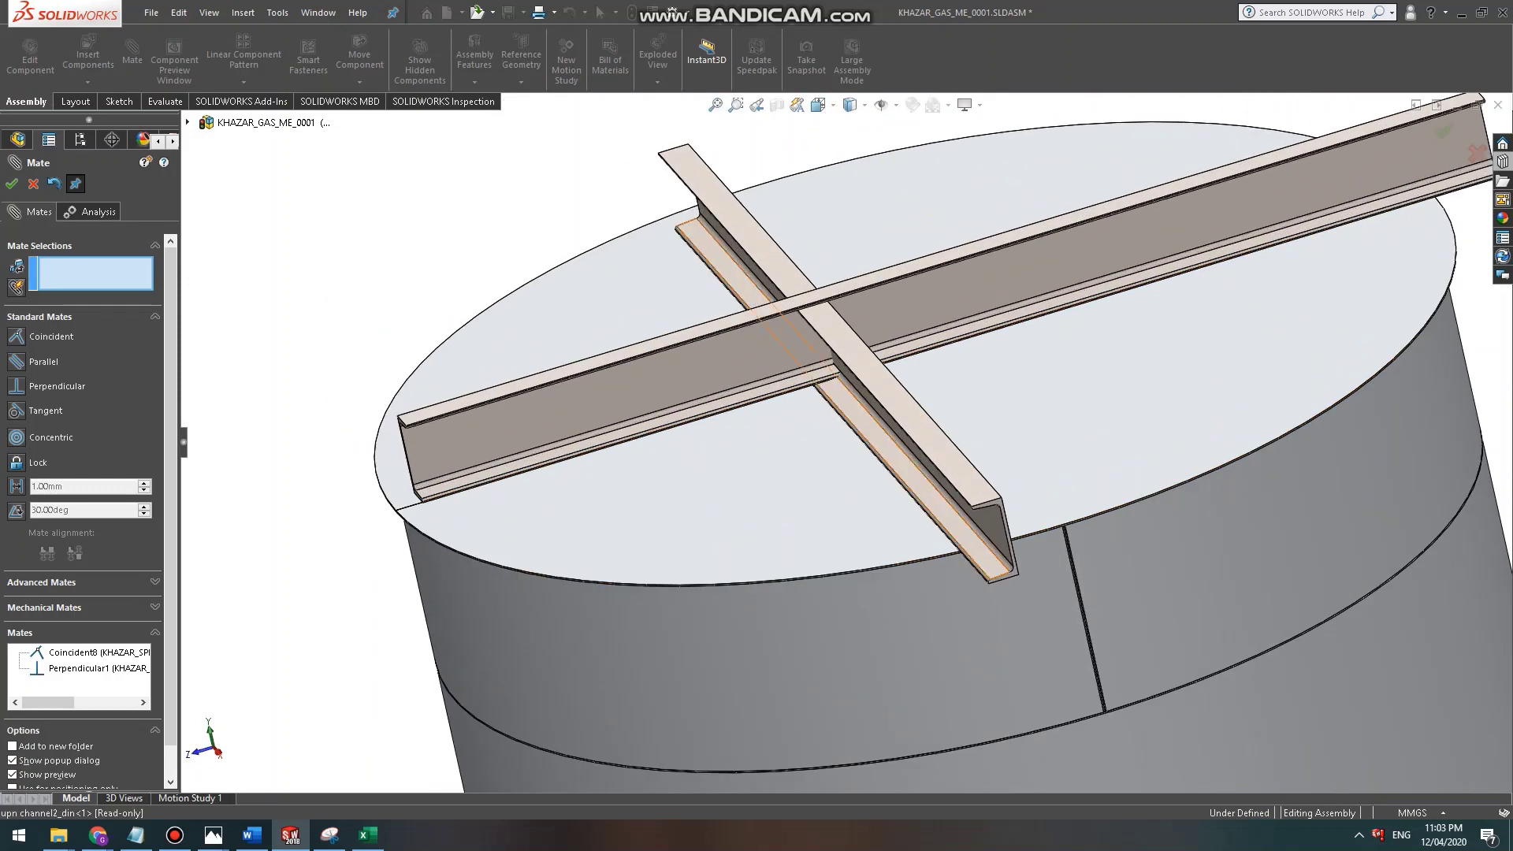
middle_drag(912, 492, 881, 505)
scroll(886, 486, up, 2)
scroll(888, 486, down, 1)
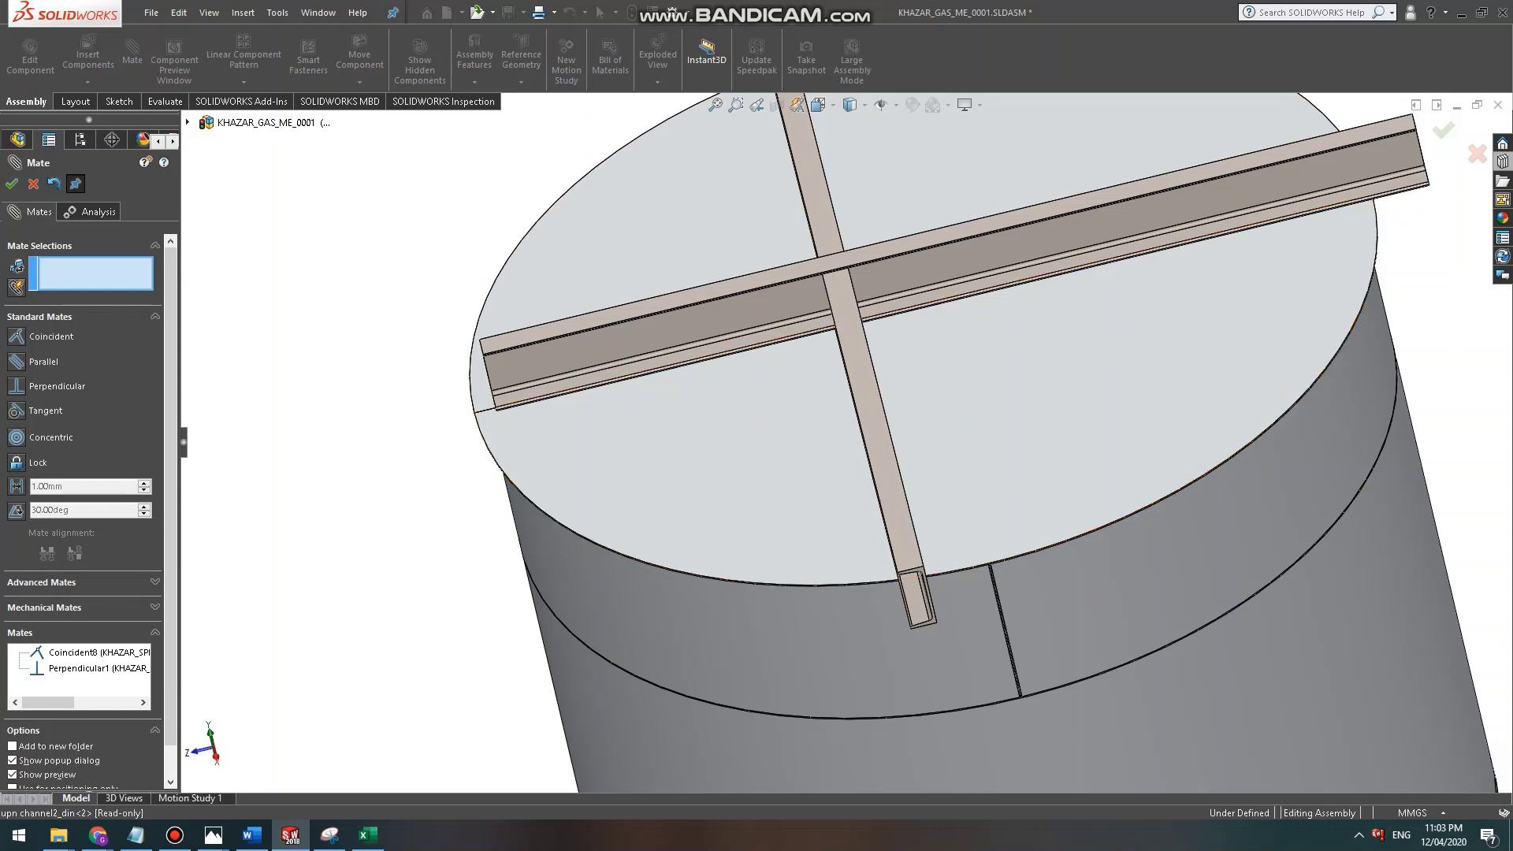
click(175, 835)
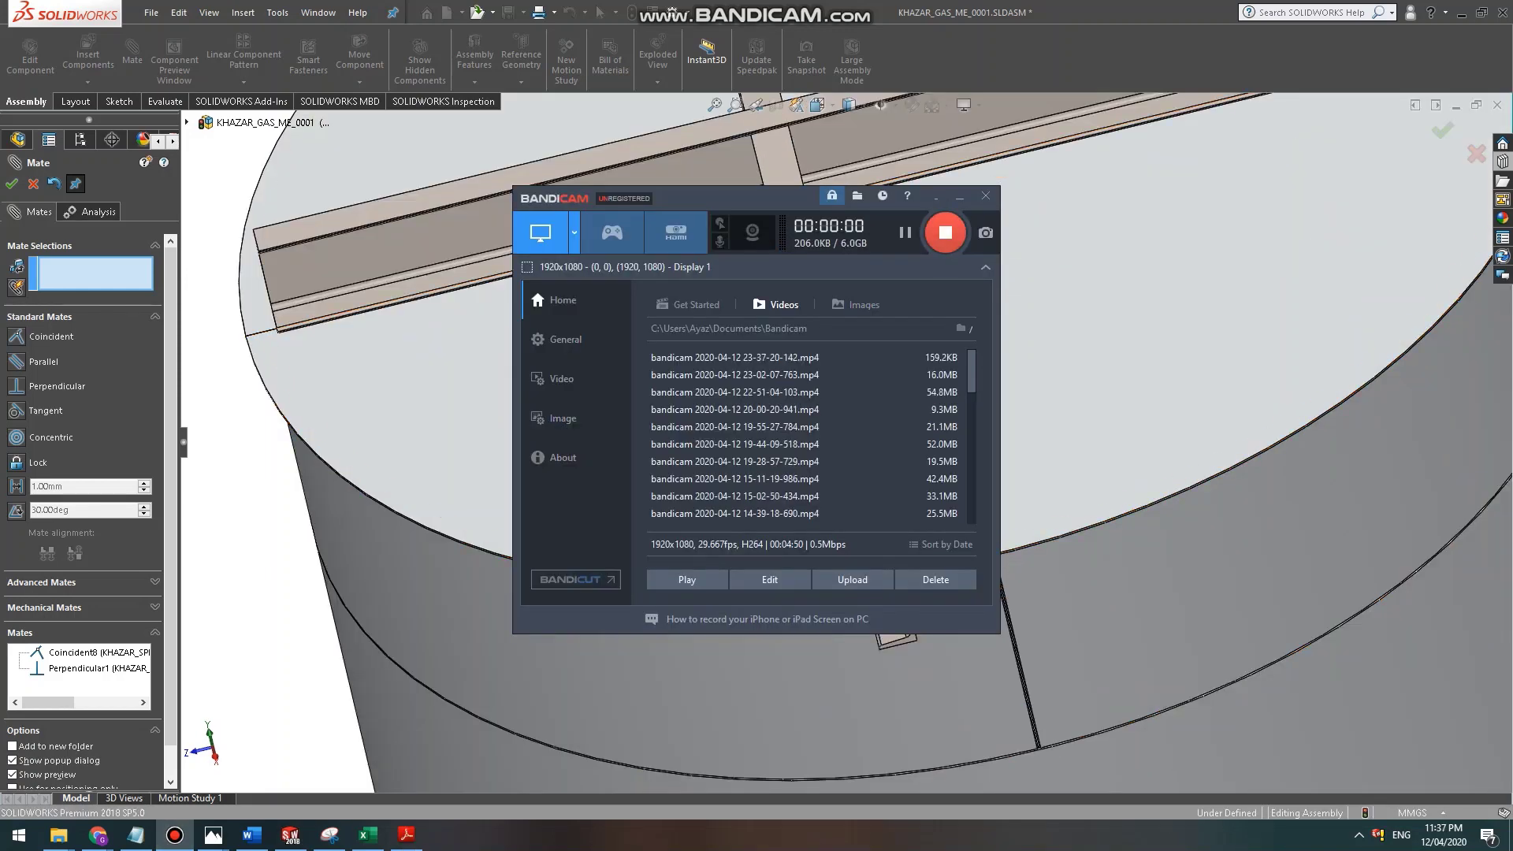
click(960, 197)
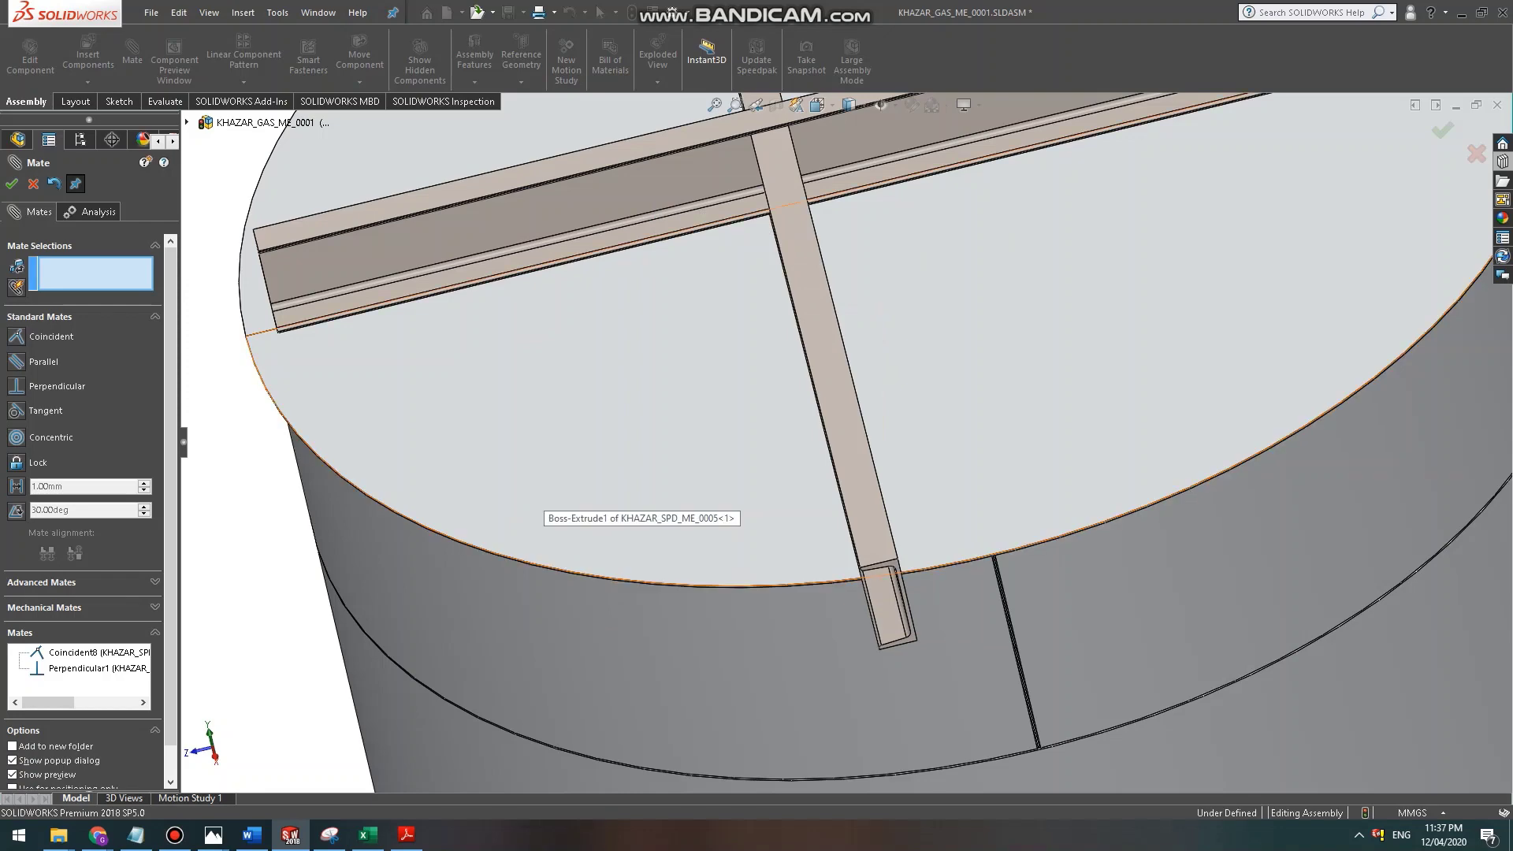
scroll(535, 503, up, 3)
scroll(796, 295, down, 3)
scroll(796, 296, up, 2)
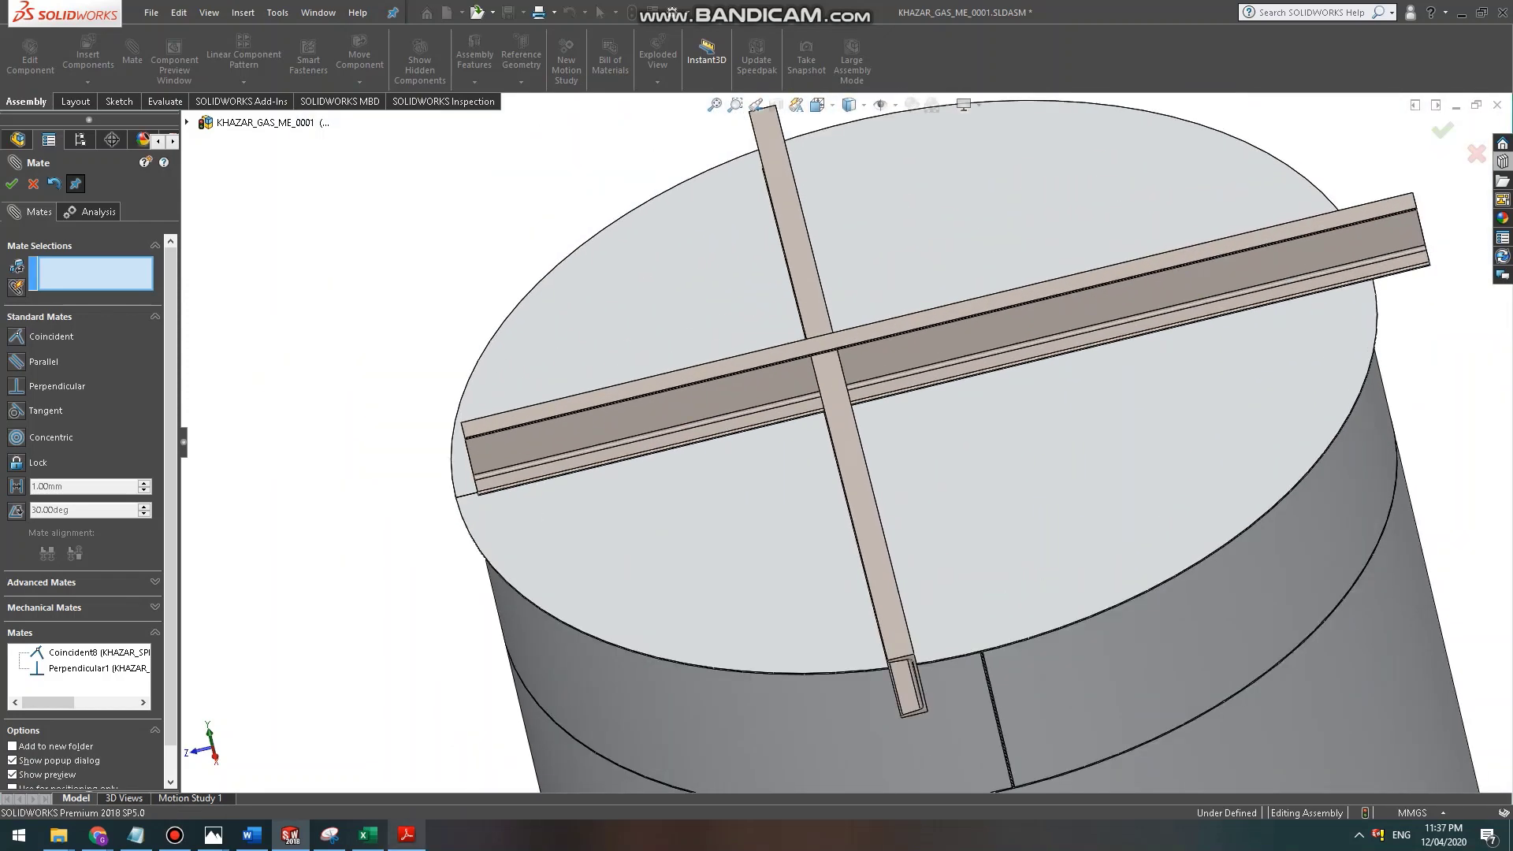
Switch to Adobe Reader and find the beam mounting figure in the tanks and mixer supports section.
click(406, 835)
scroll(845, 441, up, 15)
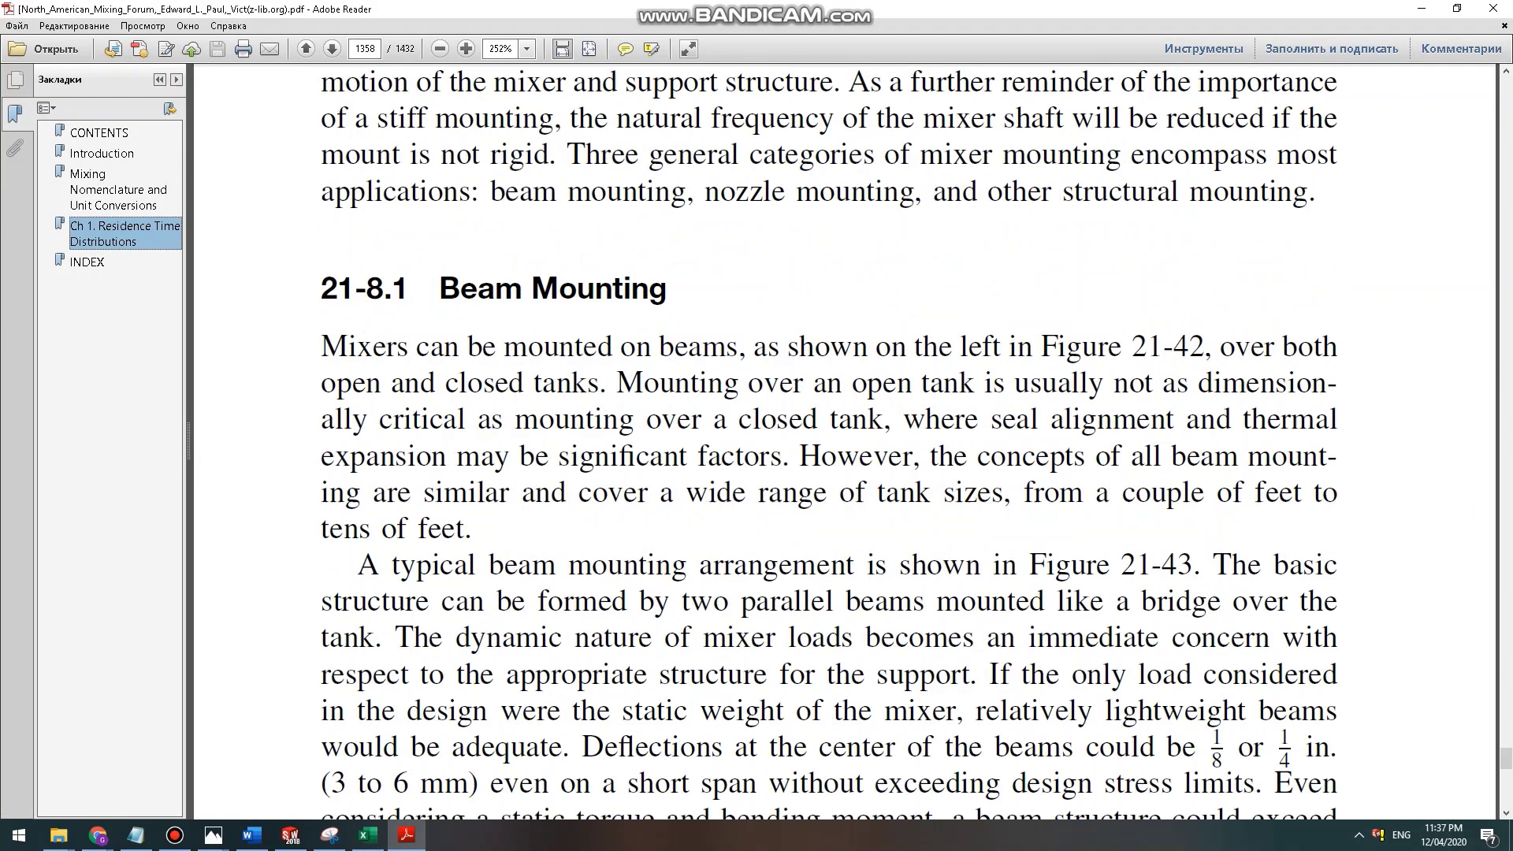
scroll(845, 441, down, 4)
scroll(845, 442, up, 15)
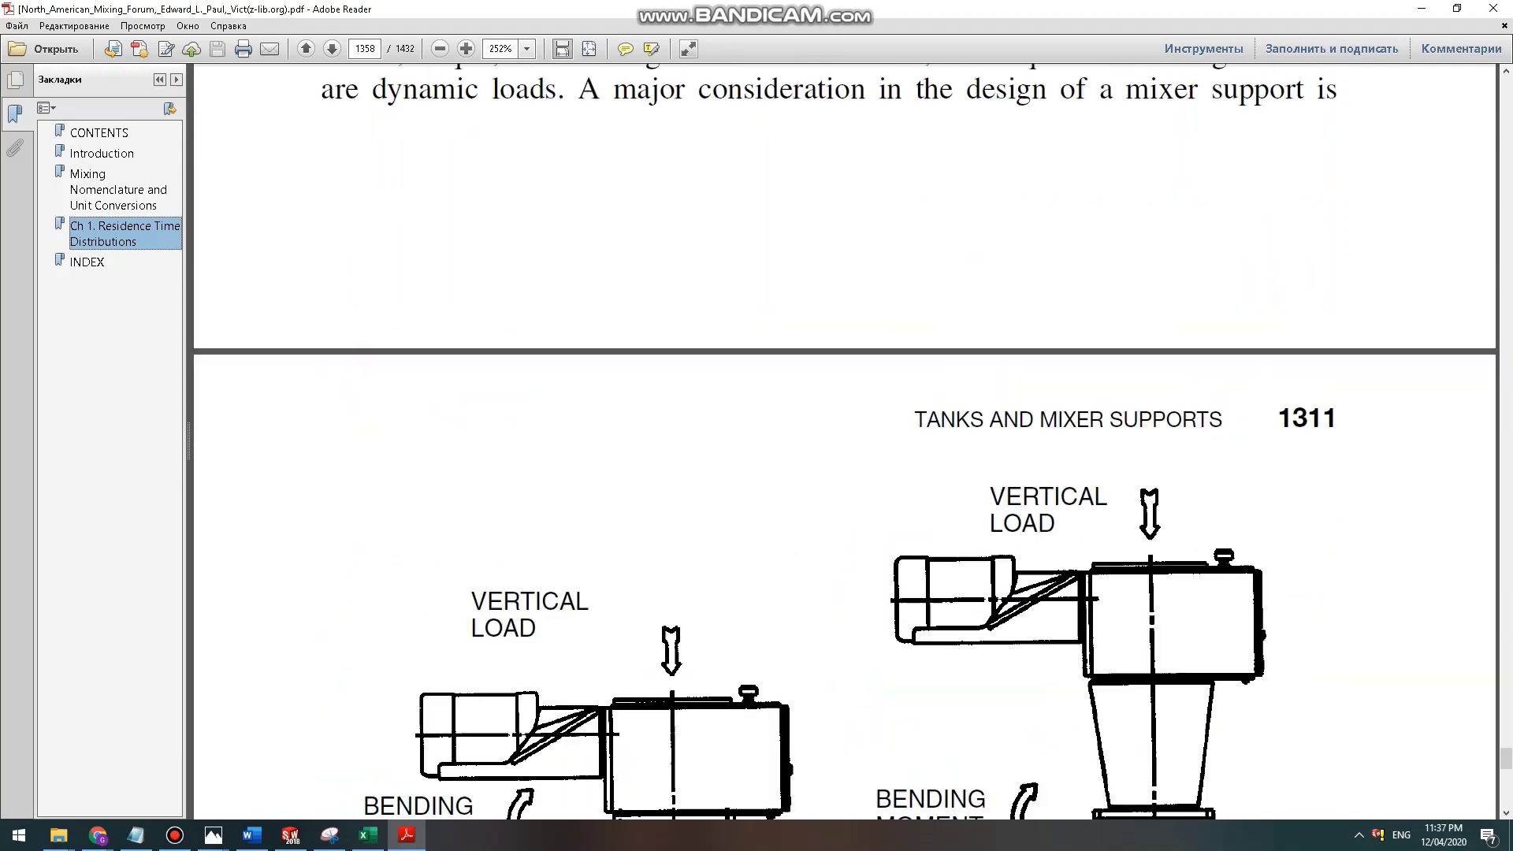
scroll(845, 441, up, 2)
scroll(845, 441, down, 20)
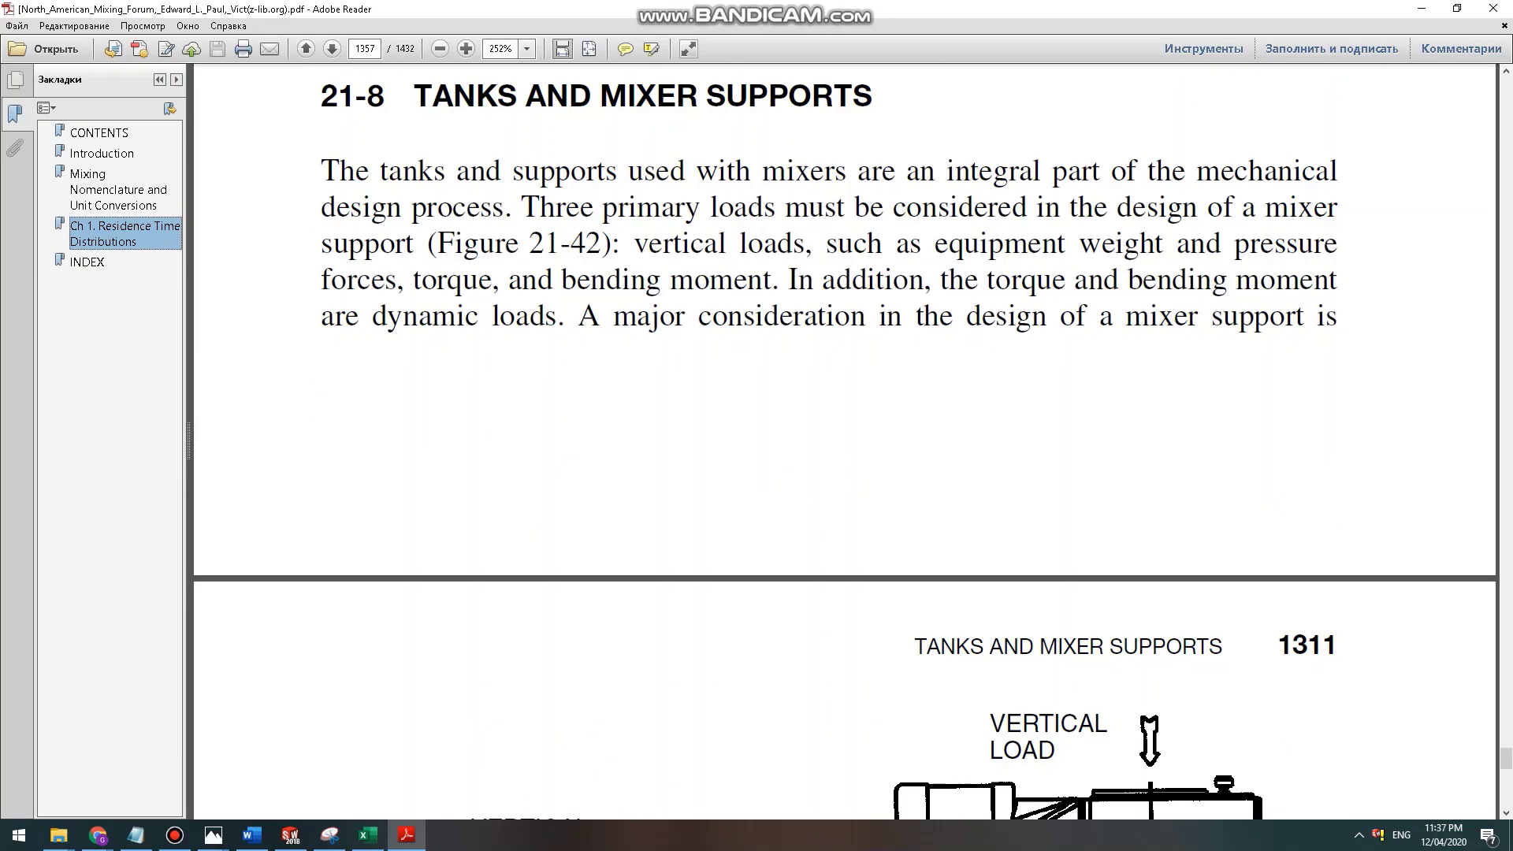
scroll(845, 441, down, 5)
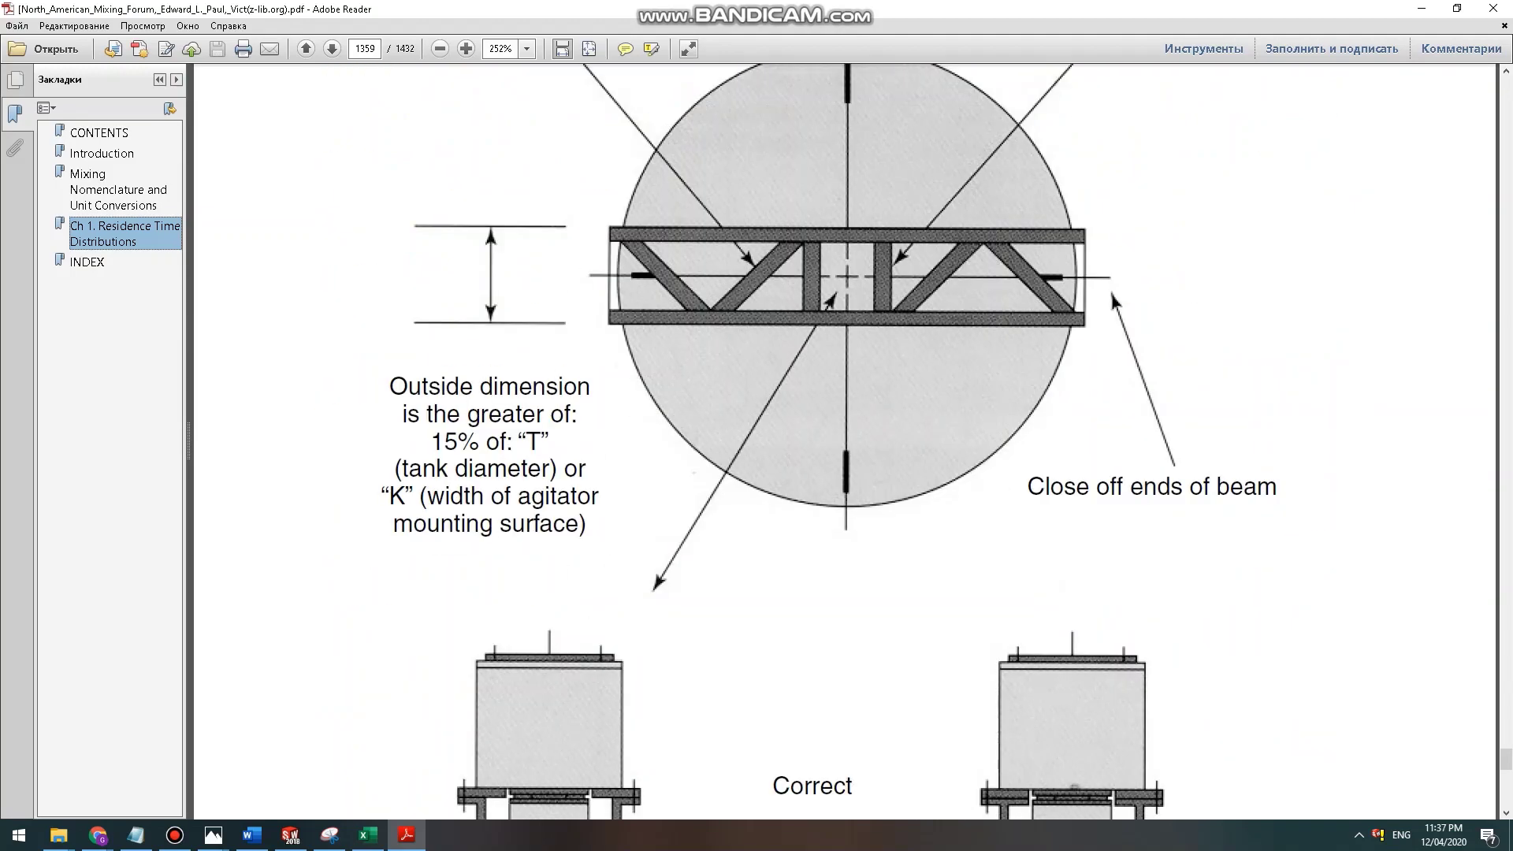
Examine Figure 21-43 for the bracing layout, the outside dimension rule and the channel orientation, marking the text "15% of:".
scroll(844, 441, up, 1)
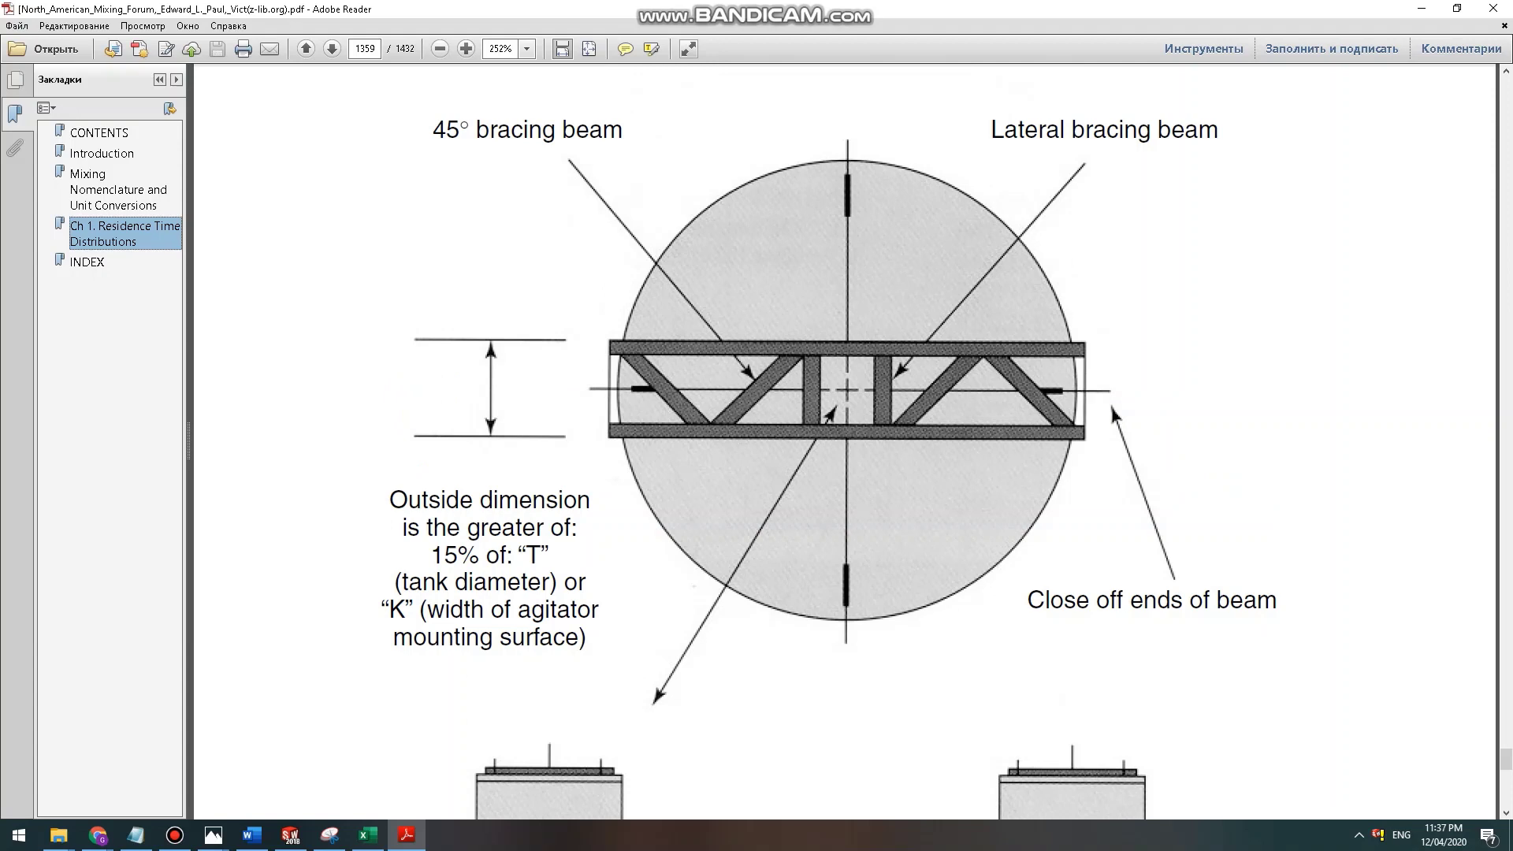
scroll(845, 441, down, 3)
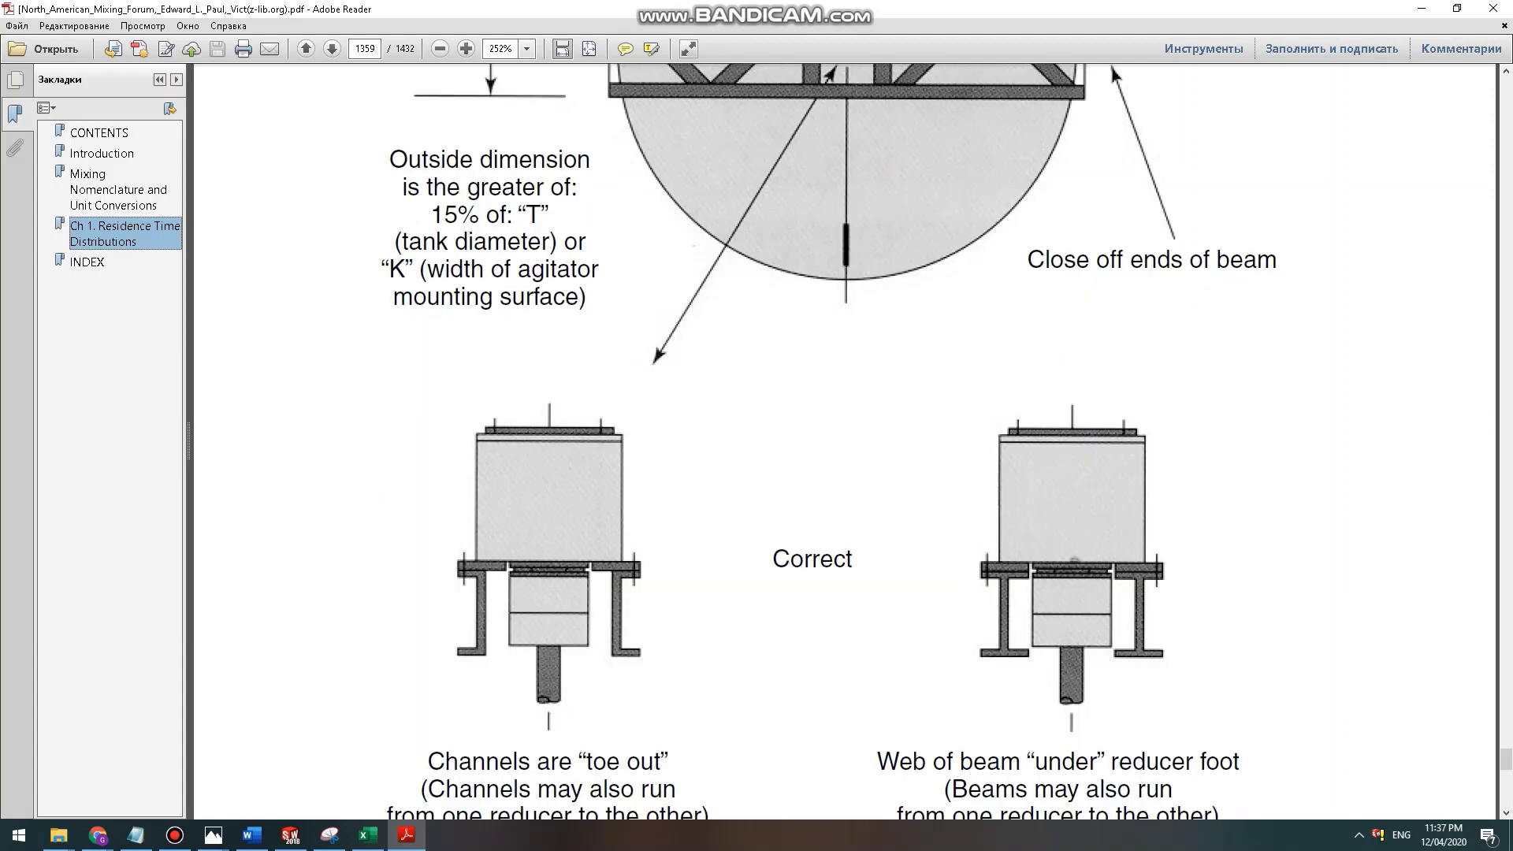
scroll(844, 441, up, 2)
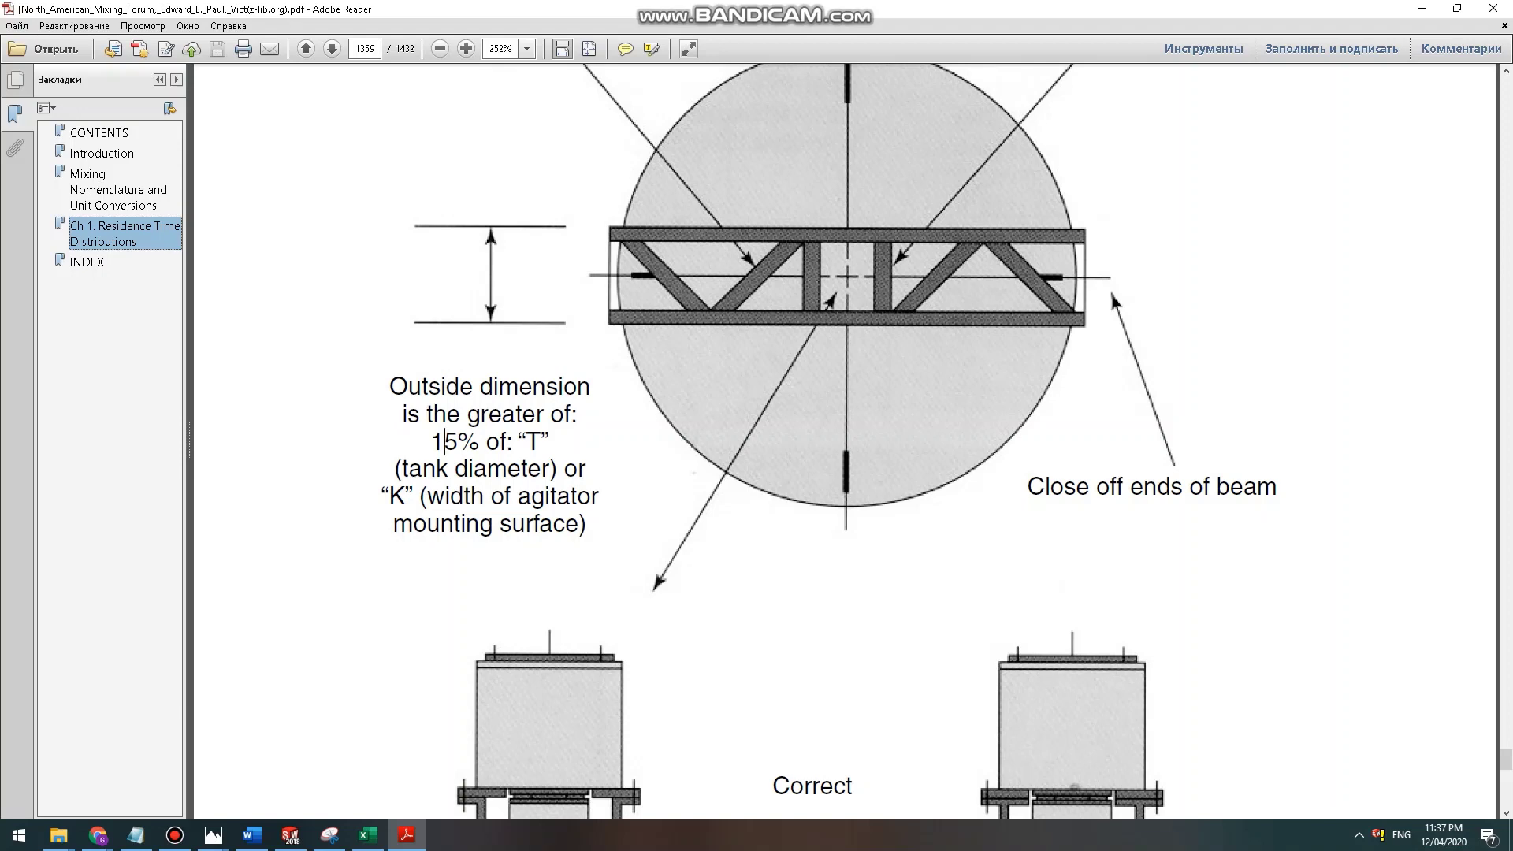
double_click(446, 442)
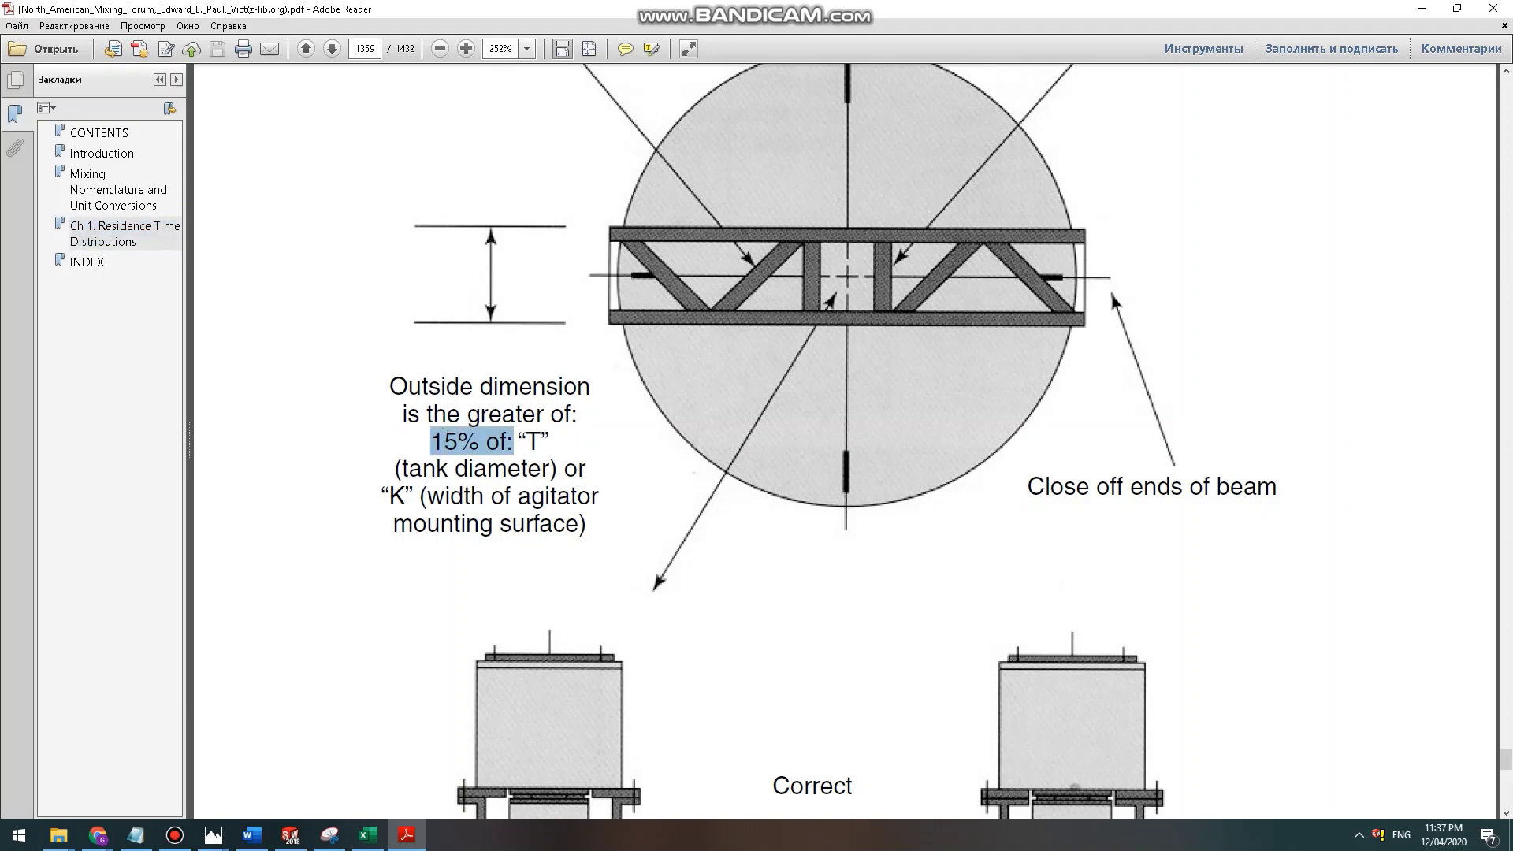
scroll(844, 441, down, 3)
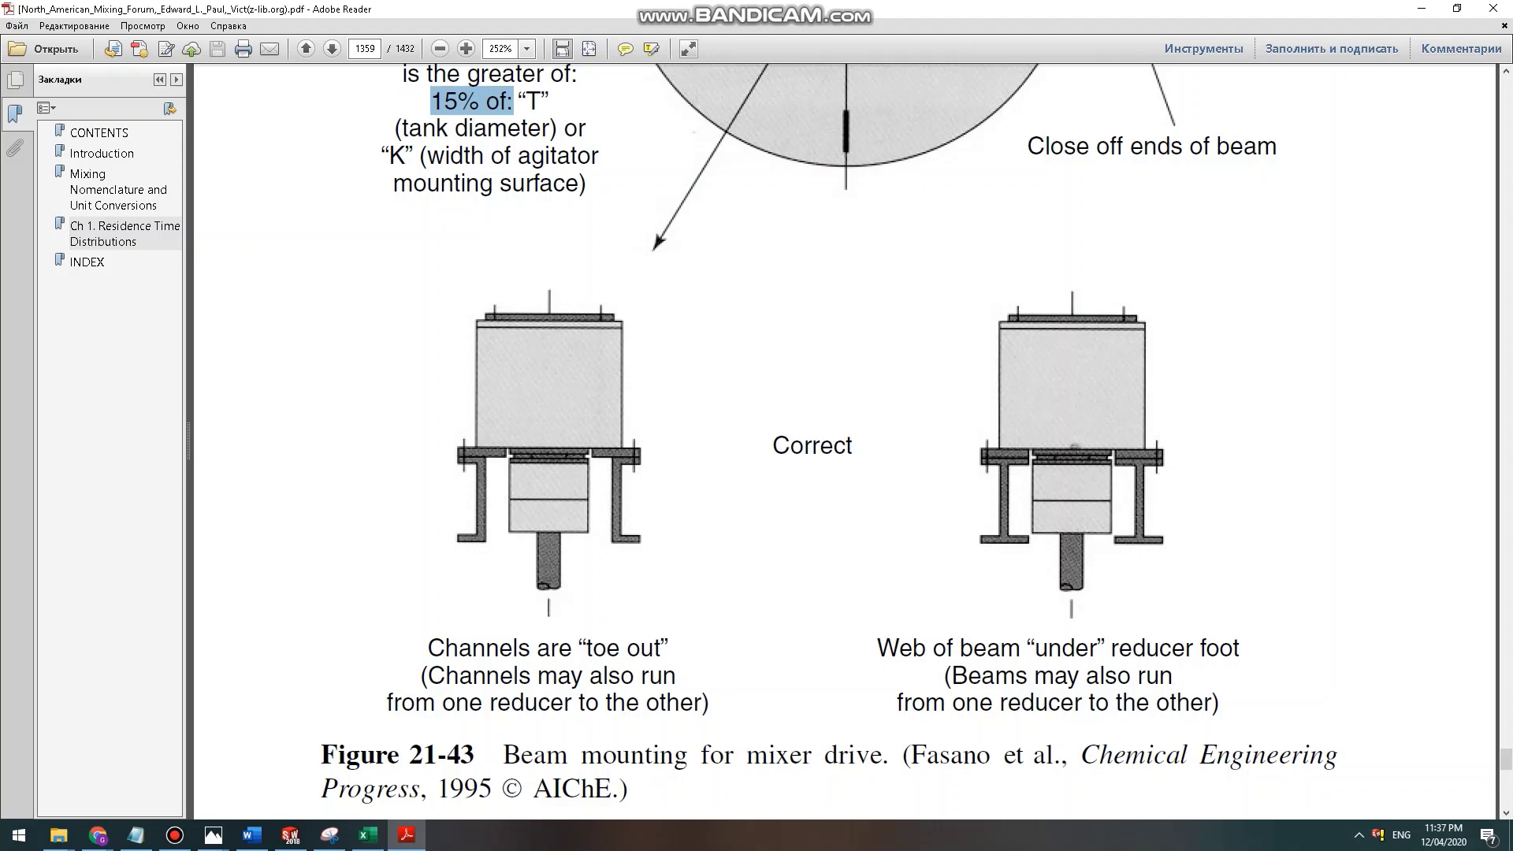
scroll(845, 442, down, 1)
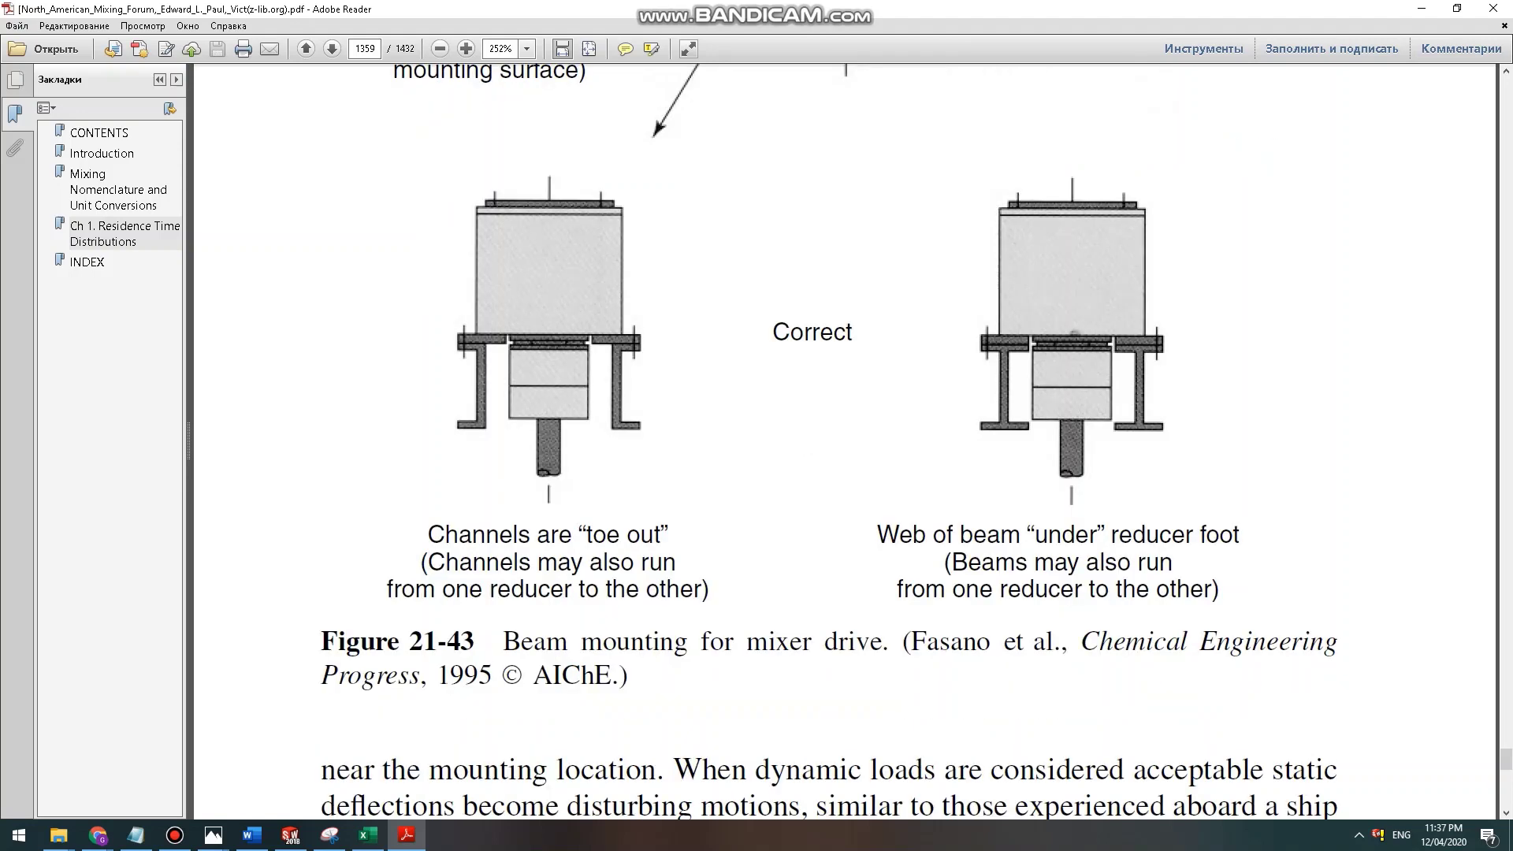
Switch back to SOLIDWORKS and shift the crossing channel slightly sideways along the first channel.
key(alt+Tab)
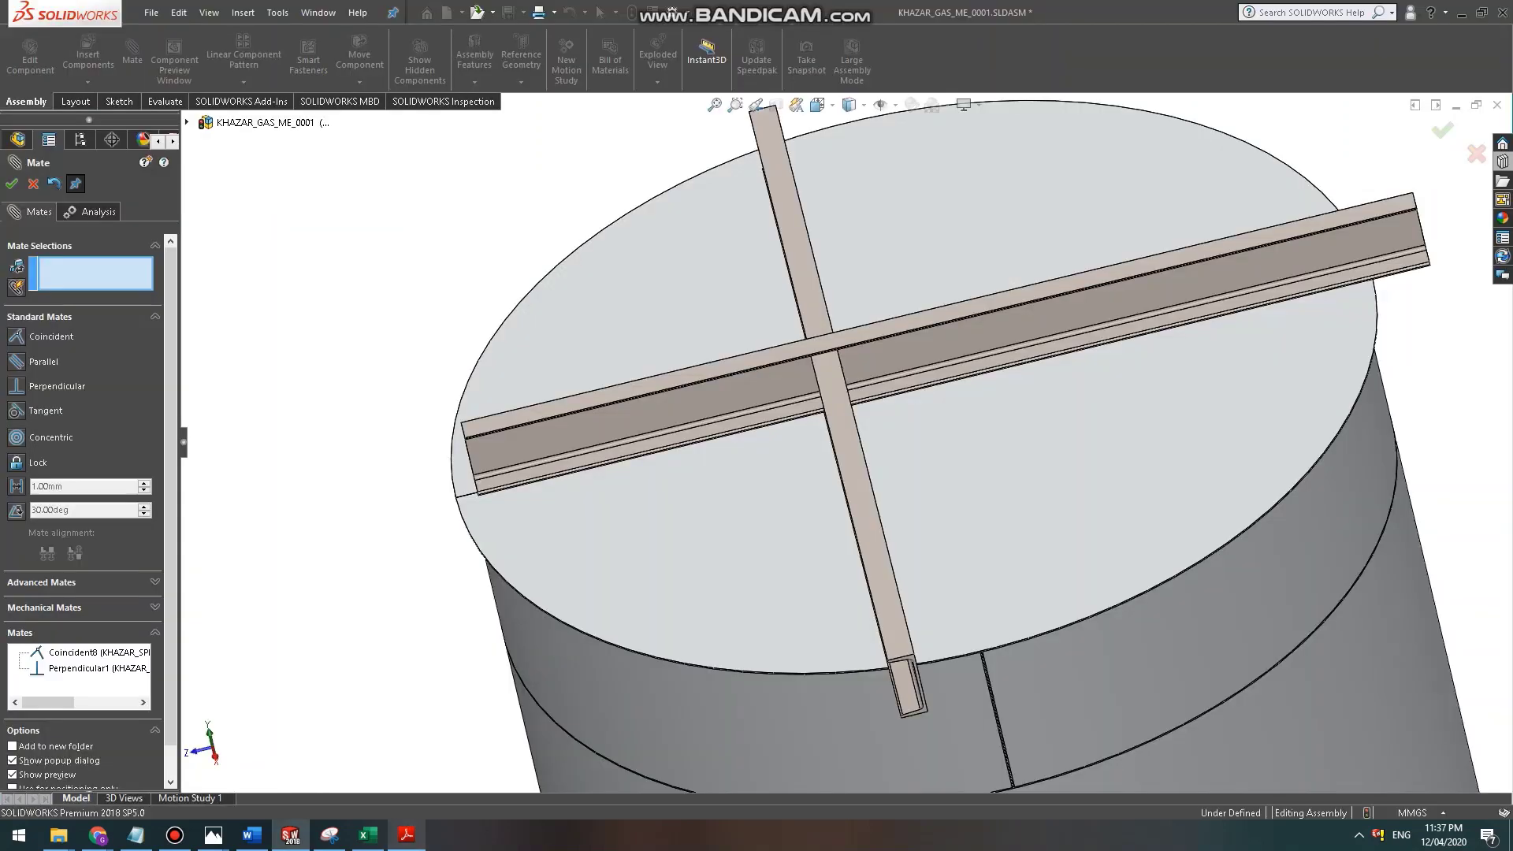
drag(874, 567, 847, 564)
Switch to Excel, calculate =2500*0.15 in cell E7 for the beam spacing, and return to SOLIDWORKS.
click(368, 835)
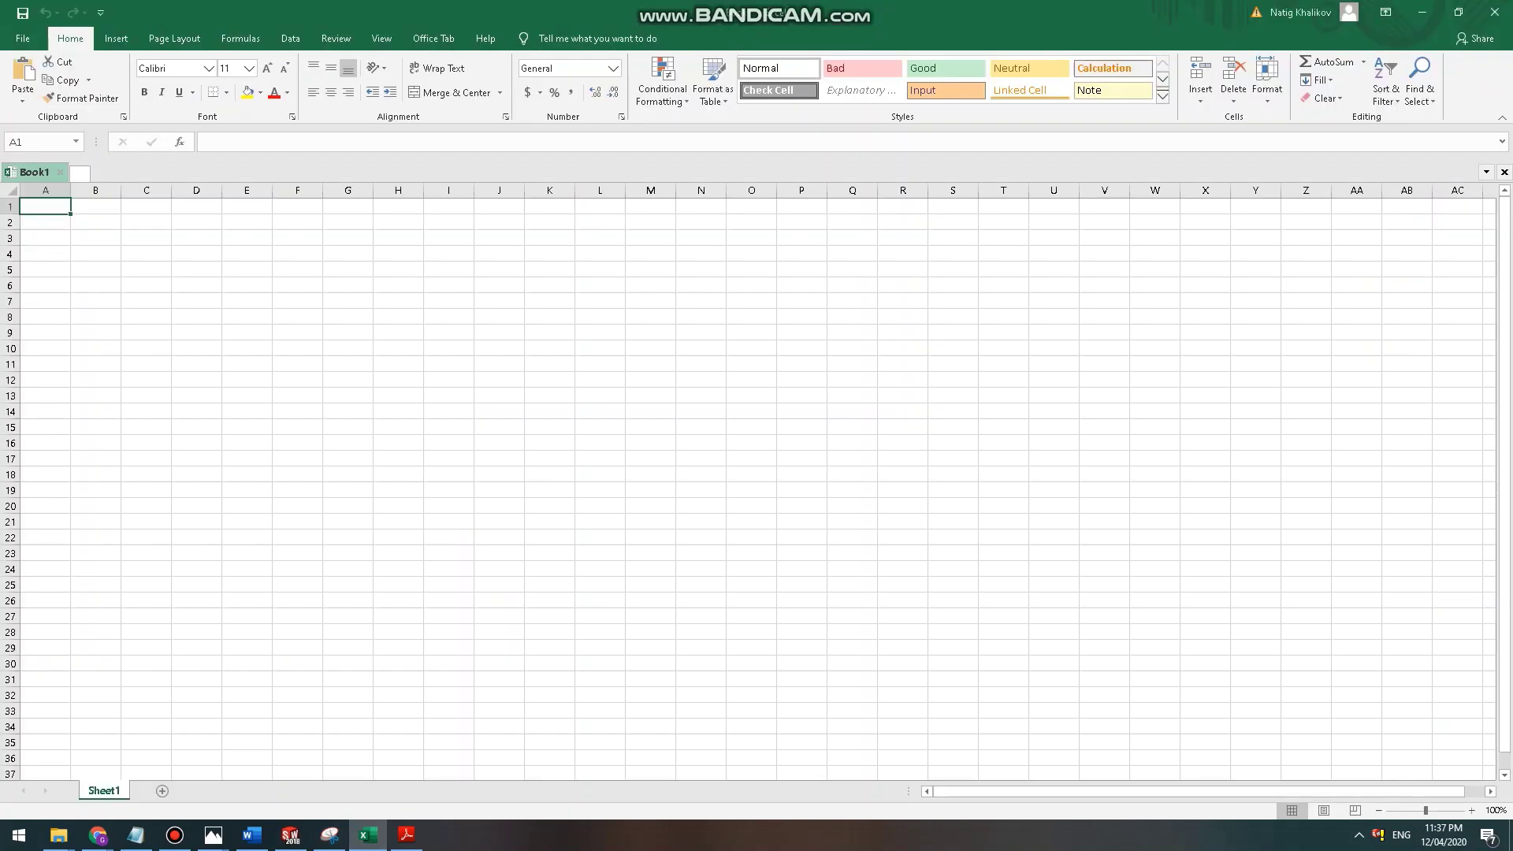
text(=2500*0.15)
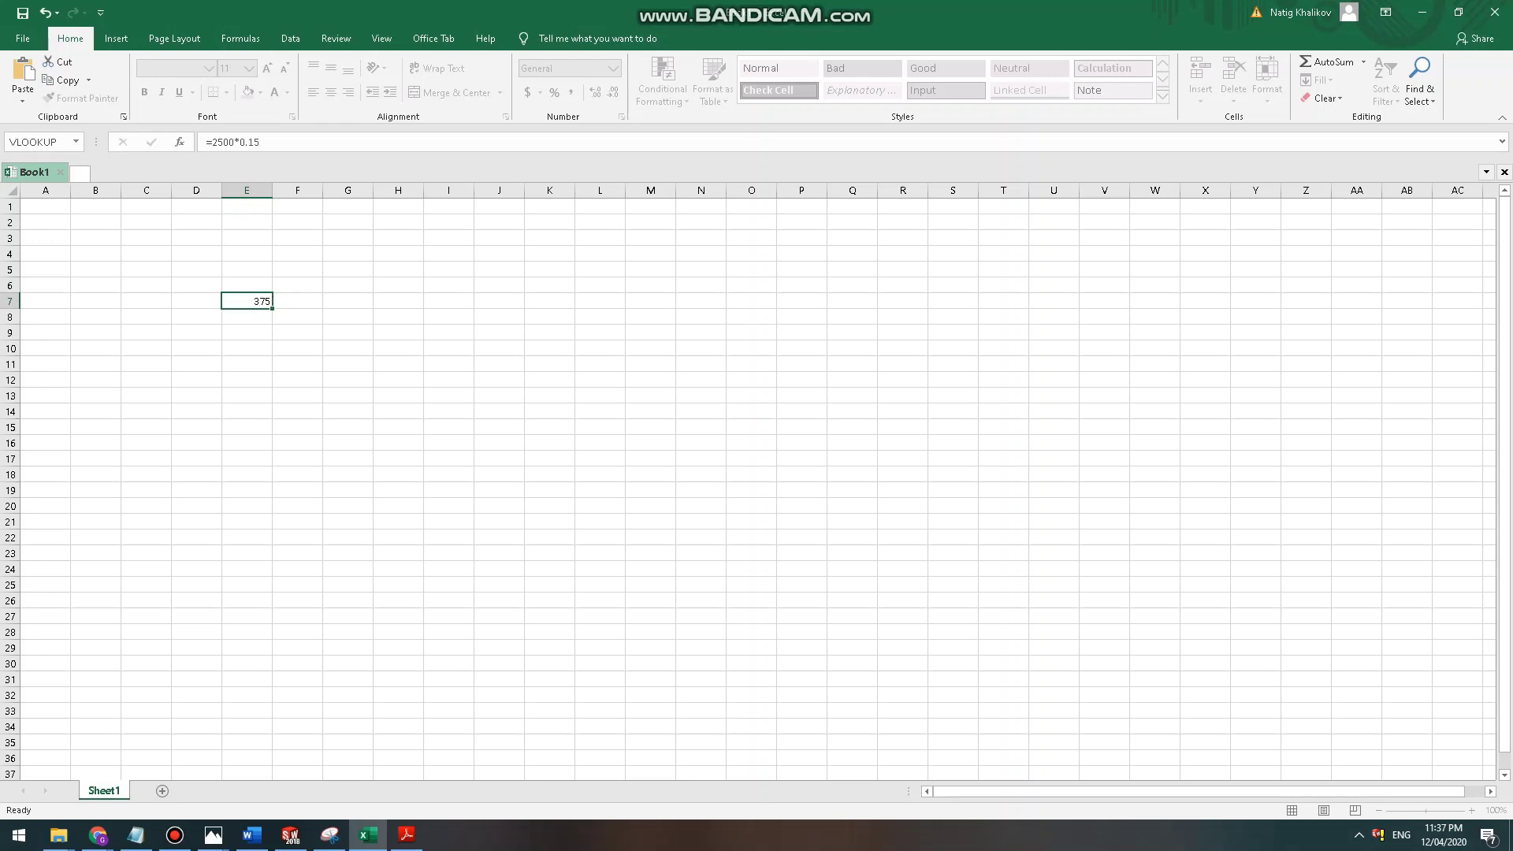
key(alt+Tab)
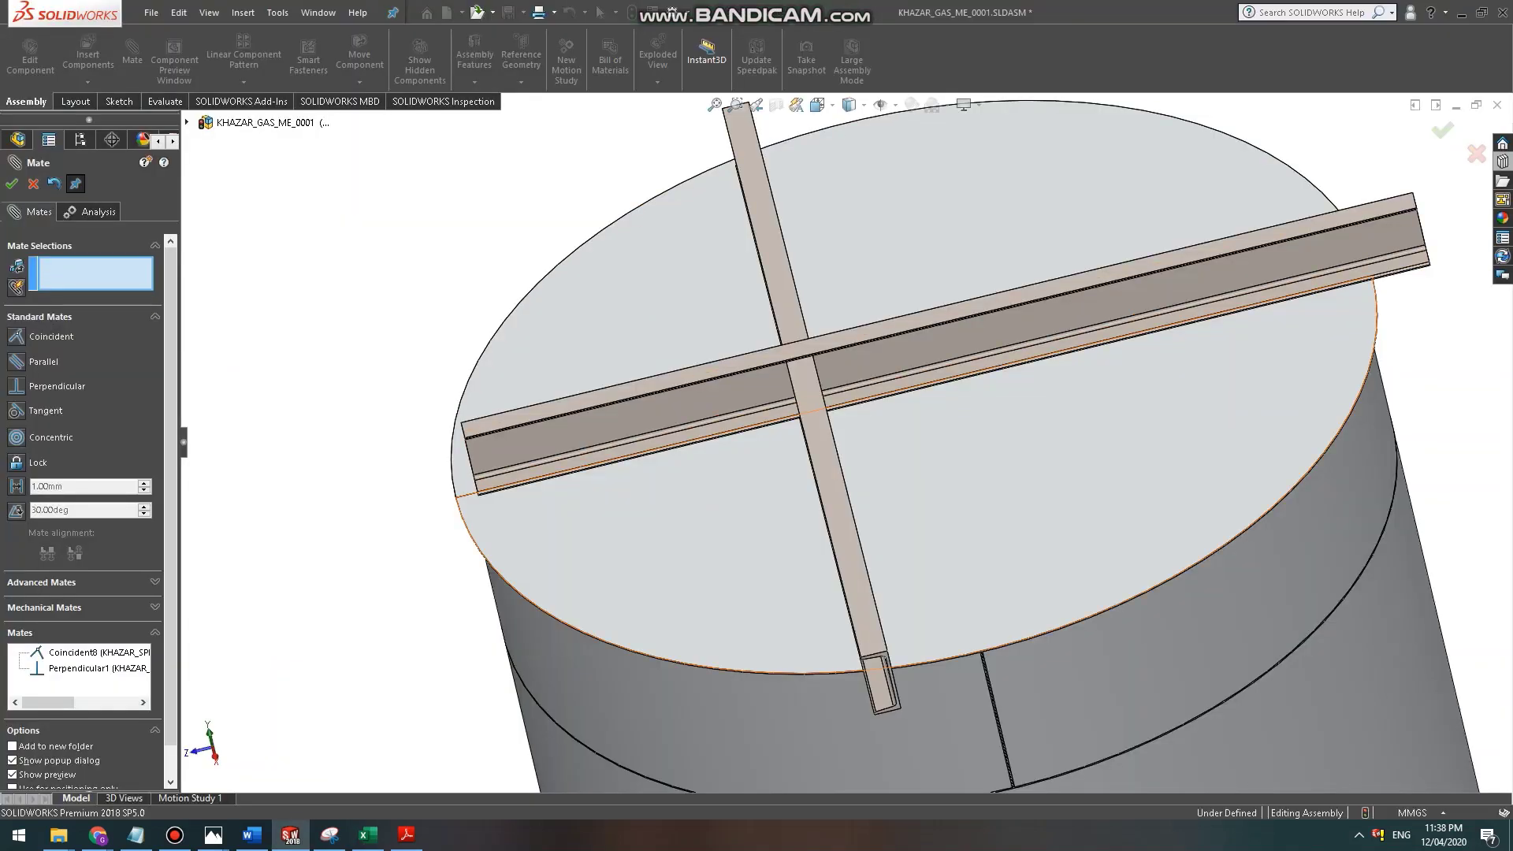
Examine the crossed channels on the vessel's cover from above, the side and the opposite end.
scroll(897, 604, up, 2)
scroll(824, 476, down, 4)
middle_drag(732, 401, 705, 319)
scroll(733, 401, up, 3)
scroll(780, 443, down, 4)
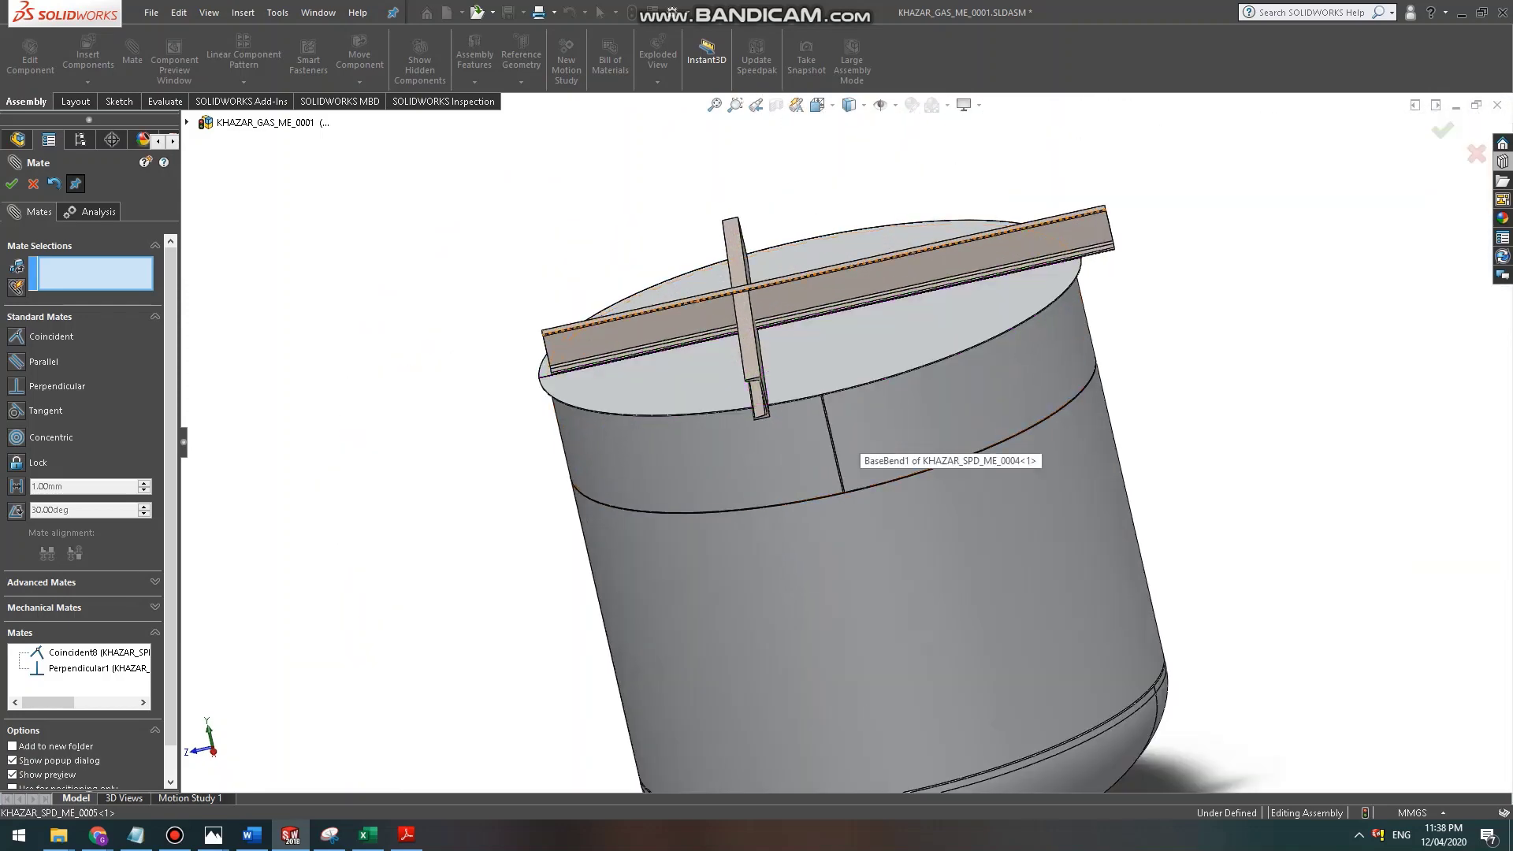
middle_drag(849, 446, 812, 442)
scroll(776, 327, up, 3)
scroll(839, 465, down, 5)
scroll(812, 453, down, 3)
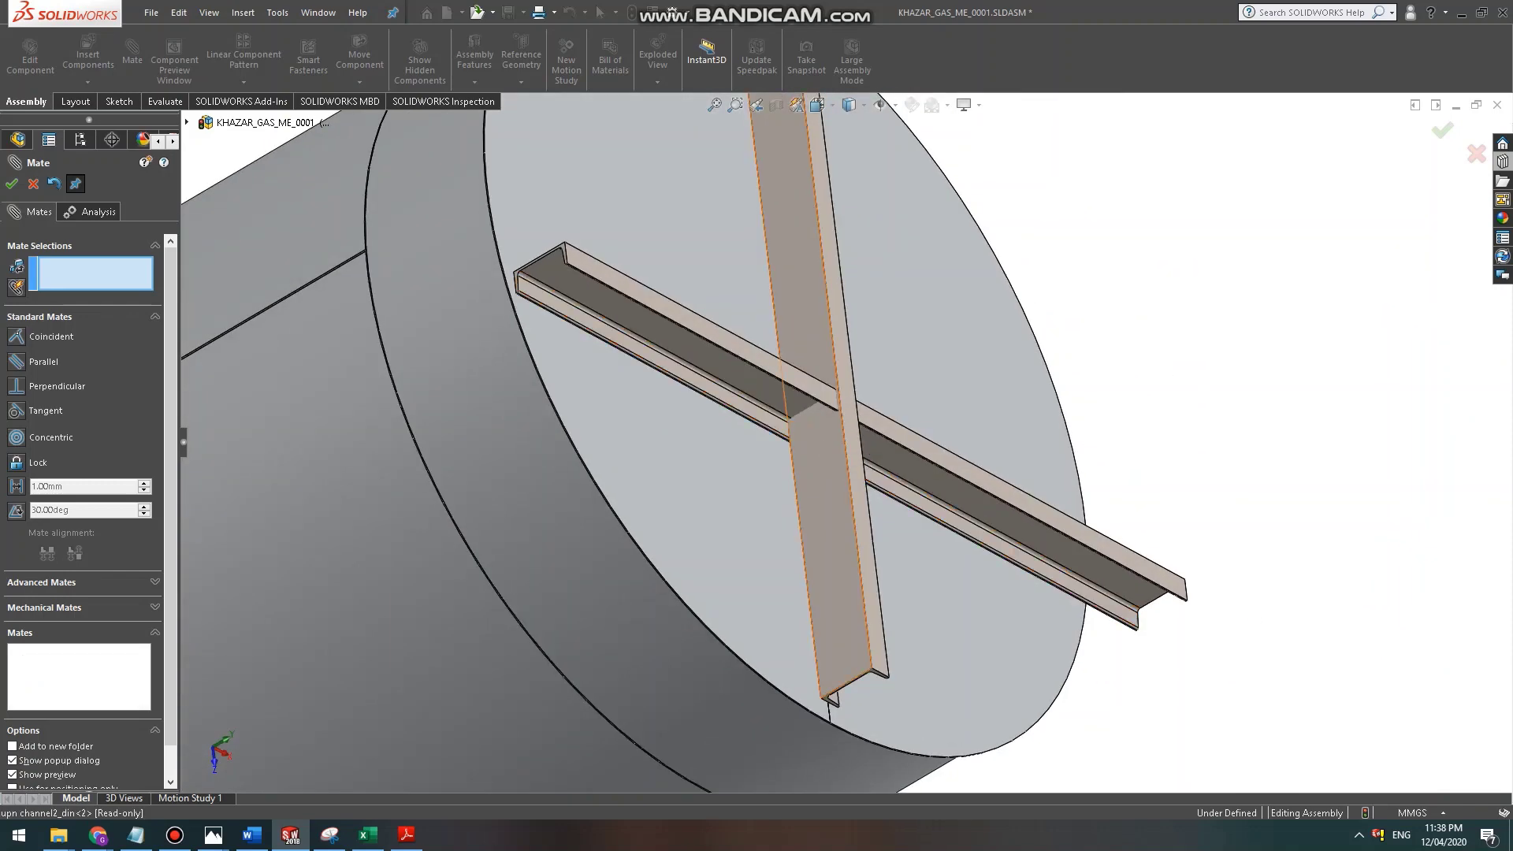
Set up a distance mate between the web faces of the two UPN200 channels, entering 400 mm.
key(Escape)
click(835, 551)
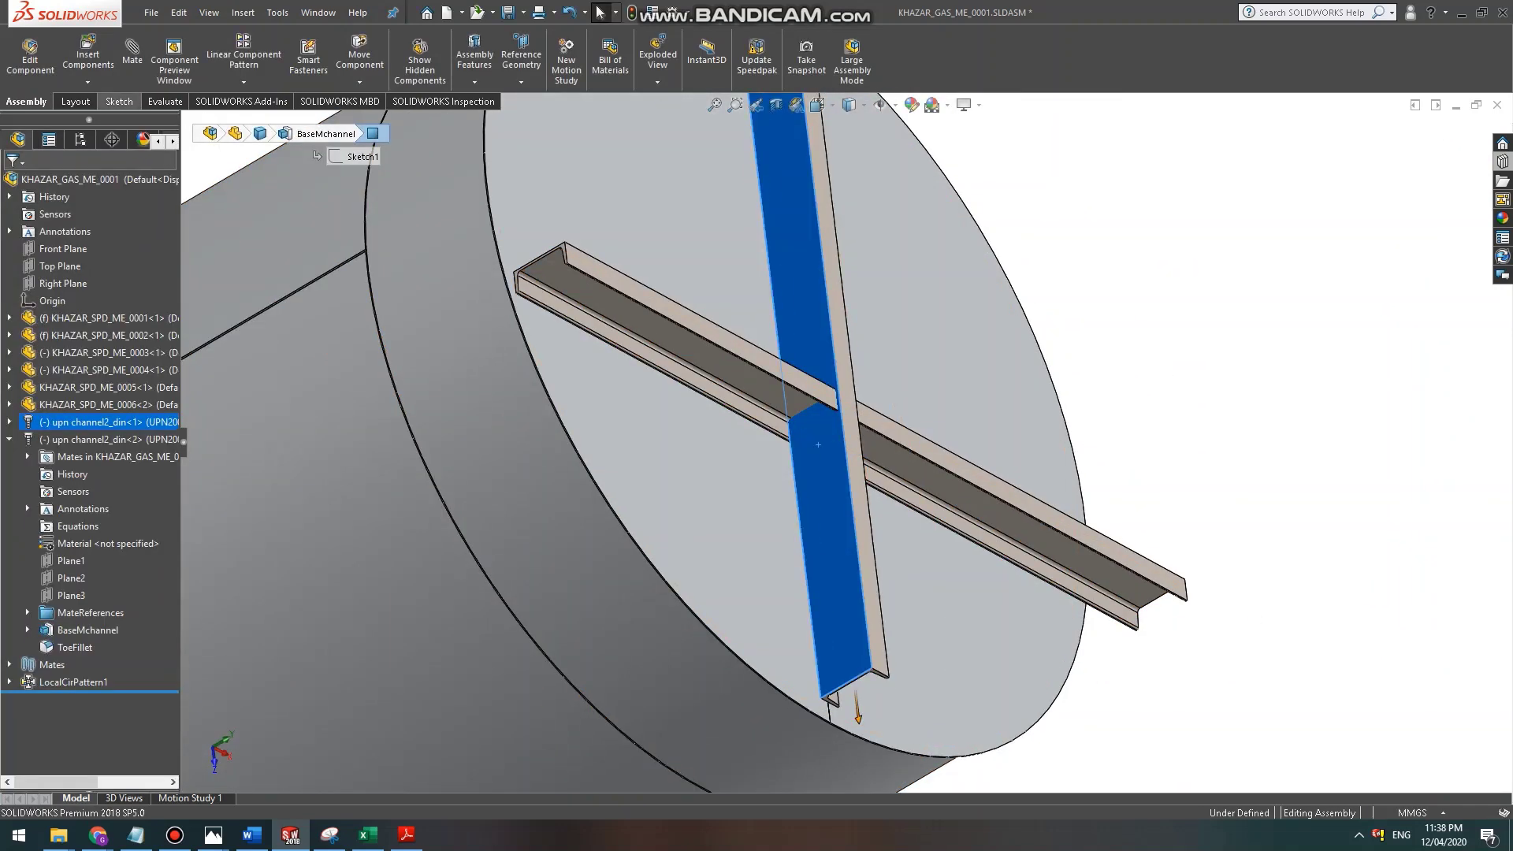
key(Escape)
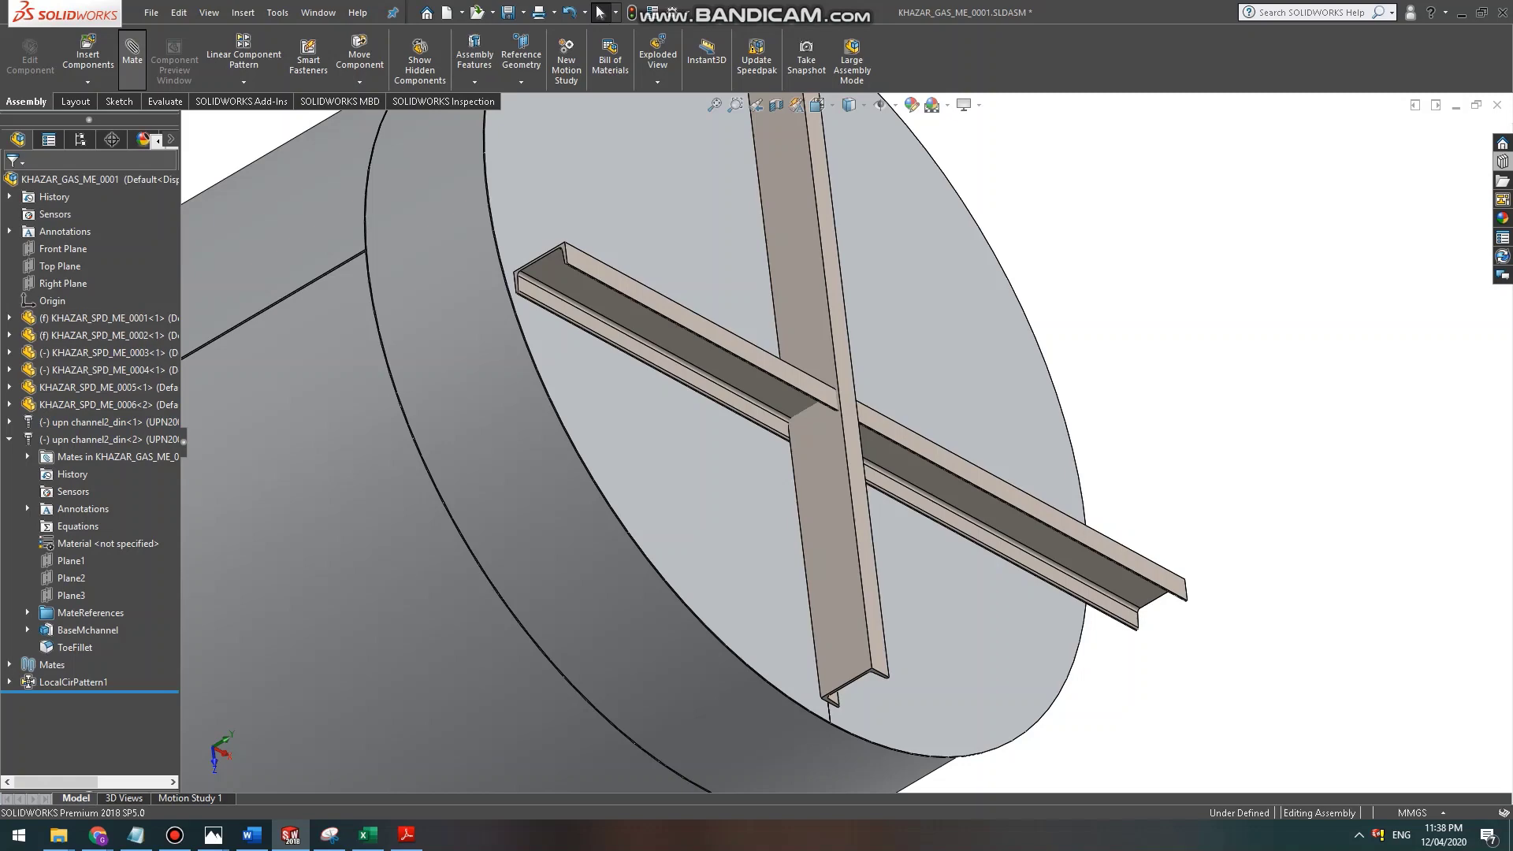
click(132, 55)
click(827, 512)
middle_drag(828, 513, 772, 457)
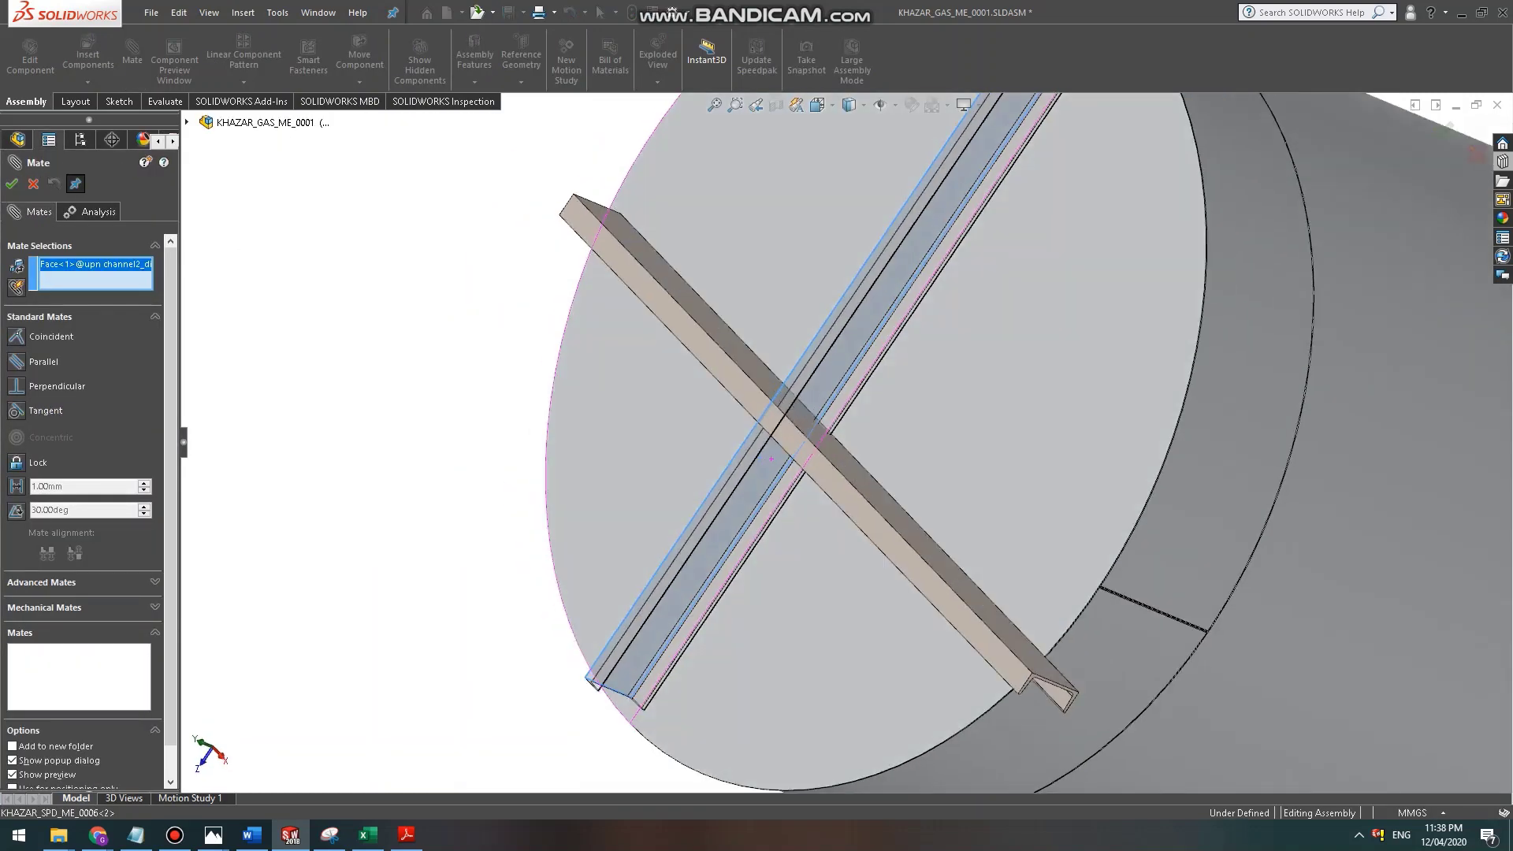
click(843, 469)
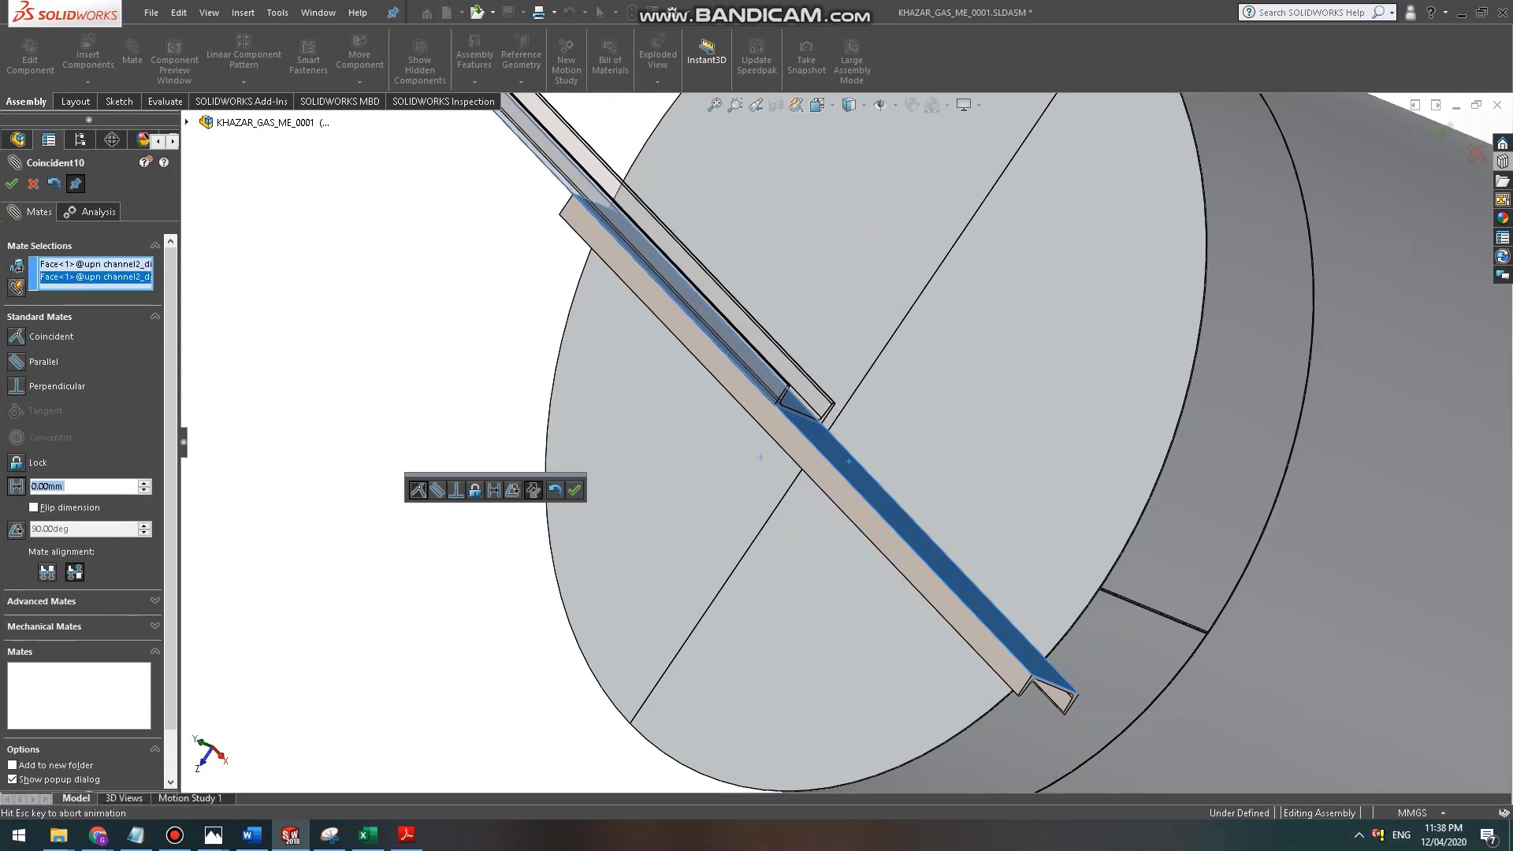
click(16, 486)
text(400)
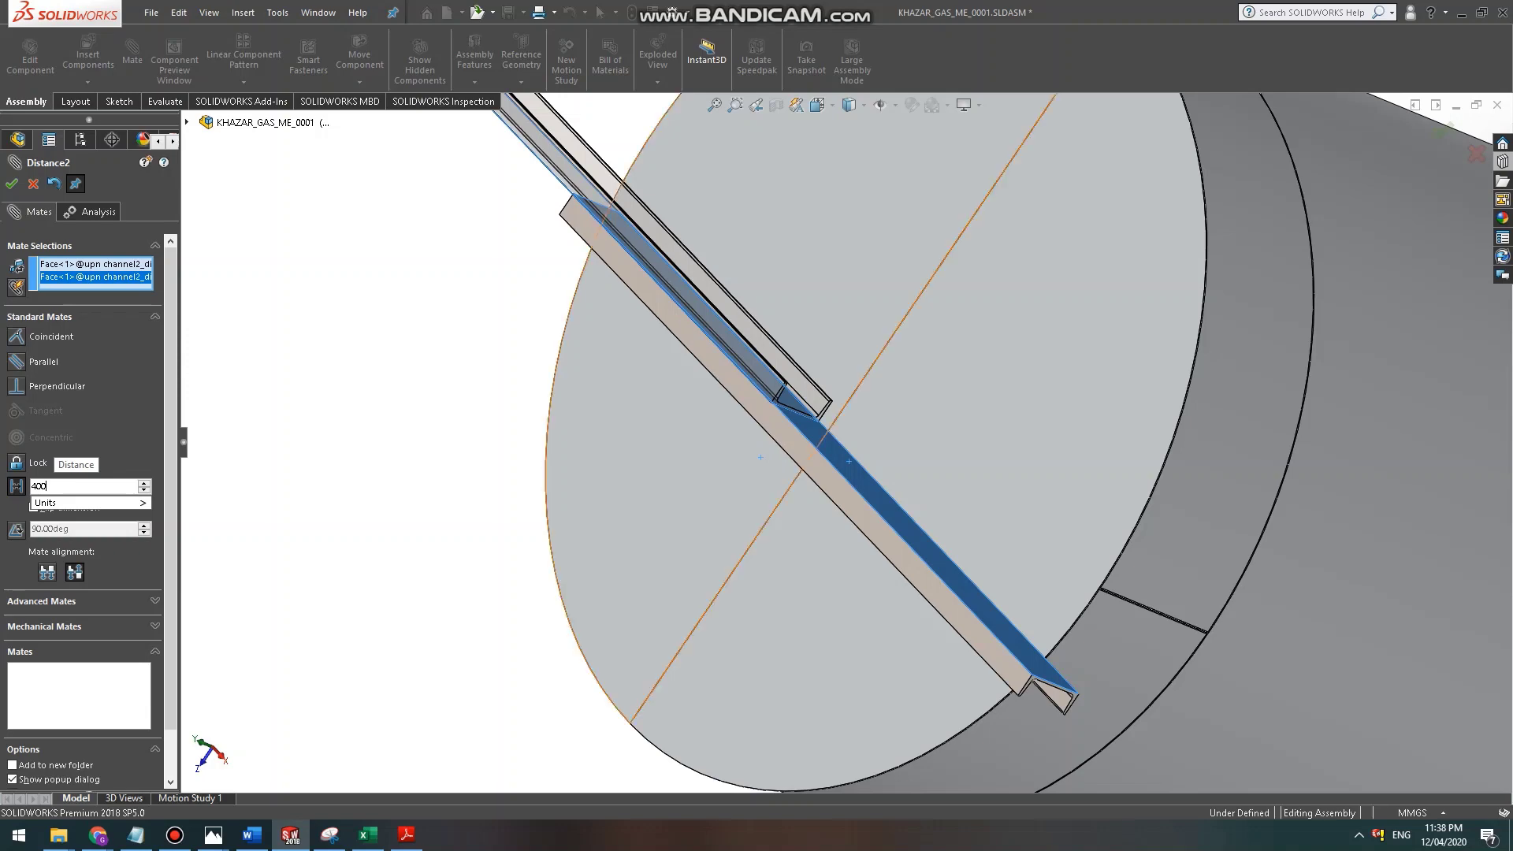
middle_drag(658, 304, 552, 298)
scroll(670, 307, down, 5)
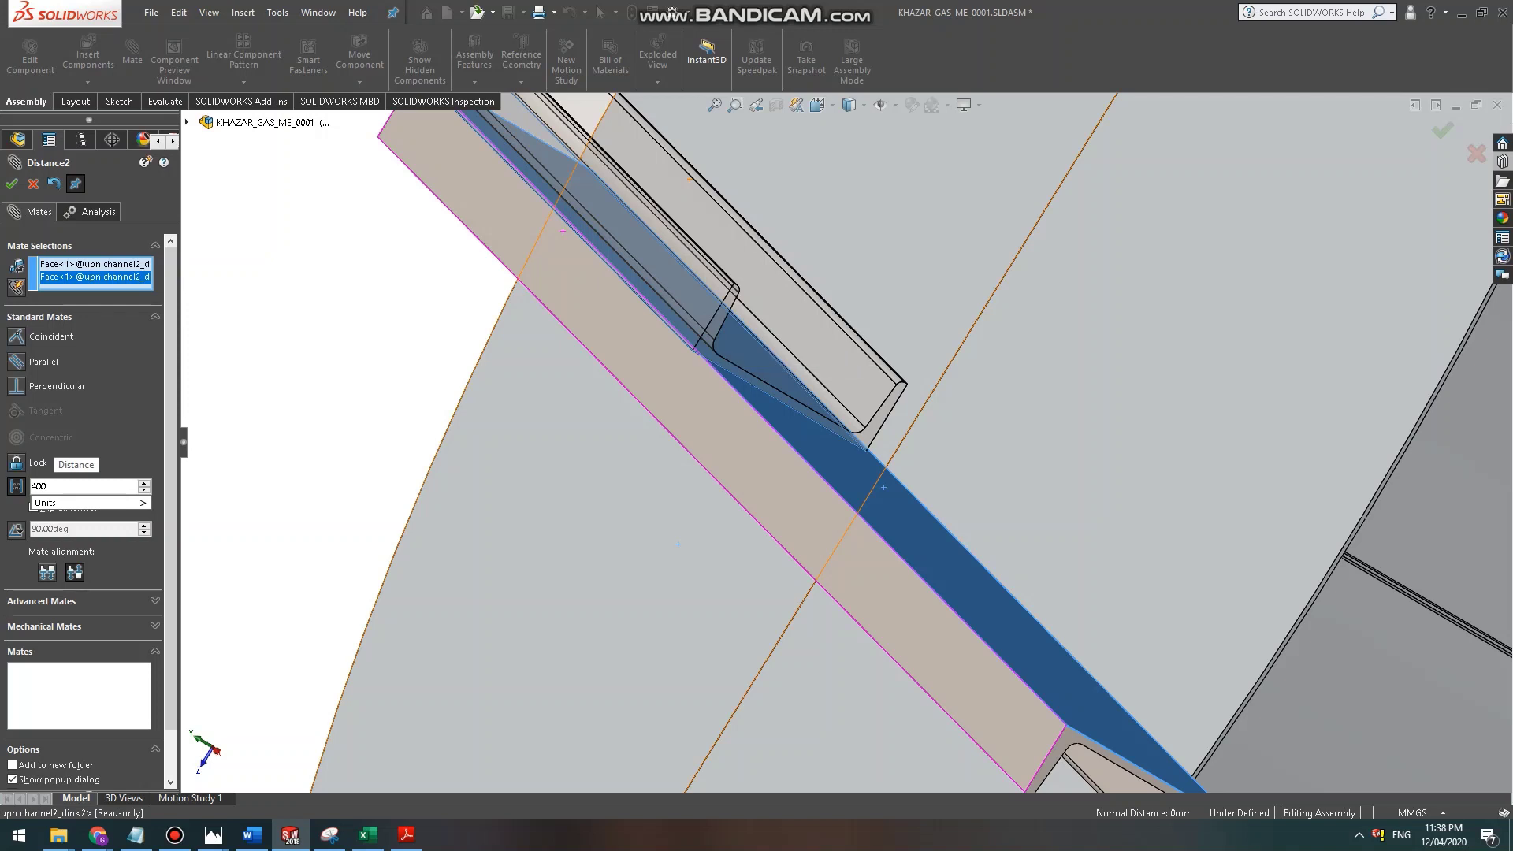
Set the channels' web-to-web distance mate to 340 mm and accept it.
key(BackSpace)
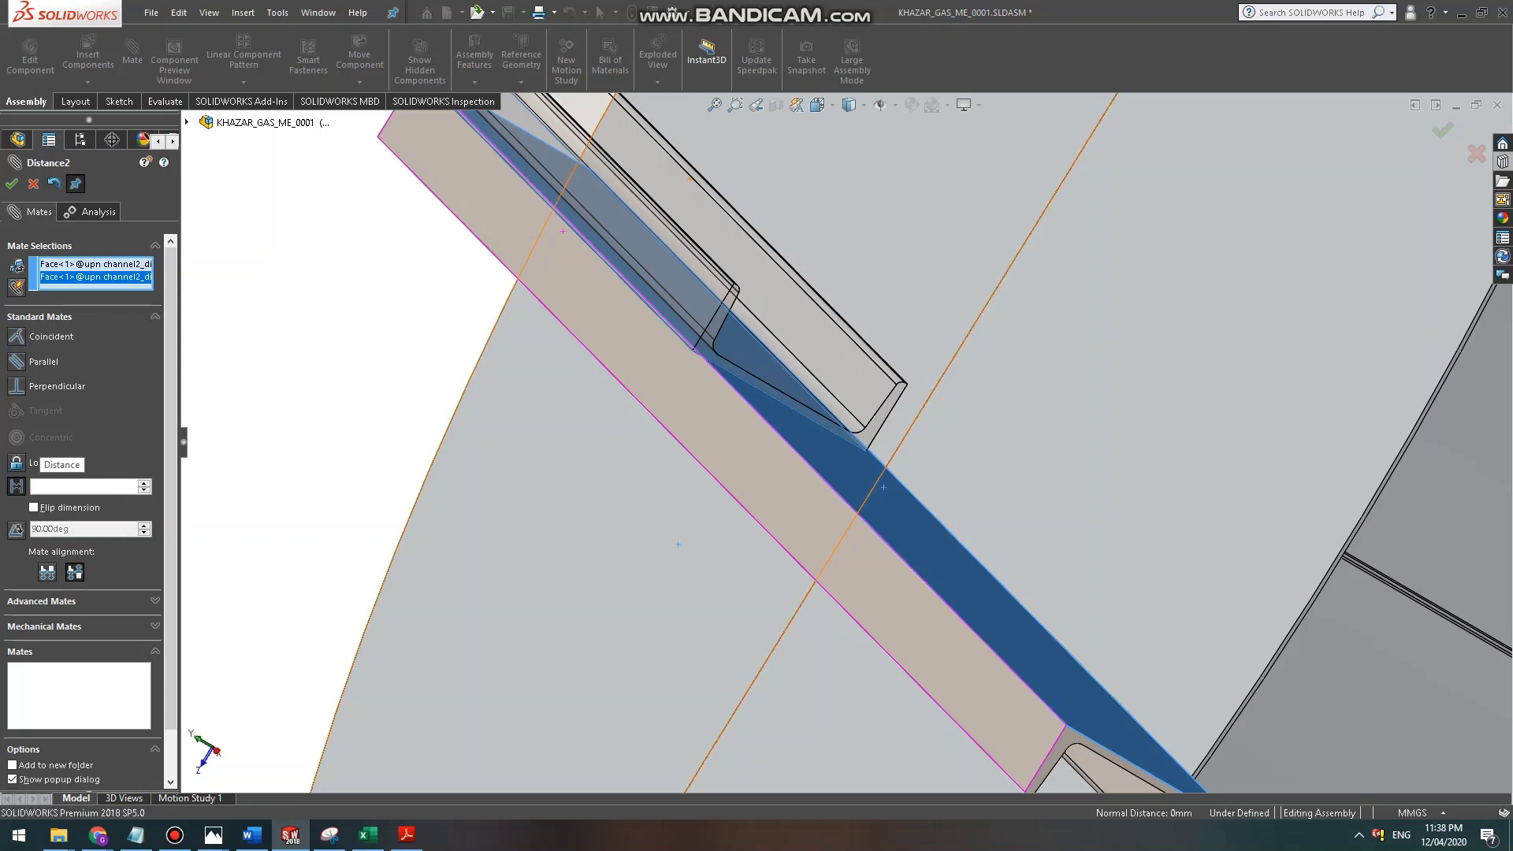
text(3)
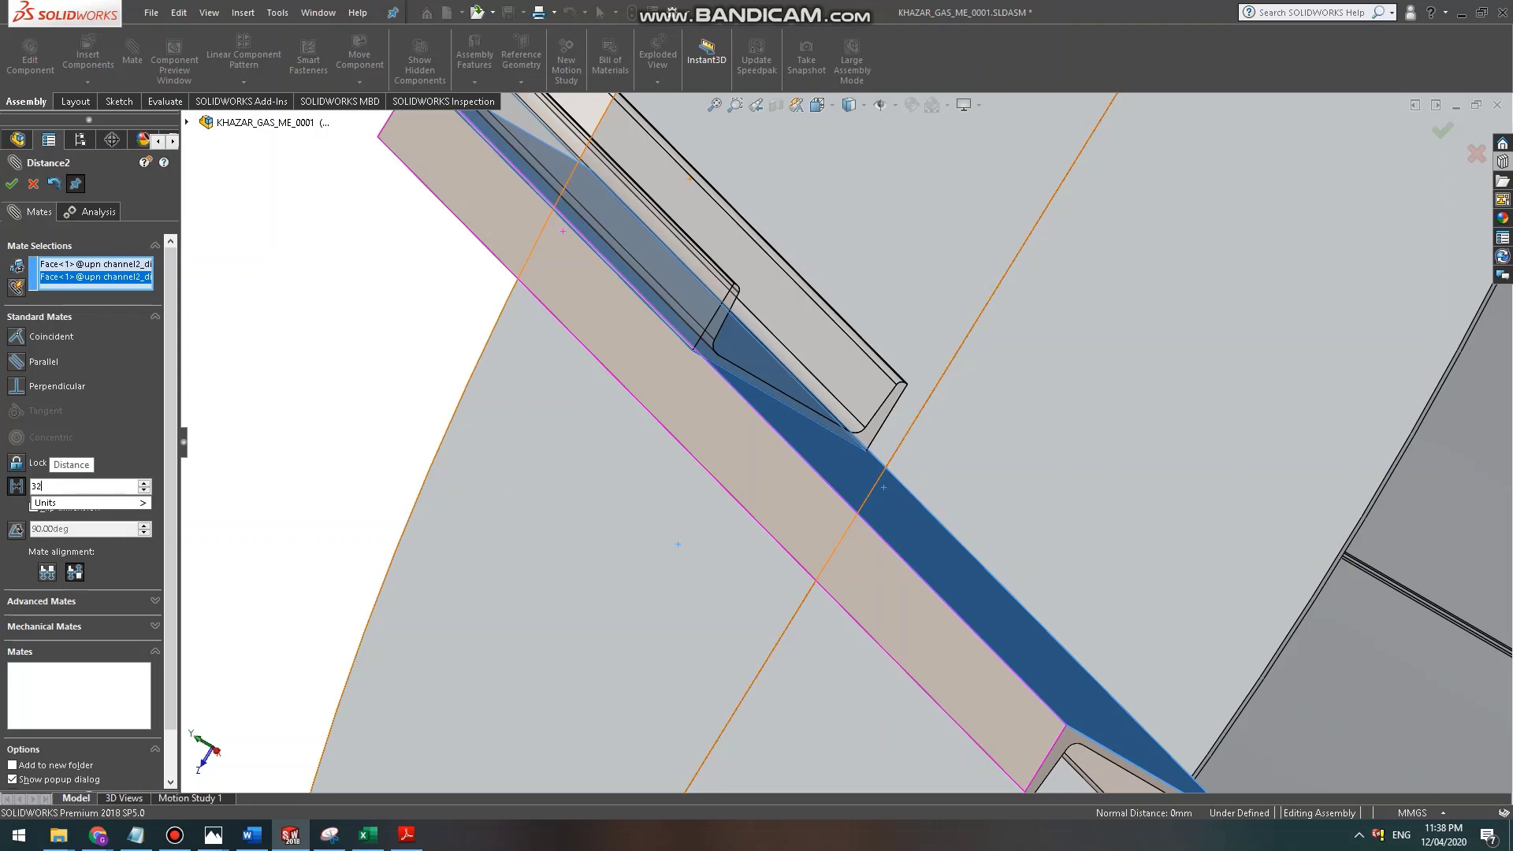
text(40)
key(Return)
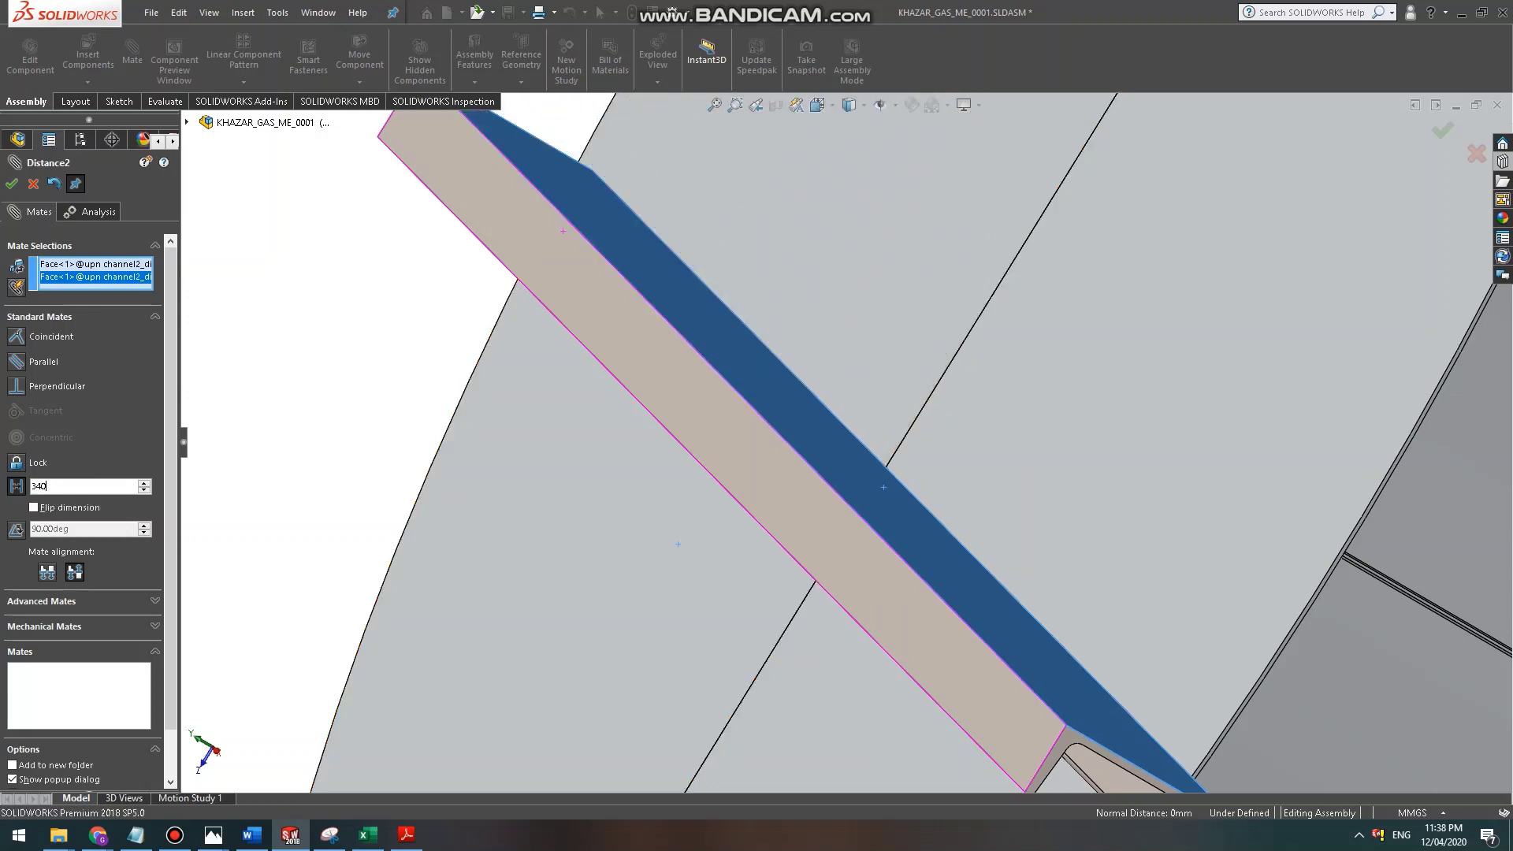
scroll(850, 438, up, 7)
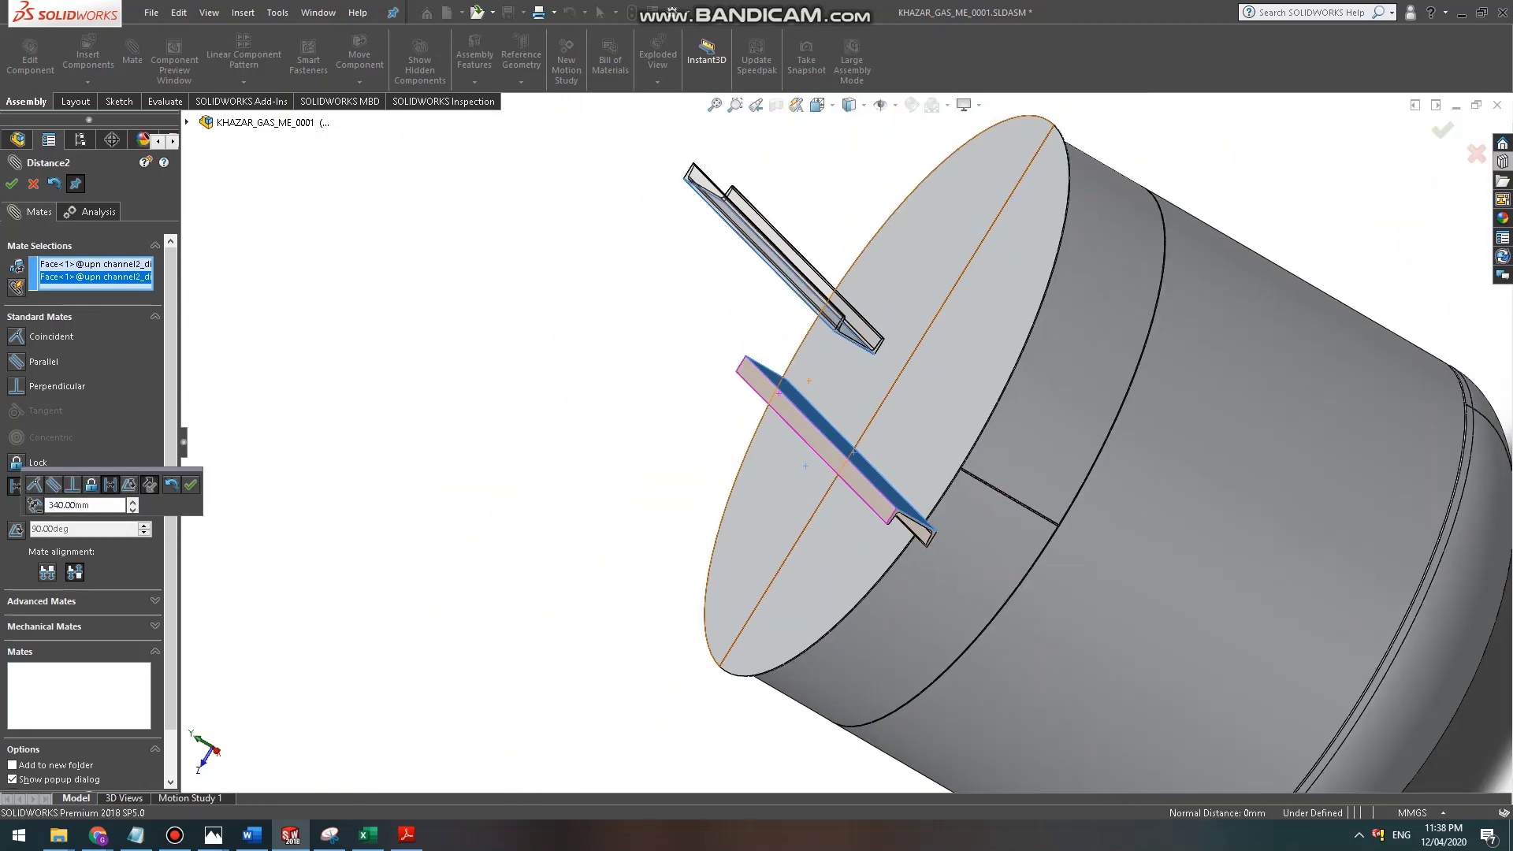
scroll(694, 410, down, 2)
middle_drag(694, 409, 646, 354)
middle_drag(825, 272, 747, 495)
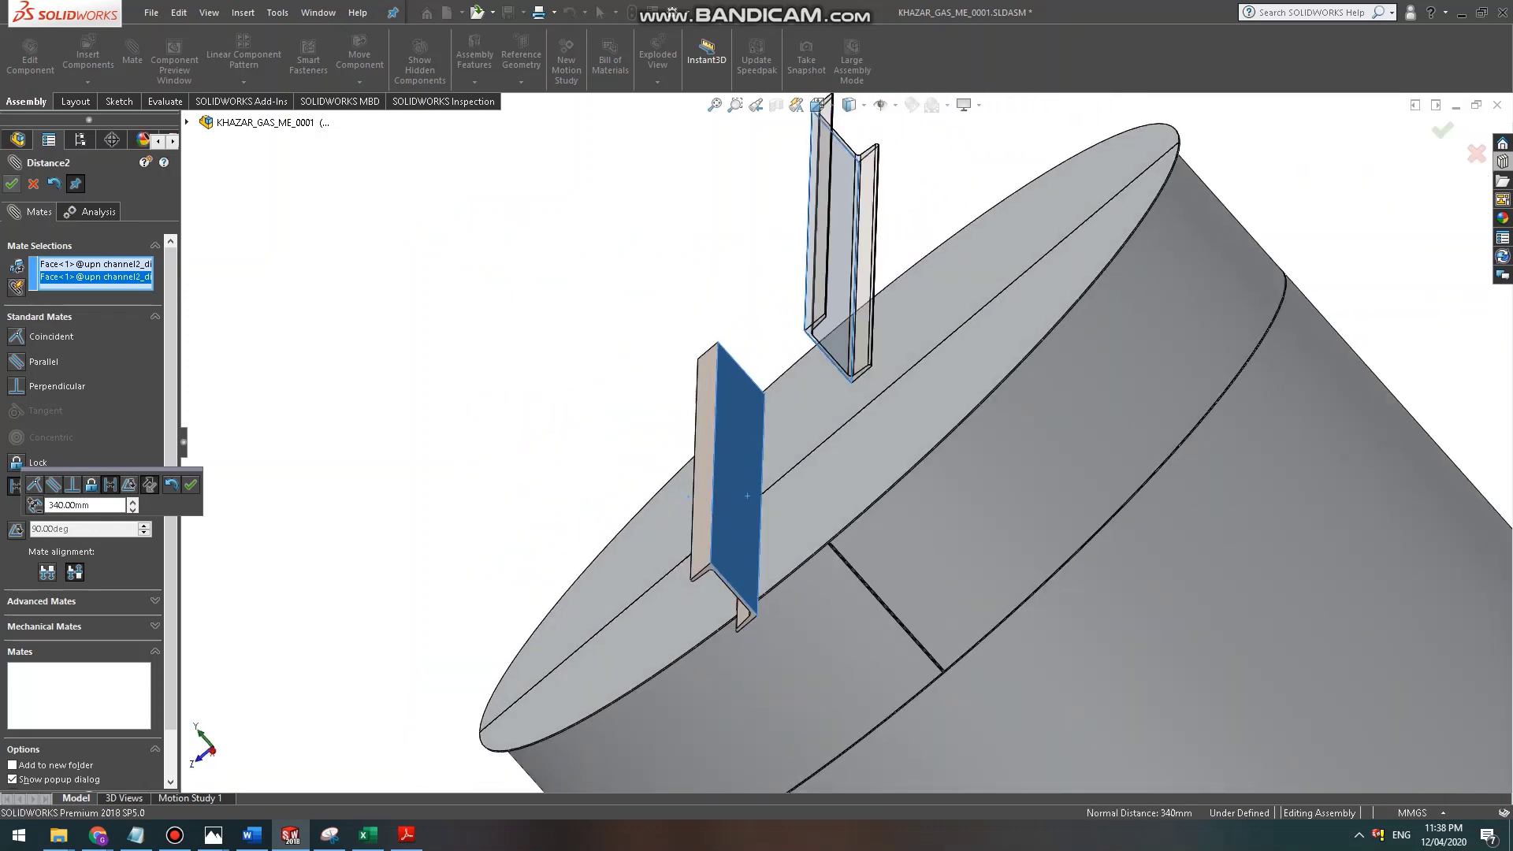
key(Return)
Check the length of the flange's end edge on the first channel.
scroll(820, 346, down, 5)
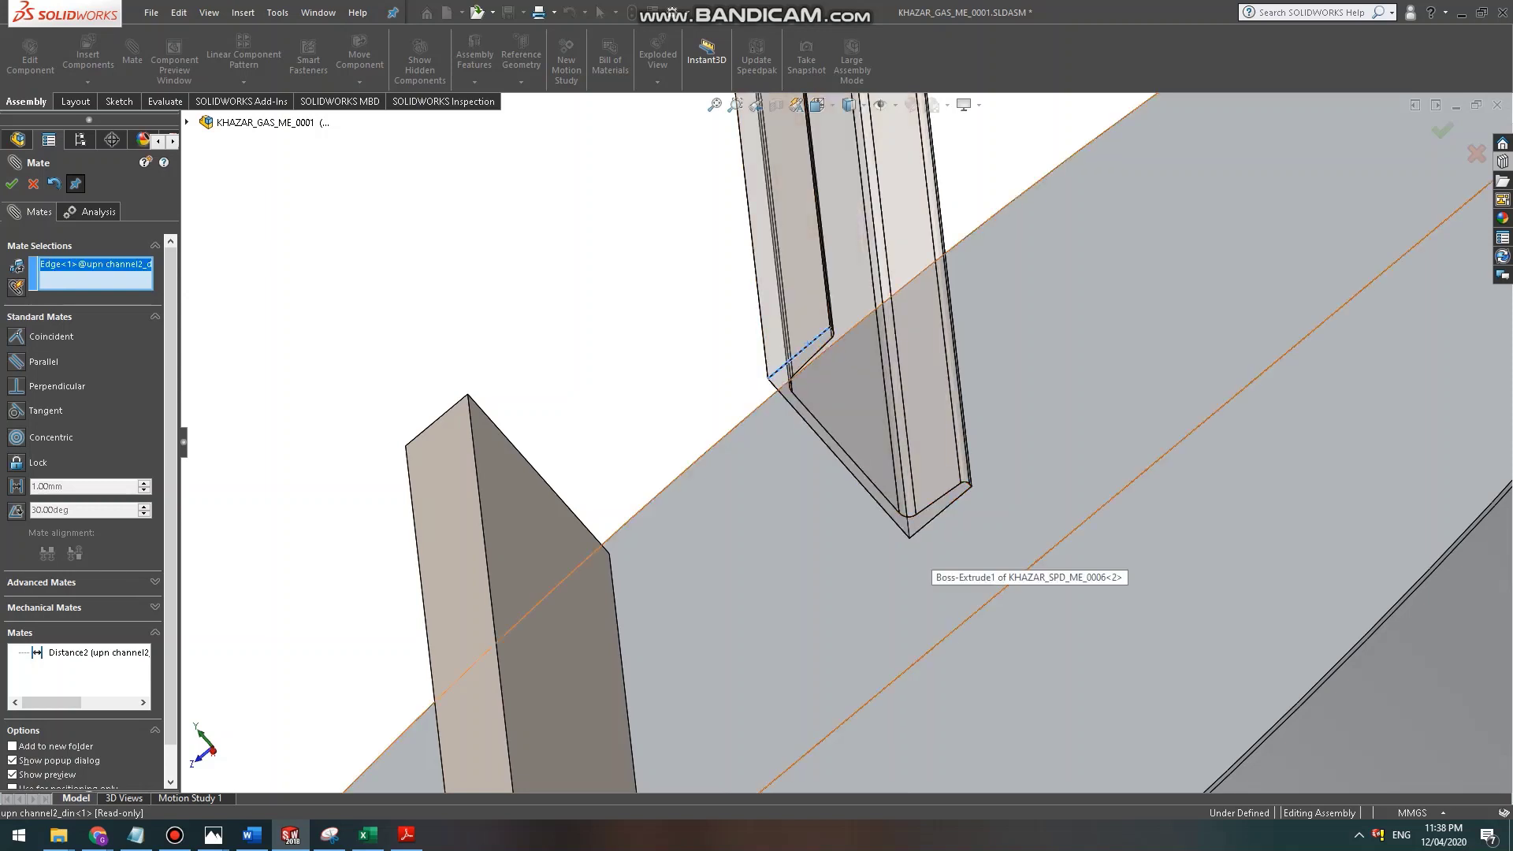
scroll(798, 340, down, 3)
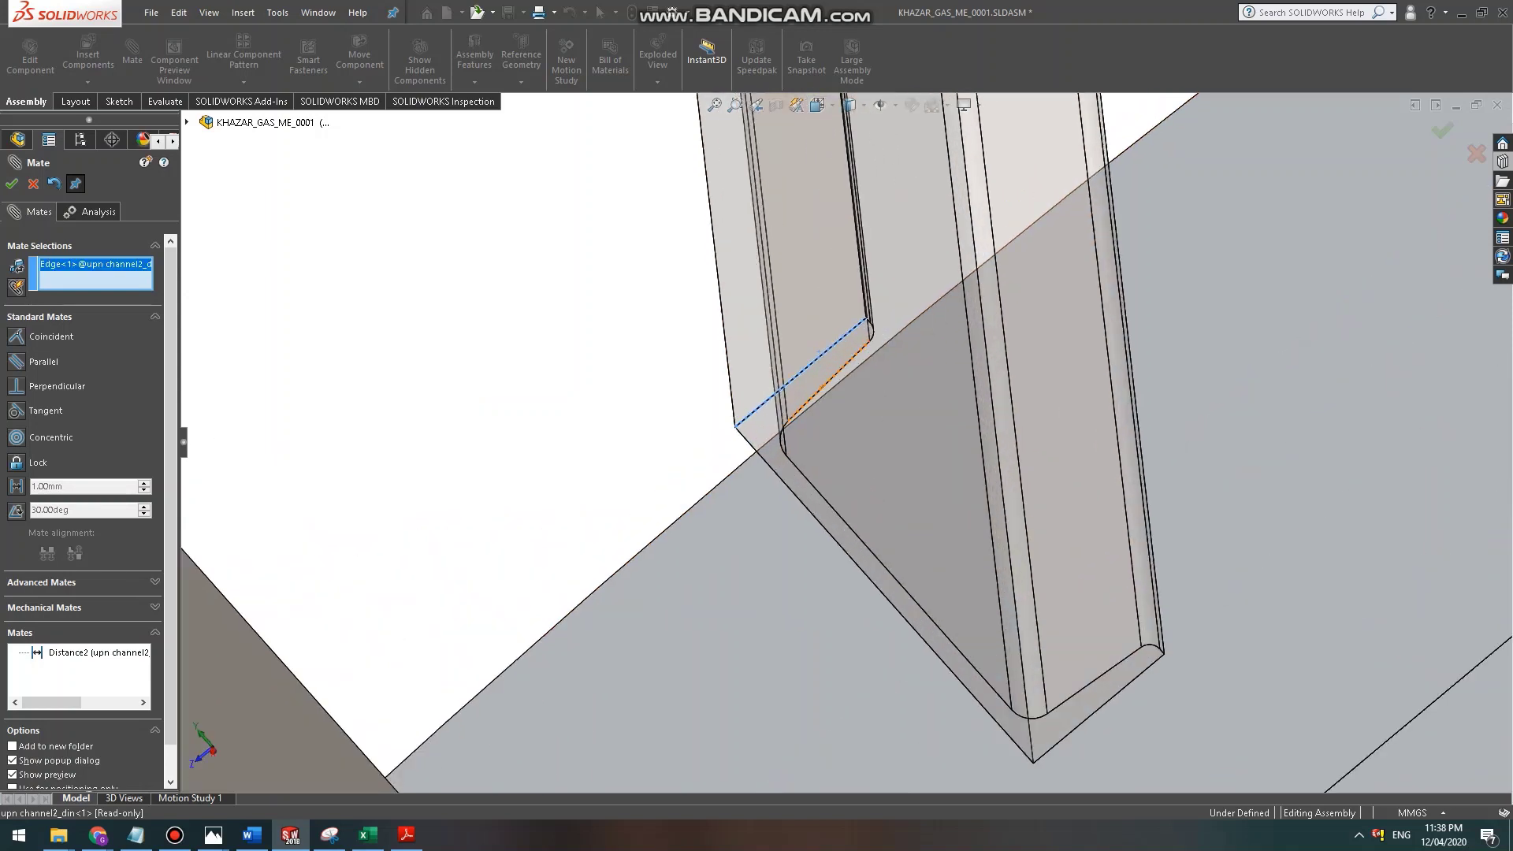
key(Escape)
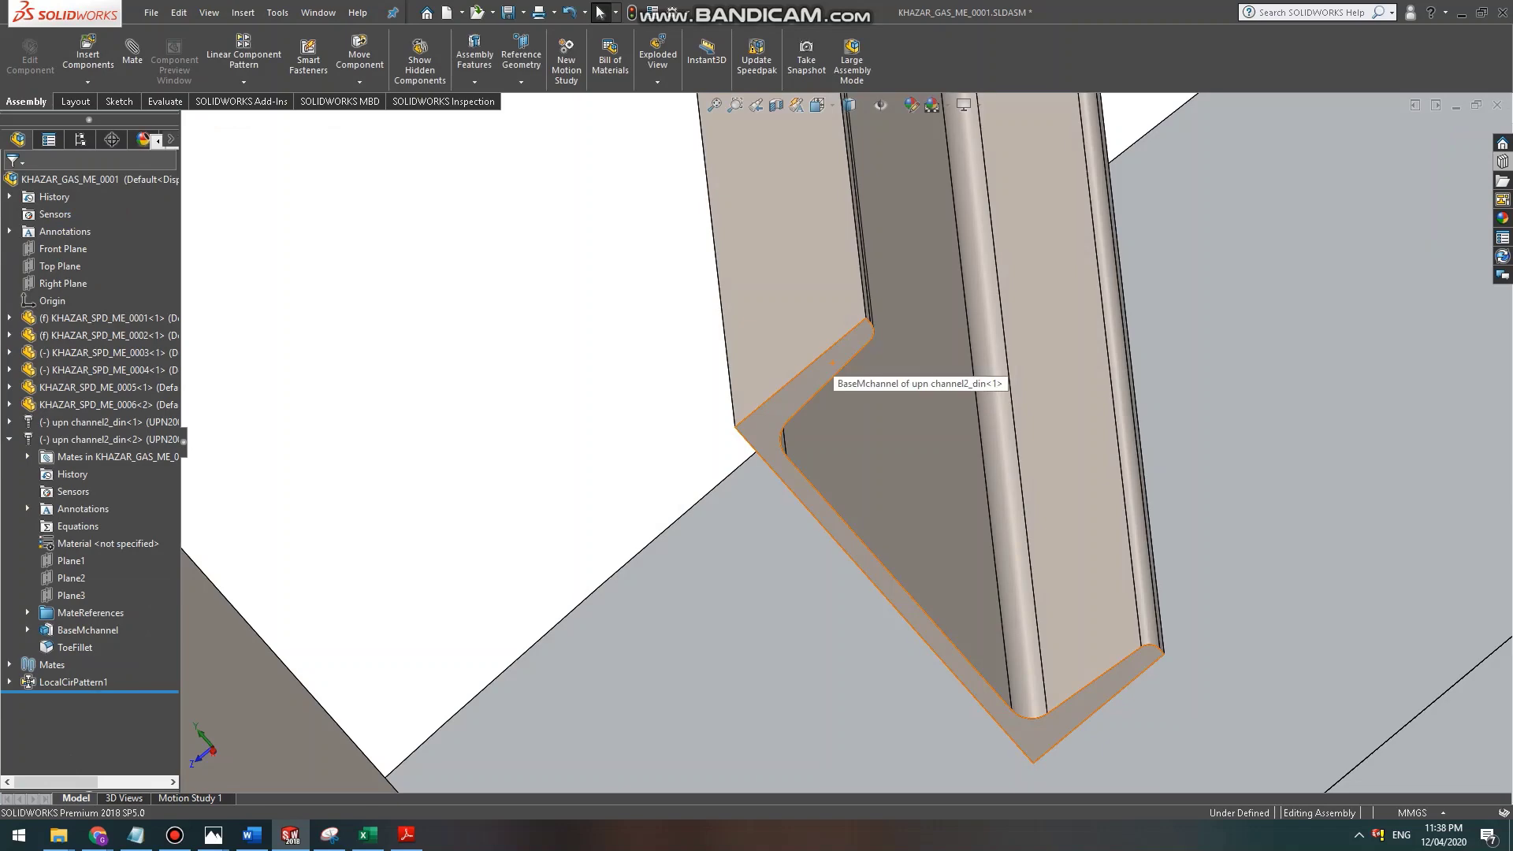
click(824, 355)
scroll(844, 441, up, 8)
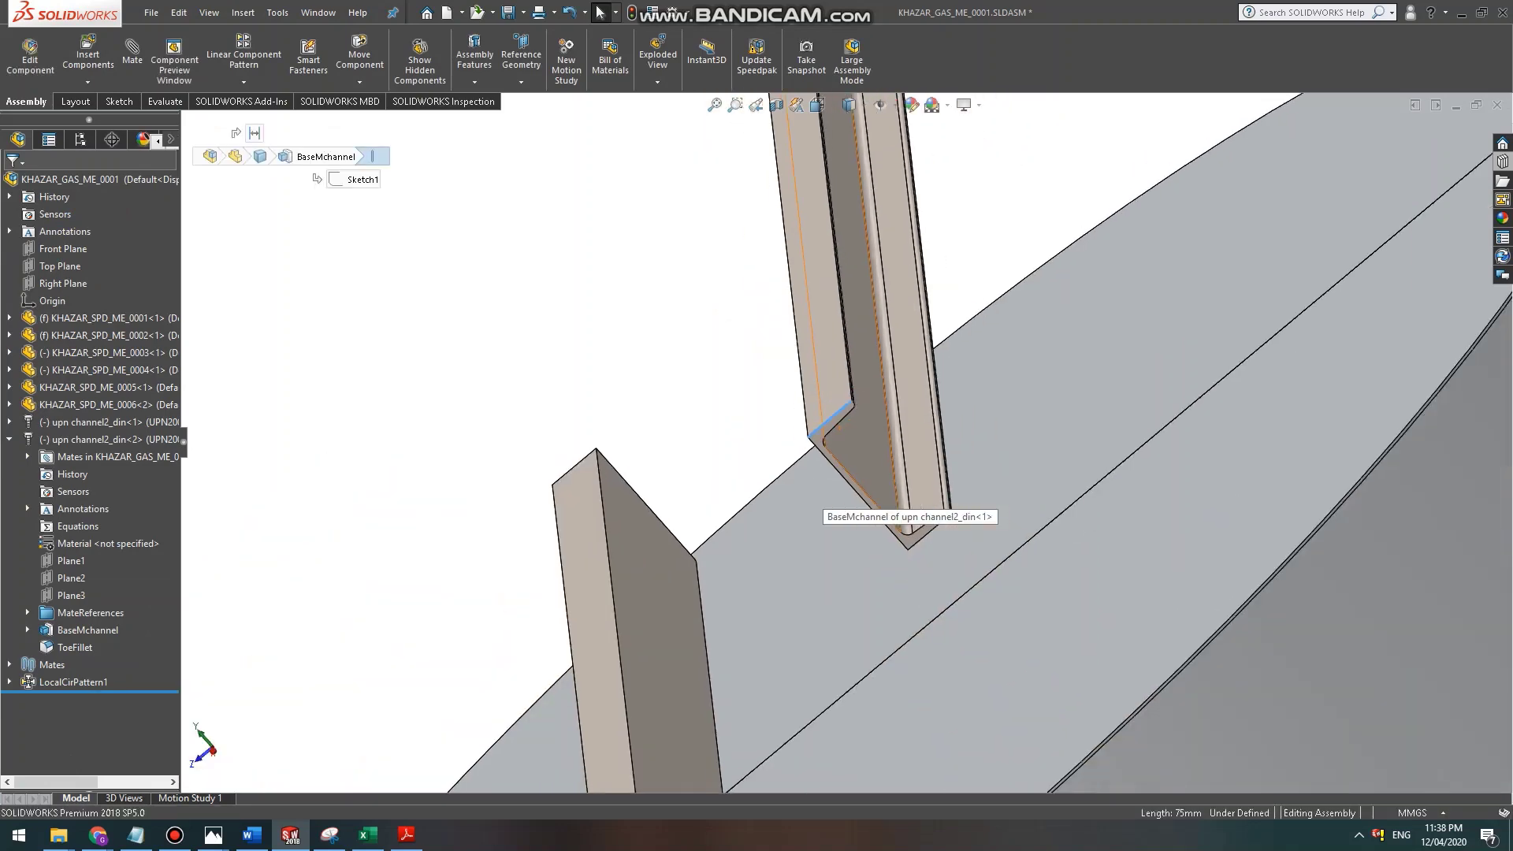
Shift the first channel slightly upward, clear of the vessel's cover.
scroll(774, 521, down, 3)
middle_drag(774, 520, 843, 465)
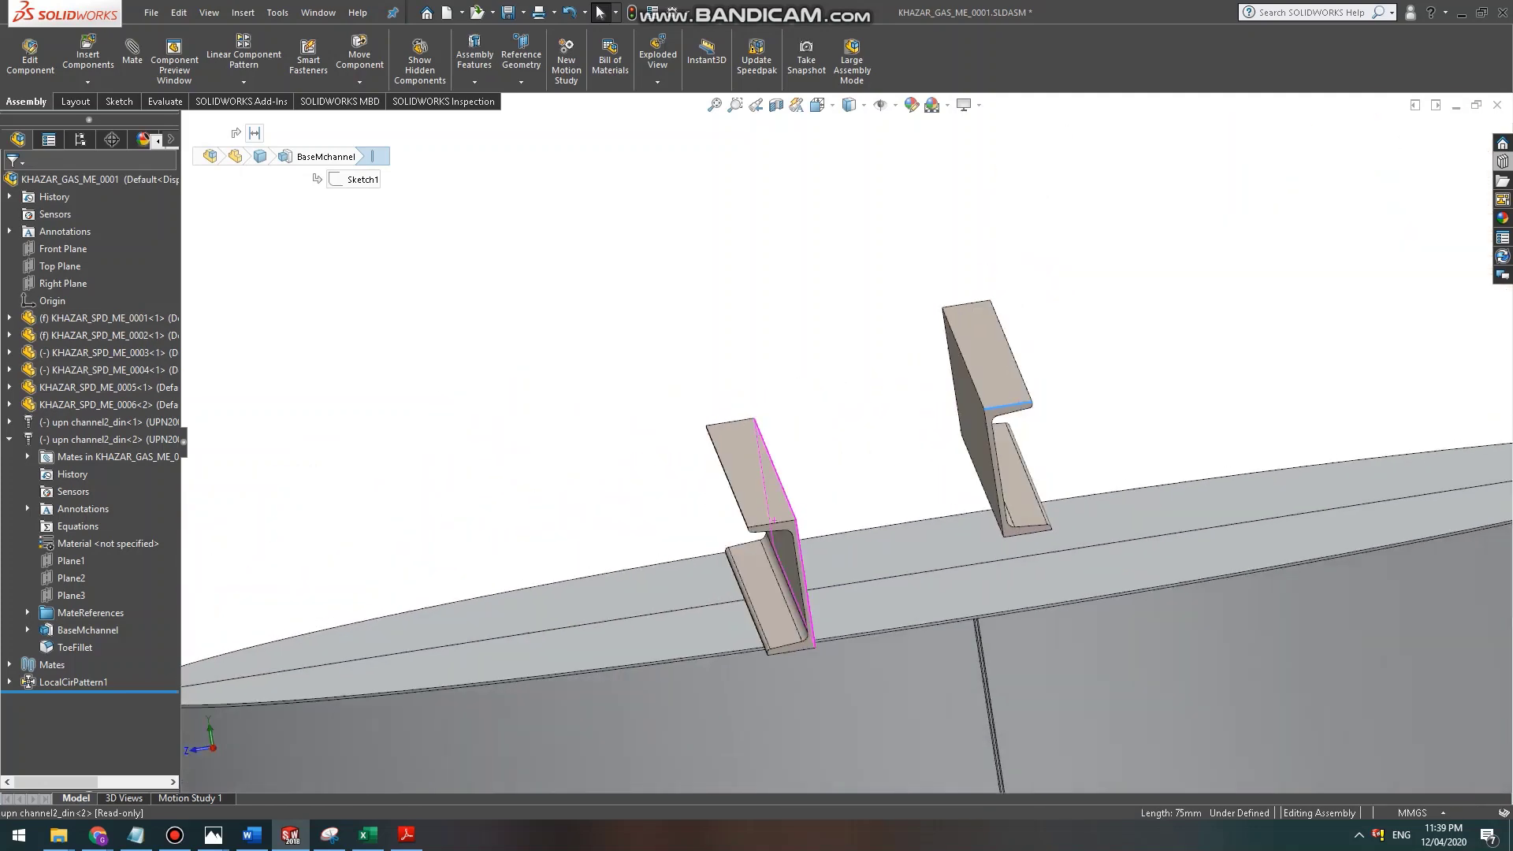
scroll(843, 441, up, 2)
drag(957, 484, 956, 442)
key(Escape)
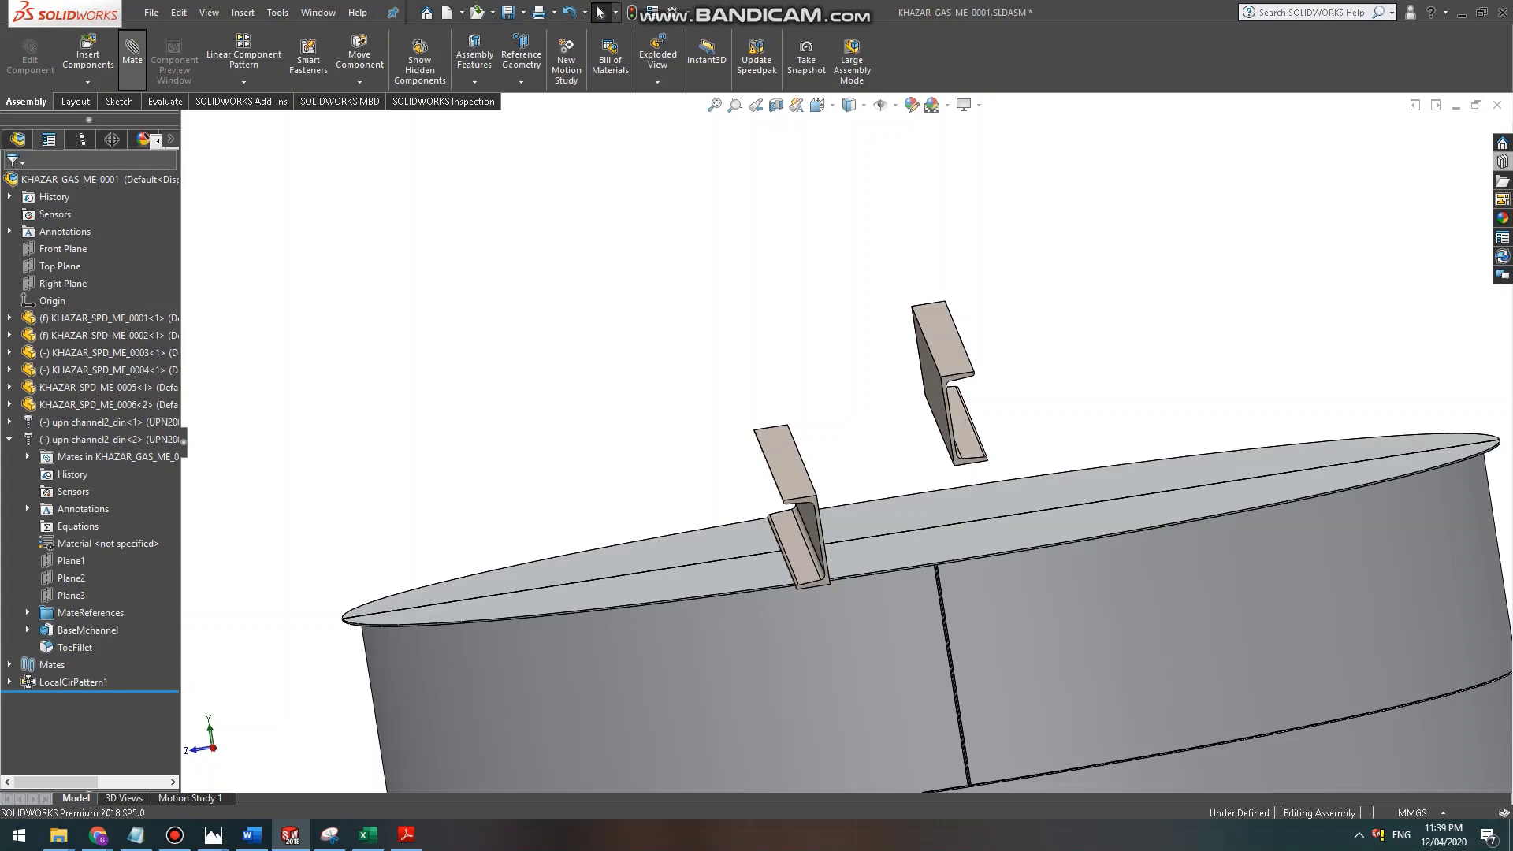
Mate the bottom flange face of the first channel coincident with the top face of the vessel's cover.
click(132, 61)
scroll(973, 464, down, 5)
middle_drag(965, 459, 892, 402)
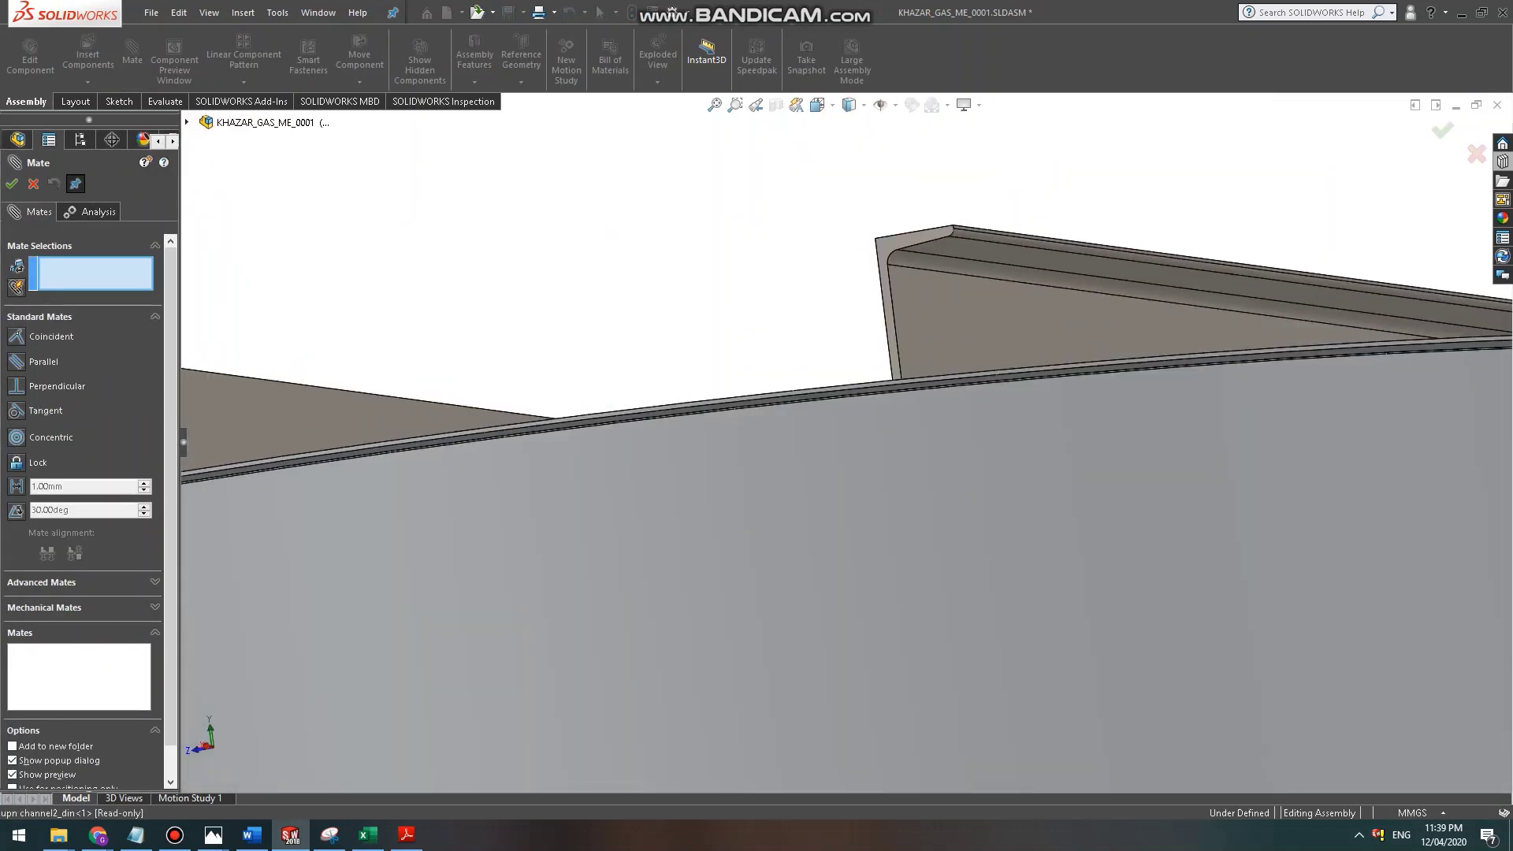
middle_drag(1103, 425, 932, 413)
scroll(932, 414, up, 9)
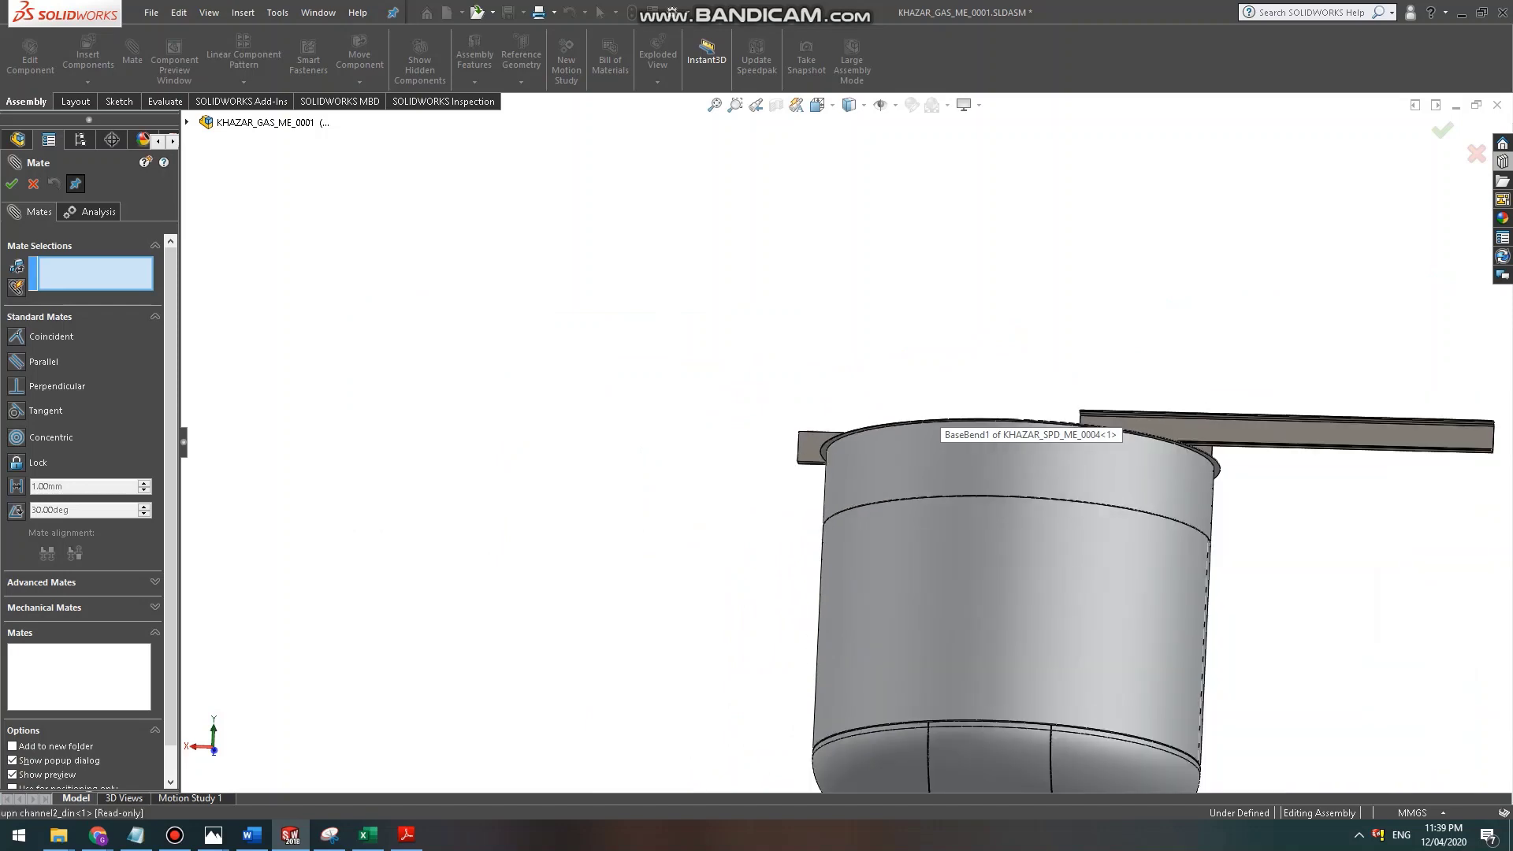
scroll(934, 422, down, 6)
click(904, 546)
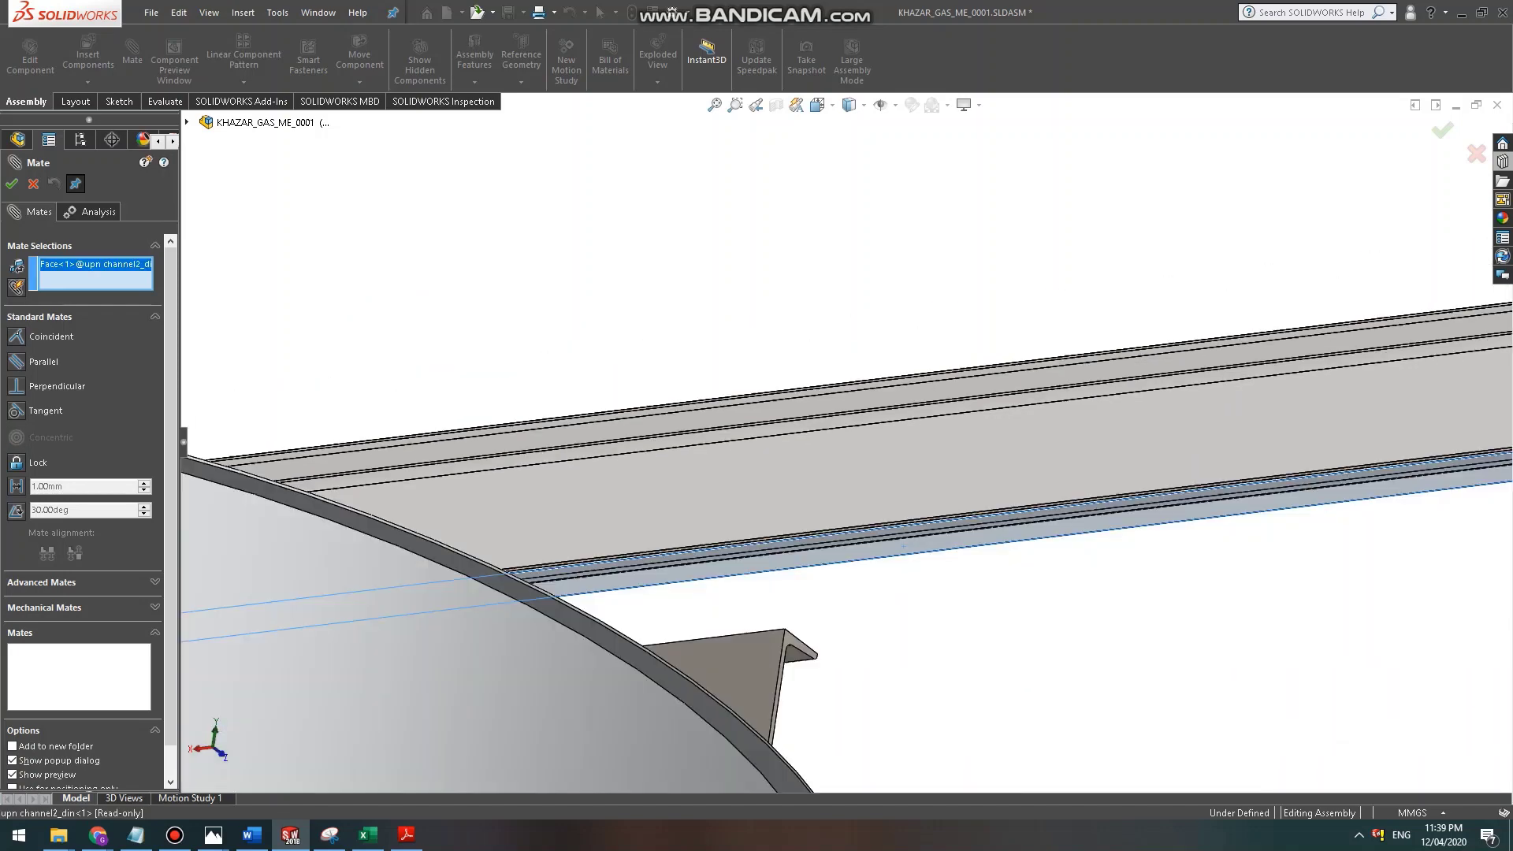
middle_drag(623, 631, 648, 610)
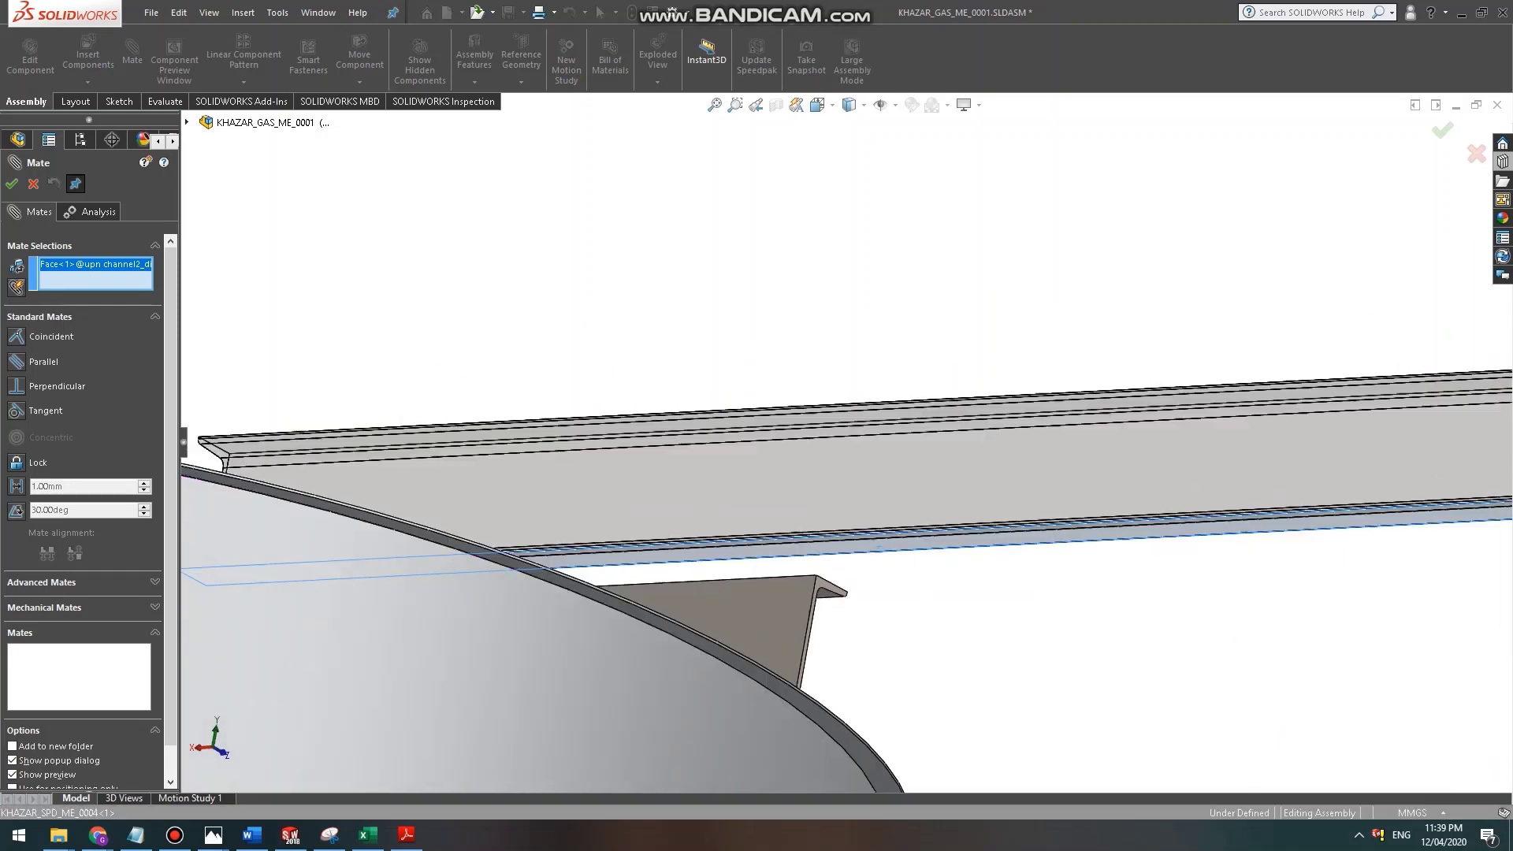
scroll(757, 488, up, 2)
middle_drag(756, 488, 670, 587)
click(674, 490)
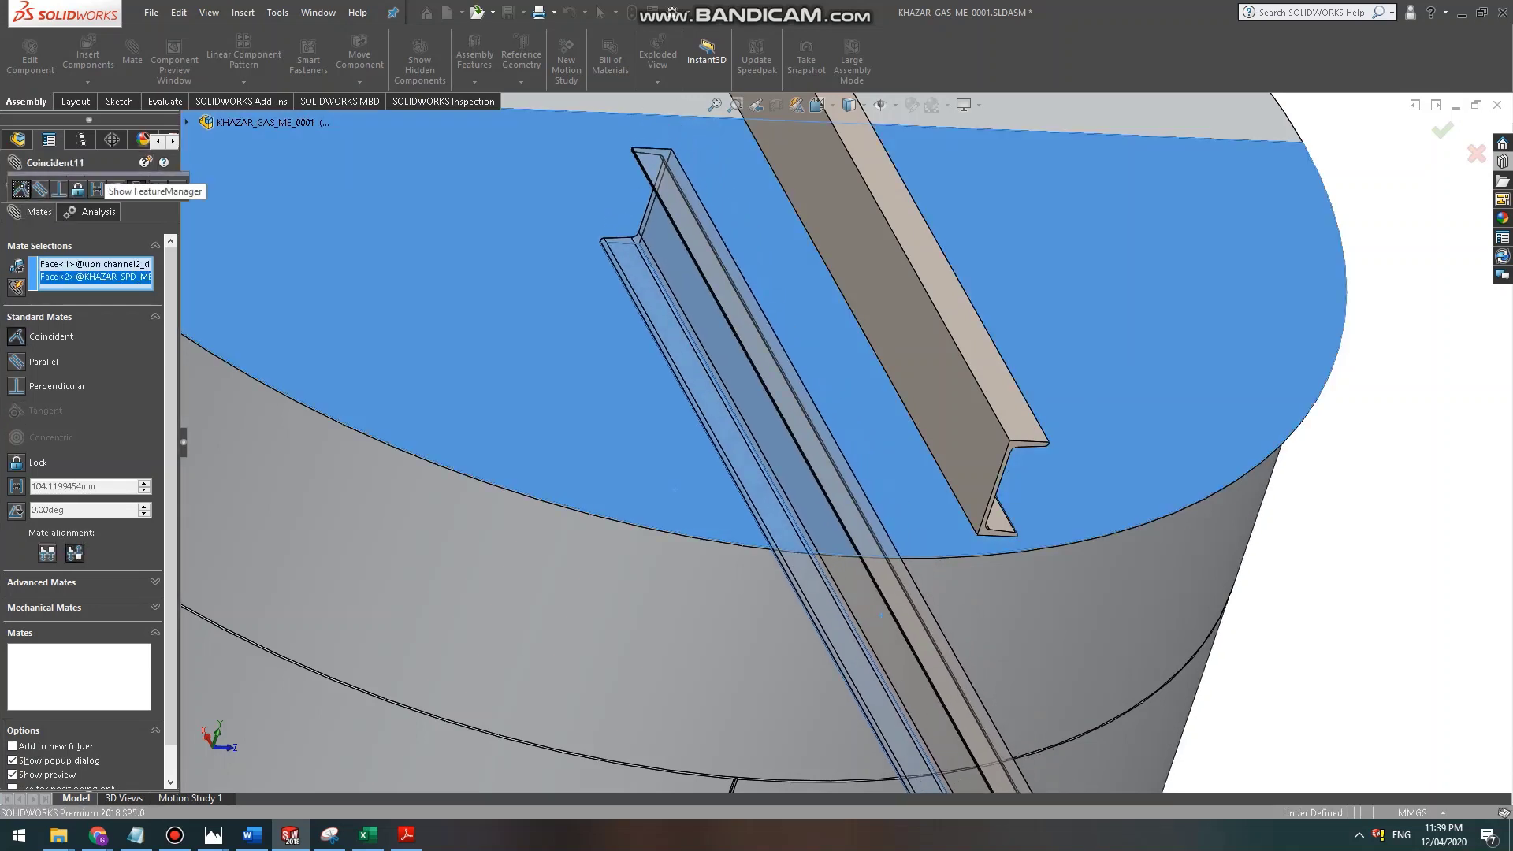
key(Return)
Align the two channels' ends with a coincident mate between their end faces.
scroll(977, 658, up, 8)
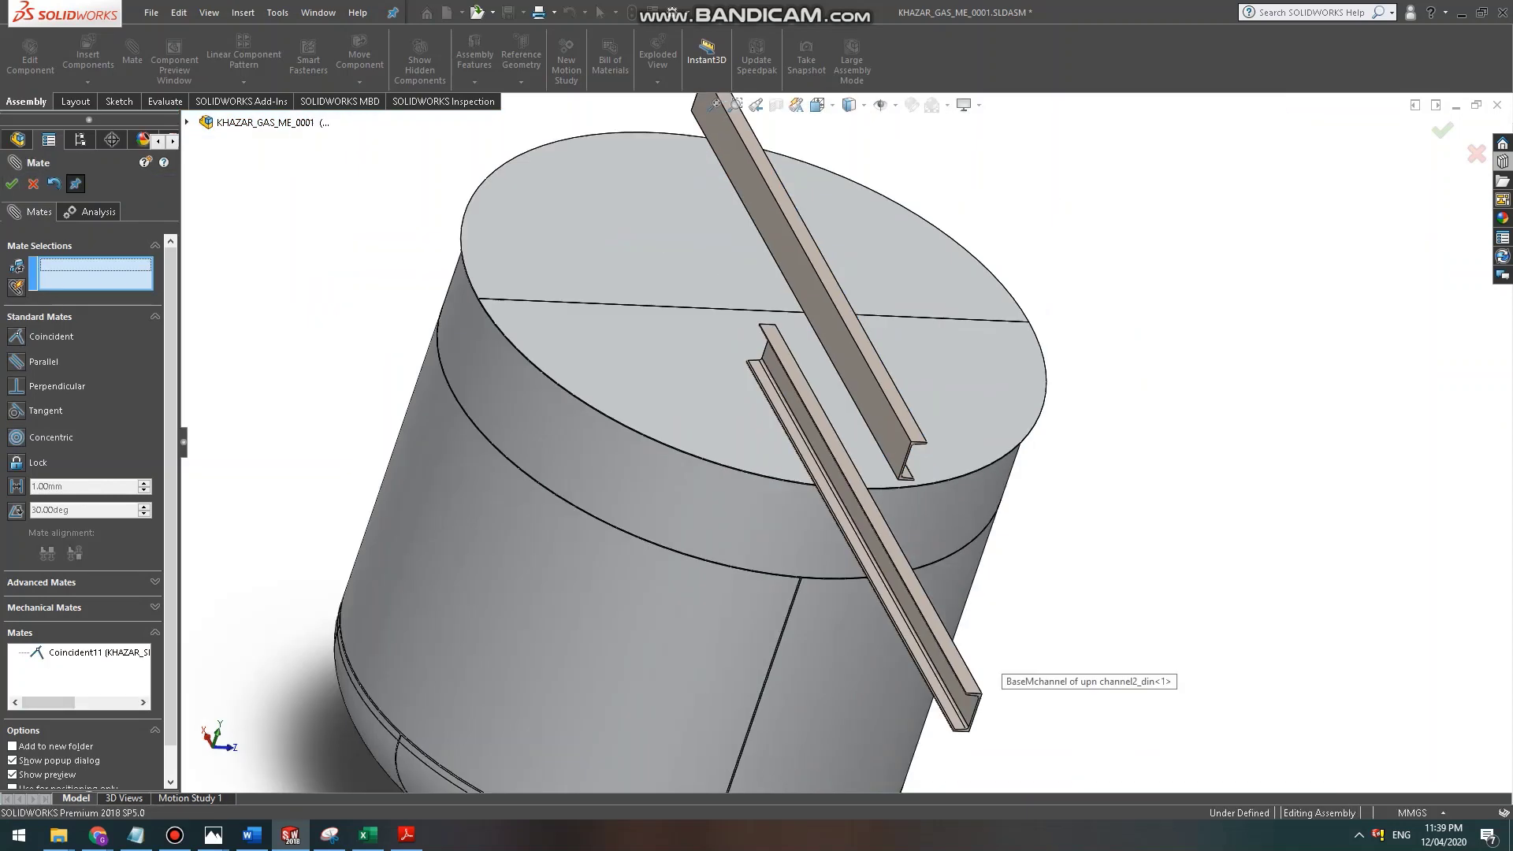
middle_drag(886, 549, 821, 512)
scroll(934, 528, down, 5)
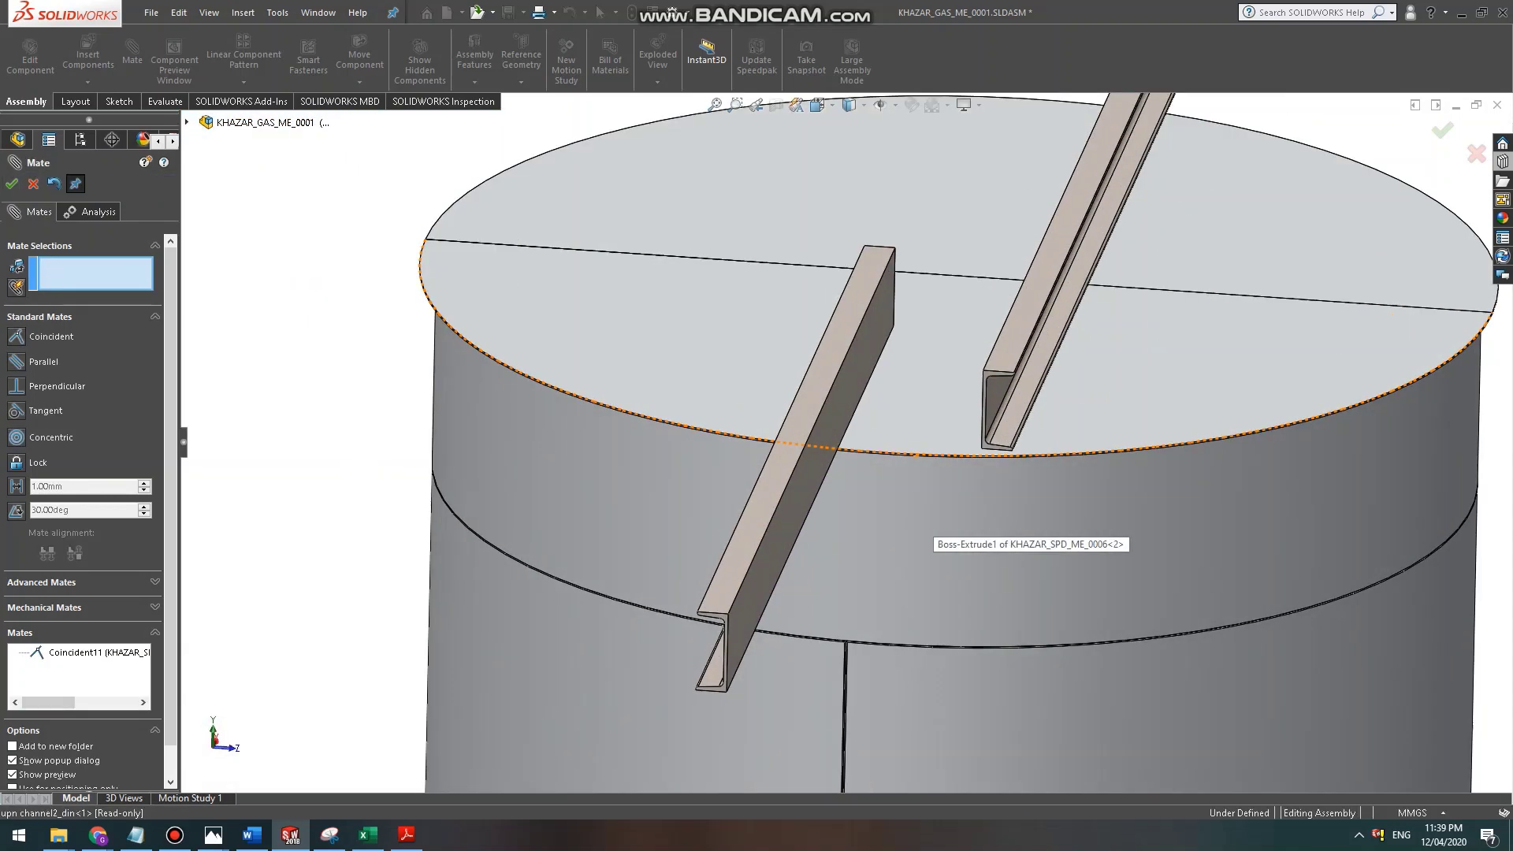
scroll(714, 635, down, 2)
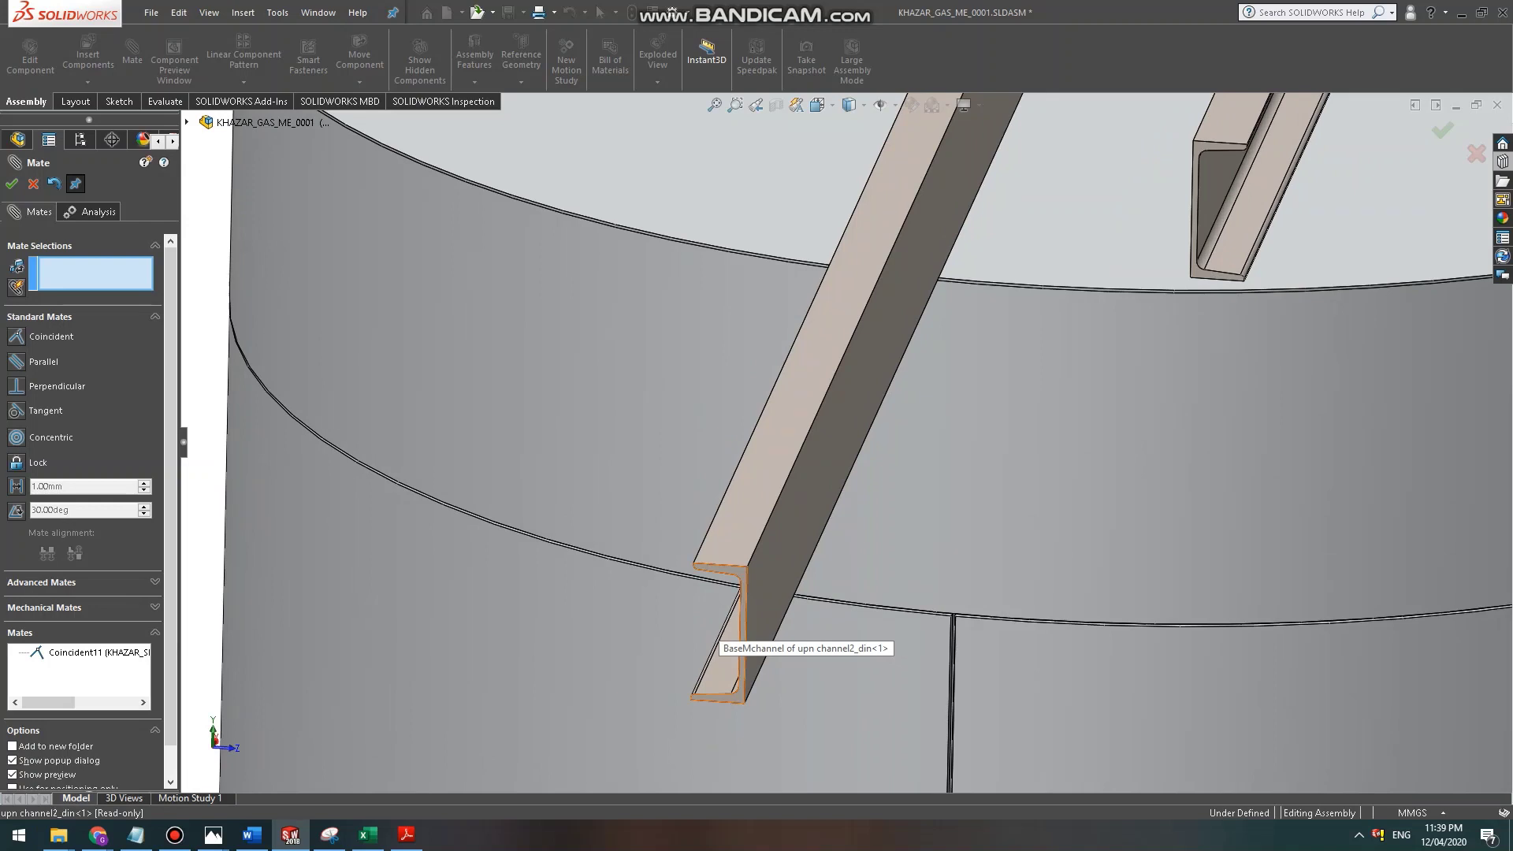
click(716, 642)
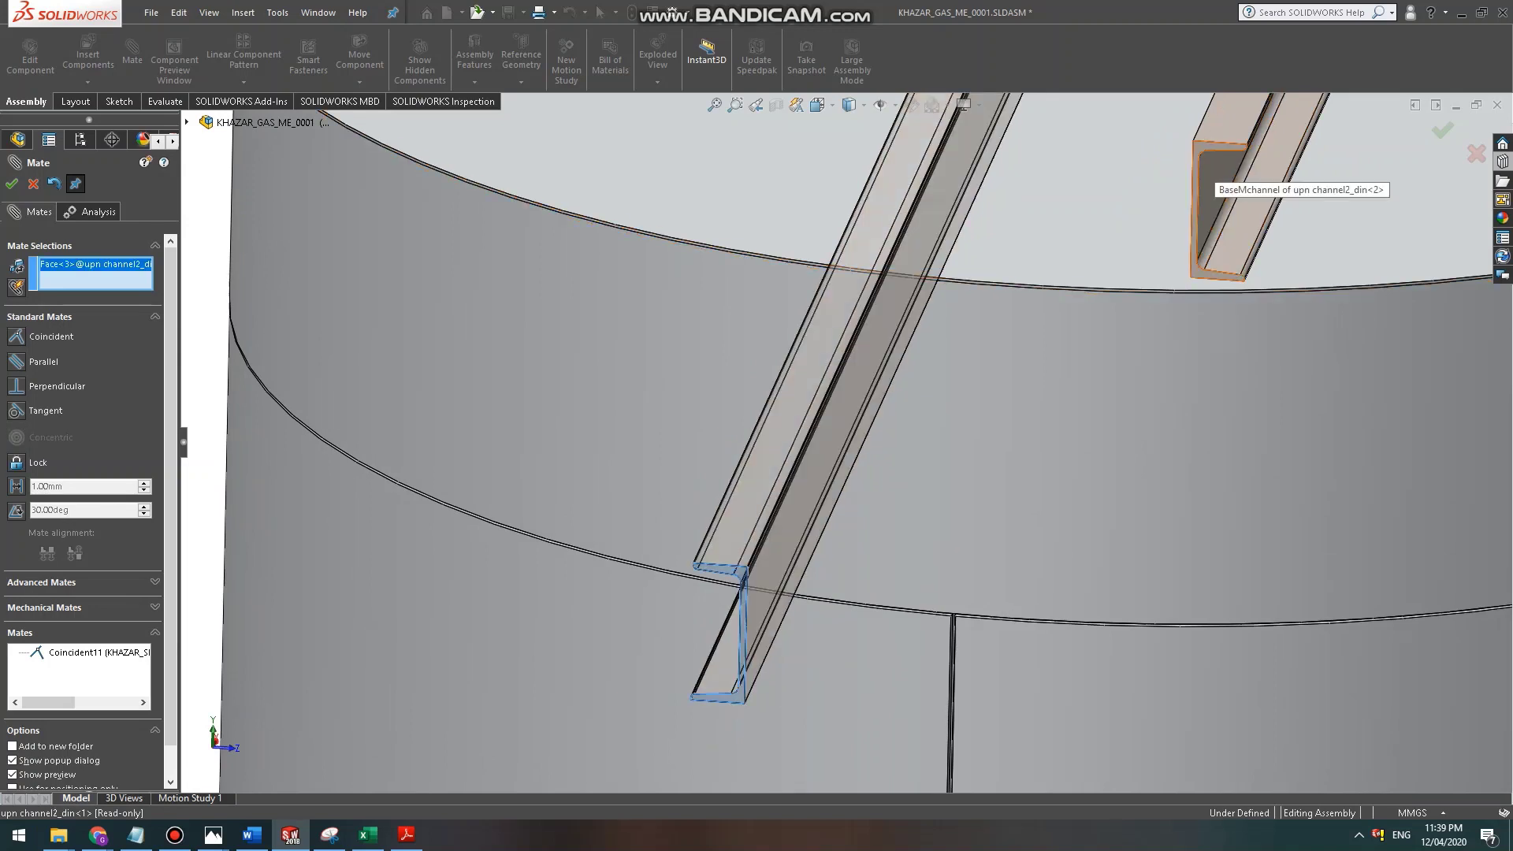
click(1209, 183)
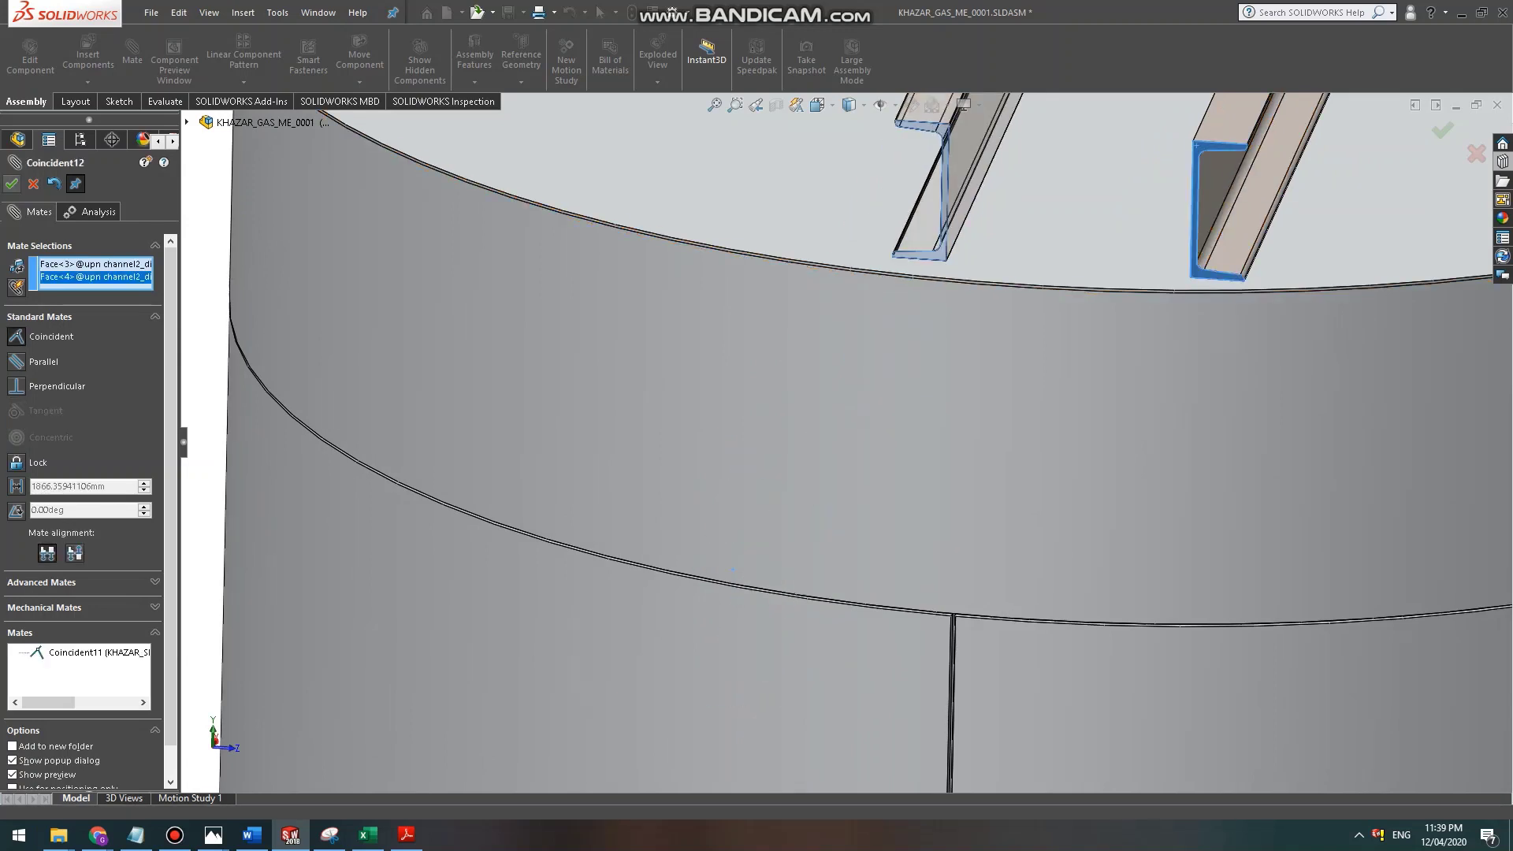
click(12, 183)
scroll(985, 369, up, 8)
Try to mate the first channel's web face coincident with the shell's vertical seam edge just below the cover.
middle_drag(985, 369, 1158, 291)
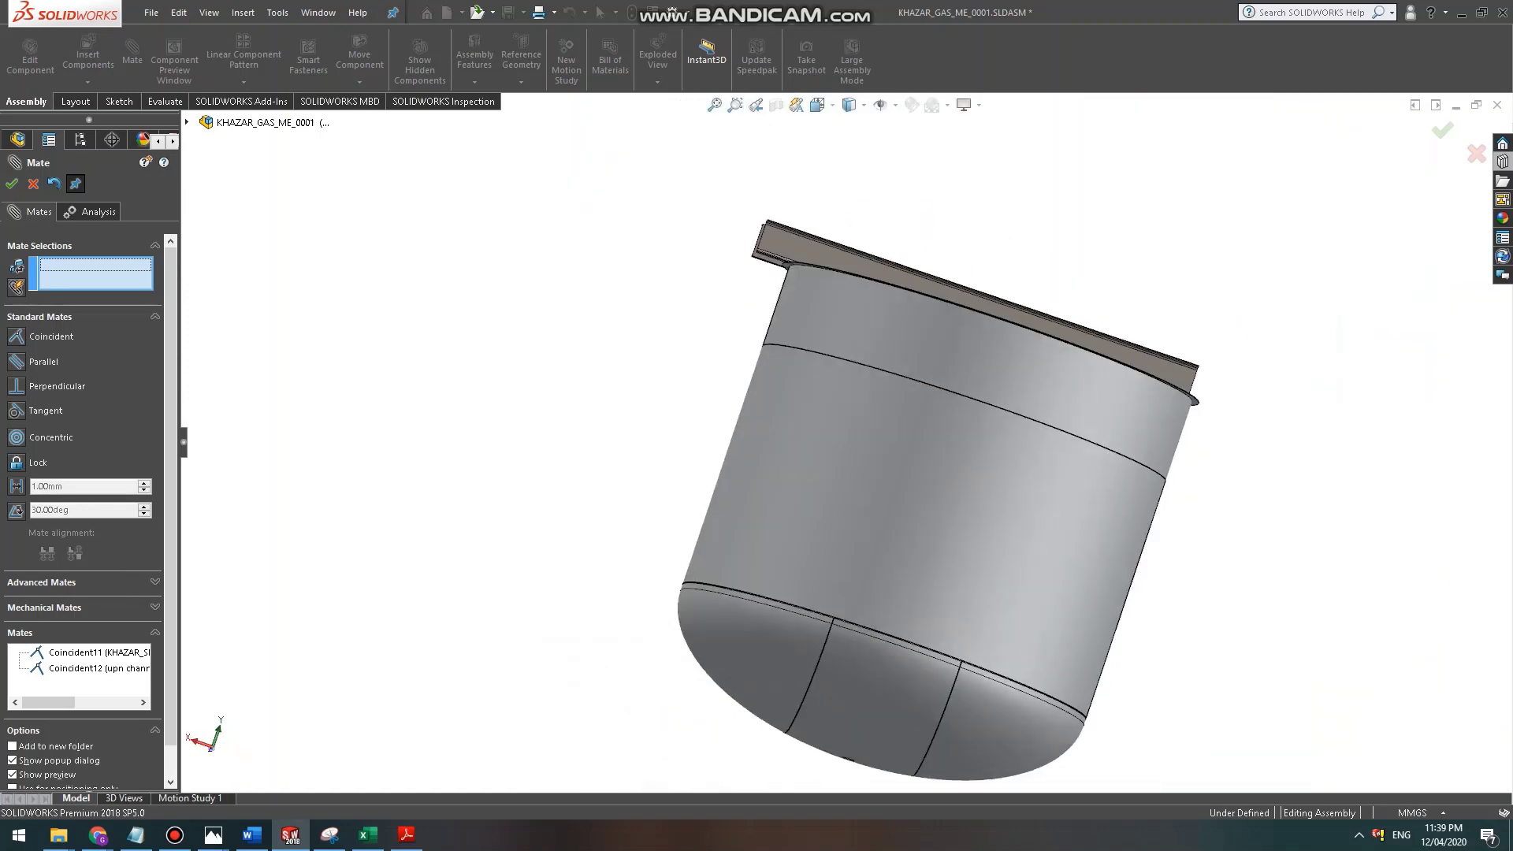
middle_drag(804, 299, 918, 394)
scroll(921, 394, down, 6)
middle_drag(630, 245, 694, 281)
scroll(694, 281, down, 3)
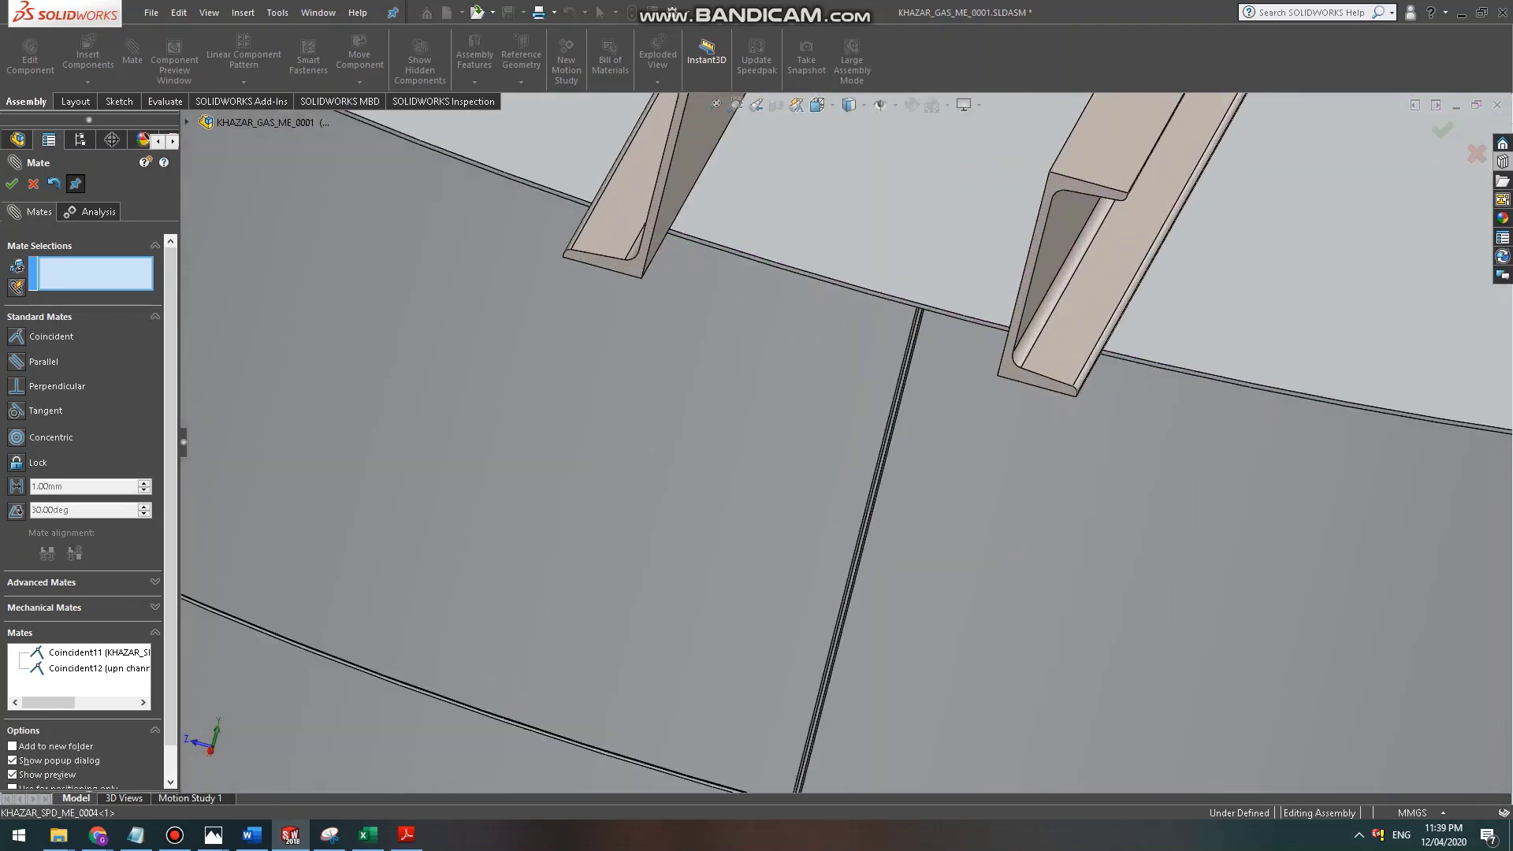
click(686, 189)
scroll(967, 336, down, 4)
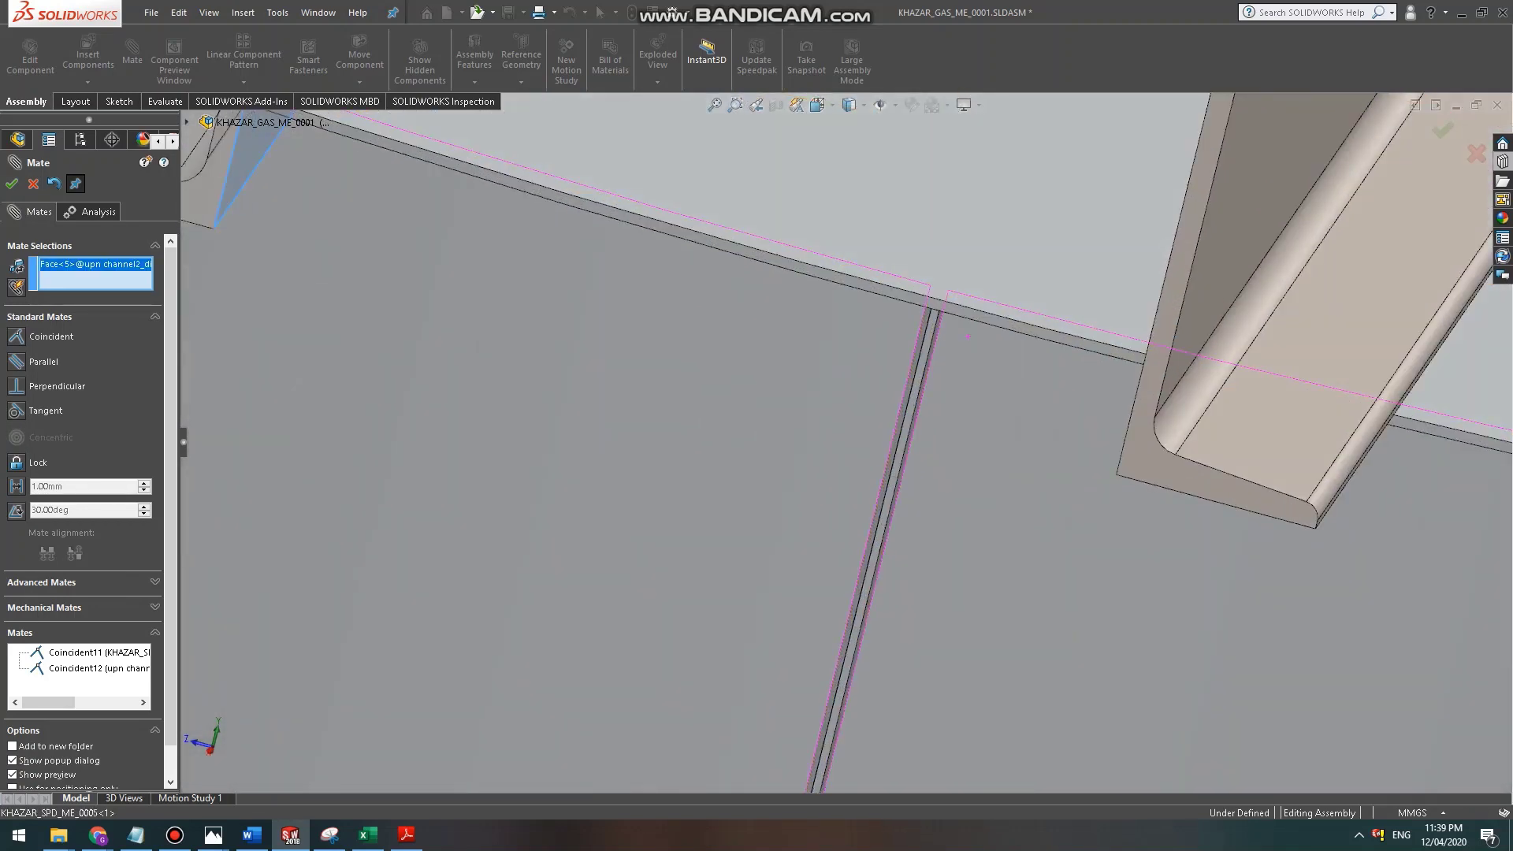
scroll(968, 337, down, 8)
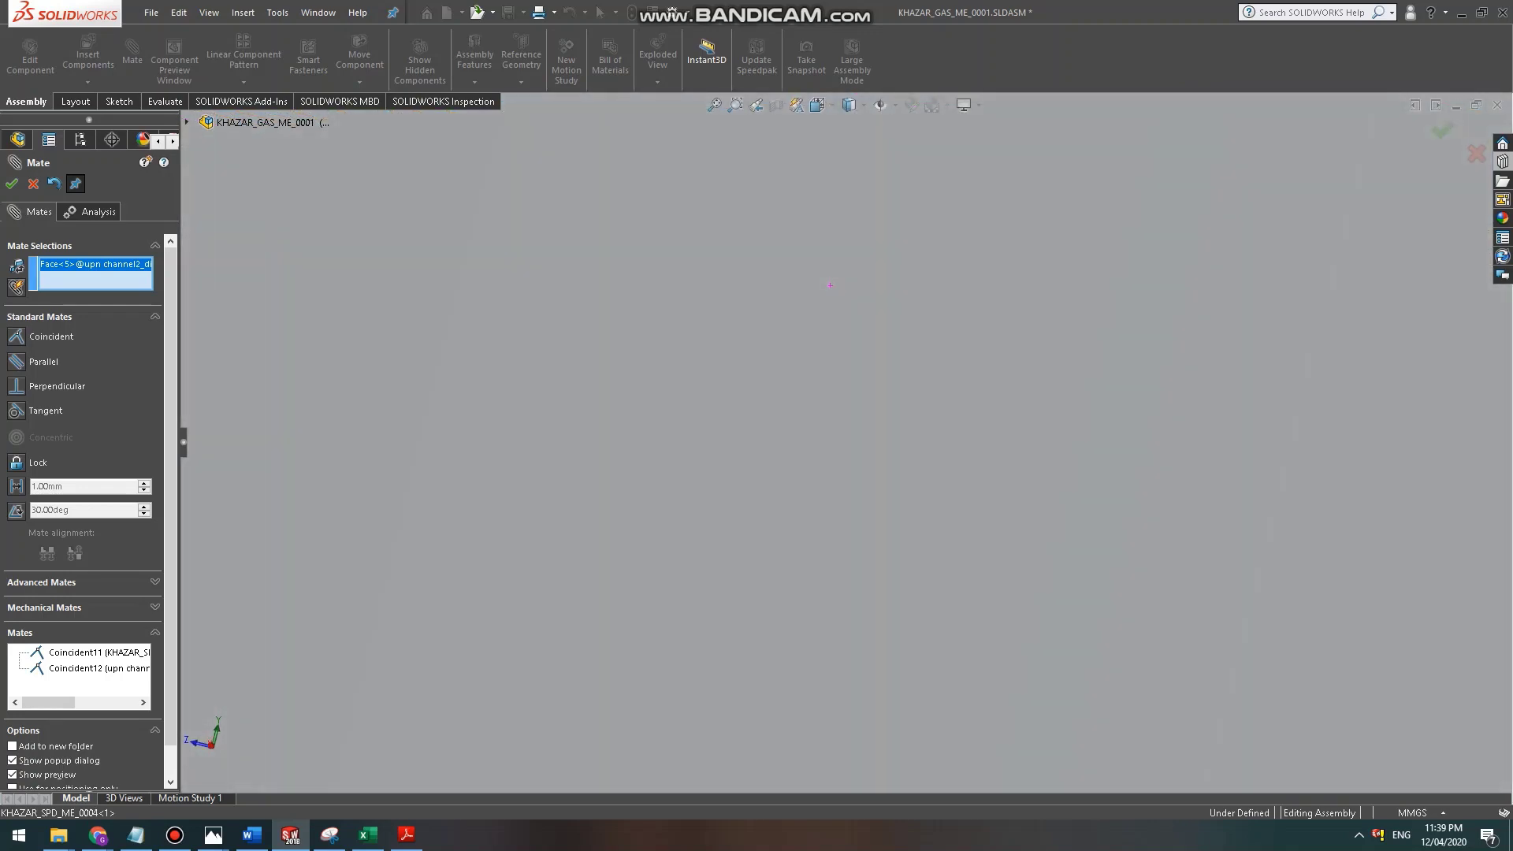
scroll(830, 284, up, 6)
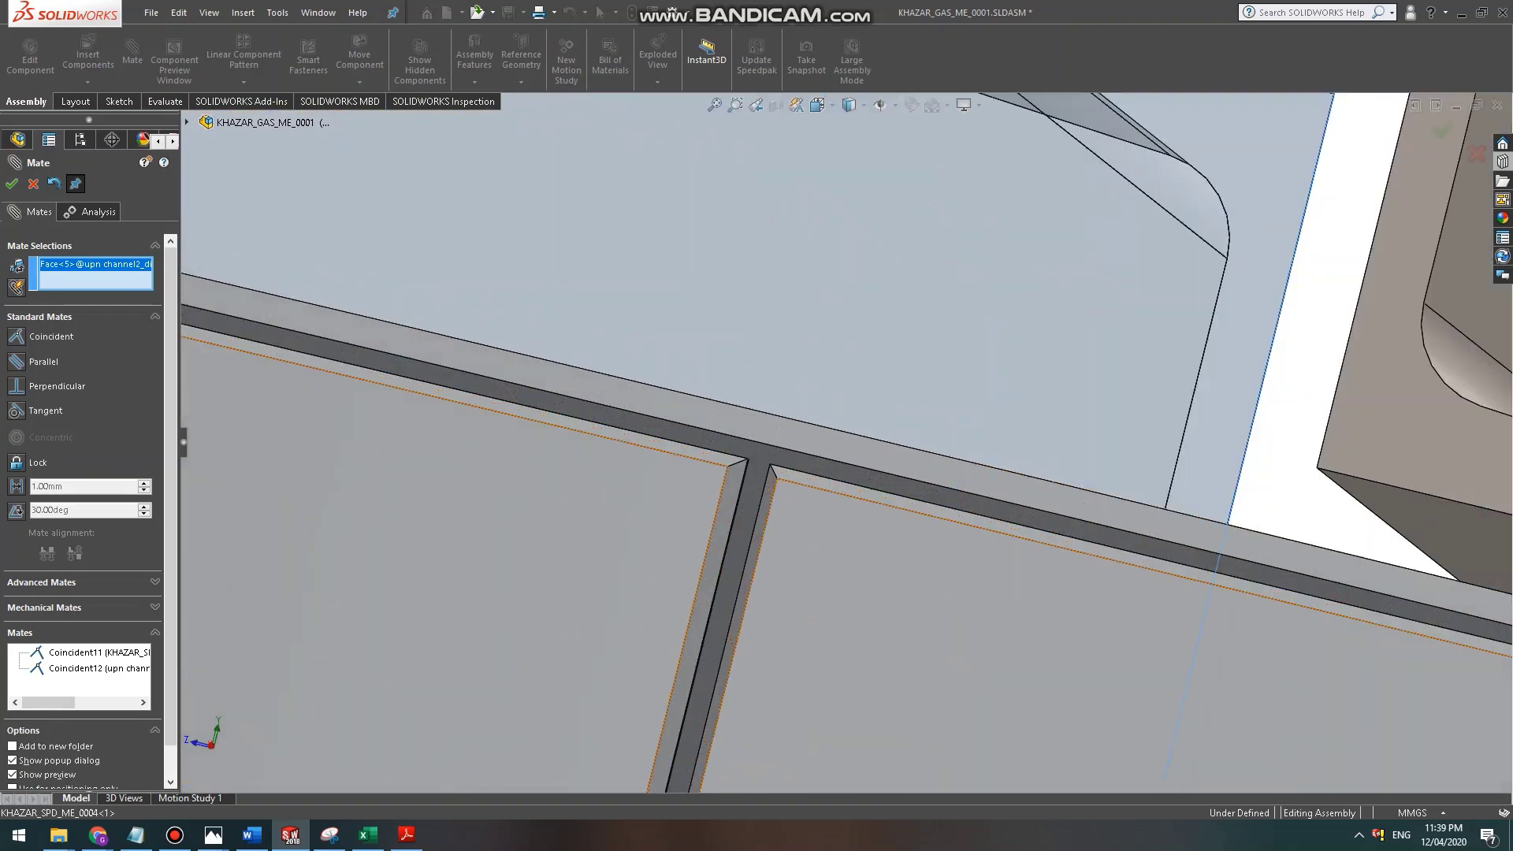
scroll(752, 505, down, 2)
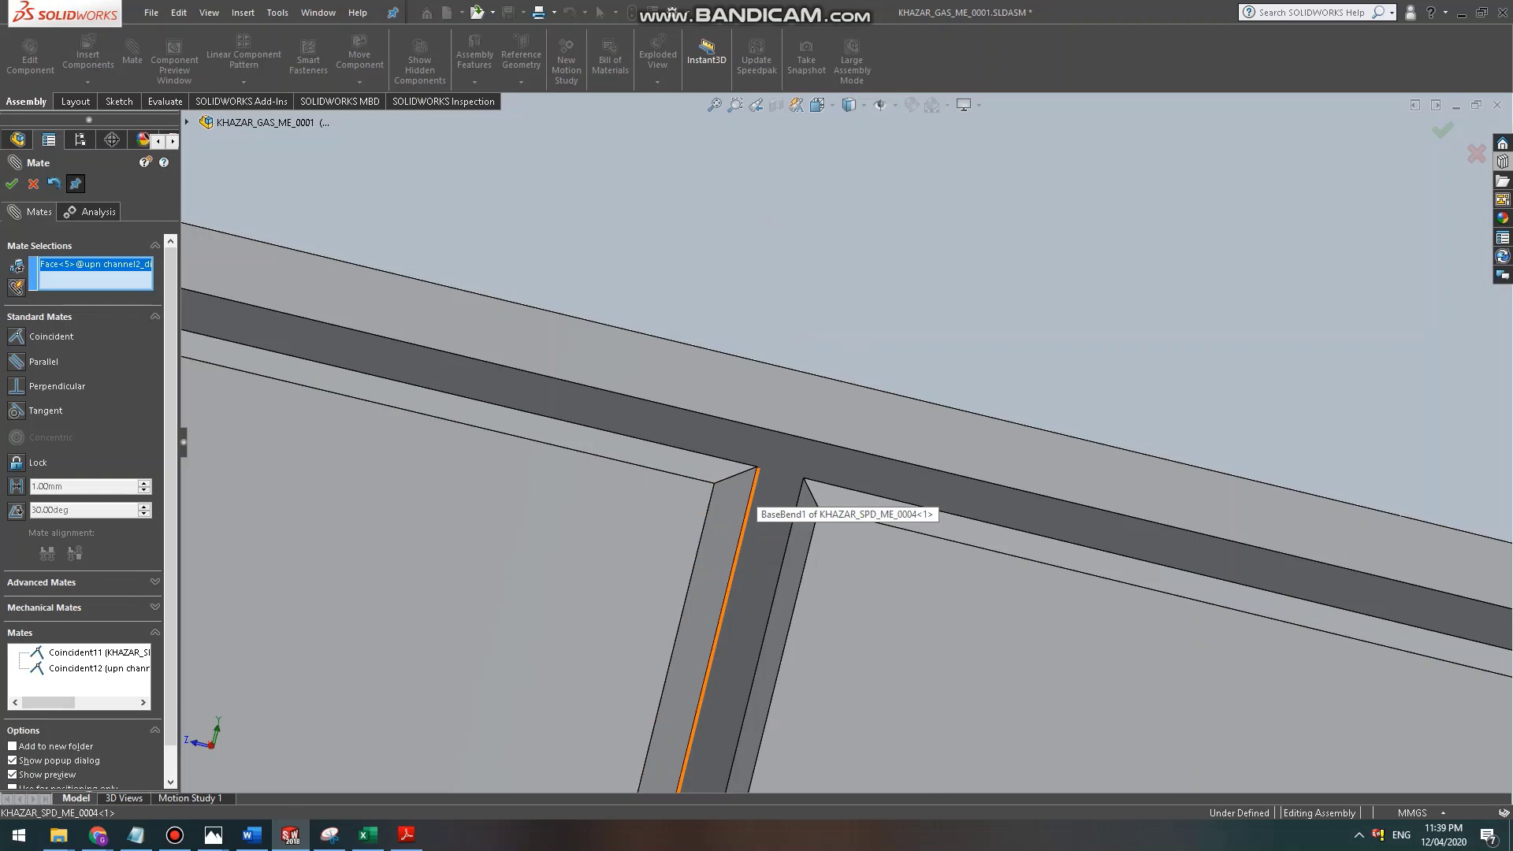
click(751, 497)
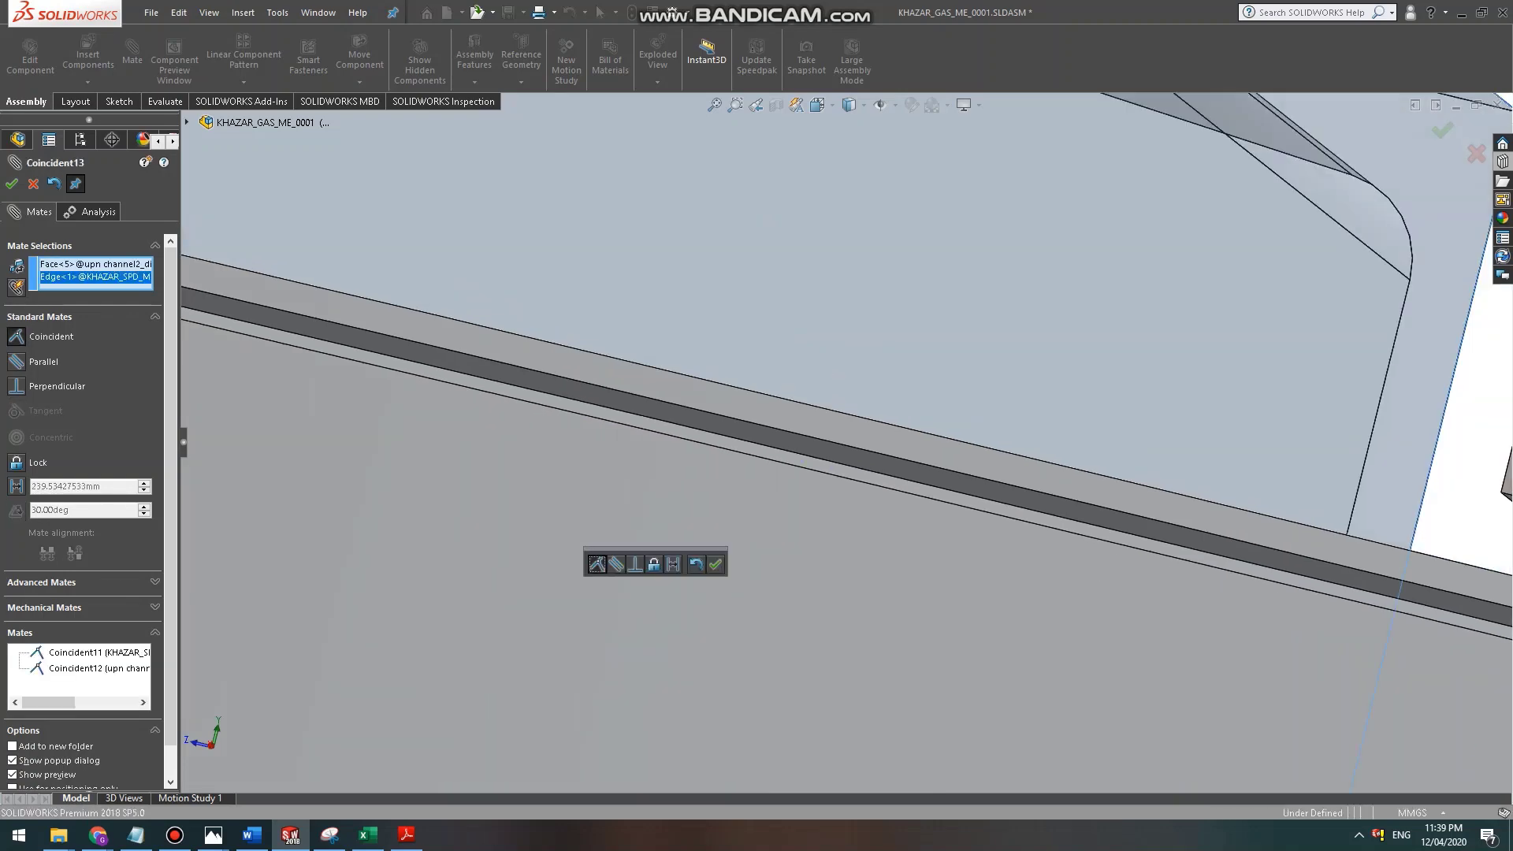
scroll(788, 429, up, 7)
middle_drag(788, 429, 773, 471)
click(33, 184)
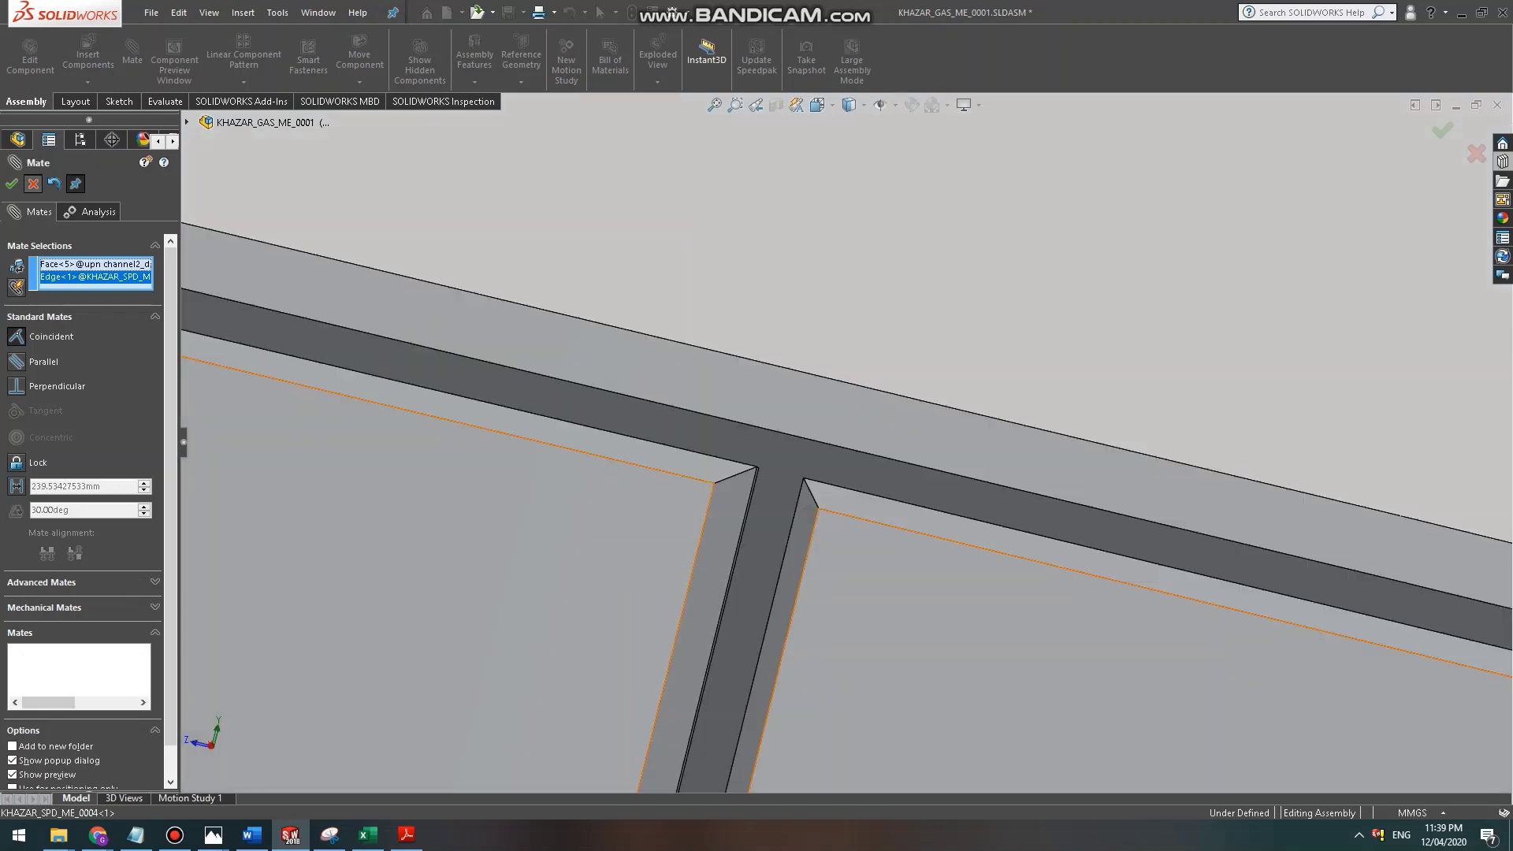
Leave the mate command and slide the two channels sideways in the right view until they straddle the shell's vertical seam about evenly.
click(33, 184)
right_click(635, 454)
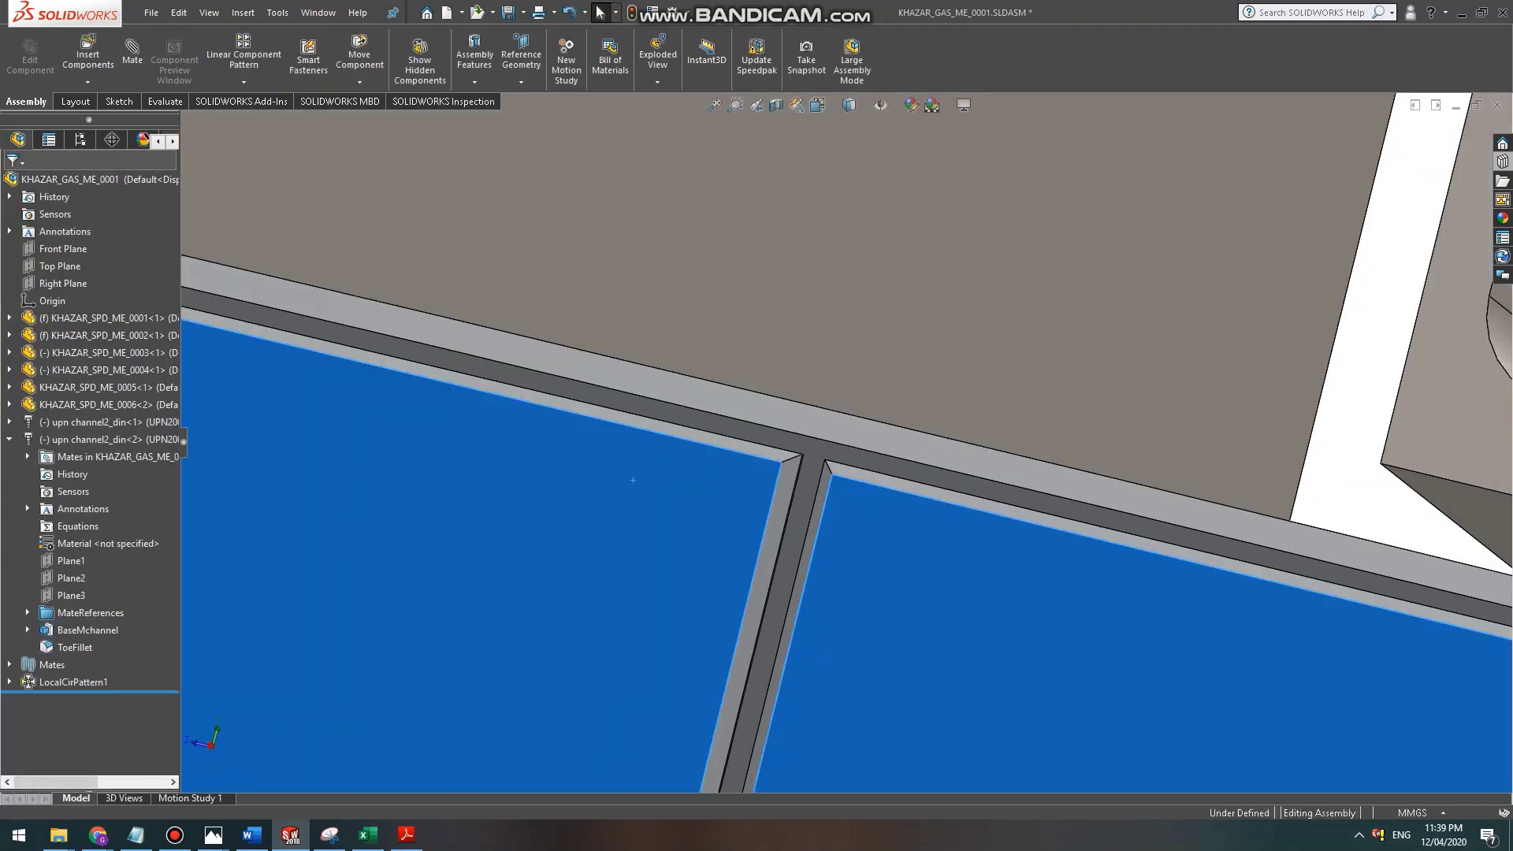
click(504, 379)
scroll(504, 378, up, 5)
scroll(558, 386, up, 7)
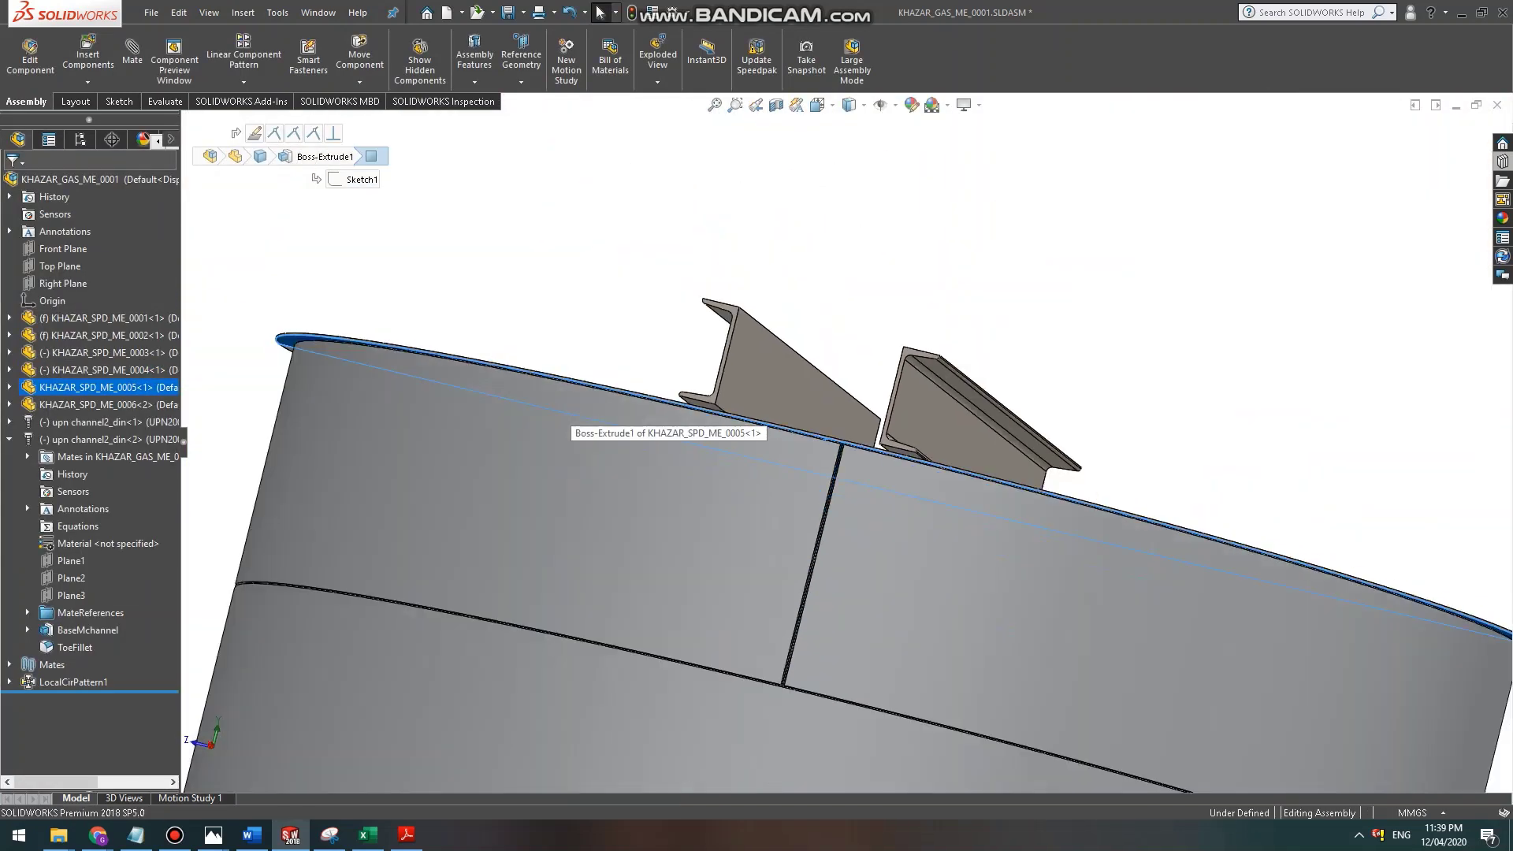
click(662, 268)
click(818, 106)
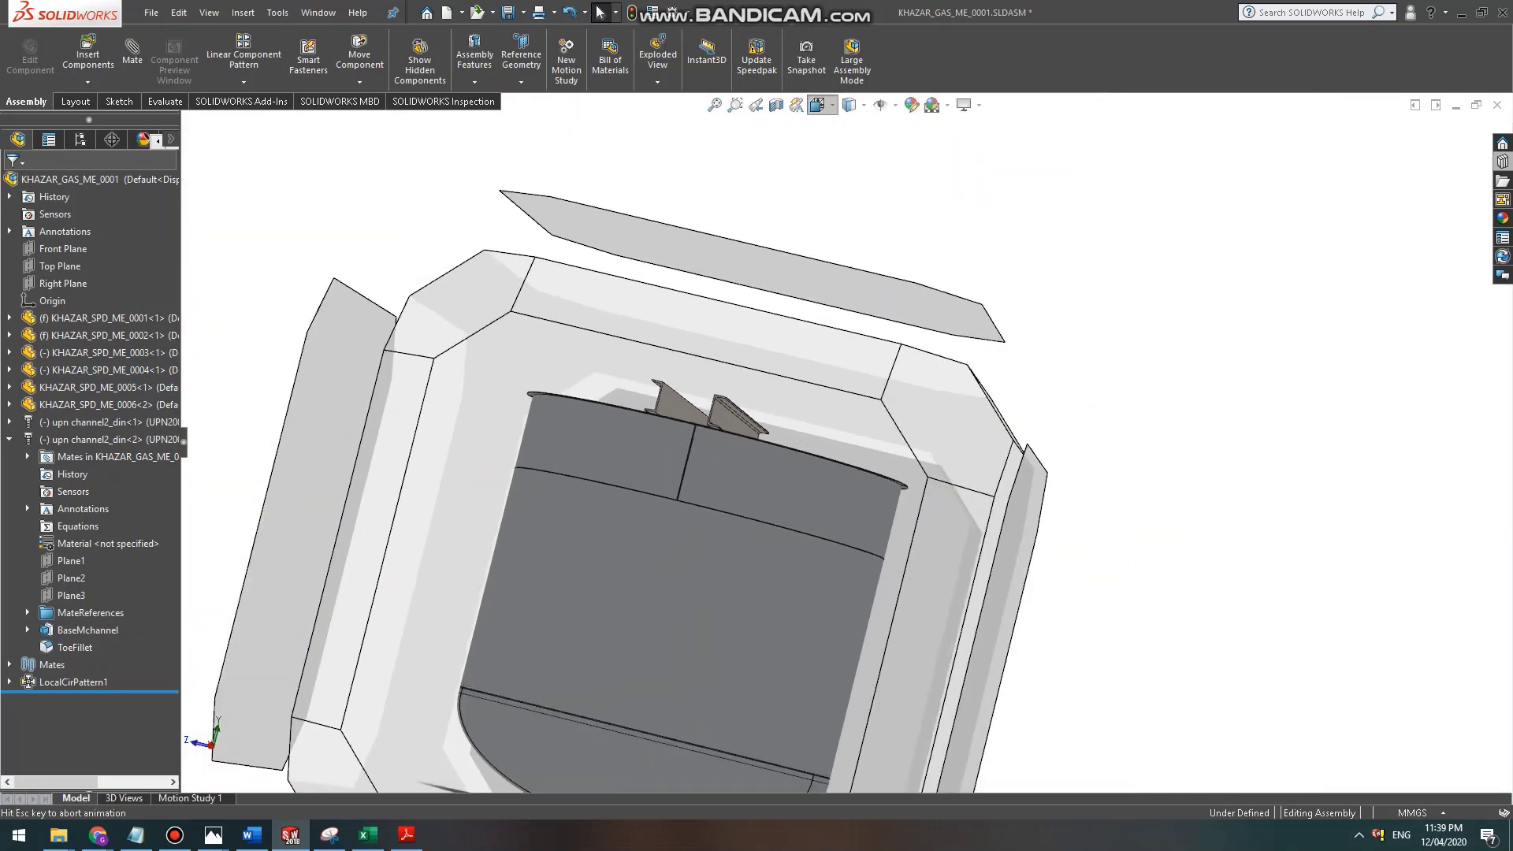
click(861, 149)
scroll(850, 126, down, 8)
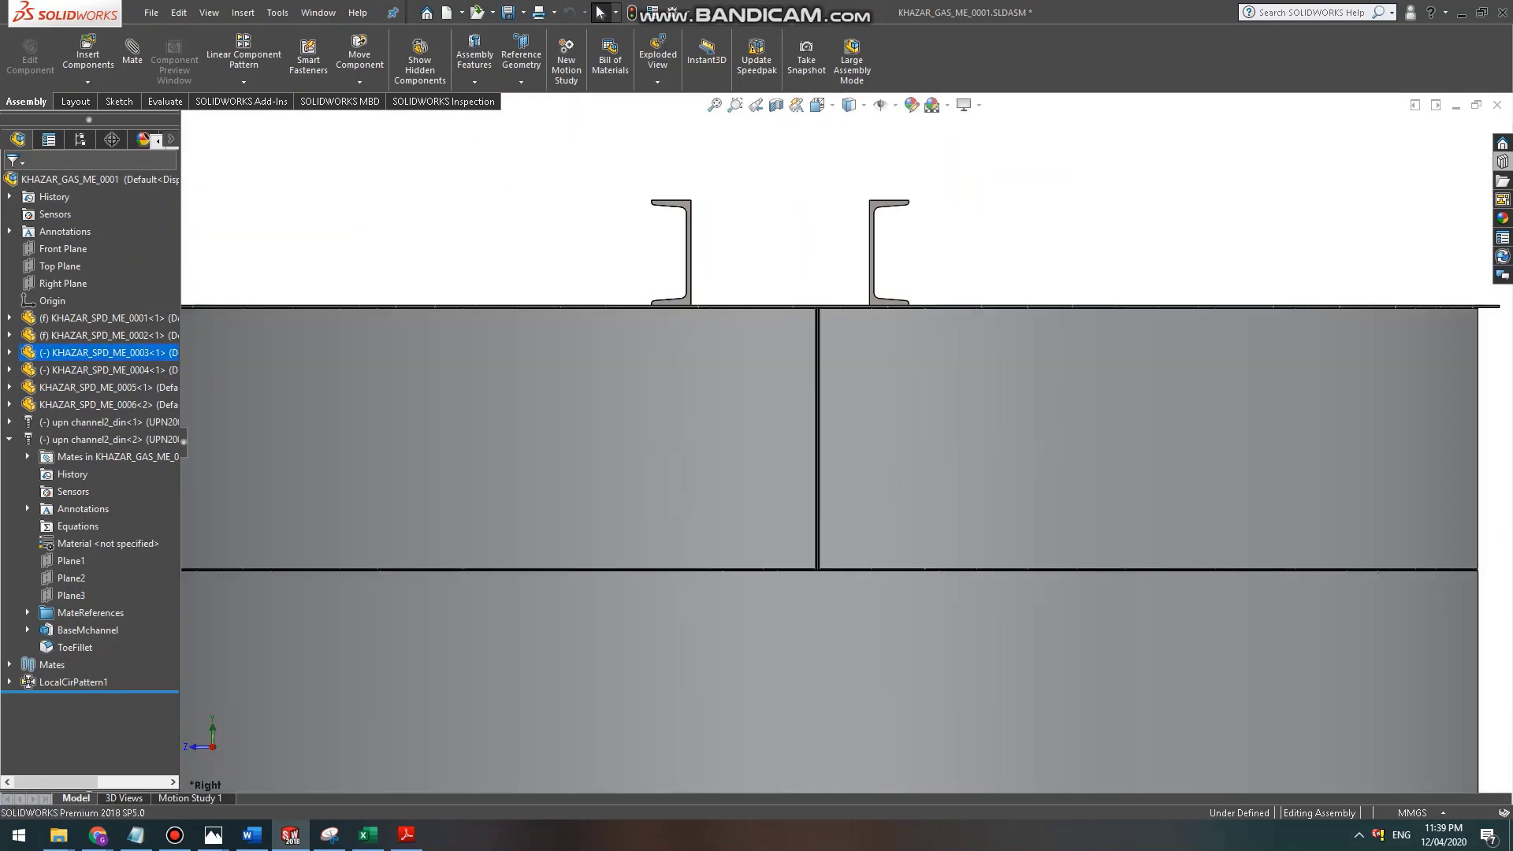
drag(607, 266, 665, 267)
scroll(845, 443, up, 4)
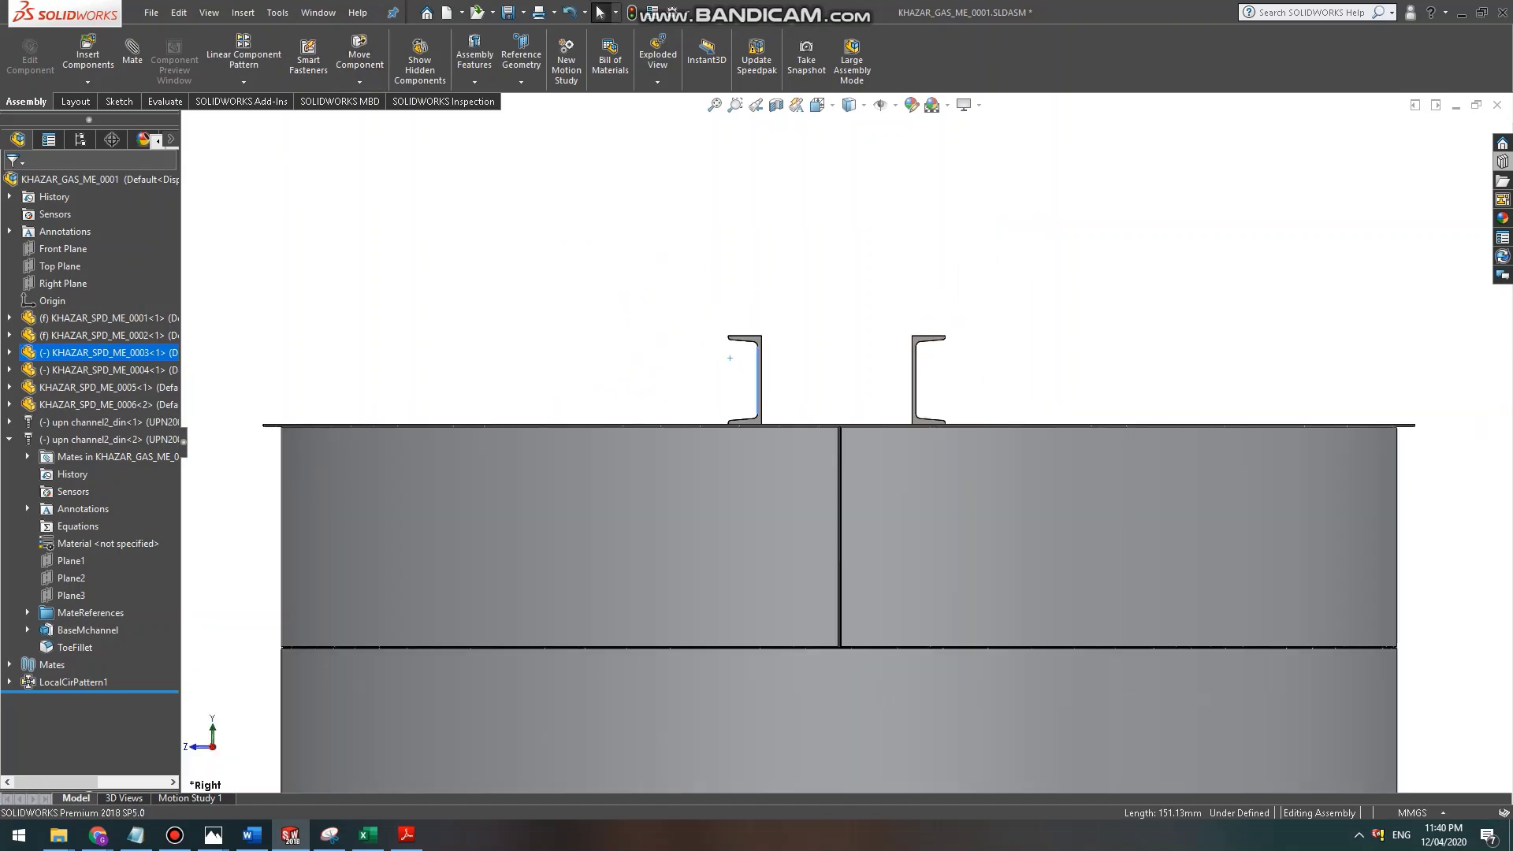
scroll(850, 410, up, 4)
key(Escape)
Examine the cover's centre area between the two channels, where they cross the joint line of the two cover halves.
scroll(852, 389, down, 4)
scroll(753, 482, up, 4)
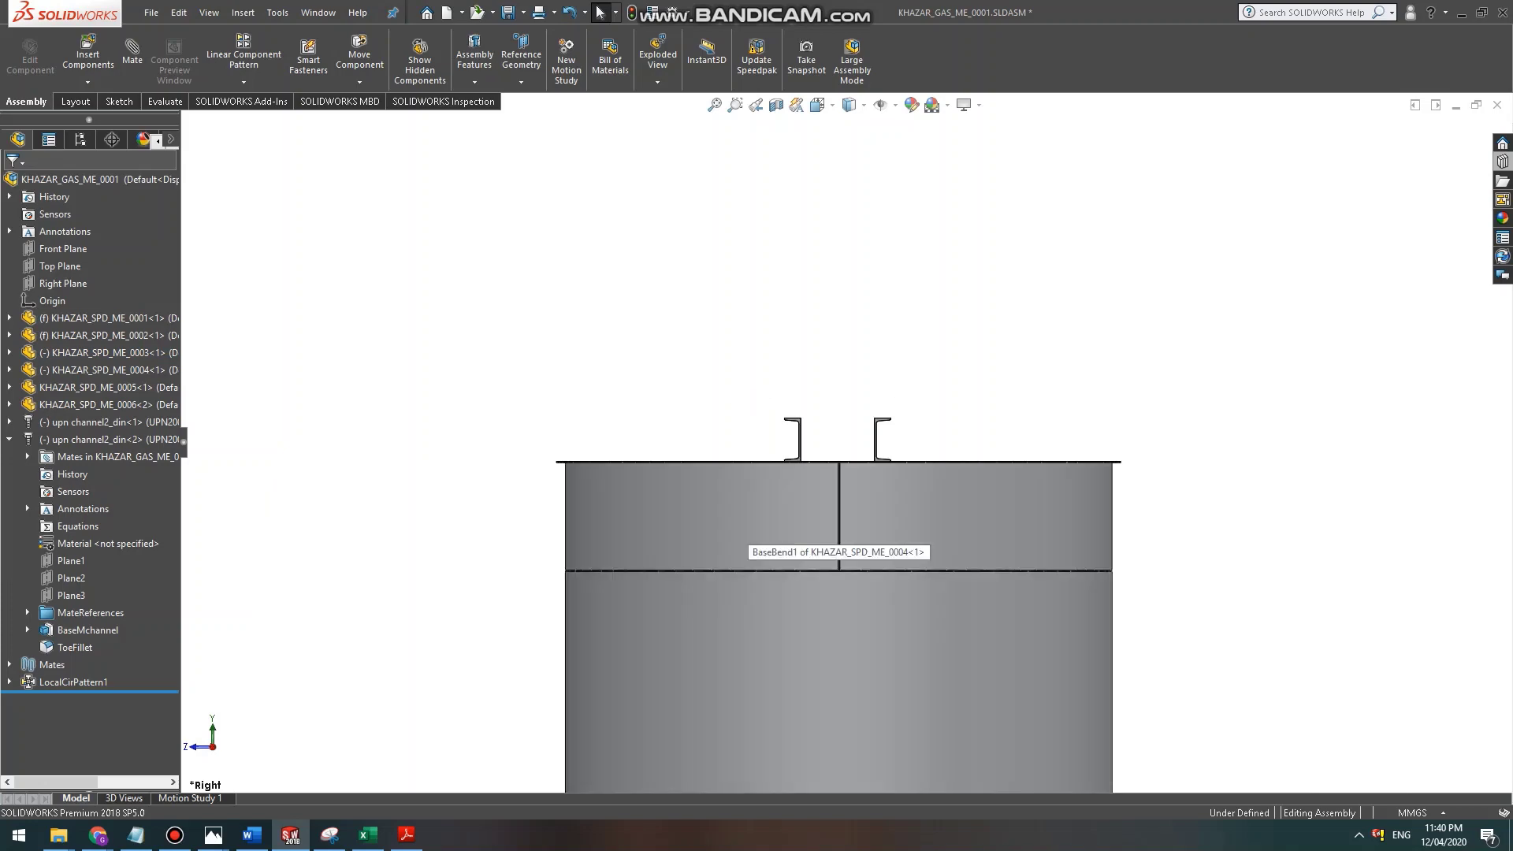
middle_drag(750, 540, 736, 597)
middle_drag(932, 252, 930, 306)
scroll(929, 303, down, 4)
scroll(912, 335, up, 4)
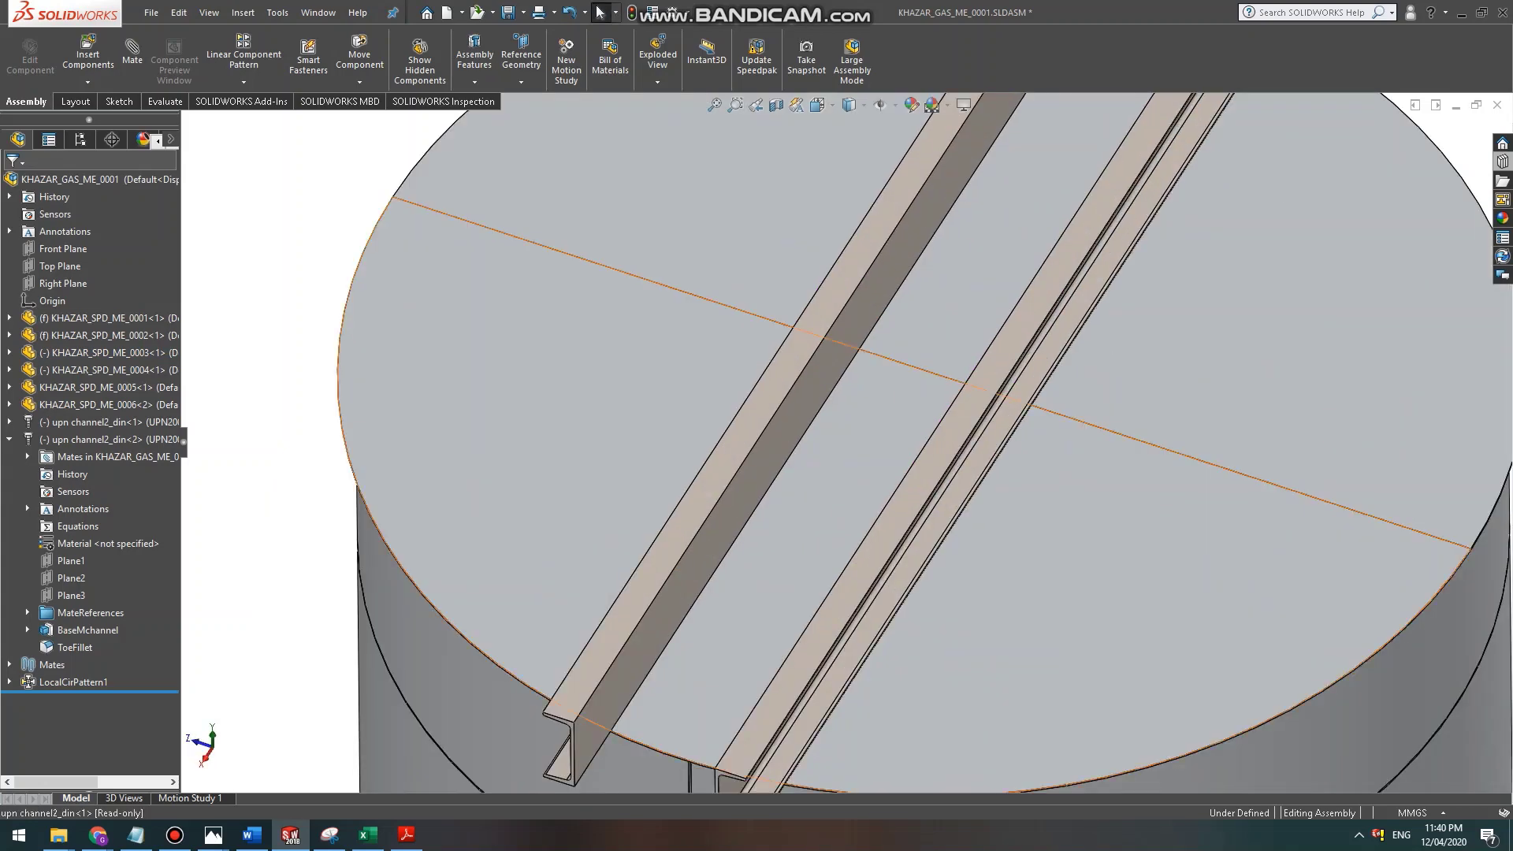
scroll(899, 457, down, 2)
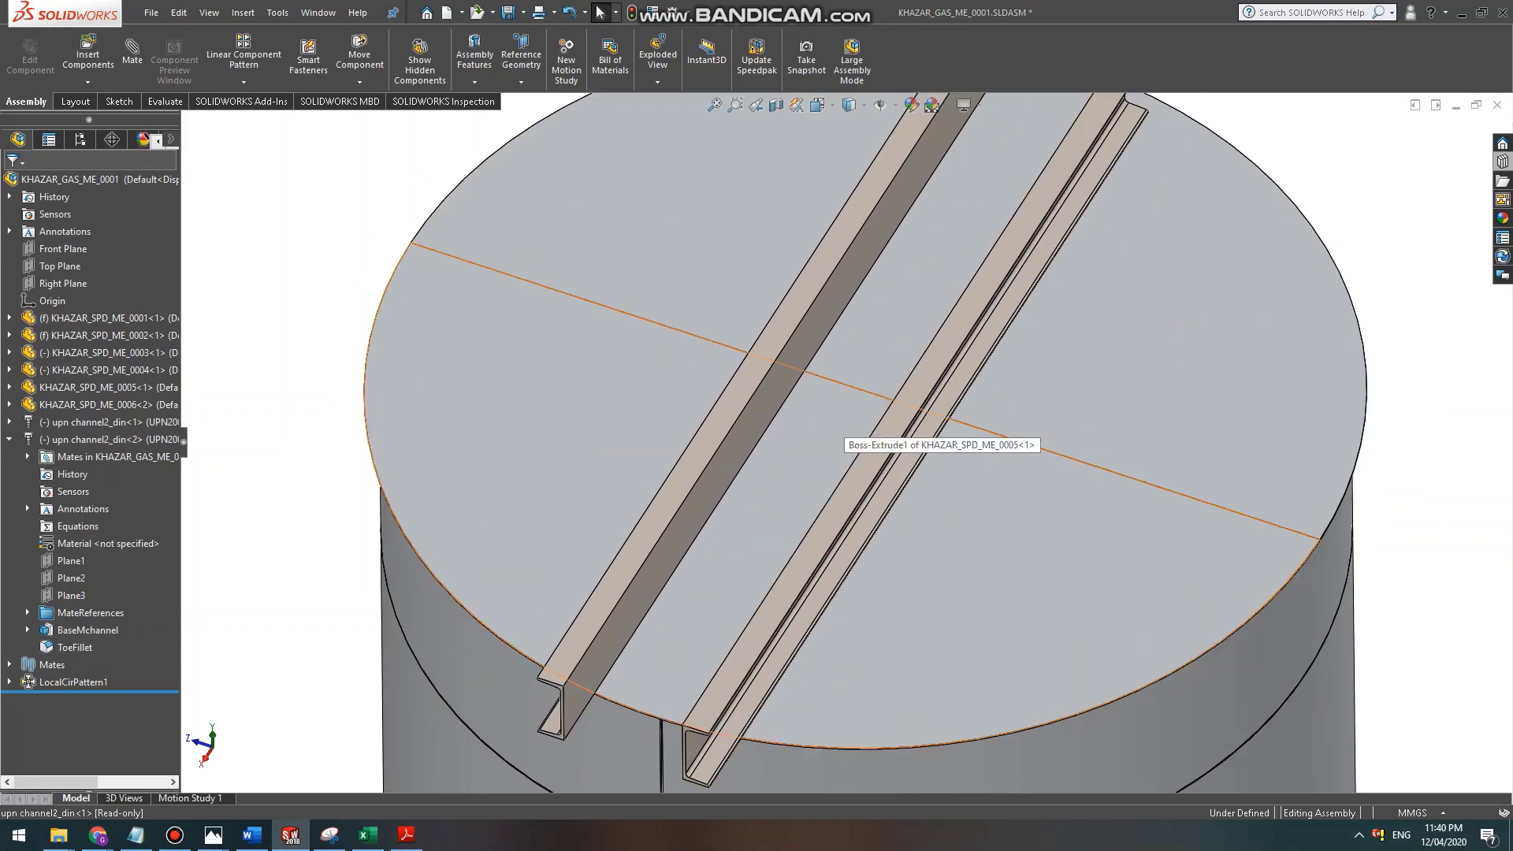
scroll(898, 455, down, 5)
scroll(898, 455, down, 1)
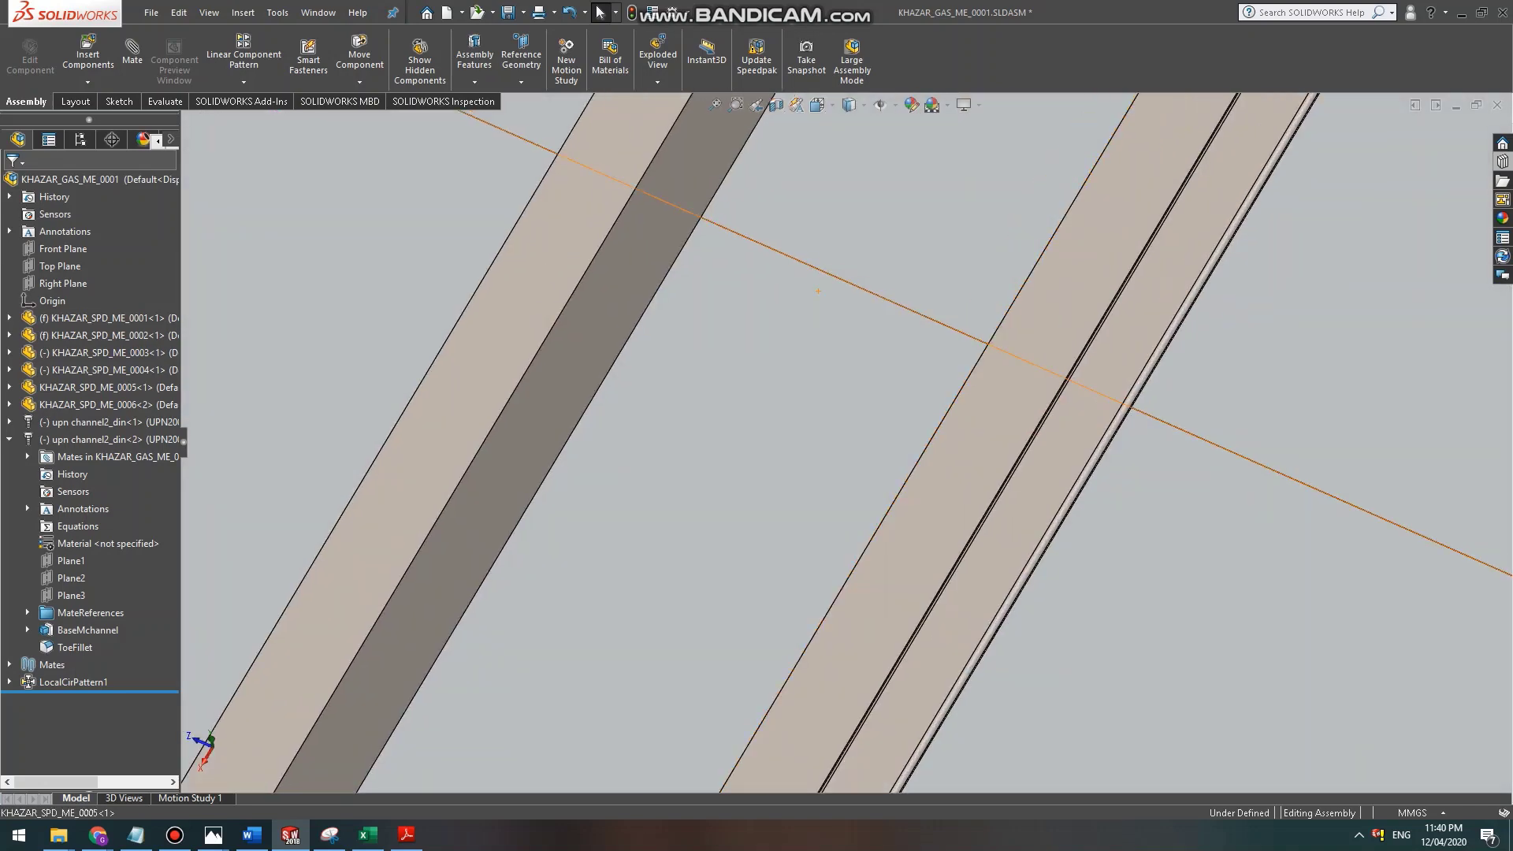
scroll(877, 410, up, 6)
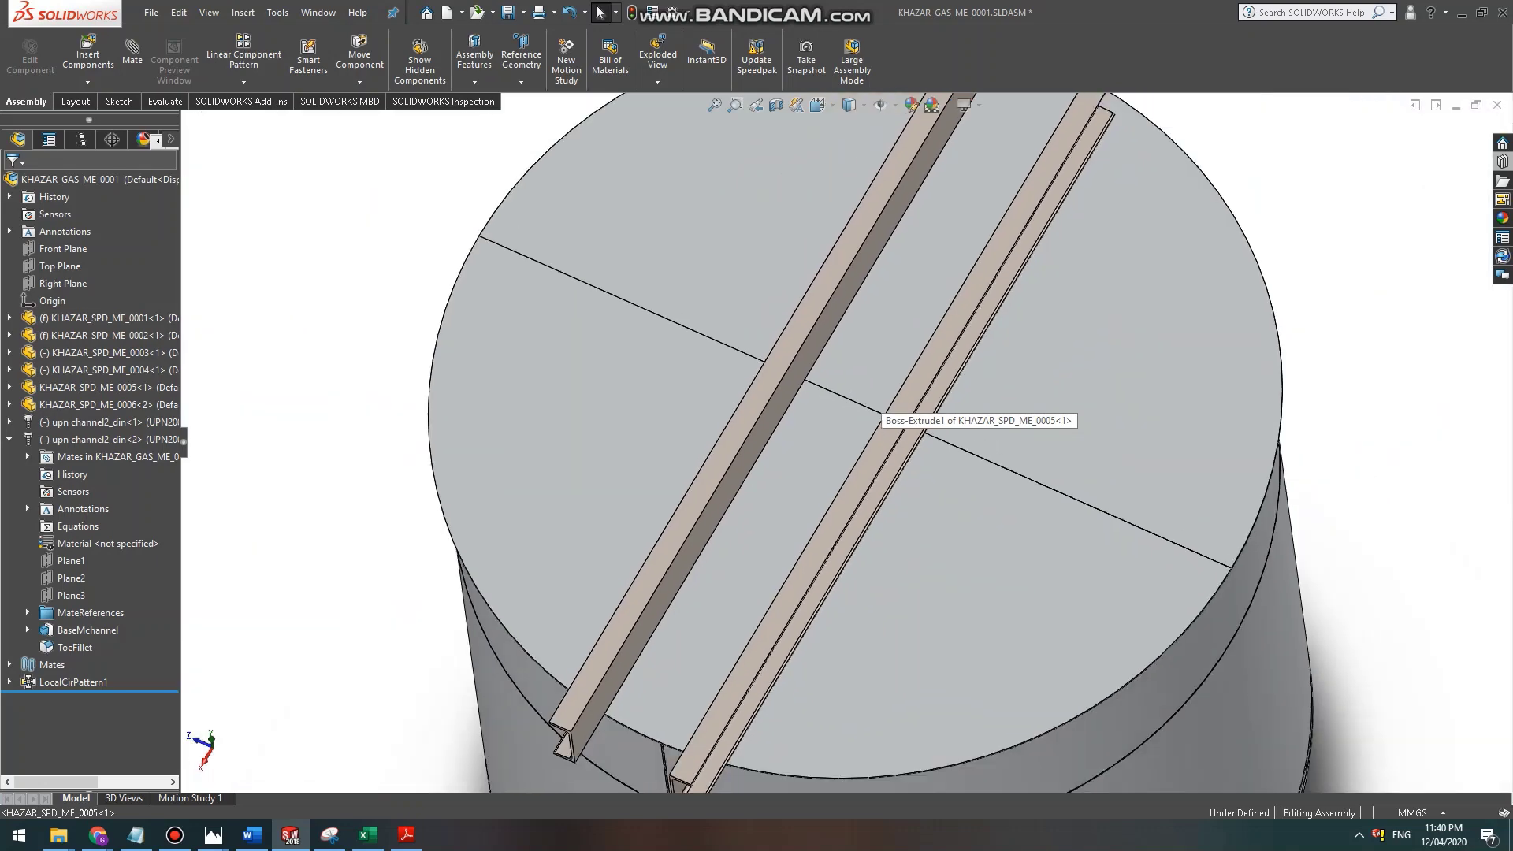
scroll(876, 410, down, 3)
scroll(835, 424, down, 2)
scroll(829, 496, down, 2)
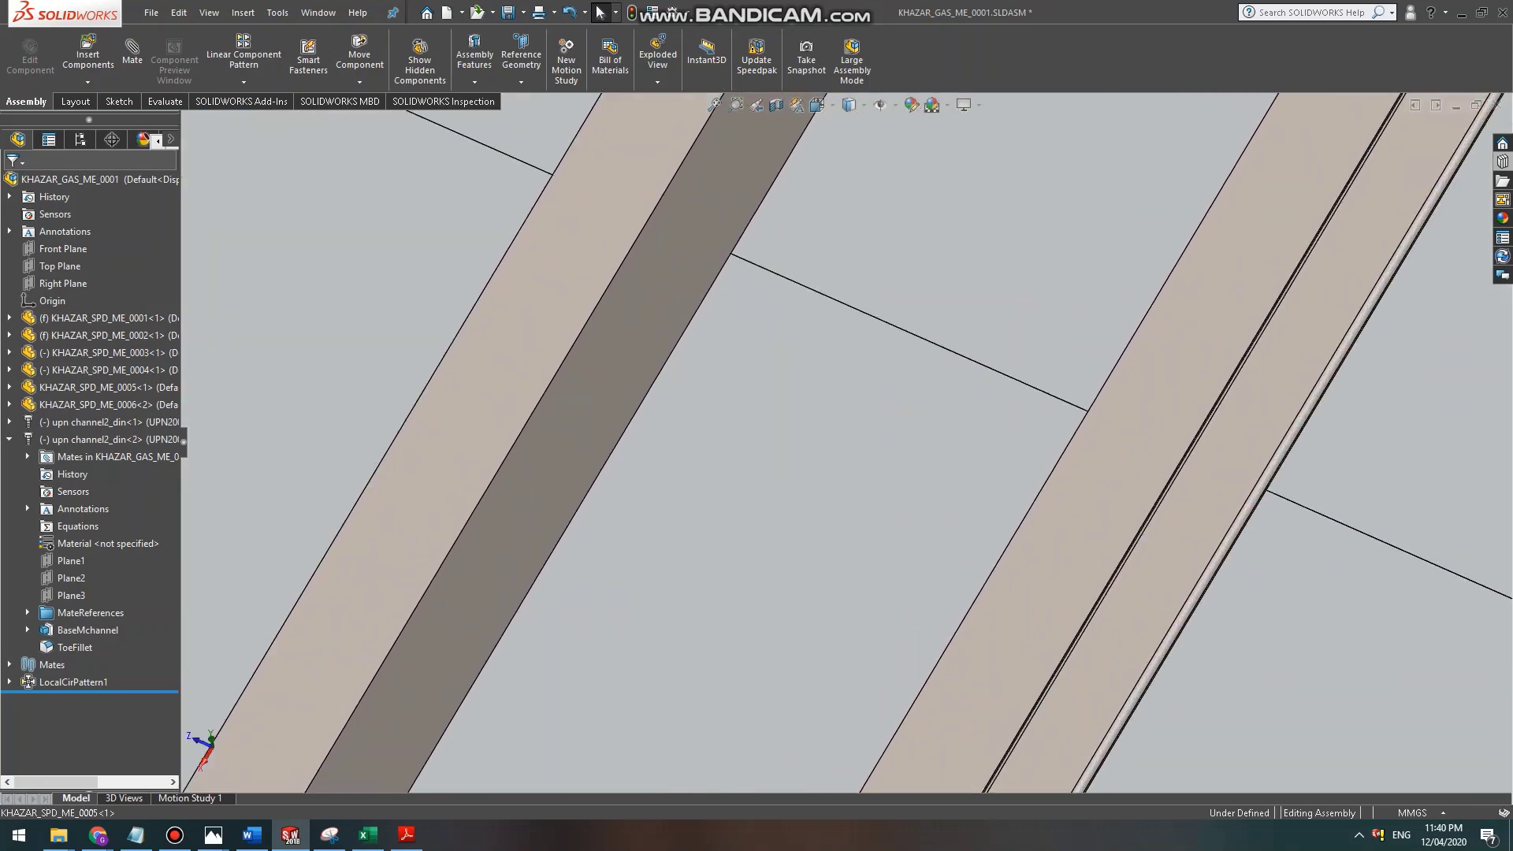
scroll(832, 492, up, 3)
Open the cover half KHAZAR_SPD_ME_0005 on its own and start a sketch on its flat semicircular face, viewed from the front.
click(840, 408)
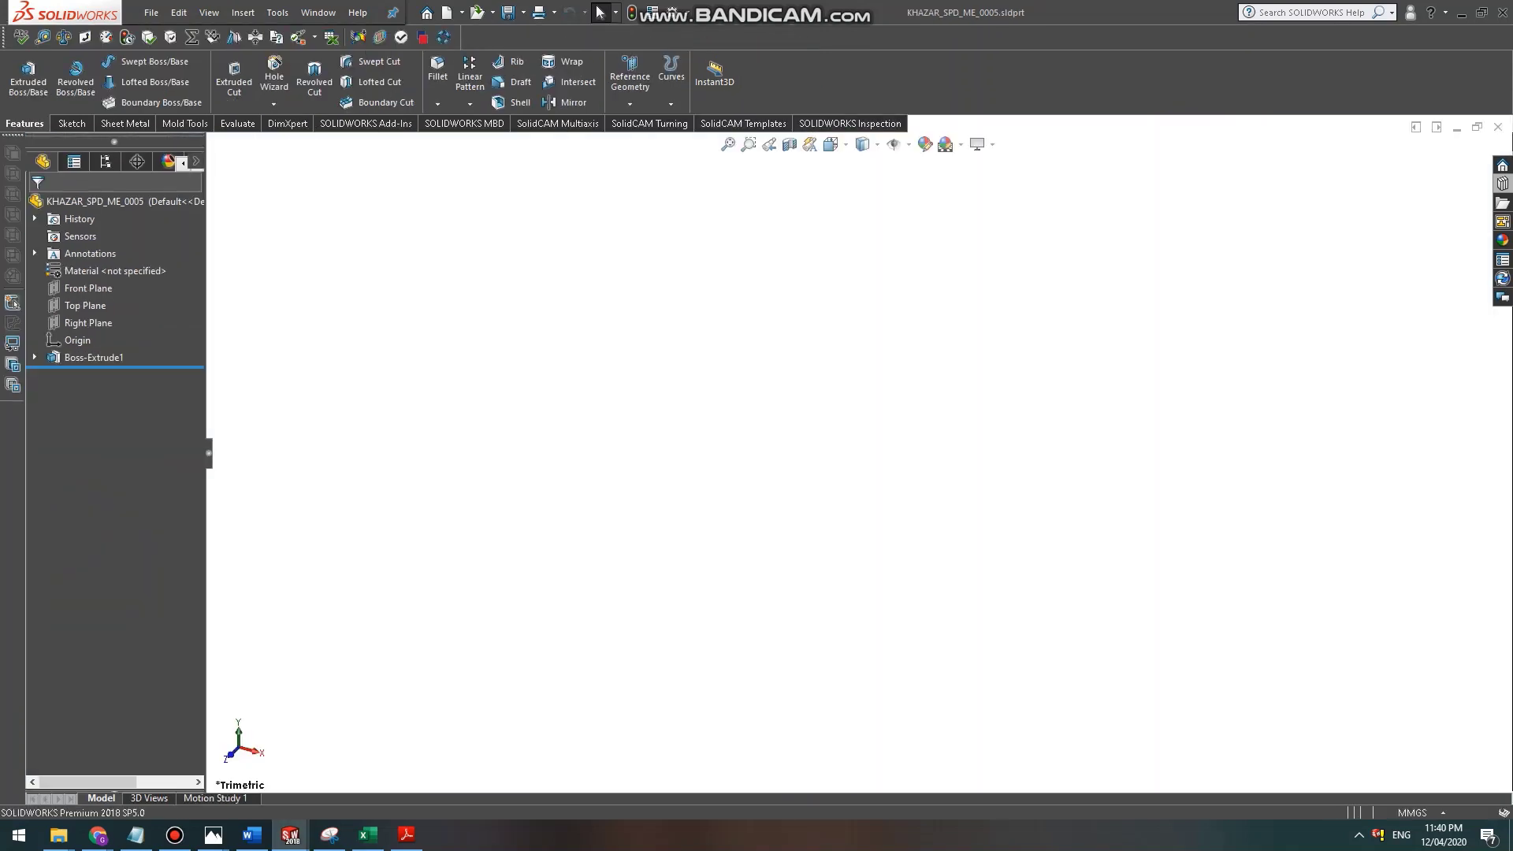
middle_drag(823, 450, 860, 357)
click(833, 145)
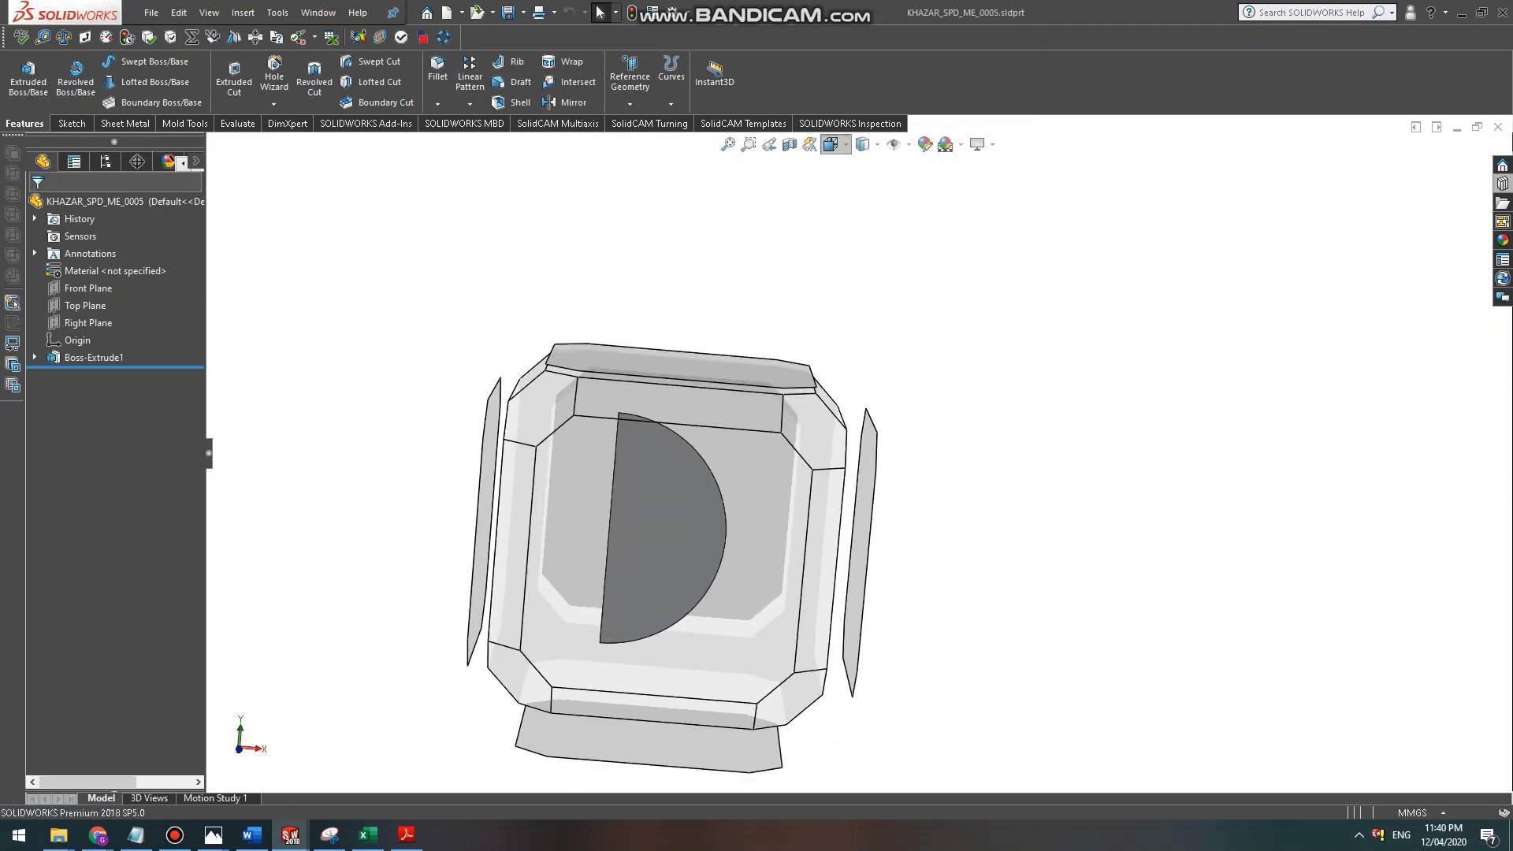
click(851, 186)
scroll(690, 431, down, 2)
click(783, 437)
scroll(782, 437, up, 3)
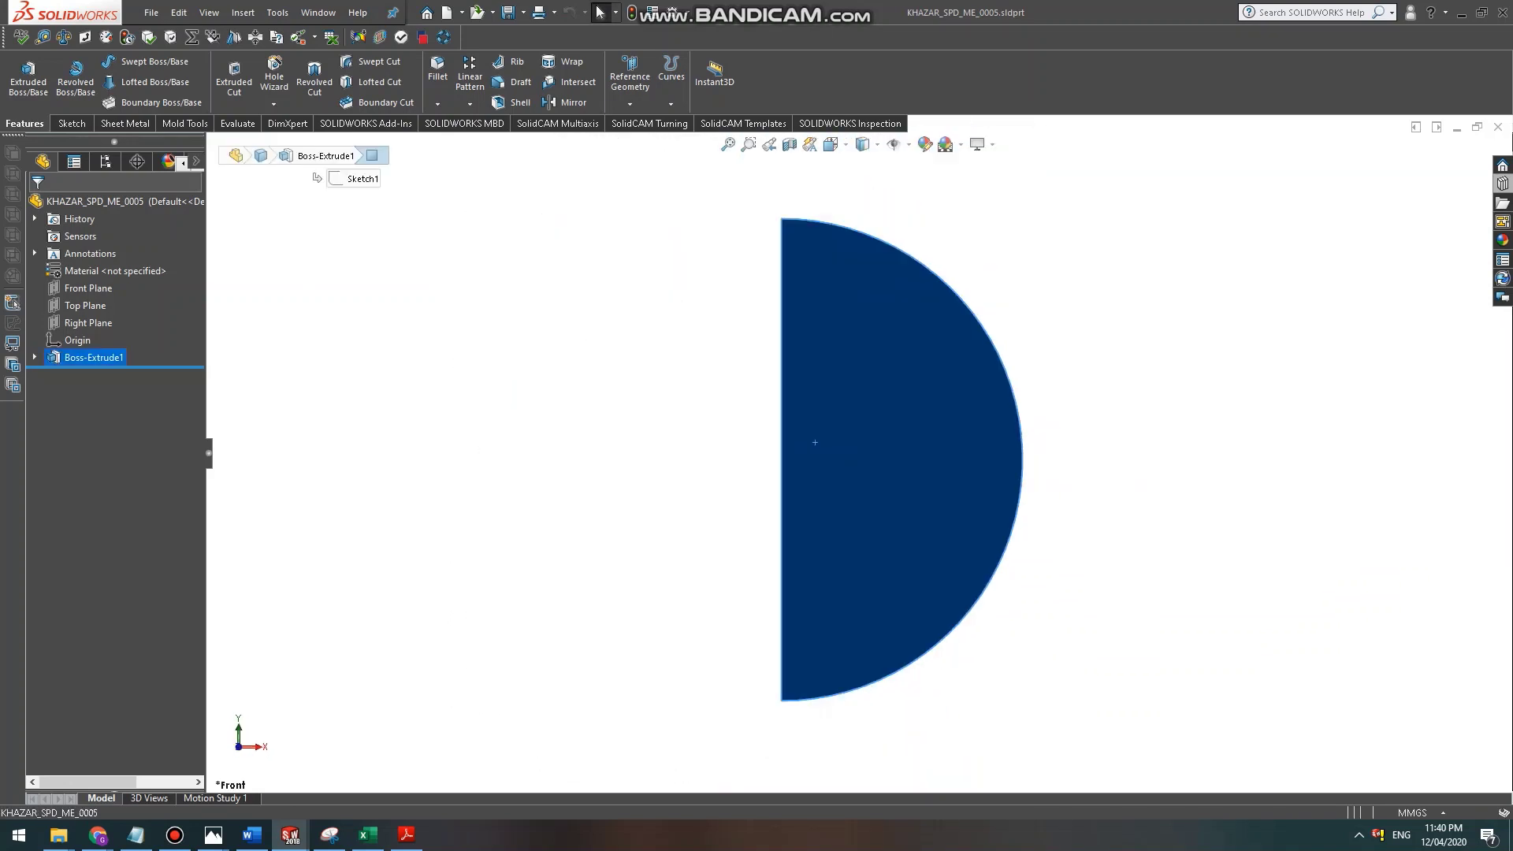
click(71, 123)
click(22, 71)
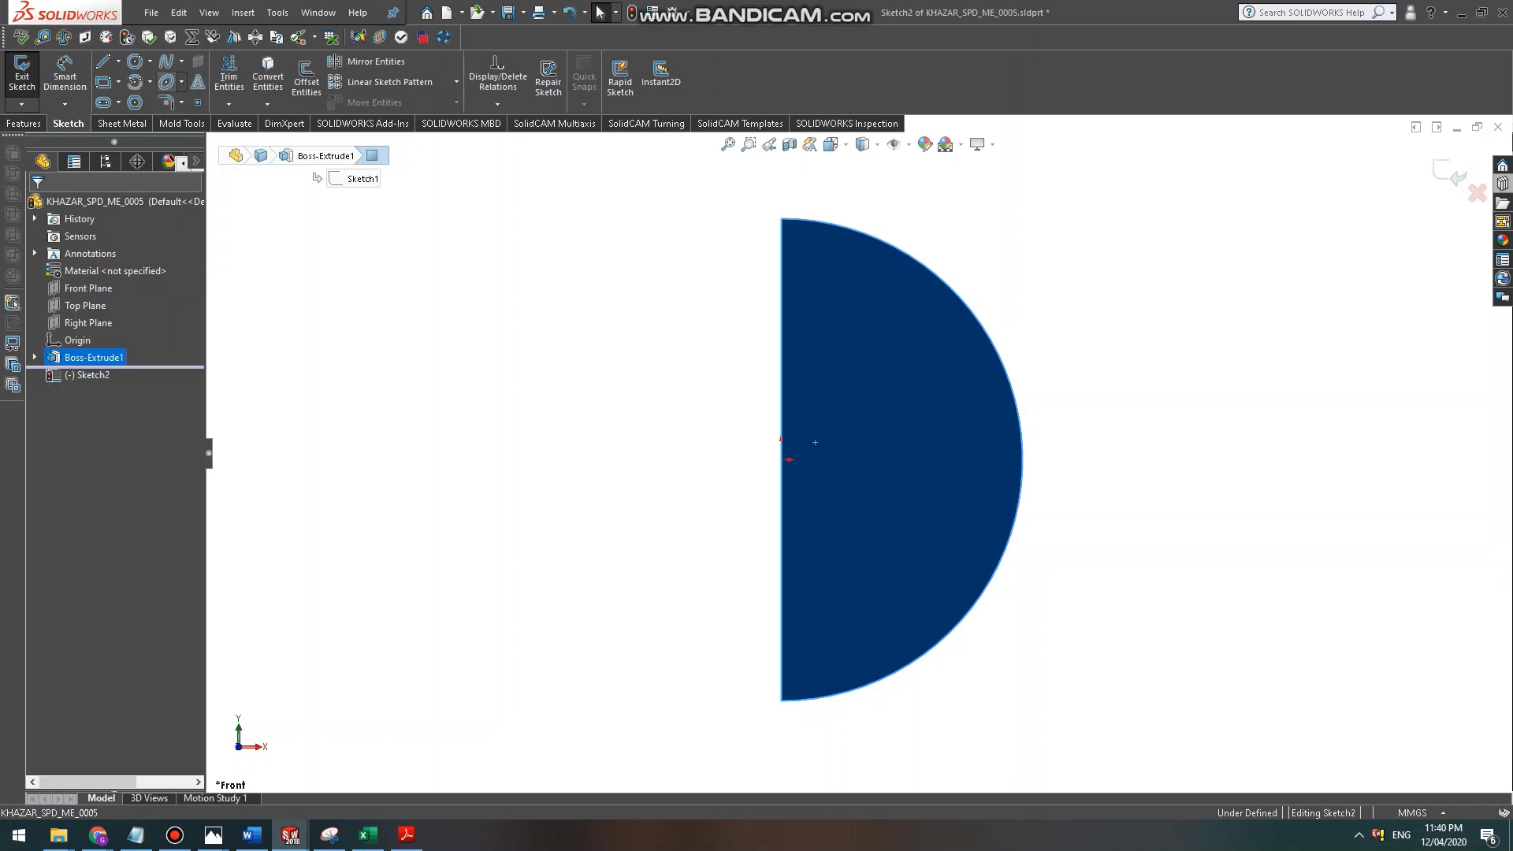
Sketch a circle about 247 mm in diameter centred on the origin at the midpoint of the cover's straight edge.
click(135, 61)
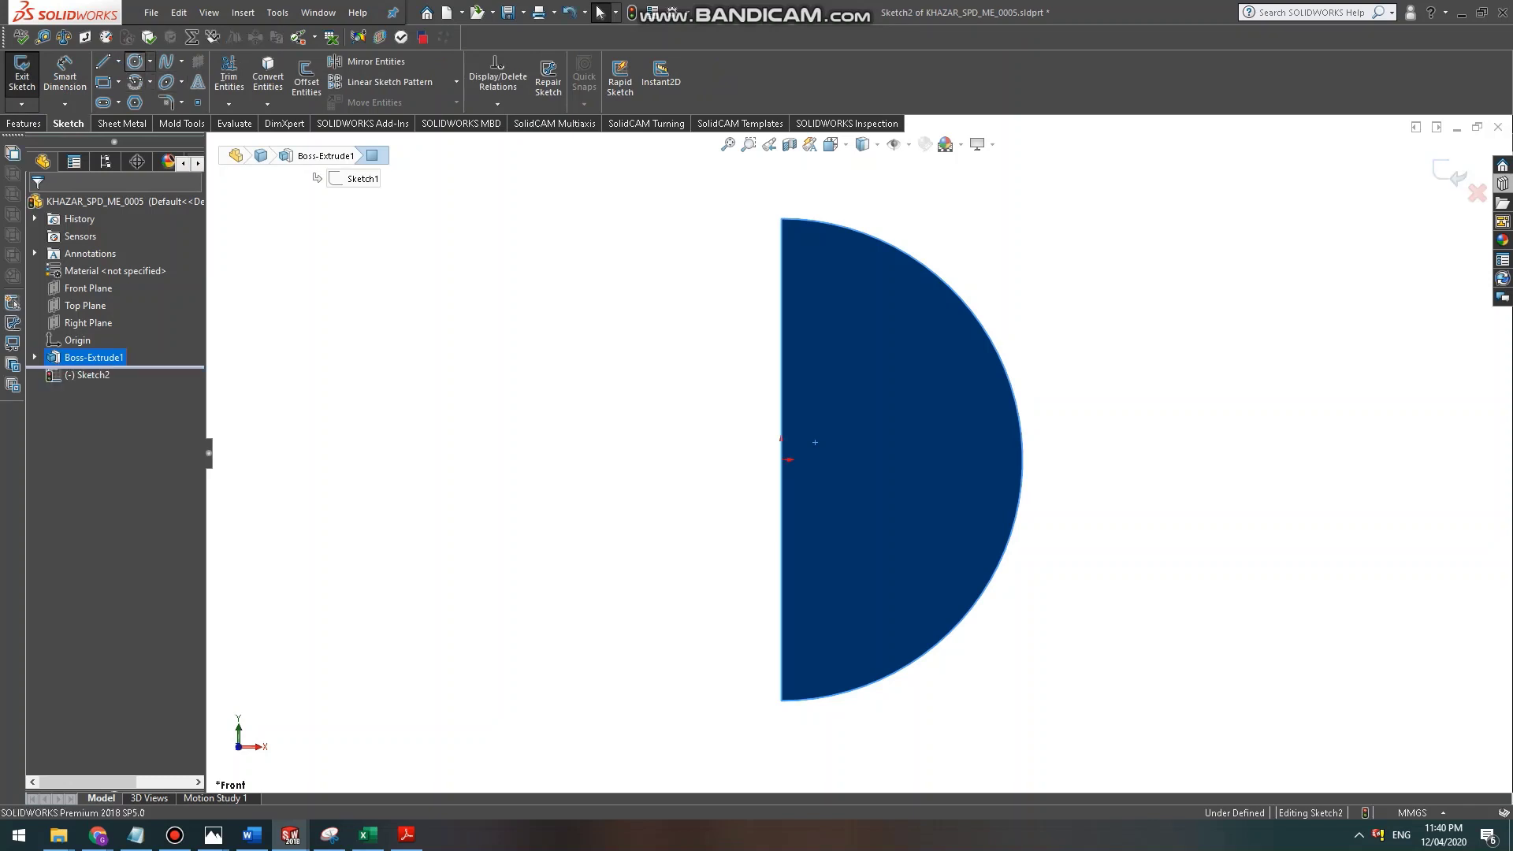
scroll(799, 472, down, 2)
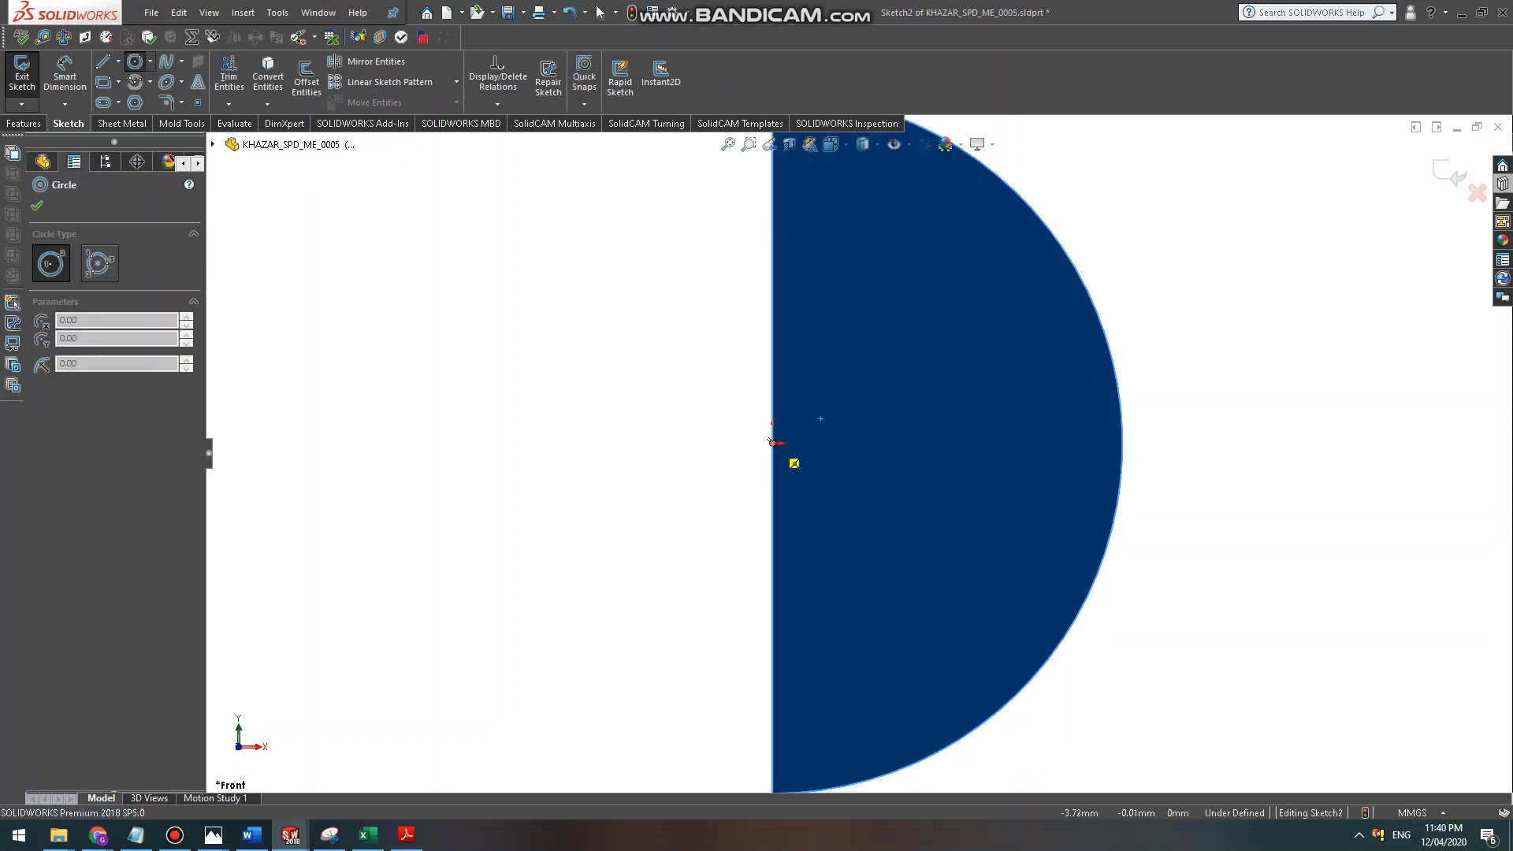
click(772, 442)
click(804, 450)
Dimension the circle's diameter and set it to 532 mm.
click(64, 77)
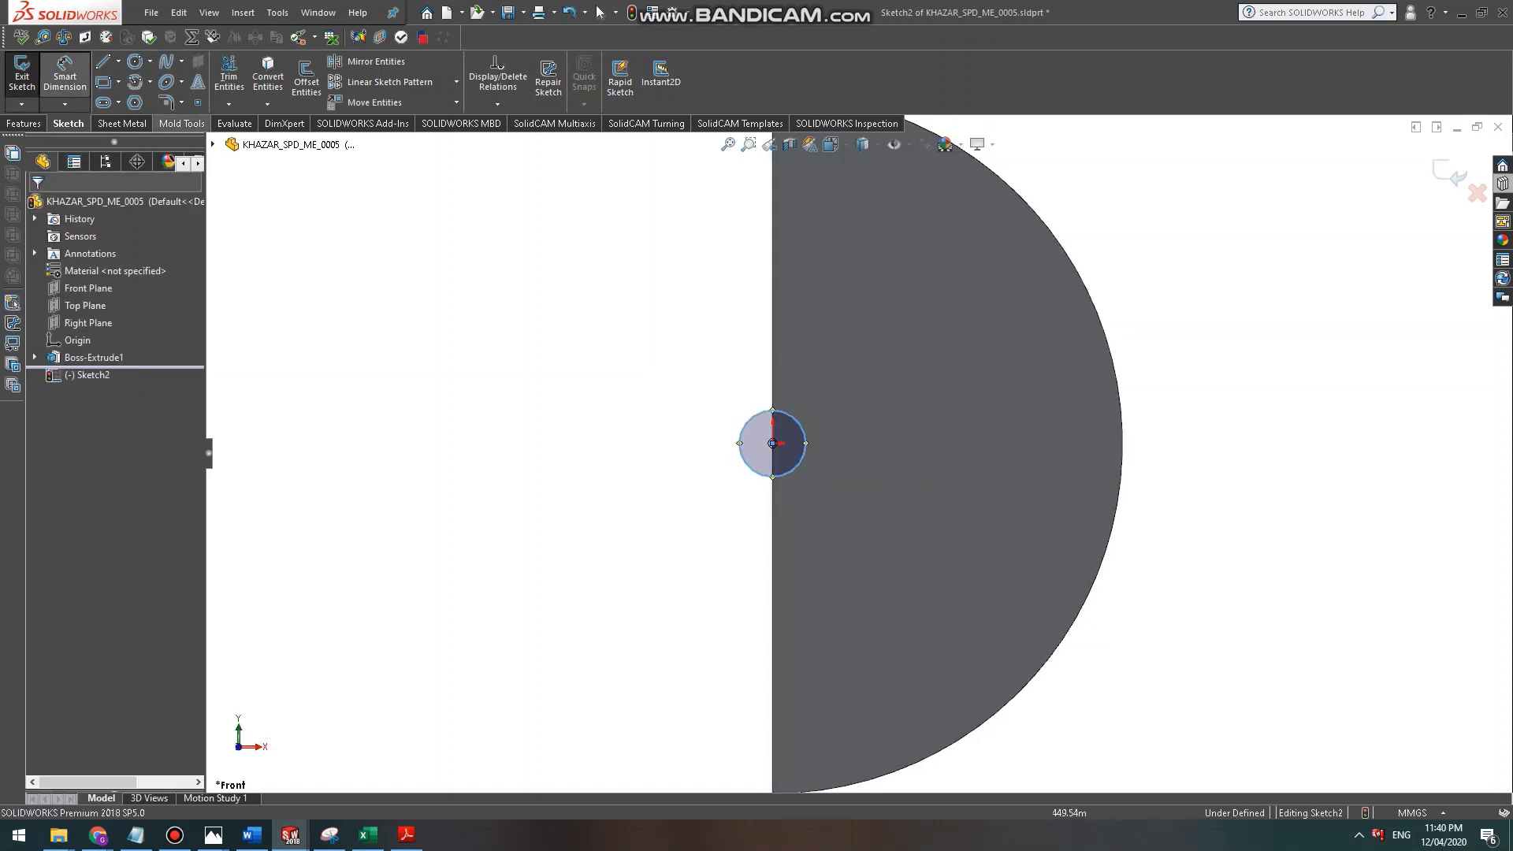
click(794, 418)
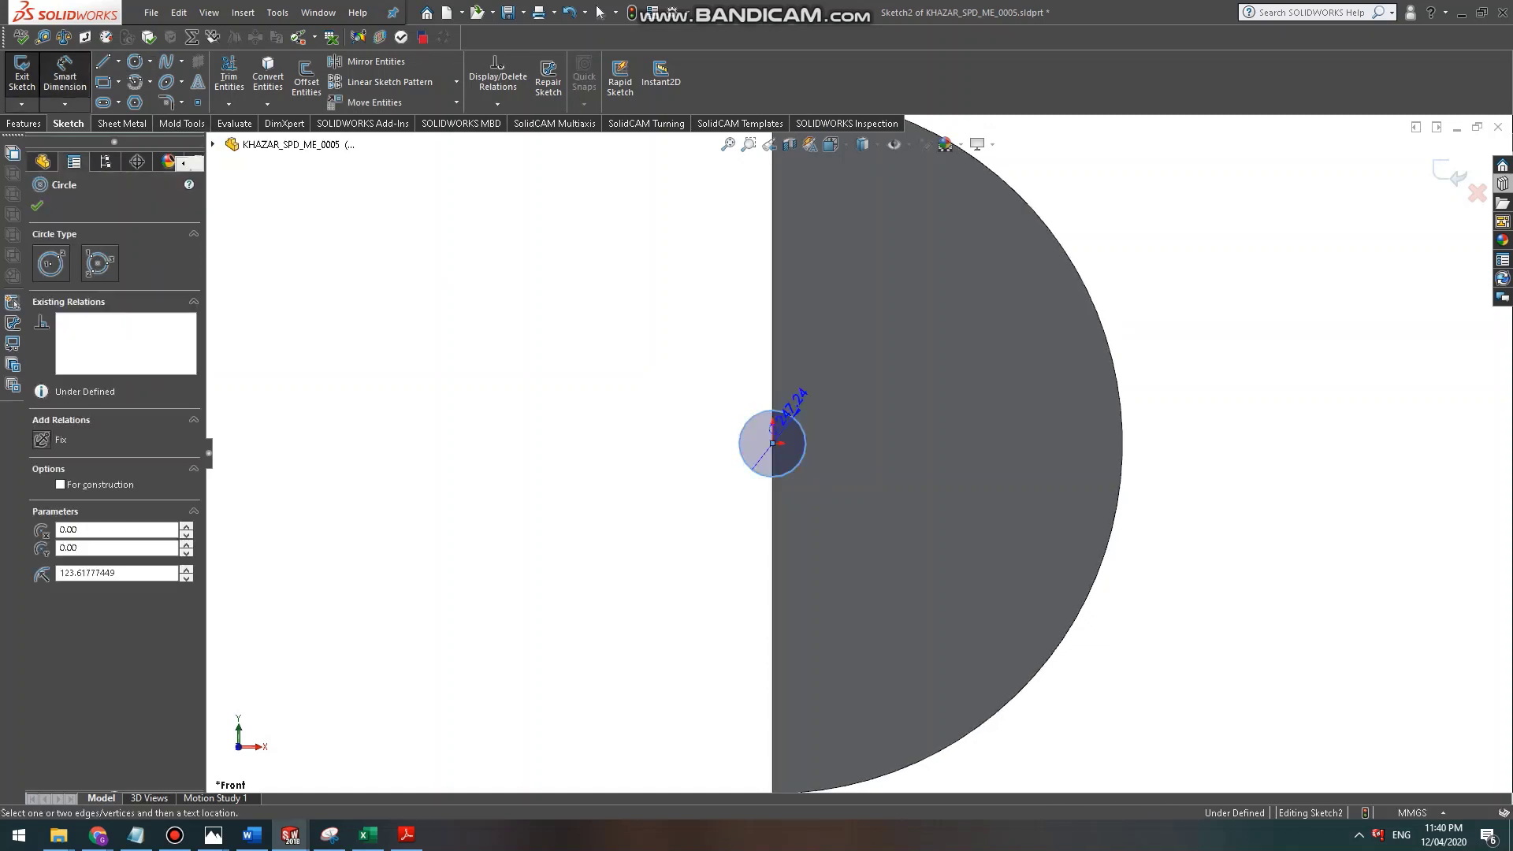
click(808, 406)
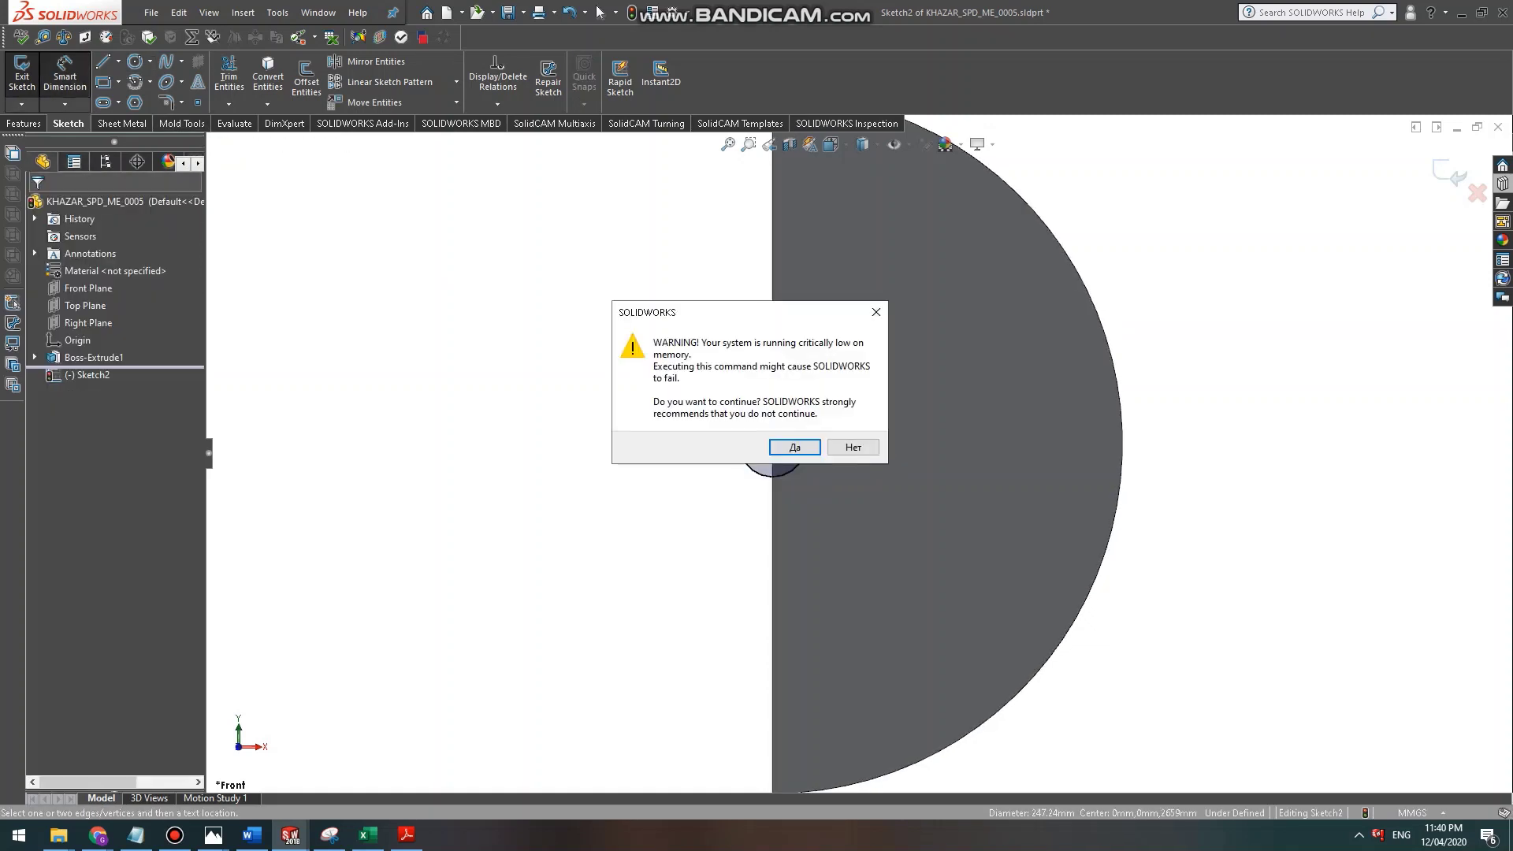
key(Return)
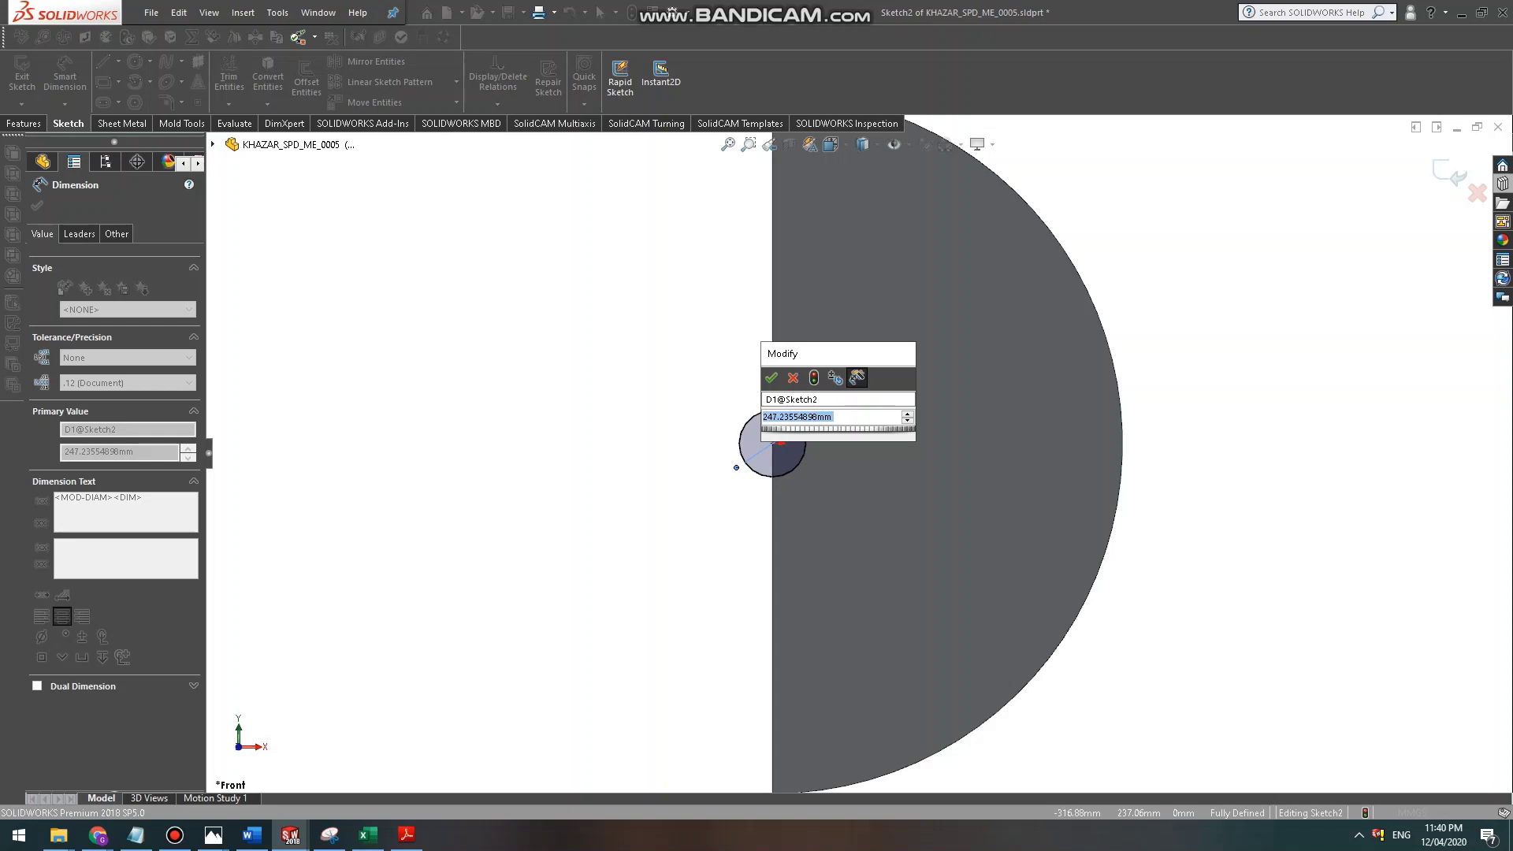
text(5)
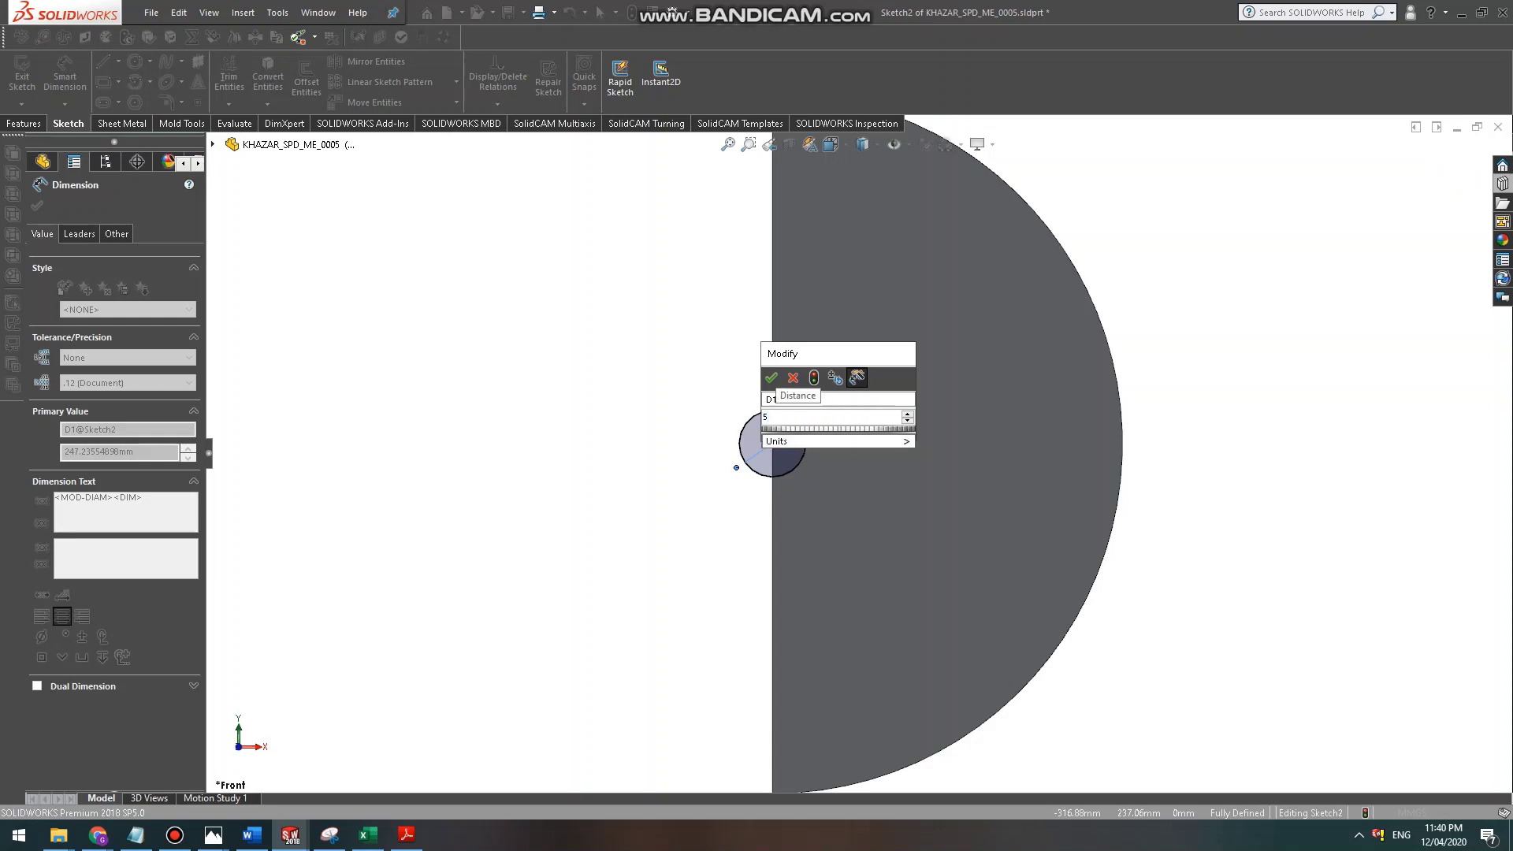
text(32)
key(Return)
scroll(733, 422, down, 2)
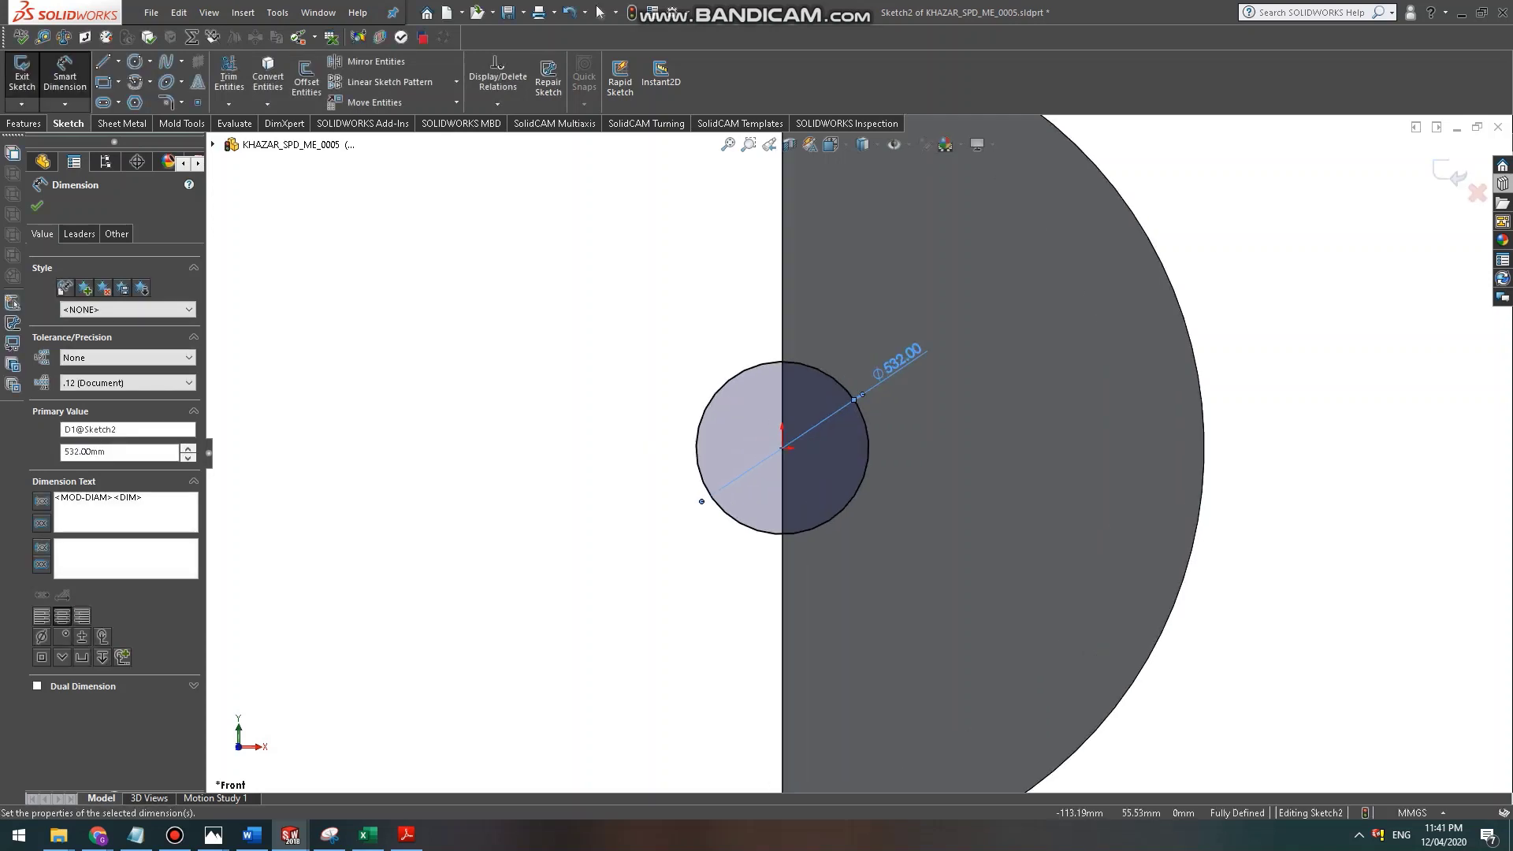
Change the circle's diameter to 300 mm.
scroll(733, 424, up, 3)
scroll(733, 426, down, 3)
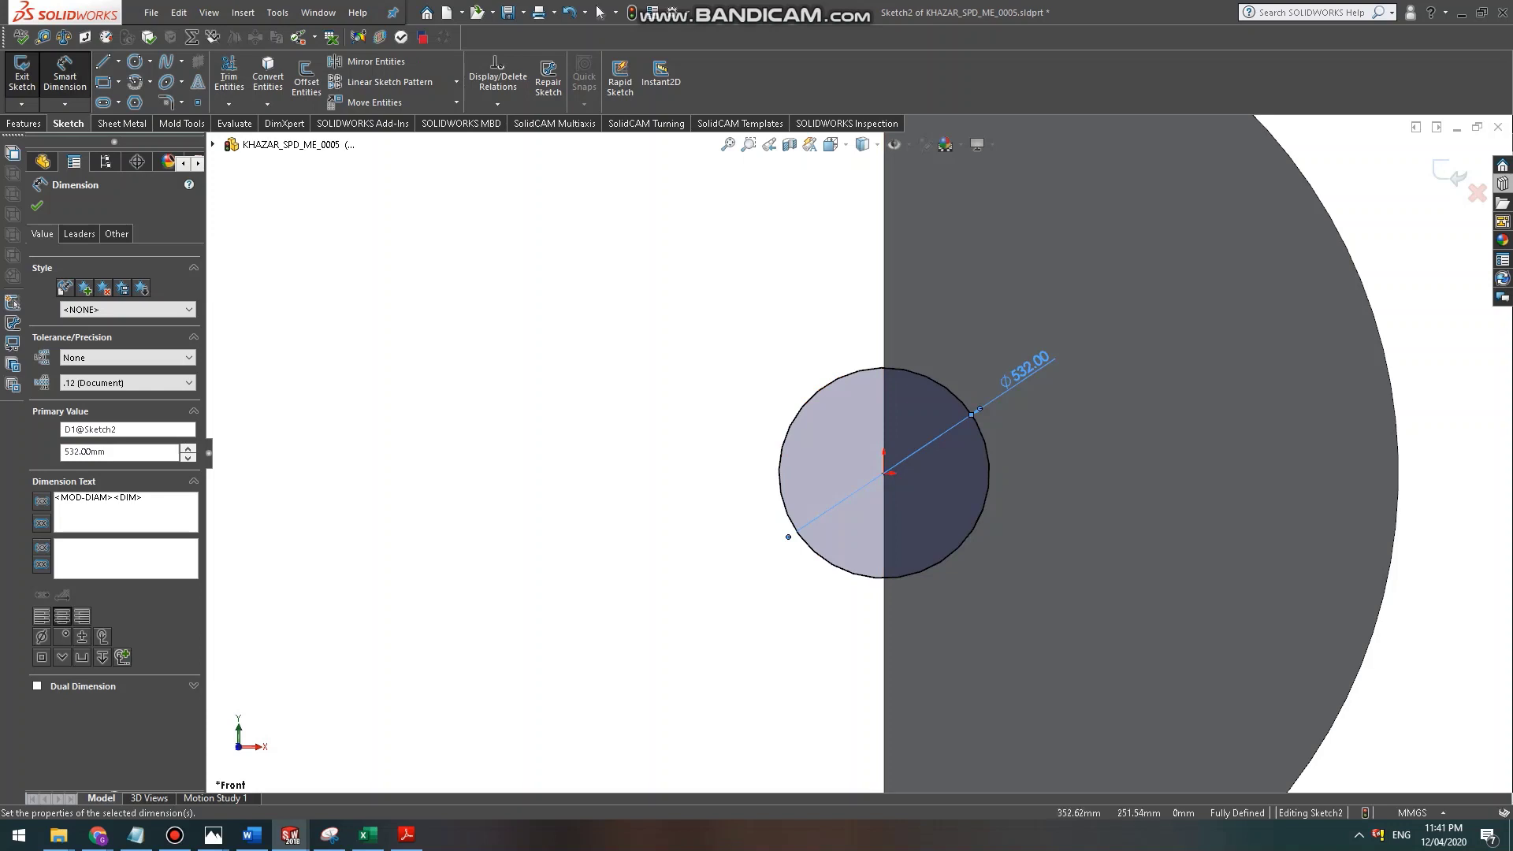
double_click(1027, 367)
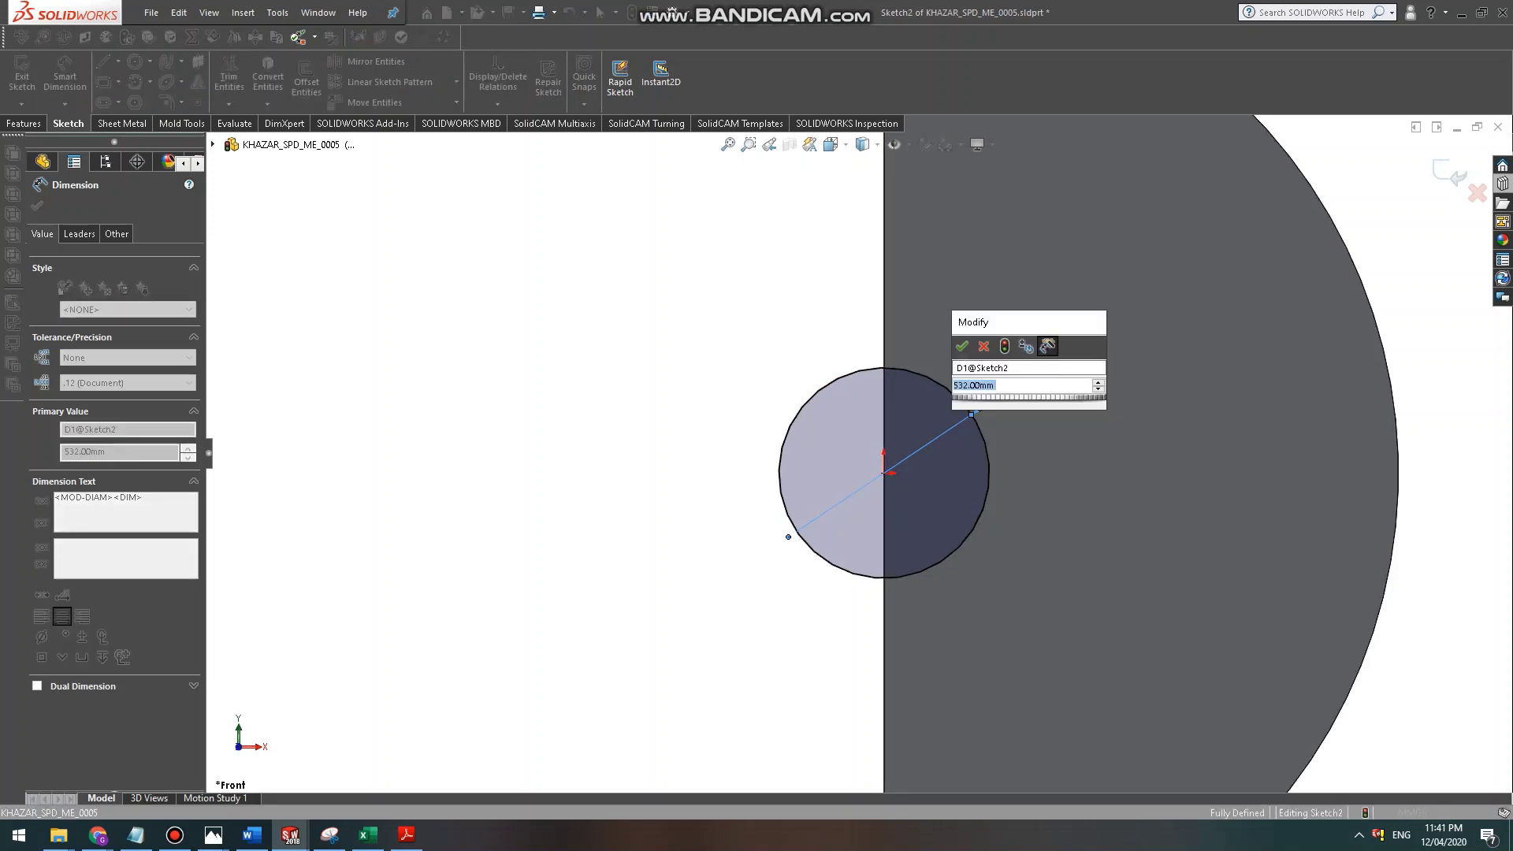
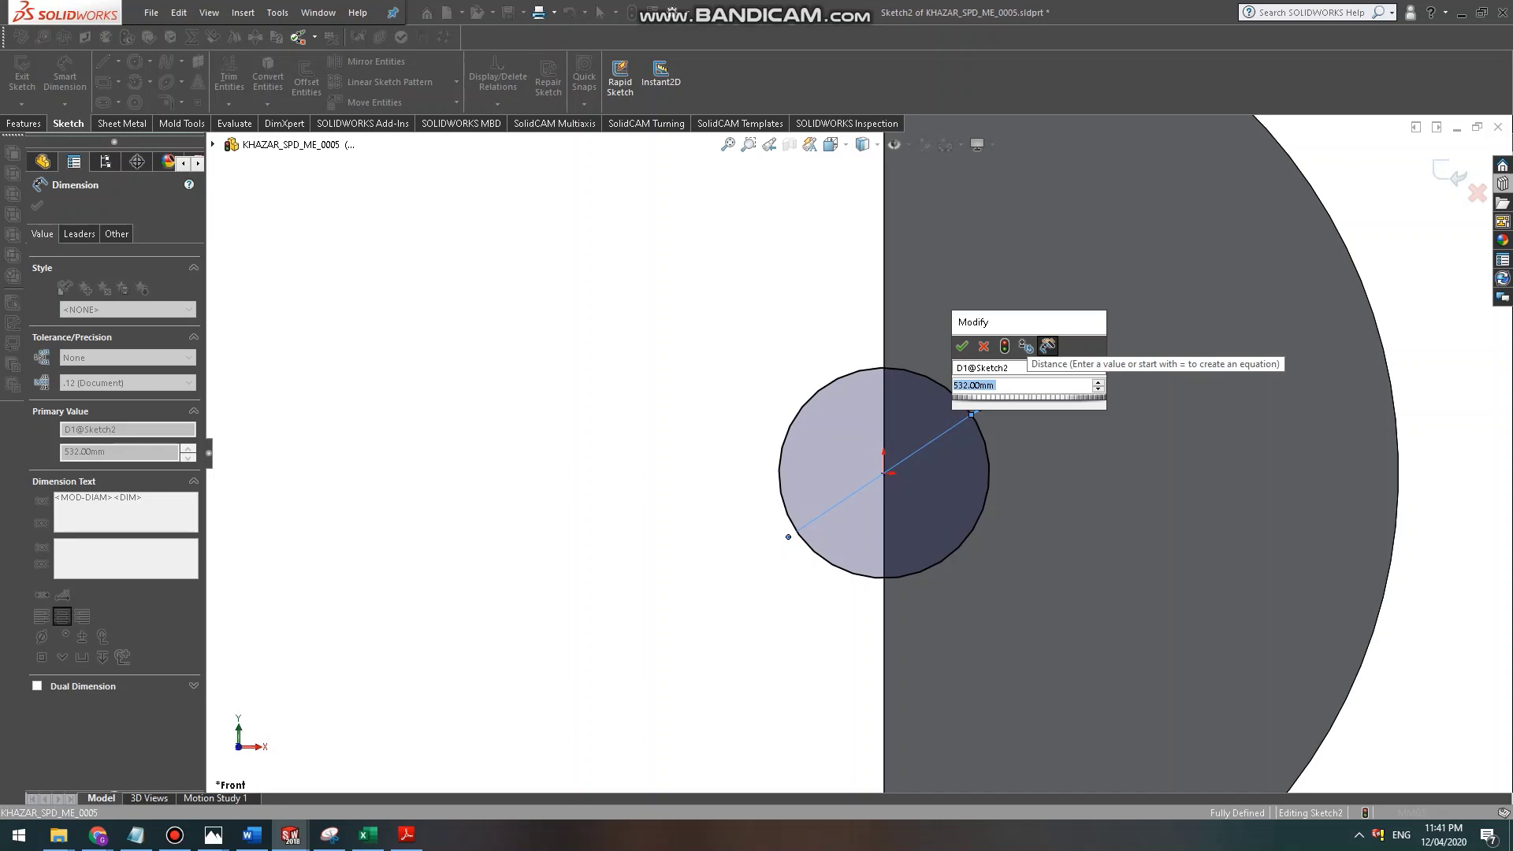
text(532)
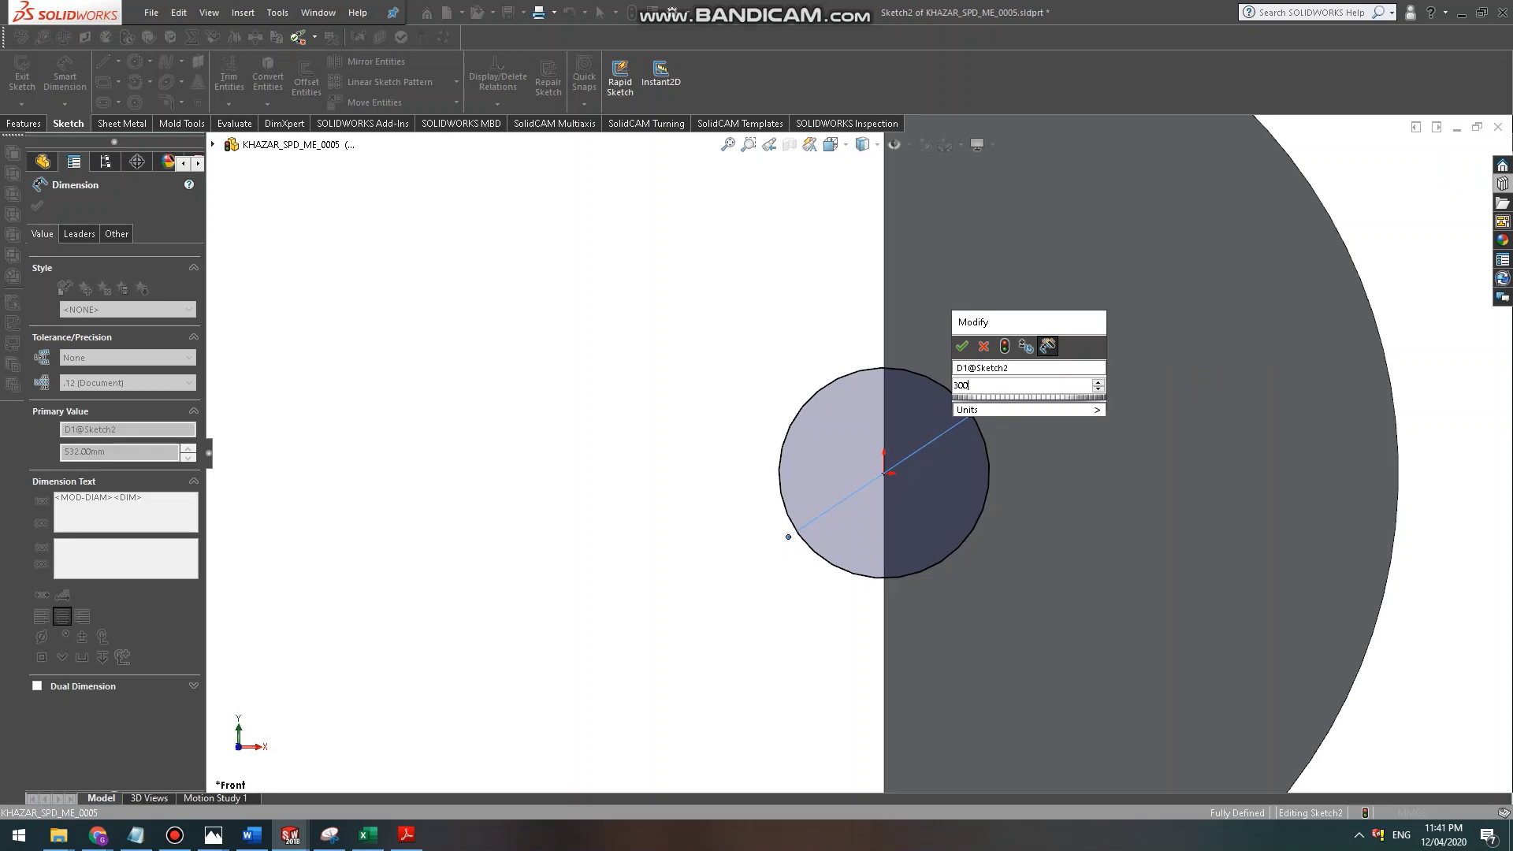
key(Return)
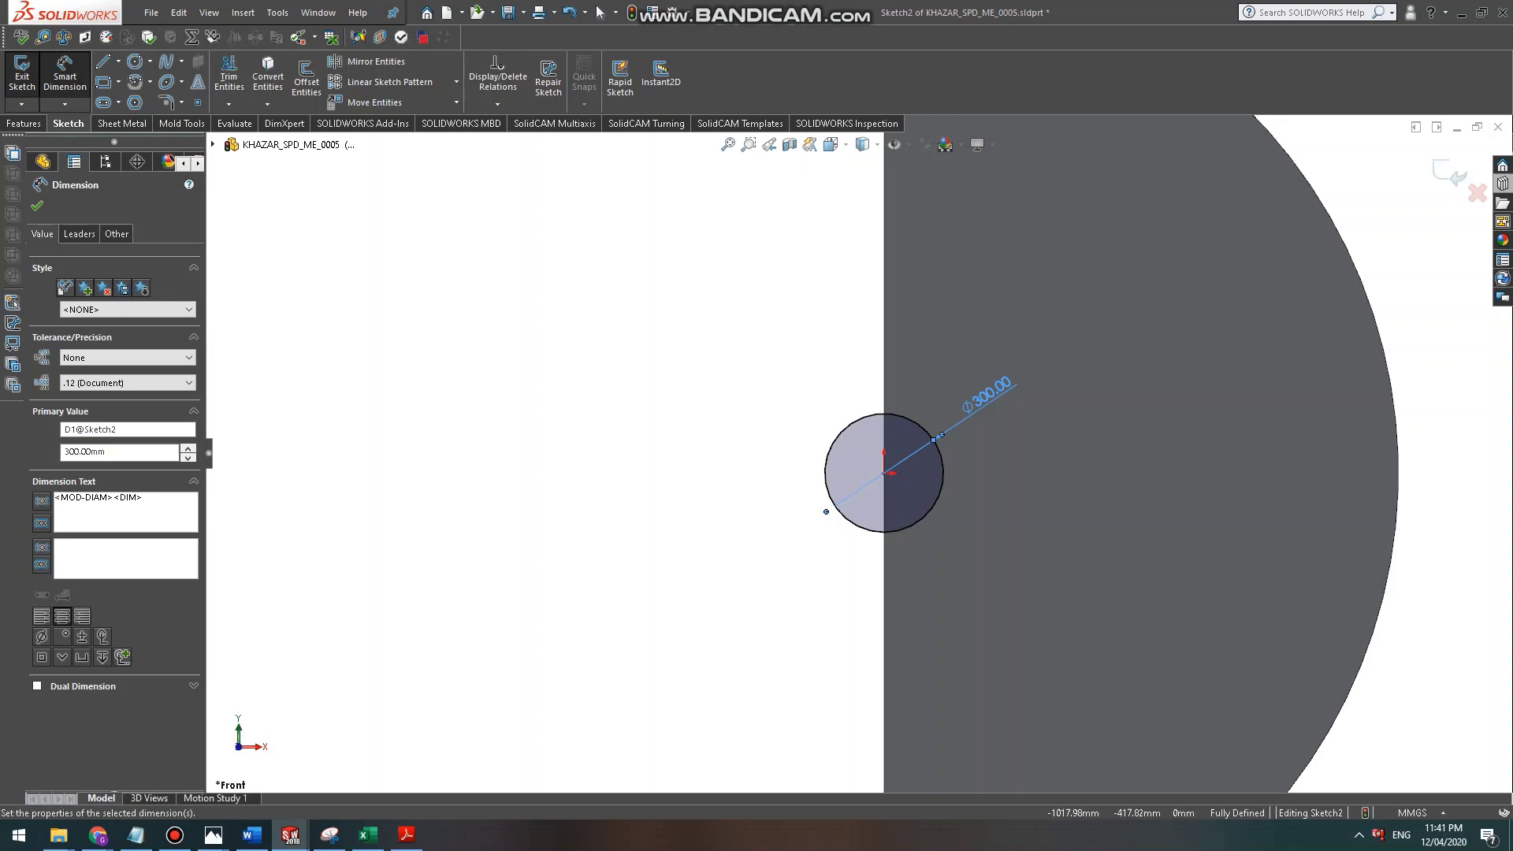
Switch to Chrome and open the SKF product page for the 6216 bearing (6216-2RS1) in a new tab.
mouse_move(97, 836)
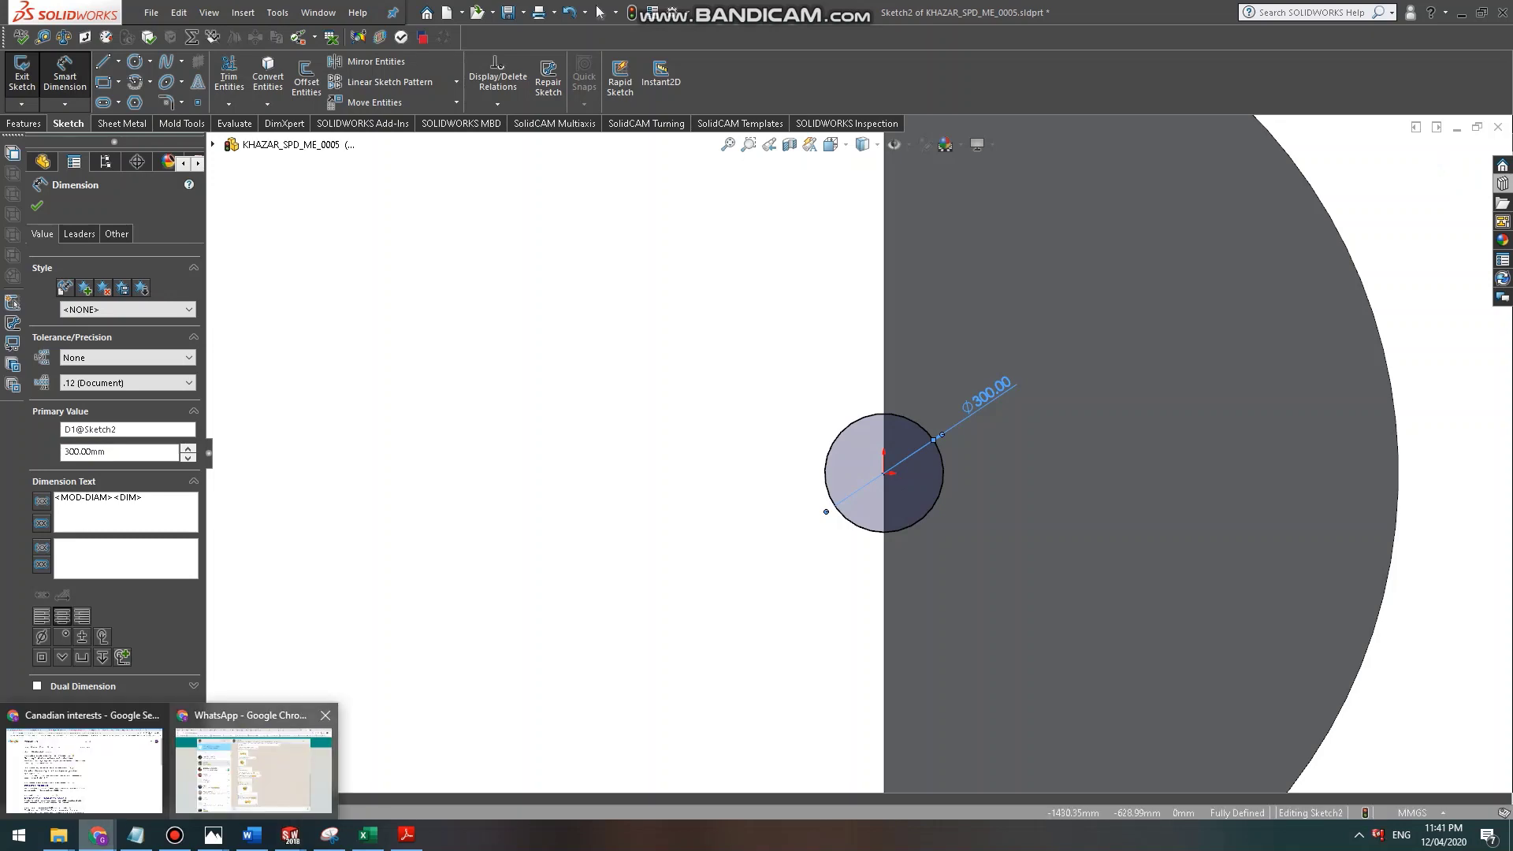
click(253, 764)
key(ctrl+t)
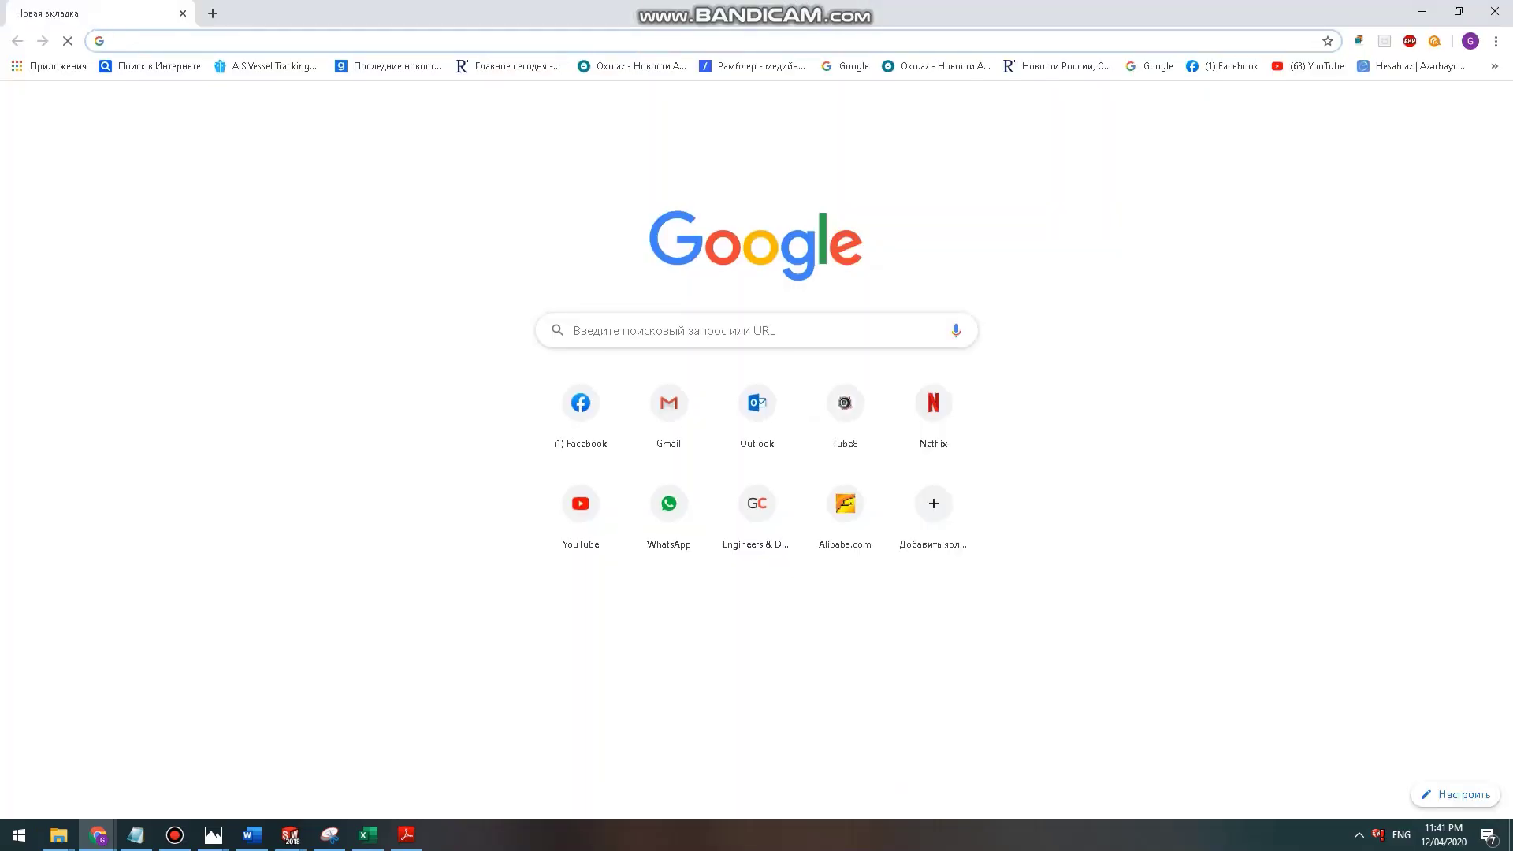
text(bearing 6)
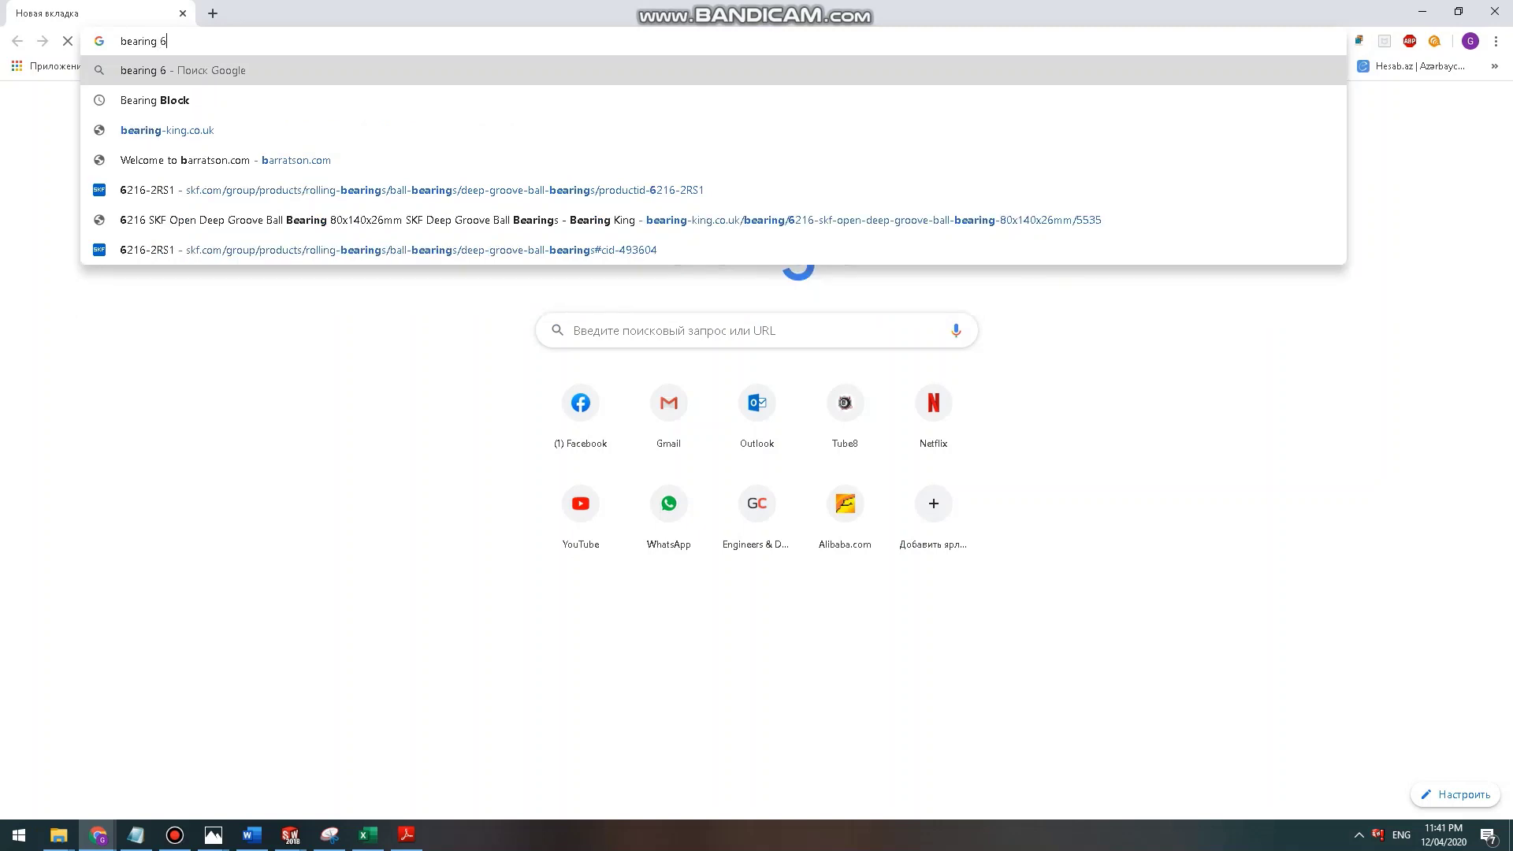
text(216)
key(Return)
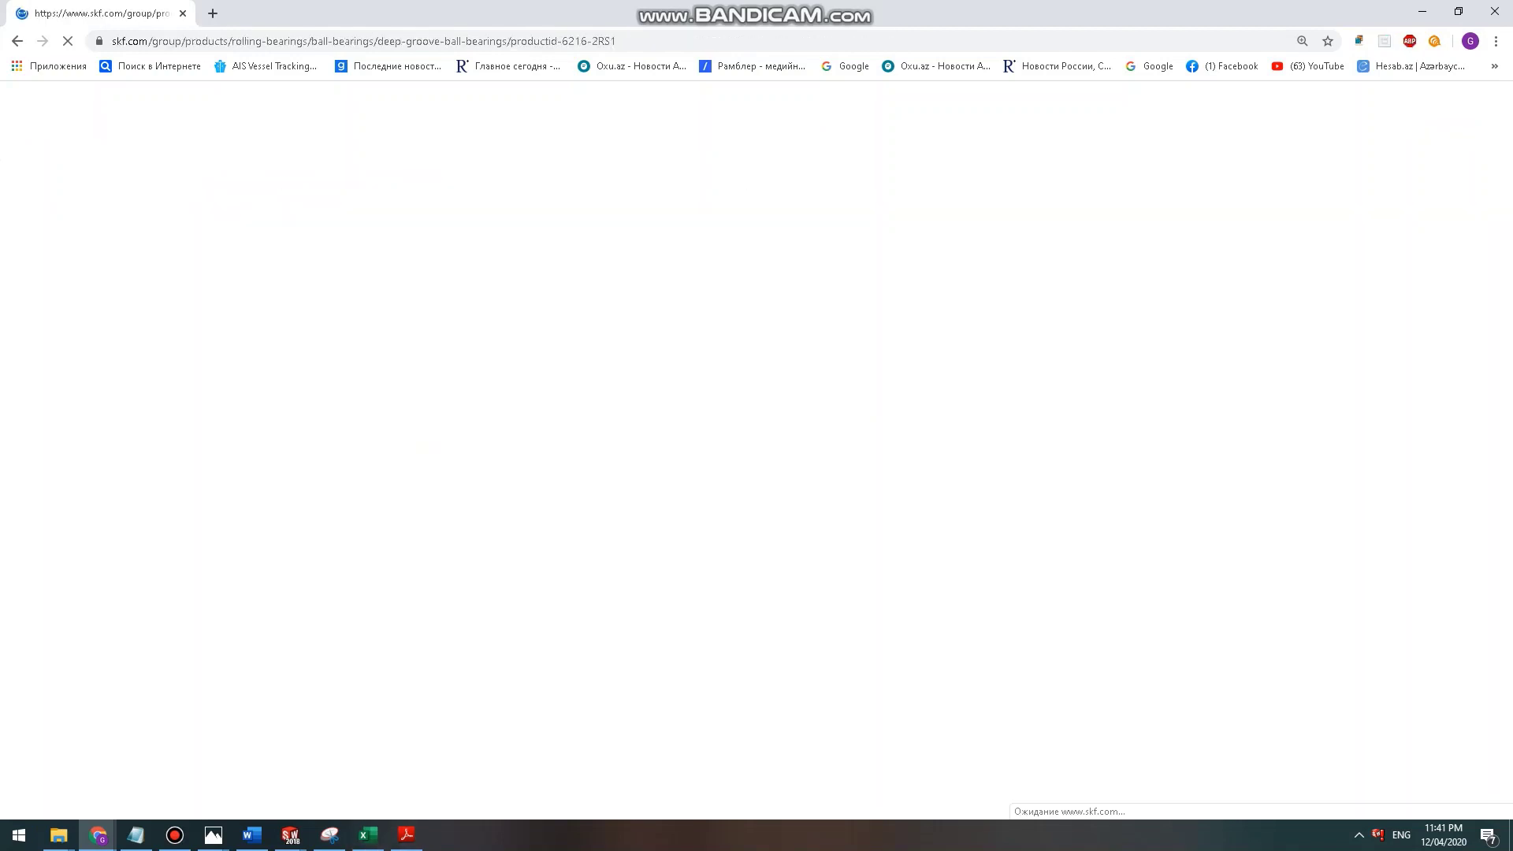
Examine the 6216-2RS1 bearing's dimensions in its technical specification and return to the cover sketch in SOLIDWORKS.
mouse_move(290, 835)
click(375, 776)
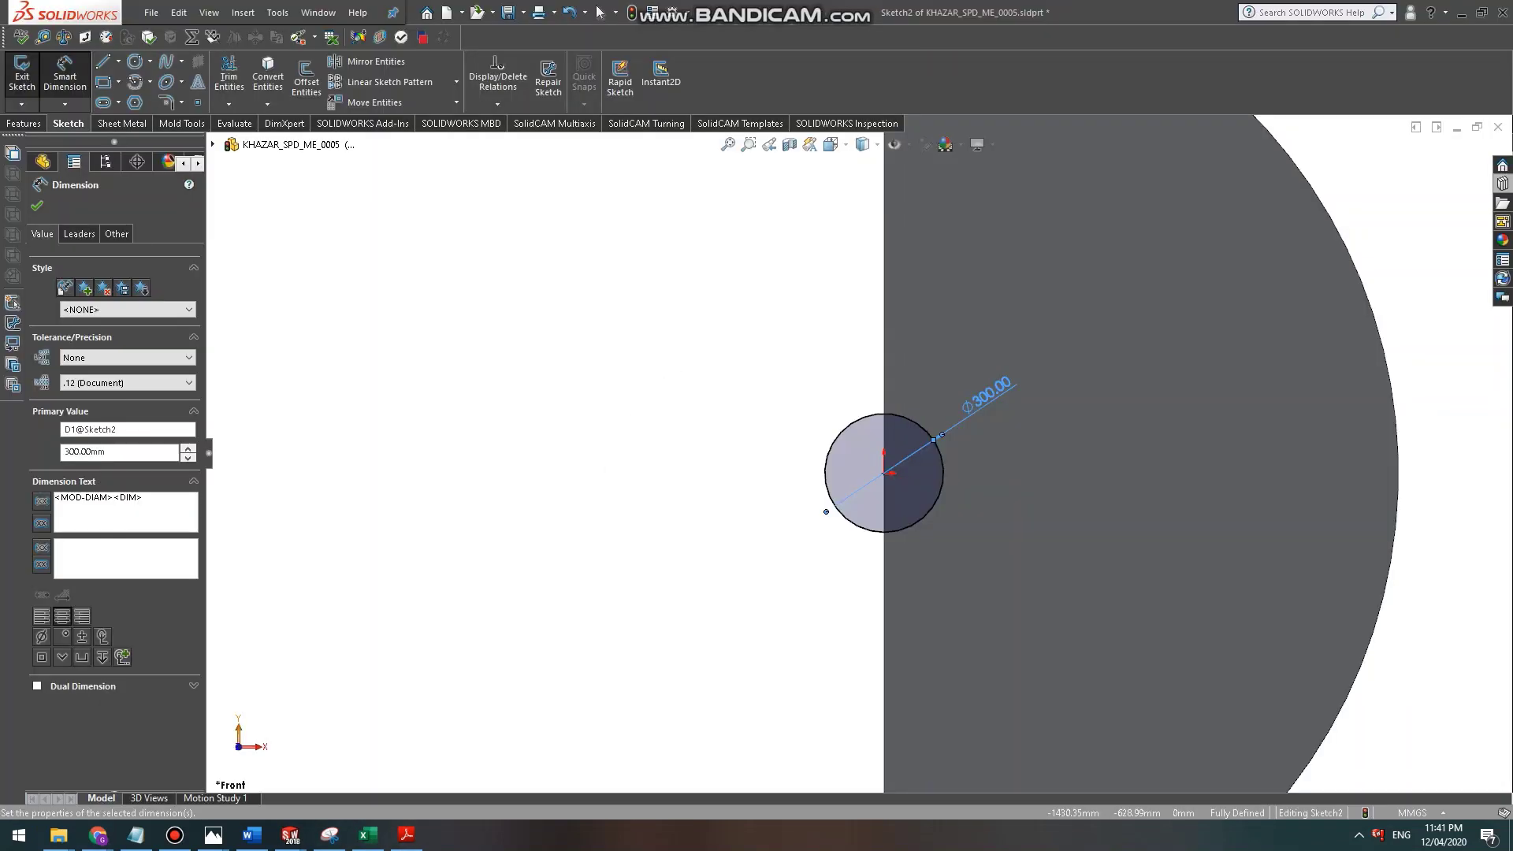
click(174, 835)
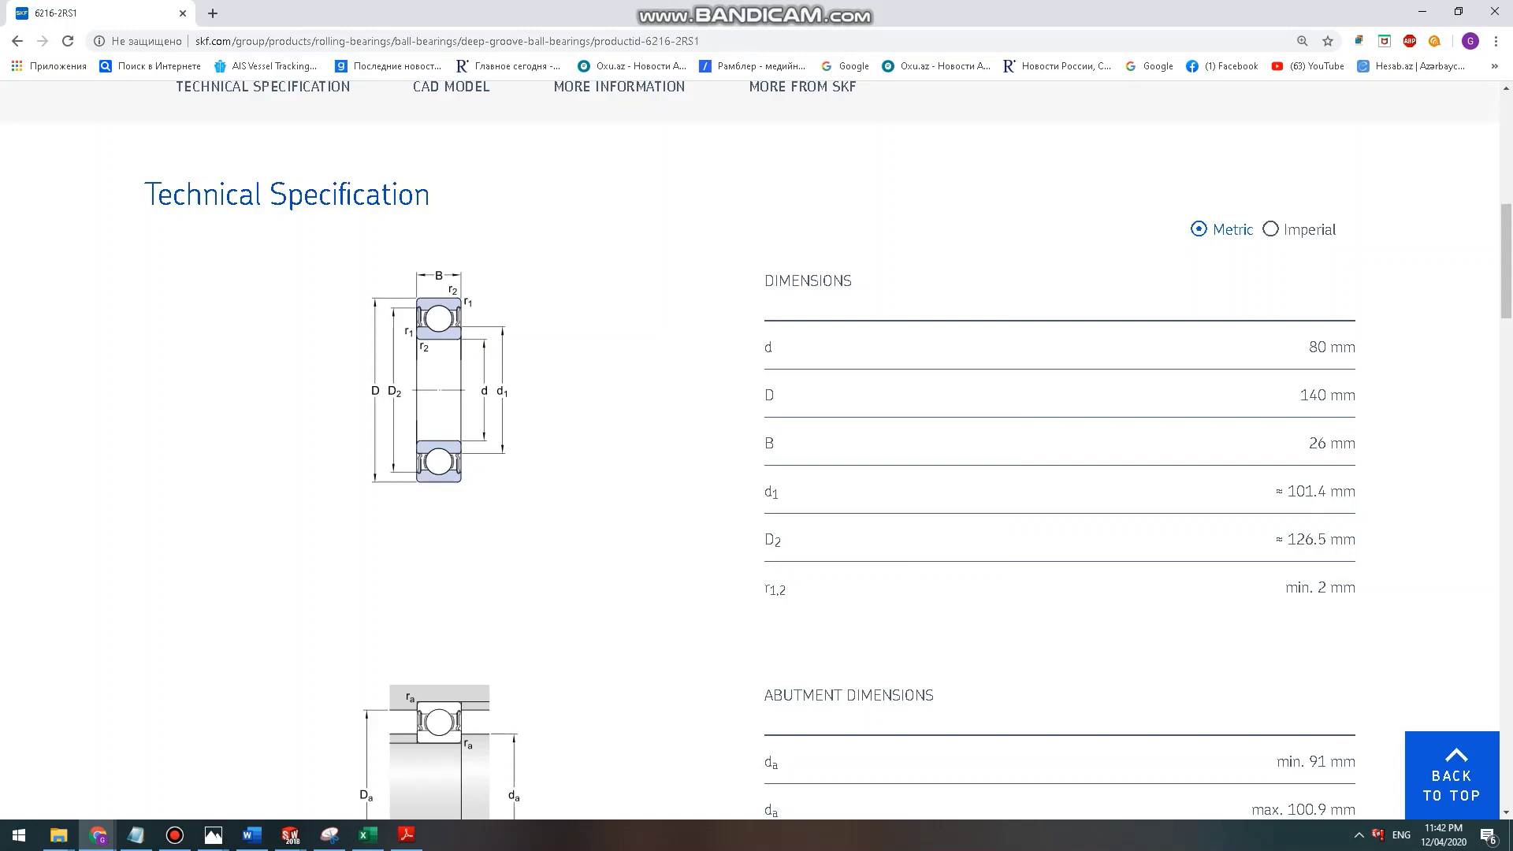
click(375, 757)
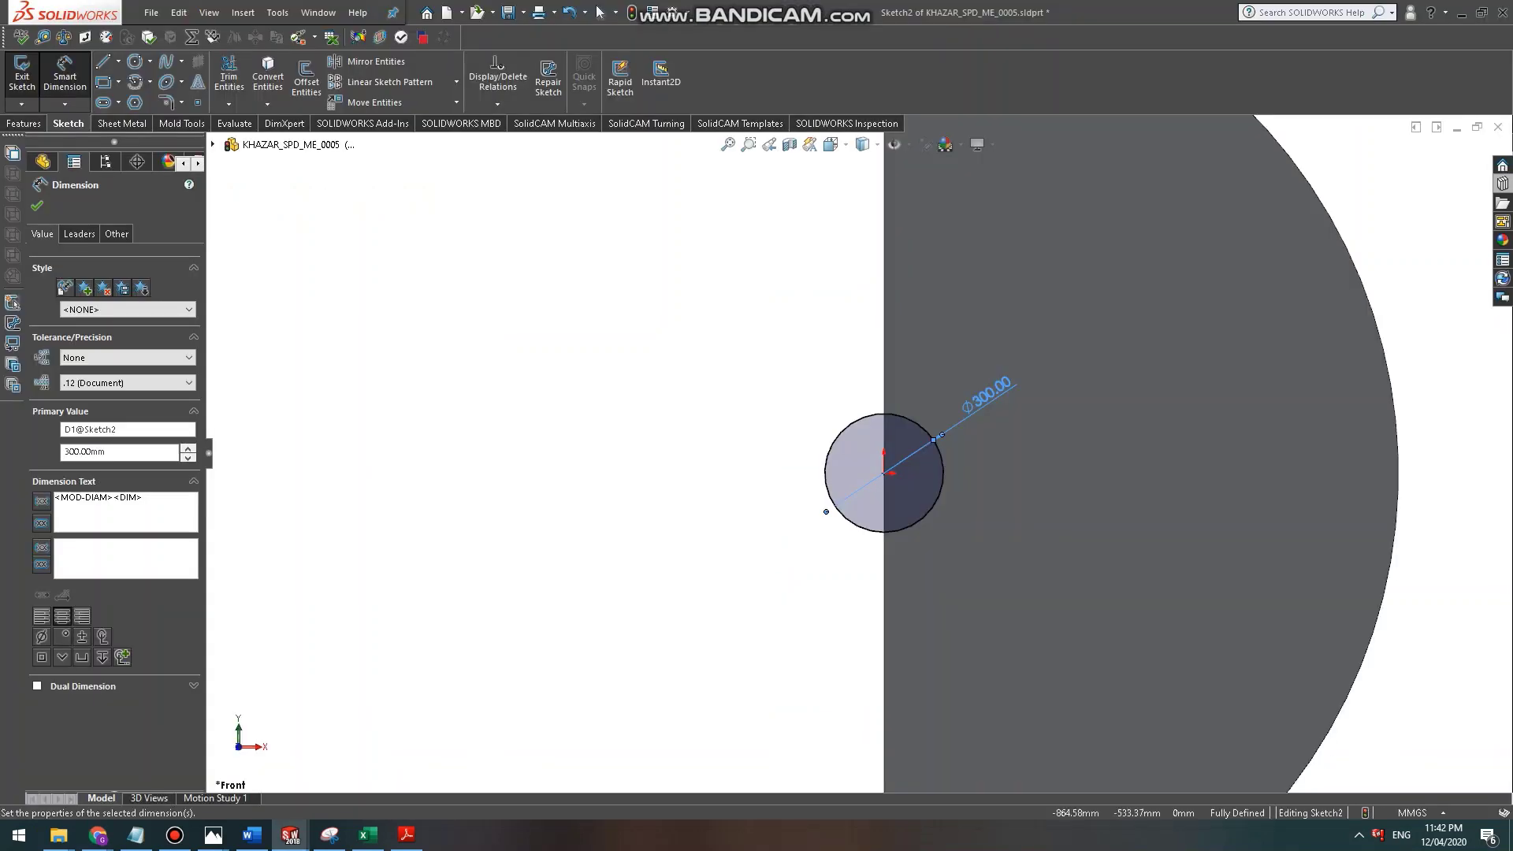
Change the circle's diameter to 200 mm.
scroll(1019, 376, down, 1)
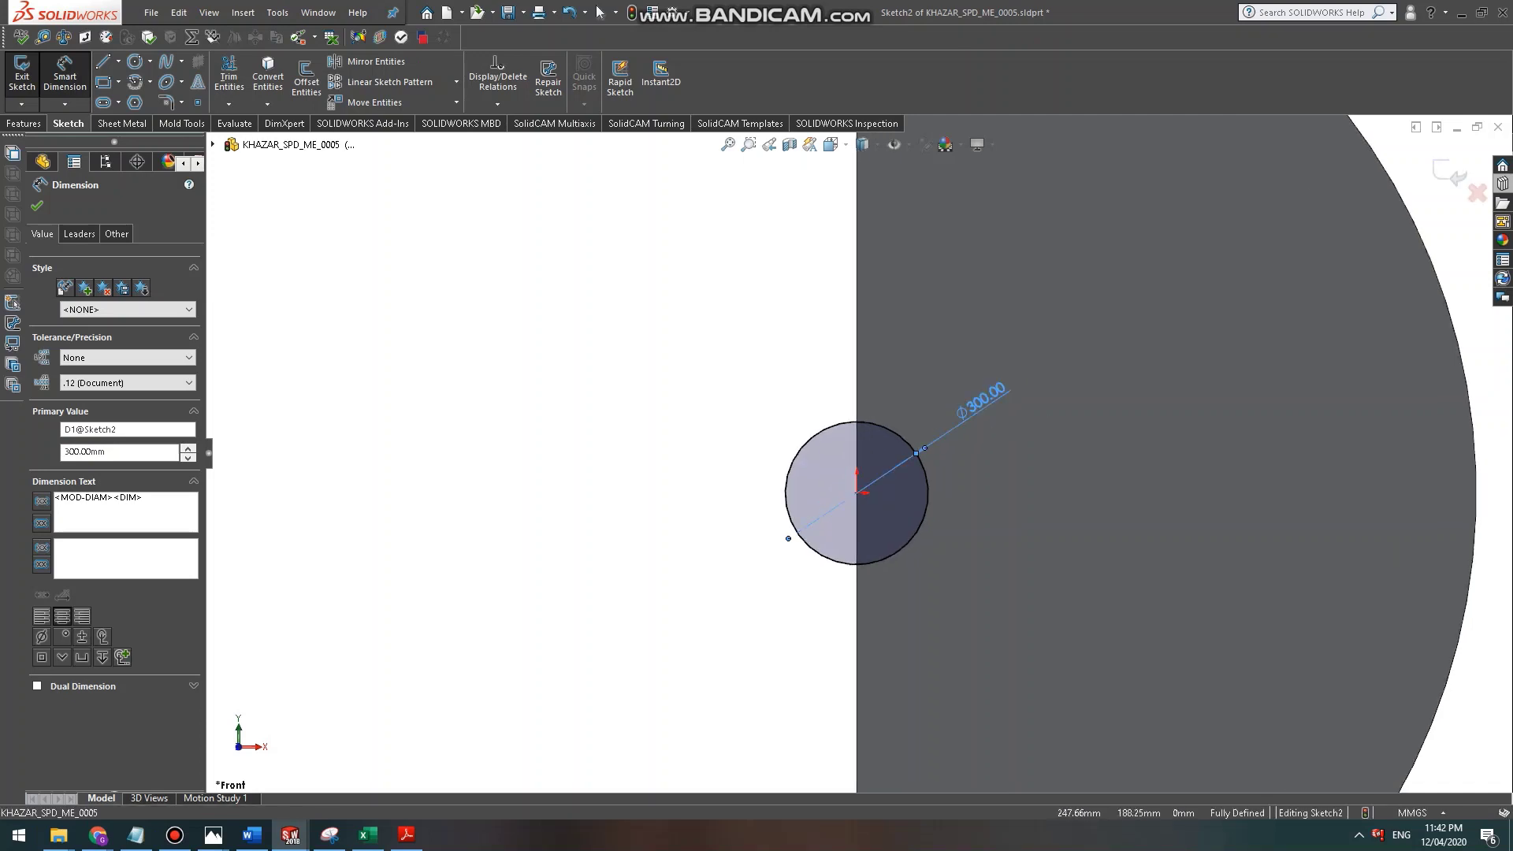
key(Return)
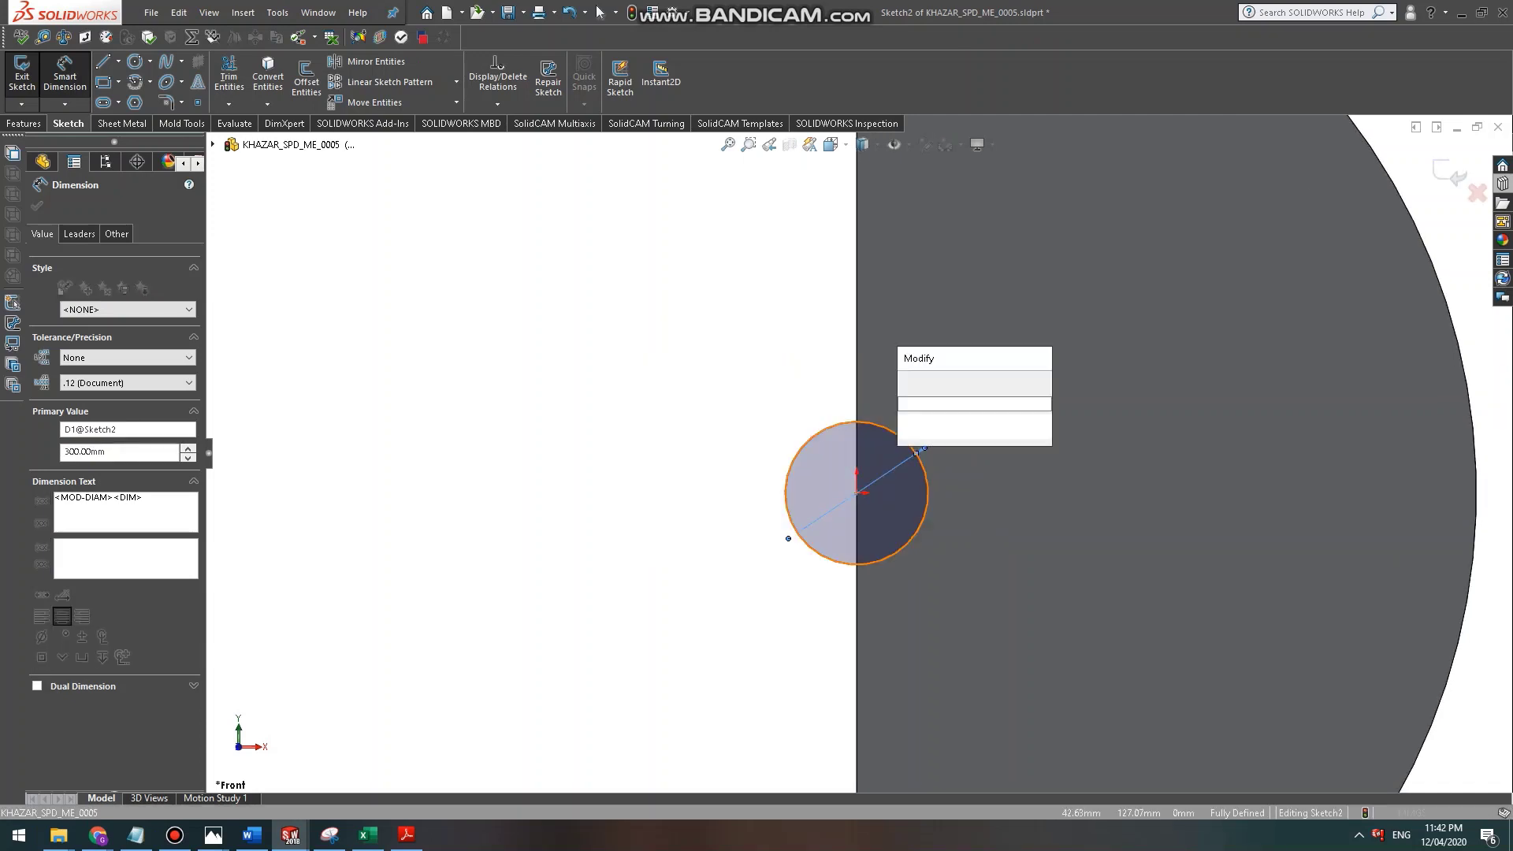
key(Return)
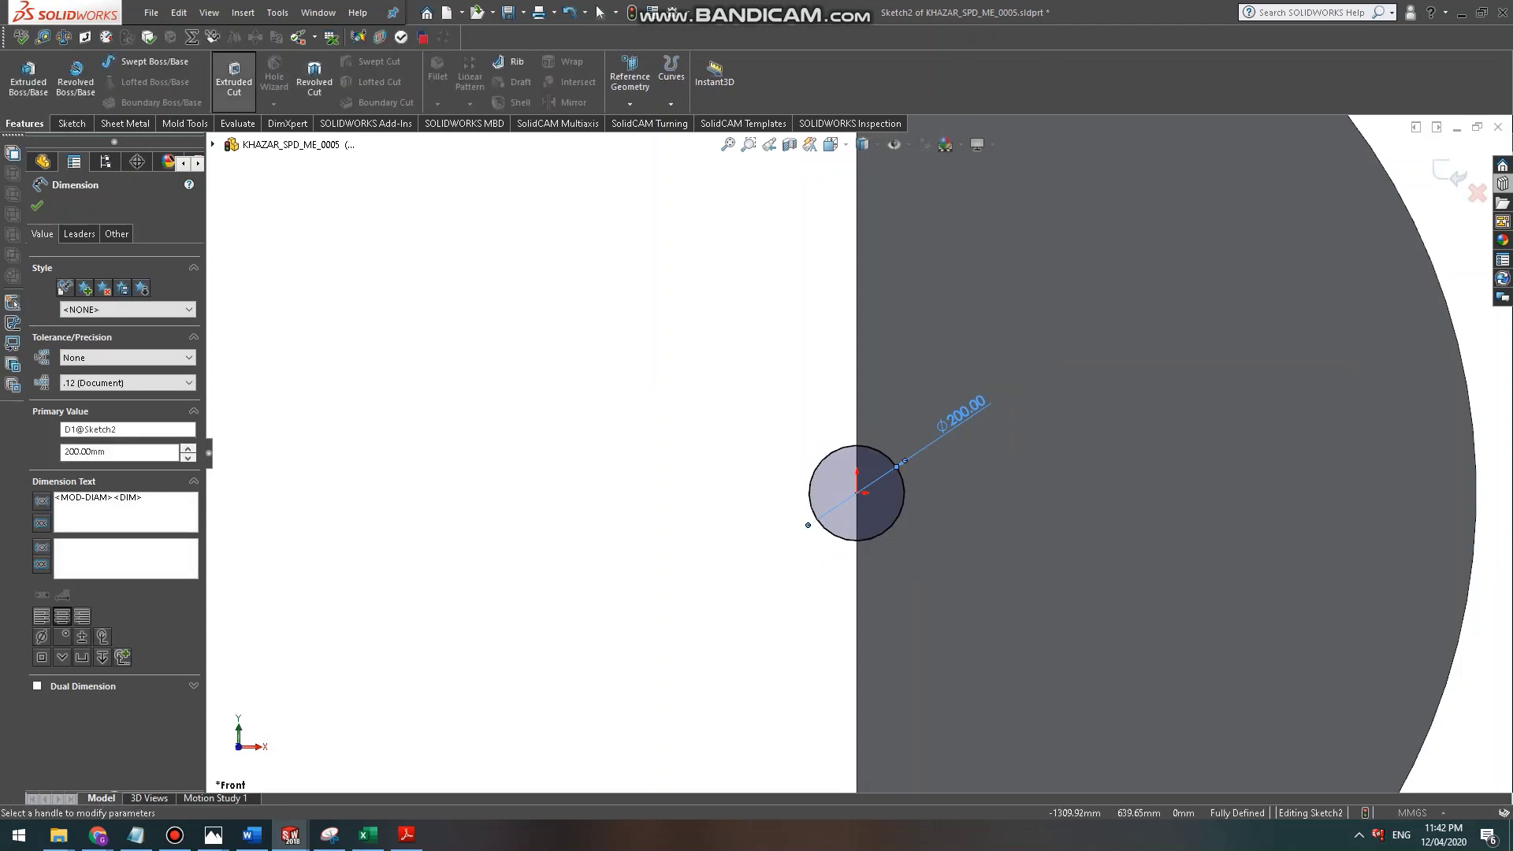
Cut the circle out of the cover half with a 10 mm blind Extruded Cut, then save and close the part.
click(234, 76)
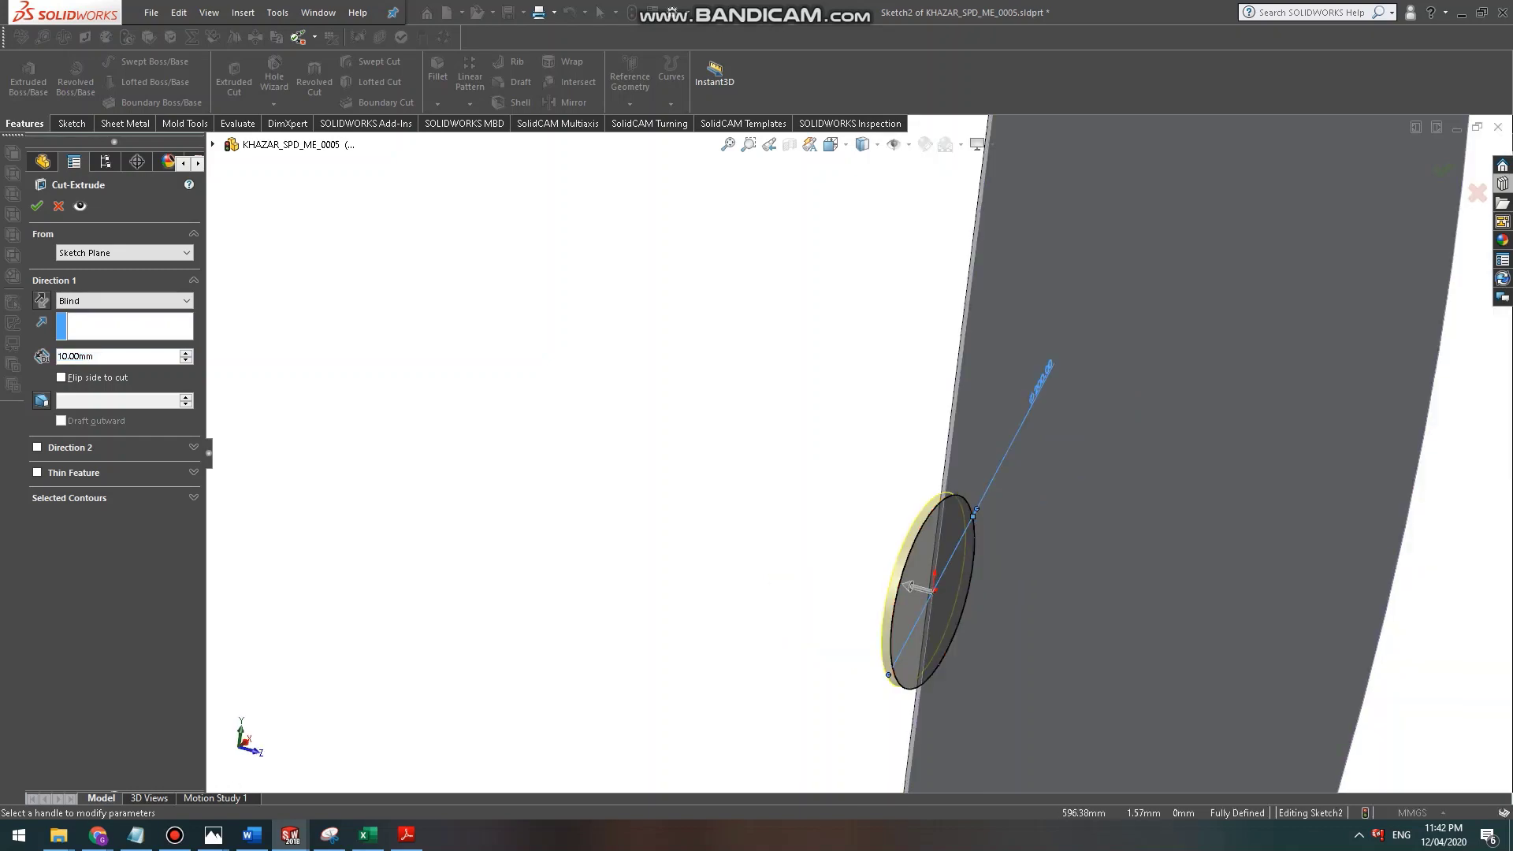
scroll(1009, 506, down, 2)
click(1442, 169)
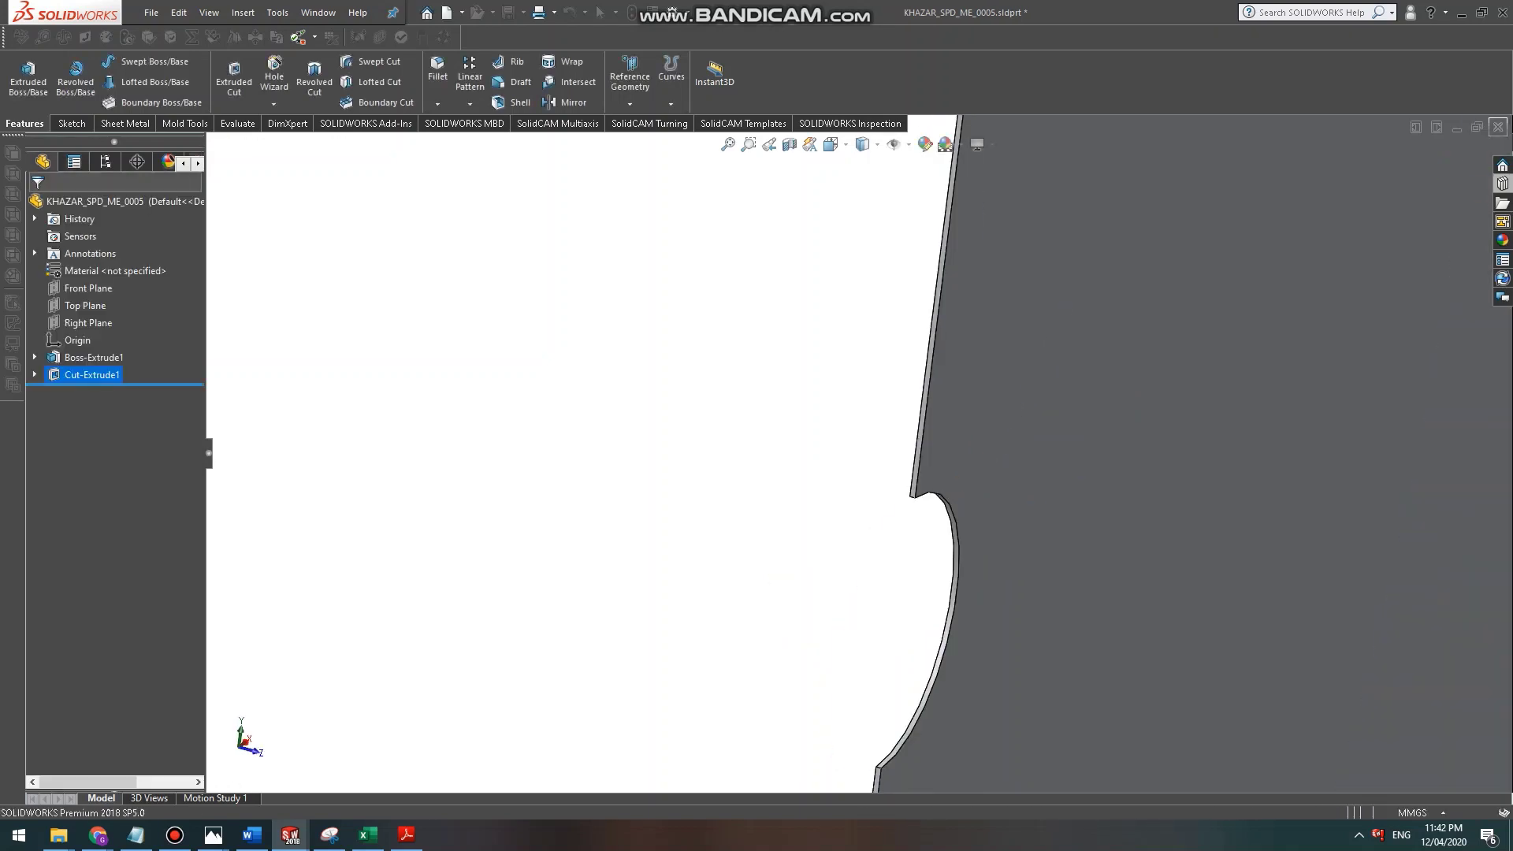
key(ctrl+w)
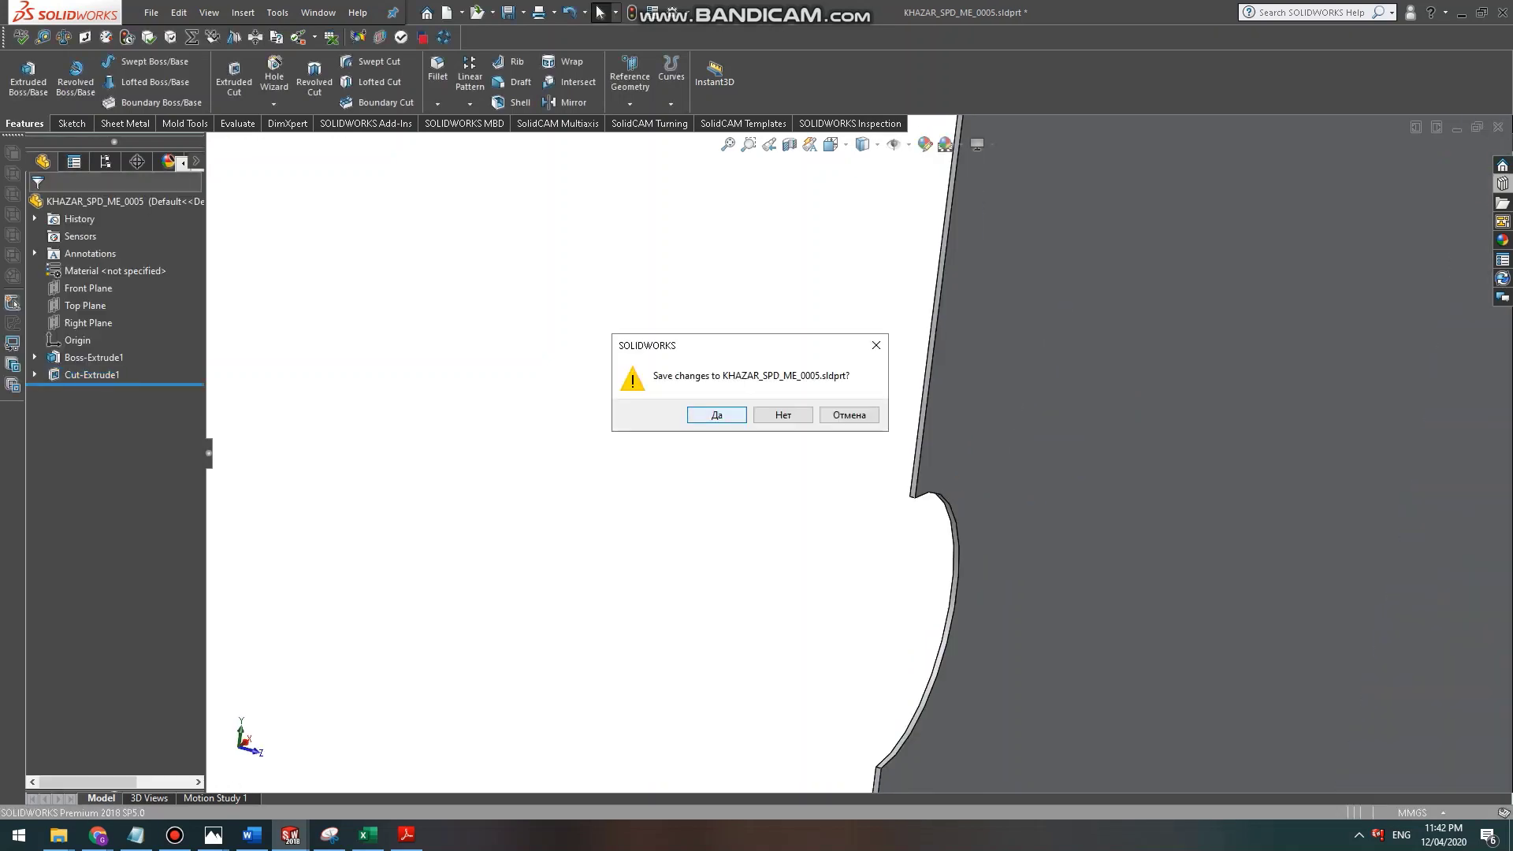
key(Return)
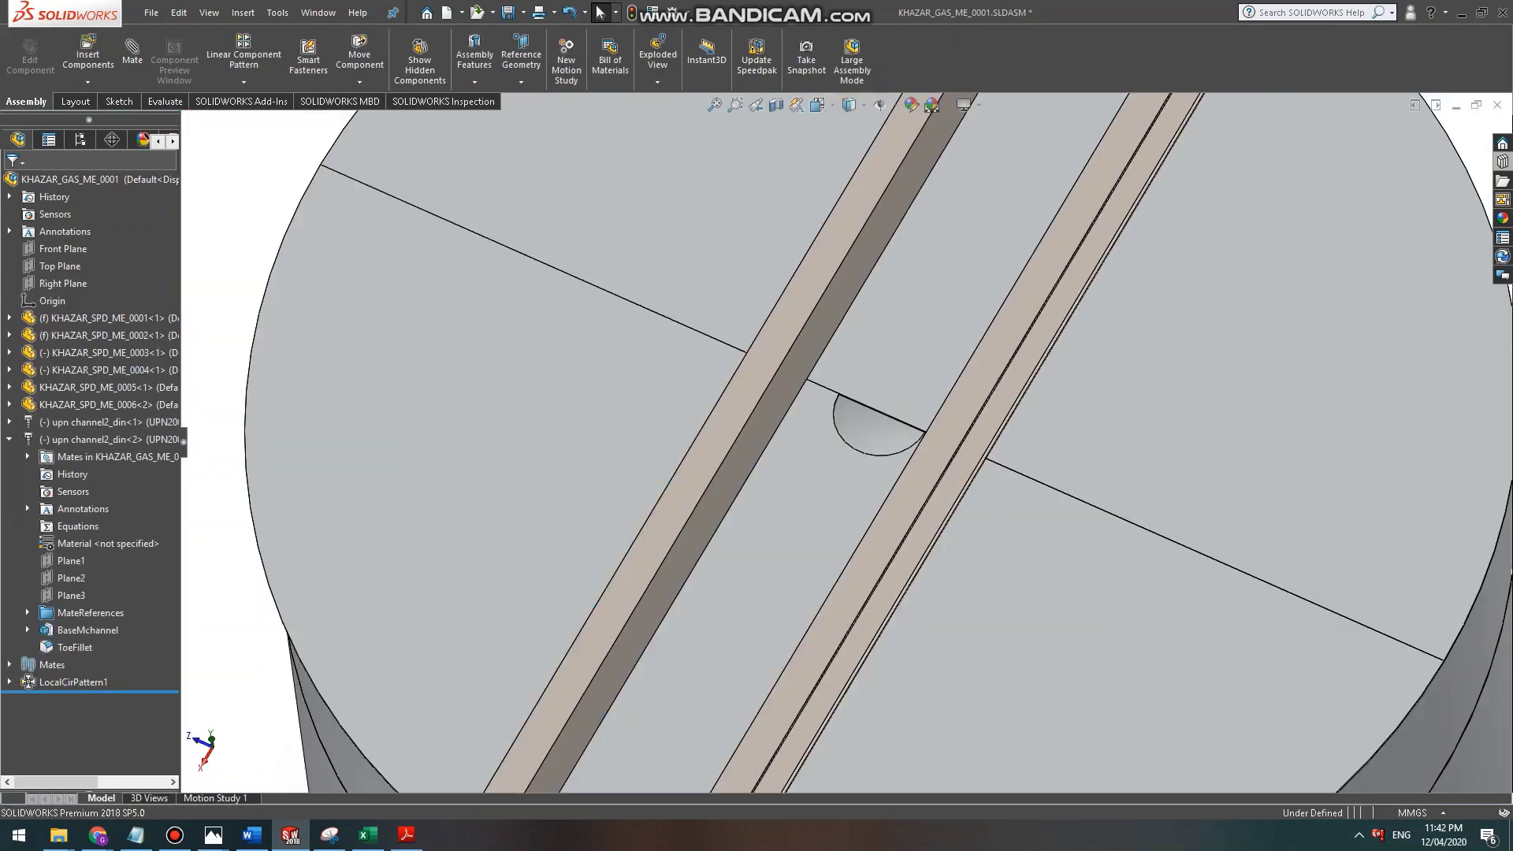
Add a 60 mm distance mate between the second channel's web face and the nearest corner of the cover's semicircular opening.
scroll(845, 466, down, 5)
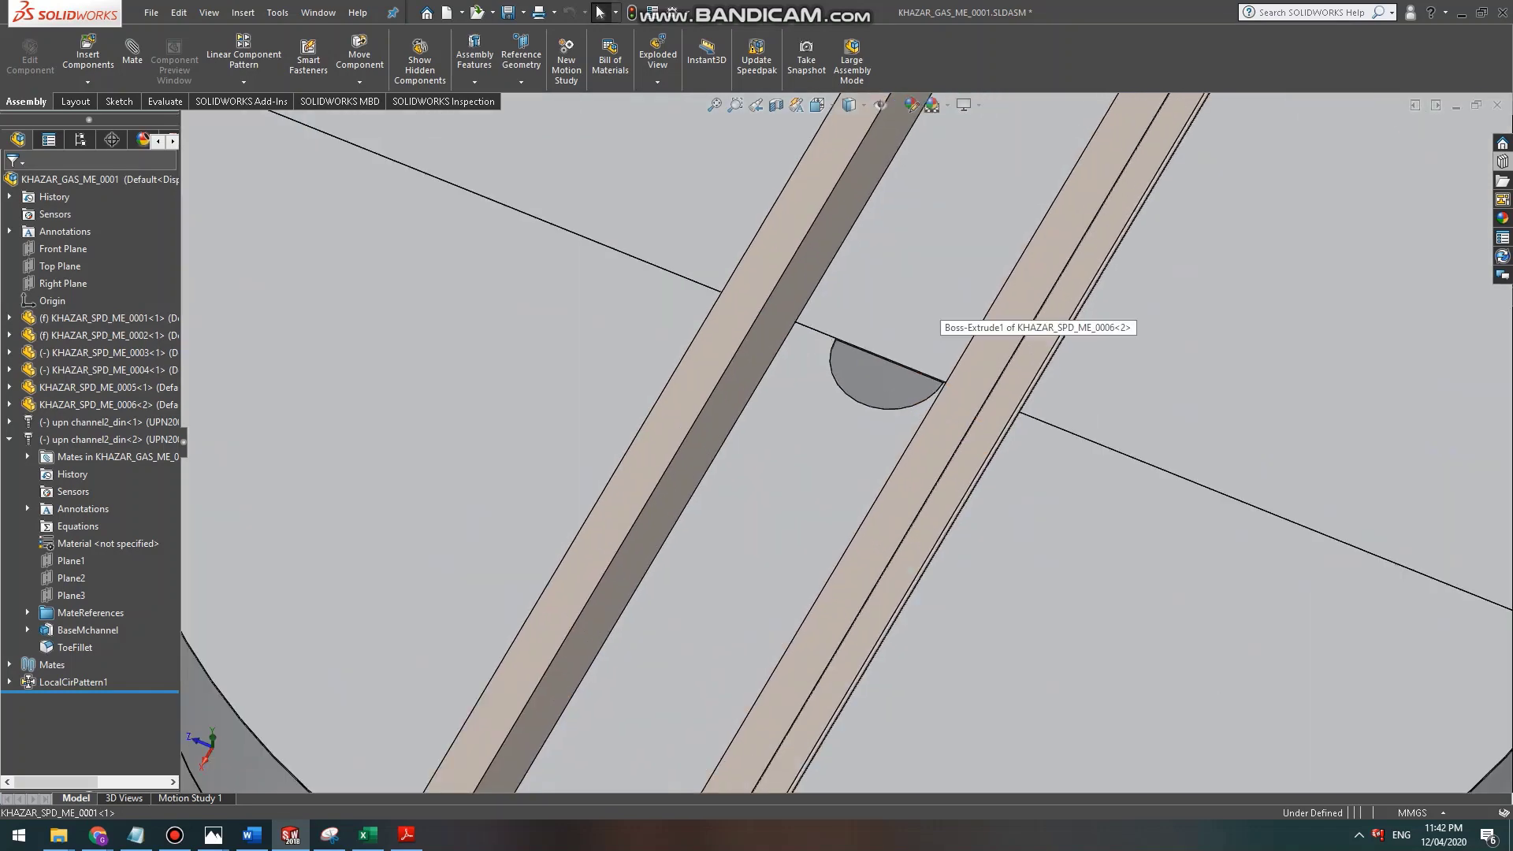
scroll(748, 347, down, 1)
middle_drag(748, 347, 733, 320)
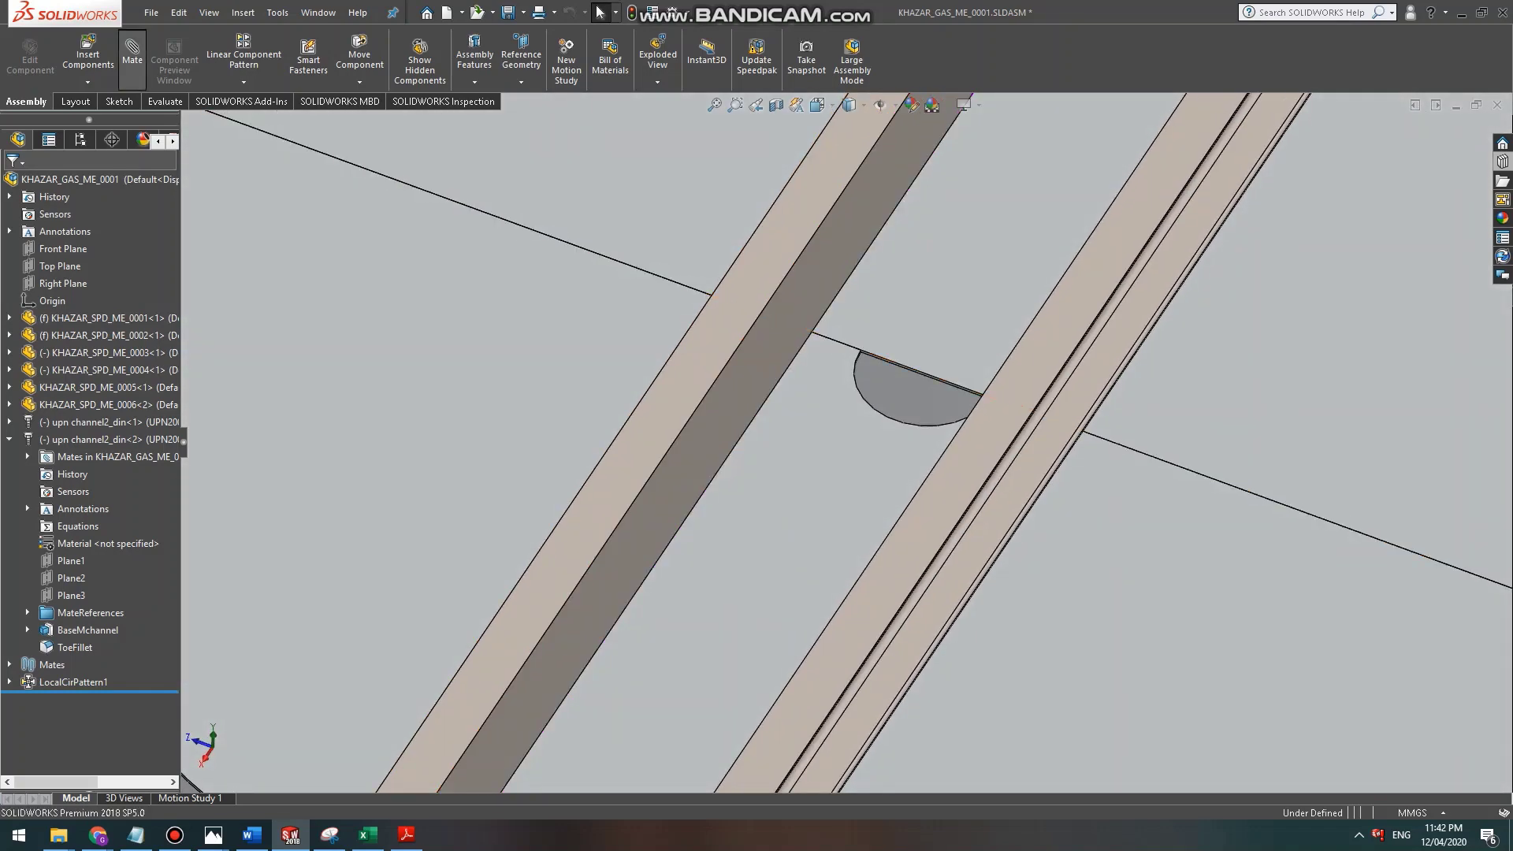
click(133, 60)
click(792, 312)
scroll(867, 330, down, 5)
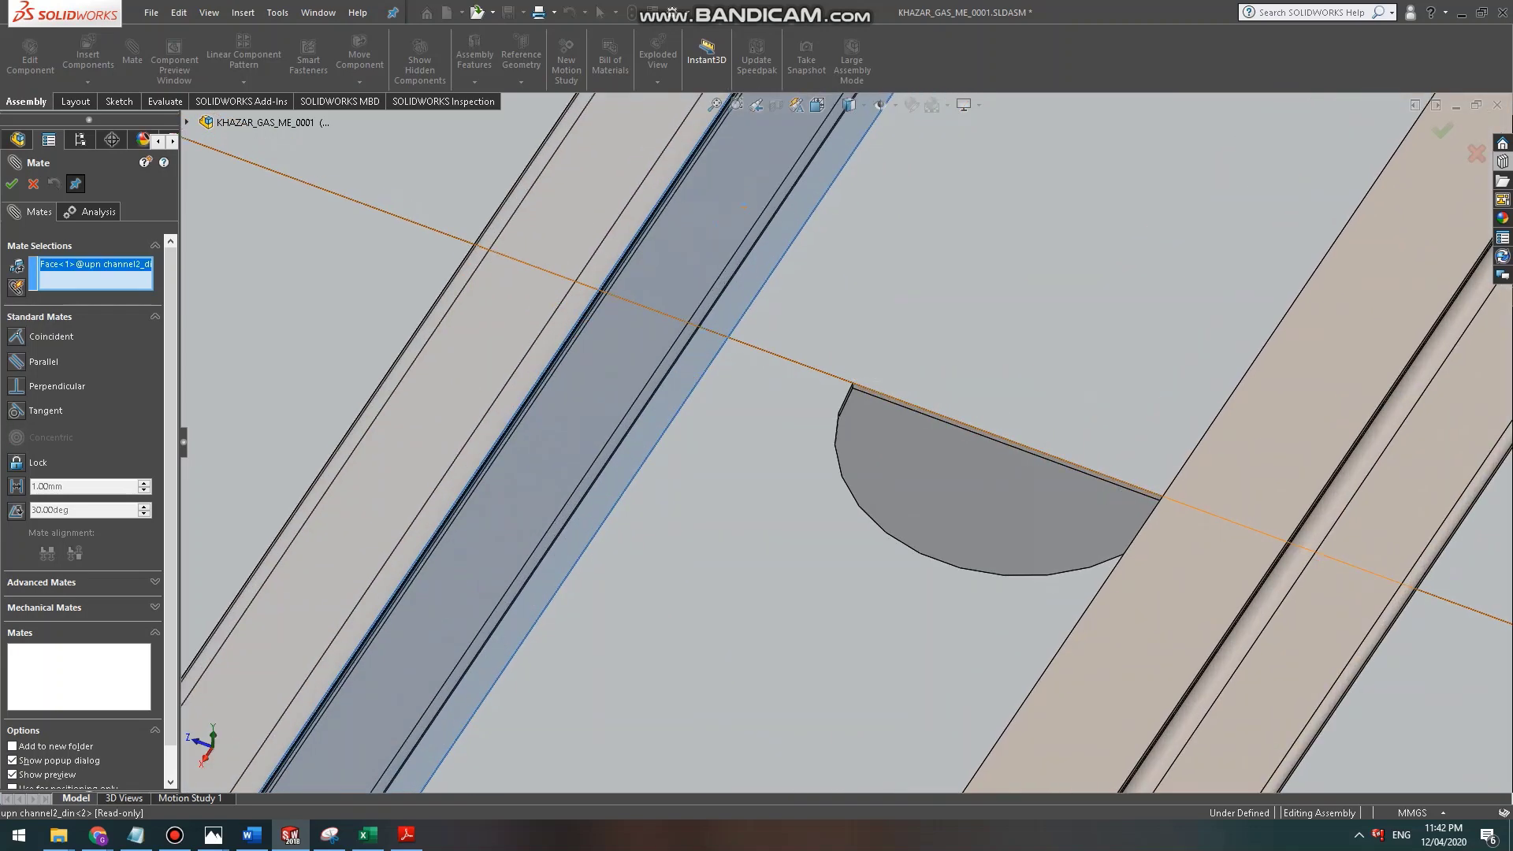
scroll(878, 372, down, 2)
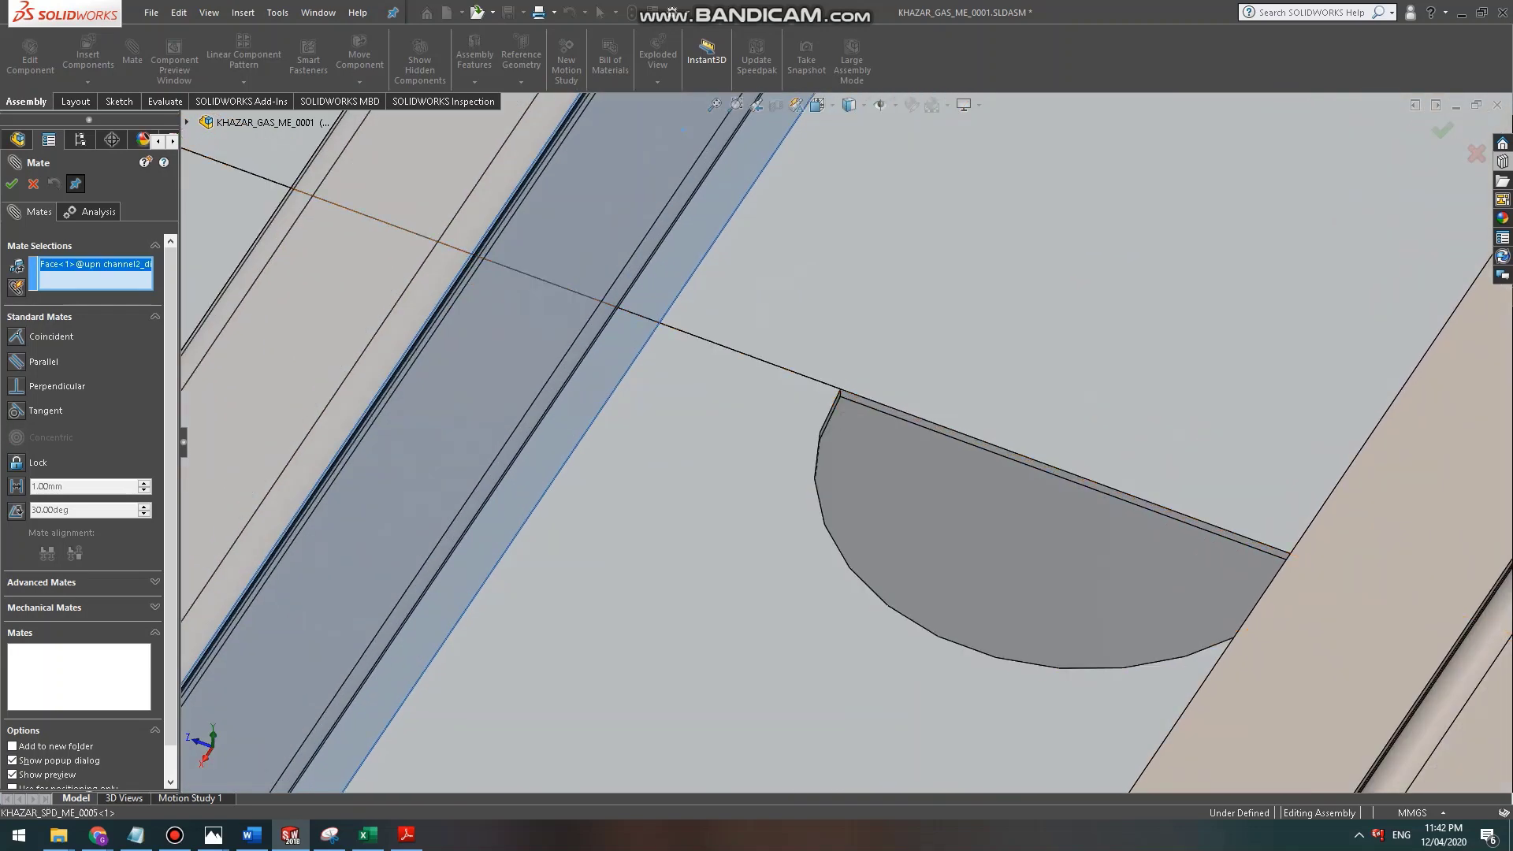
click(840, 390)
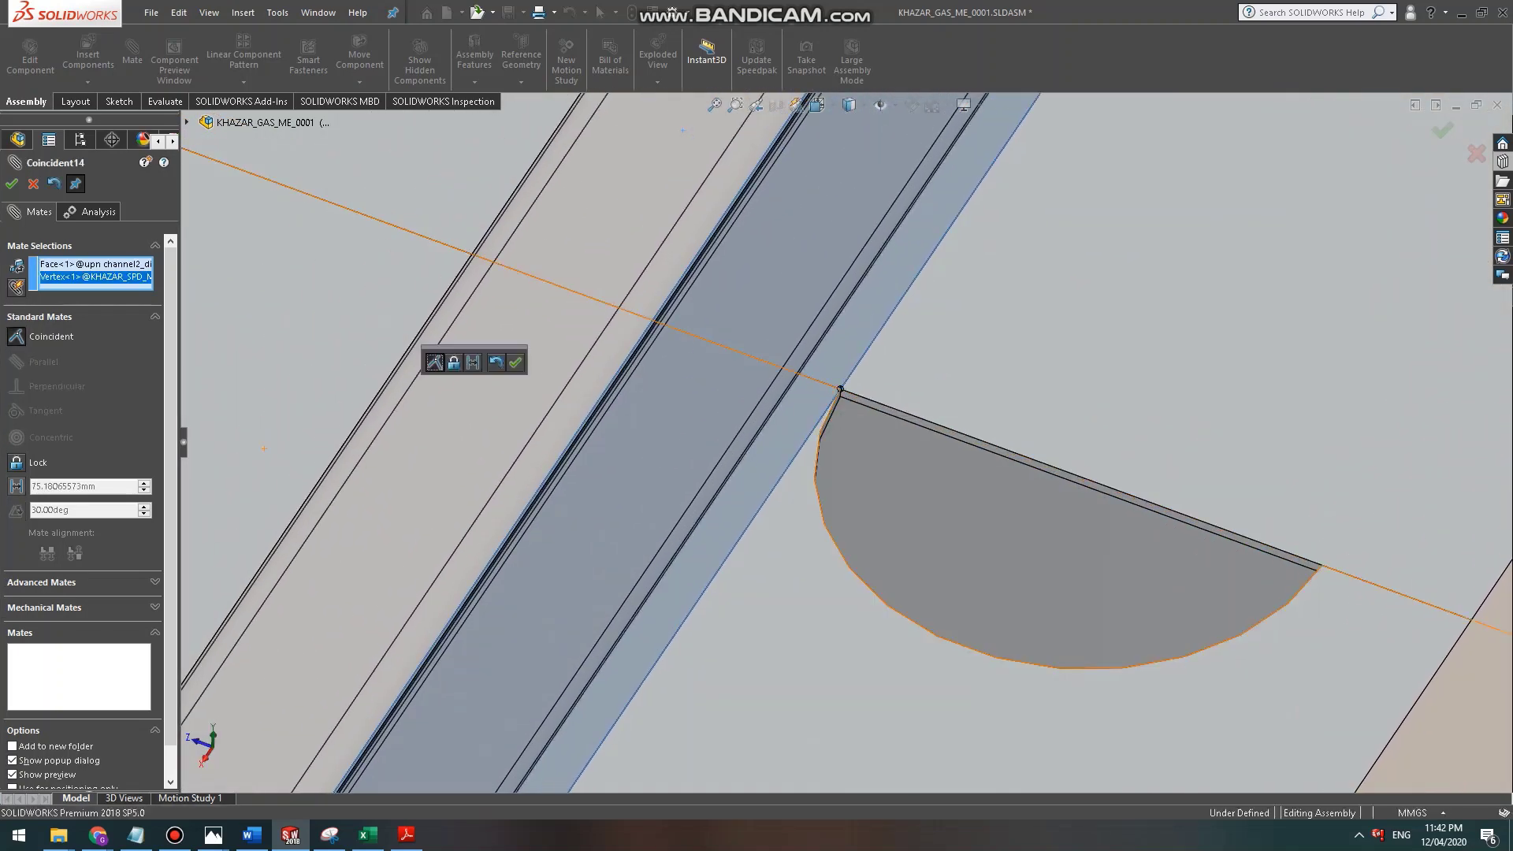
click(16, 486)
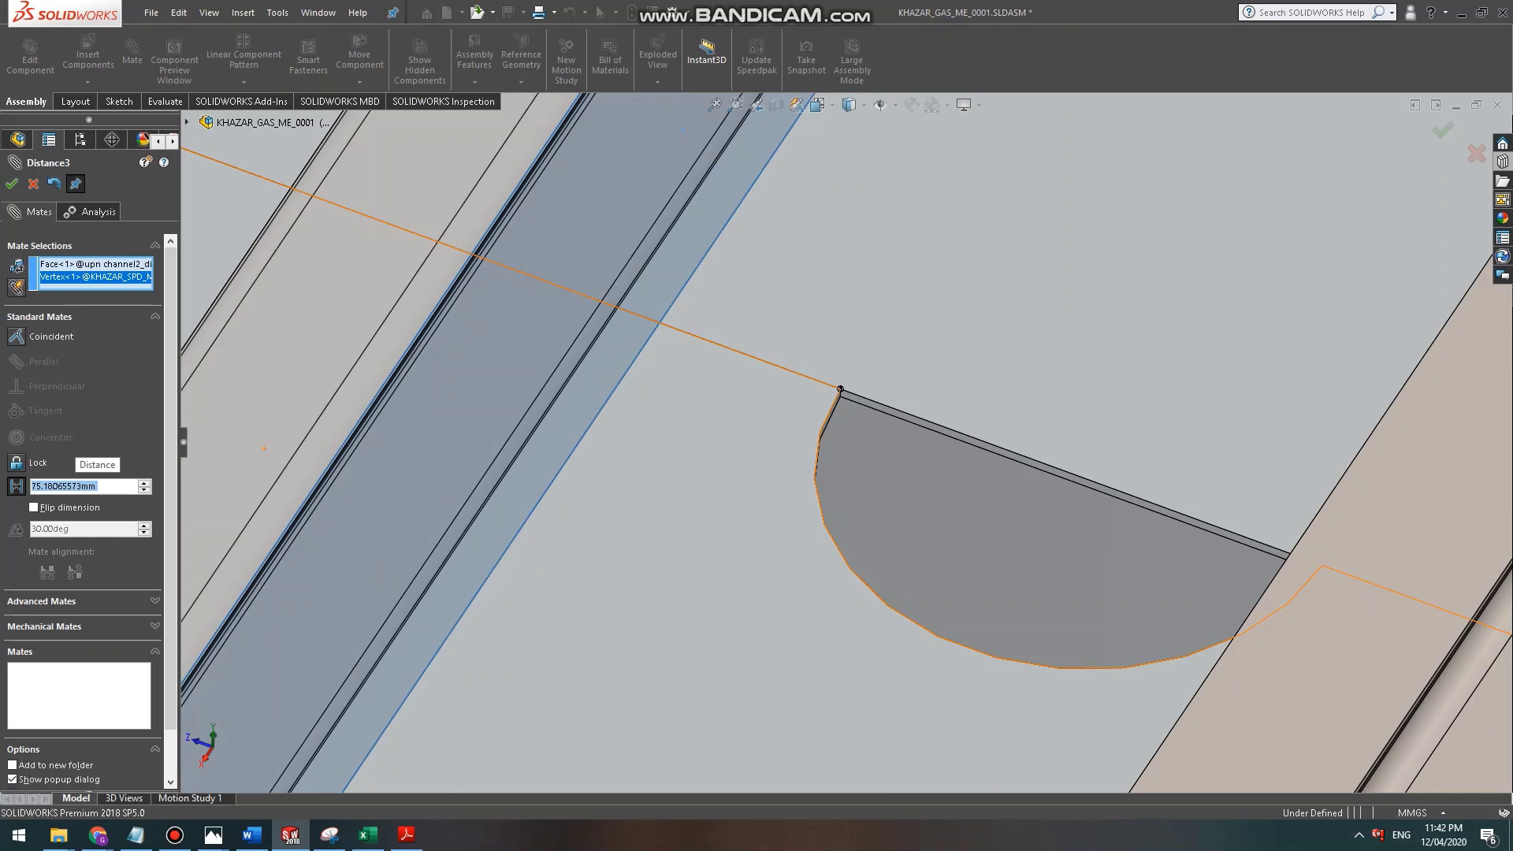
key(BackSpace)
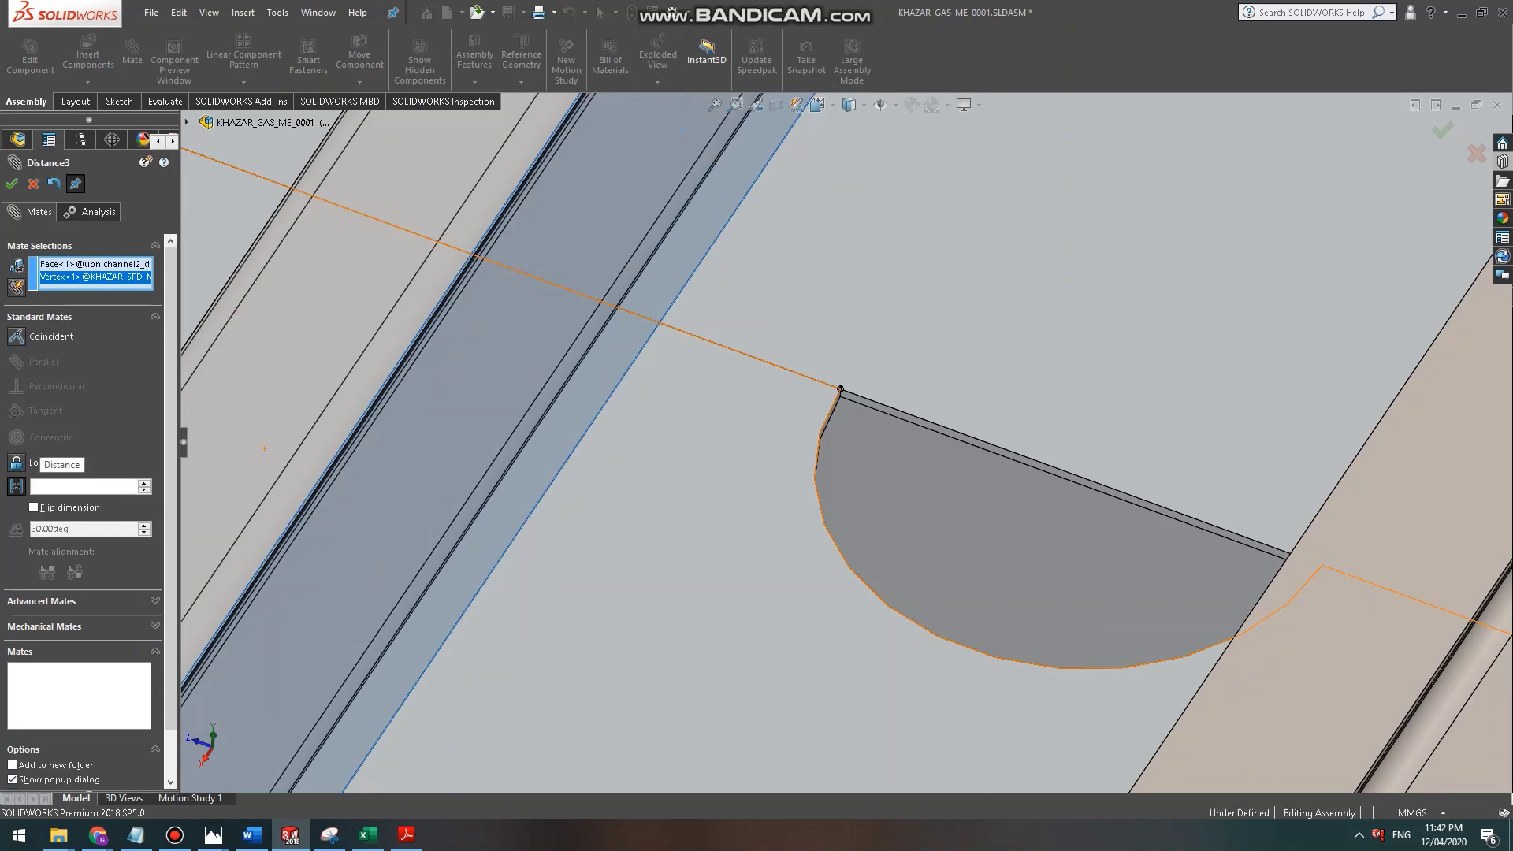
text(16)
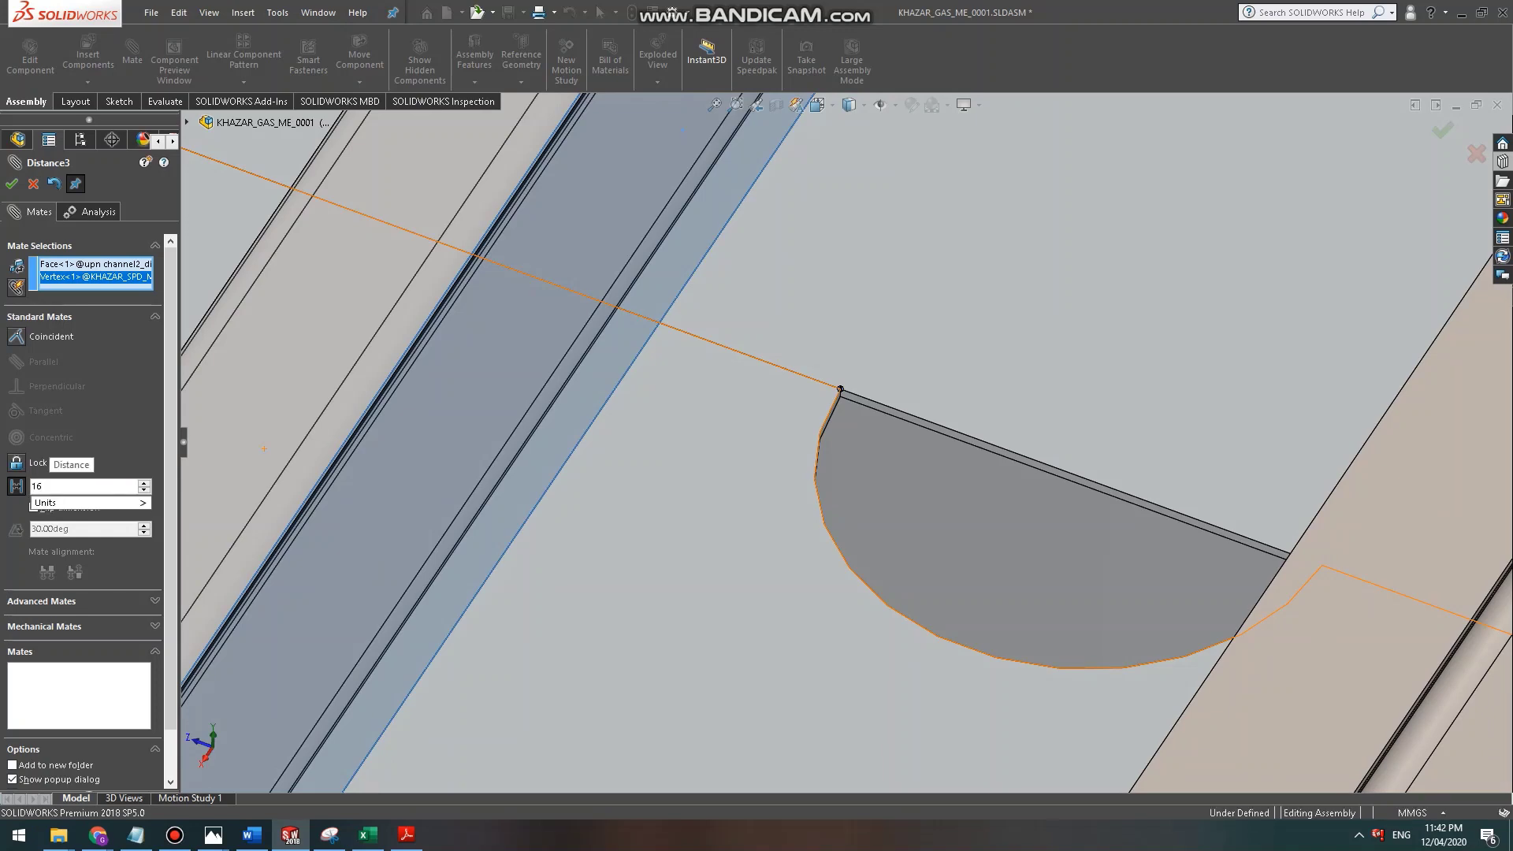
key(BackSpace)
key(BackSpace)
key(Return)
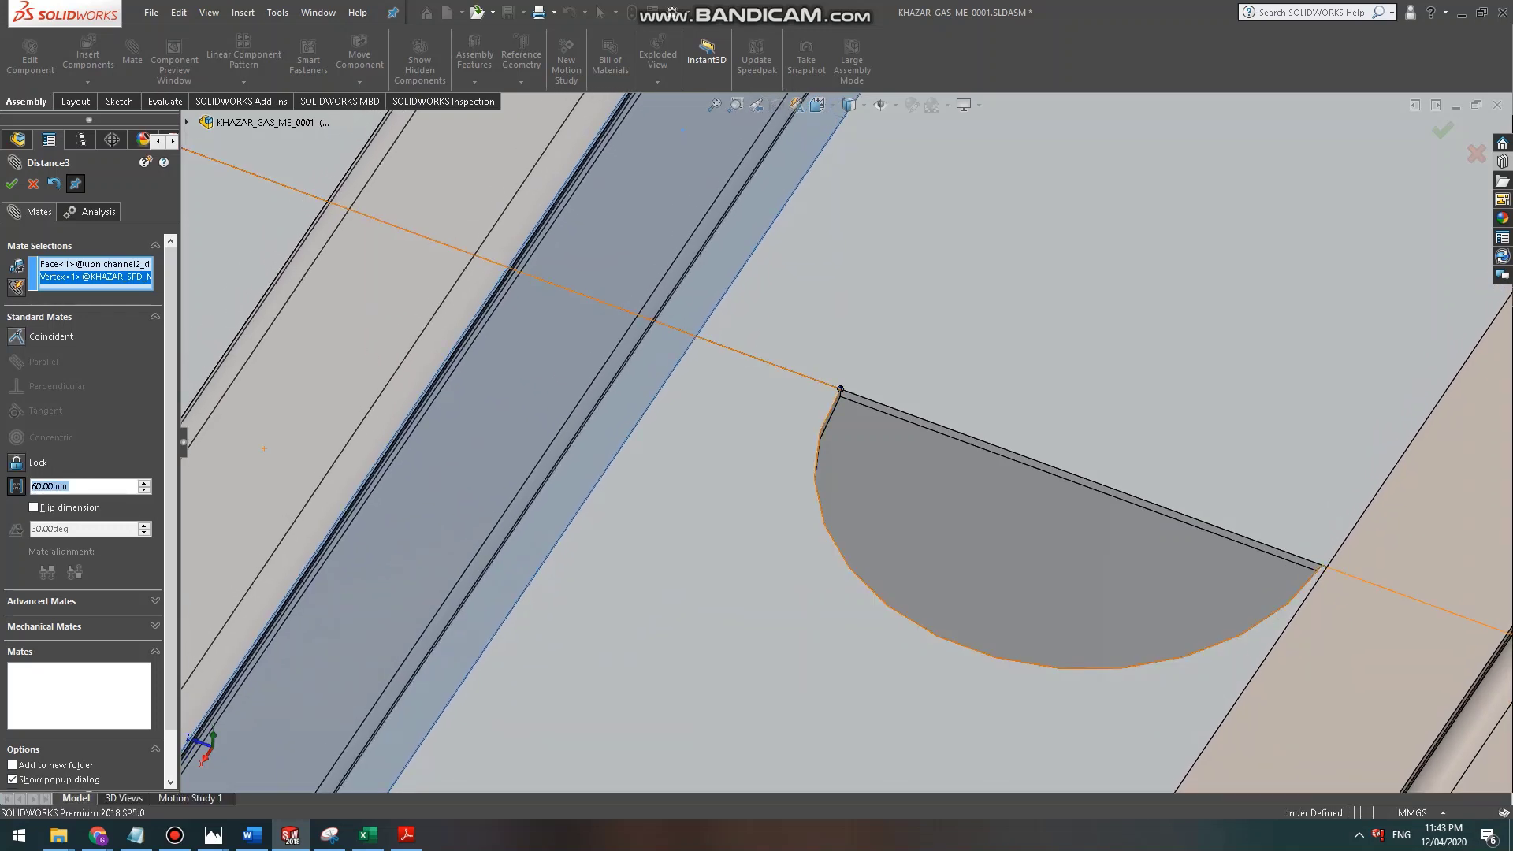
click(12, 184)
Add a distance mate of 2700/2 mm between the second channel's end face and the straight edge face of the cover half.
scroll(740, 565, up, 6)
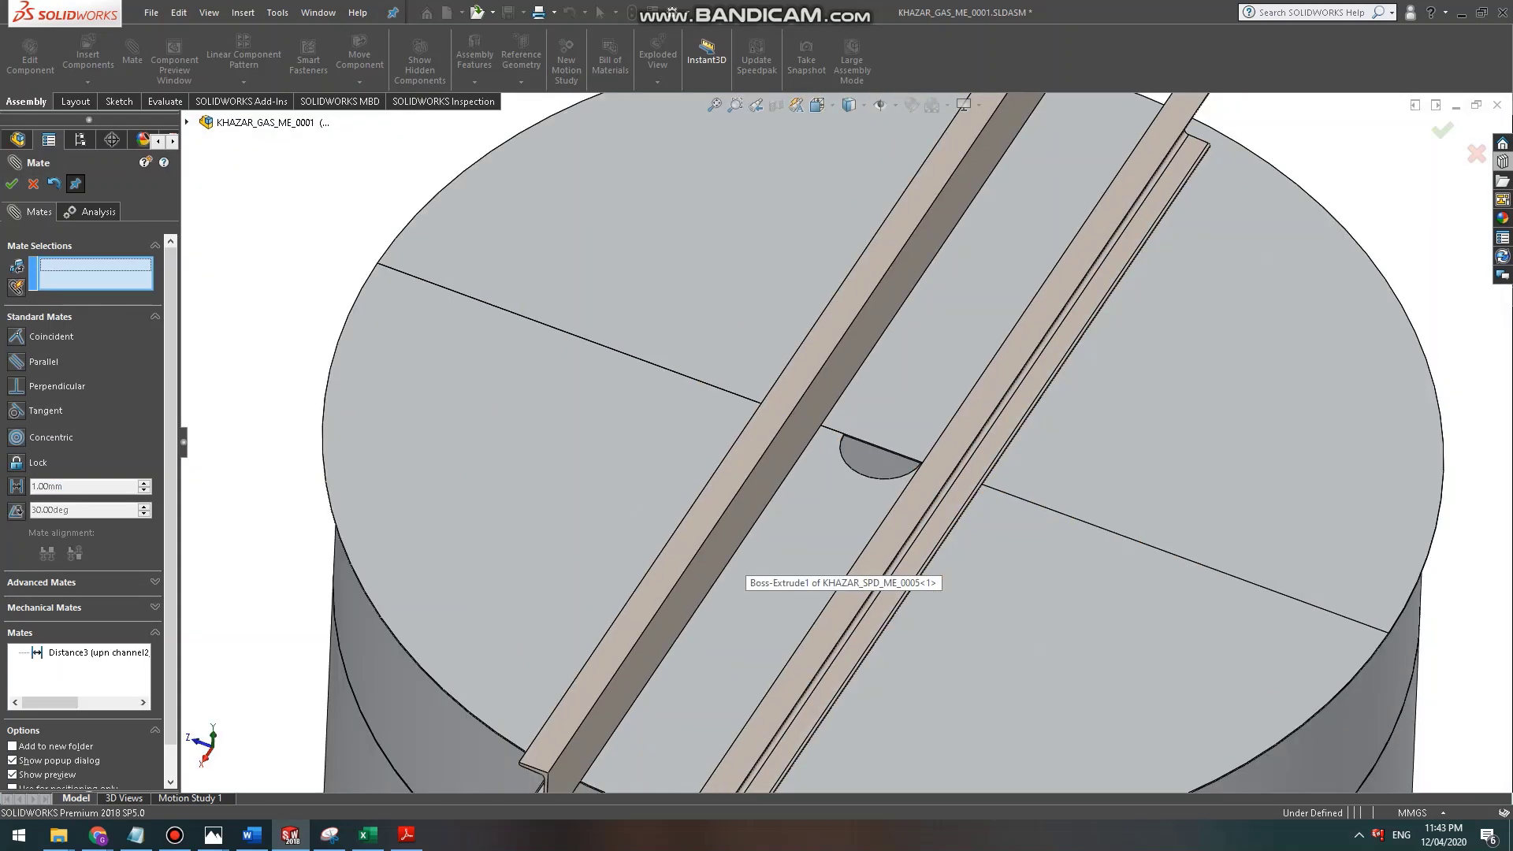
mouse_move(777, 565)
middle_down()
mouse_move(709, 598)
mouse_move(776, 630)
mouse_move(776, 587)
mouse_move(721, 588)
mouse_move(768, 583)
mouse_move(768, 539)
middle_up()
scroll(556, 591, down, 5)
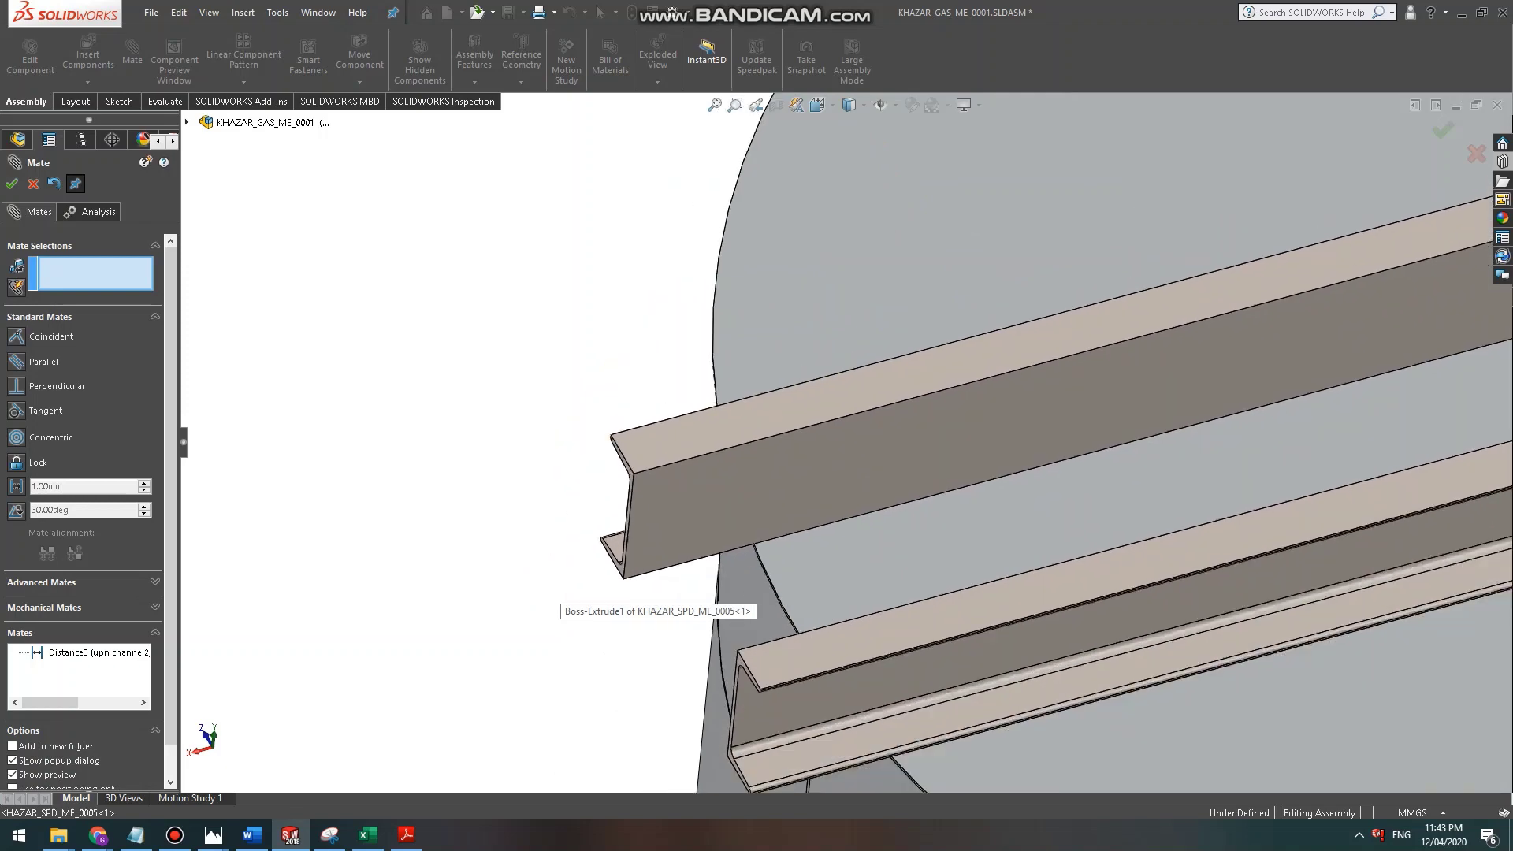
scroll(556, 591, up, 2)
scroll(713, 457, down, 5)
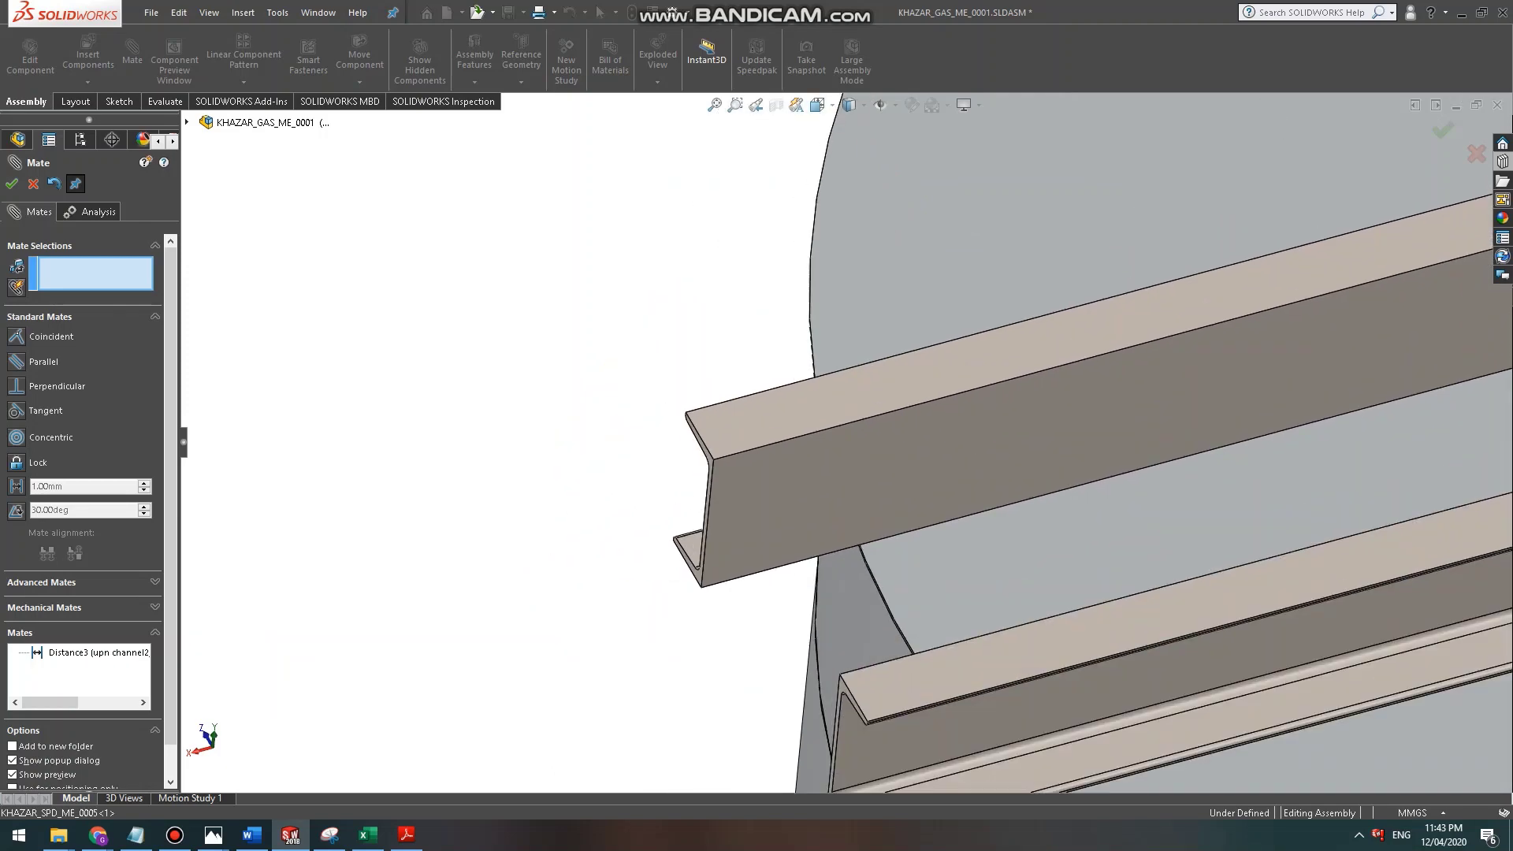
click(563, 439)
scroll(847, 443, up, 10)
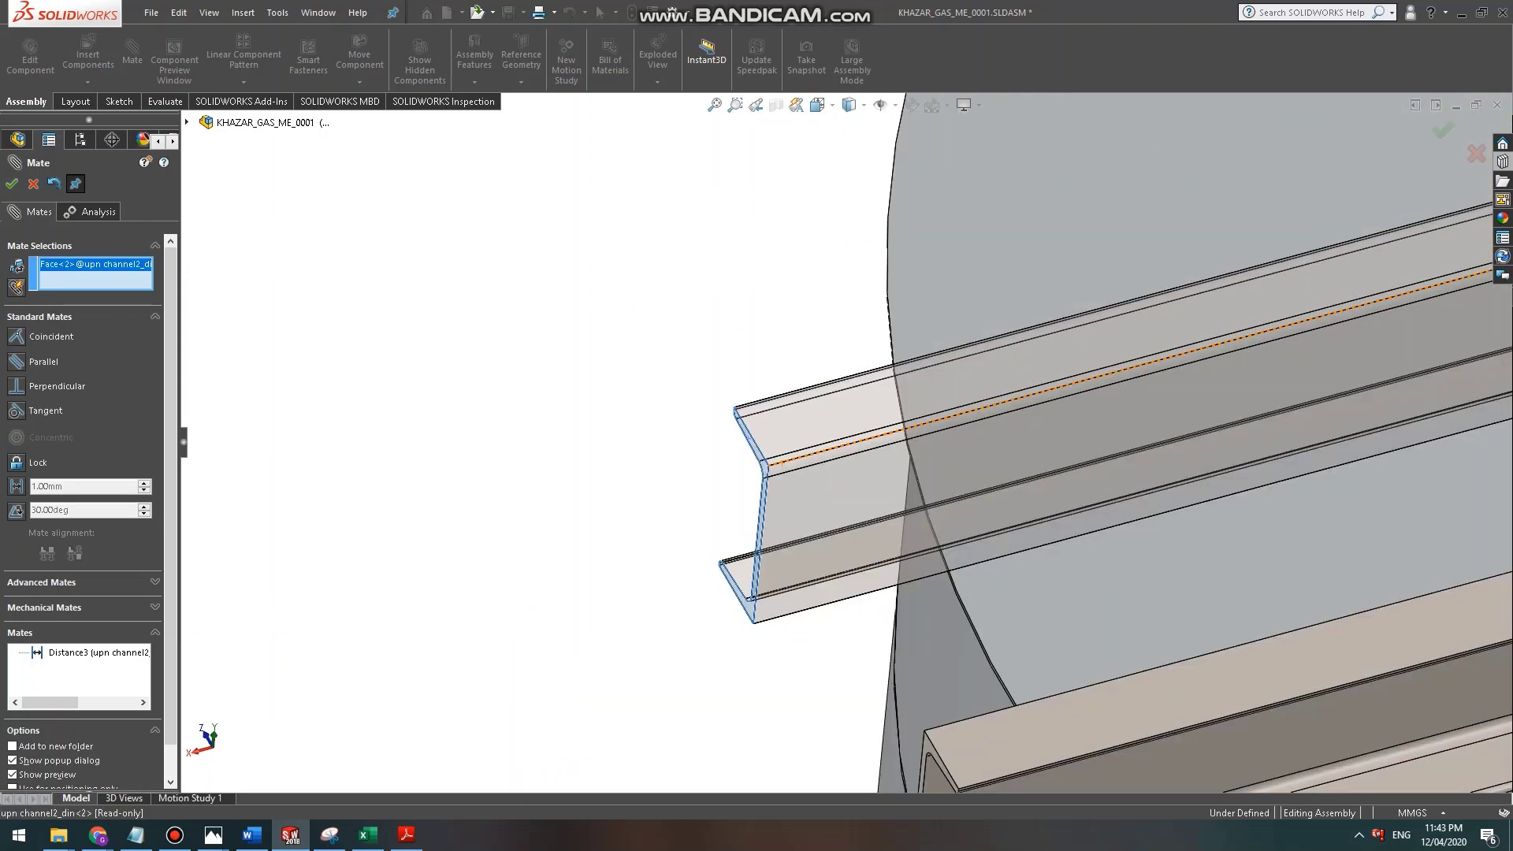
scroll(1127, 441, down, 4)
scroll(748, 338, down, 10)
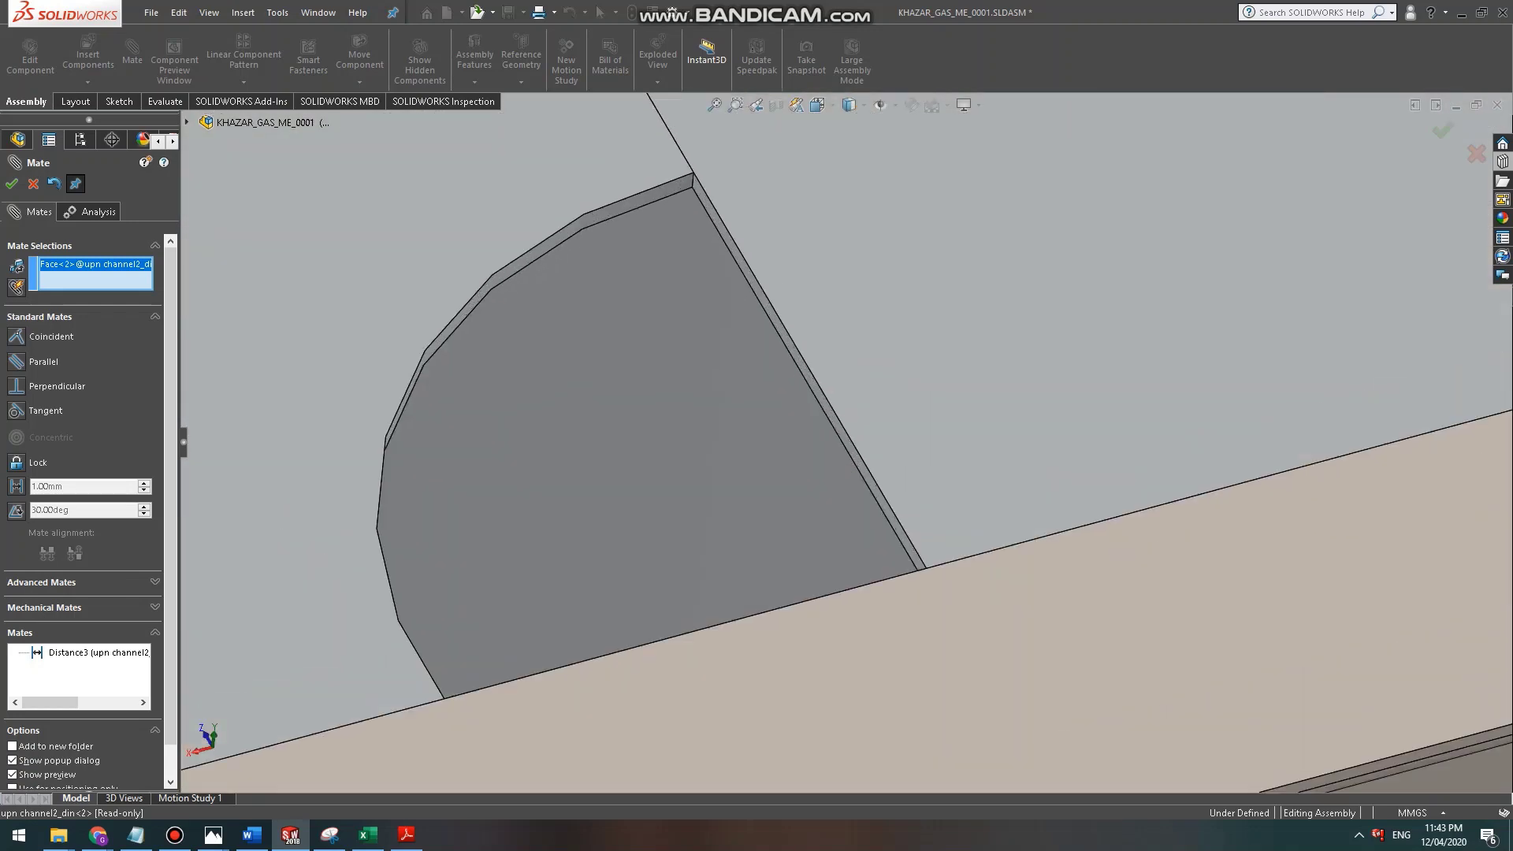
click(744, 309)
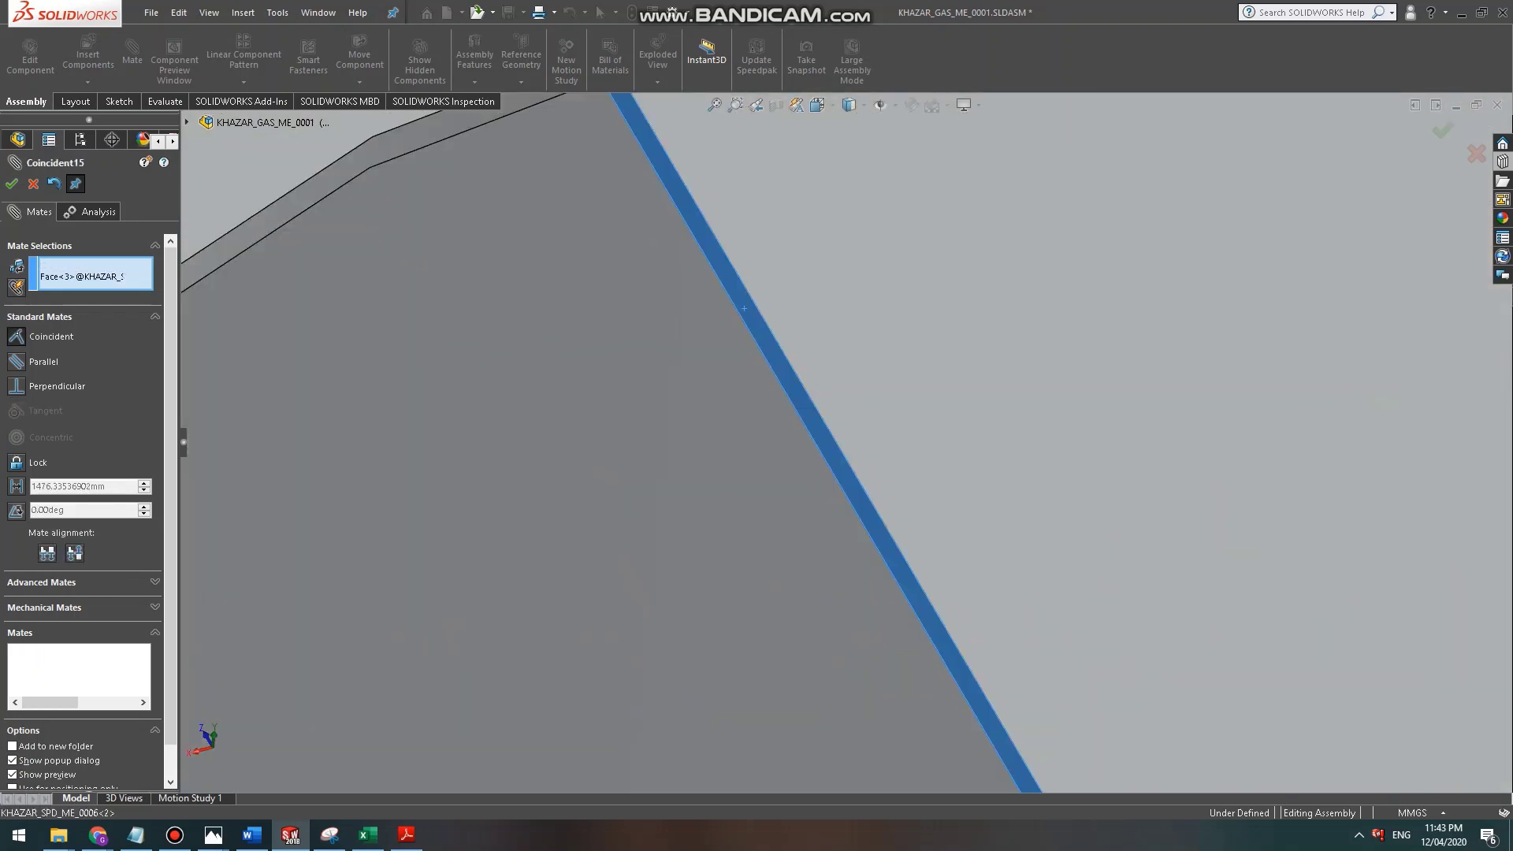
scroll(744, 308, up, 10)
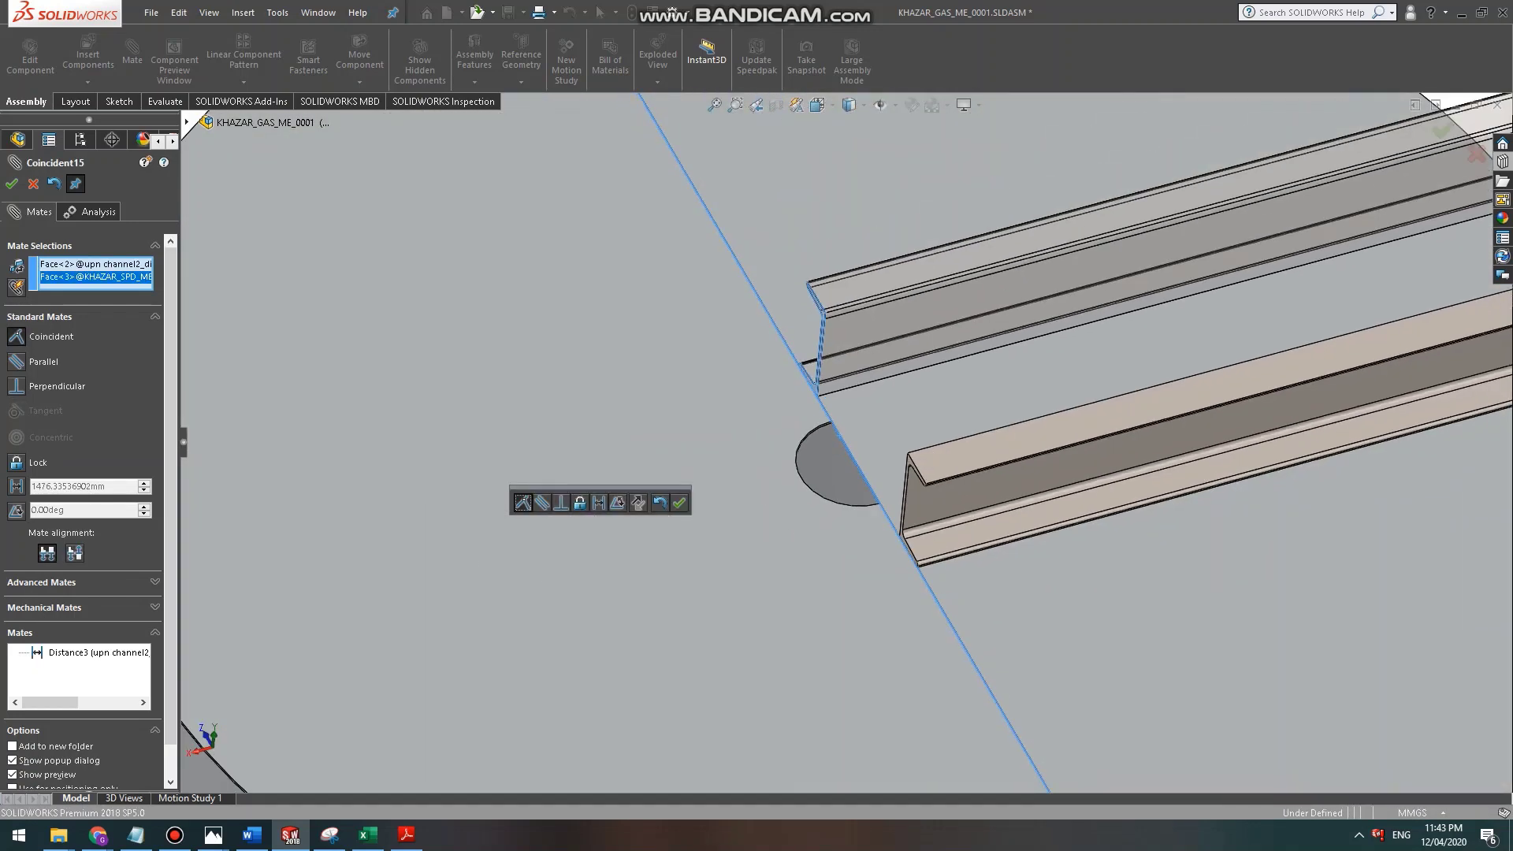
click(17, 487)
text(2)
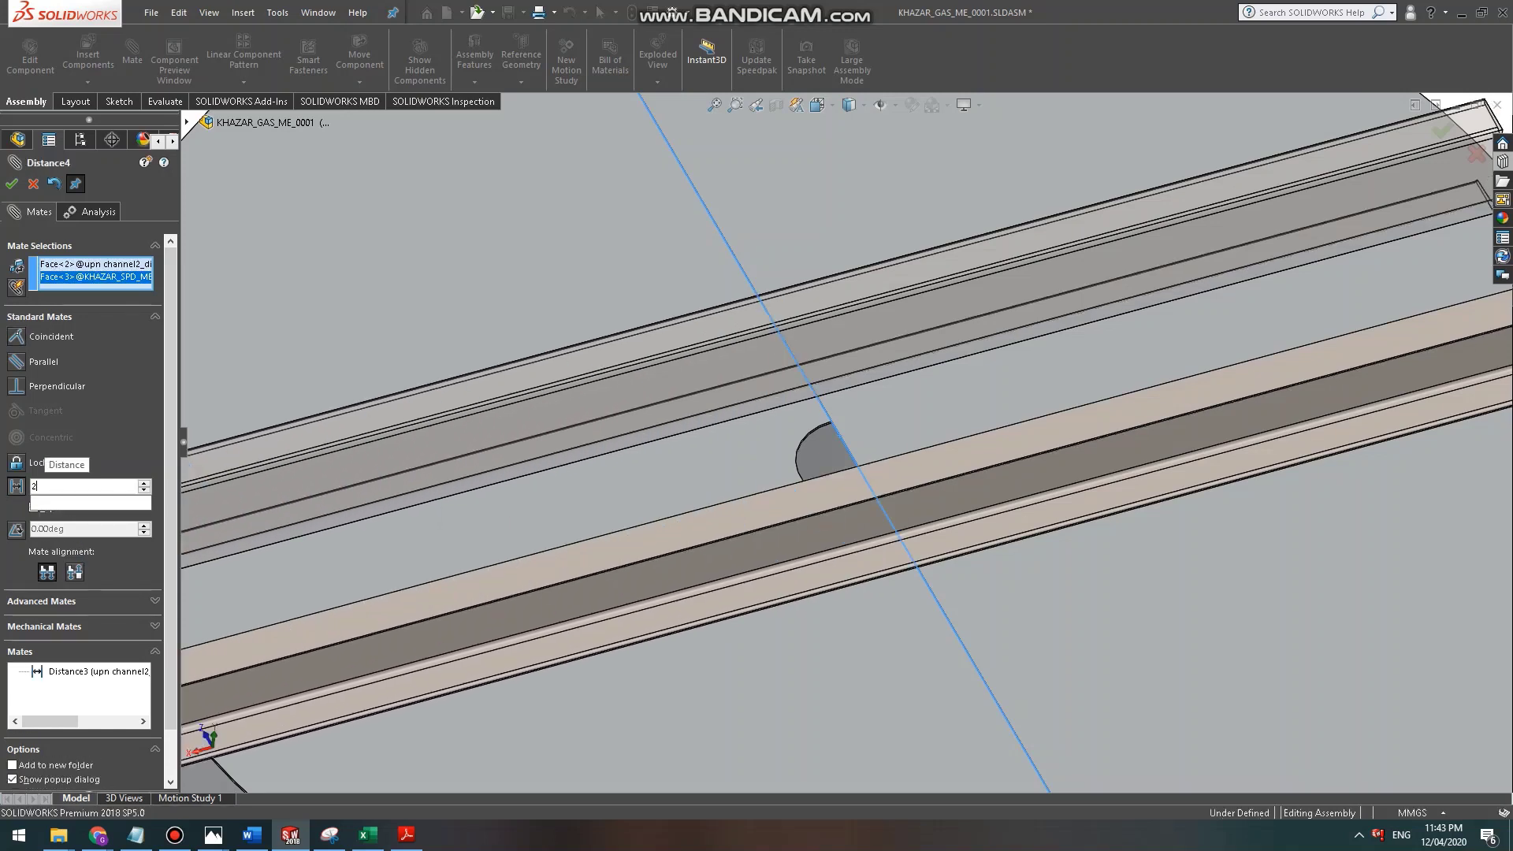
text(700/2)
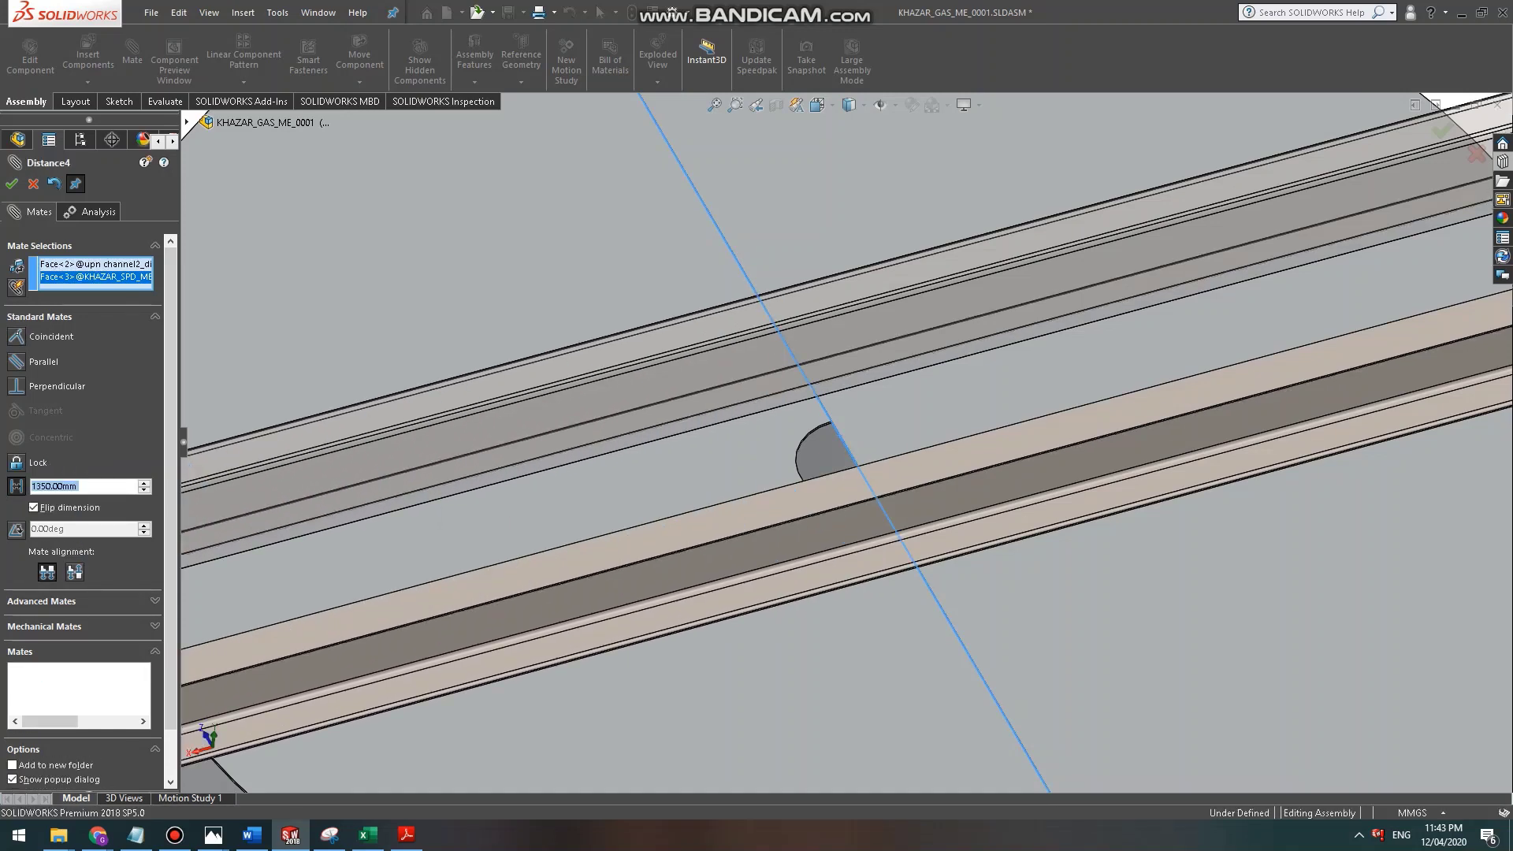
Examine both channels' placement on the cover and around the semicircular opening from several angles.
scroll(473, 454, up, 7)
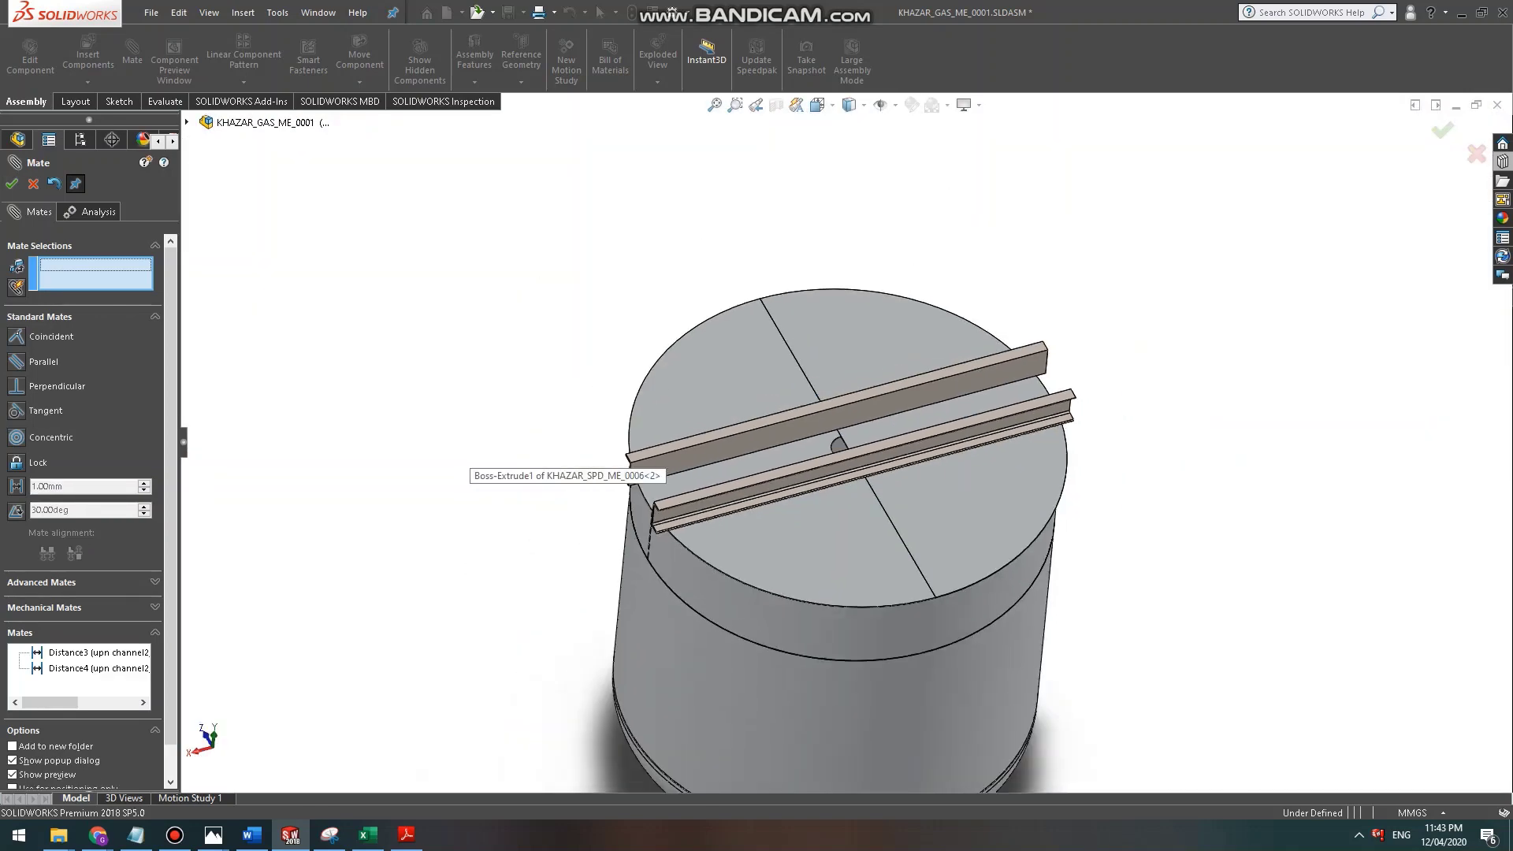
scroll(619, 506, down, 5)
middle_drag(651, 525, 682, 456)
scroll(756, 465, up, 2)
scroll(911, 335, down, 3)
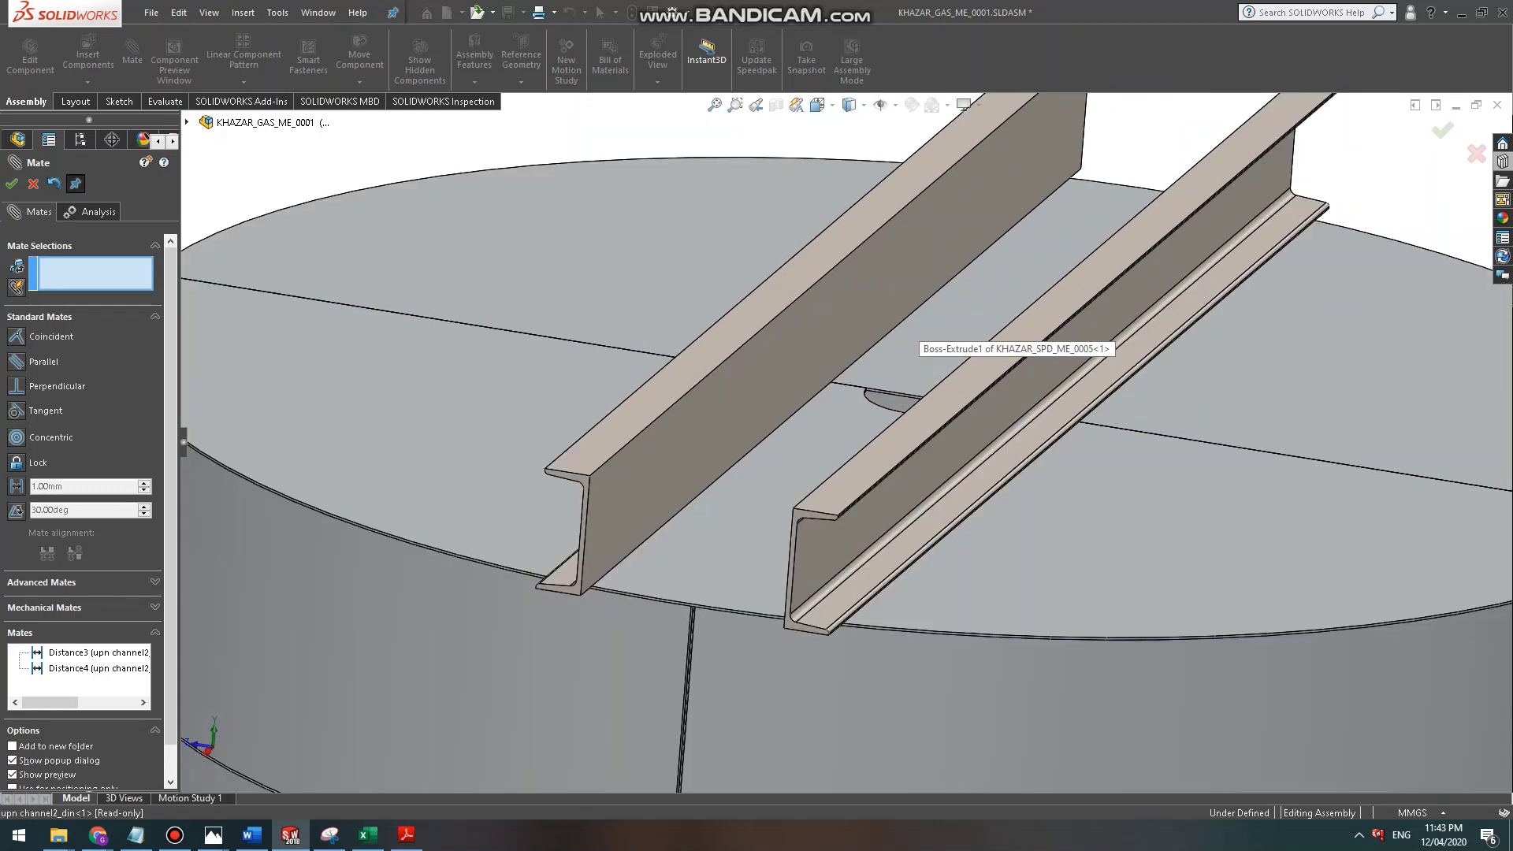
middle_drag(906, 346, 922, 441)
scroll(889, 511, up, 2)
scroll(835, 488, down, 3)
scroll(835, 461, up, 5)
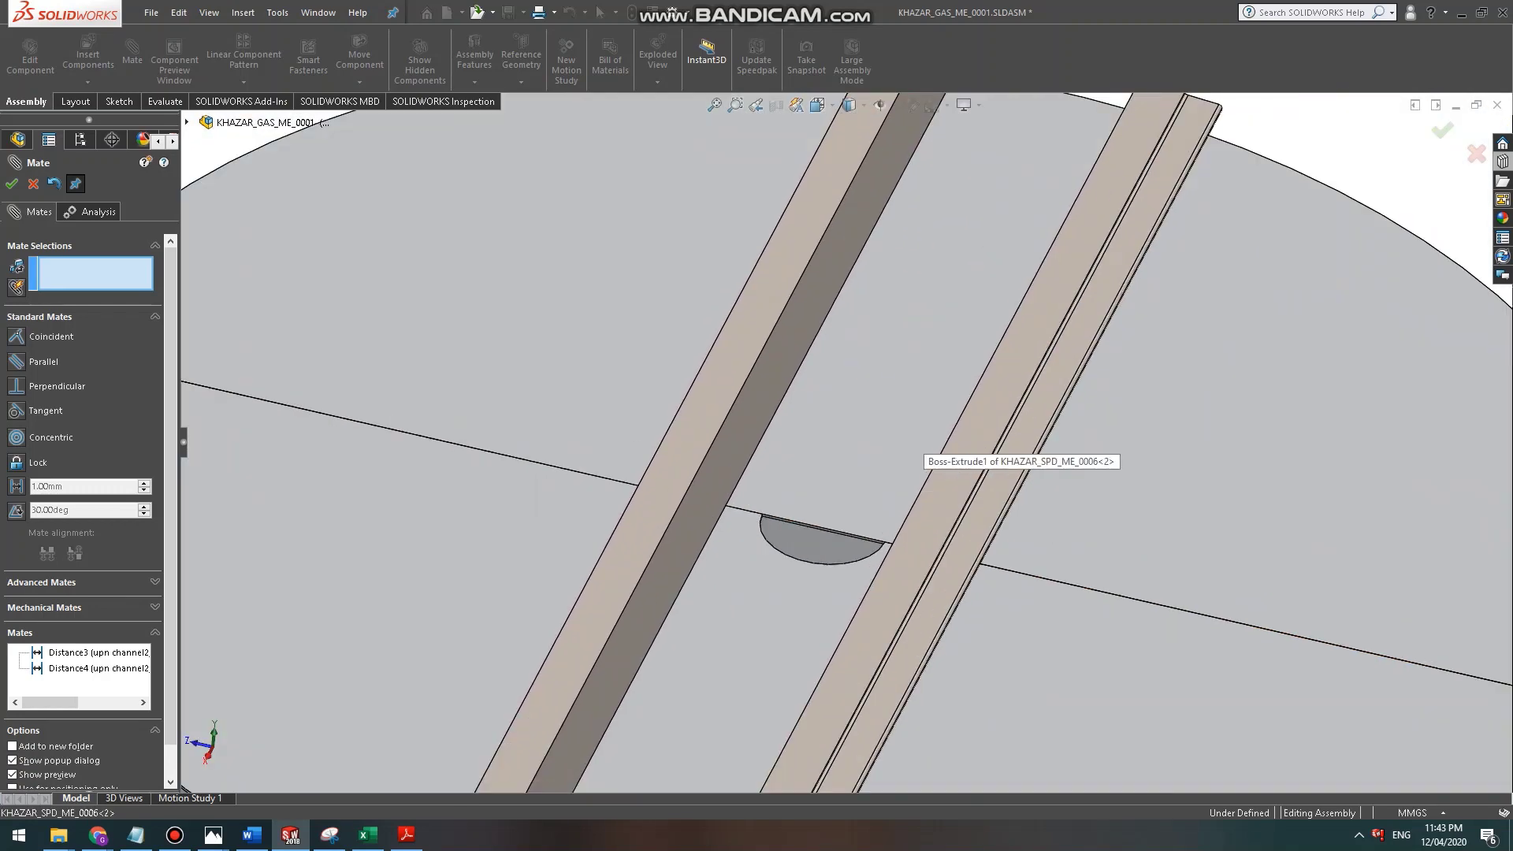
Leave the Mate command and open the uncut cover half, KHAZAR_SPD_ME_0006, in its own window.
click(920, 457)
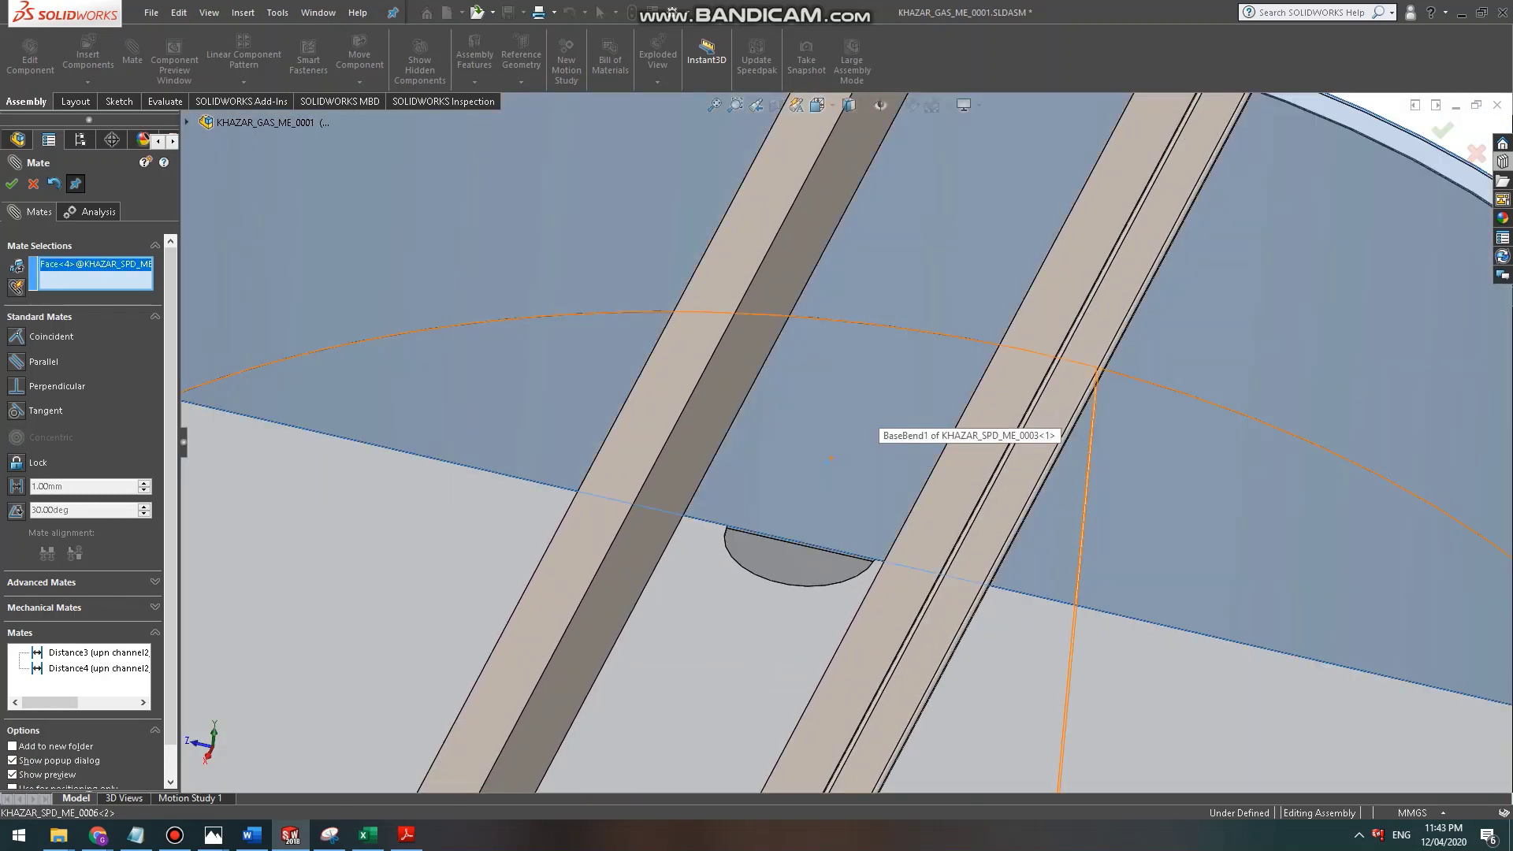
scroll(831, 457, down, 2)
click(33, 184)
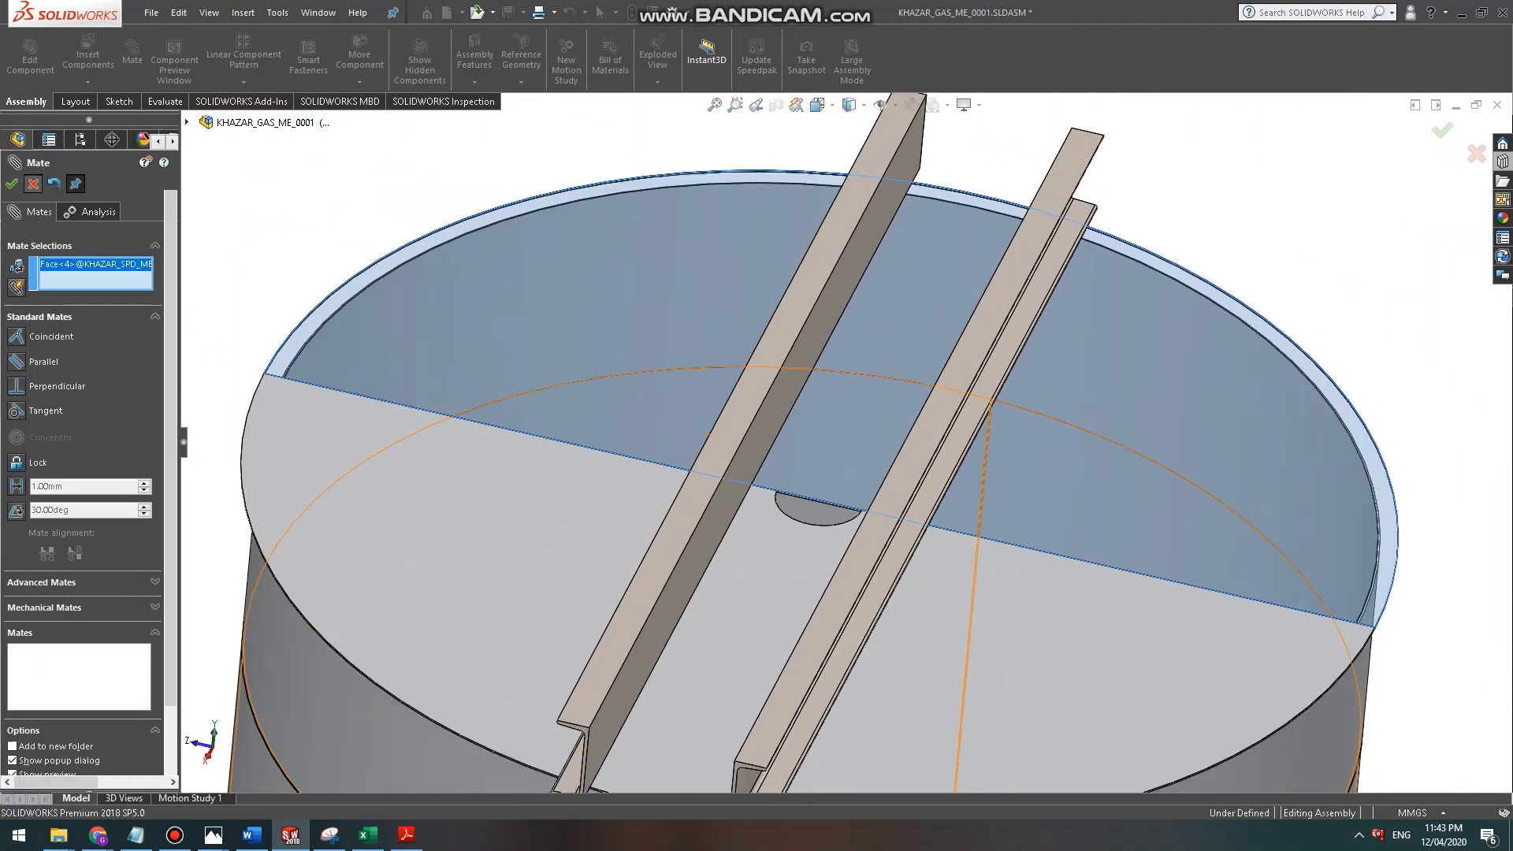
scroll(757, 375, down, 1)
click(874, 441)
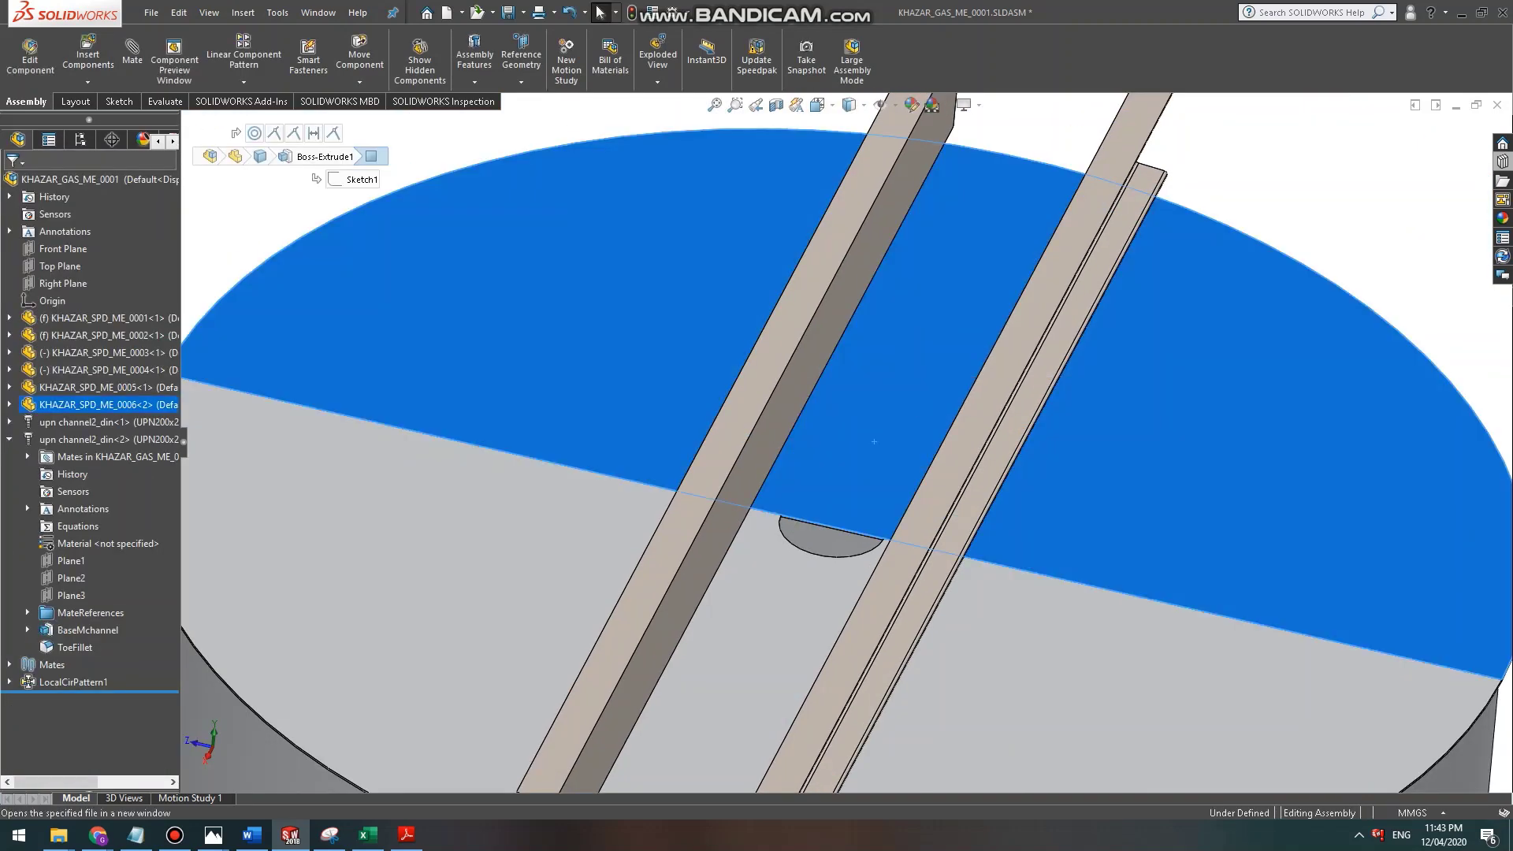
key(Escape)
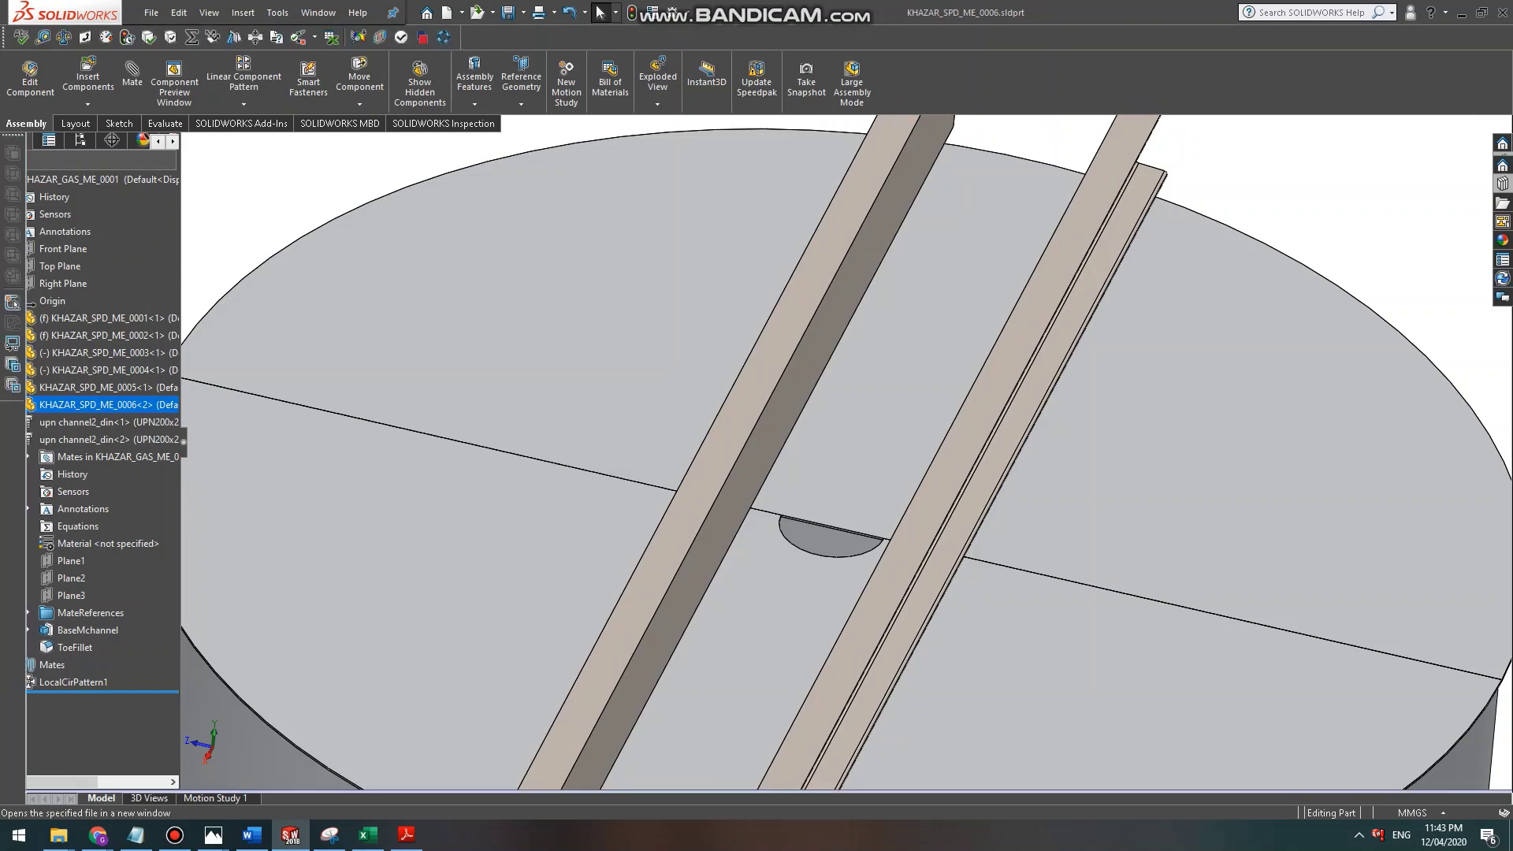
Sketch a circle about 166 mm in diameter on the cover half's flat face, centred on the origin at the straight edge.
scroll(820, 510, up, 7)
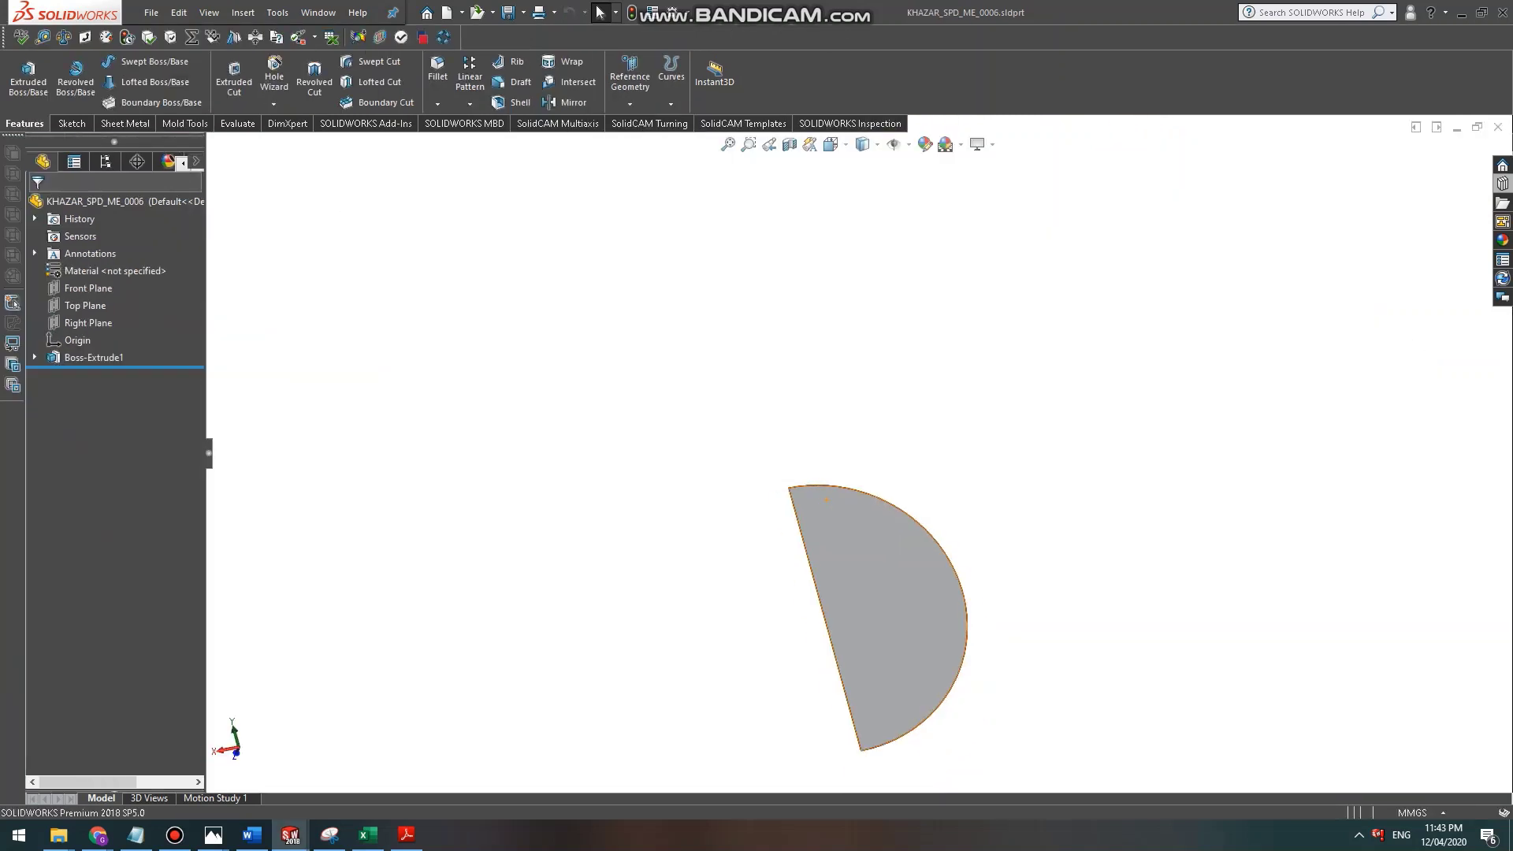
scroll(842, 544, down, 2)
scroll(848, 481, down, 4)
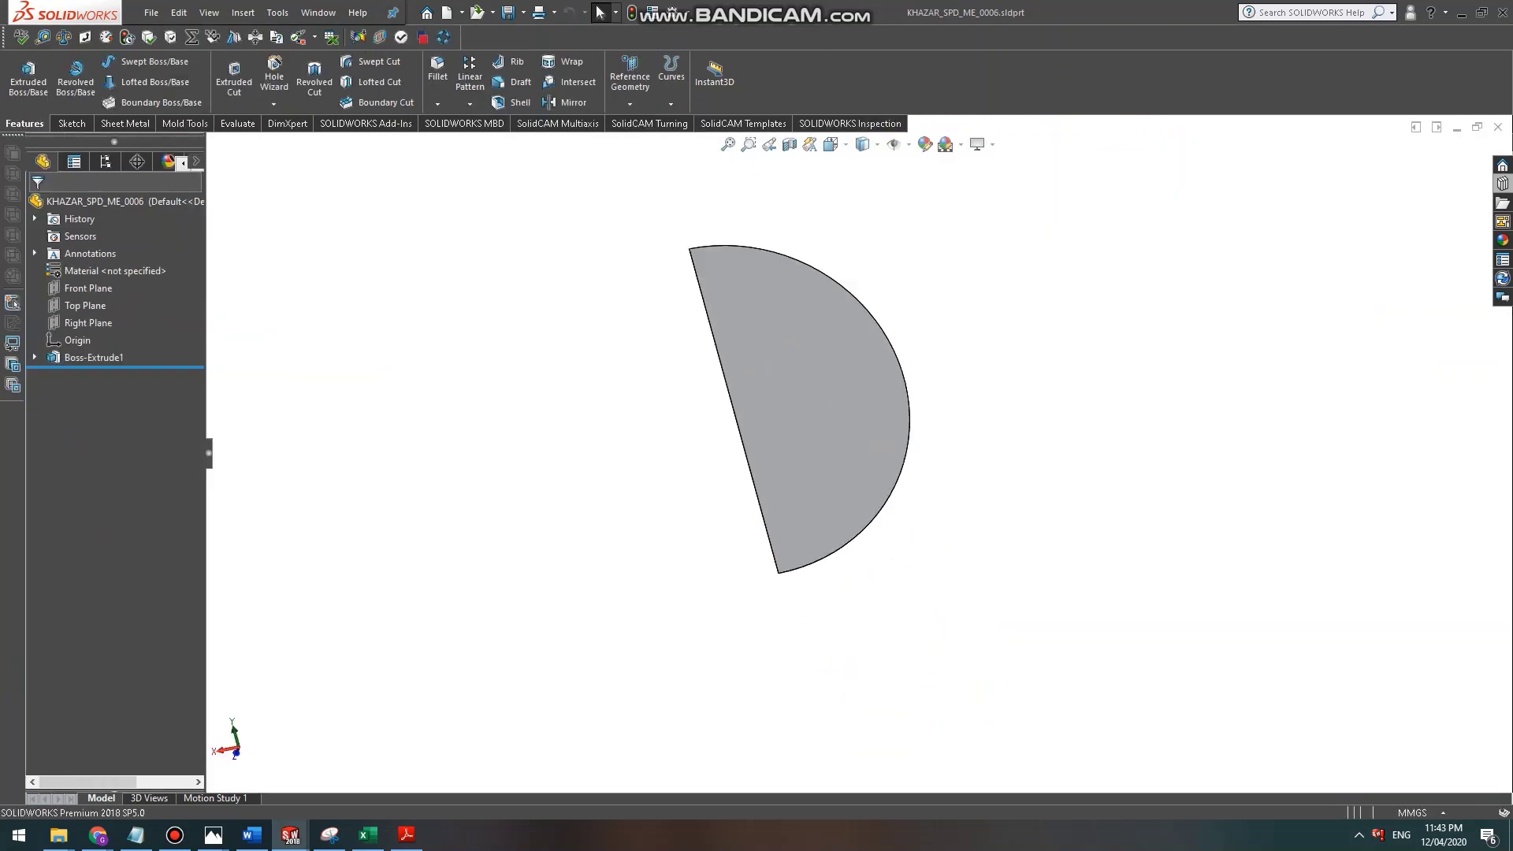
click(848, 481)
click(72, 123)
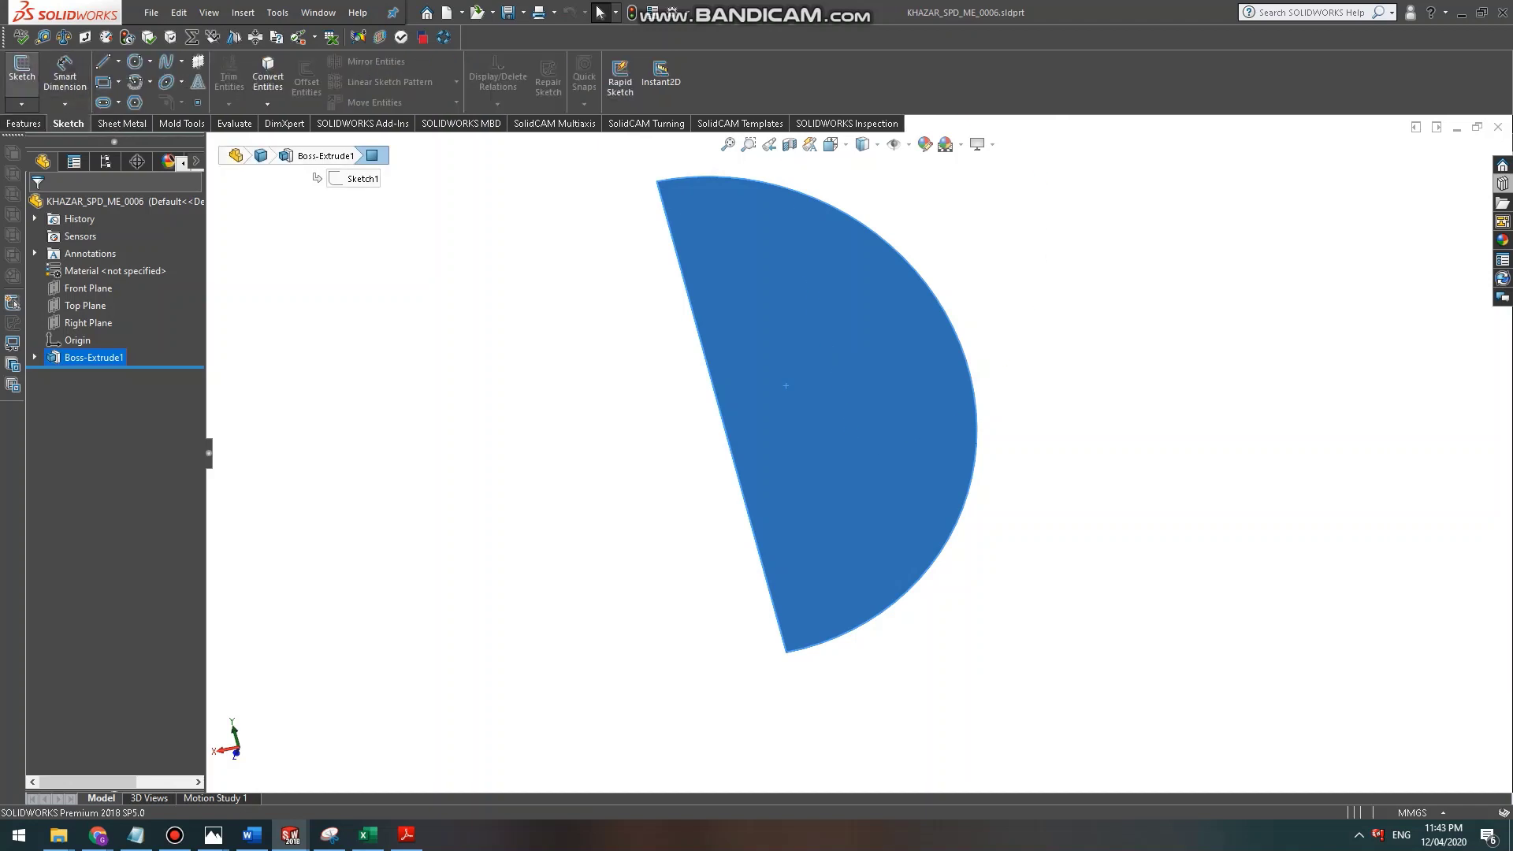
click(22, 72)
click(134, 61)
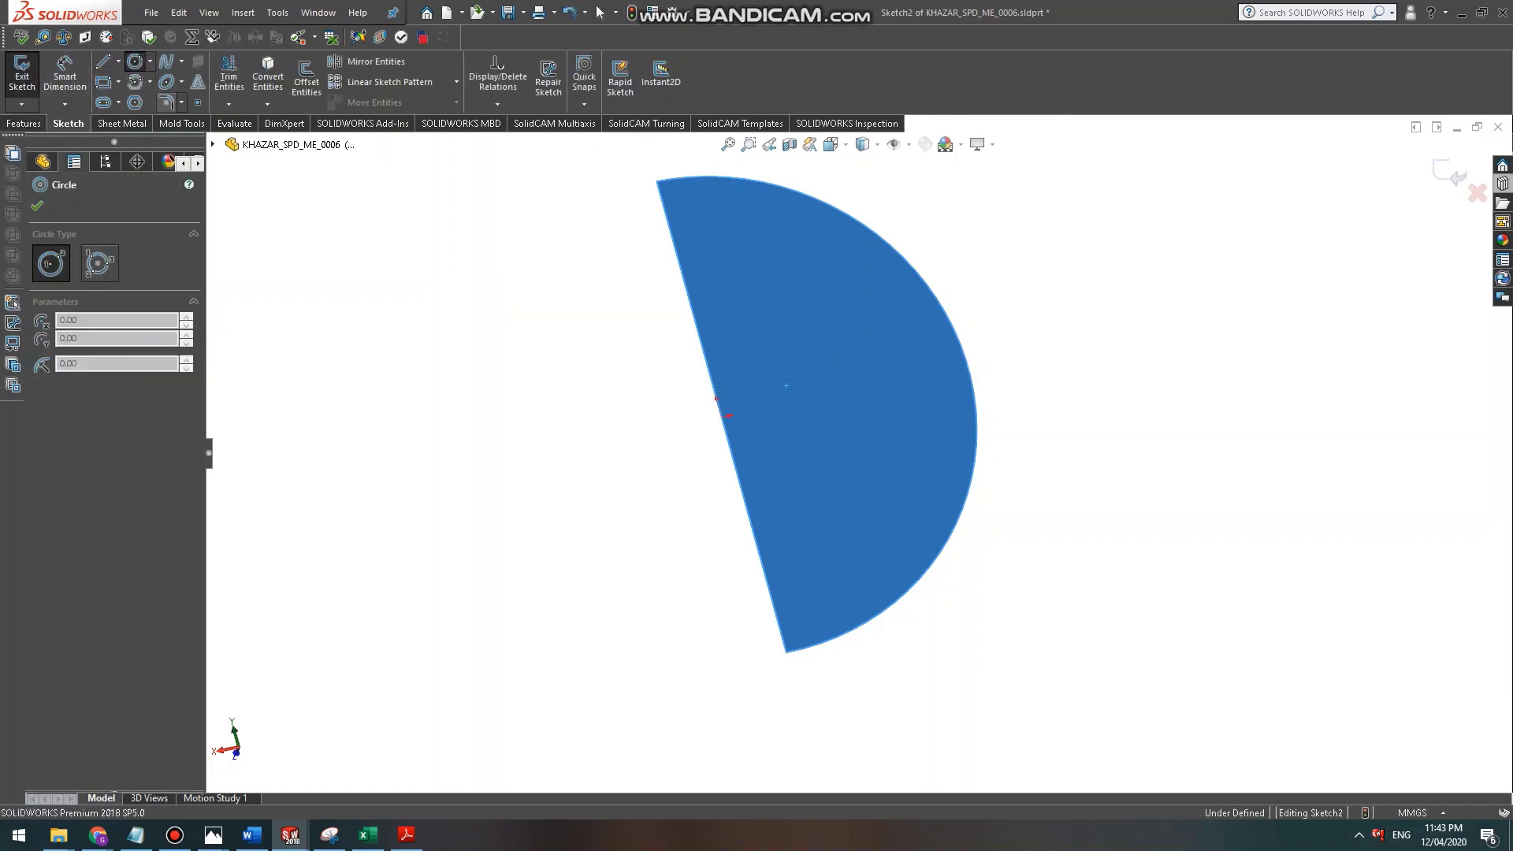
scroll(733, 421, down, 5)
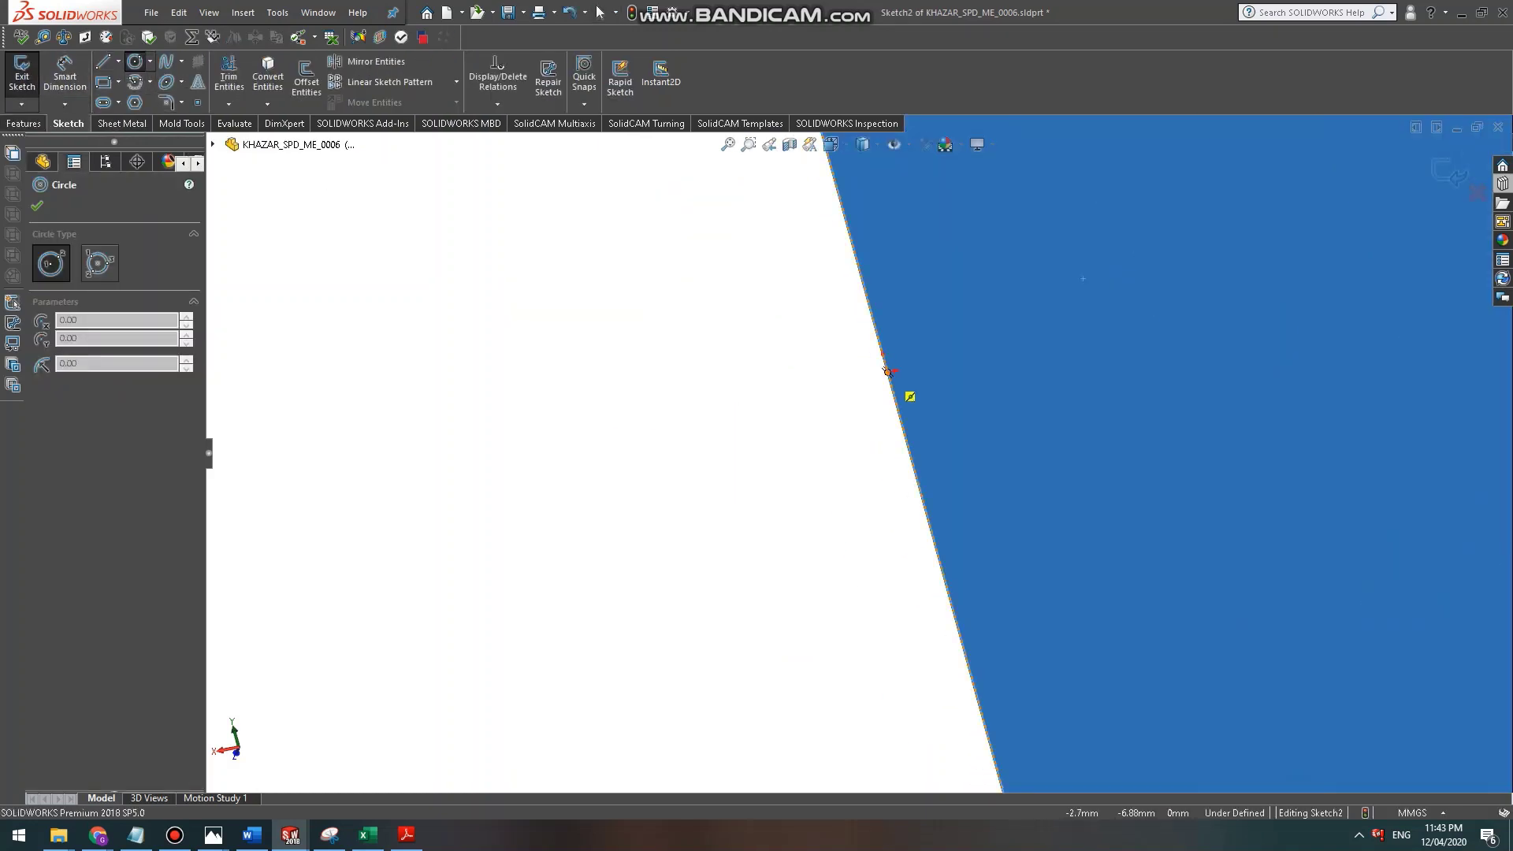
click(888, 372)
click(933, 386)
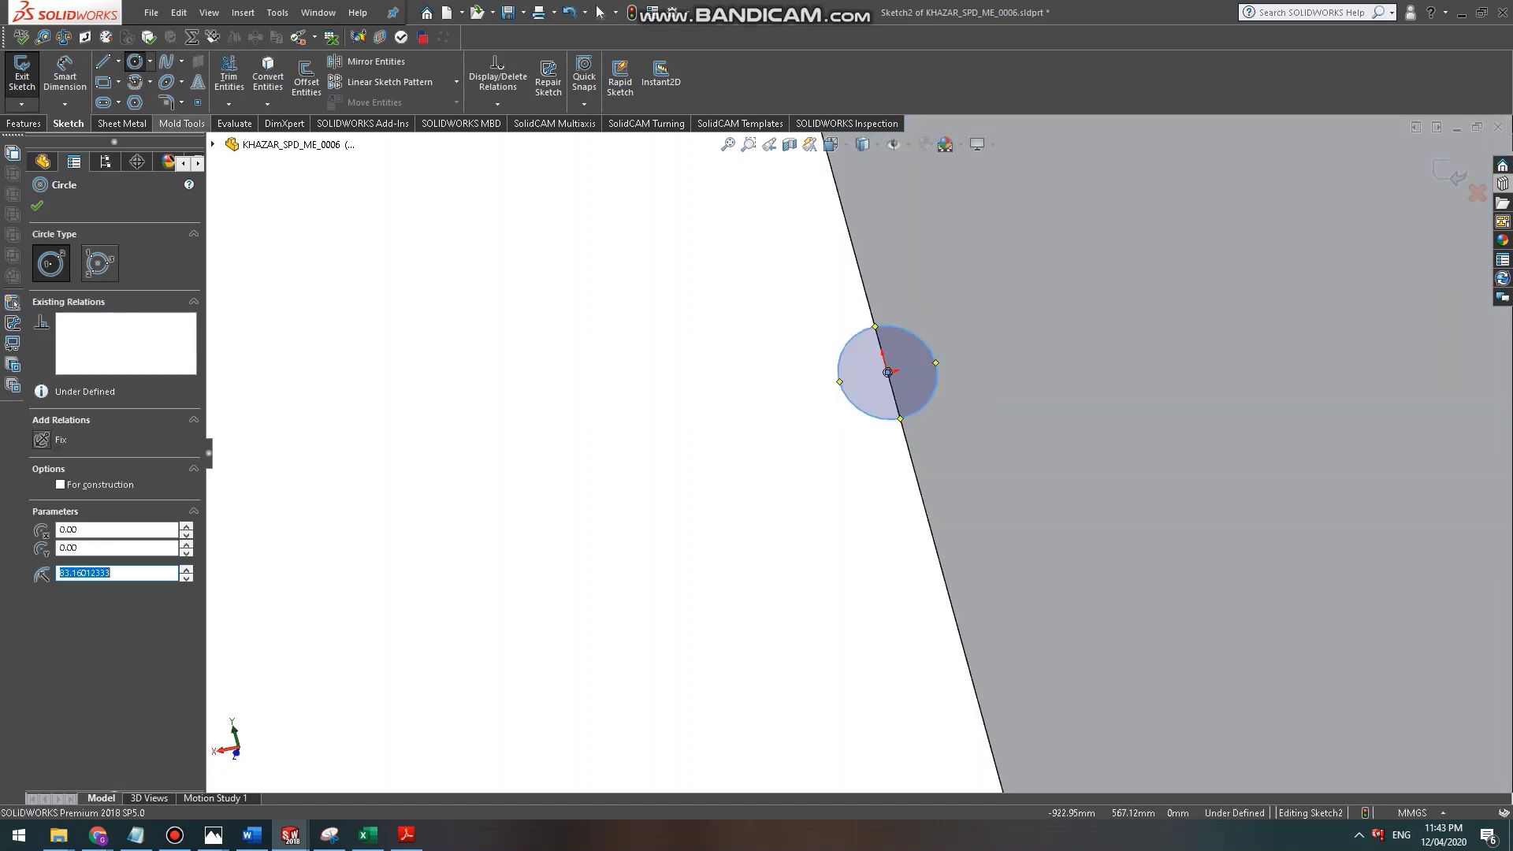
key(Escape)
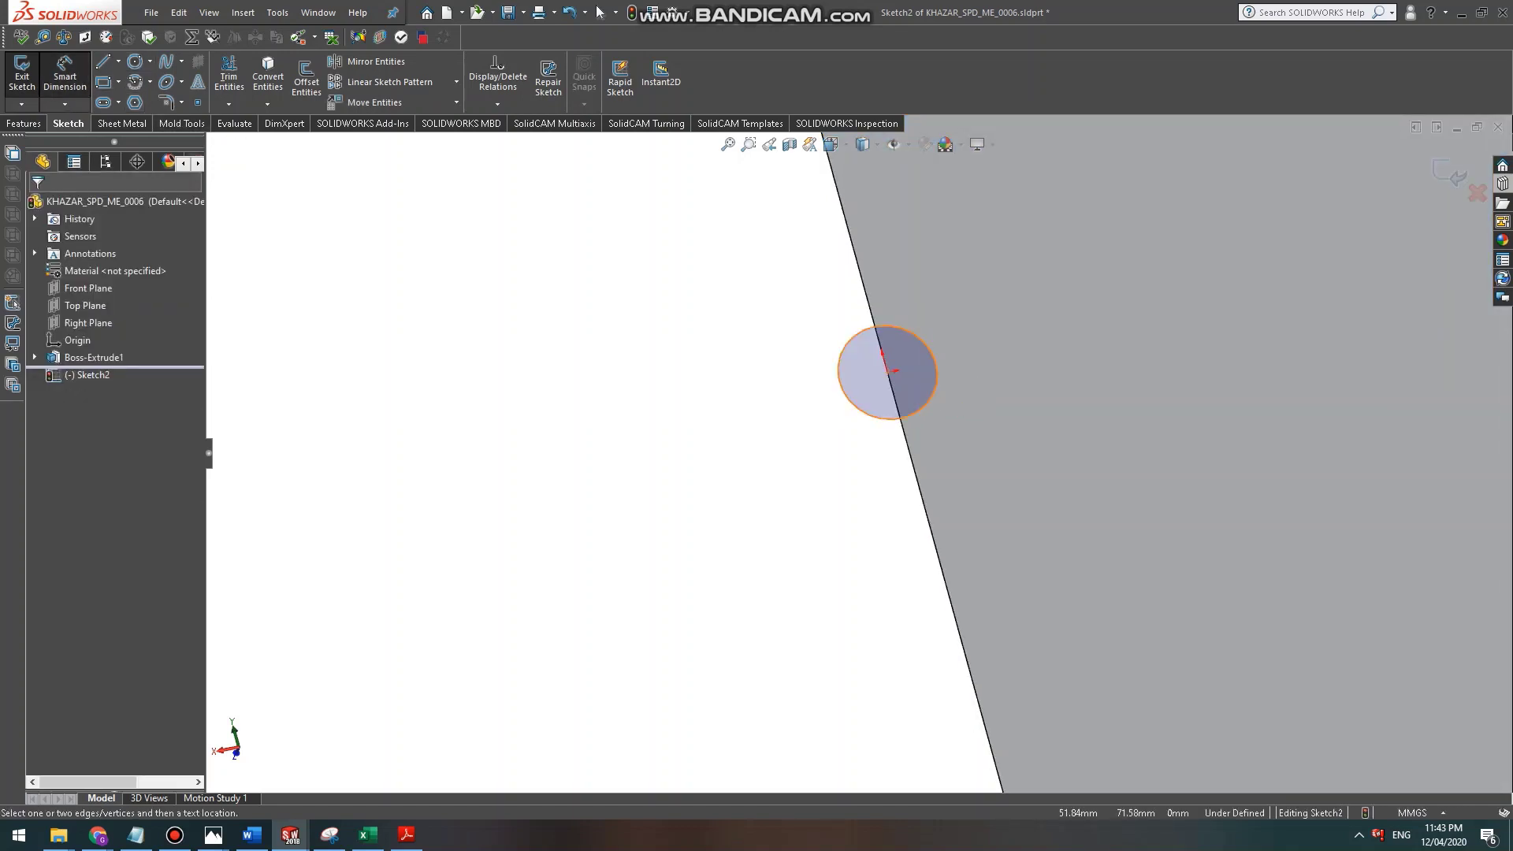
Dimension the circle's diameter to 200 mm.
click(851, 339)
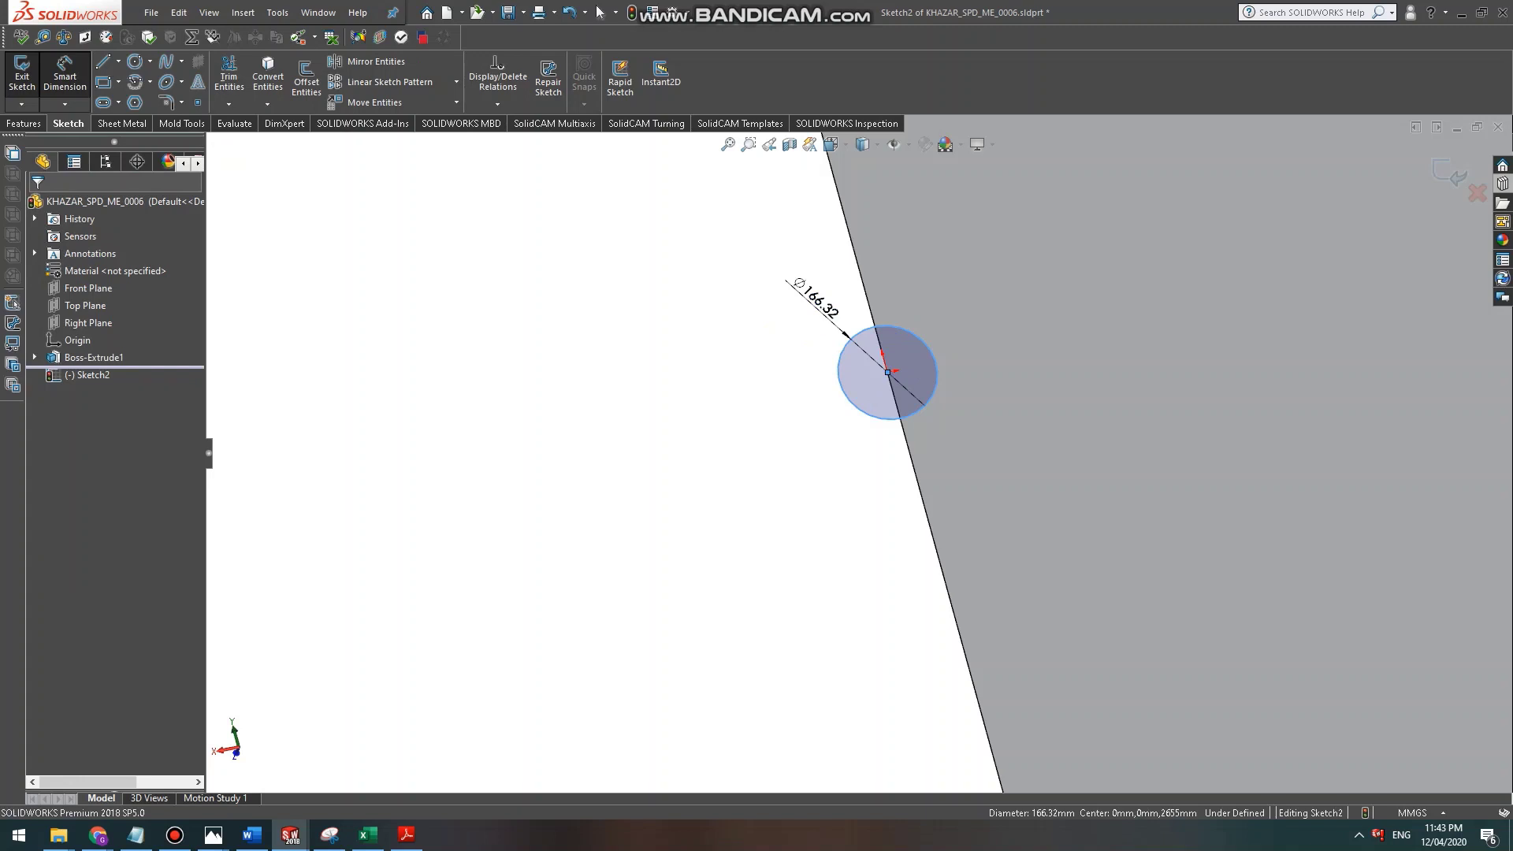
click(815, 295)
text(200)
key(Return)
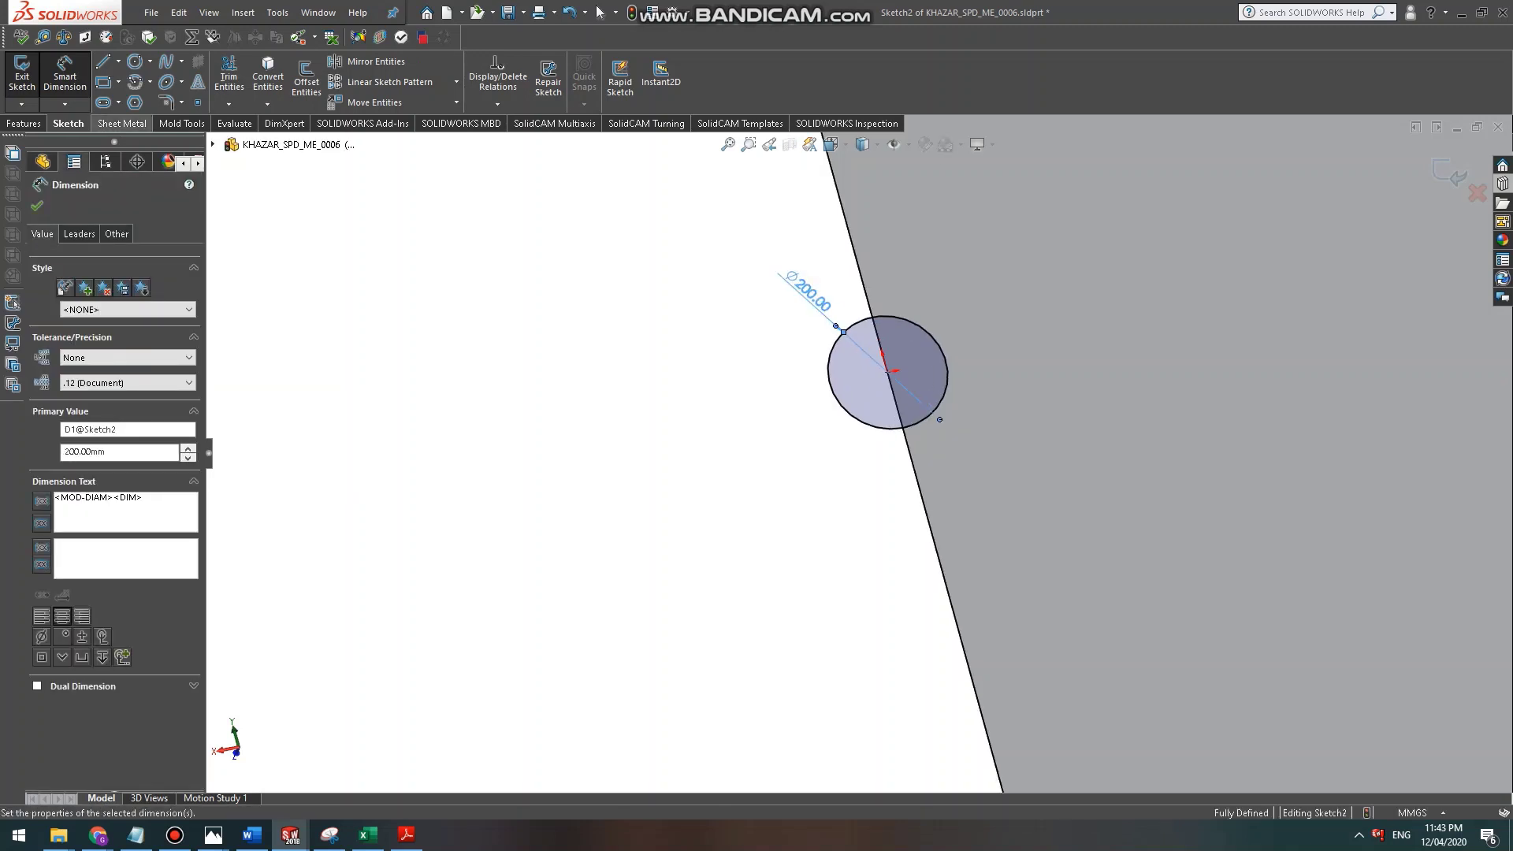
Extrude-cut the circle to a blind depth of 10 mm and close the cover half's window to return to the assembly.
click(24, 124)
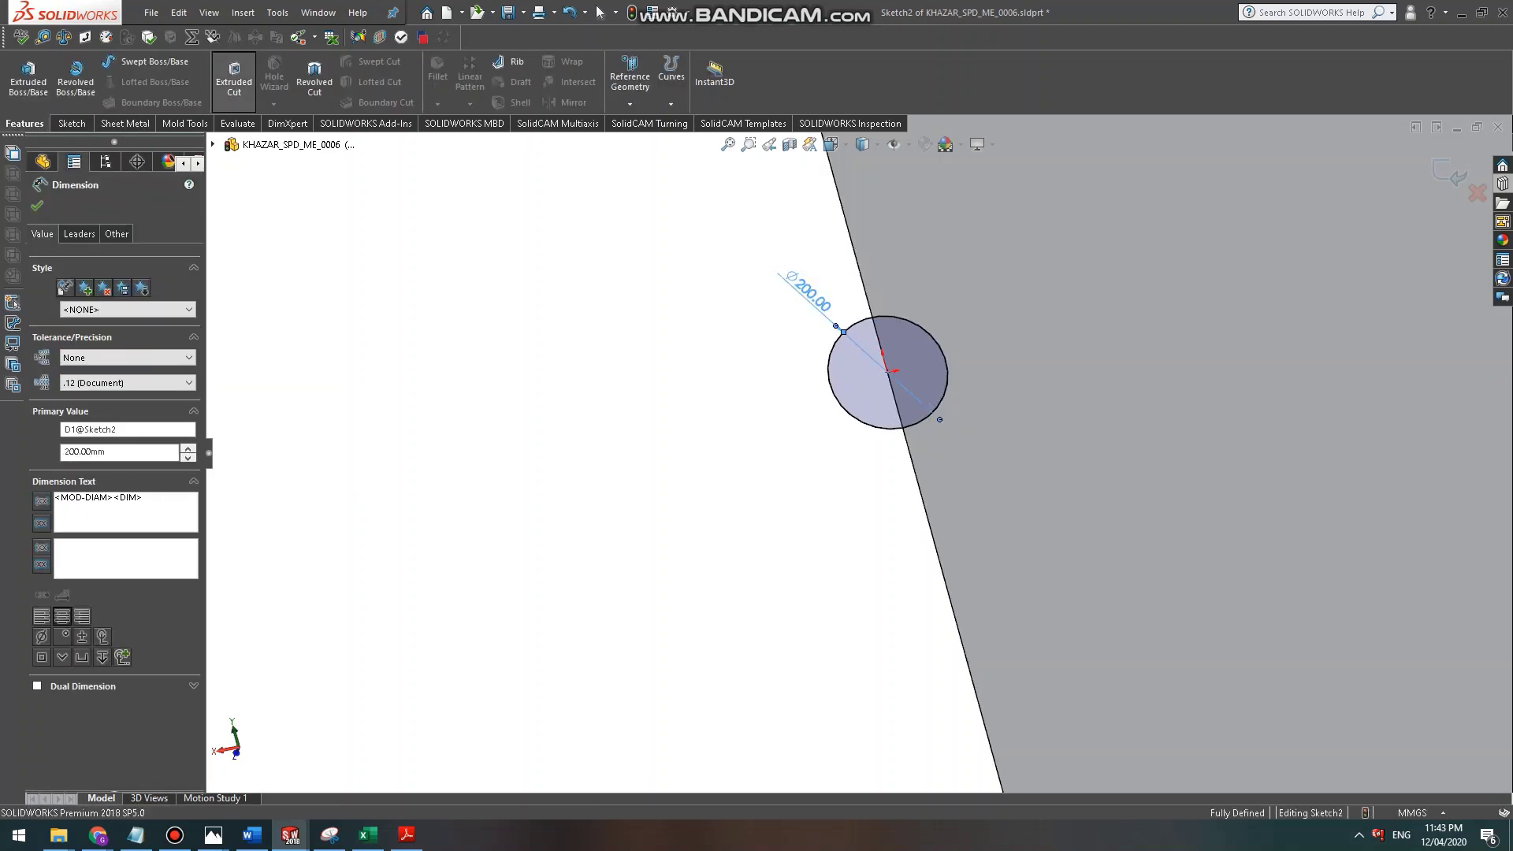
click(234, 81)
key(Return)
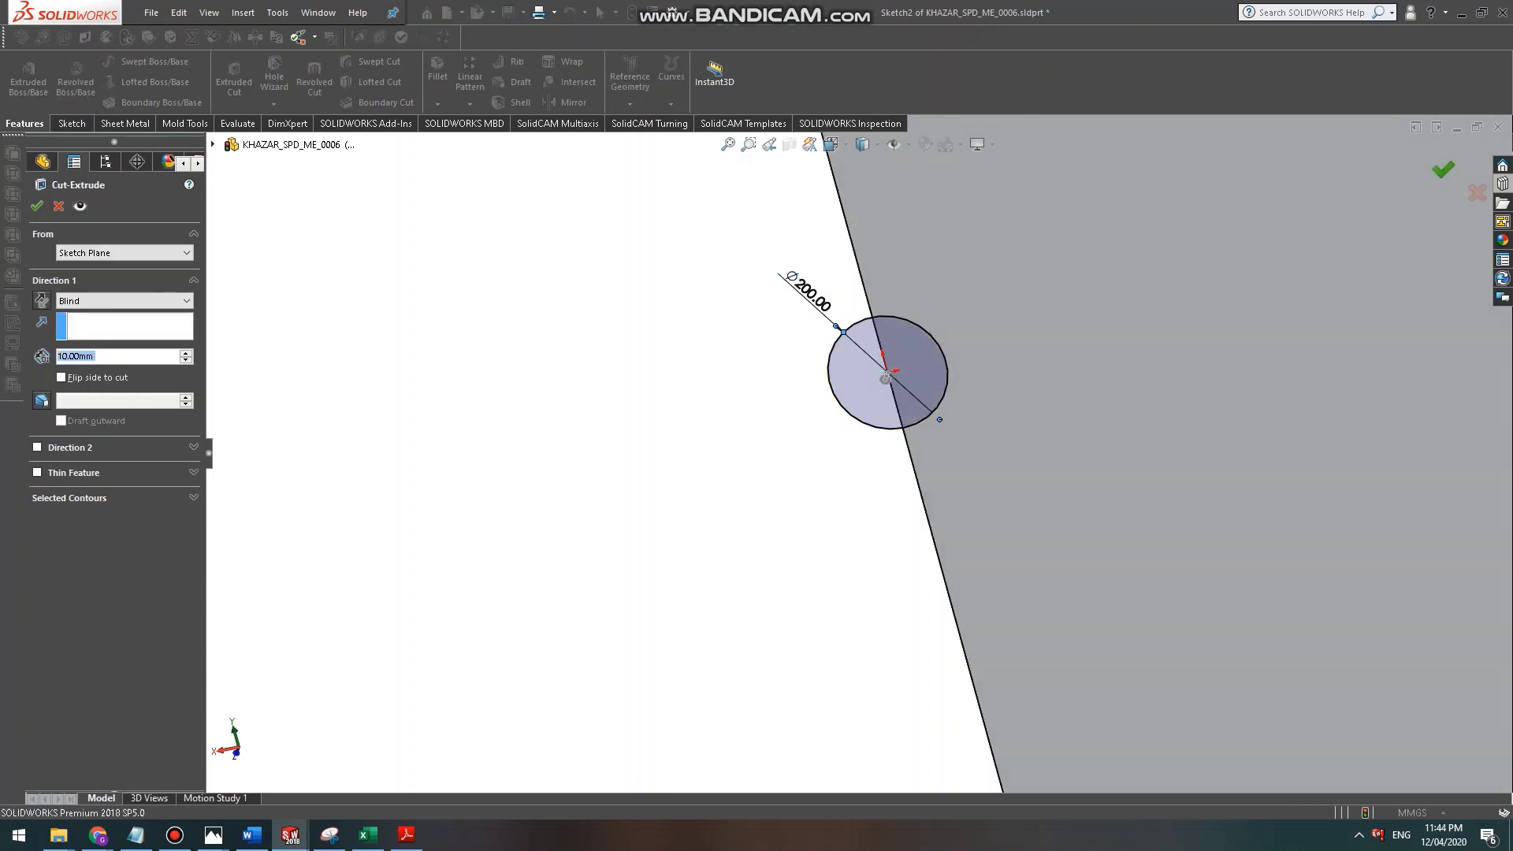
key(ctrl+w)
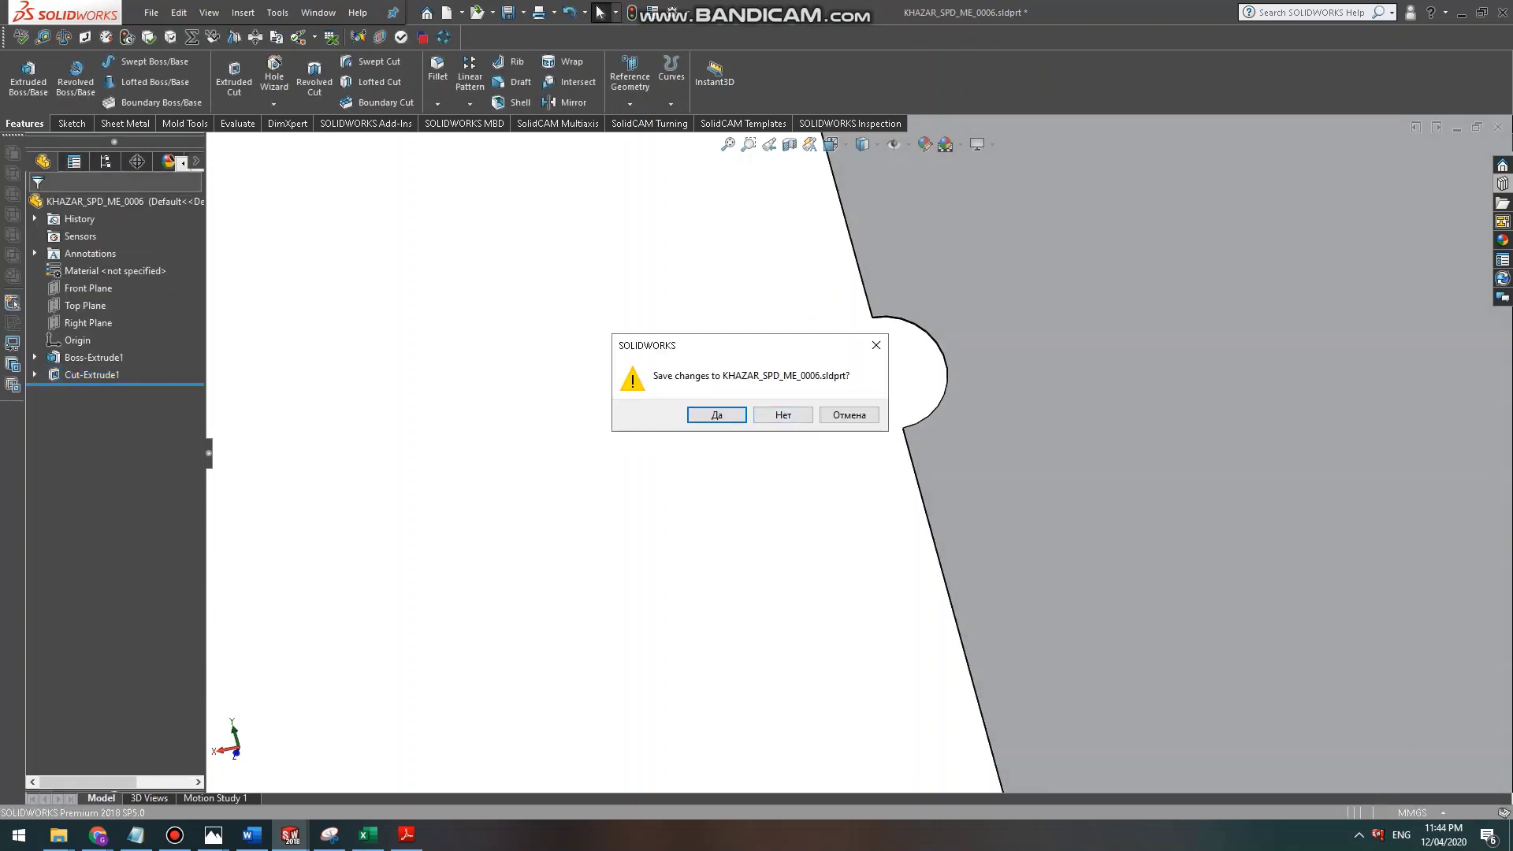
click(783, 414)
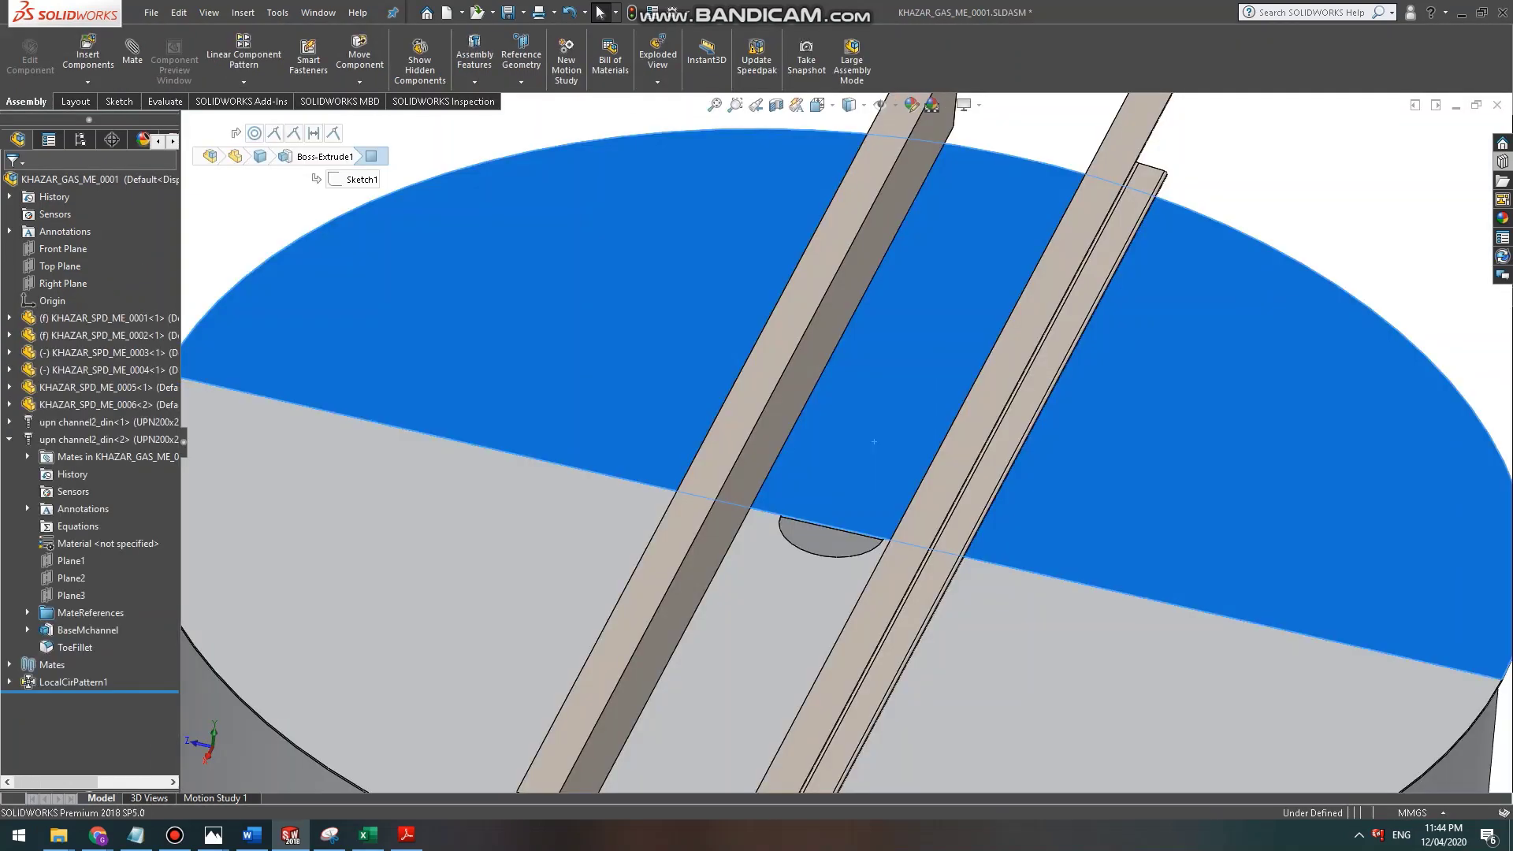
Examine the two channels and both cover halves on the vessel from several angles and distances.
scroll(806, 482, up, 1)
scroll(806, 482, up, 3)
scroll(817, 512, down, 4)
middle_drag(873, 487, 807, 488)
scroll(846, 502, up, 3)
scroll(846, 502, down, 1)
scroll(807, 489, up, 2)
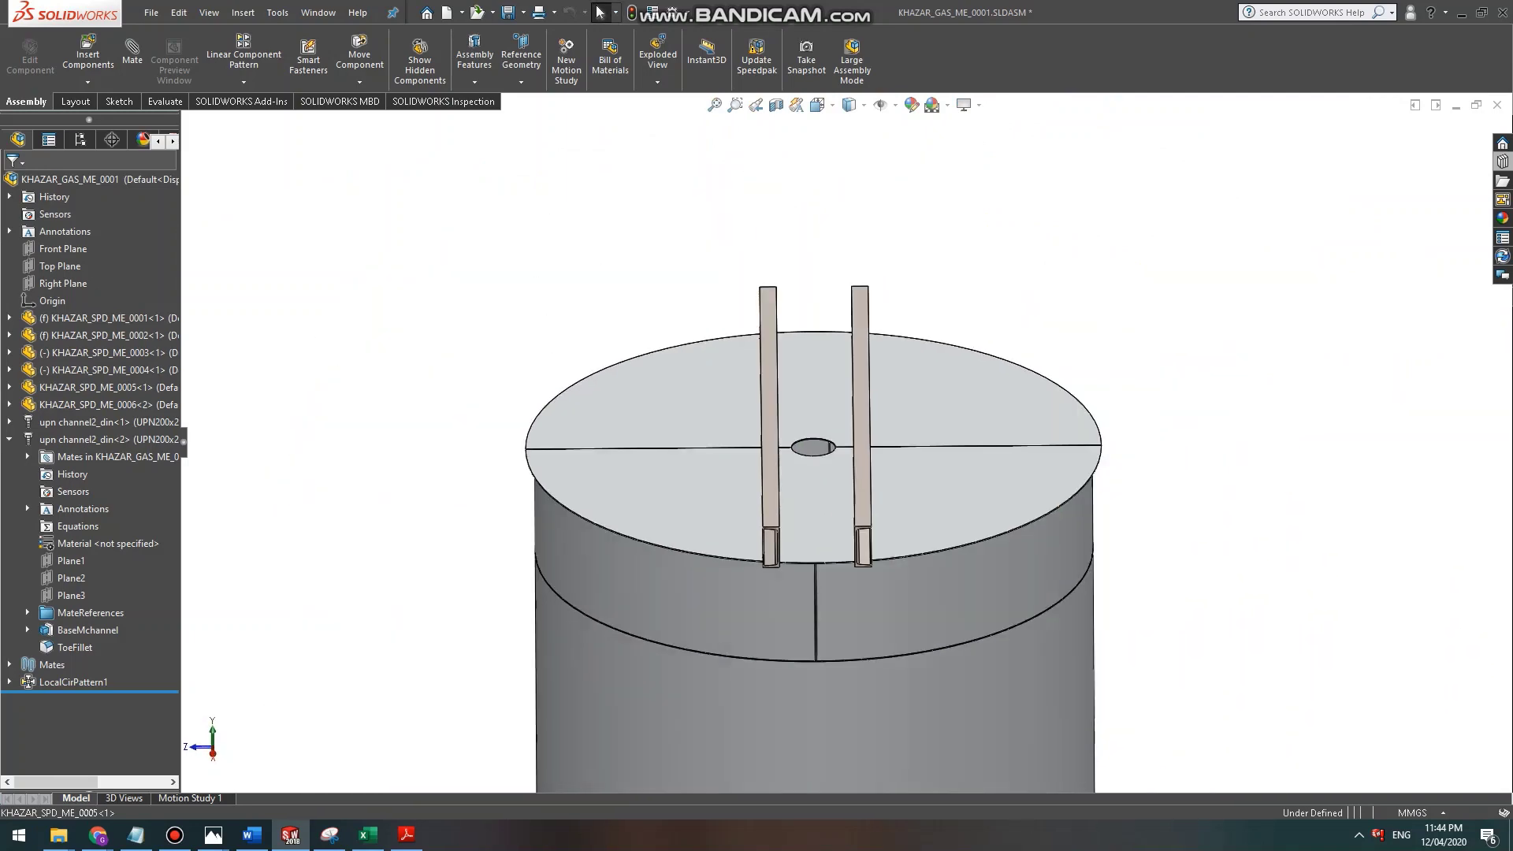
scroll(807, 488, down, 5)
scroll(806, 489, up, 3)
scroll(807, 488, up, 2)
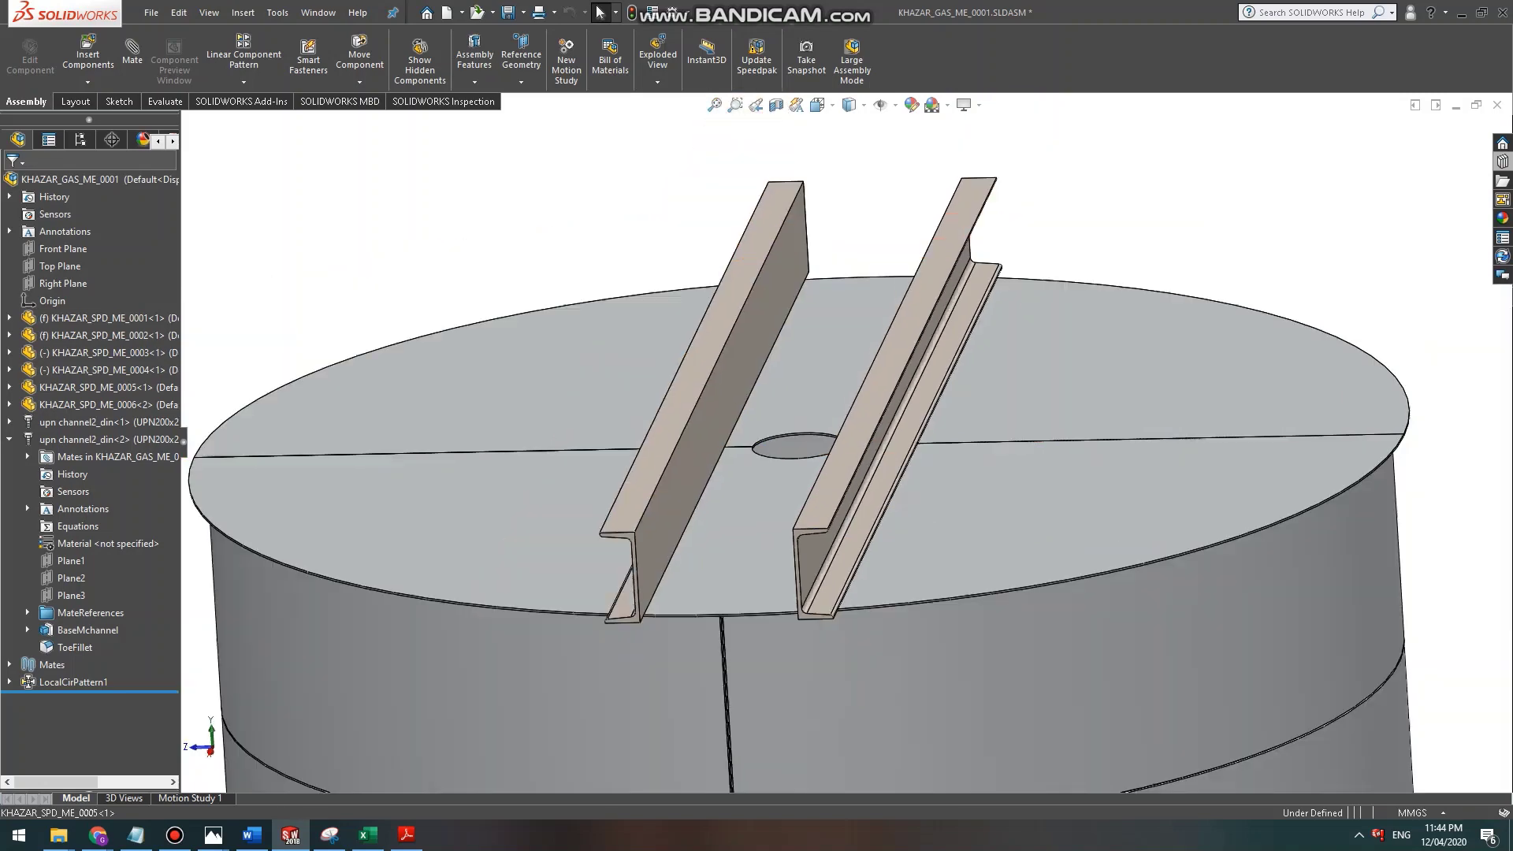
scroll(738, 460, down, 6)
middle_drag(738, 457, 809, 473)
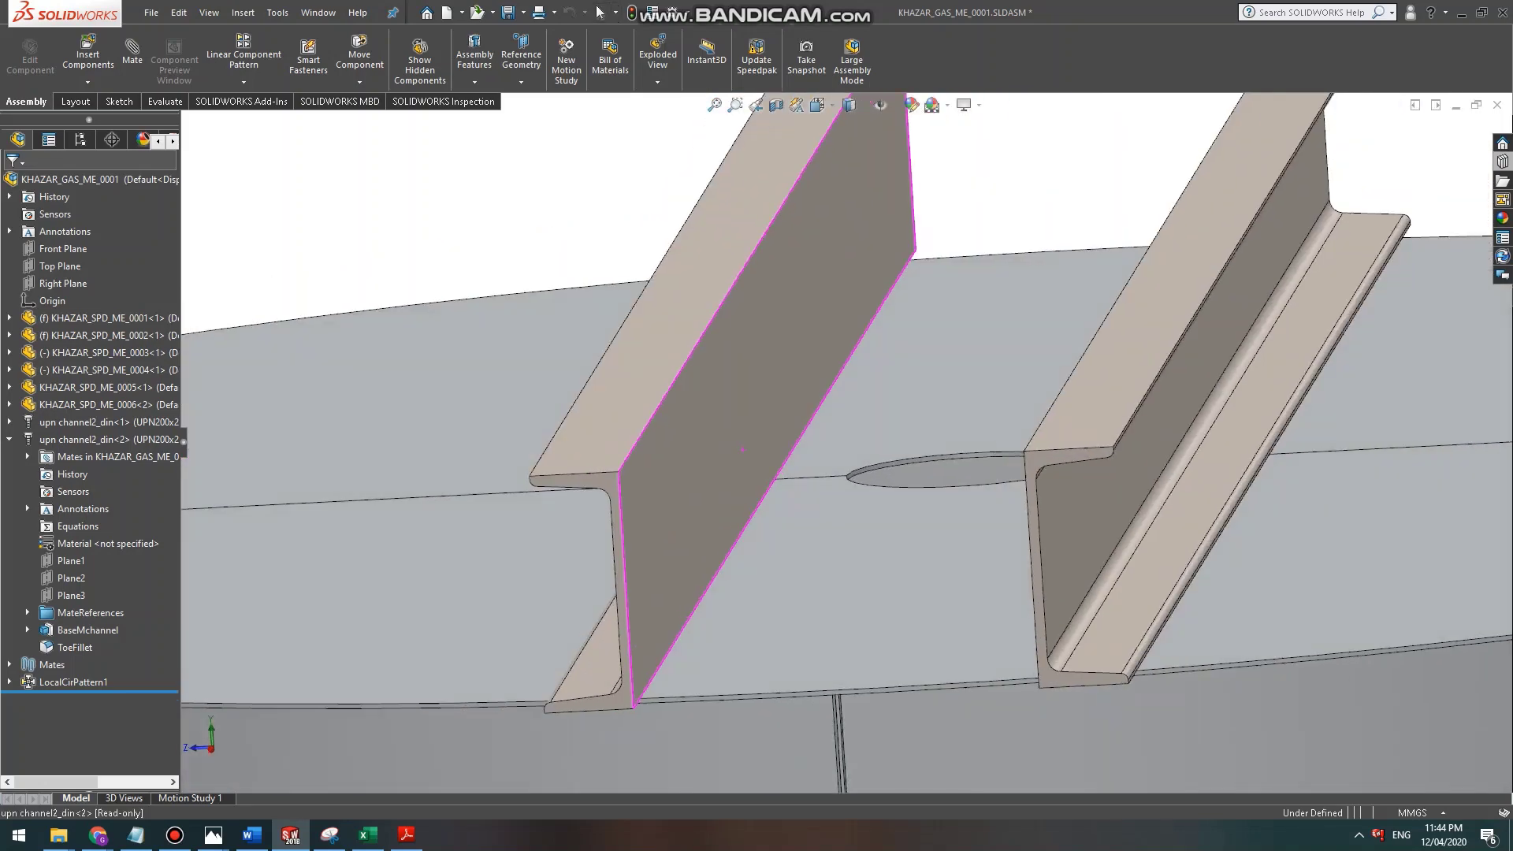
scroll(808, 473, up, 3)
middle_drag(834, 290, 872, 338)
scroll(872, 339, up, 4)
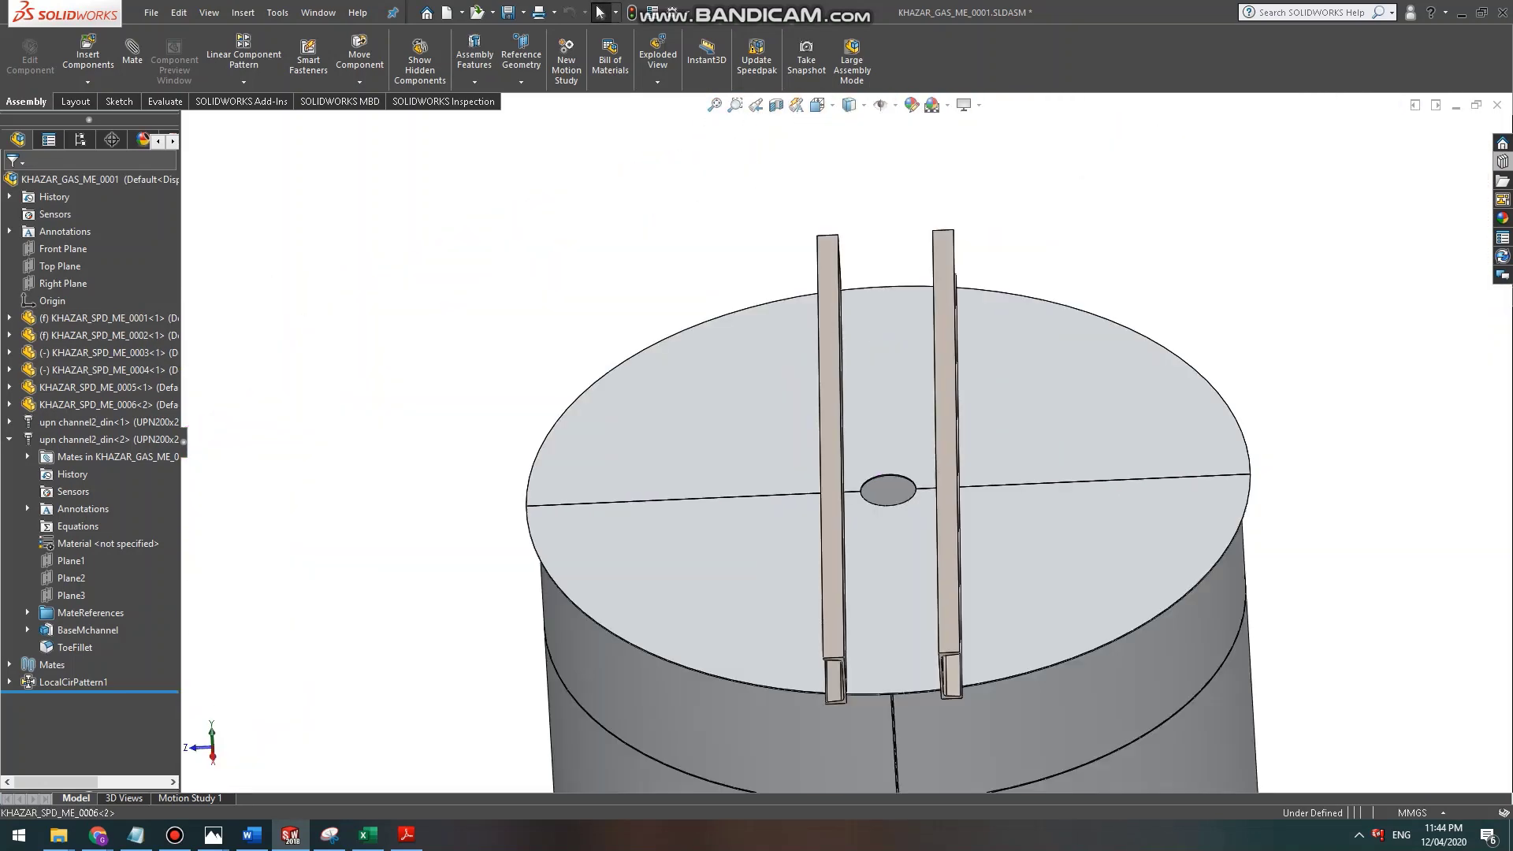
scroll(897, 505, down, 3)
middle_drag(895, 504, 855, 539)
scroll(851, 477, up, 7)
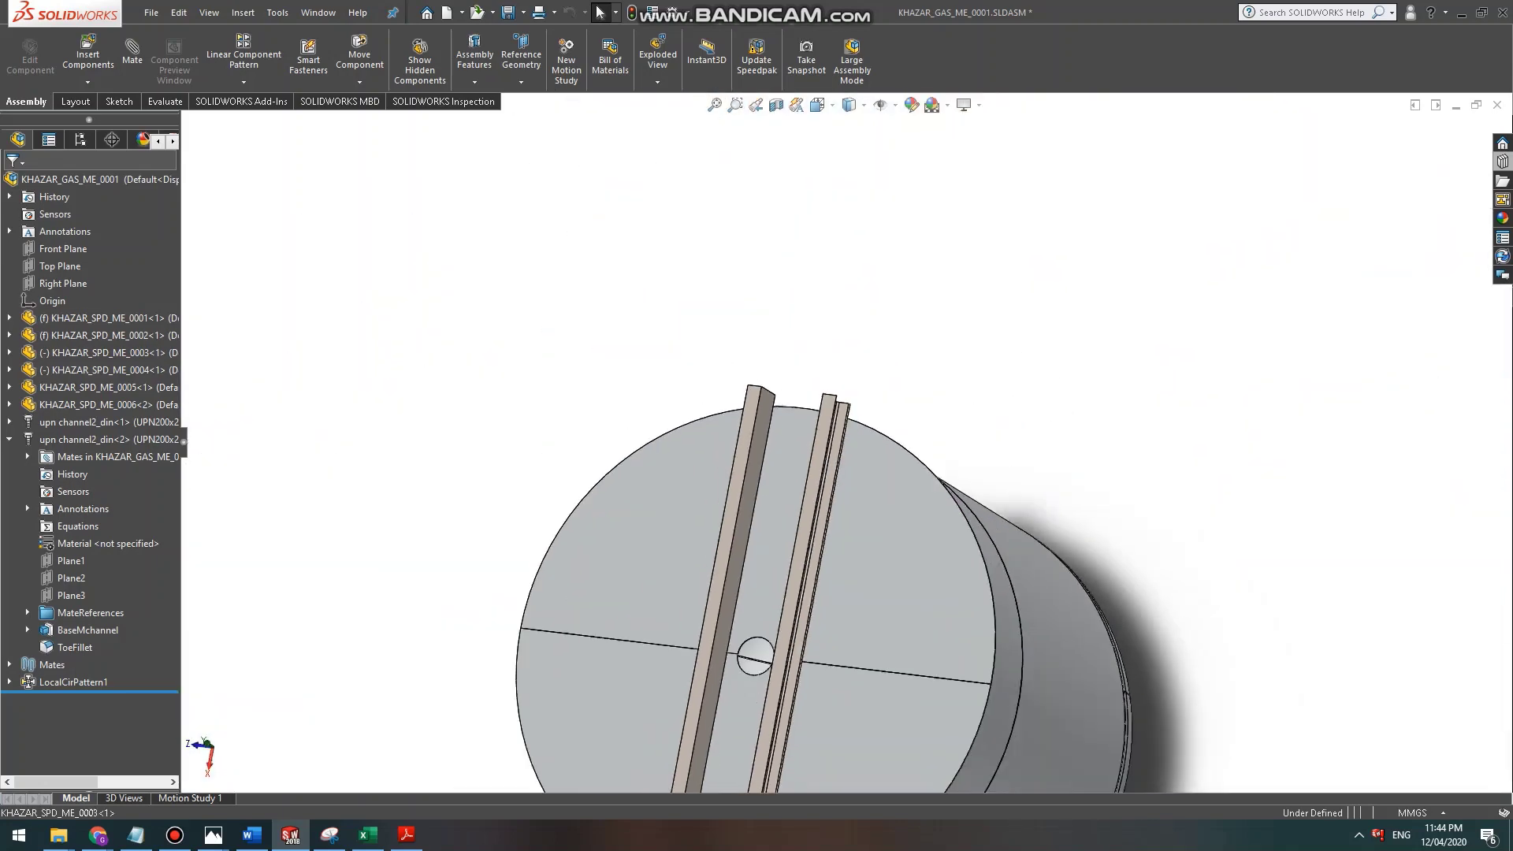
Examine the round opening between the channels up close and in the top view.
middle_drag(851, 477, 897, 482)
scroll(897, 590, down, 8)
middle_drag(932, 551, 893, 566)
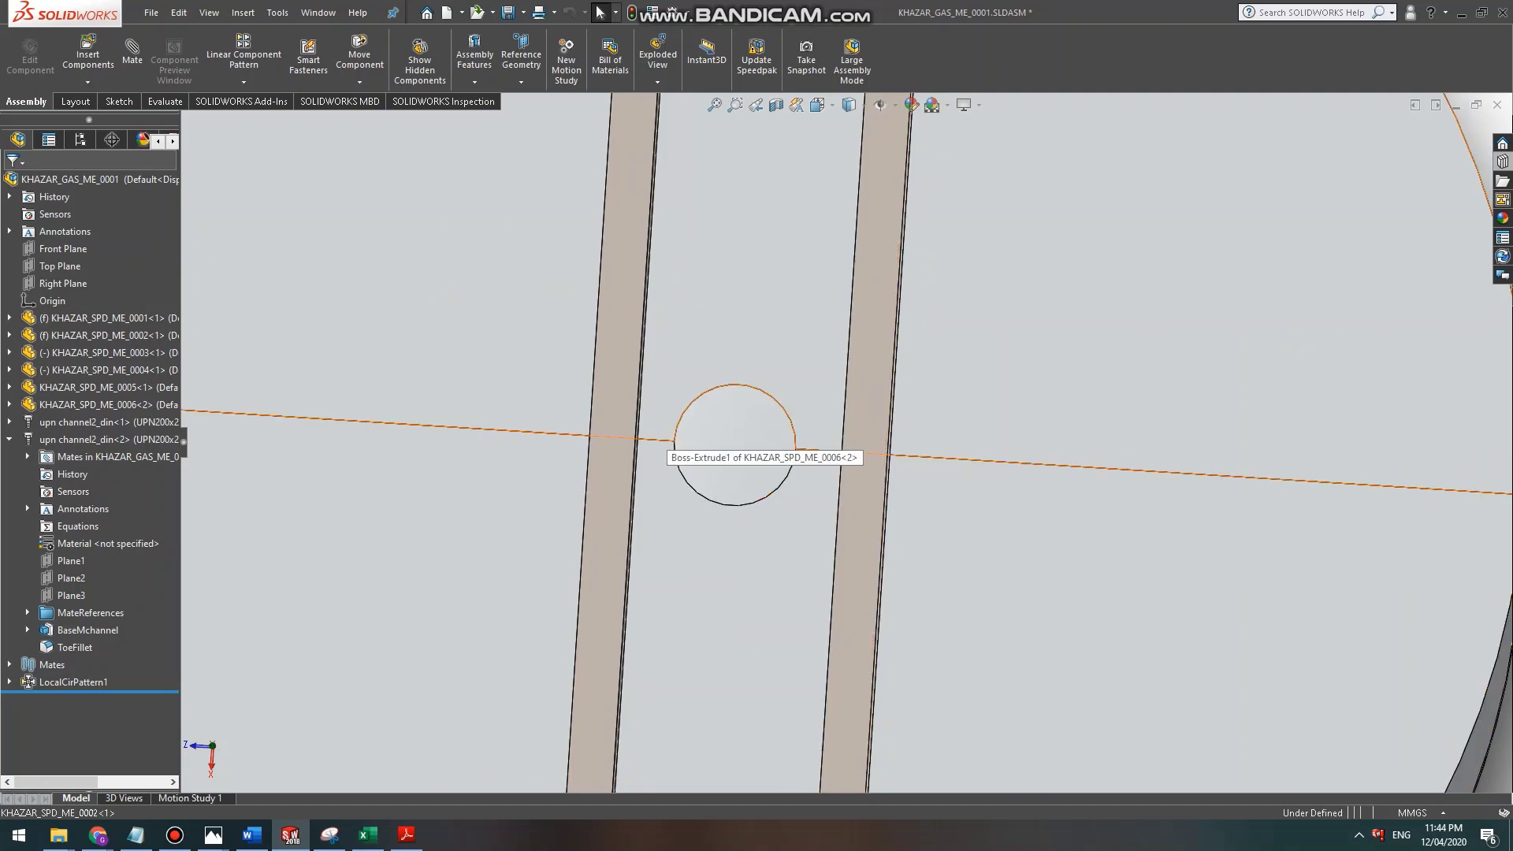
scroll(662, 441, up, 2)
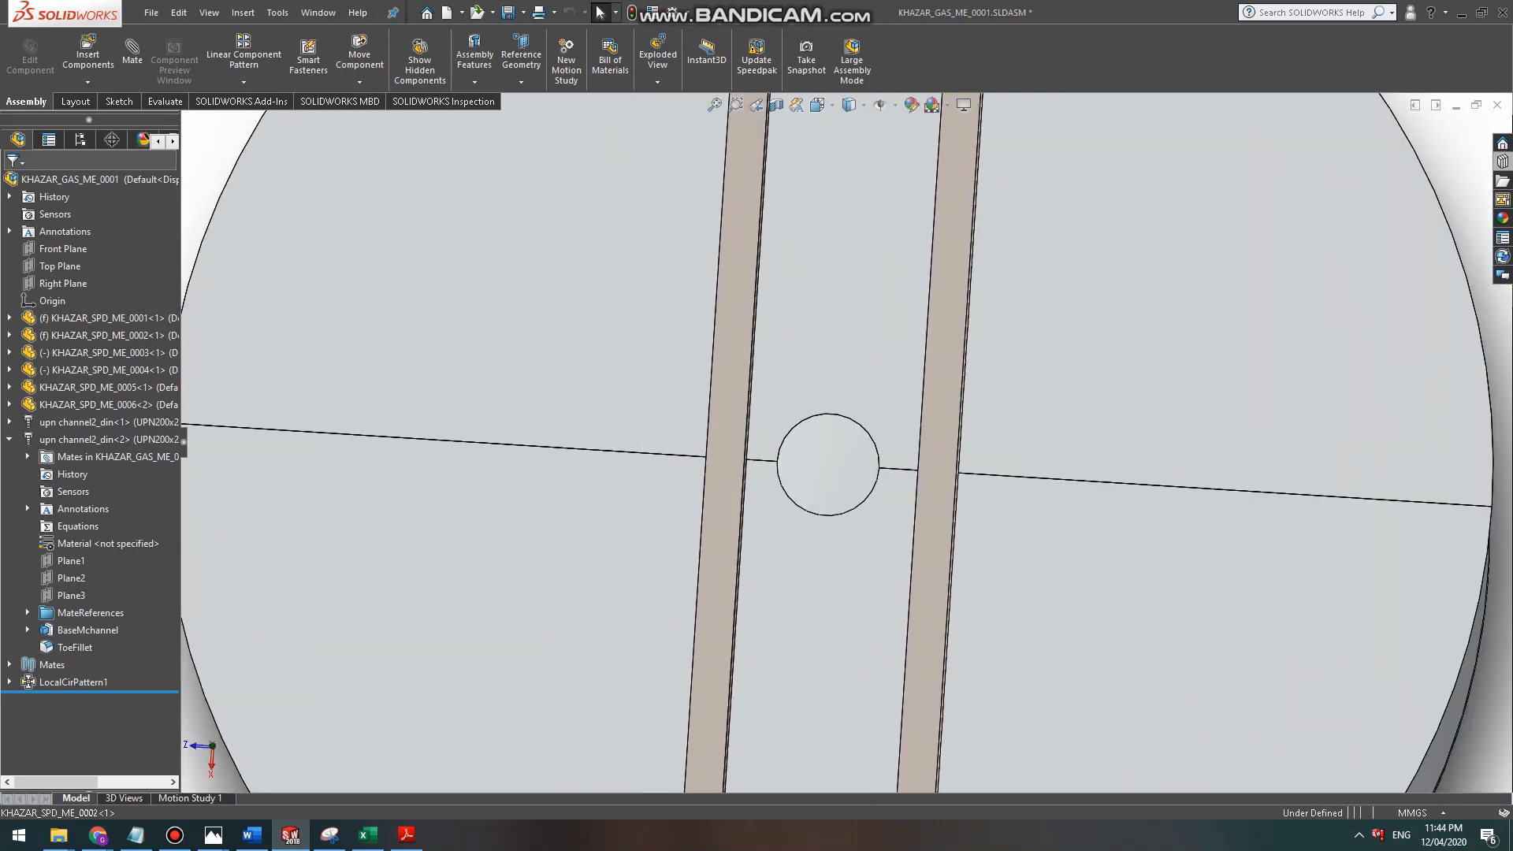
scroll(827, 461, up, 2)
scroll(828, 461, down, 3)
middle_drag(823, 461, 828, 435)
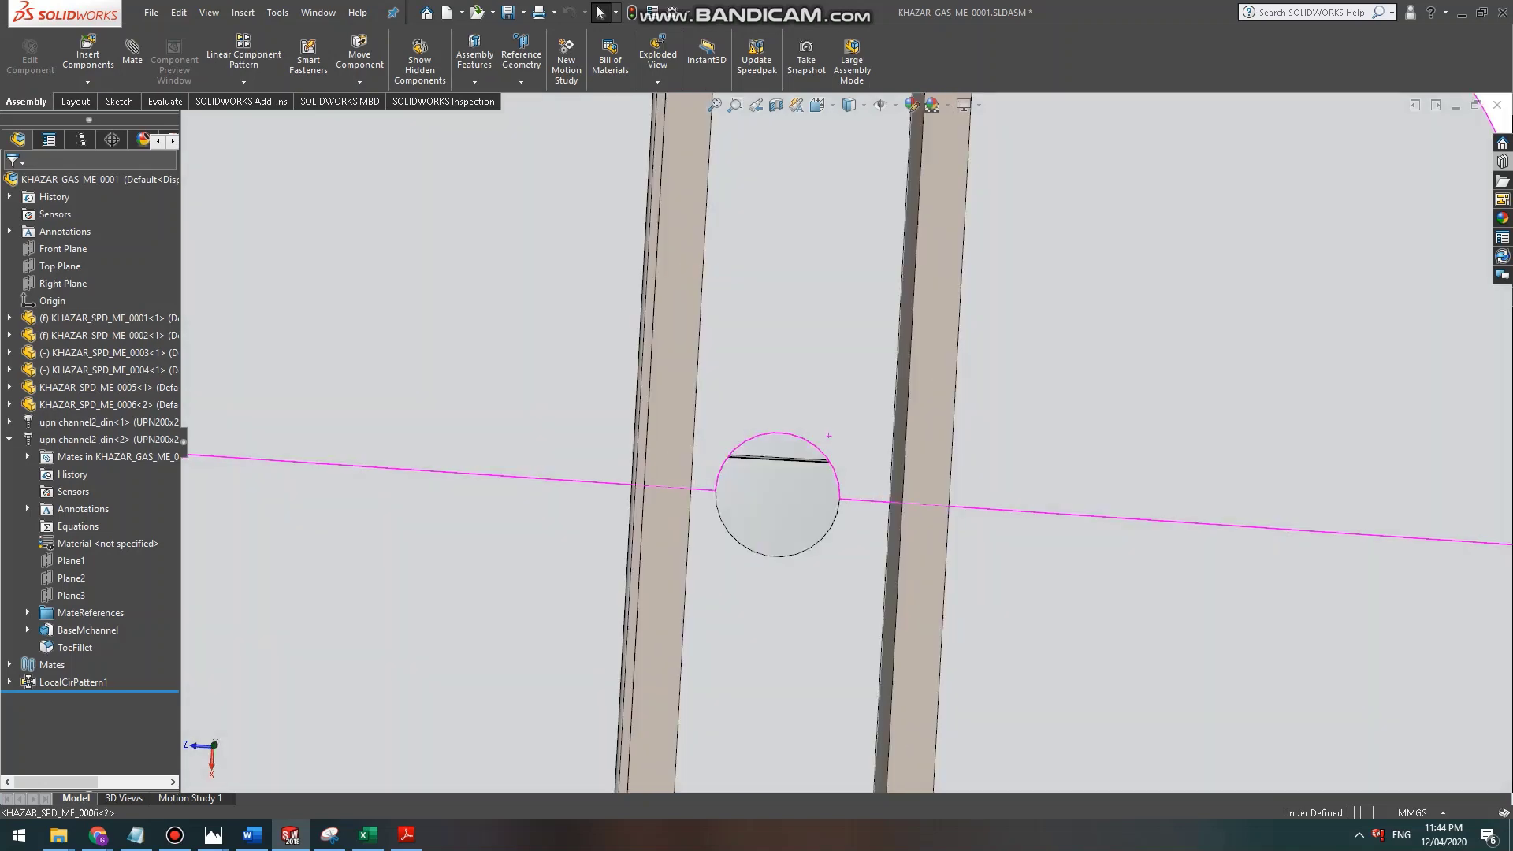
click(820, 106)
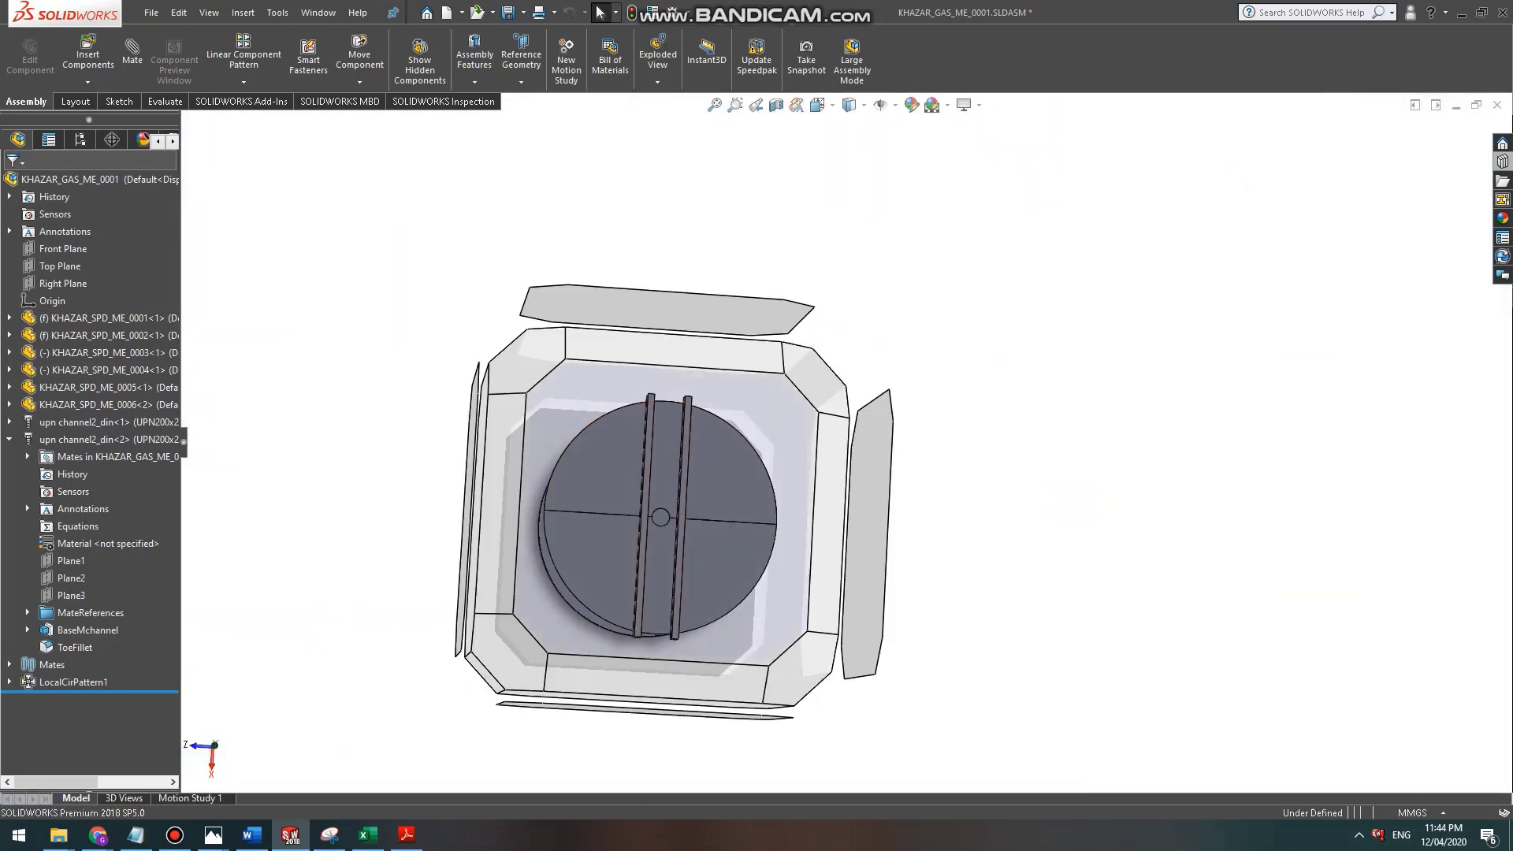
click(798, 505)
scroll(835, 446, down, 5)
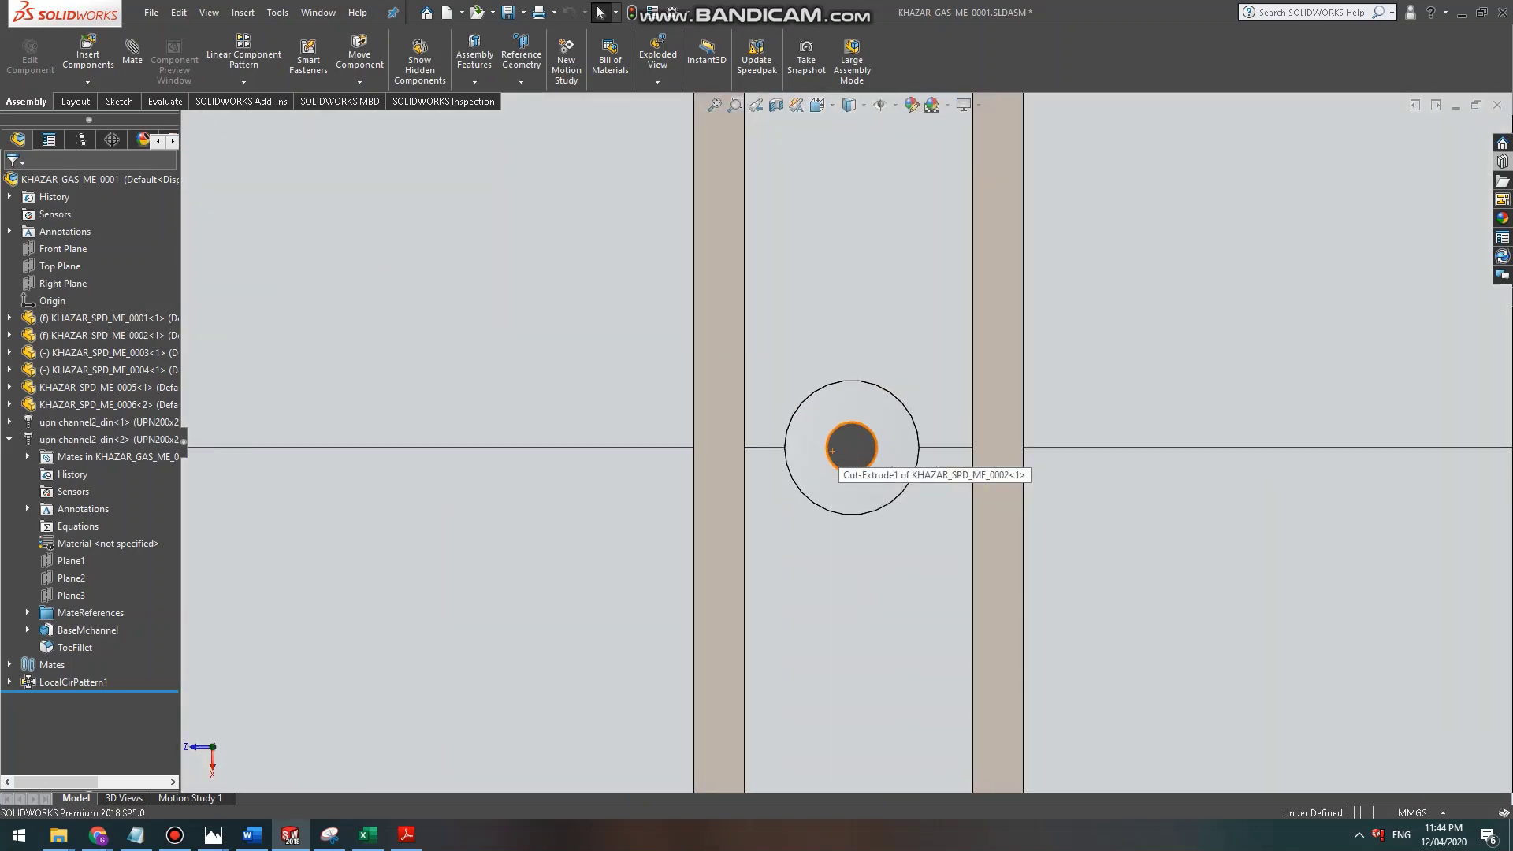
Switch to Adobe Reader, review the mixer drive beam mounting in Figure 21-43, and return to the SOLIDWORKS assembly.
click(407, 835)
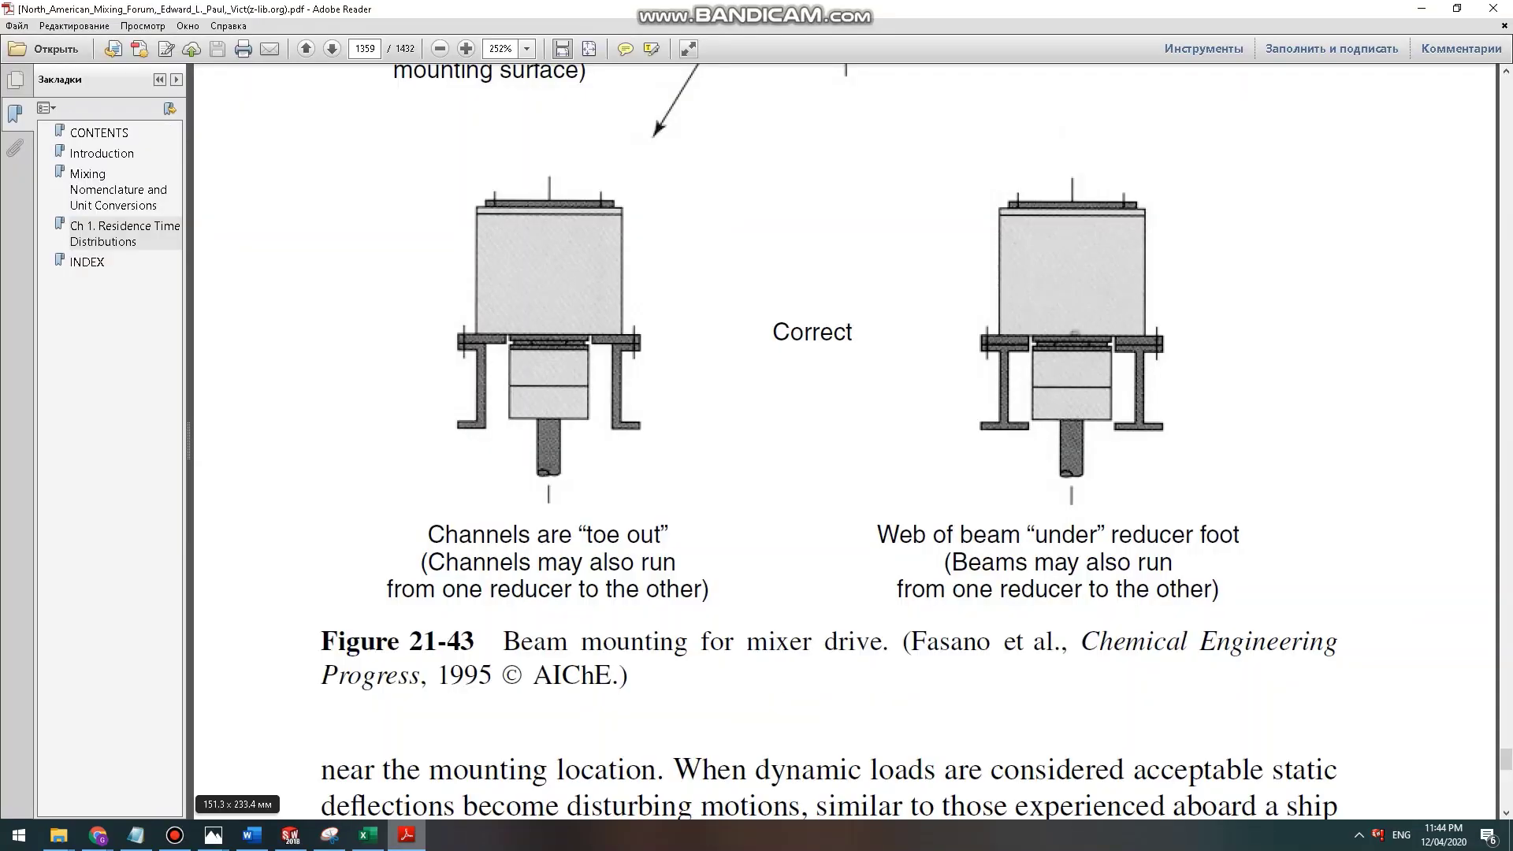
scroll(845, 441, up, 5)
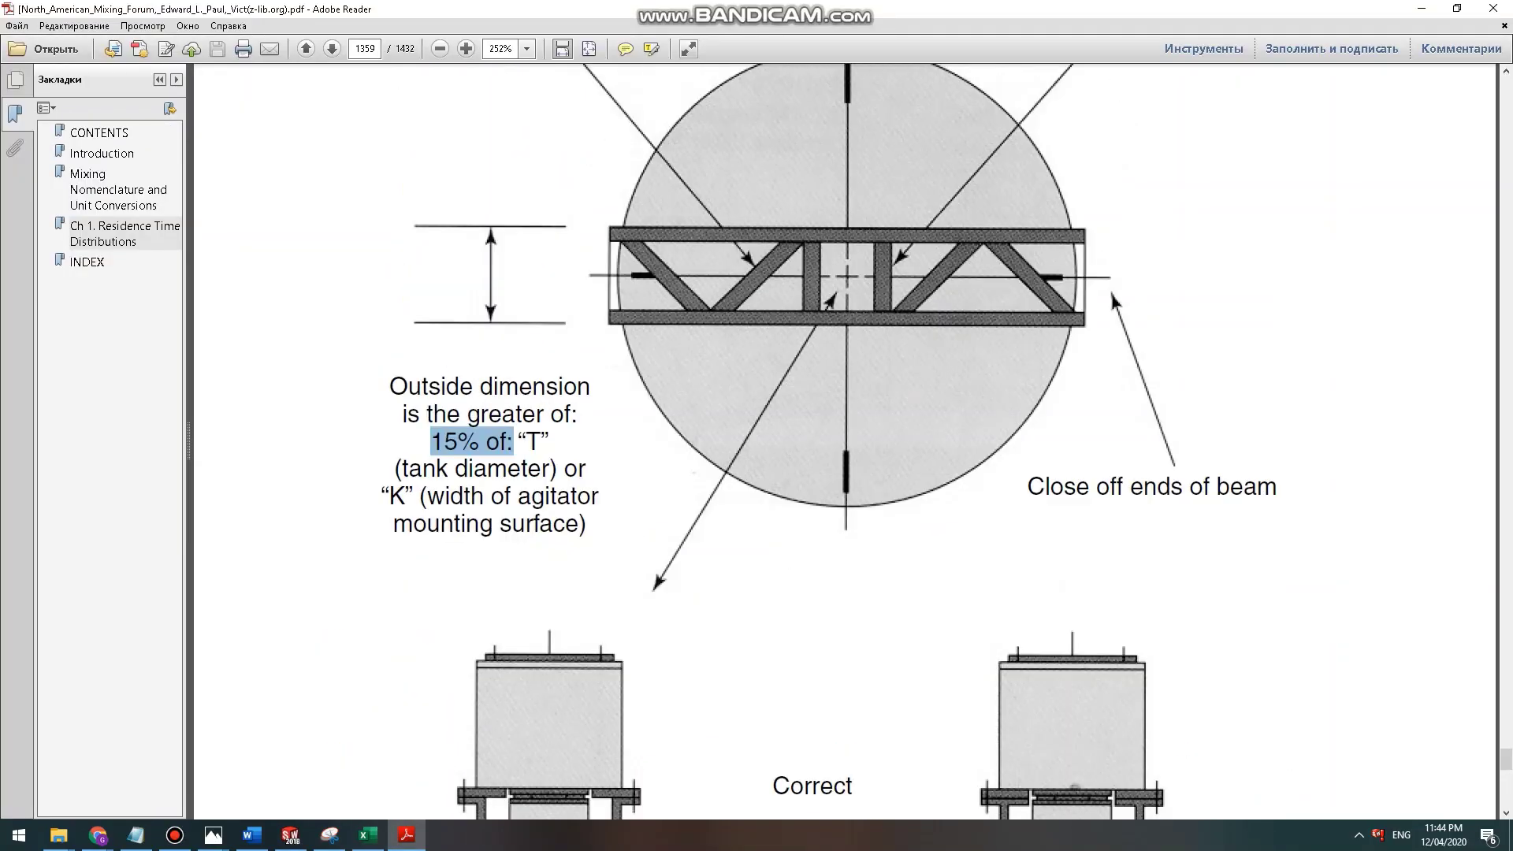
scroll(845, 442, down, 6)
scroll(845, 441, up, 4)
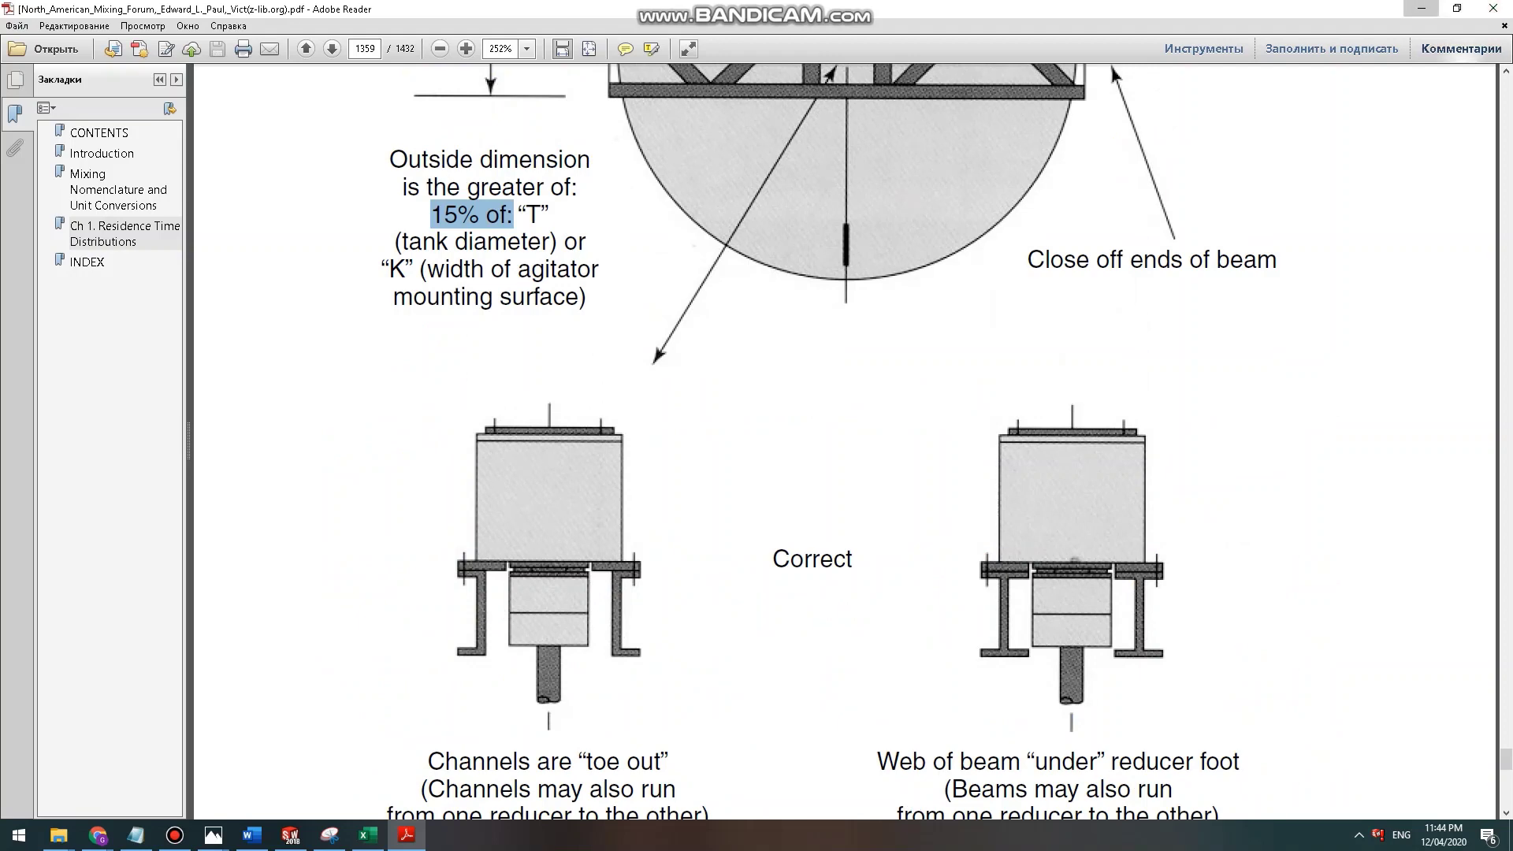
key(alt+Tab)
Insert a new part into the assembly, positioned on the upper flange face of the first channel.
click(1008, 370)
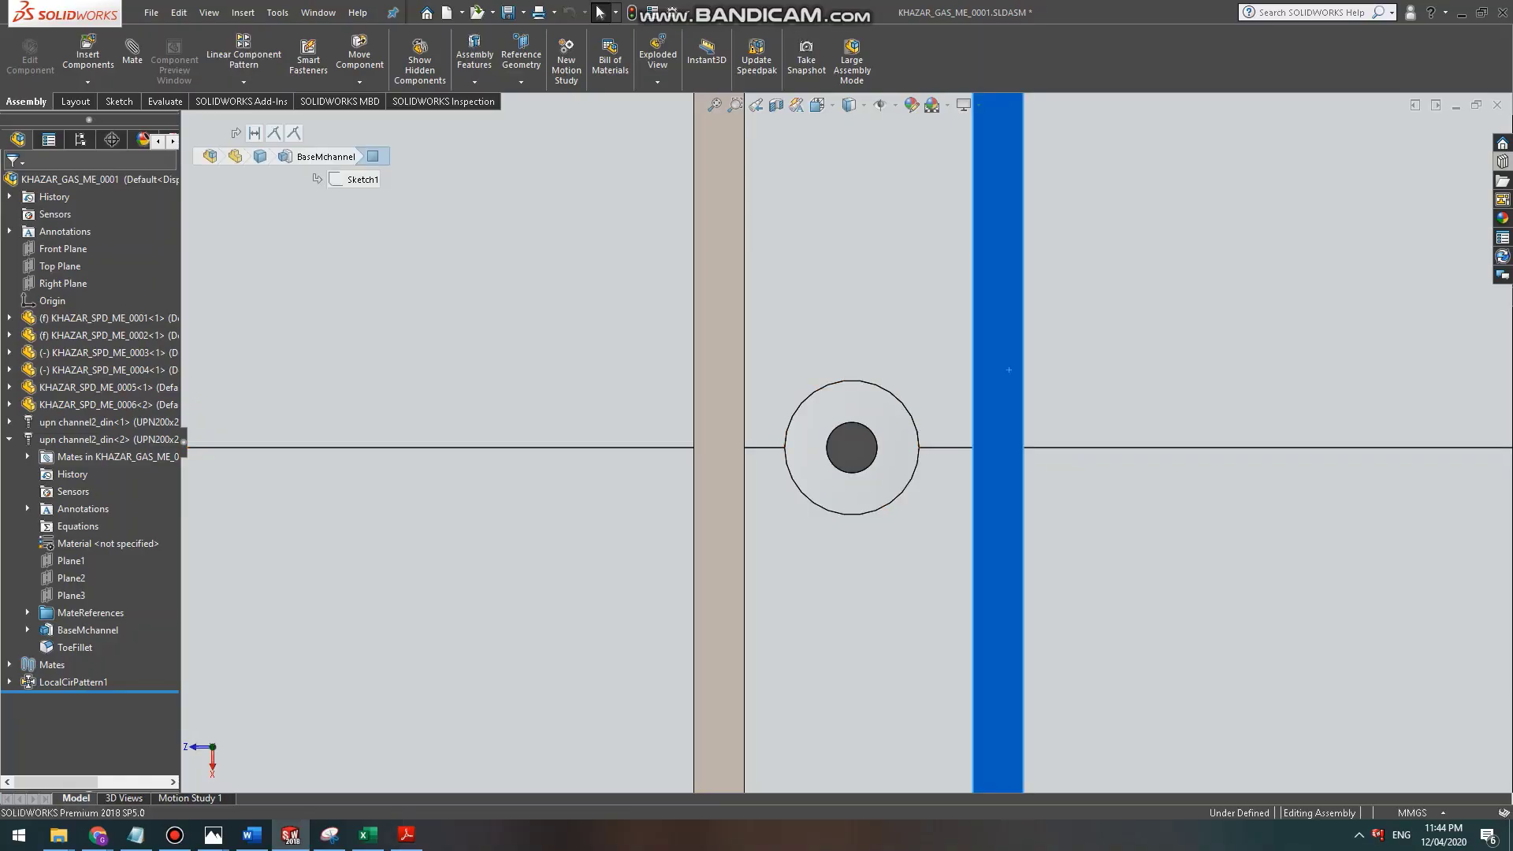
click(76, 101)
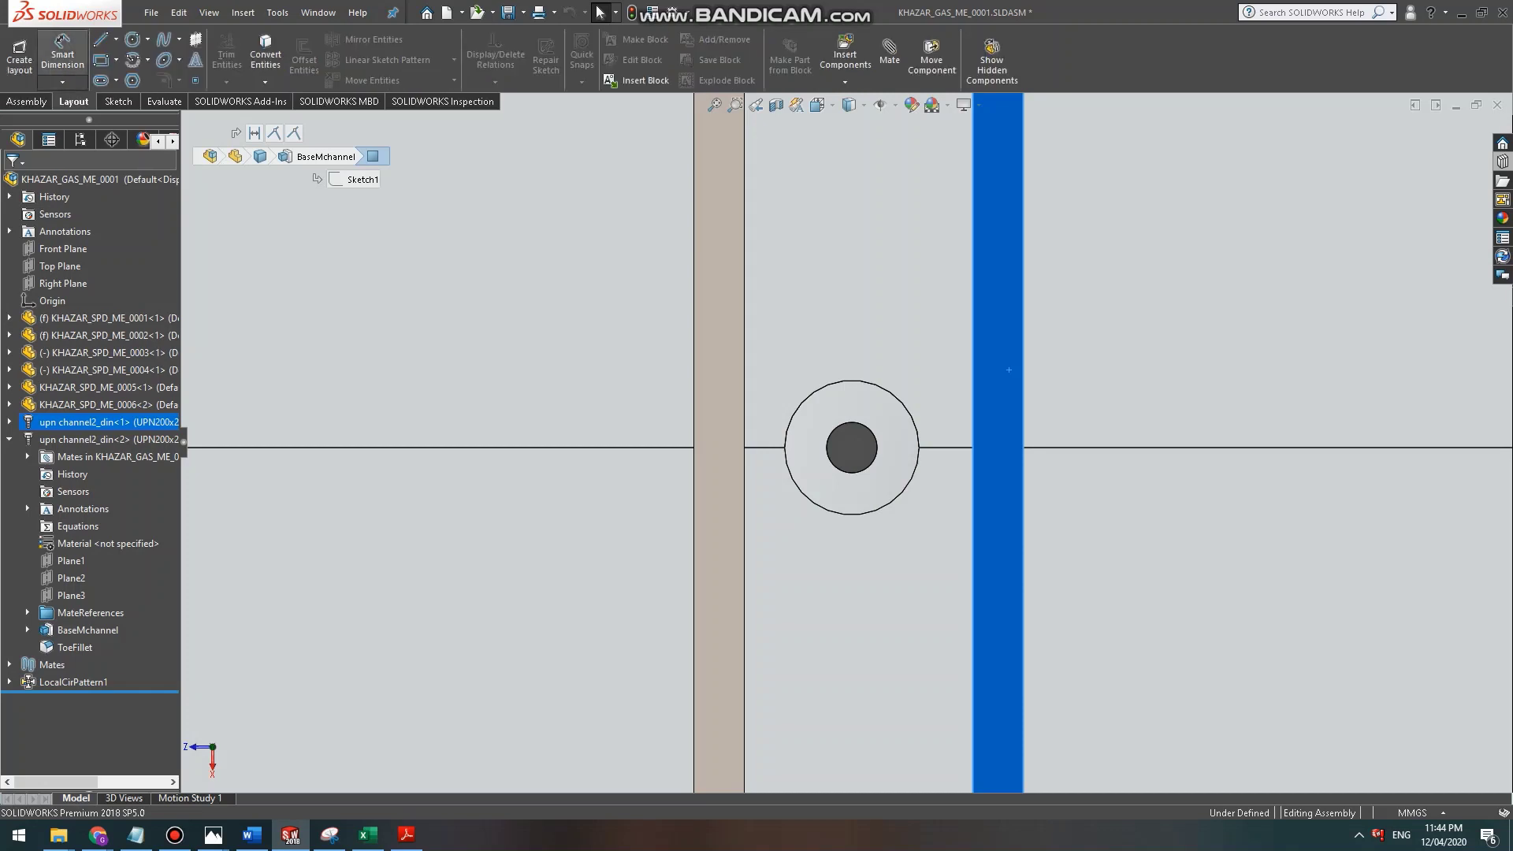
click(27, 102)
scroll(471, 314, up, 3)
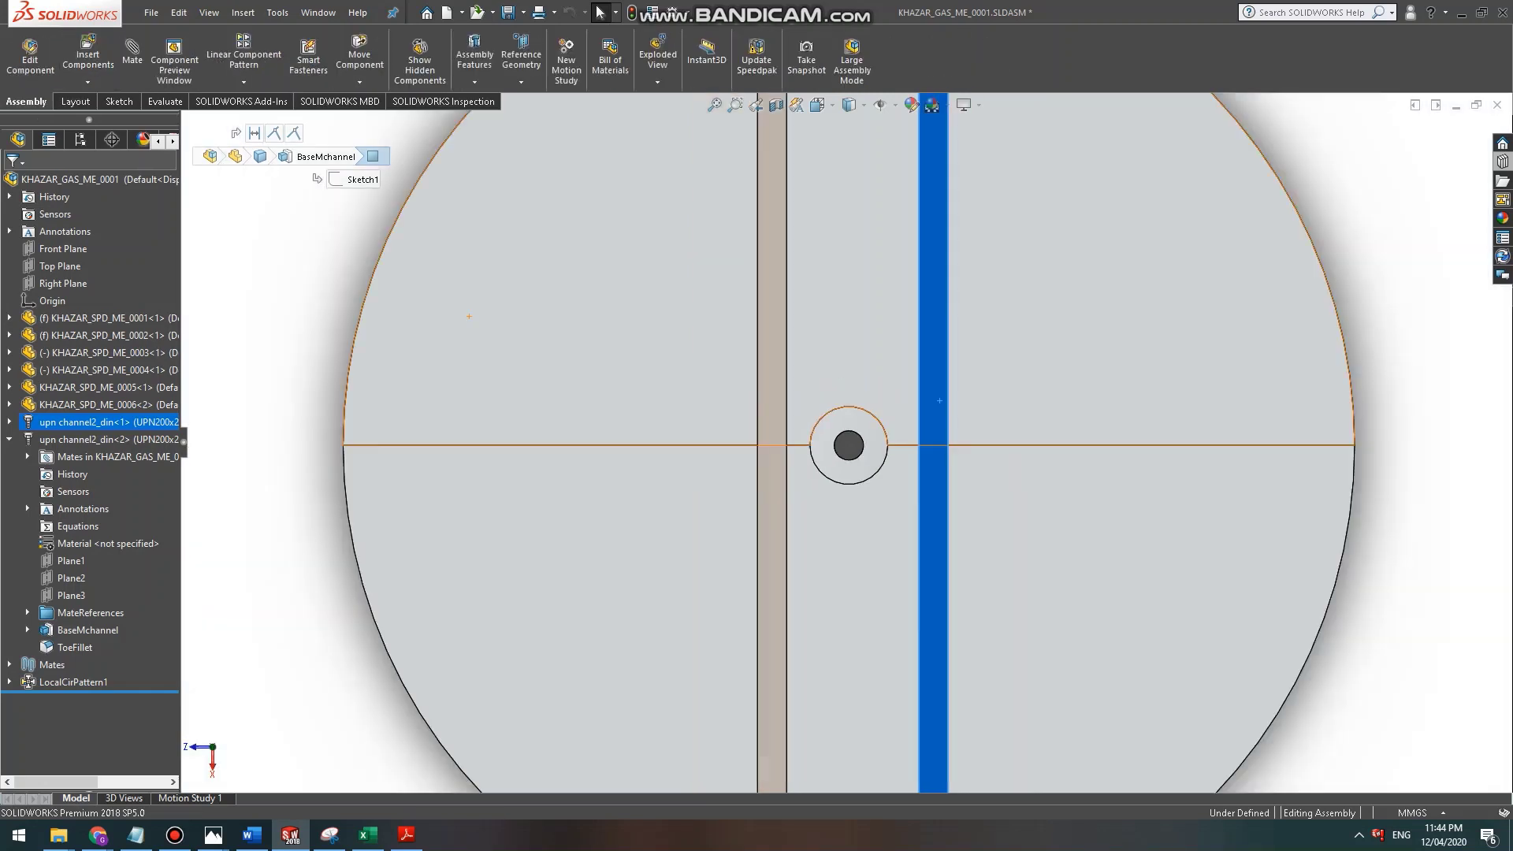
click(87, 82)
click(104, 119)
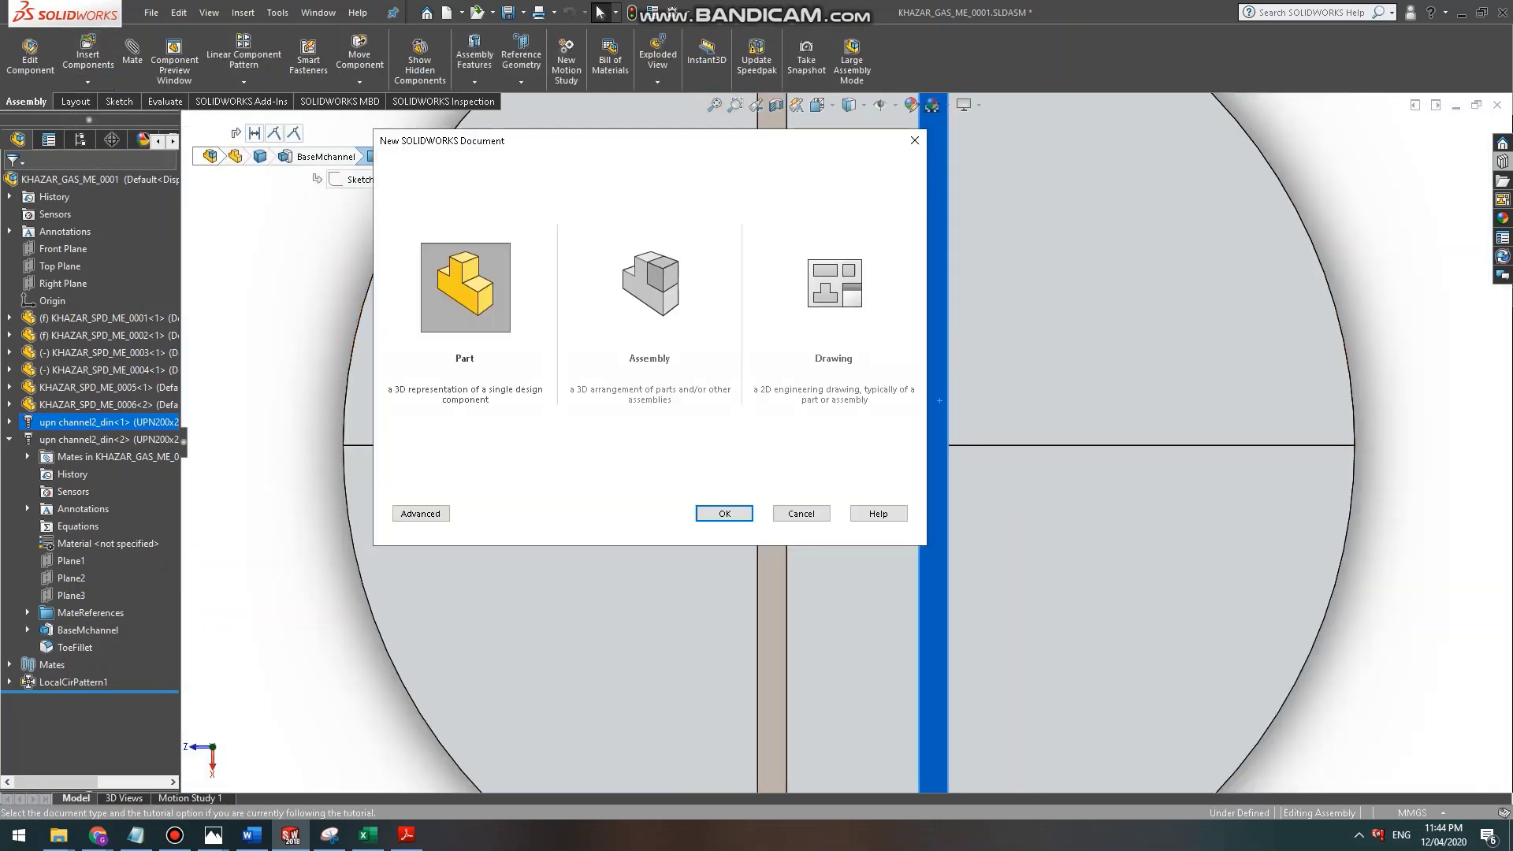
key(Return)
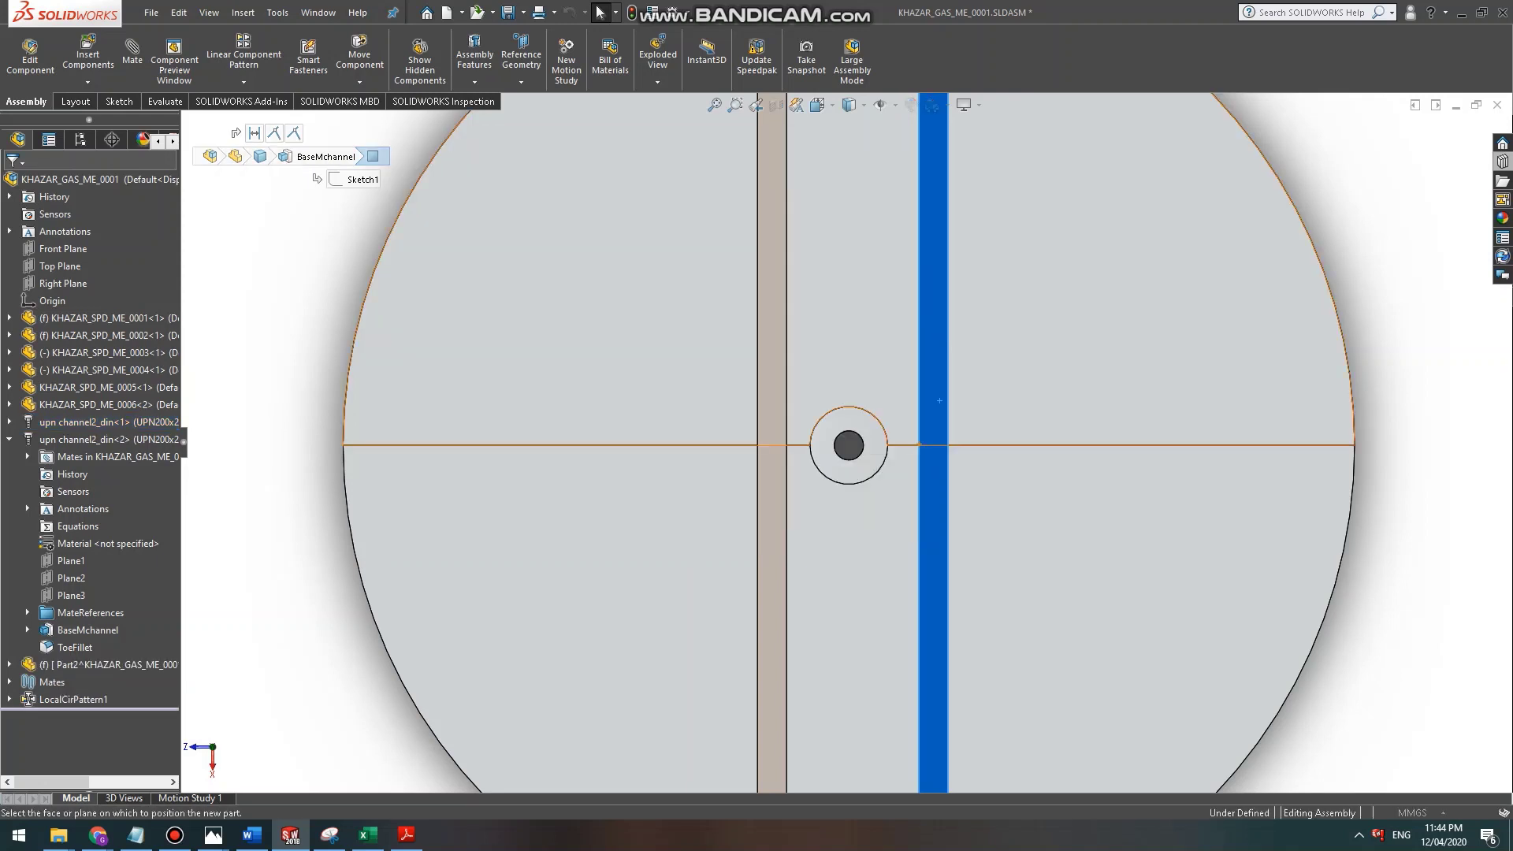
scroll(940, 397, down, 1)
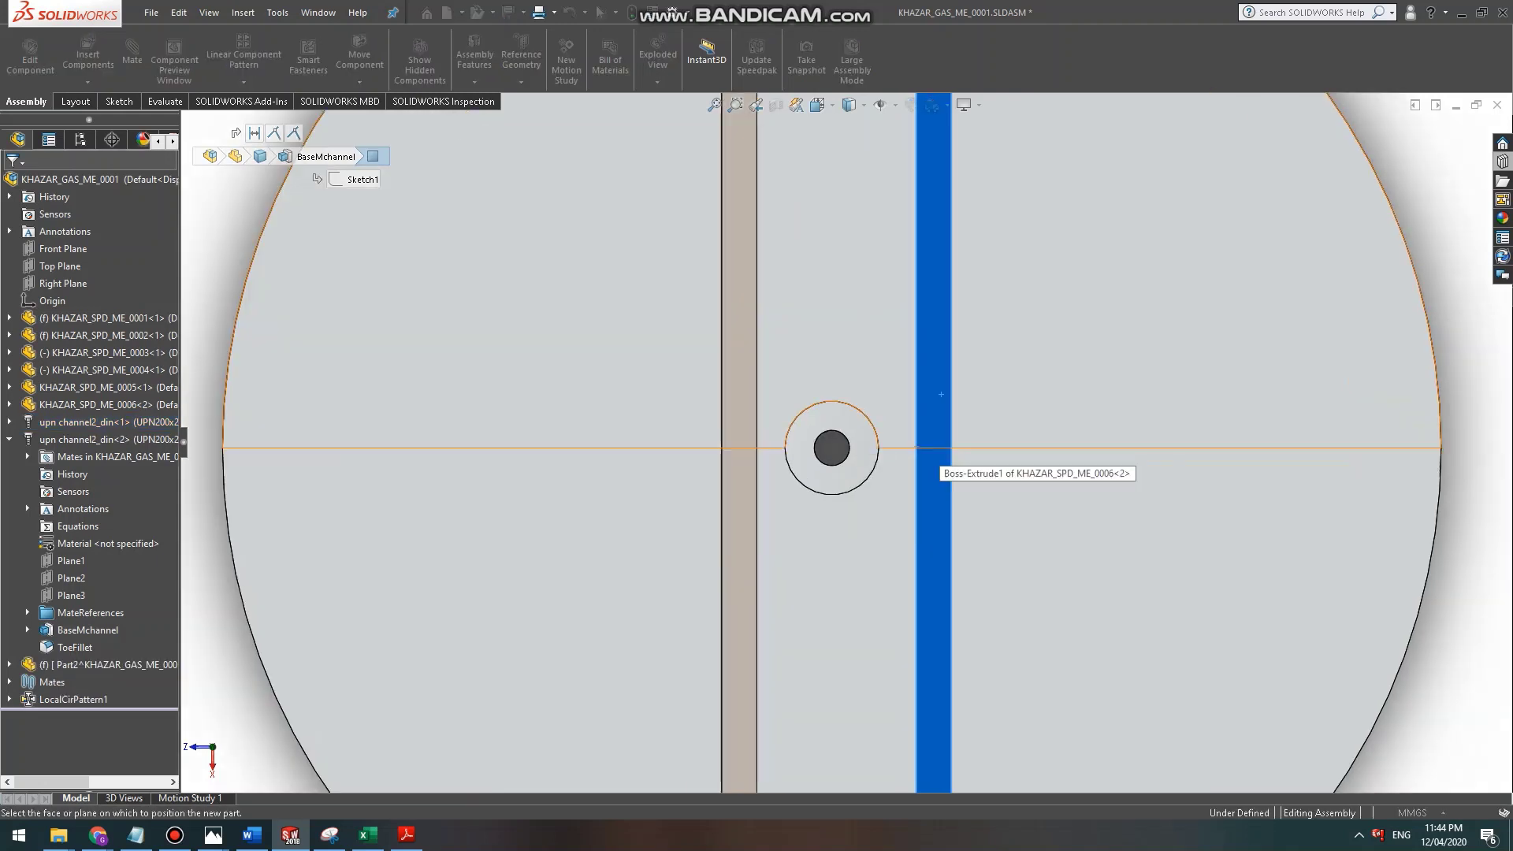
click(940, 394)
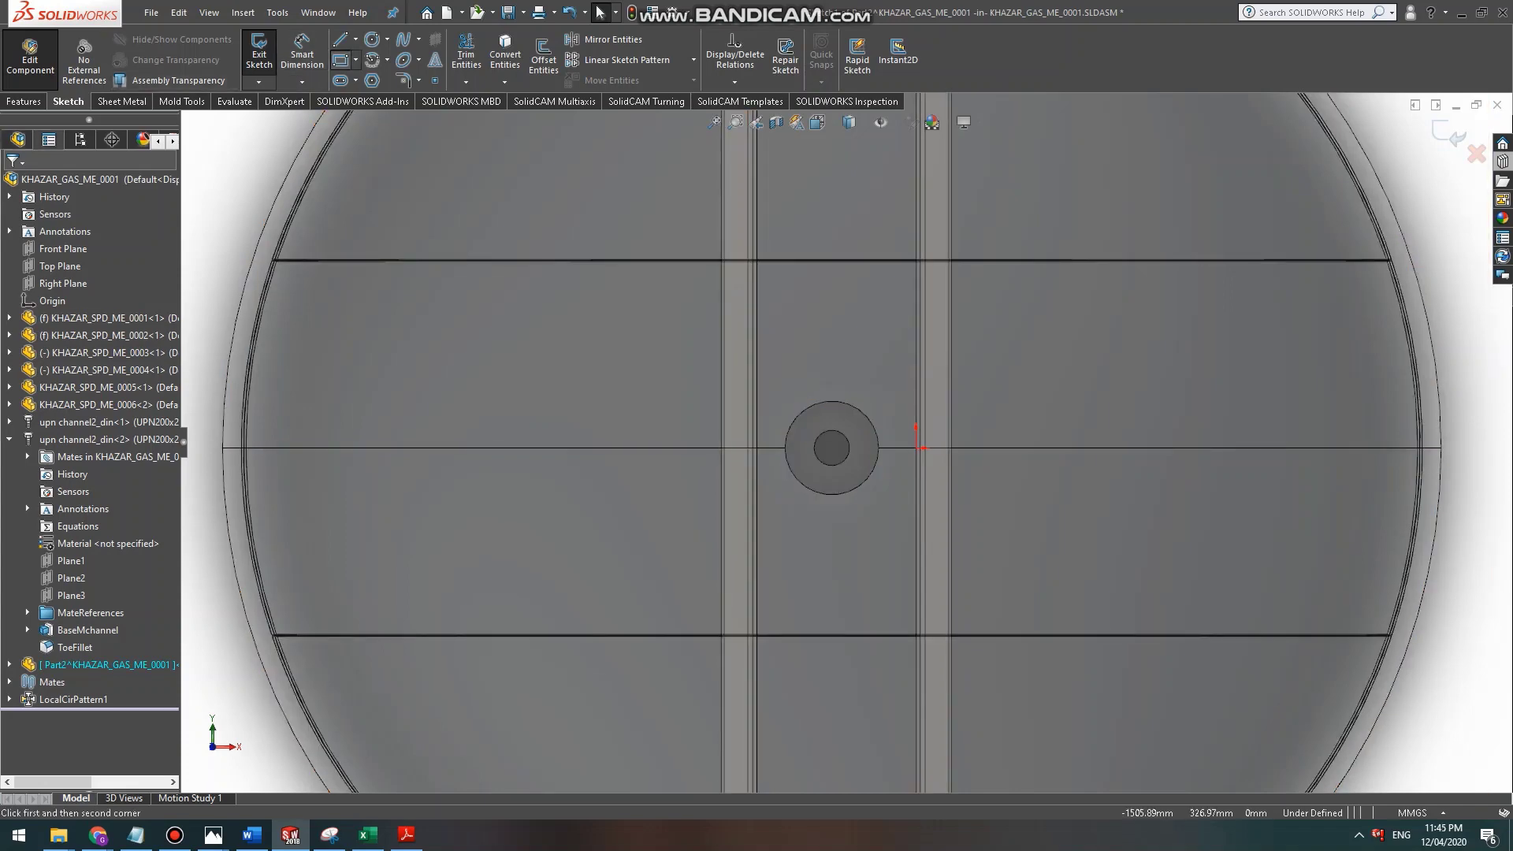
Sketch a corner rectangle about 490 by 397 mm around the central opening, spanning the outer edges of both channels.
click(723, 530)
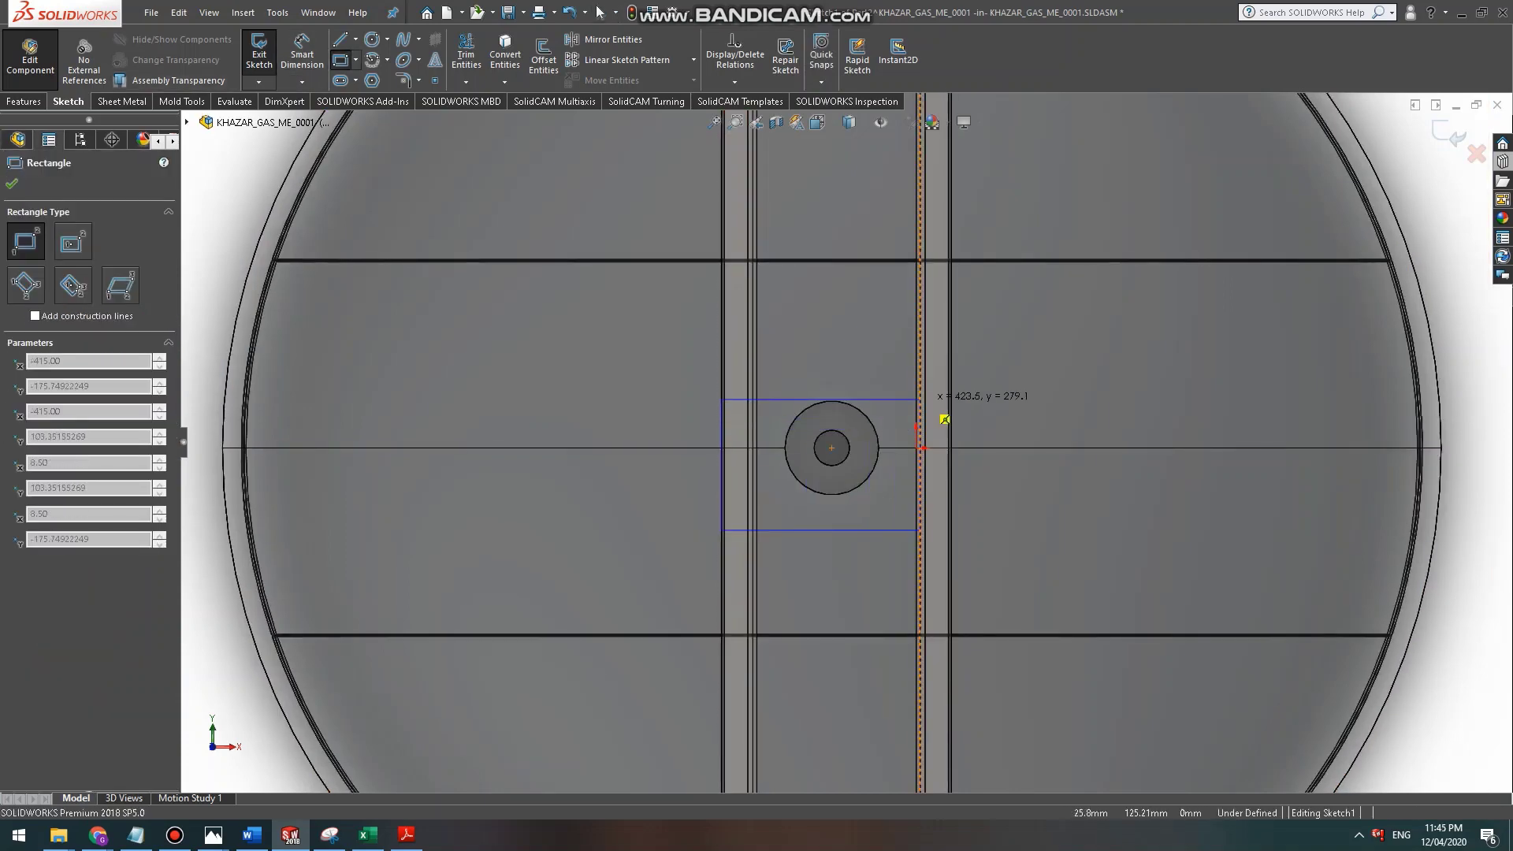
click(952, 344)
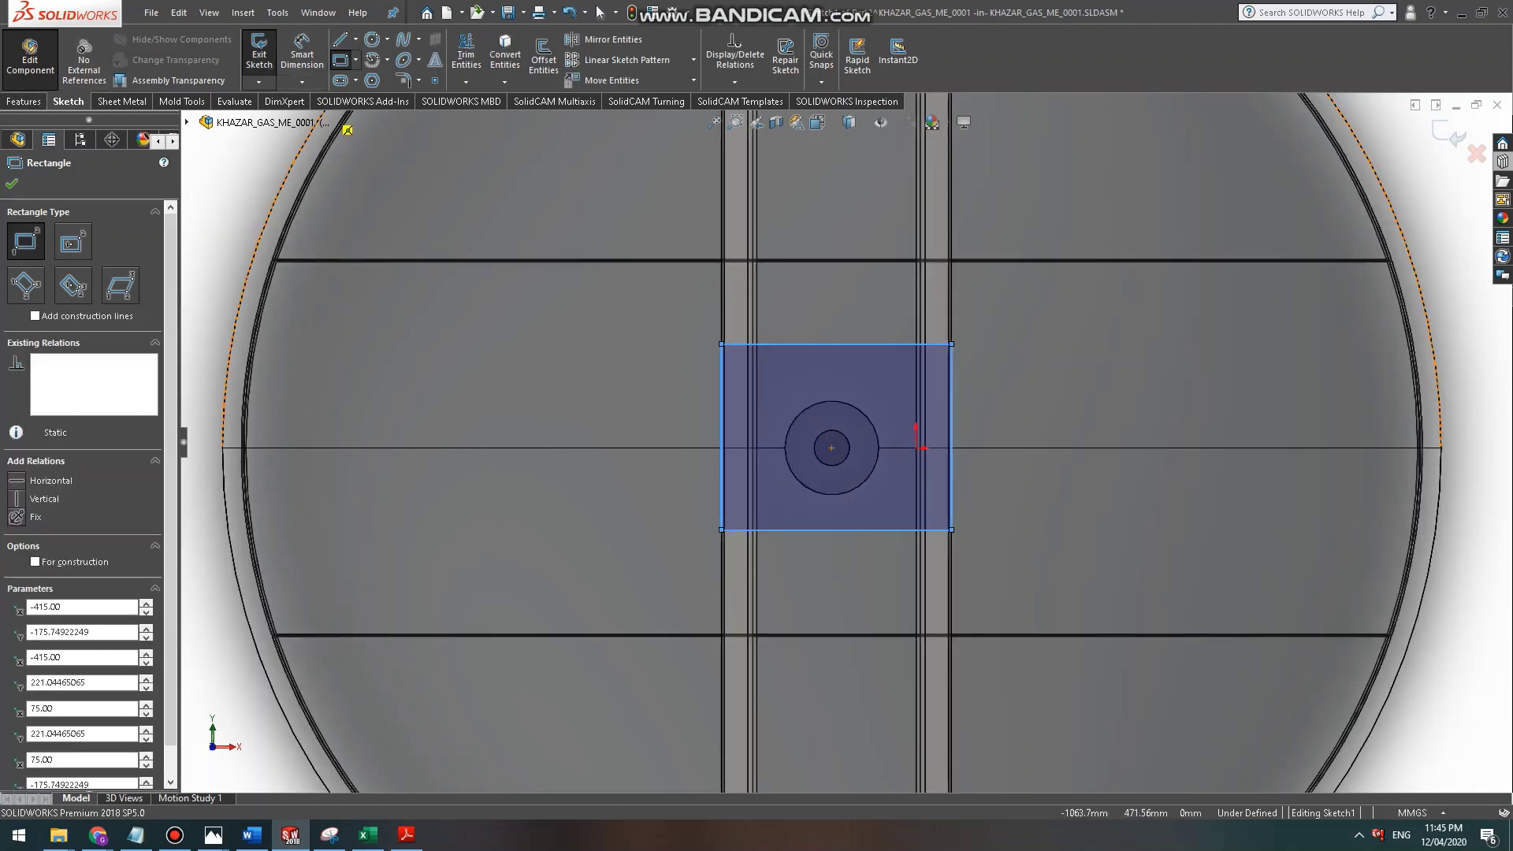
Check the length of the sketched rectangle's upper edge with a trial dimension, without placing it.
key(Escape)
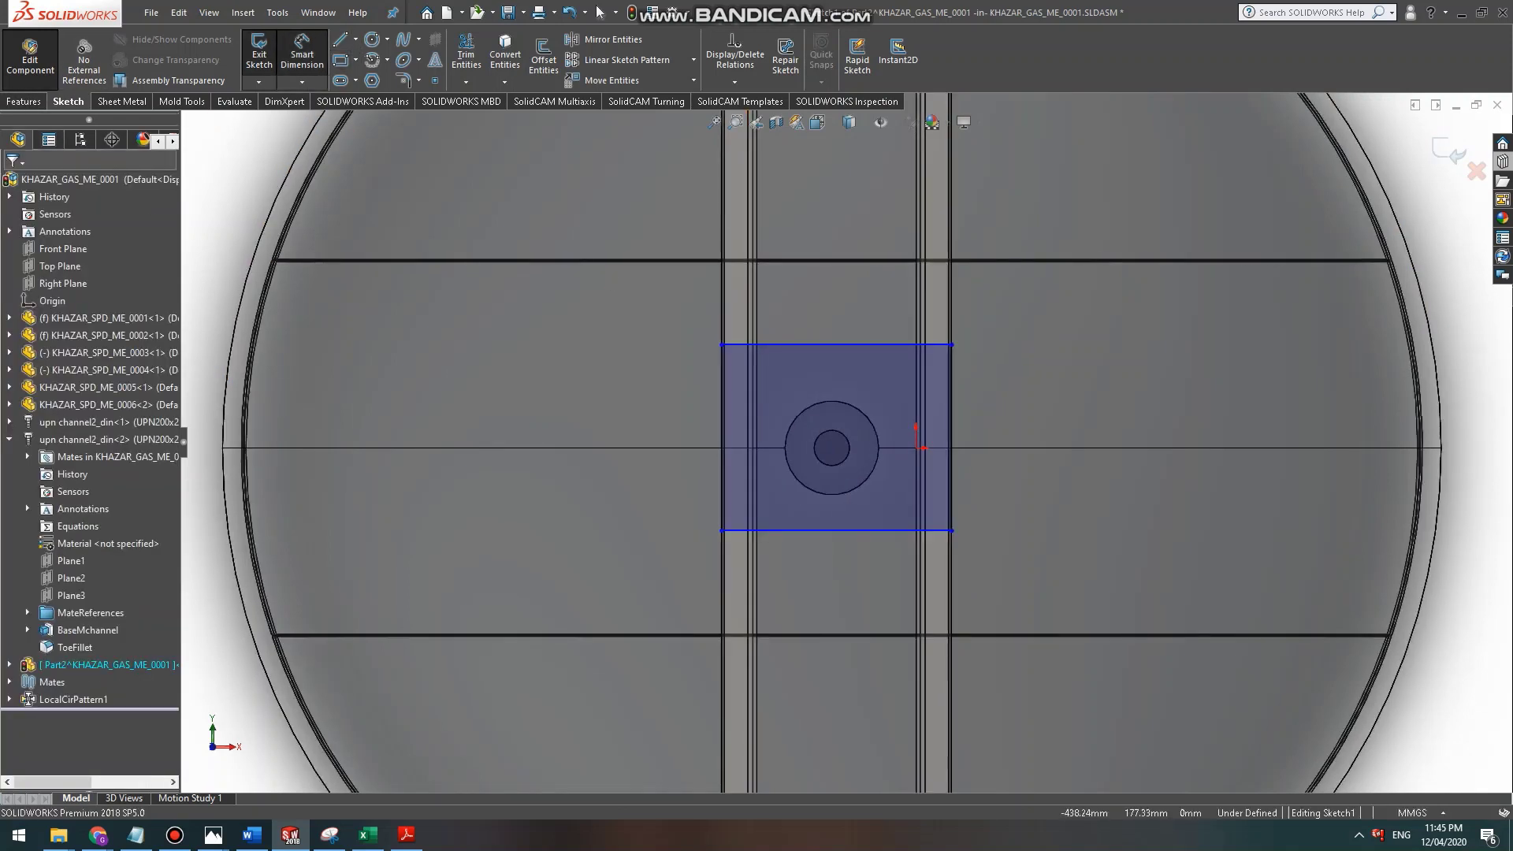
click(835, 344)
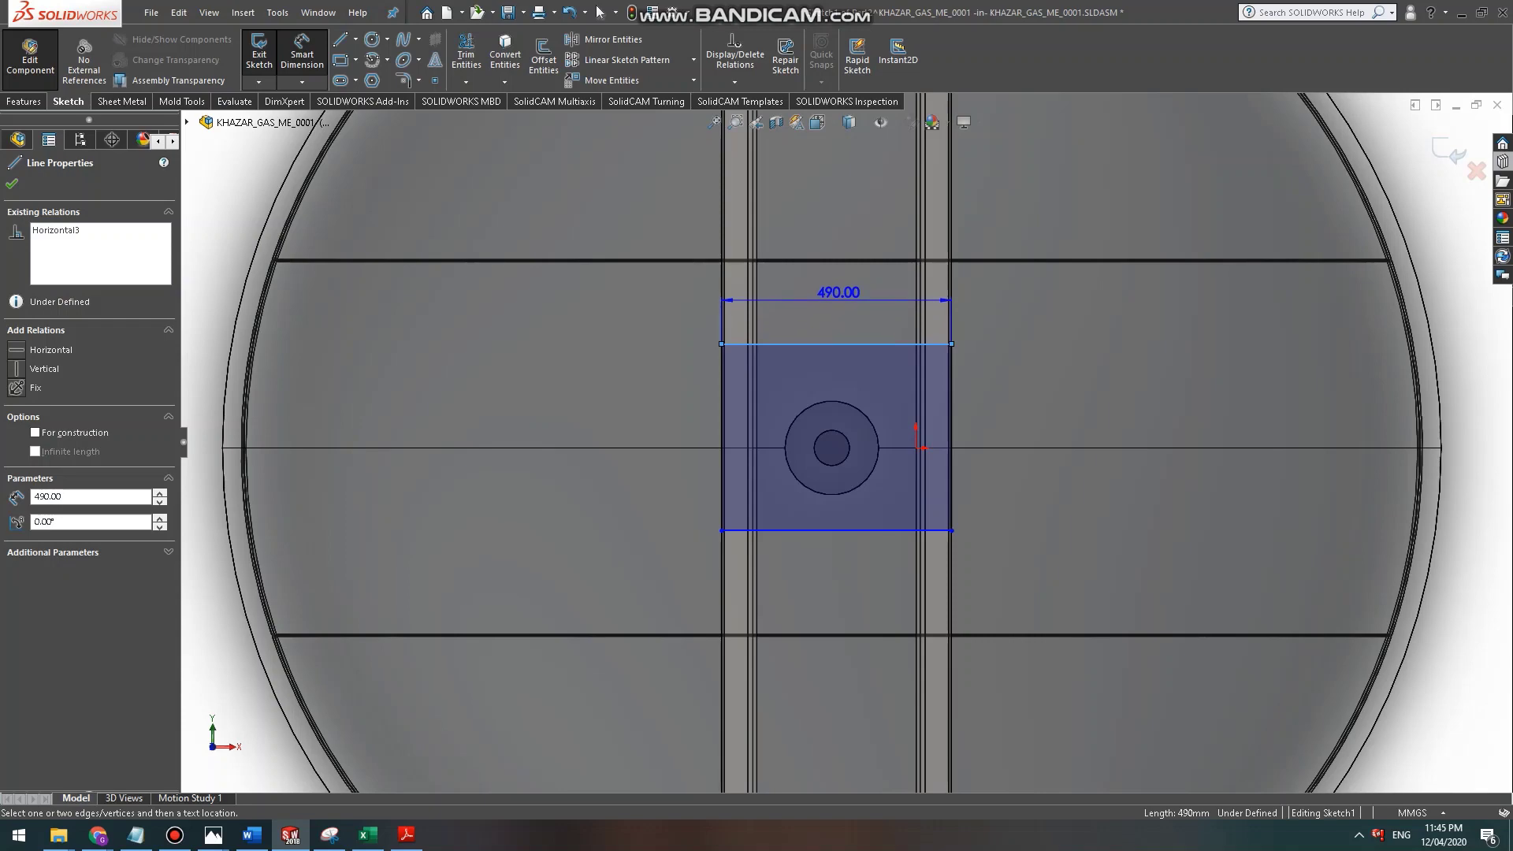
key(Escape)
key(Escape)
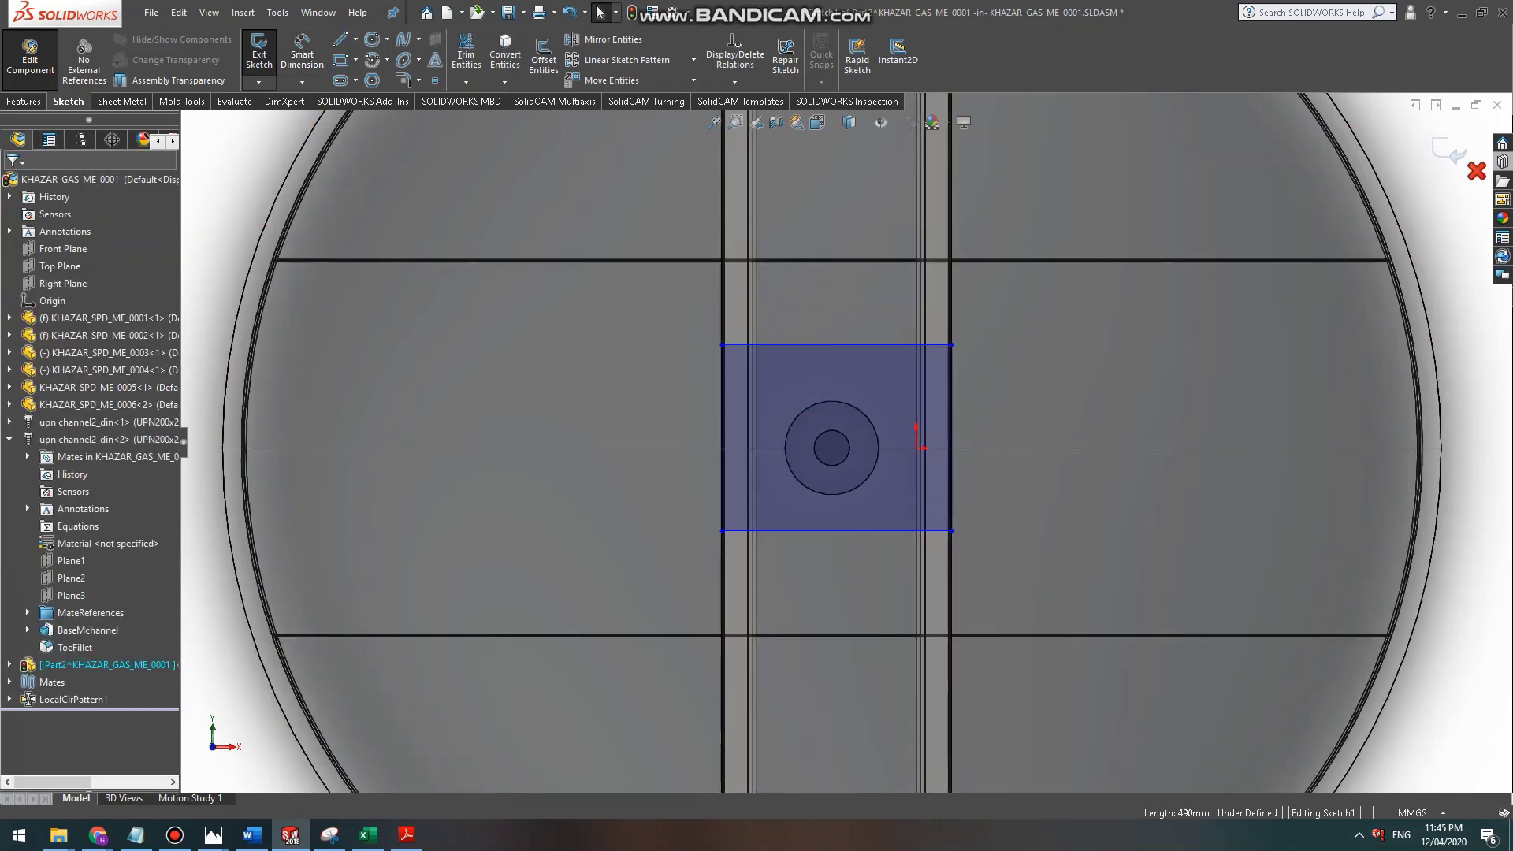
Close the rectangle sketch and leave the in-context part to return to editing the assembly.
click(1448, 151)
scroll(832, 457, down, 2)
middle_drag(817, 547, 748, 449)
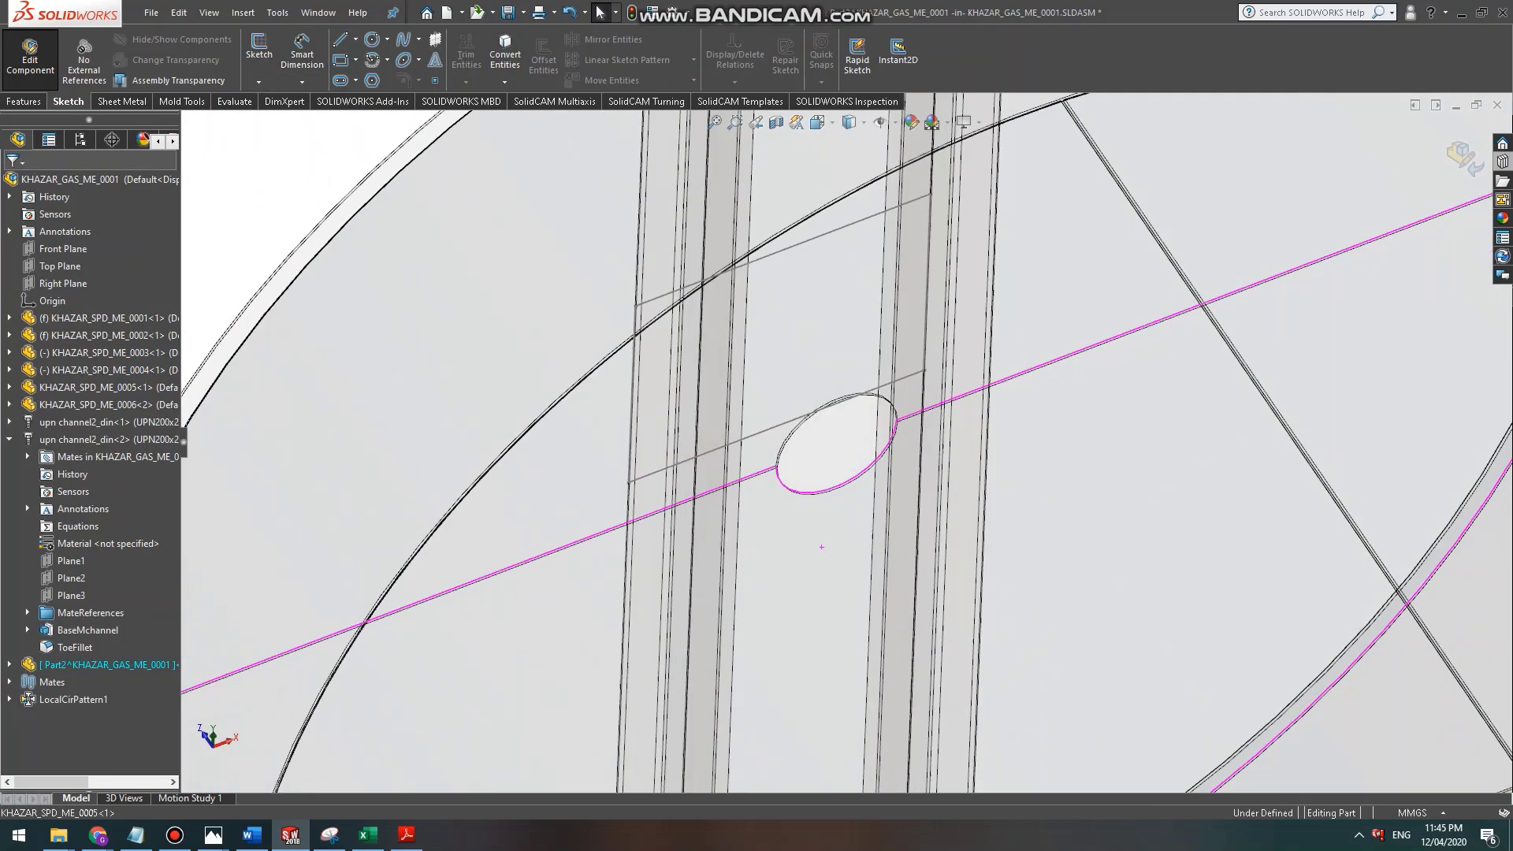
scroll(828, 445, up, 2)
click(1464, 157)
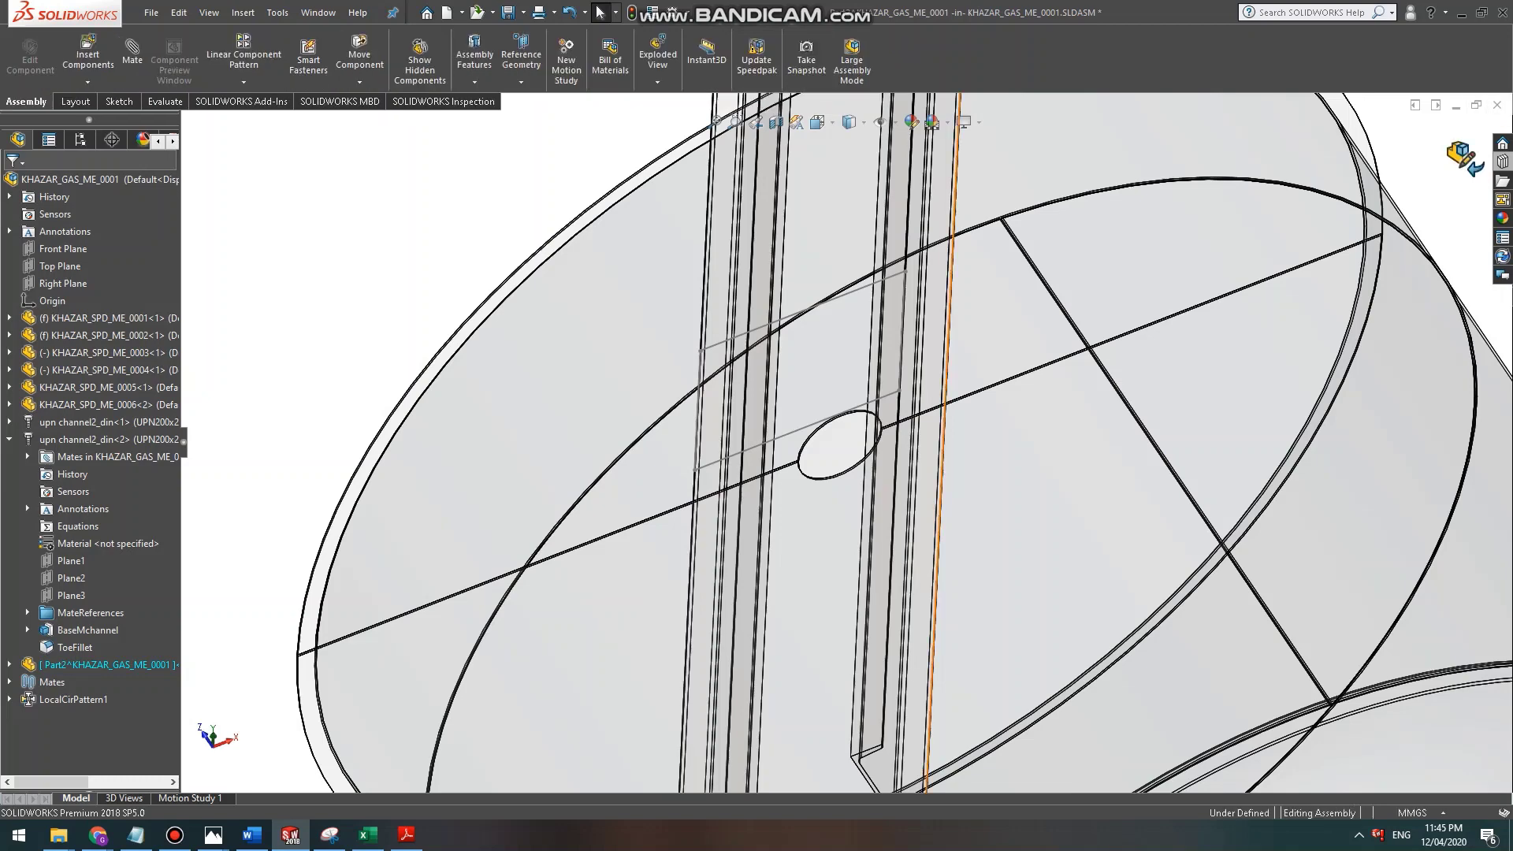
scroll(771, 484, down, 2)
middle_drag(771, 484, 630, 354)
scroll(771, 484, up, 6)
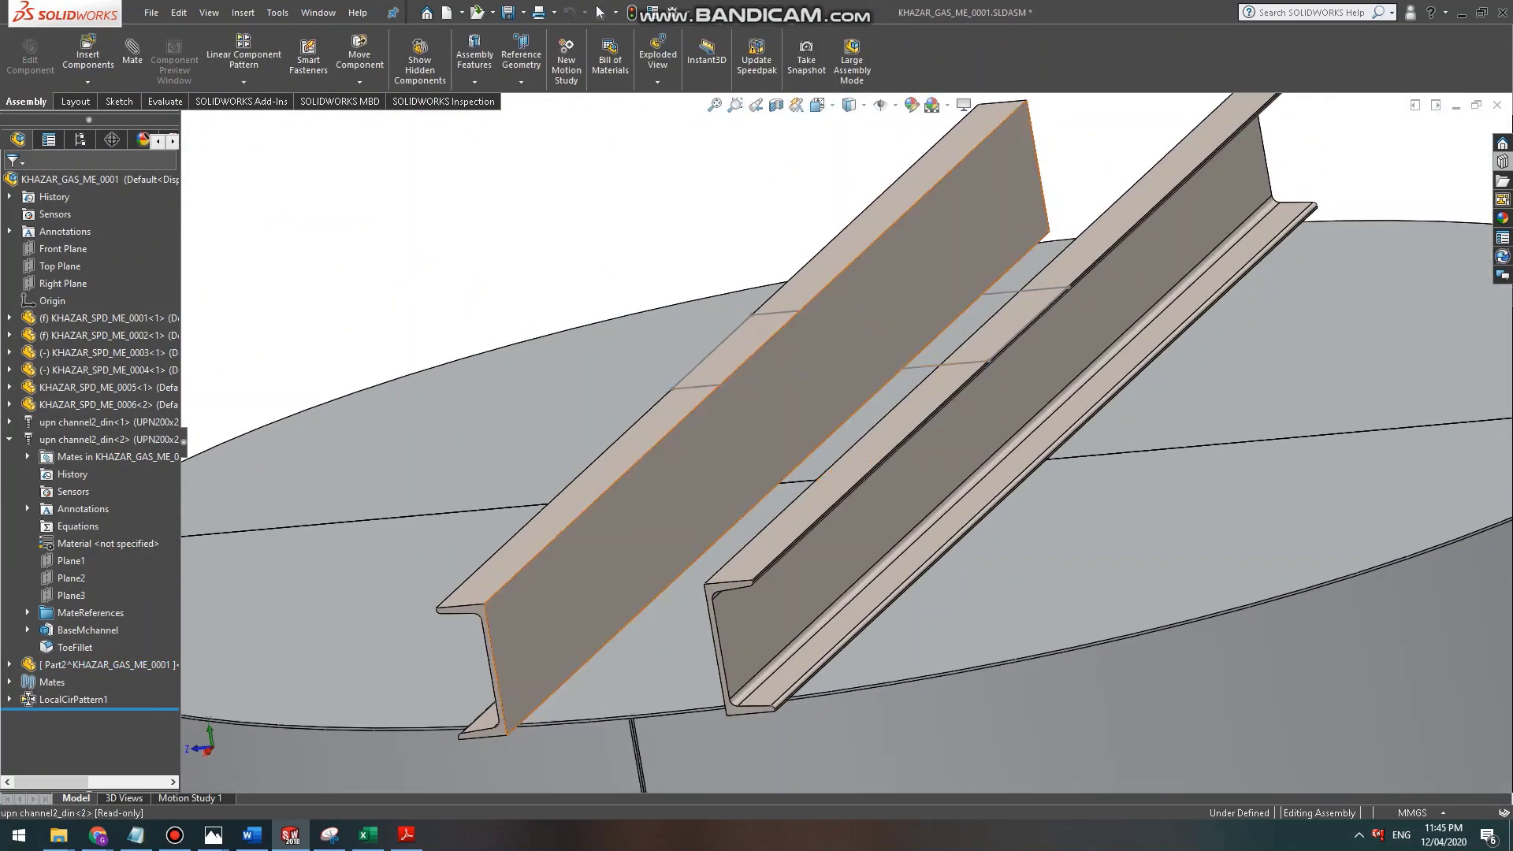
Check the length of the upper flange's end edge on the first UPN200 channel.
scroll(853, 224, down, 6)
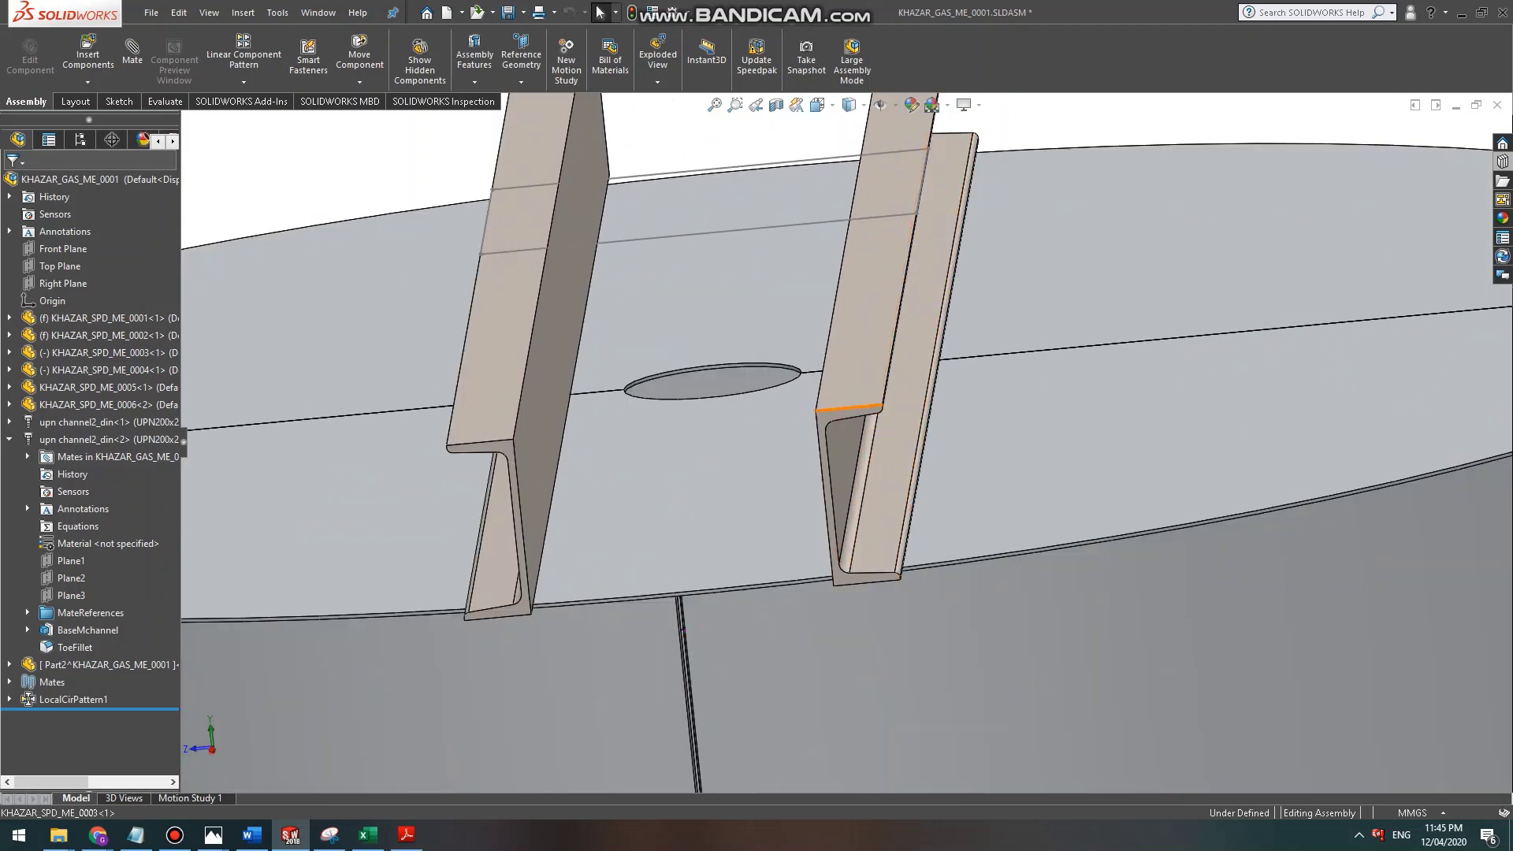
click(849, 408)
scroll(755, 437, down, 2)
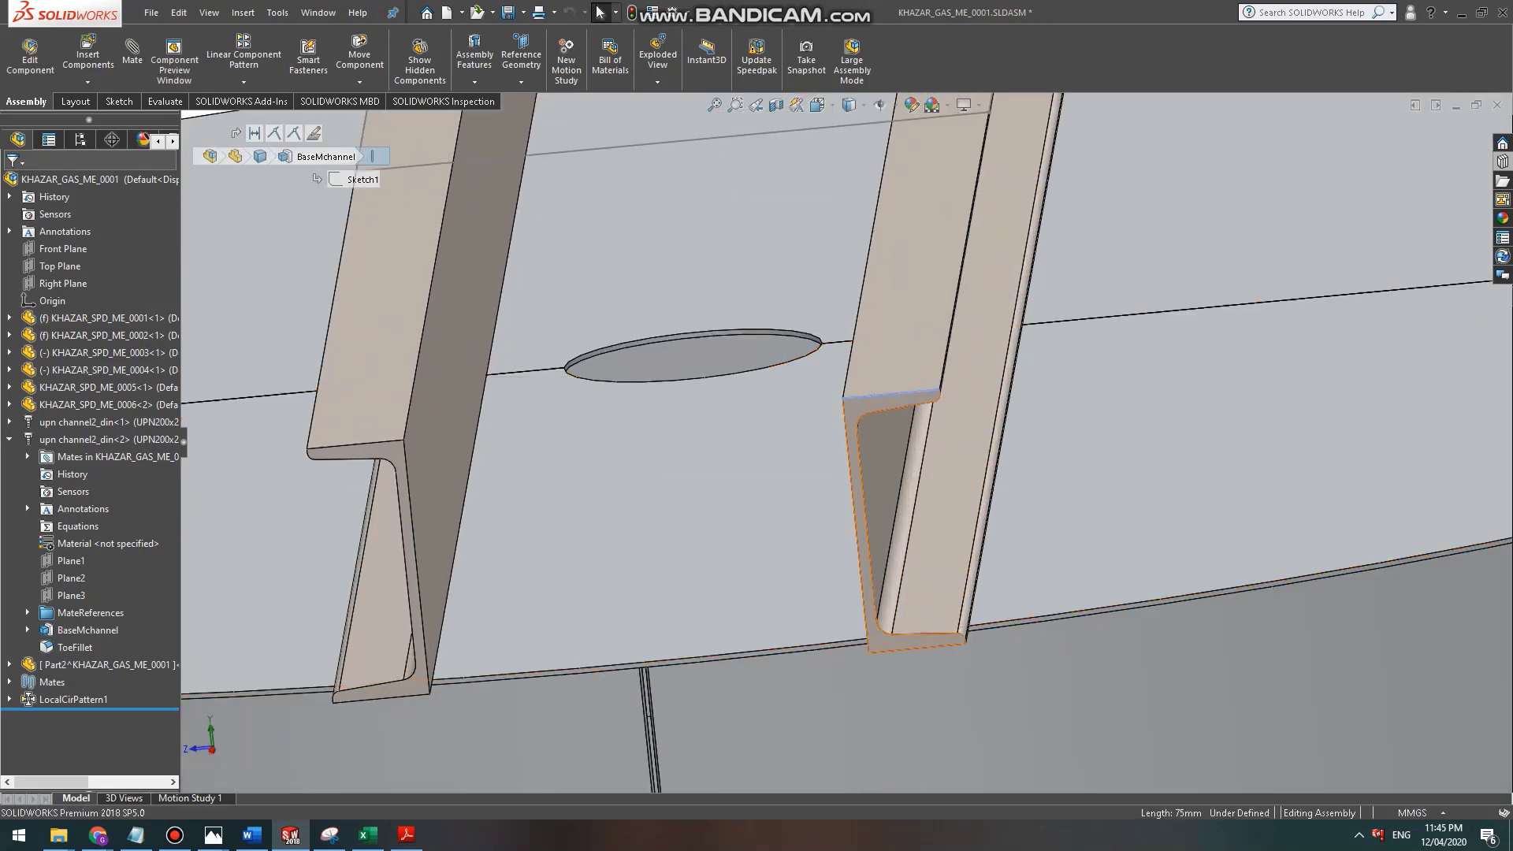
scroll(838, 407, up, 3)
scroll(651, 401, down, 3)
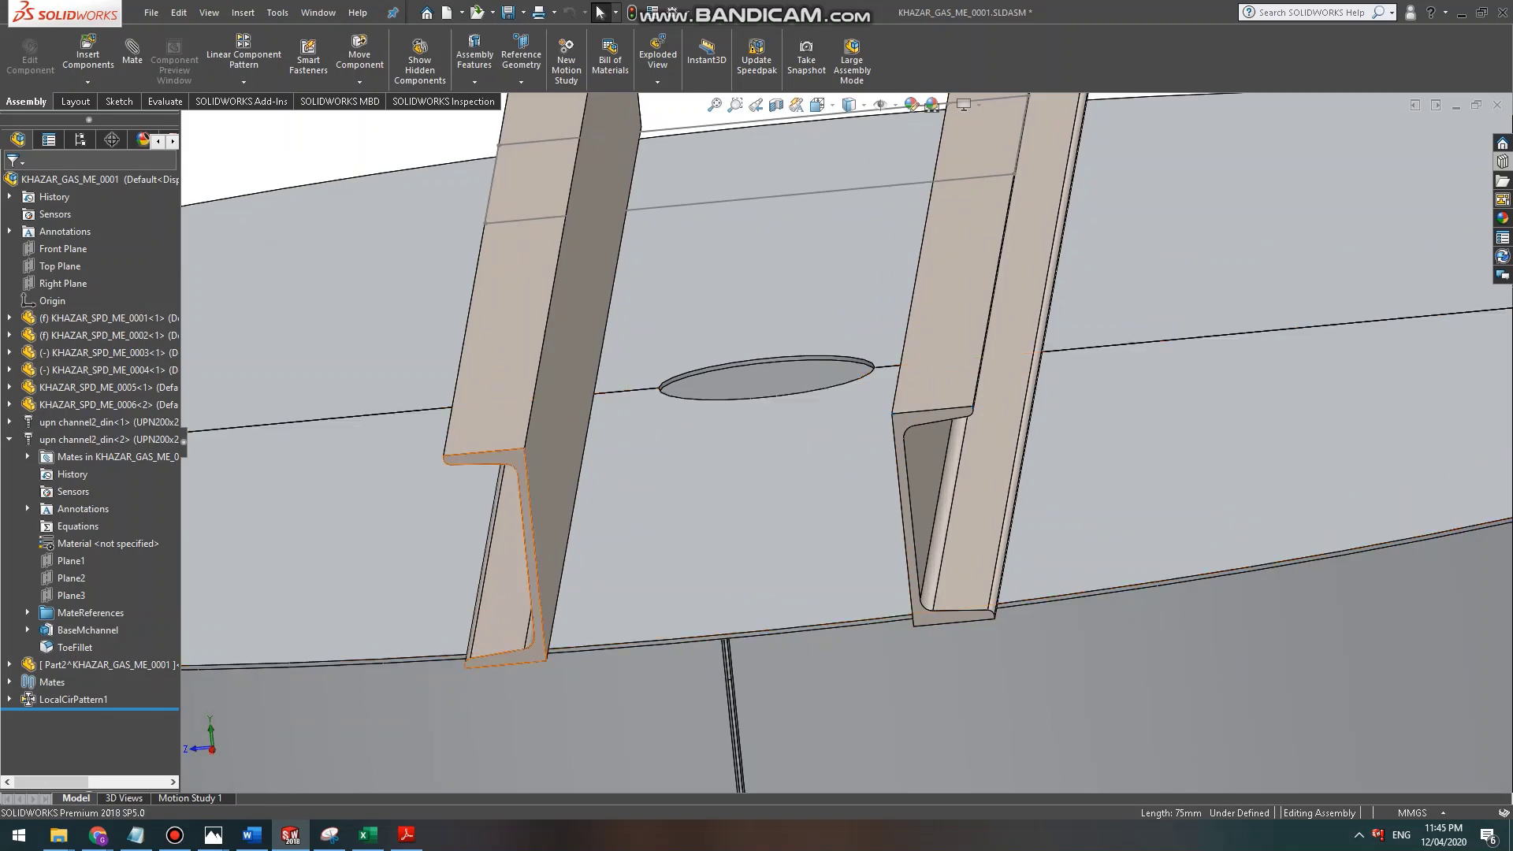
Set the distance mate between the facing web faces of the two channels to 250 mm.
click(547, 454)
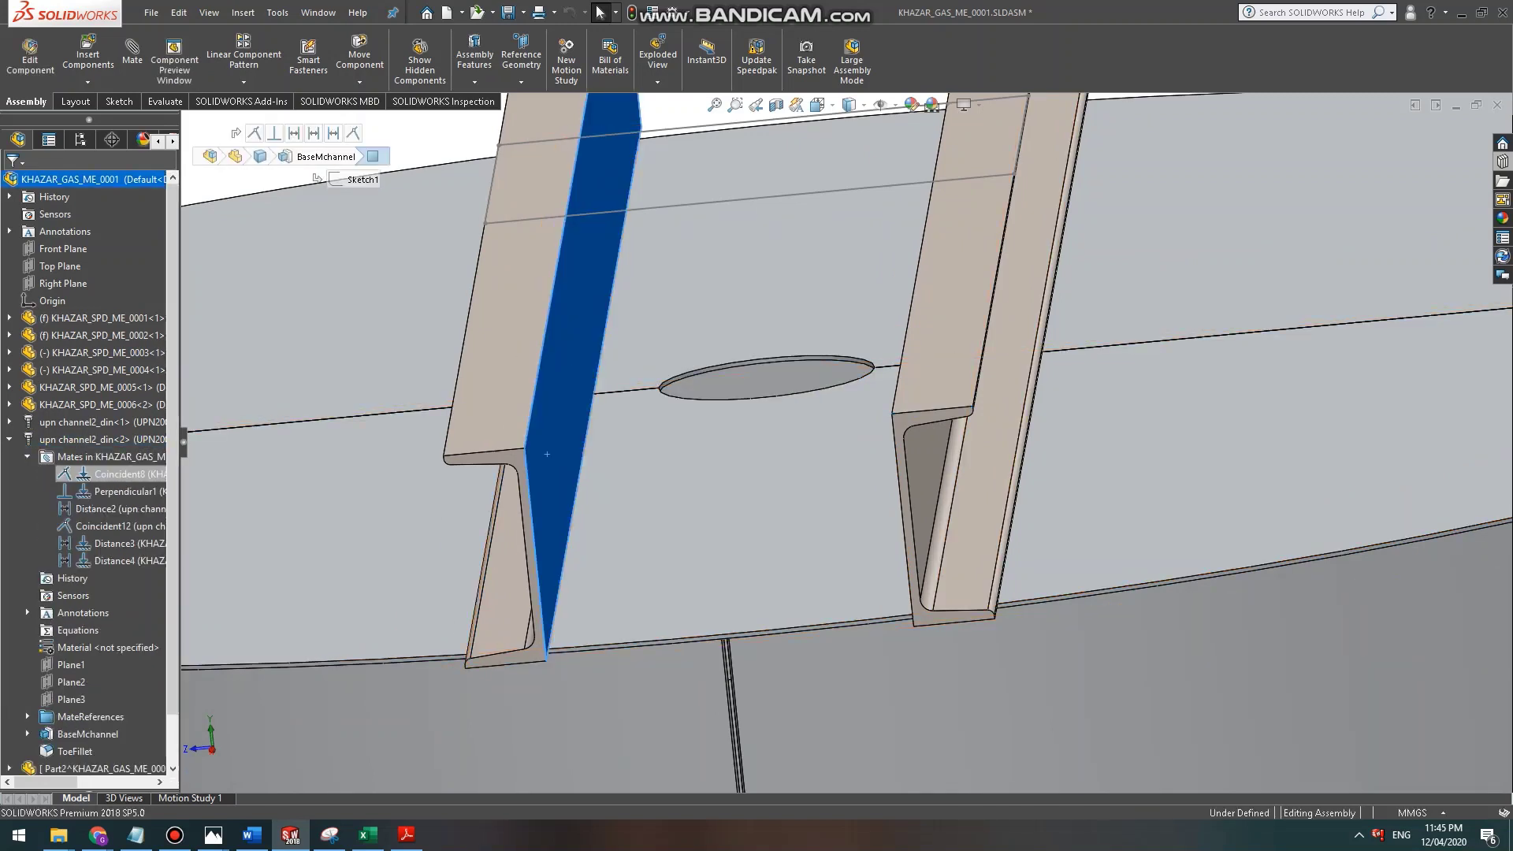
click(102, 508)
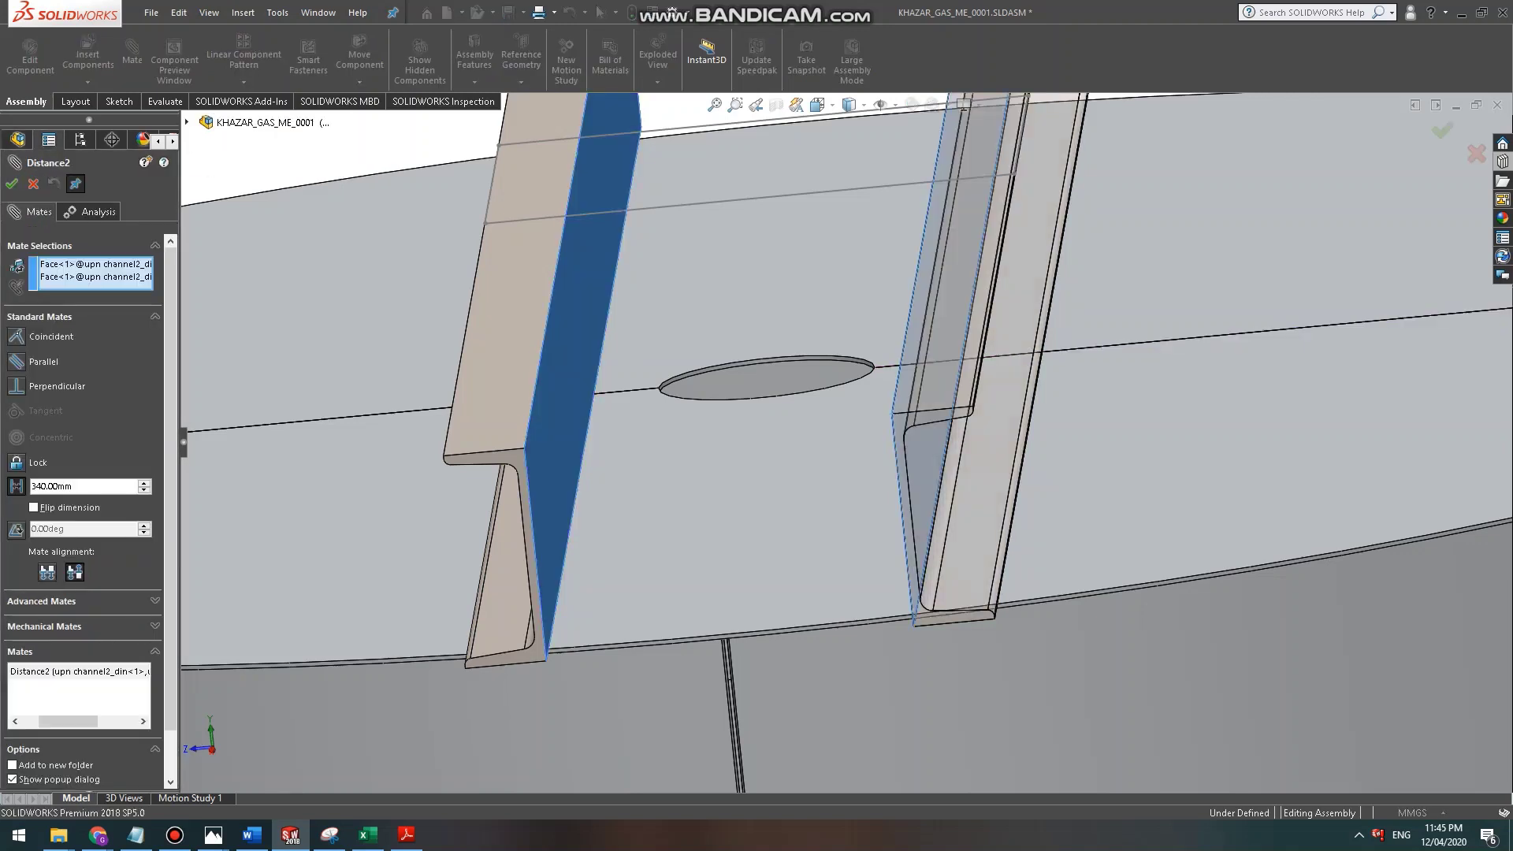
scroll(652, 458, up, 3)
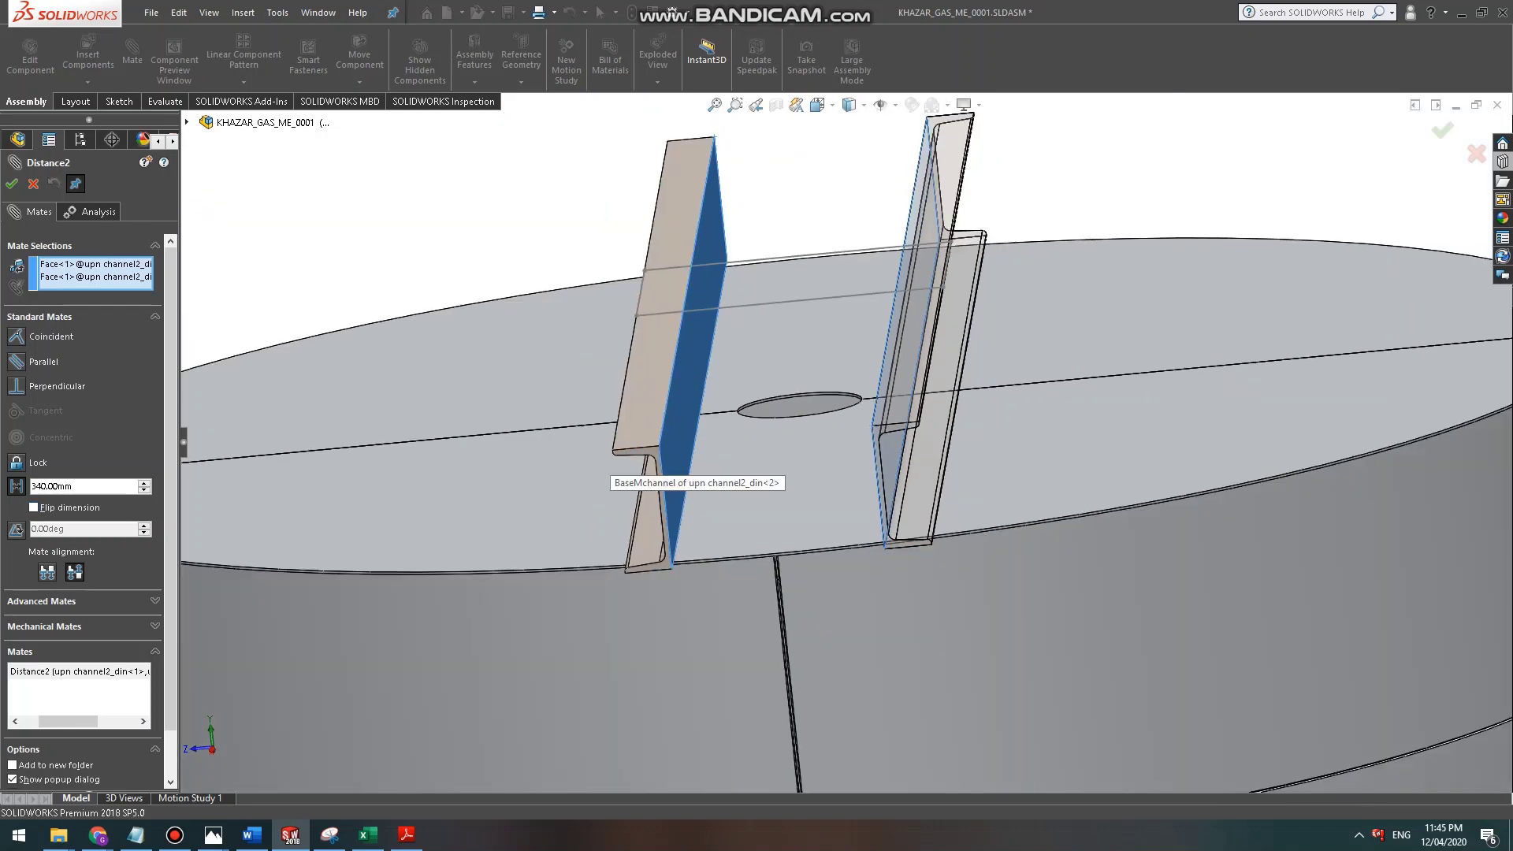
middle_drag(651, 457, 658, 528)
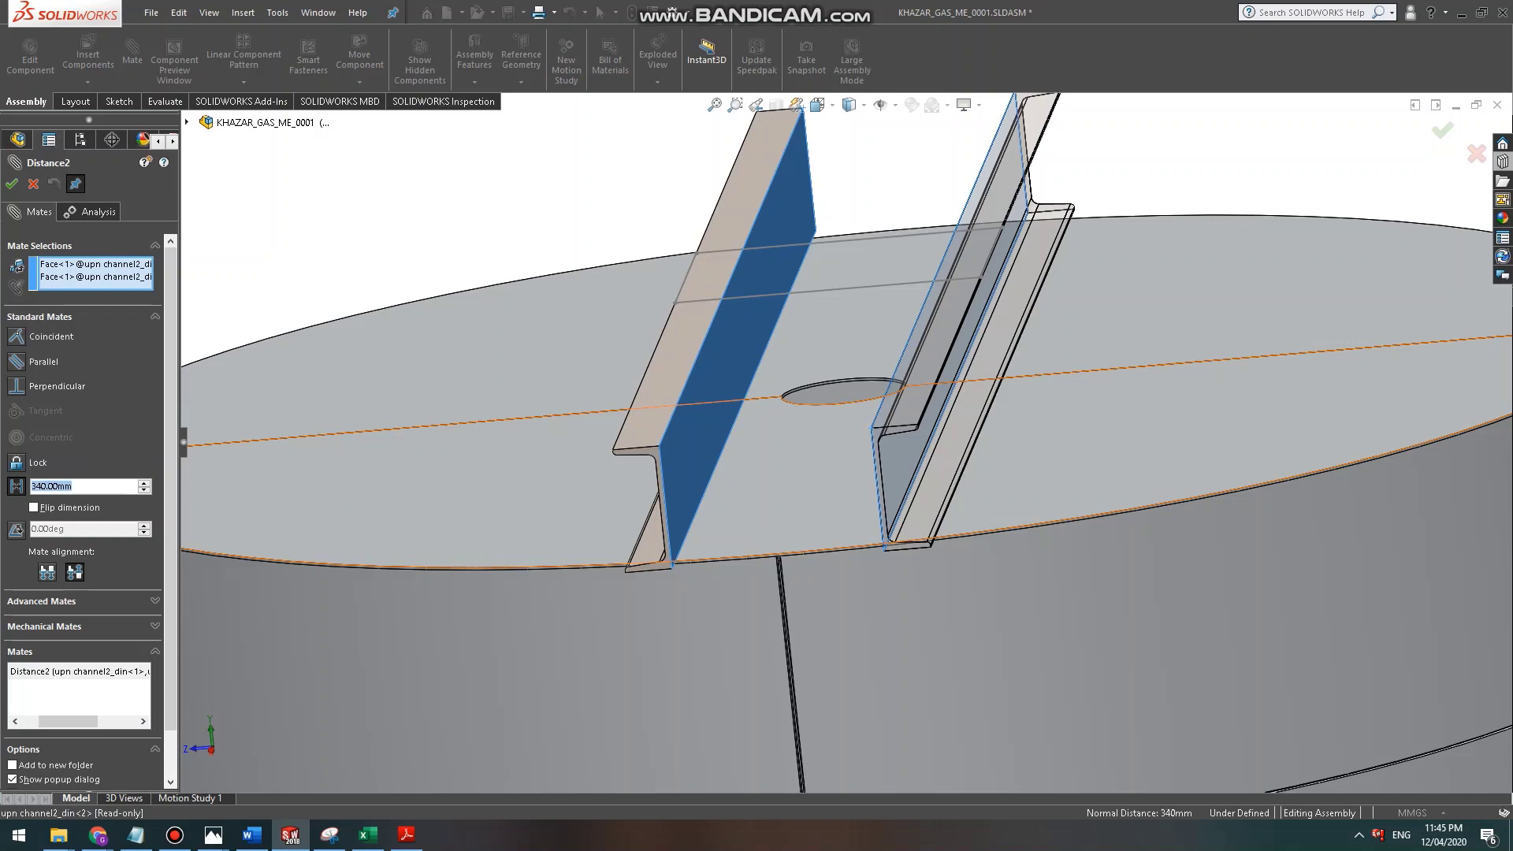
key(Return)
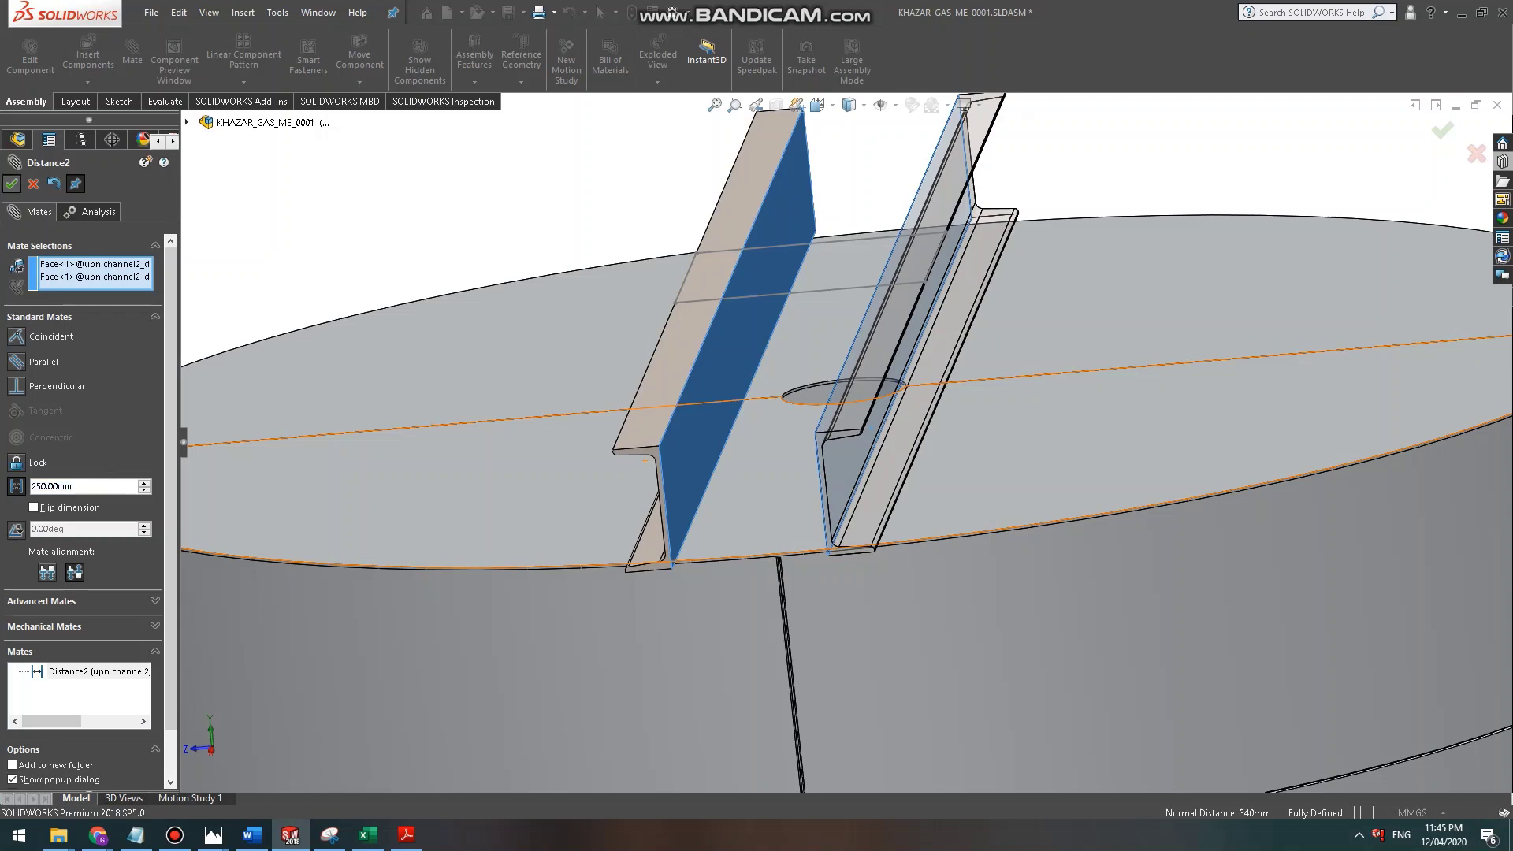
key(Return)
scroll(588, 417, down, 2)
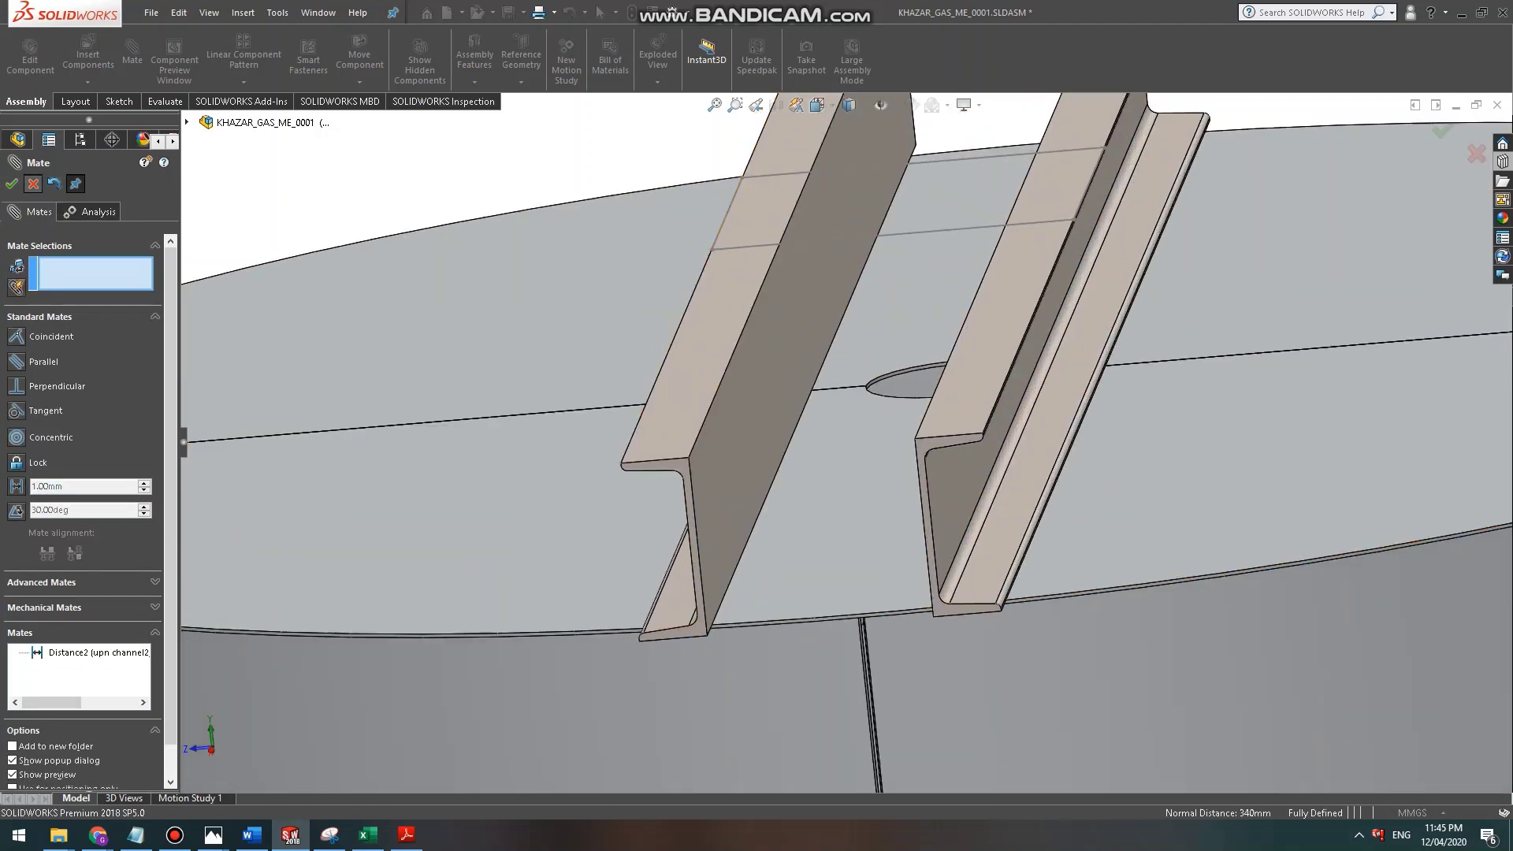
key(Return)
Set the distance mate between the second channel's web face and the edge vertex of the central opening to 25 mm.
click(691, 406)
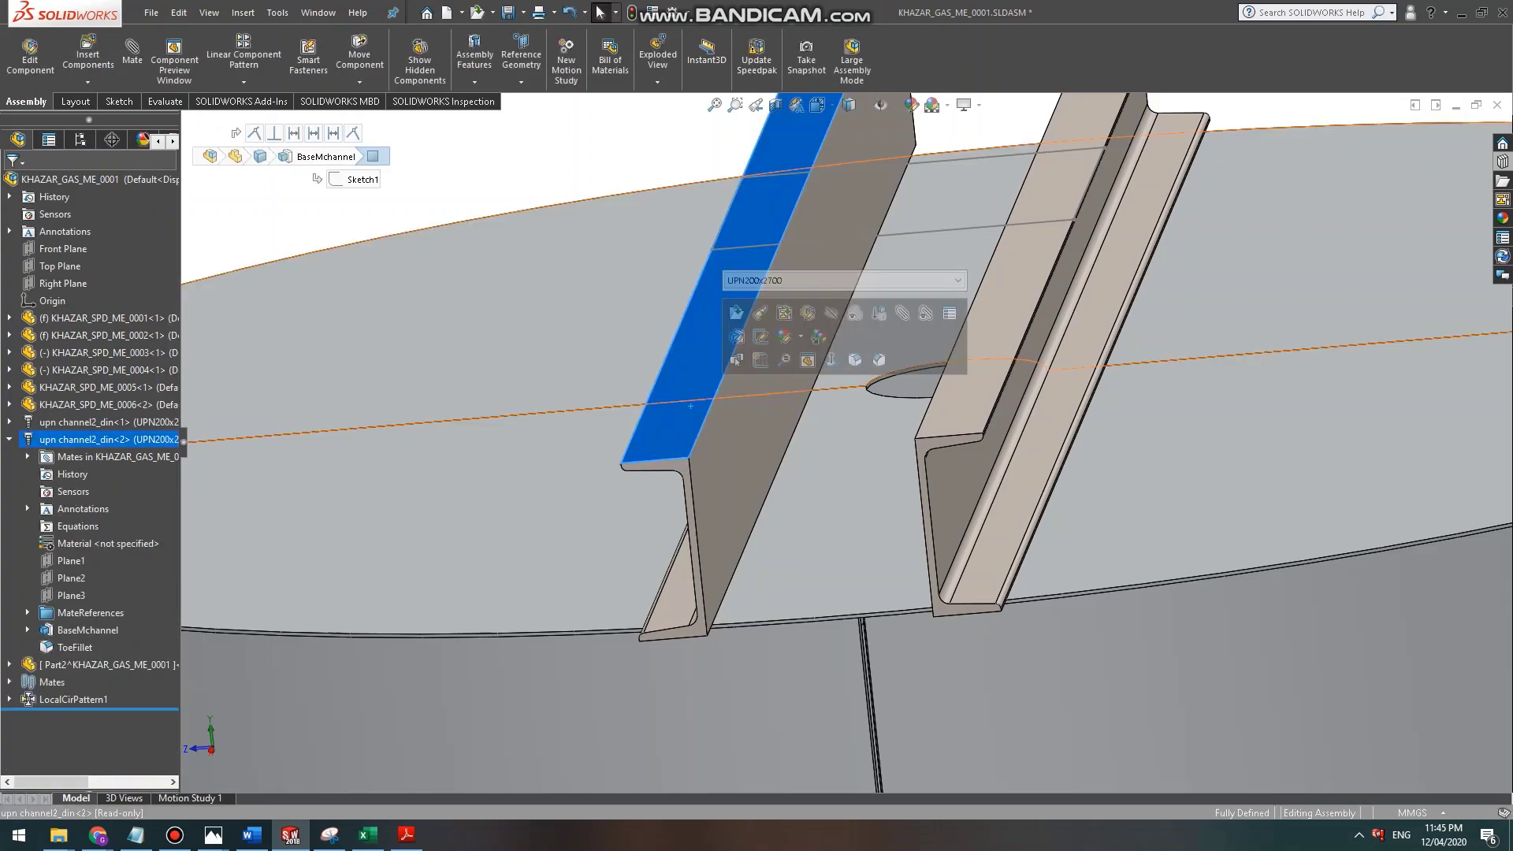
click(28, 456)
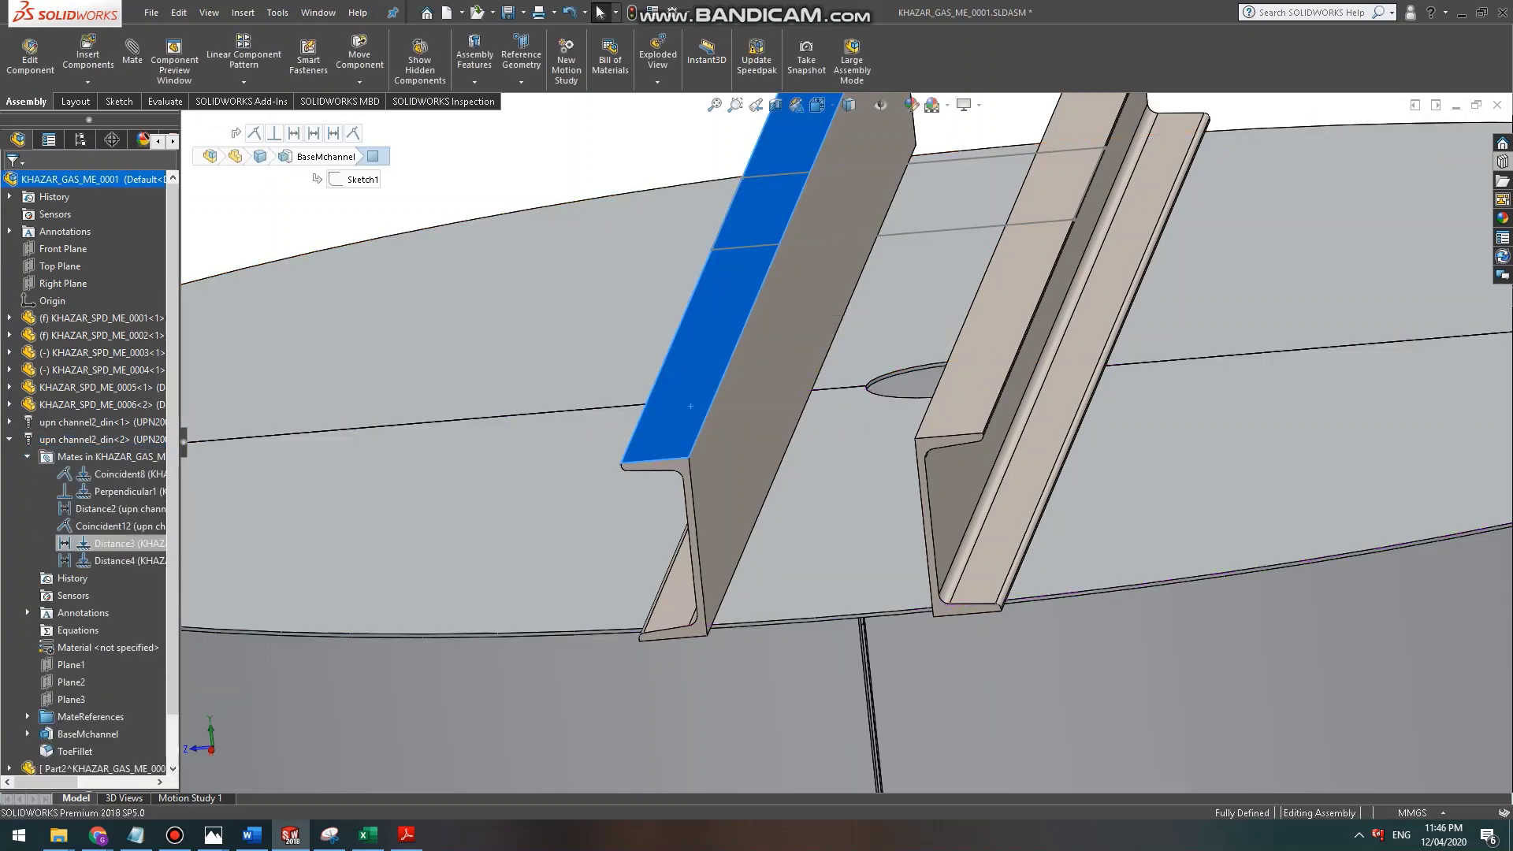
click(118, 544)
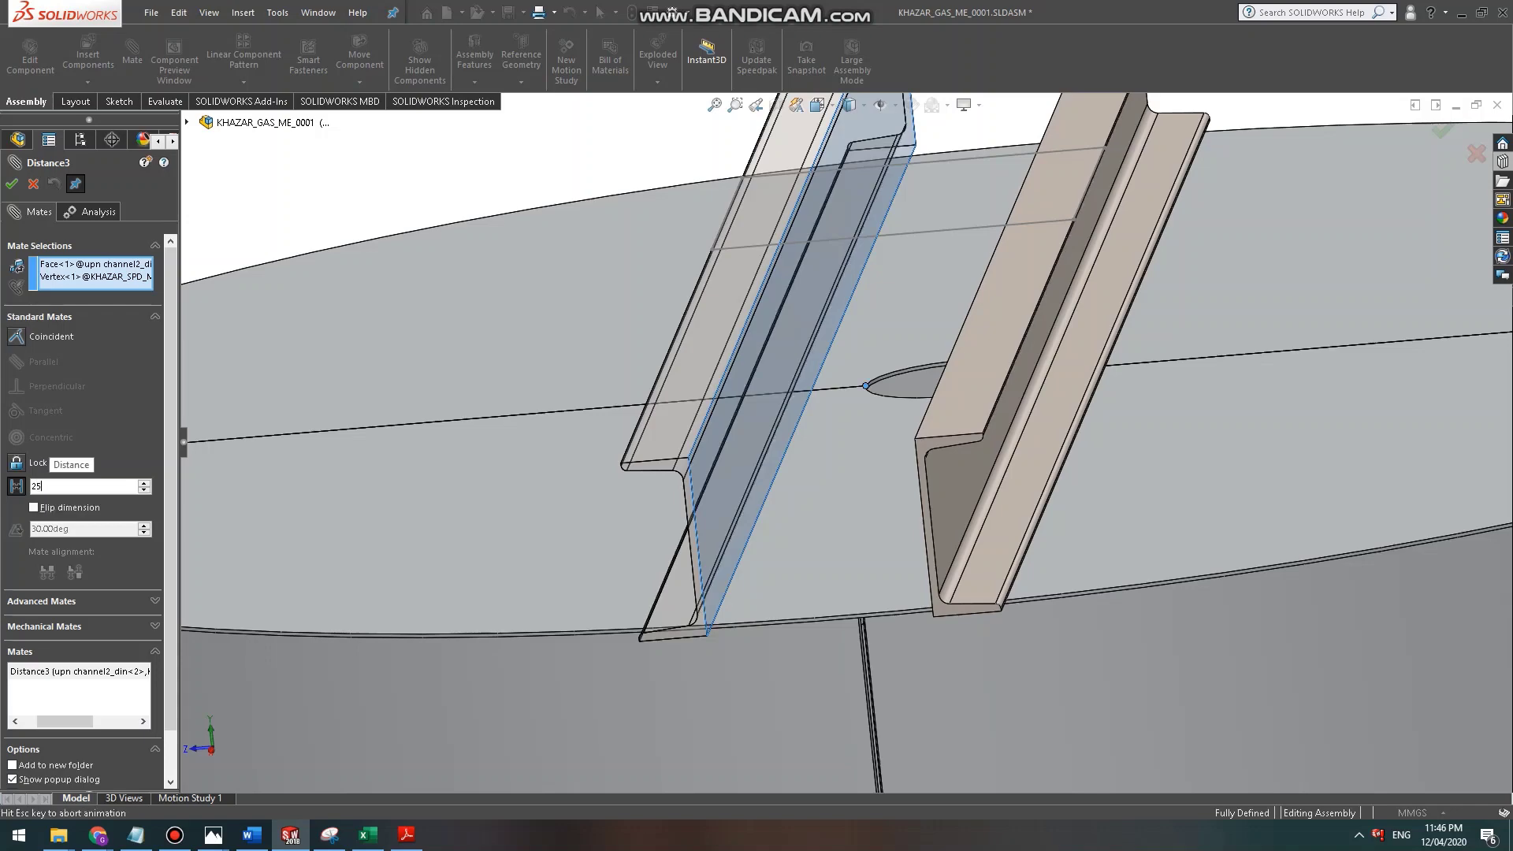
key(Return)
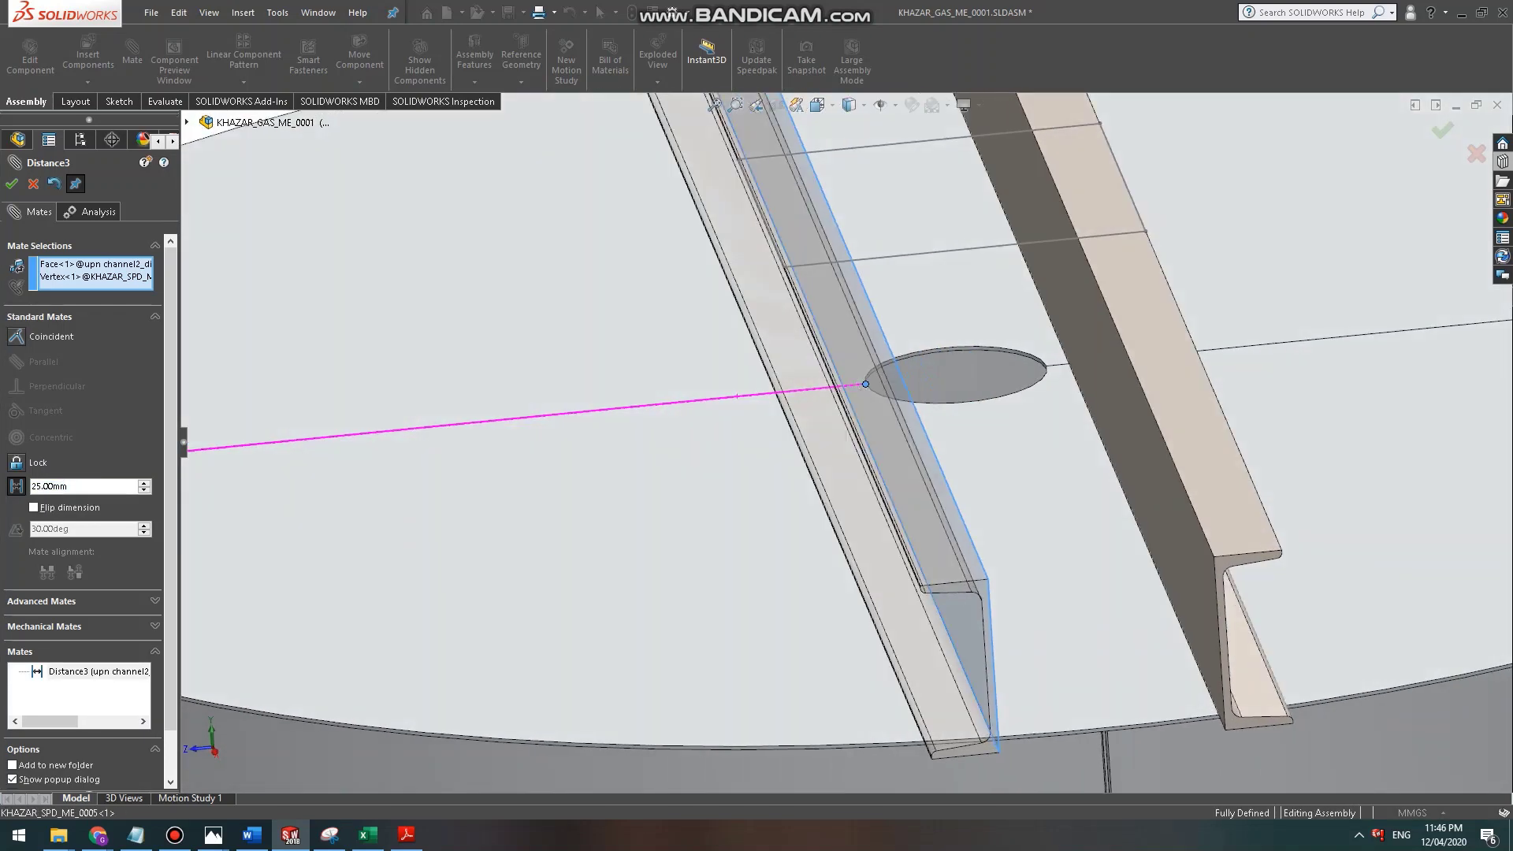
key(Return)
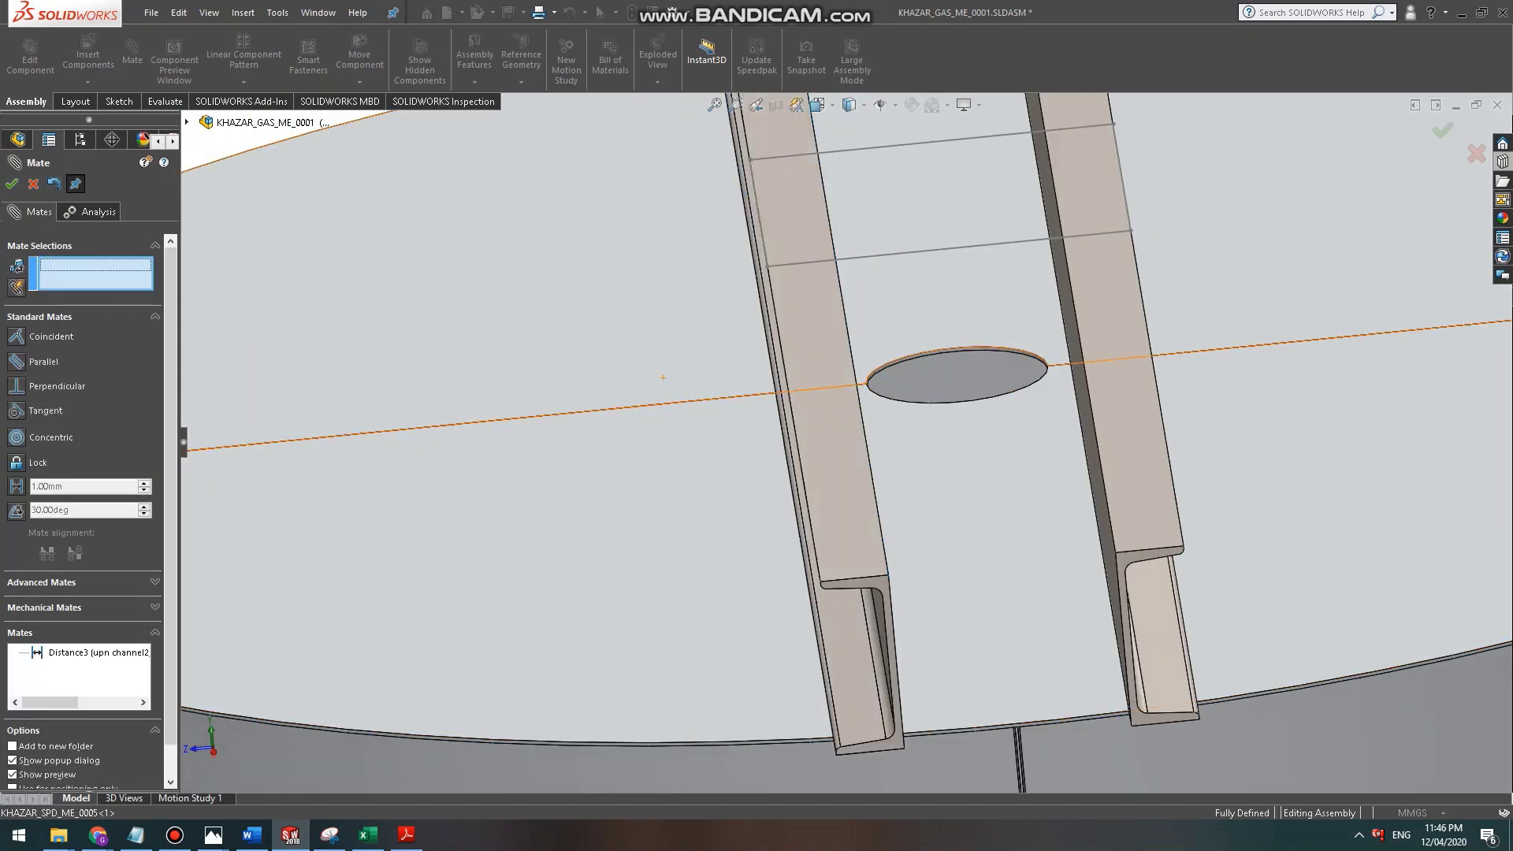
Examine how the repositioned channels sit around the central opening, and finish the mate editing.
scroll(953, 355, down, 2)
middle_drag(953, 354, 824, 540)
scroll(848, 445, up, 3)
scroll(780, 524, down, 5)
scroll(846, 443, up, 7)
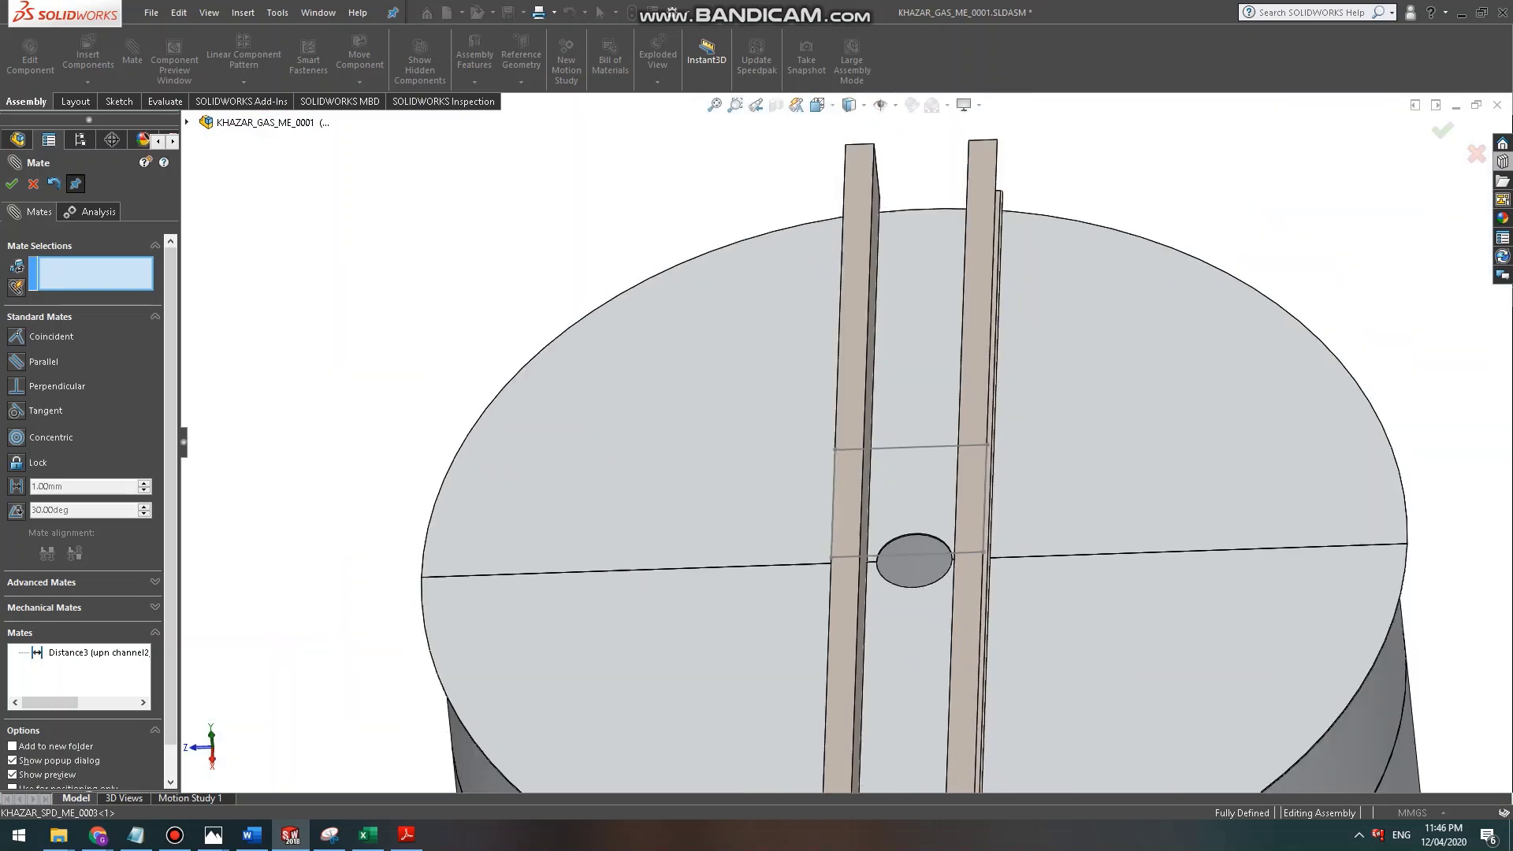
click(1443, 131)
scroll(961, 555, down, 8)
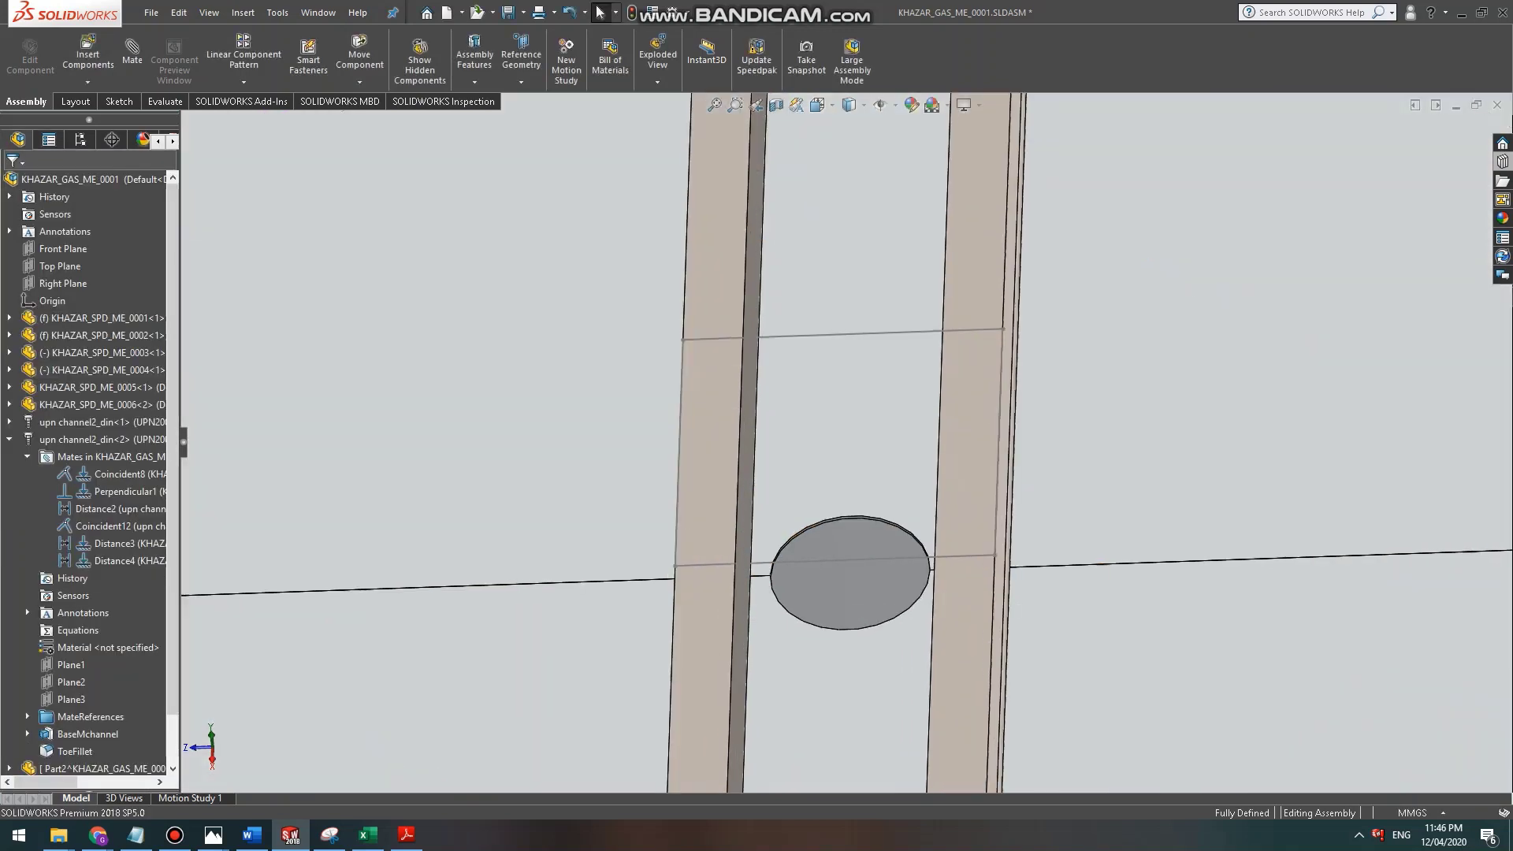
middle_drag(851, 587, 896, 642)
scroll(896, 642, up, 9)
scroll(896, 638, up, 2)
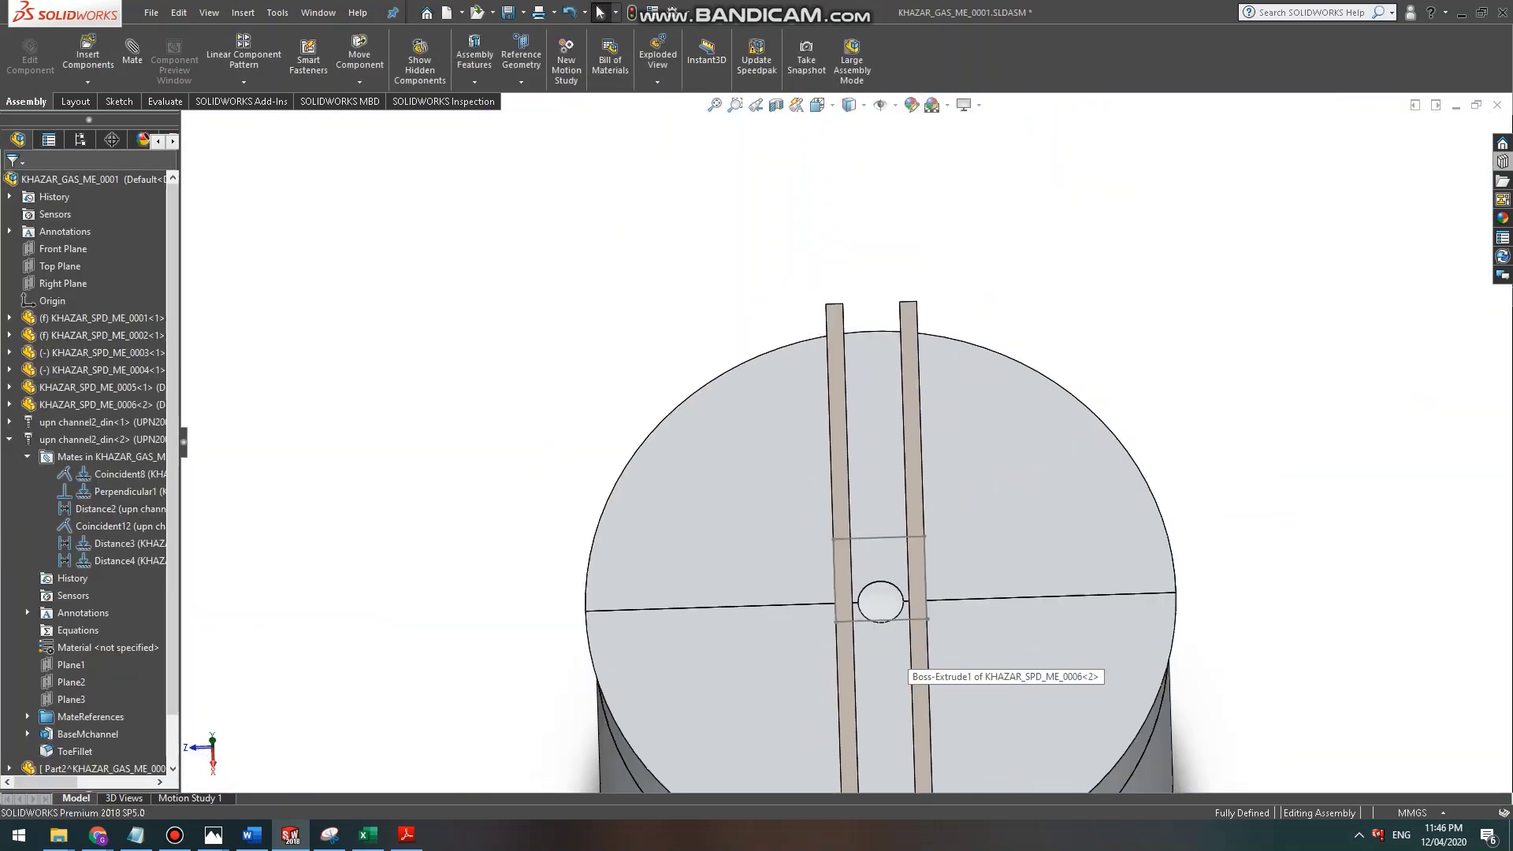
Reopen the in-context part's rectangle sketch and check the length of its upper edge with a trial dimension.
scroll(894, 631, down, 8)
middle_drag(867, 520, 886, 569)
scroll(886, 569, up, 3)
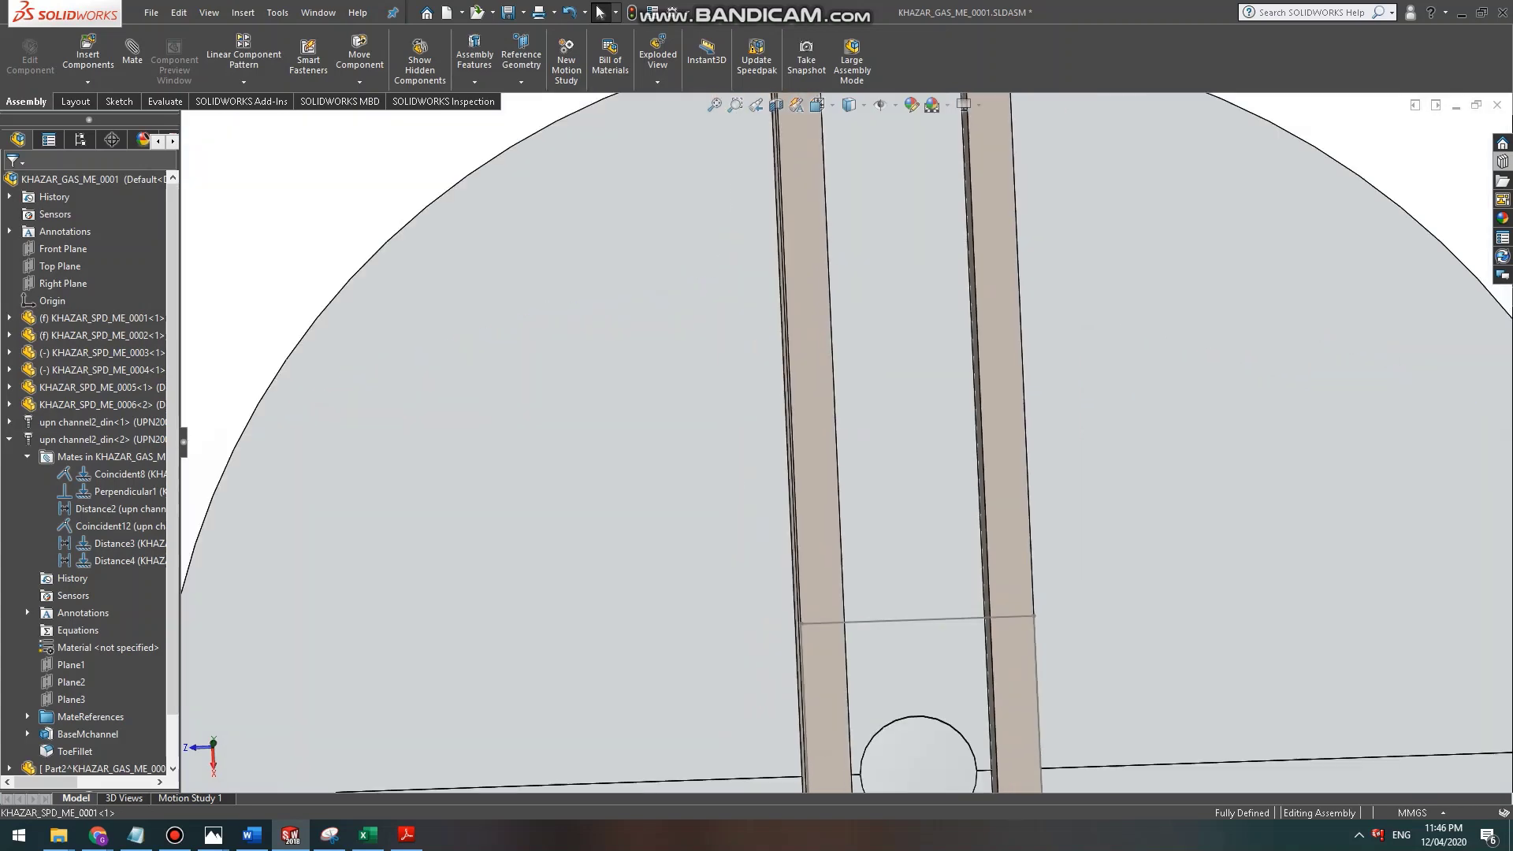
click(938, 619)
click(980, 551)
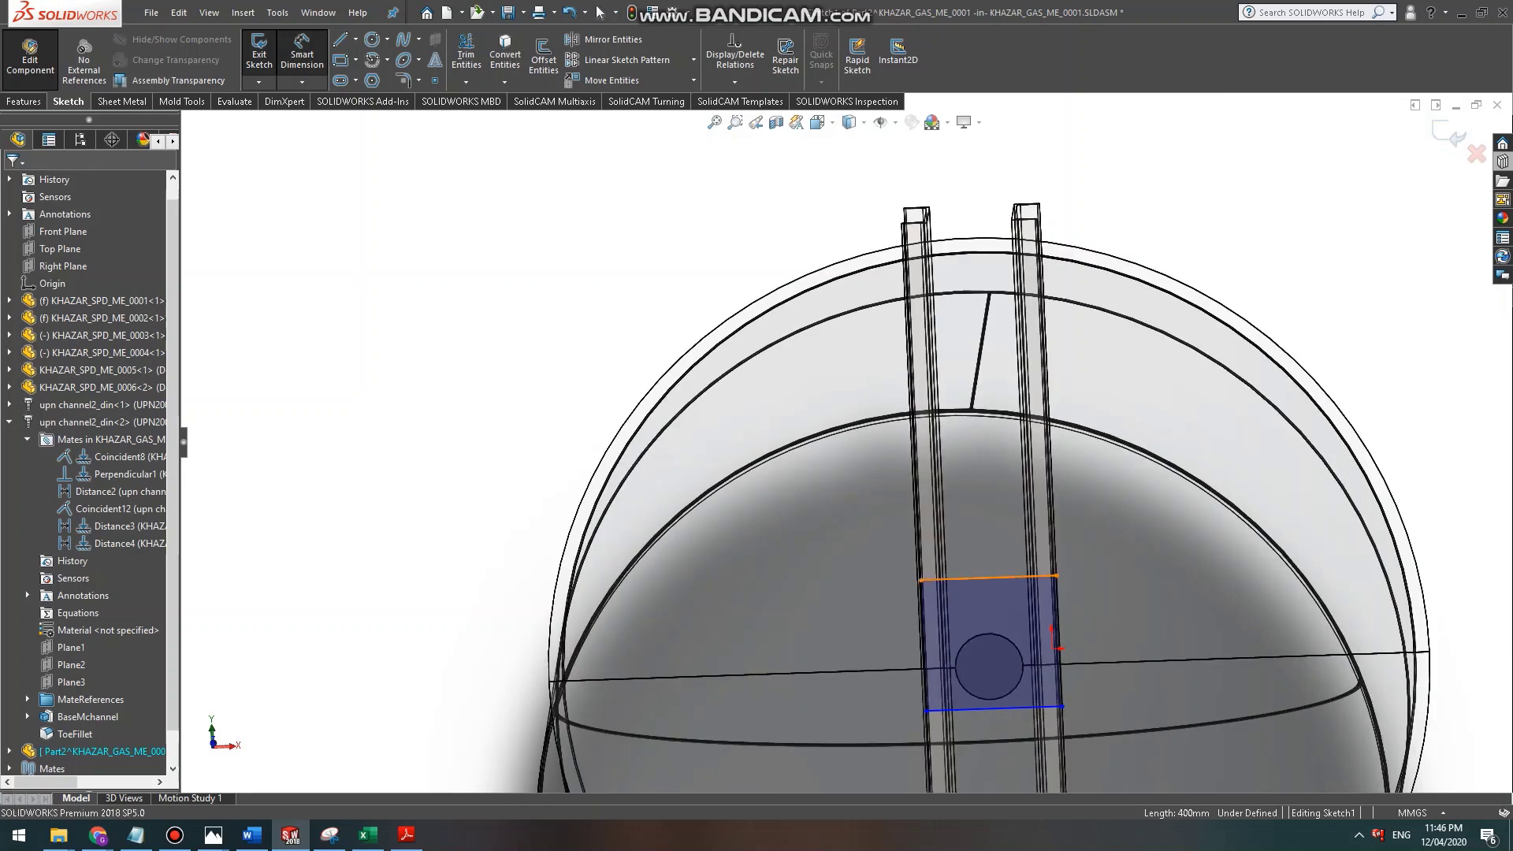
click(988, 578)
scroll(985, 539, up, 2)
scroll(967, 533, down, 4)
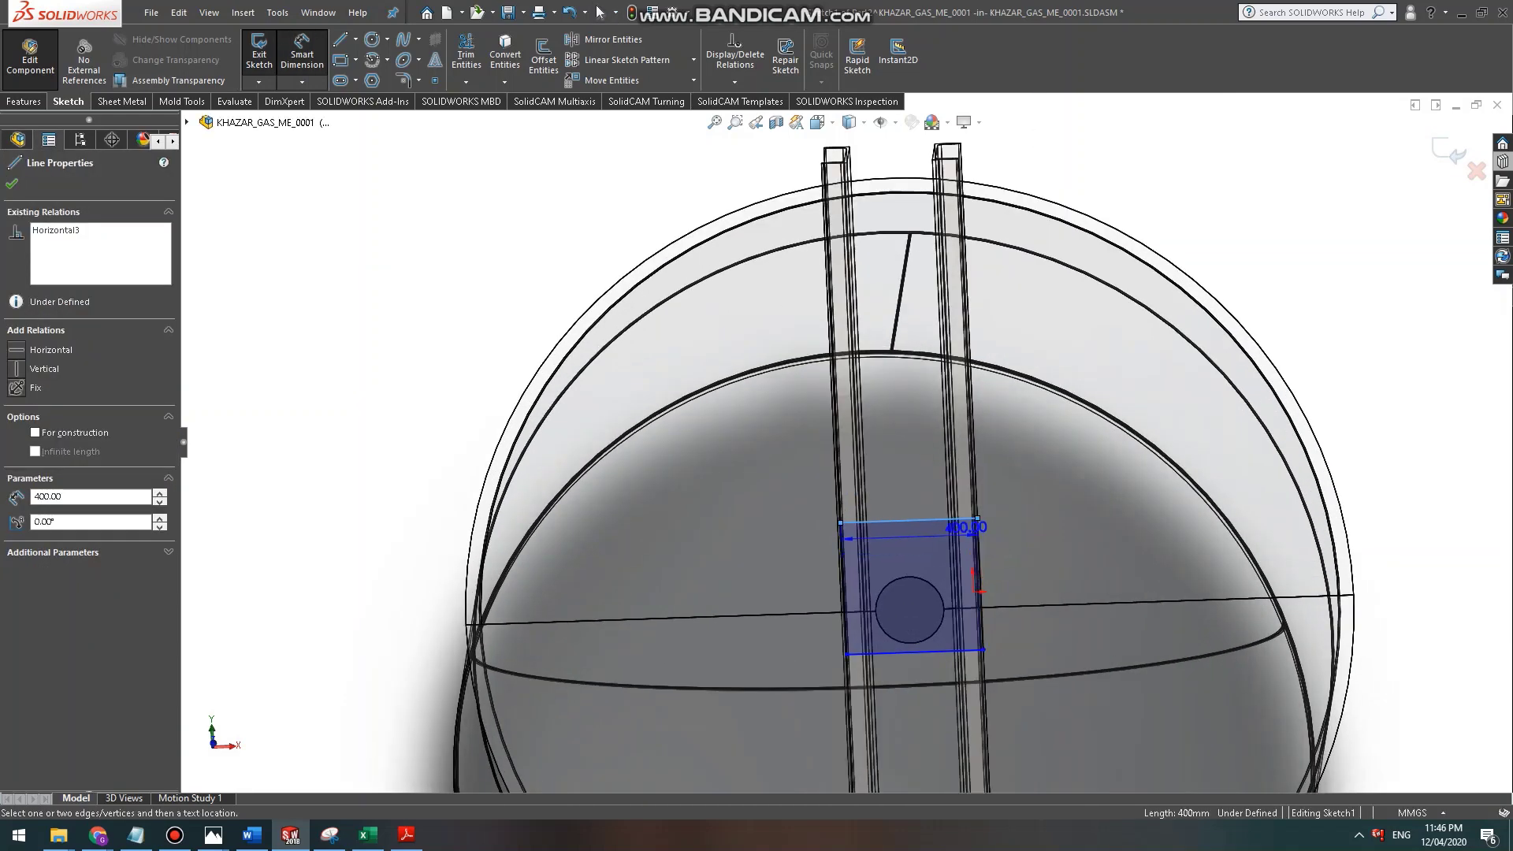
key(Escape)
View the rectangle sketch square-on from above, around the central opening and both channels.
click(818, 123)
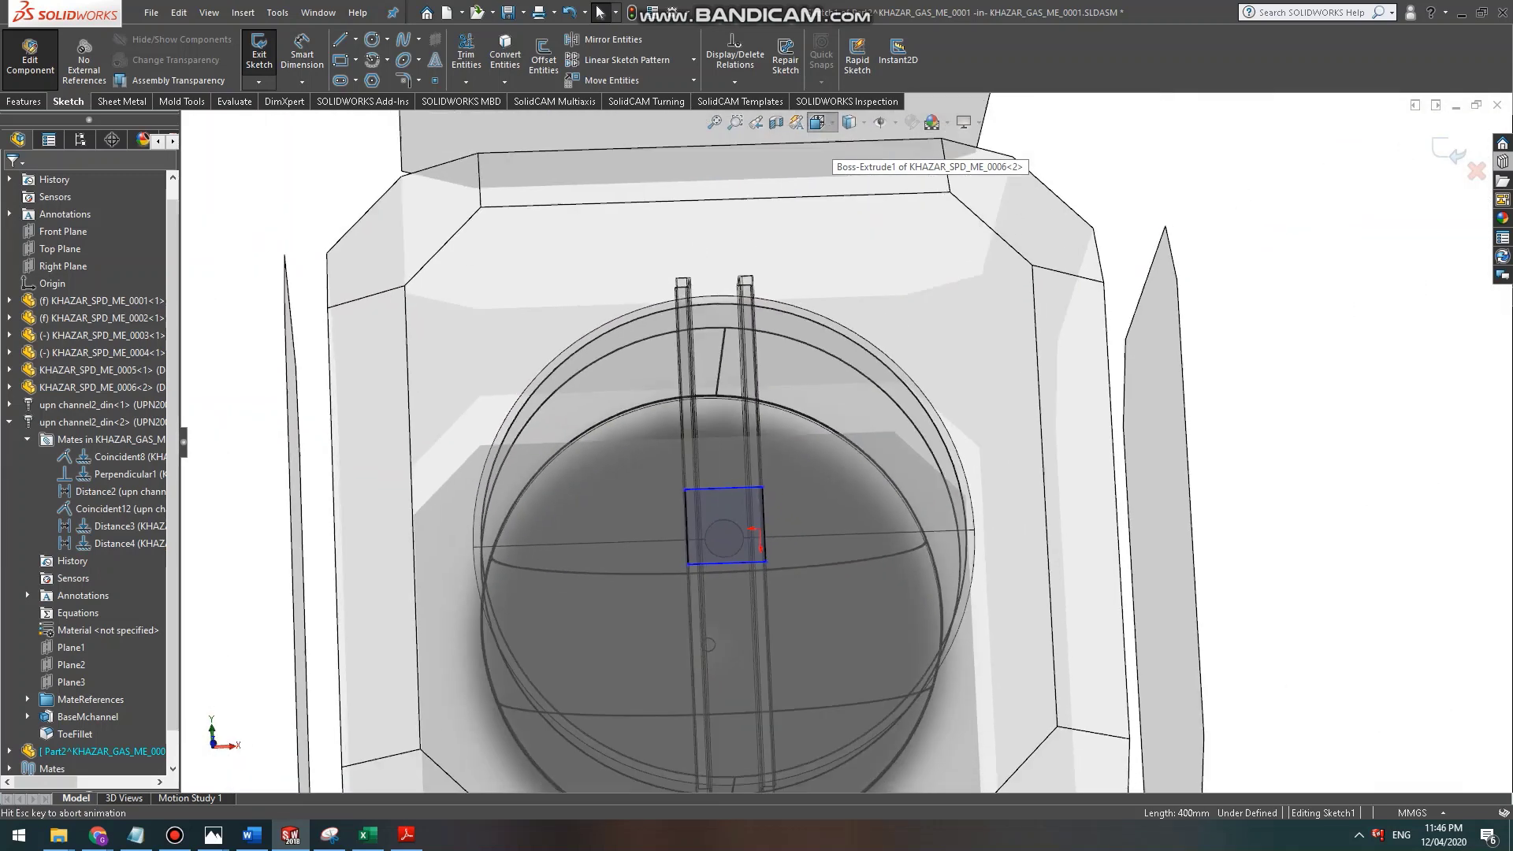
click(876, 181)
scroll(846, 418, down, 2)
scroll(836, 435, down, 1)
scroll(840, 441, up, 2)
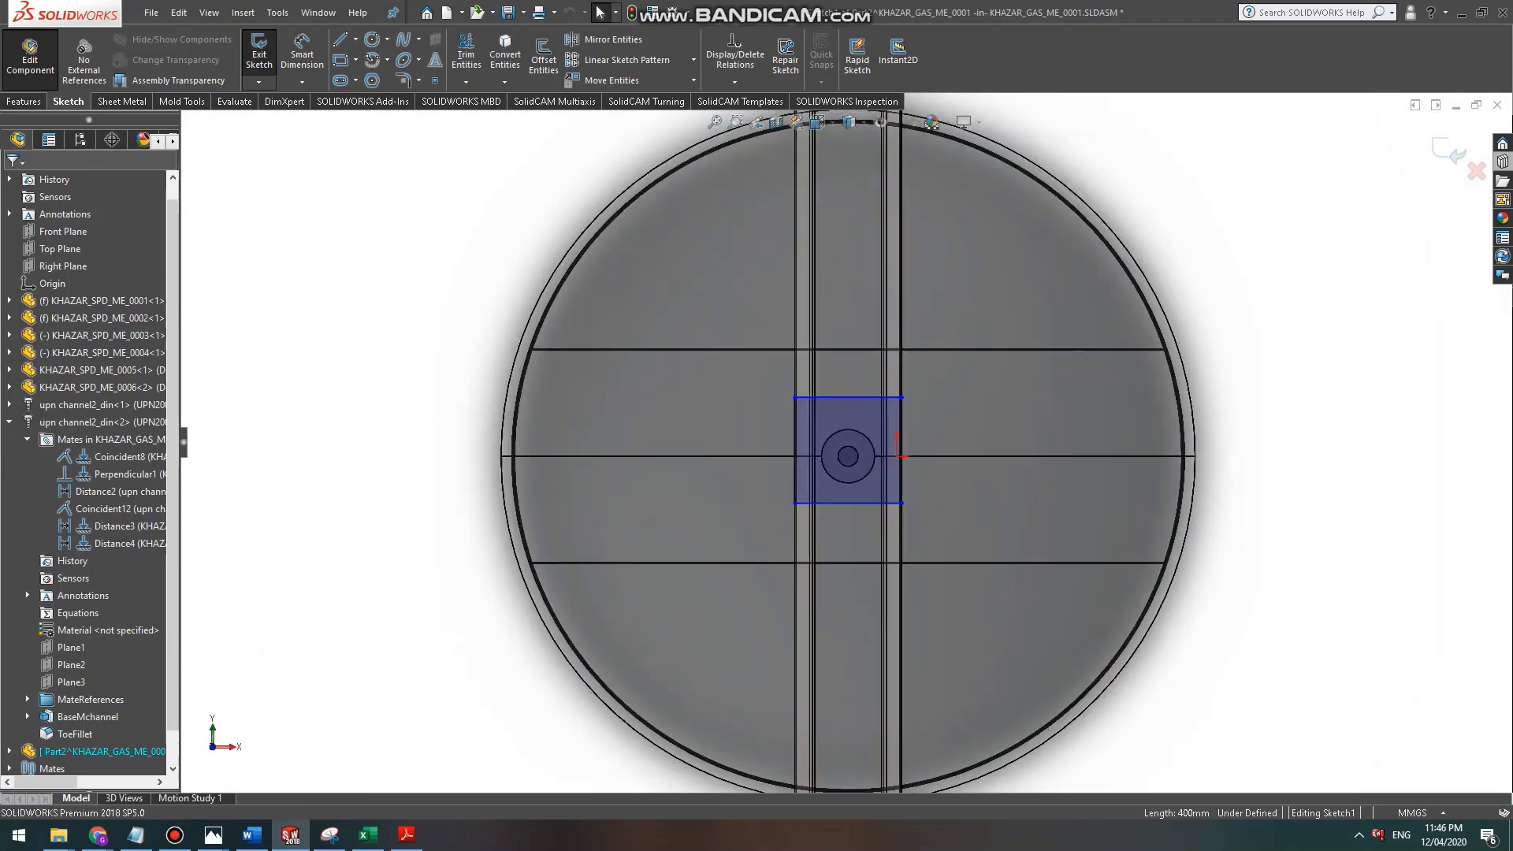
Exit the square sketch over the channels and return from part editing to the assembly.
scroll(843, 445, down, 2)
scroll(846, 446, up, 3)
scroll(899, 339, down, 3)
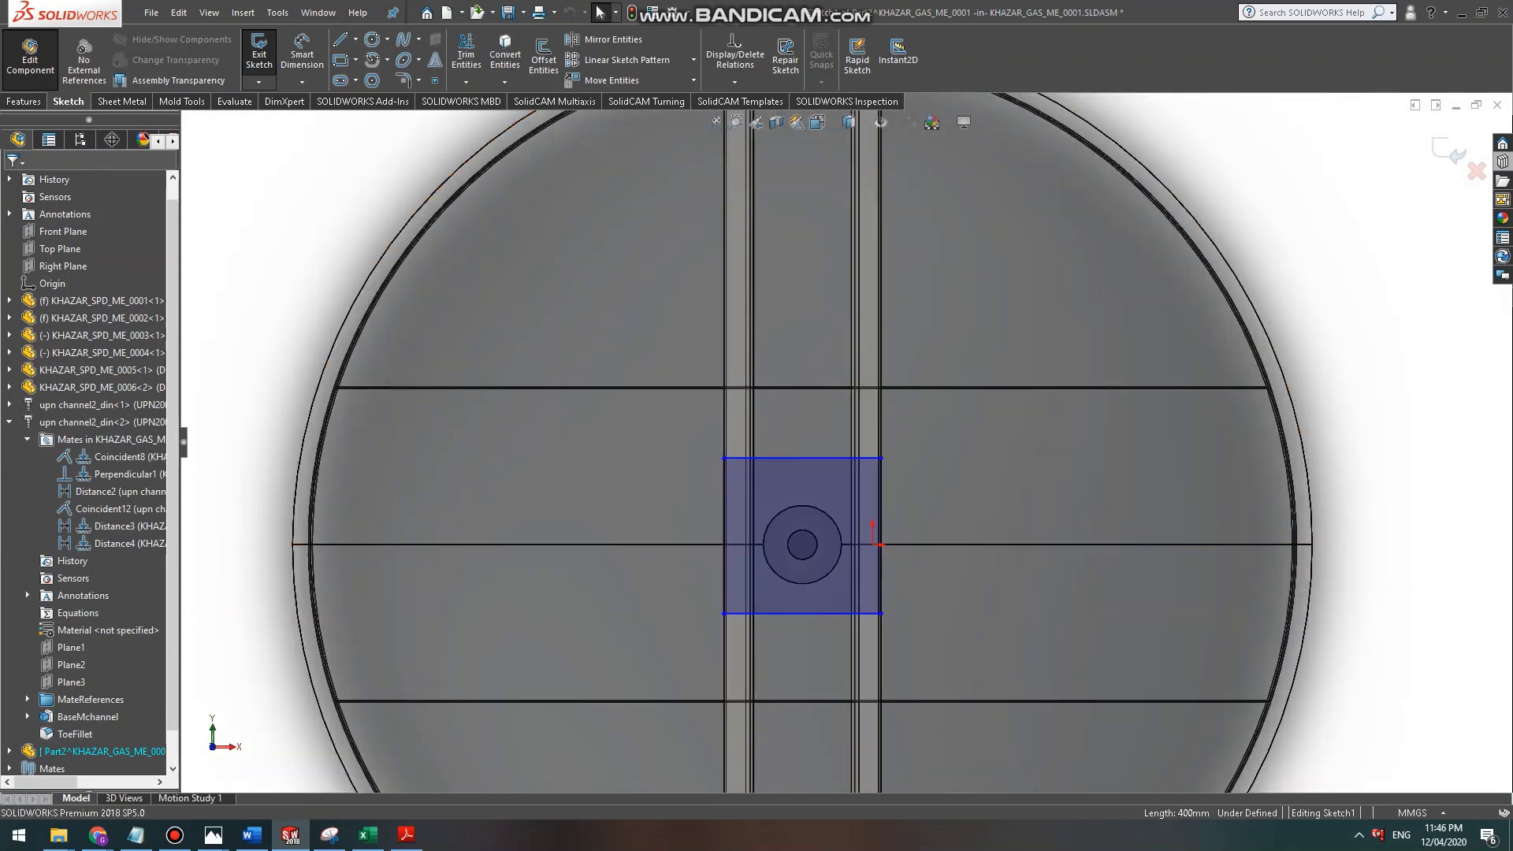
click(1448, 150)
scroll(877, 659, down, 2)
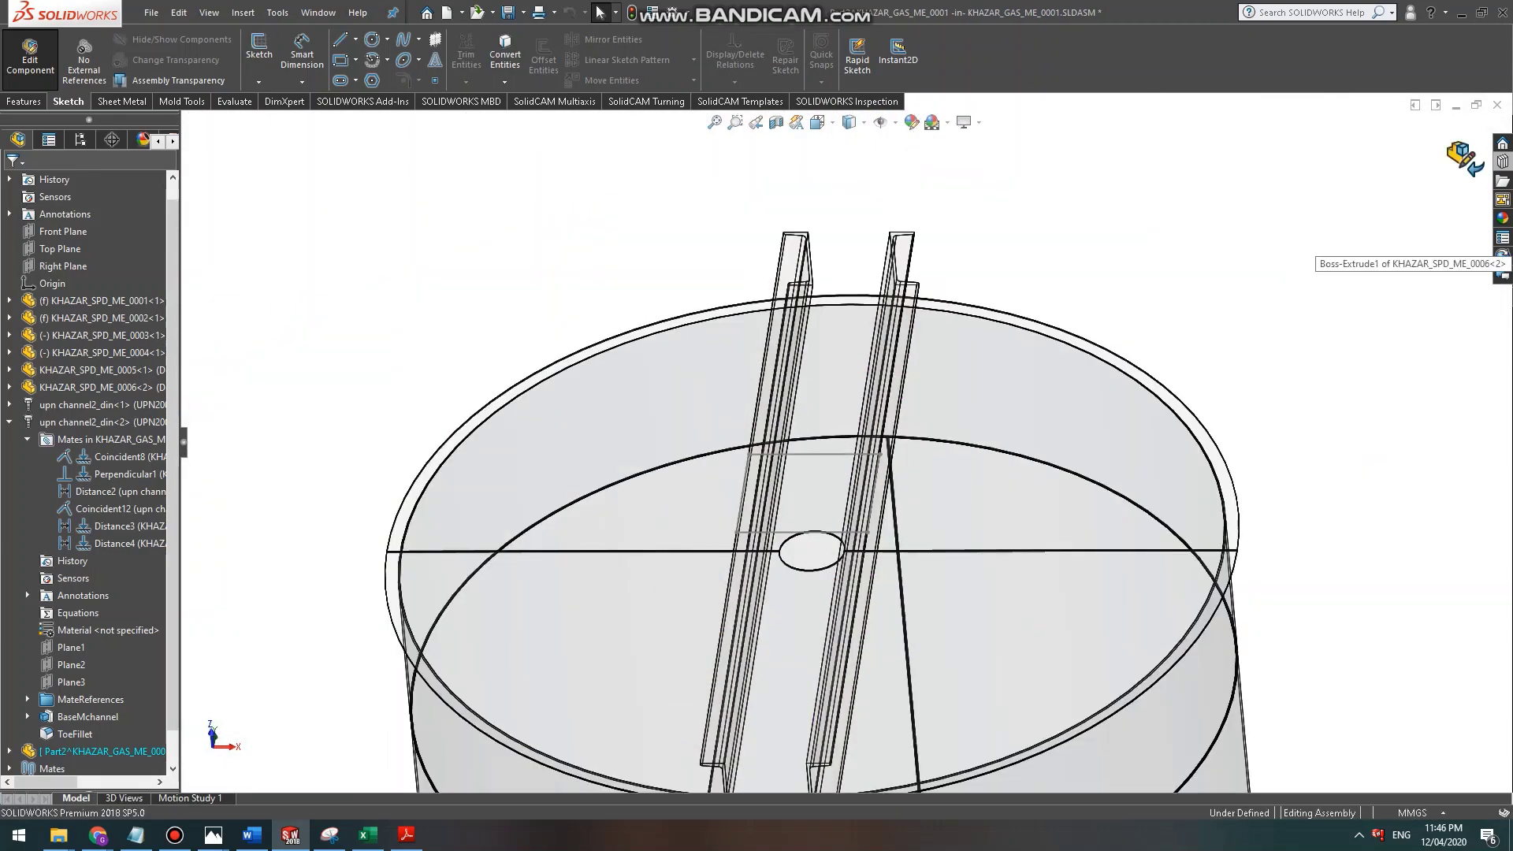
scroll(1060, 484, down, 2)
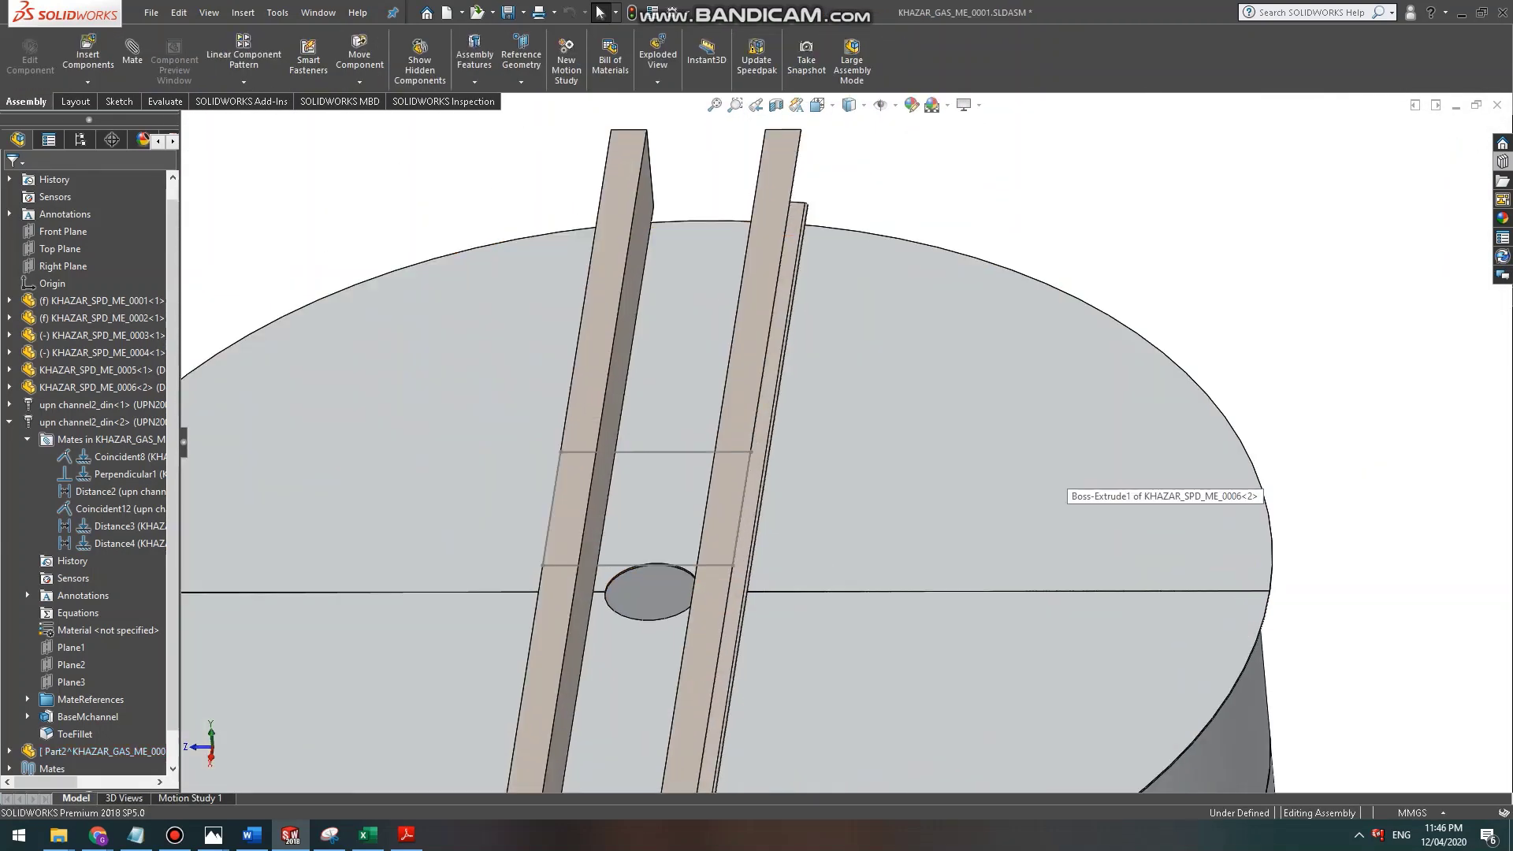
Examine the square sketch's position relative to the two channels and the tank's central opening.
click(893, 592)
scroll(894, 592, up, 3)
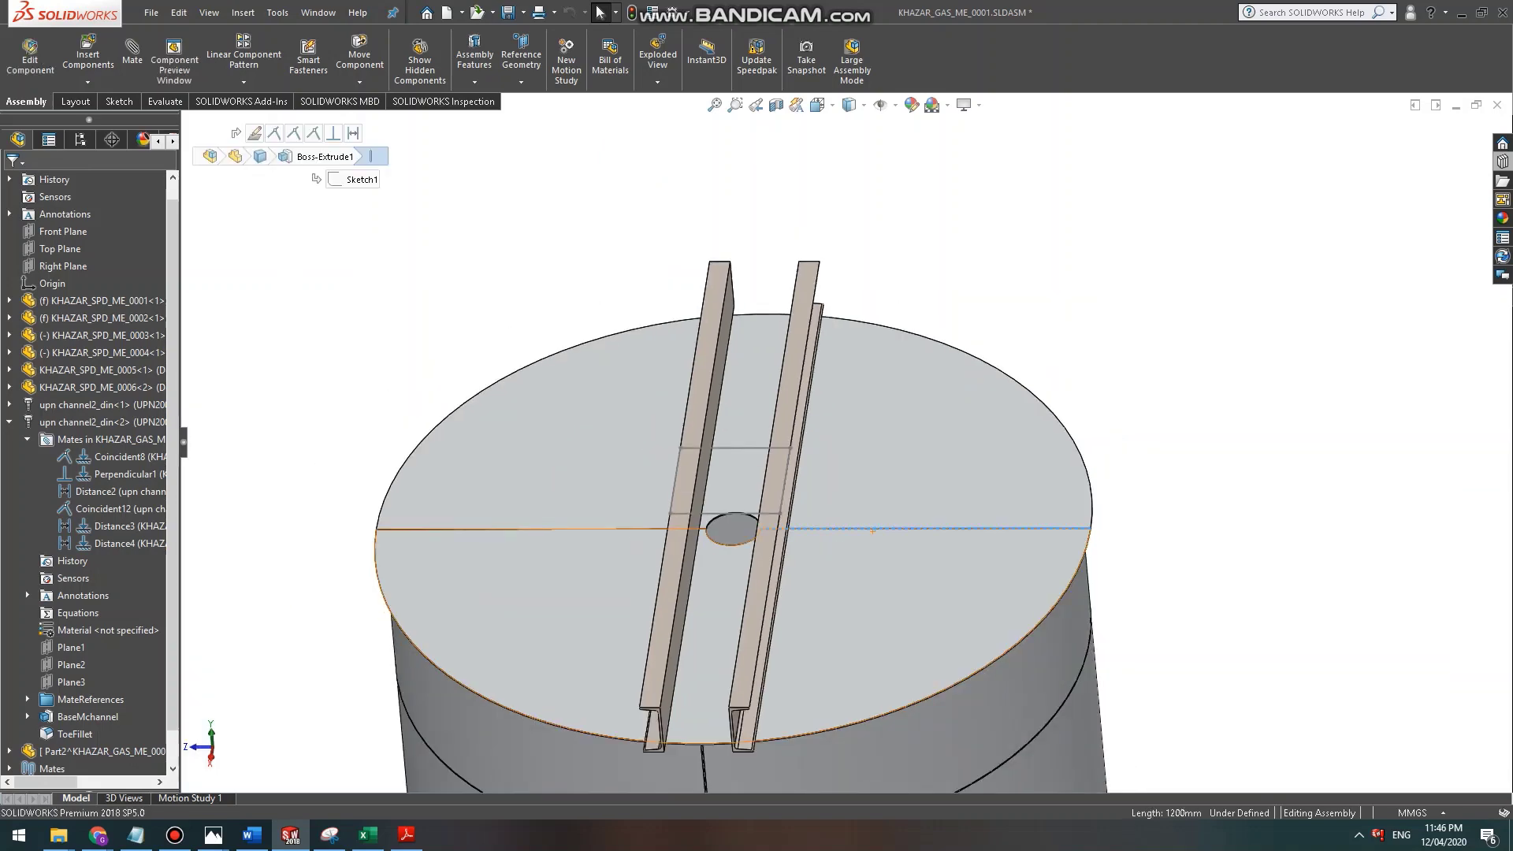
mouse_move(697, 631)
middle_down()
mouse_move(729, 571)
mouse_move(689, 623)
middle_up()
scroll(690, 623, down, 1)
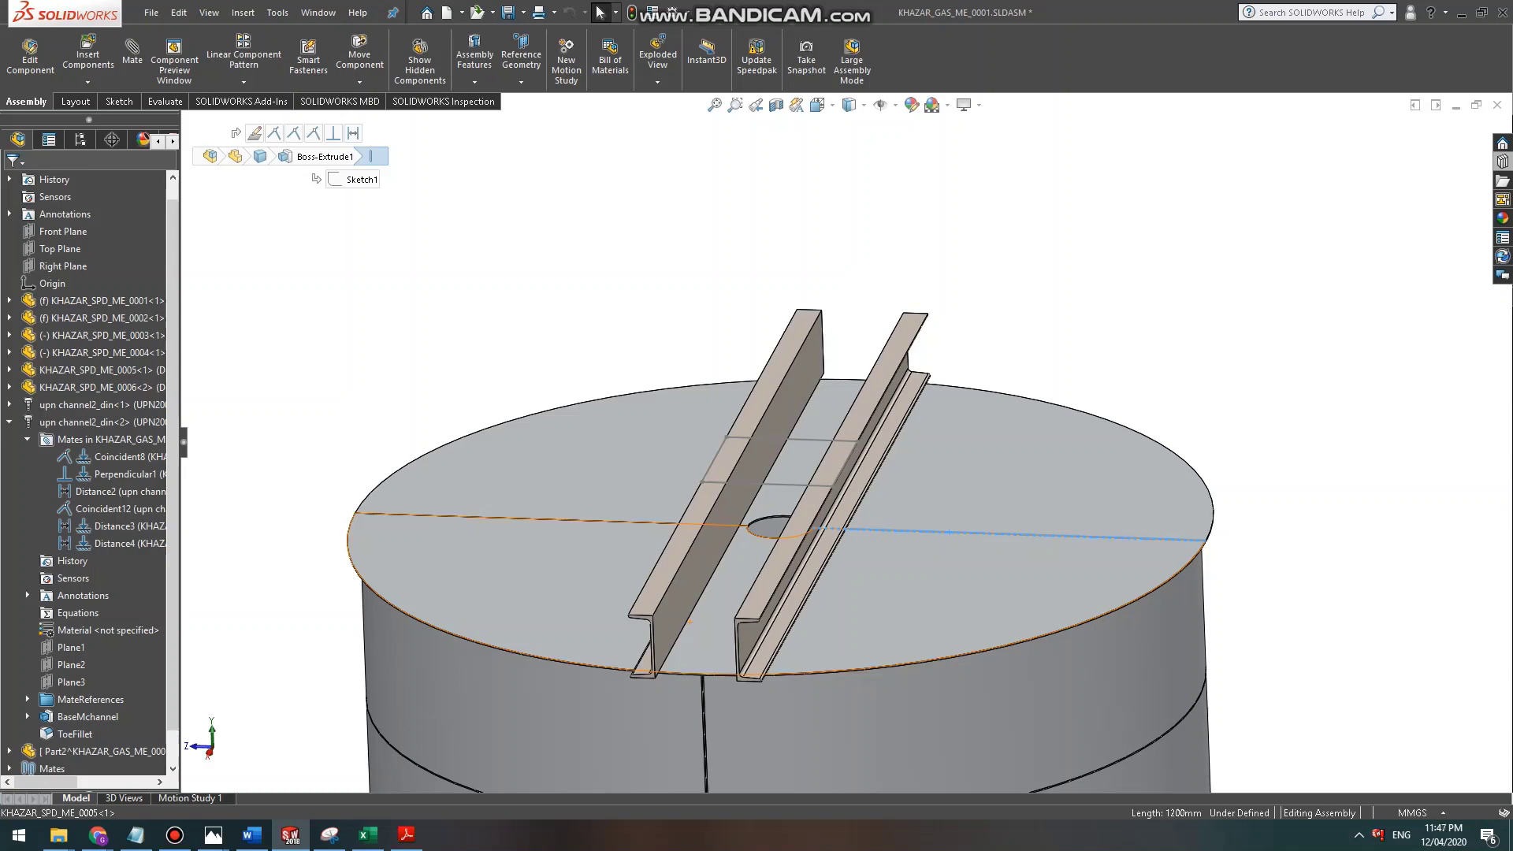
scroll(728, 533, down, 4)
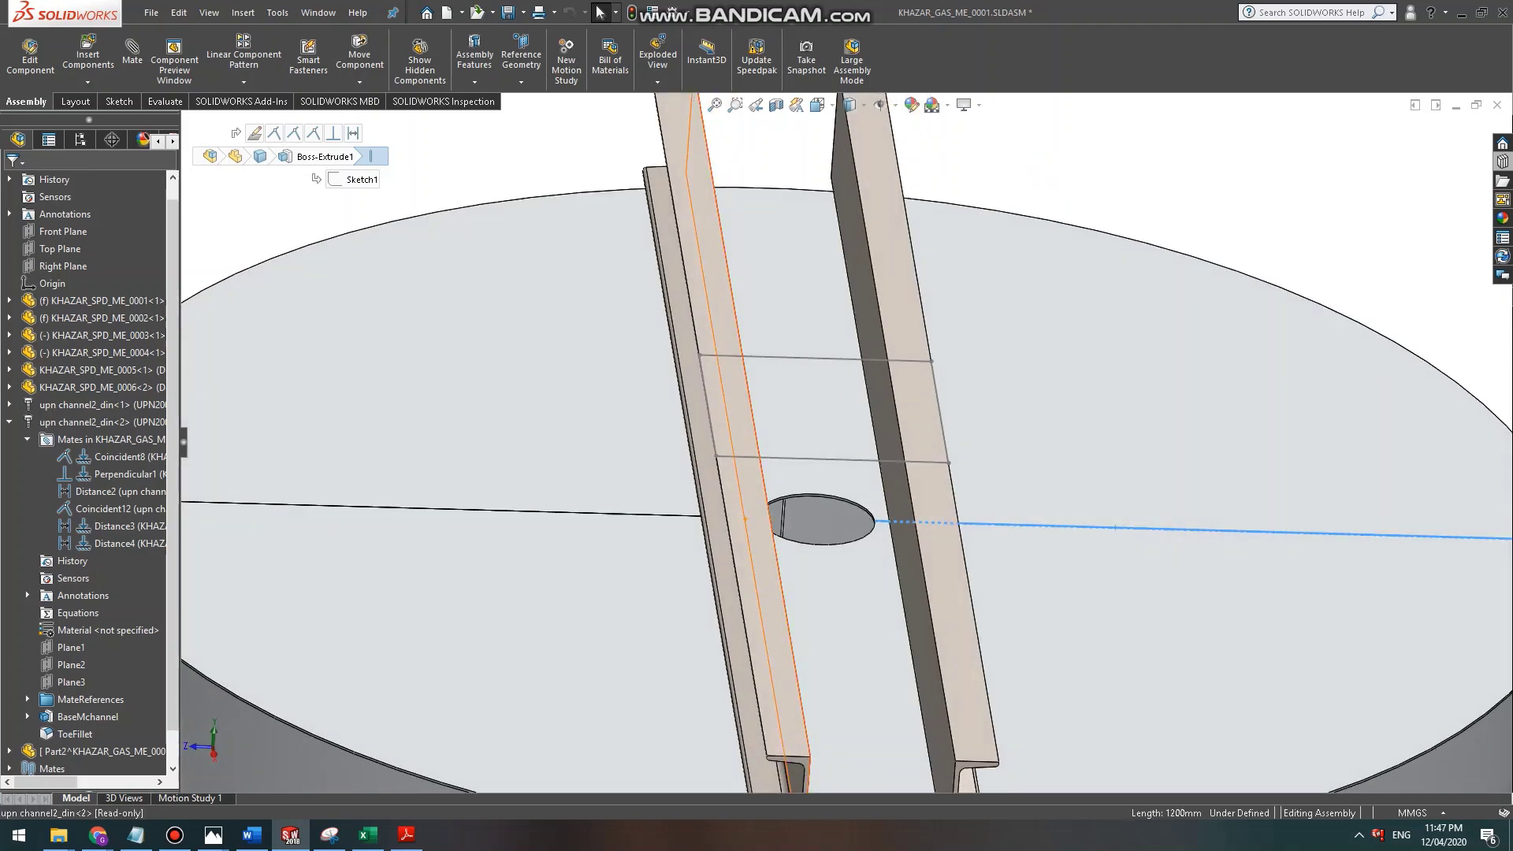
scroll(773, 545, up, 4)
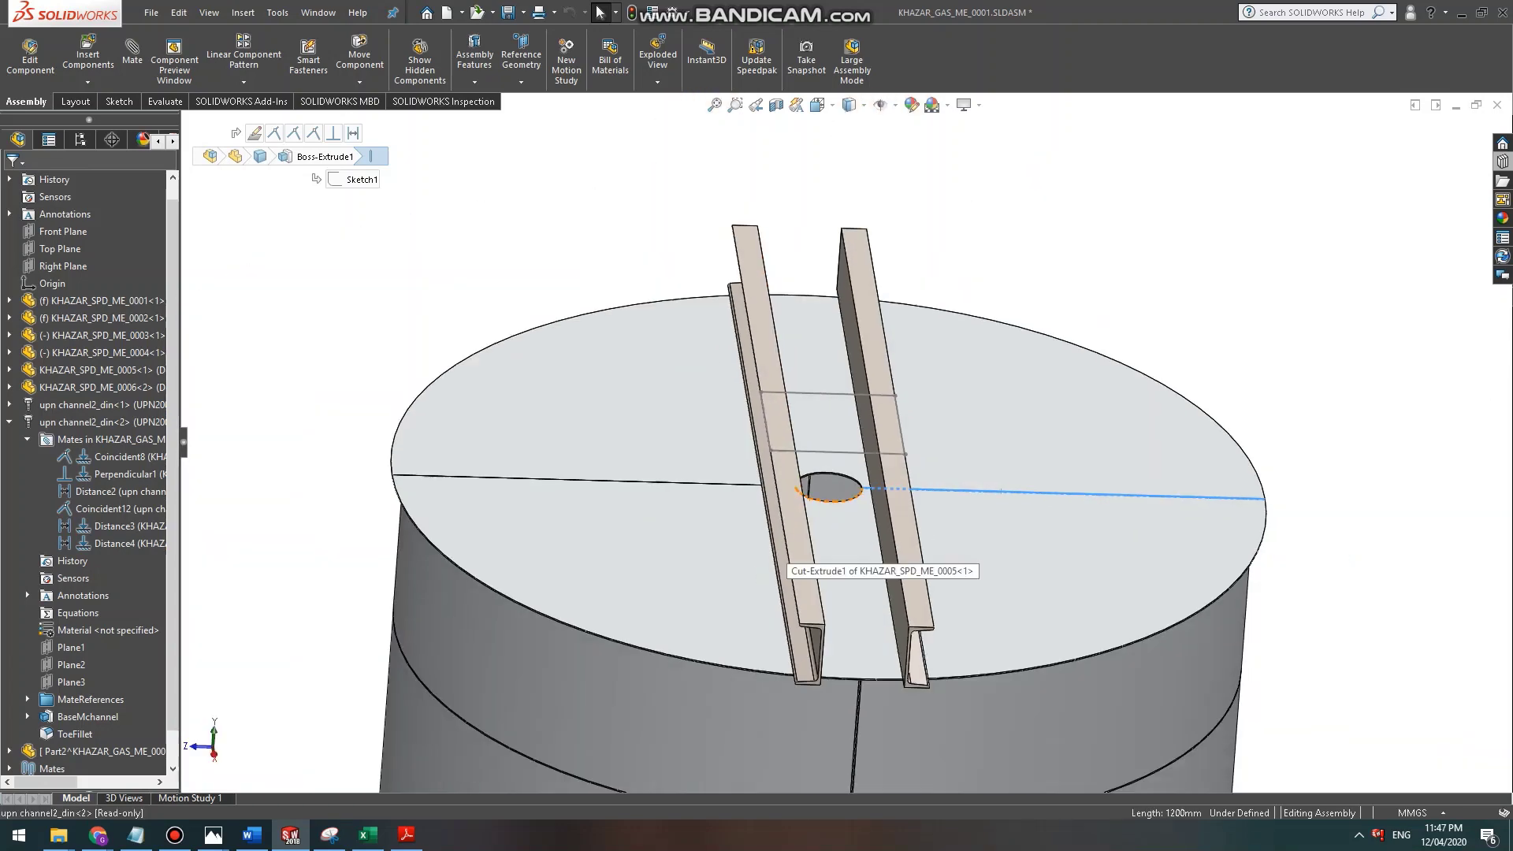
scroll(775, 546, down, 1)
middle_drag(780, 544, 744, 587)
scroll(847, 443, up, 1)
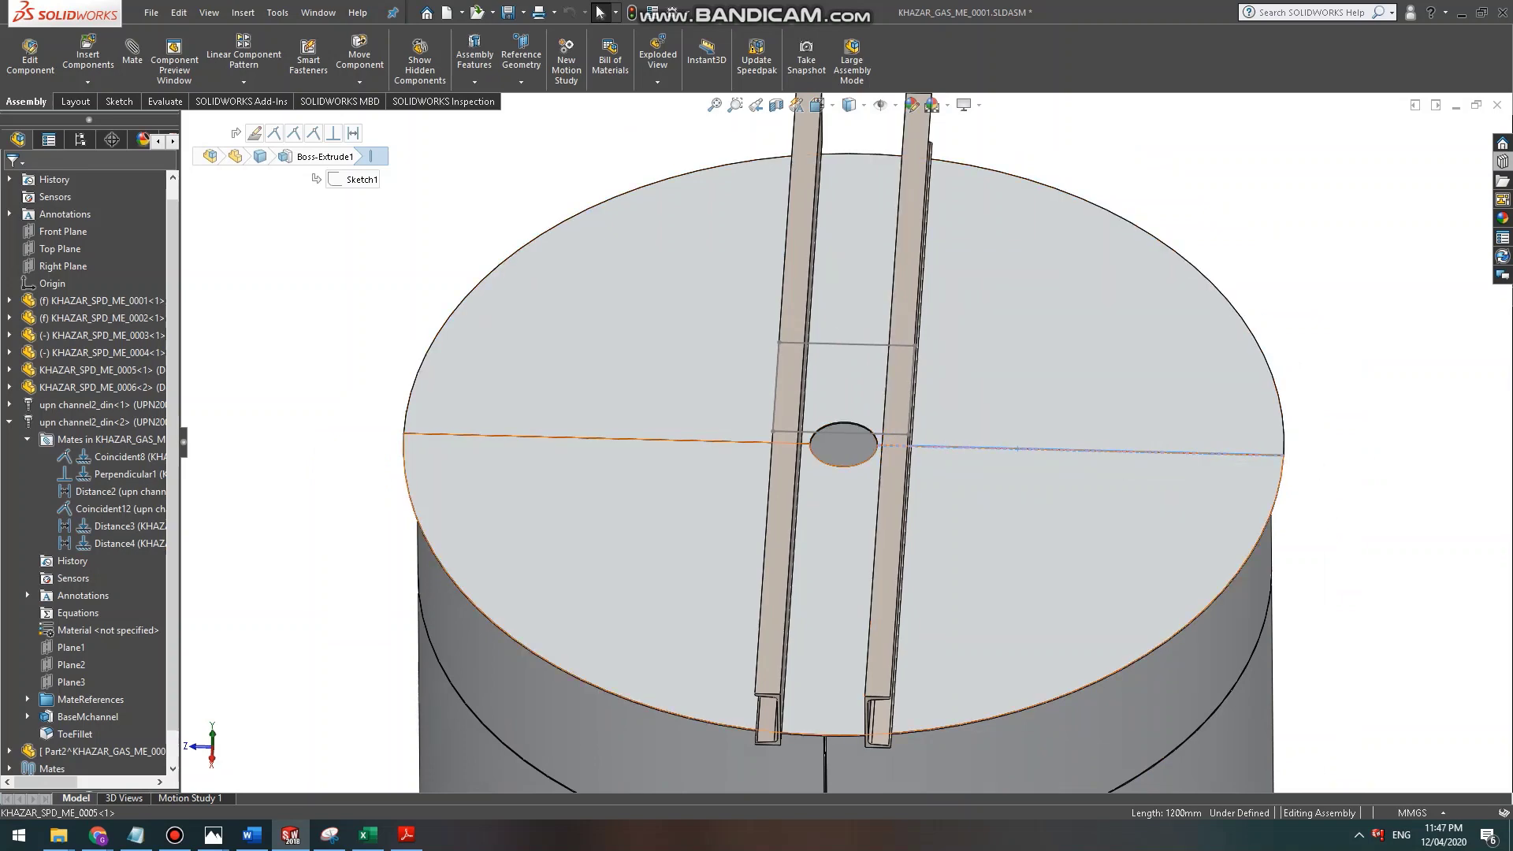
scroll(843, 443, down, 8)
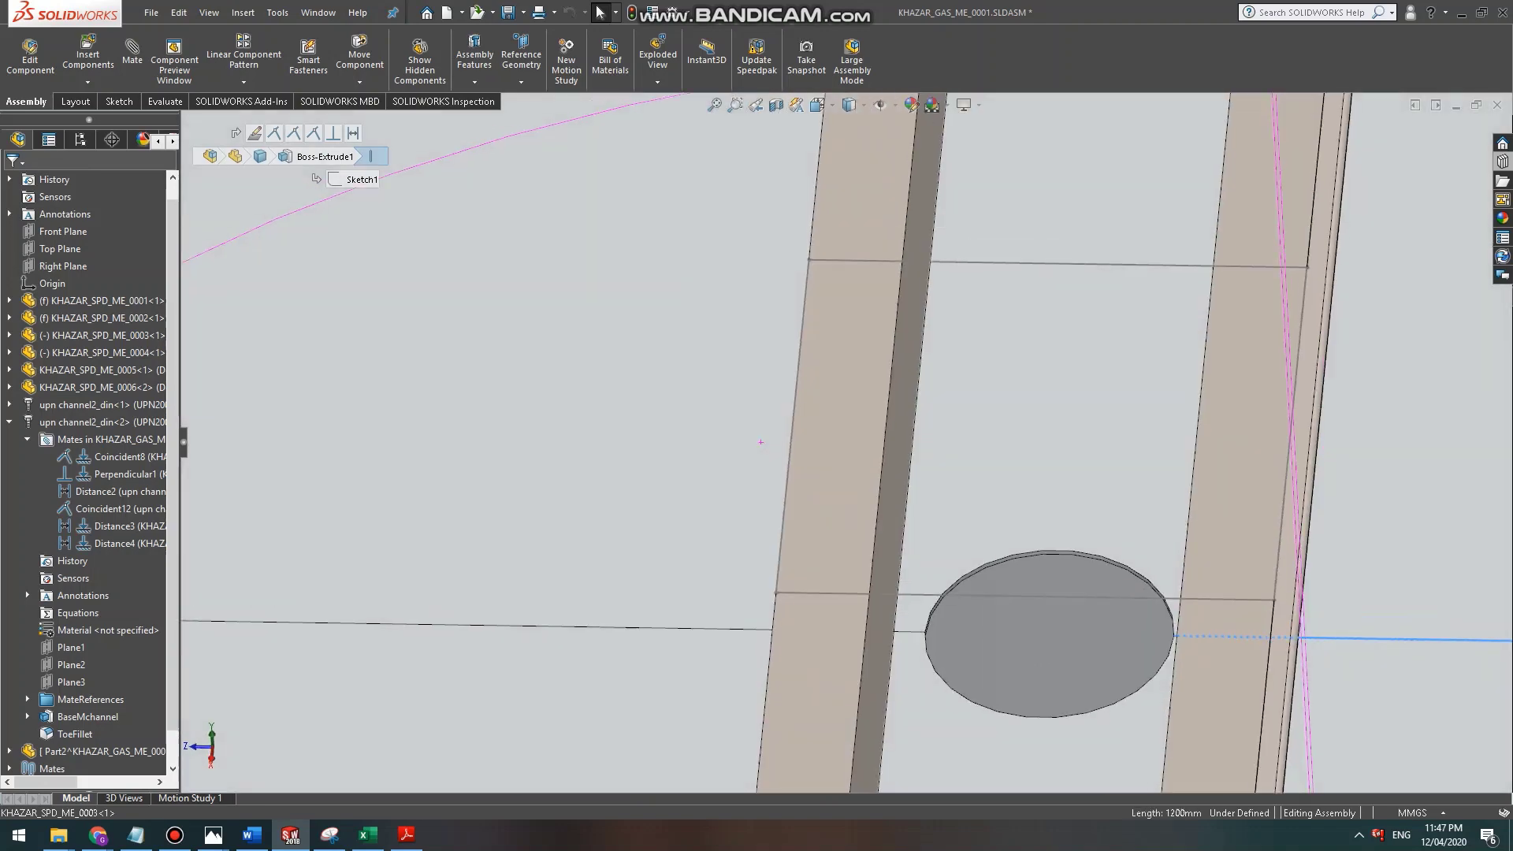
scroll(932, 576, up, 4)
scroll(931, 576, down, 4)
scroll(932, 576, up, 6)
scroll(882, 394, down, 3)
scroll(890, 434, up, 3)
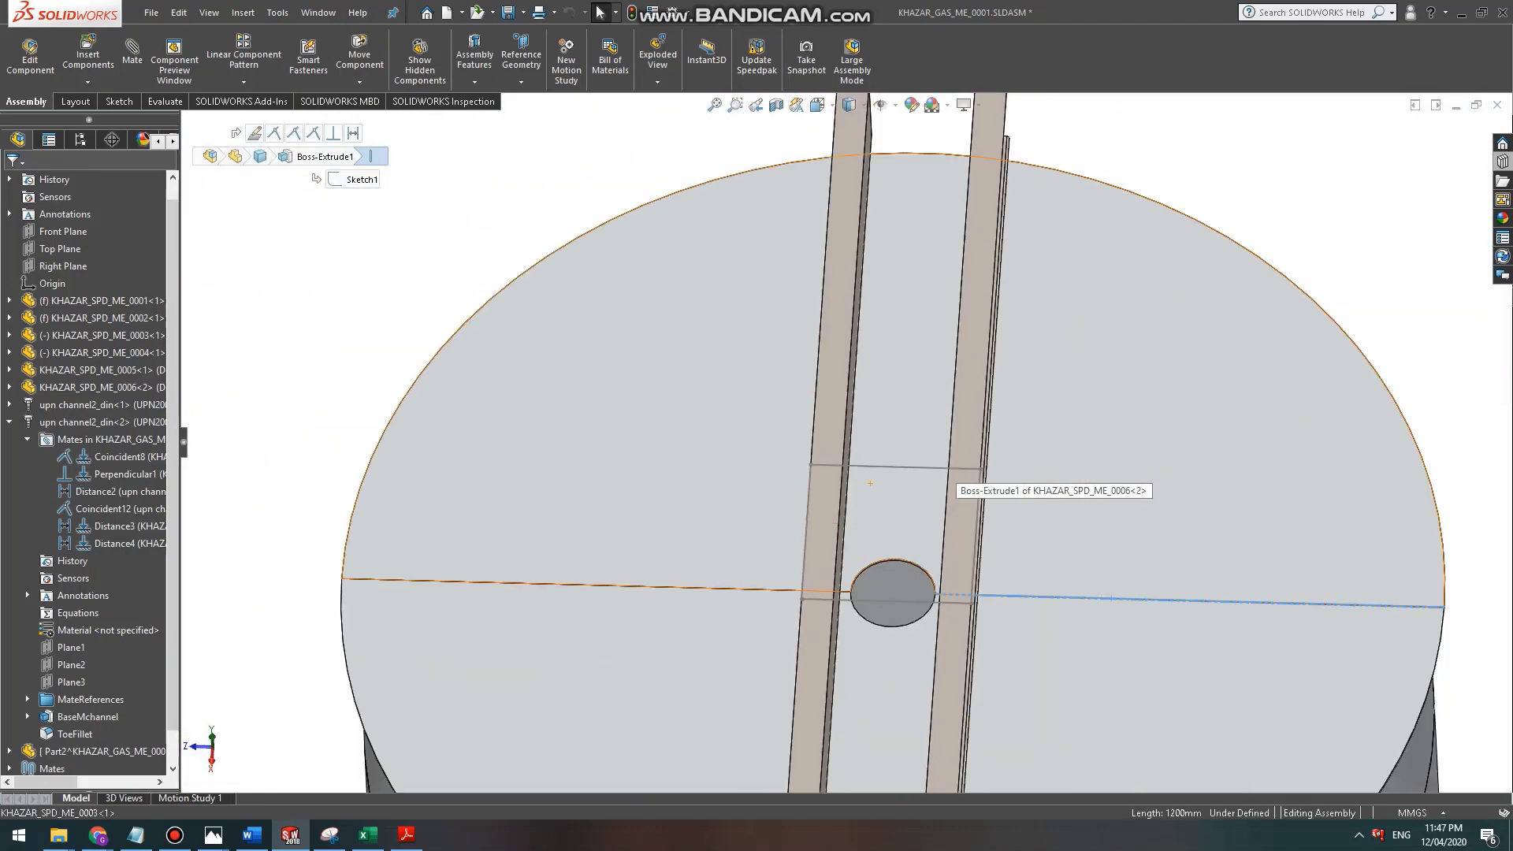
Reopen the square sketch spanning the two channels for editing and show it in the Top view.
click(930, 468)
click(961, 403)
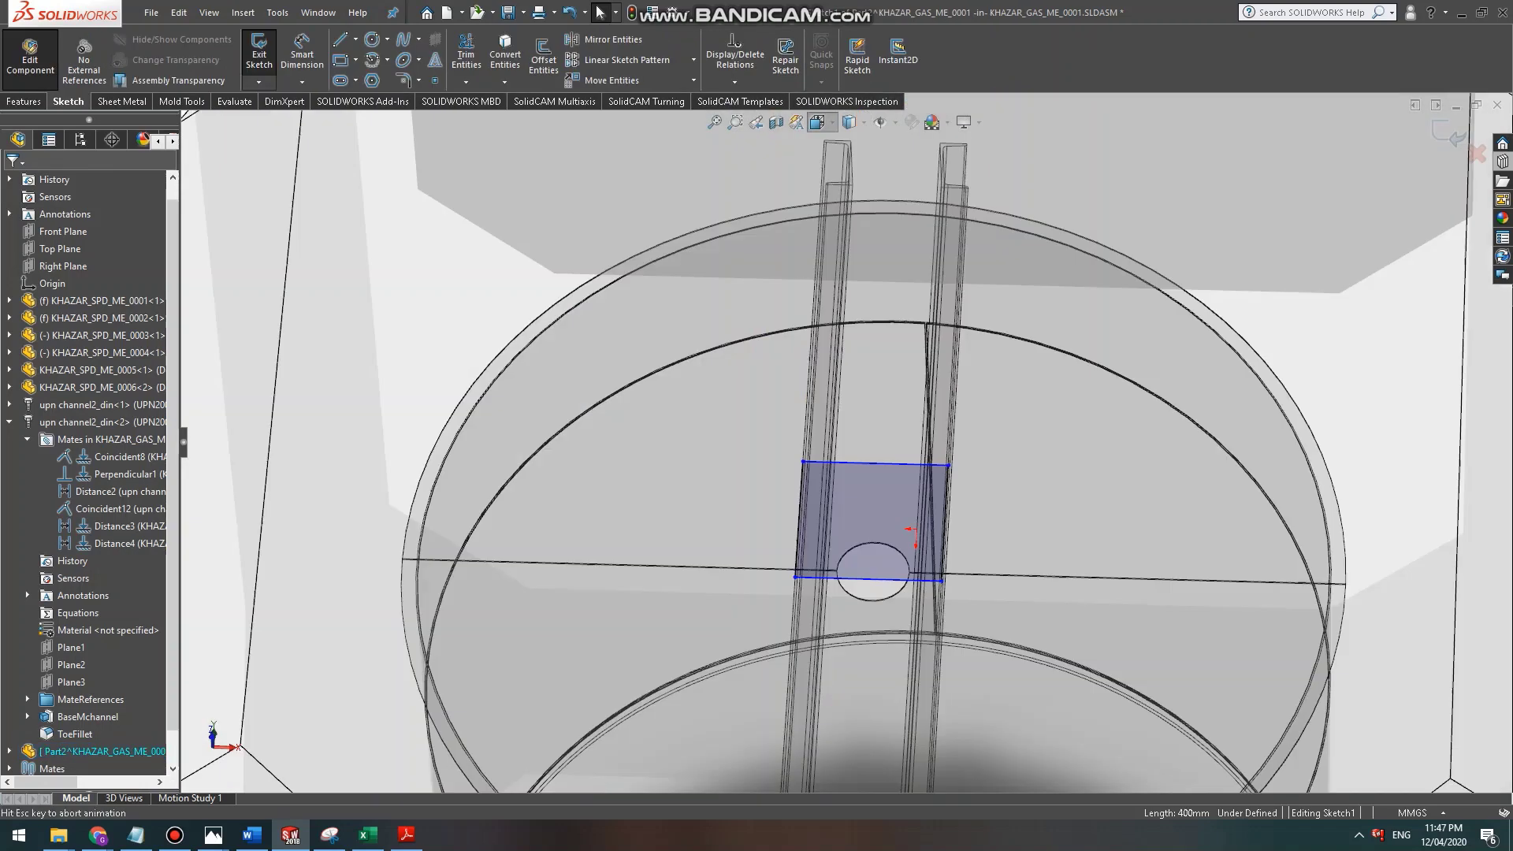
click(841, 162)
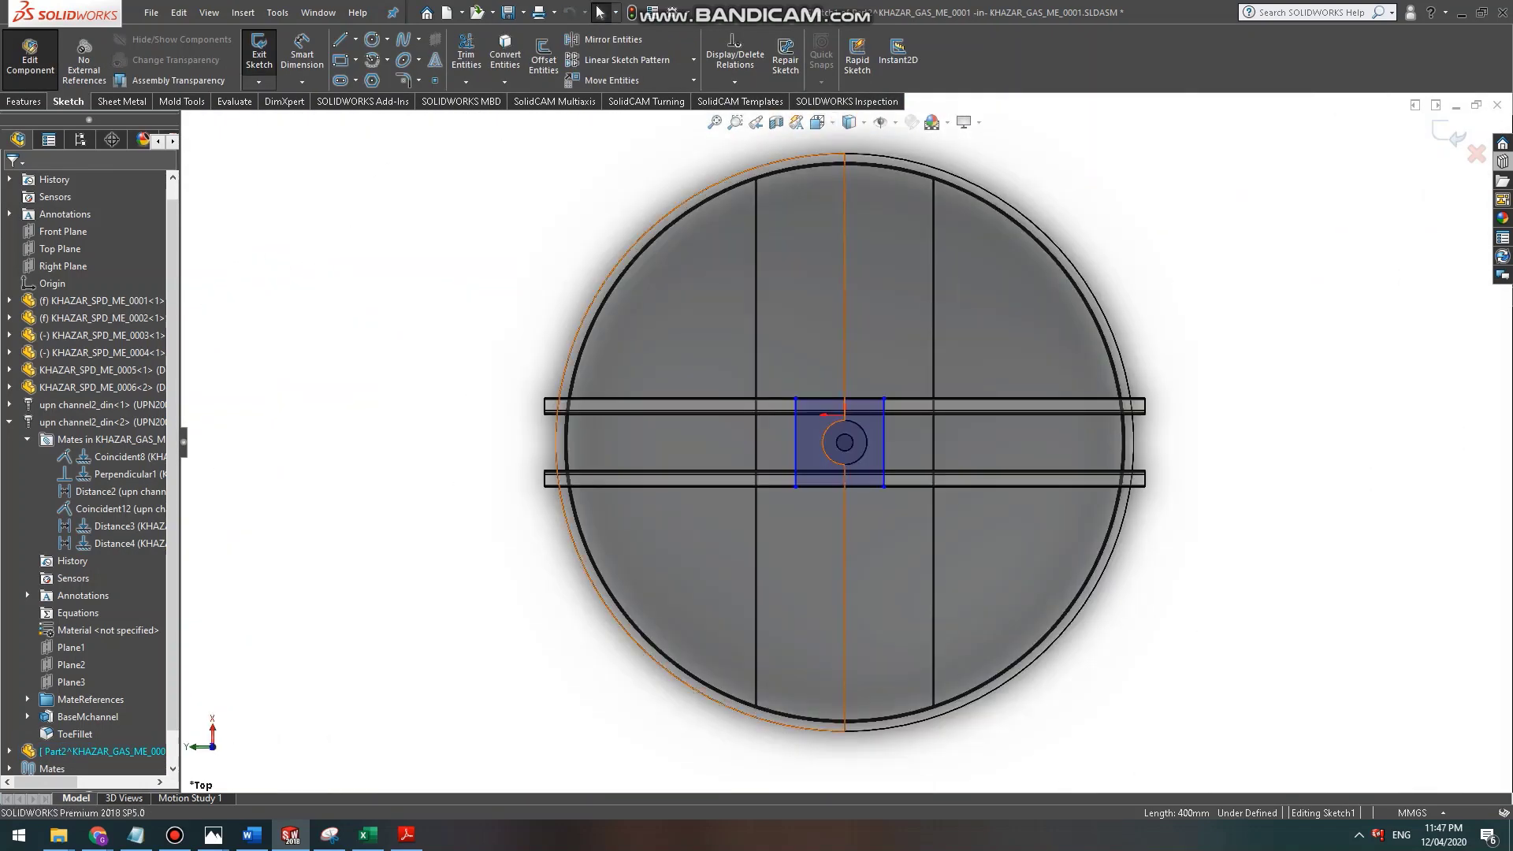
scroll(845, 442, down, 8)
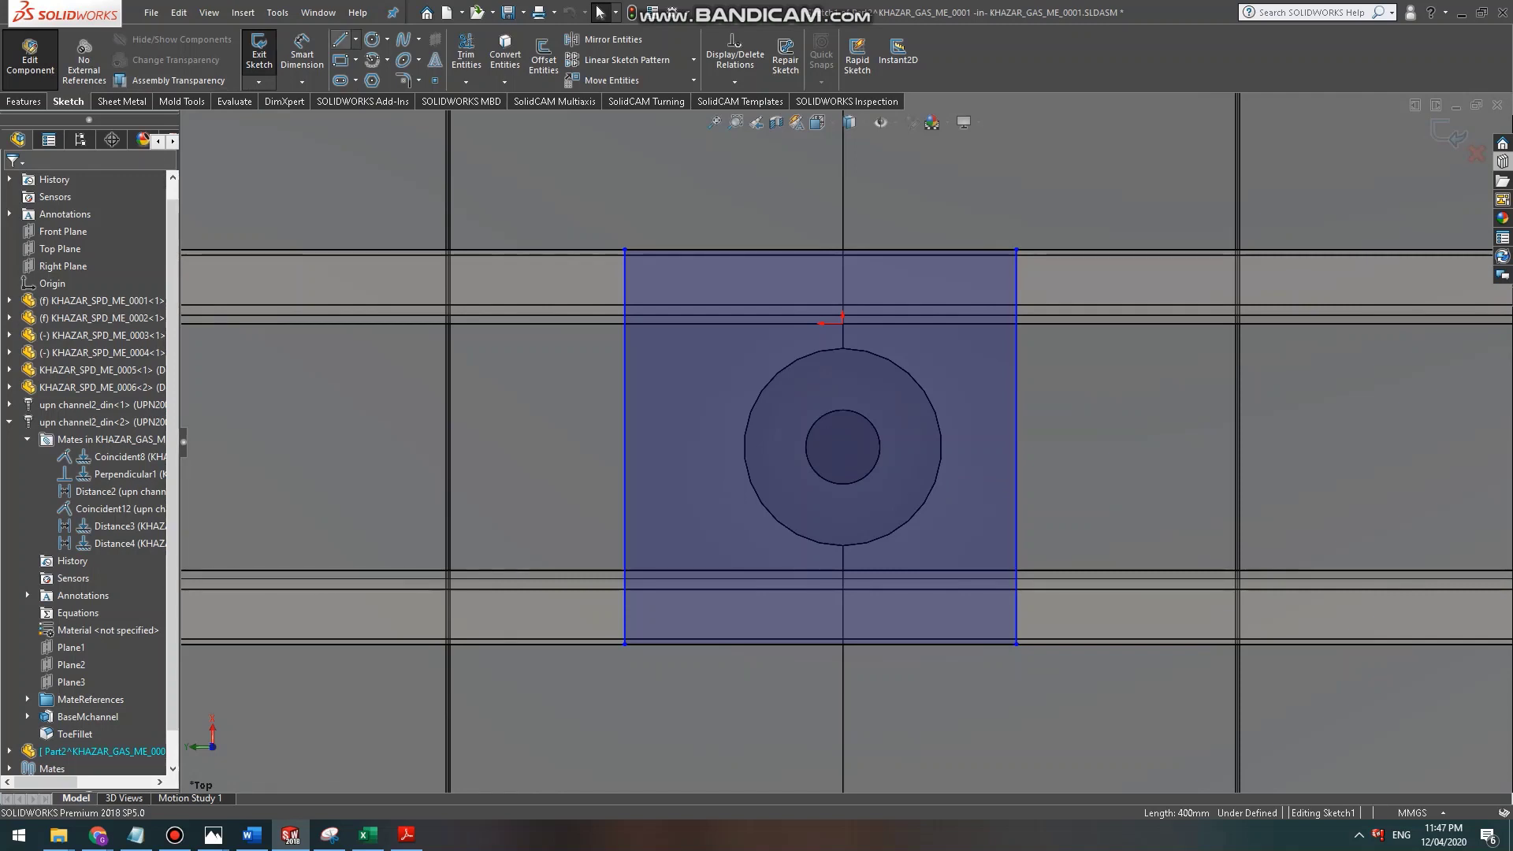
Dimension the distance from the square's left edge to the origin at 200 mm.
click(302, 55)
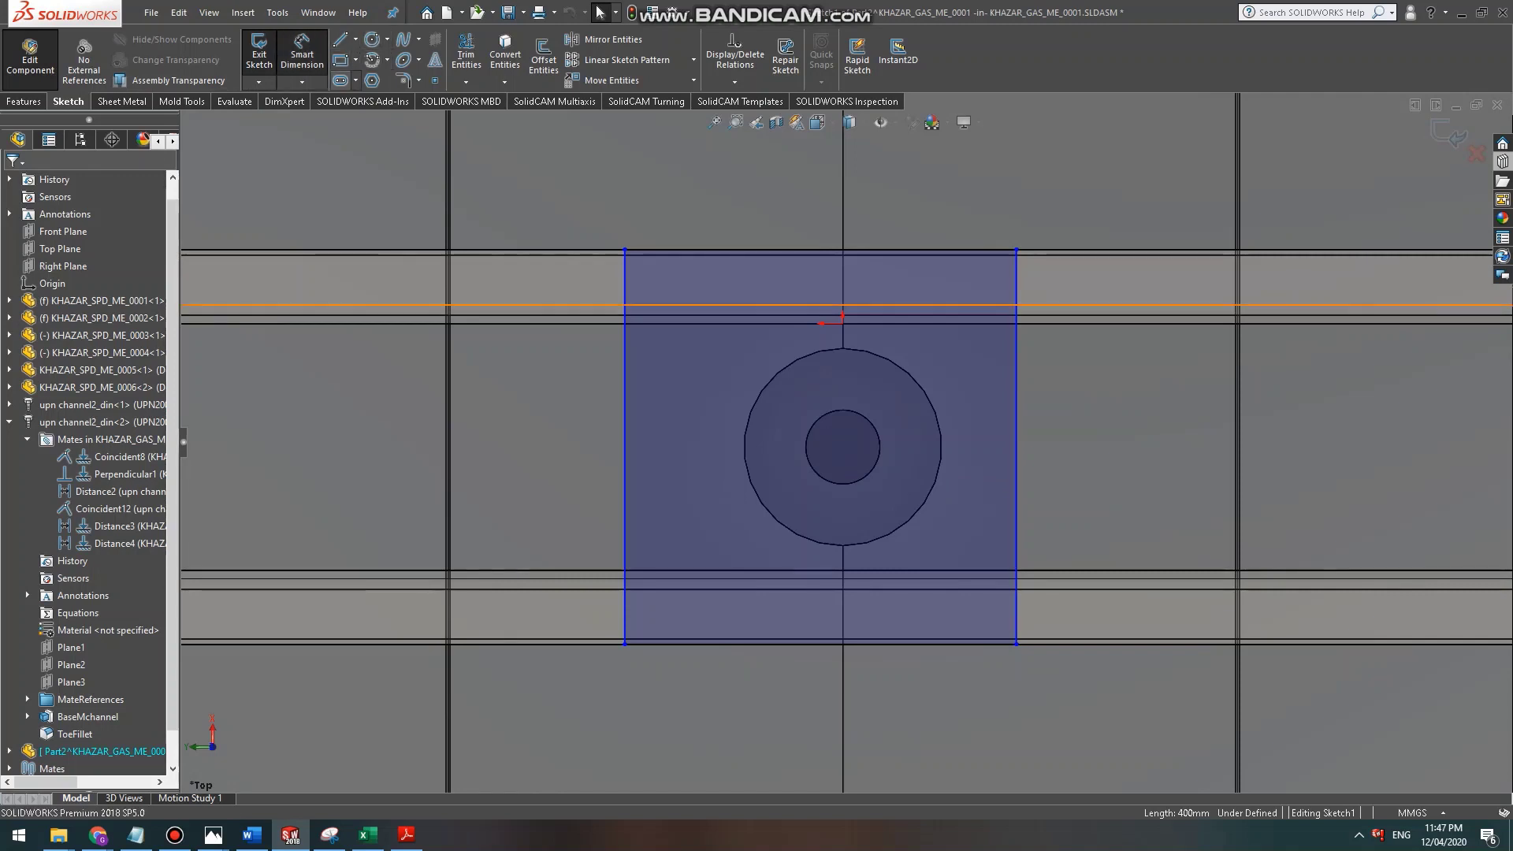
click(625, 354)
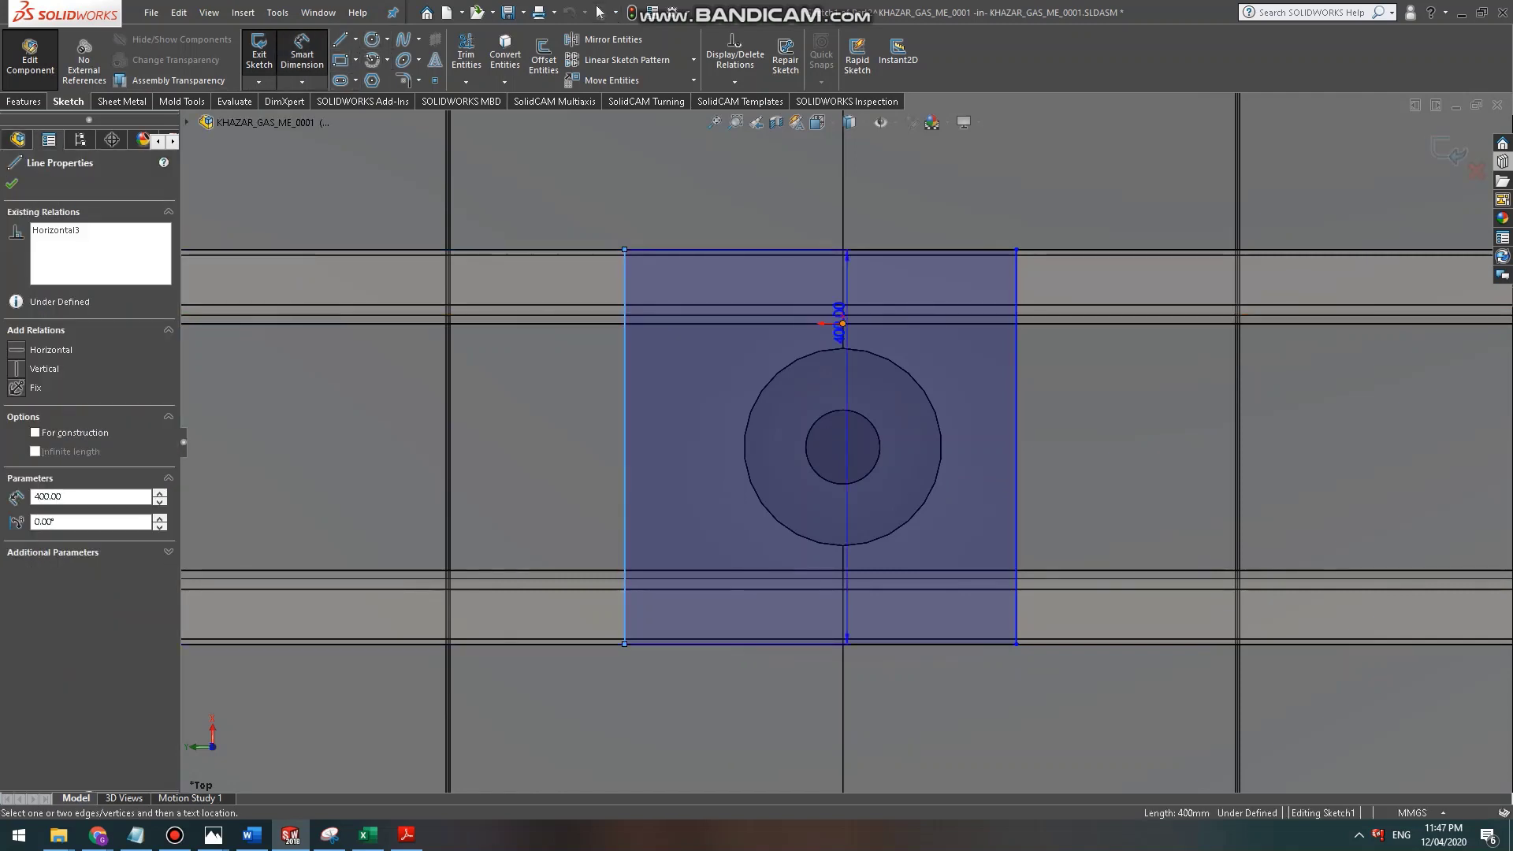
click(843, 323)
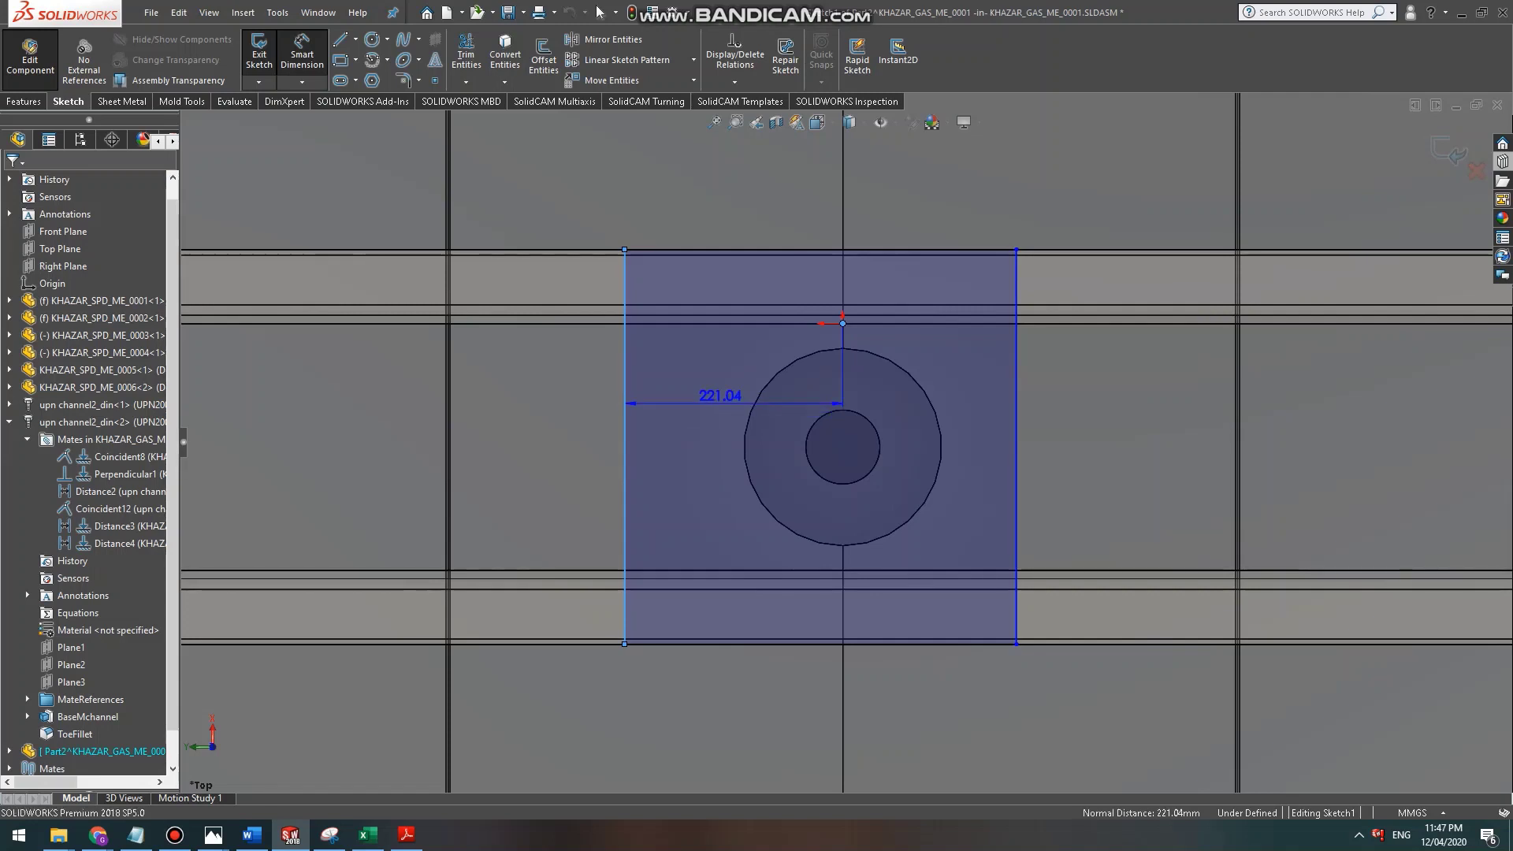
click(721, 398)
key(Return)
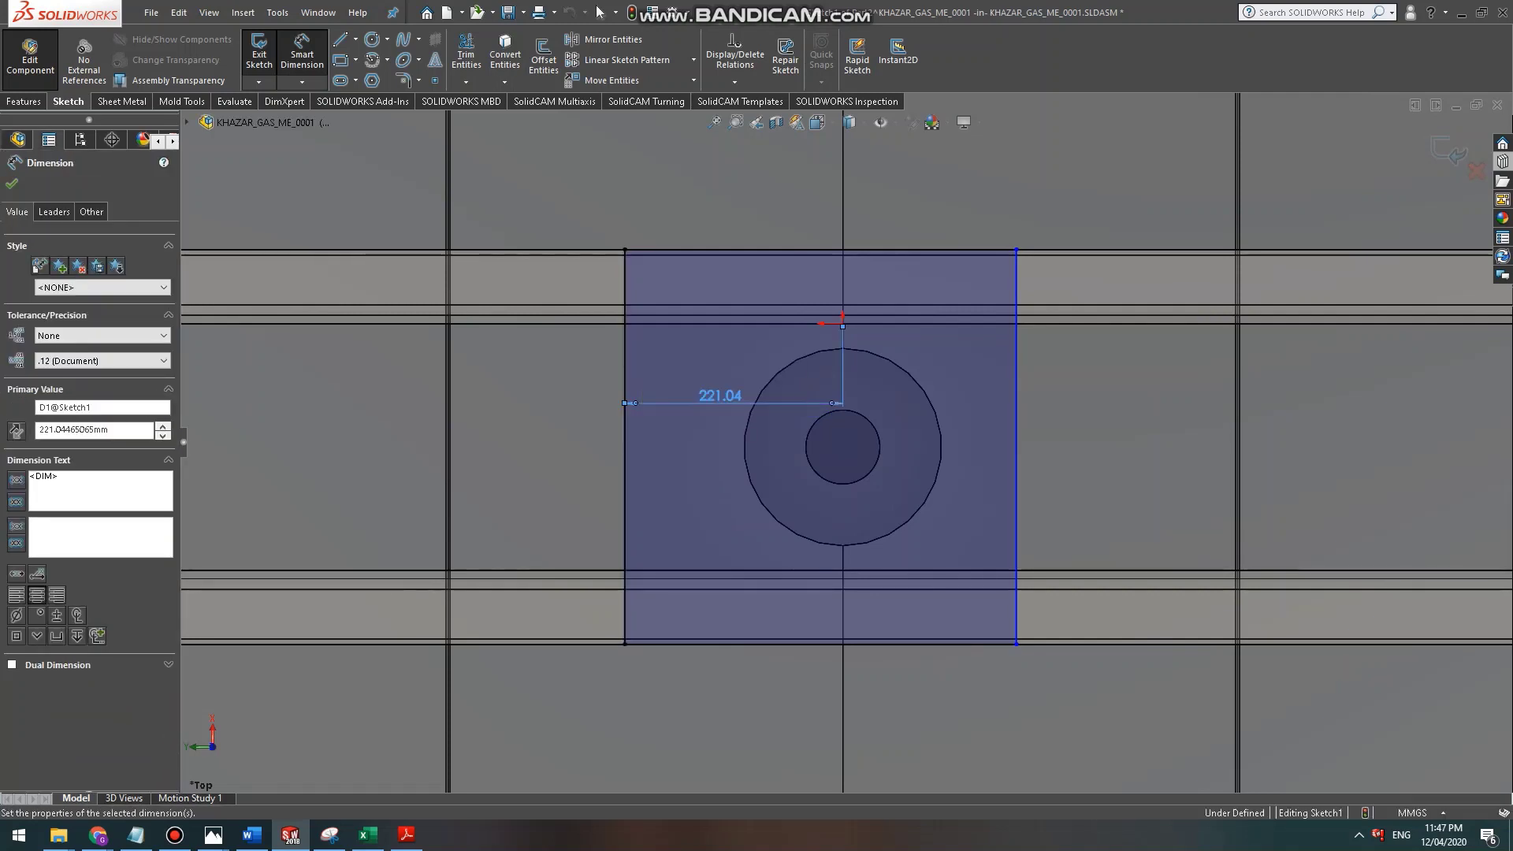
Dimension the distance from the square's right edge to the origin at 200 mm.
click(1017, 441)
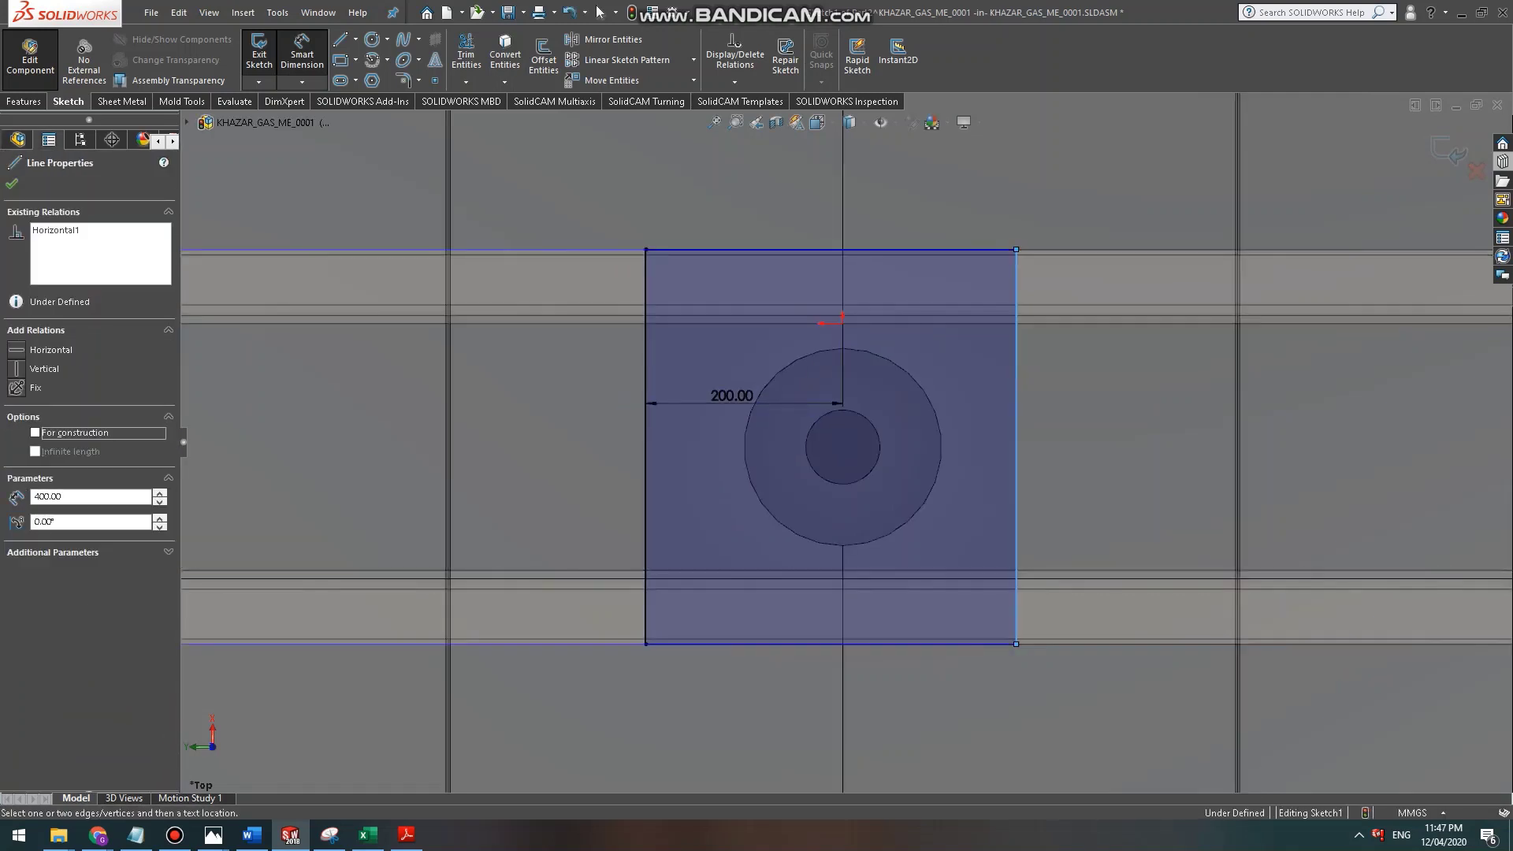
click(842, 323)
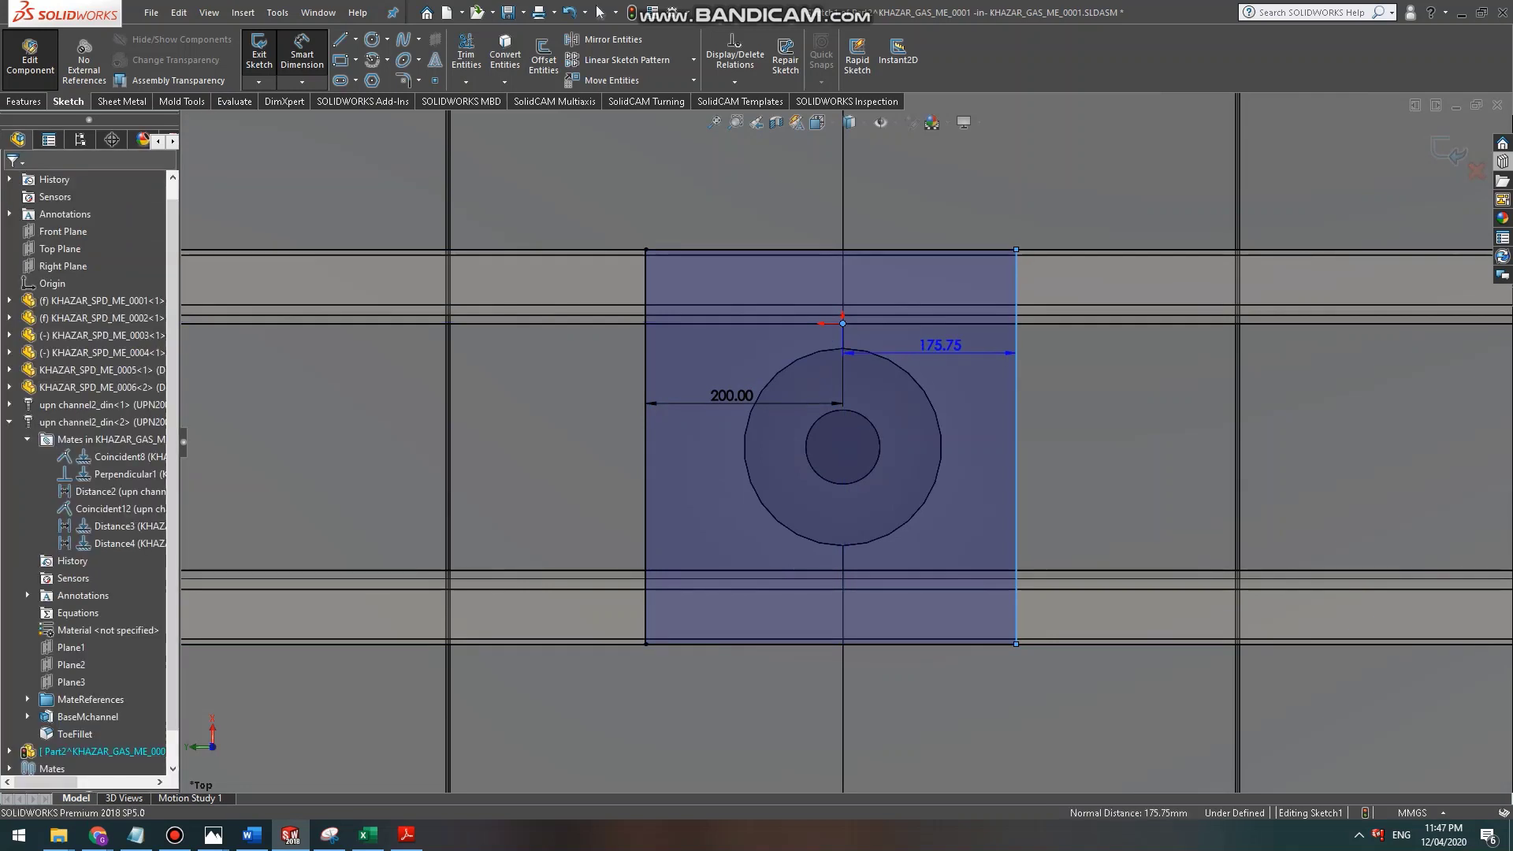
click(940, 347)
key(Return)
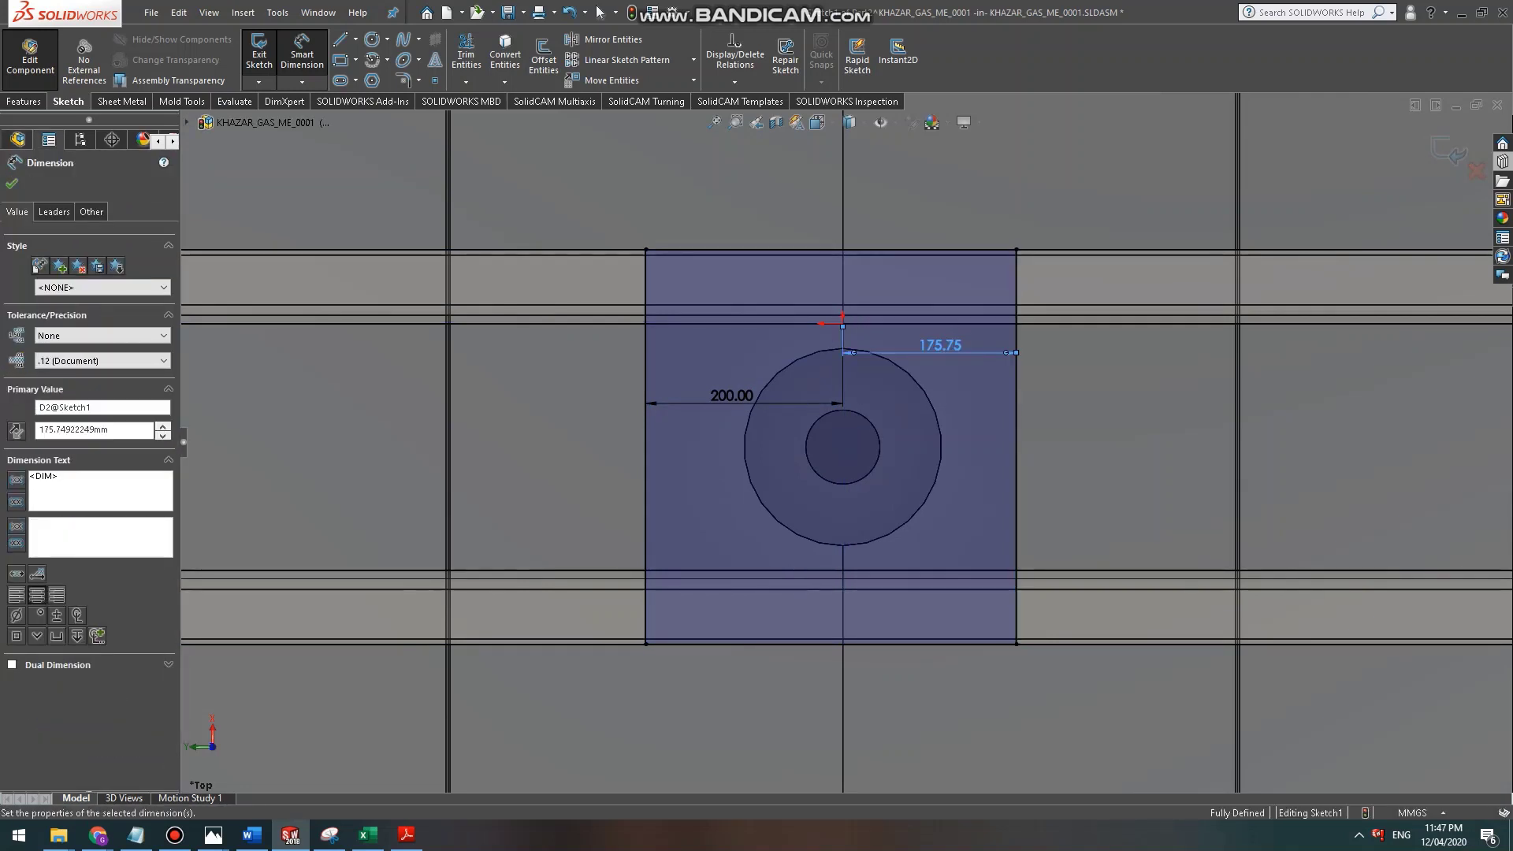
scroll(1160, 408, up, 6)
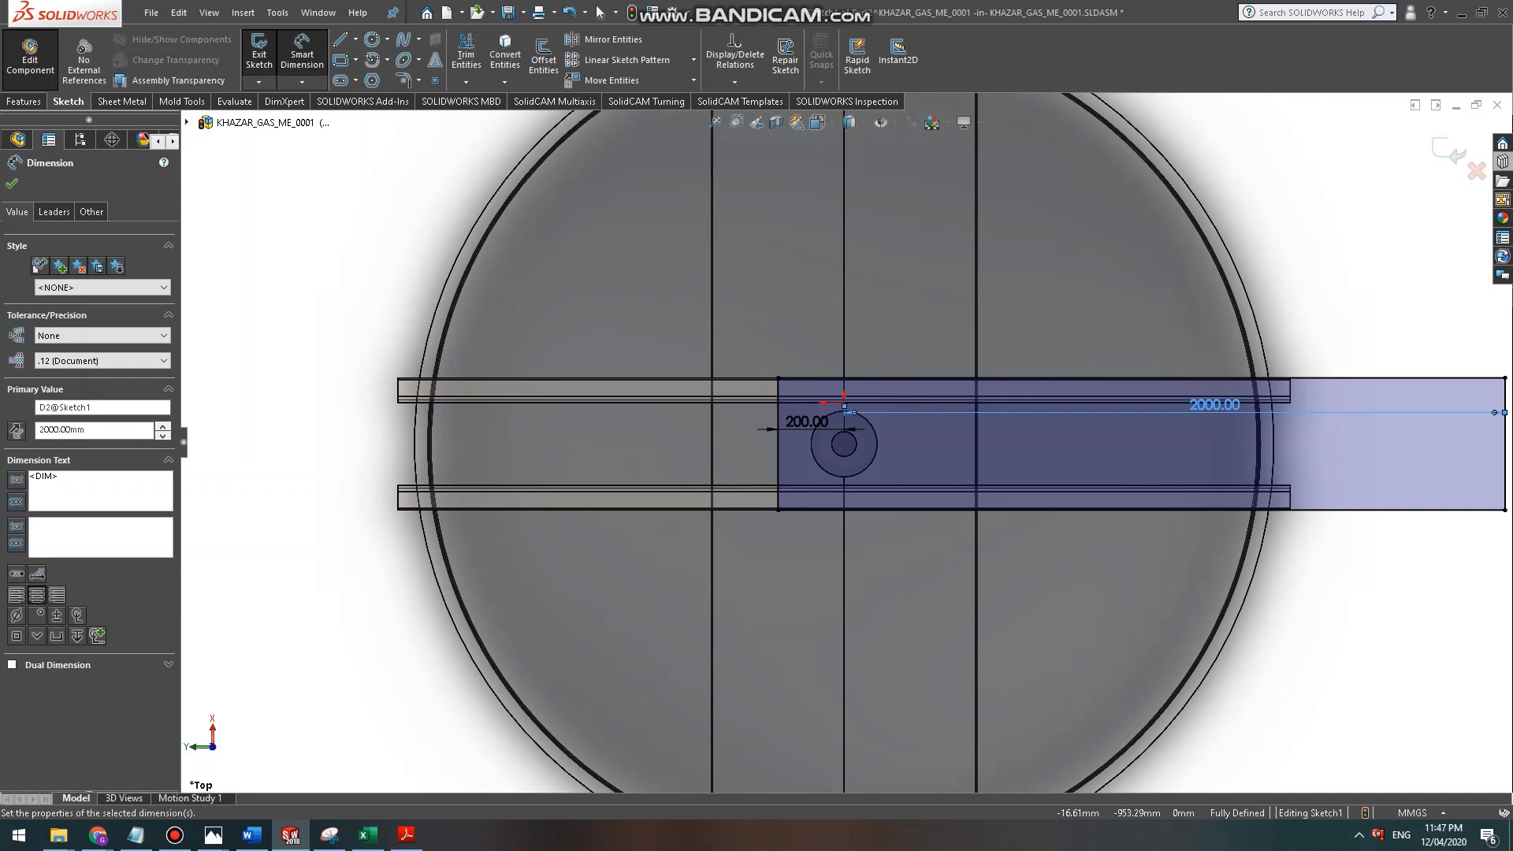
double_click(1214, 405)
text(200)
key(Return)
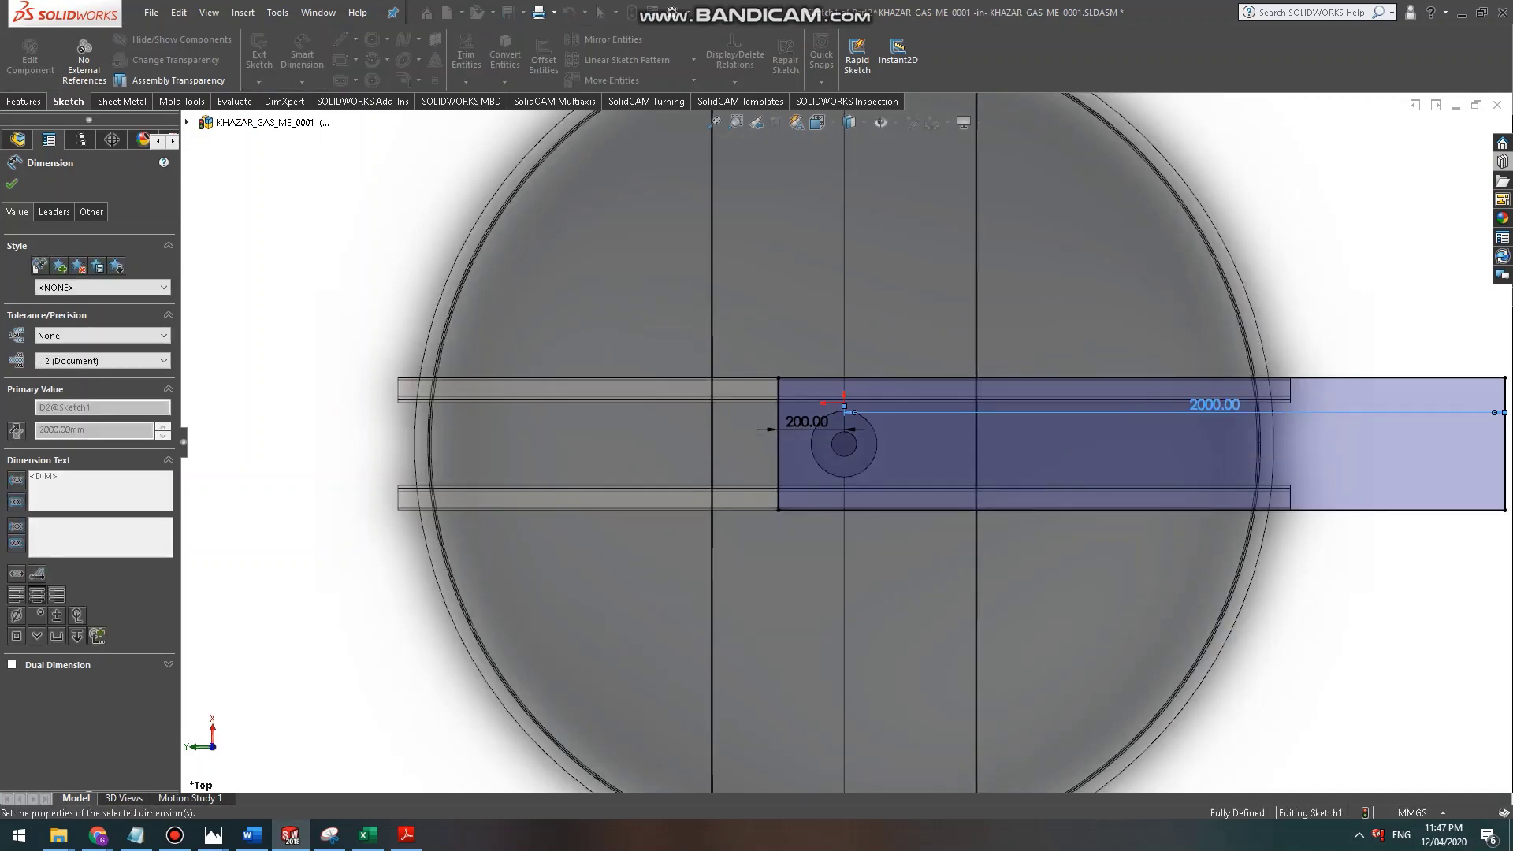
Extrude the square sketch into a solid plate with a blind depth of 25 mm.
middle_drag(1143, 492, 1080, 370)
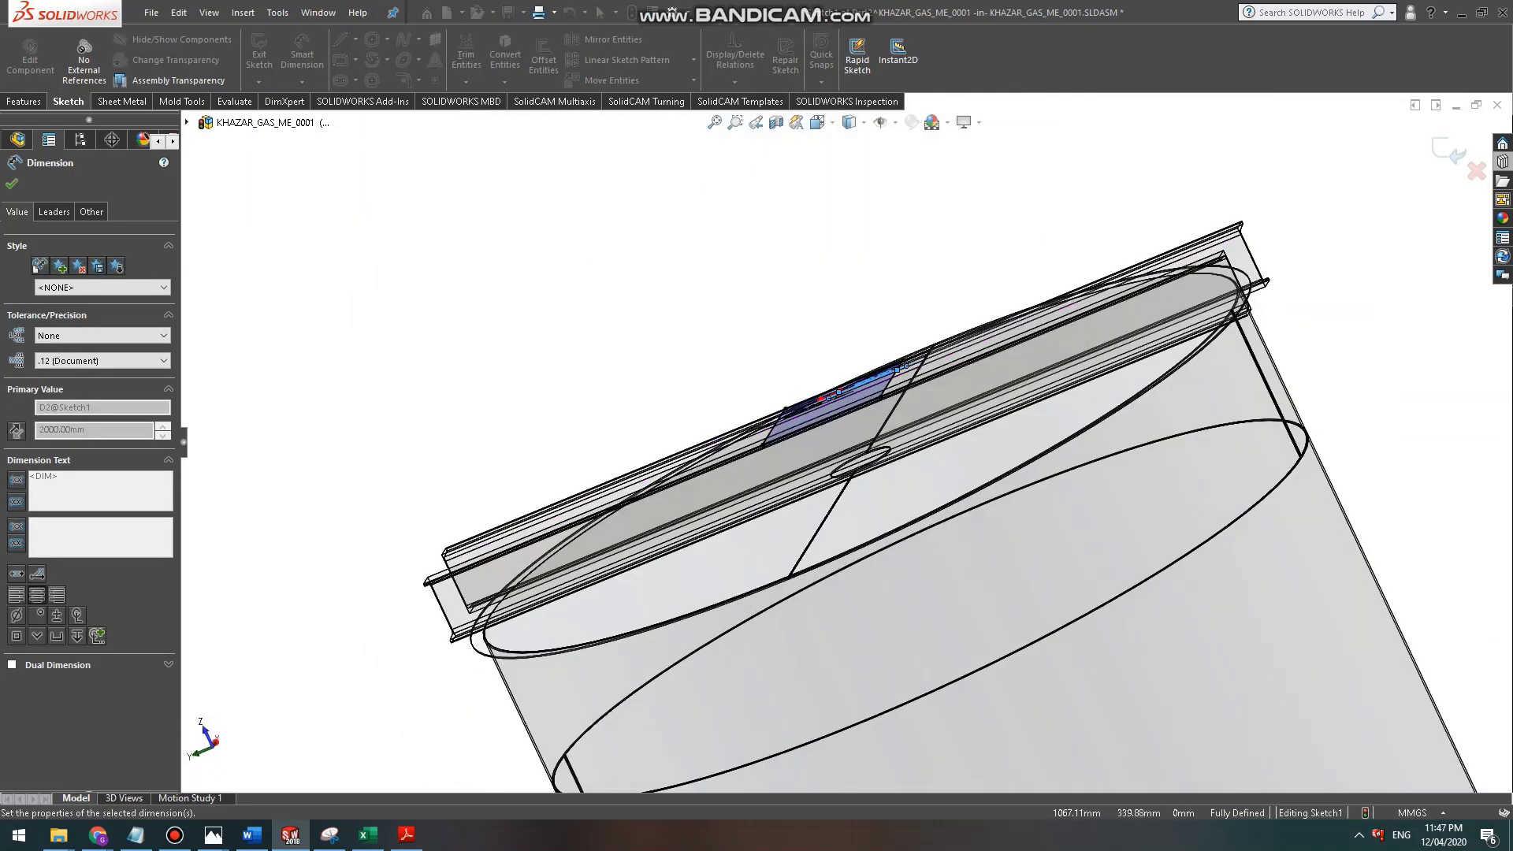
scroll(792, 312, down, 5)
click(25, 102)
click(265, 55)
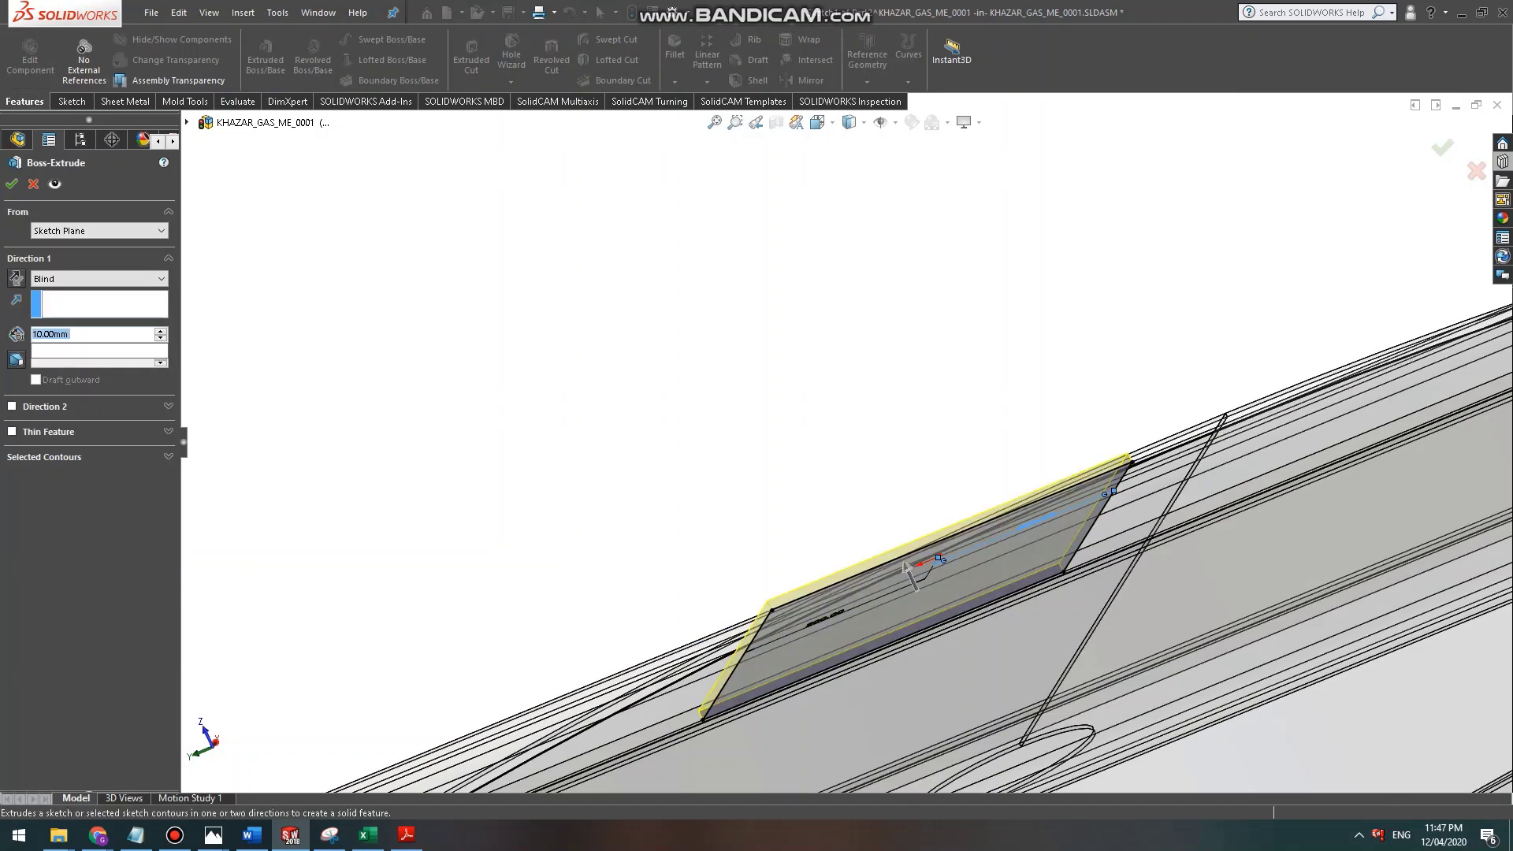
text(35)
key(Return)
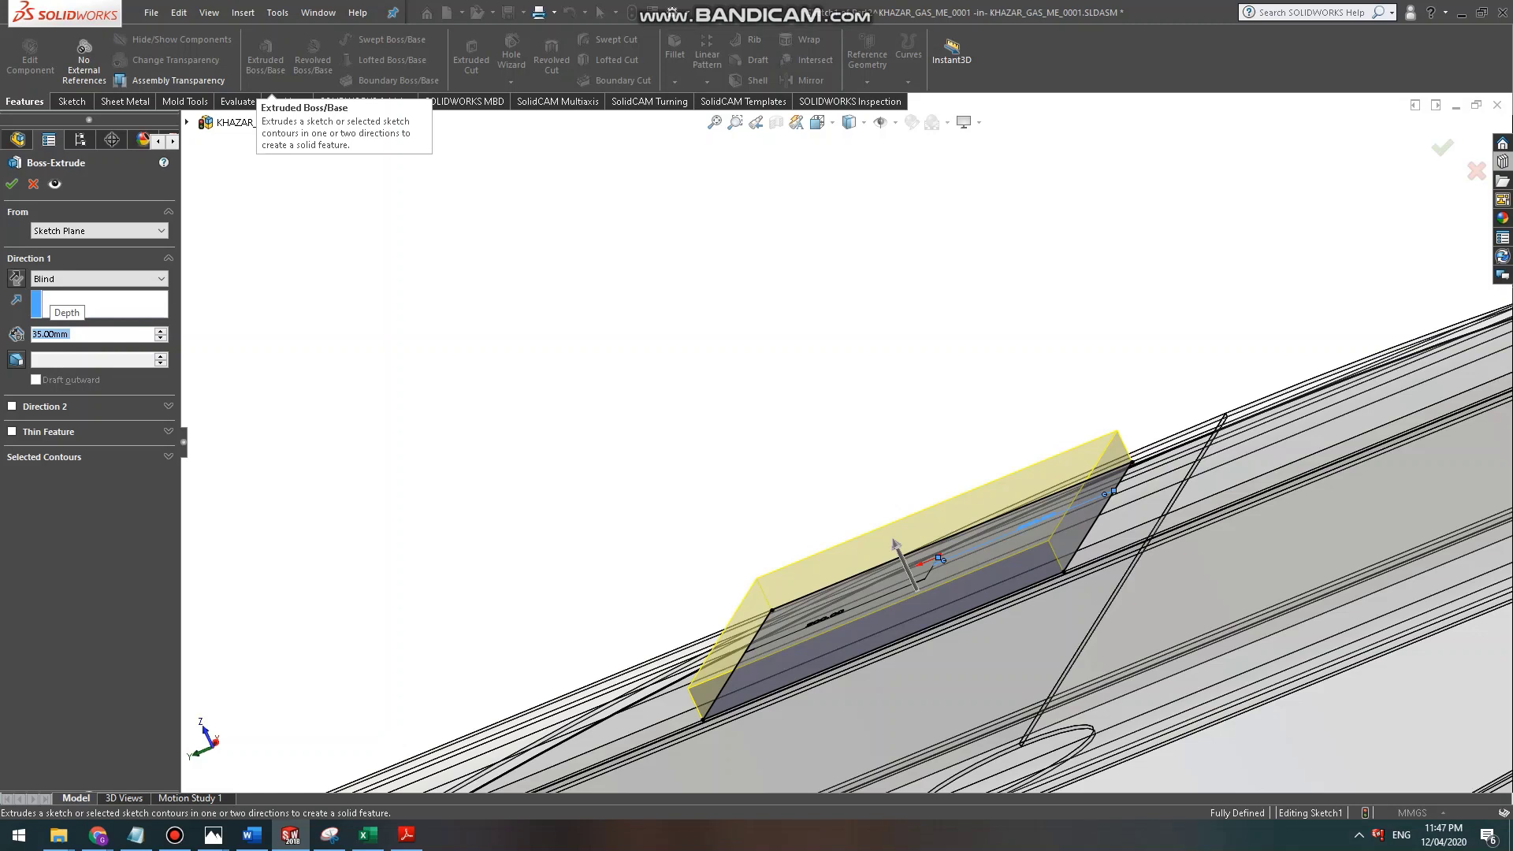
text(25)
key(Return)
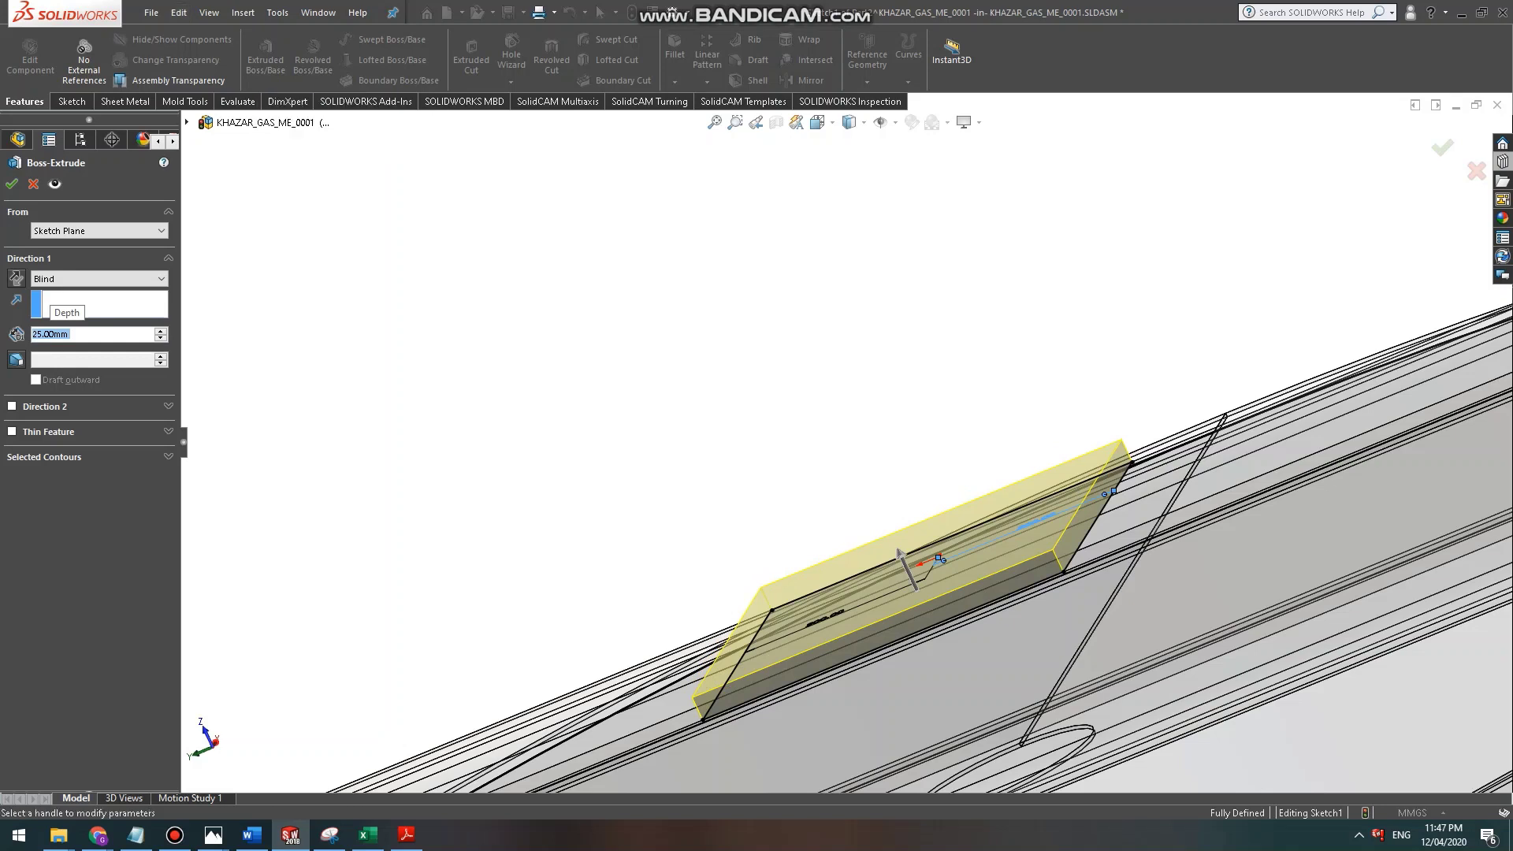
click(12, 183)
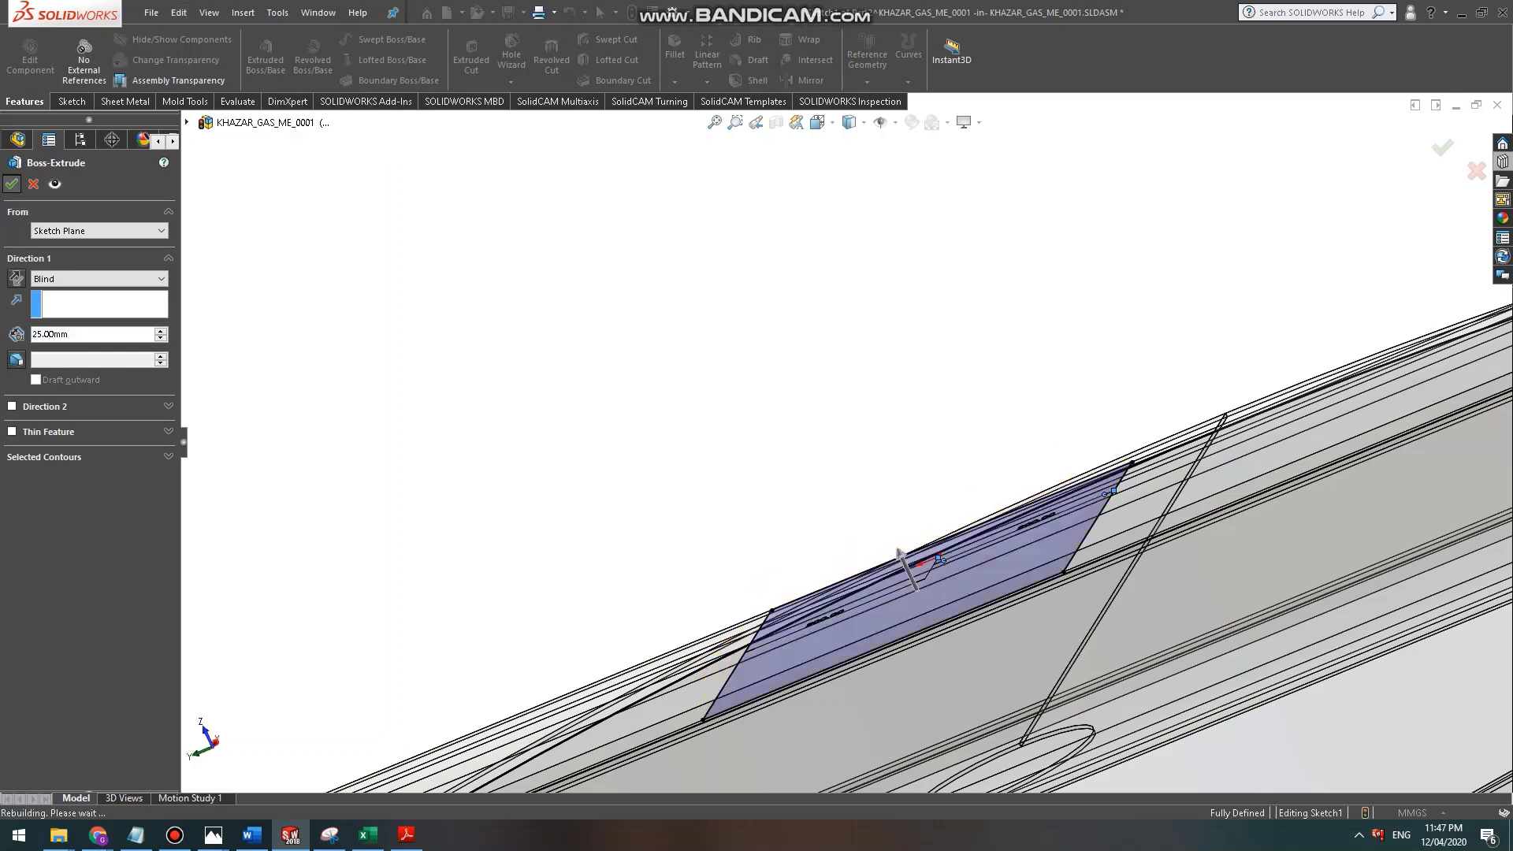
Inspect the extruded plate's placement on the two channels from several angles.
scroll(830, 648, down, 2)
middle_drag(830, 649, 930, 706)
scroll(801, 520, up, 4)
scroll(801, 520, up, 2)
scroll(815, 441, down, 3)
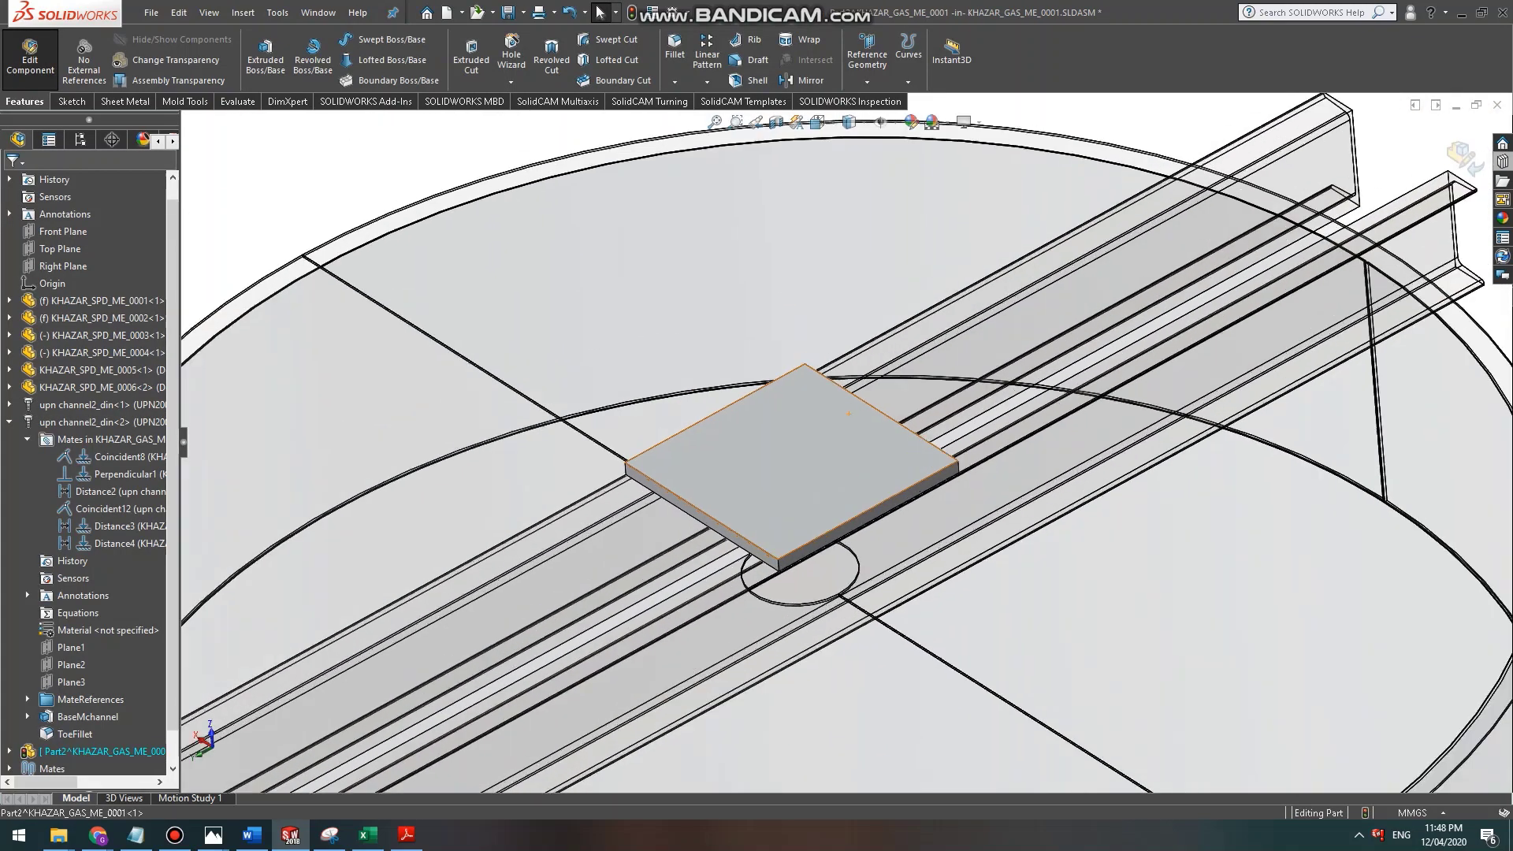
middle_drag(776, 426, 745, 564)
scroll(748, 551, up, 2)
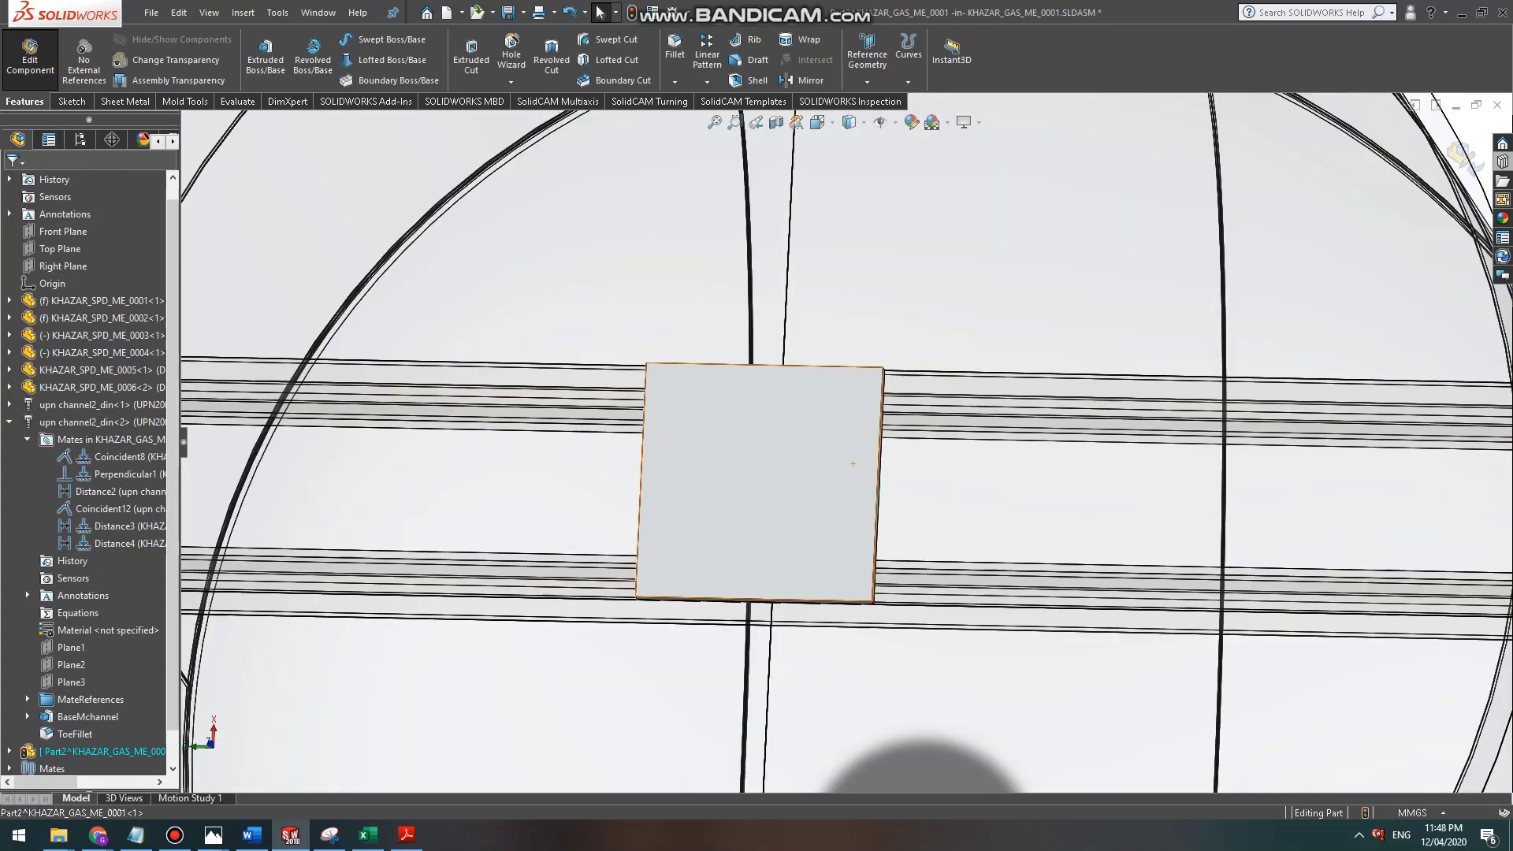
Orient the model to the Top view and start a sketch on the plate's top face.
click(818, 123)
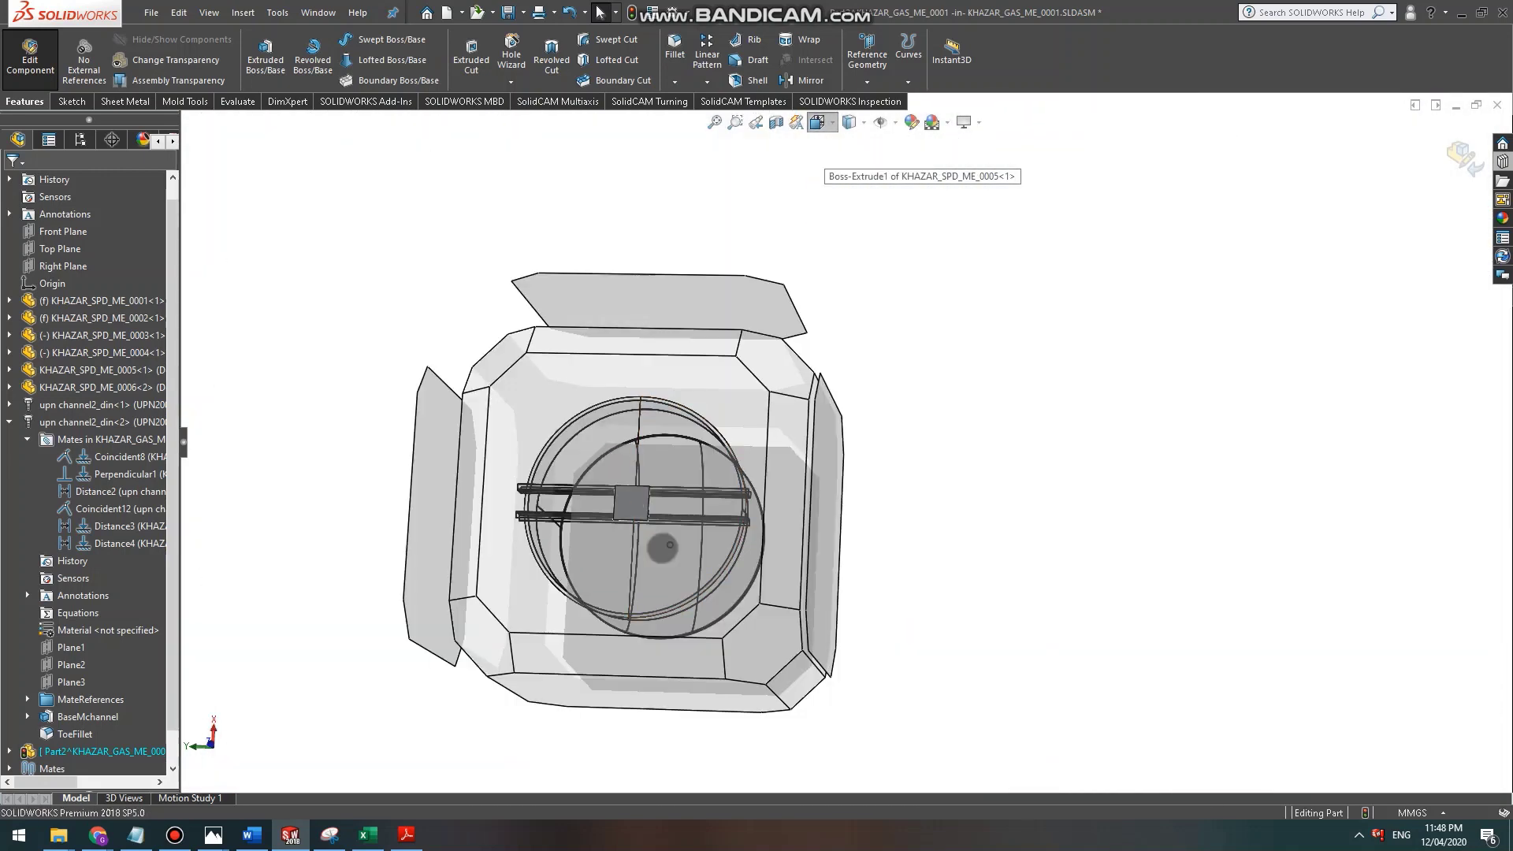
click(838, 145)
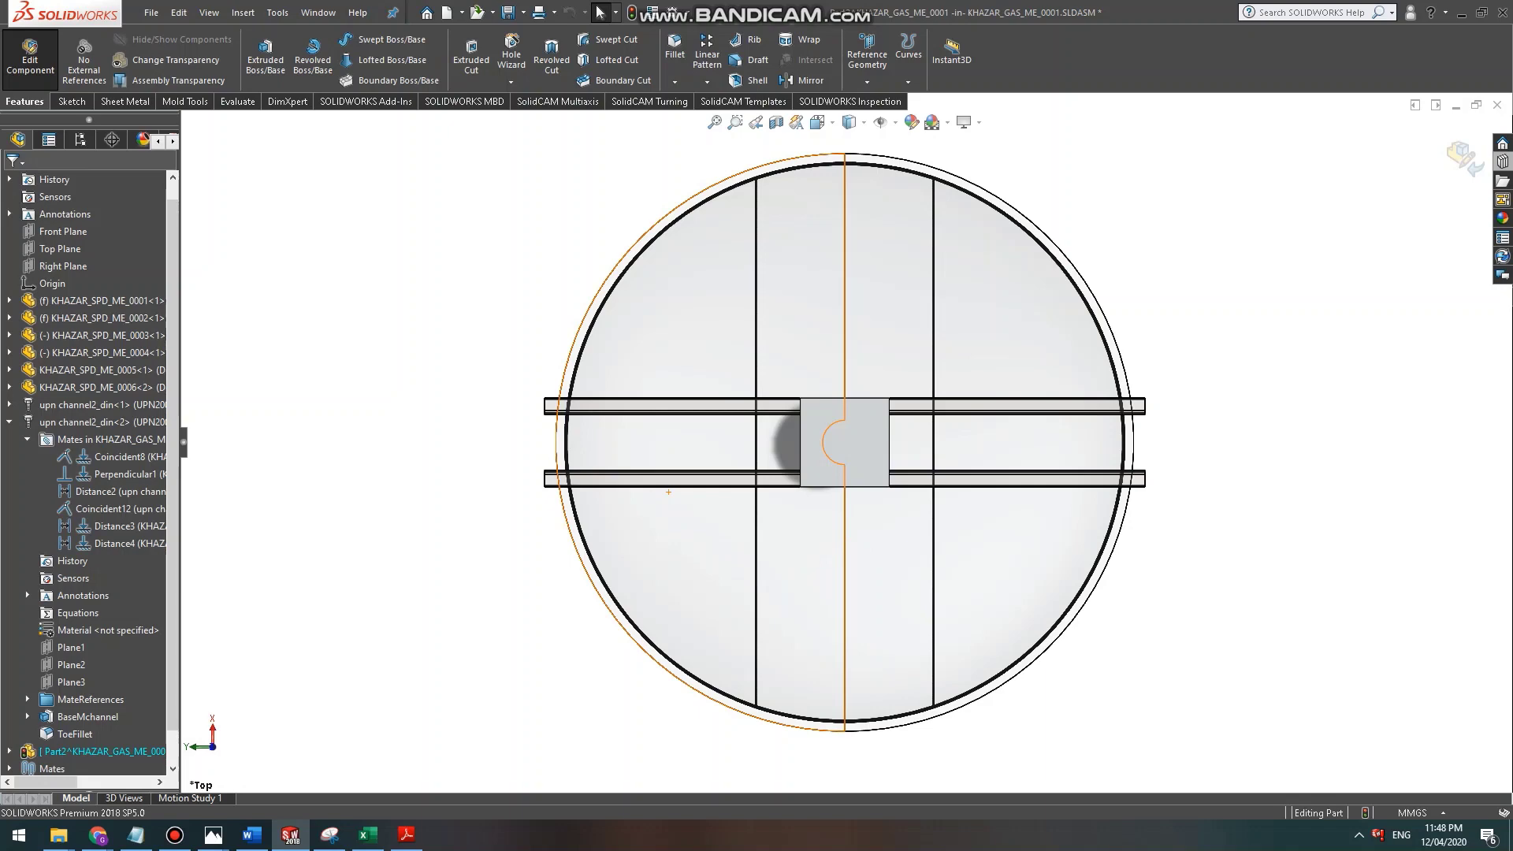
scroll(888, 460, down, 4)
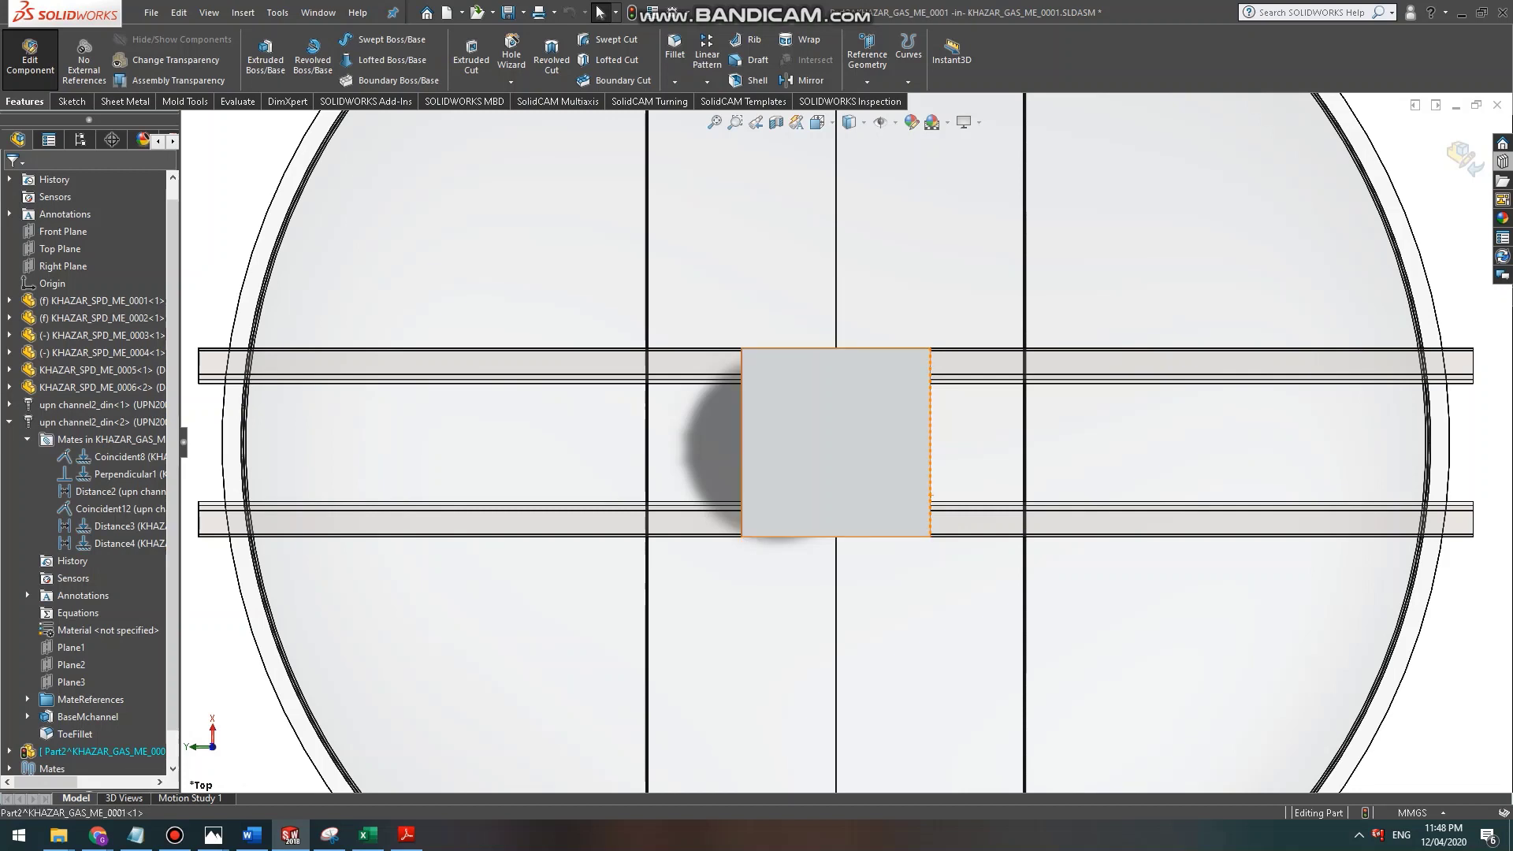
click(907, 473)
click(69, 101)
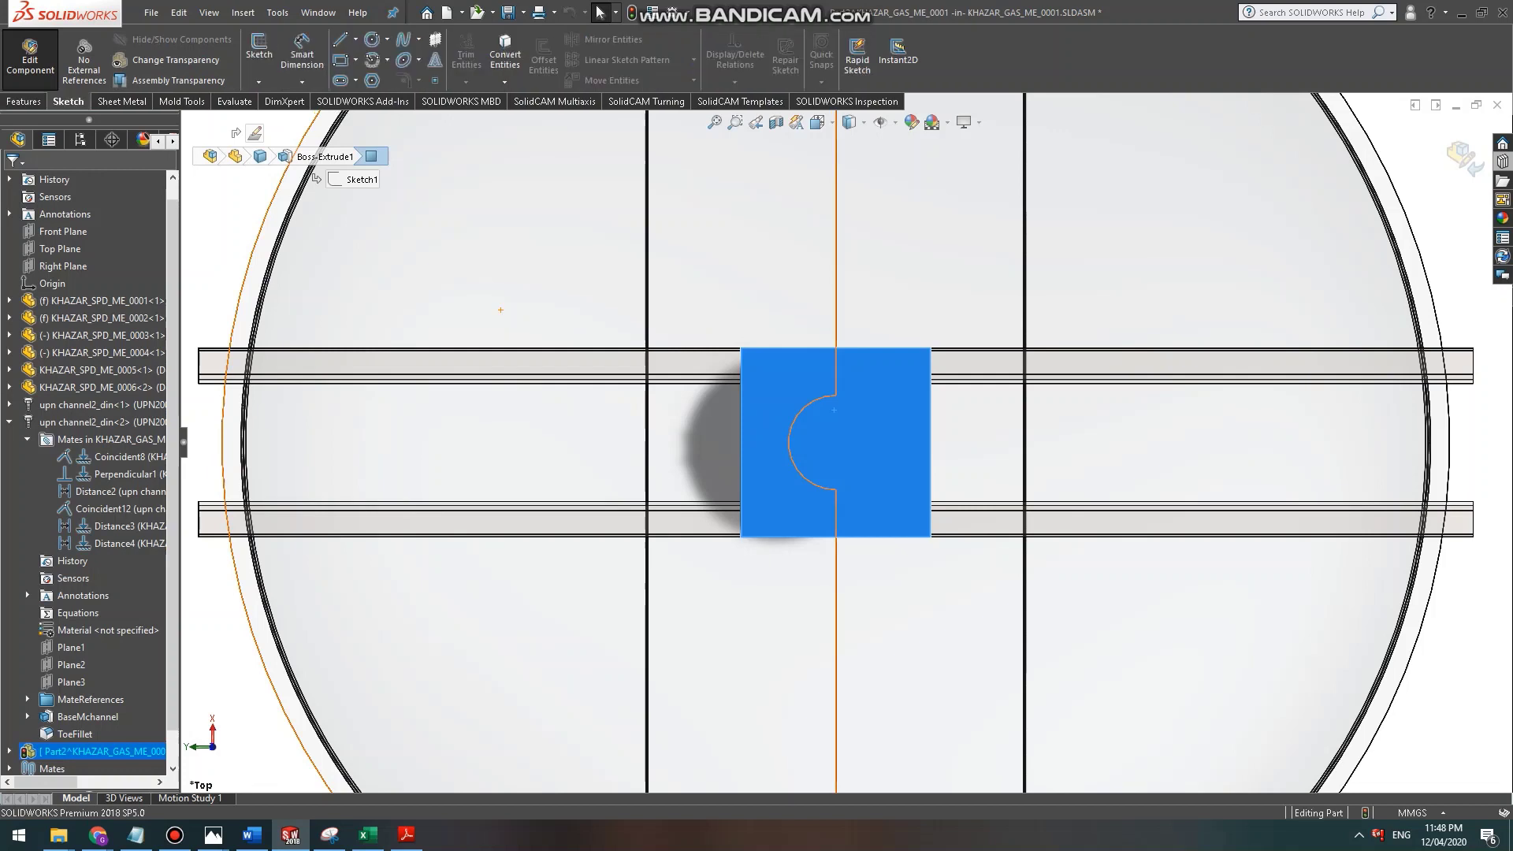
click(259, 49)
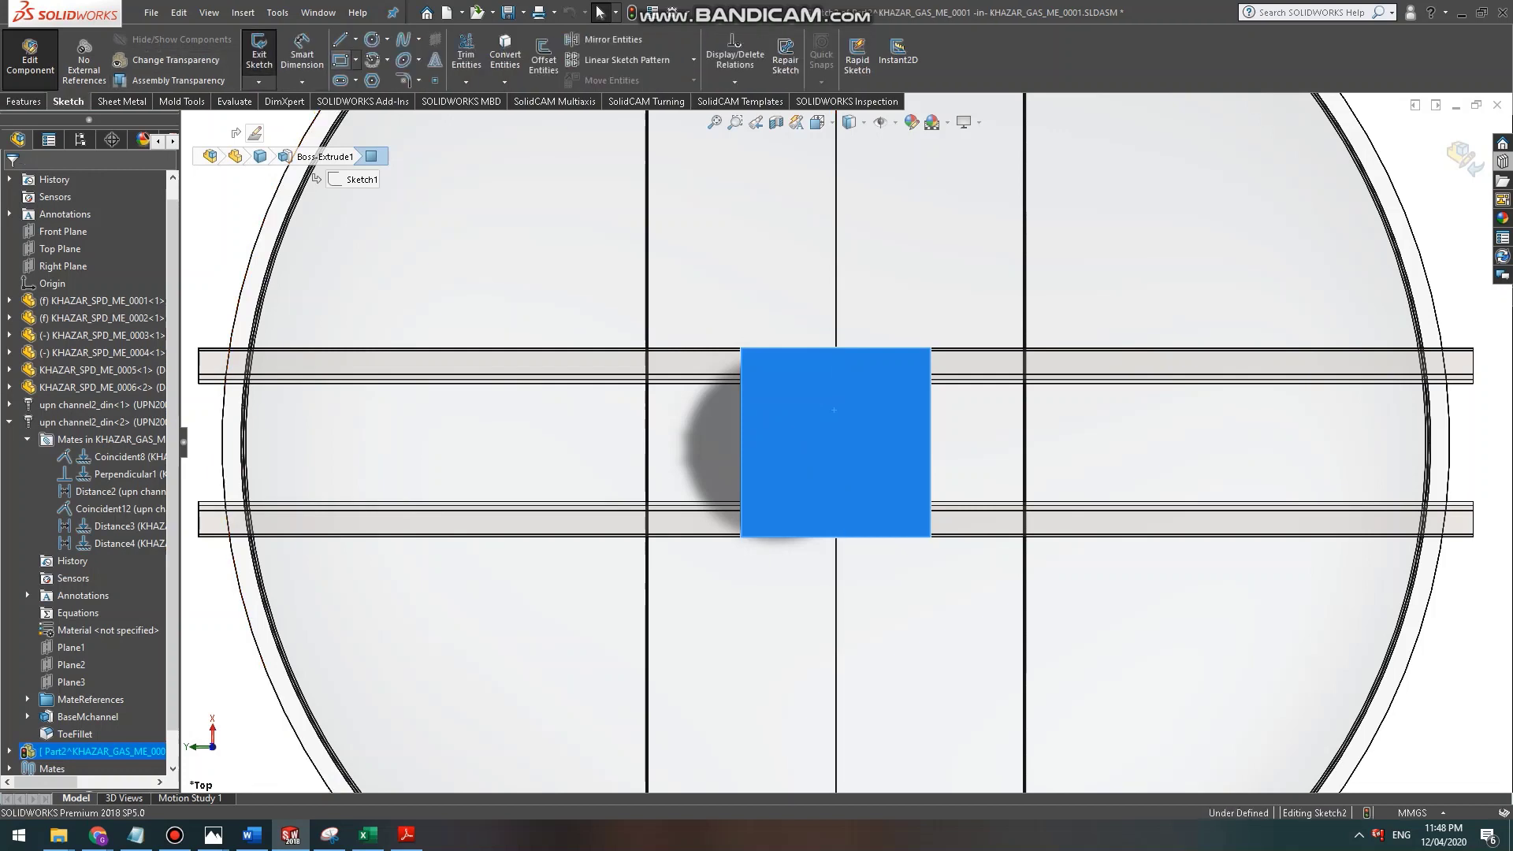
Sketch a circle about 26 mm in diameter near the upper-left corner of the plate's top face.
click(372, 39)
scroll(874, 378, up, 5)
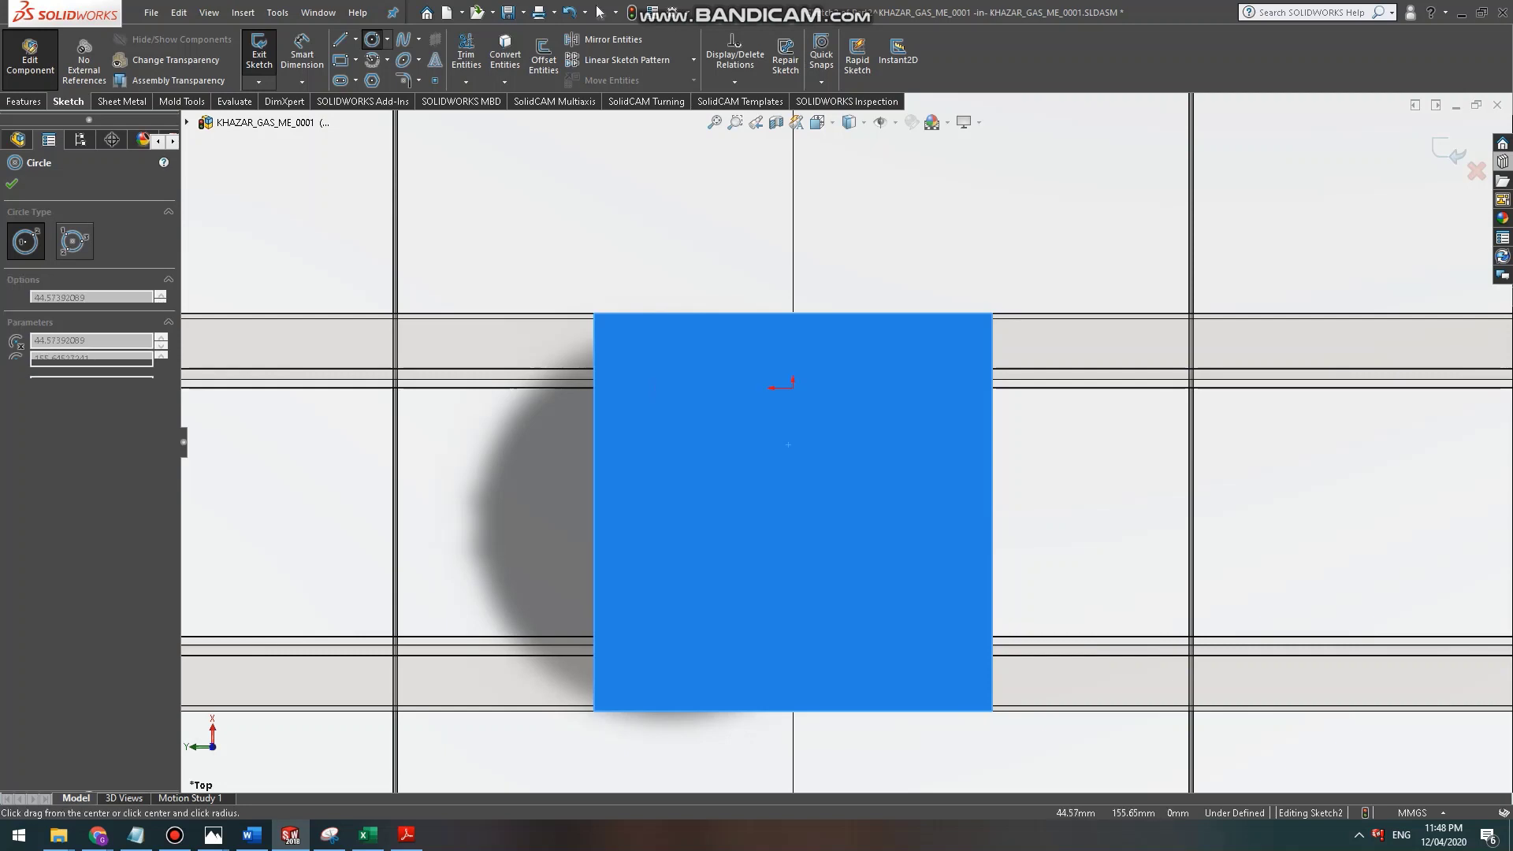
drag(638, 342, 651, 344)
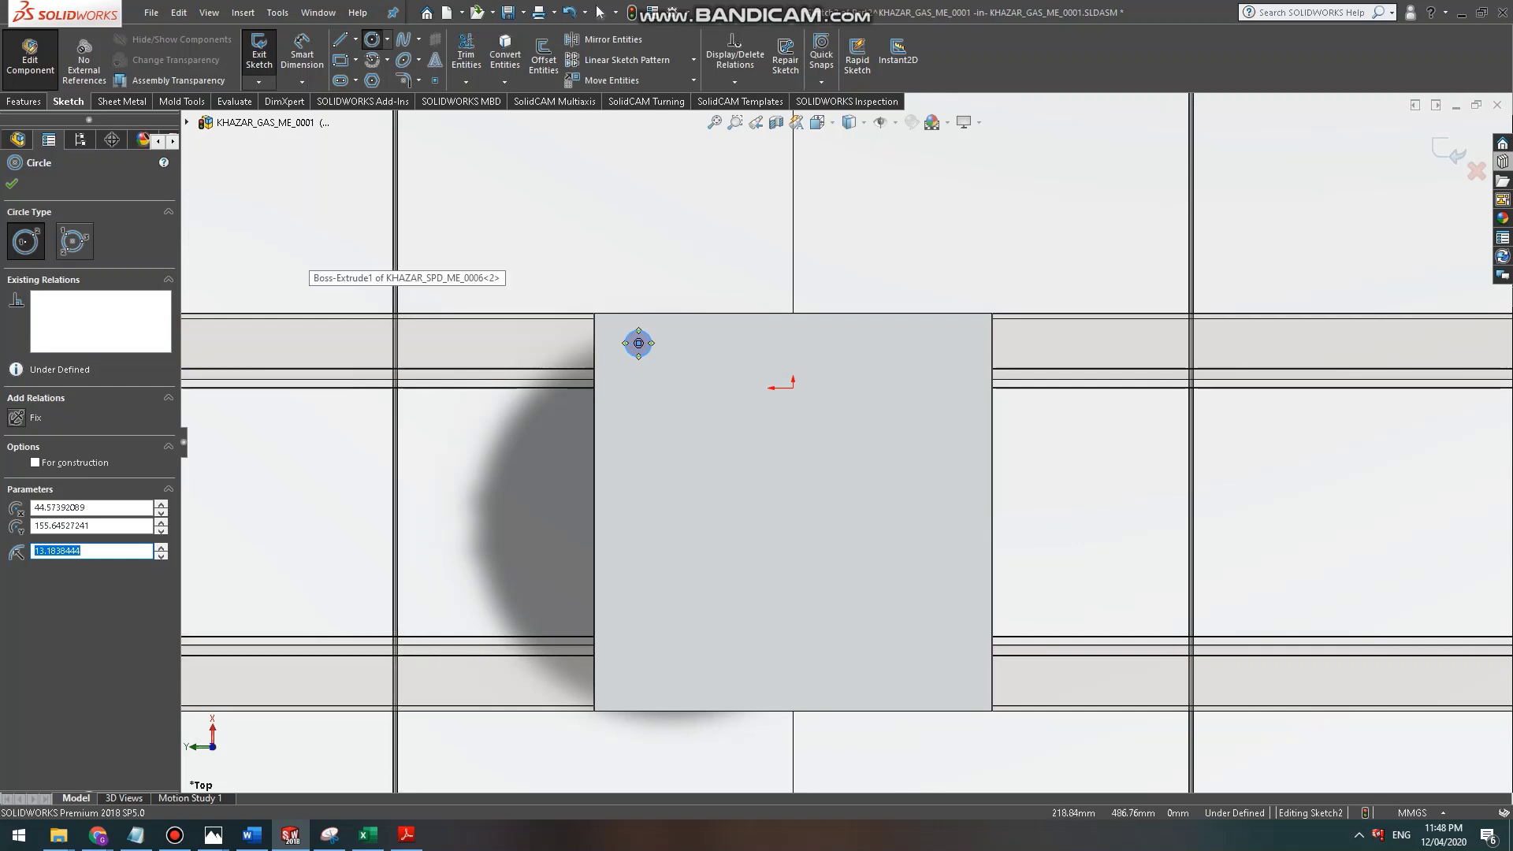
key(Escape)
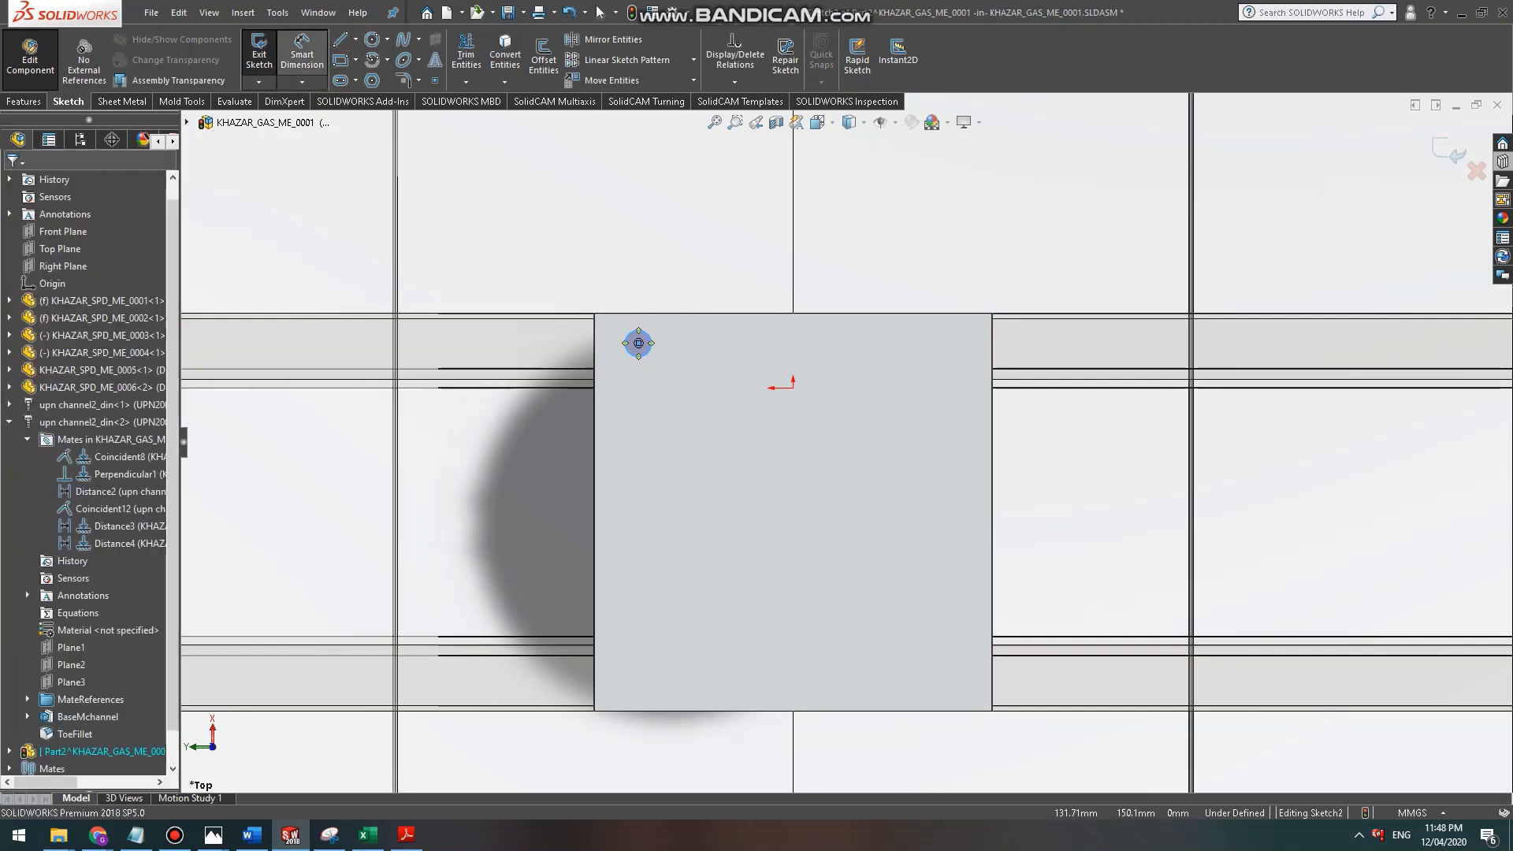
Dimension the circle's diameter at 18 mm.
scroll(611, 260, down, 5)
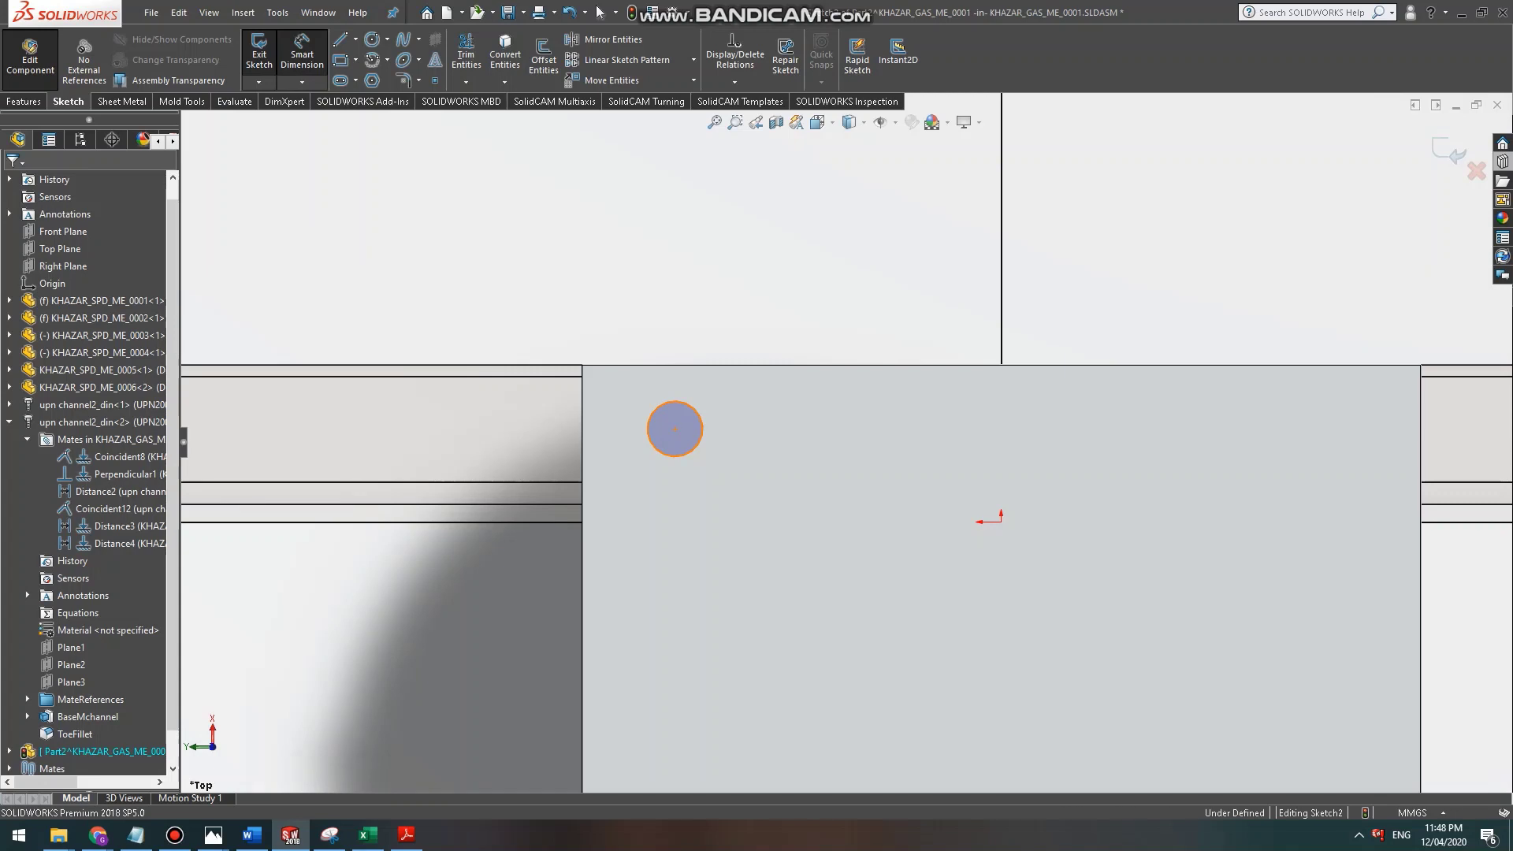
click(675, 429)
click(733, 429)
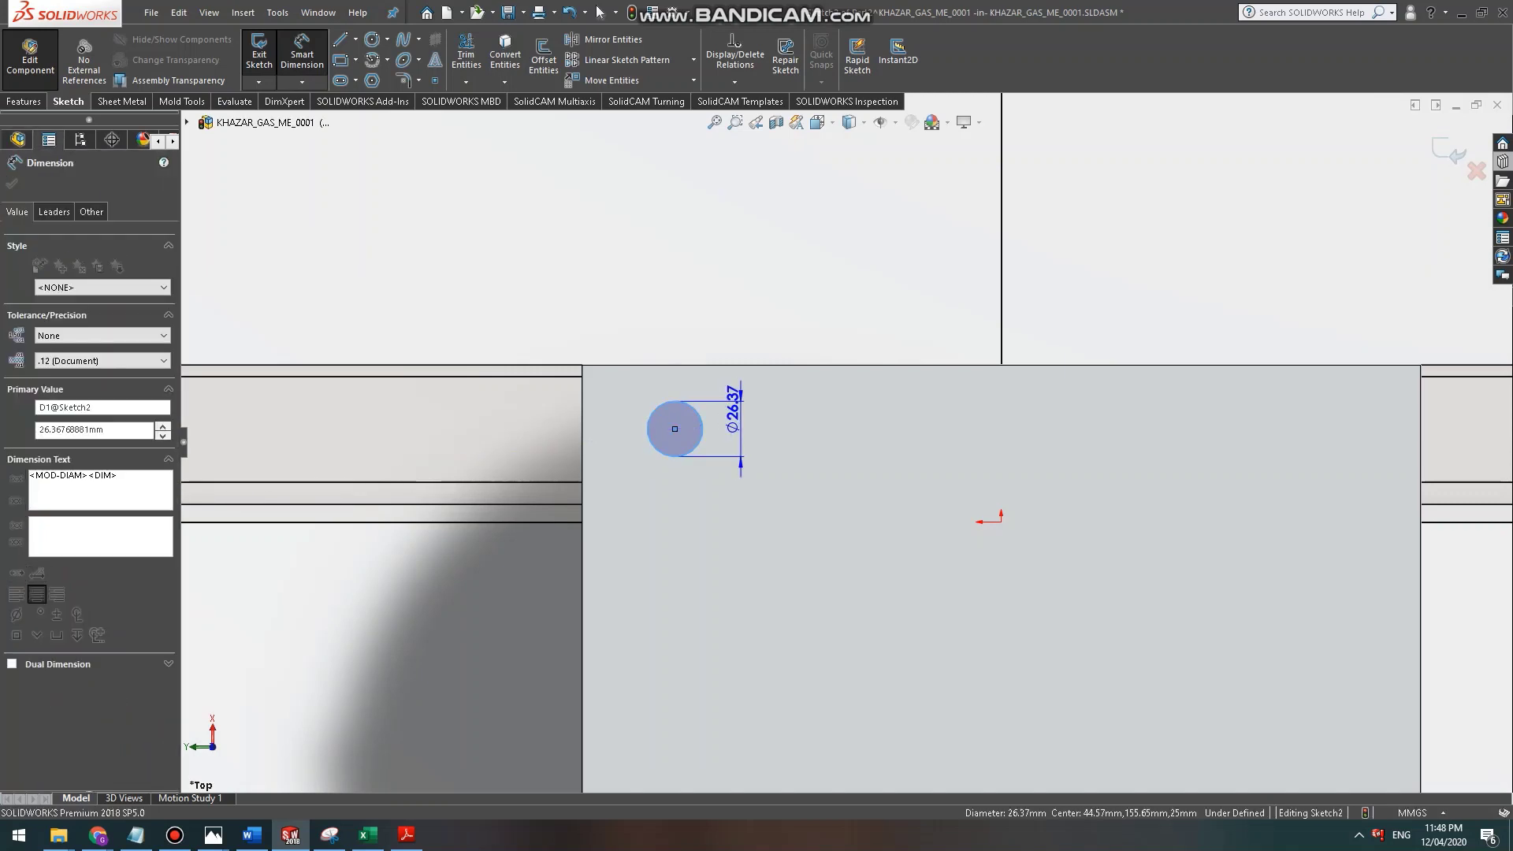
key(Return)
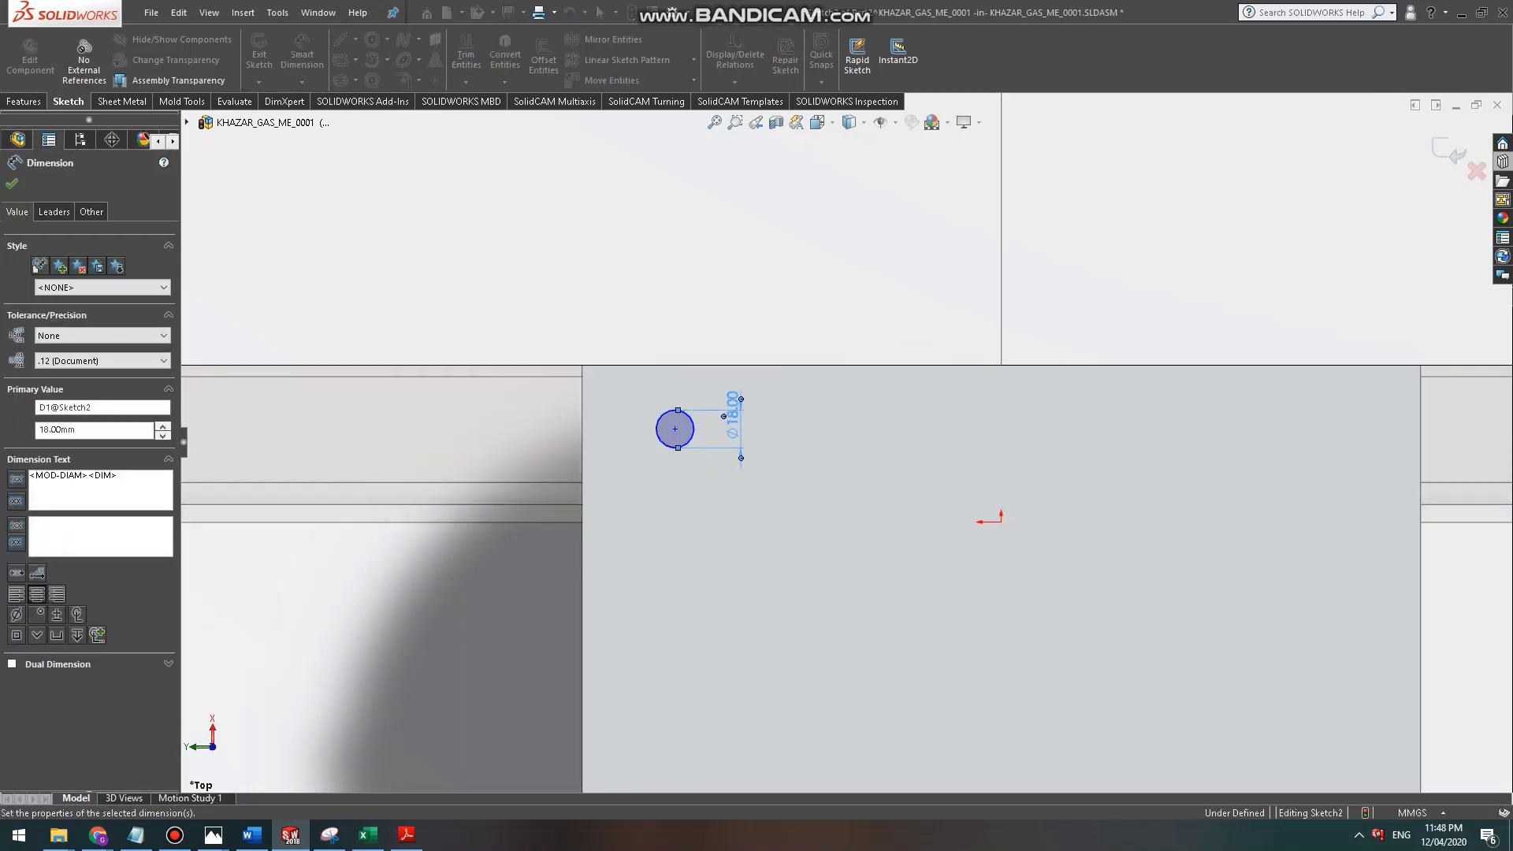
scroll(717, 400, down, 1)
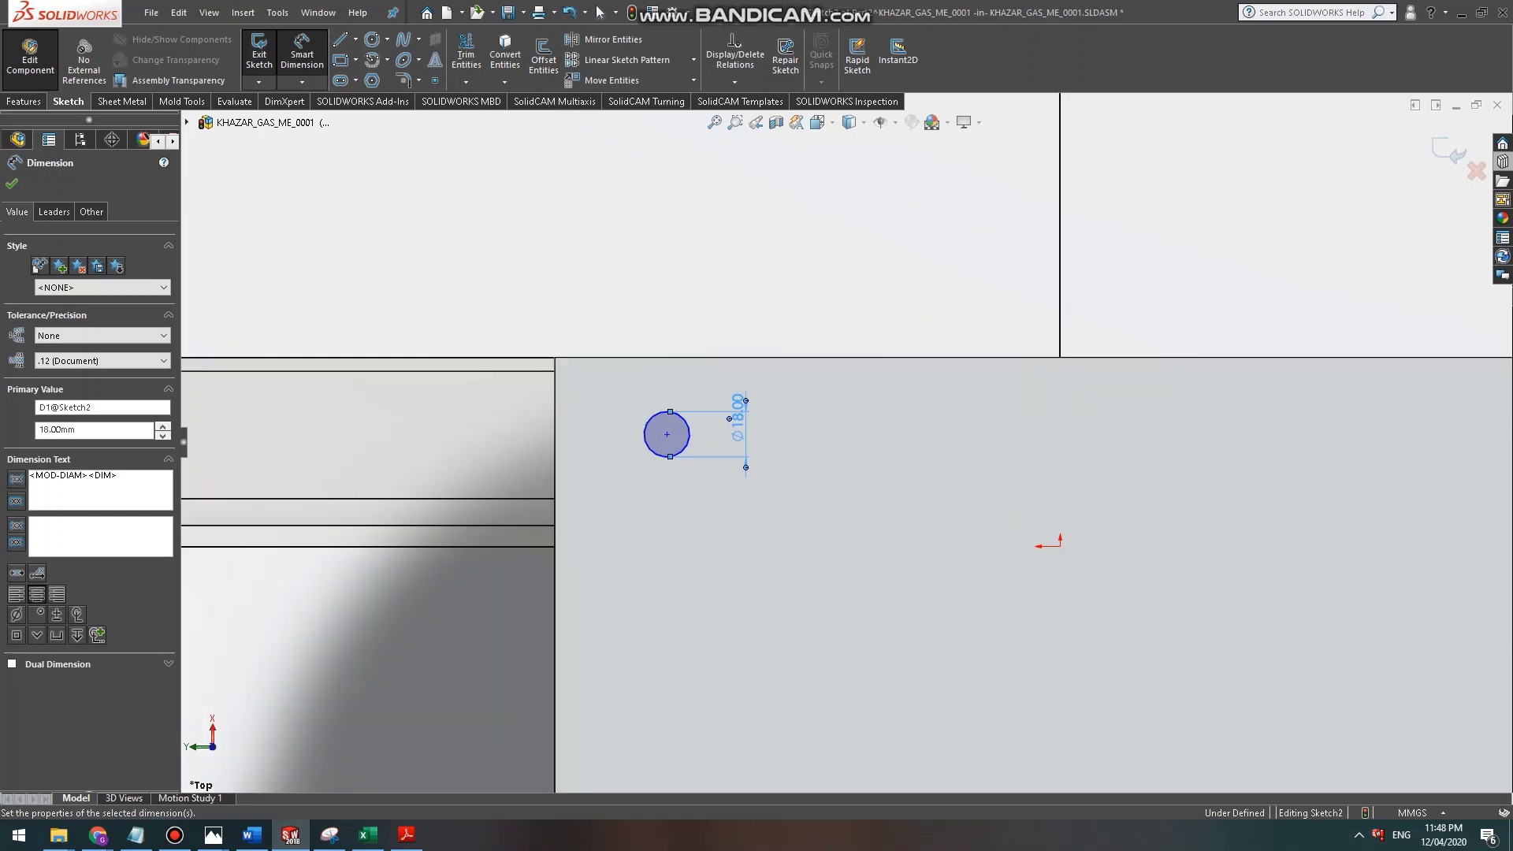
scroll(980, 425, up, 1)
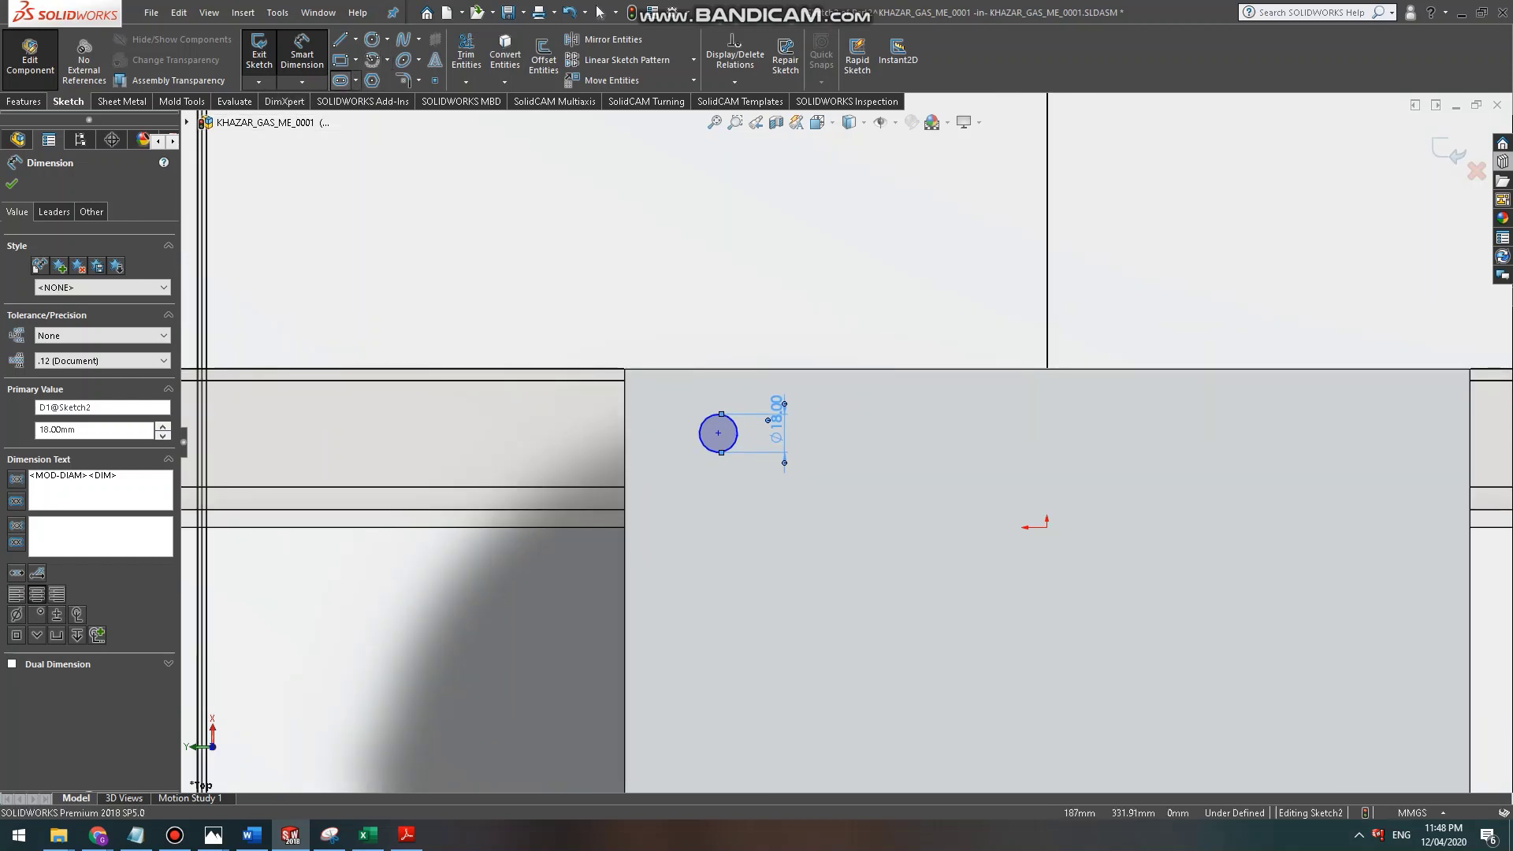
Sketch a horizontal straight slot about 48 mm between centres and 16 mm wide, level with the circle.
click(340, 80)
click(907, 433)
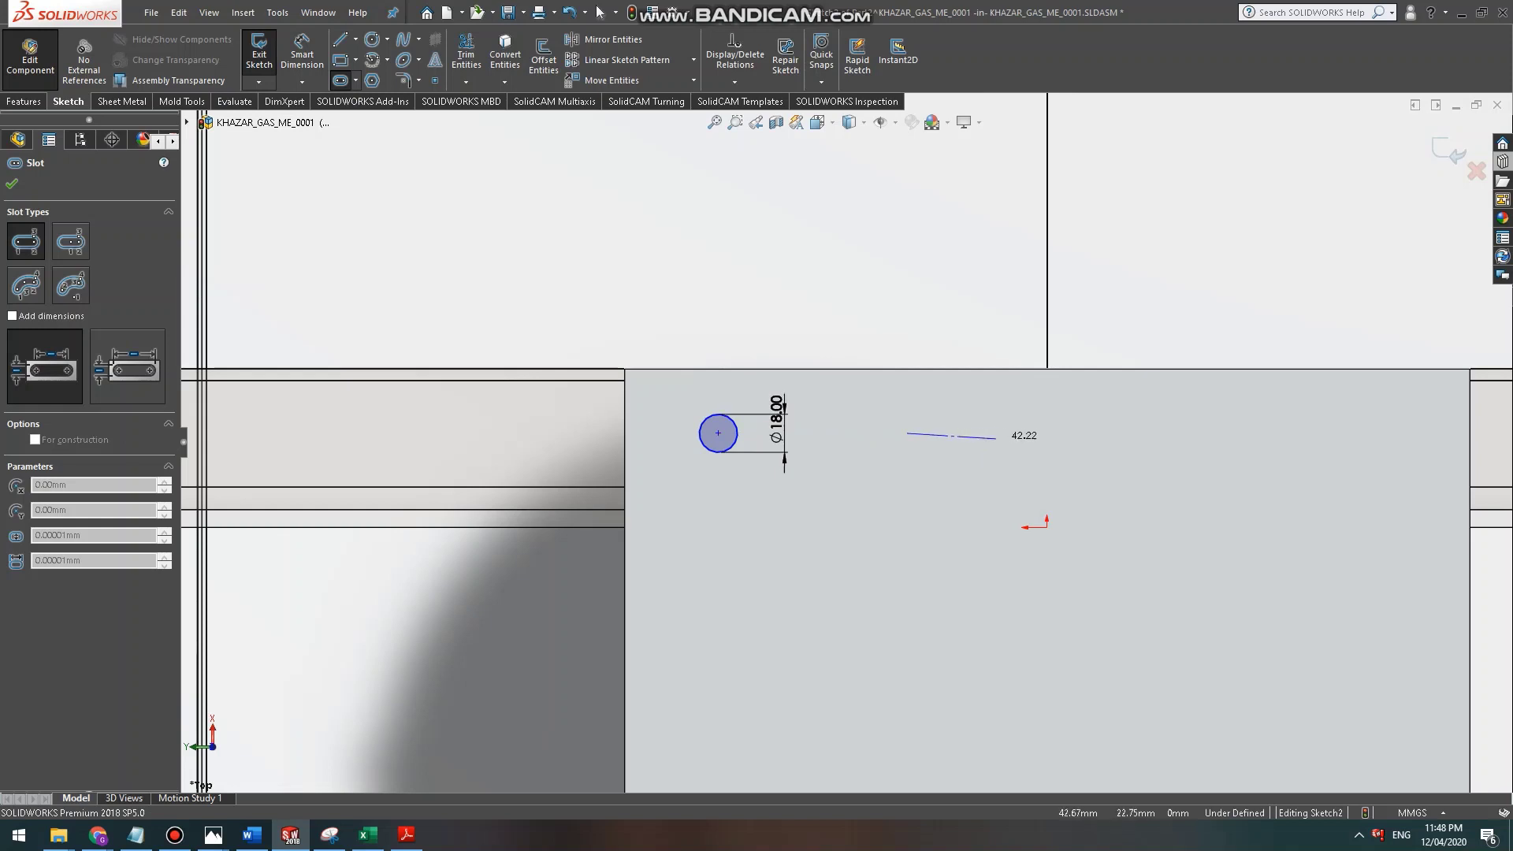
click(1010, 433)
click(1026, 433)
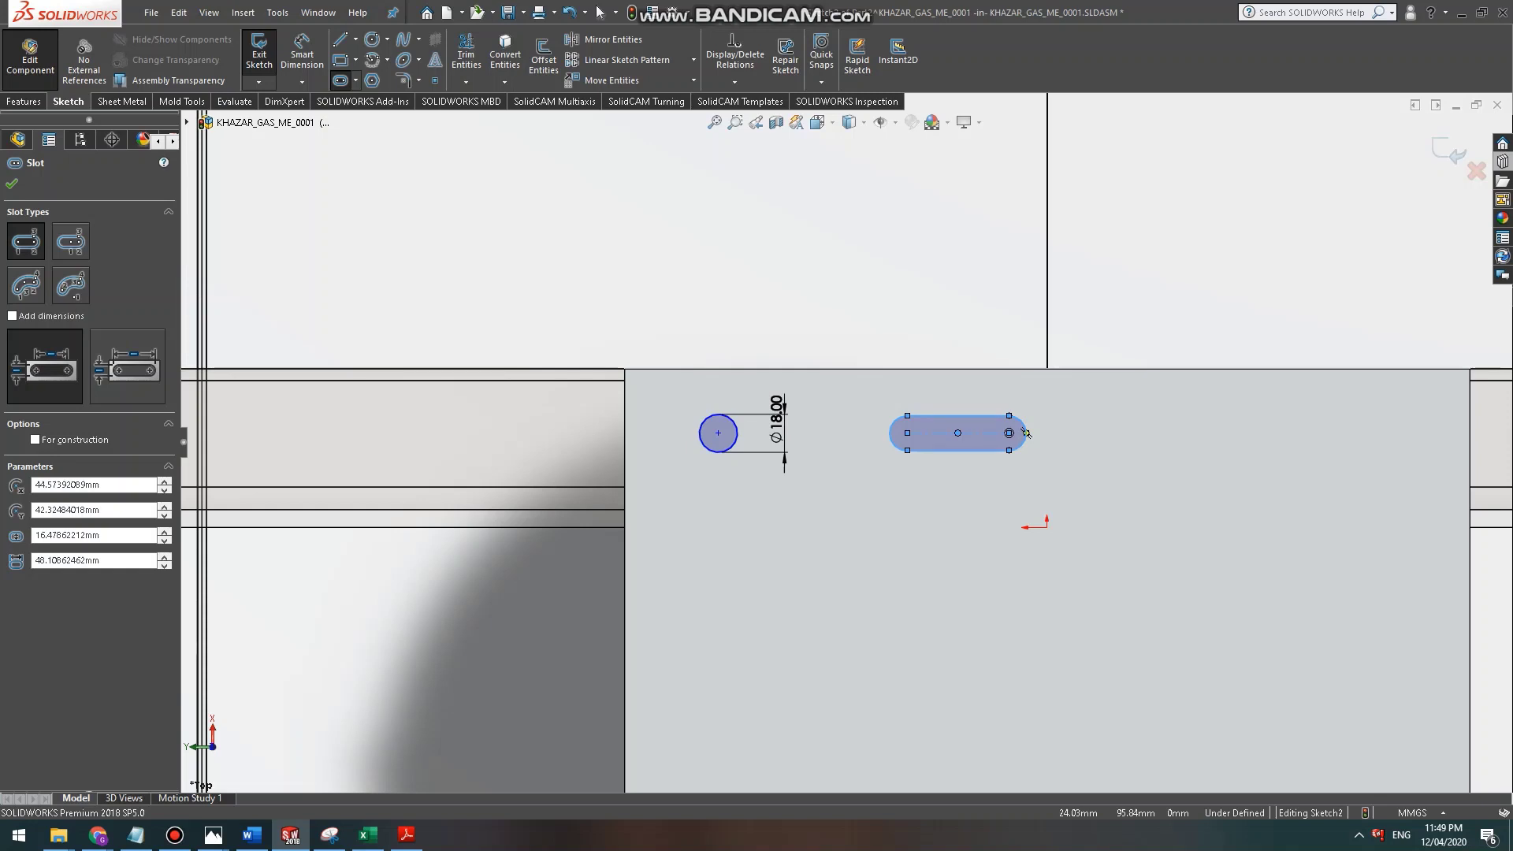
key(Escape)
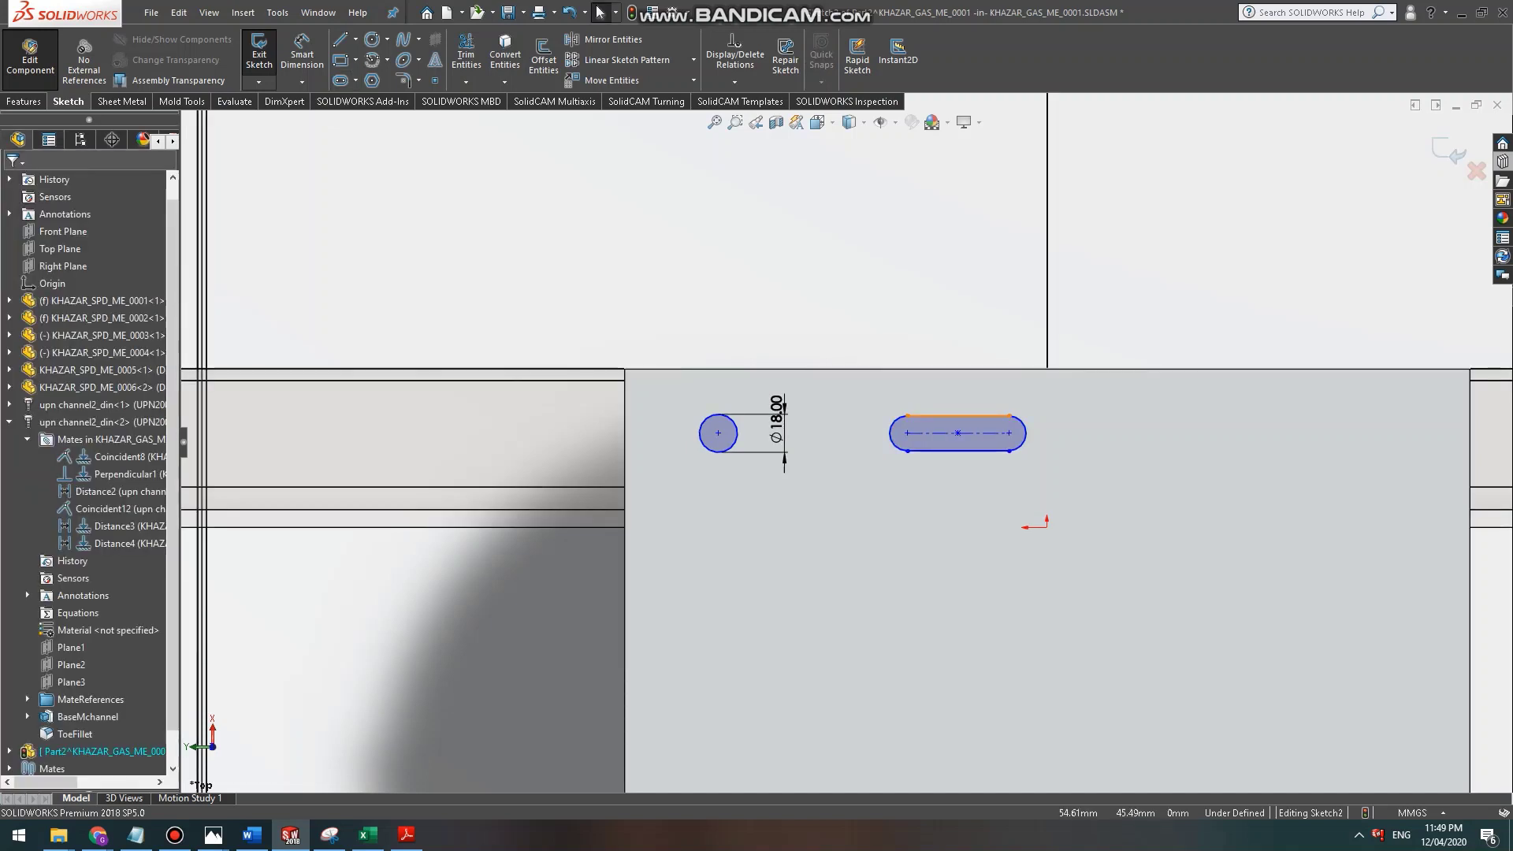
Delete the slot from the plate sketch, keeping the dimensioned circle.
click(951, 414)
key(Escape)
drag(859, 317, 1140, 544)
key(Delete)
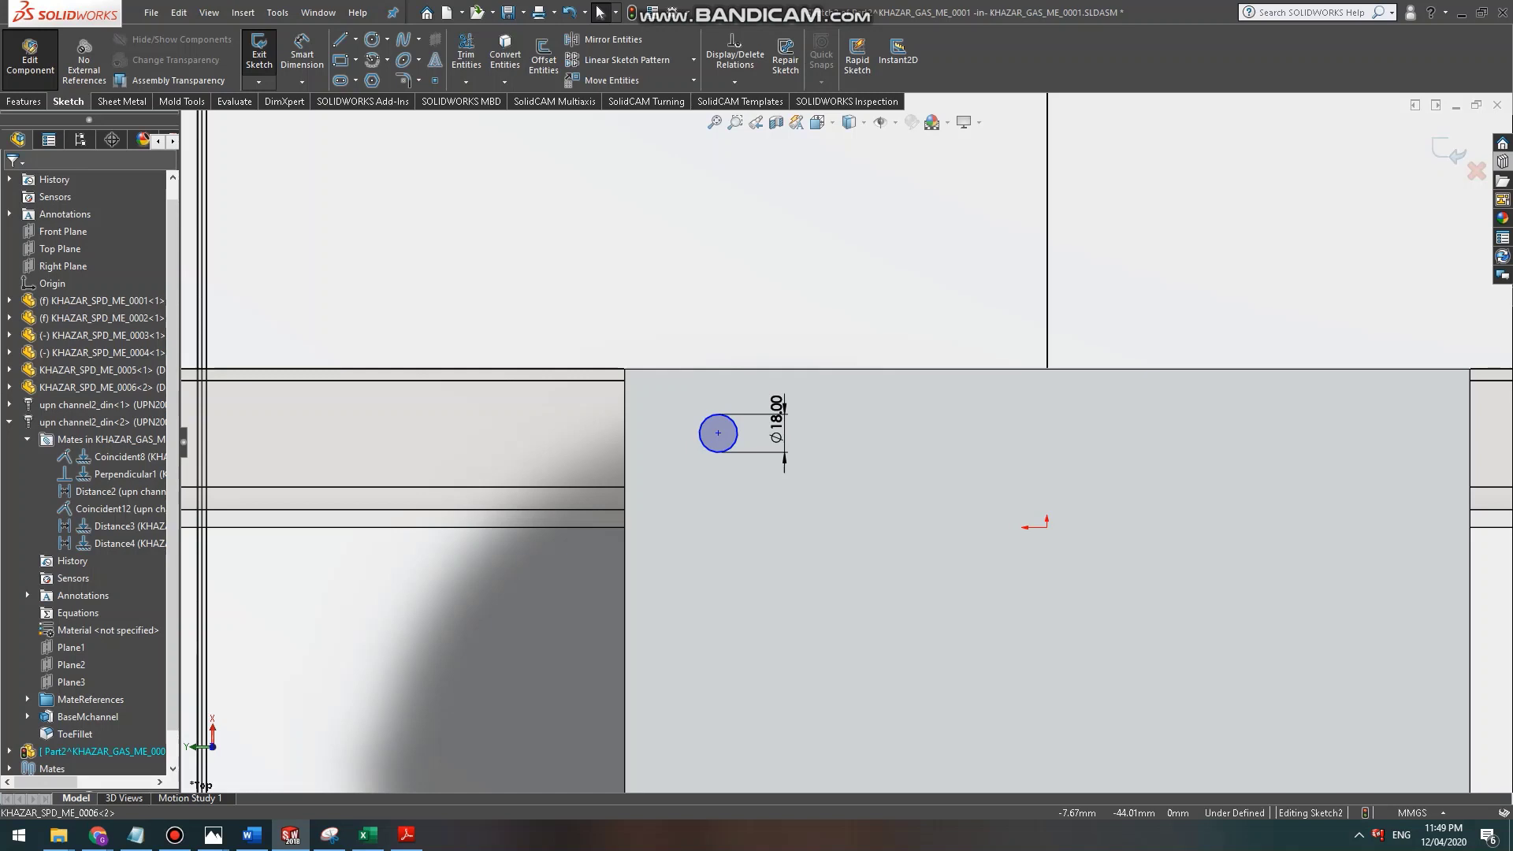
Switch to Chrome and search the web for "metric bolt fits" in a new tab.
mouse_move(98, 835)
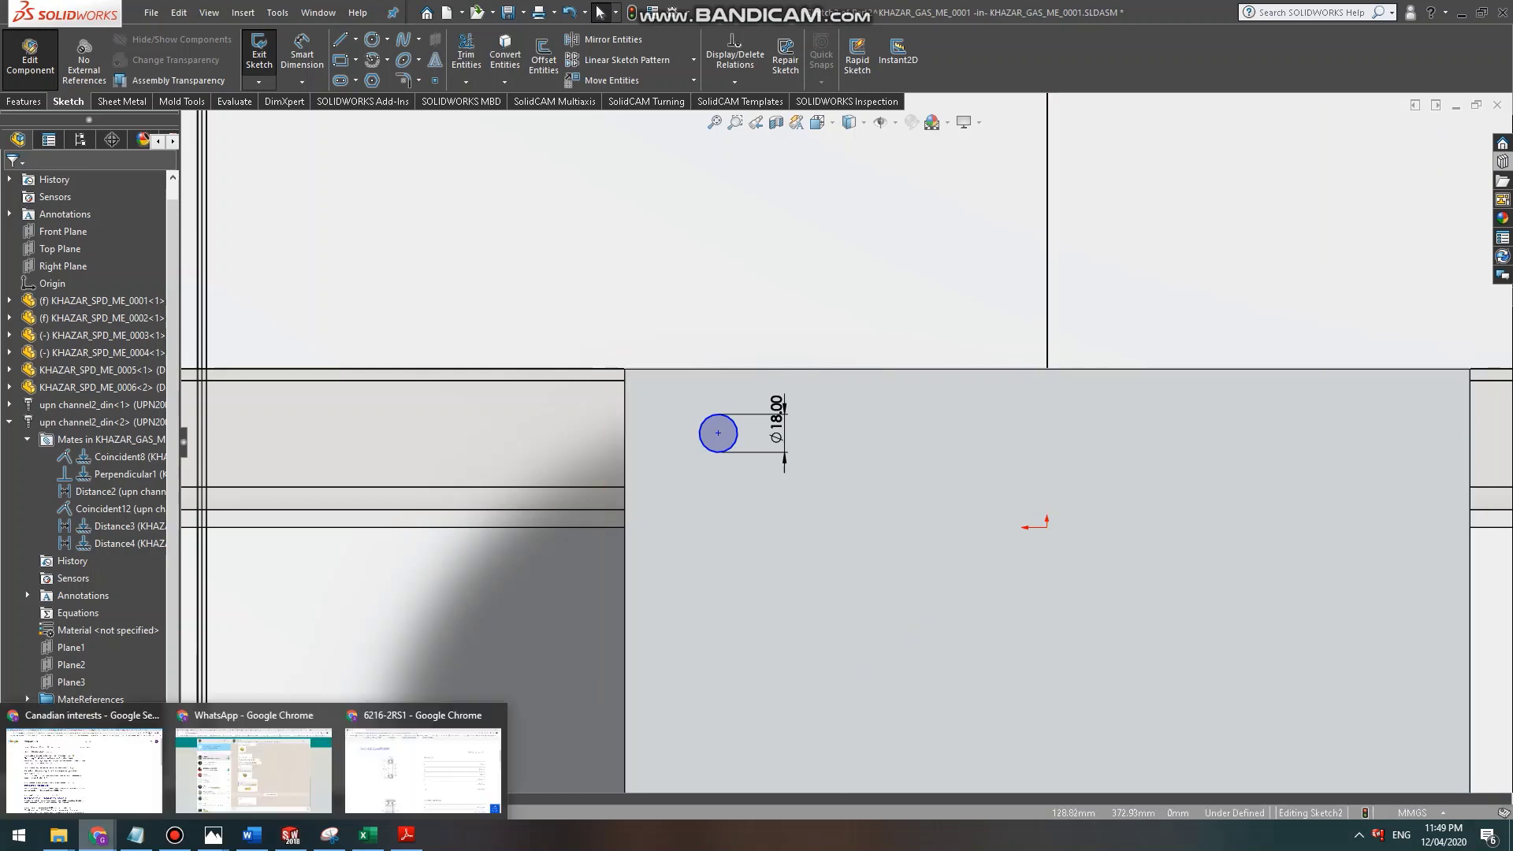
click(423, 765)
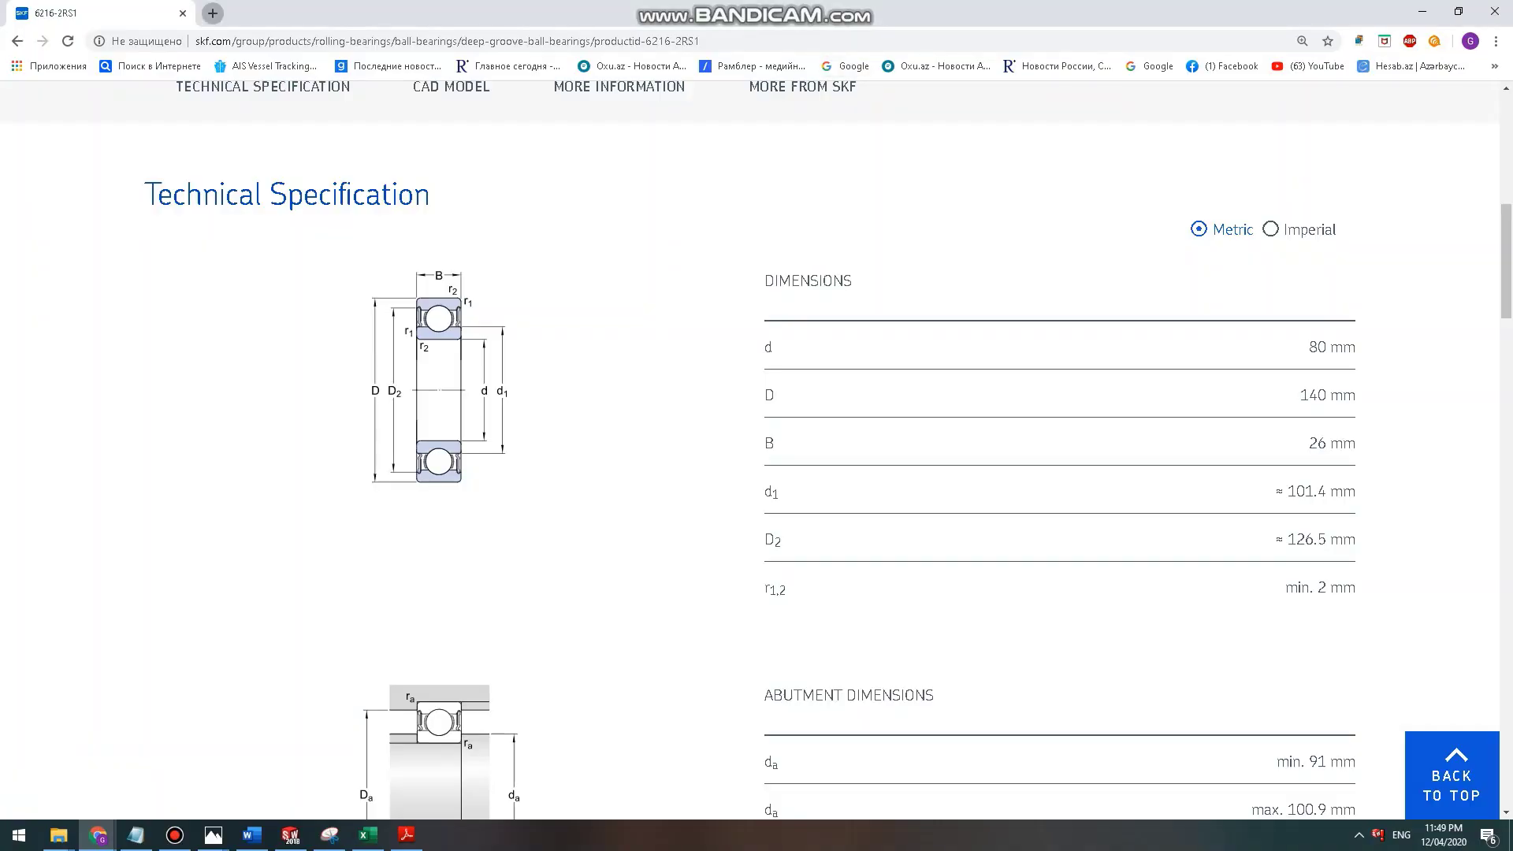
click(213, 13)
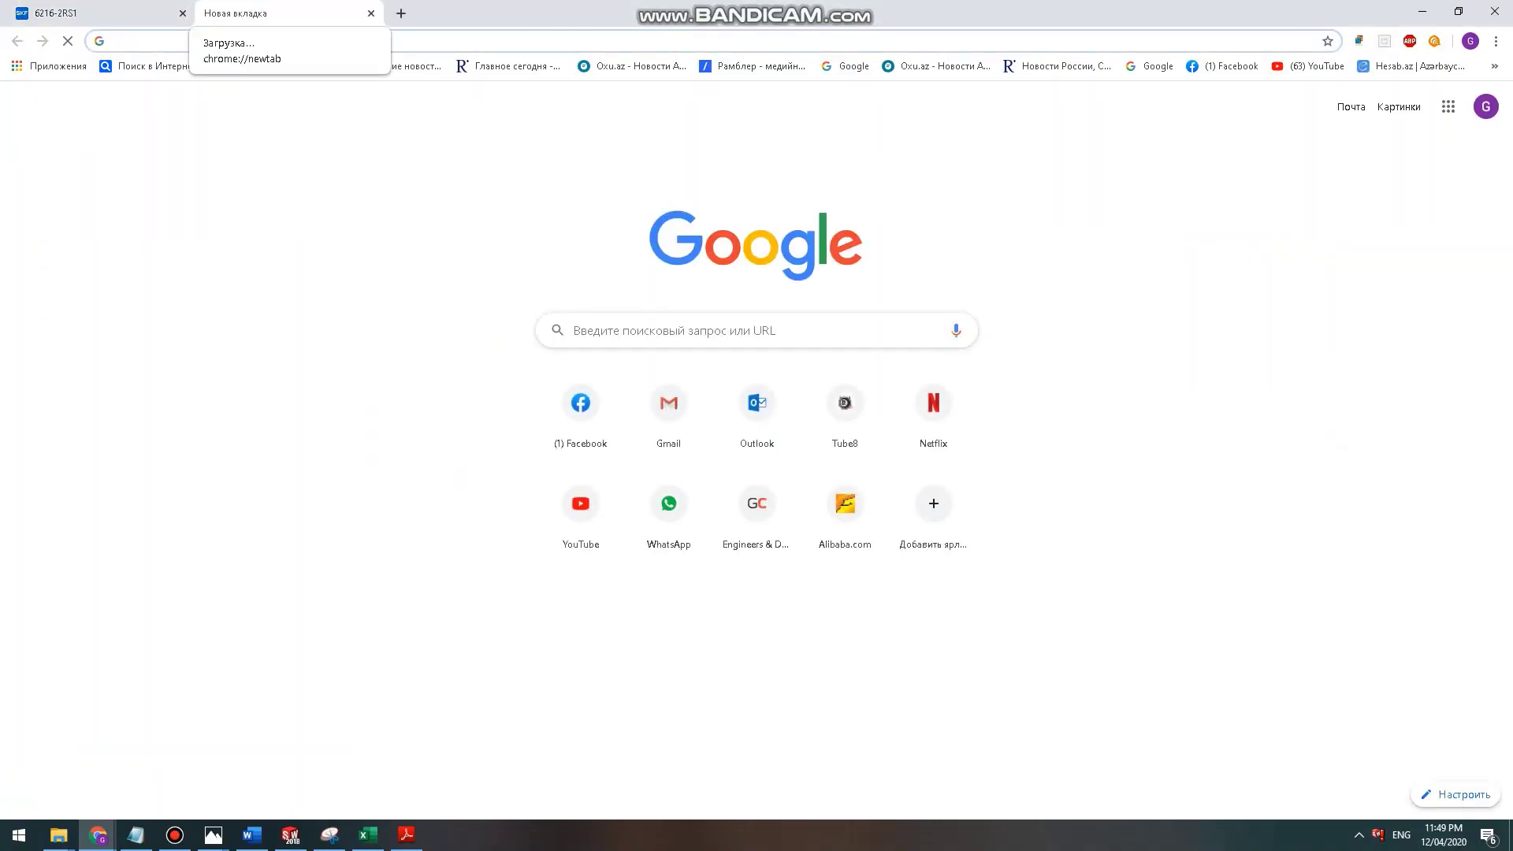
text(met)
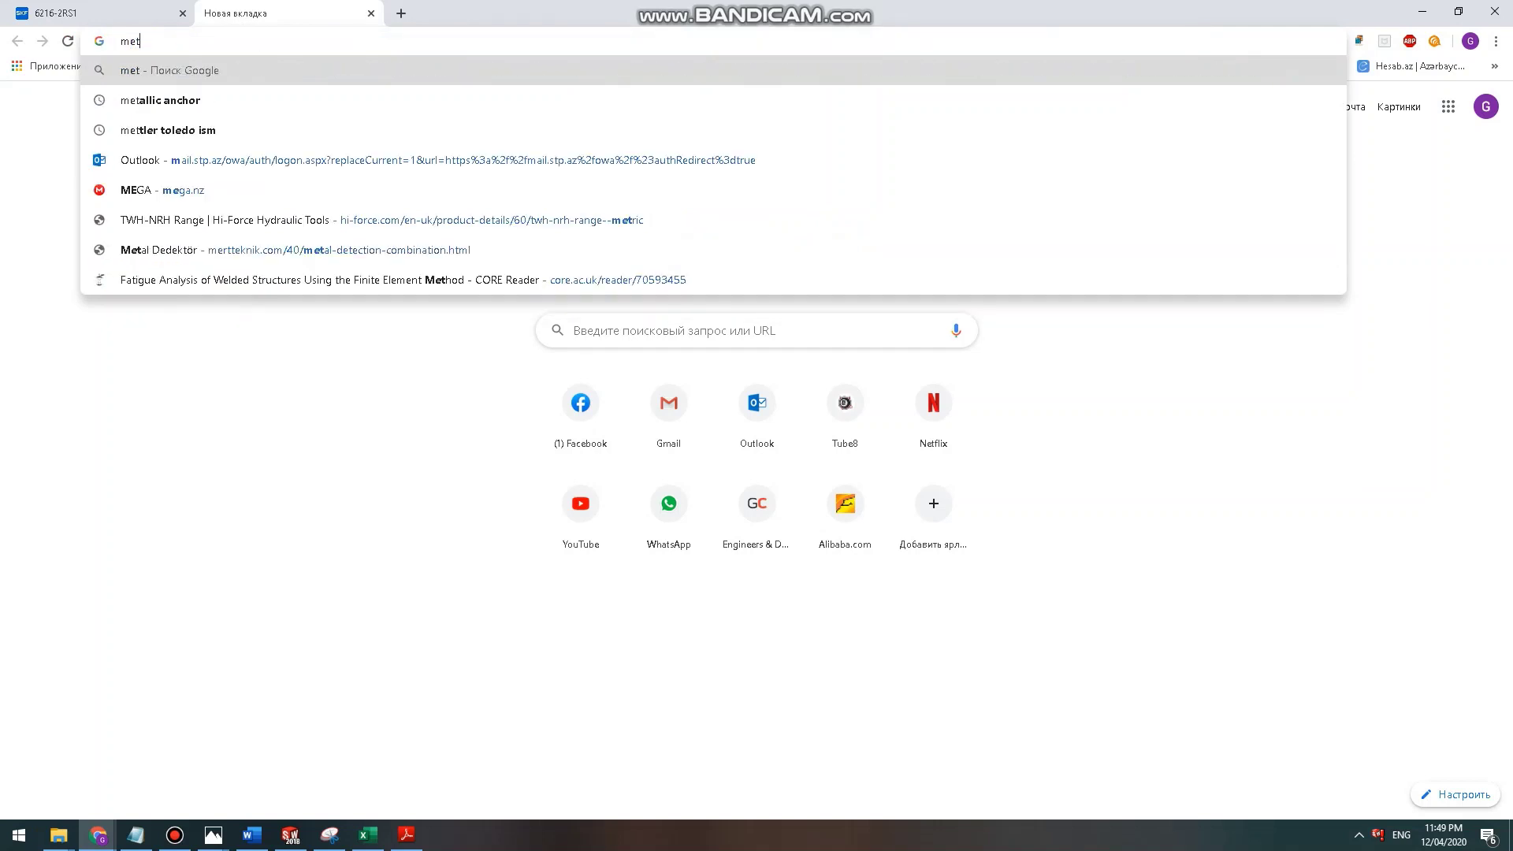
text(ric bolt fits)
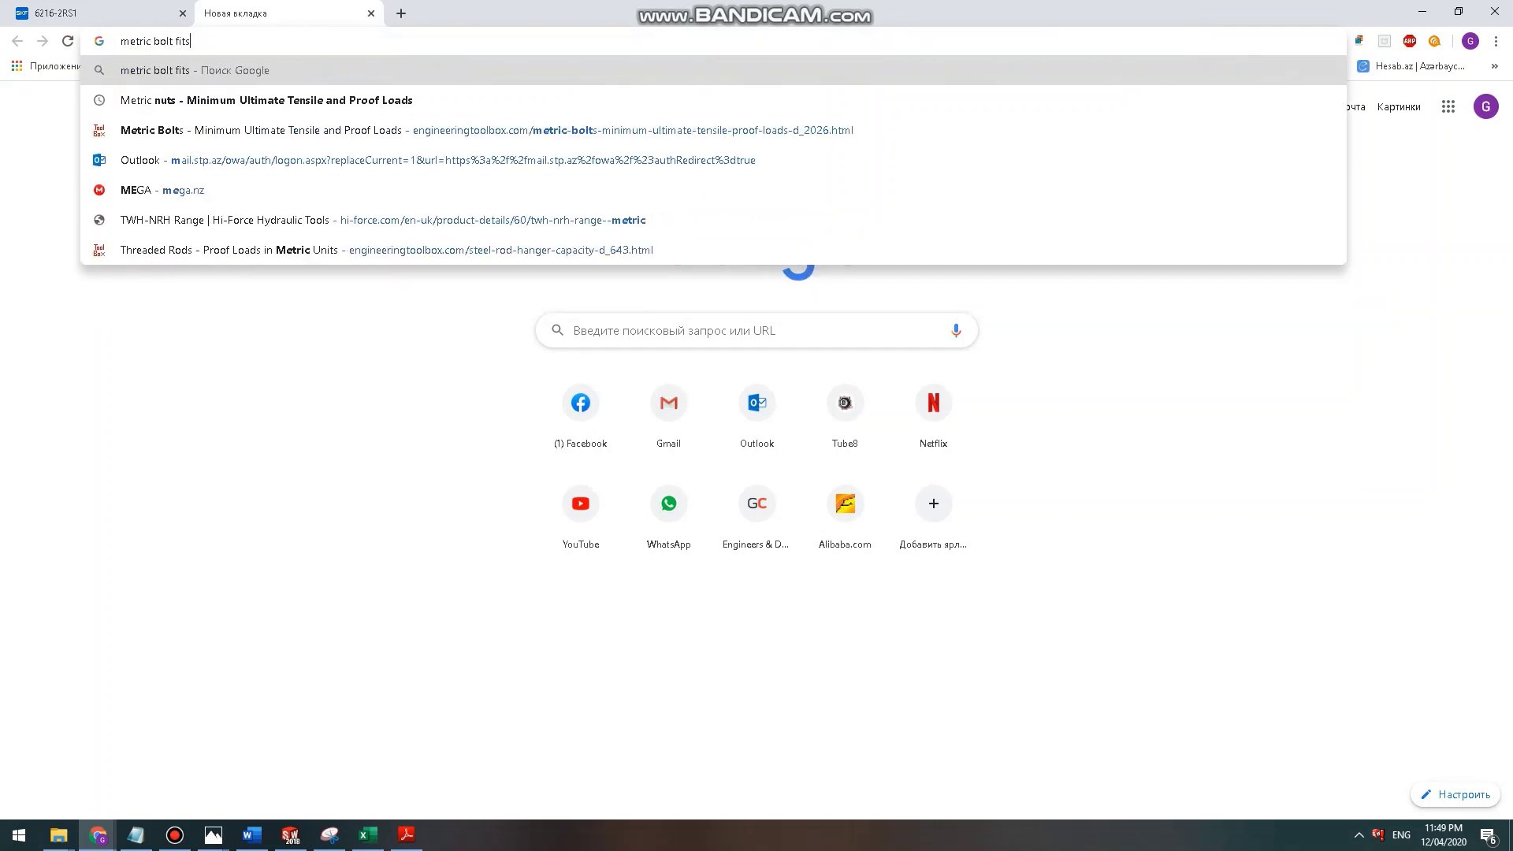
key(Return)
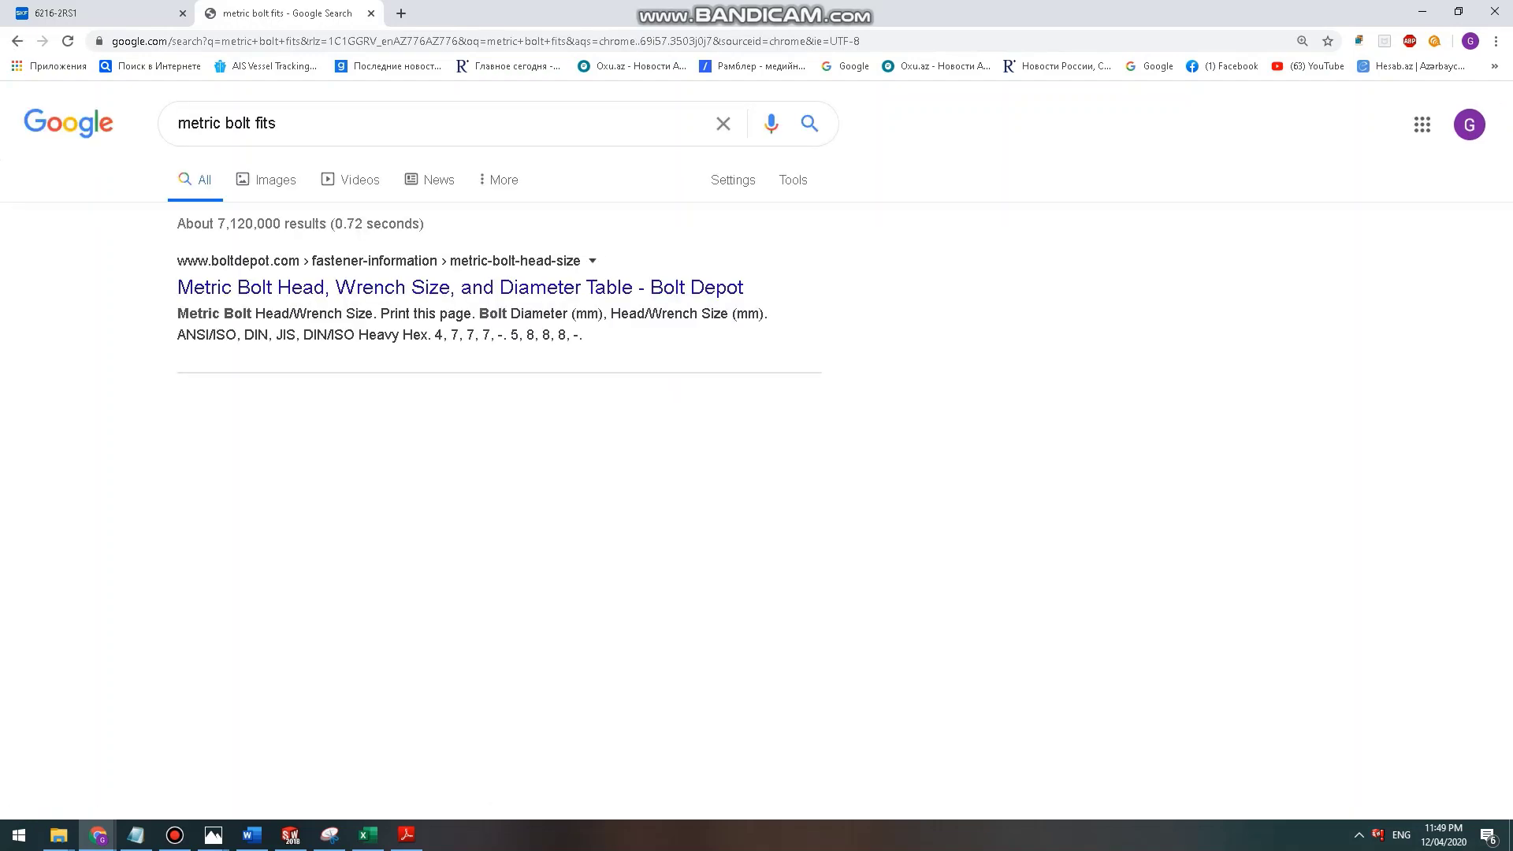
Open the Bolt Depot head size table and the Atlanta Rod metric bolt dimensions results in new tabs.
right_click(335, 287)
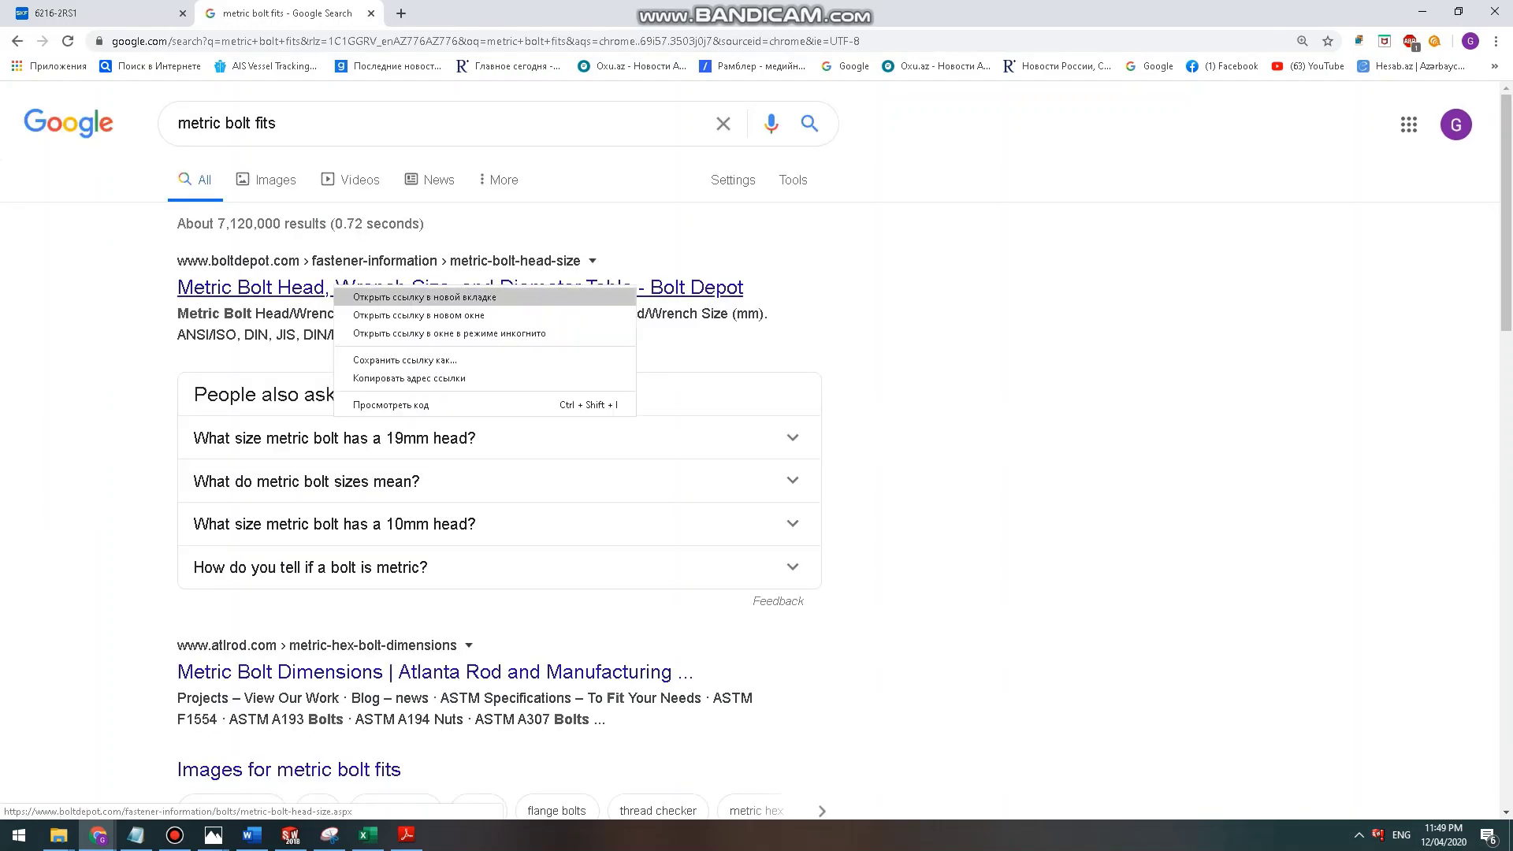
click(378, 297)
right_click(338, 674)
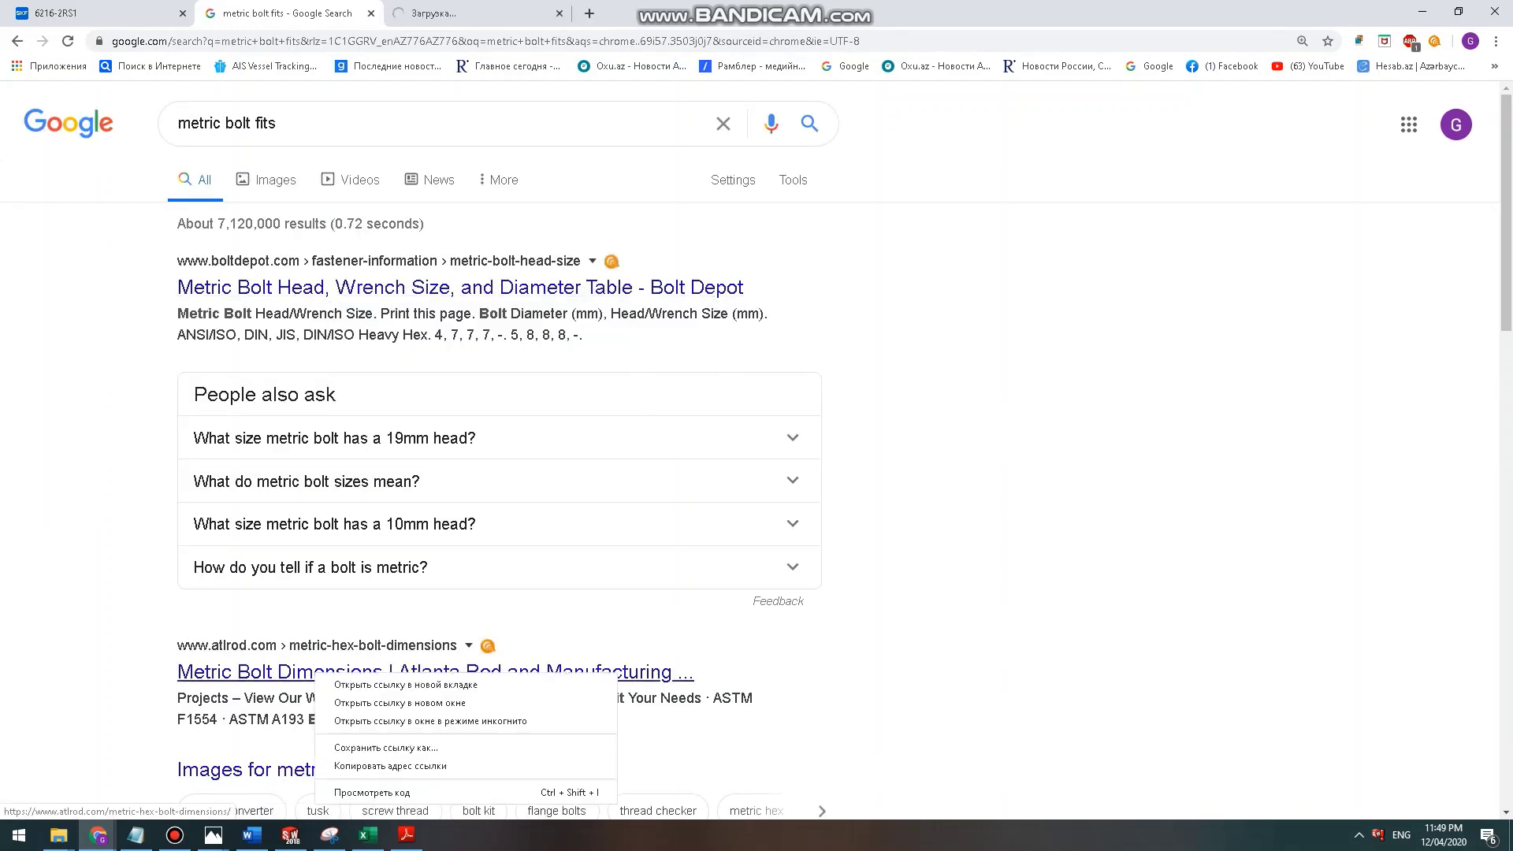
click(371, 681)
Refine the web search to "metric bolt hole fits".
click(255, 123)
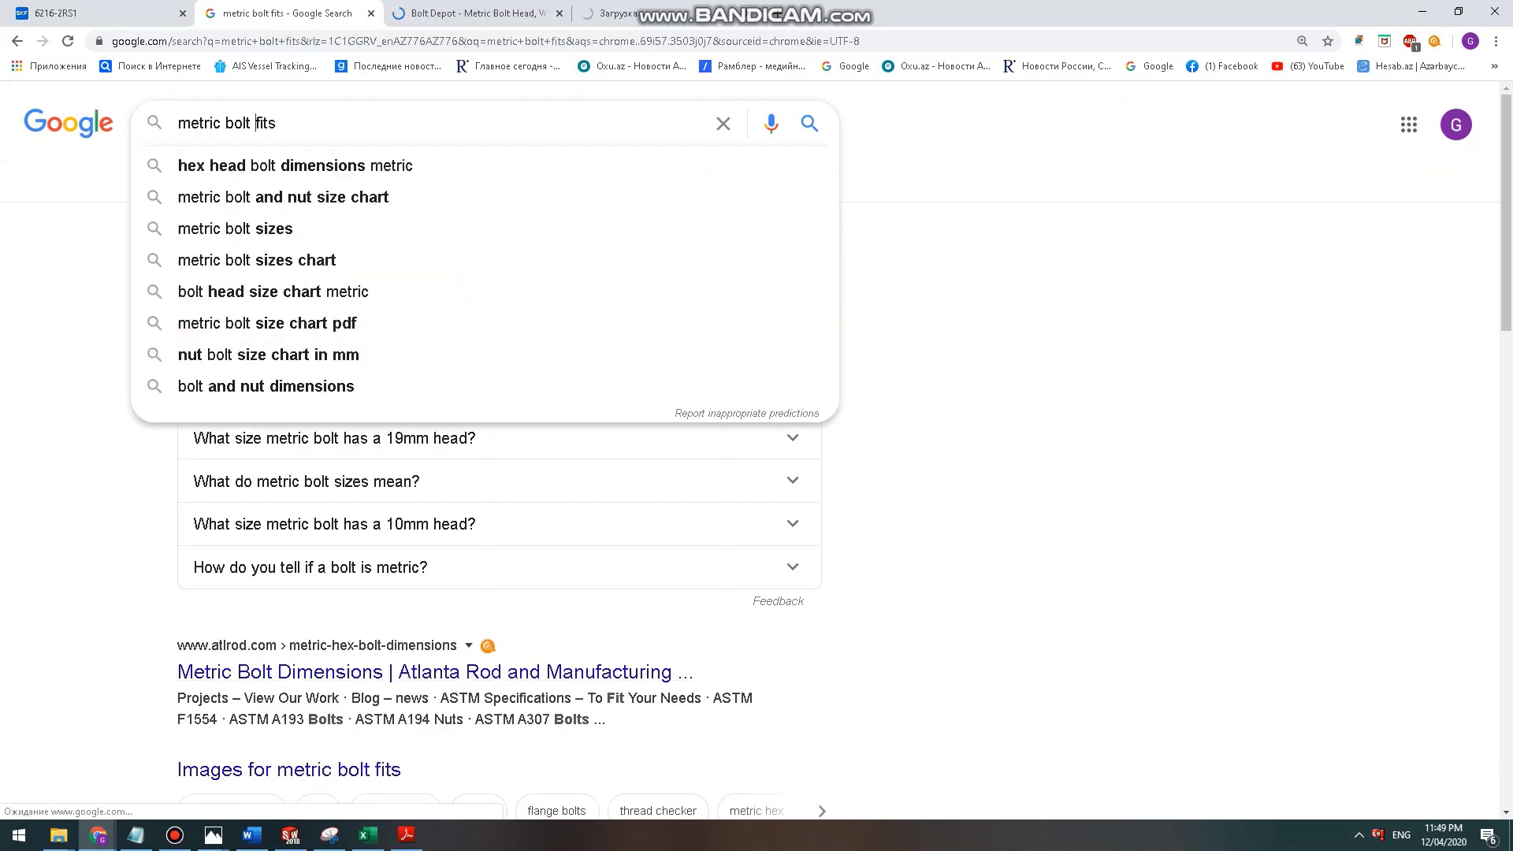
text(hole)
key(Return)
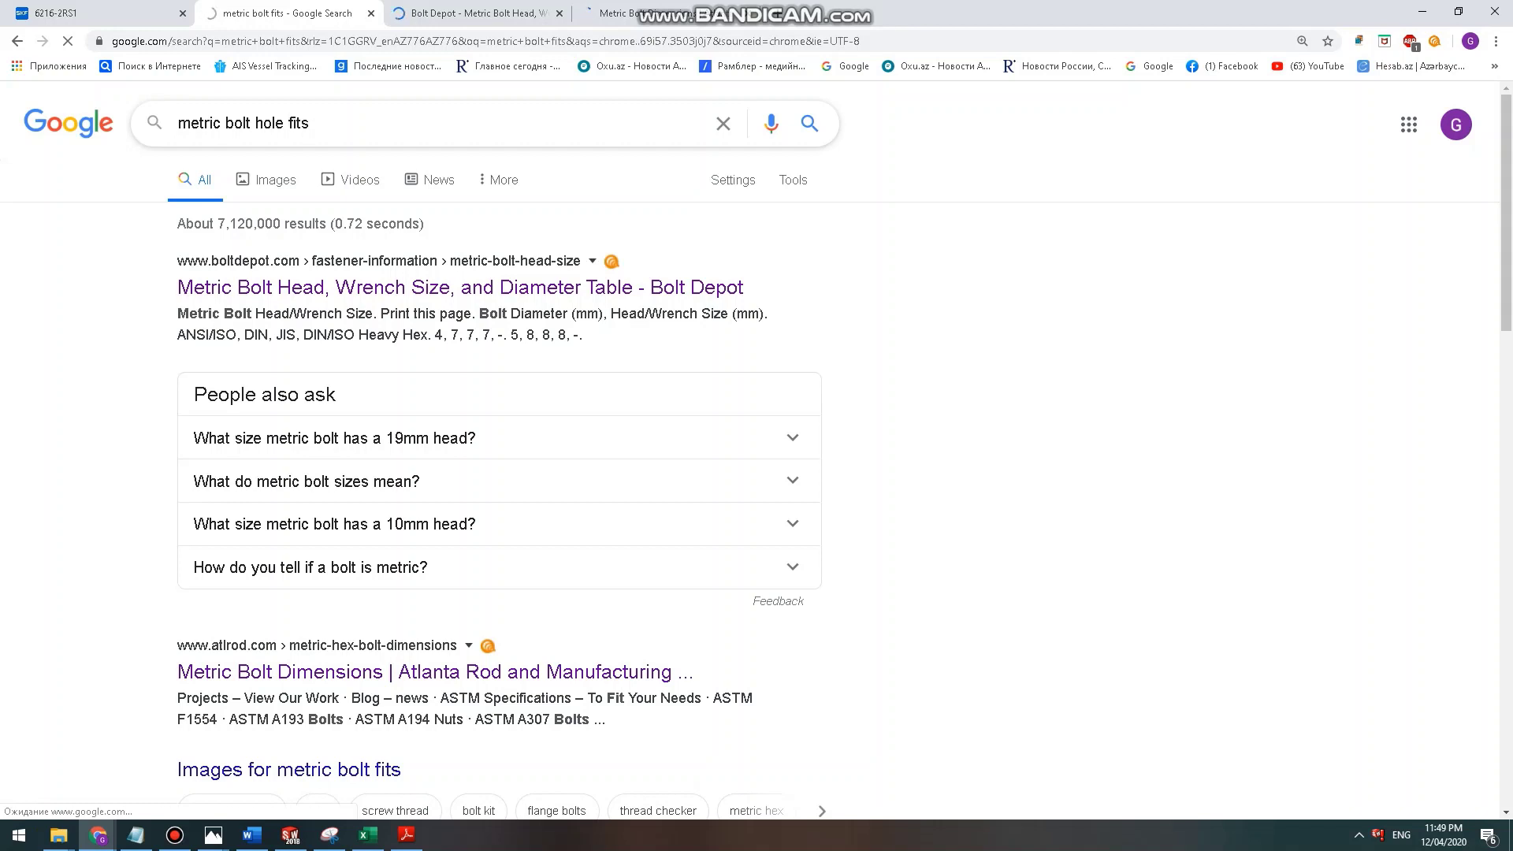
Examine the Bolt Depot metric bolt head and wrench size table for hole fit information.
key(ctrl+Tab)
scroll(757, 473, down, 3)
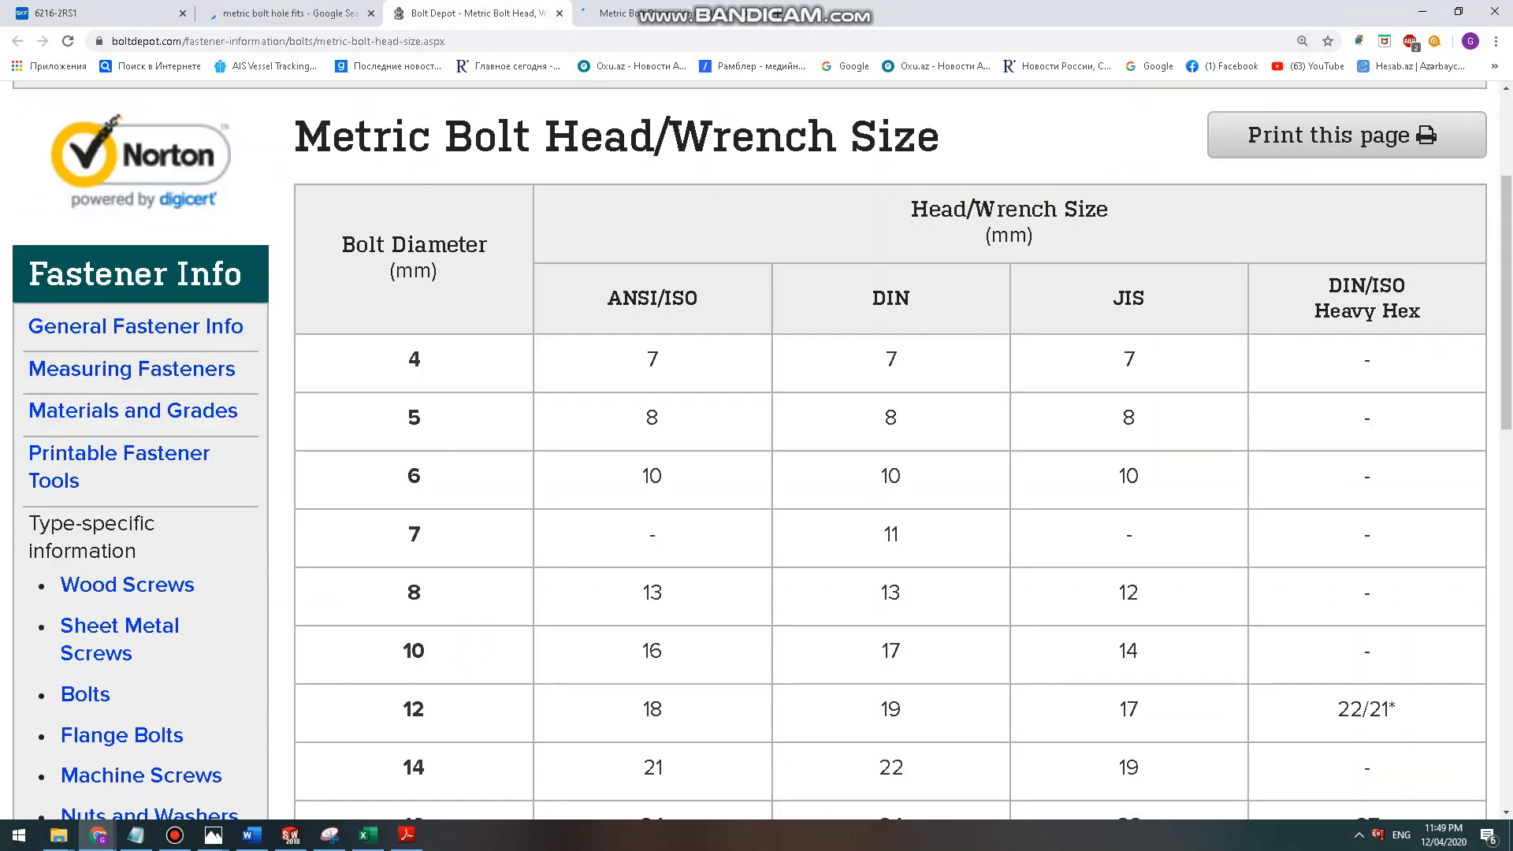
scroll(757, 472, down, 3)
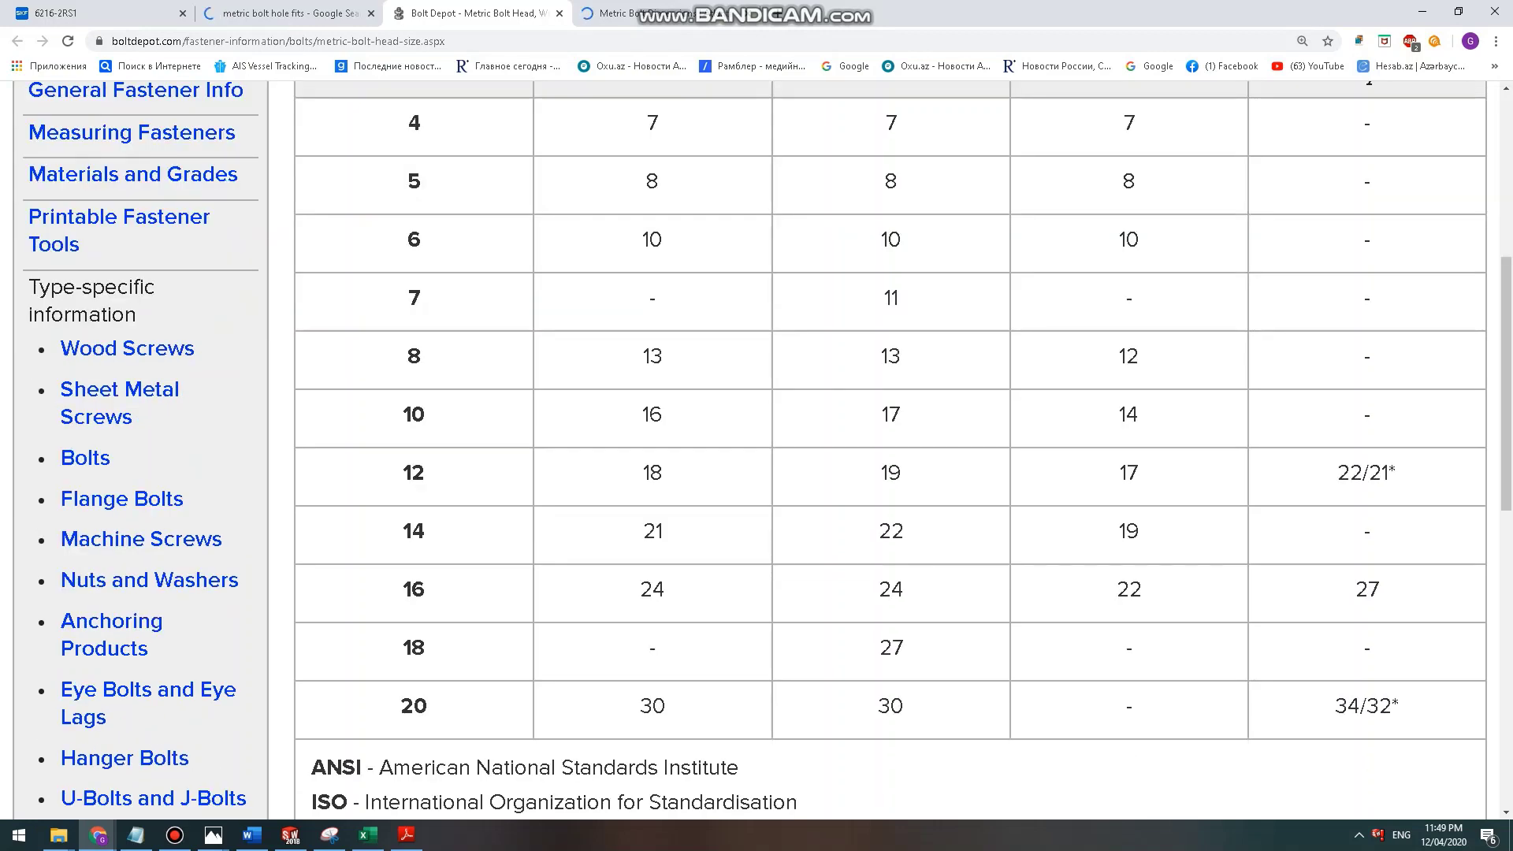
scroll(757, 473, up, 3)
scroll(757, 473, down, 3)
scroll(757, 473, up, 3)
scroll(757, 473, down, 3)
scroll(757, 473, up, 3)
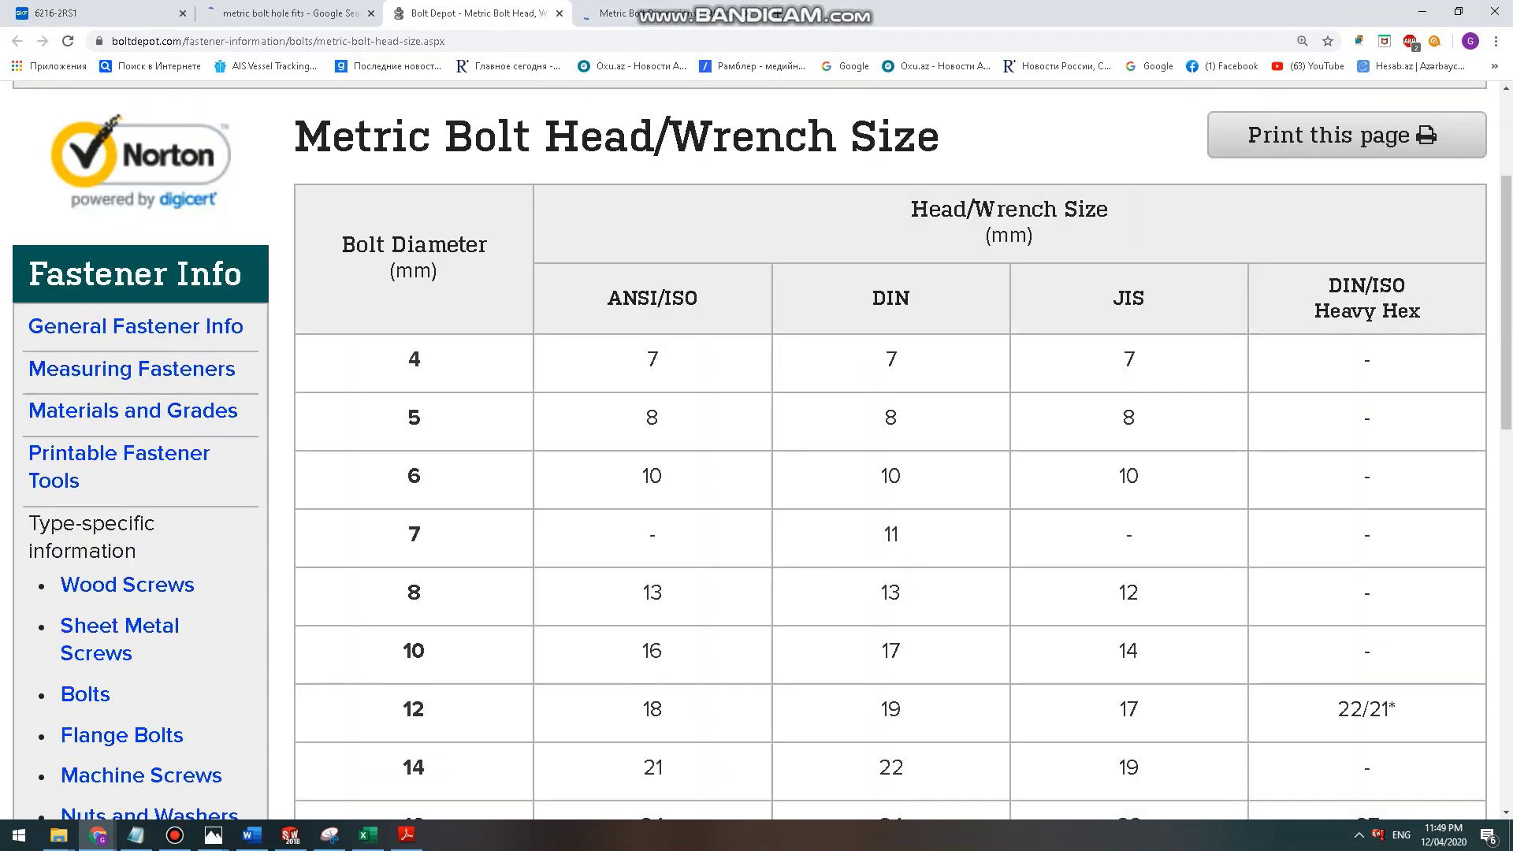
scroll(757, 473, down, 3)
scroll(757, 473, up, 6)
scroll(757, 473, down, 13)
scroll(756, 472, up, 15)
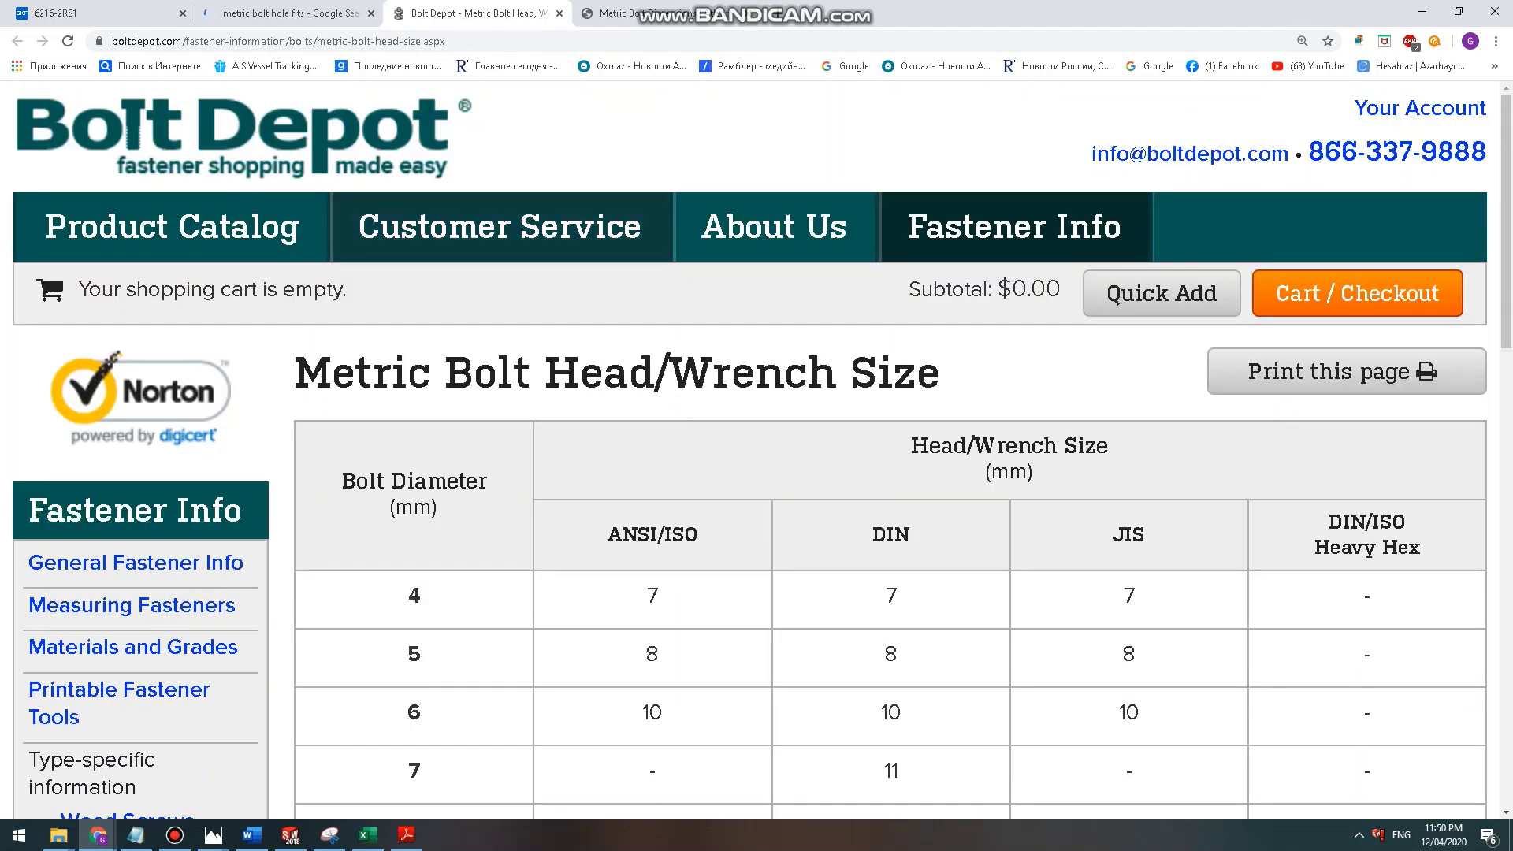
Check the Atlanta Rod metric hex bolt dimensions table and return to the search results.
key(ctrl+Tab)
scroll(756, 473, down, 3)
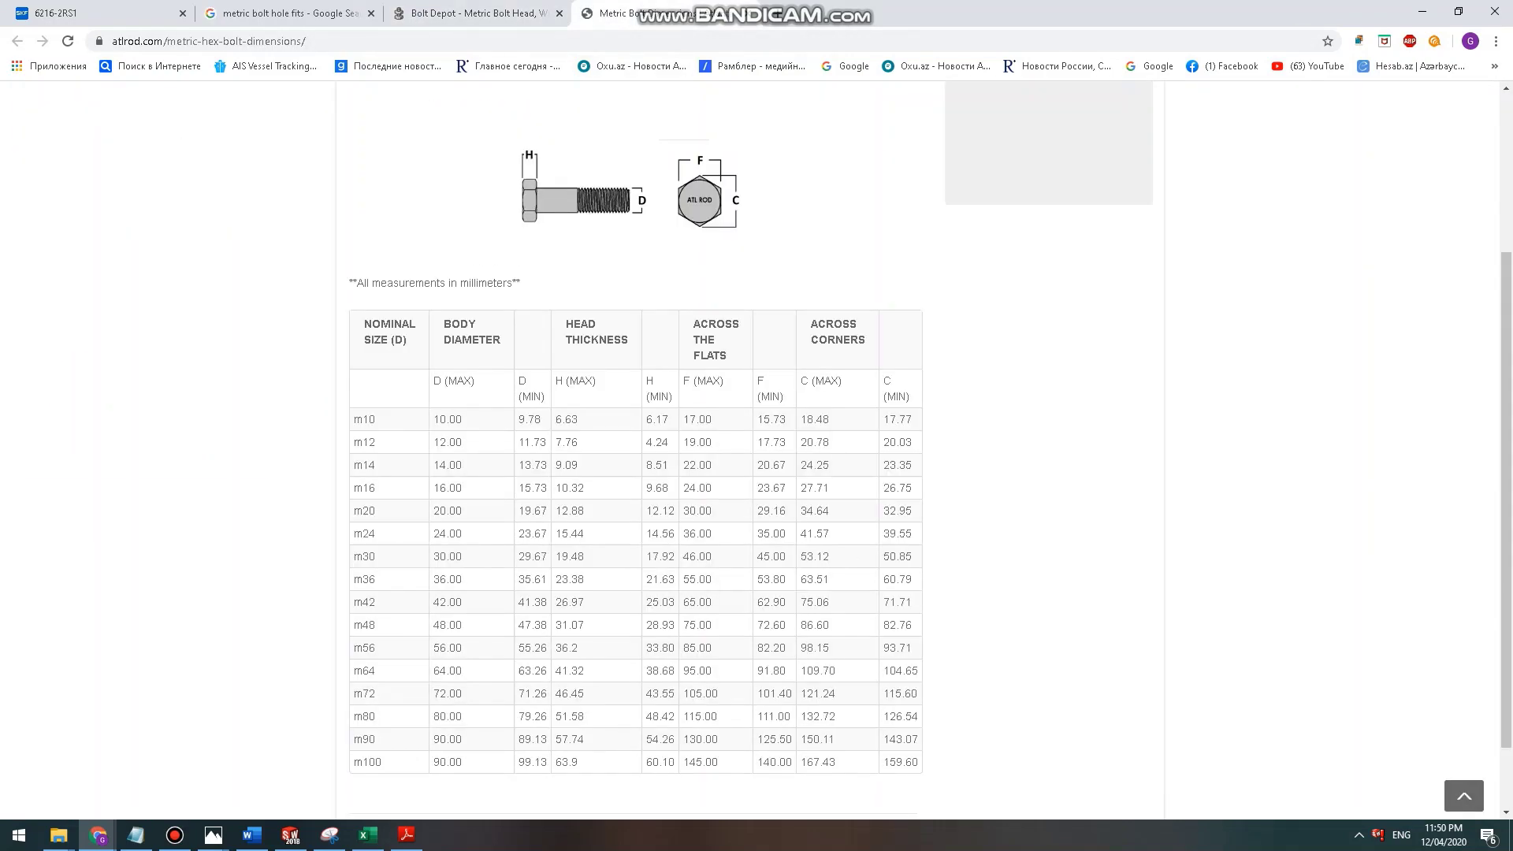
key(ctrl+shift+Tab)
key(ctrl+shift+Tab)
Open the Amesweb metric clearance hole chart and clearance hole calculator in new tabs and bring up the chart.
right_click(359, 288)
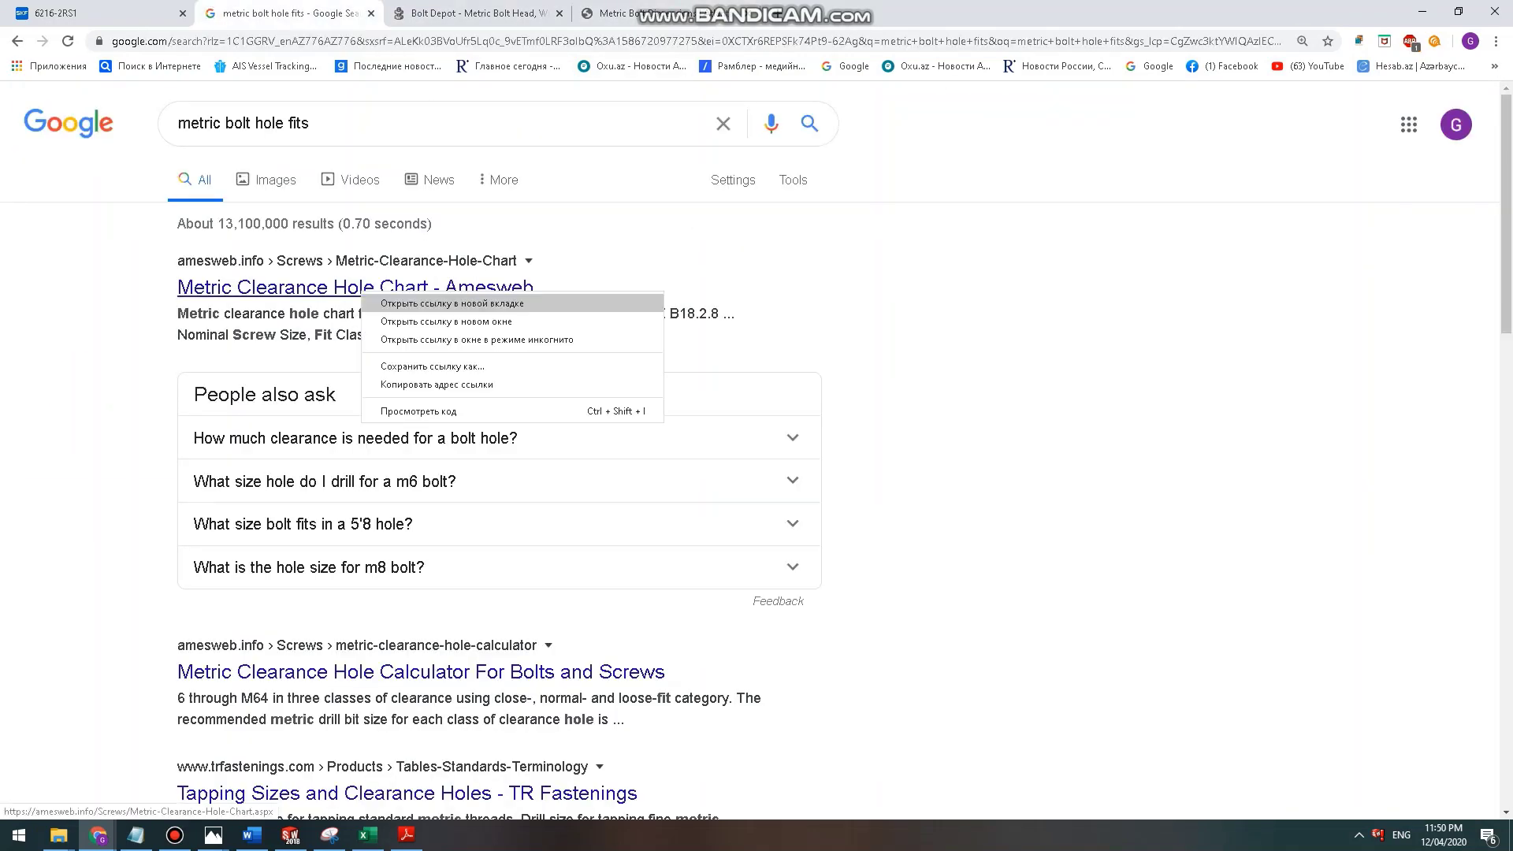
key(Escape)
right_click(417, 675)
click(507, 688)
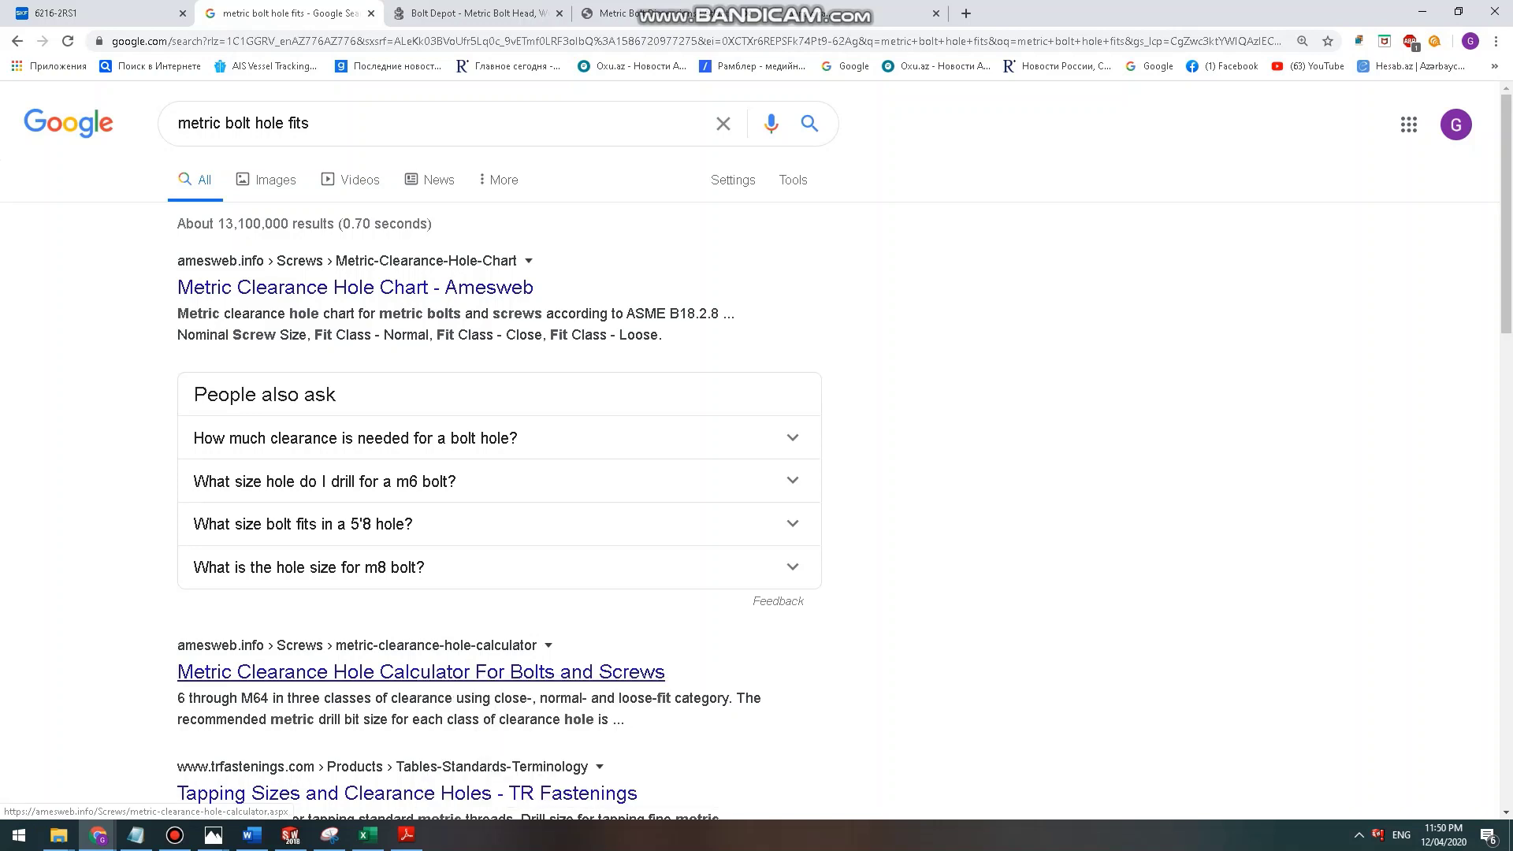
key(ctrl+Tab)
key(ctrl+Tab)
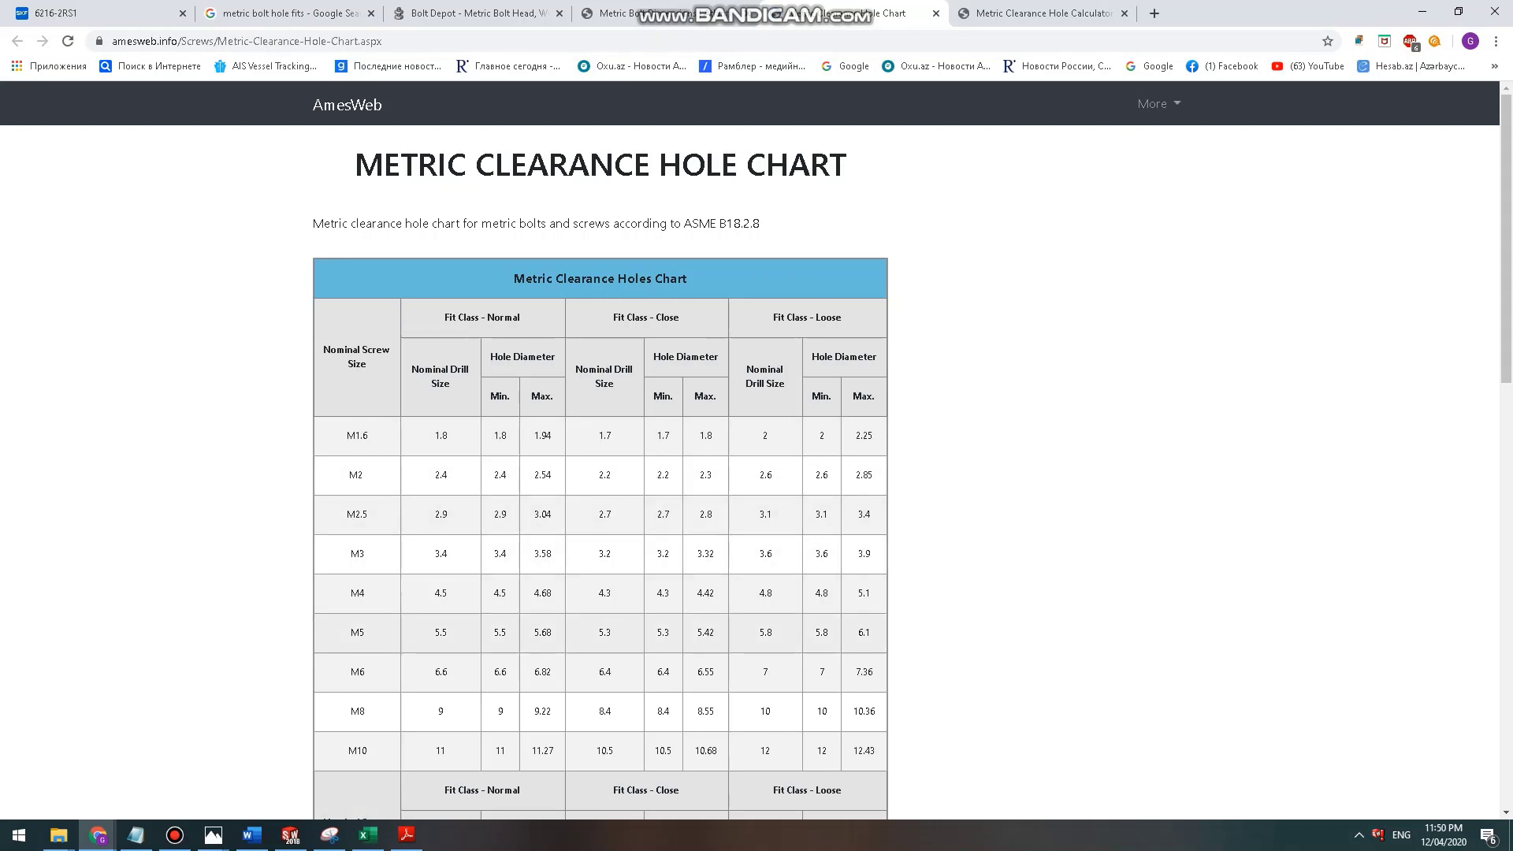
Compare the M5 nominal drill sizes for the normal and loose fit classes in the metric clearance hole chart.
drag(444, 318, 521, 319)
double_click(442, 633)
drag(773, 317, 842, 317)
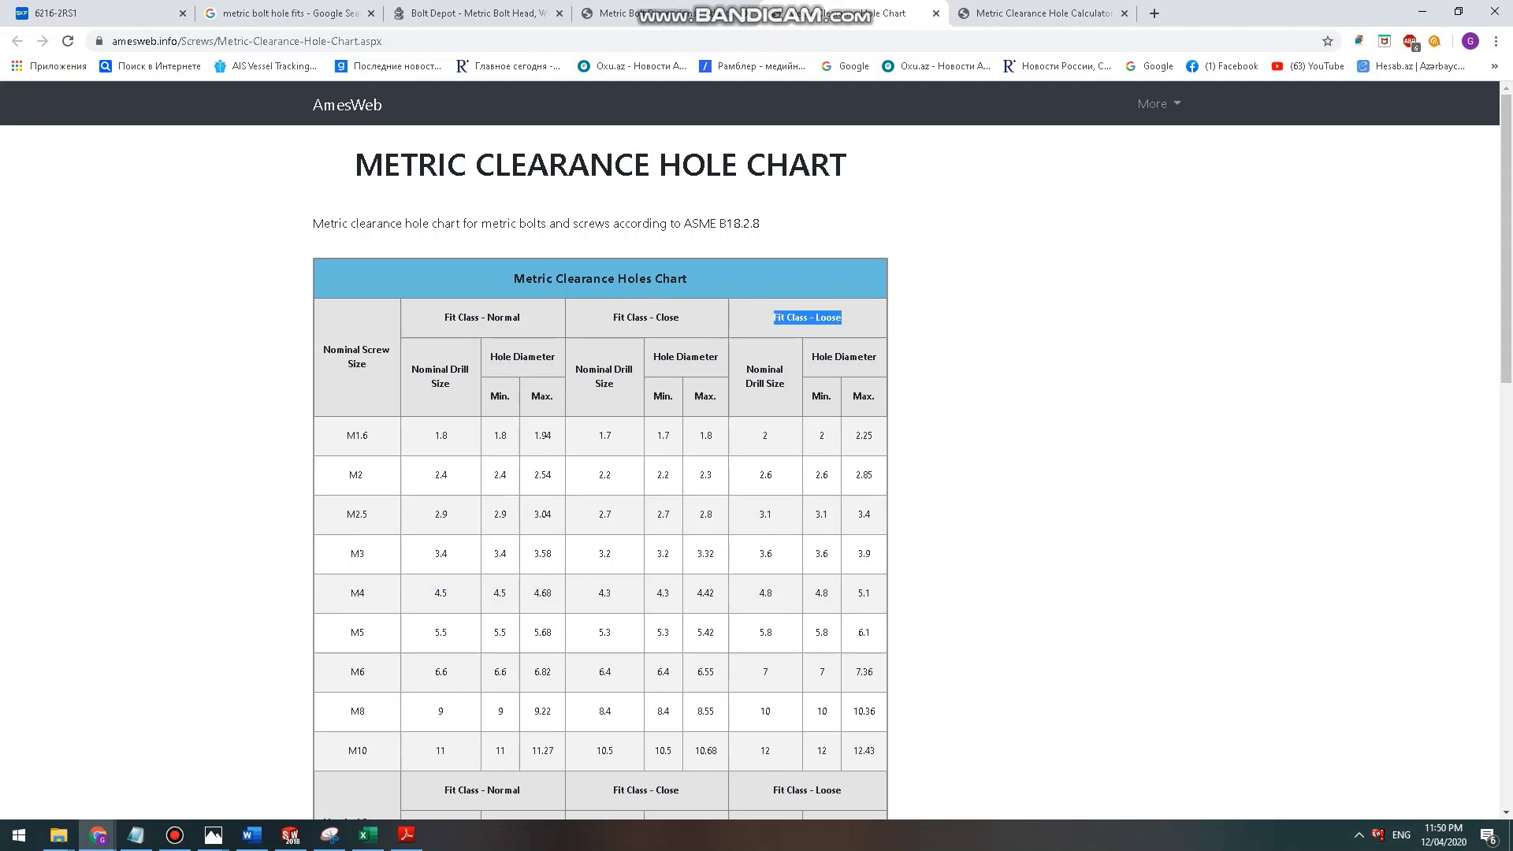
double_click(765, 632)
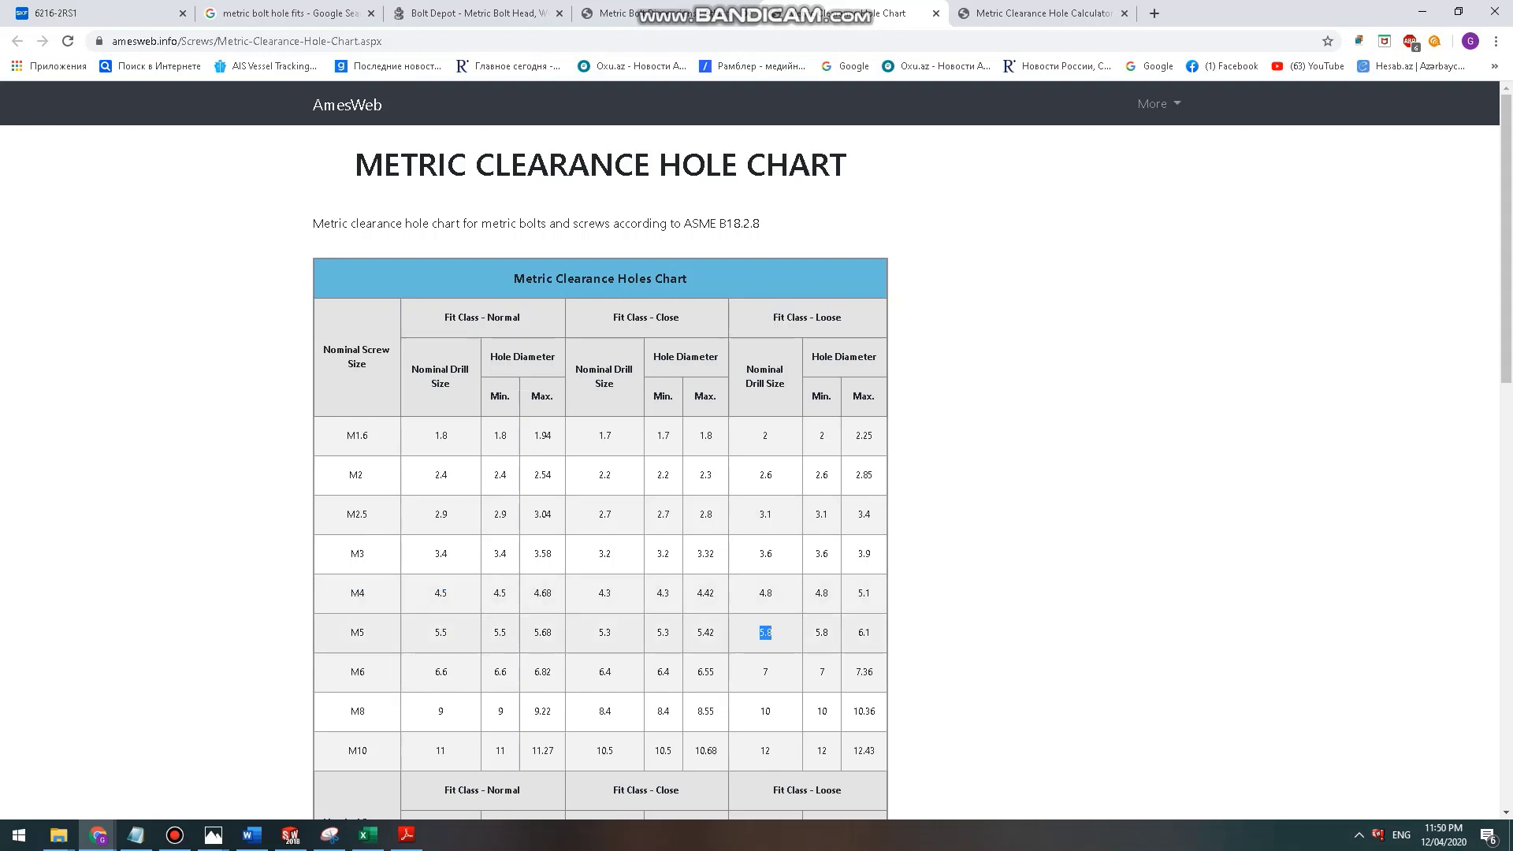
Compare the M10 nominal drill sizes across the normal, close and loose fit classes in the chart.
scroll(601, 473, down, 3)
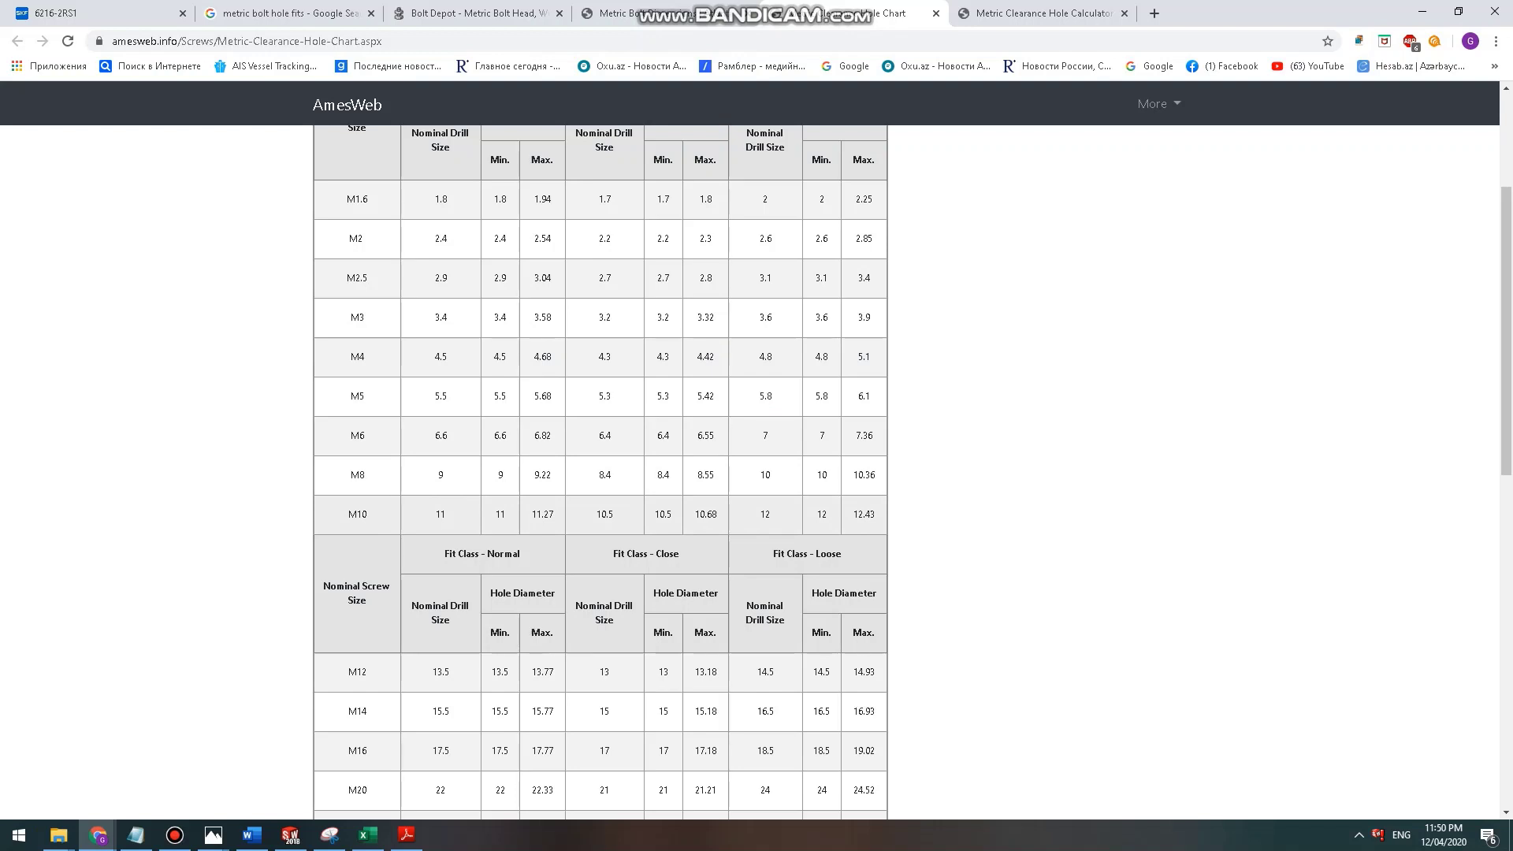
double_click(357, 514)
double_click(440, 514)
drag(597, 514, 614, 515)
scroll(599, 472, up, 3)
drag(613, 317, 679, 316)
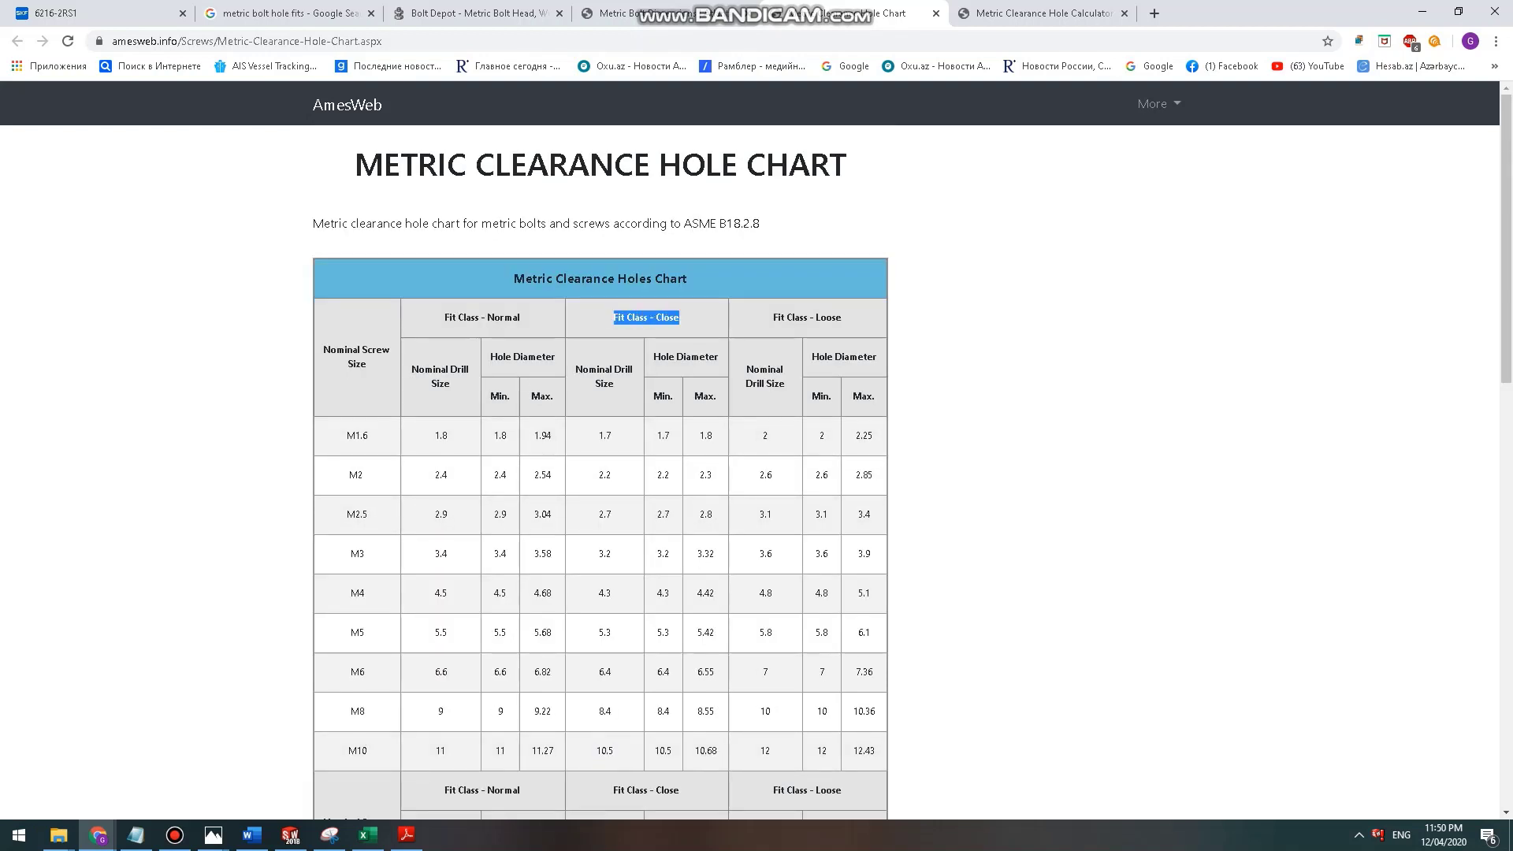
scroll(599, 472, down, 3)
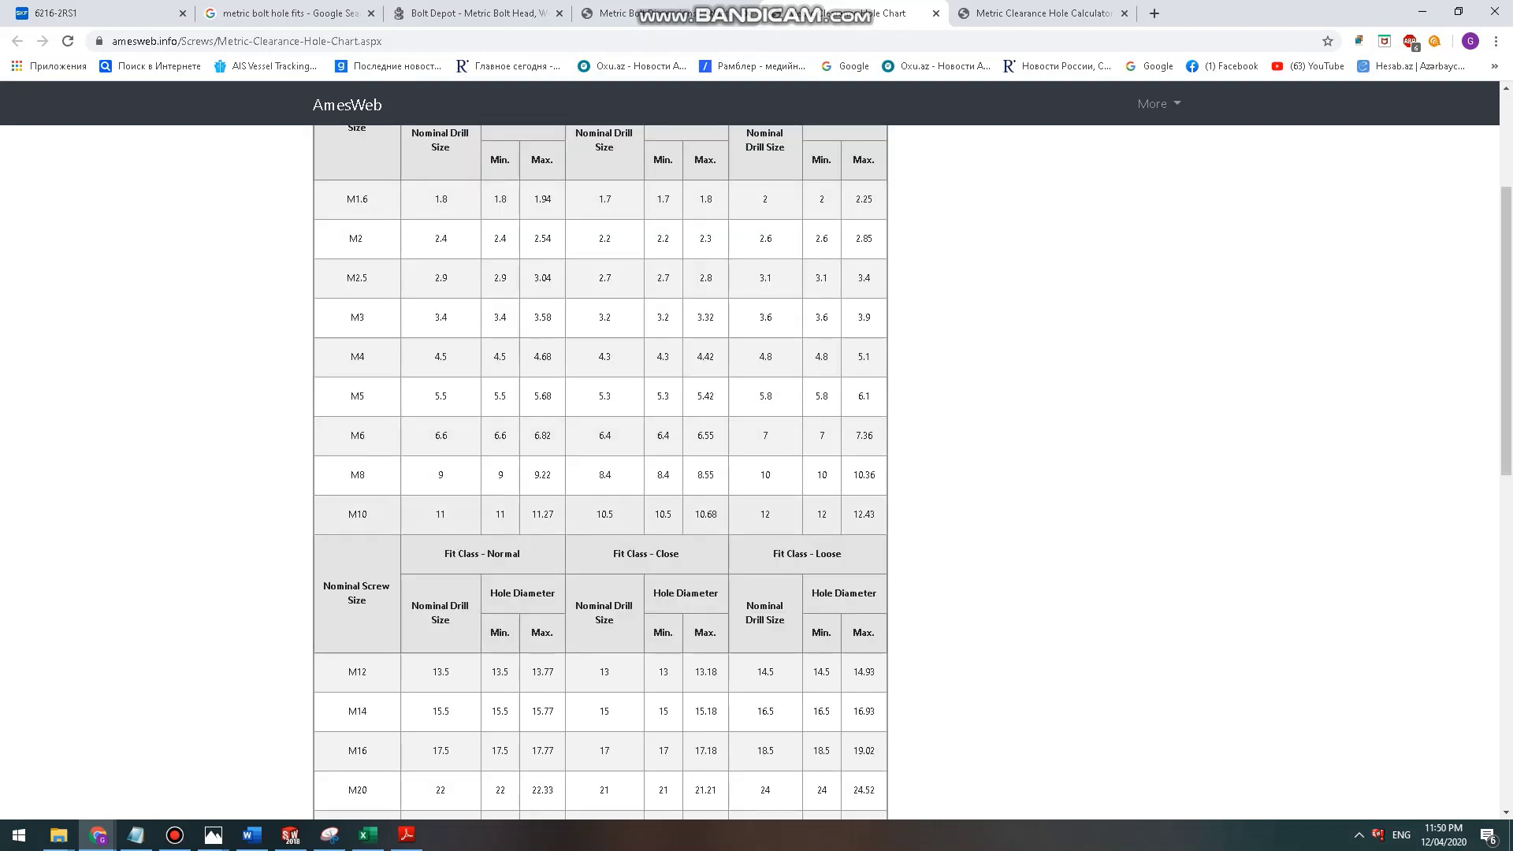
scroll(599, 472, up, 3)
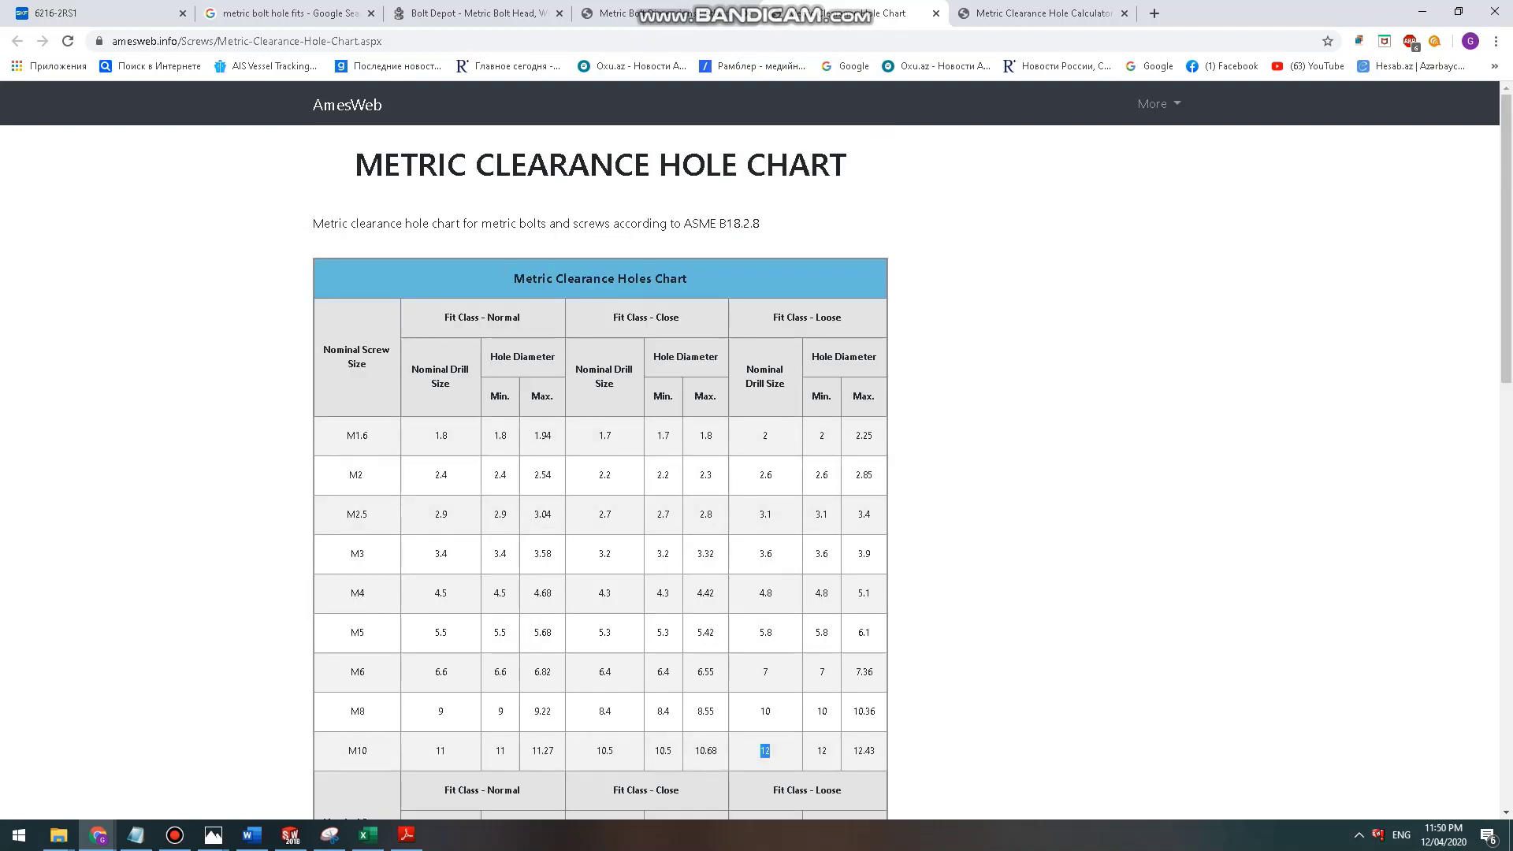
scroll(599, 473, down, 6)
scroll(599, 473, up, 3)
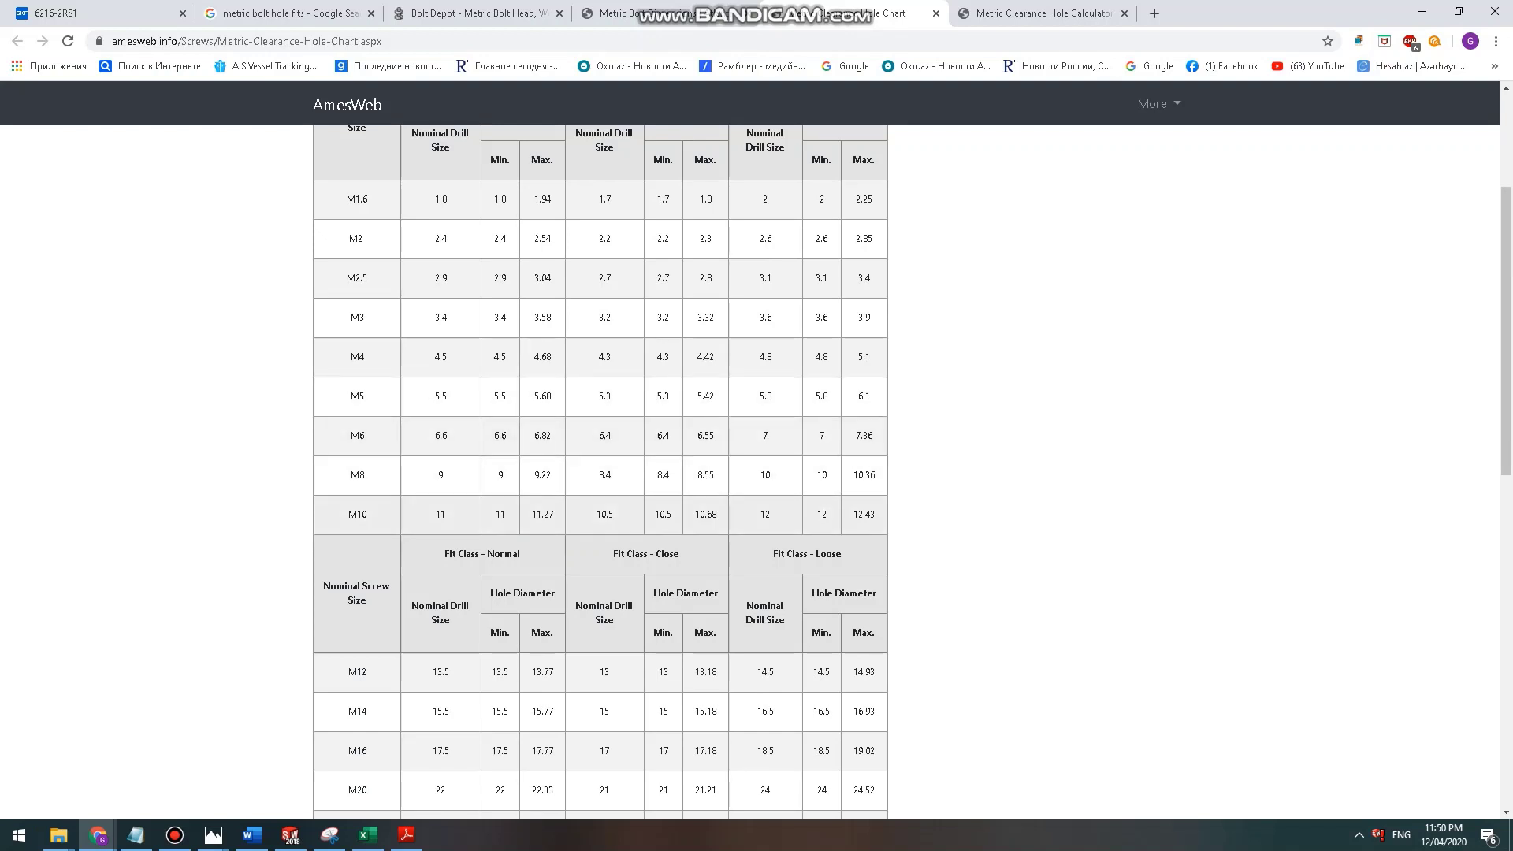
double_click(764, 514)
View the plate's hole sketch in SOLIDWORKS and recheck the M10 loose-fit drill size in the browser's clearance hole chart.
click(290, 835)
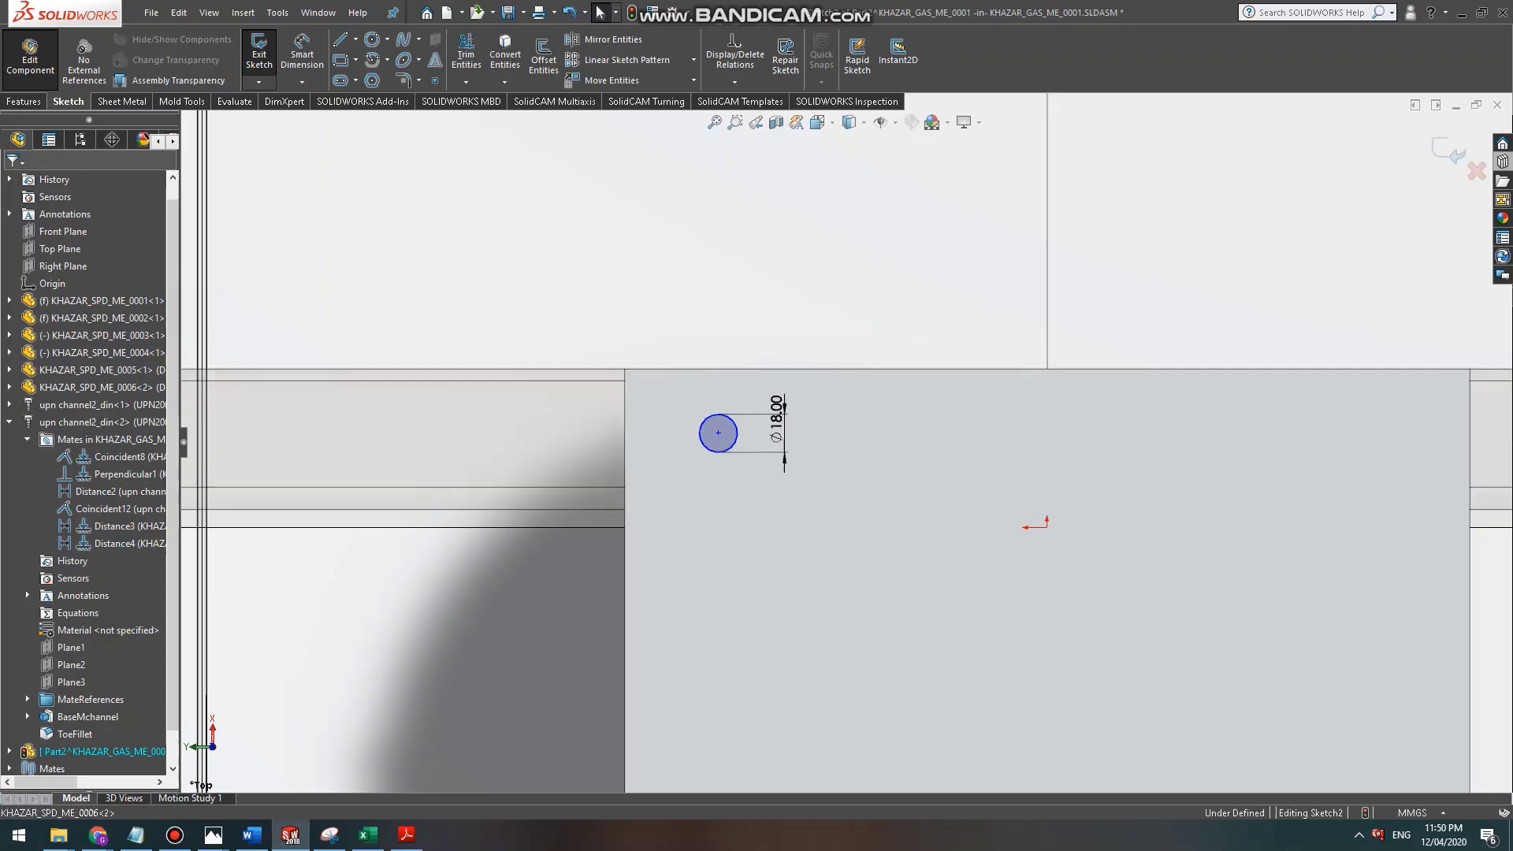
scroll(811, 540, up, 2)
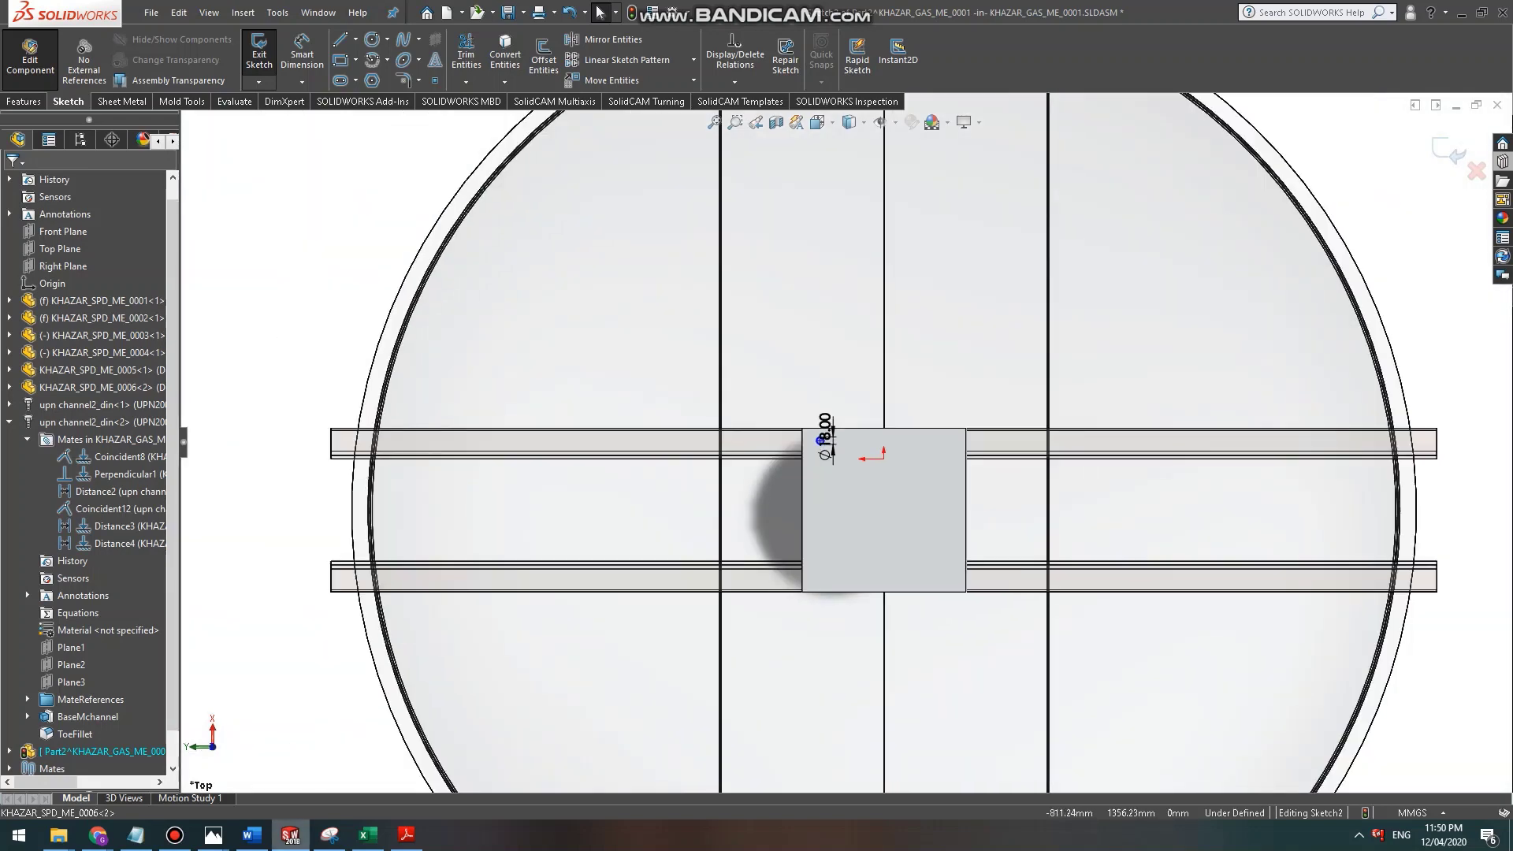
click(290, 834)
scroll(599, 472, up, 3)
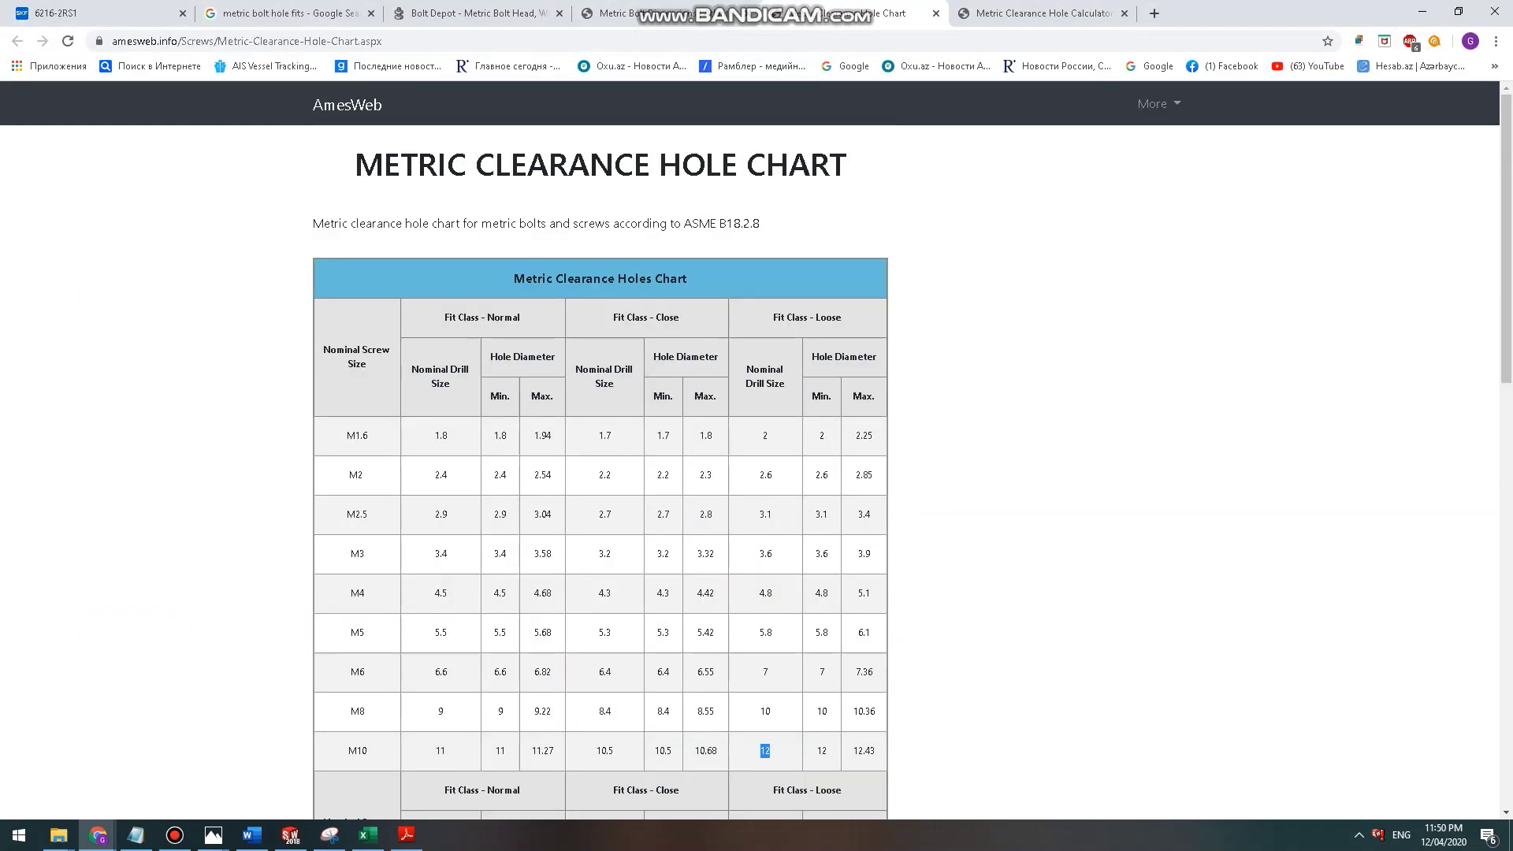
drag(772, 317, 841, 317)
scroll(841, 317, down, 6)
scroll(842, 317, up, 3)
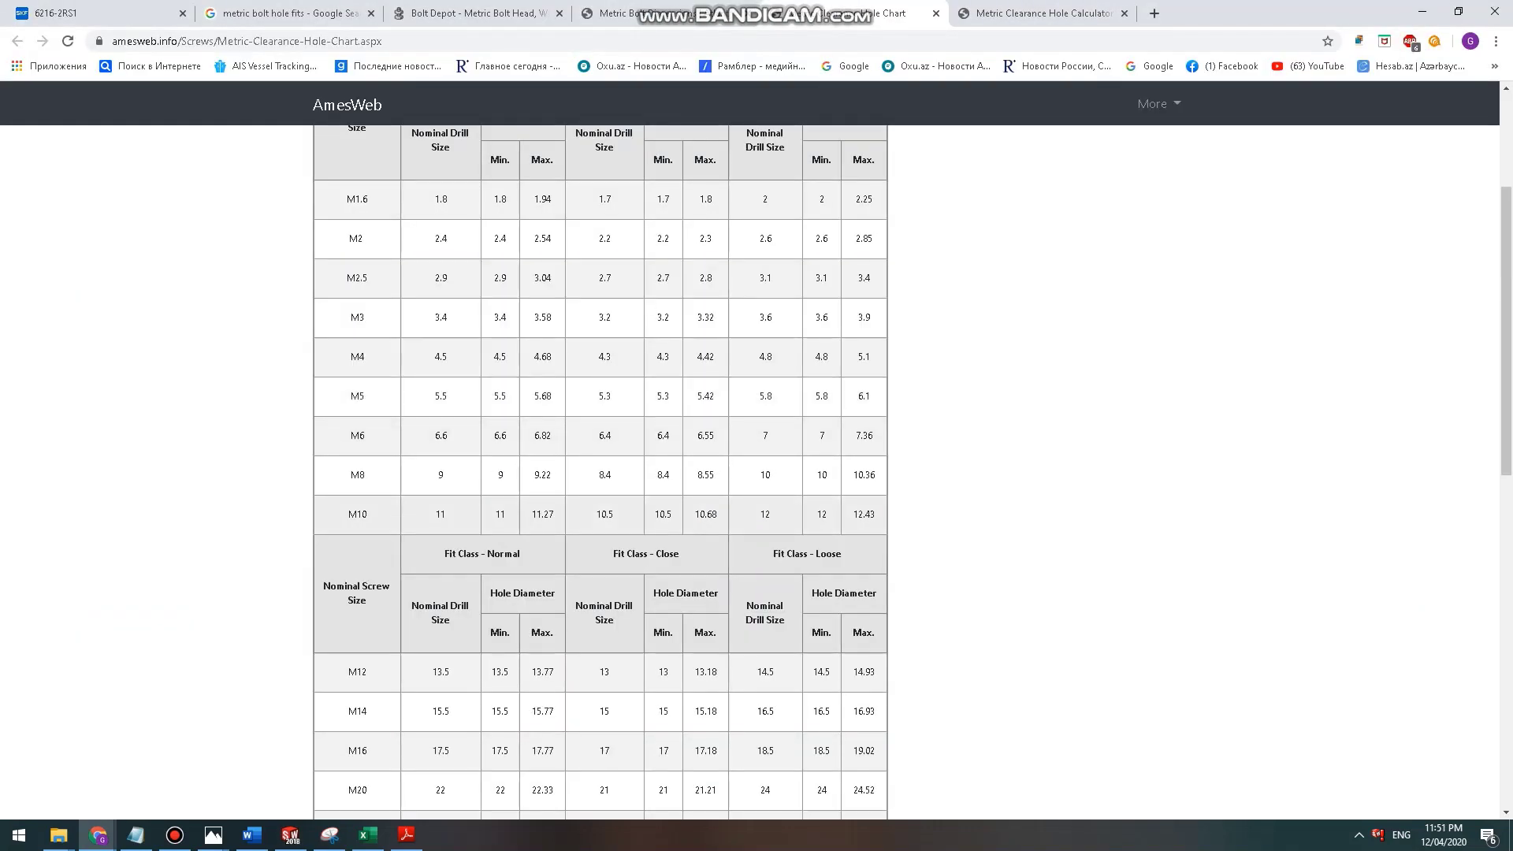
double_click(765, 515)
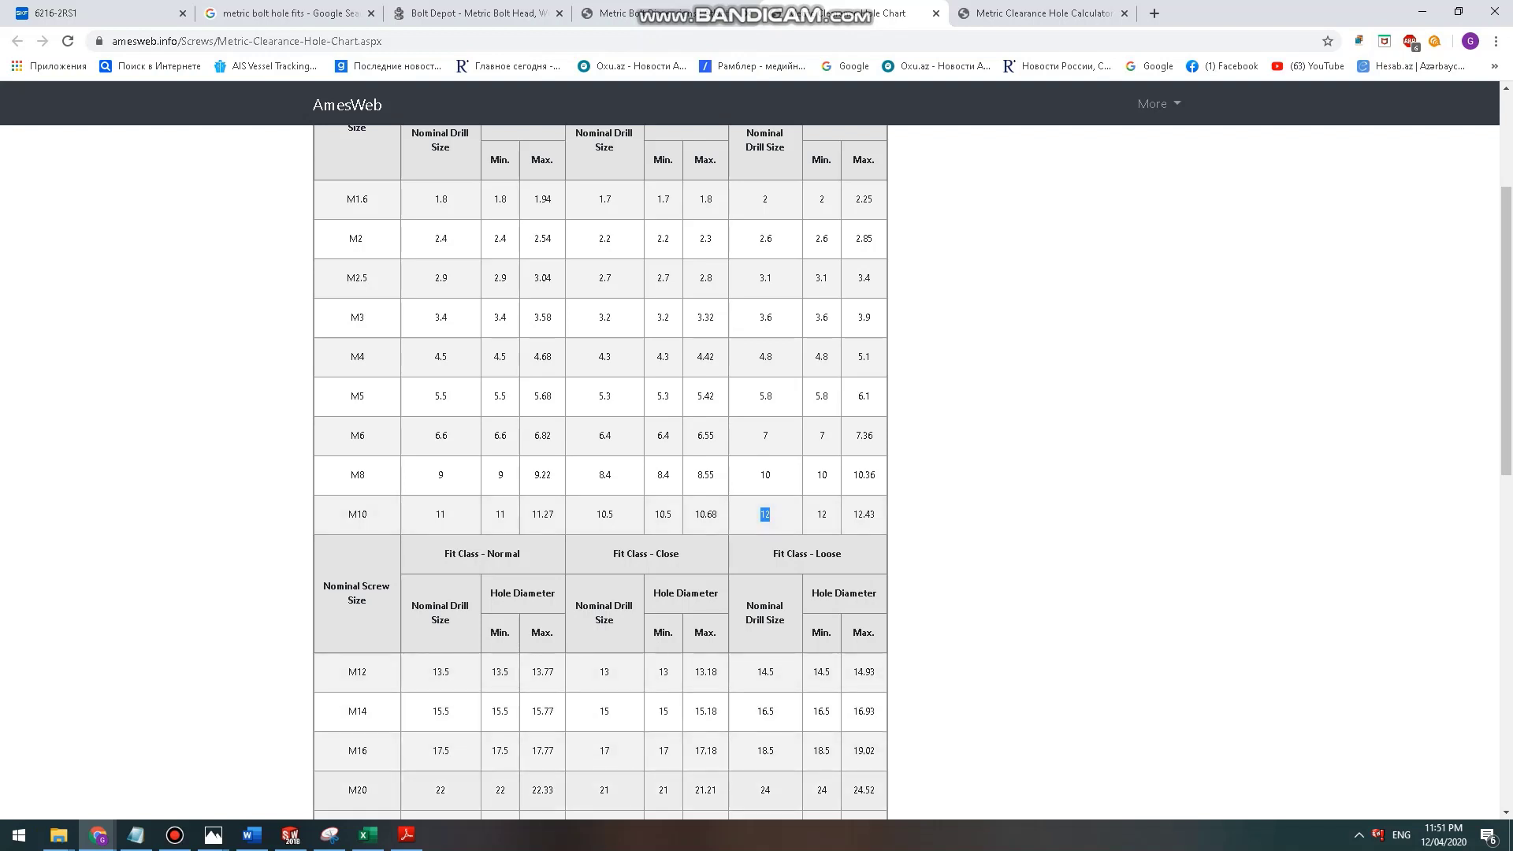
Switch to SOLIDWORKS and dimension the hole circle's centre 35 mm from the plate's upper edge.
click(290, 834)
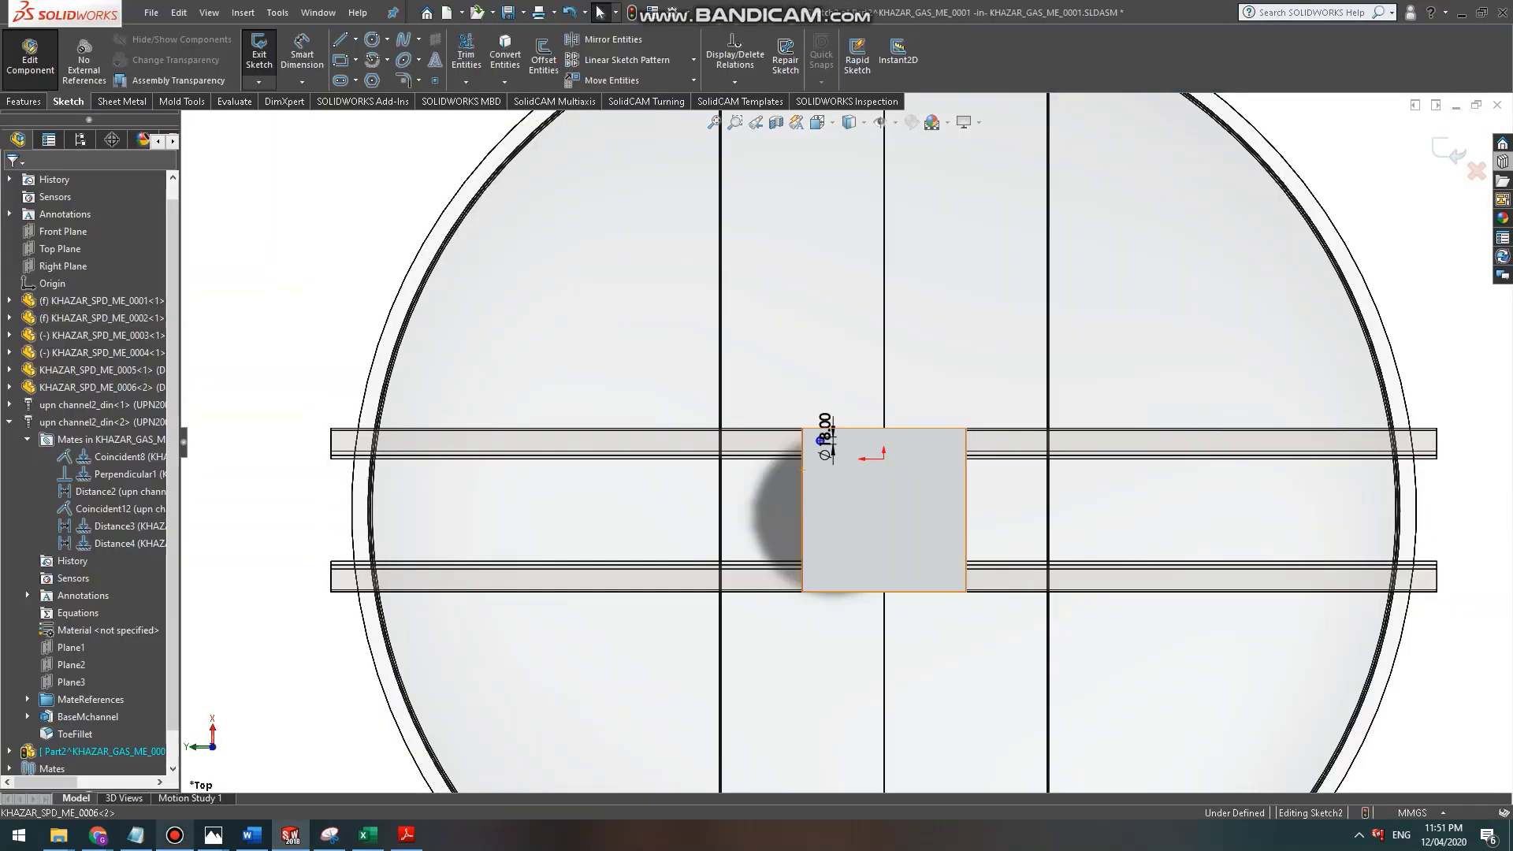
click(175, 835)
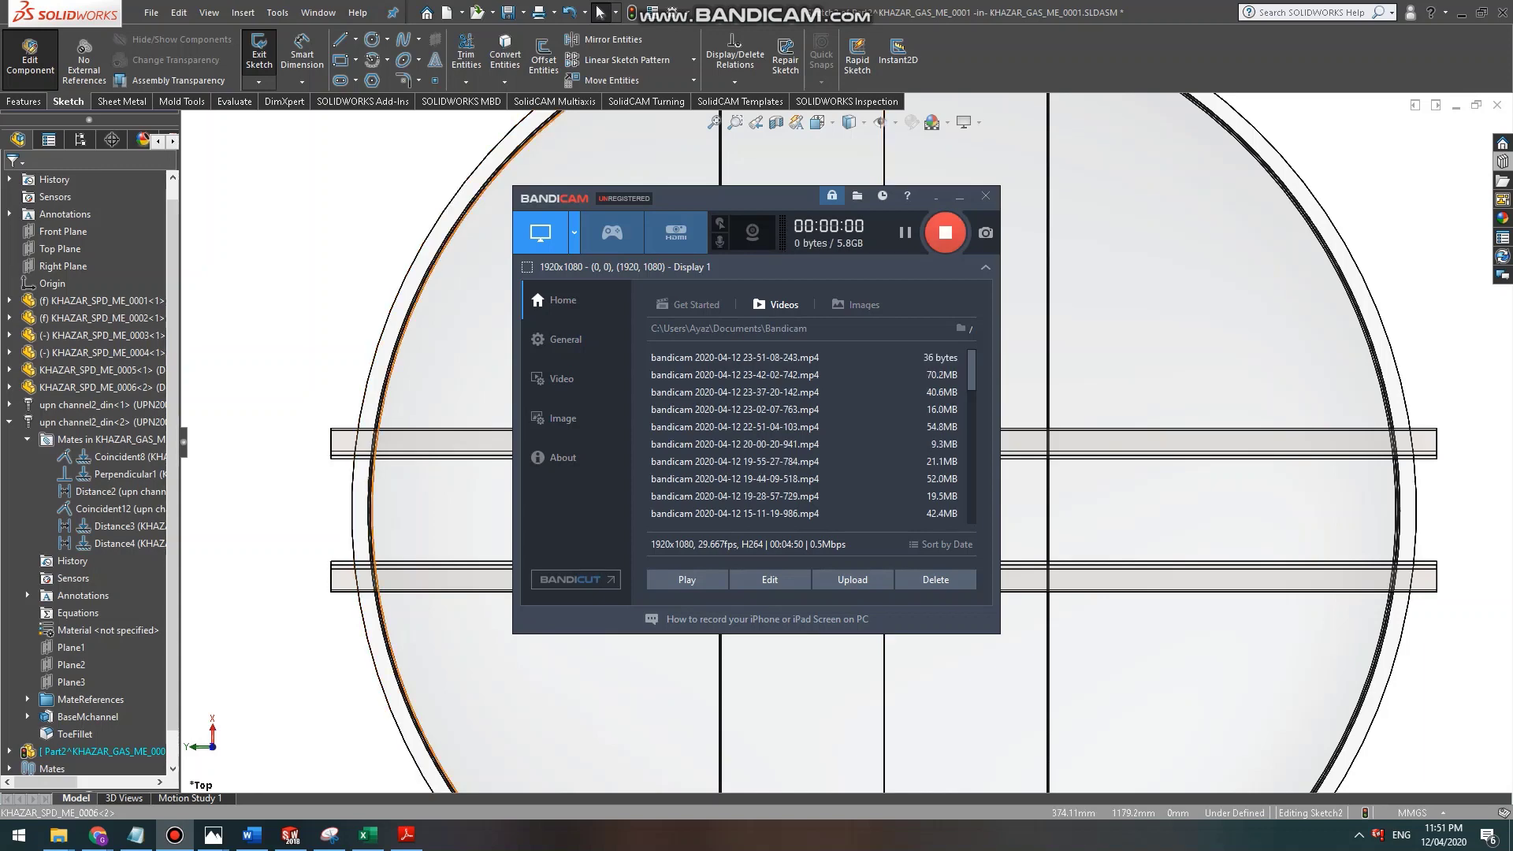
scroll(837, 440, down, 4)
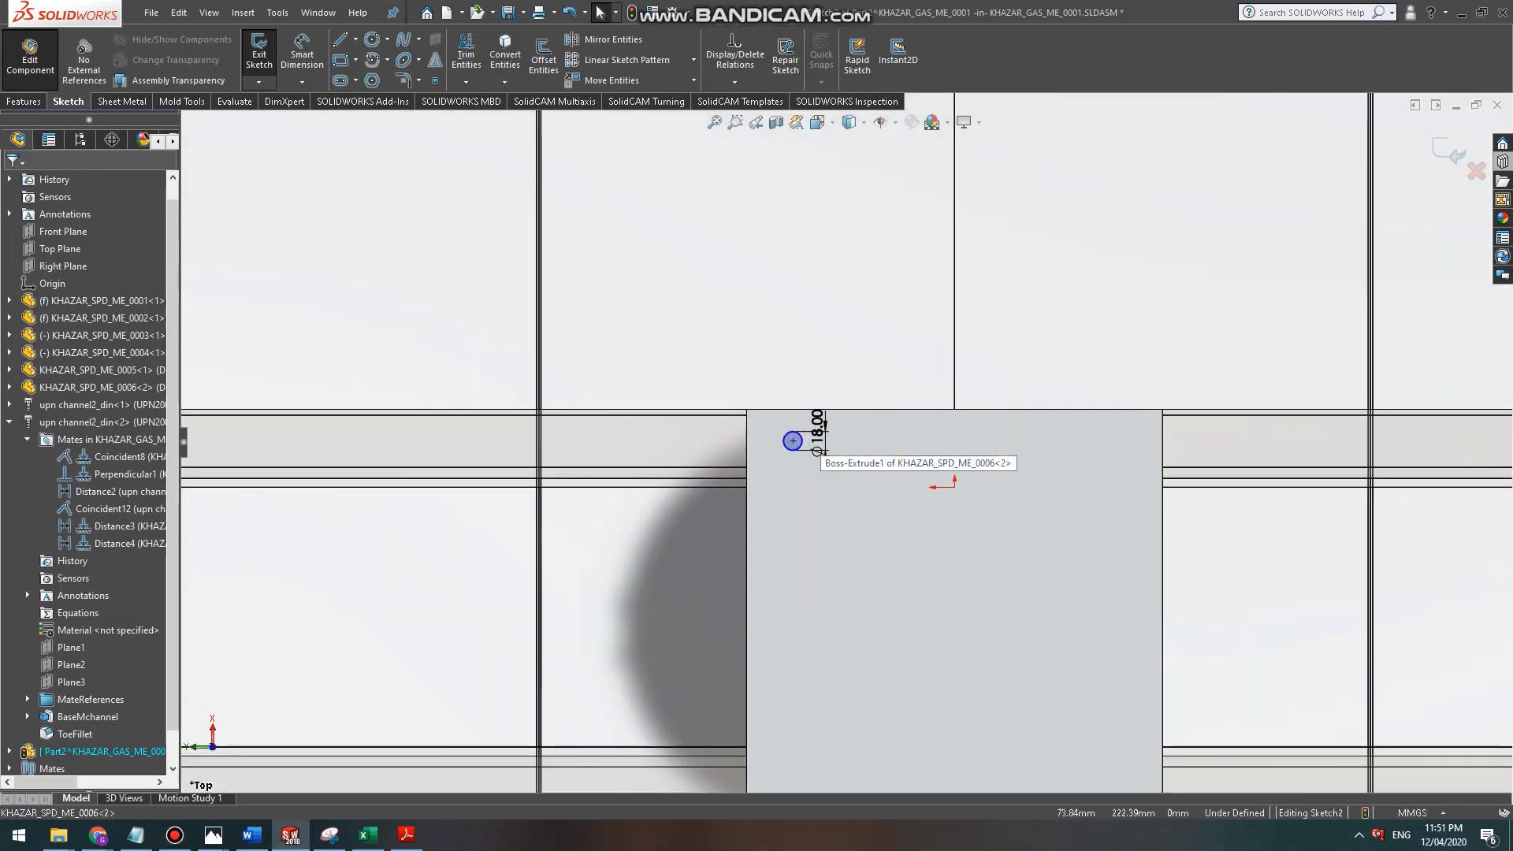
scroll(846, 443, up, 2)
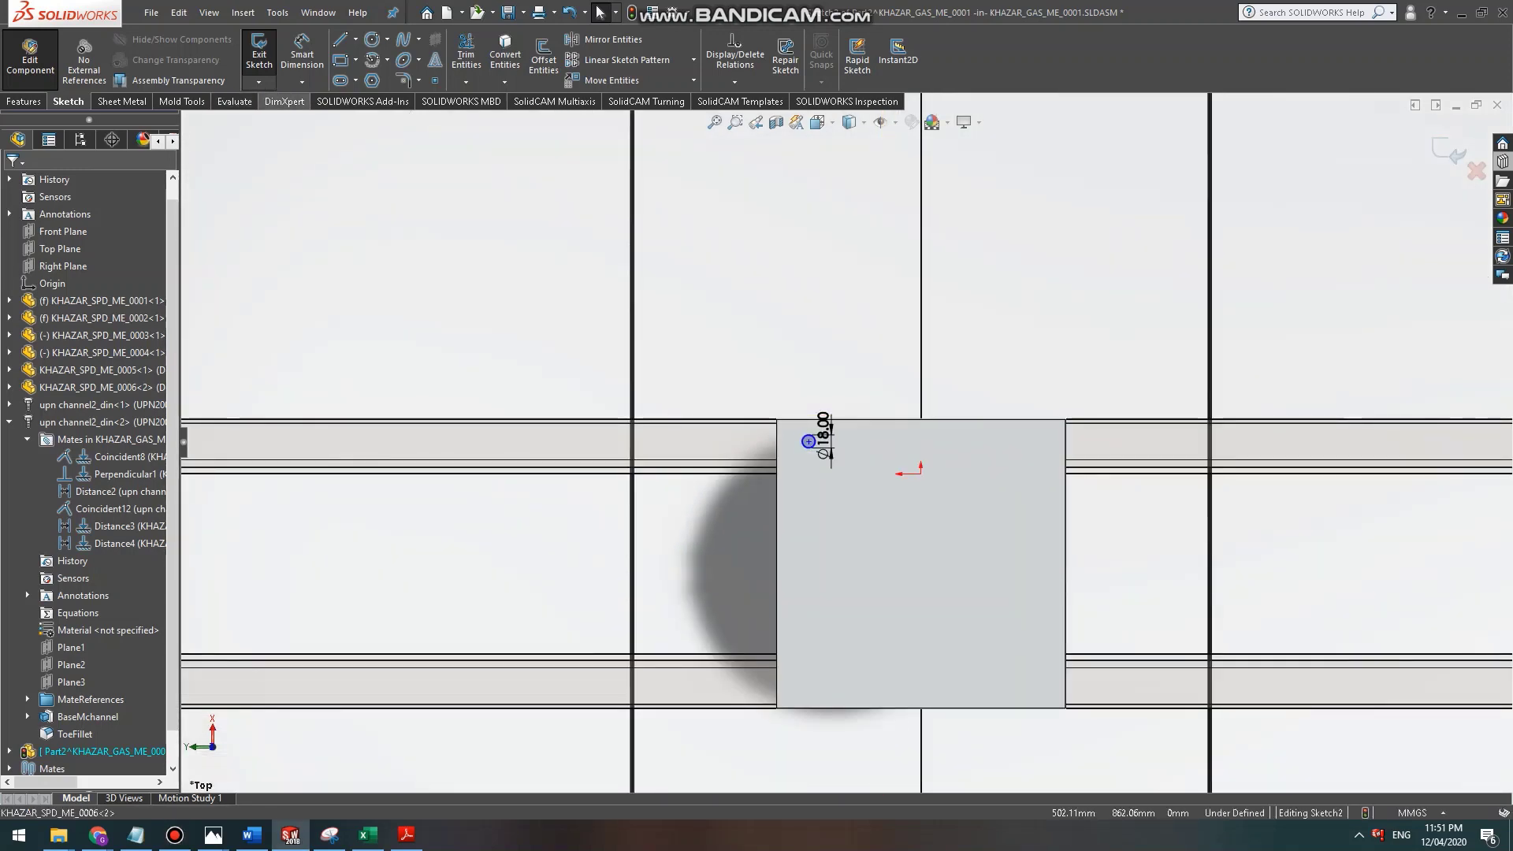
click(372, 39)
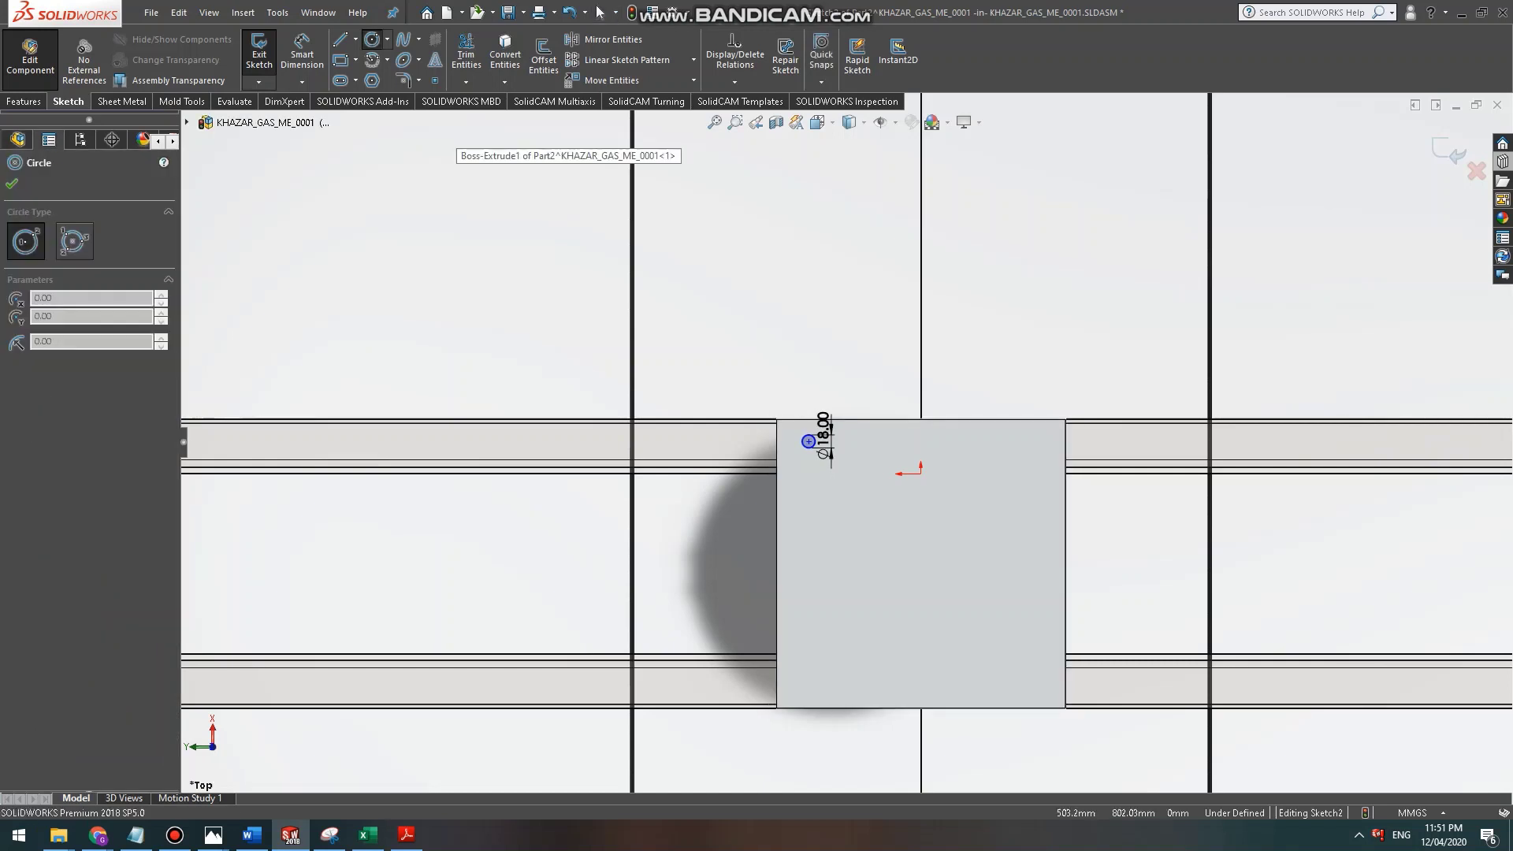
click(302, 53)
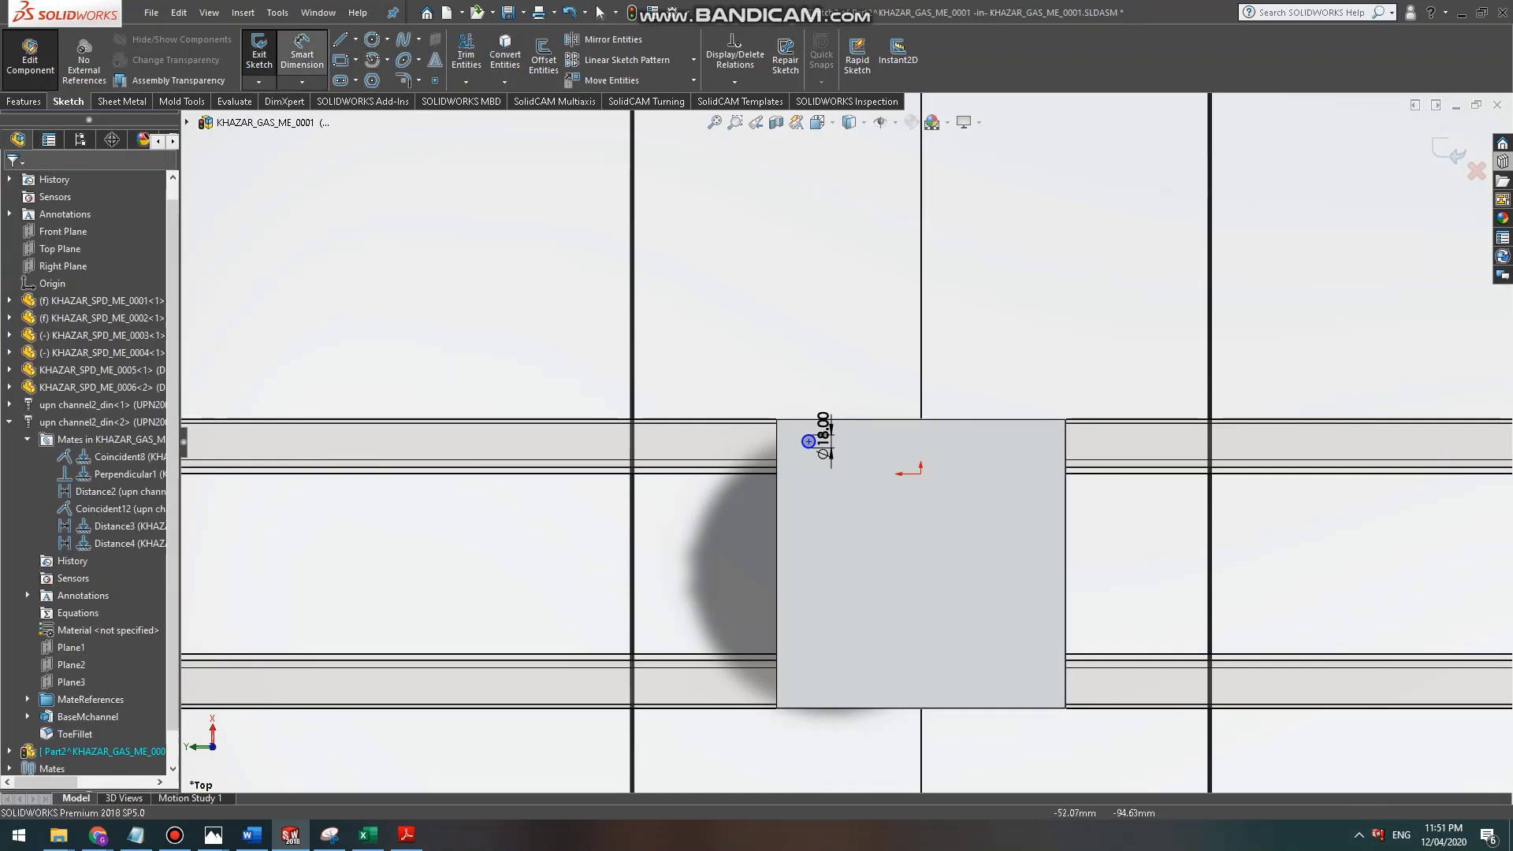
scroll(1032, 525, down, 4)
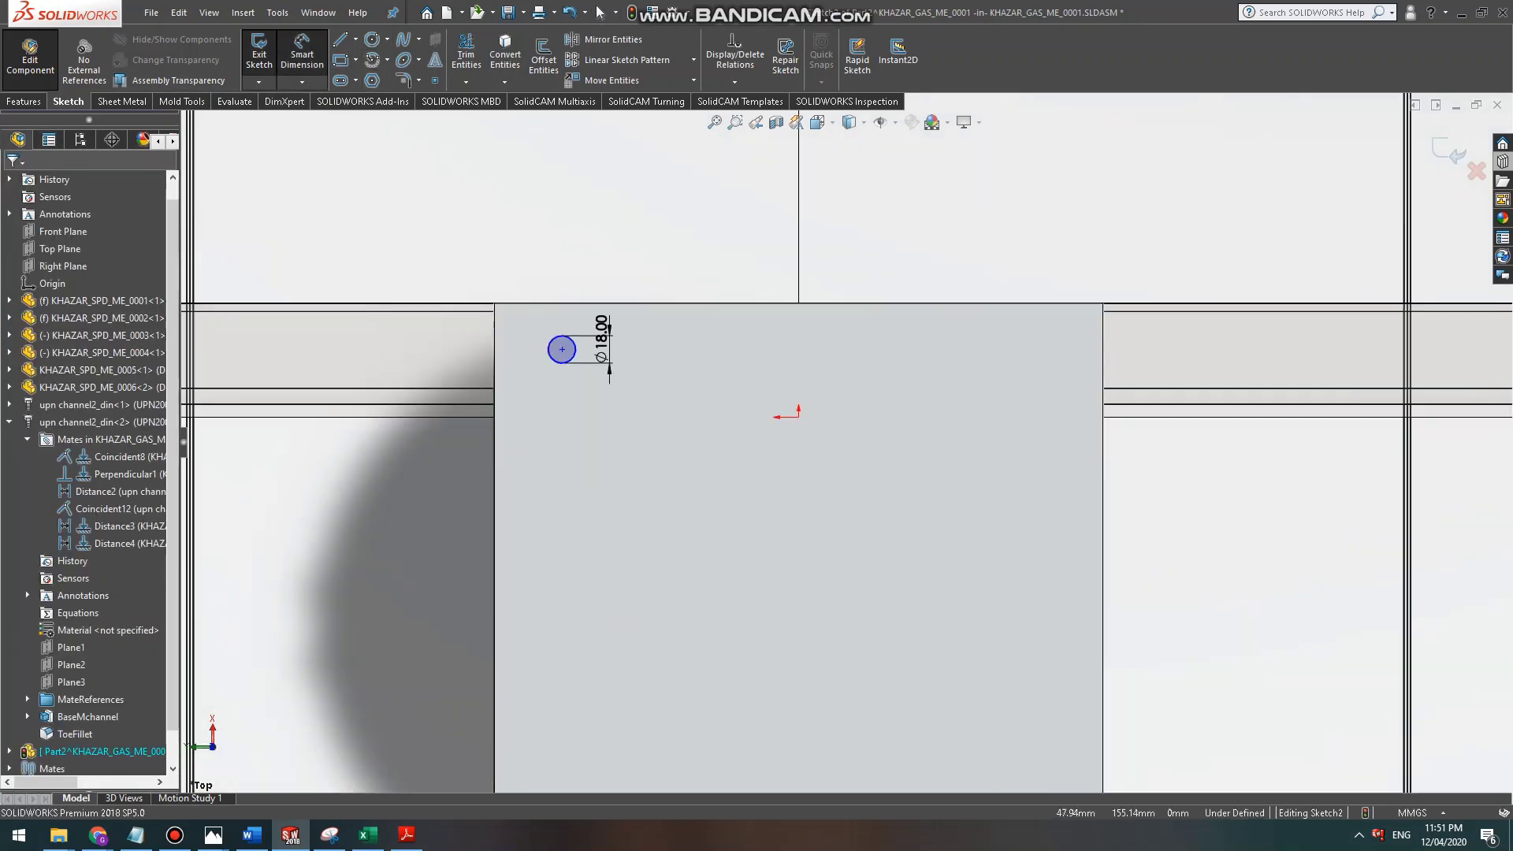
click(562, 349)
click(566, 303)
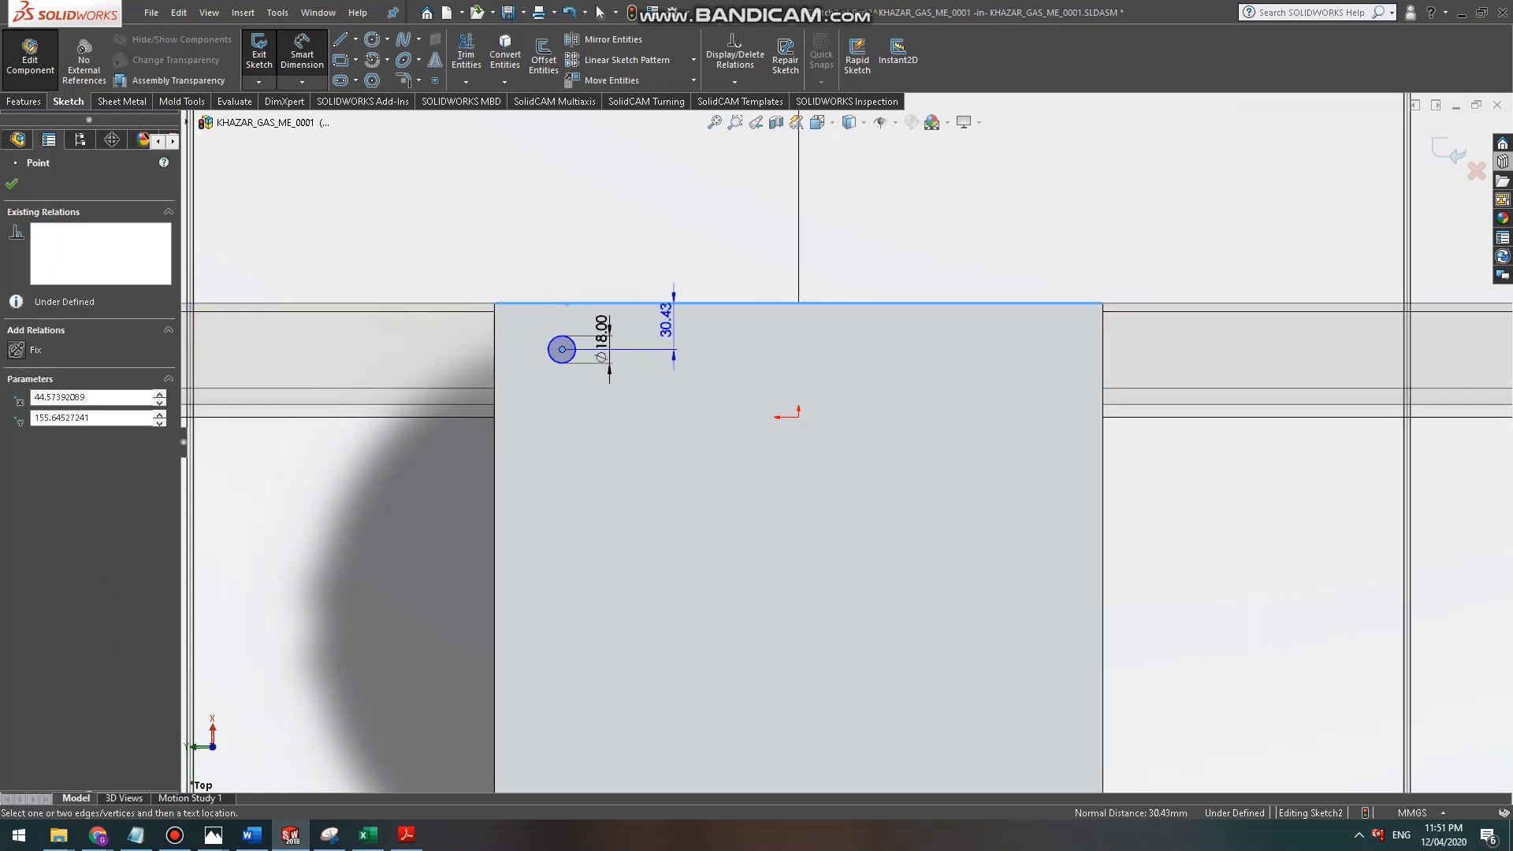
click(673, 320)
text(35)
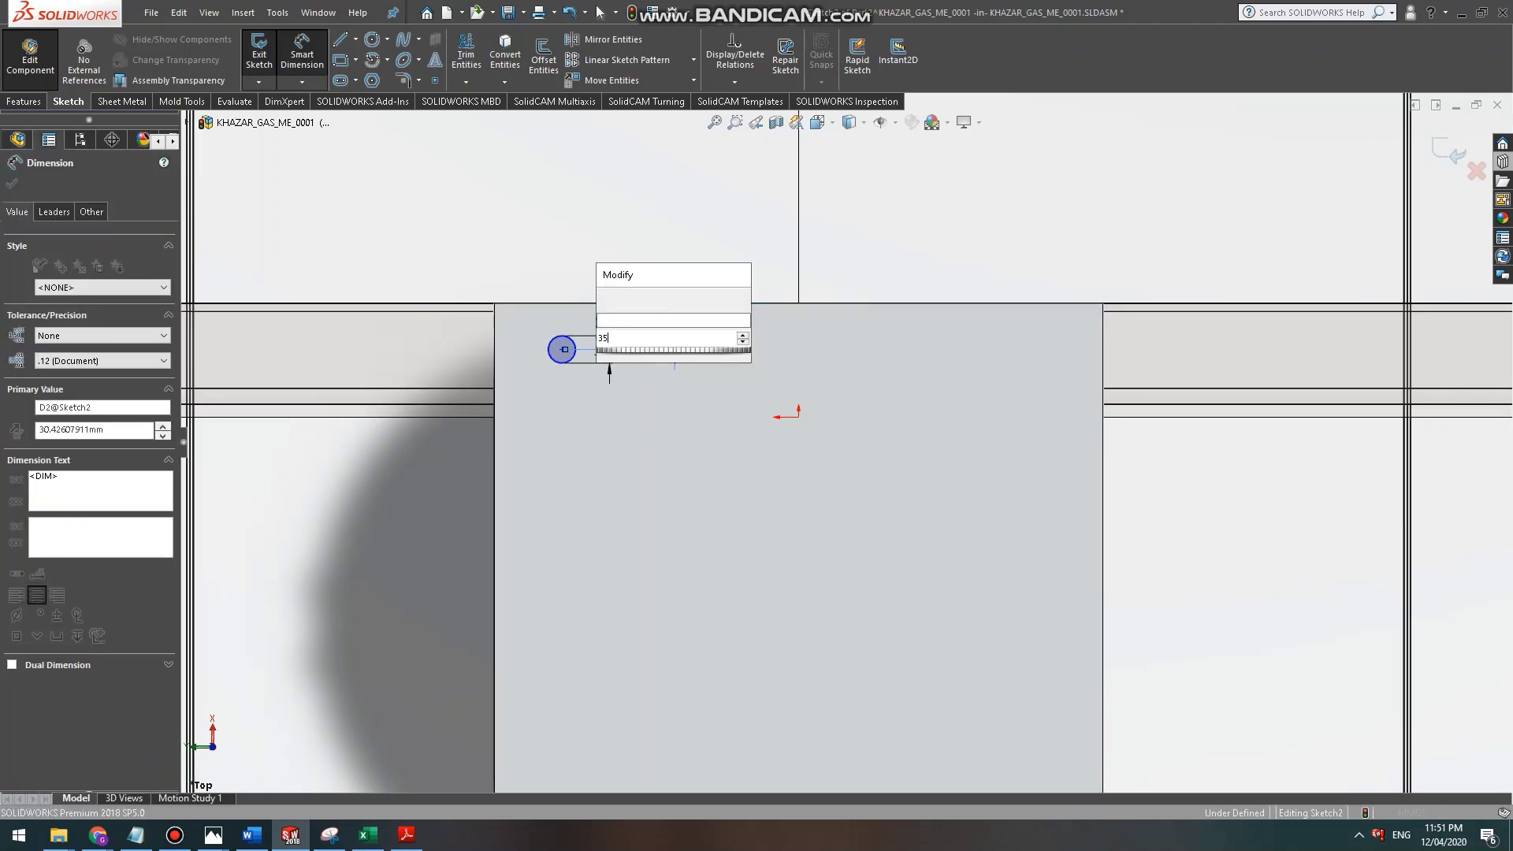
key(Return)
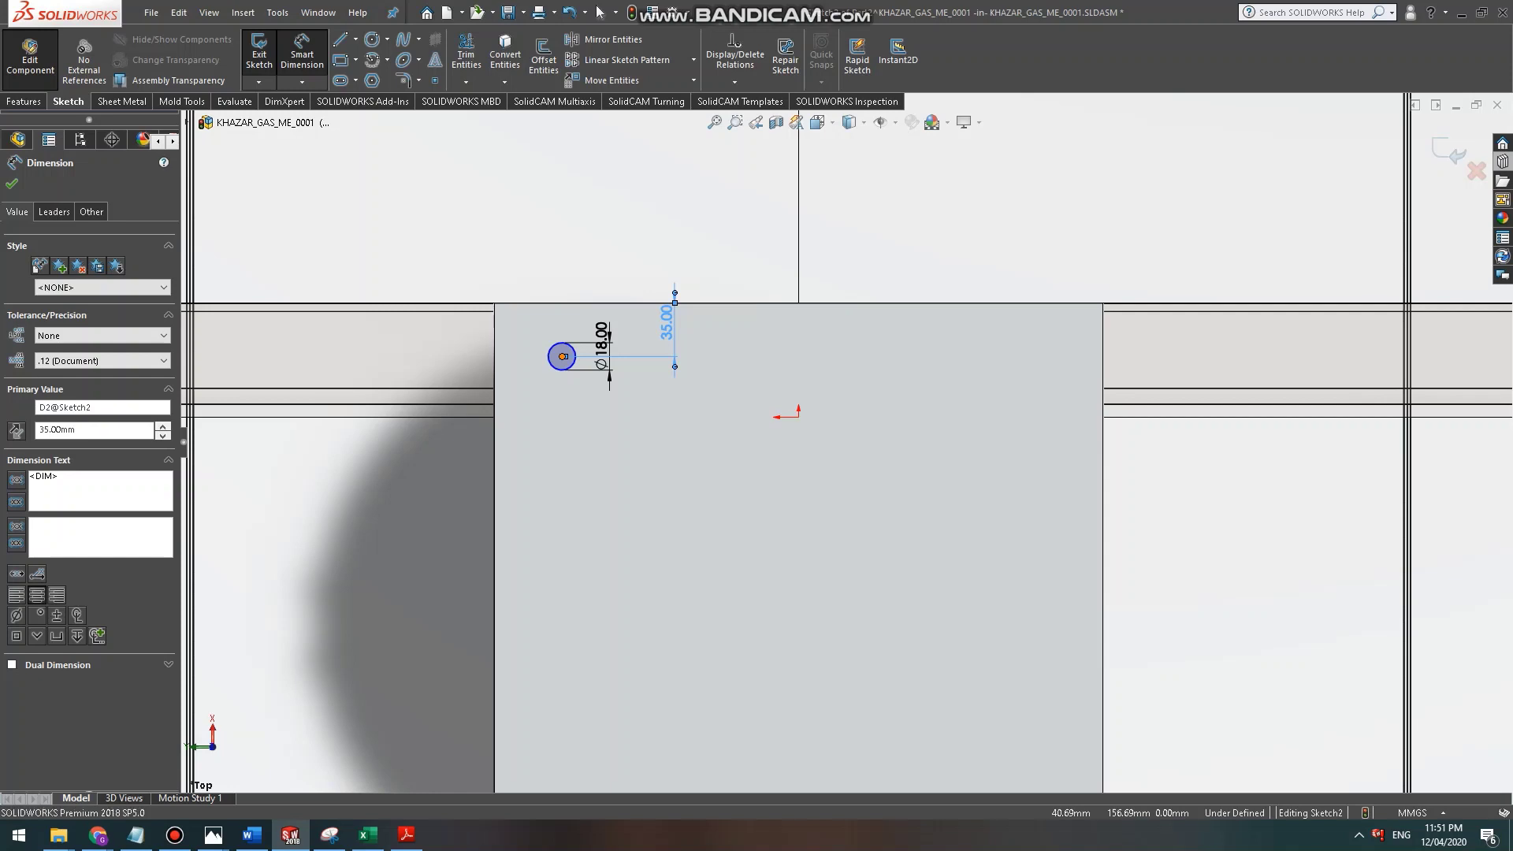
Dimension the horizontal distance between the hole circle's centre and the plate's left edge.
click(562, 356)
click(495, 347)
click(525, 398)
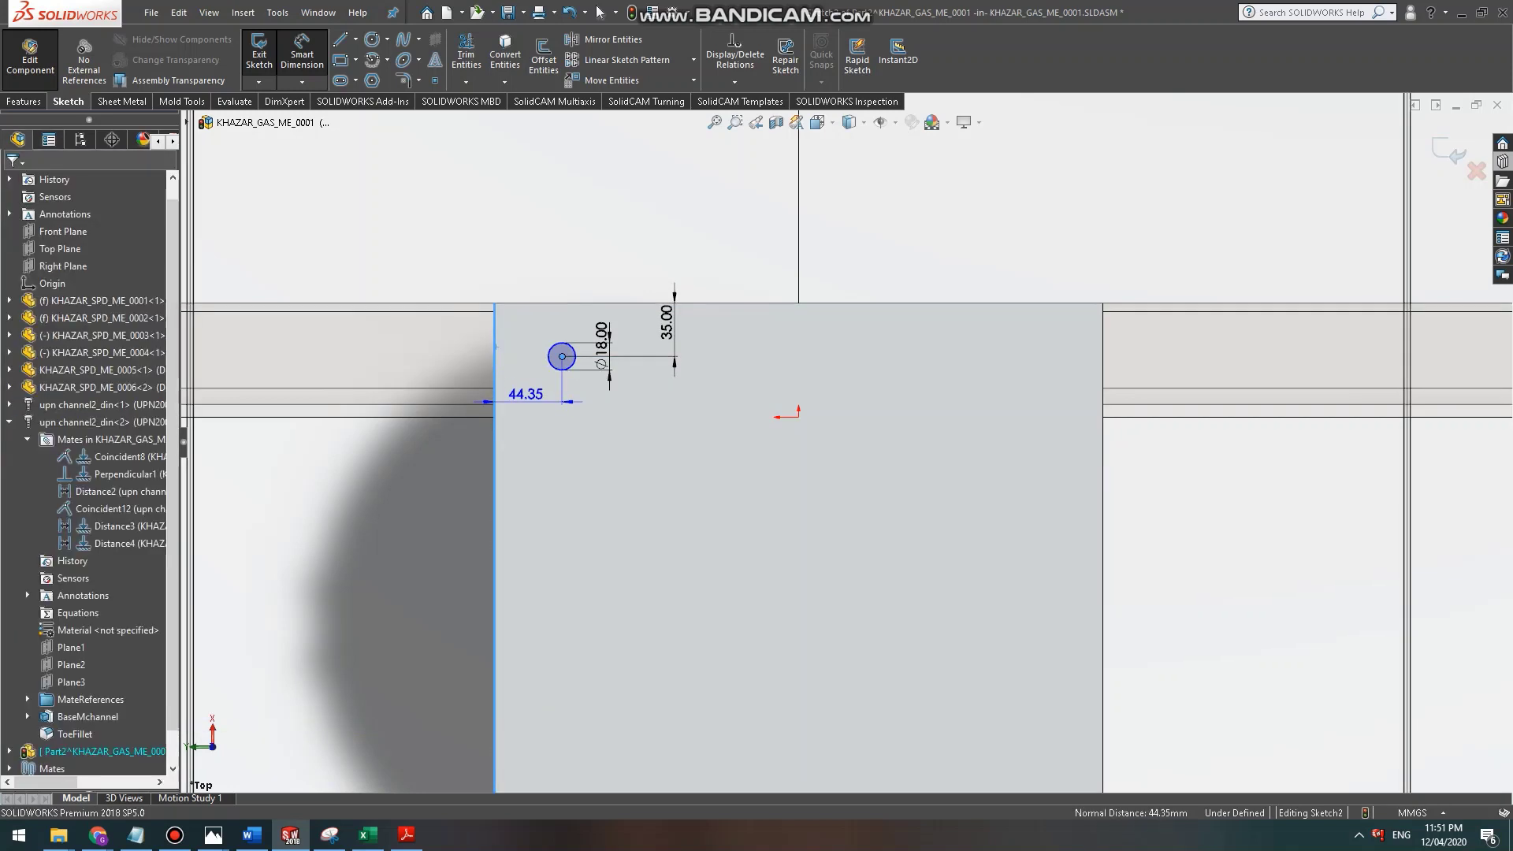
key(Return)
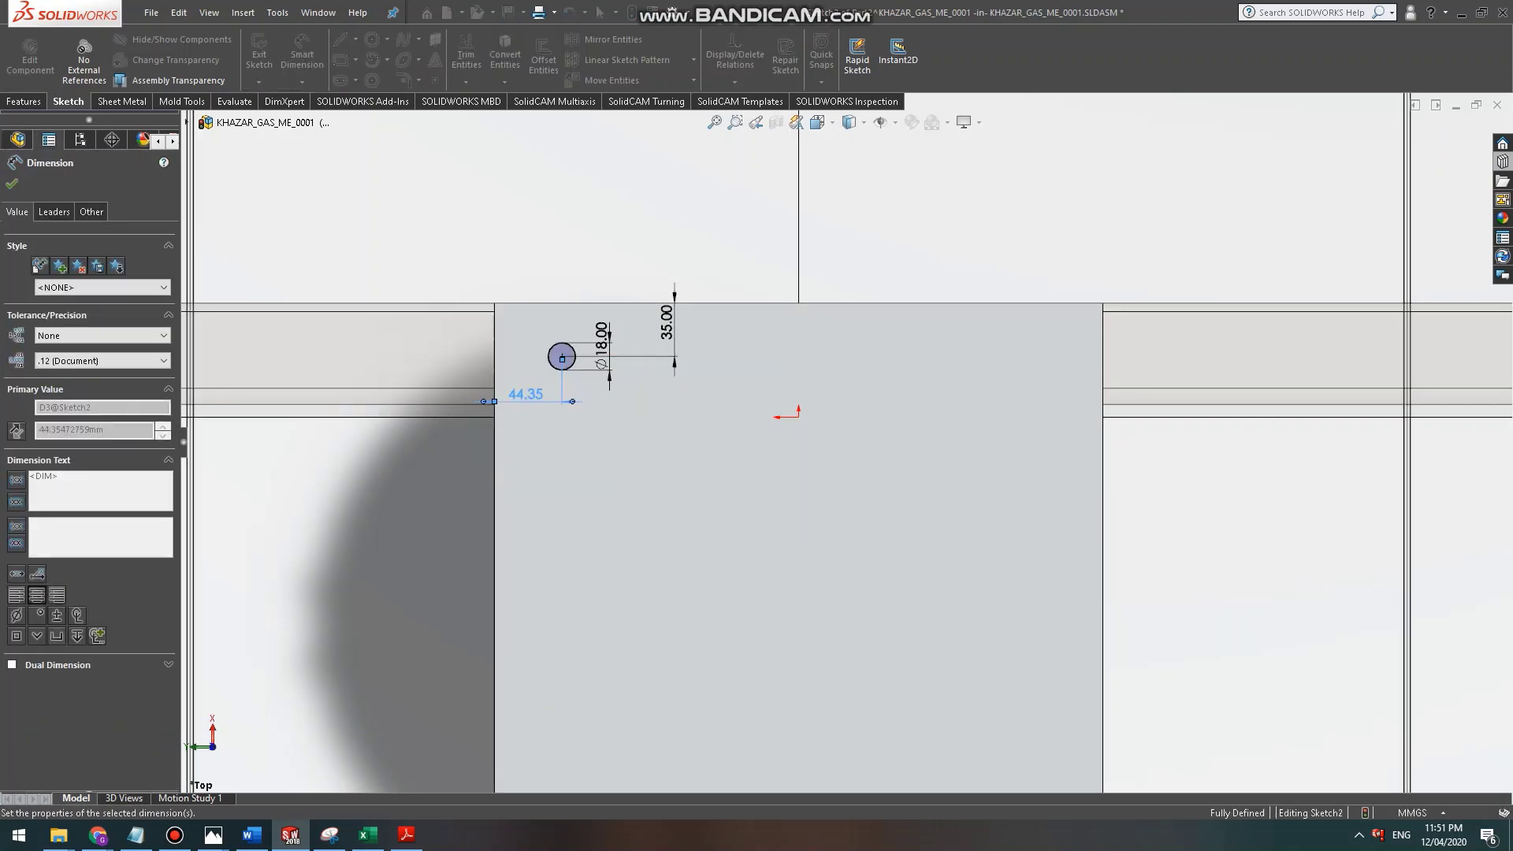
key(Escape)
Switch to the browser and examine the Amesweb metric clearance hole calculator's input parameters and results table.
click(175, 835)
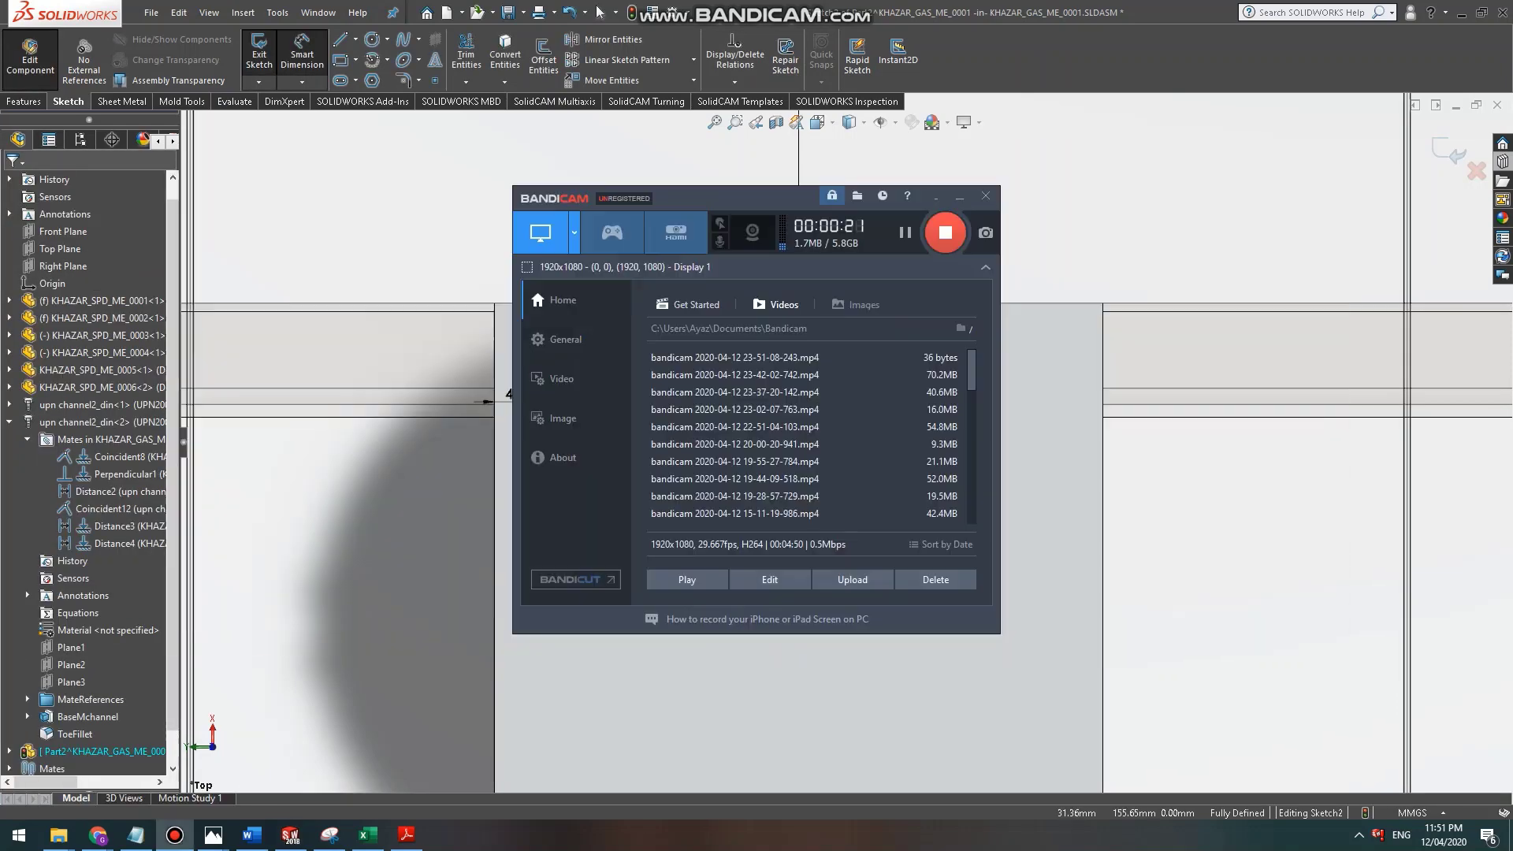
key(alt+Tab)
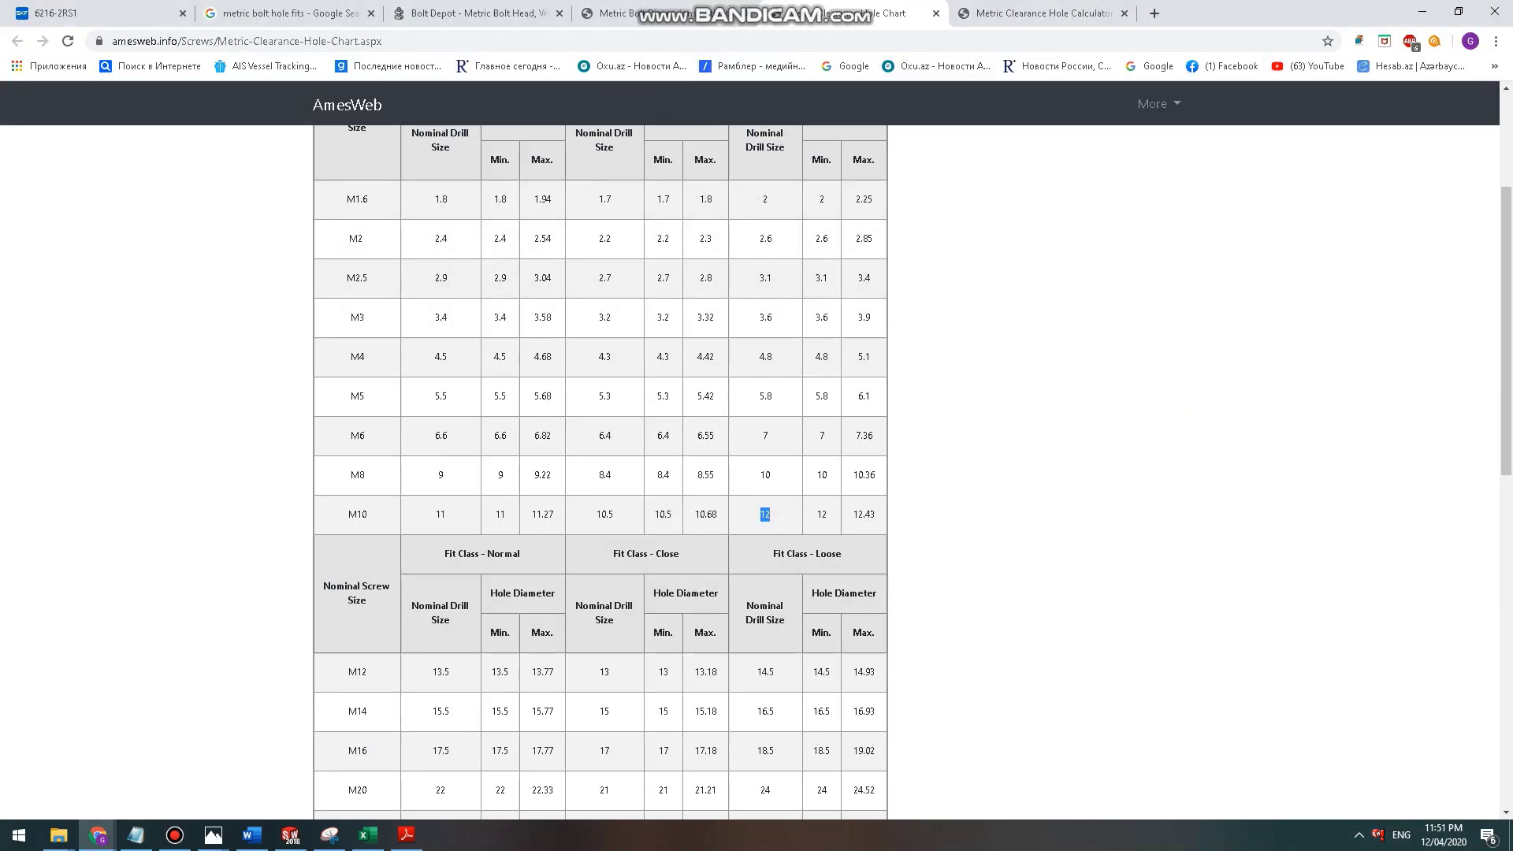
click(1017, 13)
scroll(599, 472, down, 3)
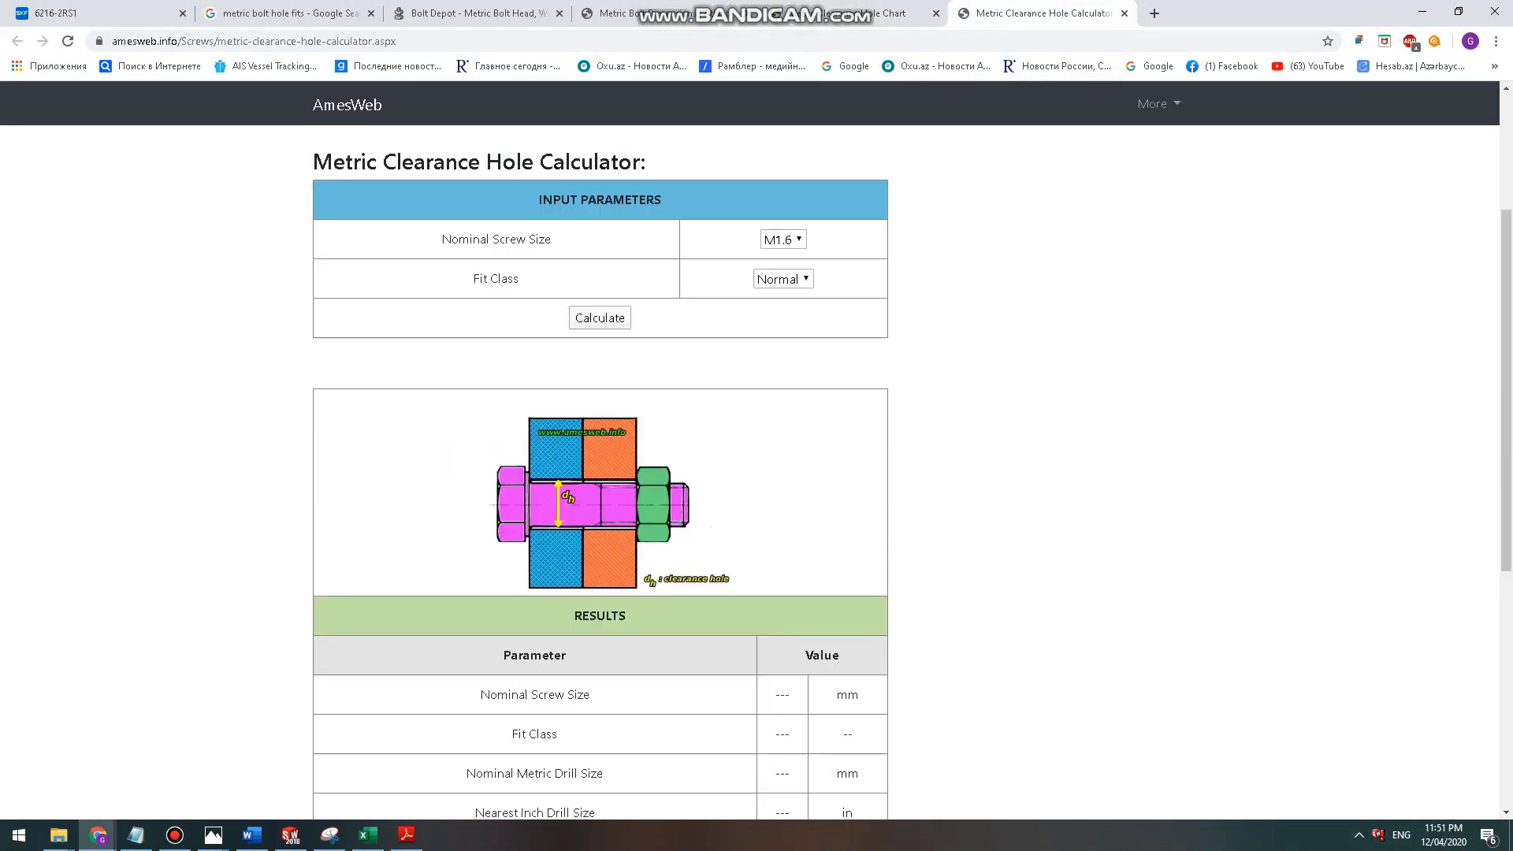
scroll(599, 473, down, 6)
scroll(598, 473, up, 6)
Search the web for "bolt hole formulas" in a new browser tab.
click(1154, 14)
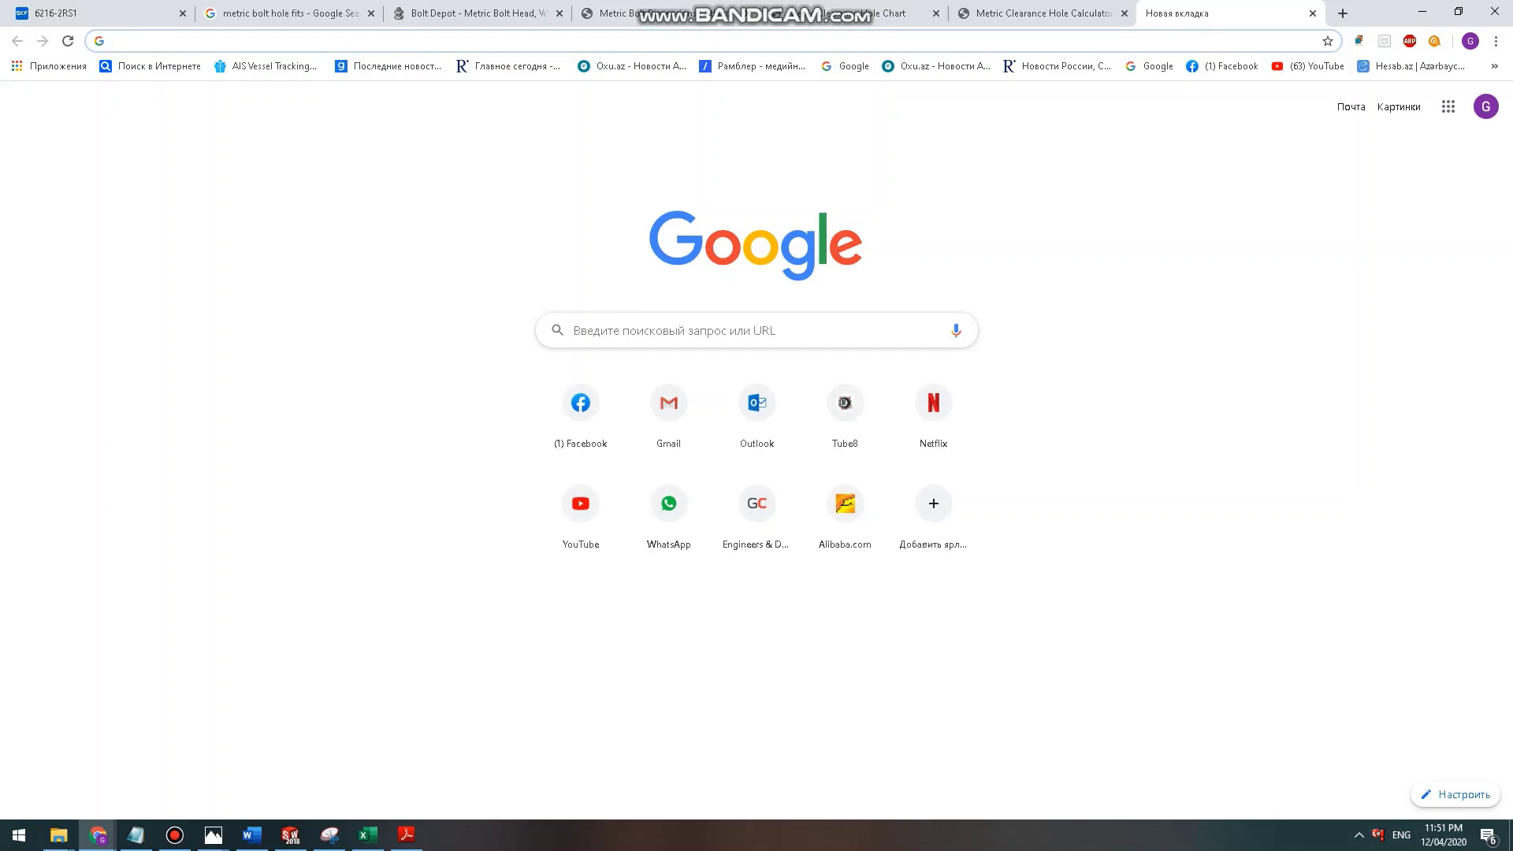
text(bolt hole)
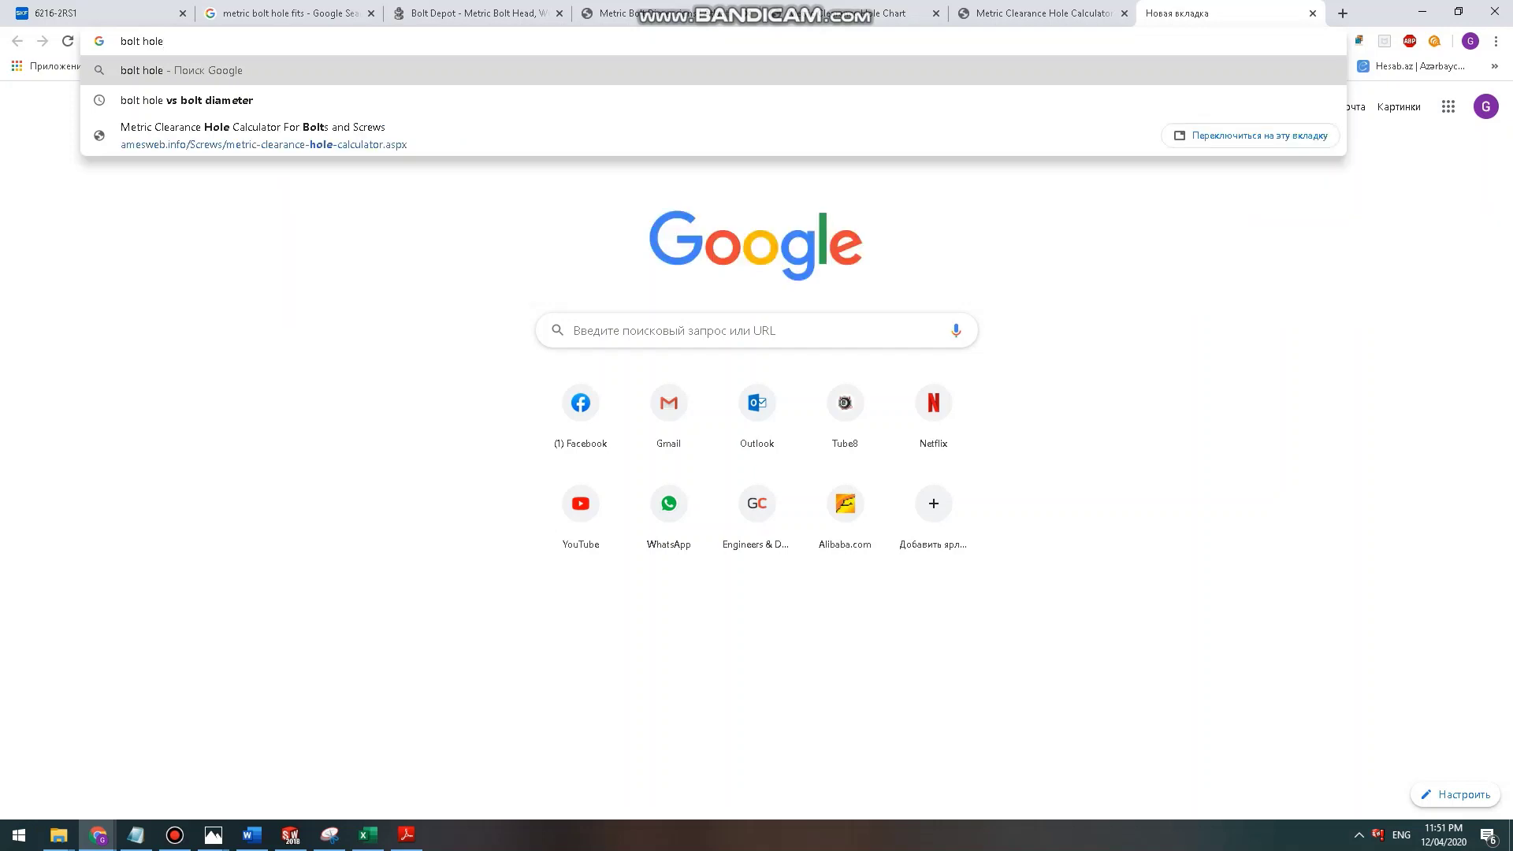
text( formulas)
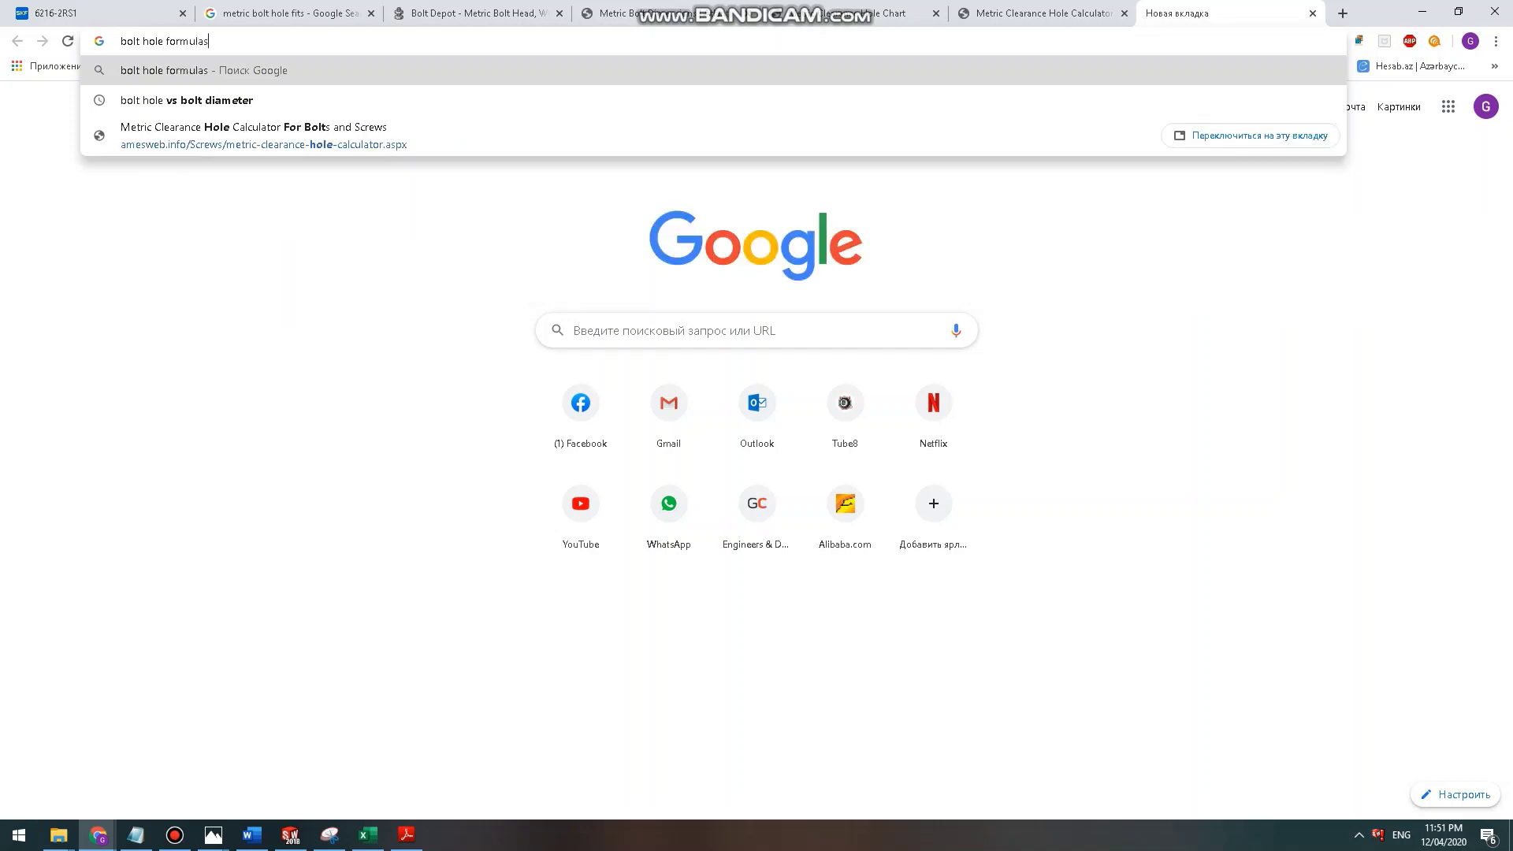
key(Return)
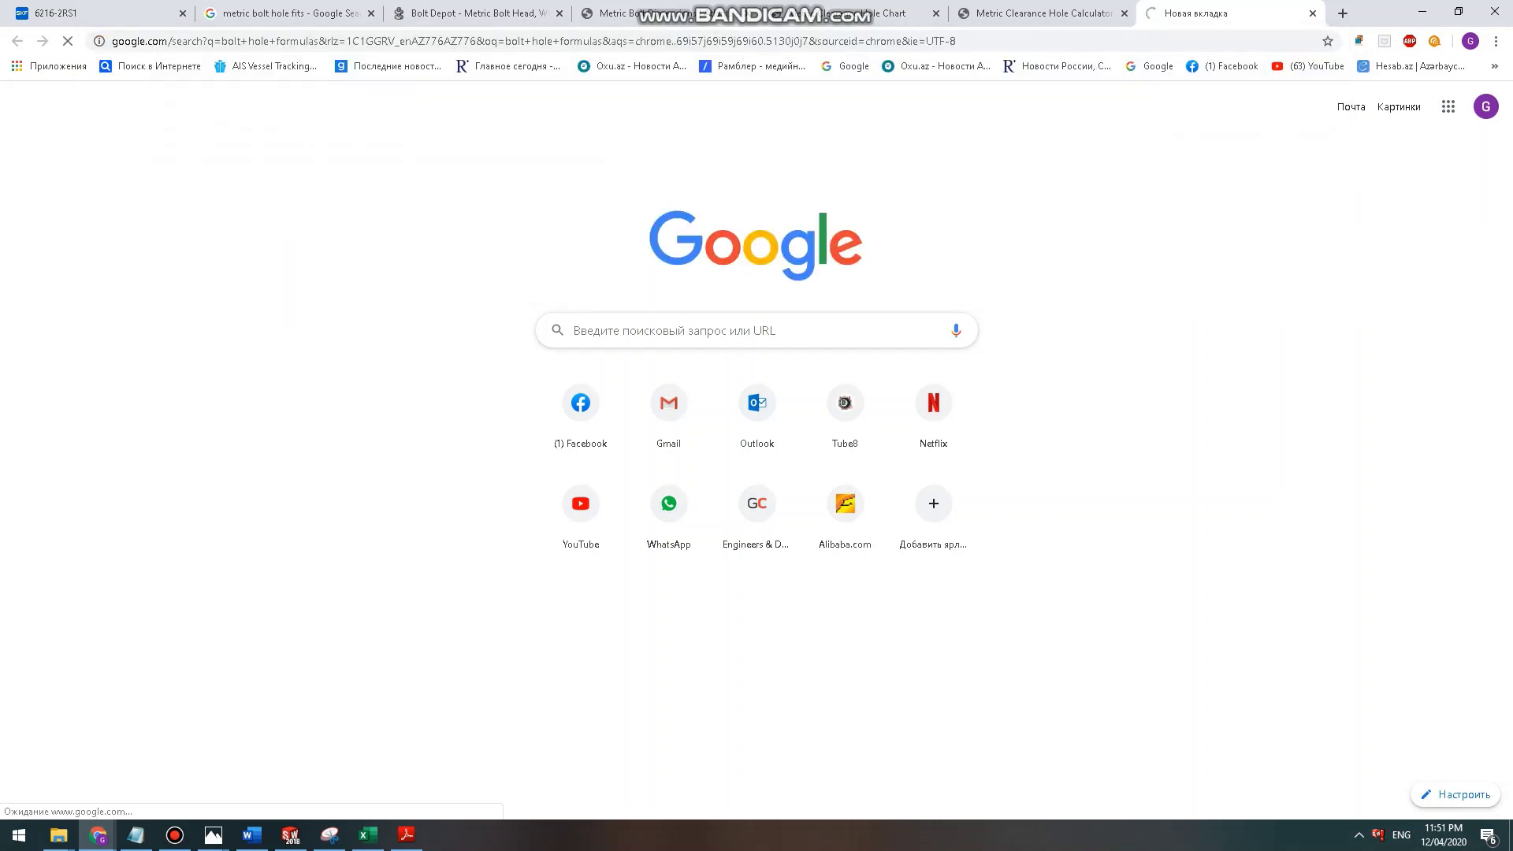
click(1044, 14)
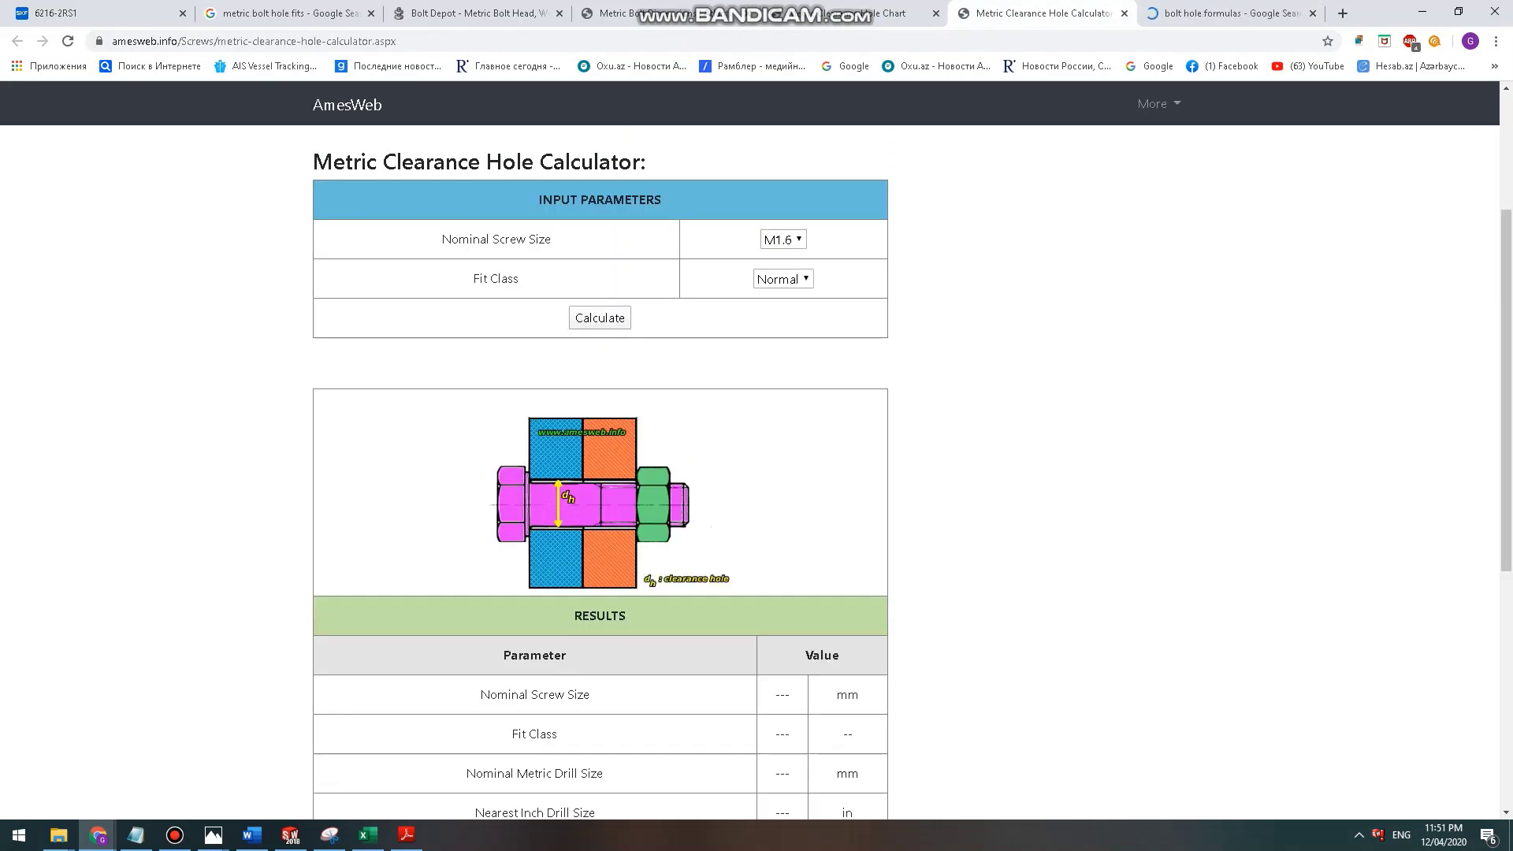
key(ctrl+Tab)
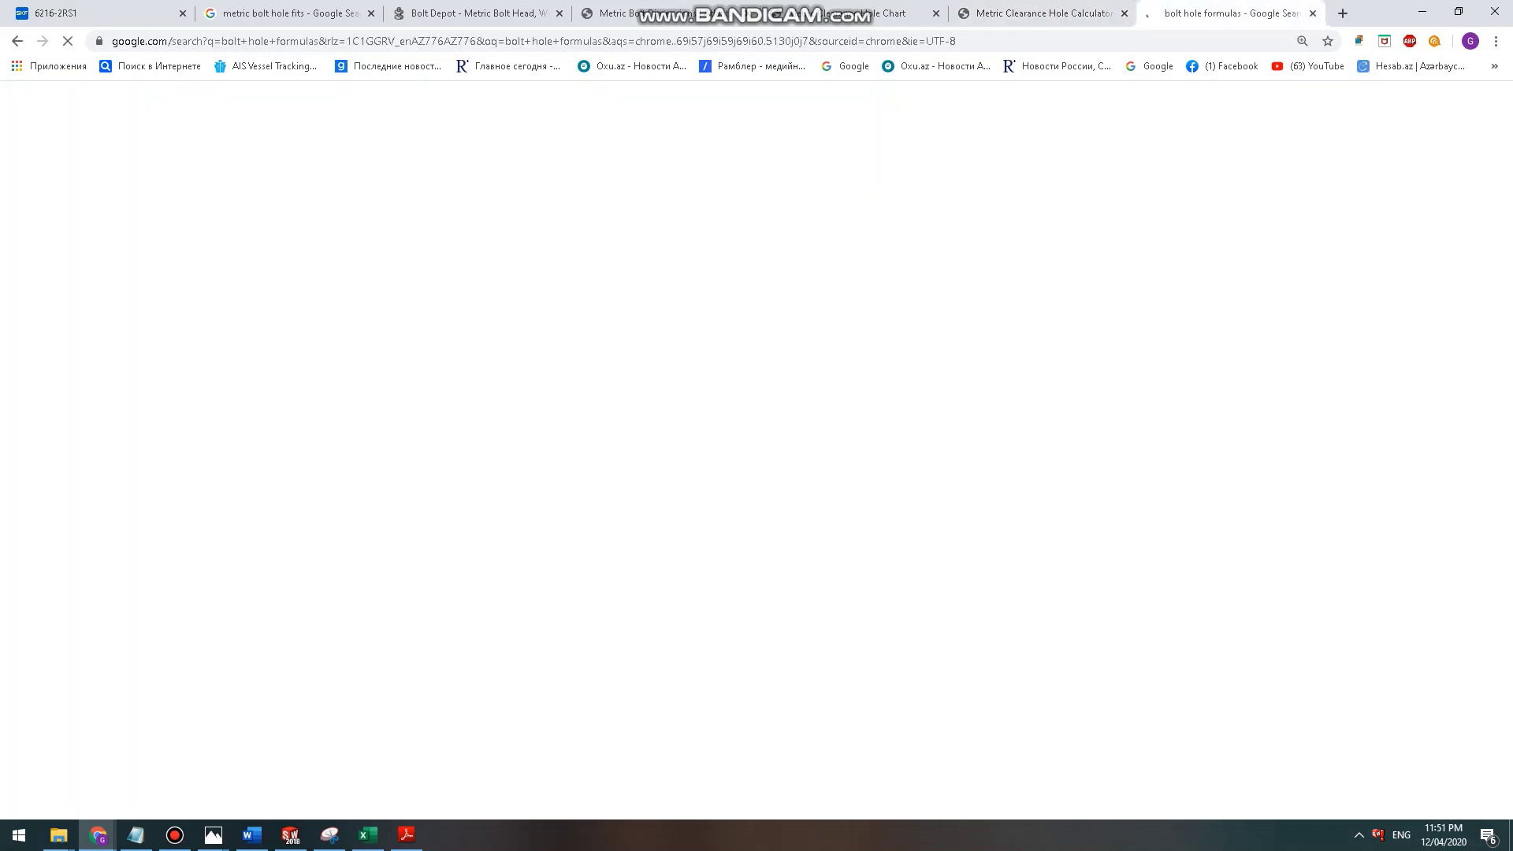
Open the LittleMachineShop, Theoretical Machinist and SOLIDWORKS forum results for bolt hole formulas in new browser tabs.
scroll(465, 521, down, 5)
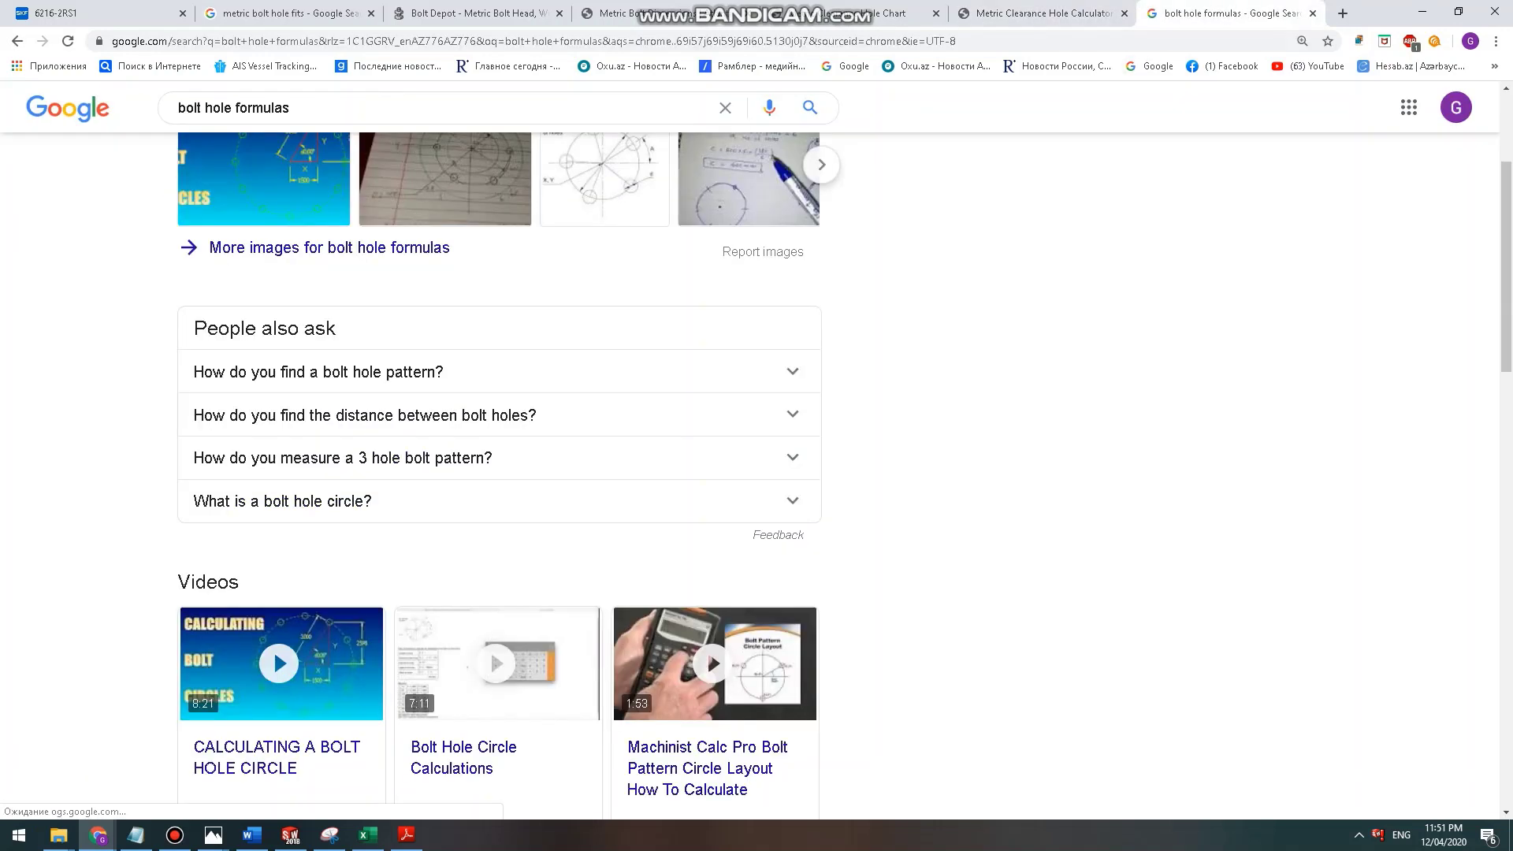
scroll(465, 522, down, 3)
right_click(427, 507)
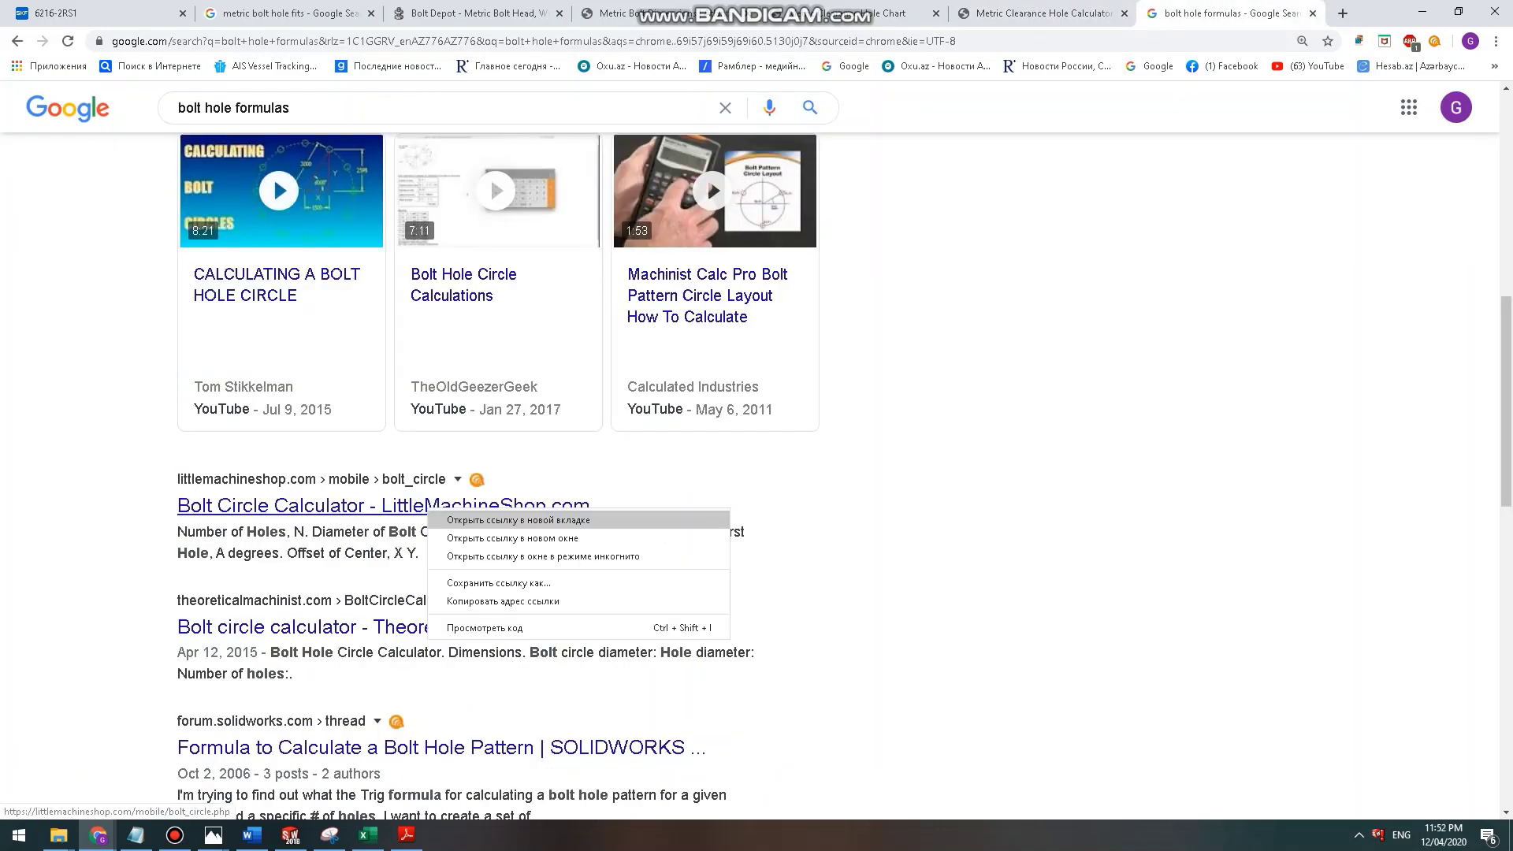
click(473, 517)
right_click(522, 627)
click(556, 635)
scroll(544, 638, up, 9)
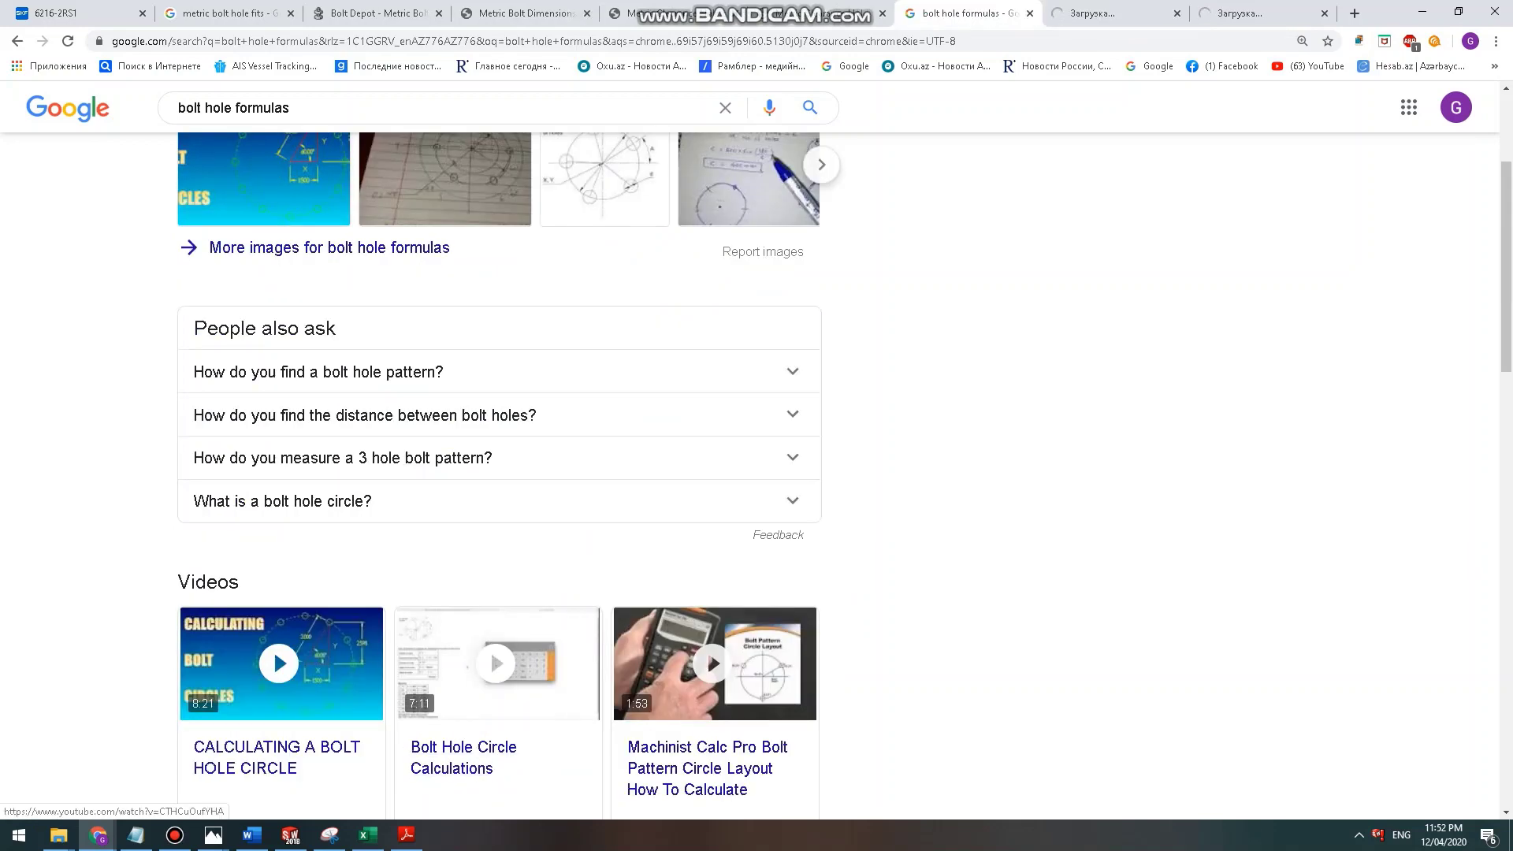
scroll(441, 510, down, 12)
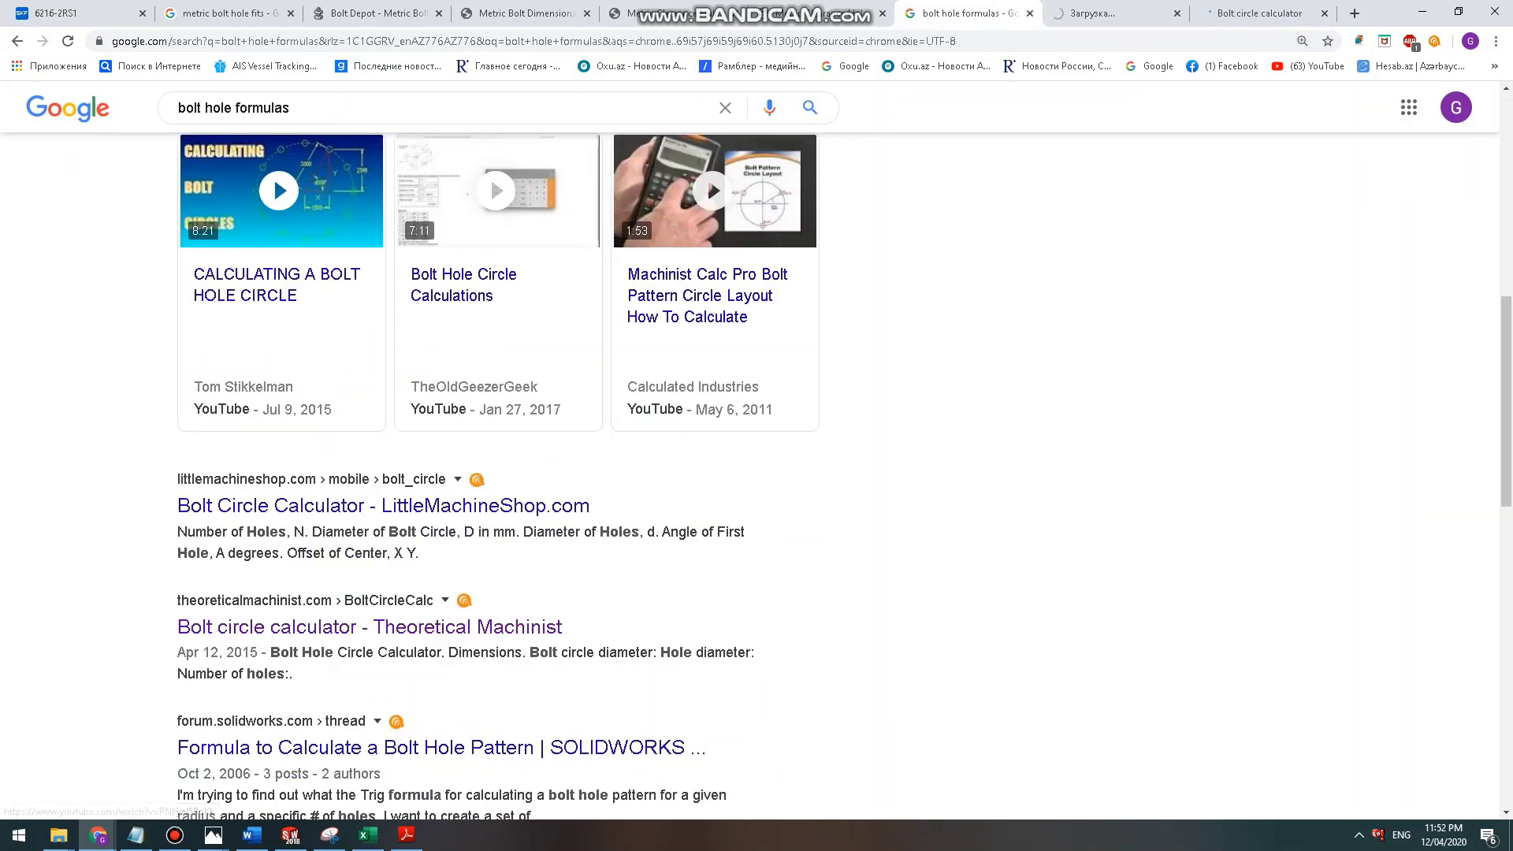
right_click(320, 508)
click(362, 518)
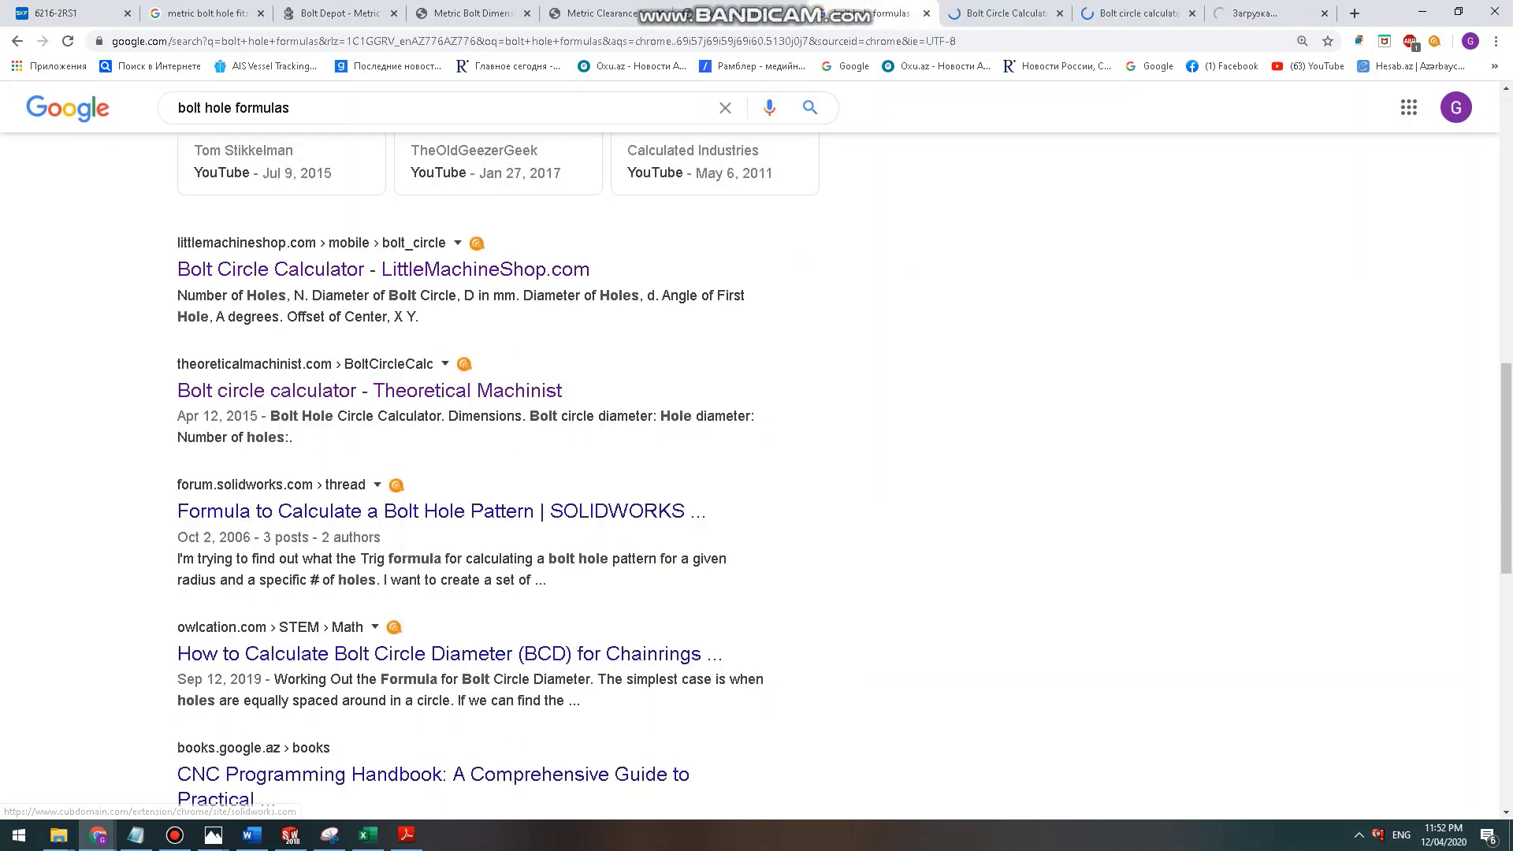
Return to the Amesweb calculator and calculate the clearance hole for nominal screw size M12 with fit class Loose.
key(ctrl+shift+Tab)
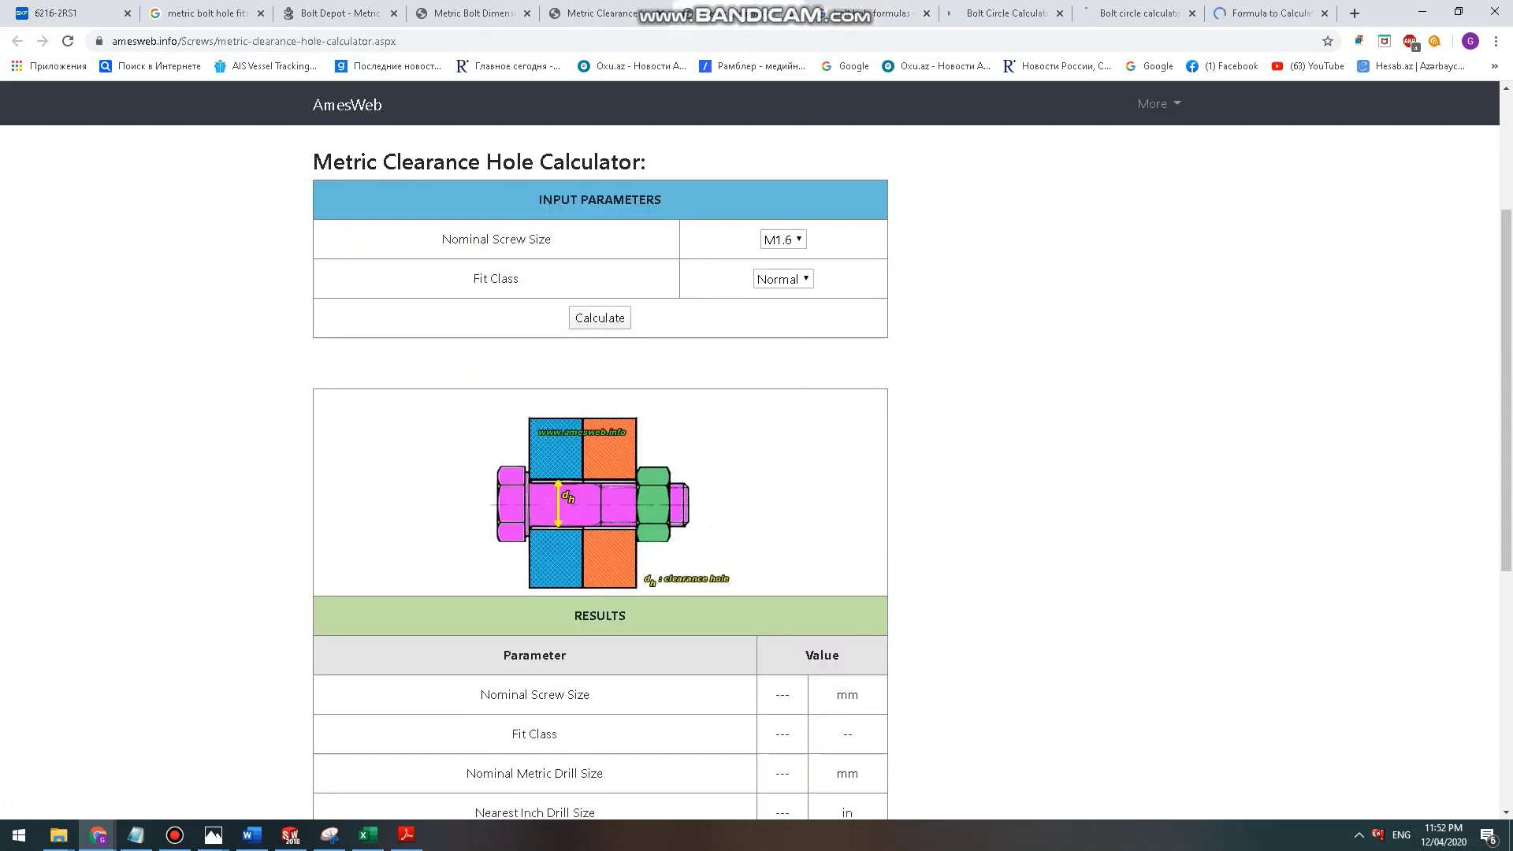
scroll(600, 473, down, 6)
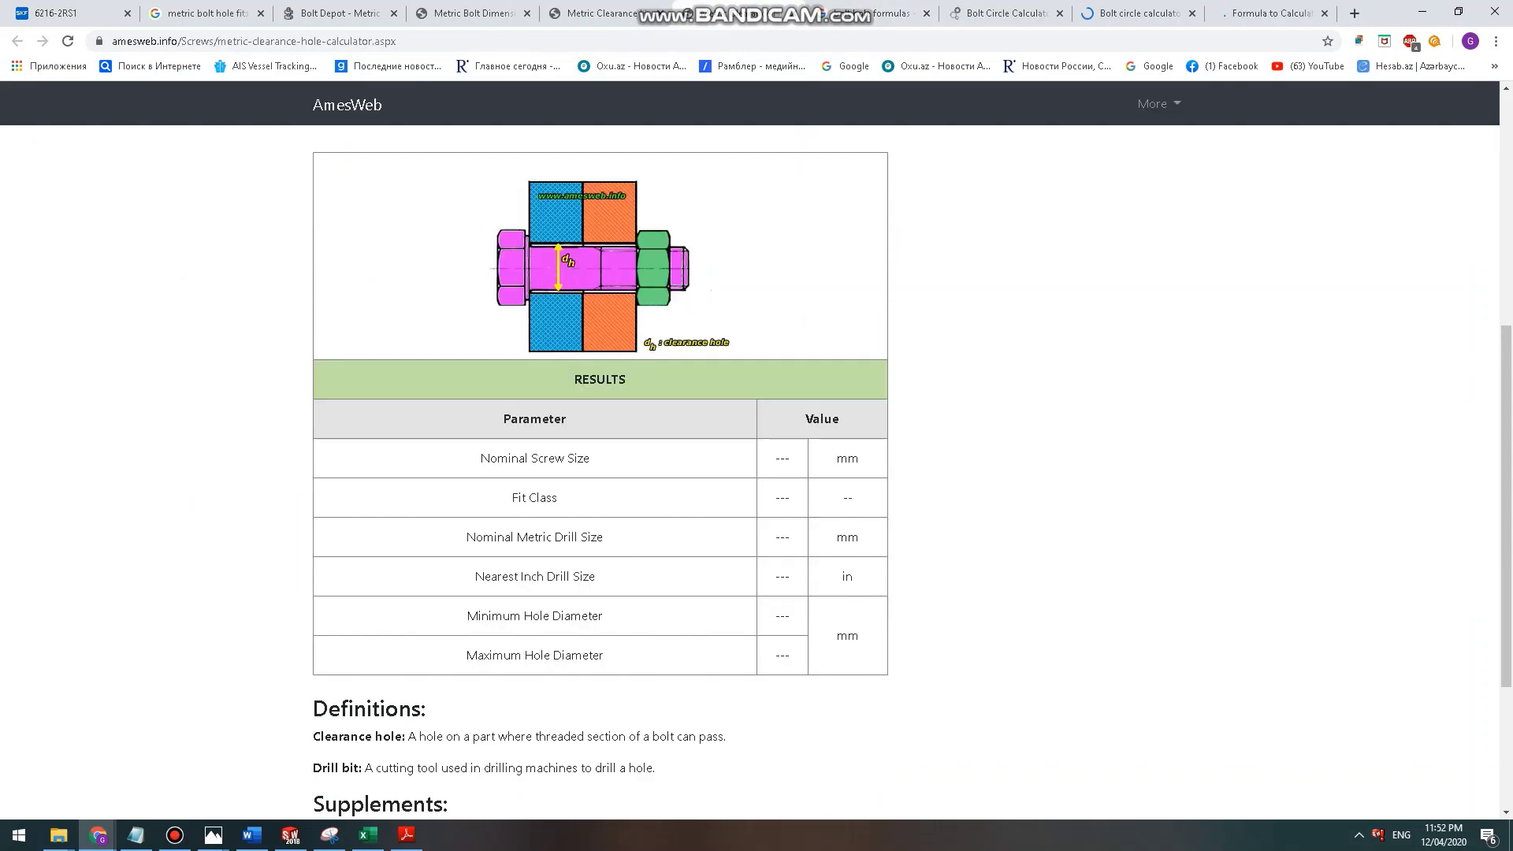
scroll(600, 473, up, 6)
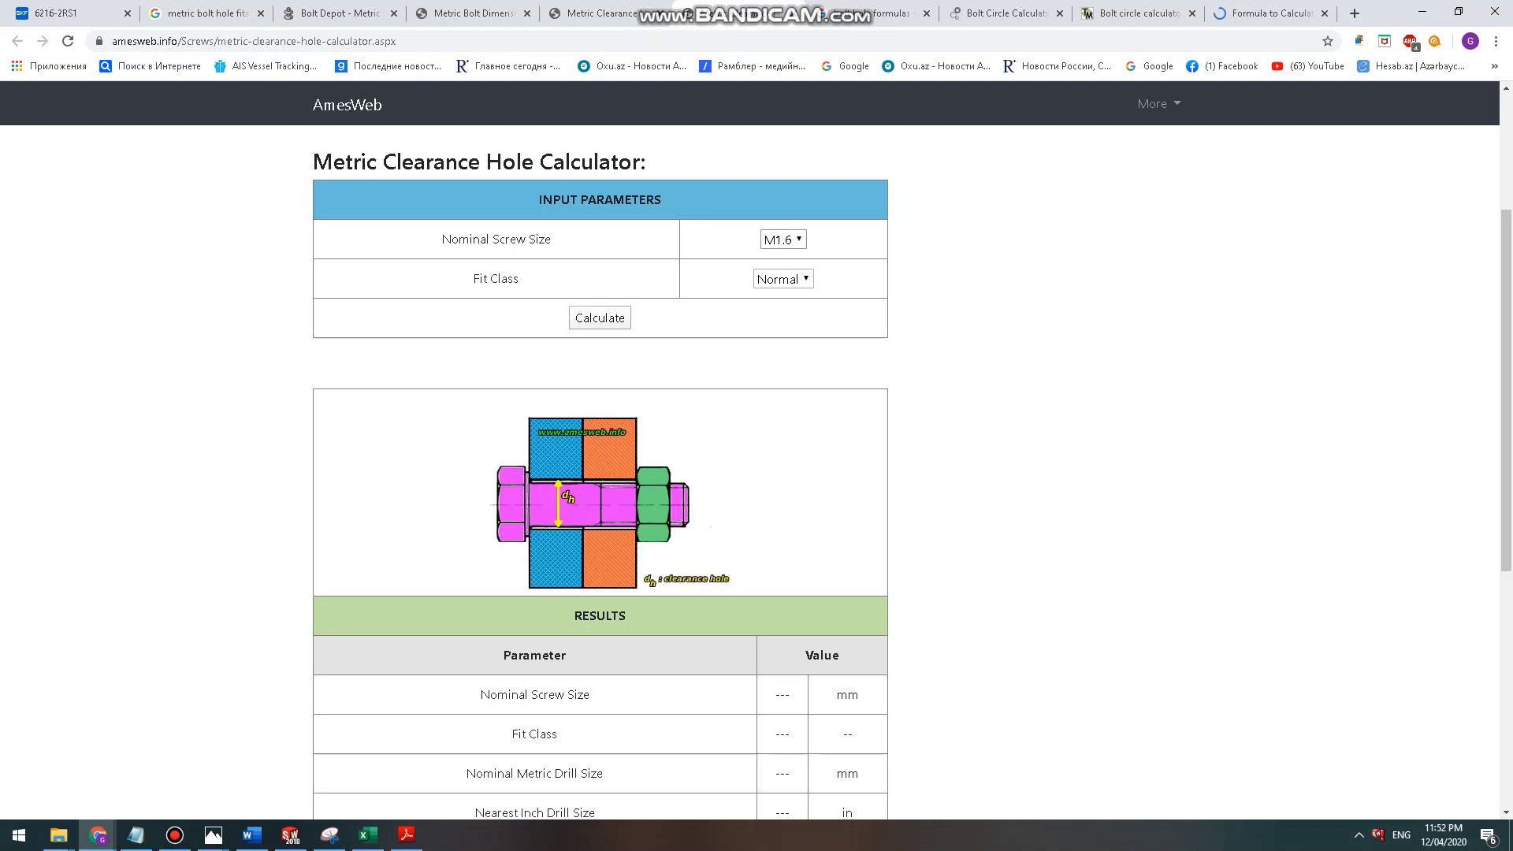
click(784, 239)
key(Down)
key(Down)
key(Down)
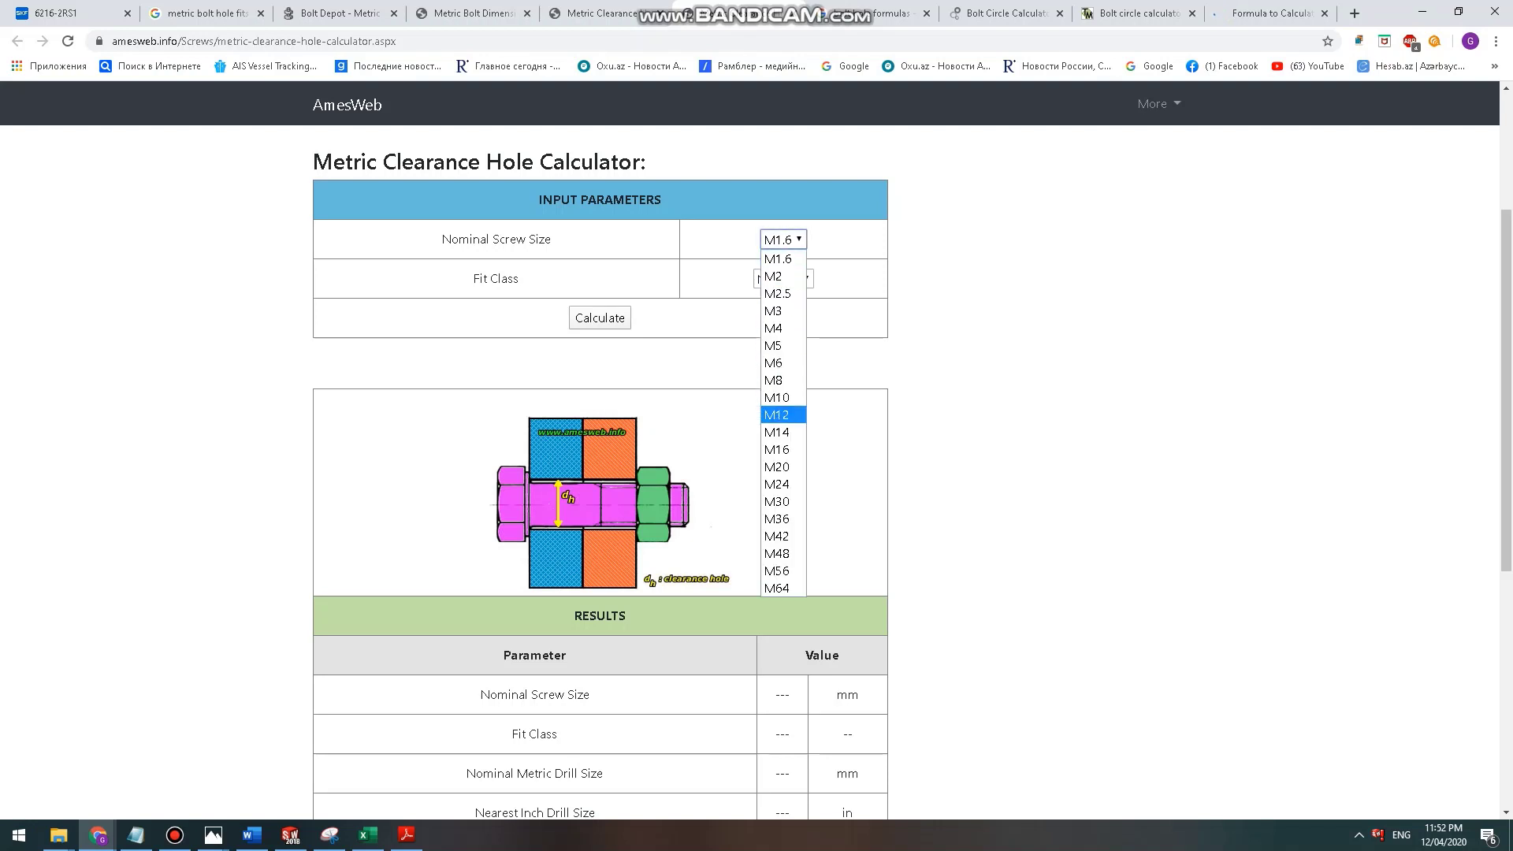
key(Return)
key(Tab)
key(alt+Down)
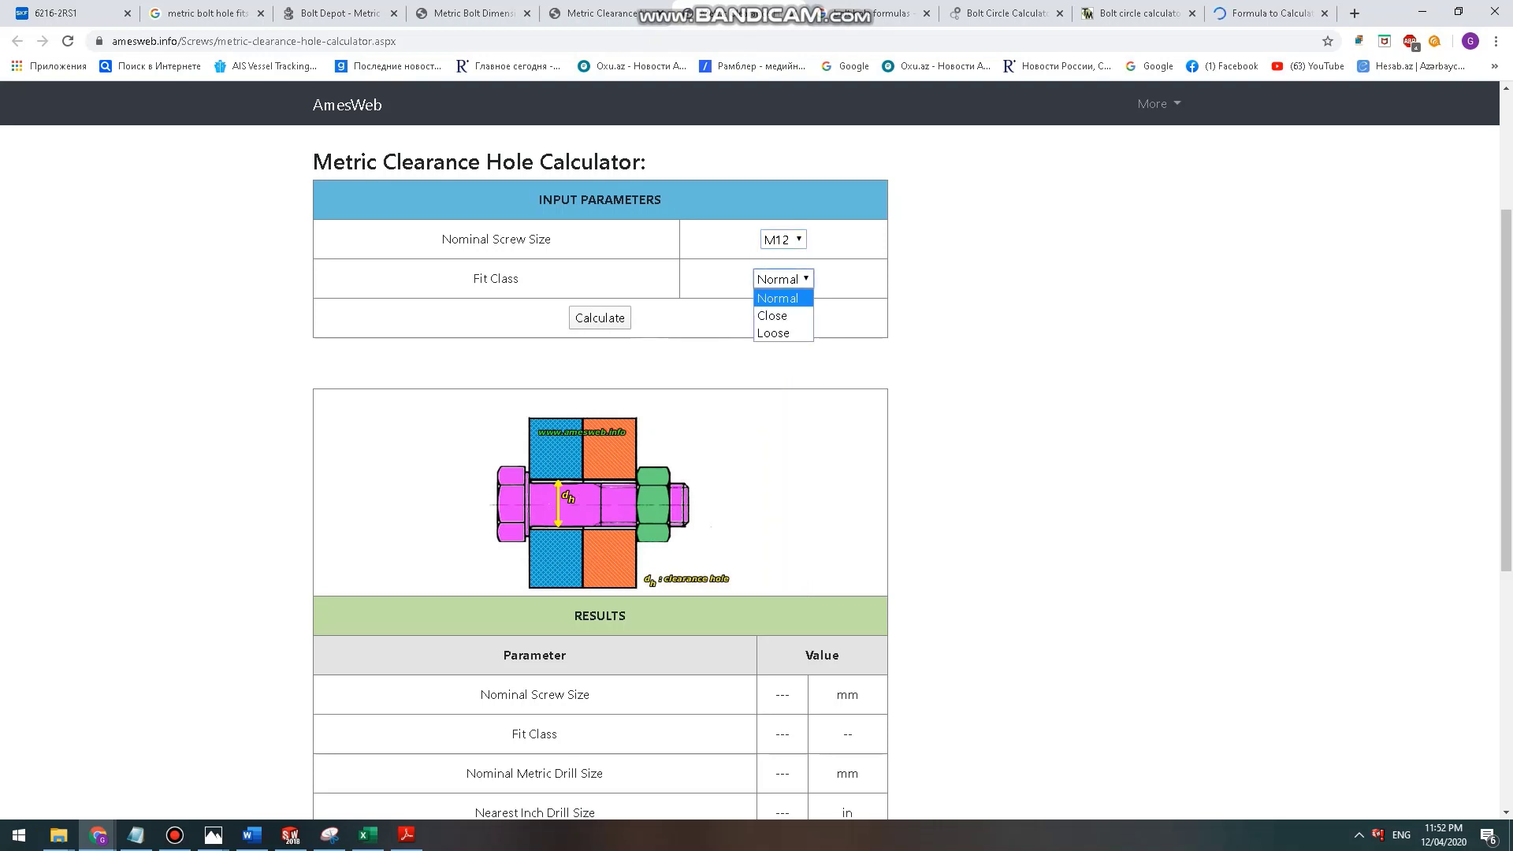
key(Down)
key(Down)
key(Return)
key(Tab)
key(Return)
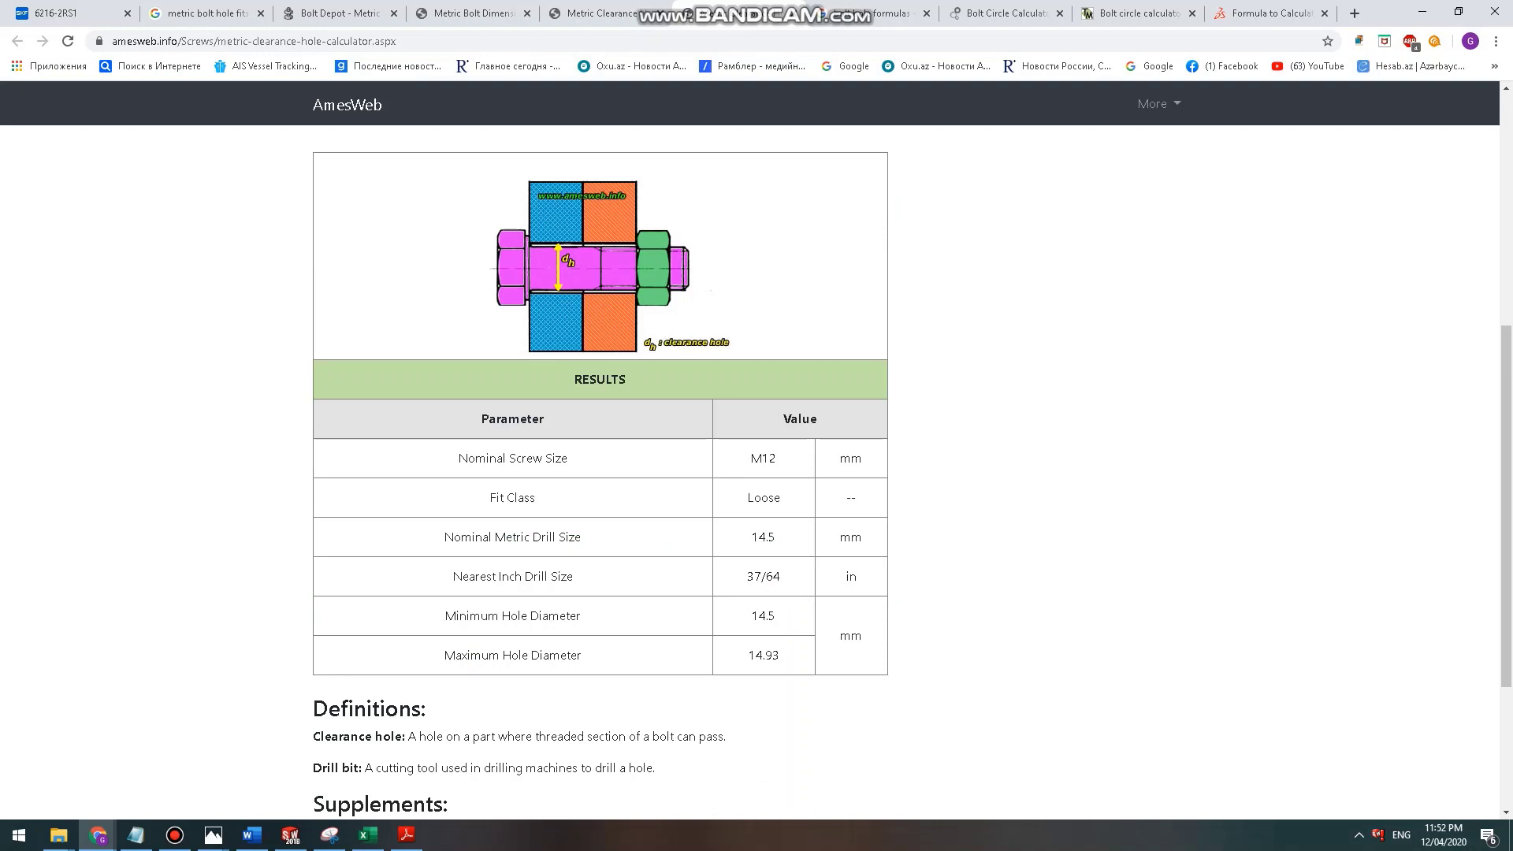
Check the nominal metric drill size, nearest inch drill size and minimum hole diameter in the M12 results.
double_click(763, 538)
drag(746, 577, 781, 577)
double_click(763, 616)
Change the nominal screw size to M10 and recalculate the loose-fit clearance hole.
scroll(762, 616, up, 3)
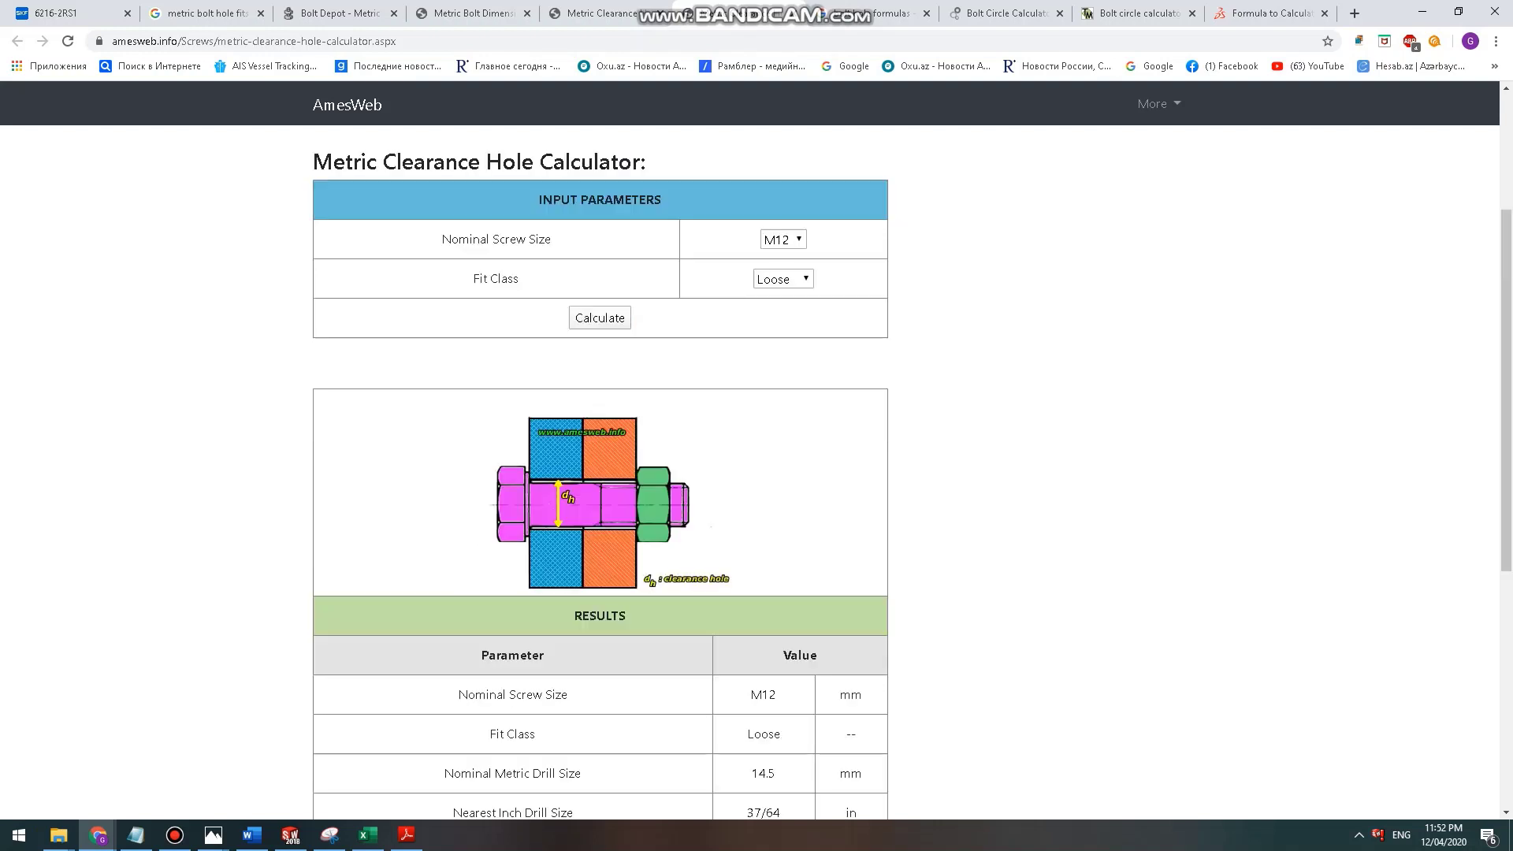
click(787, 239)
click(783, 397)
scroll(600, 473, down, 3)
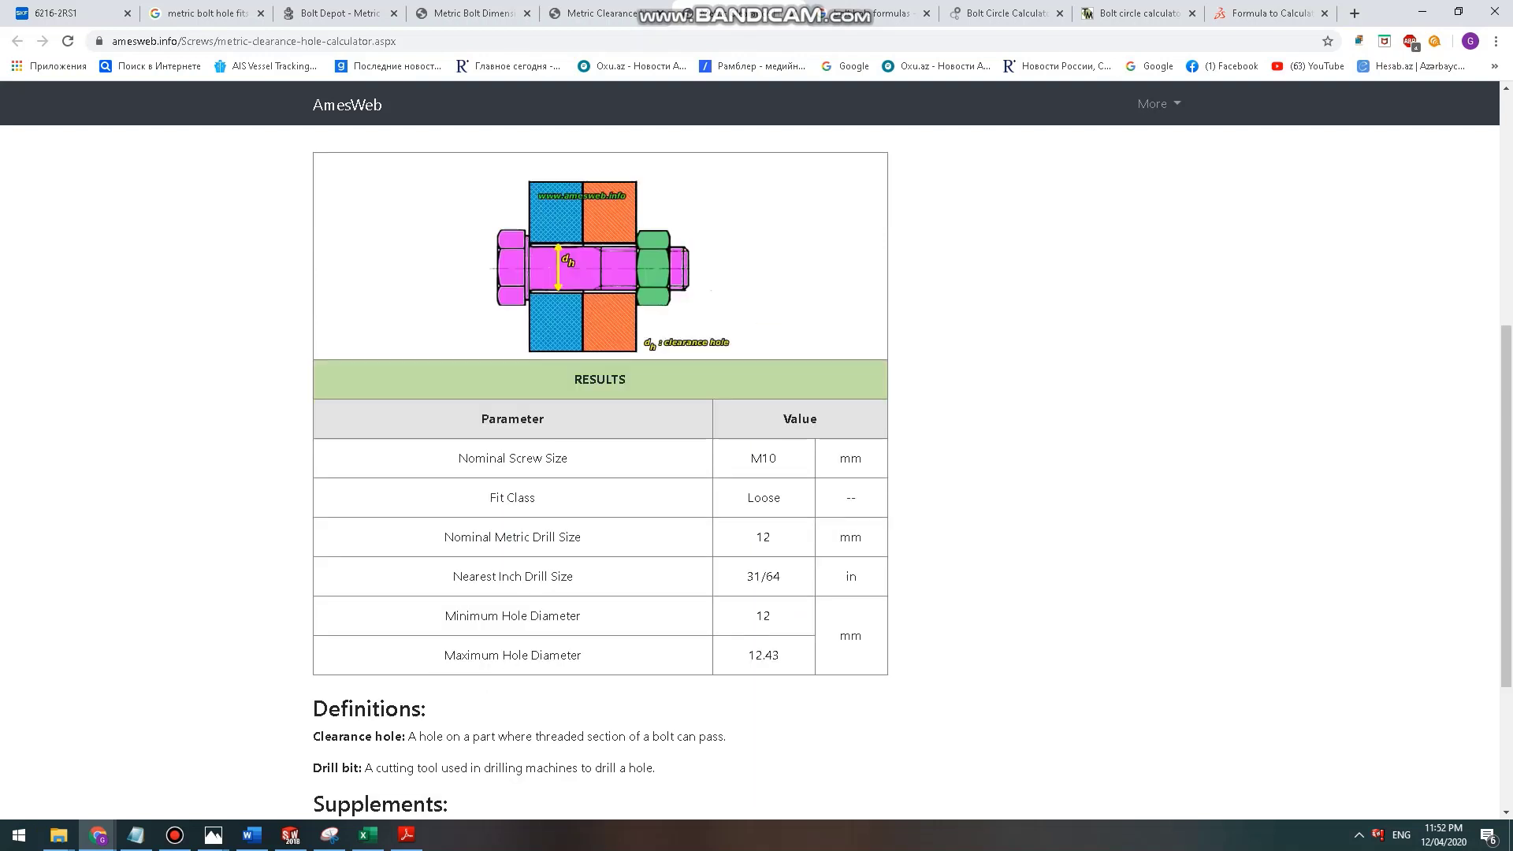
Examine the M10 drill size, minimum and maximum hole diameters, and the ASME standard the calculator follows.
scroll(600, 473, up, 3)
scroll(601, 473, down, 6)
scroll(601, 473, up, 3)
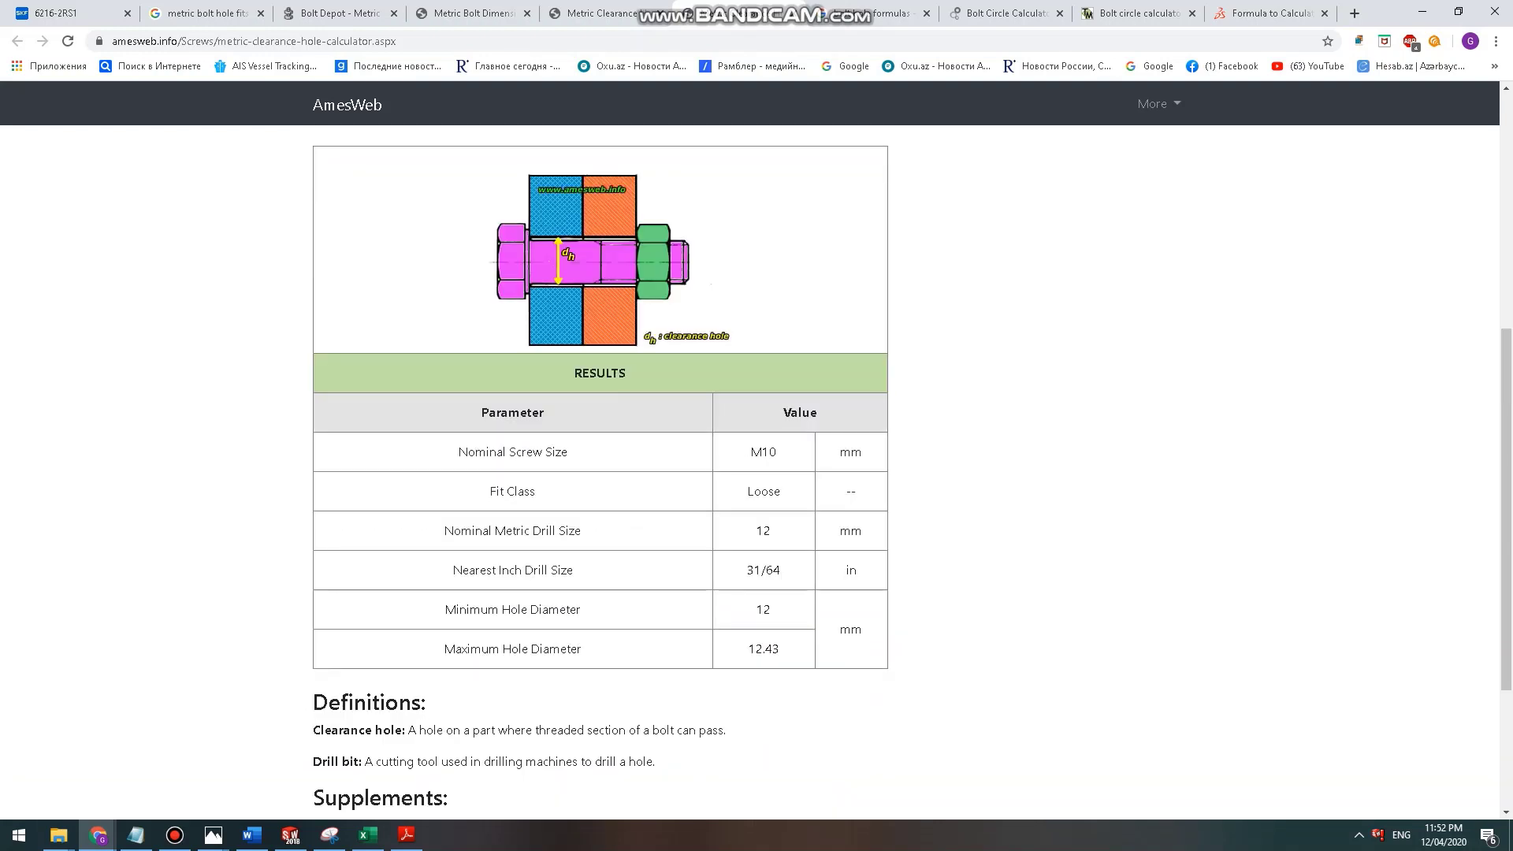
drag(773, 530, 755, 531)
drag(773, 610, 746, 649)
scroll(600, 473, up, 6)
scroll(600, 472, down, 6)
scroll(600, 473, up, 3)
scroll(600, 473, up, 3)
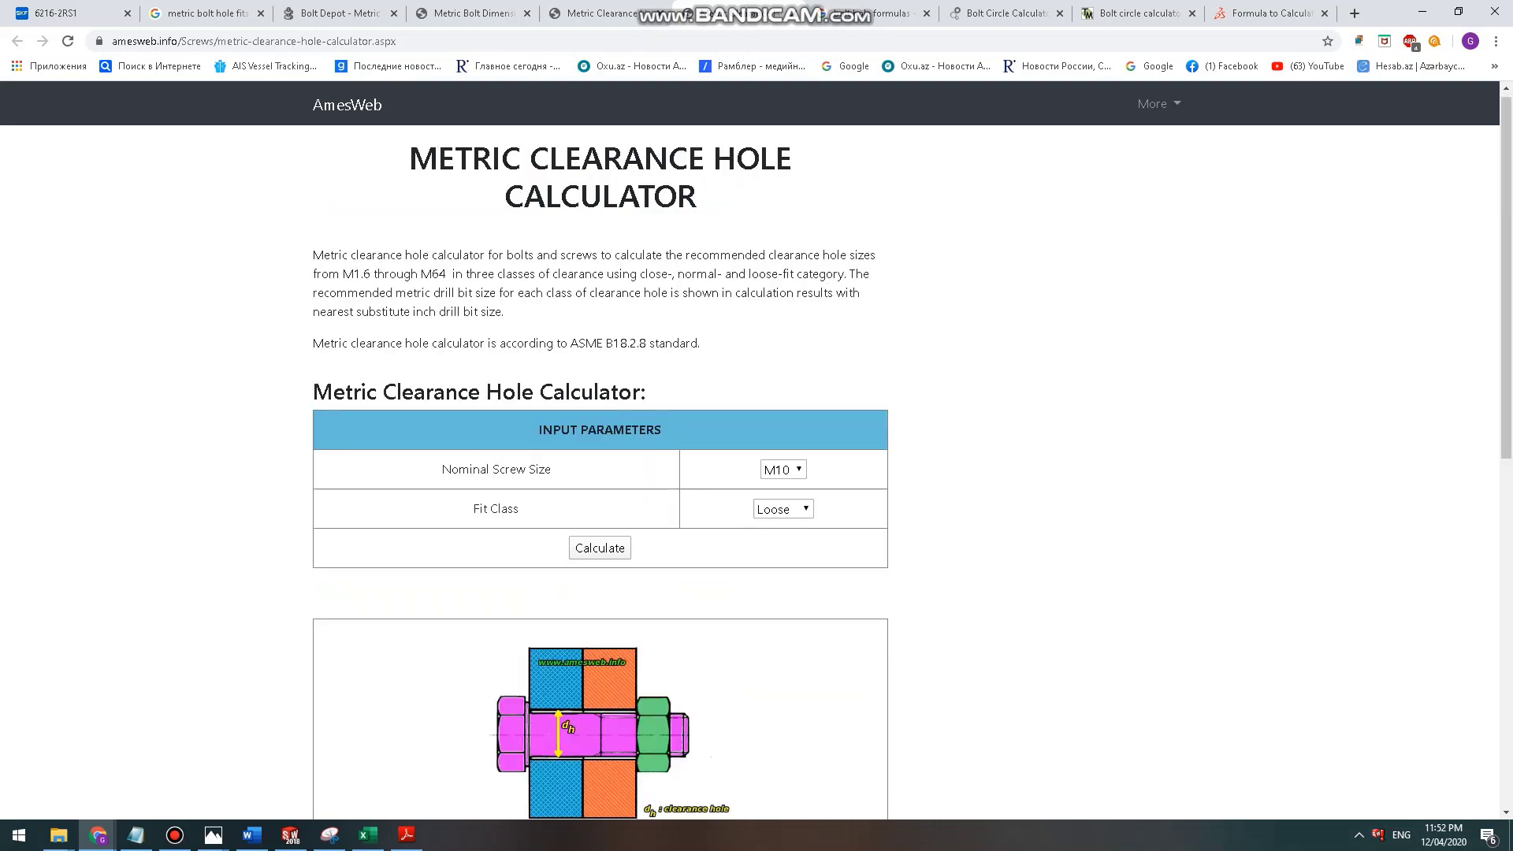
drag(571, 343, 646, 343)
scroll(600, 473, down, 3)
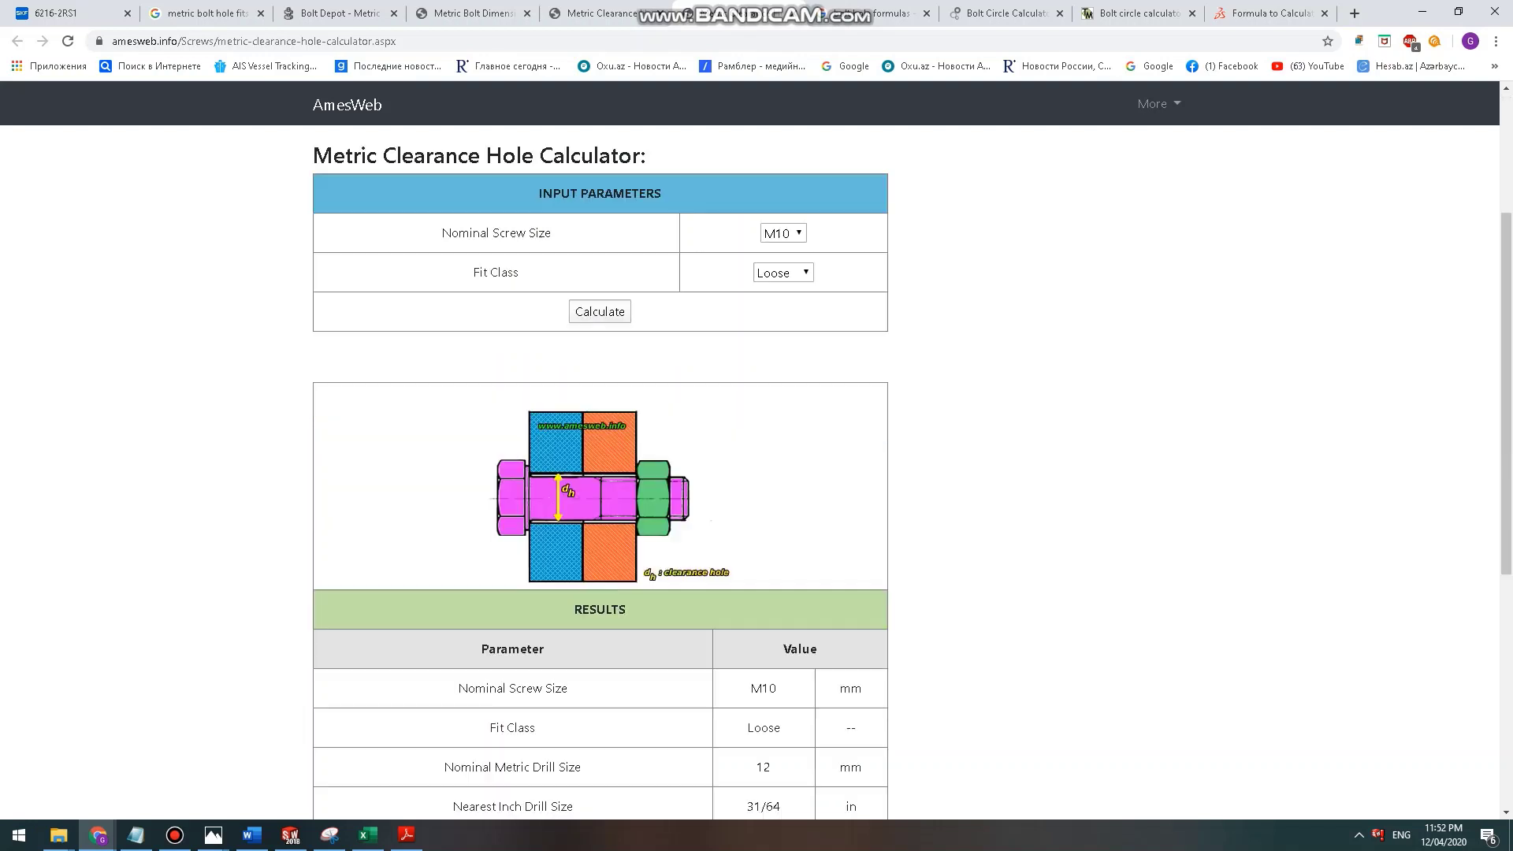
Look at the SOLIDWORKS forum thread and examine the Theoretical Machinist bolt circle calculator's inputs, hole locations and glossary.
click(1270, 13)
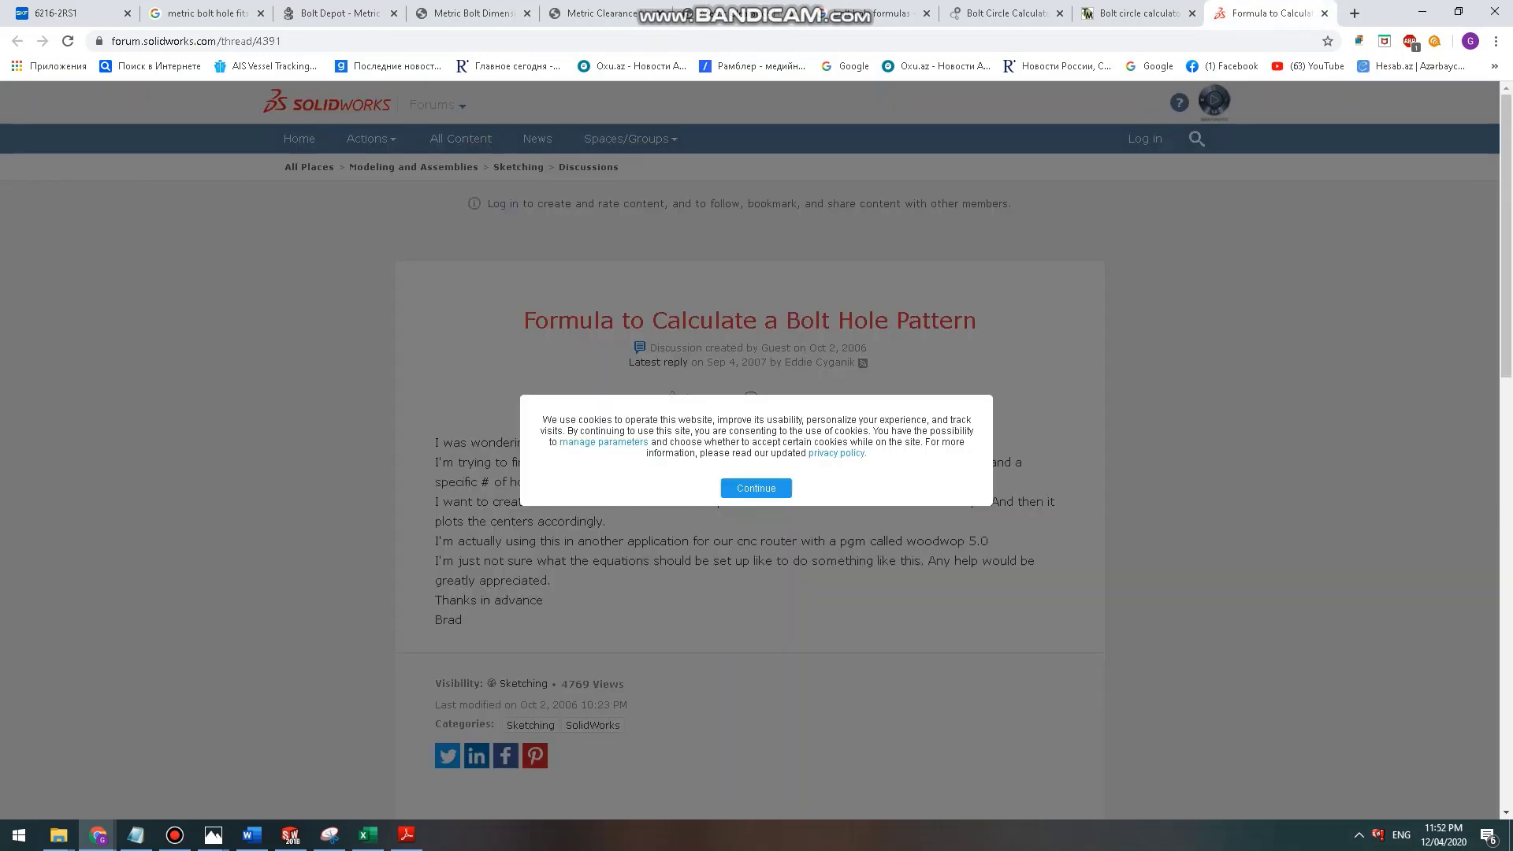
click(1139, 14)
scroll(757, 473, down, 3)
scroll(757, 473, up, 3)
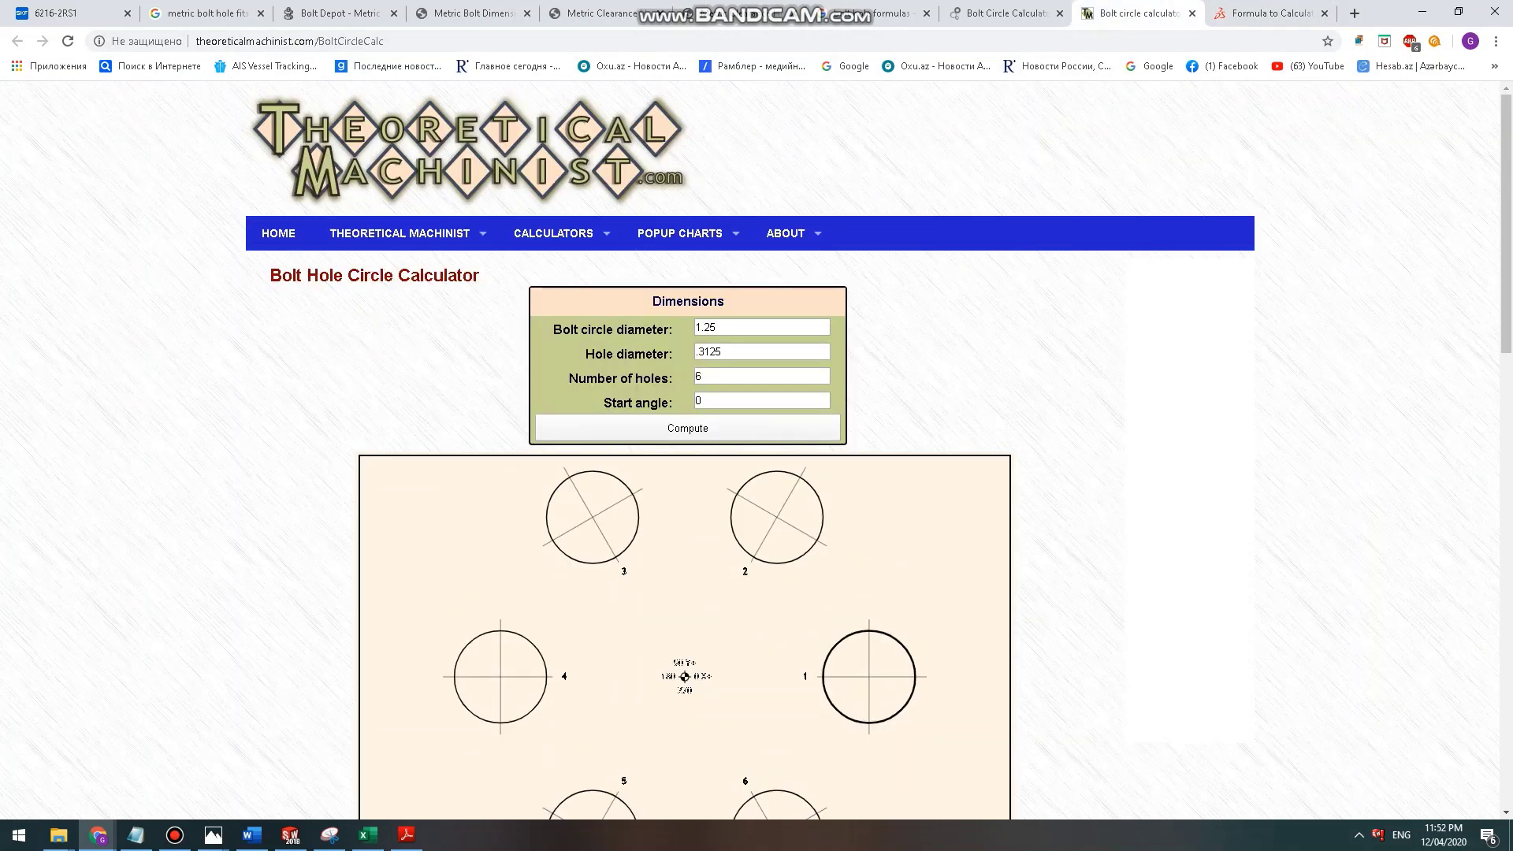
scroll(756, 449, down, 10)
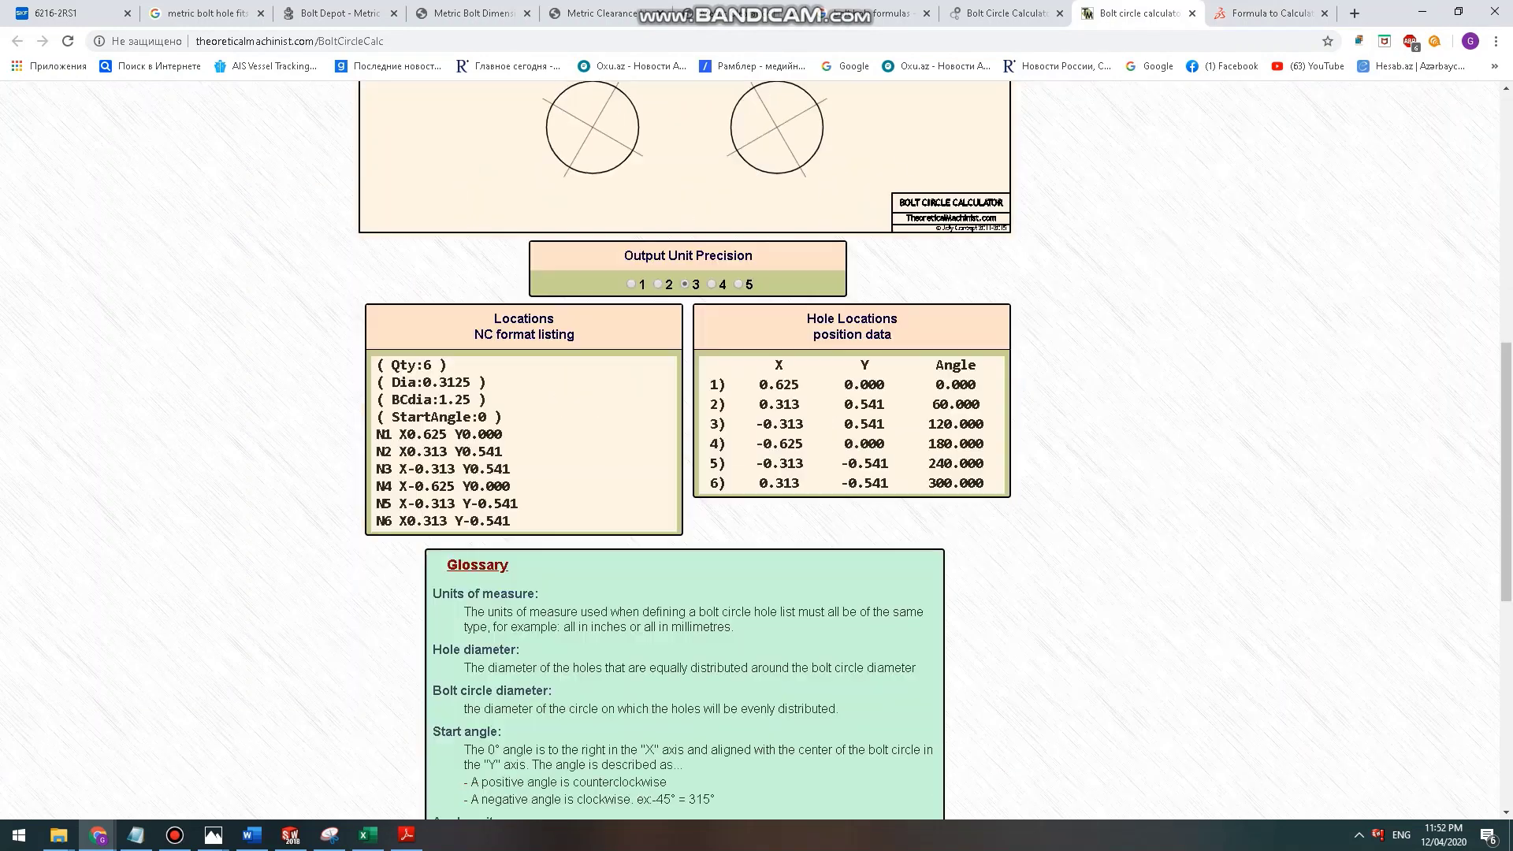
scroll(757, 449, down, 3)
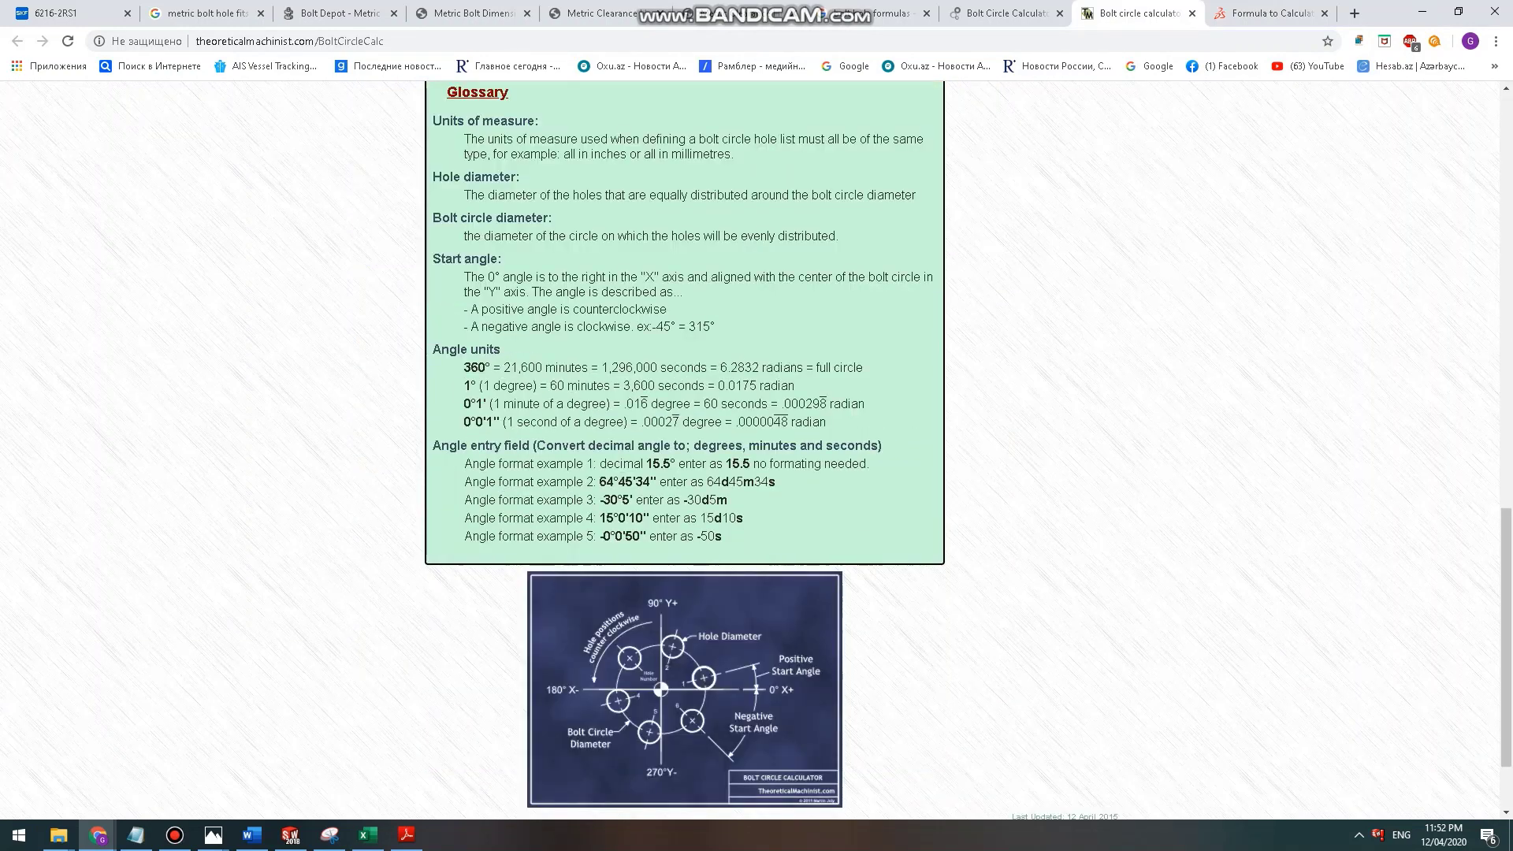
scroll(756, 449, down, 2)
scroll(757, 449, up, 15)
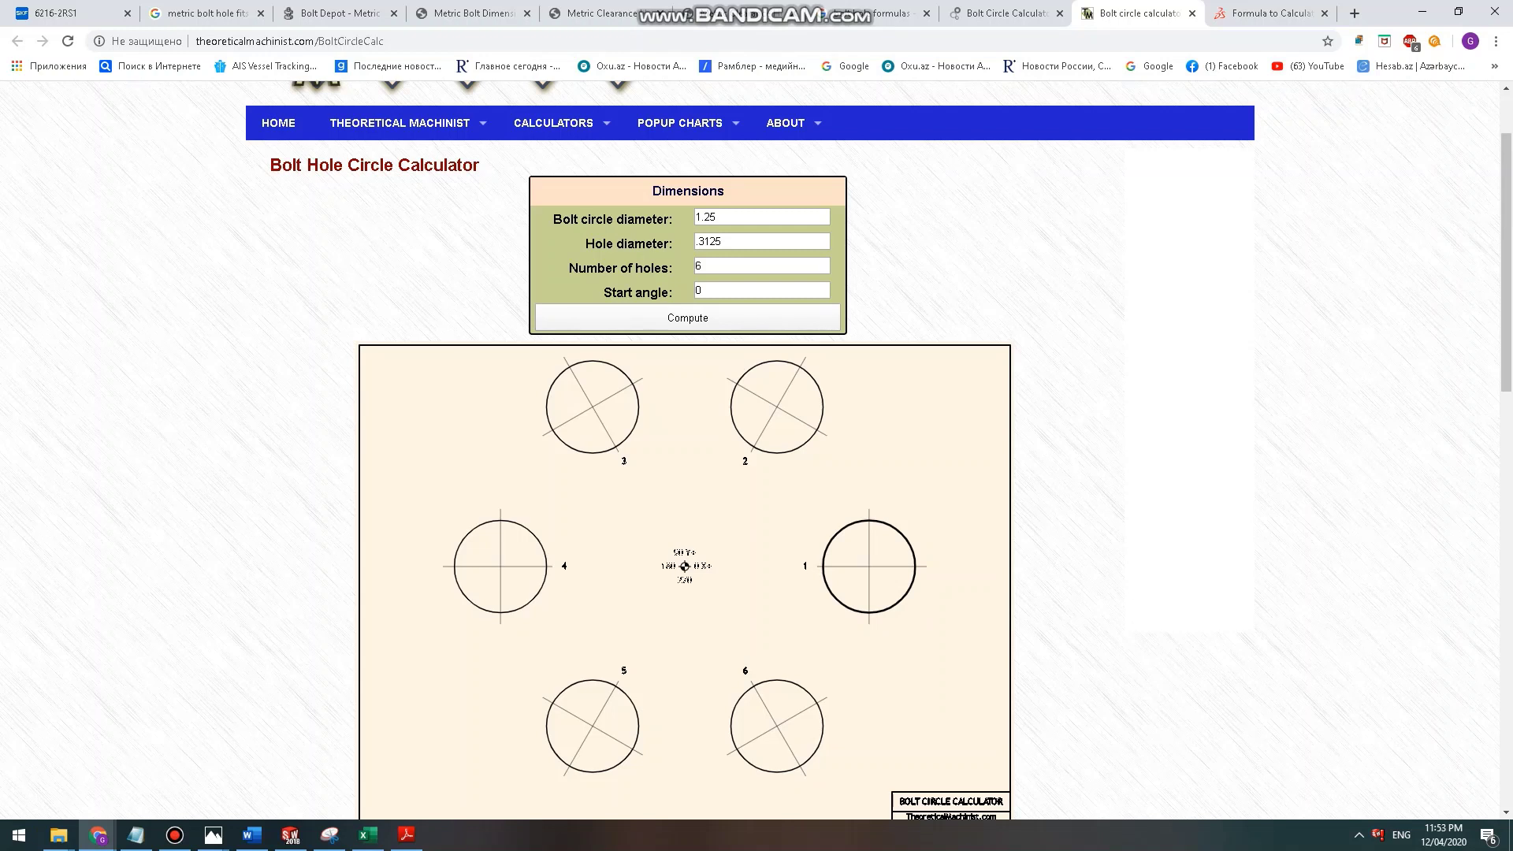
Compute a bolt circle with bolt circle diameter 2, hole diameter 1 and 8 holes.
double_click(706, 217)
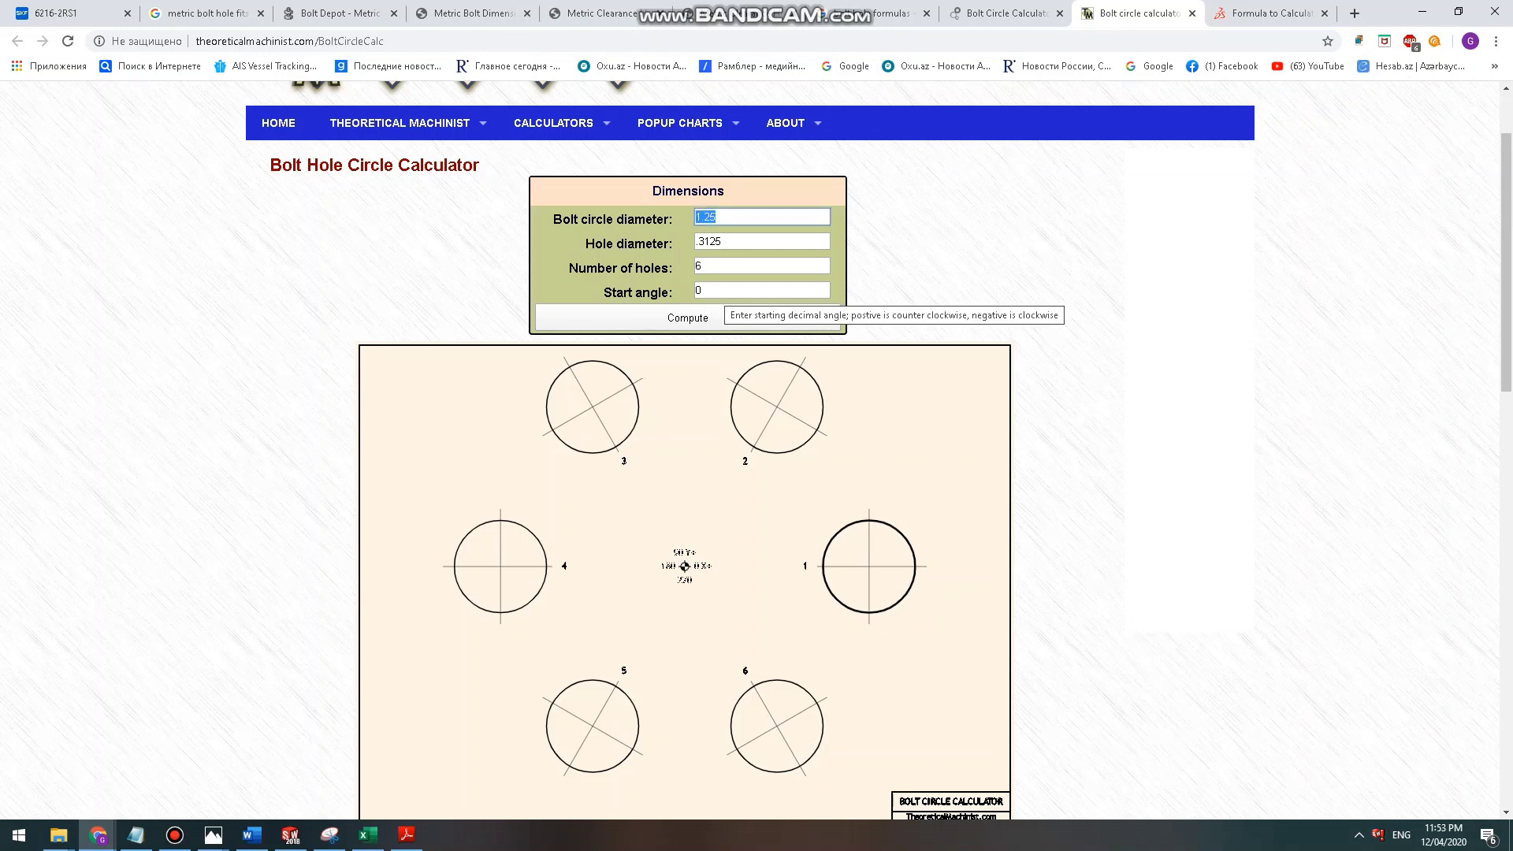
text(2)
click(722, 241)
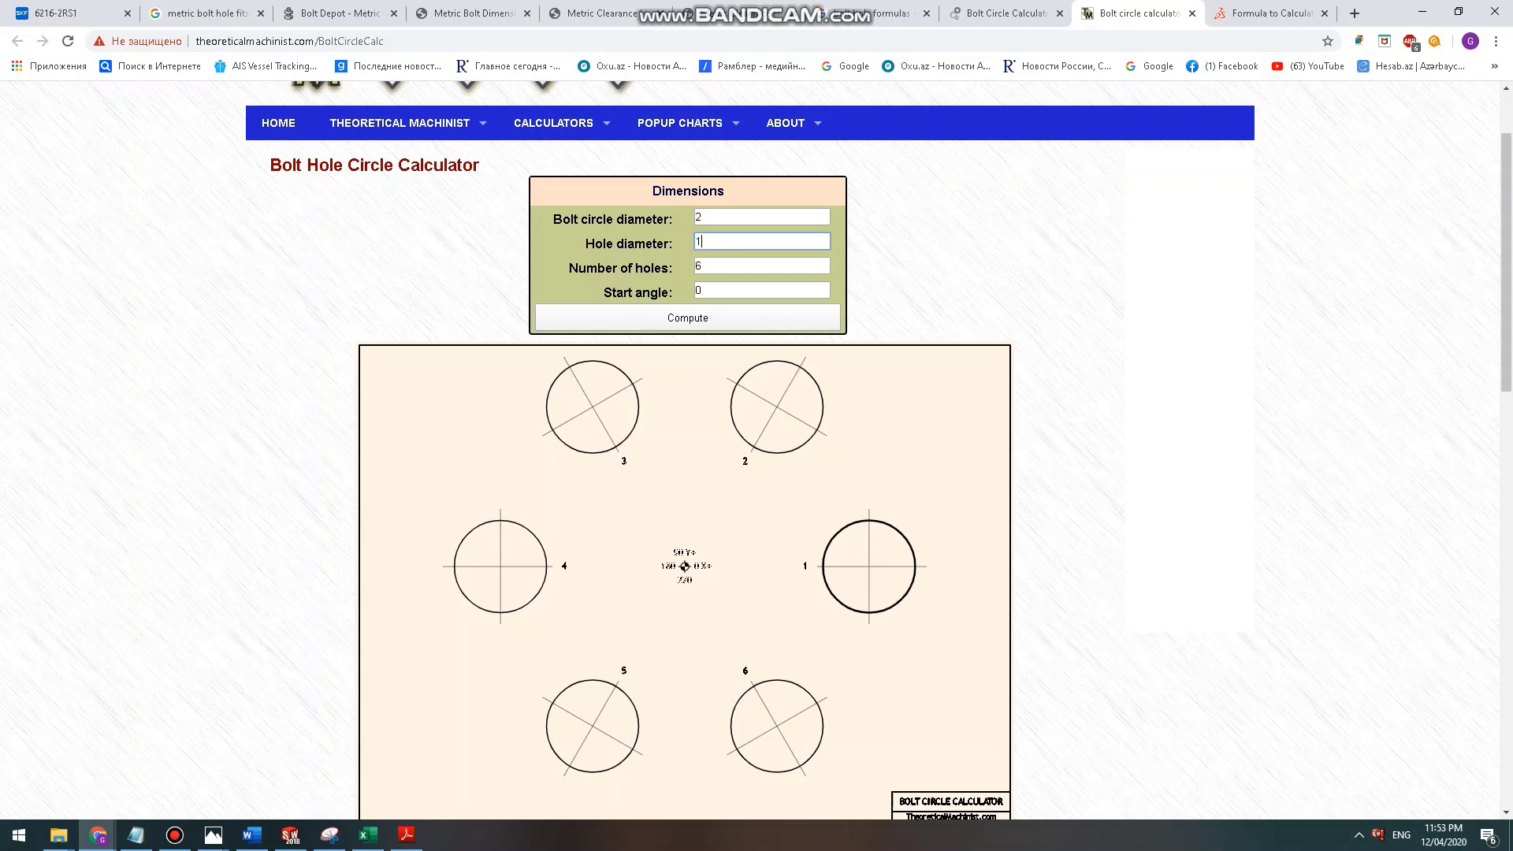
key(Tab)
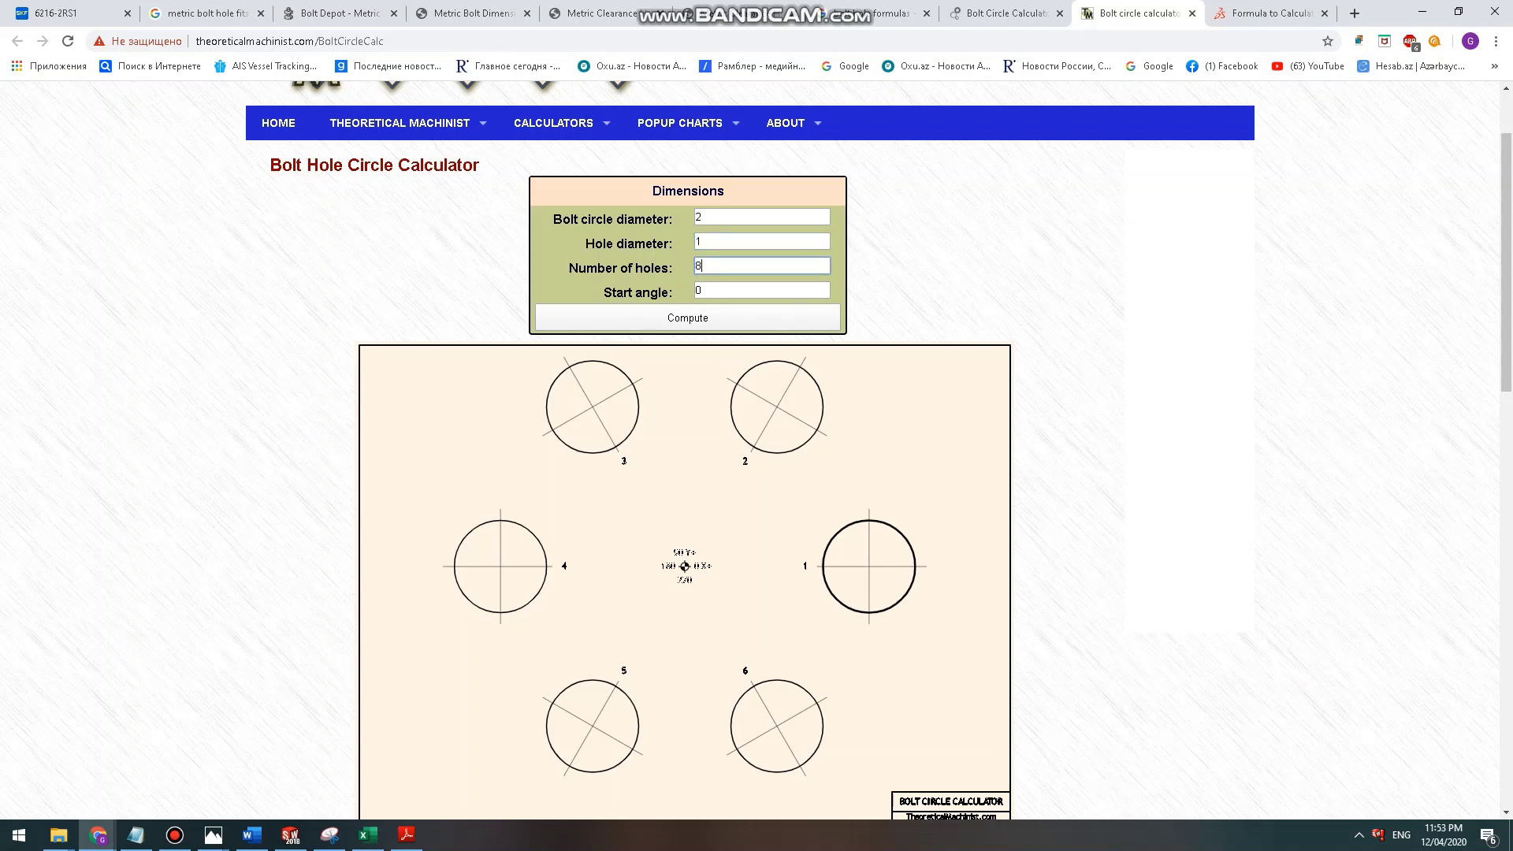
key(Tab)
key(Tab)
key(space)
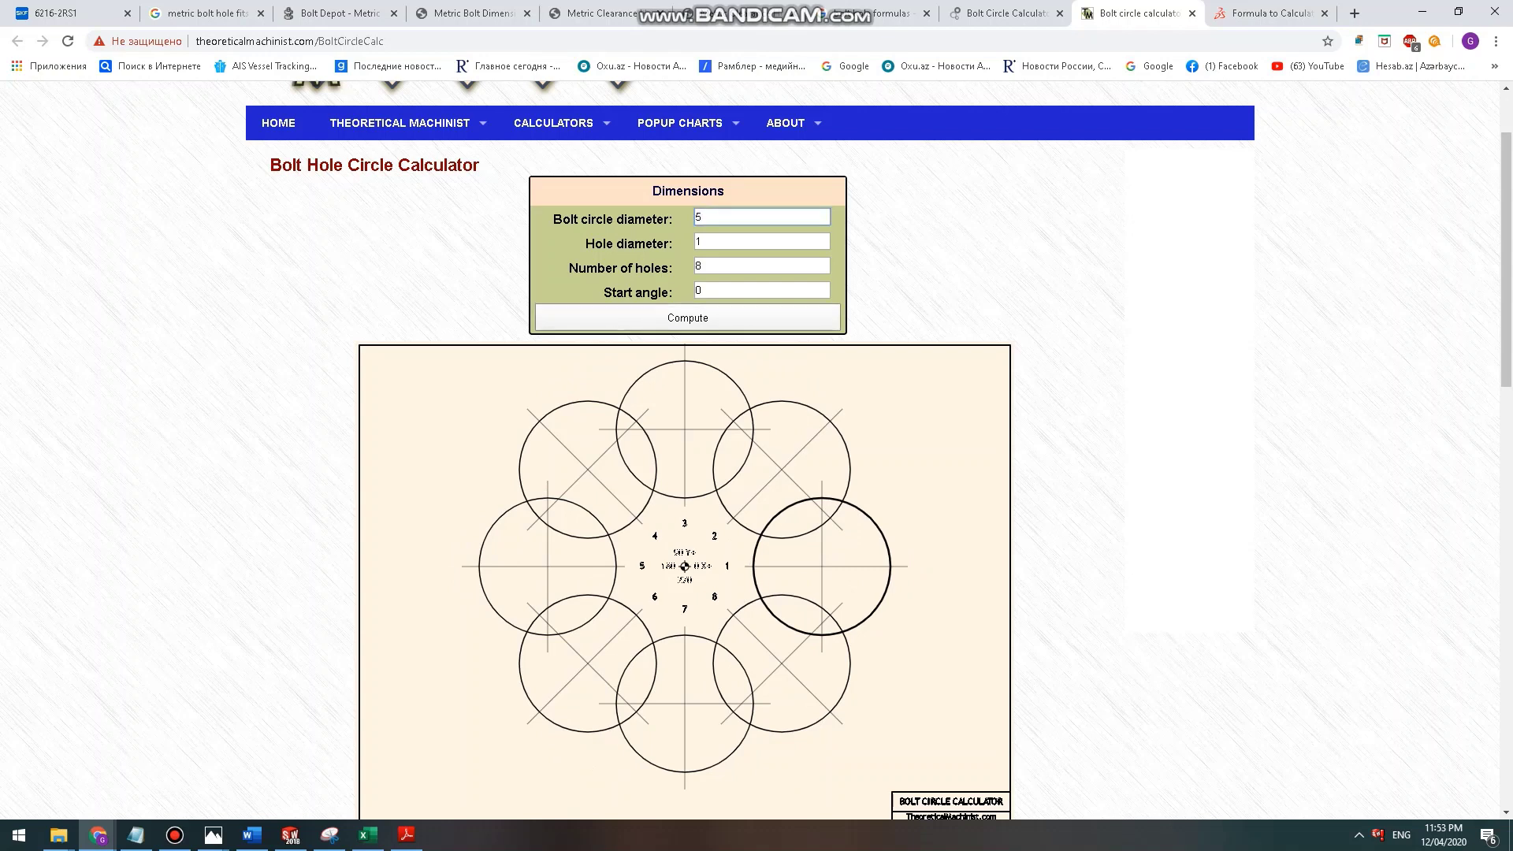
Recompute the pattern with bolt circle diameter 5 and compare the hole locations at output precision 1 and 3.
click(687, 317)
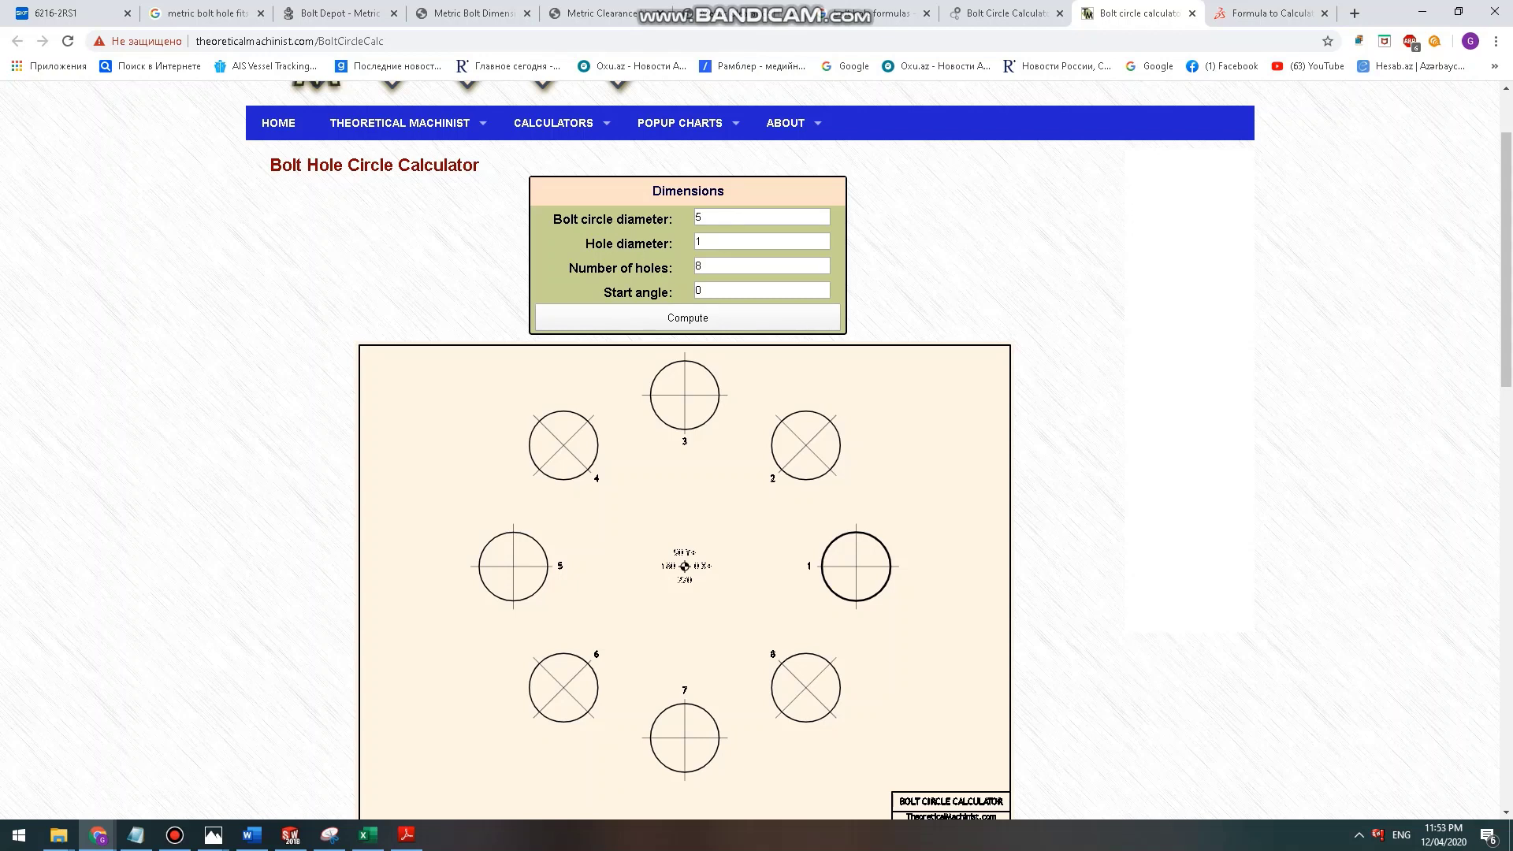
scroll(757, 449, down, 6)
scroll(756, 449, up, 3)
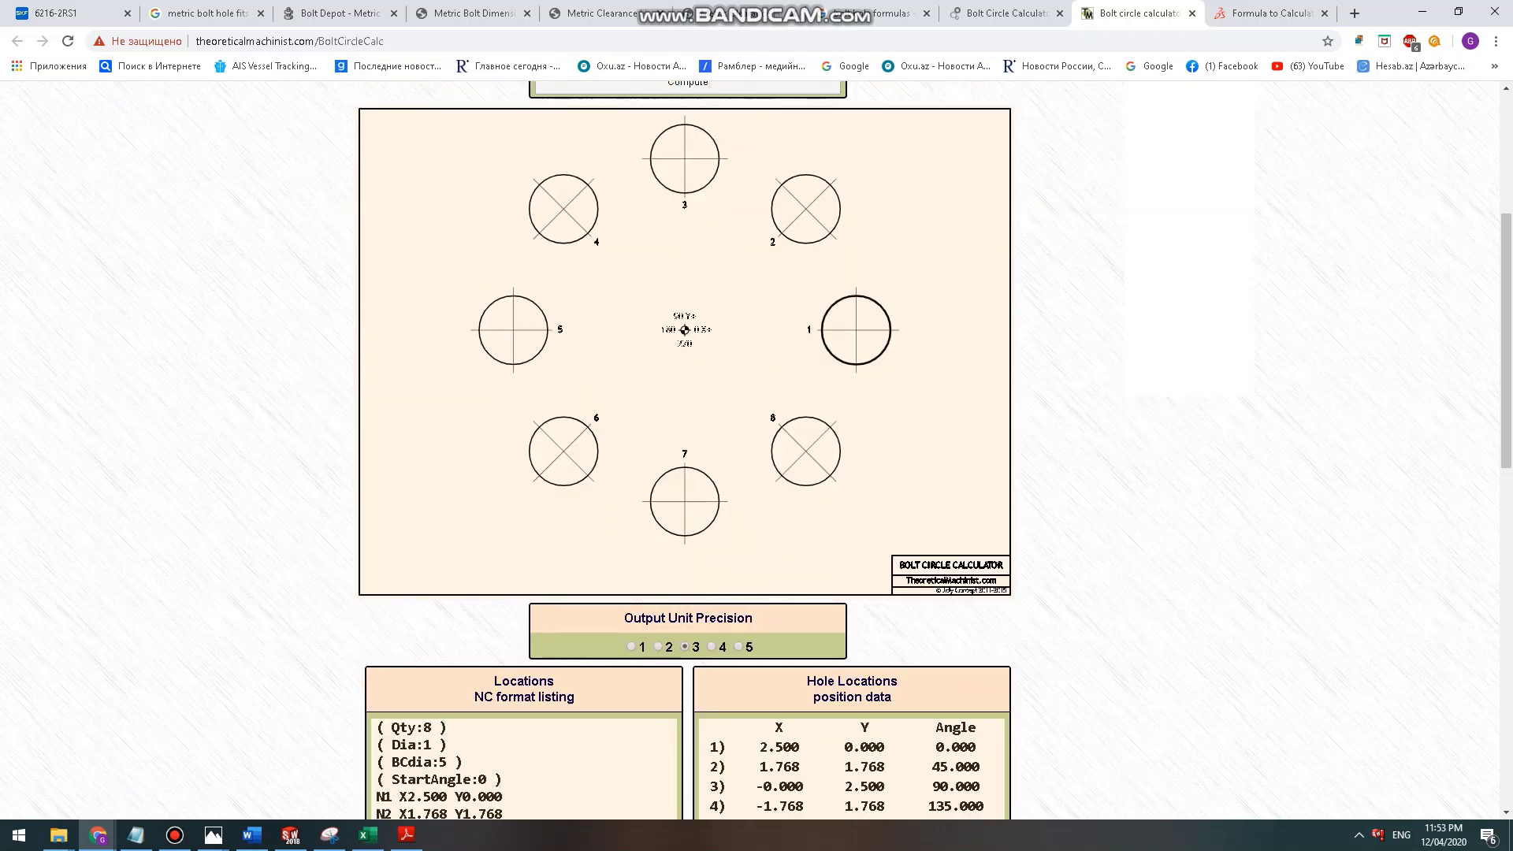
click(632, 647)
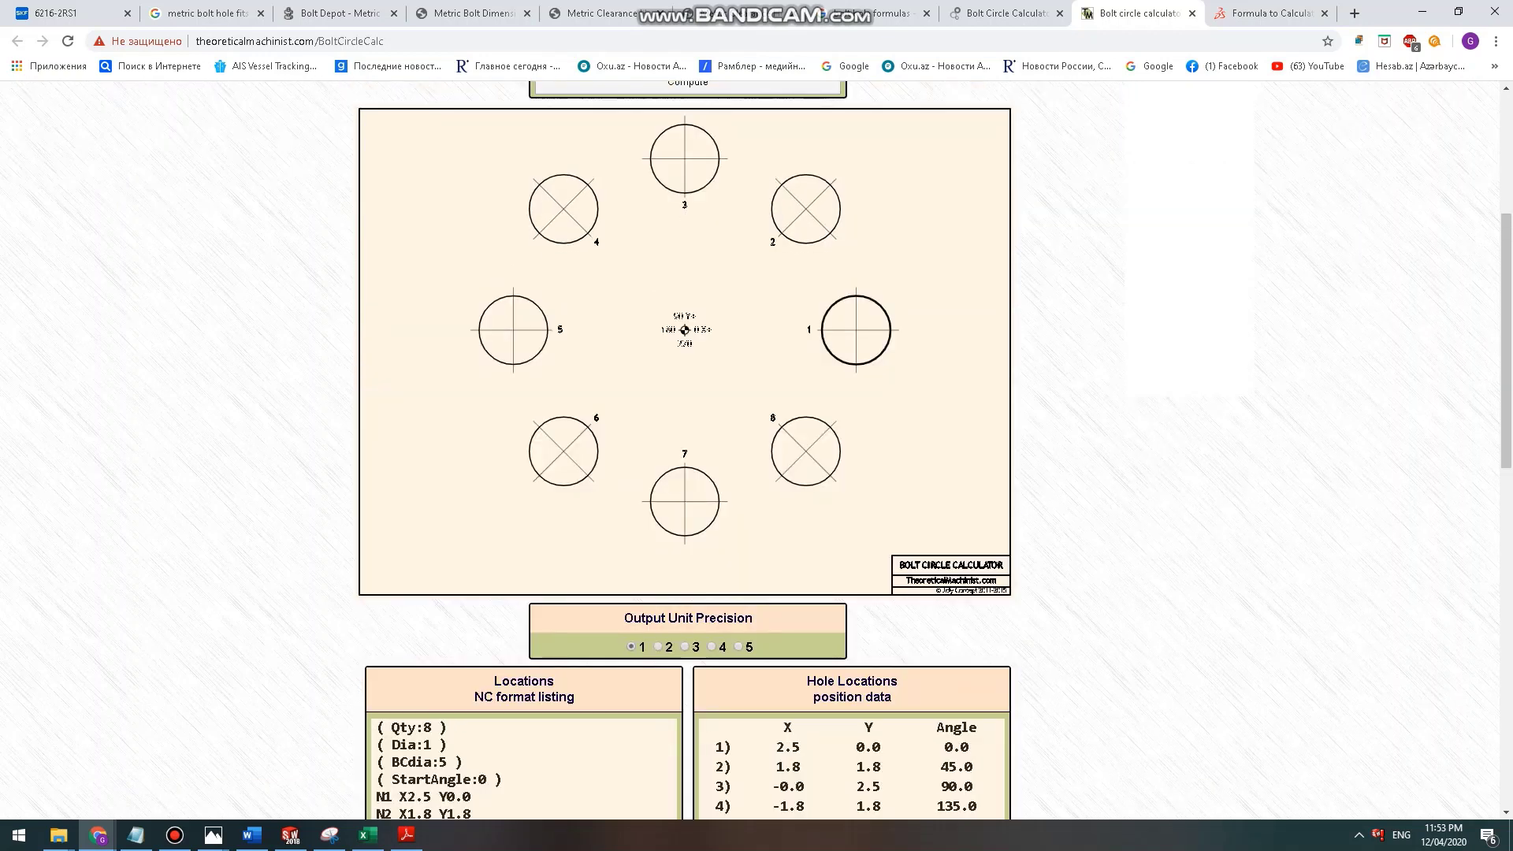
click(685, 647)
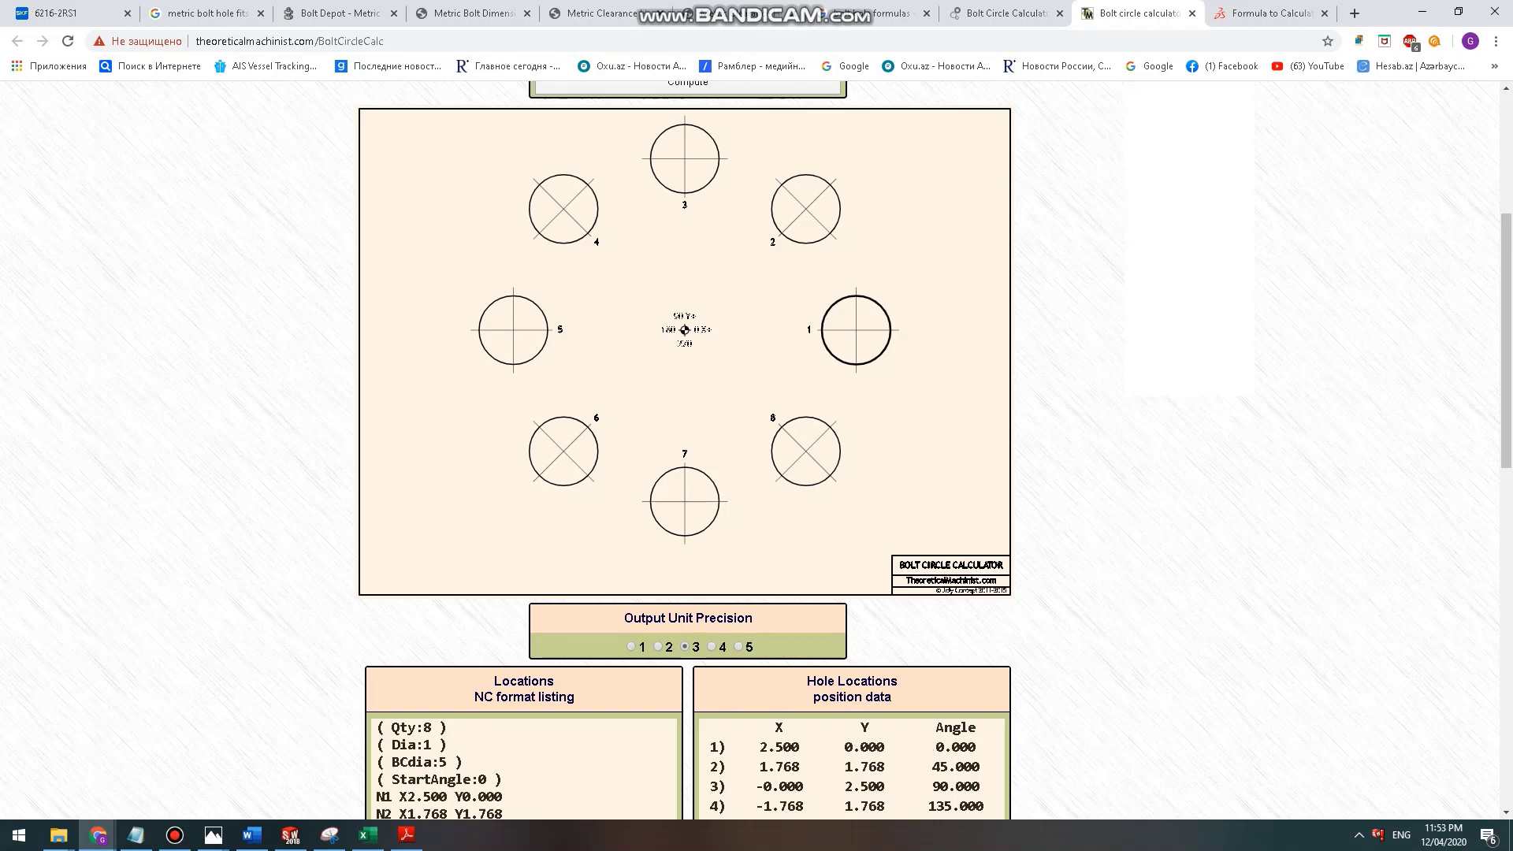
scroll(756, 449, down, 3)
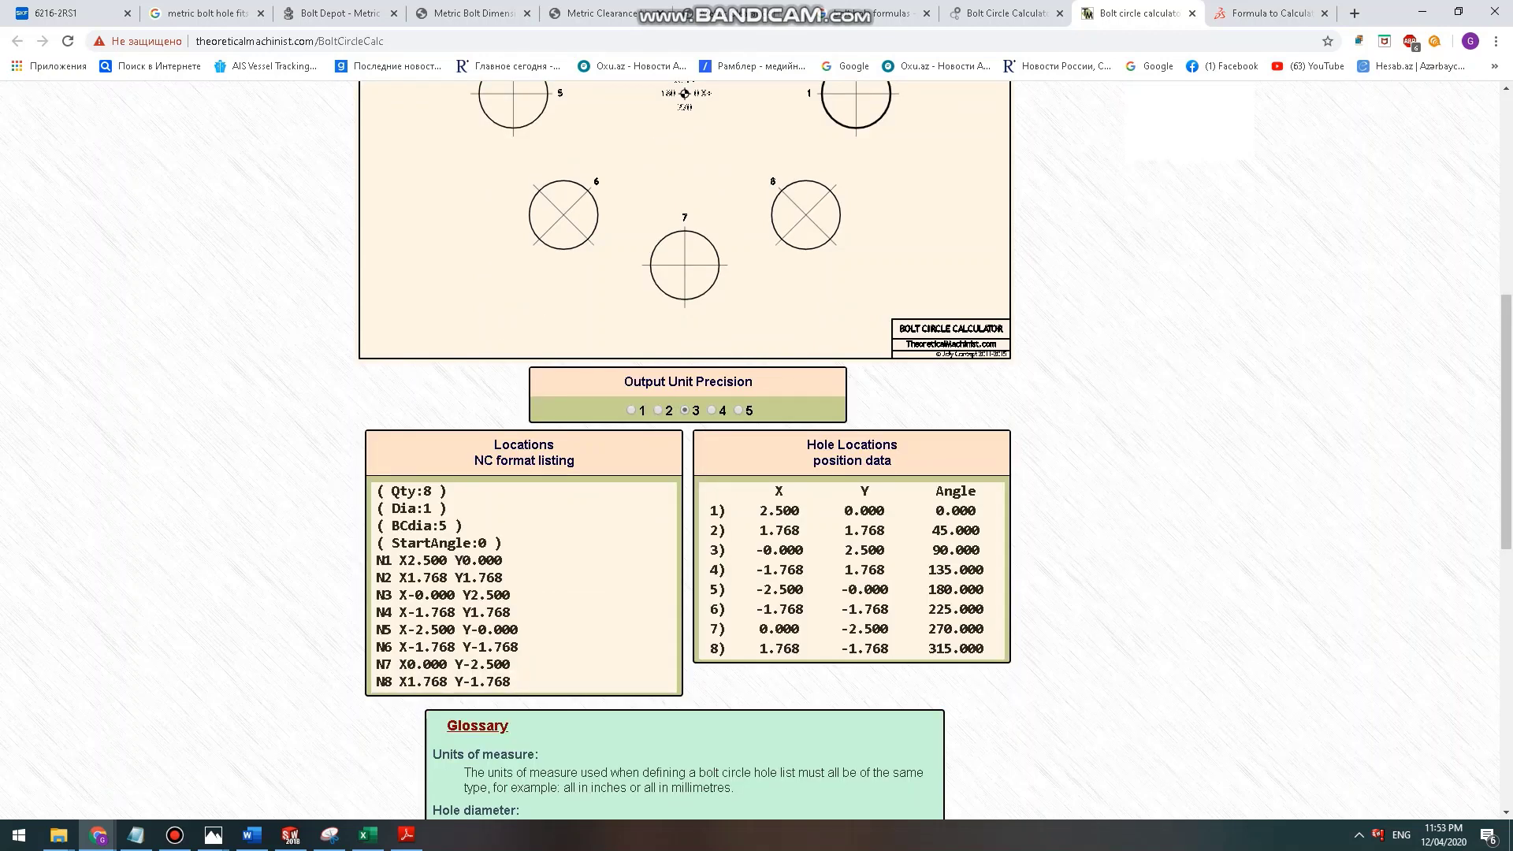
scroll(757, 449, up, 6)
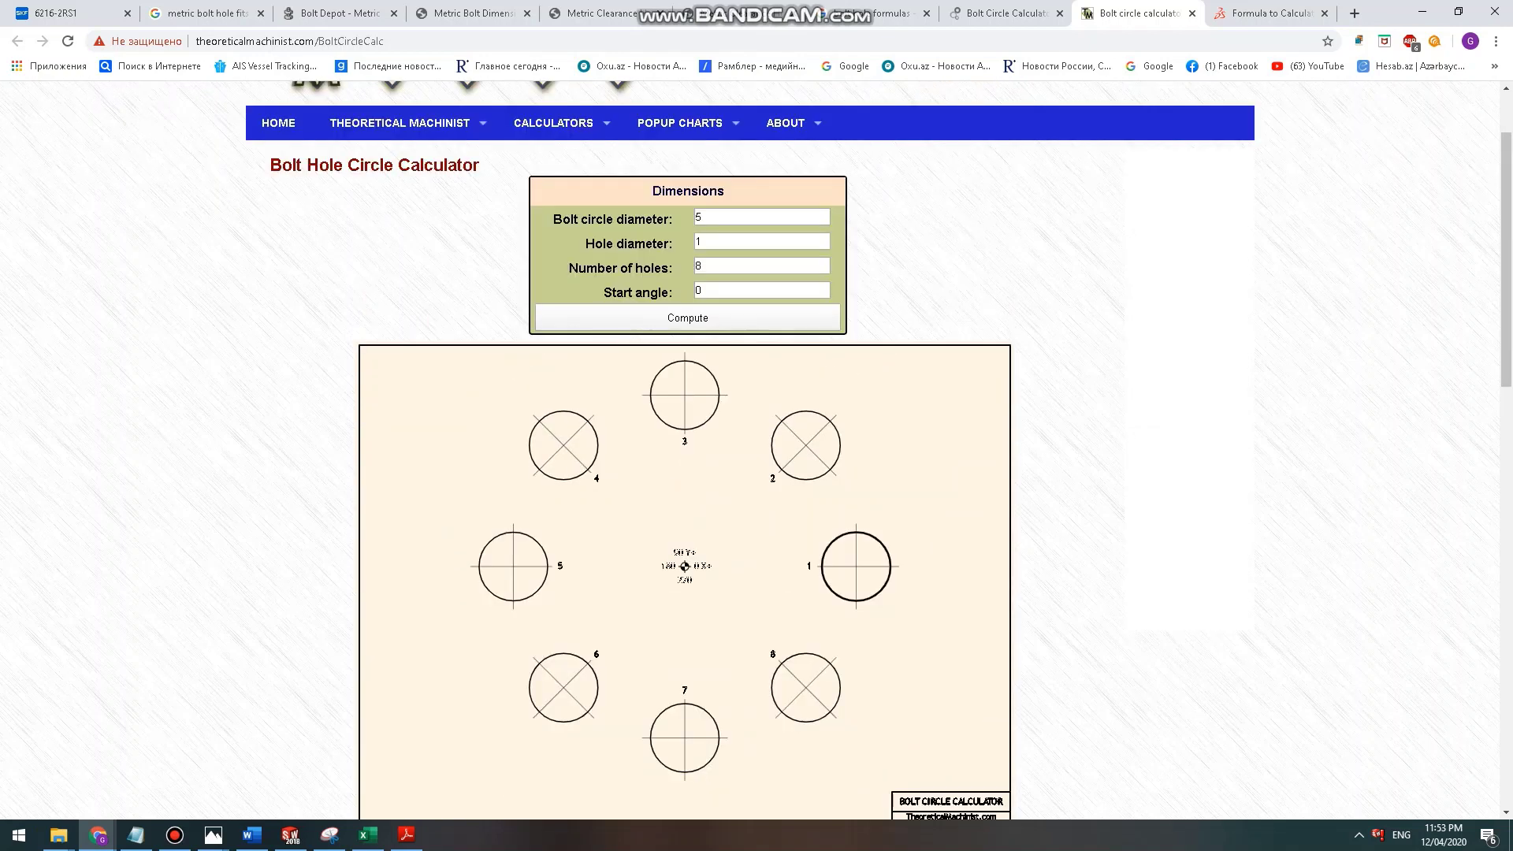
Close the SOLIDWORKS forum thread and view the LittleMachineShop bolt circle calculator.
click(1271, 13)
click(1139, 13)
click(1325, 13)
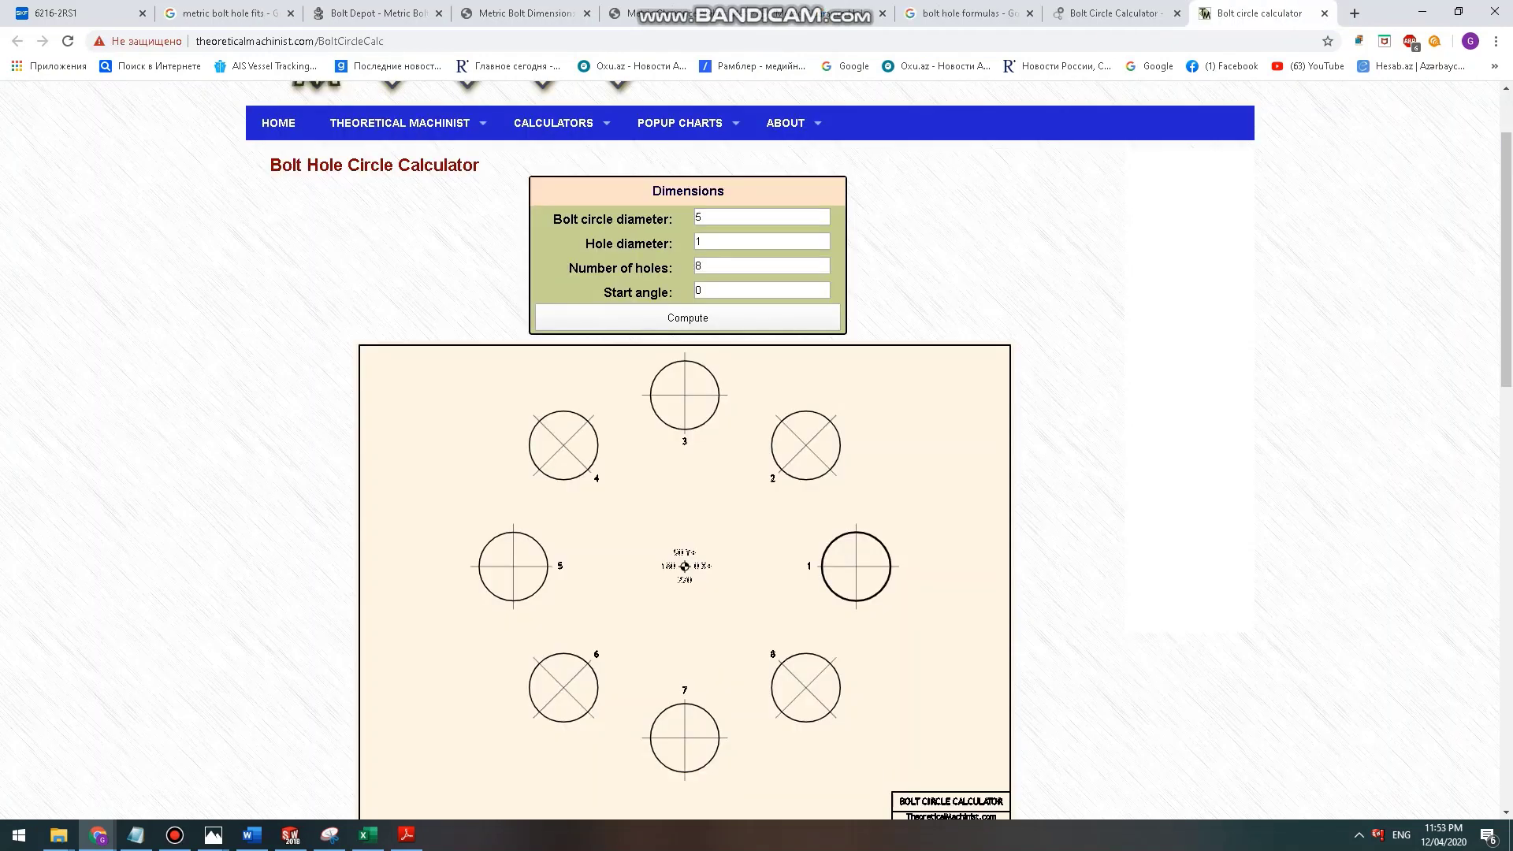
click(1000, 13)
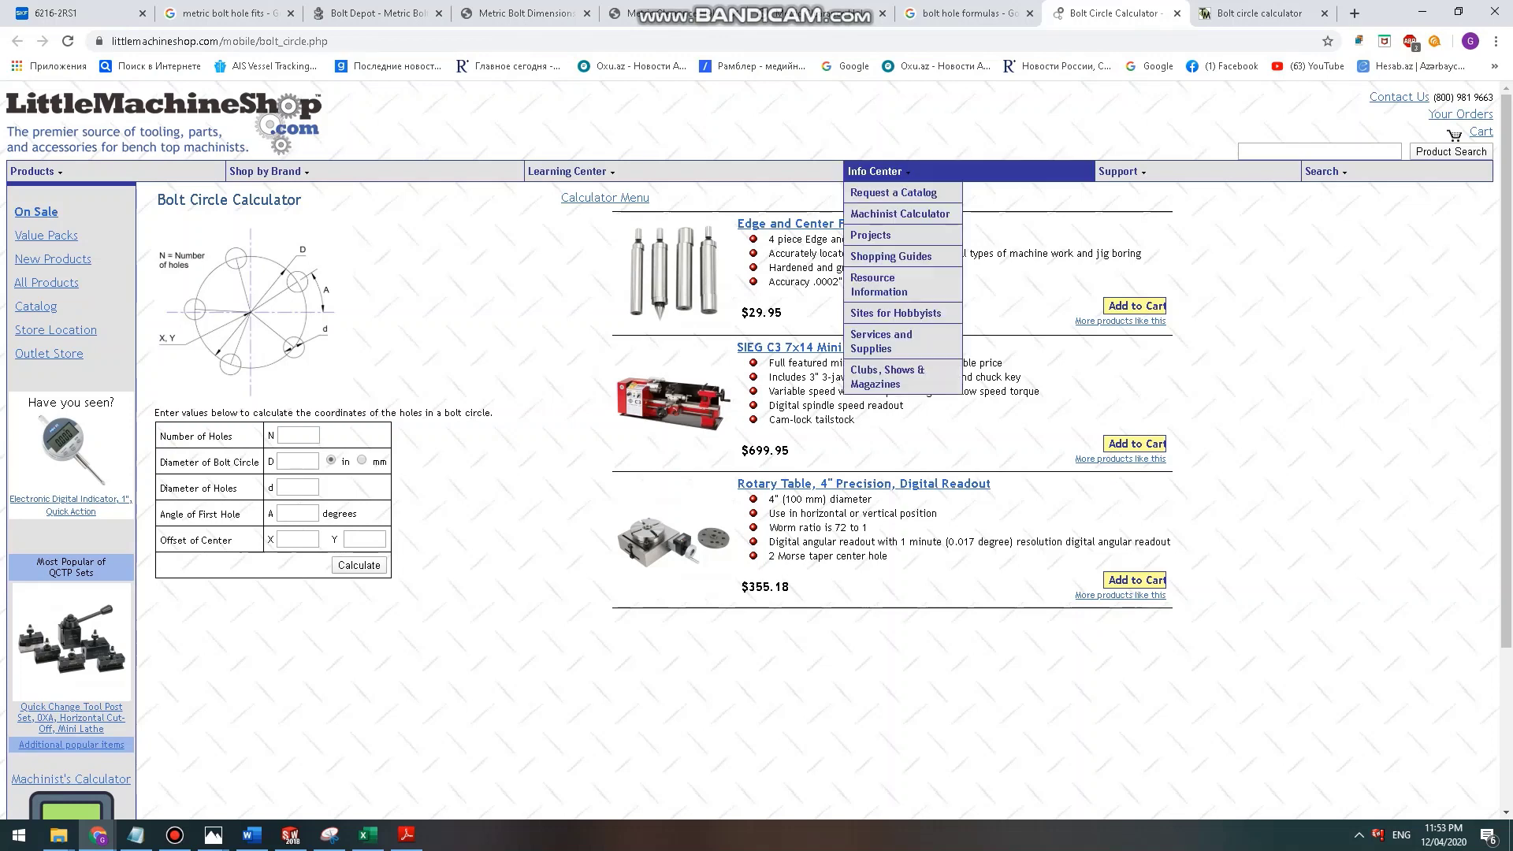
Look back at the bolt hole formulas search results and switch to the plate sketch in SOLIDWORKS.
click(962, 13)
scroll(748, 449, up, 12)
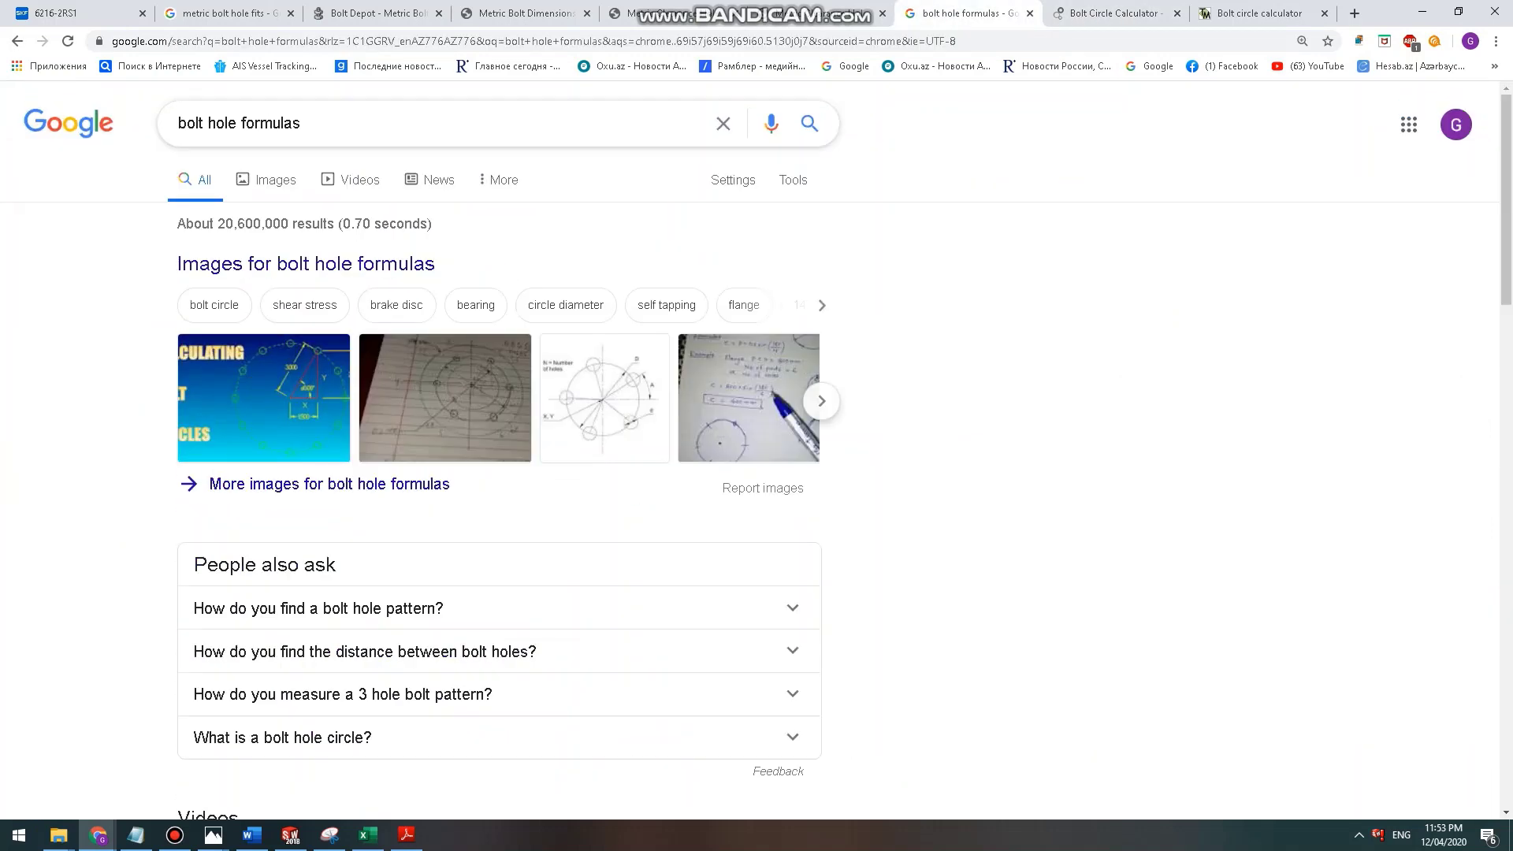
triple_click(239, 124)
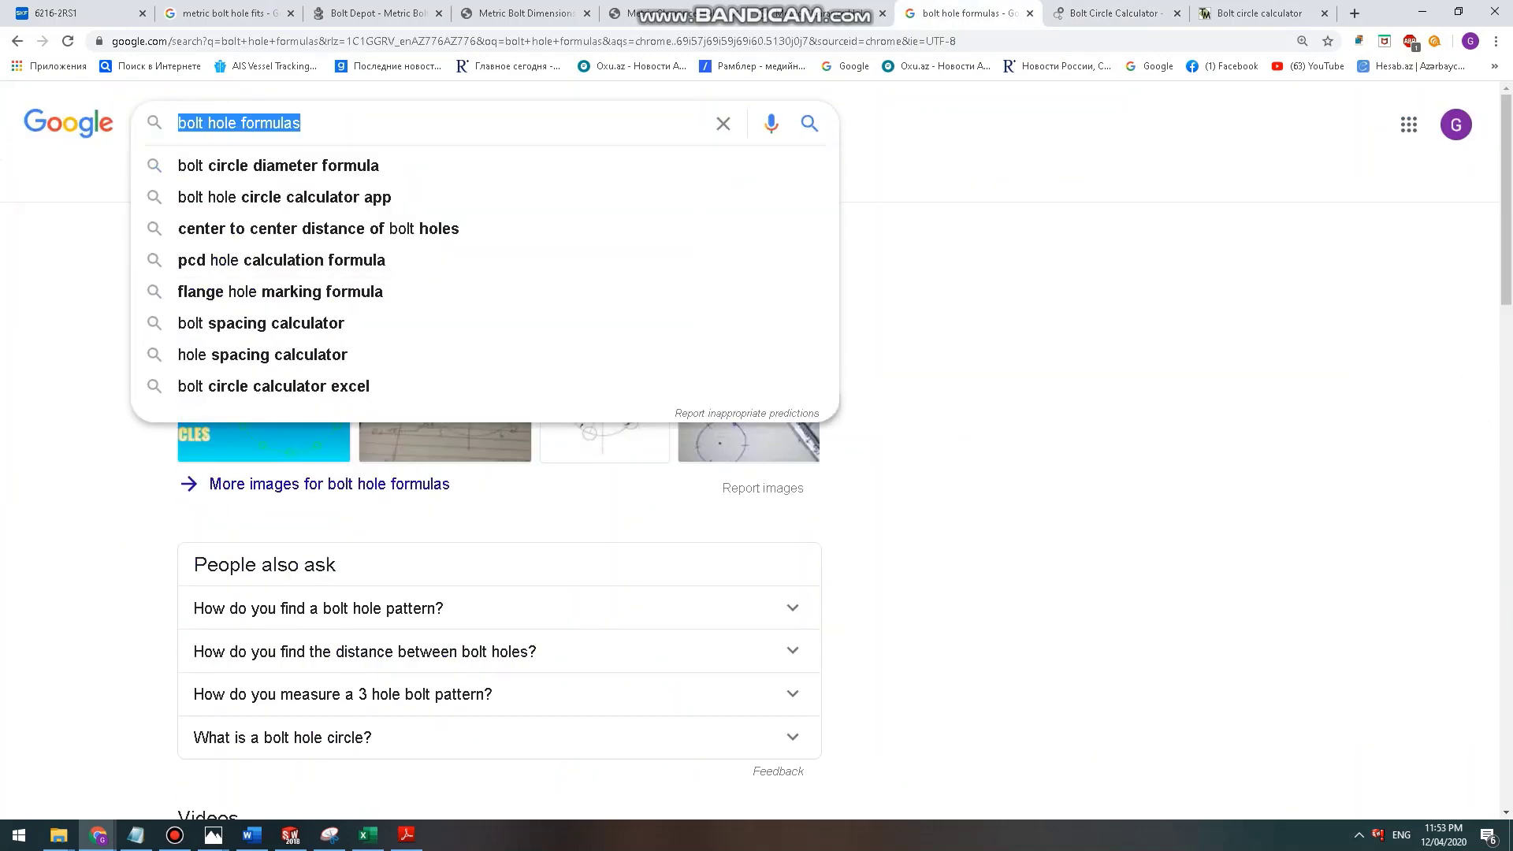
click(174, 834)
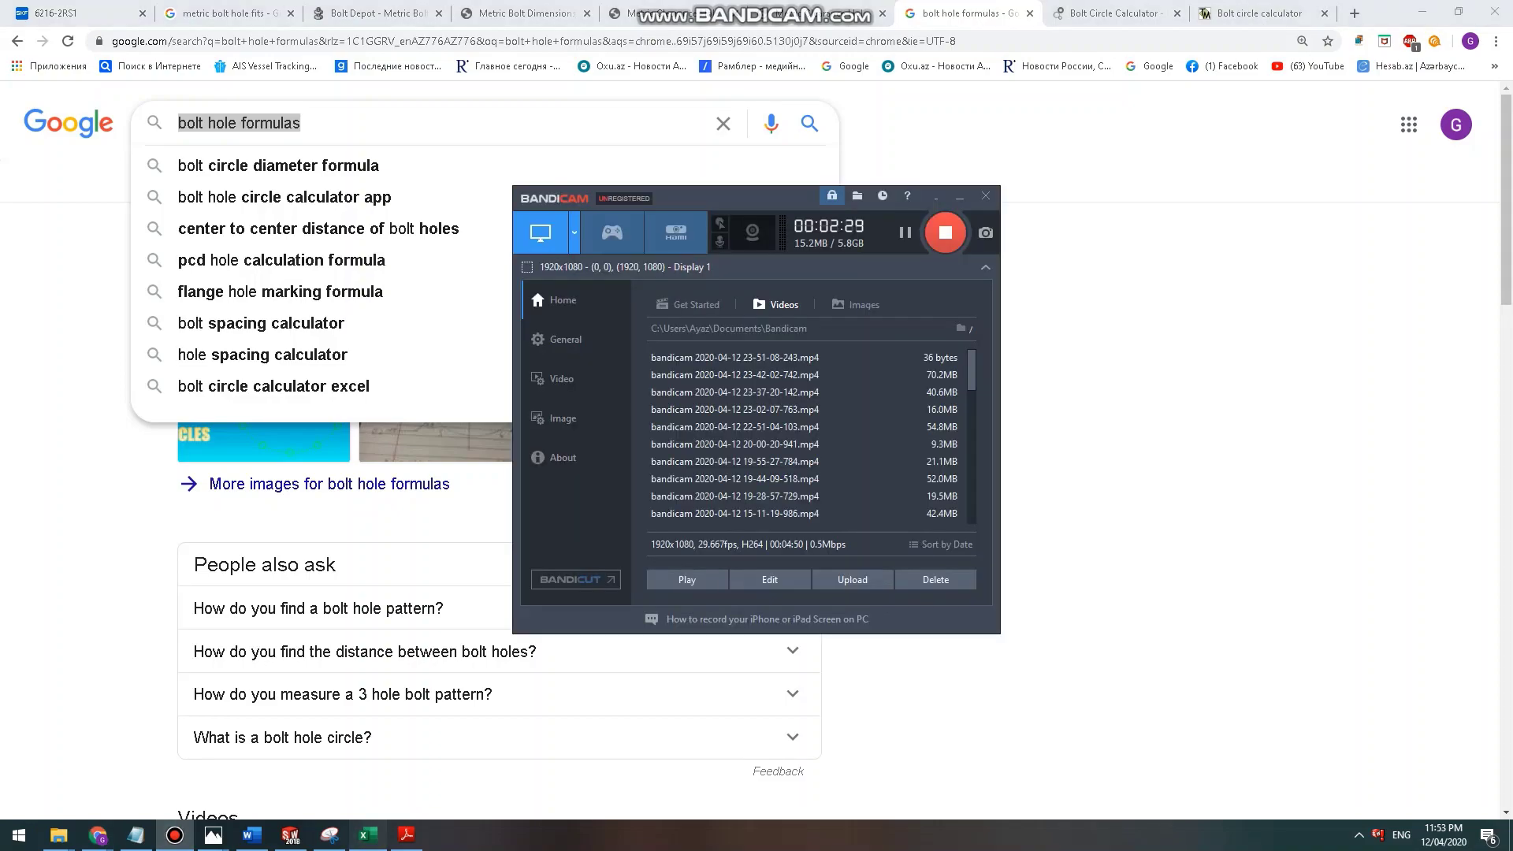
click(367, 835)
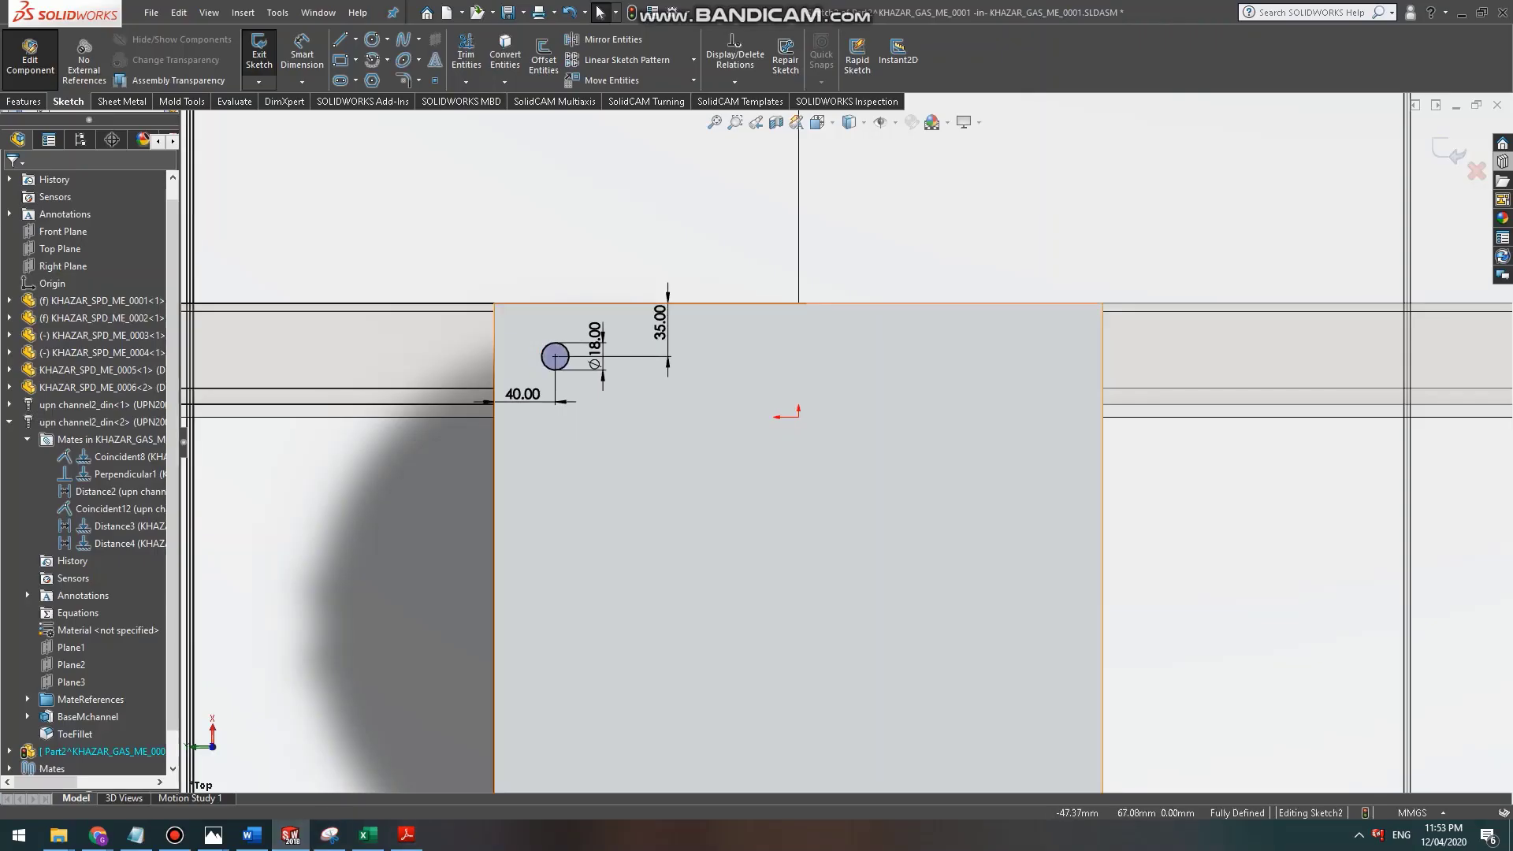
Start a linear sketch pattern of the bolt hole with 1 instance along X and 2 along Y.
scroll(623, 345, down, 2)
scroll(558, 412, down, 1)
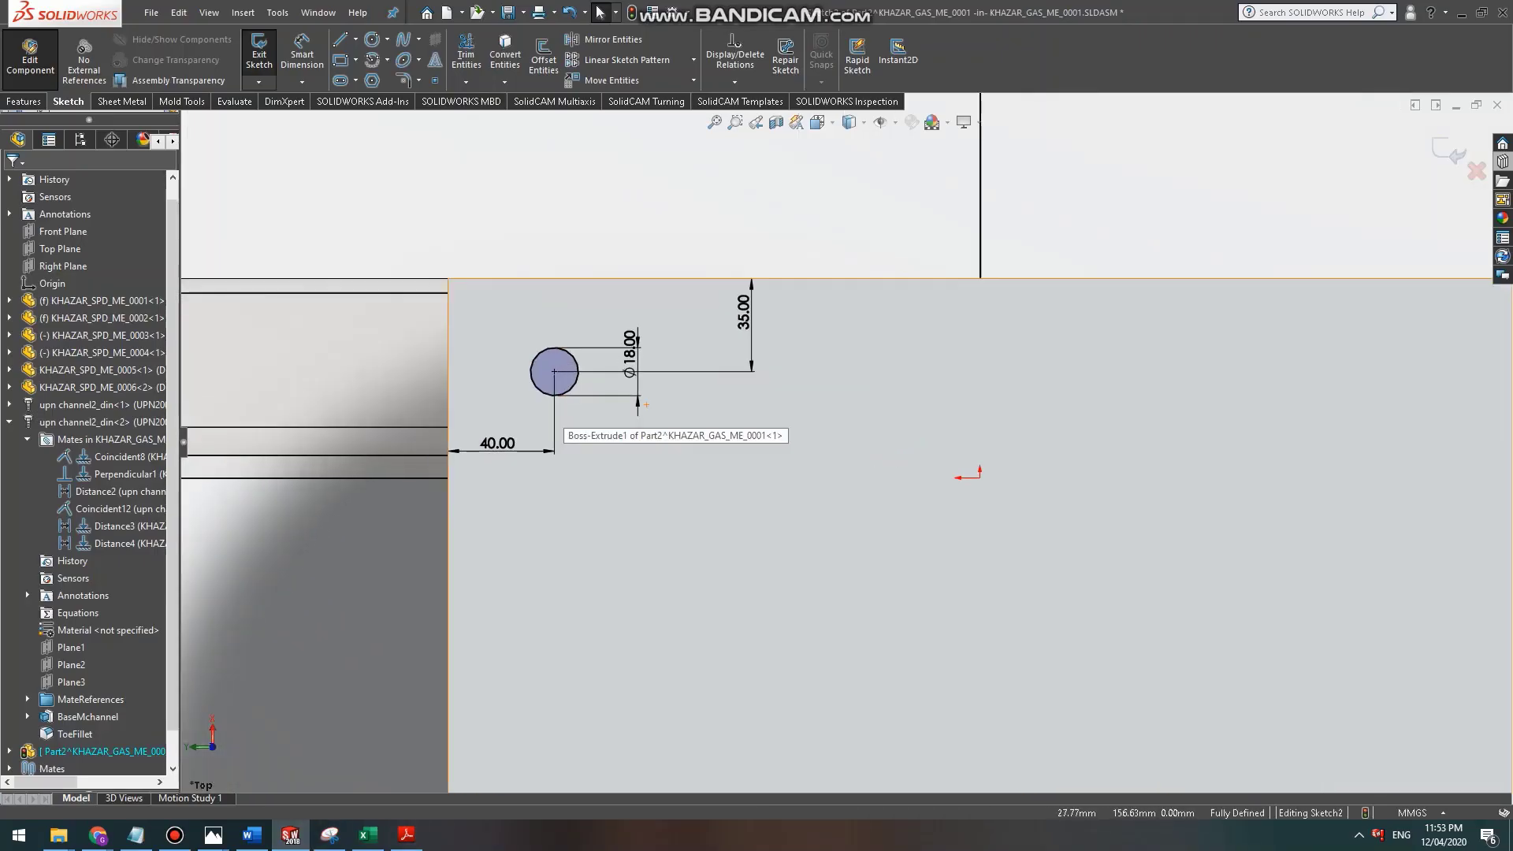
scroll(558, 412, up, 1)
scroll(390, 341, down, 1)
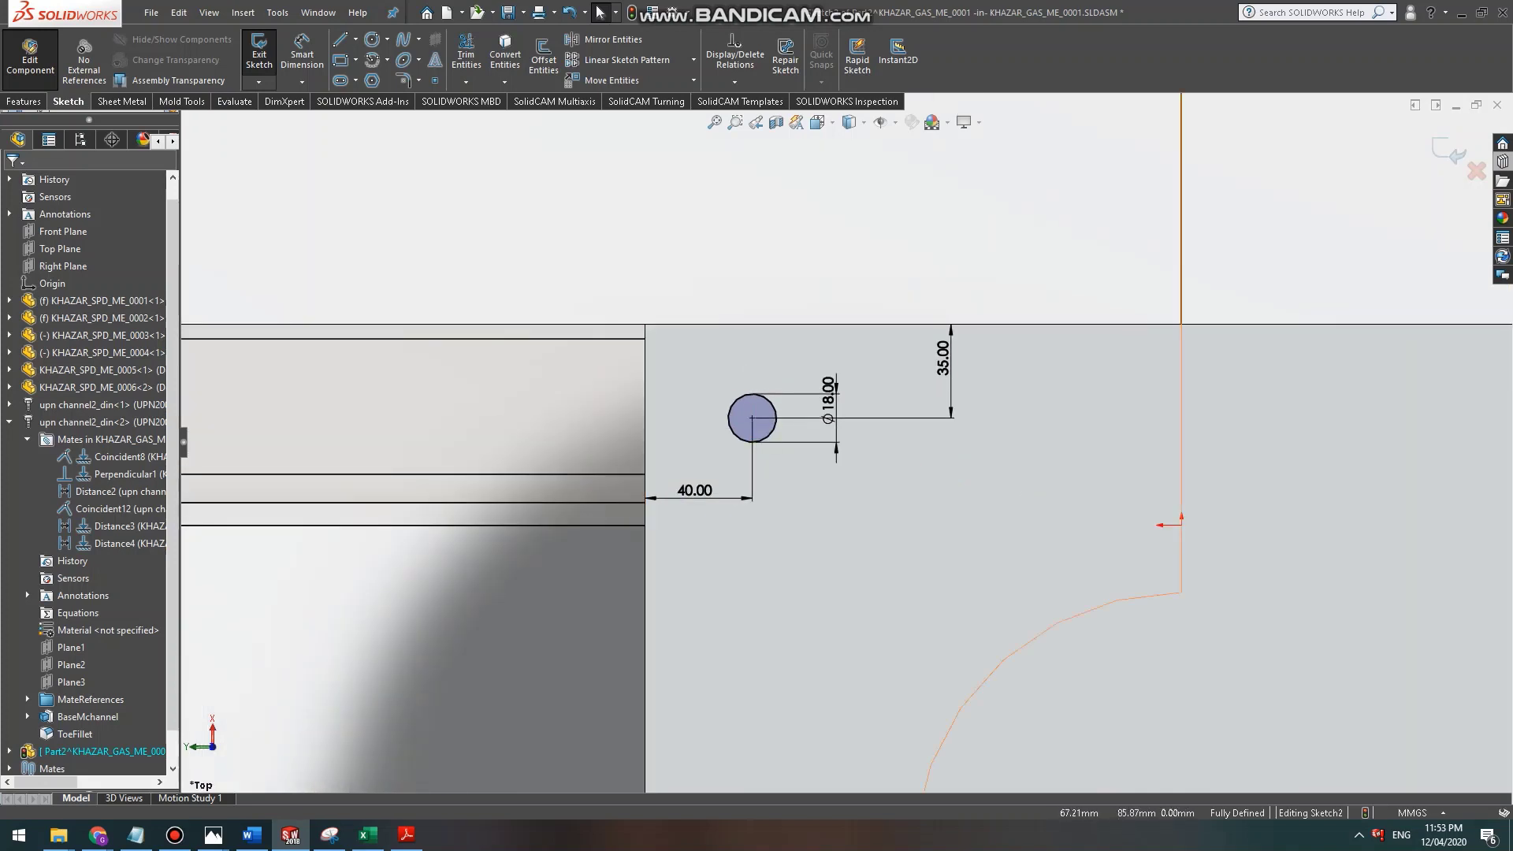
scroll(558, 328, up, 1)
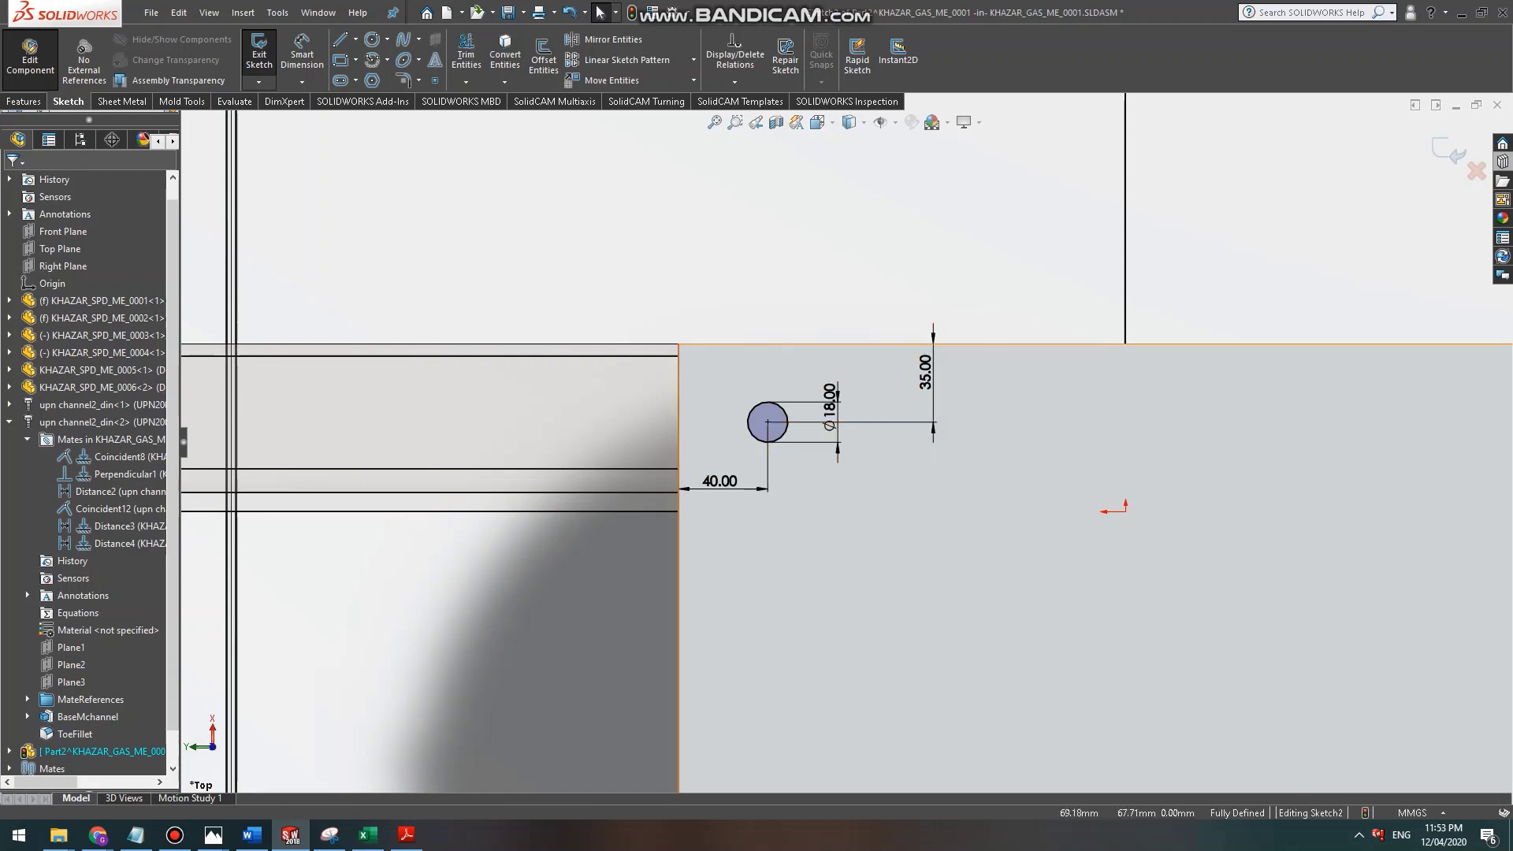
scroll(846, 443, up, 2)
scroll(1365, 312, down, 2)
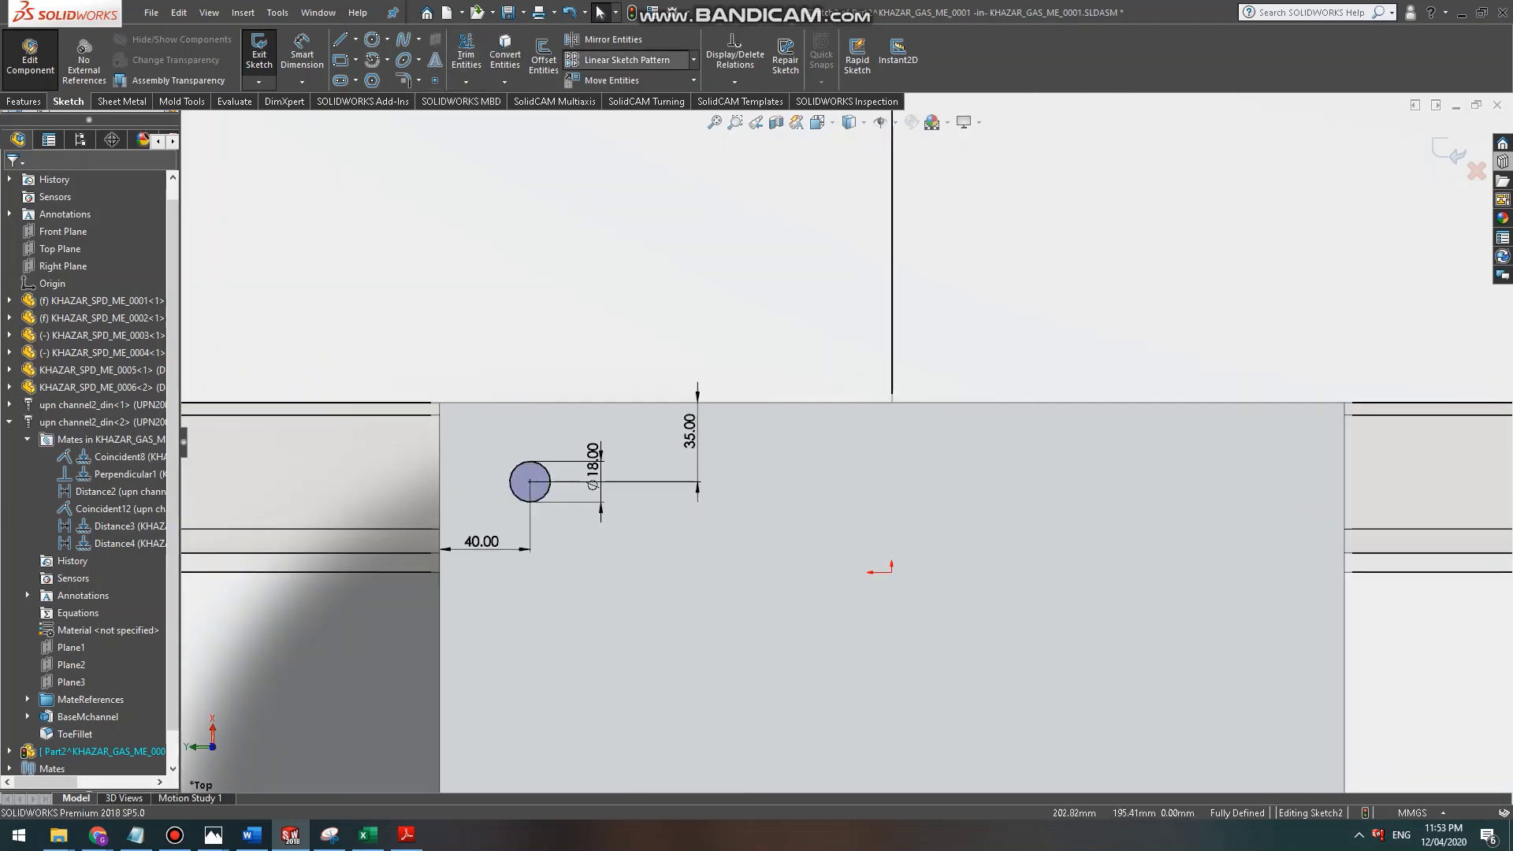
click(626, 60)
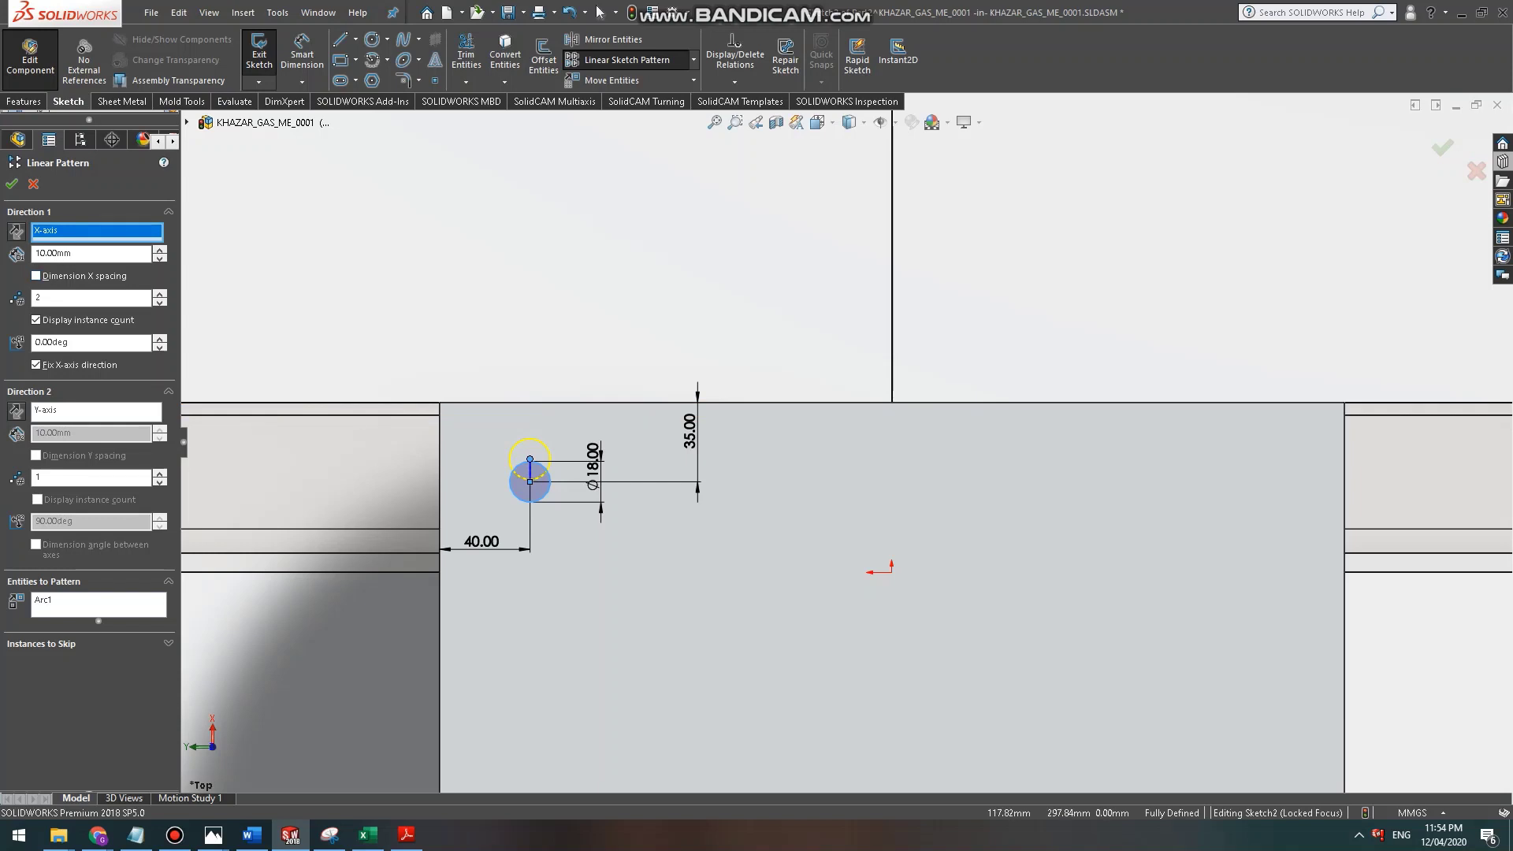
click(160, 473)
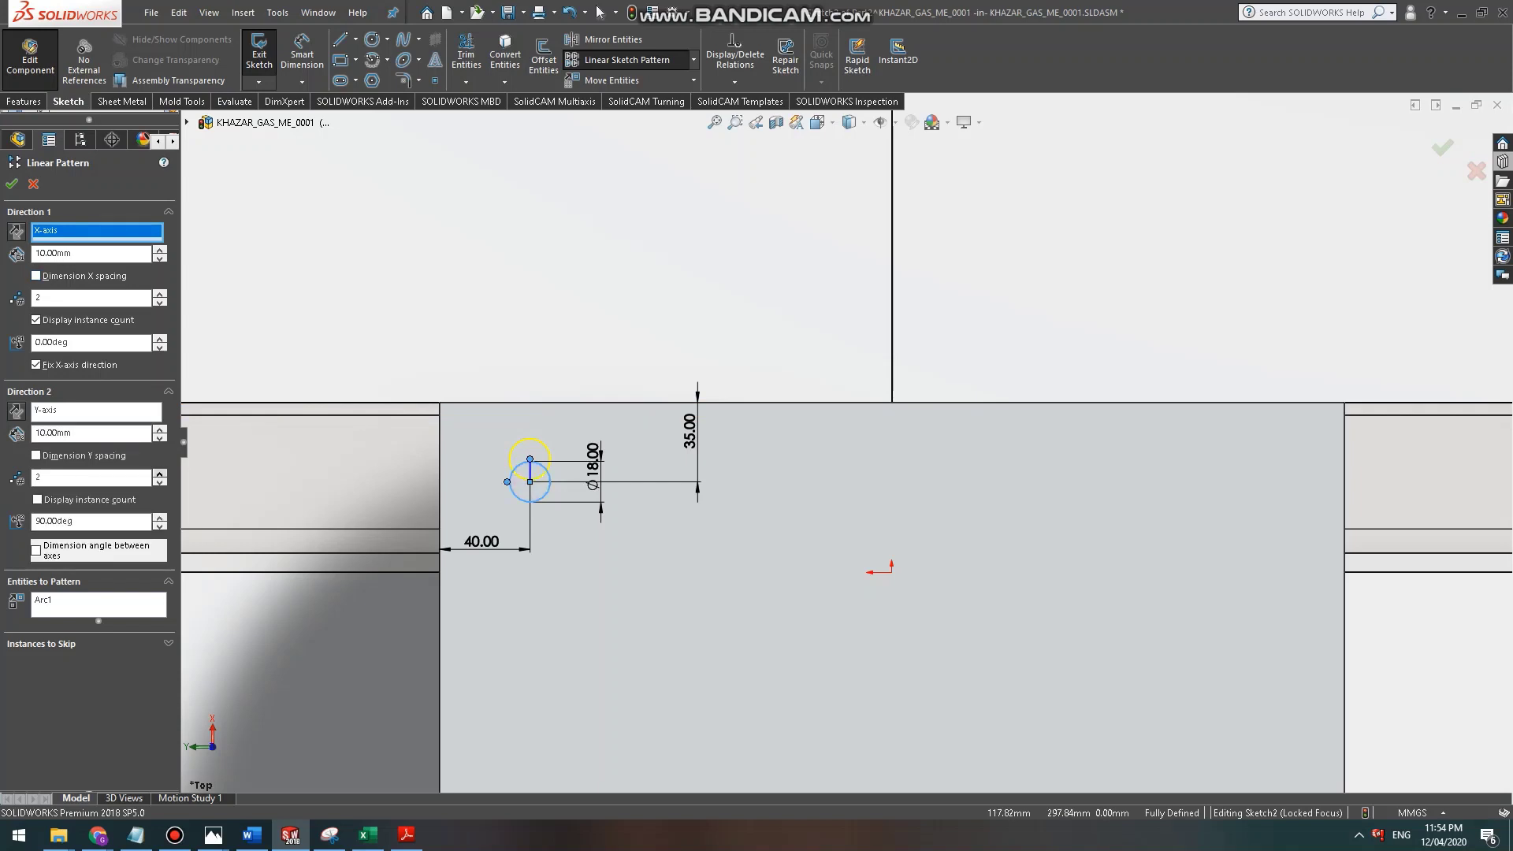
click(160, 302)
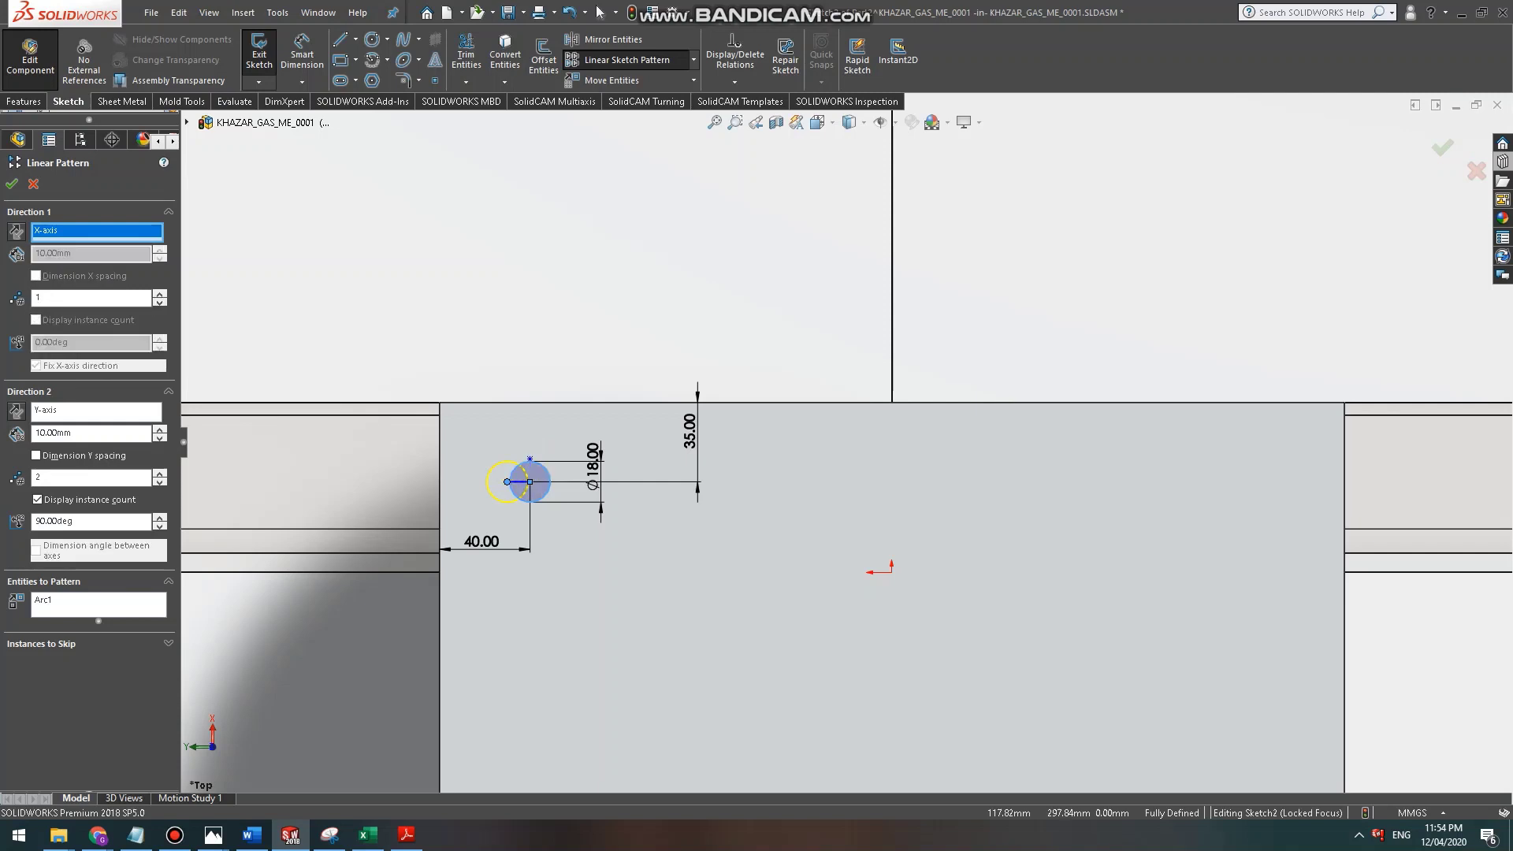
Set the pattern's Y spacing to 80 mm and reverse its direction so the copies run across the plate.
click(160, 429)
click(160, 429)
click(160, 429)
click(160, 429)
click(160, 429)
click(16, 410)
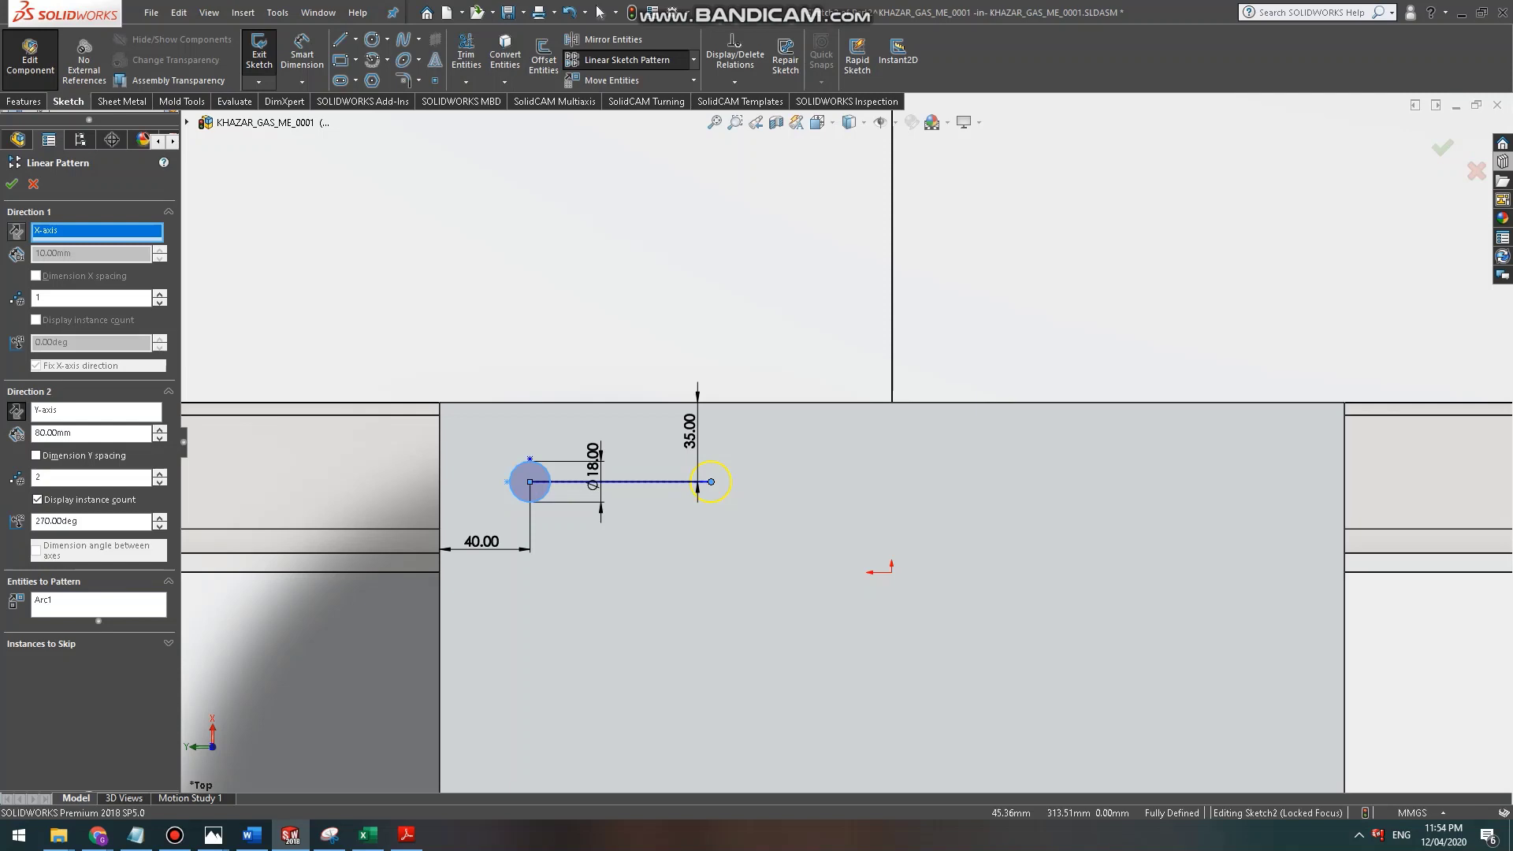
Set the pattern to 5 instances along Y with 78 mm spacing and create it.
click(159, 474)
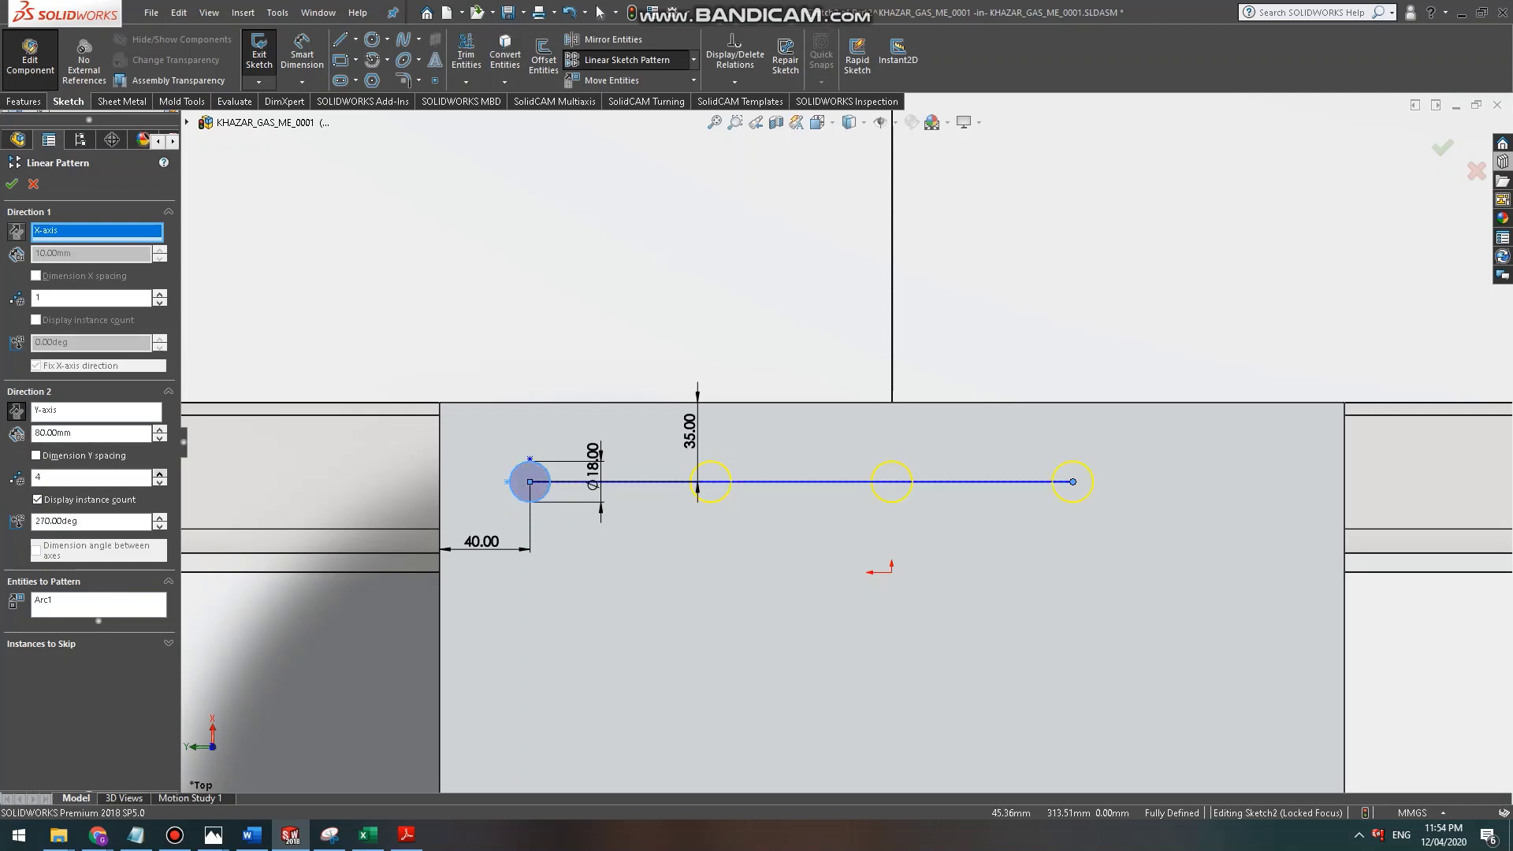
click(159, 474)
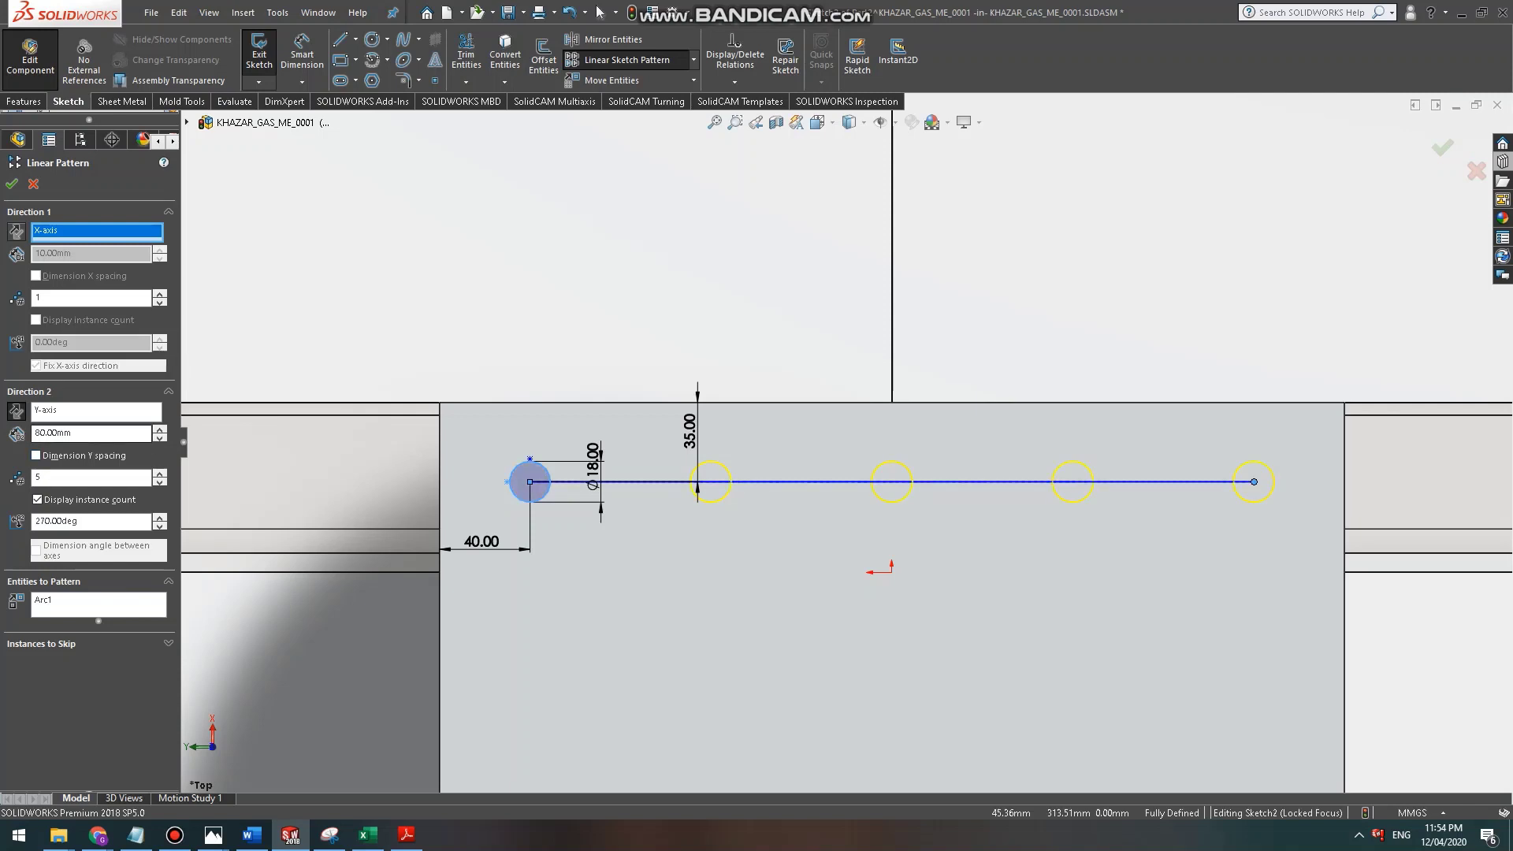
drag(87, 433, 33, 433)
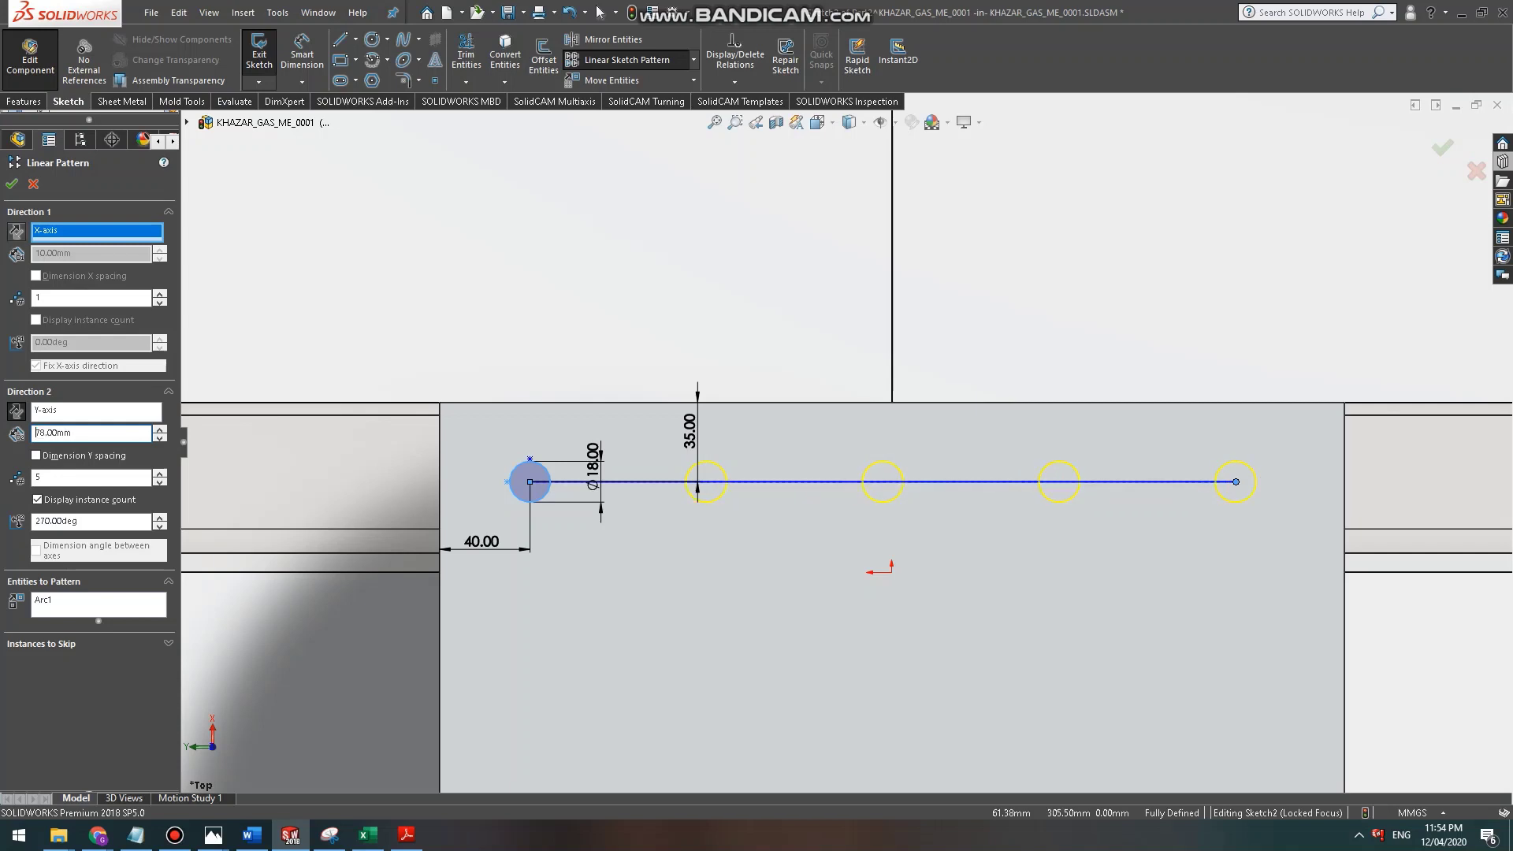
click(11, 183)
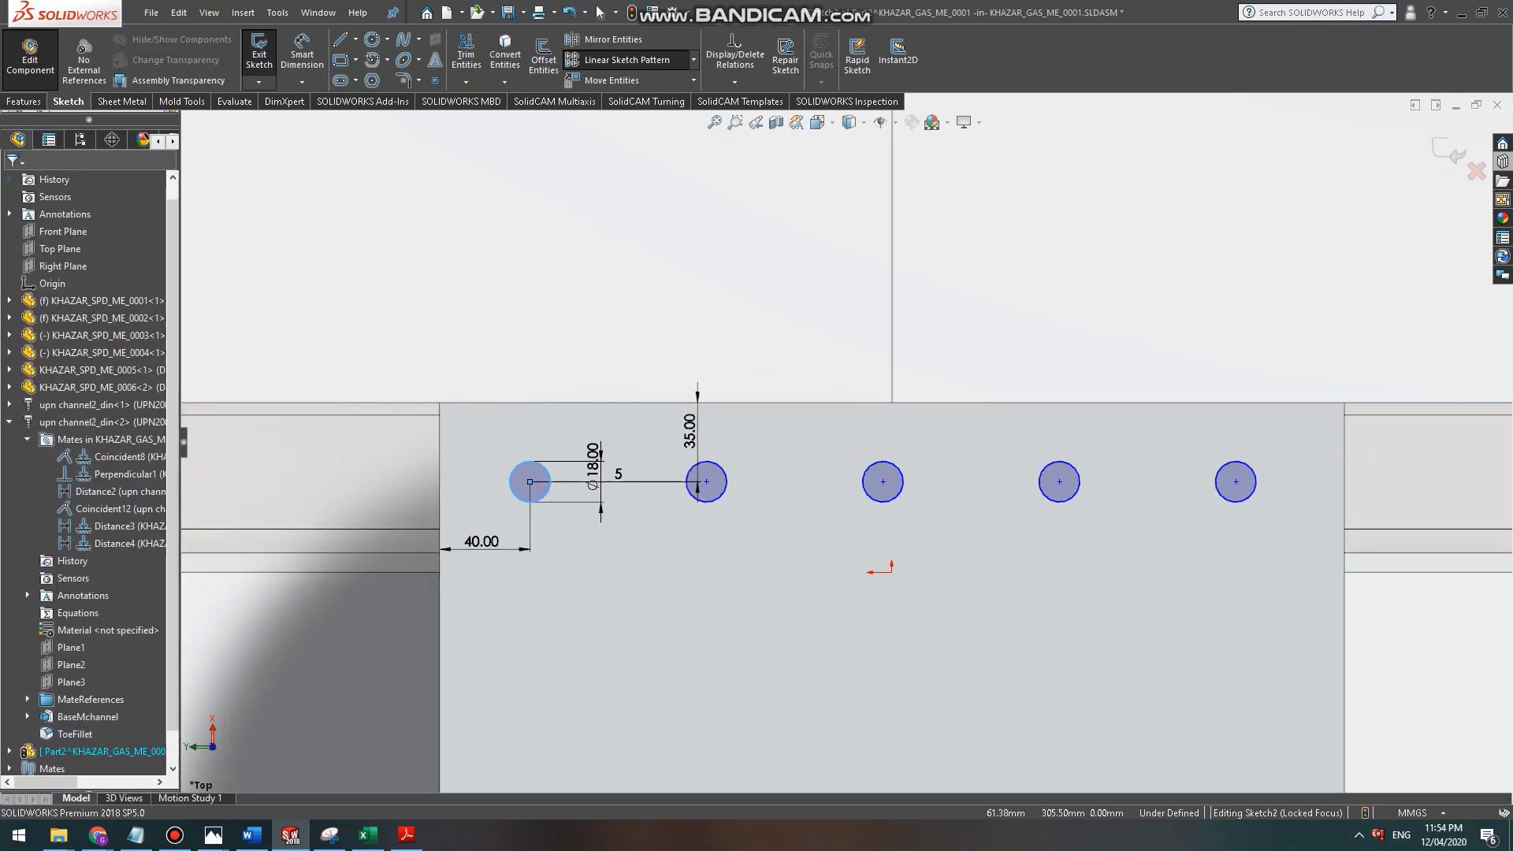
Try adding a second diameter dimension to the first hole and delete the duplicate.
click(302, 54)
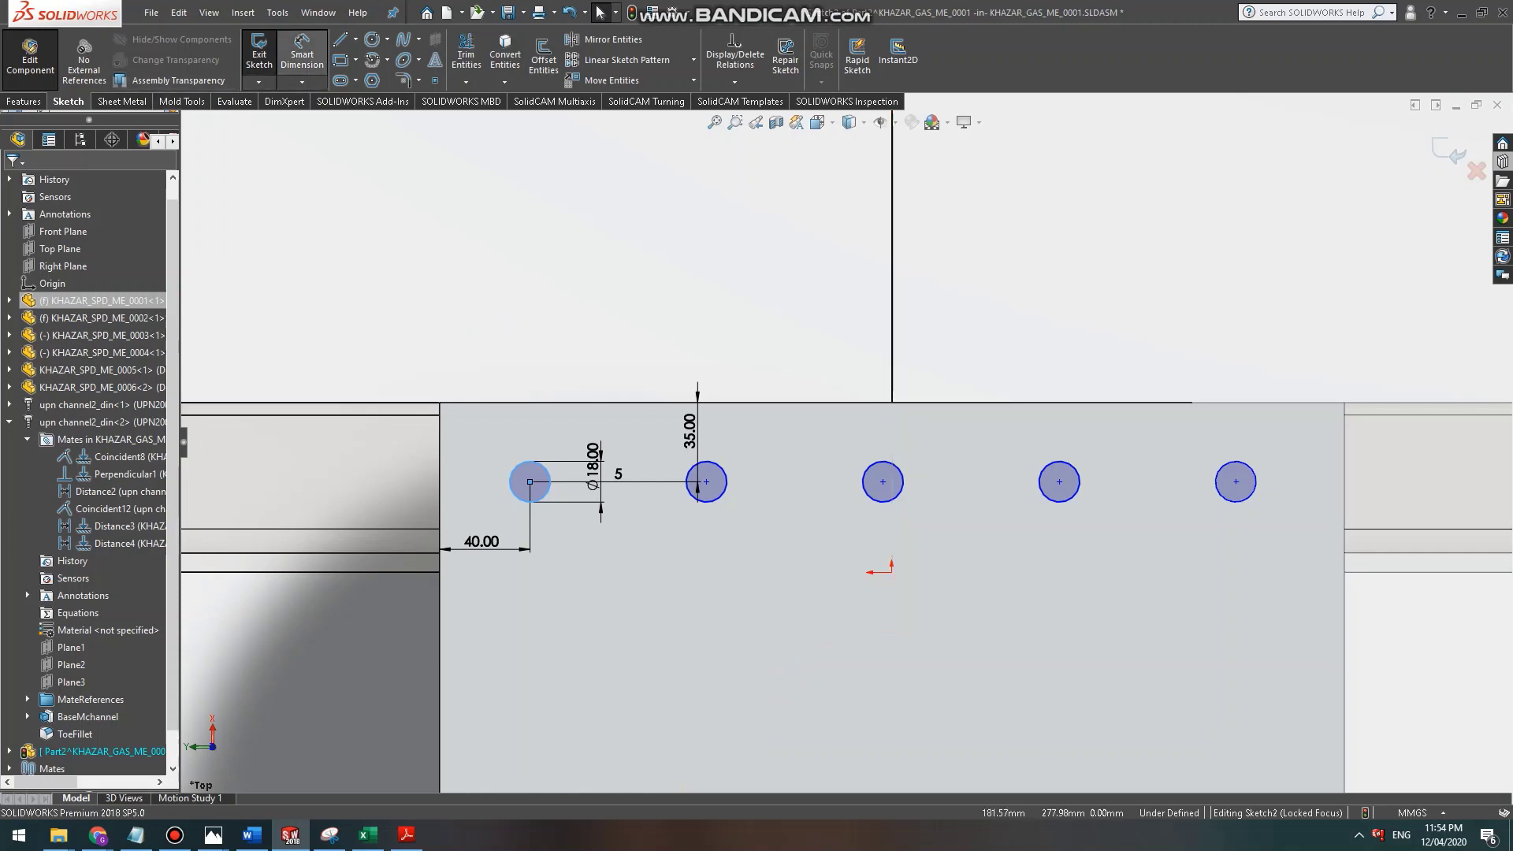
click(529, 465)
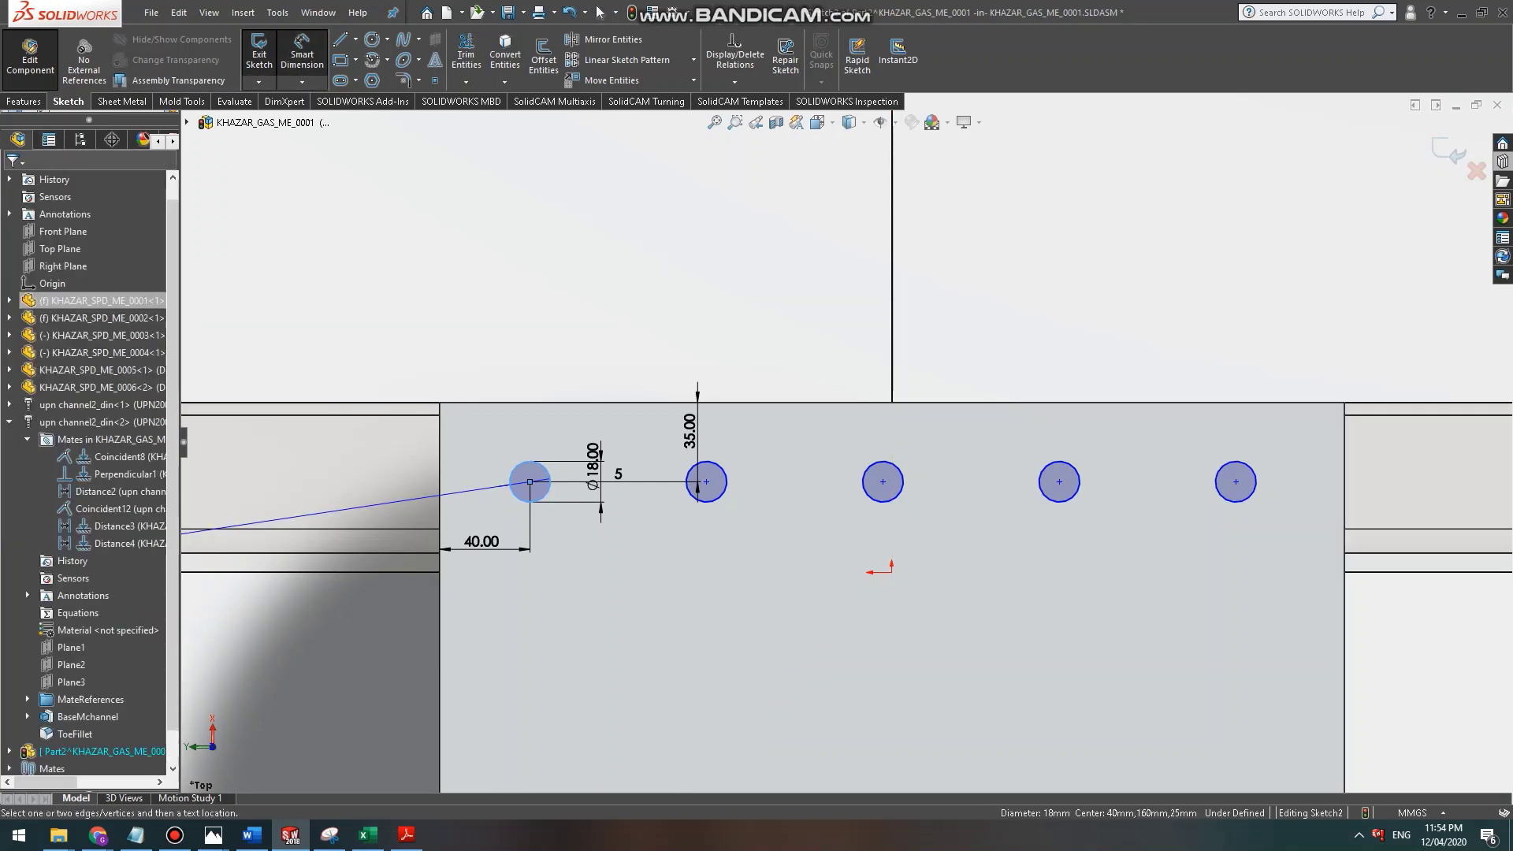
click(505, 437)
key(Return)
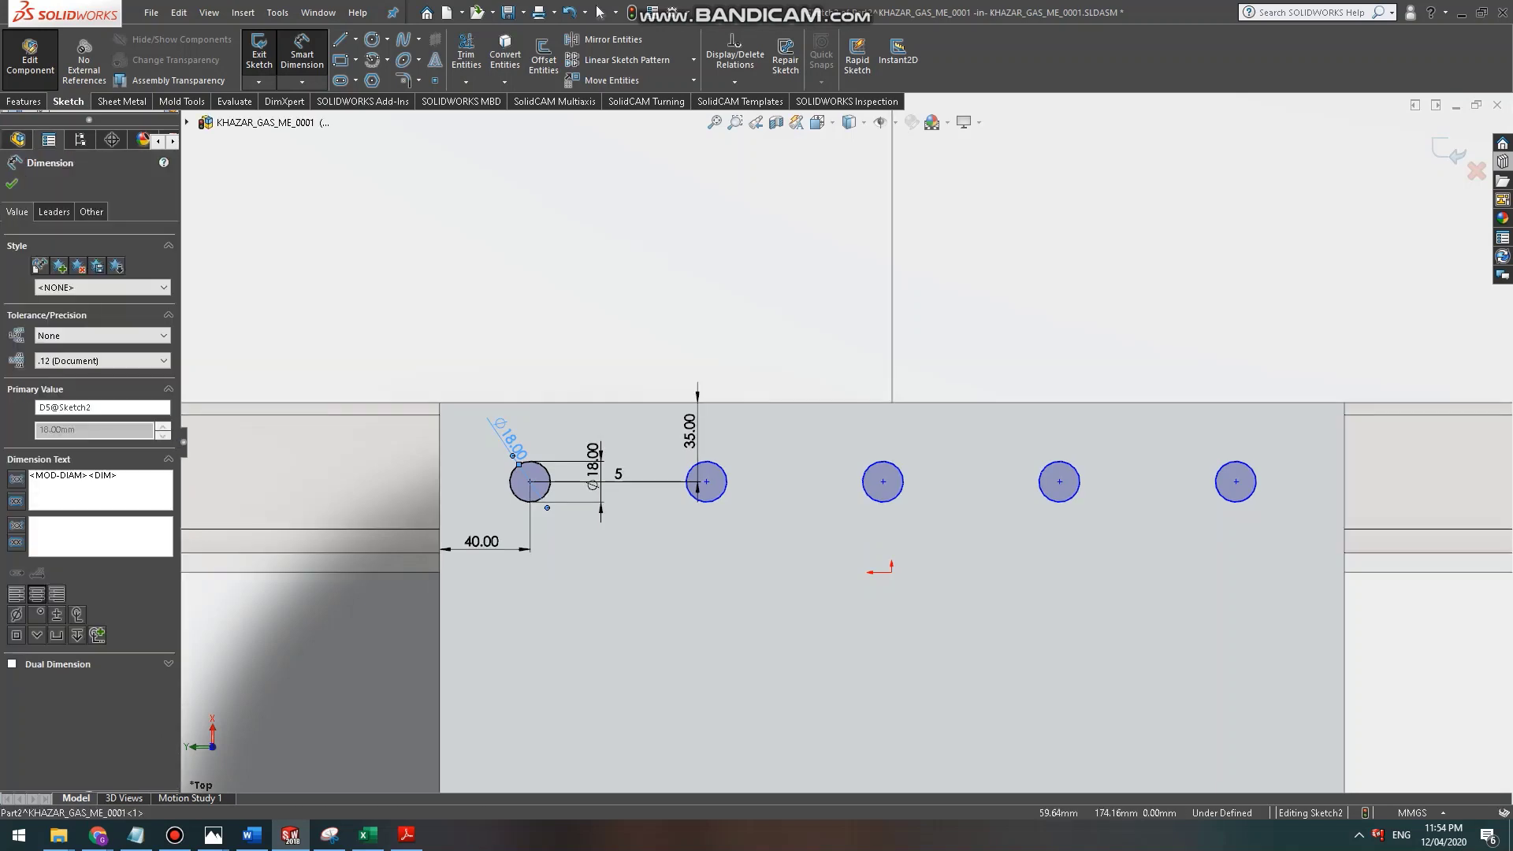
key(Delete)
Set the bolt hole diameter to 18.5 mm.
click(592, 456)
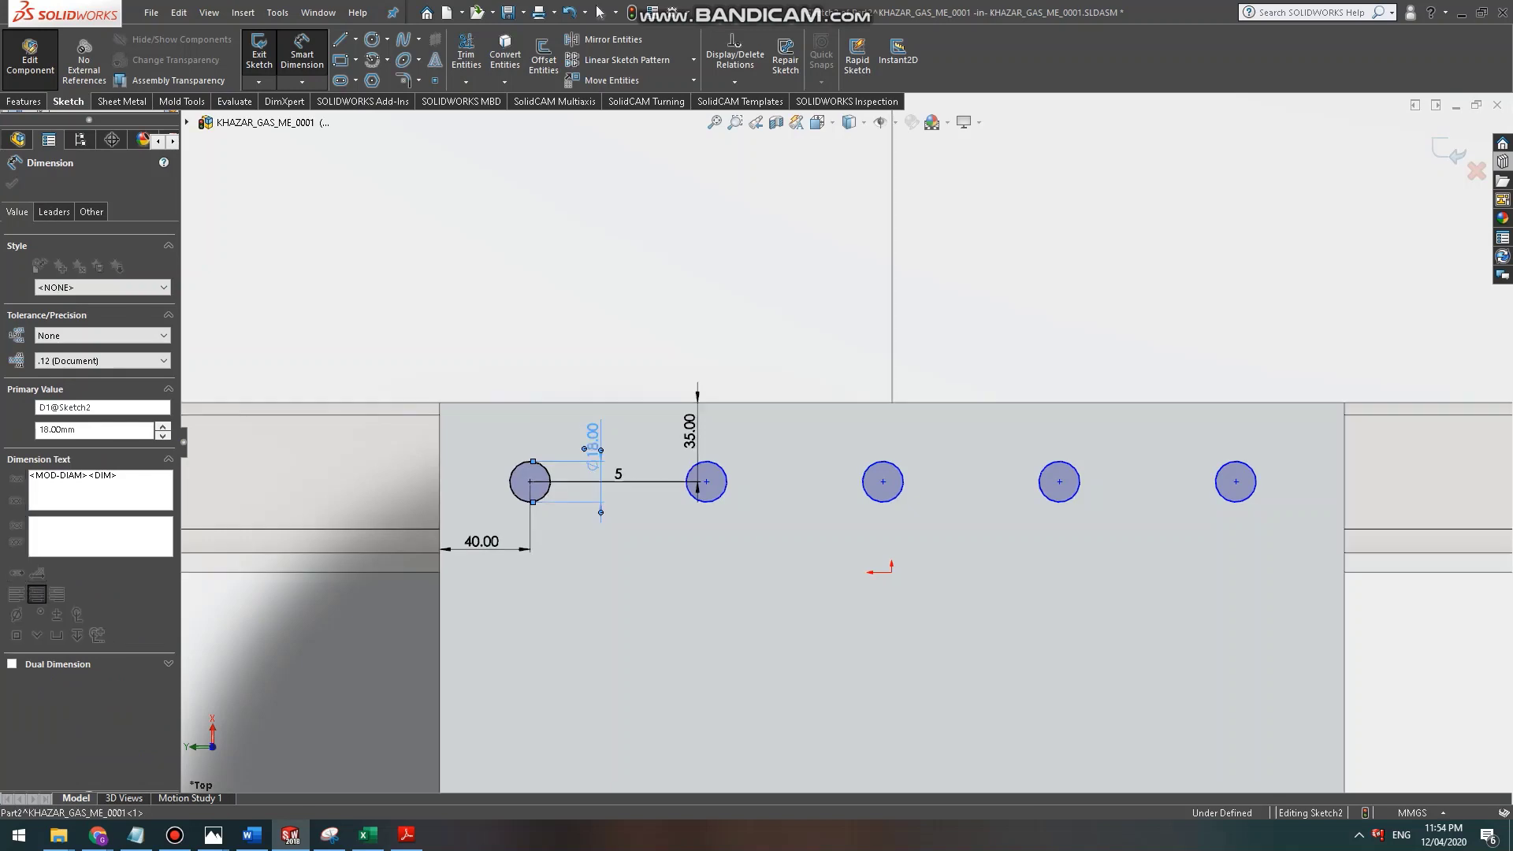
double_click(592, 449)
text(18.5)
key(Return)
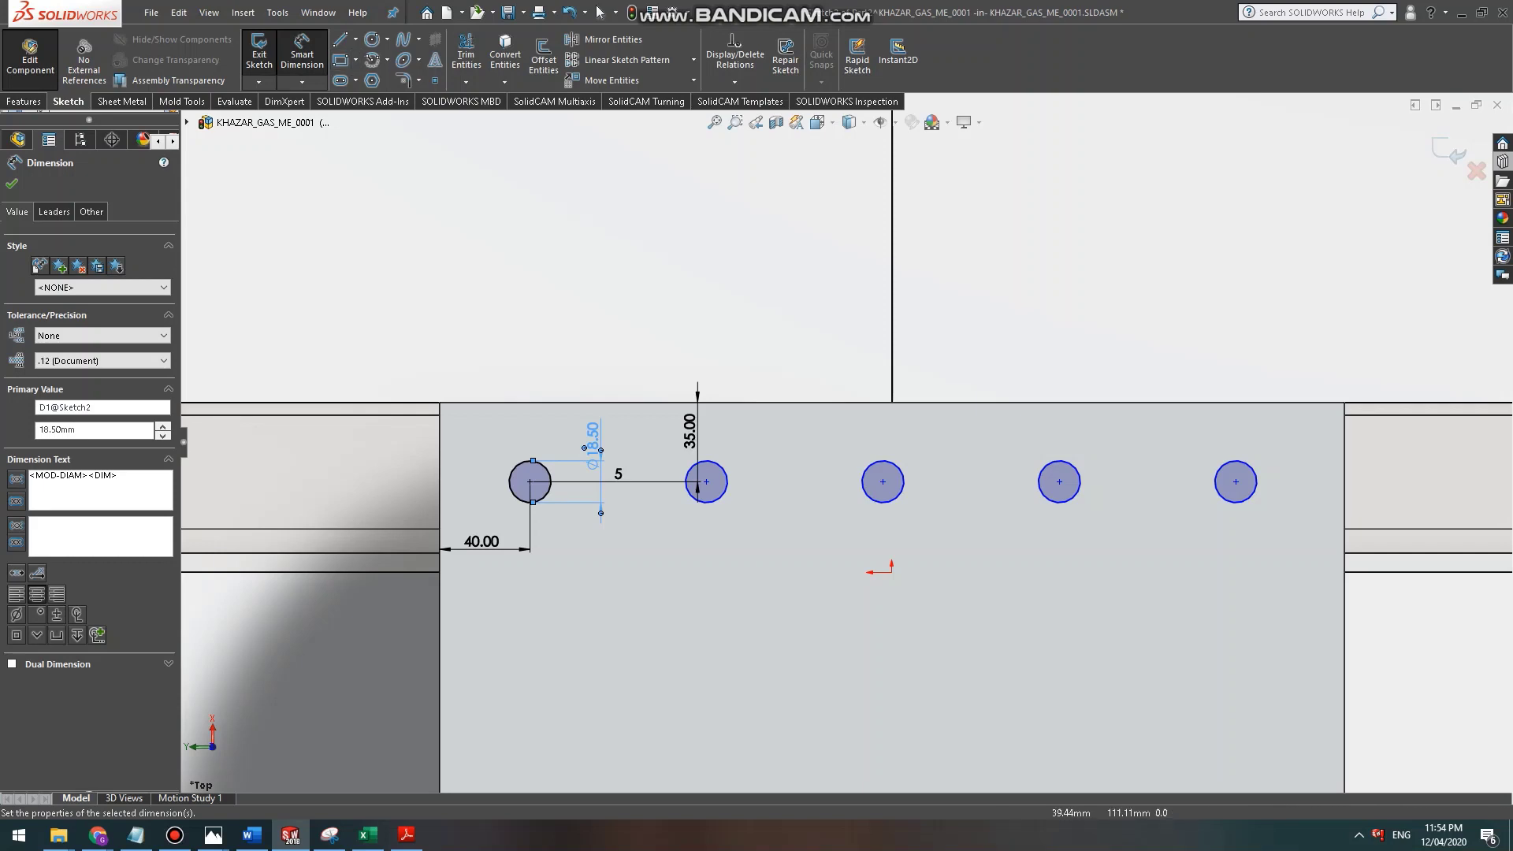
Dimension the horizontal distance between the centres of the first and second holes.
click(707, 482)
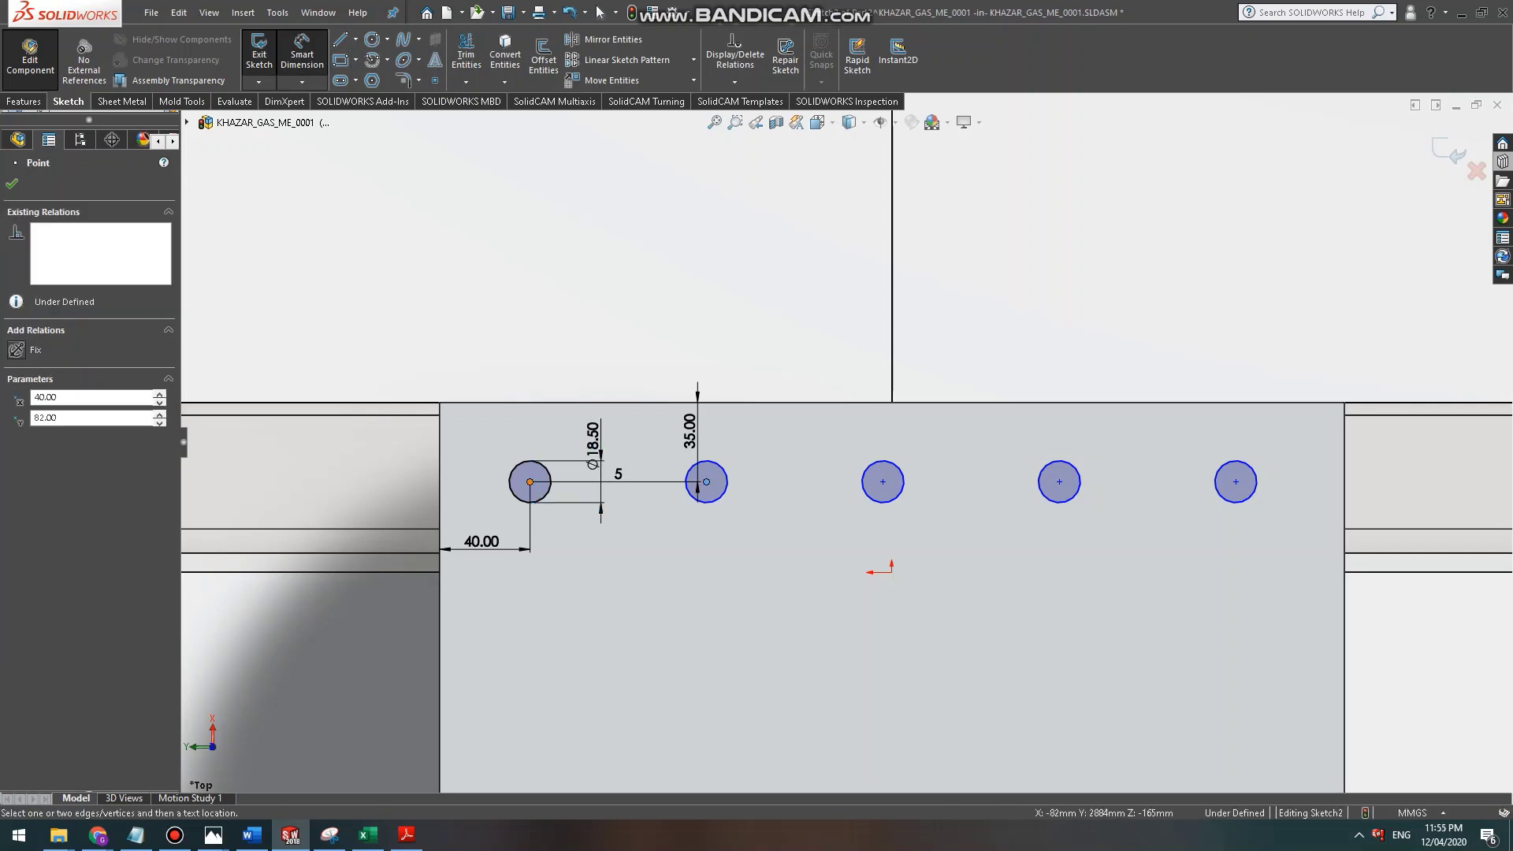
click(529, 481)
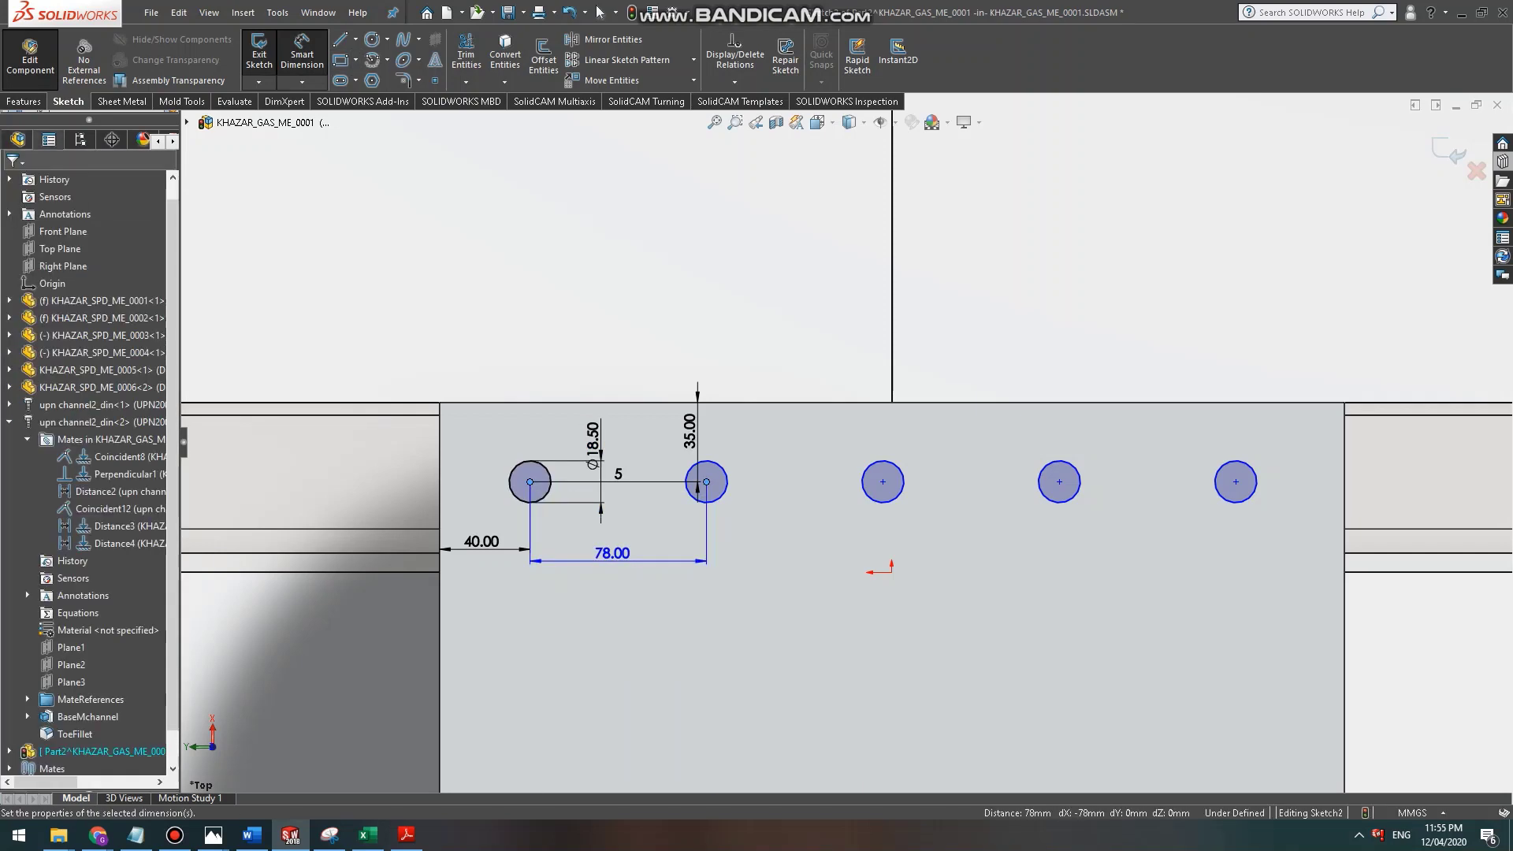
click(612, 554)
click(544, 539)
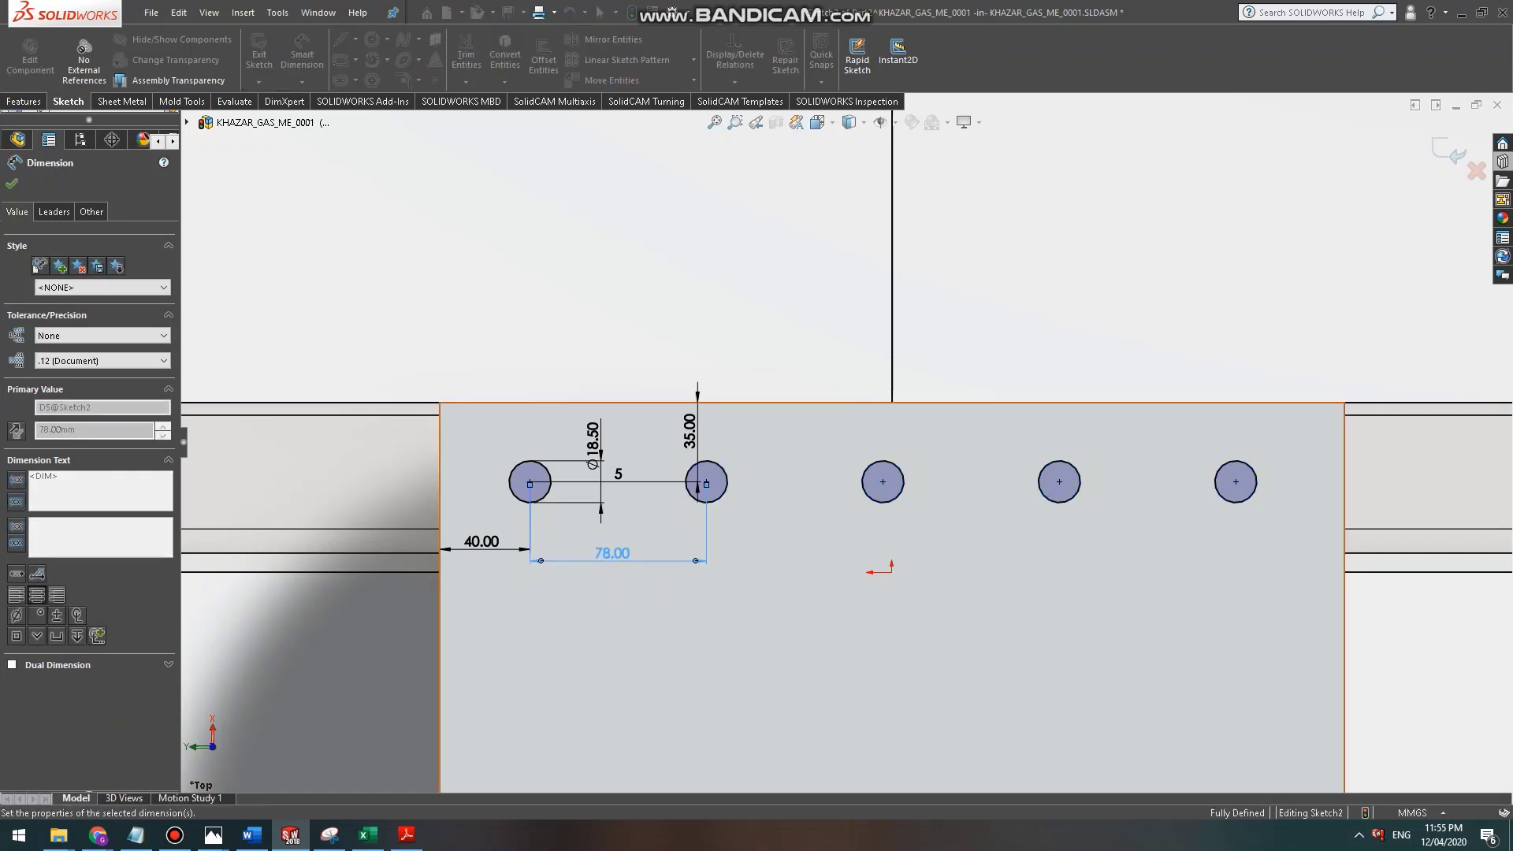
Add a driven dimension from the last hole's centre to the plate's nearest vertical edge.
click(1236, 481)
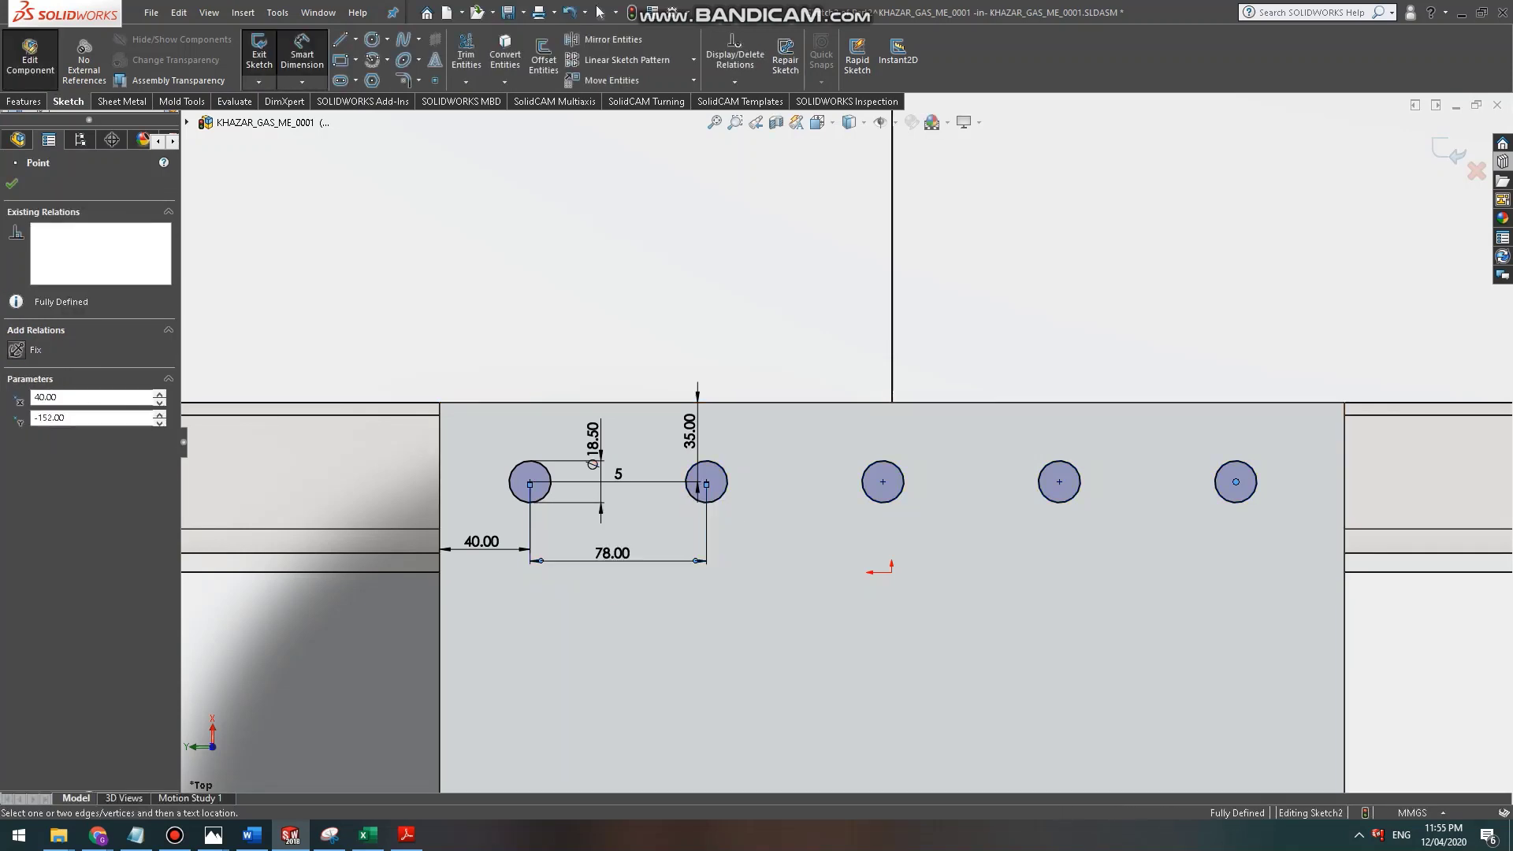
click(1345, 478)
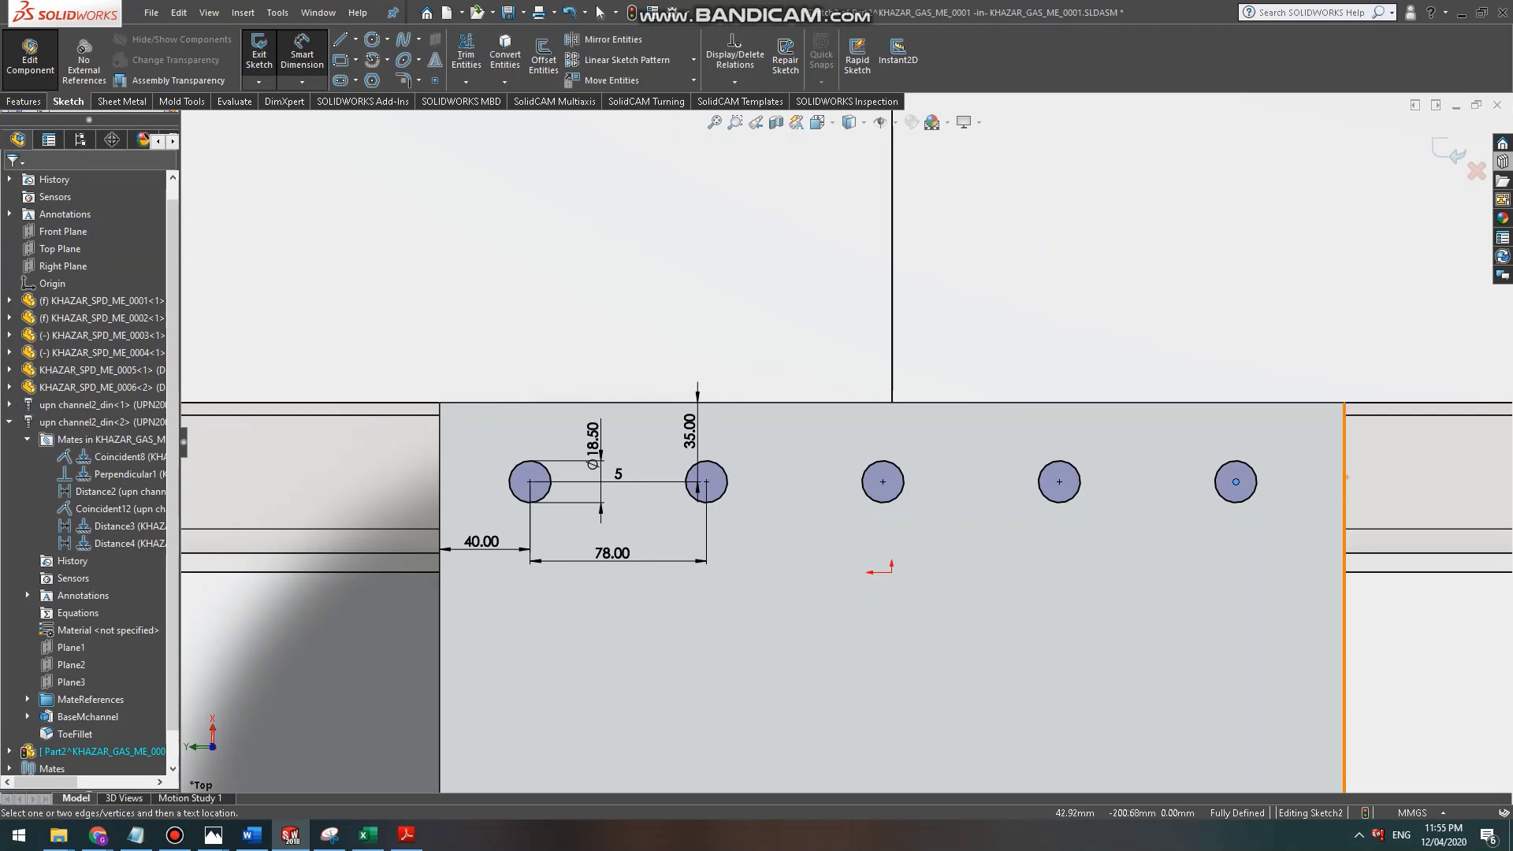
click(1346, 475)
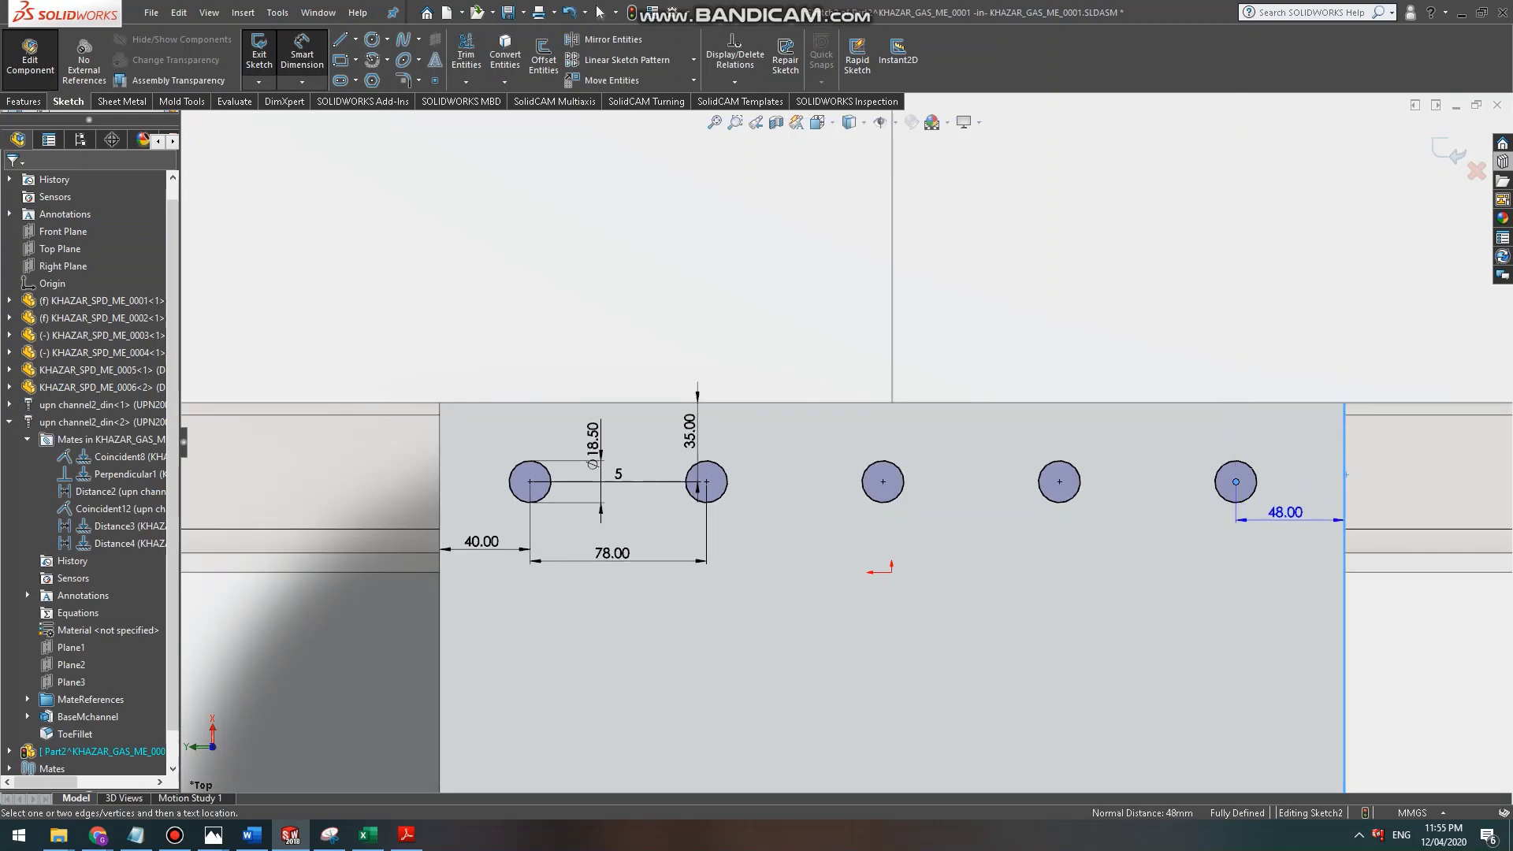
click(1272, 557)
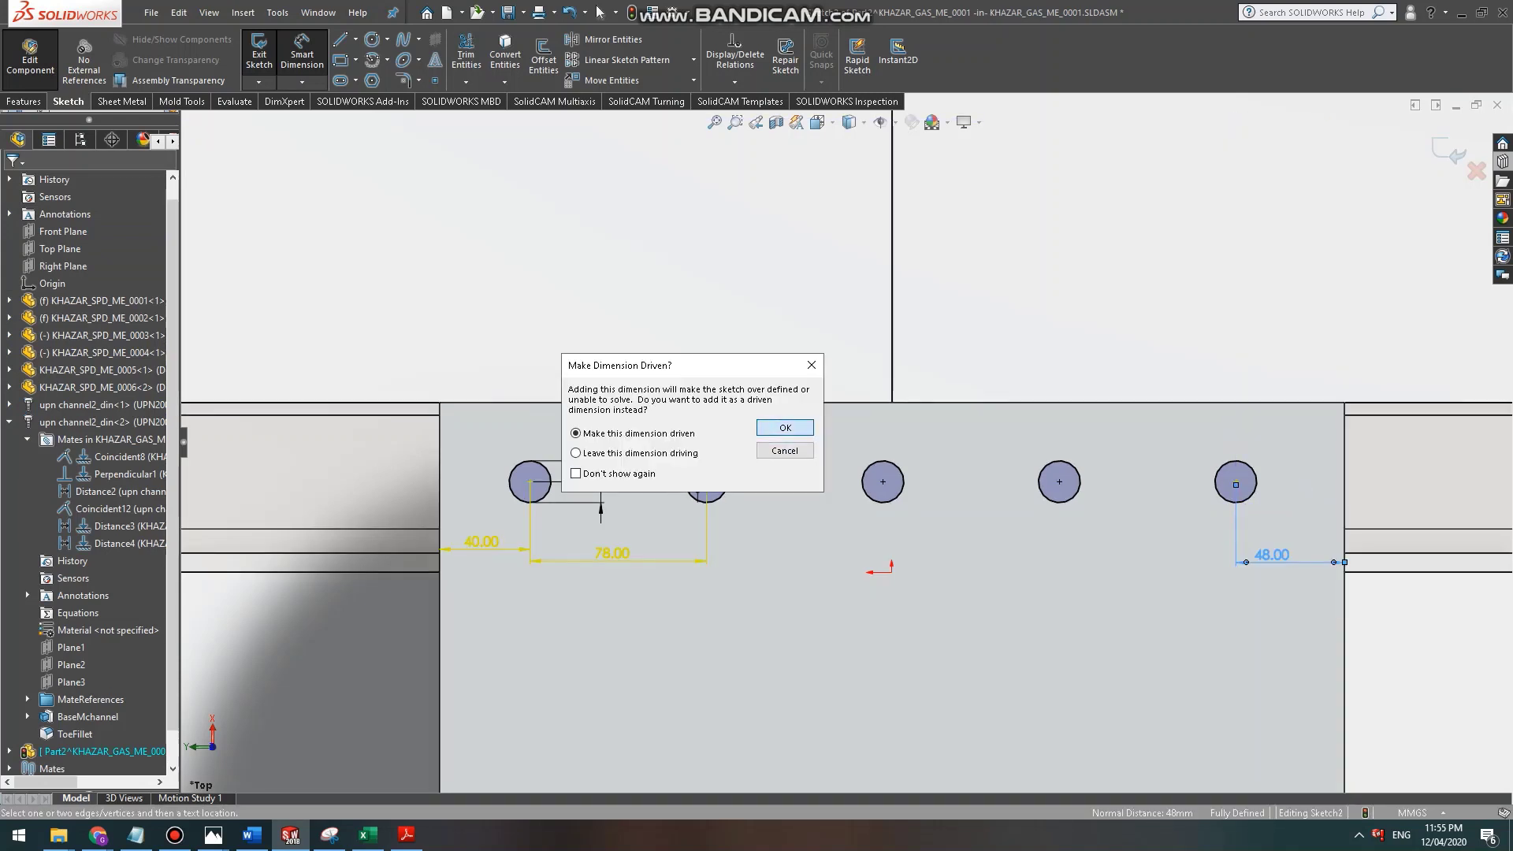
key(Return)
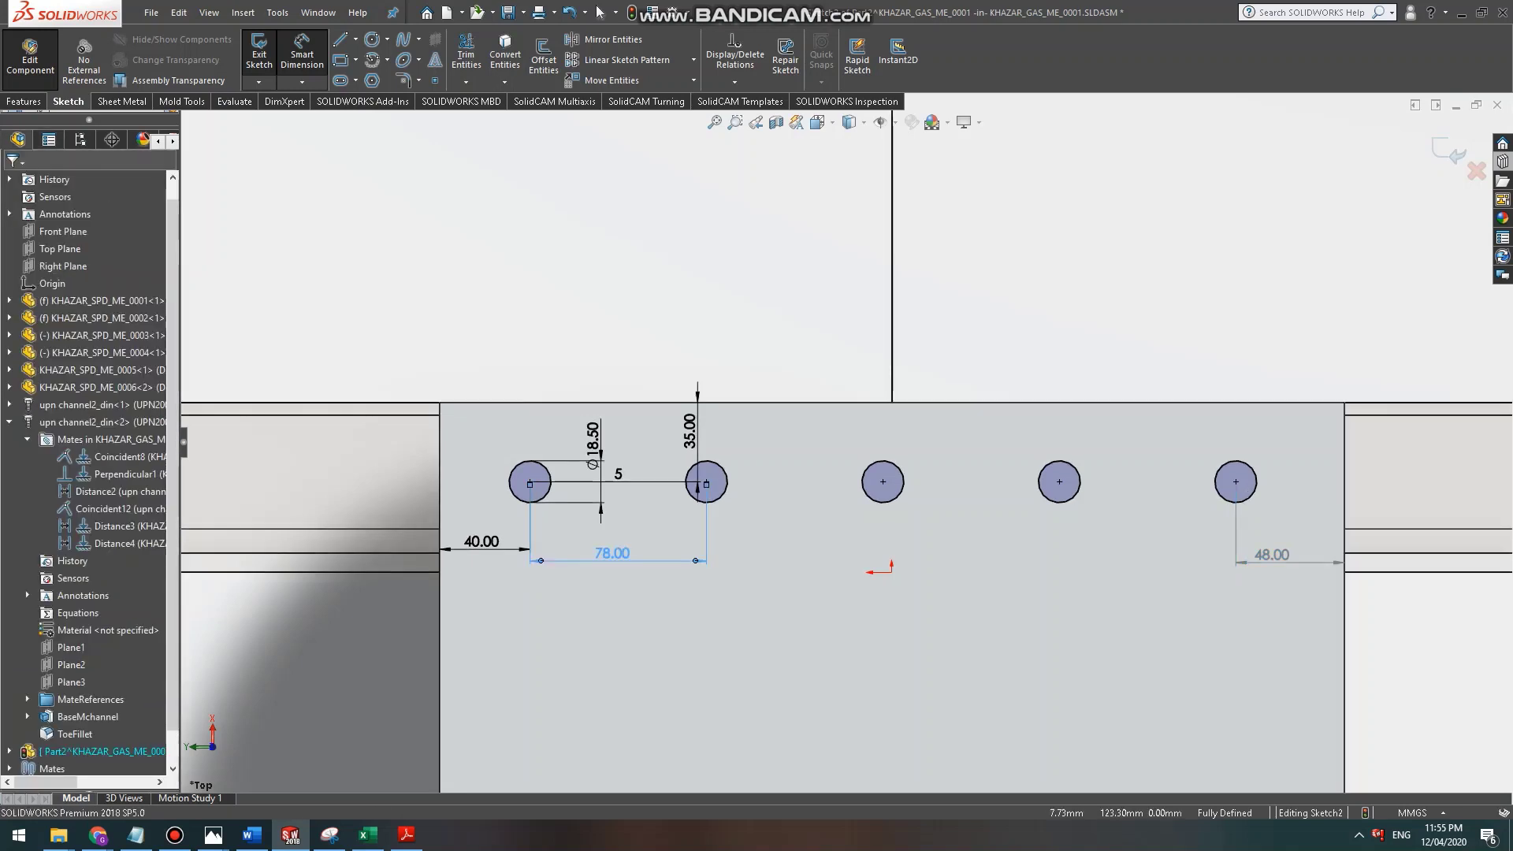
Set the centre distance between the first and second holes to 80 mm.
double_click(612, 553)
key(Escape)
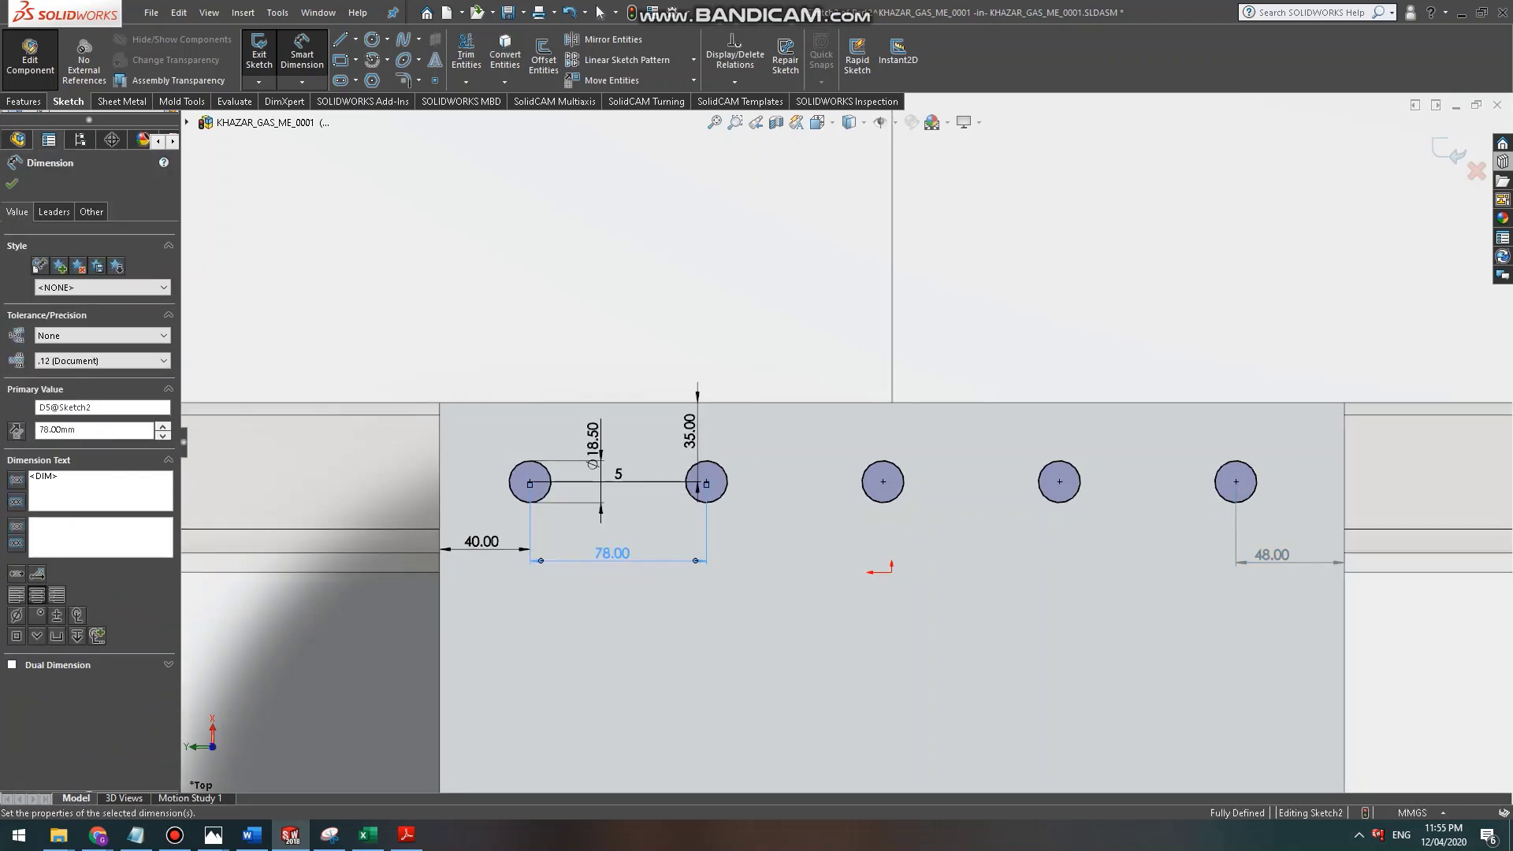
key(Up)
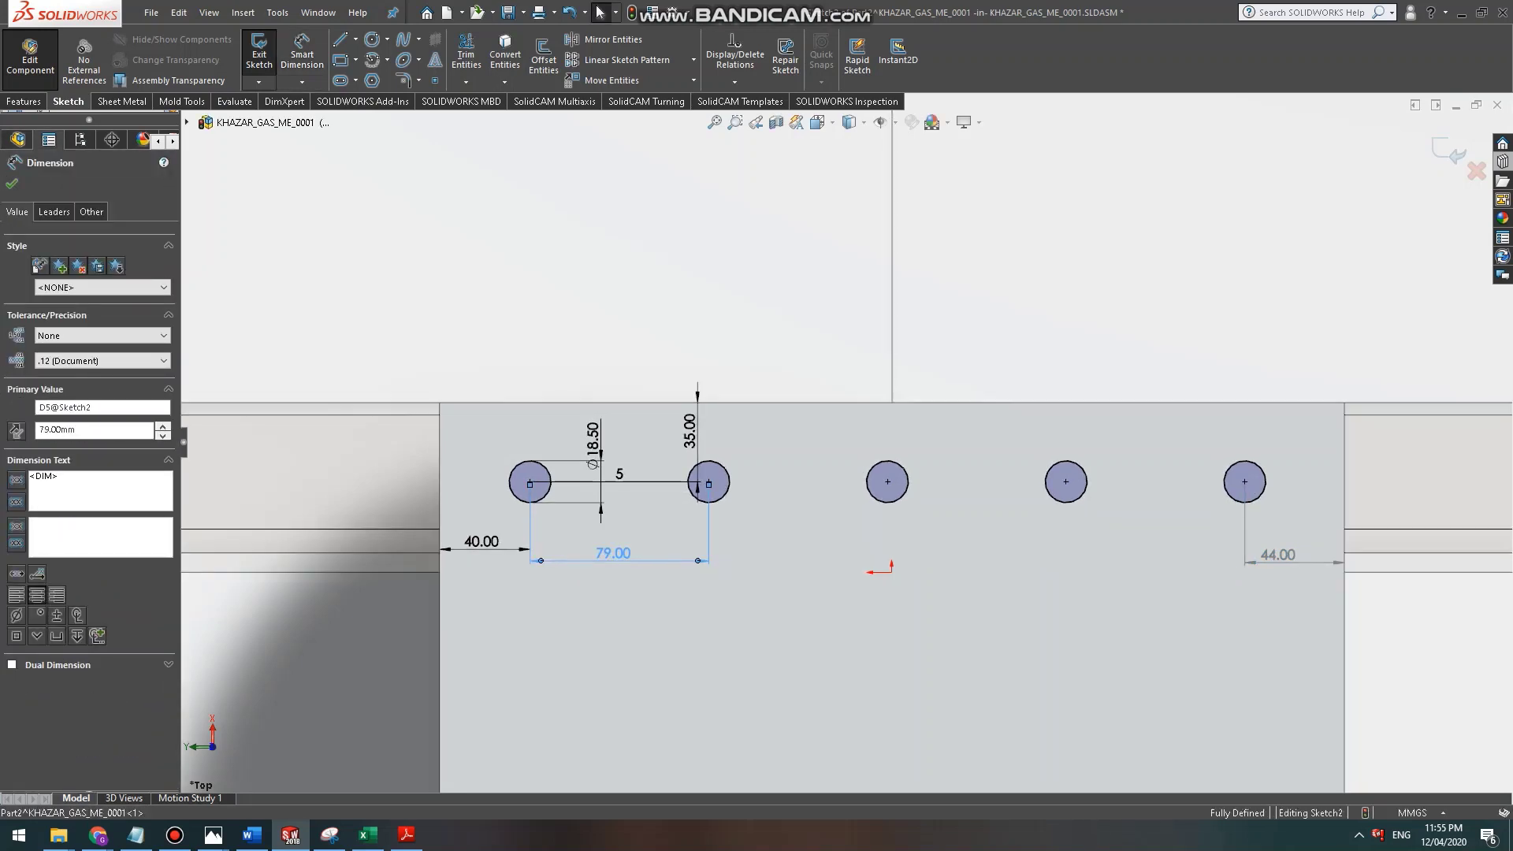
double_click(612, 554)
text(80)
key(Return)
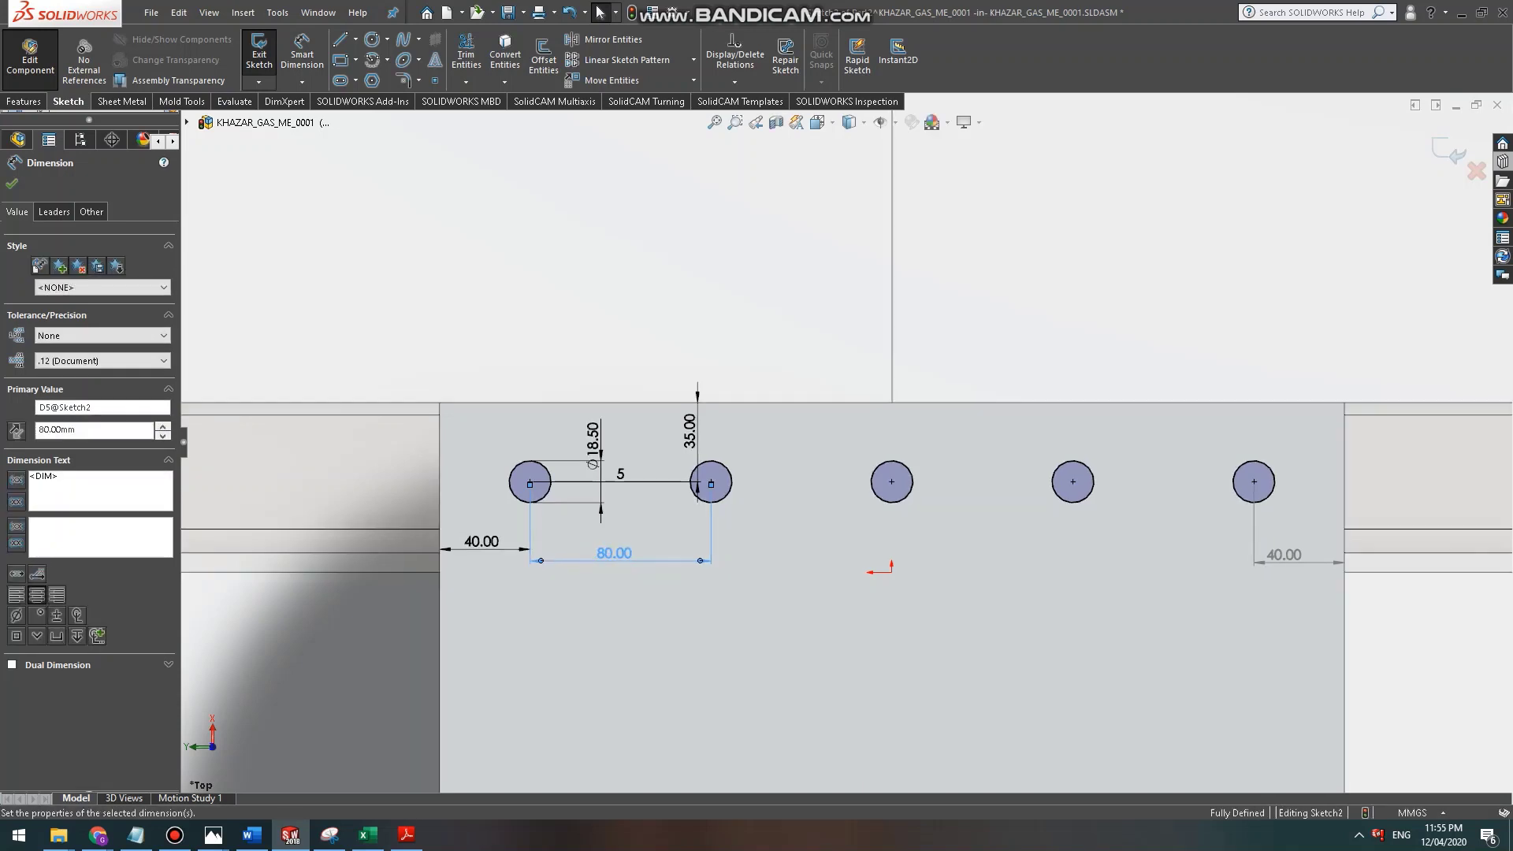
key(Escape)
Draw a horizontal construction centreline across the plate from the midpoint of its vertical edge.
scroll(845, 442, up, 4)
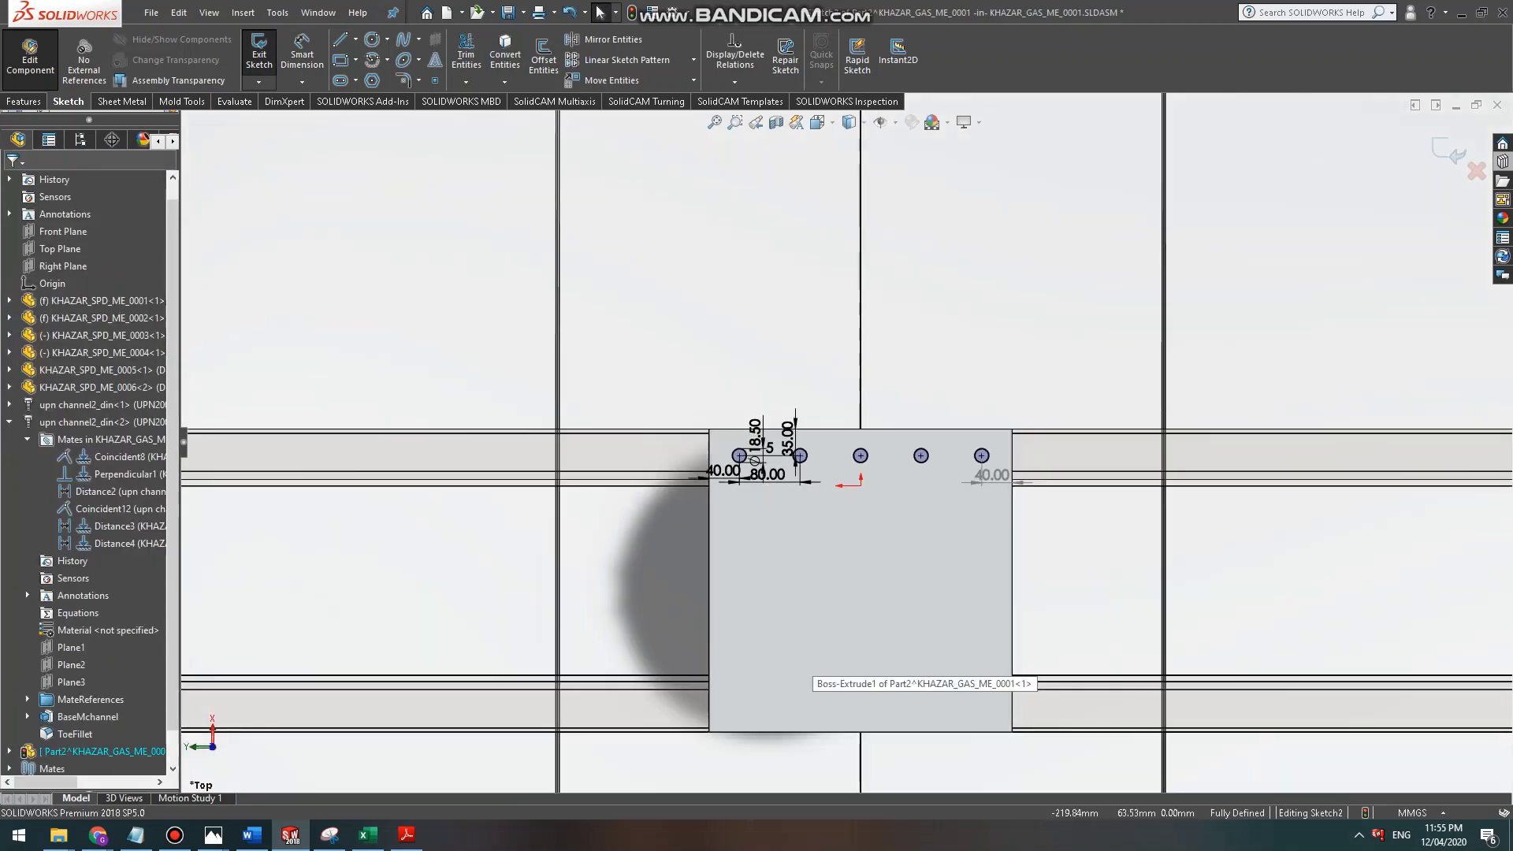
scroll(805, 693, down, 3)
click(355, 39)
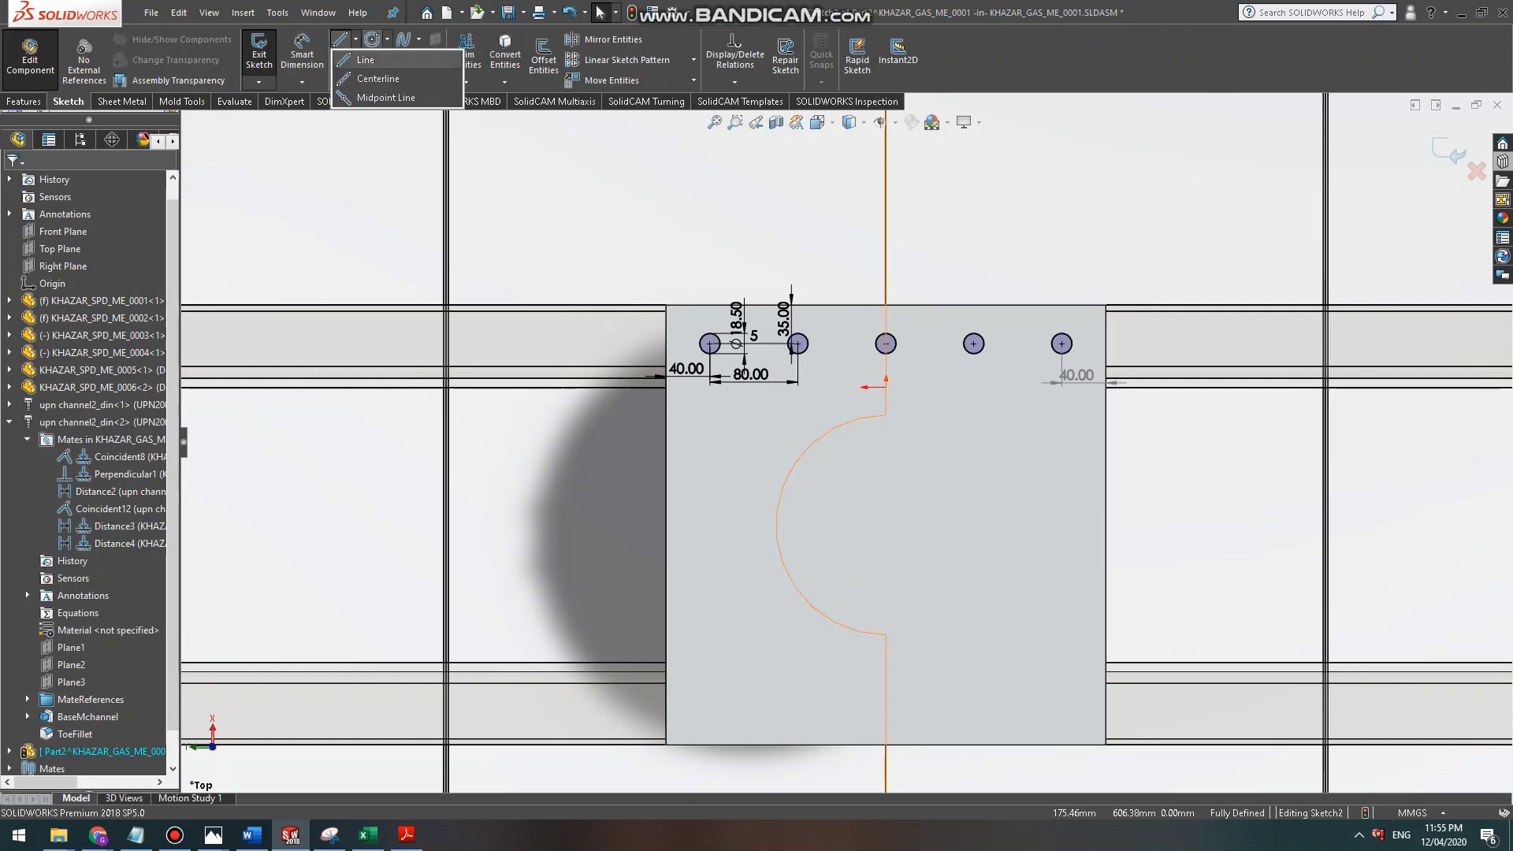
click(382, 75)
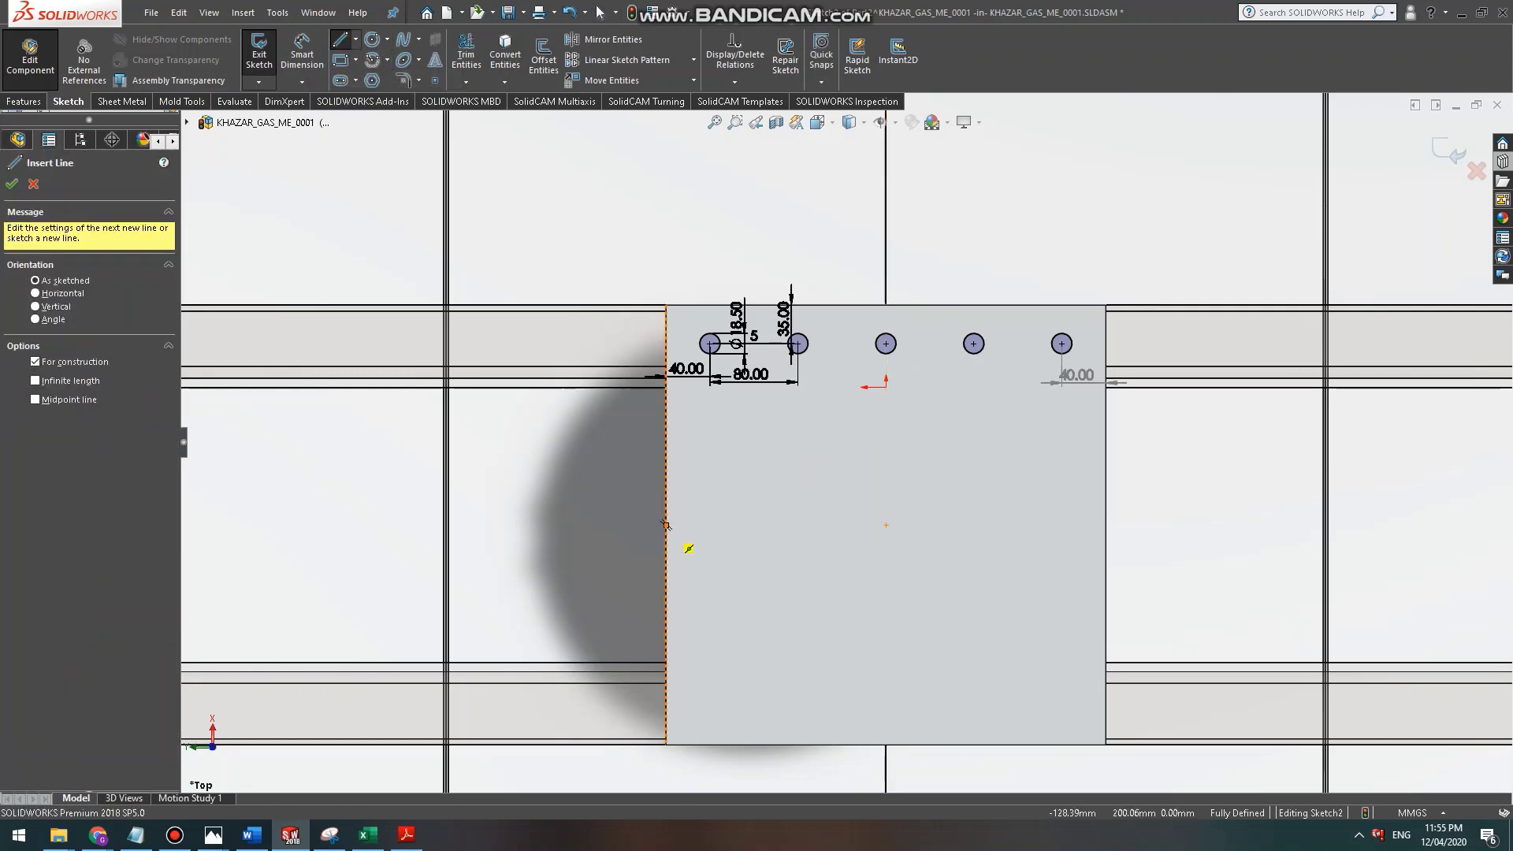
mouse_move(666, 525)
mouse_down()
mouse_move(1071, 523)
mouse_move(1043, 525)
mouse_up()
key(Escape)
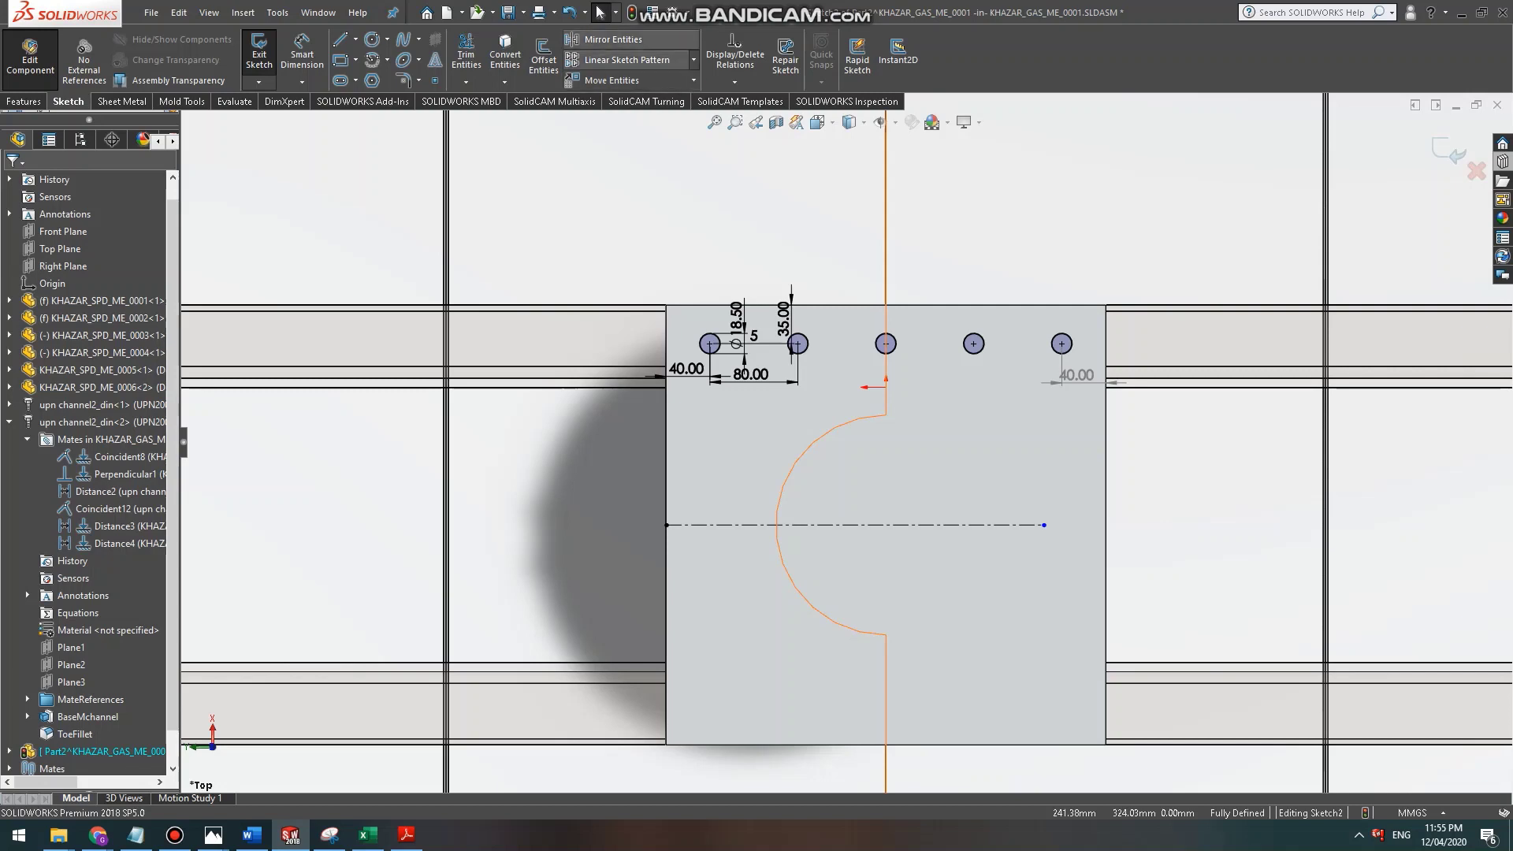
Mirror the row of five bolt holes about the horizontal centreline to the opposite side of the plate.
click(613, 39)
drag(599, 240, 1125, 416)
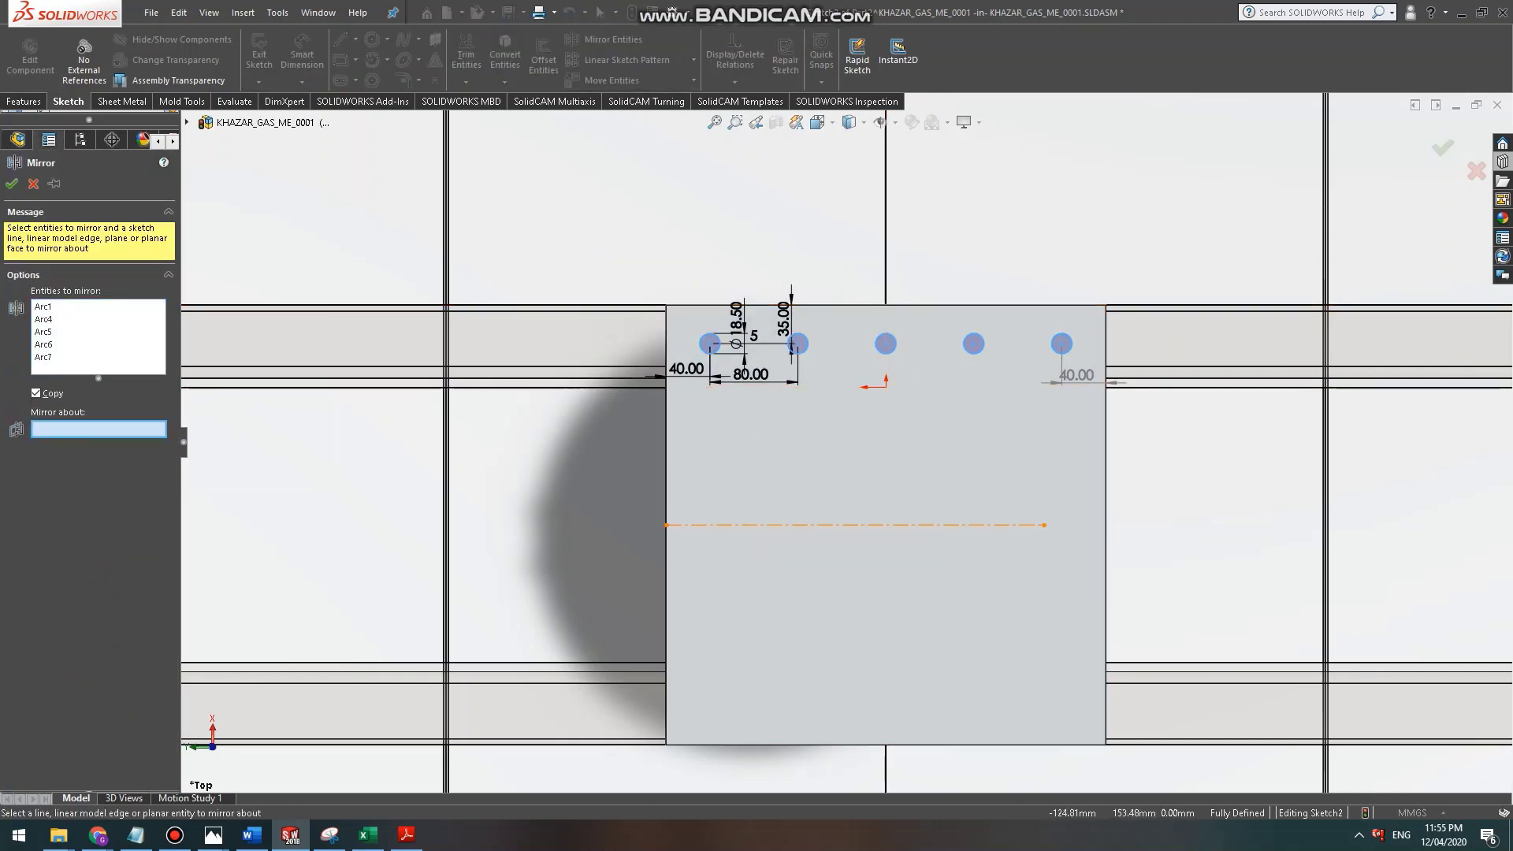
click(855, 524)
click(175, 835)
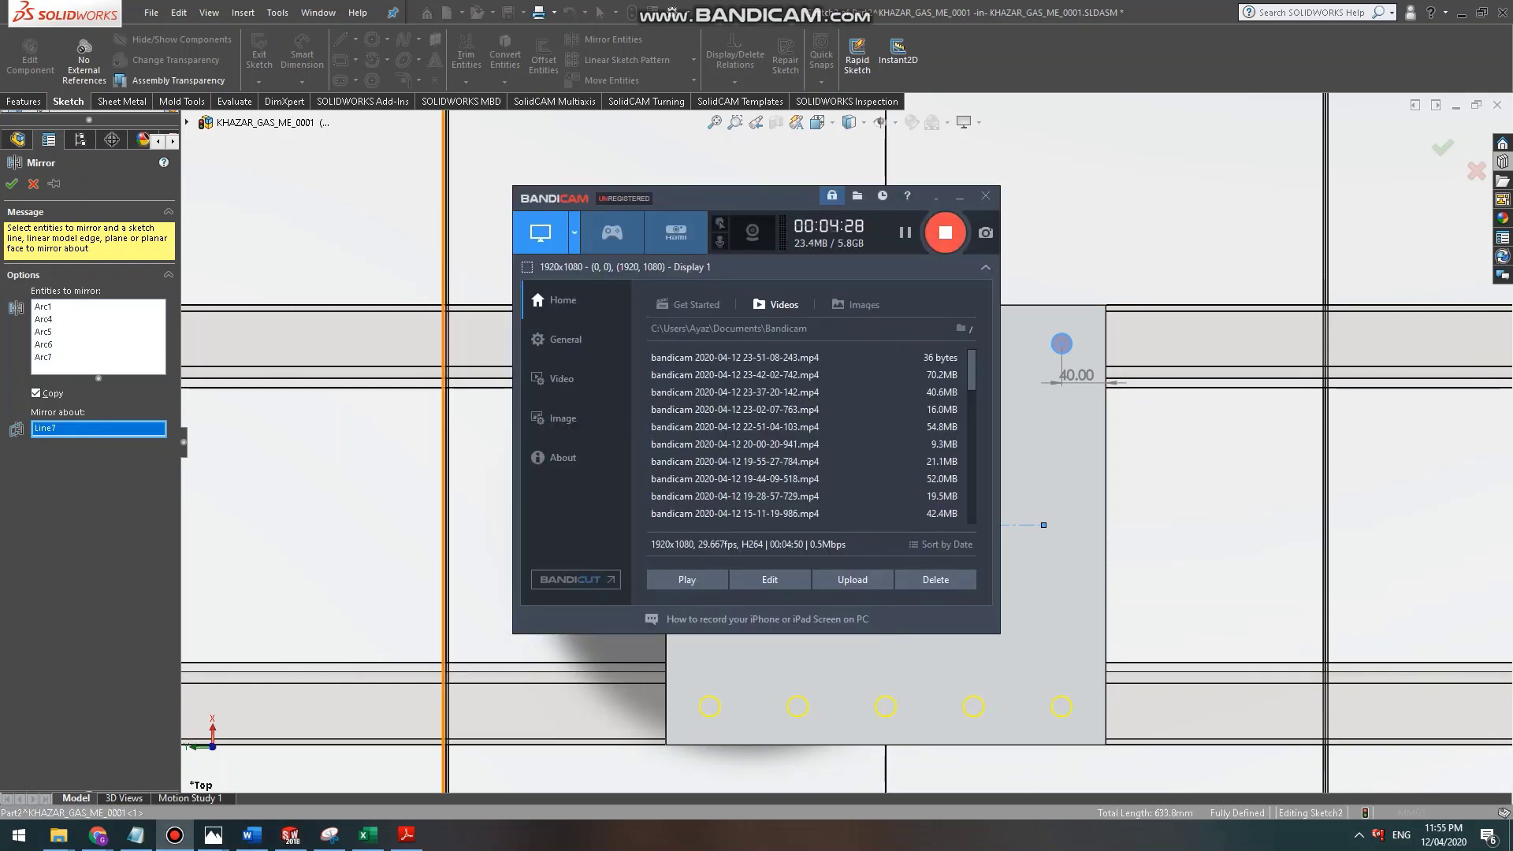
click(960, 197)
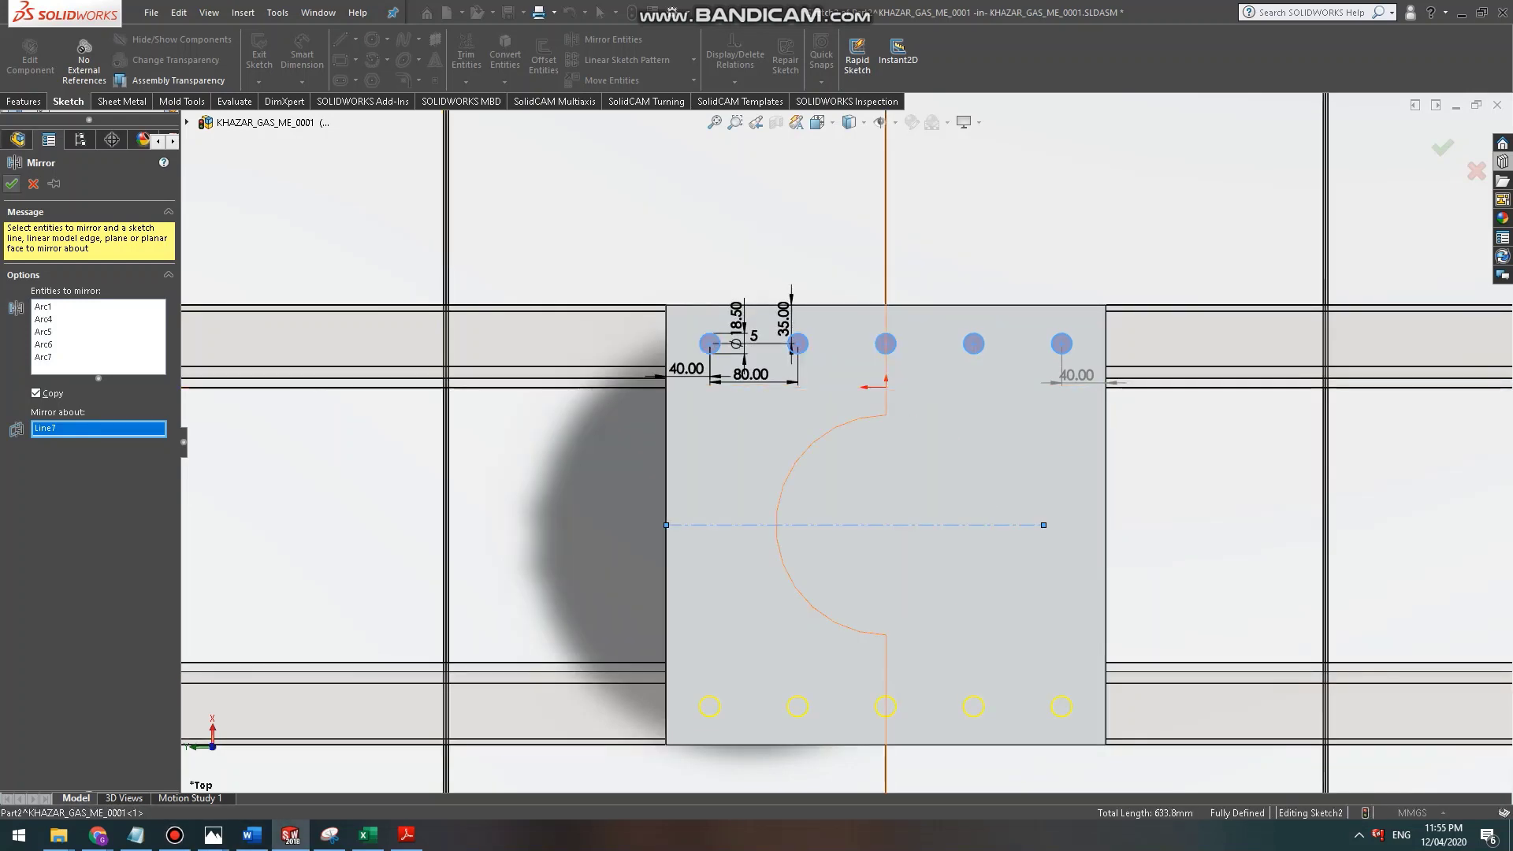
click(11, 184)
Cut-extrude the hole sketch into the plate with a 25 mm Blind depth and return to editing the assembly.
click(24, 101)
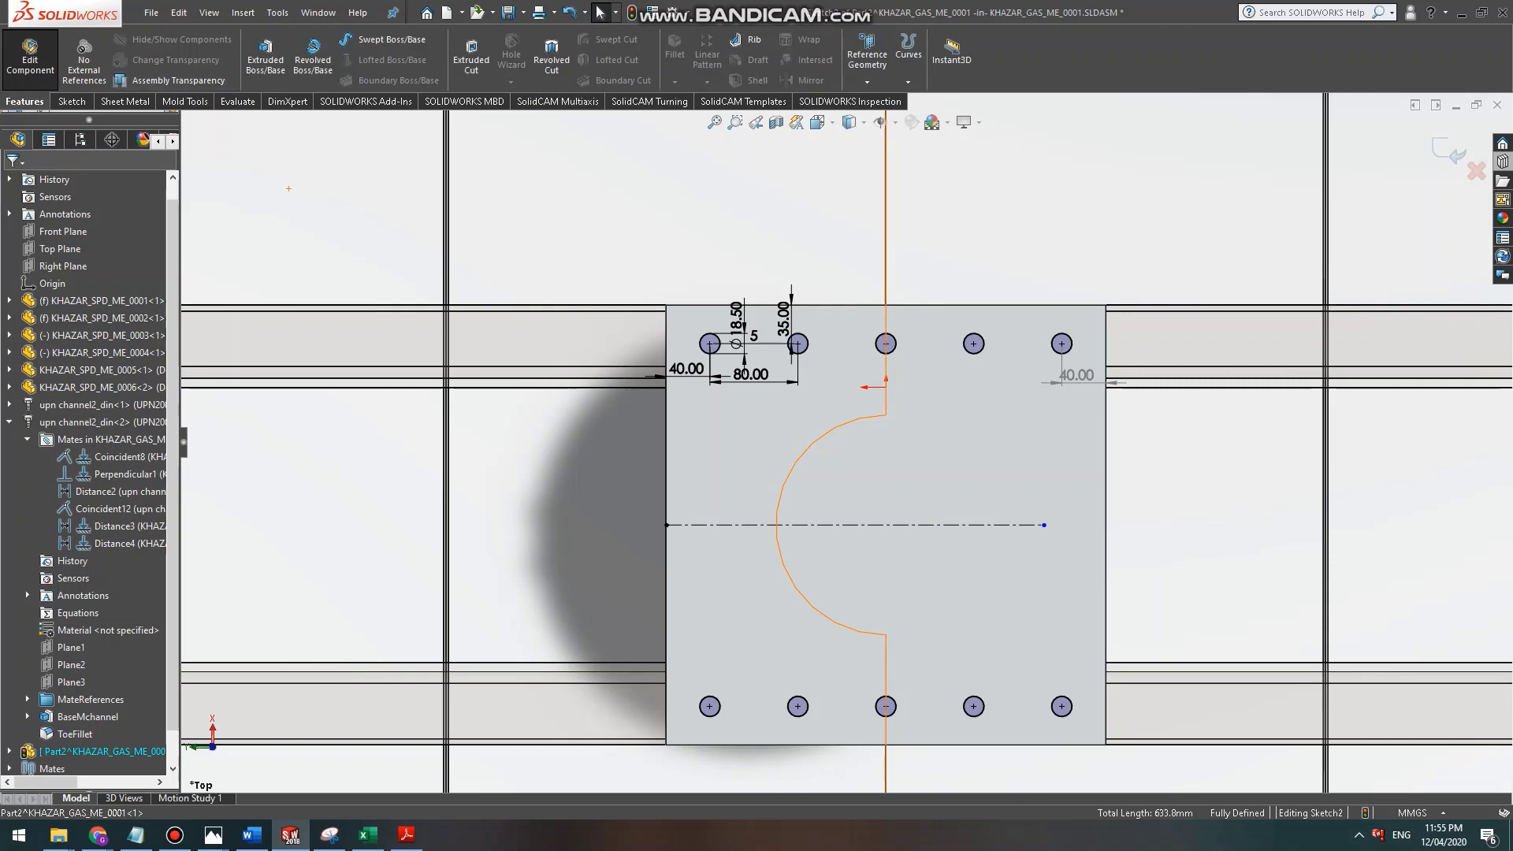
click(471, 59)
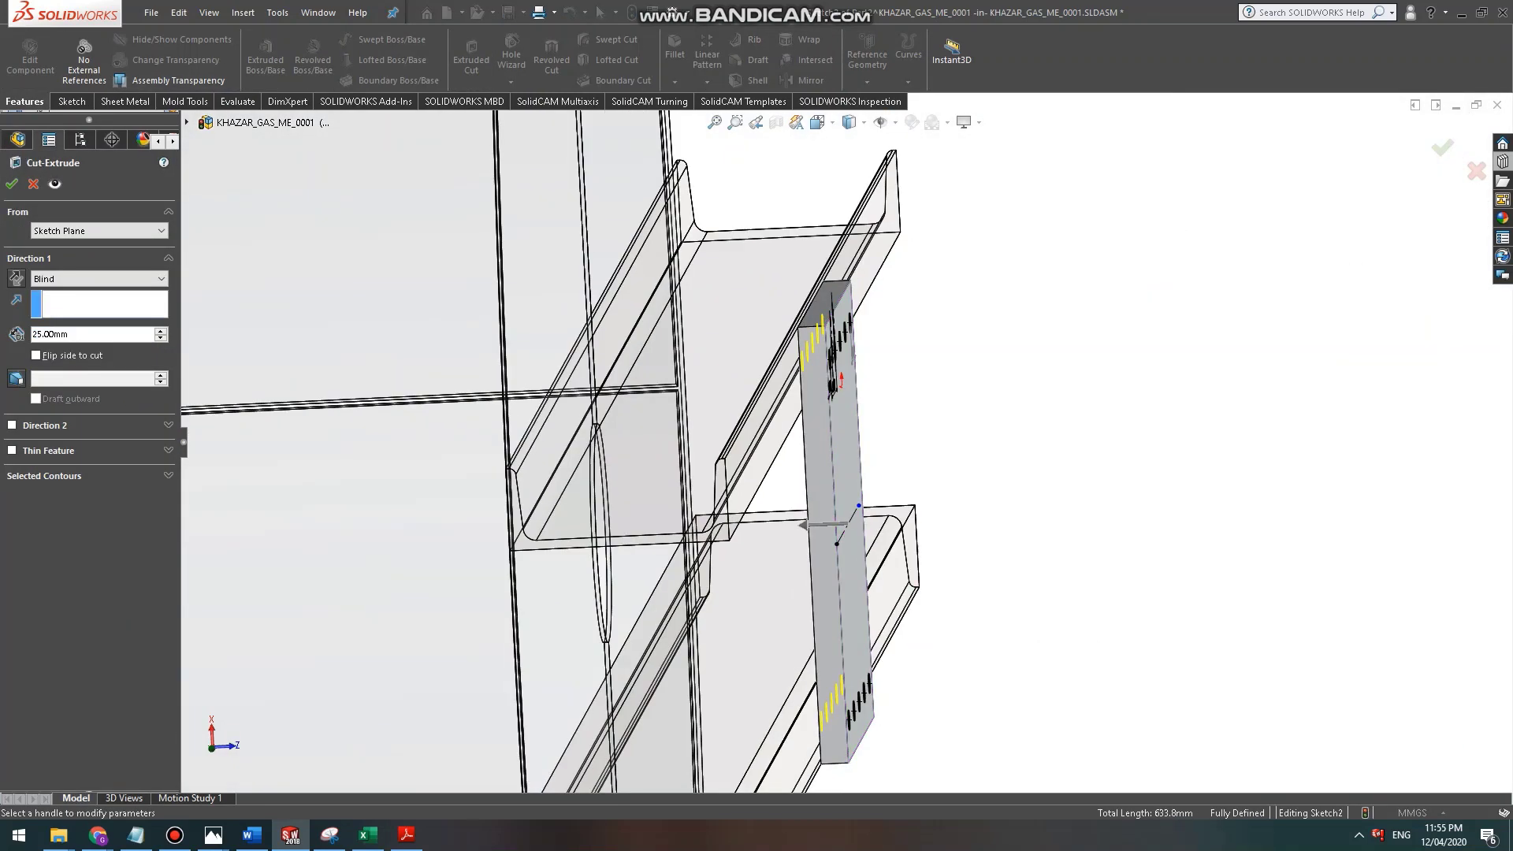
click(1442, 147)
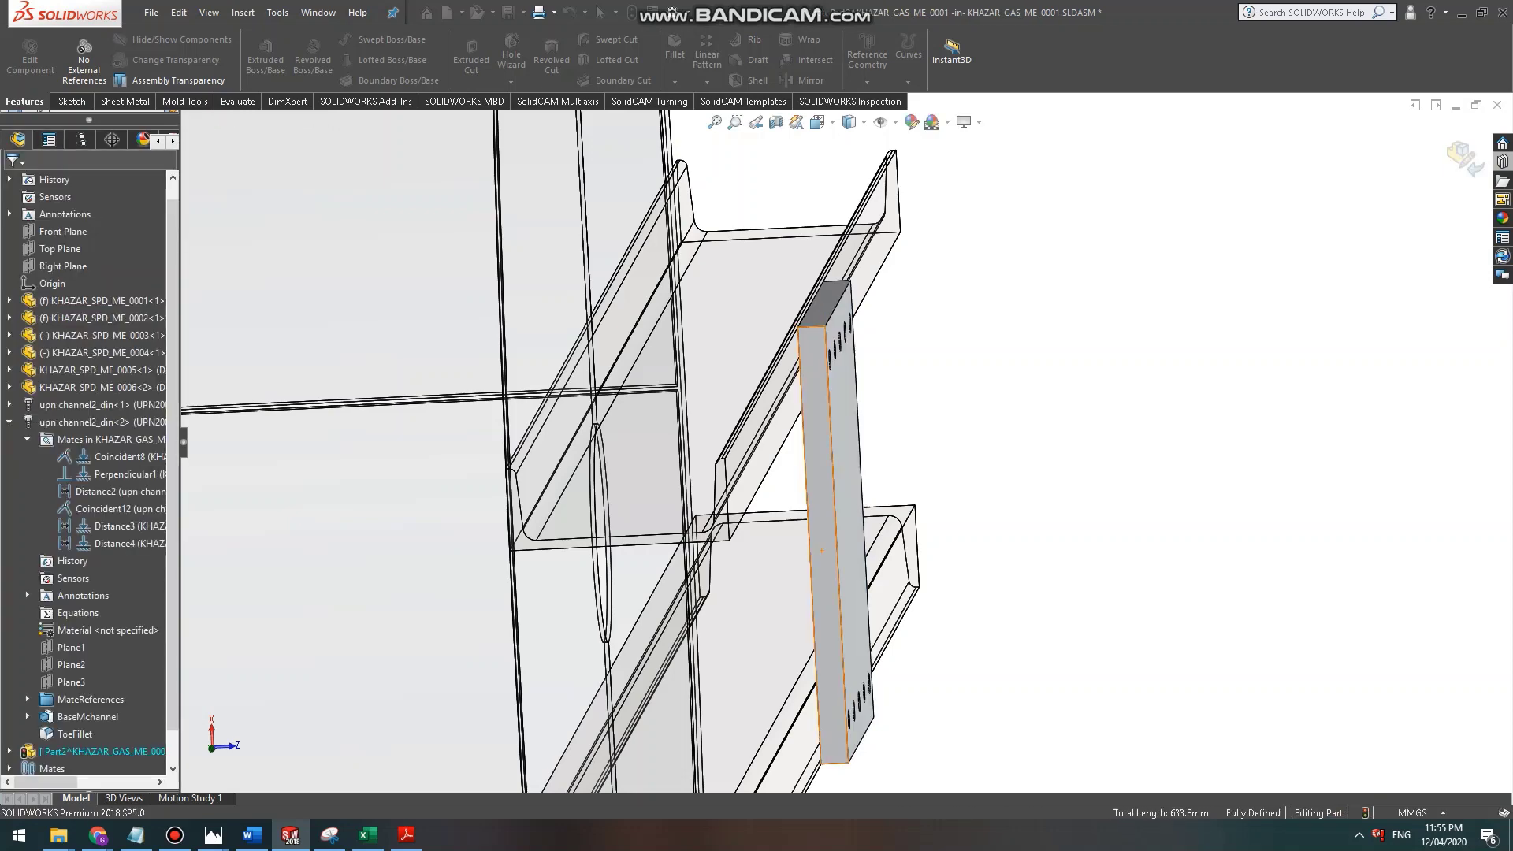
click(1464, 155)
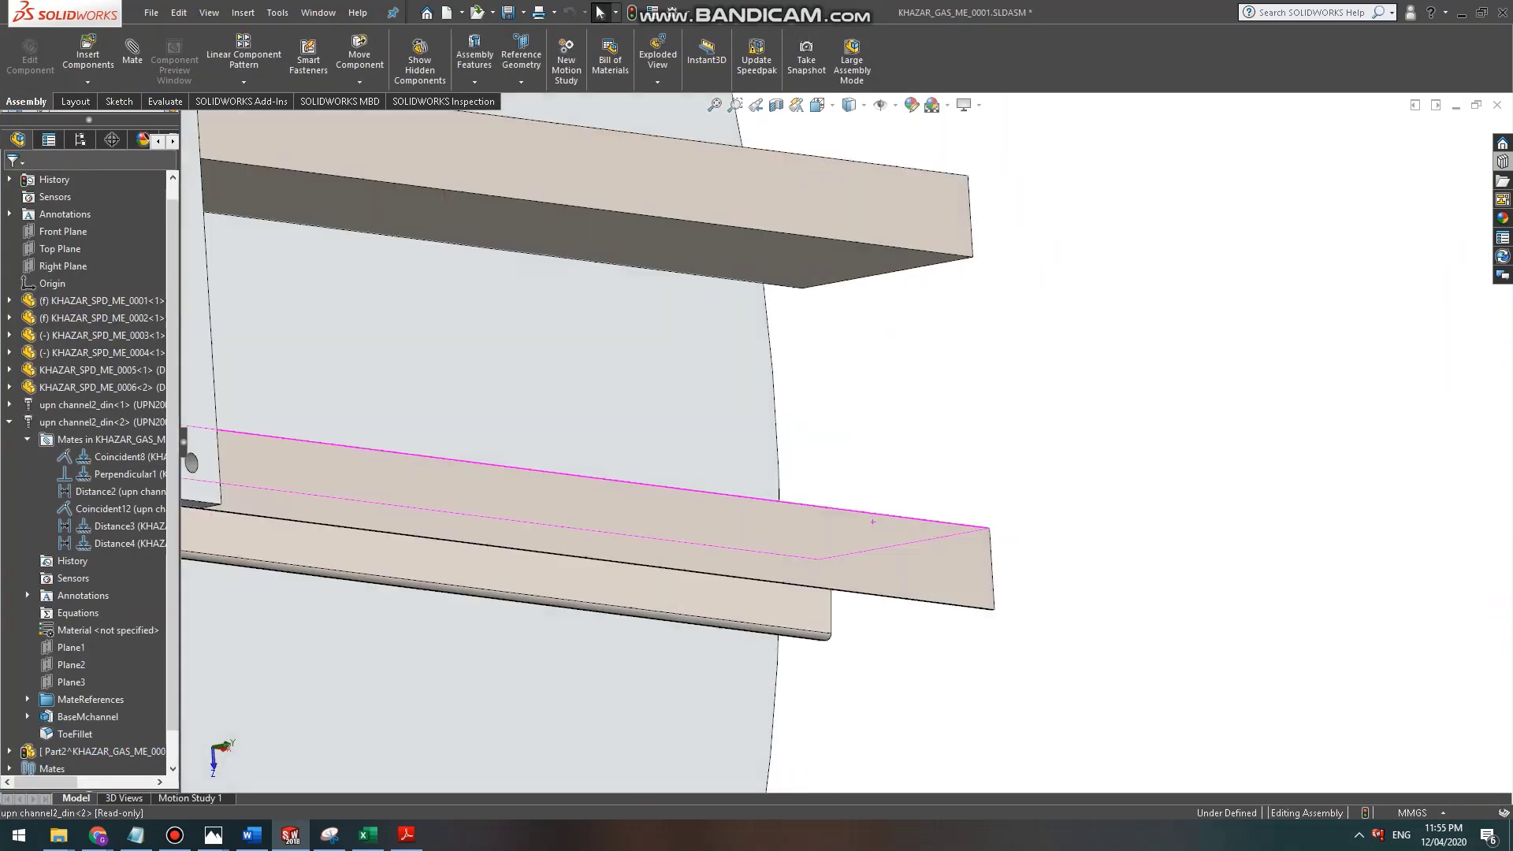
Examine the drilled mounting plate and its seating on the two channels from several angles.
middle_drag(872, 522, 839, 439)
scroll(840, 439, up, 4)
scroll(561, 371, down, 8)
middle_drag(610, 376, 817, 442)
scroll(817, 442, up, 4)
middle_drag(671, 406, 623, 276)
middle_drag(771, 340, 855, 386)
scroll(791, 337, down, 2)
middle_drag(791, 339, 779, 253)
scroll(724, 380, down, 3)
middle_drag(719, 381, 764, 451)
scroll(764, 451, up, 5)
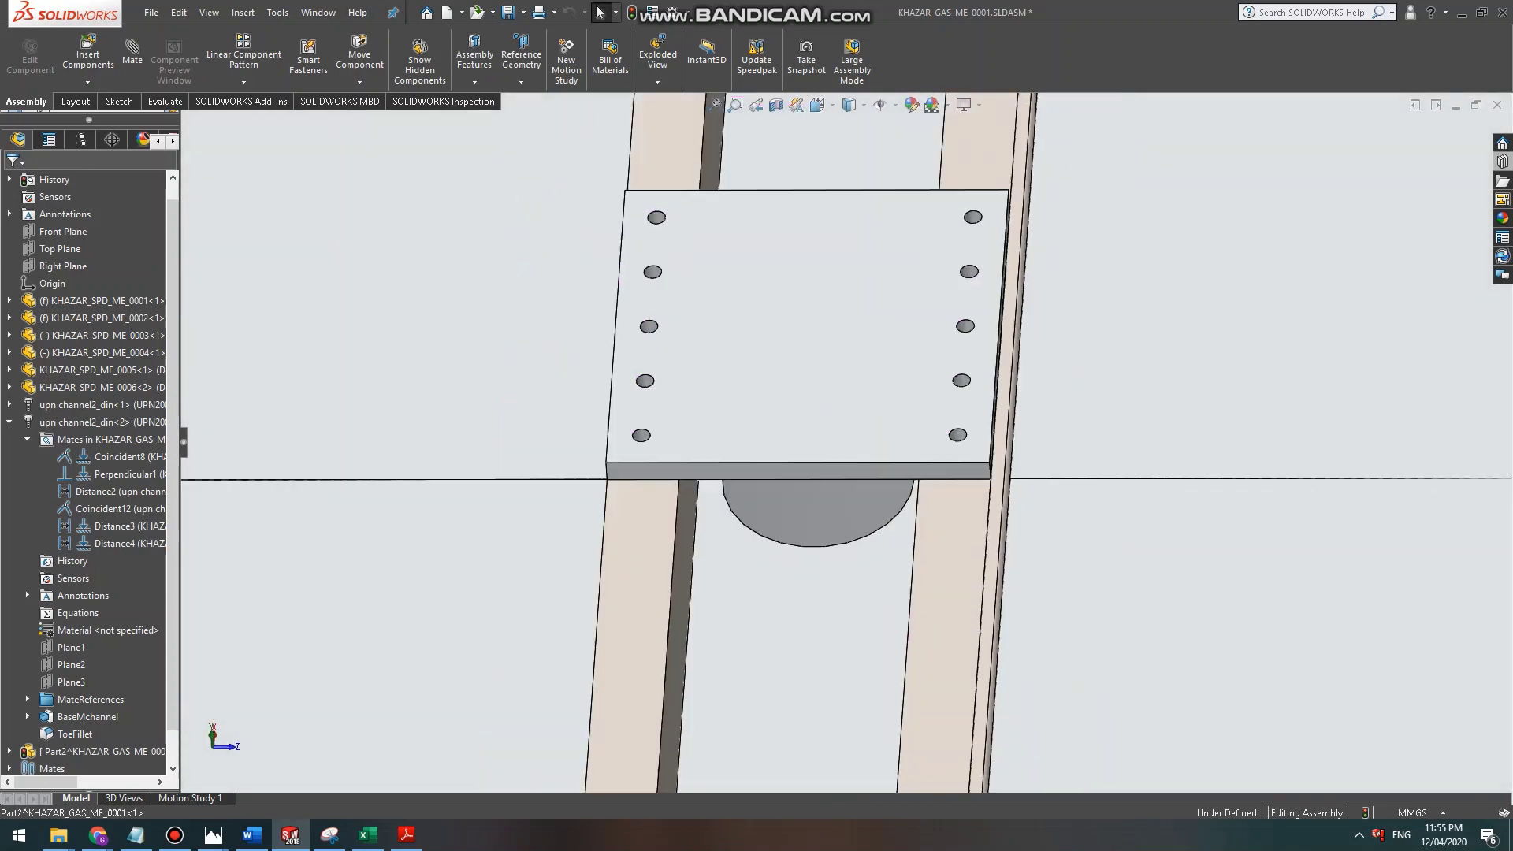
scroll(738, 268, down, 3)
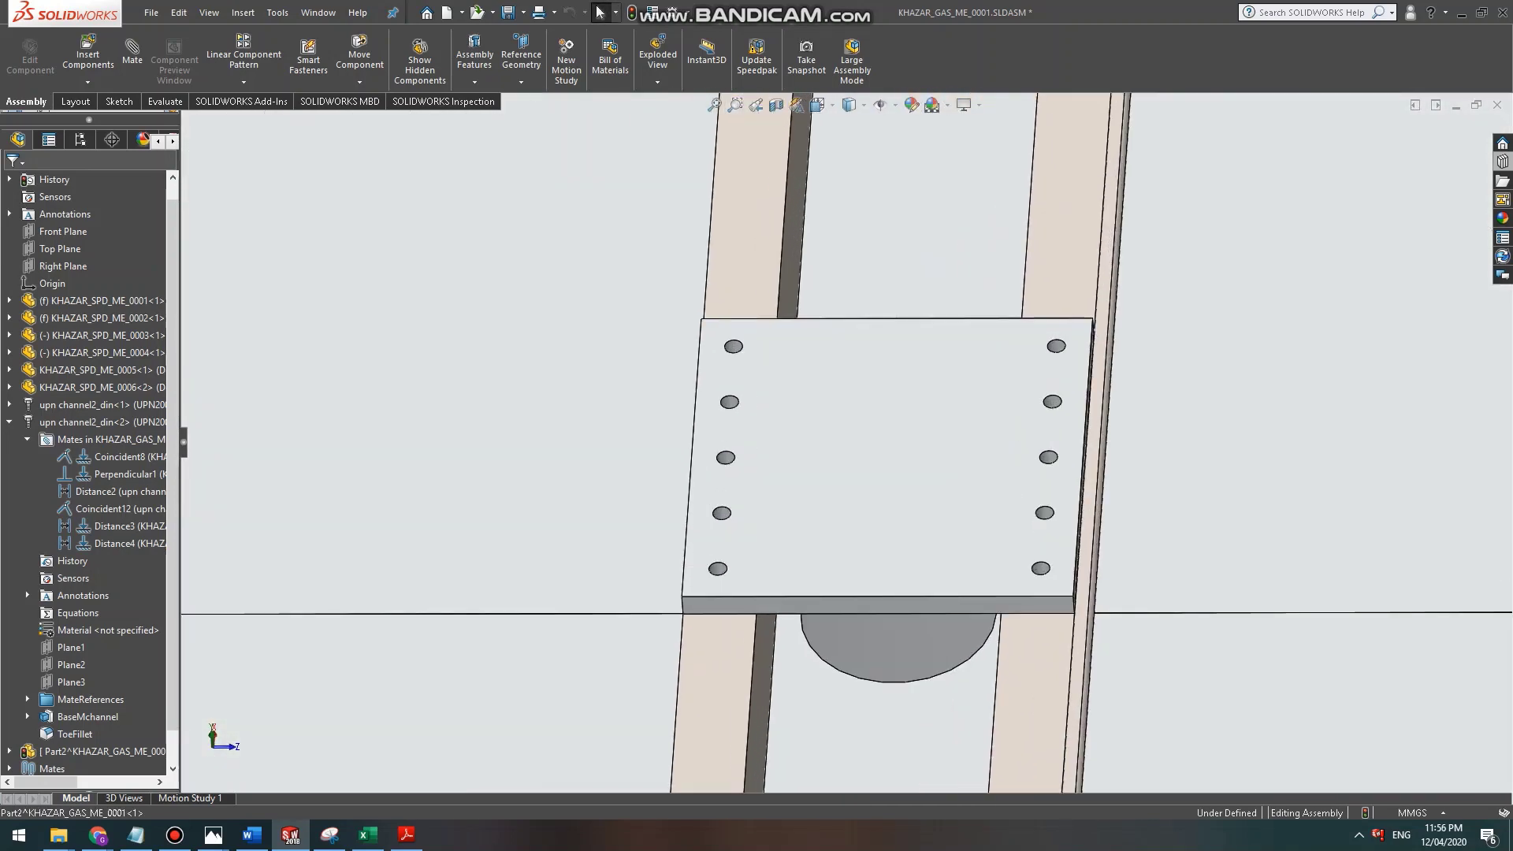
middle_drag(795, 387, 800, 441)
click(800, 442)
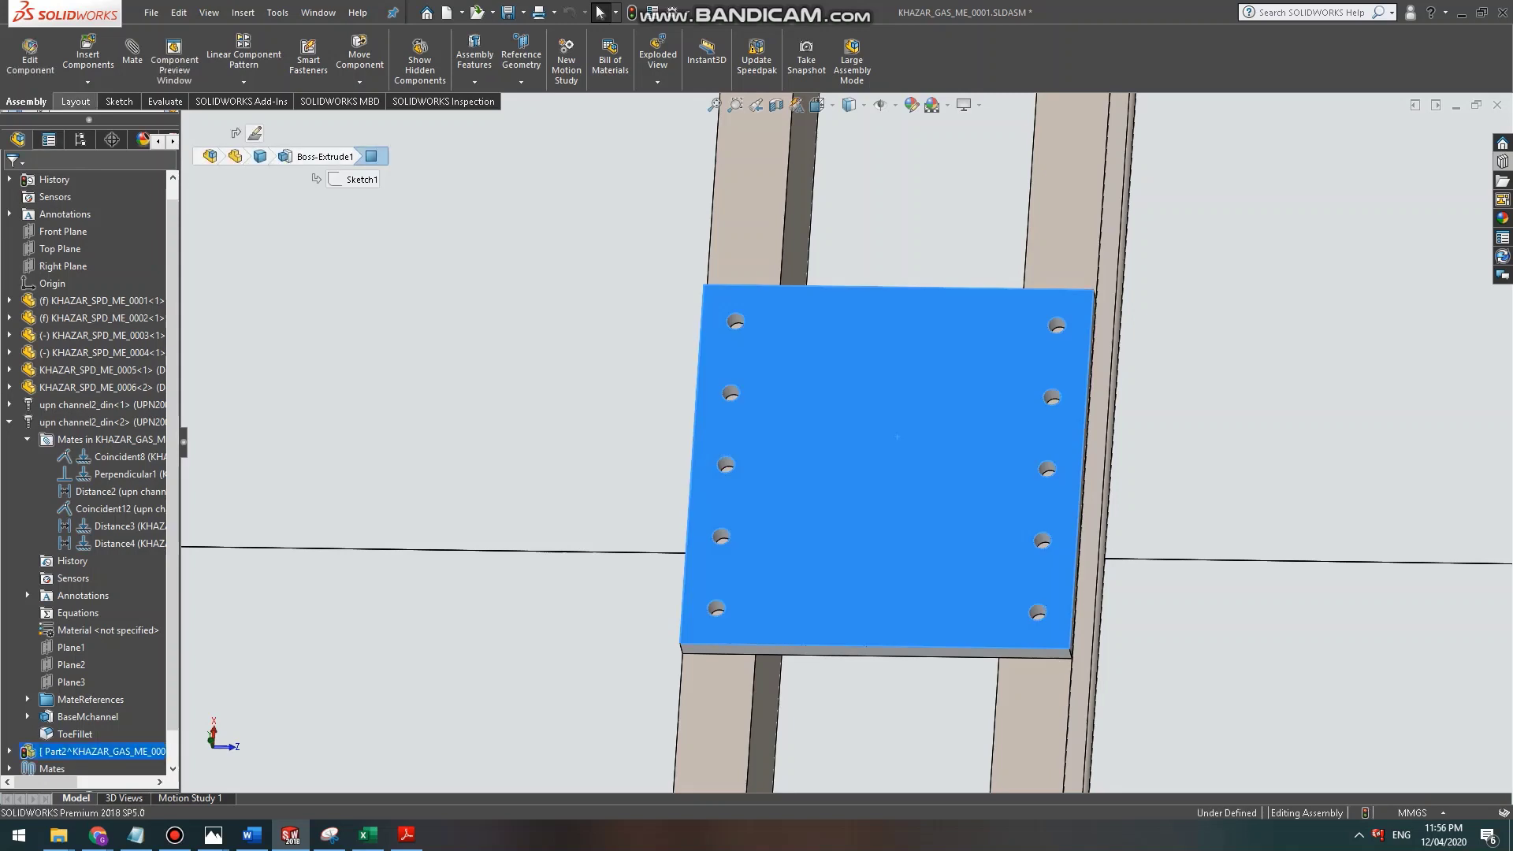
Create a planar section view of the assembly from the selected Part3 face, with the section plane moved along its normal.
click(899, 385)
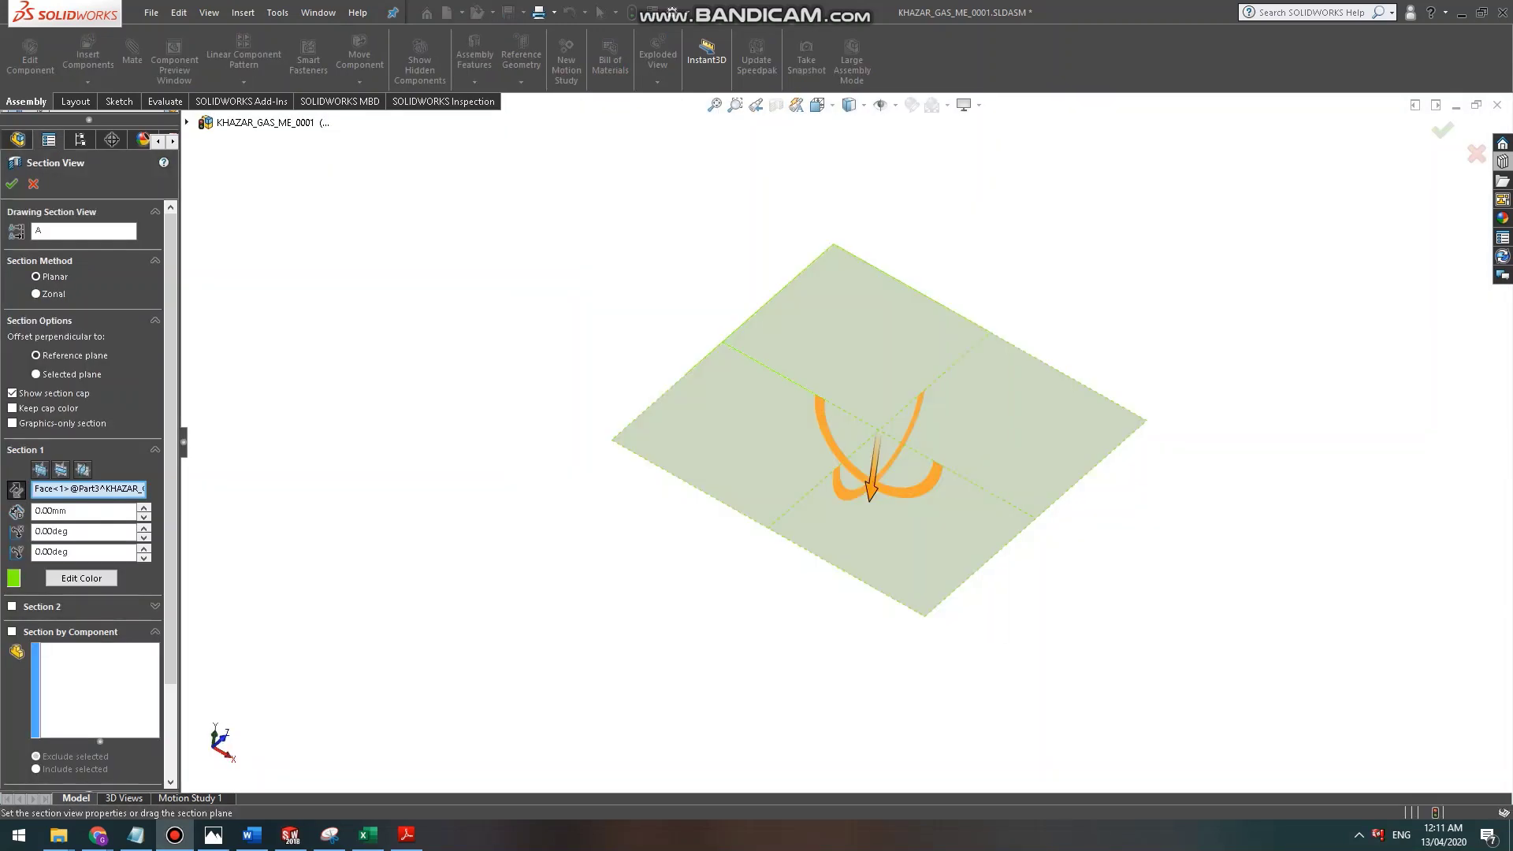
drag(872, 482, 863, 583)
click(11, 184)
scroll(852, 516, down, 11)
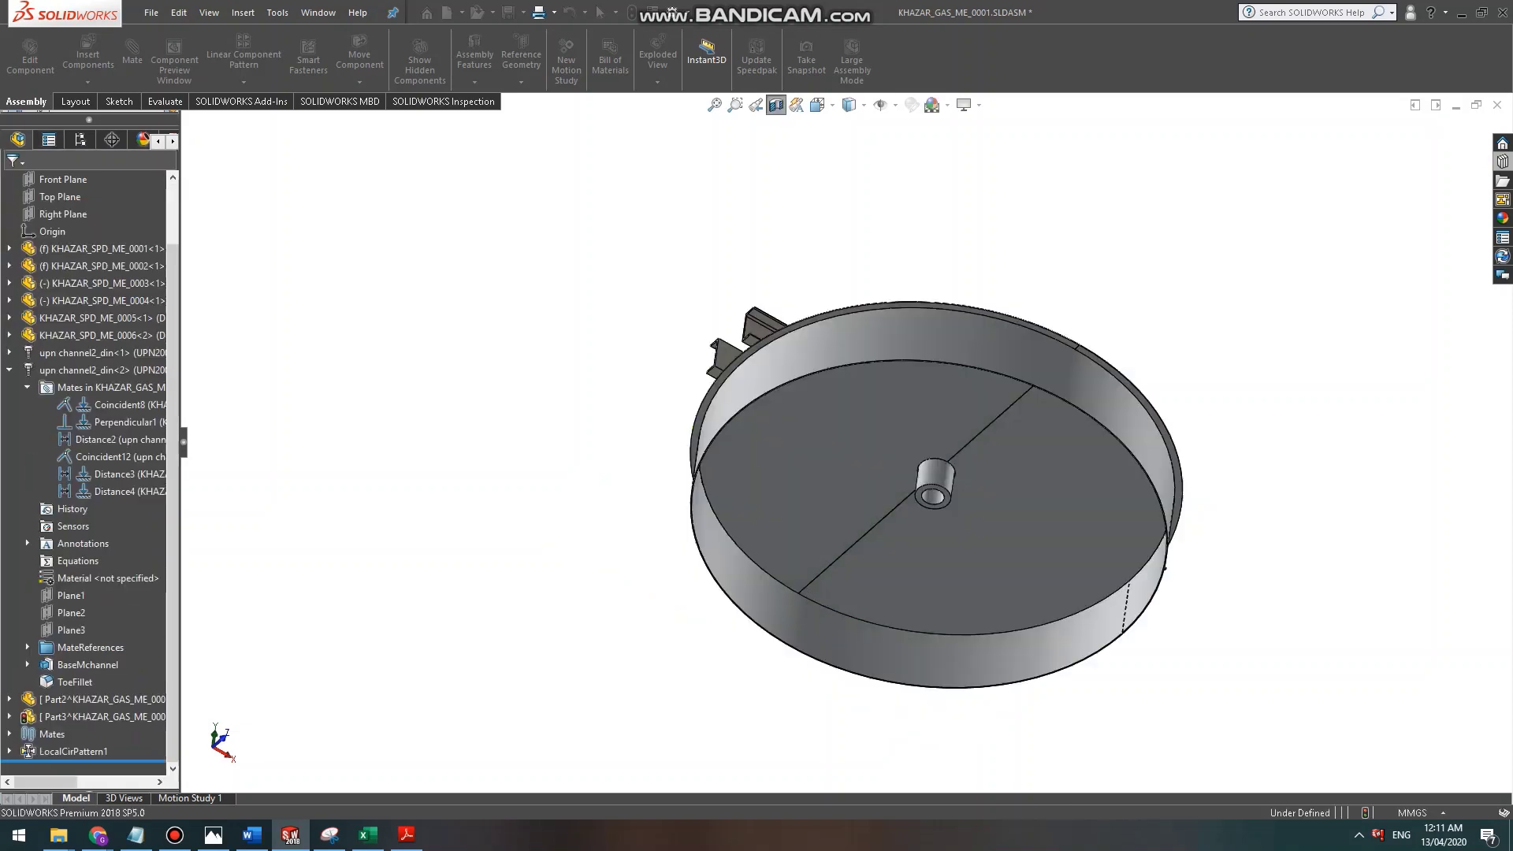
Examine the tube passing through the mounting plate, checking both of its end faces and its bore.
click(1074, 328)
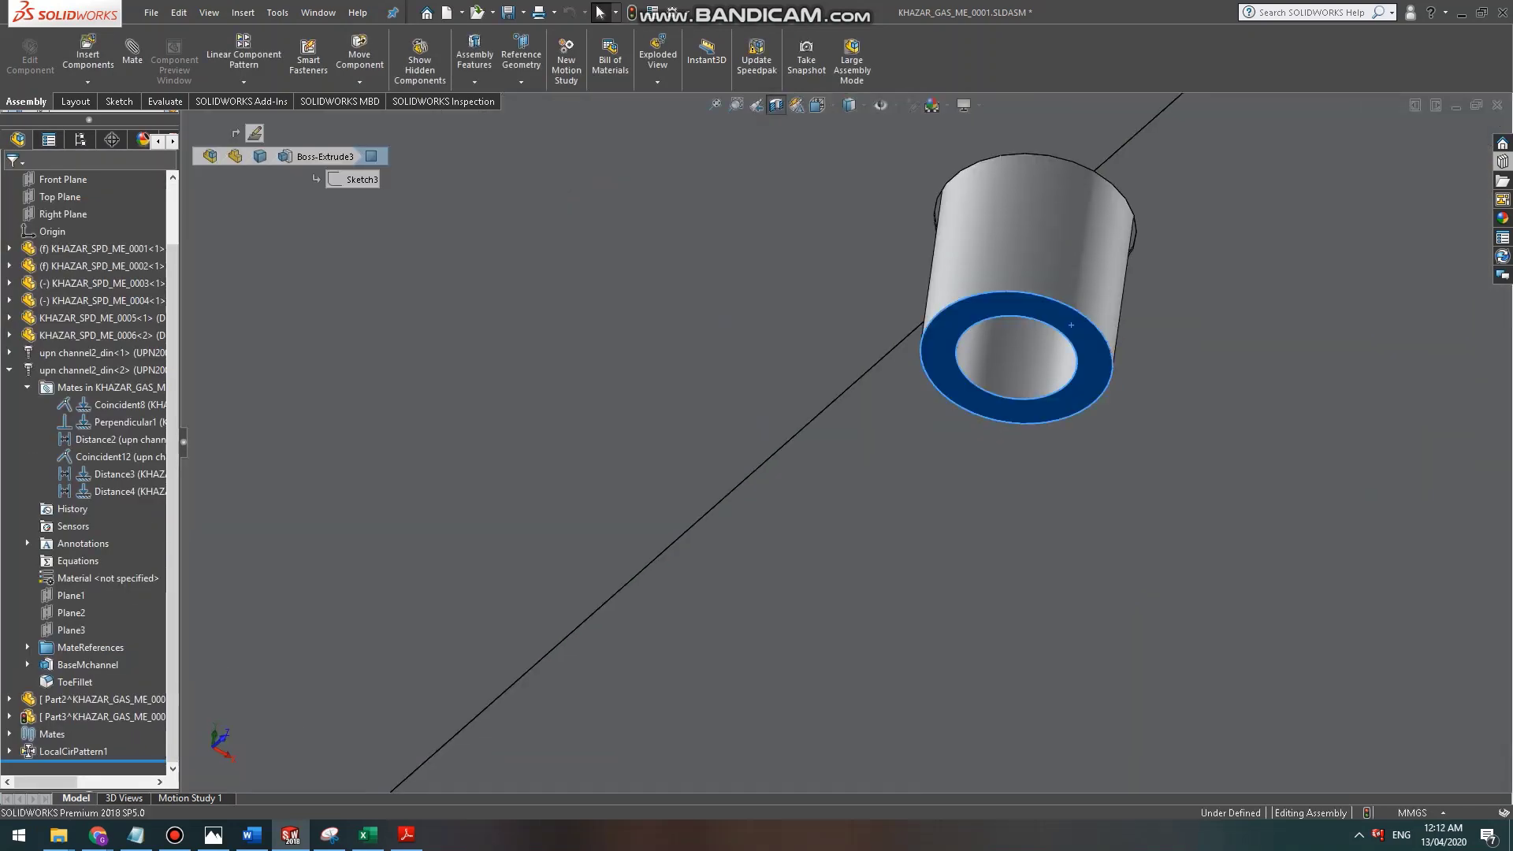
scroll(1073, 328, up, 1)
middle_drag(1074, 328, 1044, 390)
scroll(930, 339, up, 8)
middle_drag(904, 295, 898, 359)
scroll(924, 229, down, 6)
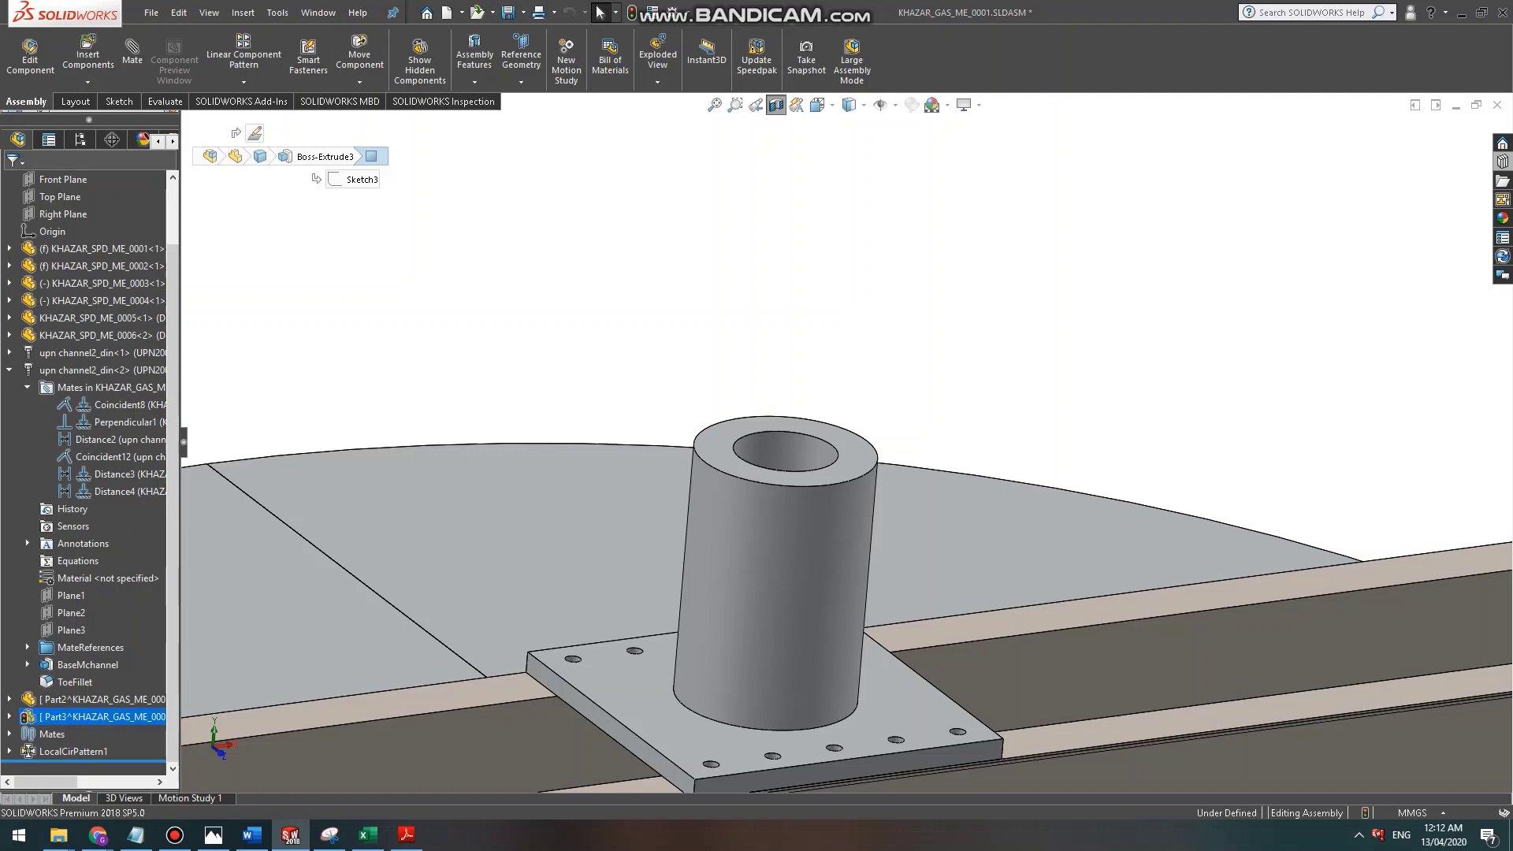
scroll(839, 443, up, 8)
scroll(698, 650, down, 2)
middle_drag(689, 657, 784, 329)
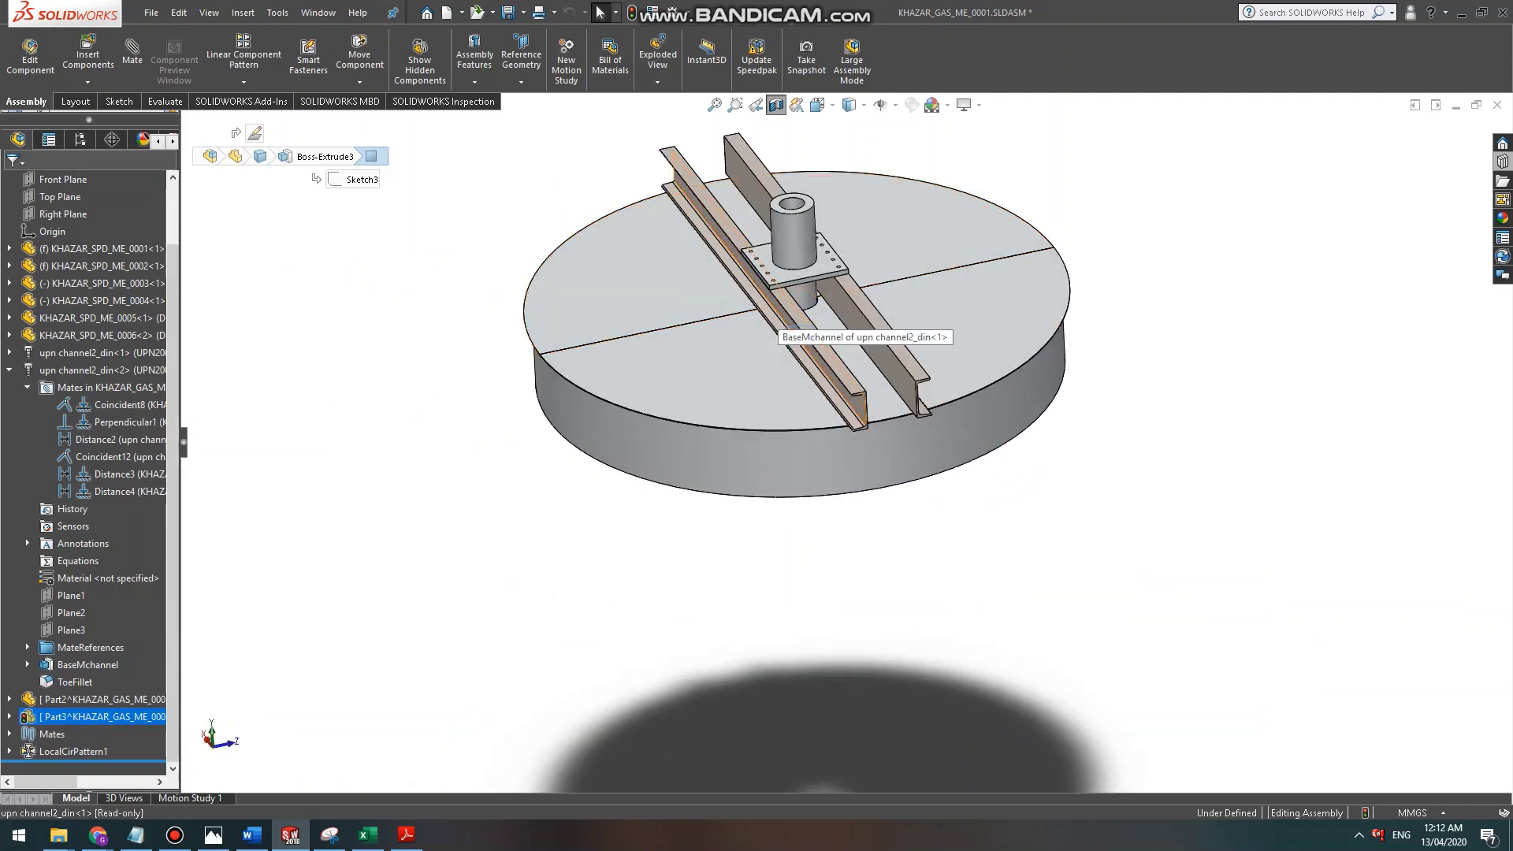
scroll(788, 331, down, 12)
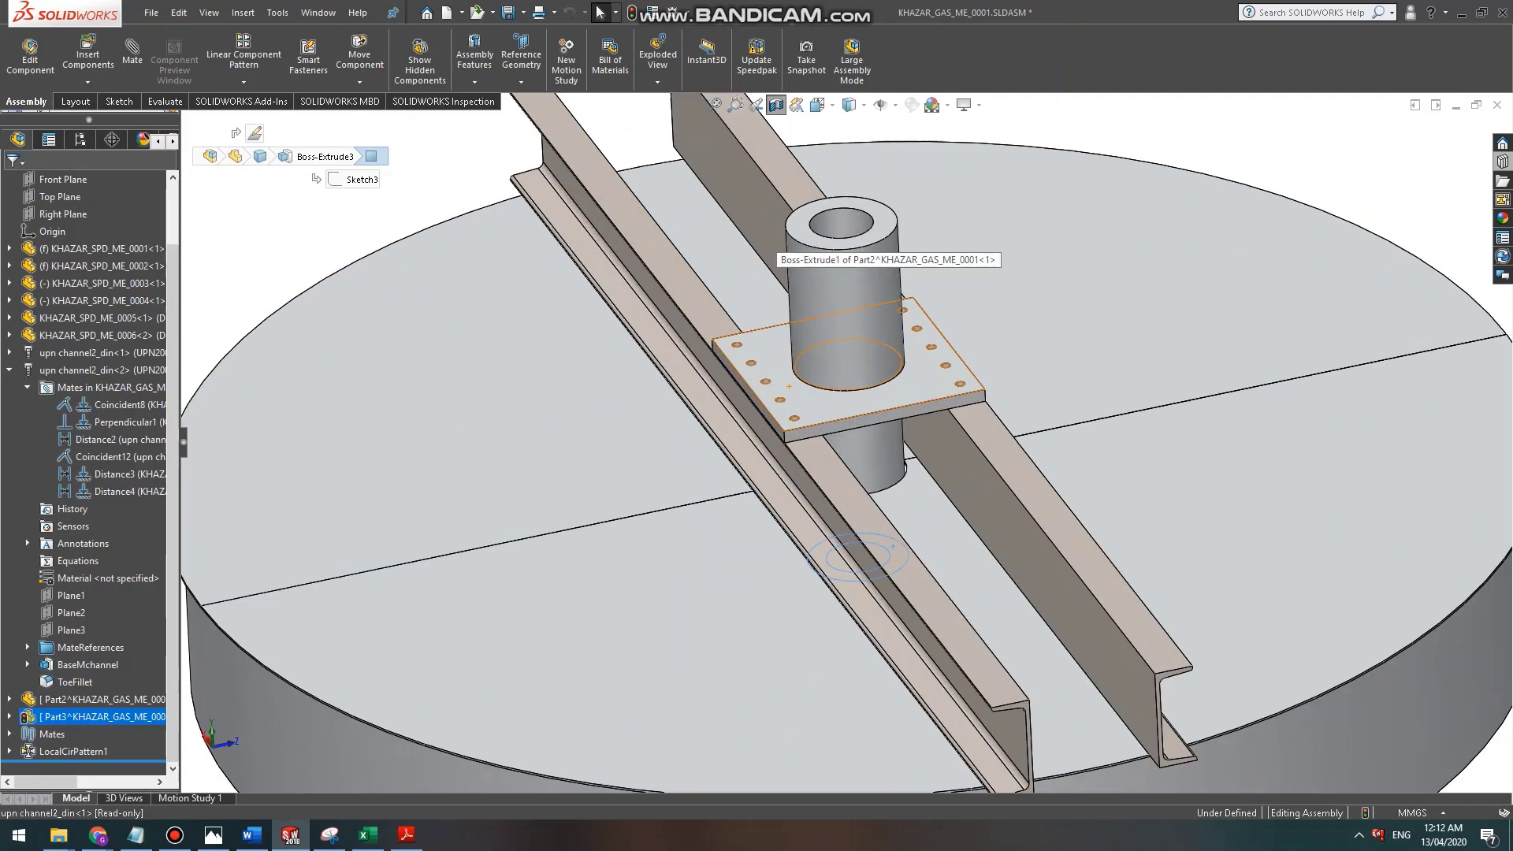
scroll(825, 404, down, 3)
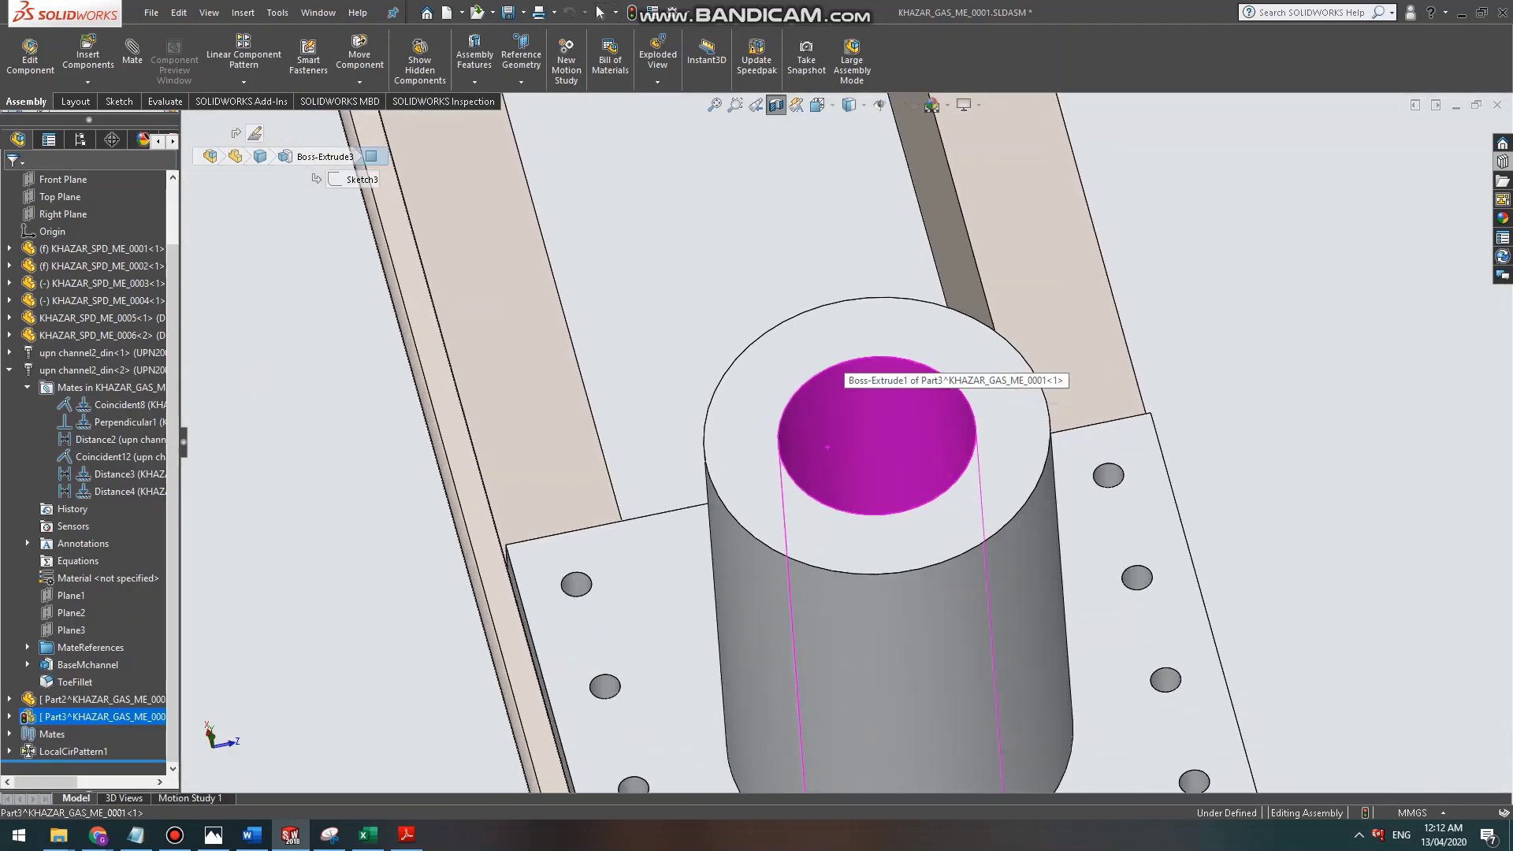
click(863, 374)
scroll(856, 391, up, 3)
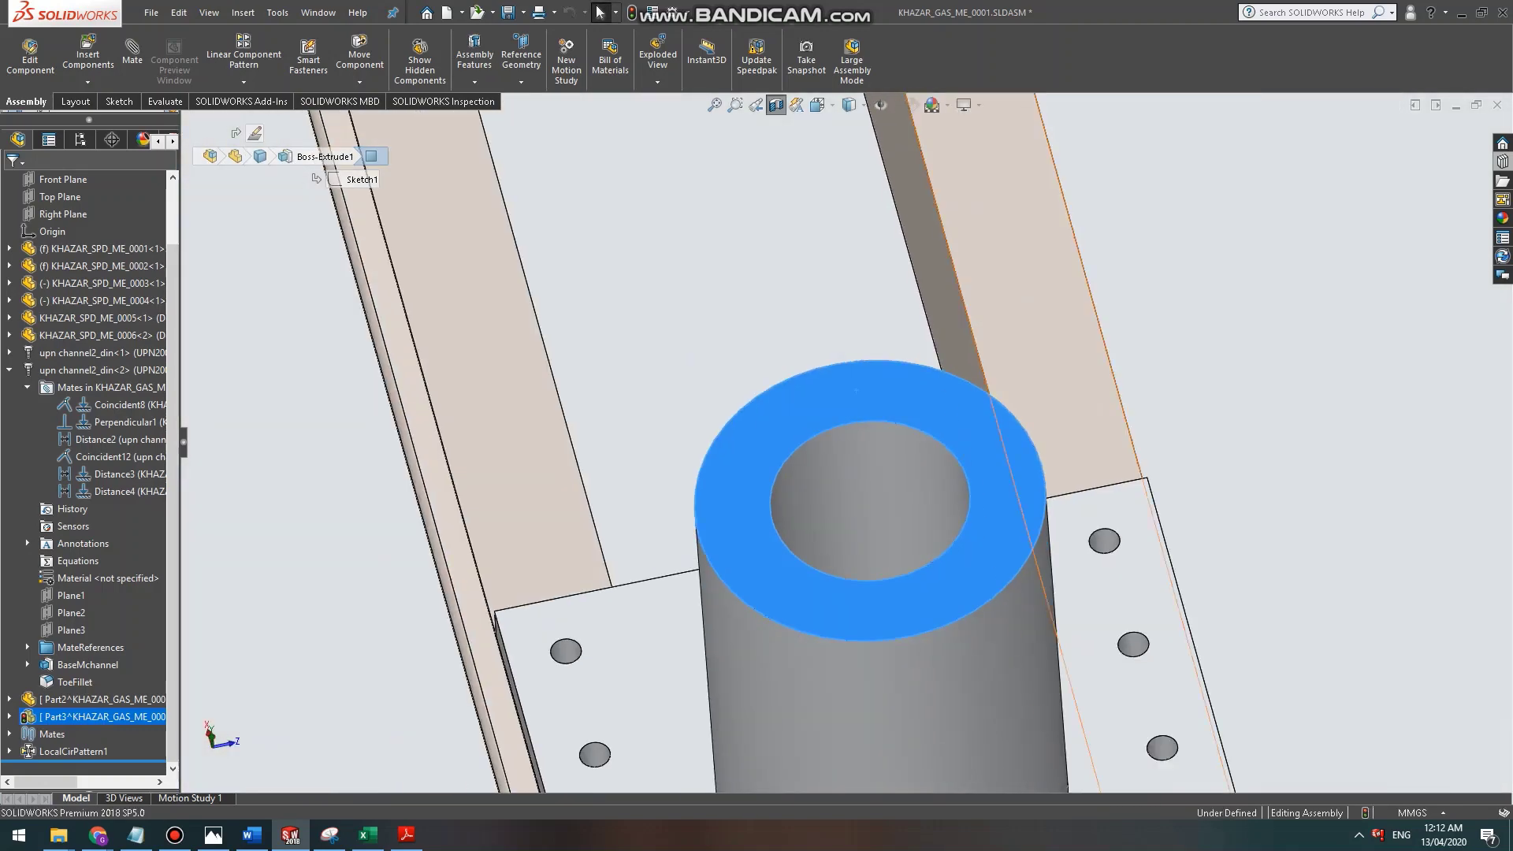
click(1174, 260)
scroll(1174, 261, down, 1)
scroll(1167, 272, up, 3)
scroll(891, 411, up, 6)
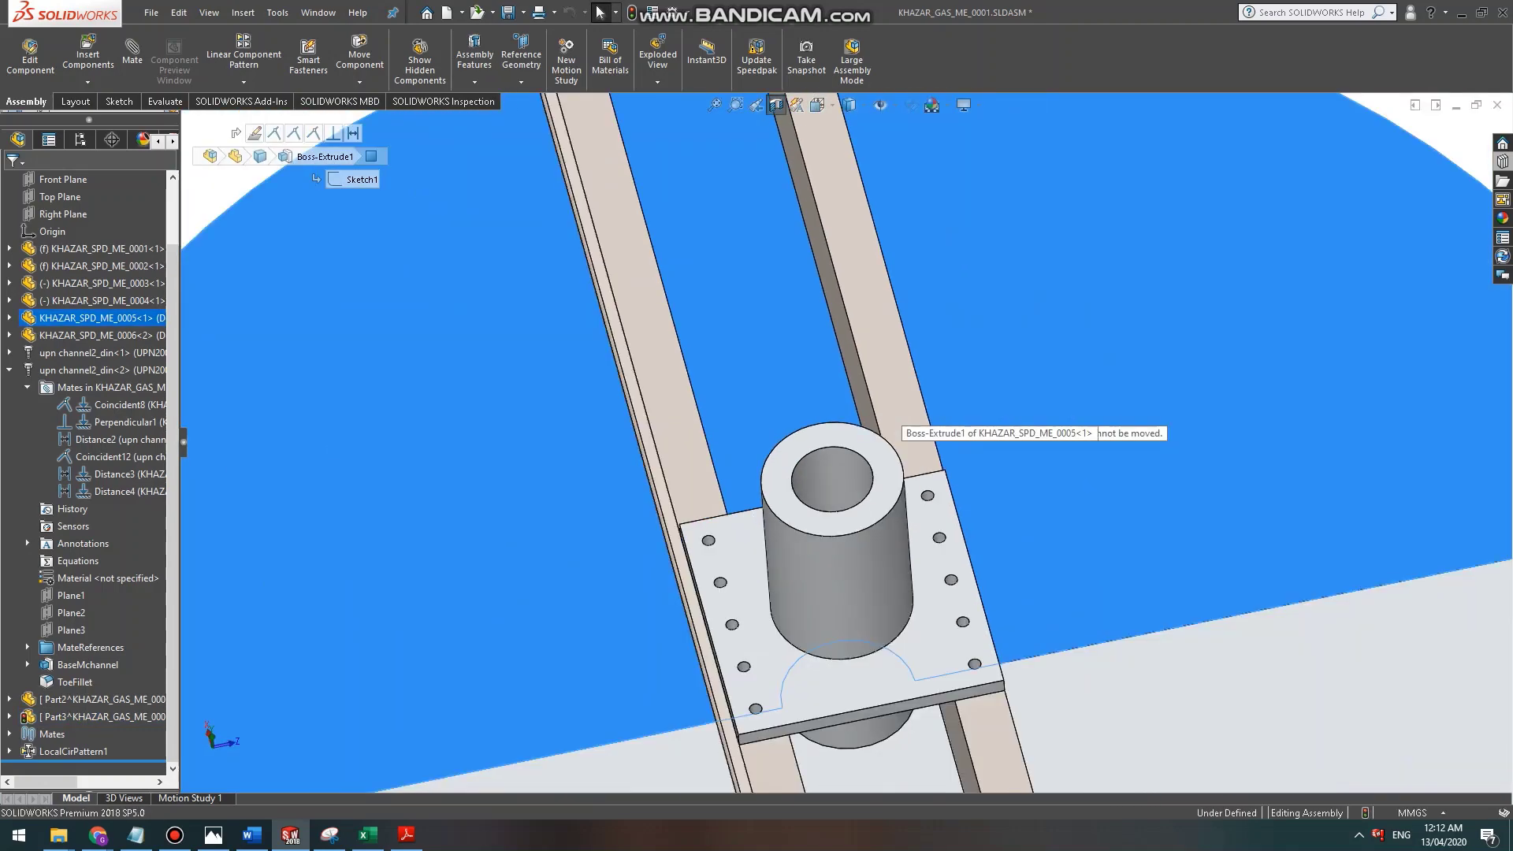
click(311, 297)
scroll(805, 428, down, 7)
Start a sketch on the tube's upper end face and draw a circle about 164 mm in diameter centred on the bore.
click(950, 457)
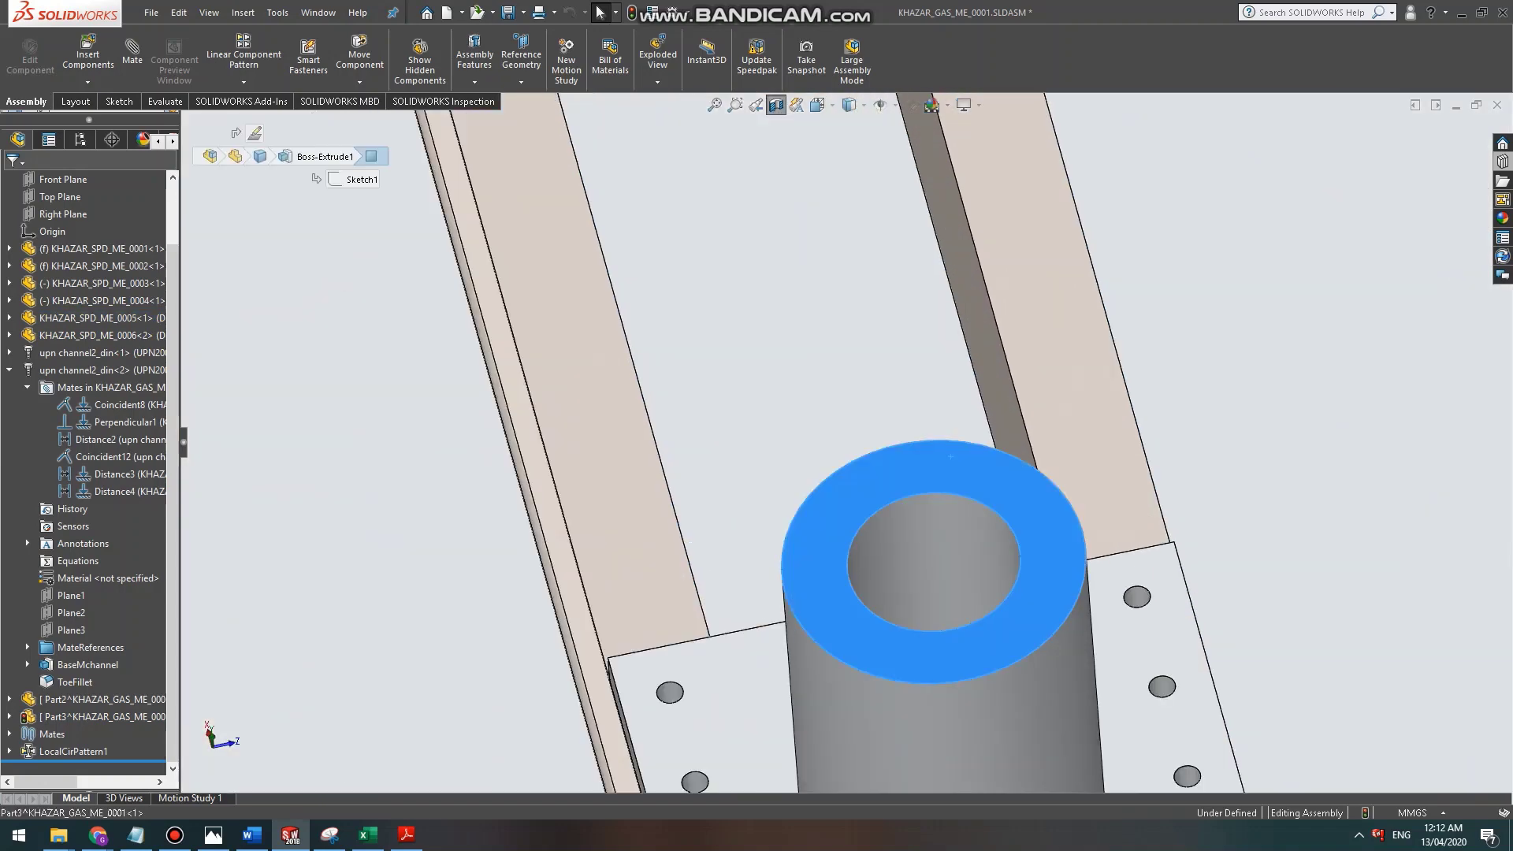
click(119, 101)
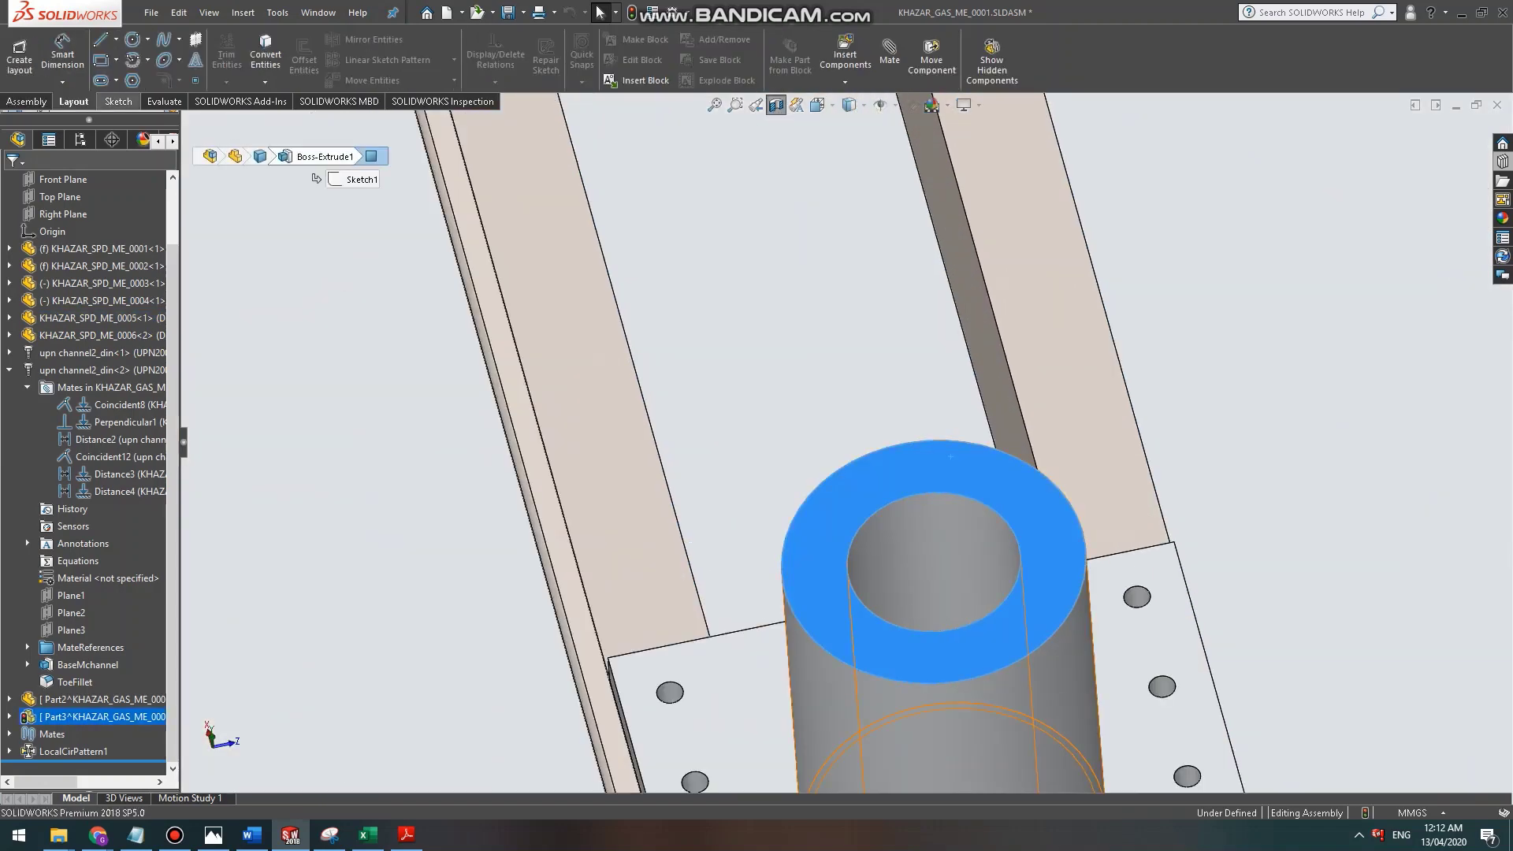
click(20, 54)
click(133, 39)
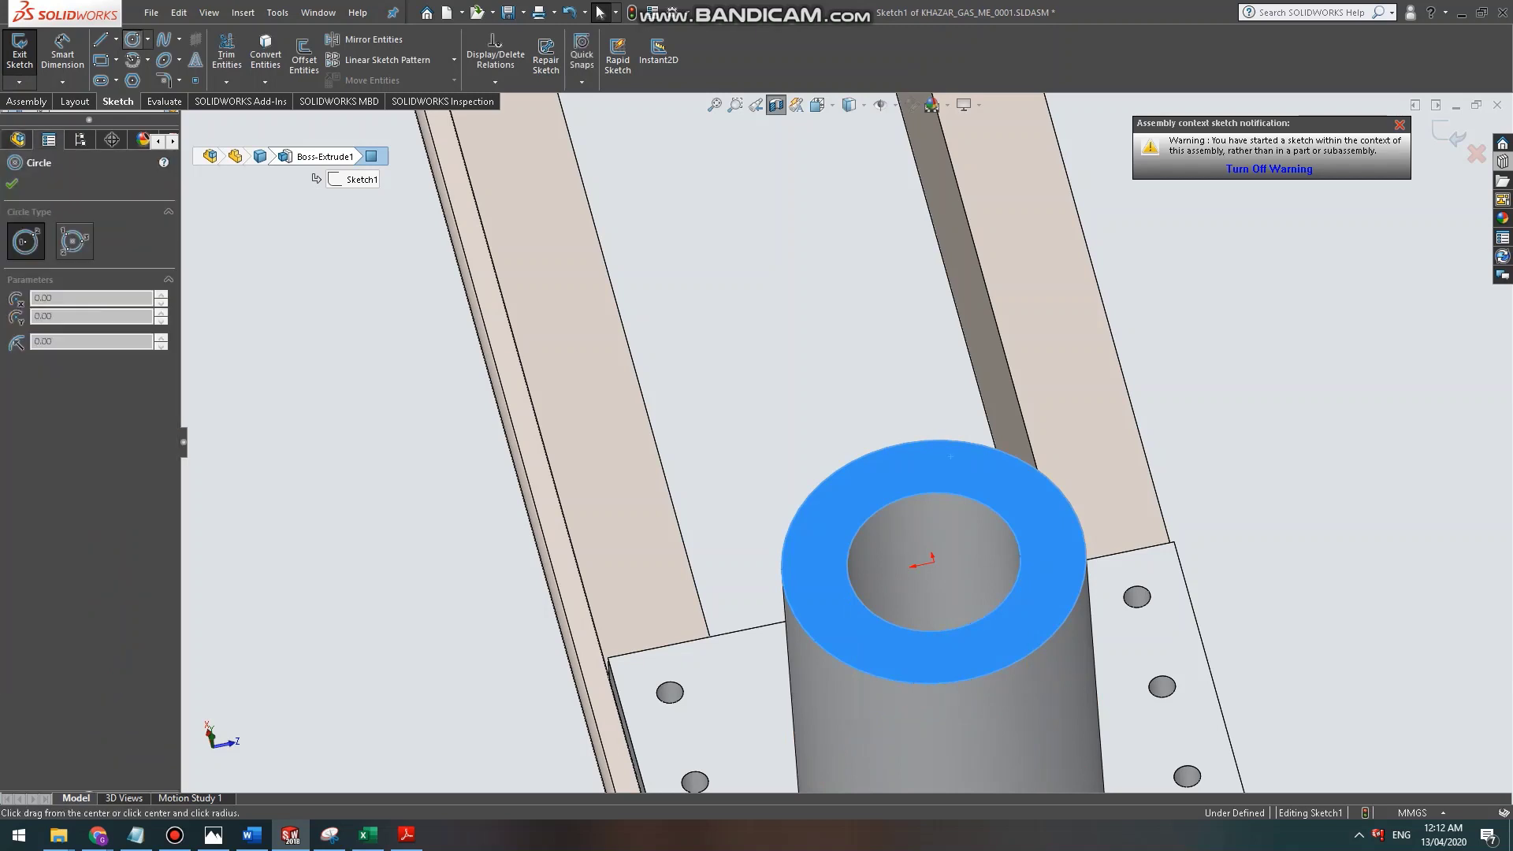
scroll(1138, 544, down, 2)
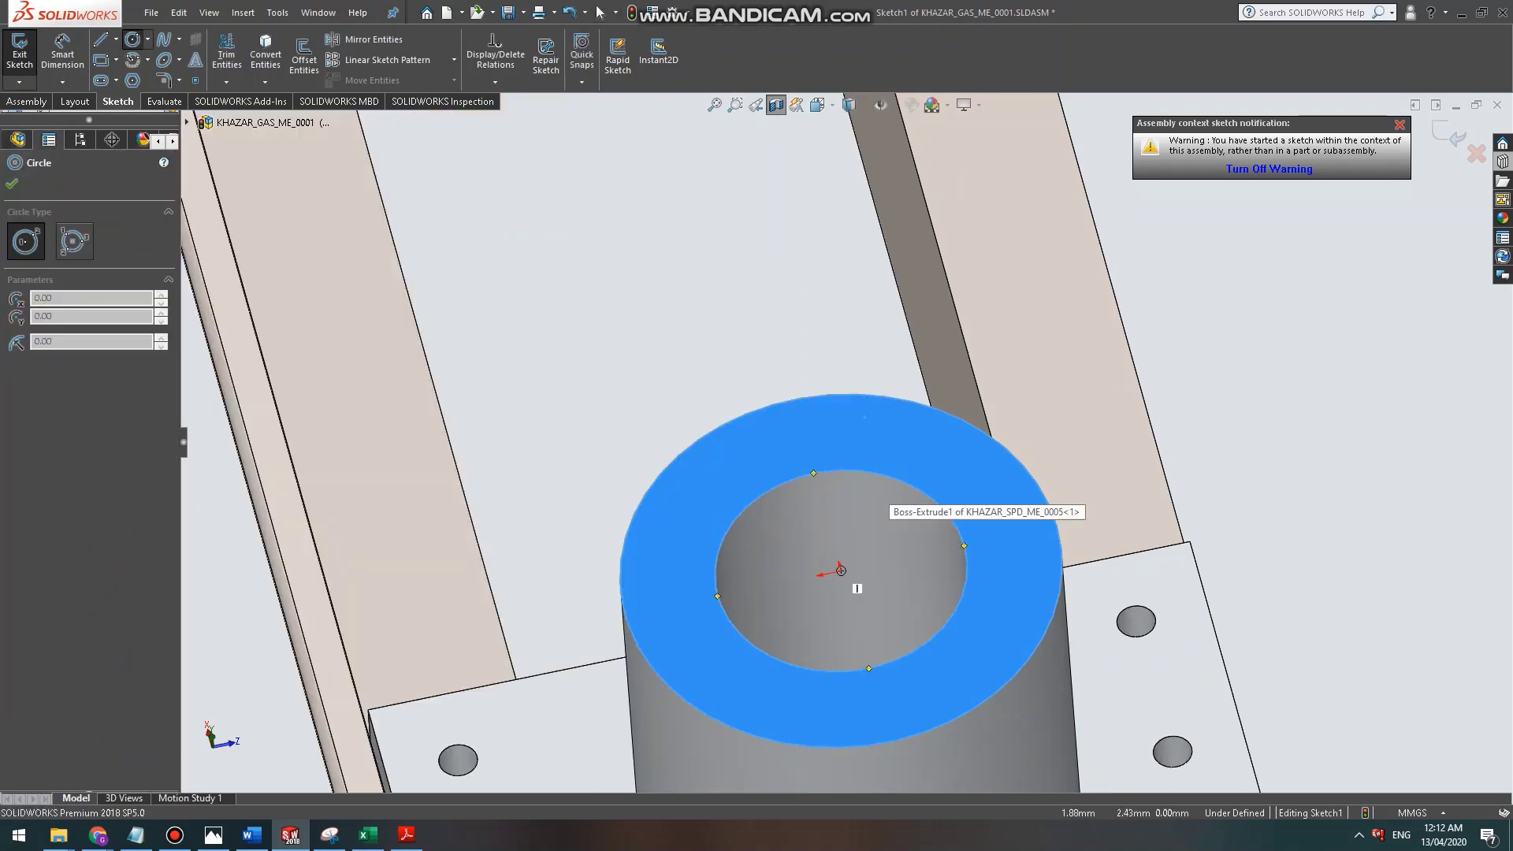
click(841, 570)
click(915, 436)
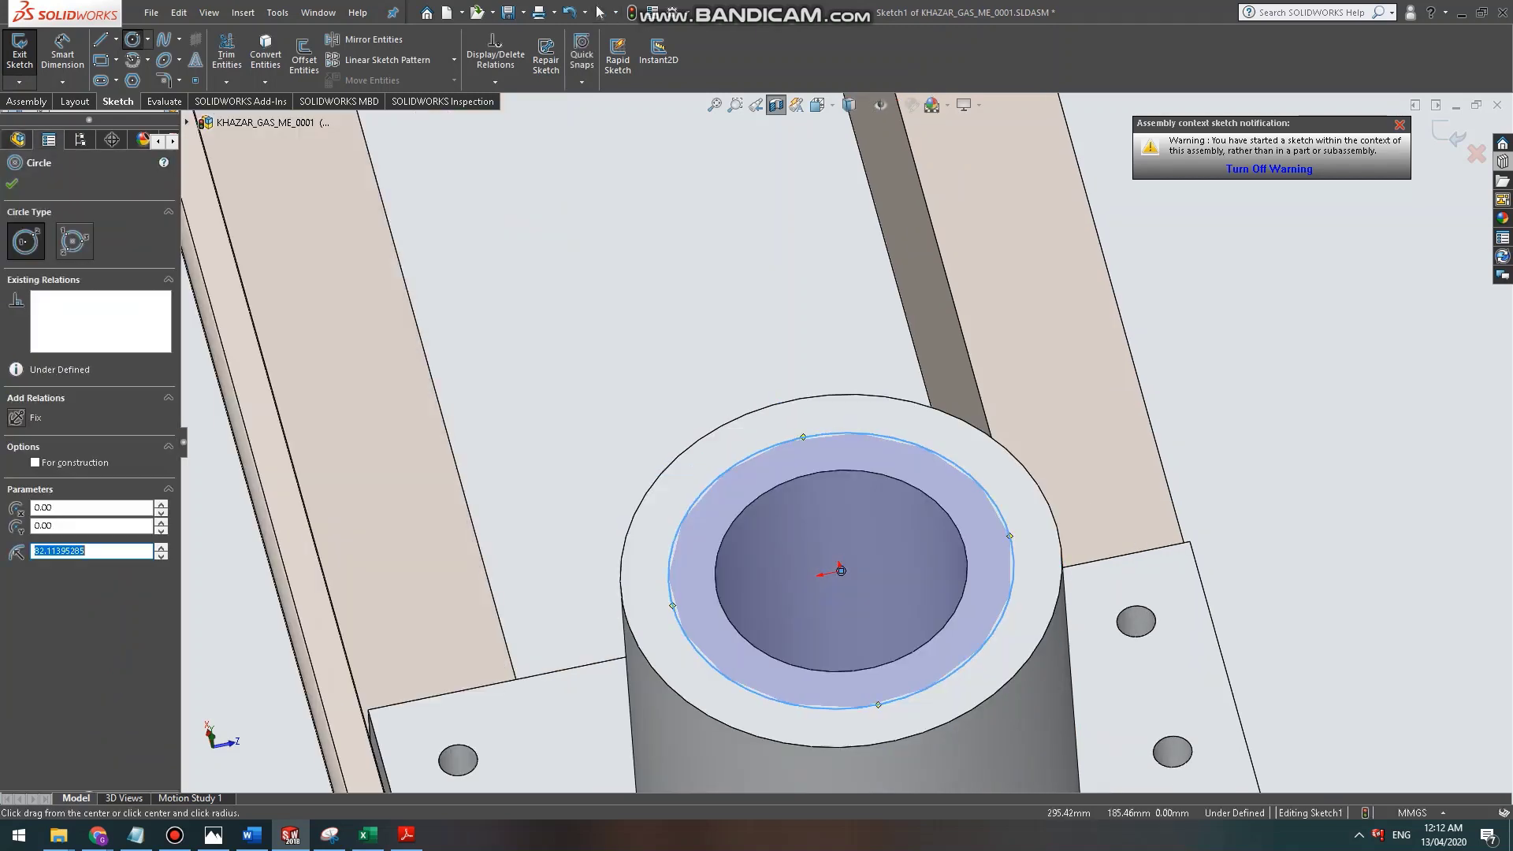
Dimension the new circle on the tube's end face with a diameter of 140 mm.
click(62, 82)
click(62, 55)
click(62, 55)
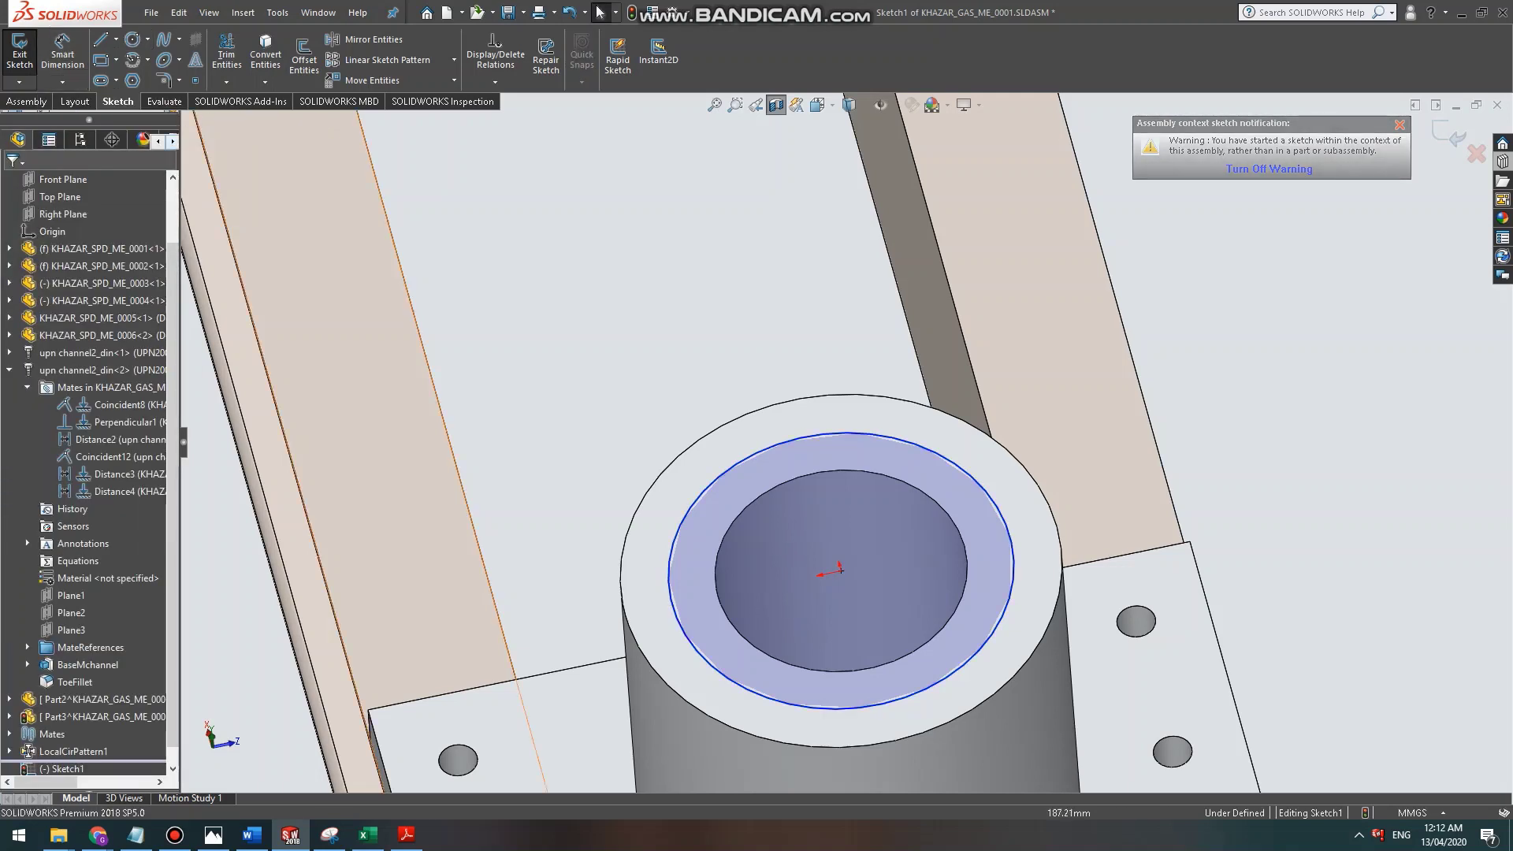
click(915, 436)
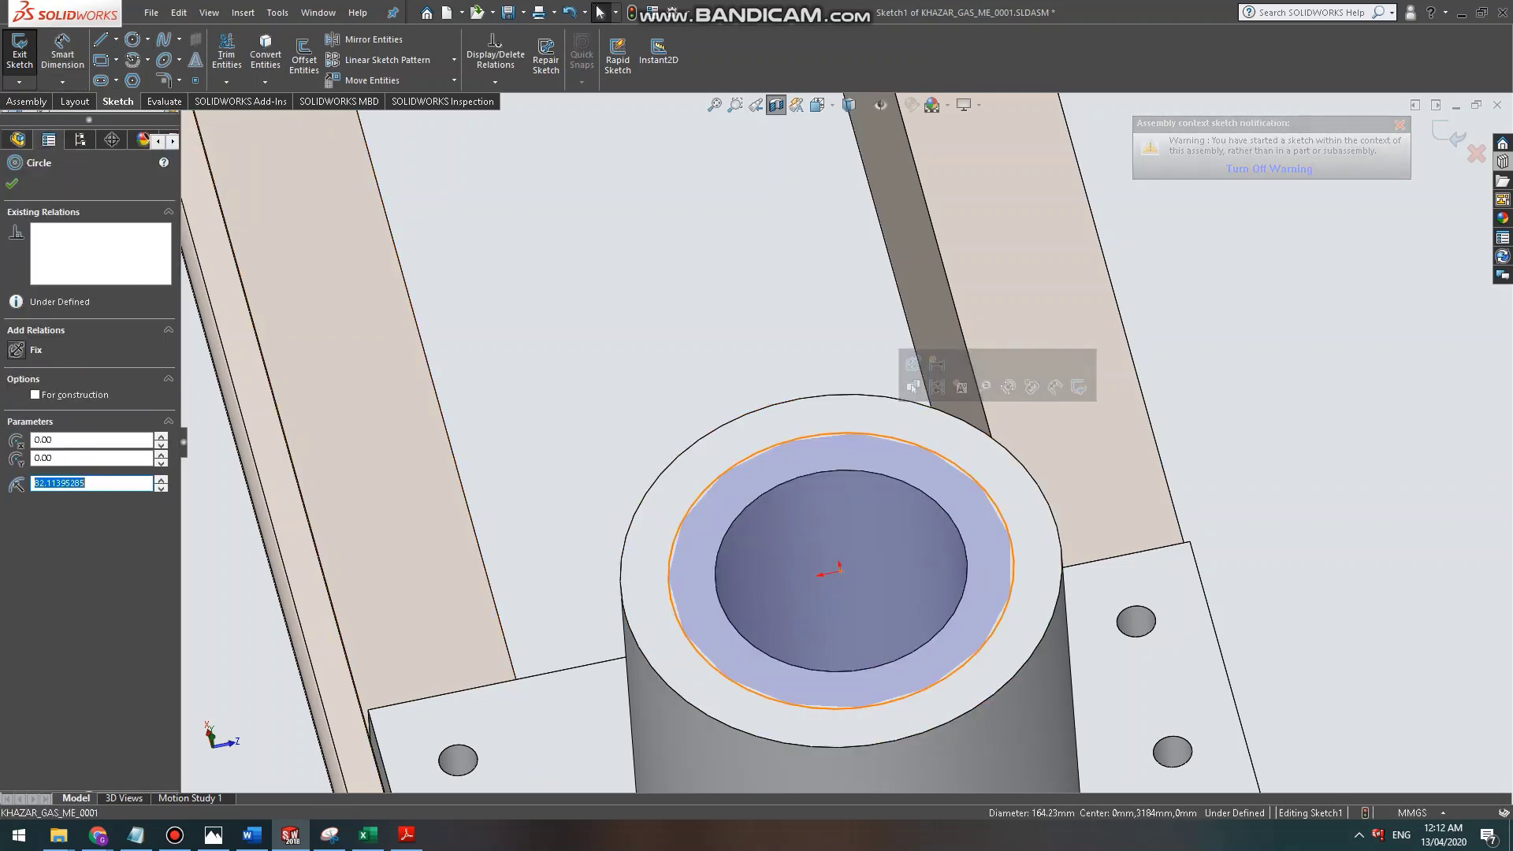
click(62, 55)
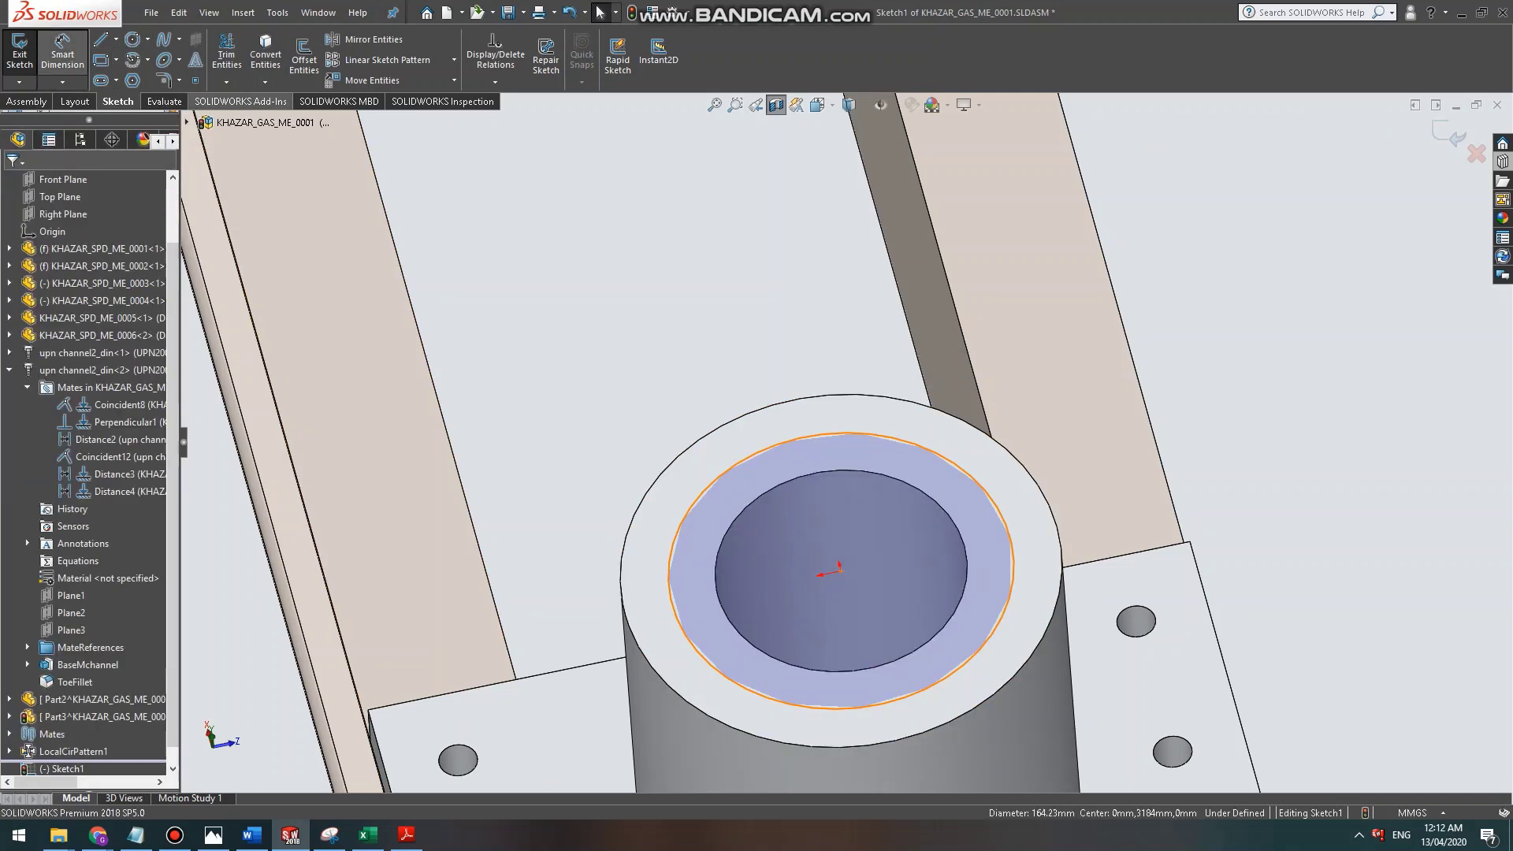
click(850, 433)
click(819, 334)
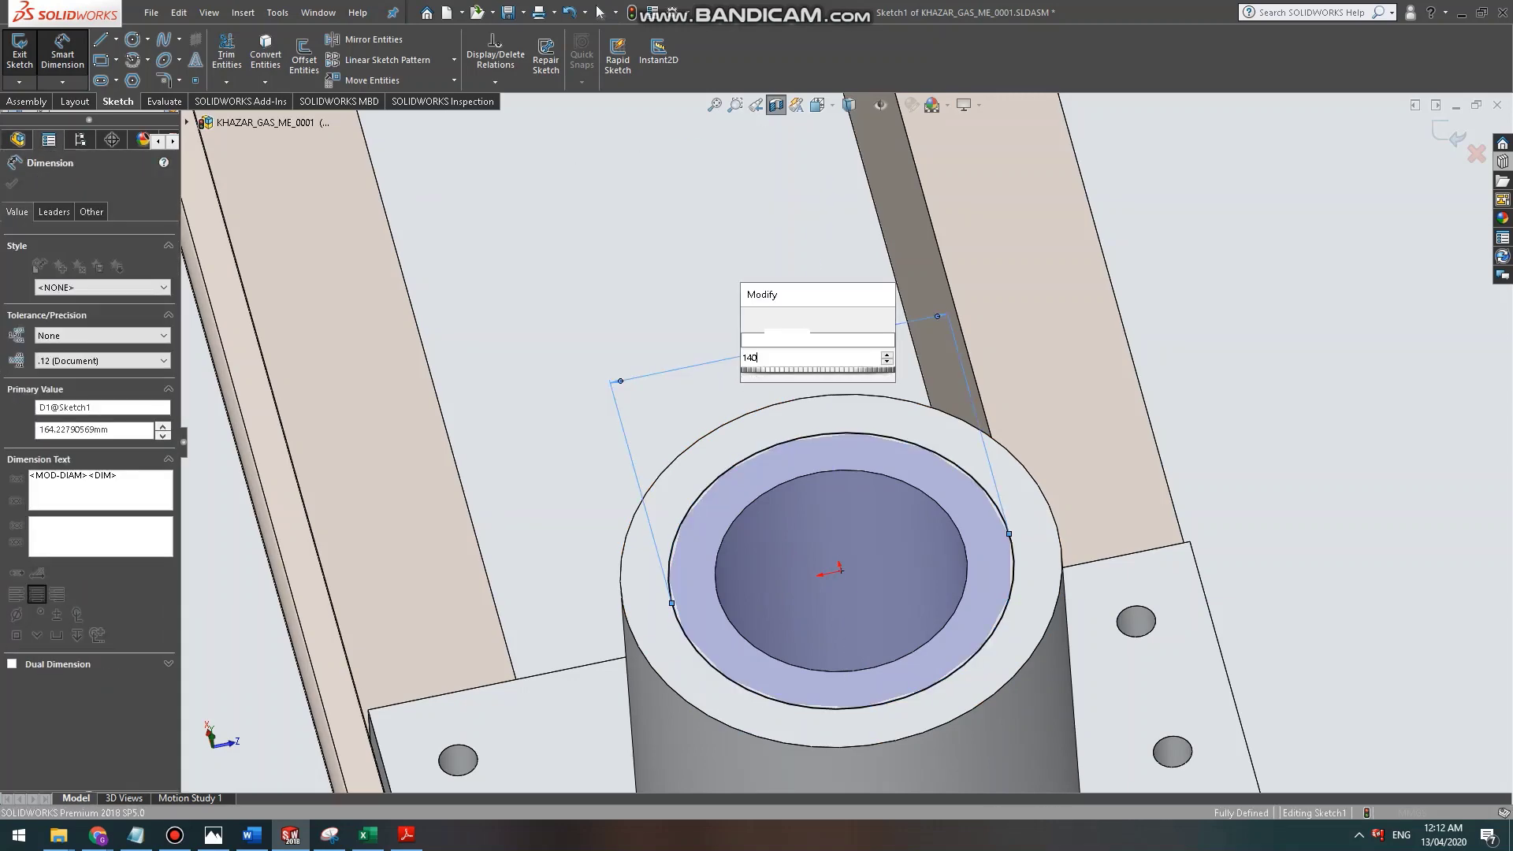
key(Return)
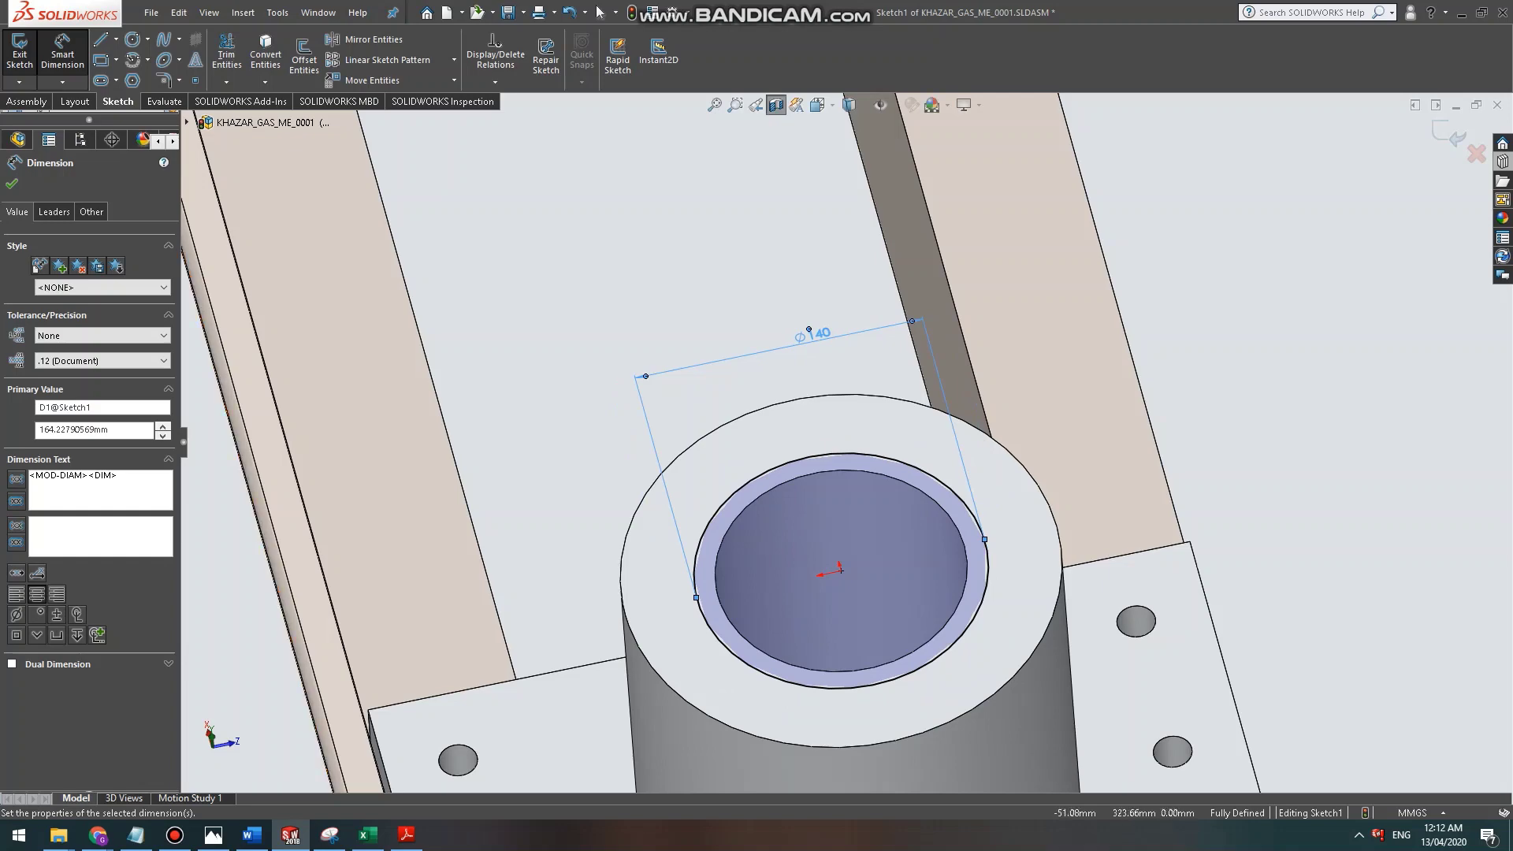
Switch to the browser and check the dimensions of the SKF 6216-2RS1 bearing.
mouse_move(98, 834)
click(423, 784)
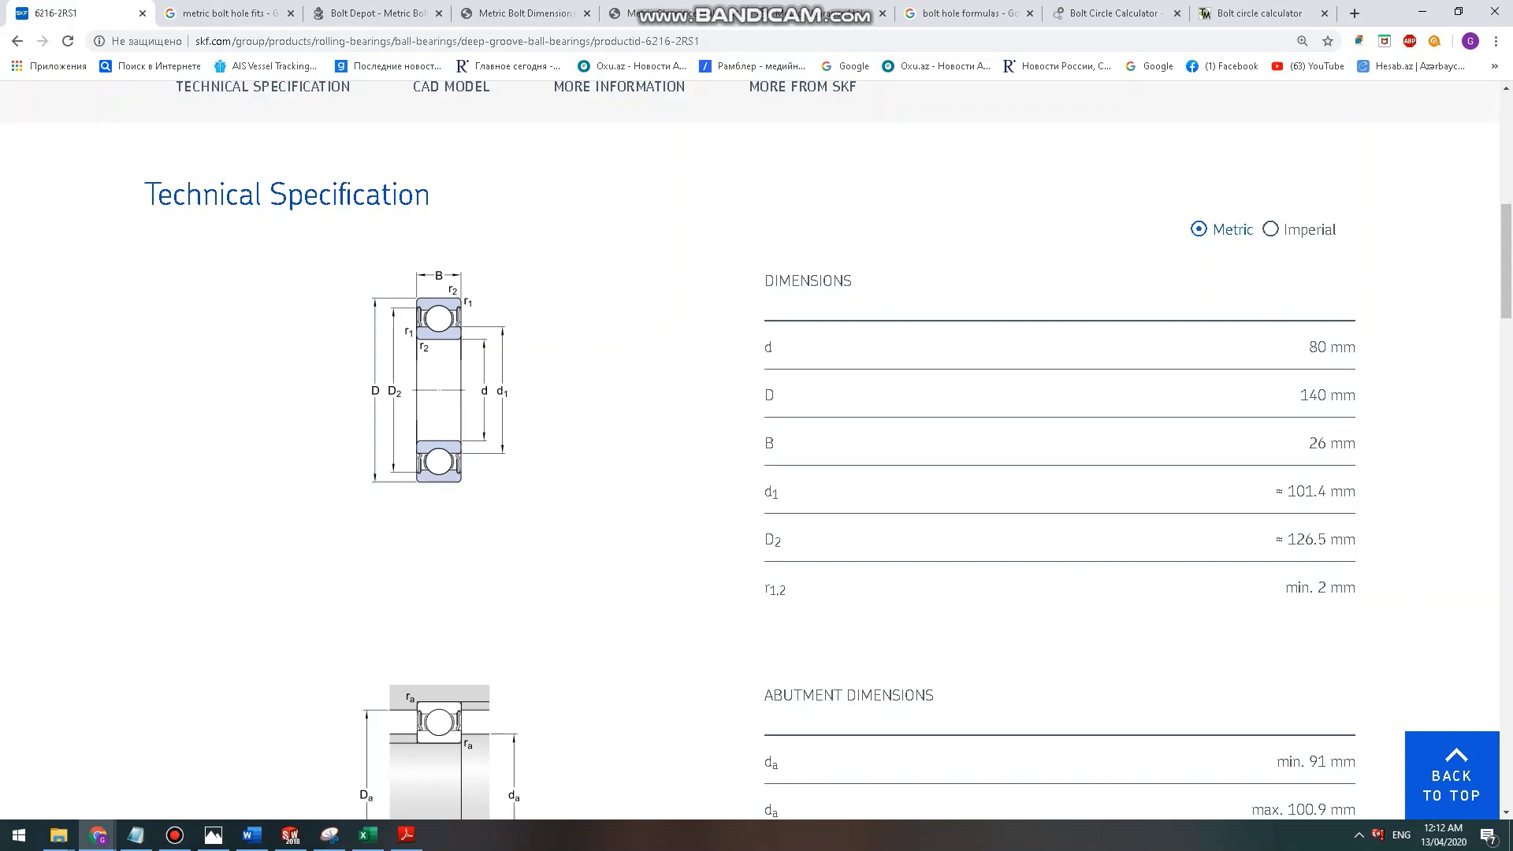
mouse_move(59, 834)
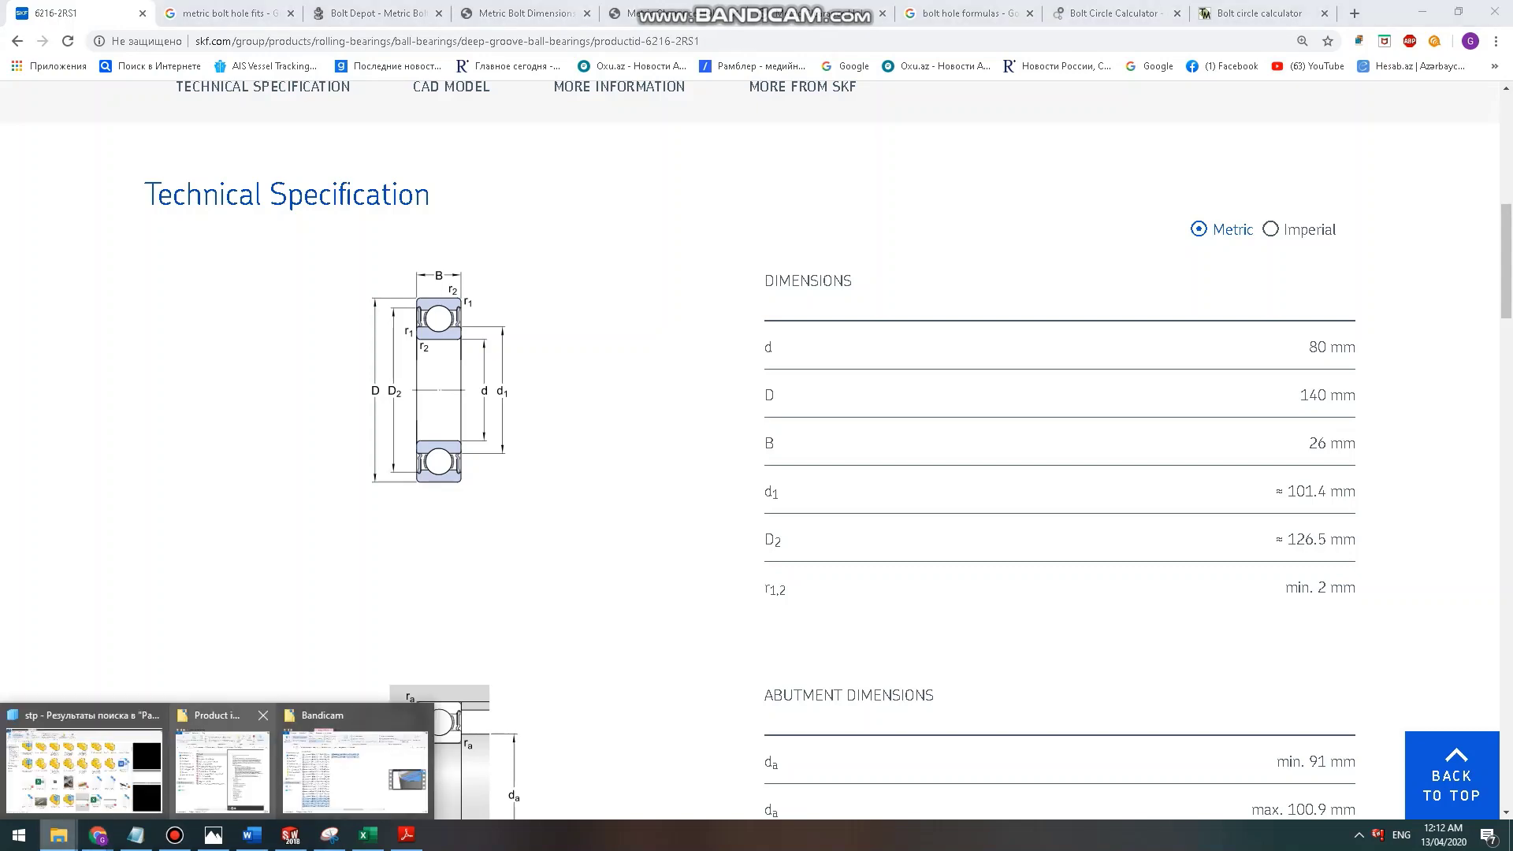
Switch to Adobe Reader with the GOST 18511-73 standard for blind end covers.
click(222, 768)
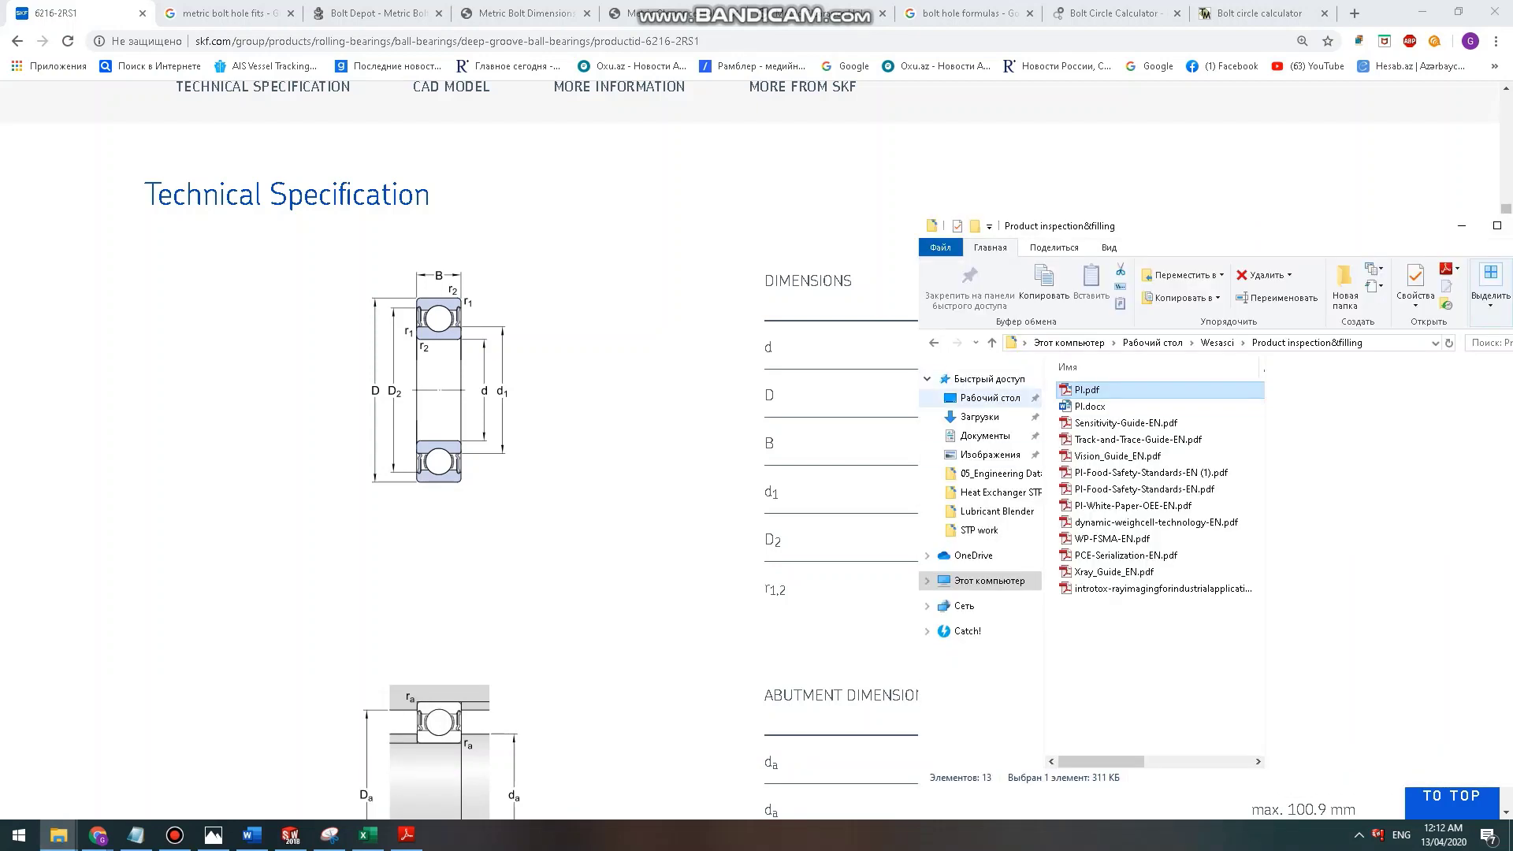
click(990, 398)
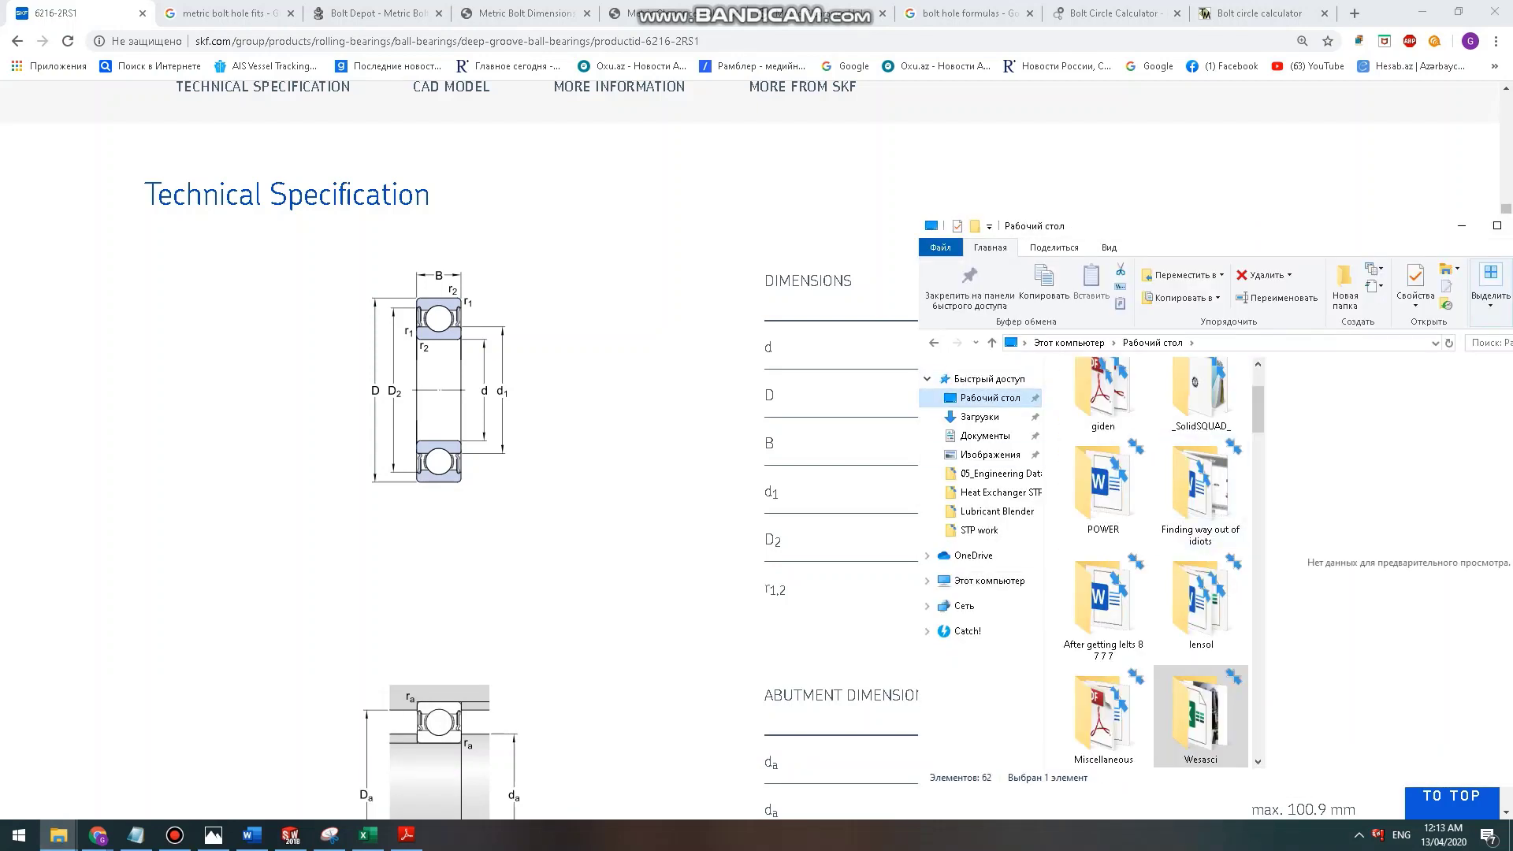
click(175, 835)
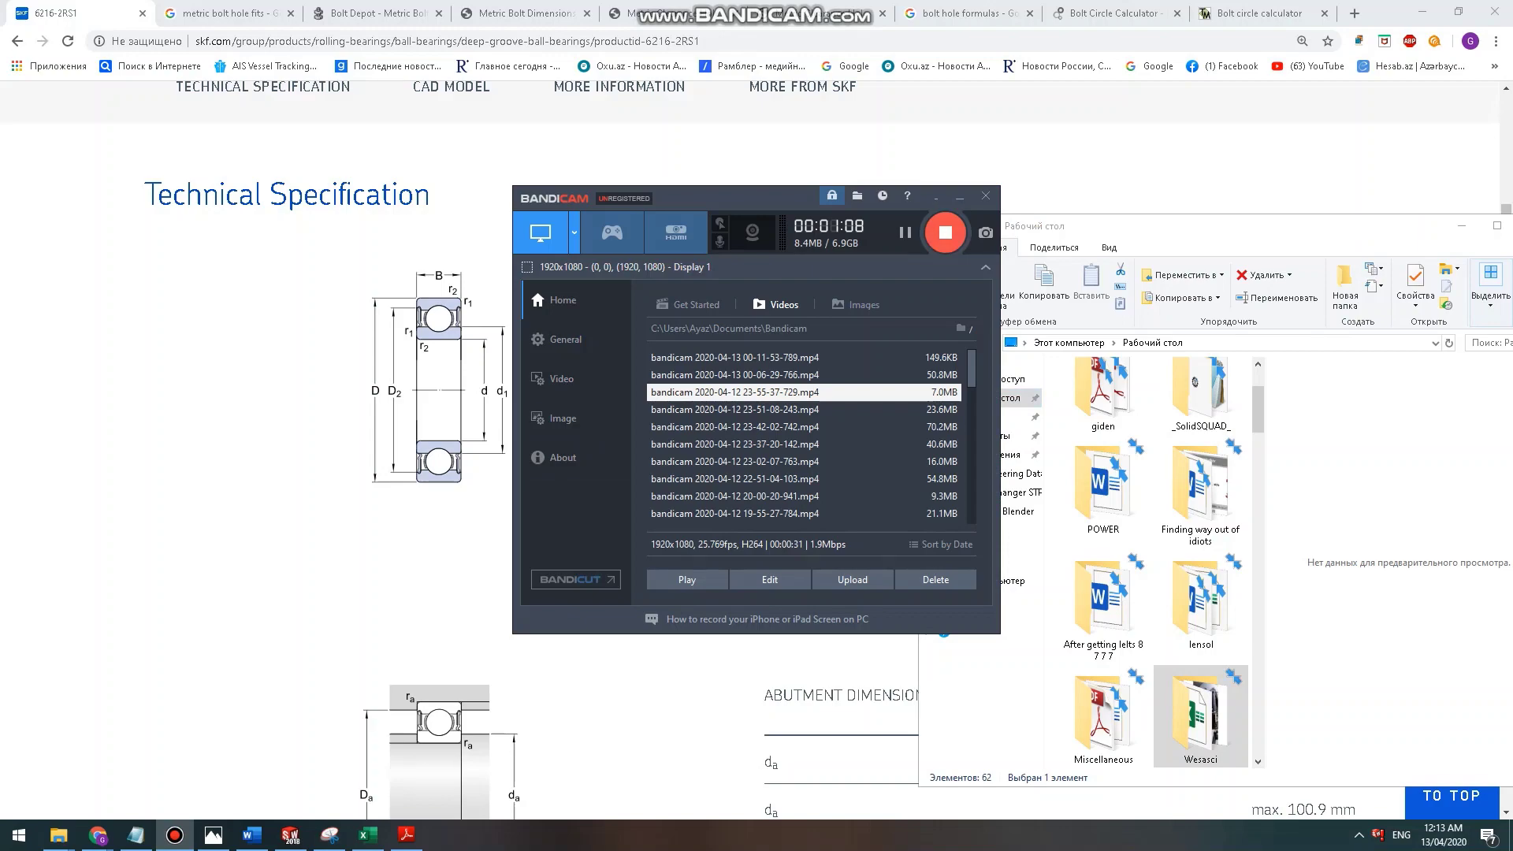
mouse_move(406, 836)
click(492, 758)
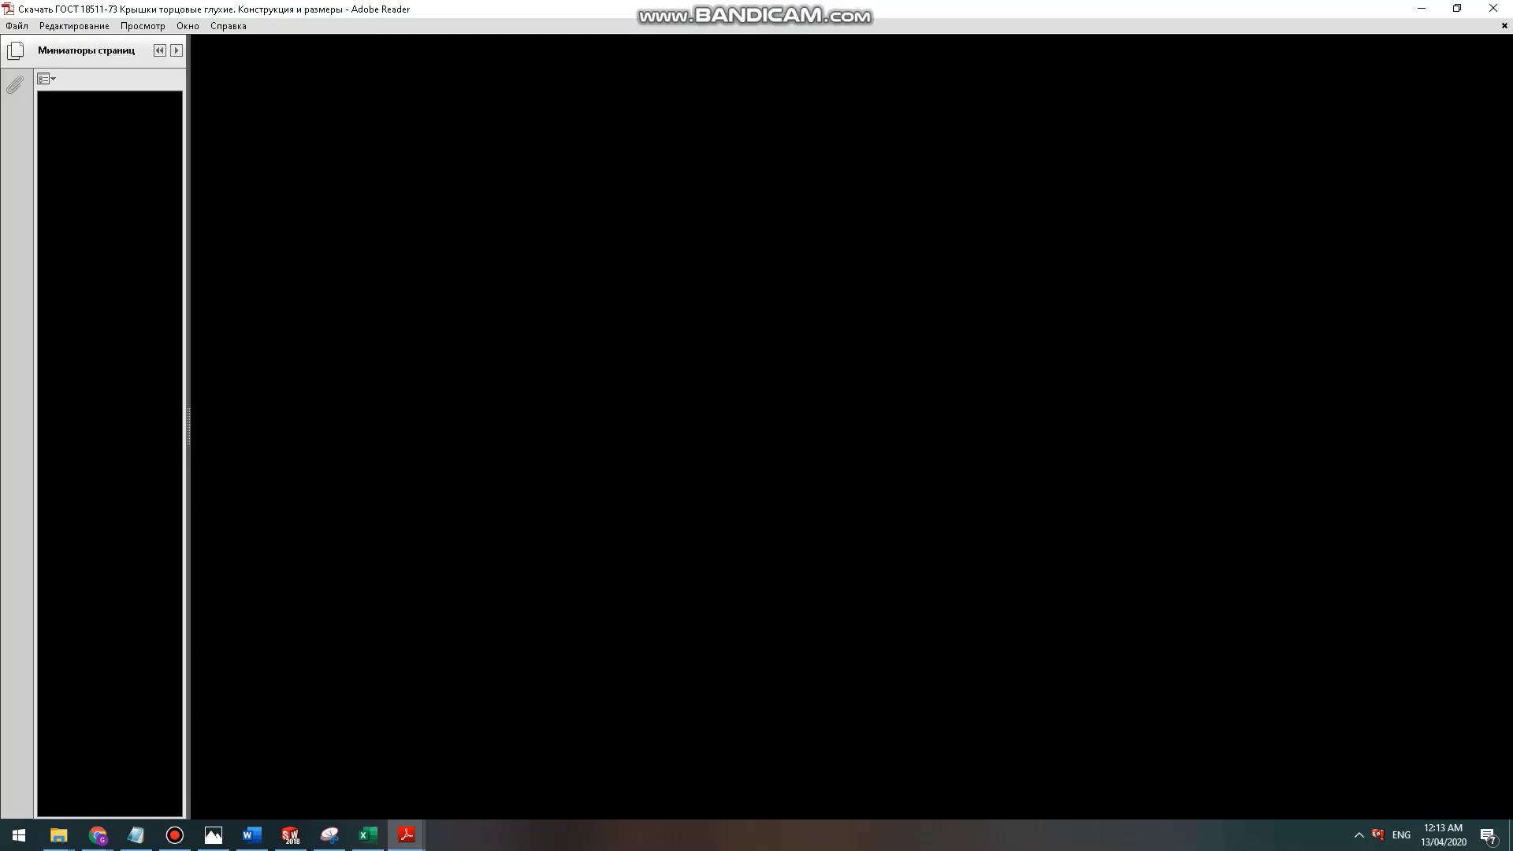
Examine the section drawings of cover types 1, 2 and 3 and their dimension letters on page 2.
scroll(851, 427, down, 2)
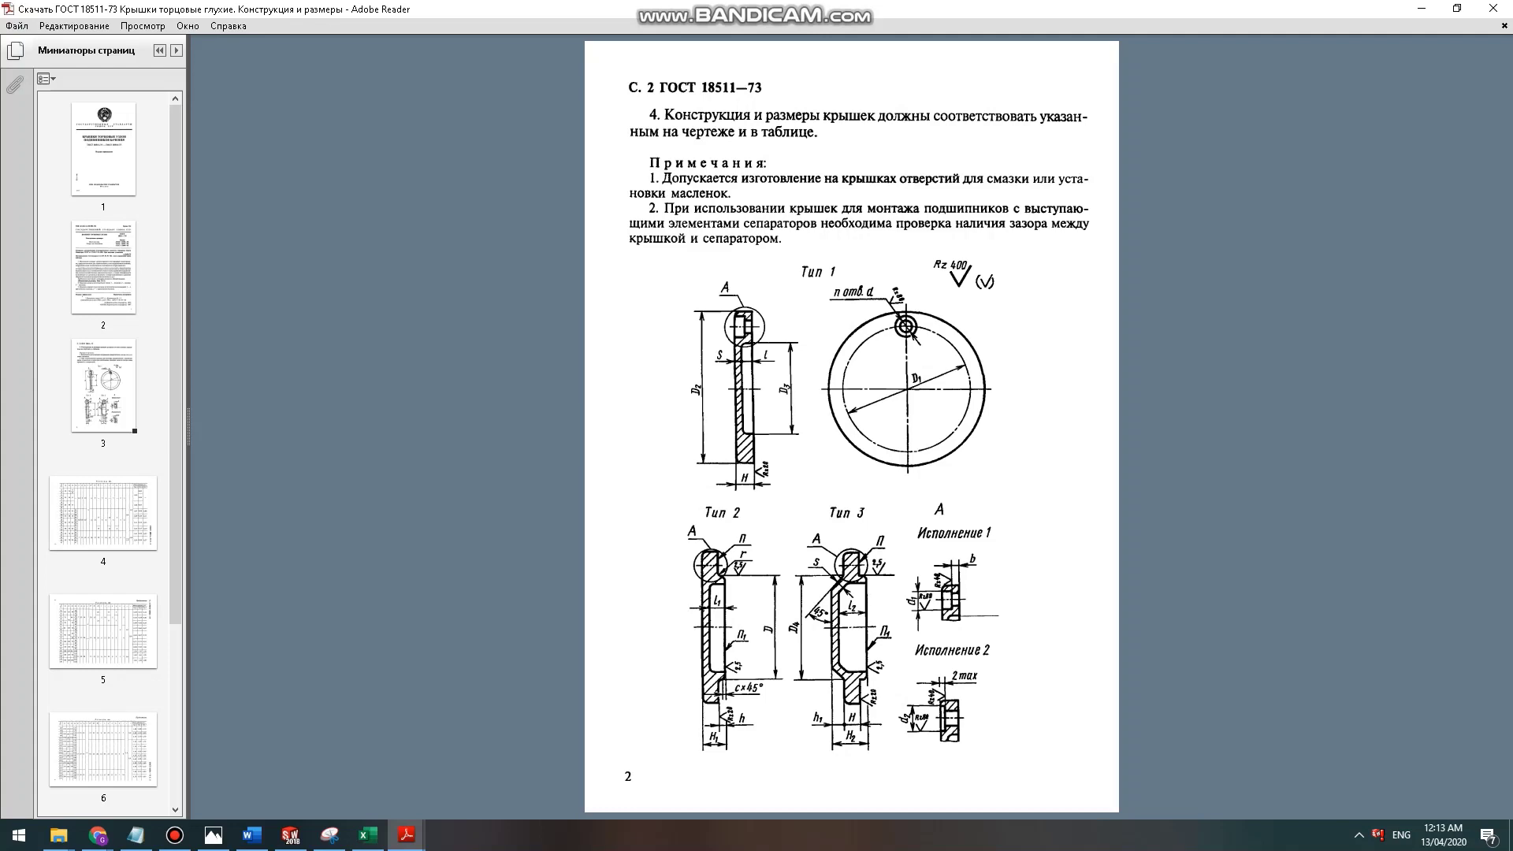
ctrl+scroll(851, 639, up, 3)
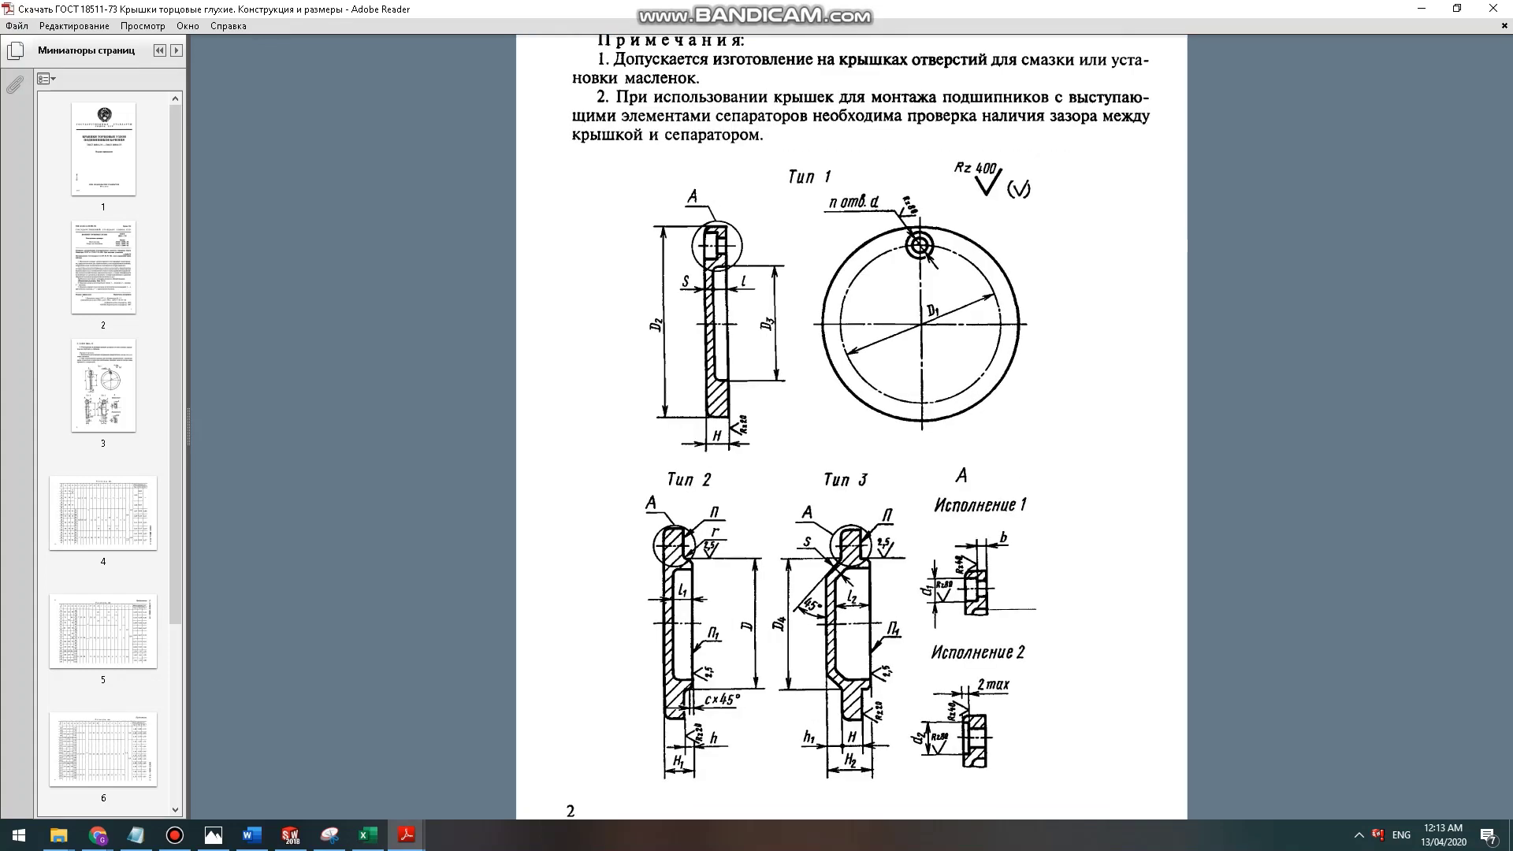
scroll(851, 426, down, 1)
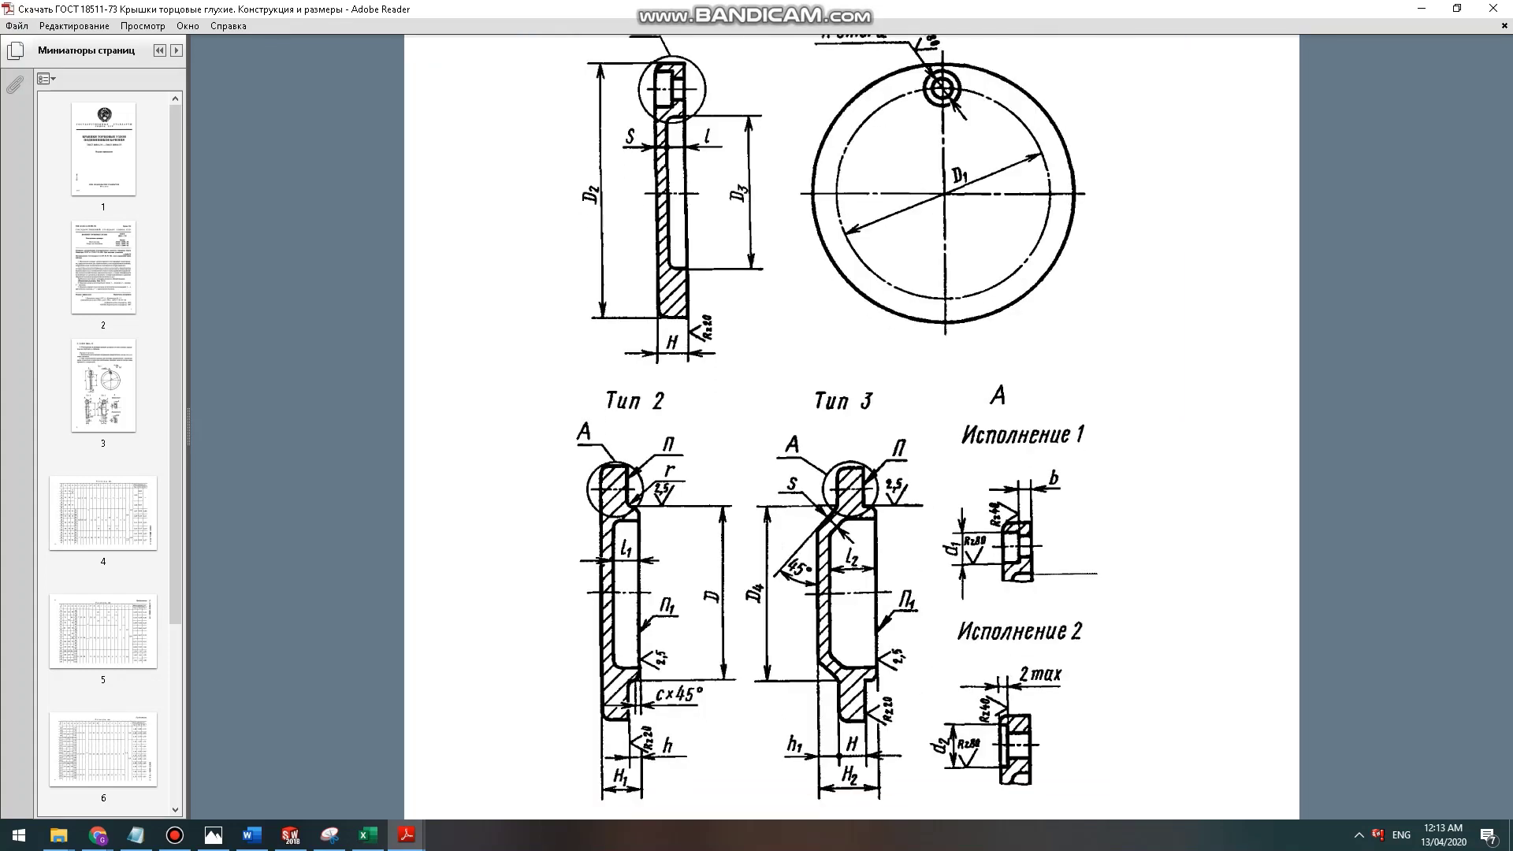
ctrl+scroll(851, 426, up, 2)
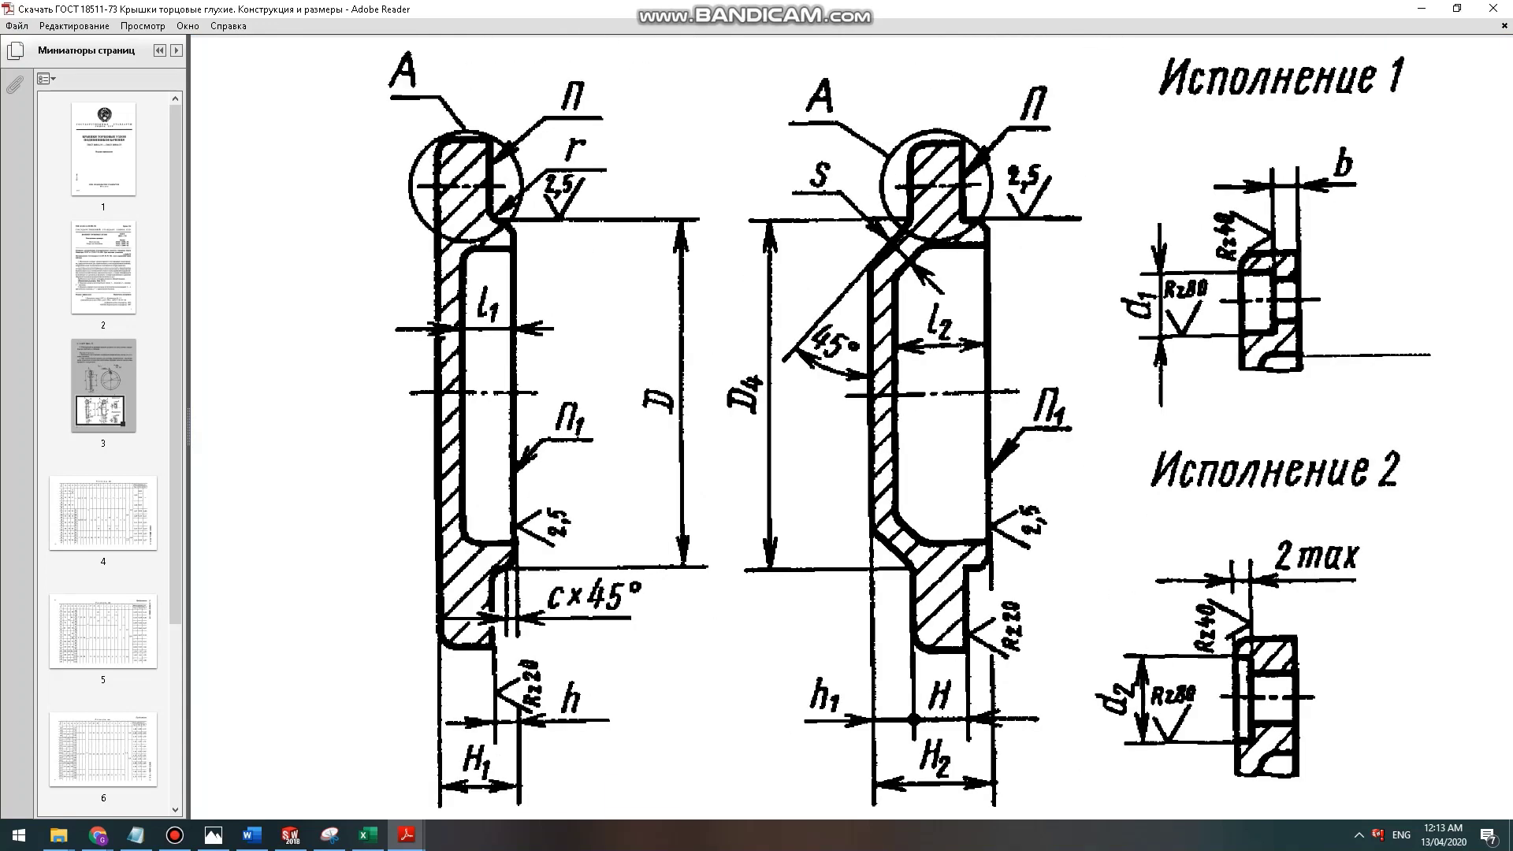
scroll(851, 426, up, 5)
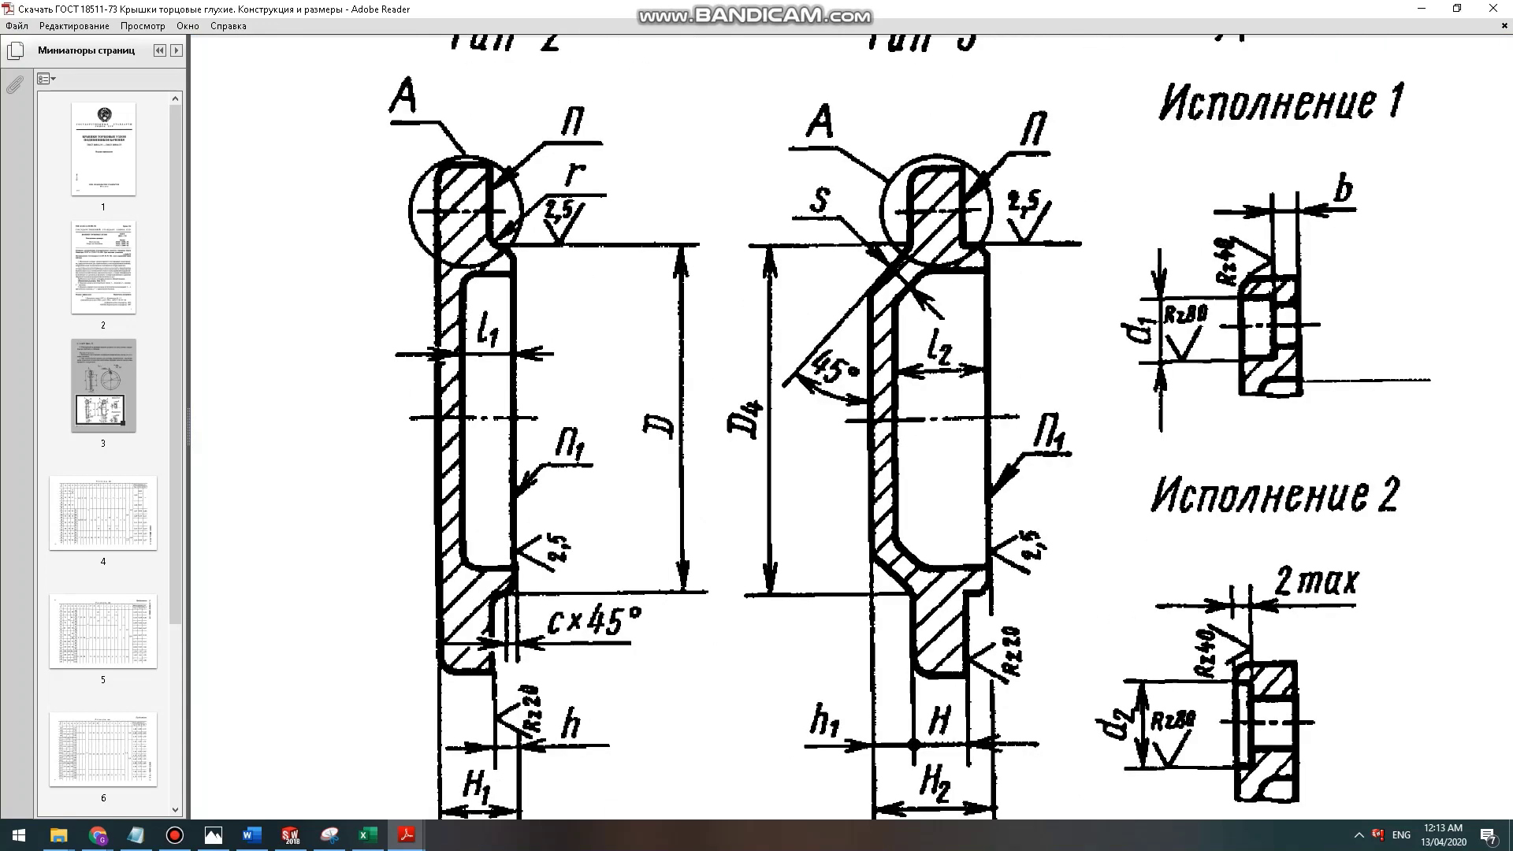
scroll(851, 426, up, 6)
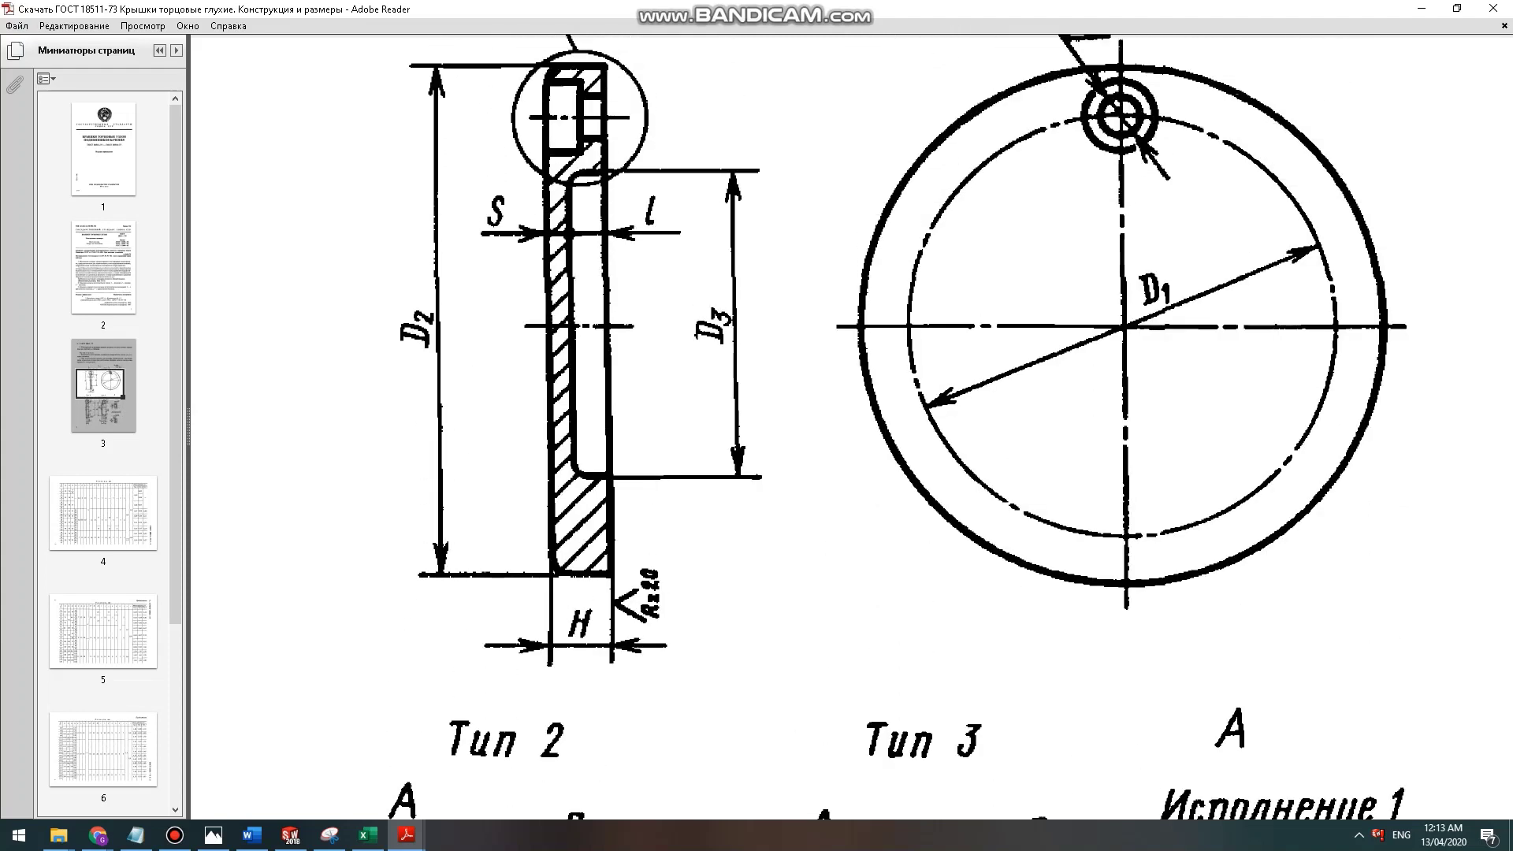
scroll(851, 426, down, 7)
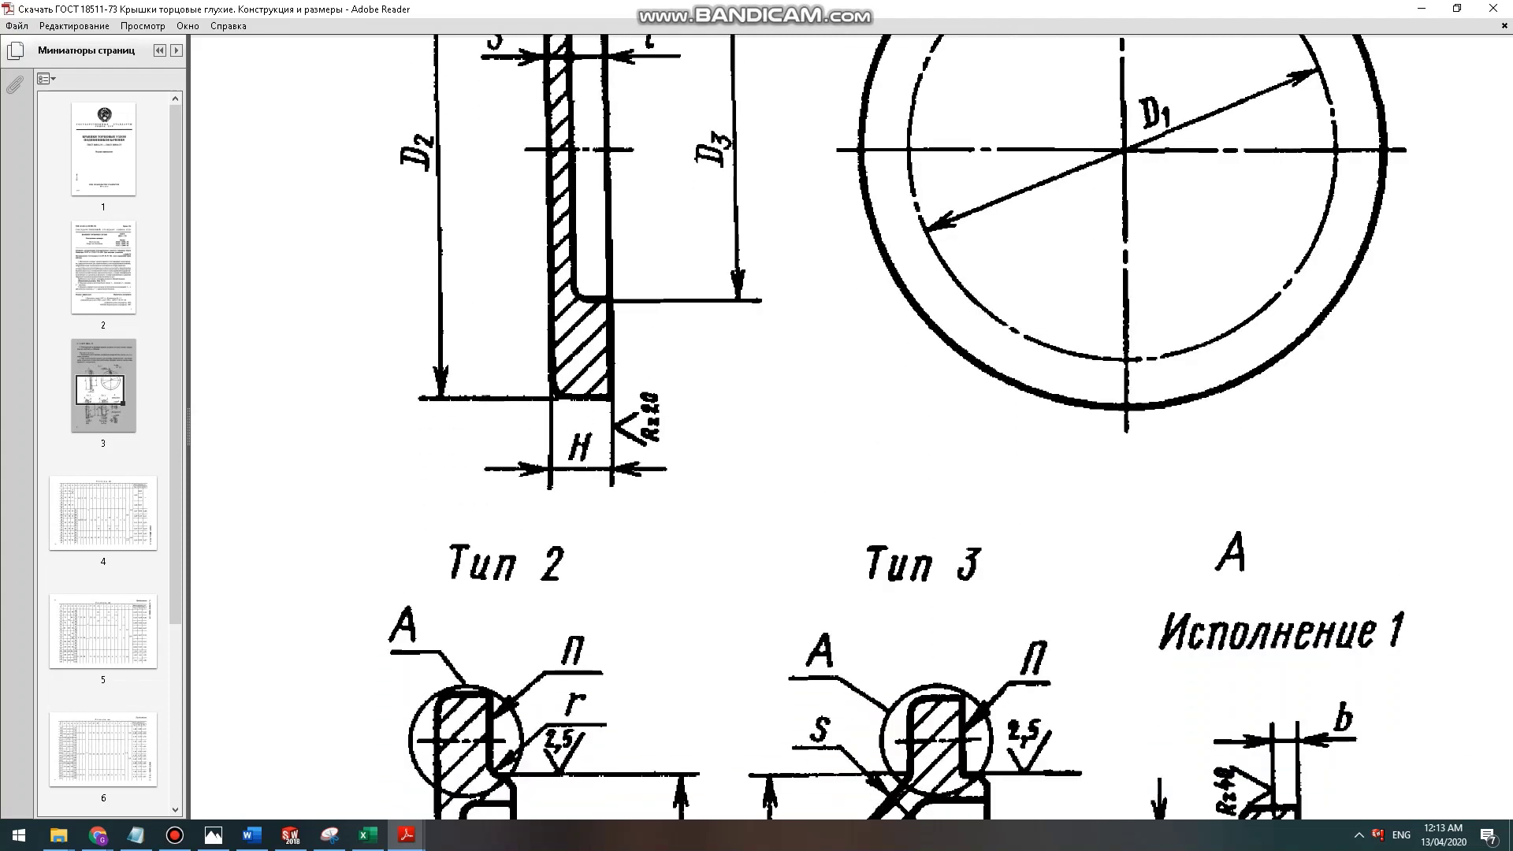
scroll(851, 426, down, 3)
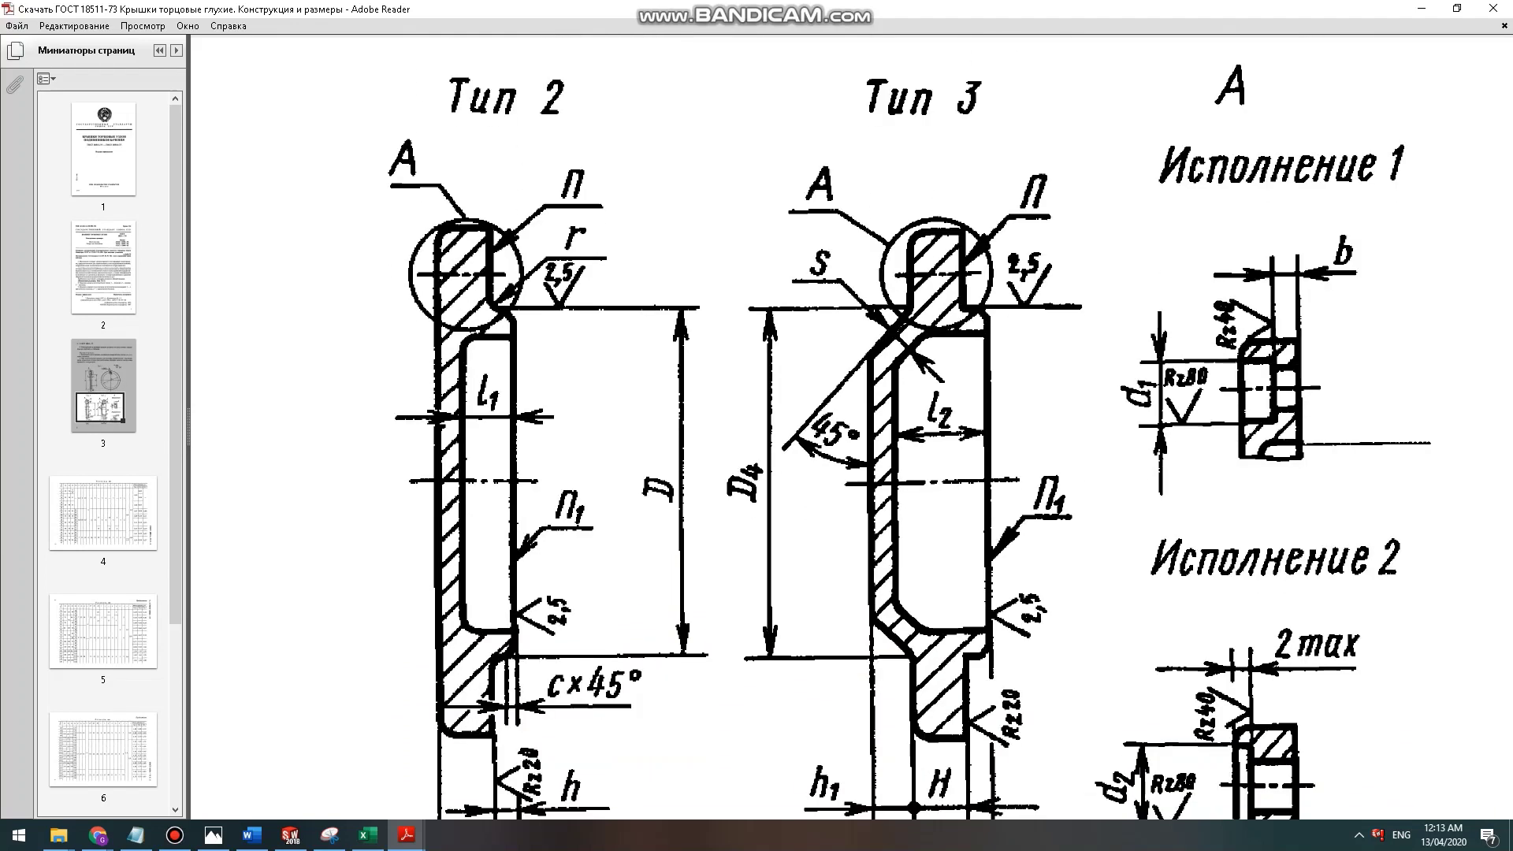
scroll(851, 426, down, 3)
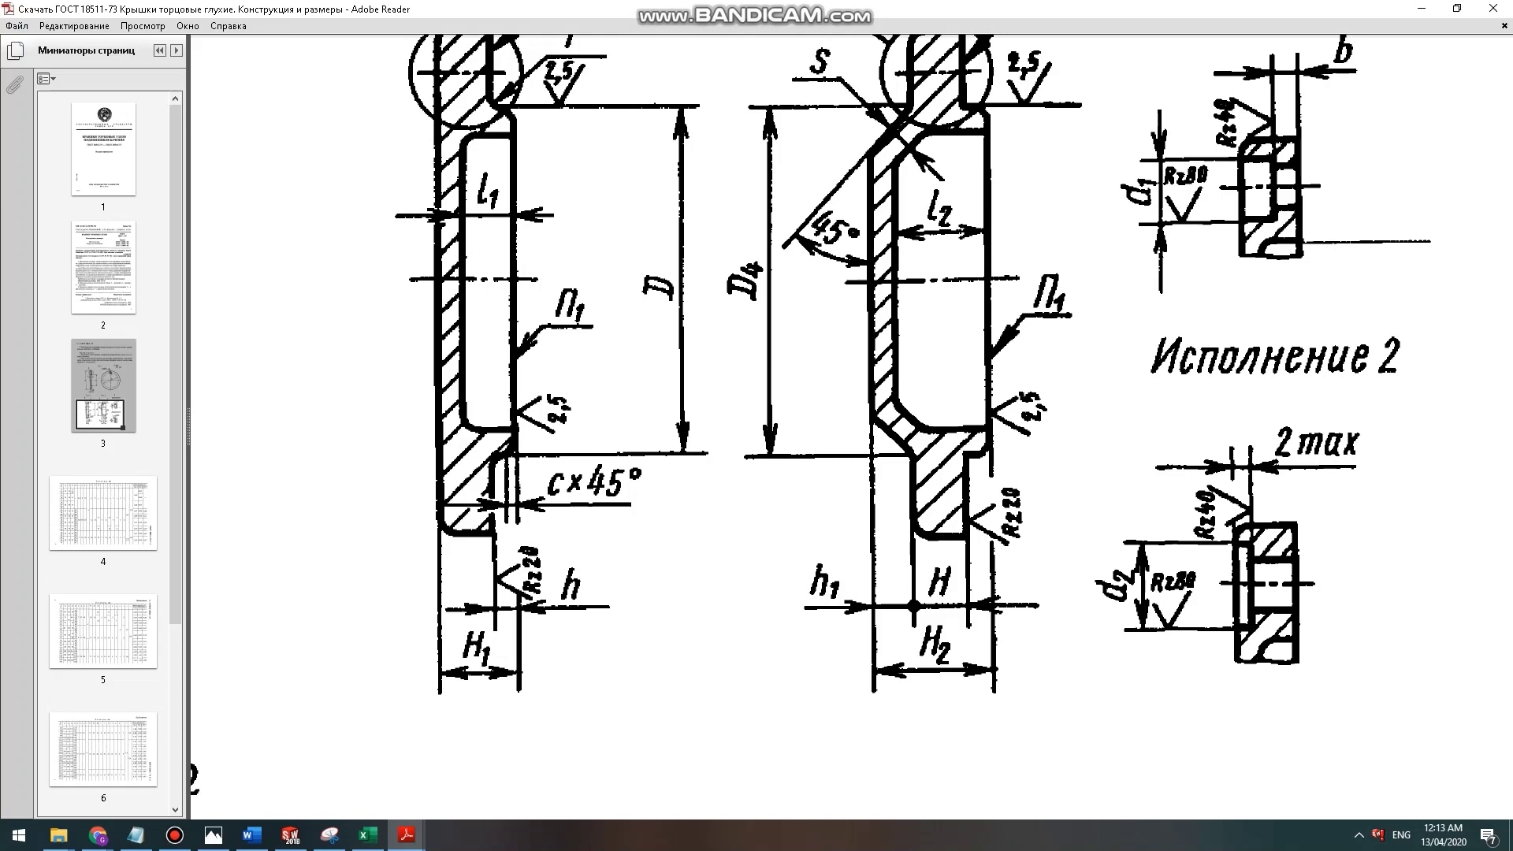
Look up the cover dimensions for D = 140 mm in the size tables, including h, and compare them with the drawings.
key(ctrl+0)
key(Page_Down)
key(Page_Down)
key(Page_Down)
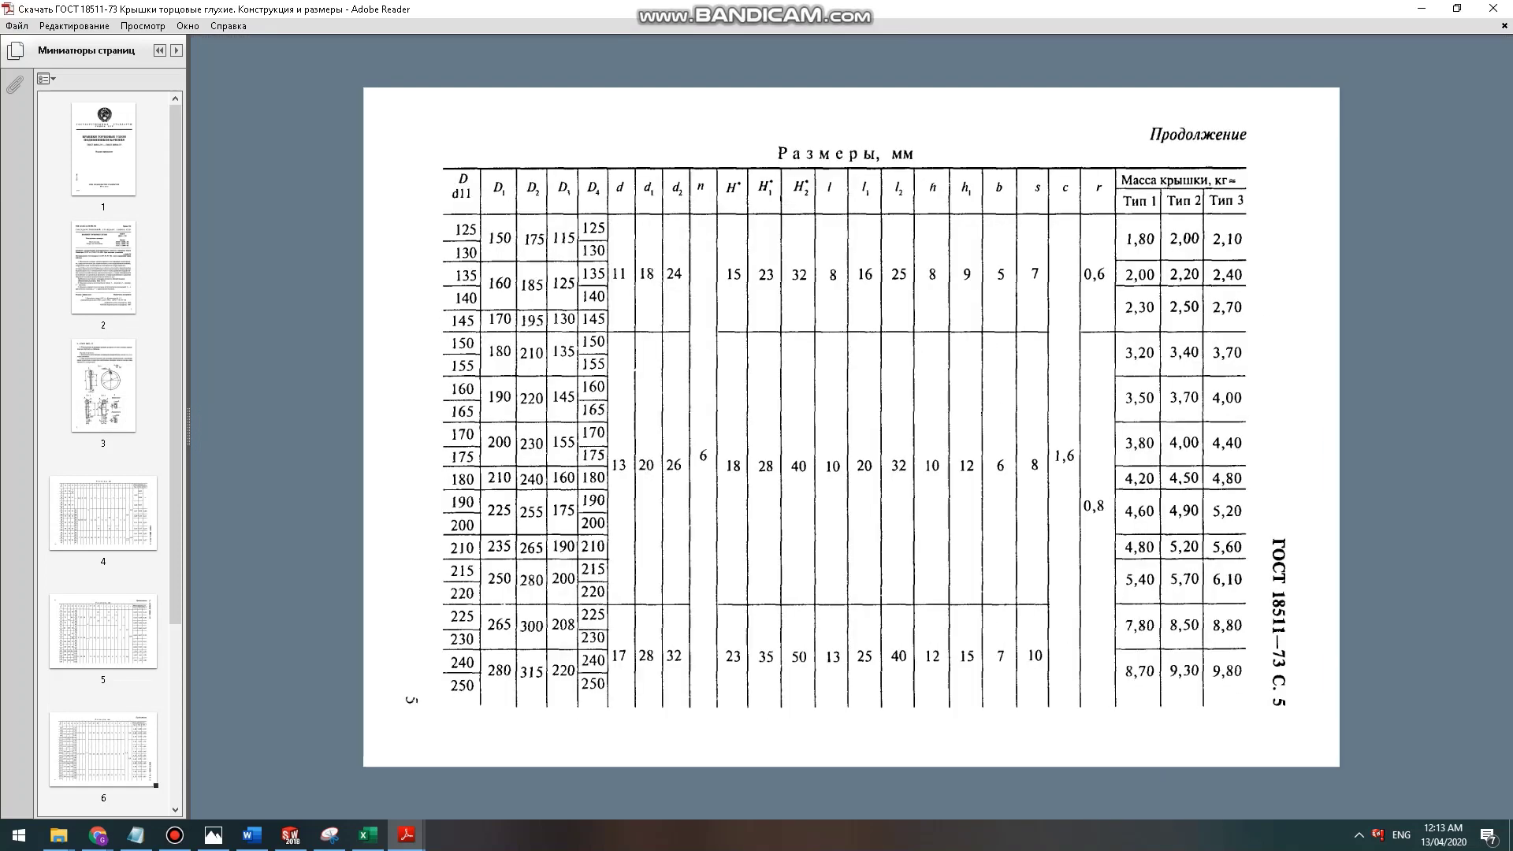
key(Page_Up)
key(Page_Up)
key(Page_Up)
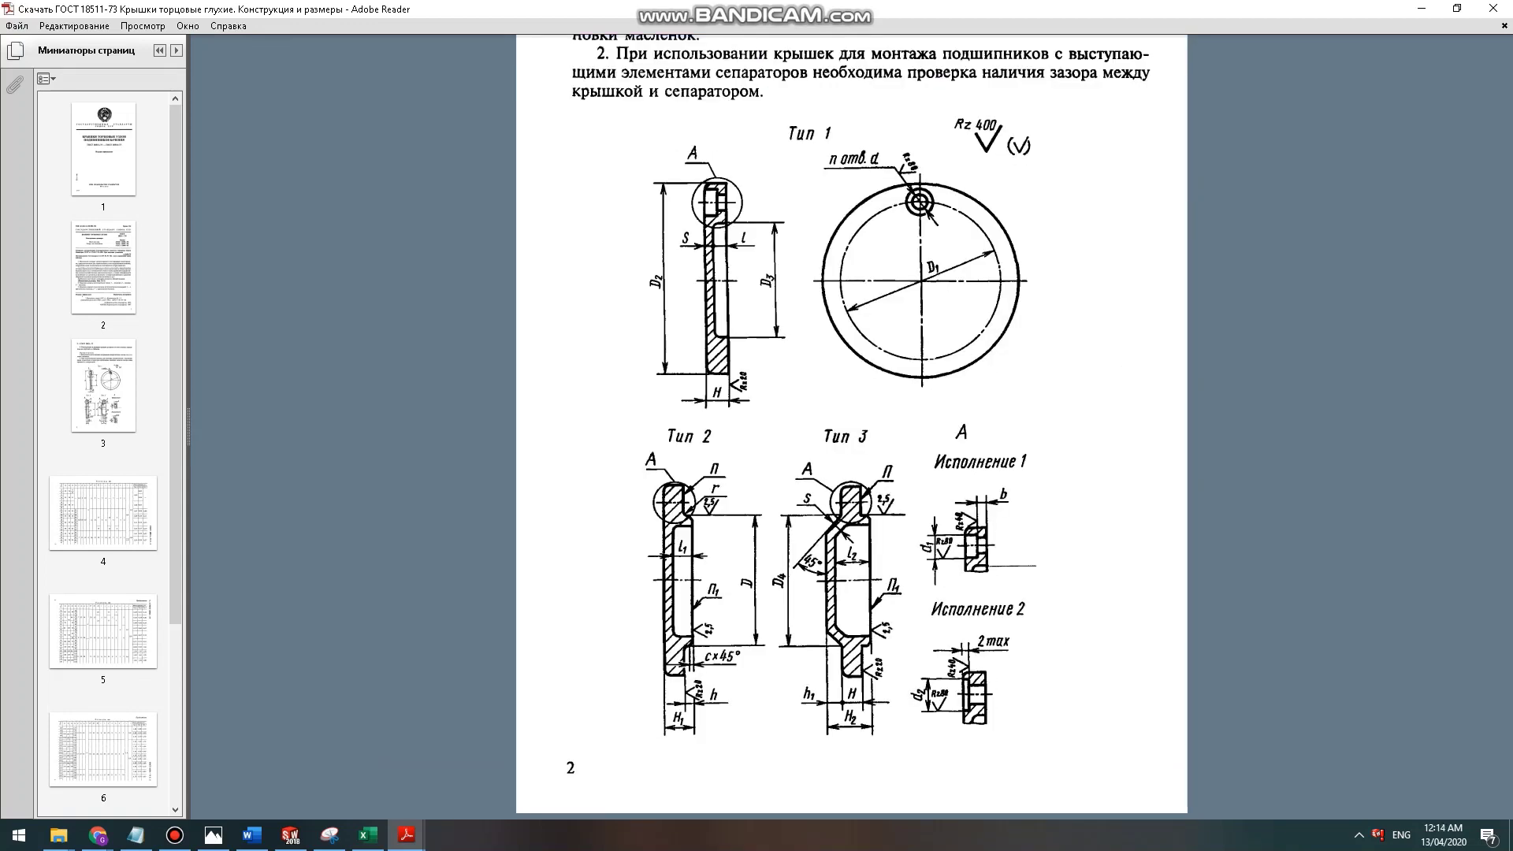
key(Page_Down)
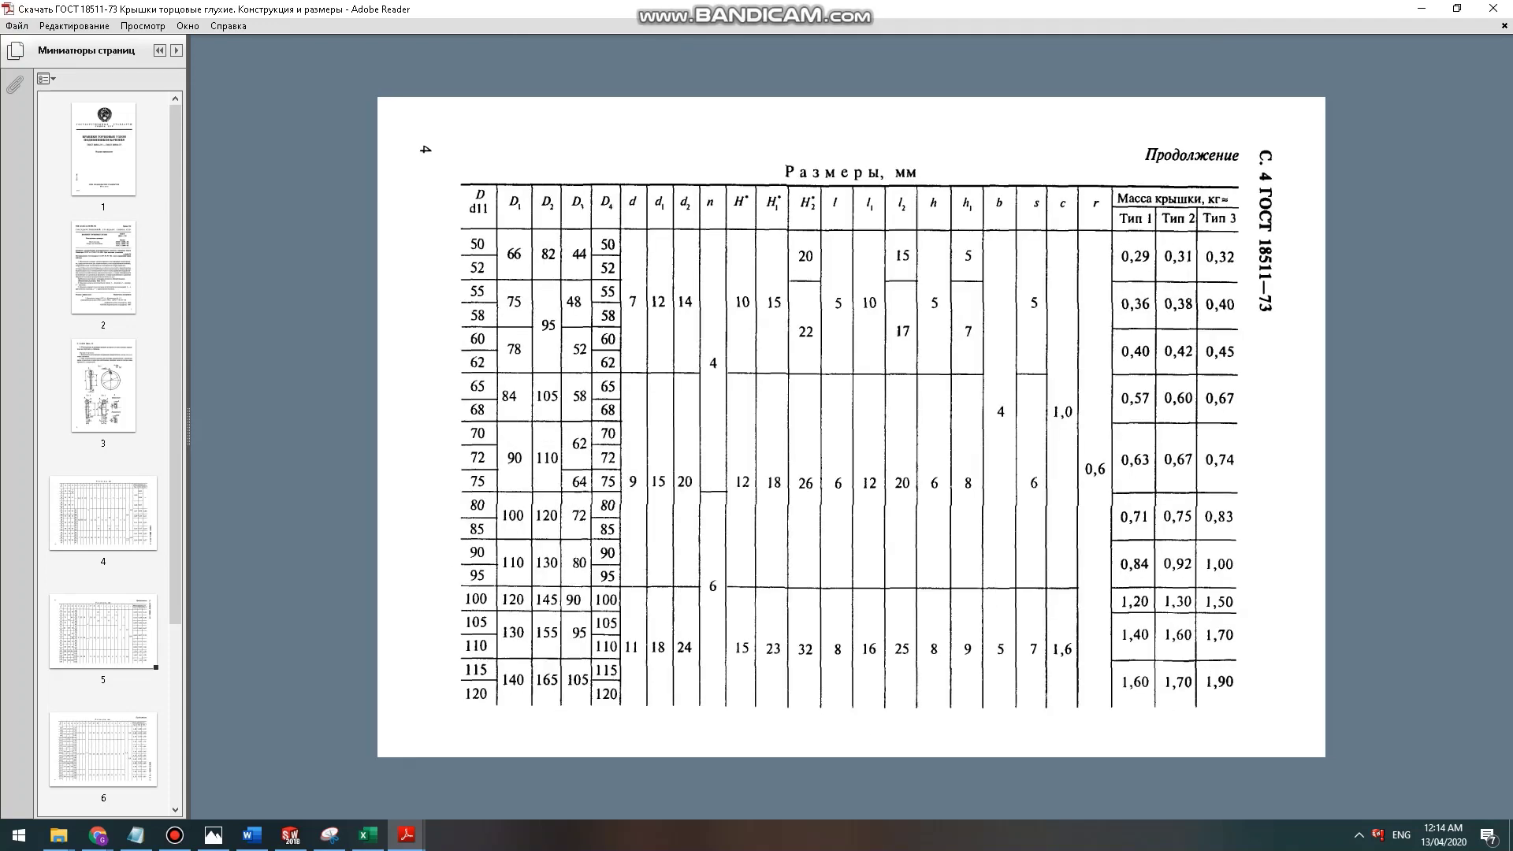
key(Page_Down)
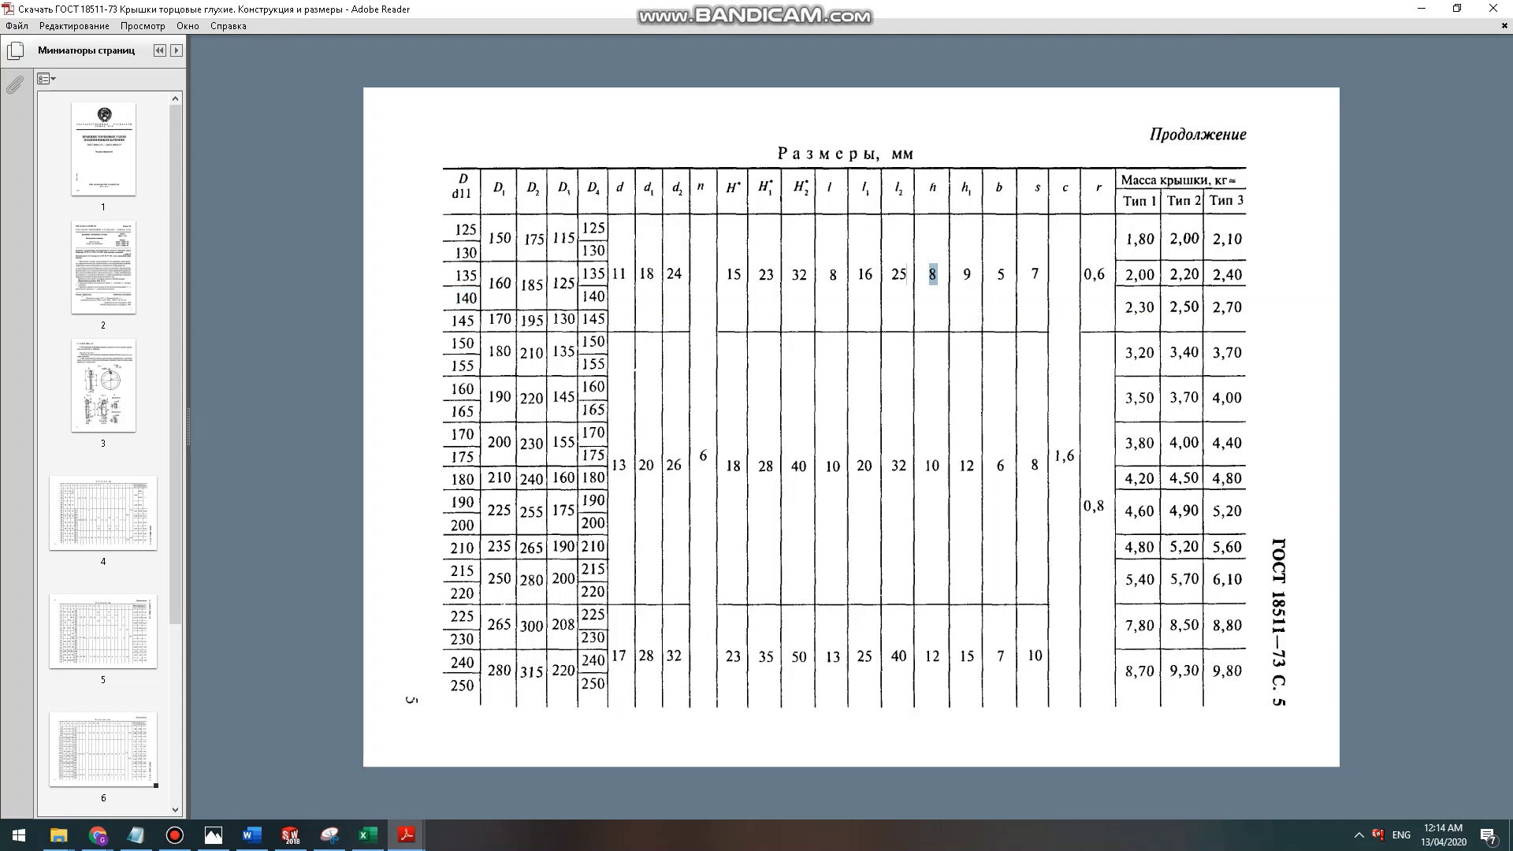
Recheck the SKF 6216-2RS1 bearing dimensions in the browser and return to SolidWorks.
key(alt+Tab)
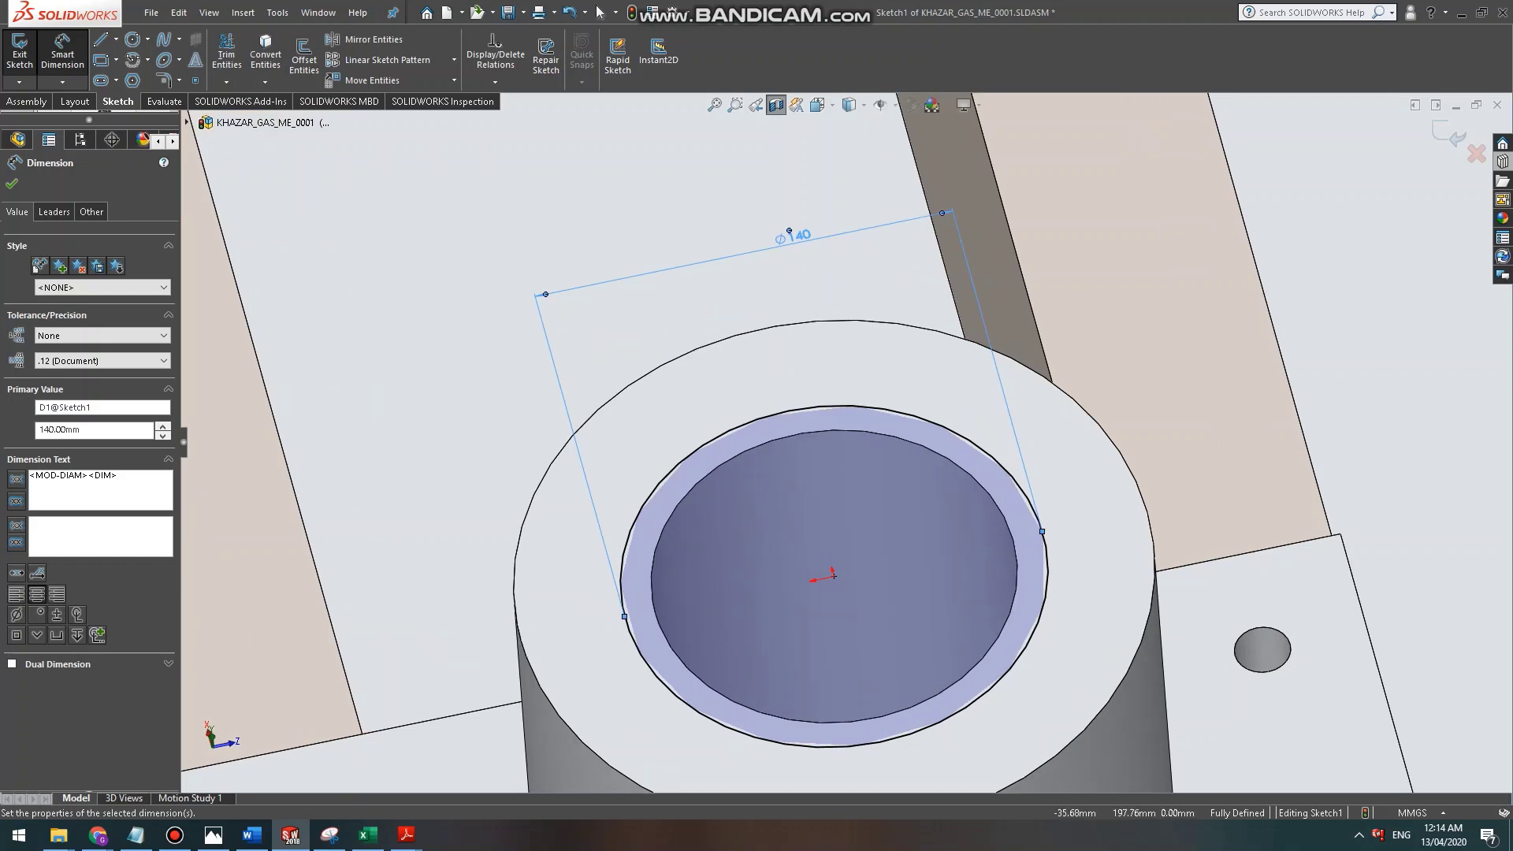
mouse_move(96, 835)
click(426, 777)
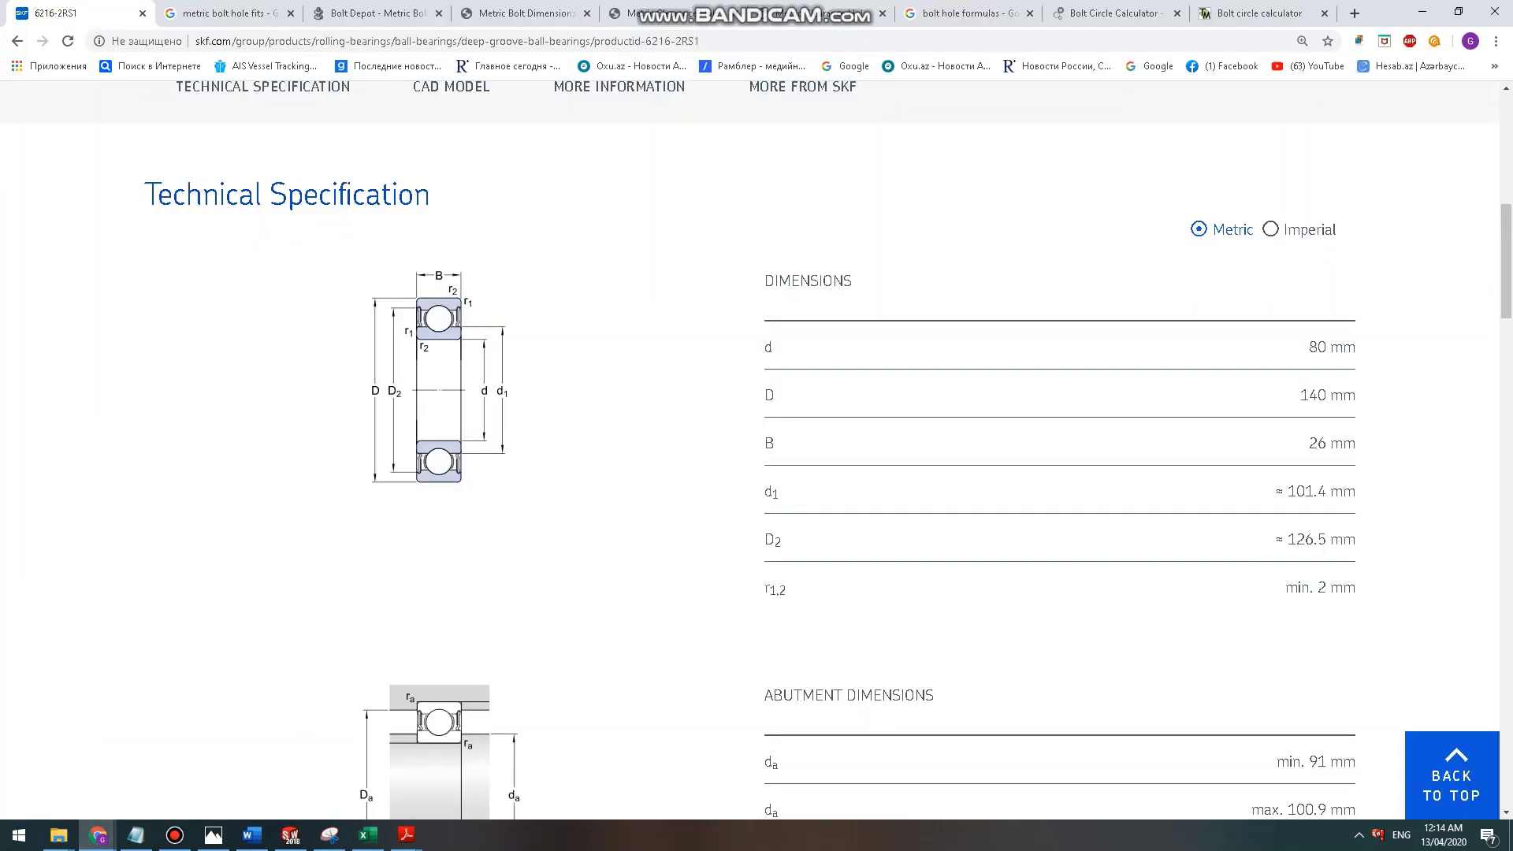
key(alt+Tab)
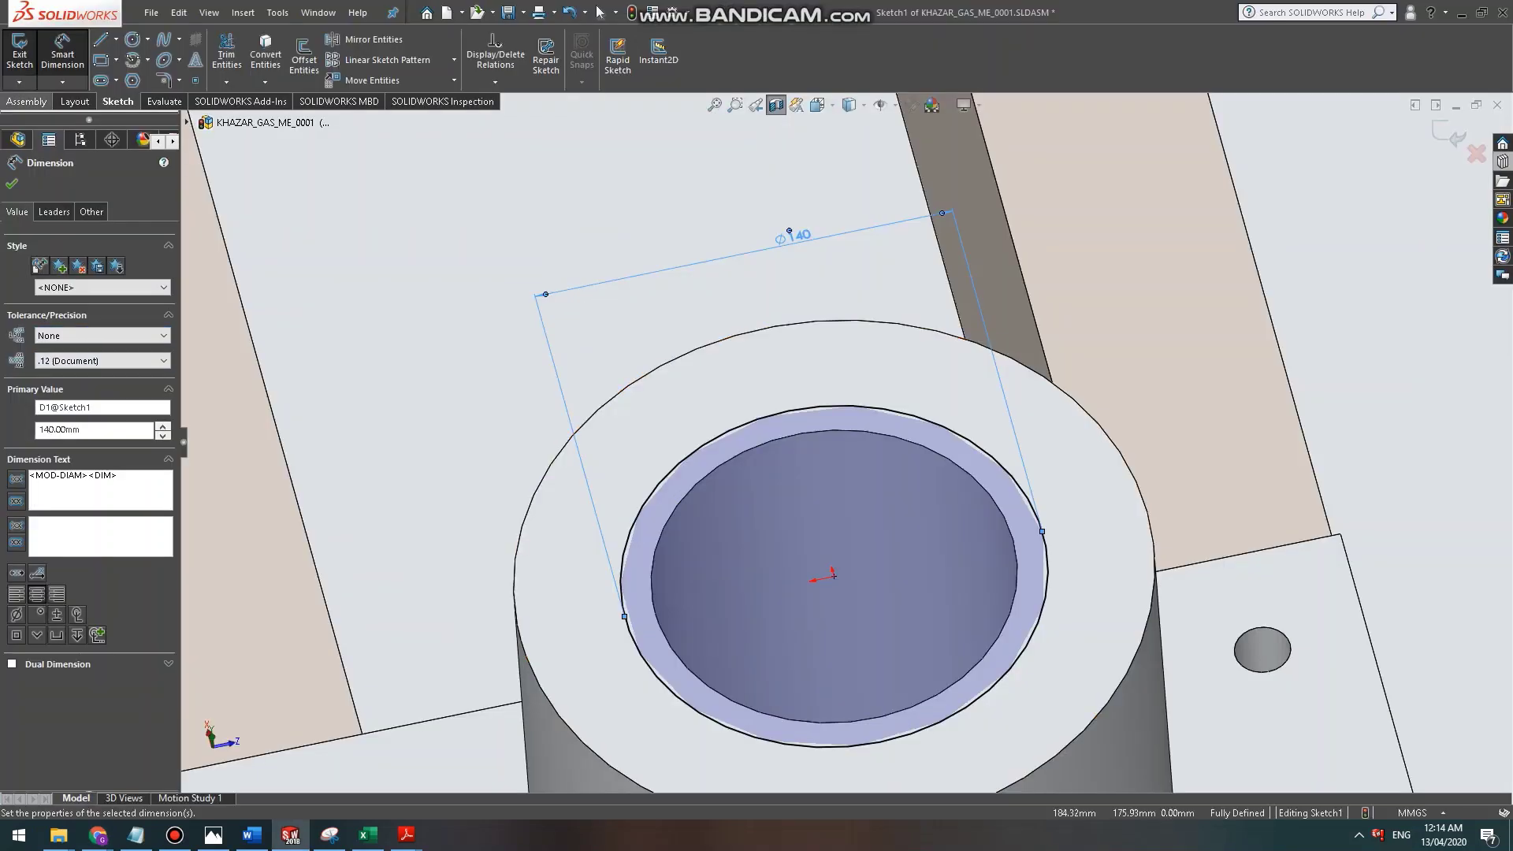
Exit the assembly-level sketch containing the 140 mm circle on the tube's end face.
click(26, 102)
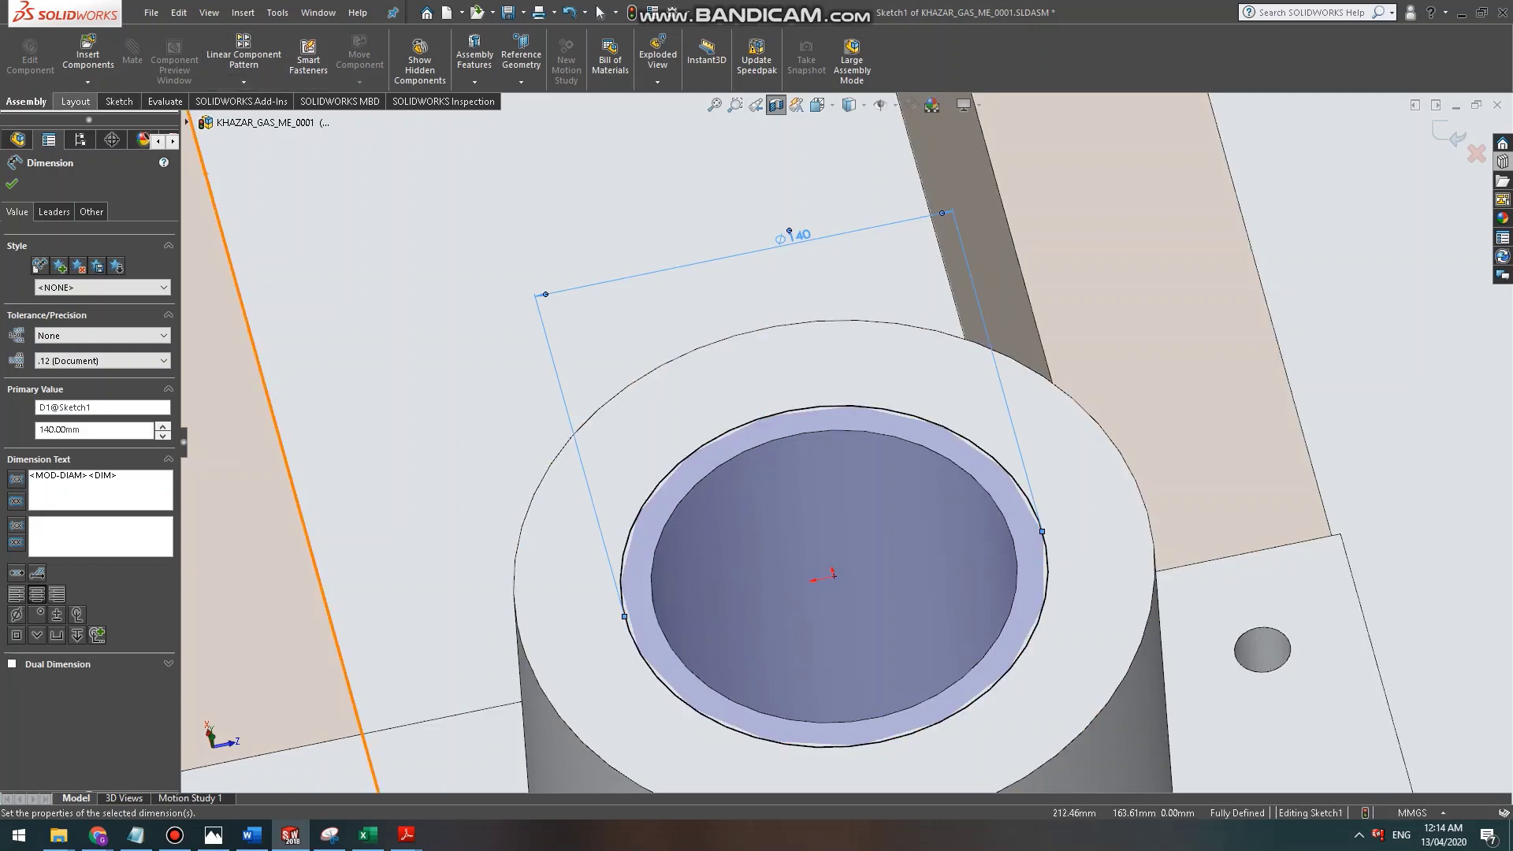
click(74, 101)
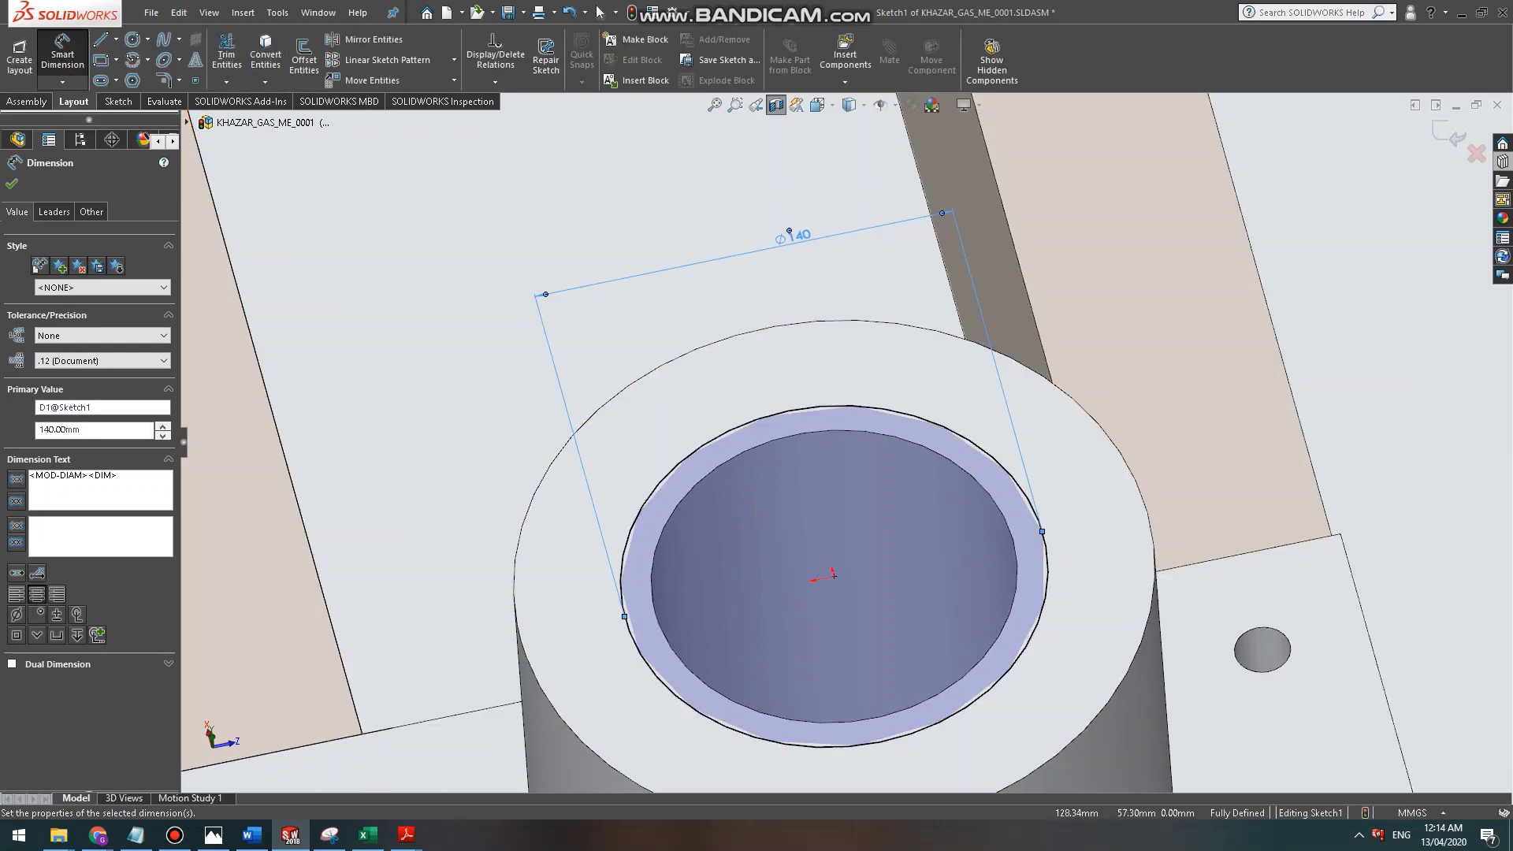
scroll(843, 443, up, 1)
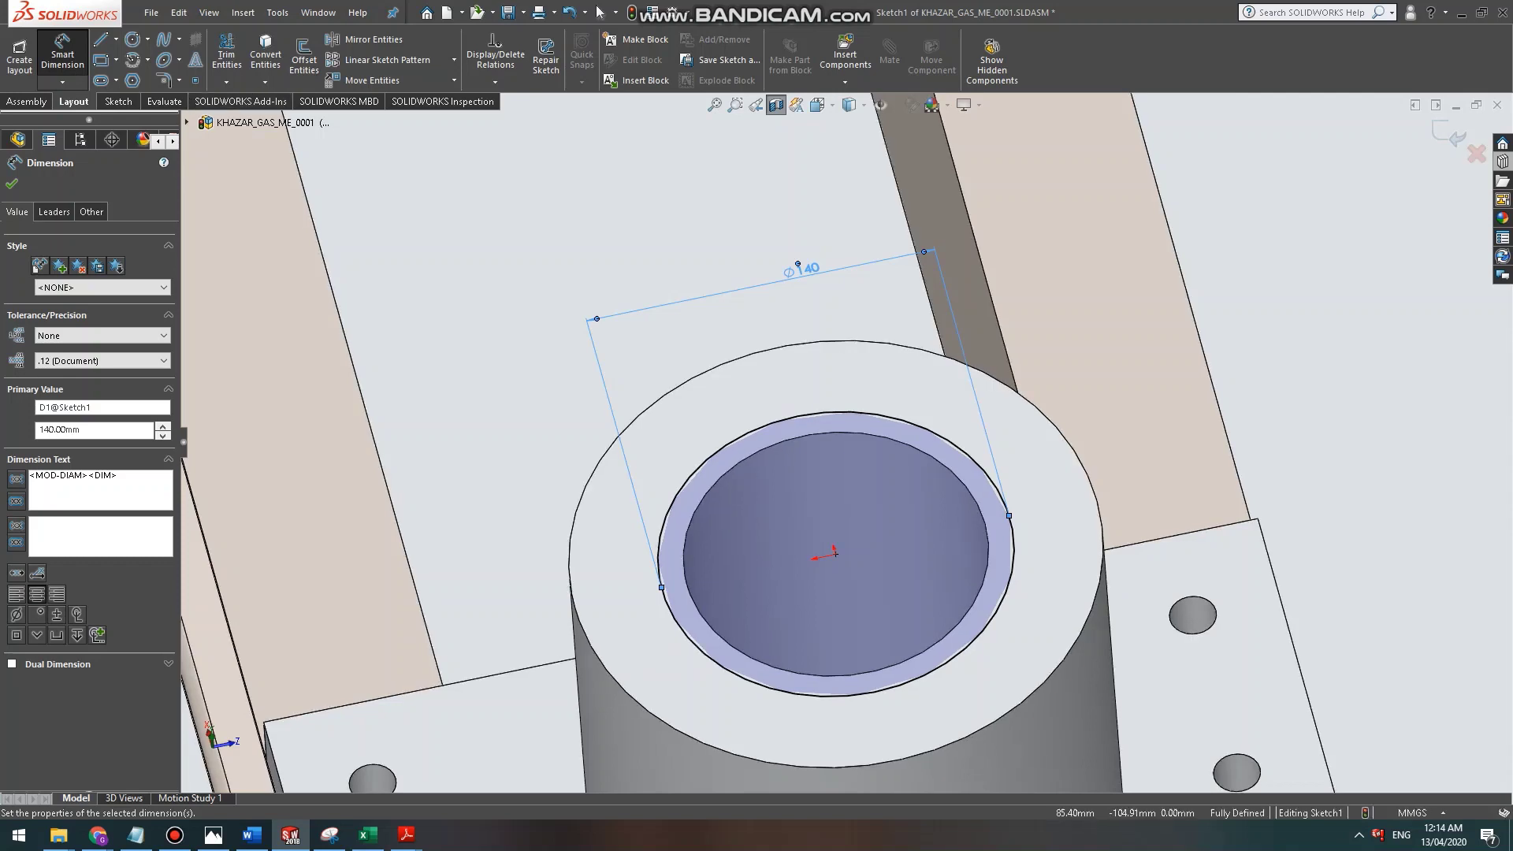
click(1449, 135)
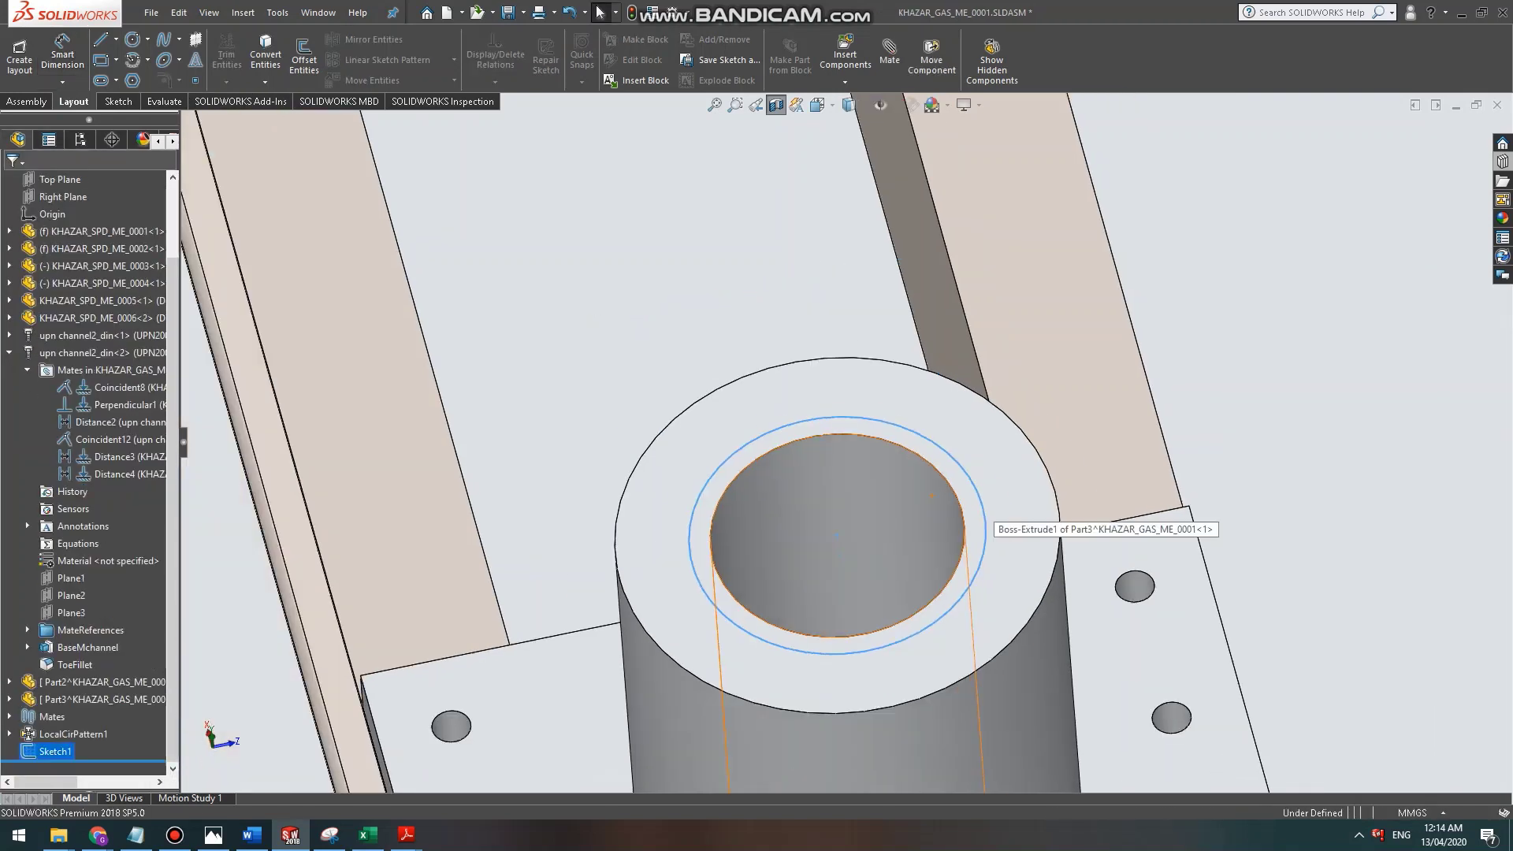
Edit the tube part in place and sketch a circle about 167 mm in diameter on its upper end face, centred on the bore.
click(989, 522)
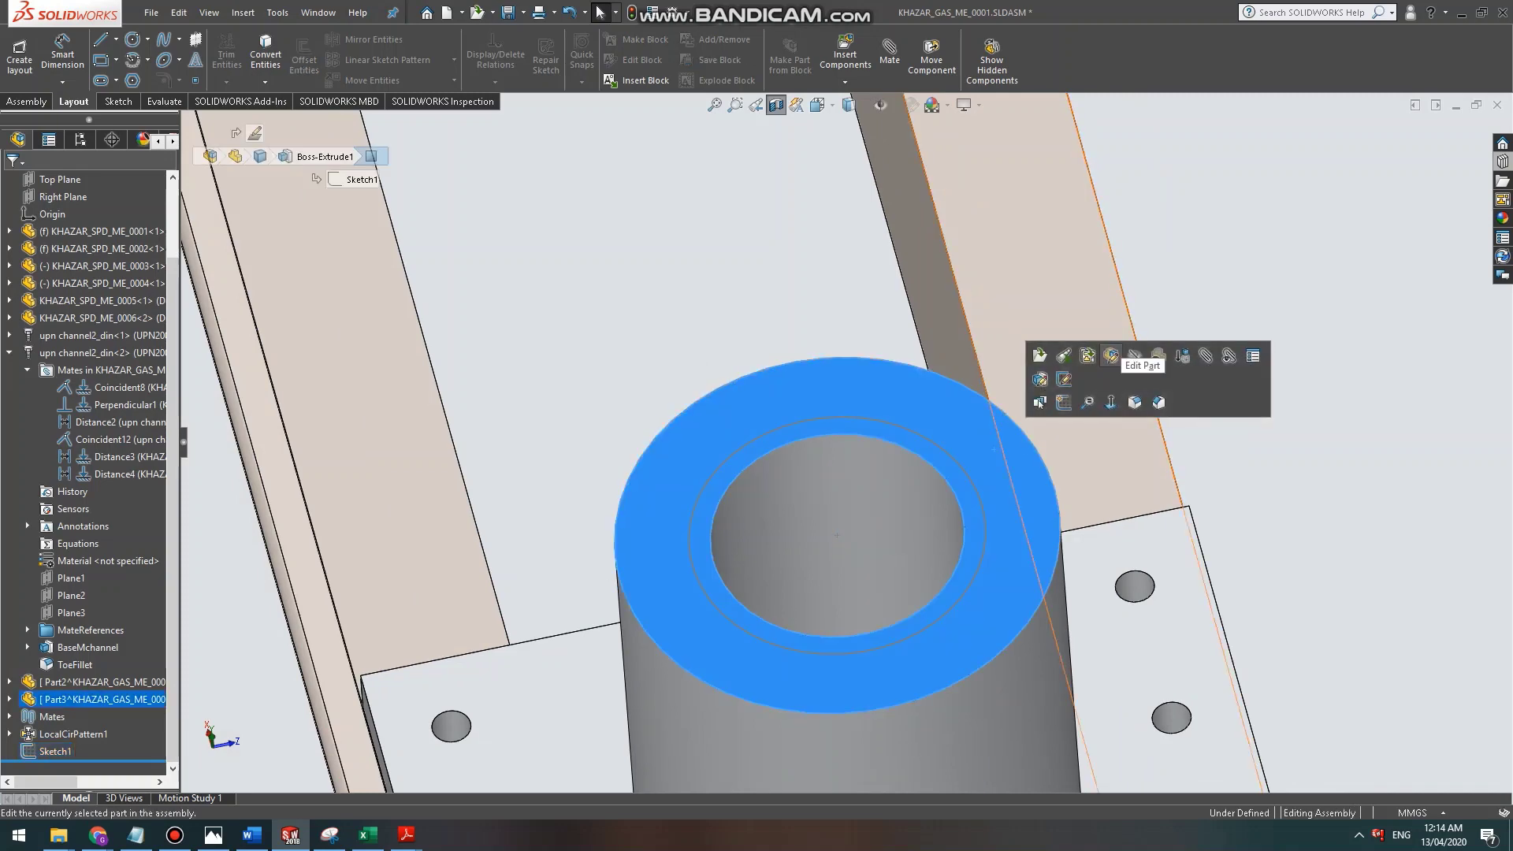
click(1070, 351)
click(904, 441)
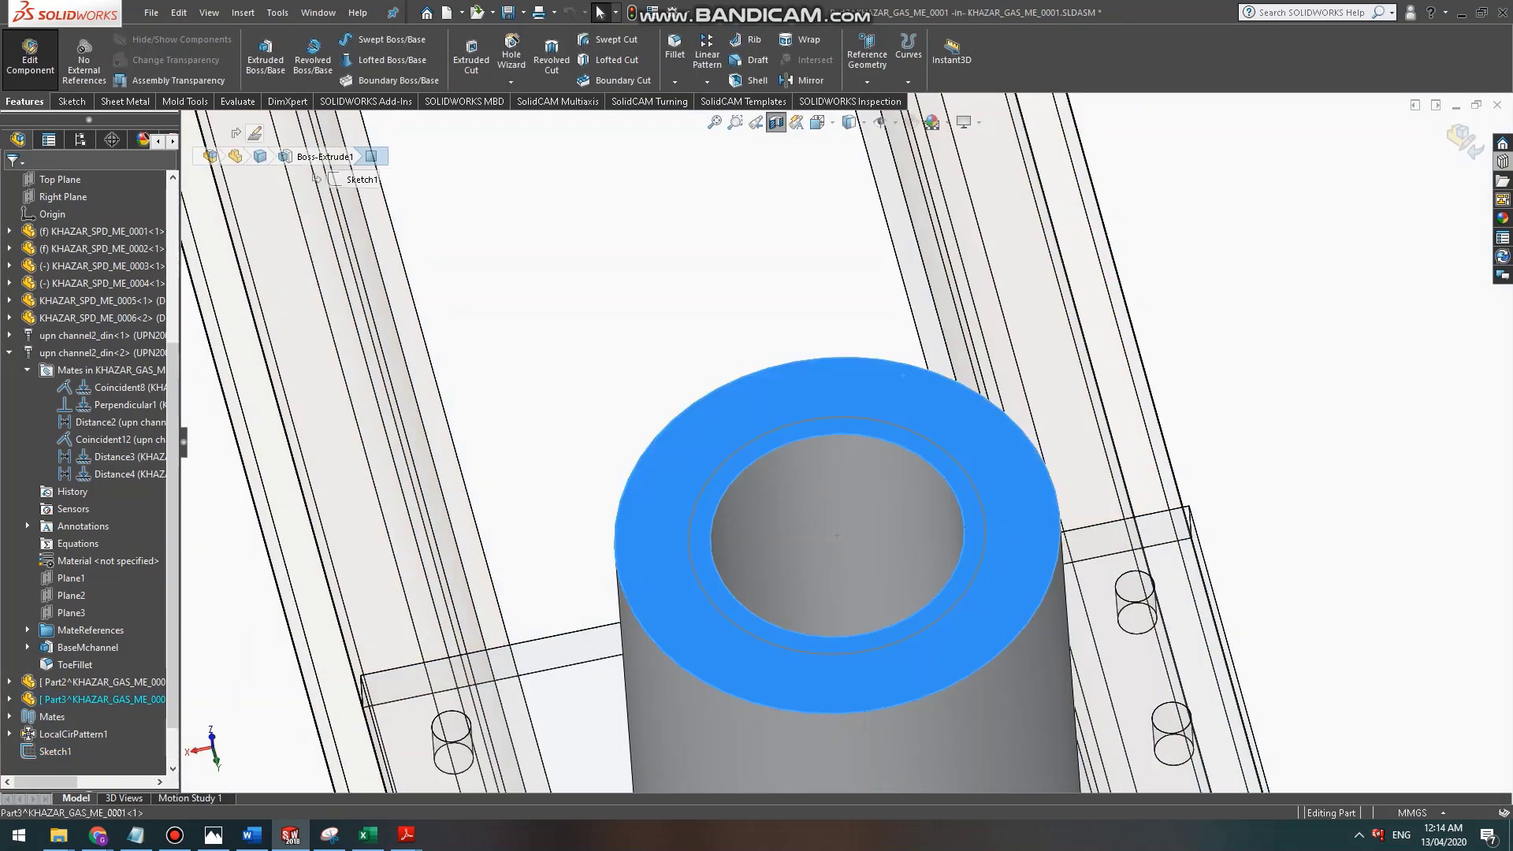
click(68, 101)
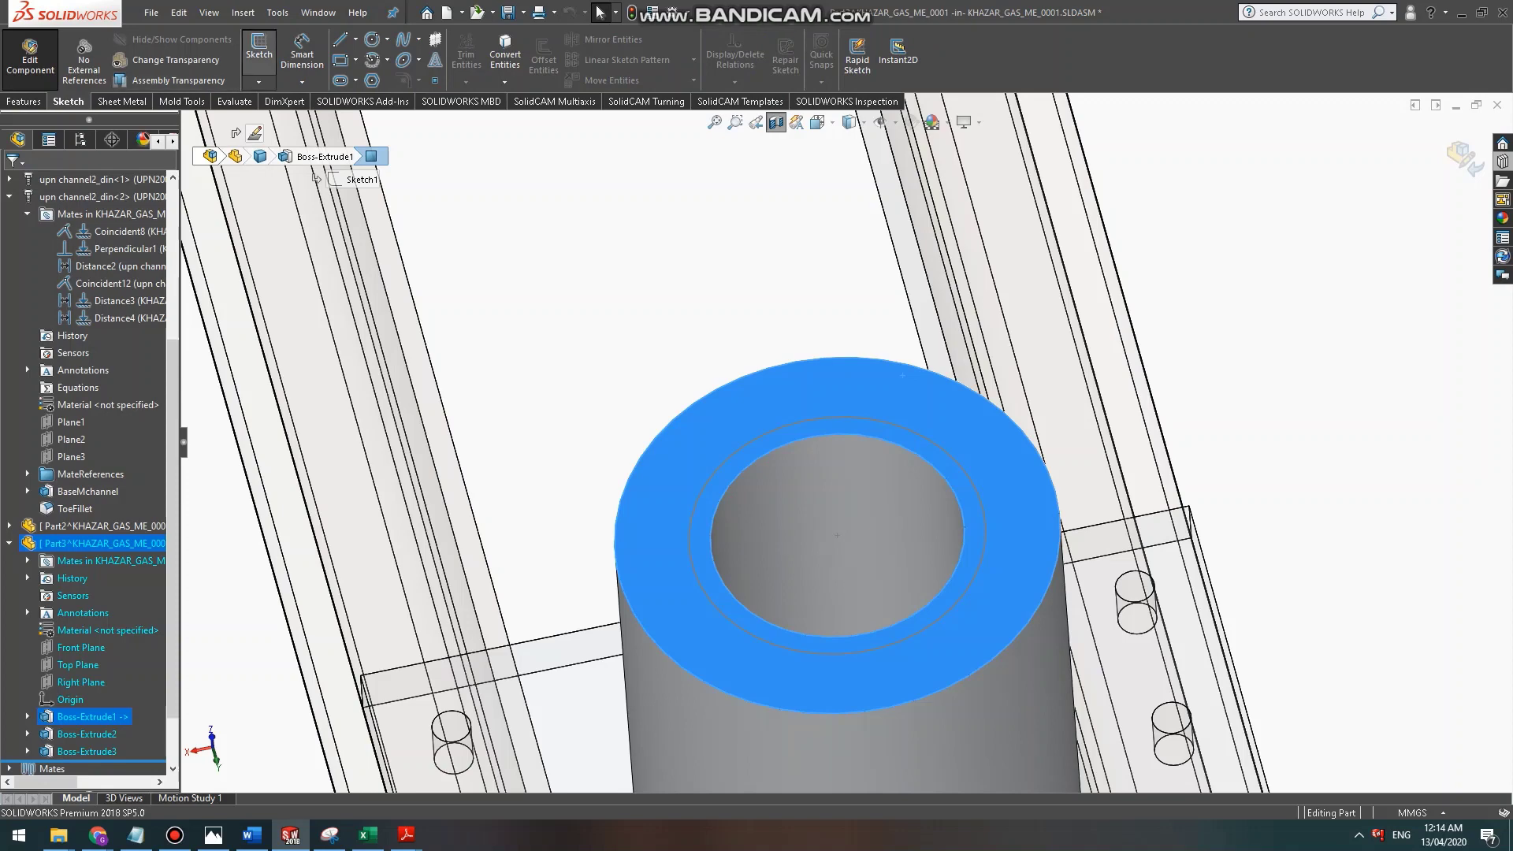
click(260, 52)
click(372, 39)
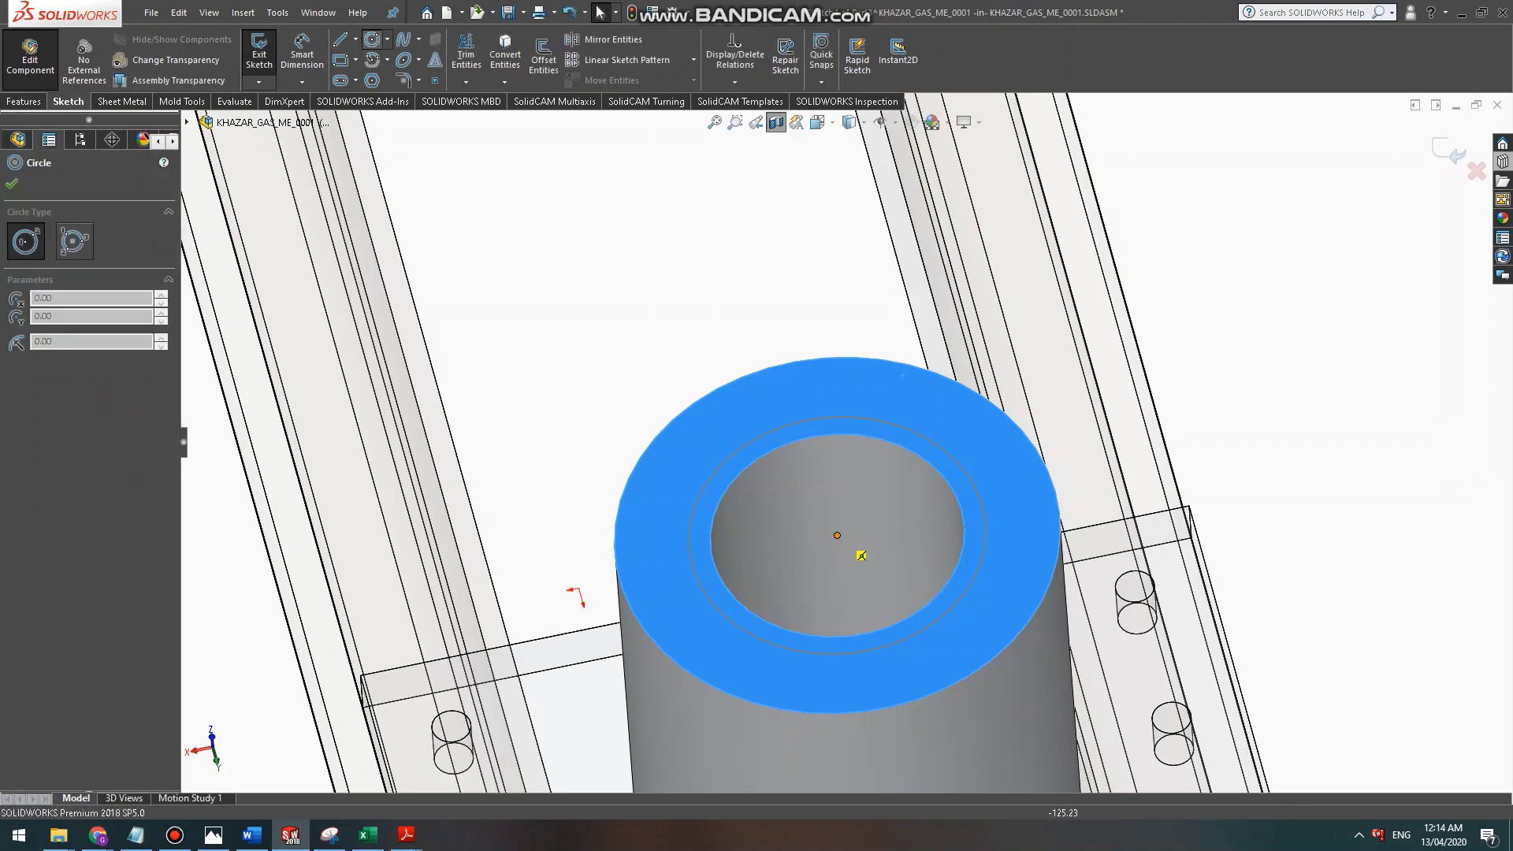
click(837, 536)
click(966, 443)
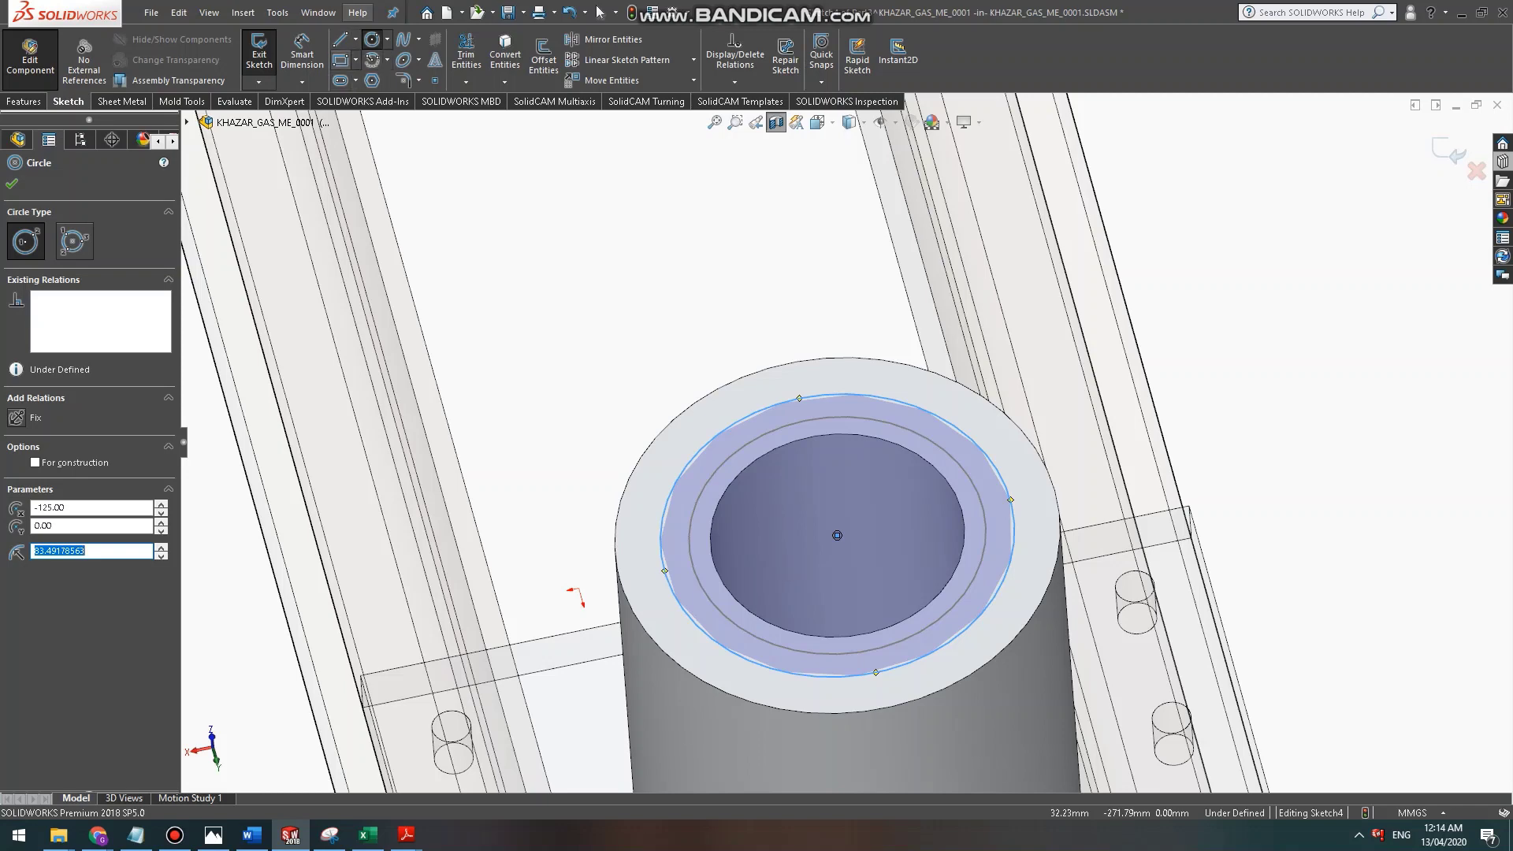
key(Escape)
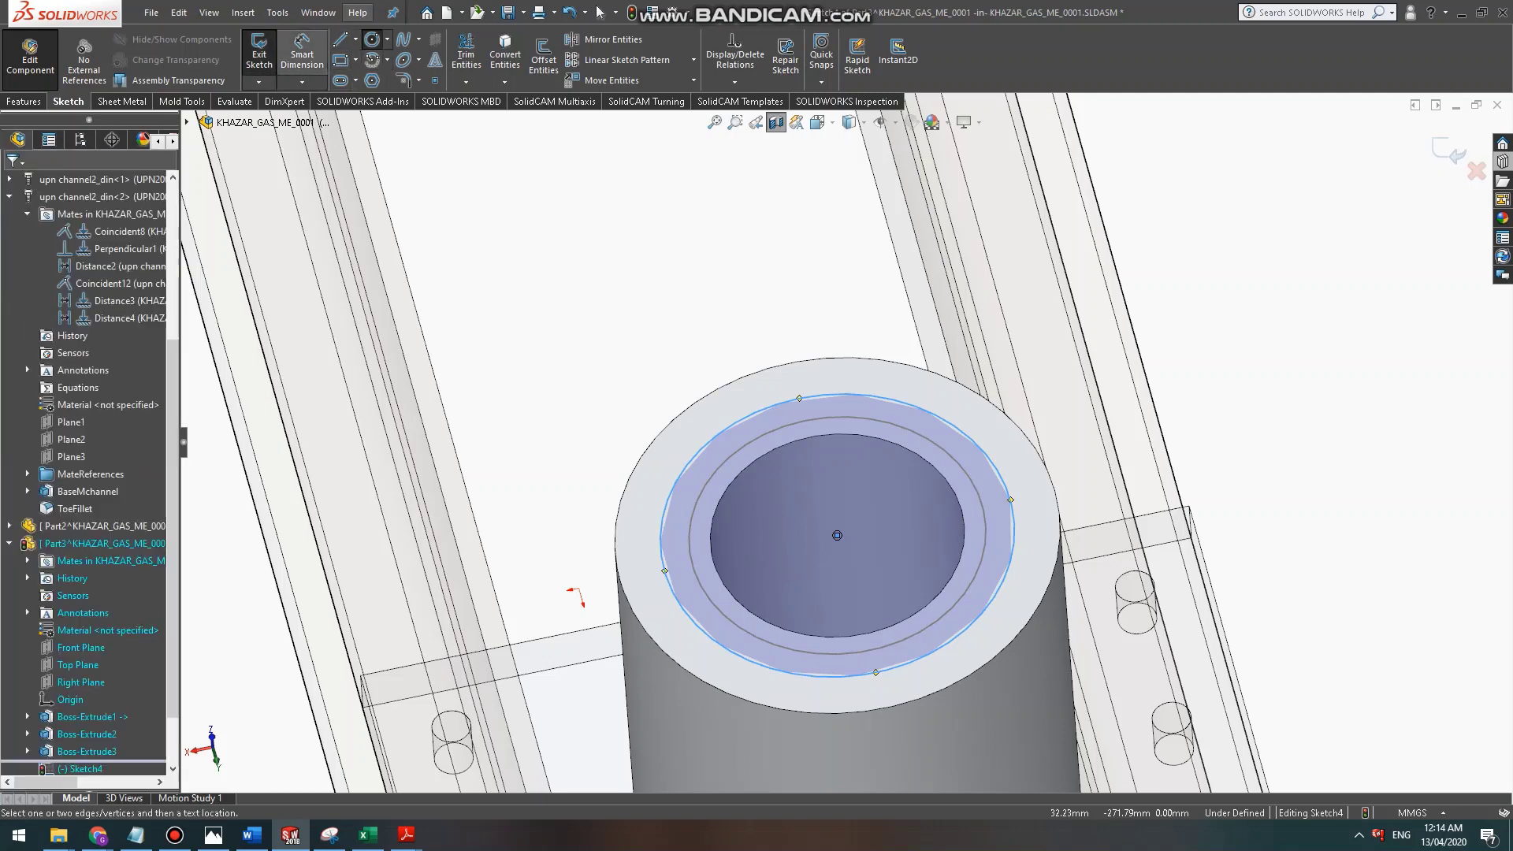
Dimension the circle in the tube part's sketch with a diameter of 140 mm.
click(302, 55)
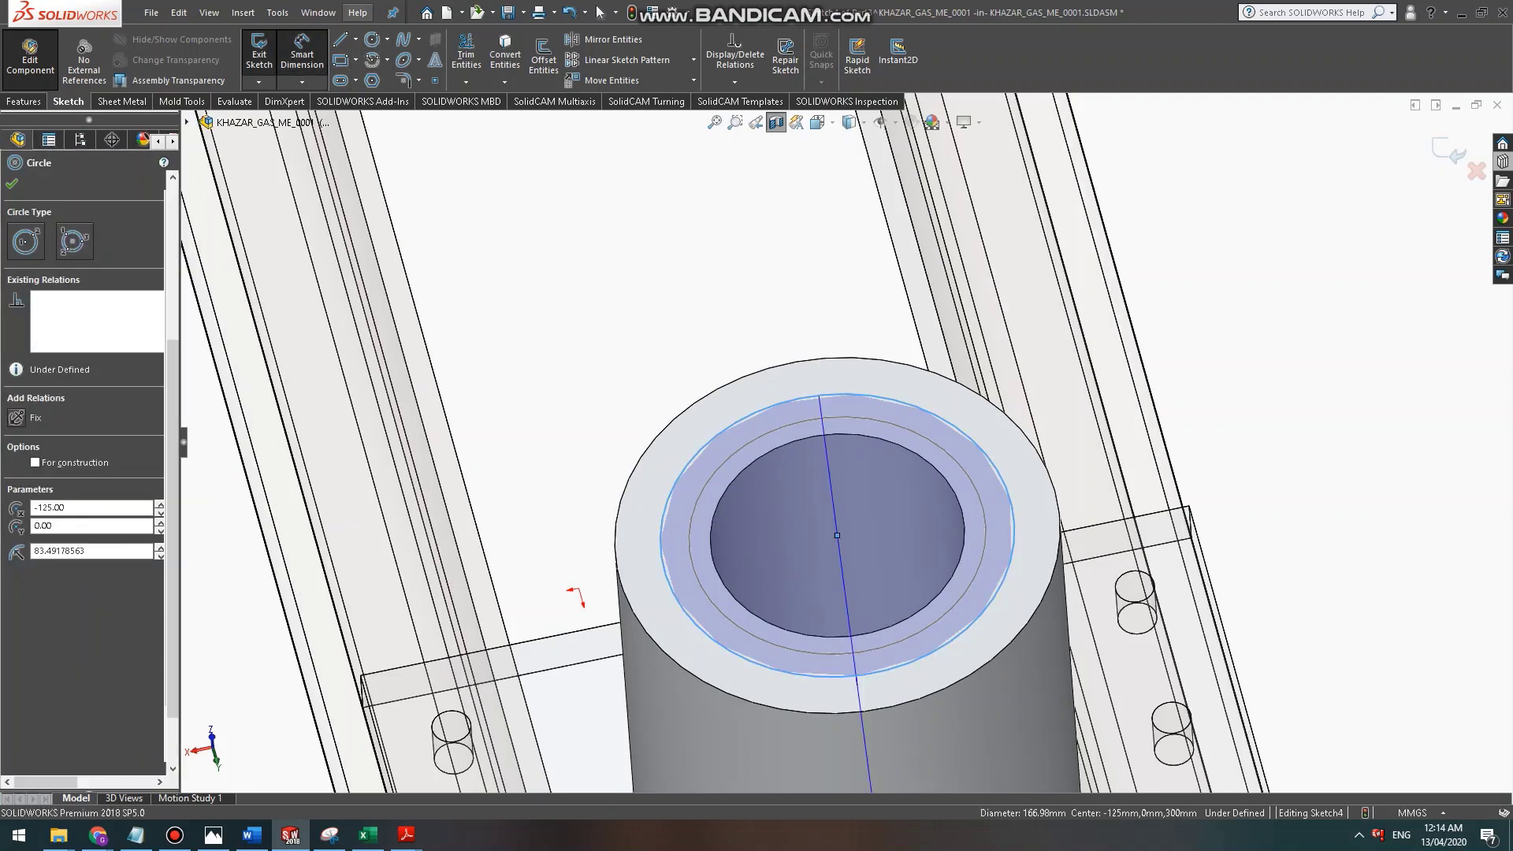
click(776, 367)
text(140)
key(Return)
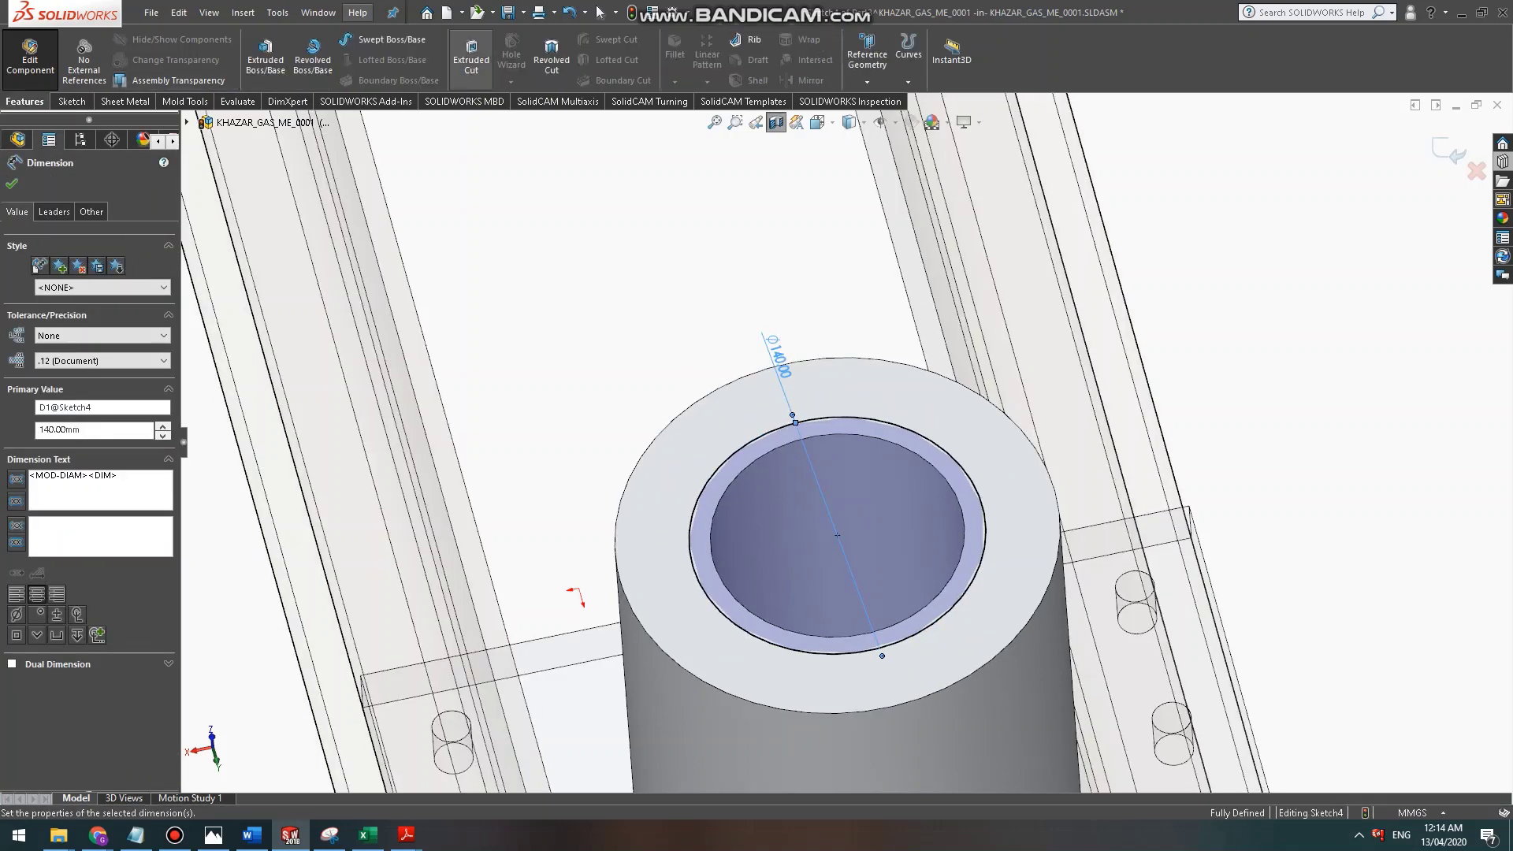
Cut-extrude the 140 mm circle as a blind recess into the tube's upper end to form the bearing seat.
click(471, 57)
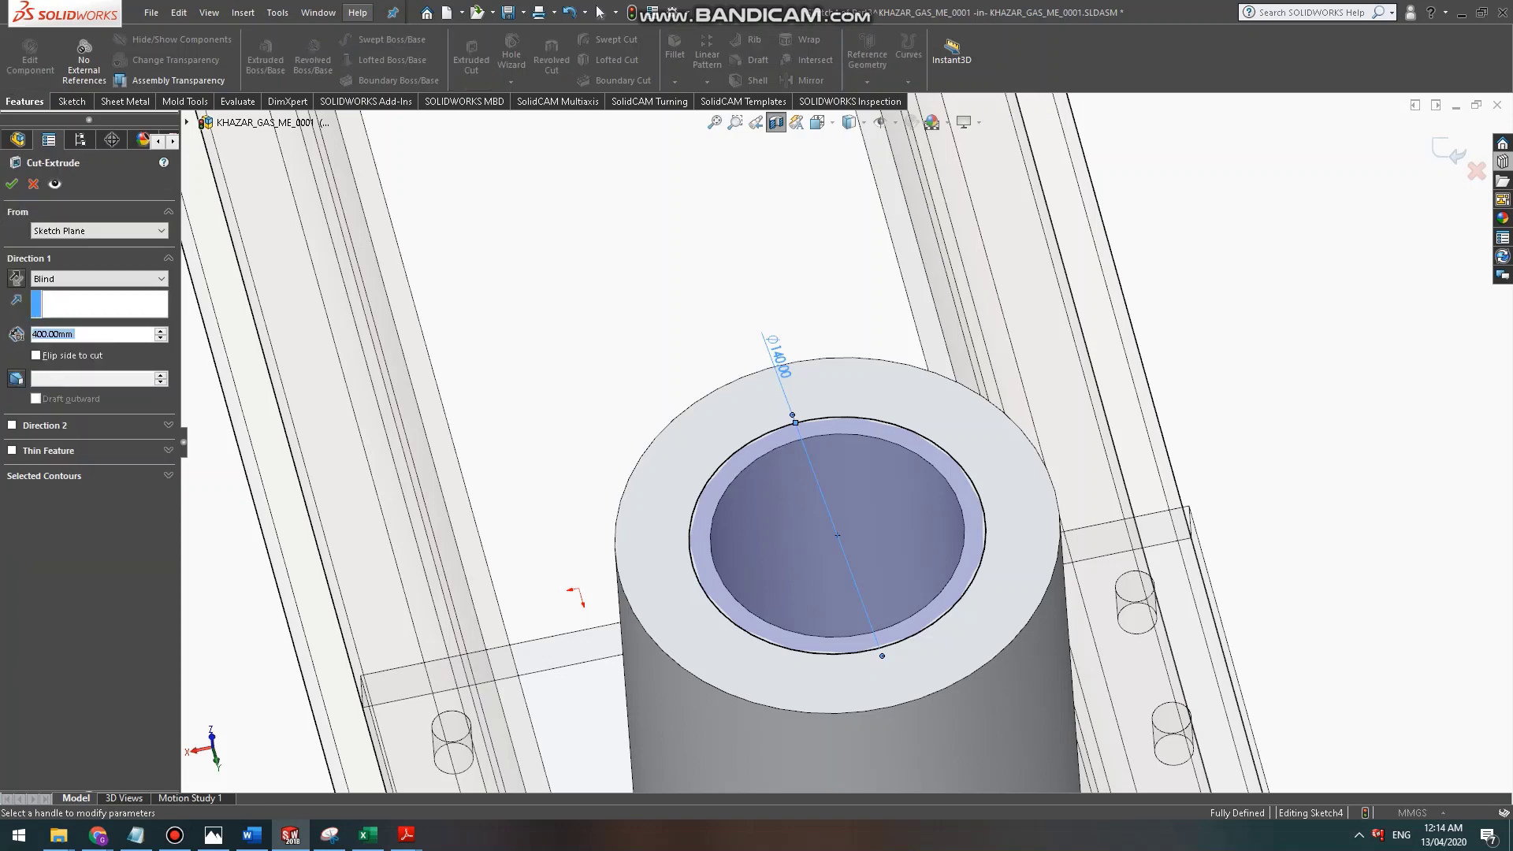
key(Return)
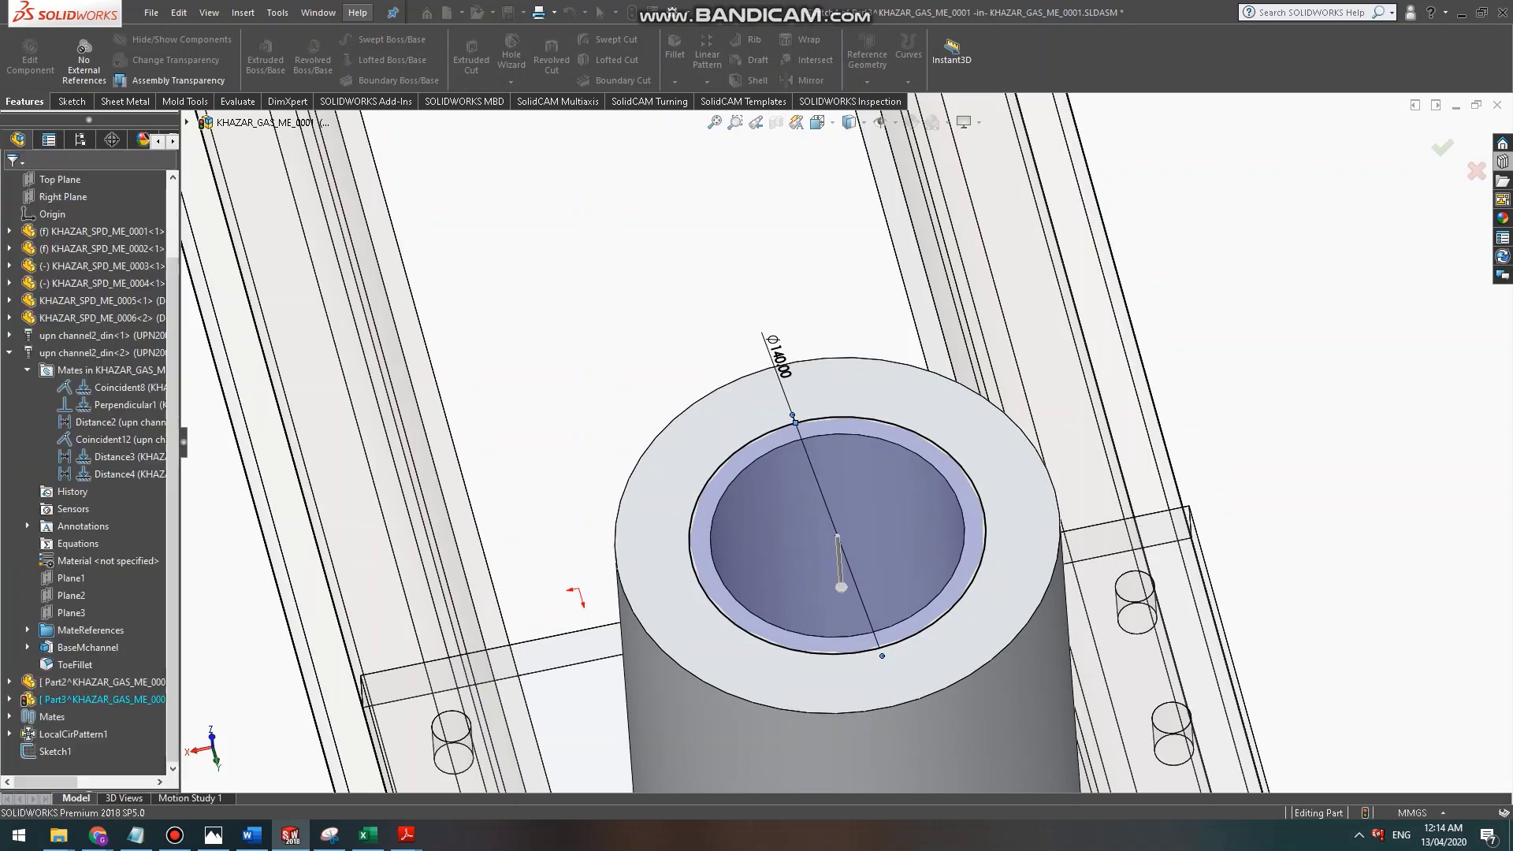
scroll(637, 542, down, 3)
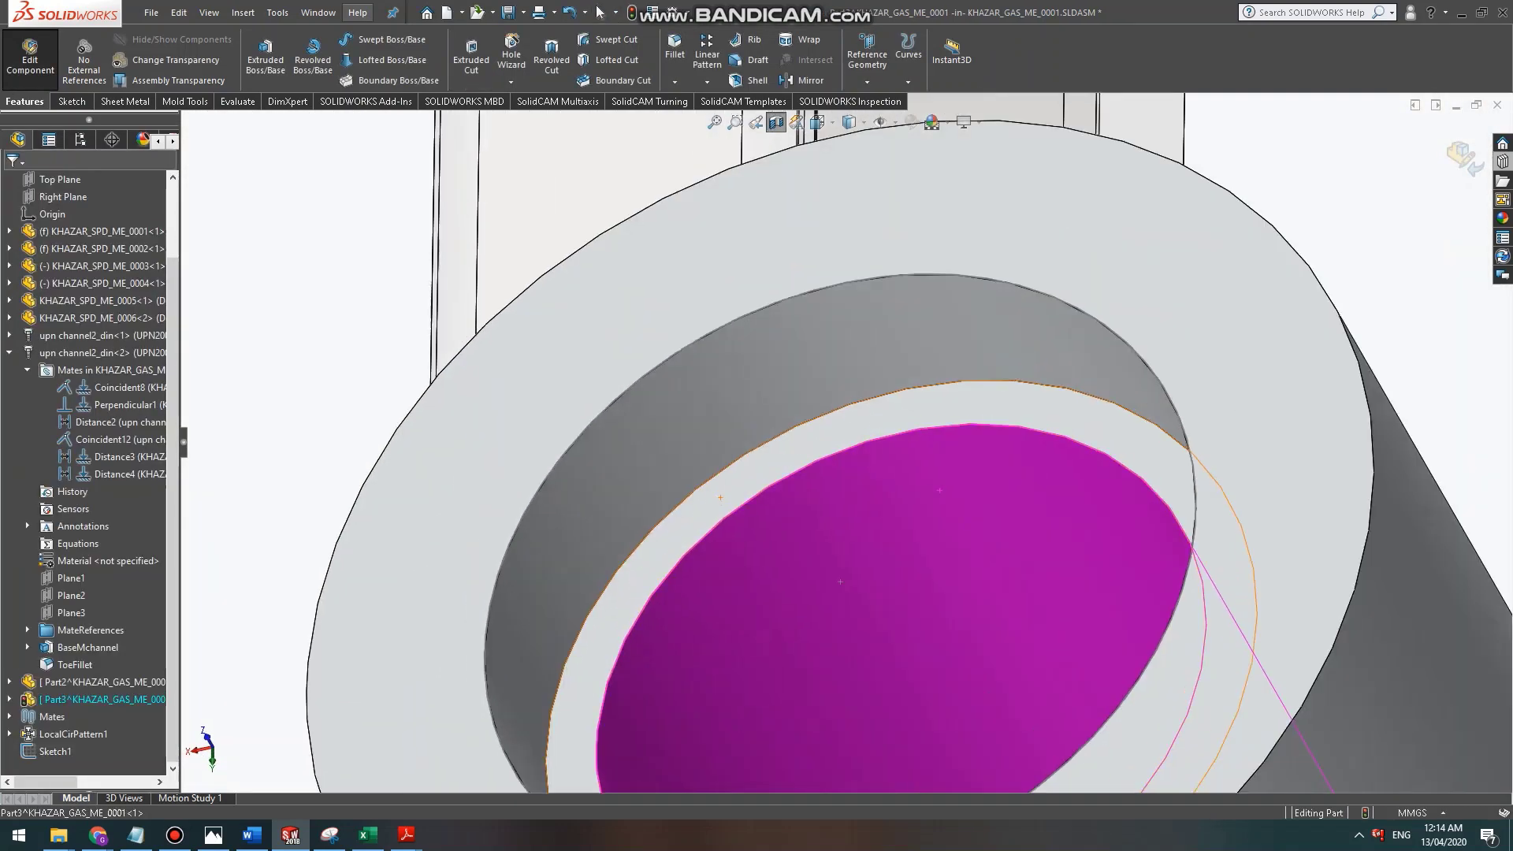
Examine the recess and its inner shoulder in the tube's upper end, as well as the tube's lower end face.
middle_drag(835, 583, 944, 512)
scroll(944, 511, up, 3)
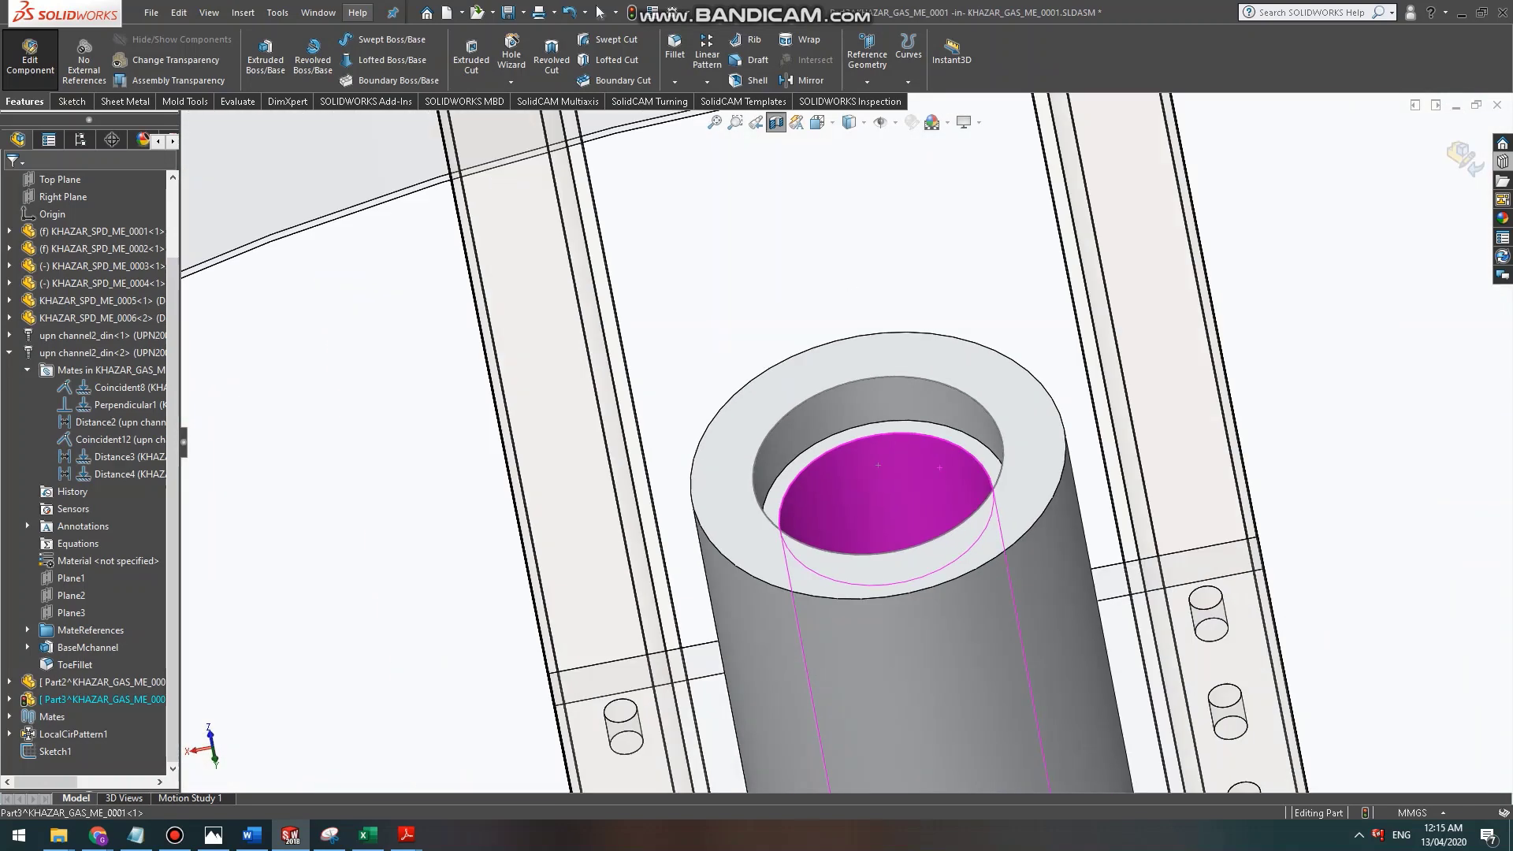
scroll(944, 512, down, 6)
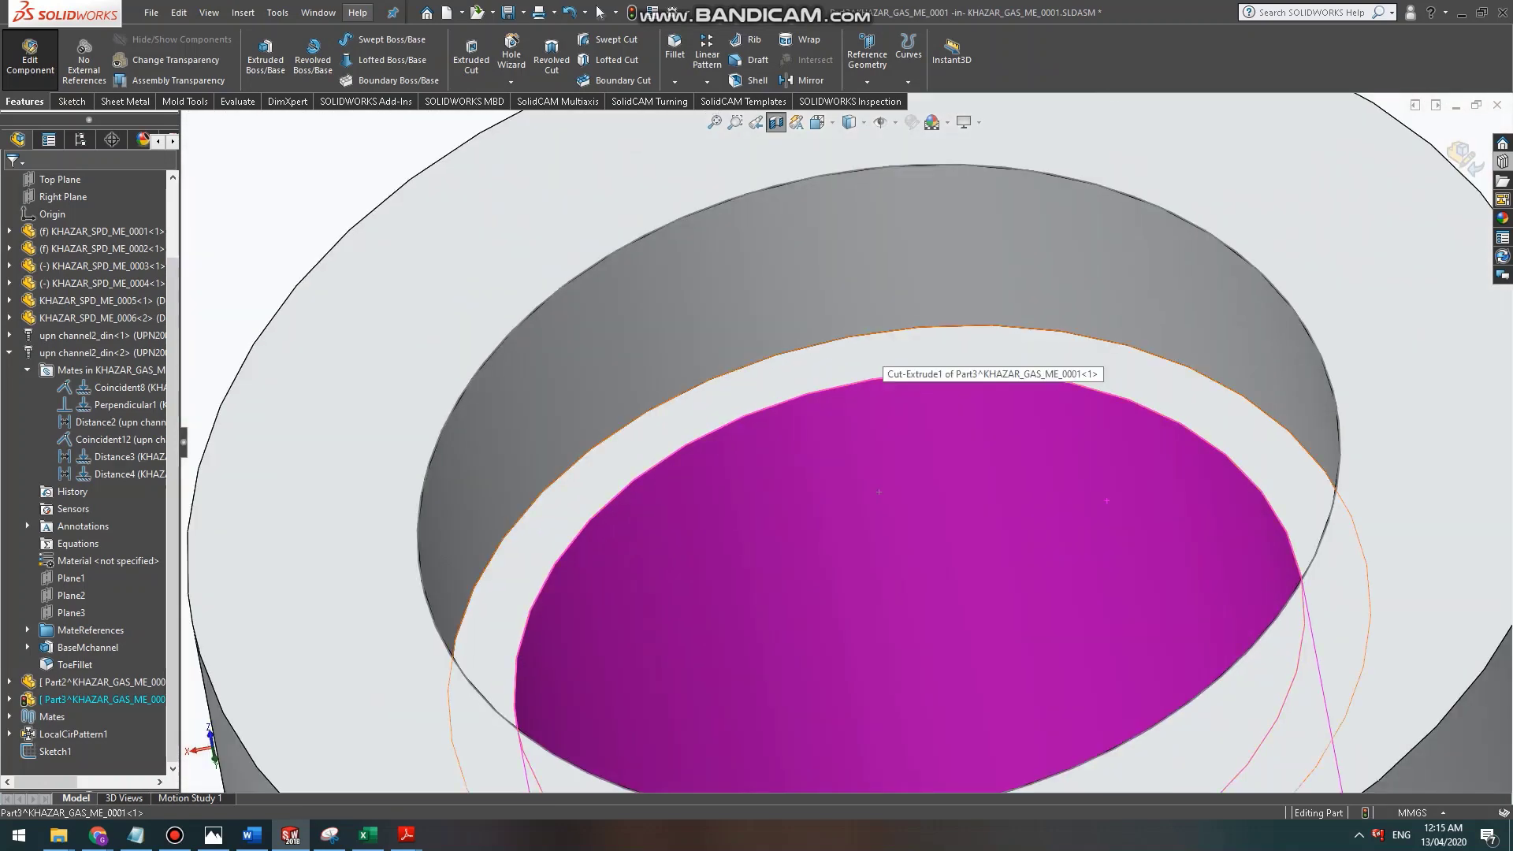
click(877, 364)
scroll(876, 364, up, 5)
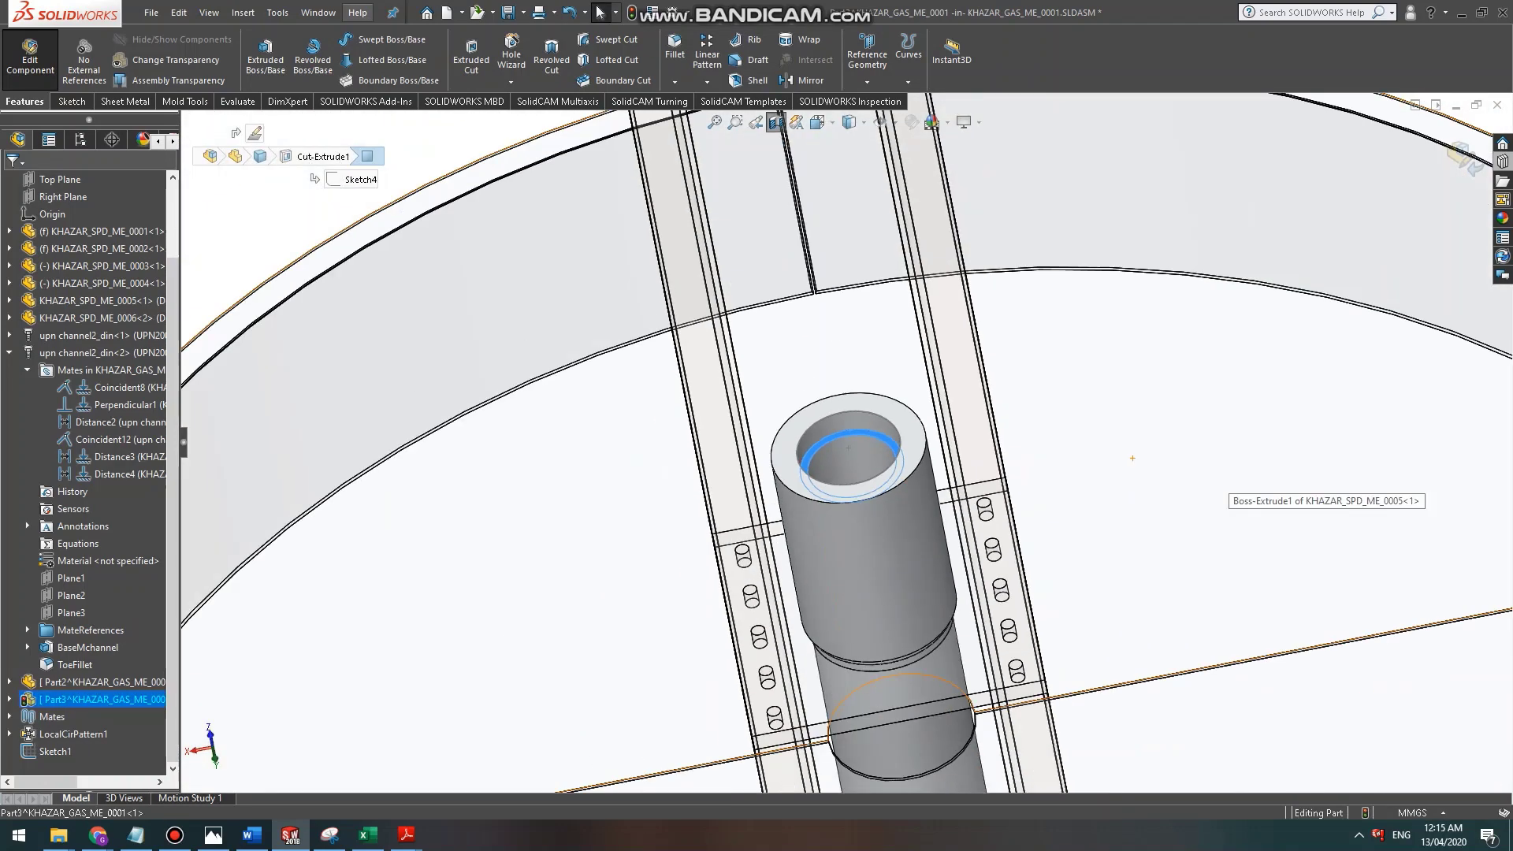
scroll(1216, 484, up, 5)
click(1216, 483)
scroll(850, 439, down, 8)
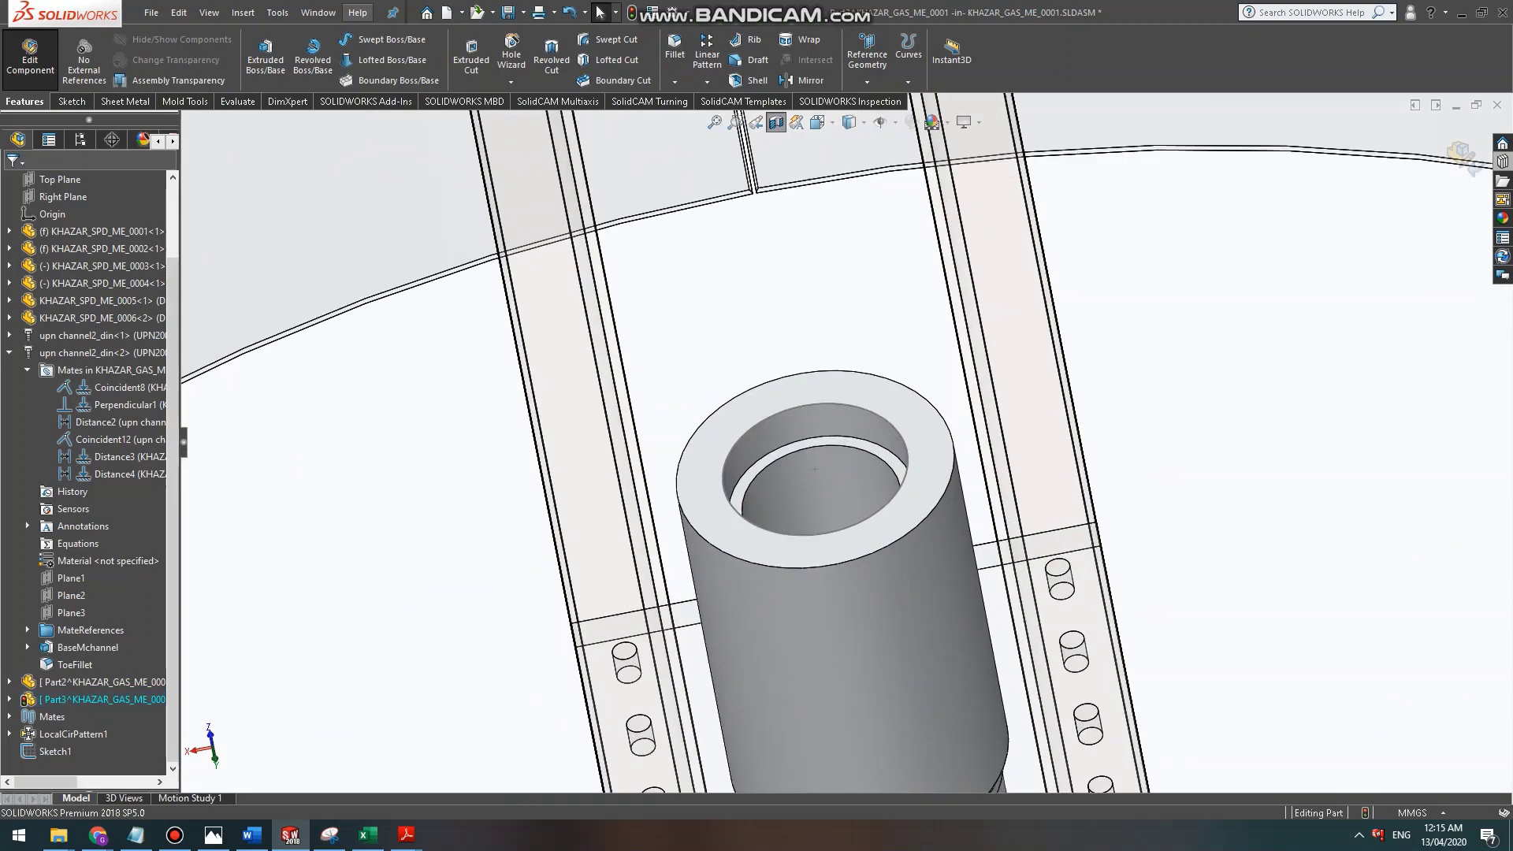
scroll(849, 453, up, 5)
middle_drag(879, 623, 875, 323)
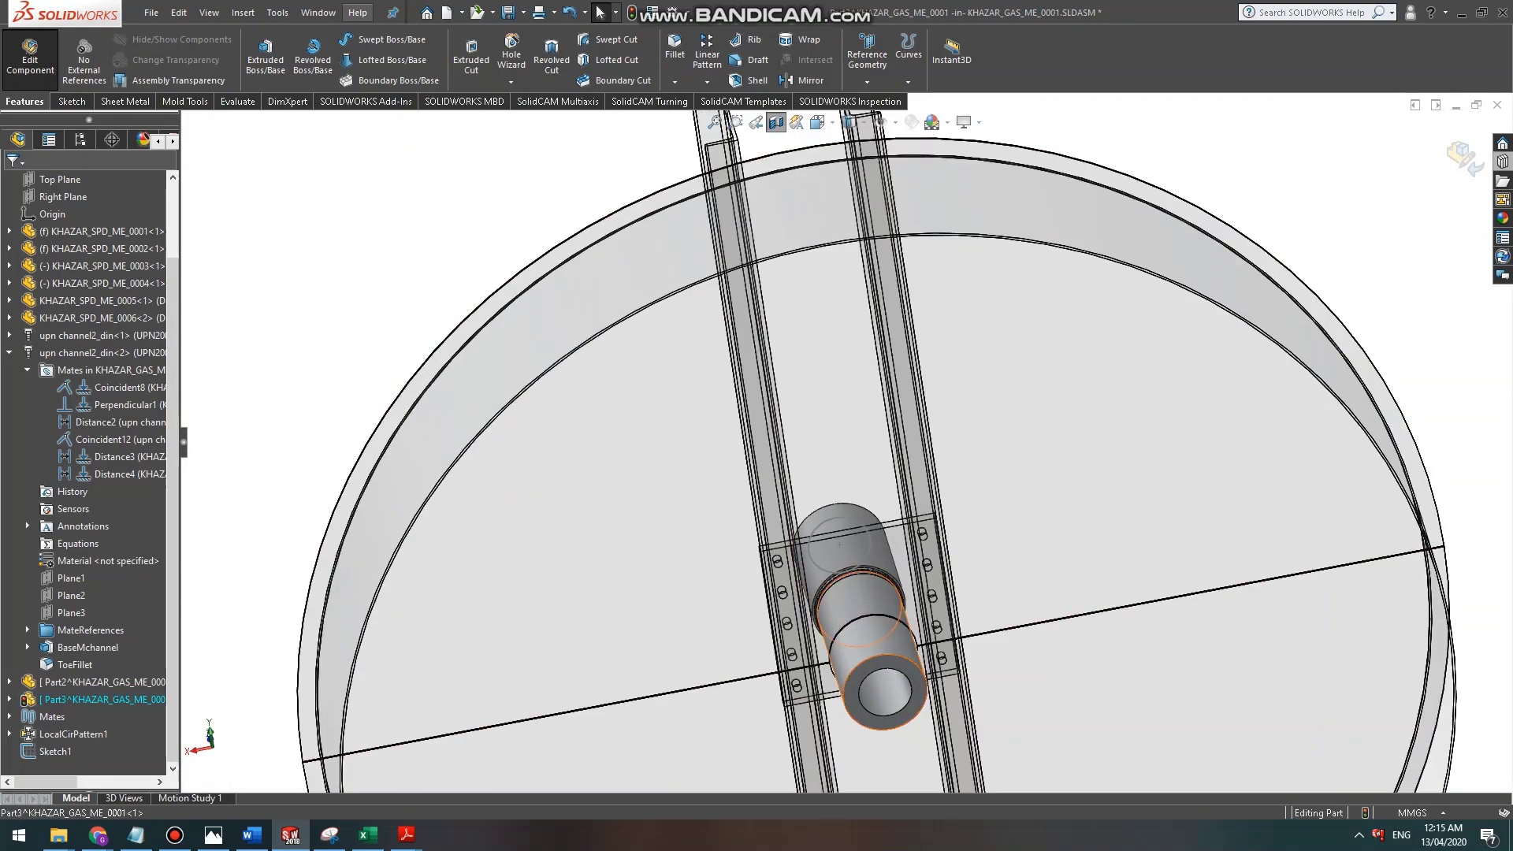
scroll(840, 545, down, 8)
click(942, 410)
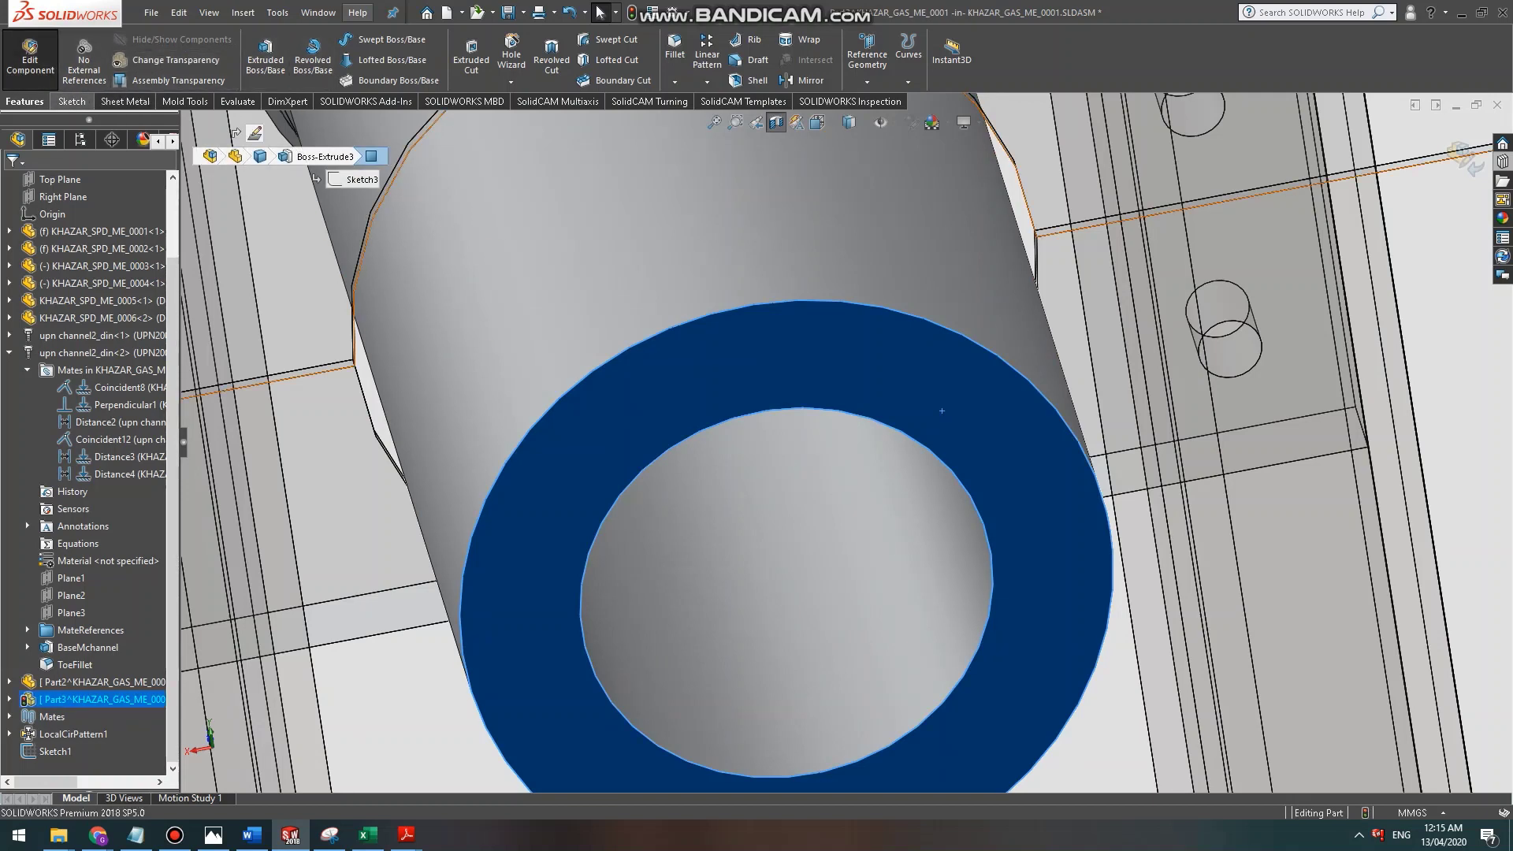
click(71, 101)
click(258, 55)
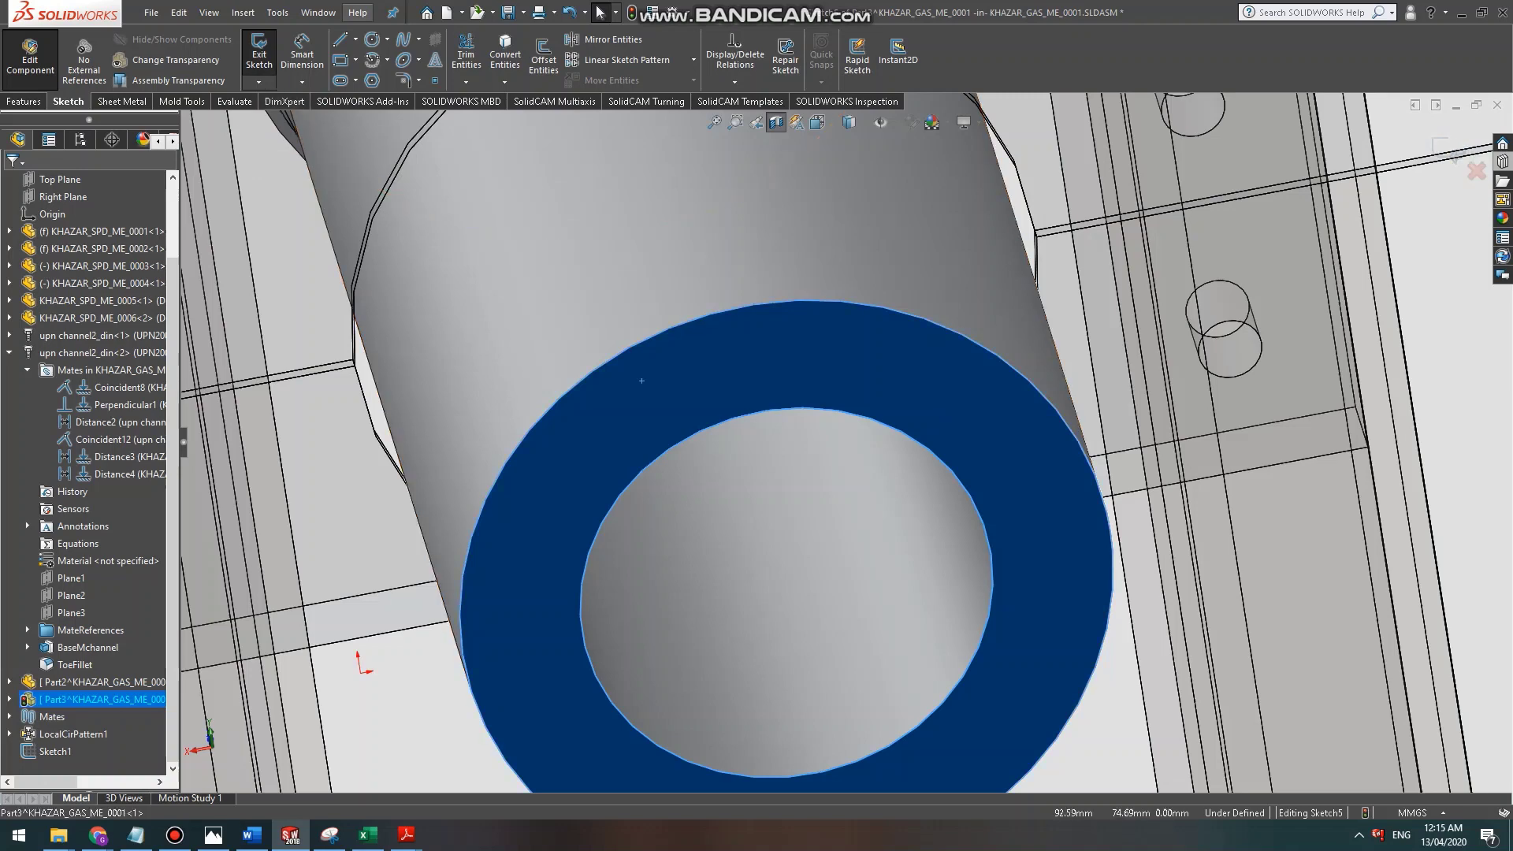
scroll(642, 380, down, 3)
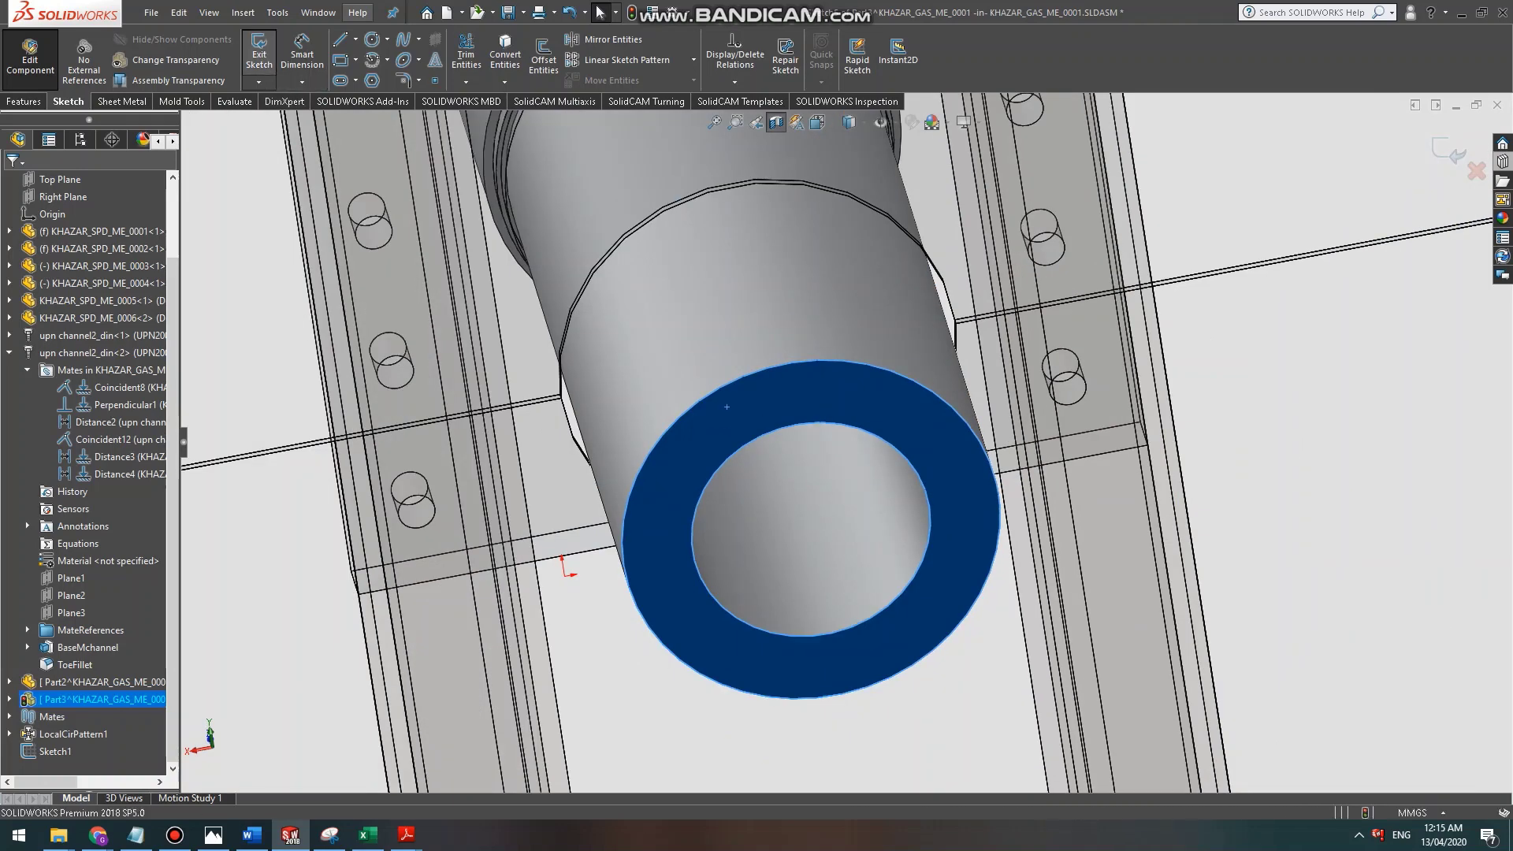
click(259, 55)
Sketch a circle about 152 mm in diameter on the tube's lower end face, centred on the bore.
click(740, 424)
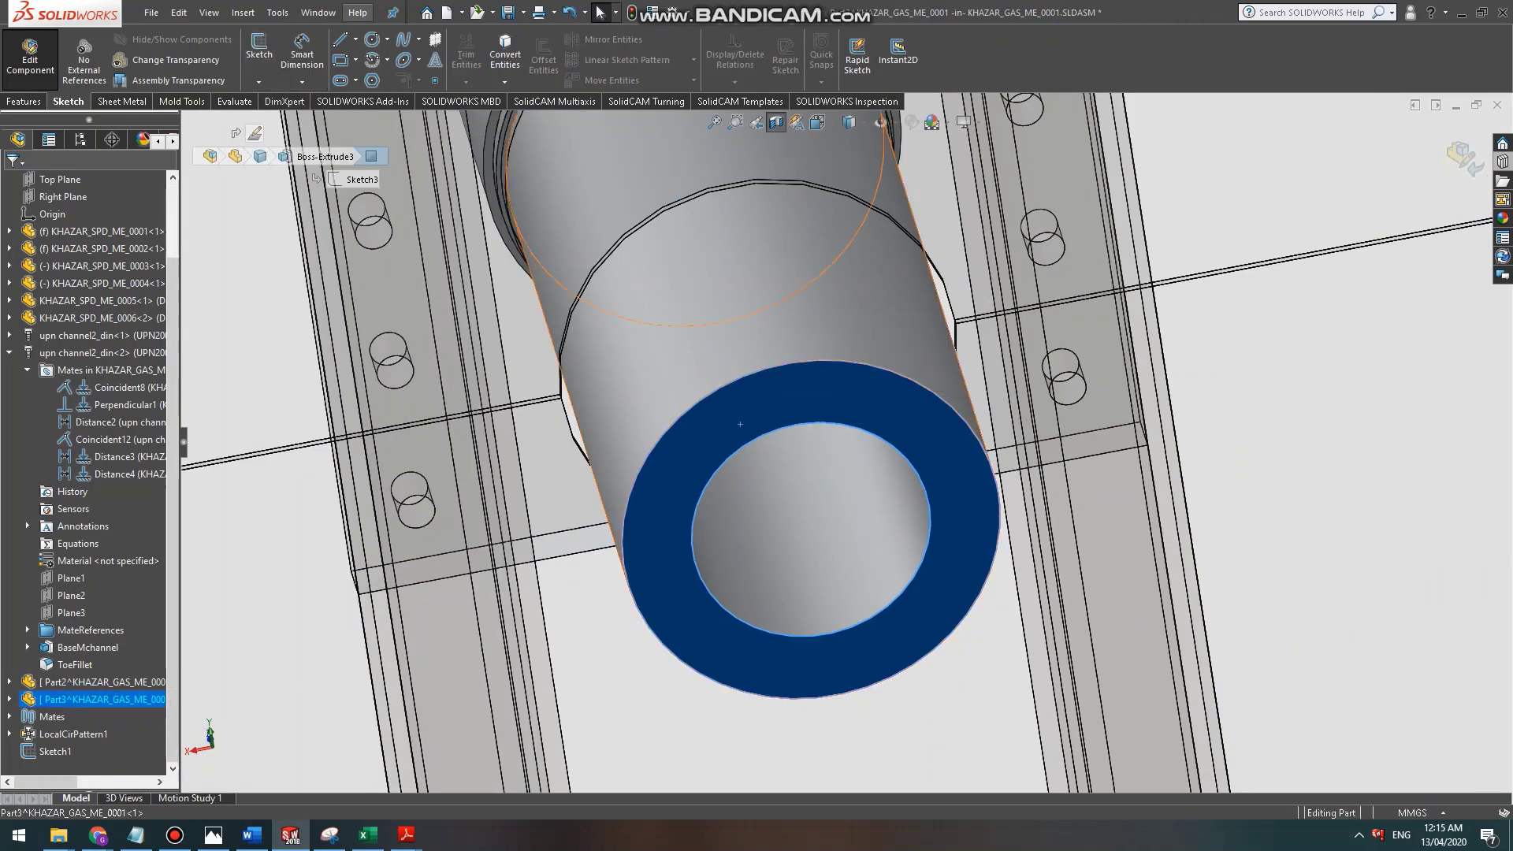
click(259, 55)
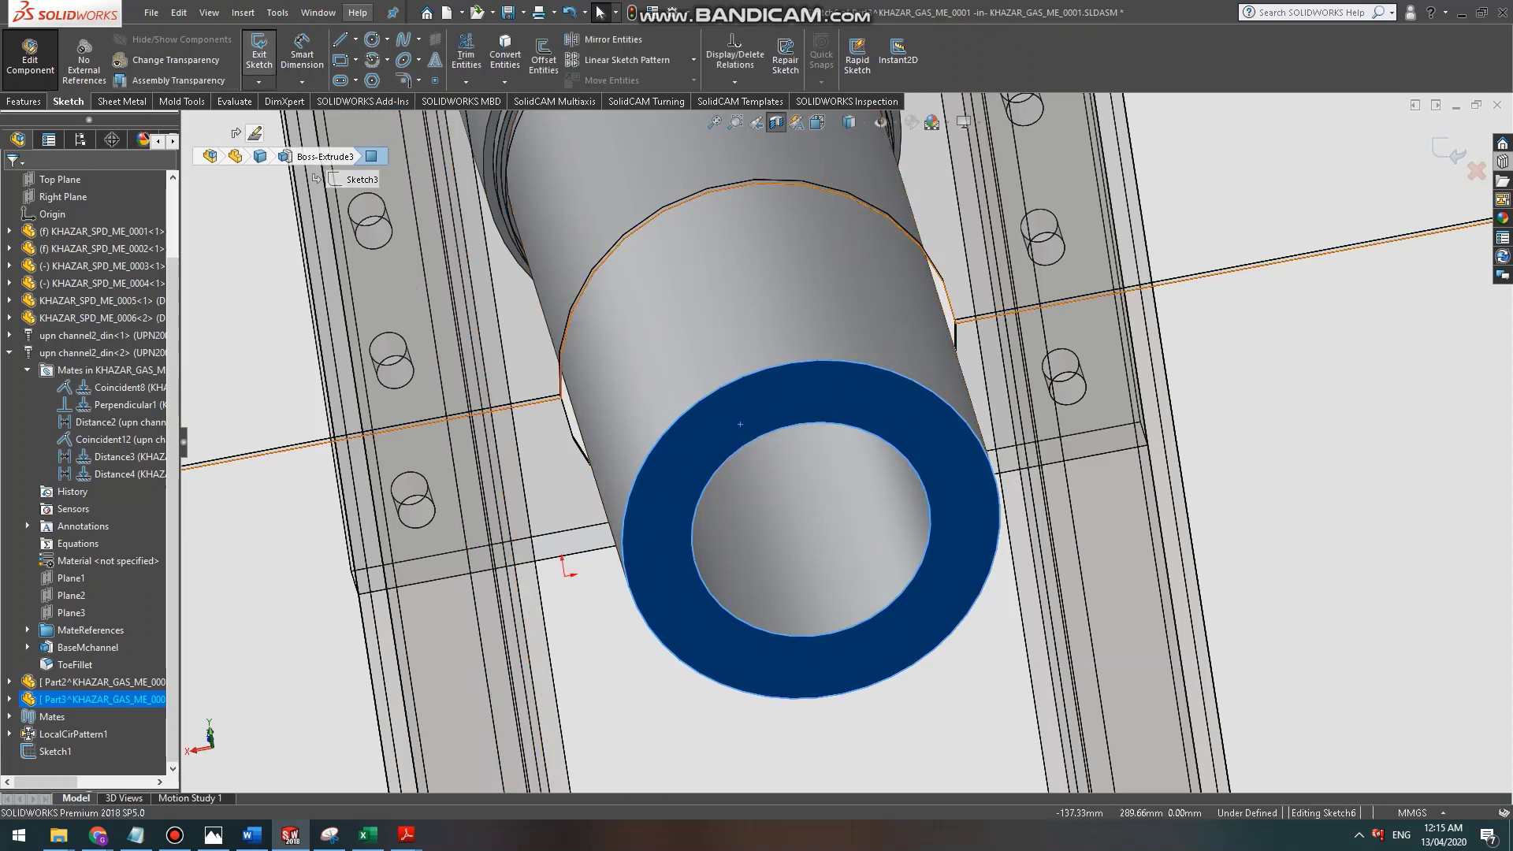
click(372, 40)
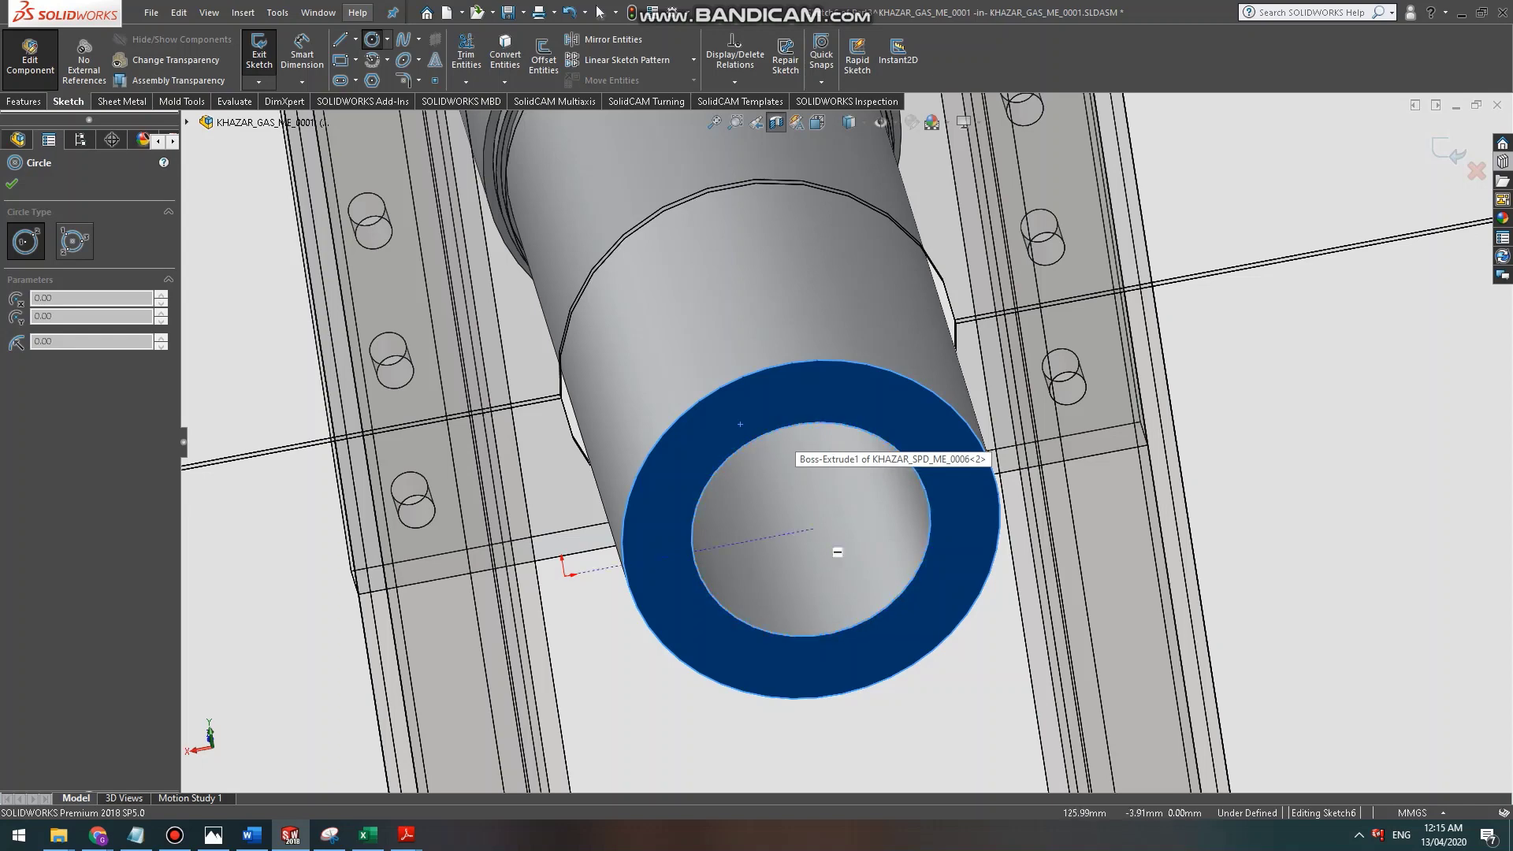
click(811, 529)
click(859, 398)
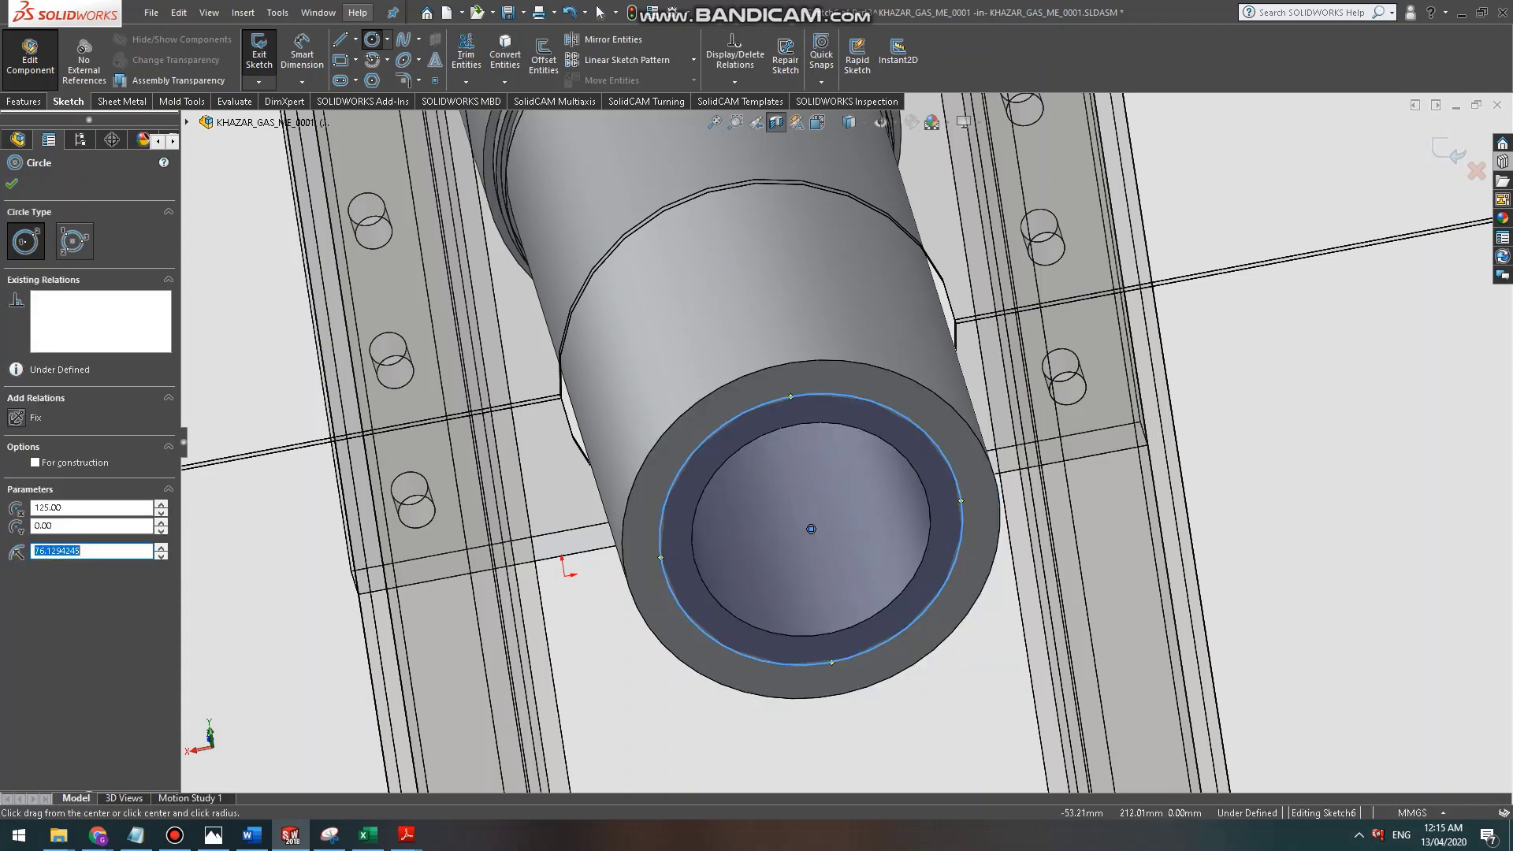
key(Escape)
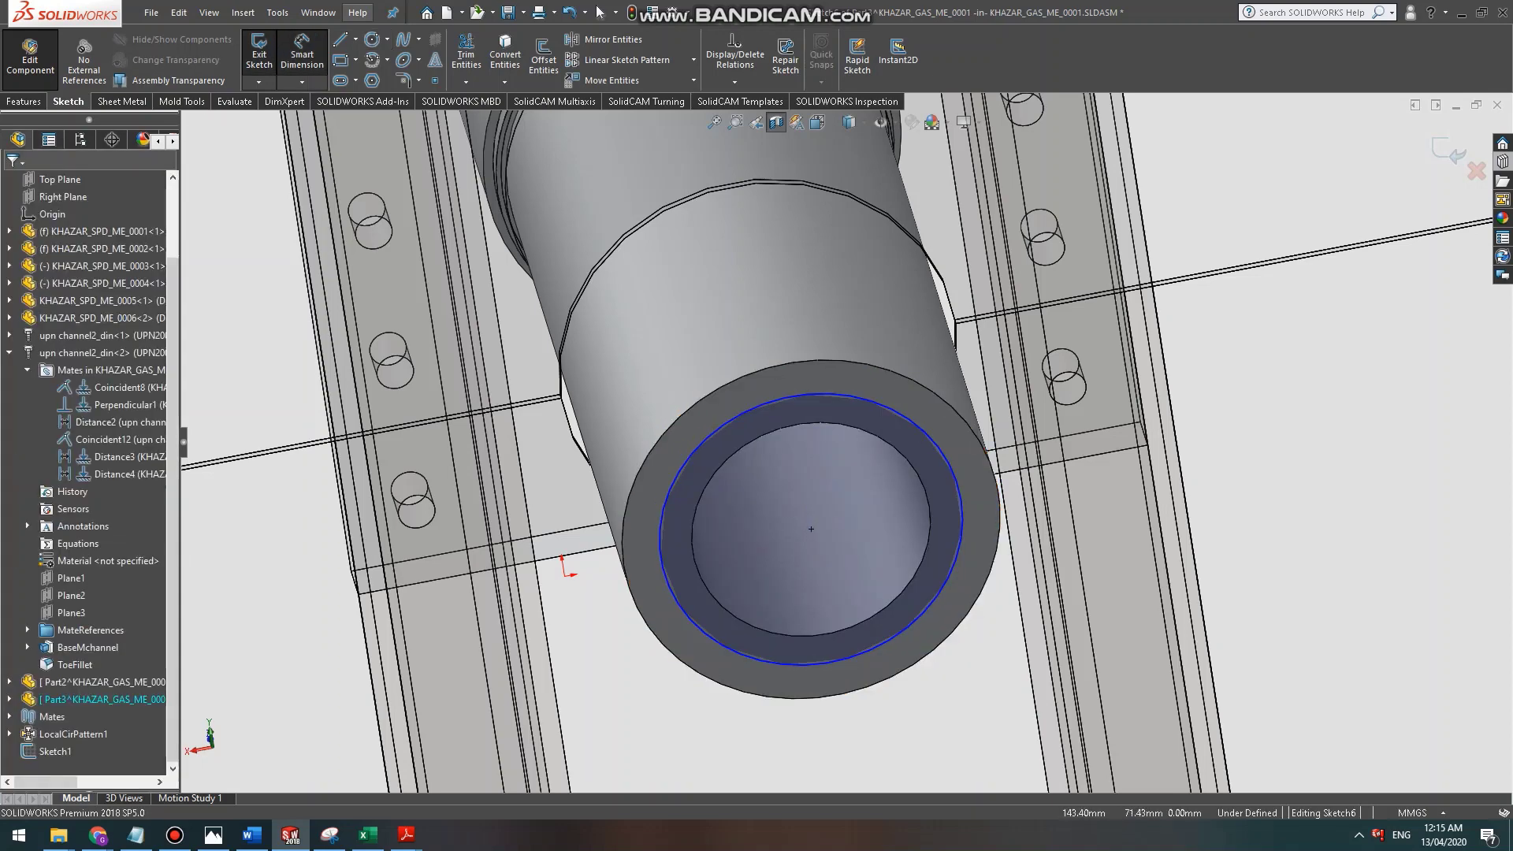
Dimension the circle on the tube's lower end face with a diameter of 140 mm.
click(827, 394)
click(812, 457)
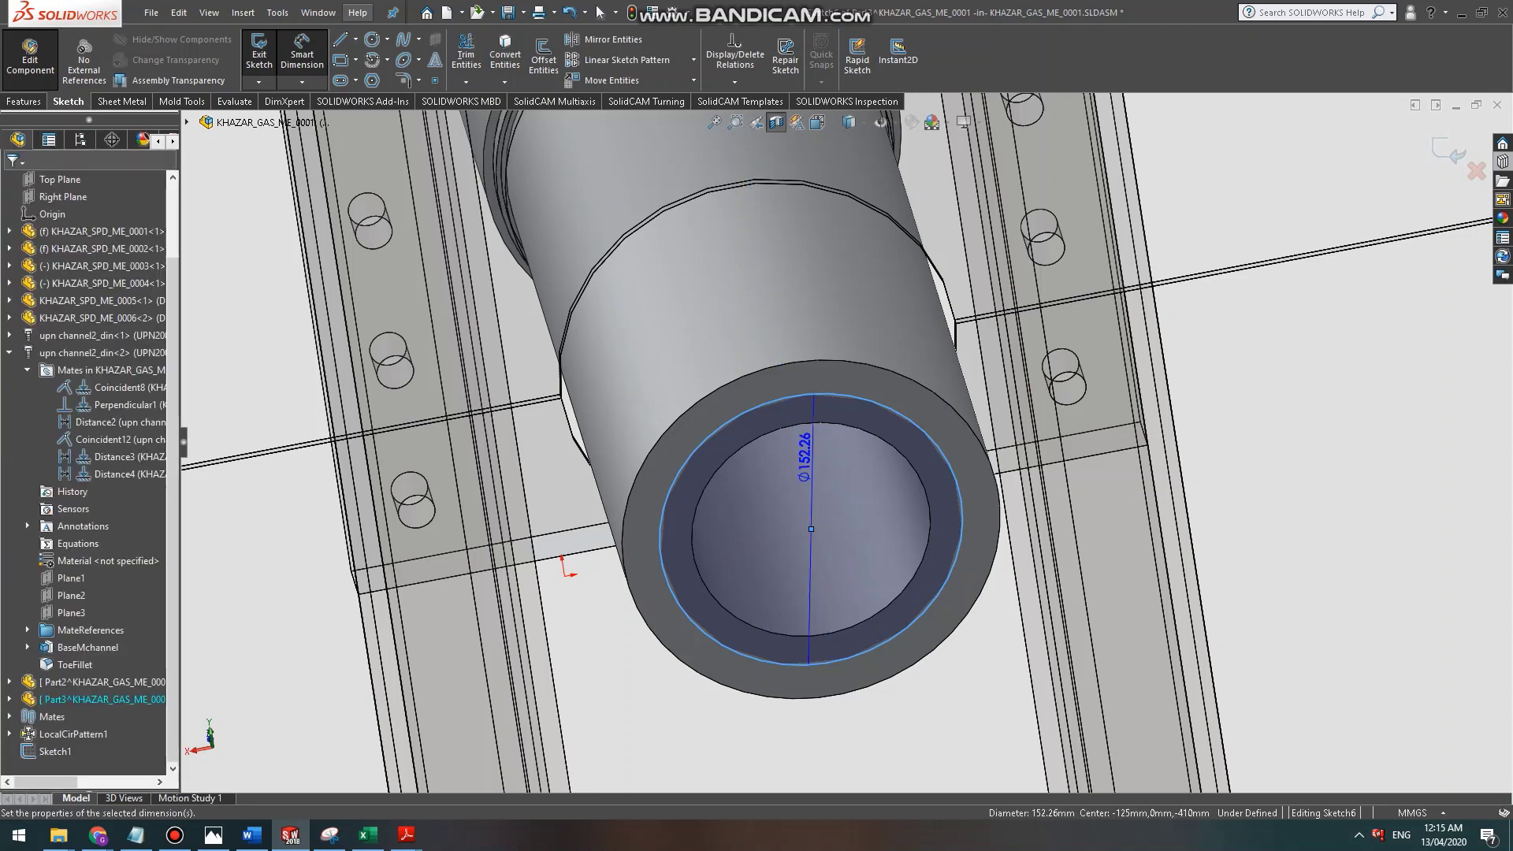
text(140)
key(Return)
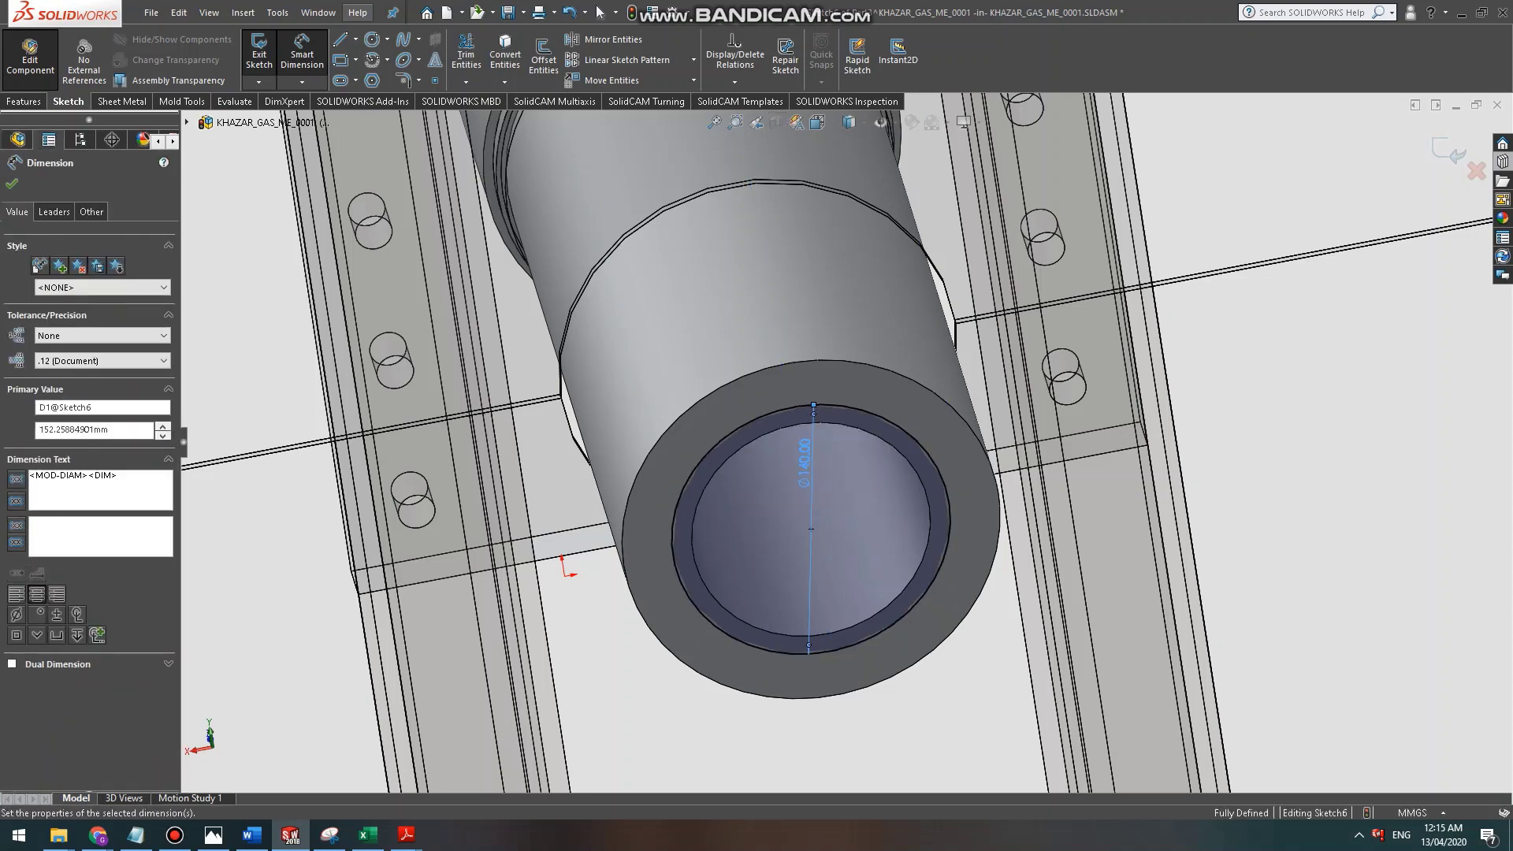
Cut-extrude the 140 mm circle as a blind recess 34 mm deep into the tube's lower end.
click(23, 101)
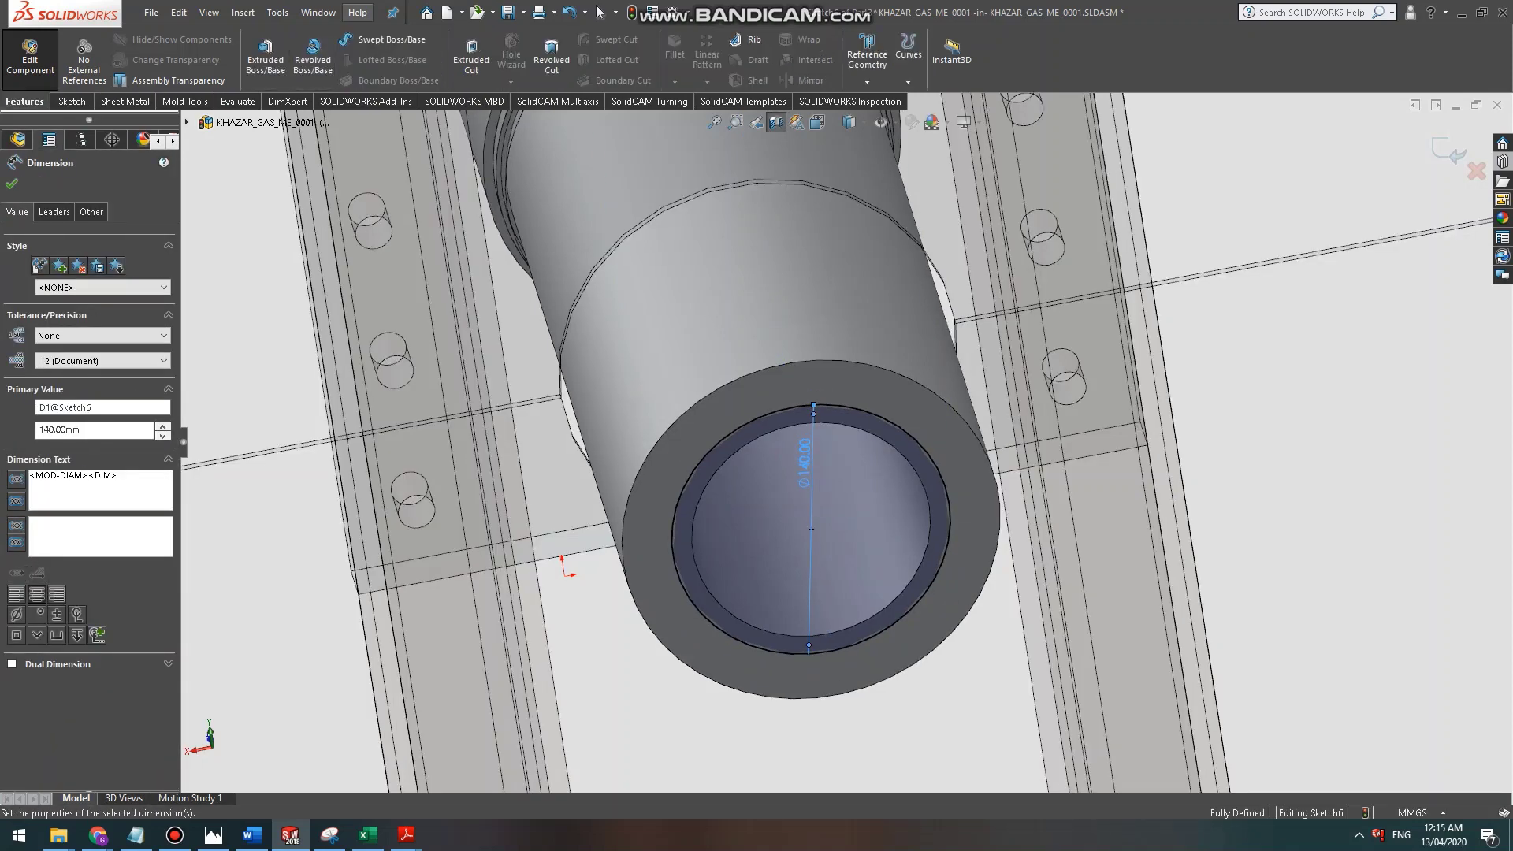
click(471, 55)
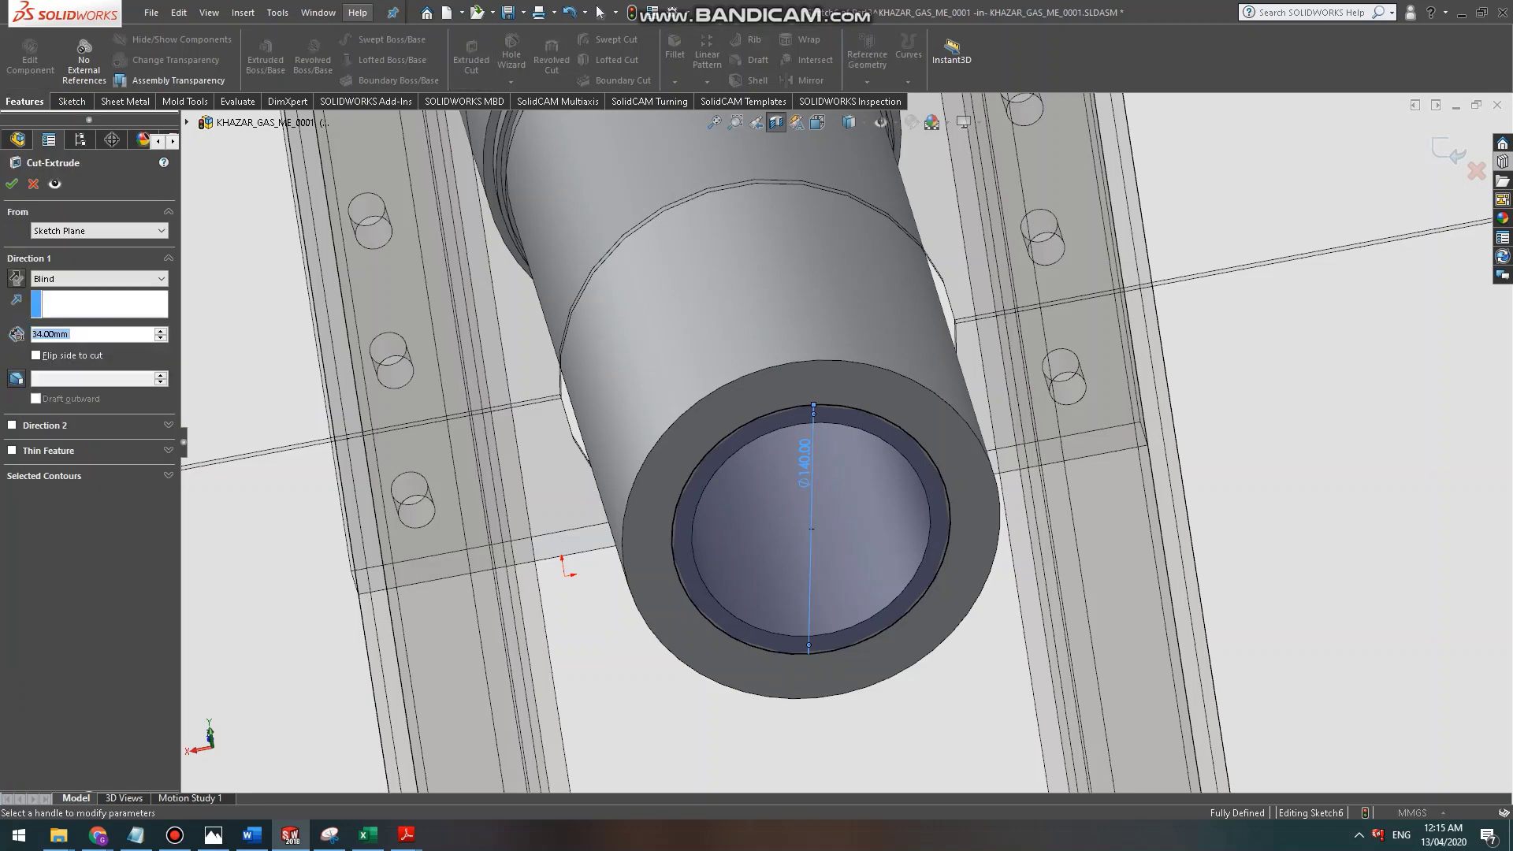
key(Return)
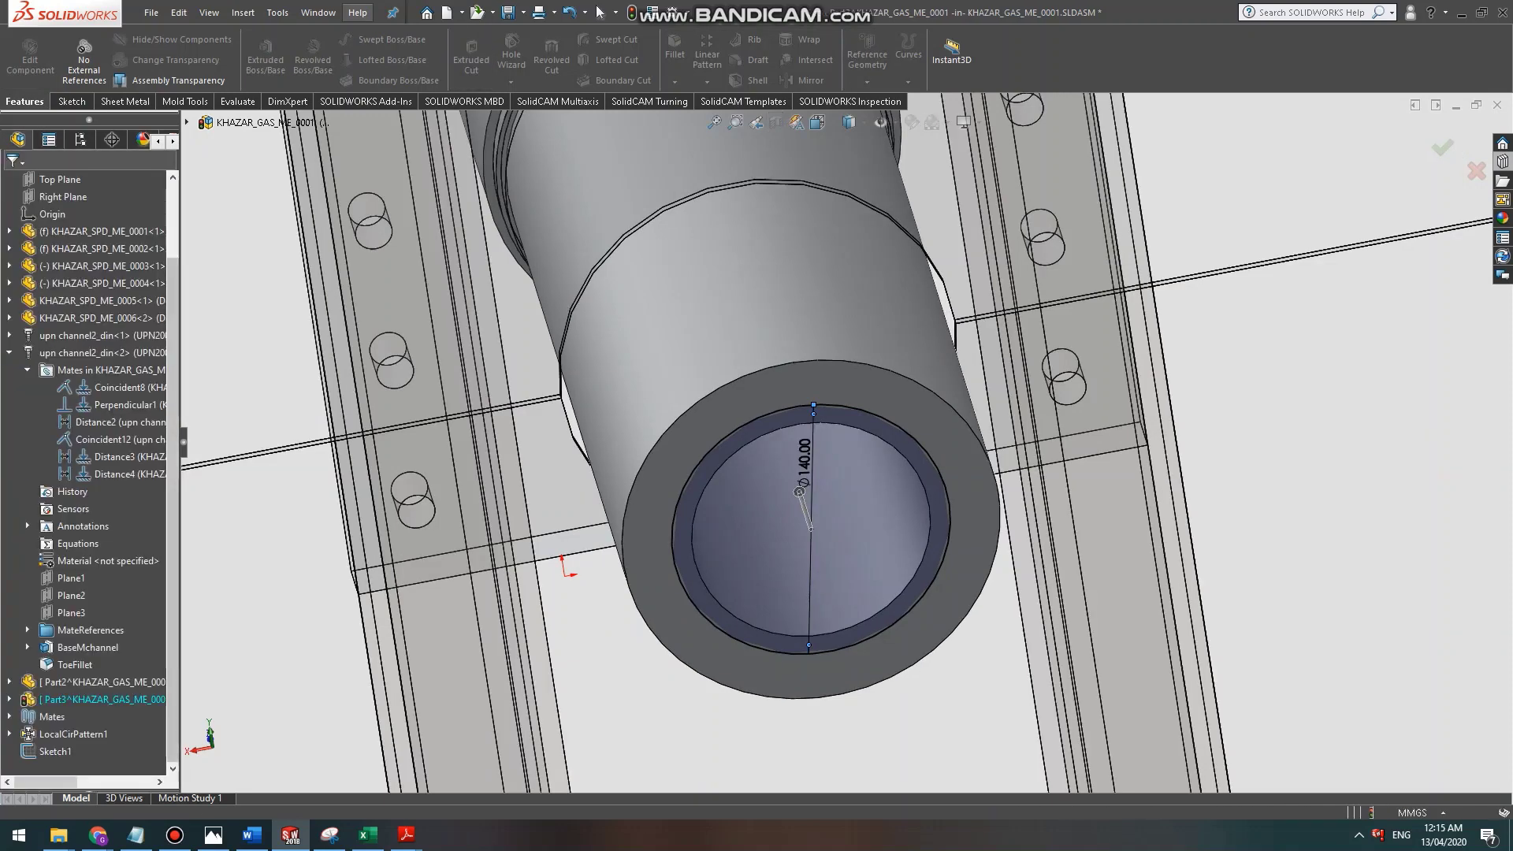
scroll(859, 462, down, 2)
scroll(859, 498, up, 5)
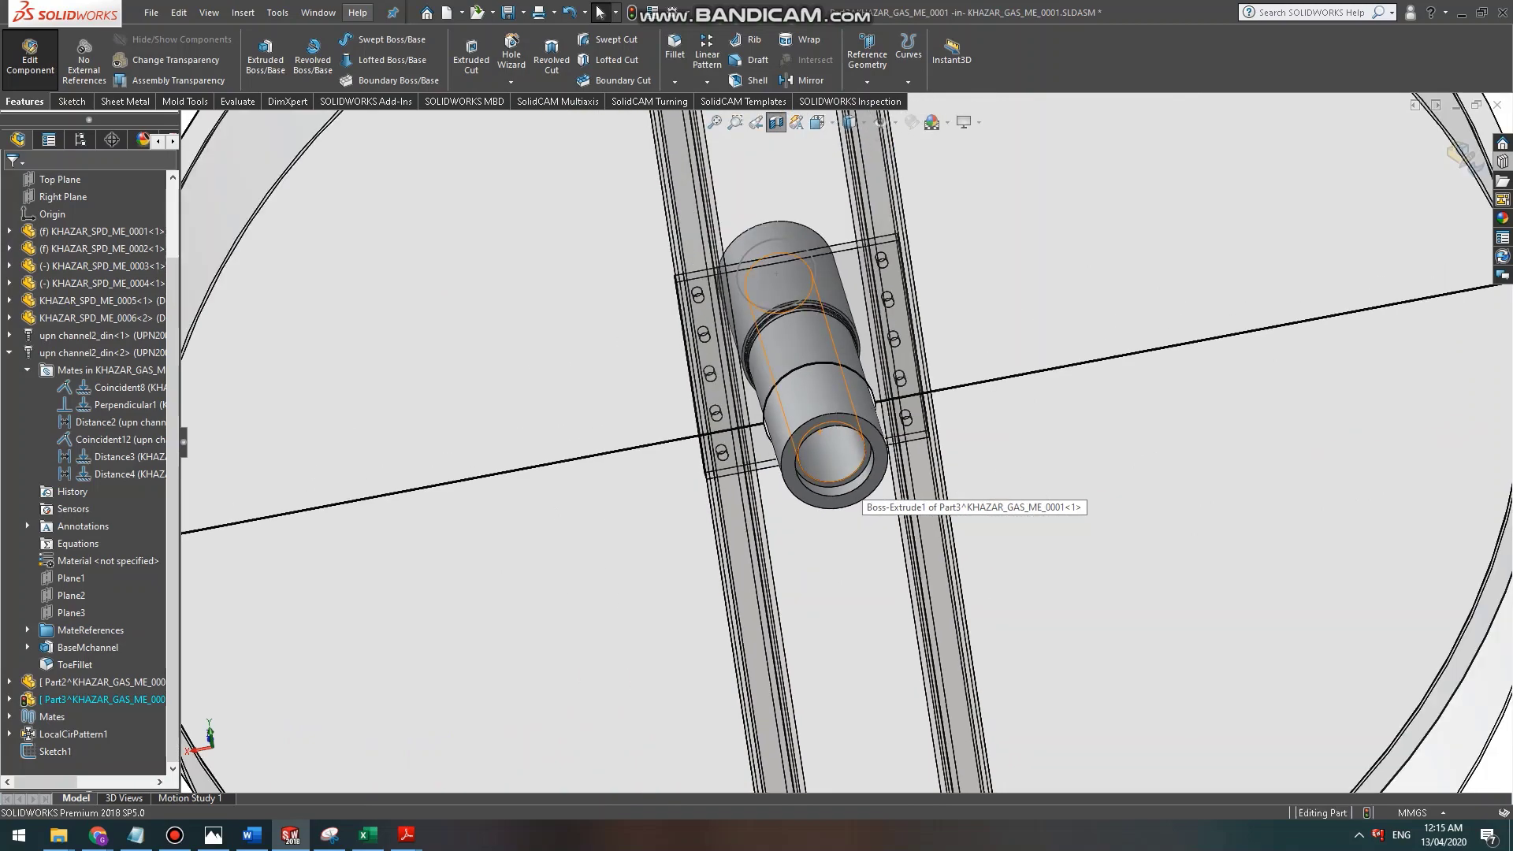
middle_drag(824, 504, 870, 308)
scroll(871, 309, down, 6)
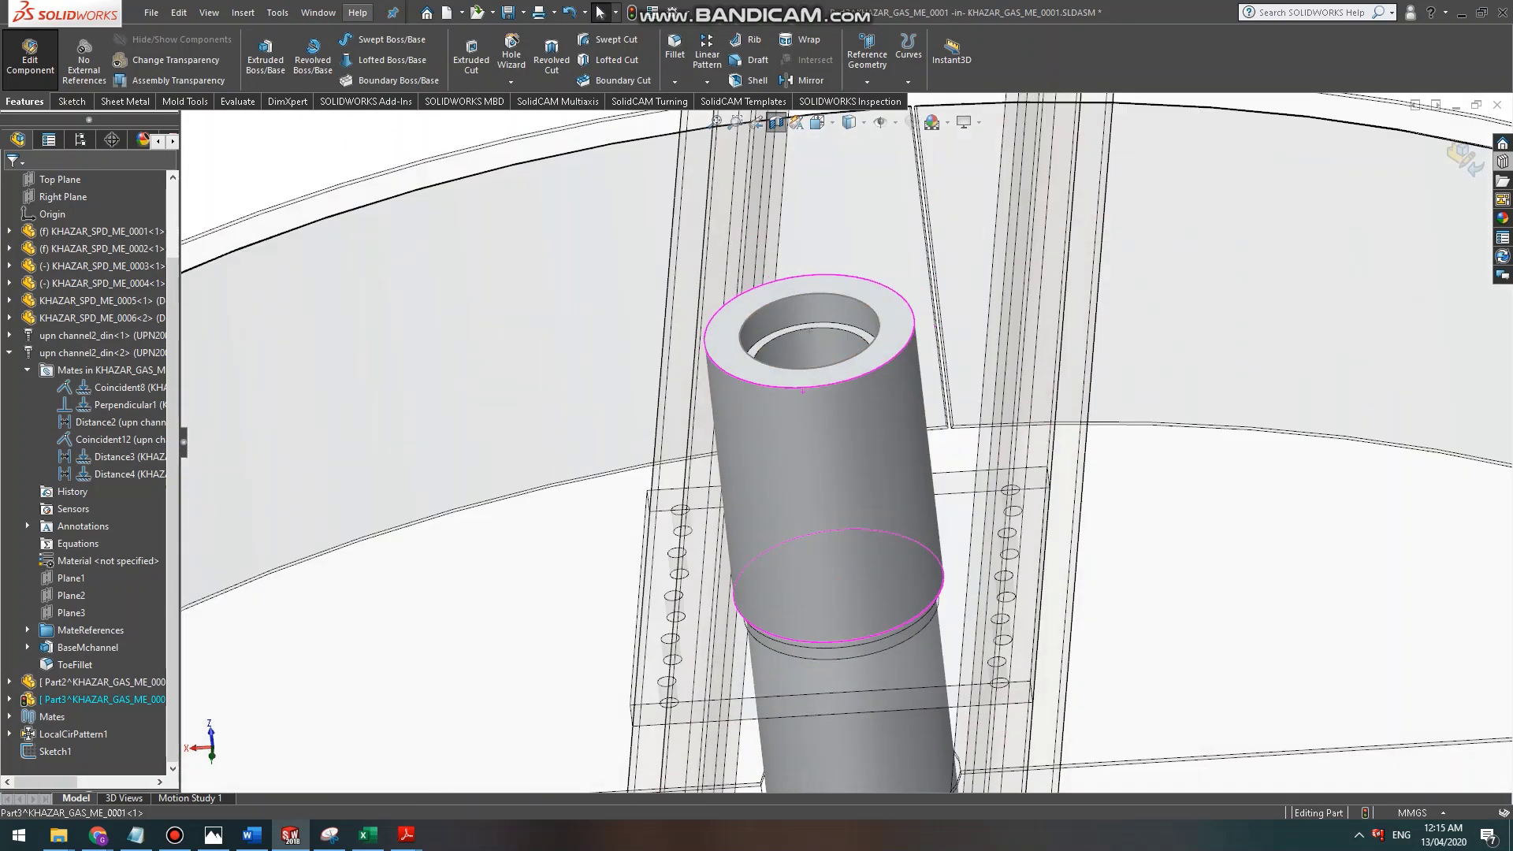
click(803, 394)
scroll(802, 391, down, 4)
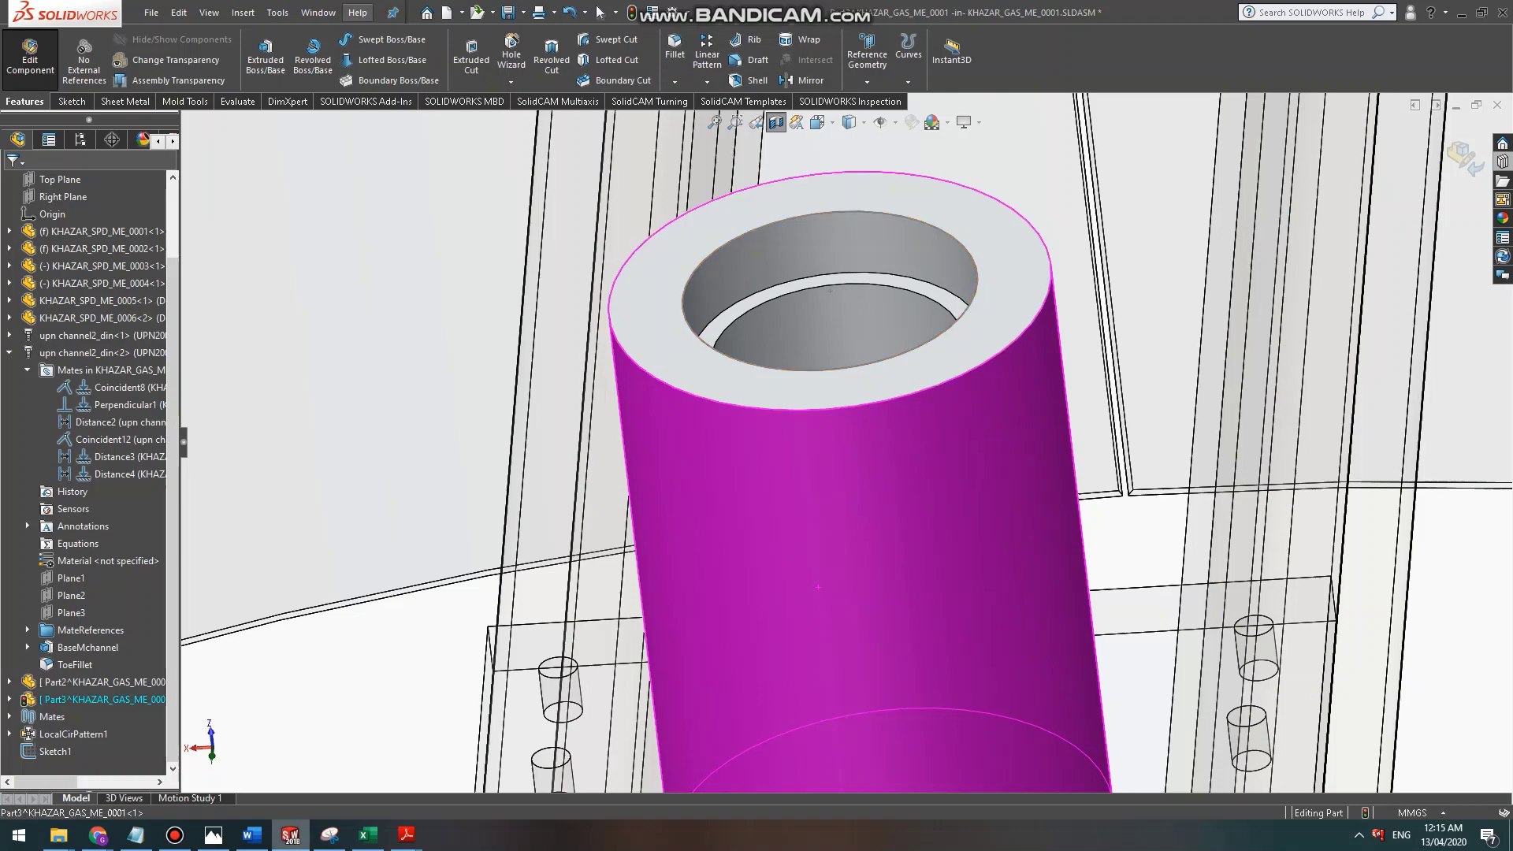
Switch to the GOST 18511-73 standard in Adobe Reader and examine the section drawings of the type 1, 2 and 3 covers.
click(484, 757)
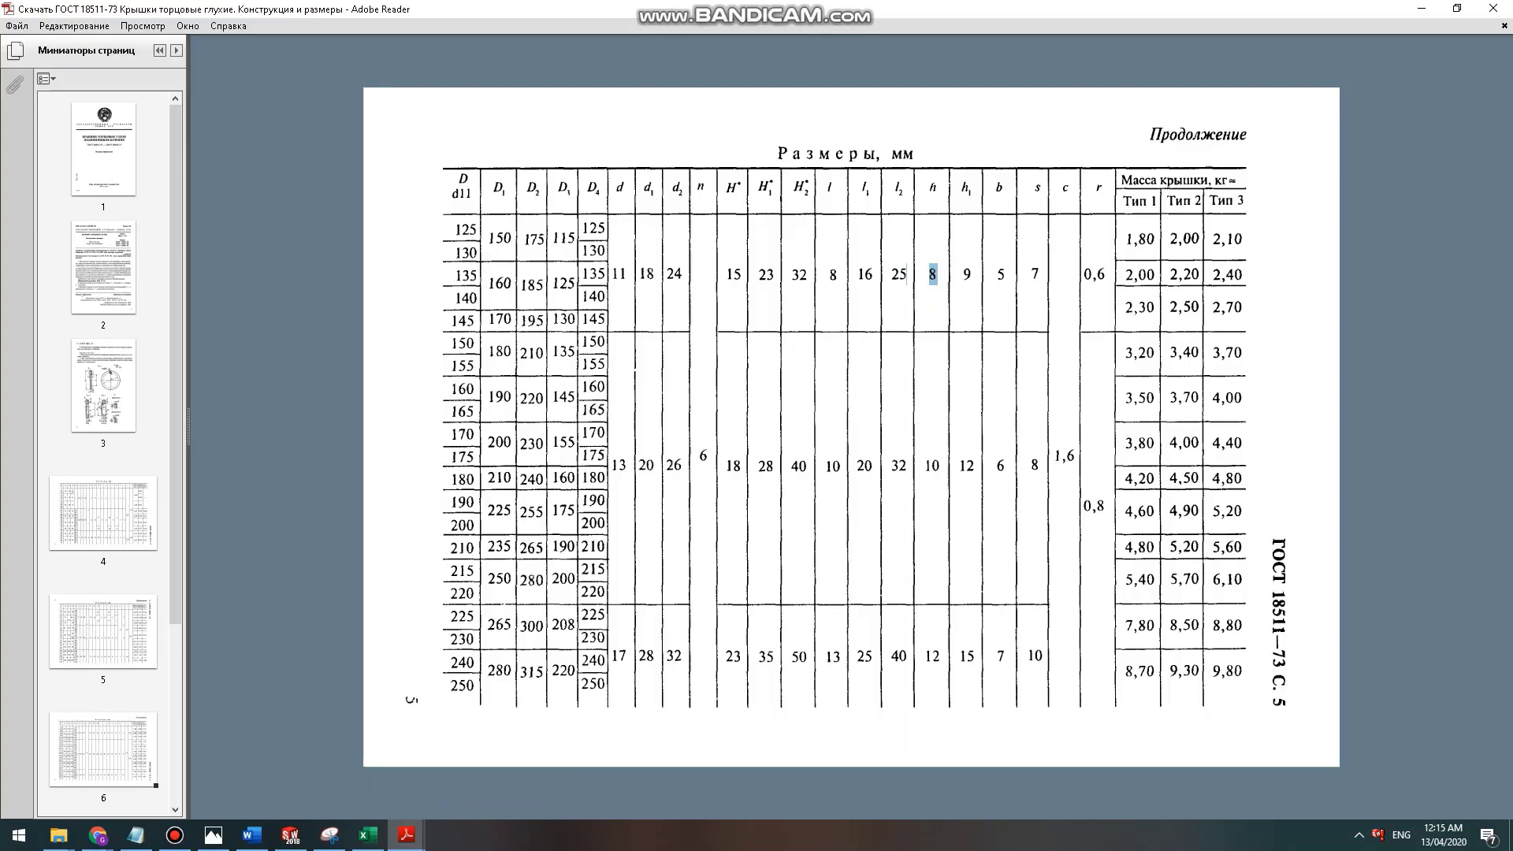
scroll(851, 425, up, 3)
ctrl+scroll(845, 668, up, 2)
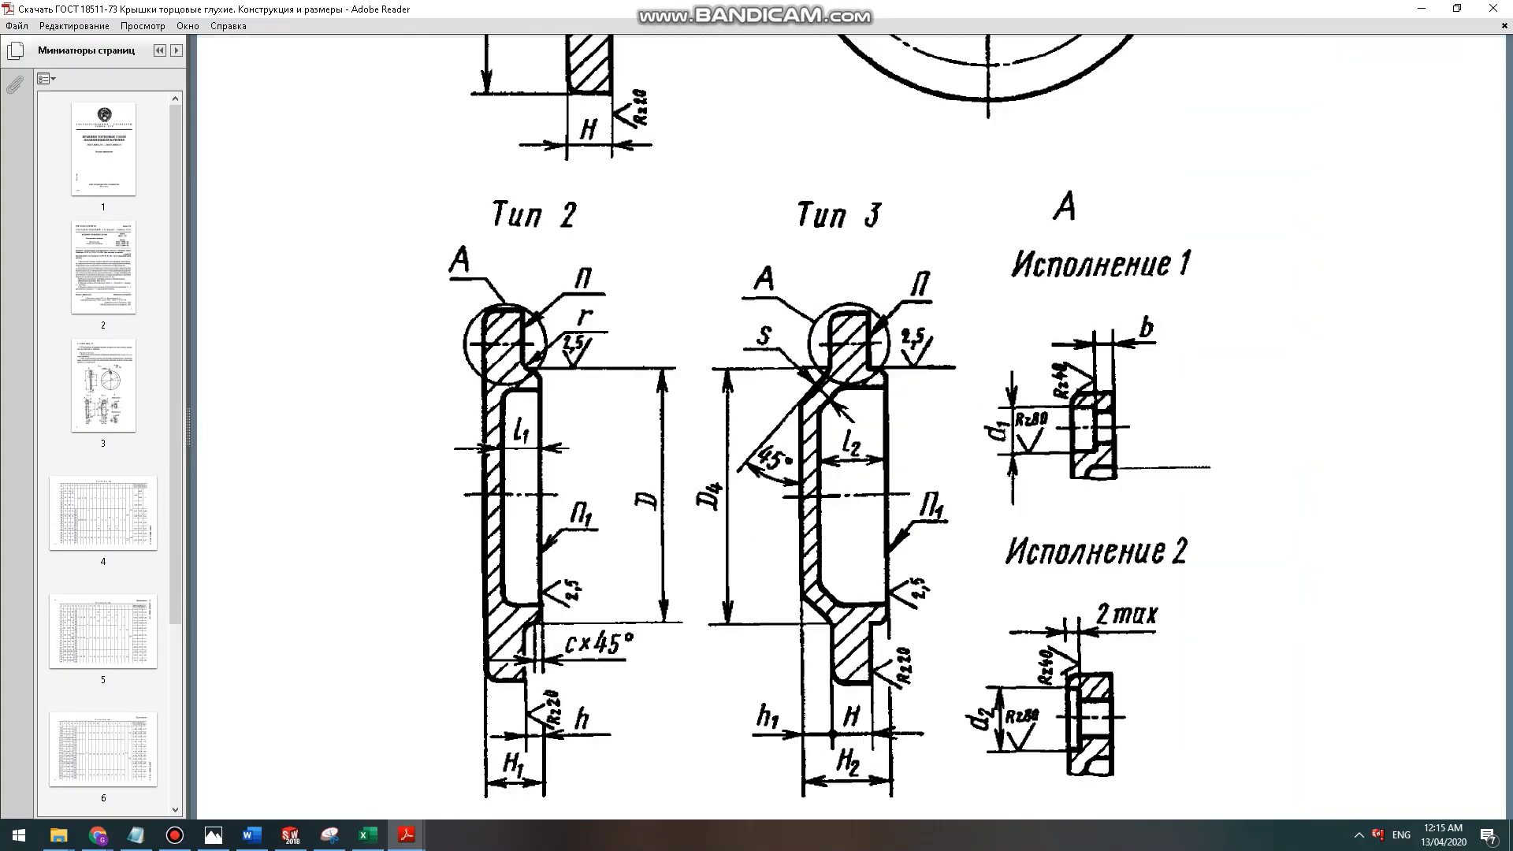
scroll(851, 426, up, 5)
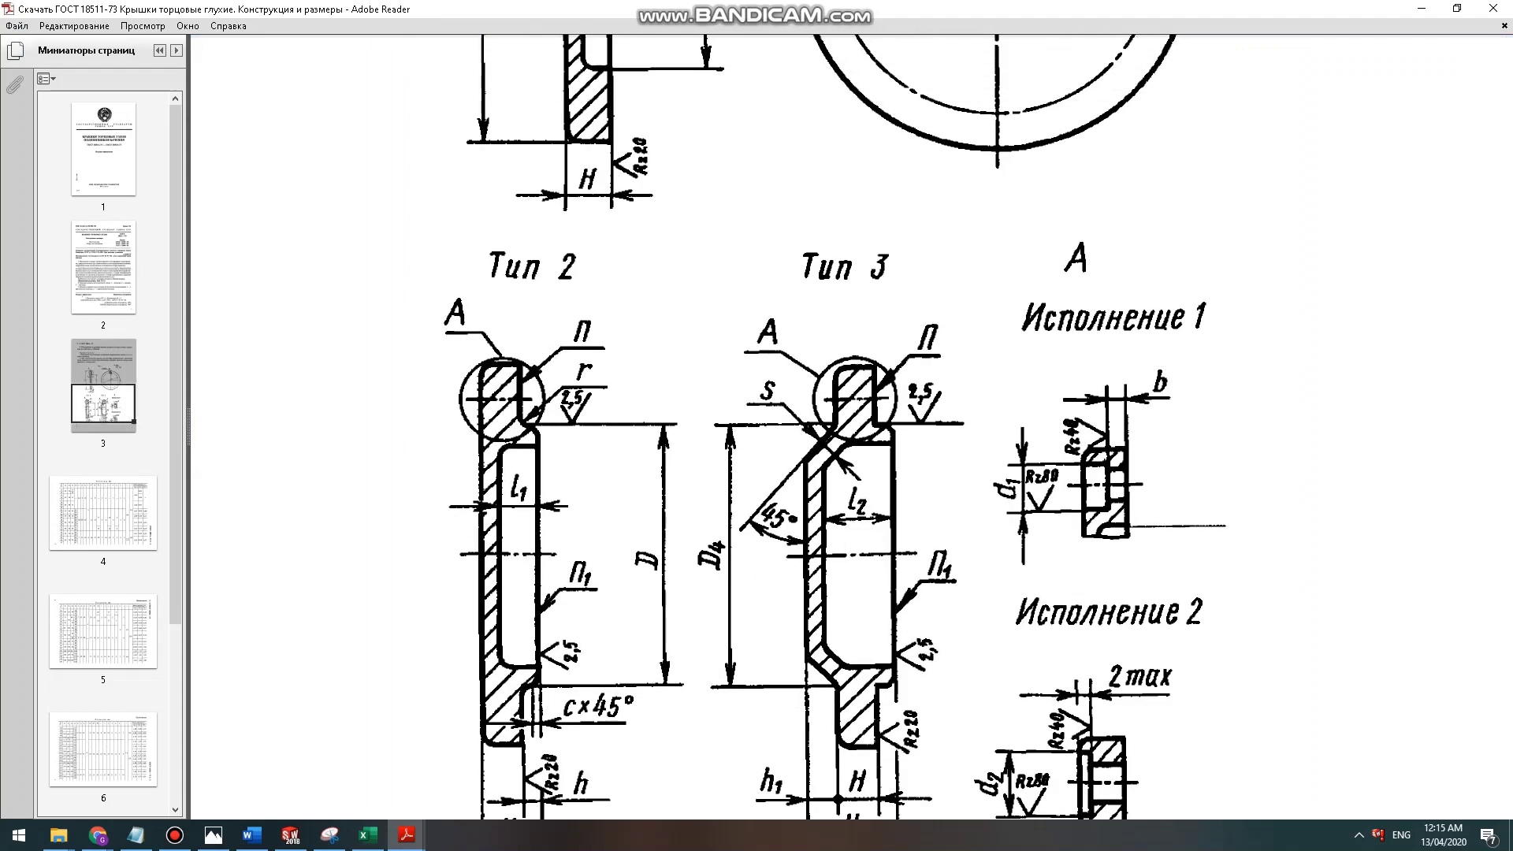
scroll(836, 426, up, 3)
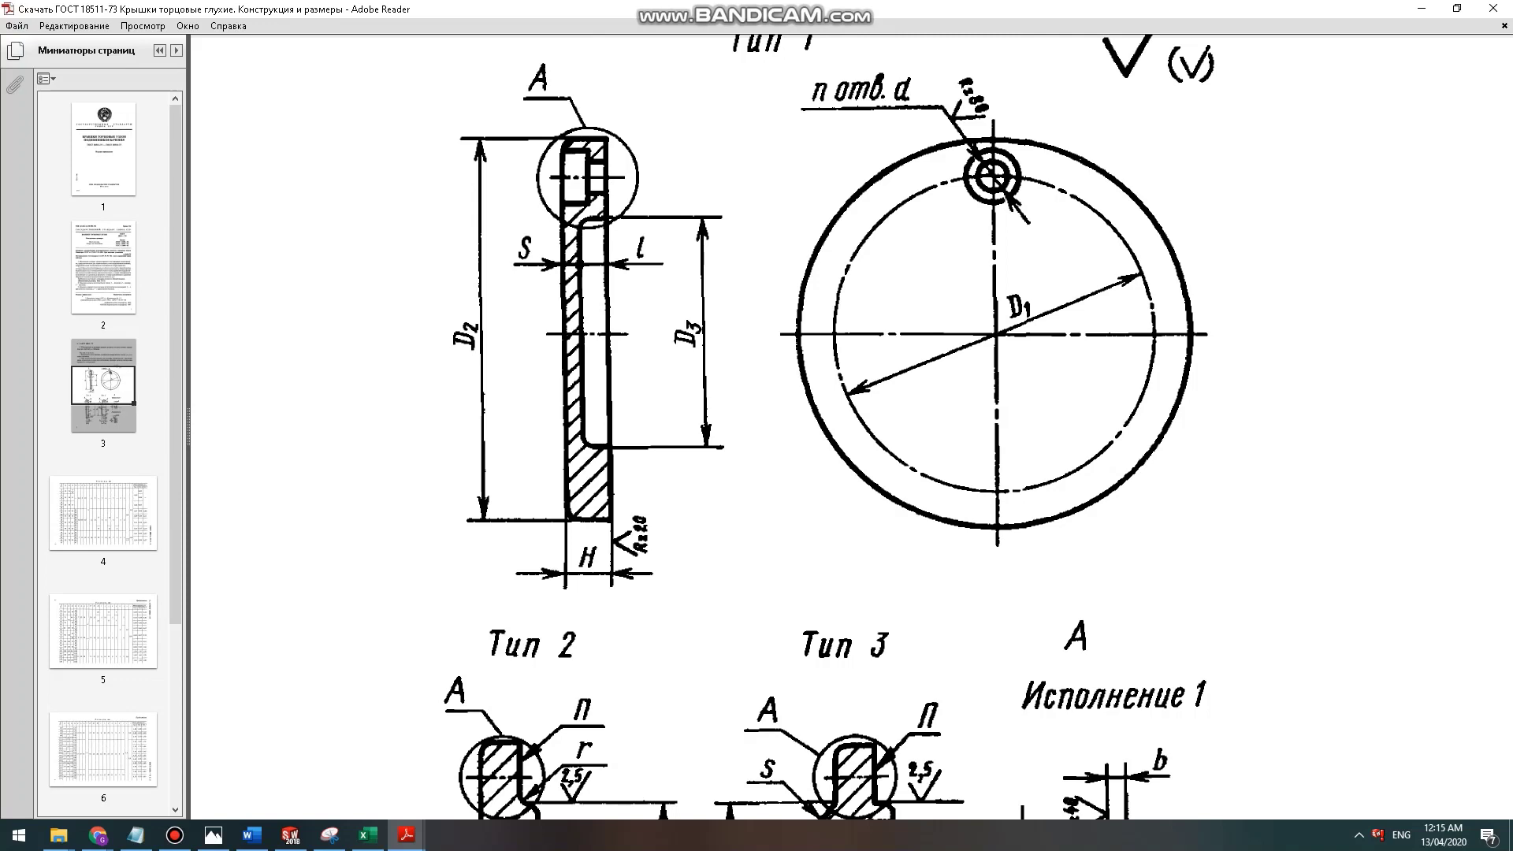
scroll(851, 425, down, 5)
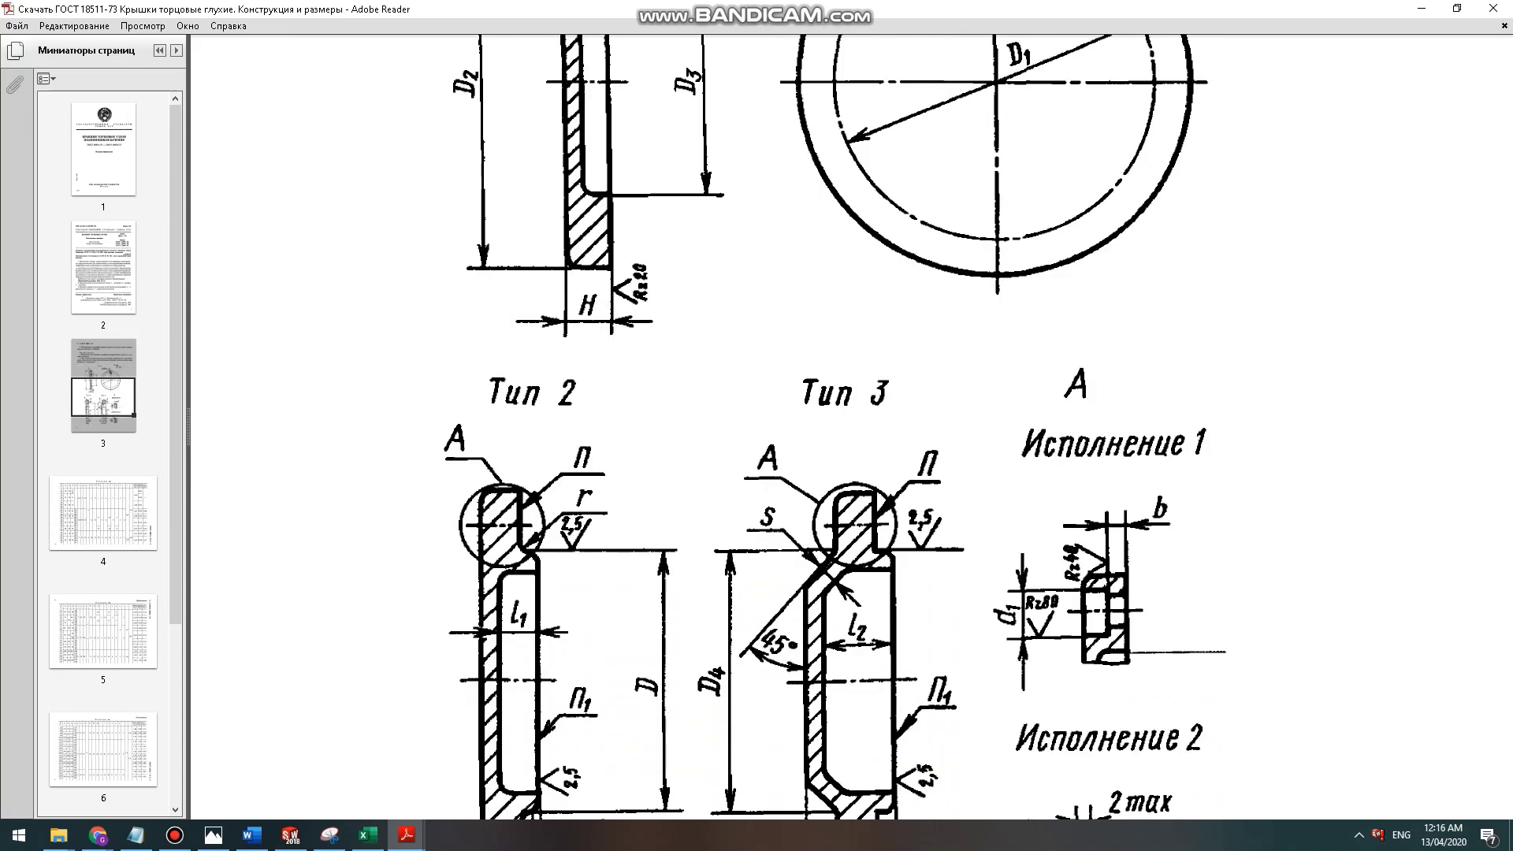
scroll(851, 425, down, 2)
scroll(851, 426, down, 3)
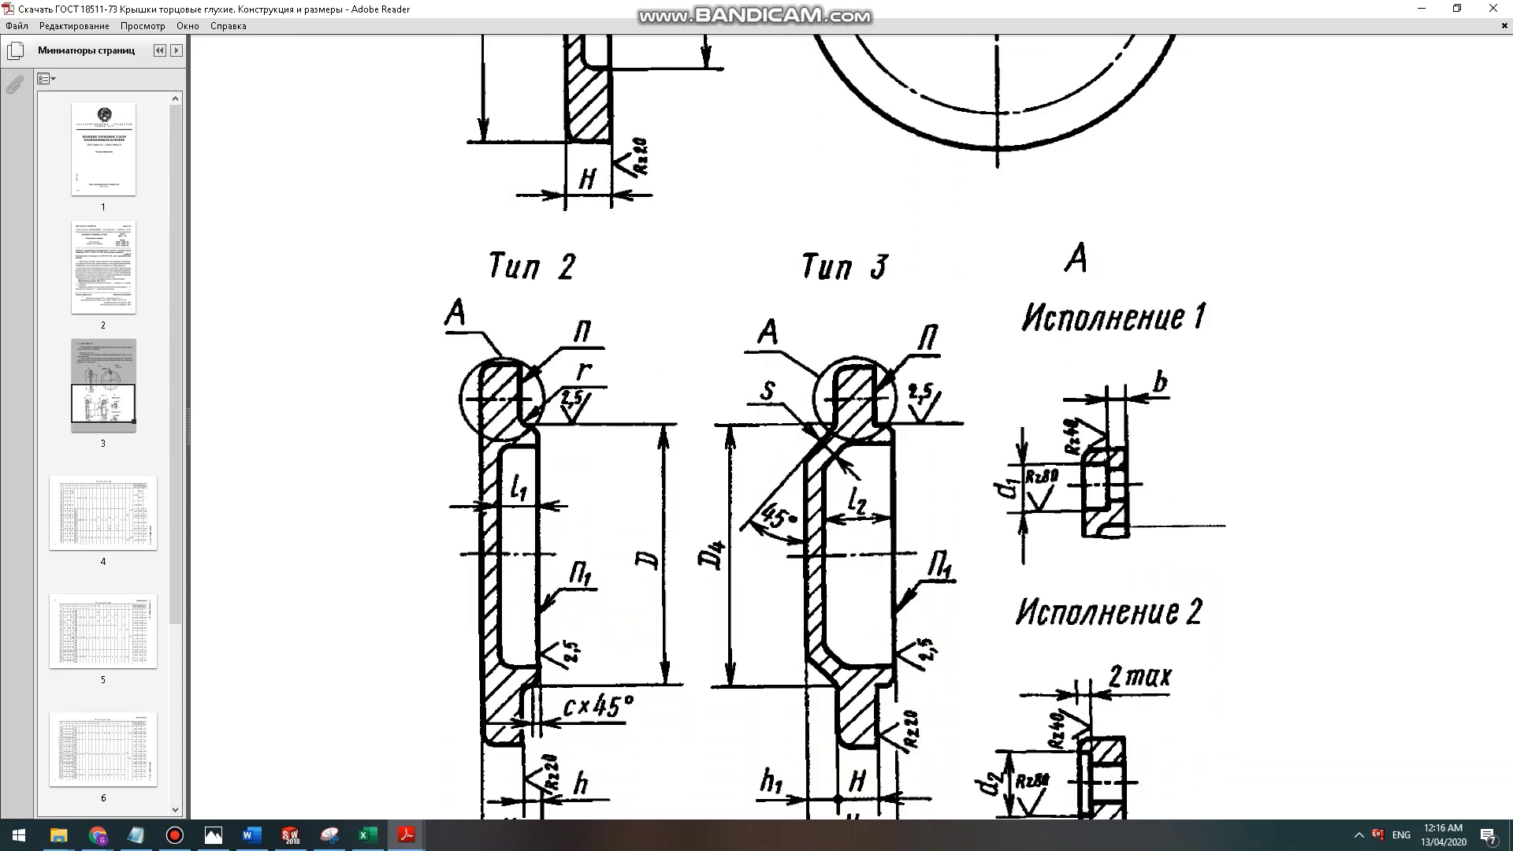
ctrl+scroll(851, 426, down, 3)
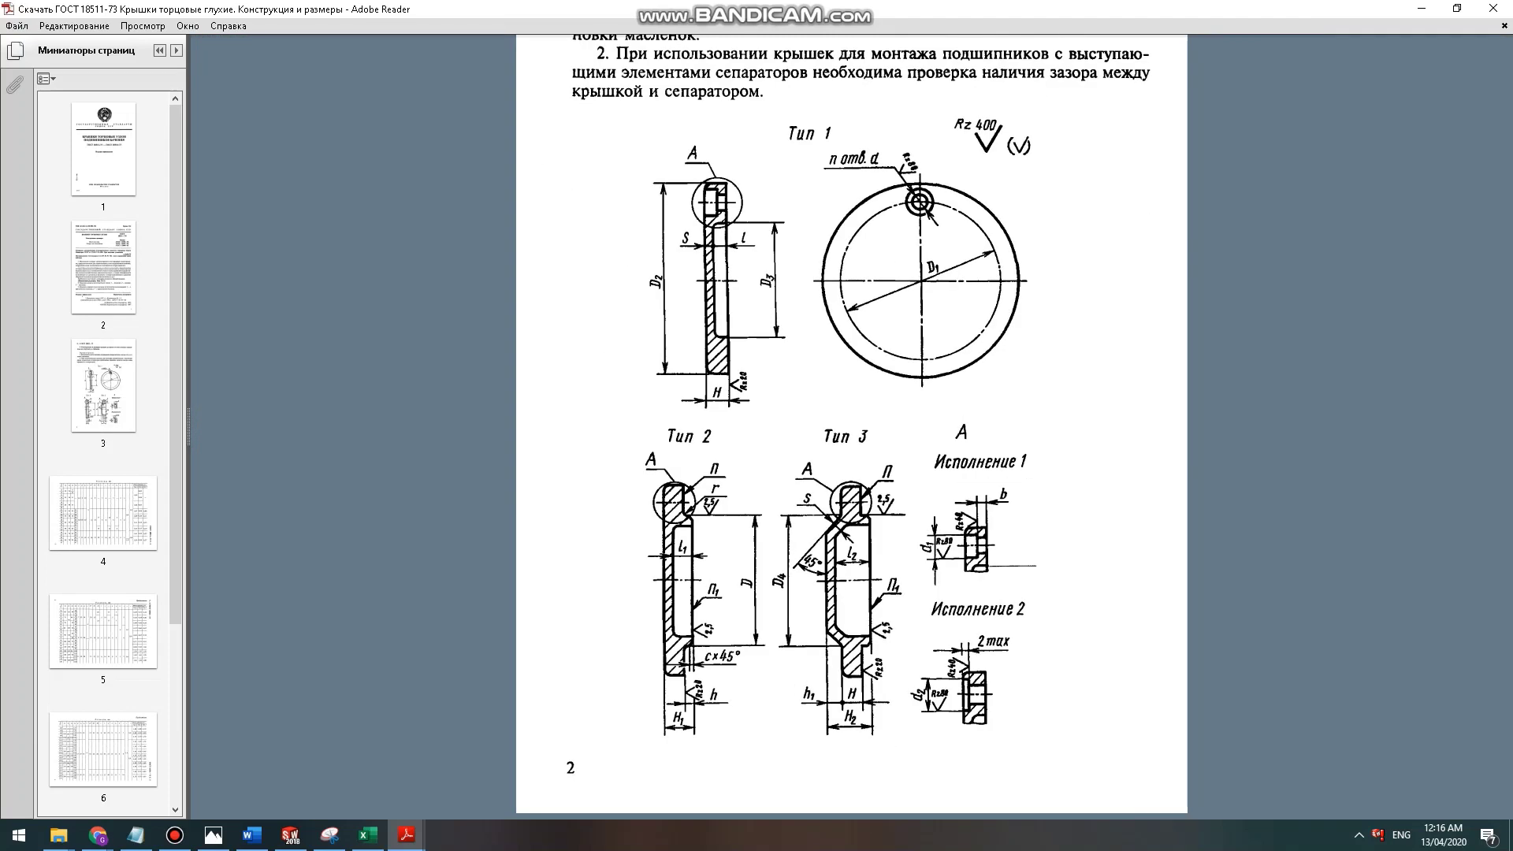
ctrl+scroll(851, 426, up, 1)
ctrl+scroll(859, 551, up, 2)
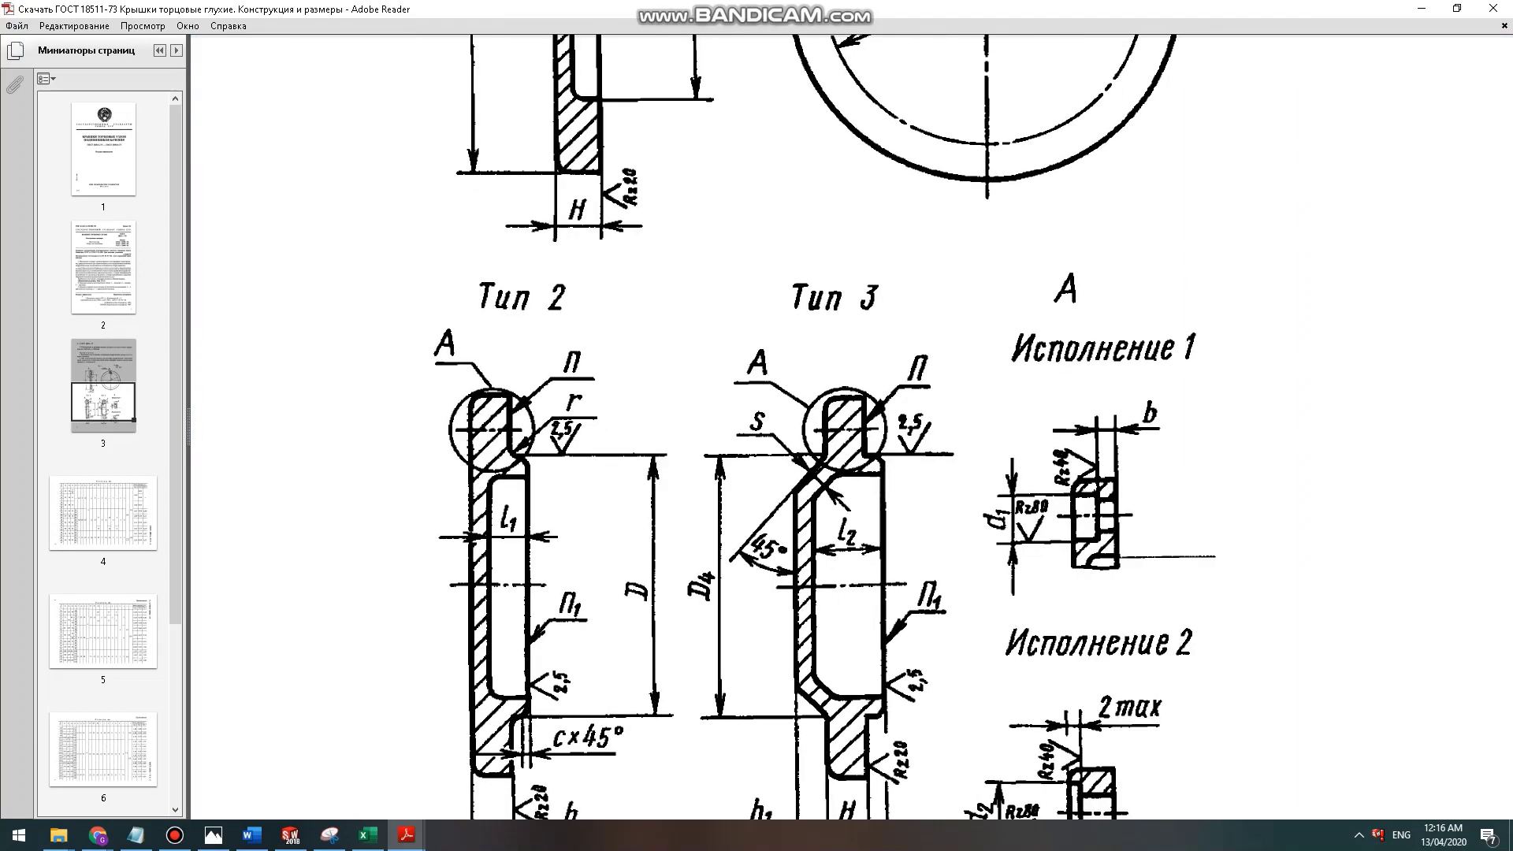
scroll(851, 425, down, 2)
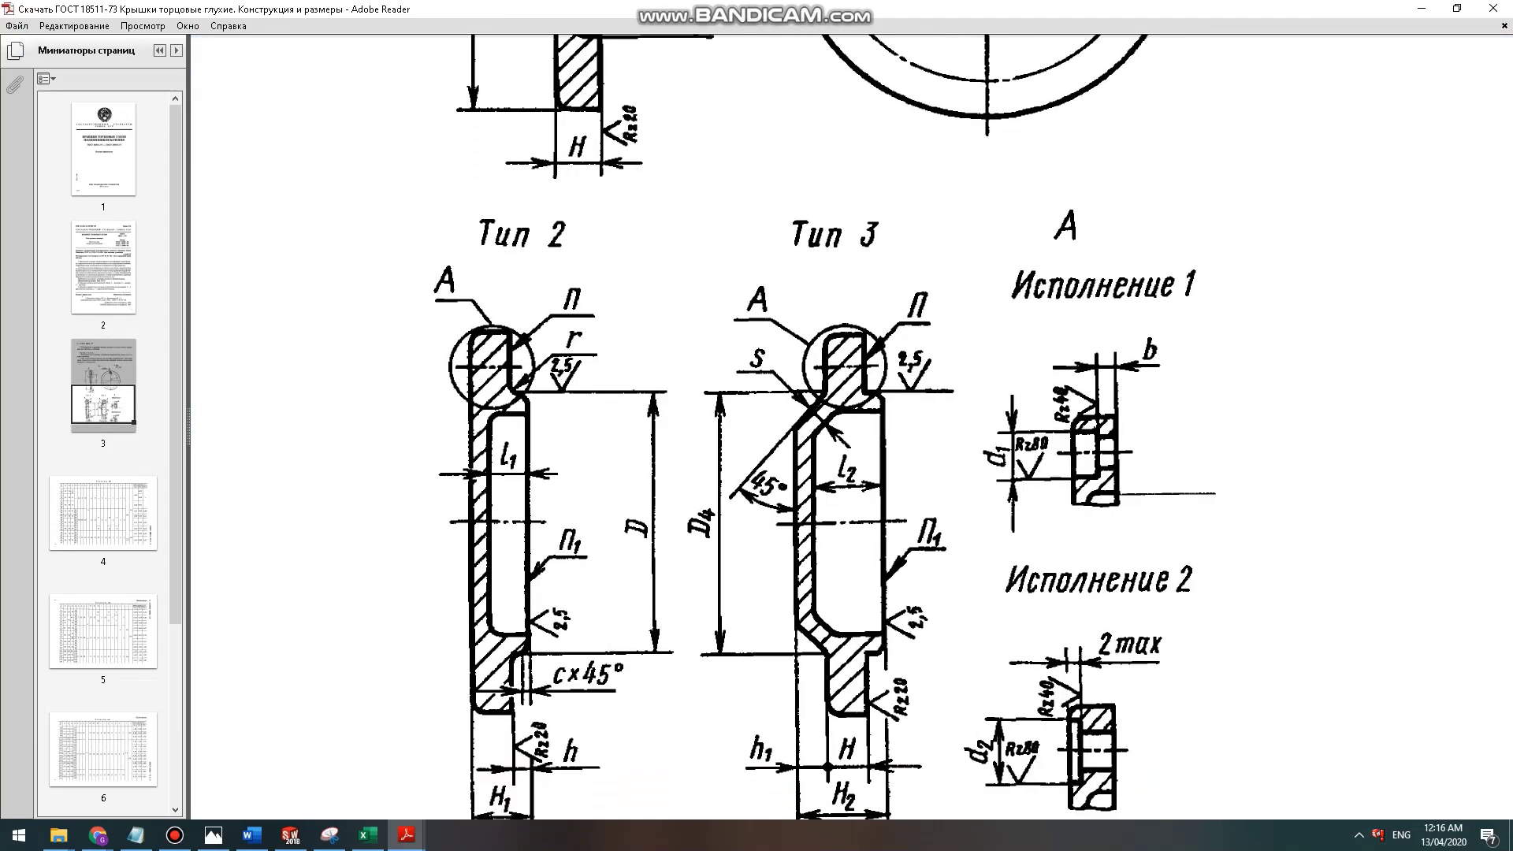
Compare the cover types in the GOST 18511-73 drawings and consult the dimension table that includes the 140 mm cover.
ctrl+scroll(851, 426, down, 4)
scroll(813, 416, down, 3)
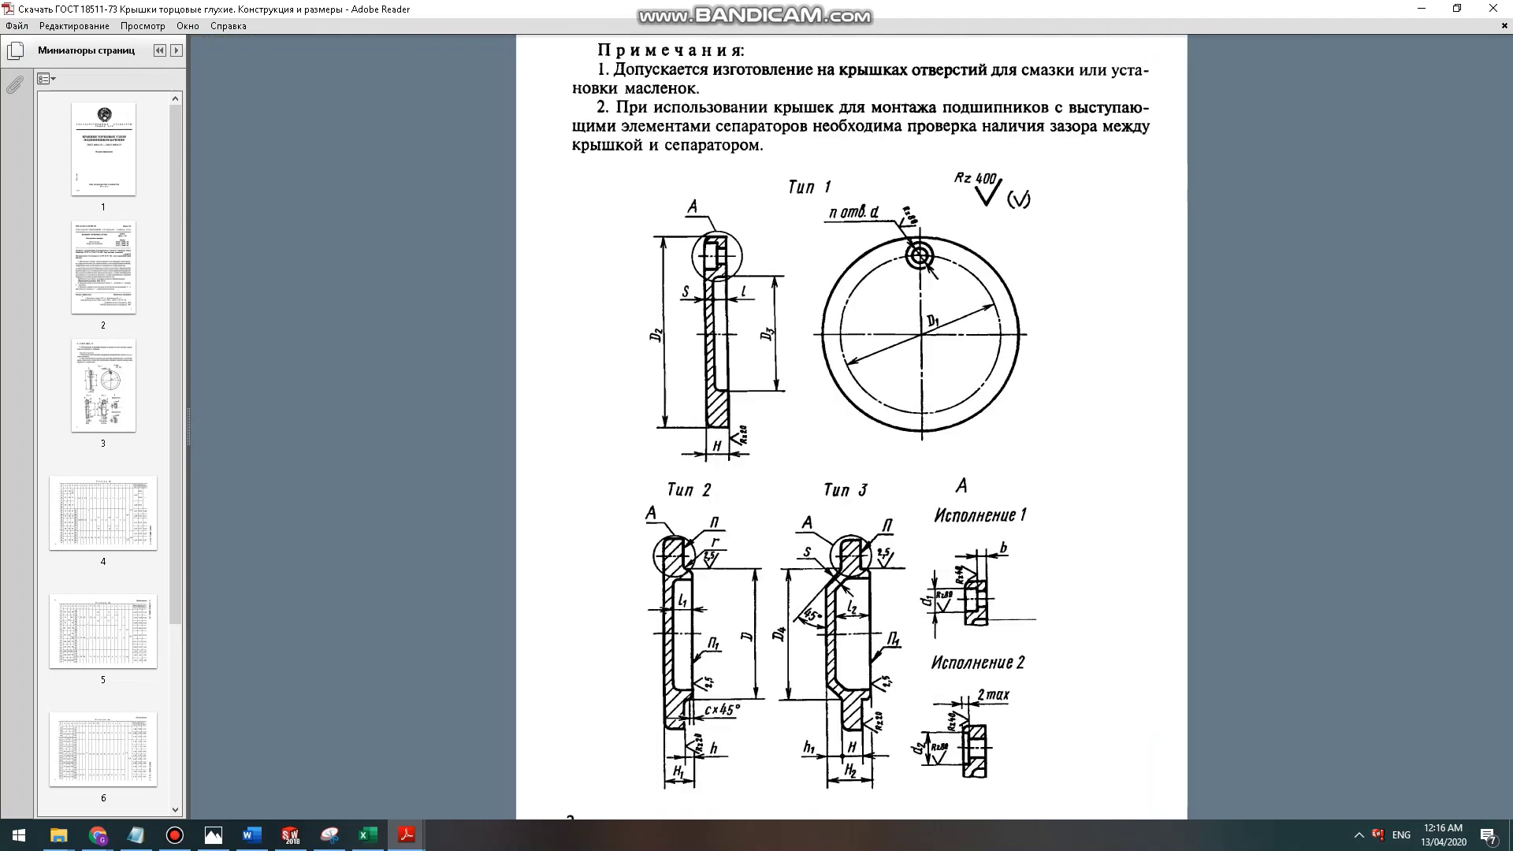
ctrl+scroll(813, 415, up, 2)
scroll(852, 426, up, 1)
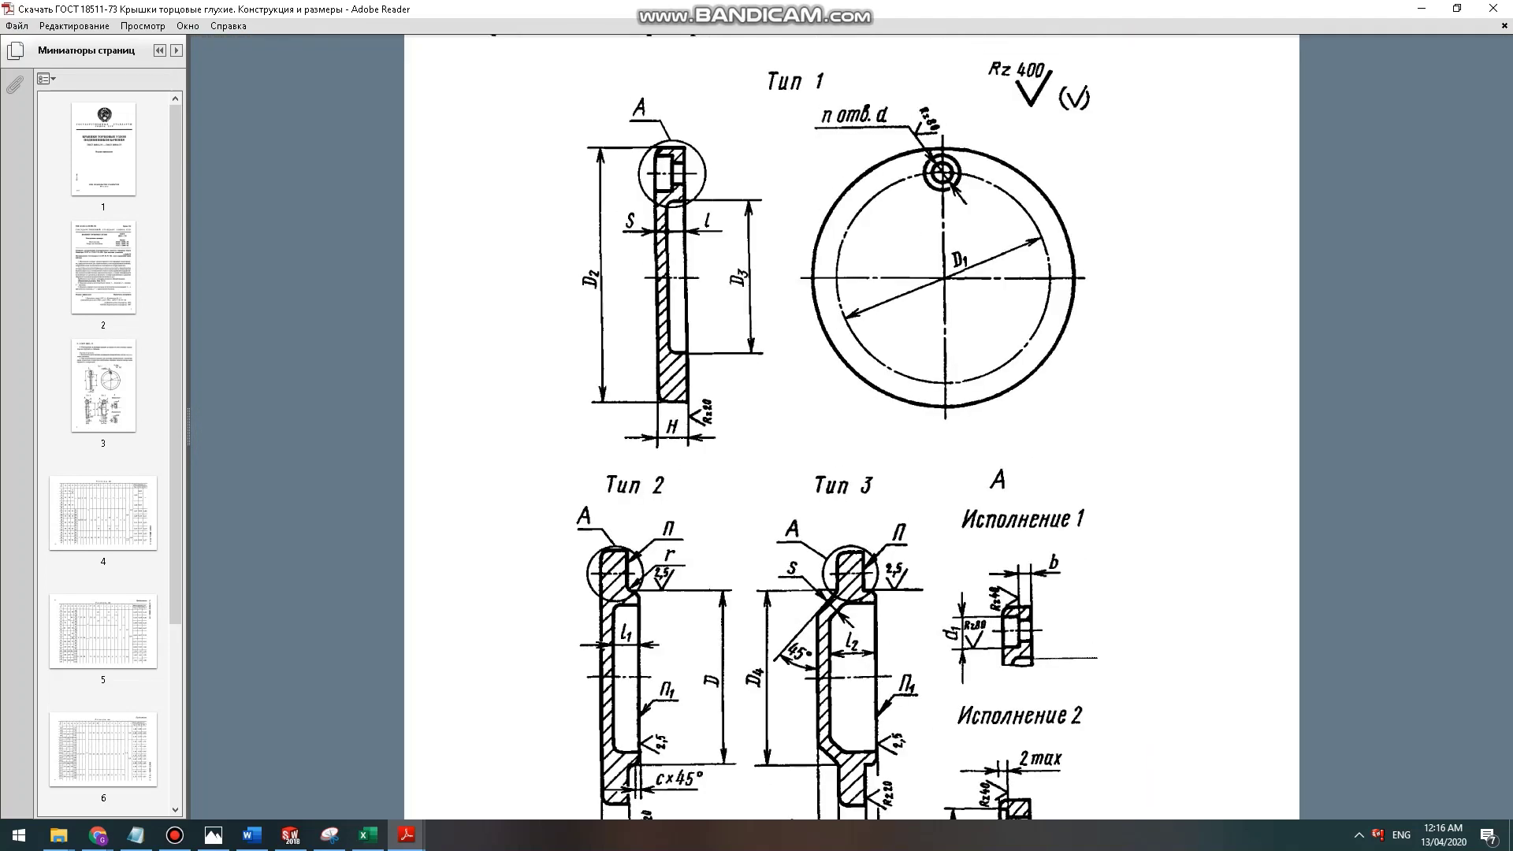
scroll(851, 425, up, 2)
scroll(851, 426, down, 3)
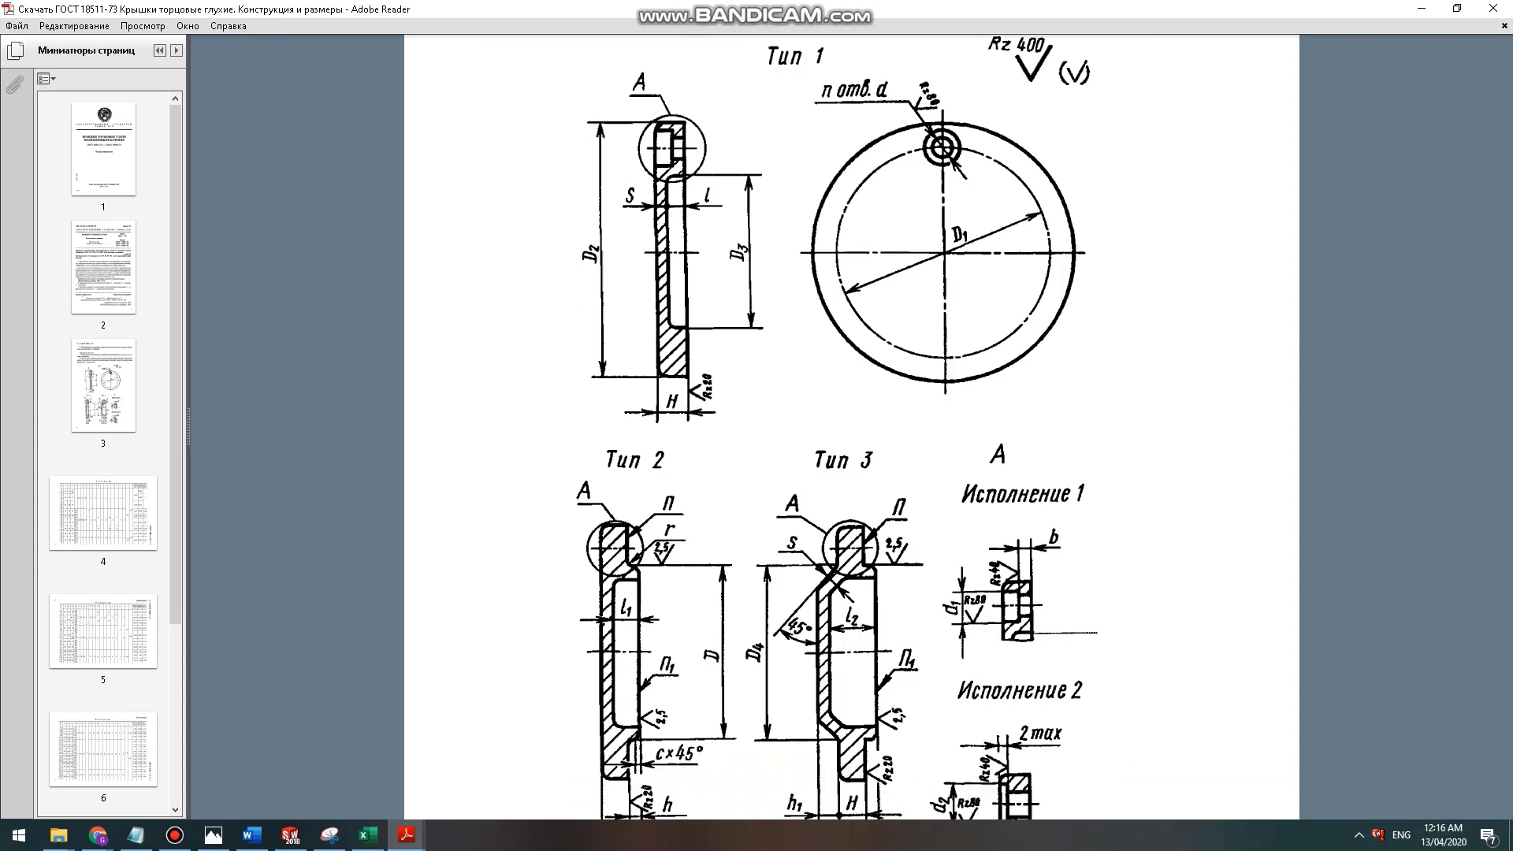
ctrl+scroll(851, 426, down, 1)
scroll(851, 425, down, 4)
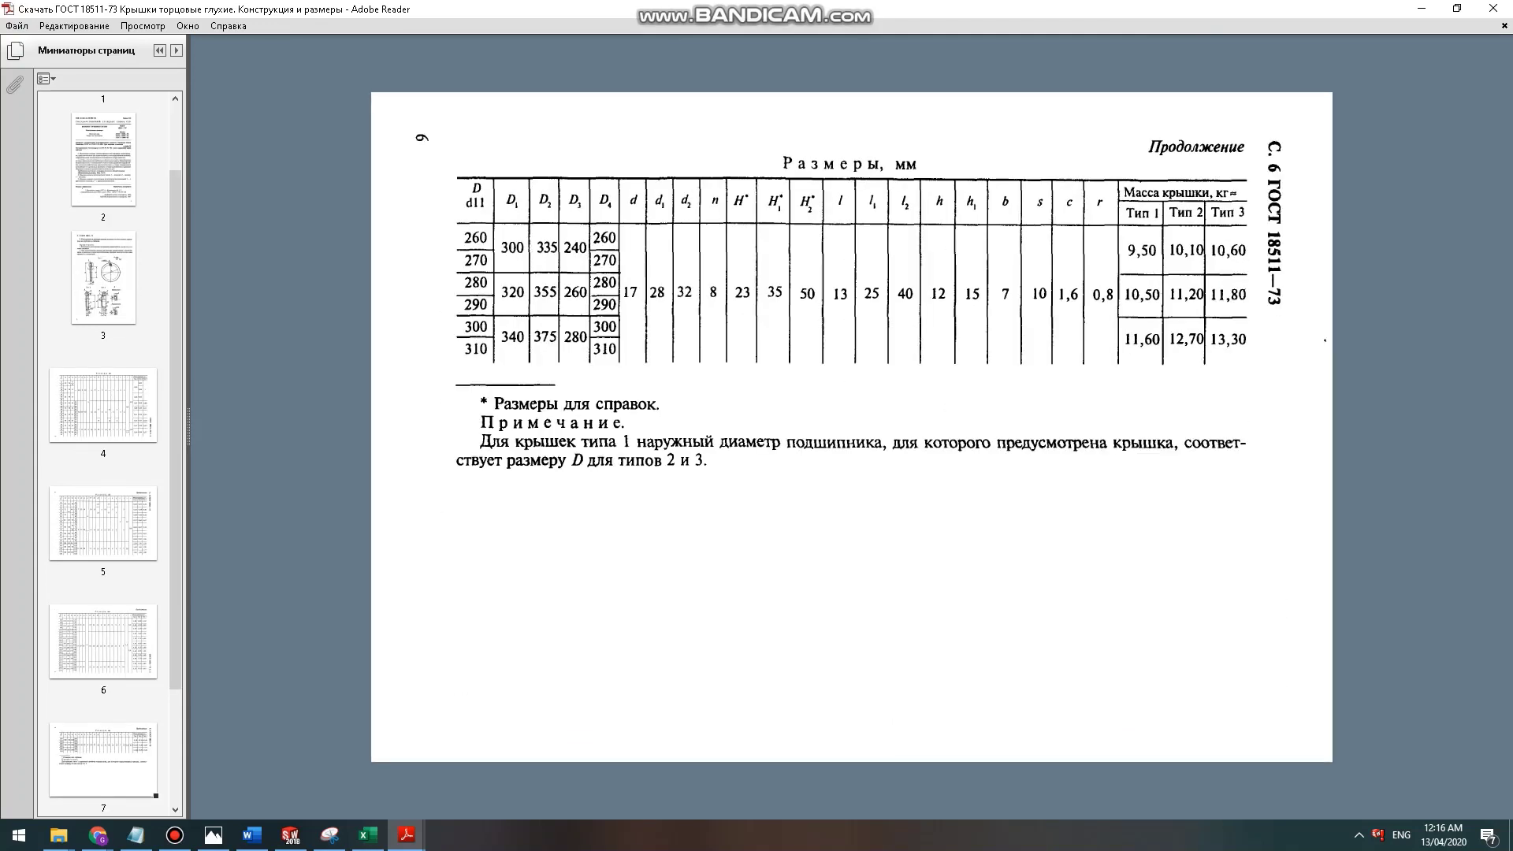
scroll(851, 426, up, 1)
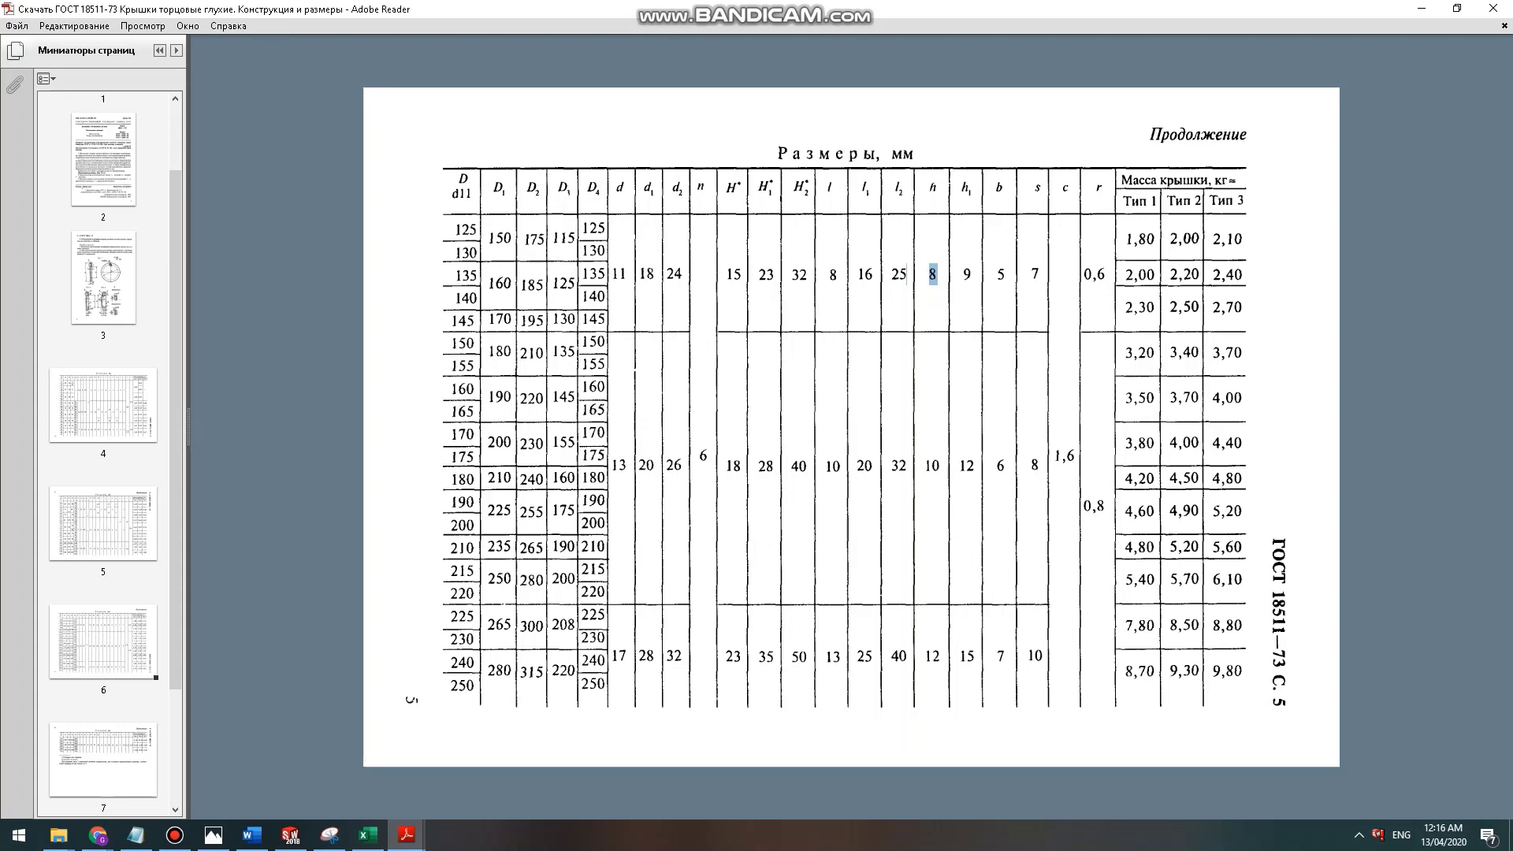
Compare the cover drawings with the dimension tables in GOST 18511-73 and examine the row for the 140 mm cover.
key(Page_Up)
key(Page_Up)
key(Page_Up)
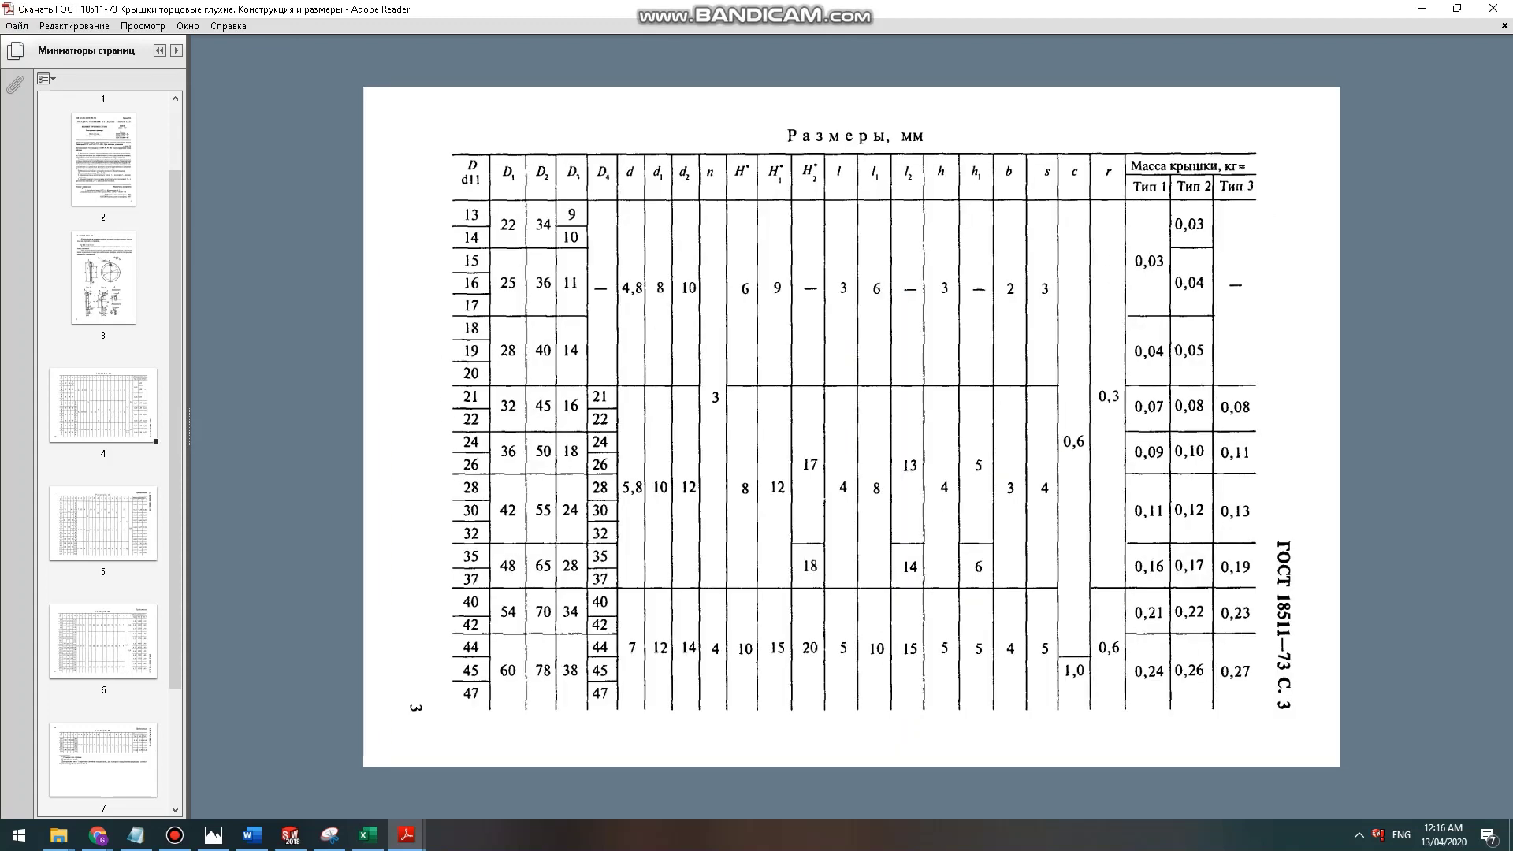
key(Page_Down)
key(Page_Down)
key(Page_Down)
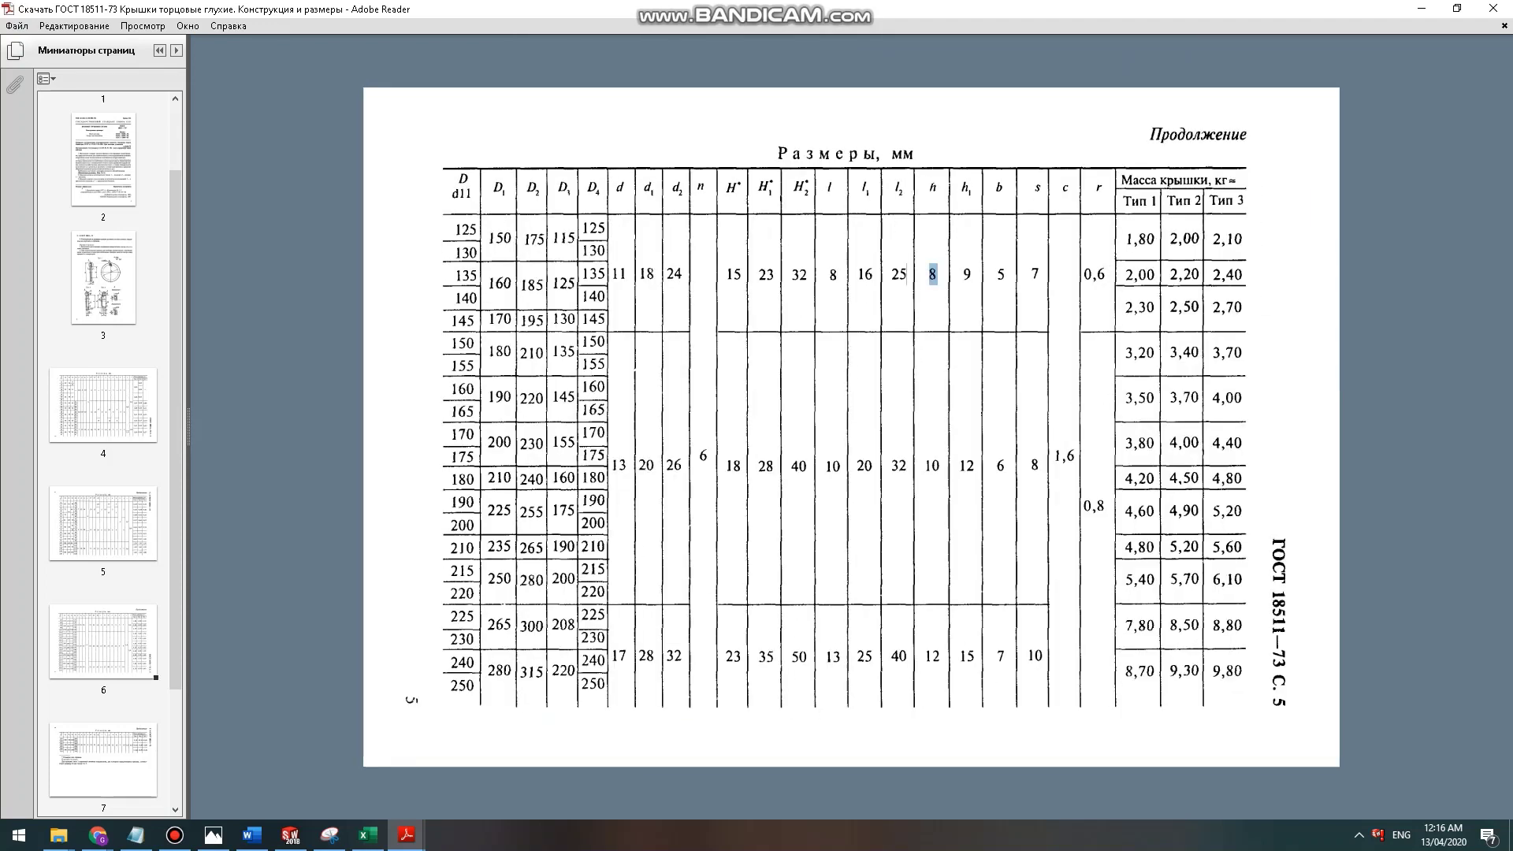
key(Page_Up)
key(Page_Up)
key(Page_Up)
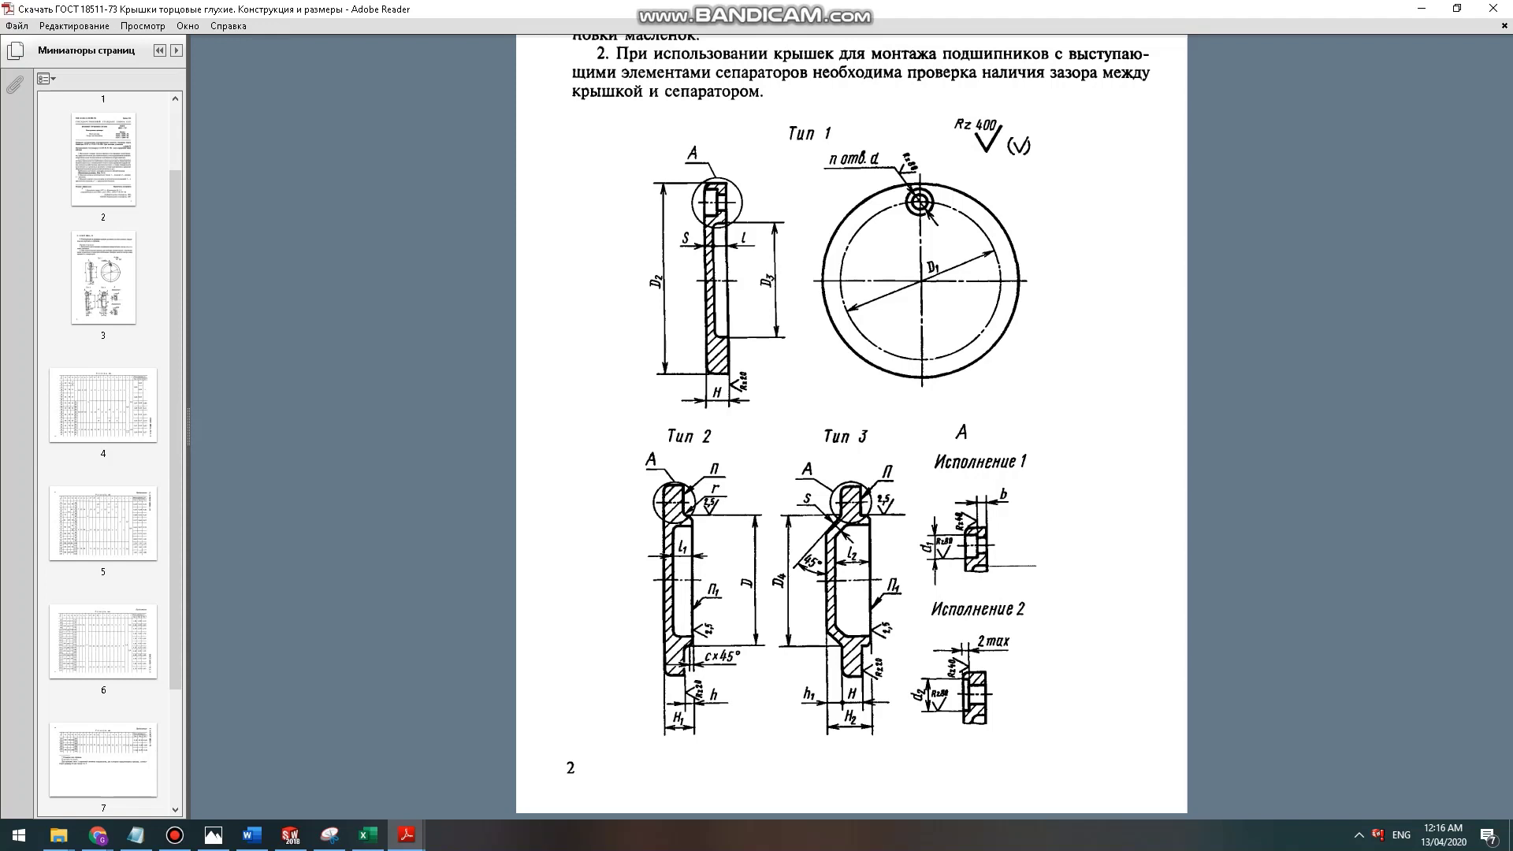
key(Page_Down)
key(Page_Down)
key(Page_Down)
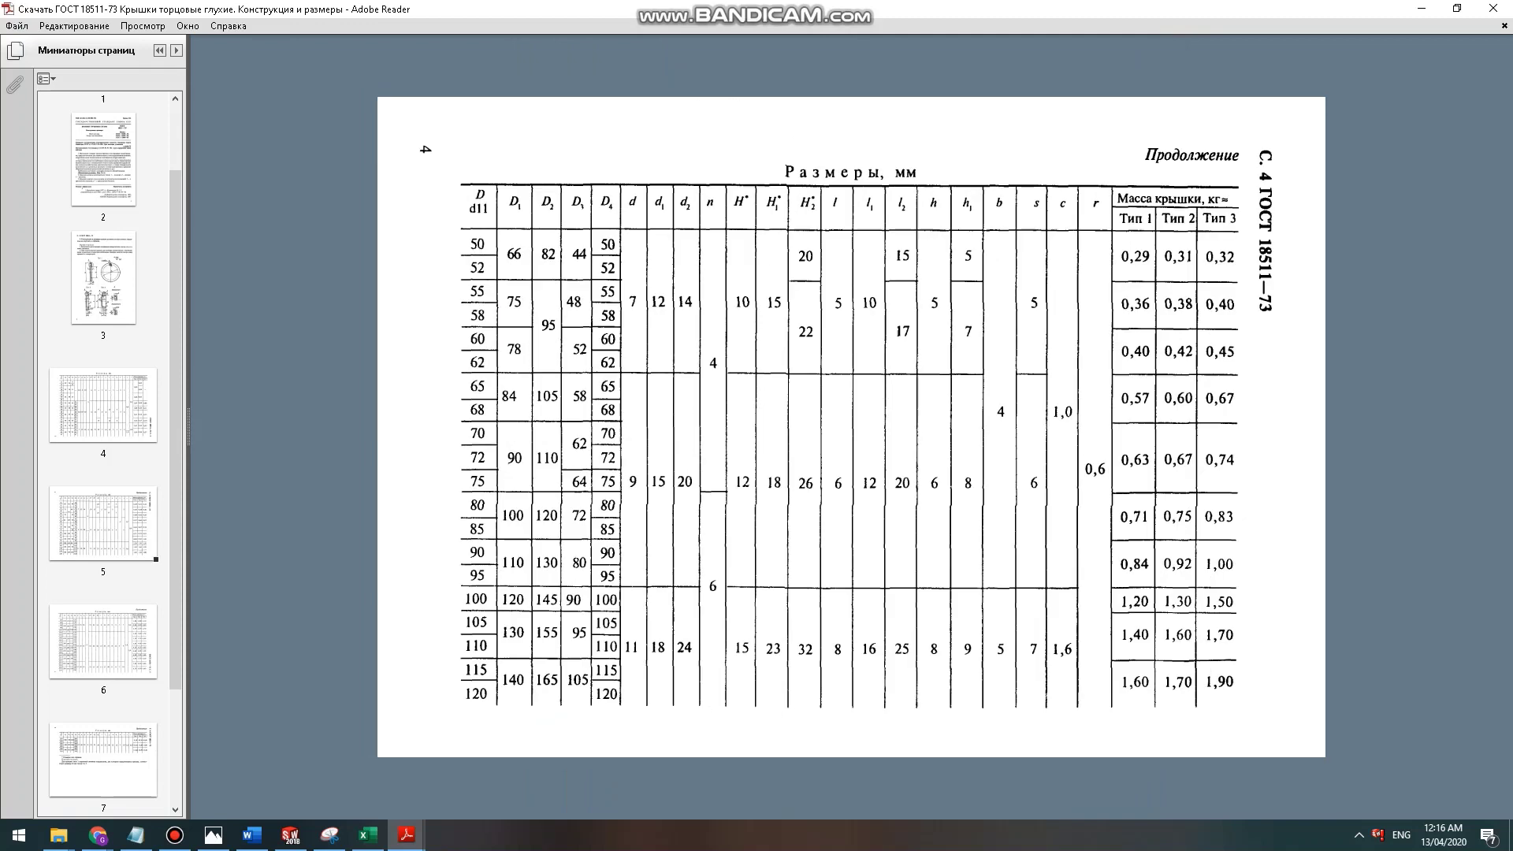
mouse_move(456, 298)
mouse_down()
mouse_move(821, 280)
mouse_move(457, 298)
mouse_move(476, 319)
mouse_move(457, 298)
mouse_move(483, 282)
mouse_move(457, 298)
mouse_up()
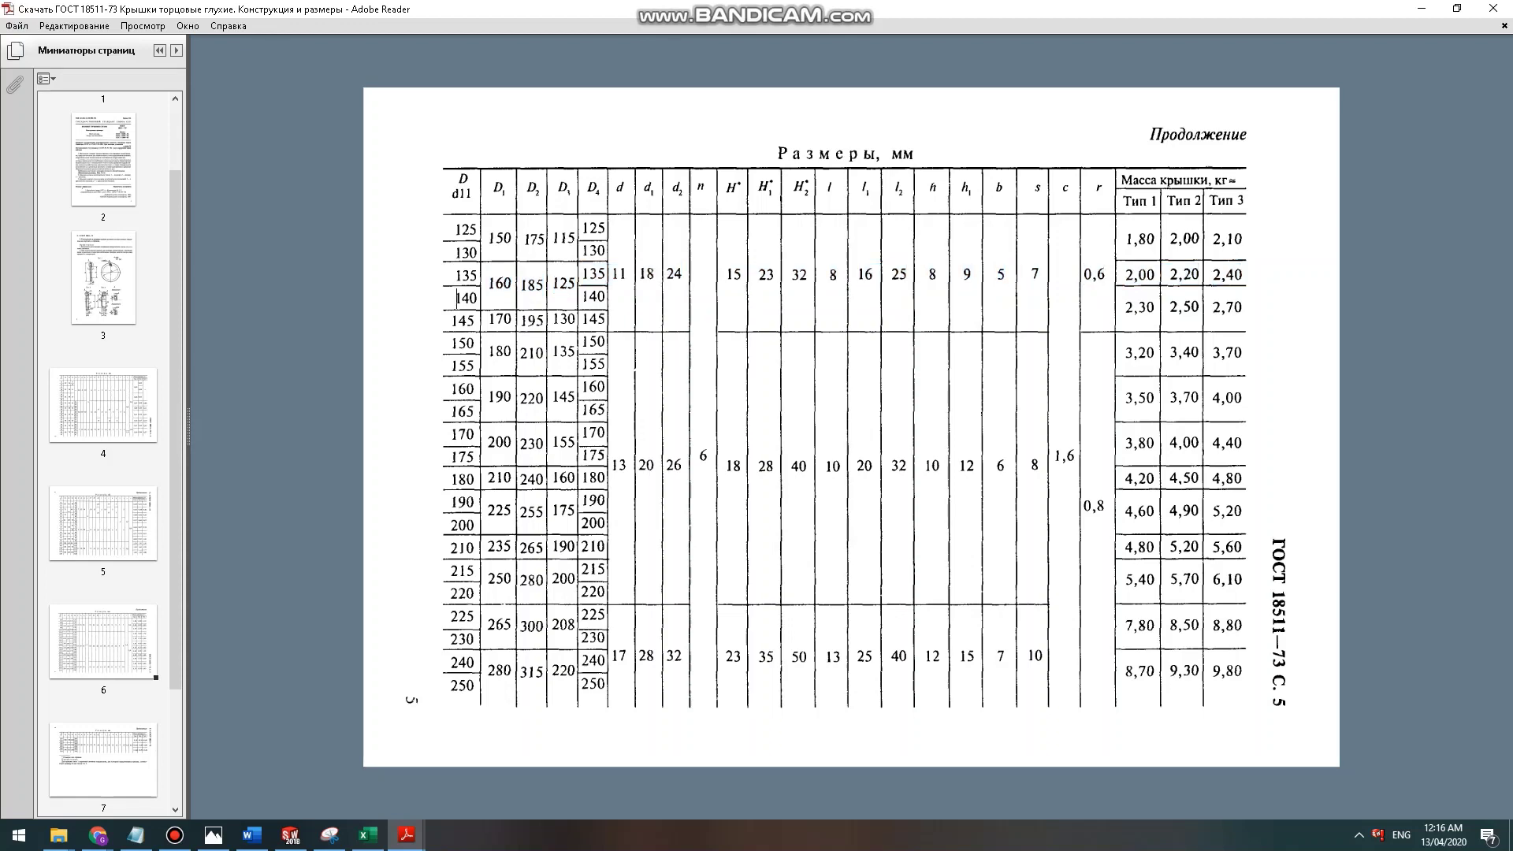
scroll(458, 298, up, 6)
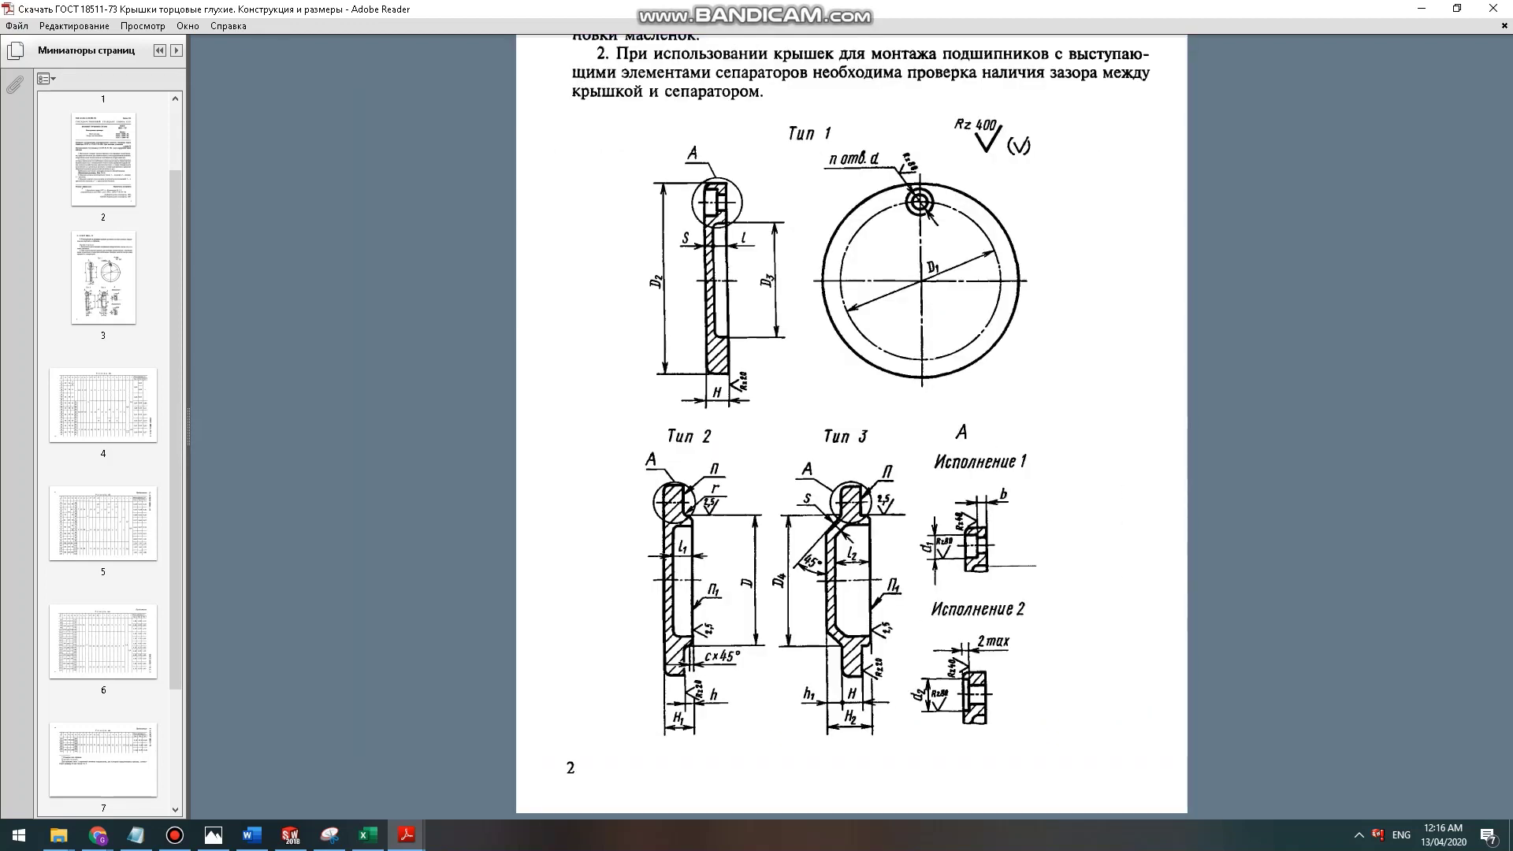
Check the 6216-2RS1 bearing dimensions on the SKF page in the browser against the tube and the 140 mm cover data in GOST 18511-73.
click(290, 834)
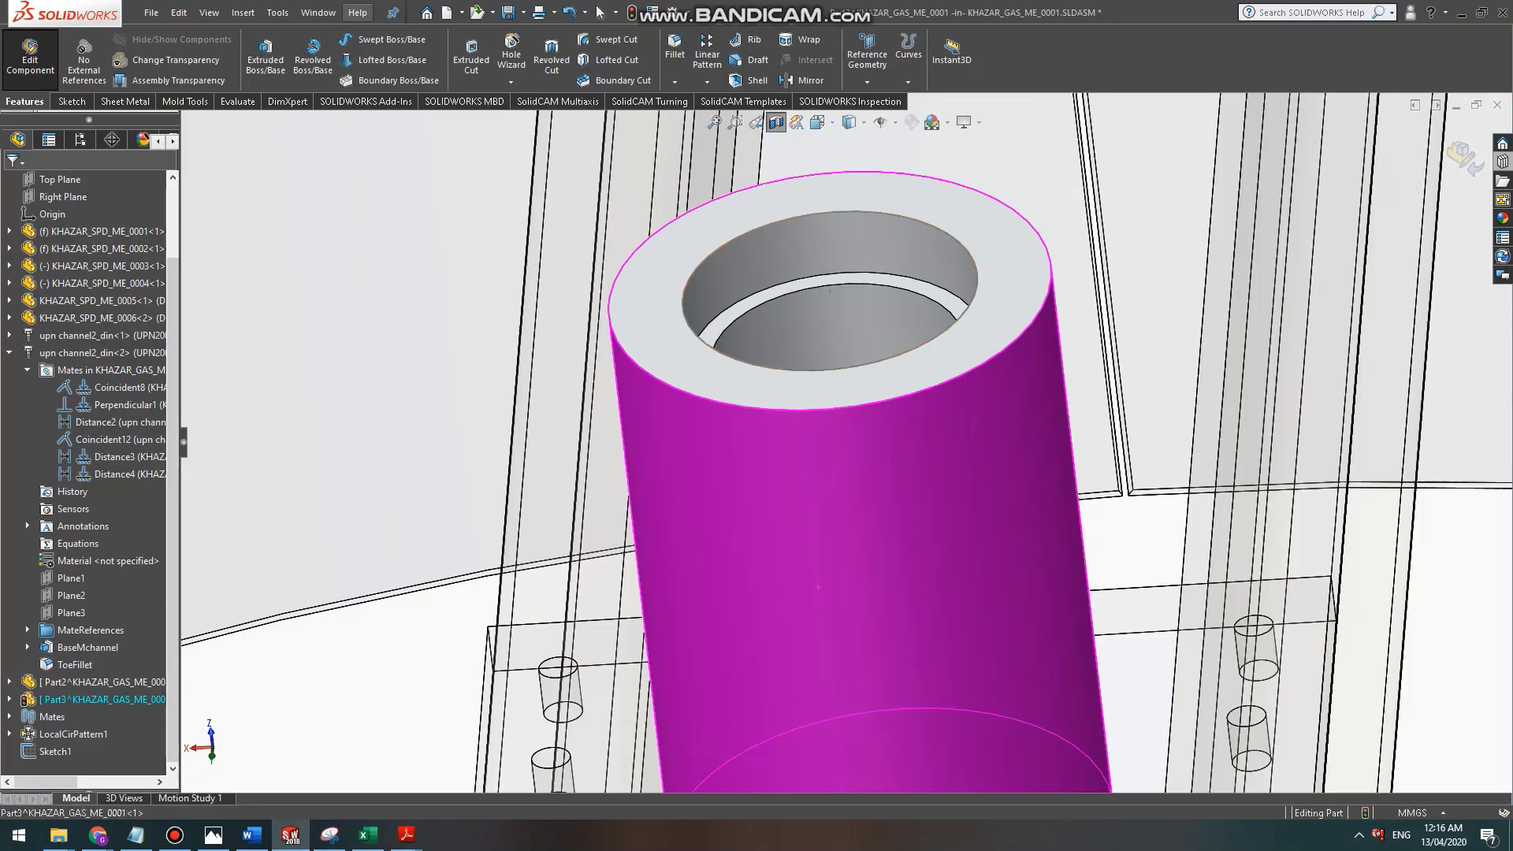
click(875, 196)
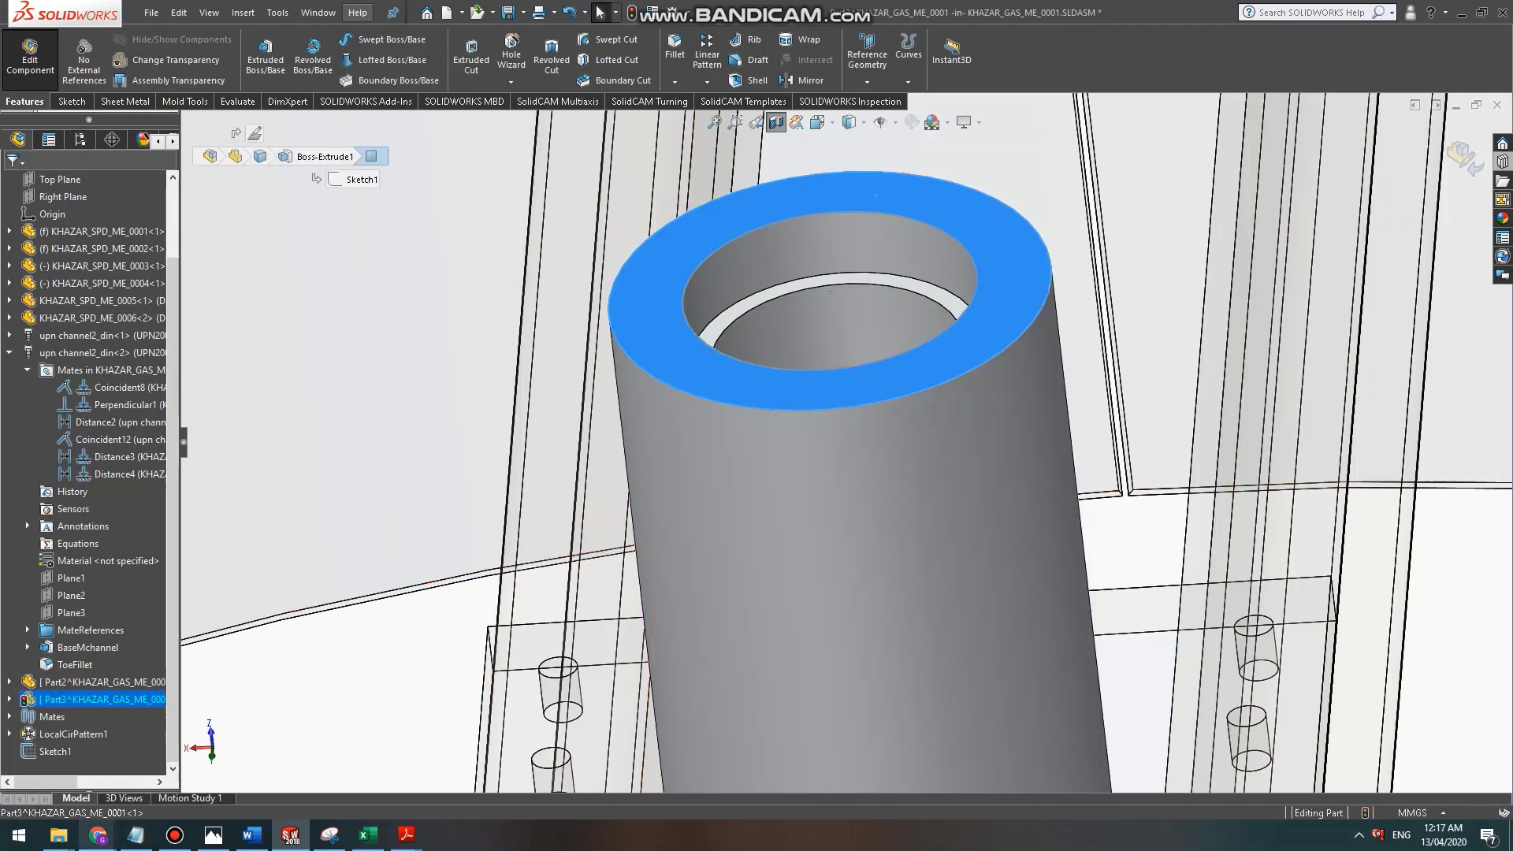
mouse_move(98, 835)
click(421, 761)
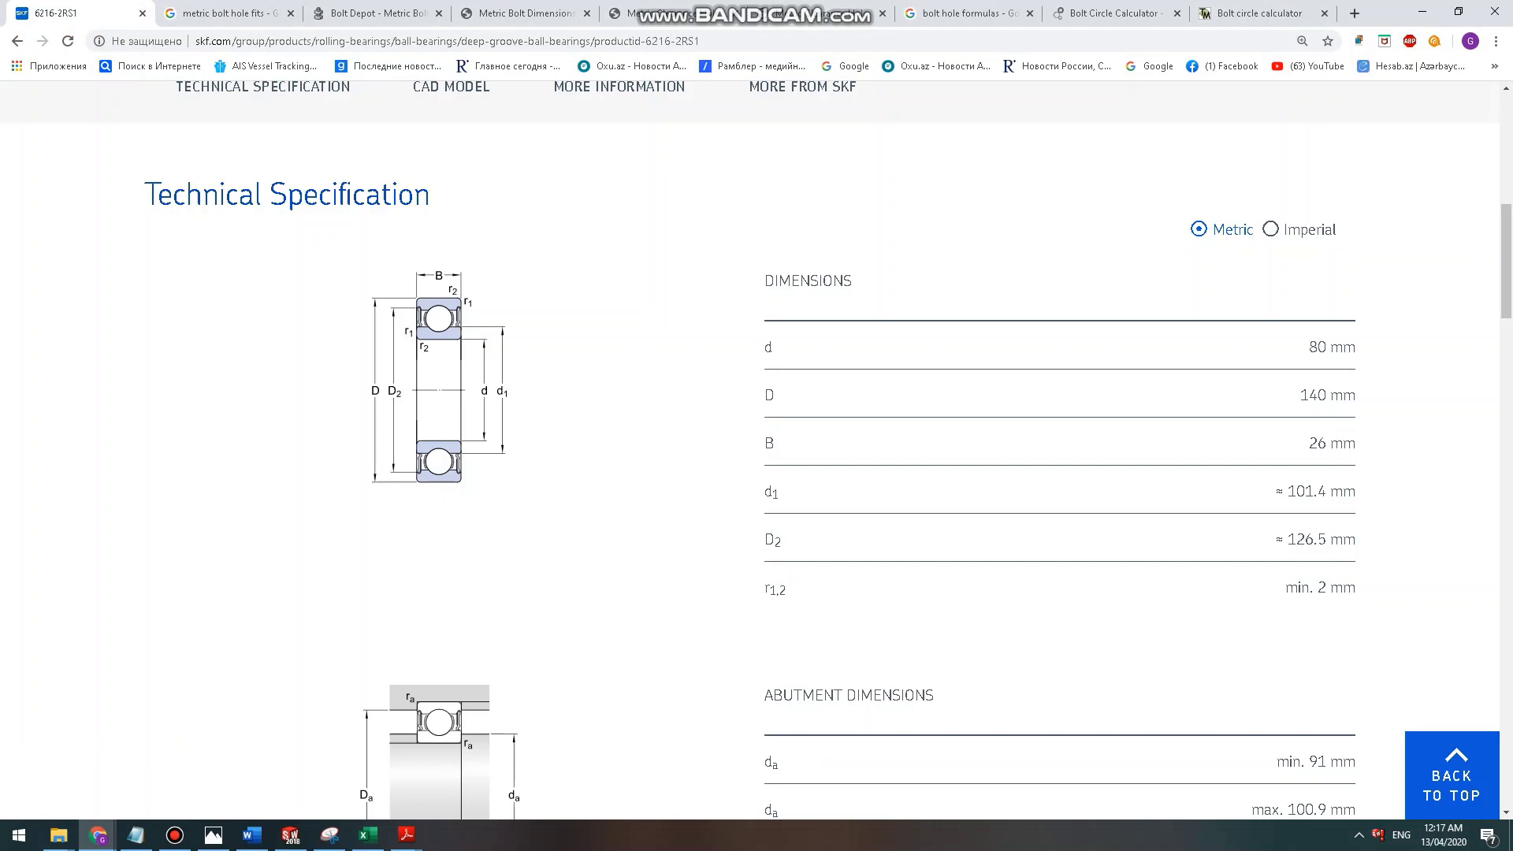
mouse_move(406, 836)
click(489, 768)
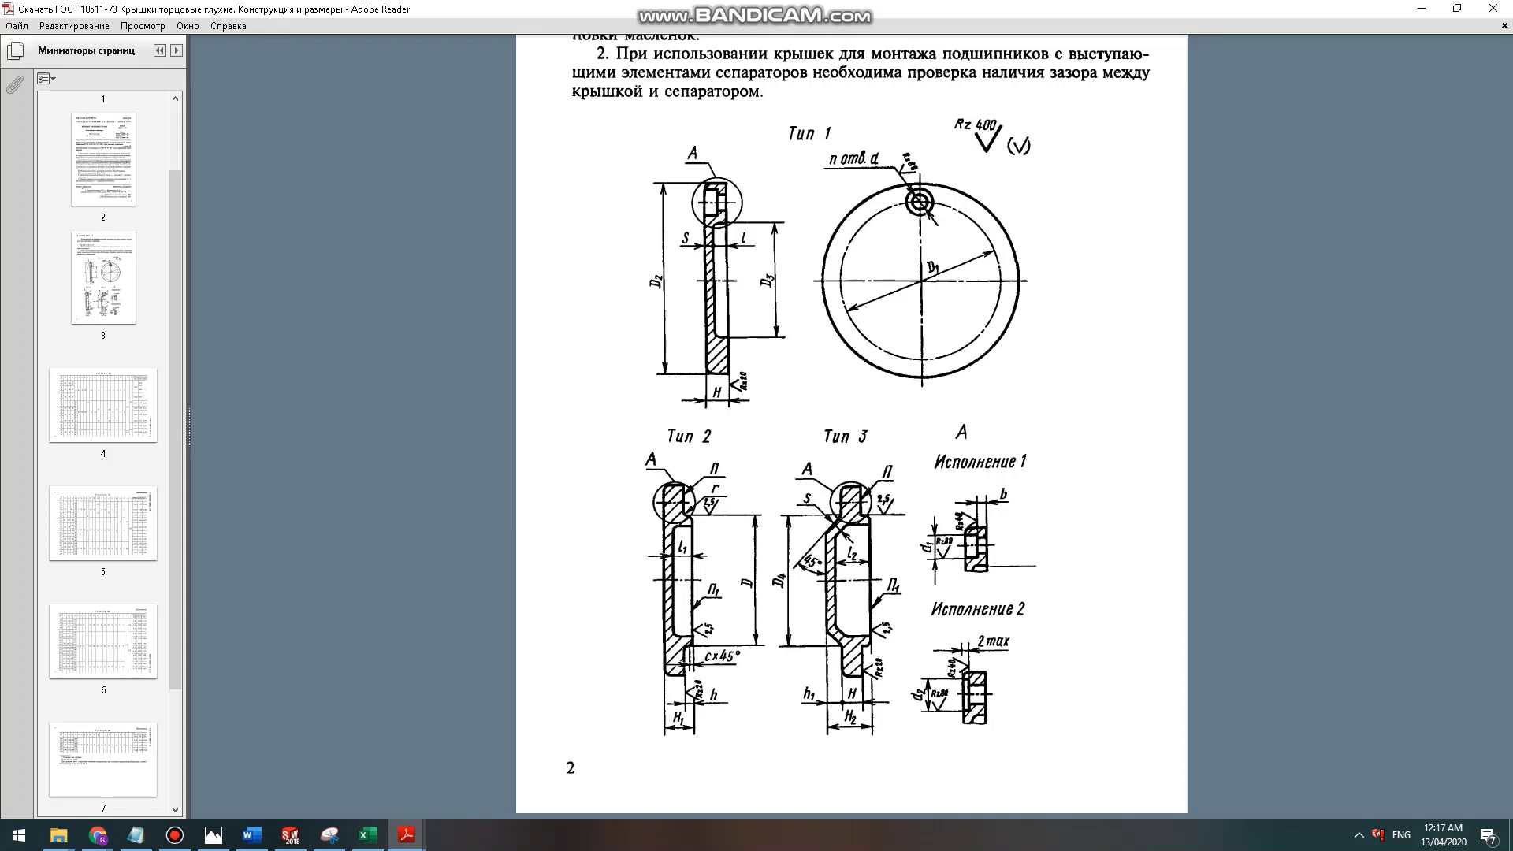
scroll(851, 426, down, 1)
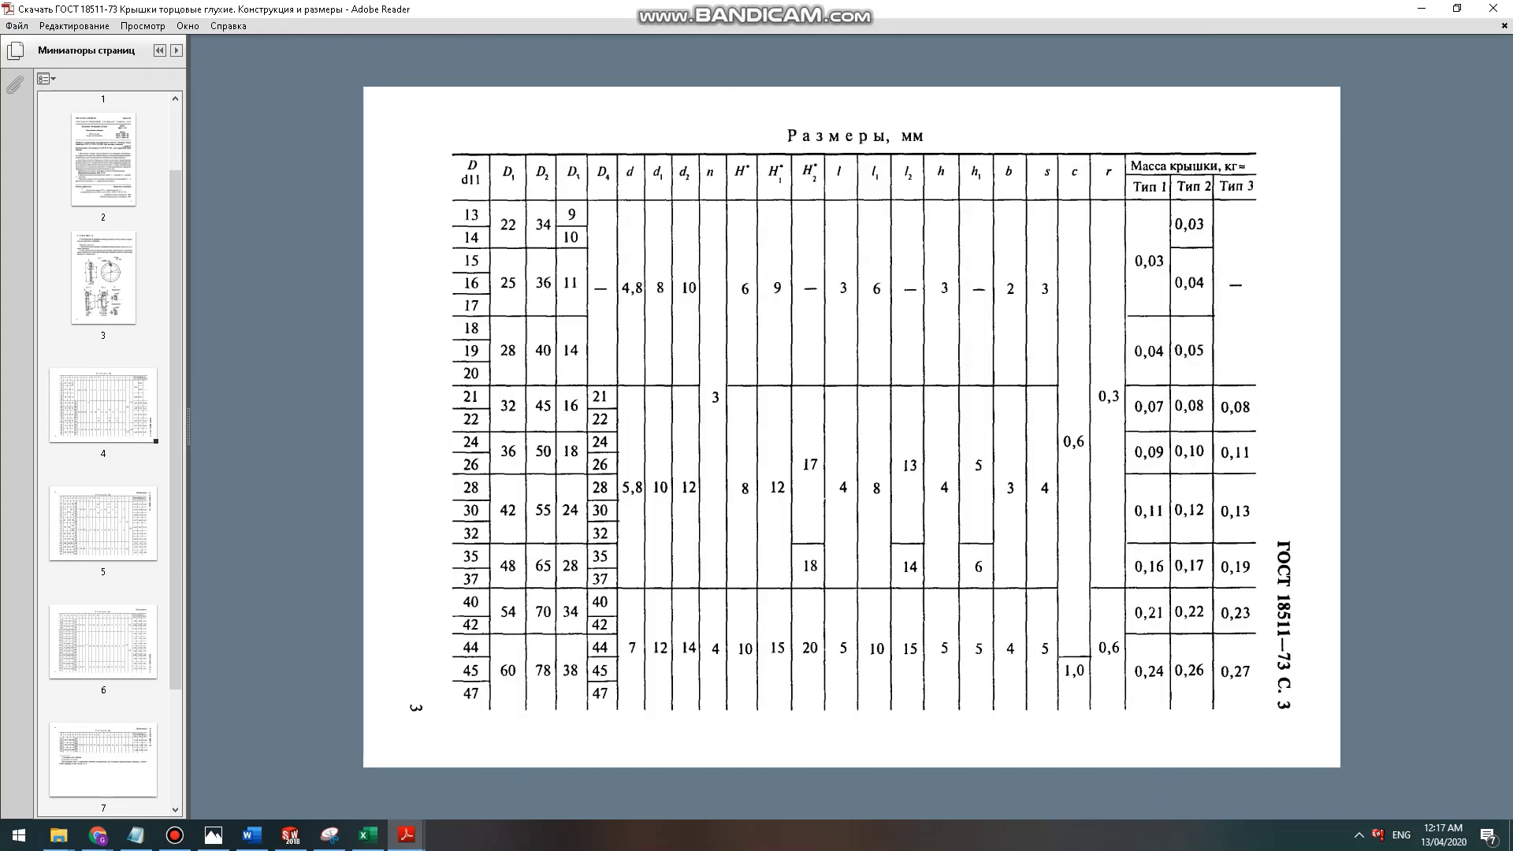
scroll(851, 425, down, 2)
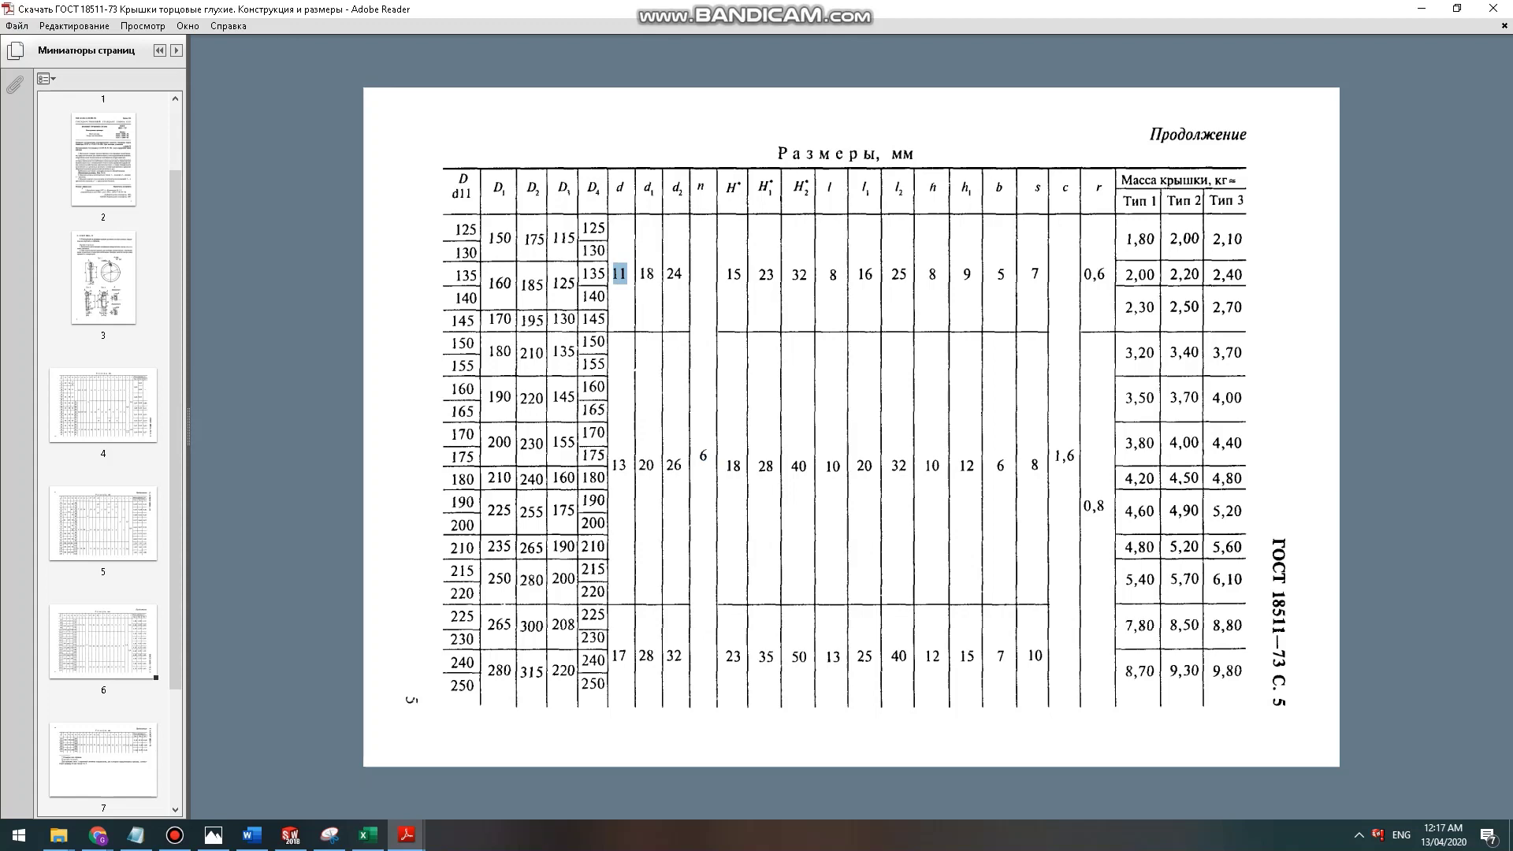
key(alt+Tab)
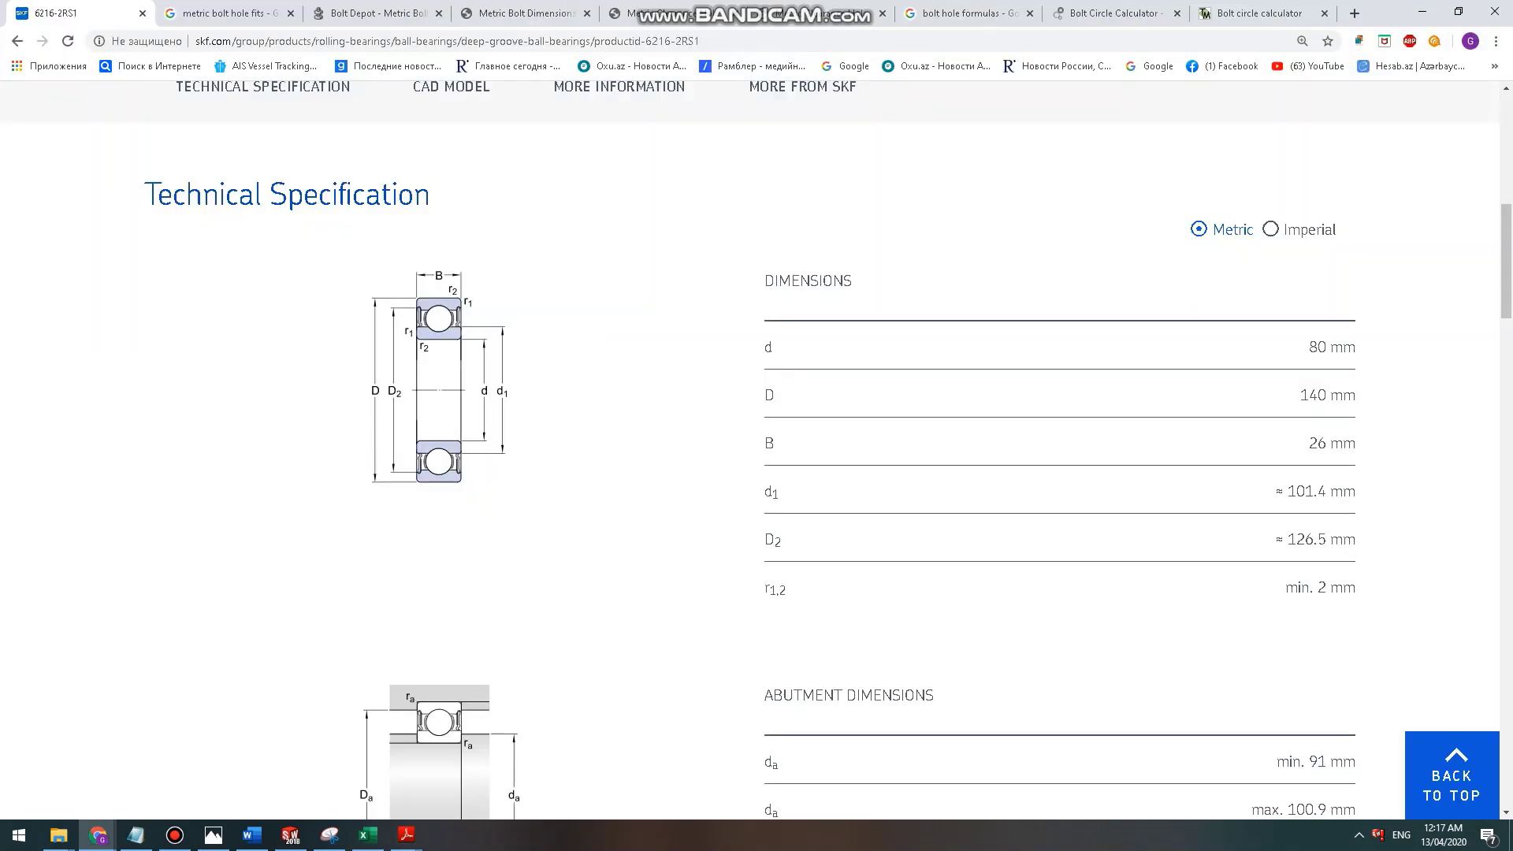
click(406, 836)
Switch to SolidWorks and start a sketch on the annular end face at the tube's lower end.
click(291, 835)
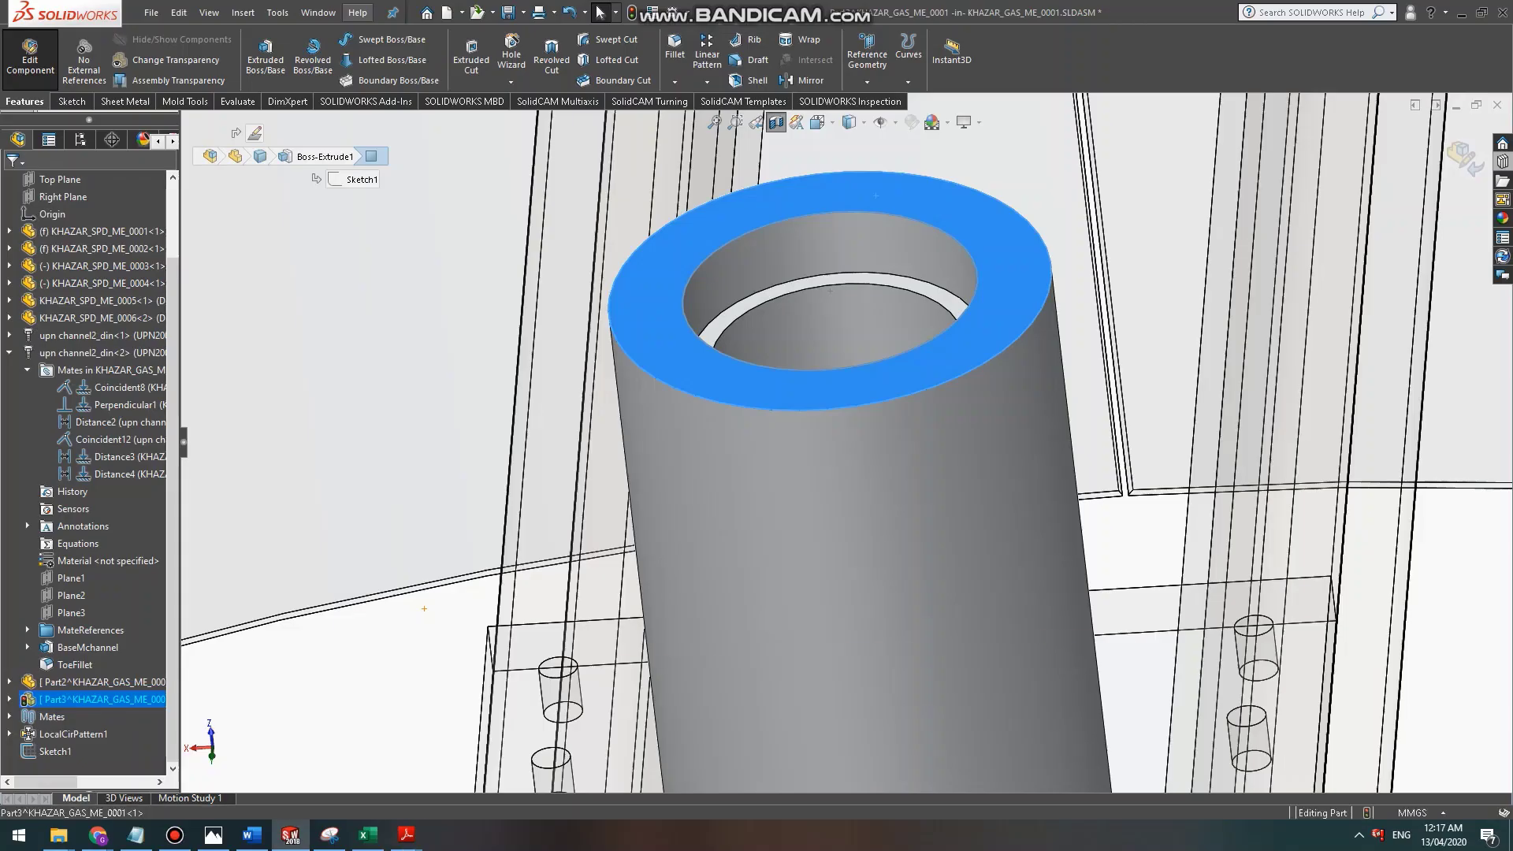
scroll(847, 442, up, 10)
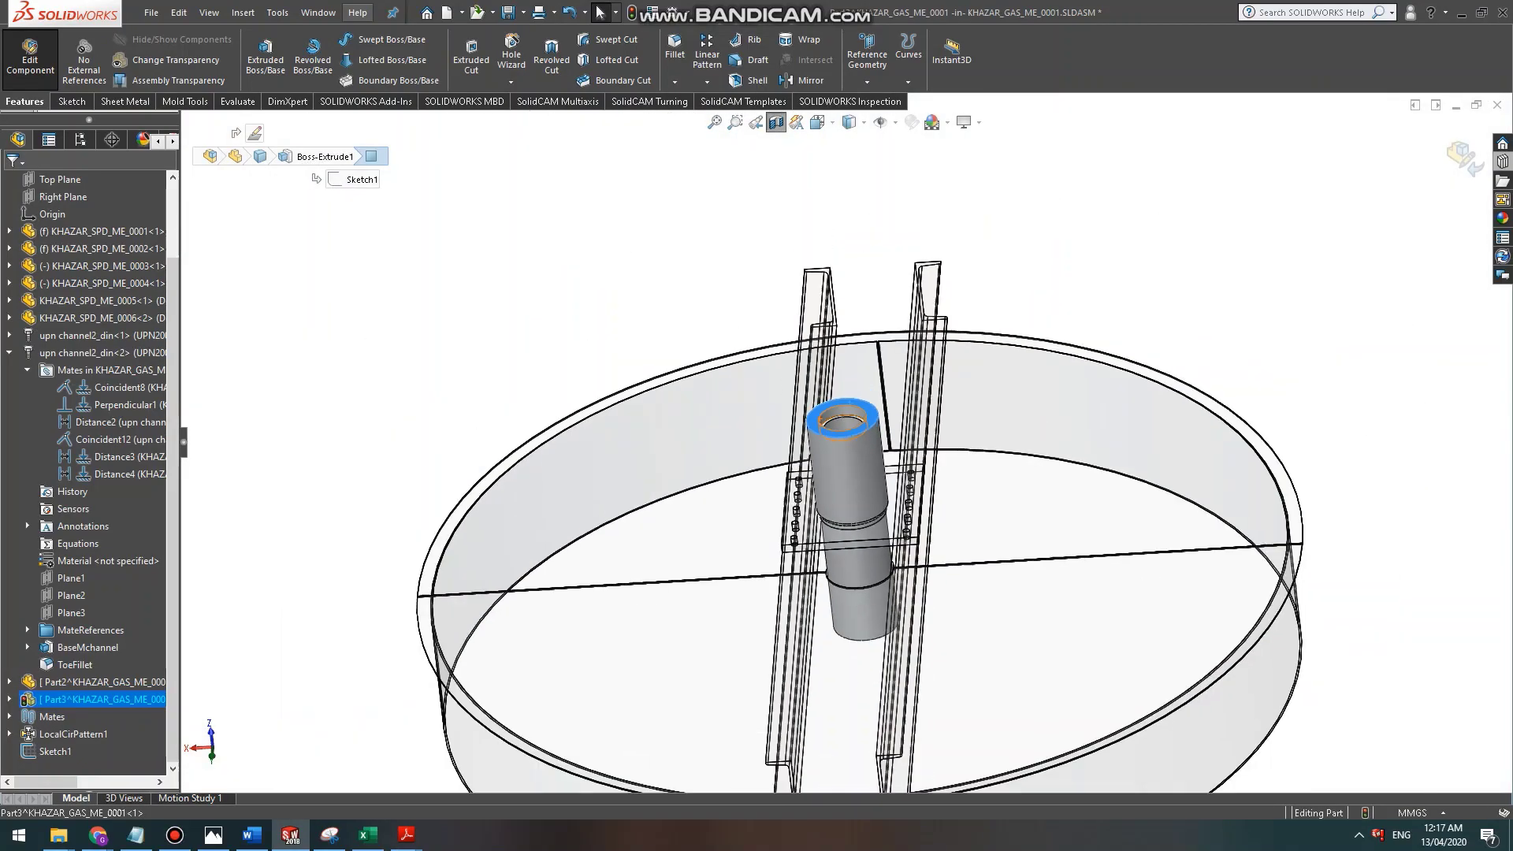
middle_drag(846, 442, 788, 497)
middle_drag(788, 355, 832, 391)
scroll(832, 391, down, 7)
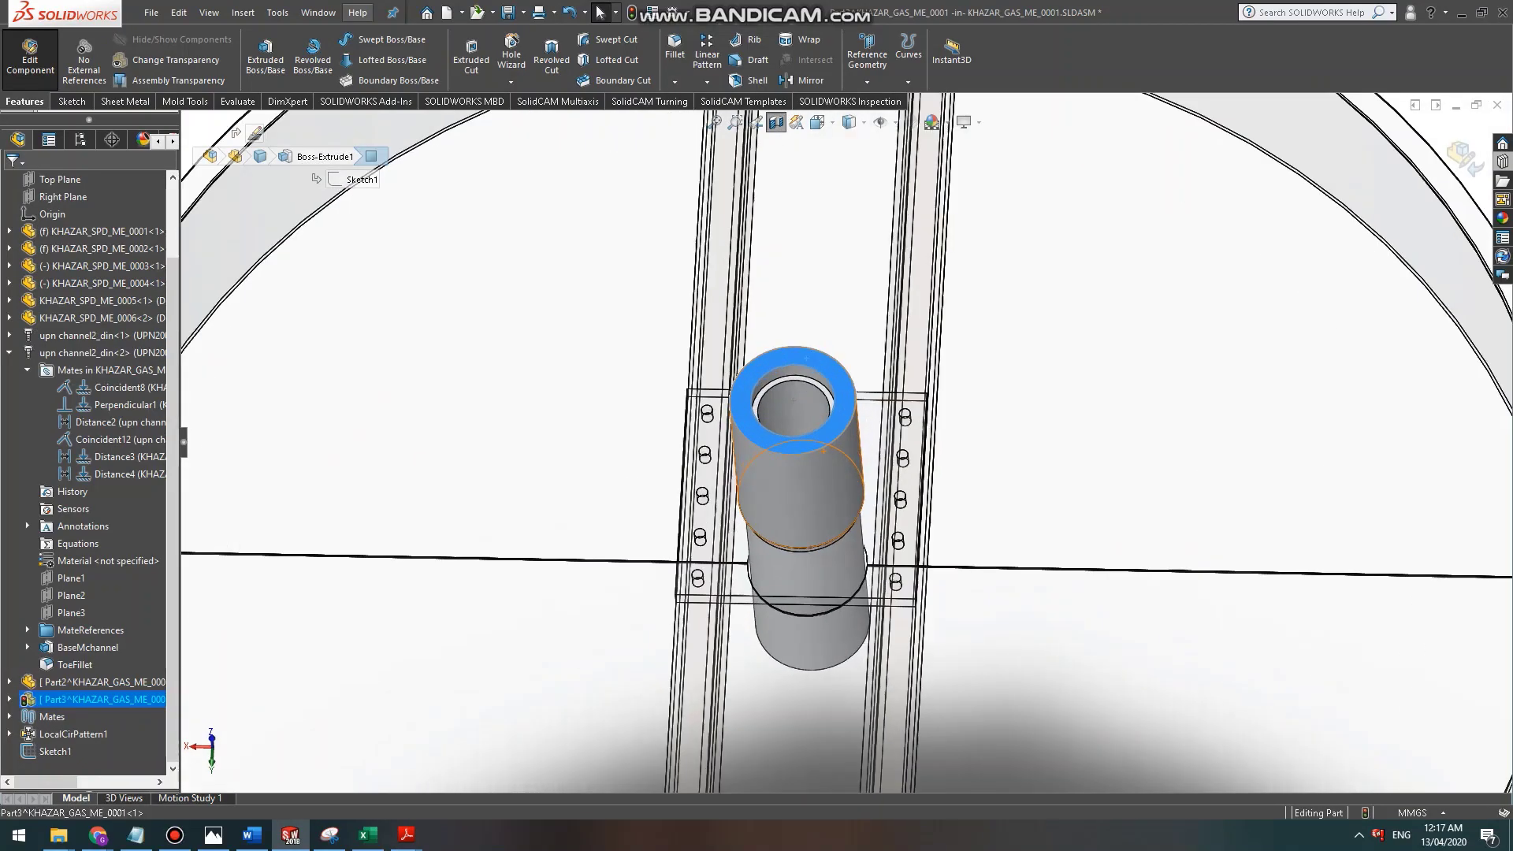
scroll(811, 473, up, 4)
middle_drag(812, 473, 748, 339)
middle_drag(788, 693, 810, 583)
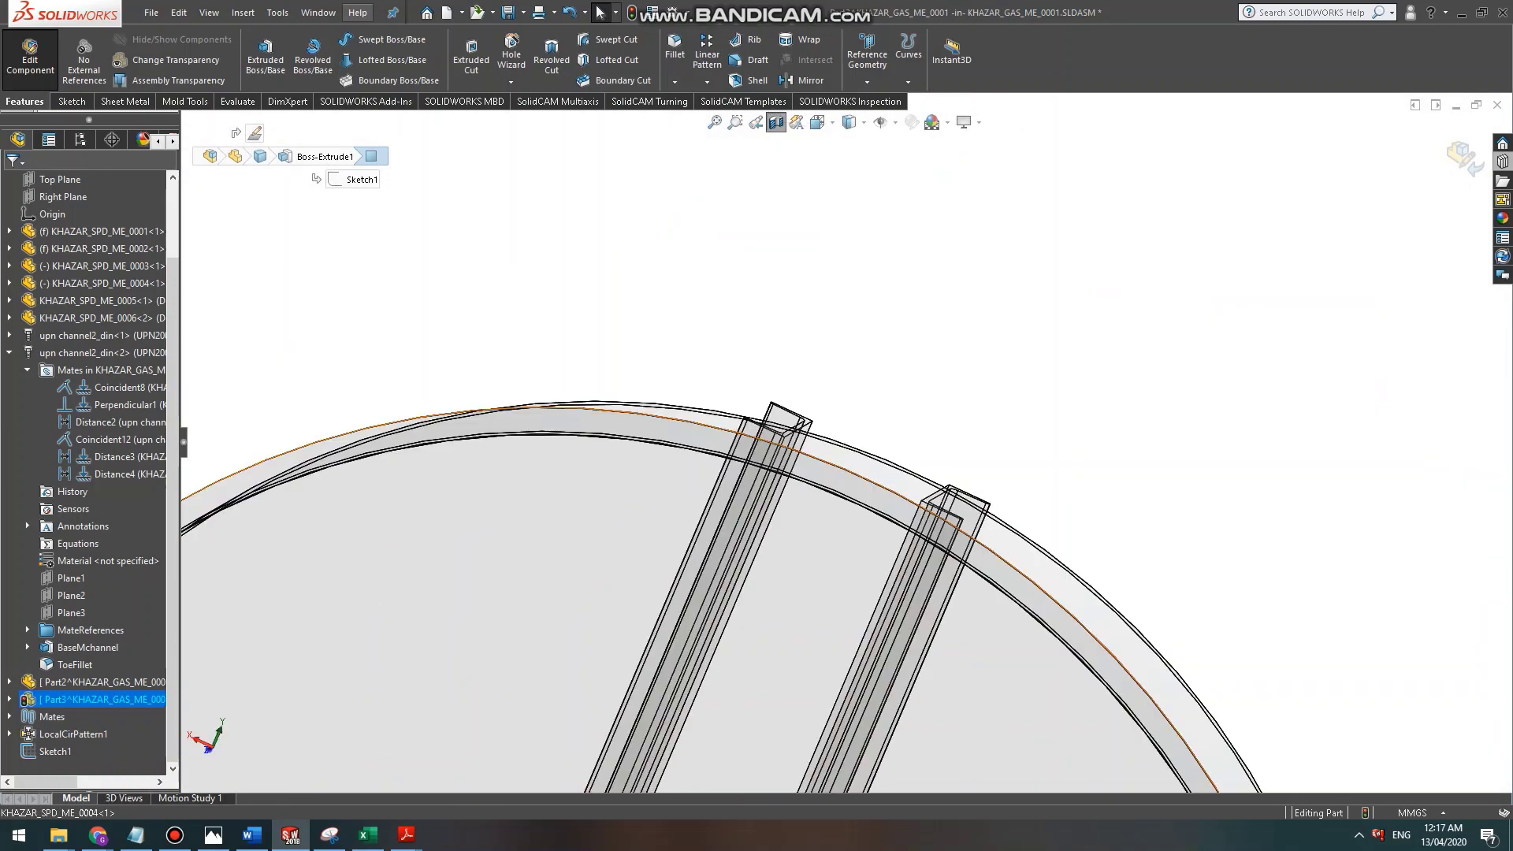
scroll(810, 583, up, 6)
scroll(818, 597, down, 5)
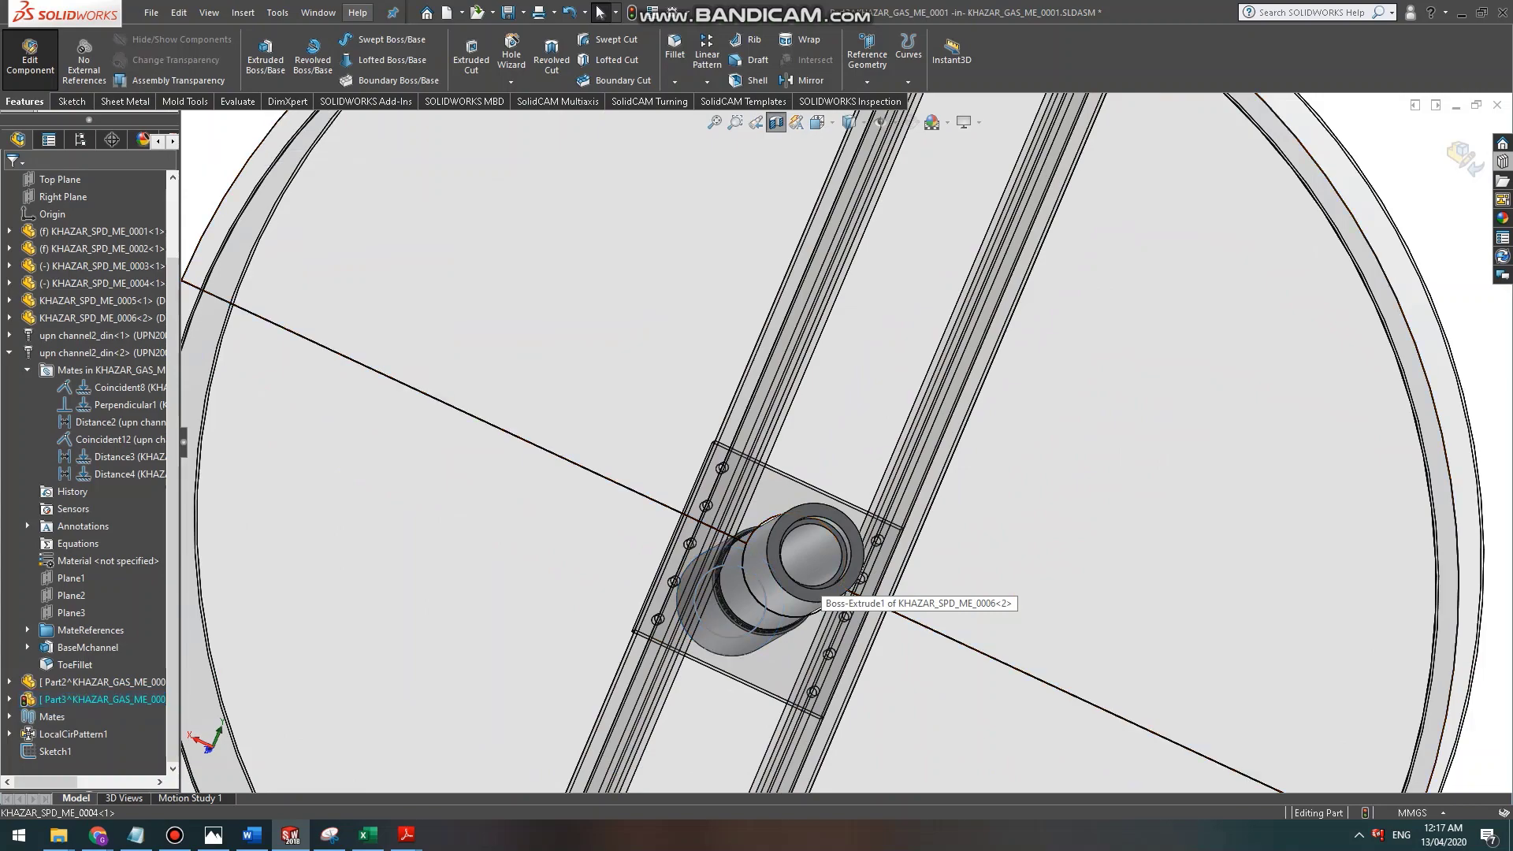
scroll(818, 597, down, 3)
scroll(851, 505, down, 1)
middle_drag(851, 489, 907, 560)
scroll(843, 507, down, 1)
click(1040, 590)
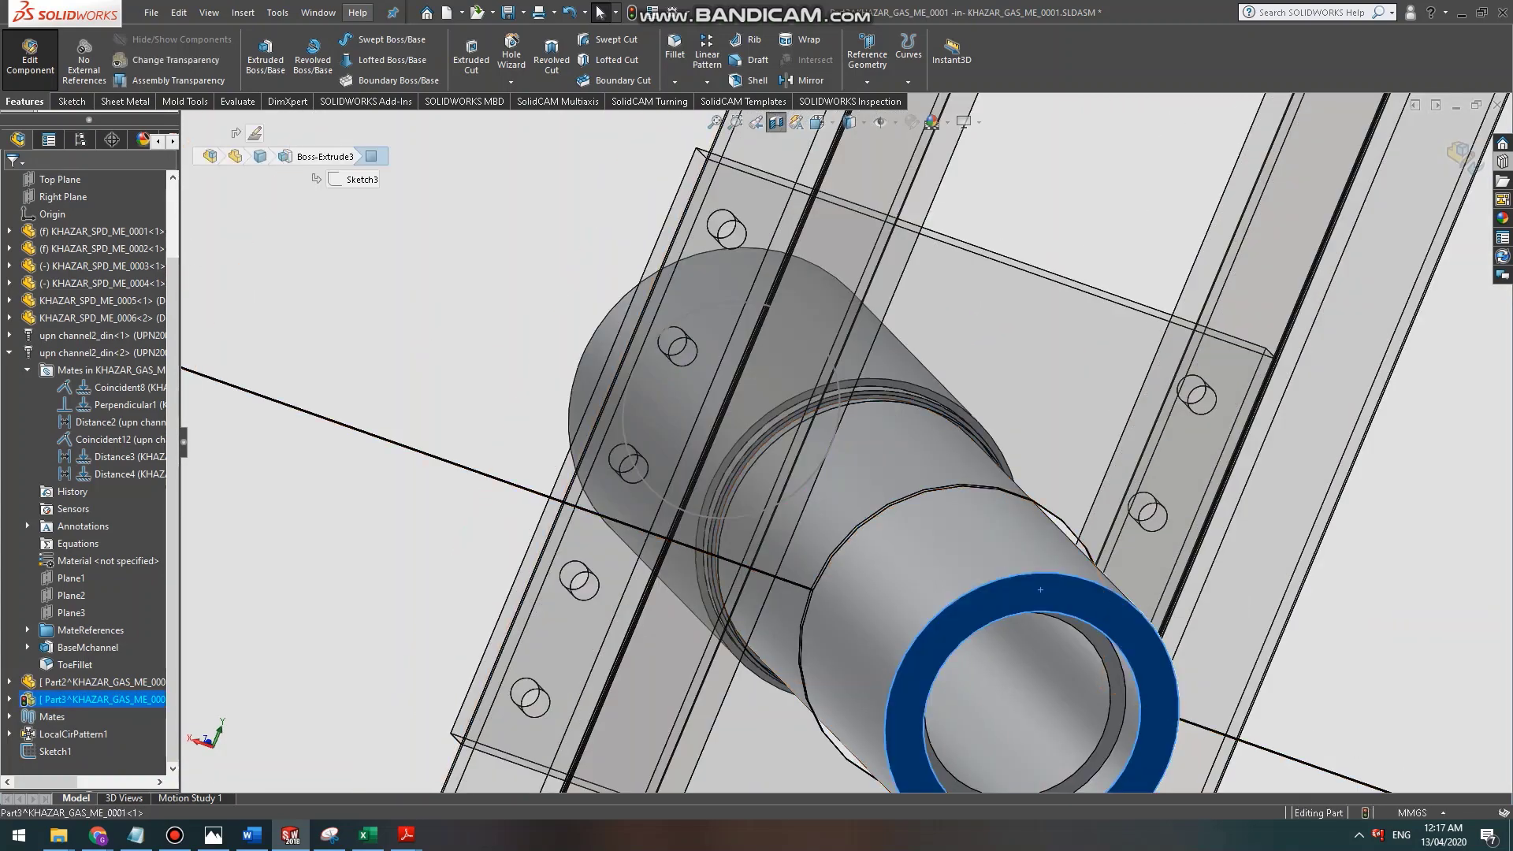
click(72, 102)
click(259, 52)
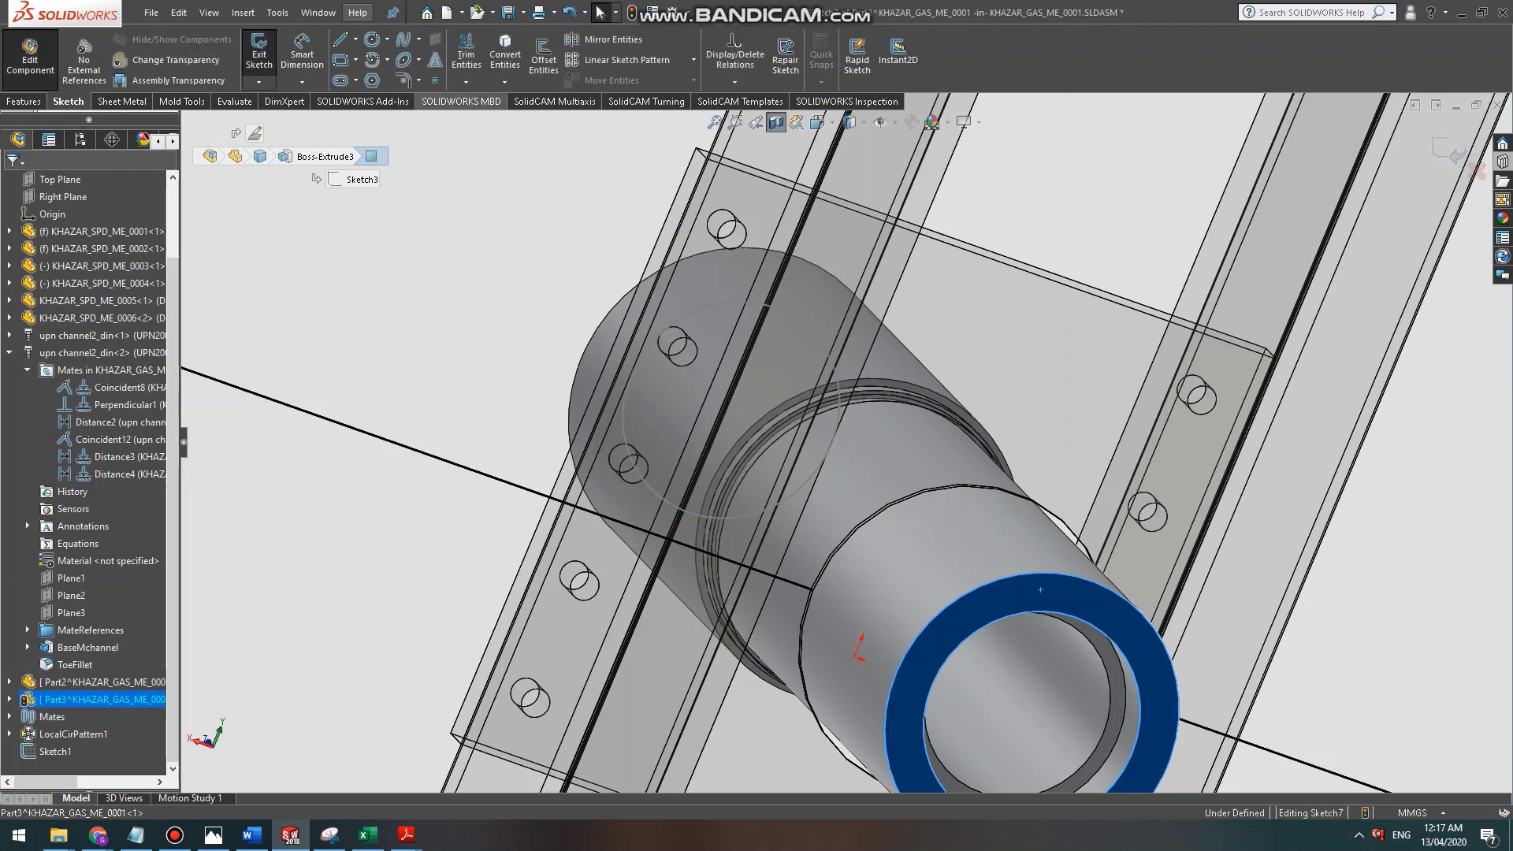
Sketch a circle about 168 mm in diameter, concentric with the tube's bore, on the lower end face.
click(819, 123)
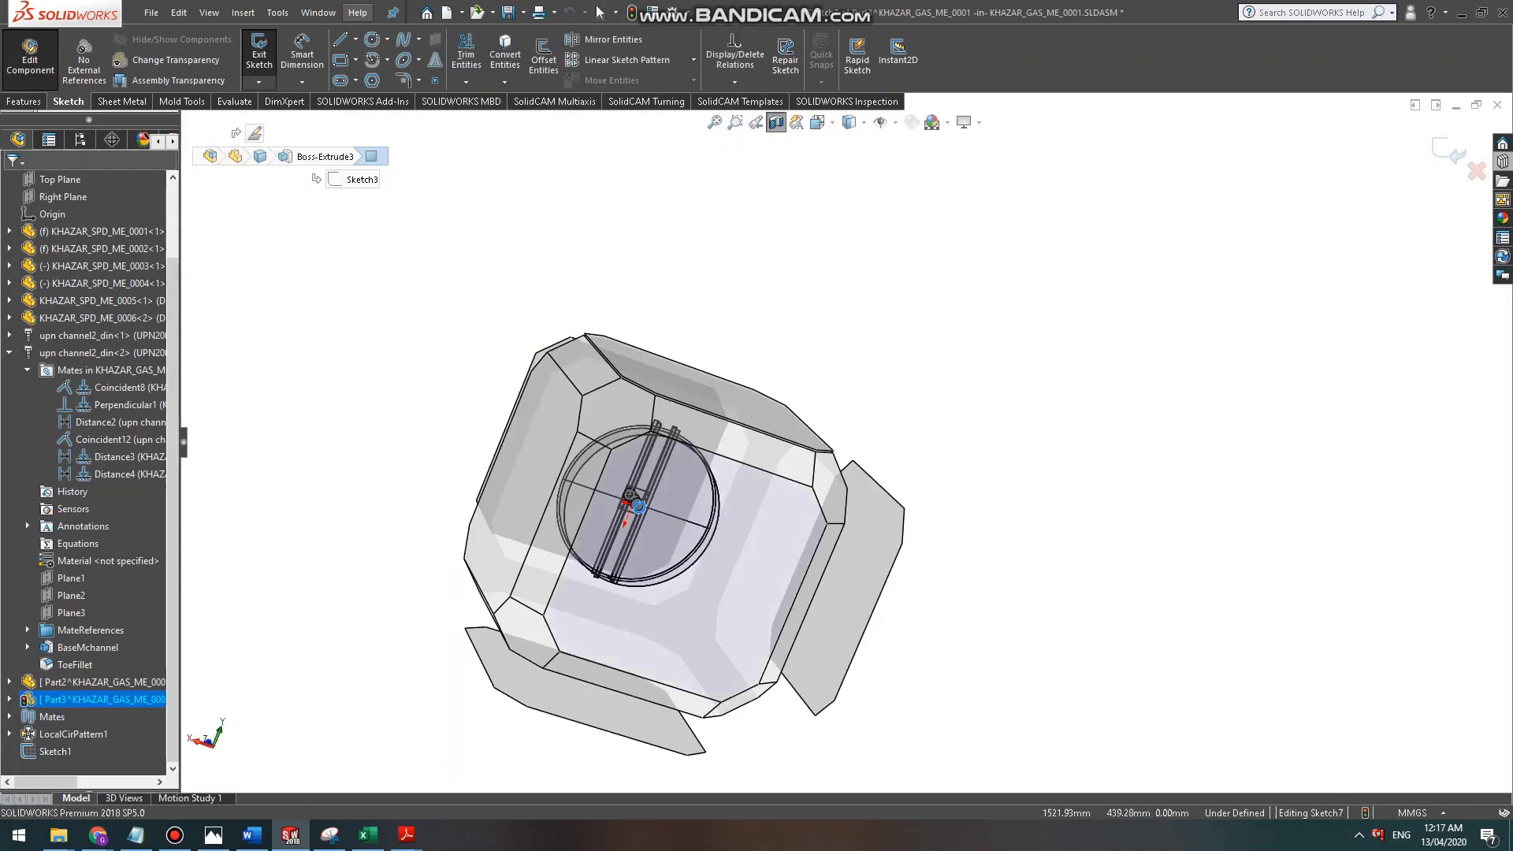
click(726, 507)
scroll(855, 432, down, 10)
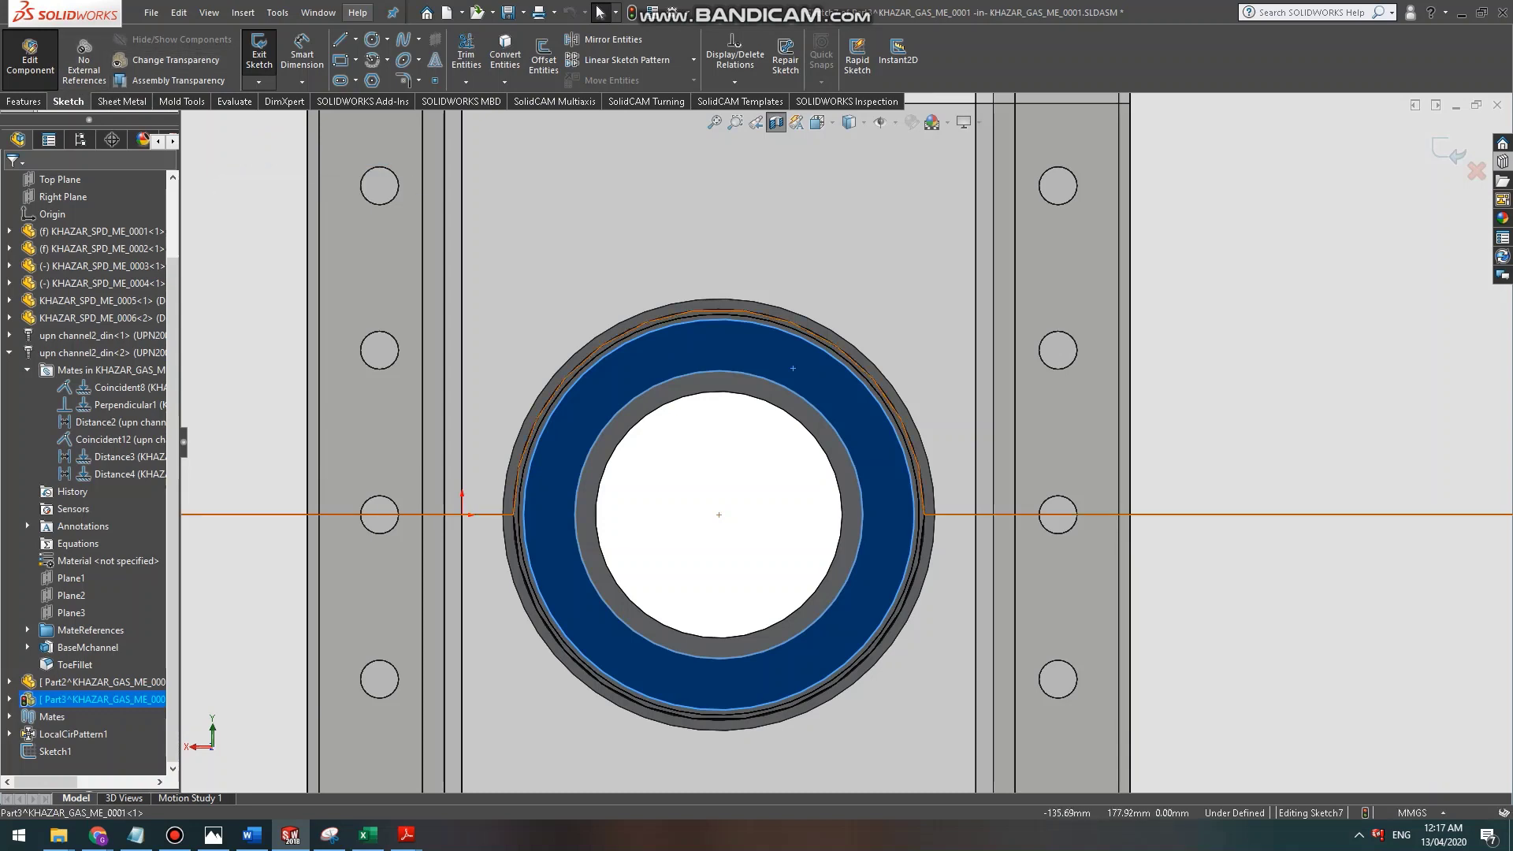
click(372, 39)
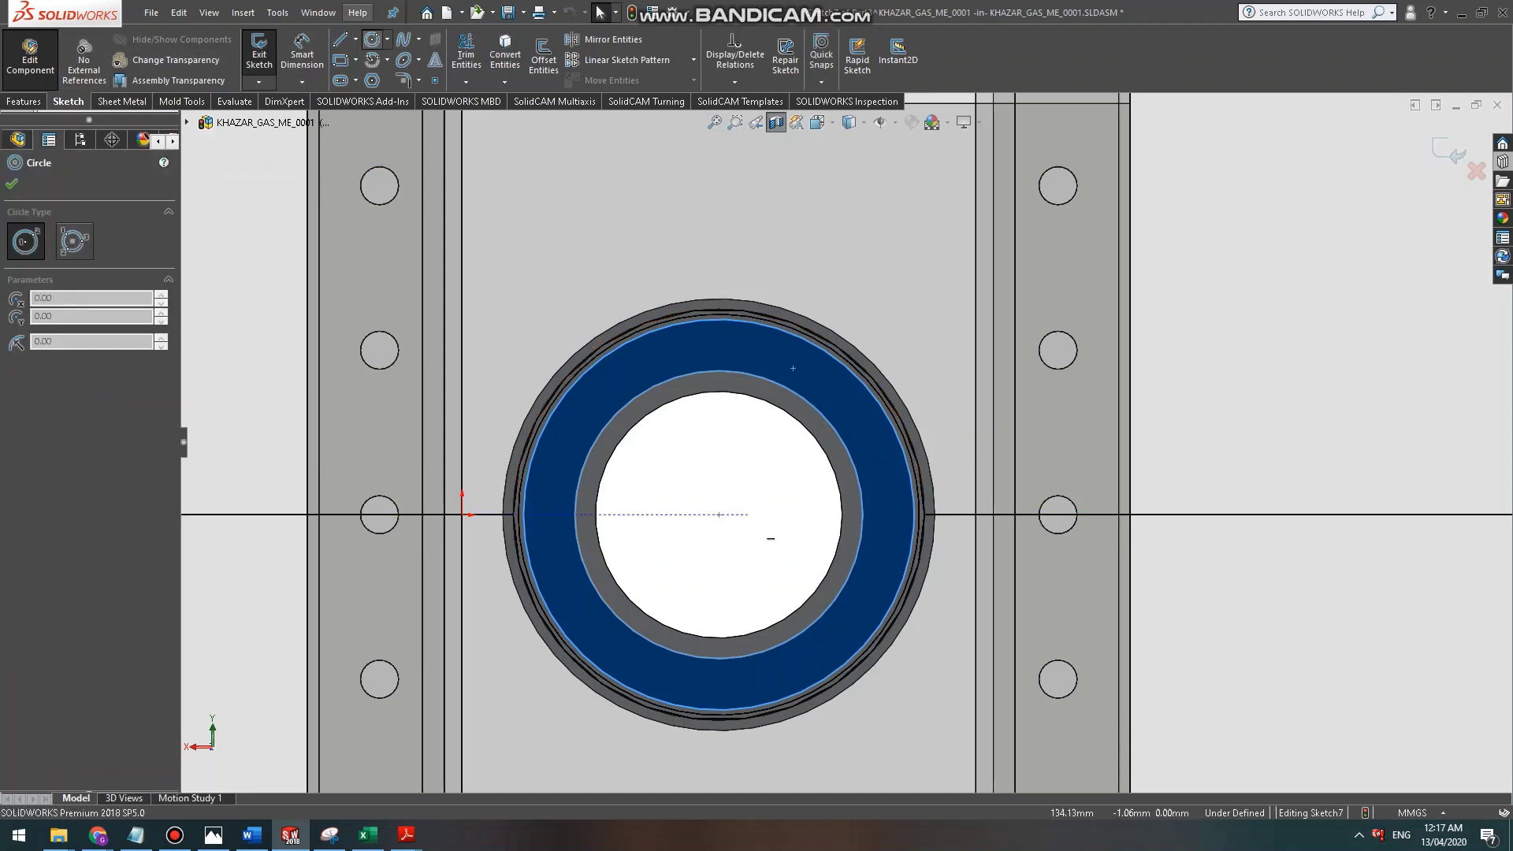
click(739, 532)
click(787, 348)
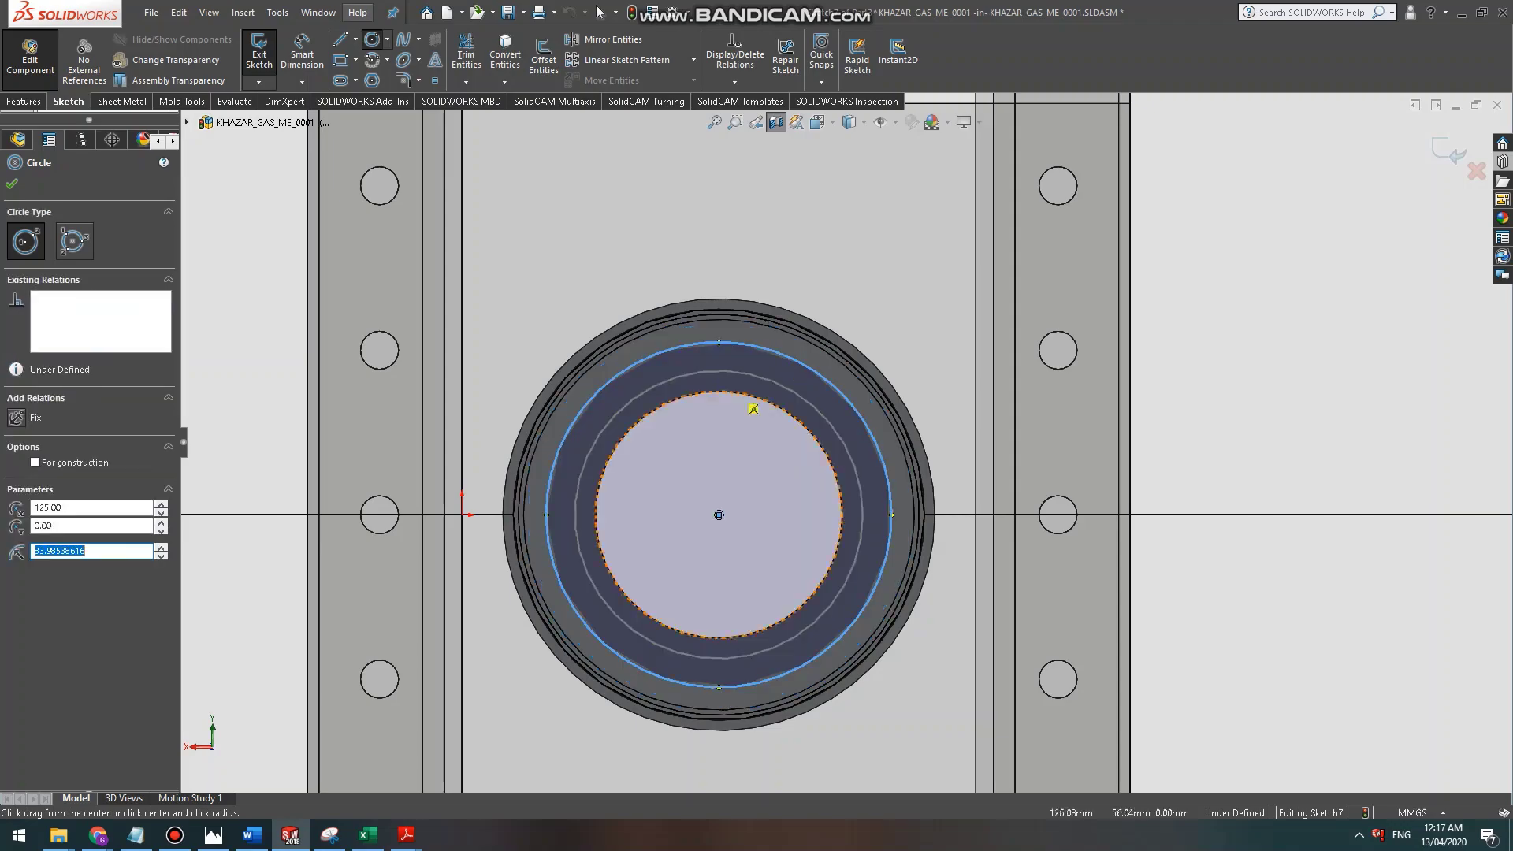
Look up the bolt circle D1 for the 140 mm cover in GOST 18511-73 and set the sketched circle's diameter to 160 mm.
key(alt+Tab)
scroll(851, 426, up, 3)
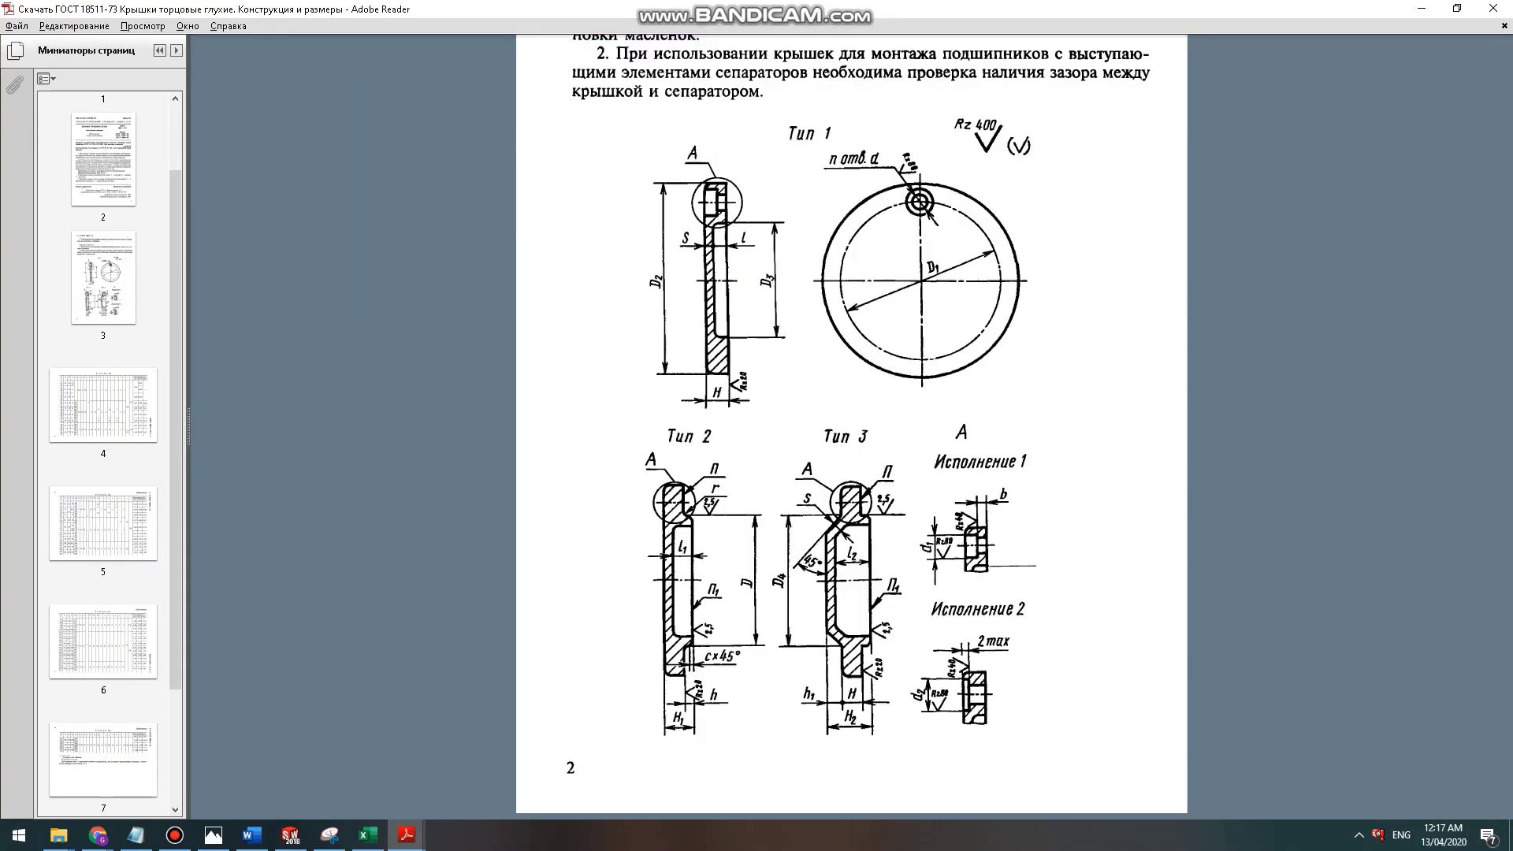
scroll(851, 426, down, 3)
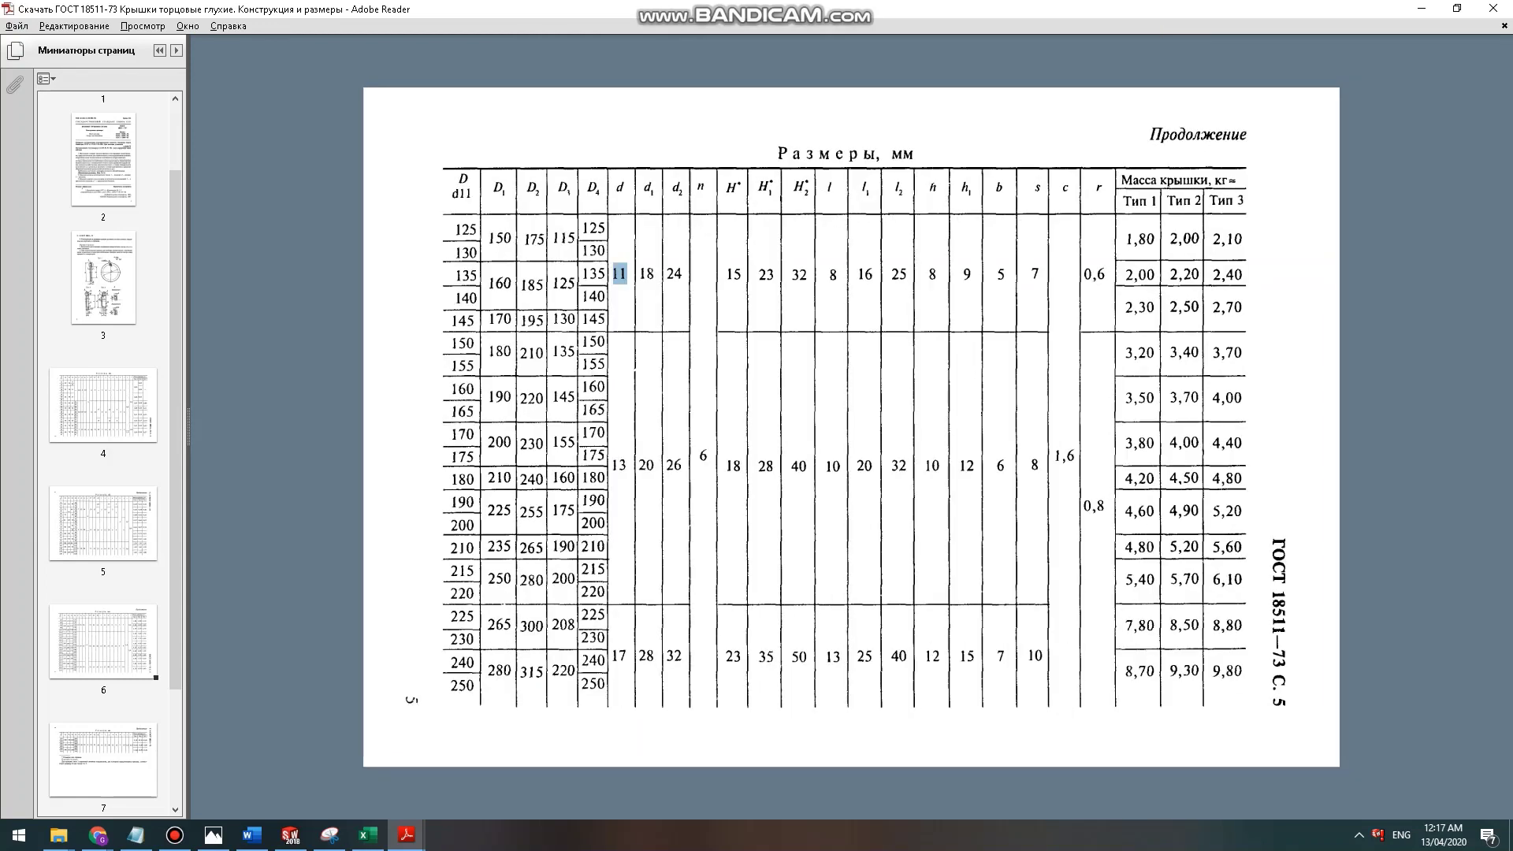
key(alt)
scroll(851, 426, up, 3)
scroll(851, 427, down, 3)
key(alt+Tab)
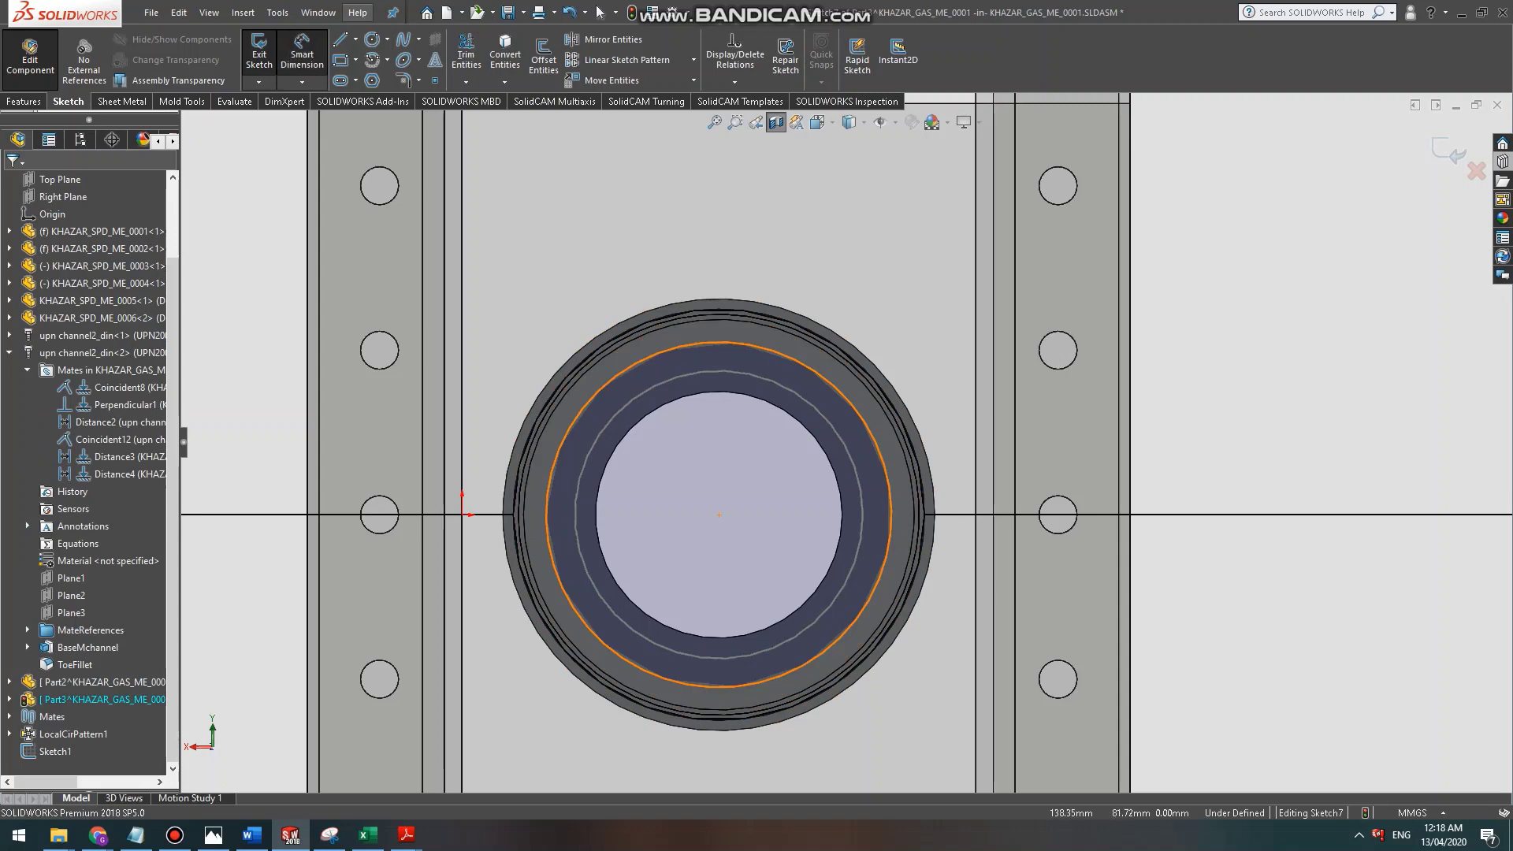
click(719, 344)
click(722, 457)
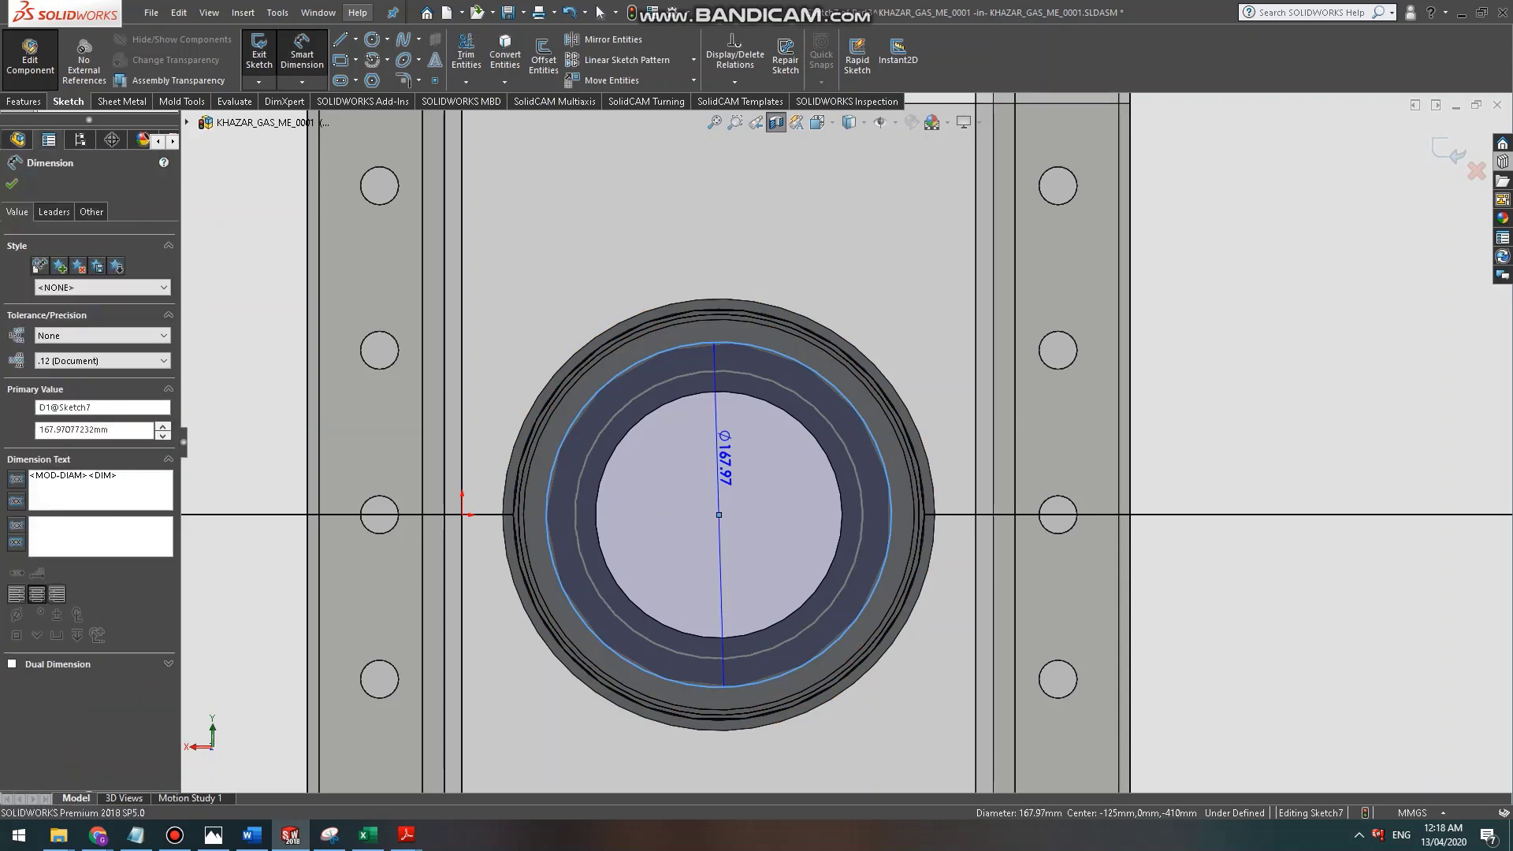
key(Return)
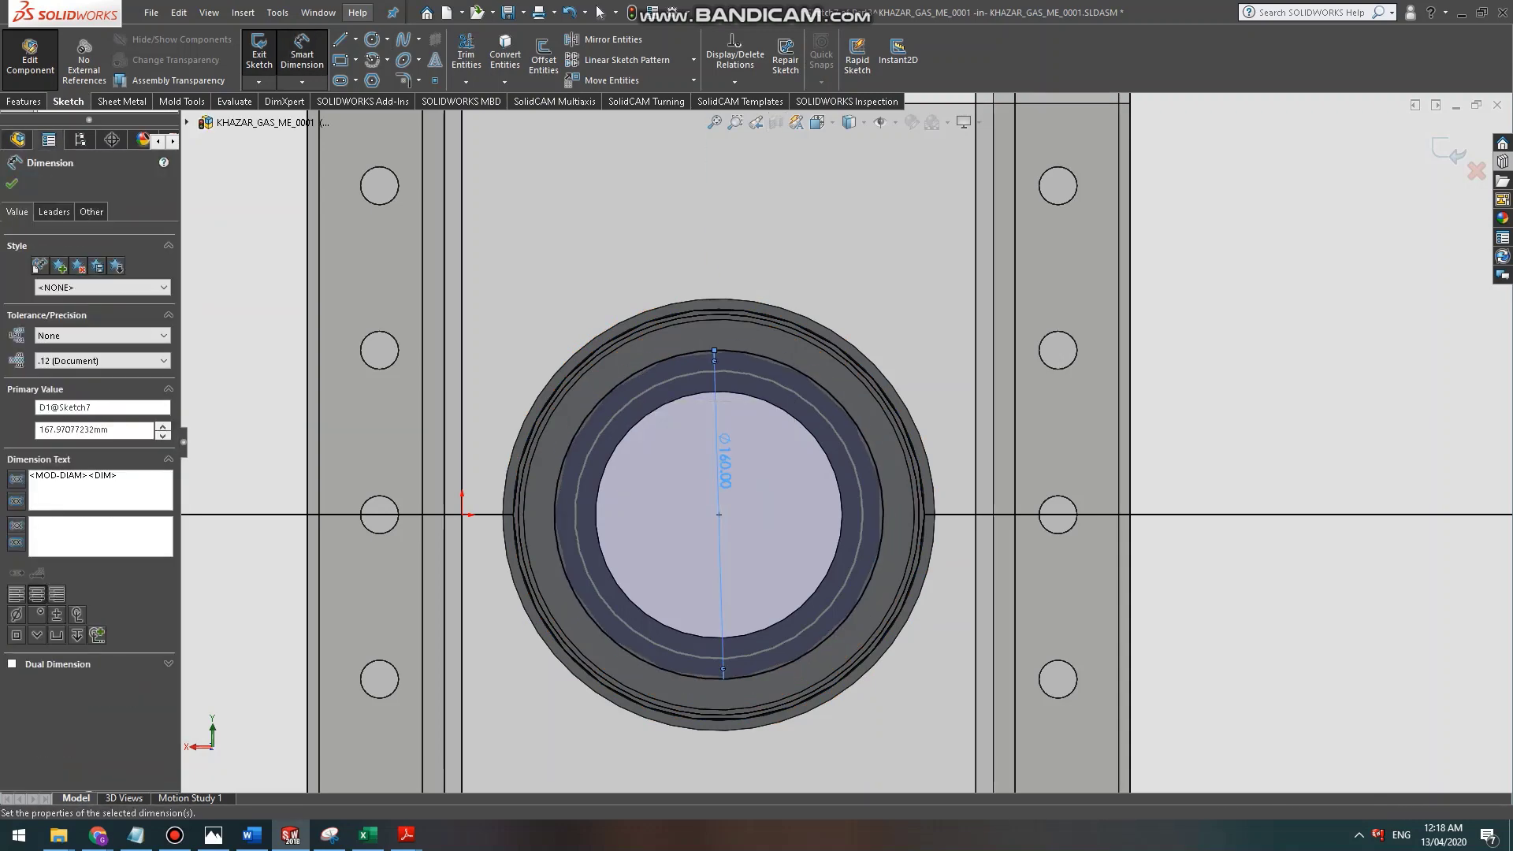
key(Escape)
Convert the 160 mm circle to construction geometry.
click(719, 350)
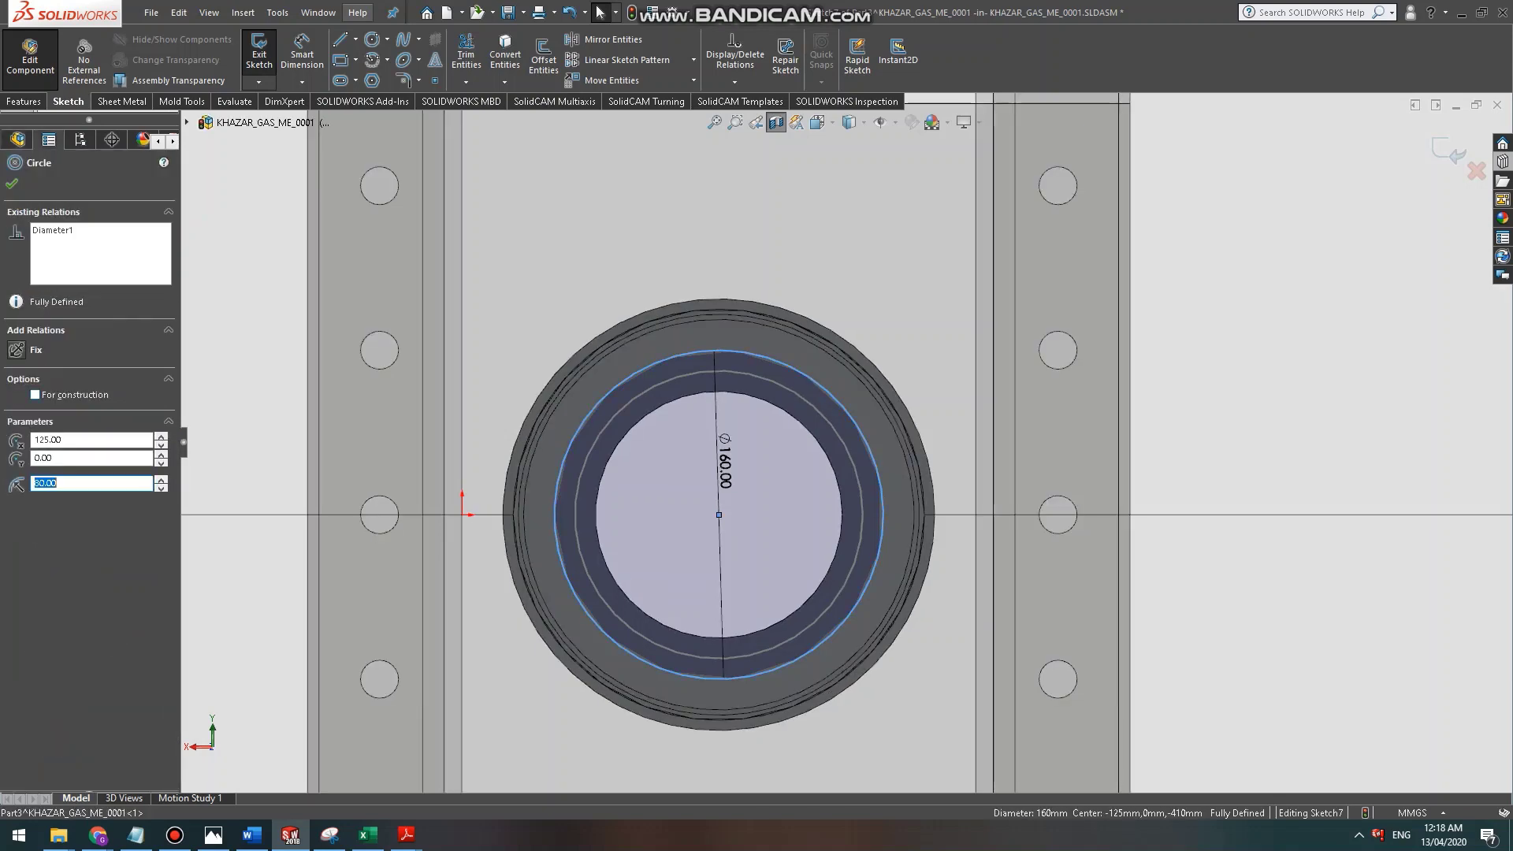
click(35, 395)
key(Escape)
Sketch a bolt hole circle centred on the upper quadrant of the 160 mm construction circle and set its diameter to 11 mm.
click(372, 39)
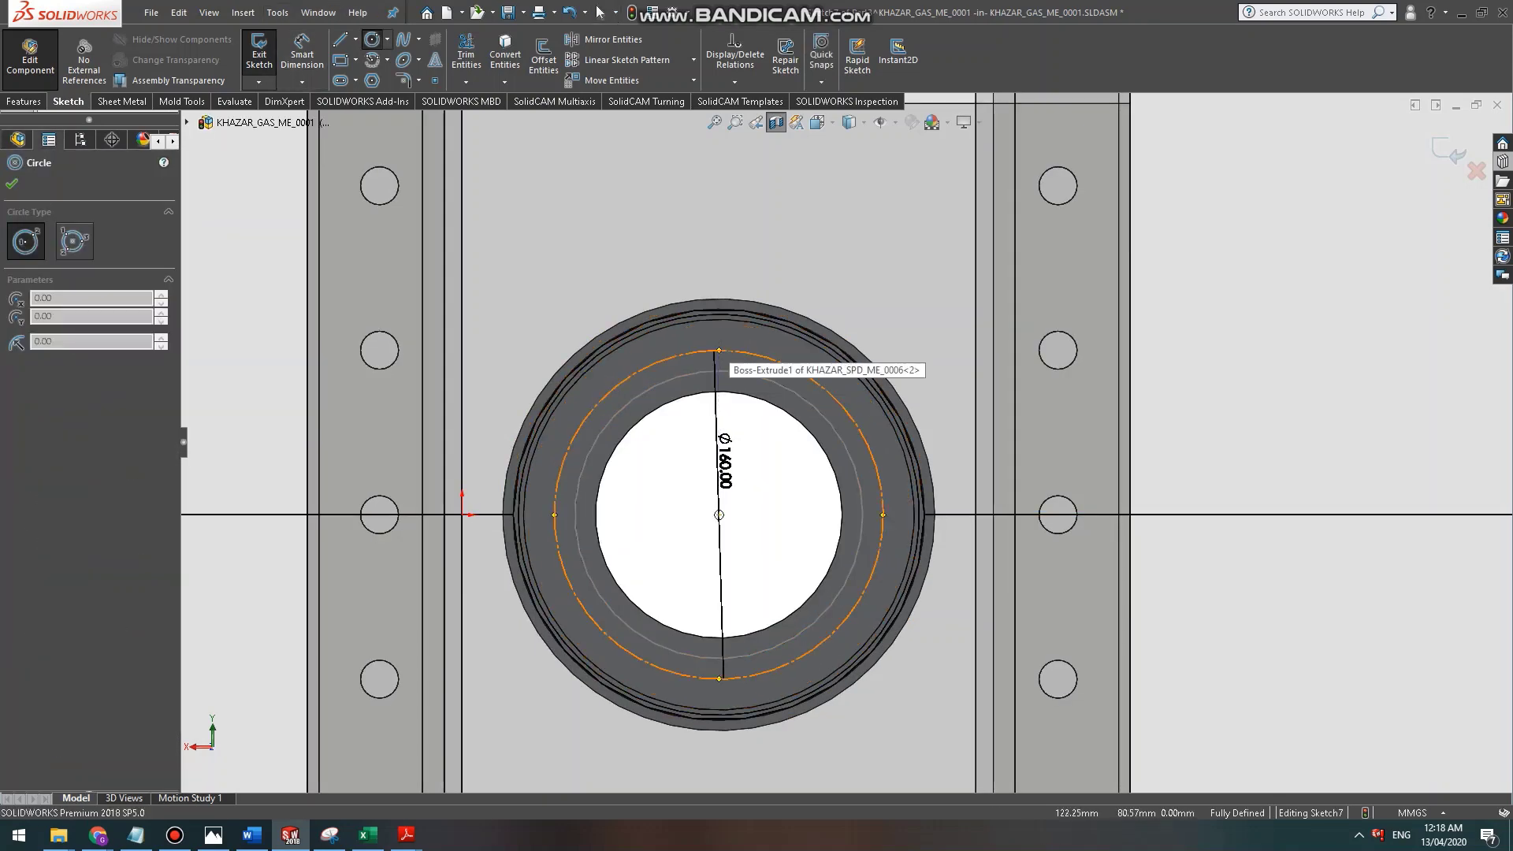
click(718, 350)
click(735, 350)
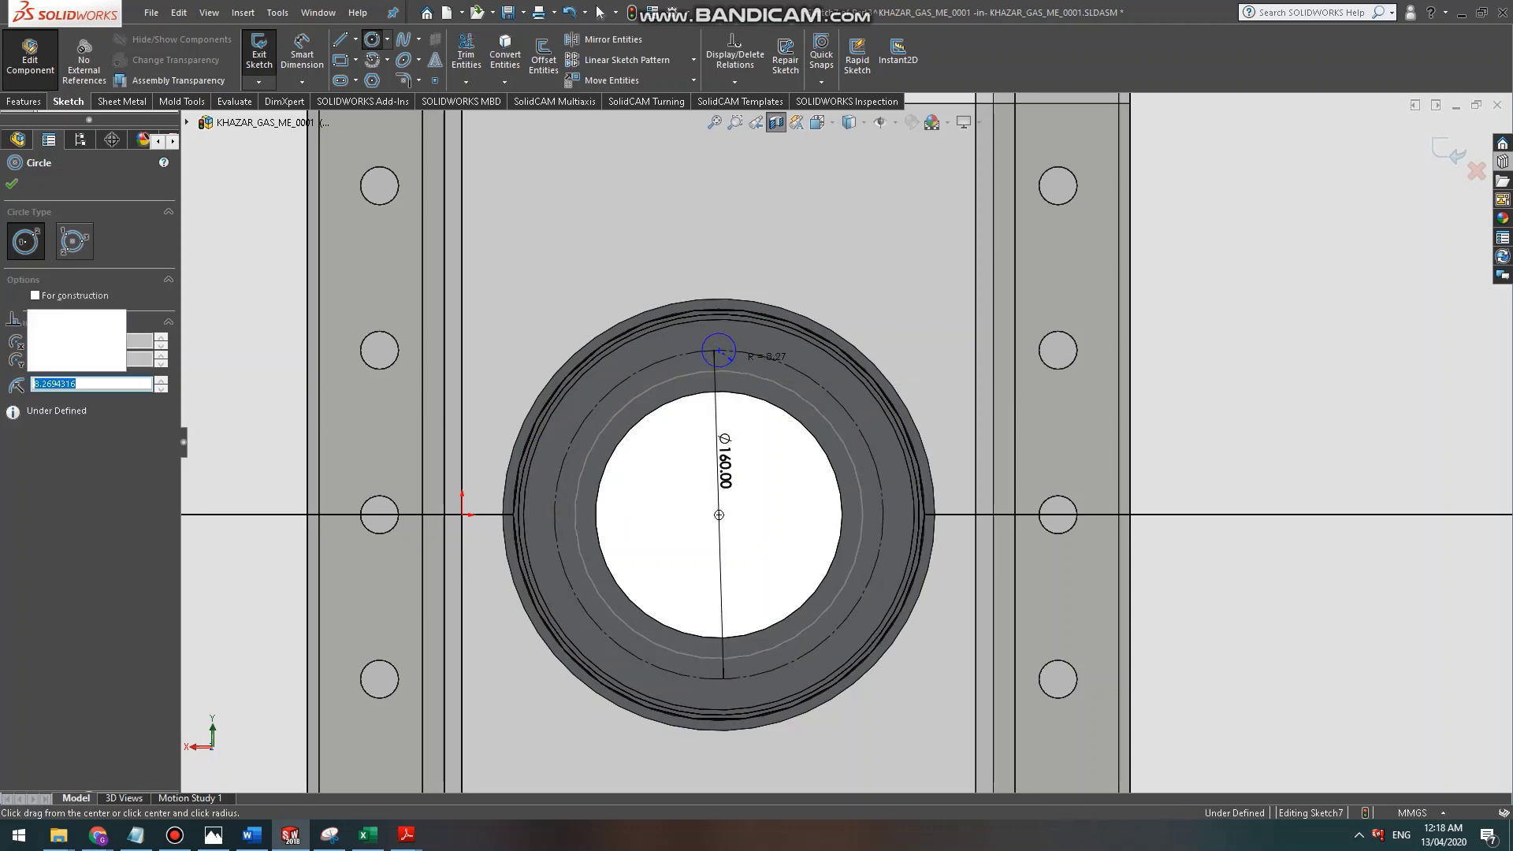
click(302, 56)
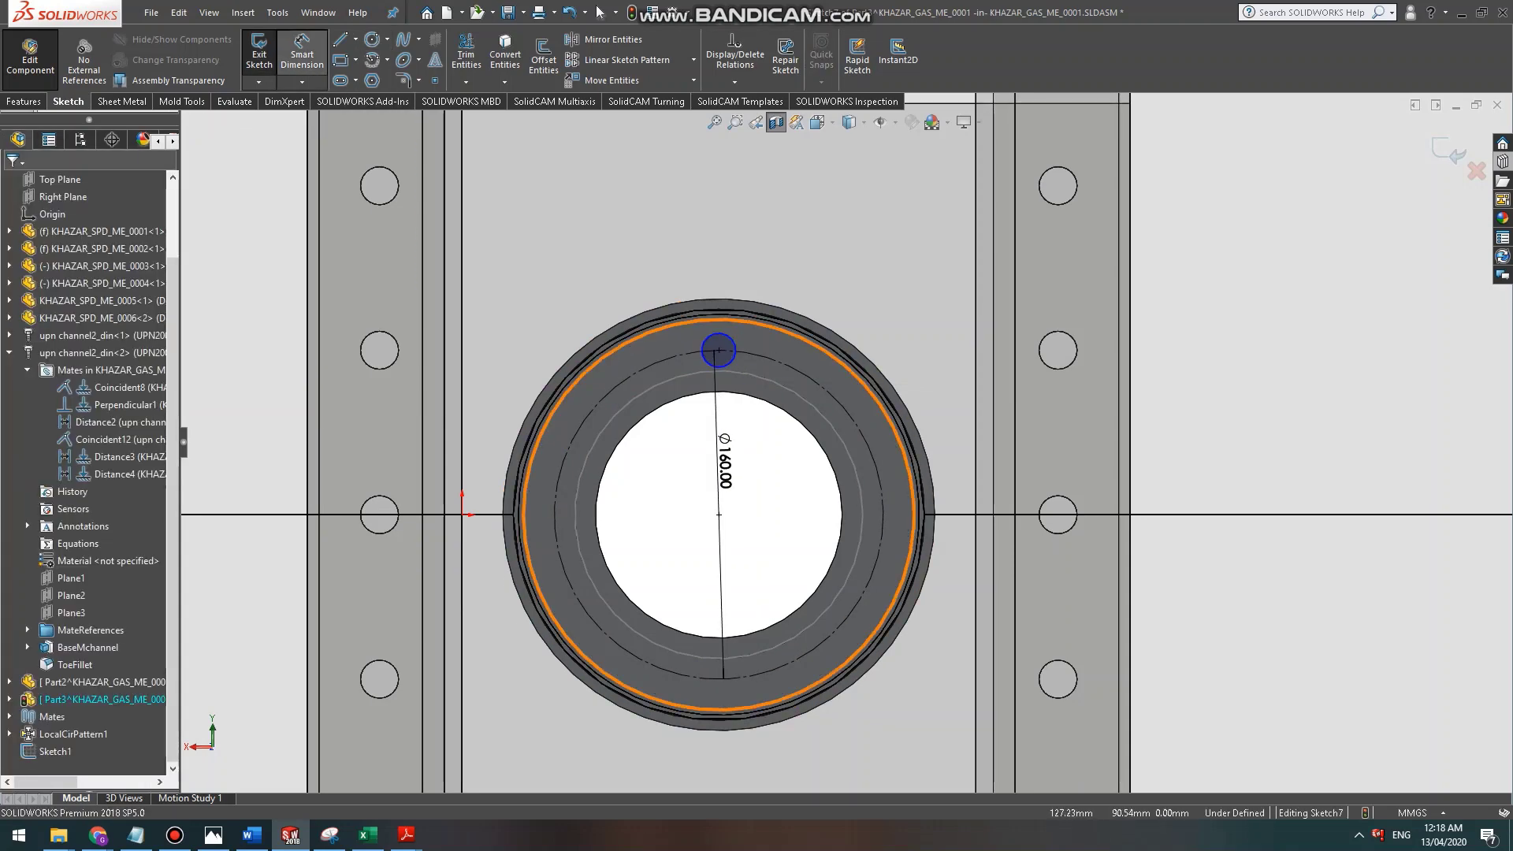
click(719, 350)
click(764, 417)
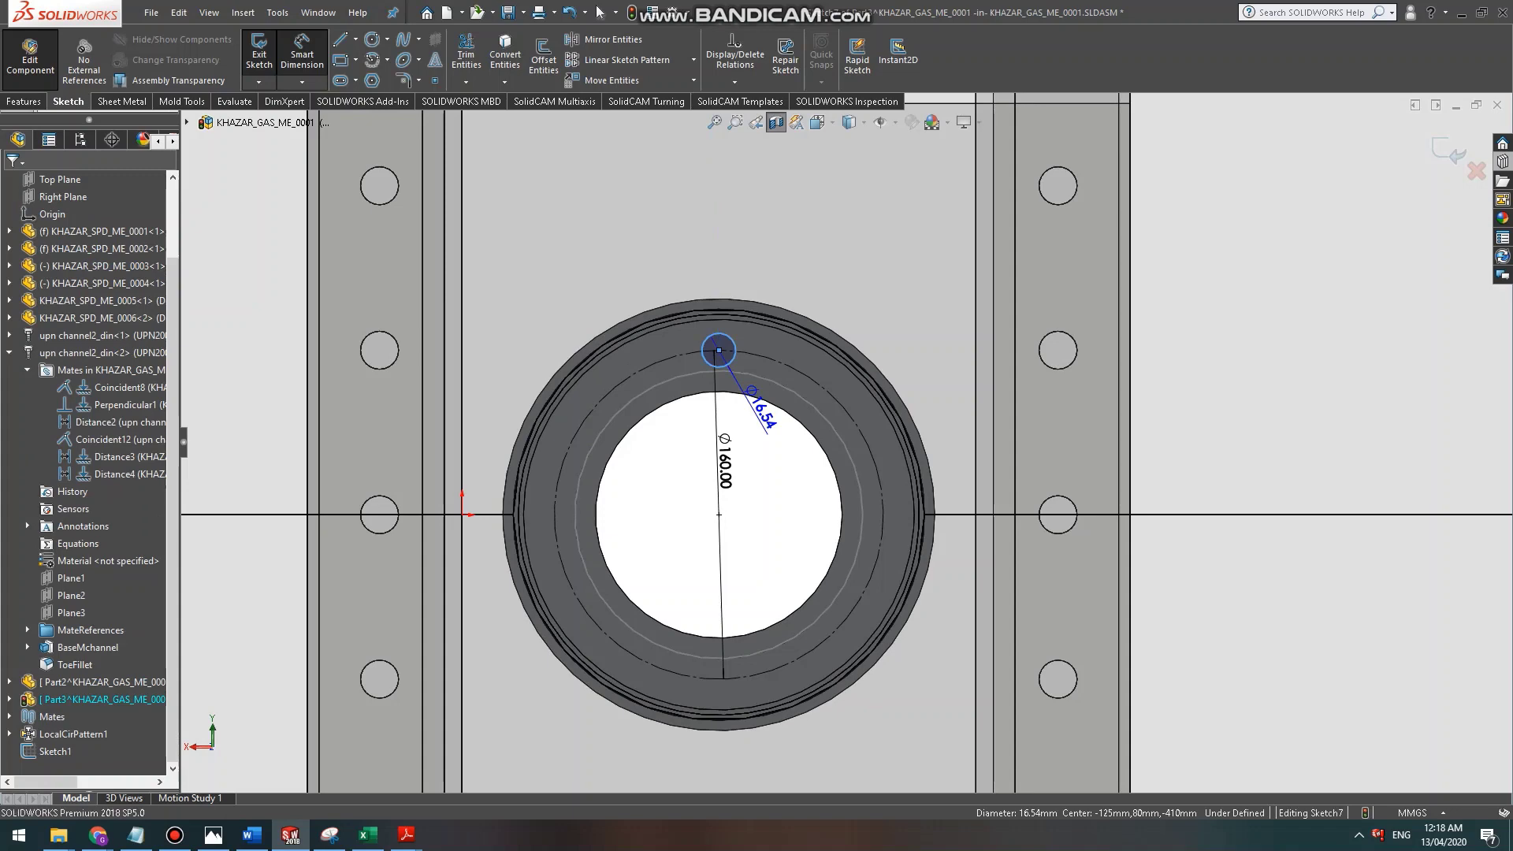
text(11)
key(Return)
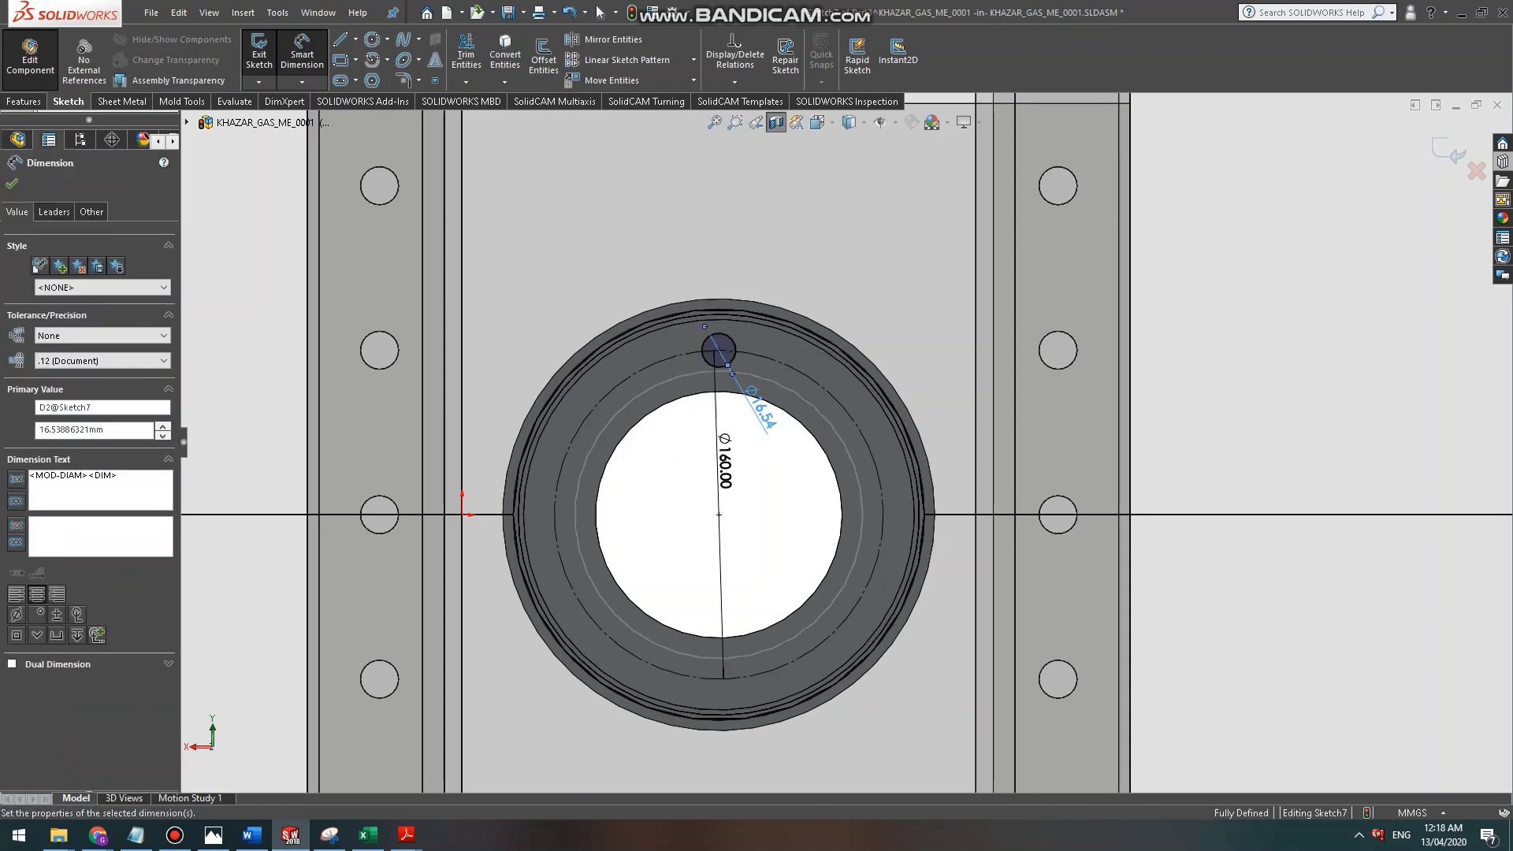
Reposition the bolt hole's diameter dimension and set the hole's diameter to 10 mm.
scroll(711, 316, down, 1)
scroll(714, 348, down, 1)
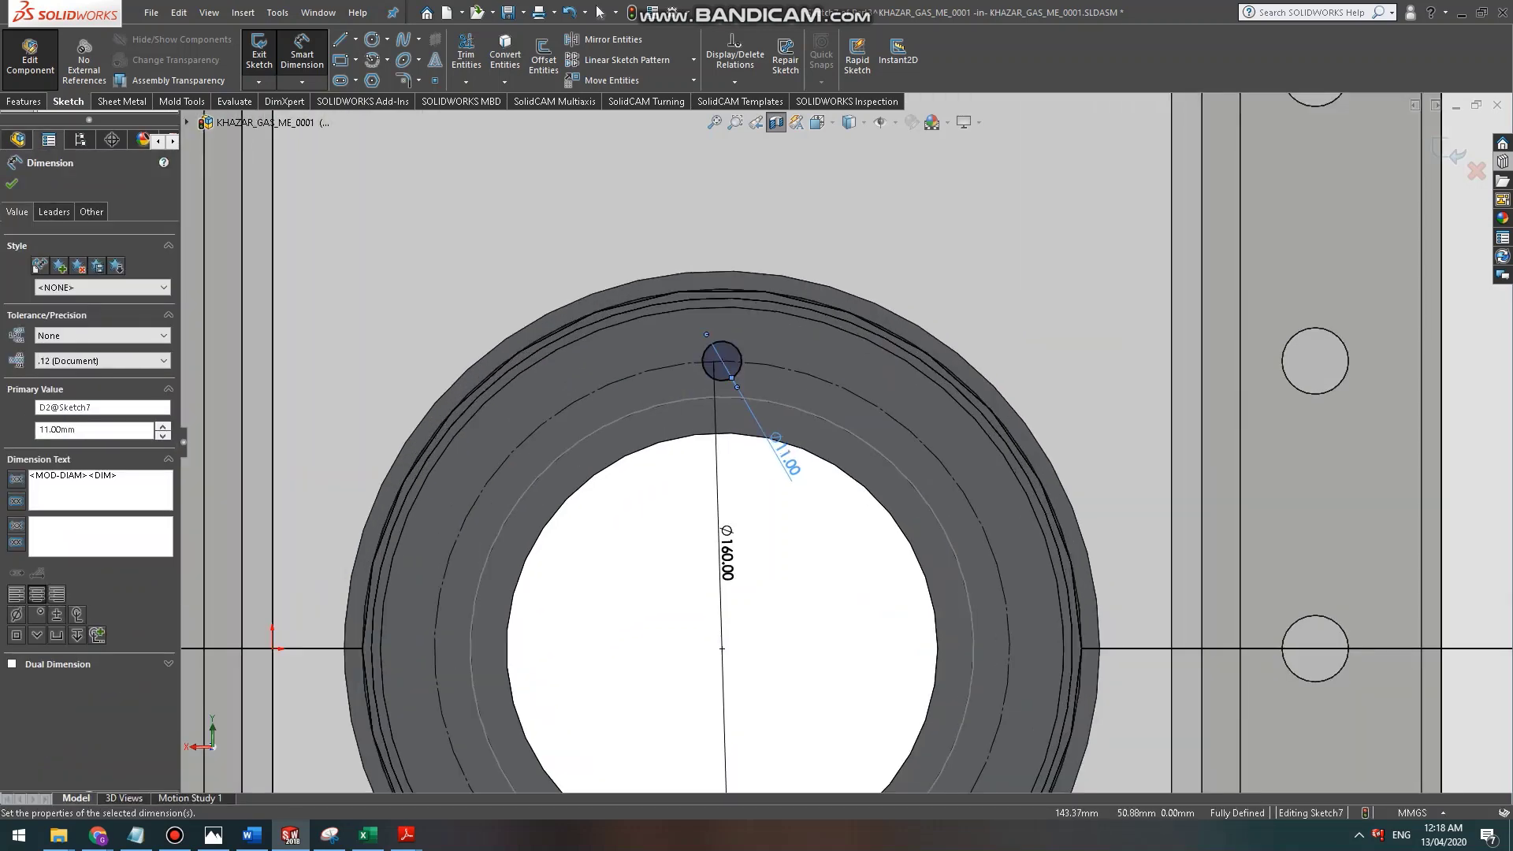
drag(788, 465, 772, 489)
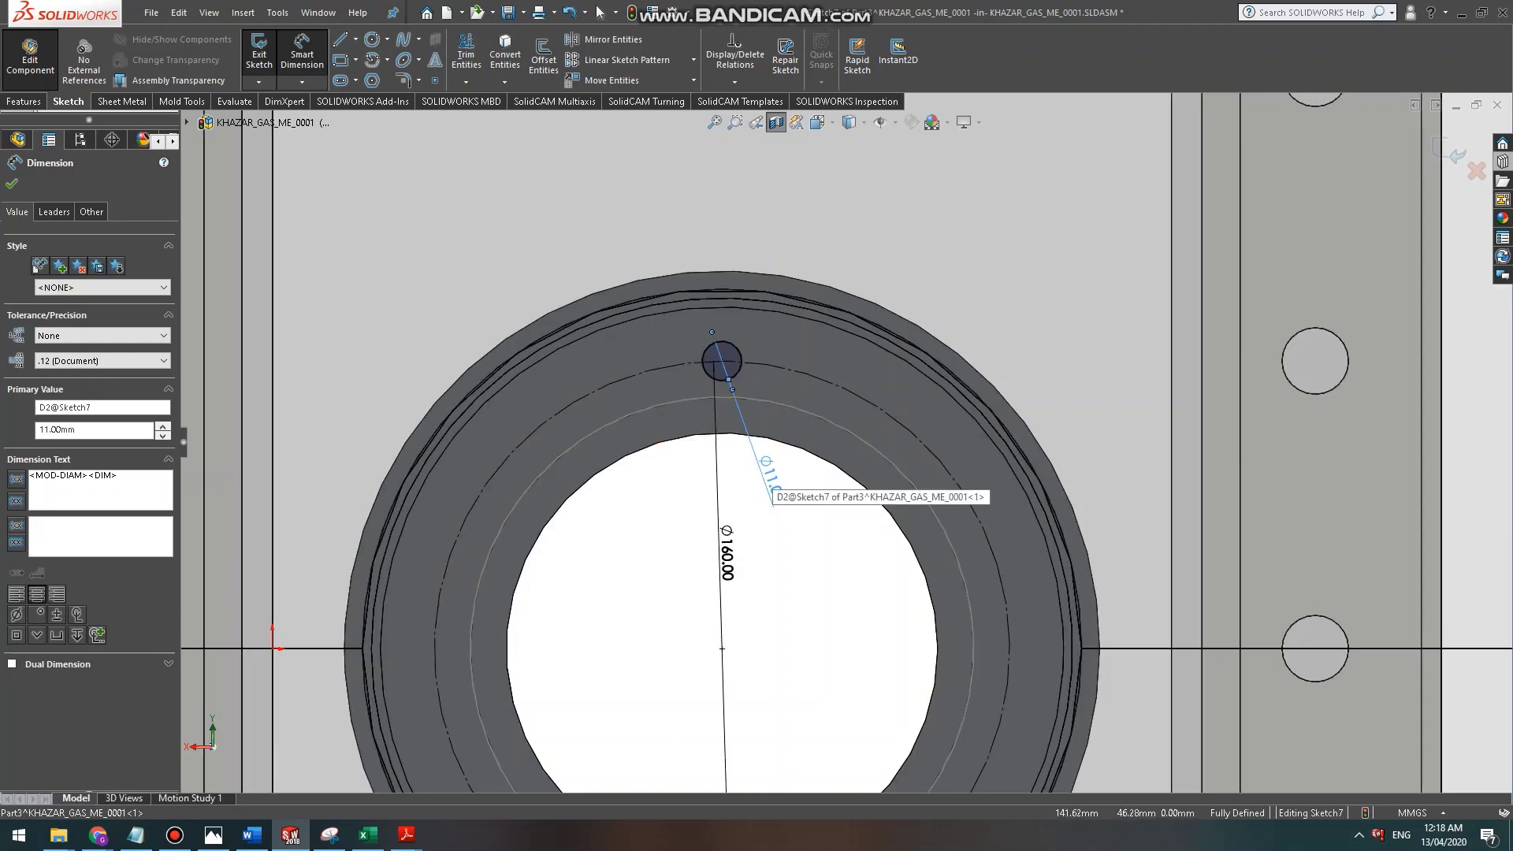
double_click(766, 476)
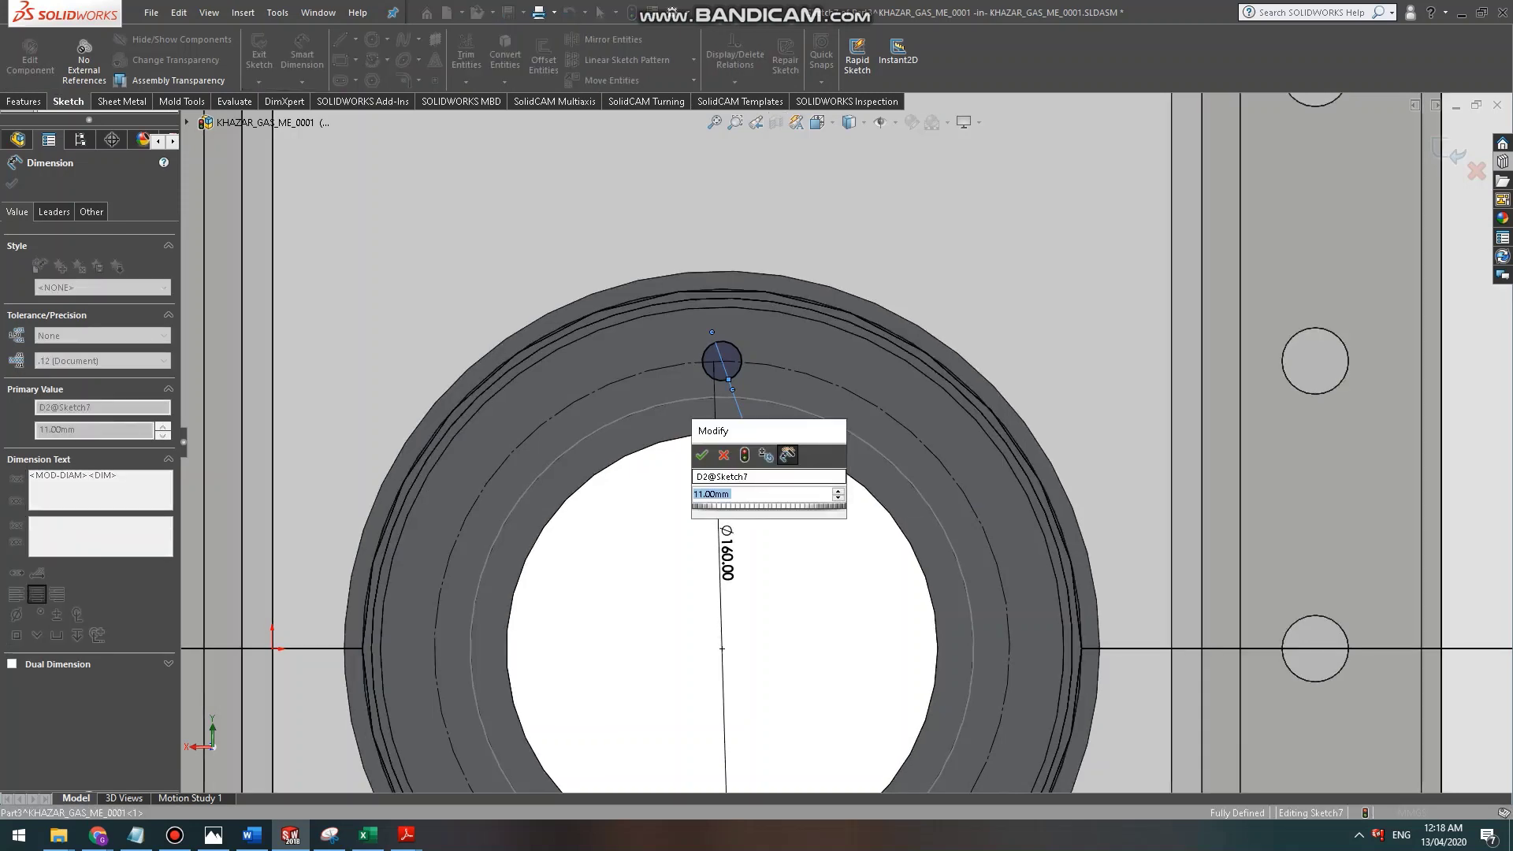
text(10)
key(Return)
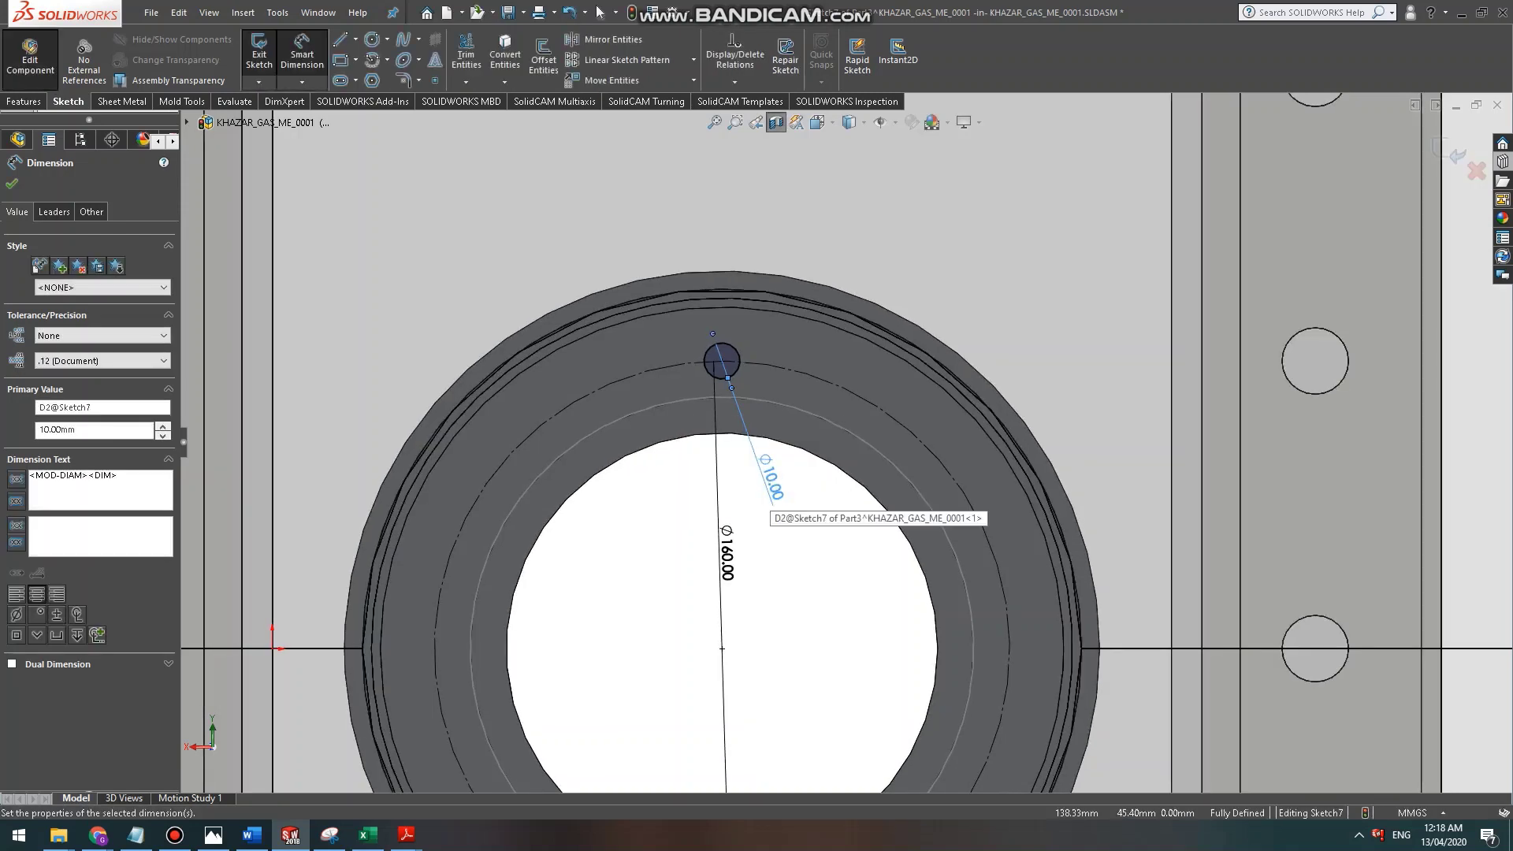
Create a circular sketch pattern of the 10 mm bolt hole with 6 equally spaced instances over 360 degrees about the tube's centre.
scroll(843, 445, up, 2)
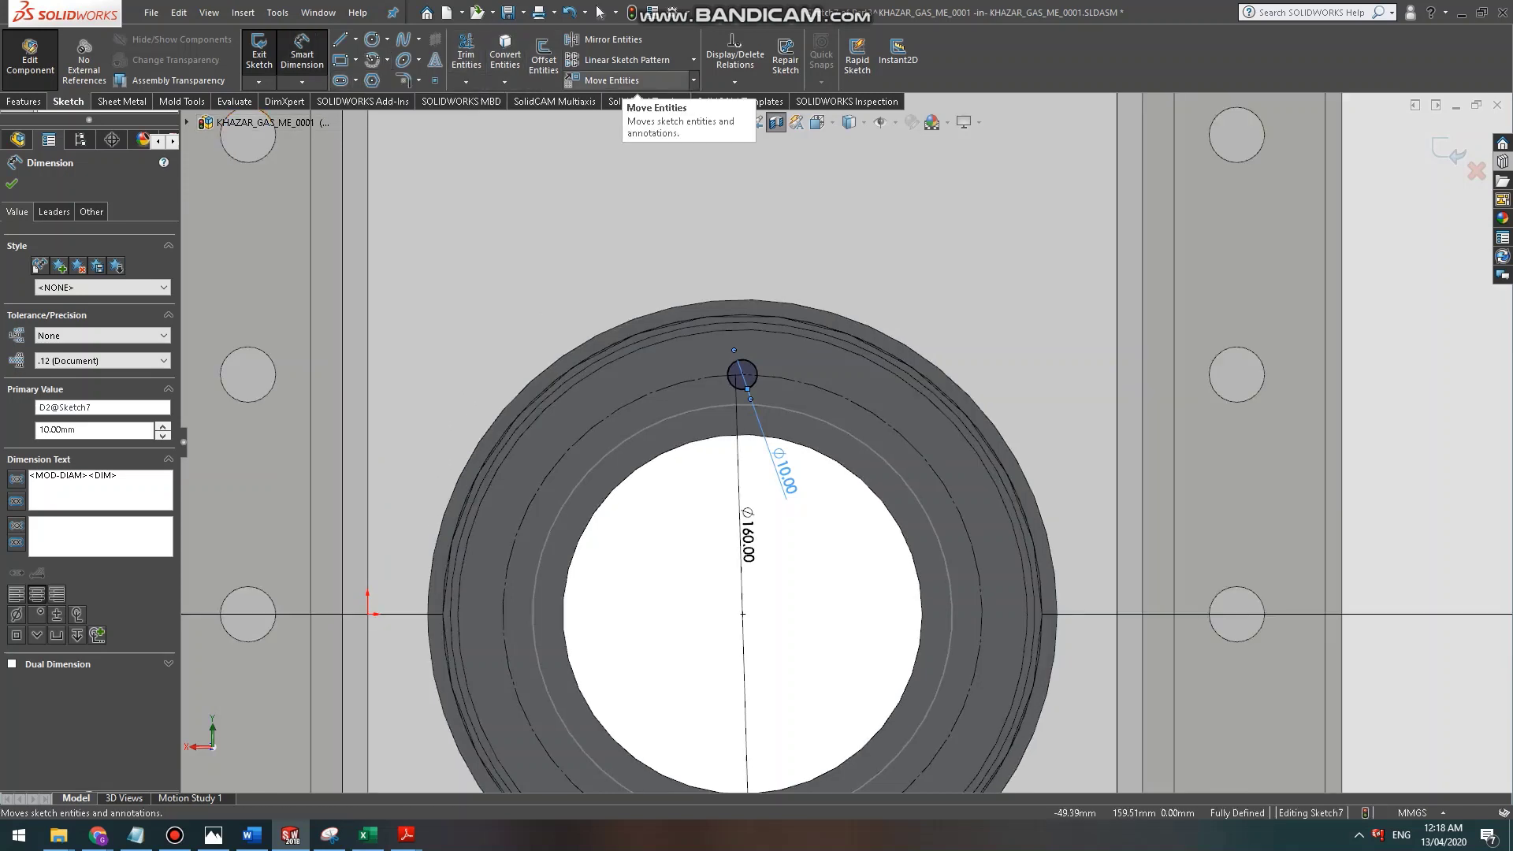
click(694, 60)
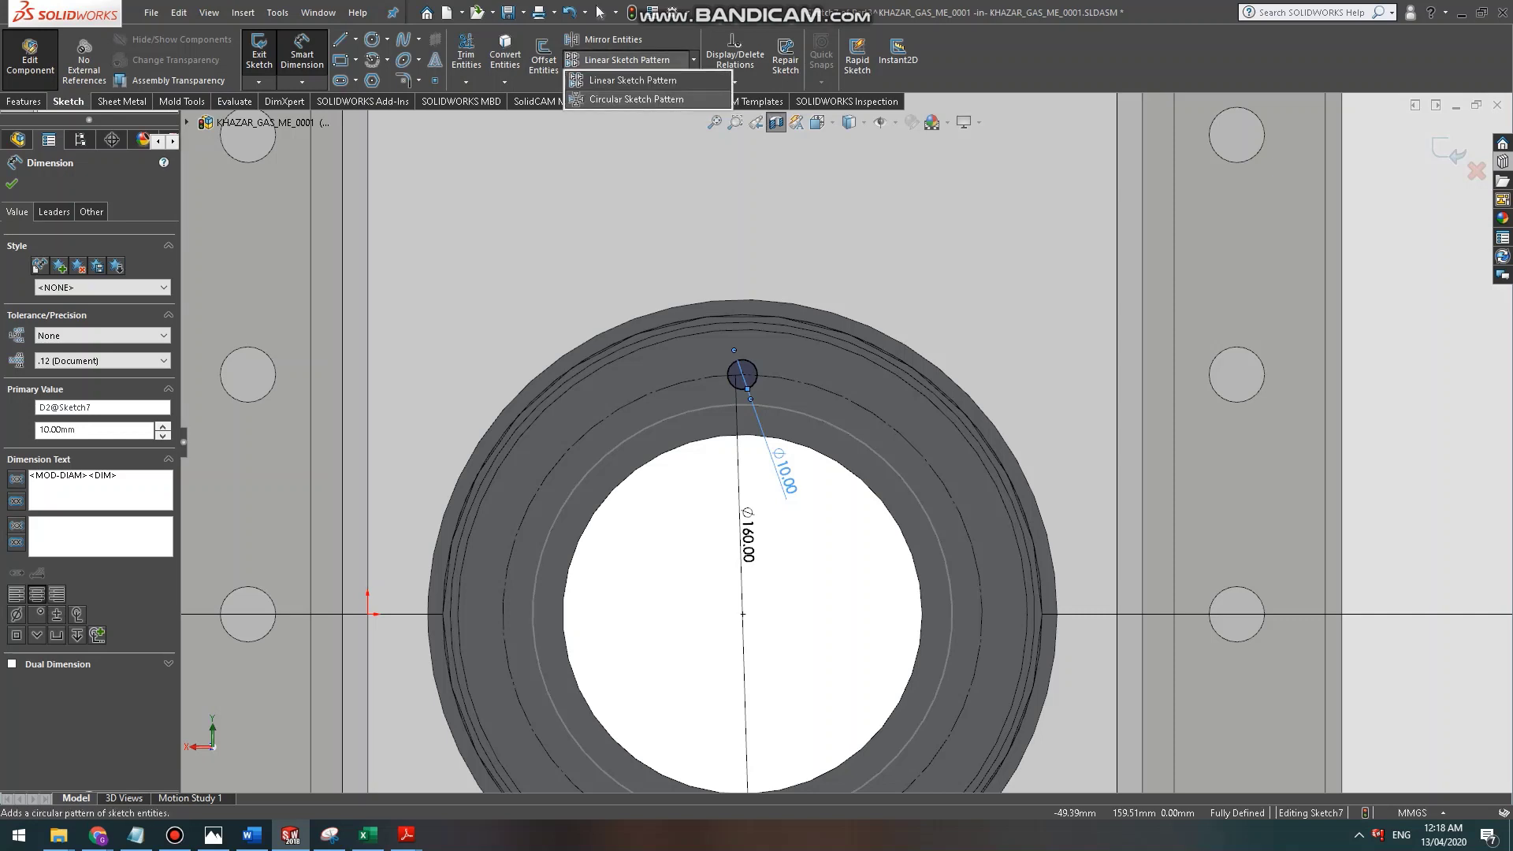
click(637, 99)
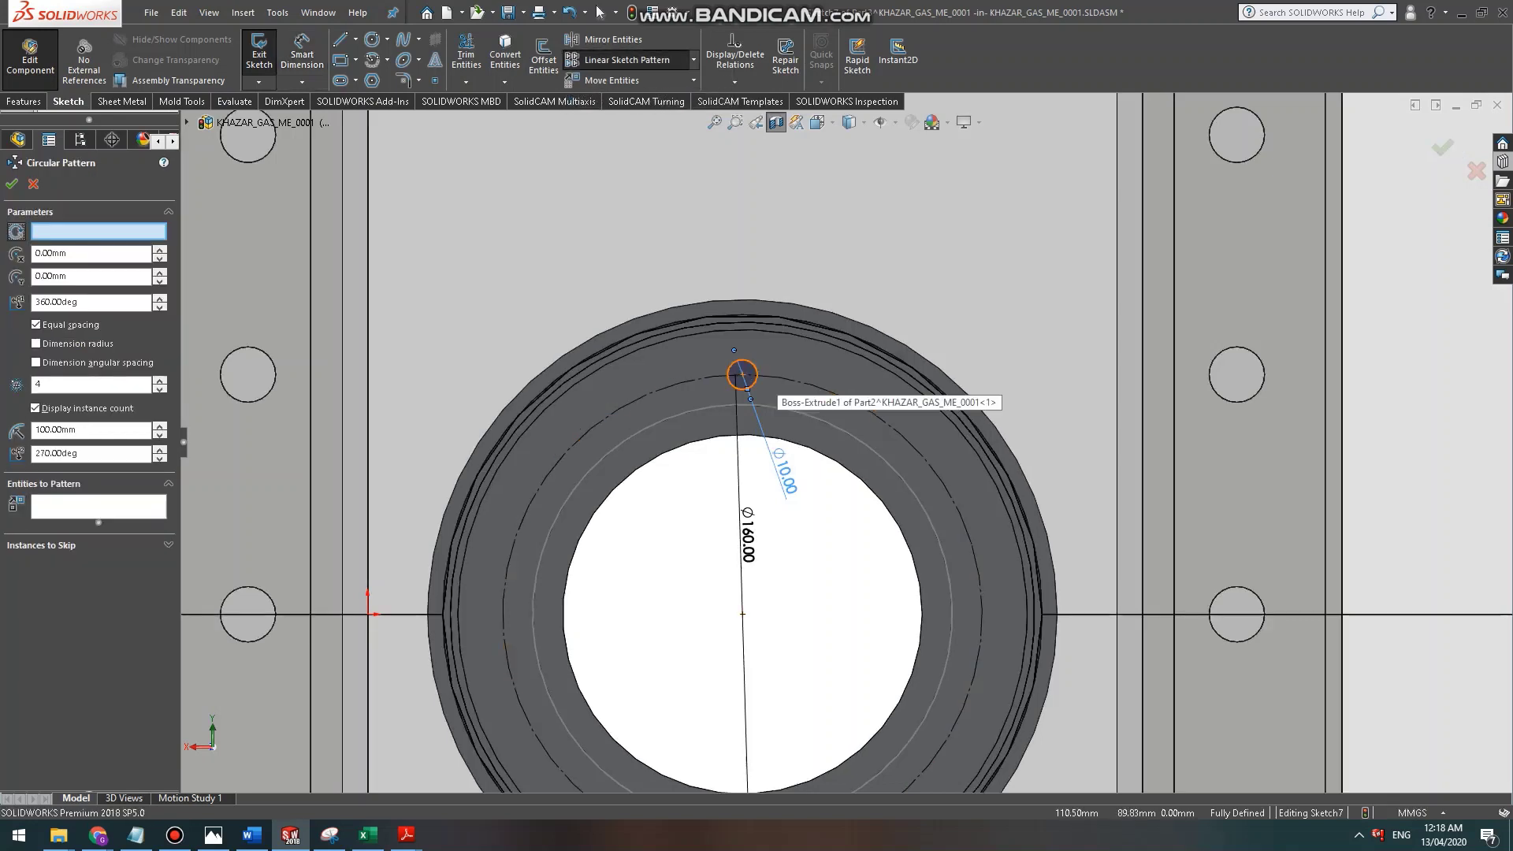
click(741, 375)
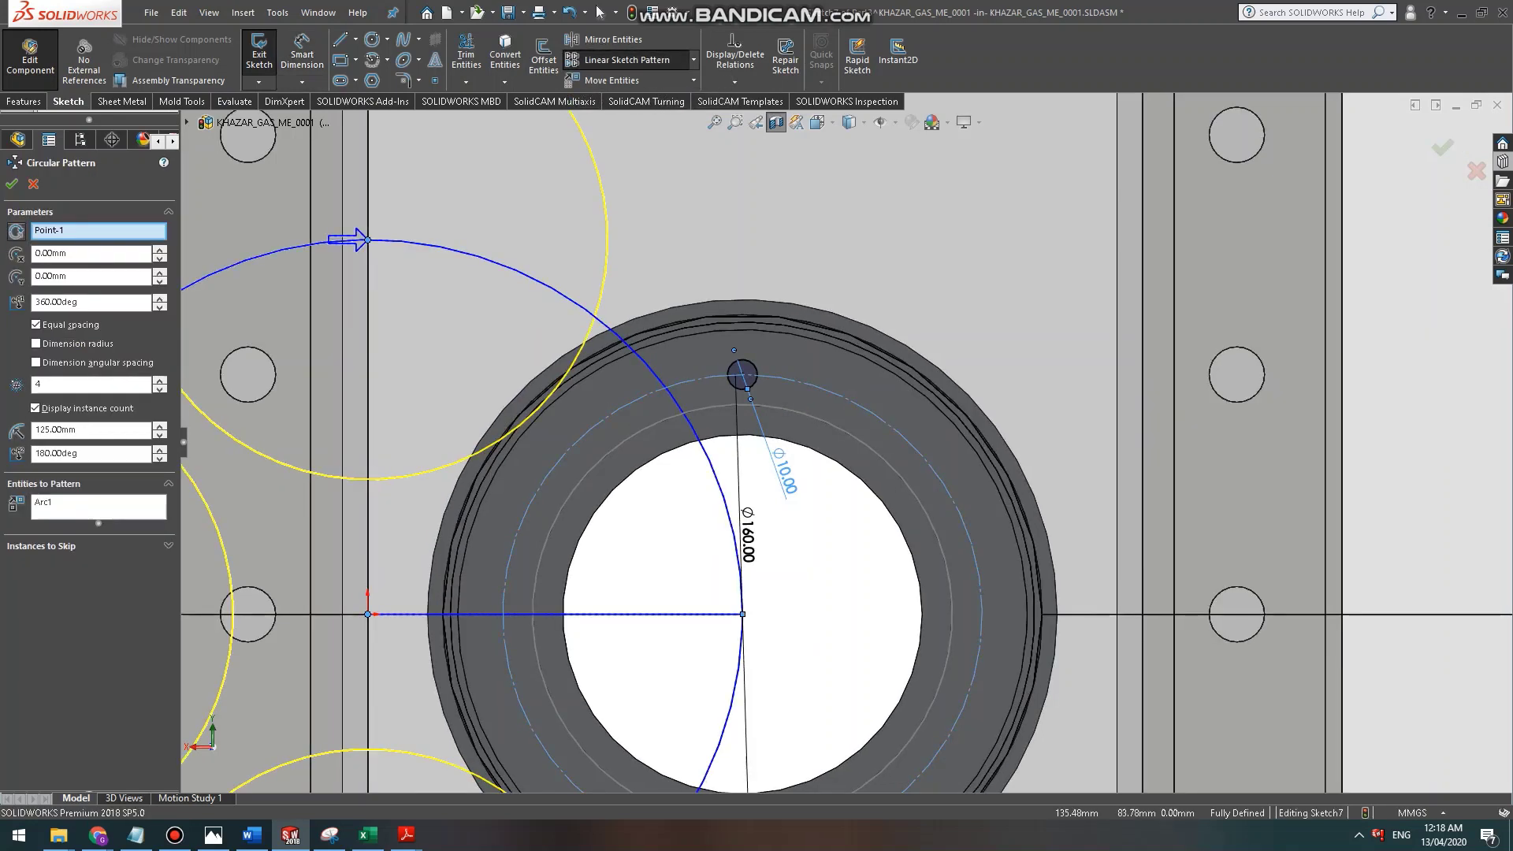
scroll(845, 440, up, 2)
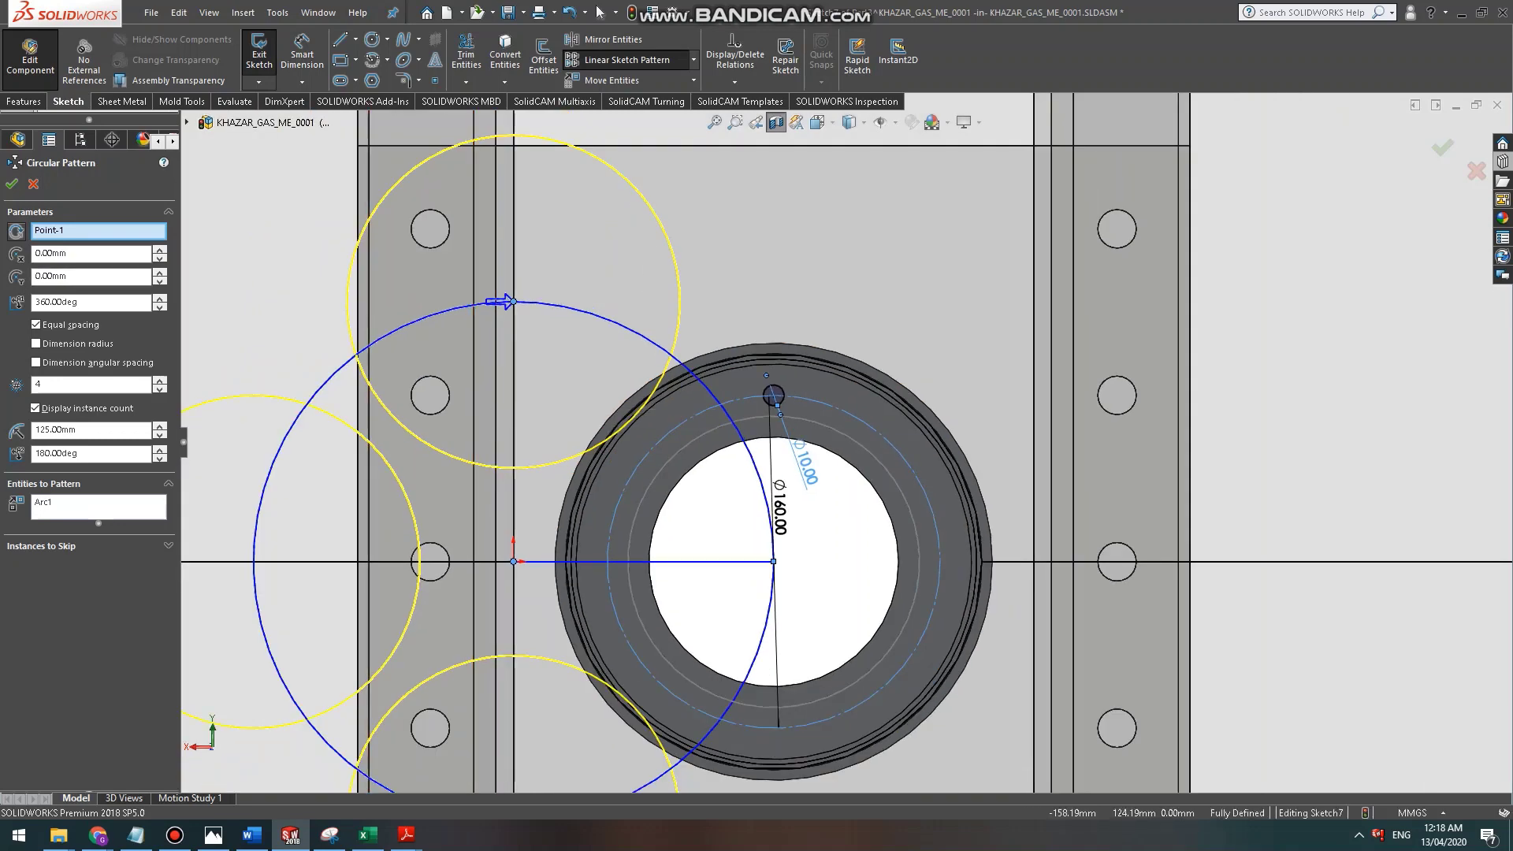
double_click(55, 385)
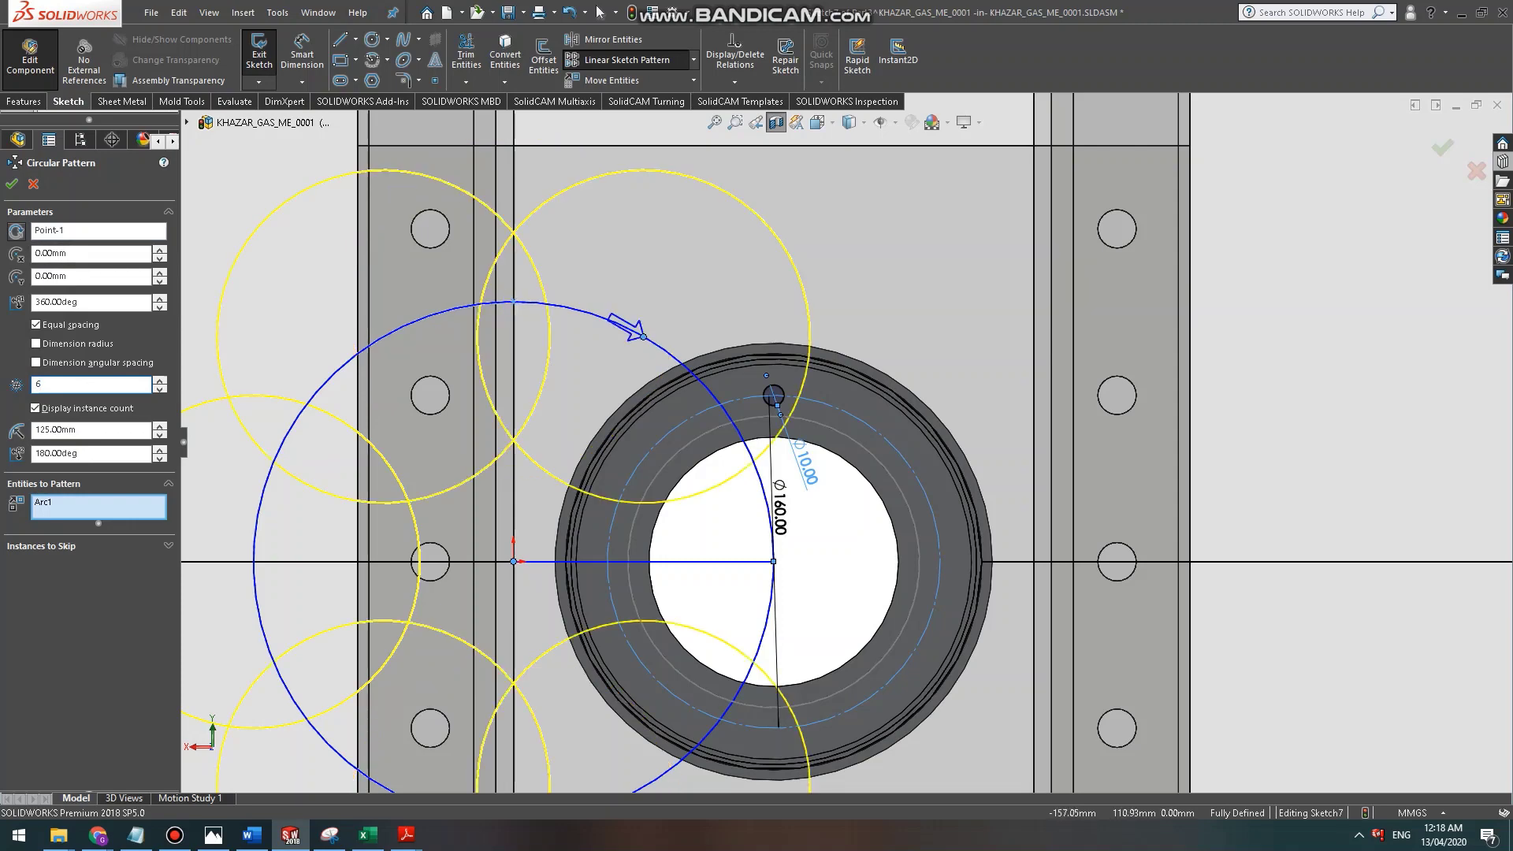
right_click(108, 504)
click(157, 513)
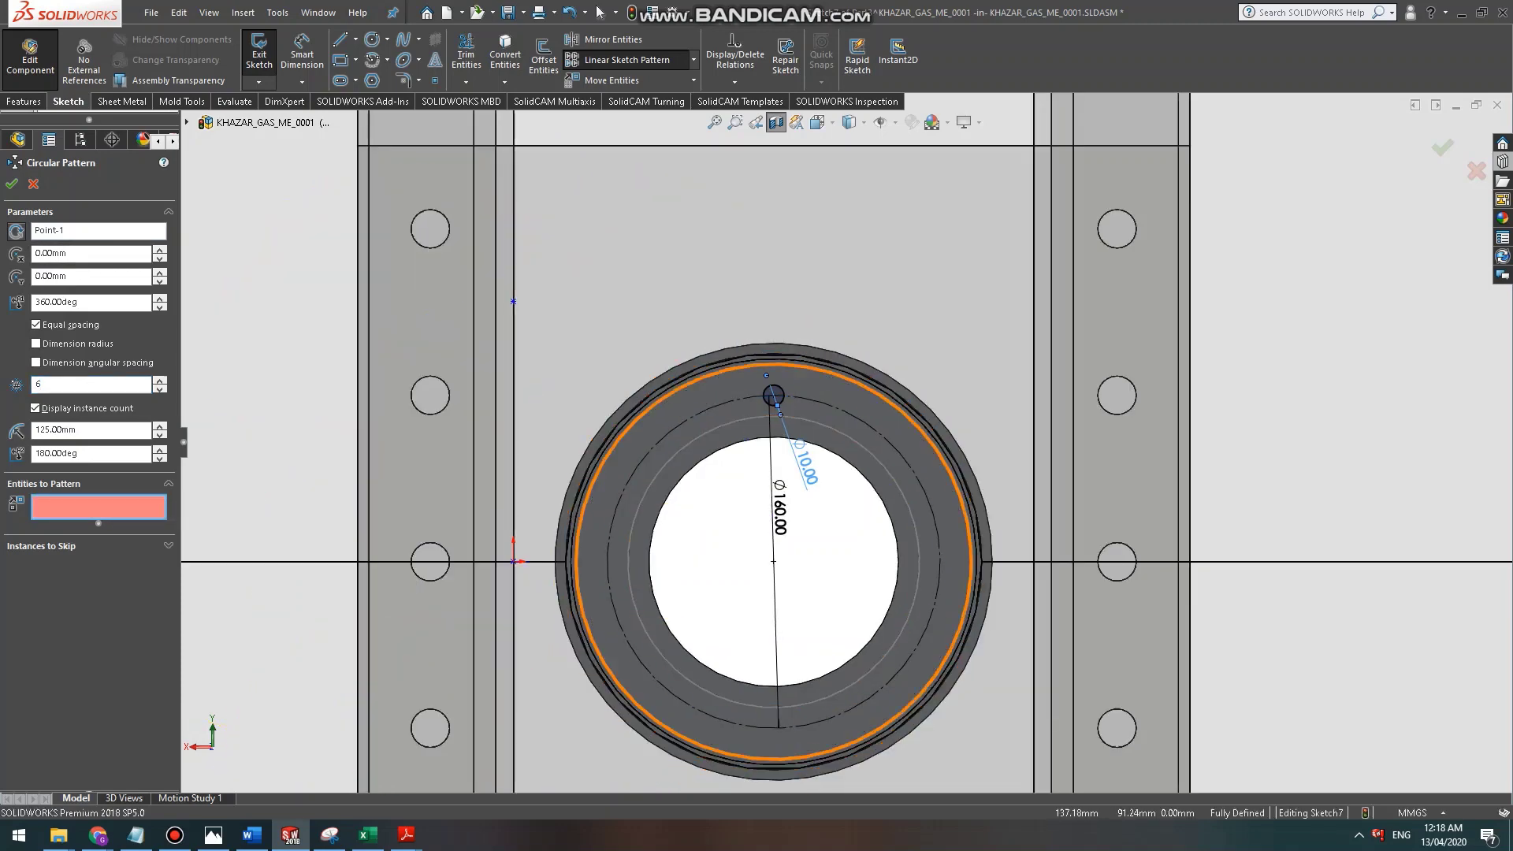
click(773, 396)
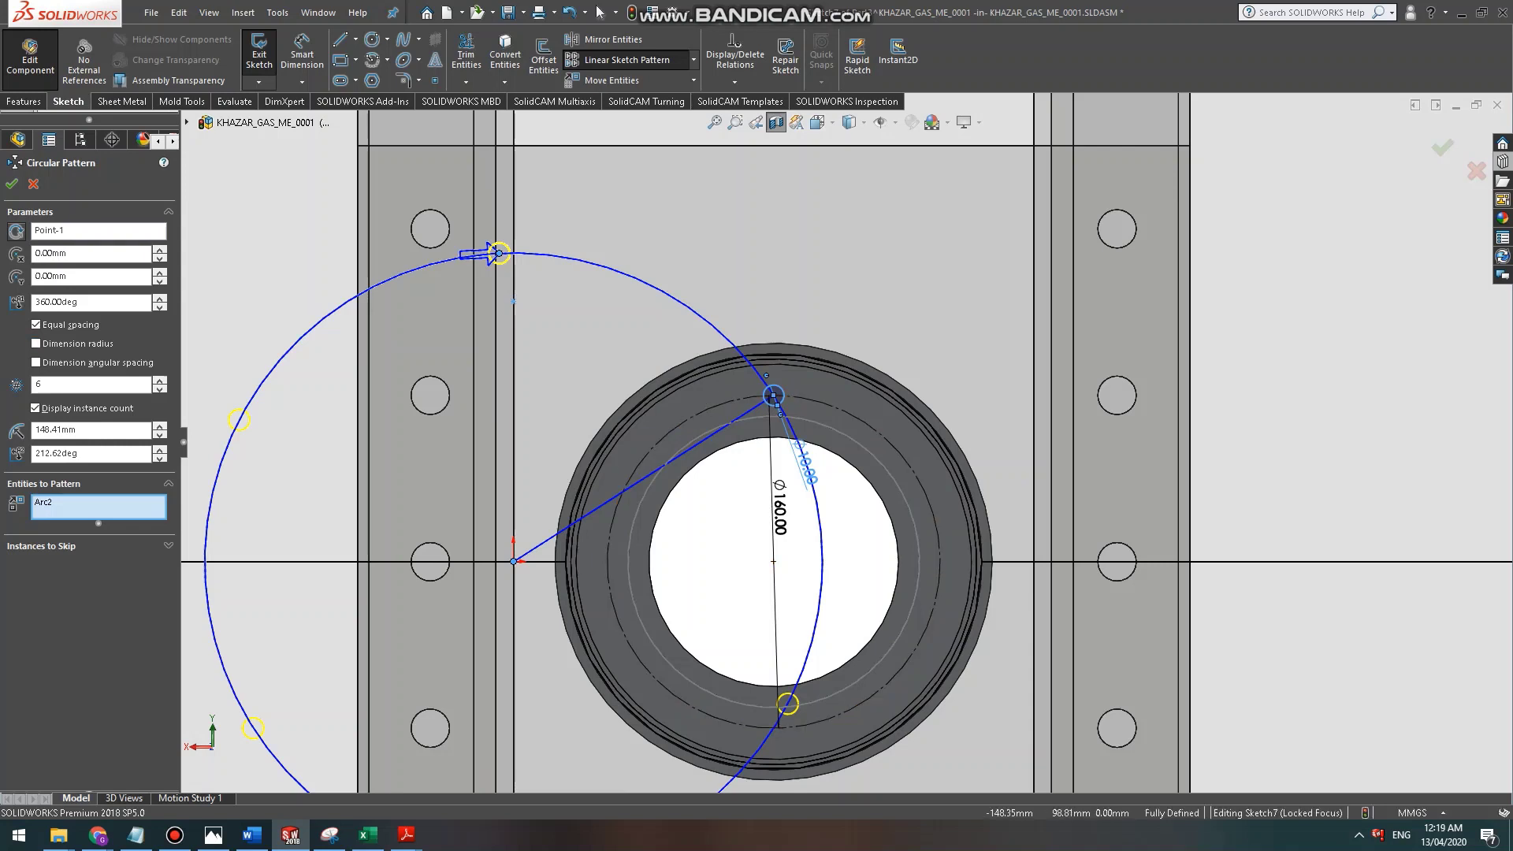
click(99, 230)
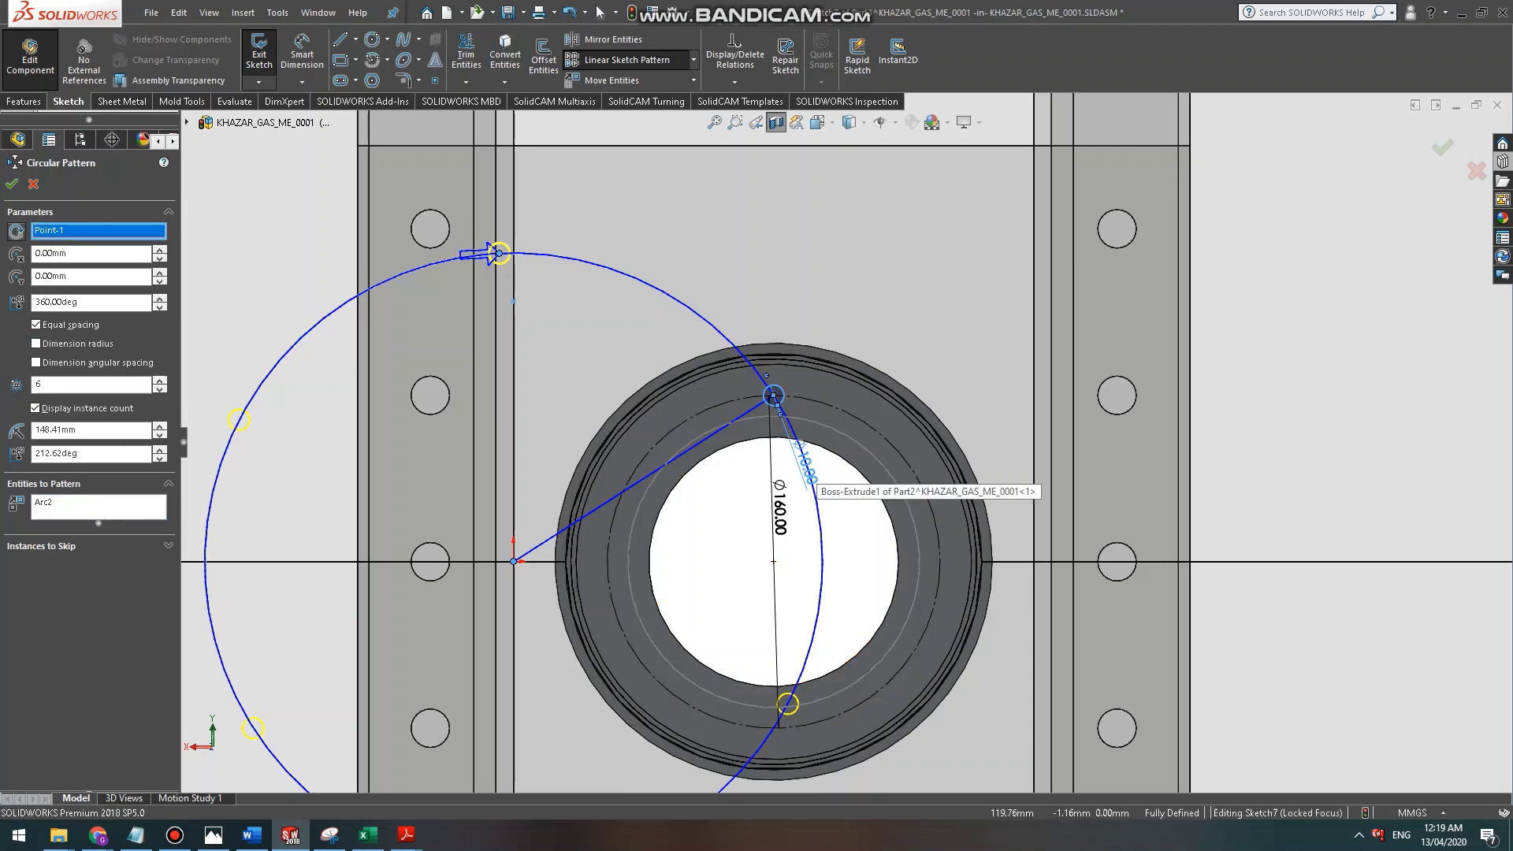
click(773, 561)
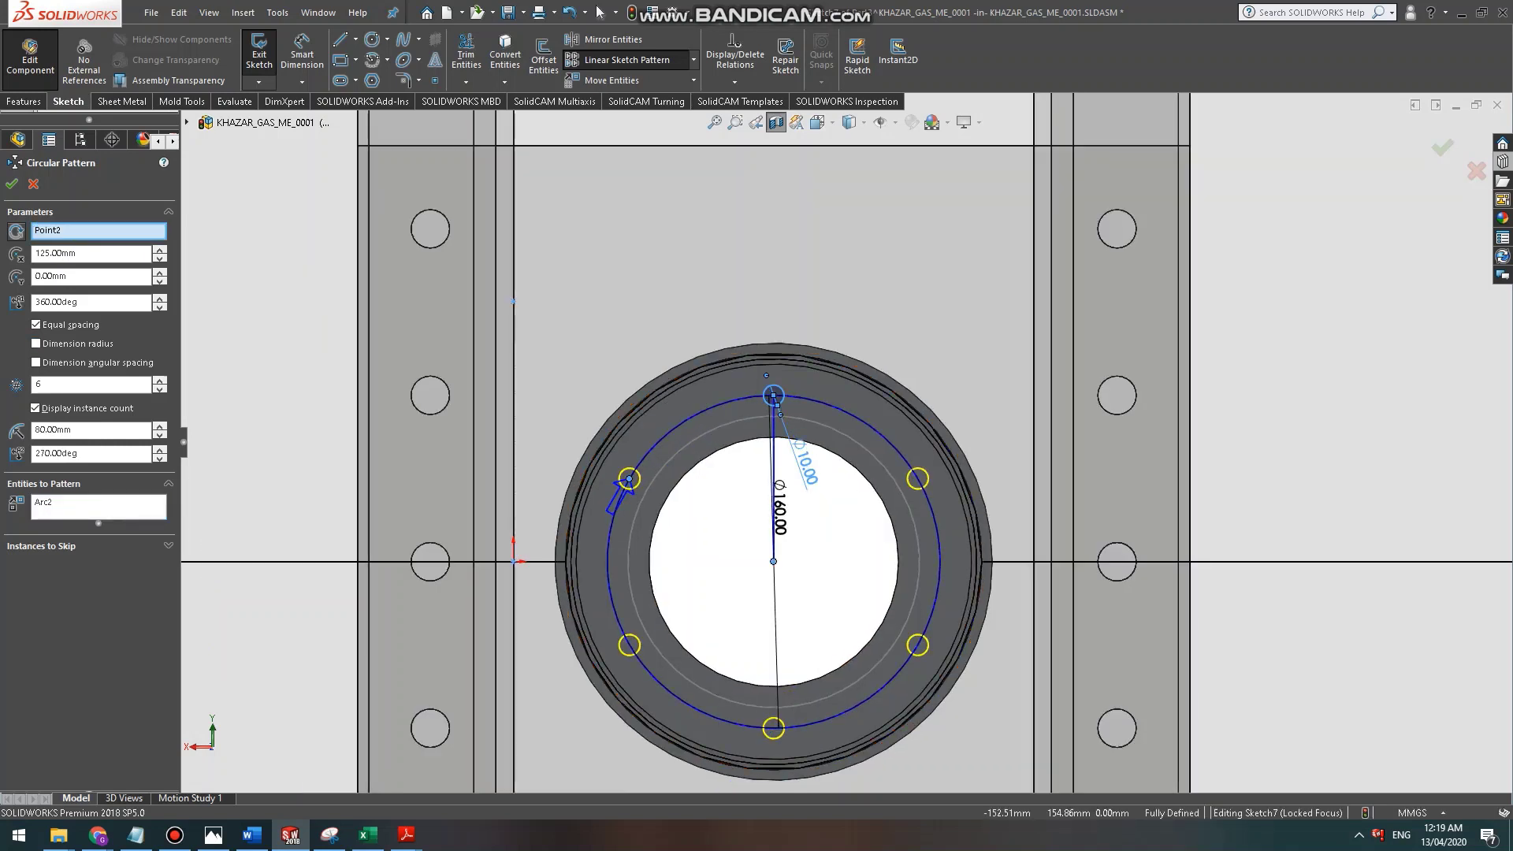
click(11, 184)
Cut-extrude the six bolt hole circles to a blind depth of 50 mm into the tube's lower end.
click(24, 102)
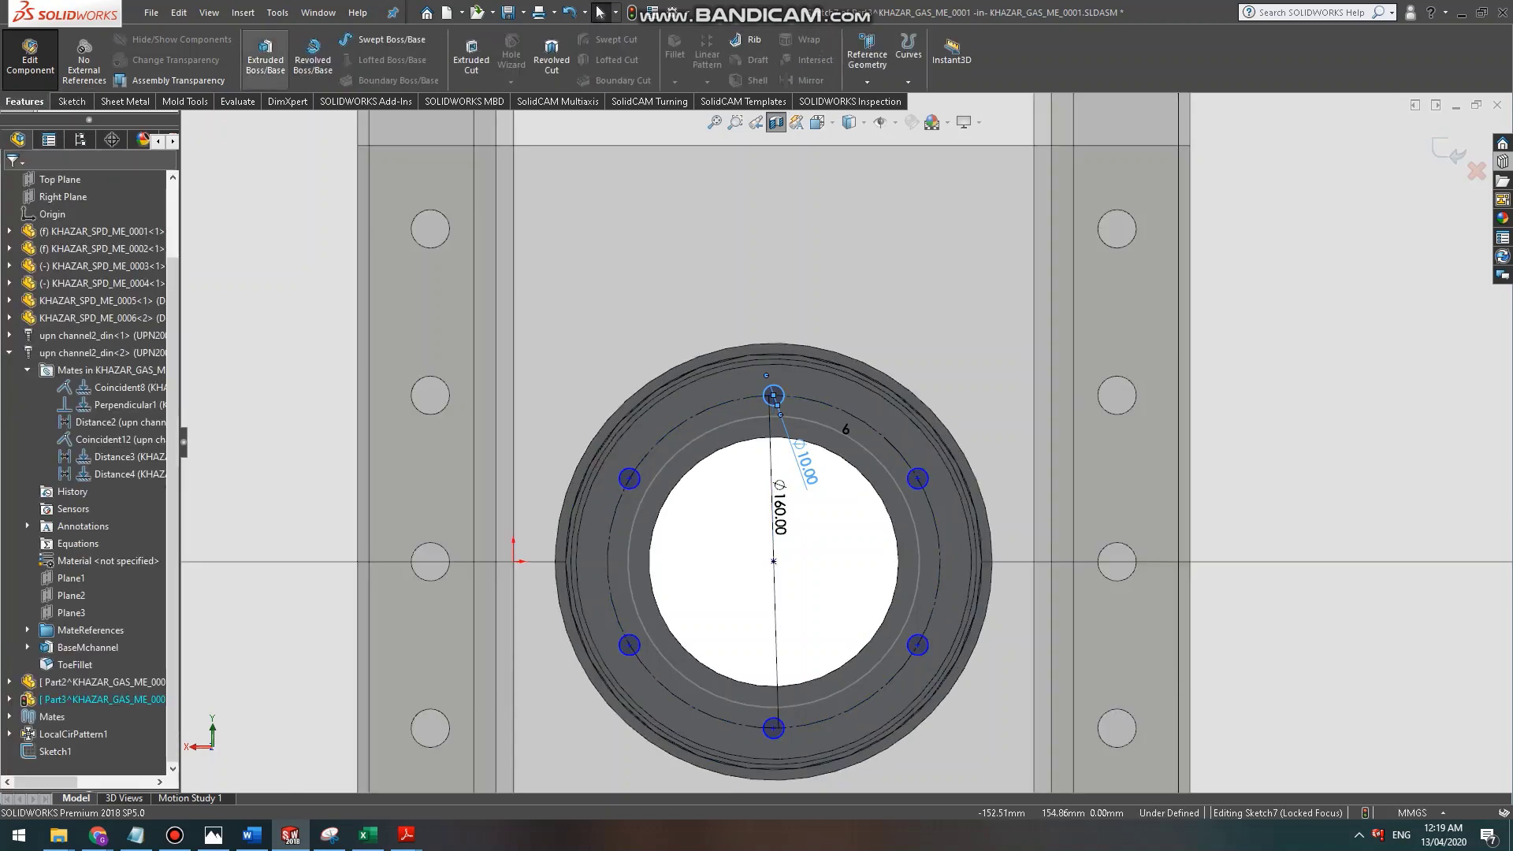
click(471, 56)
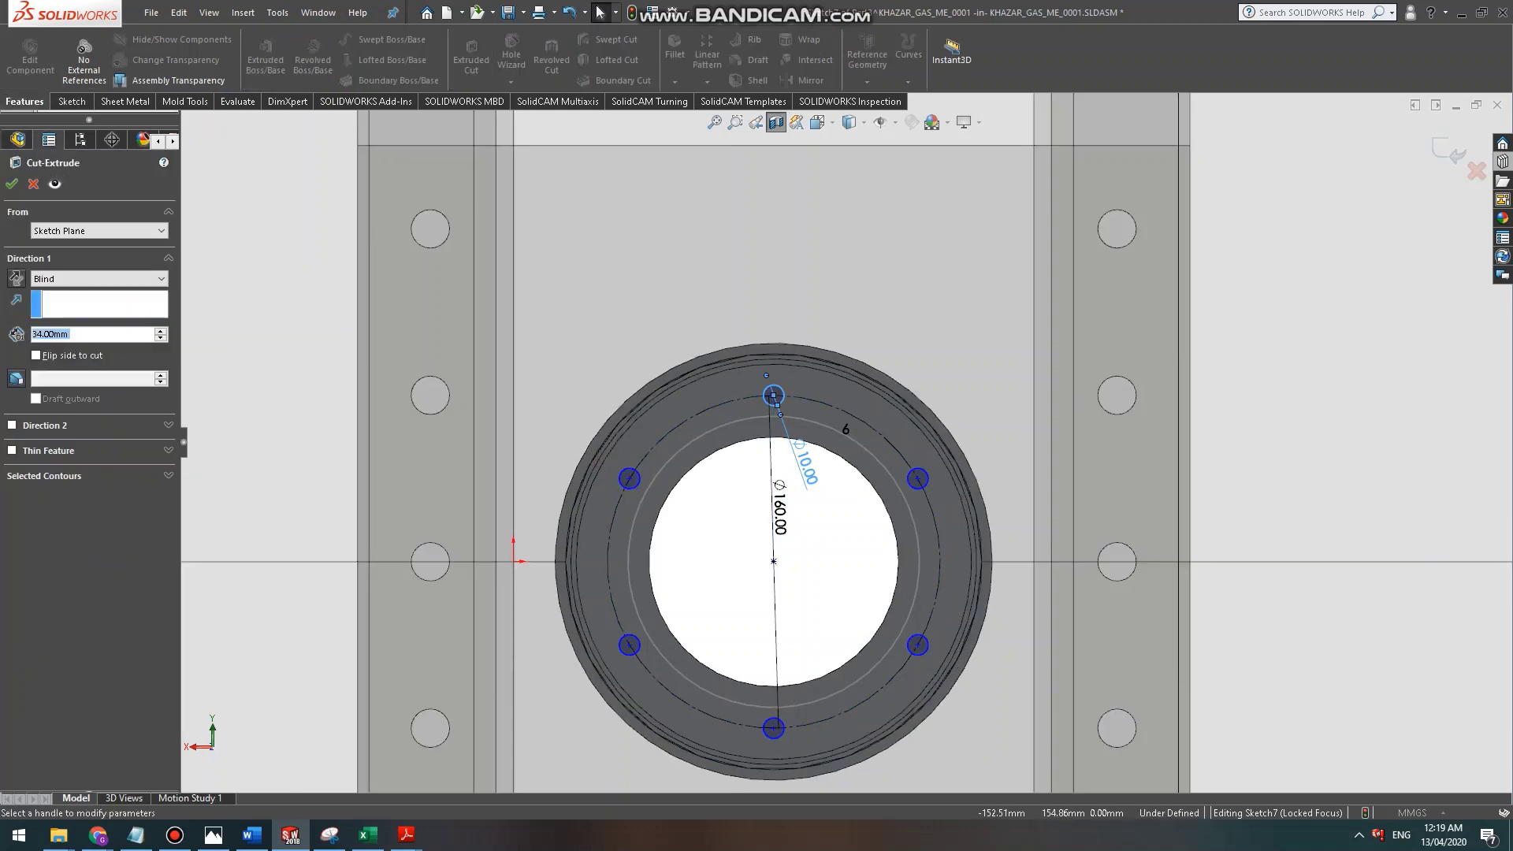
text(50)
key(Return)
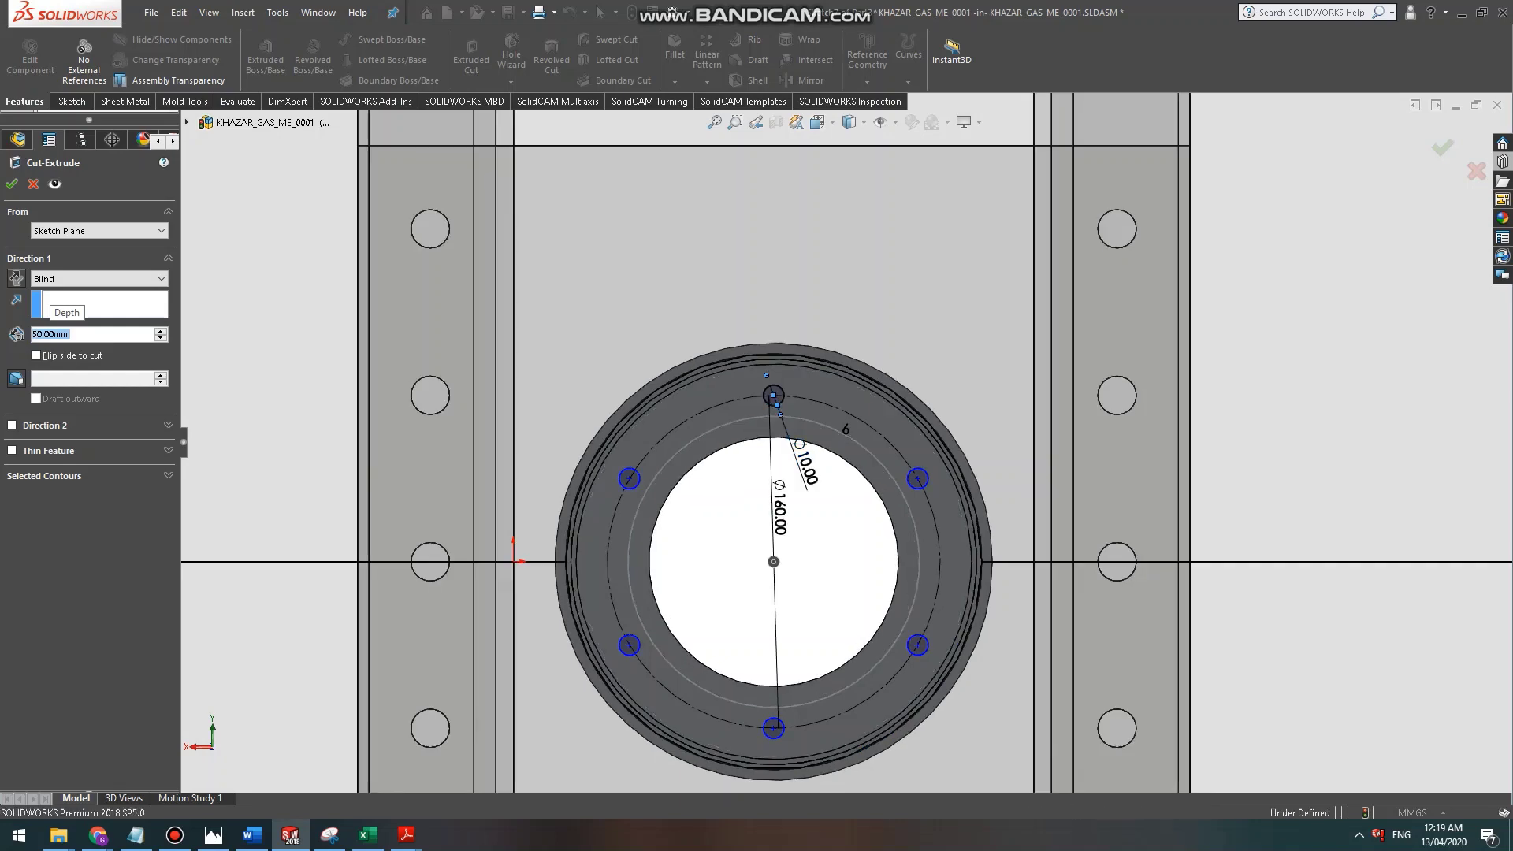
Examine the drilled bolt holes and bearing recess at the tube's lower end.
scroll(776, 360, down, 4)
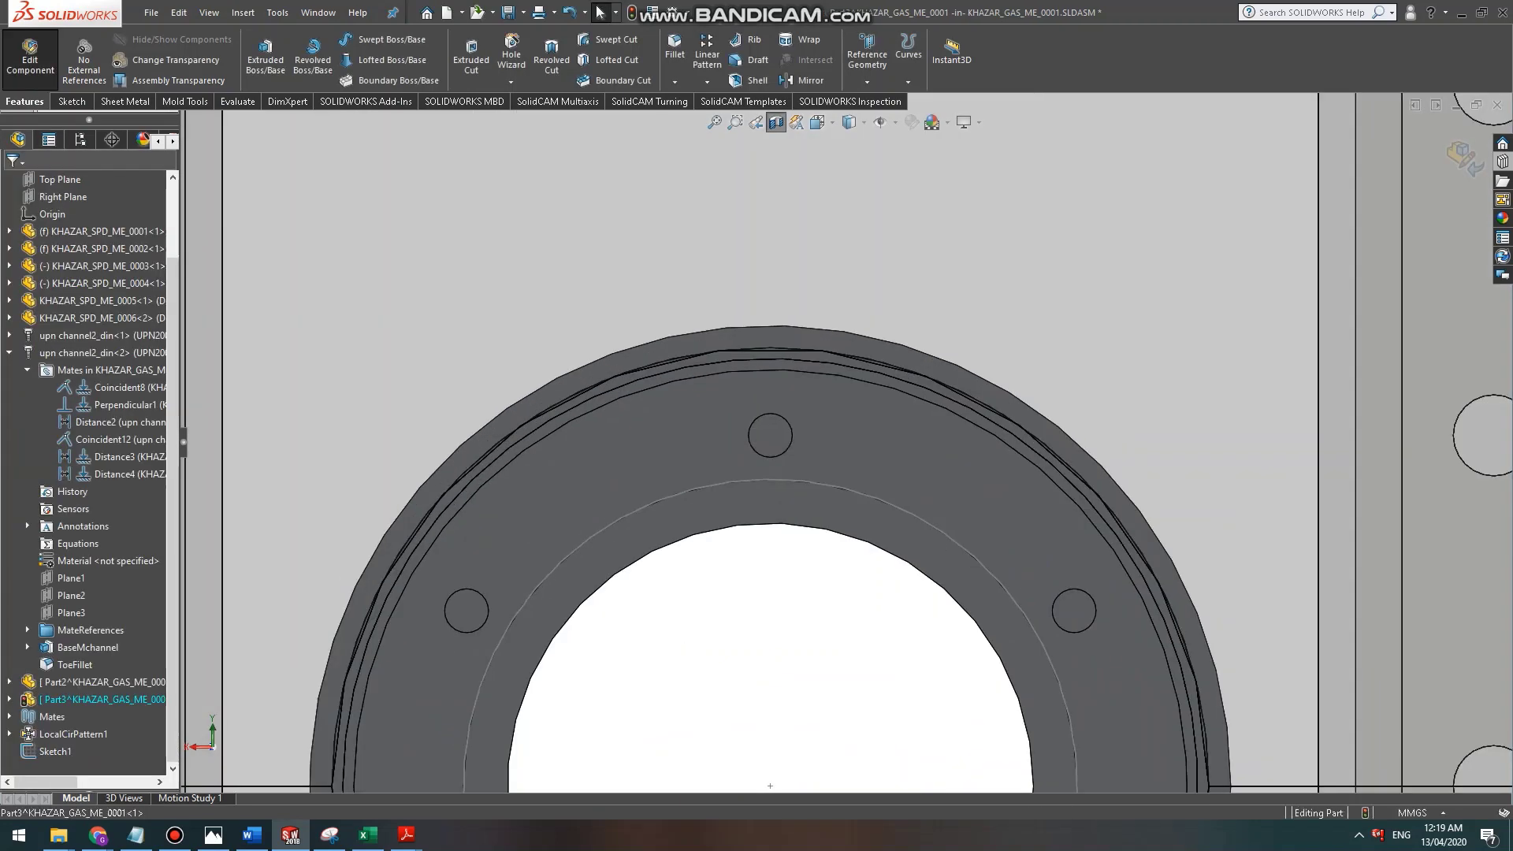
middle_drag(776, 360, 851, 433)
scroll(851, 445, up, 8)
scroll(843, 453, down, 3)
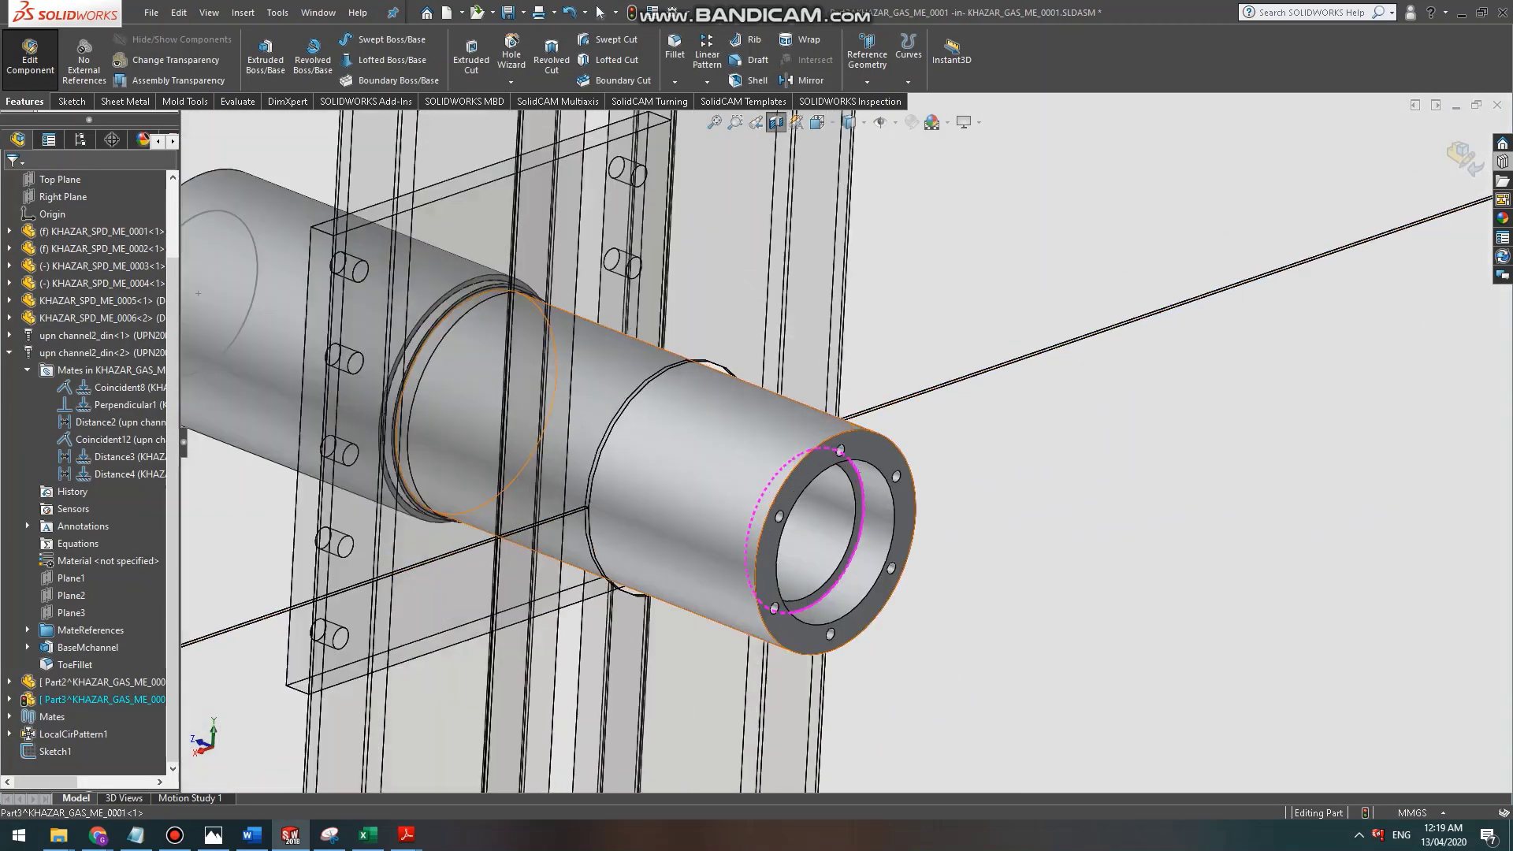
scroll(858, 470, down, 5)
scroll(926, 476, up, 4)
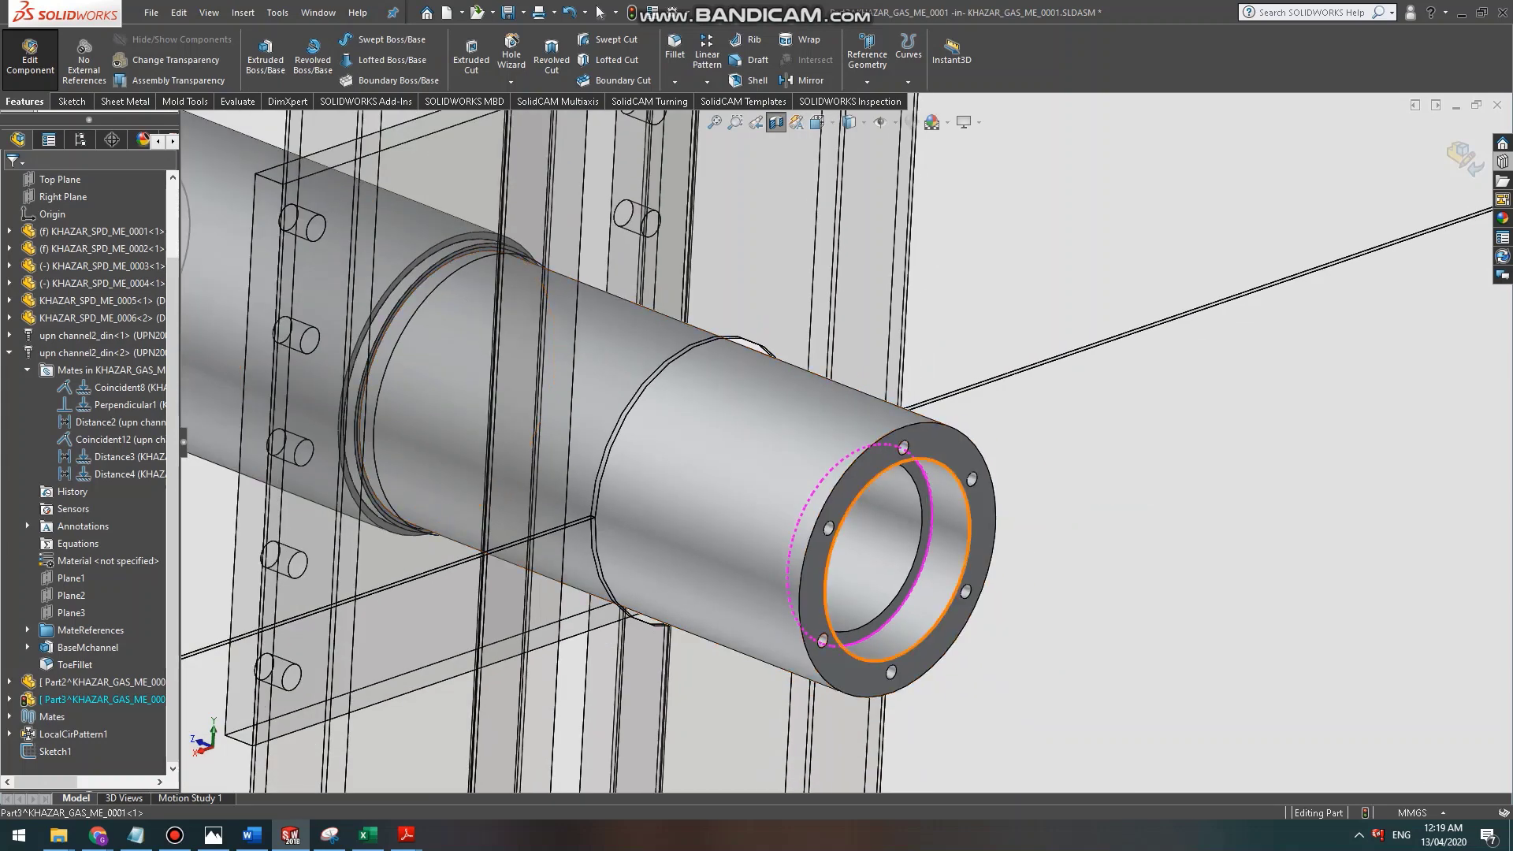
scroll(935, 470, down, 3)
scroll(935, 470, up, 2)
scroll(936, 471, down, 2)
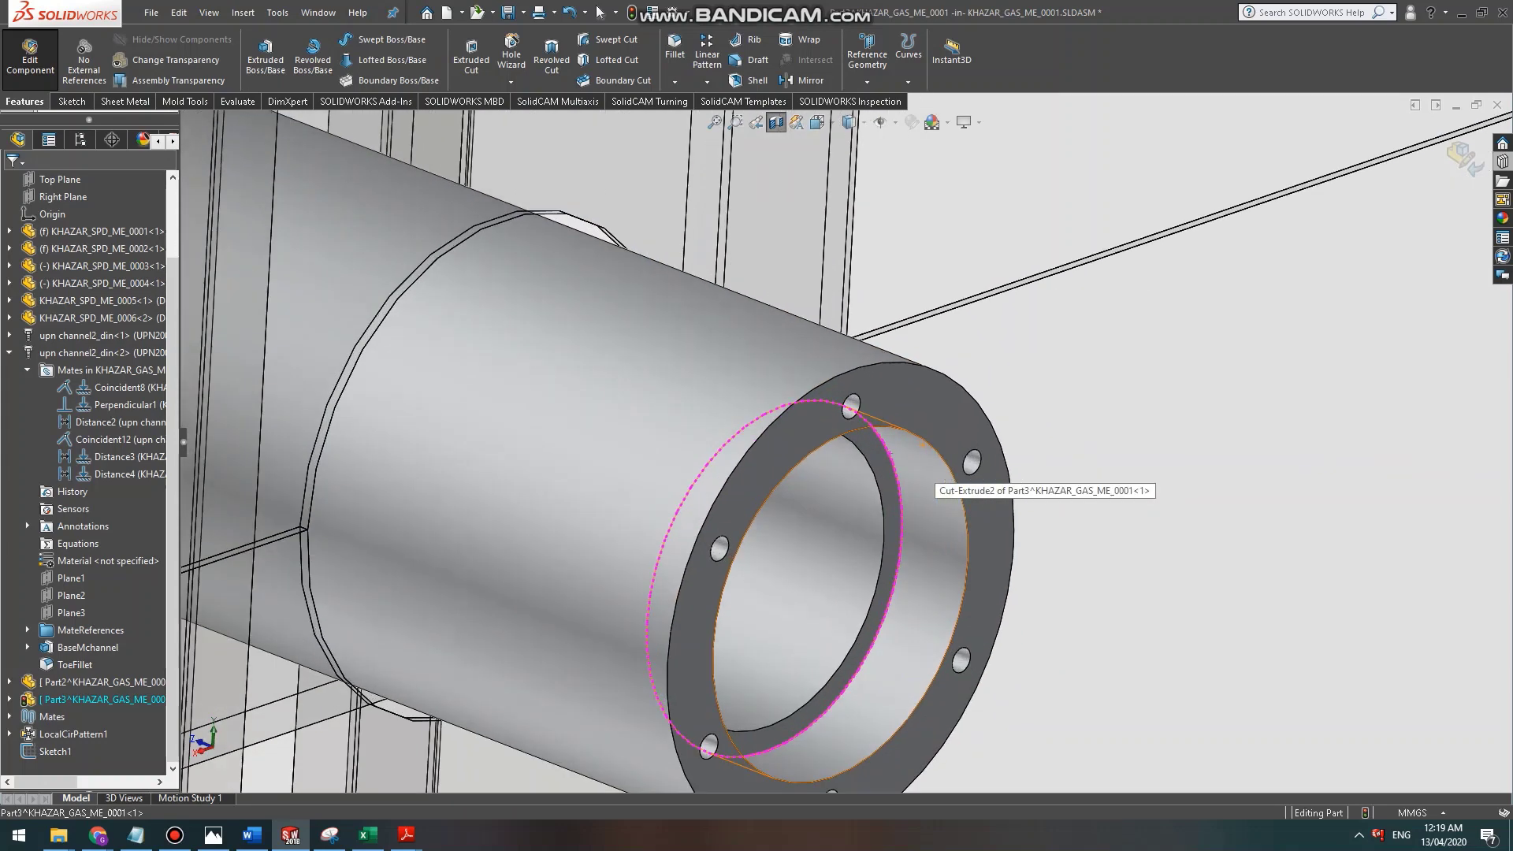
scroll(836, 457, up, 4)
middle_drag(835, 457, 872, 465)
scroll(835, 428, up, 5)
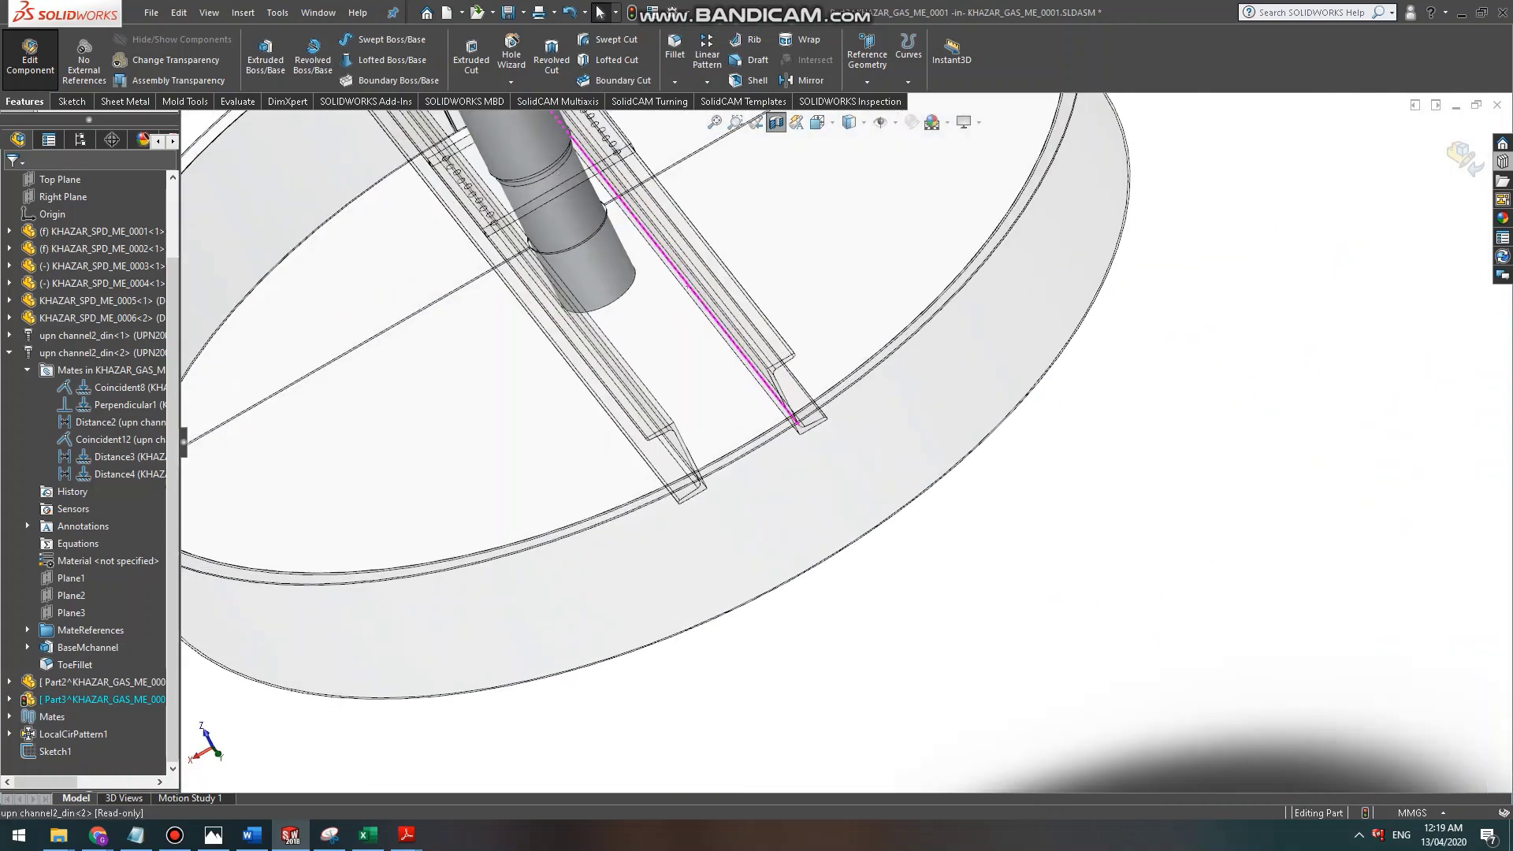
Examine the tube's upper end face and its bearing recess, and the tube's fit between the two channels.
scroll(872, 465, up, 3)
scroll(630, 236, down, 8)
middle_drag(906, 354, 855, 390)
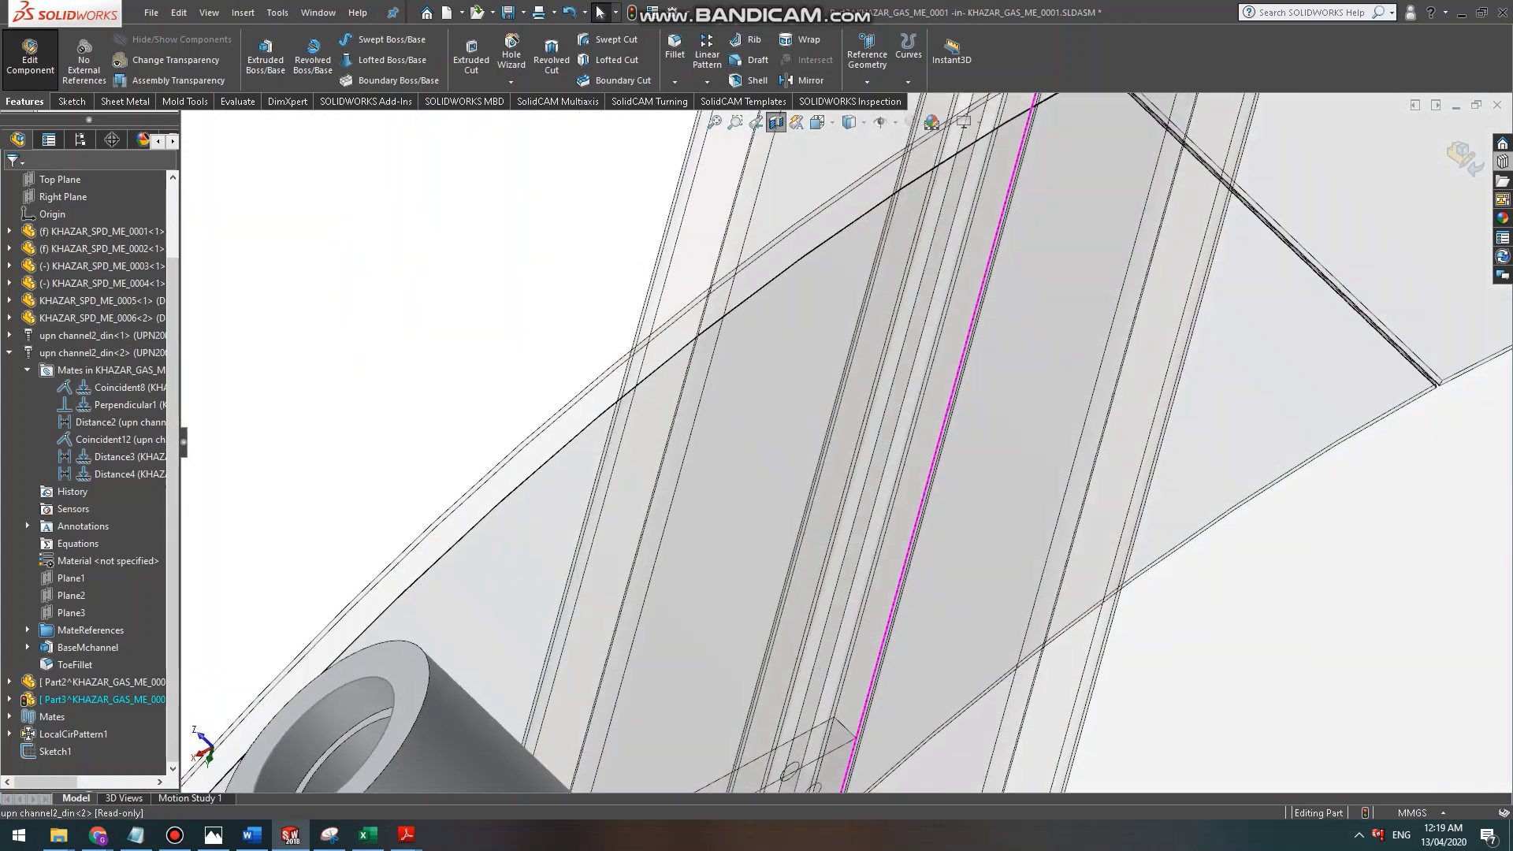
scroll(847, 371, up, 4)
scroll(847, 442, up, 4)
middle_drag(788, 473, 835, 528)
scroll(761, 517, down, 7)
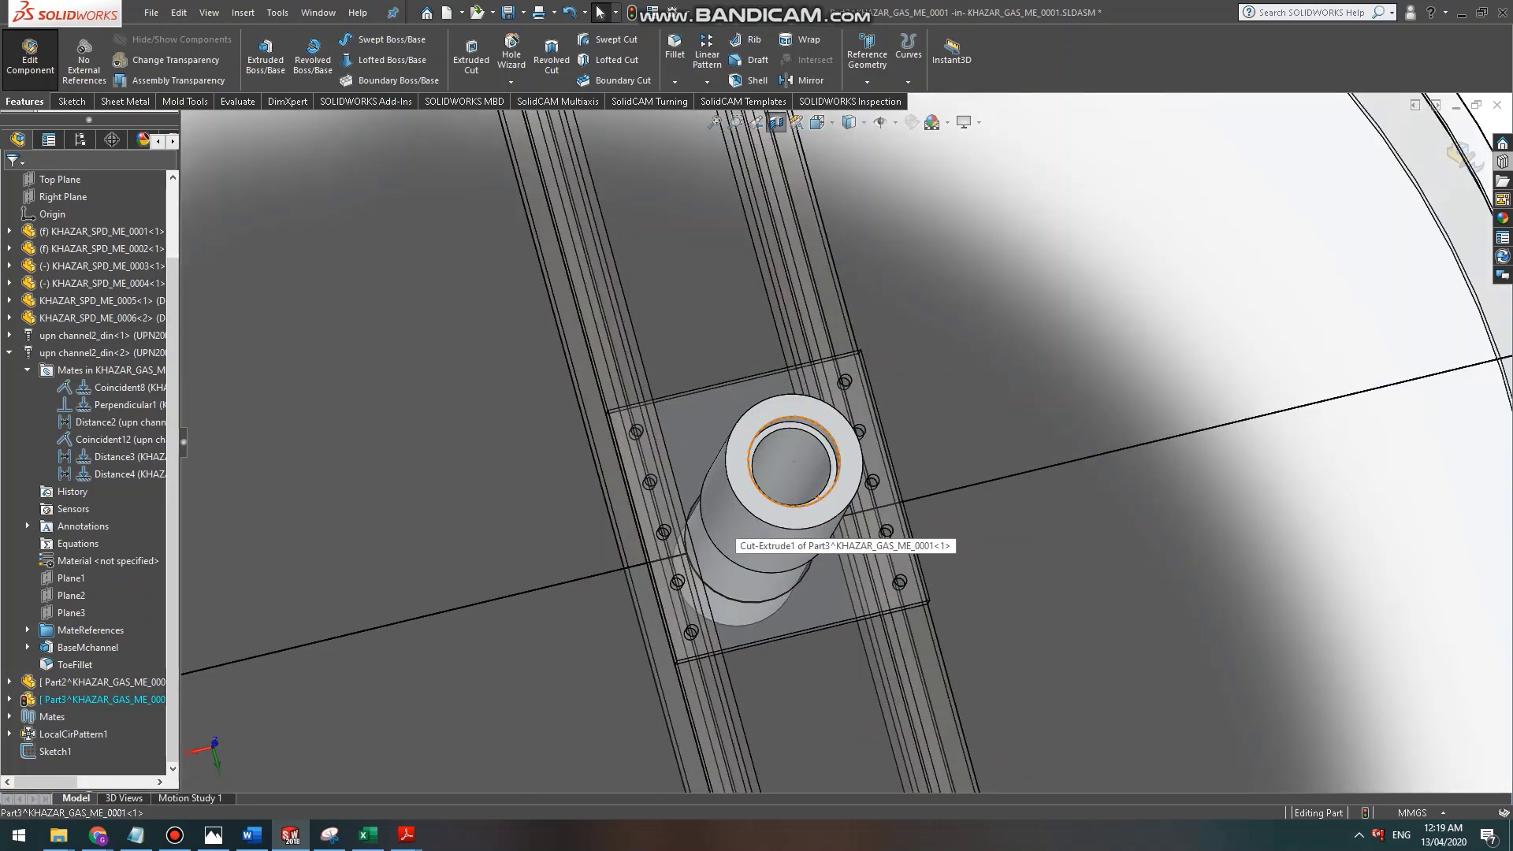
middle_drag(807, 465, 765, 491)
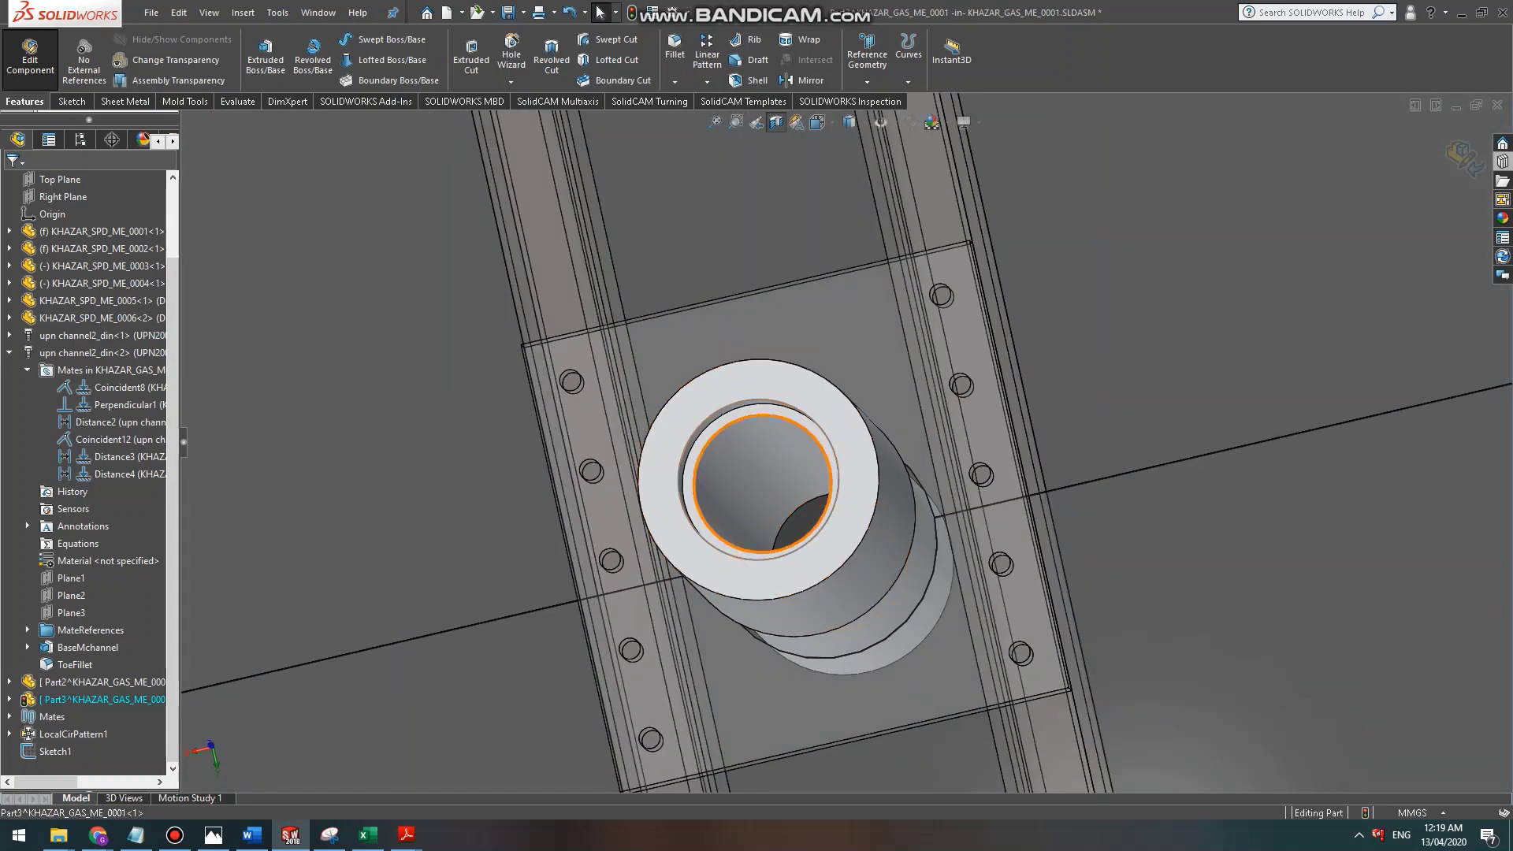
scroll(776, 544, up, 3)
middle_drag(776, 544, 788, 473)
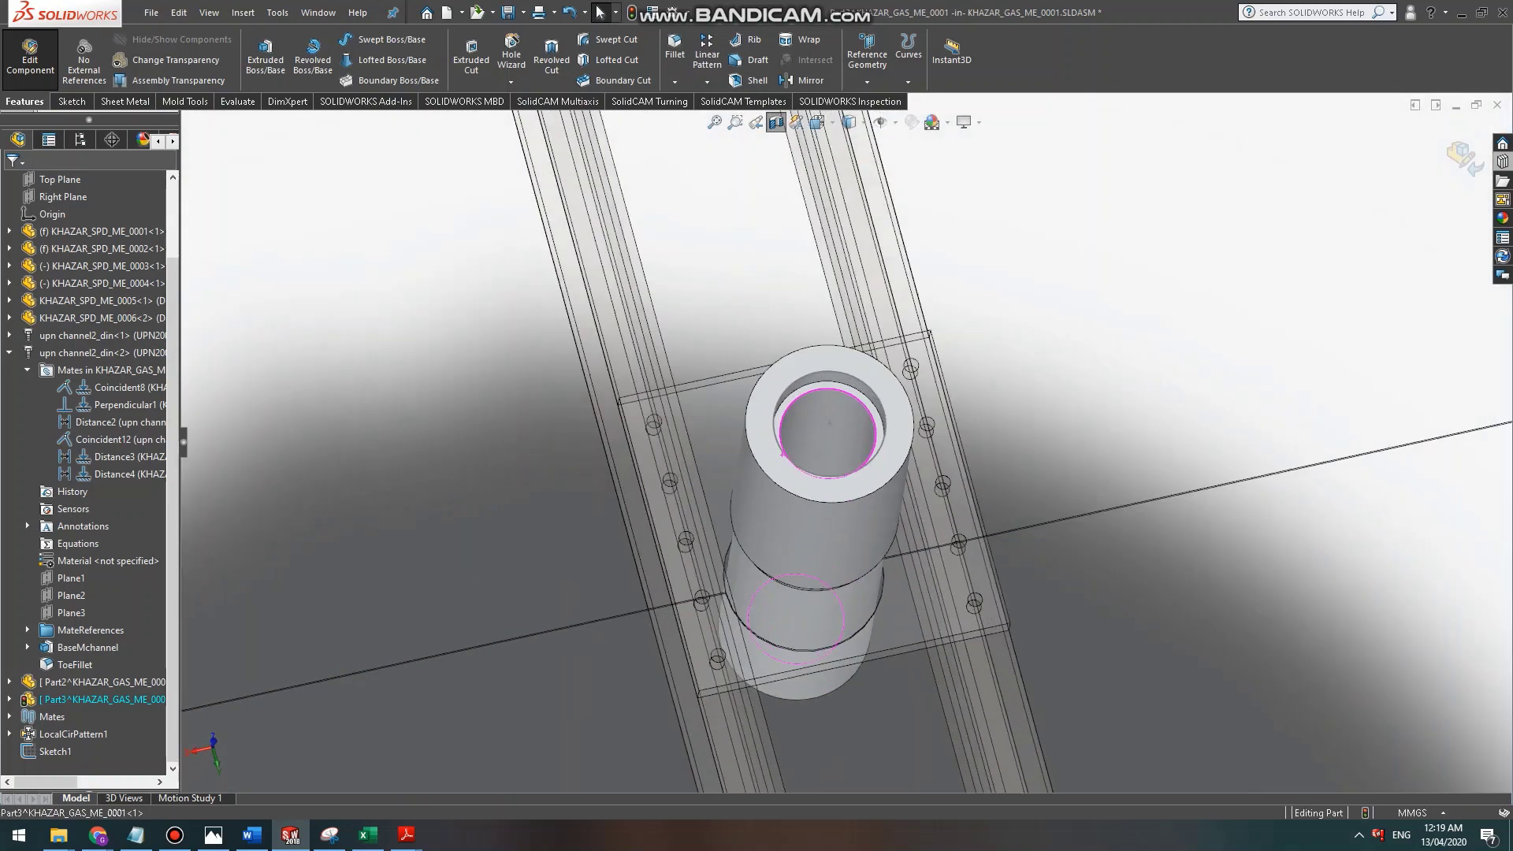
scroll(788, 473, down, 5)
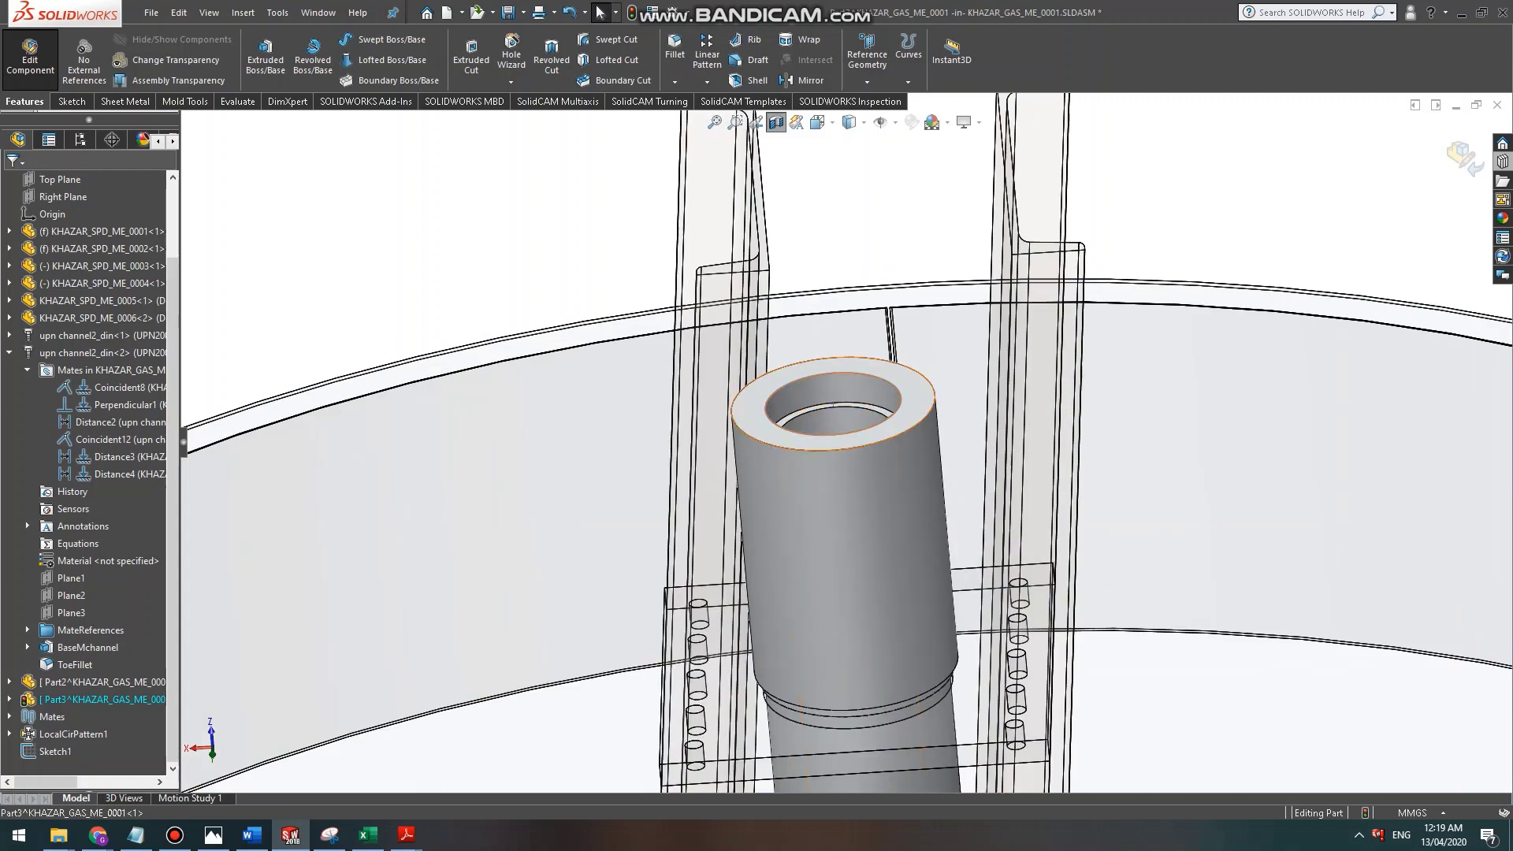
scroll(824, 383, down, 2)
scroll(846, 455, up, 3)
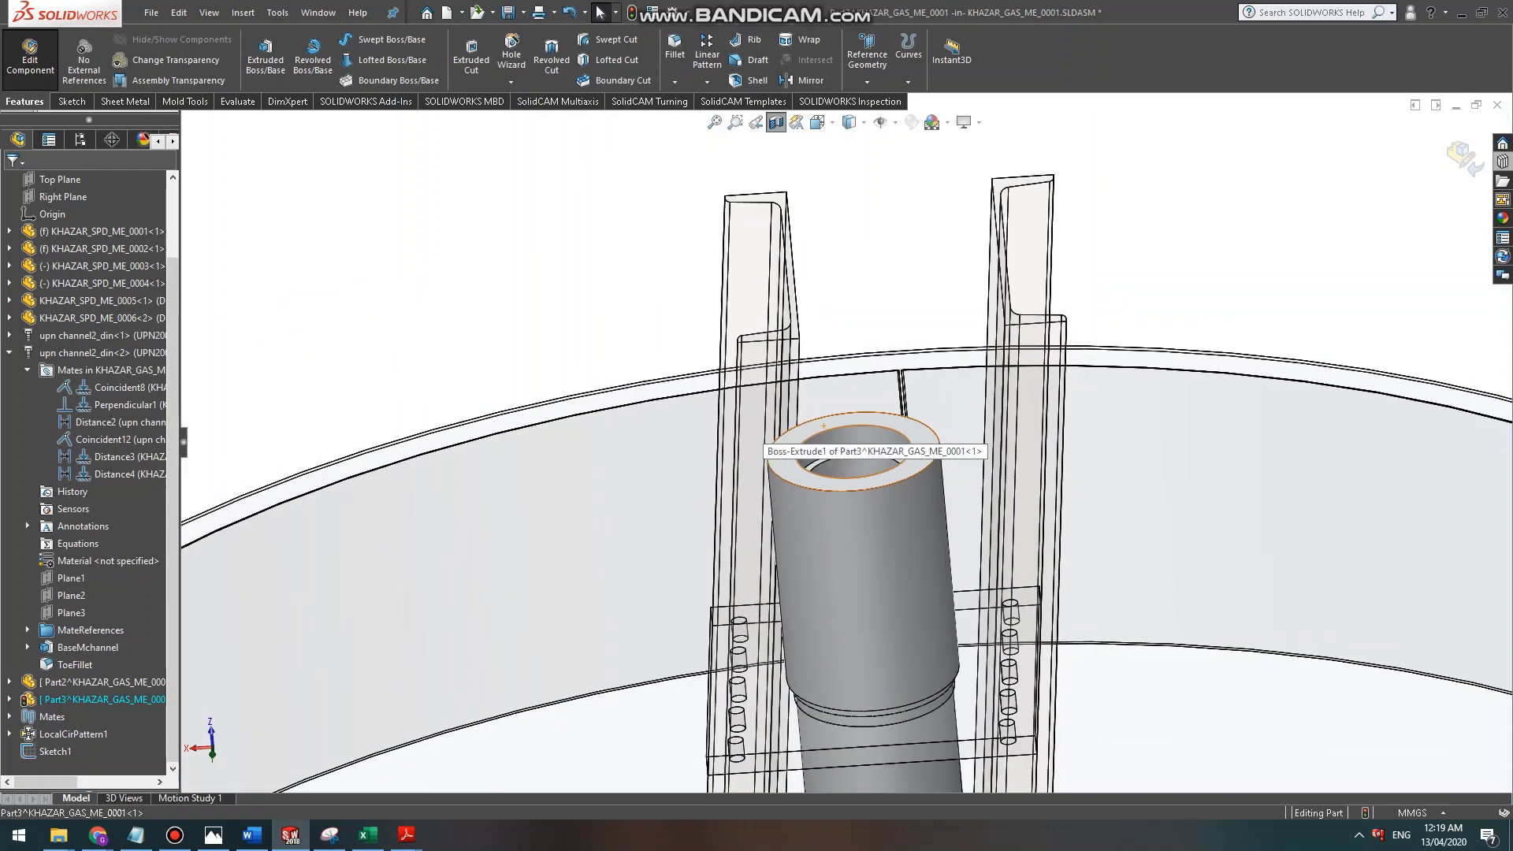
scroll(828, 455, down, 4)
scroll(822, 456, up, 6)
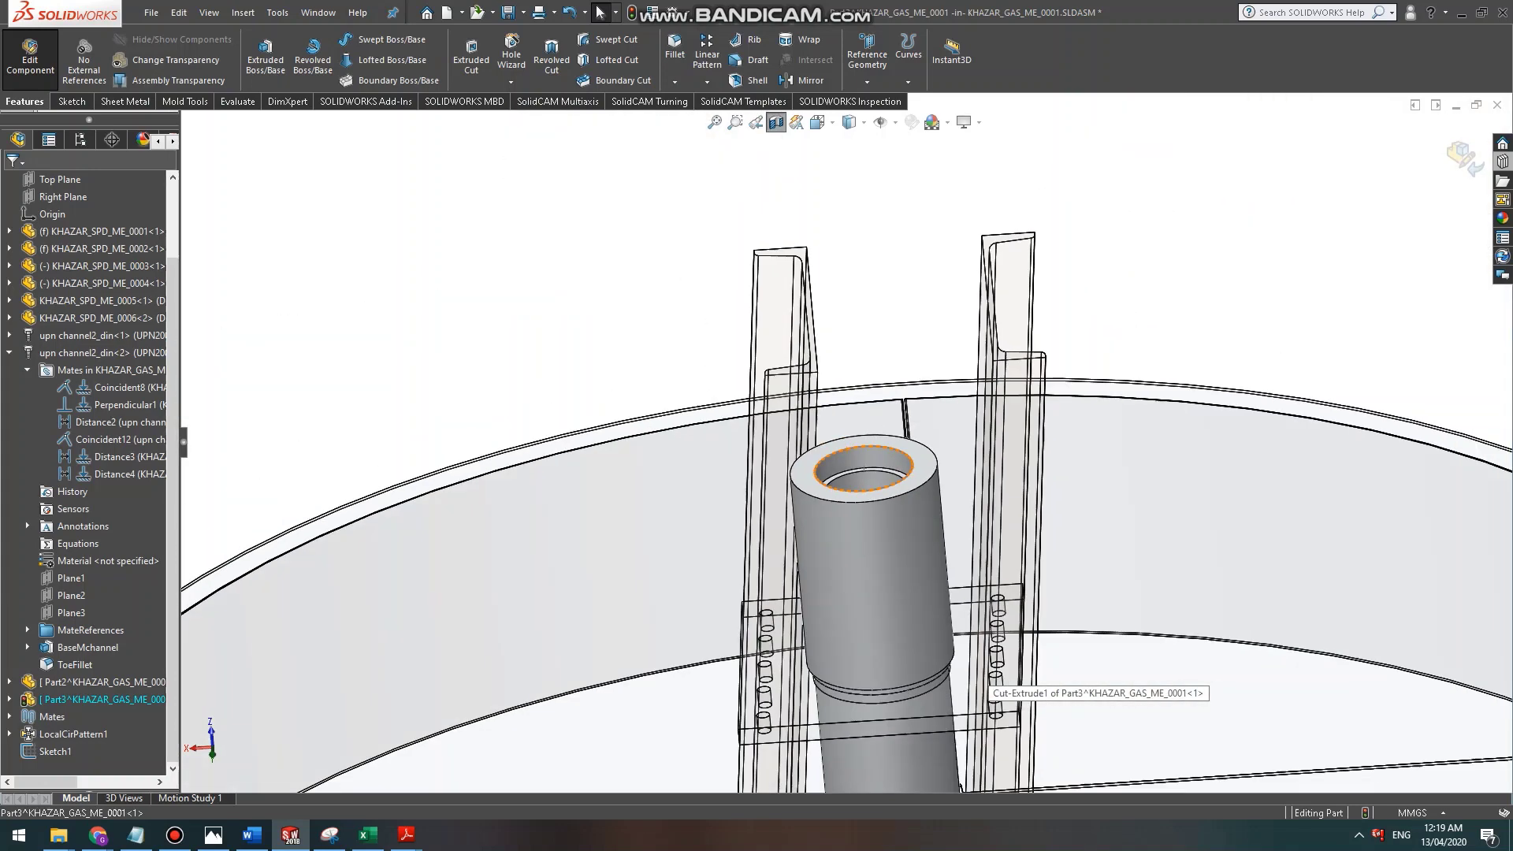
scroll(839, 429, up, 5)
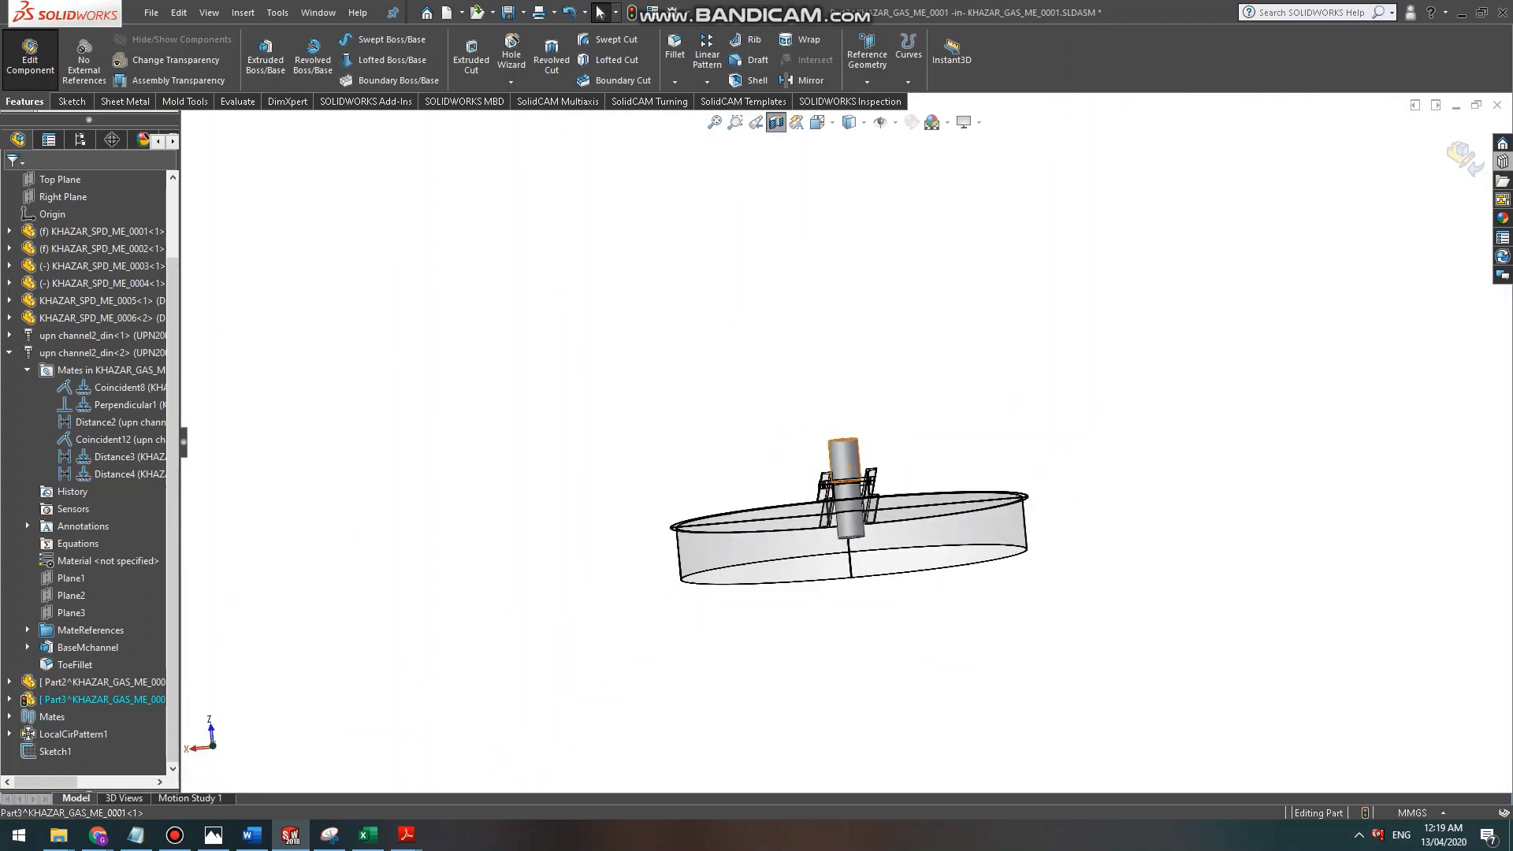
scroll(822, 402, down, 5)
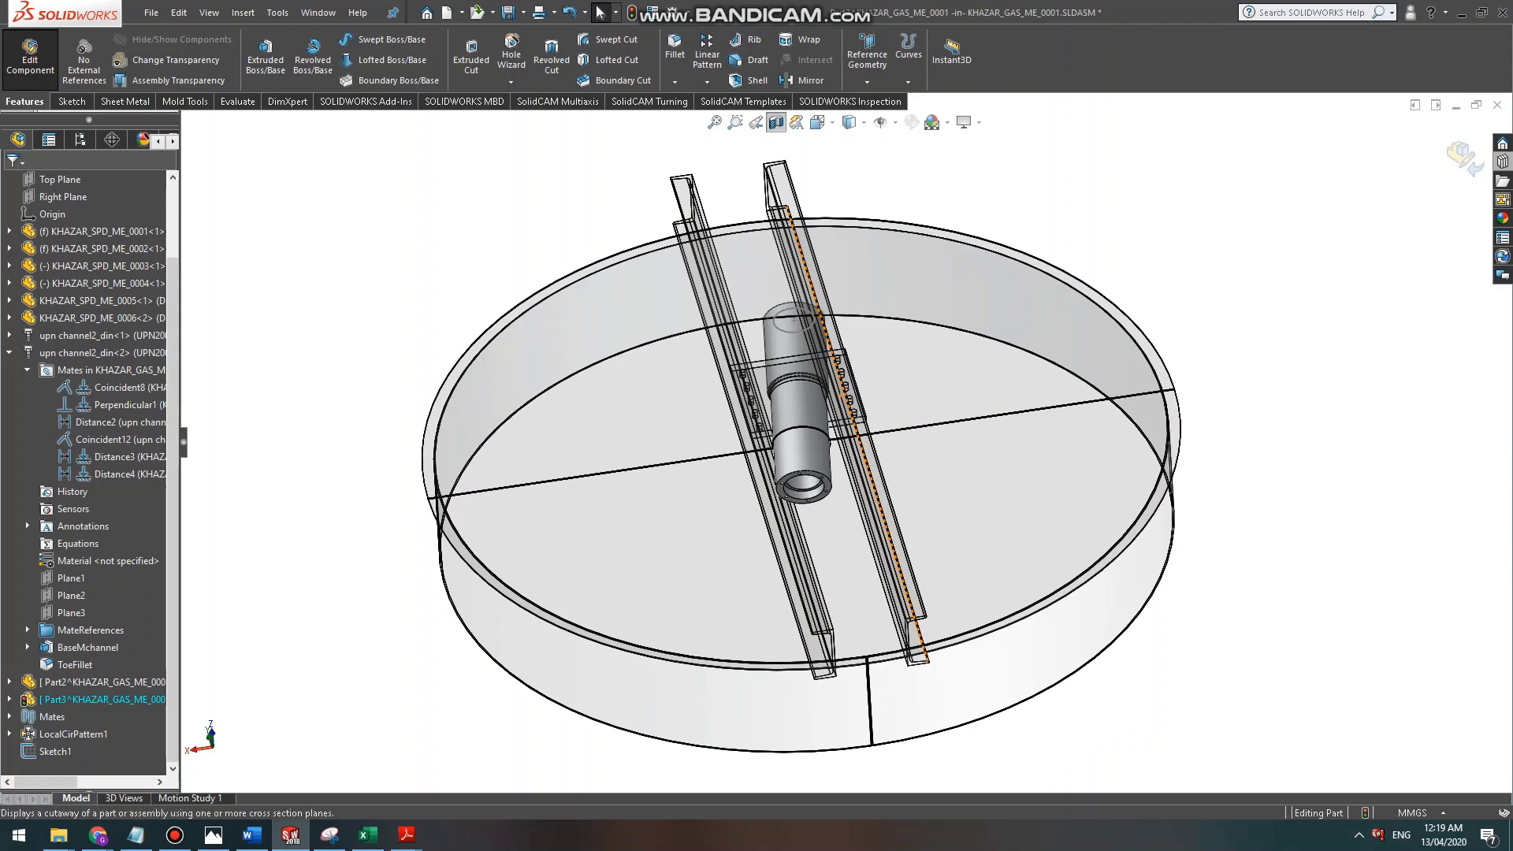
Turn off the section view to show the full vessel assembly.
click(776, 122)
scroll(841, 430, up, 3)
middle_drag(815, 394, 650, 315)
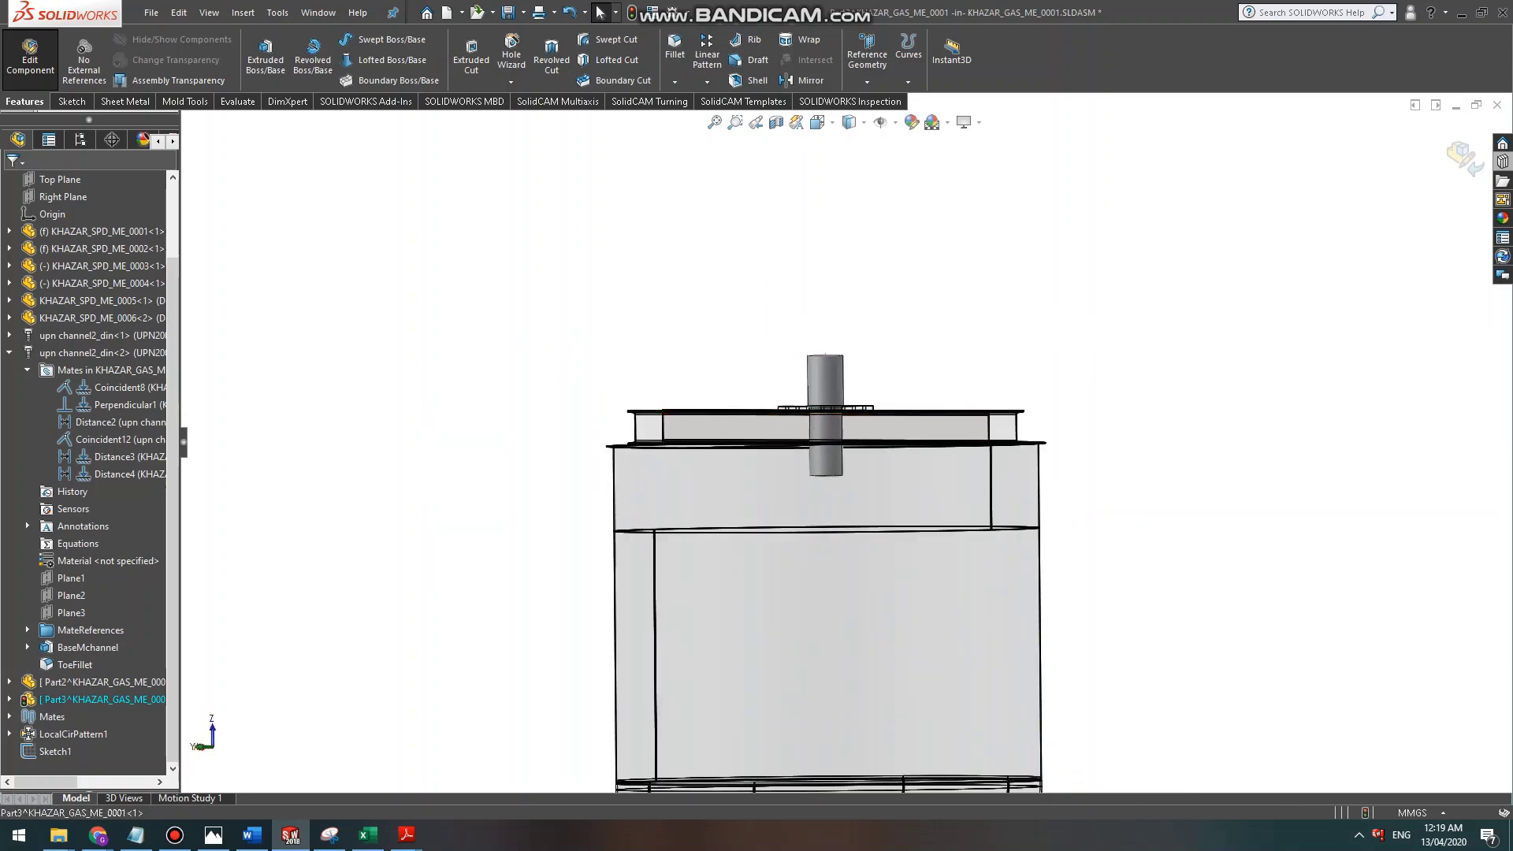
click(174, 835)
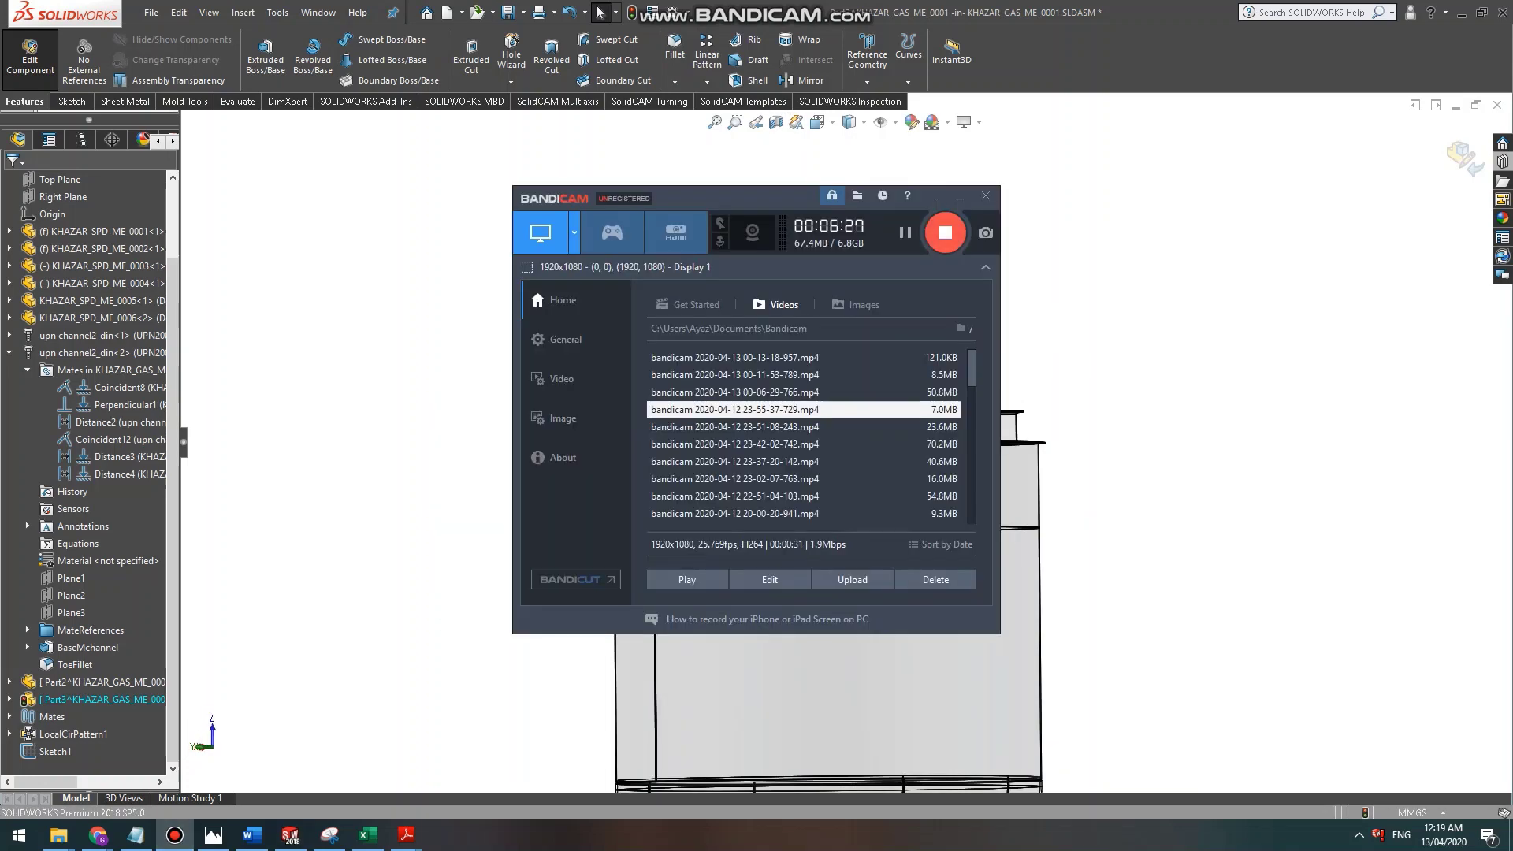
click(945, 232)
click(1212, 221)
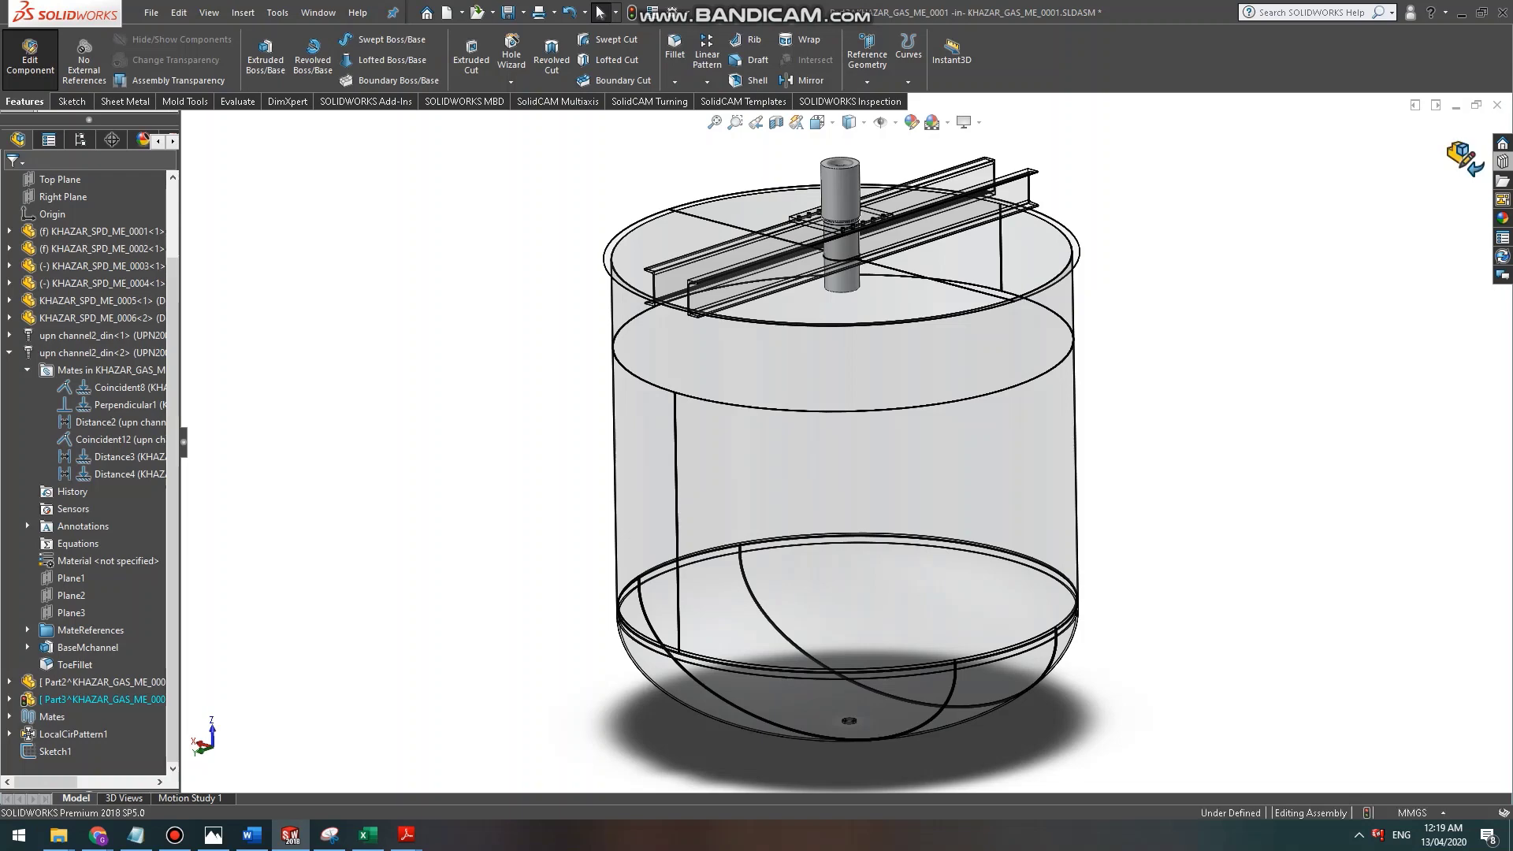
Finish editing the tube part in context and return to the assembly.
click(1464, 158)
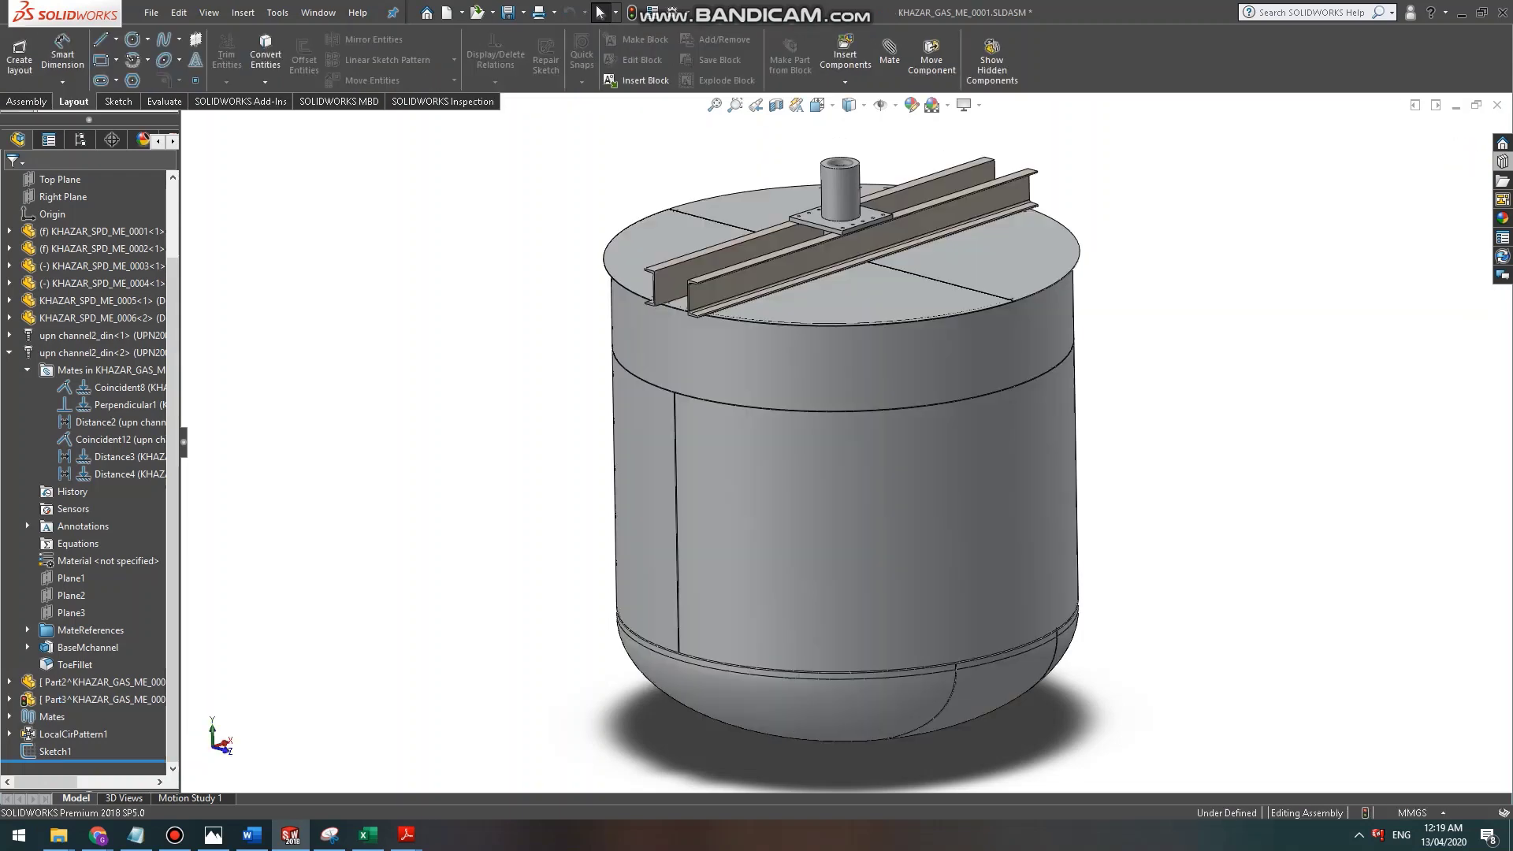
Examine the vessel's top from several angles, checking the central tube and plate on the two channels.
scroll(803, 315, up, 1)
scroll(788, 316, down, 4)
middle_drag(1043, 445, 946, 453)
scroll(906, 433, down, 4)
middle_drag(854, 479, 970, 465)
scroll(898, 355, up, 3)
scroll(867, 409, down, 2)
scroll(883, 441, up, 6)
middle_drag(906, 528, 946, 498)
scroll(810, 481, down, 3)
middle_drag(807, 479, 741, 524)
scroll(875, 442, up, 5)
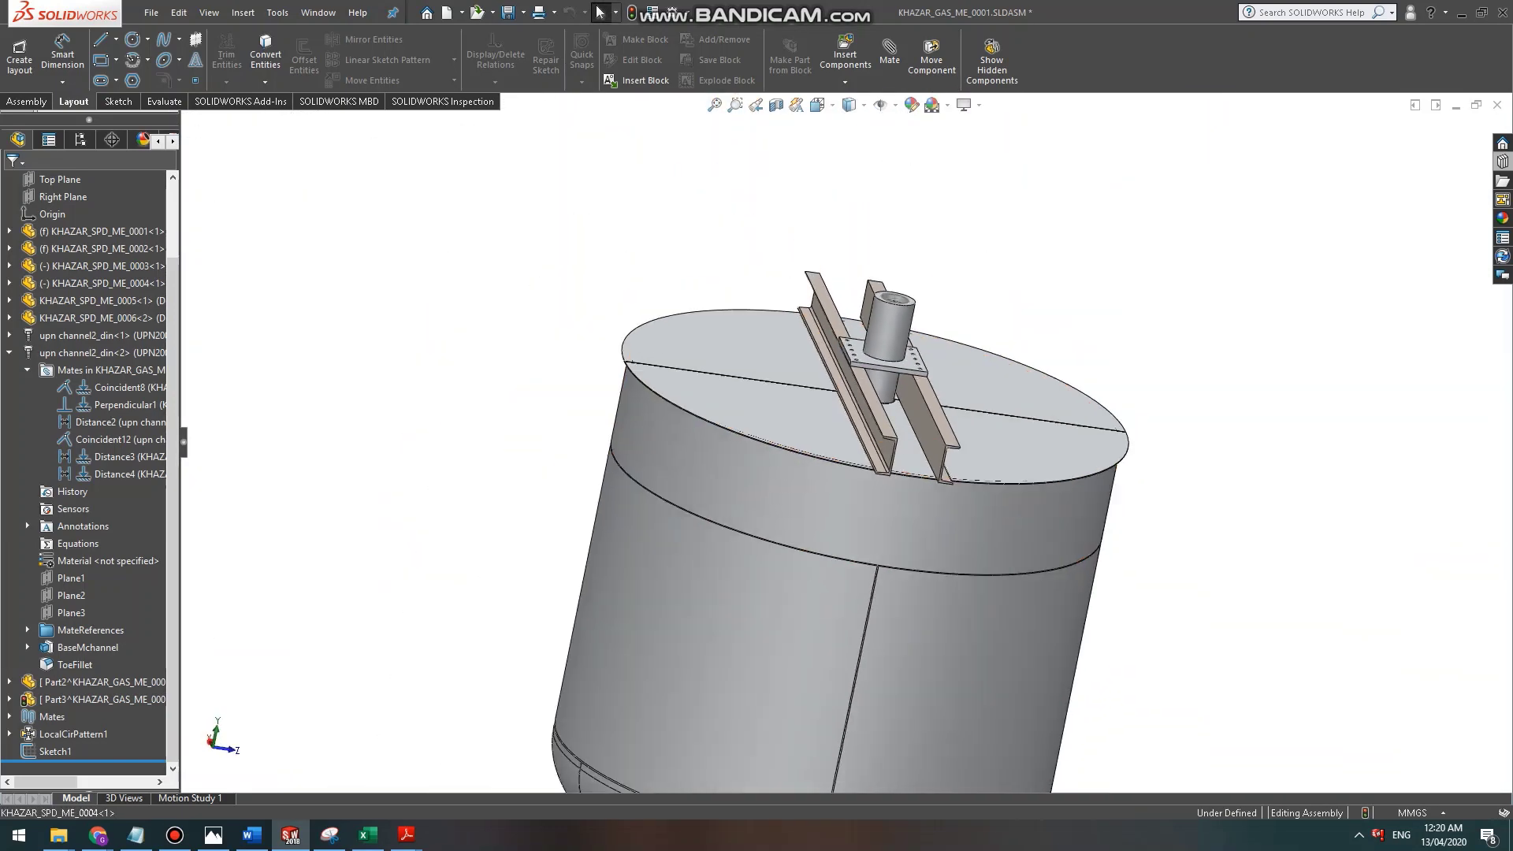
scroll(794, 630, down, 3)
middle_drag(792, 611, 929, 693)
scroll(874, 458, up, 3)
scroll(898, 297, down, 2)
scroll(918, 513, down, 4)
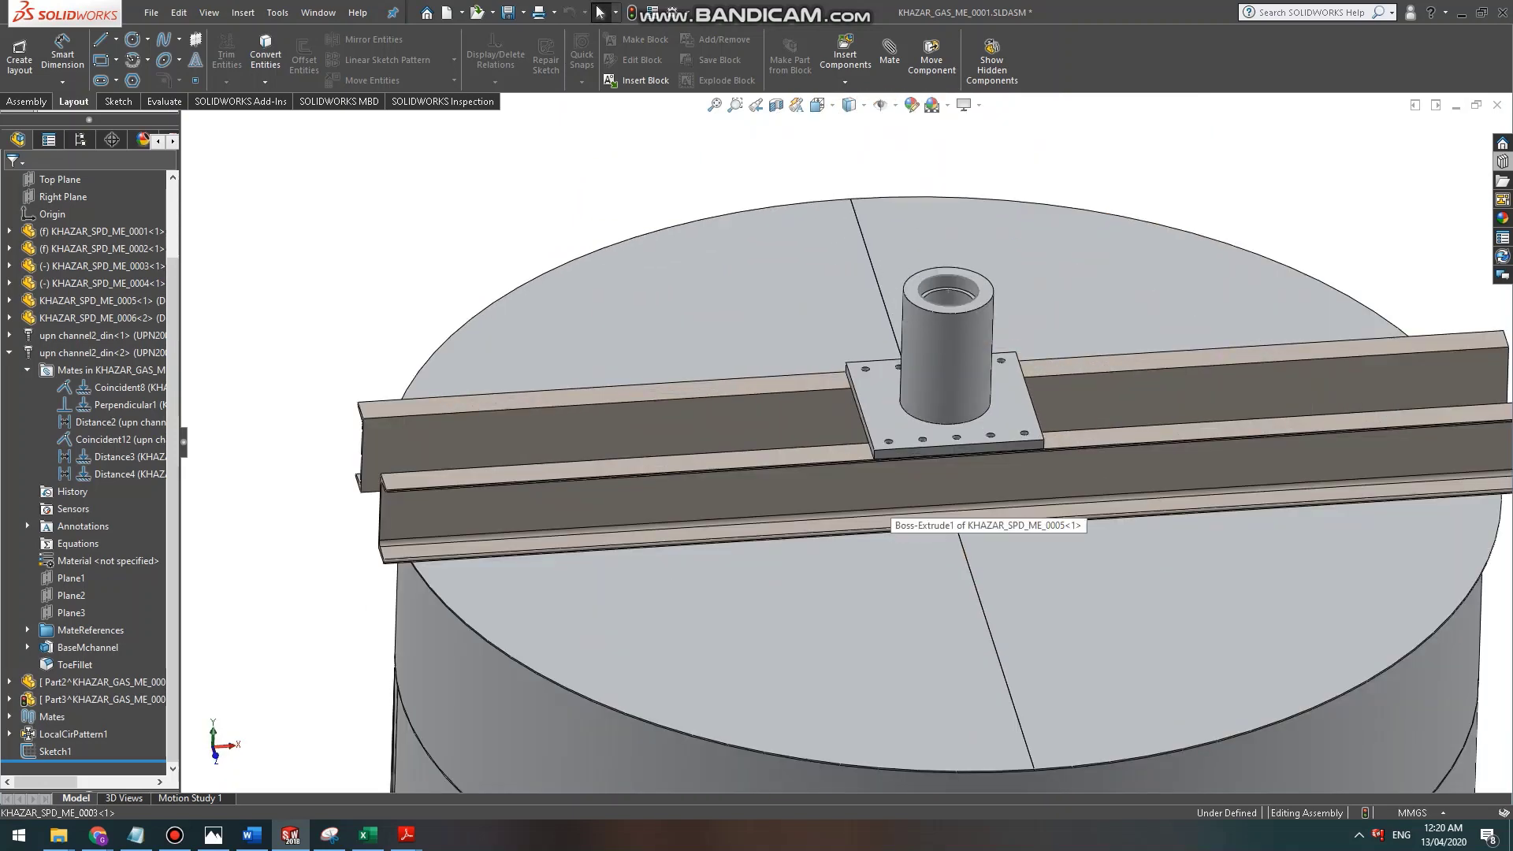
Examine the full vessel and the underside of its domed bottom.
middle_drag(883, 506, 894, 453)
scroll(921, 529, up, 2)
scroll(921, 529, up, 2)
scroll(791, 514, up, 5)
scroll(790, 516, down, 6)
scroll(898, 457, up, 3)
scroll(953, 473, down, 3)
scroll(1023, 434, down, 2)
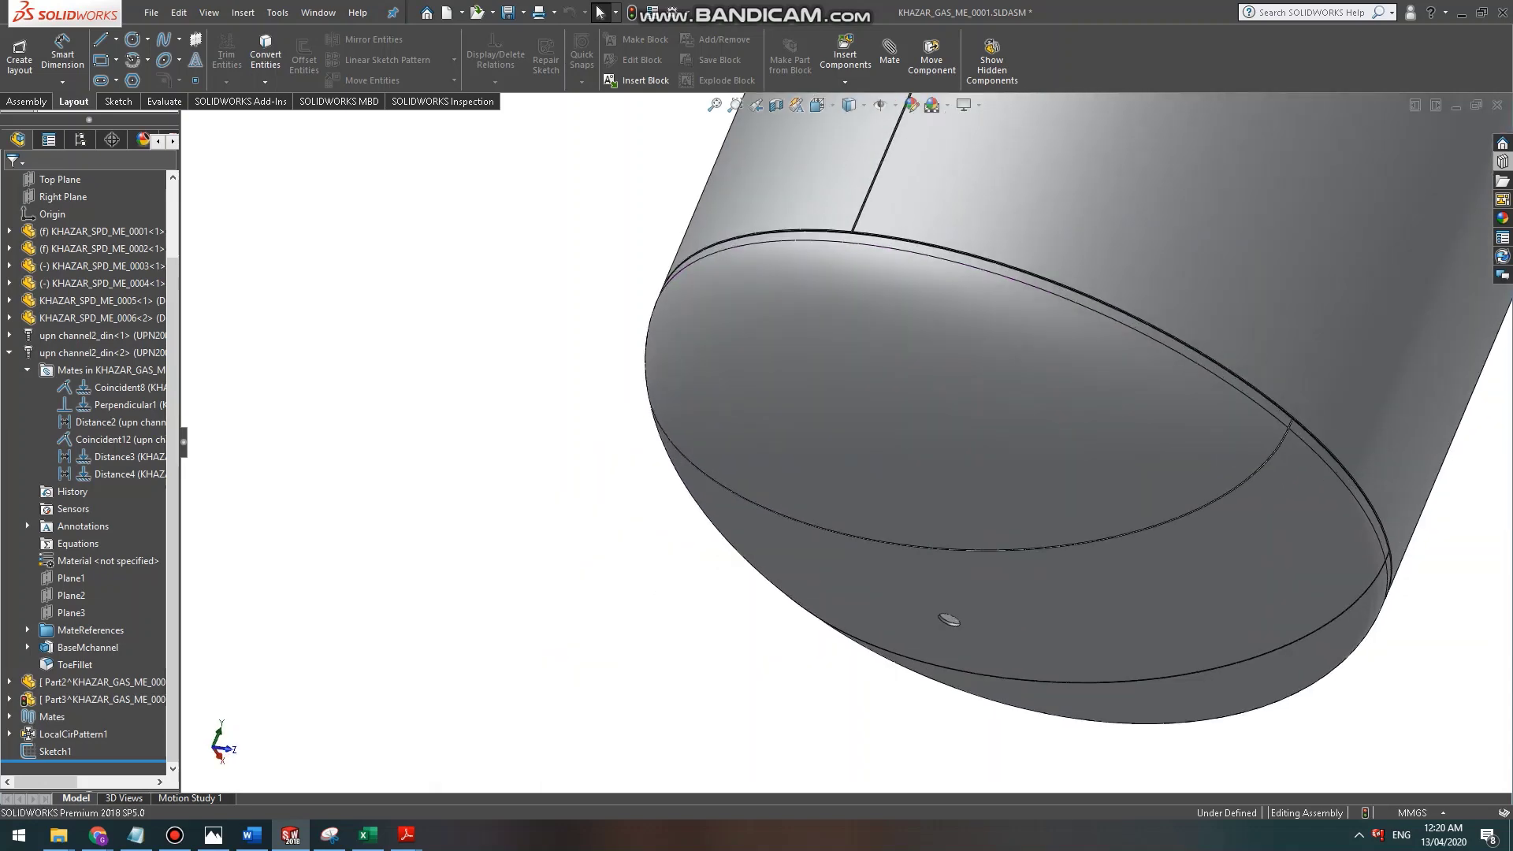
click(175, 835)
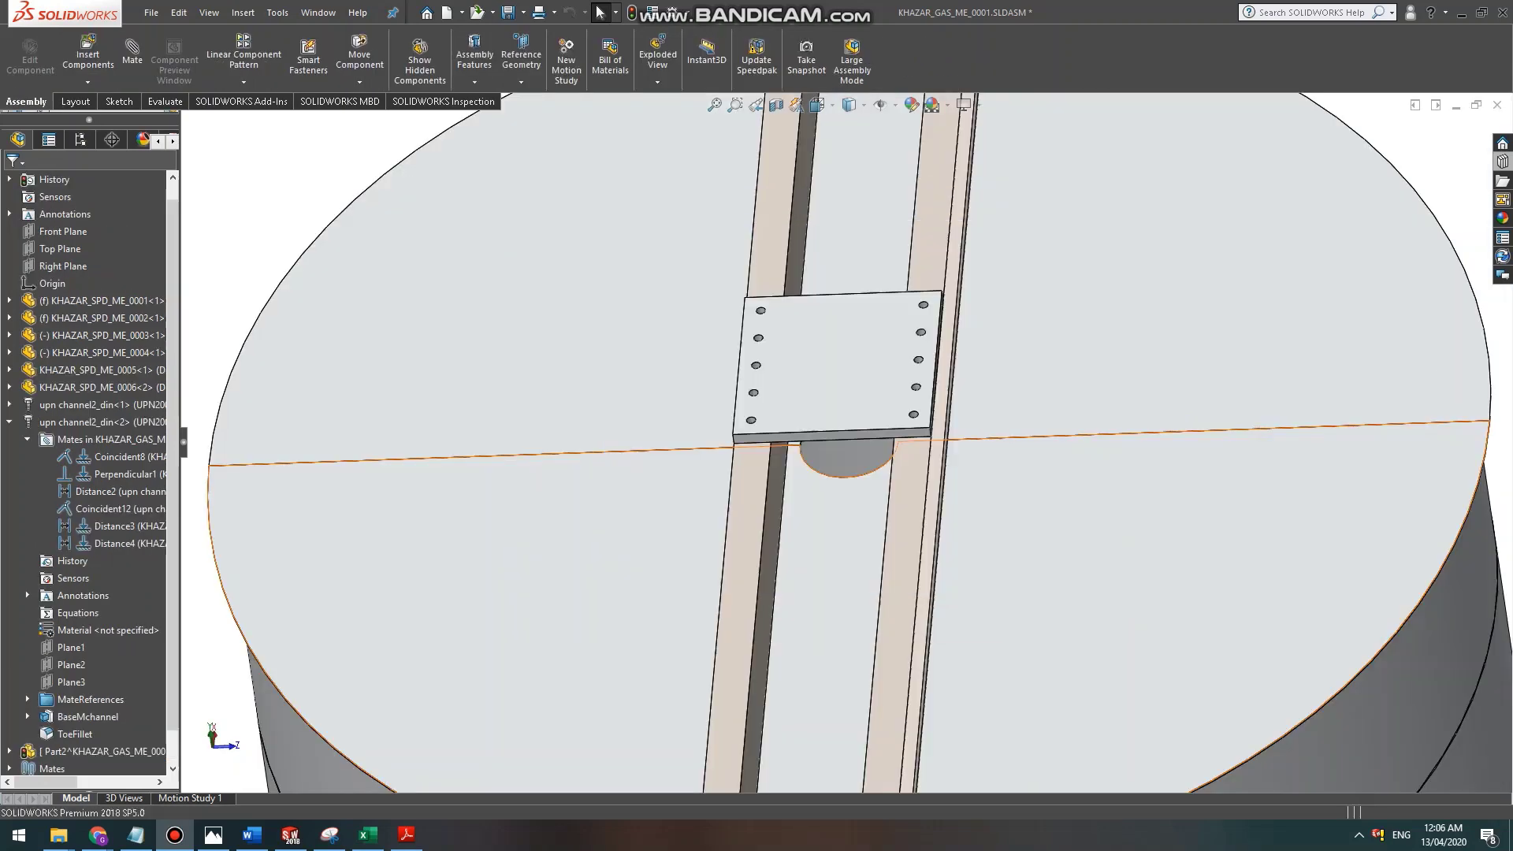
Open the drilled mounting plate for editing within the assembly.
scroll(819, 398, down, 2)
click(845, 352)
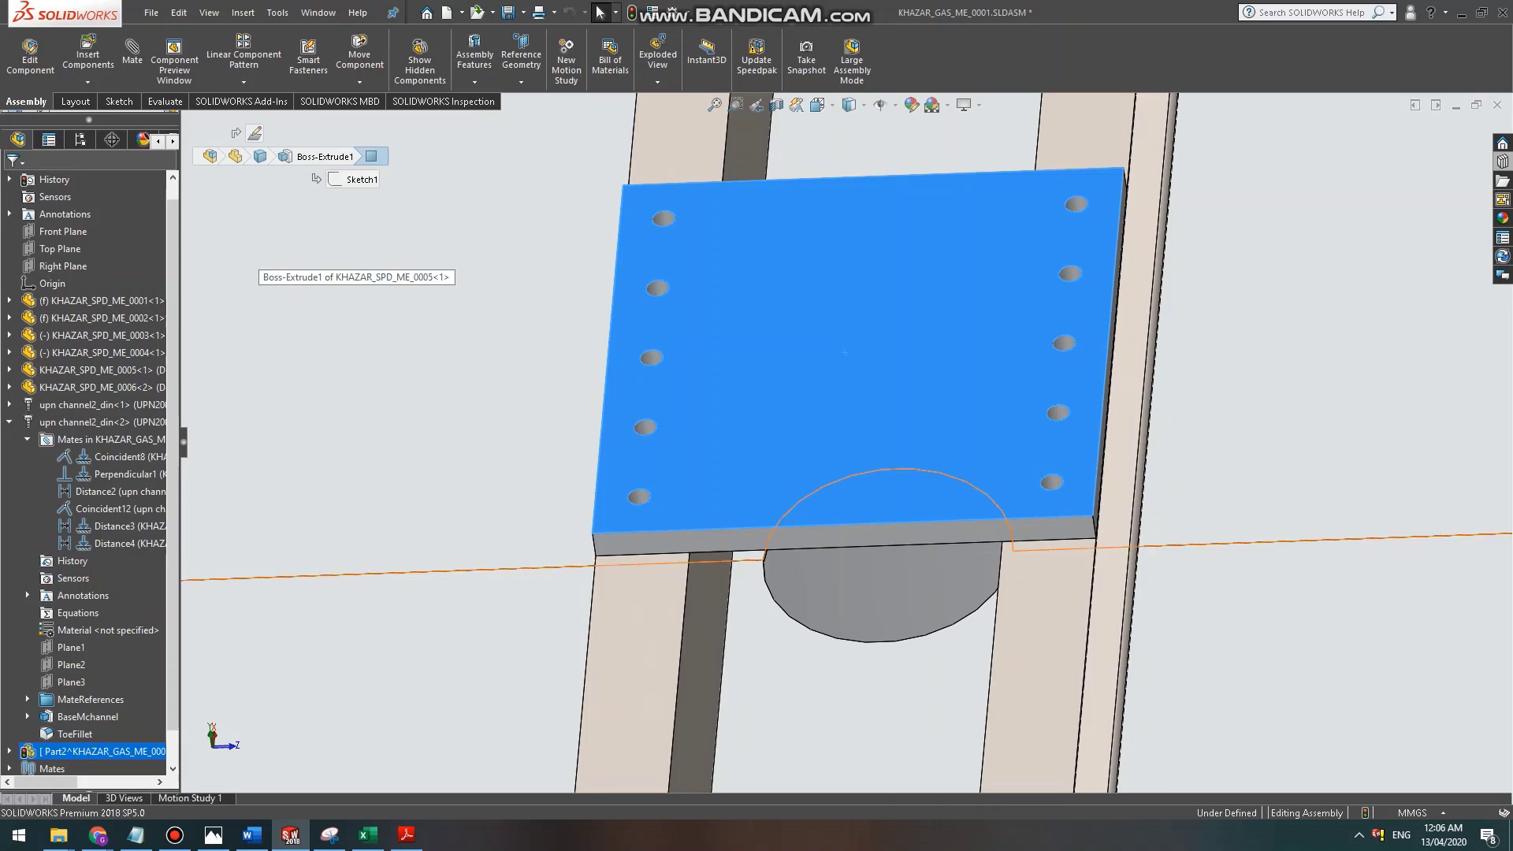
click(744, 327)
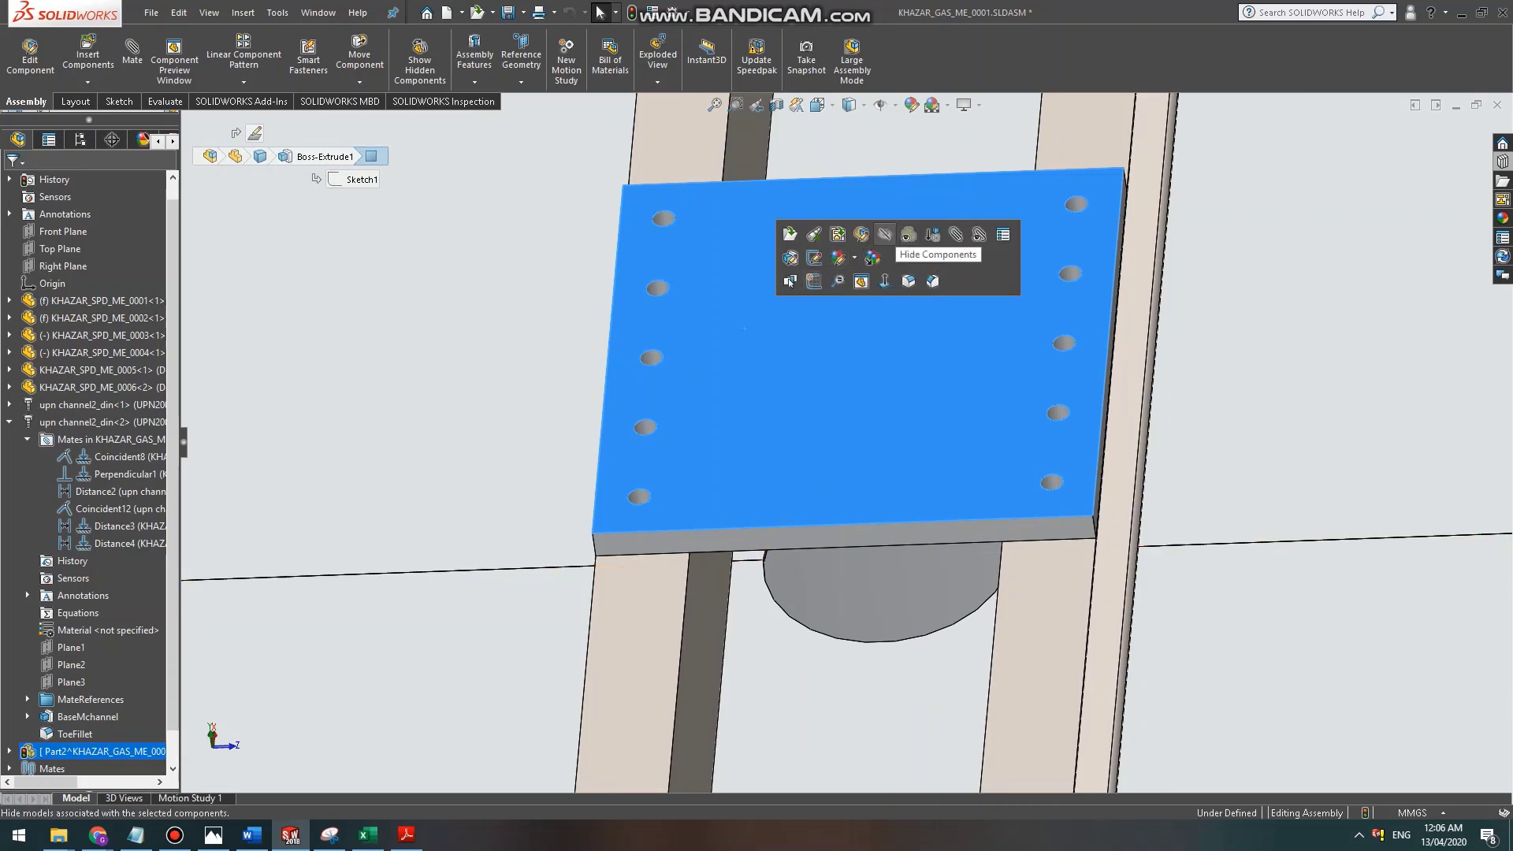
click(868, 259)
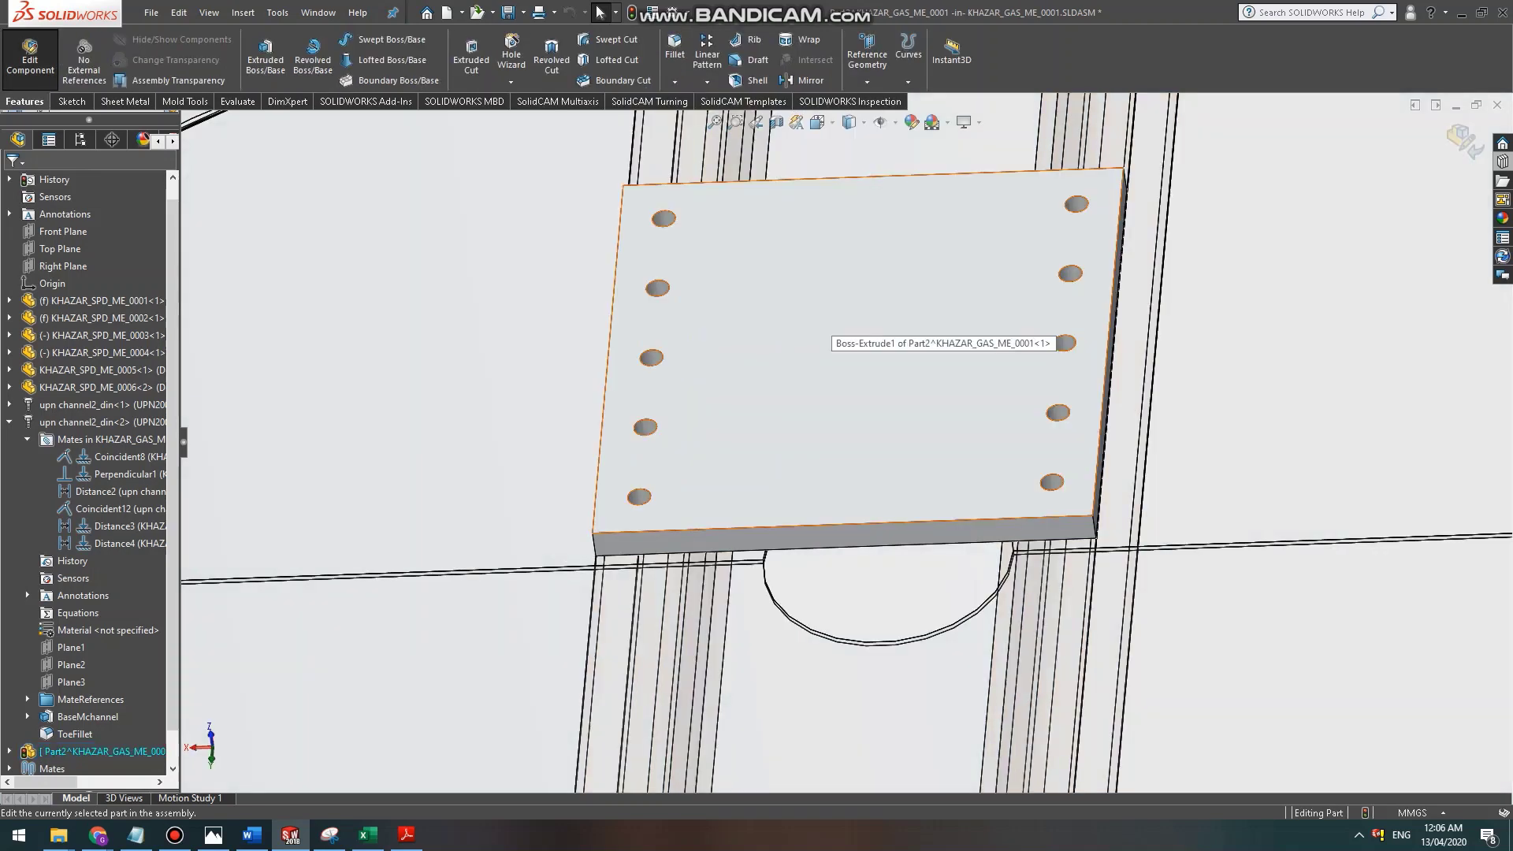
Sketch a circle about 188 mm in diameter at the centre of the plate's upper face.
click(71, 102)
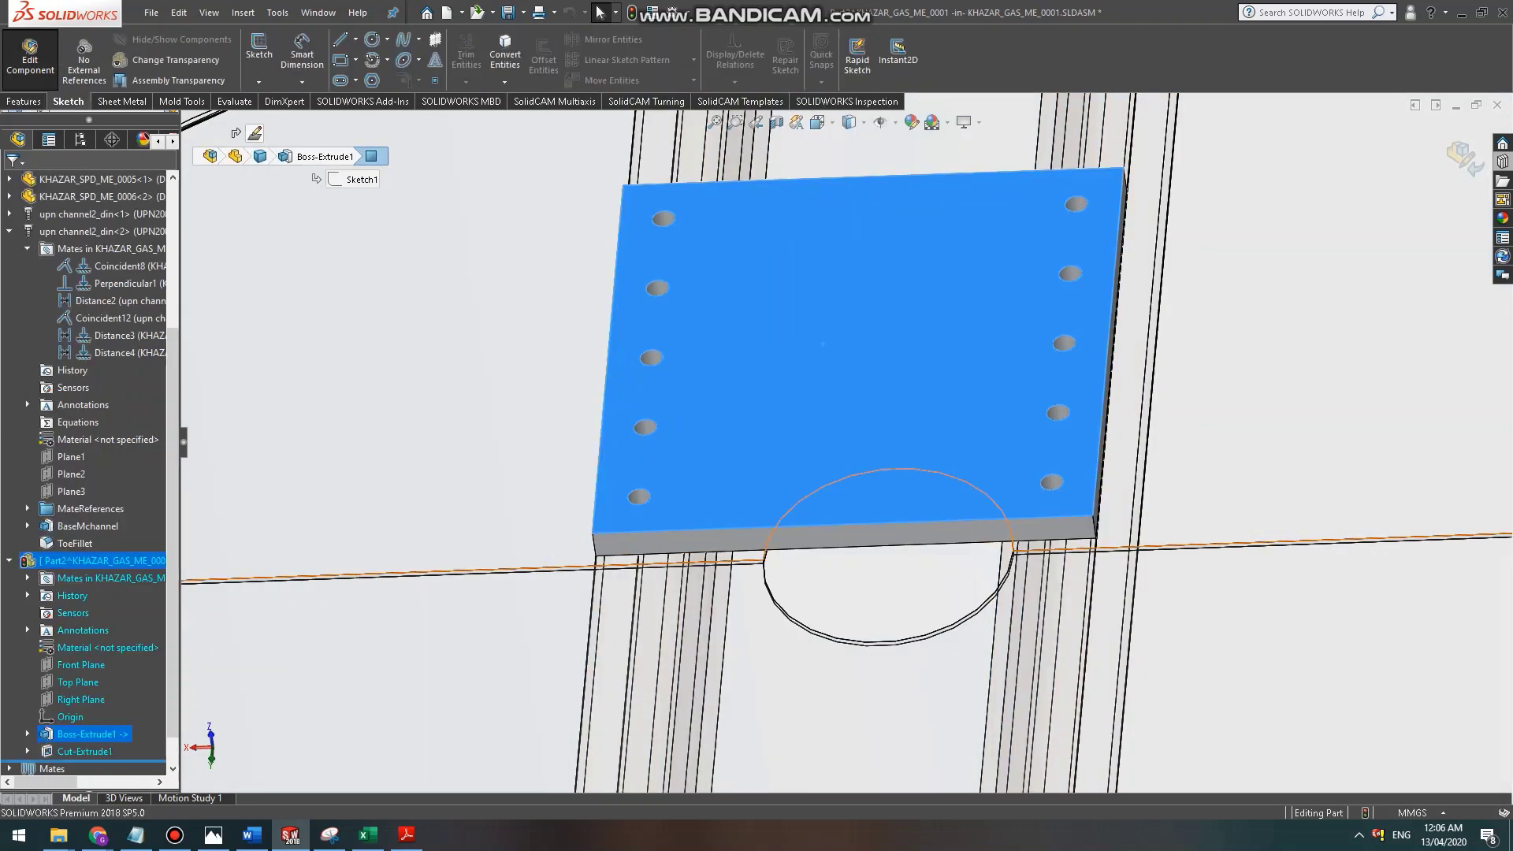
click(372, 39)
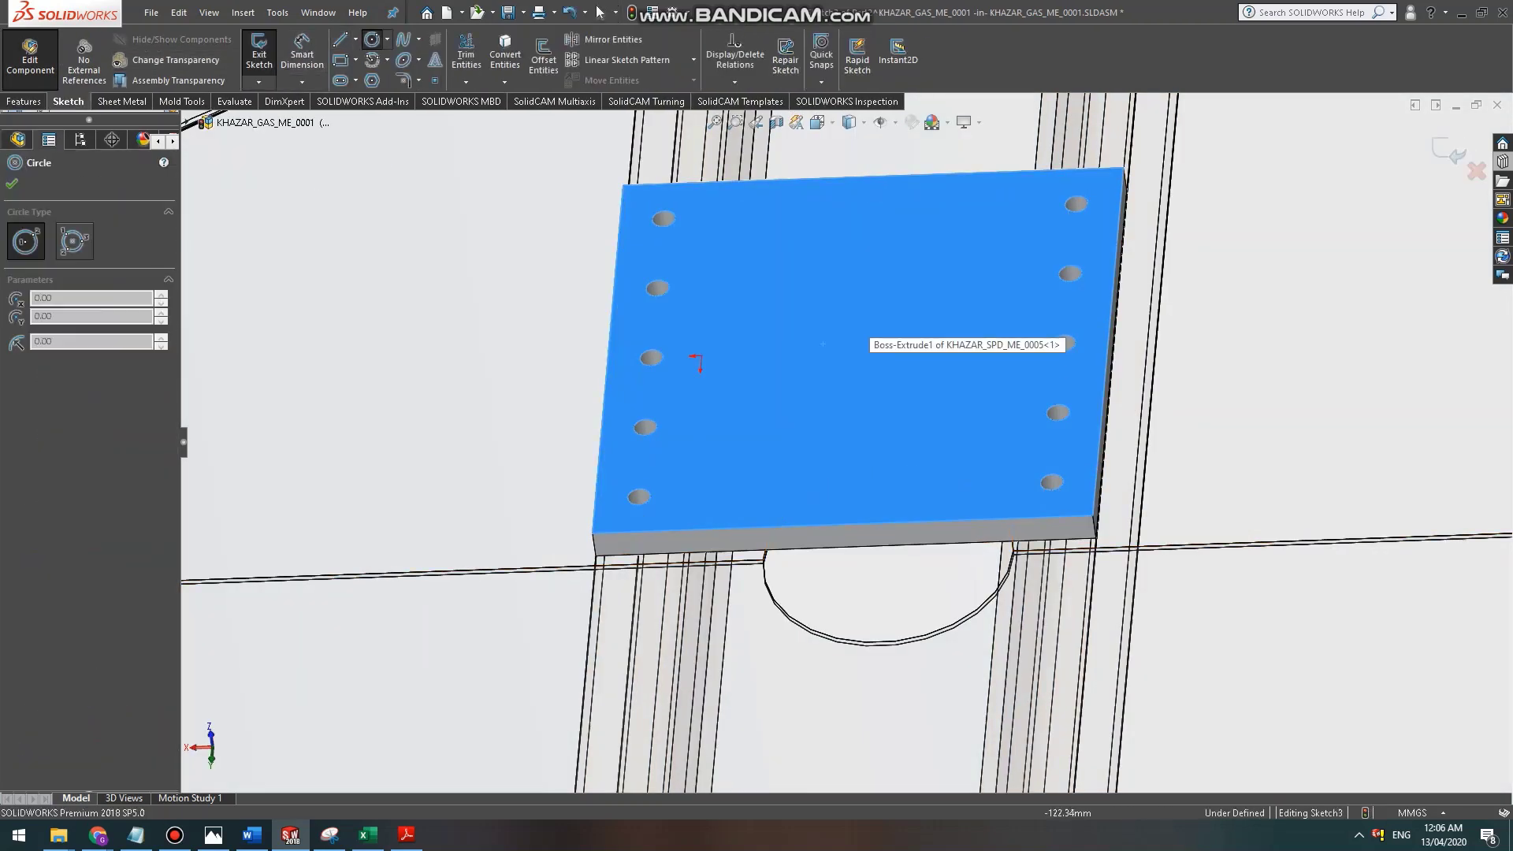
click(819, 123)
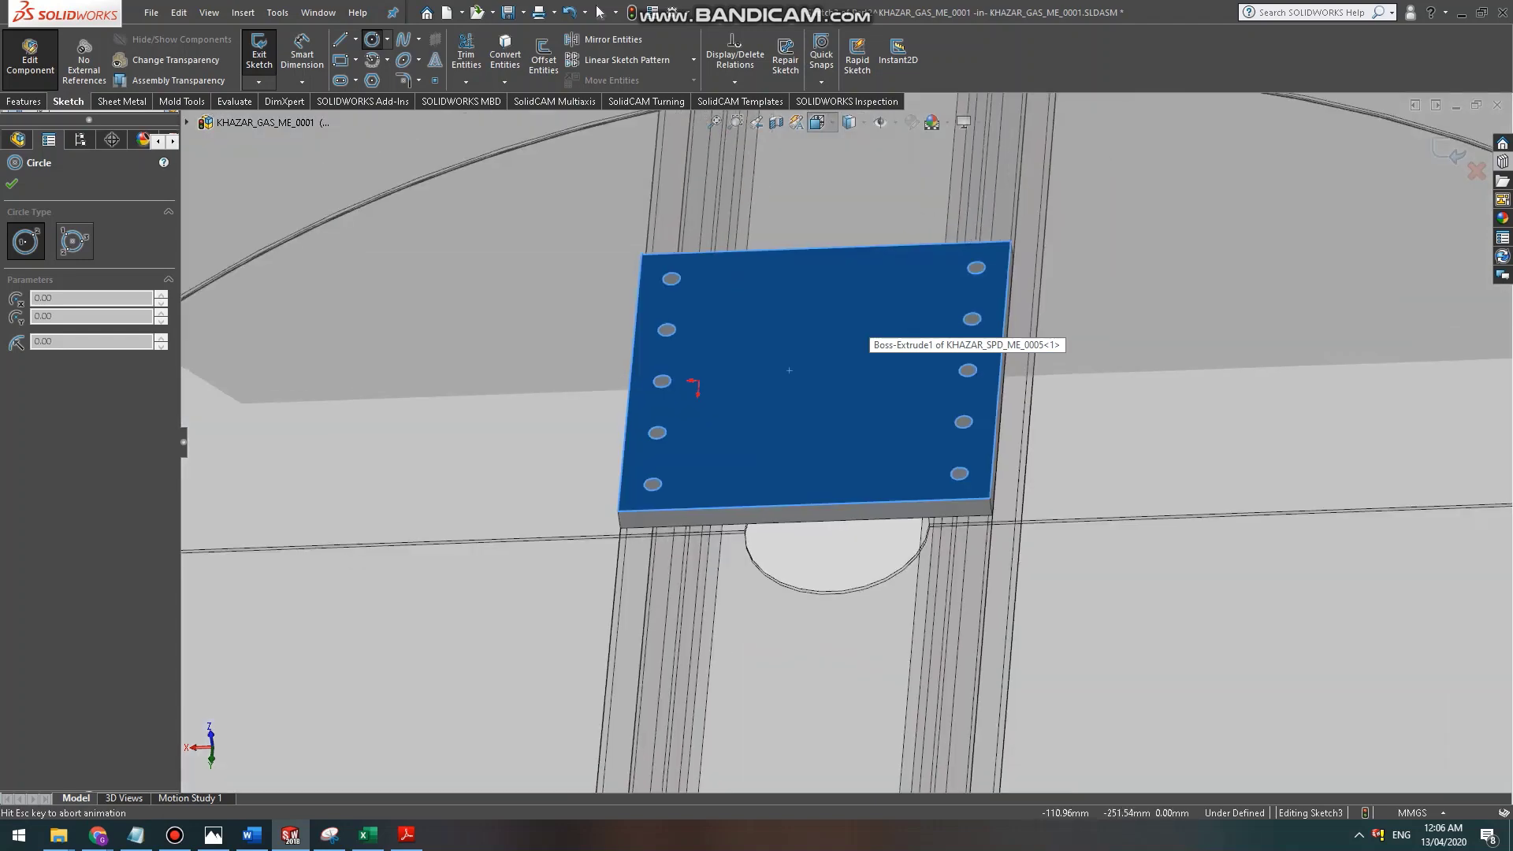
click(660, 426)
scroll(852, 444, down, 8)
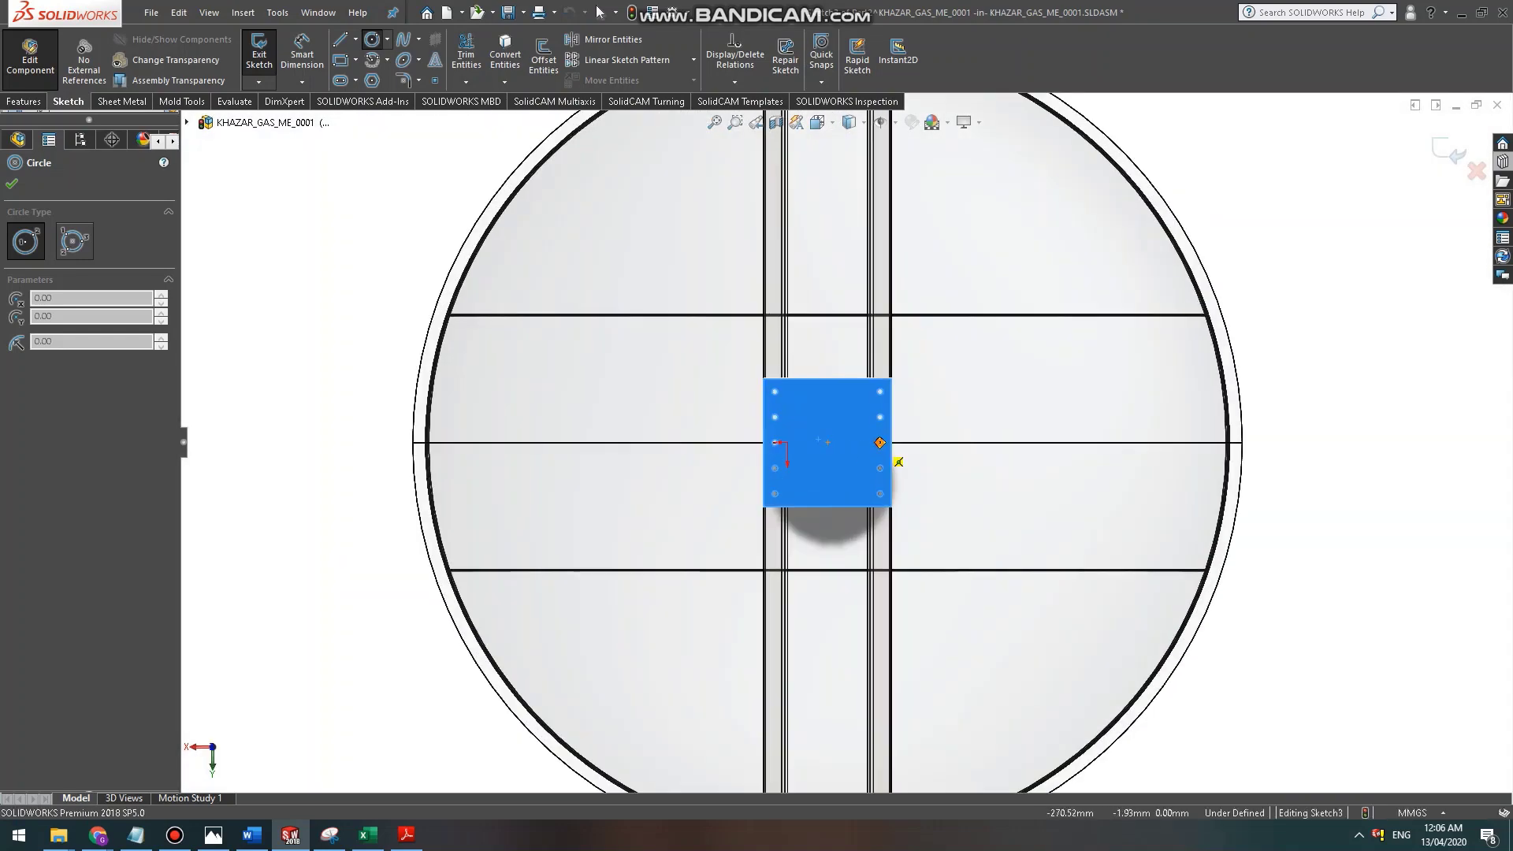
click(806, 432)
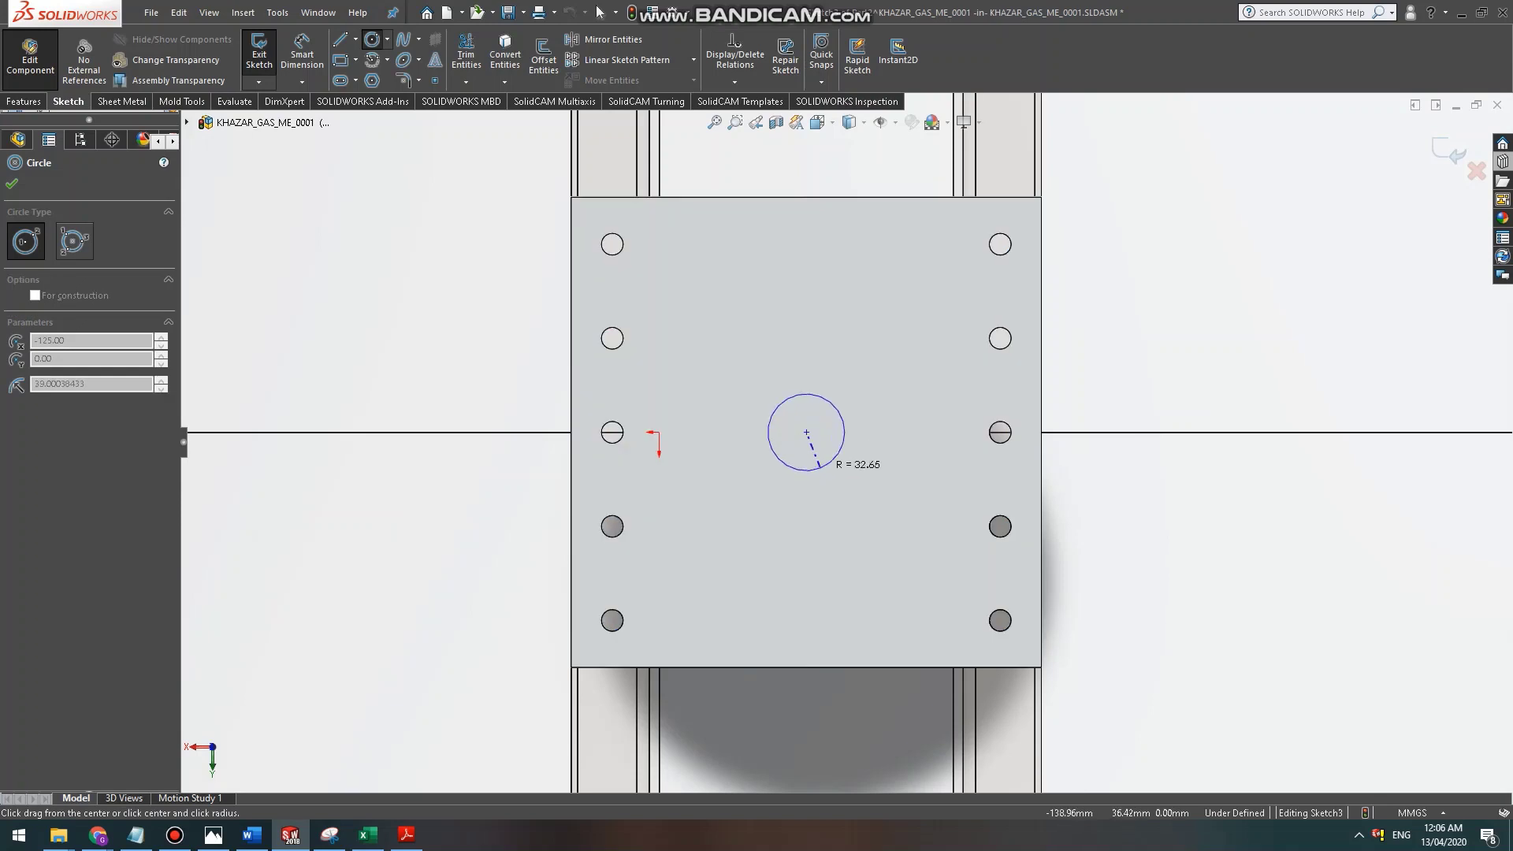
click(861, 529)
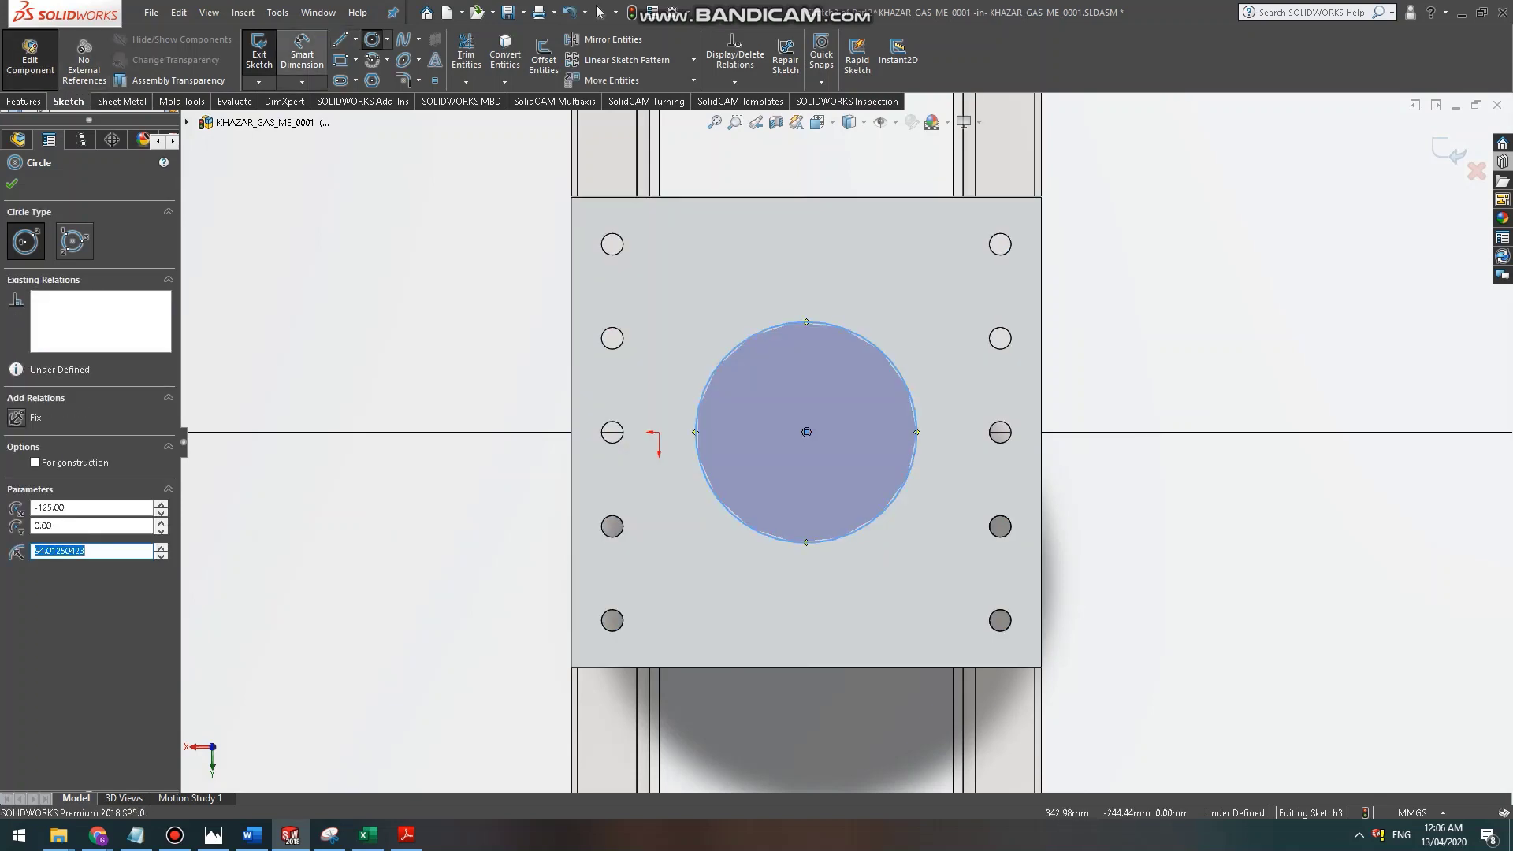
key(Escape)
Dimension the central circle's diameter and set it to 195 mm.
click(861, 336)
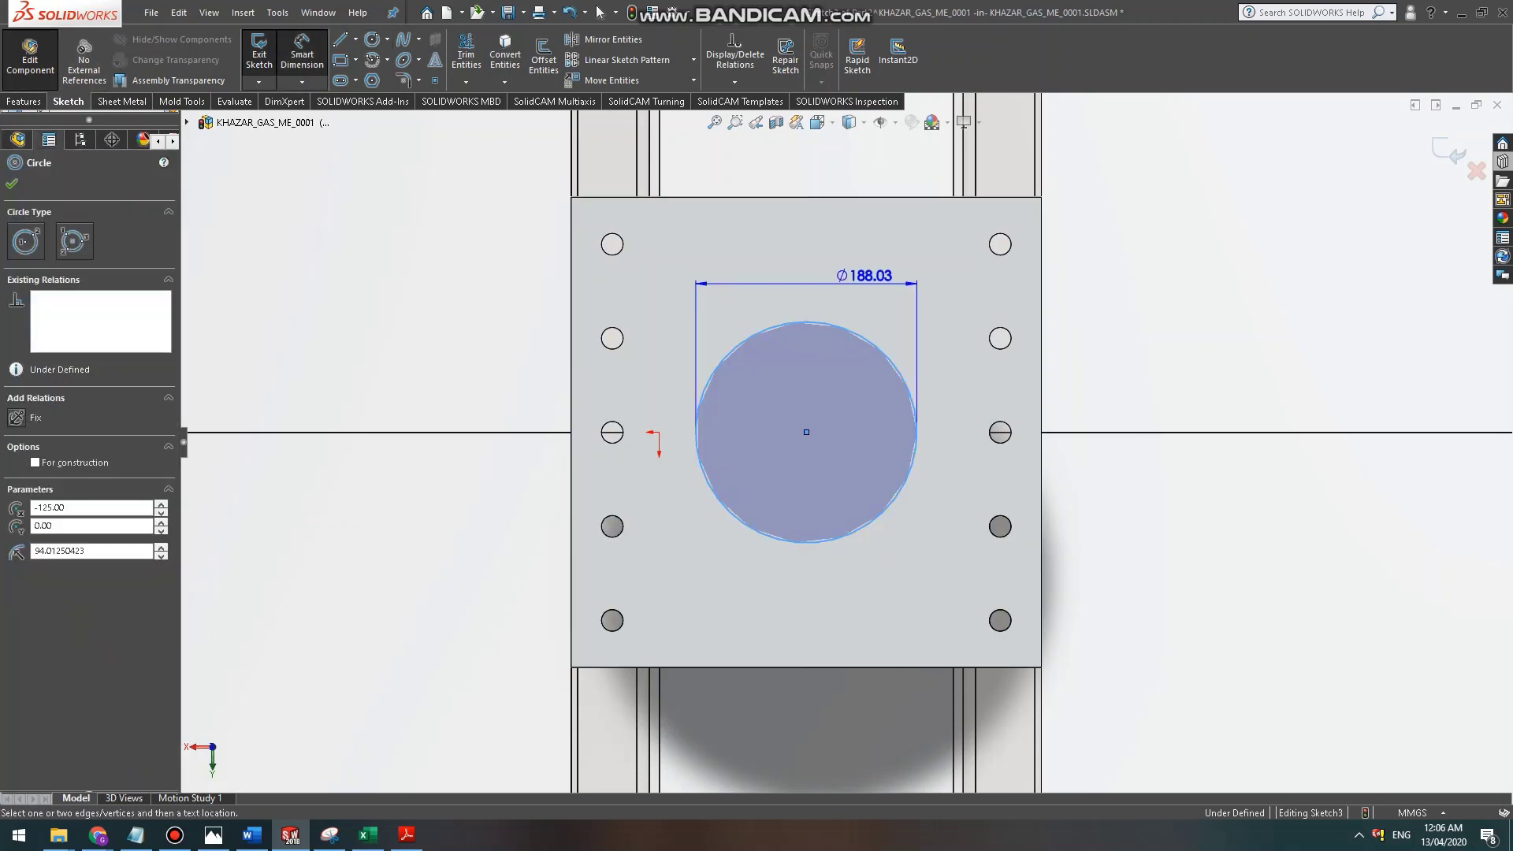
click(867, 274)
text(200)
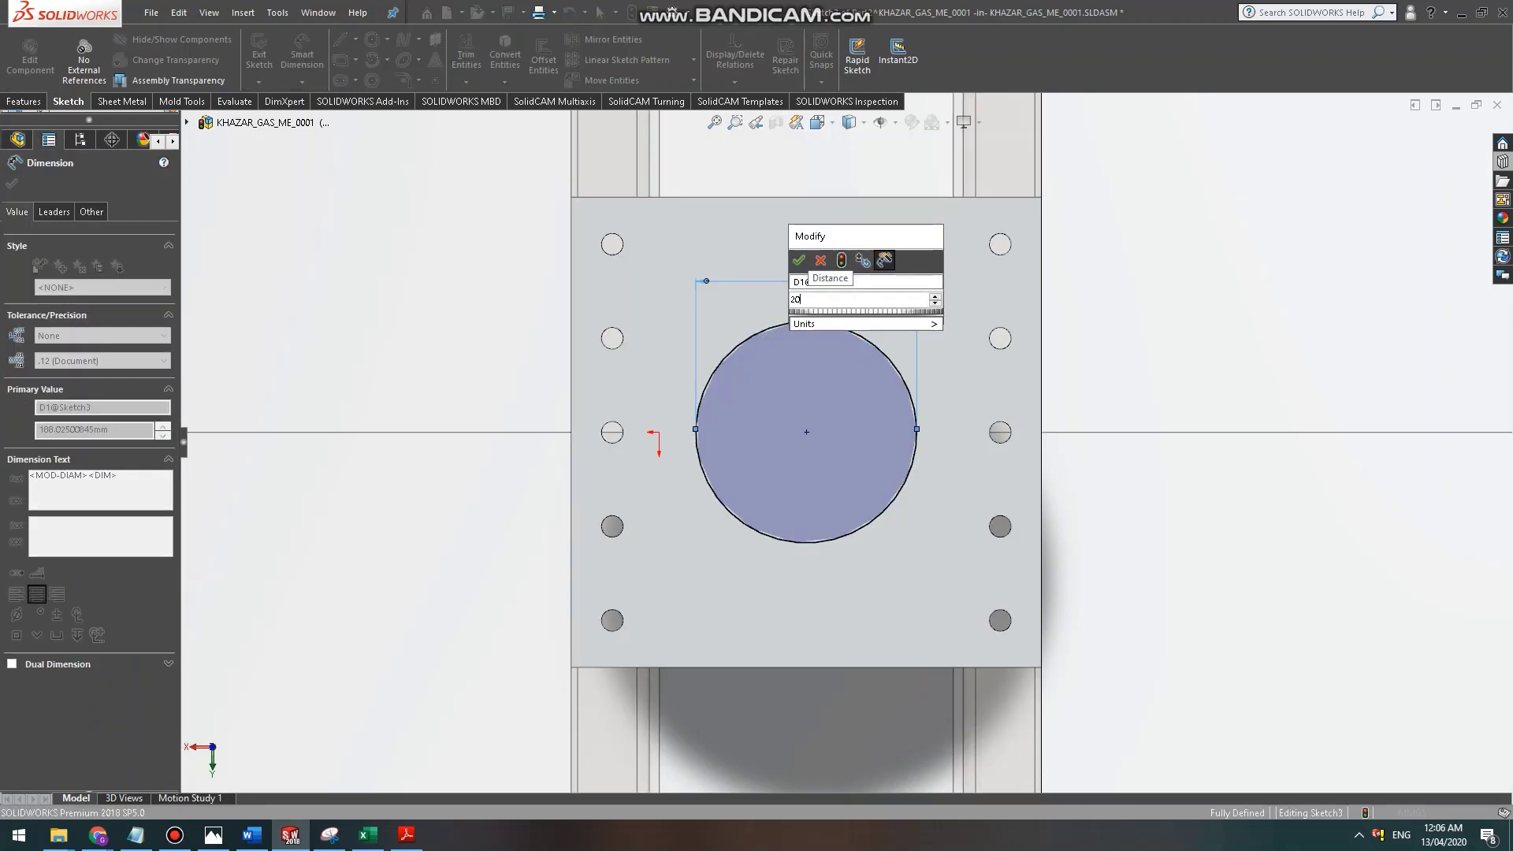
key(BackSpace)
key(BackSpace)
text(19)
key(Escape)
double_click(868, 272)
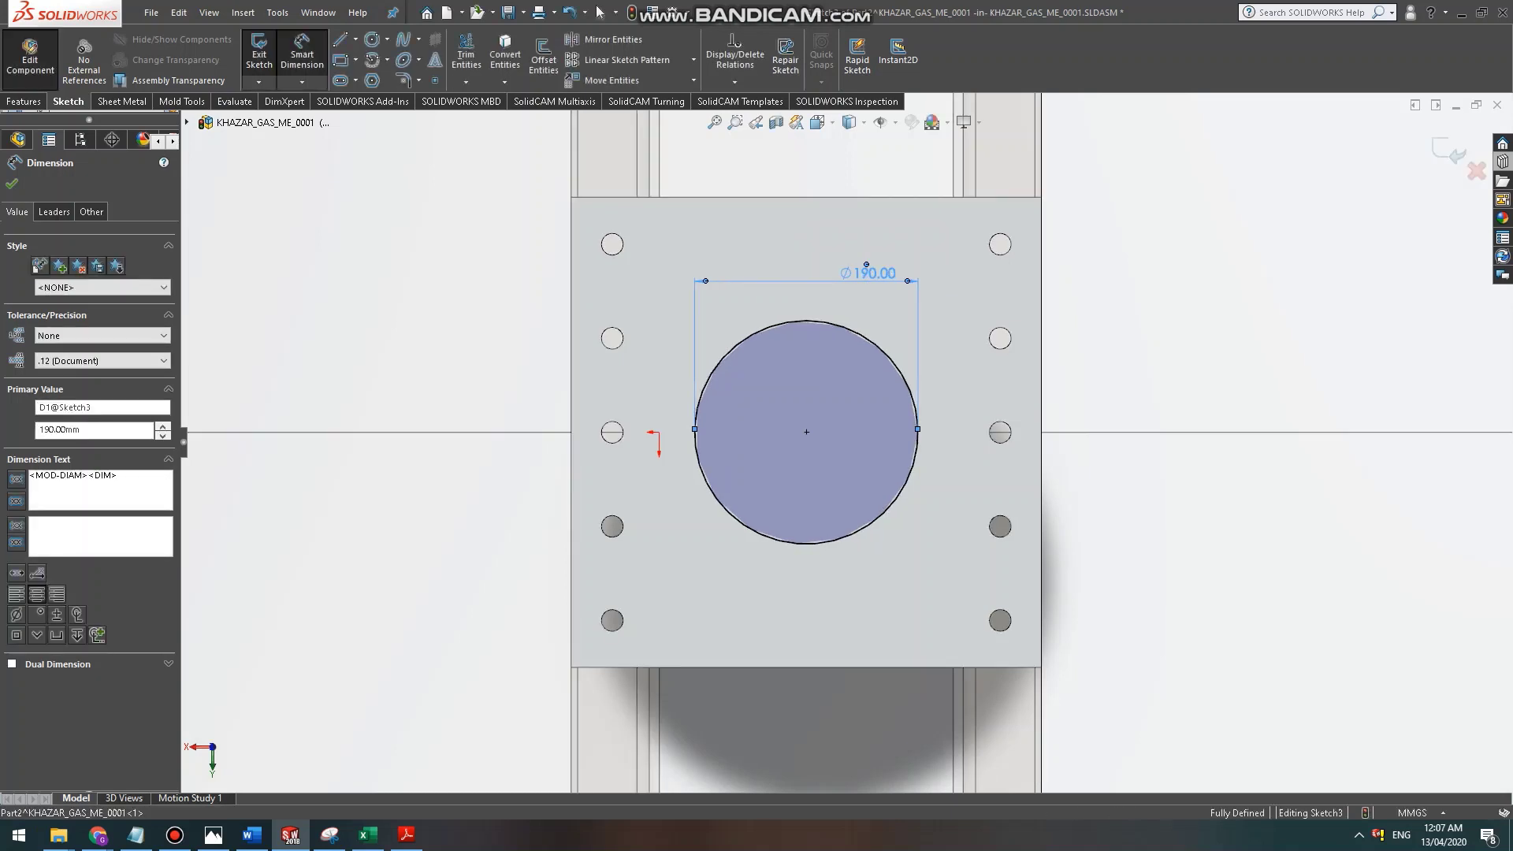
text(195)
key(Return)
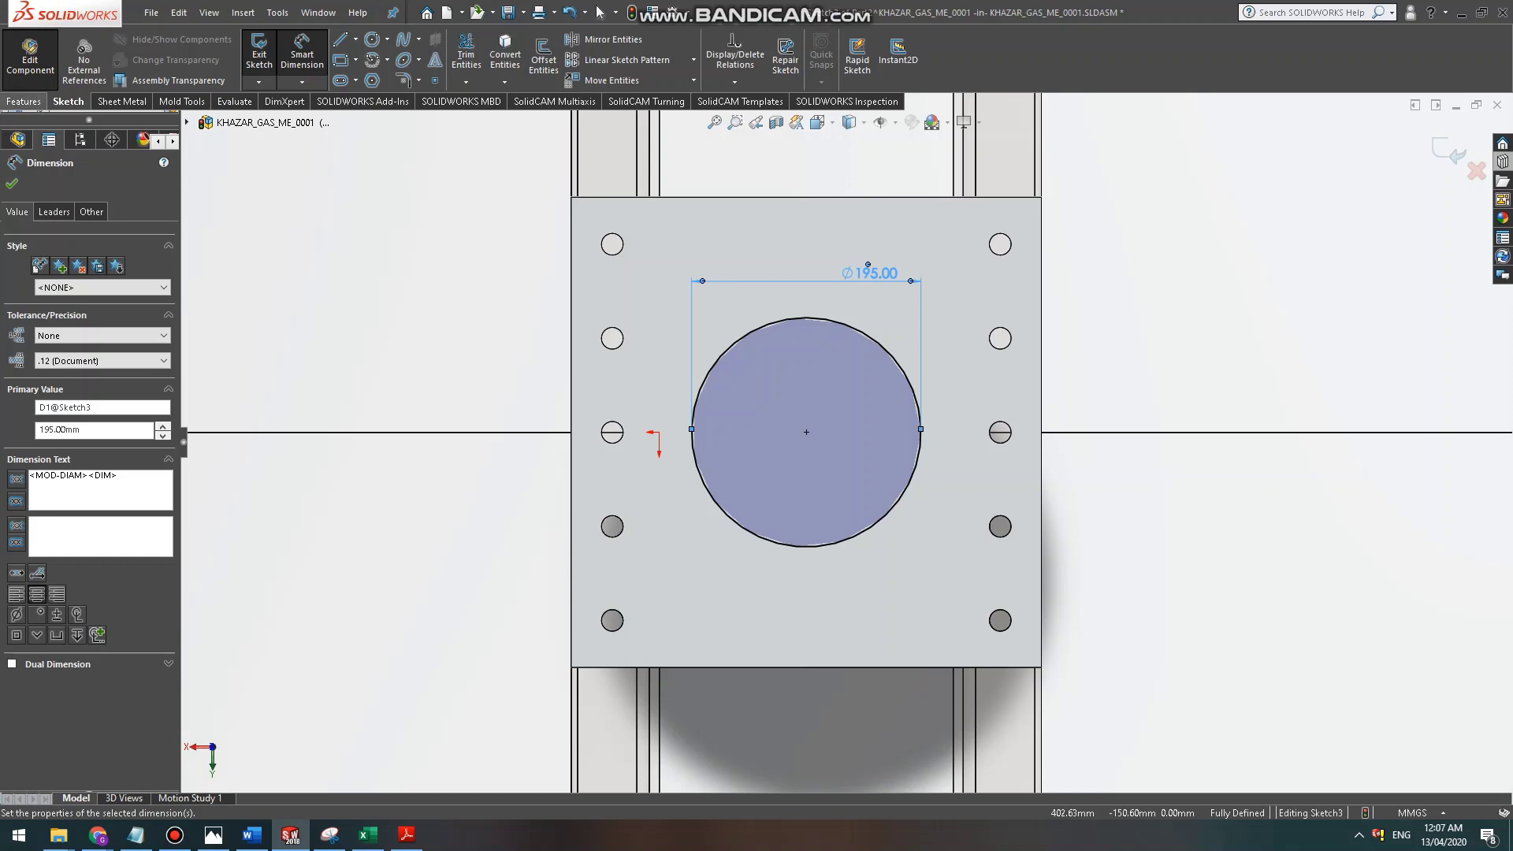
Cut the 195 mm circle through the plate with a blind extruded cut 25 mm deep.
click(23, 102)
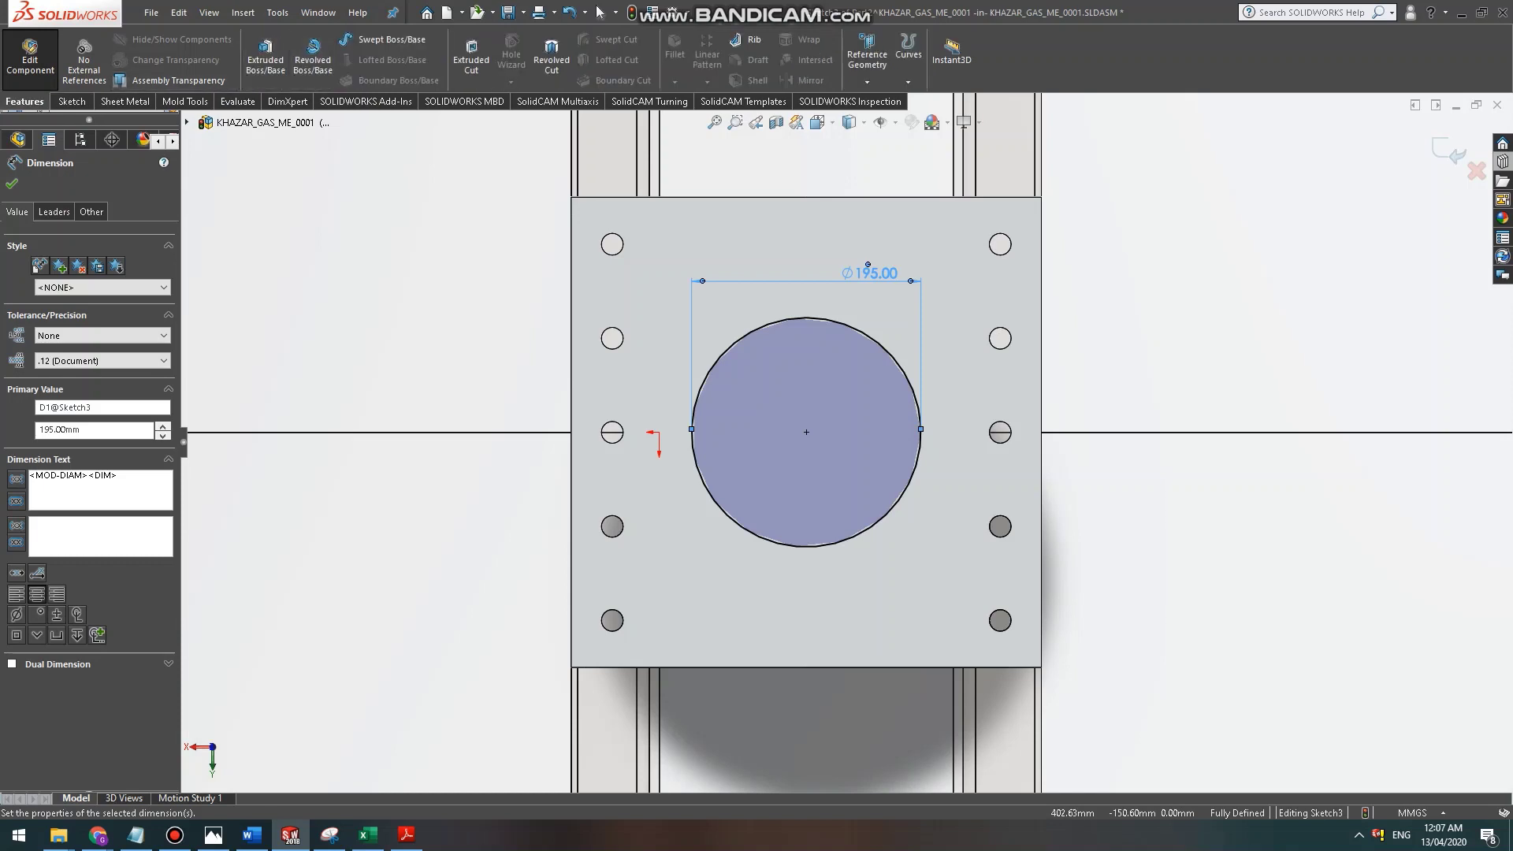
click(471, 59)
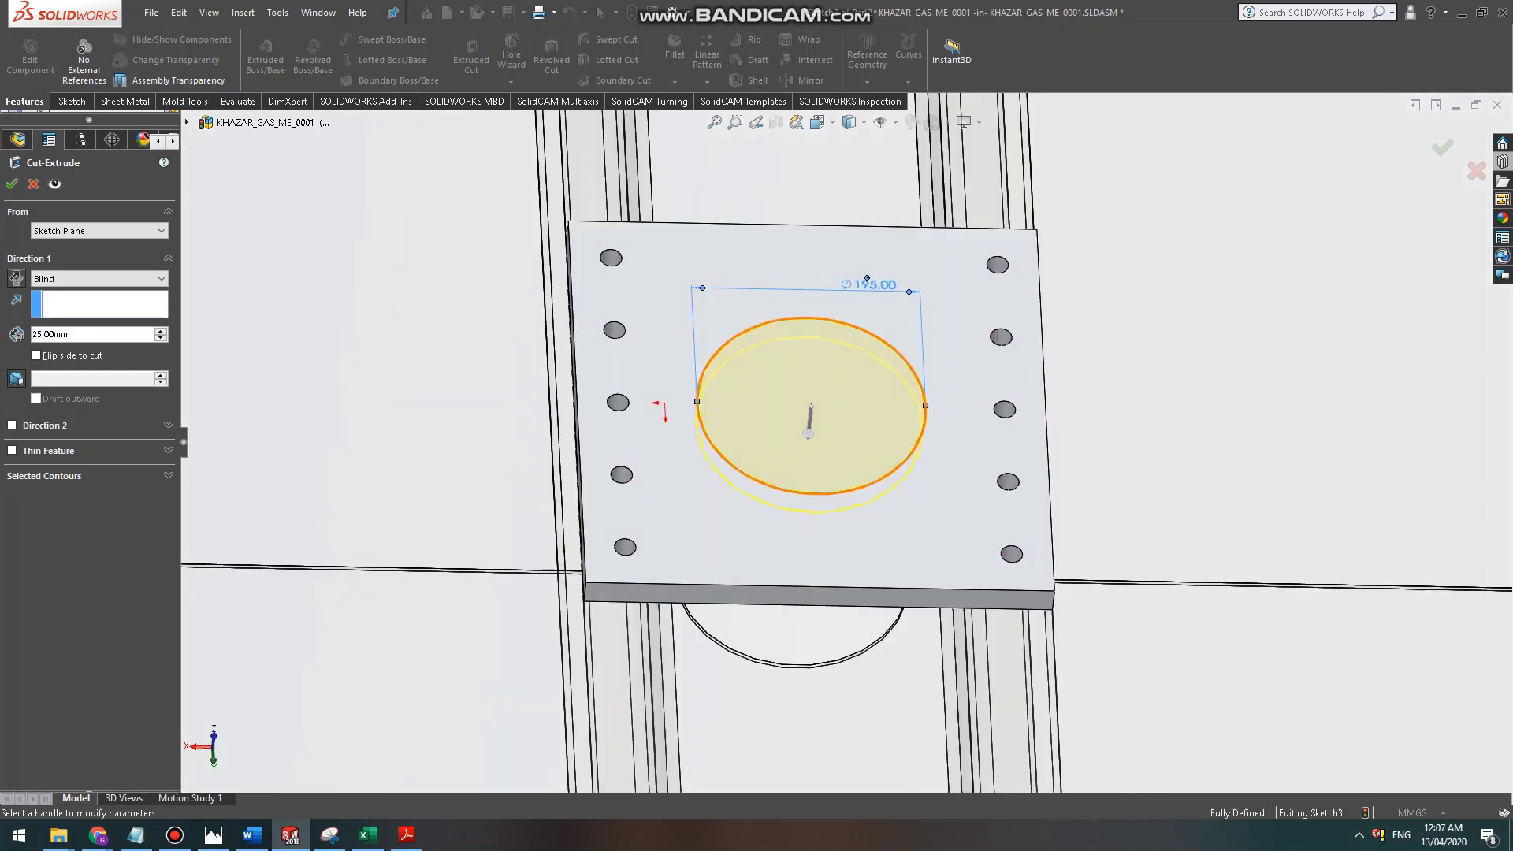
scroll(811, 363, down, 5)
scroll(841, 446, up, 2)
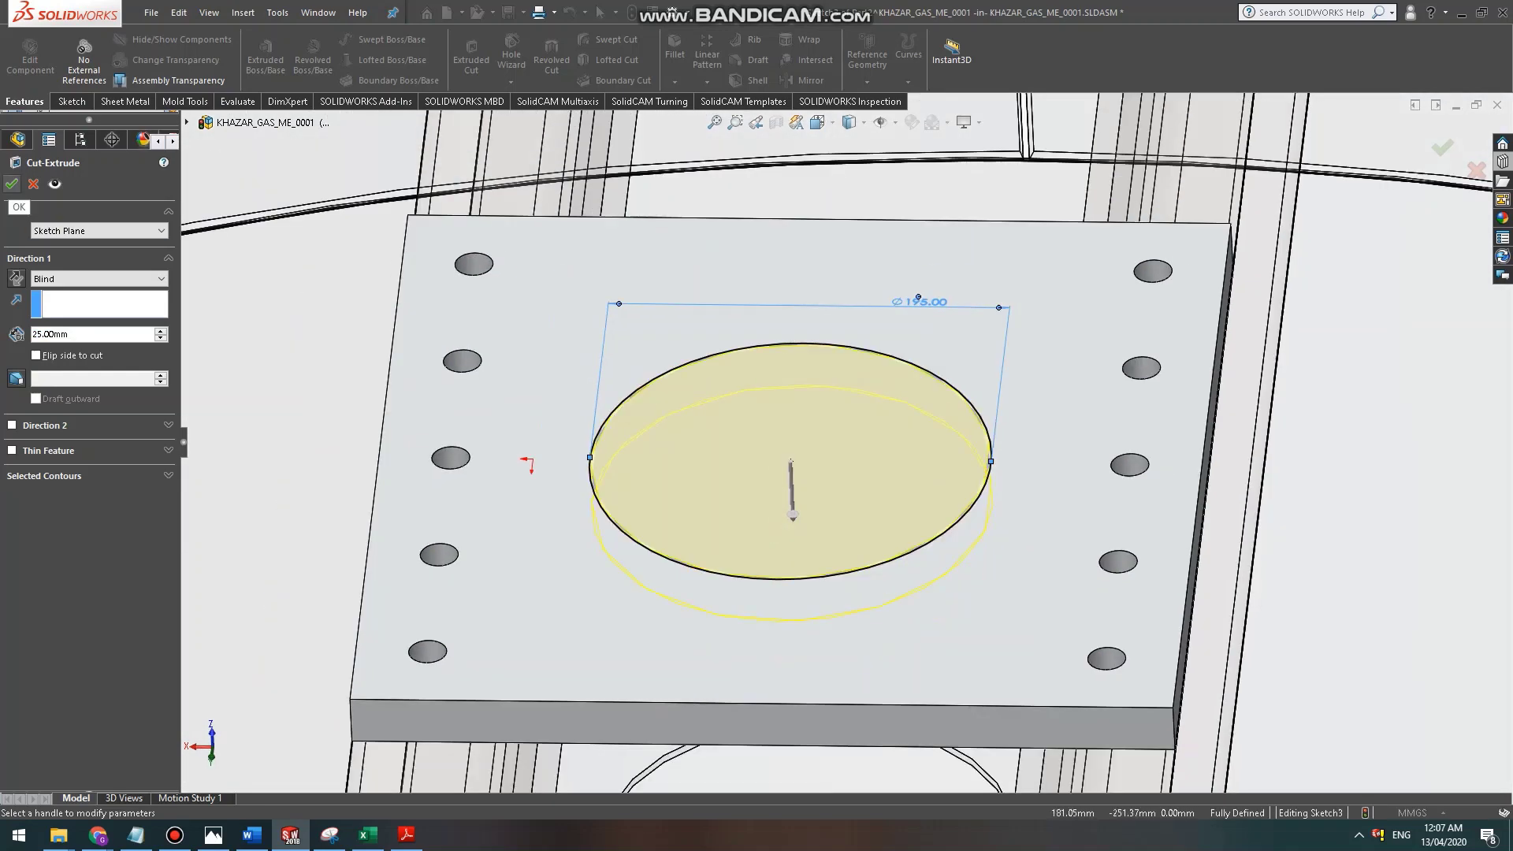
click(11, 184)
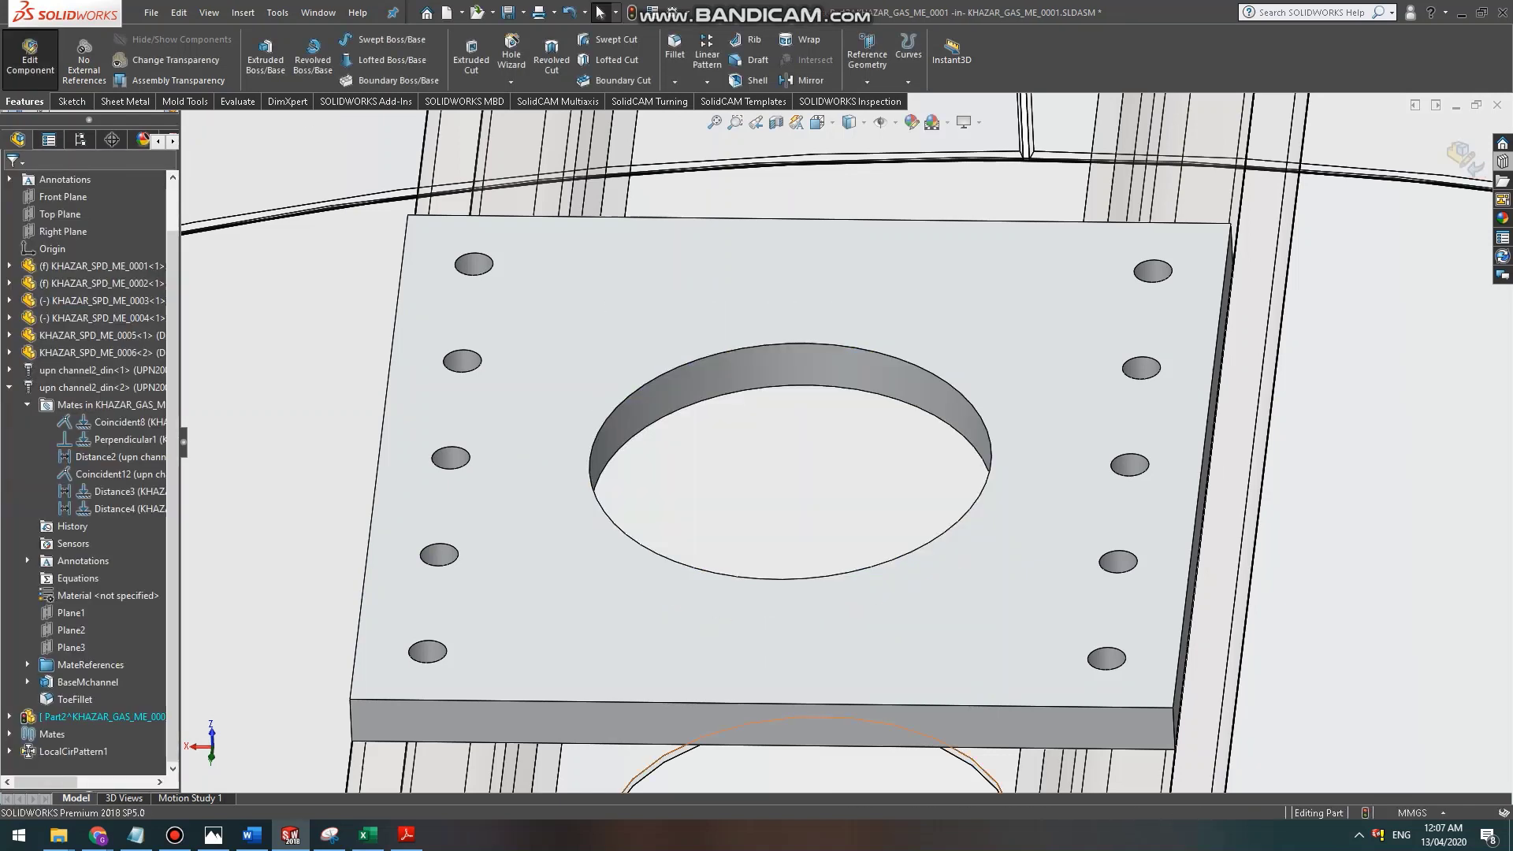
Sketch a circle about 223 mm in diameter on the plate's upper face, concentric with the central opening.
click(852, 331)
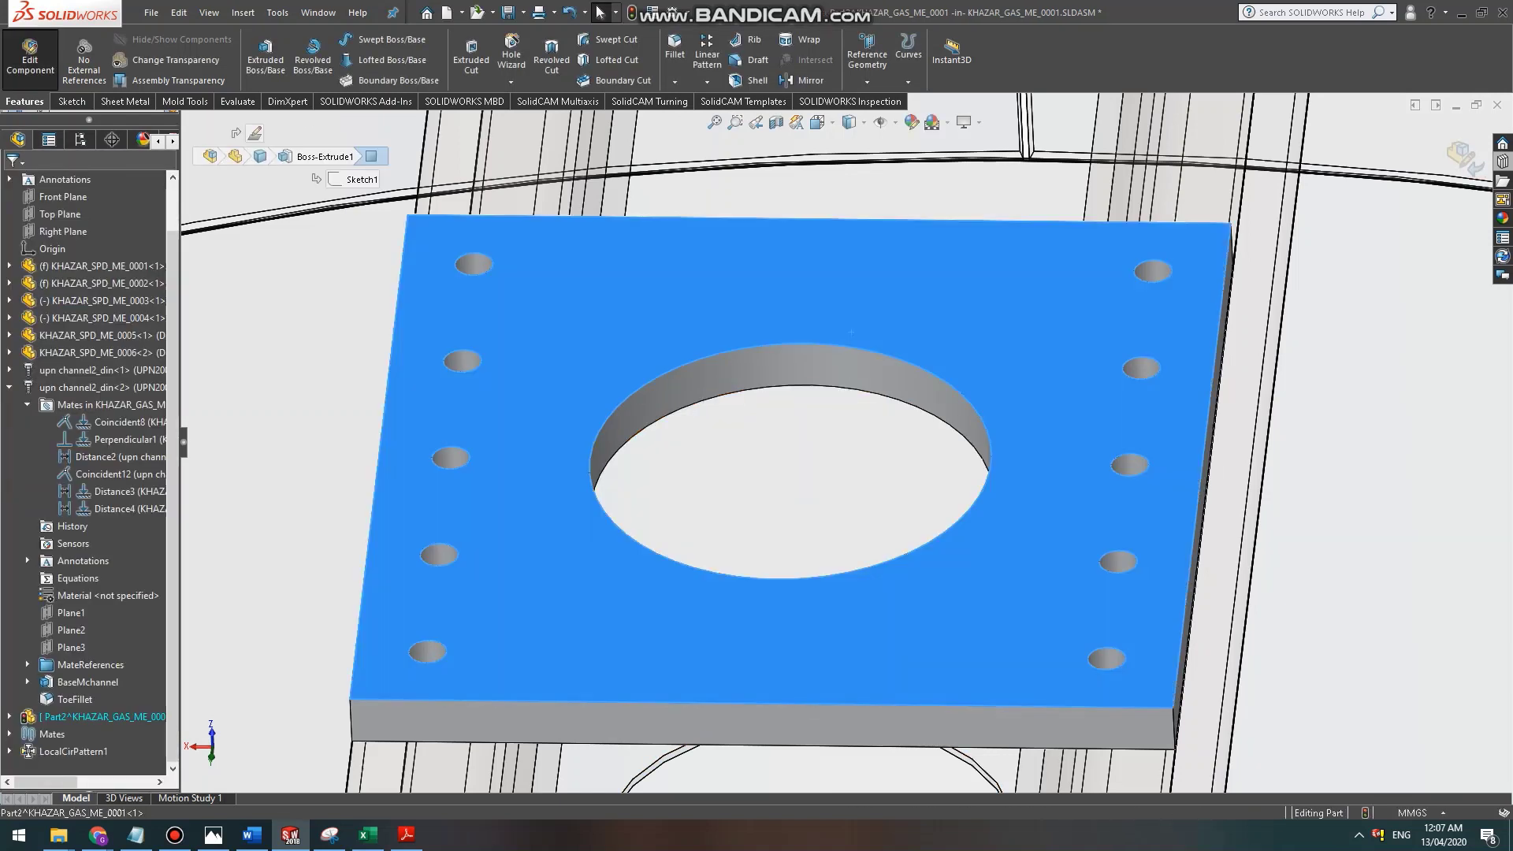
click(72, 101)
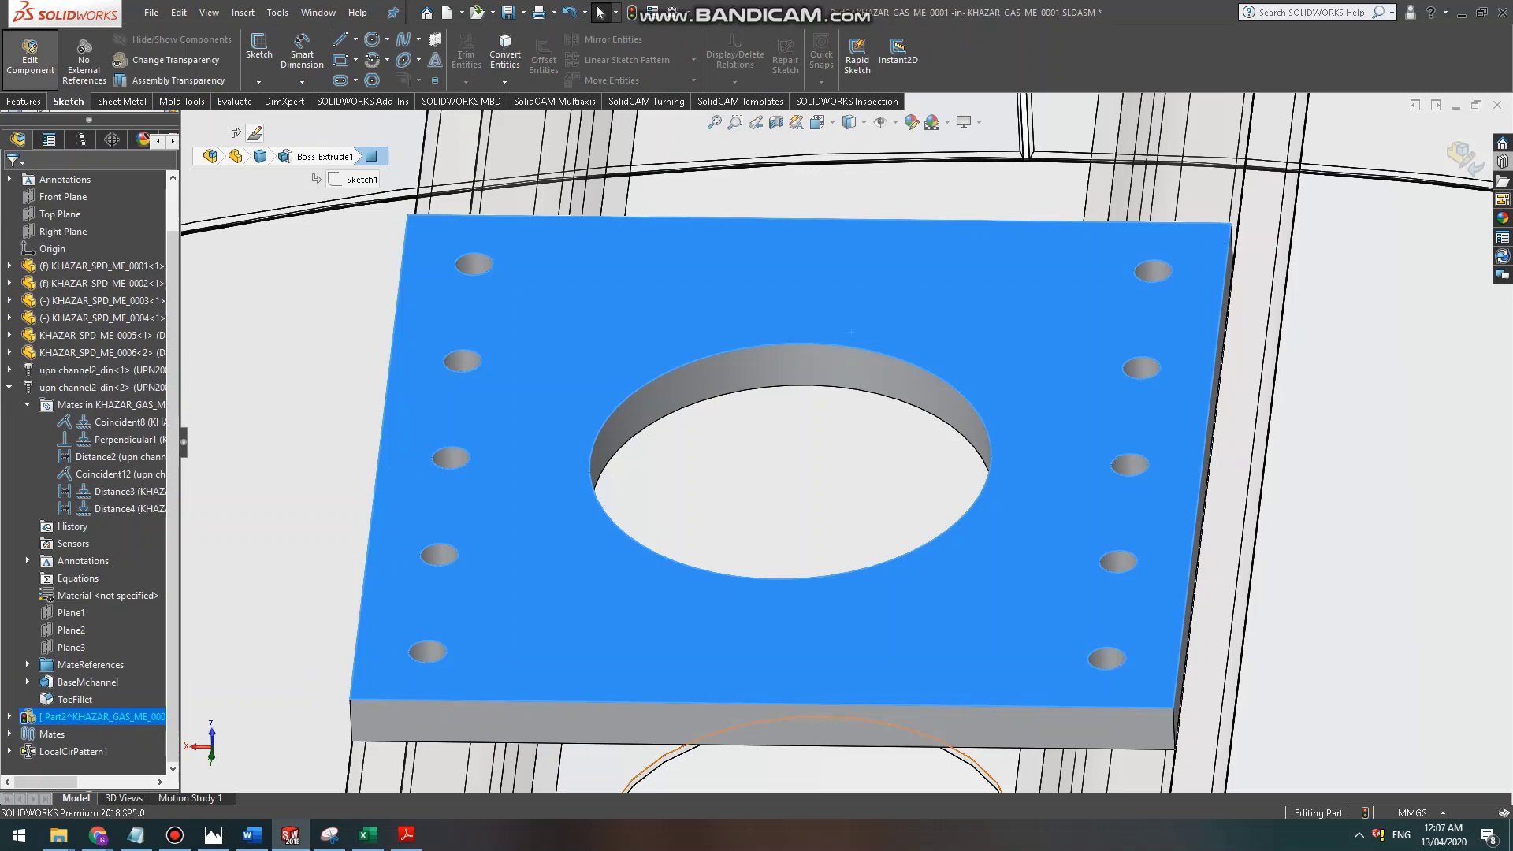
click(258, 53)
click(372, 39)
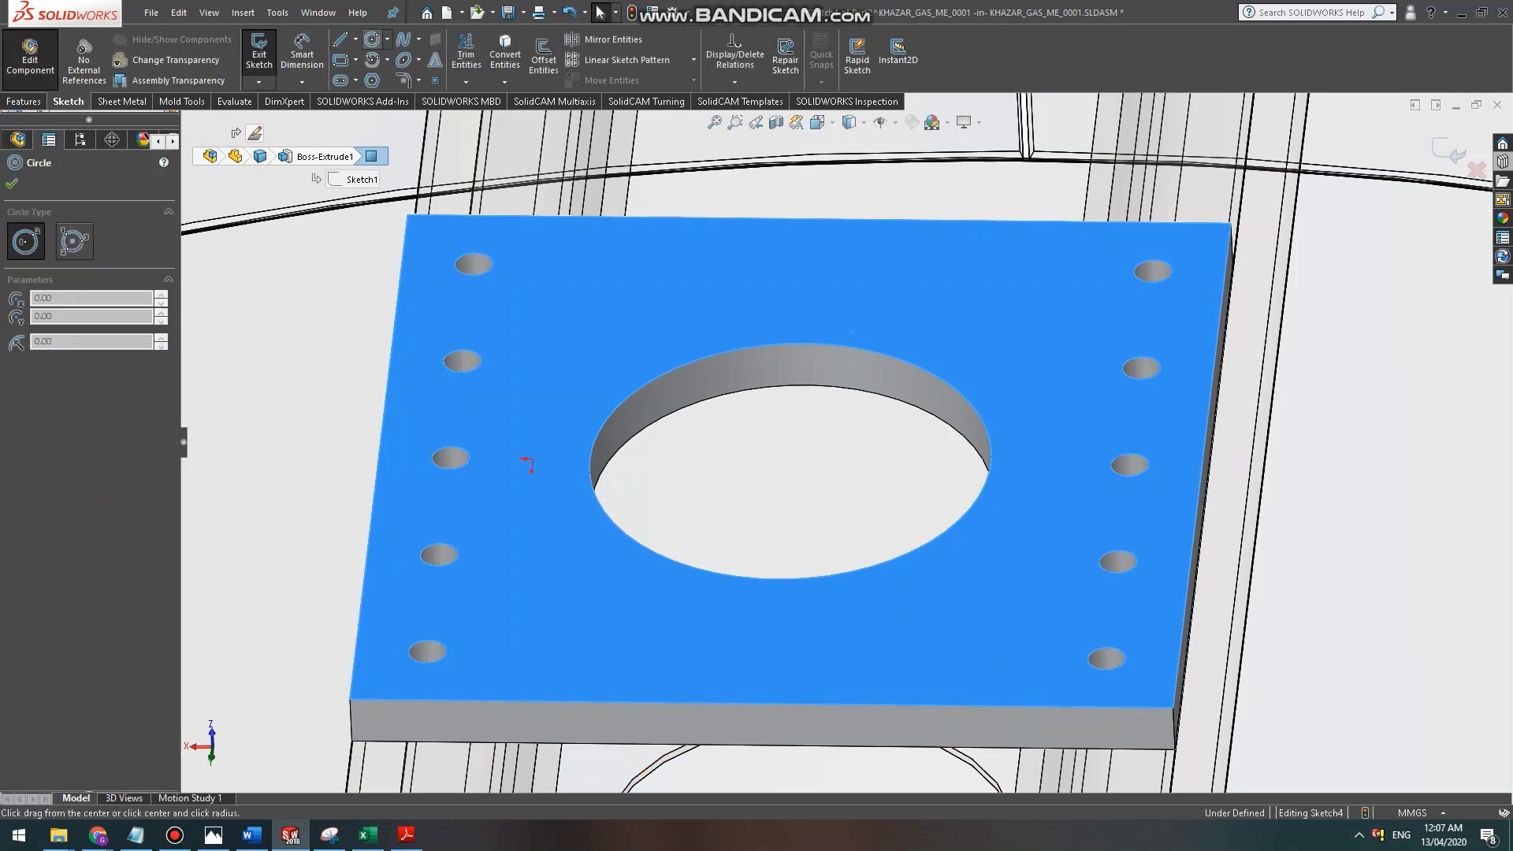
click(790, 461)
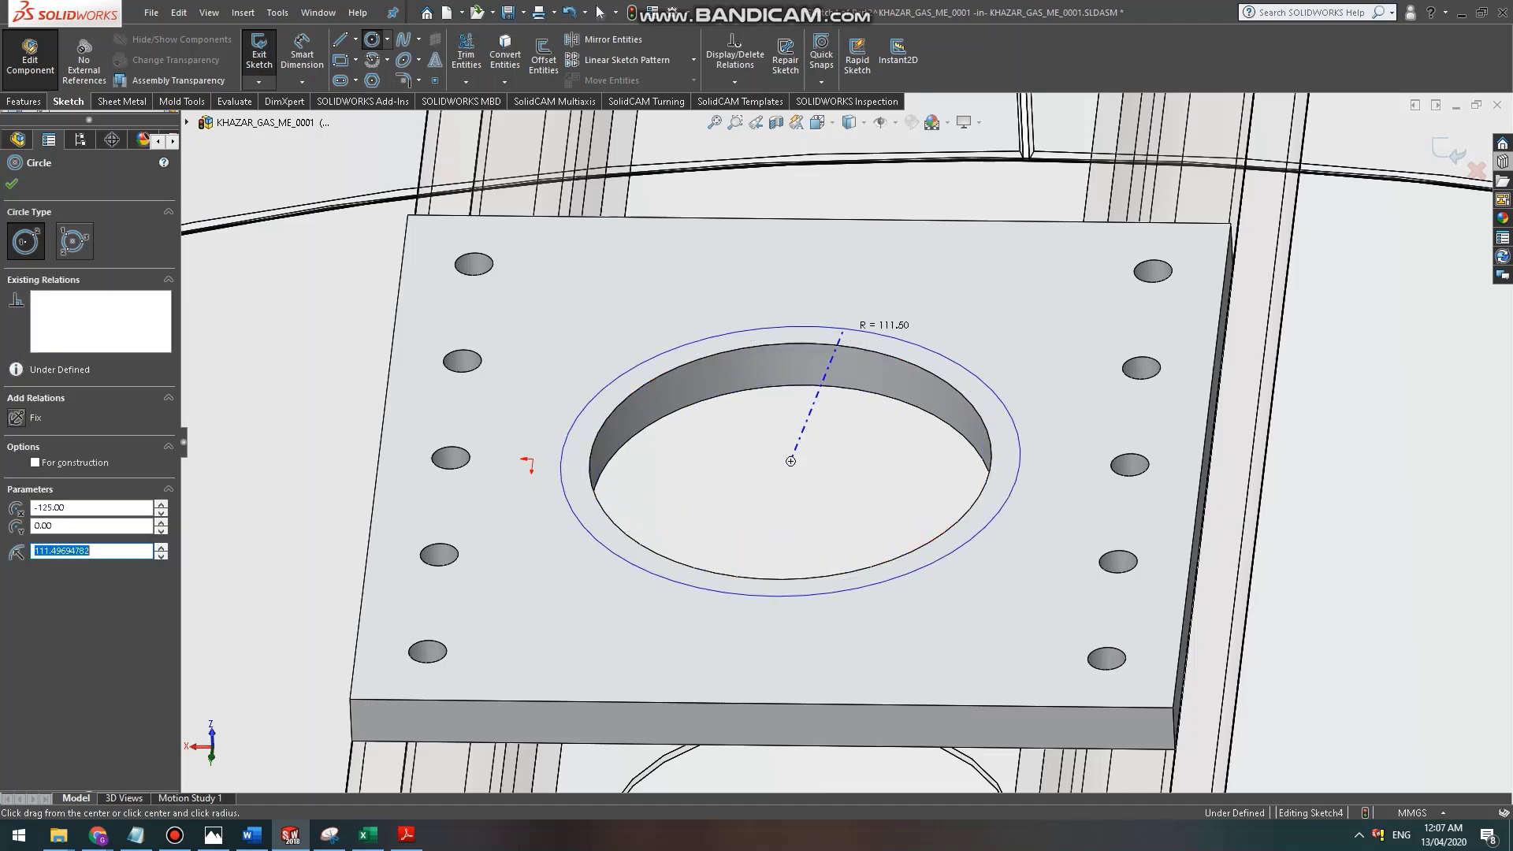
click(841, 332)
key(Escape)
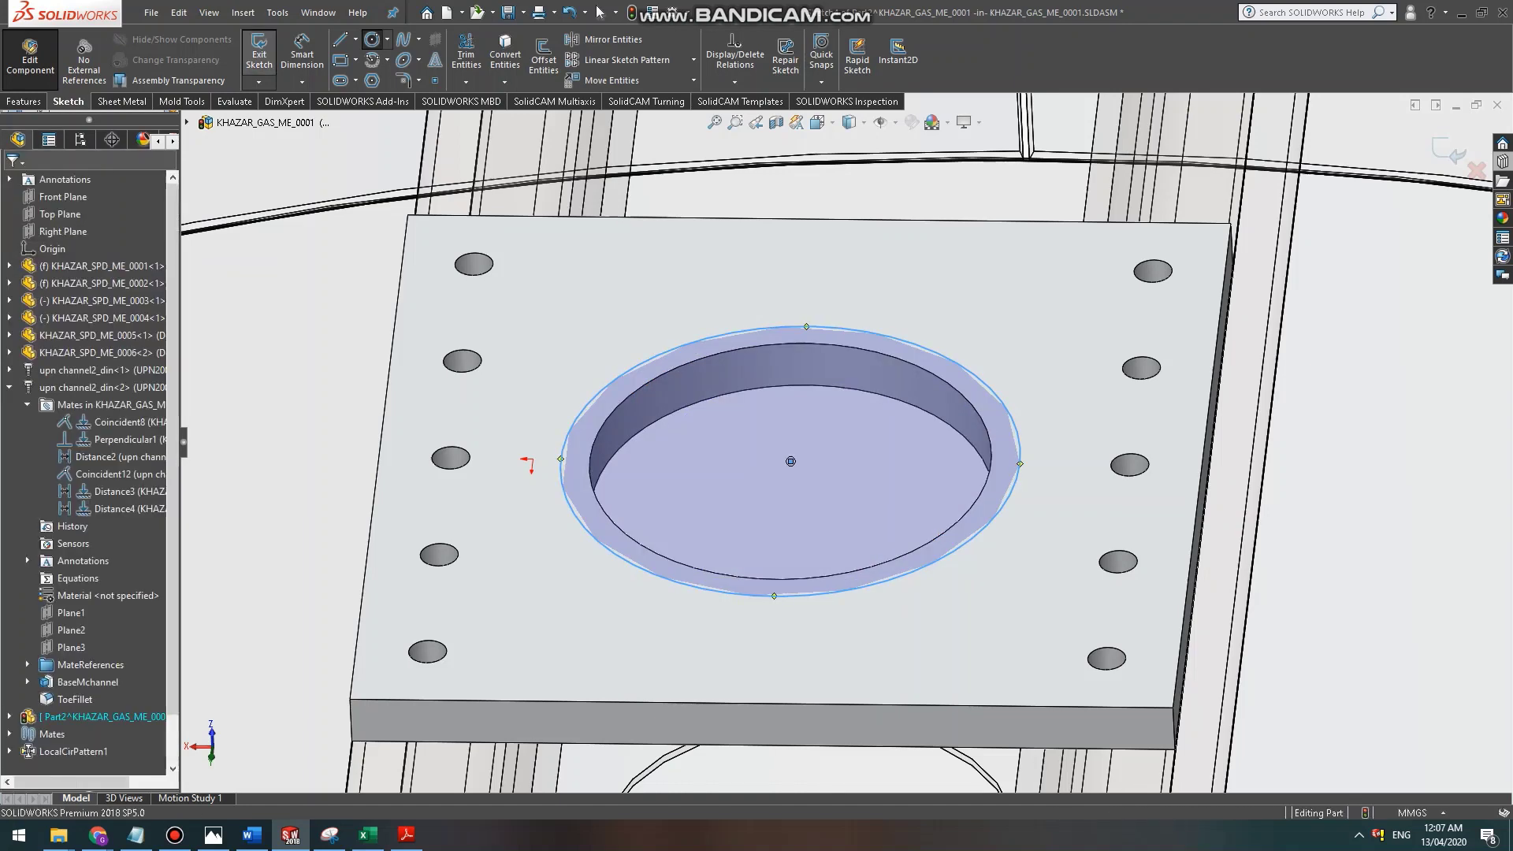
click(259, 53)
Reopen the sketch of the larger circle and dimension its diameter as 200 mm.
click(671, 345)
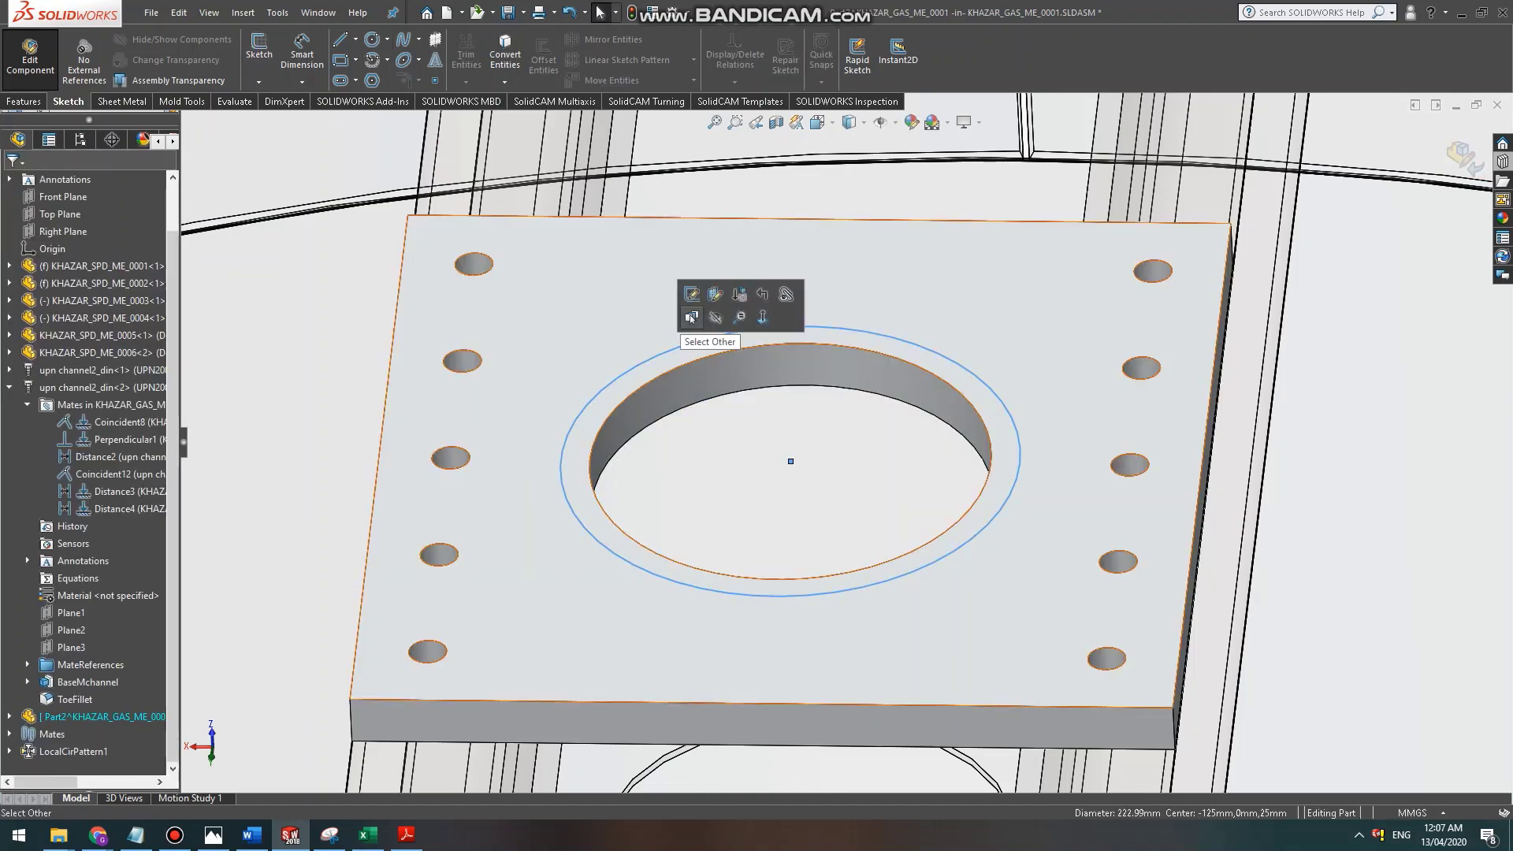
click(691, 294)
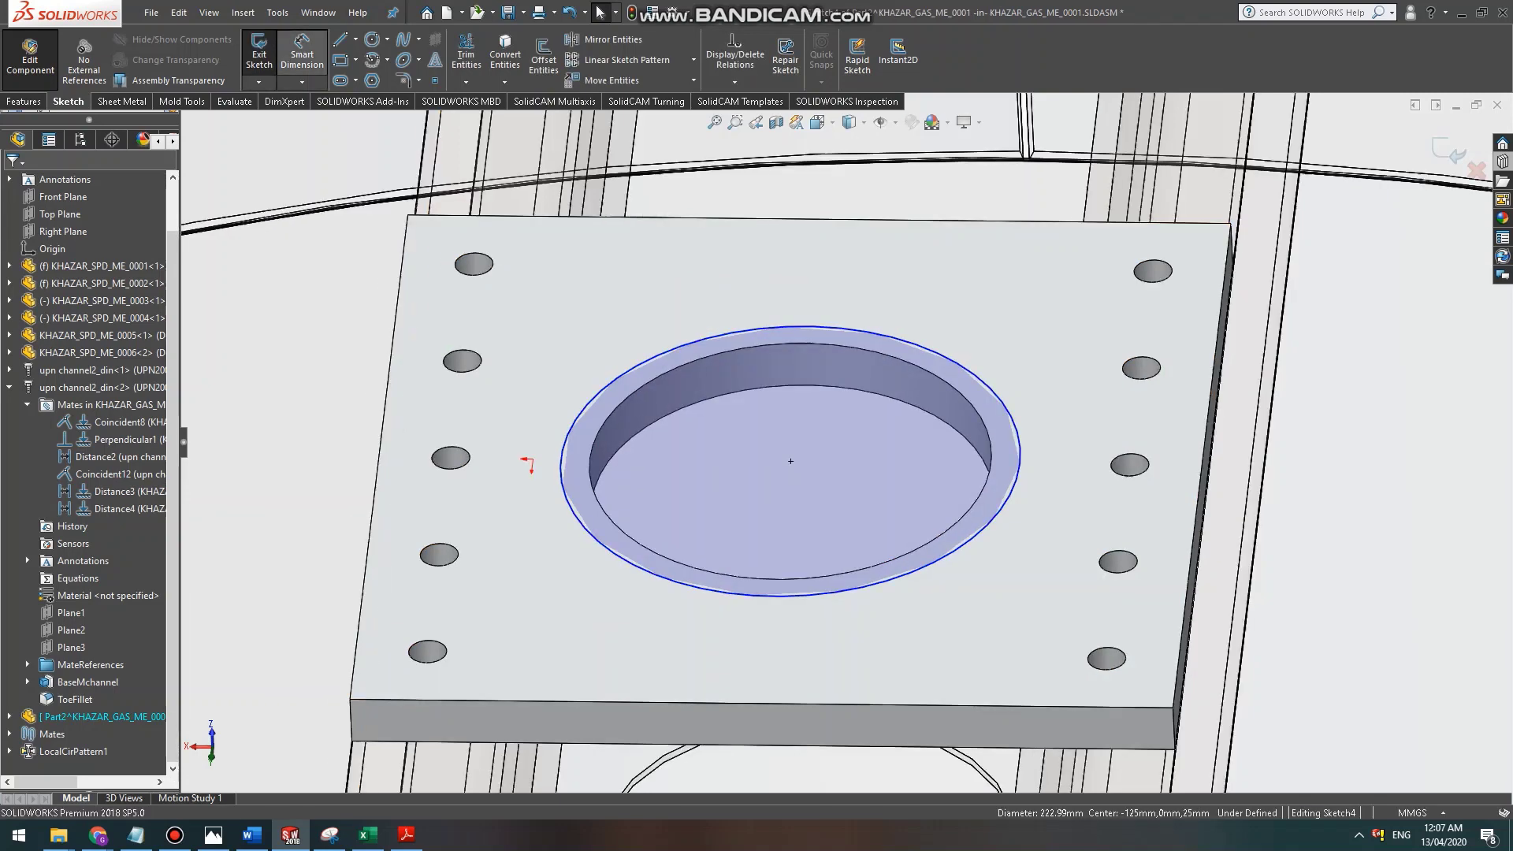
click(790, 461)
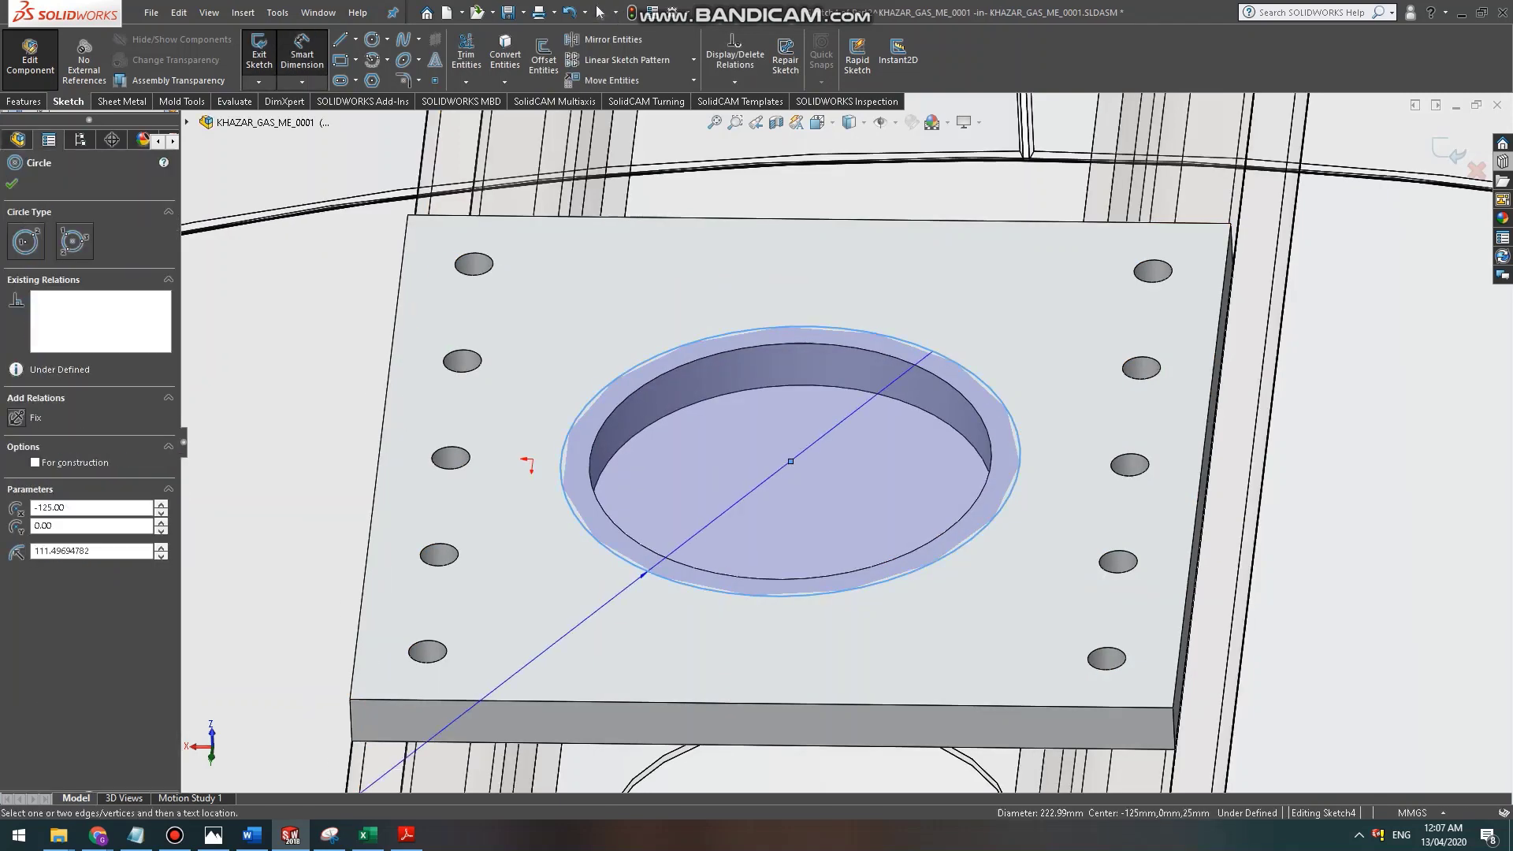
click(686, 319)
text(200)
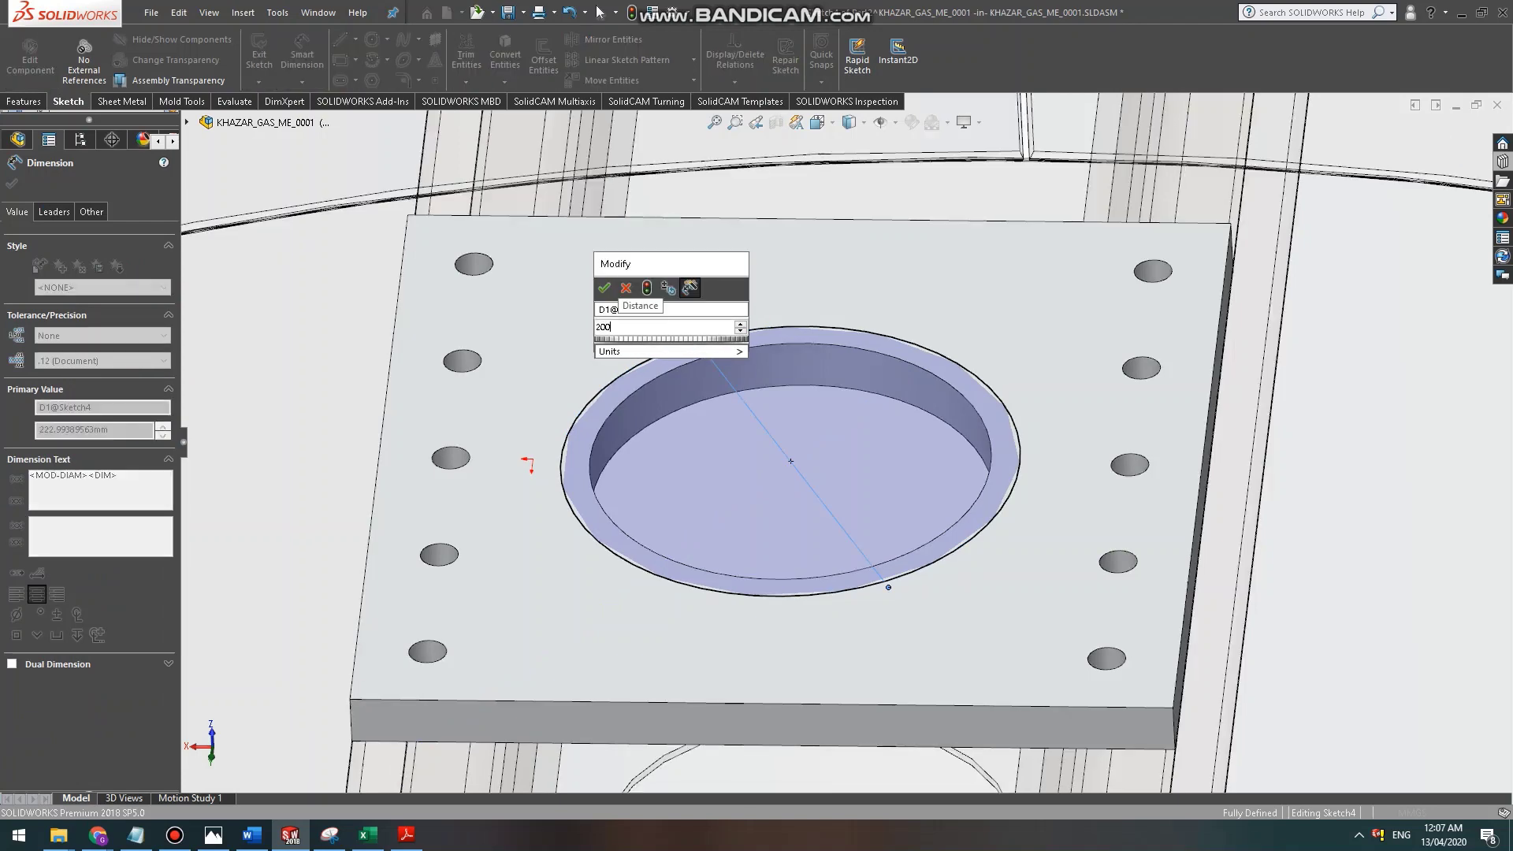
key(Return)
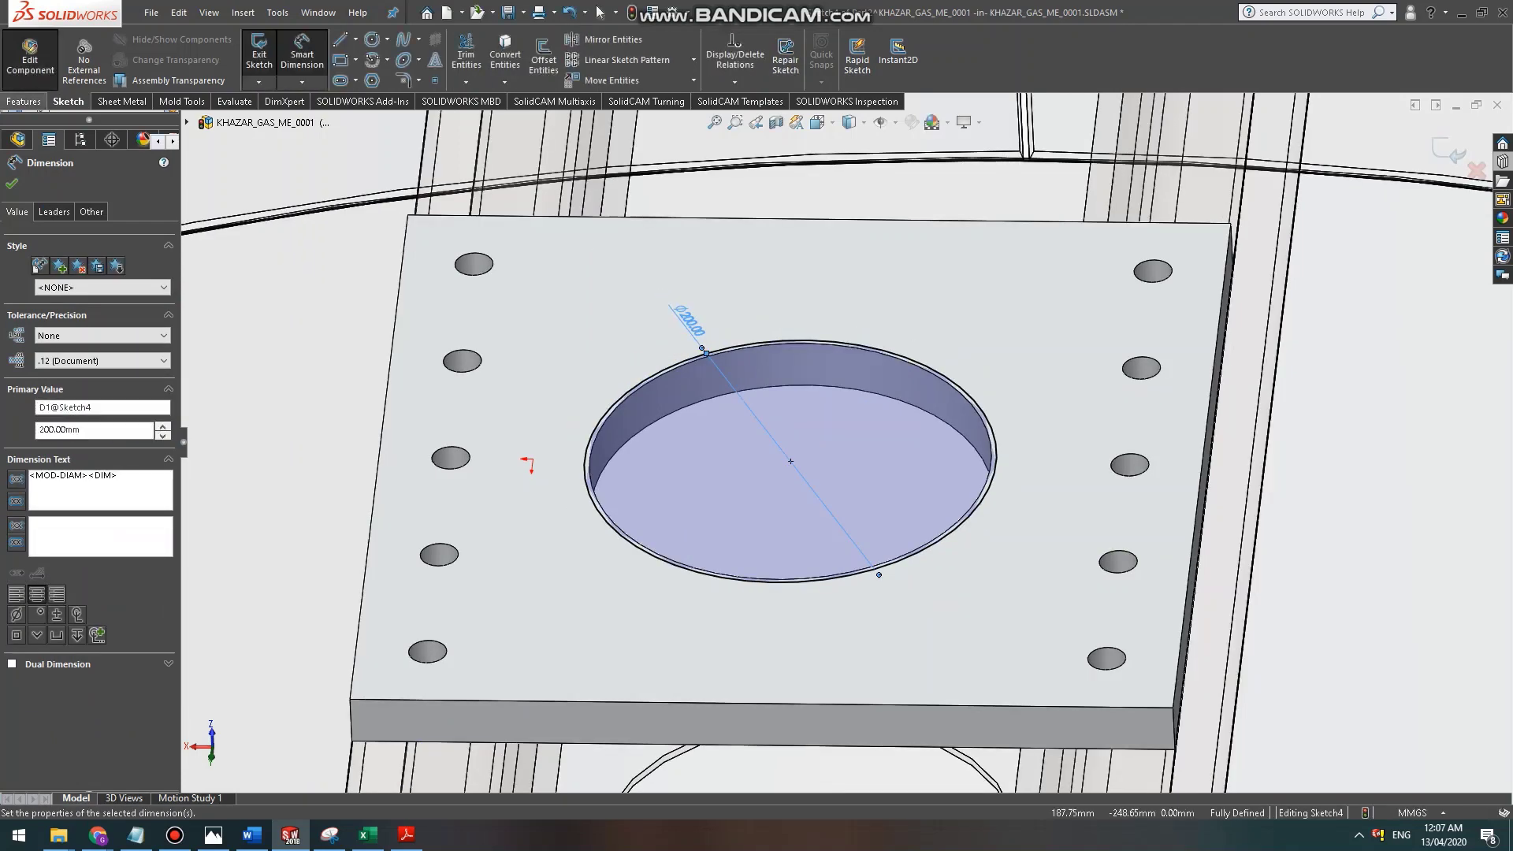
scroll(313, 57, up, 1)
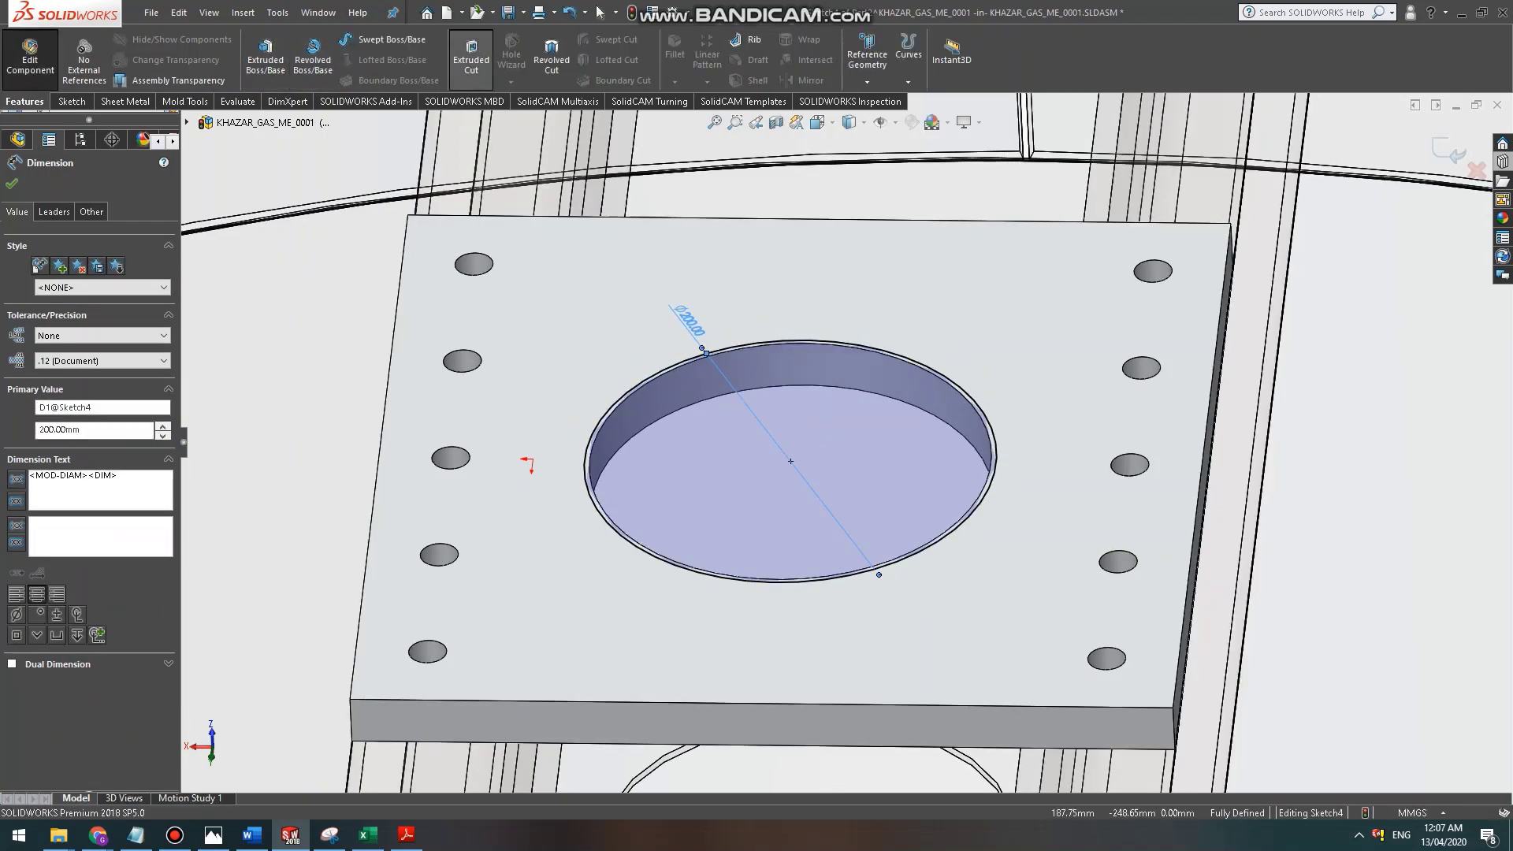
click(471, 56)
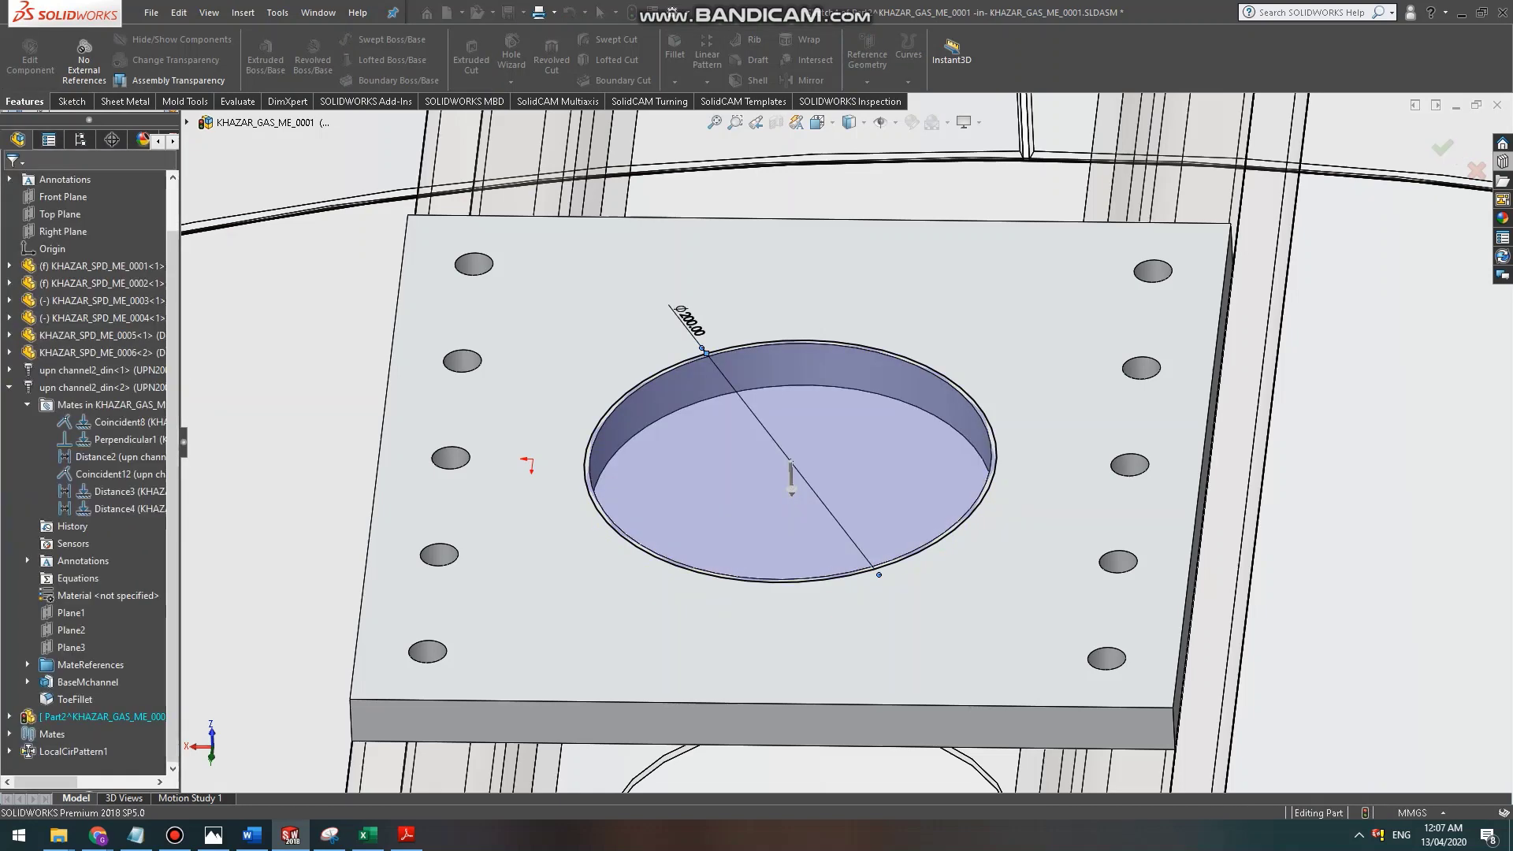
key(Escape)
scroll(733, 410, down, 5)
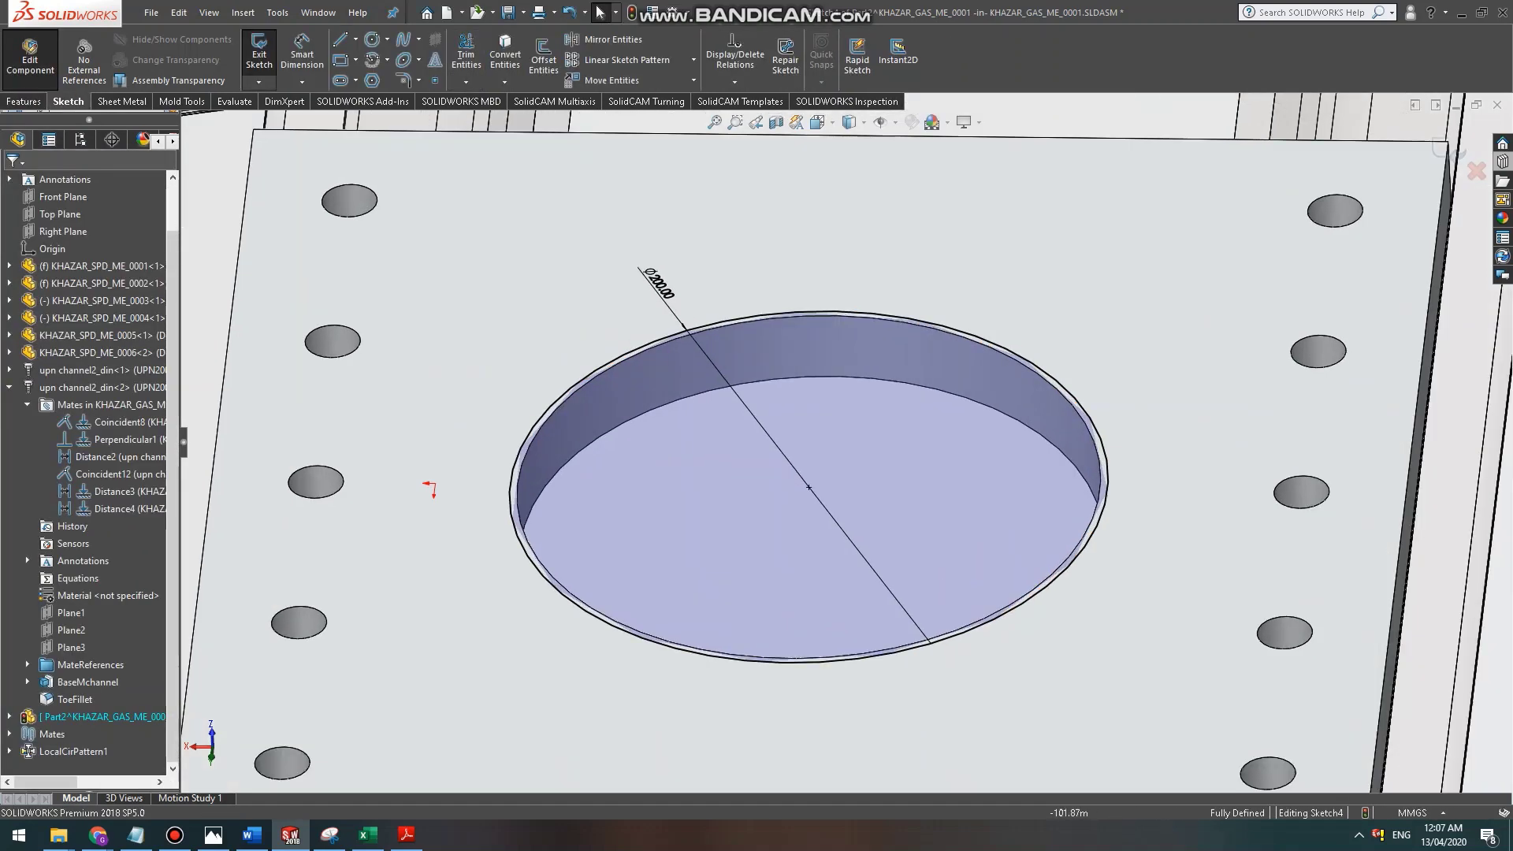
mouse_move(788, 473)
middle_down()
mouse_move(763, 438)
mouse_move(781, 461)
middle_up()
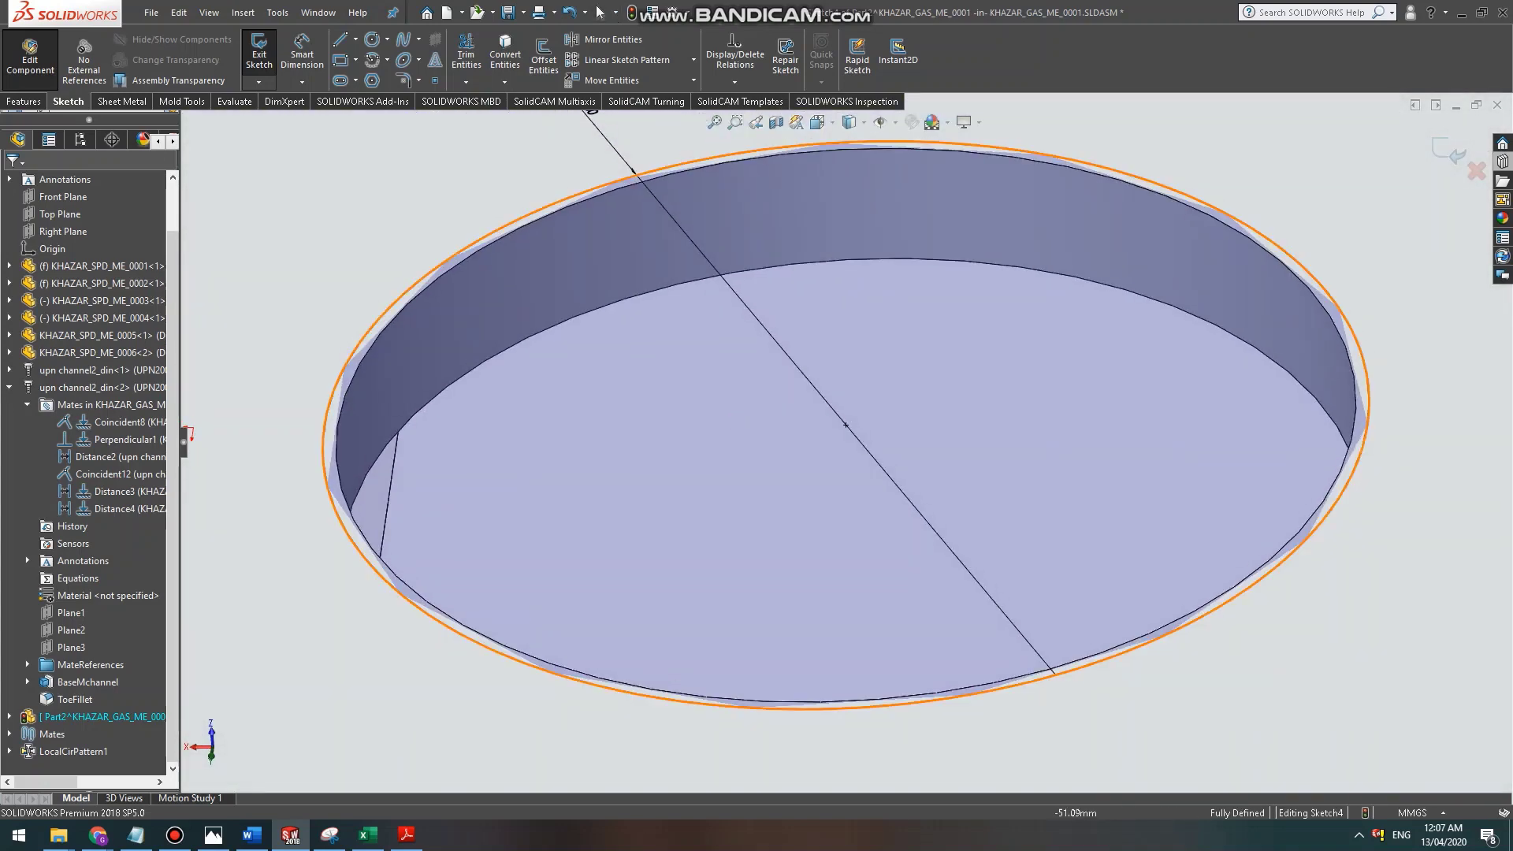
Cut the 200 mm circle partway into the plate with an extruded cut, forming a step in the central opening.
click(23, 101)
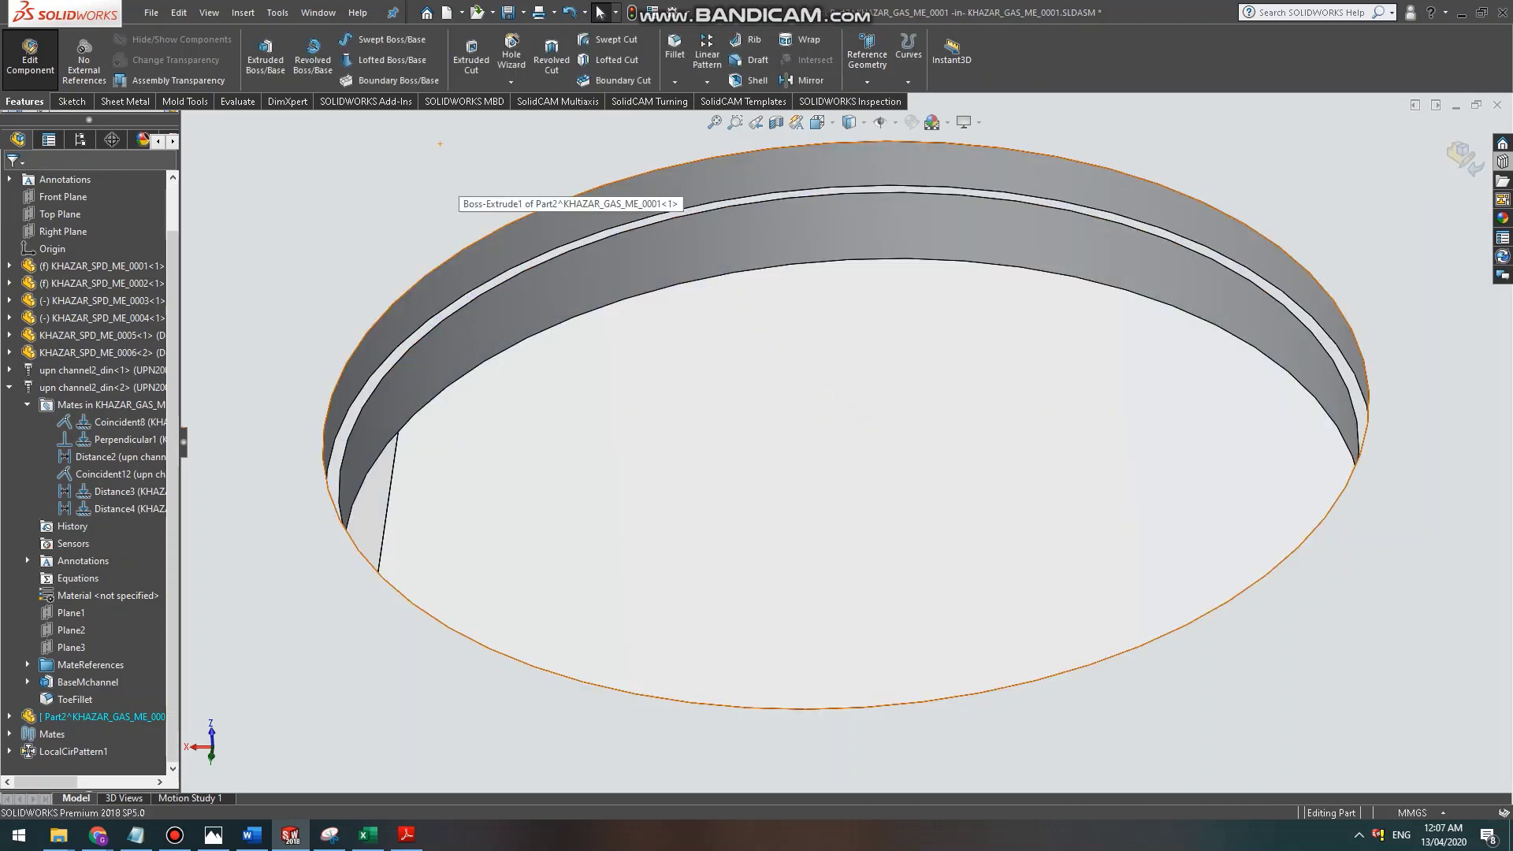
scroll(883, 410, up, 3)
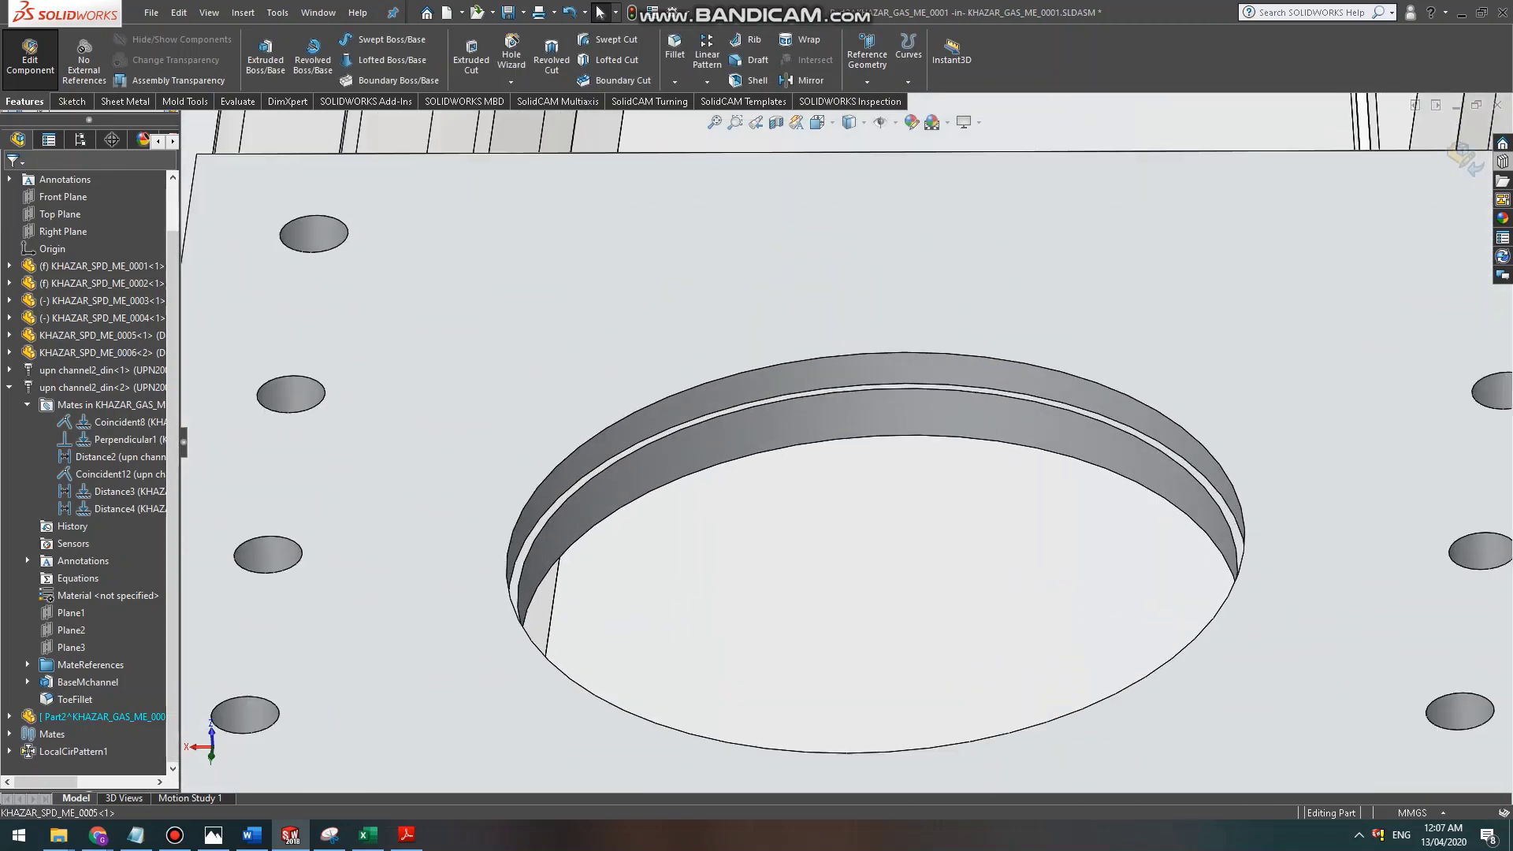
Examine the stepped central opening and the plate's position on the channels from several angles.
scroll(882, 409, up, 5)
scroll(882, 409, down, 6)
middle_drag(808, 543, 823, 505)
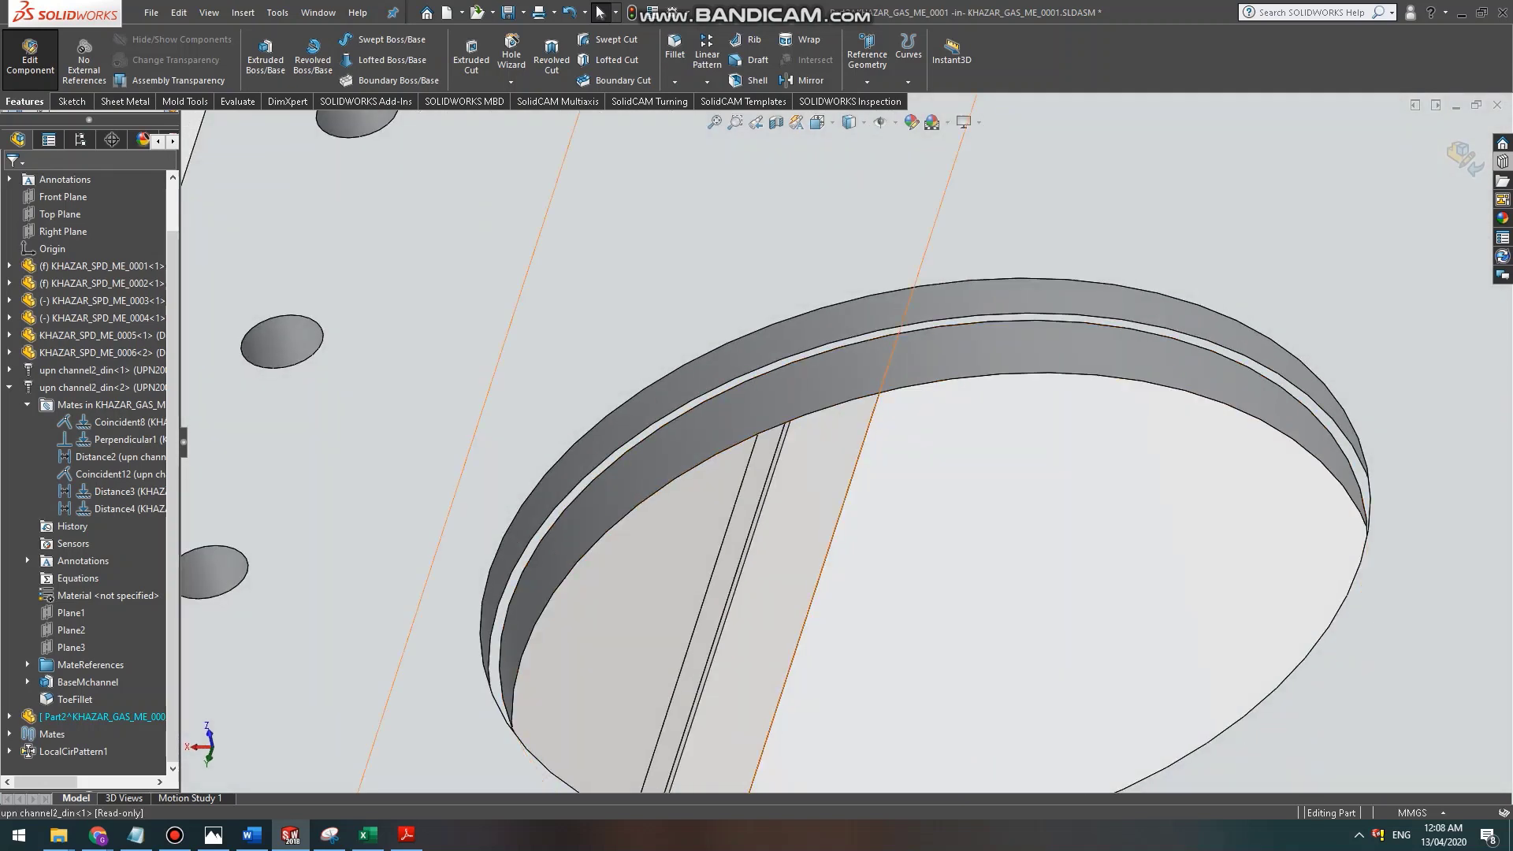
scroll(779, 252, down, 3)
scroll(855, 434, up, 3)
scroll(938, 485, up, 5)
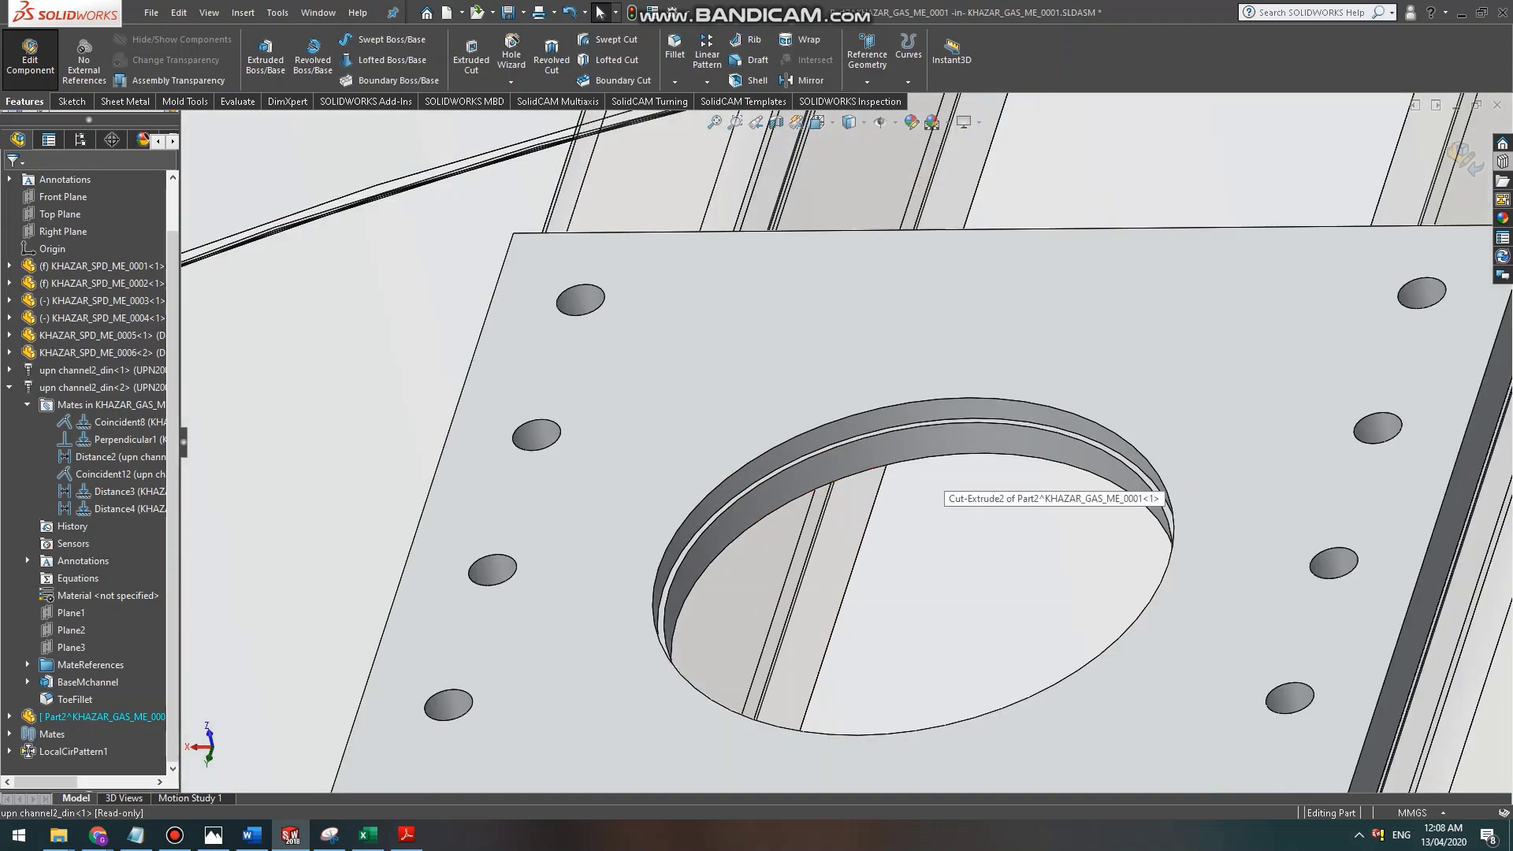
scroll(938, 485, down, 2)
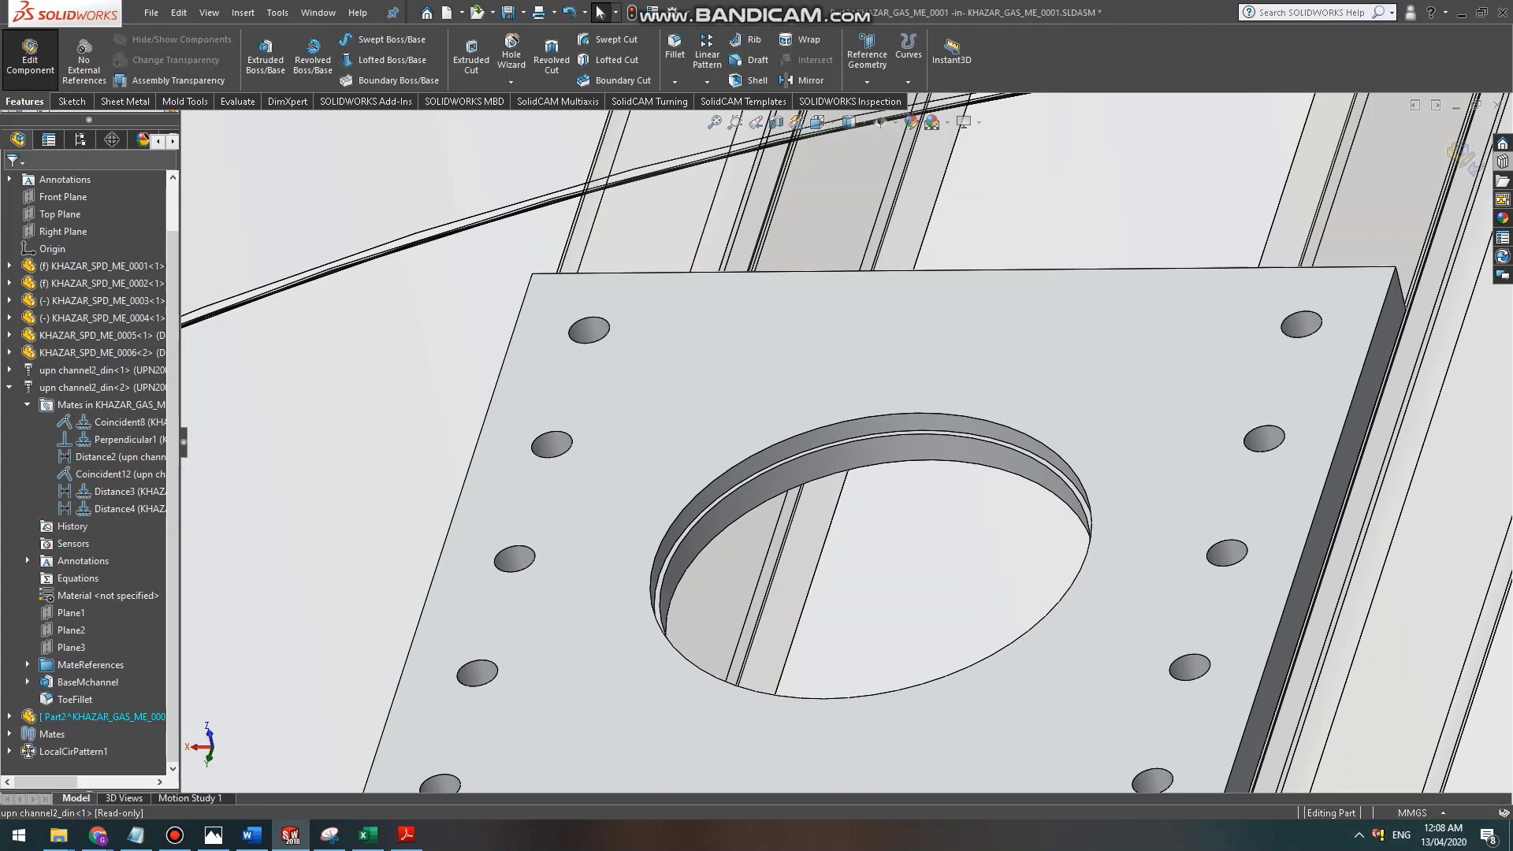
scroll(894, 449, up, 1)
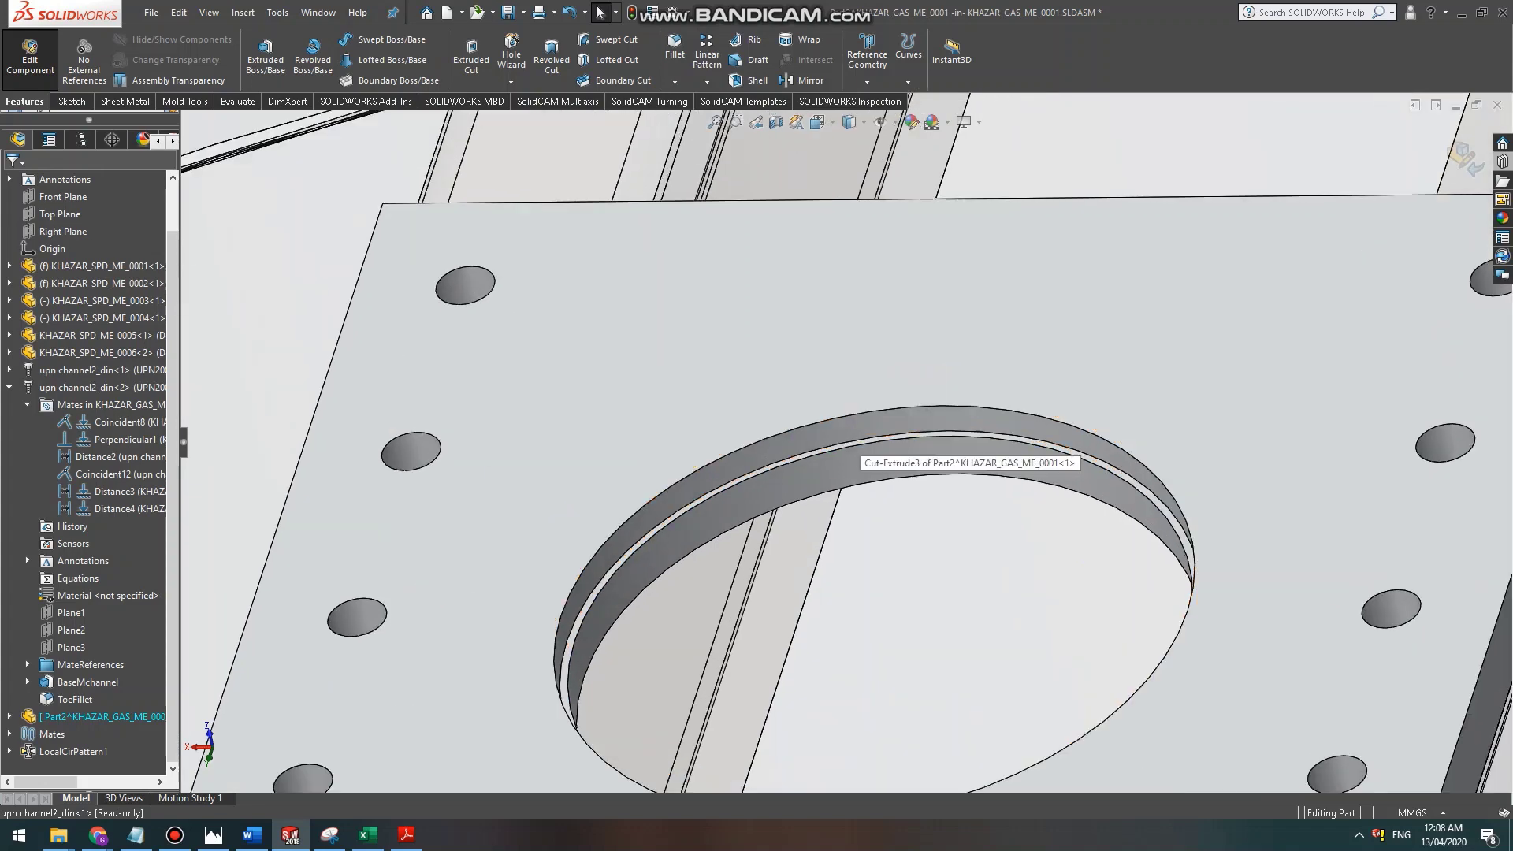
mouse_move(883, 488)
middle_down()
mouse_move(863, 612)
mouse_move(853, 484)
middle_up()
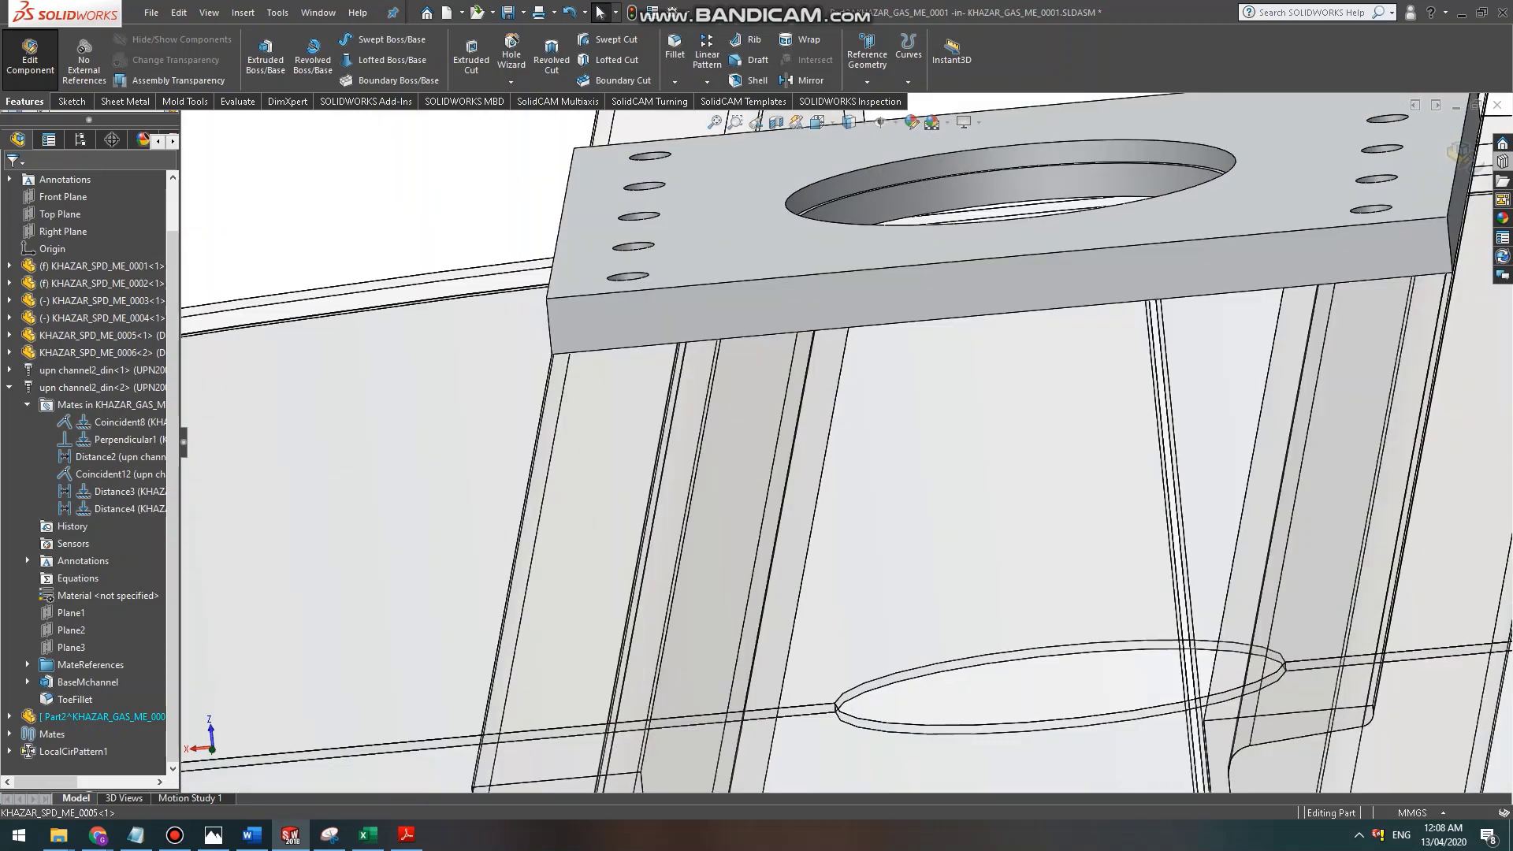
scroll(851, 483, up, 2)
scroll(882, 260, down, 4)
scroll(845, 461, up, 2)
scroll(851, 459, up, 1)
scroll(967, 419, down, 1)
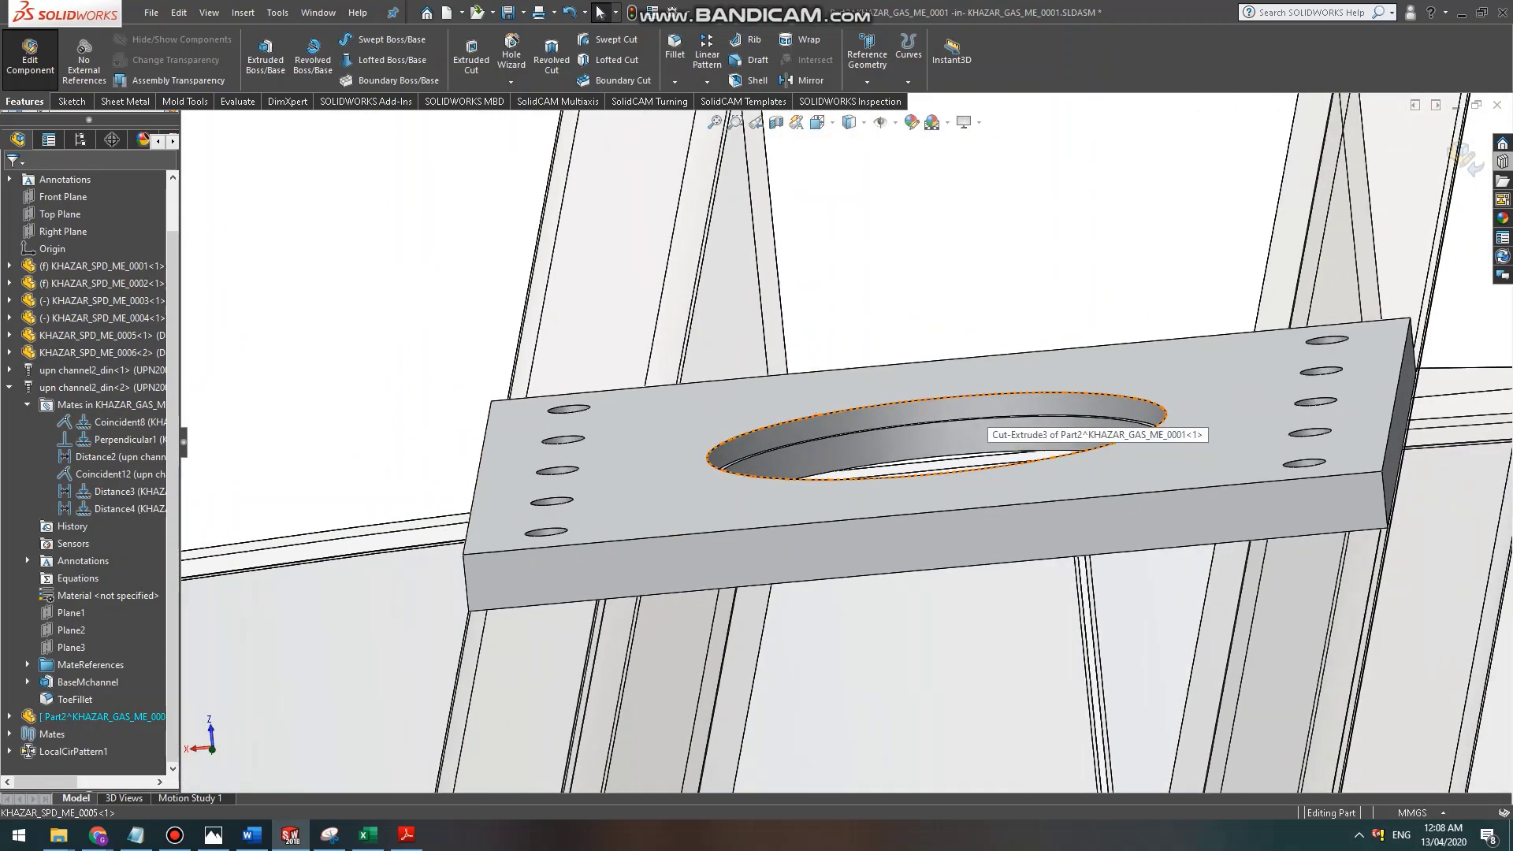
middle_drag(968, 420, 871, 387)
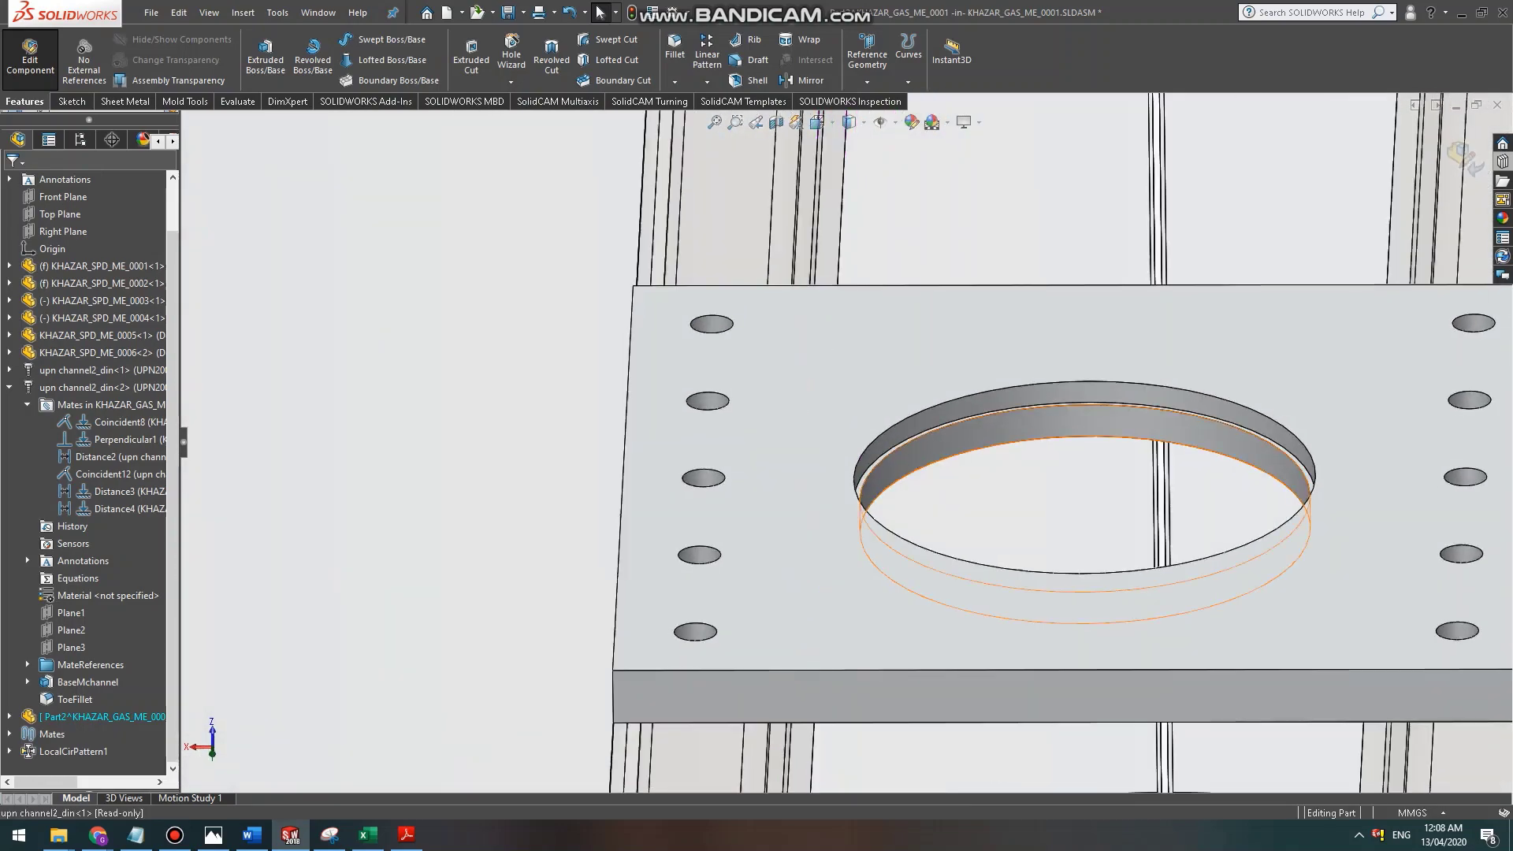
scroll(871, 387, down, 5)
scroll(872, 387, up, 6)
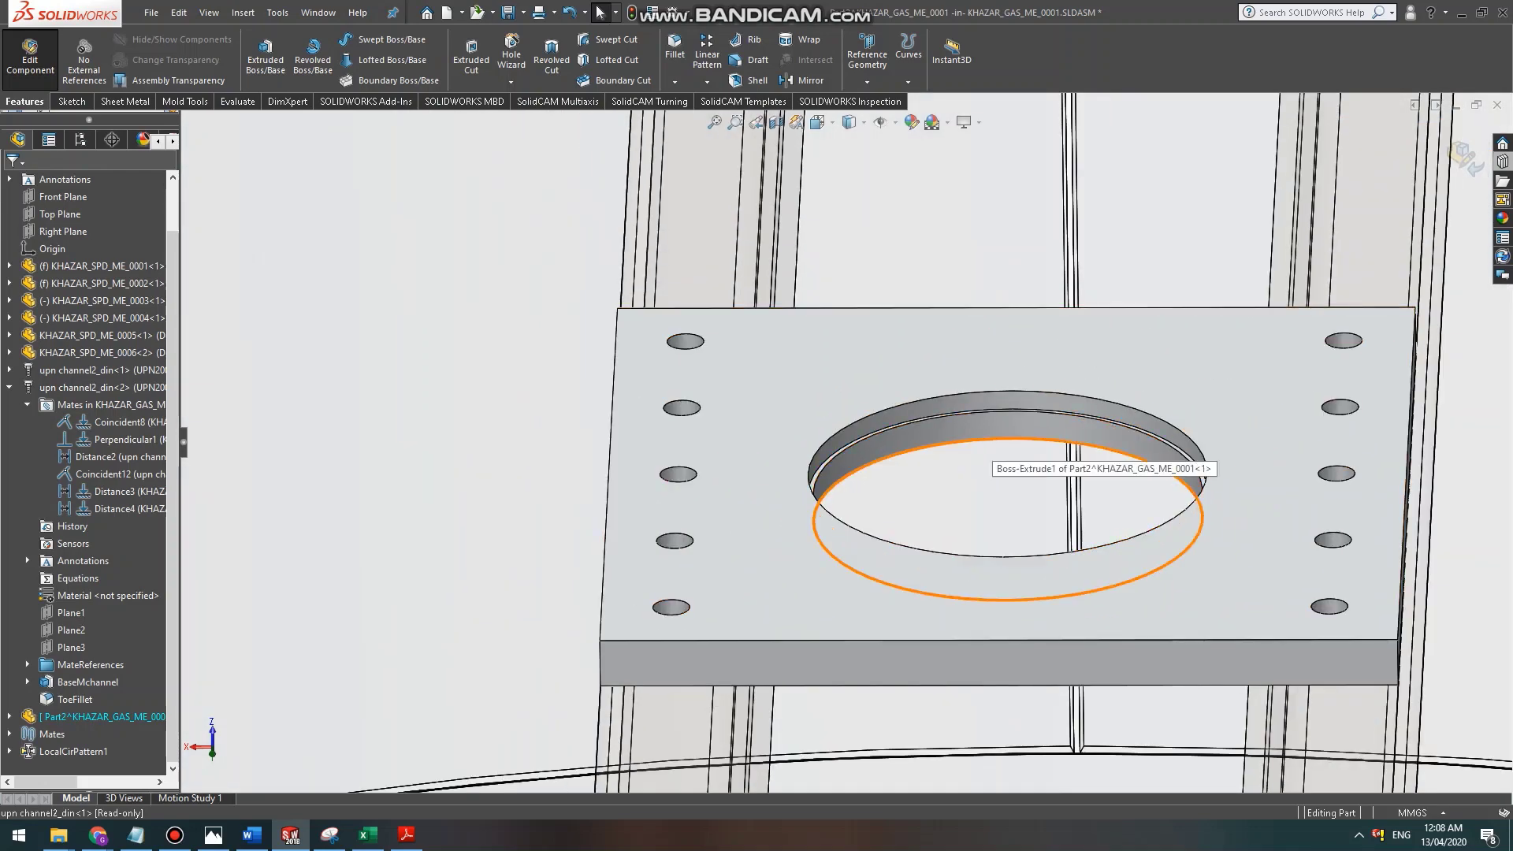
scroll(844, 443, up, 3)
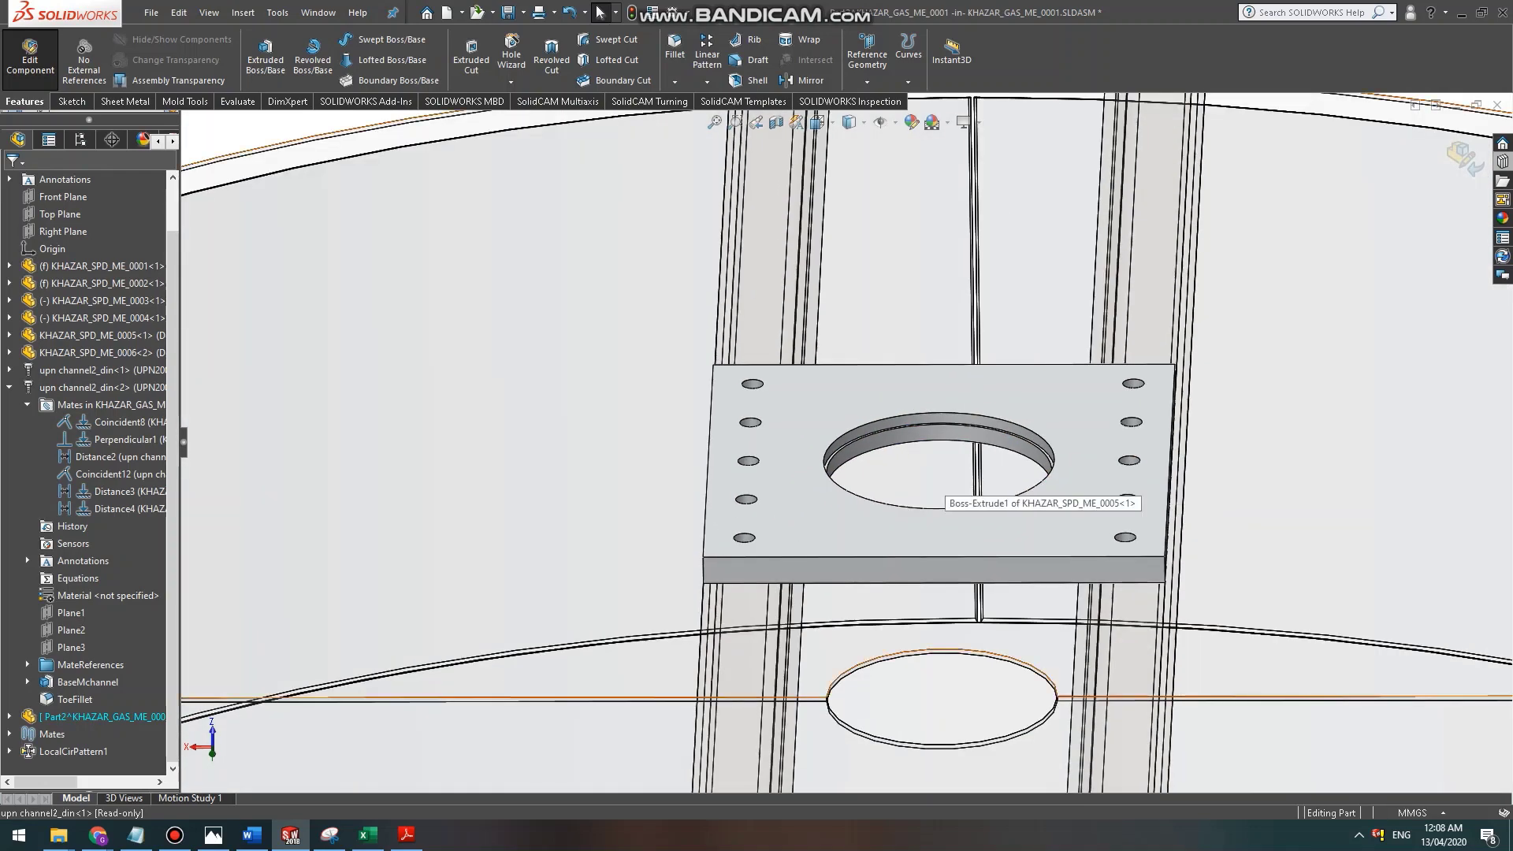
scroll(1013, 493, down, 4)
scroll(922, 532, up, 3)
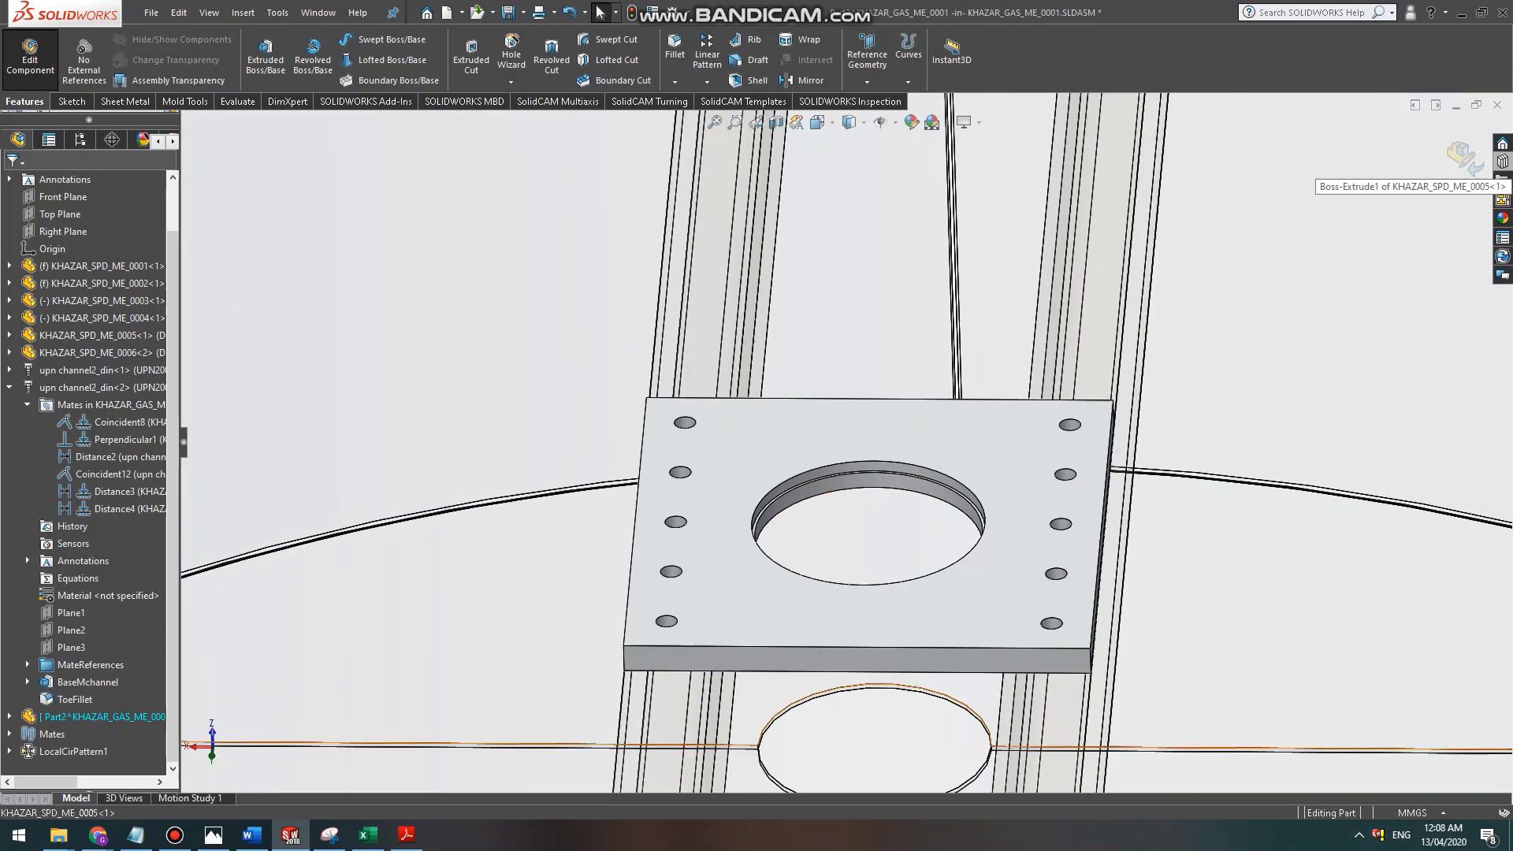
Finish editing the plate and insert a new part into the assembly using the standard Part template.
click(1464, 158)
scroll(968, 512, down, 2)
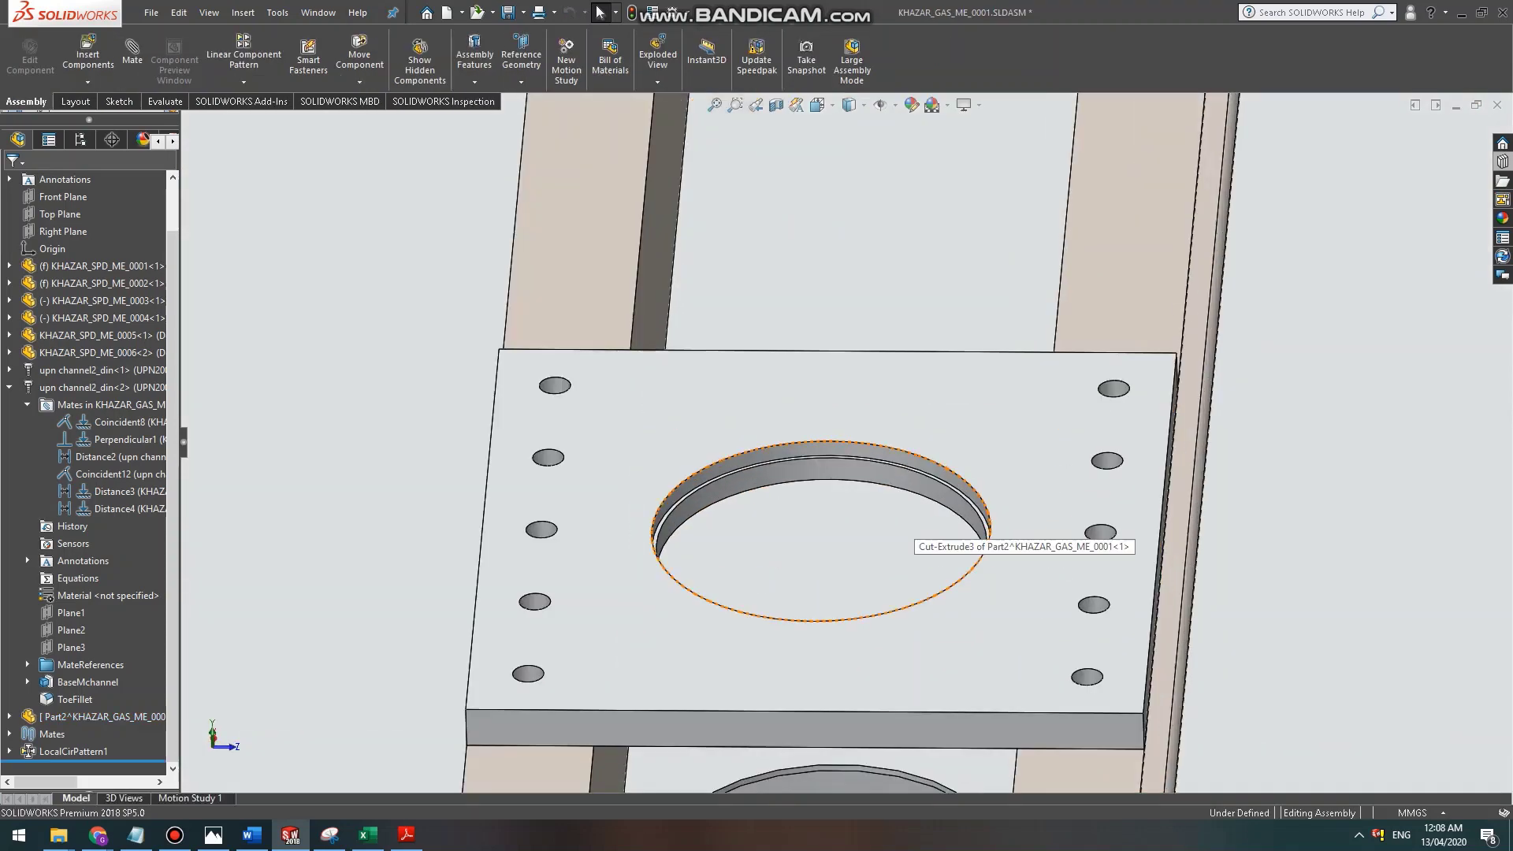
scroll(891, 517, up, 2)
scroll(749, 528, down, 5)
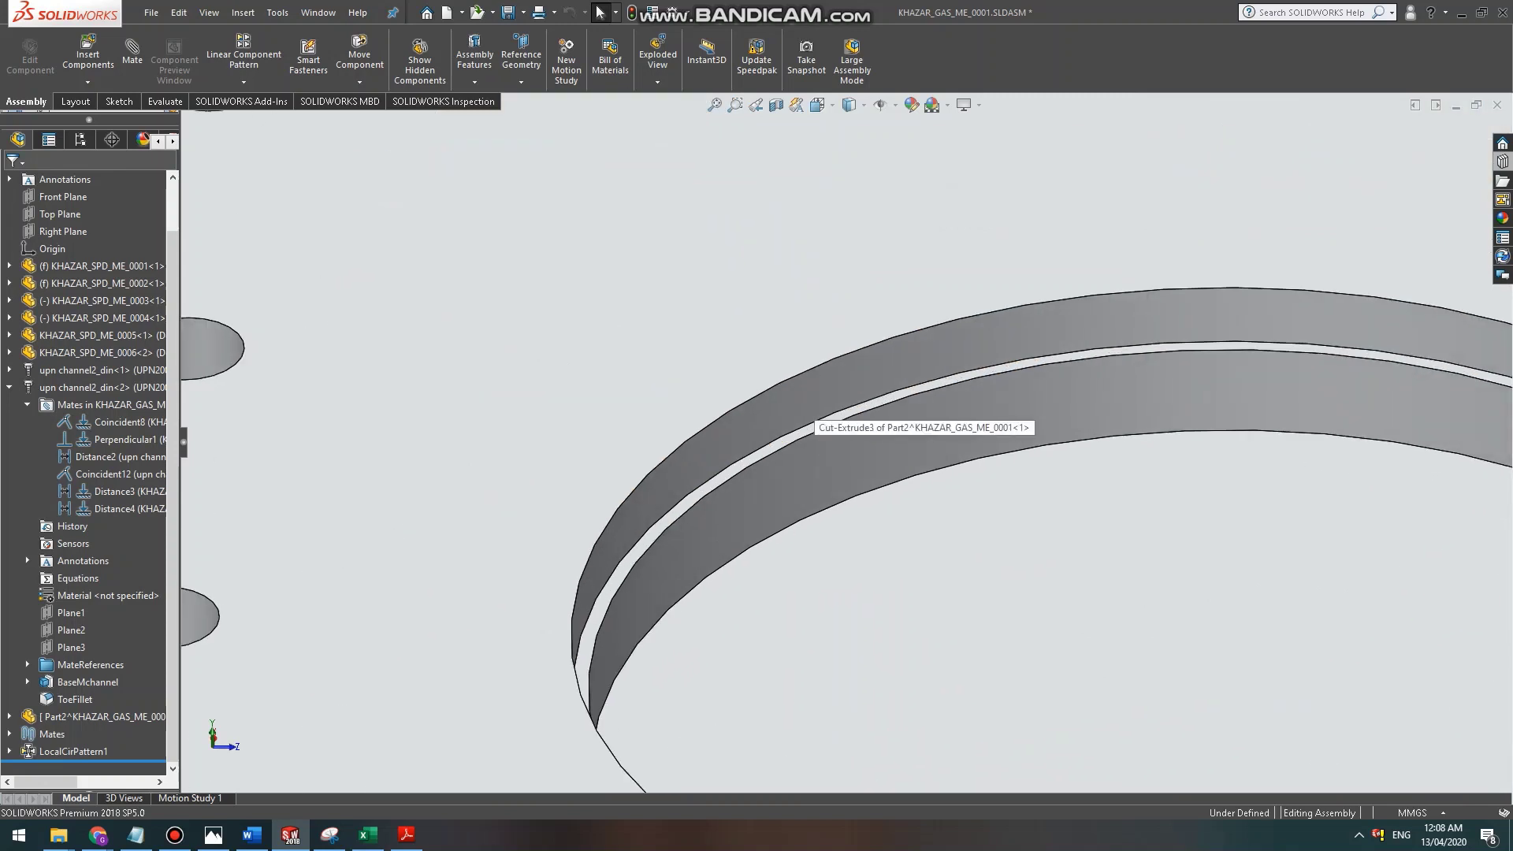
scroll(812, 422, up, 1)
click(815, 419)
scroll(820, 418, up, 3)
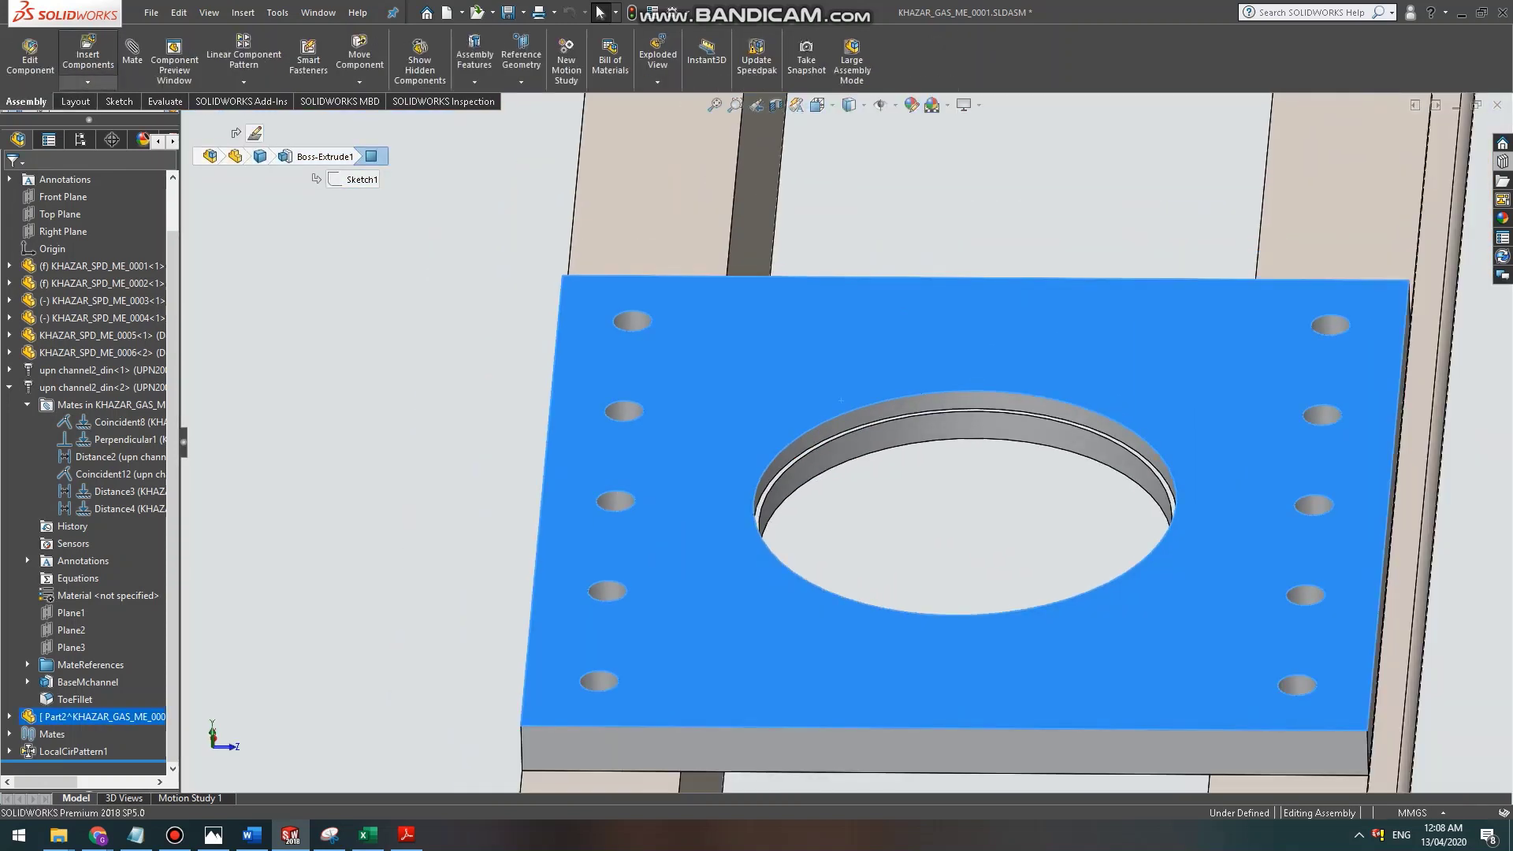
click(87, 82)
click(104, 119)
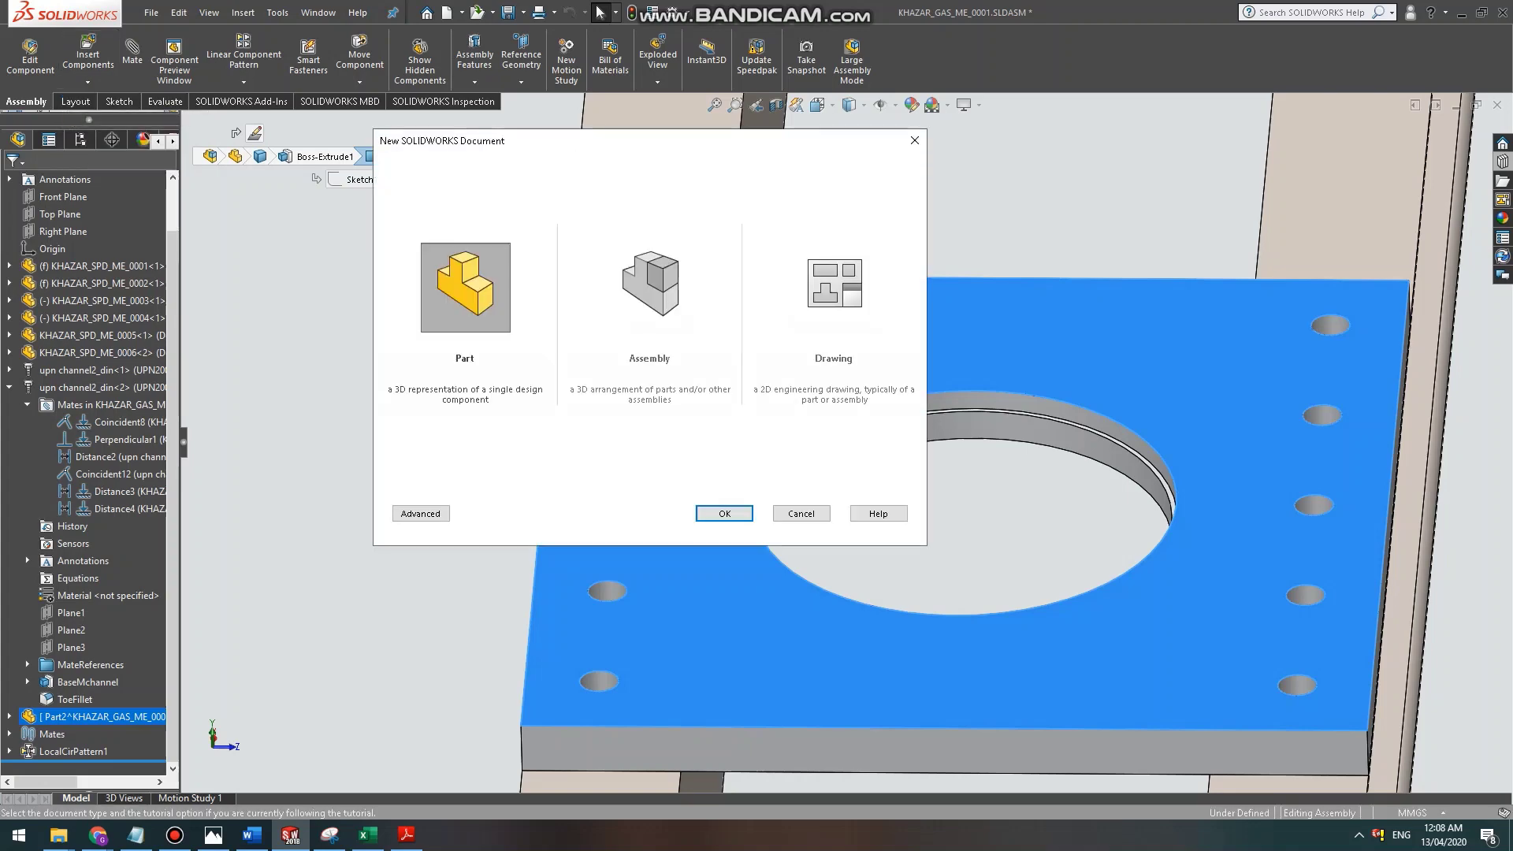
click(724, 513)
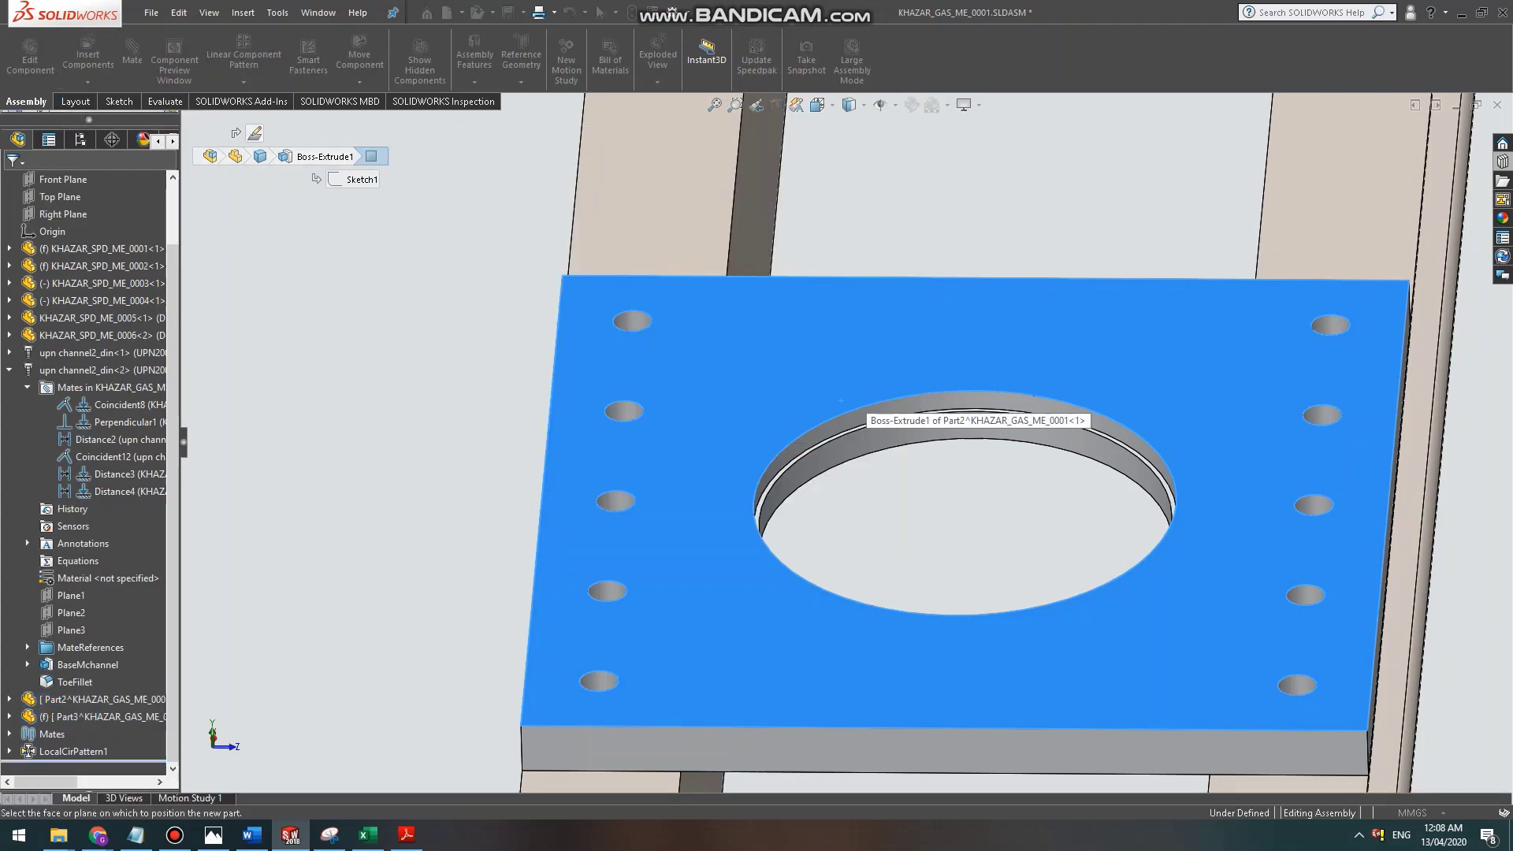
Place the new in-context part on the plate's upper face and view its sketch plane straight on.
click(841, 401)
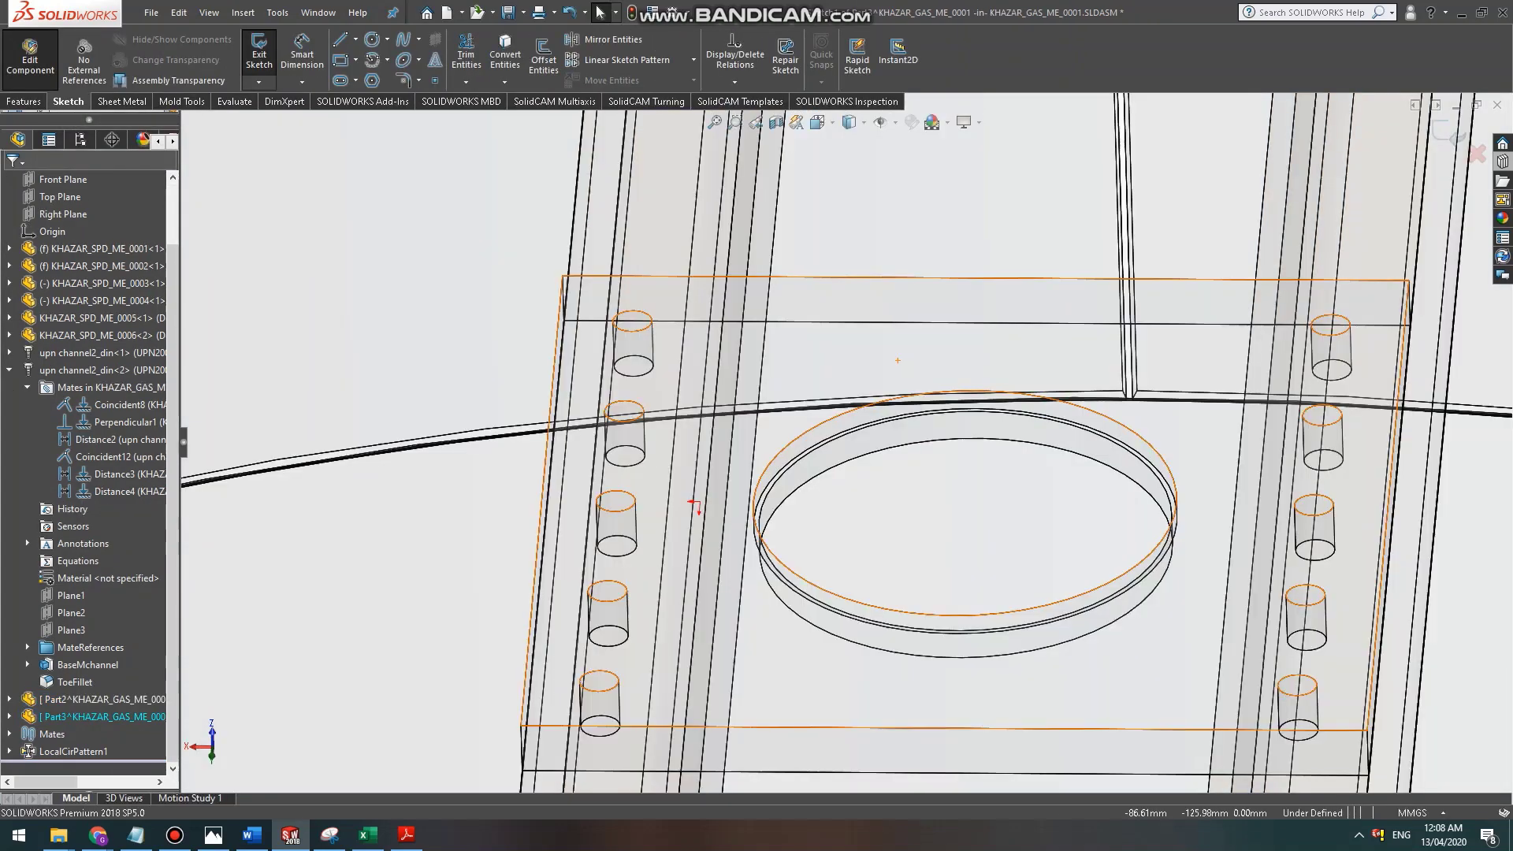
click(822, 123)
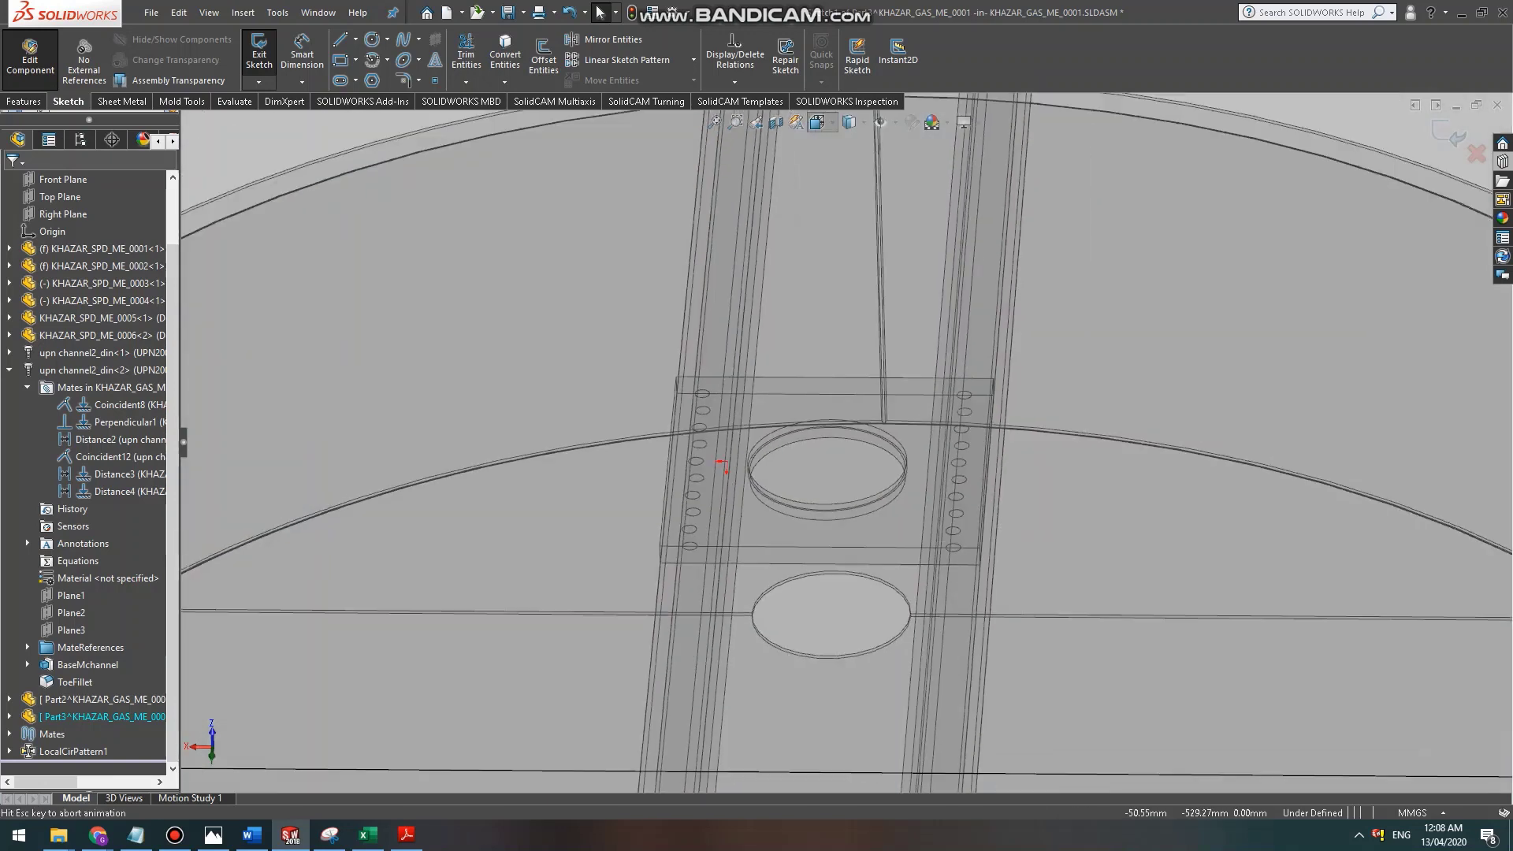
click(676, 416)
scroll(859, 449, down, 10)
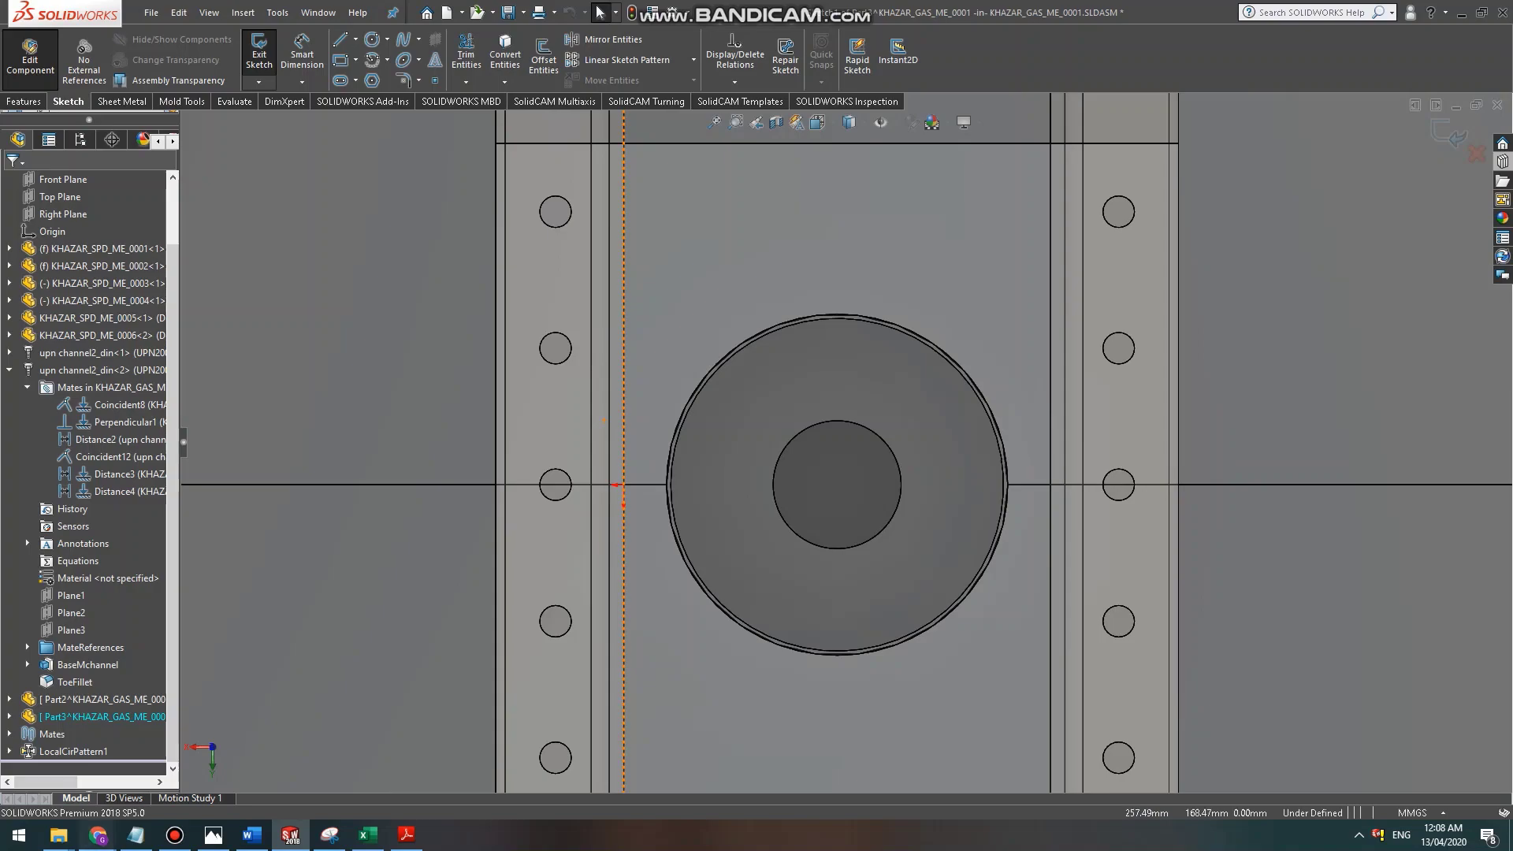
Switch to Chrome, check the main and abutment dimensions on the SKF 6216-2RS1 bearing page, and return to SOLIDWORKS.
mouse_move(97, 835)
click(429, 761)
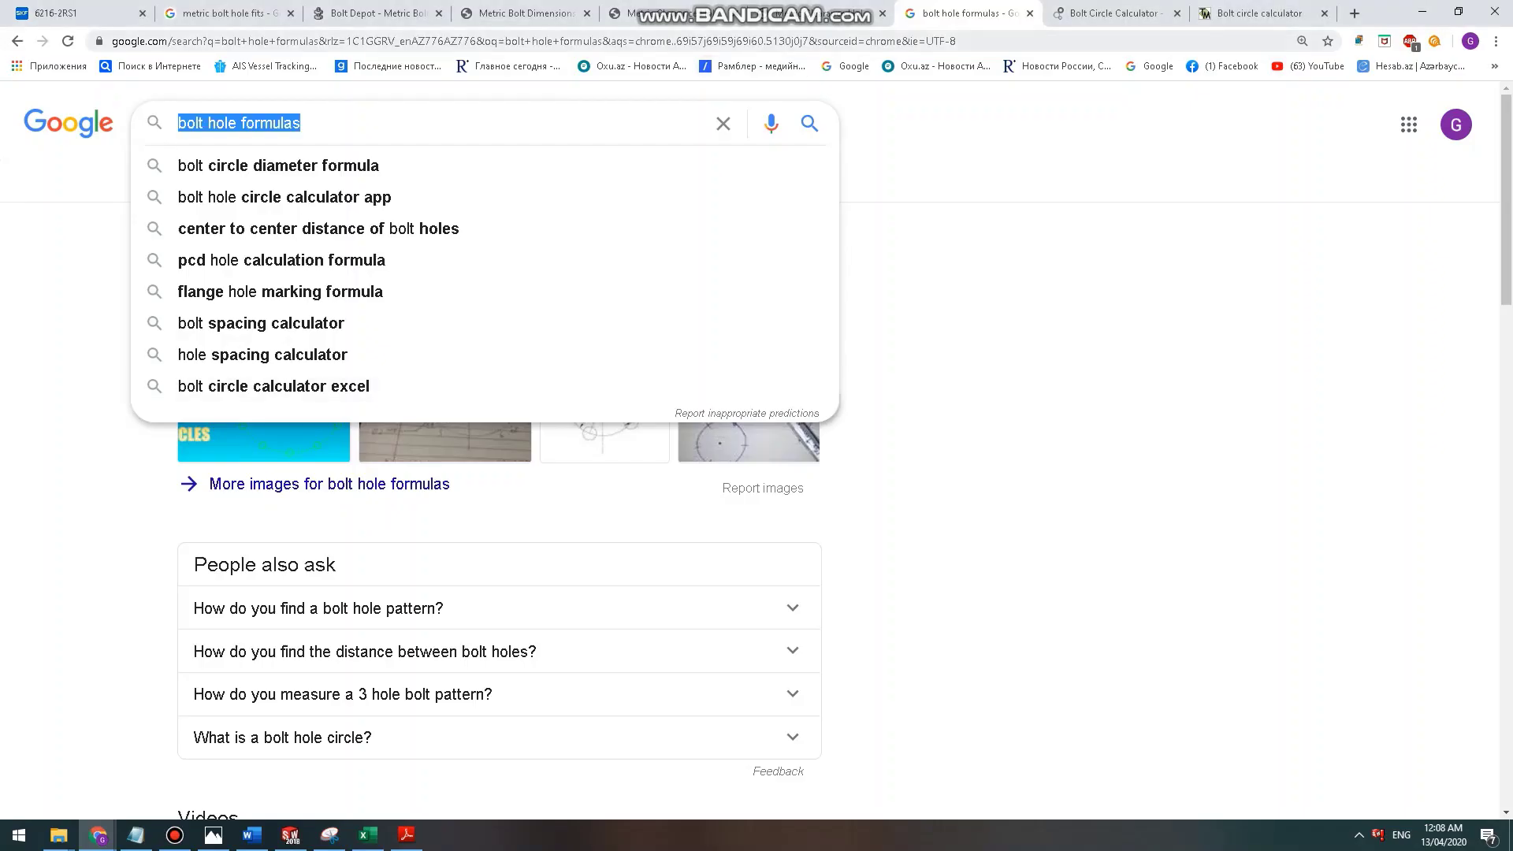
click(225, 14)
click(75, 13)
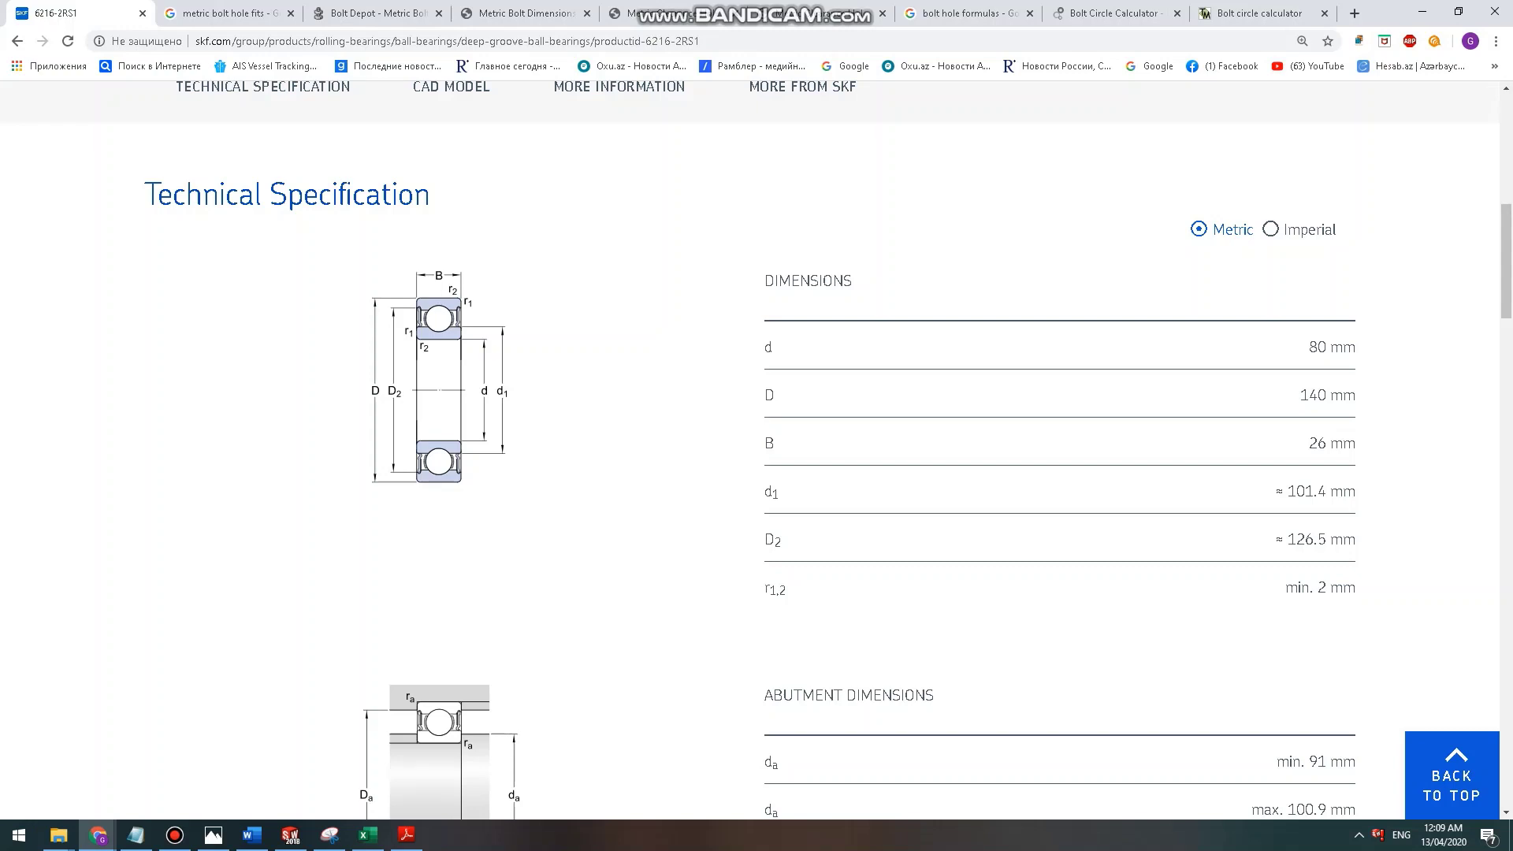
scroll(757, 473, down, 5)
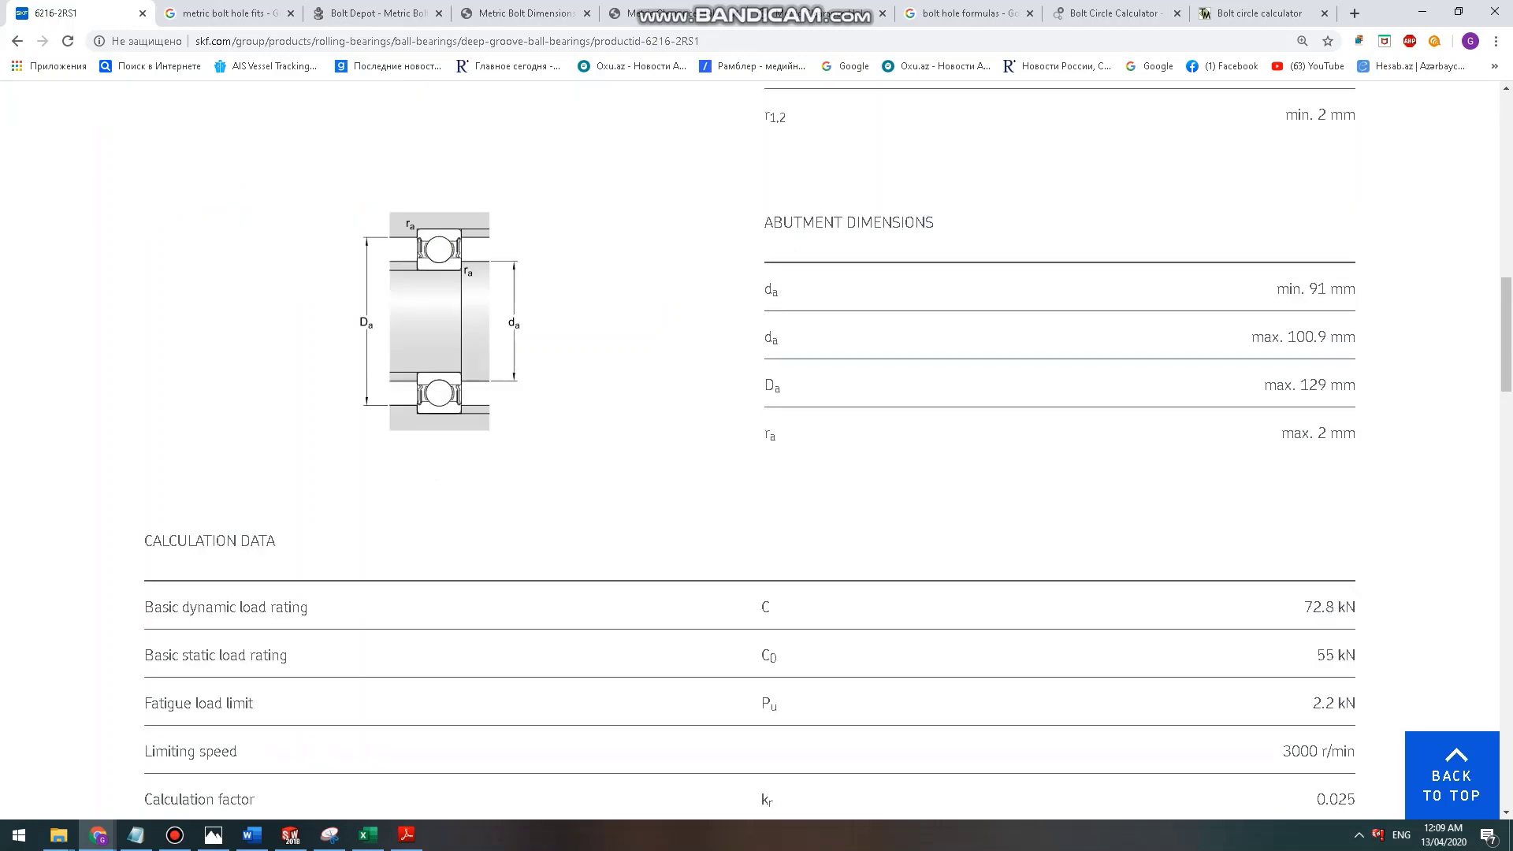
scroll(757, 473, up, 5)
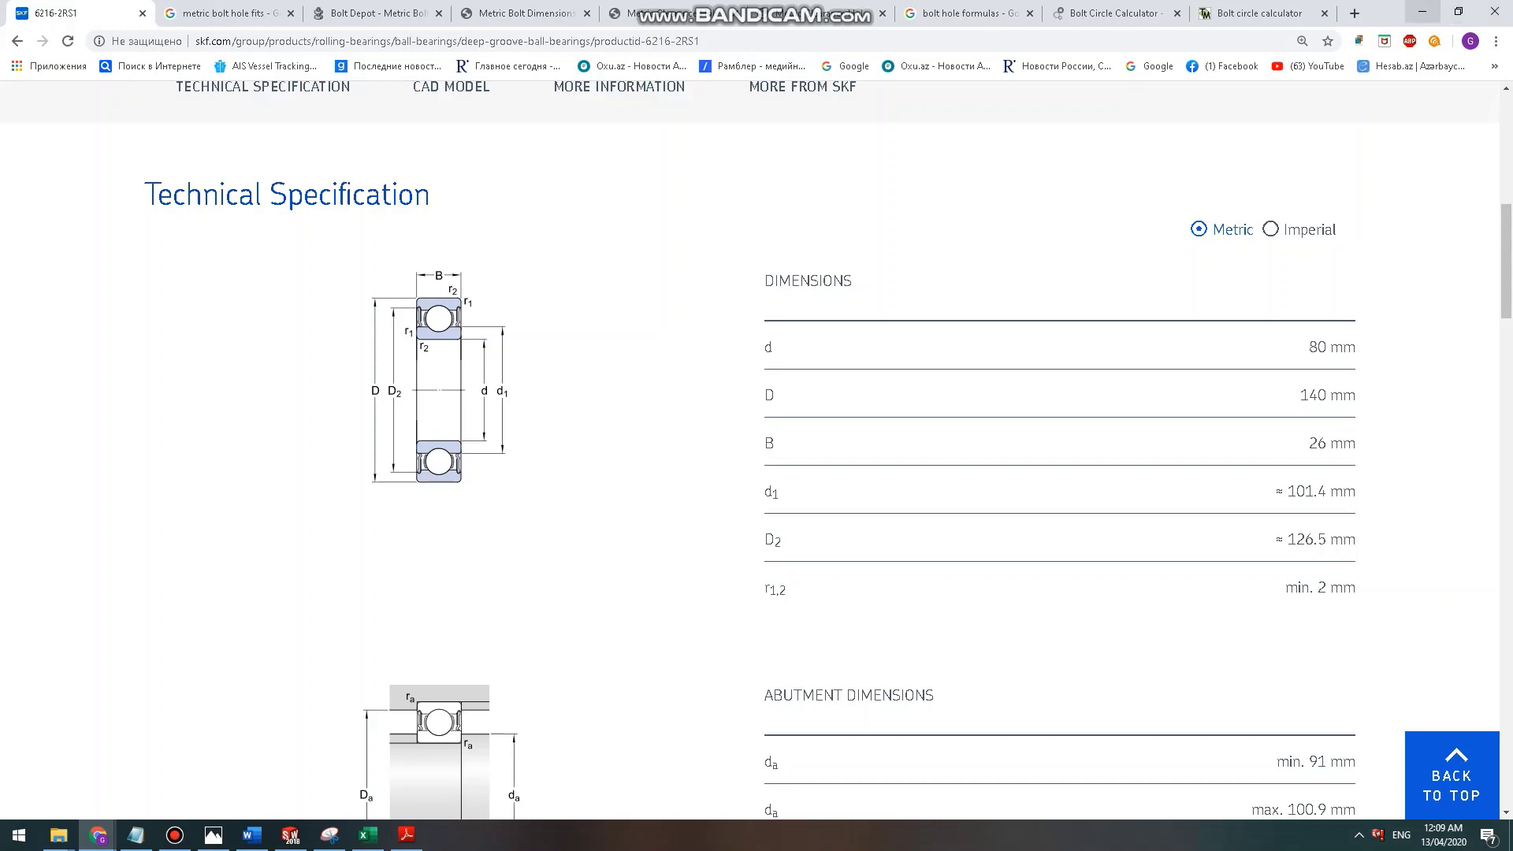
click(1422, 12)
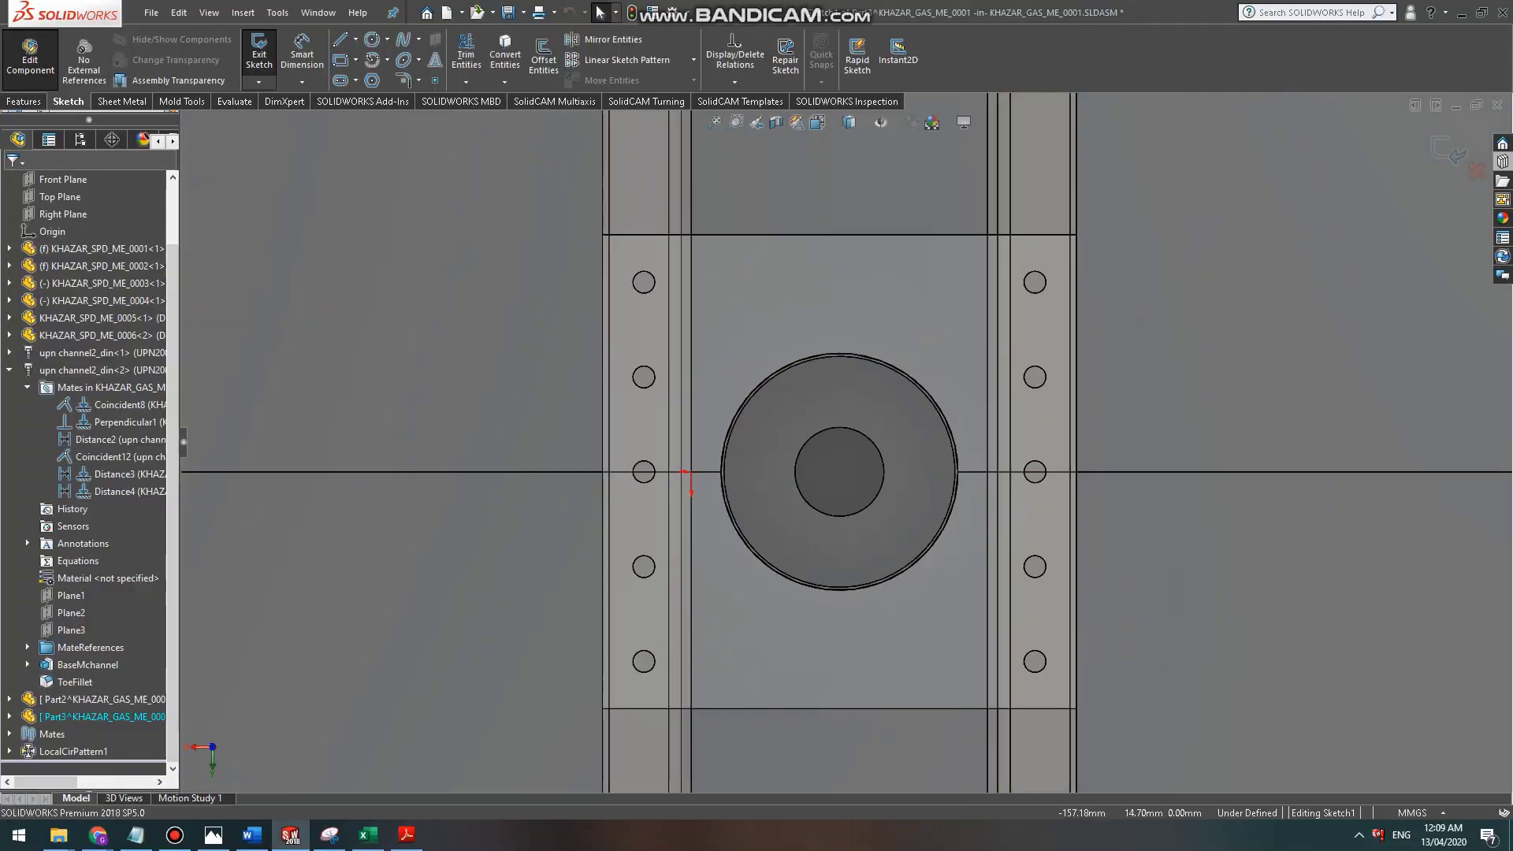
Sketch two concentric circles about 238 mm and 133 mm in diameter, centred on the plate's bore.
click(372, 40)
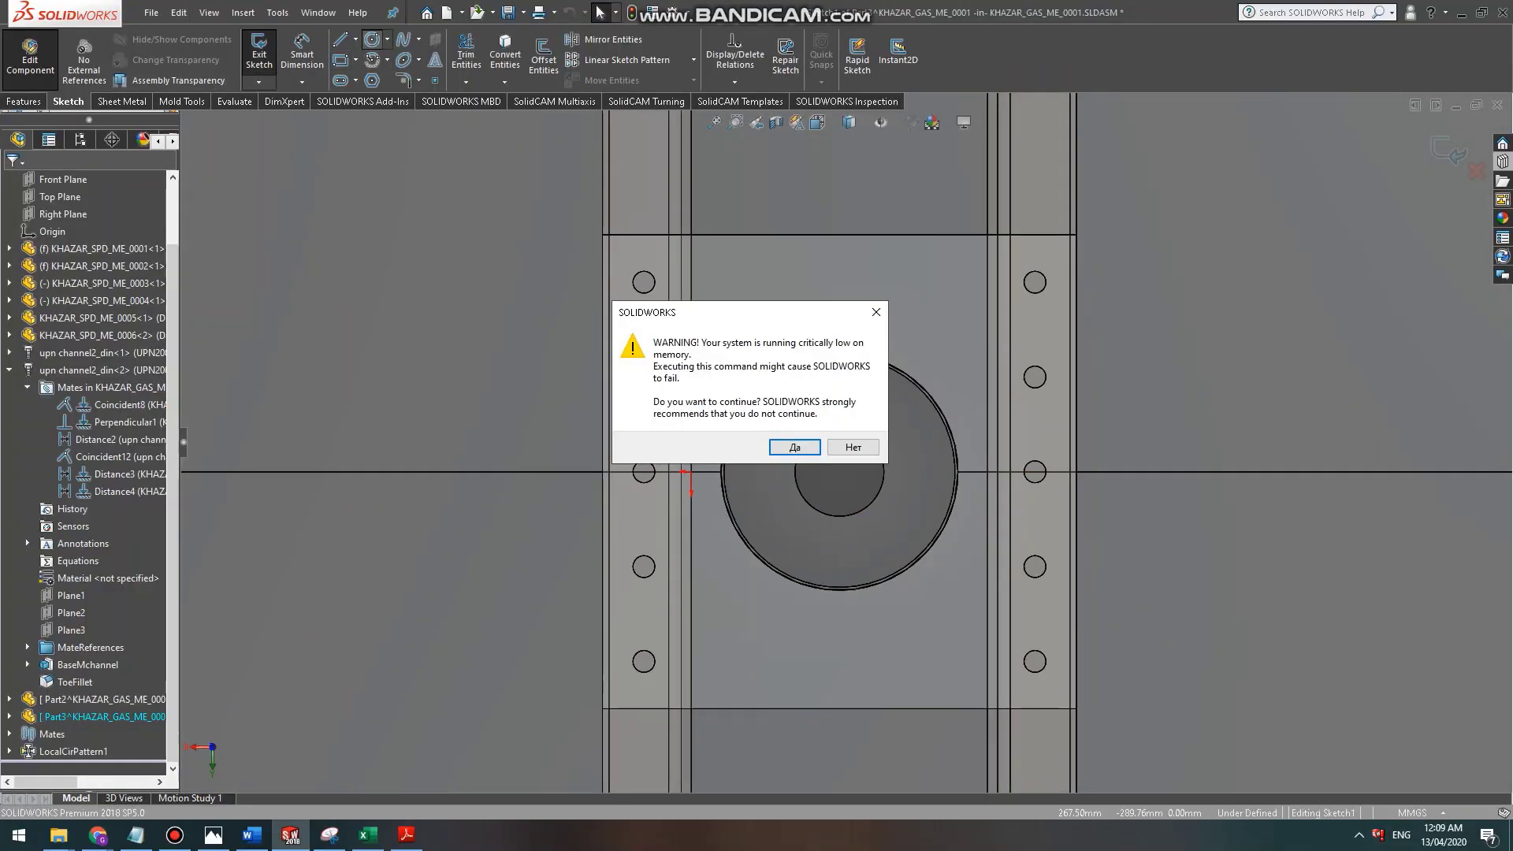
key(Return)
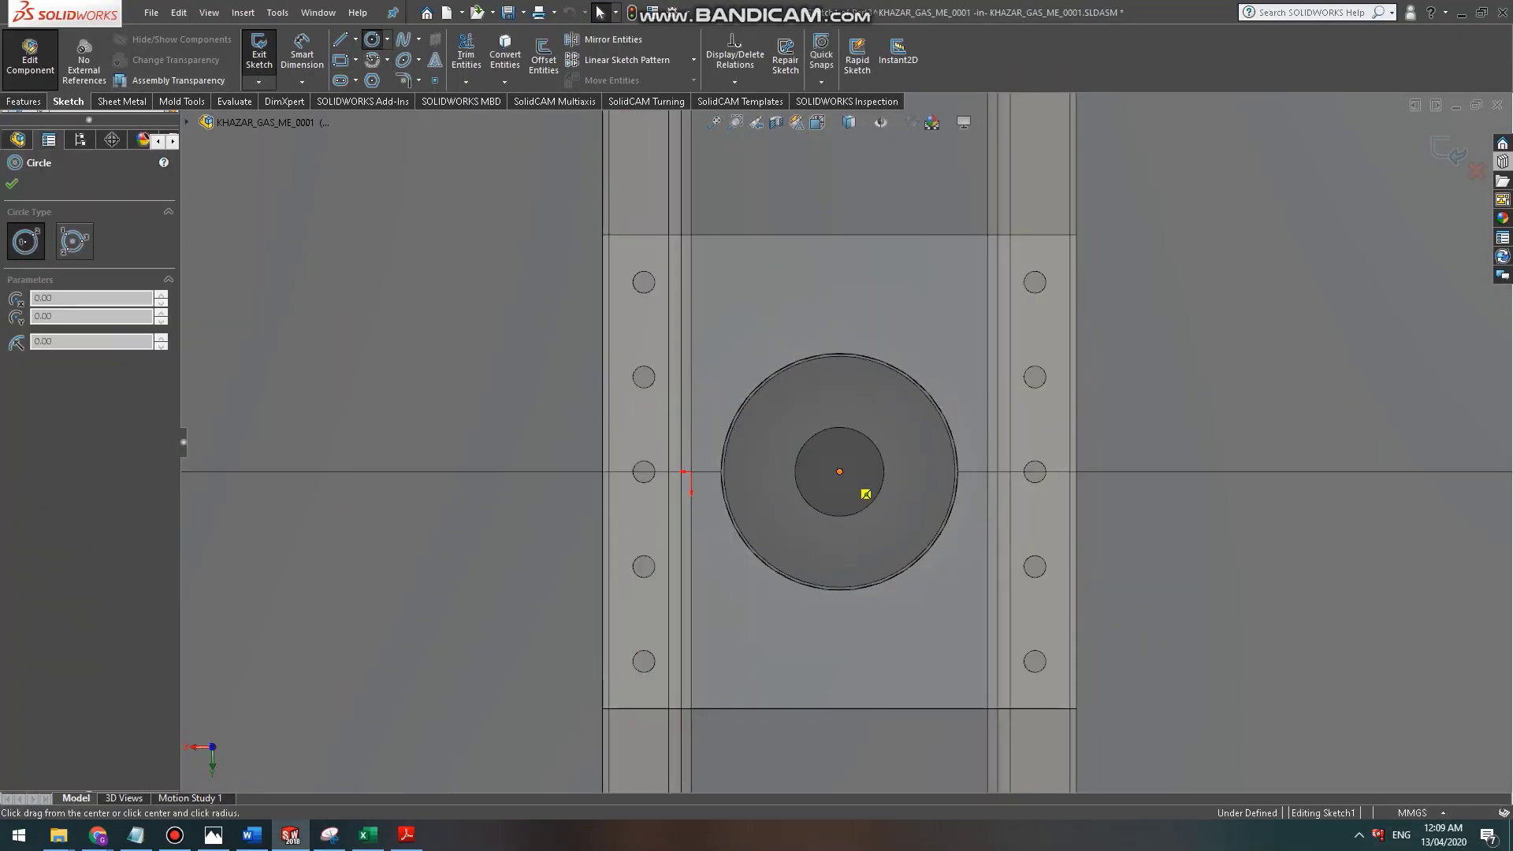
click(839, 471)
click(937, 371)
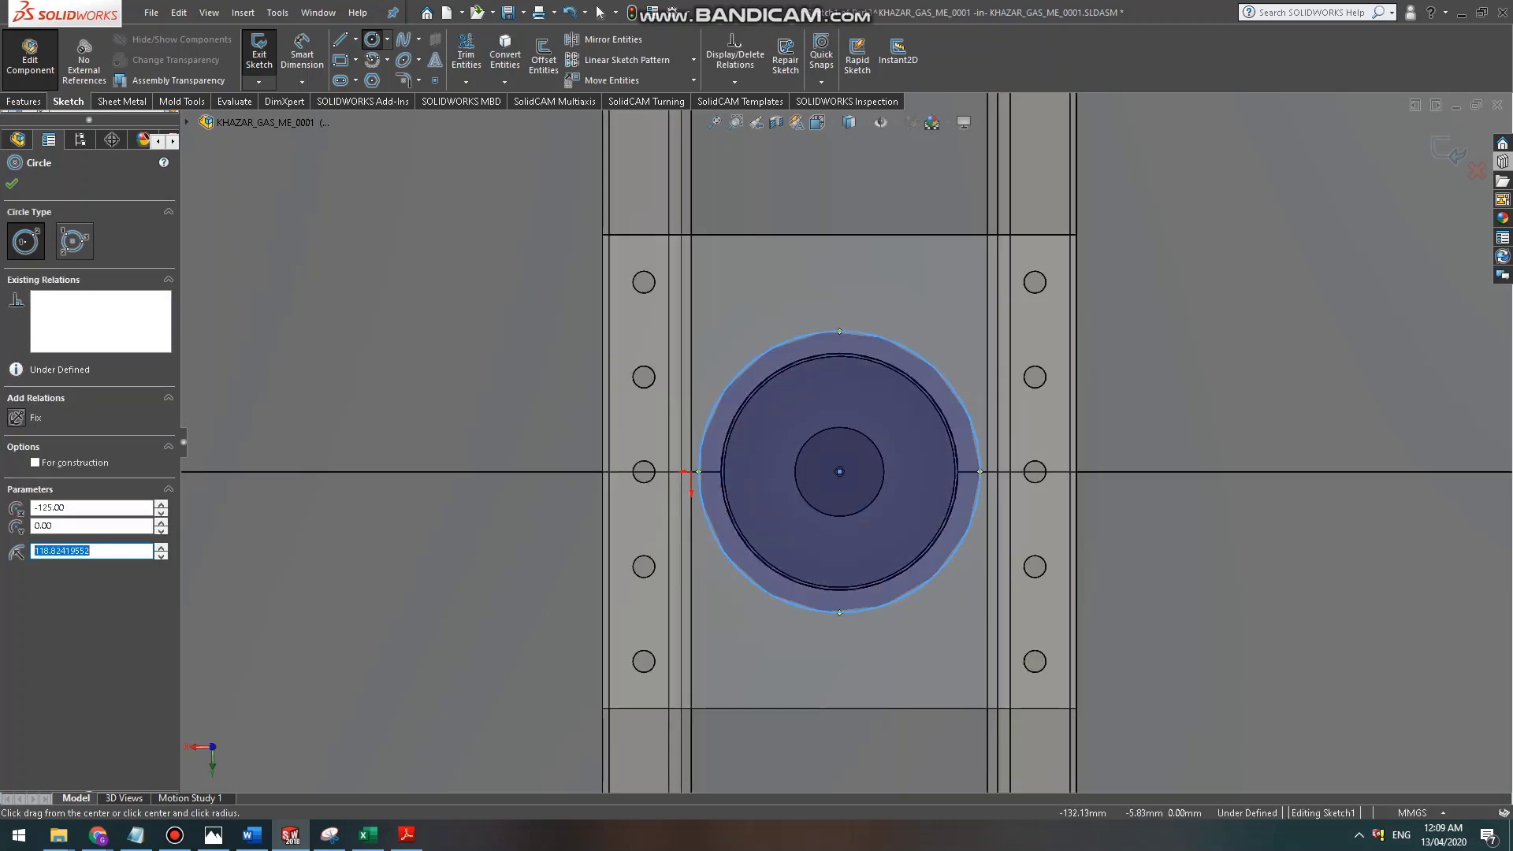
click(840, 471)
click(895, 415)
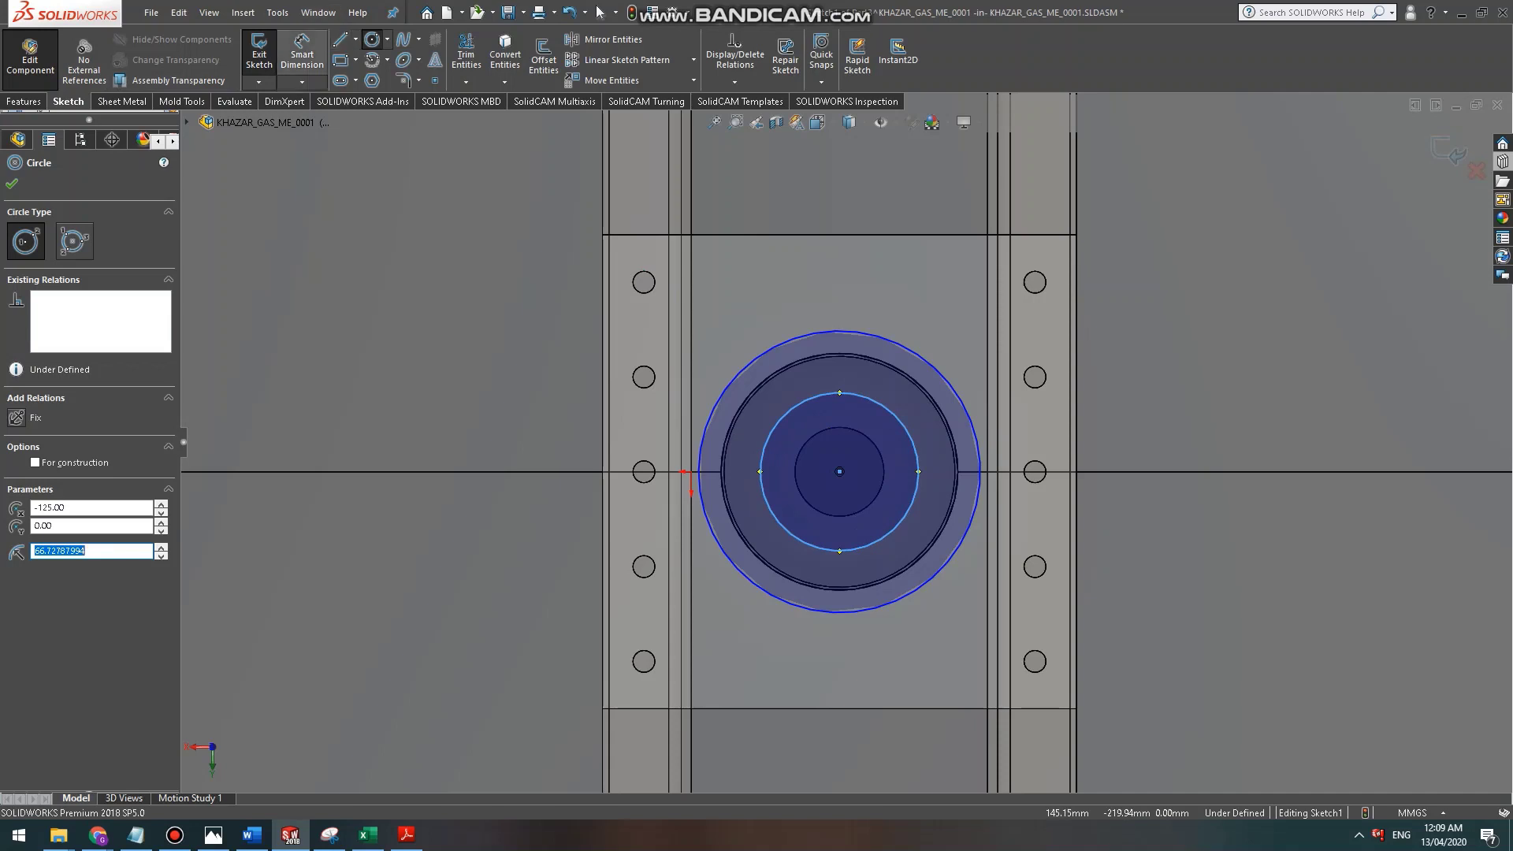
click(861, 394)
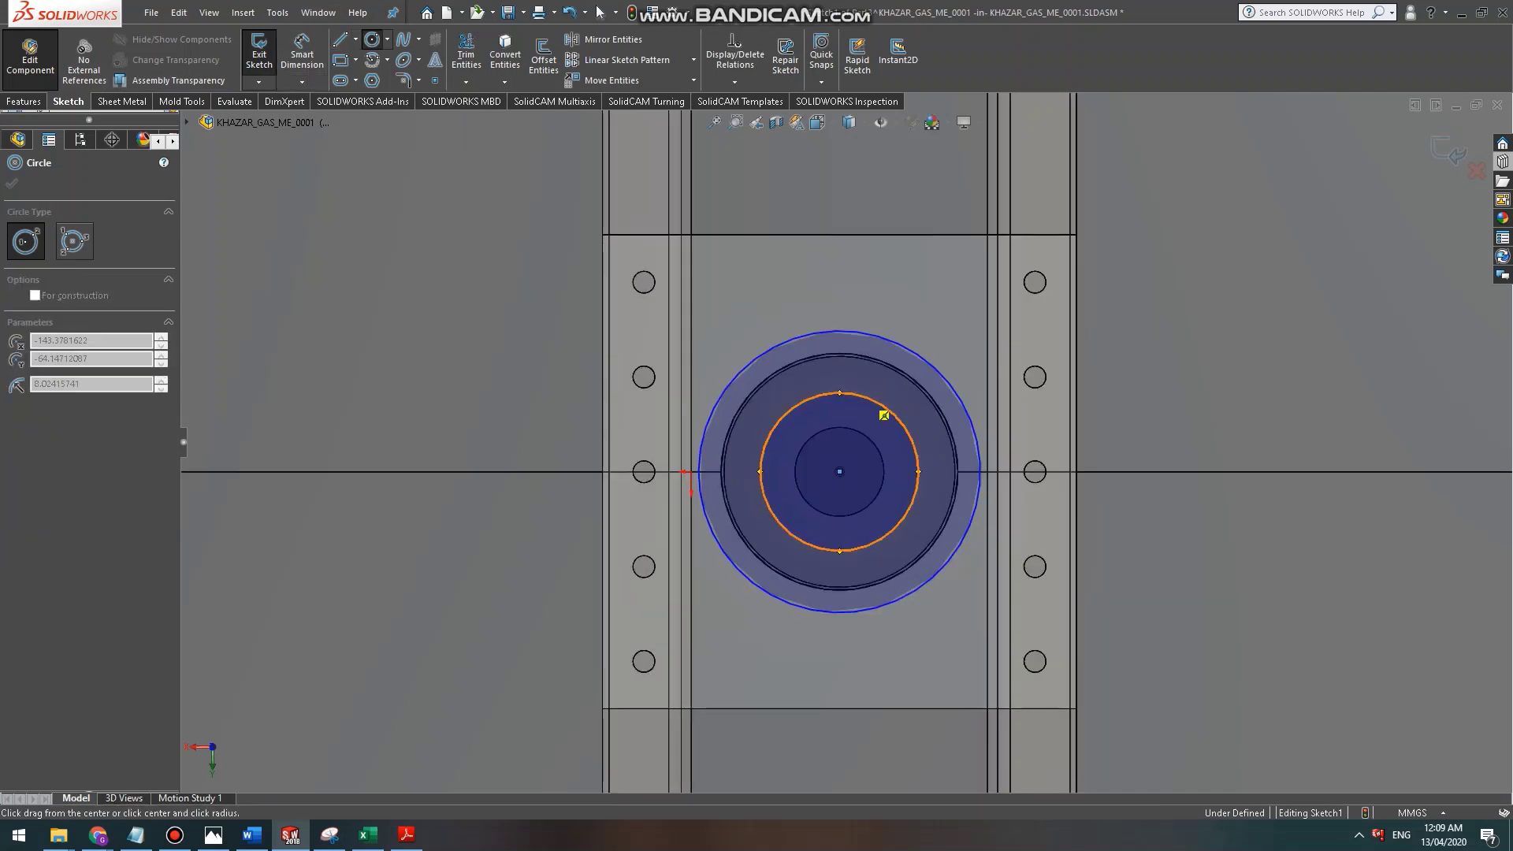
click(870, 411)
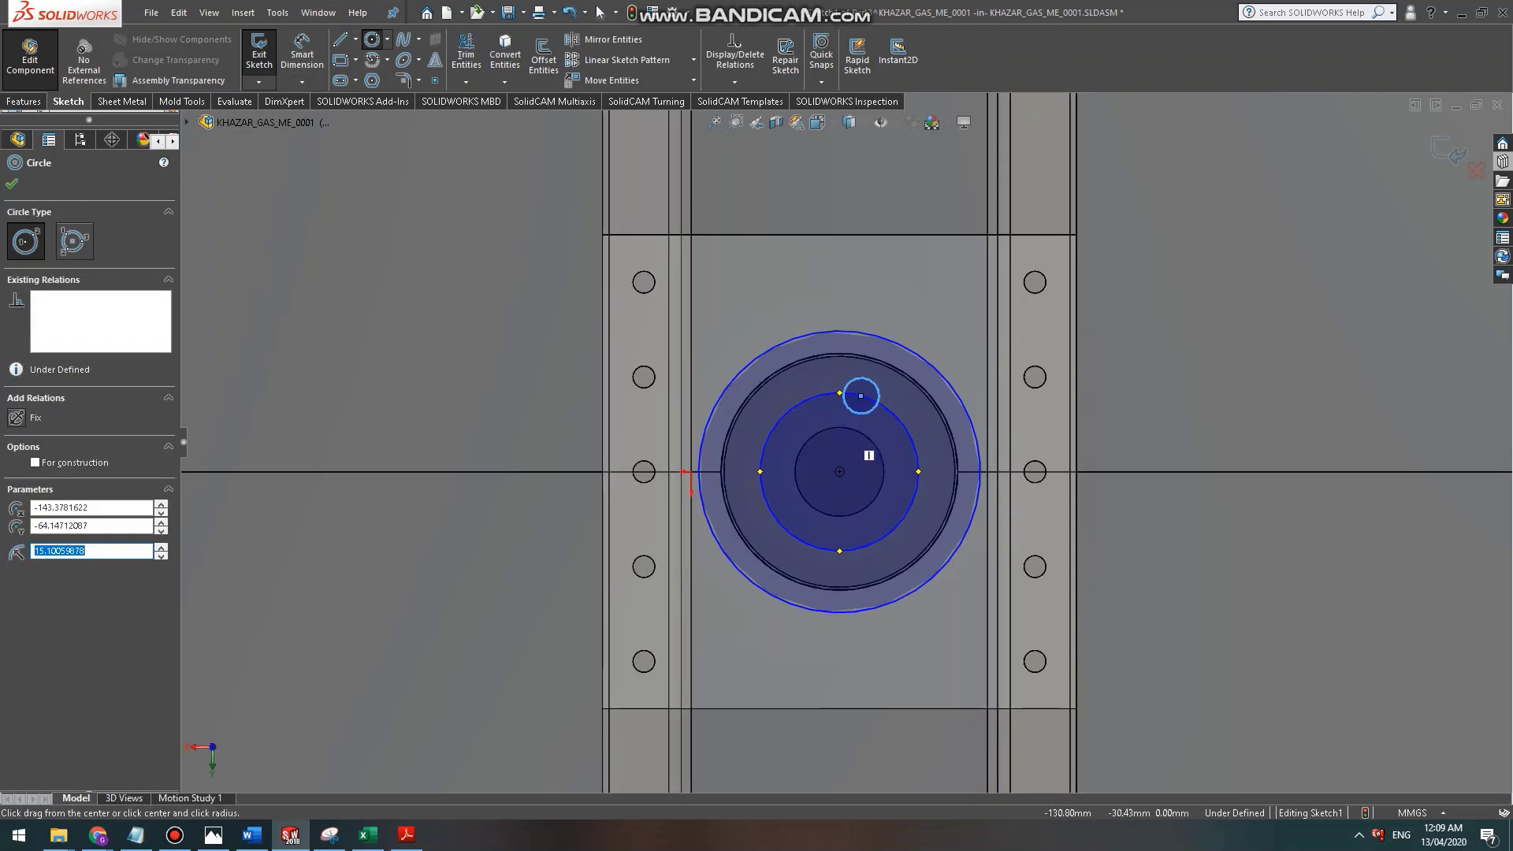
key(ctrl+z)
Dimension the inner circle's diameter to 120 mm.
click(301, 54)
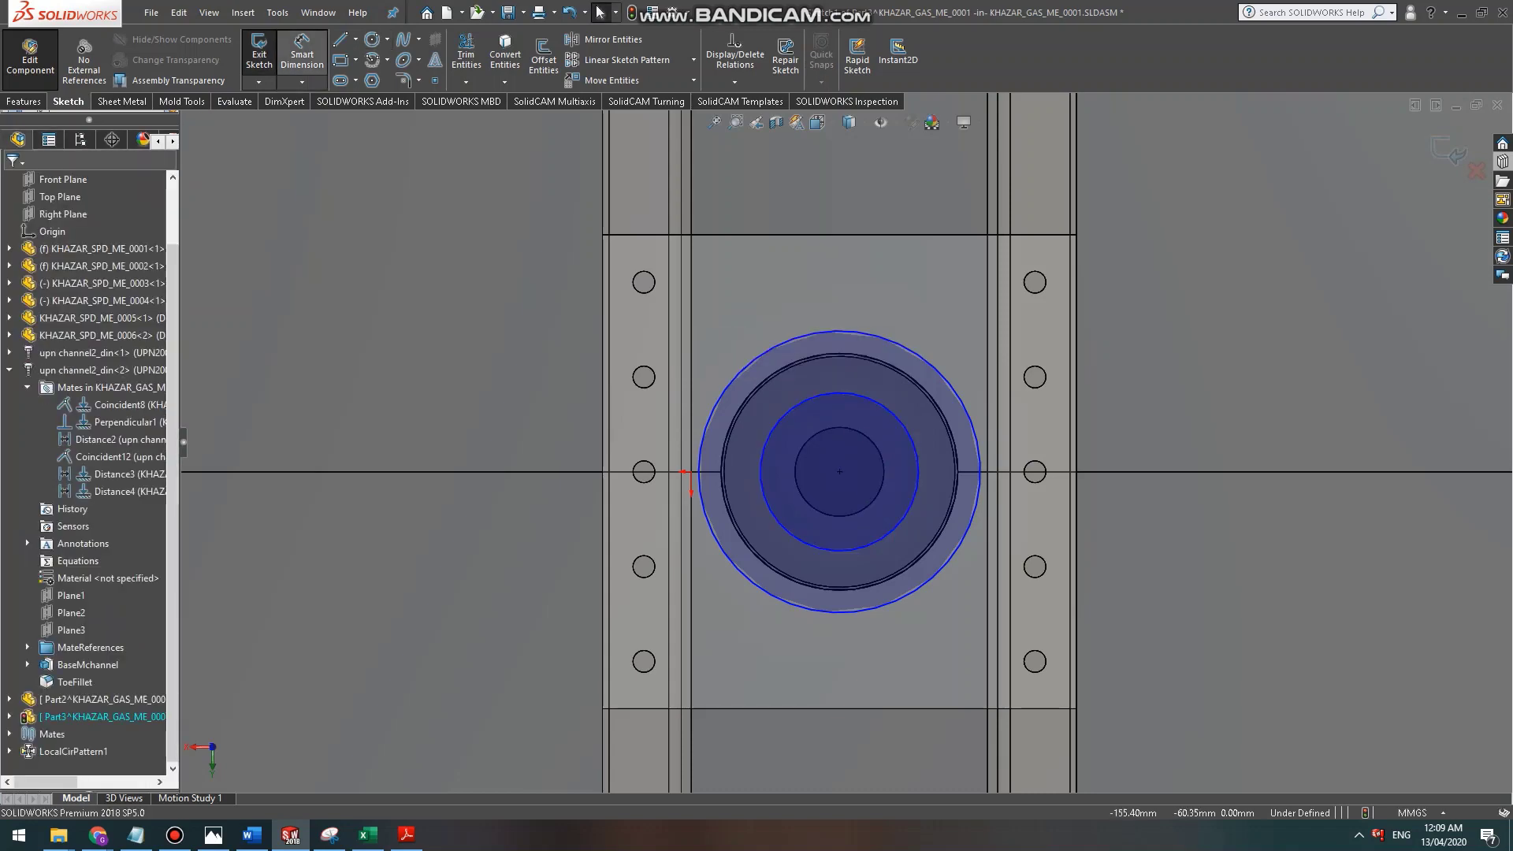
click(866, 398)
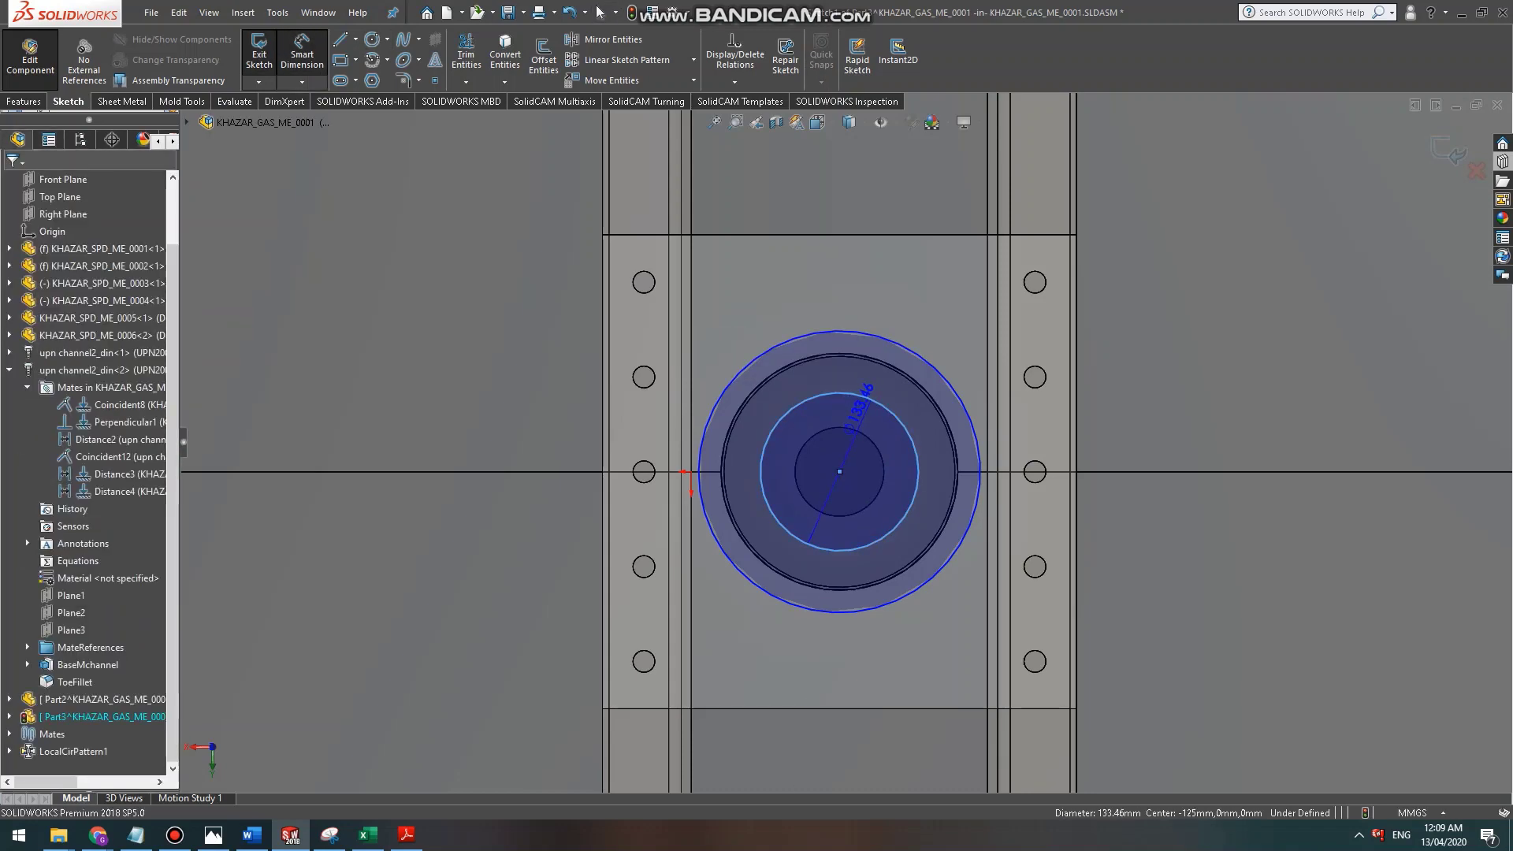
click(867, 394)
key(Return)
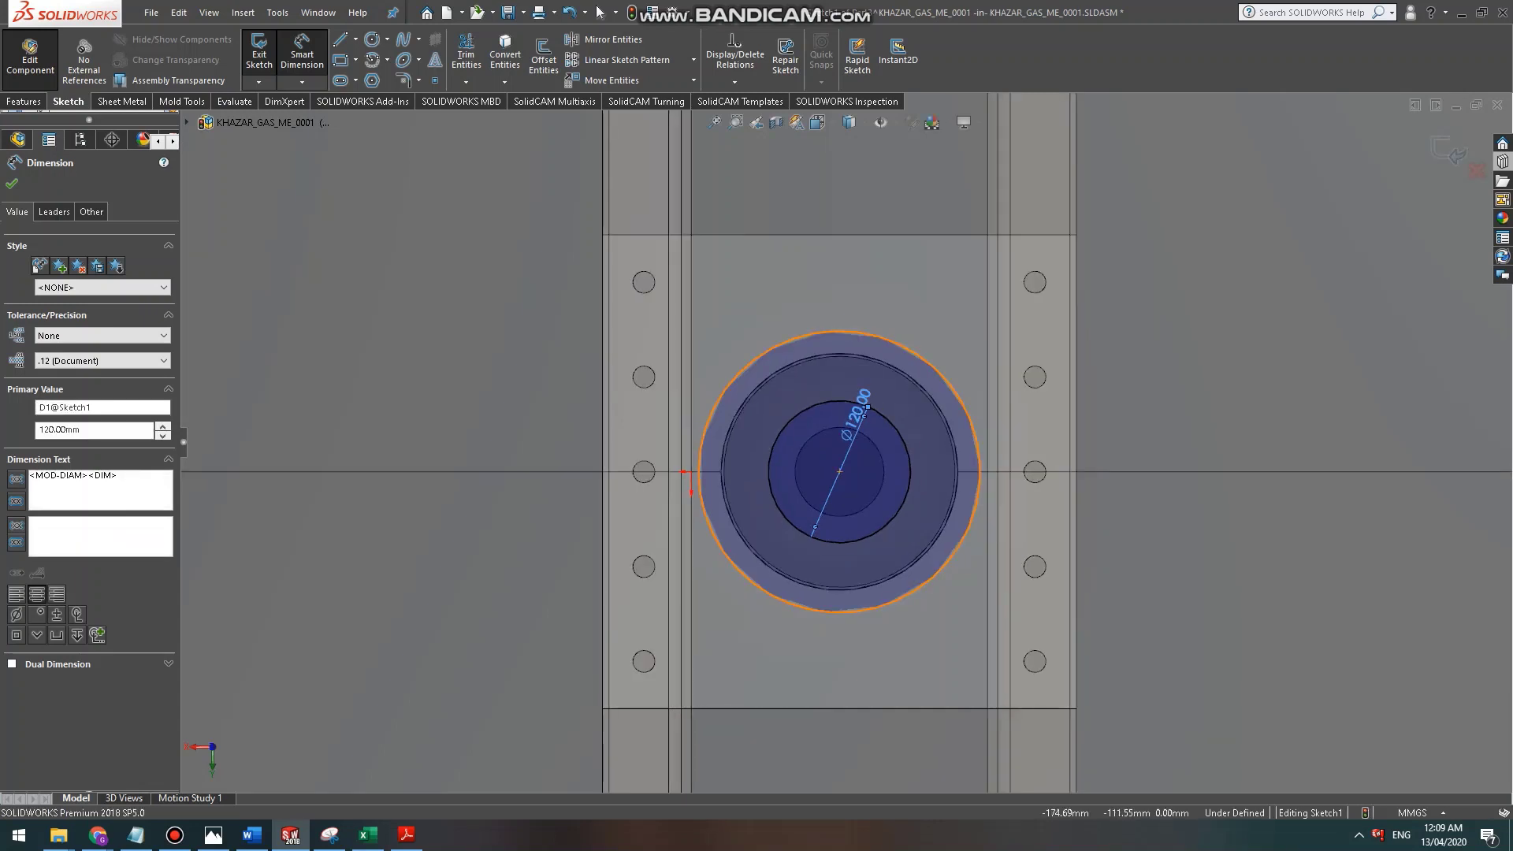
Dimension the outer circle's diameter to 210 mm.
click(818, 611)
click(800, 296)
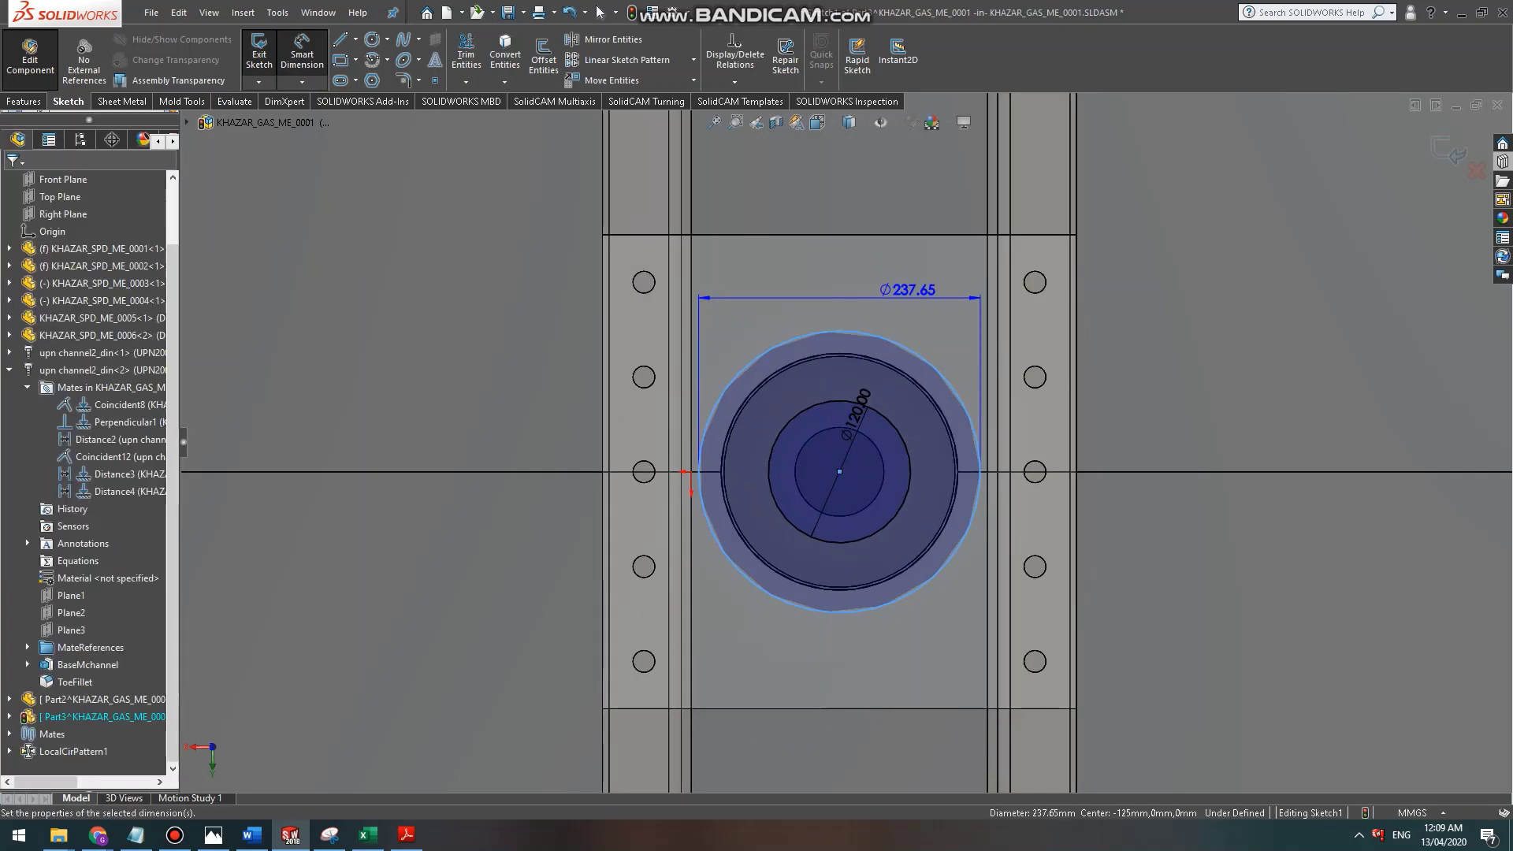
text(200)
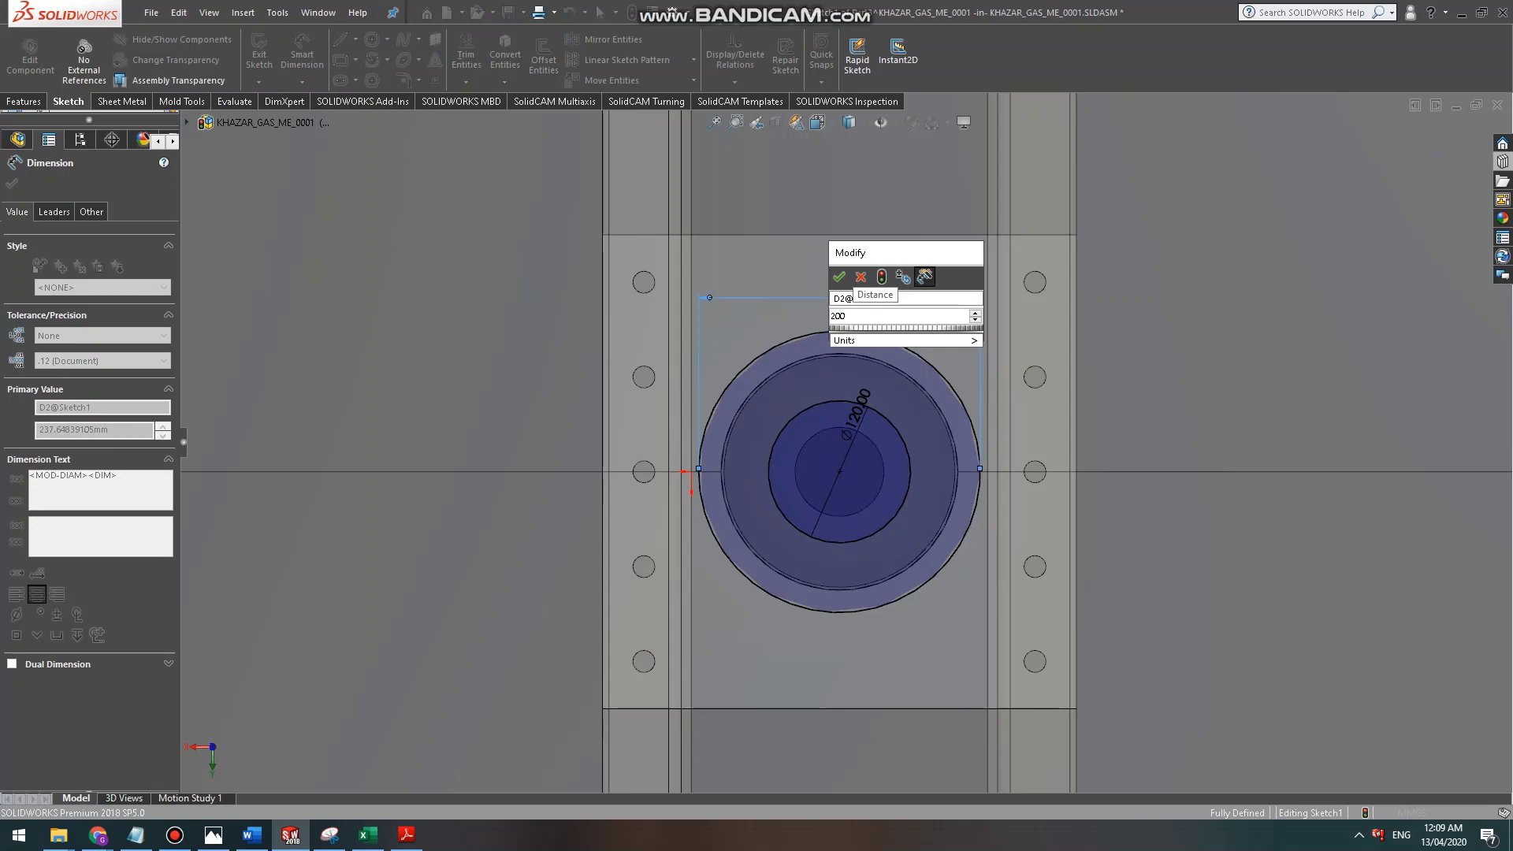
key(BackSpace)
key(BackSpace)
text(210)
key(Return)
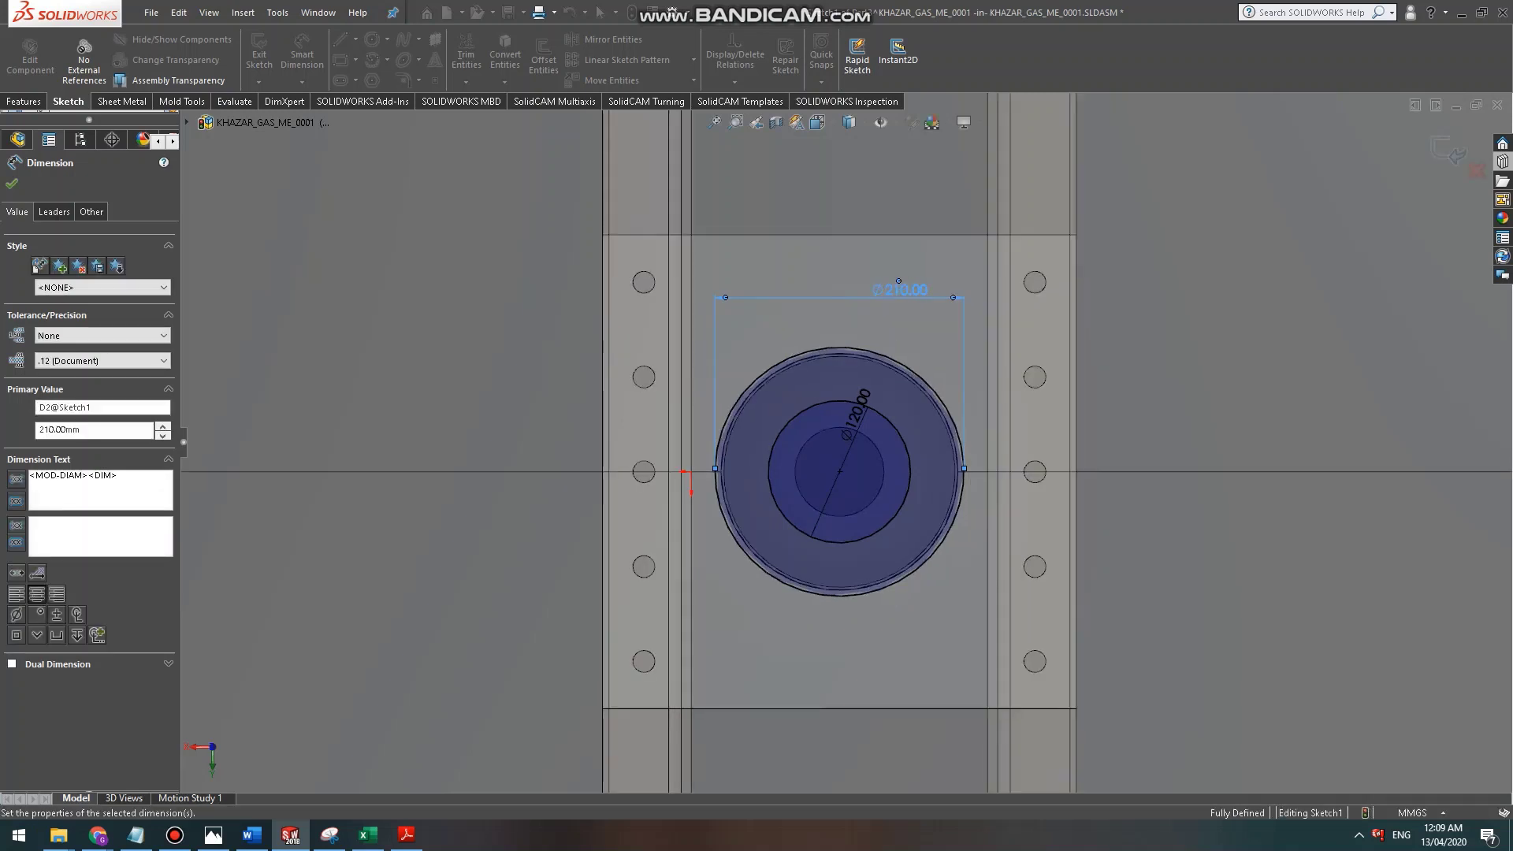
Extrude the ring profile upward from the plate as a blind boss 300 mm deep.
click(23, 101)
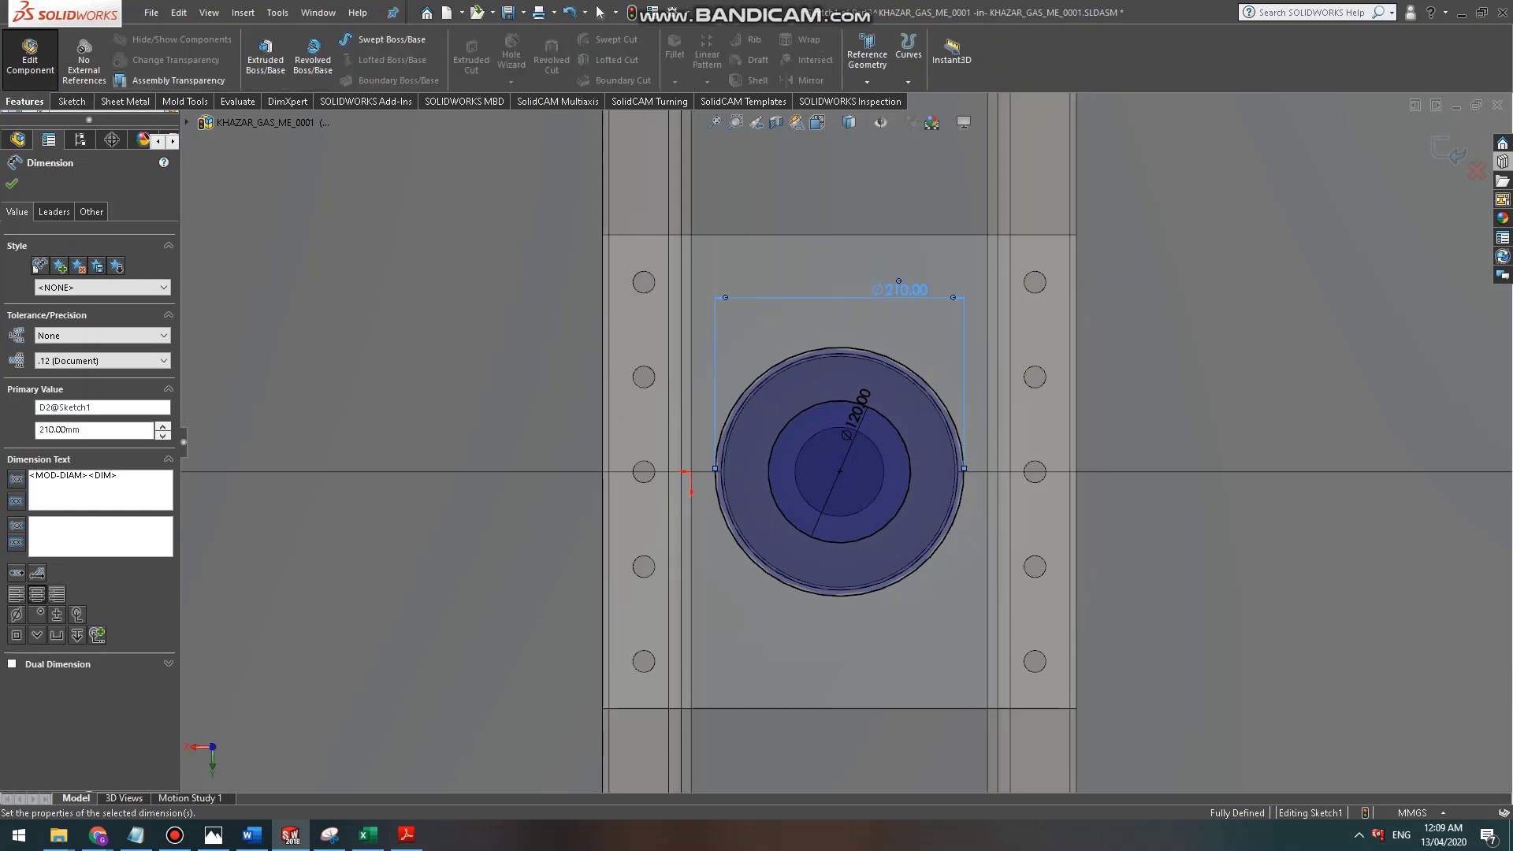
click(266, 60)
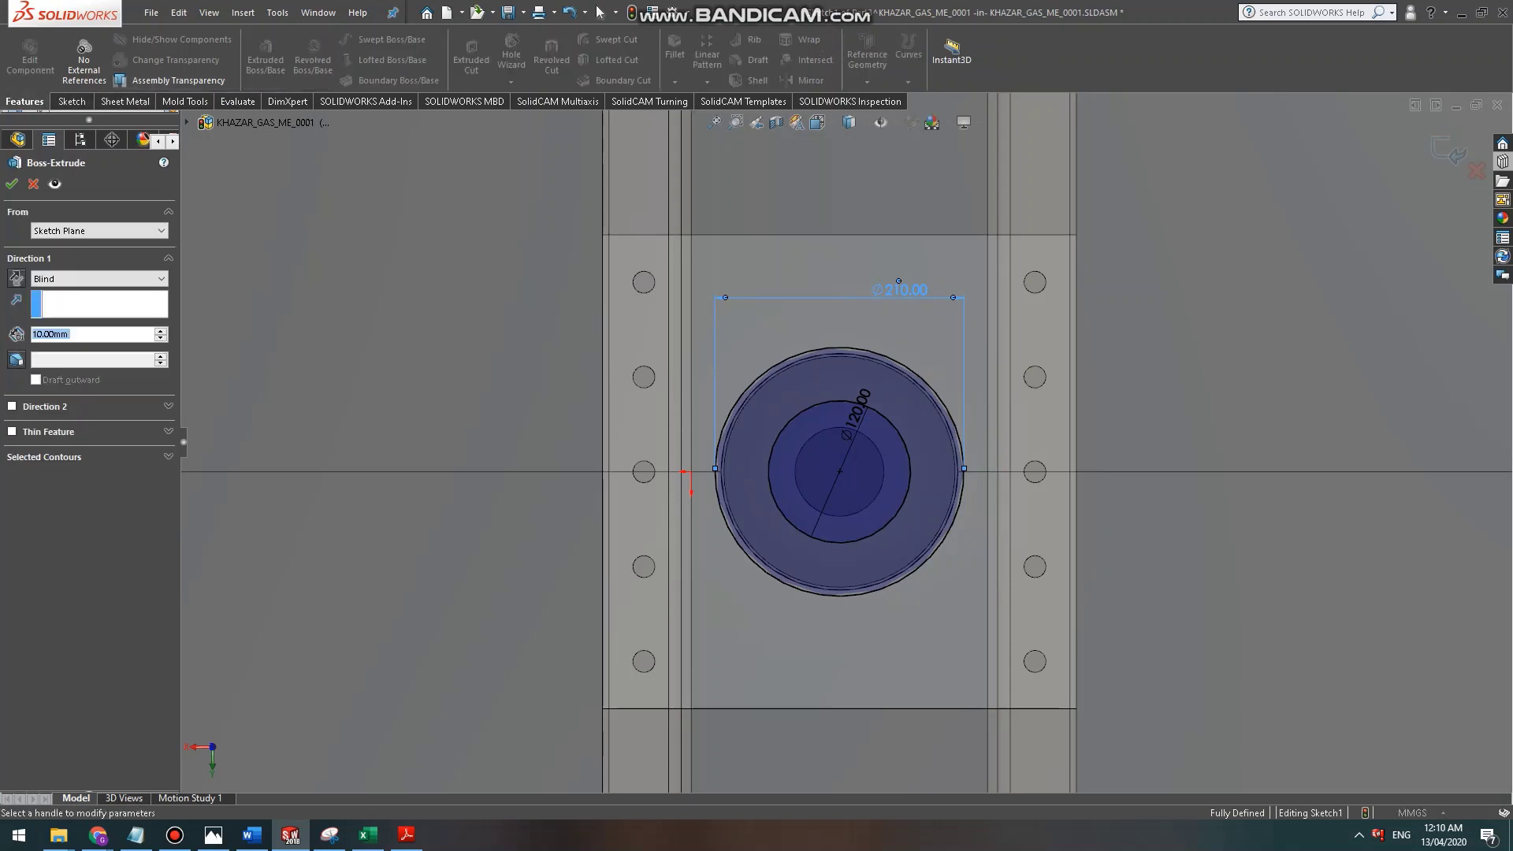
scroll(842, 442, up, 11)
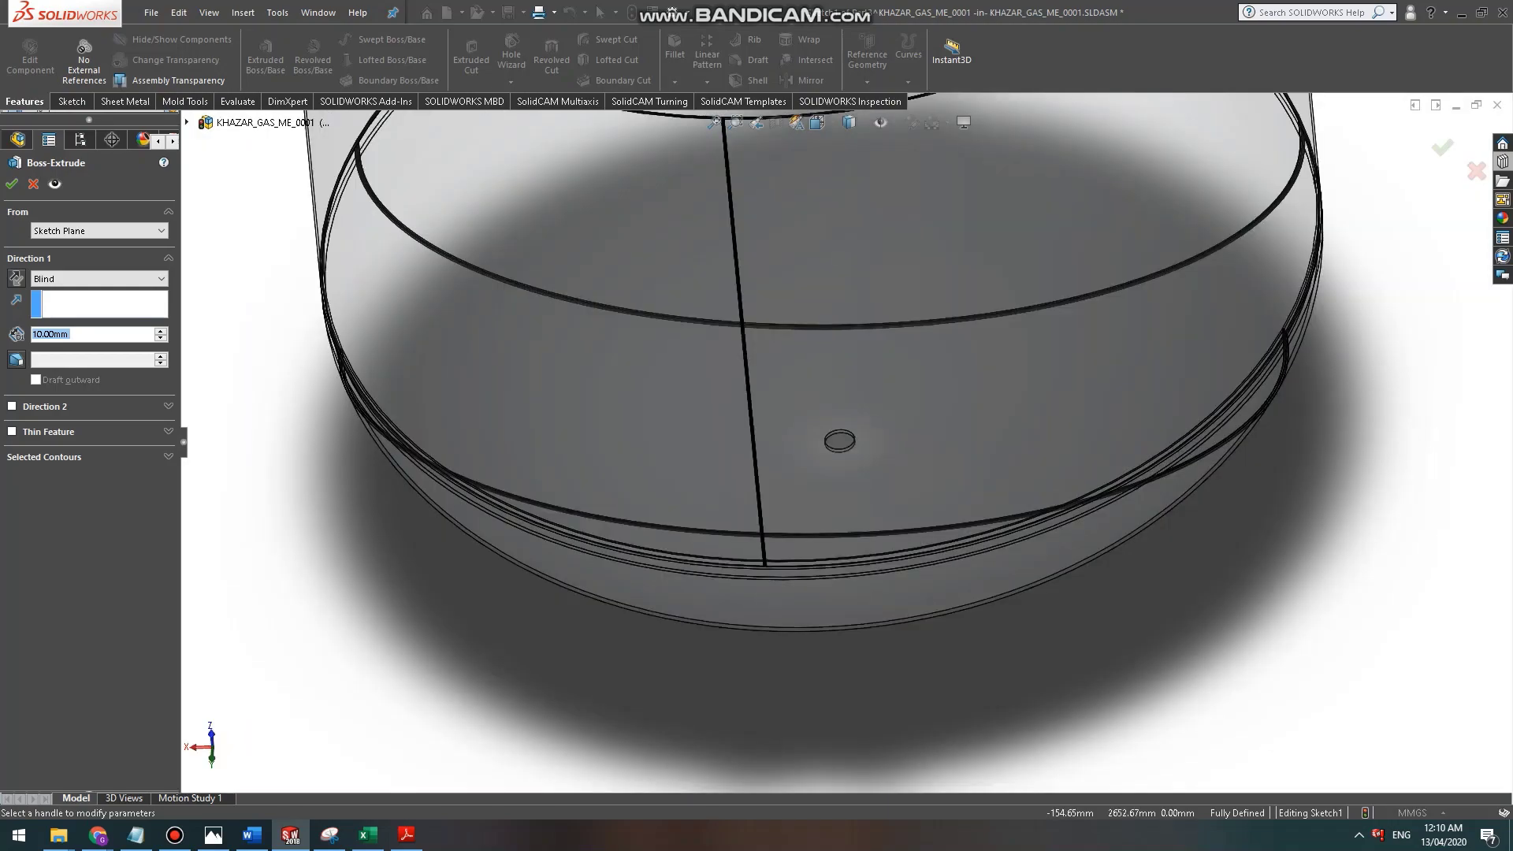
scroll(821, 136, down, 6)
scroll(790, 177, down, 10)
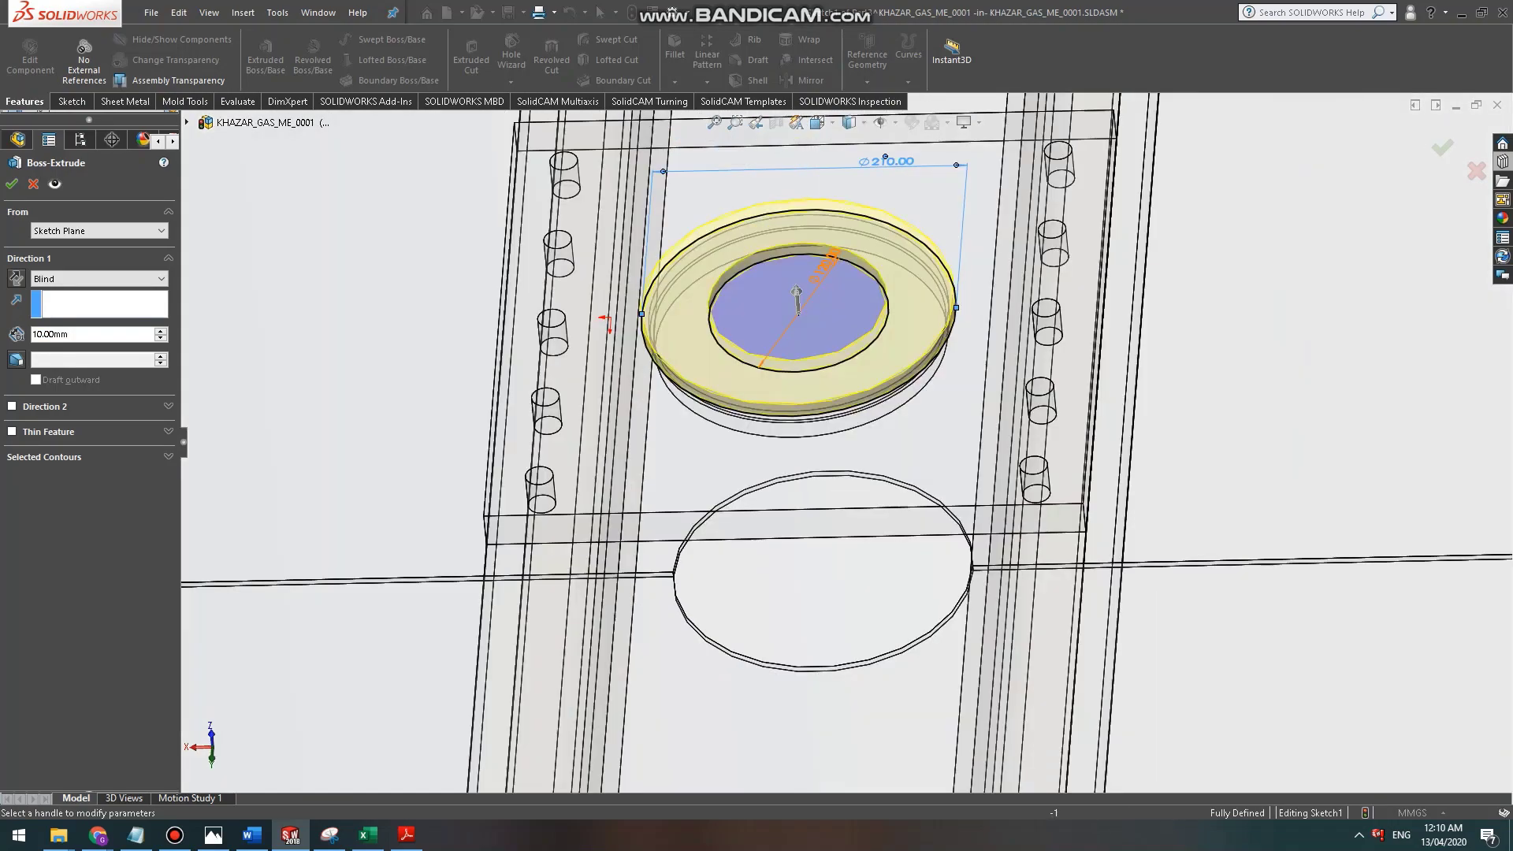
scroll(845, 446, up, 8)
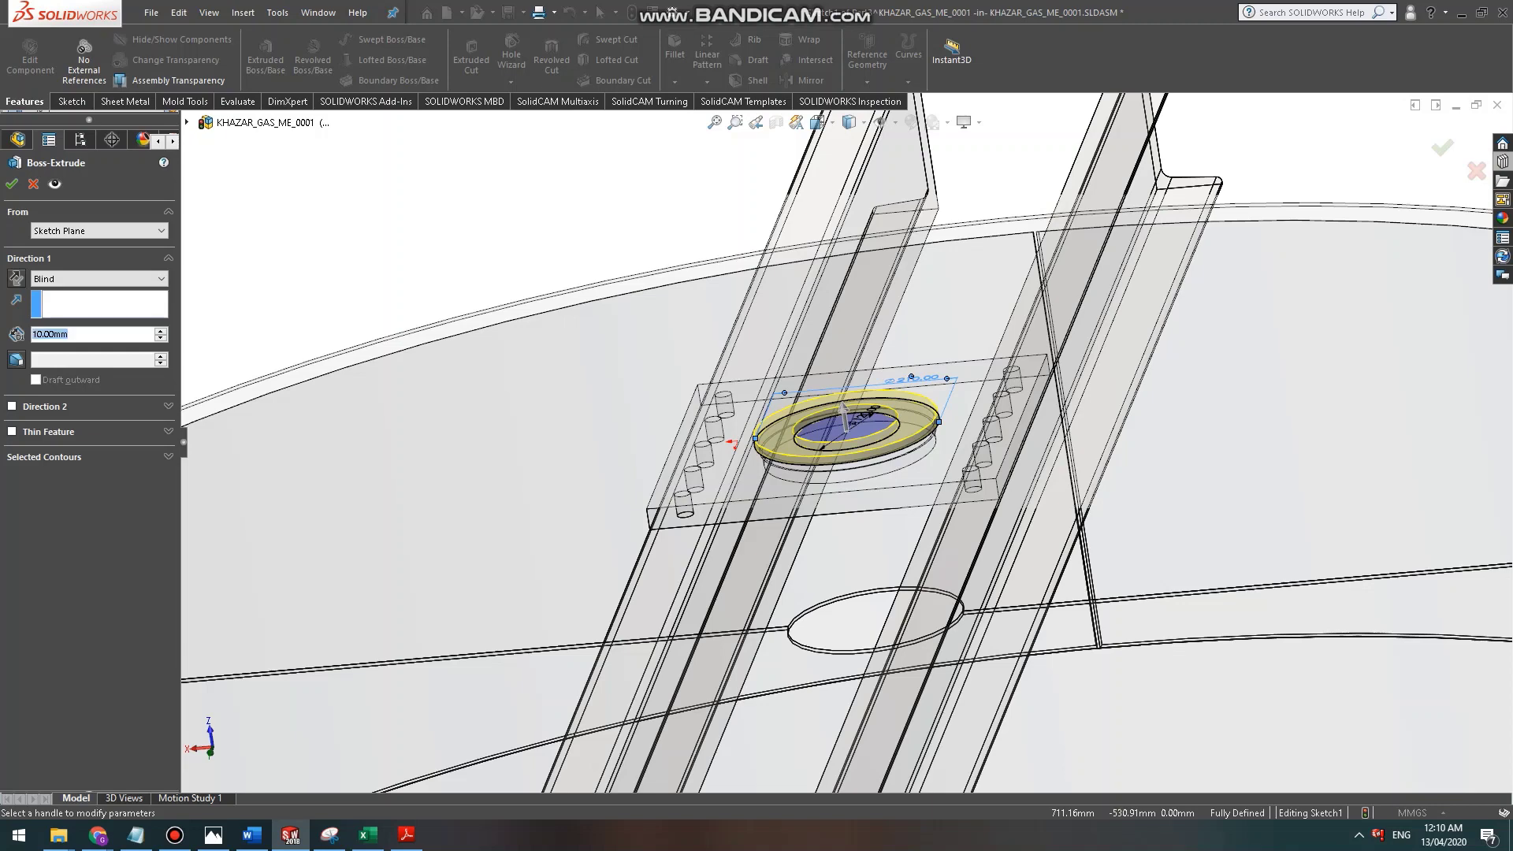
text(300)
key(Return)
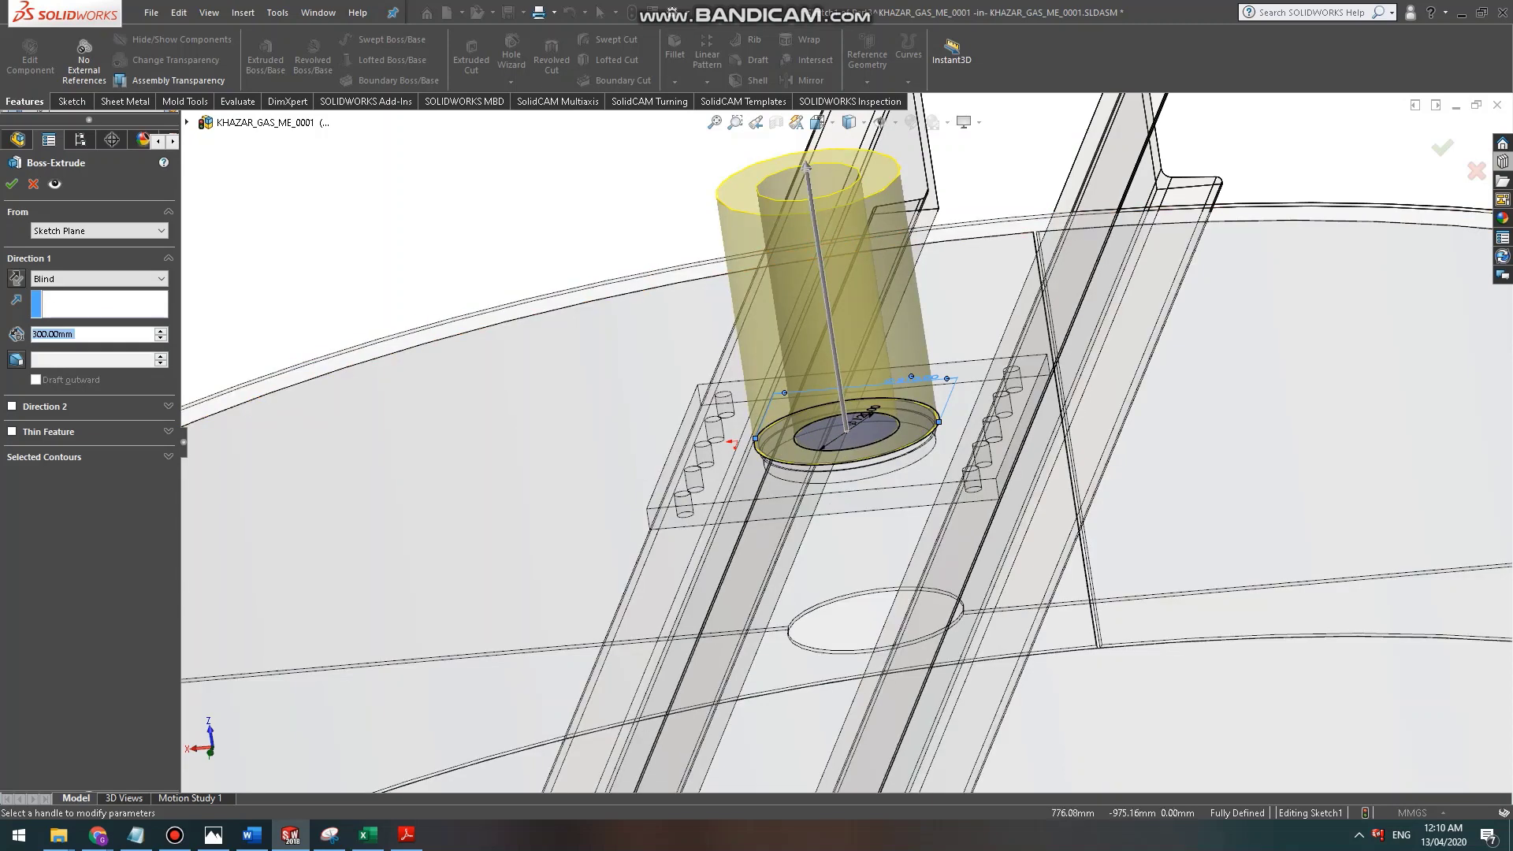
click(11, 184)
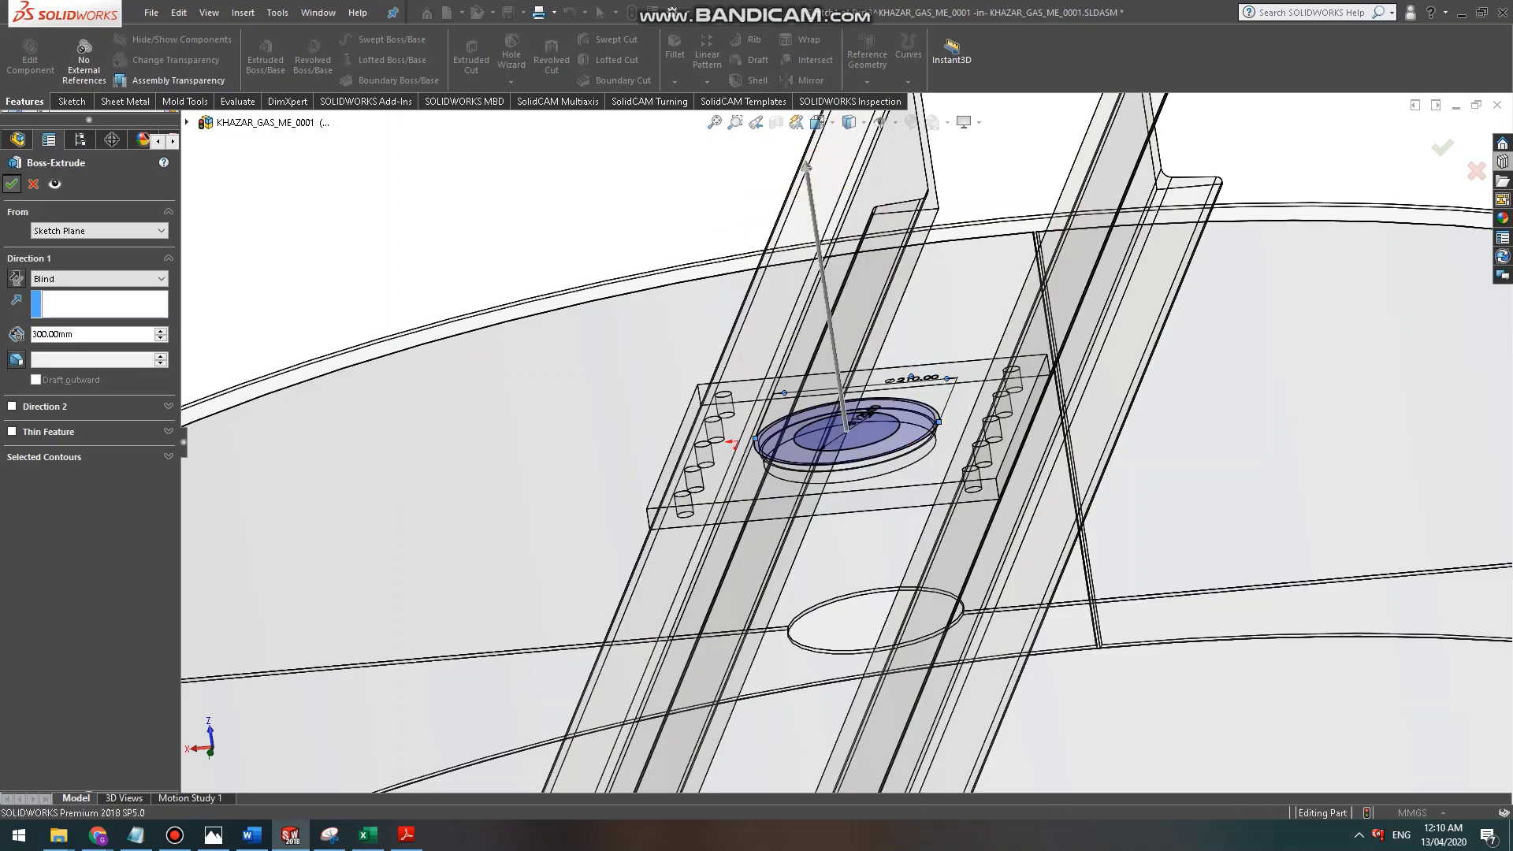
On the hollow cylinder's lower end face, sketch a circle matching the bore edge and a larger concentric circle about 152 mm in diameter.
scroll(828, 439, down, 3)
middle_drag(822, 437, 733, 319)
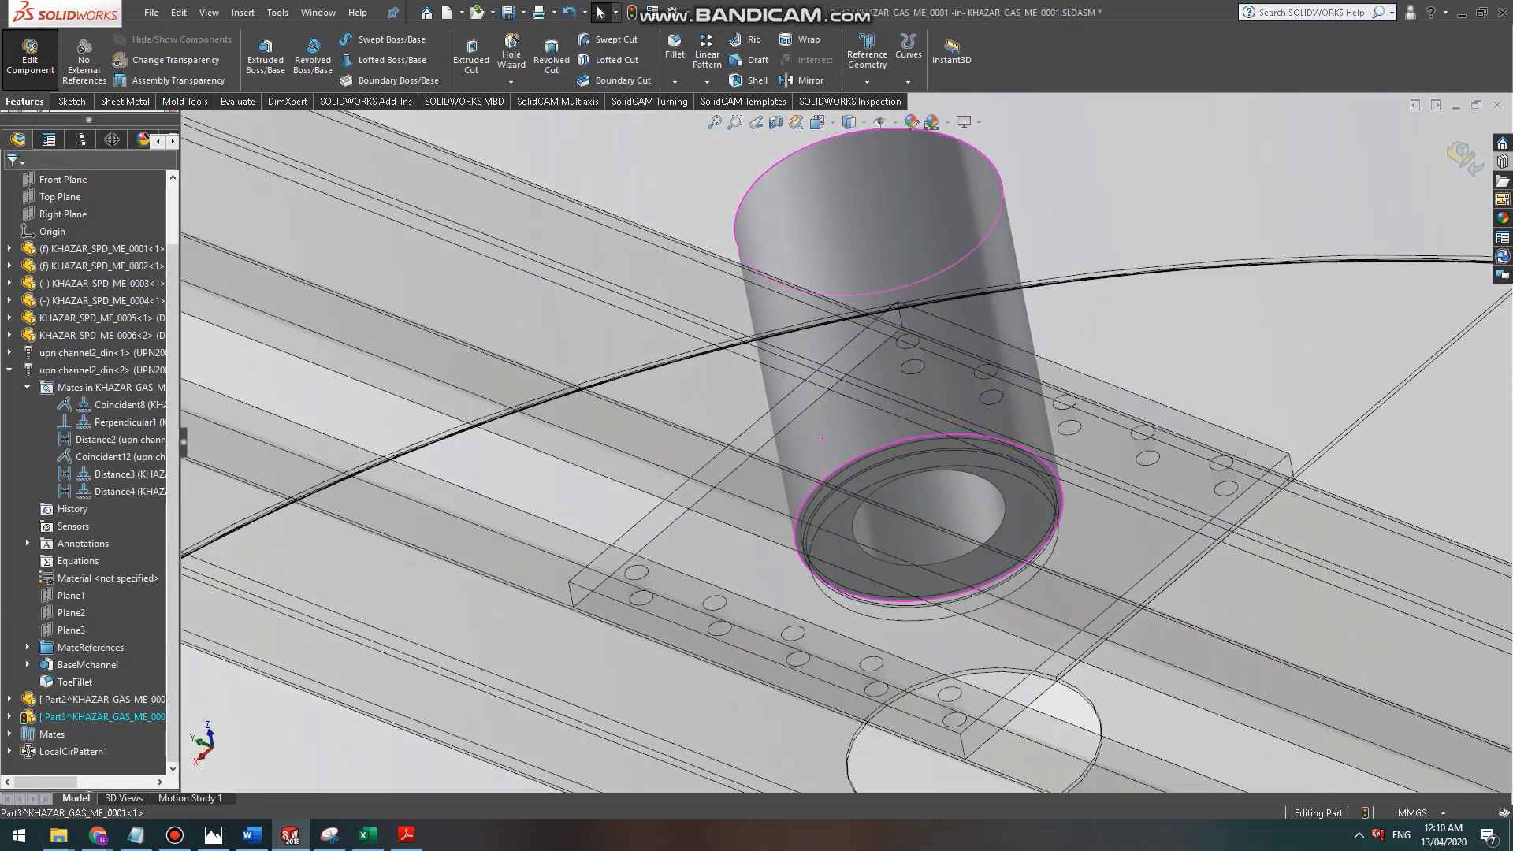
scroll(822, 438, down, 5)
click(909, 461)
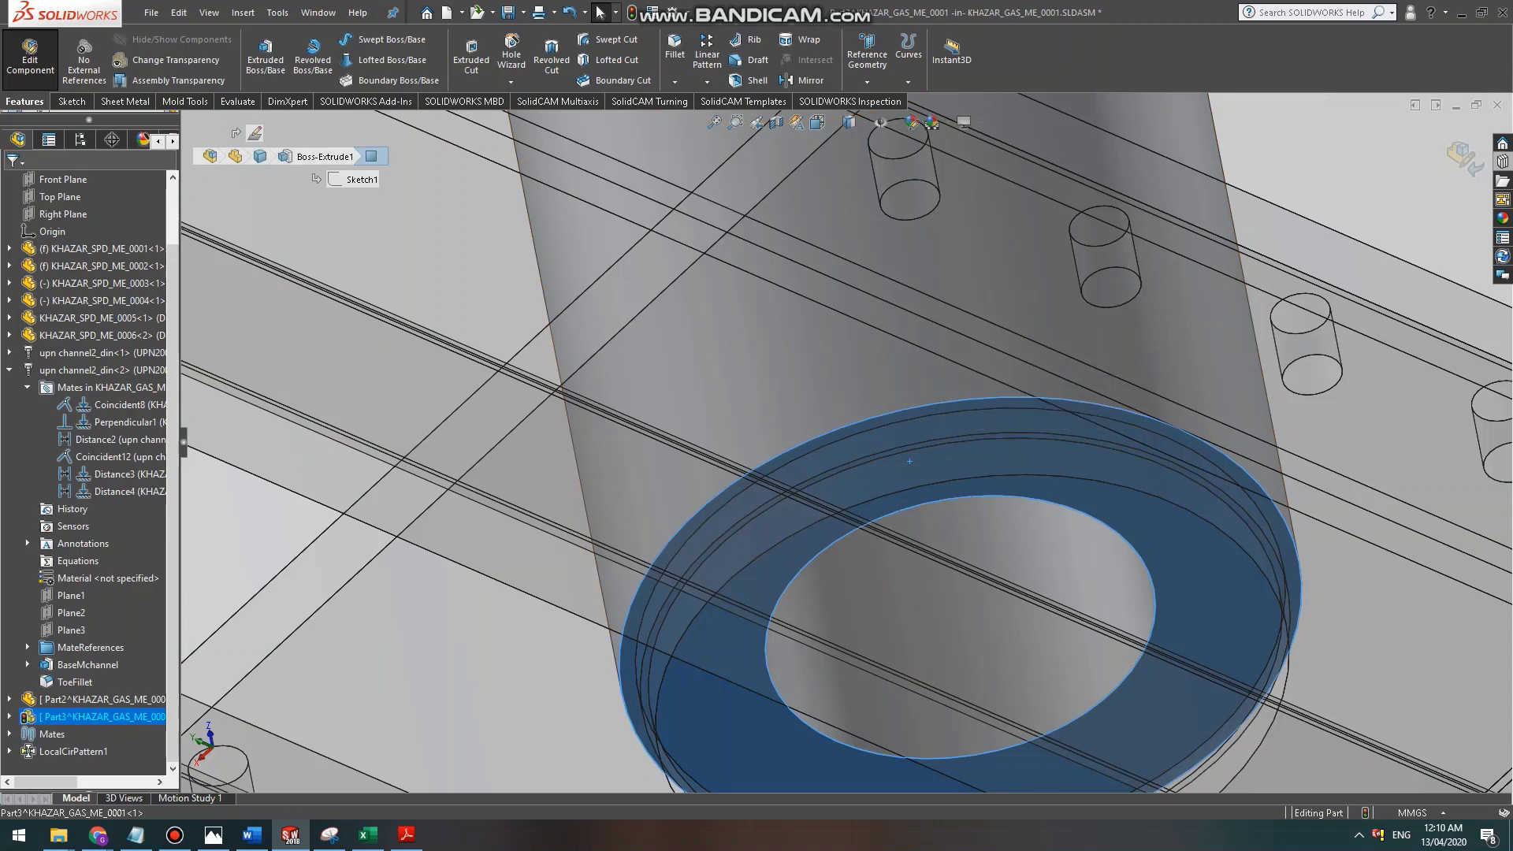
click(72, 102)
click(262, 54)
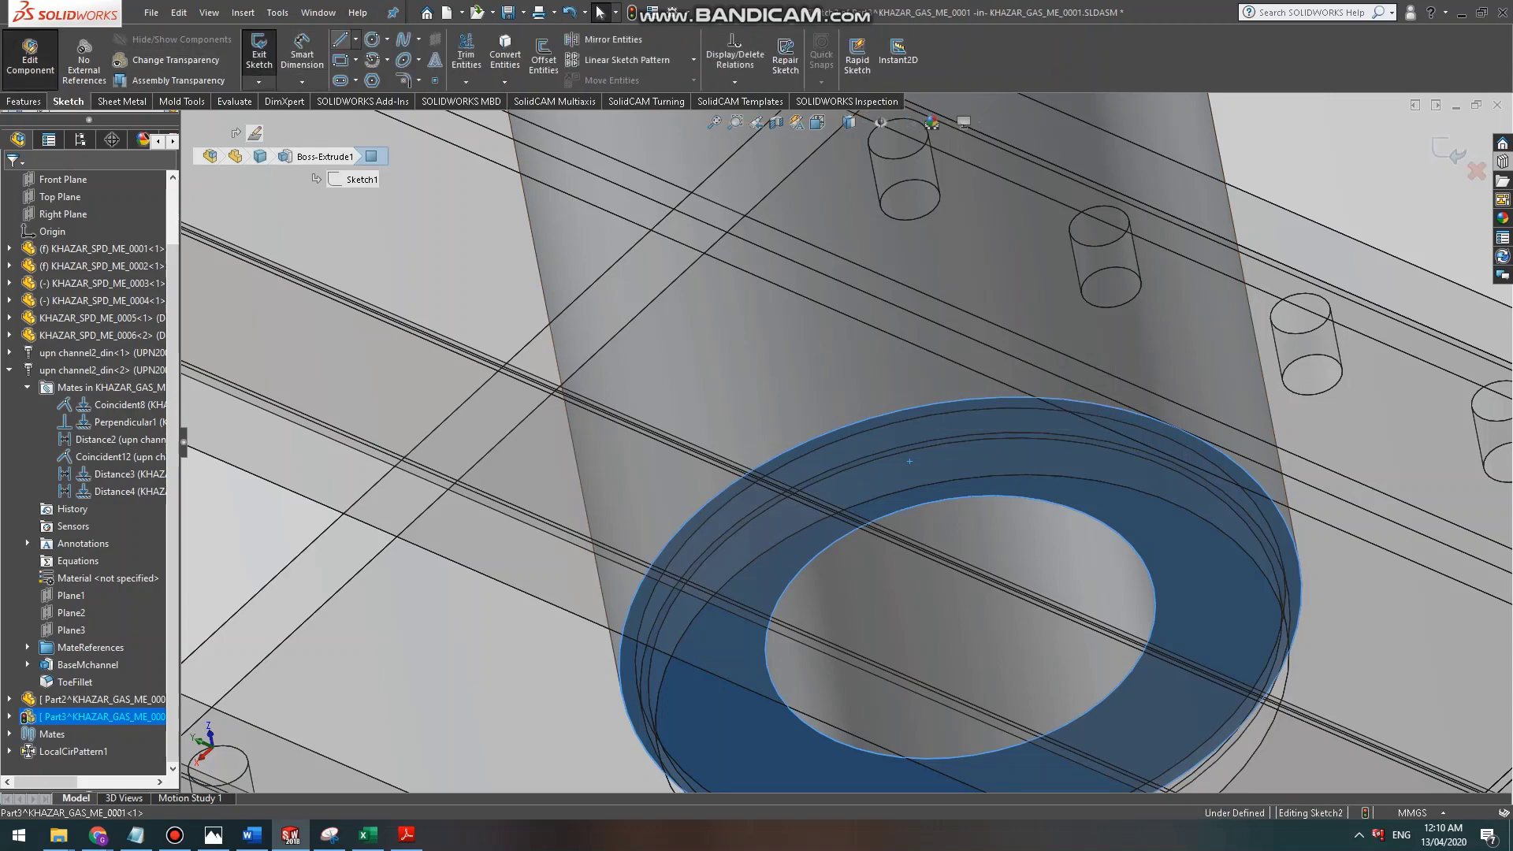
click(372, 38)
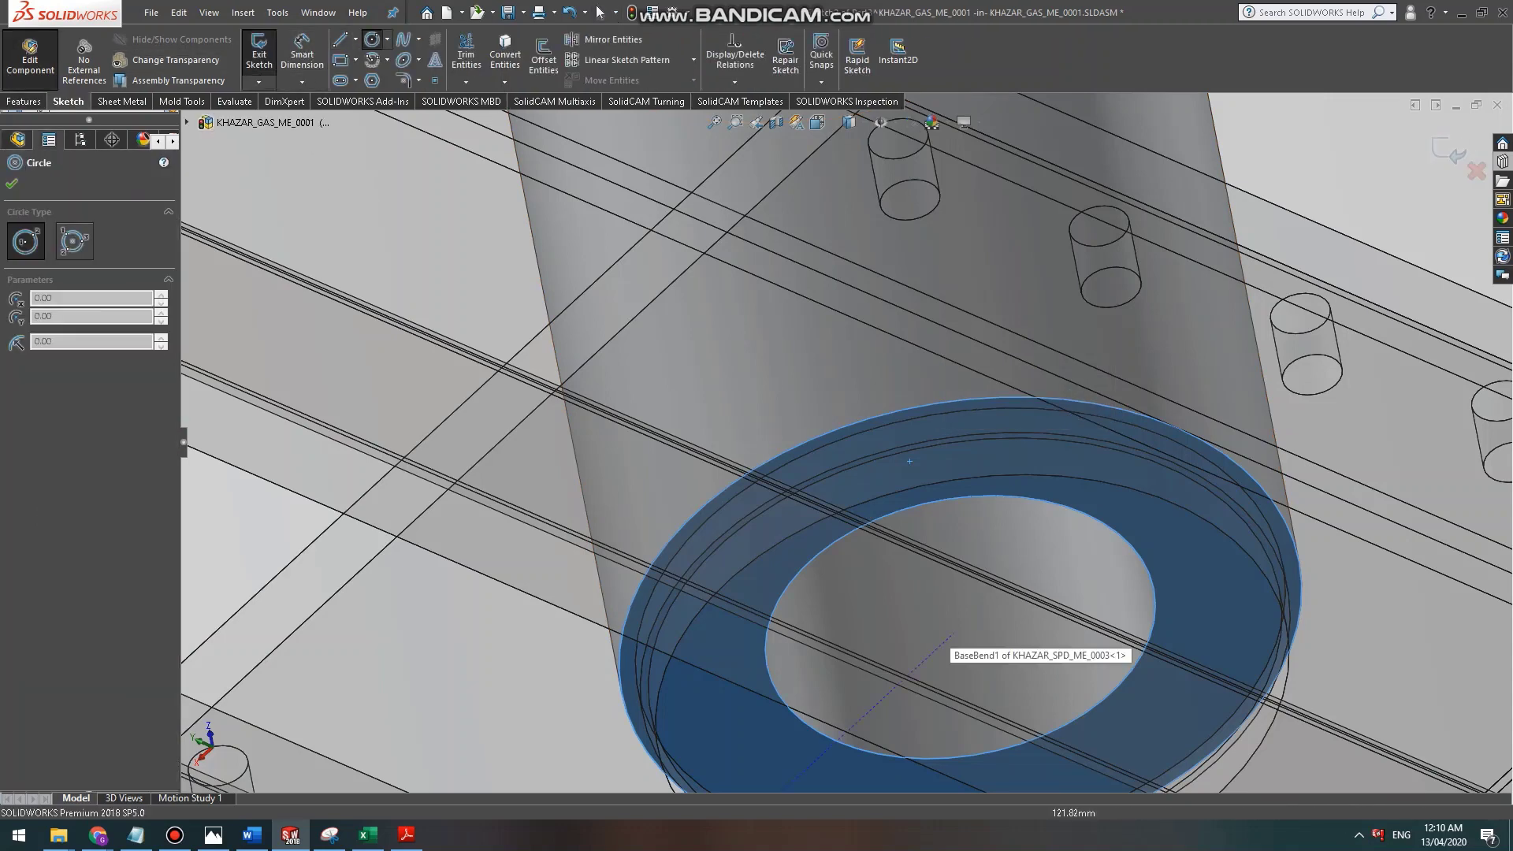
click(960, 626)
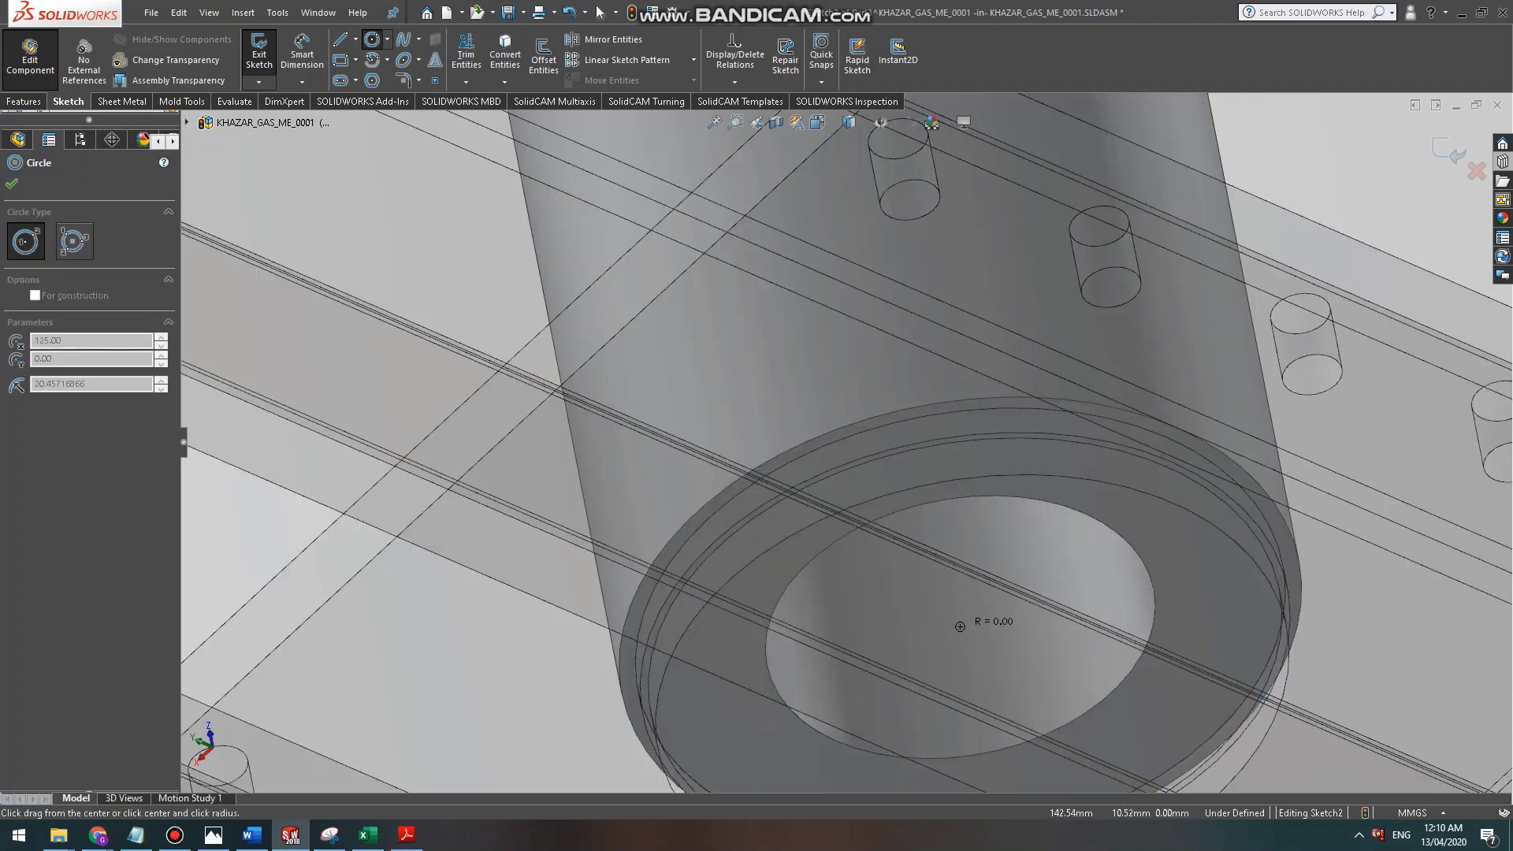
click(1009, 516)
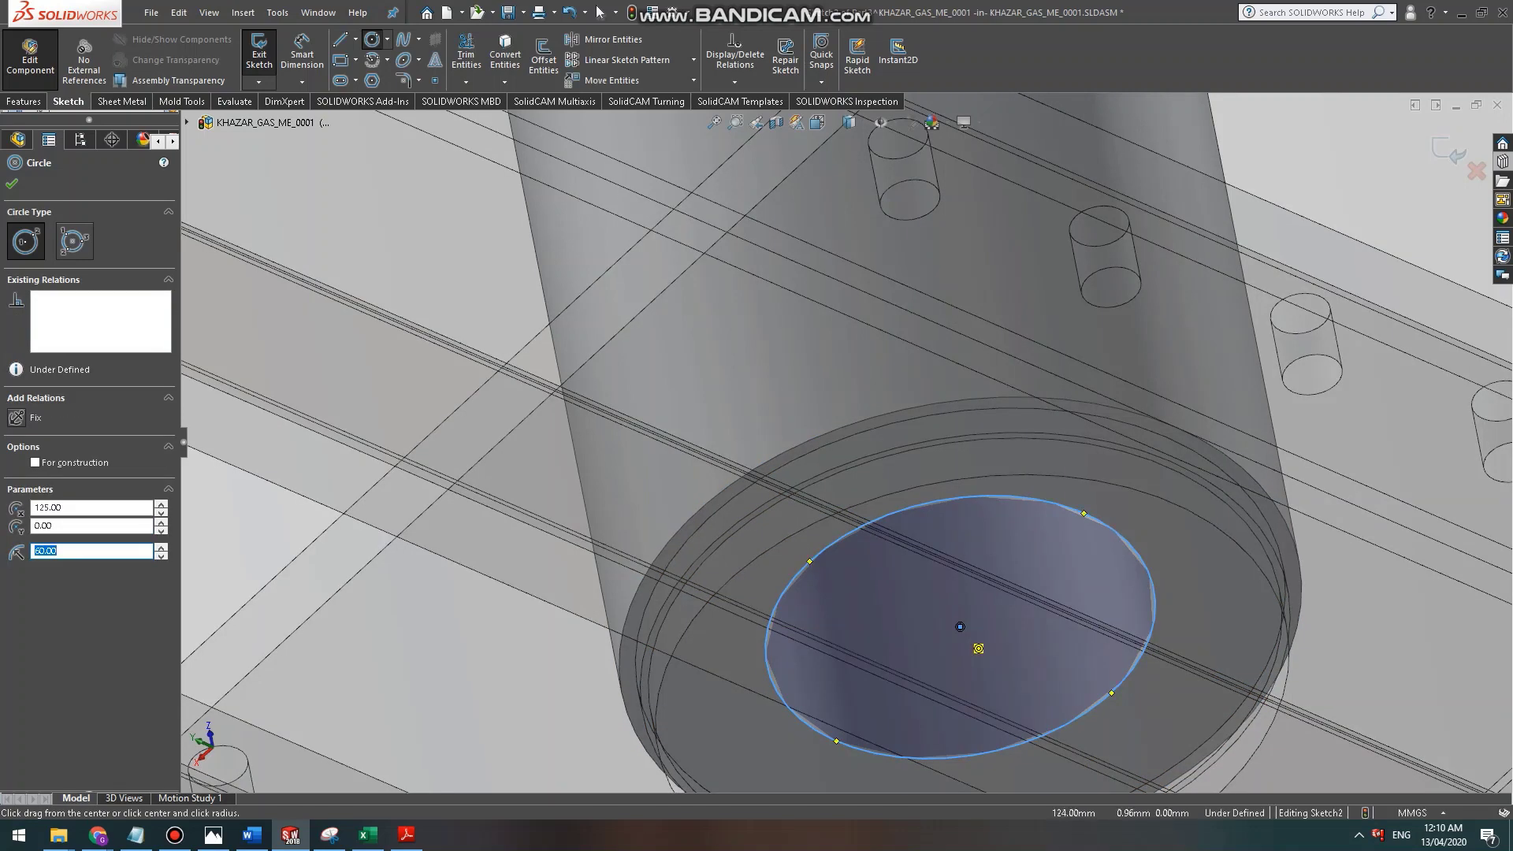
click(959, 627)
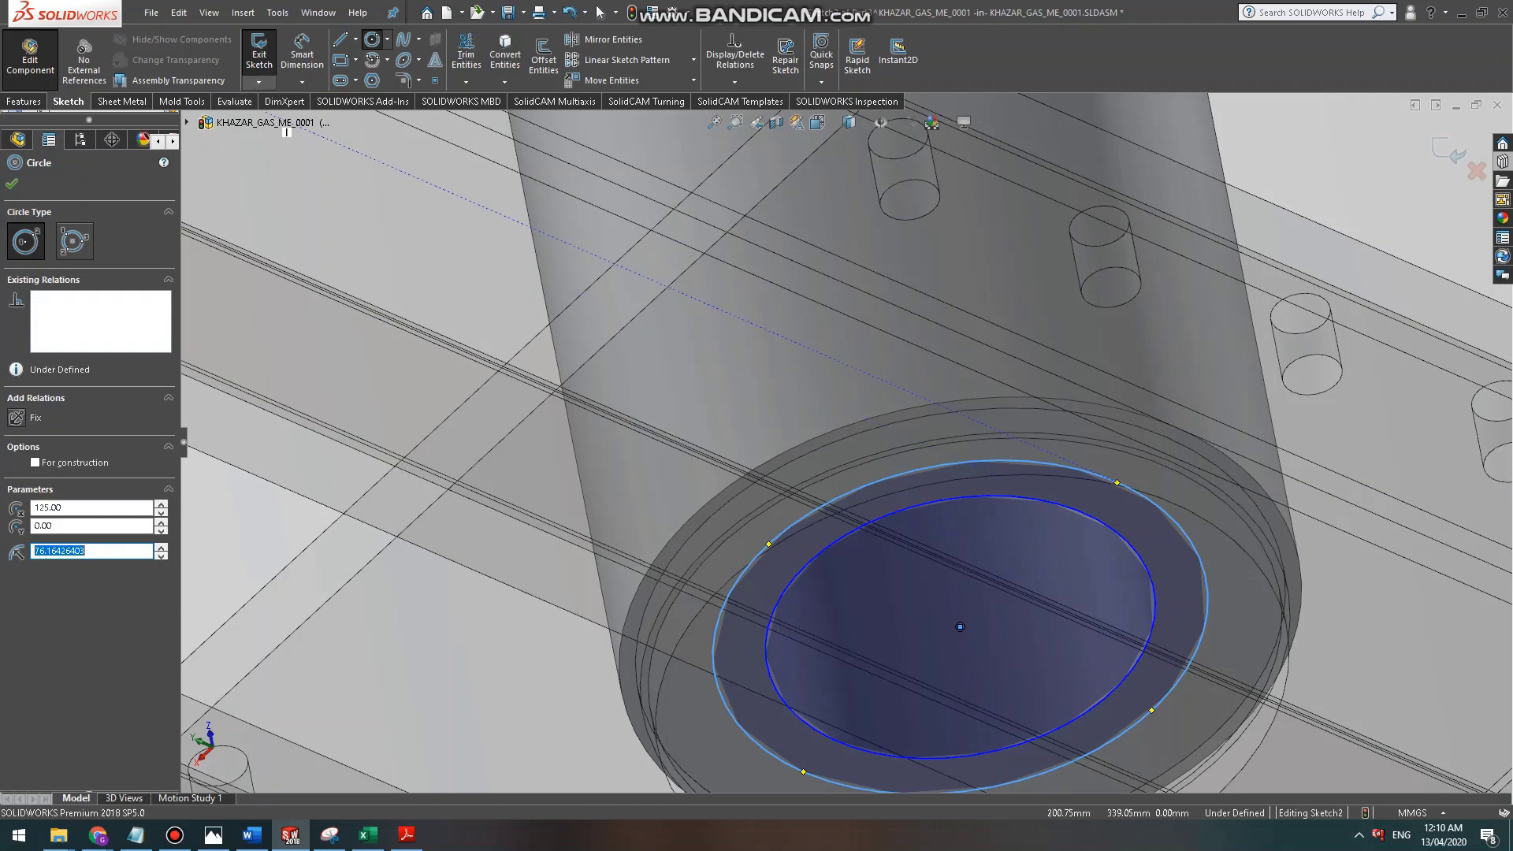
Dimension the larger circle's diameter to 200 mm.
click(302, 57)
click(752, 561)
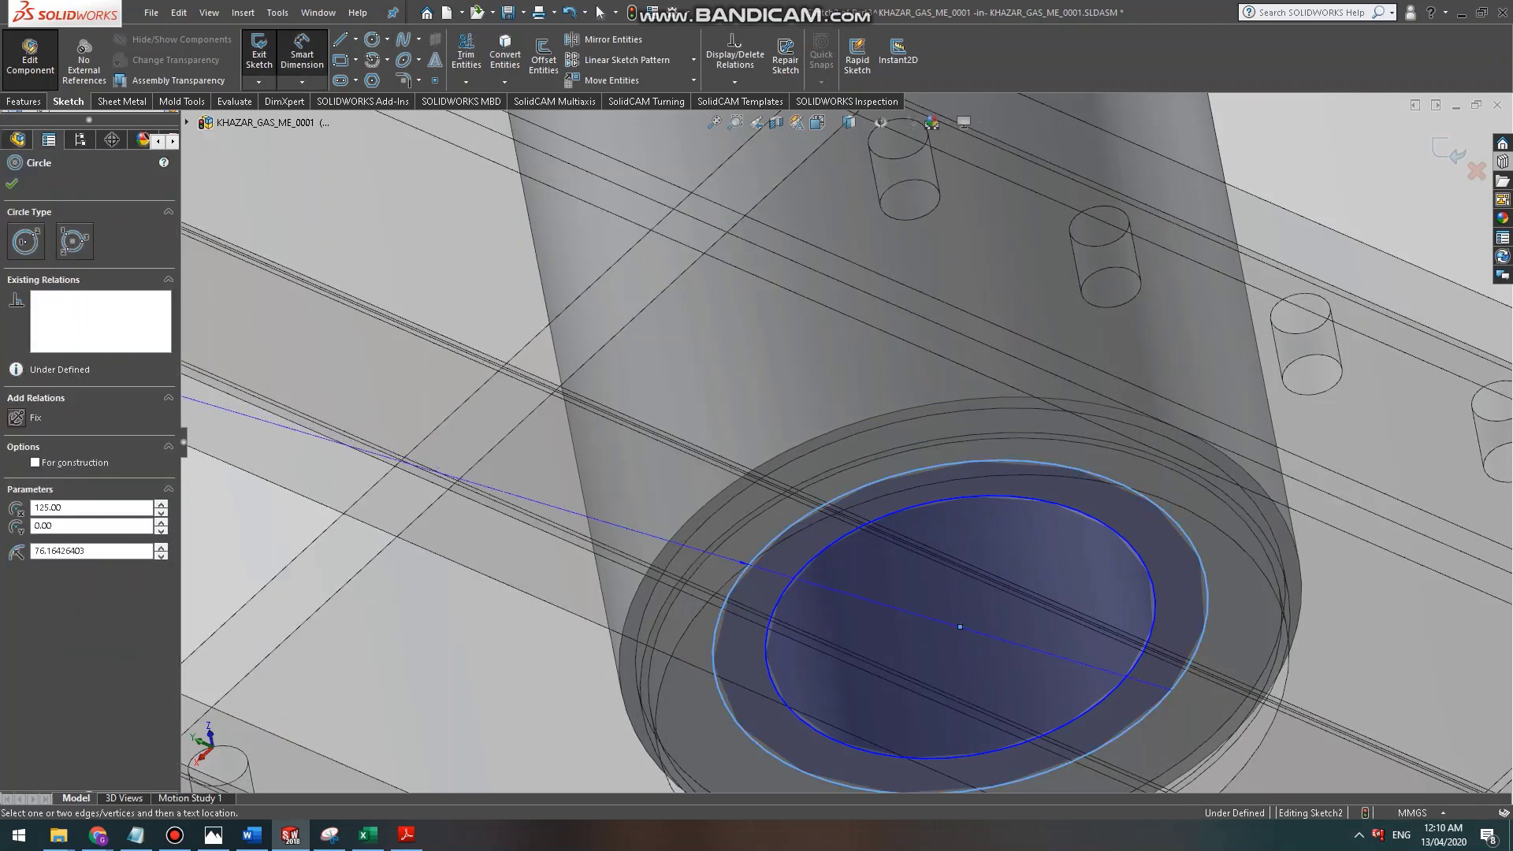
click(947, 531)
text(20)
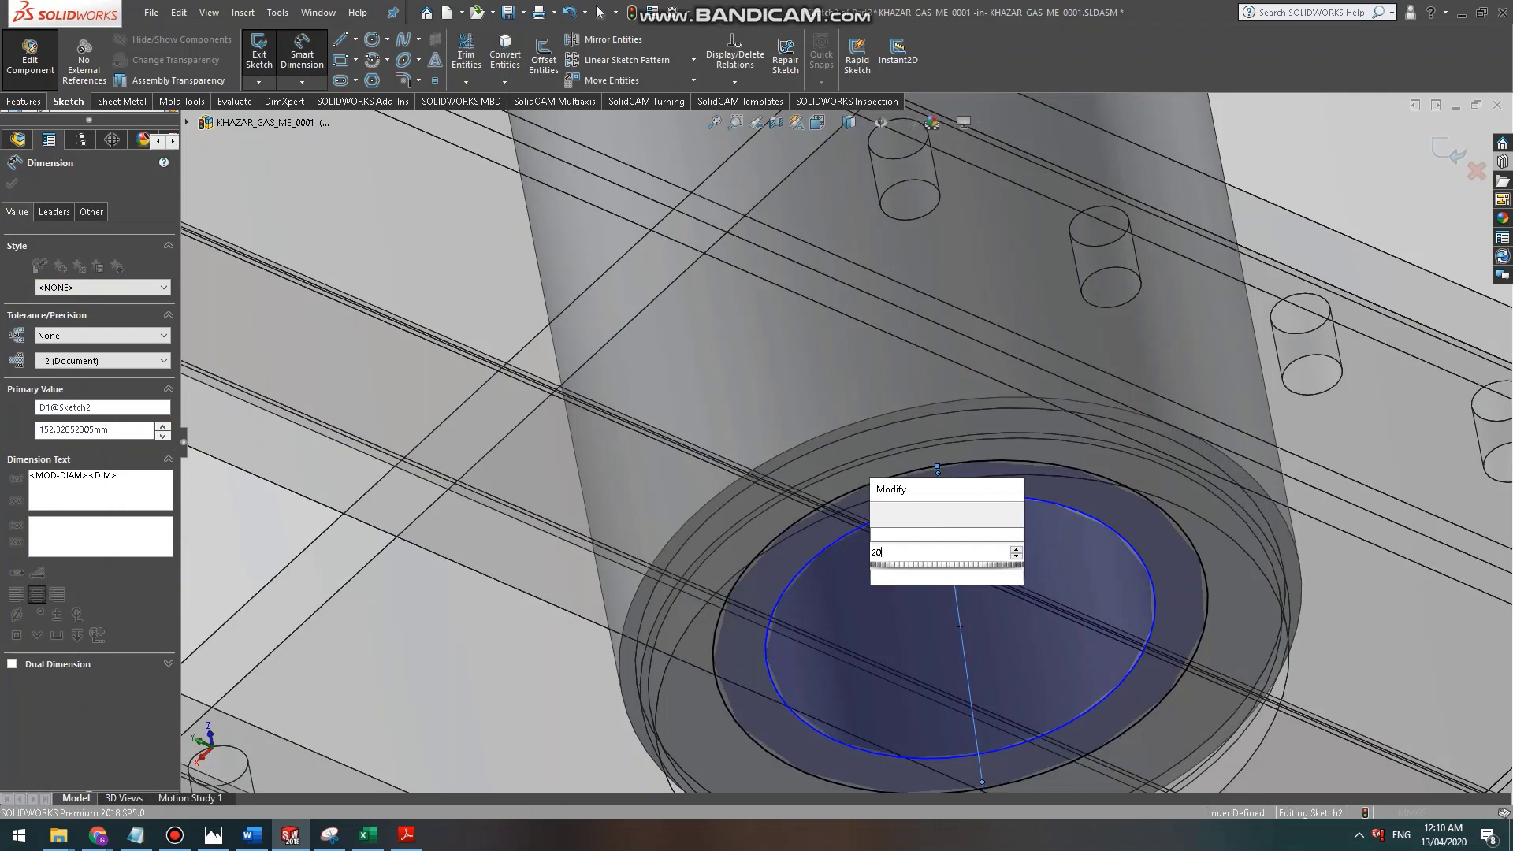
text(0)
key(Return)
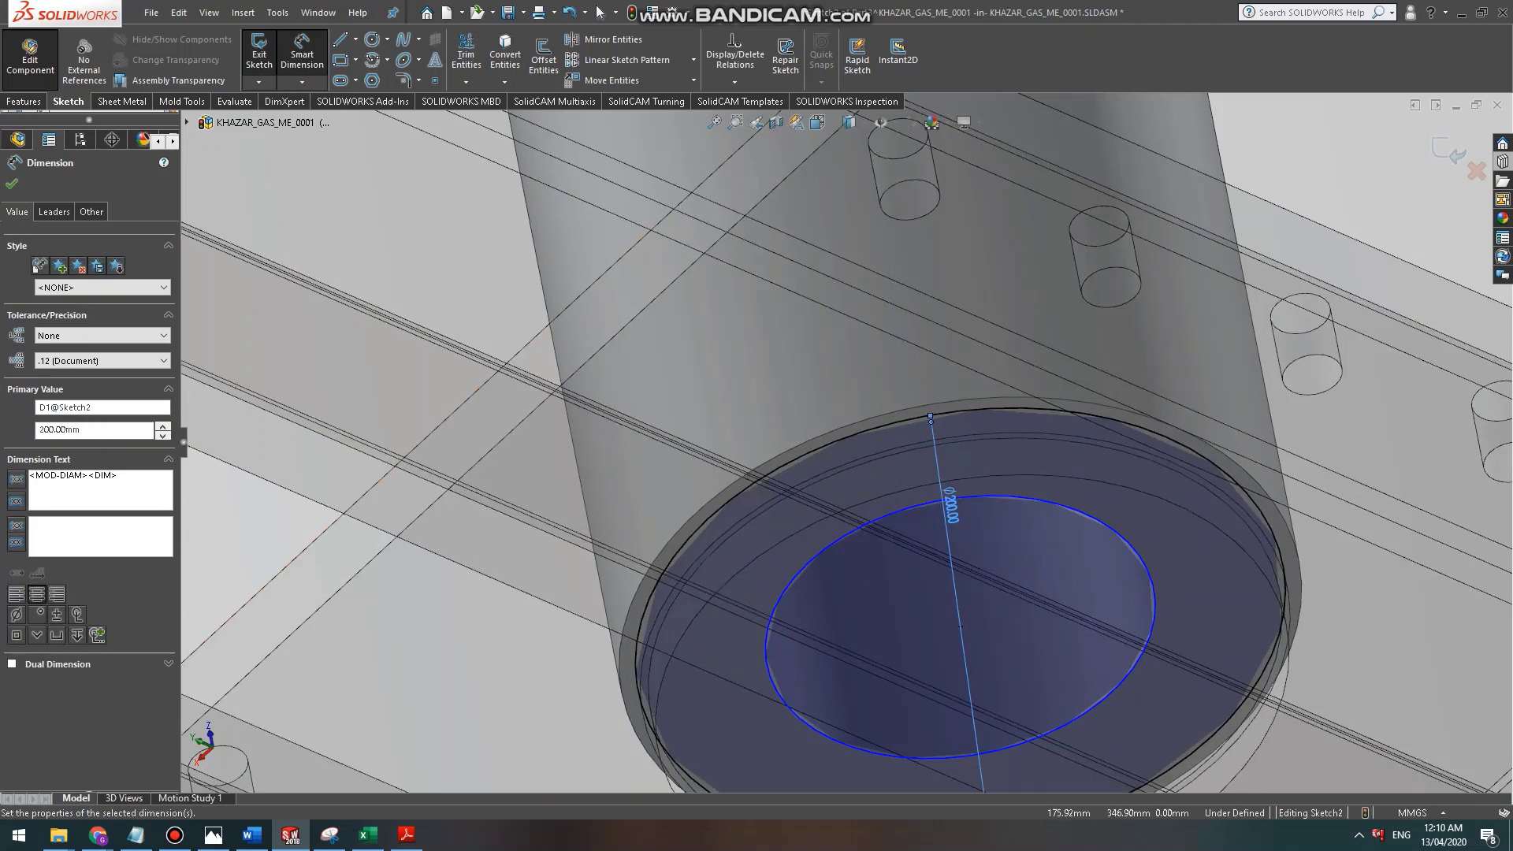
Extrude the ring profile downward from the cylinder's lower end as a merged blind boss 10 mm deep.
click(23, 102)
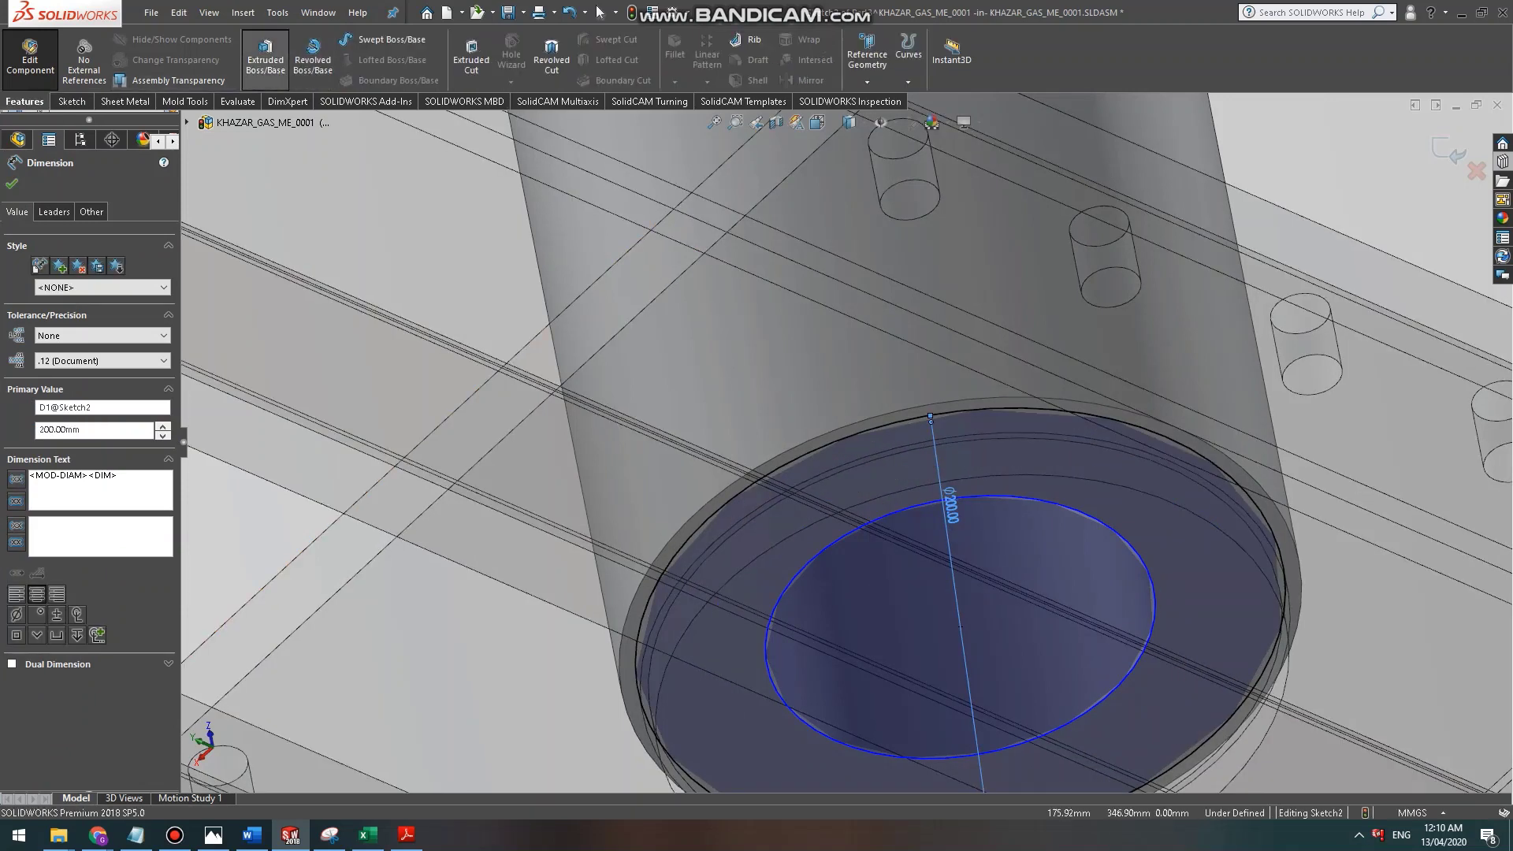
click(265, 57)
text(10)
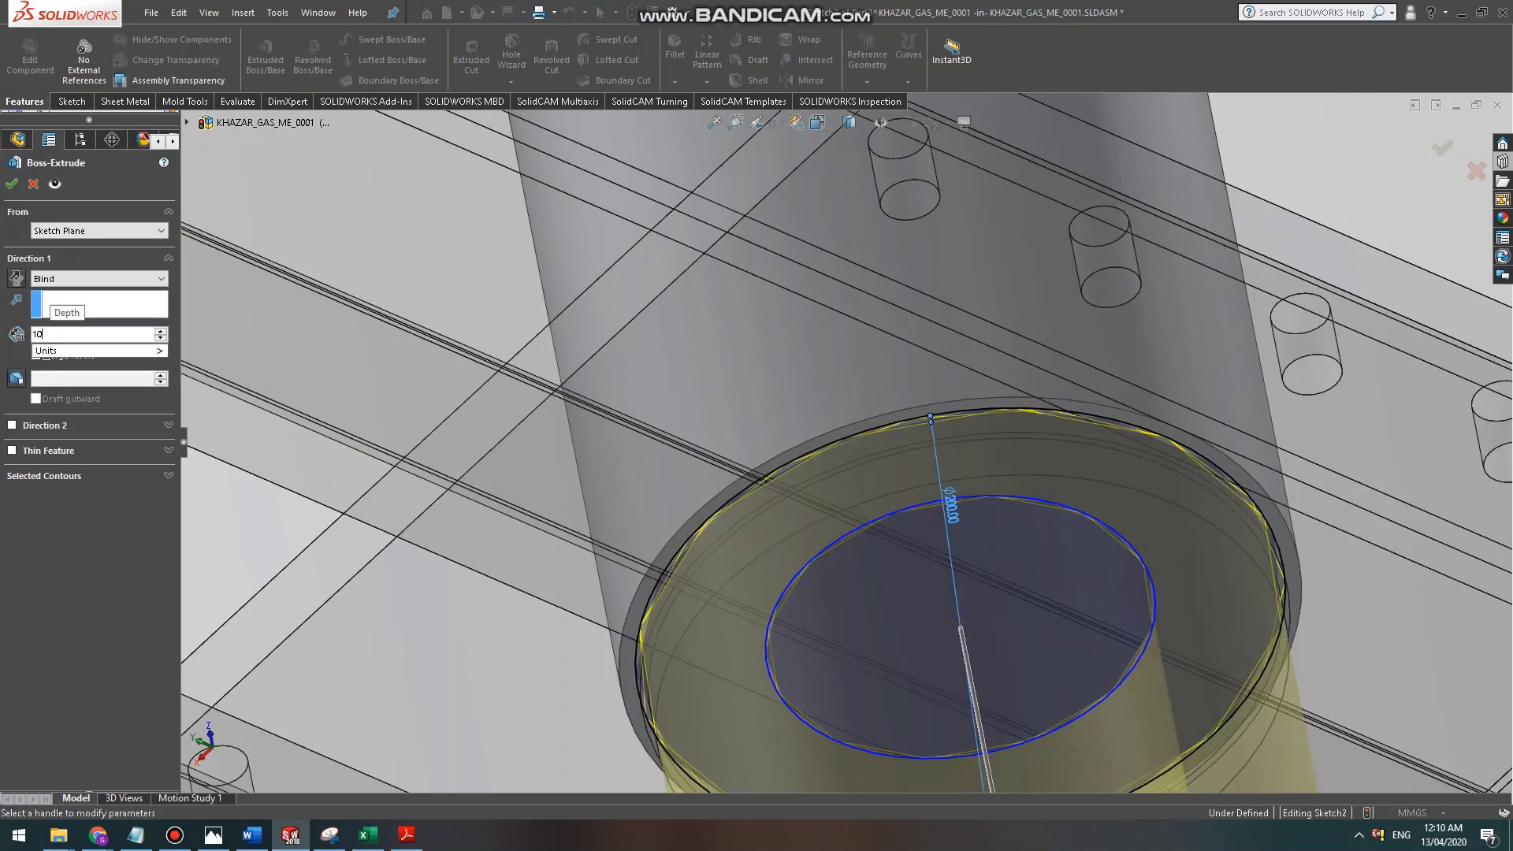
key(Return)
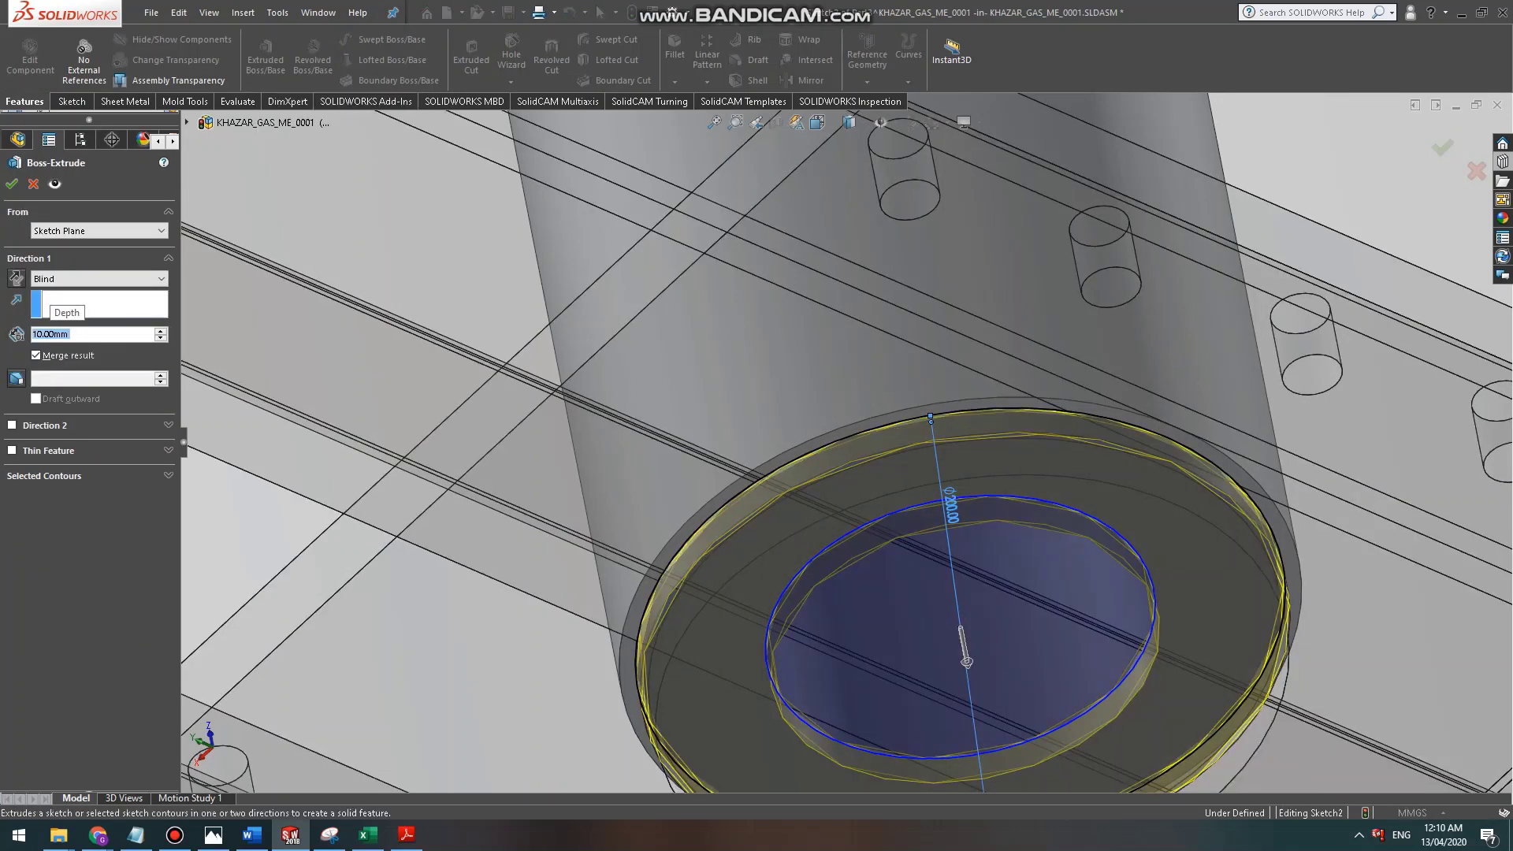
click(11, 184)
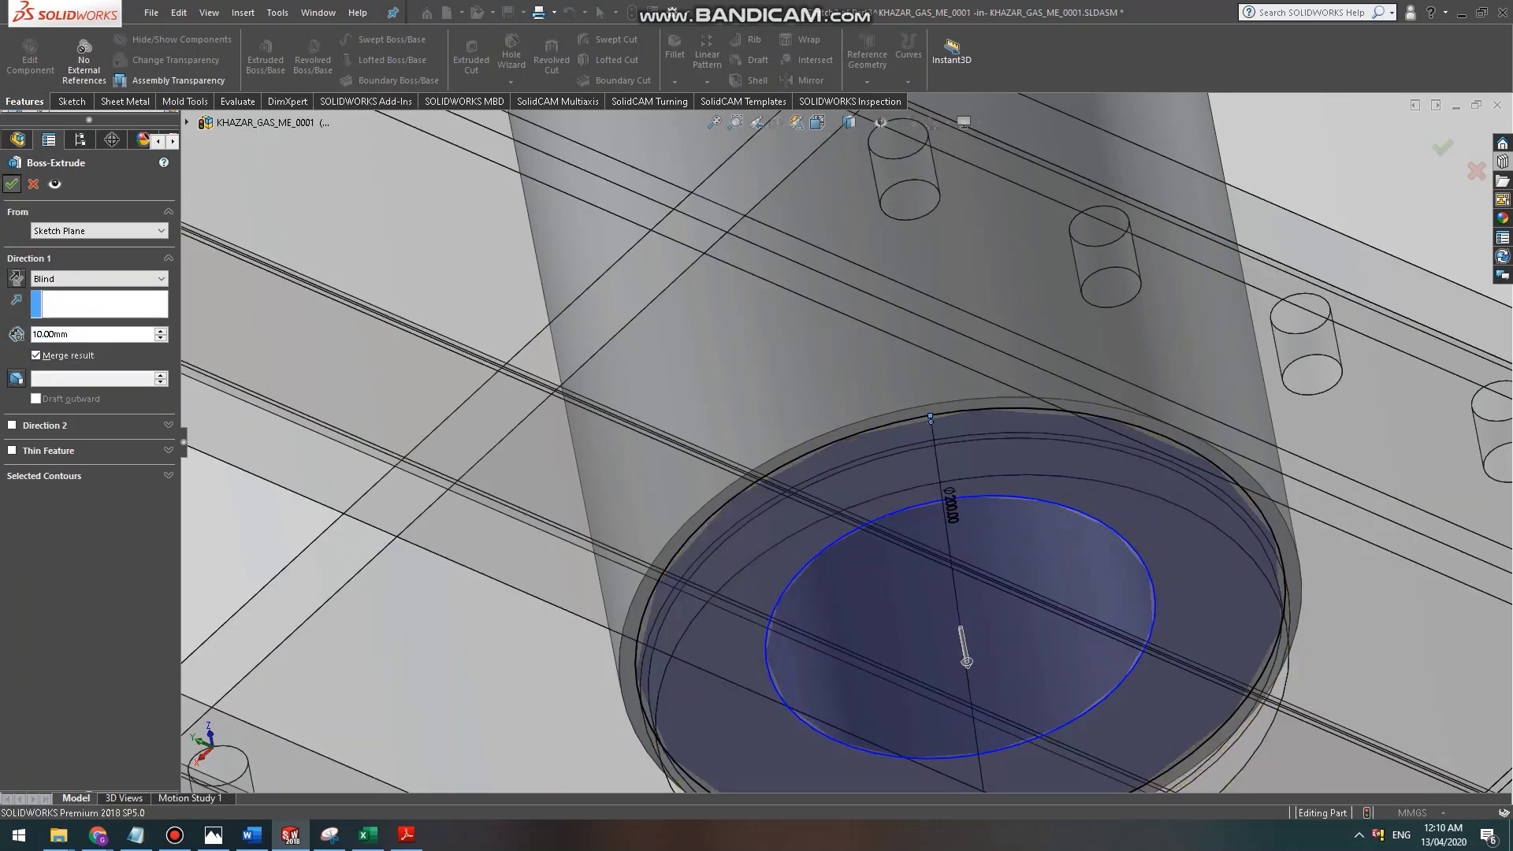
On the new lower ring face, sketch a circle matching the bore edge and a larger concentric circle about 141 mm in diameter.
scroll(863, 512, down, 2)
click(798, 534)
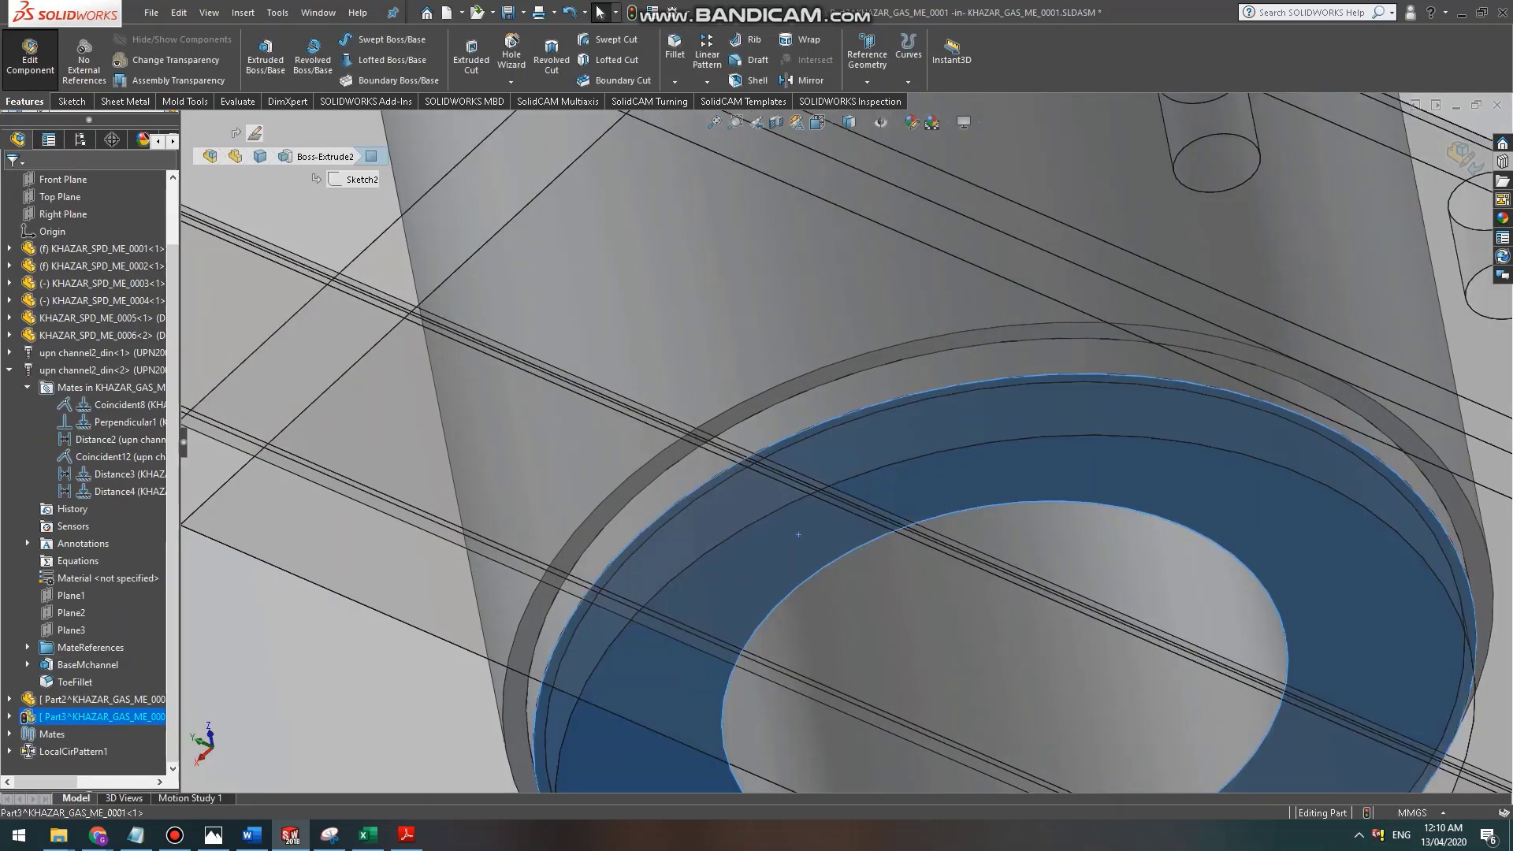
click(71, 102)
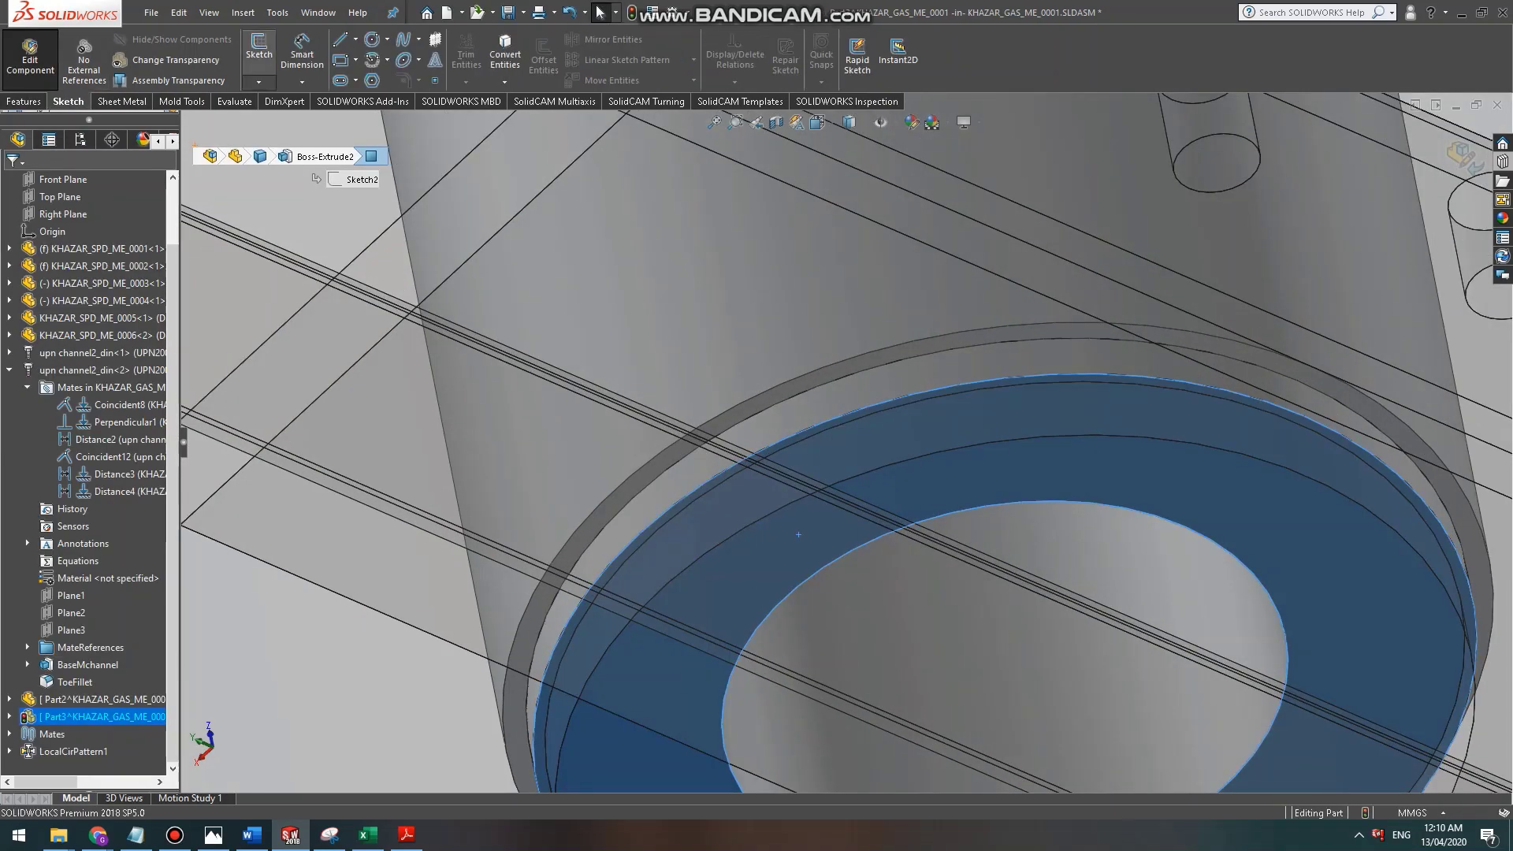
click(259, 47)
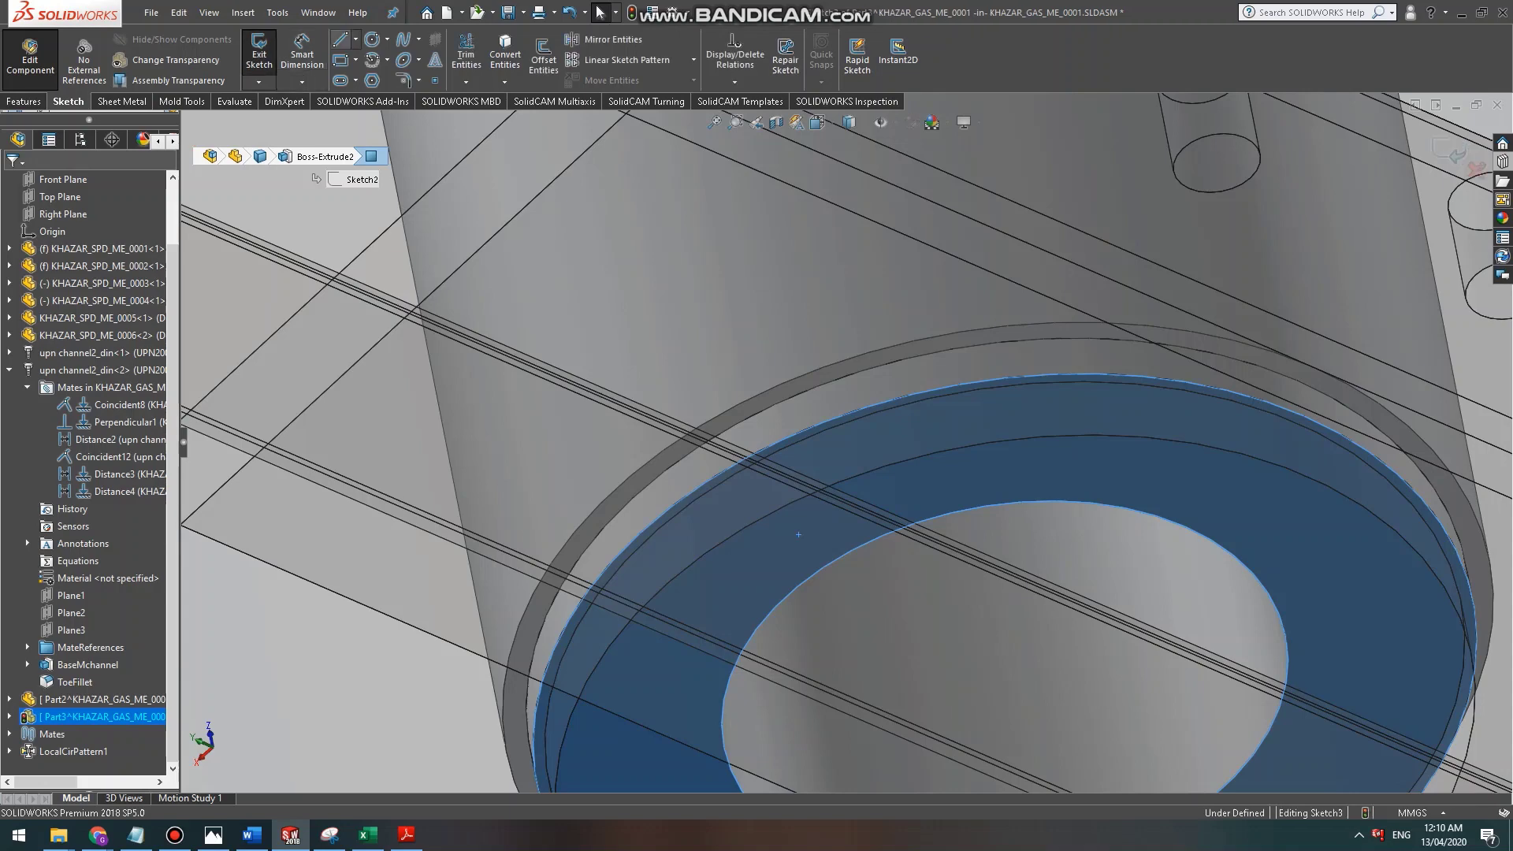
click(372, 38)
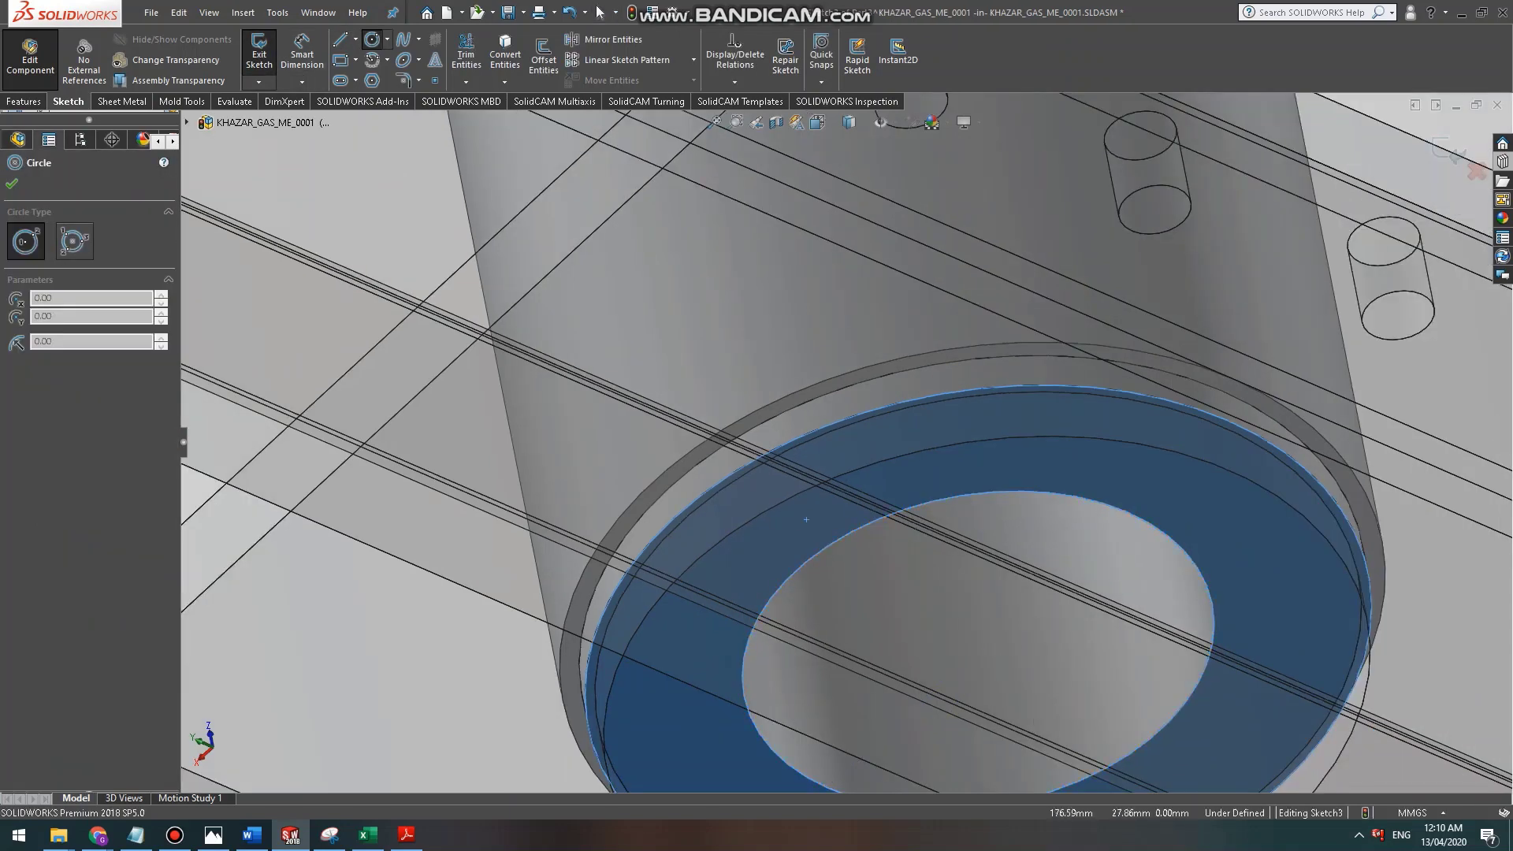
click(978, 650)
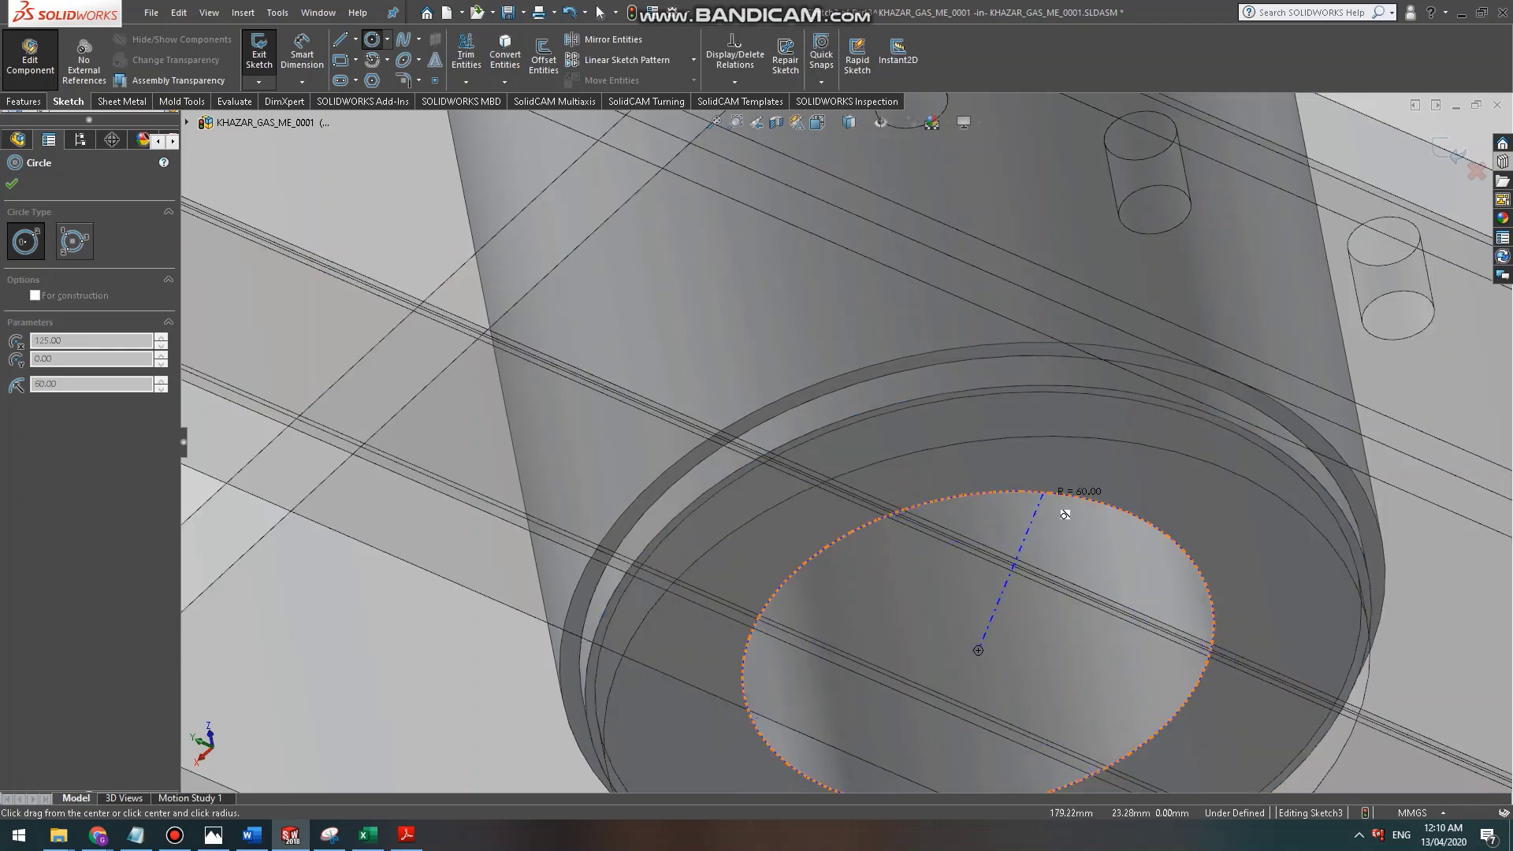
click(1042, 496)
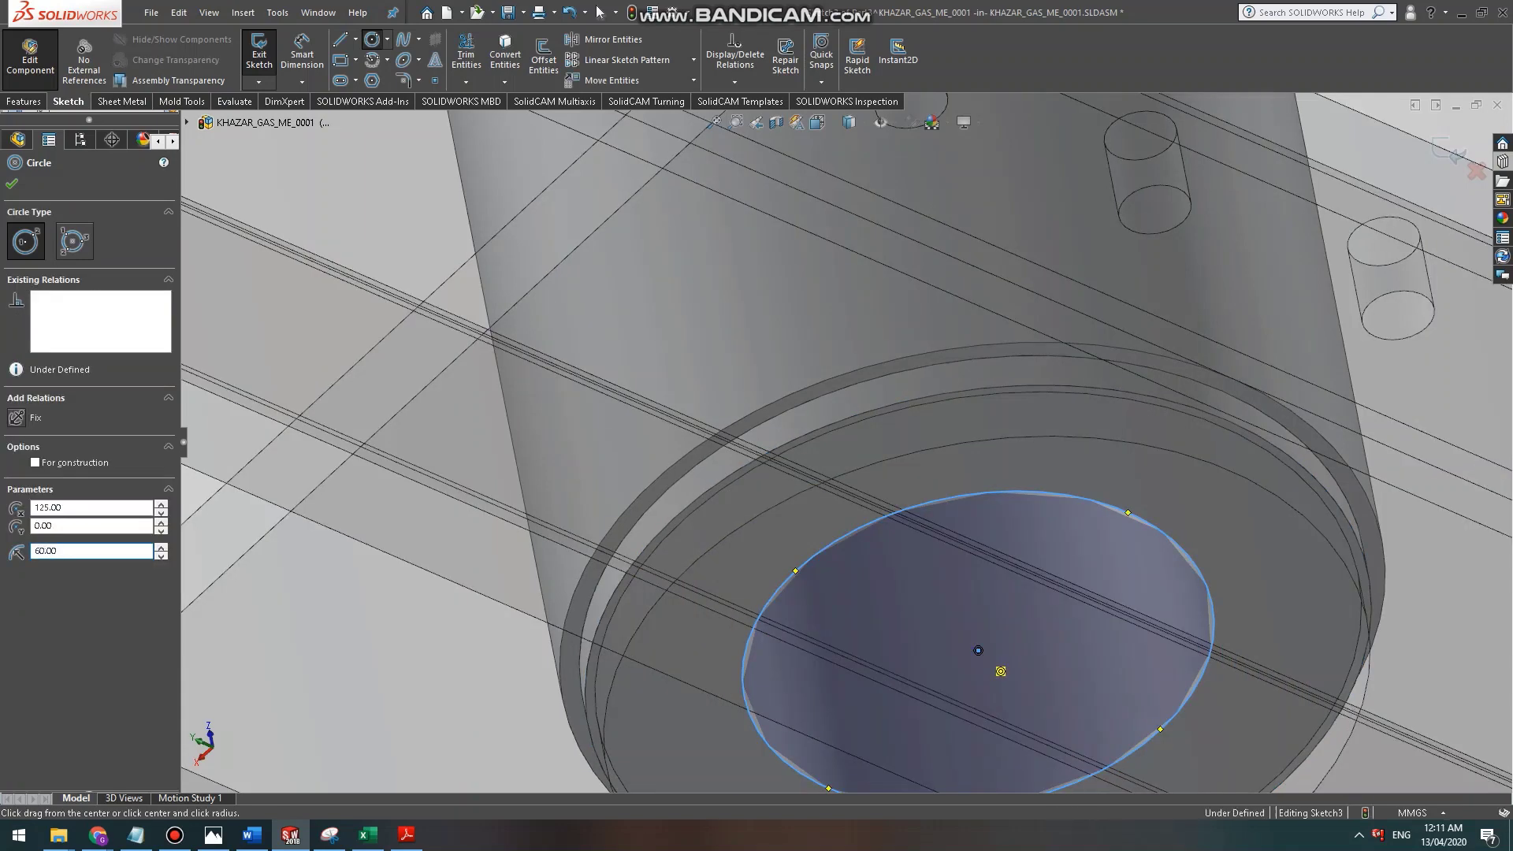
click(978, 650)
click(1024, 465)
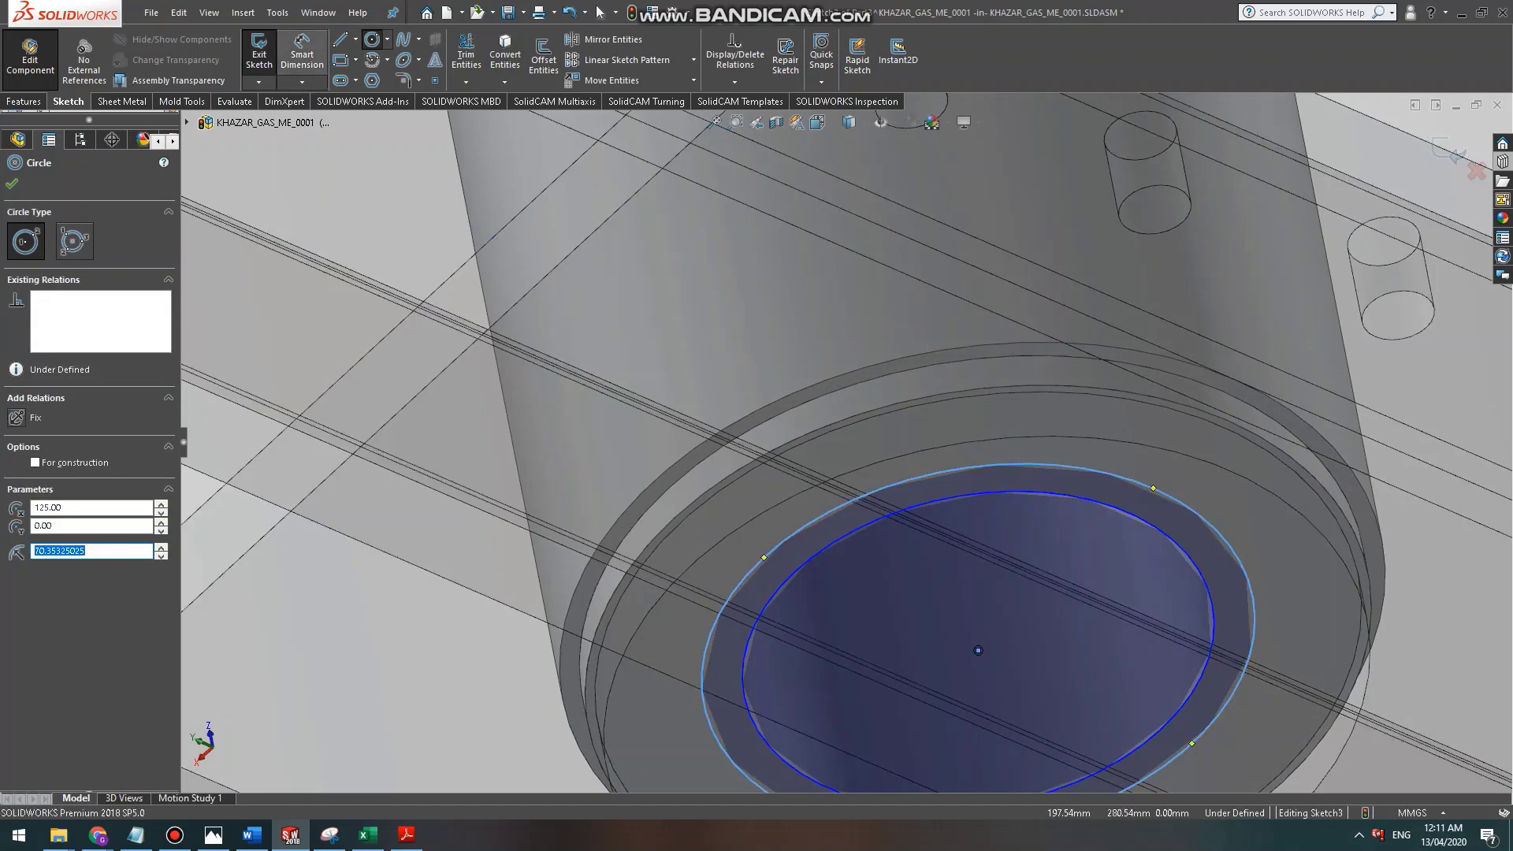
Dimension the larger concentric circle's diameter to 190 mm.
click(302, 56)
click(736, 579)
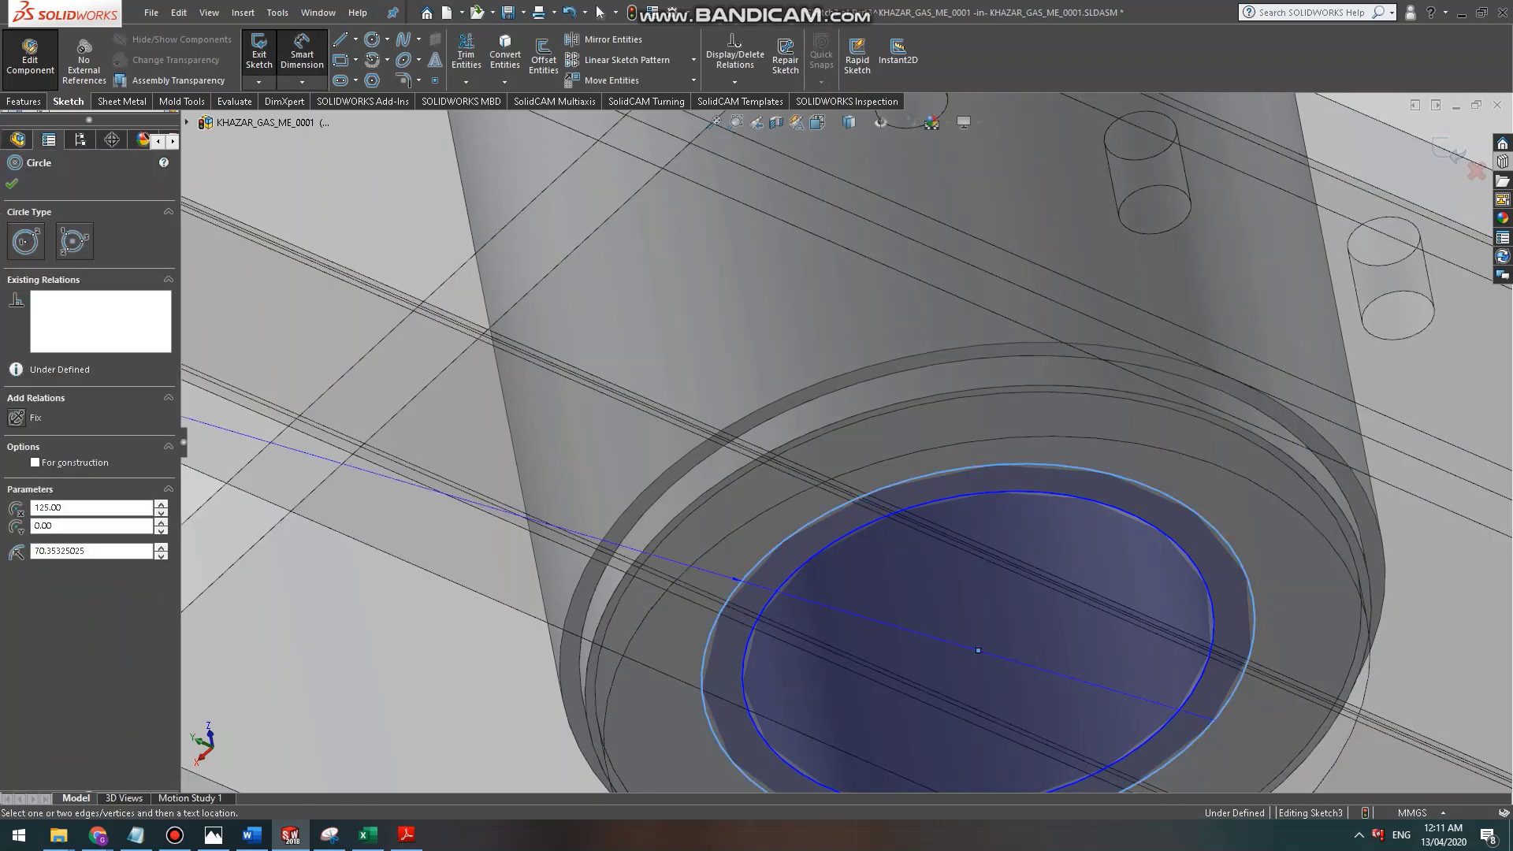
click(821, 517)
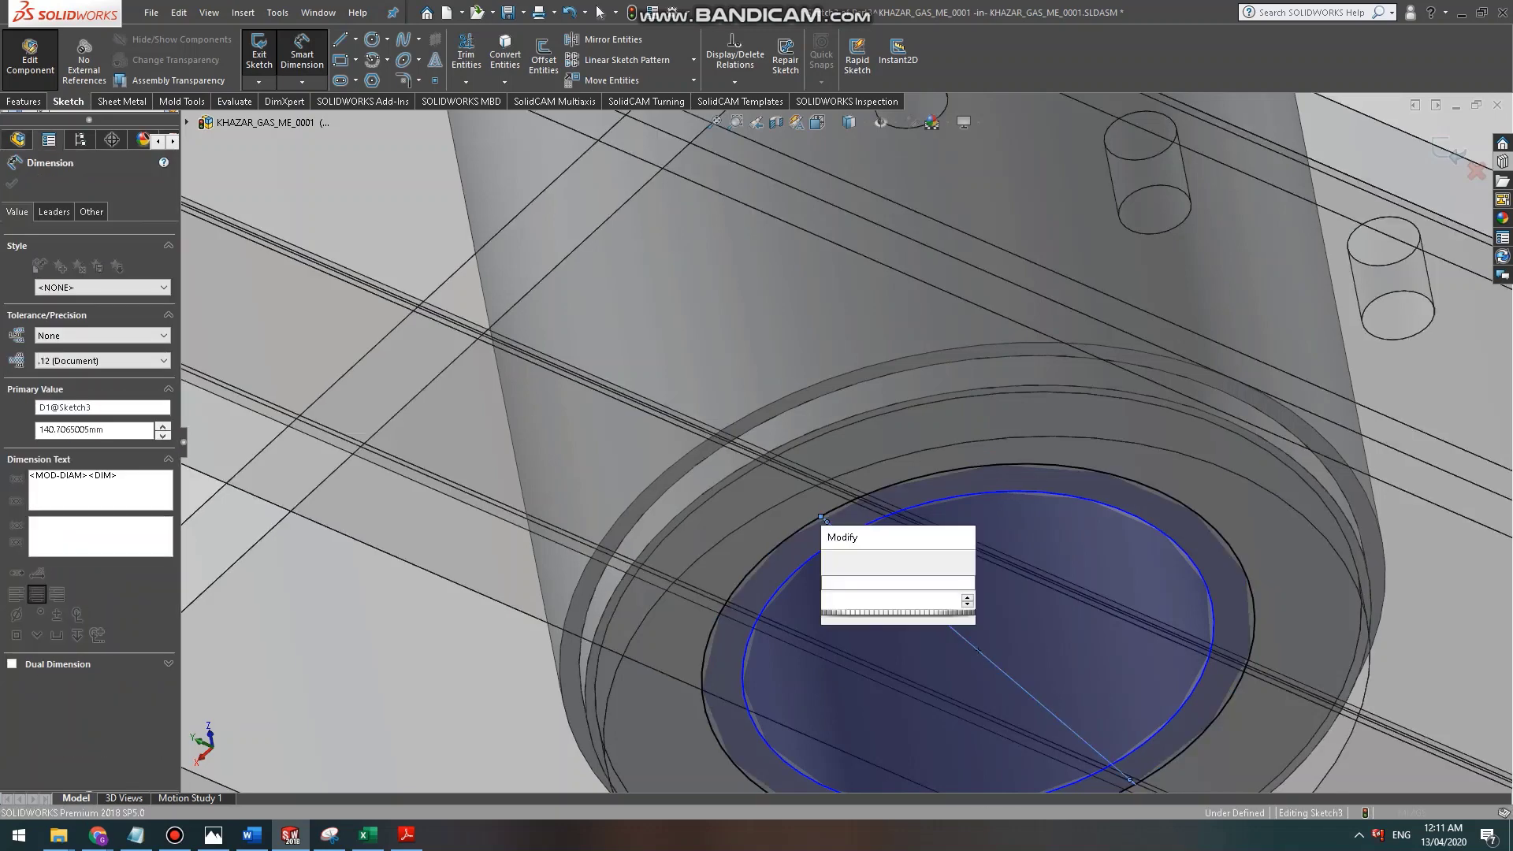
text(190)
key(Return)
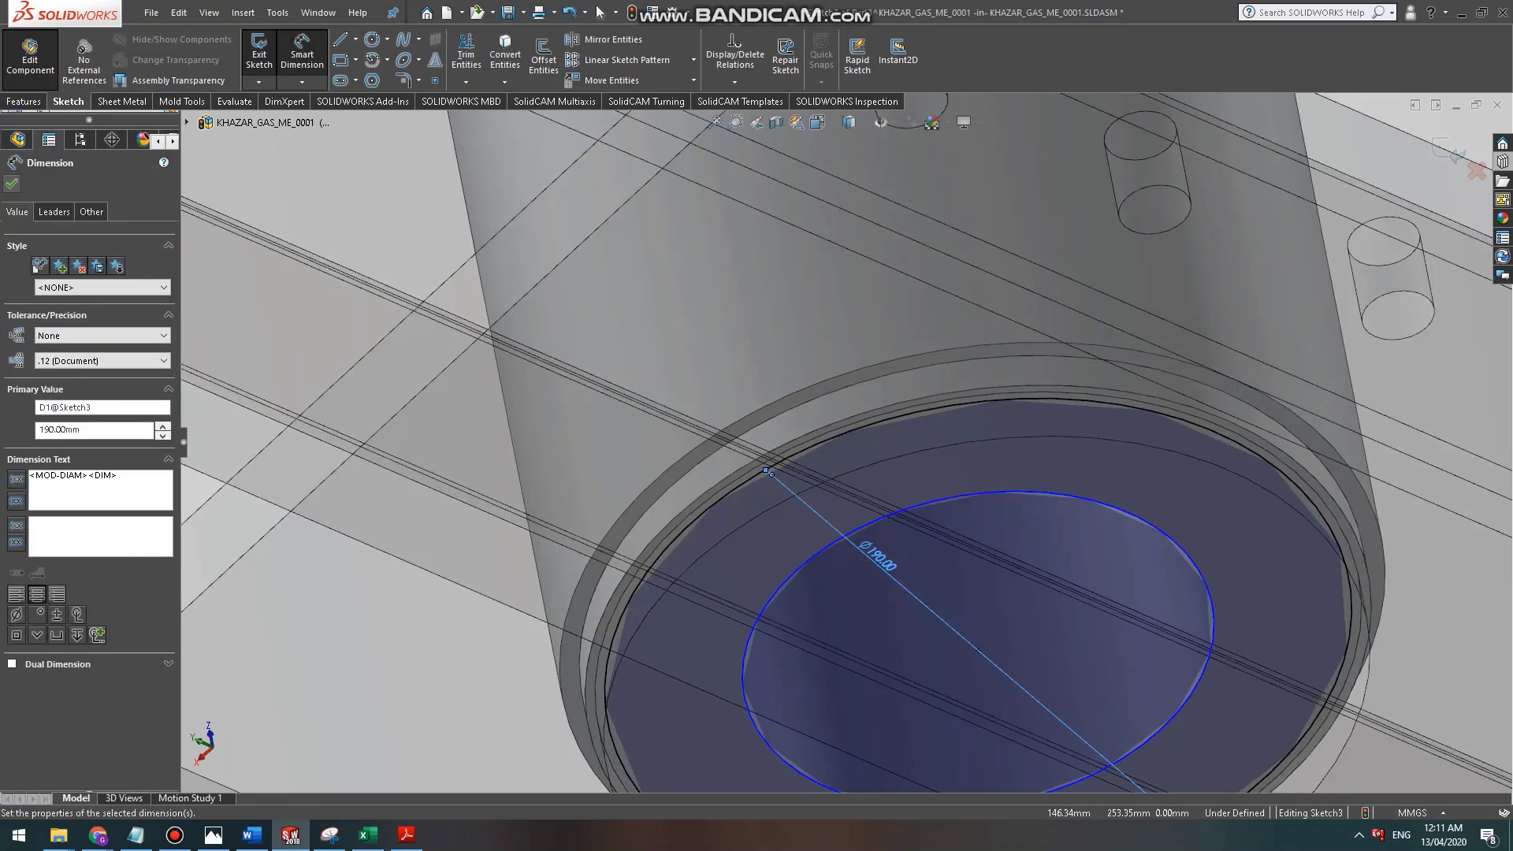
Extrude the 190 mm ring profile downward through the plate as a merged blind boss 400 mm deep.
click(24, 101)
click(265, 55)
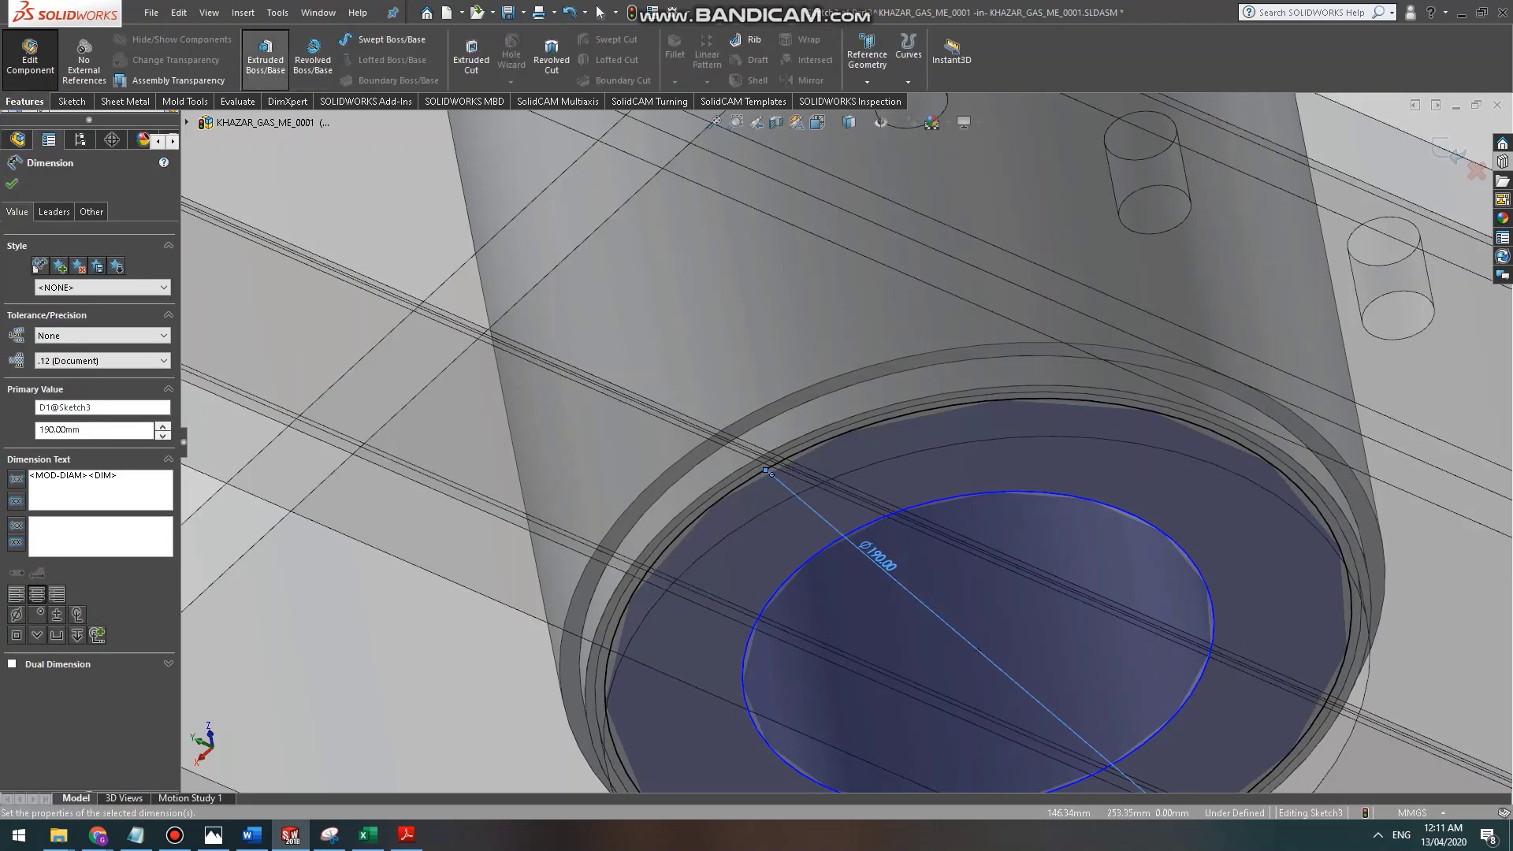
key(Return)
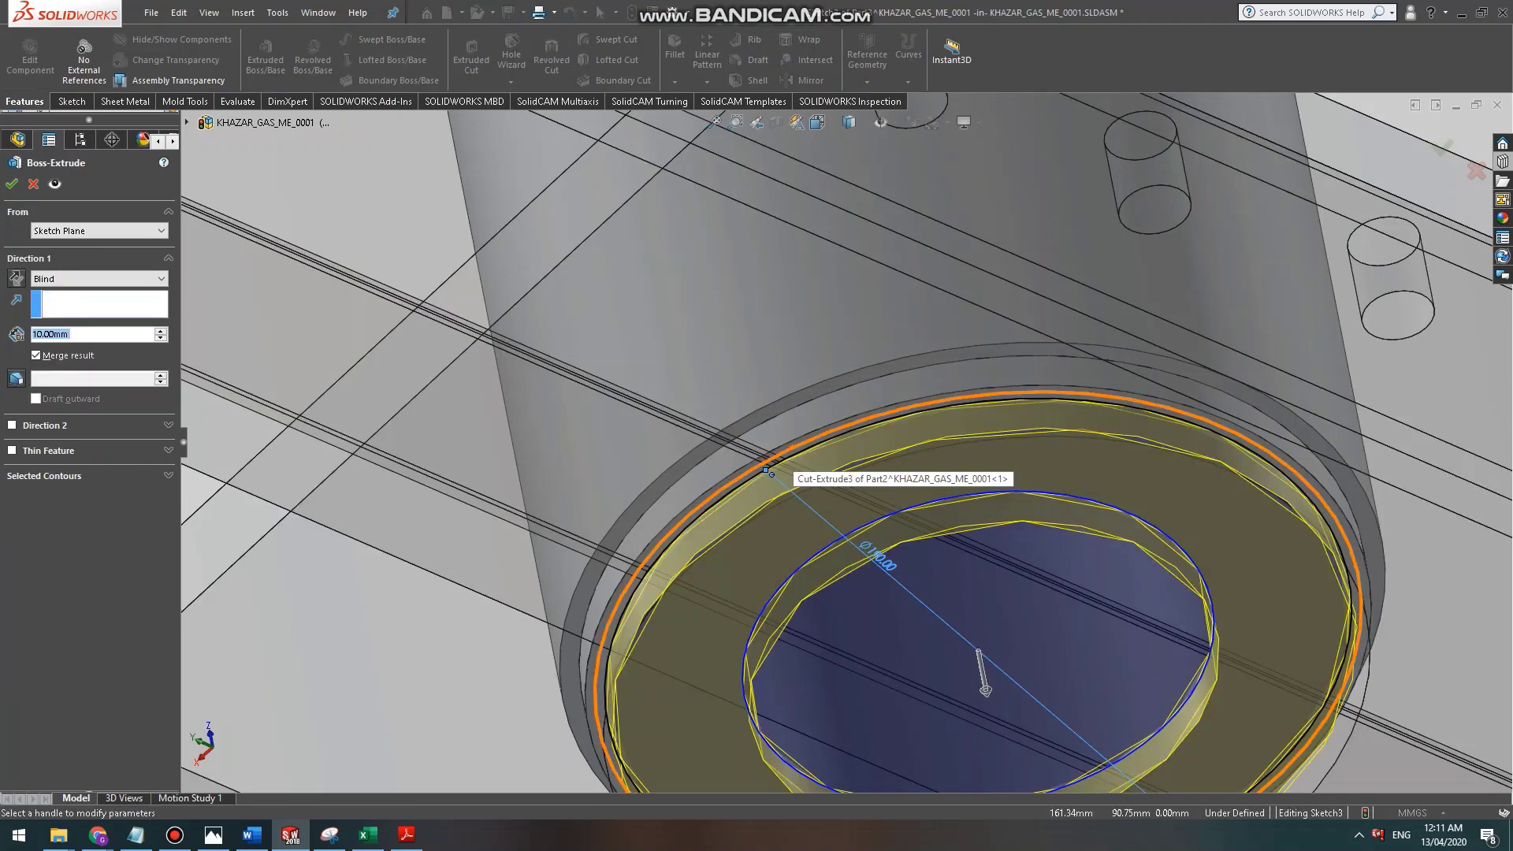
text(400)
key(Return)
scroll(846, 454, up, 4)
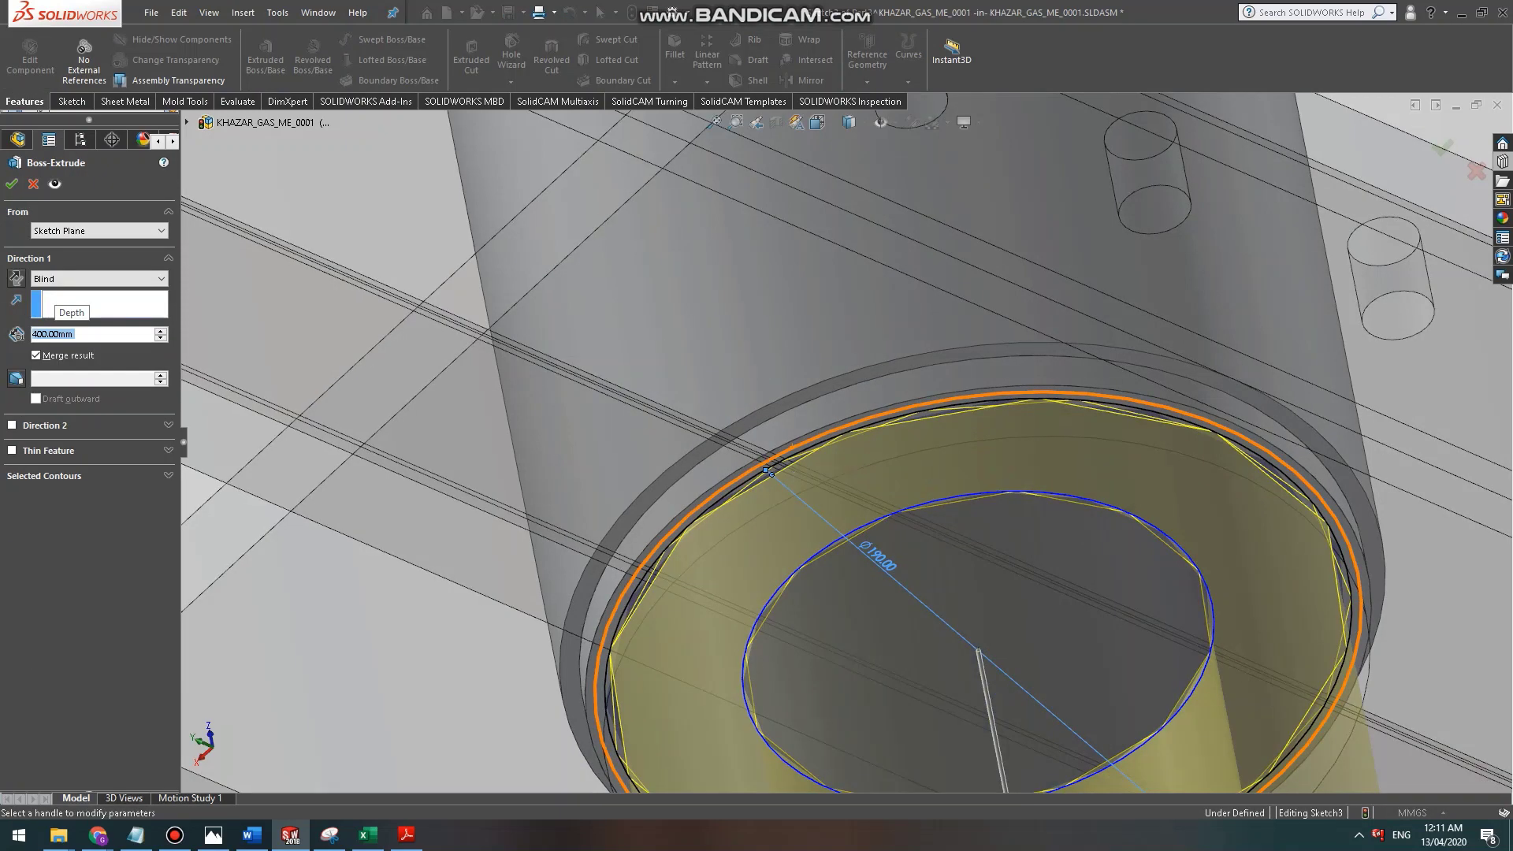
scroll(846, 454, up, 8)
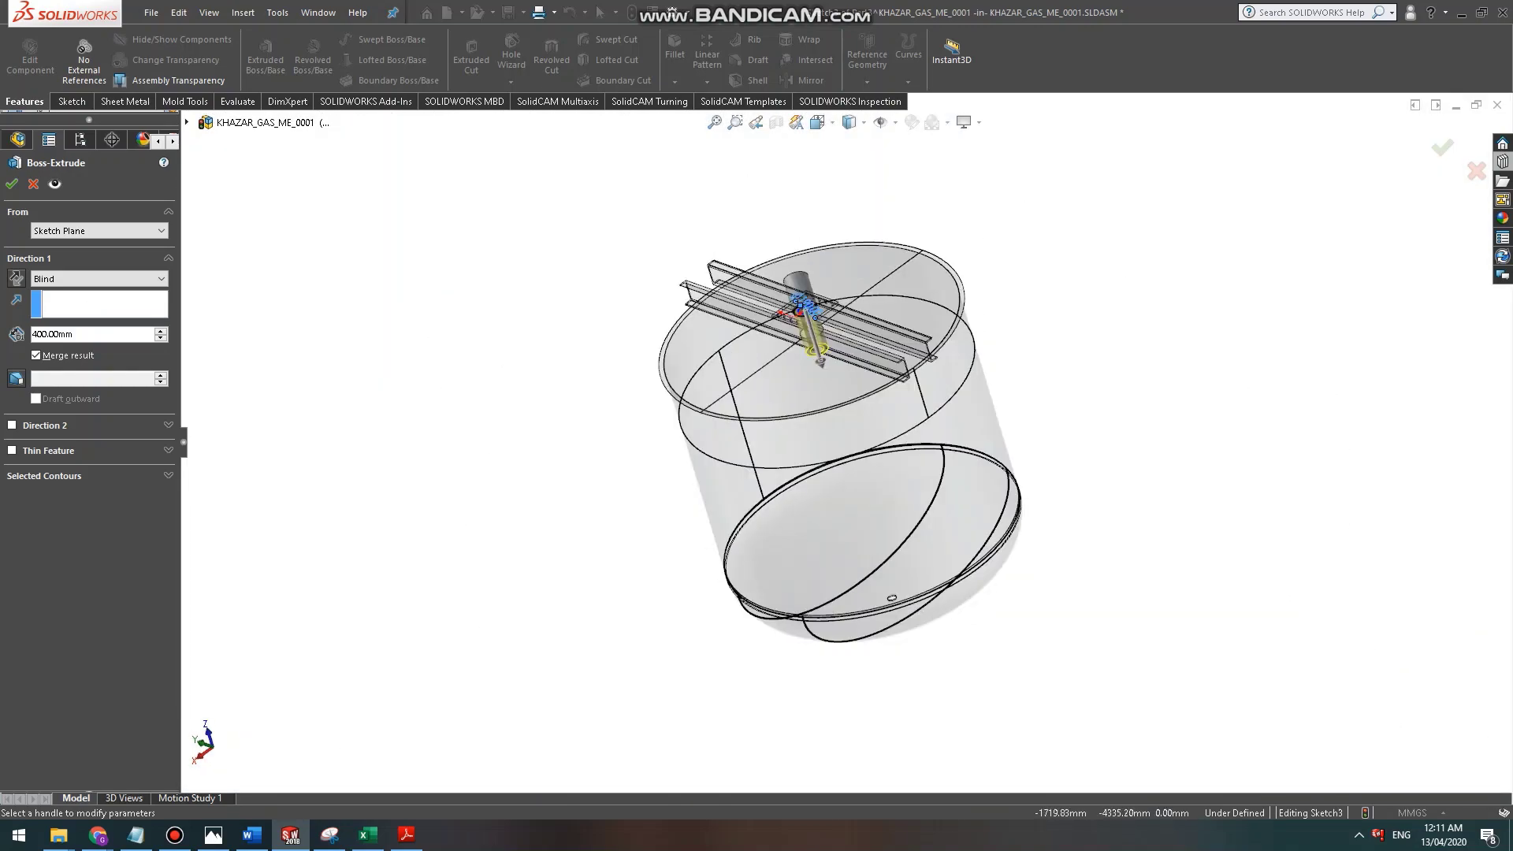
middle_drag(846, 453, 804, 406)
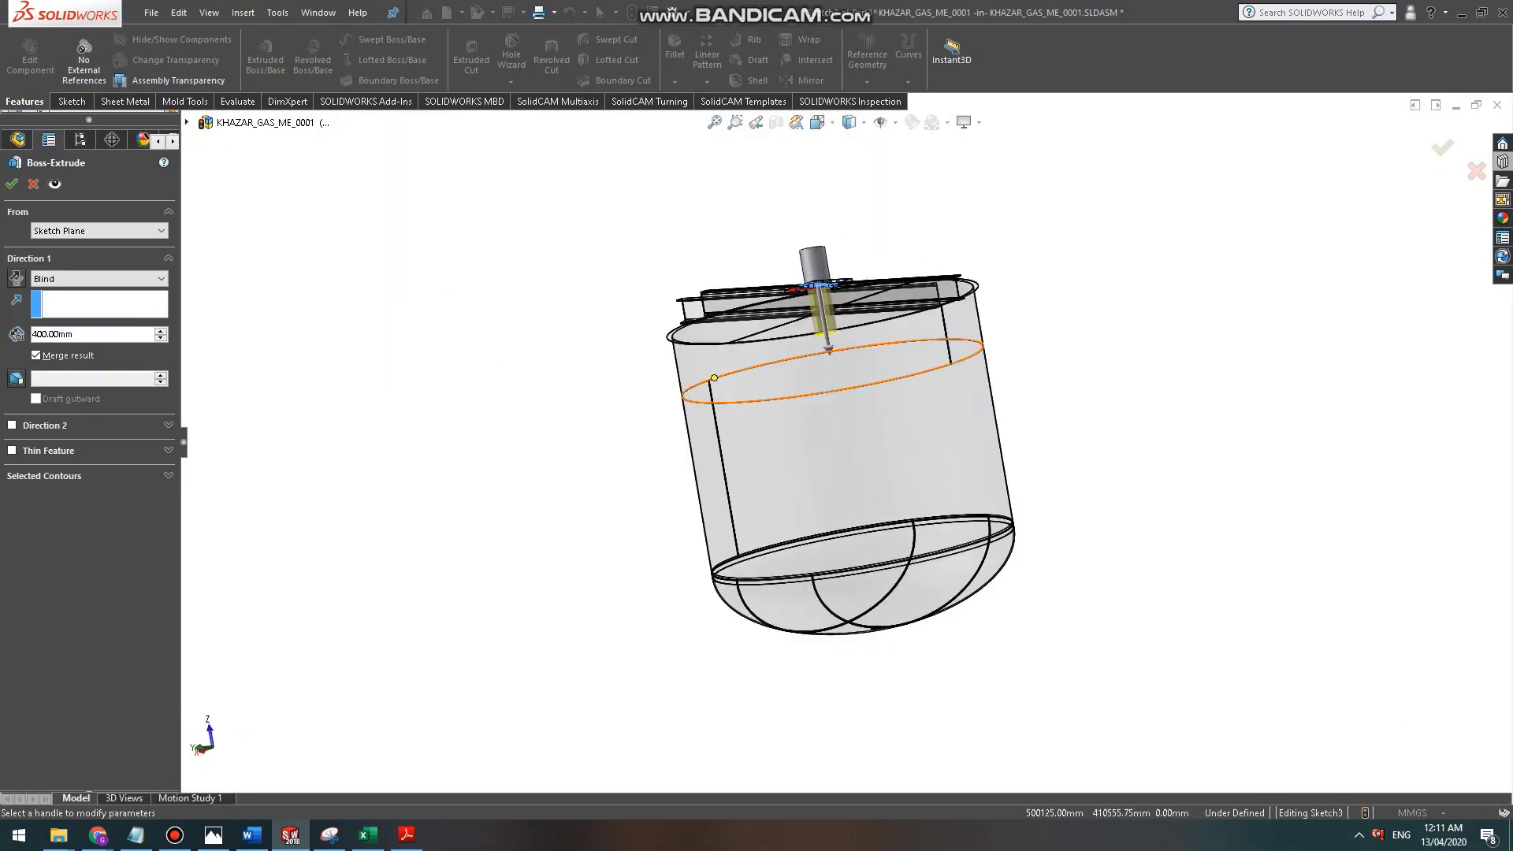
scroll(831, 308, down, 6)
middle_drag(830, 312, 790, 368)
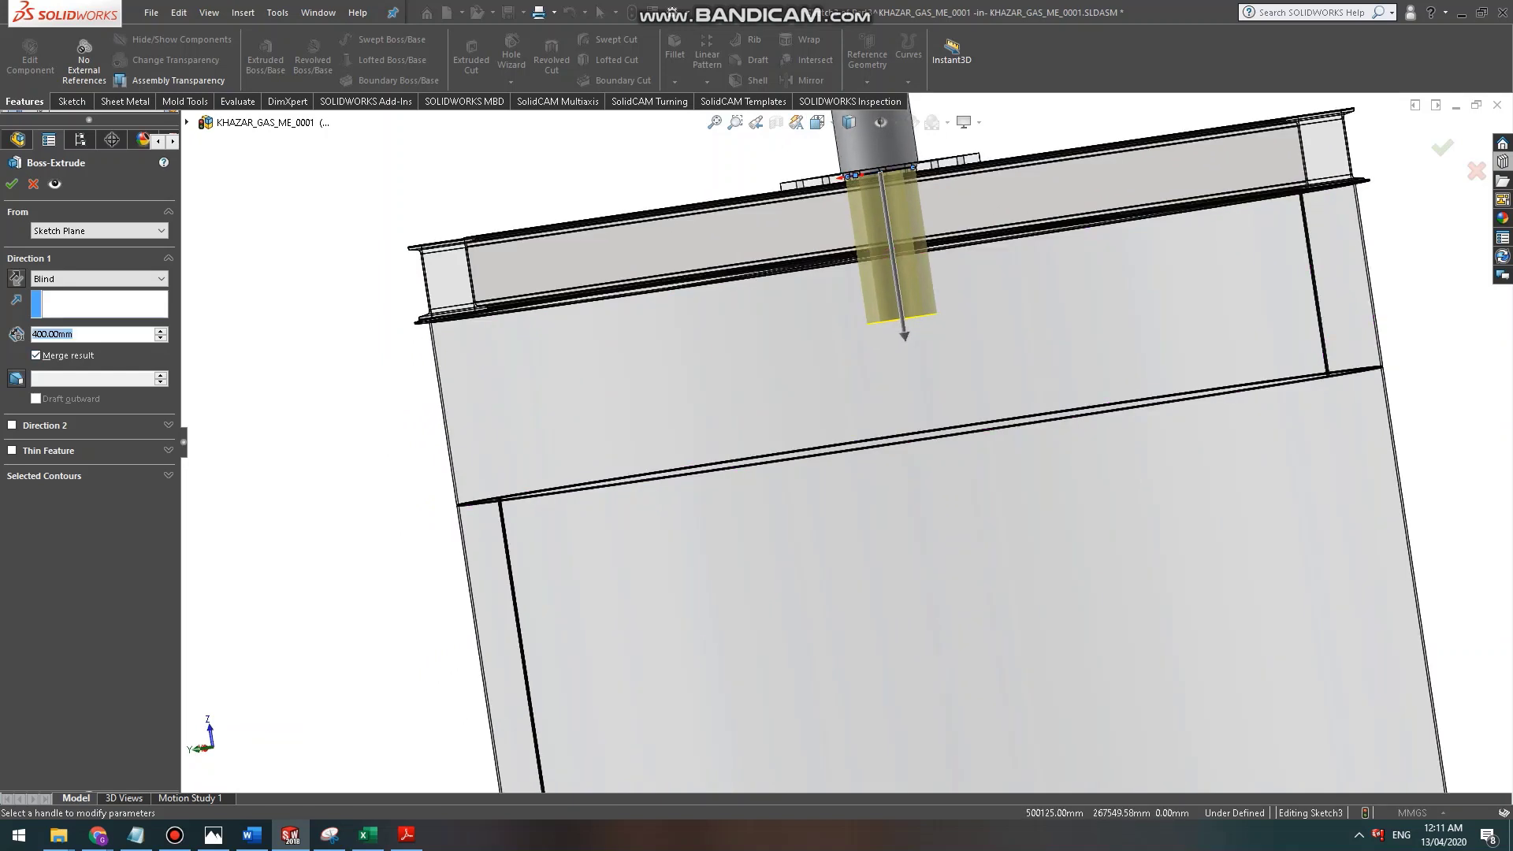
text(300)
key(Return)
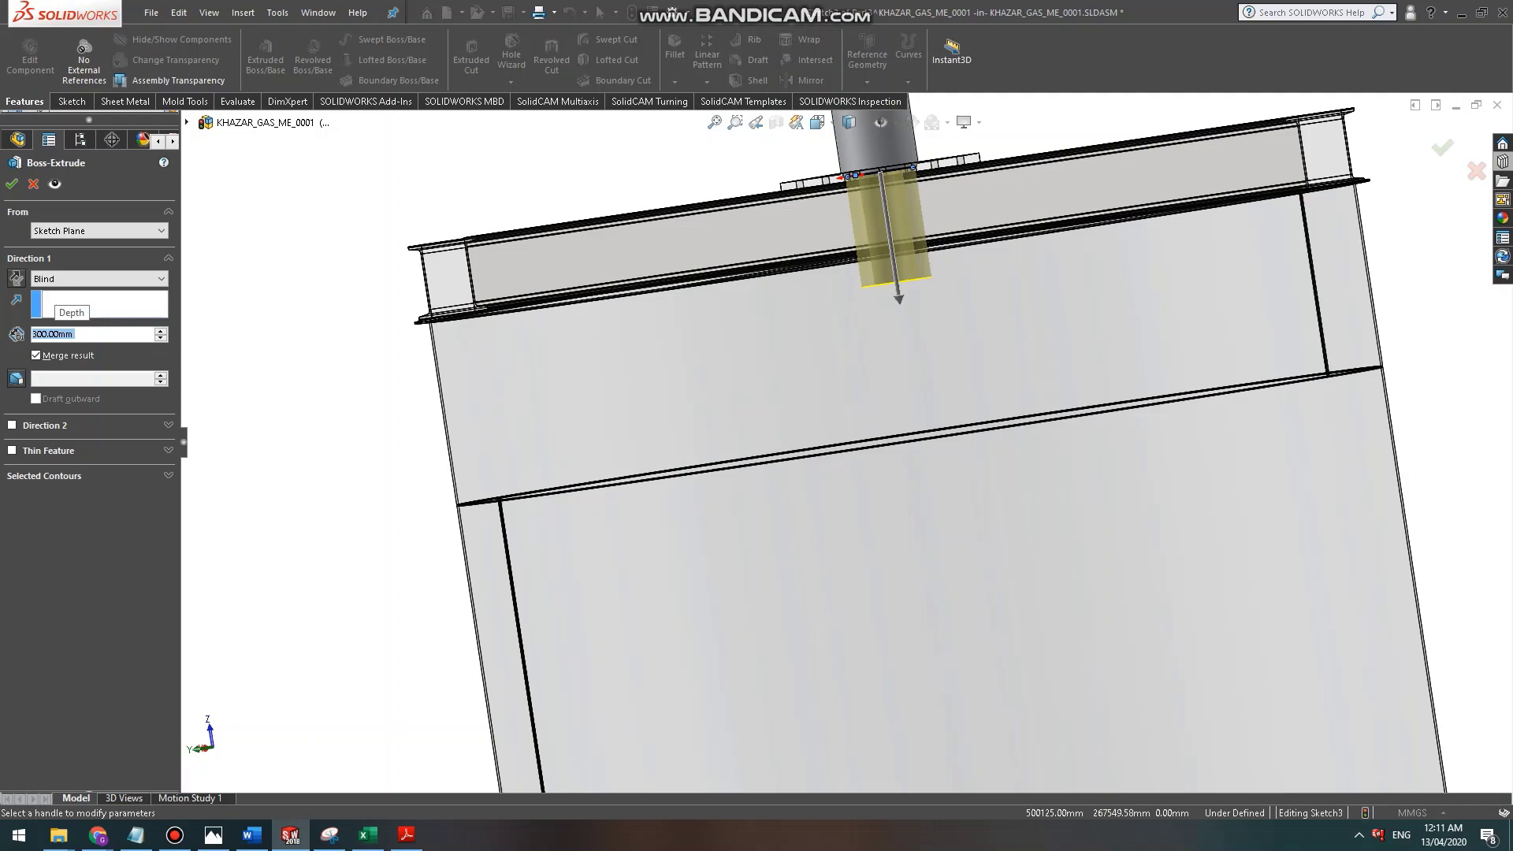
text(400)
key(Return)
key(Return)
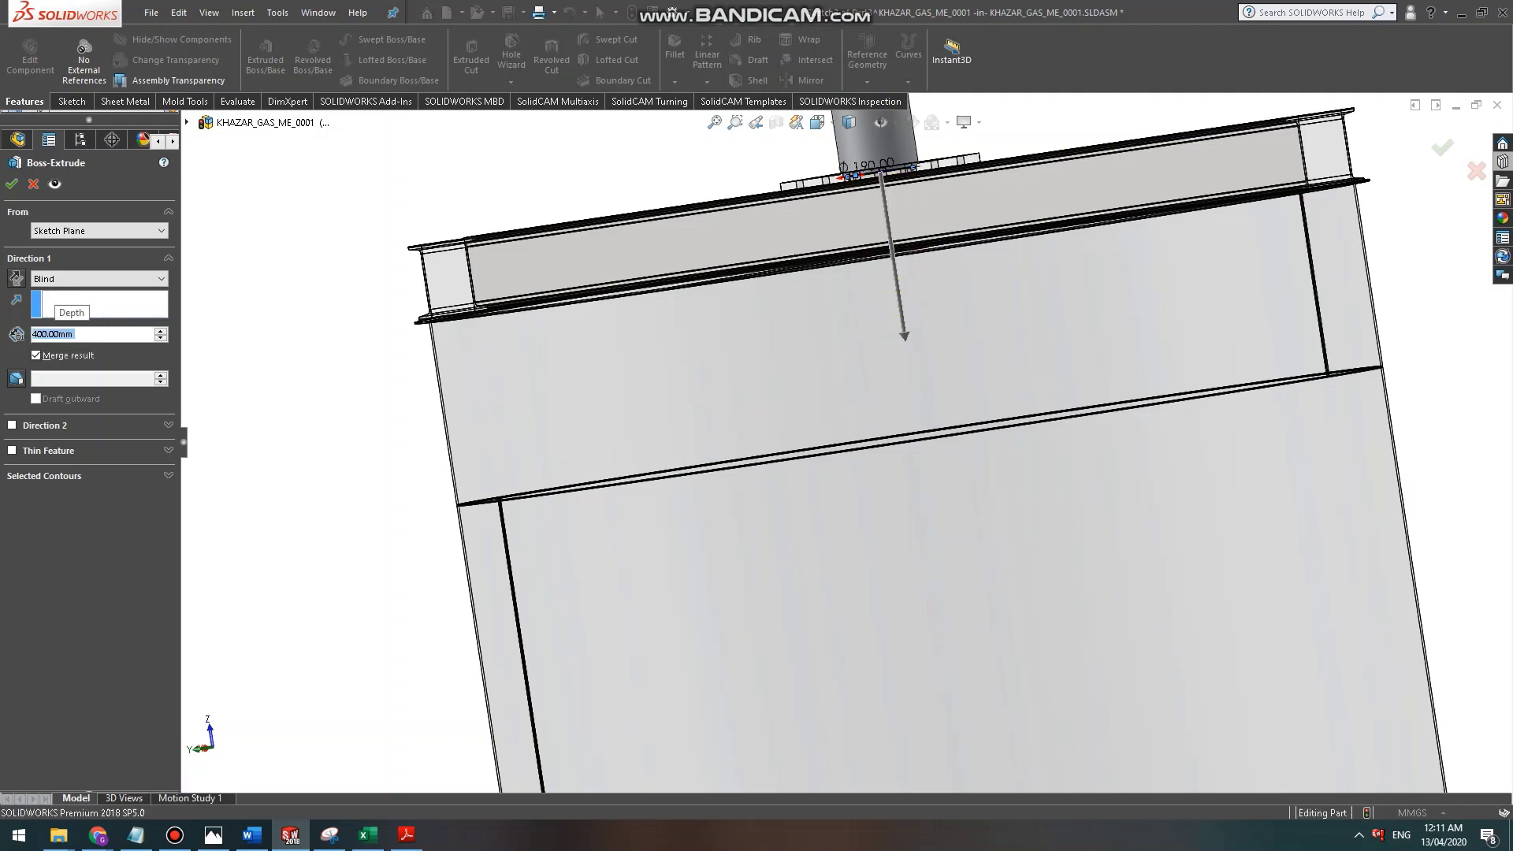
Check the extended housing between the channels, and finish editing the part to return to the assembly.
scroll(851, 142, down, 3)
middle_drag(844, 237, 821, 319)
scroll(946, 291, up, 4)
scroll(822, 319, down, 6)
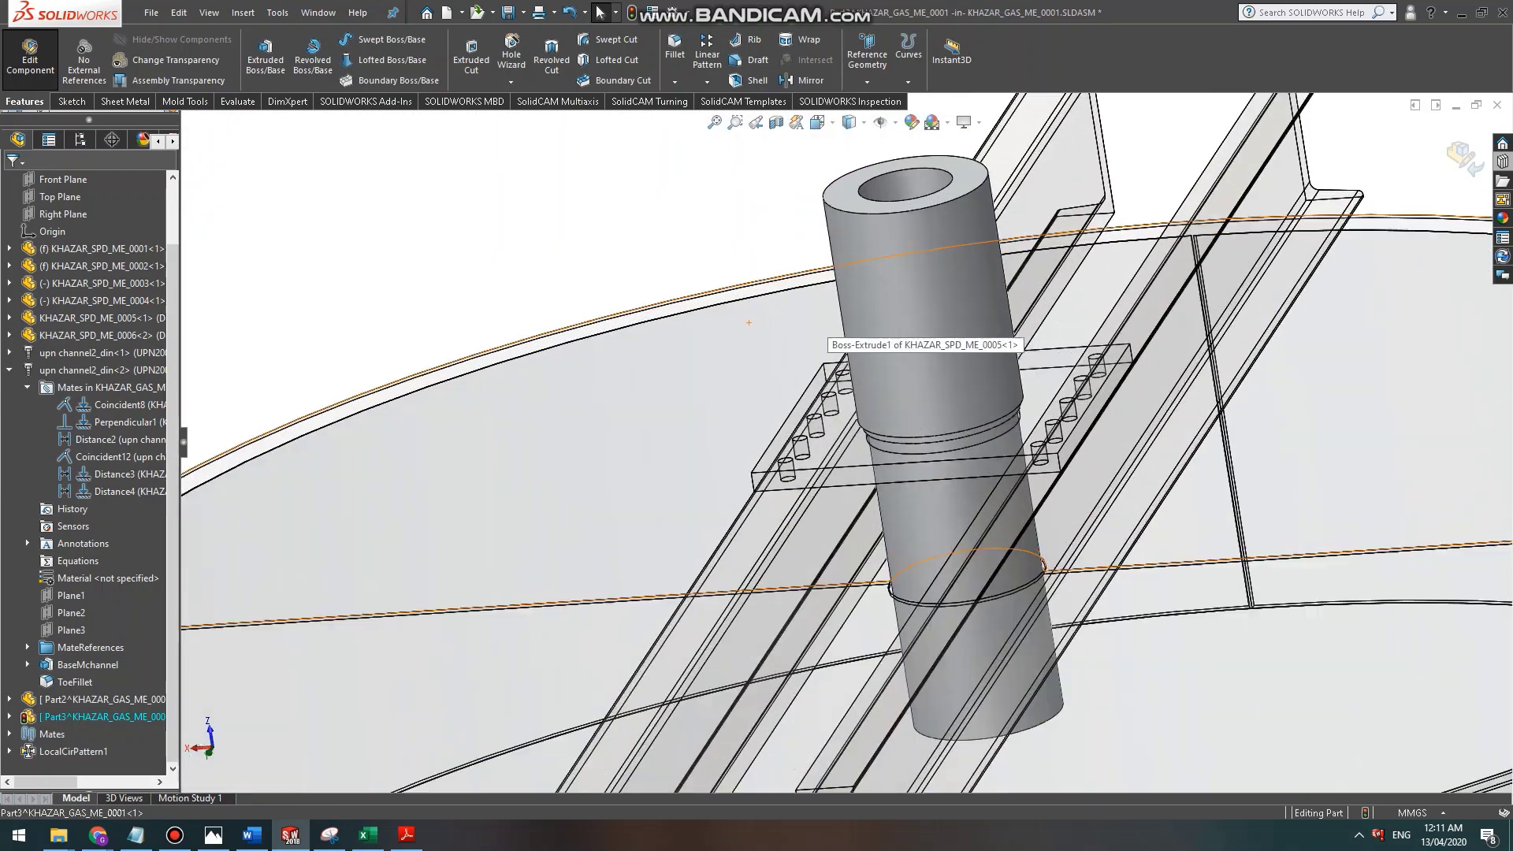
scroll(821, 331, up, 2)
click(1464, 158)
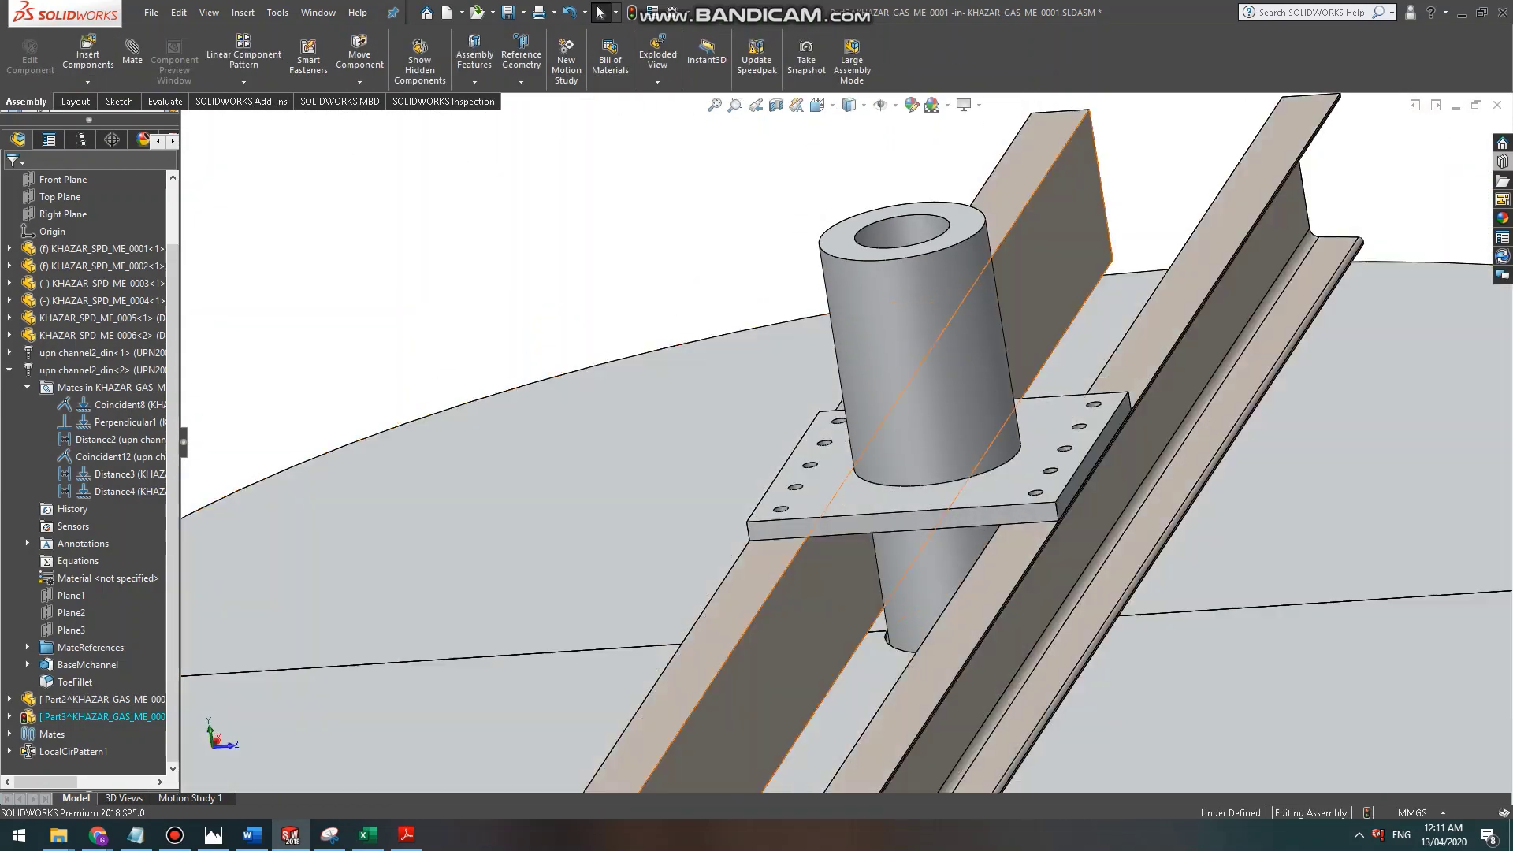
Inspect the housing within the whole tank assembly and open a planar section view based on its ring face.
scroll(797, 237, up, 8)
mouse_move(803, 244)
middle_down()
mouse_move(765, 246)
mouse_move(876, 337)
mouse_move(786, 279)
mouse_move(777, 461)
mouse_move(869, 449)
mouse_move(845, 442)
middle_up()
scroll(822, 264, down, 8)
scroll(787, 279, down, 6)
click(778, 456)
scroll(778, 456, up, 10)
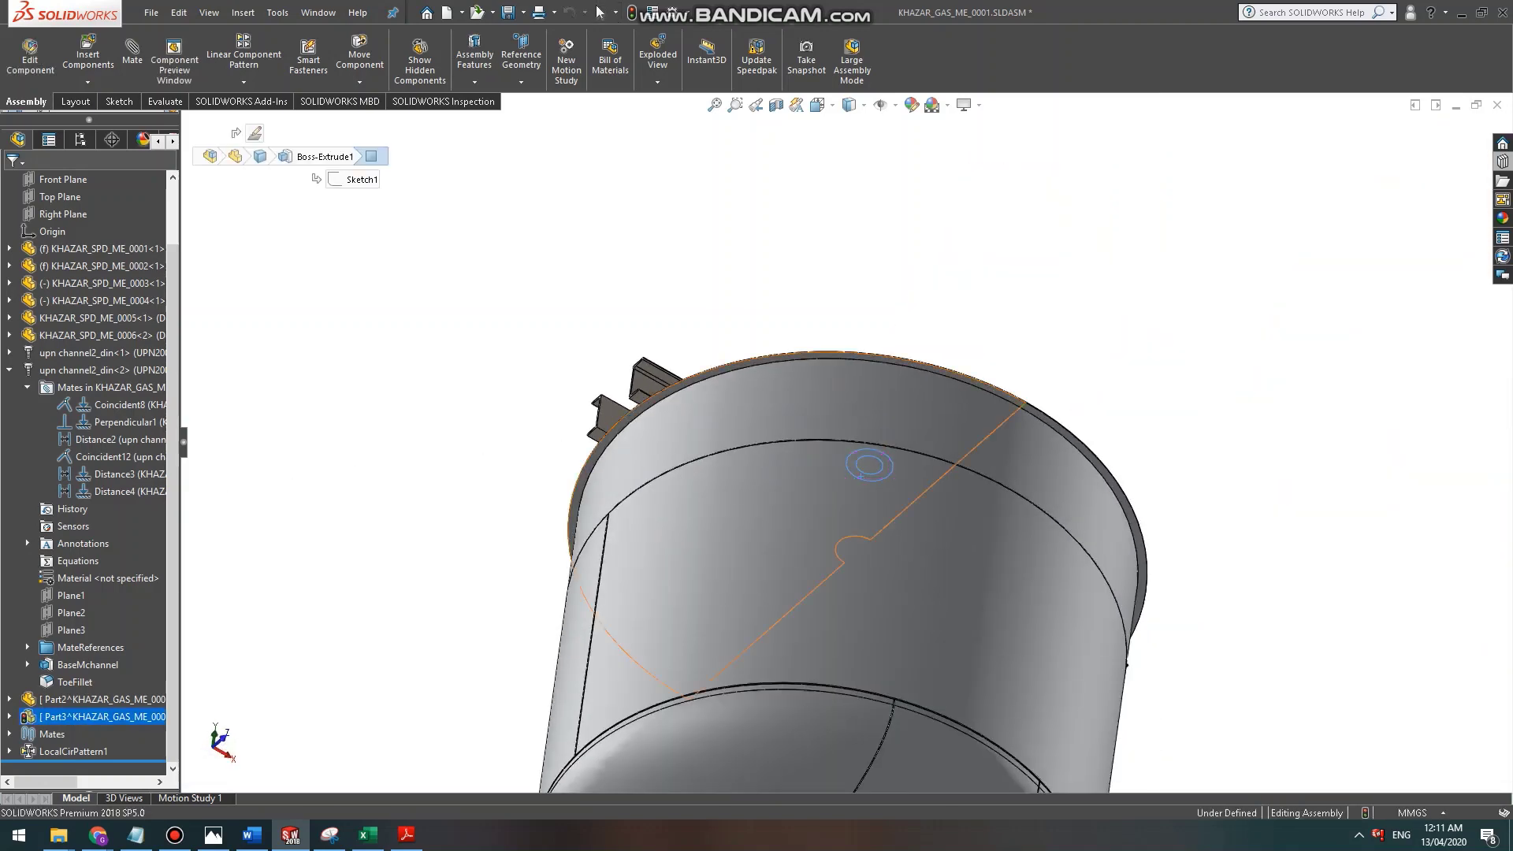
scroll(846, 443, up, 5)
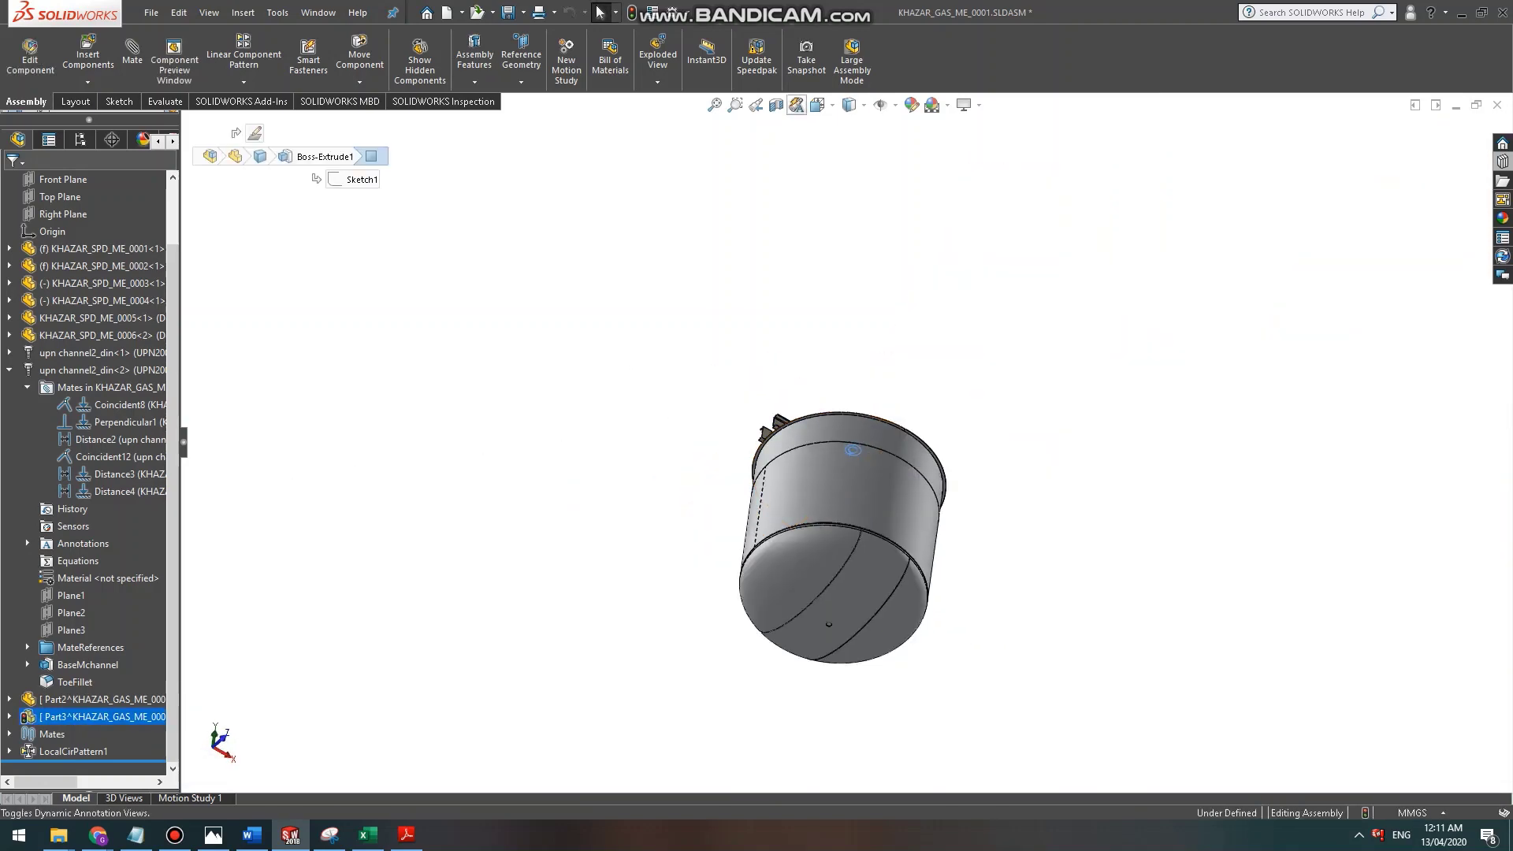
click(776, 105)
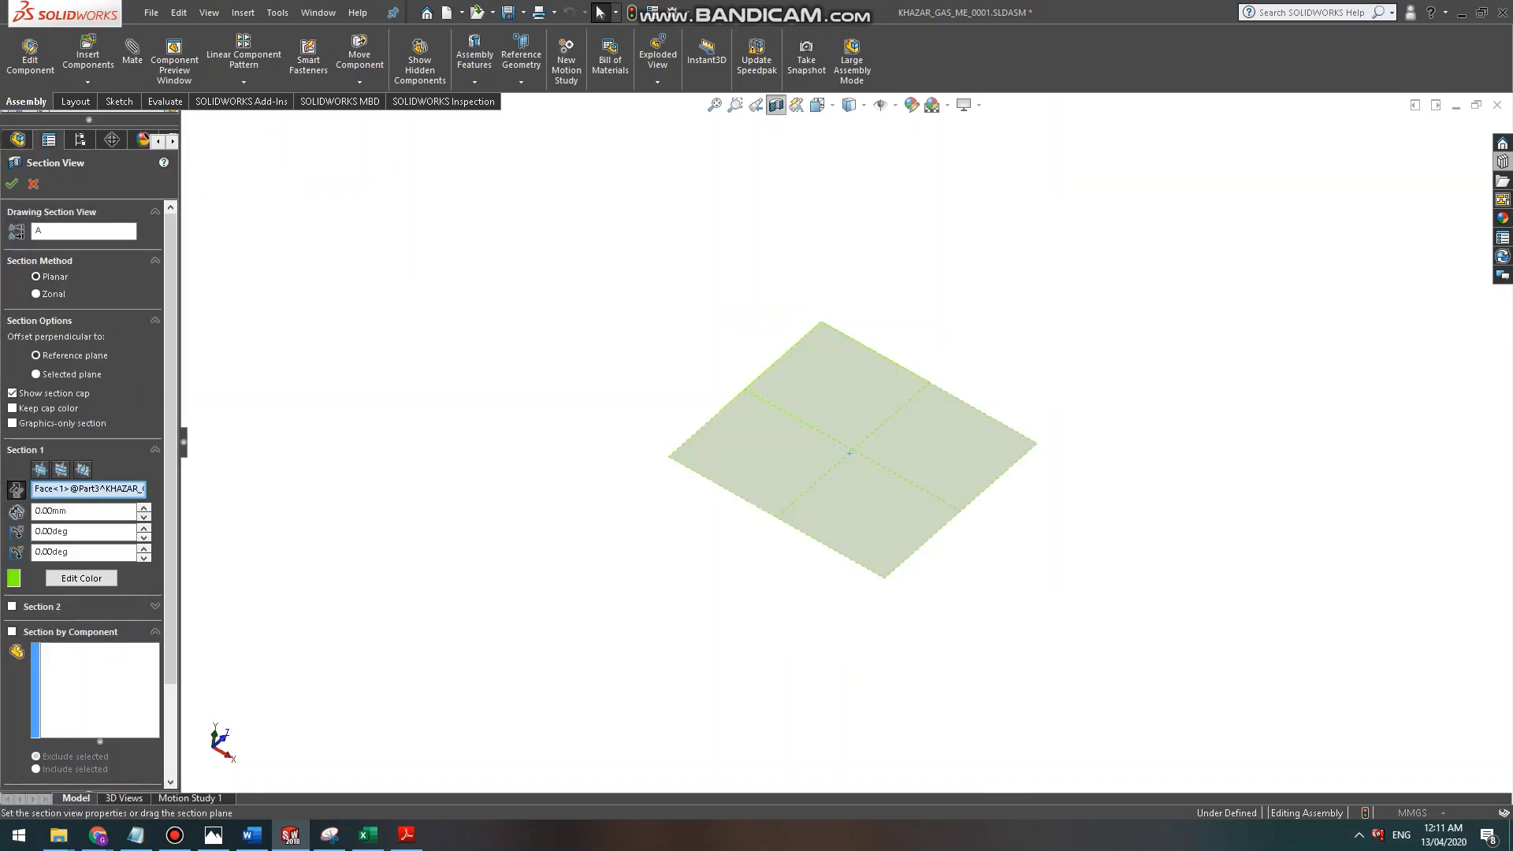
click(175, 835)
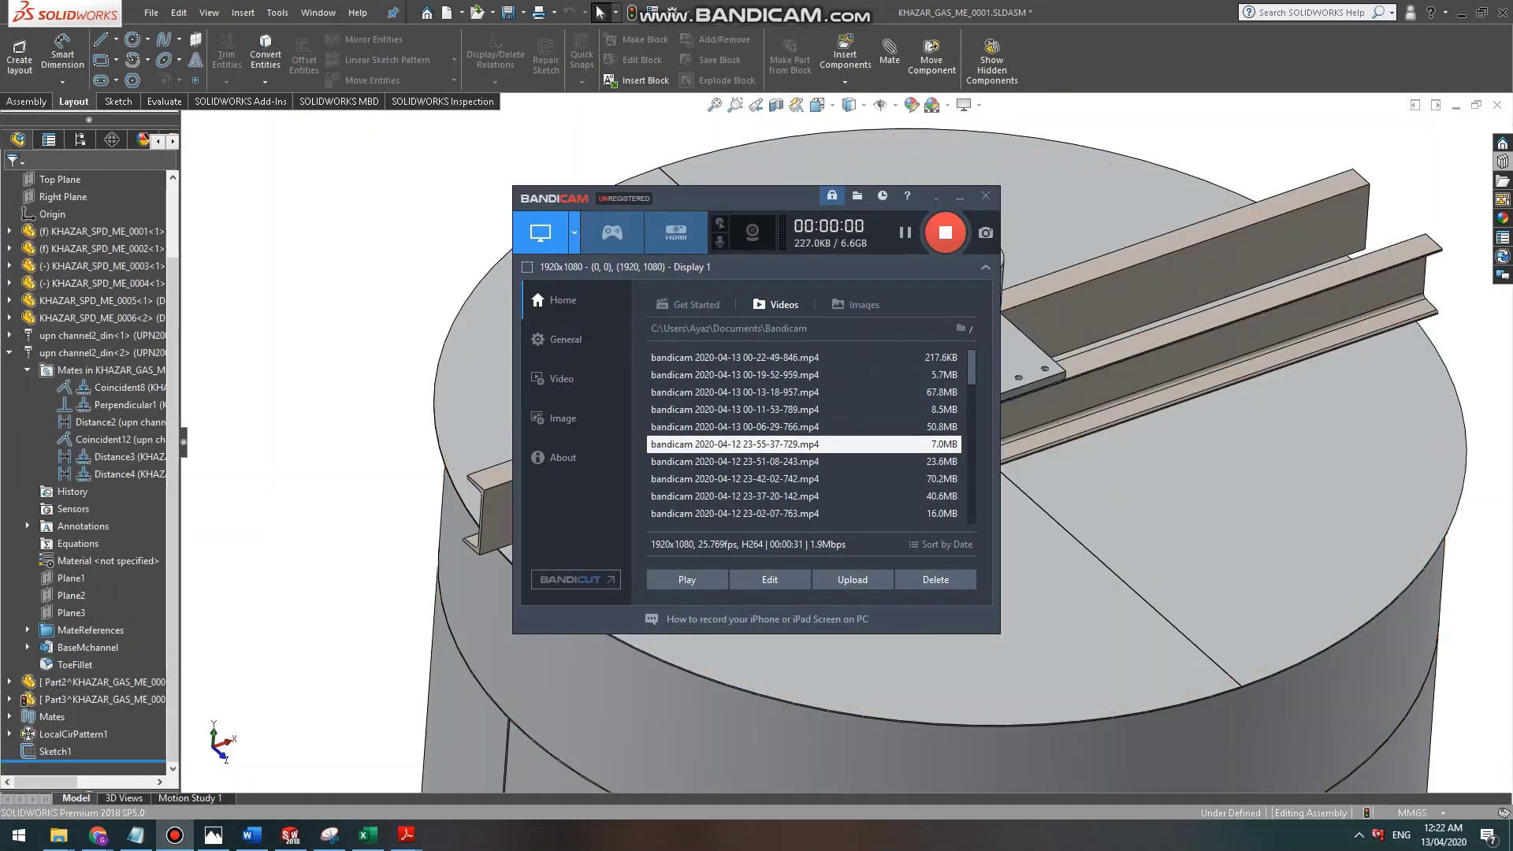
key(alt+Tab)
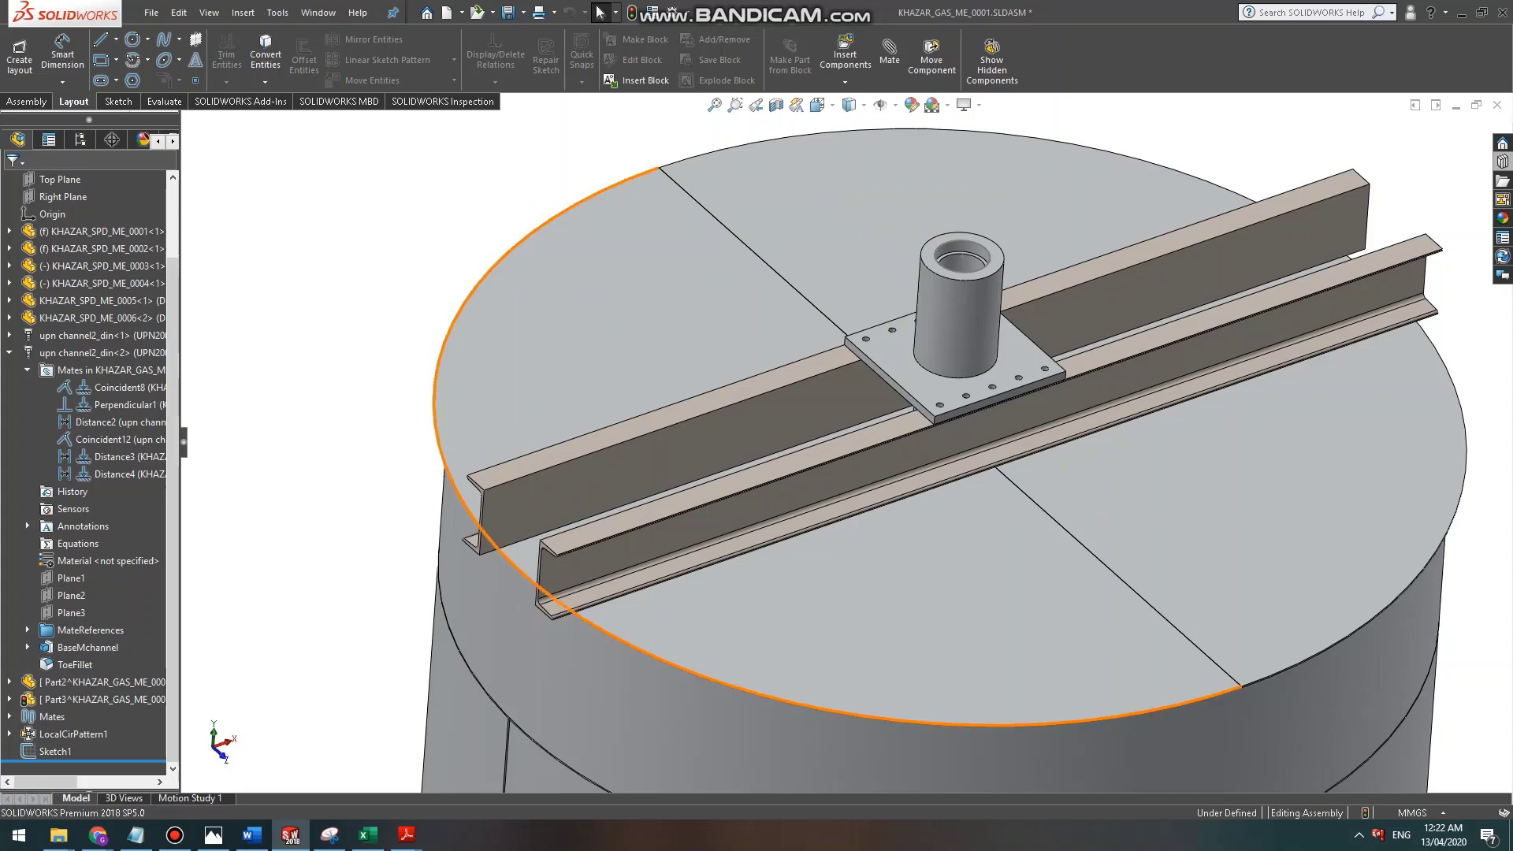
Examine the housing's stepped bore, its drilled mounting plate and their position on the two channels.
scroll(859, 331, down, 3)
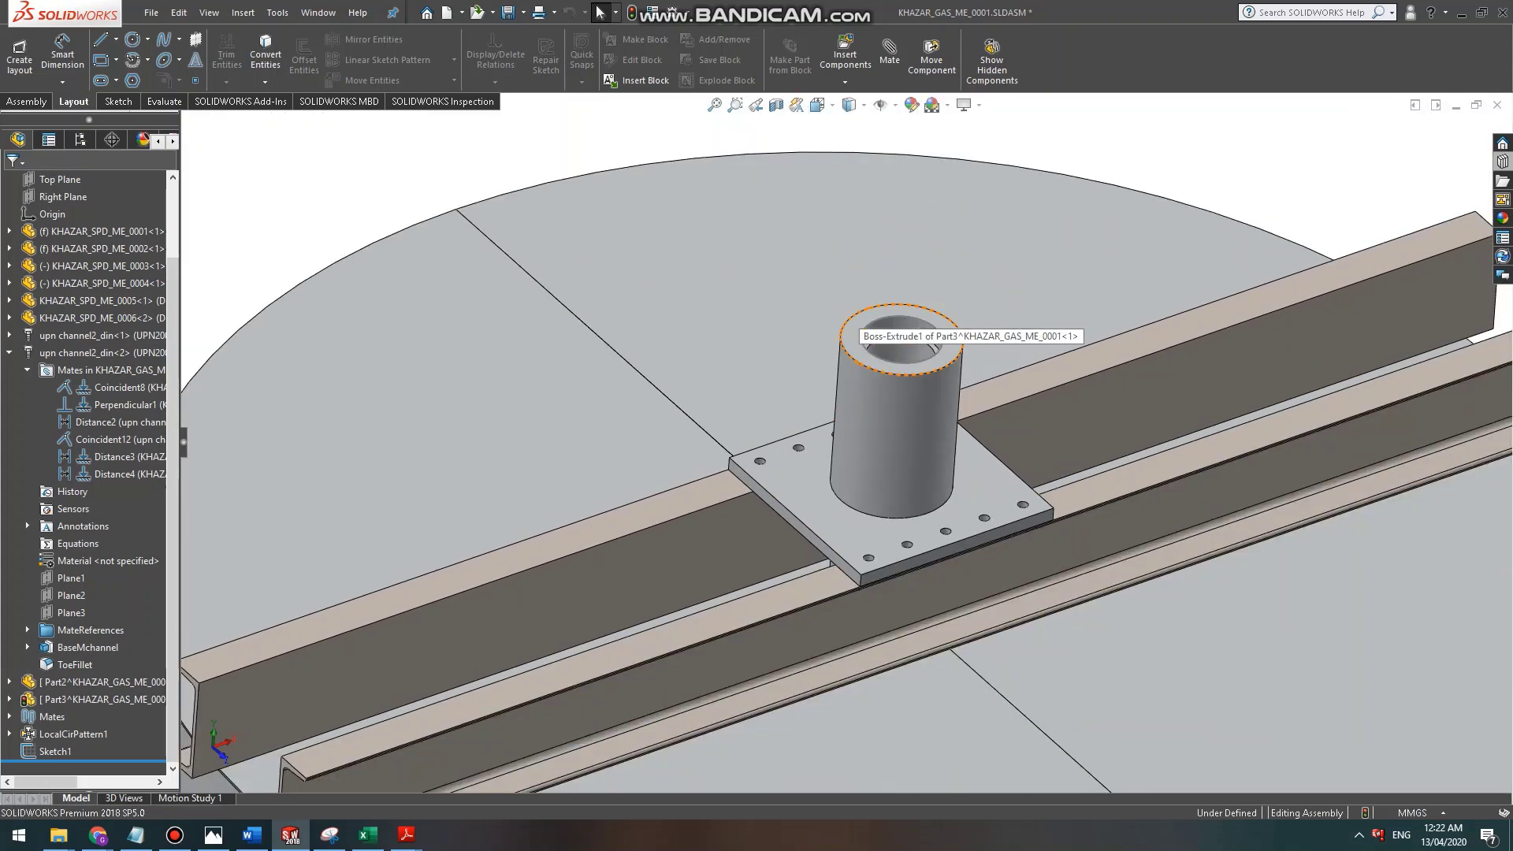
scroll(768, 406, down, 3)
middle_drag(989, 406, 1032, 461)
scroll(962, 398, up, 4)
scroll(922, 396, down, 6)
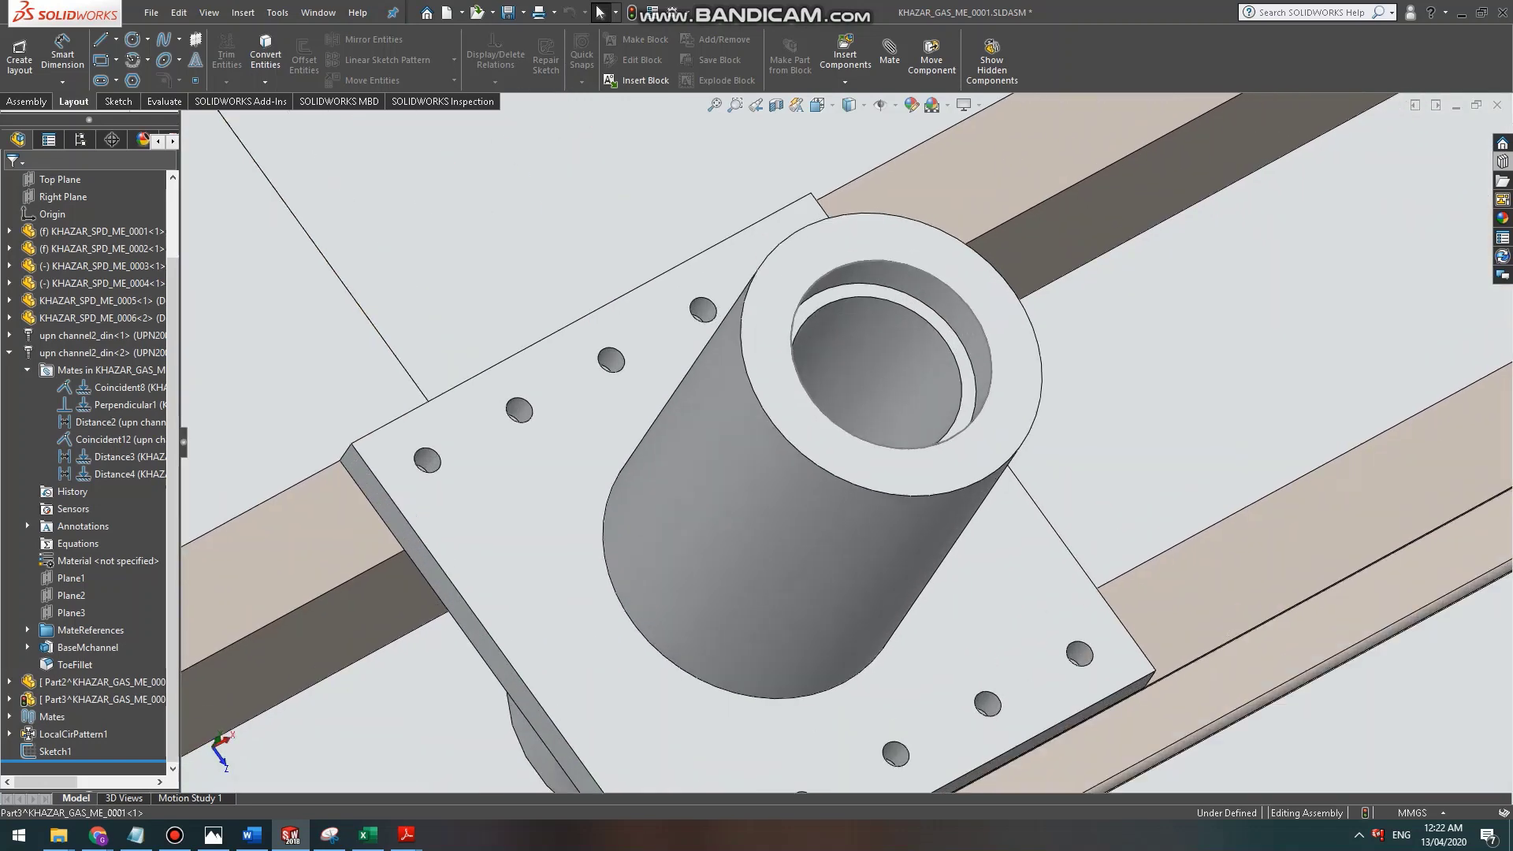
middle_drag(834, 443, 806, 426)
scroll(853, 421, up, 4)
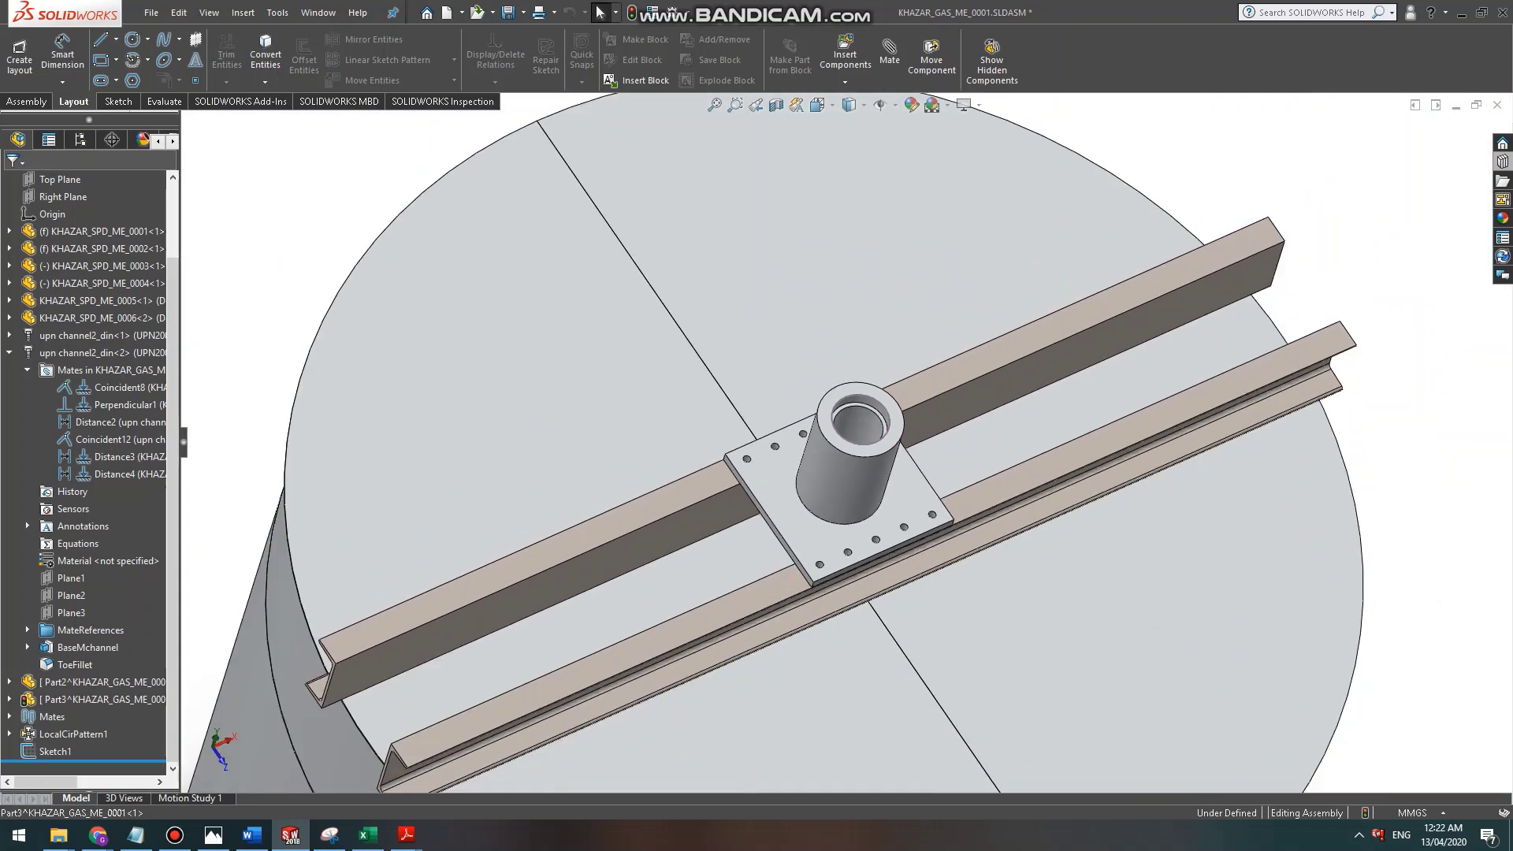
Inspect the housing on its channels, and section the whole assembly with a planar view based on the housing's ring face.
scroll(853, 417, down, 6)
scroll(863, 421, up, 4)
middle_drag(863, 422, 878, 339)
scroll(851, 441, down, 5)
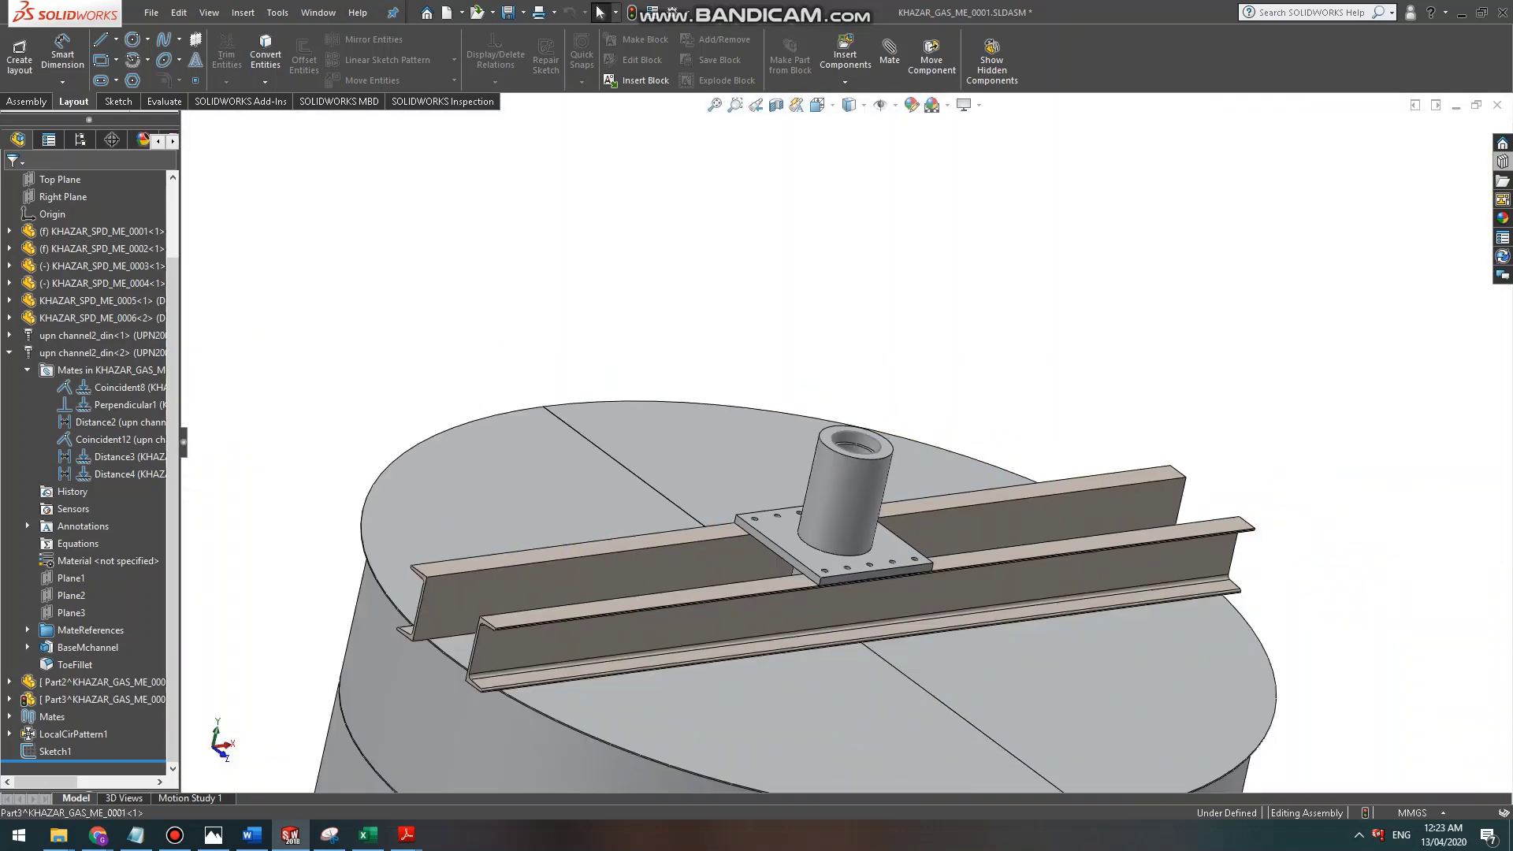
middle_drag(853, 473, 847, 378)
scroll(847, 429, down, 5)
scroll(853, 560, down, 3)
middle_drag(854, 559, 799, 558)
scroll(800, 558, down, 1)
scroll(800, 558, up, 1)
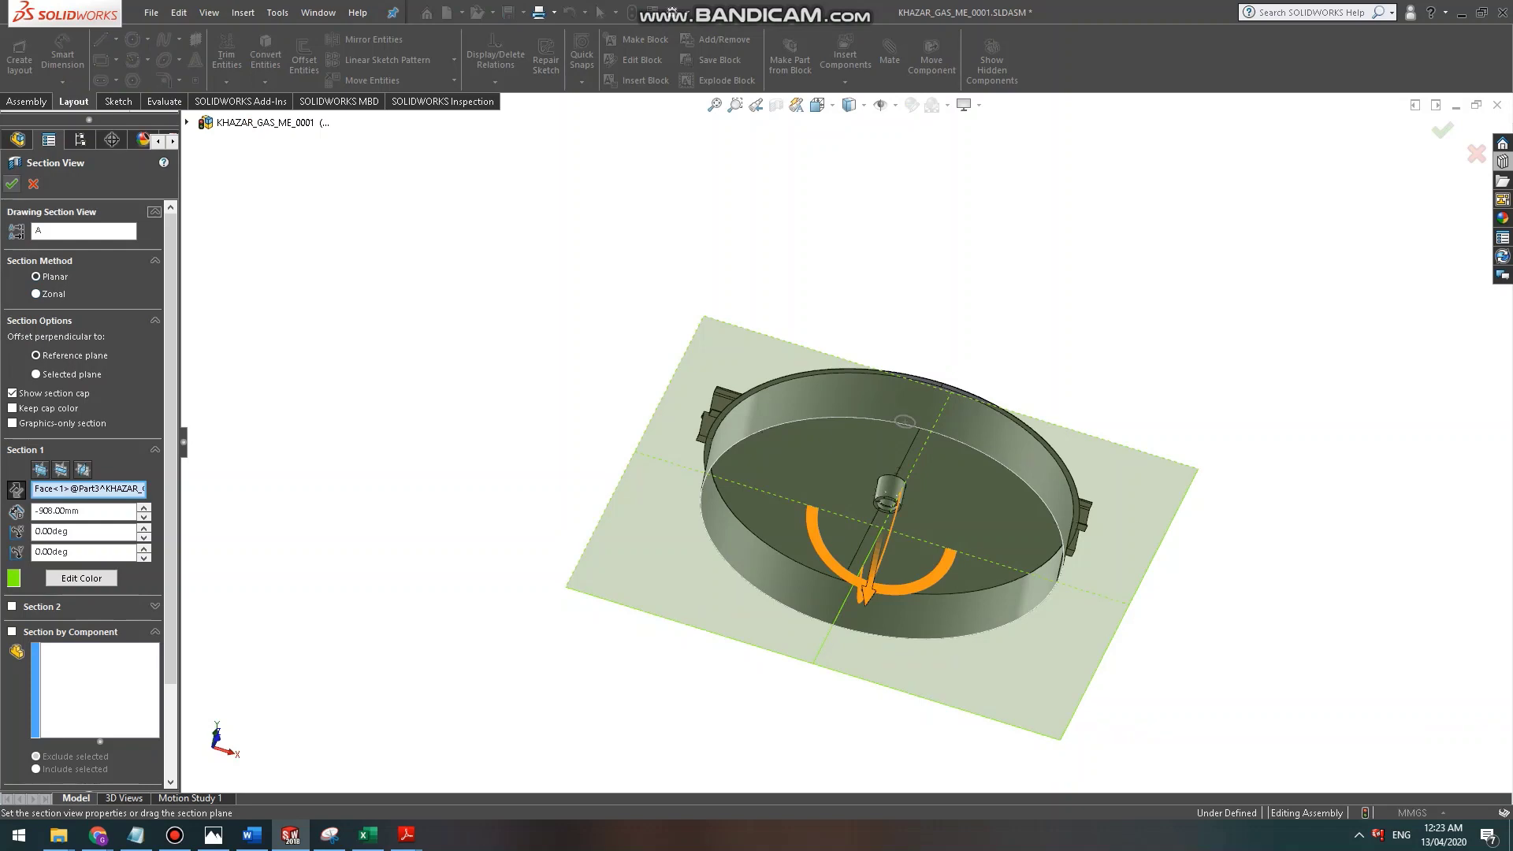
click(12, 184)
Check the diameters of the bore edge and the outer edge on the housing's lower drilled ring face.
scroll(985, 540, down, 8)
middle_drag(660, 422, 658, 401)
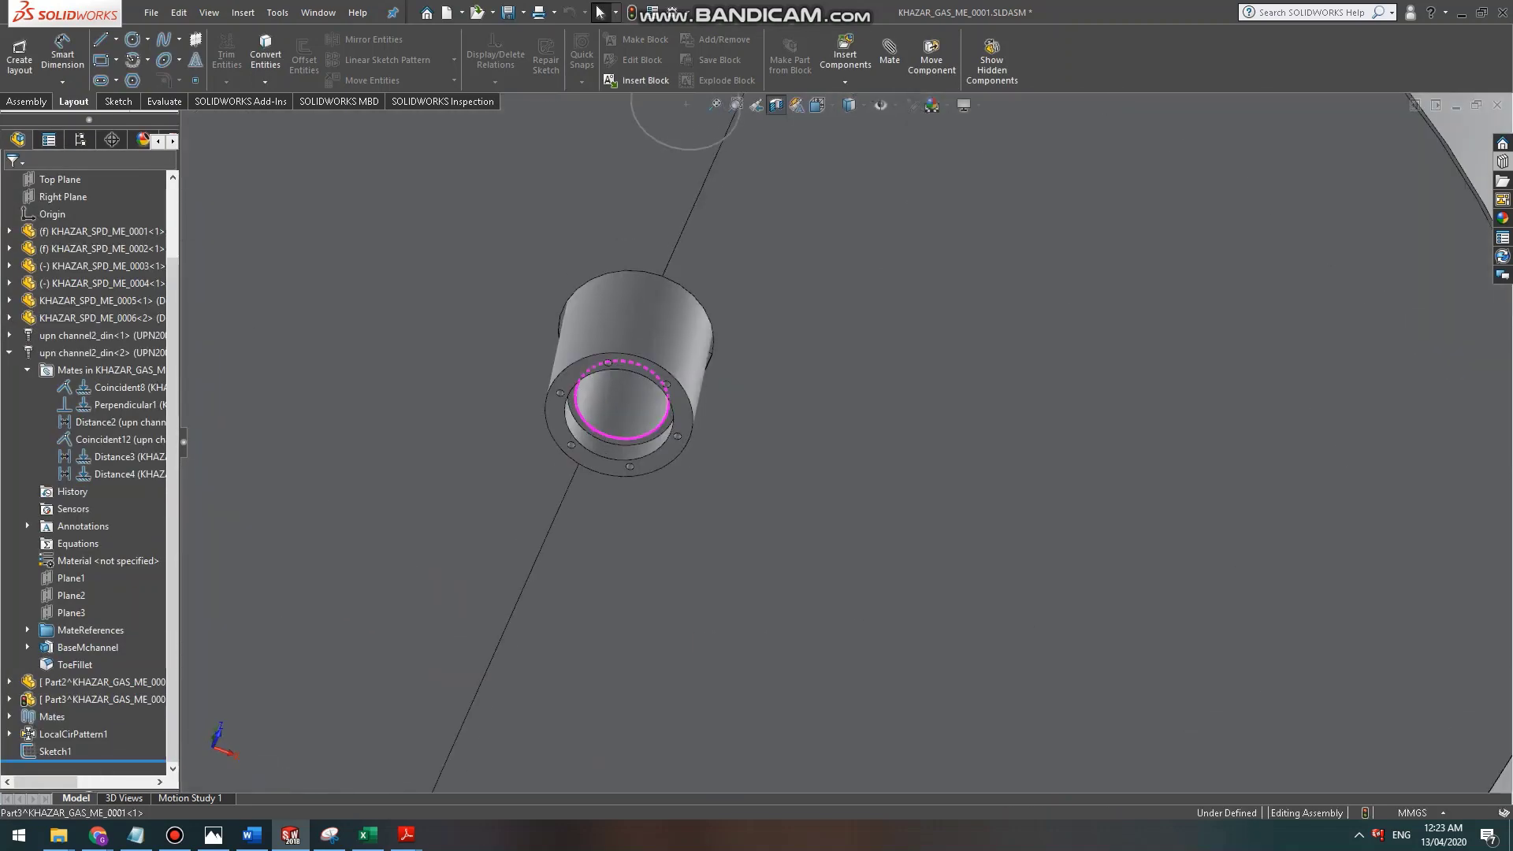
scroll(591, 315, down, 10)
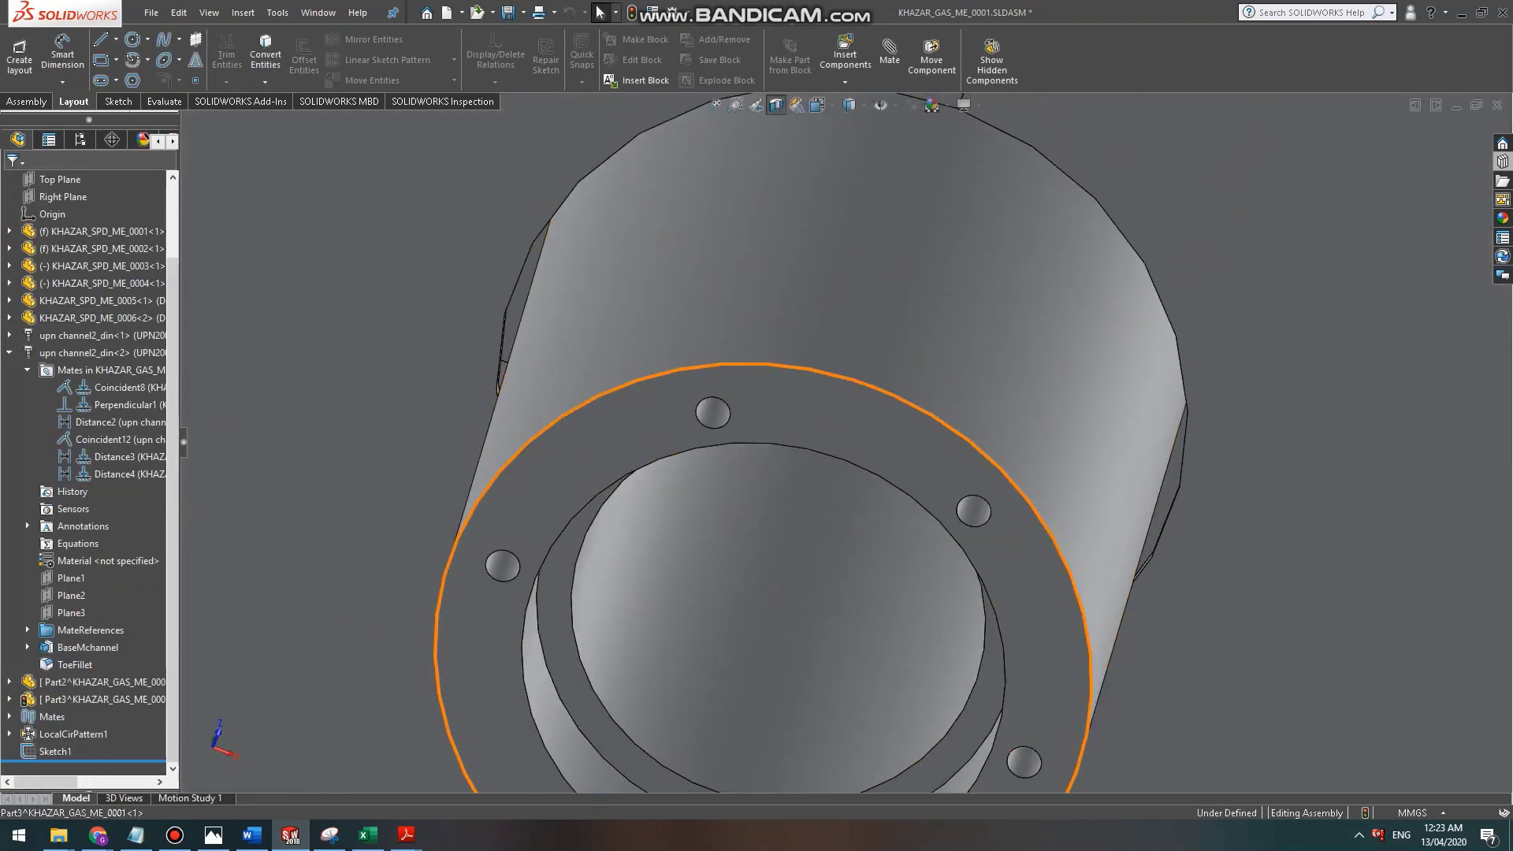
scroll(706, 425, down, 6)
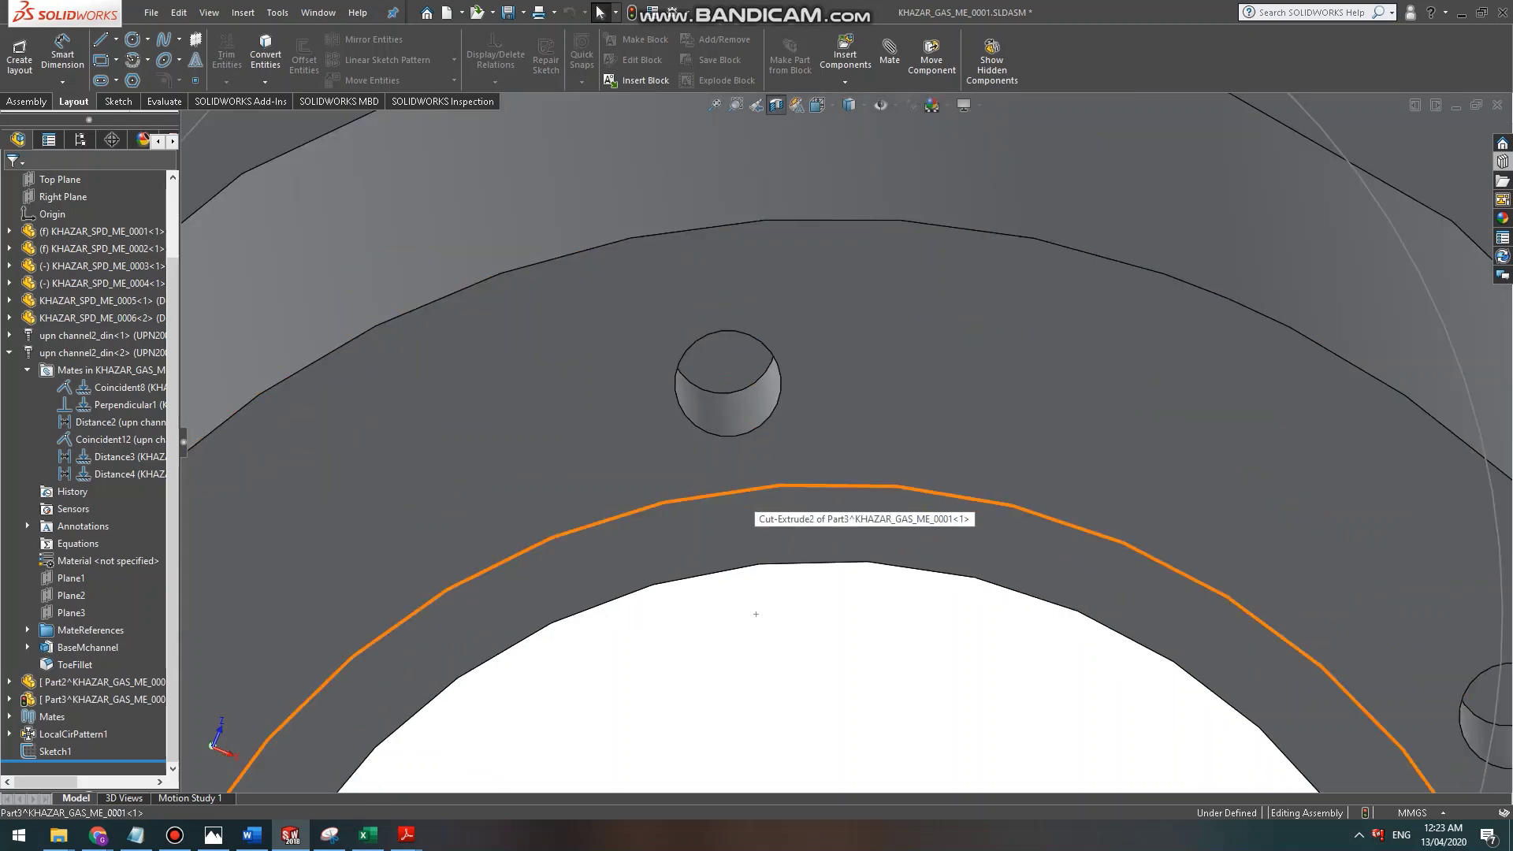
click(754, 487)
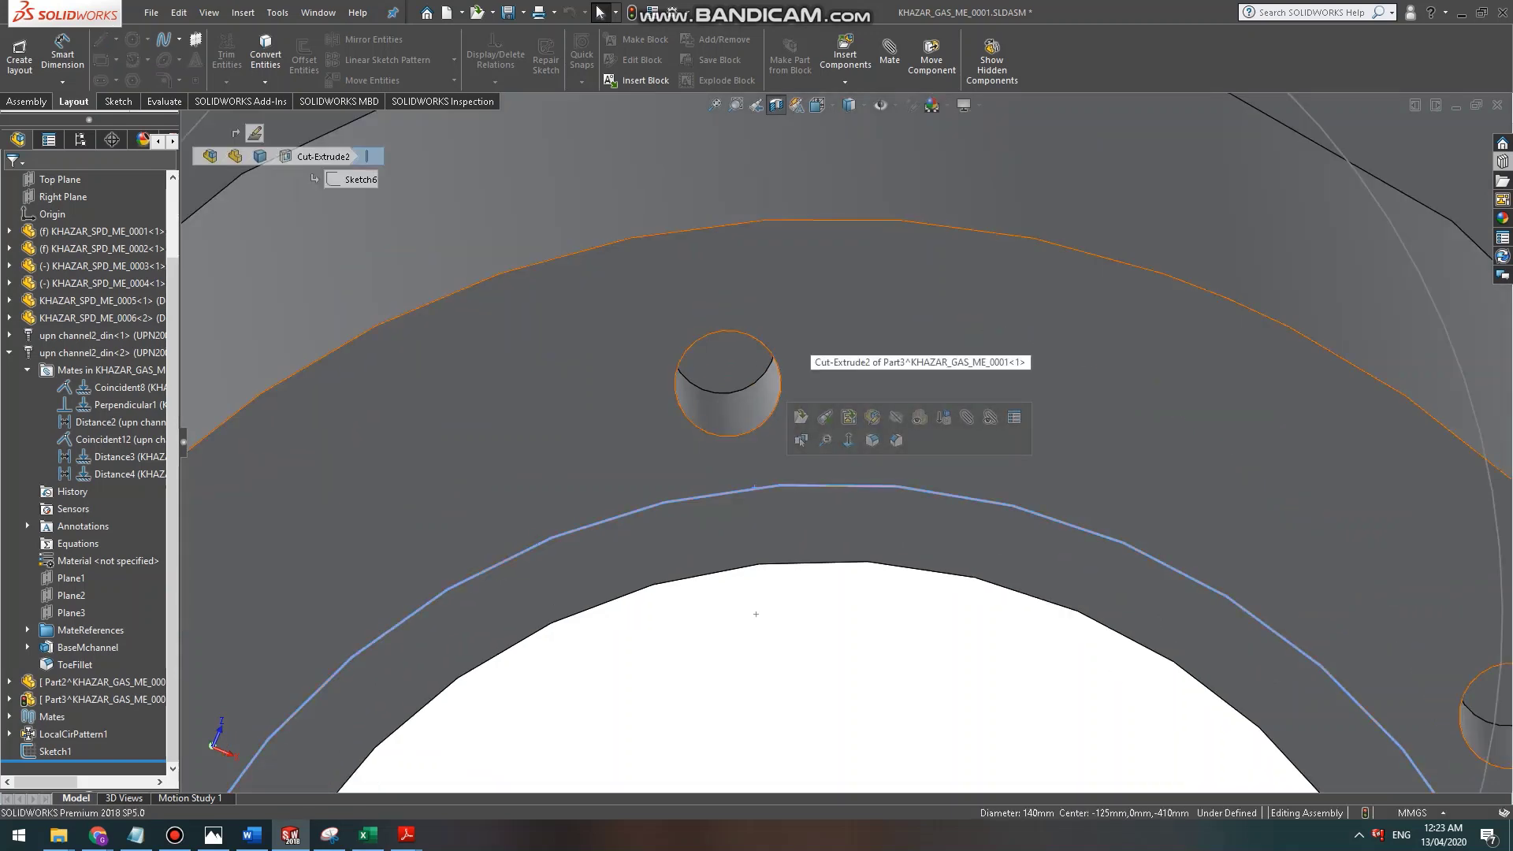
click(761, 216)
click(761, 219)
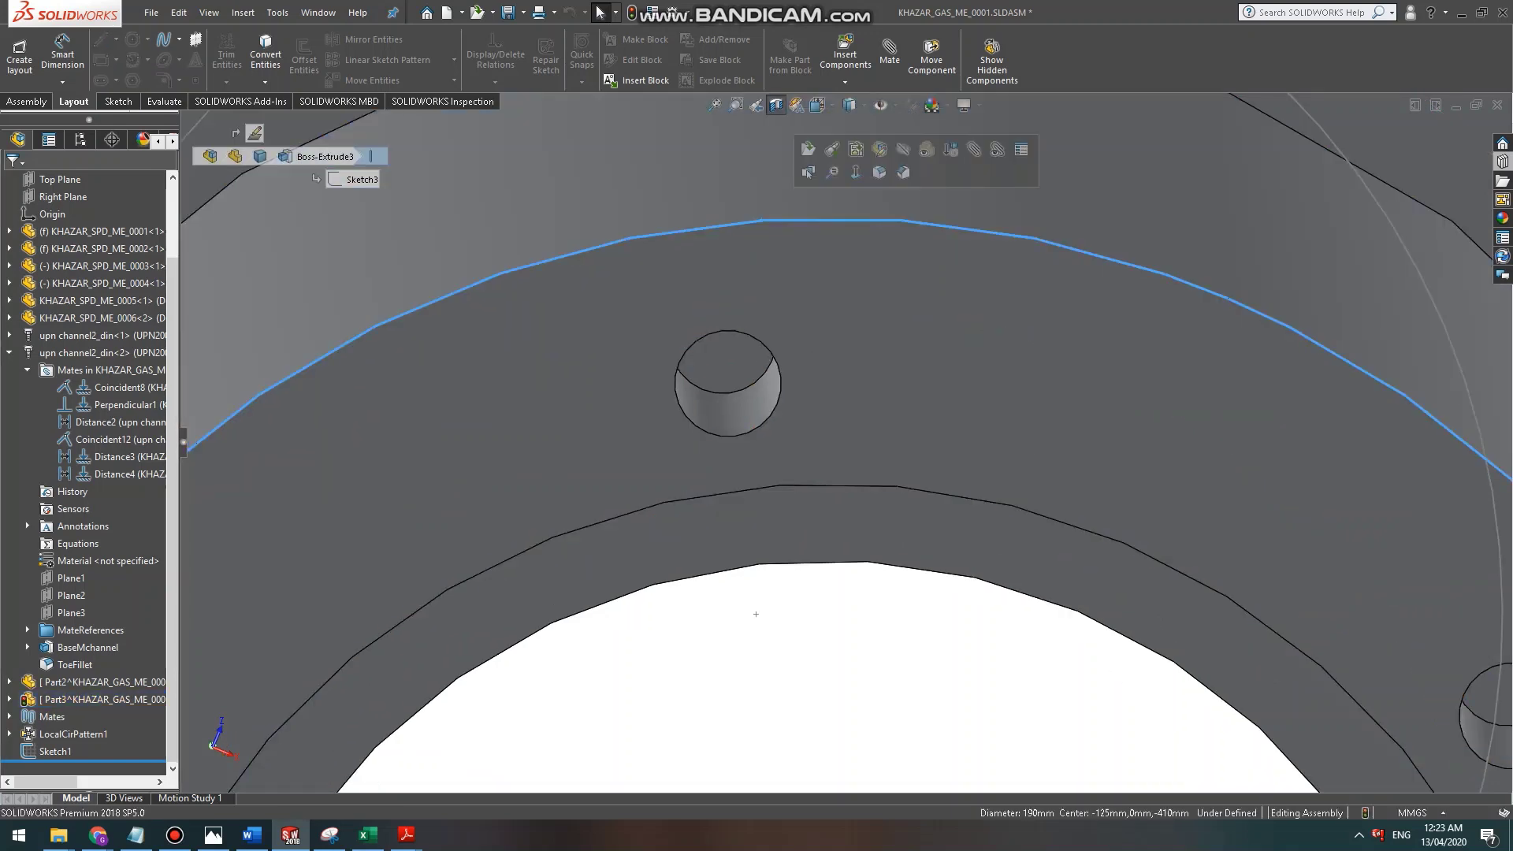
middle_drag(714, 391, 720, 327)
scroll(758, 296, up, 5)
middle_drag(851, 260, 824, 335)
scroll(848, 303, up, 1)
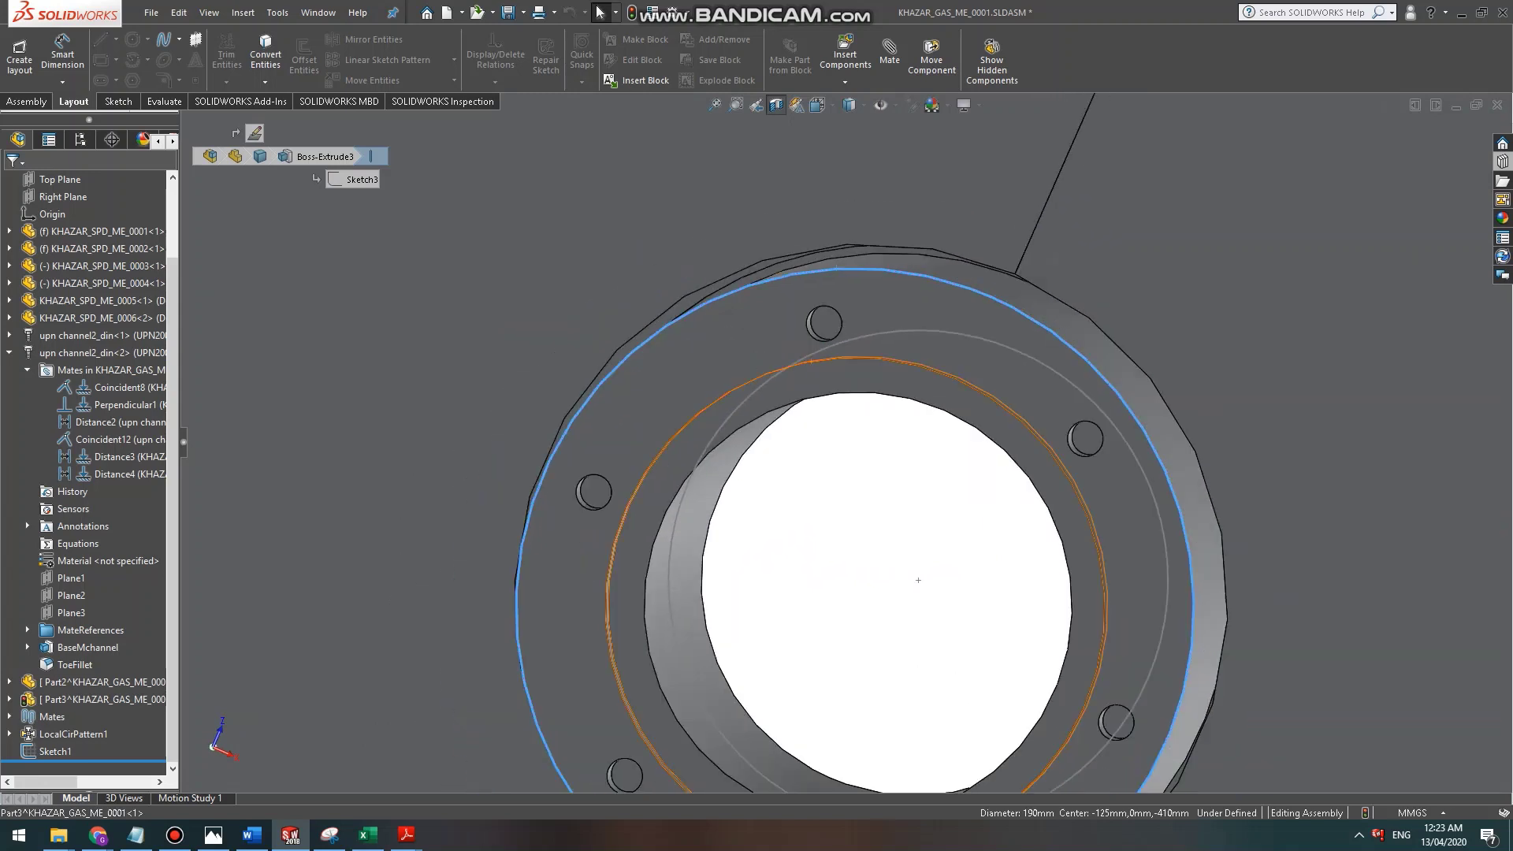
Try a concentric 180 mm diameter circle in an assembly sketch on the housing's lower ring face, and discard the sketch.
click(859, 298)
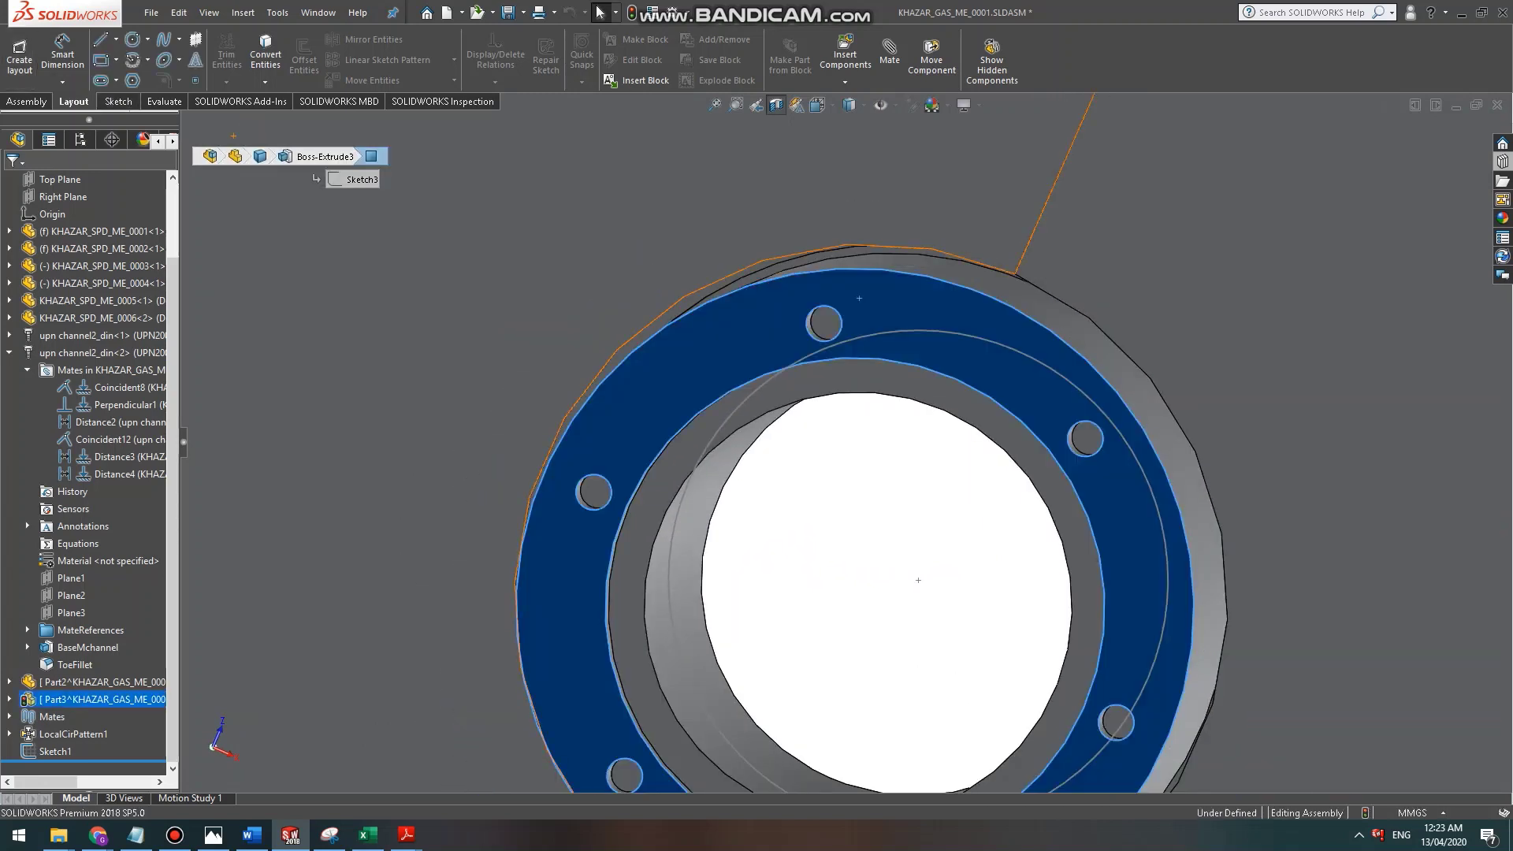
click(119, 101)
click(19, 48)
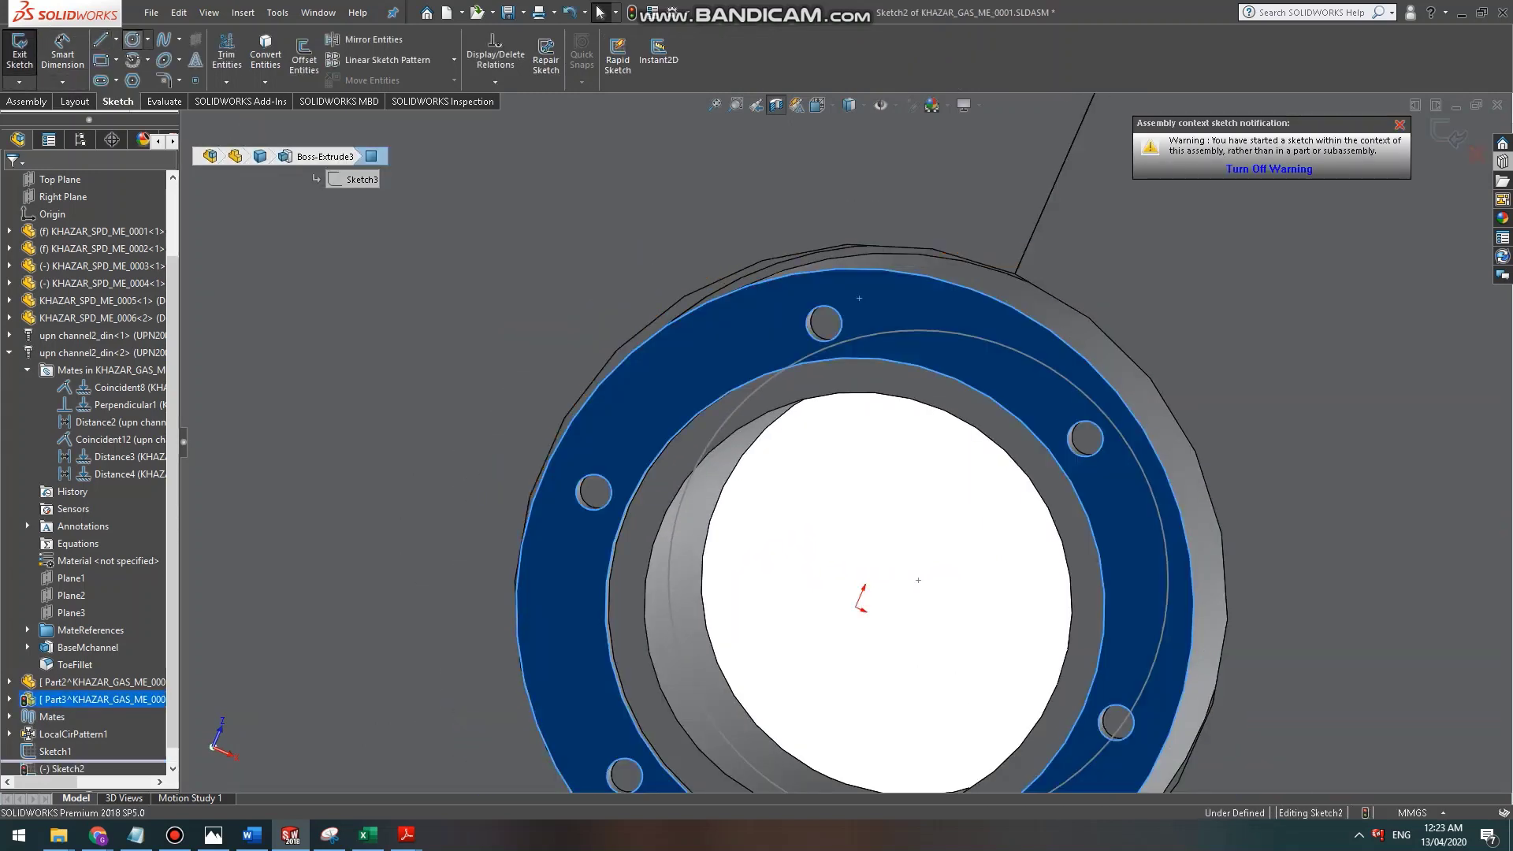
click(857, 608)
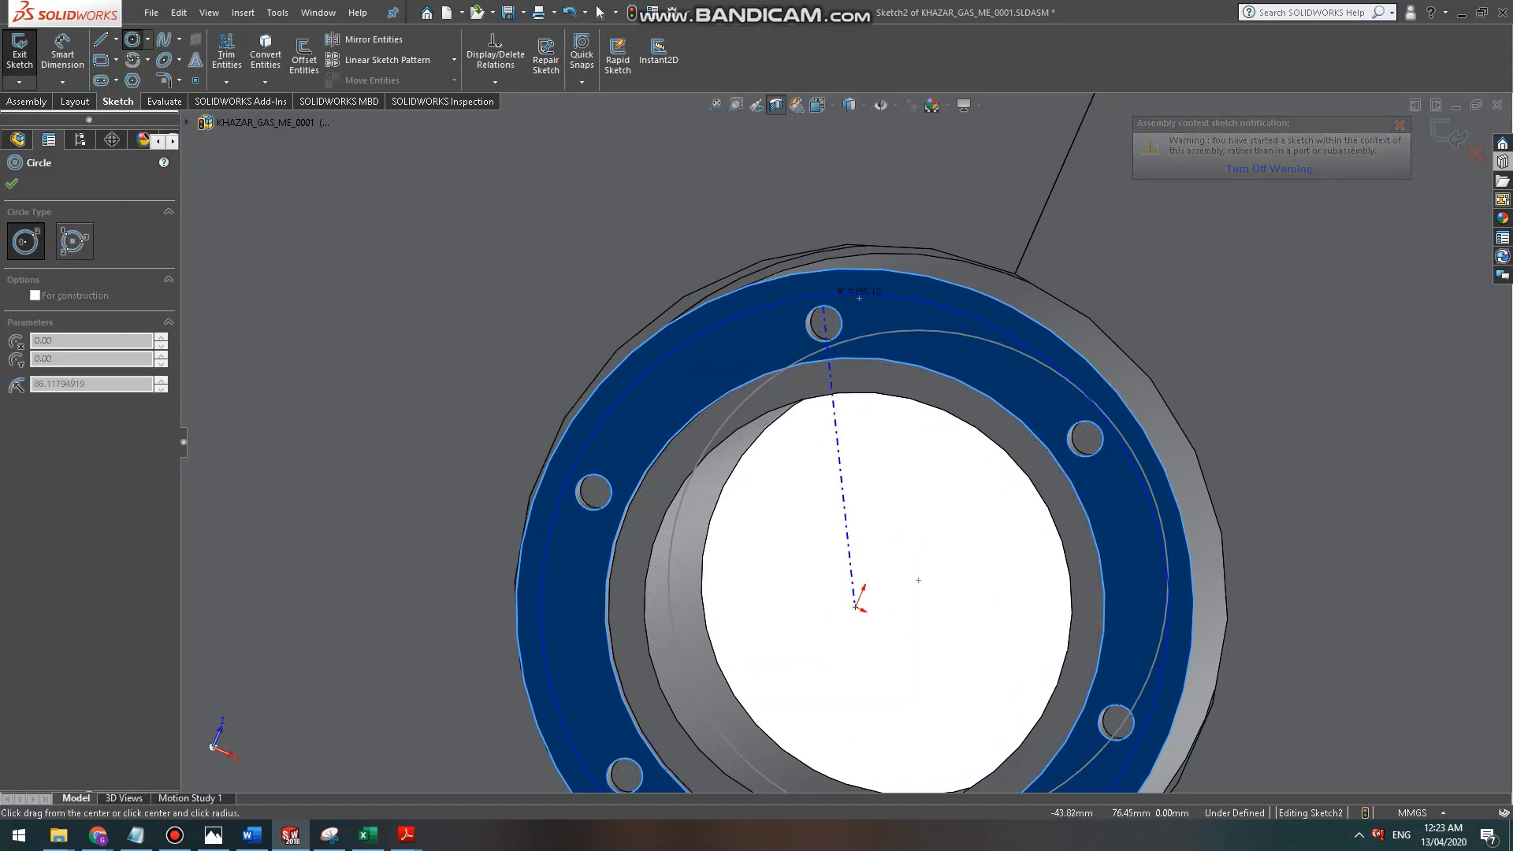
click(823, 307)
key(Escape)
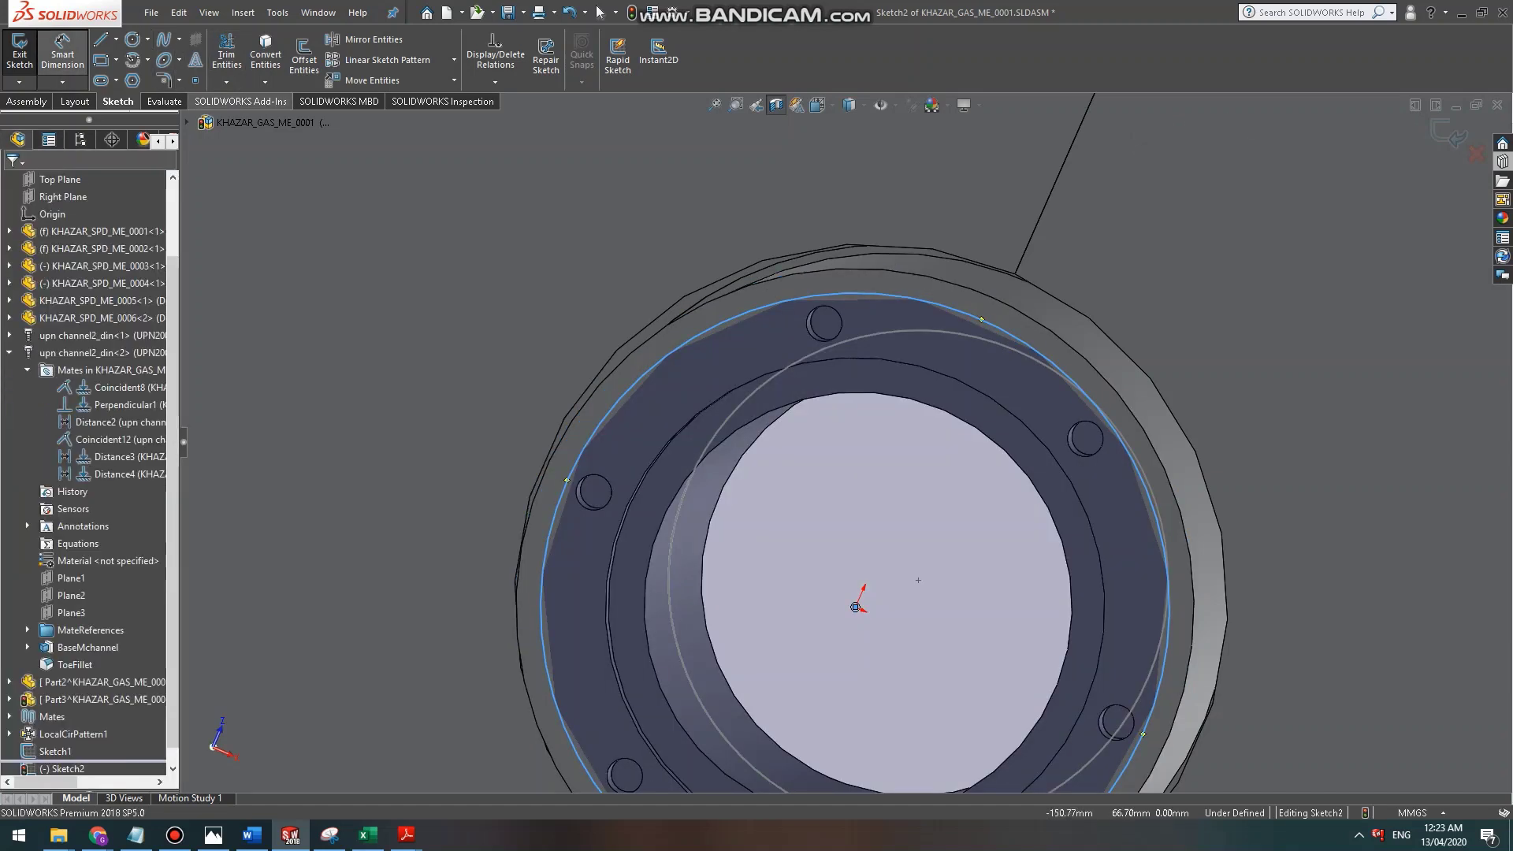
click(787, 301)
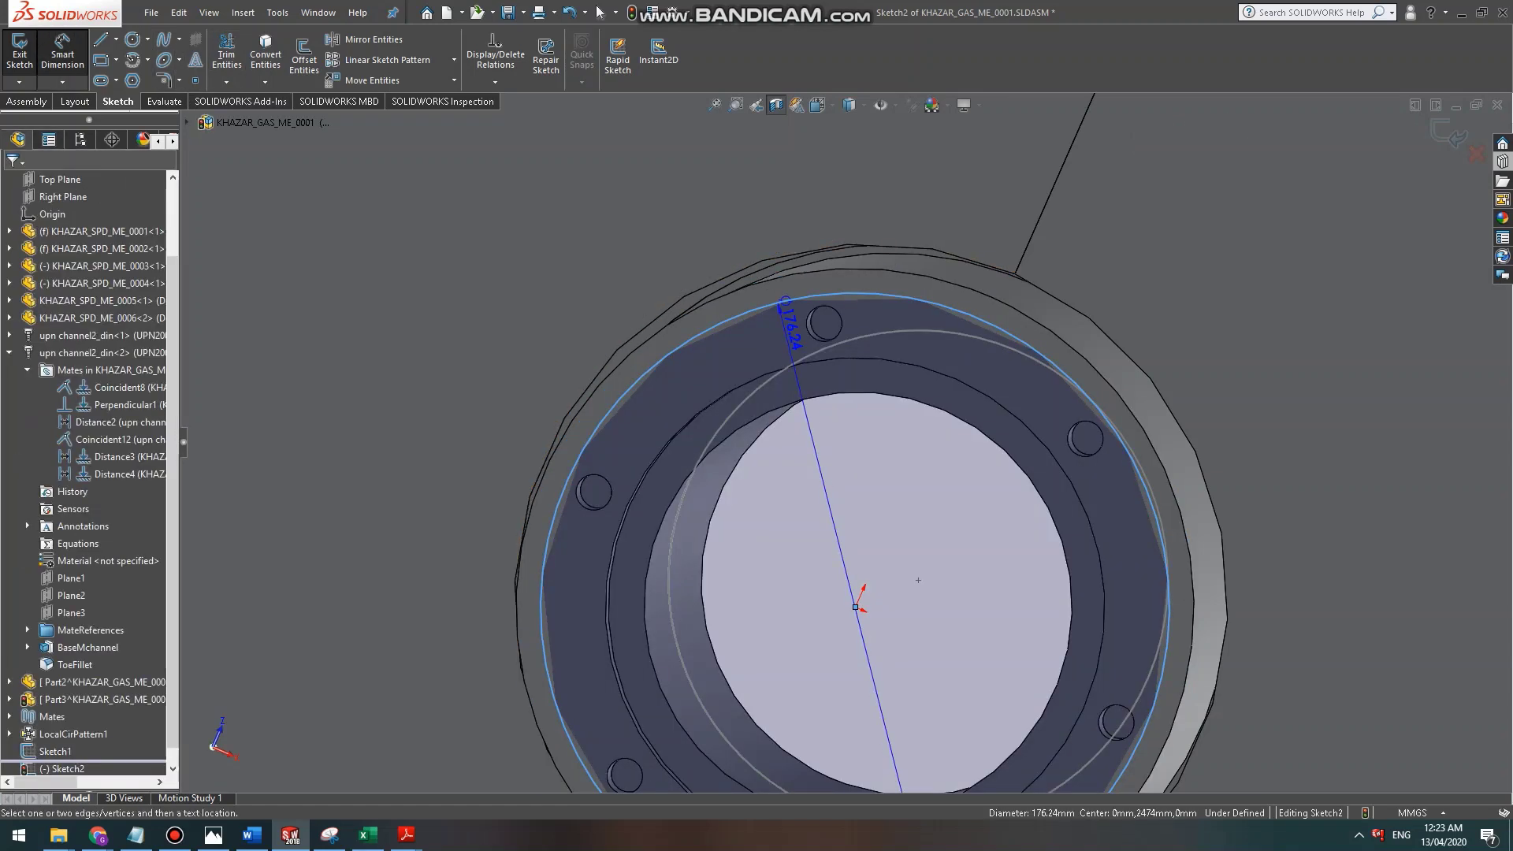
click(705, 327)
text(180)
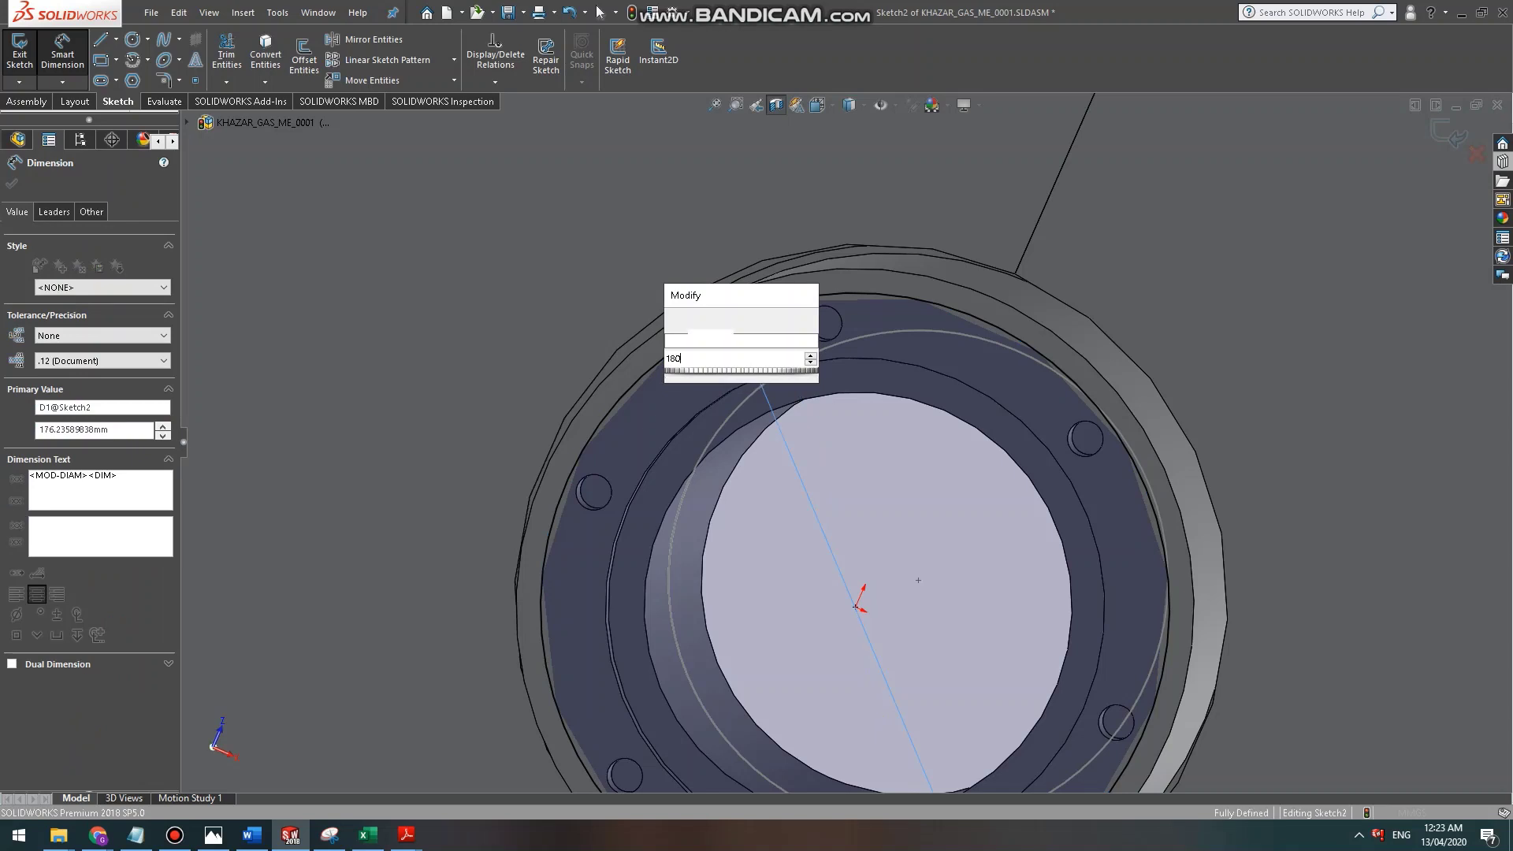
key(Return)
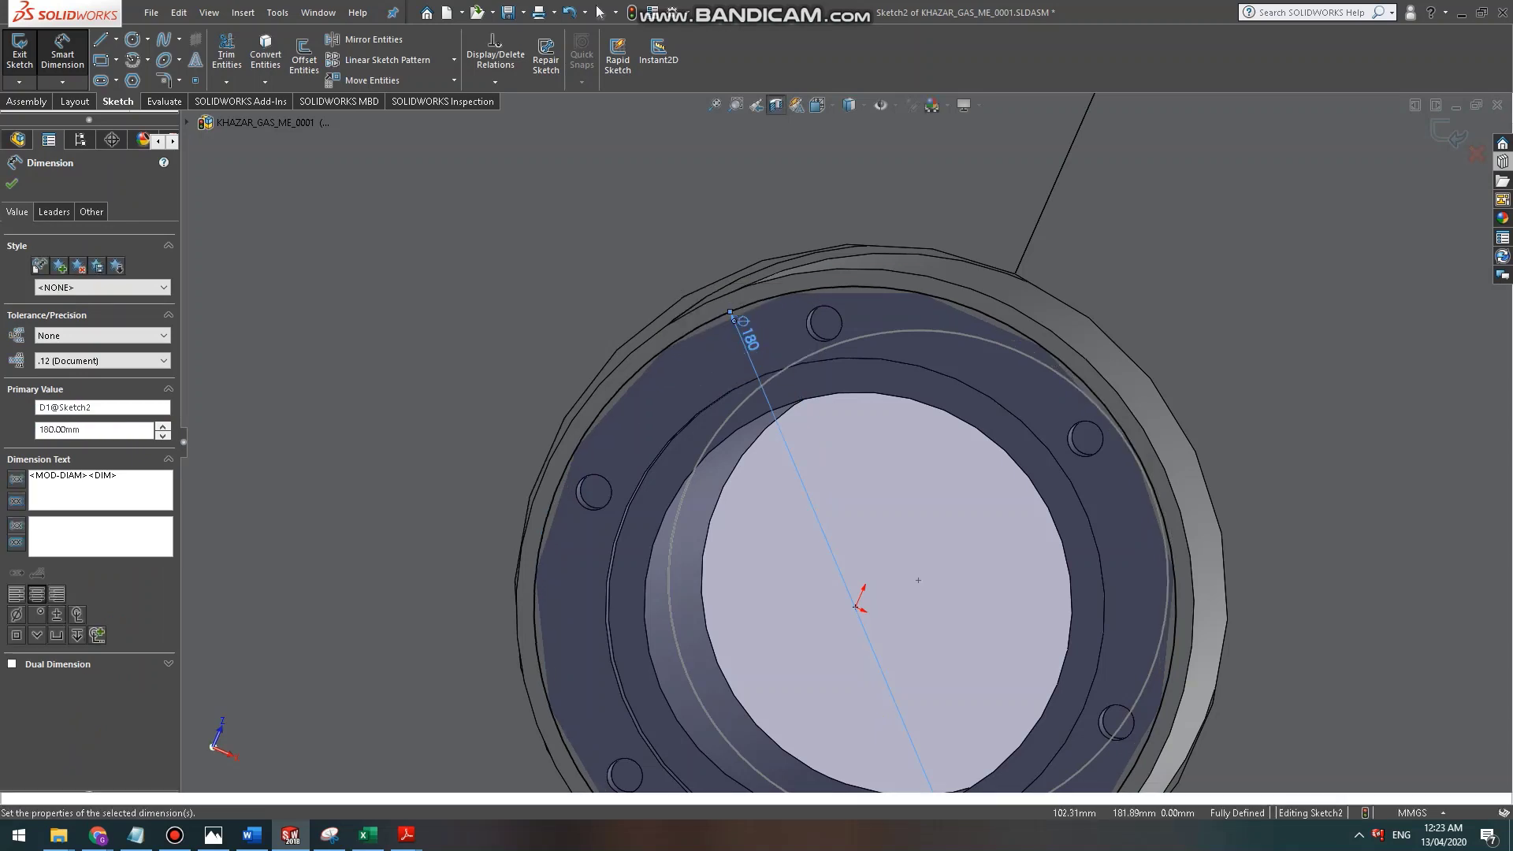
click(1477, 154)
click(1477, 153)
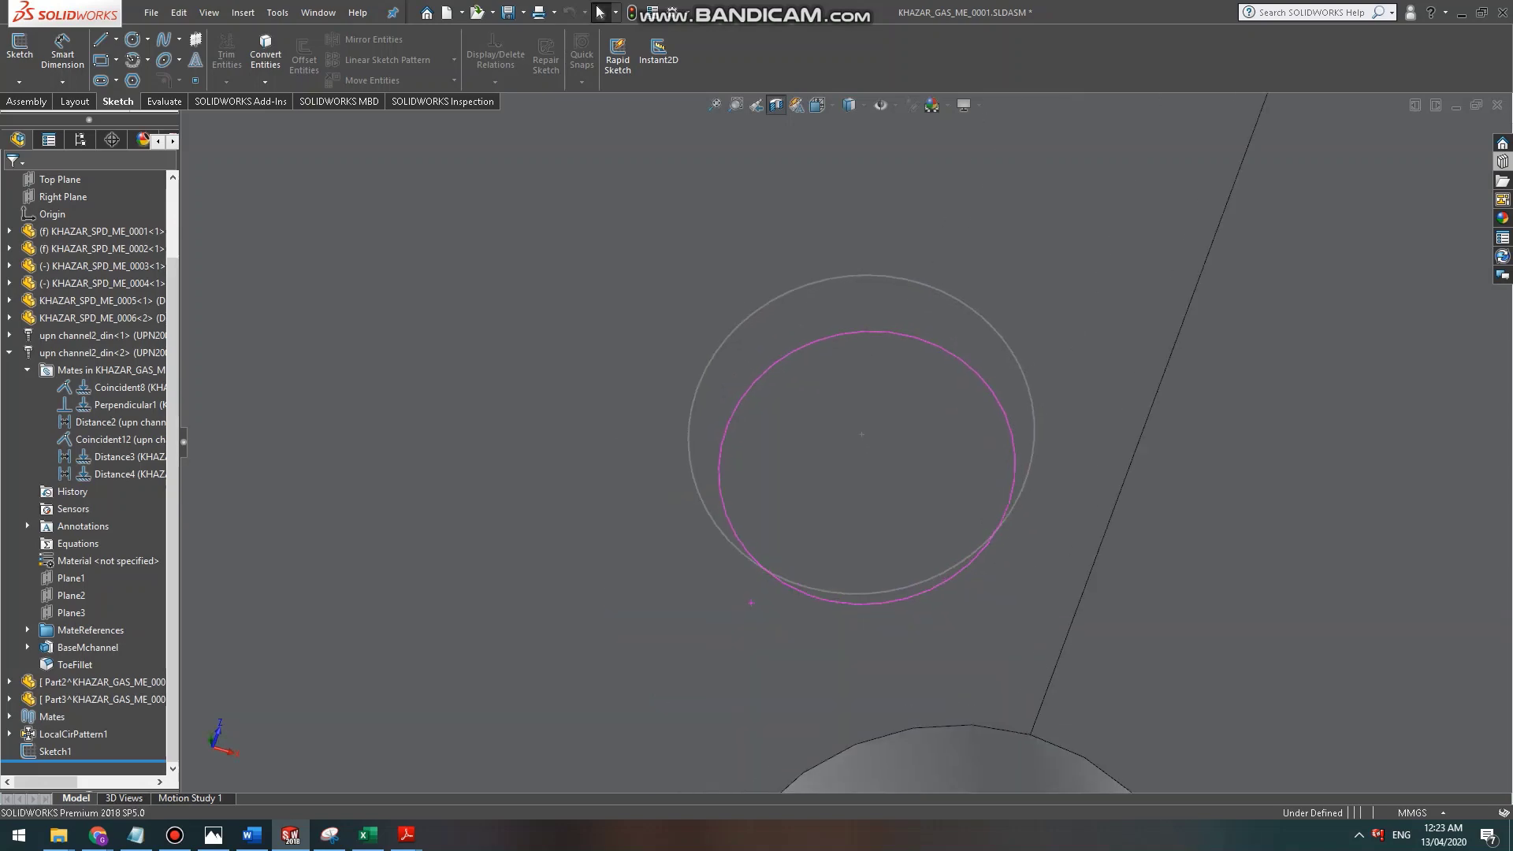
Start editing the bearing housing part in the context of the assembly.
scroll(904, 549, up, 3)
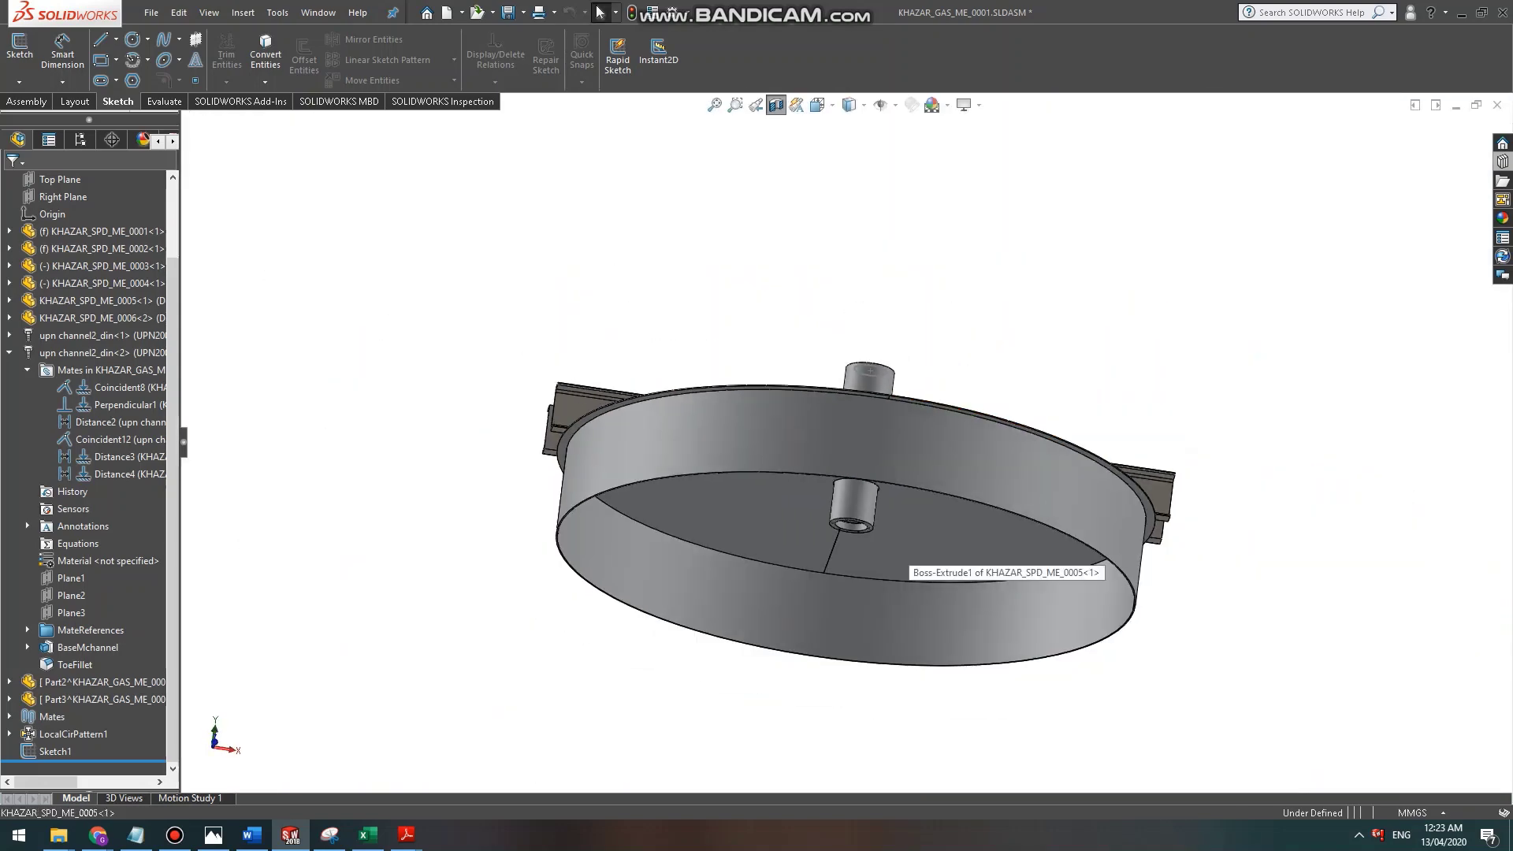
scroll(905, 550, down, 1)
middle_drag(905, 549, 886, 666)
middle_drag(837, 620, 867, 441)
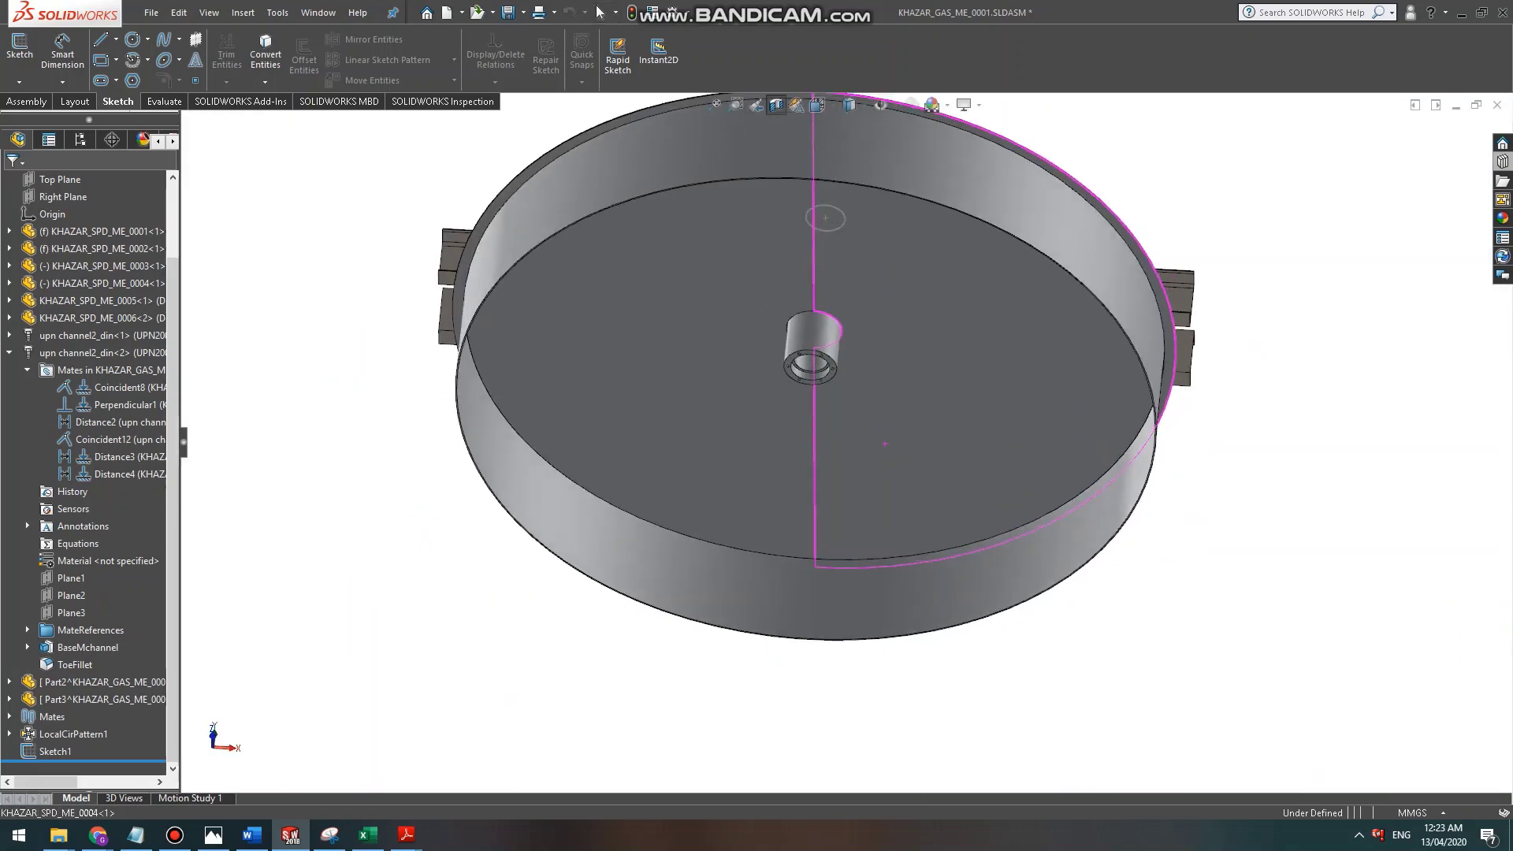
scroll(882, 425, down, 5)
click(889, 372)
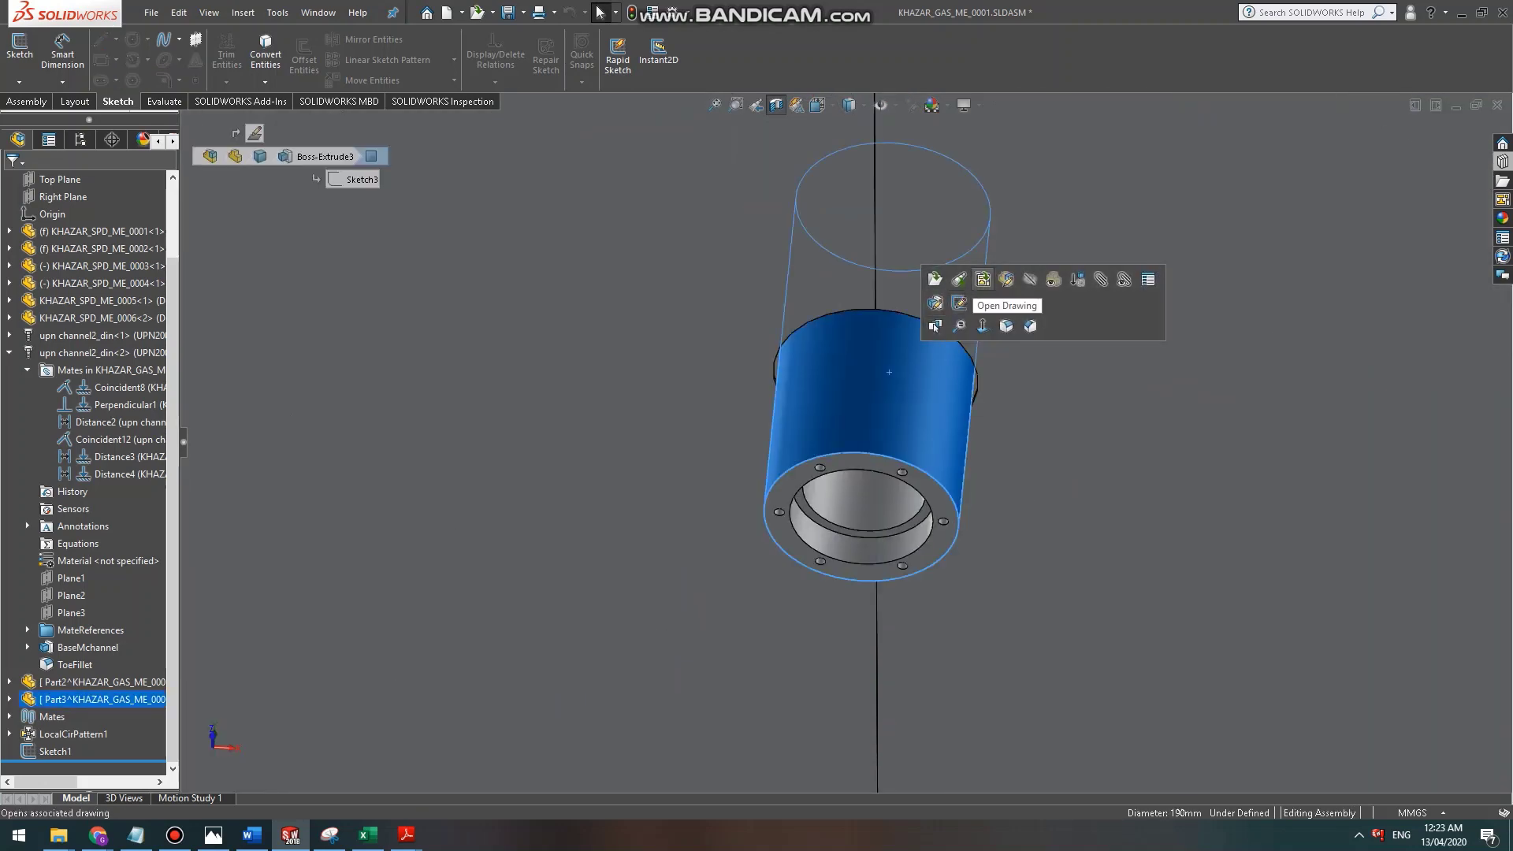
click(1006, 280)
Set the outer diameter of the housing's long lower cylinder to 180 mm.
scroll(904, 356, down, 3)
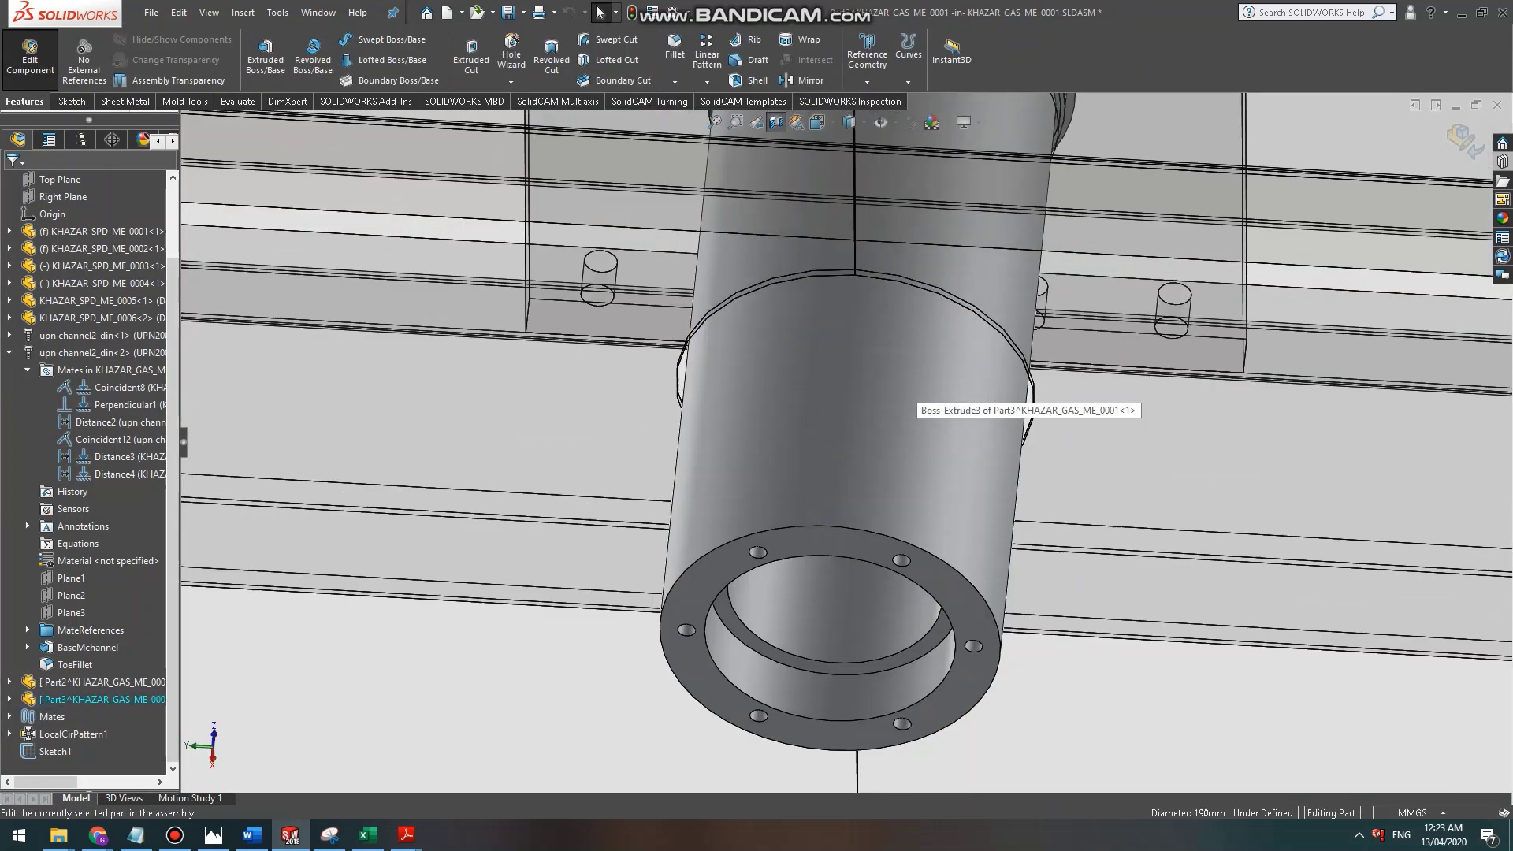
click(890, 371)
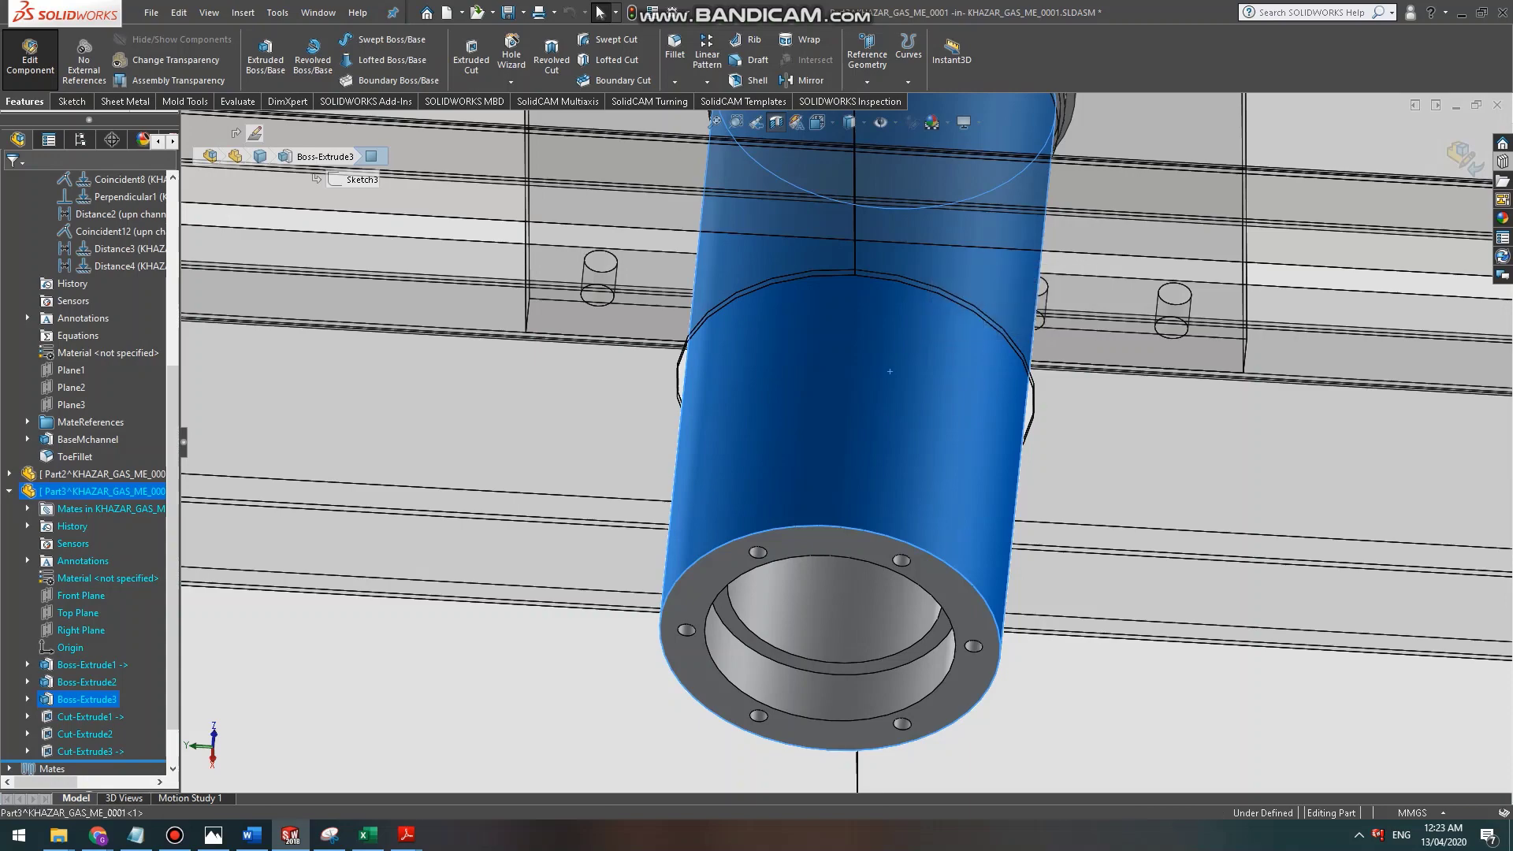
scroll(847, 441, up, 5)
scroll(867, 380, up, 2)
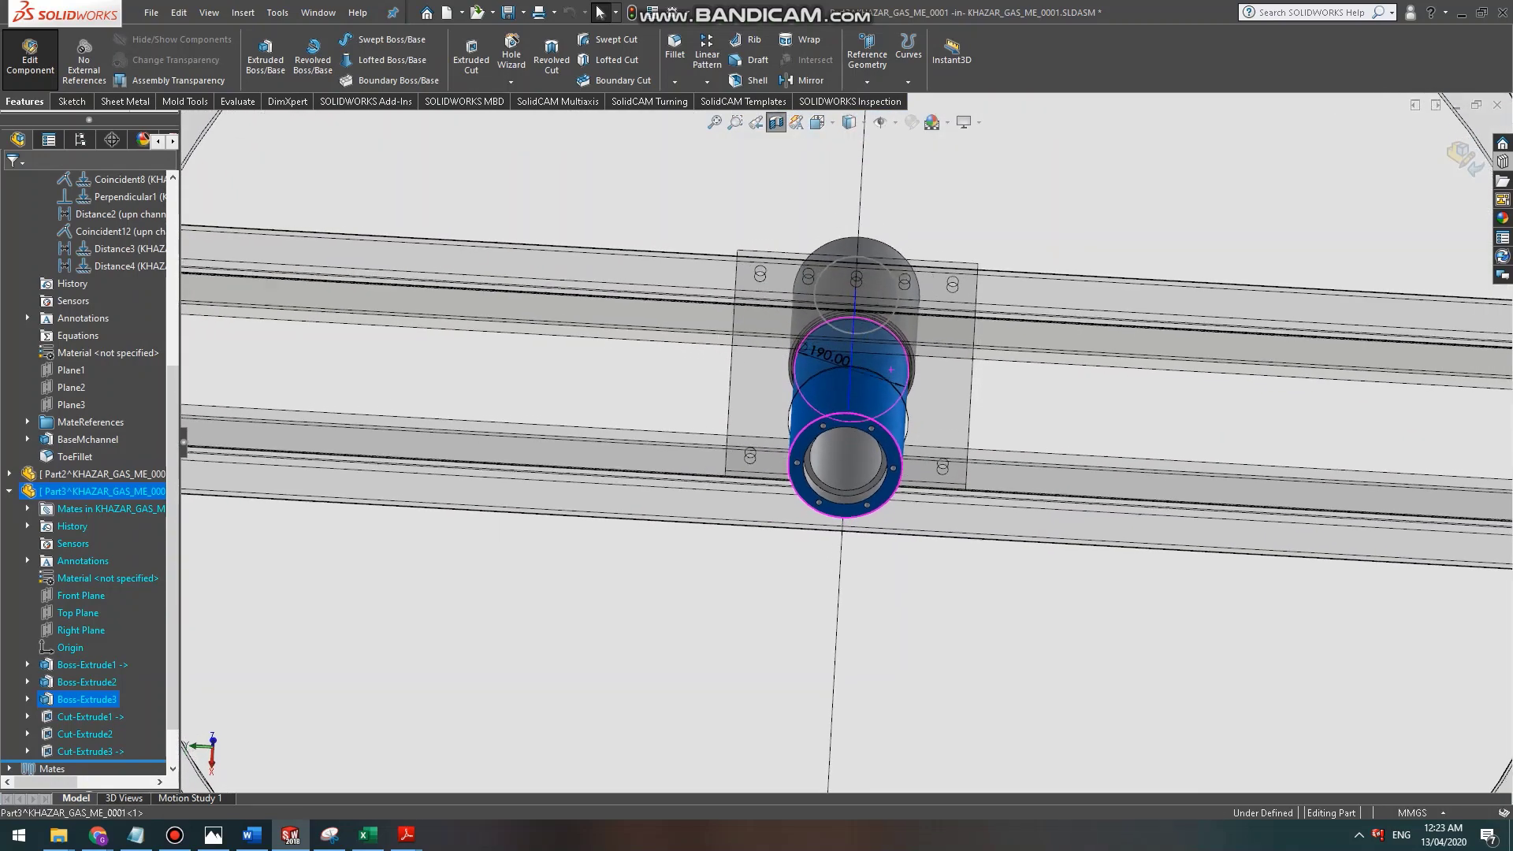
scroll(867, 380, down, 8)
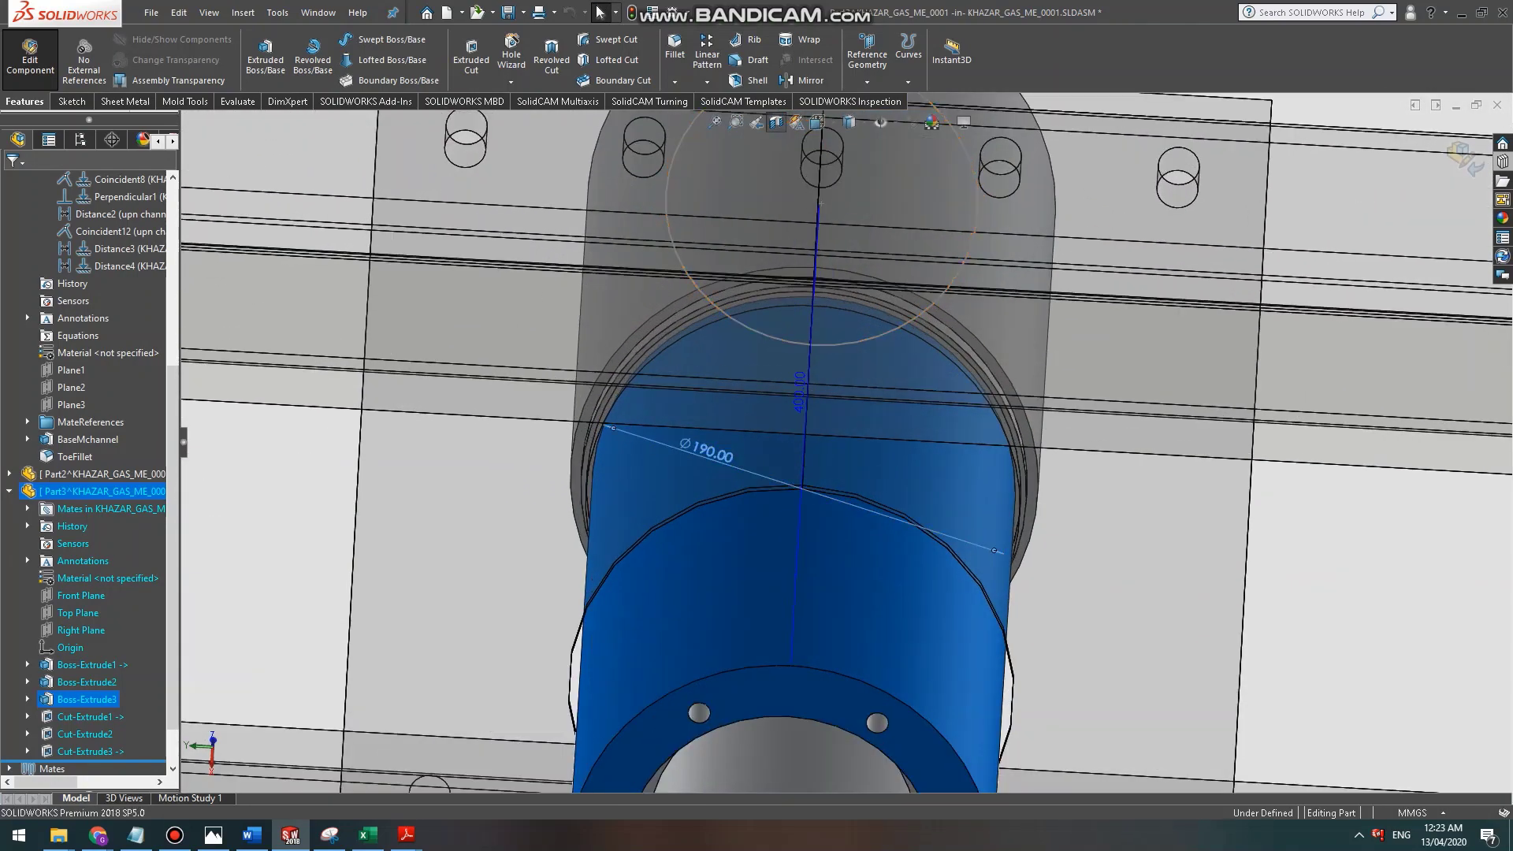
double_click(707, 451)
text(195)
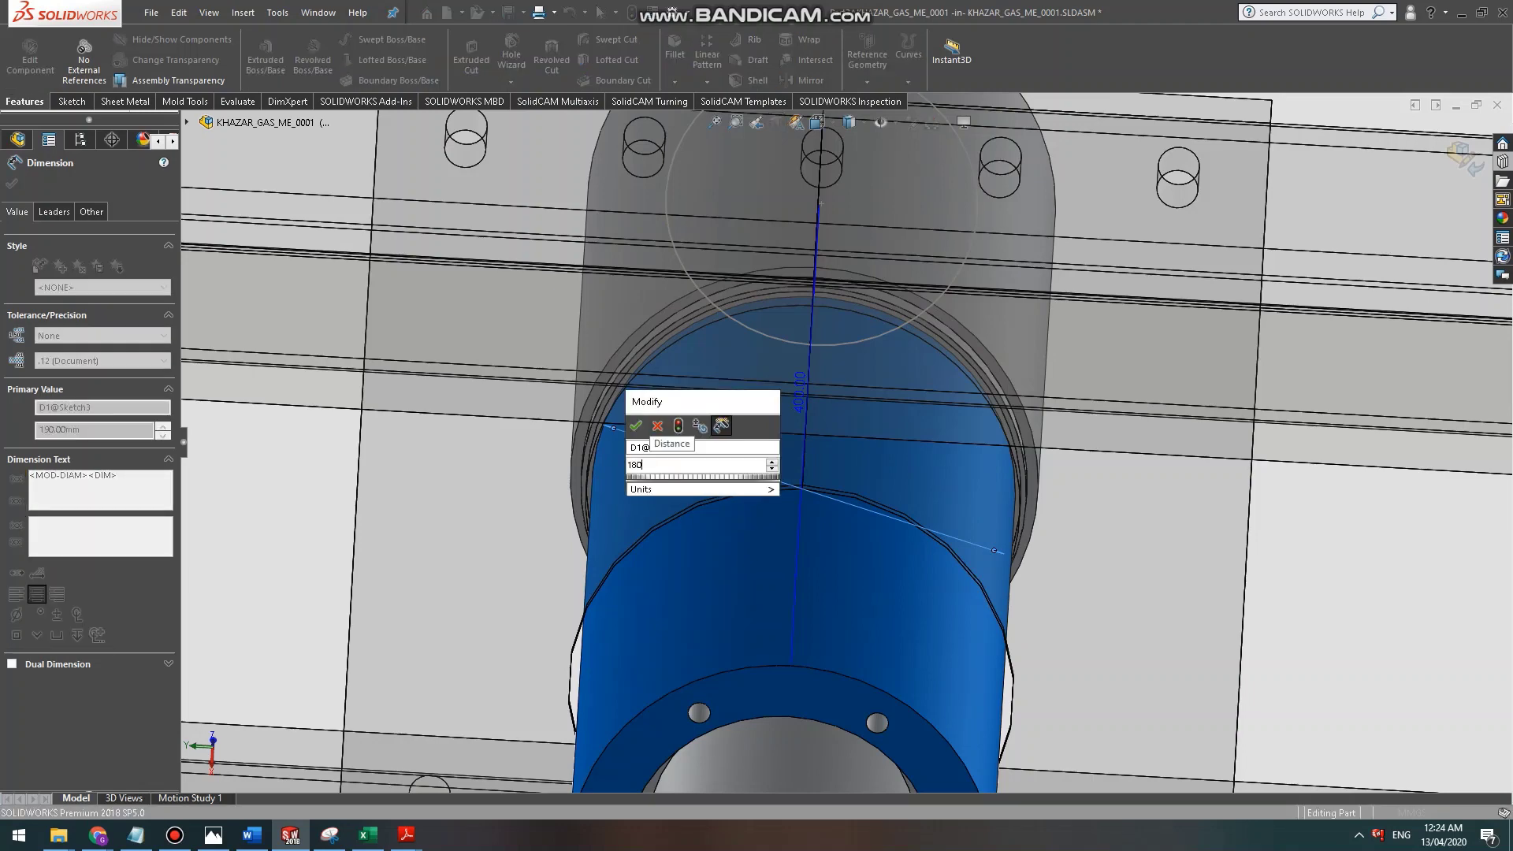
key(Return)
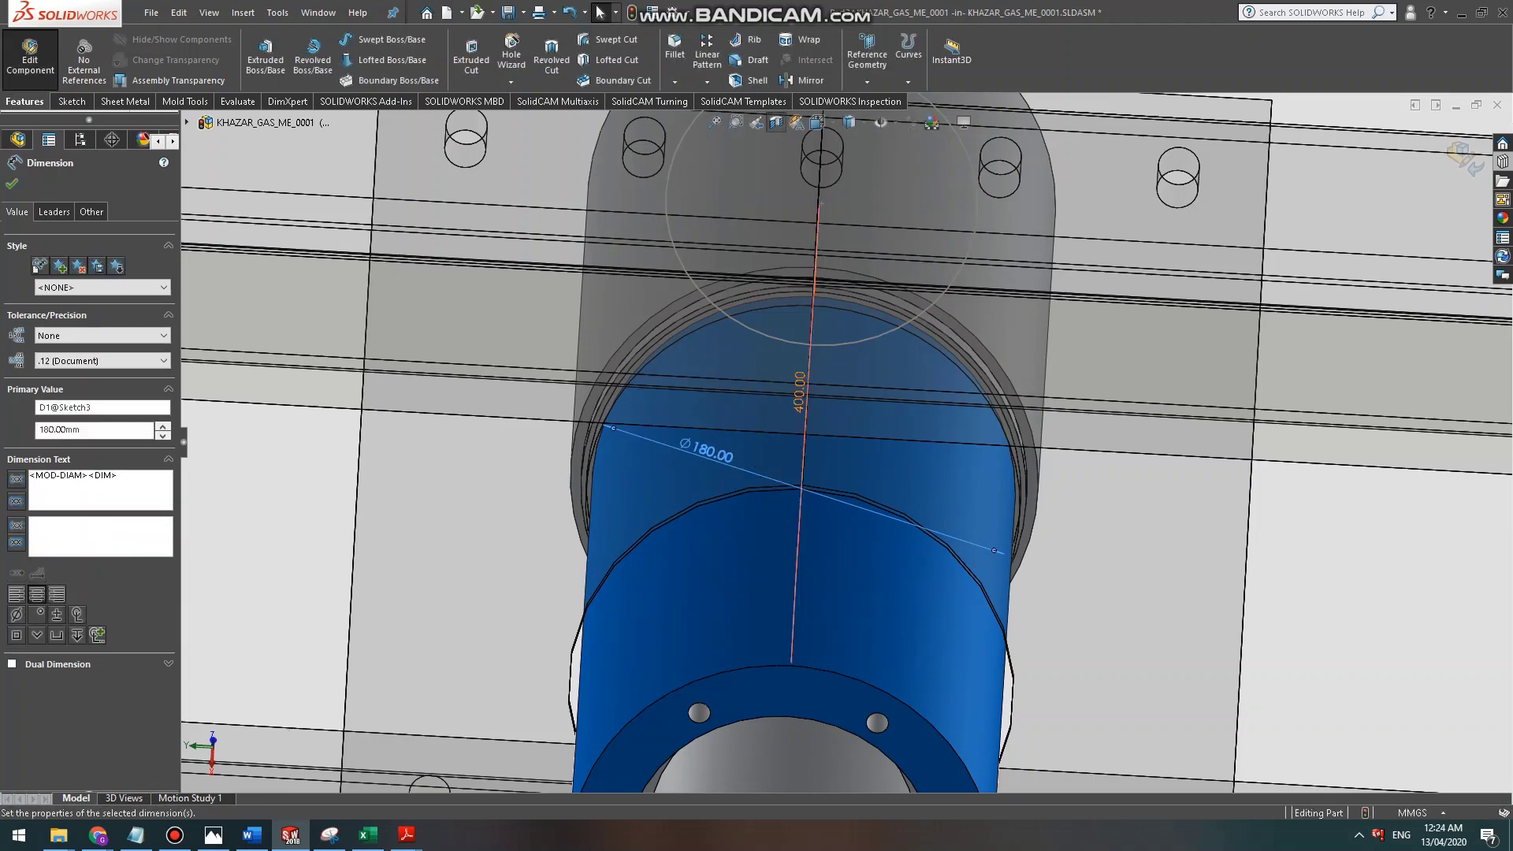
Set the outer diameter of the housing's middle step, where it passes through the plate, to 190 mm.
scroll(738, 340, down, 4)
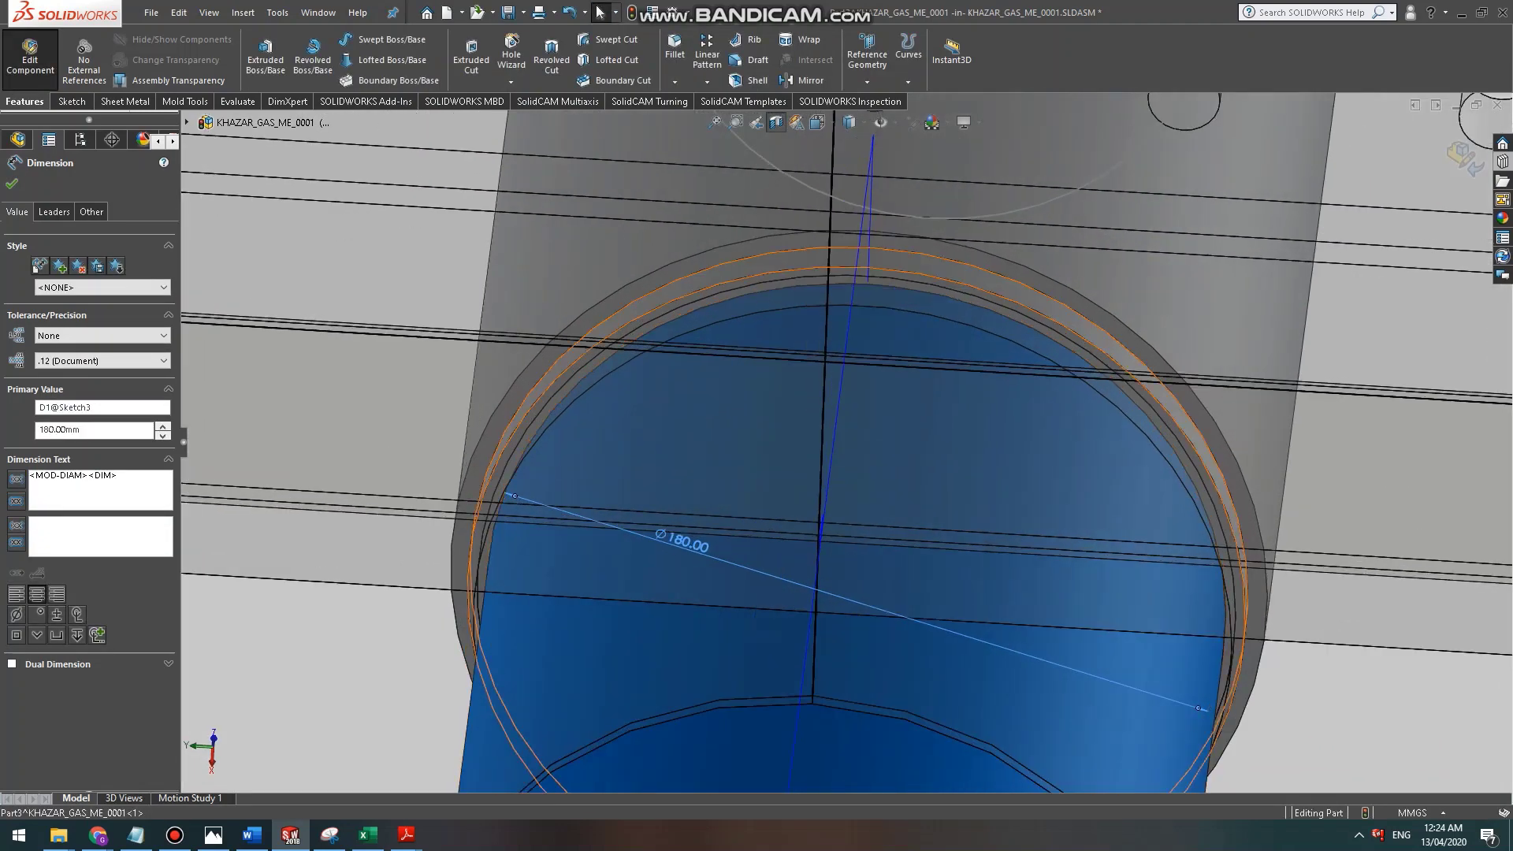
double_click(776, 272)
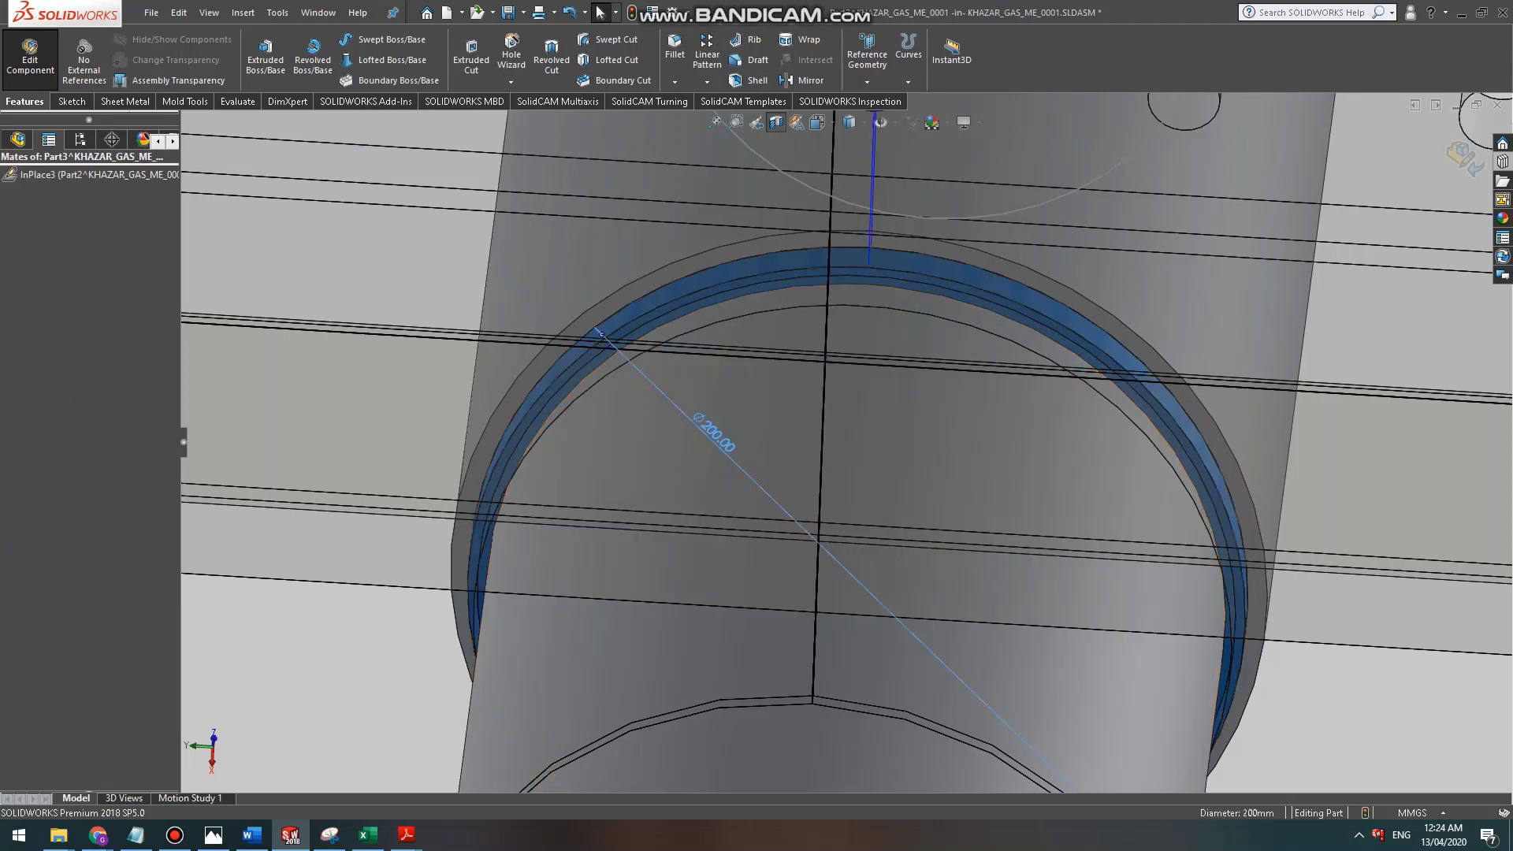
double_click(714, 432)
text(190)
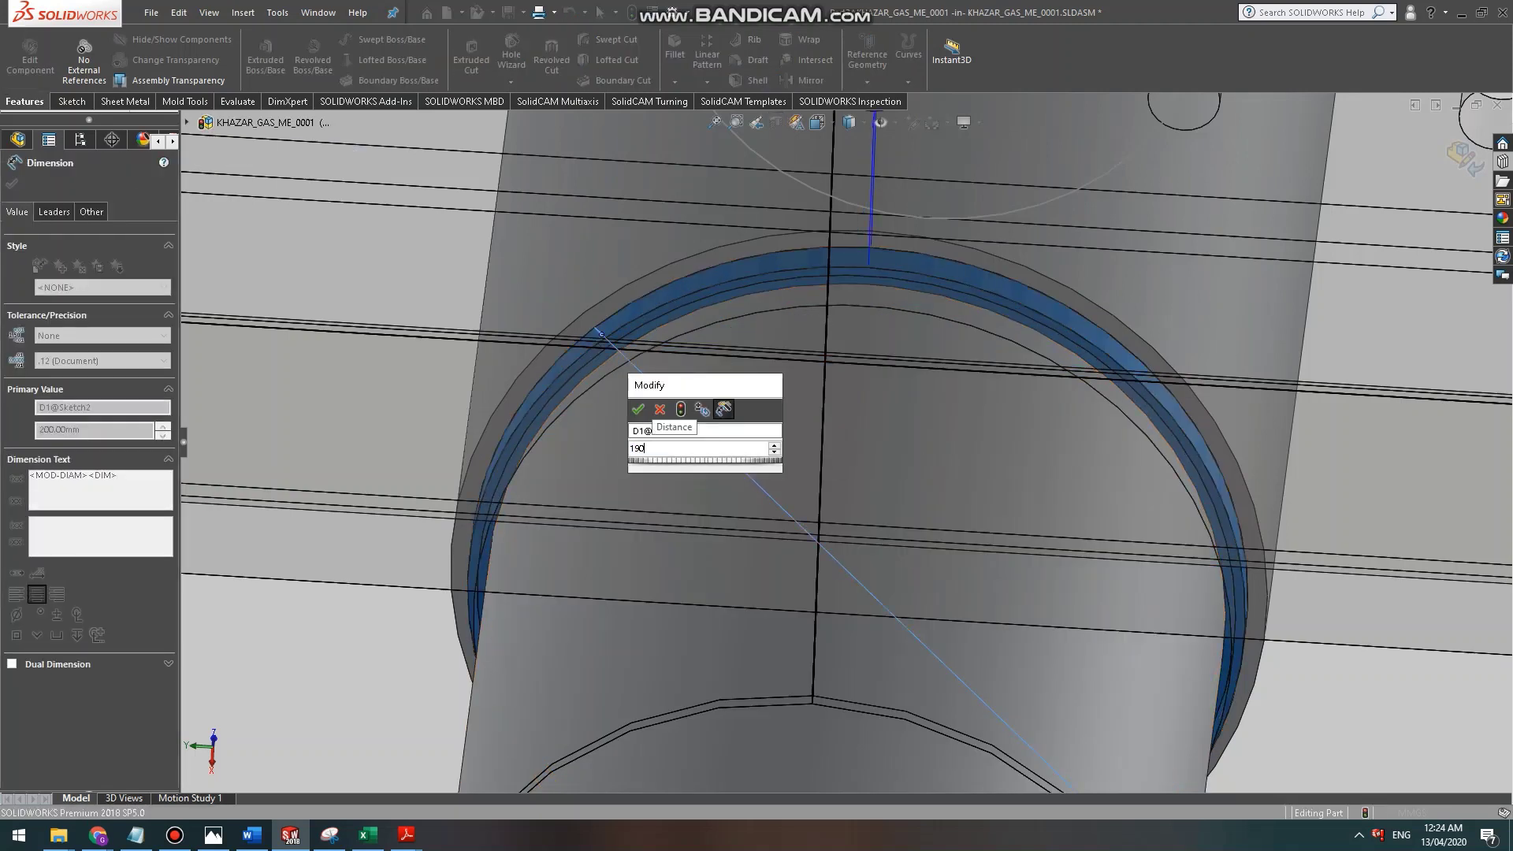
key(Escape)
Set the outer diameter of the housing's upper cylinder, above the mounting plate, to 200 mm.
scroll(717, 434, up, 4)
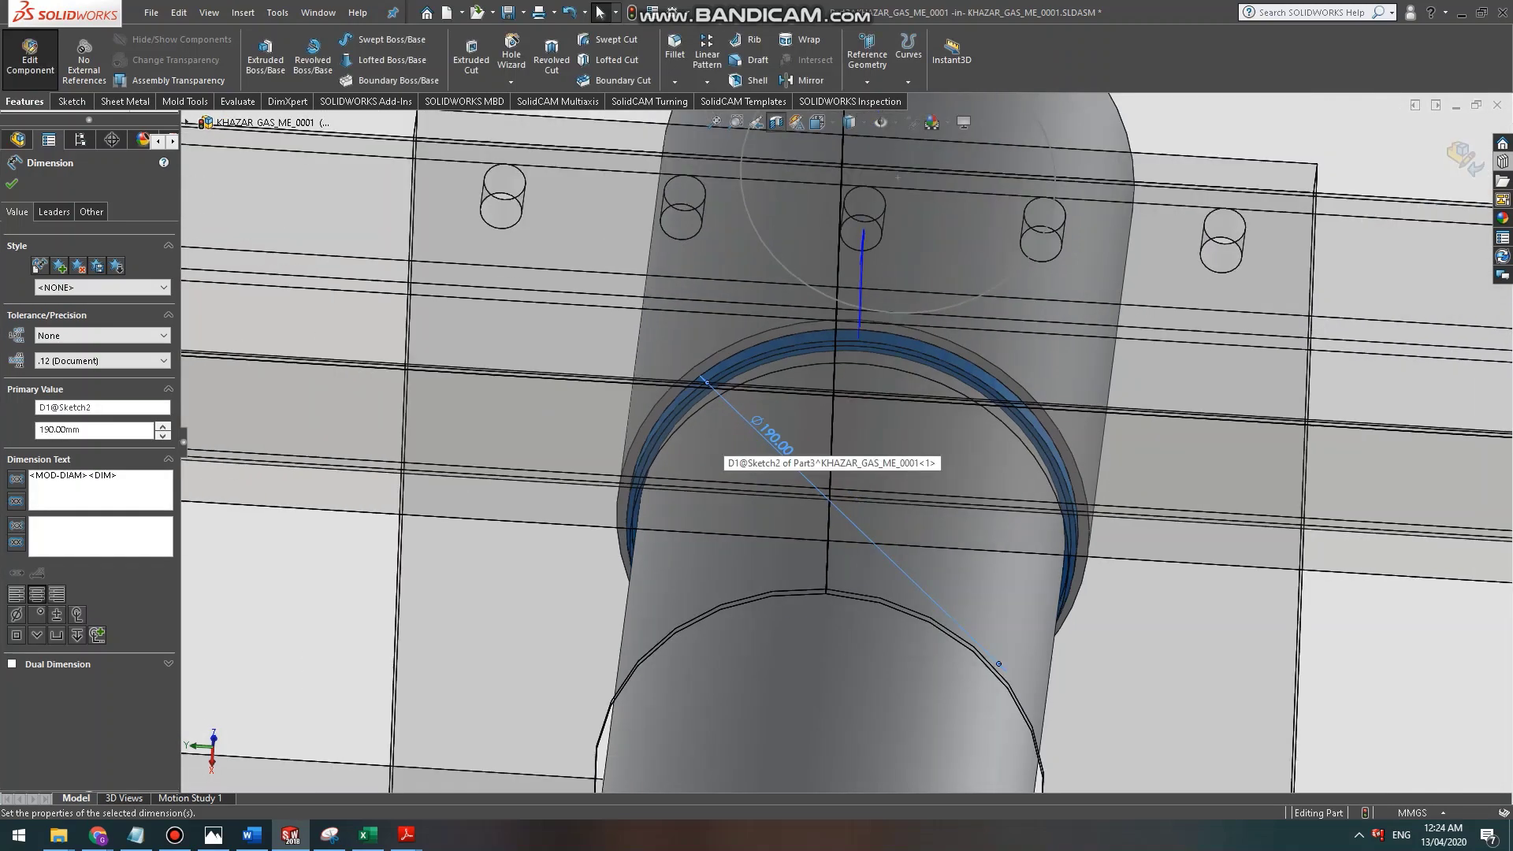
middle_drag(748, 354, 800, 520)
scroll(799, 520, up, 2)
scroll(859, 425, up, 3)
middle_drag(851, 394, 965, 512)
scroll(835, 402, down, 2)
click(874, 397)
scroll(877, 397, down, 1)
scroll(994, 516, down, 2)
scroll(987, 520, up, 4)
scroll(987, 524, down, 2)
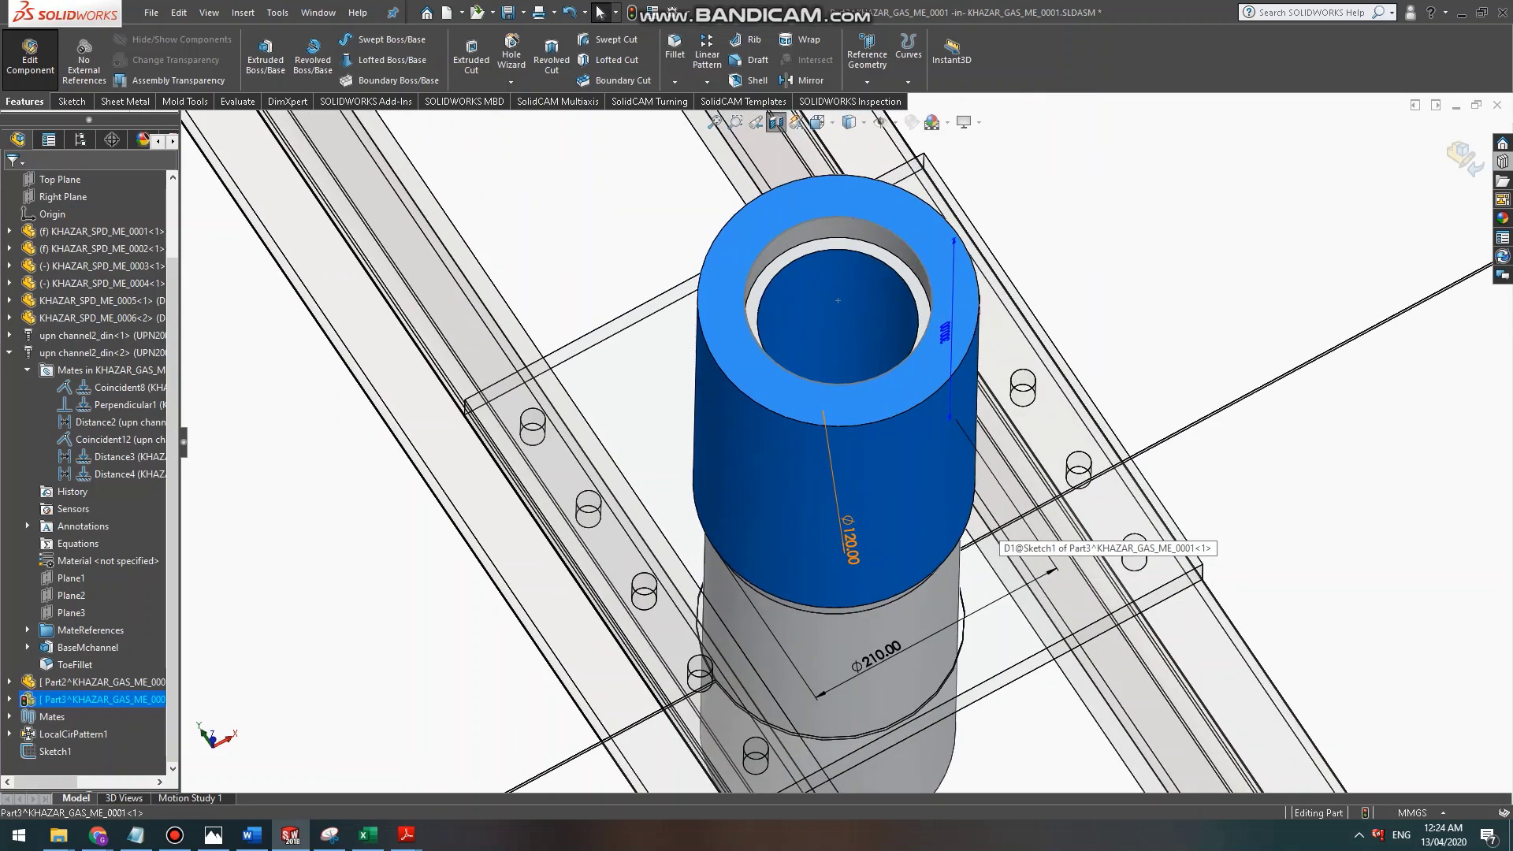
click(874, 491)
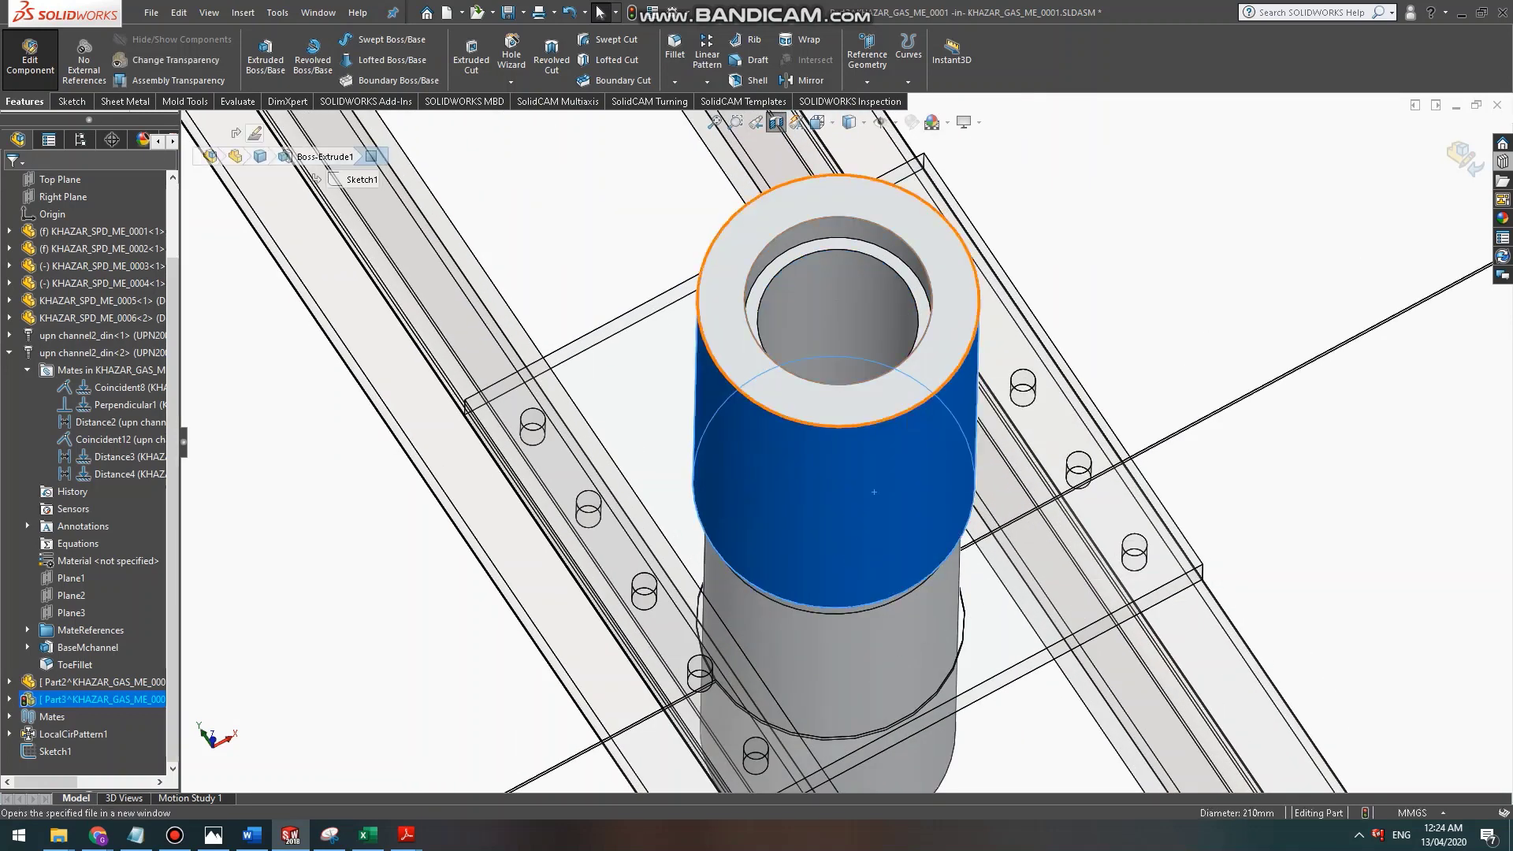
scroll(867, 423, down, 4)
double_click(848, 441)
scroll(848, 442, up, 3)
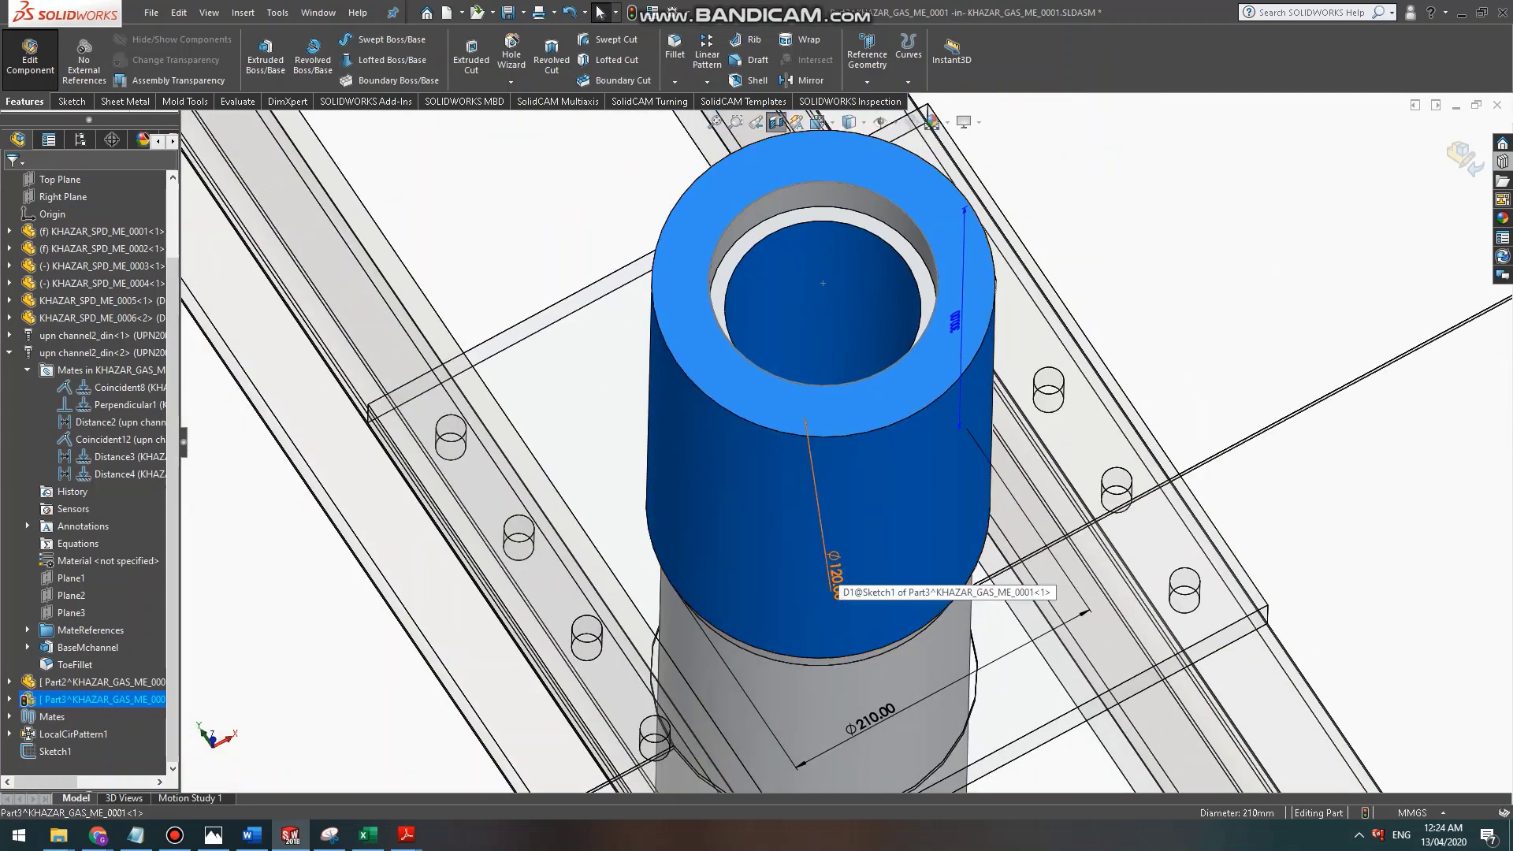
middle_drag(842, 566, 844, 622)
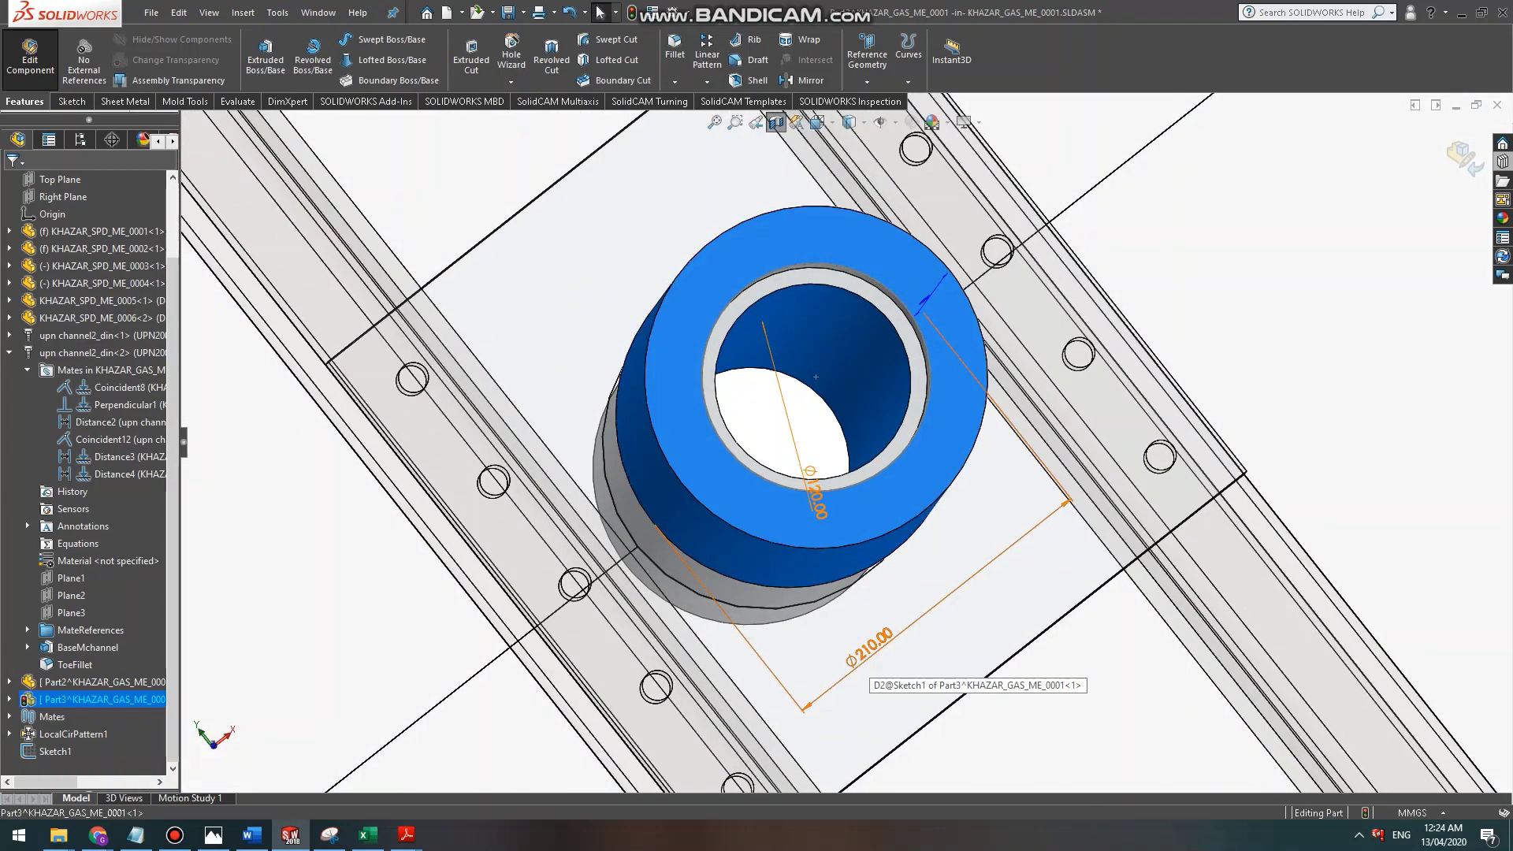
double_click(869, 645)
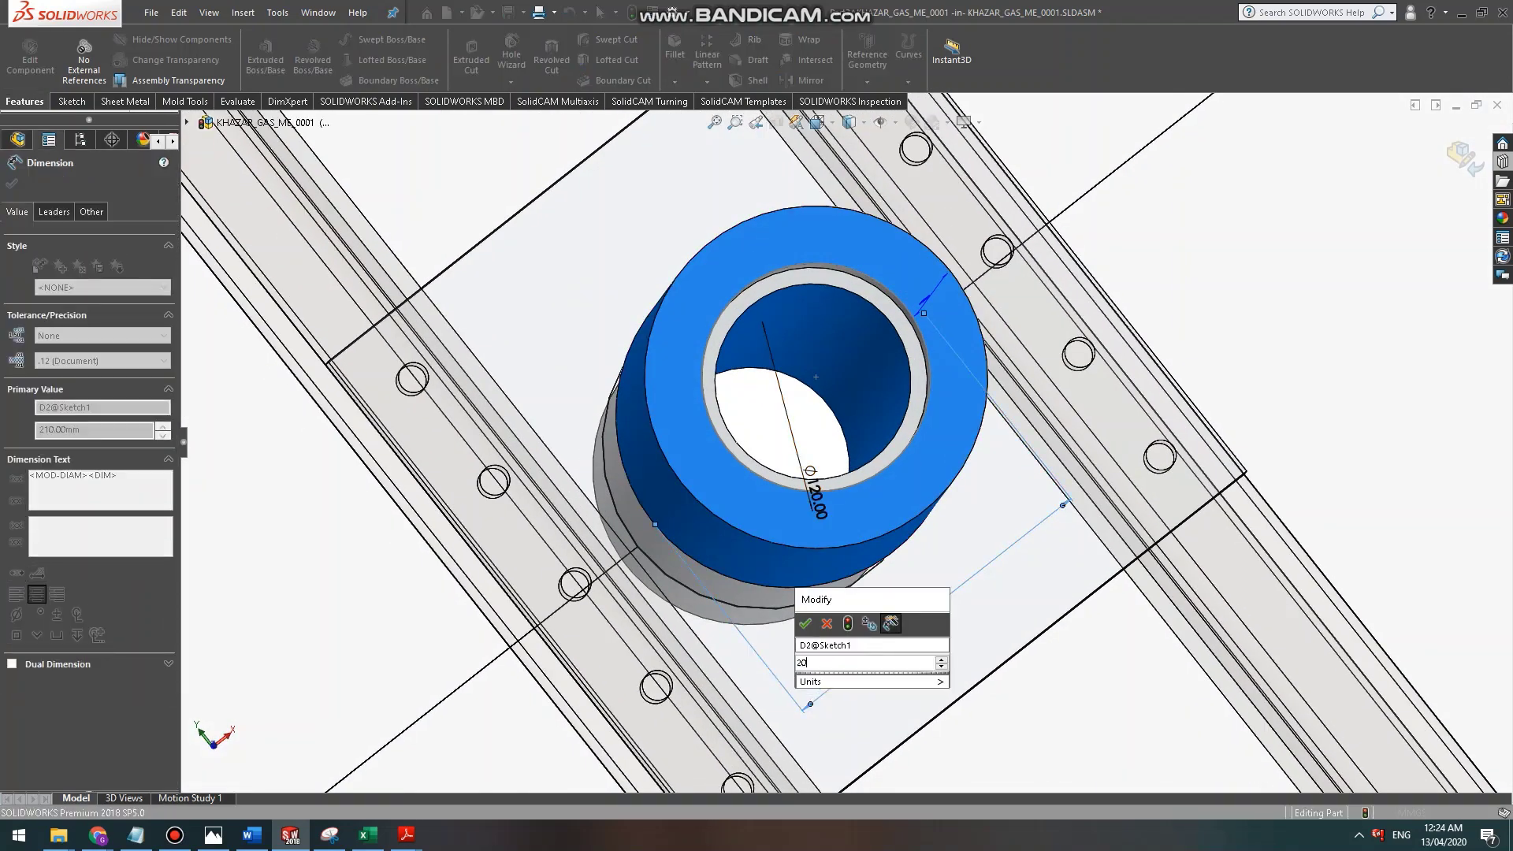
key(Return)
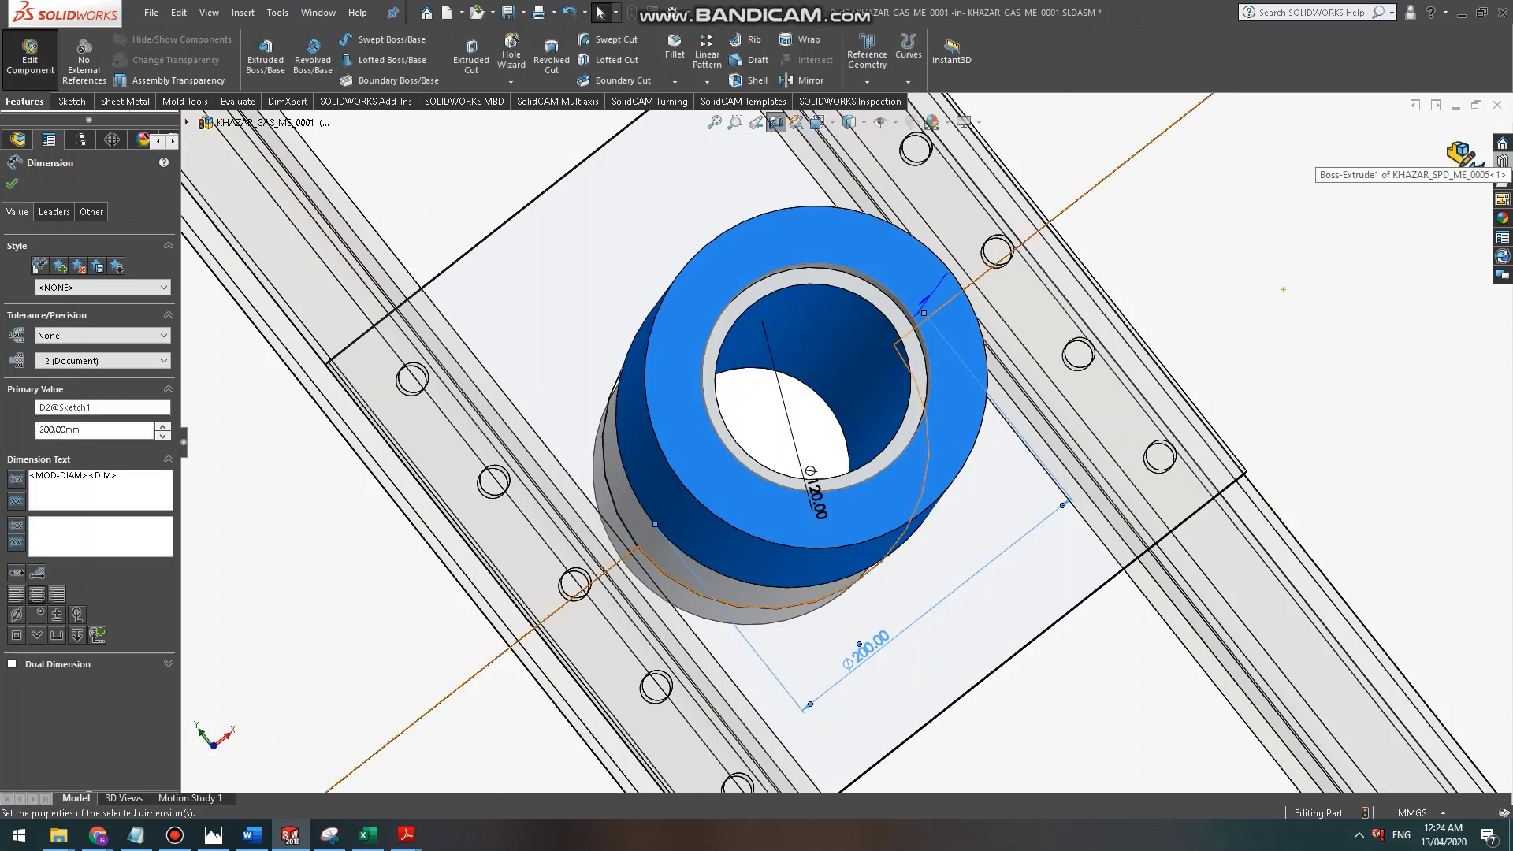
Finish editing the bearing housing and start editing the bored mounting plate in the context of the assembly.
click(1470, 136)
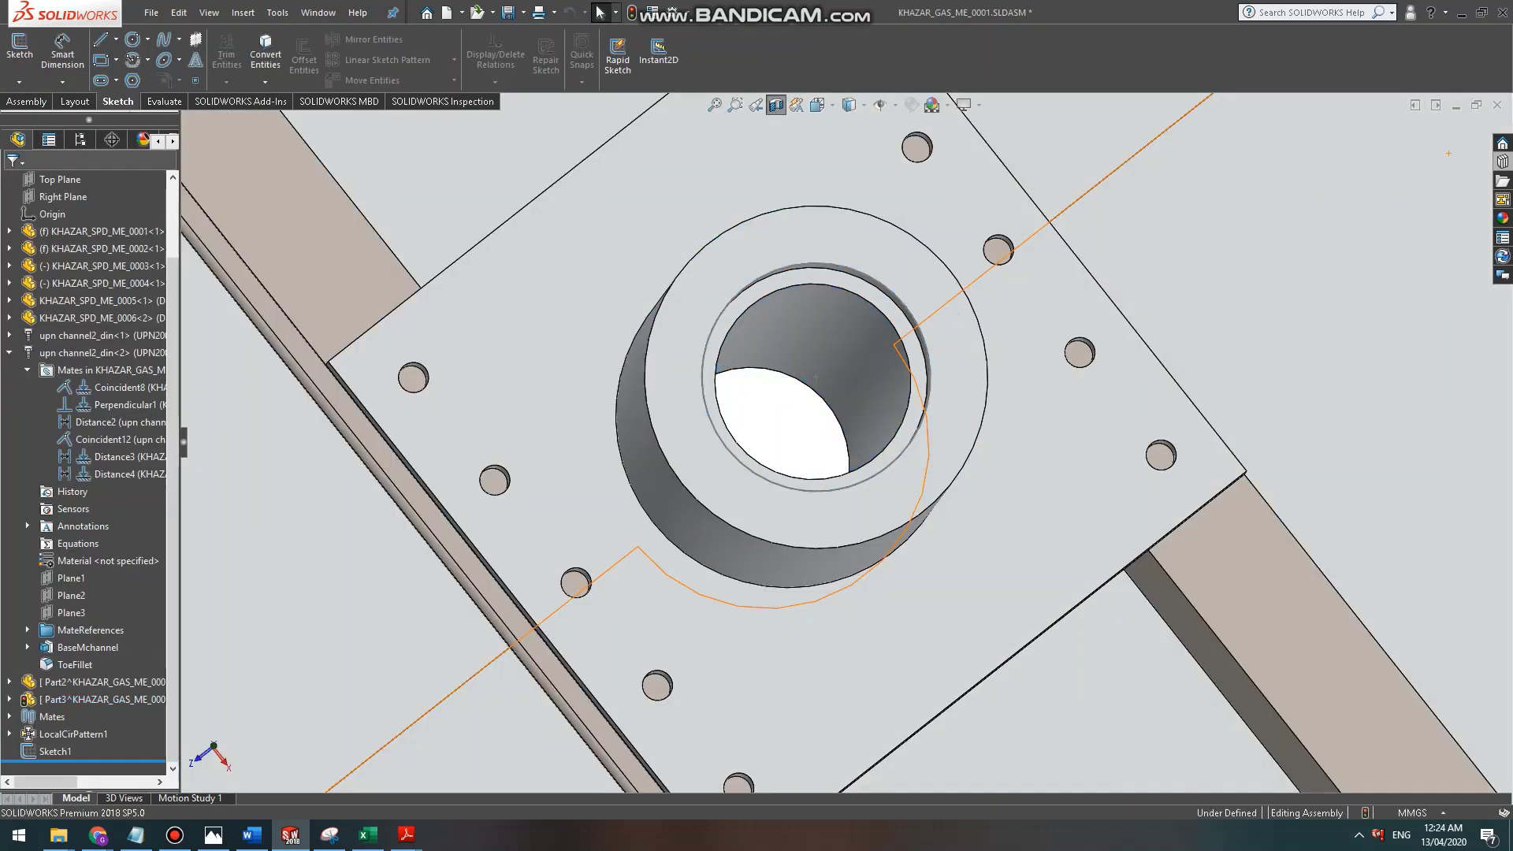
scroll(827, 380, up, 5)
middle_drag(875, 465, 828, 308)
scroll(828, 380, down, 6)
scroll(827, 380, up, 2)
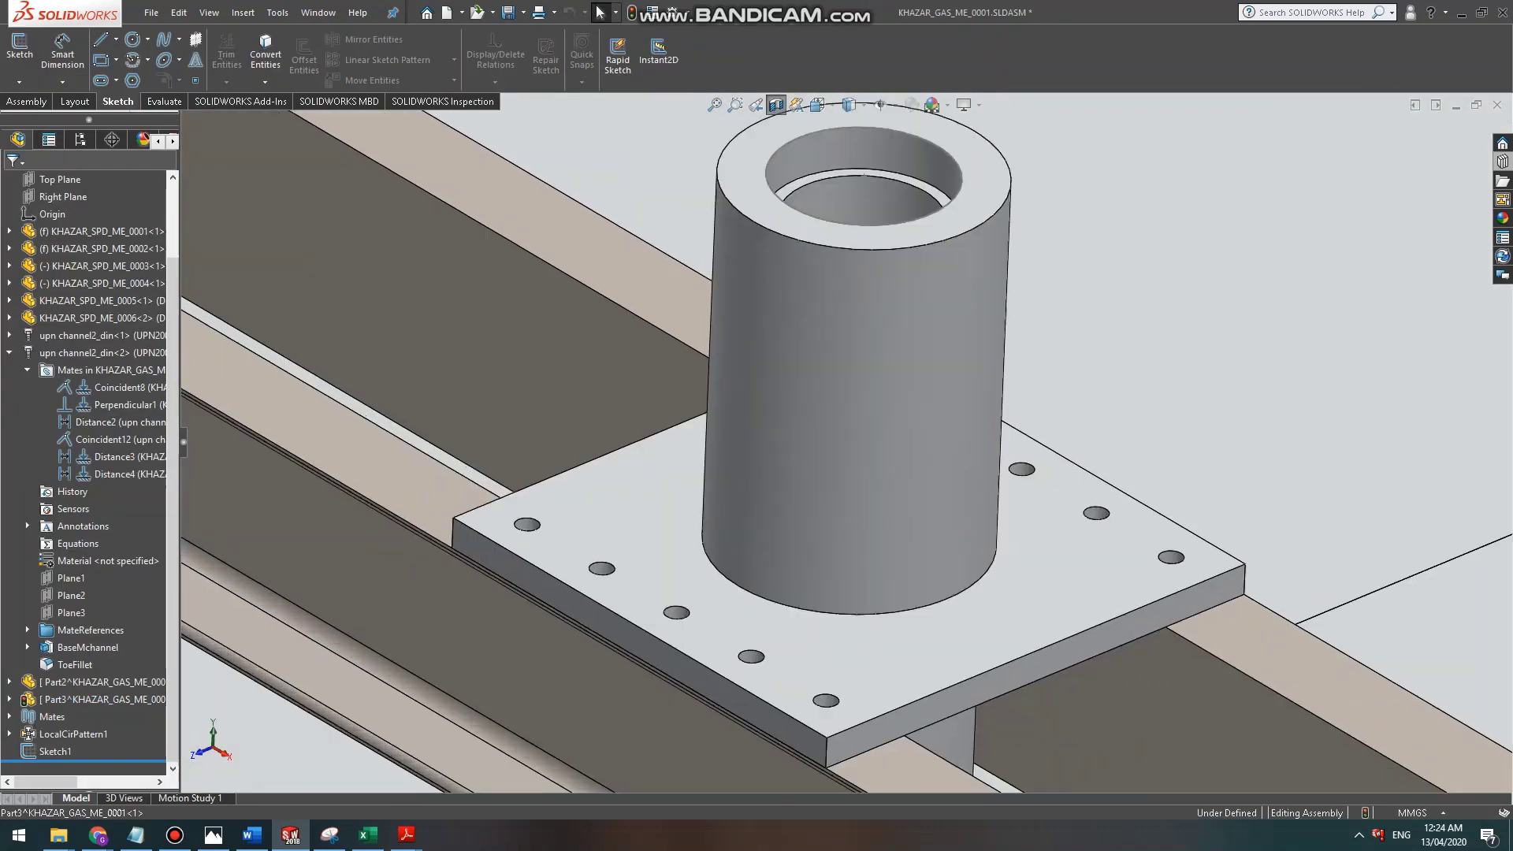
scroll(760, 606, down, 10)
click(787, 555)
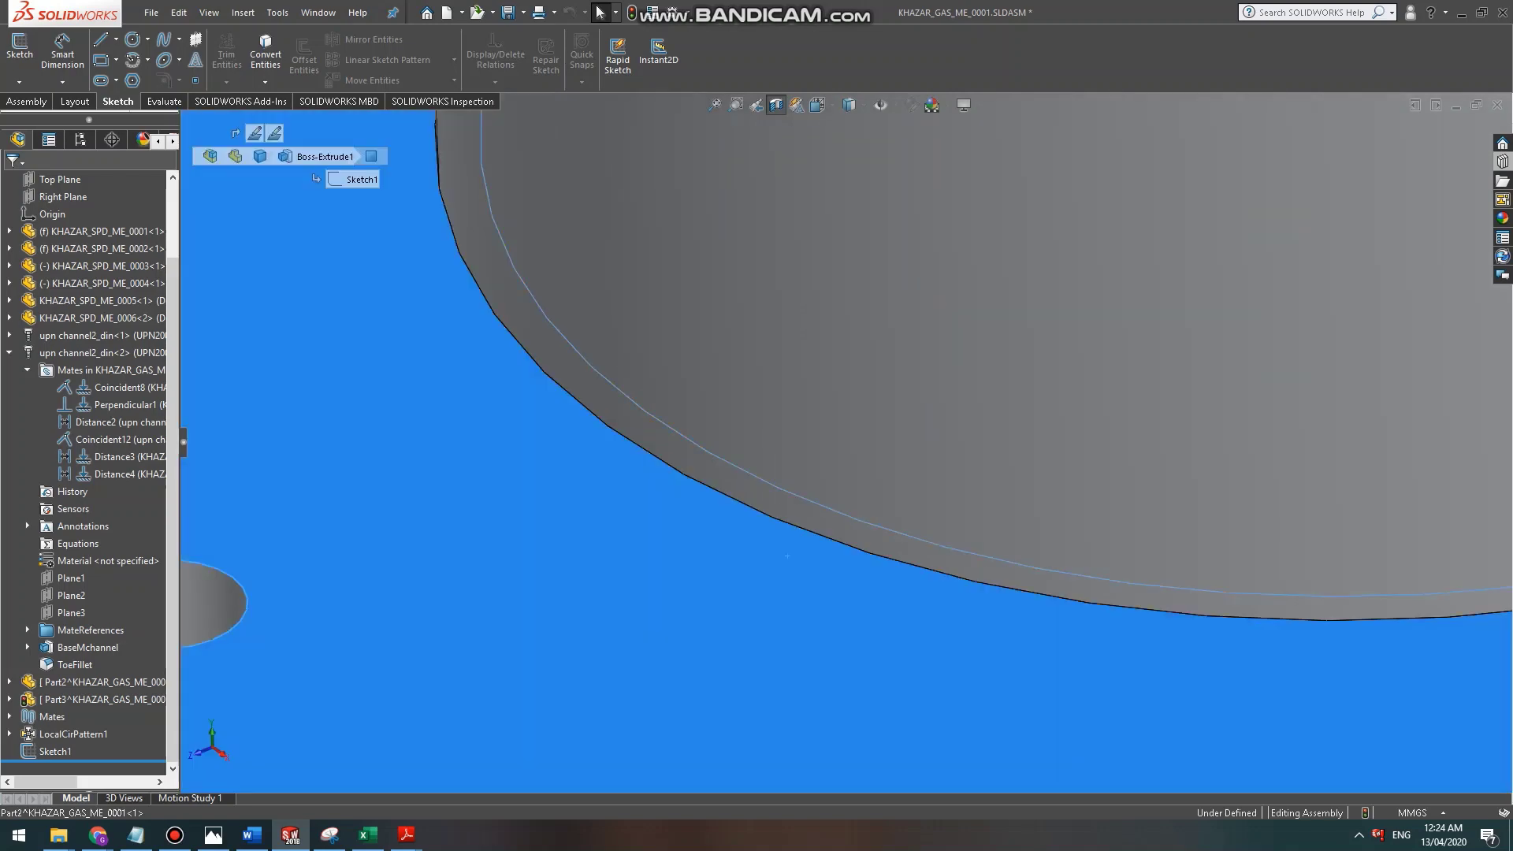
click(904, 461)
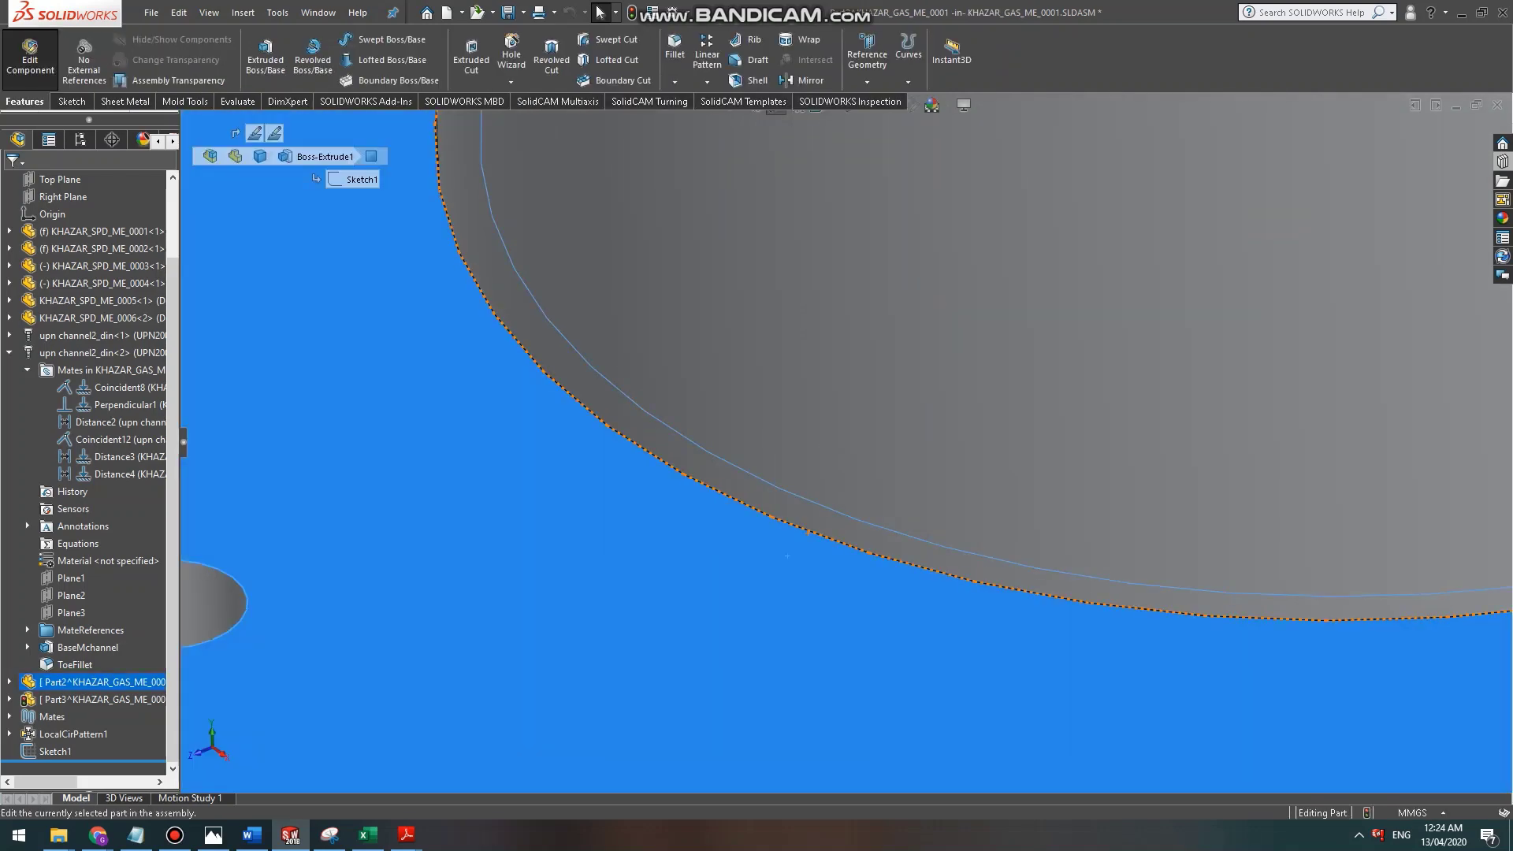
scroll(796, 579, down, 8)
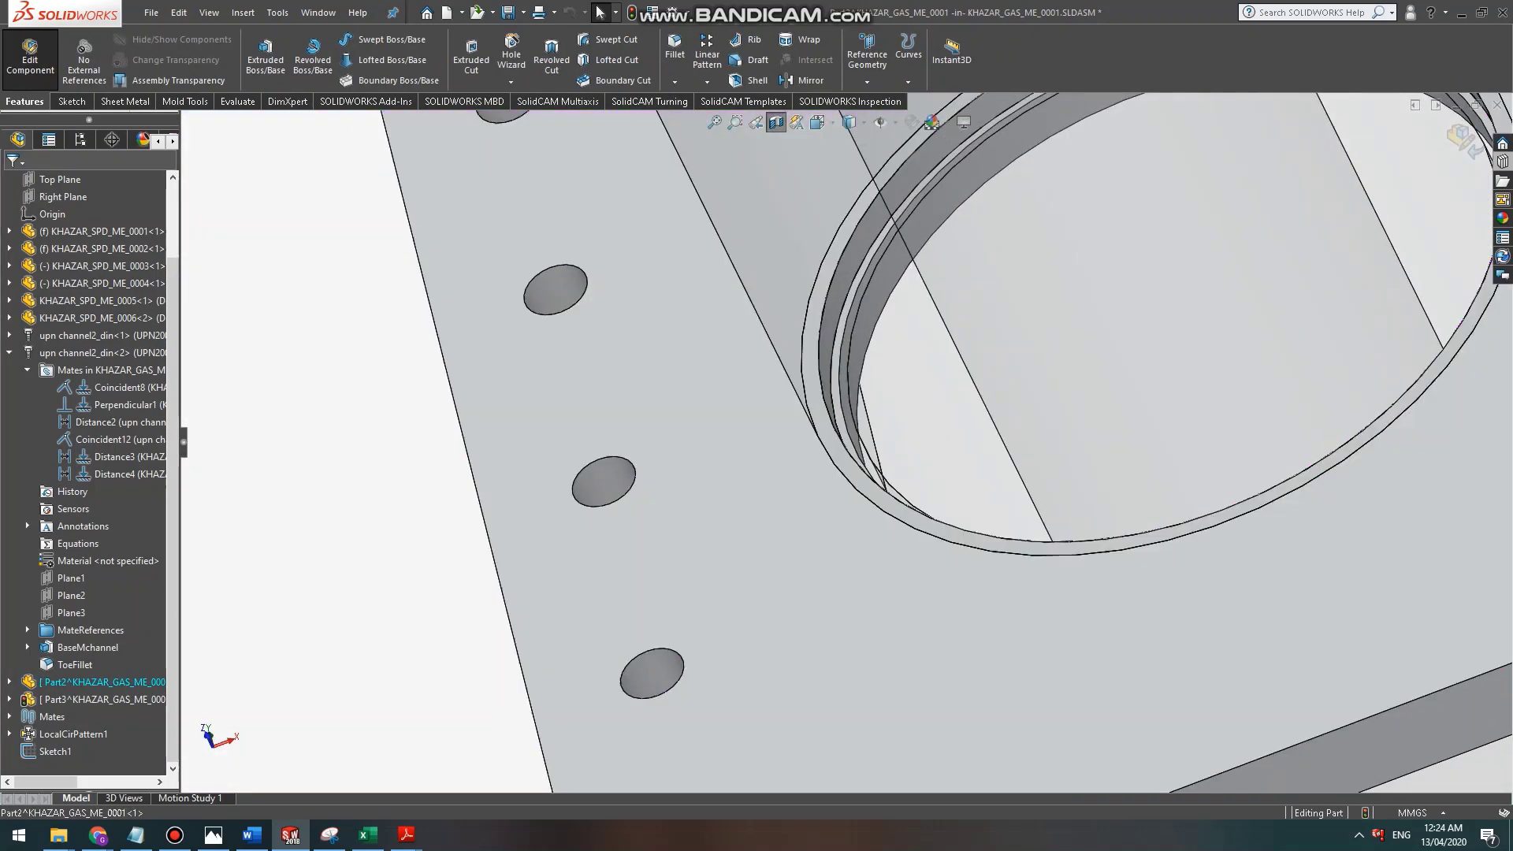
Set the diameter of the mounting plate's lower through bore to 185 mm.
click(757, 346)
scroll(757, 347, up, 6)
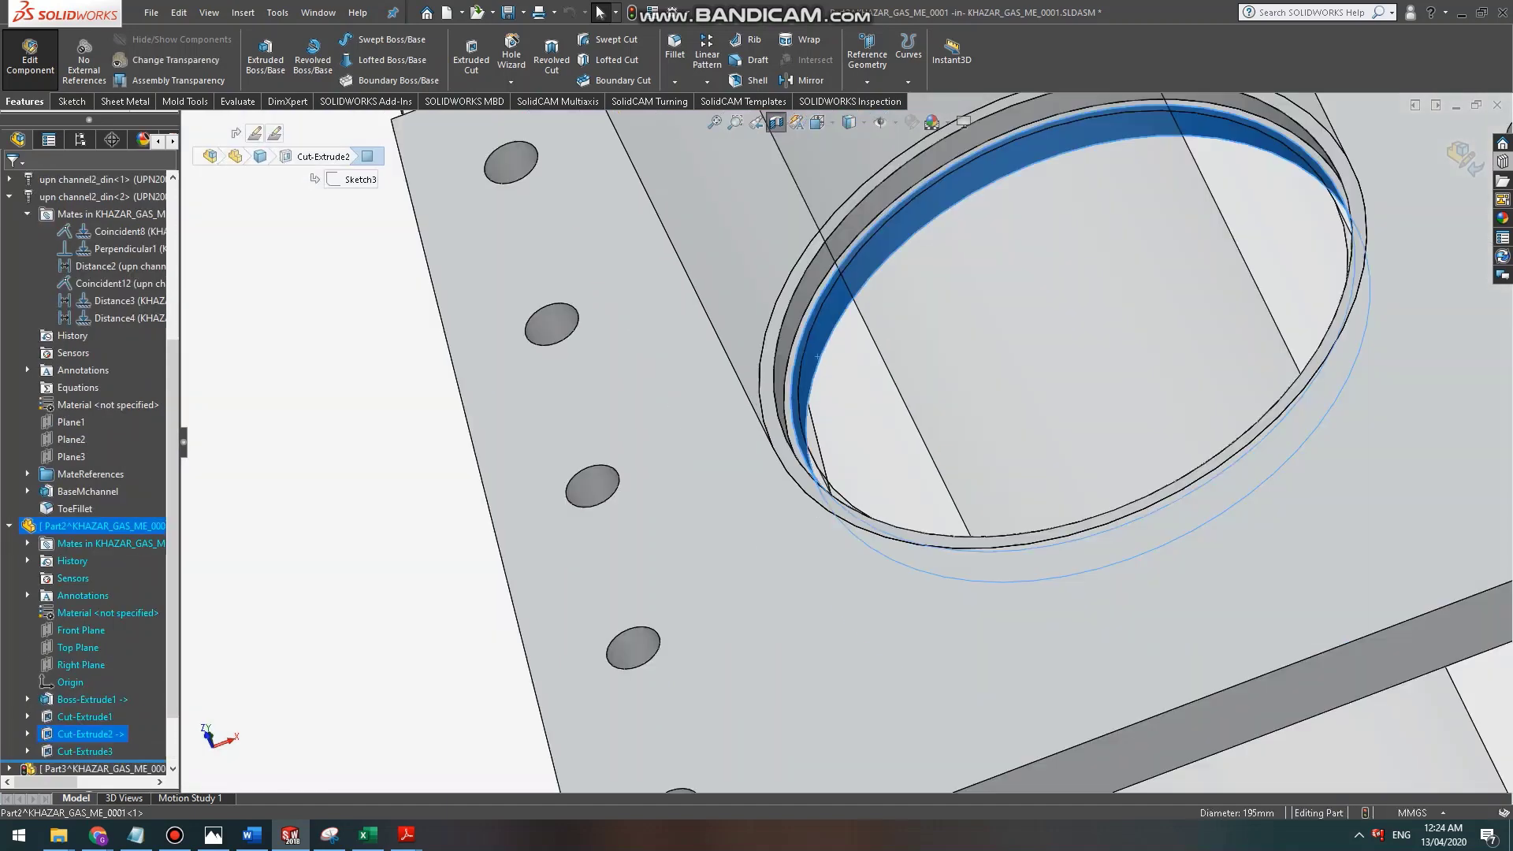
middle_drag(756, 347, 763, 401)
scroll(1056, 386, up, 5)
scroll(1056, 386, down, 7)
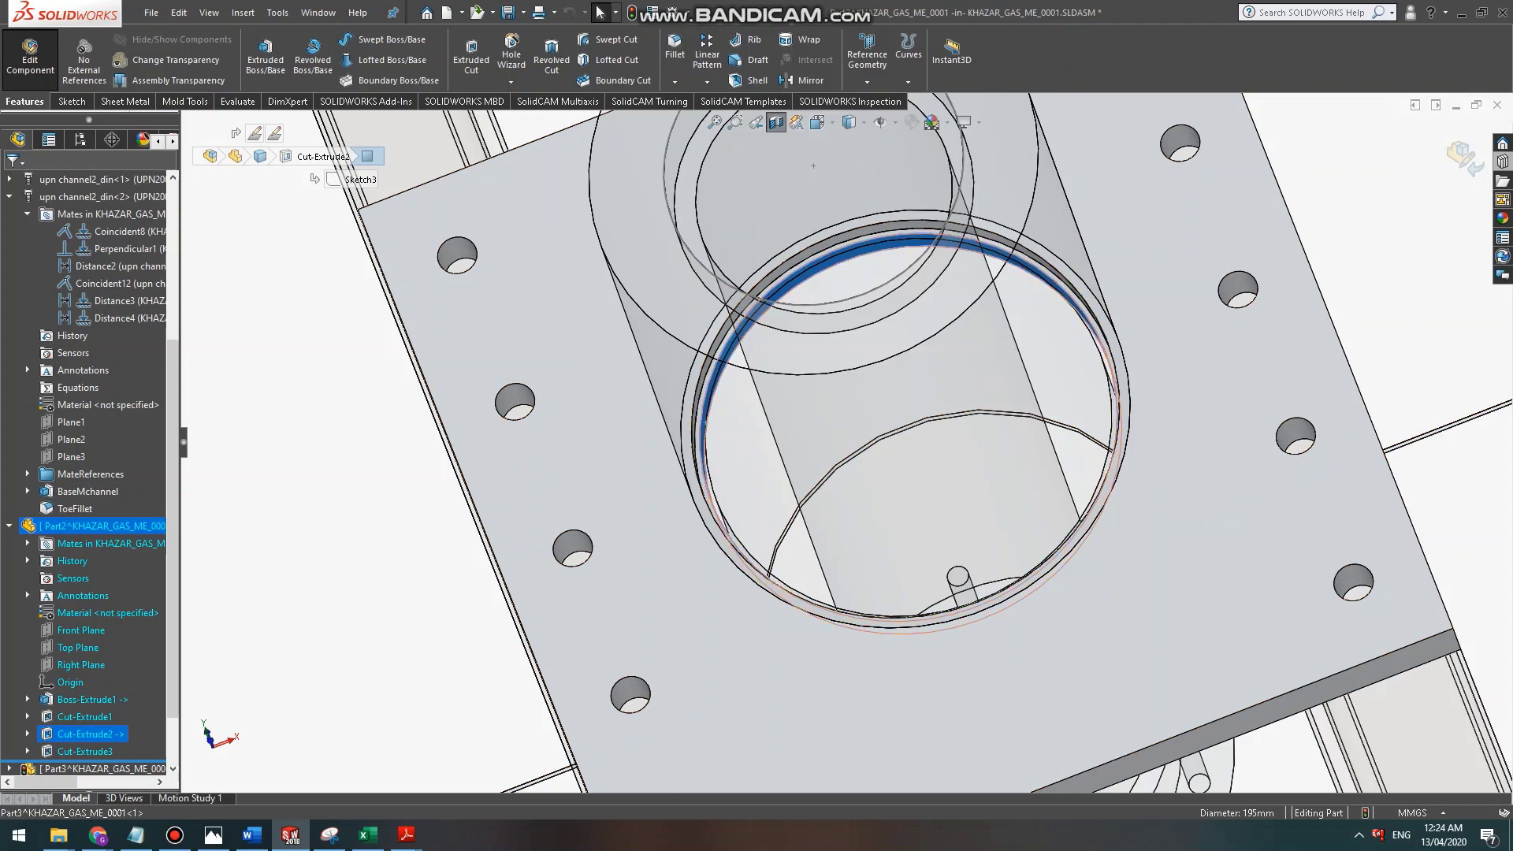
click(87, 734)
click(95, 683)
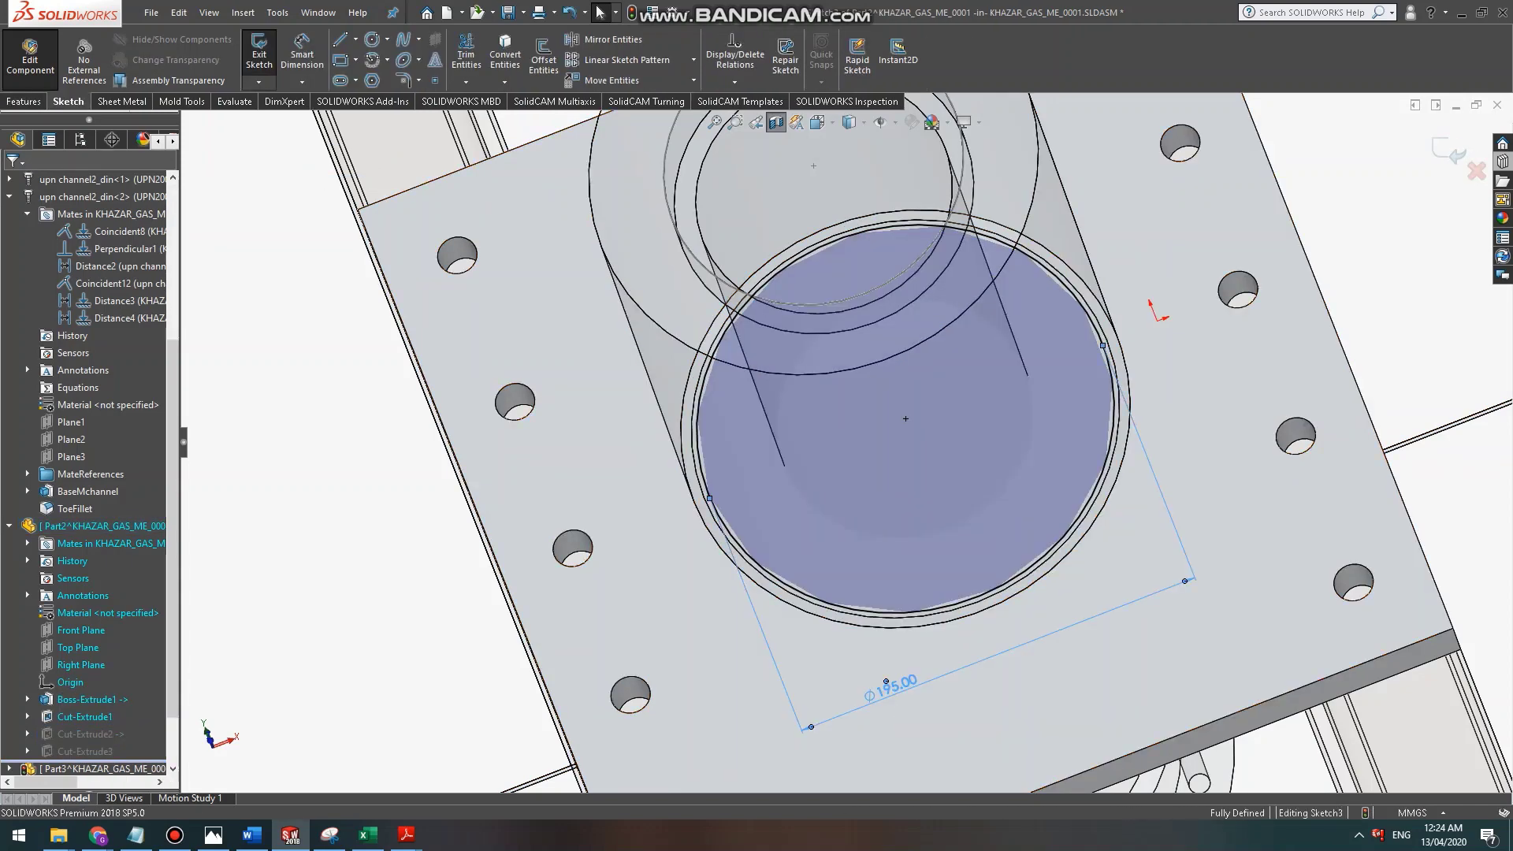
double_click(889, 682)
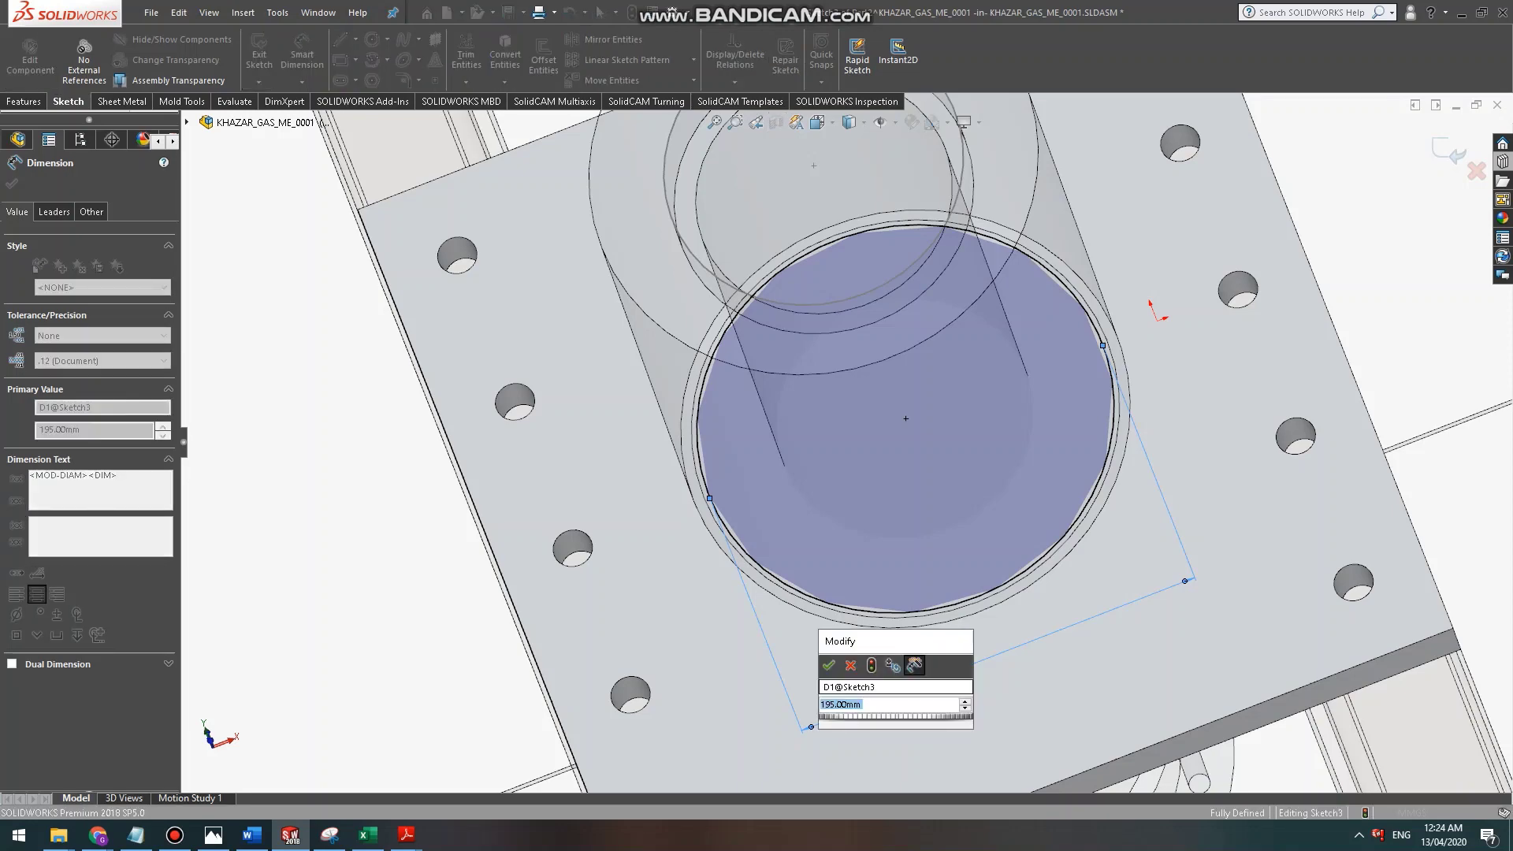
text(185)
key(Return)
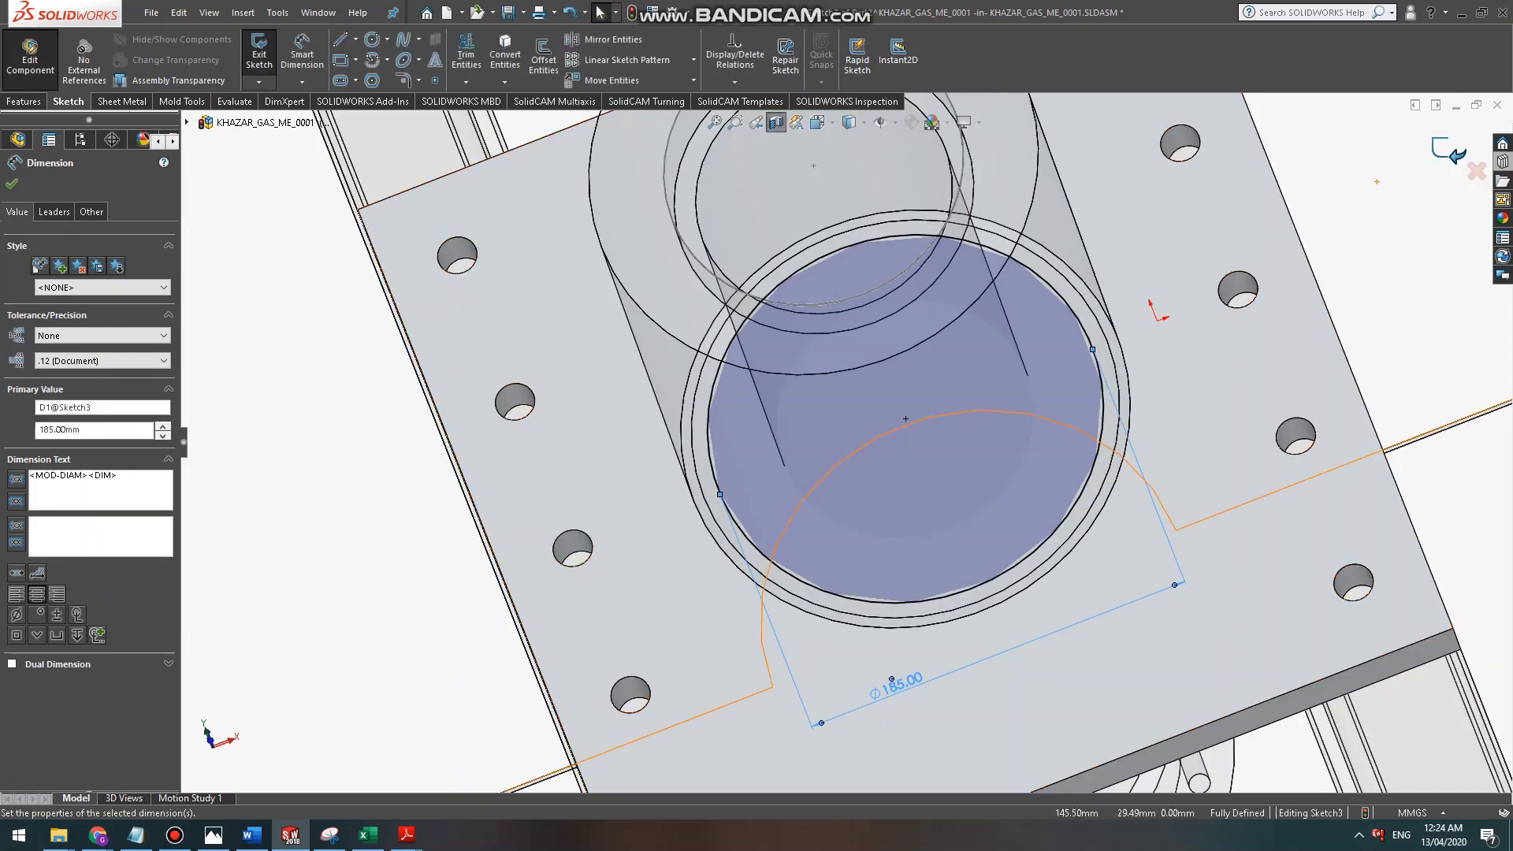
click(1448, 151)
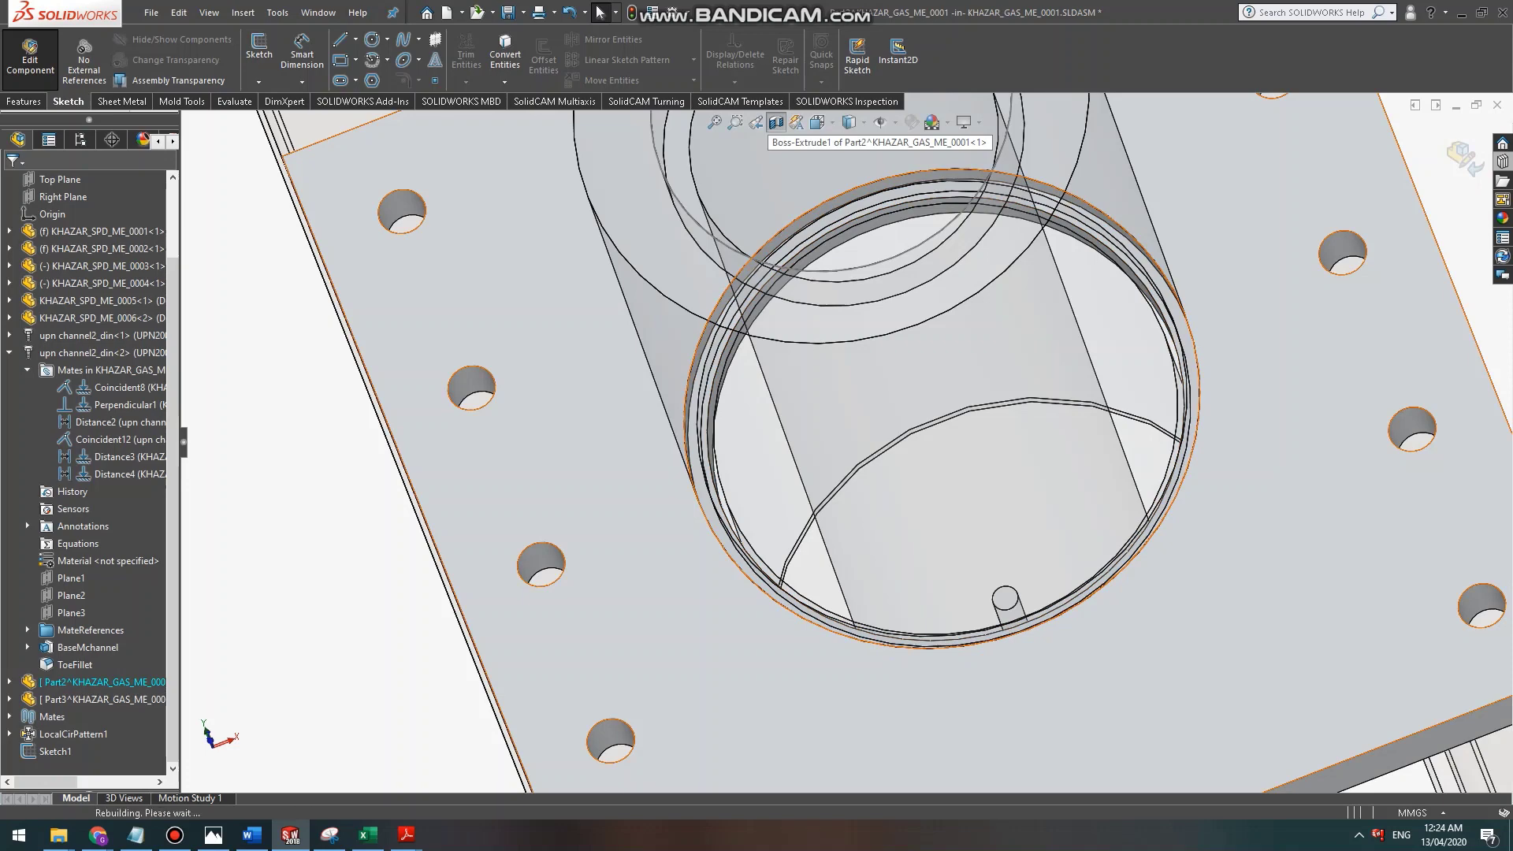
Section the assembly lengthwise through the housing and plate, using the Top Plane as the reference plane.
click(776, 123)
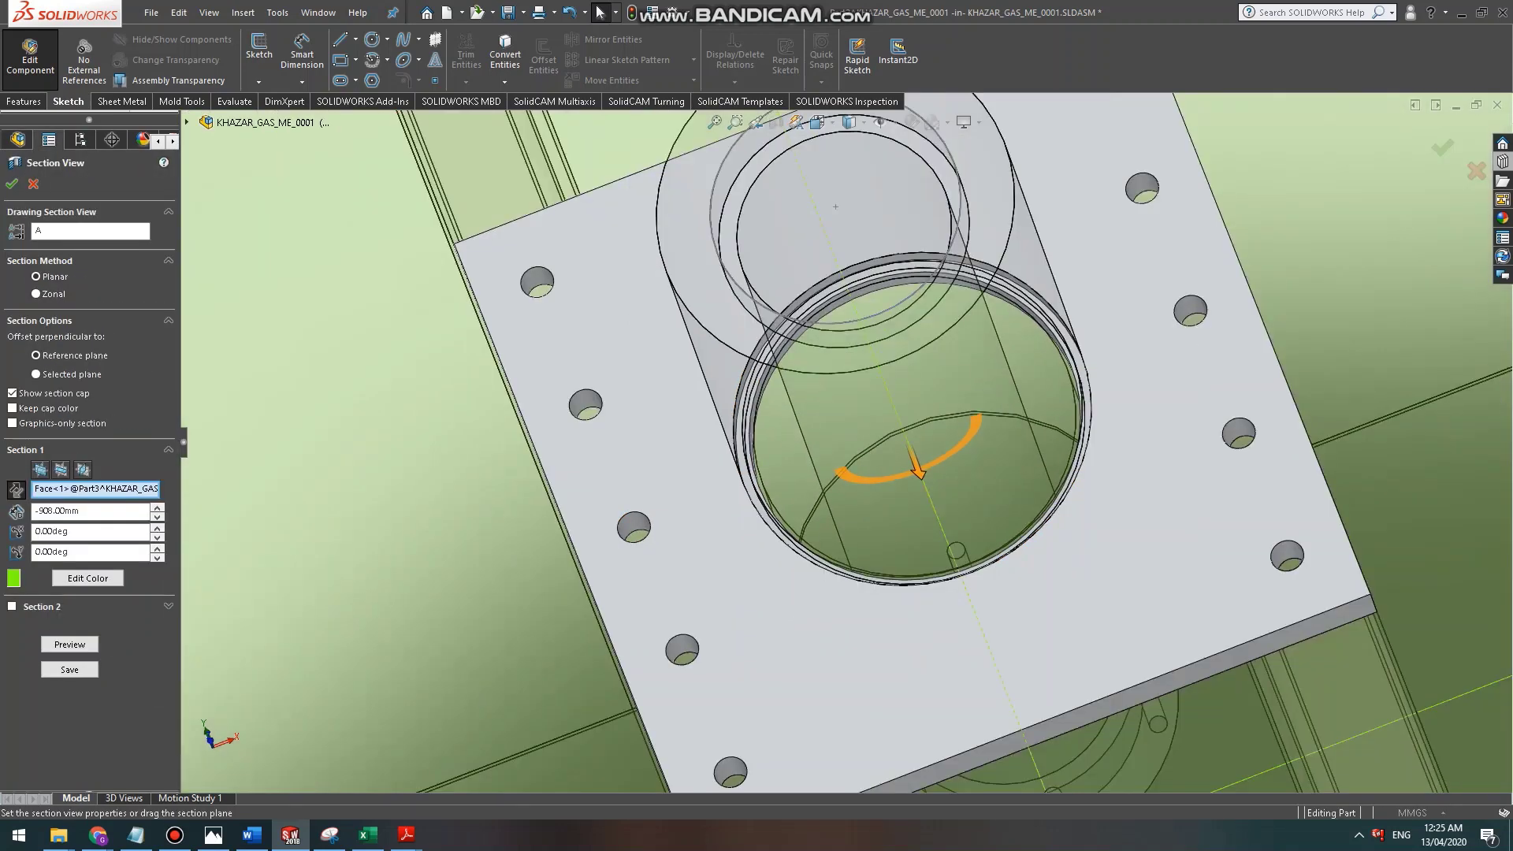
scroll(709, 158, up, 6)
scroll(670, 331, up, 4)
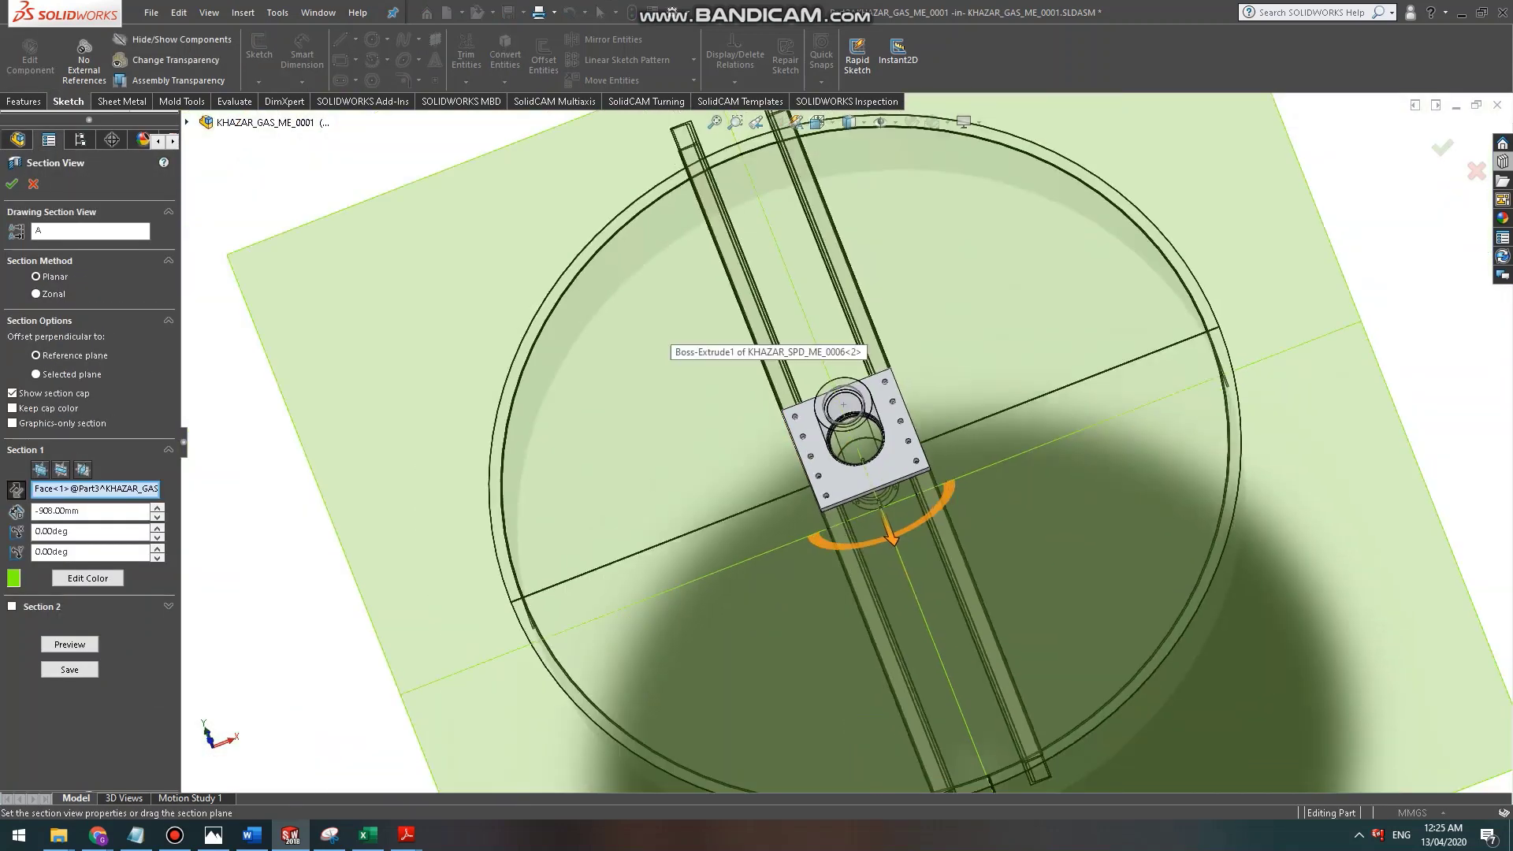
scroll(845, 447, up, 3)
click(61, 470)
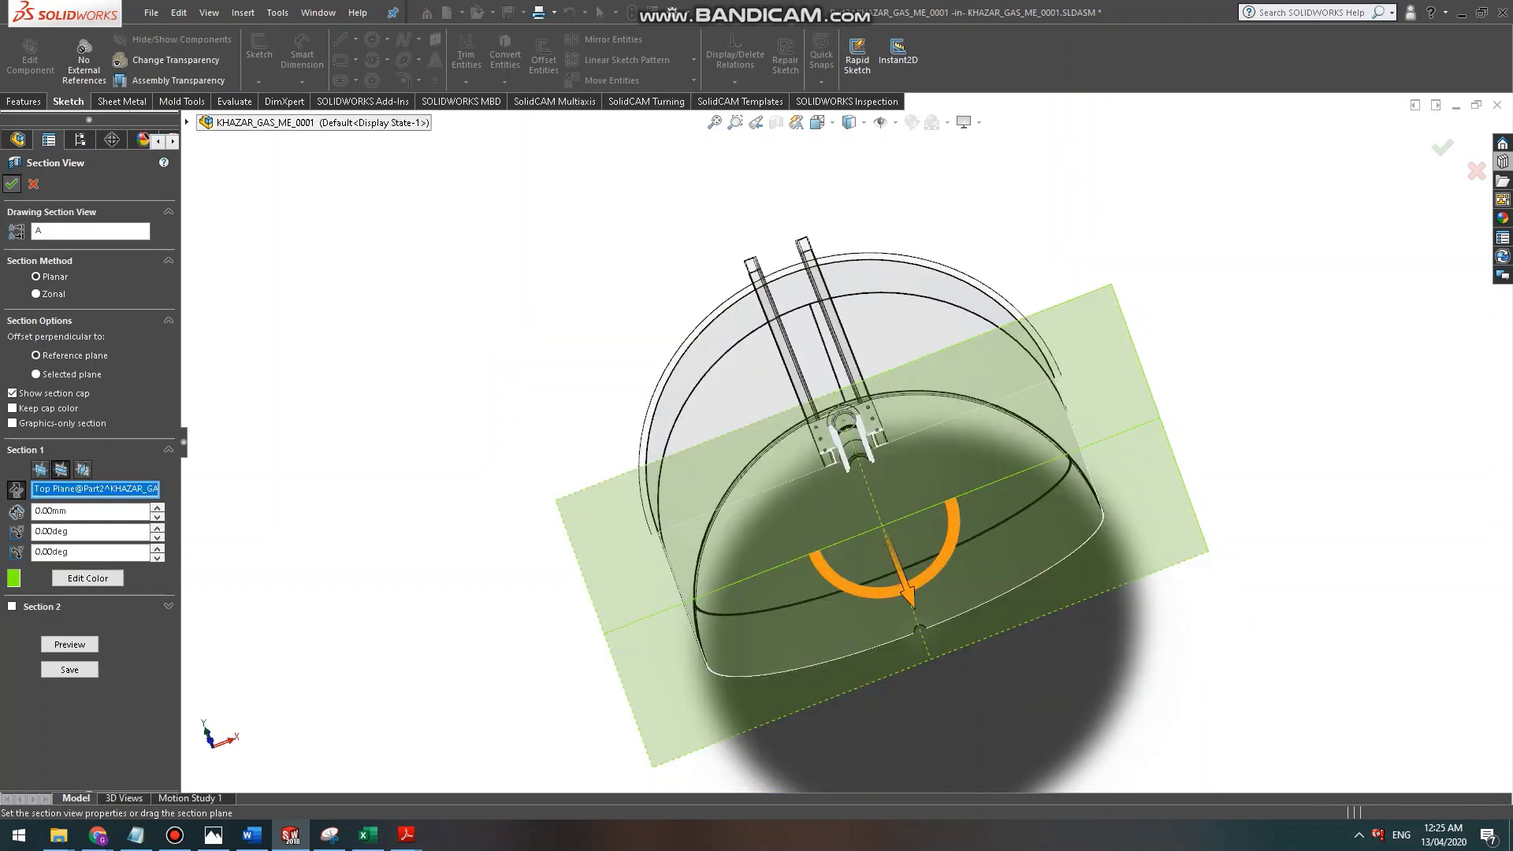
click(12, 184)
scroll(838, 447, down, 10)
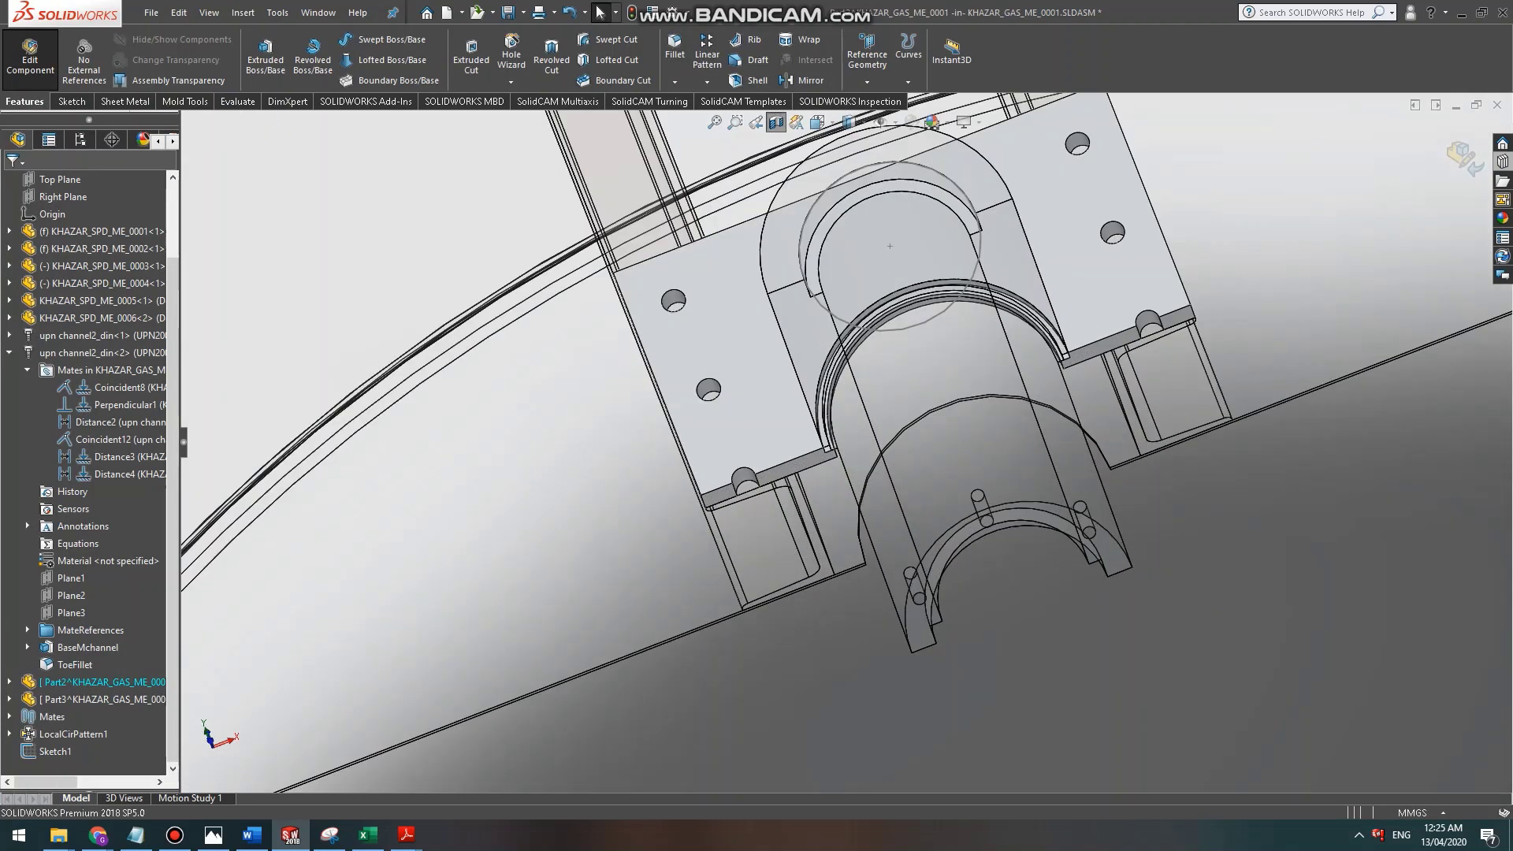
Return to the assembly to examine the housing's steps against the plate's stepped bore, and resume editing the plate.
scroll(832, 449, down, 2)
middle_drag(831, 449, 840, 300)
scroll(841, 378, up, 10)
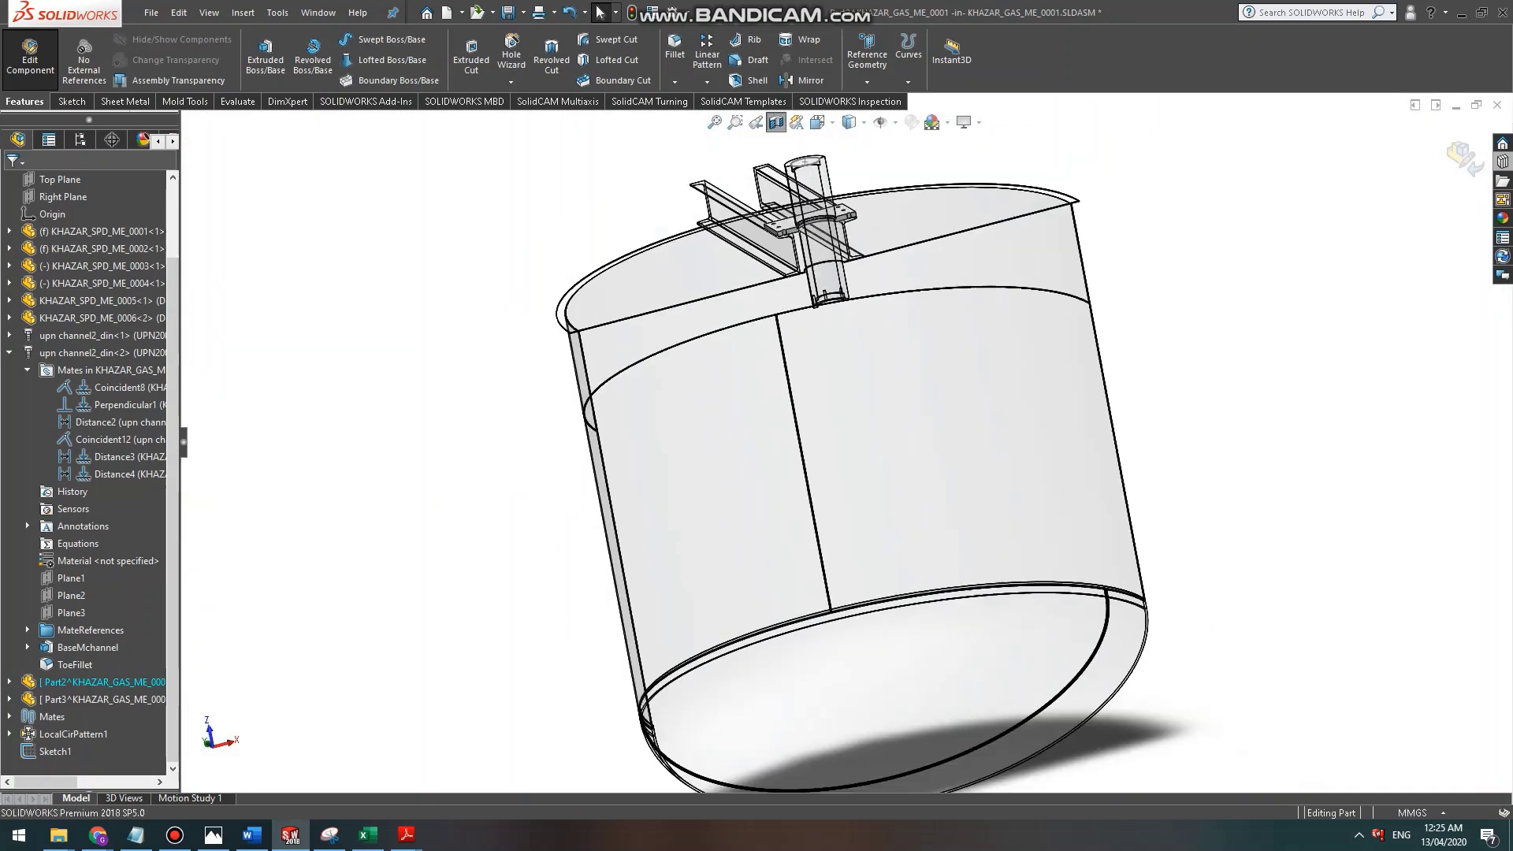
scroll(836, 315, down, 15)
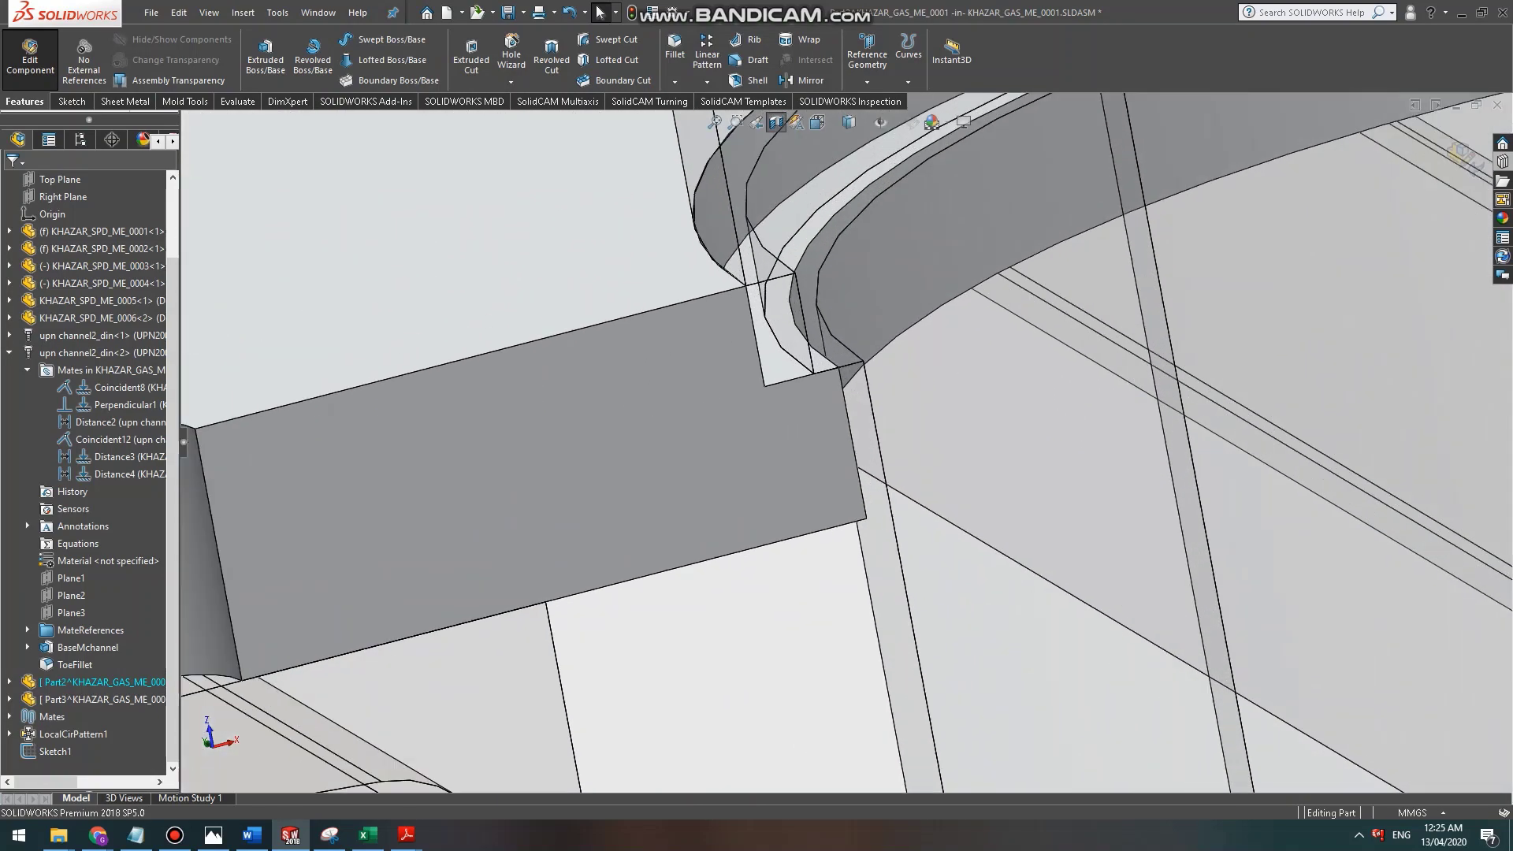
scroll(864, 396, down, 3)
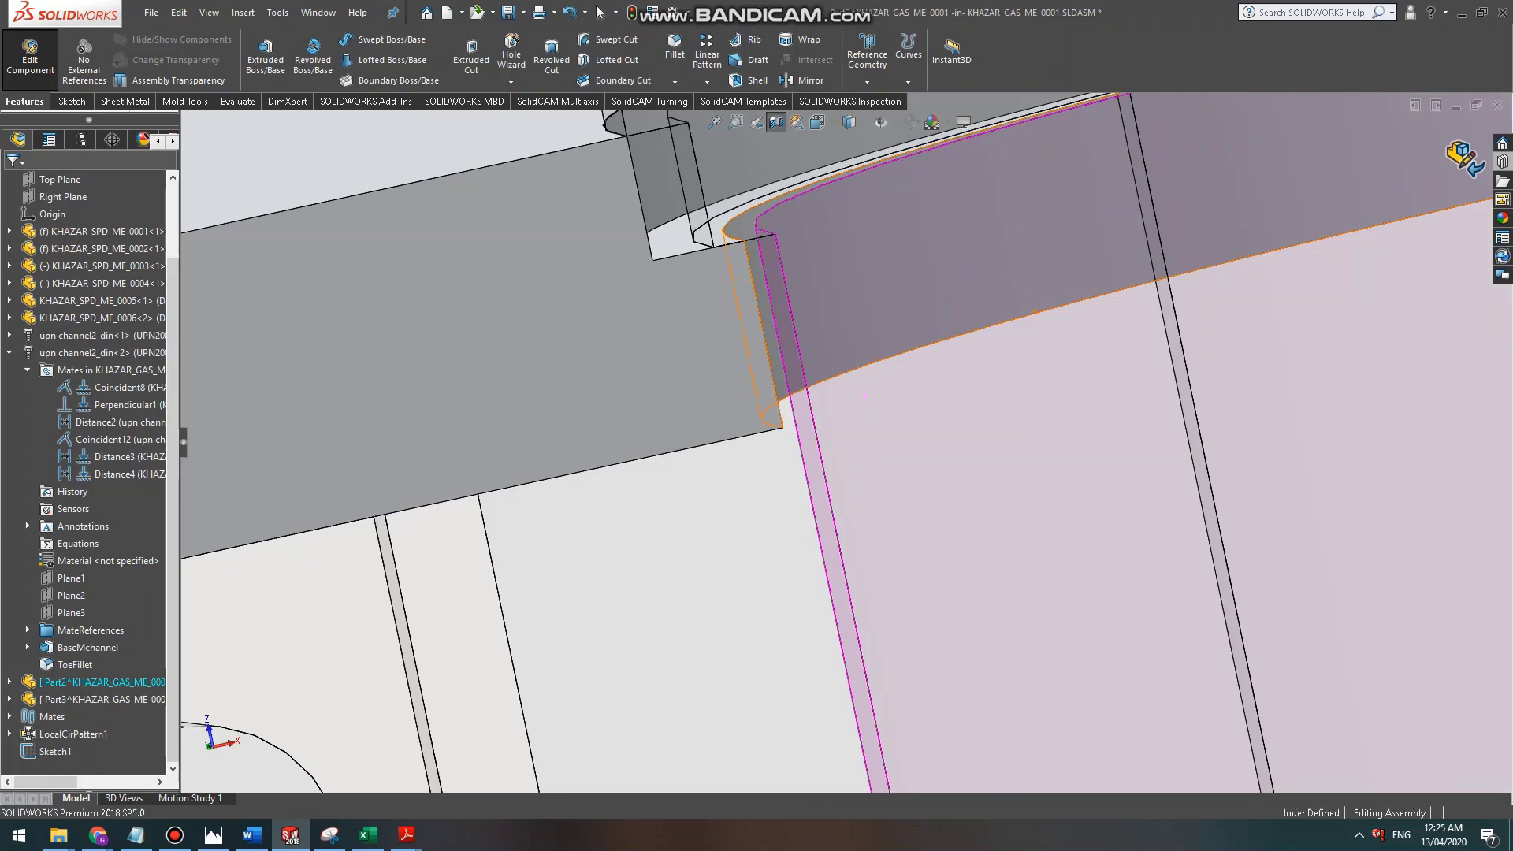
click(863, 396)
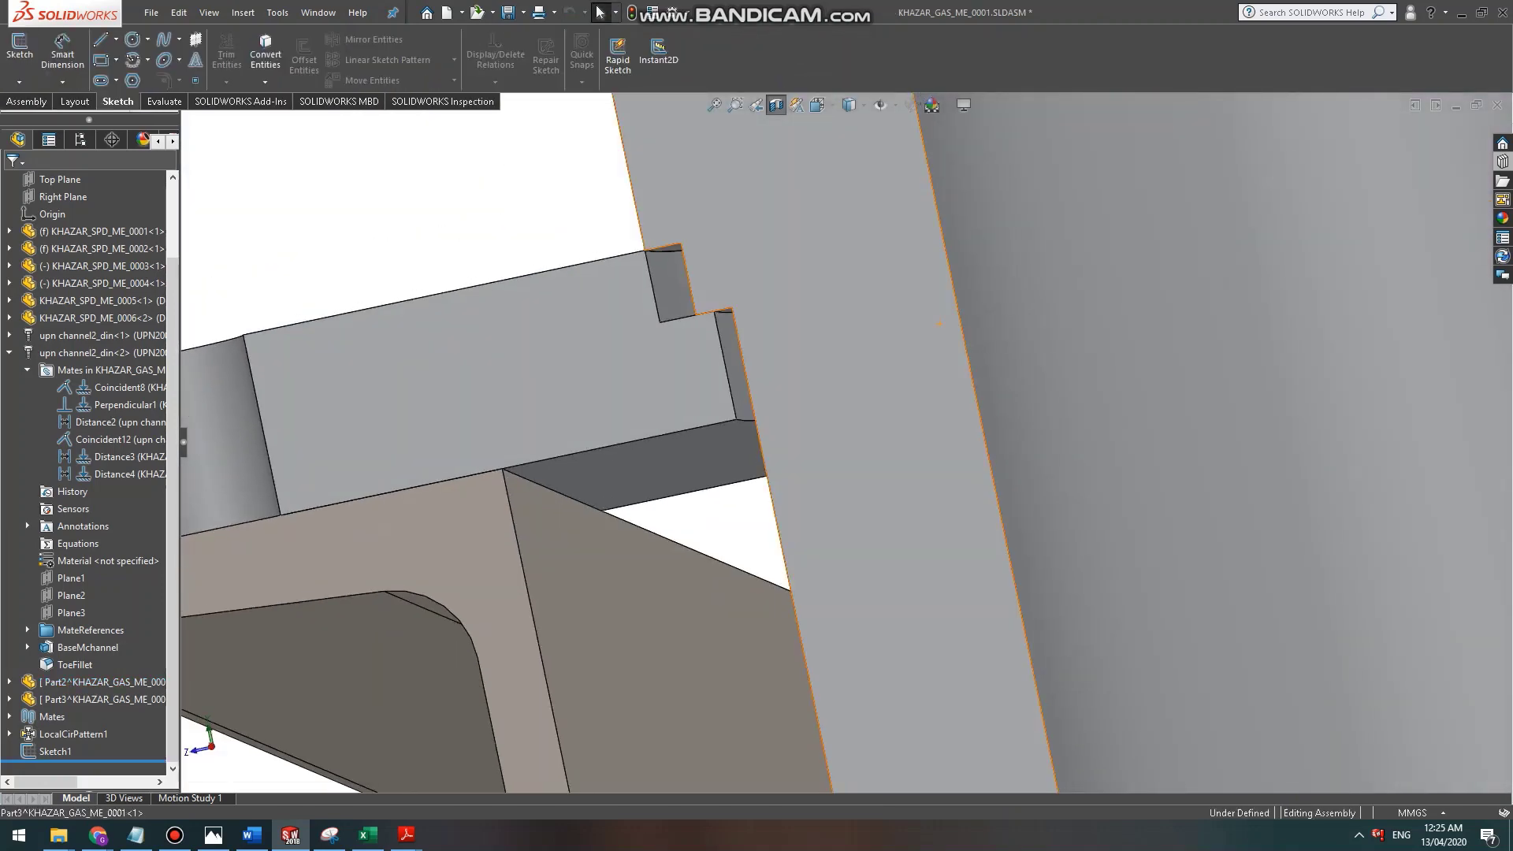
scroll(683, 342, down, 3)
click(795, 307)
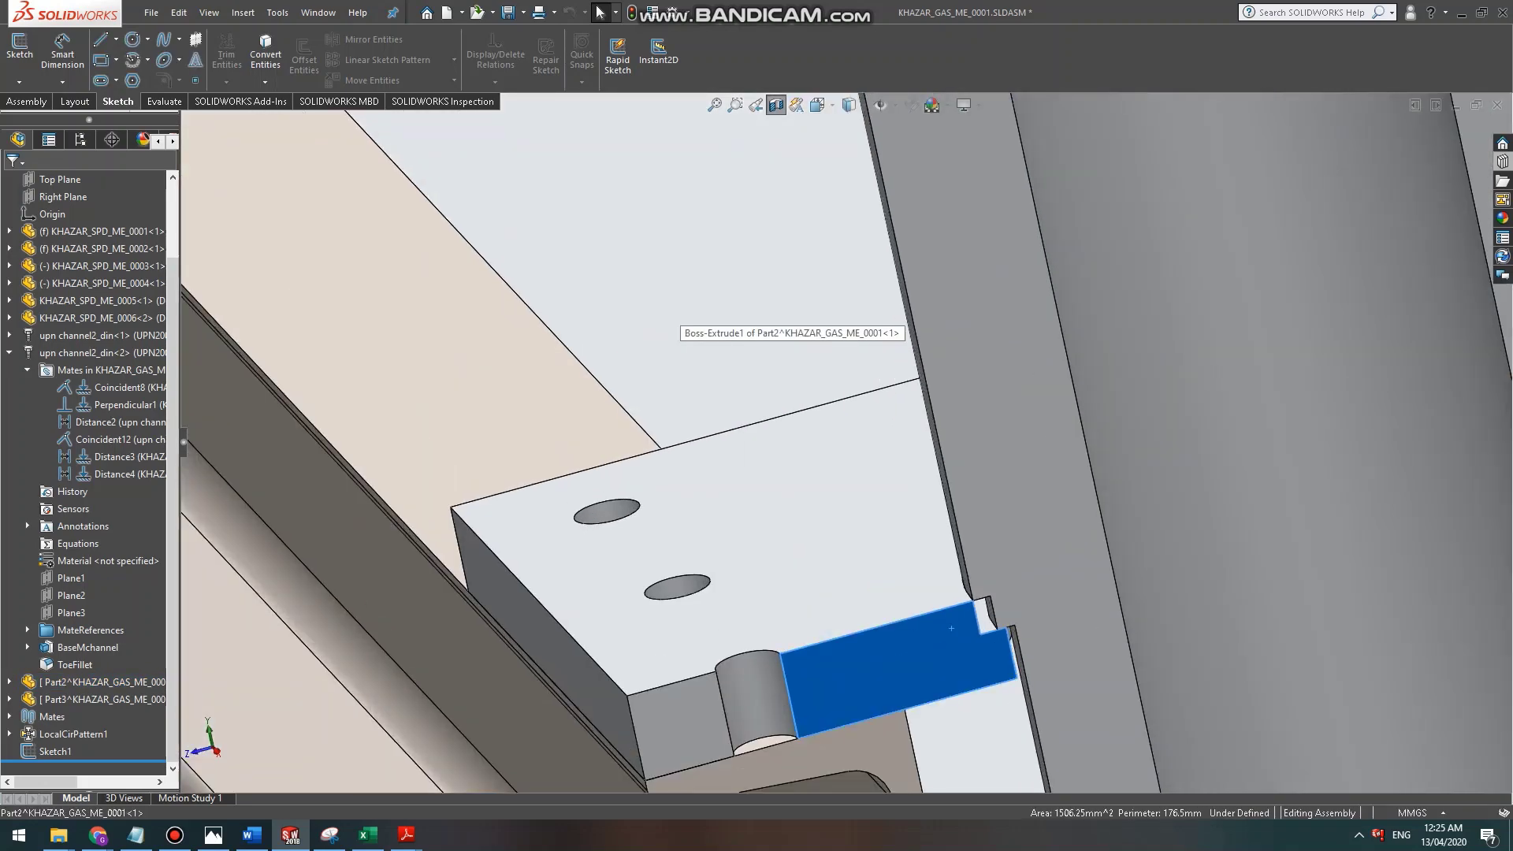
click(876, 394)
click(959, 401)
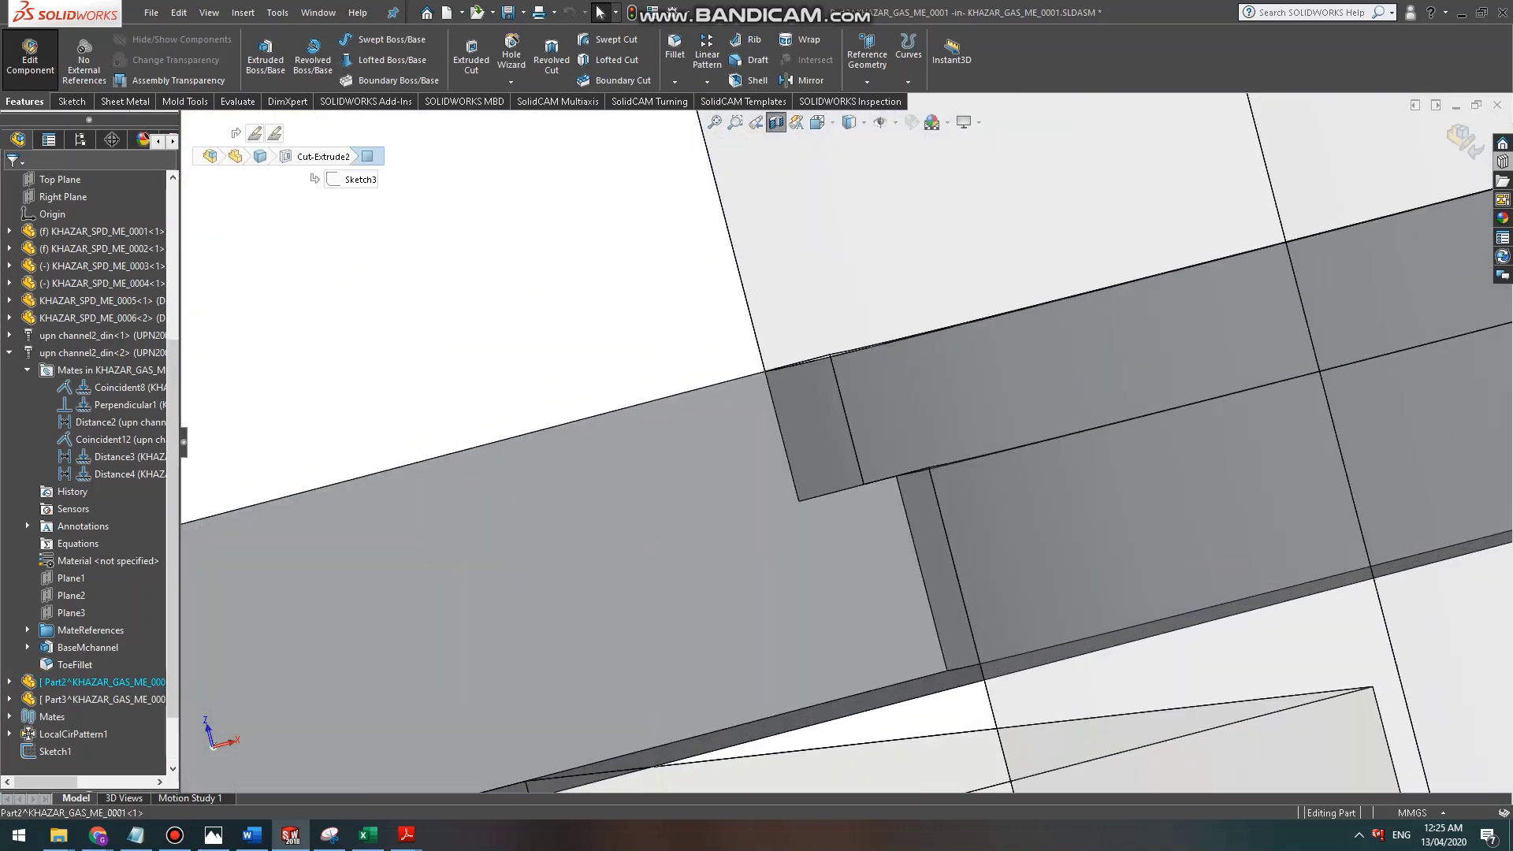
Set the diameter of the mounting plate's lower through bore to 180 mm and rebuild the part.
click(950, 465)
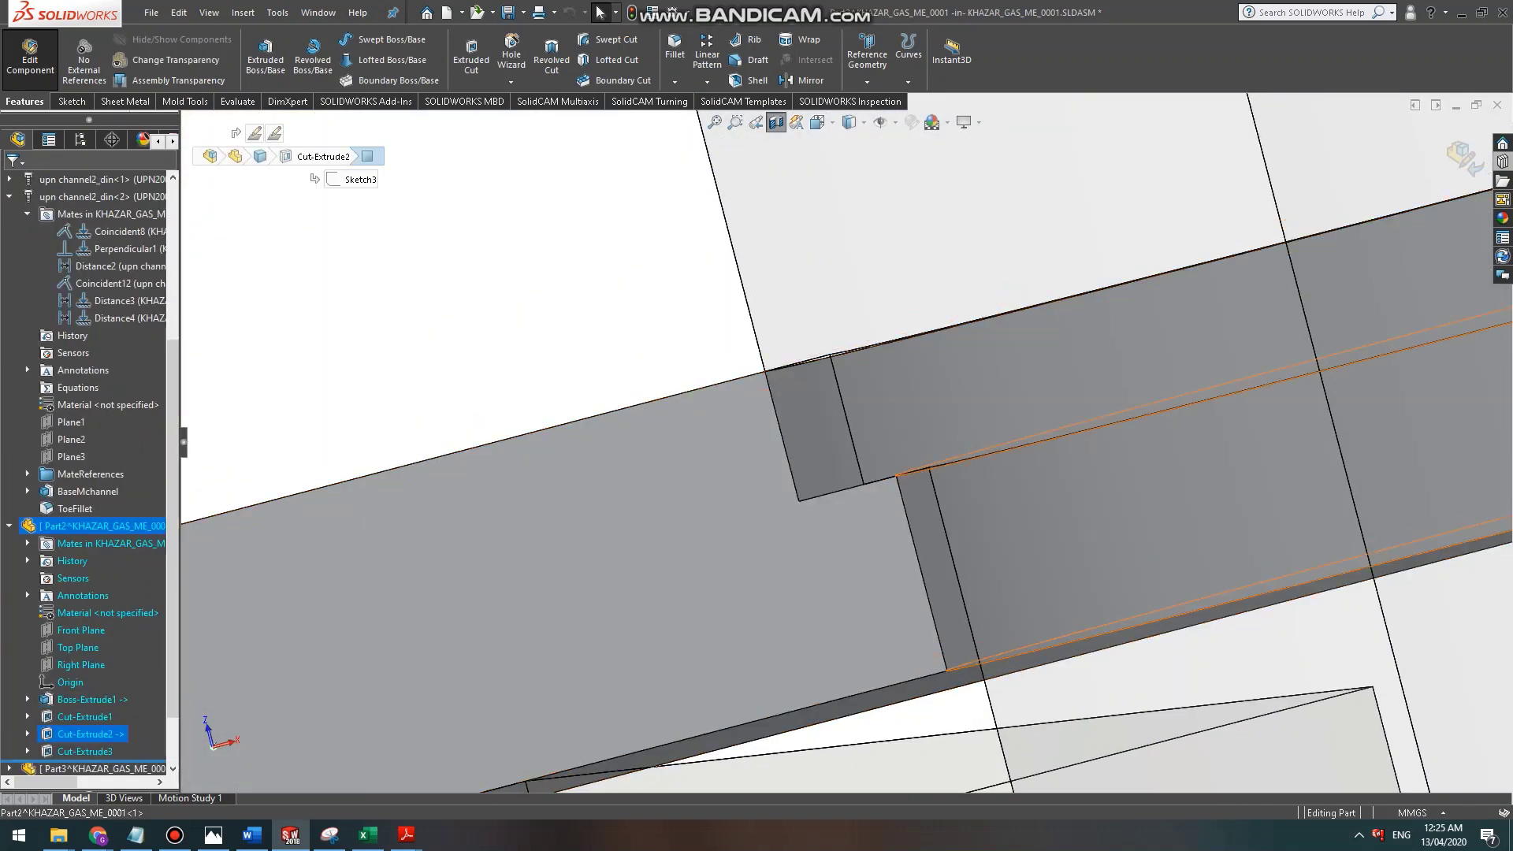
click(85, 734)
click(91, 687)
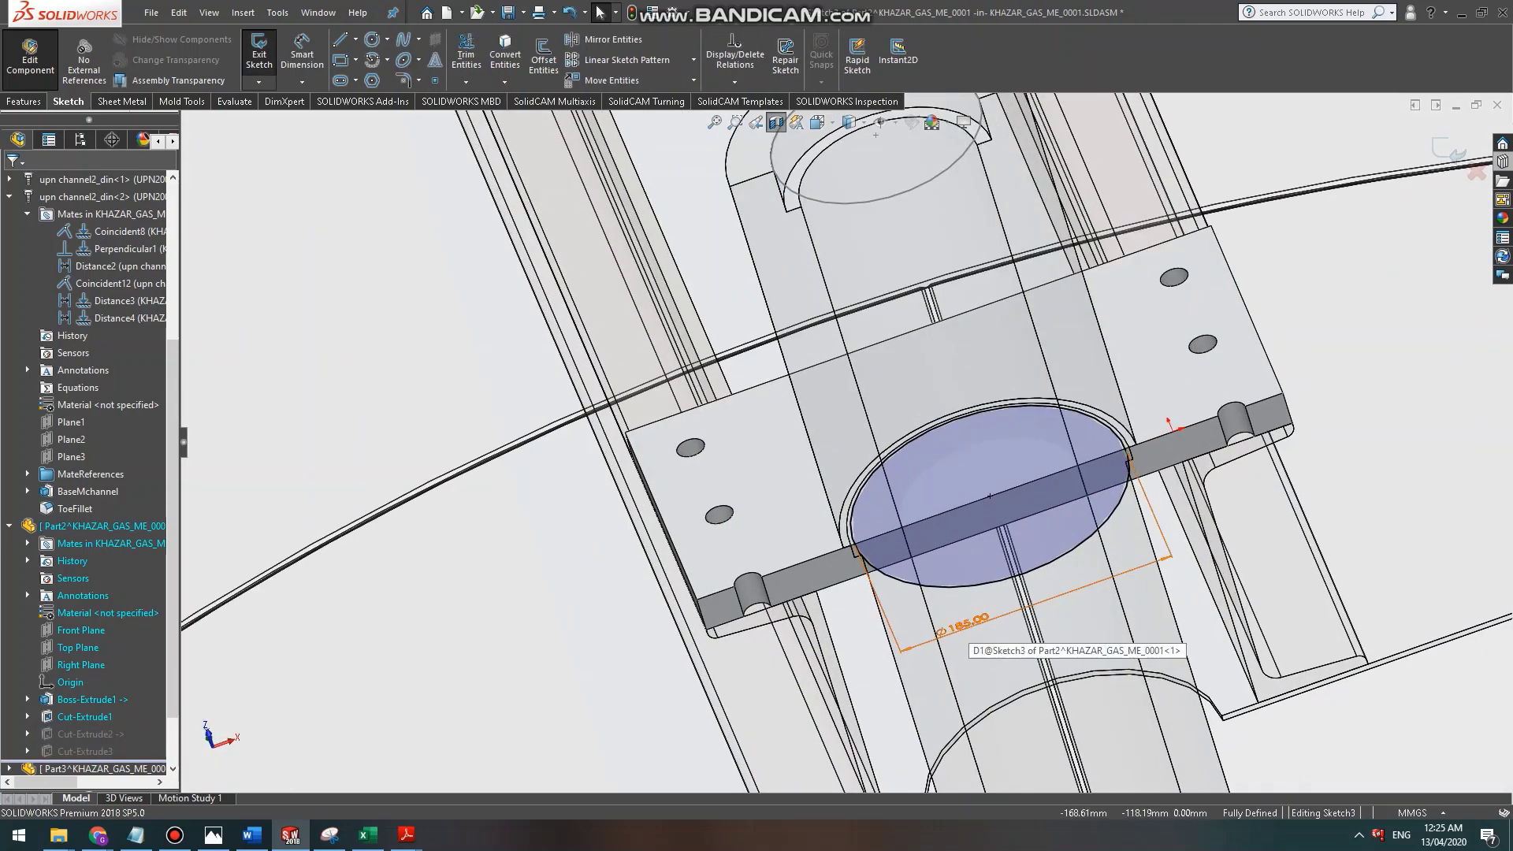
double_click(966, 622)
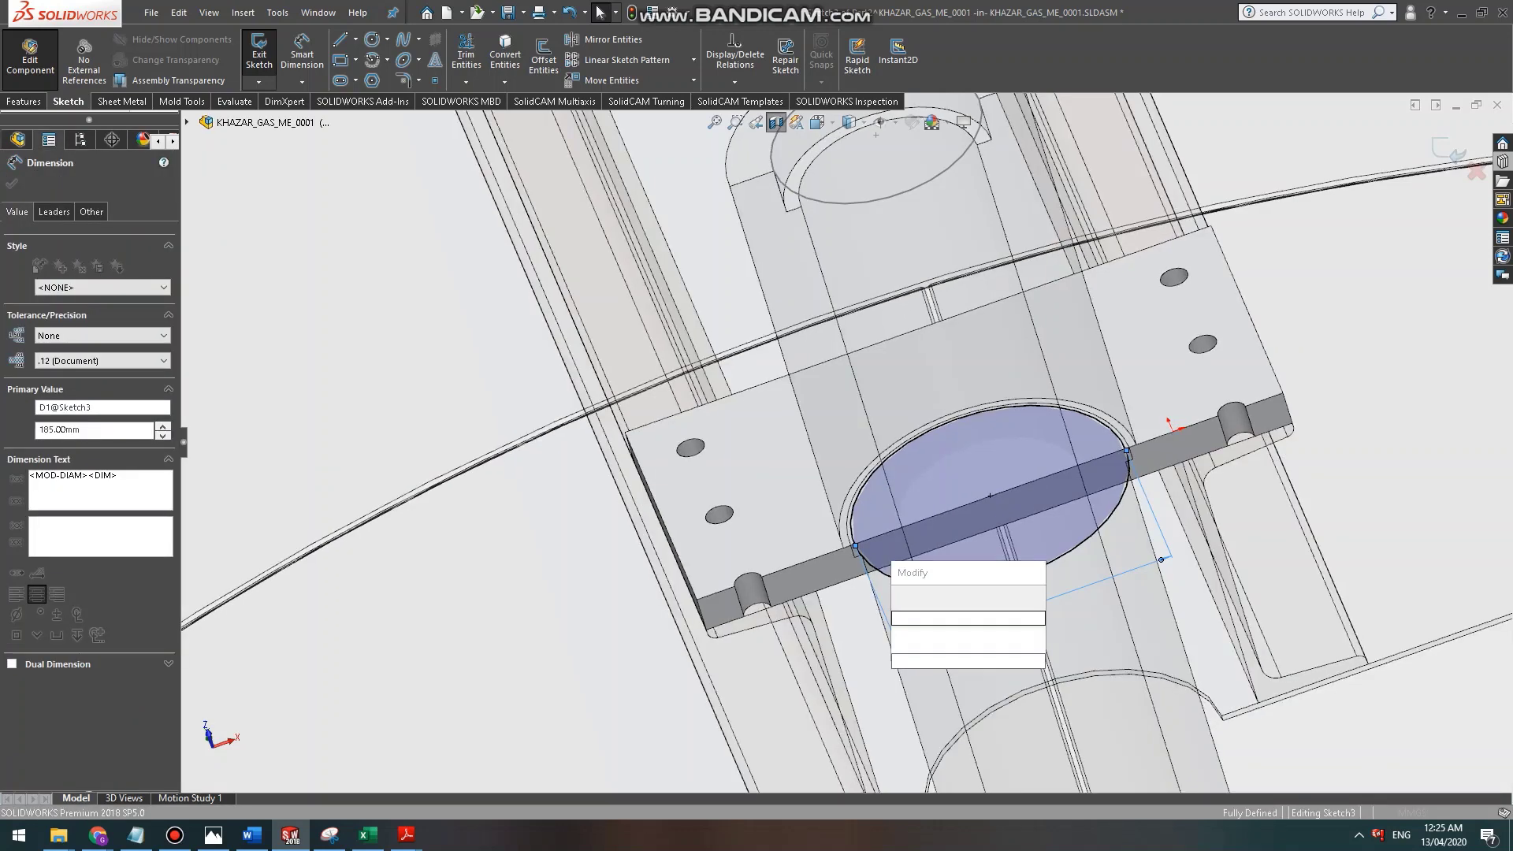
text(180)
key(Return)
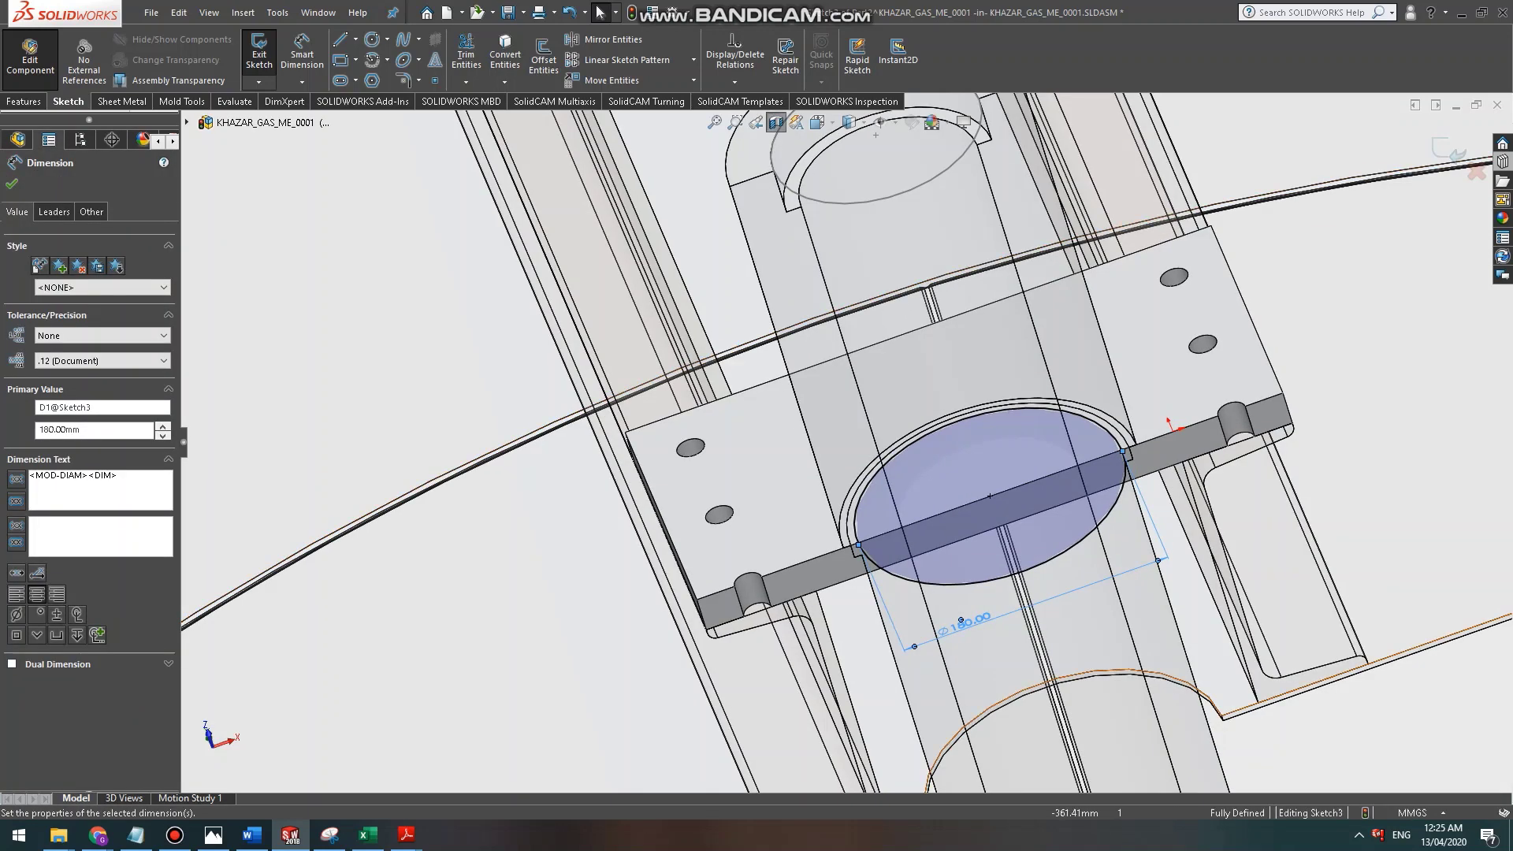
scroll(749, 587, down, 10)
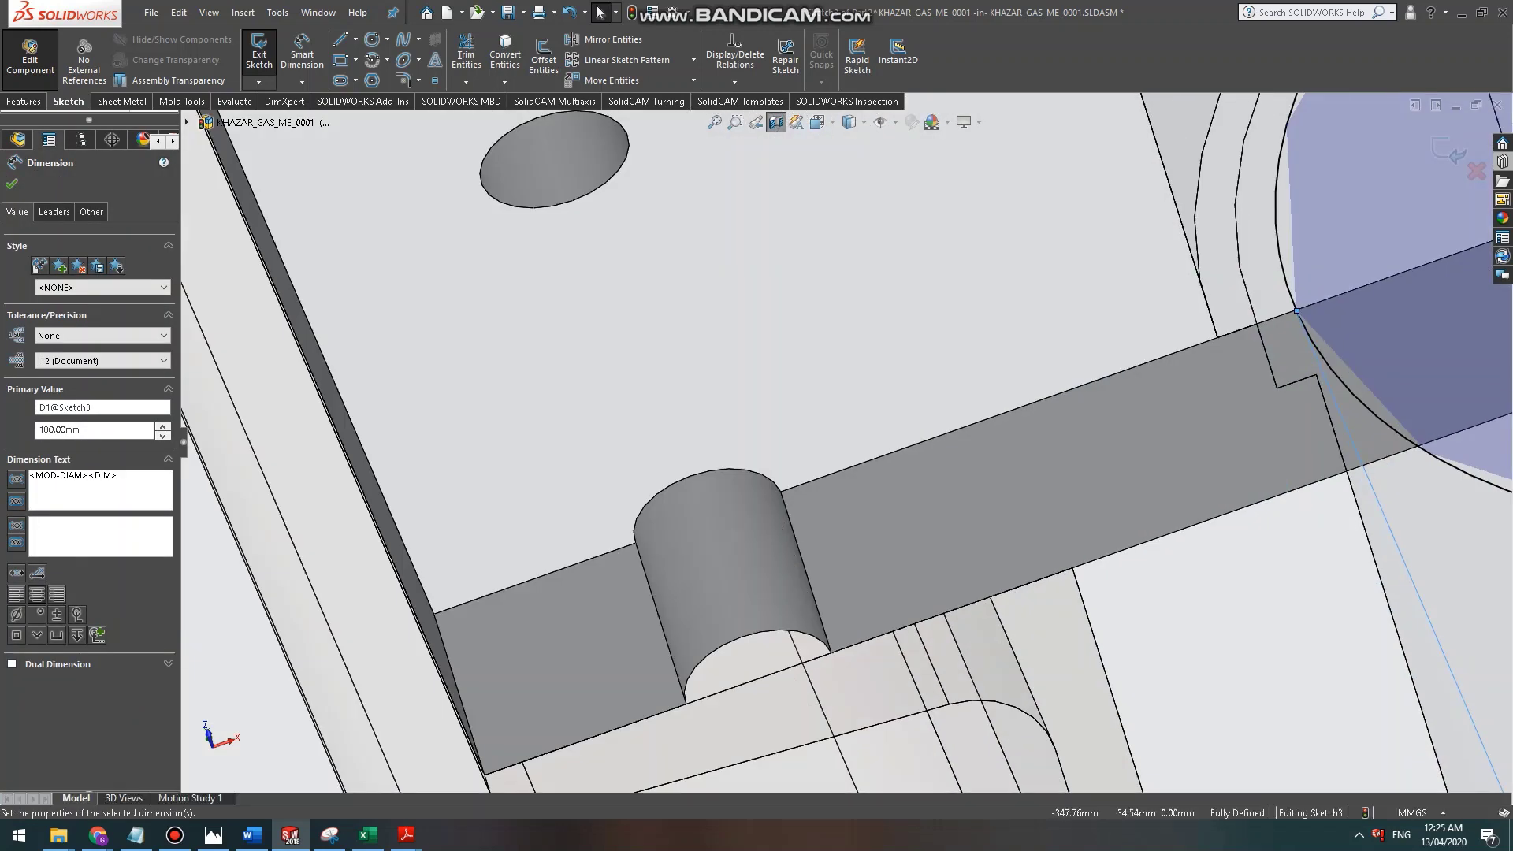
click(11, 184)
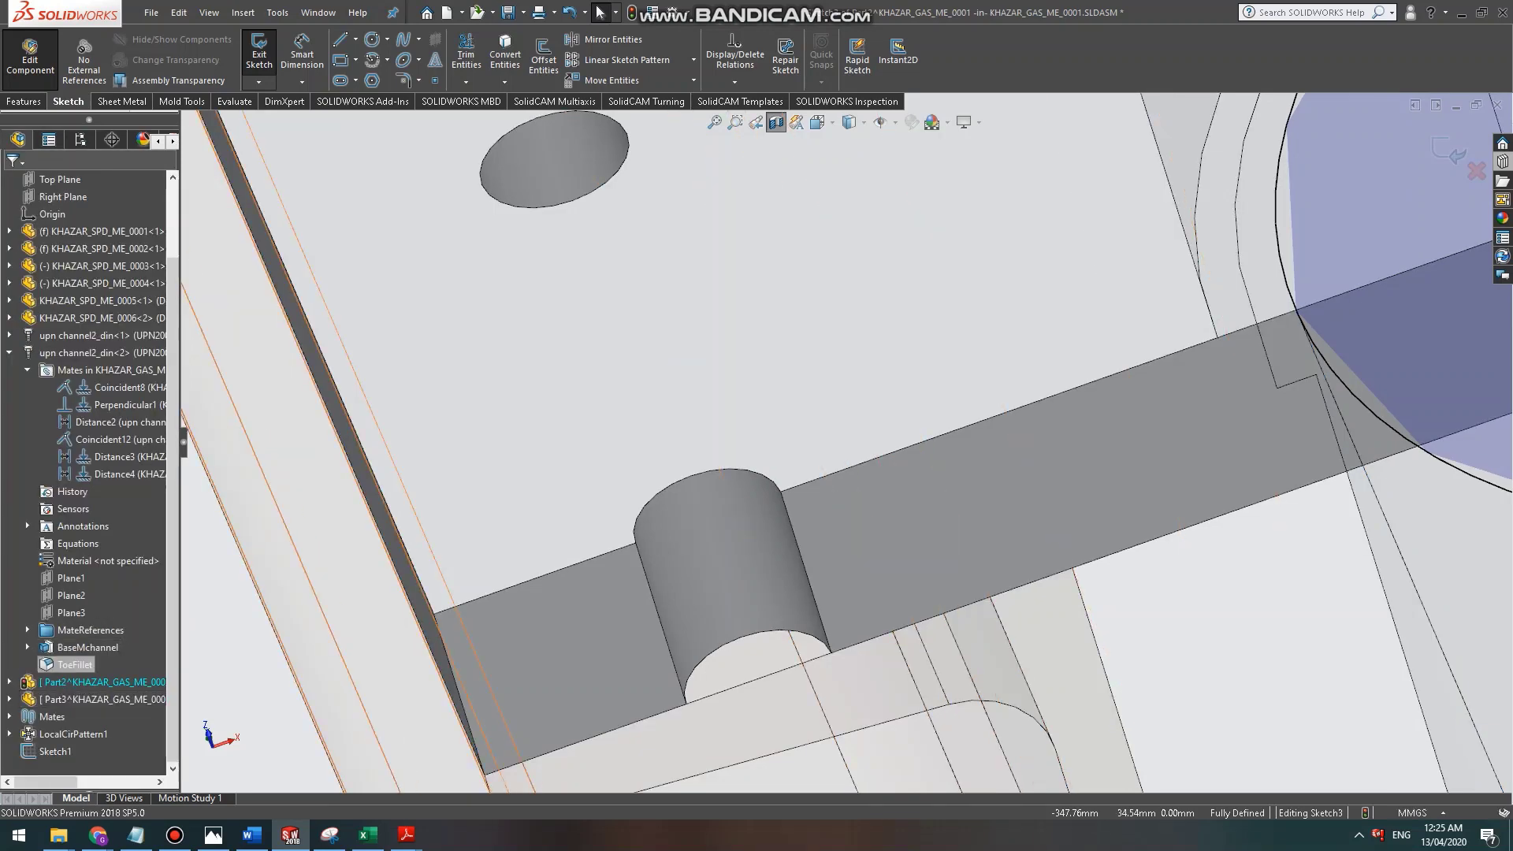
scroll(828, 339, up, 3)
scroll(1316, 354, down, 3)
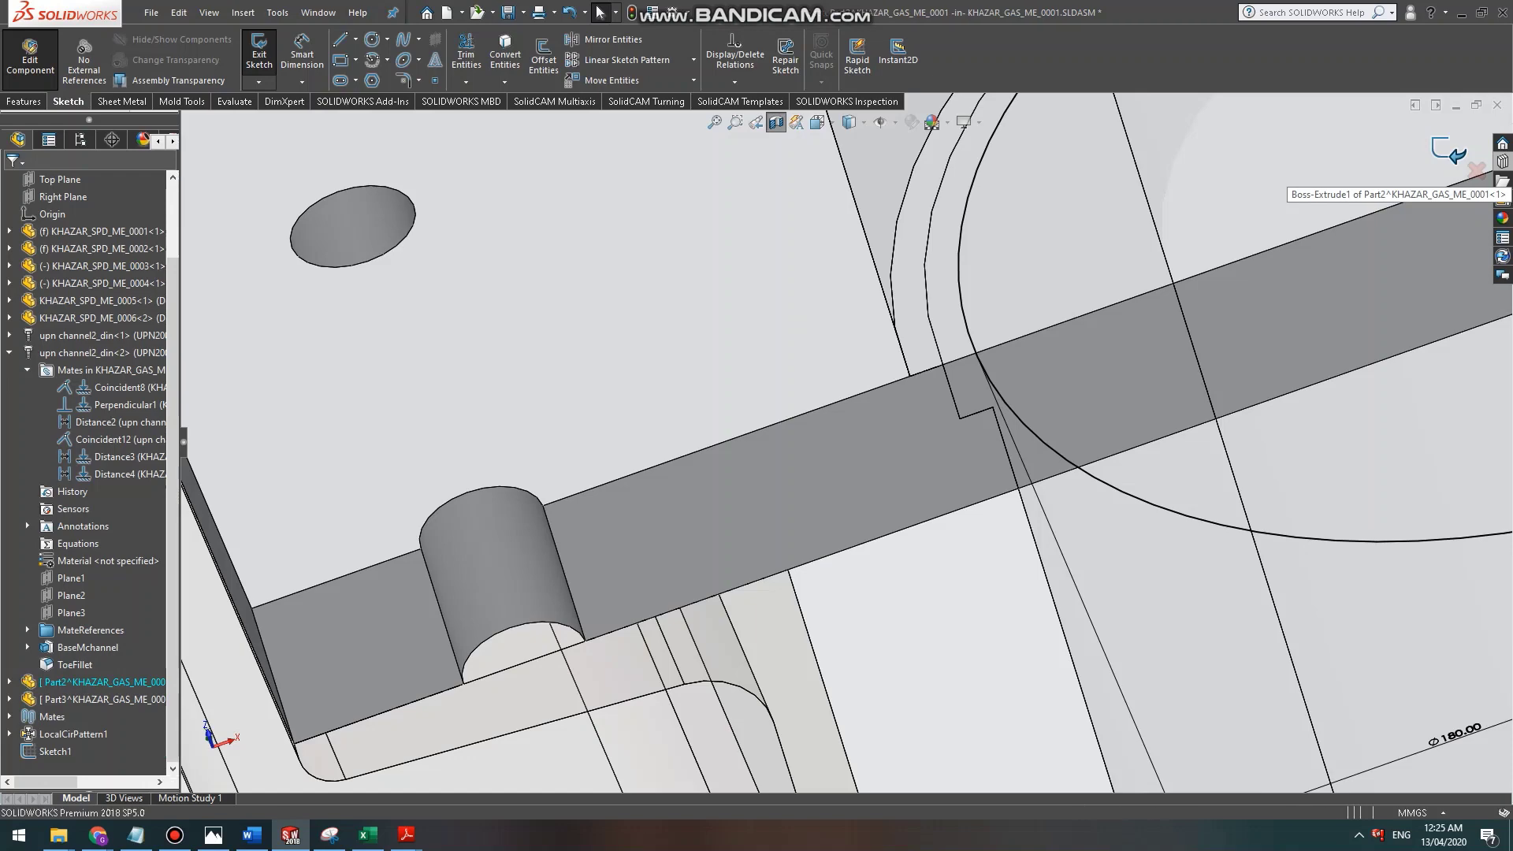
click(1450, 150)
scroll(958, 408, down, 2)
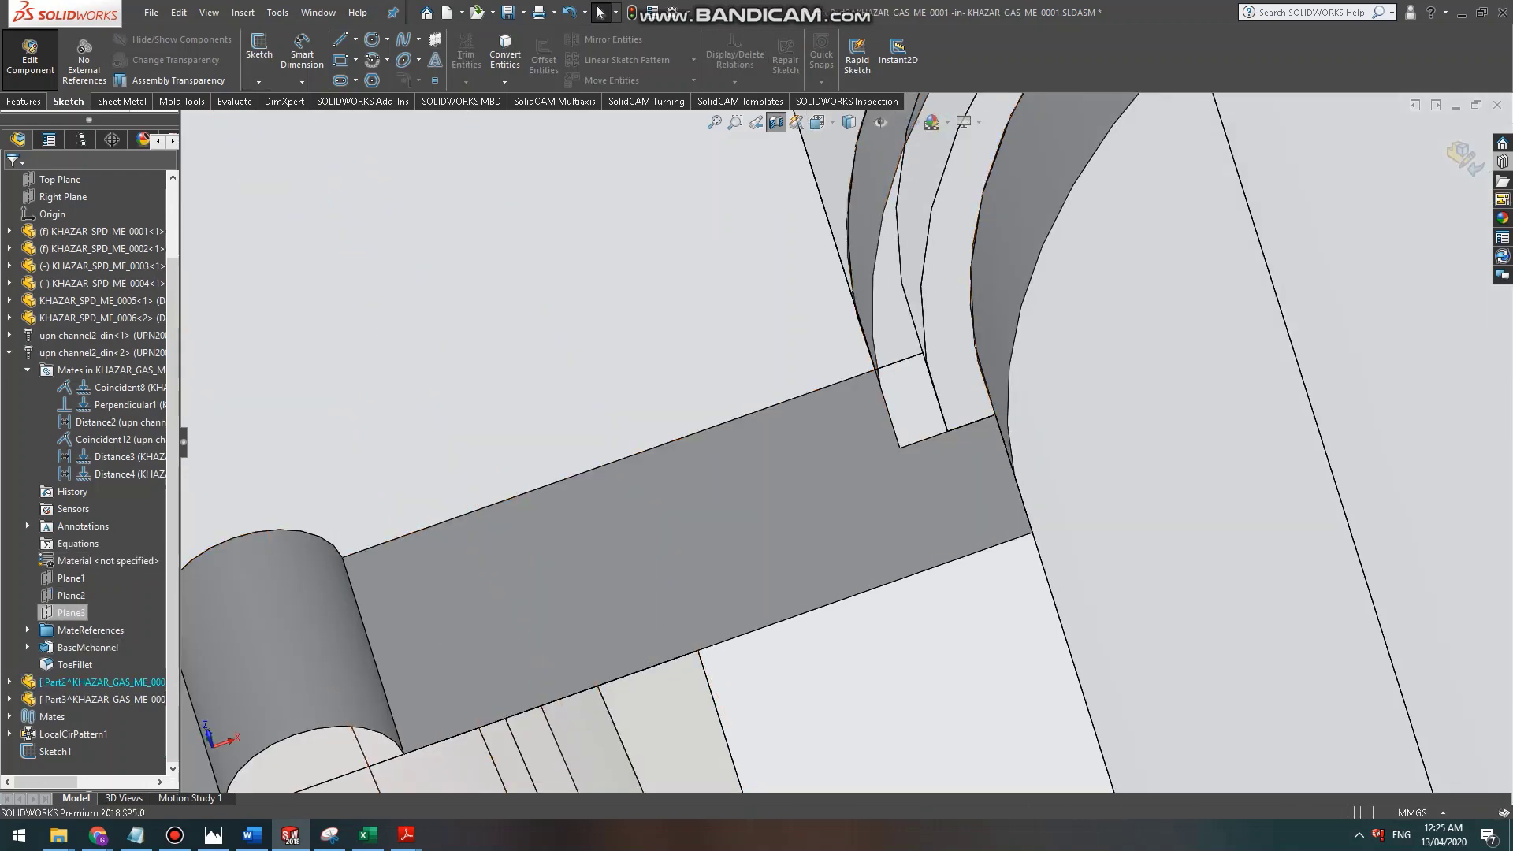
Set the diameter of the shallow counterbore in the mounting plate's upper face to 190 mm.
click(742, 329)
scroll(742, 330, up, 3)
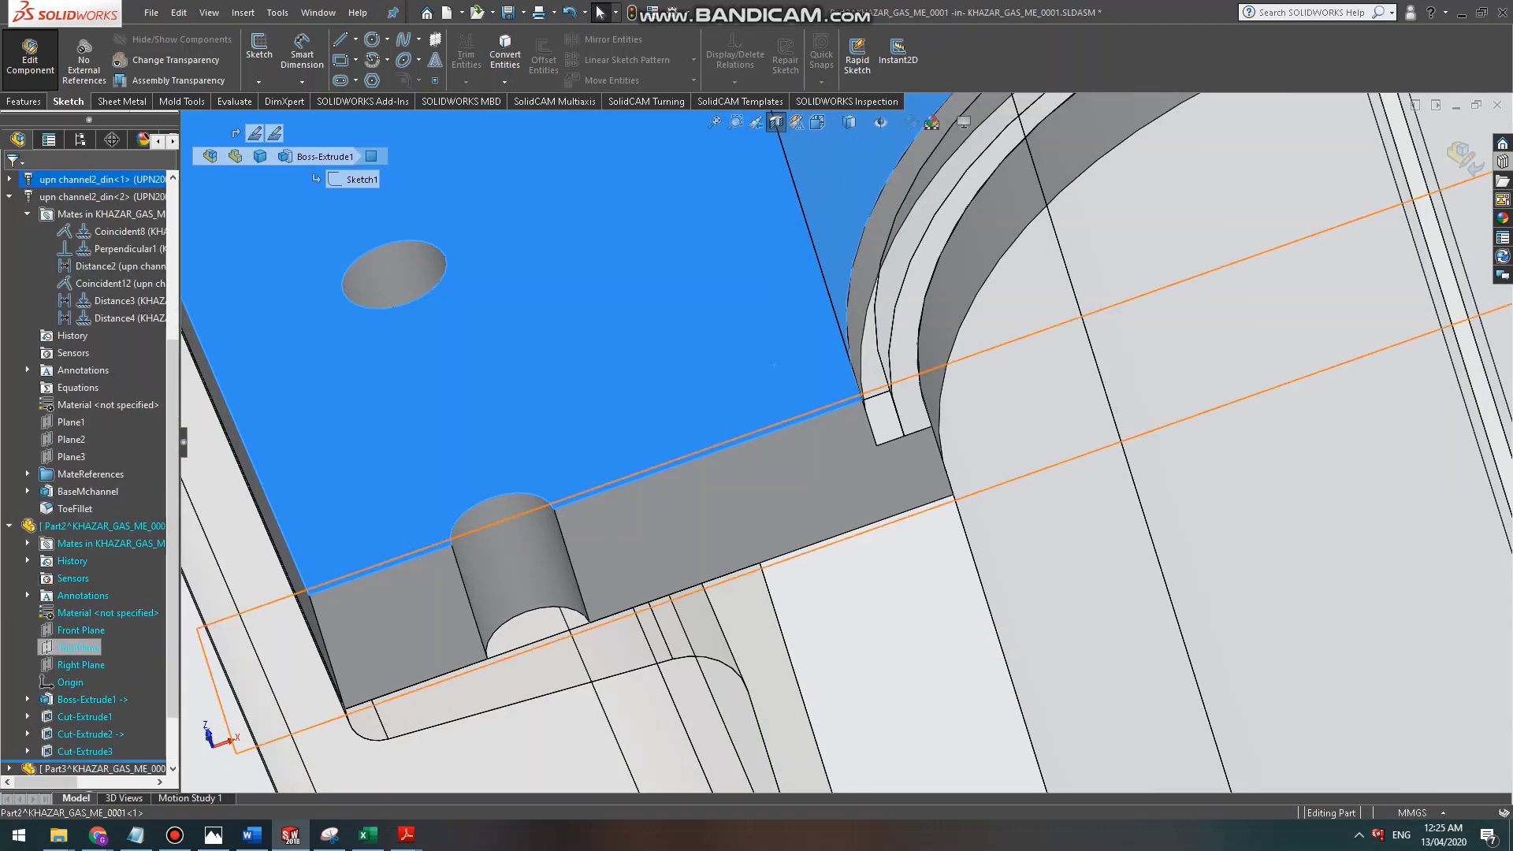
click(79, 751)
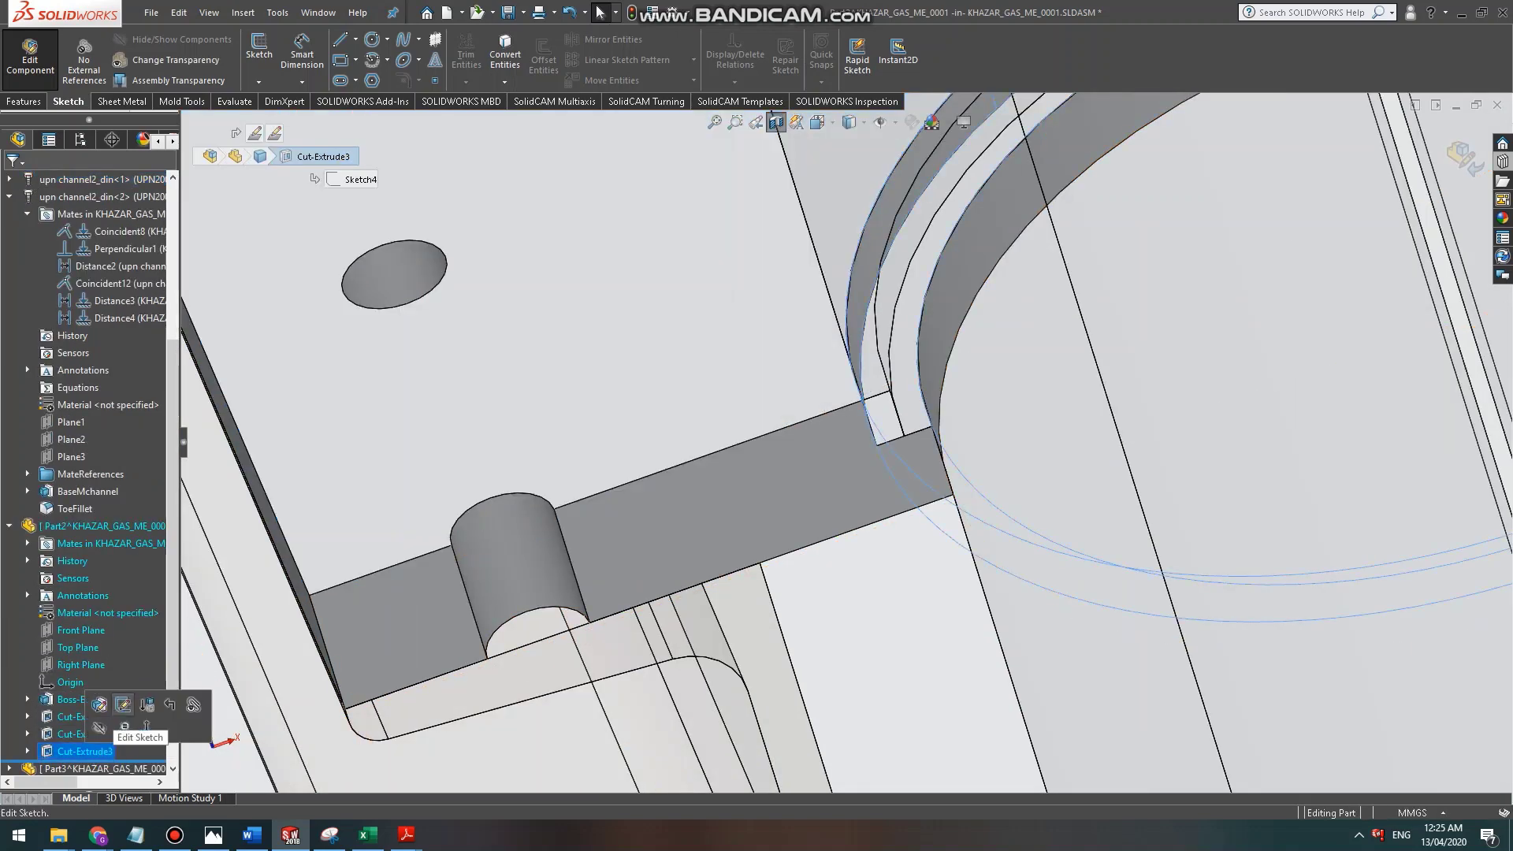
click(122, 704)
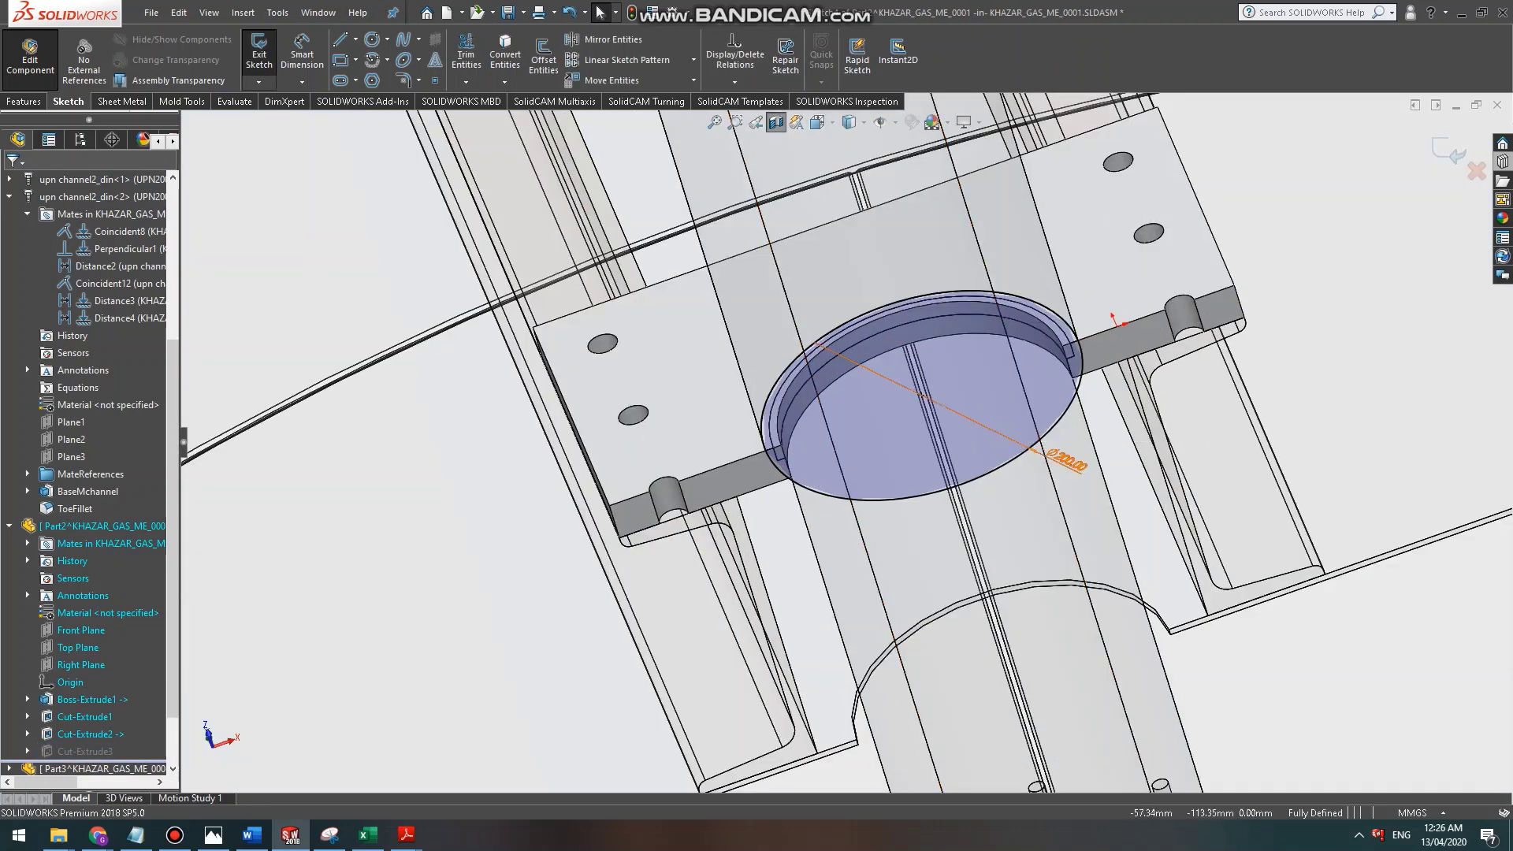
scroll(1040, 441, down, 3)
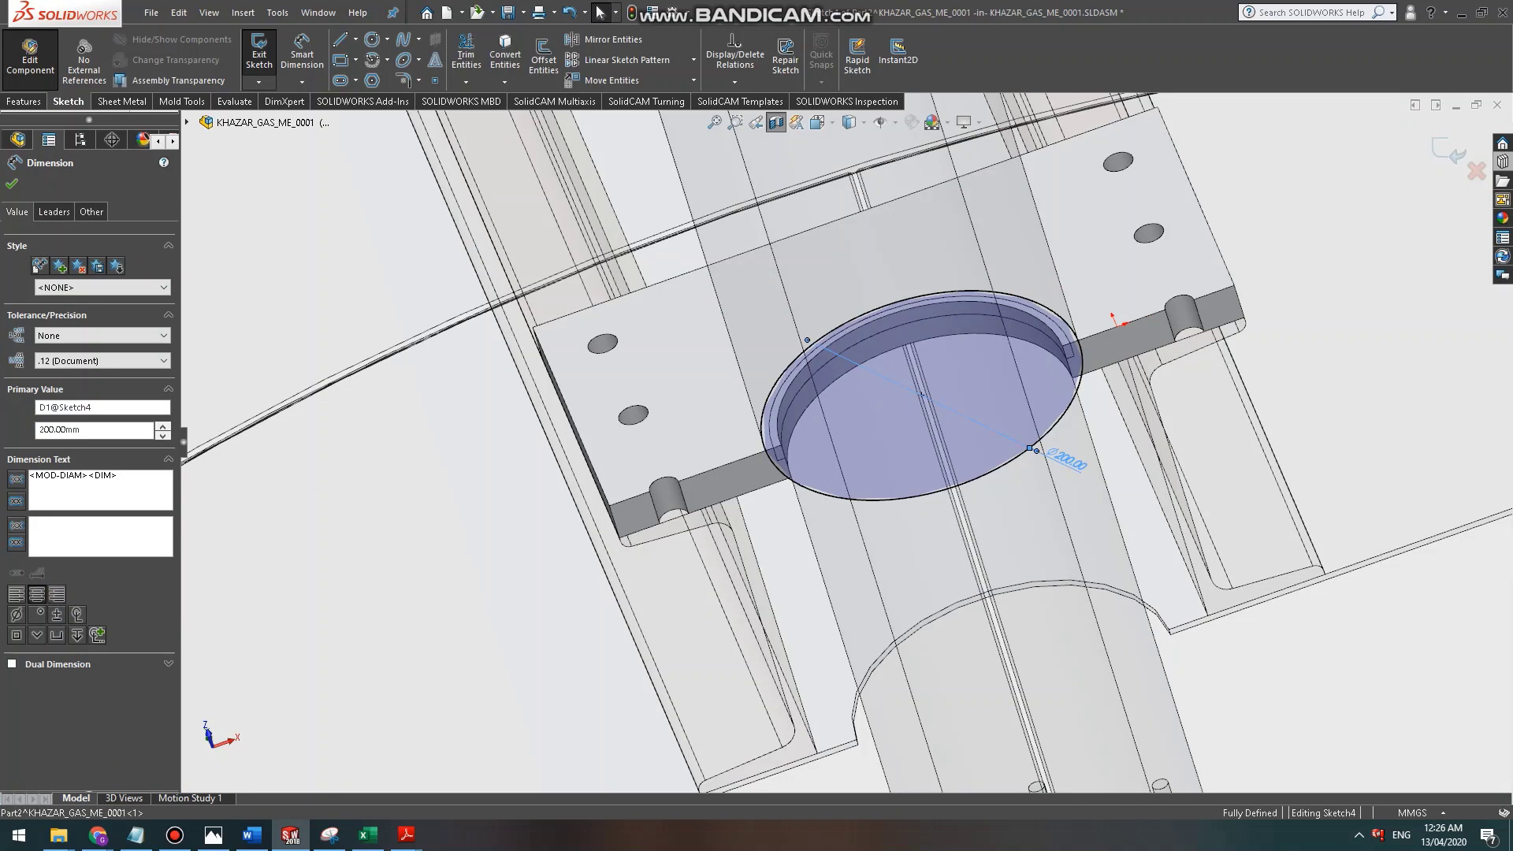
double_click(1067, 460)
text(190)
key(Return)
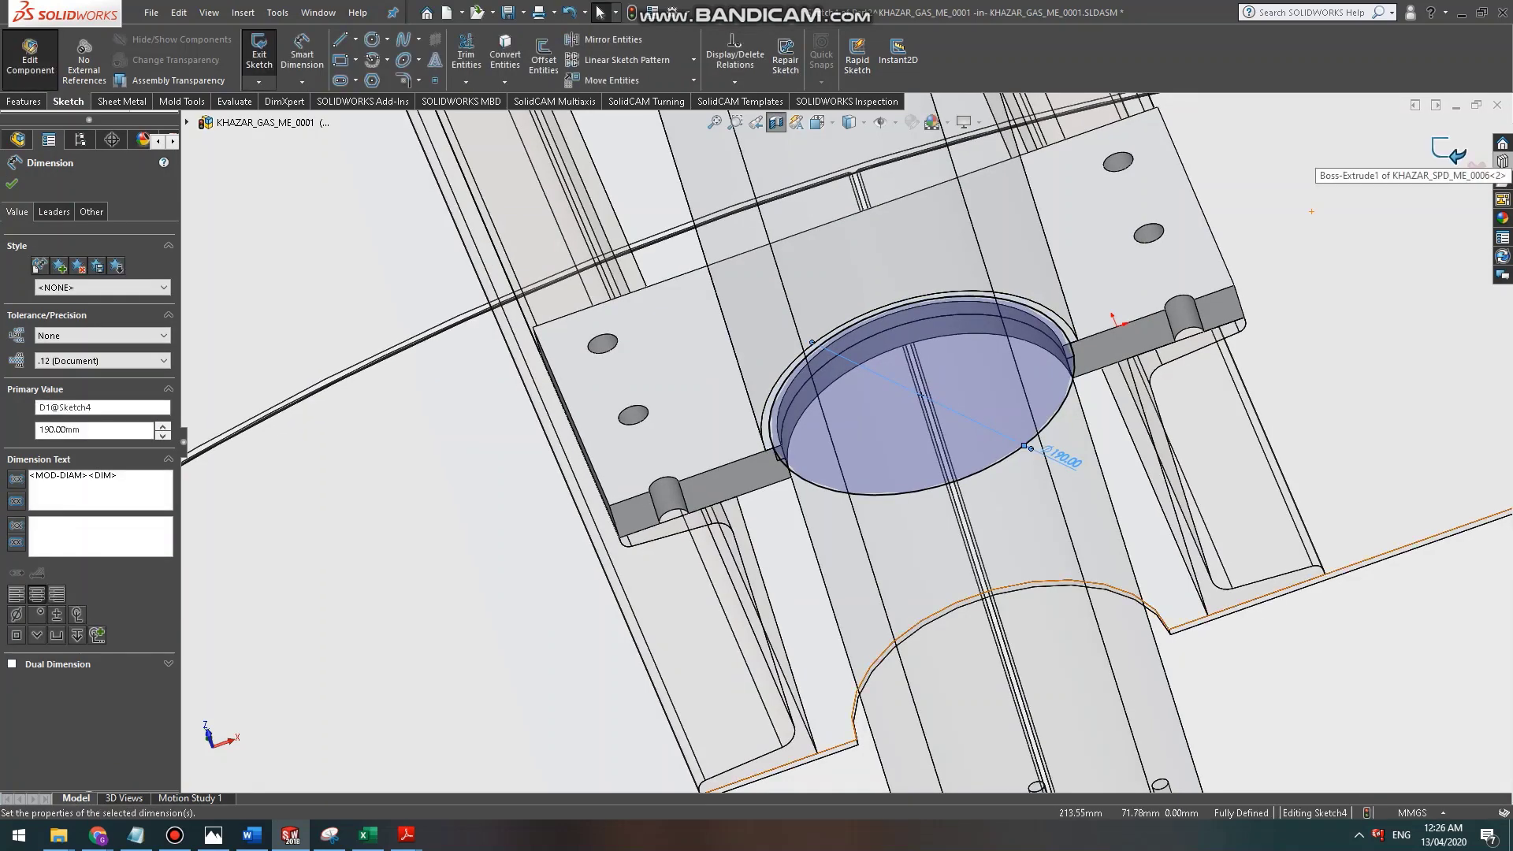
key(Escape)
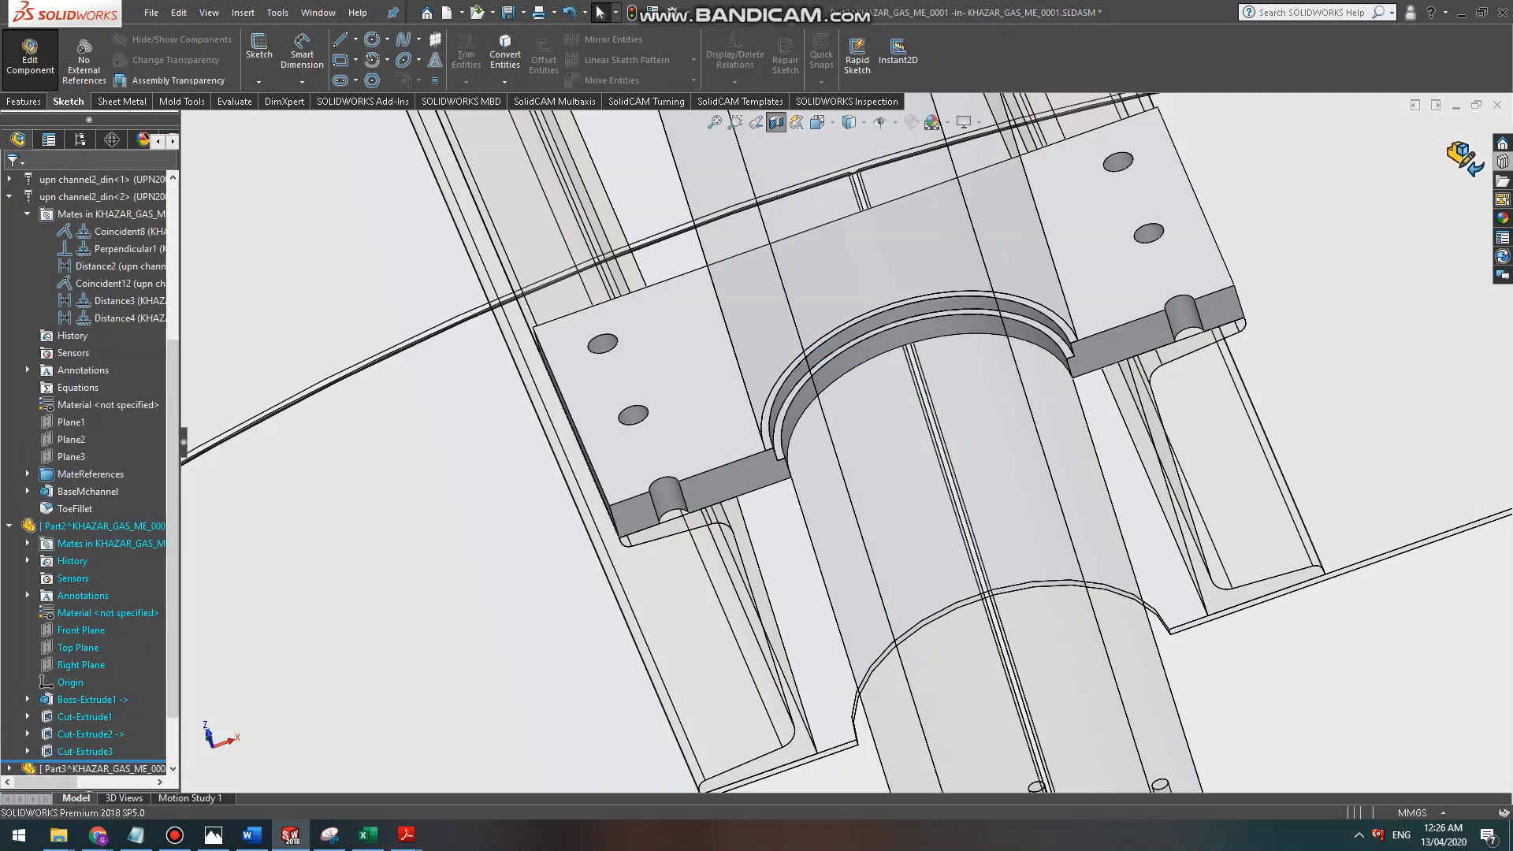
Finish editing the mounting plate and return to the assembly to check its resized stepped bore against the housing's steps.
click(1465, 158)
mouse_move(883, 489)
middle_down()
mouse_move(926, 434)
mouse_move(1016, 394)
mouse_move(930, 358)
mouse_move(1024, 394)
mouse_move(1117, 351)
middle_up()
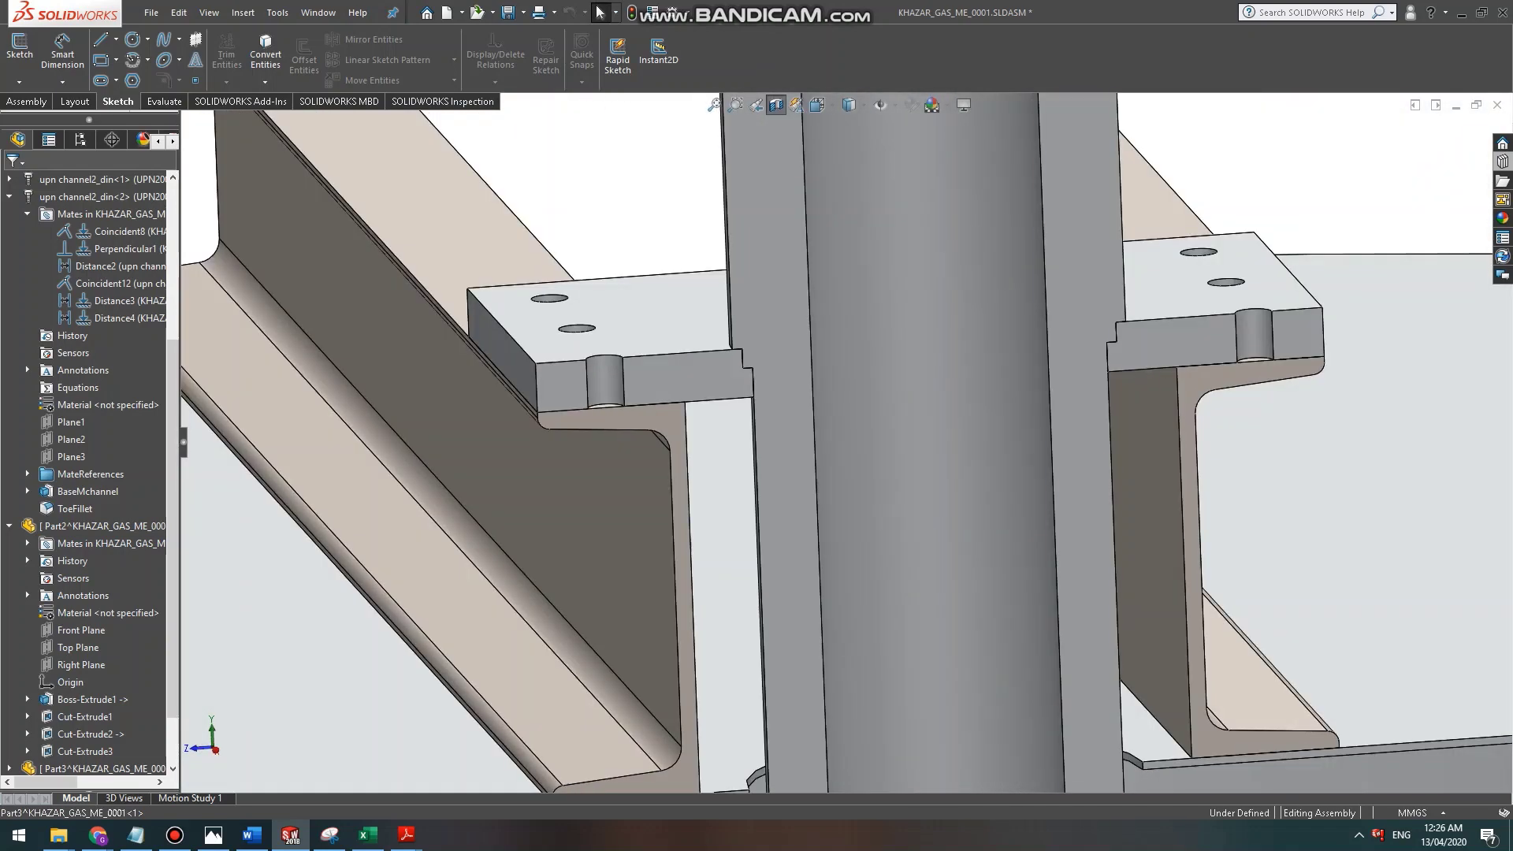
scroll(1117, 349, down, 3)
scroll(1082, 356, down, 5)
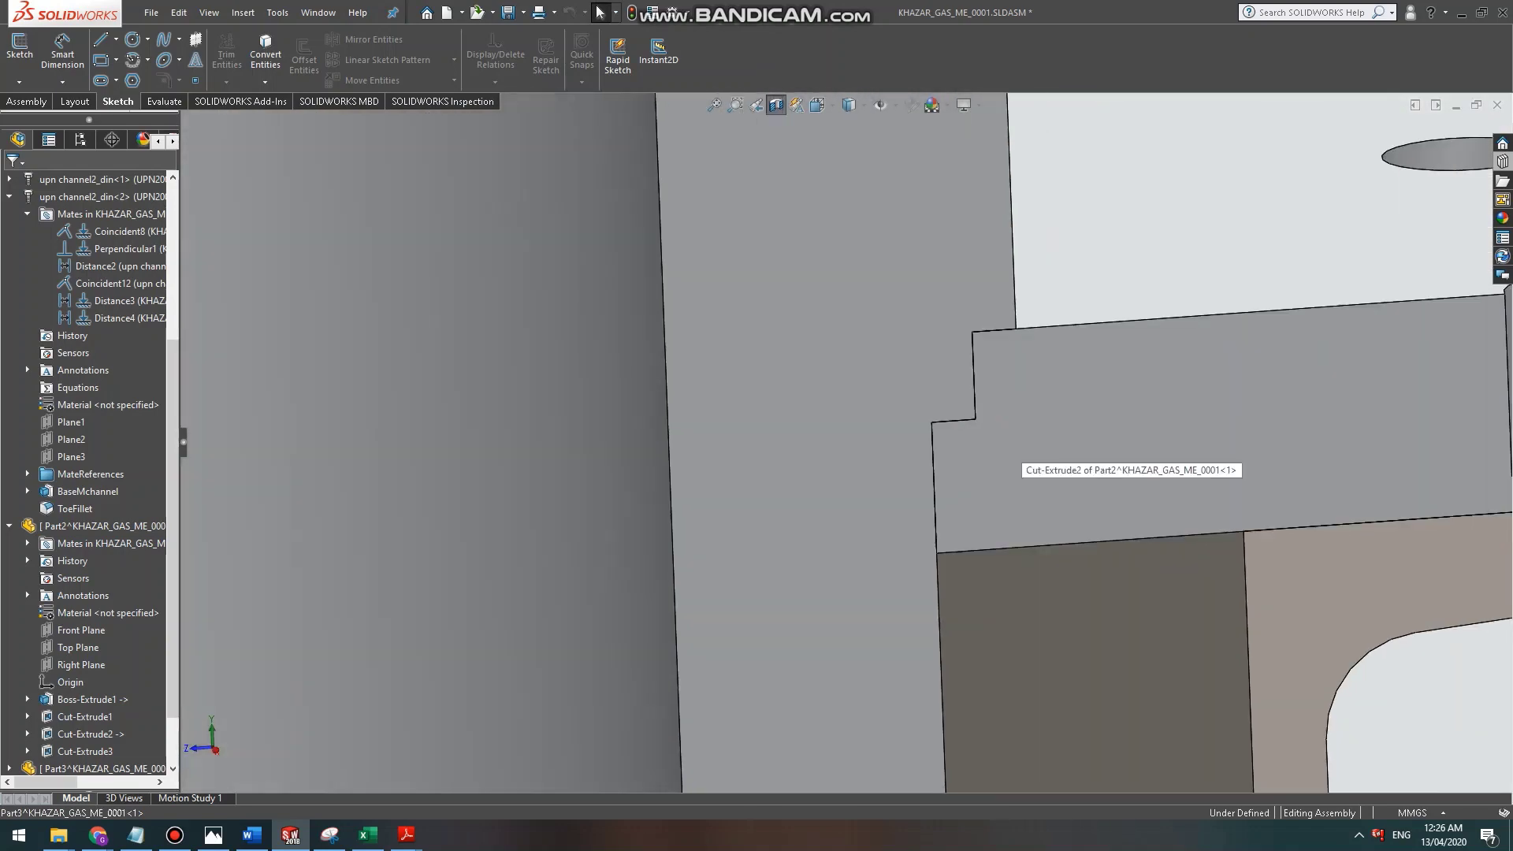
scroll(1017, 364, up, 2)
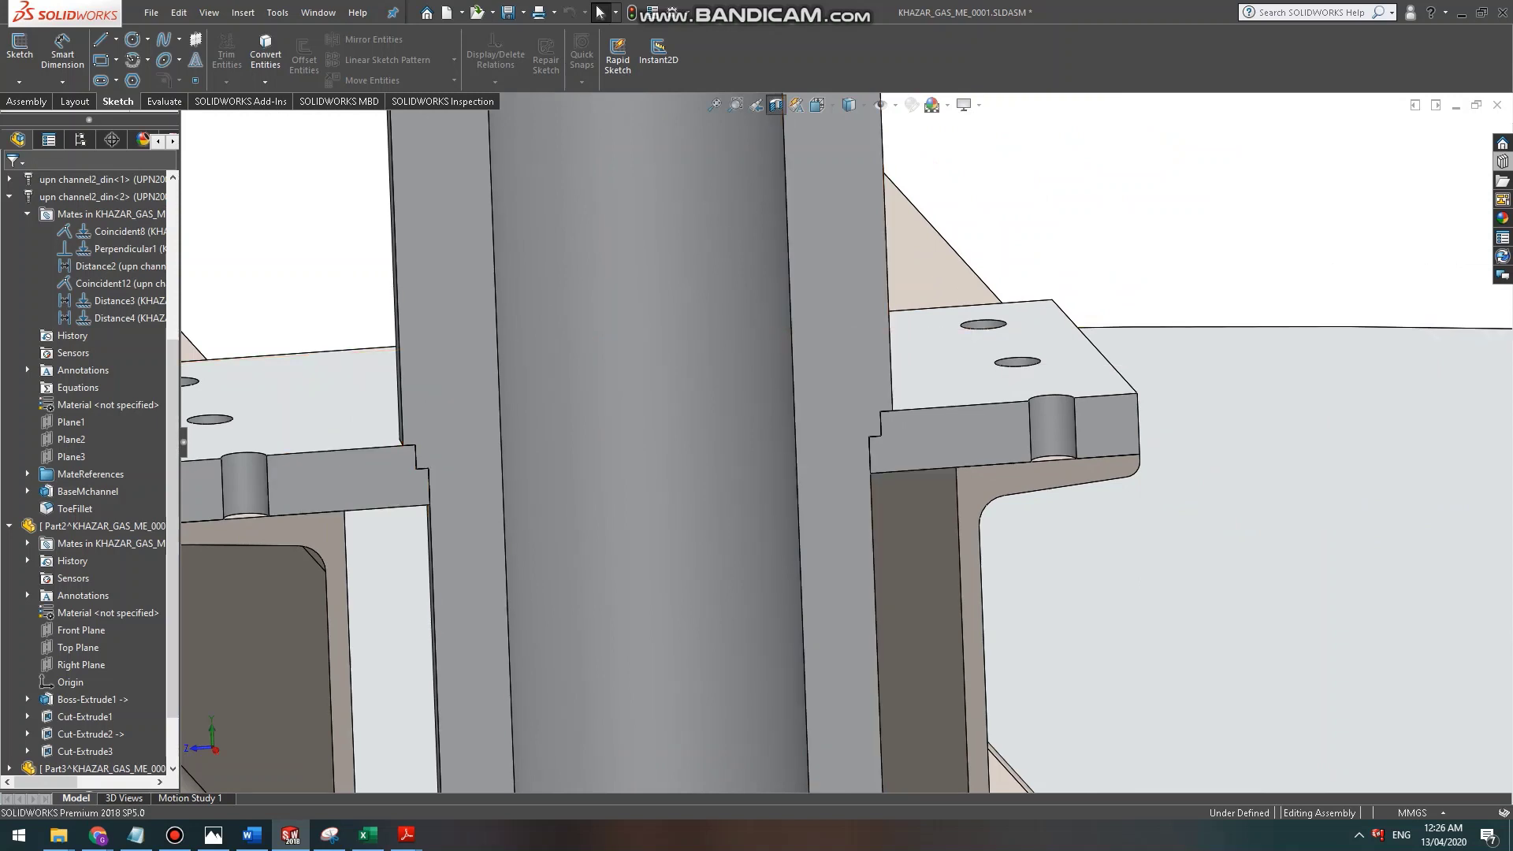
scroll(856, 443, up, 10)
Examine the sectioned housing from end to end, including its seating in the mounting plate and its position between the channels.
click(823, 325)
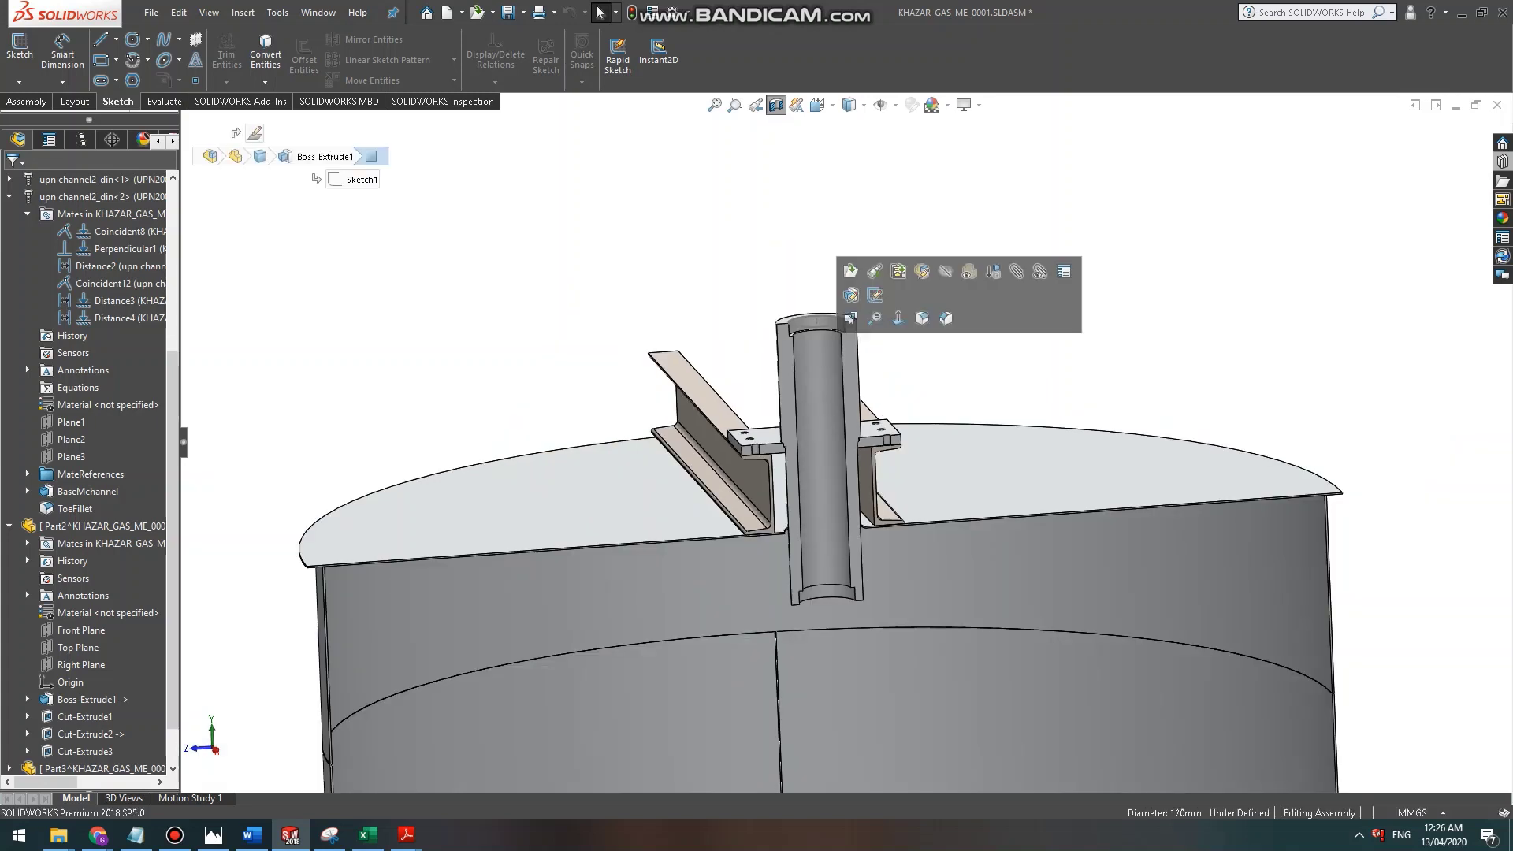
scroll(841, 496, up, 8)
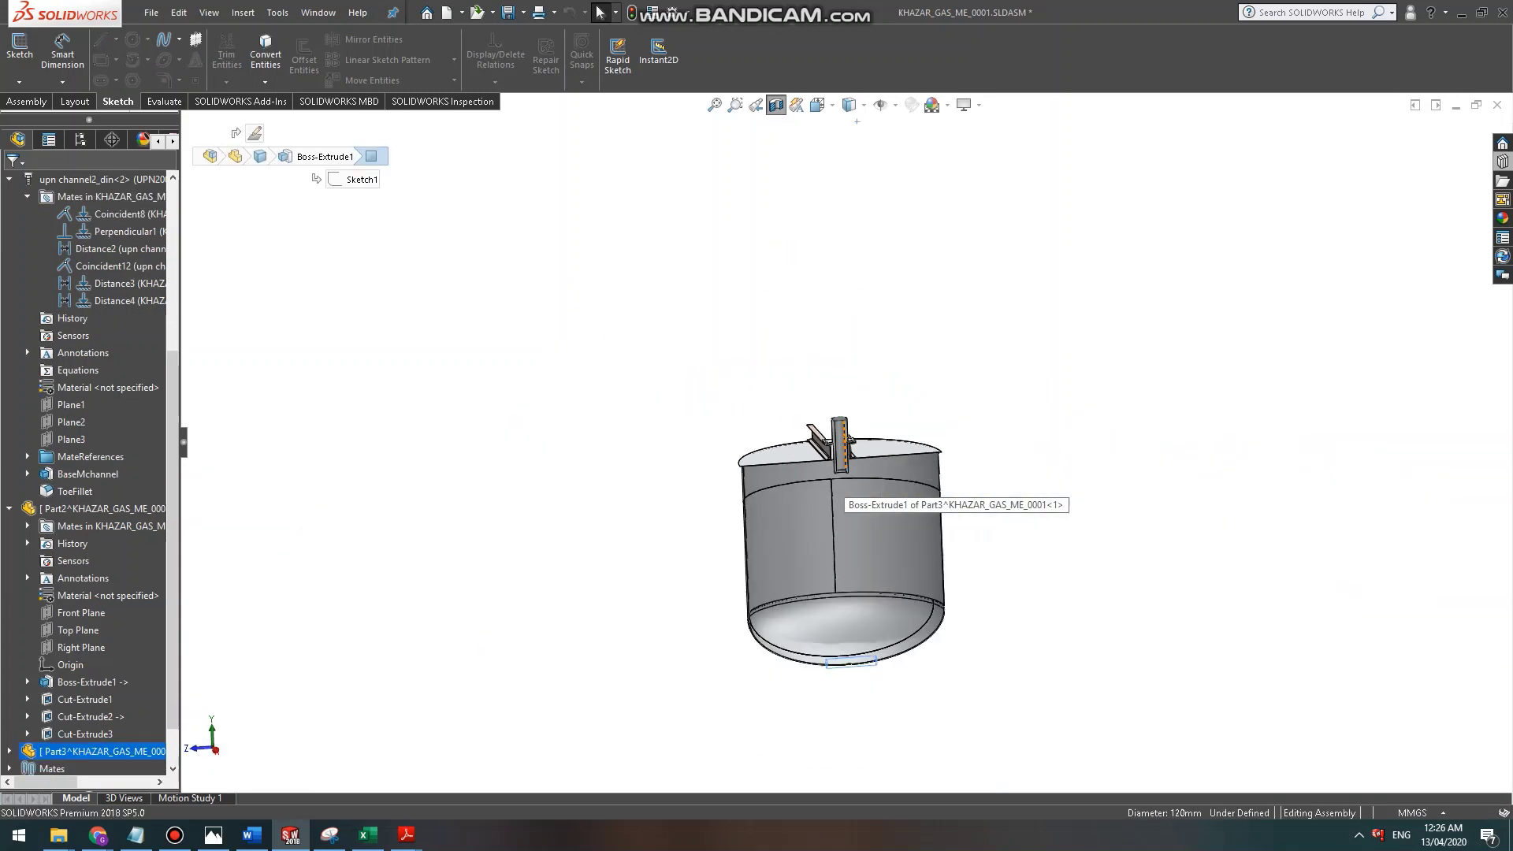
scroll(841, 497, down, 10)
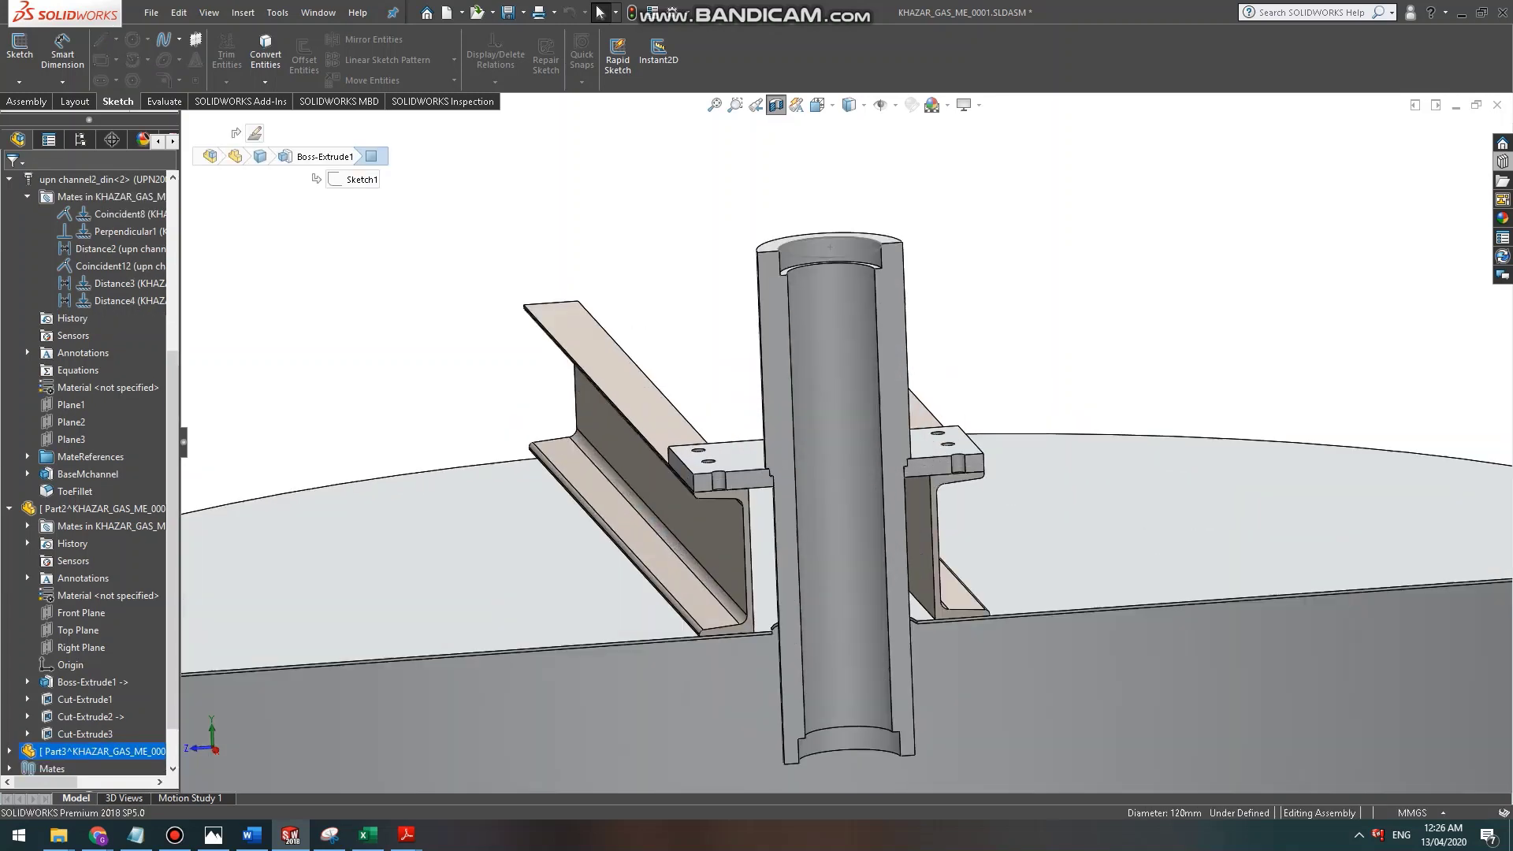
scroll(841, 496, up, 4)
scroll(841, 497, down, 5)
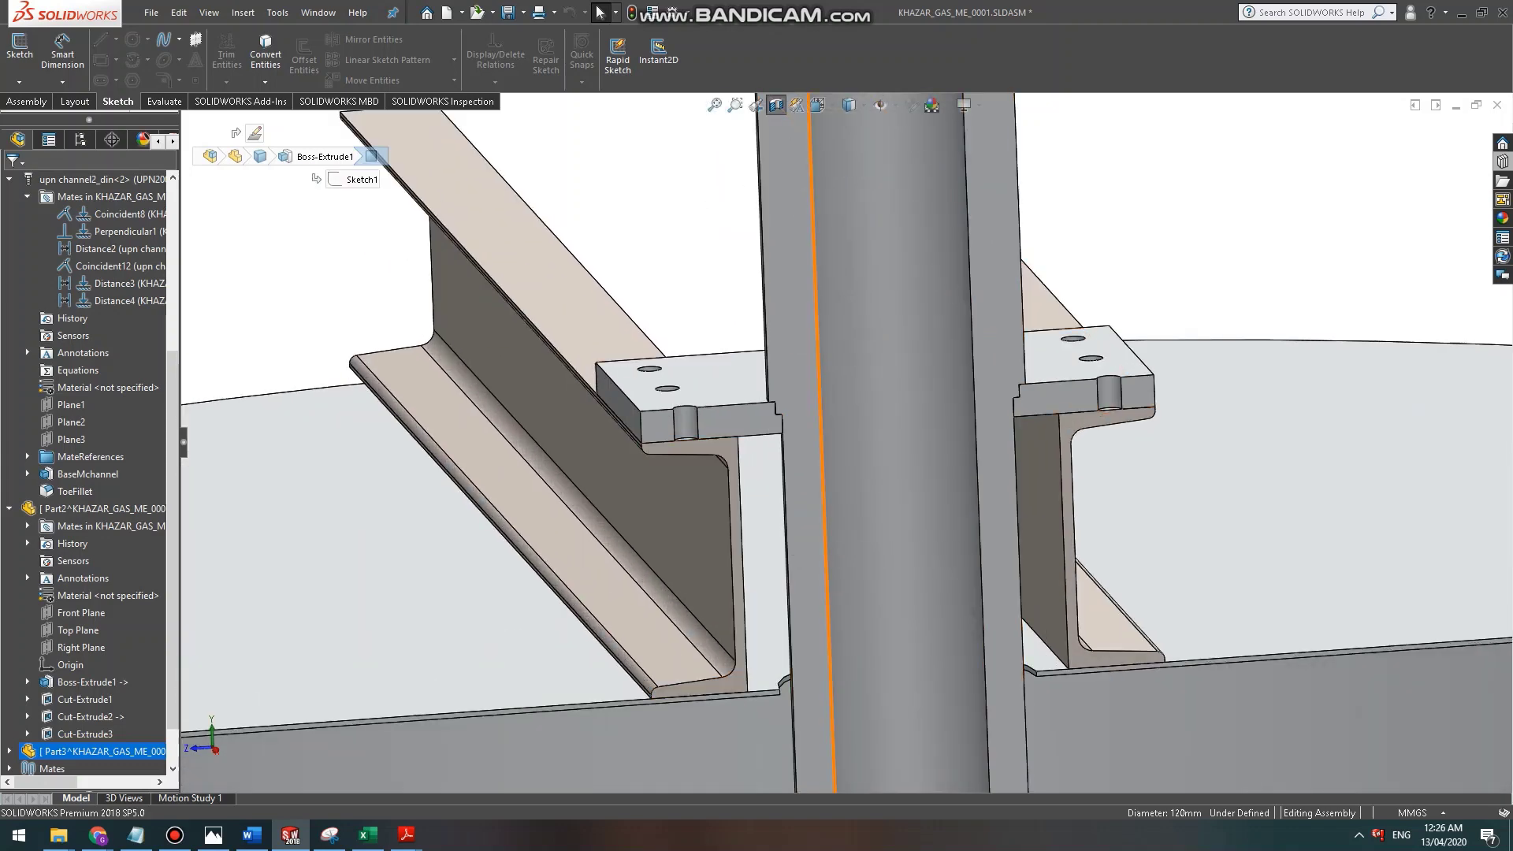
scroll(859, 493, up, 3)
scroll(798, 426, down, 2)
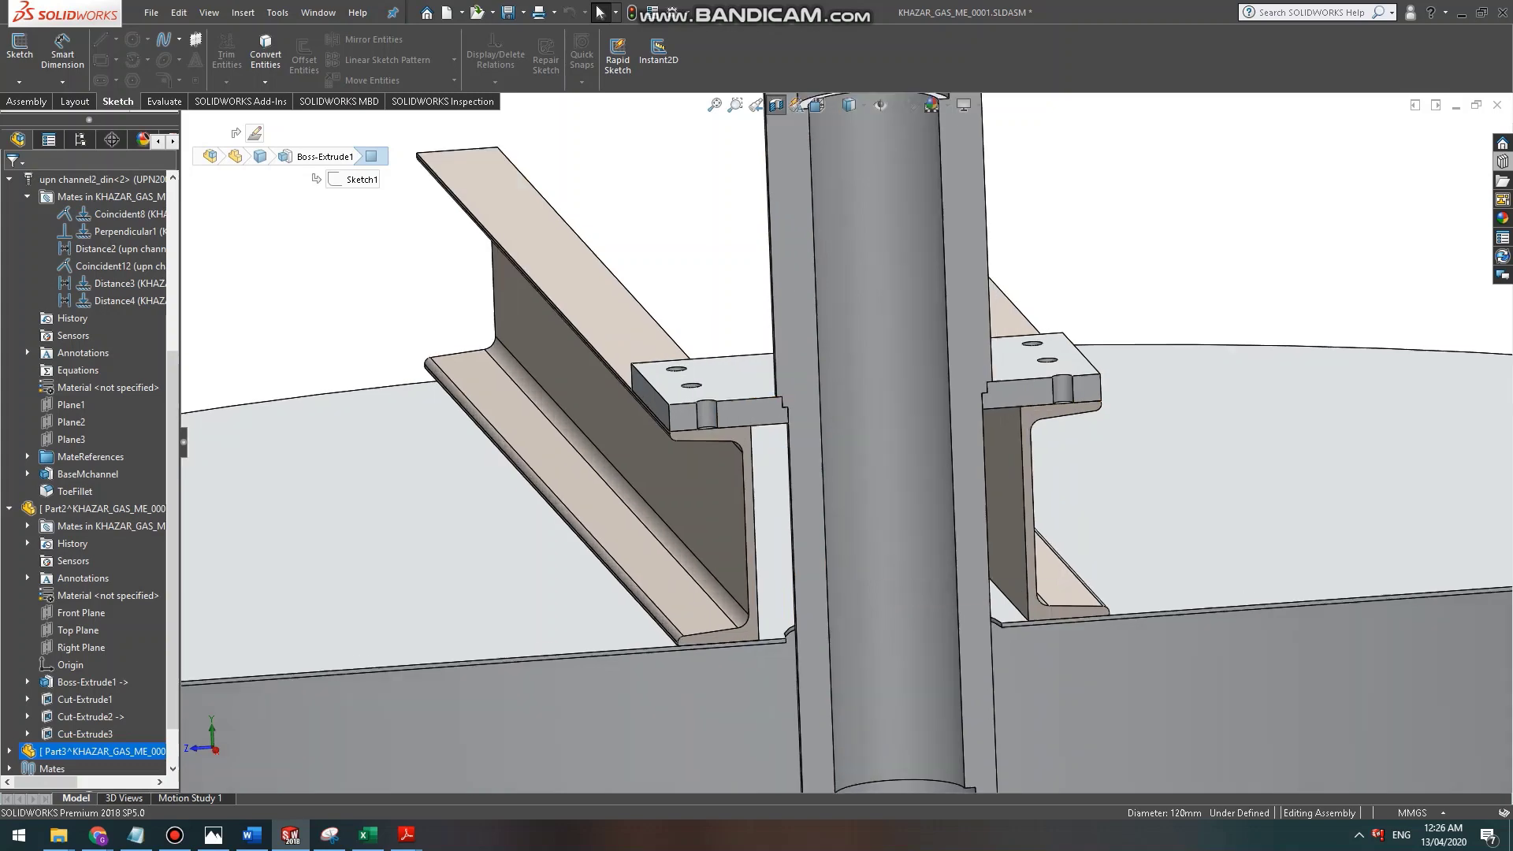
scroll(780, 588, up, 5)
scroll(792, 591, down, 7)
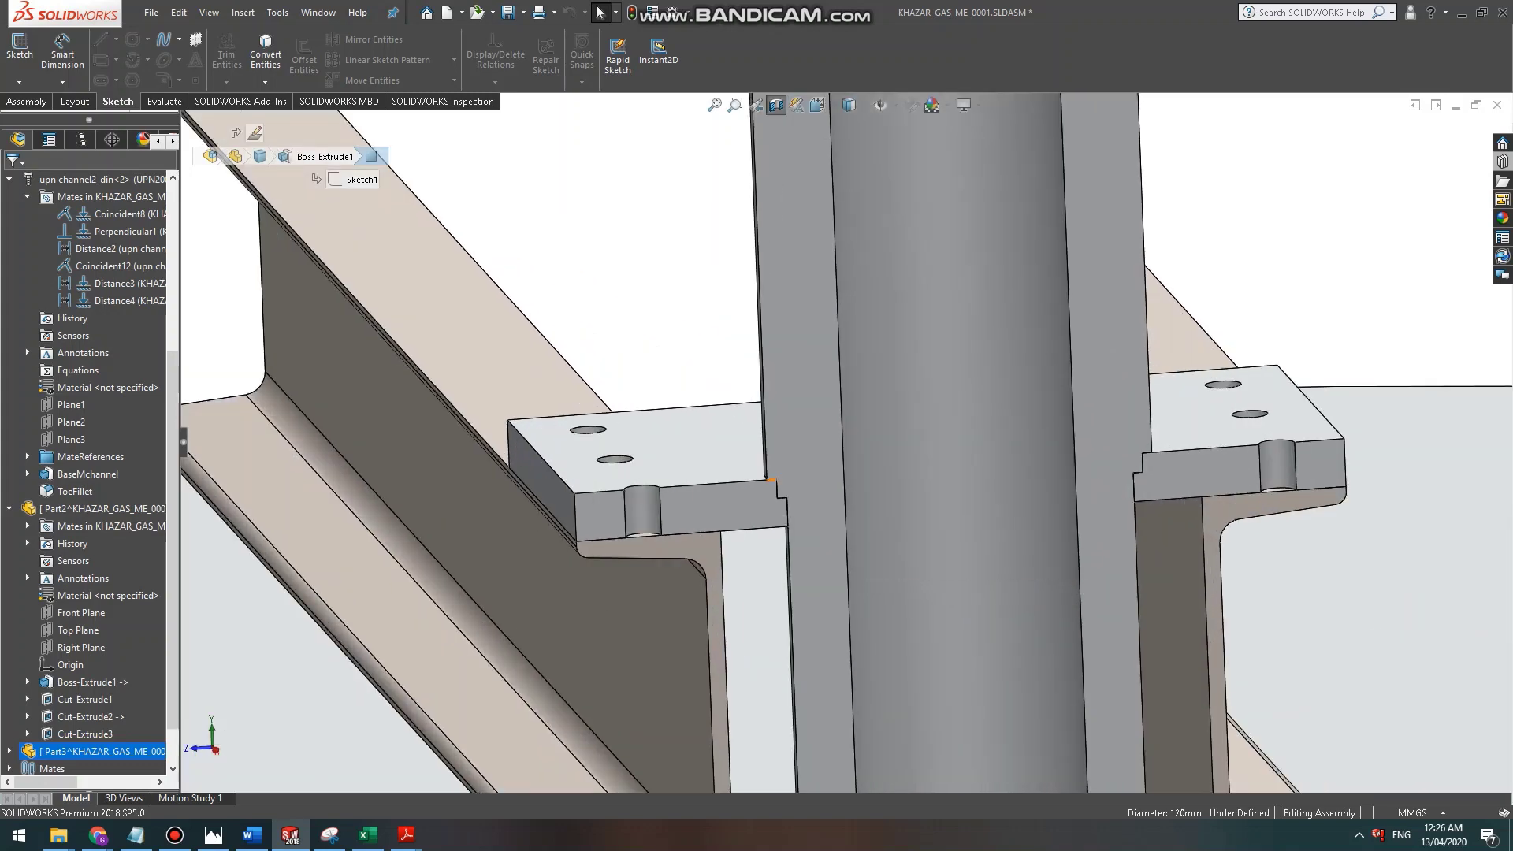
scroll(780, 492, down, 4)
scroll(811, 473, up, 5)
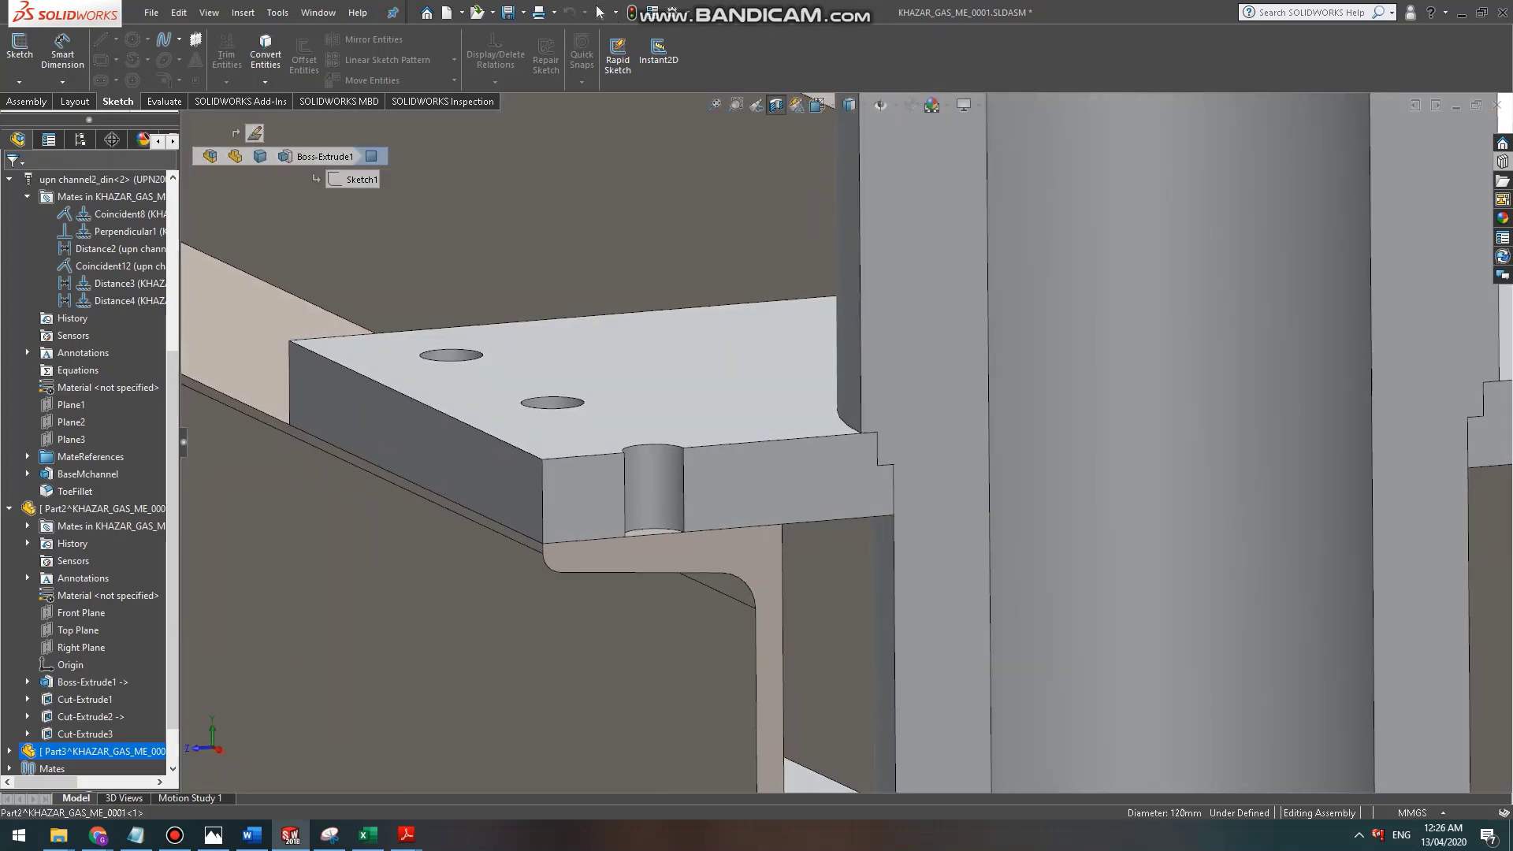
scroll(969, 505, up, 3)
scroll(970, 504, down, 5)
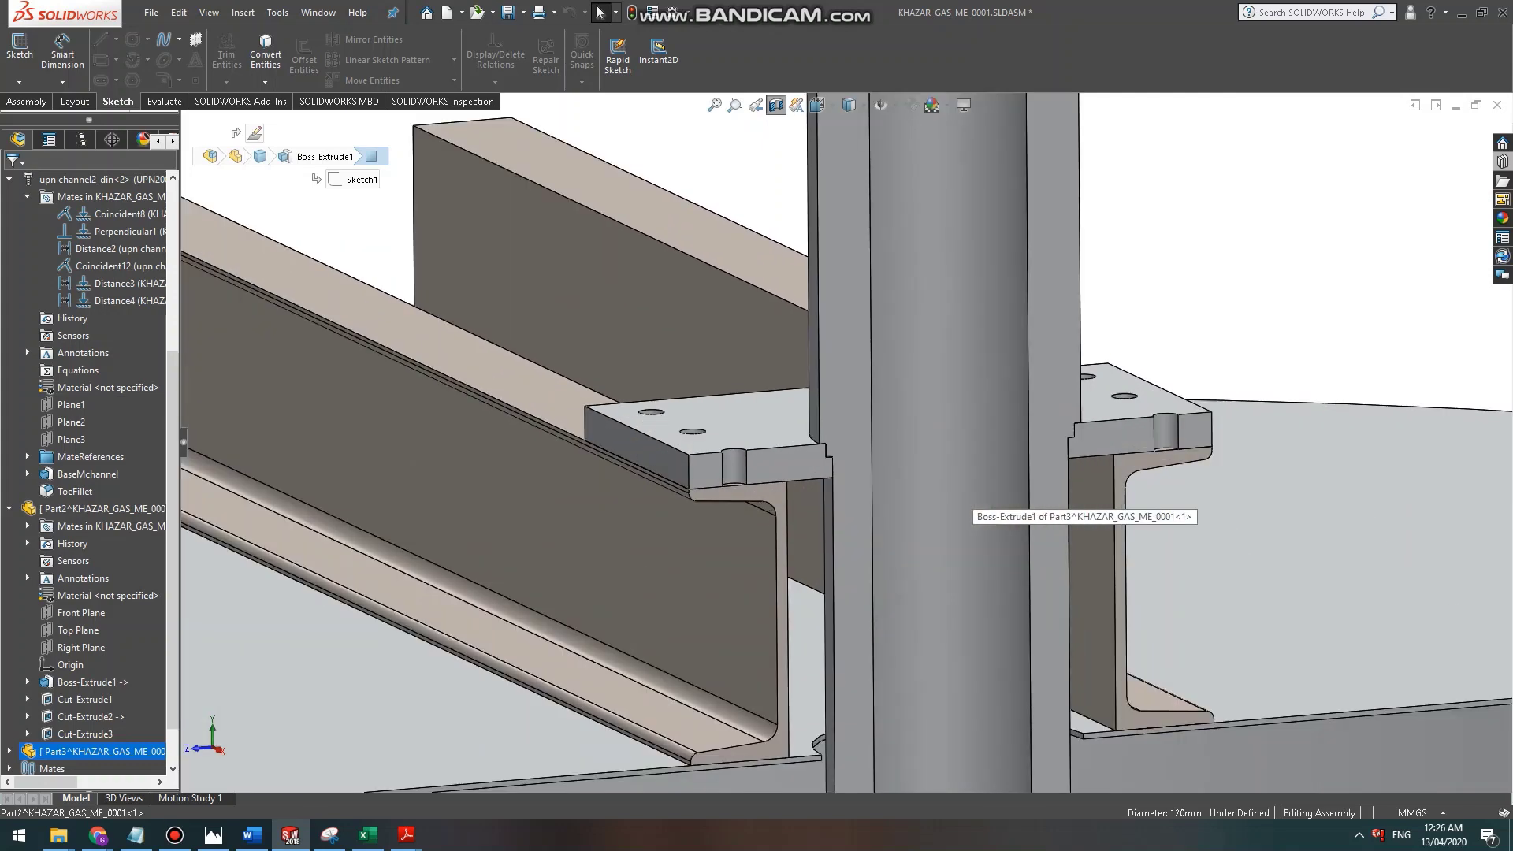
scroll(969, 504, up, 5)
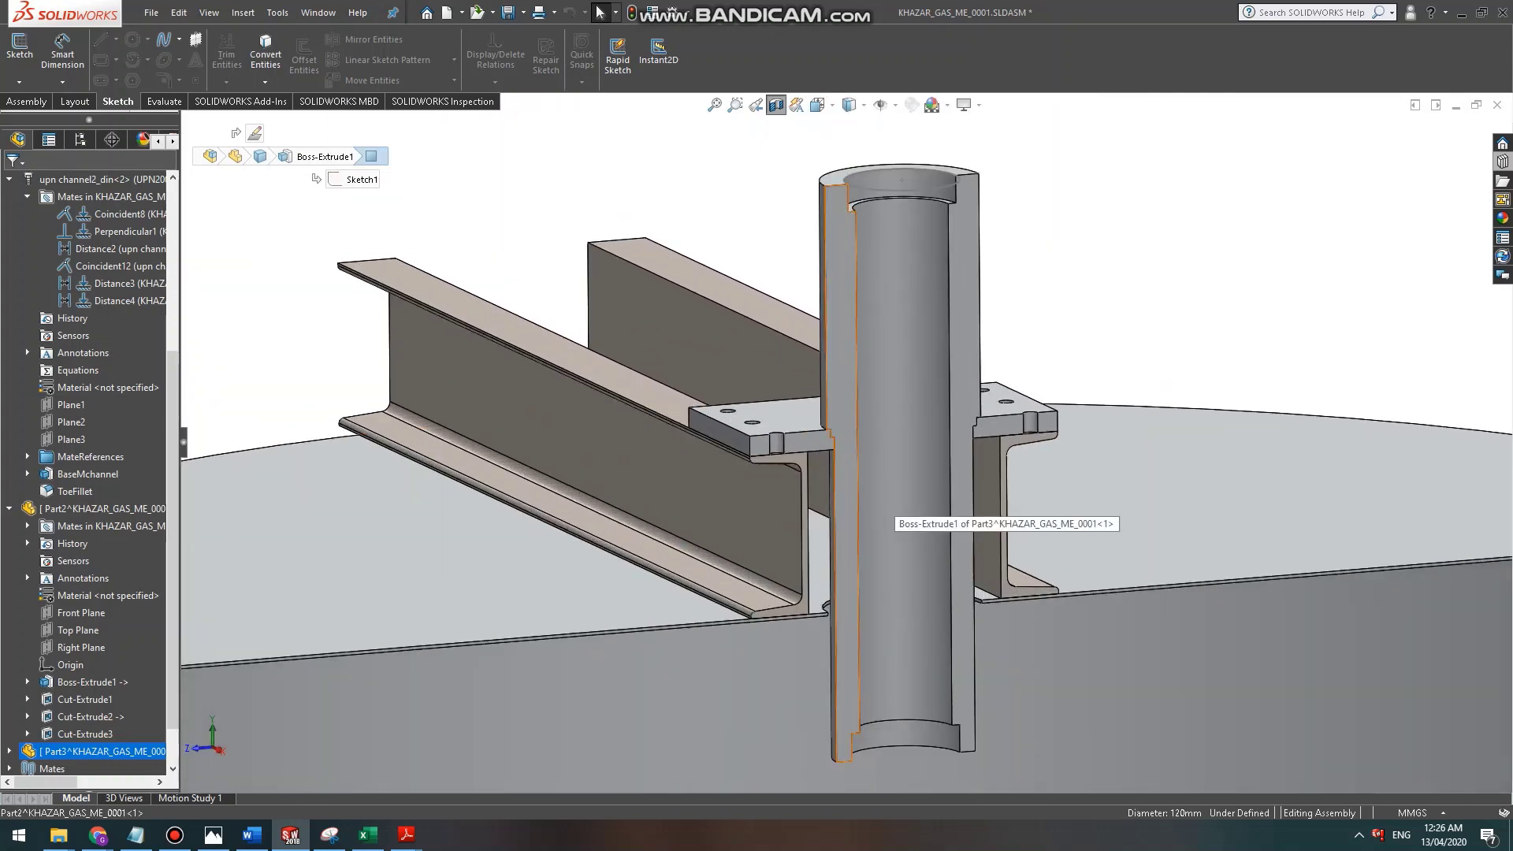
scroll(969, 504, down, 4)
scroll(969, 504, up, 4)
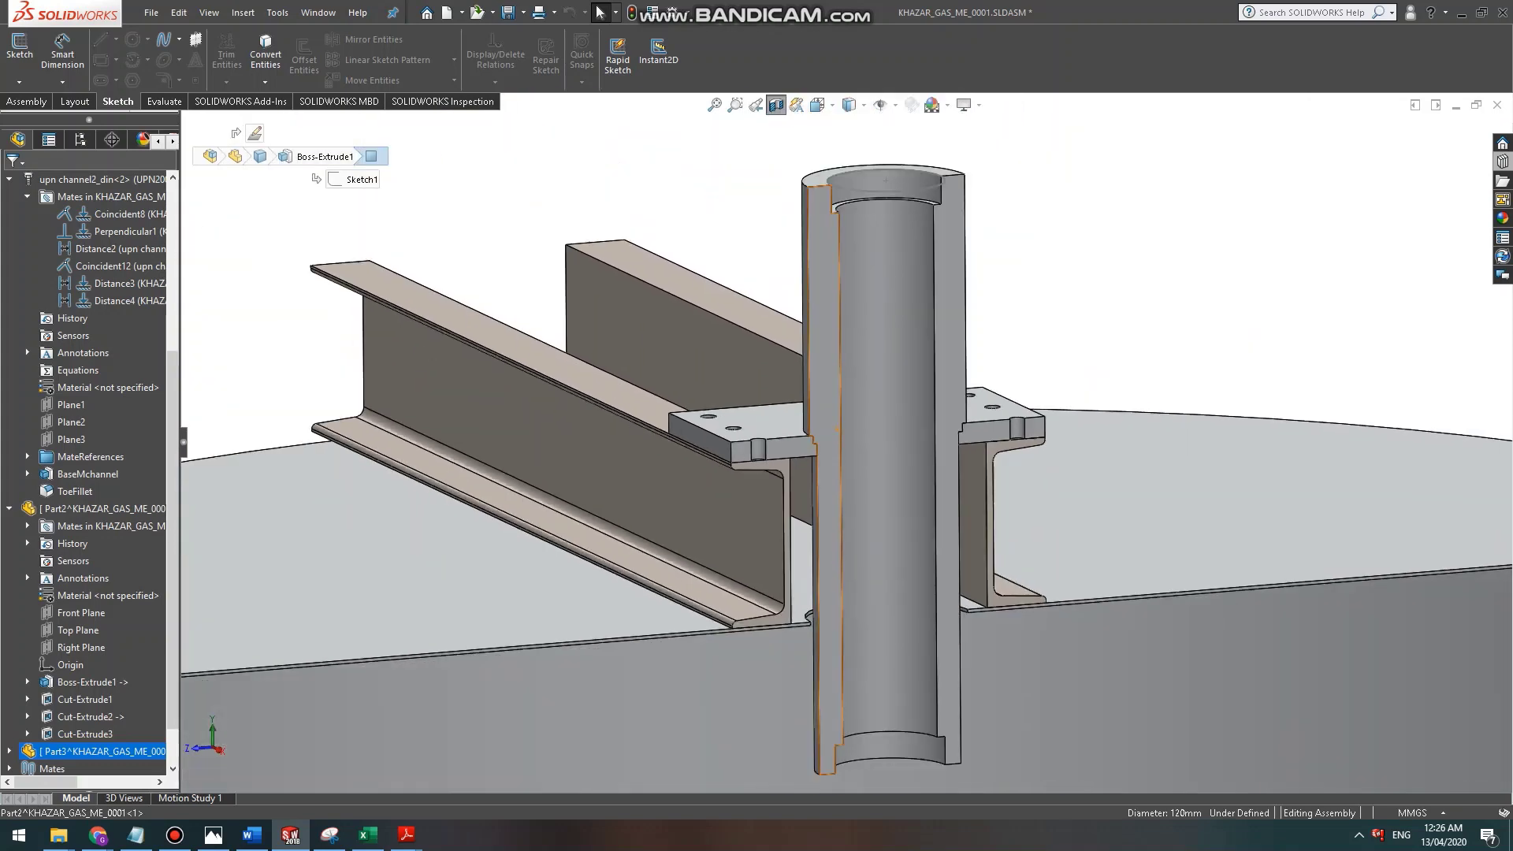
scroll(861, 473, down, 2)
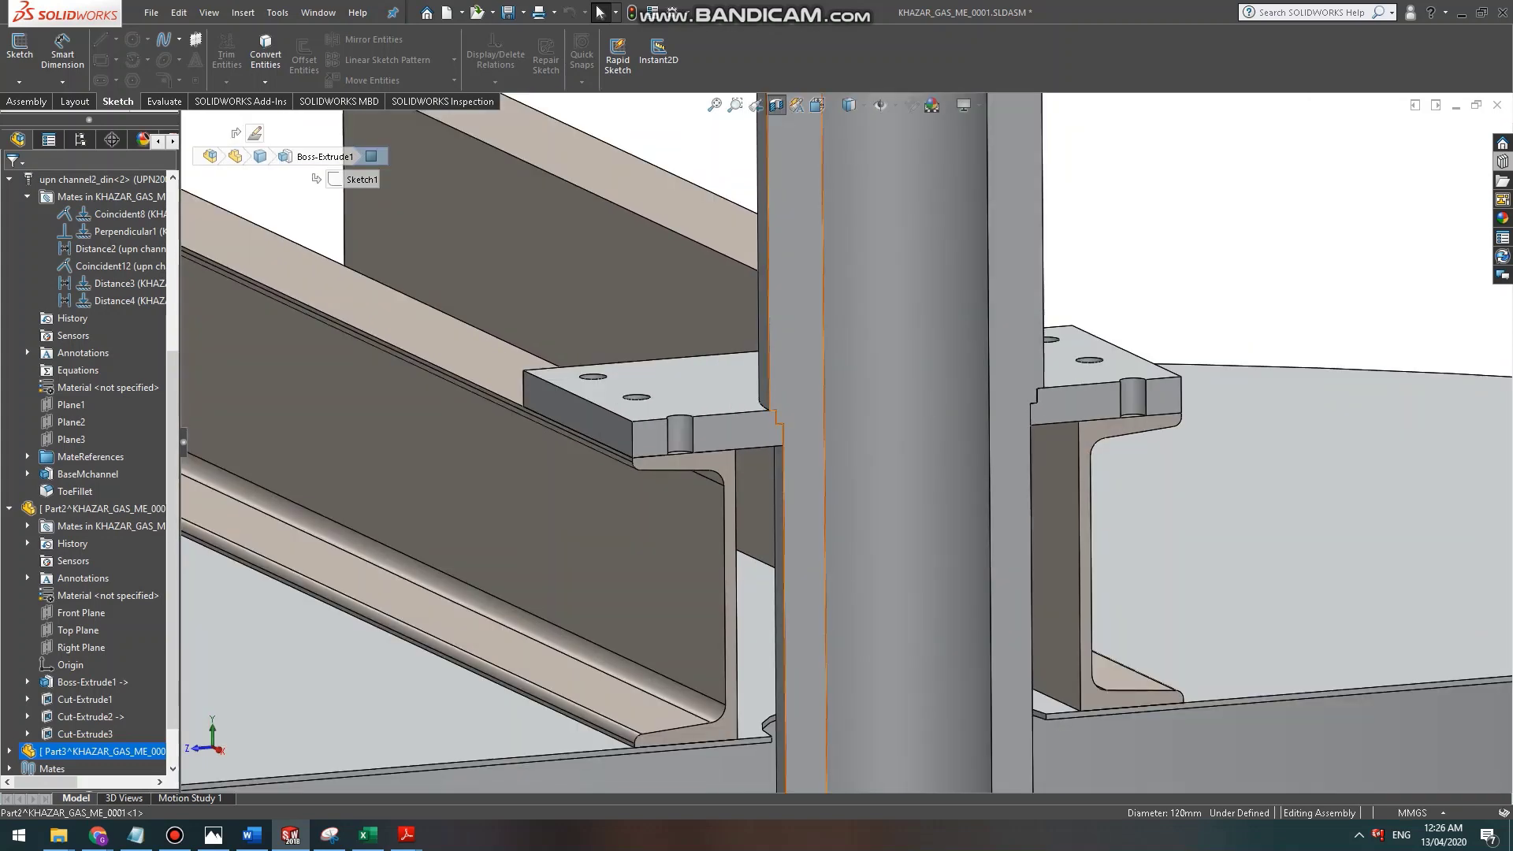
scroll(817, 464, down, 2)
scroll(835, 469, up, 3)
middle_drag(835, 468, 839, 516)
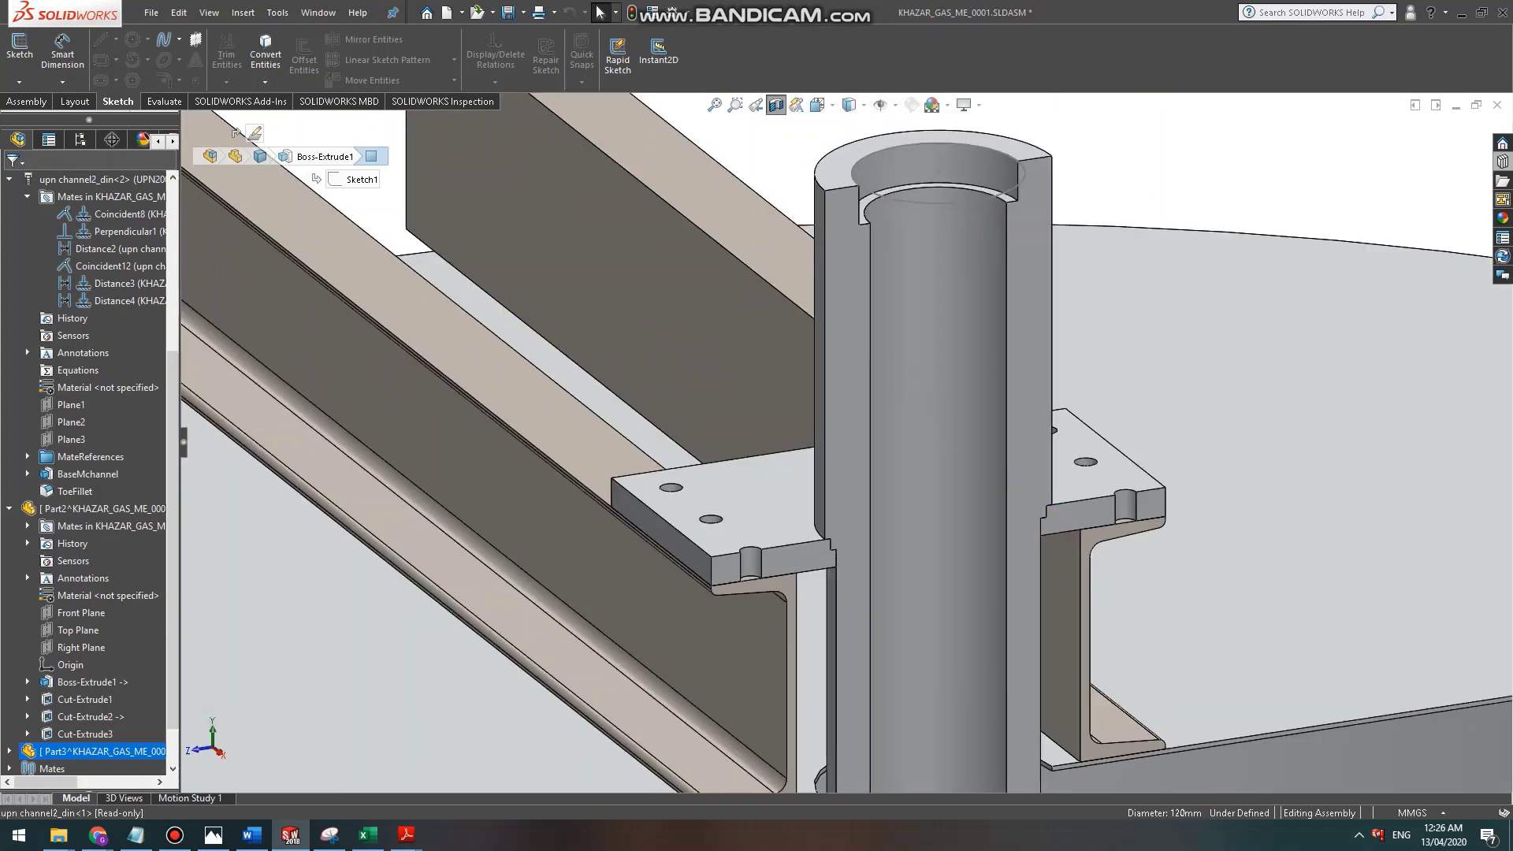
Check the diameter of the circle at the bearing seat in the housing's upper end.
scroll(867, 505, up, 5)
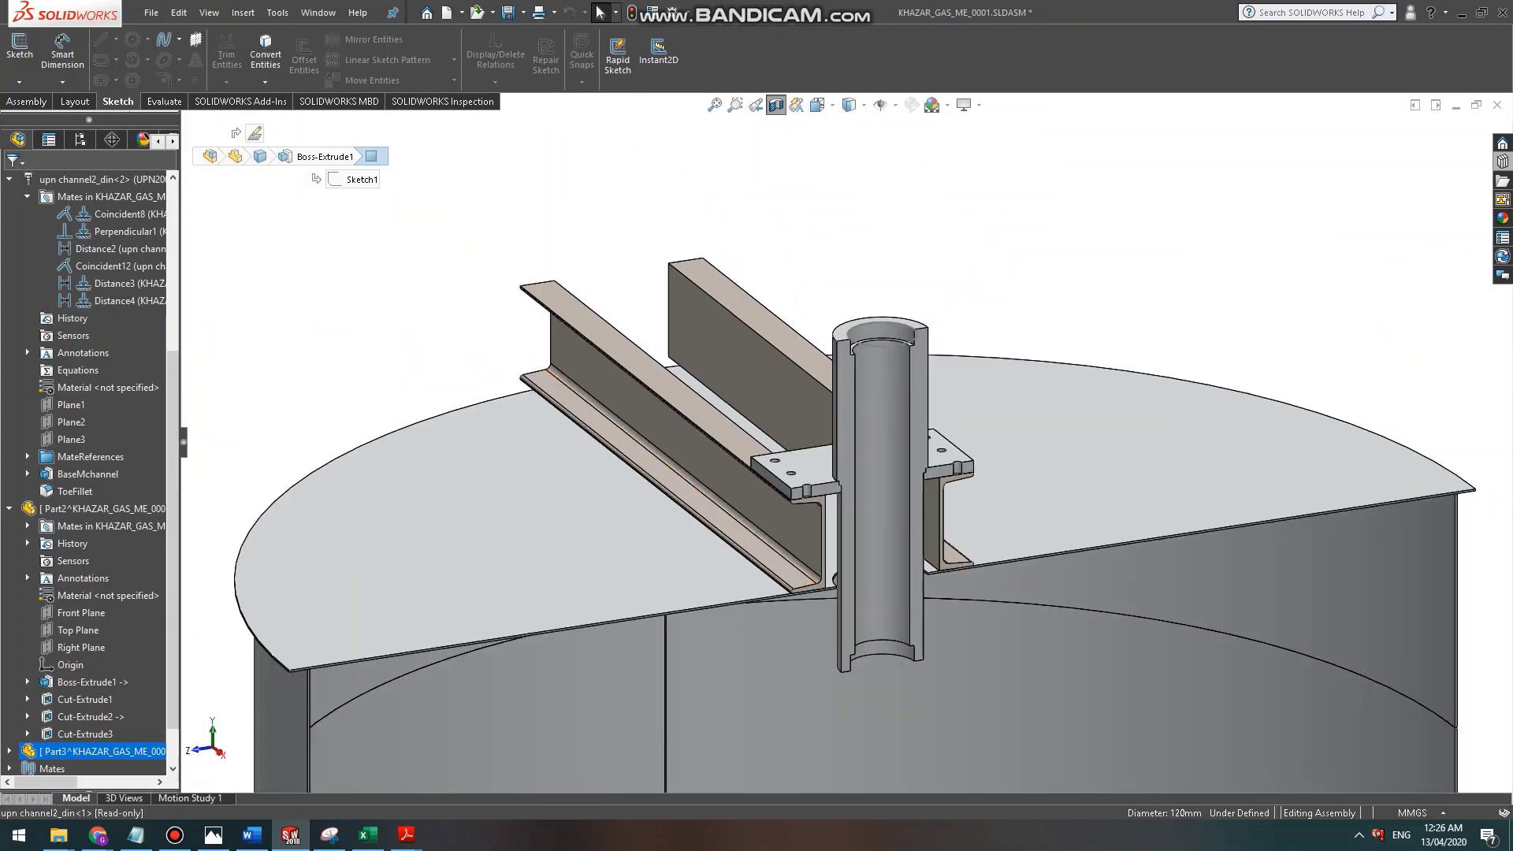
scroll(918, 469, down, 2)
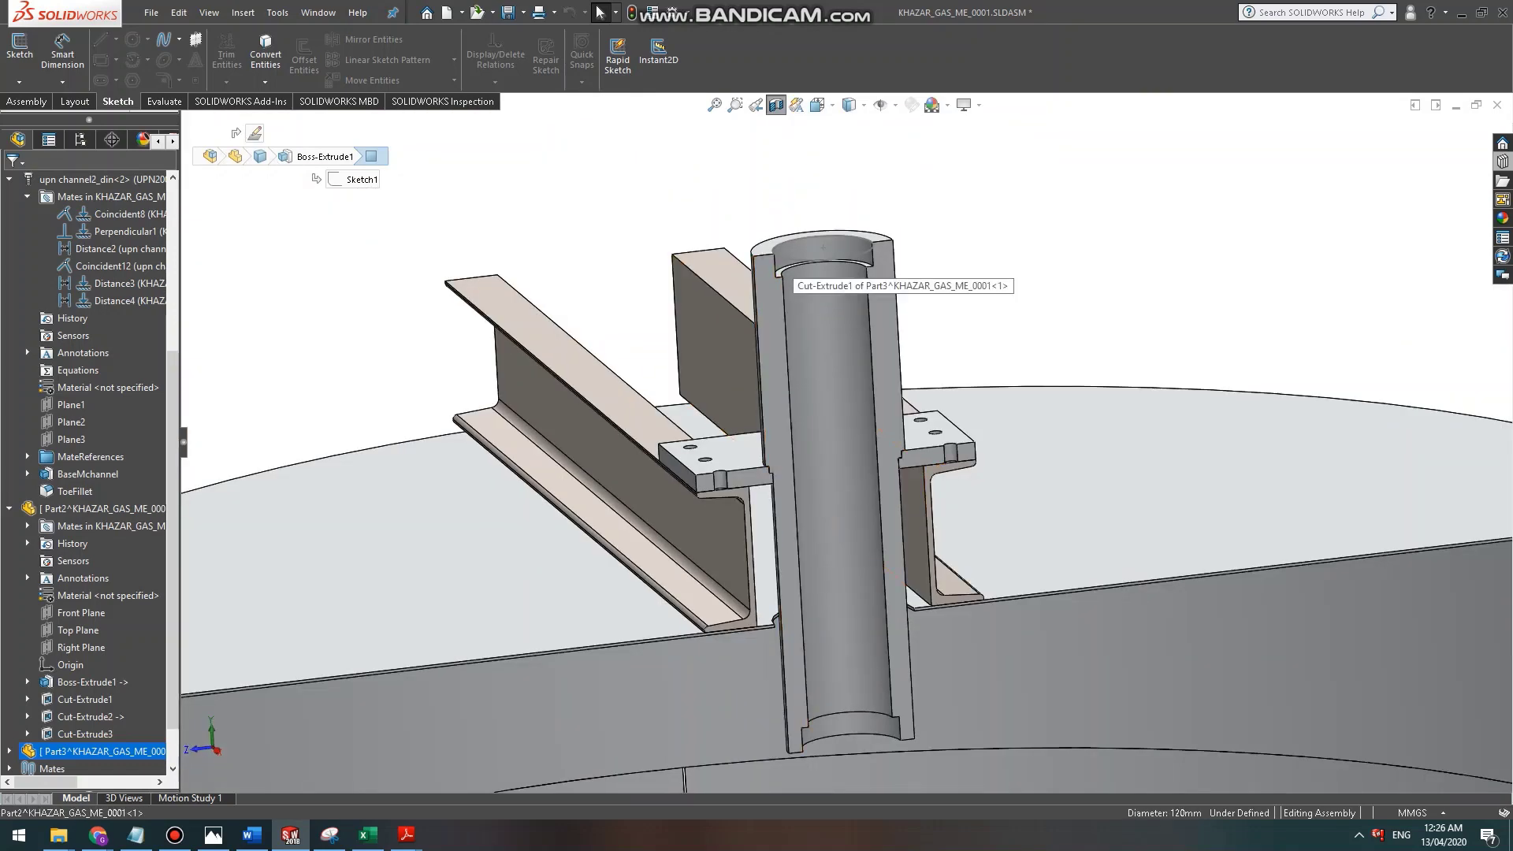
click(859, 249)
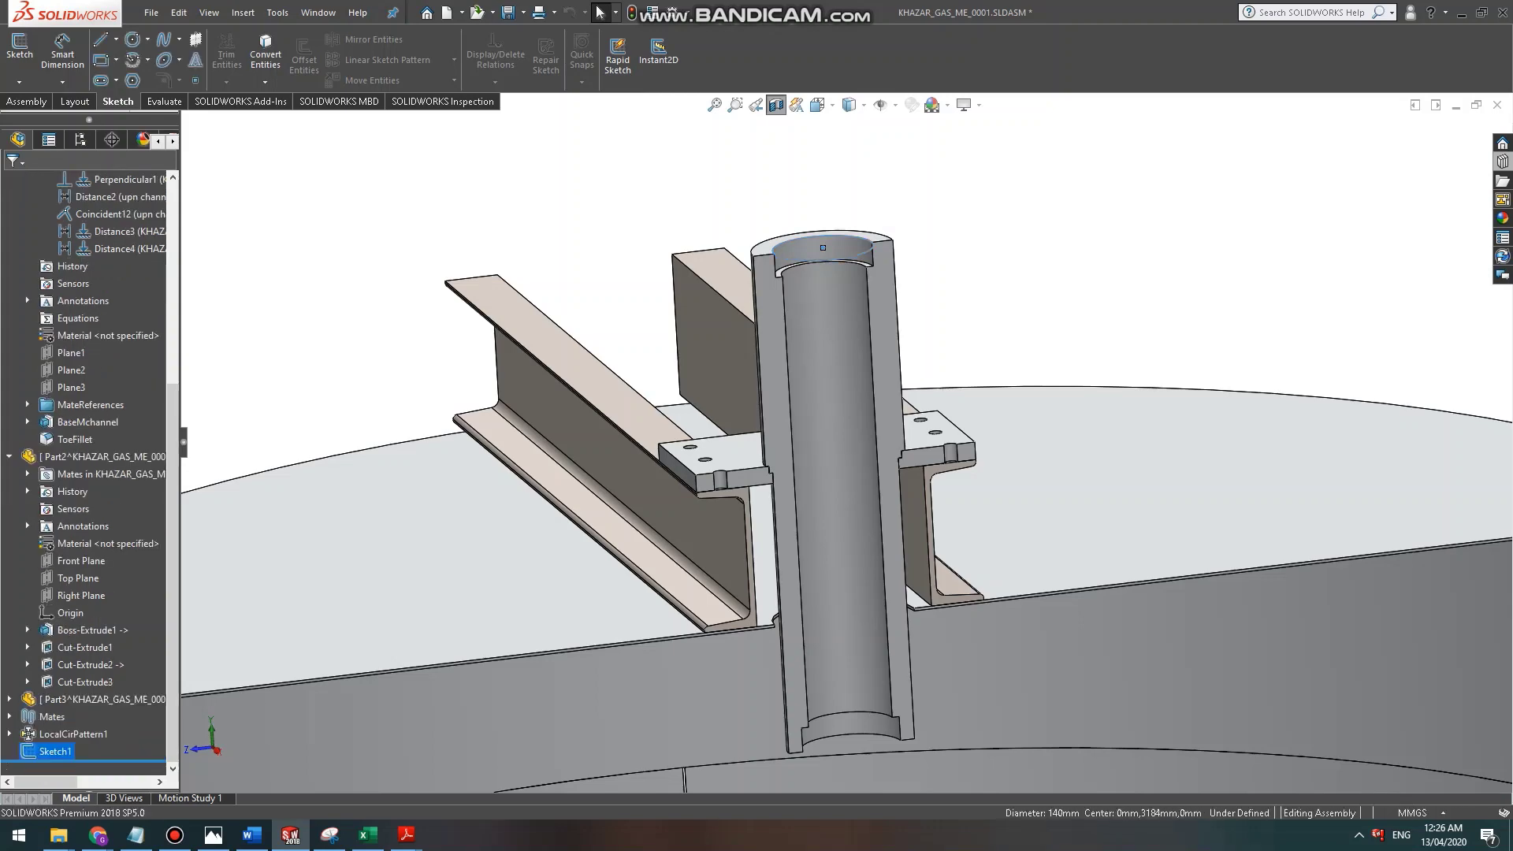
Switch to the SKF product page in Chrome and go to the CAD model downloads for the 6216-2RS1 bearing.
mouse_move(97, 836)
click(516, 788)
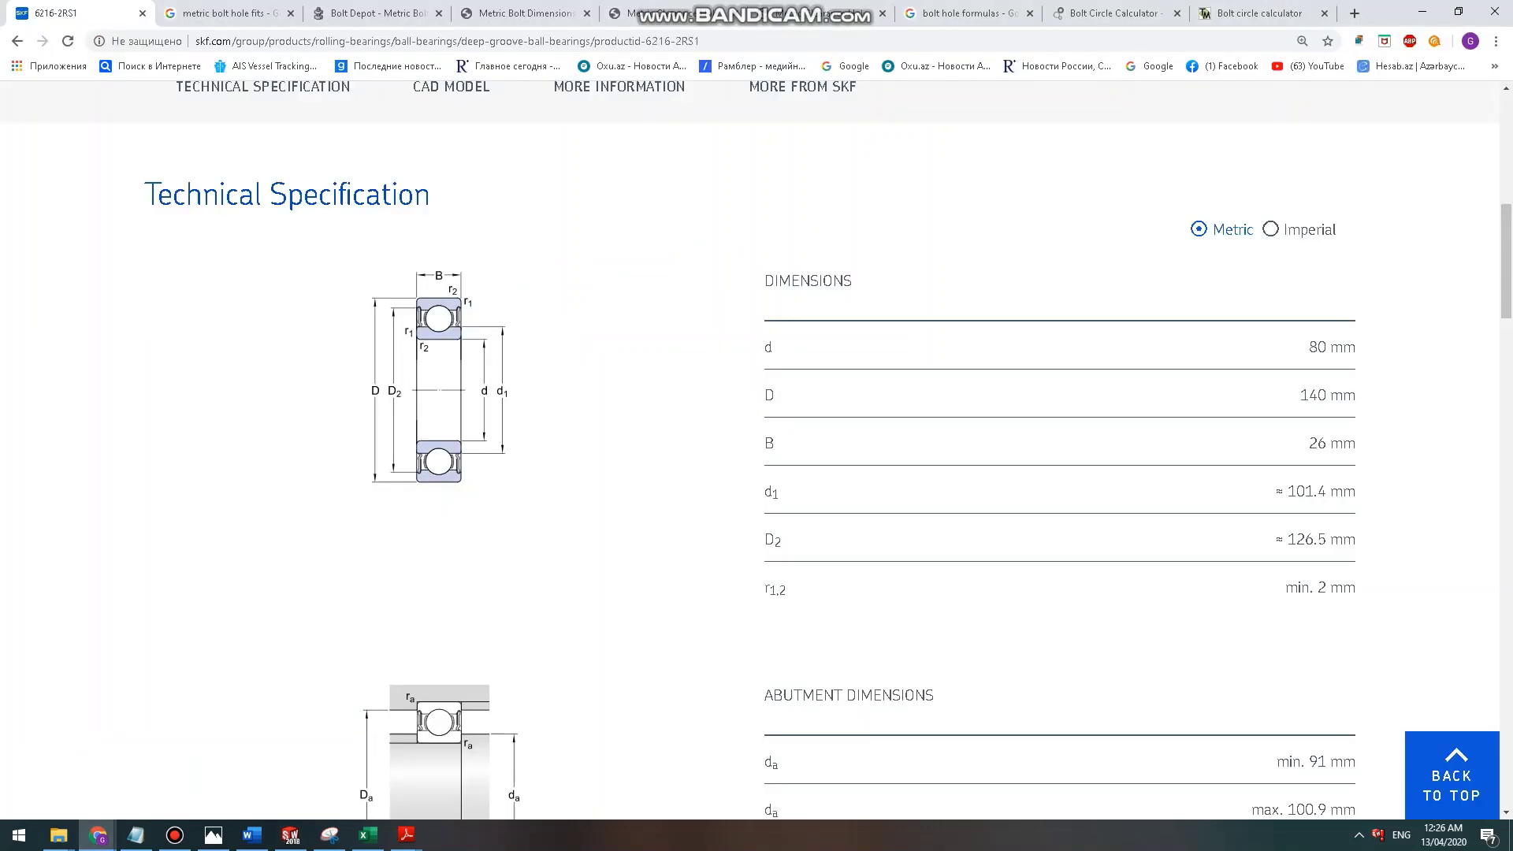
scroll(750, 450, up, 9)
click(774, 621)
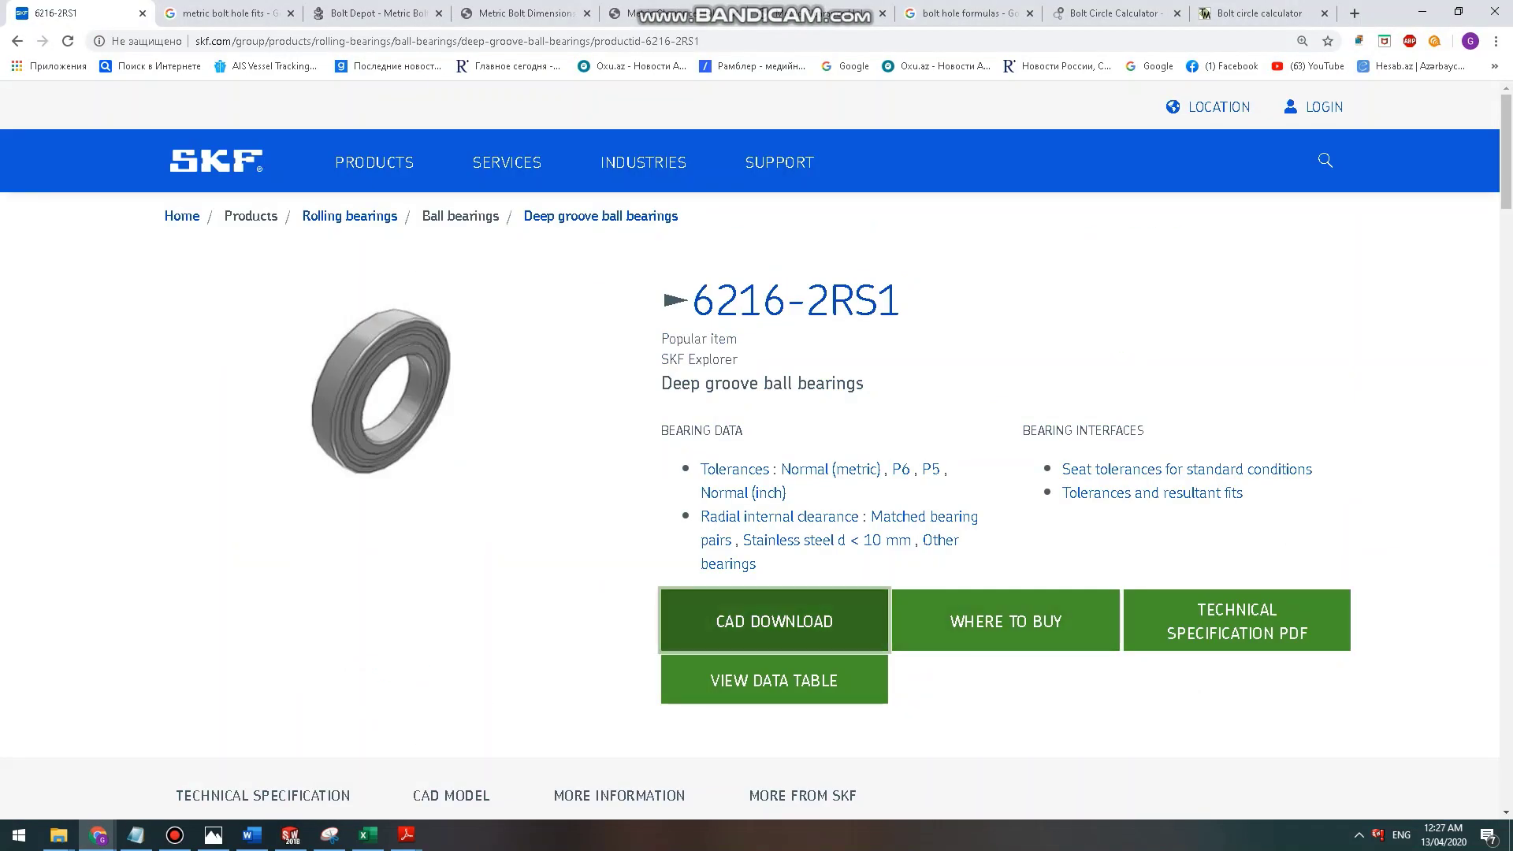
click(1111, 296)
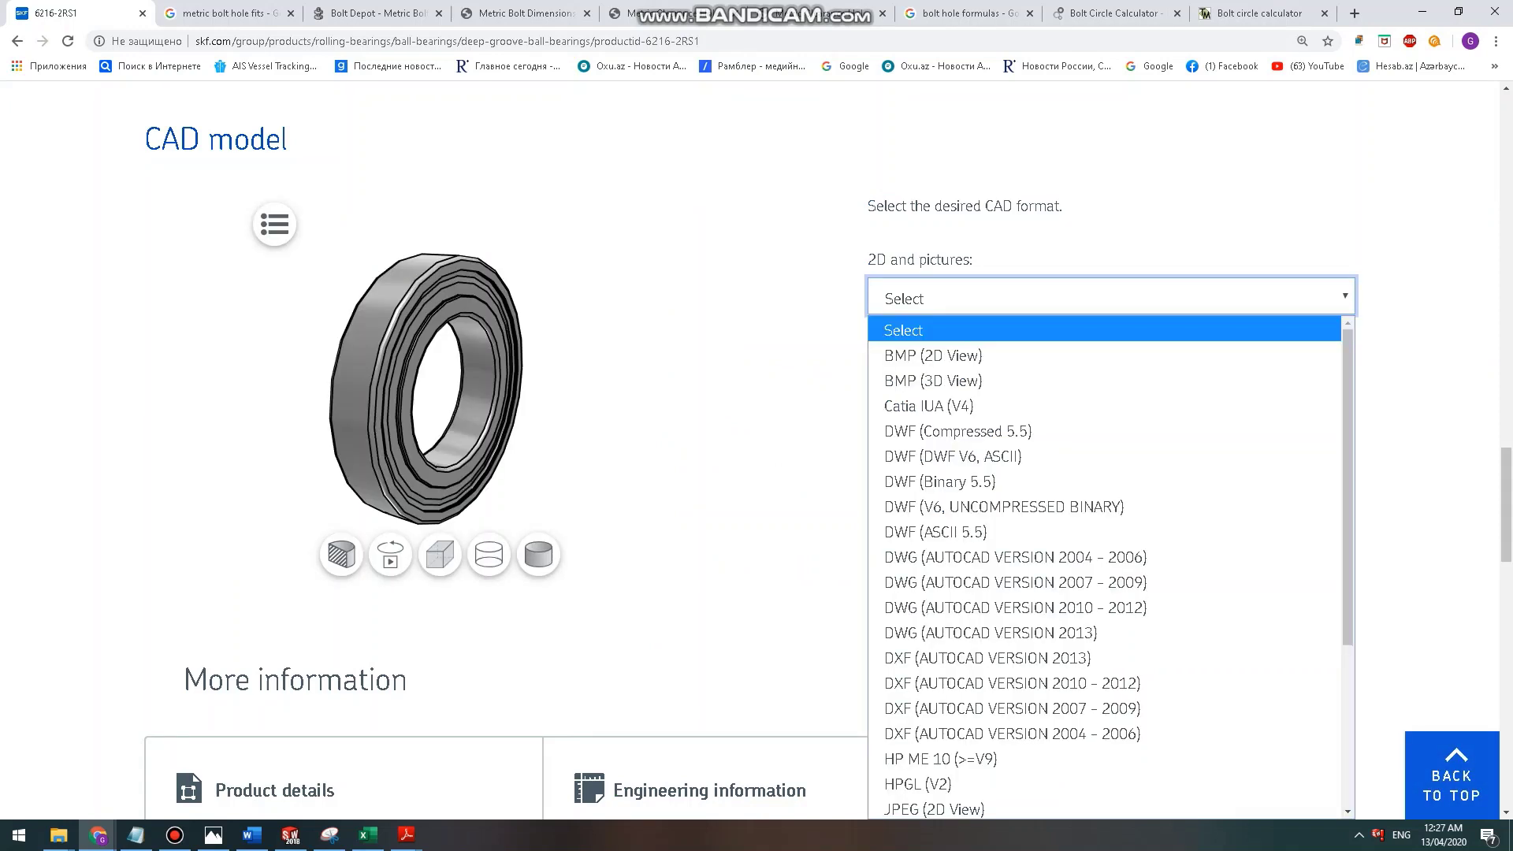
scroll(1111, 529, down, 4)
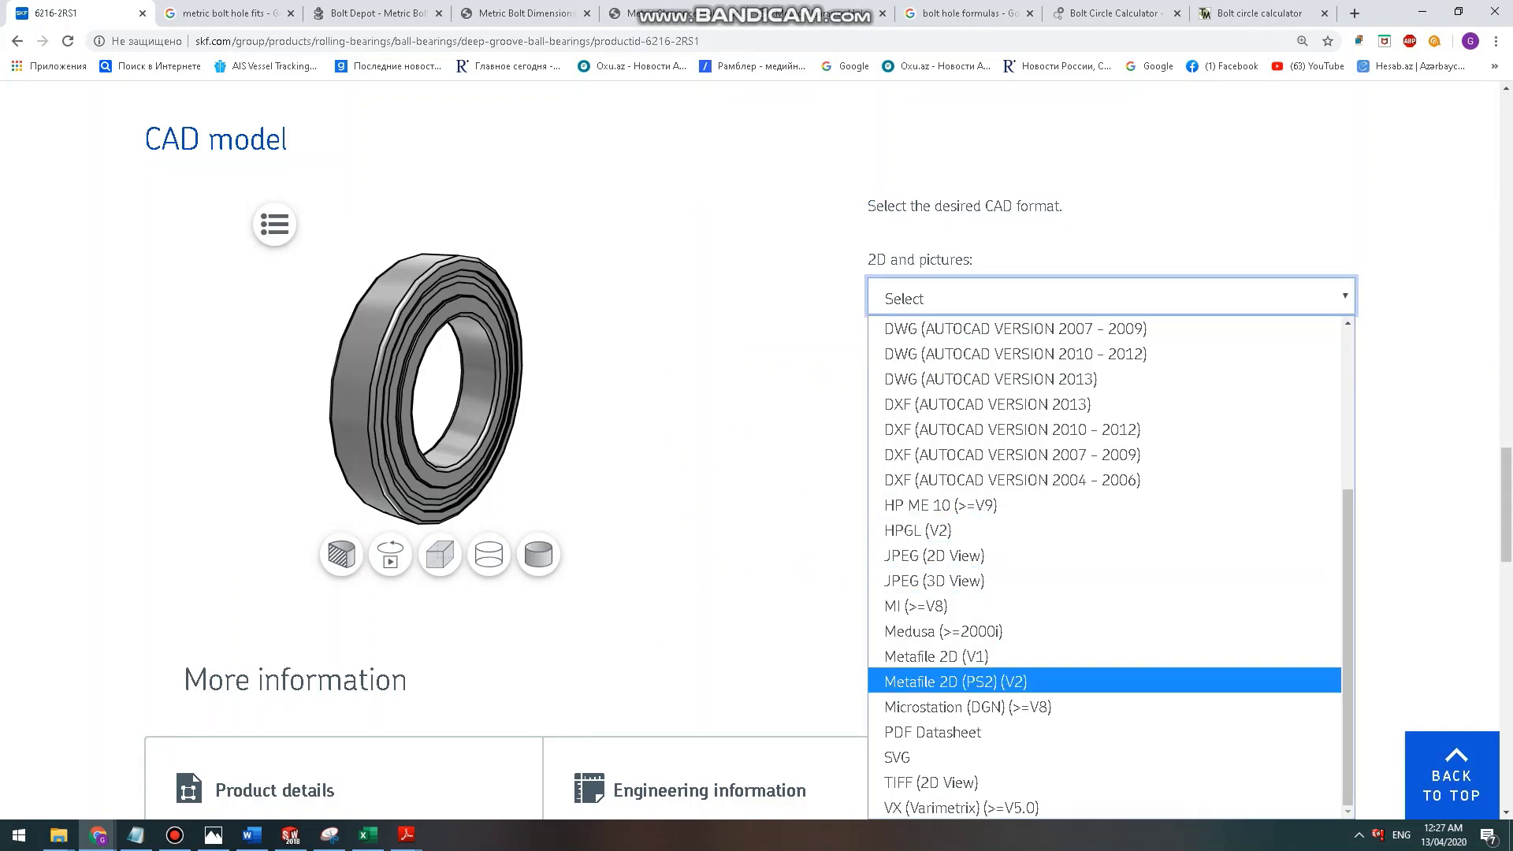
scroll(1111, 504, up, 4)
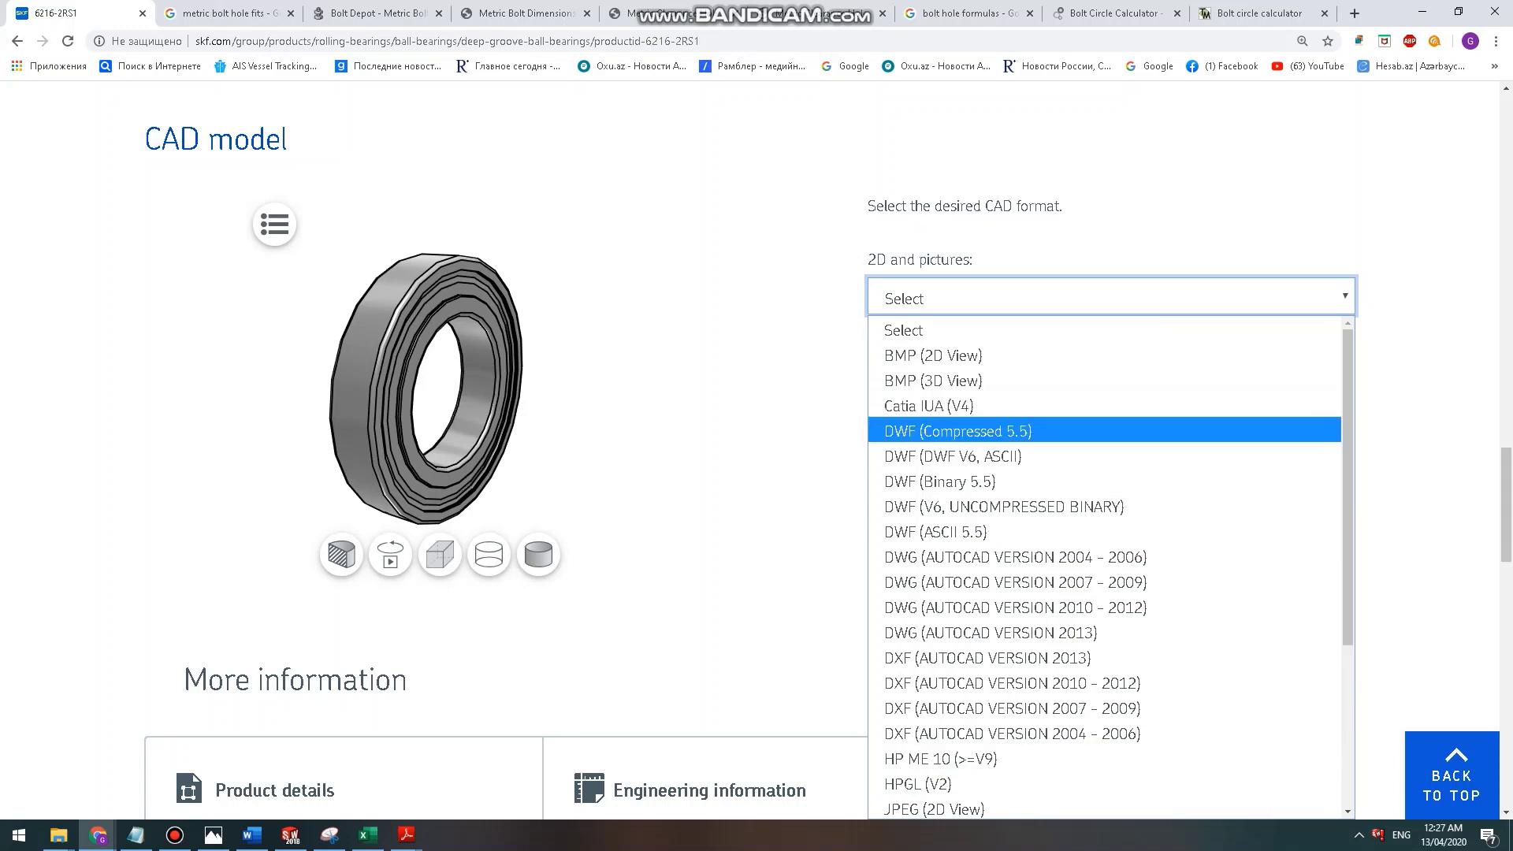
click(757, 457)
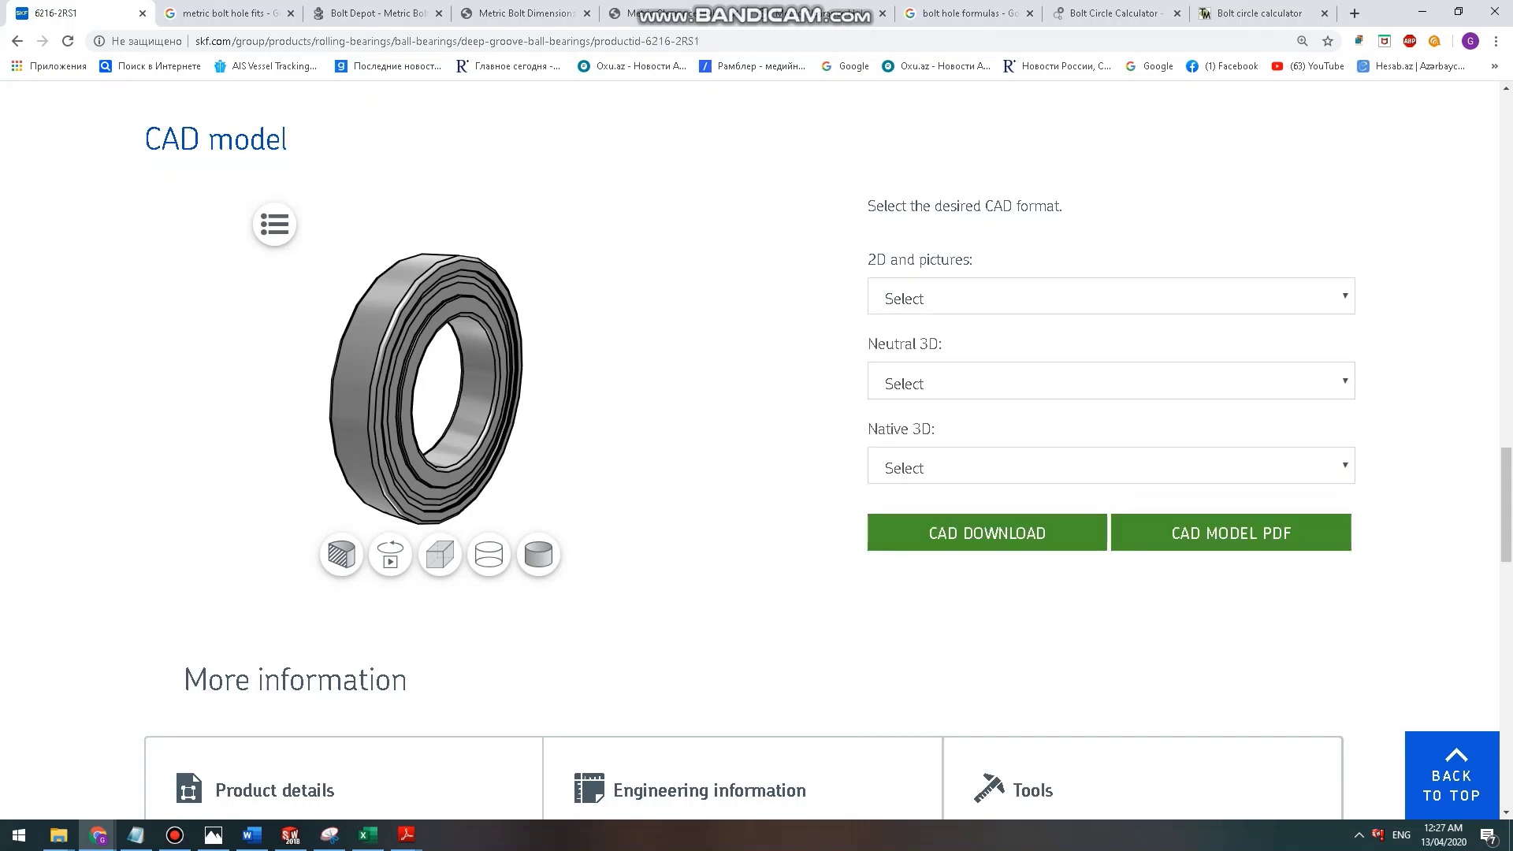
click(1111, 382)
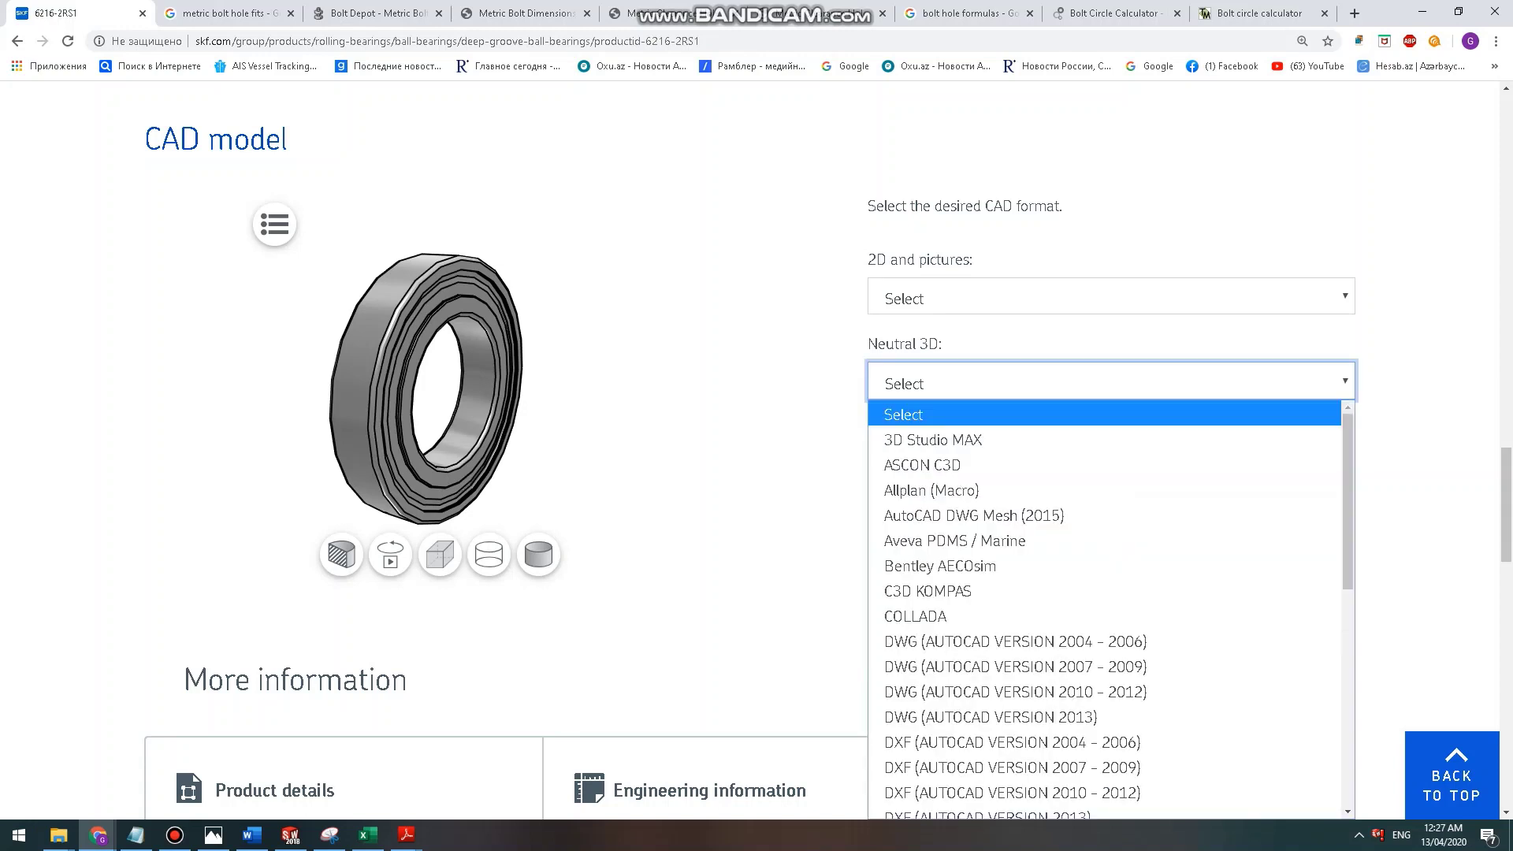
click(1111, 382)
Download the 6216-2RS1 bearing's CAD model in the native 3D format SolidWorks (>=2006).
click(1111, 465)
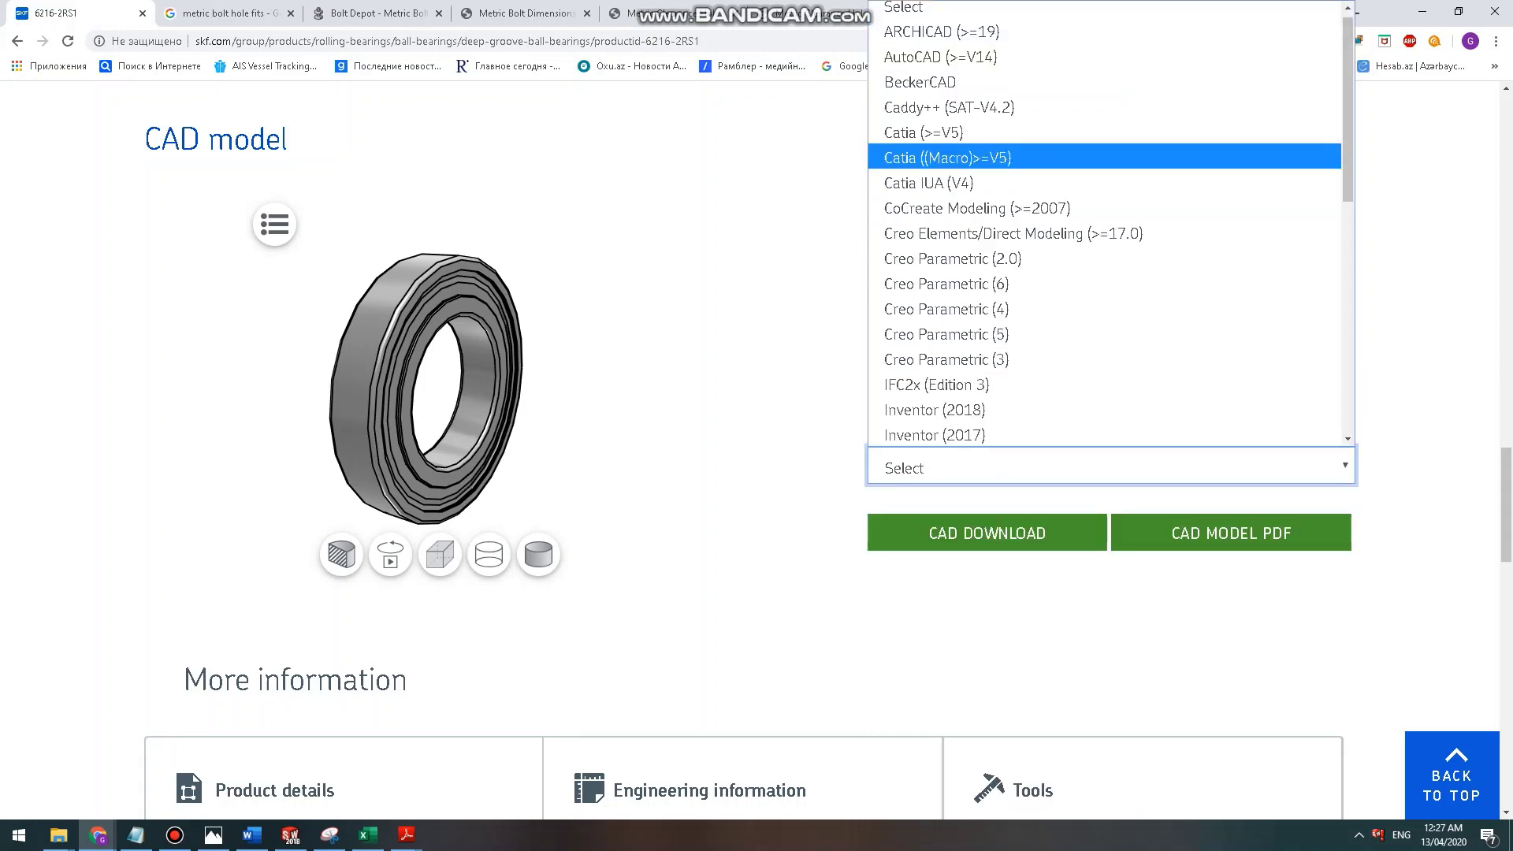
scroll(1103, 158, down, 10)
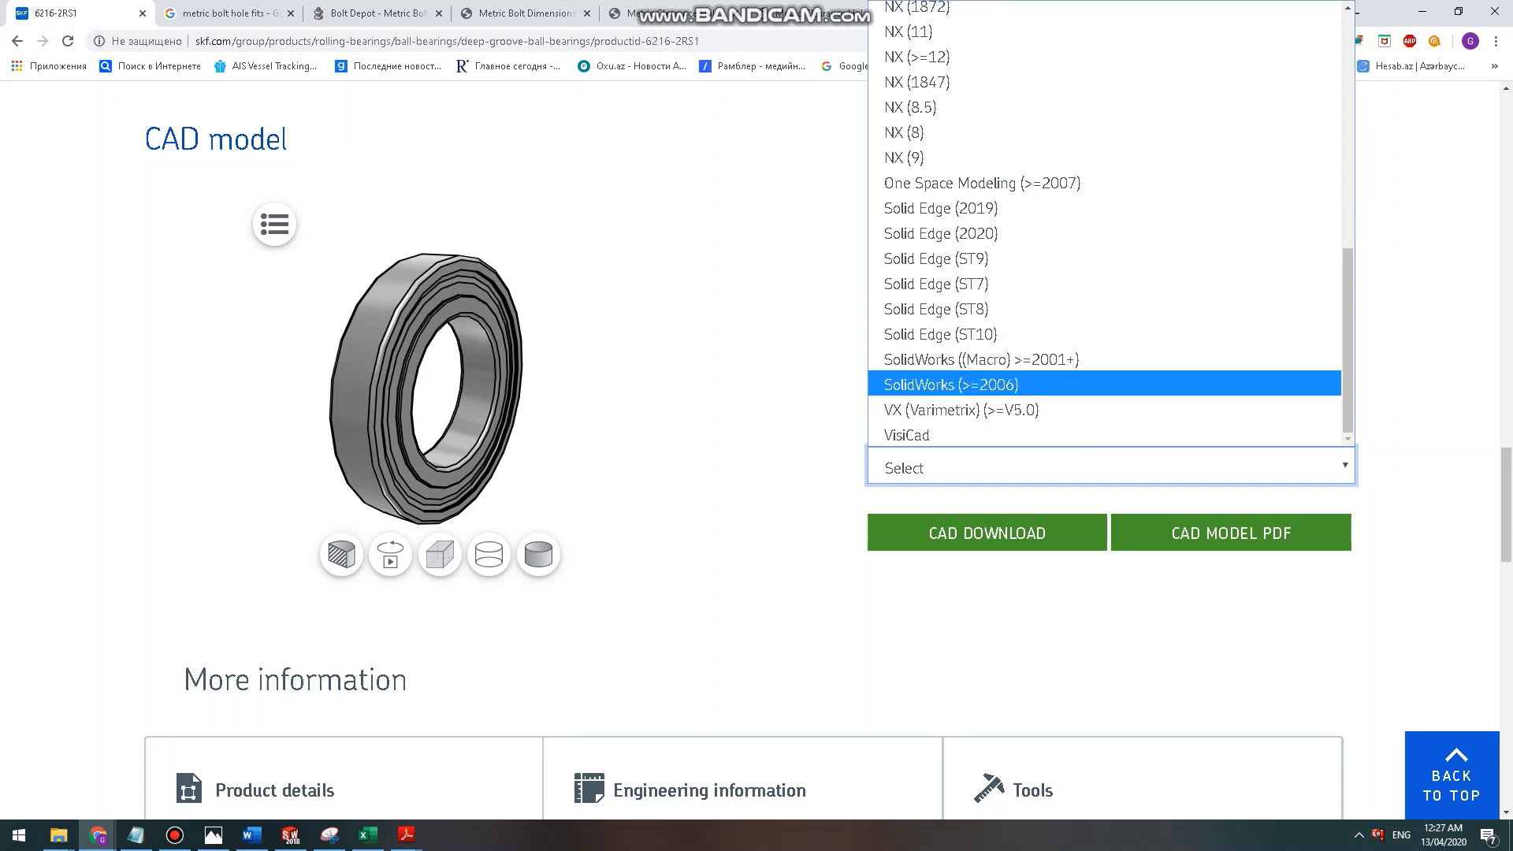
click(977, 385)
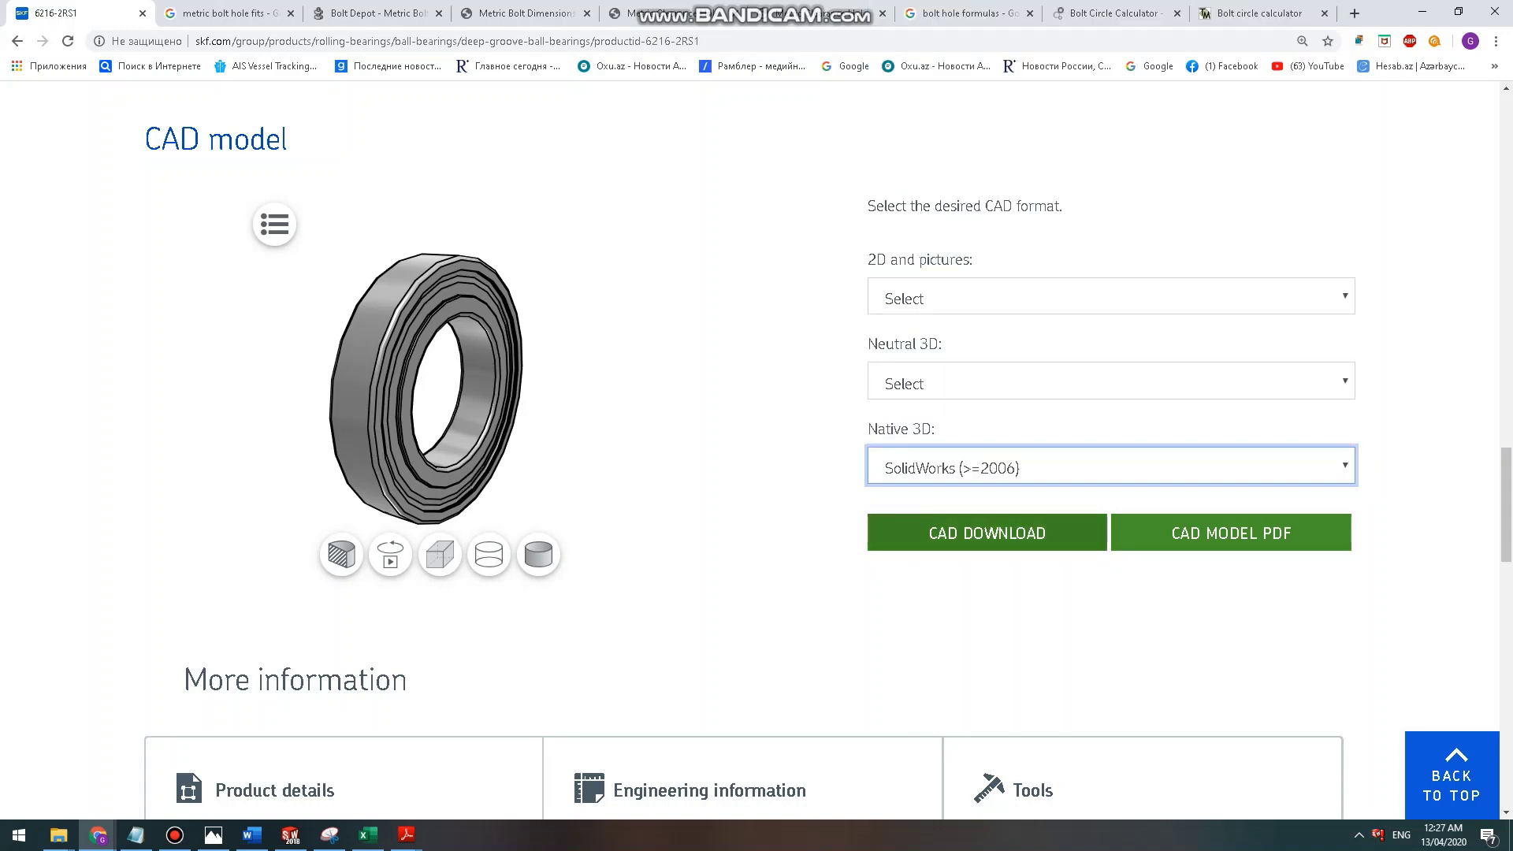
click(974, 533)
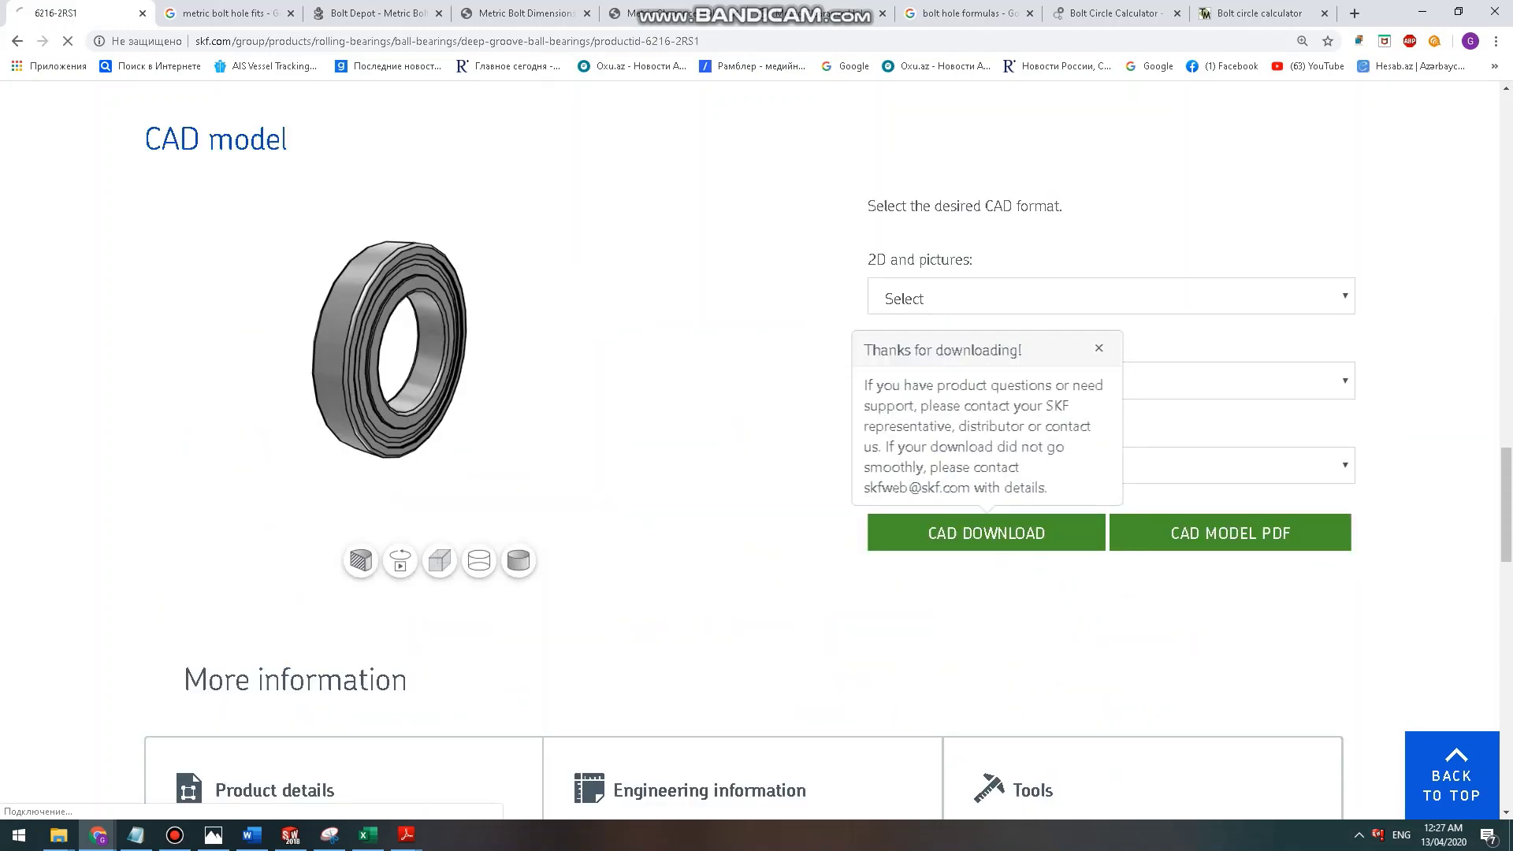
Extract the 6216_2RS1 assembly and its three part files from the downloaded archive's SOLIDWORKS folder into the Lubricant Blender folder.
click(86, 801)
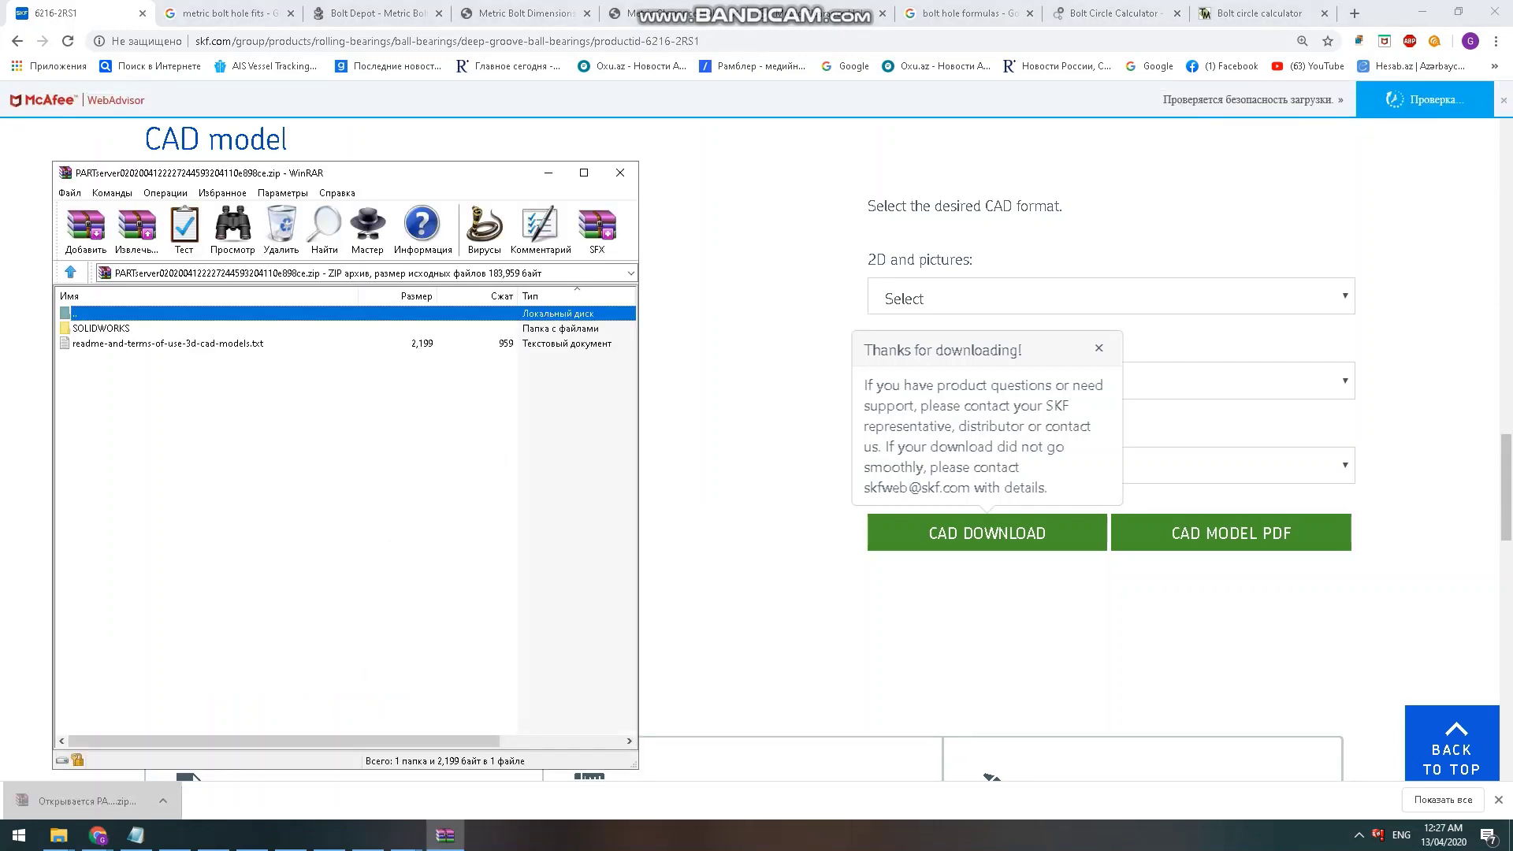
double_click(100, 328)
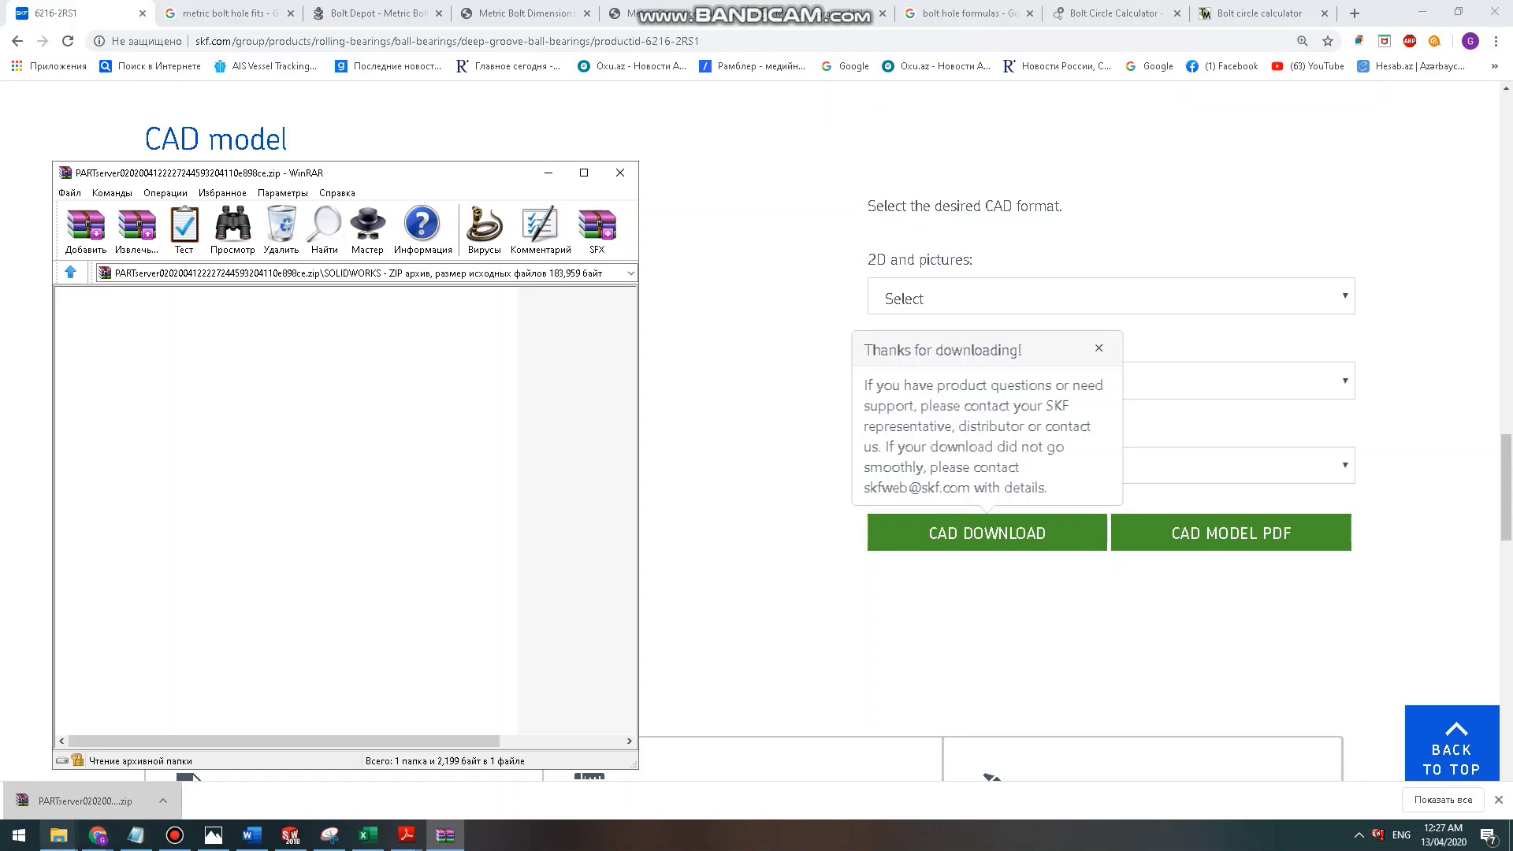
mouse_move(58, 834)
click(350, 768)
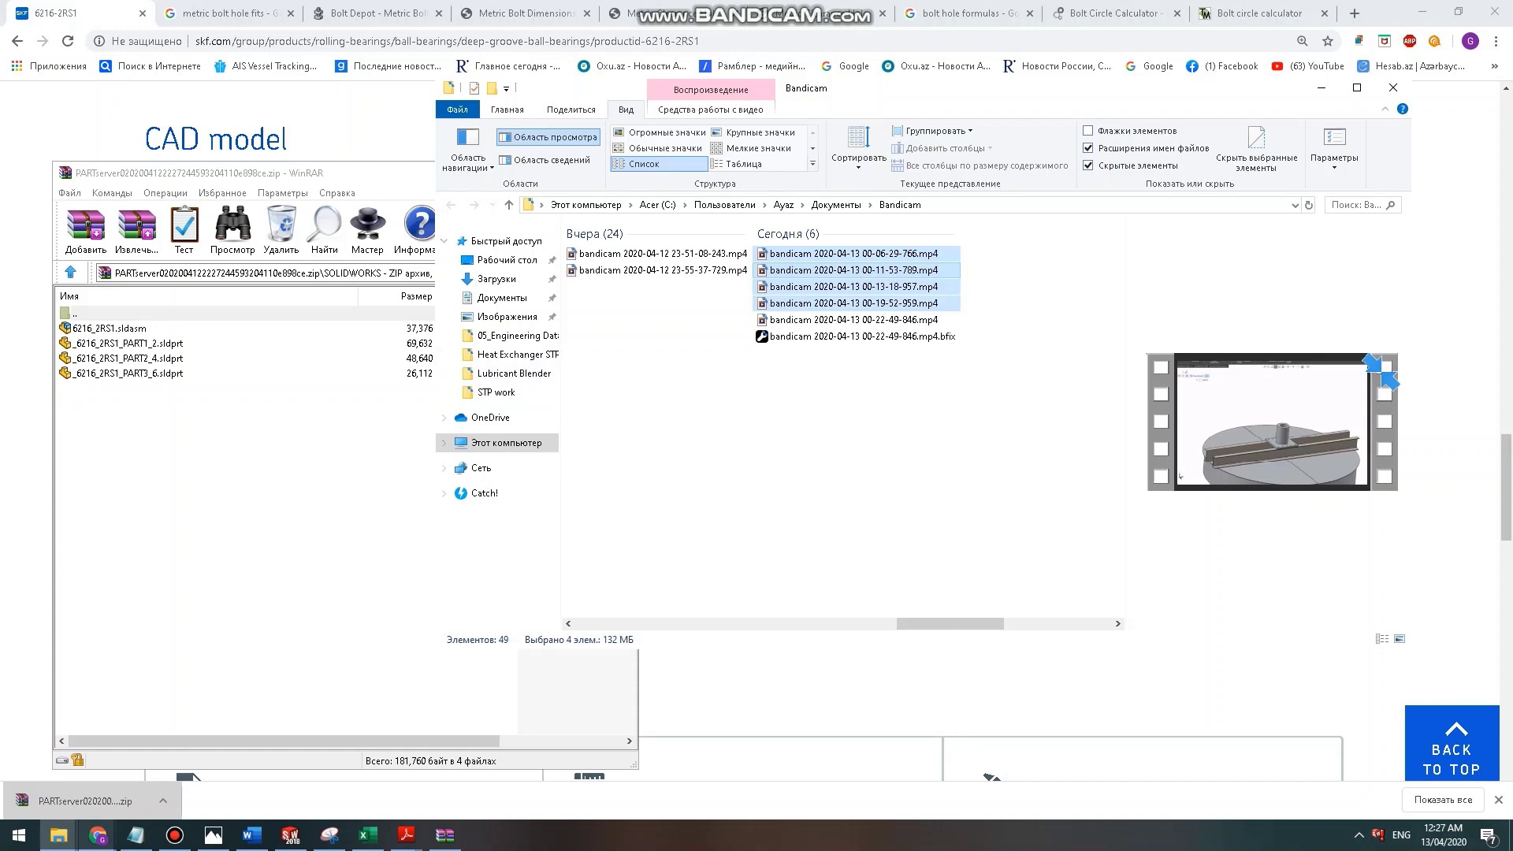
click(175, 836)
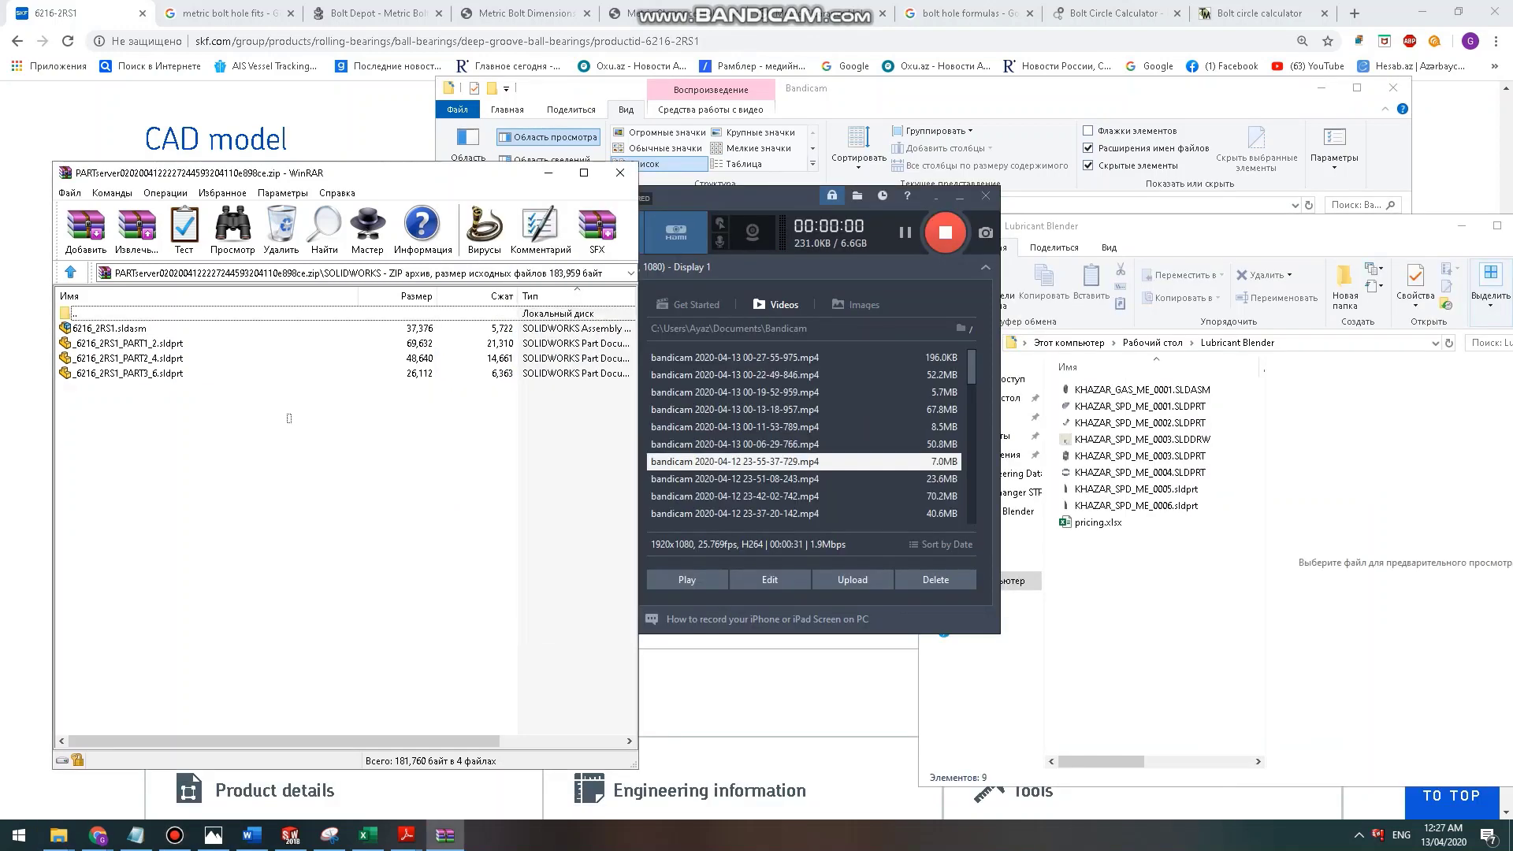
drag(291, 417, 1150, 631)
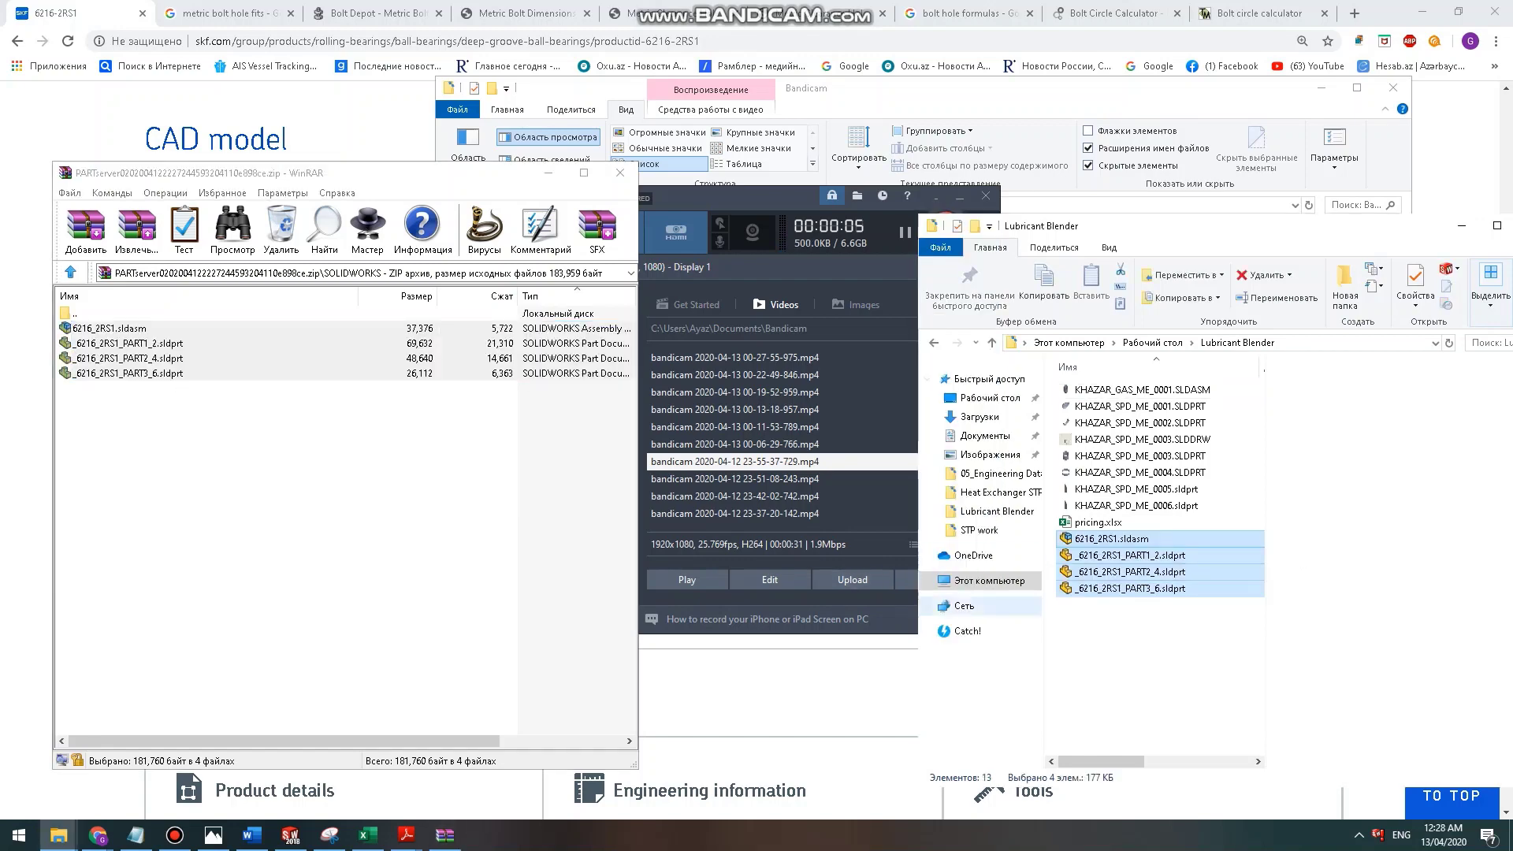
click(1150, 670)
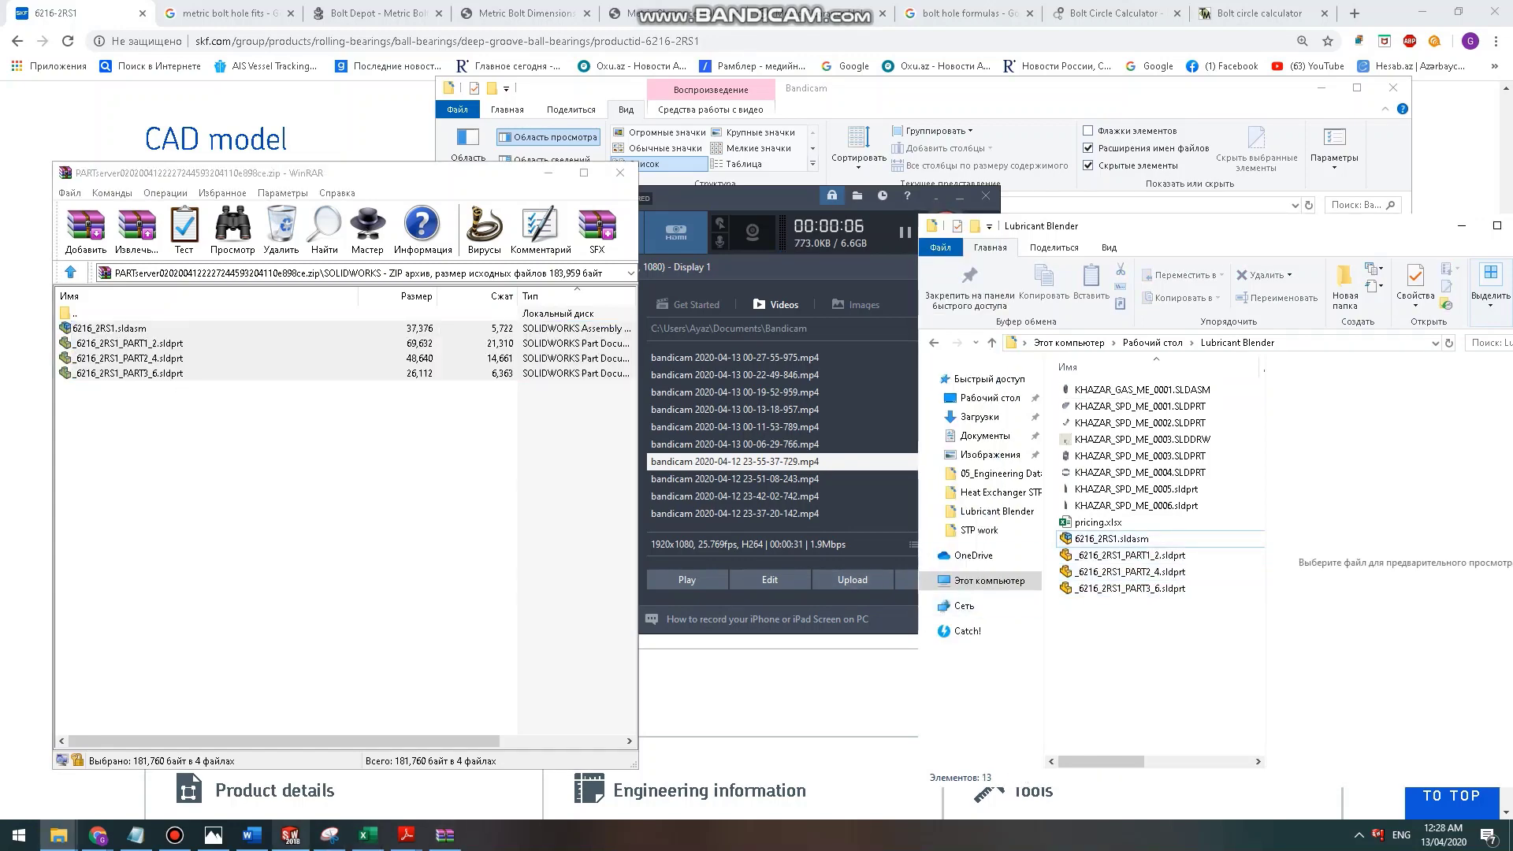
Switch to the KHAZAR_GAS_ME_0001 assembly in SolidWorks and bring up its assembly commands.
click(290, 836)
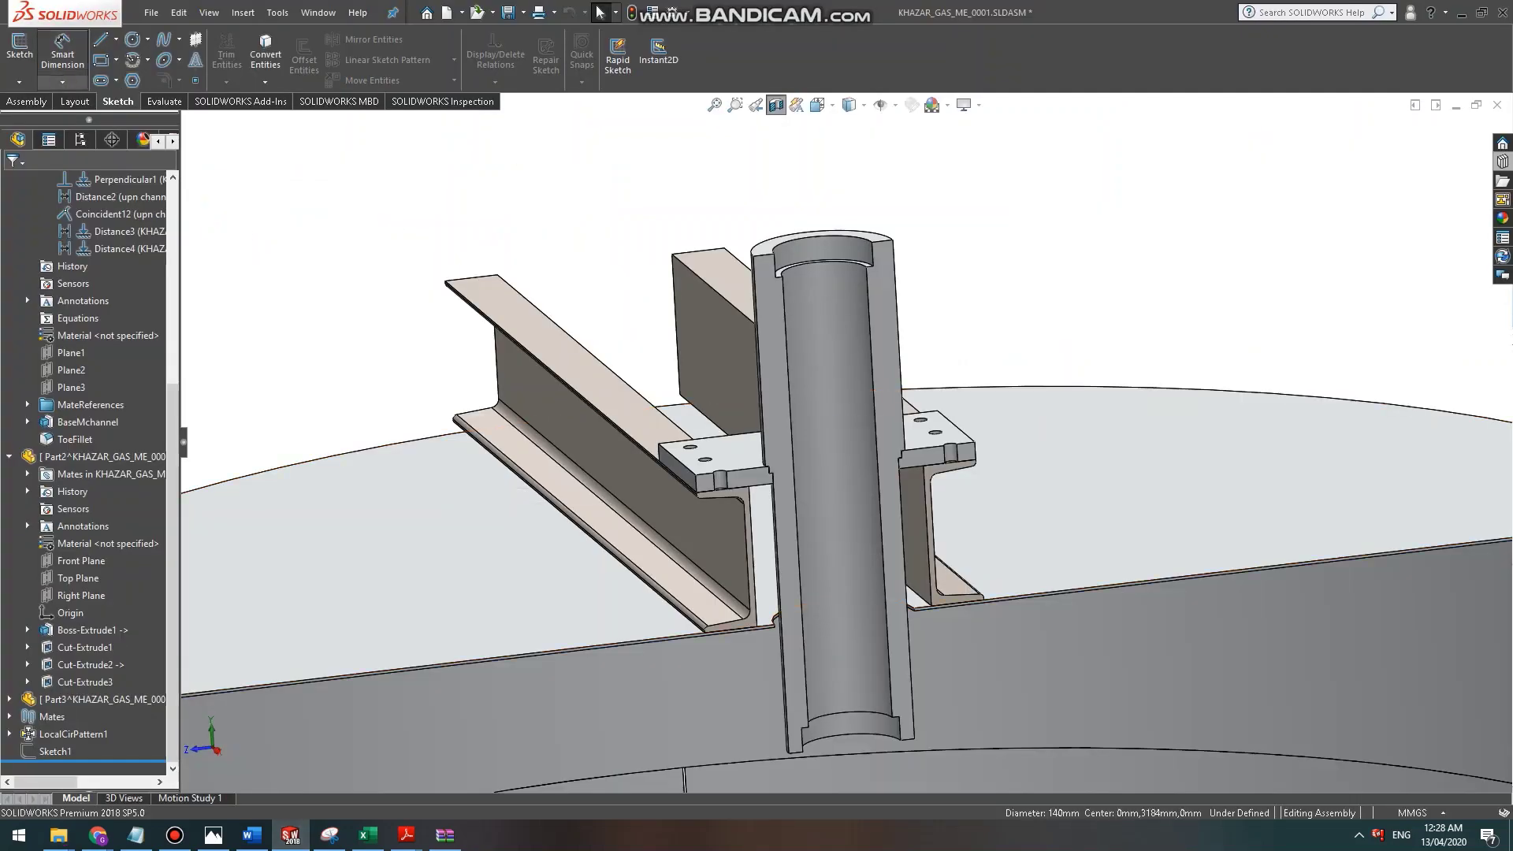
click(26, 101)
Try to insert the 6216_2RS1 bearing assembly near the housing's upper end without saving the modified documents.
click(87, 57)
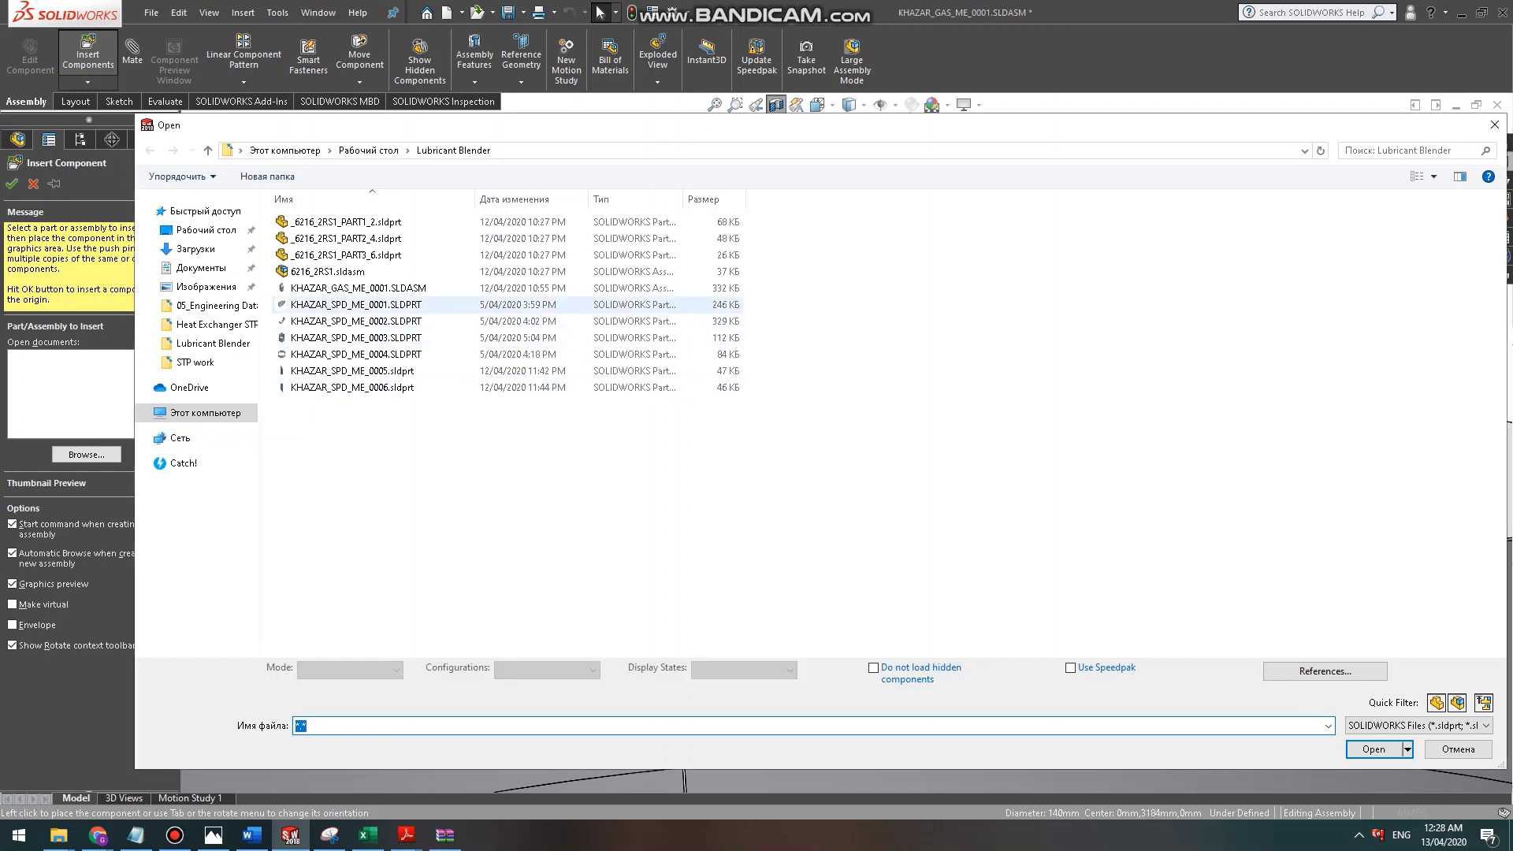
double_click(328, 272)
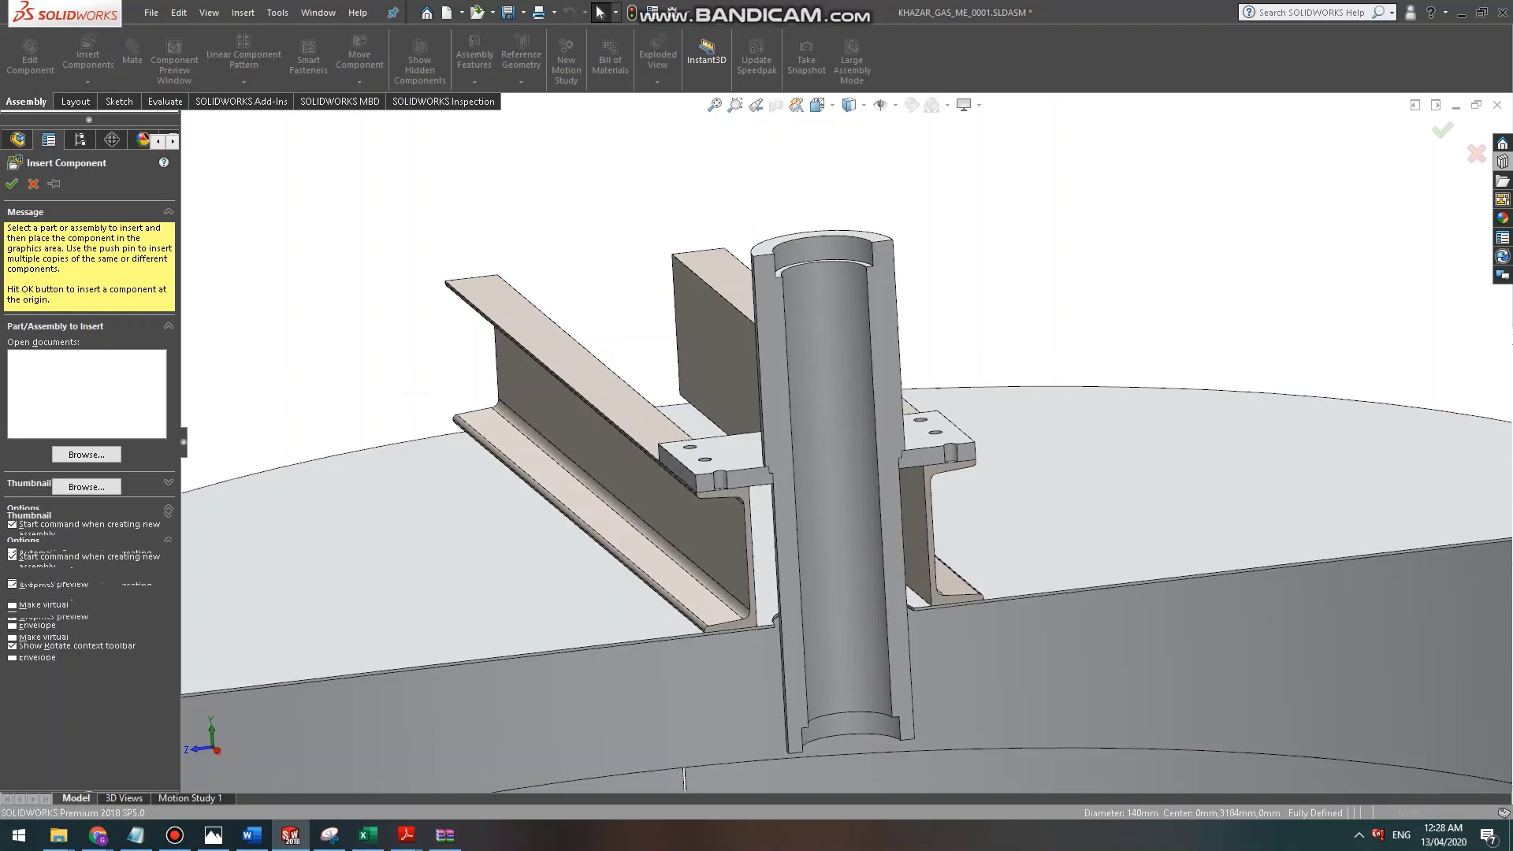
scroll(859, 224, down, 2)
scroll(851, 237, up, 1)
scroll(819, 256, down, 2)
click(819, 256)
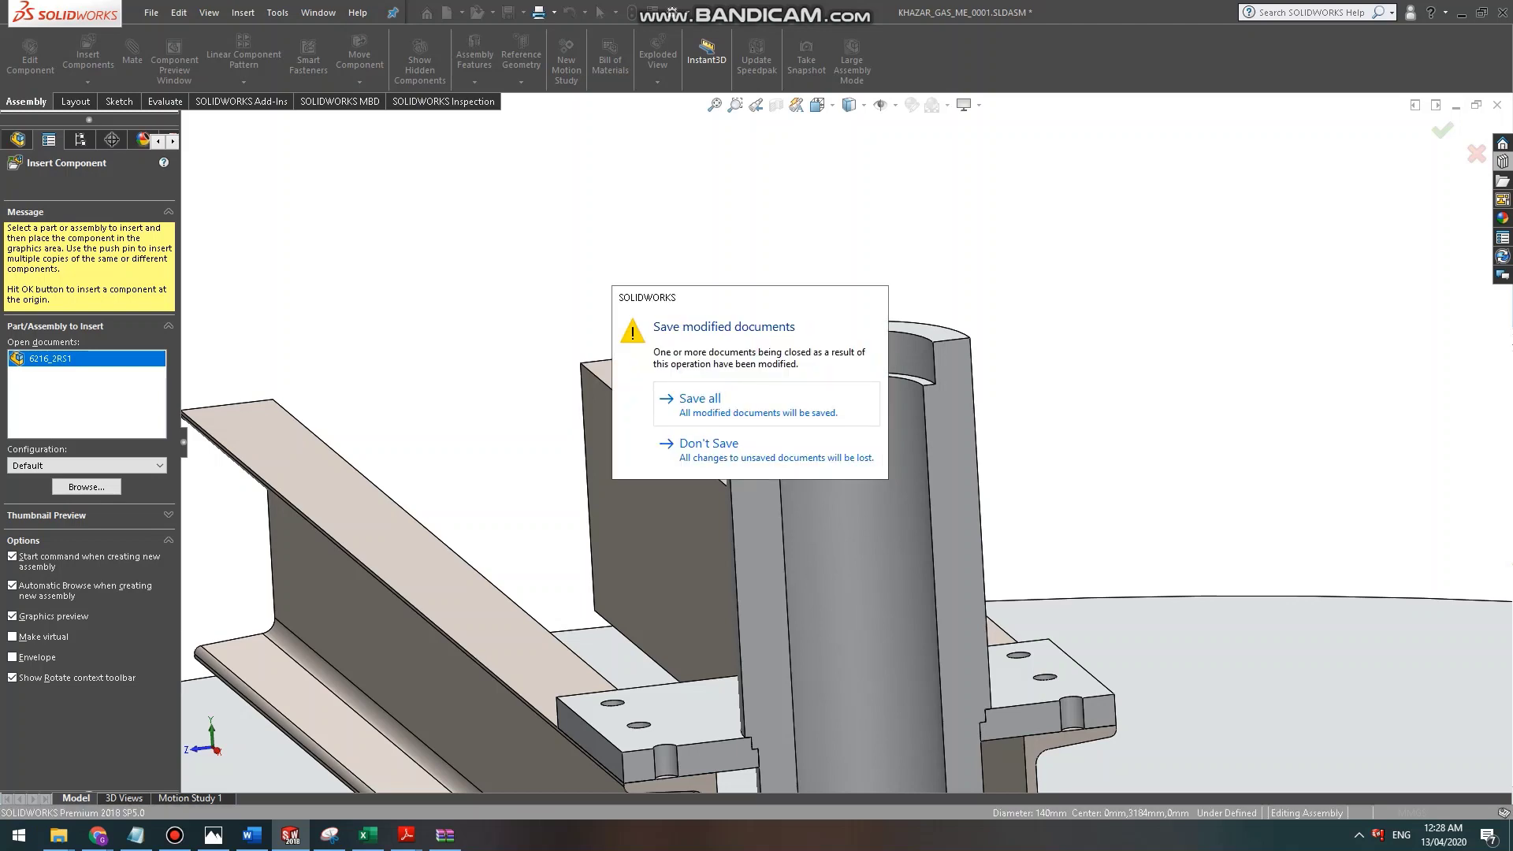
click(766, 449)
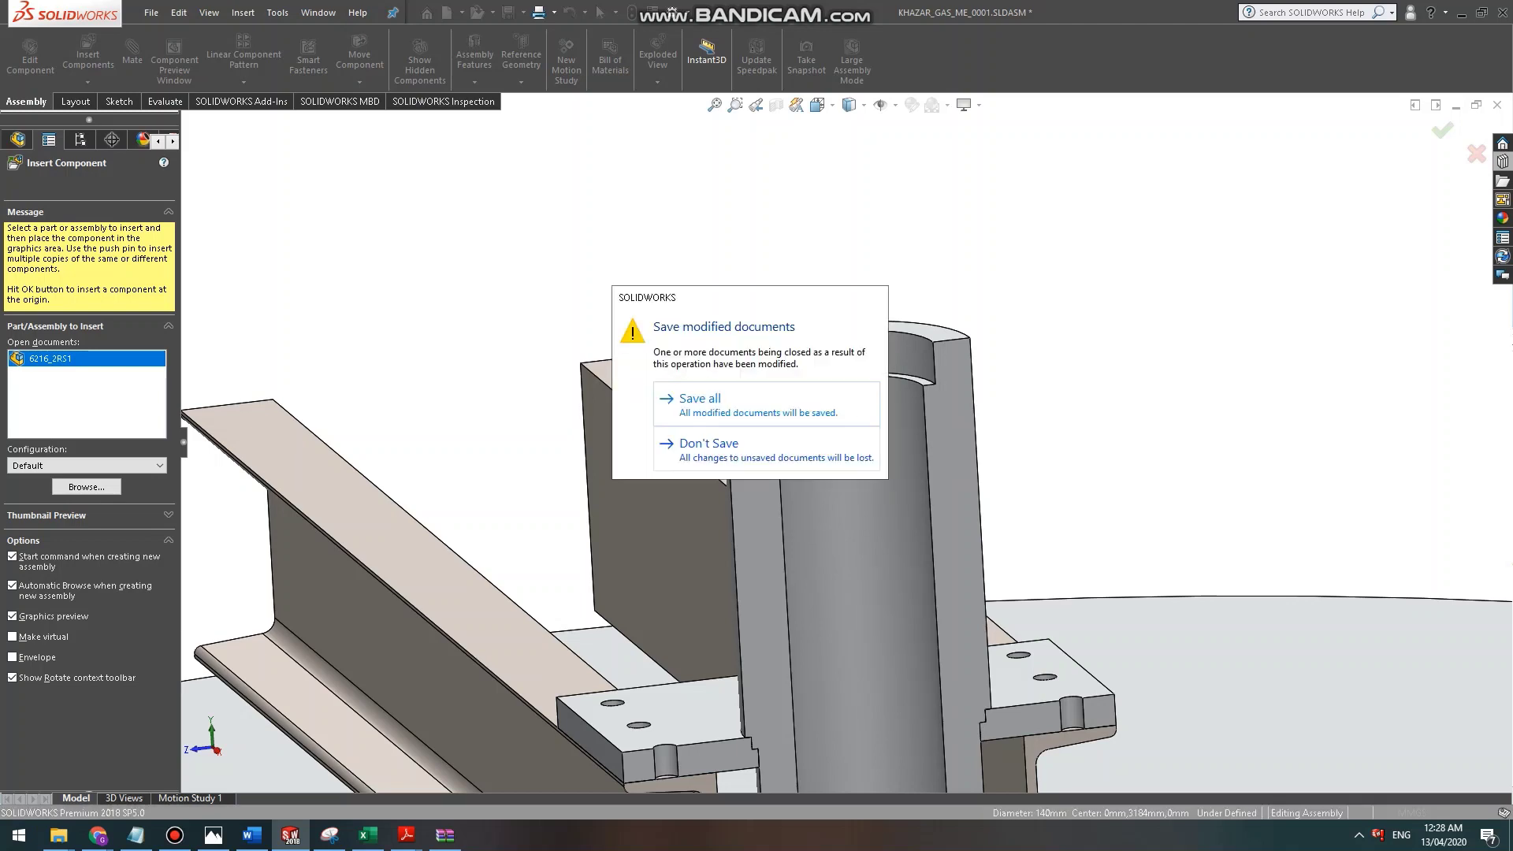
click(766, 449)
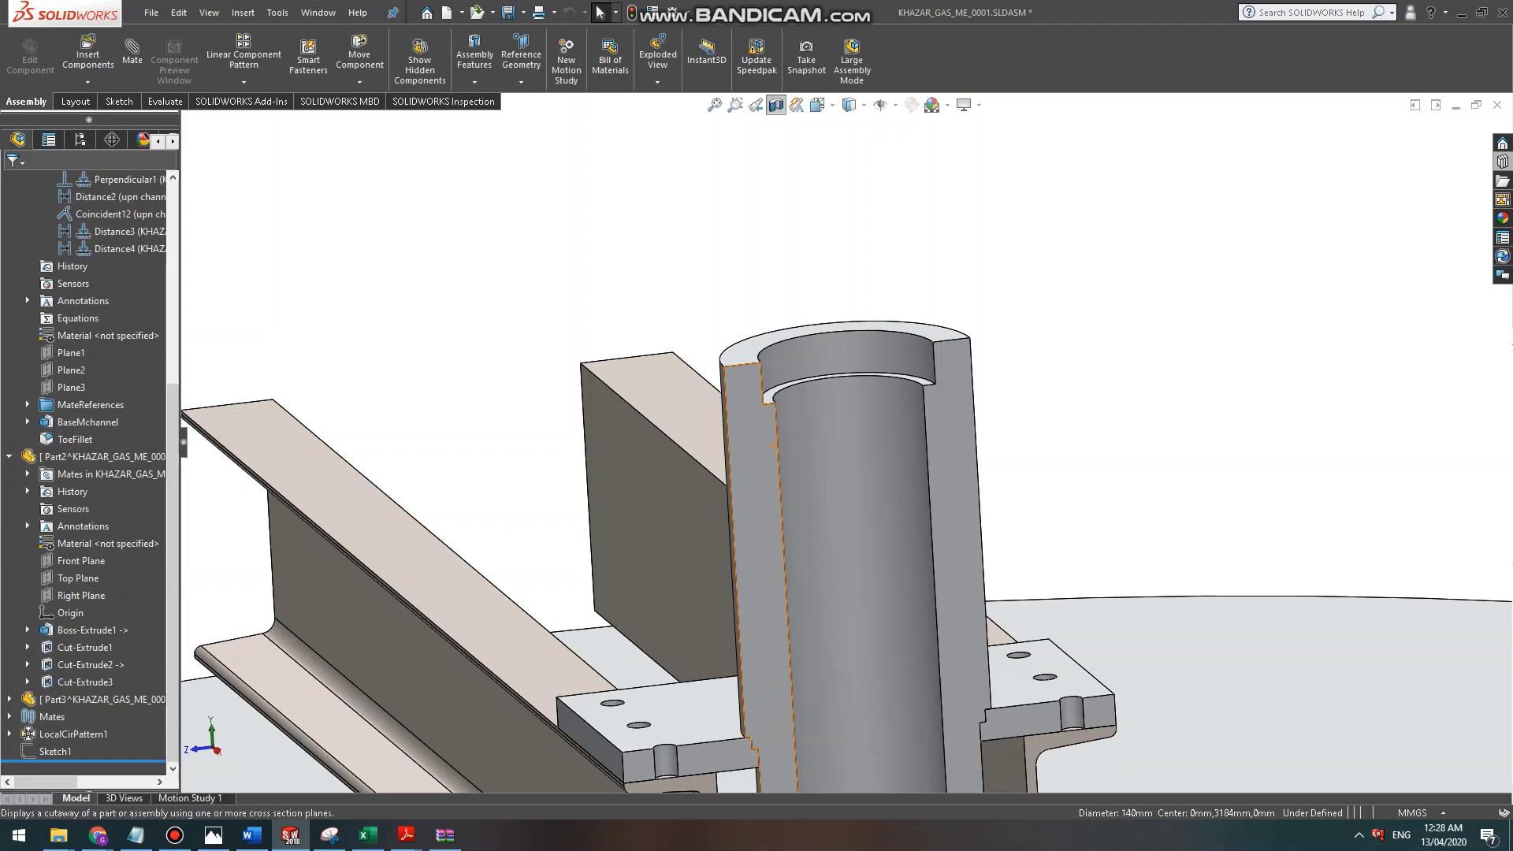
Turn off the section view and collapse the expanded plate and channel components in the feature tree.
click(776, 105)
scroll(847, 443, up, 5)
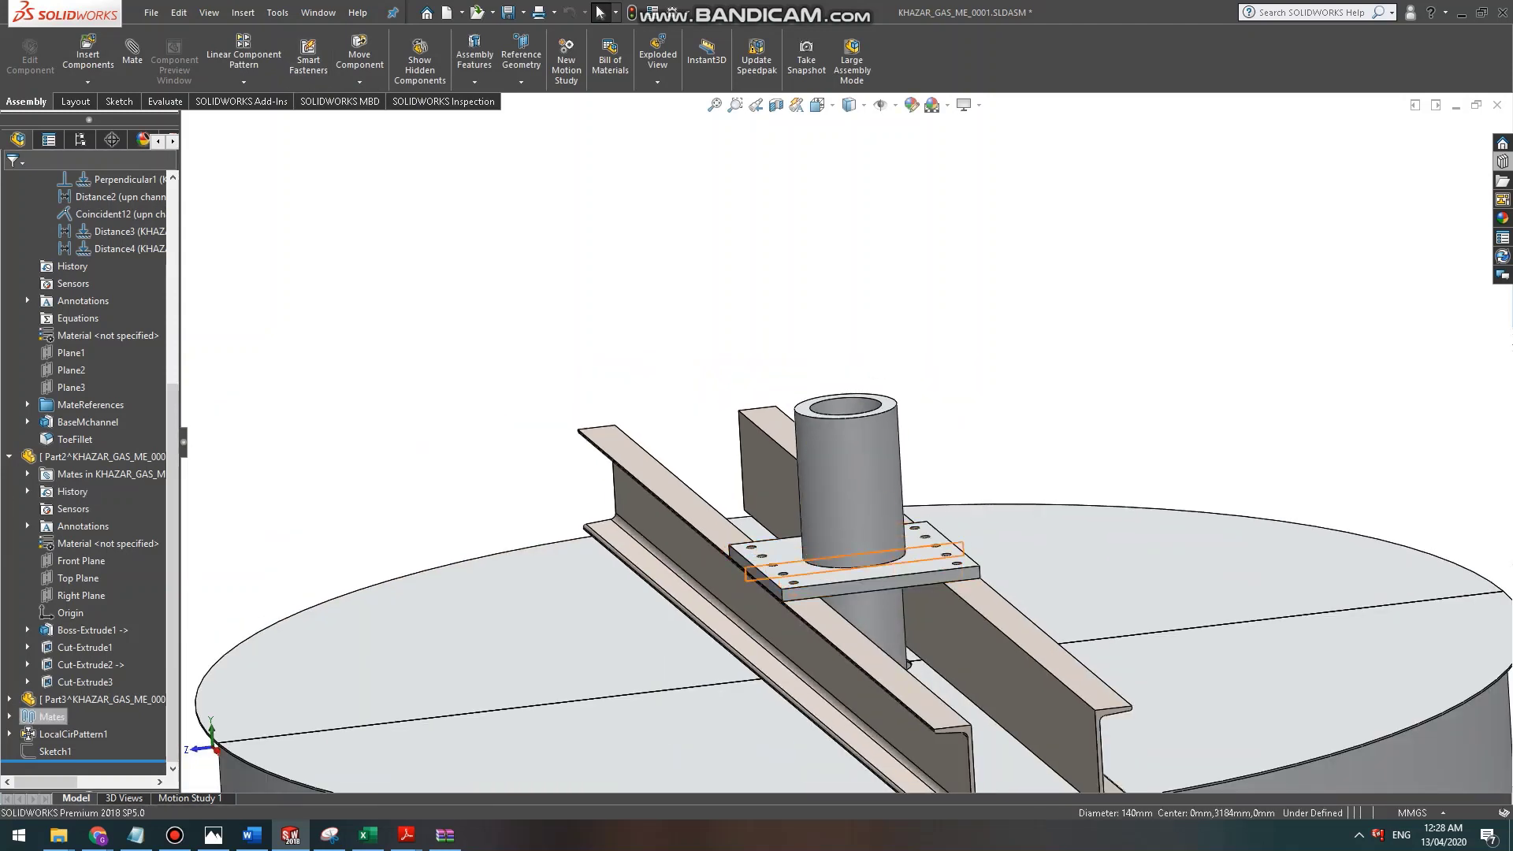
click(10, 456)
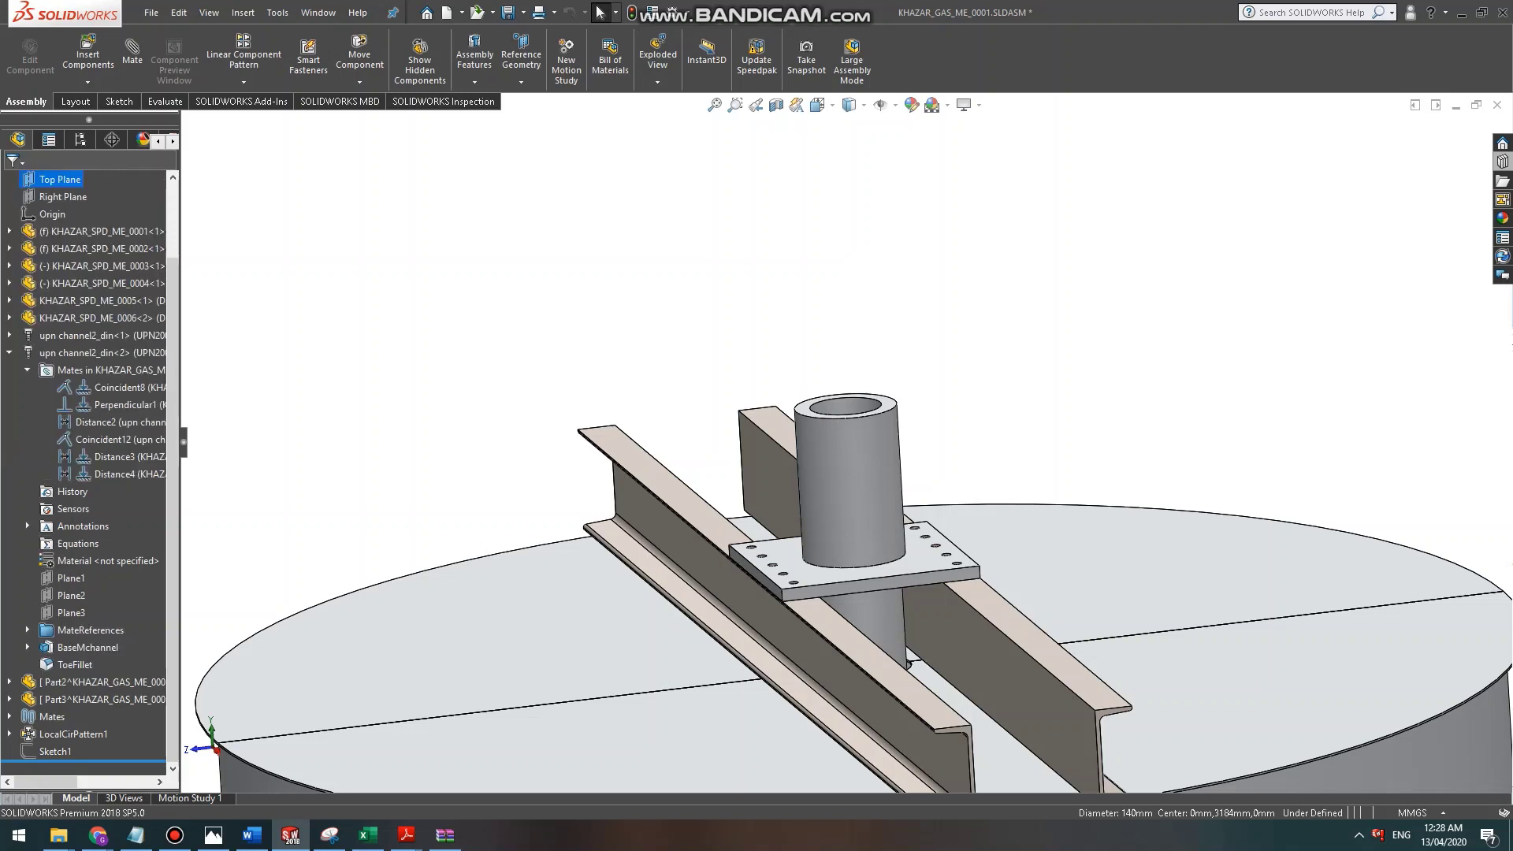
click(9, 352)
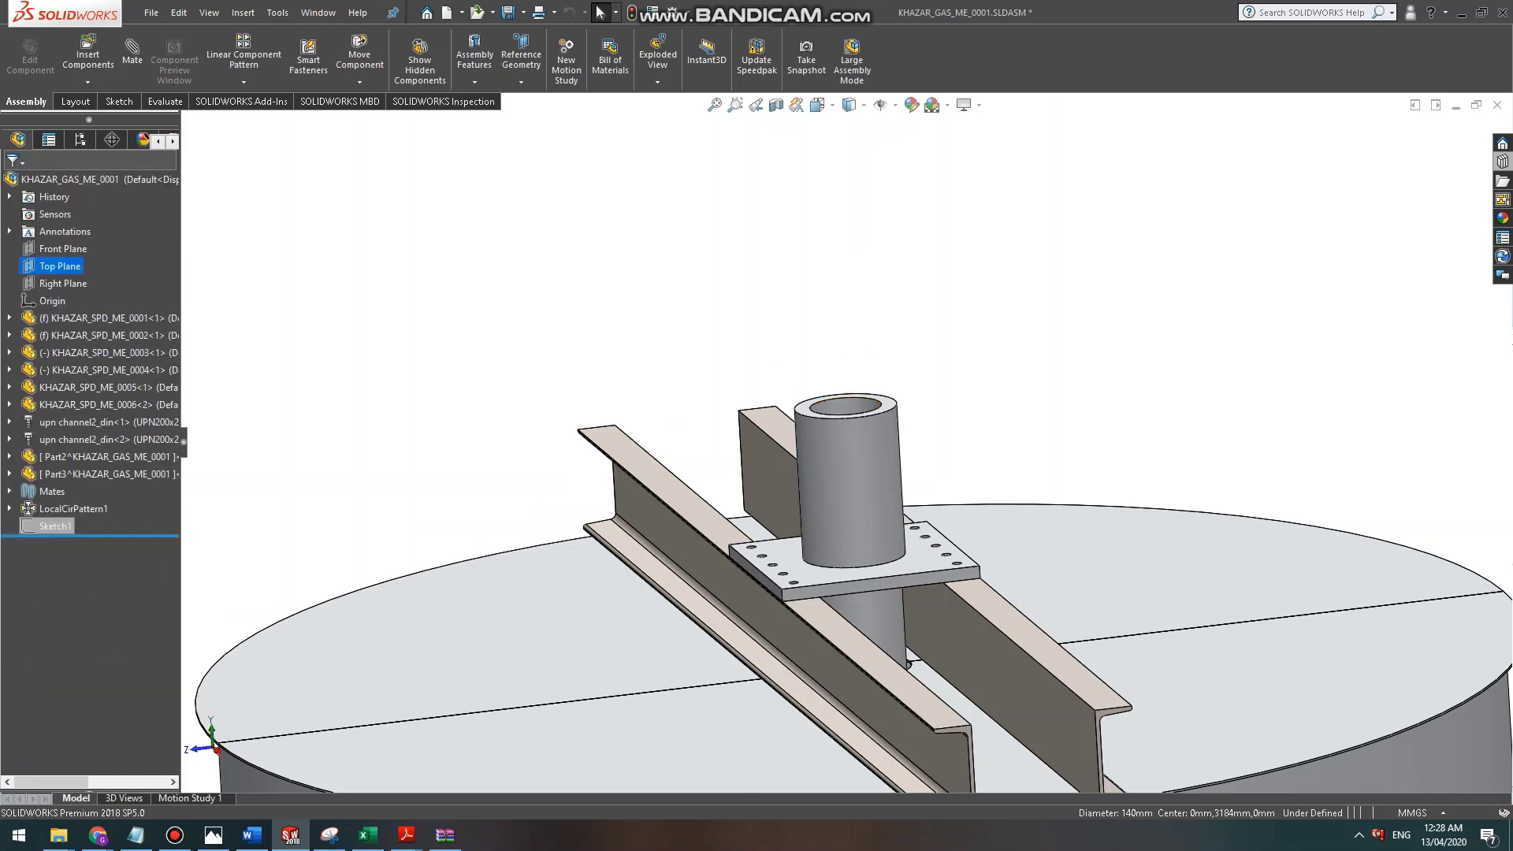
Copy the file name KHAZAR_SPD_ME_0005 from the Lubricant Blender folder and return to the assembly.
click(111, 404)
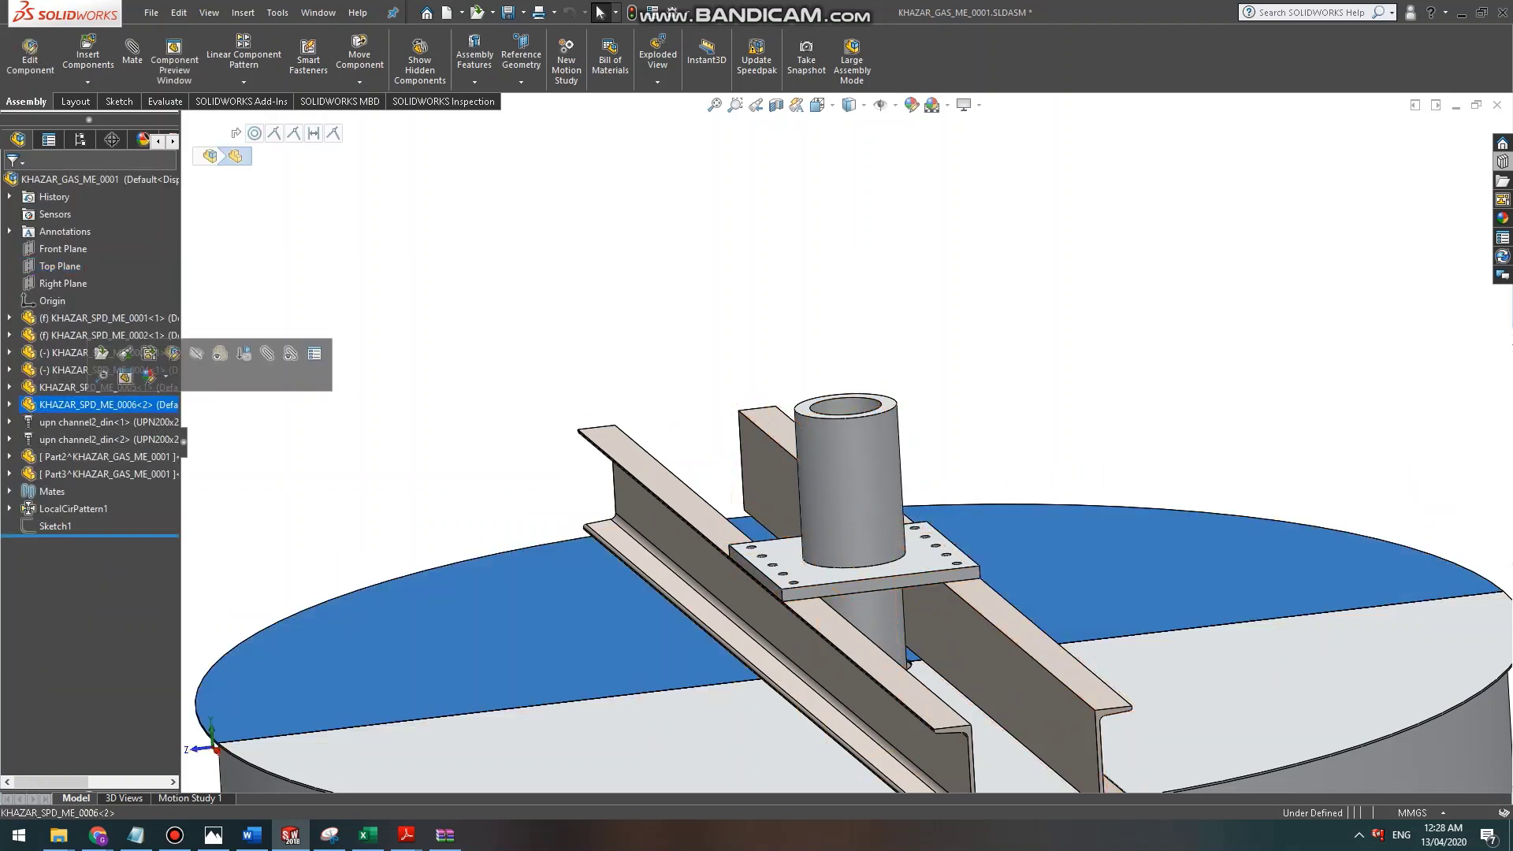
click(111, 404)
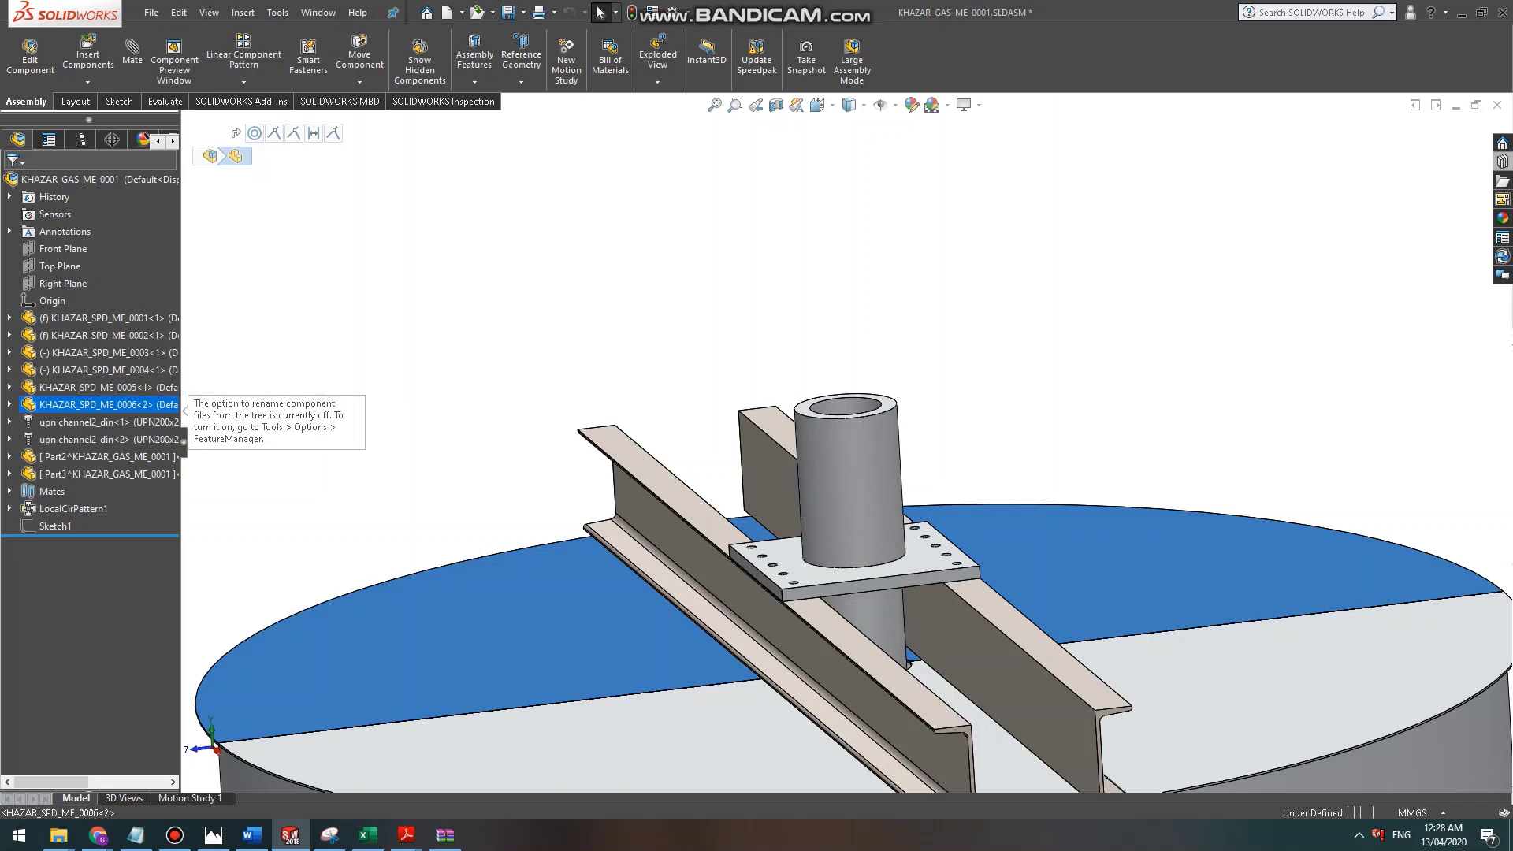
click(108, 457)
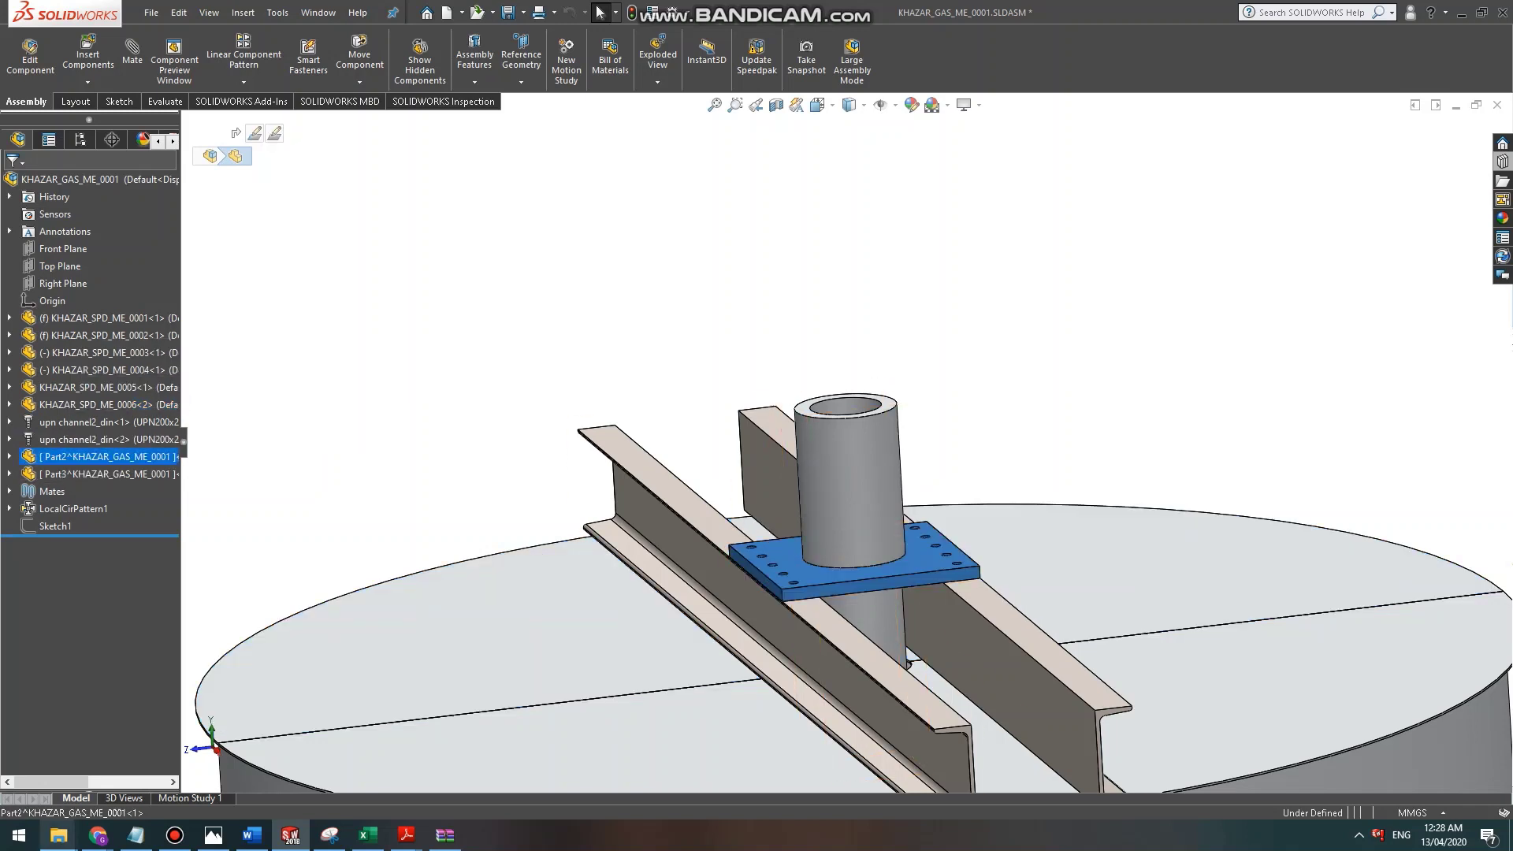
mouse_move(58, 834)
click(222, 769)
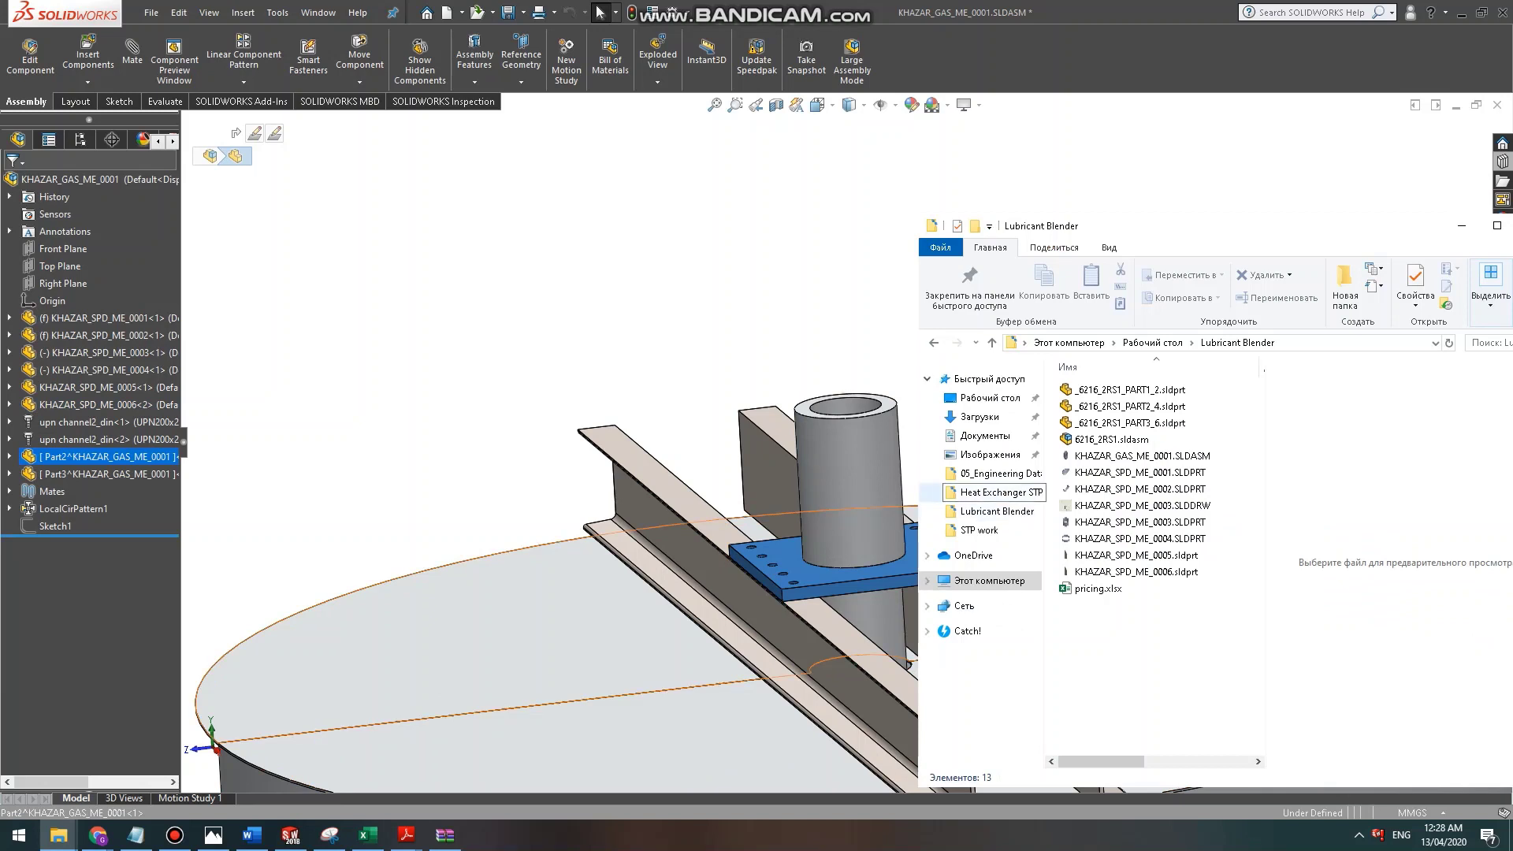
click(1139, 539)
click(1138, 555)
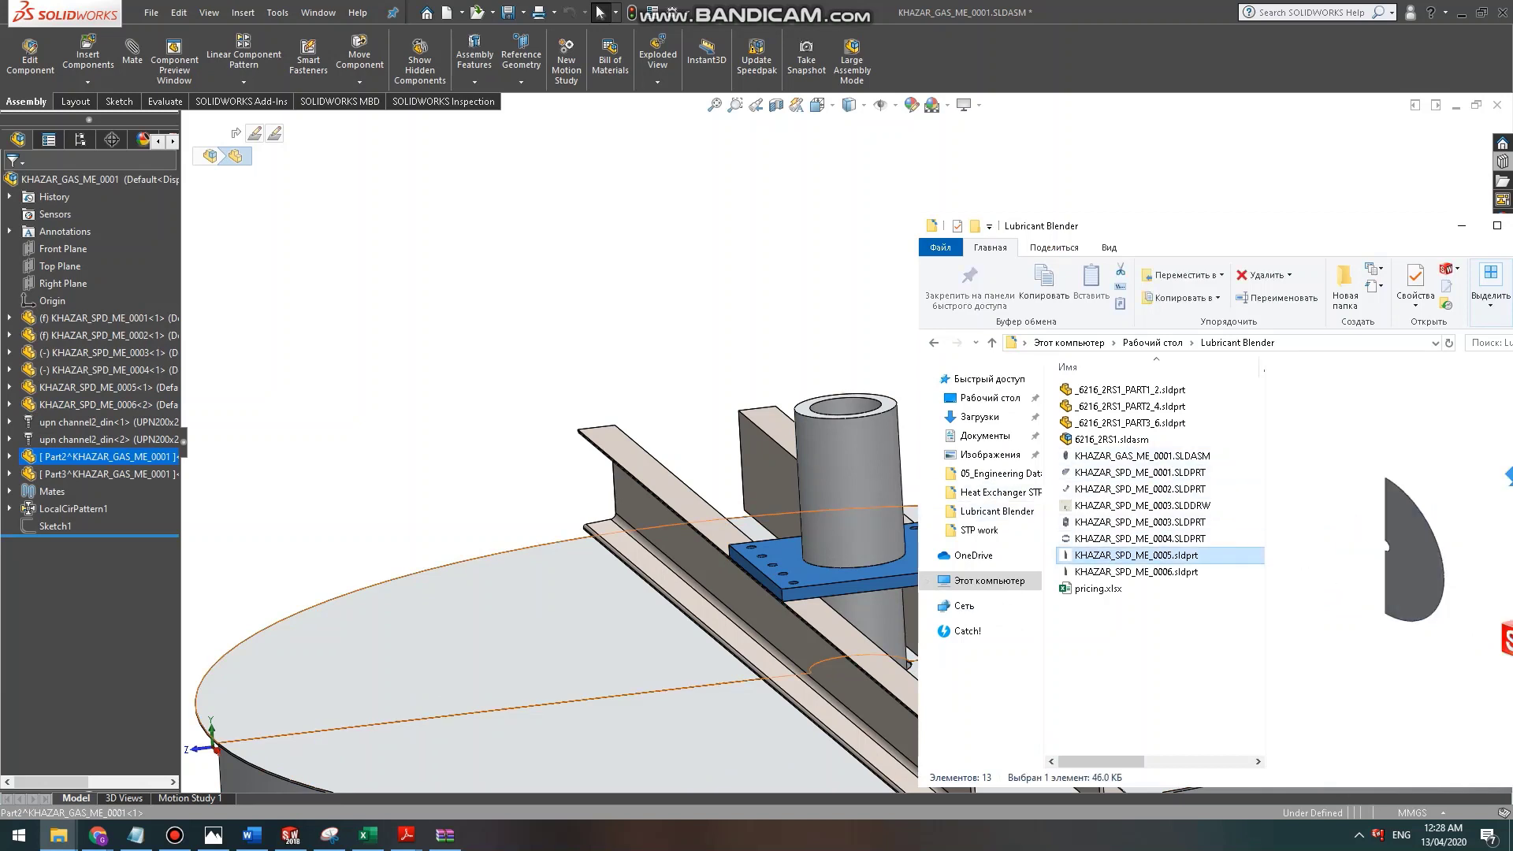
key(F2)
click(615, 347)
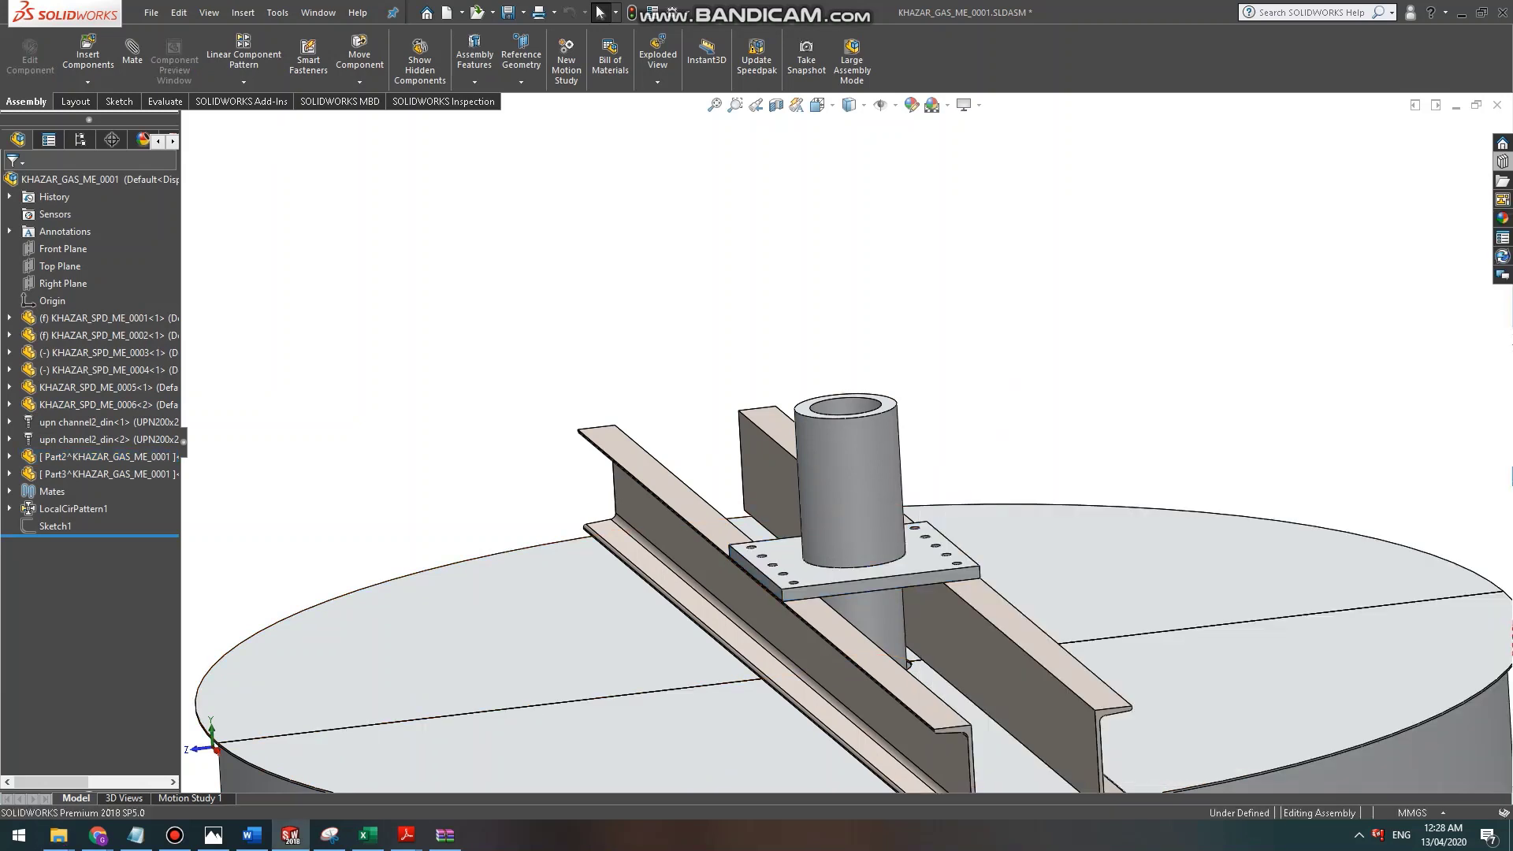
Rename the mounting plate component to KHAZAR_SPD_ME_0007 and the bearing housing component to KHAZAR_SPD_ME_0008.
click(95, 457)
key(F2)
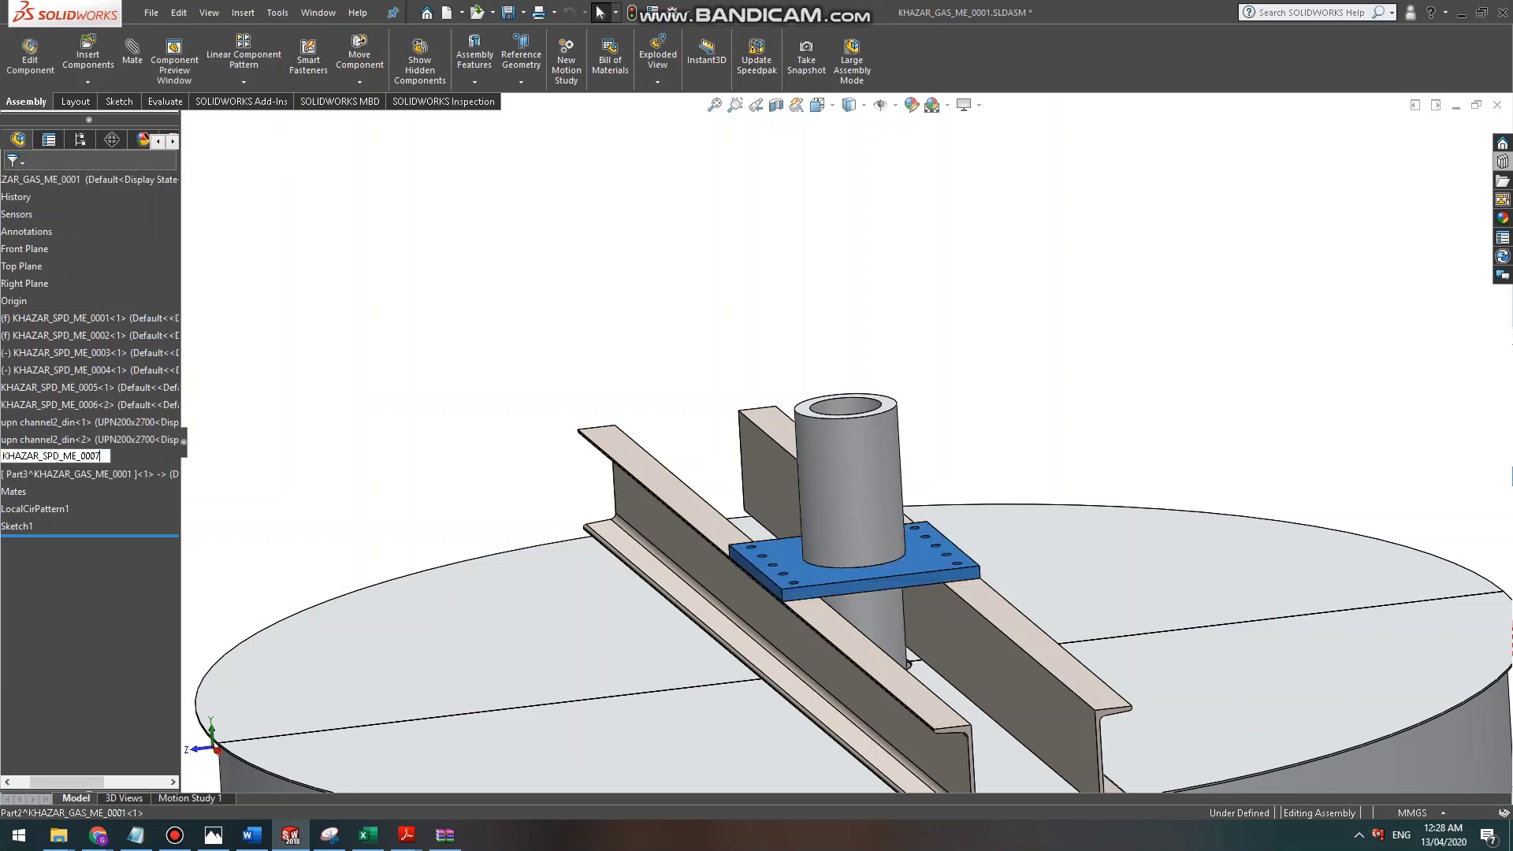
text(KHAZAR_SPD_ME_0007)
click(103, 474)
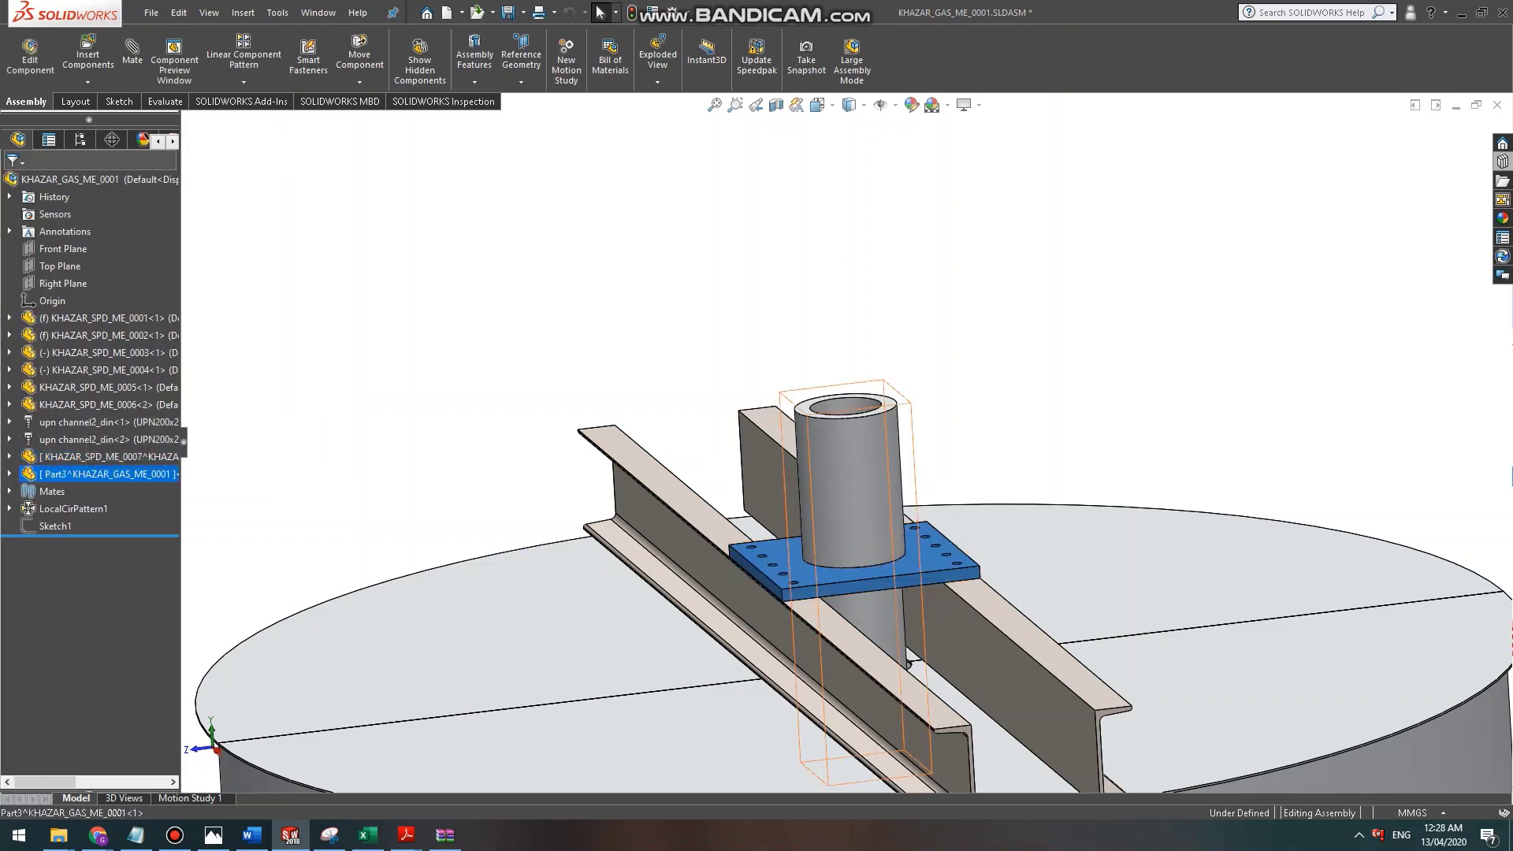
key(F2)
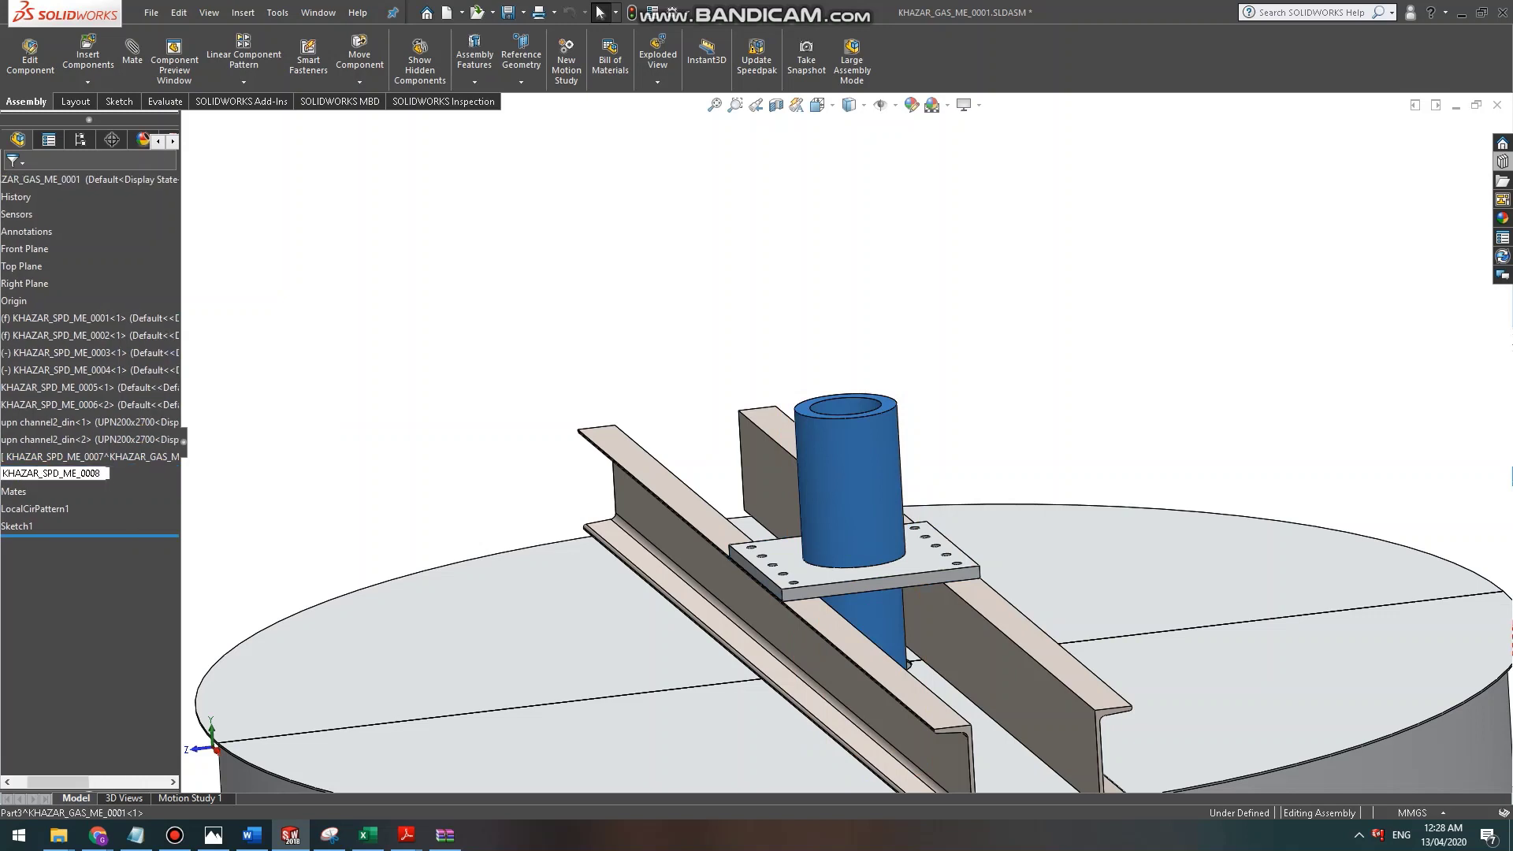
key(Return)
key(z)
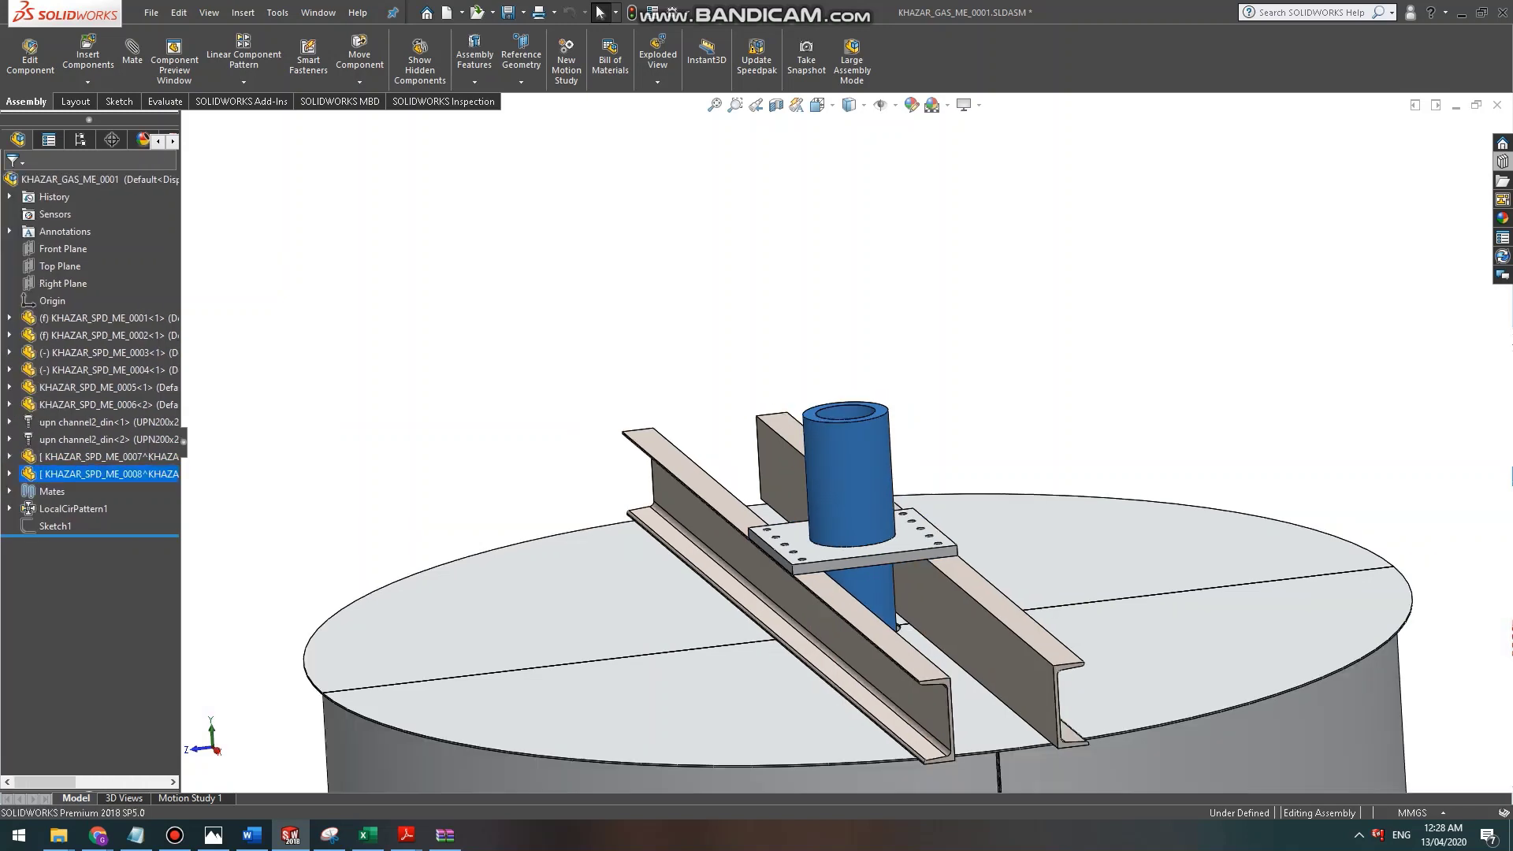
key(Escape)
Save the assembly and all modified models, storing the KHAZAR_SPD_ME_0007 and KHAZAR_SPD_ME_0008 virtual parts externally.
key(ctrl+s)
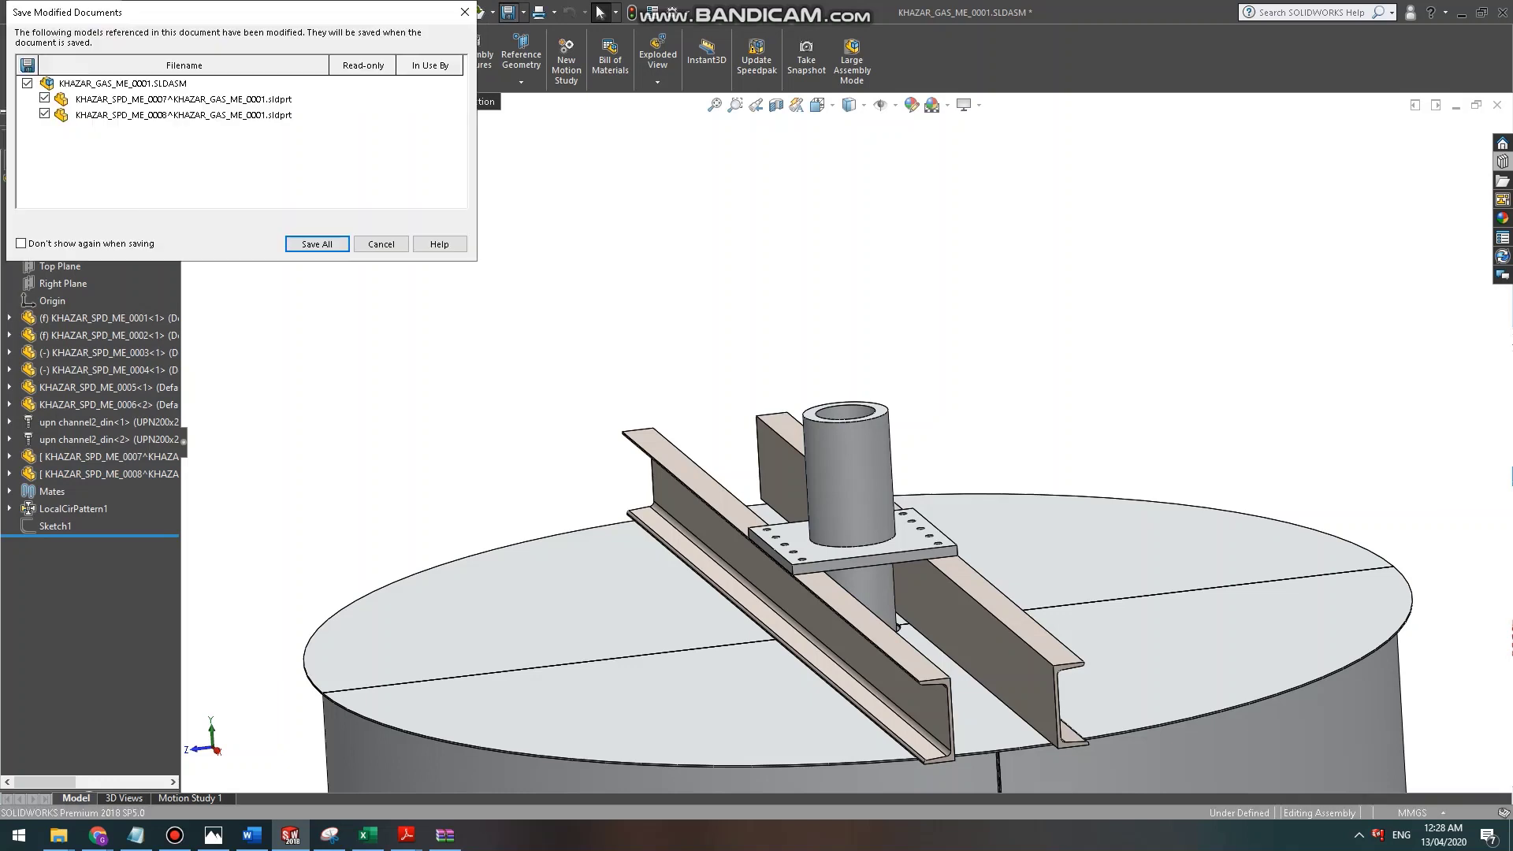
key(Return)
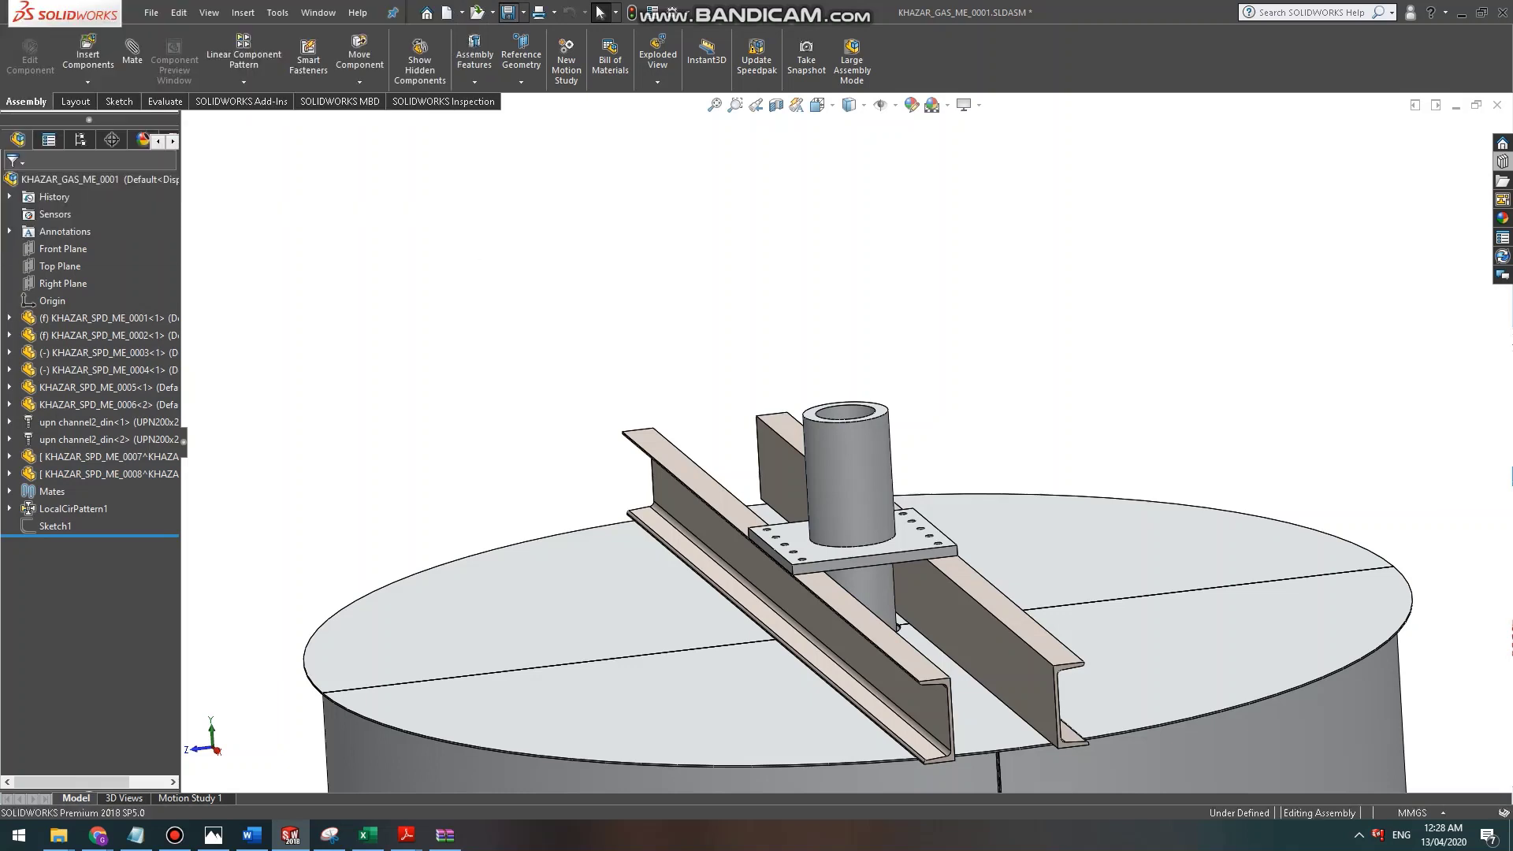
click(618, 329)
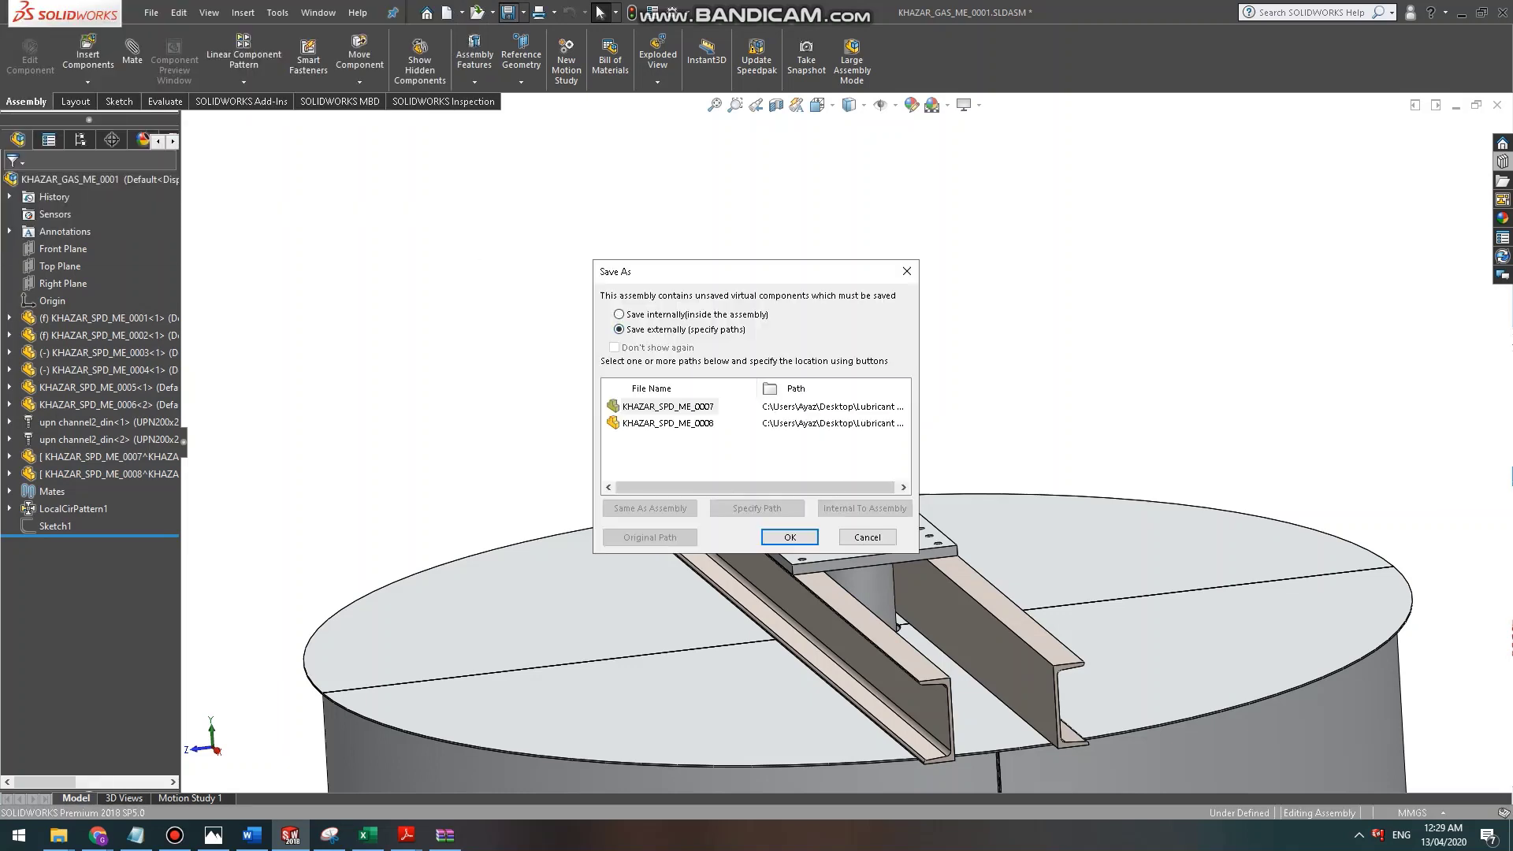
key(Return)
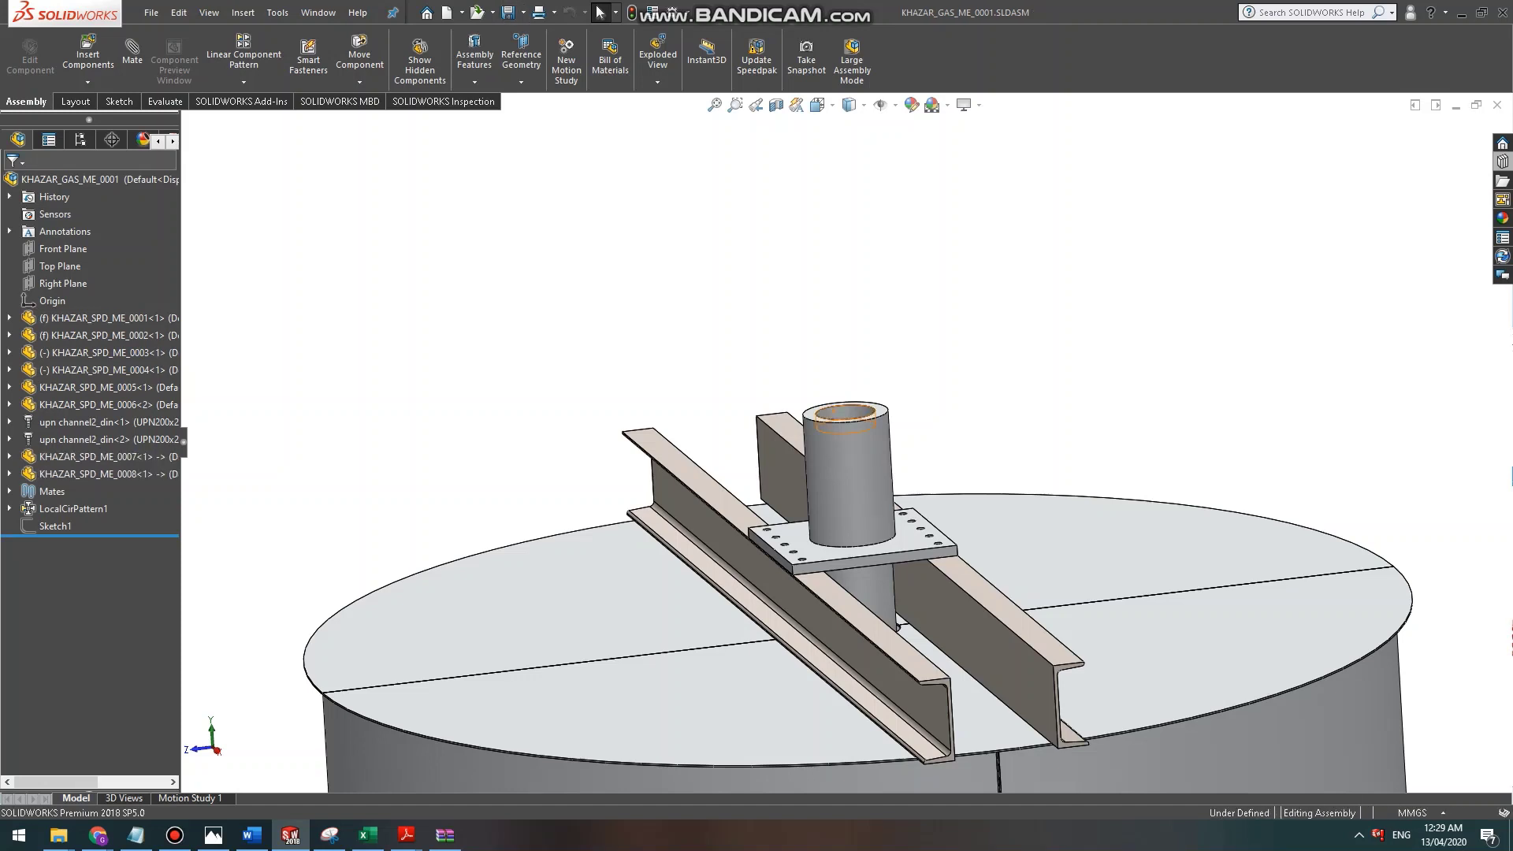
Insert the 6216_2RS1 bearing assembly and place it in free space between the ends of the two channels.
click(847, 418)
scroll(847, 418, up, 5)
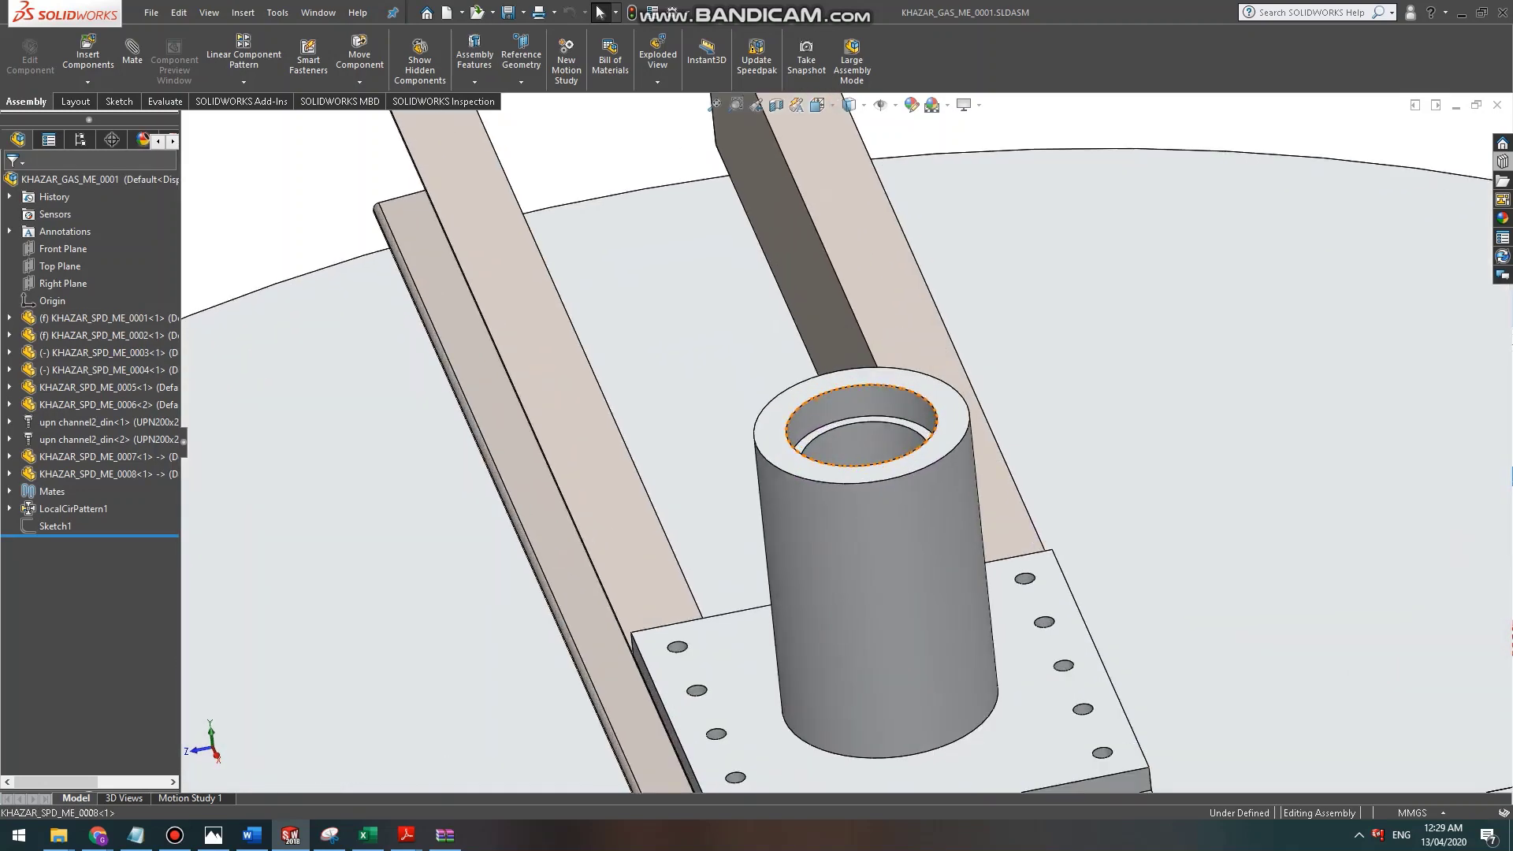
click(87, 57)
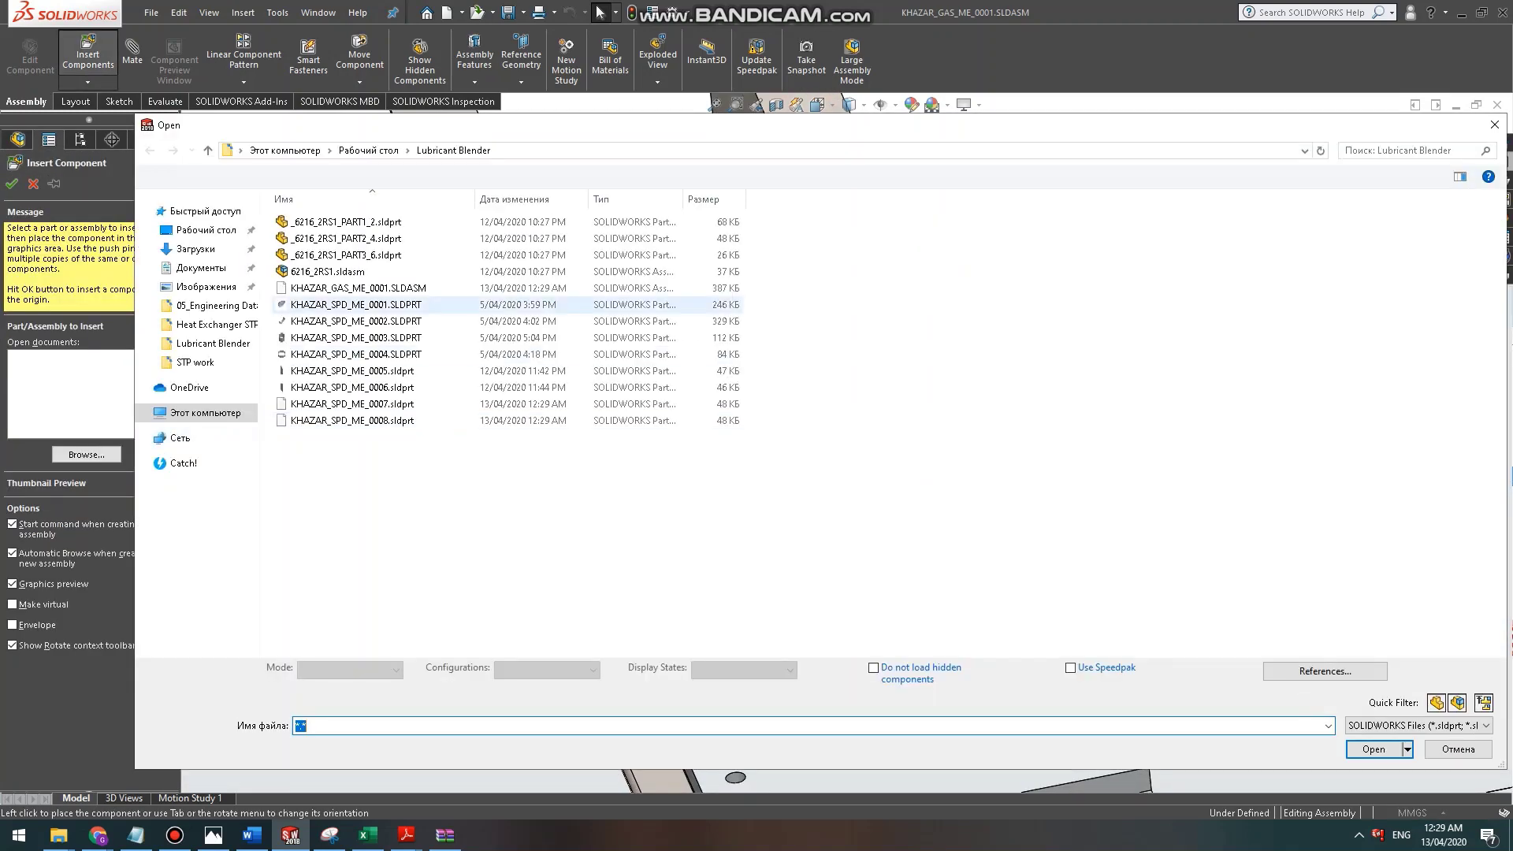
double_click(339, 271)
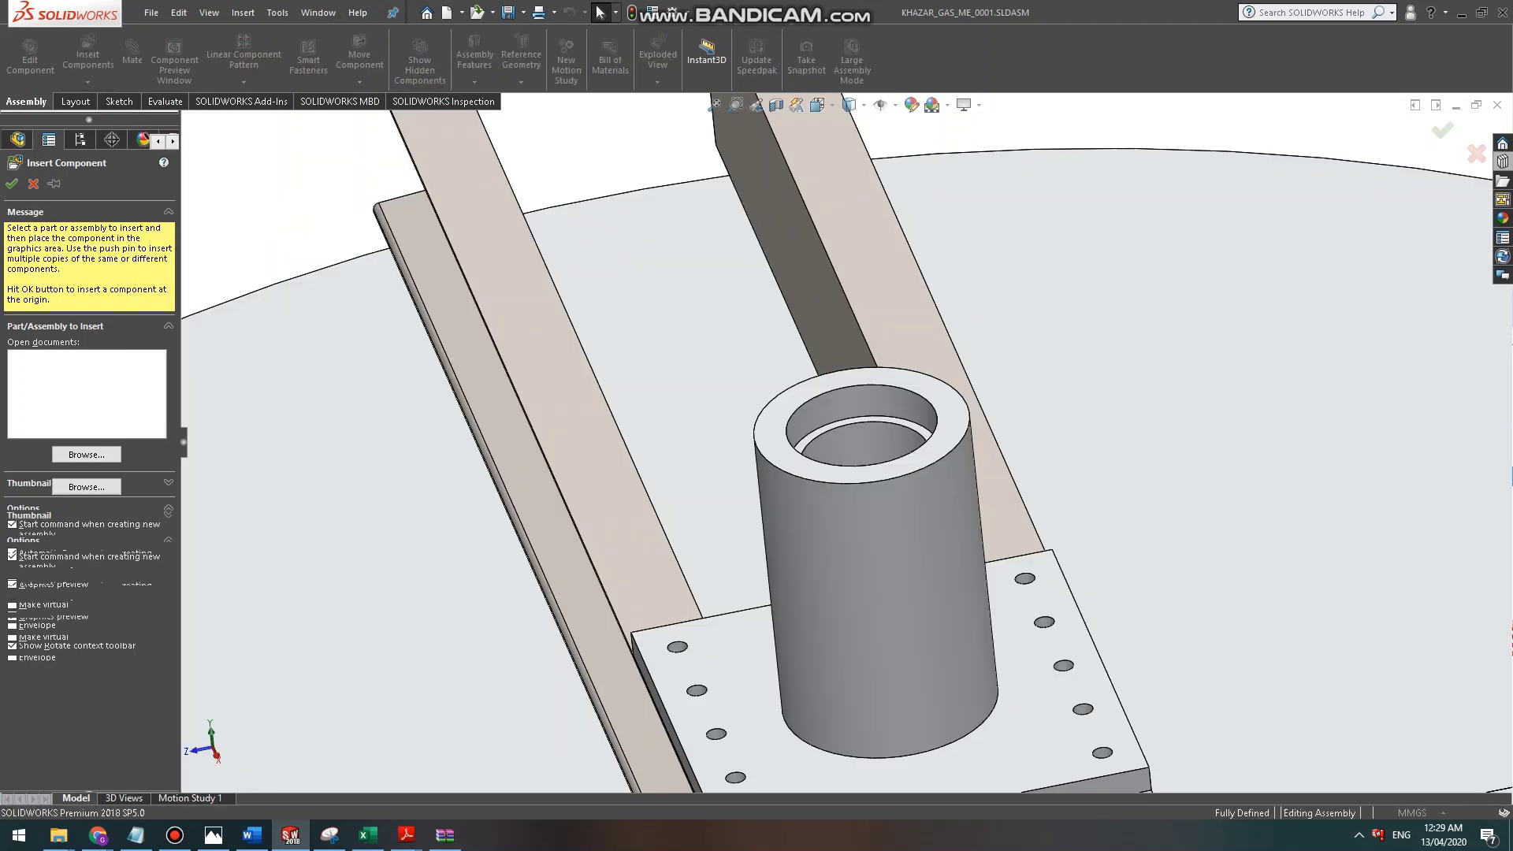
scroll(855, 394, down, 3)
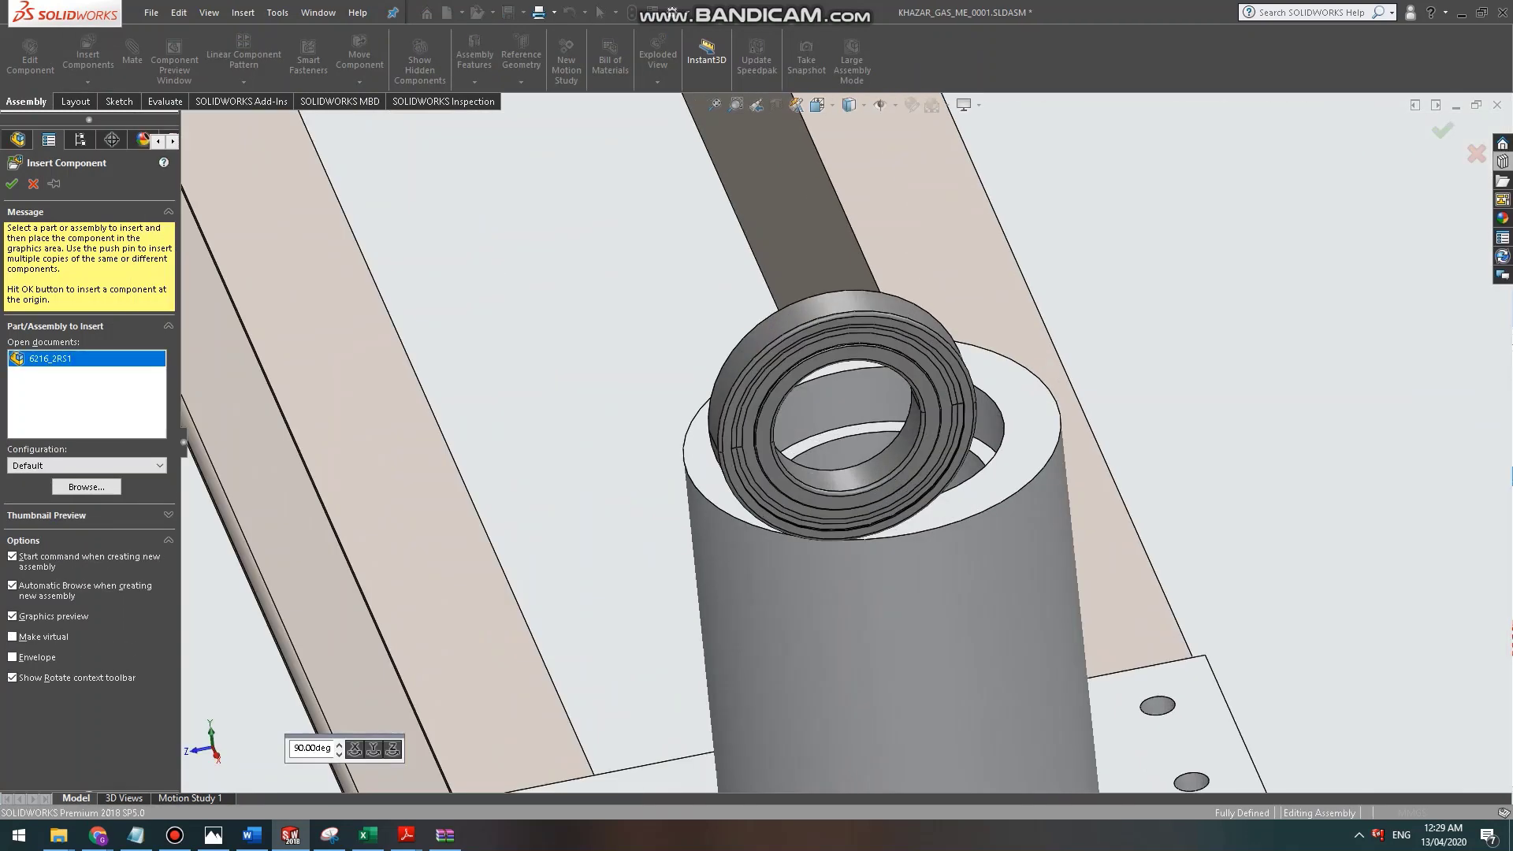
scroll(843, 429, down, 3)
scroll(820, 394, up, 6)
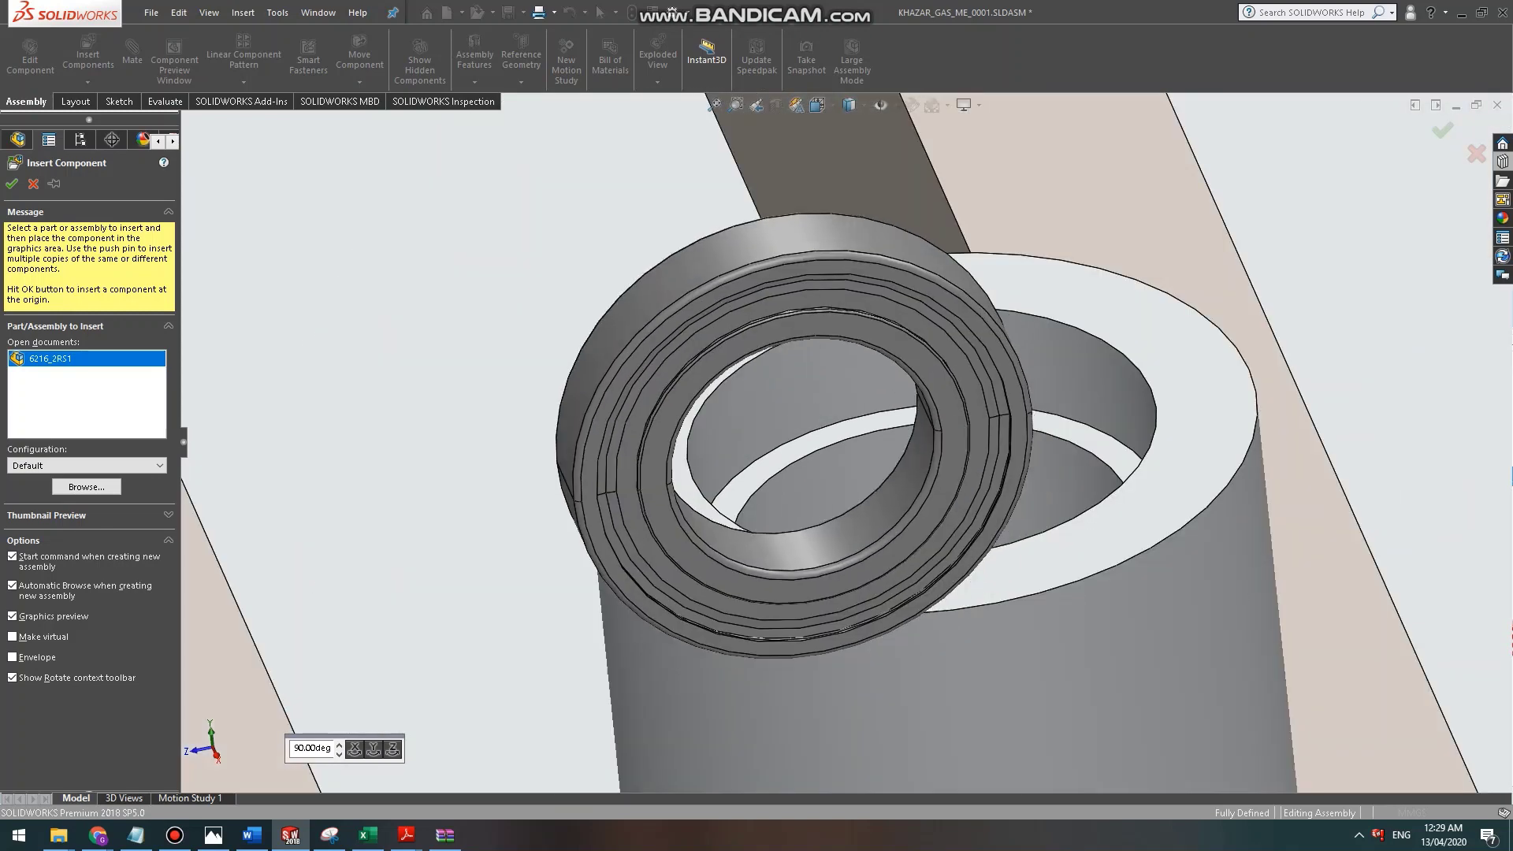
scroll(792, 352, up, 2)
click(715, 237)
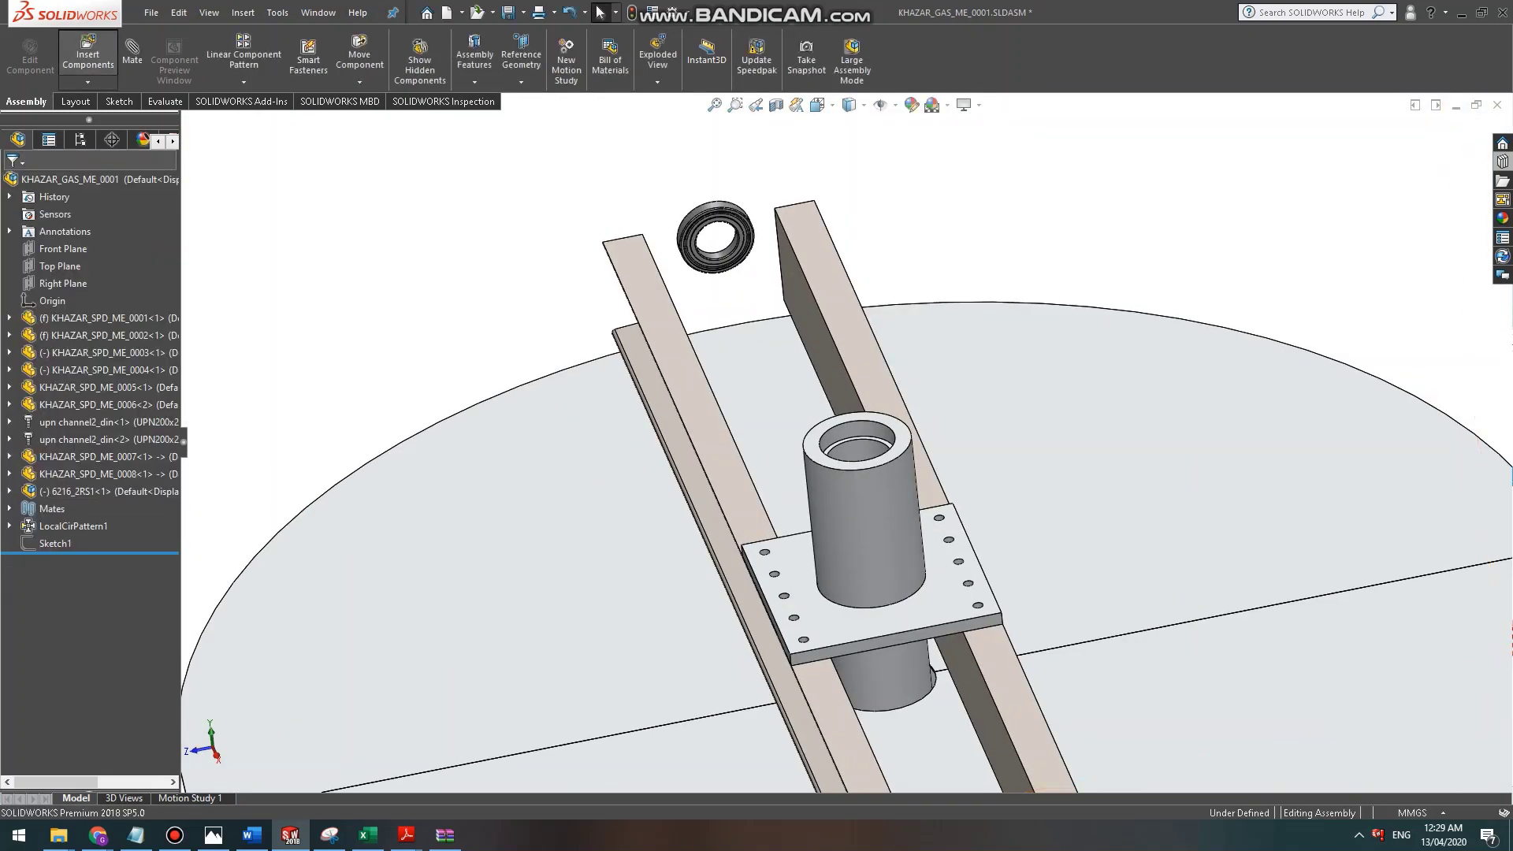
Insert a second copy of the 6216_2RS1 bearing beside the first, outside the channels.
click(88, 55)
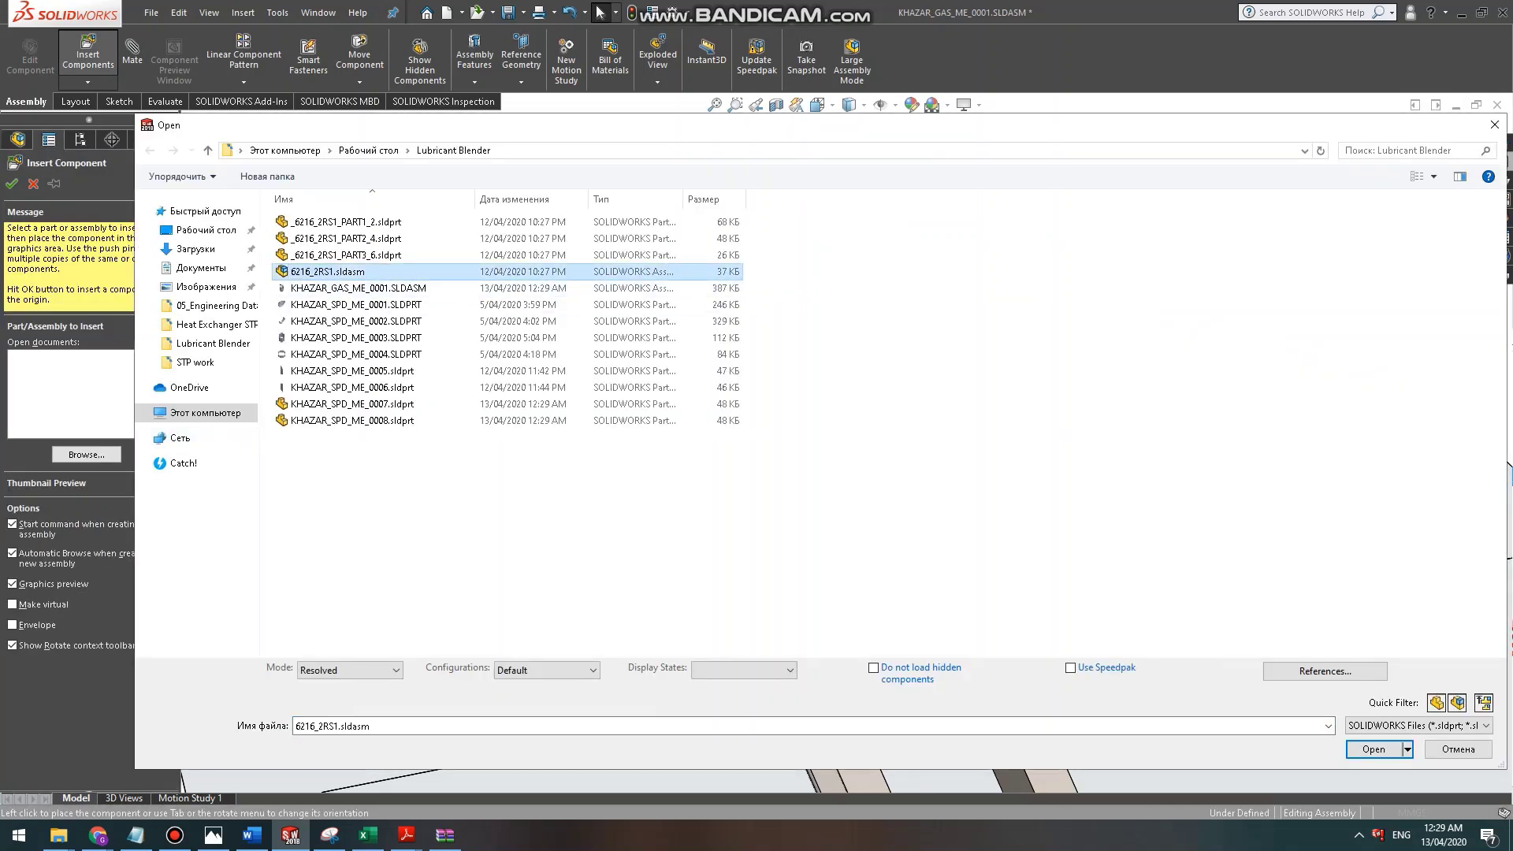
key(Return)
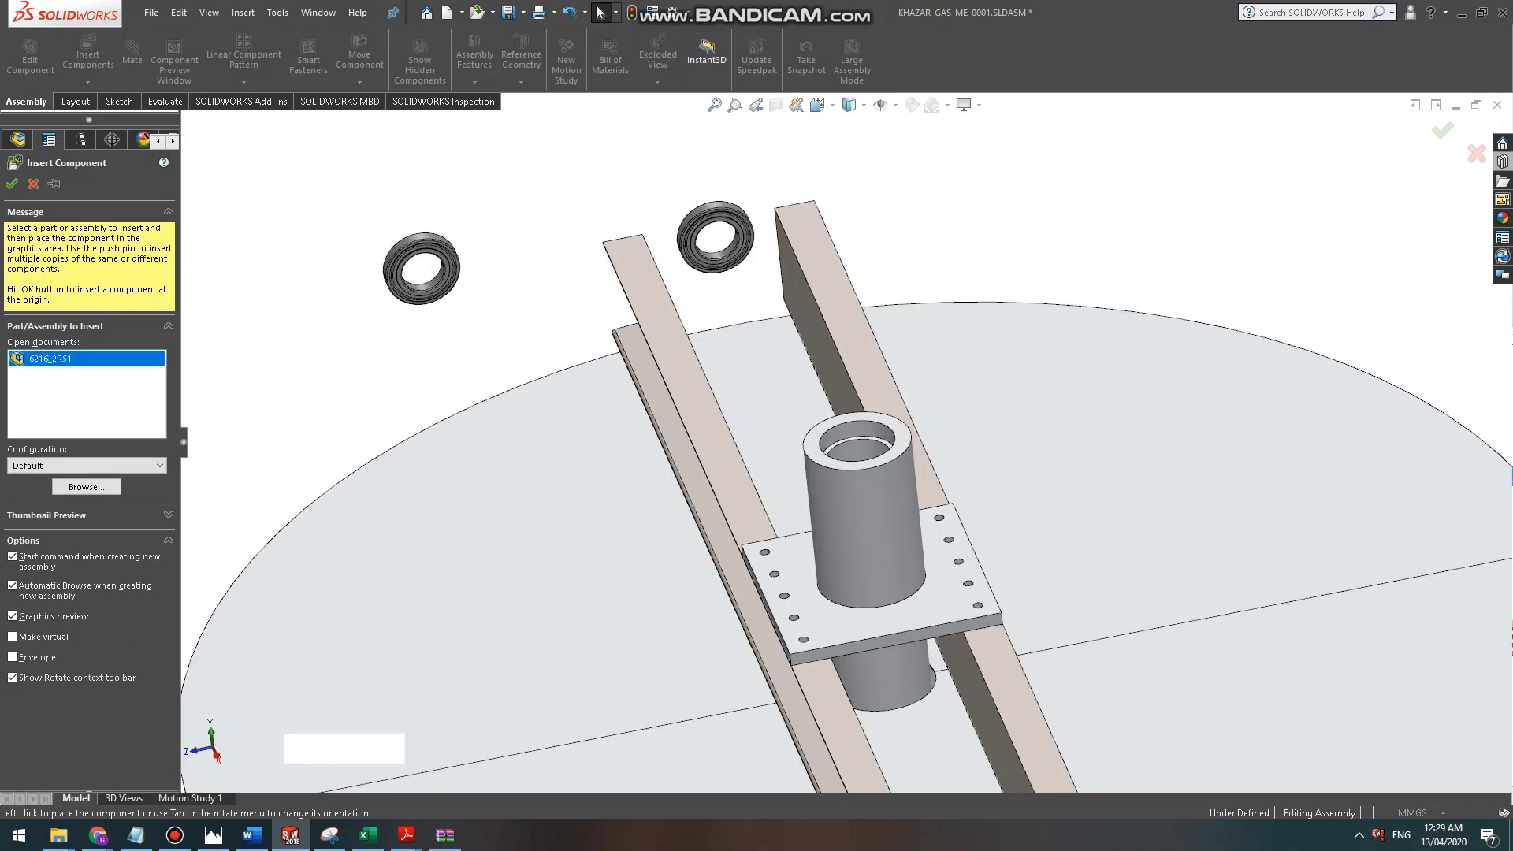
click(458, 260)
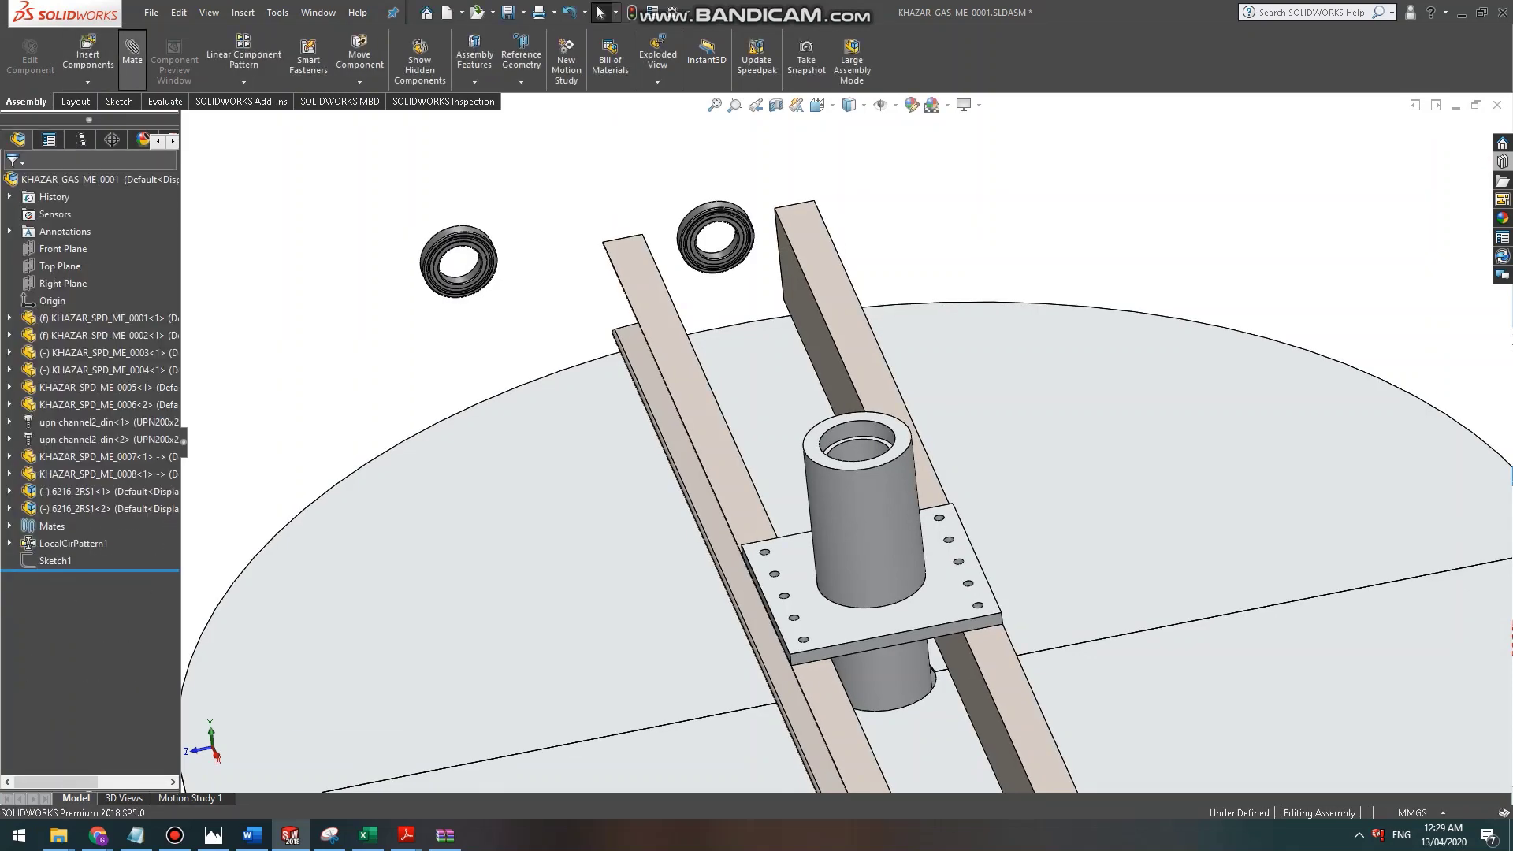
Mate the first 6216_2RS1 bearing's inner-ring side face coincident with the shoulder inside the upper end of the bearing housing.
click(131, 59)
scroll(715, 237, down, 10)
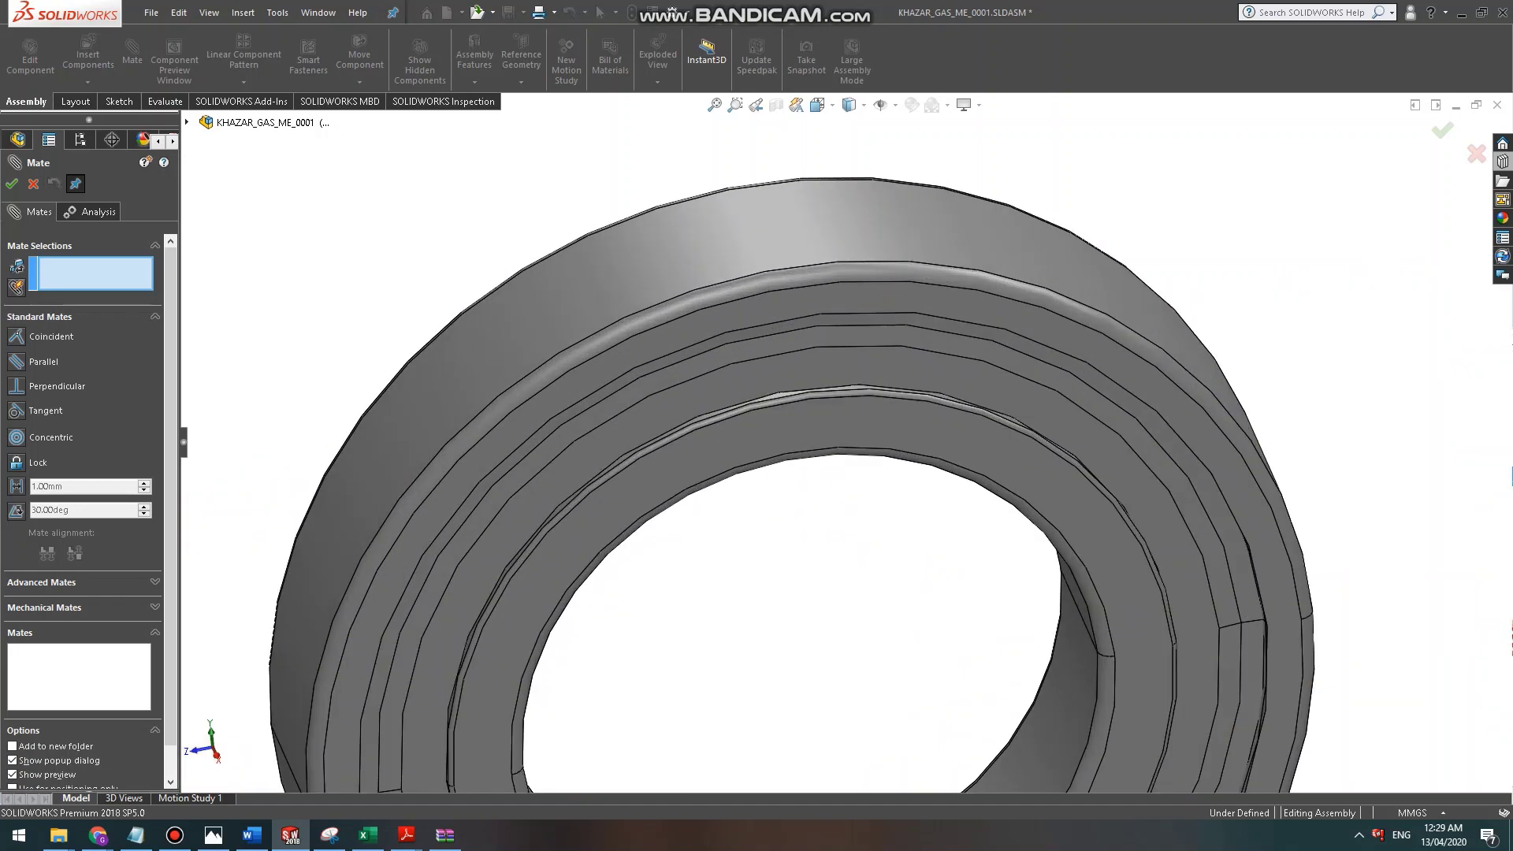
click(771, 438)
scroll(770, 438, up, 12)
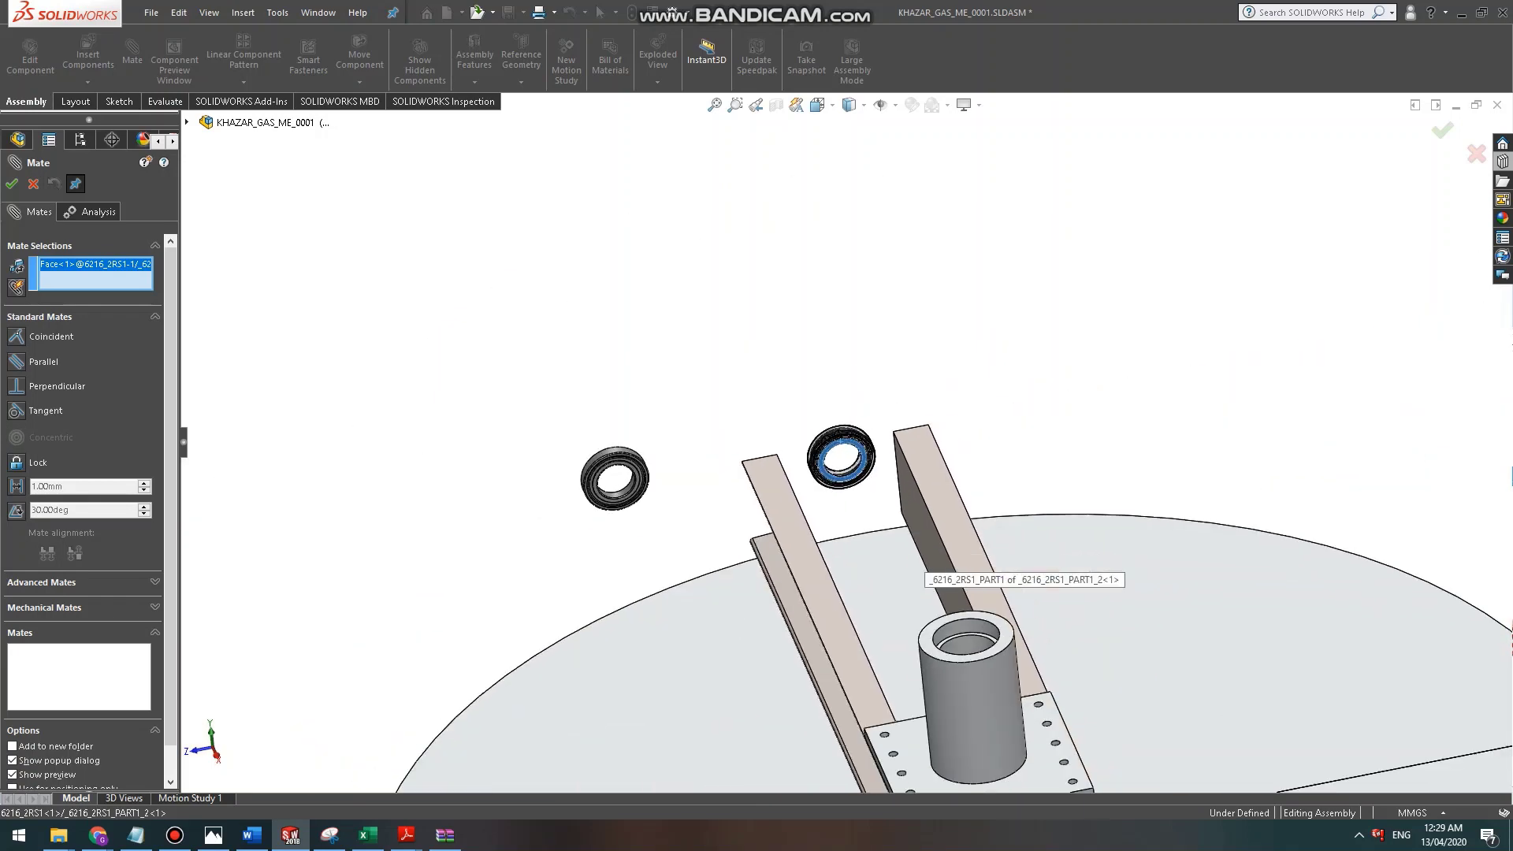
scroll(966, 623, down, 12)
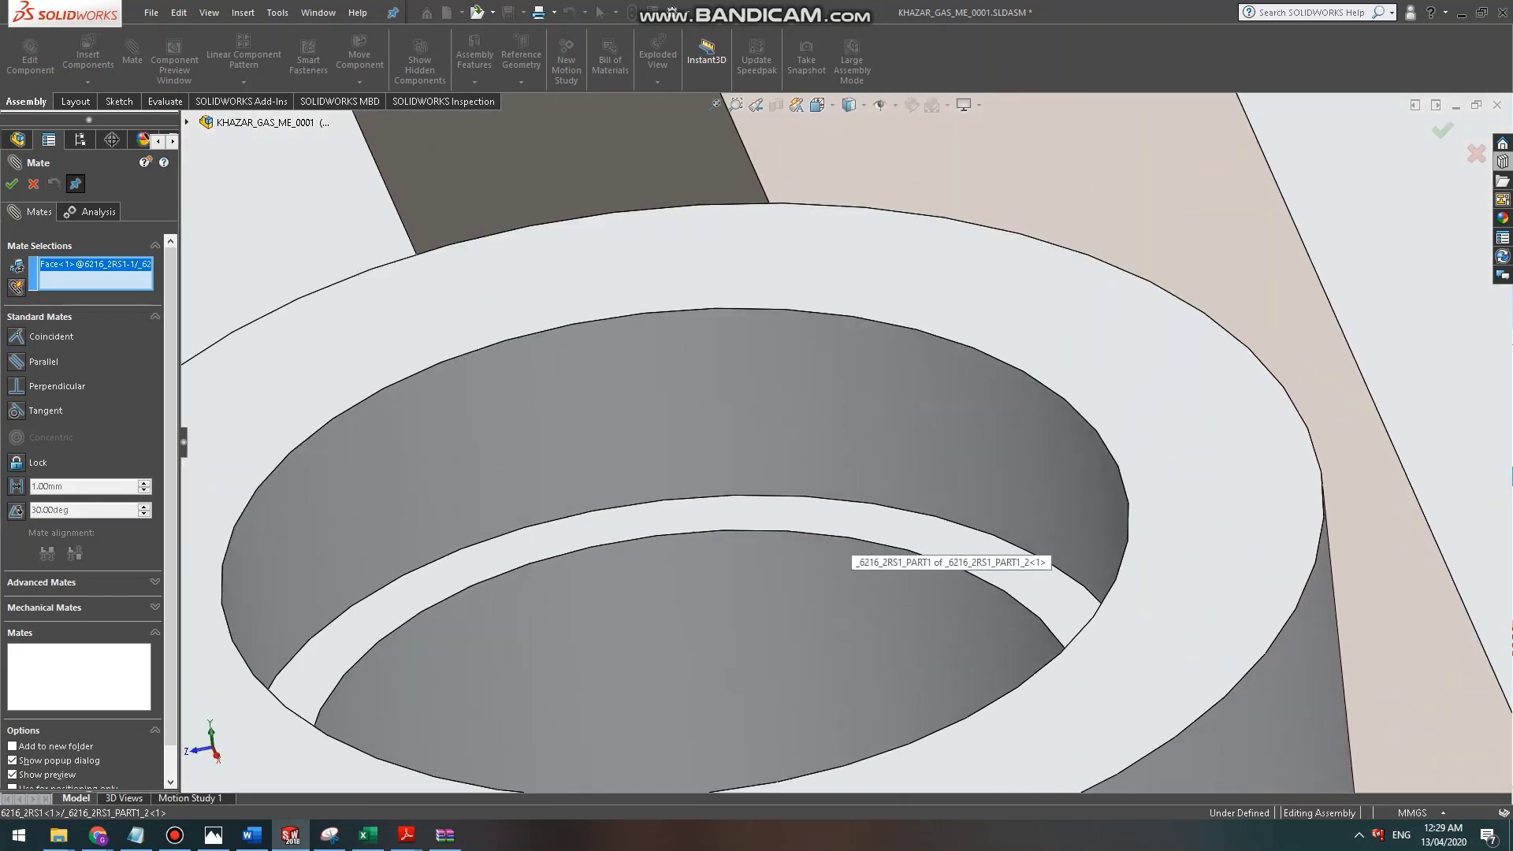
click(843, 520)
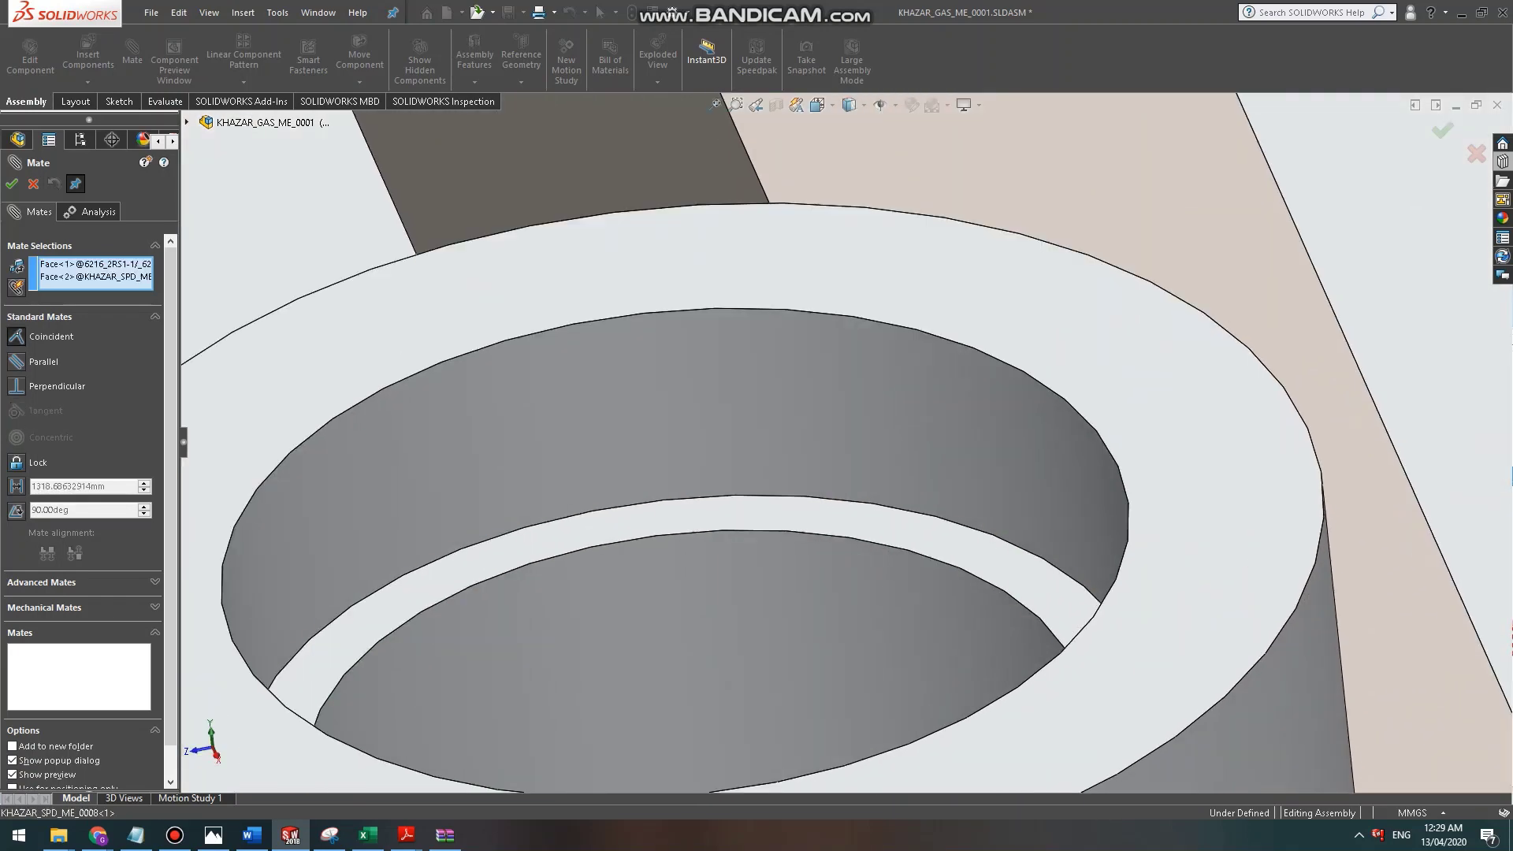
scroll(812, 465, up, 8)
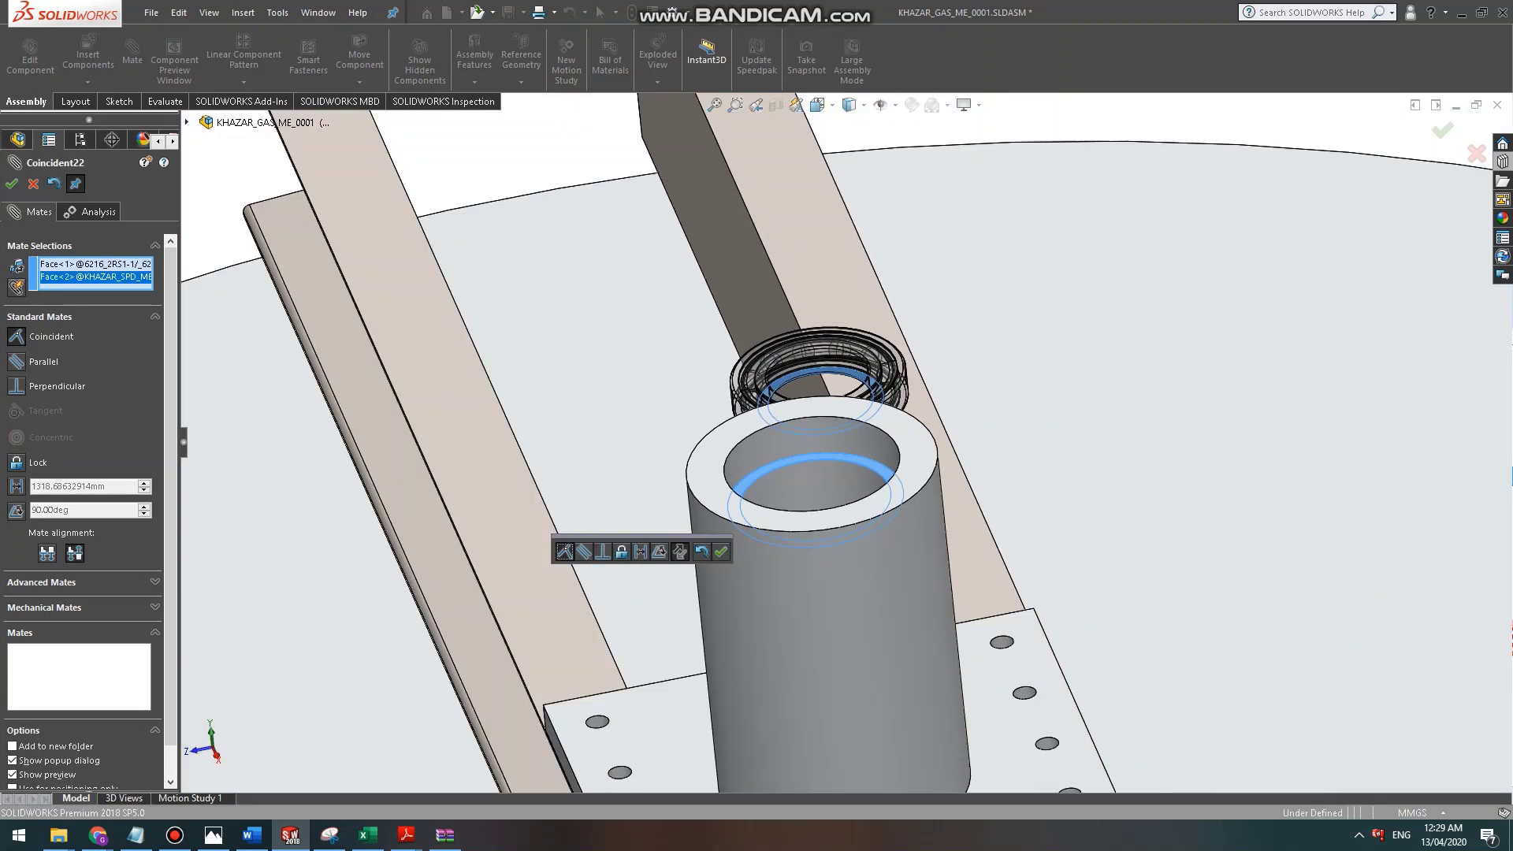
click(12, 183)
Add a concentric mate between the first bearing's outer cylindrical face and the housing's upper bearing bore.
scroll(914, 379, down, 5)
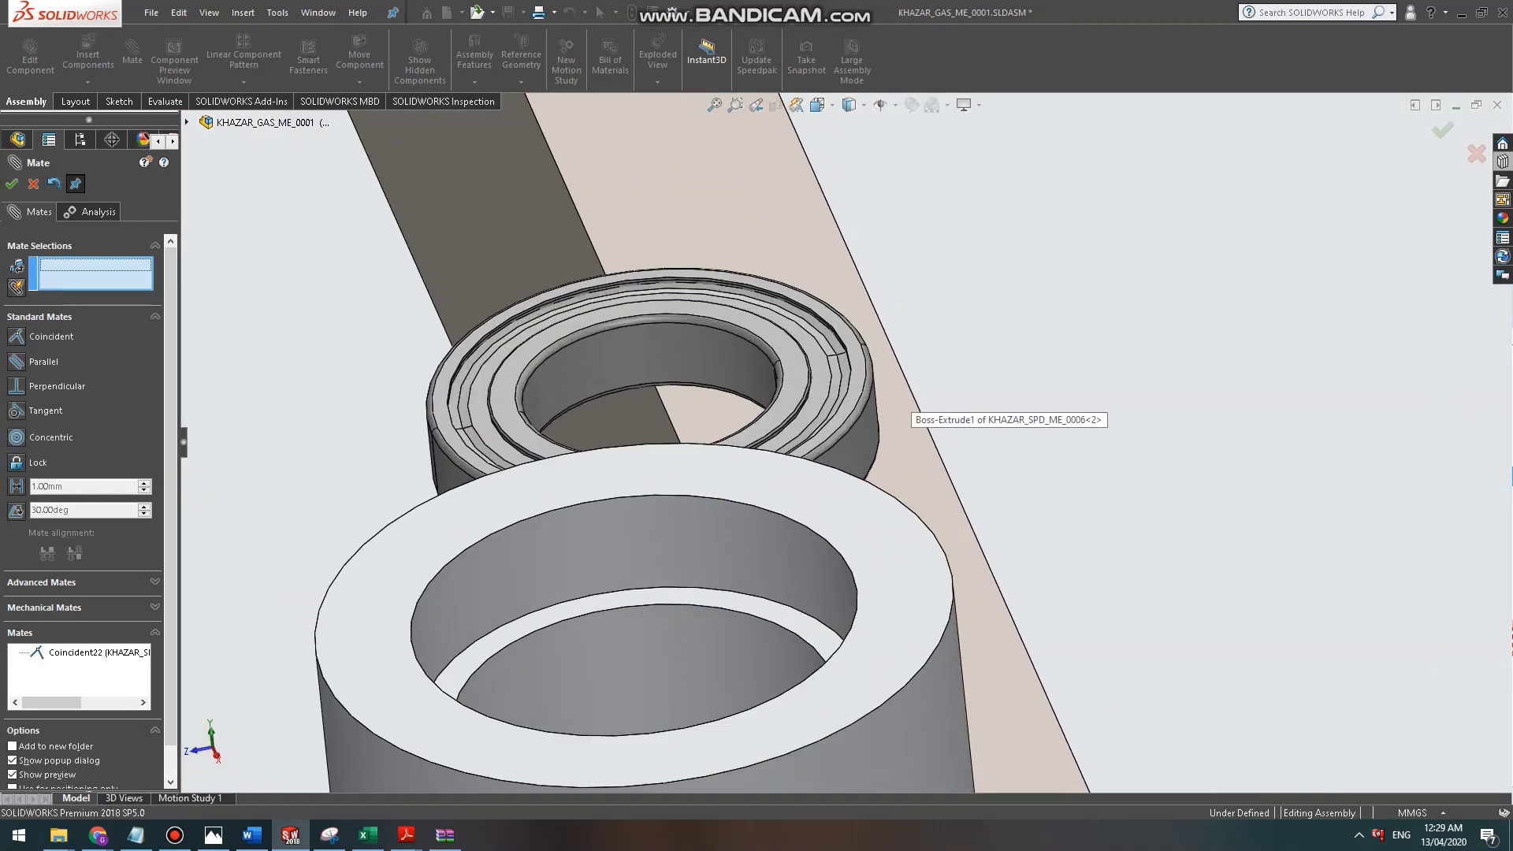
click(744, 556)
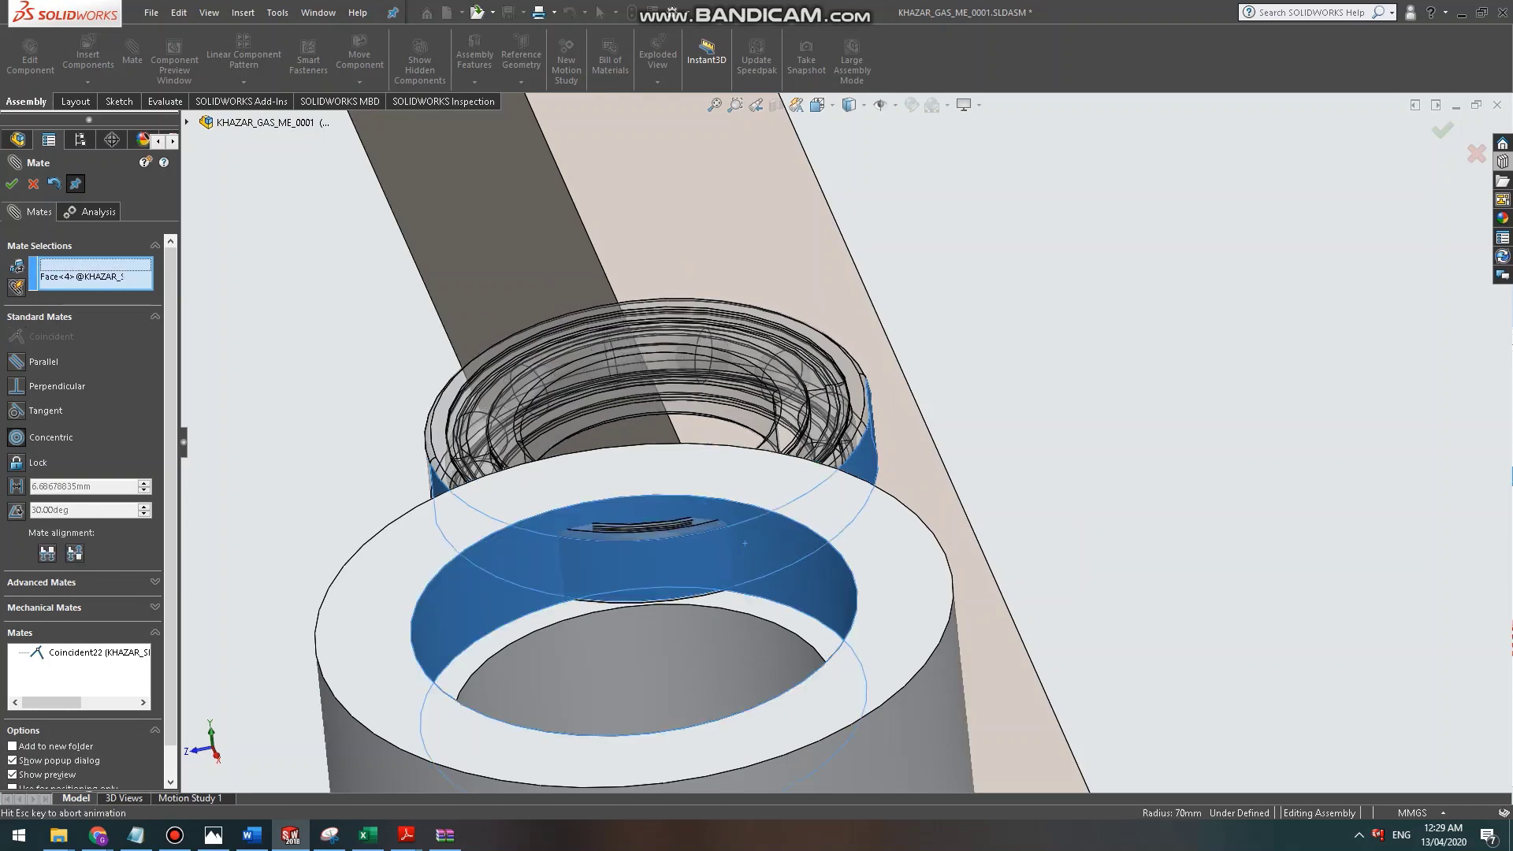
click(12, 184)
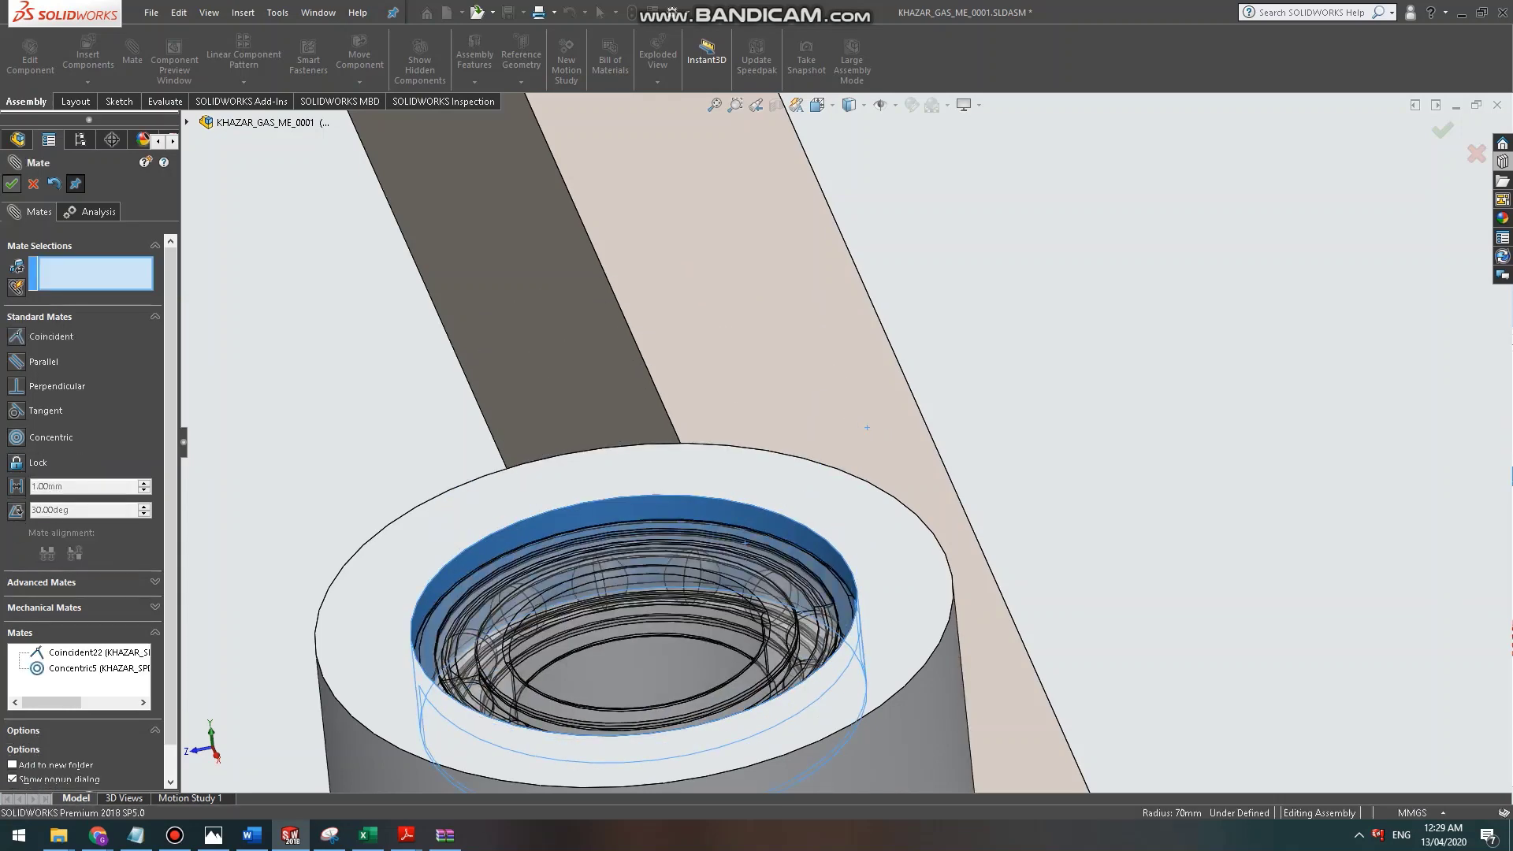
scroll(823, 422, up, 5)
scroll(855, 429, up, 9)
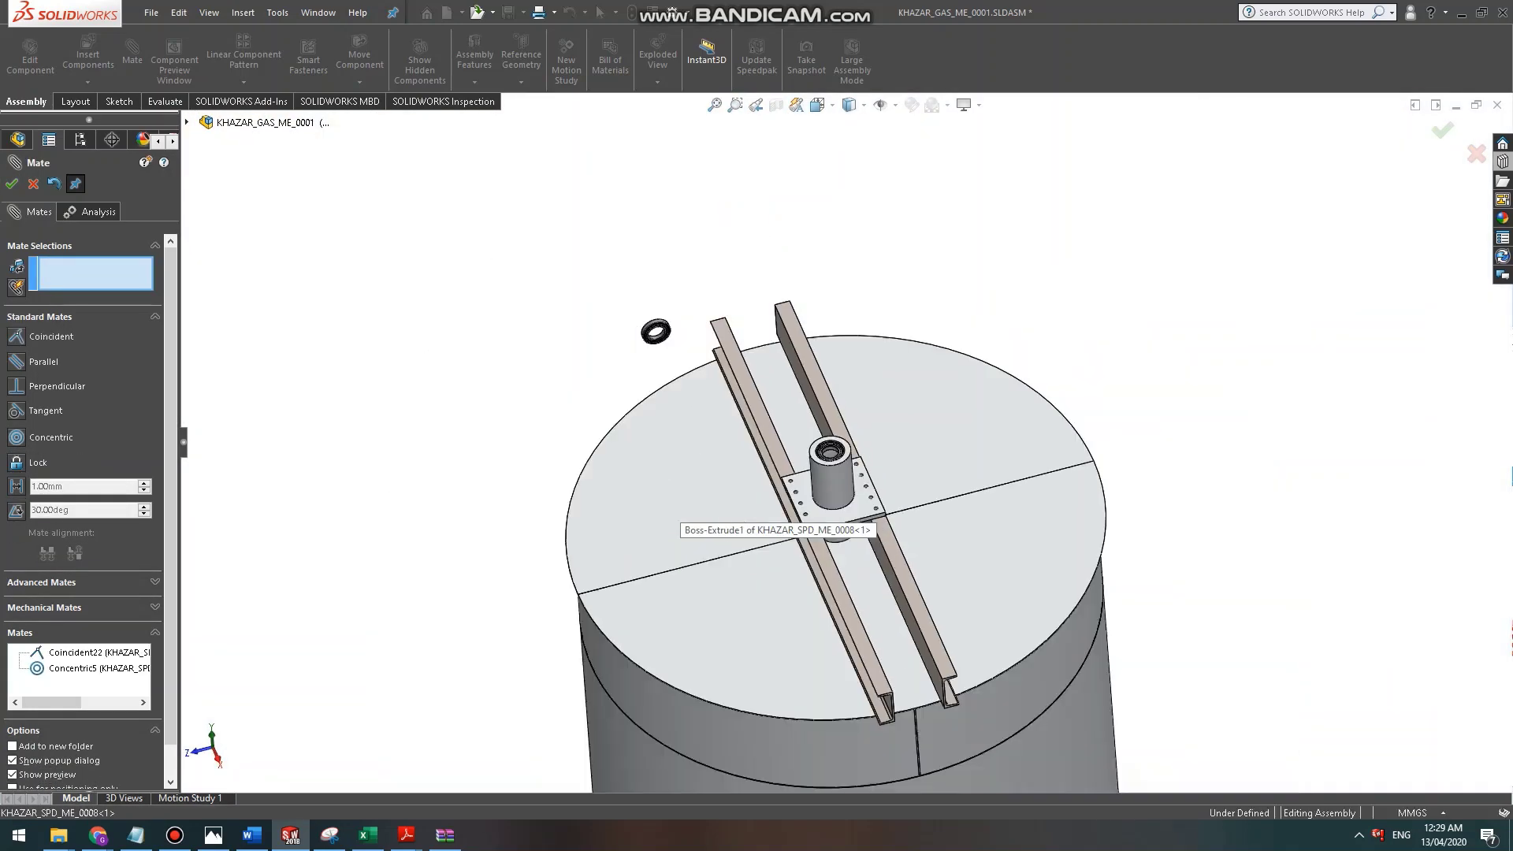
scroll(622, 323, down, 10)
scroll(726, 365, down, 4)
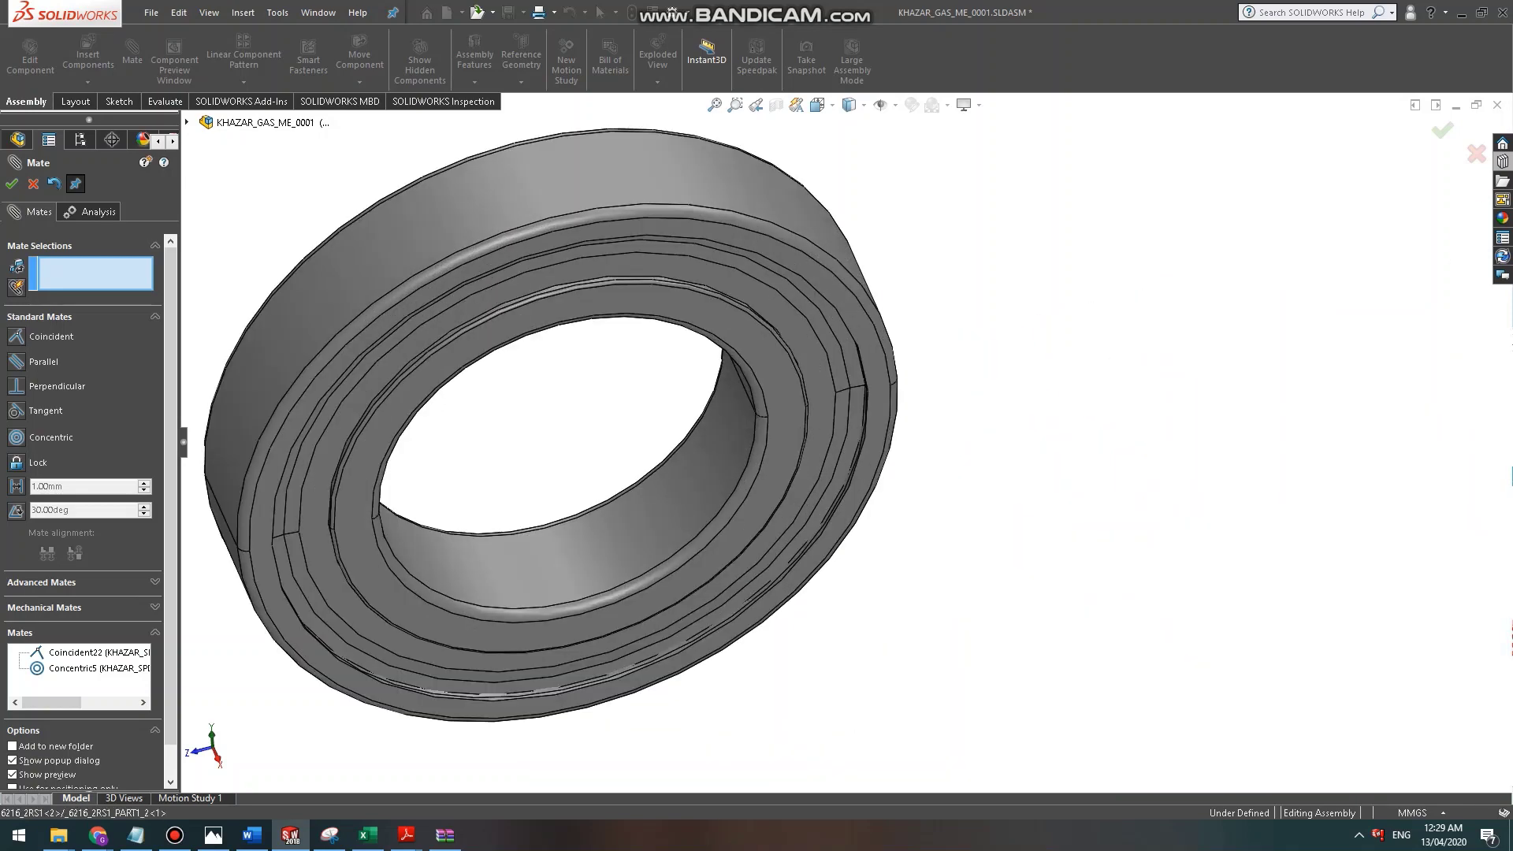
click(770, 378)
scroll(843, 443, up, 8)
middle_drag(833, 441, 842, 497)
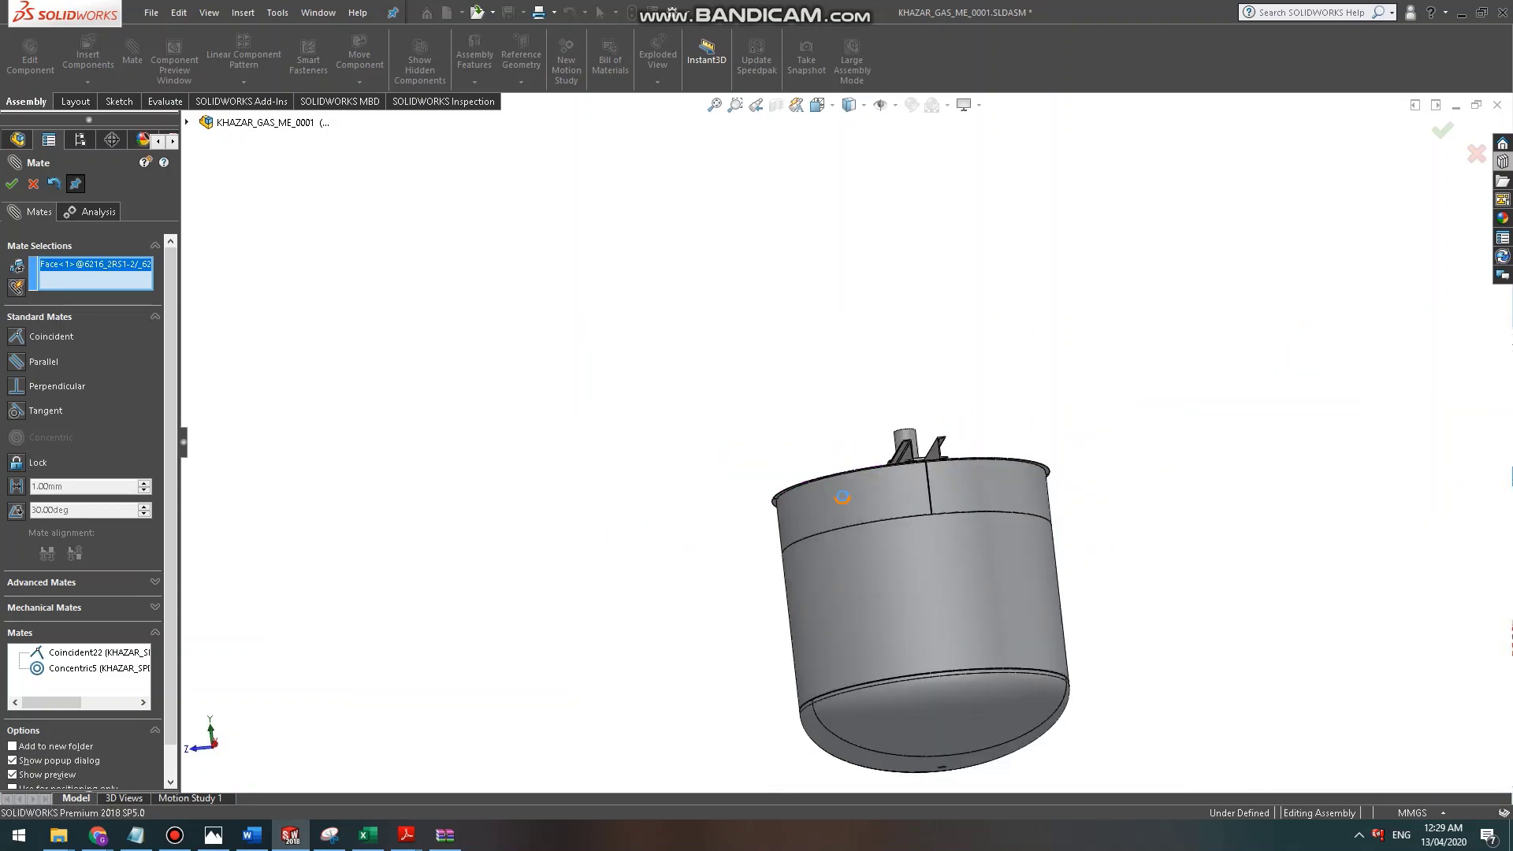
key(Escape)
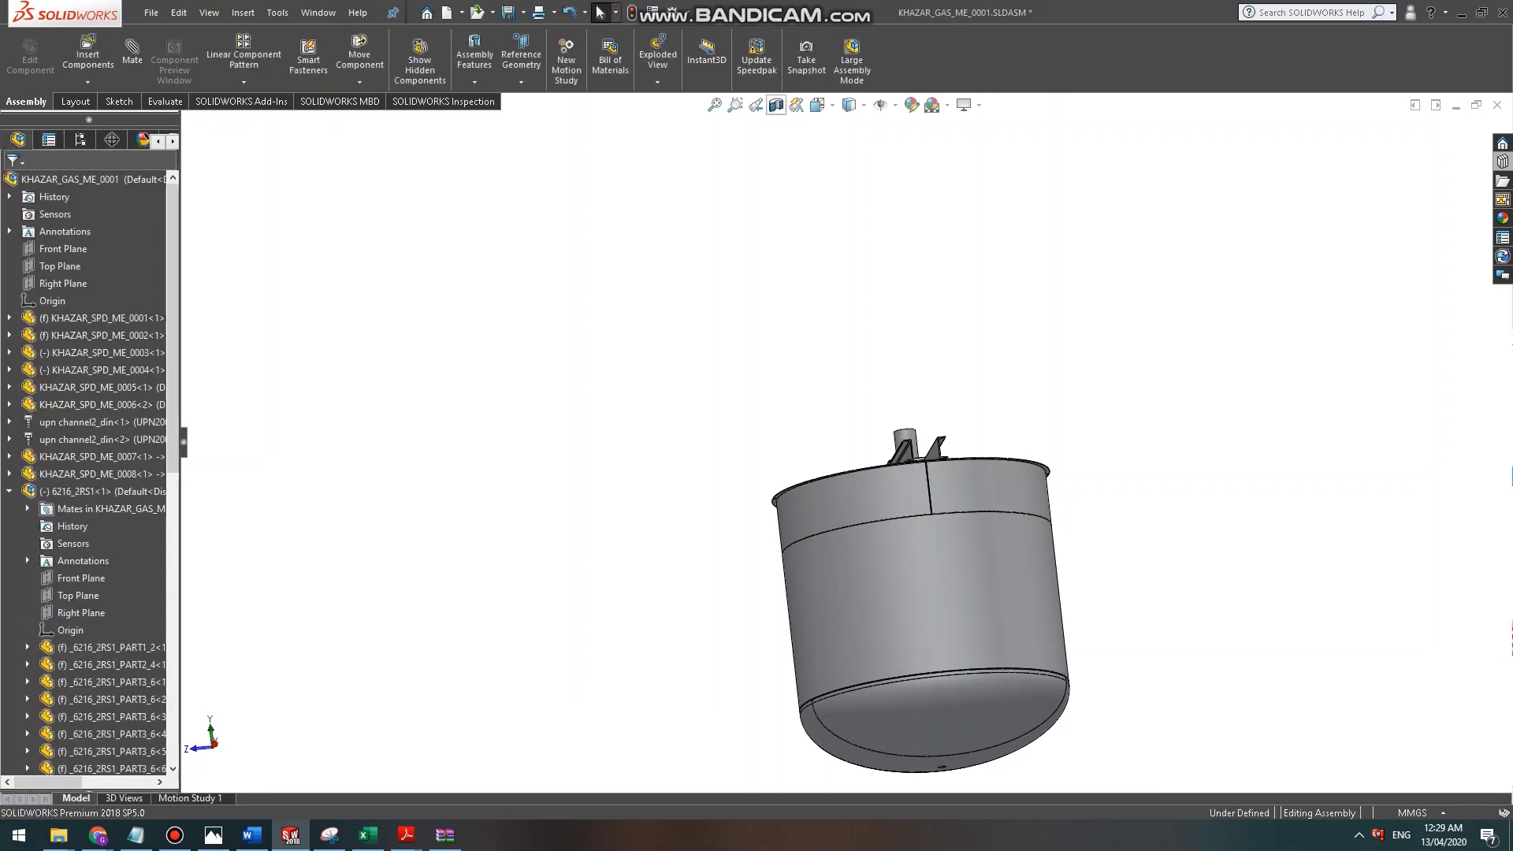
Apply a section view through the assembly that cuts the vessel and the bearing housing lengthwise.
click(777, 104)
click(11, 184)
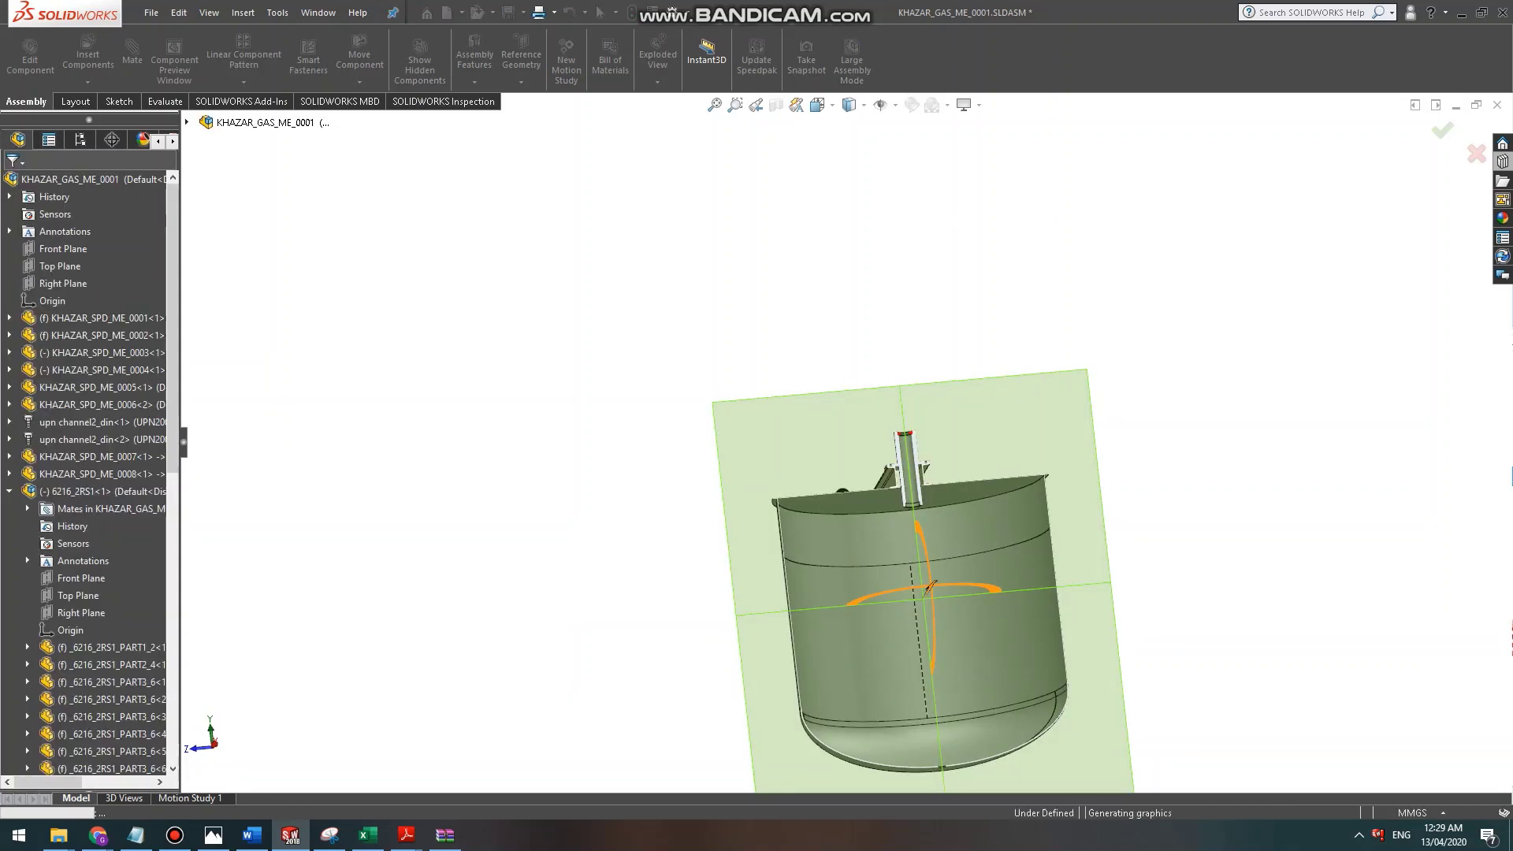
scroll(803, 449, down, 7)
middle_drag(824, 483, 961, 544)
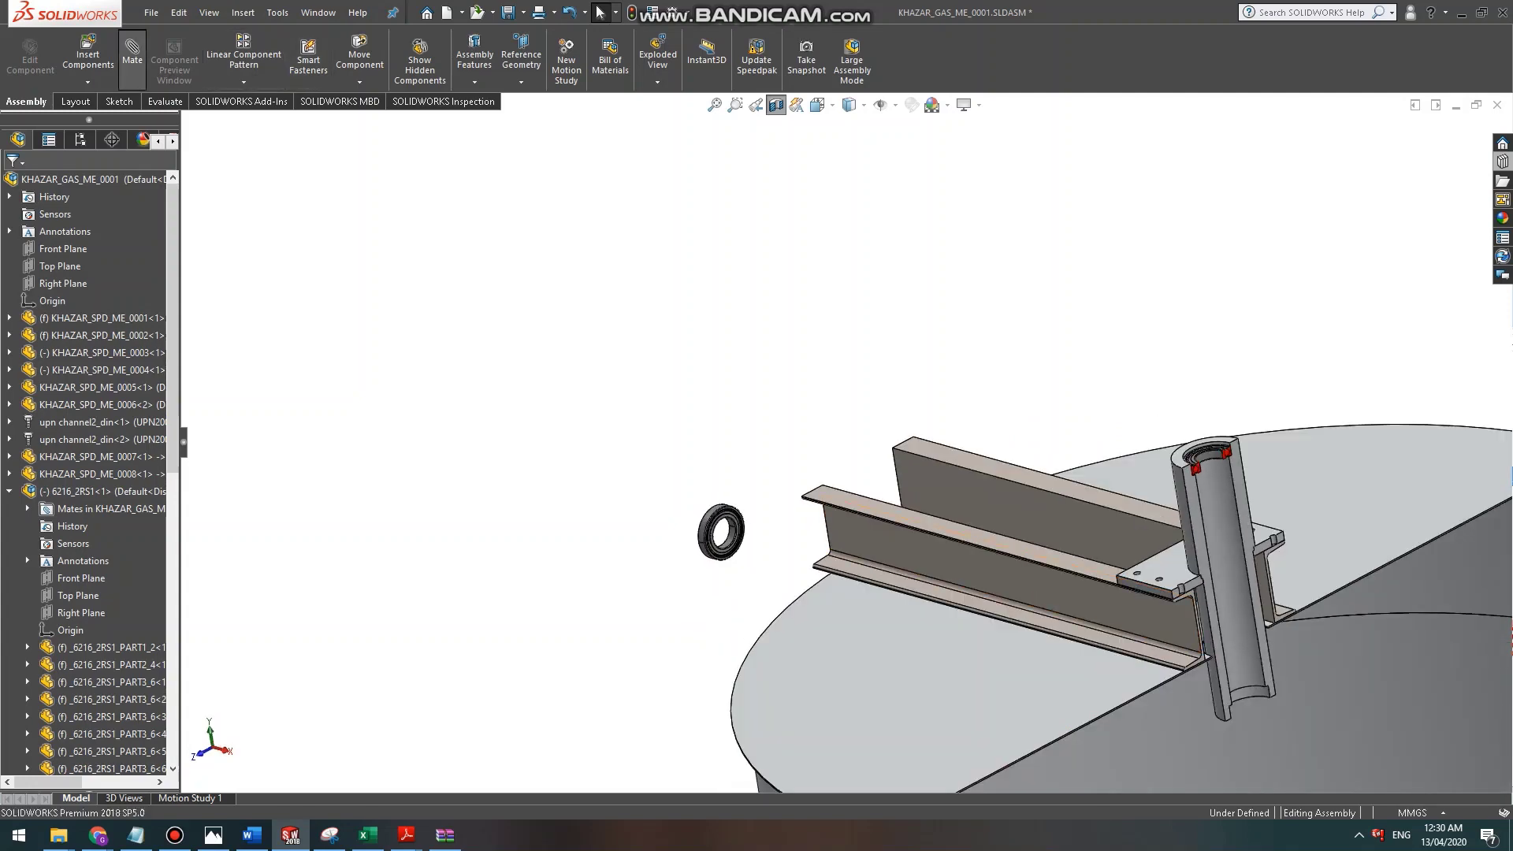
Mate the second 6216_2RS1 bearing's inner-ring side face coincident with the shoulder at the lower end of the sectioned housing.
click(131, 57)
scroll(729, 567, down, 8)
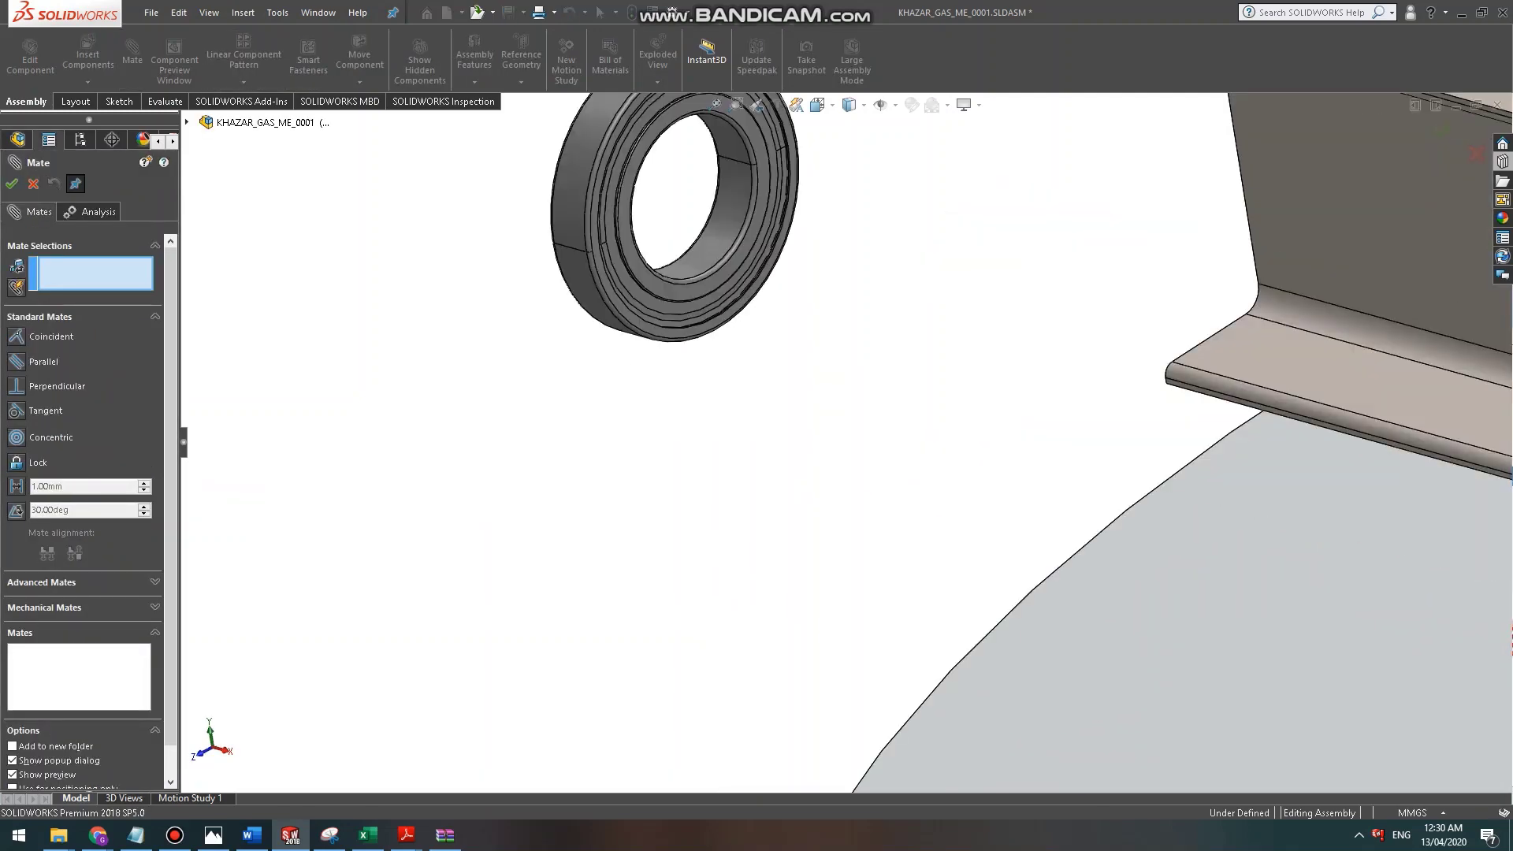
click(694, 268)
scroll(846, 435, up, 8)
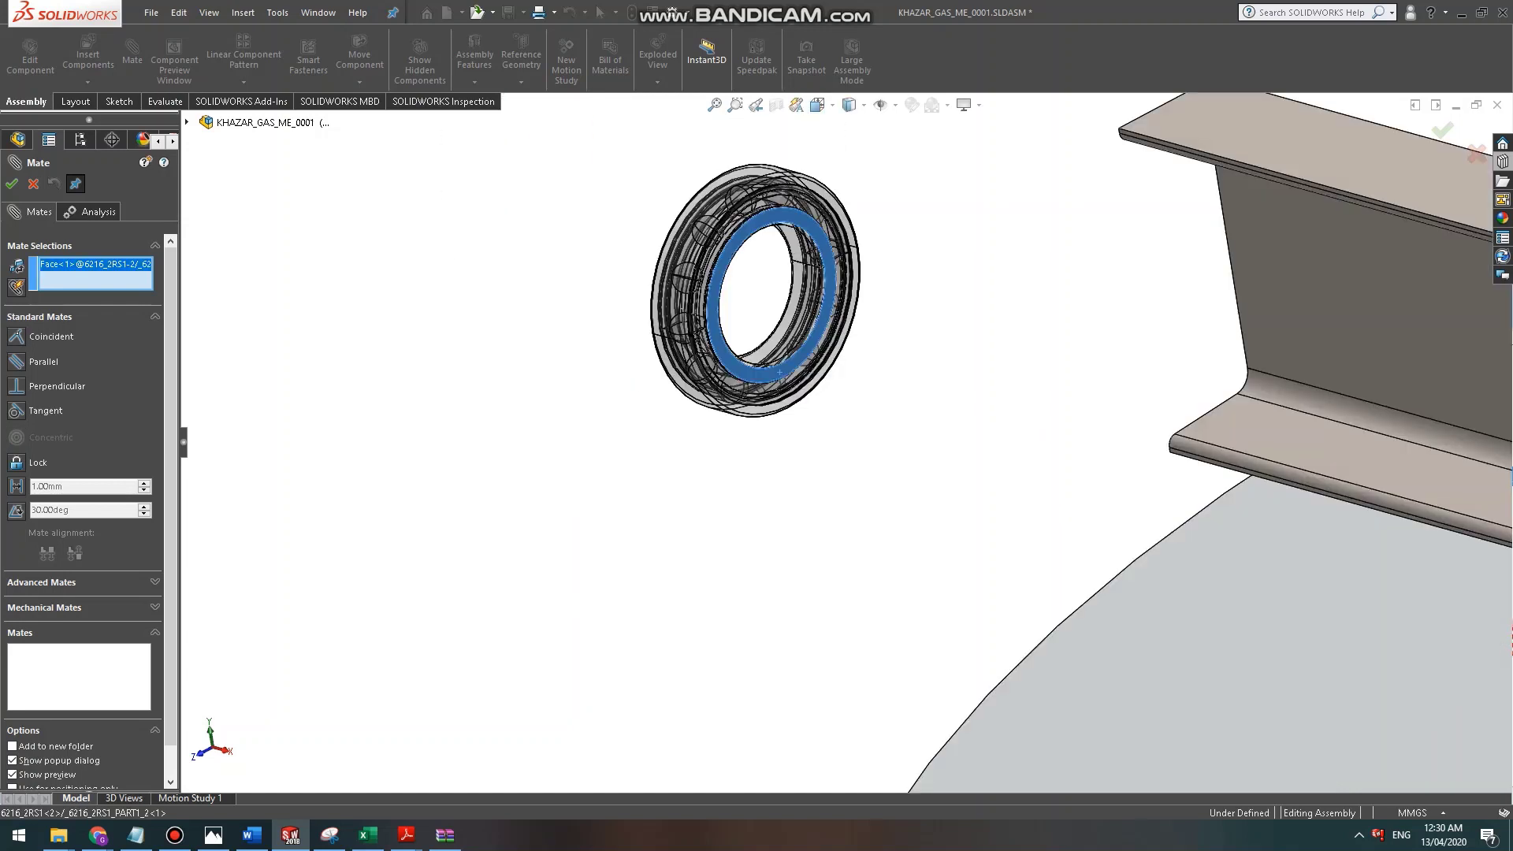
middle_drag(1079, 552, 1079, 442)
scroll(1080, 496, down, 10)
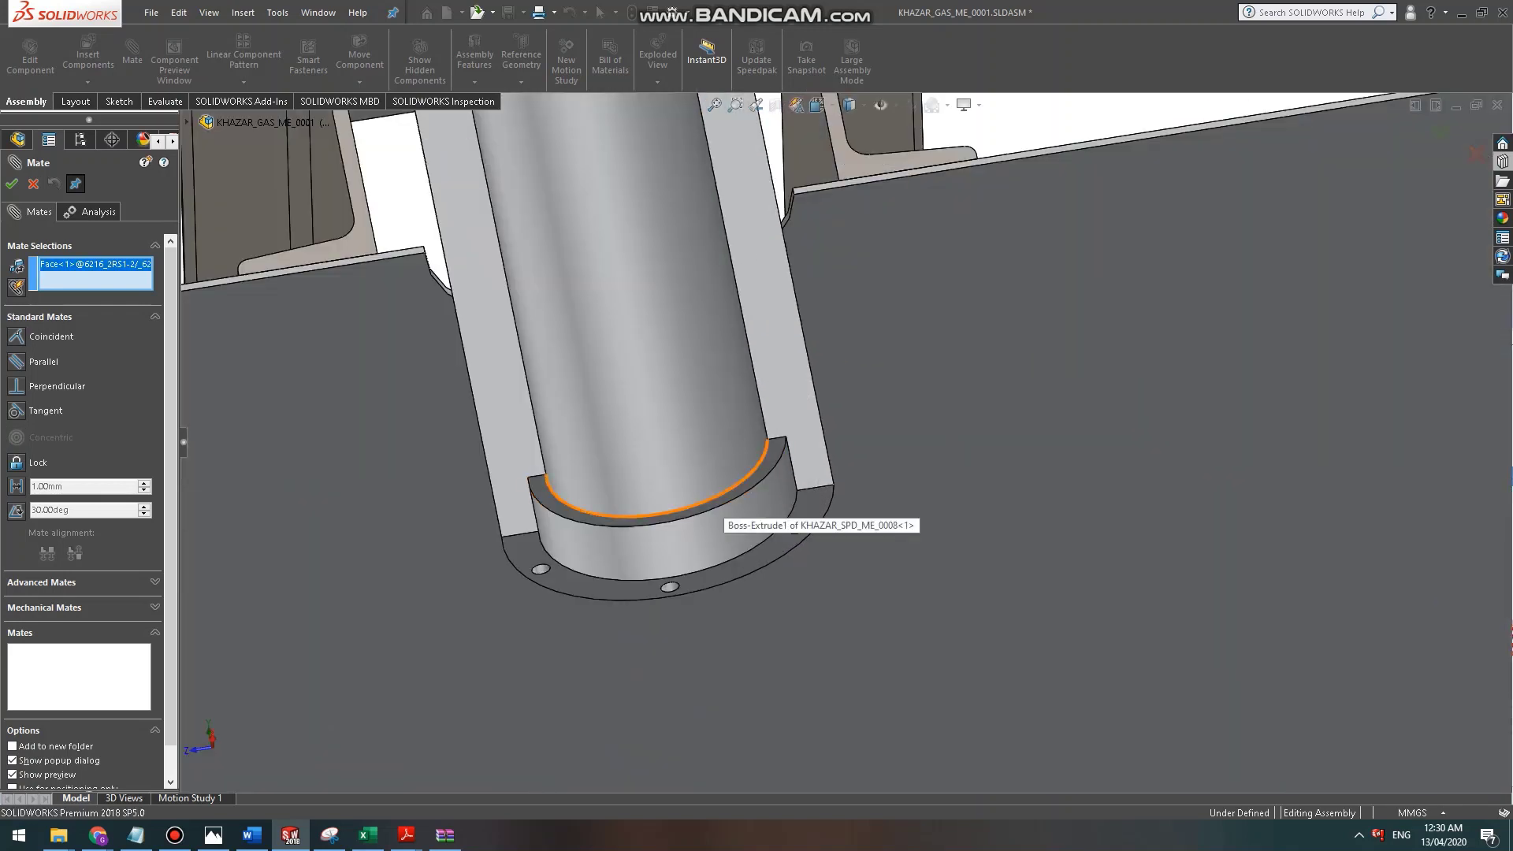
click(697, 505)
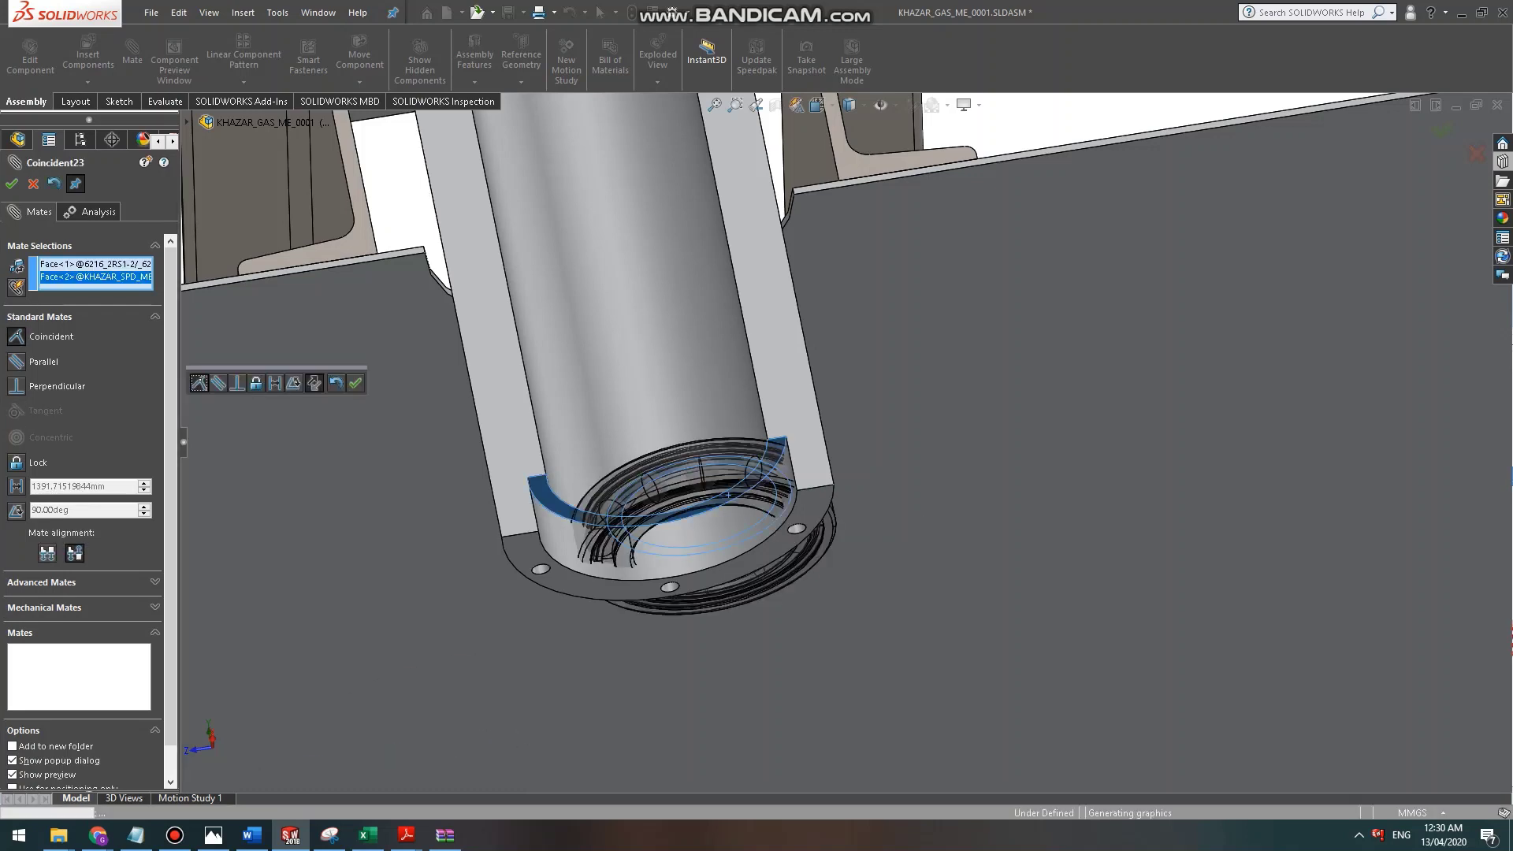
key(Return)
Add a concentric mate between the second bearing's outer cylindrical face and the housing's lower bearing bore, and finish mating.
scroll(591, 510, down, 4)
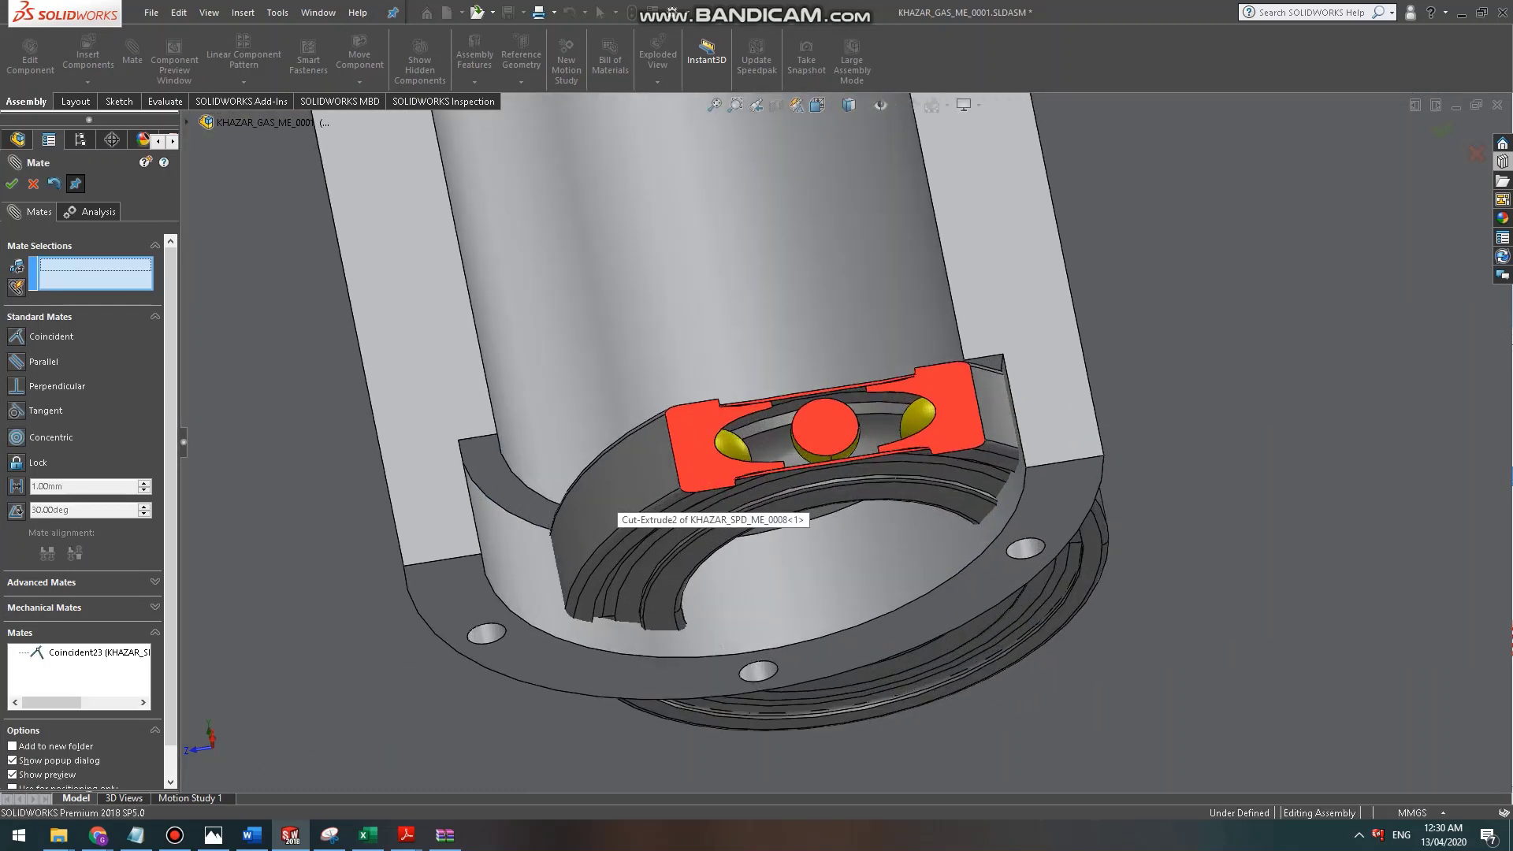
click(602, 502)
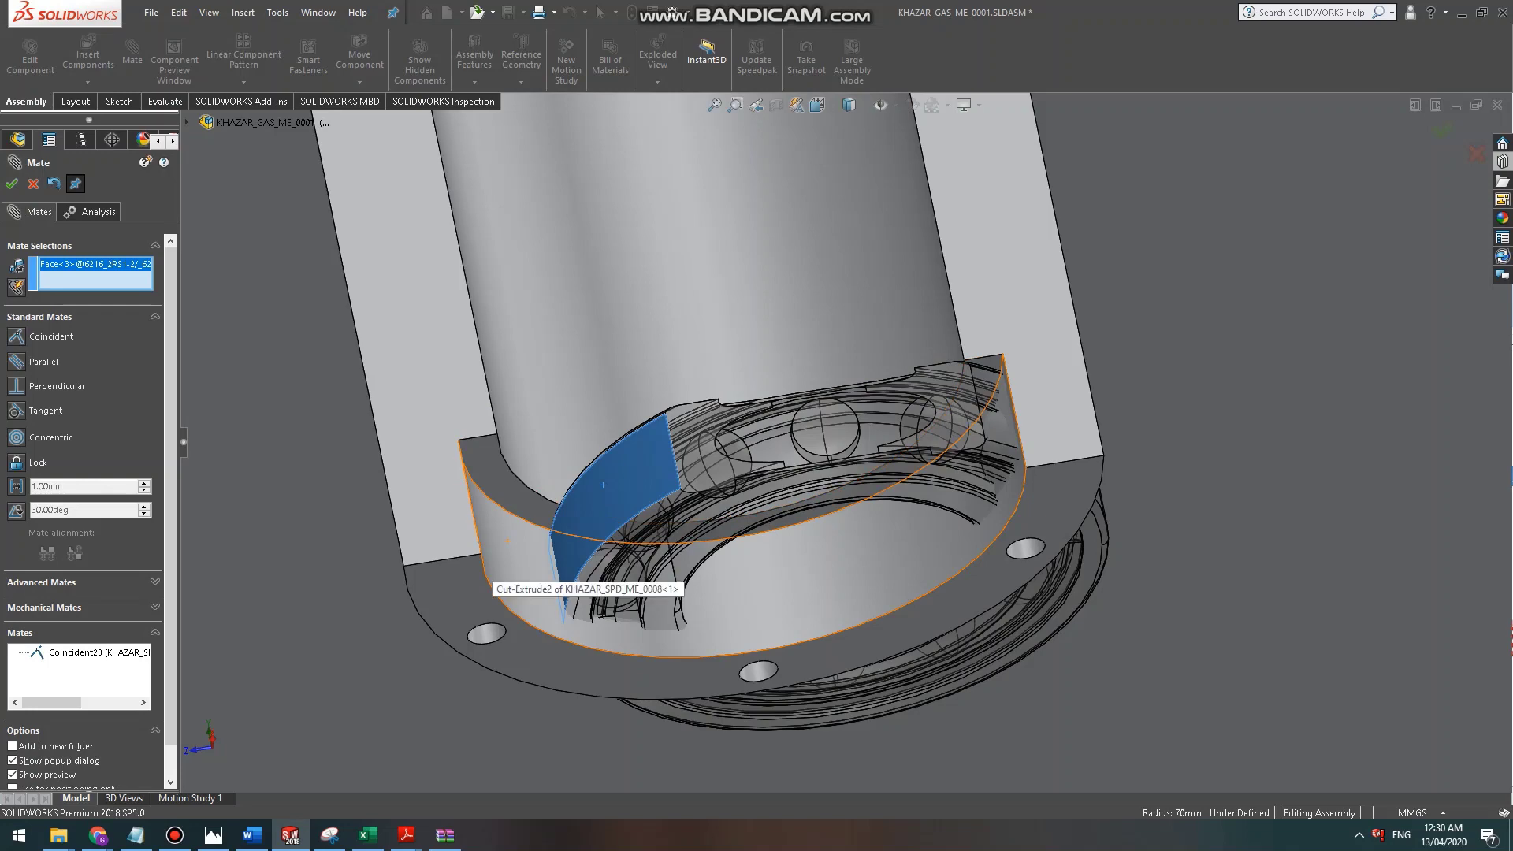
click(505, 561)
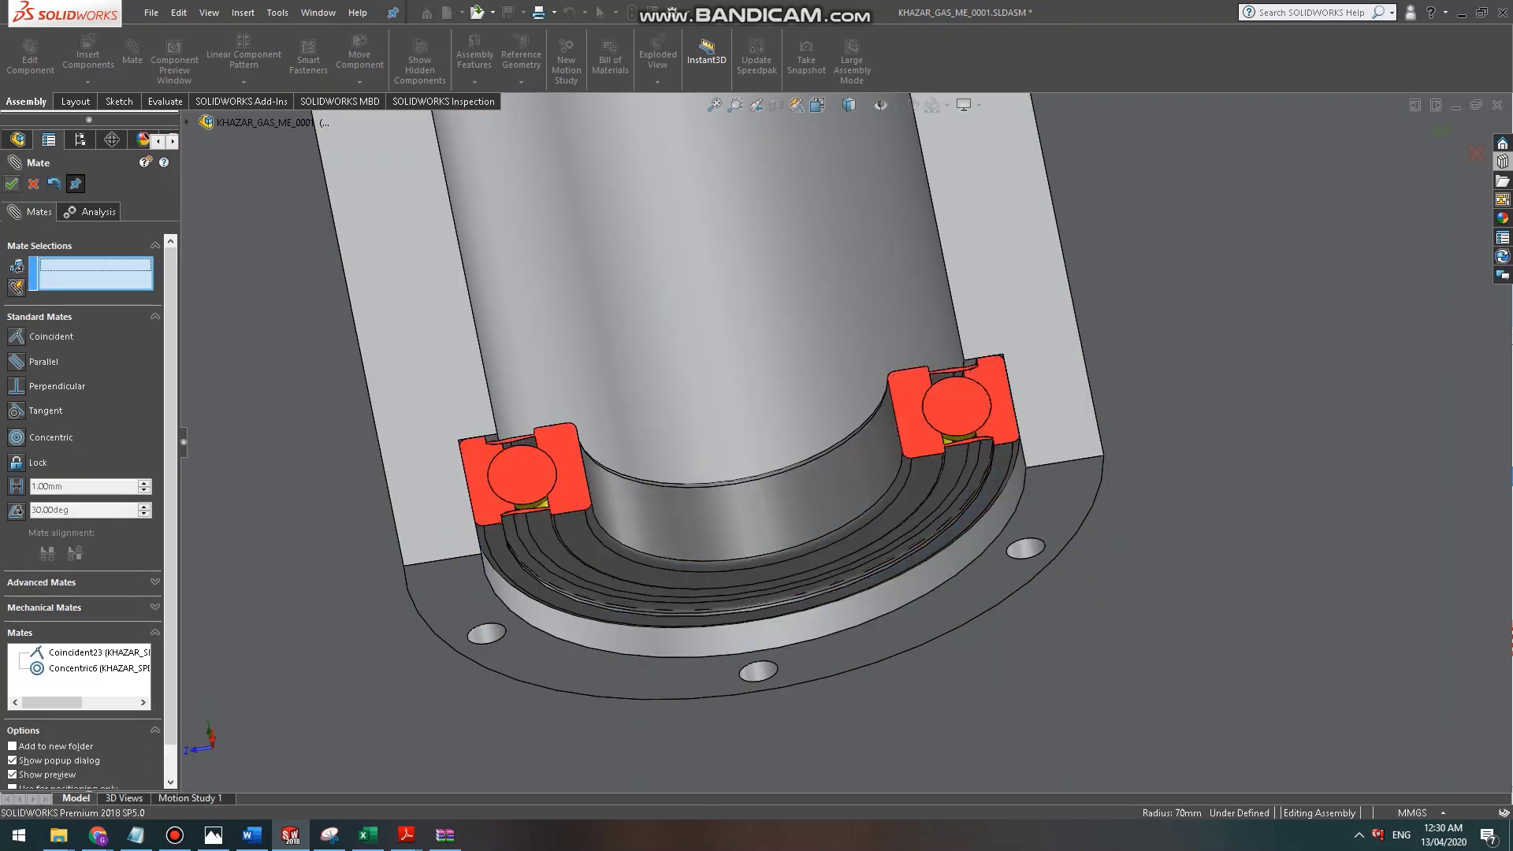
key(Escape)
Examine in section how the upper bearing seats on the housing shoulder, including its inner ring and the housing's inner bore.
scroll(758, 479, up, 19)
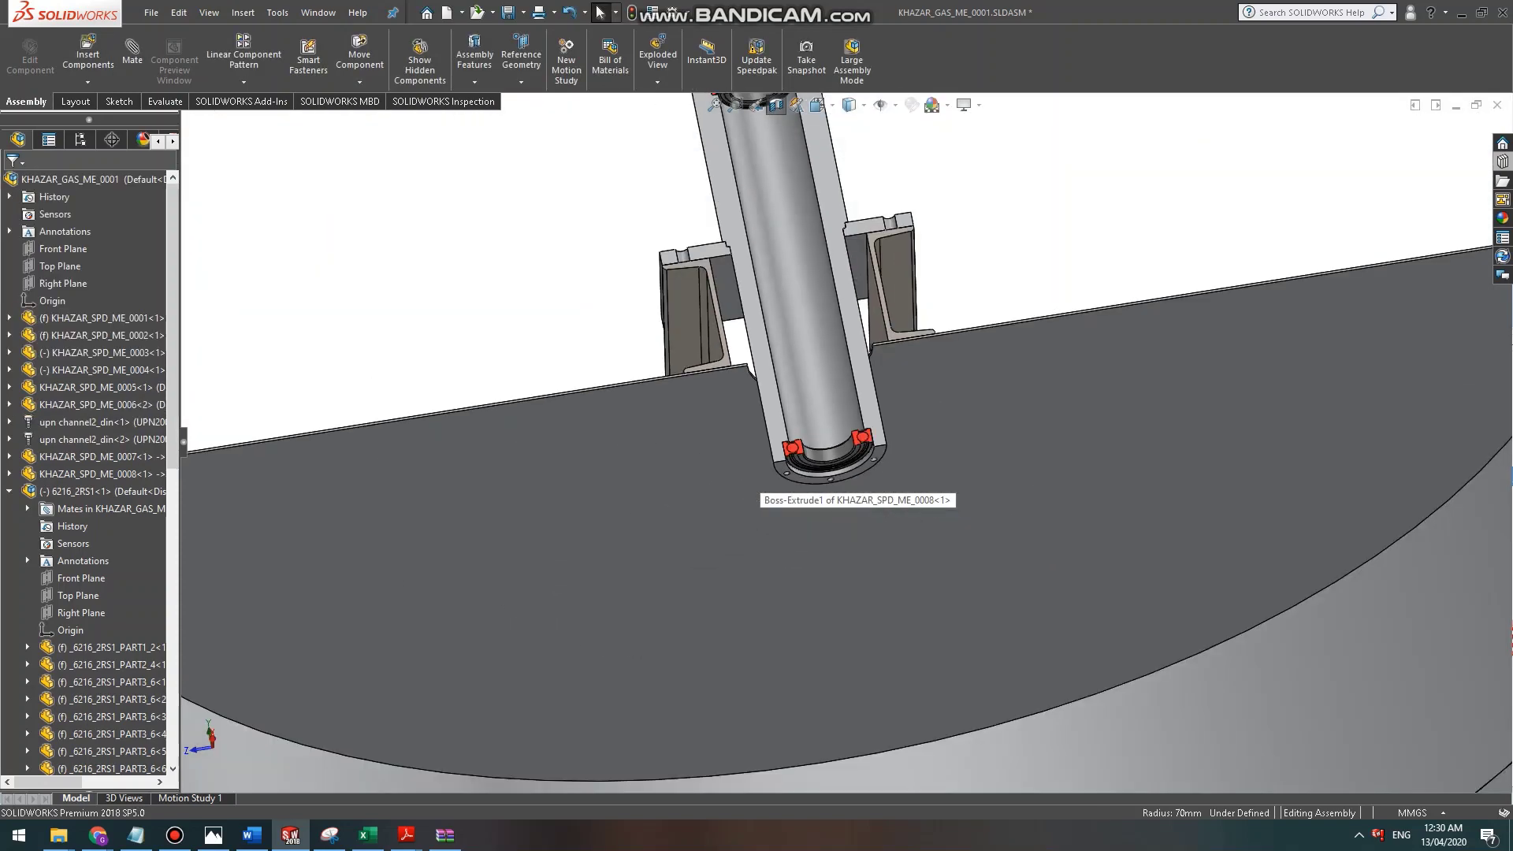
scroll(824, 539, down, 15)
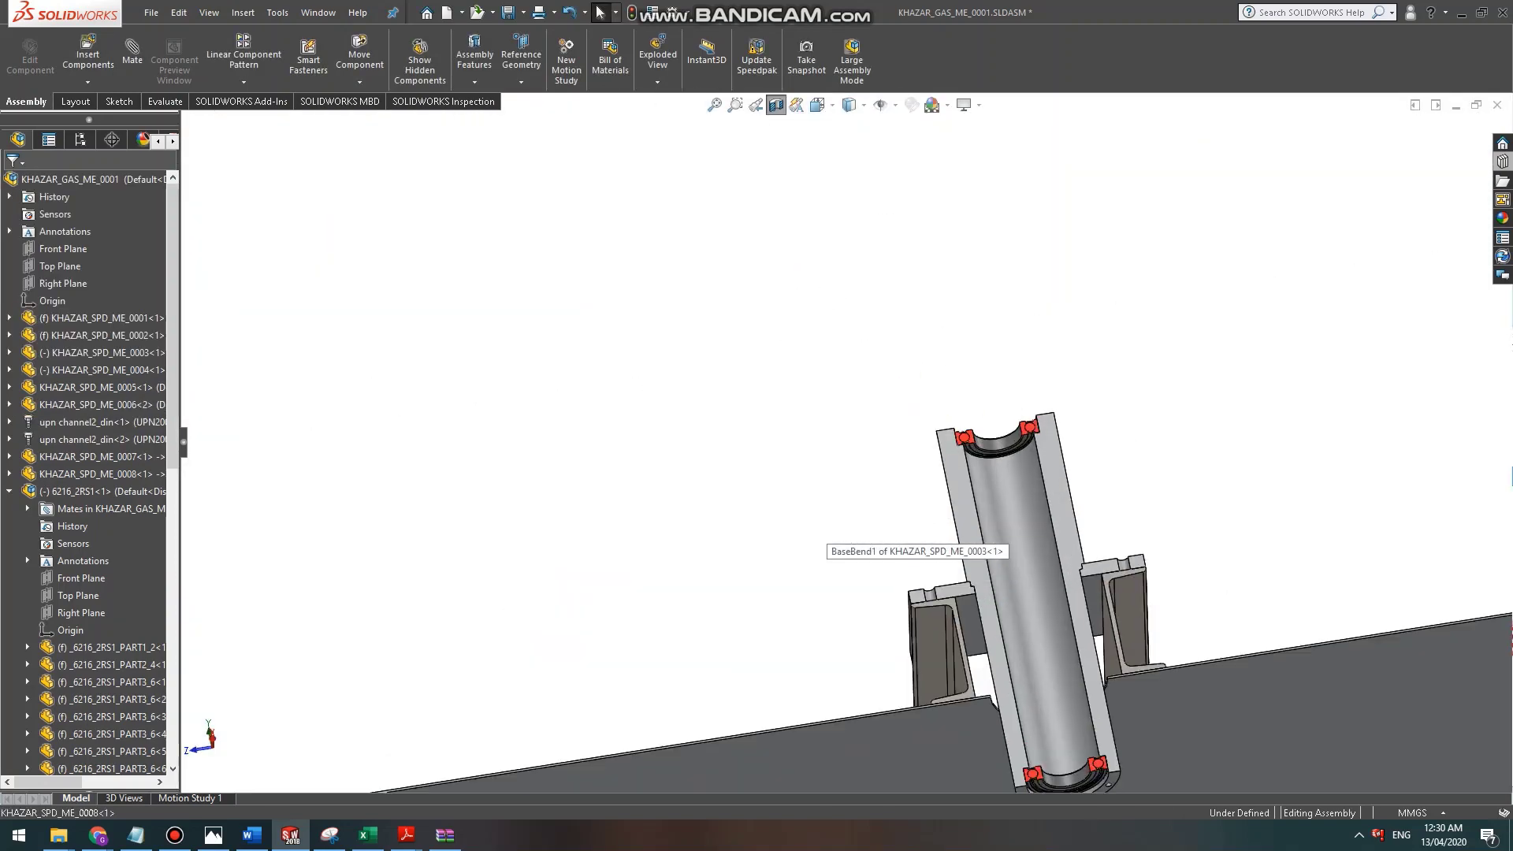
scroll(1063, 445, down, 8)
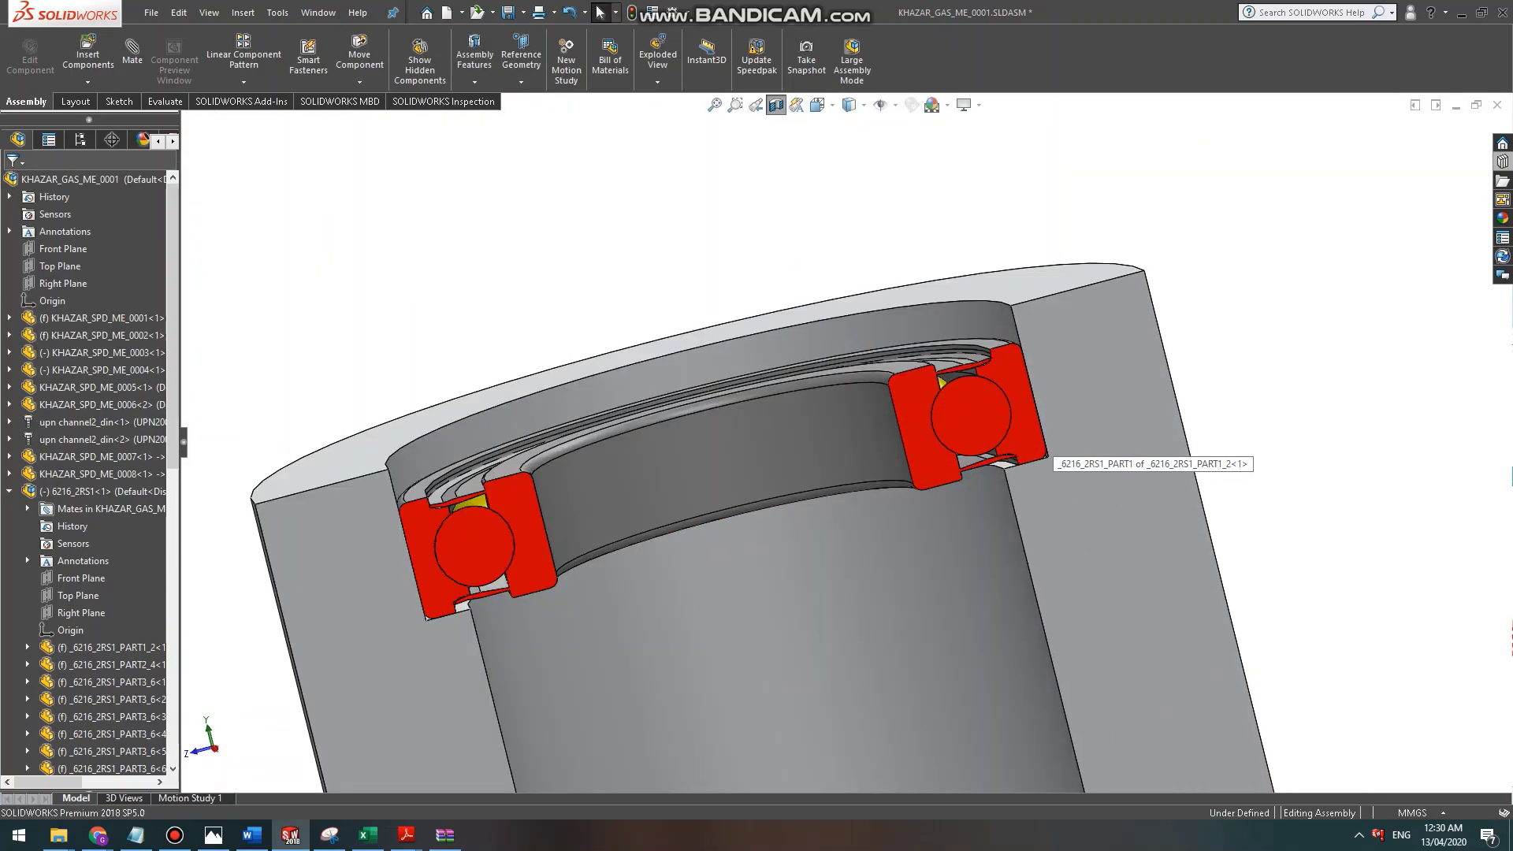
scroll(1048, 456, up, 12)
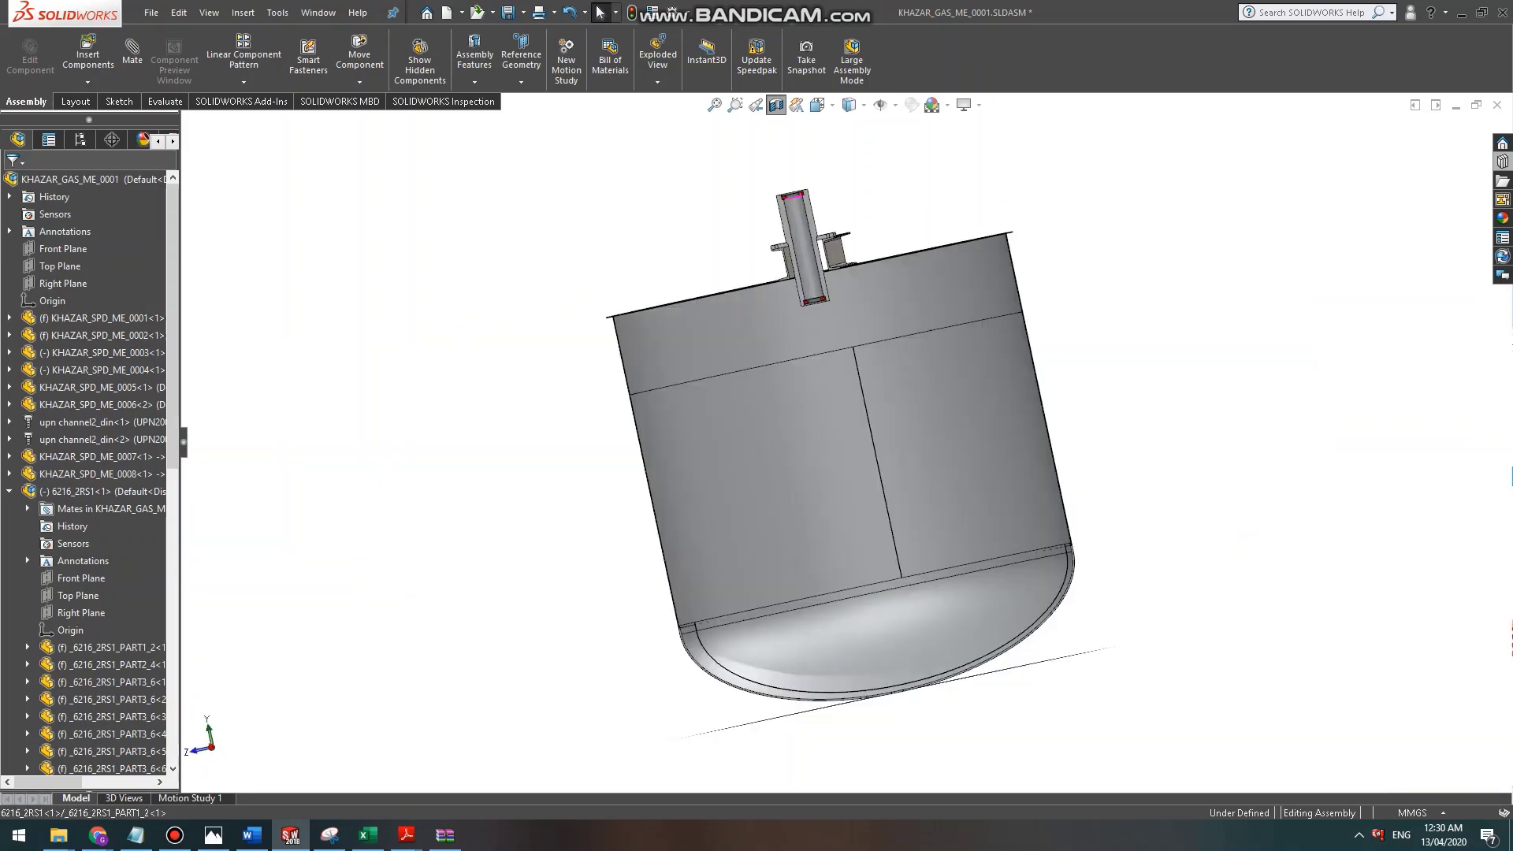
scroll(797, 170, down, 10)
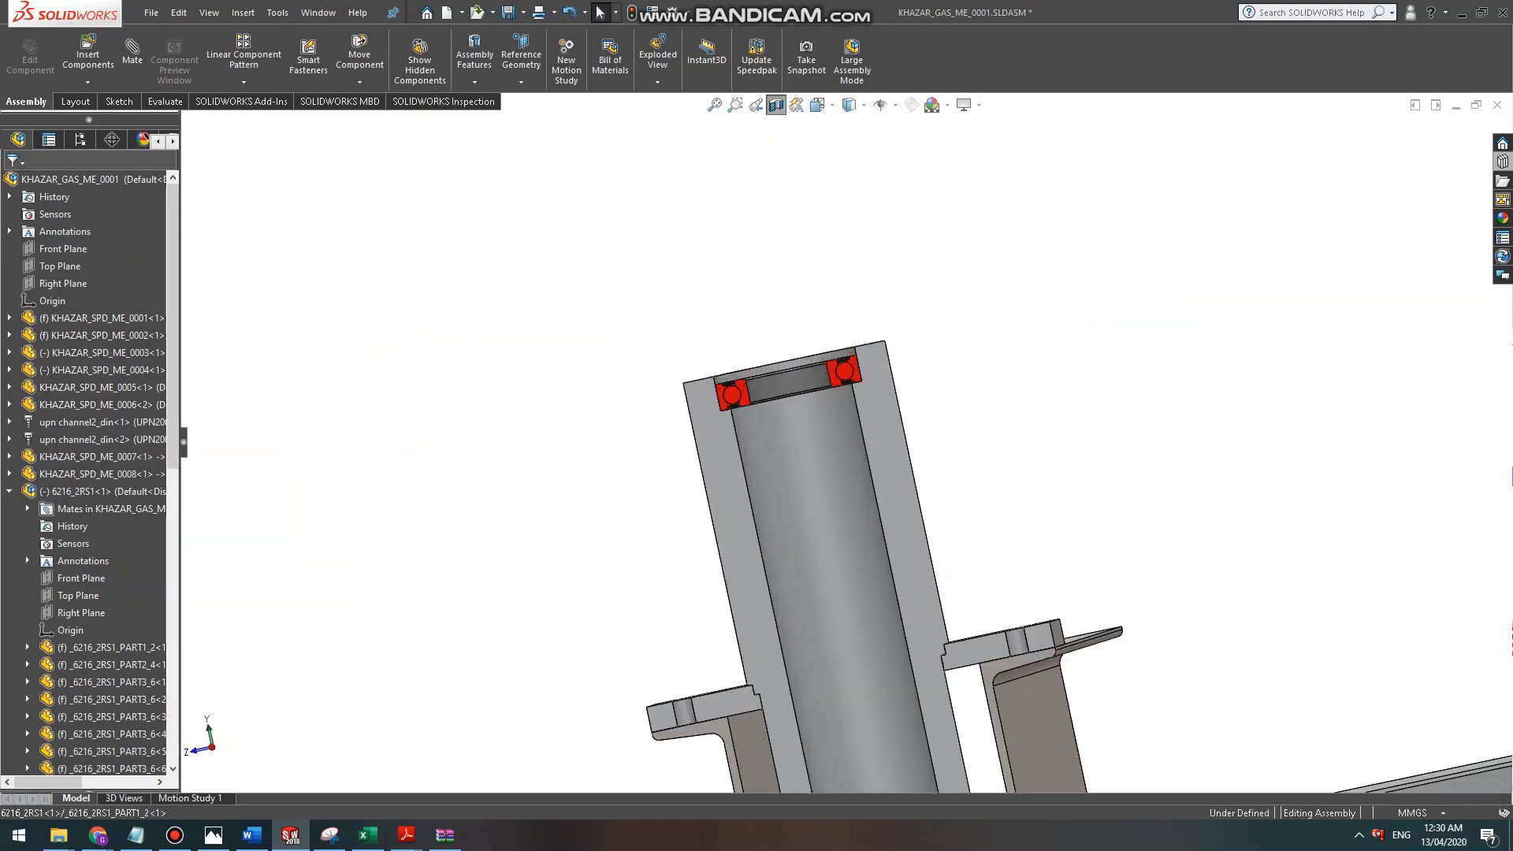
scroll(844, 370, down, 10)
scroll(867, 331, down, 6)
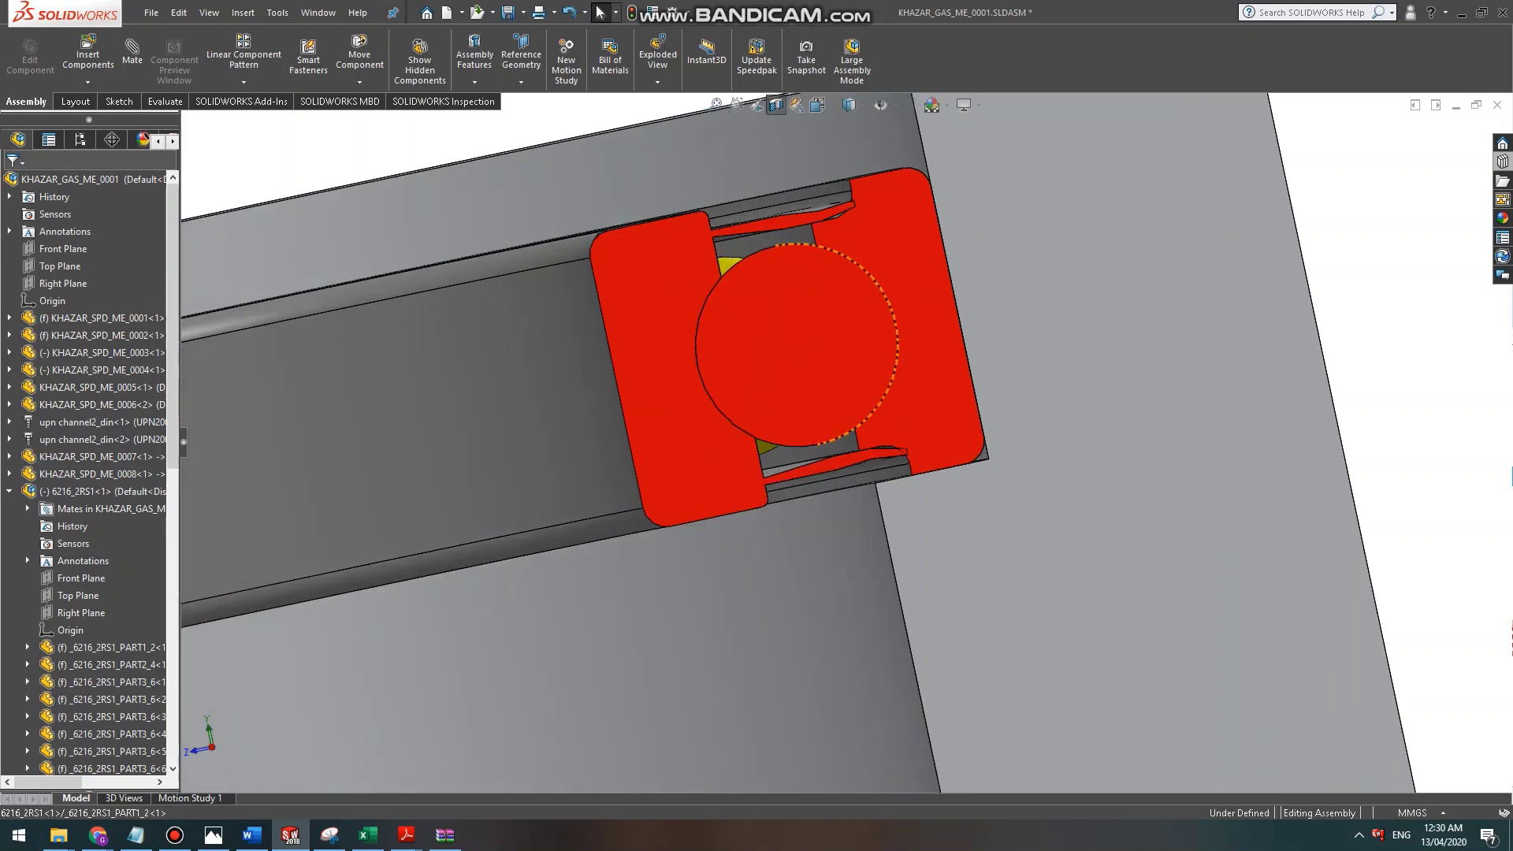
scroll(881, 544, down, 5)
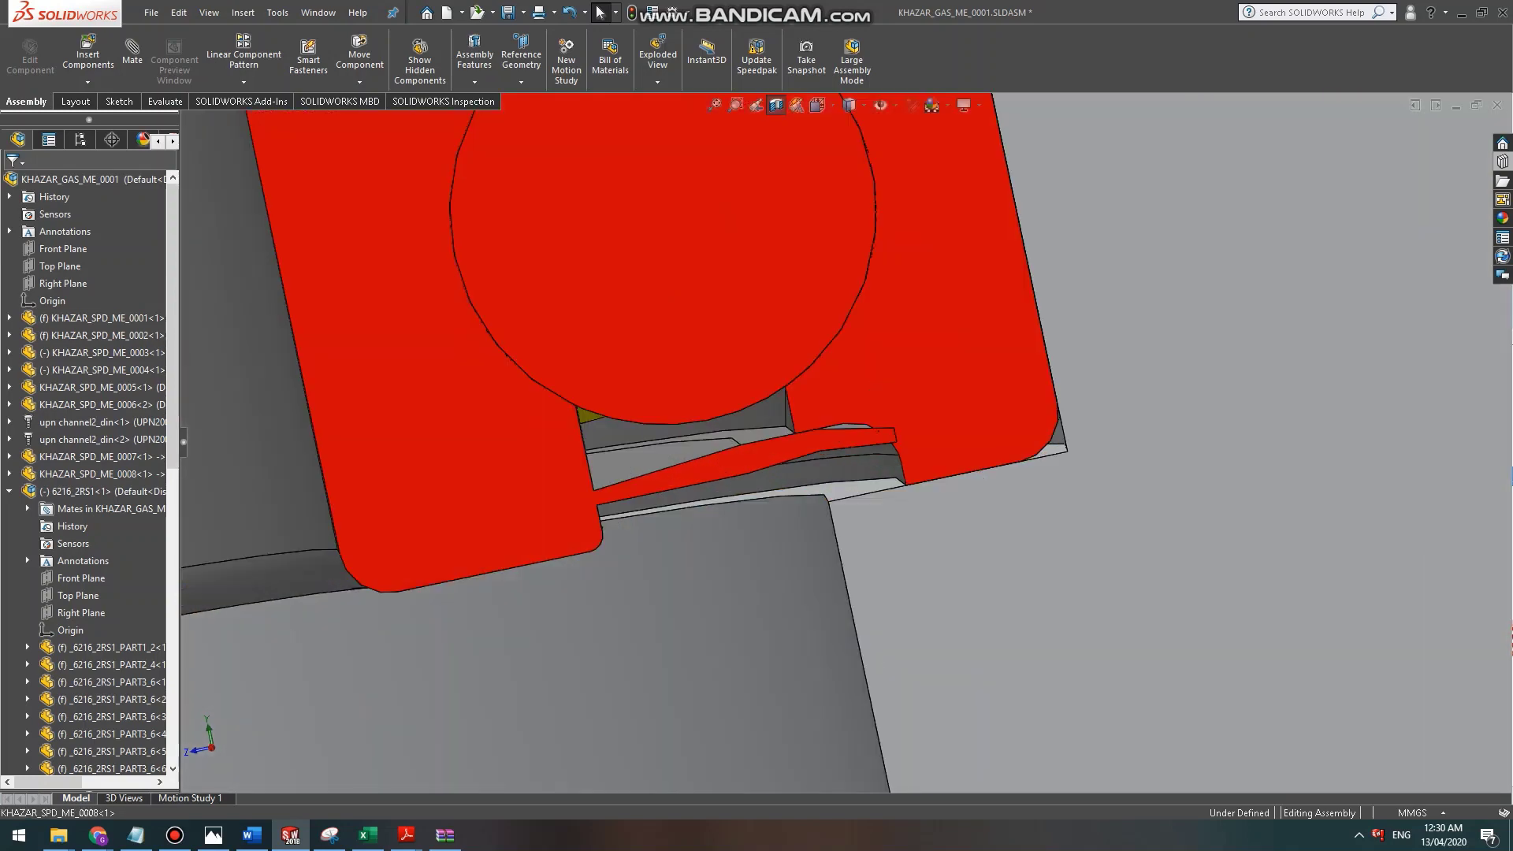
click(764, 571)
scroll(764, 571, up, 10)
middle_drag(765, 571, 792, 630)
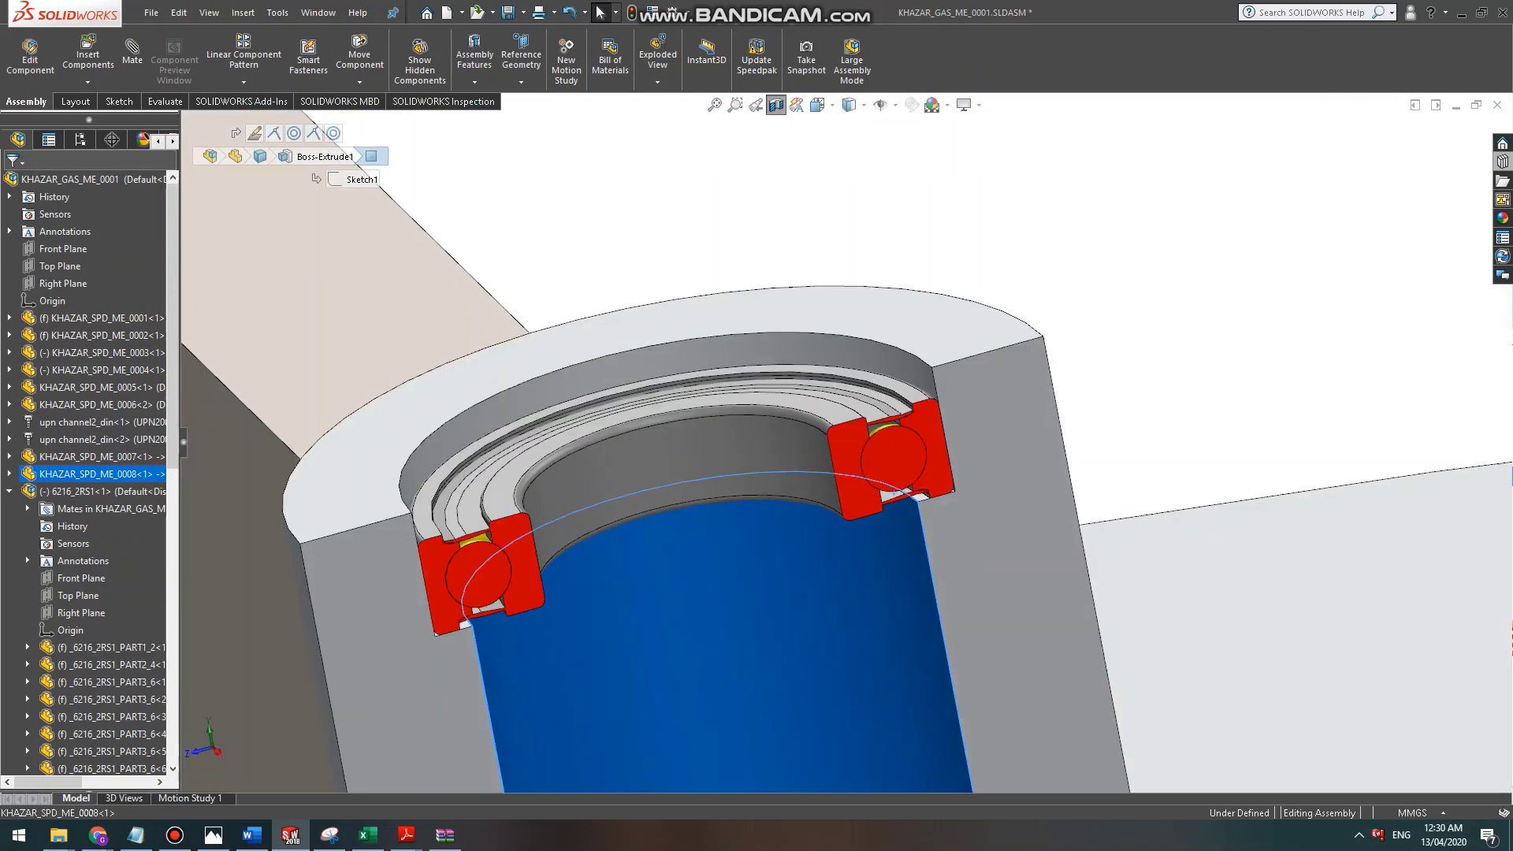
scroll(792, 631, up, 1)
click(703, 490)
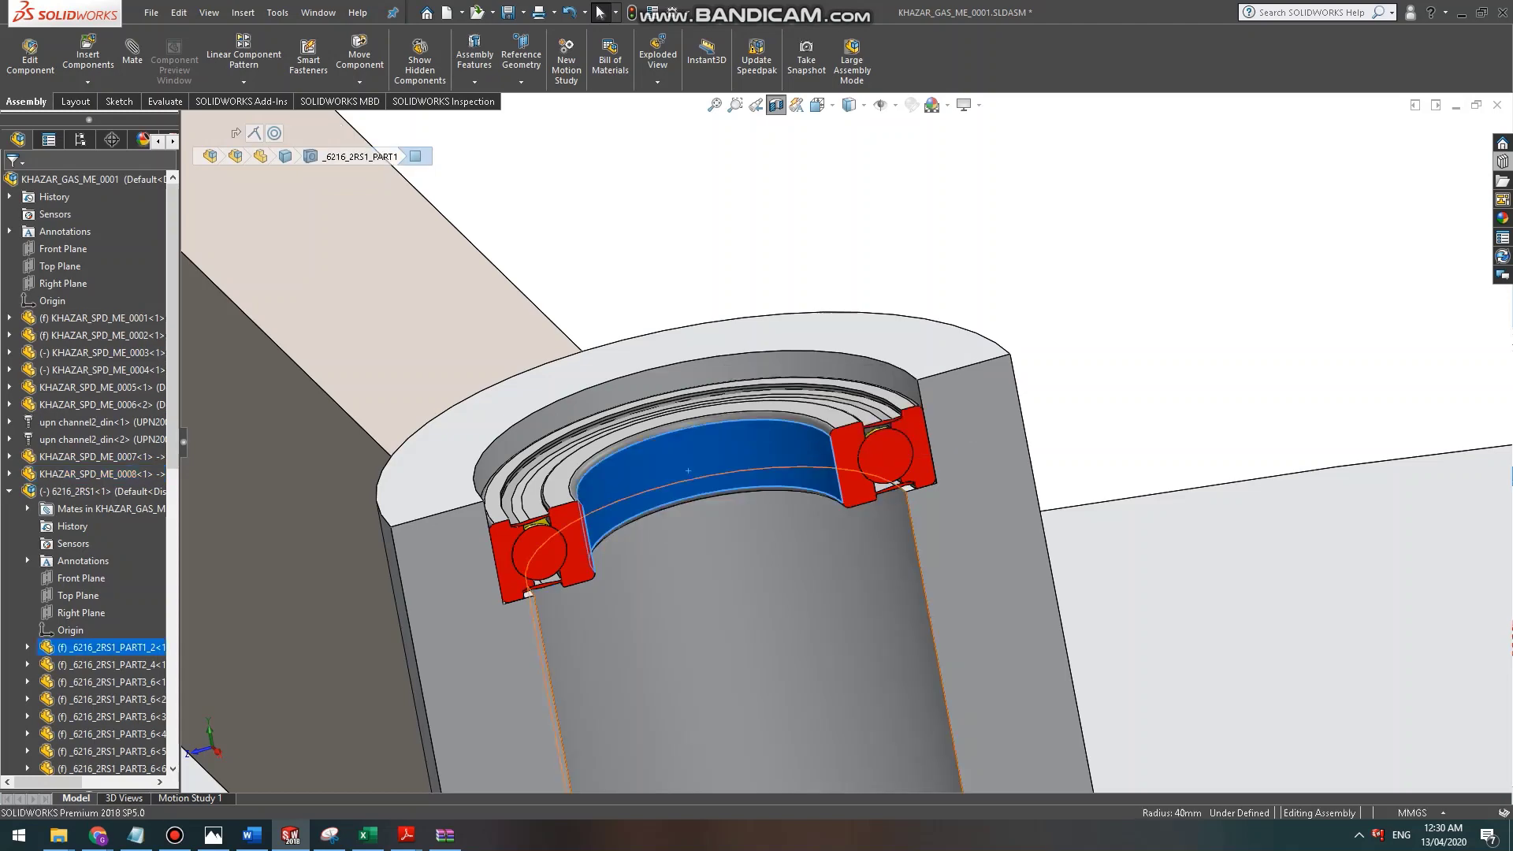
scroll(799, 552, up, 12)
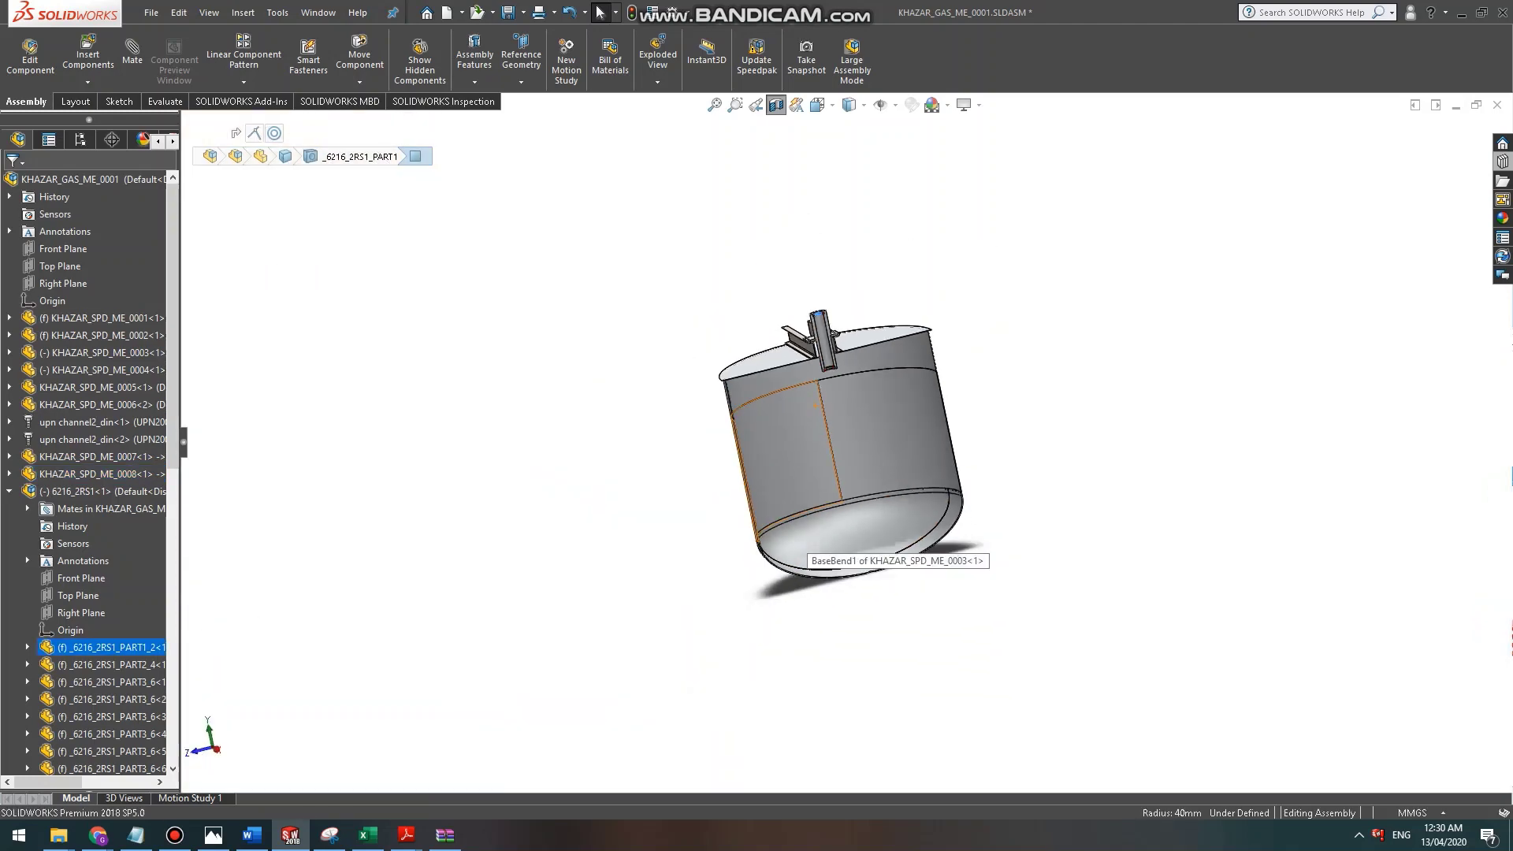
Examine in section the housing's inner bore and how the lower bearing sits against its shoulder.
scroll(804, 556, down, 6)
click(853, 587)
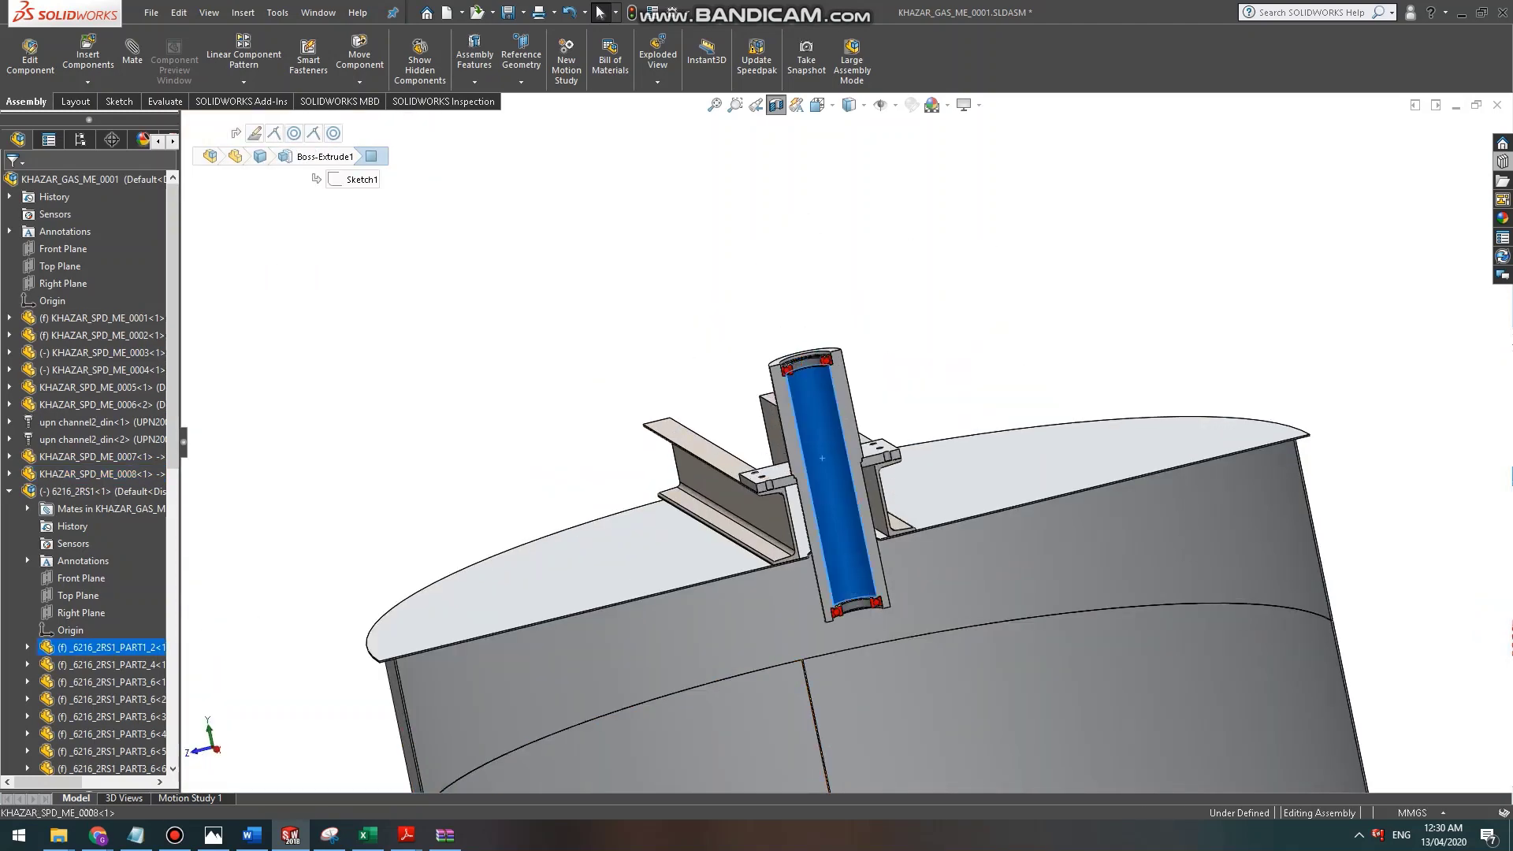
scroll(853, 631, down, 8)
middle_drag(883, 461, 930, 481)
scroll(930, 478, up, 1)
scroll(855, 524, up, 2)
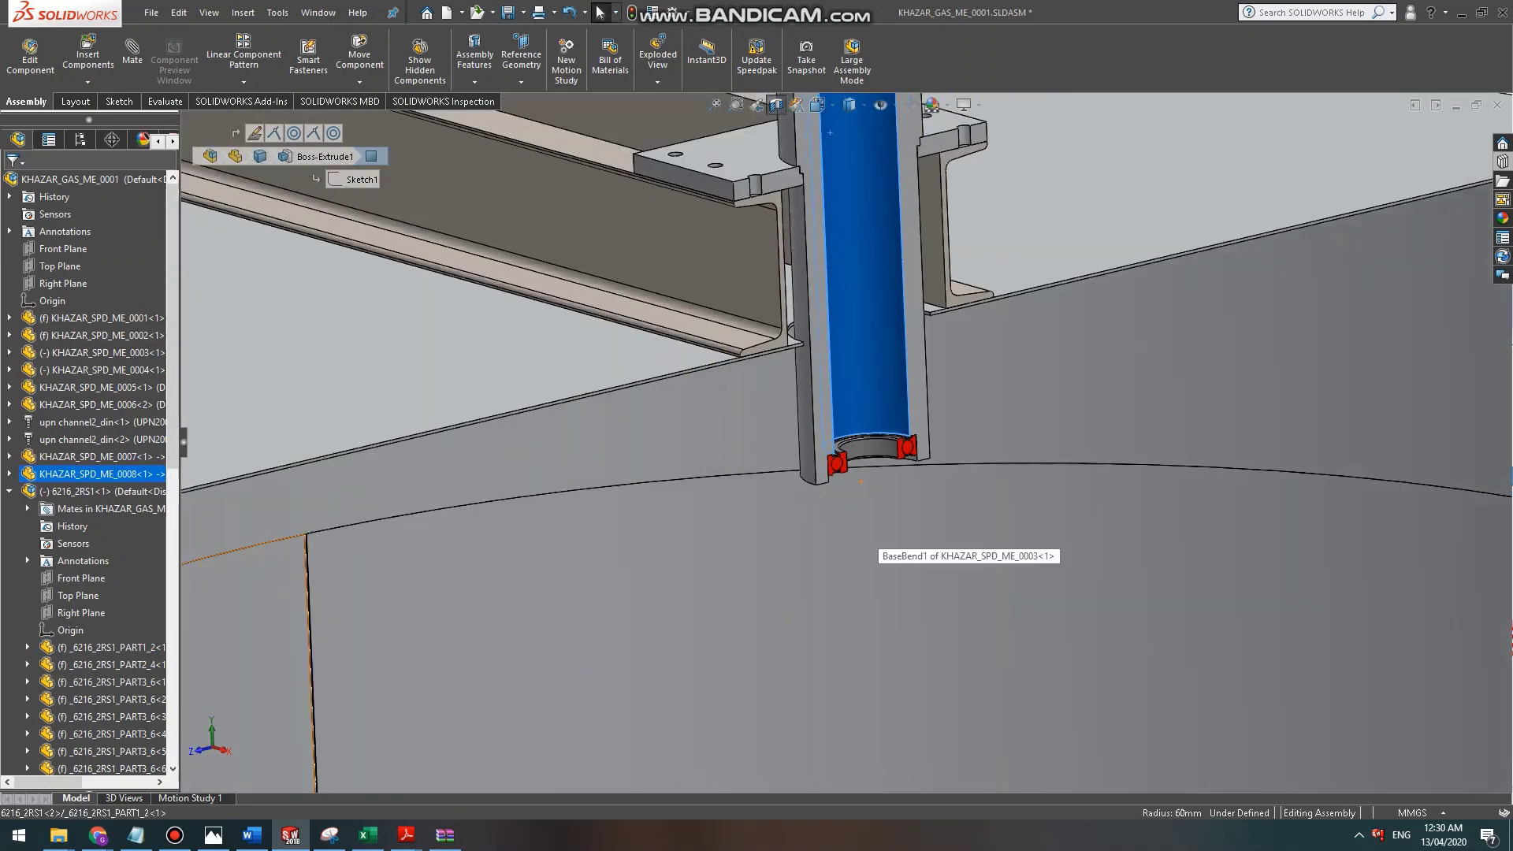
scroll(855, 524, down, 8)
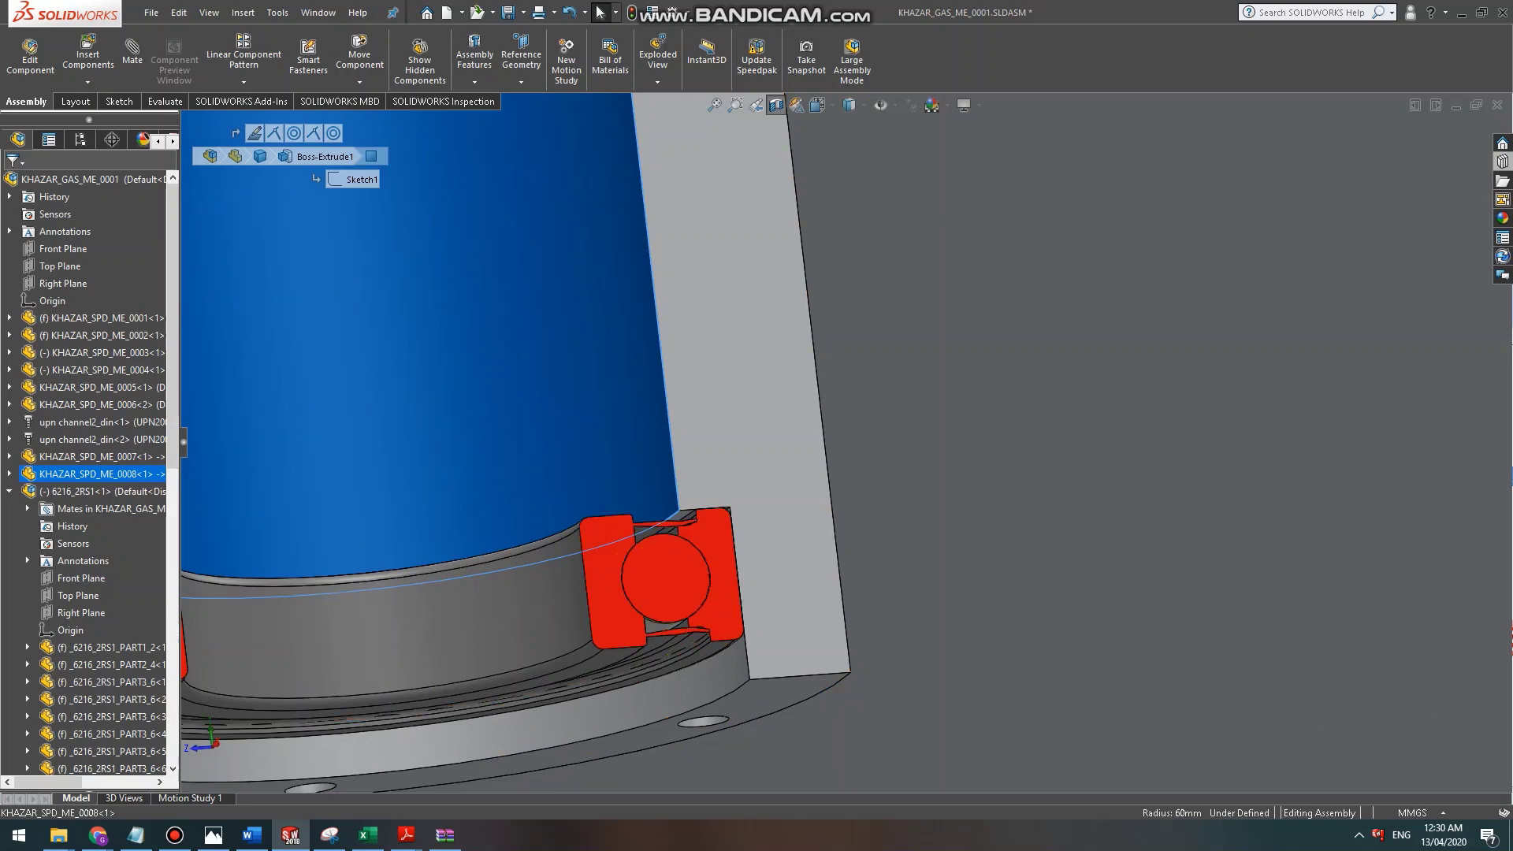
click(692, 668)
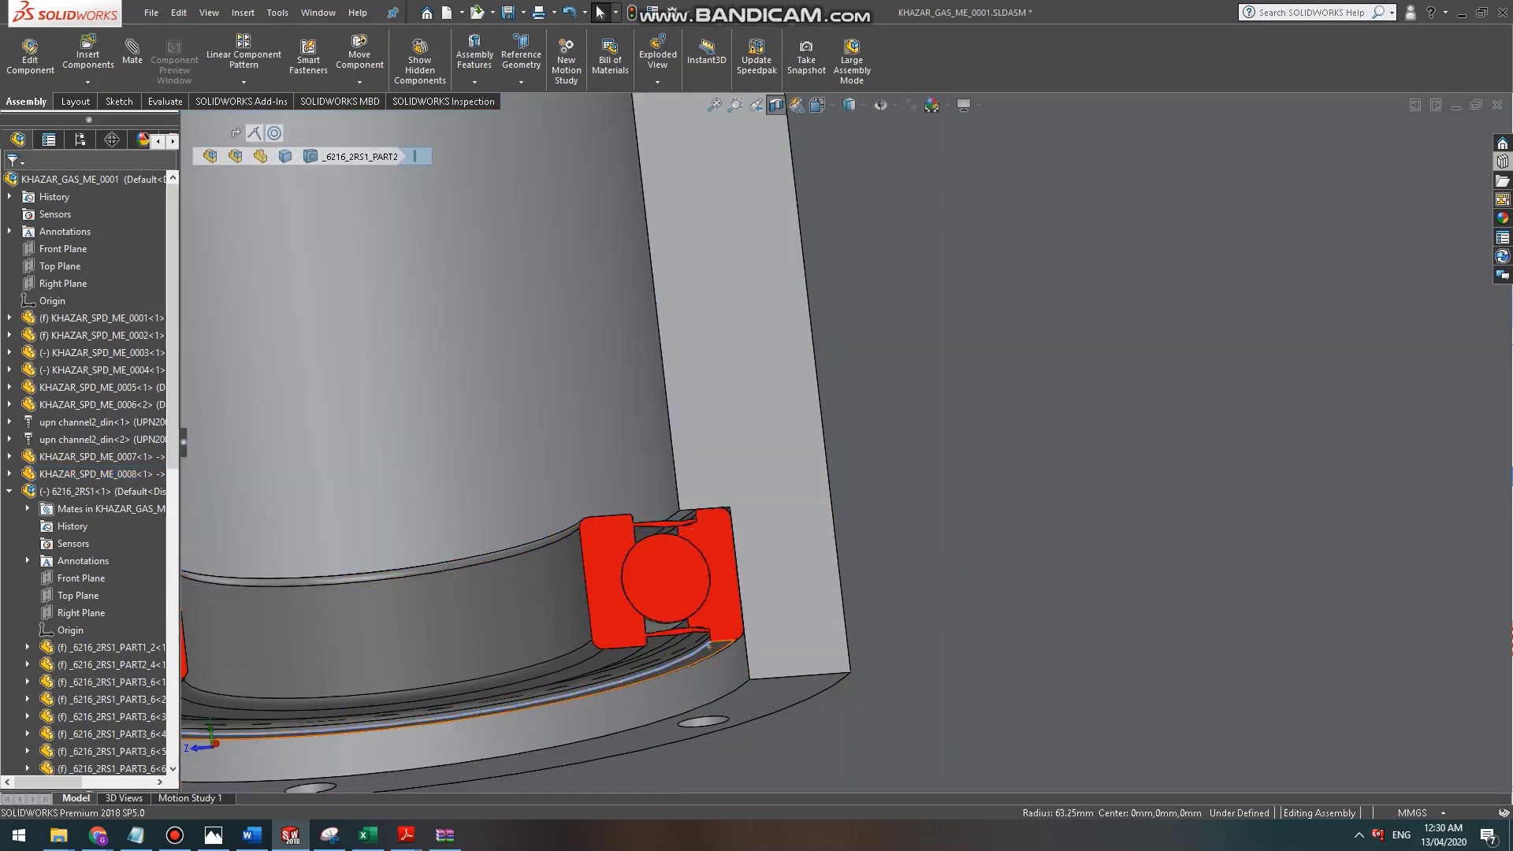
Turn off the section view and inspect the complete housing with its upper bearing above the mounting plate.
scroll(691, 670, up, 6)
scroll(784, 449, up, 8)
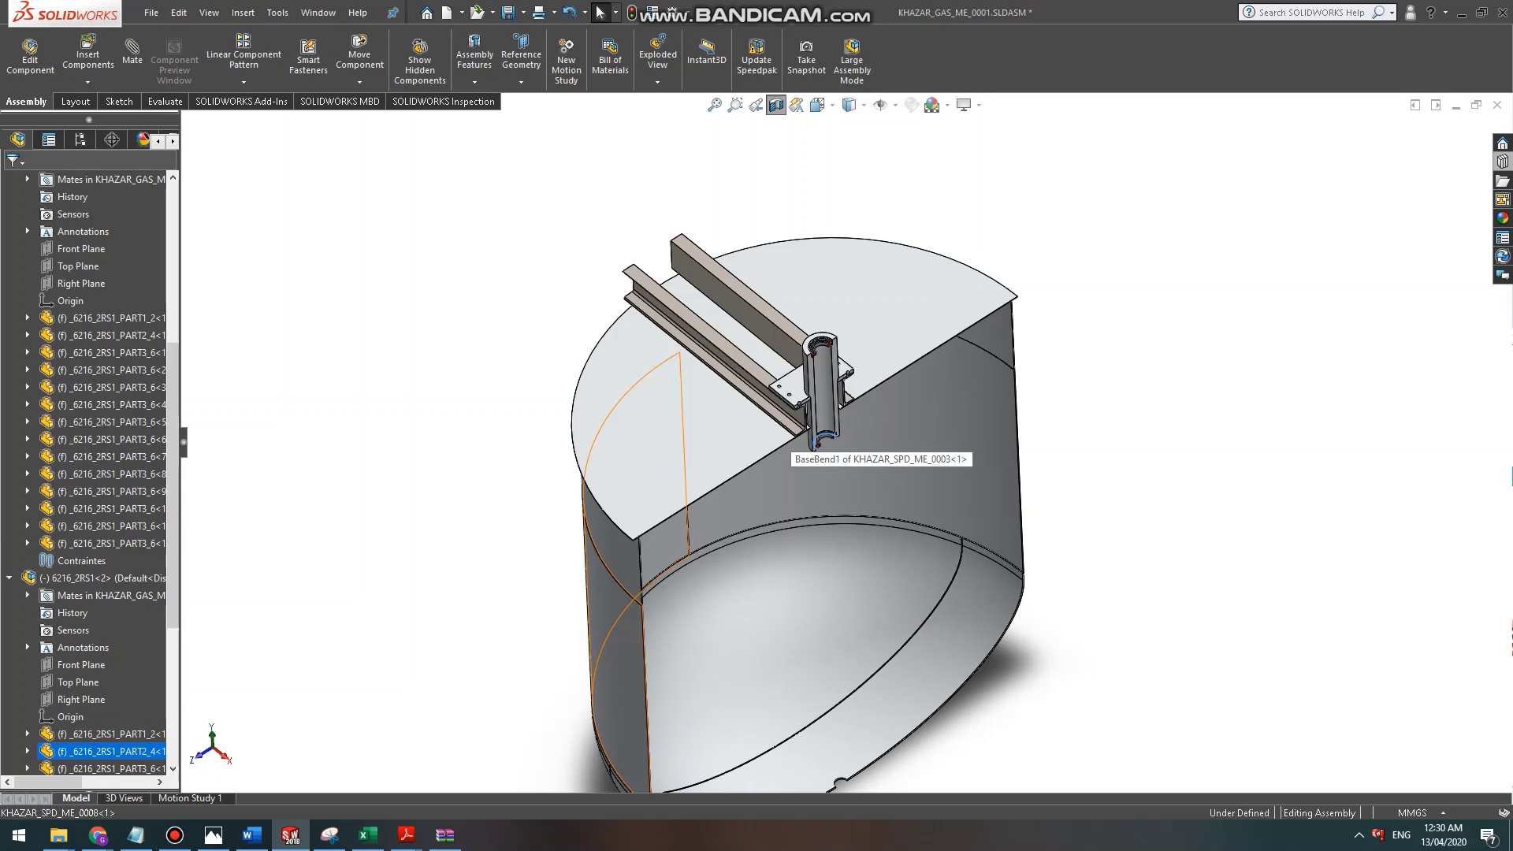
click(977, 257)
scroll(977, 260, down, 2)
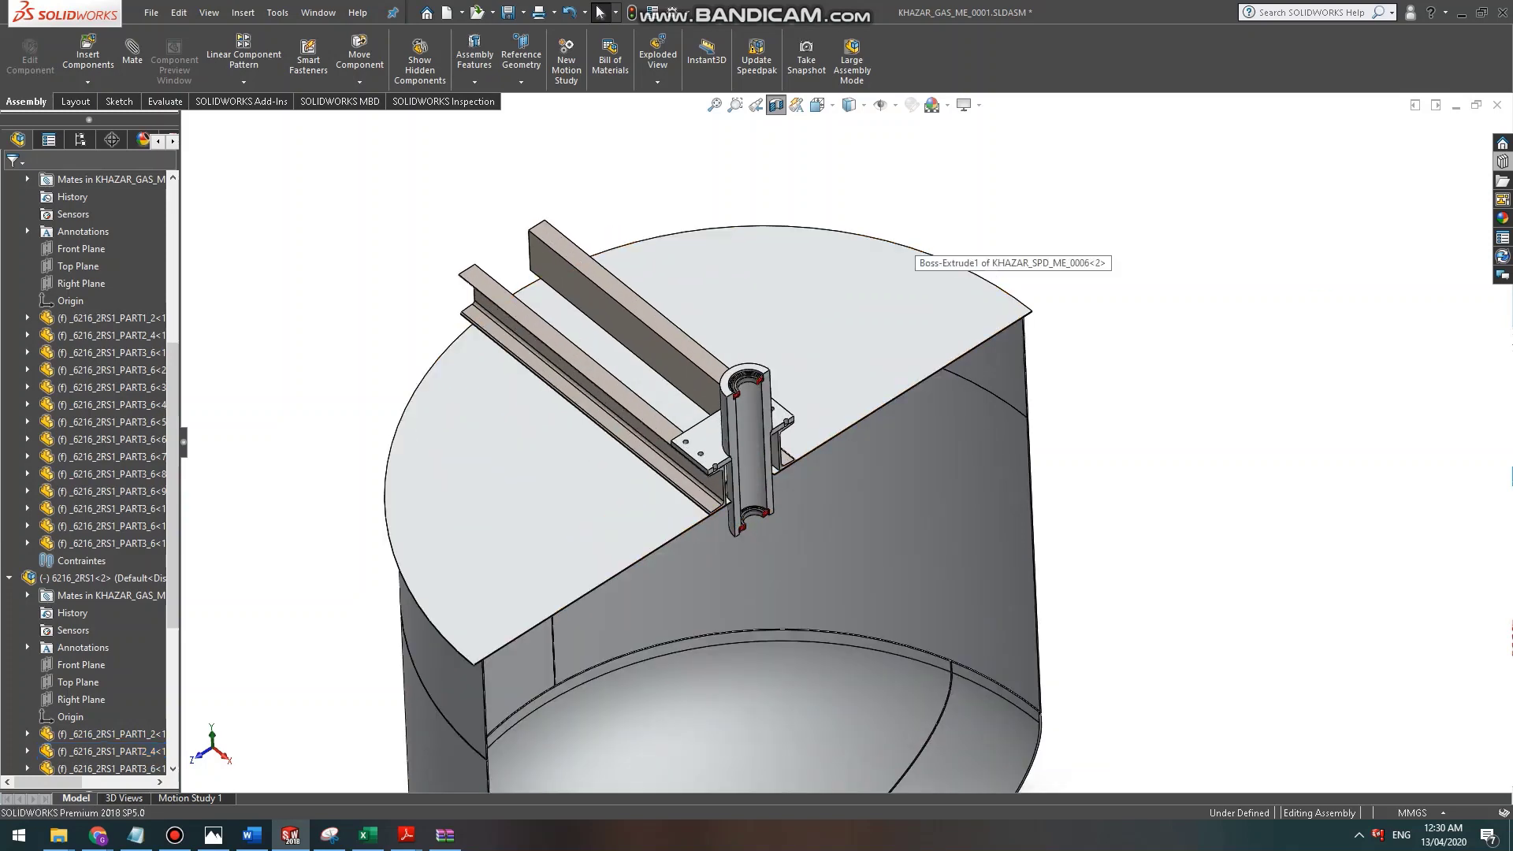
click(776, 105)
scroll(788, 418, down, 8)
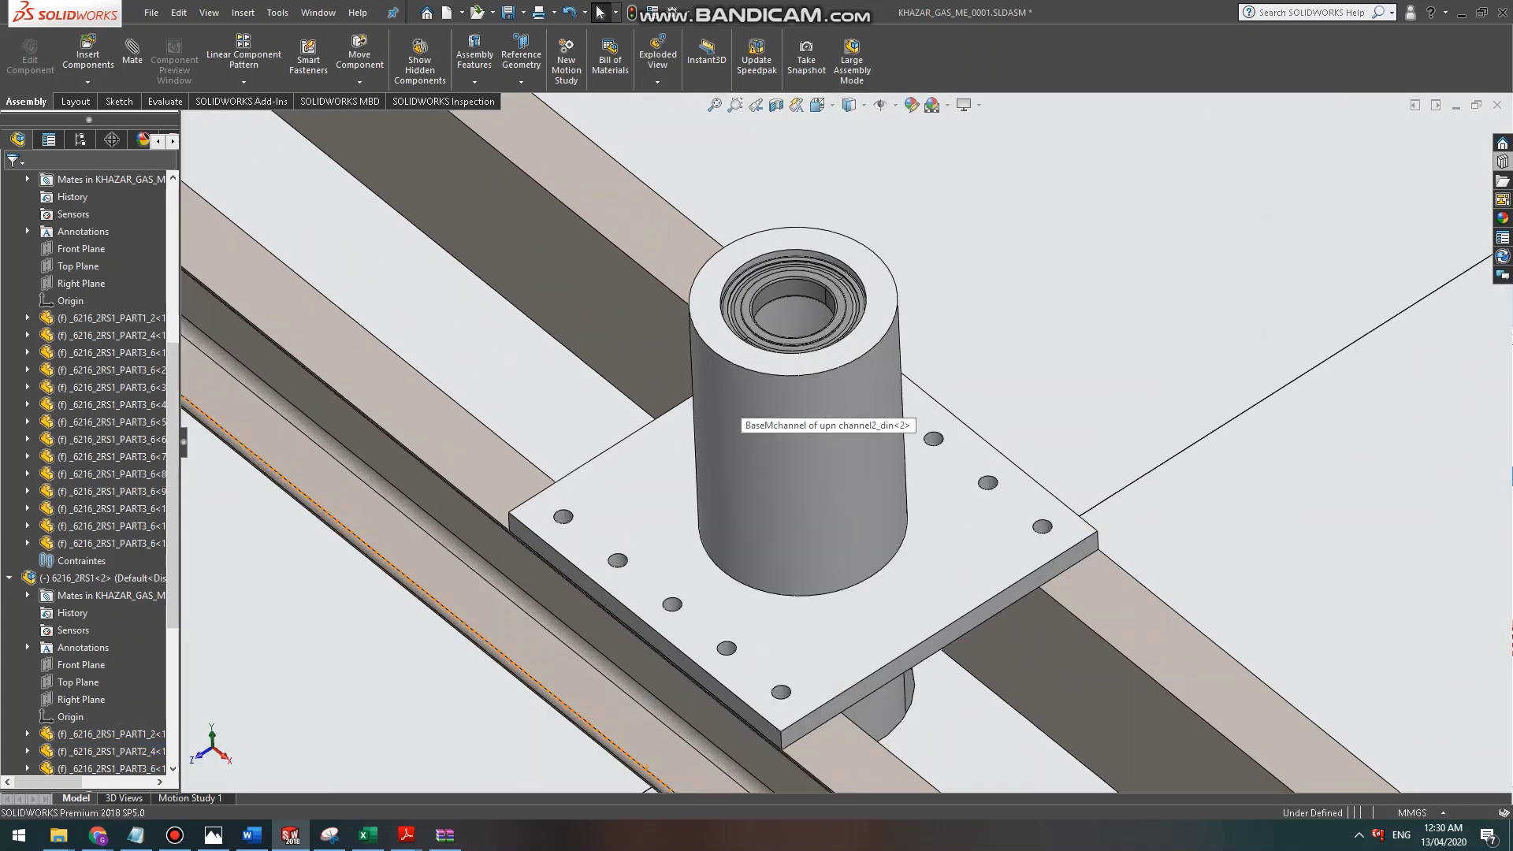
scroll(741, 418, up, 10)
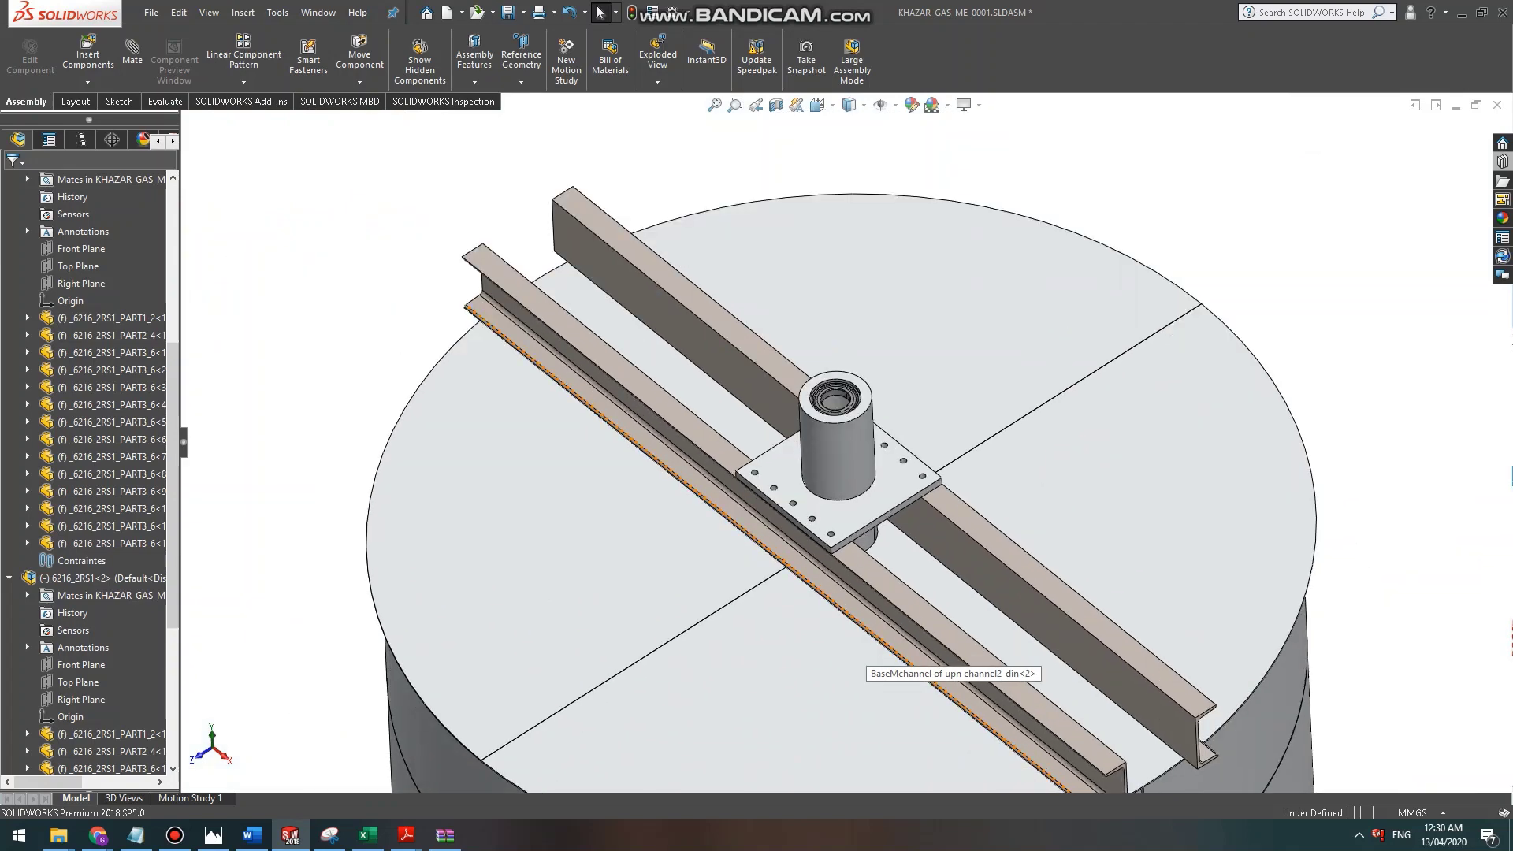
Section the assembly parallel to the Top Plane at a 2122 mm offset to expose the housing's lower end.
scroll(875, 642, up, 1)
middle_drag(874, 642, 816, 441)
scroll(827, 488, up, 7)
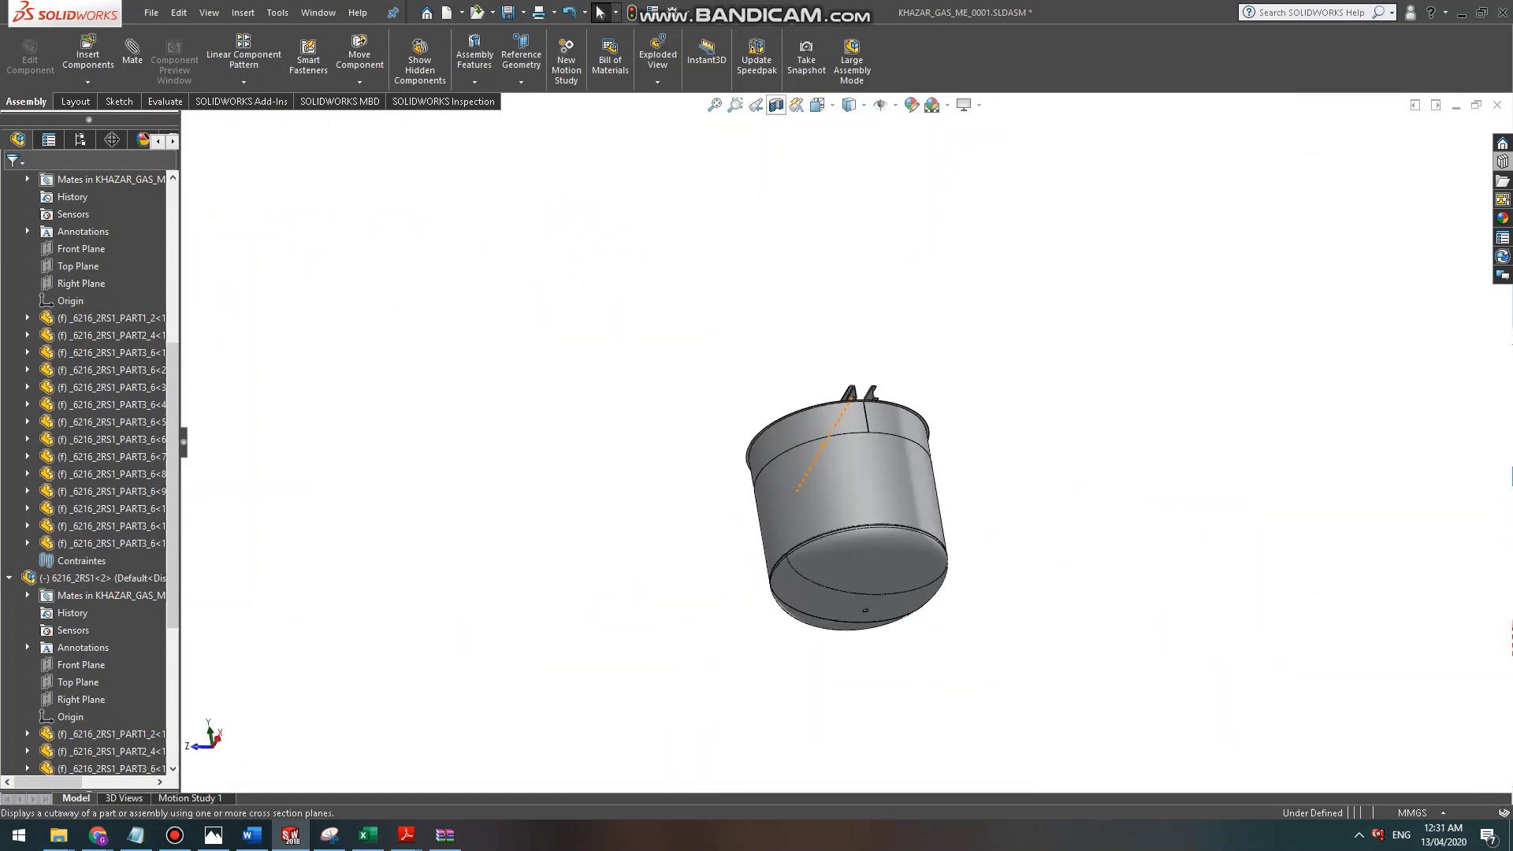
scroll(851, 435, down, 6)
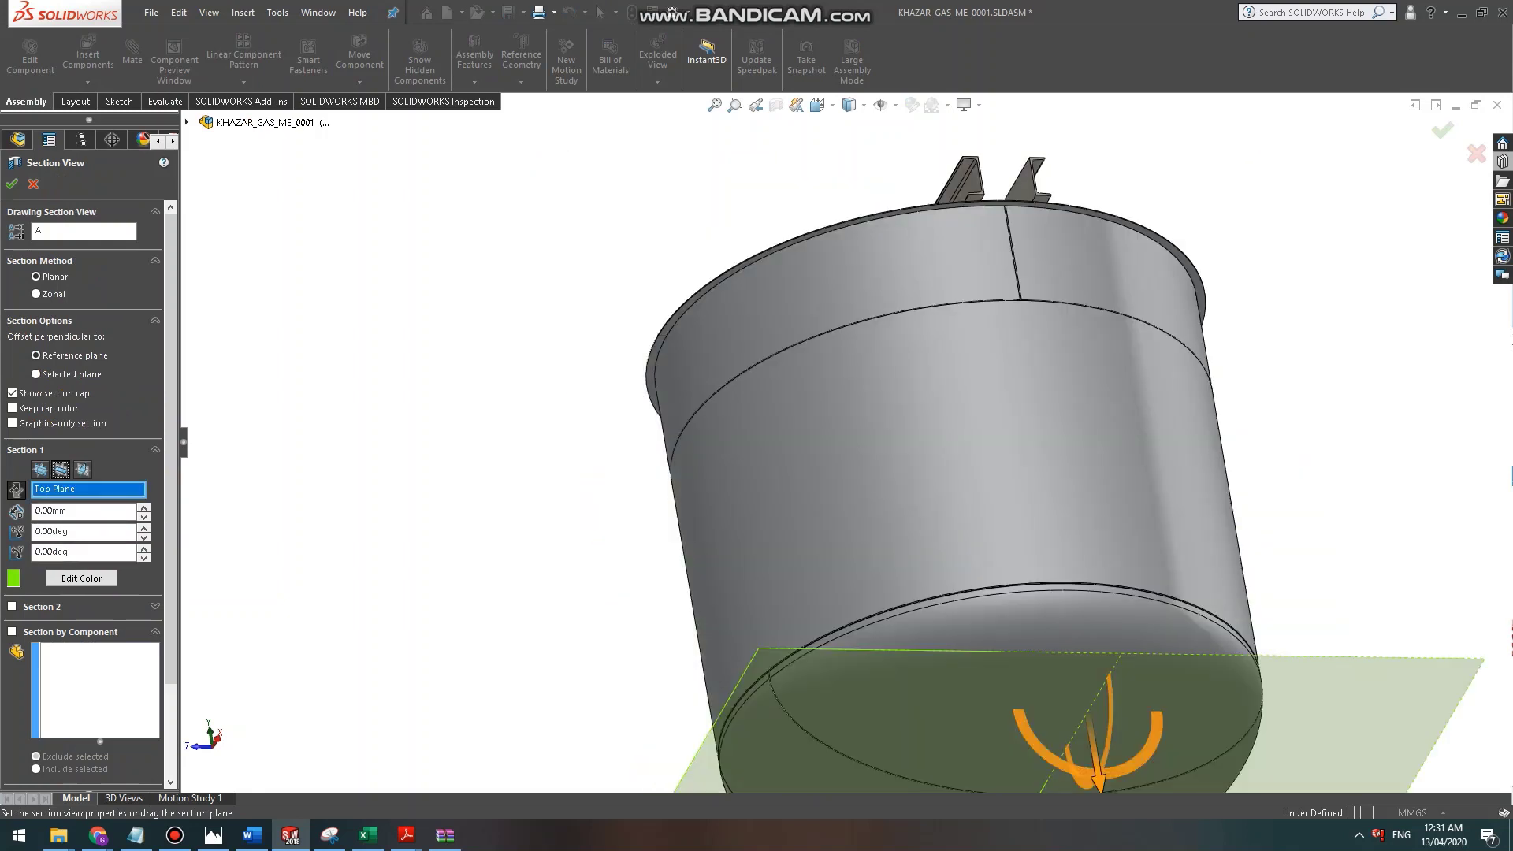
drag(1097, 768, 957, 496)
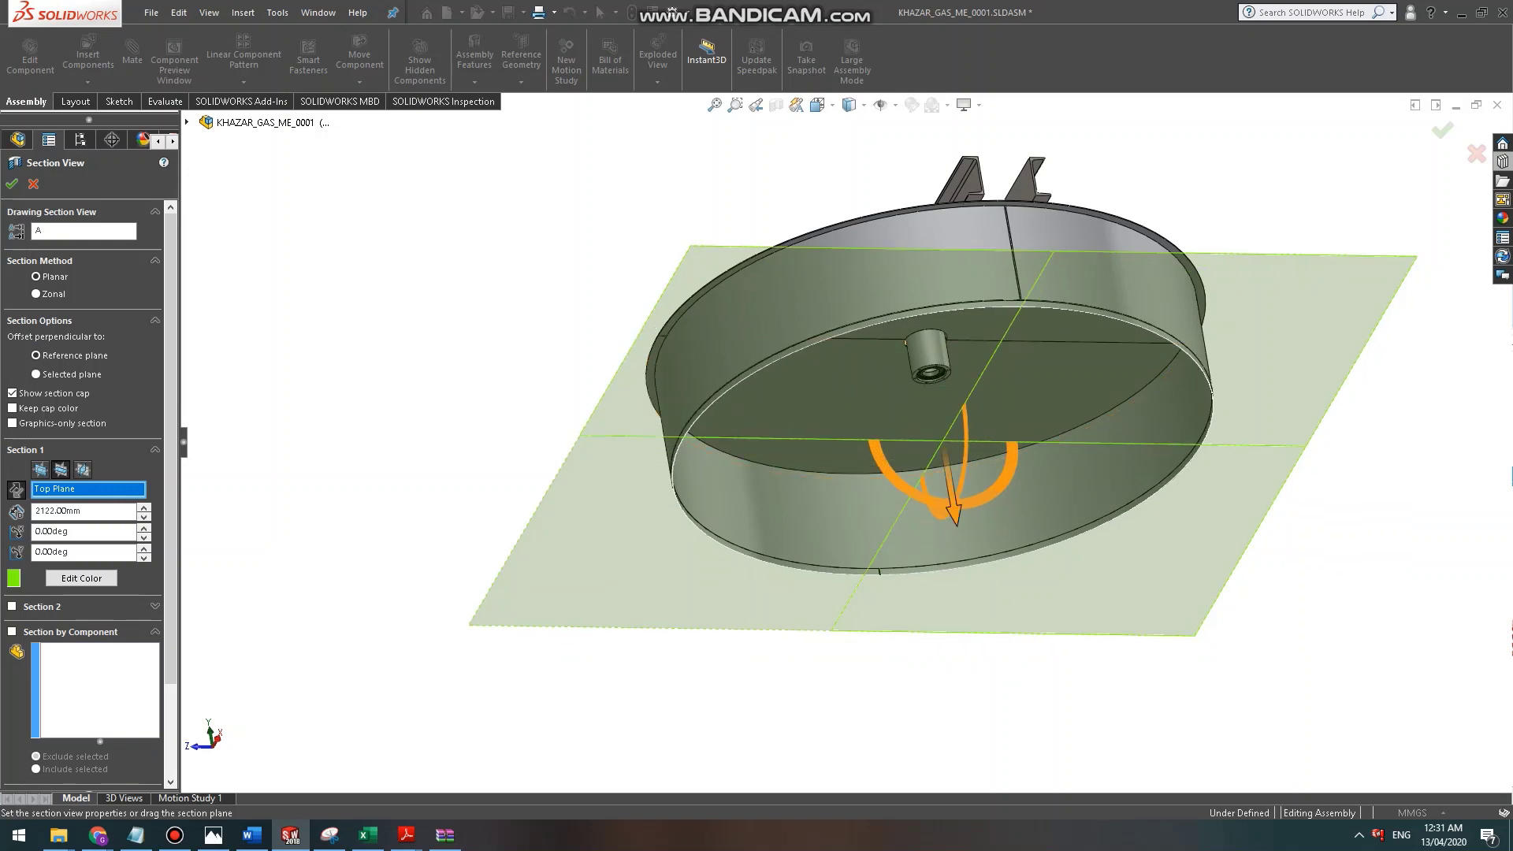
click(12, 183)
scroll(938, 369, down, 12)
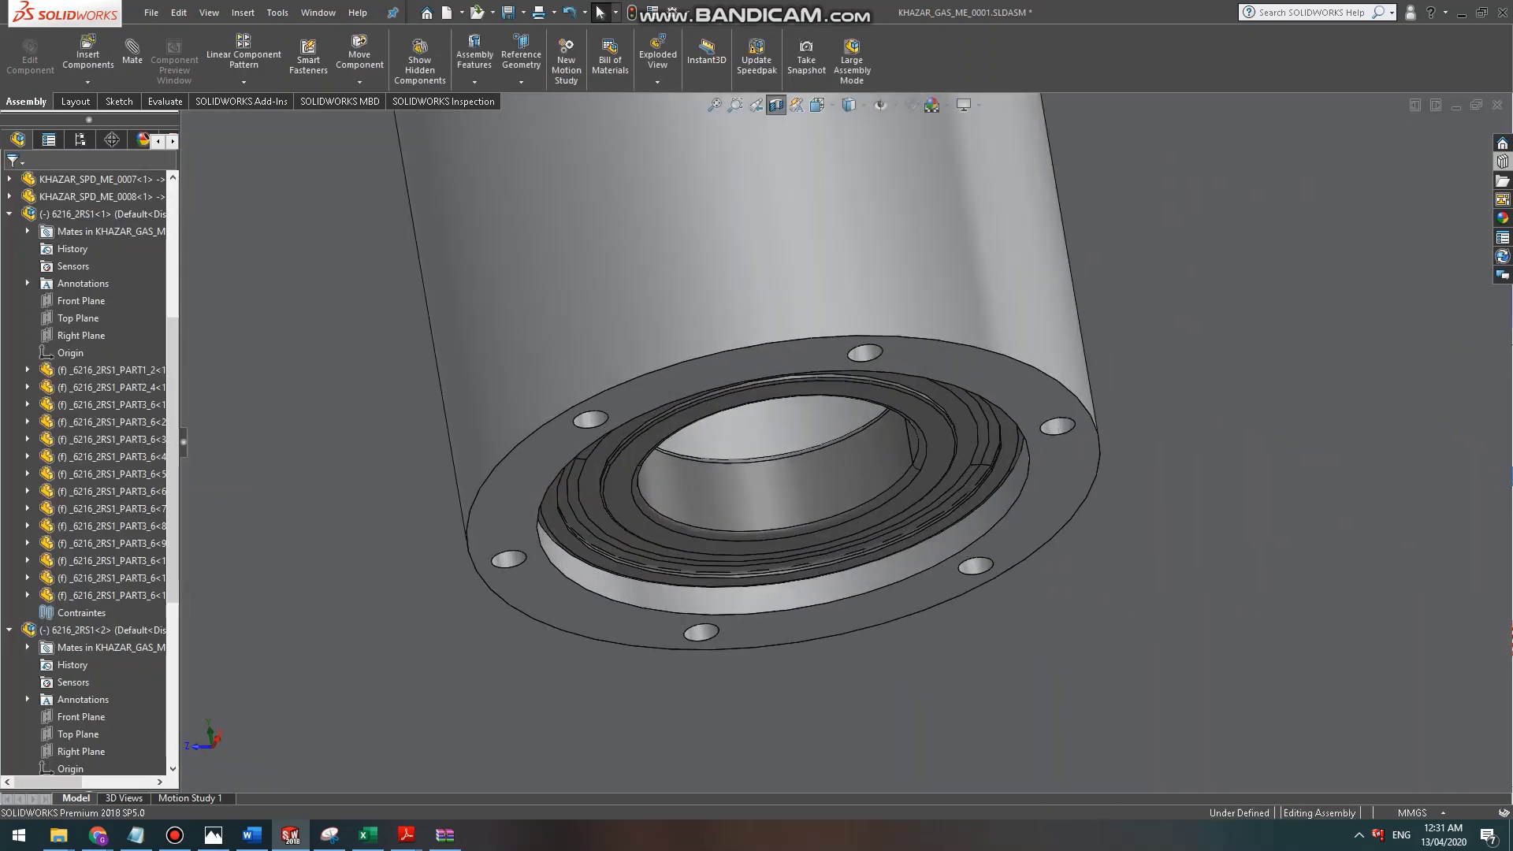
Examine from below the housing's lower end face, its bolt holes and the recess around the lower bearing.
middle_drag(929, 374, 879, 315)
scroll(840, 378, up, 3)
scroll(843, 441, up, 5)
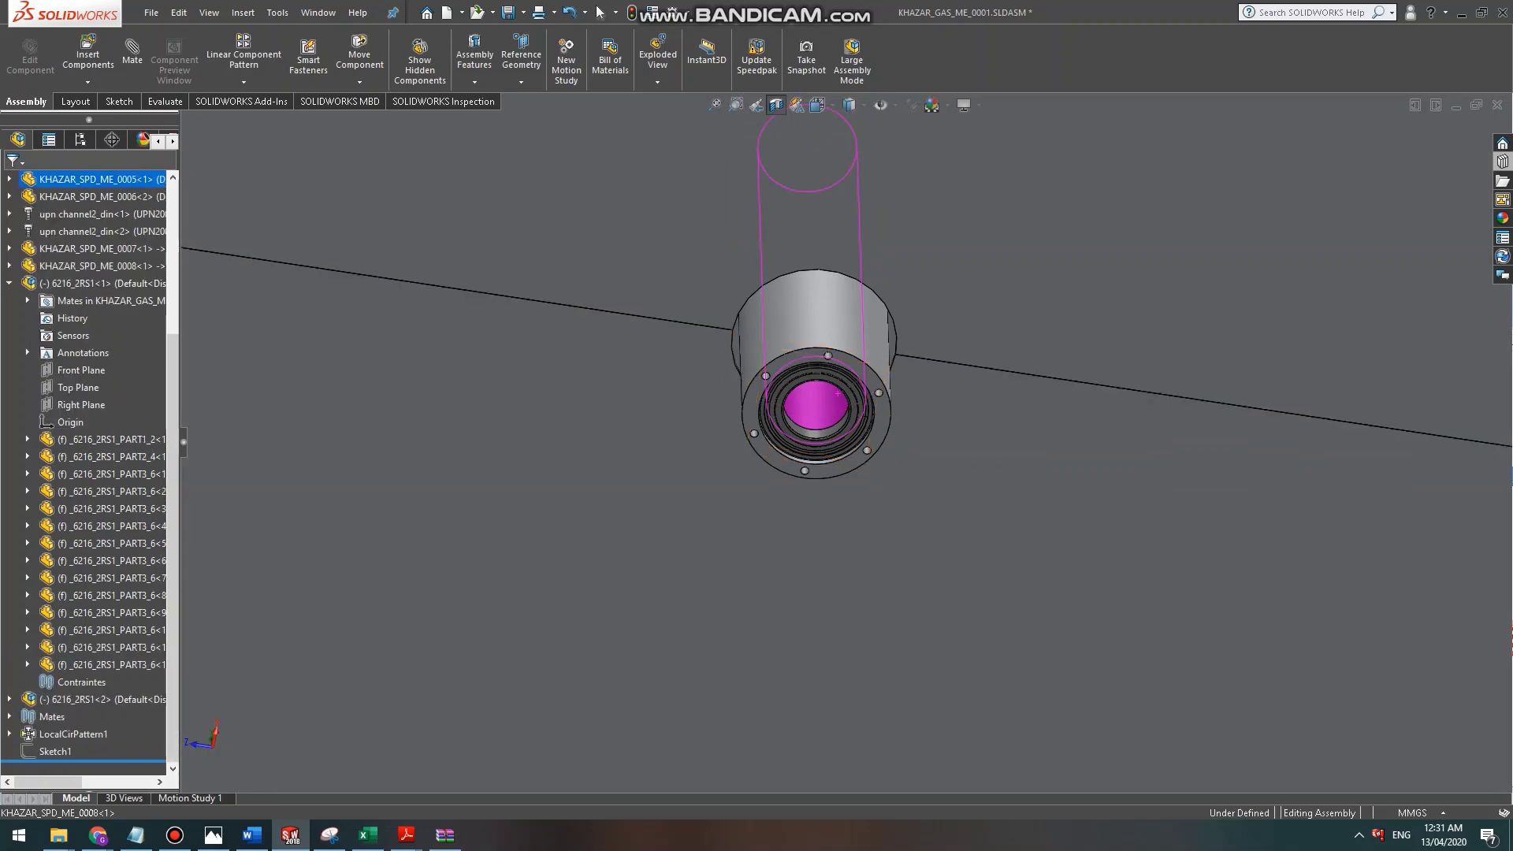
scroll(830, 356, down, 10)
scroll(804, 473, up, 10)
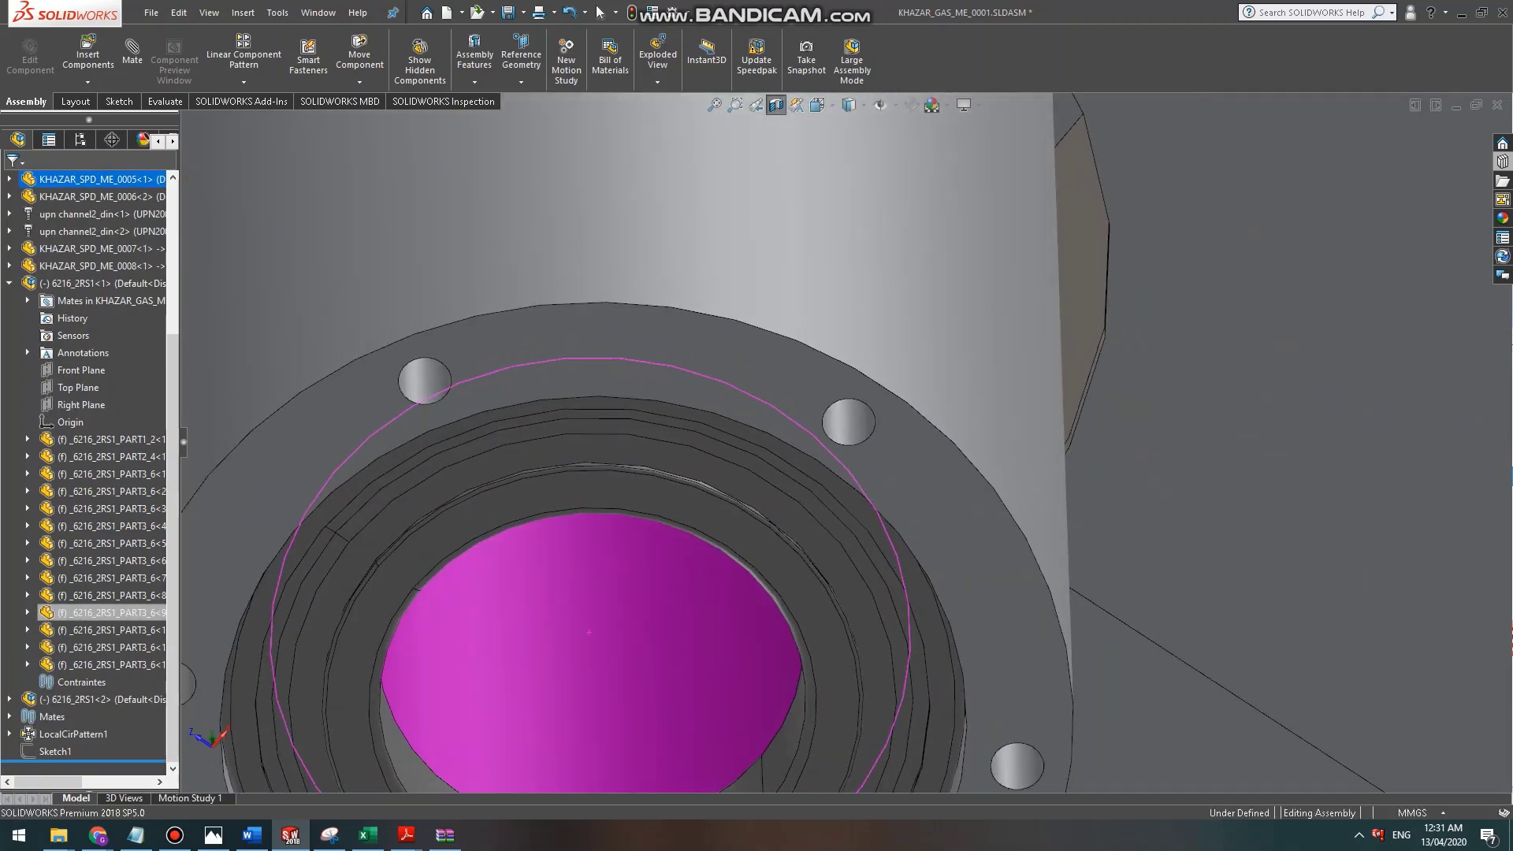
scroll(819, 465, up, 2)
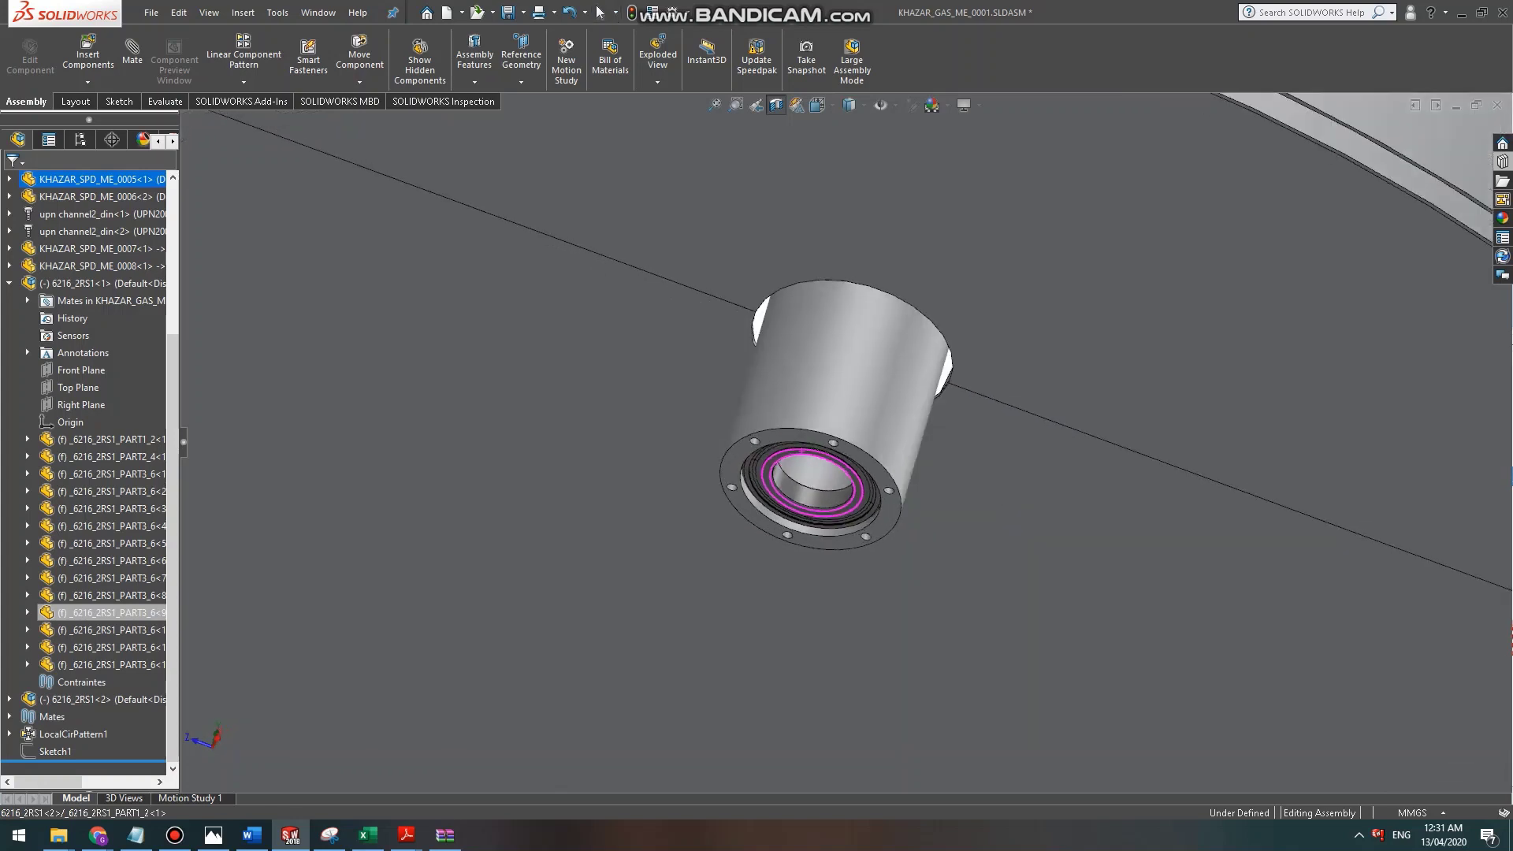
scroll(839, 472, down, 5)
middle_drag(848, 456, 858, 401)
scroll(853, 404, up, 2)
scroll(872, 452, down, 2)
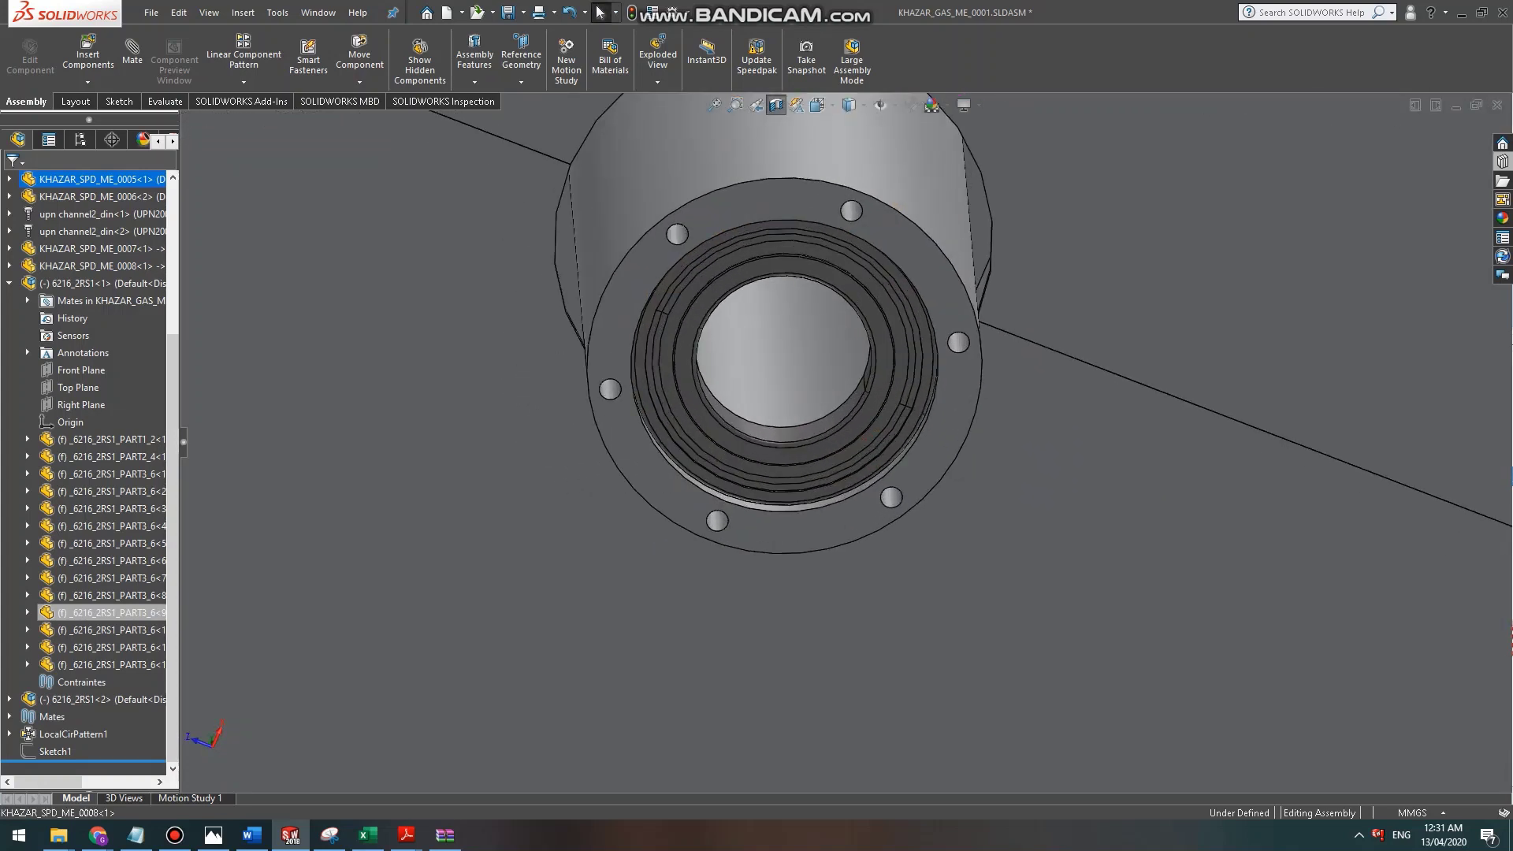
middle_drag(799, 512, 800, 591)
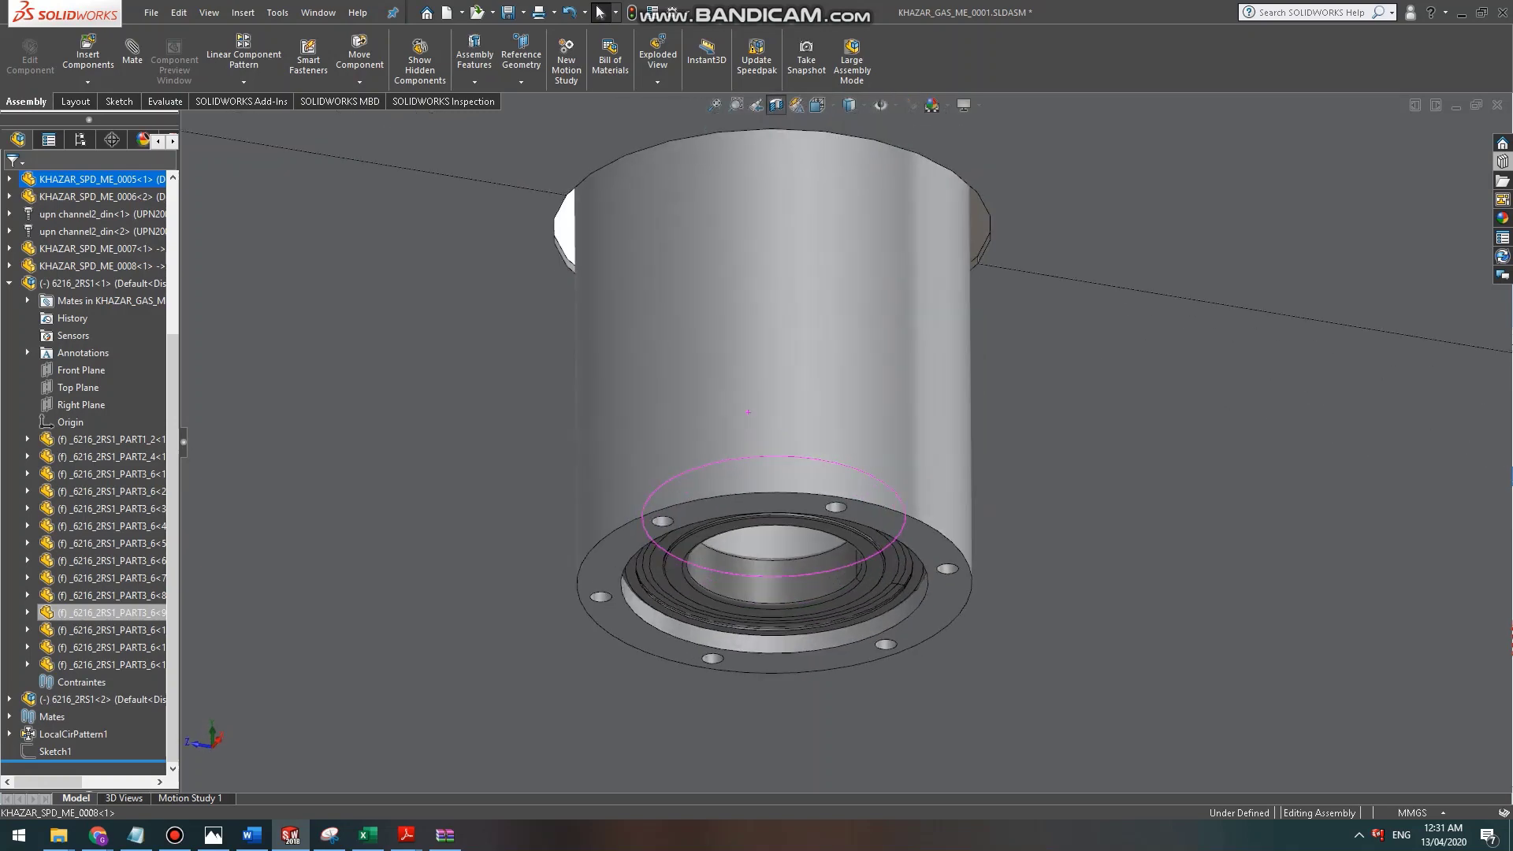
scroll(800, 591, up, 2)
scroll(800, 591, down, 1)
scroll(802, 482, down, 1)
scroll(802, 483, up, 3)
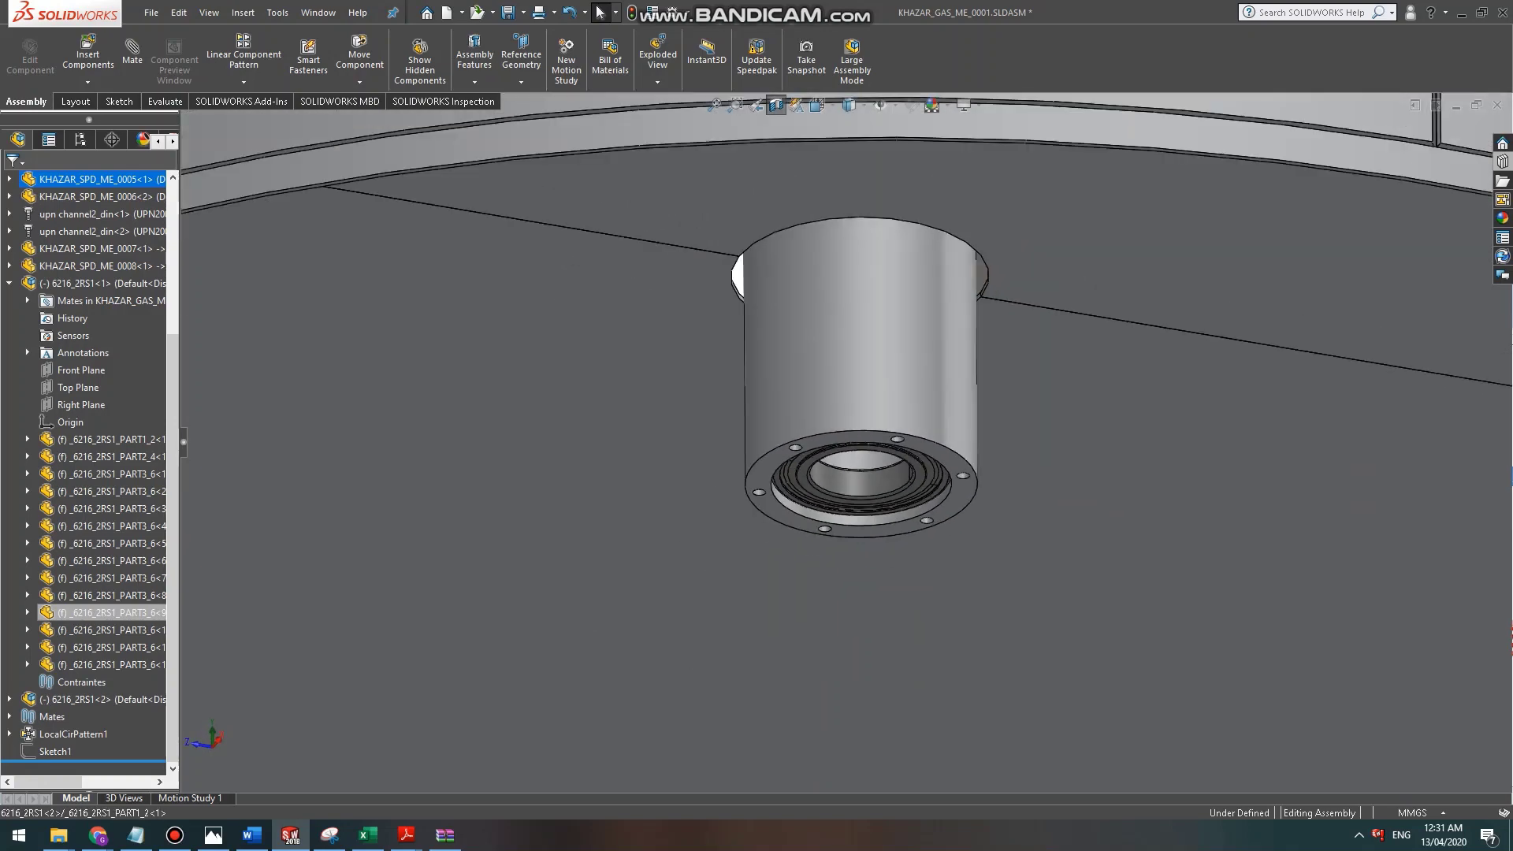
scroll(801, 483, down, 4)
scroll(801, 482, up, 4)
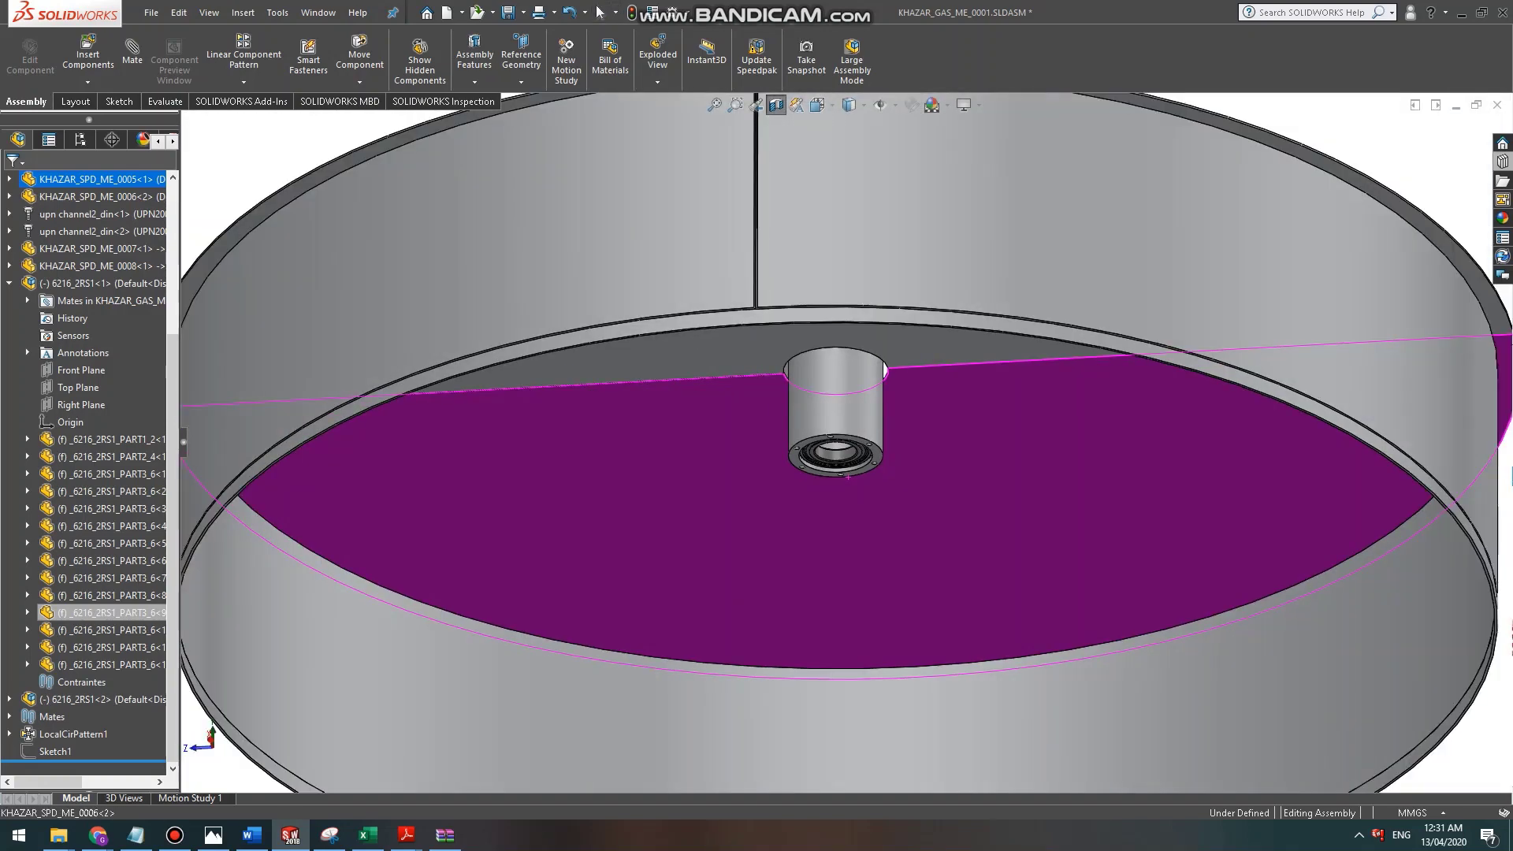
scroll(935, 476, down, 2)
scroll(936, 476, down, 5)
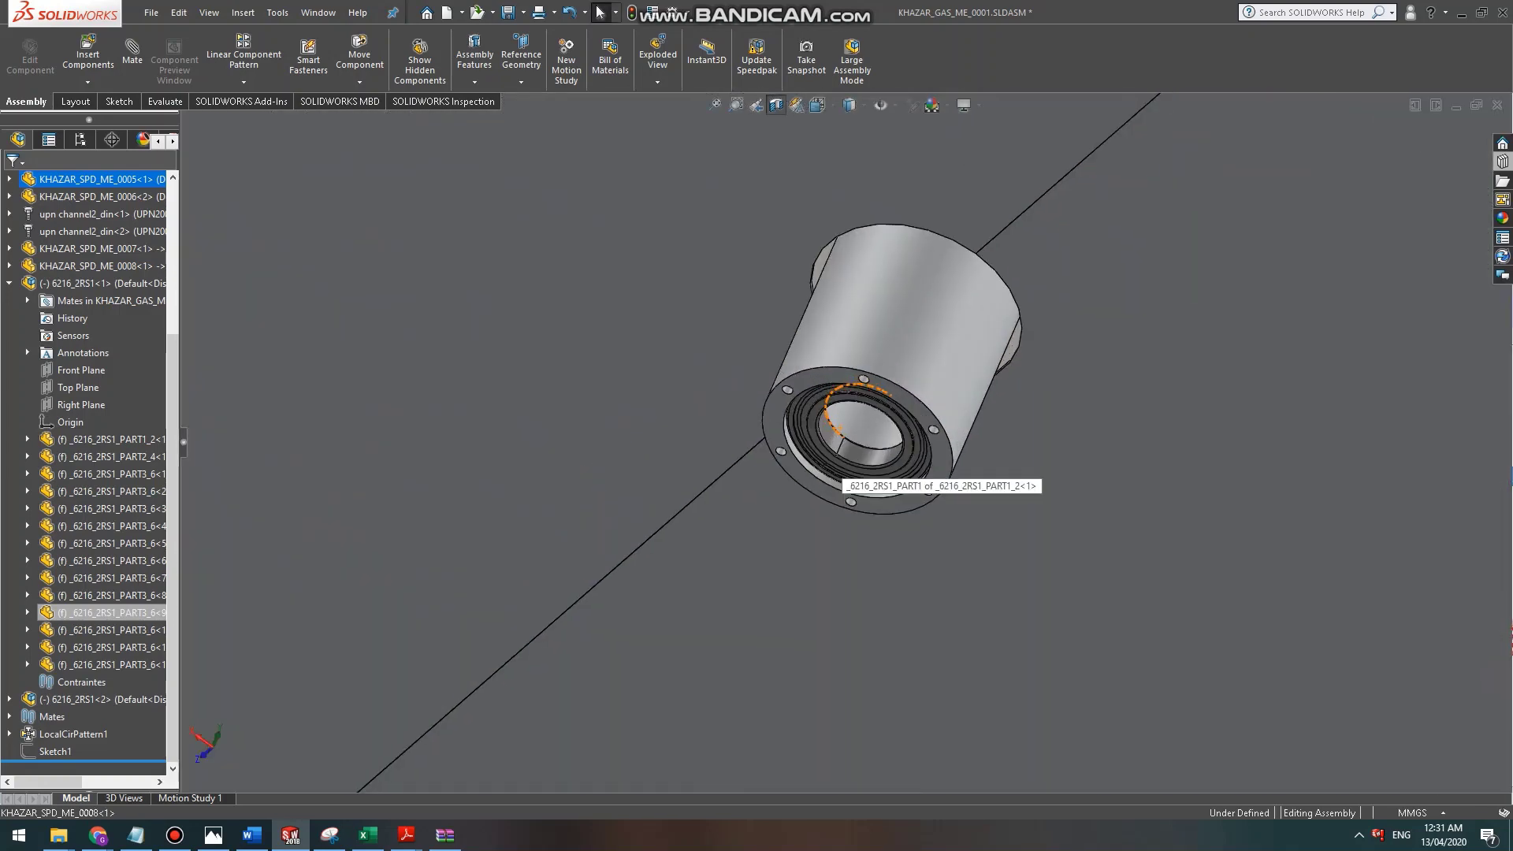
scroll(935, 476, up, 4)
scroll(87, 561, up, 4)
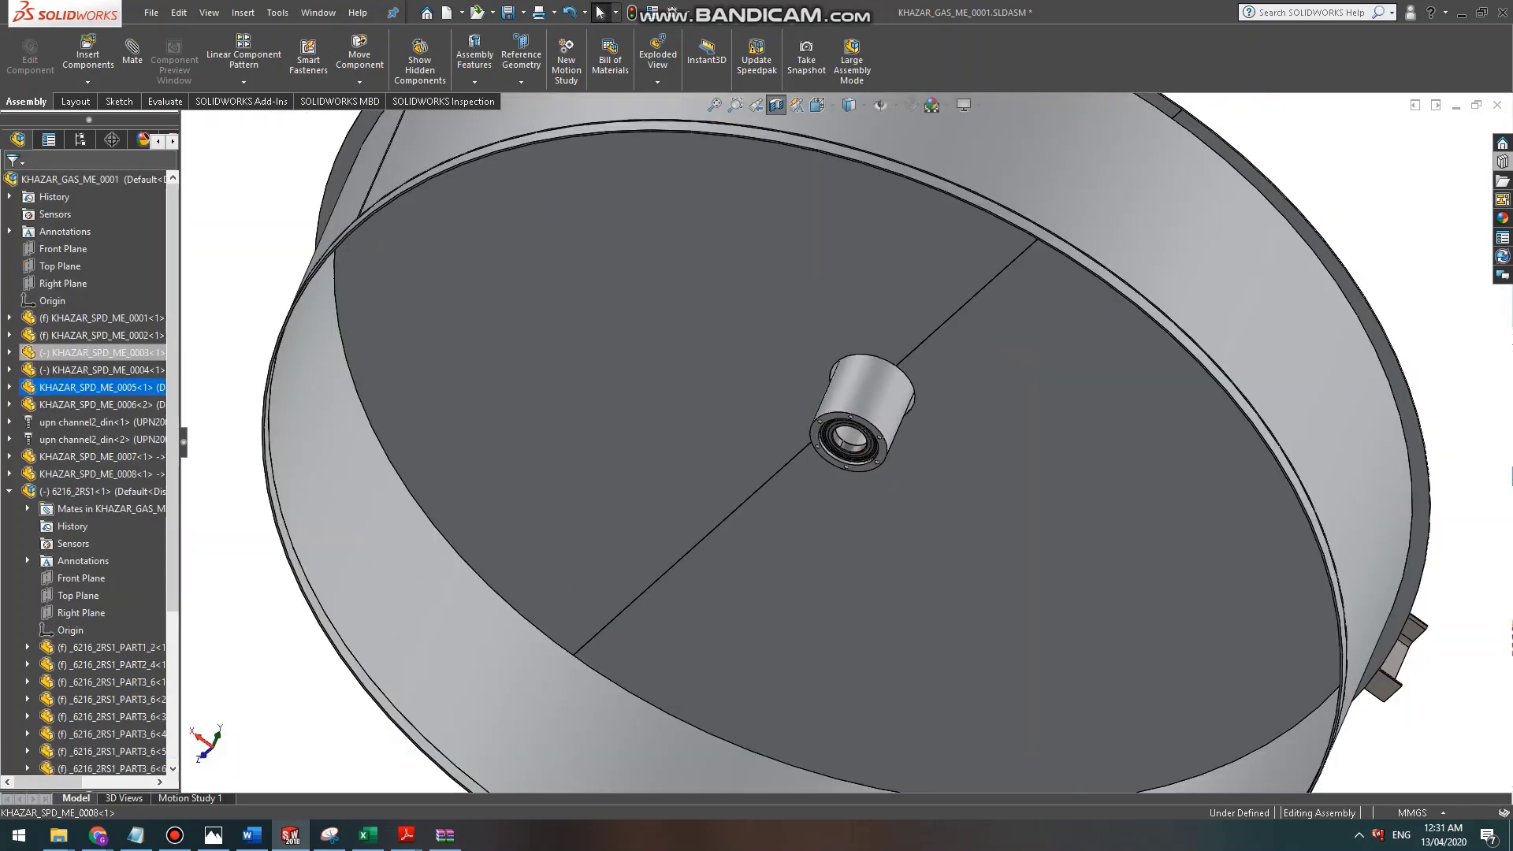
scroll(706, 359, up, 4)
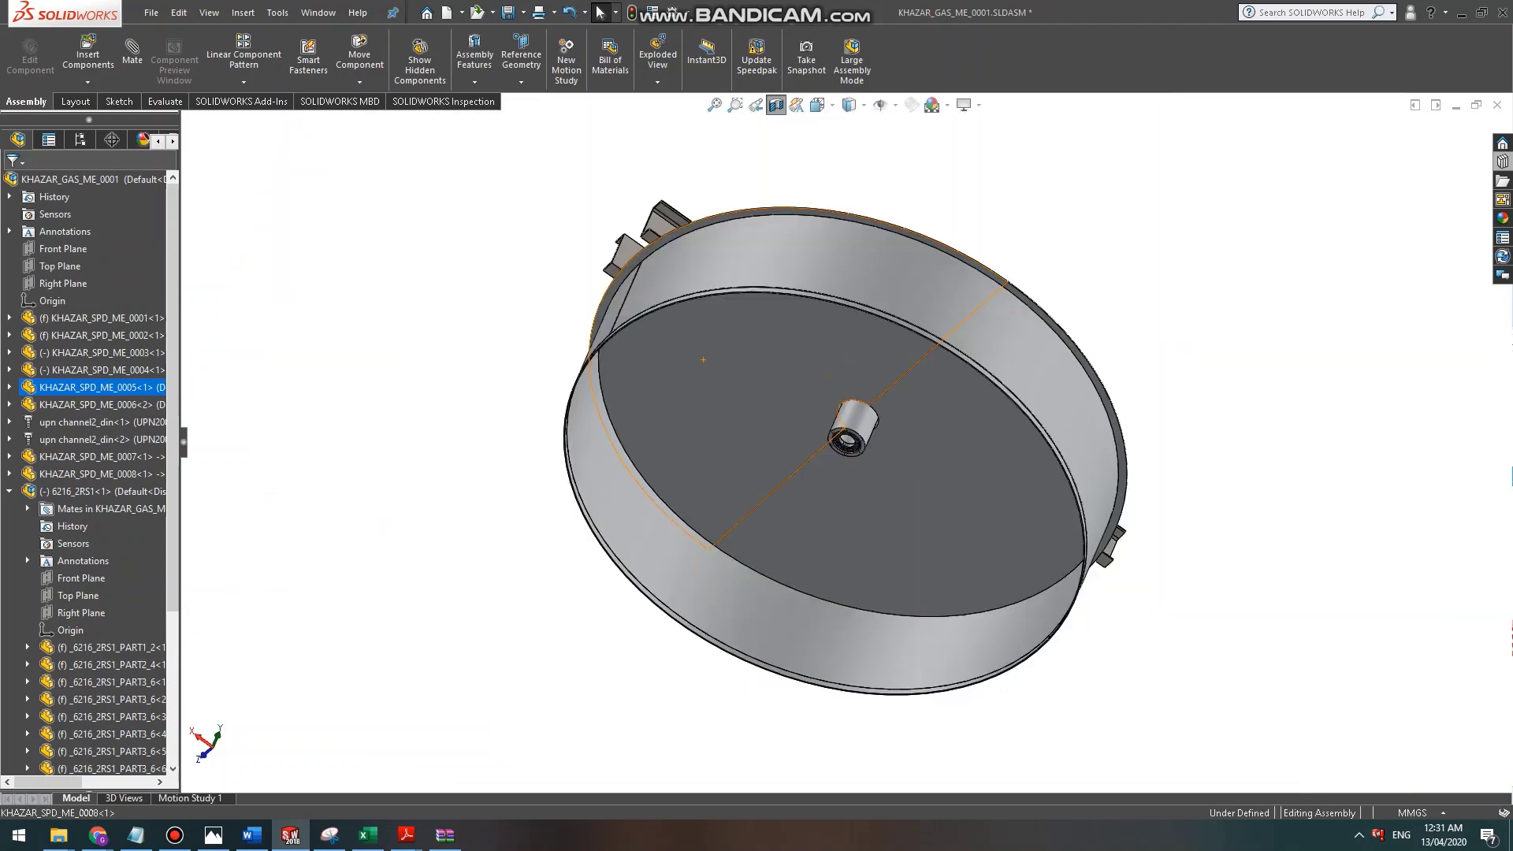
Insert a new part on the assembly's Front Plane and show its sketch in back view at the housing's lower bearing.
middle_drag(706, 359, 697, 552)
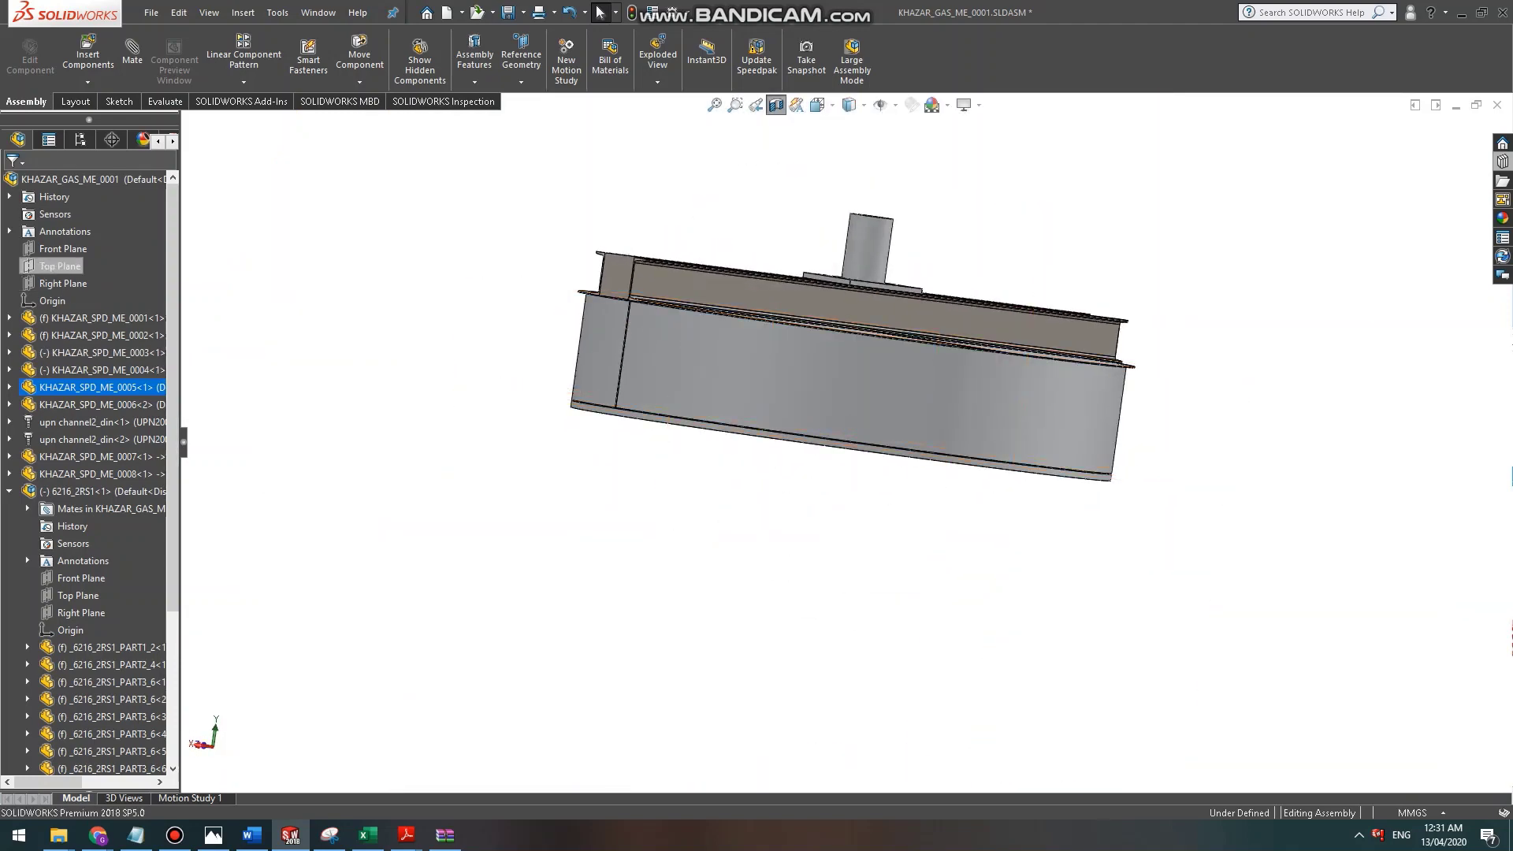
click(63, 248)
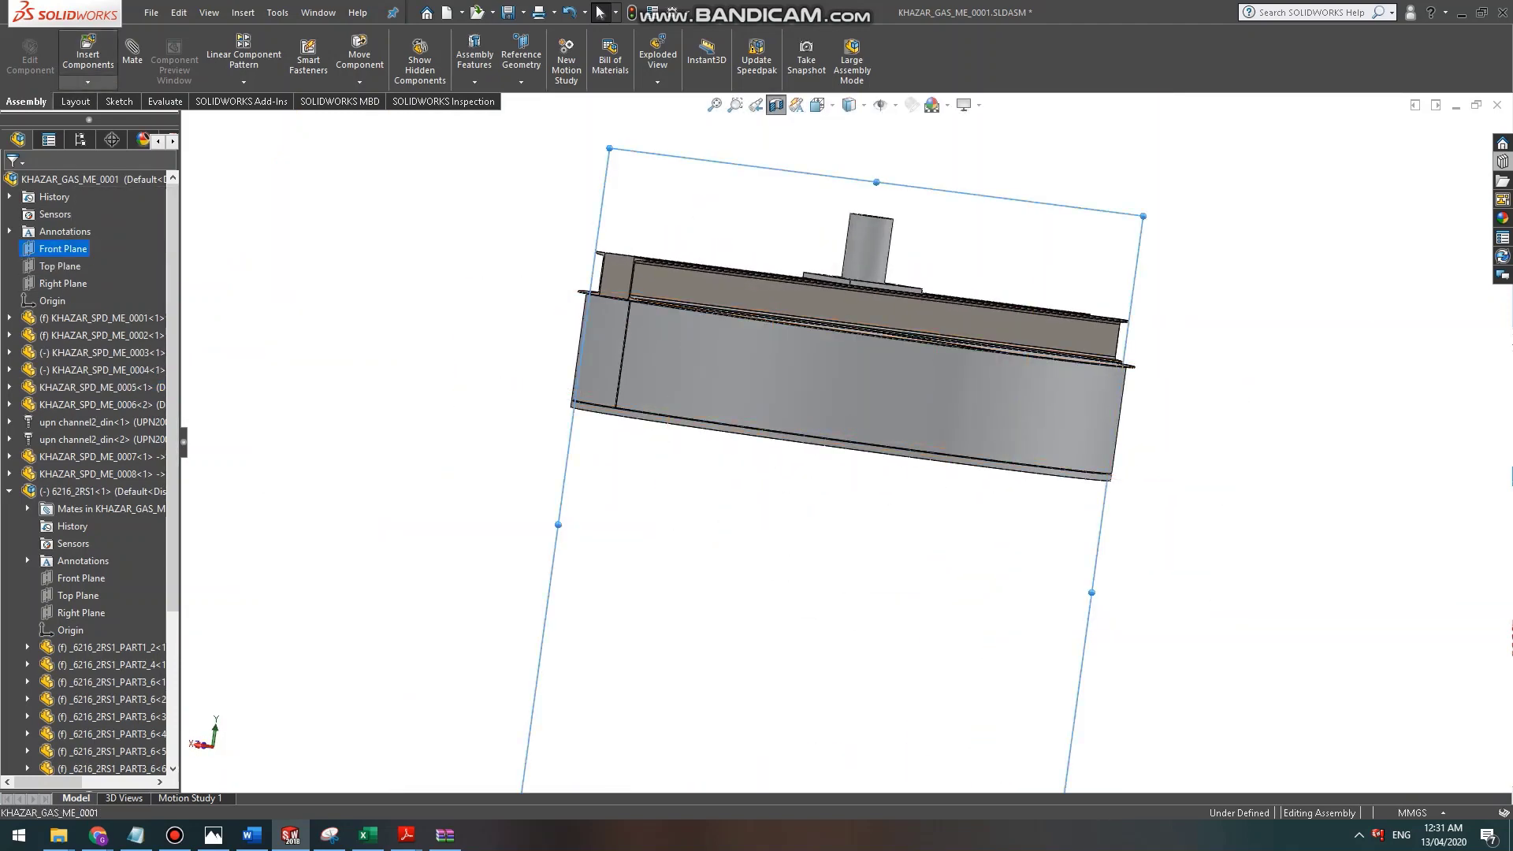
click(87, 82)
click(105, 119)
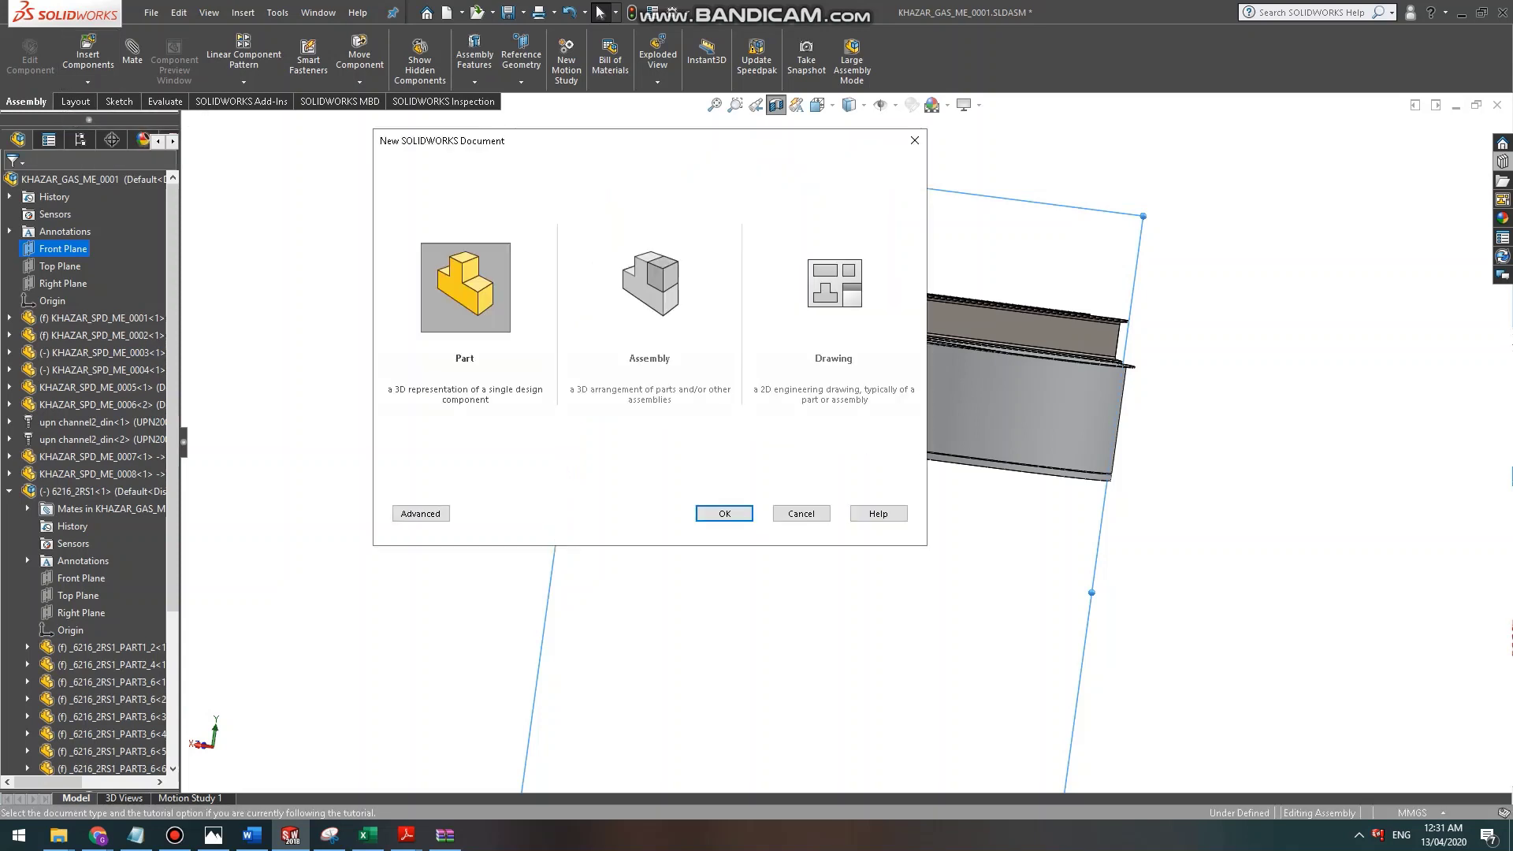
key(Return)
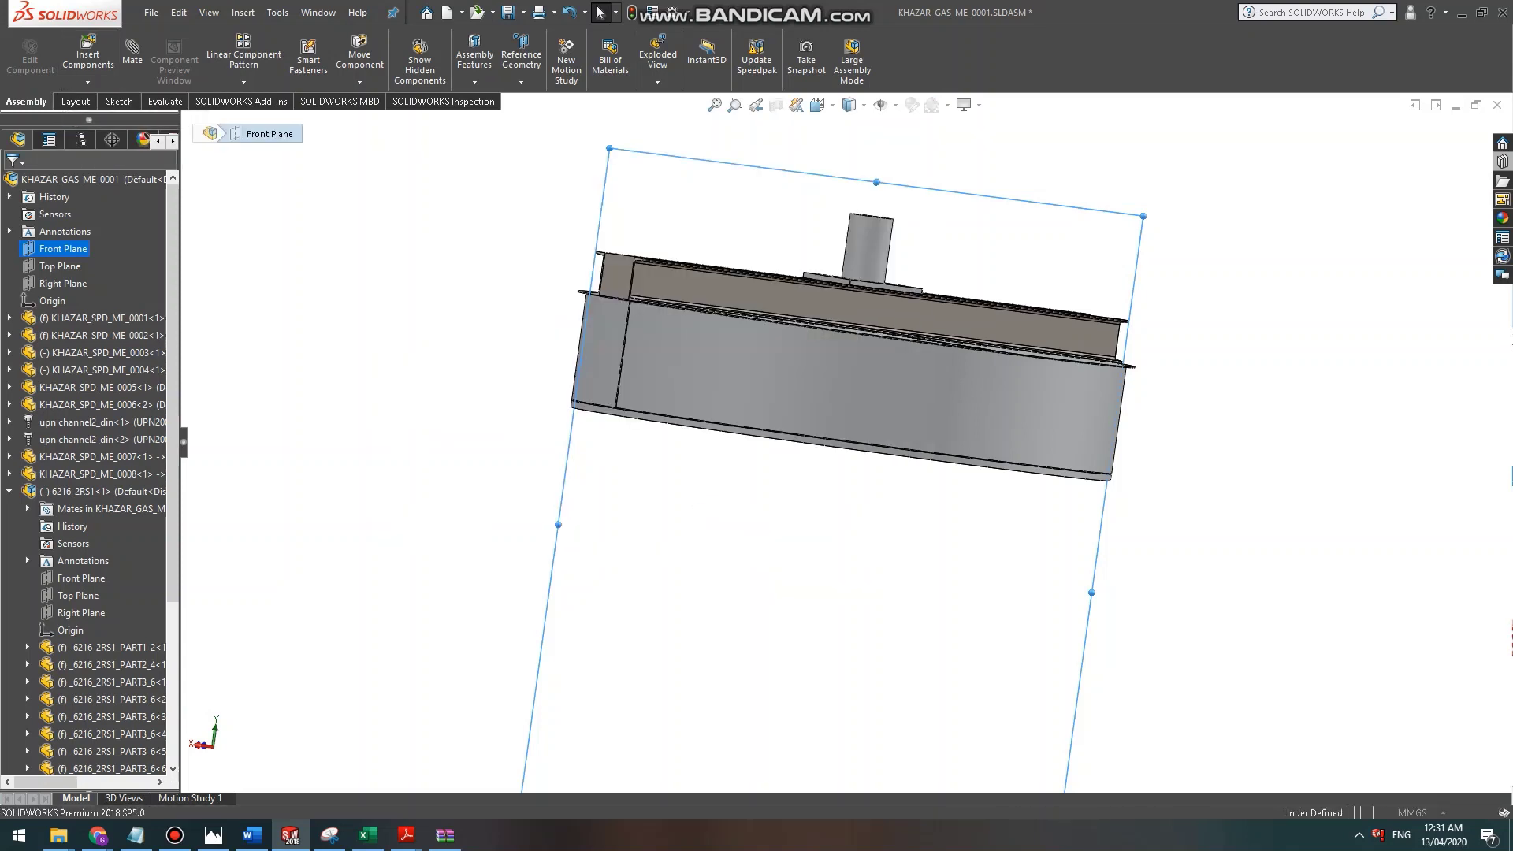
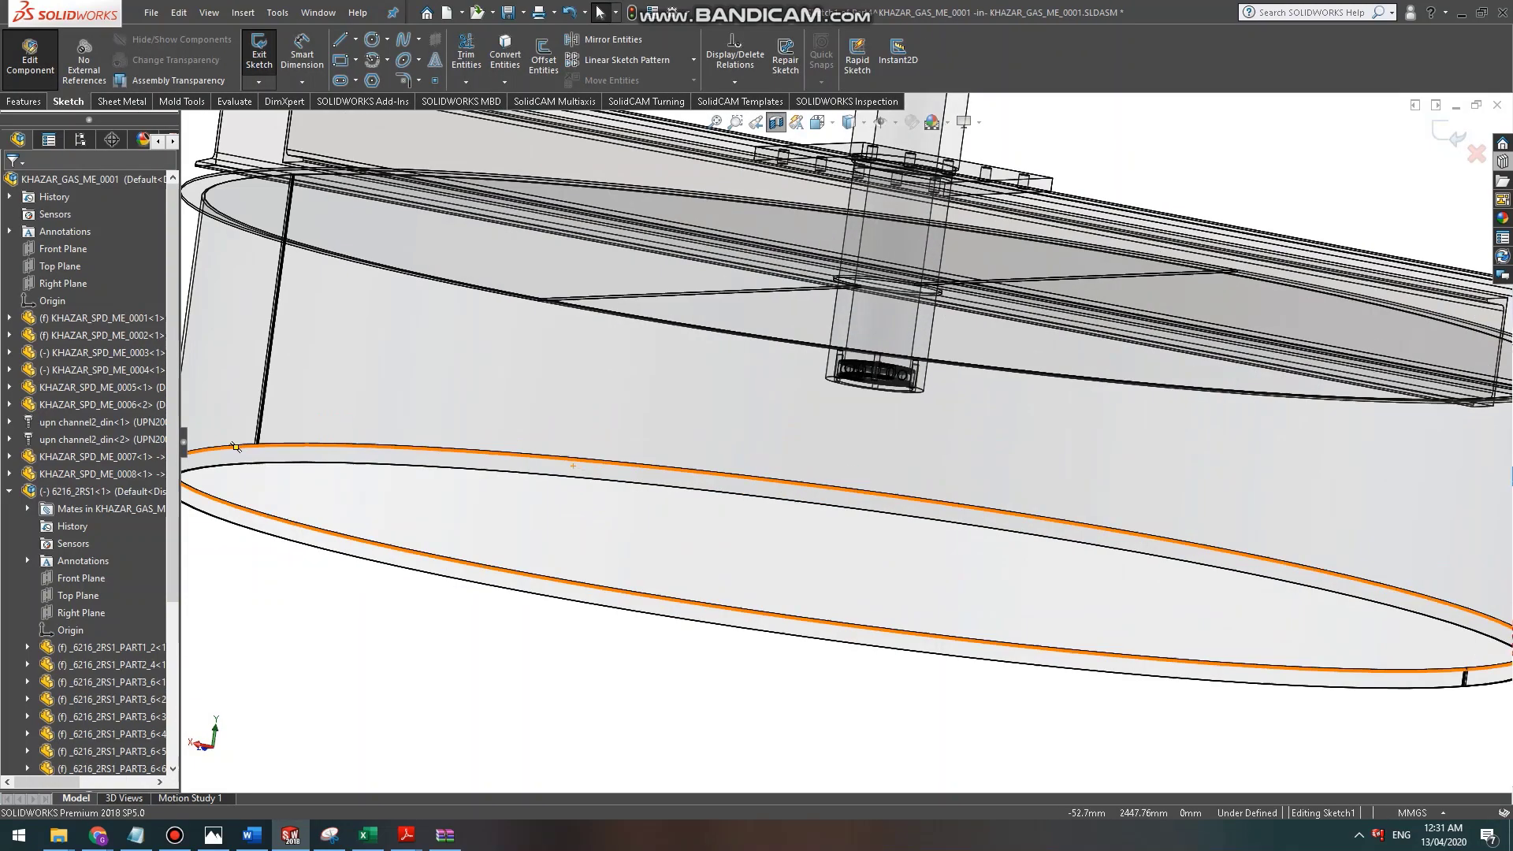
scroll(875, 579, up, 11)
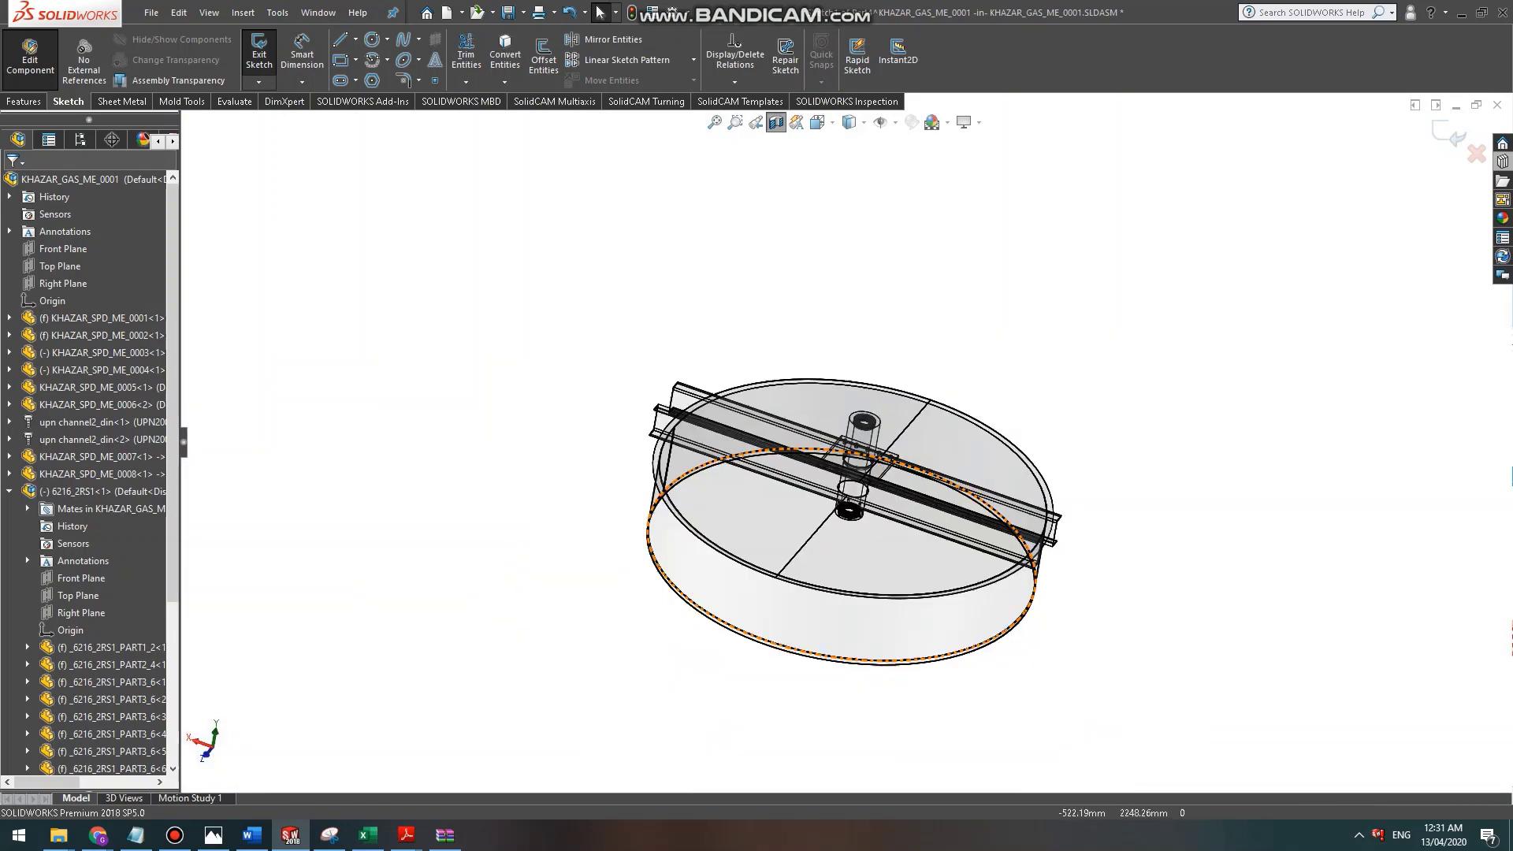
scroll(903, 564, down, 4)
scroll(723, 400, down, 6)
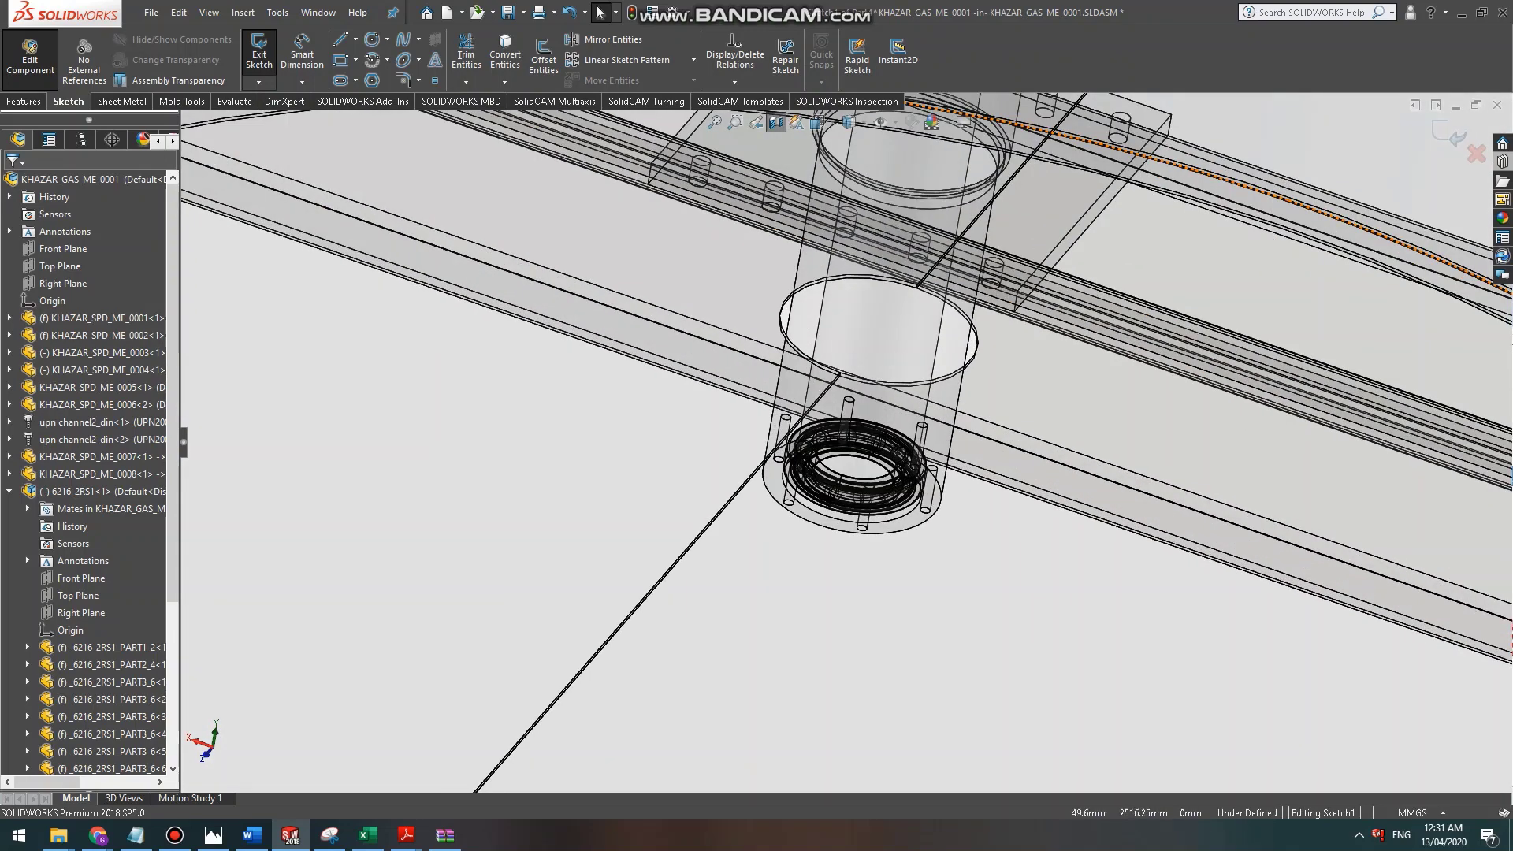
scroll(788, 457, up, 10)
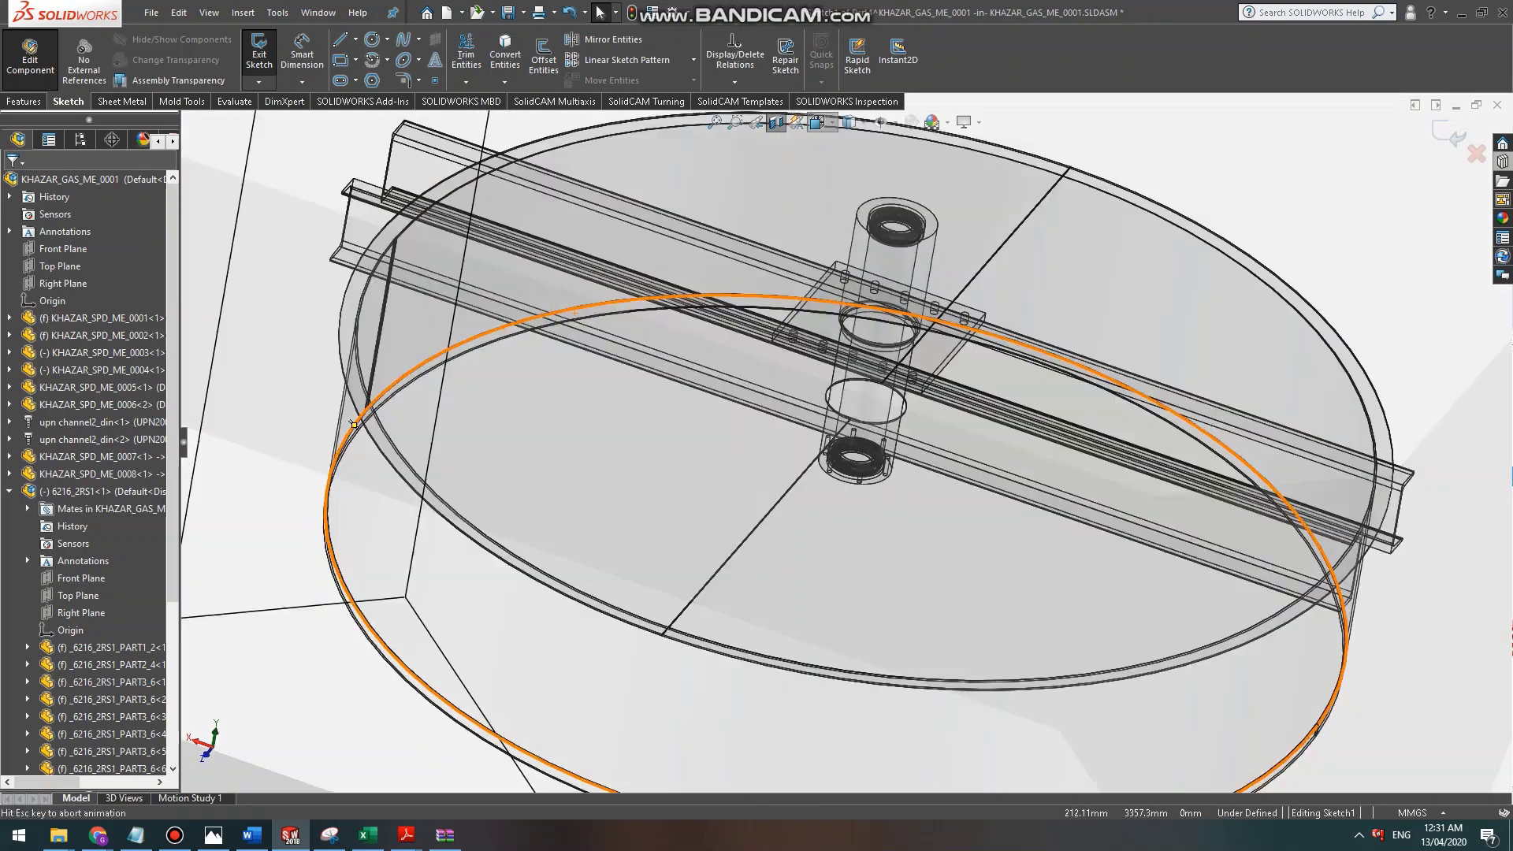
key(ctrl+2)
scroll(804, 394, down, 8)
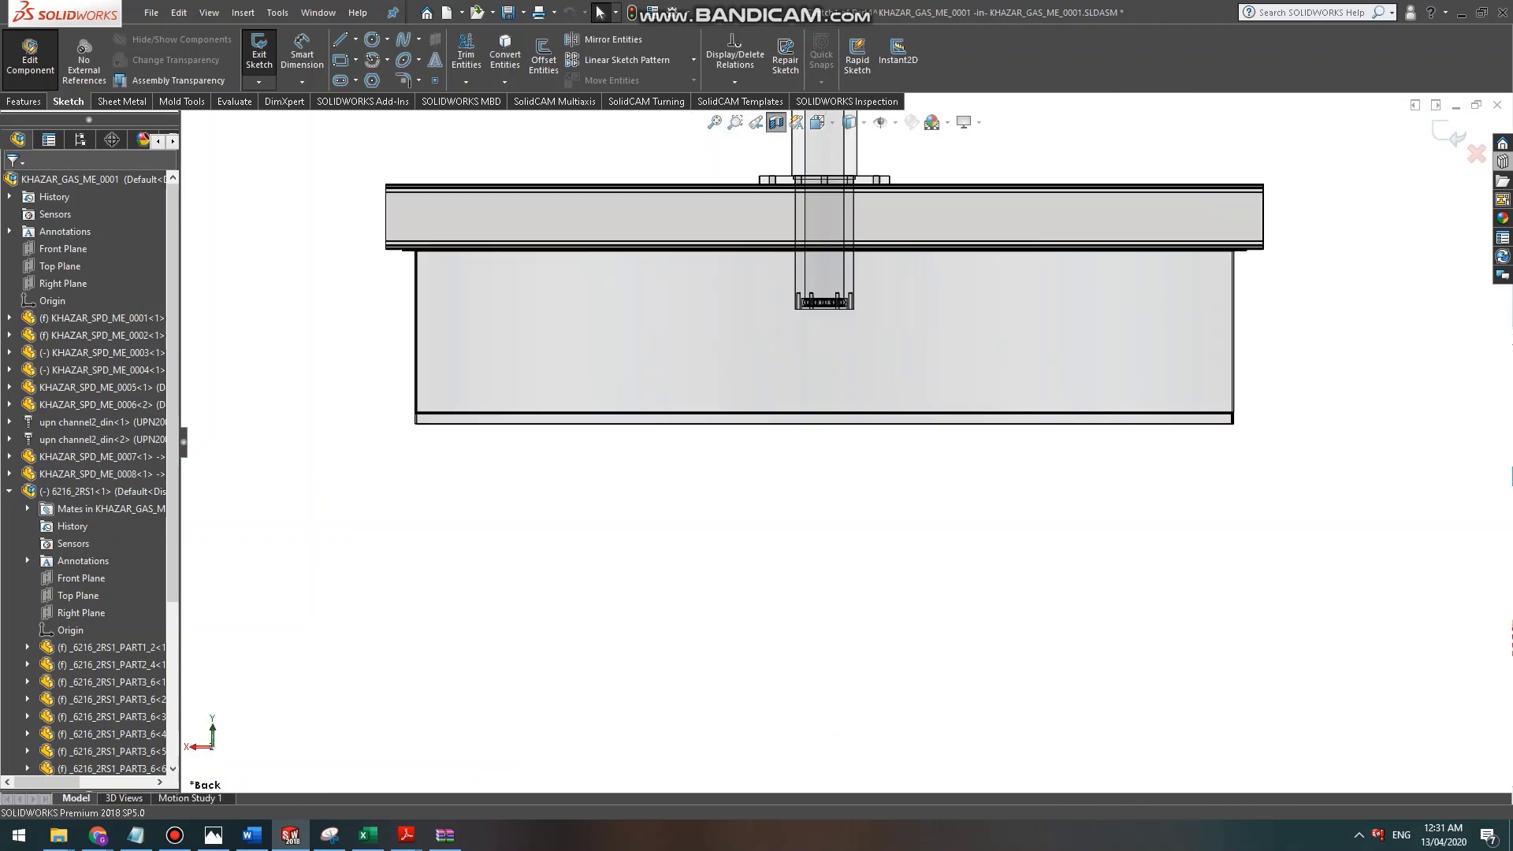
scroll(800, 347, down, 3)
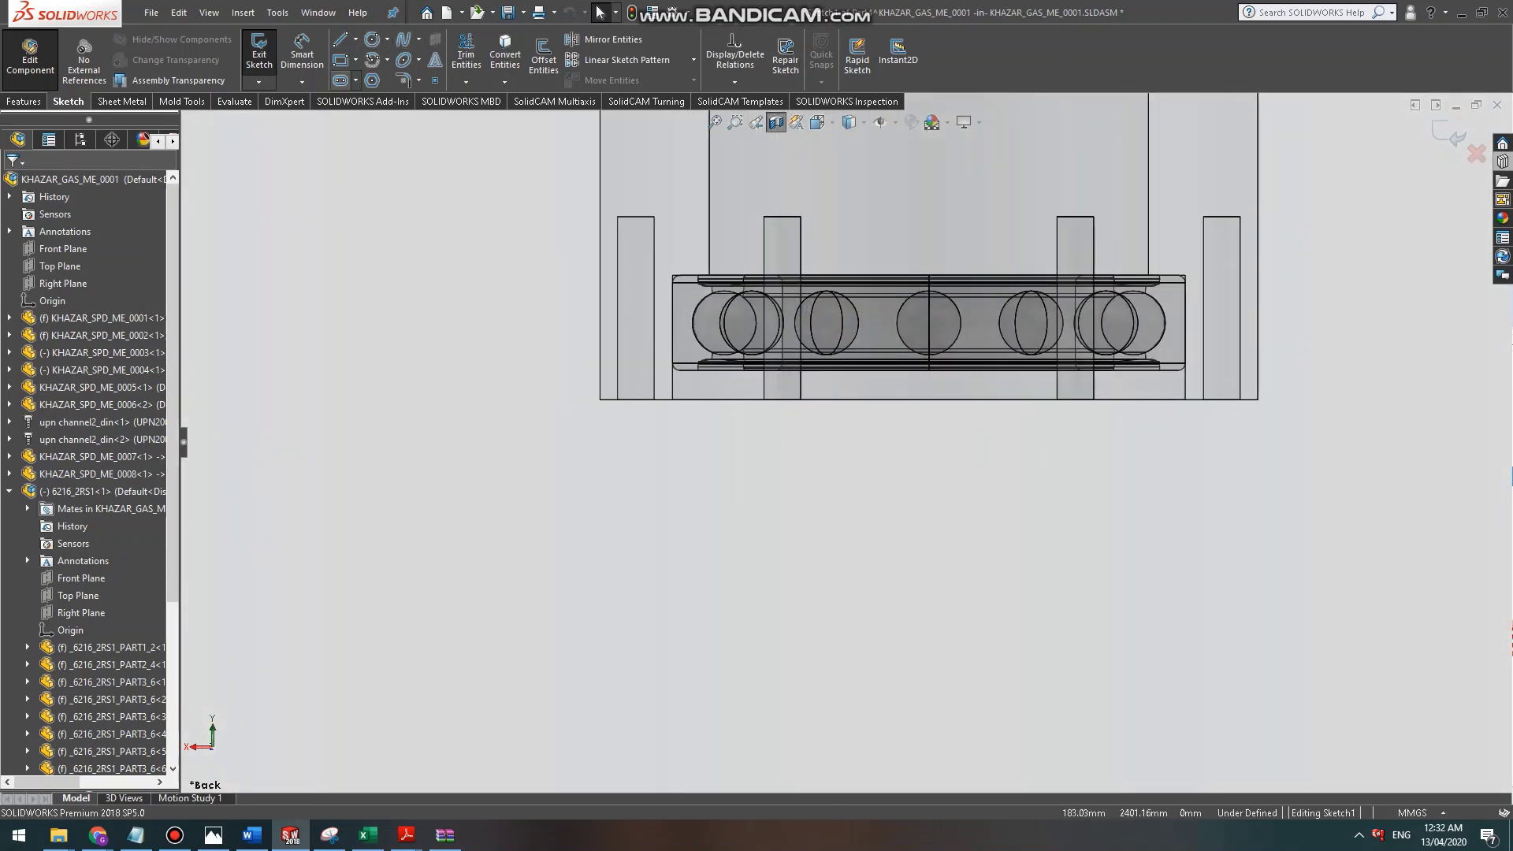
Switch to Adobe Reader, consult the end-cap type drawings in GOST 18511-73, and return to SOLIDWORKS.
mouse_move(406, 836)
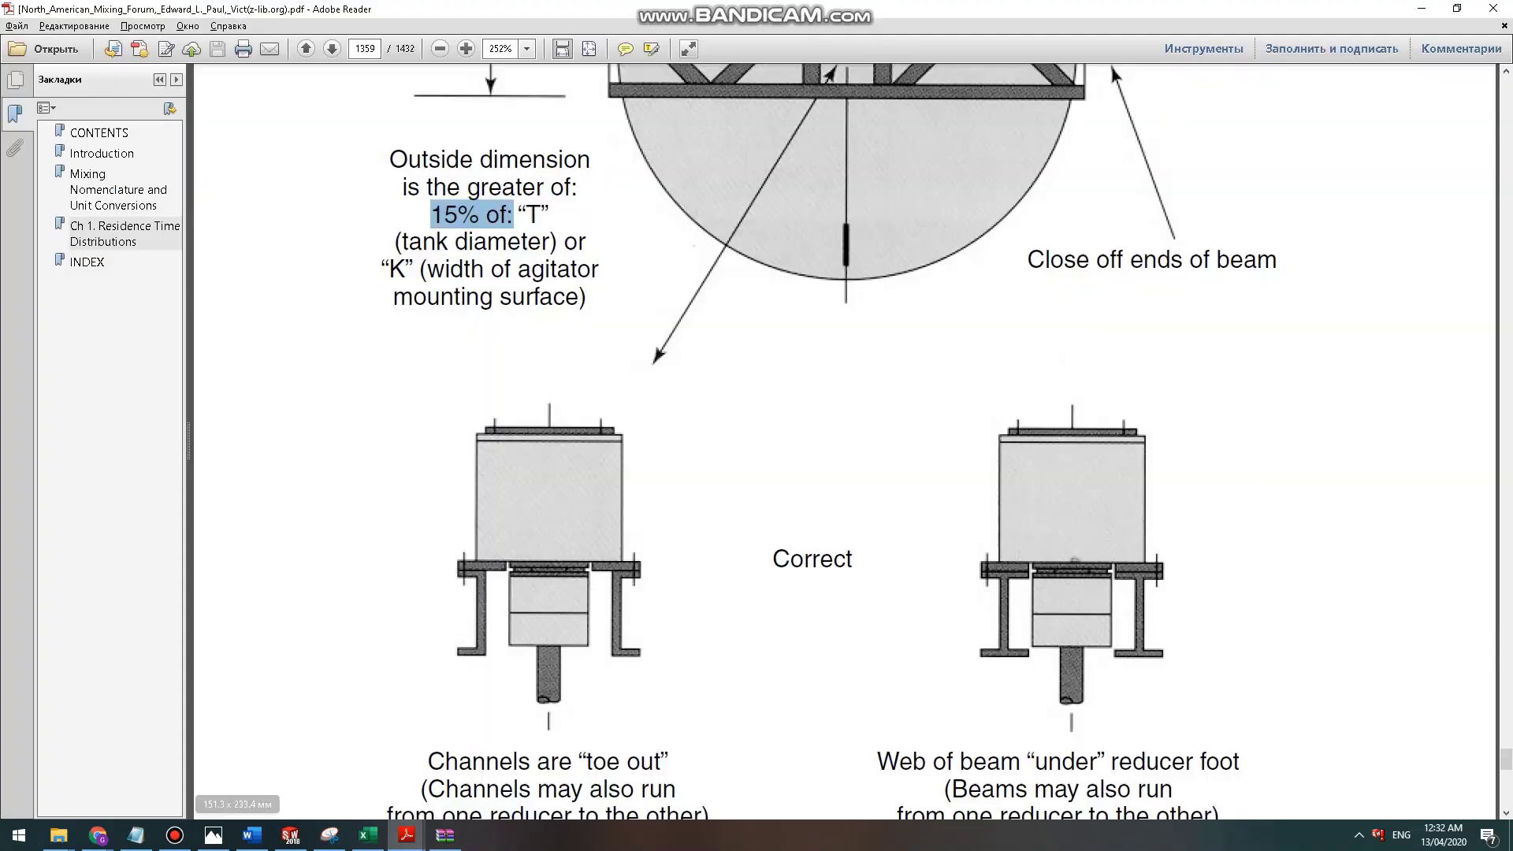
click(494, 756)
scroll(501, 282, up, 10)
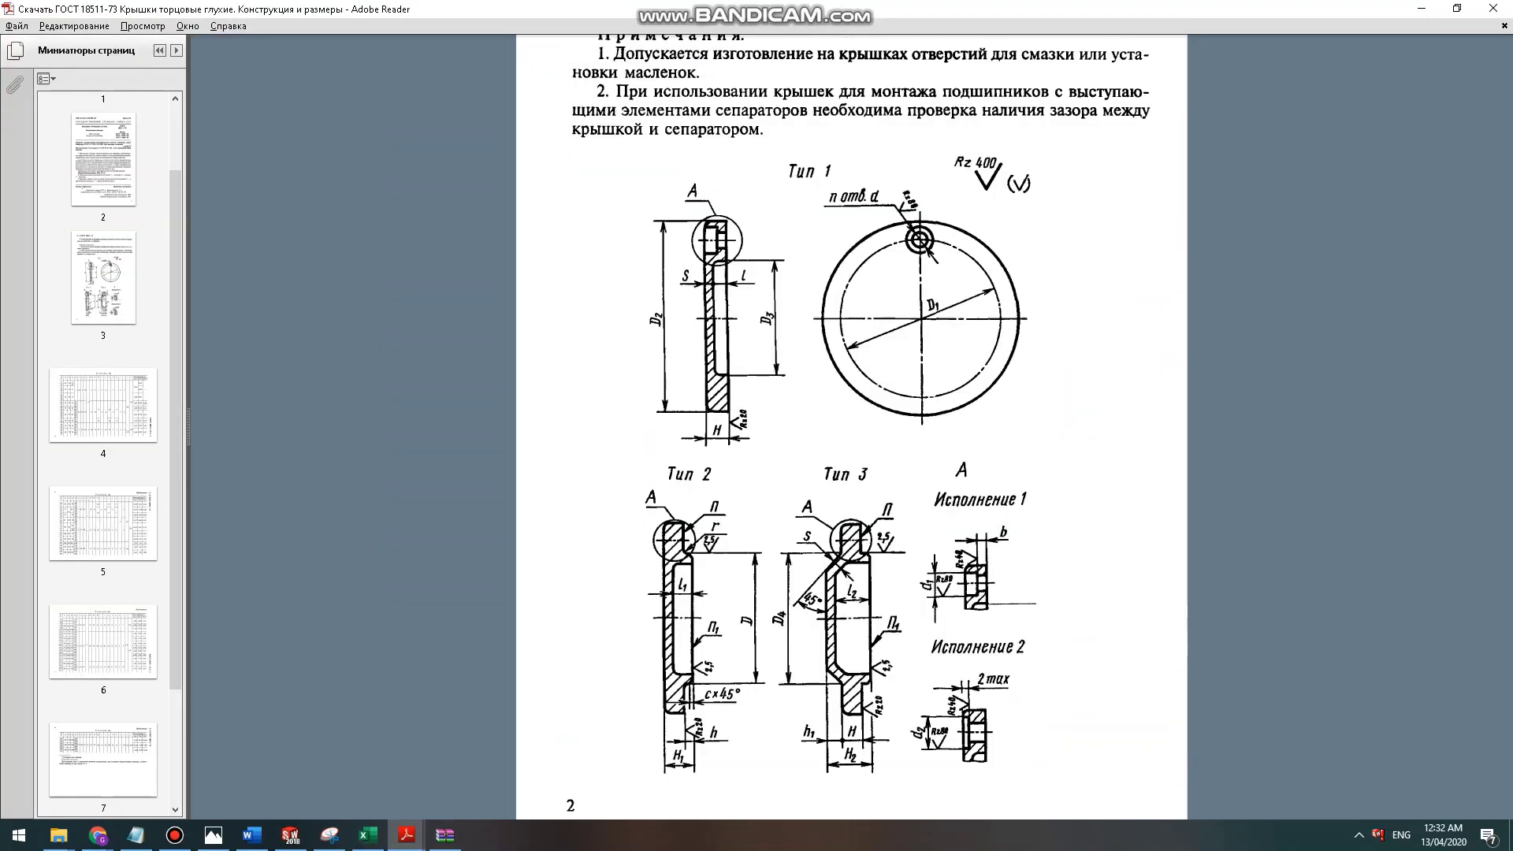
scroll(858, 423, down, 1)
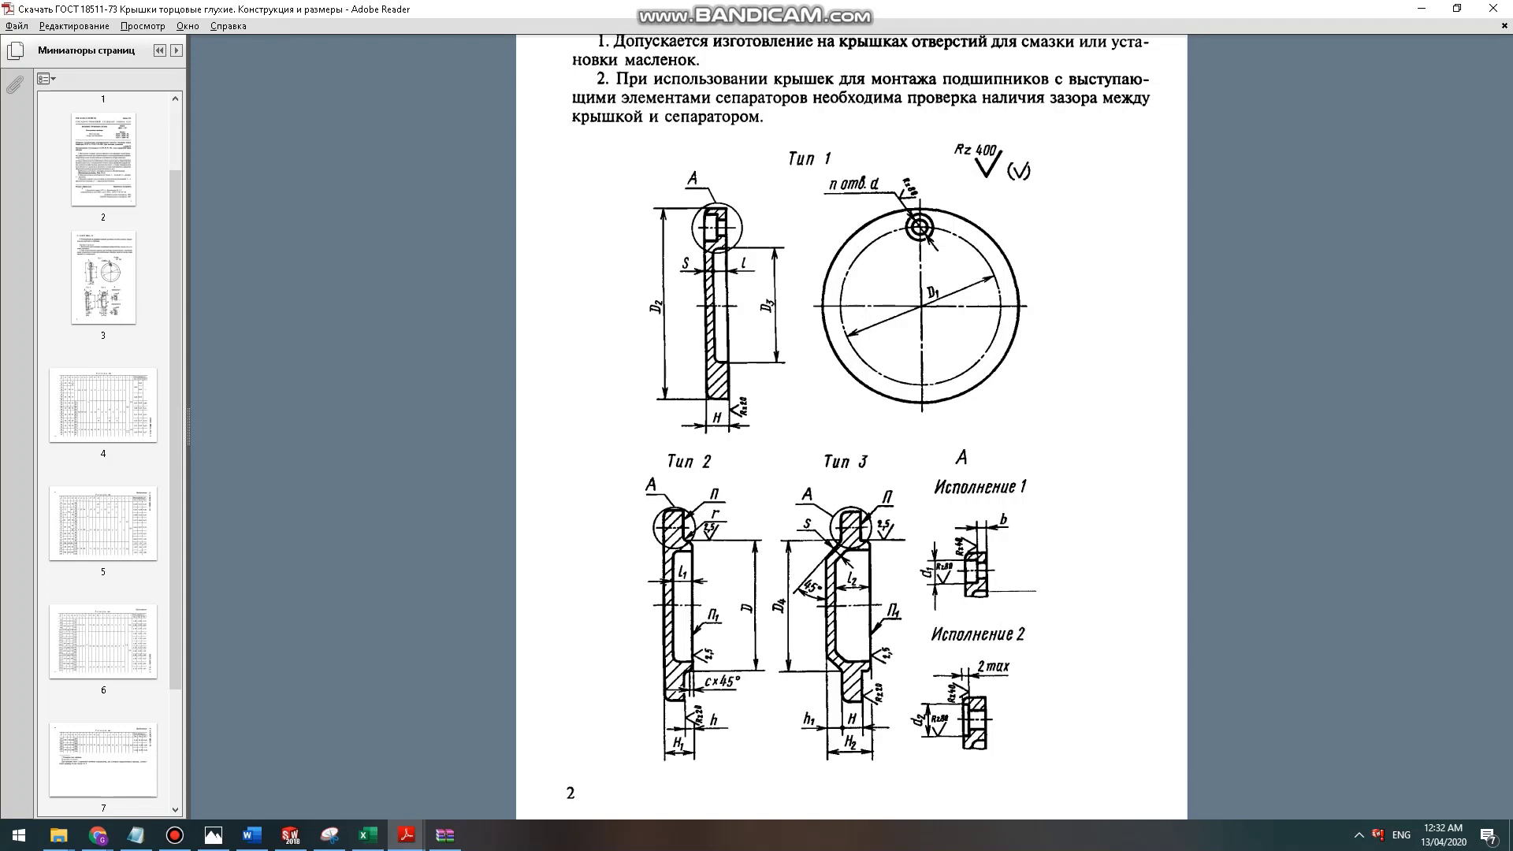
key(alt+Tab)
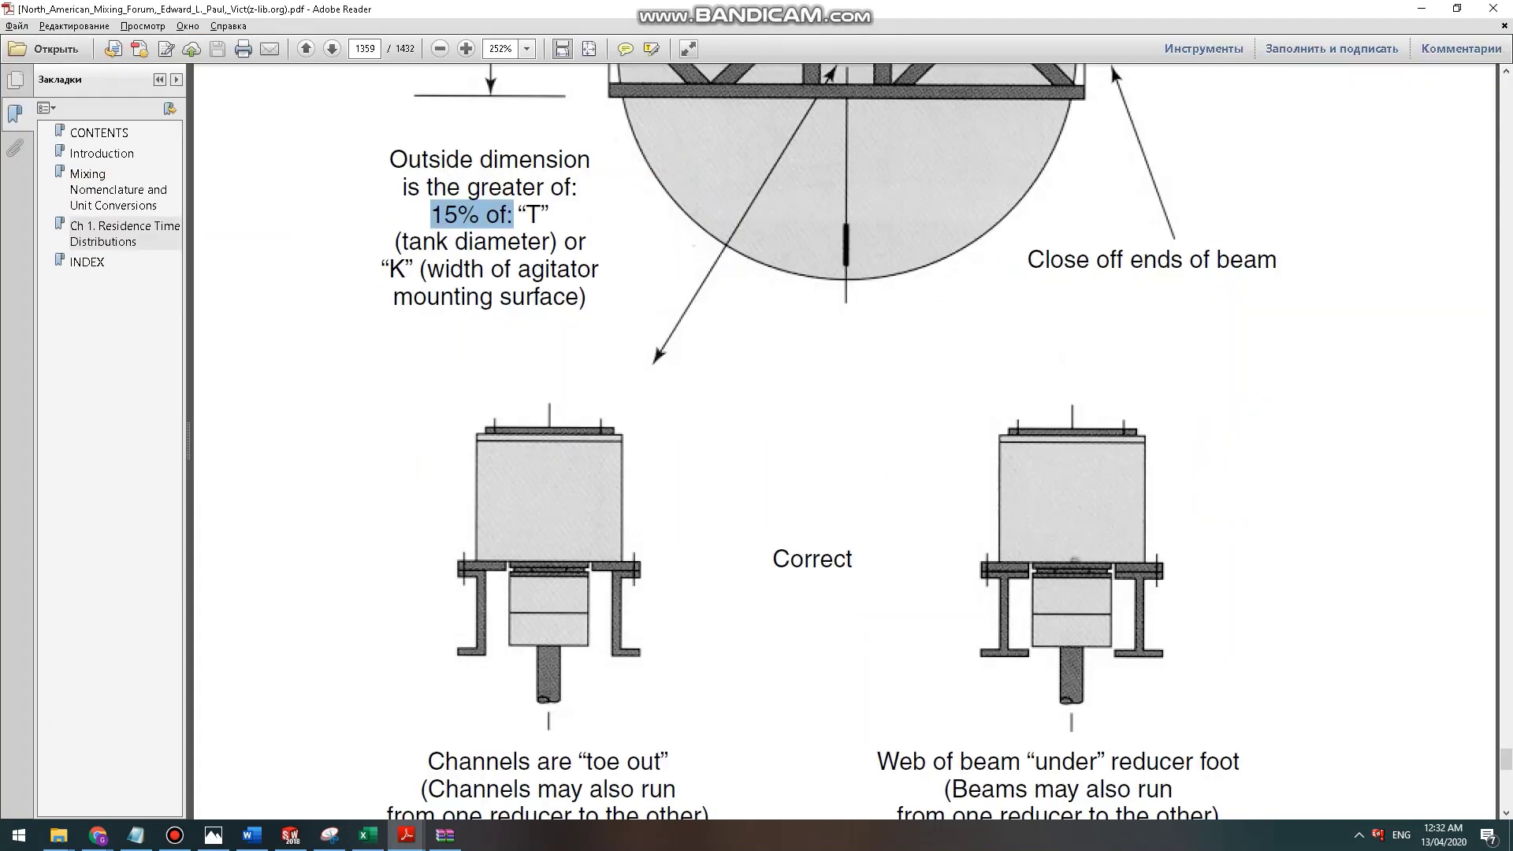
key(alt+Tab)
key(alt+Tab)
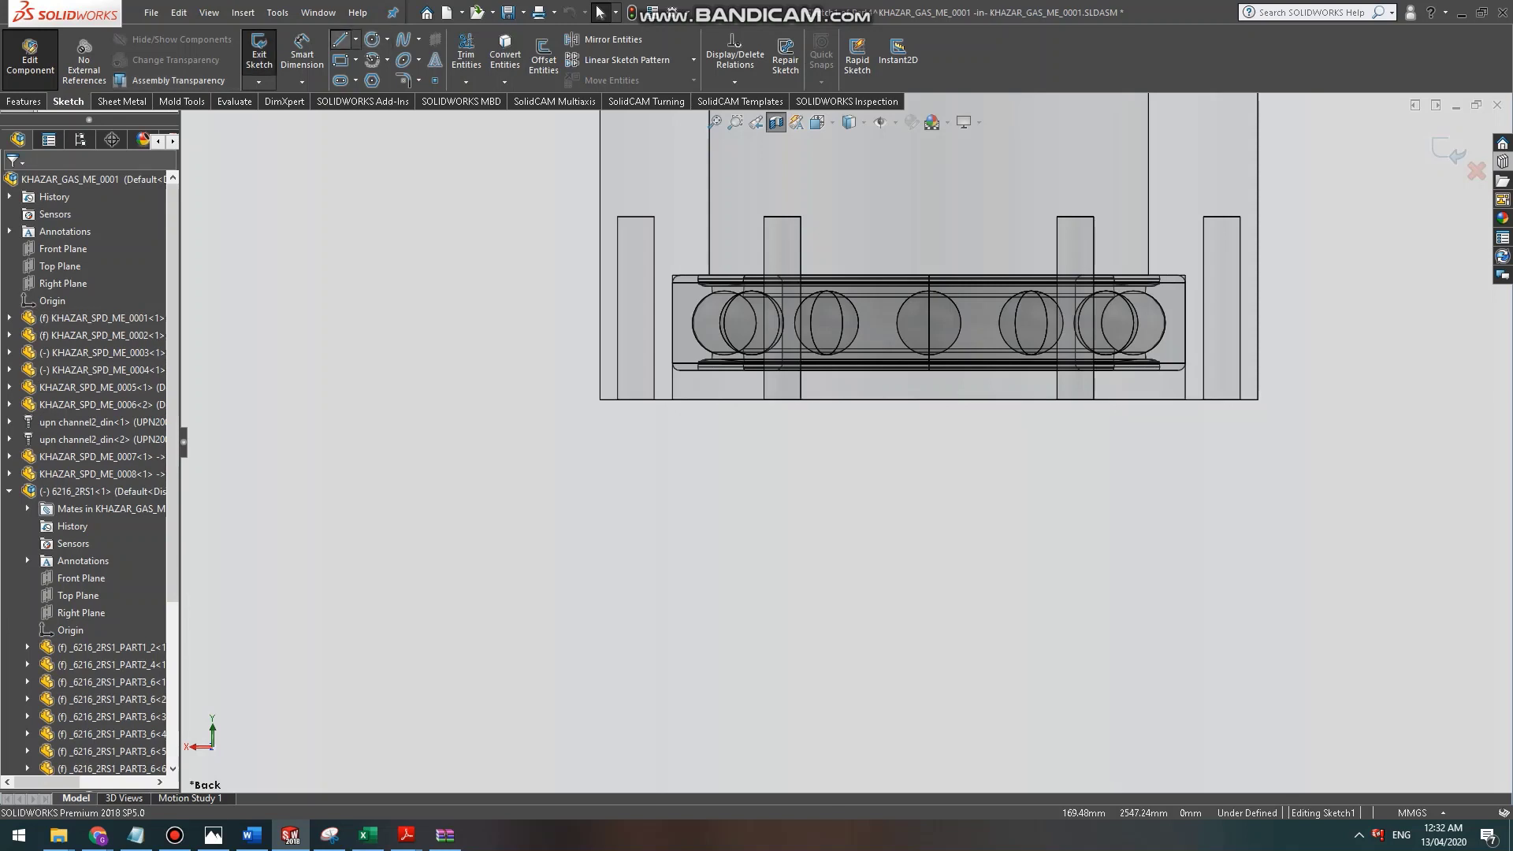
Sketch the cover's outer side about 14 mm down from the housing corner and its base to the bearing axis, deleting the extra axis line.
click(341, 40)
click(599, 400)
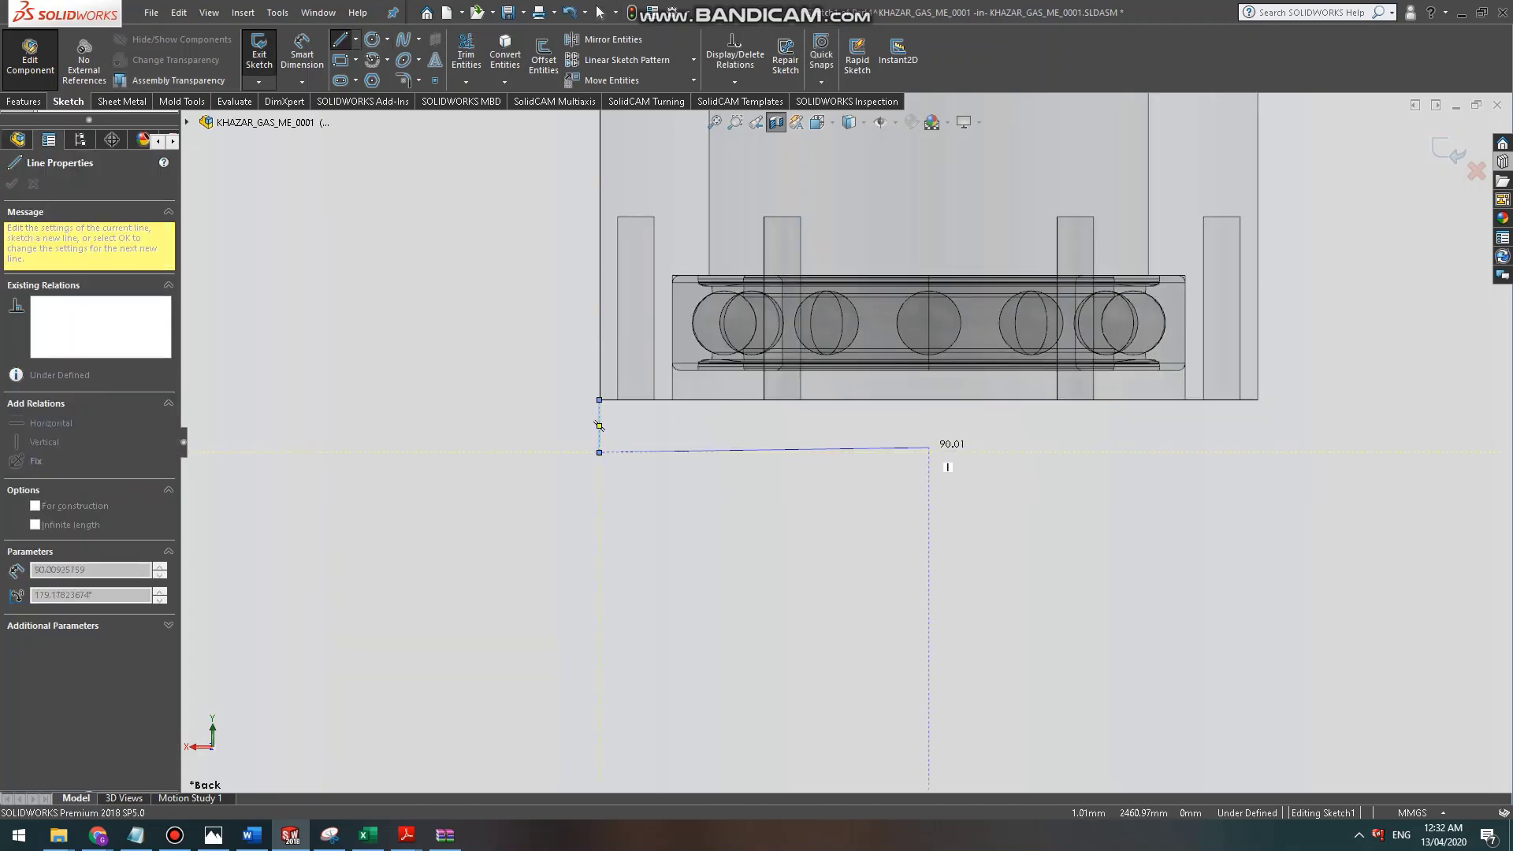
click(929, 452)
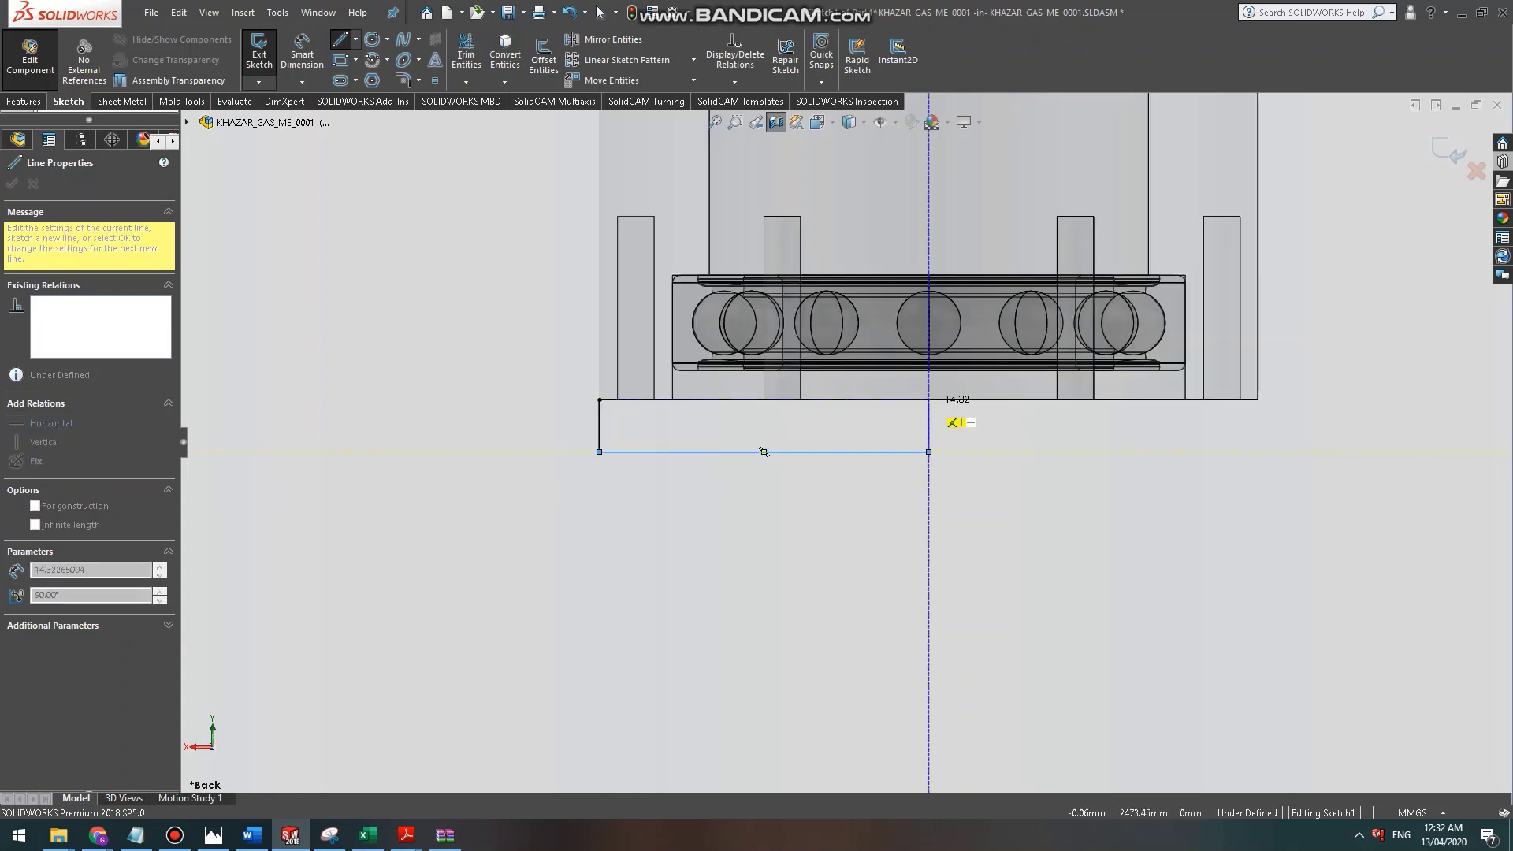
click(929, 399)
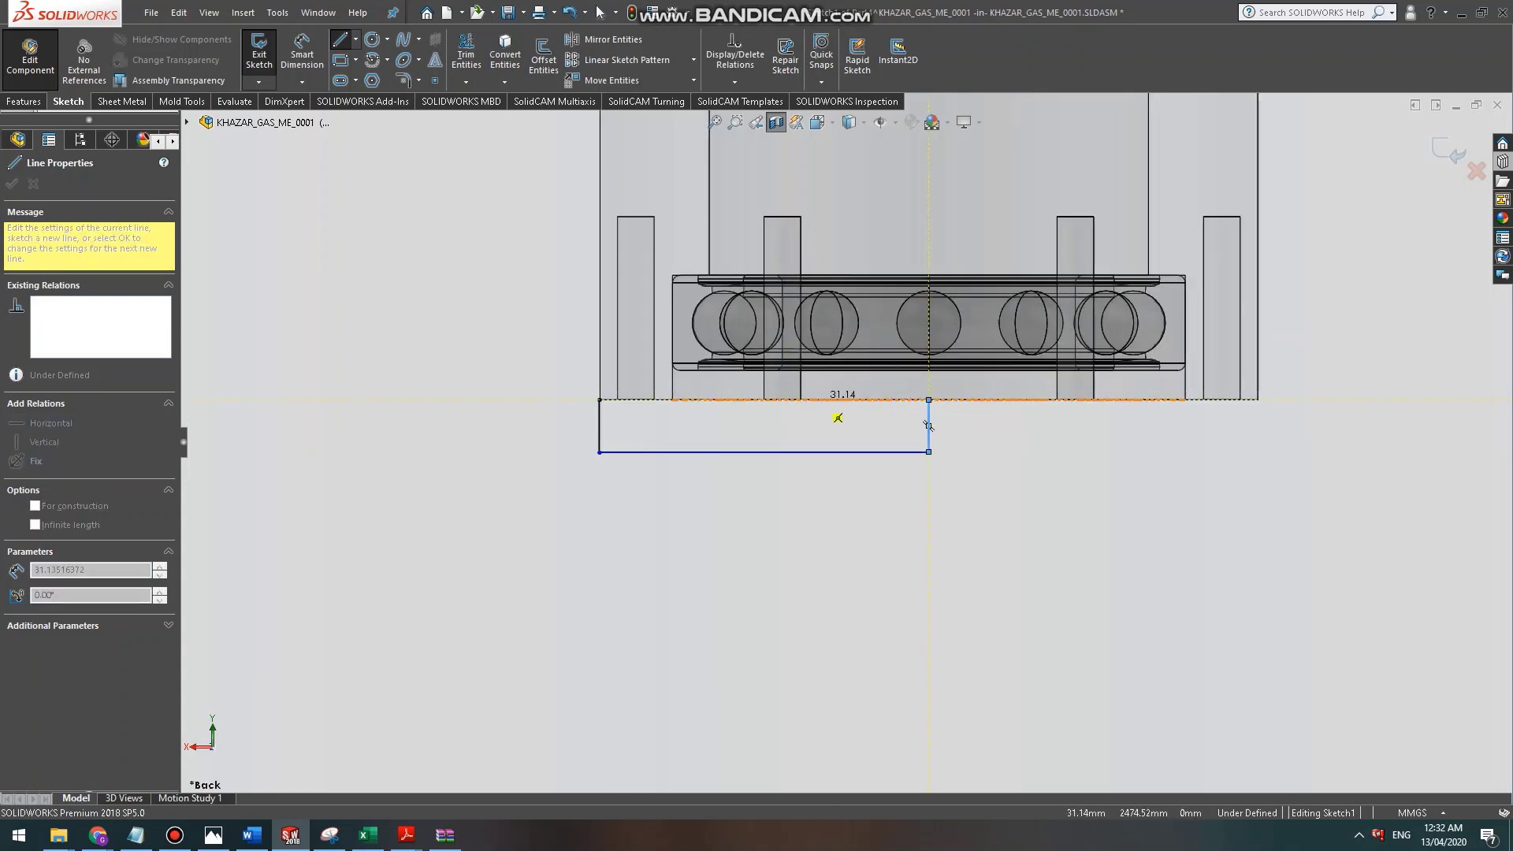
key(alt+Tab)
key(alt+Tab)
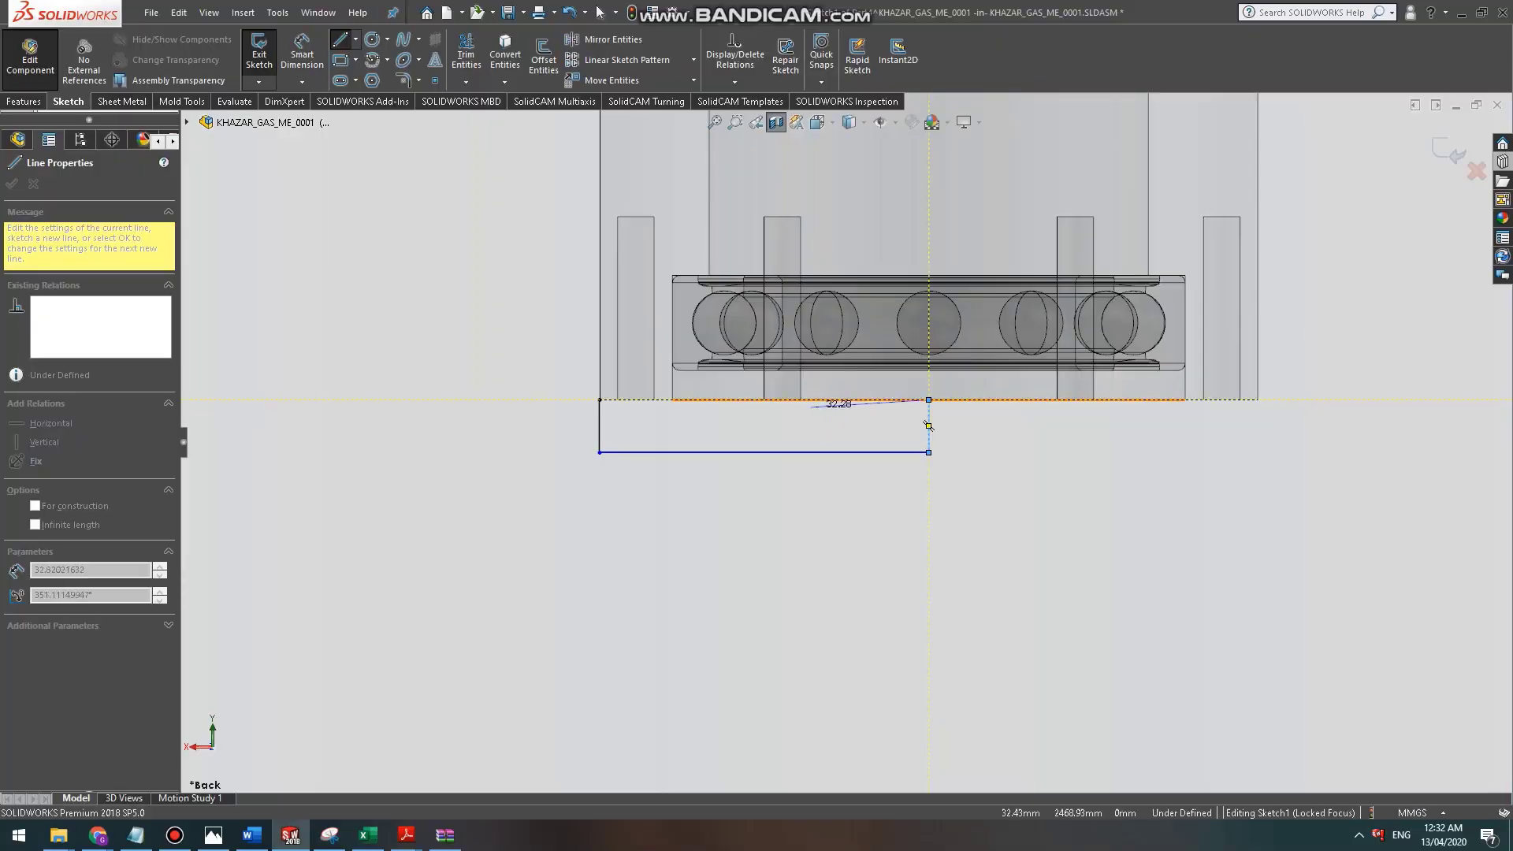
key(Escape)
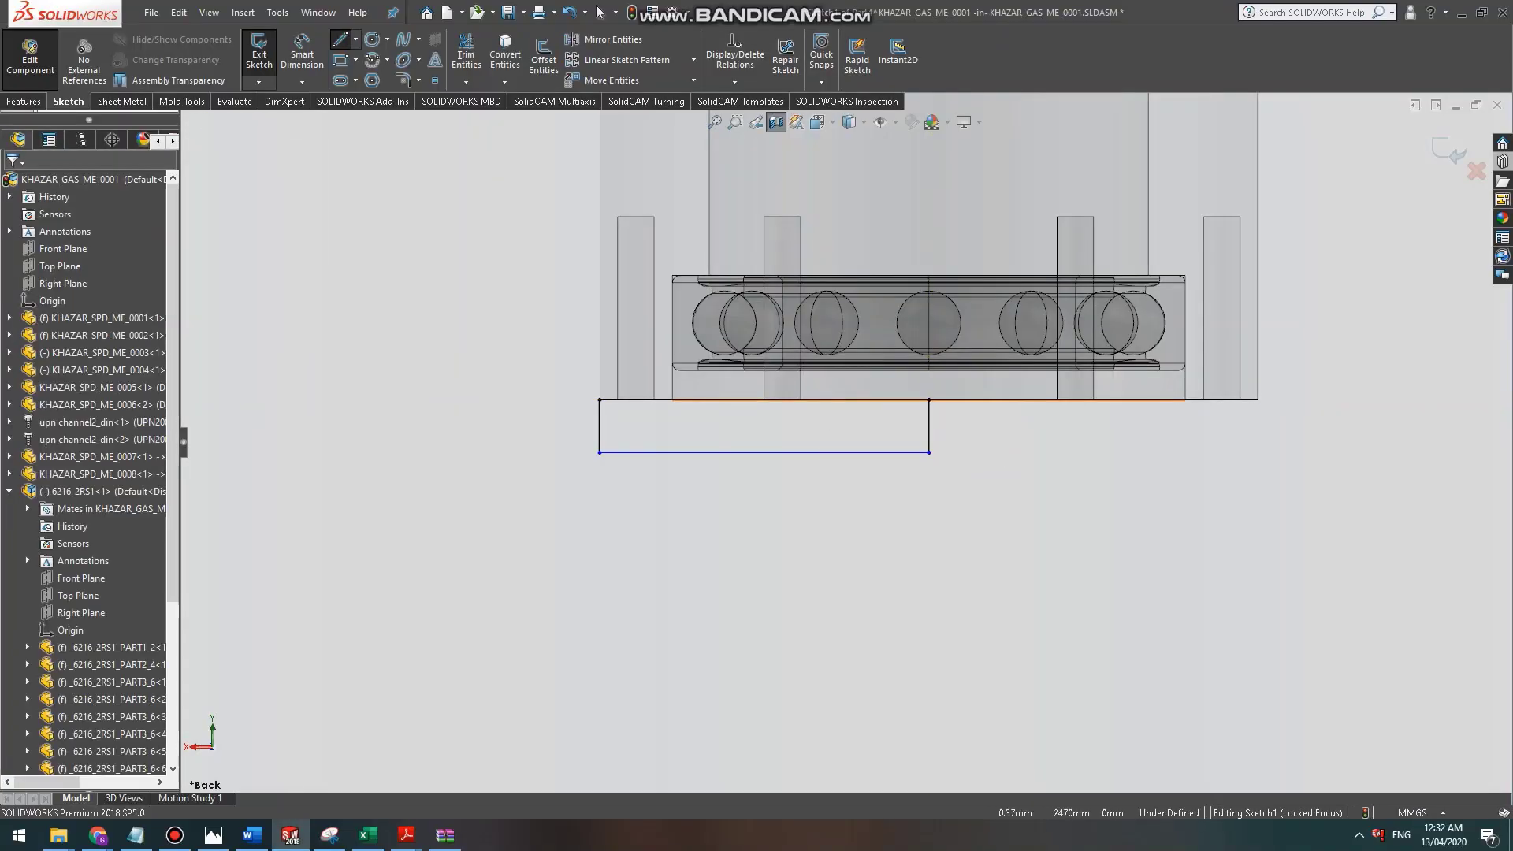
click(928, 425)
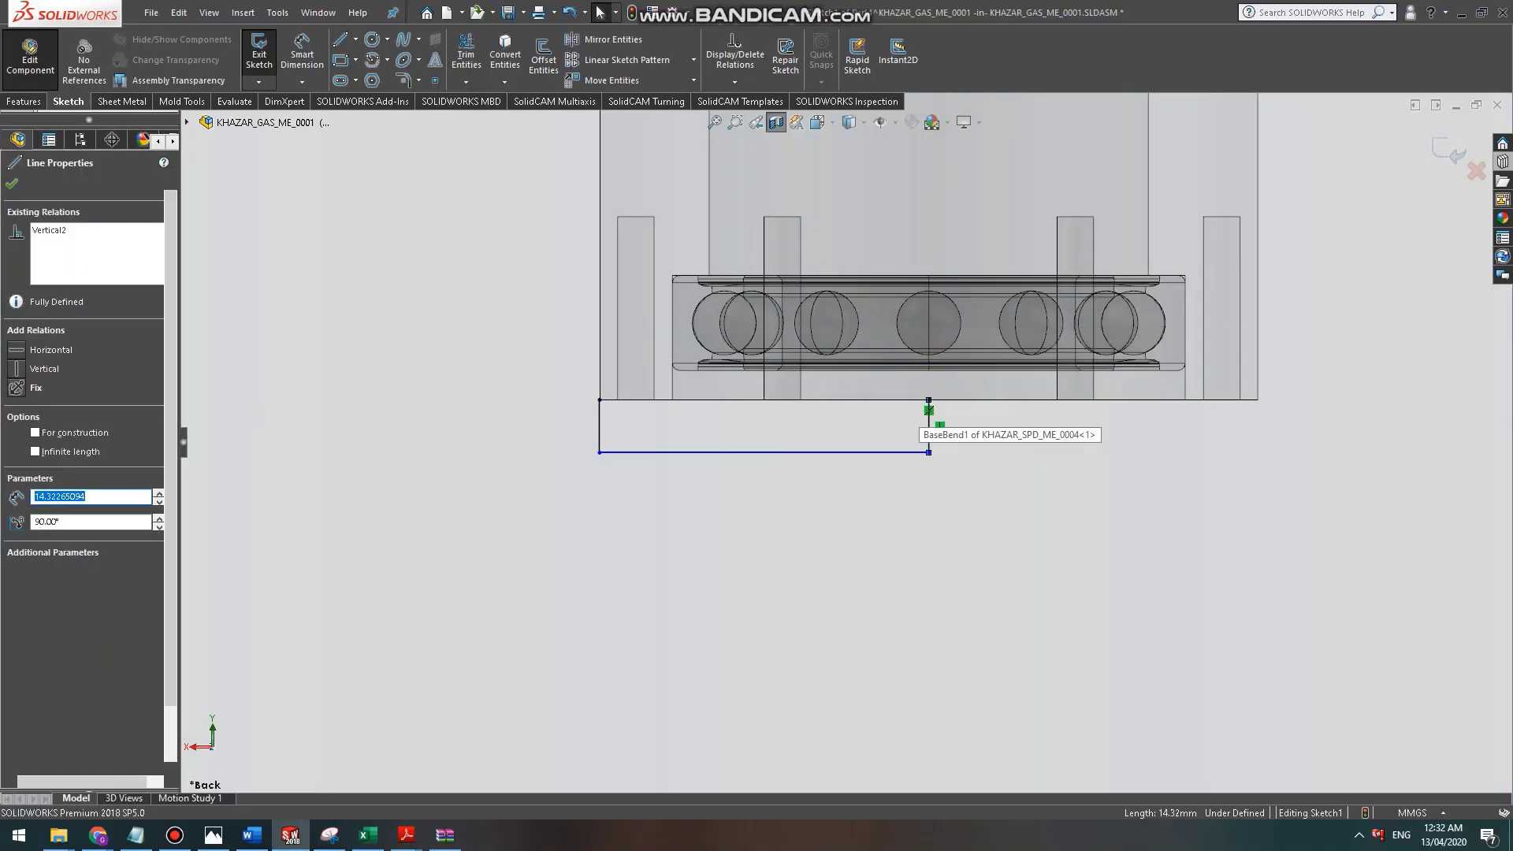
key(Delete)
Sketch the cover's short edge at the axis and its inner floor about 61 mm outward, deleting the extra line up to the housing face.
click(340, 39)
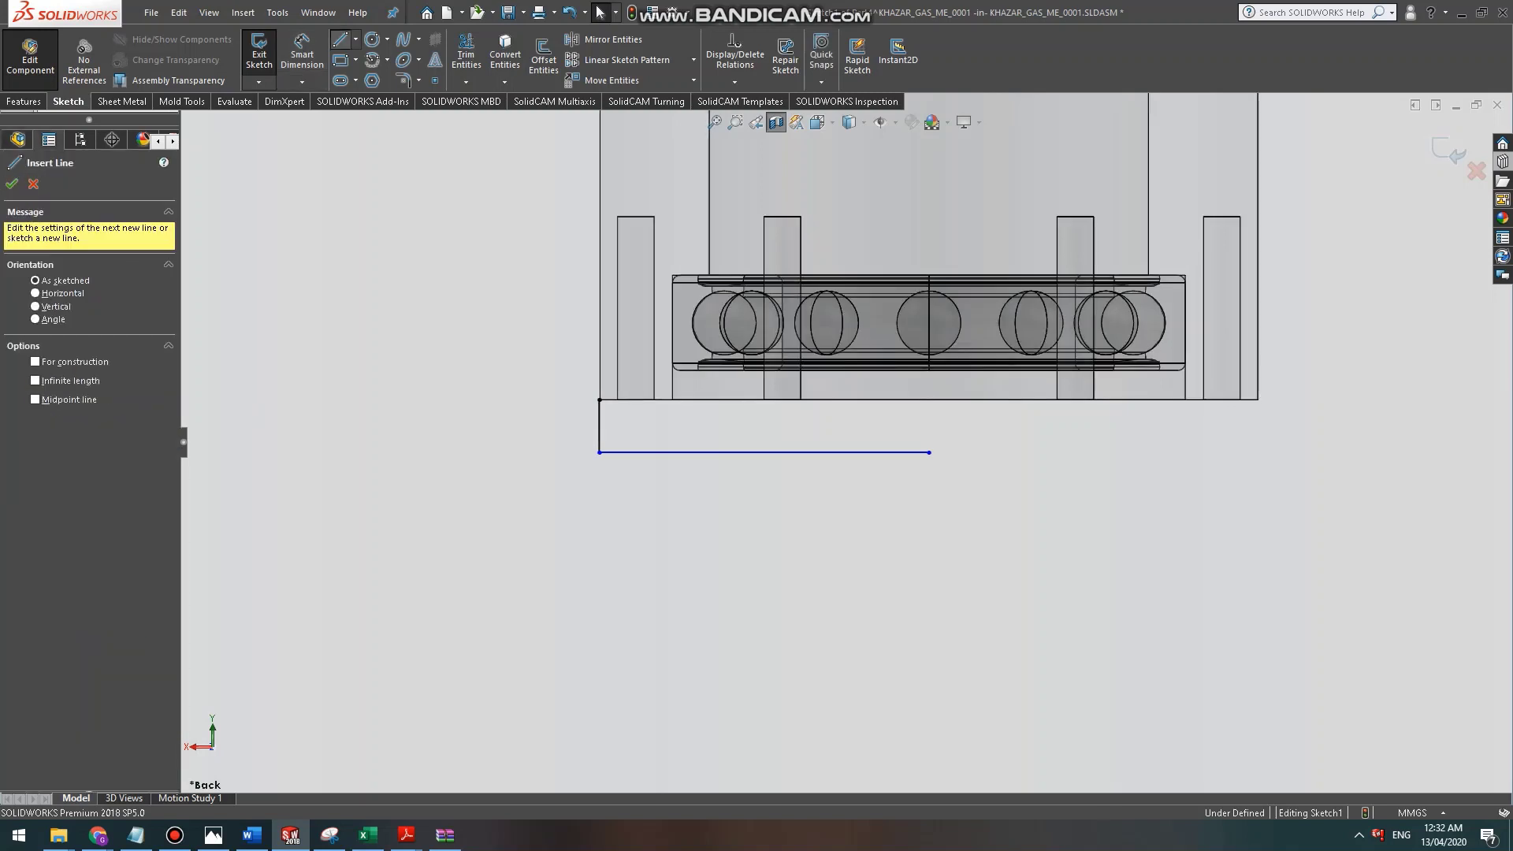
click(951, 471)
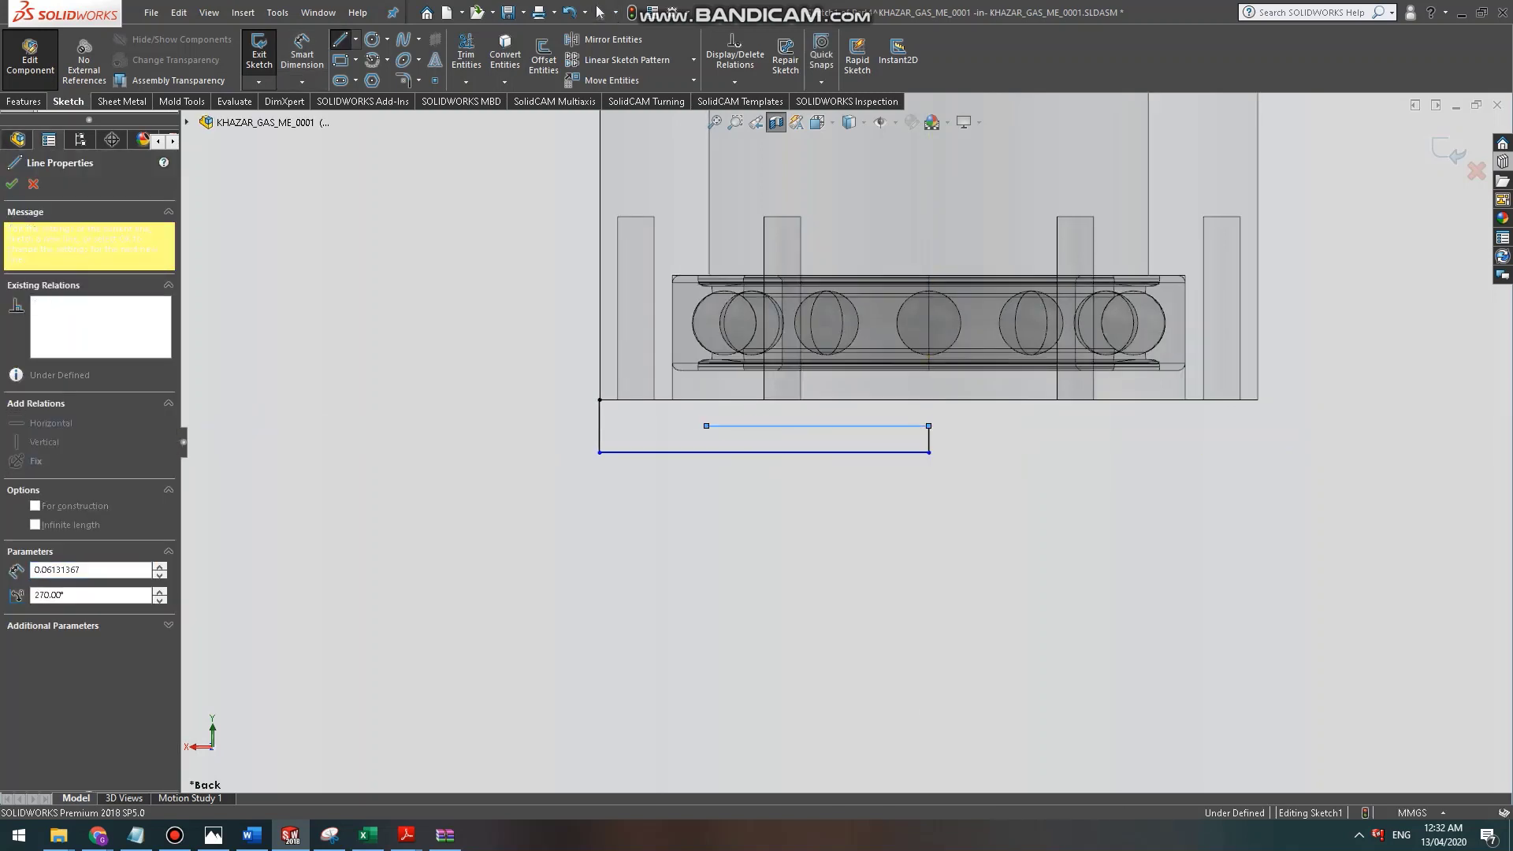
key(alt+Tab)
key(alt+Tab)
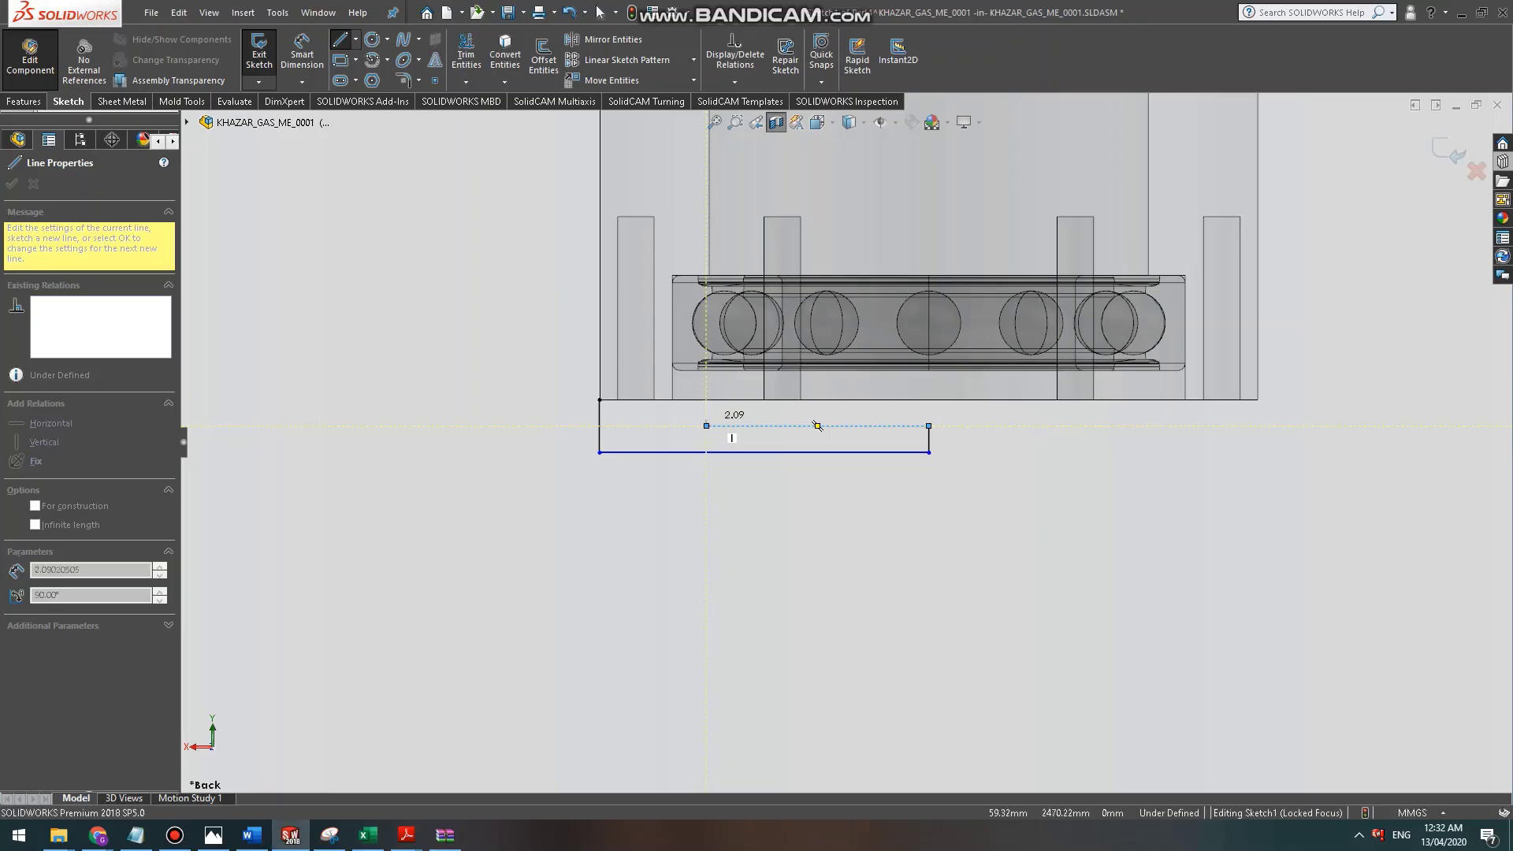
click(706, 426)
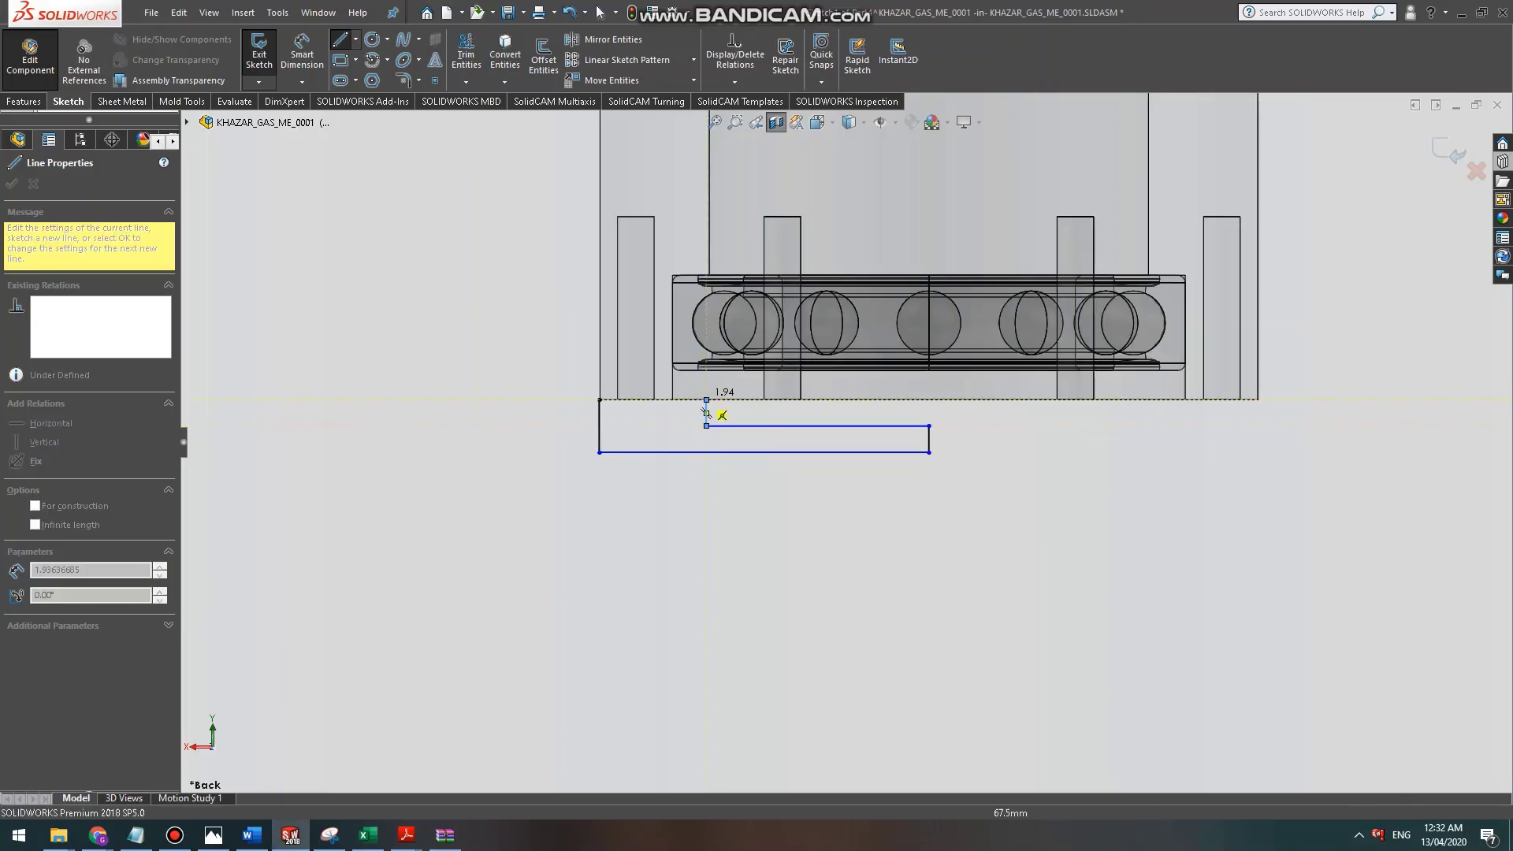
click(707, 399)
key(Escape)
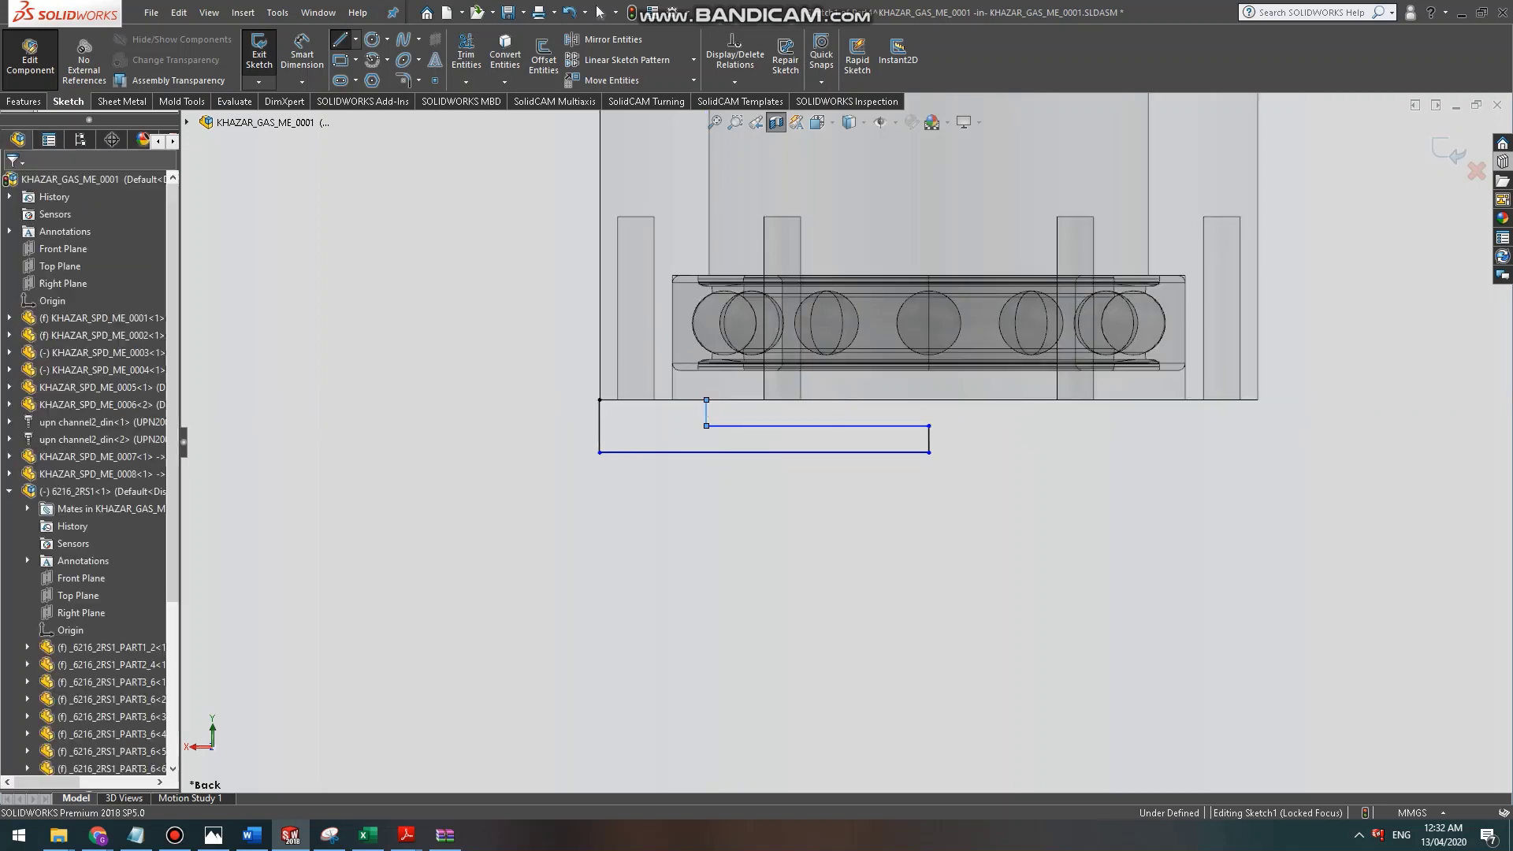
click(706, 411)
key(Delete)
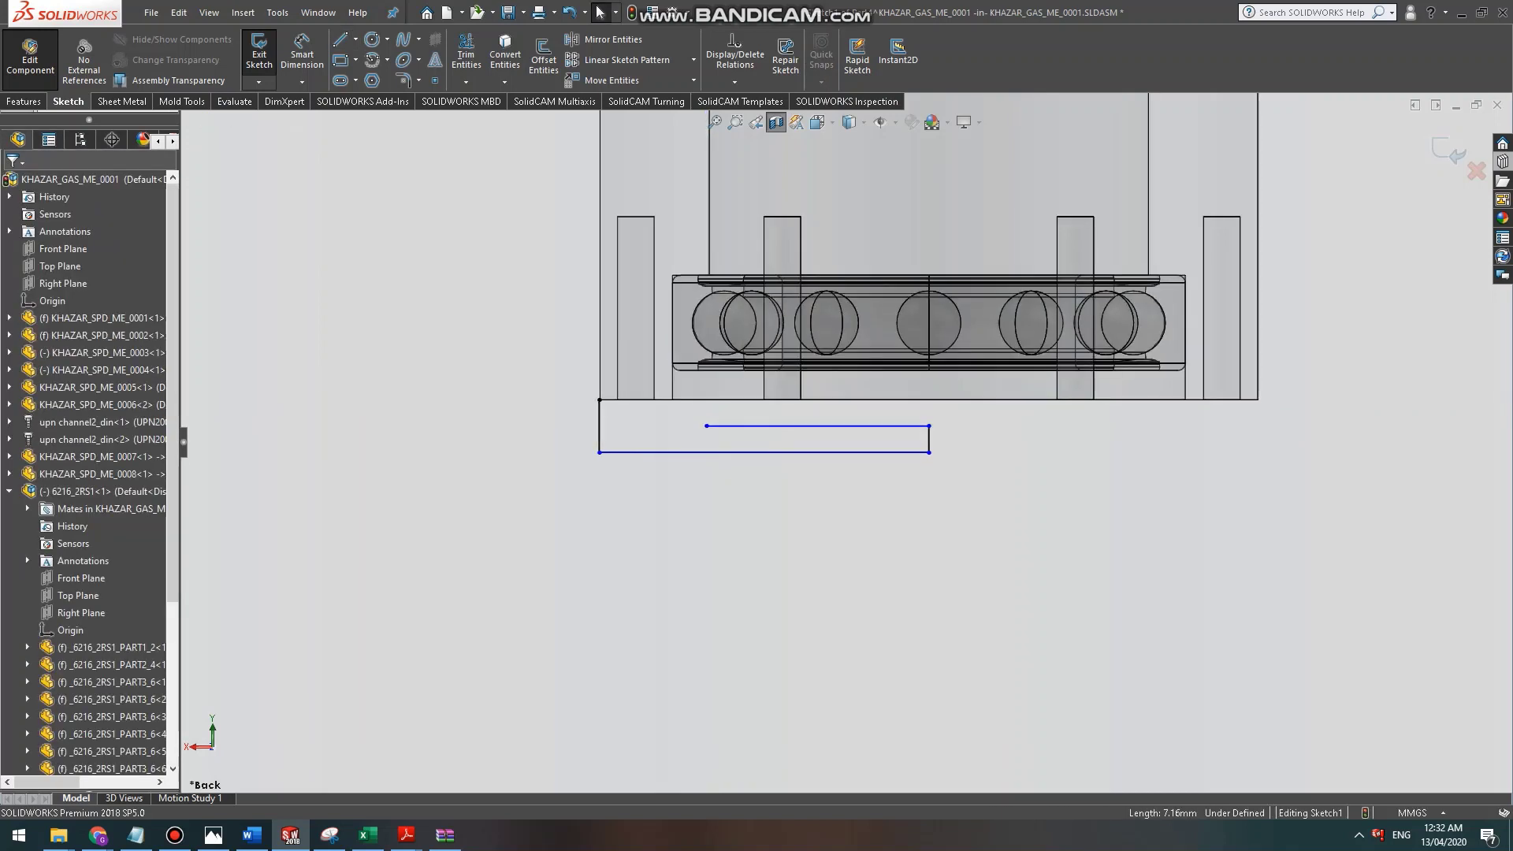
Close the cover profile with a rim about 15 mm up to the bearing, a slanted side to the bore corner, and a 20 mm flange edge.
click(341, 40)
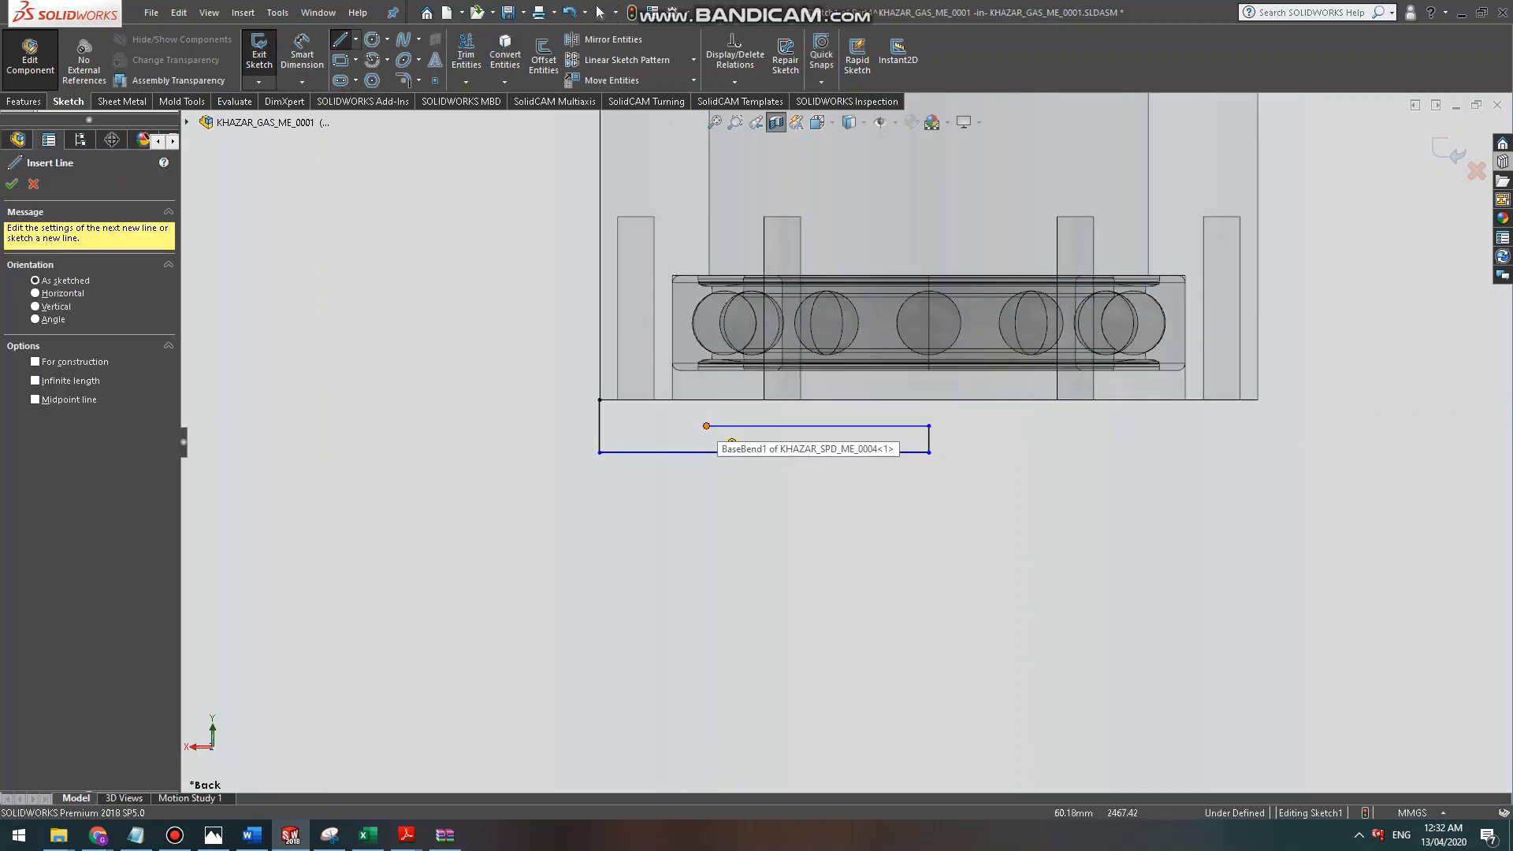
click(706, 426)
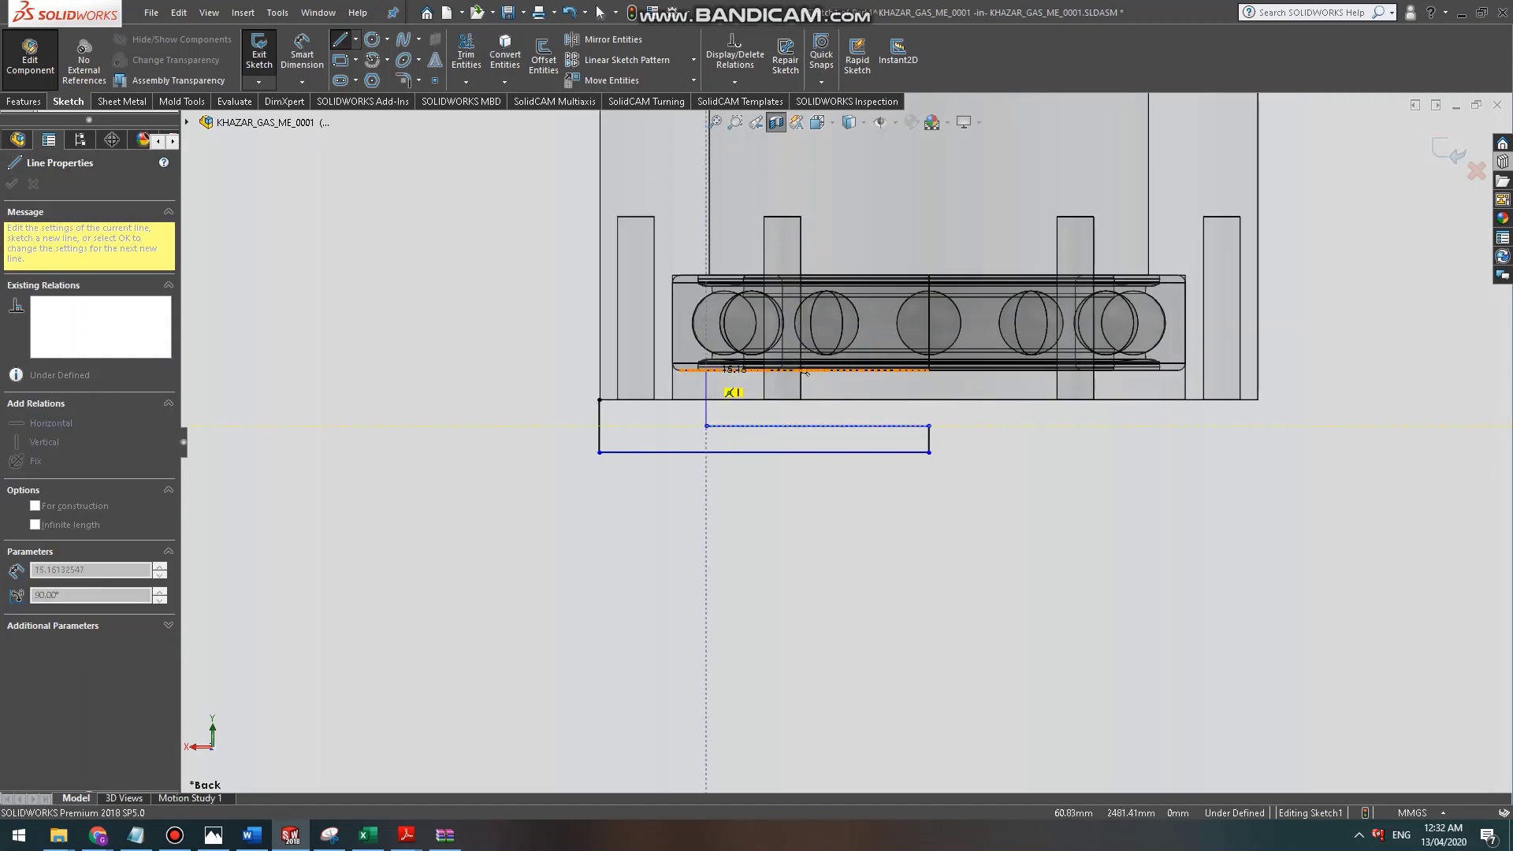
click(706, 372)
click(679, 371)
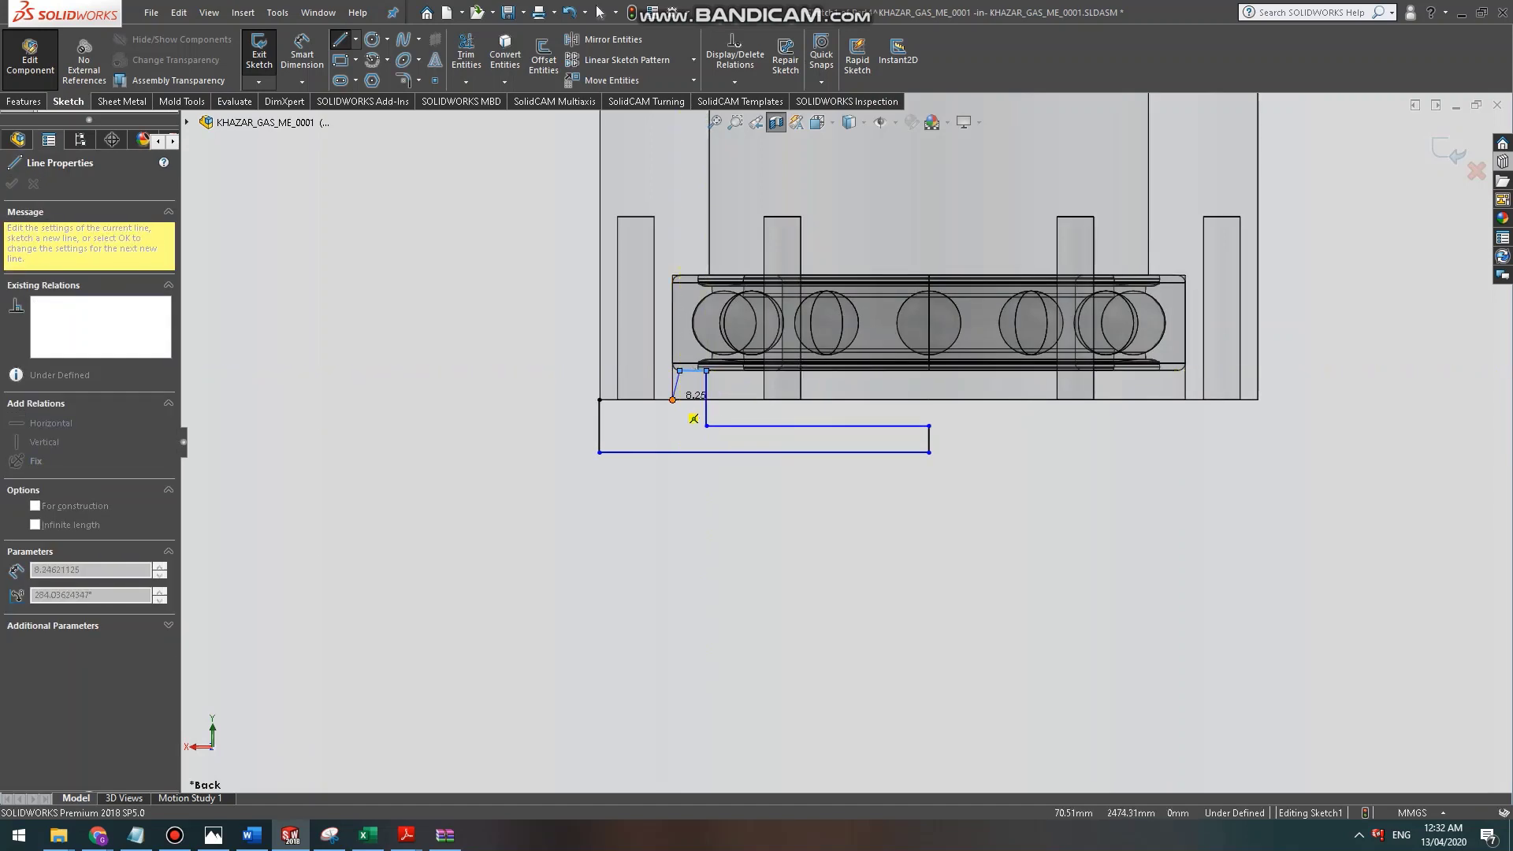
click(672, 400)
click(599, 399)
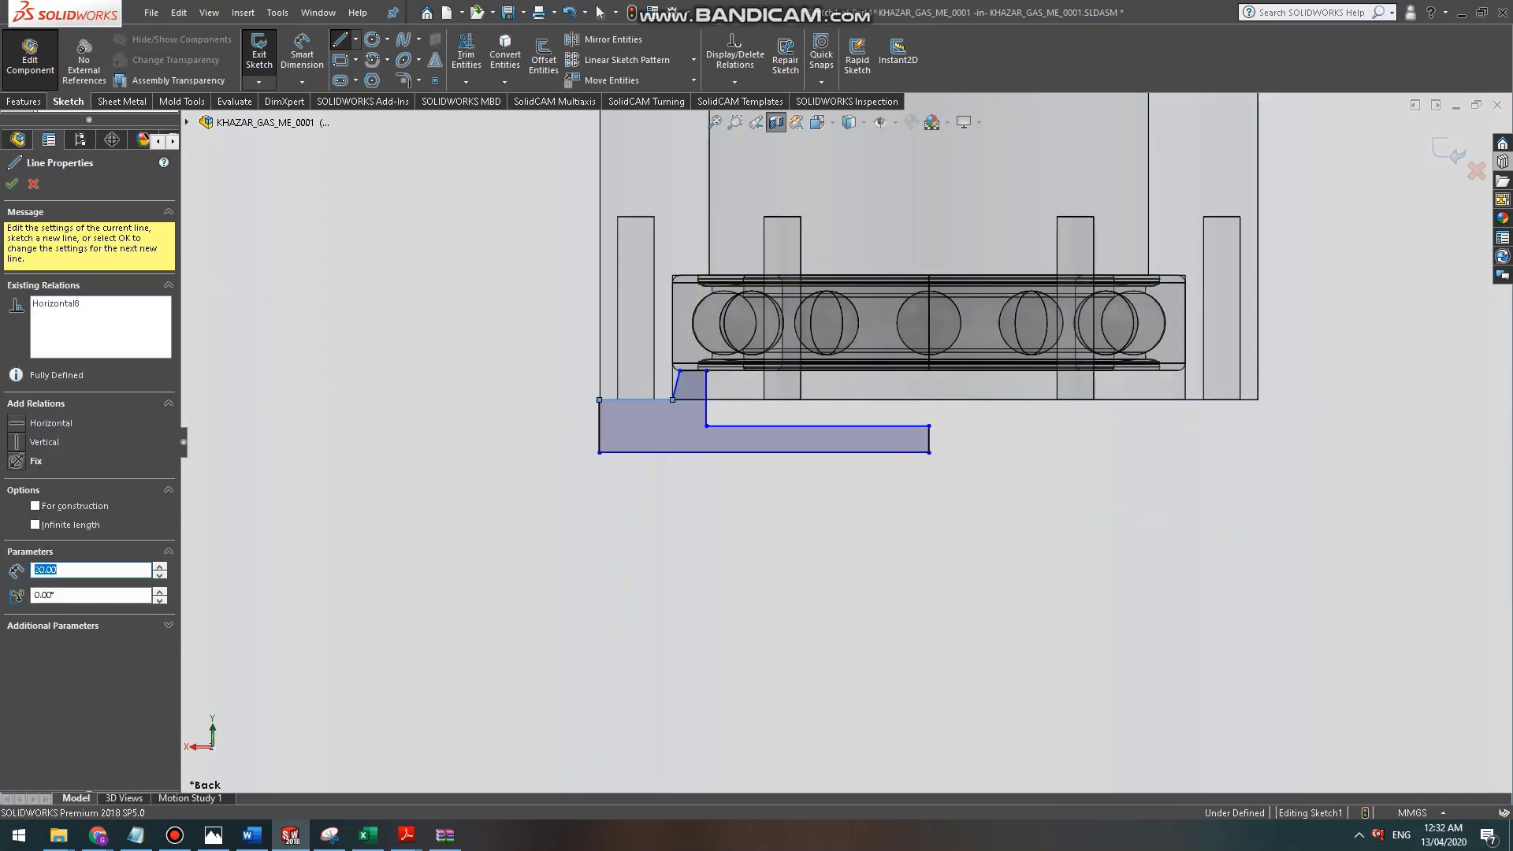
Switch to Adobe Reader, look up the type 2 cover's overall height H1 in the GOST 18511-73 table, and return to SOLIDWORKS.
key(alt+Tab)
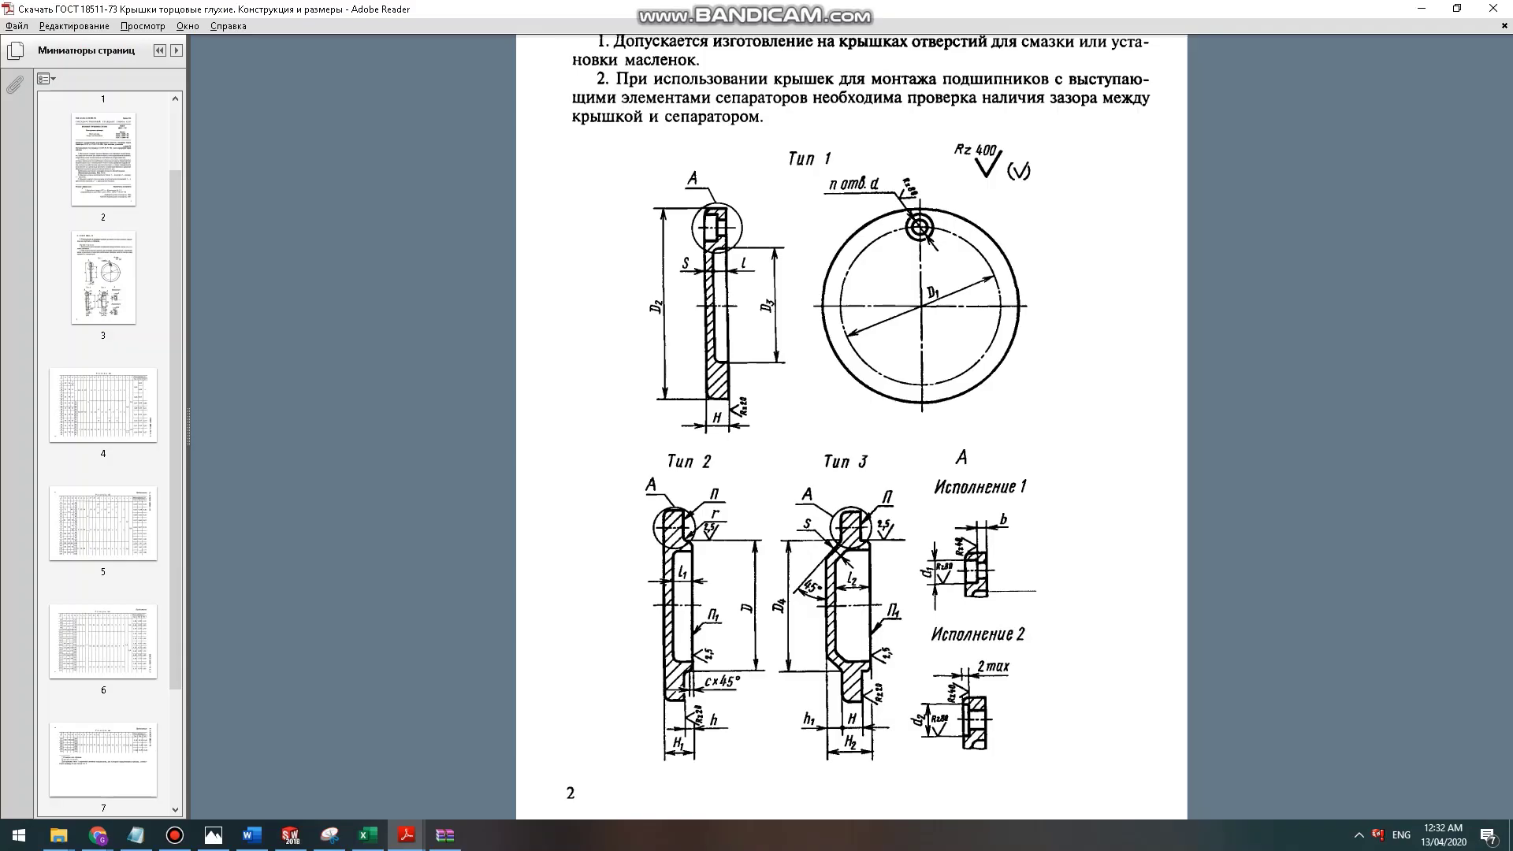
key(alt+Tab)
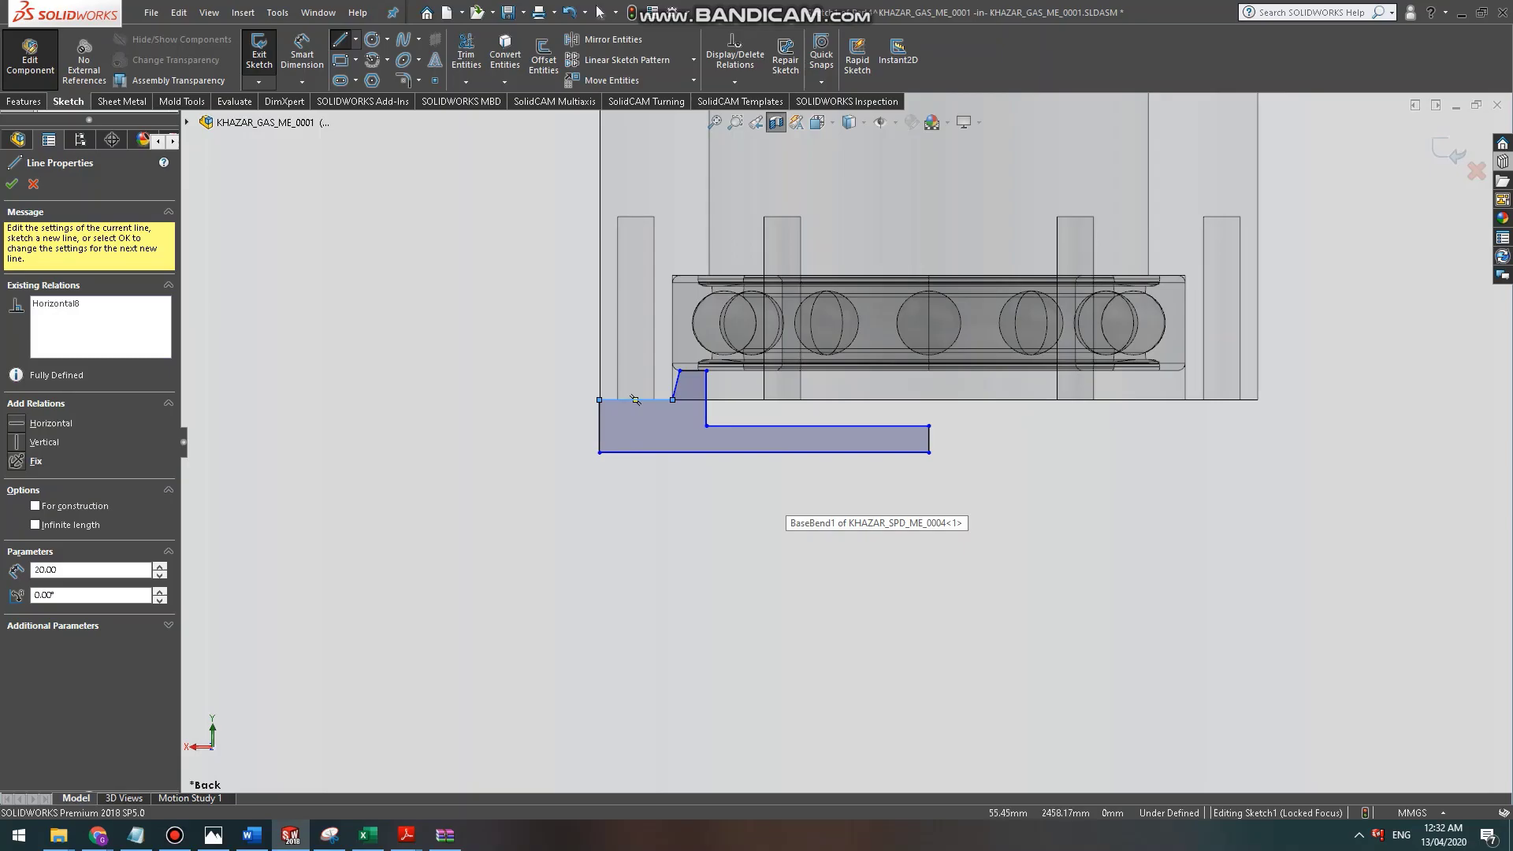
key(alt+Tab)
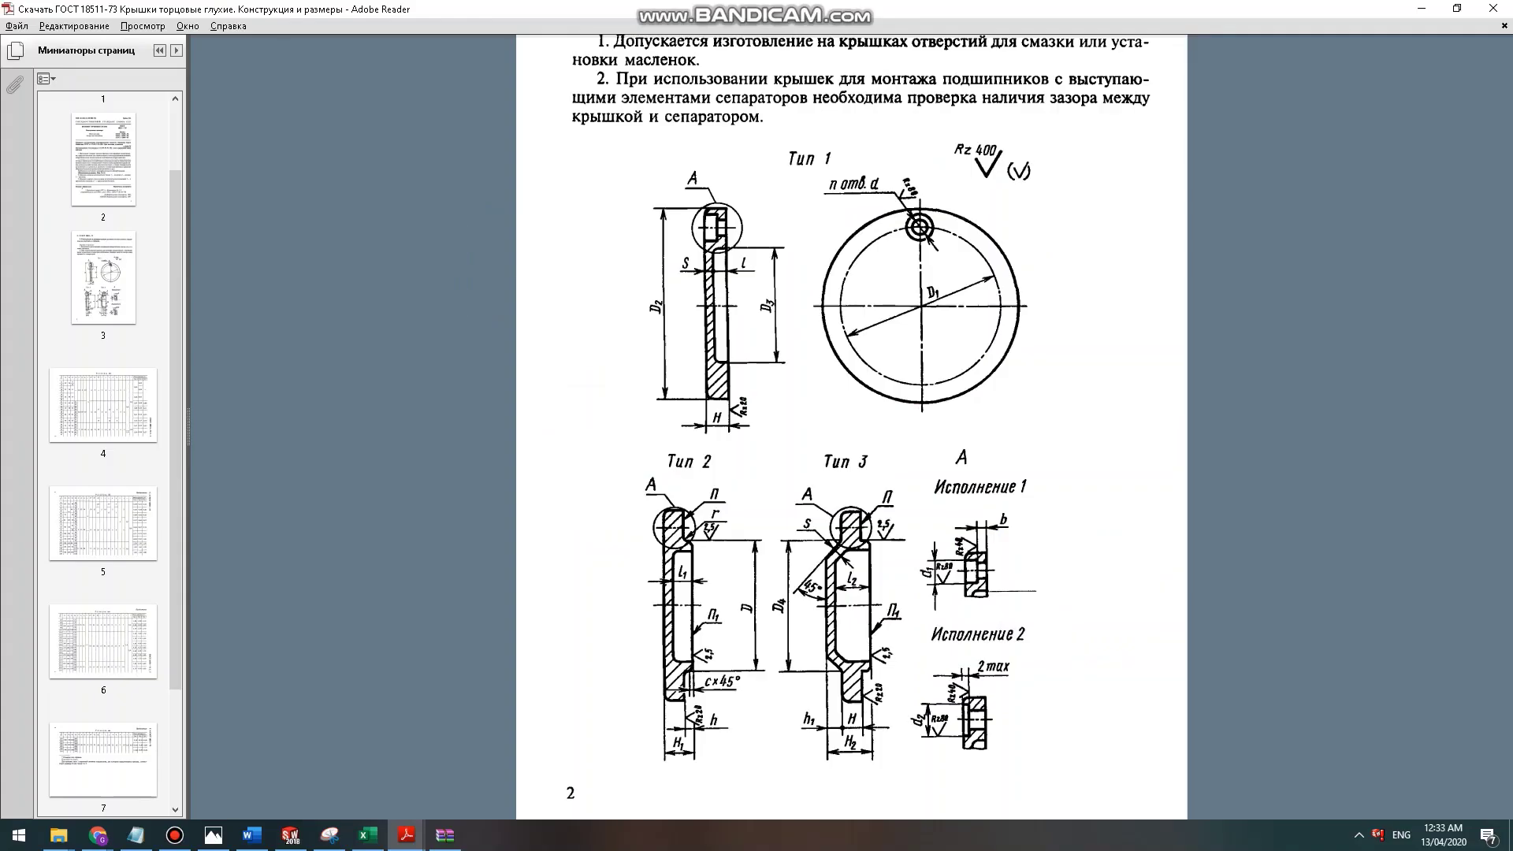
key(alt+Tab)
key(alt+Tab)
scroll(501, 282, down, 10)
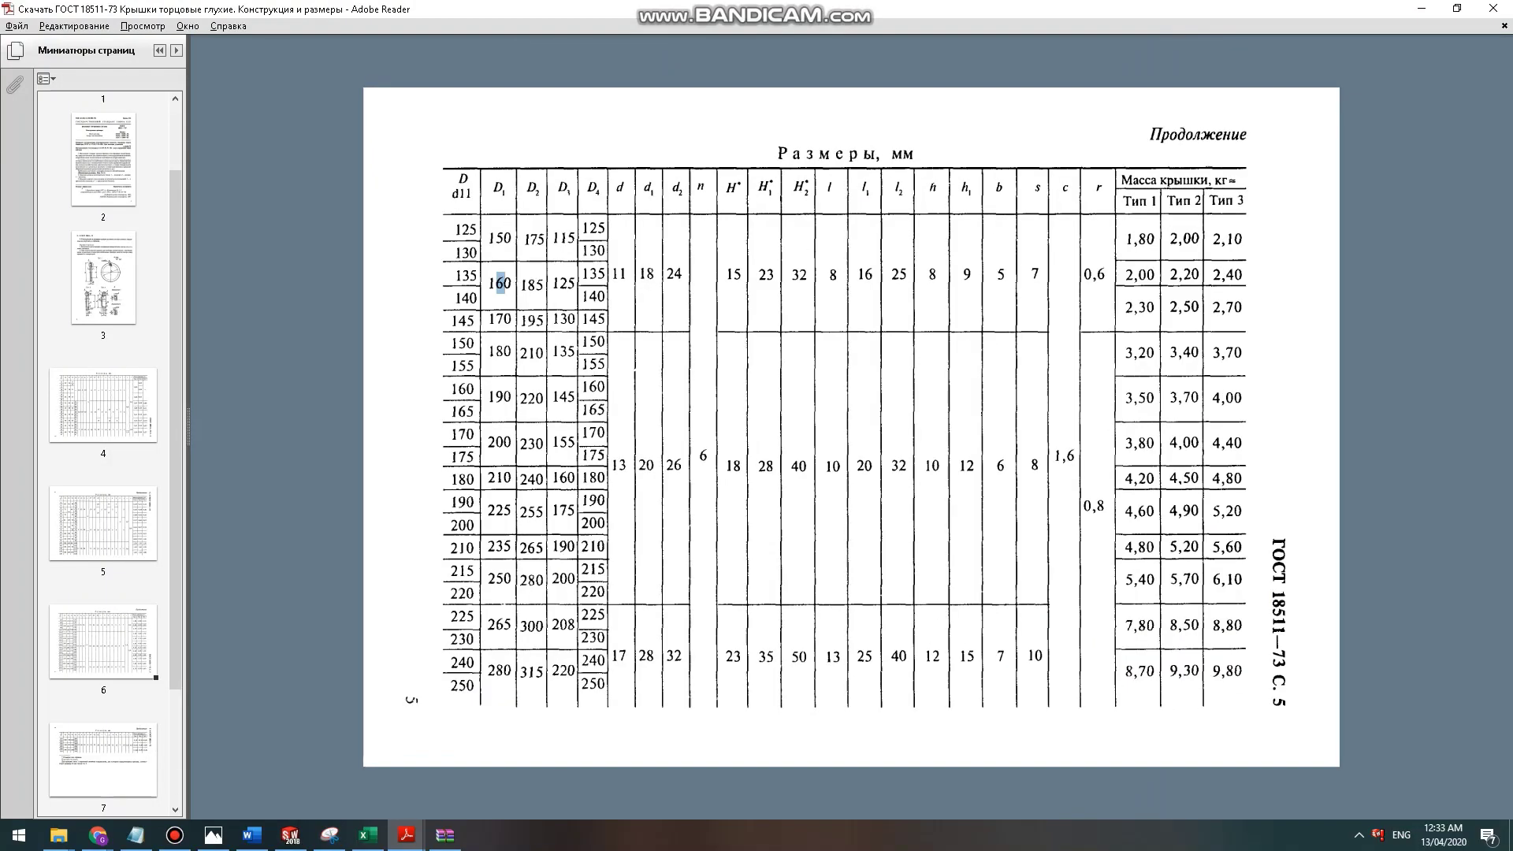
scroll(500, 282, up, 12)
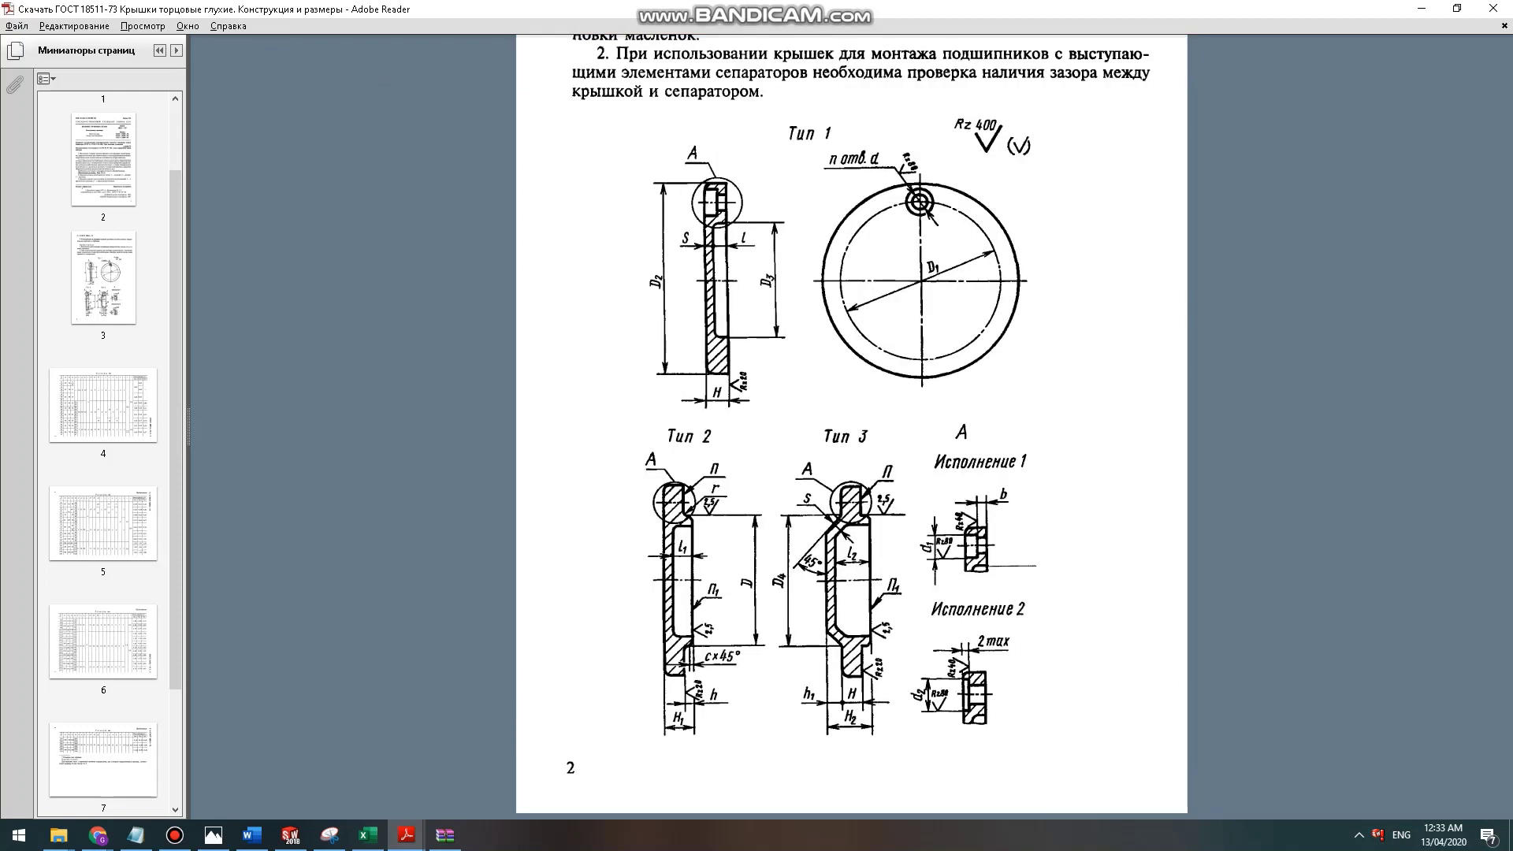
scroll(501, 282, down, 12)
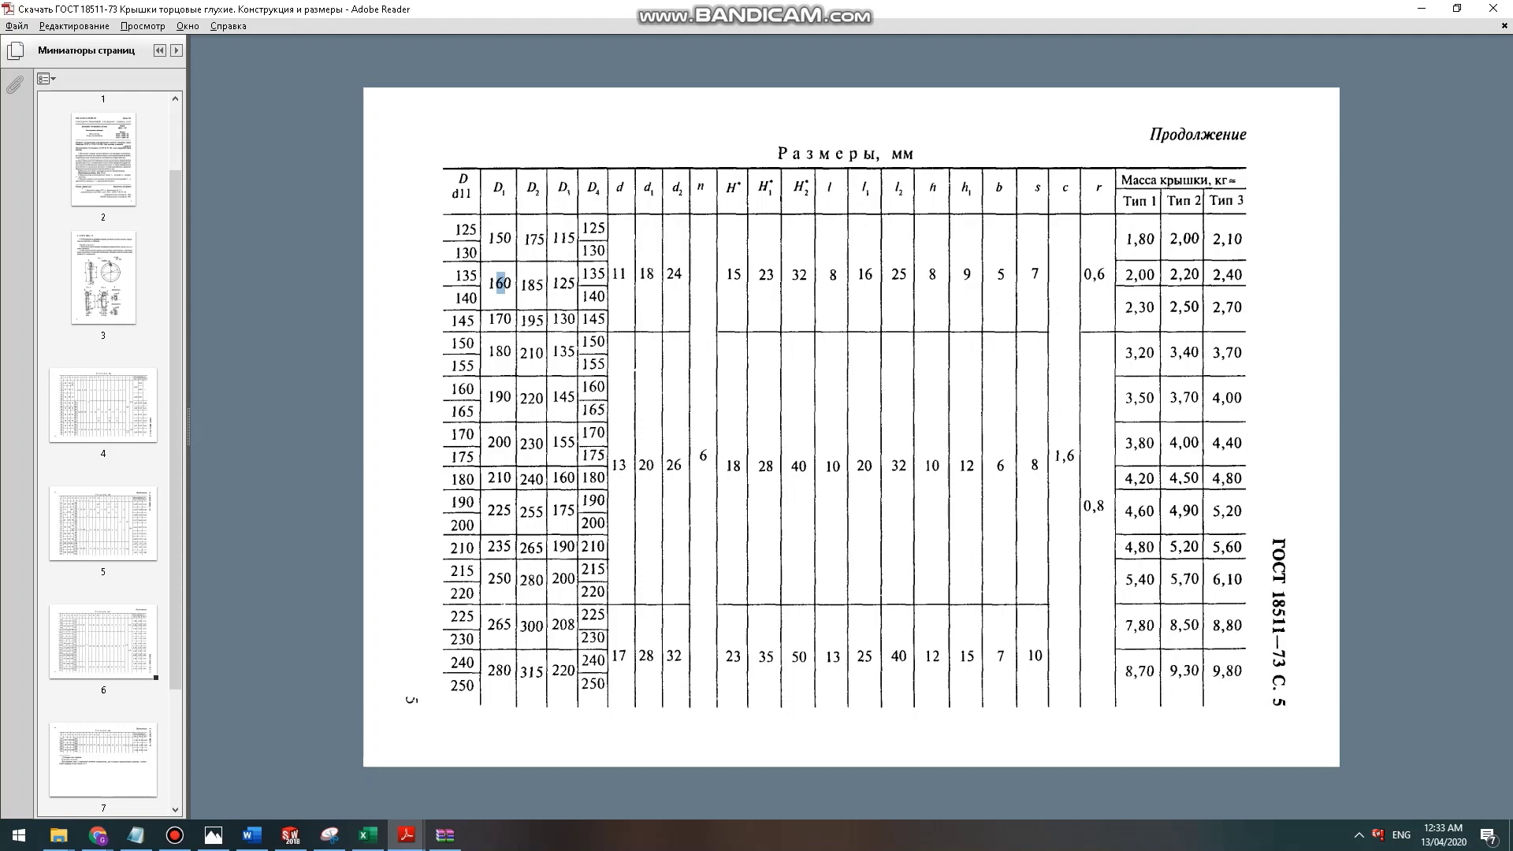
double_click(766, 274)
key(alt+Tab)
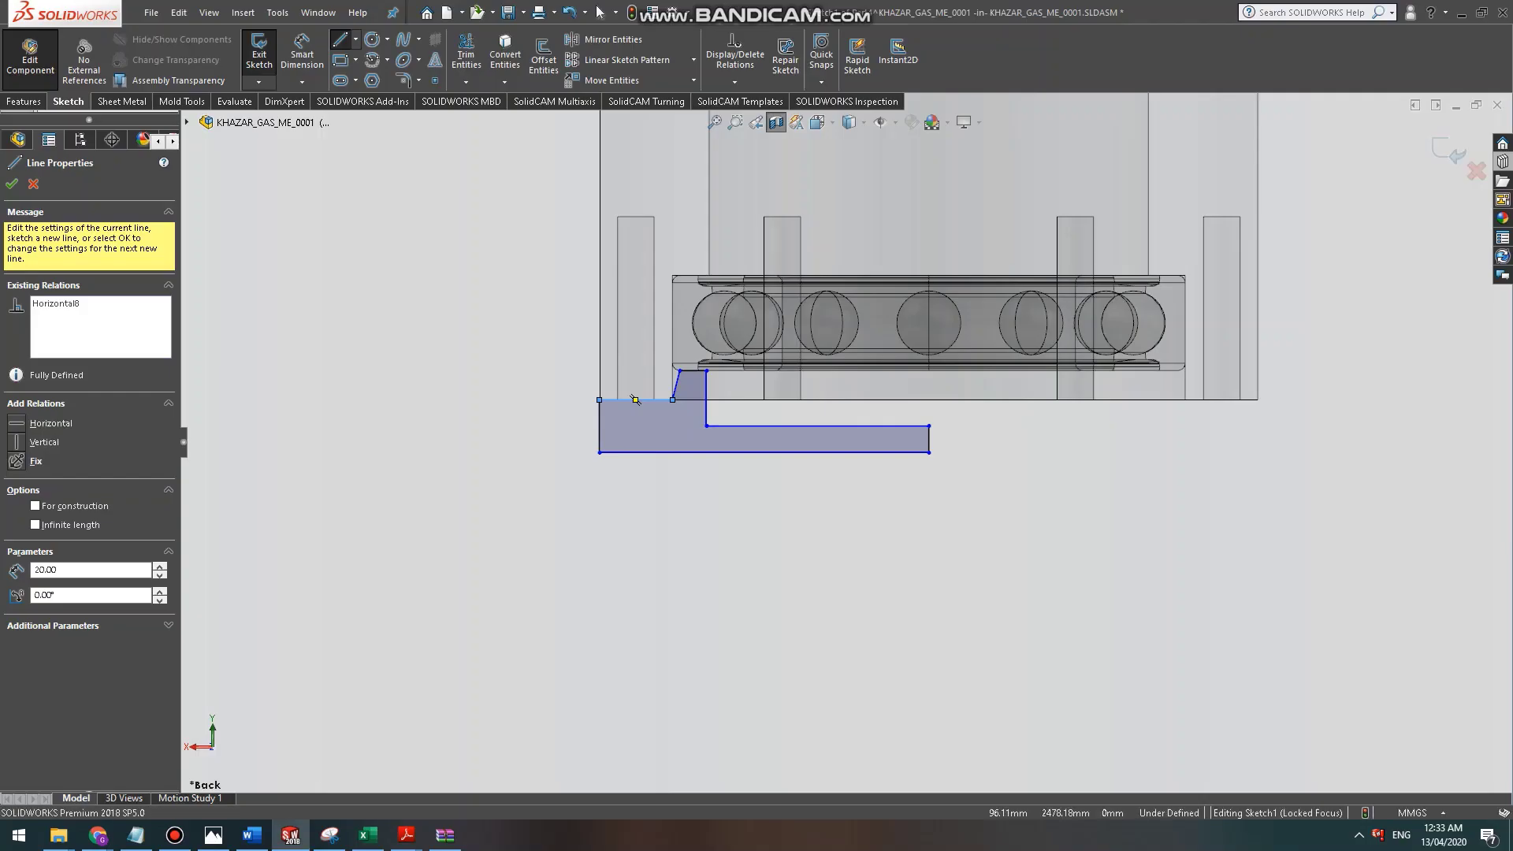
Dimension the cover profile's overall height between its base and the rim's upper edge as 23 mm.
click(302, 57)
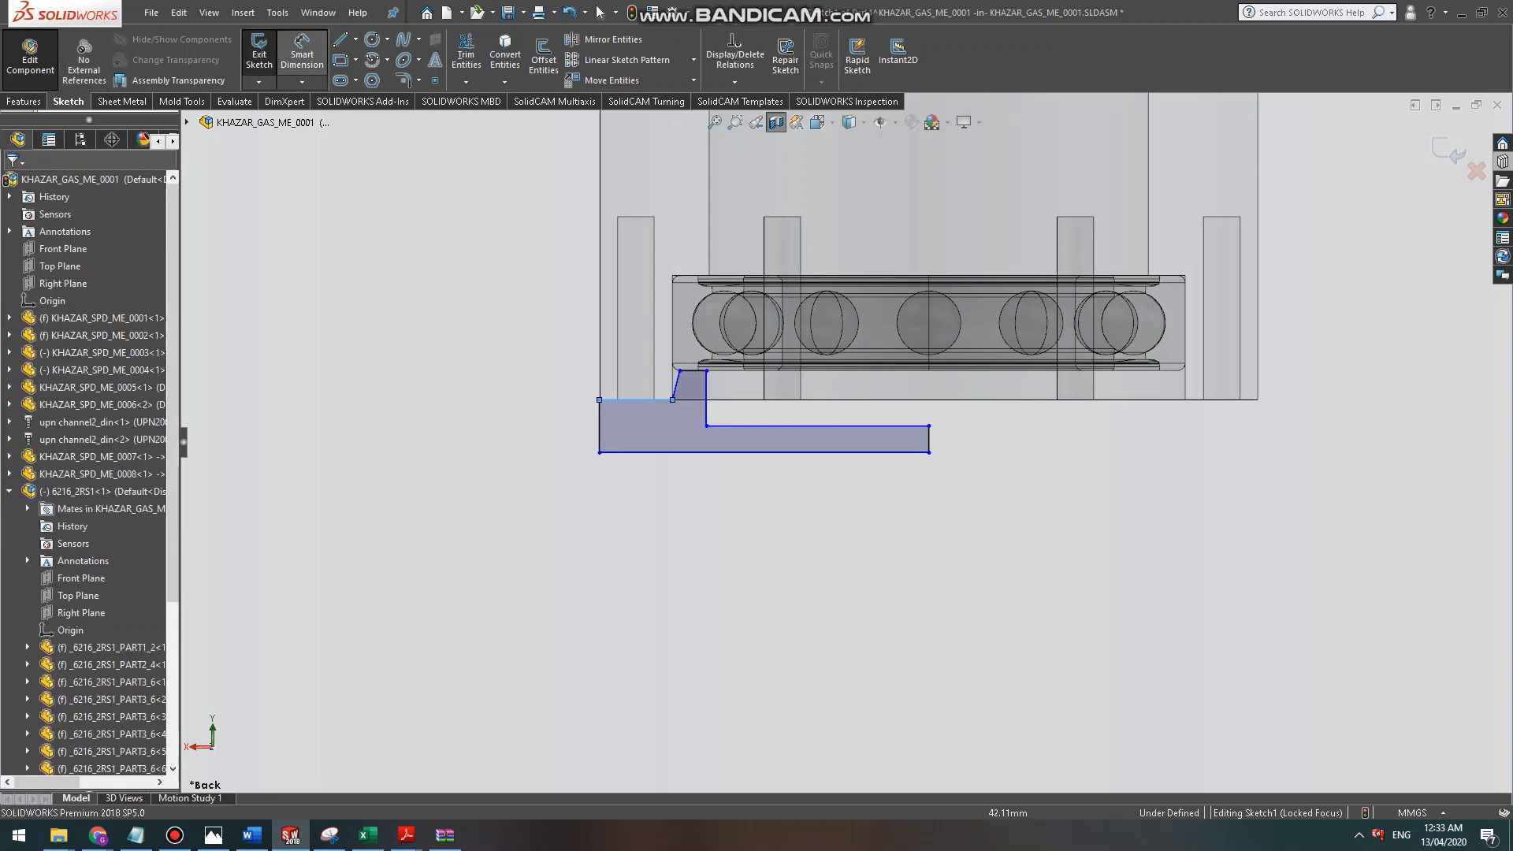
click(764, 453)
click(692, 371)
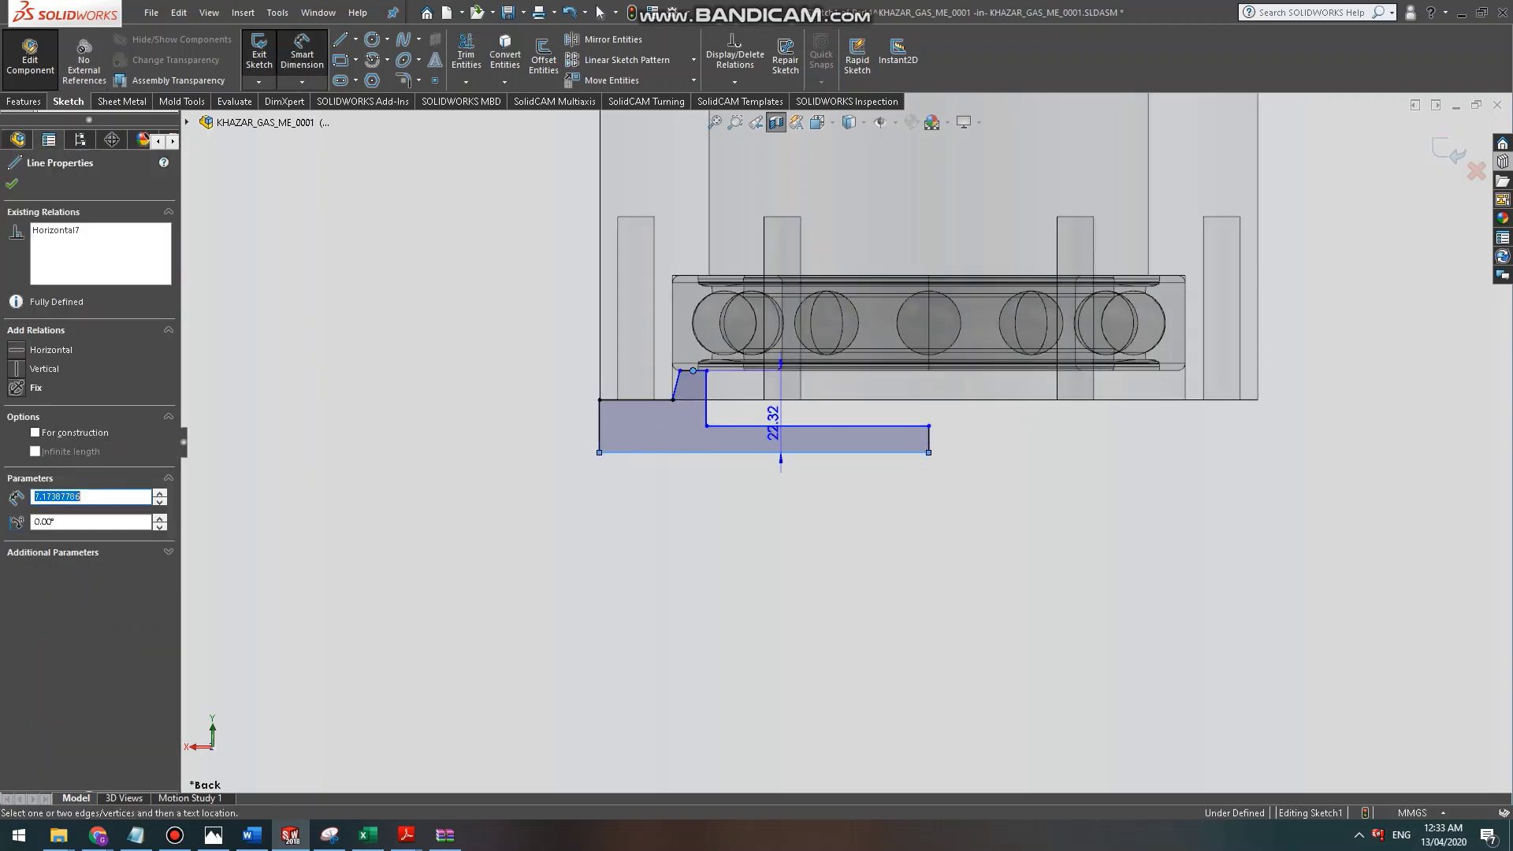
click(985, 505)
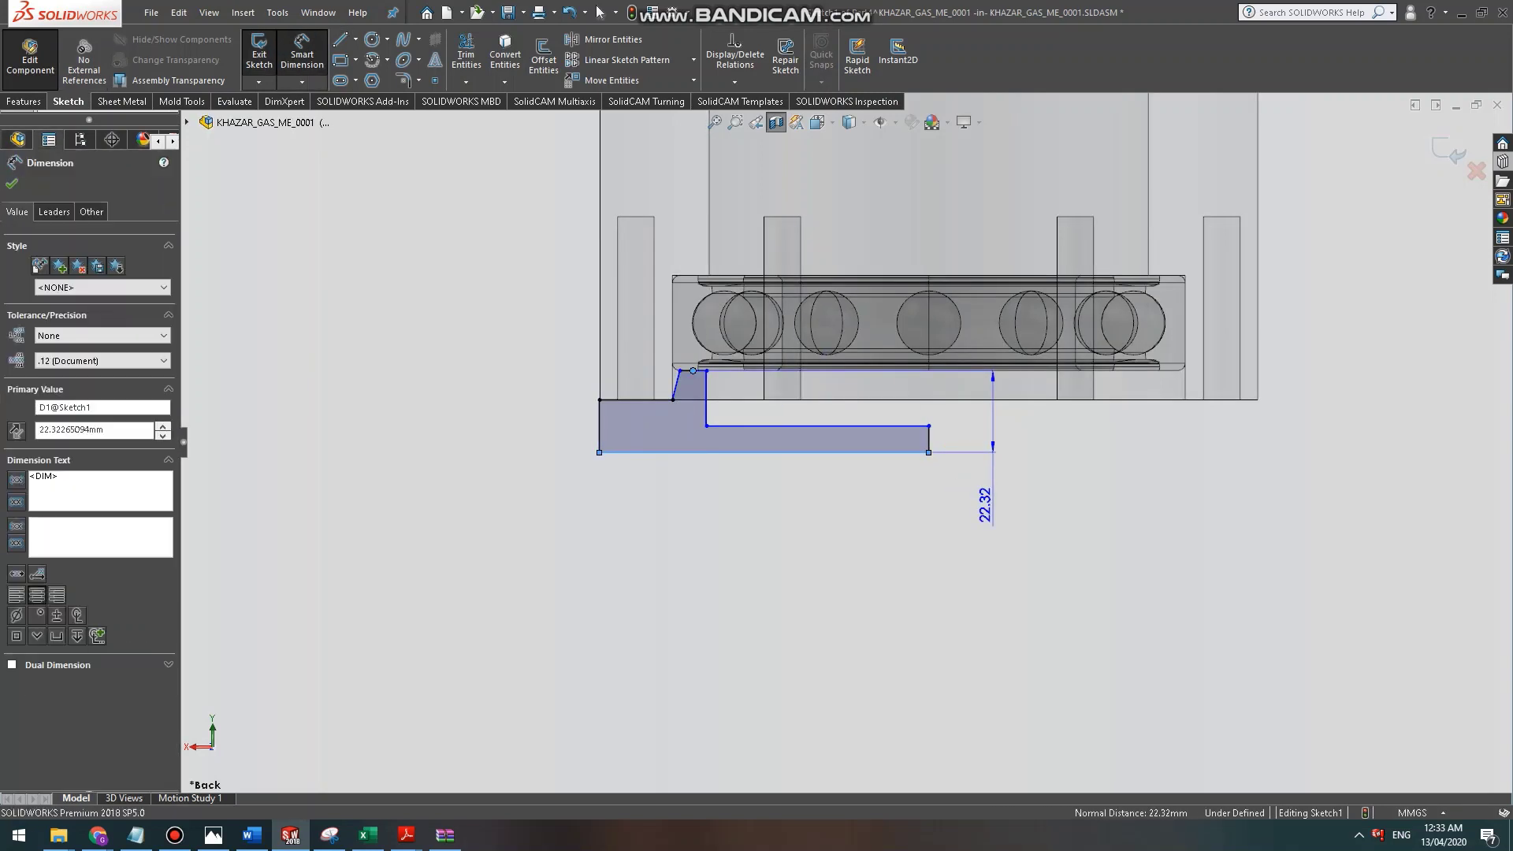
key(Return)
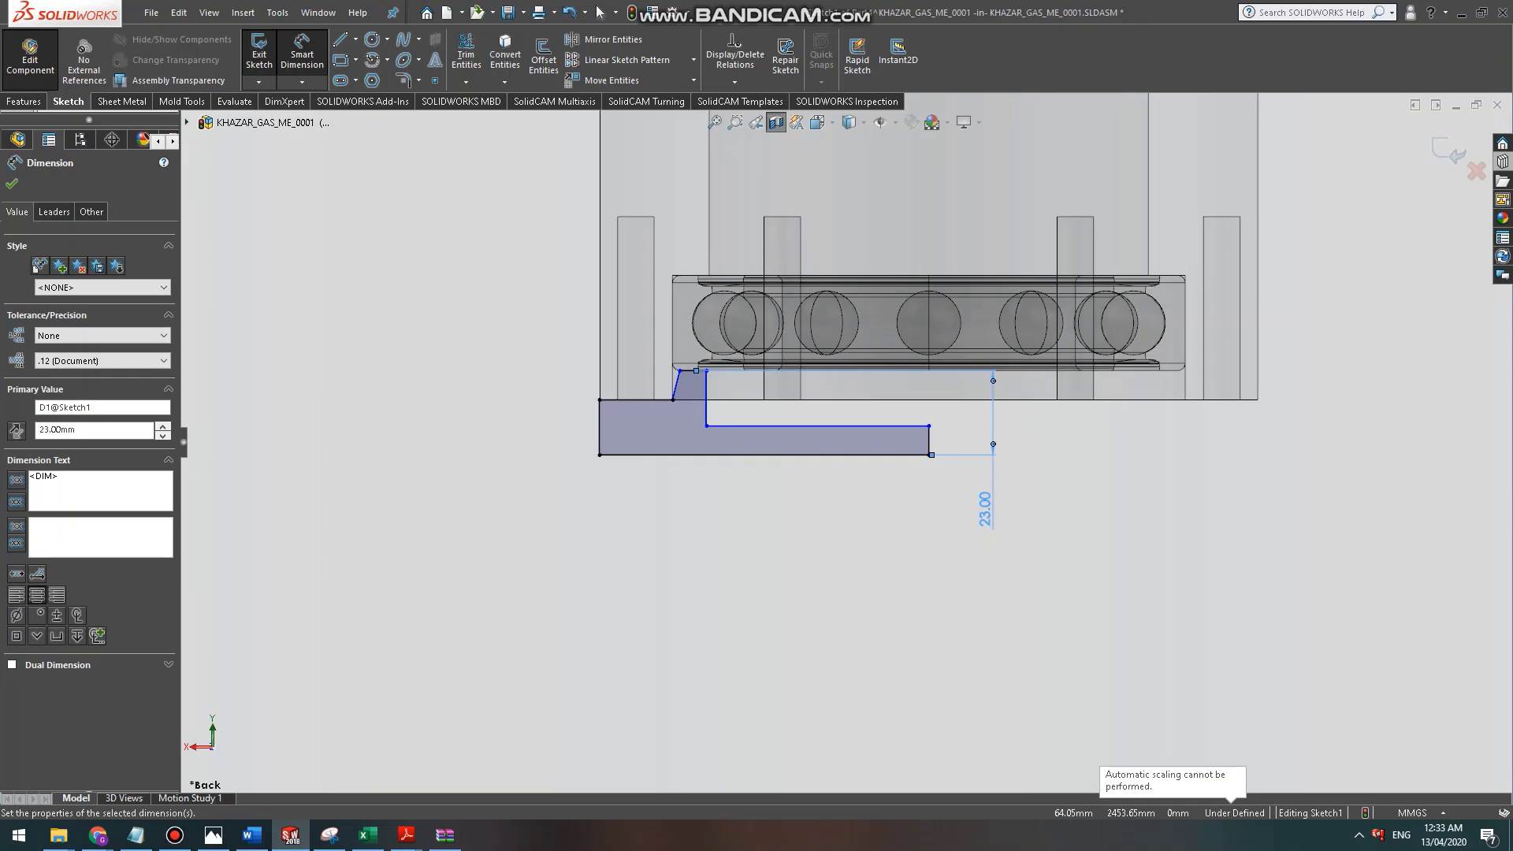
Look up height h in the GOST table in Adobe Reader, and in SOLIDWORKS dimension the rim above the flange as 8 mm.
key(alt+Tab)
scroll(851, 425, up, 3)
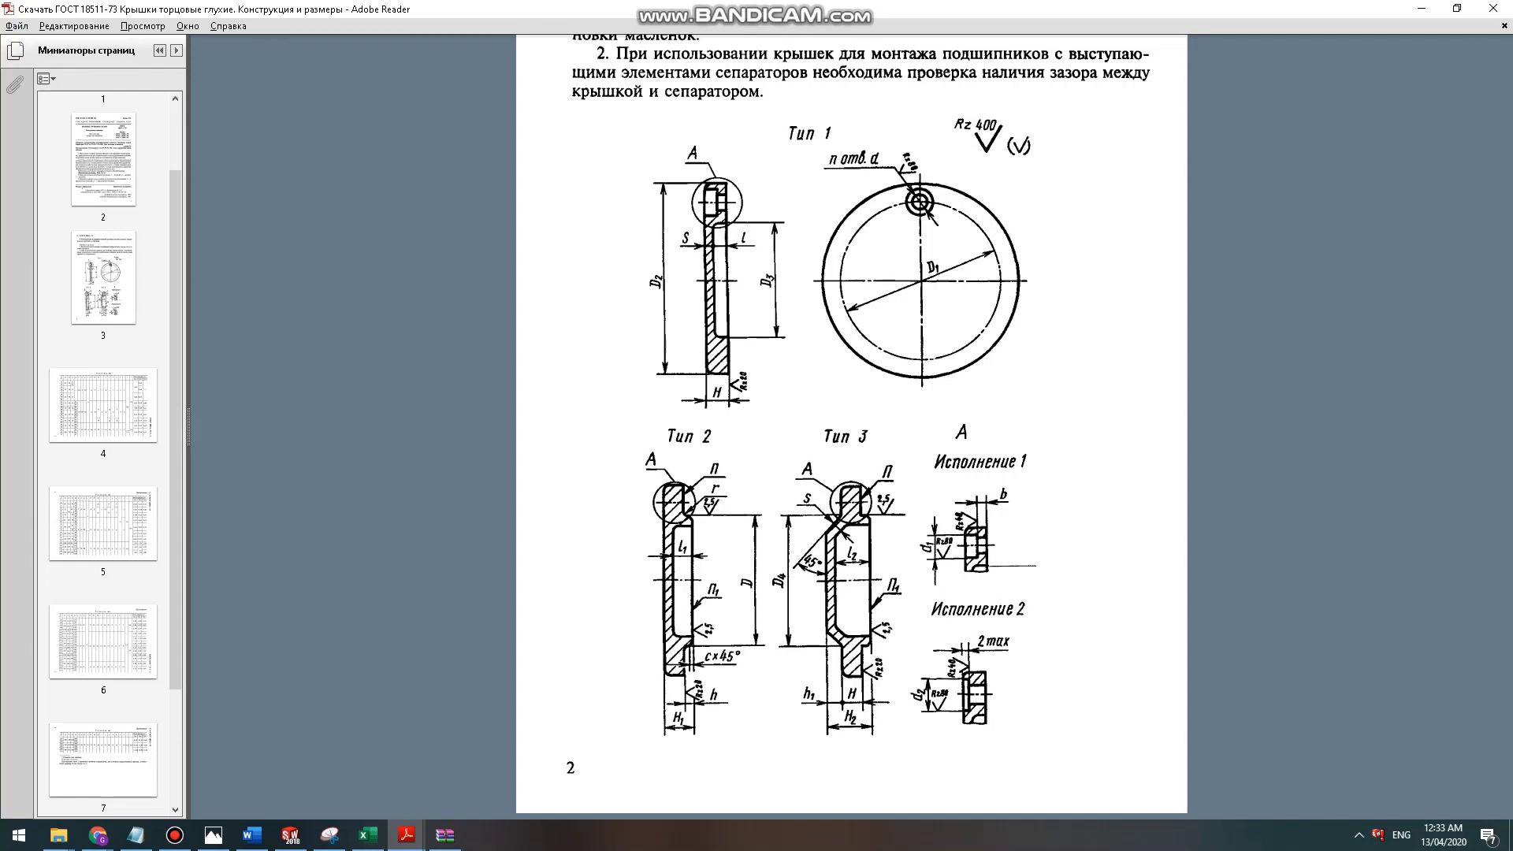
scroll(851, 426, down, 3)
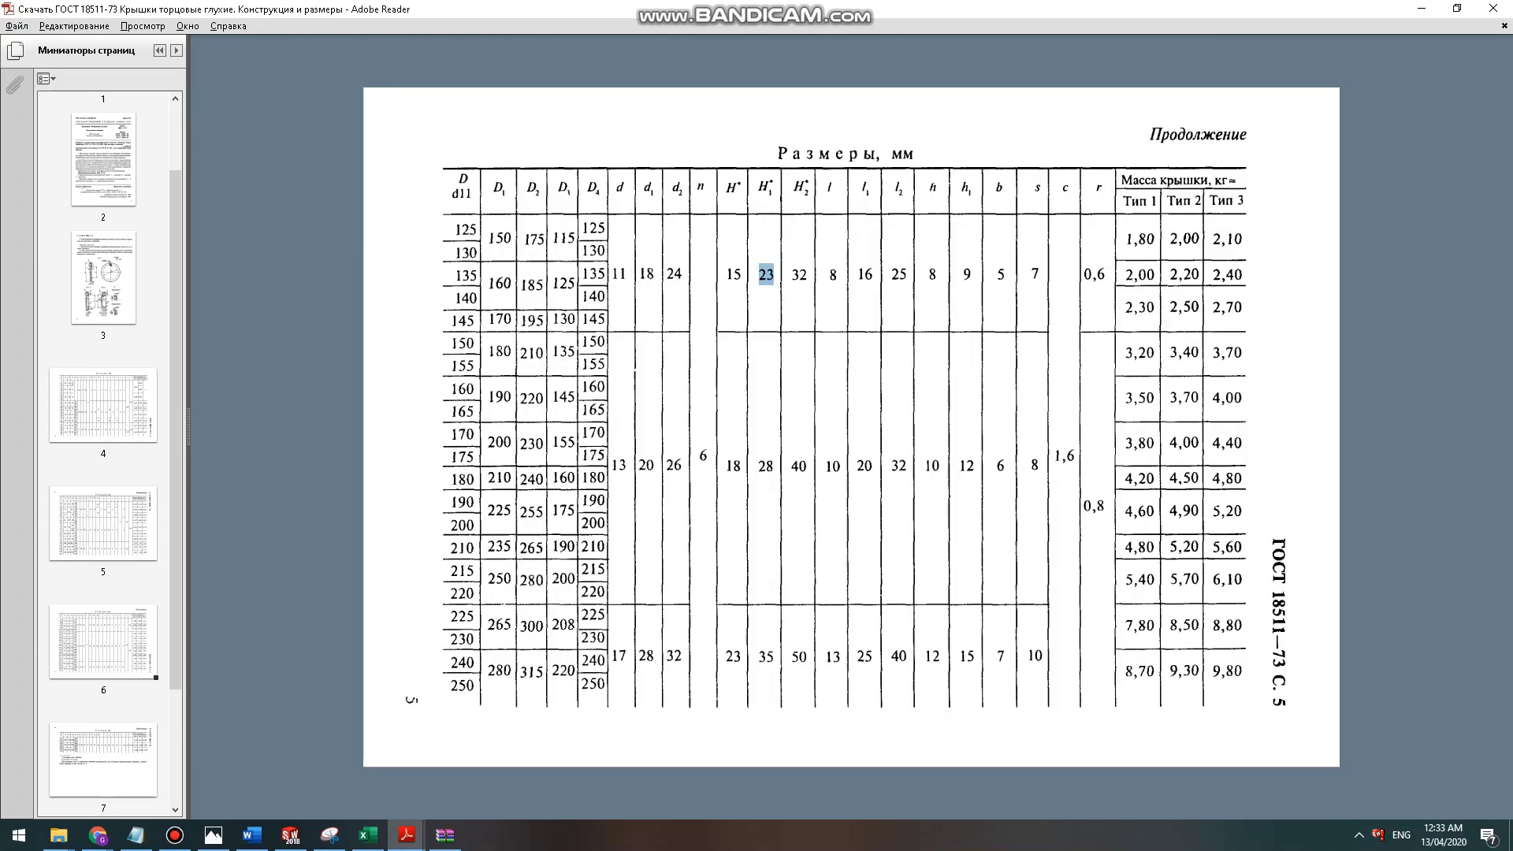
double_click(933, 274)
key(alt+Tab)
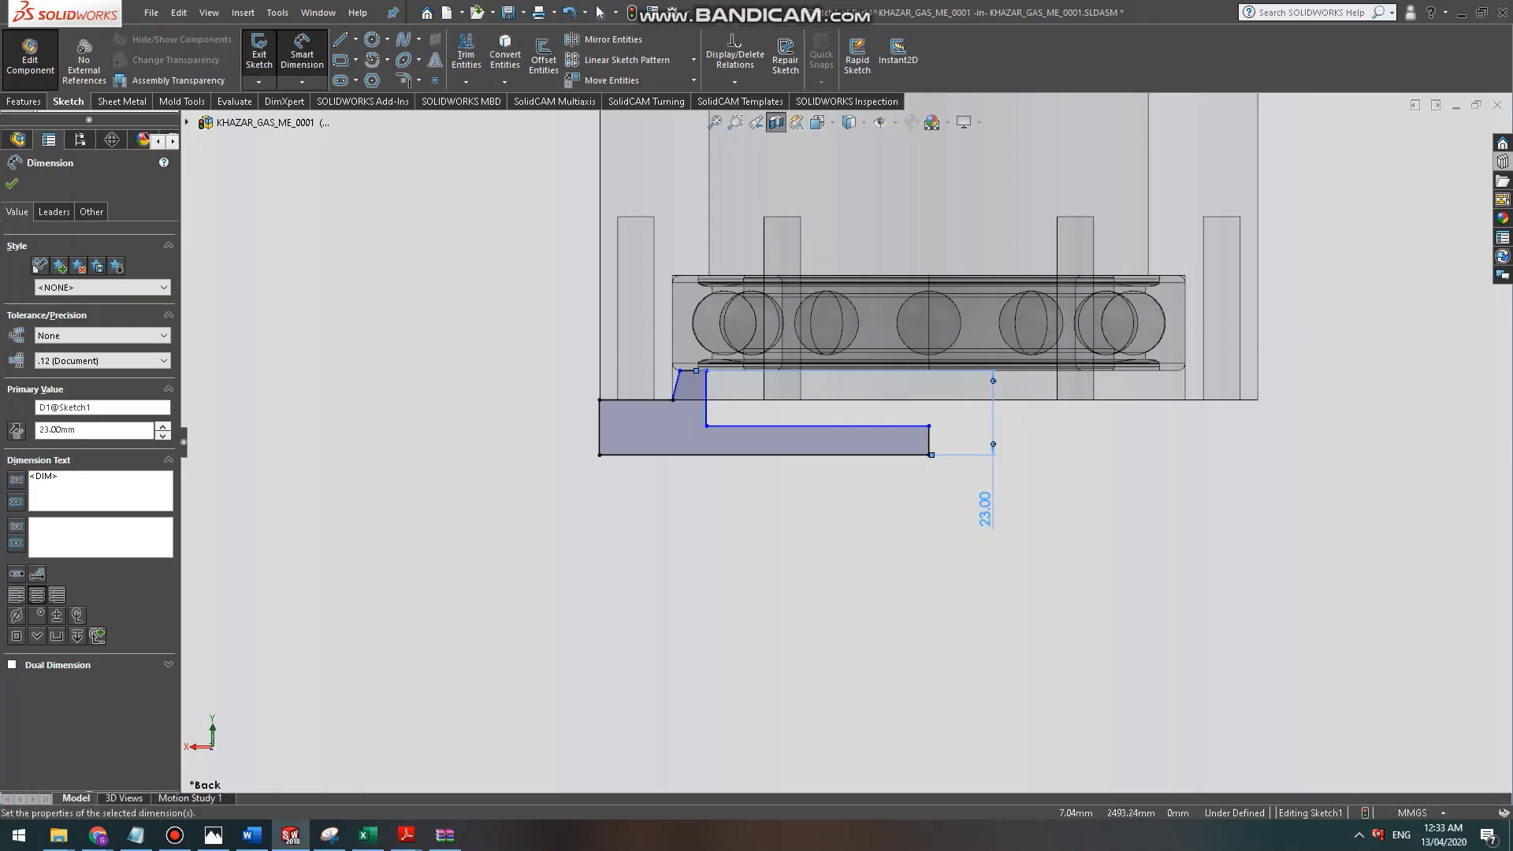
key(alt+Tab)
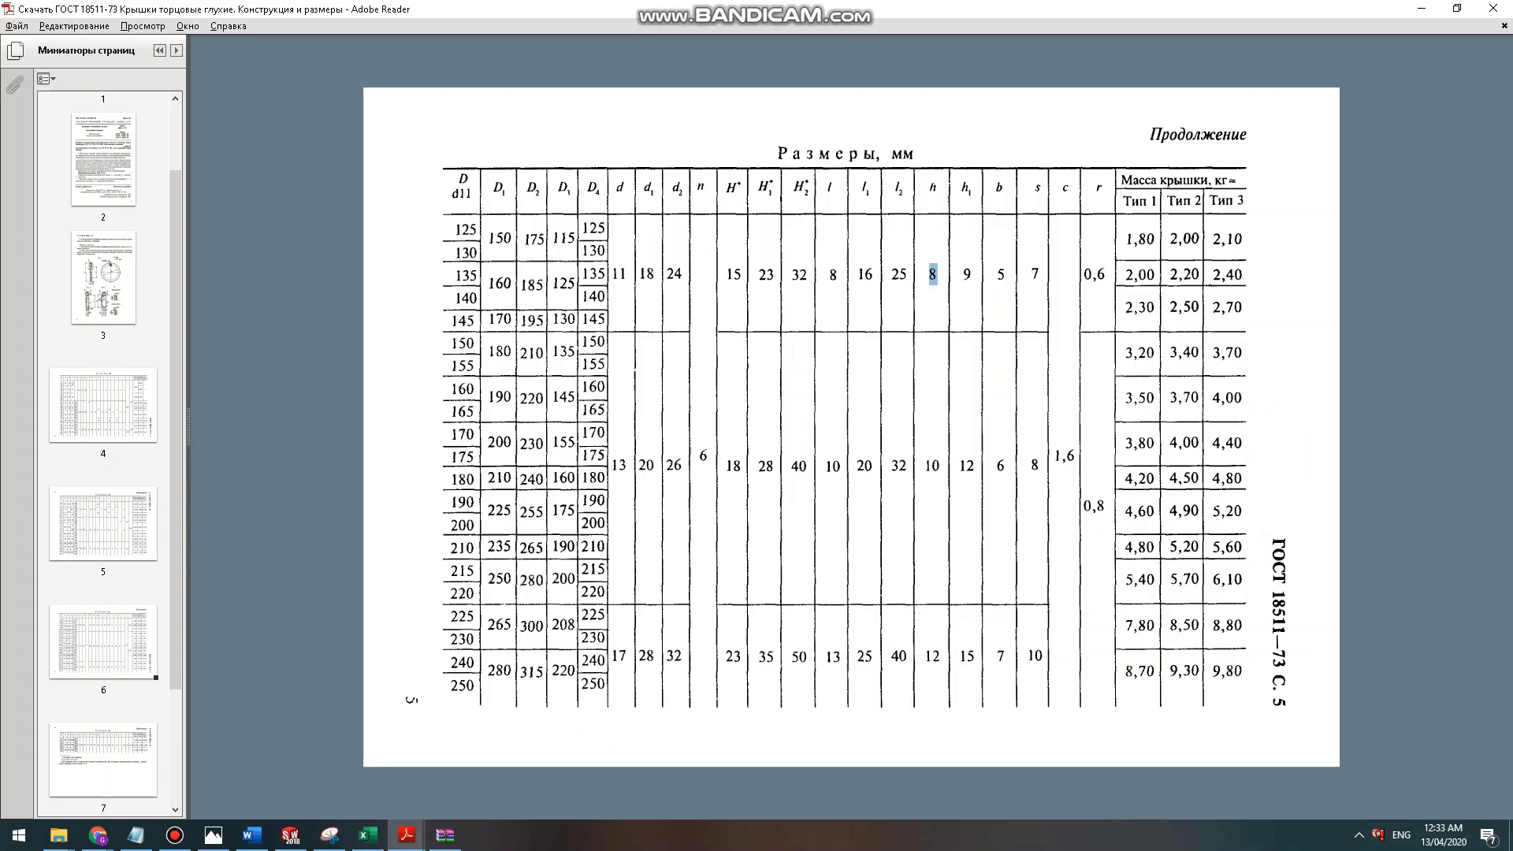
key(alt+Tab)
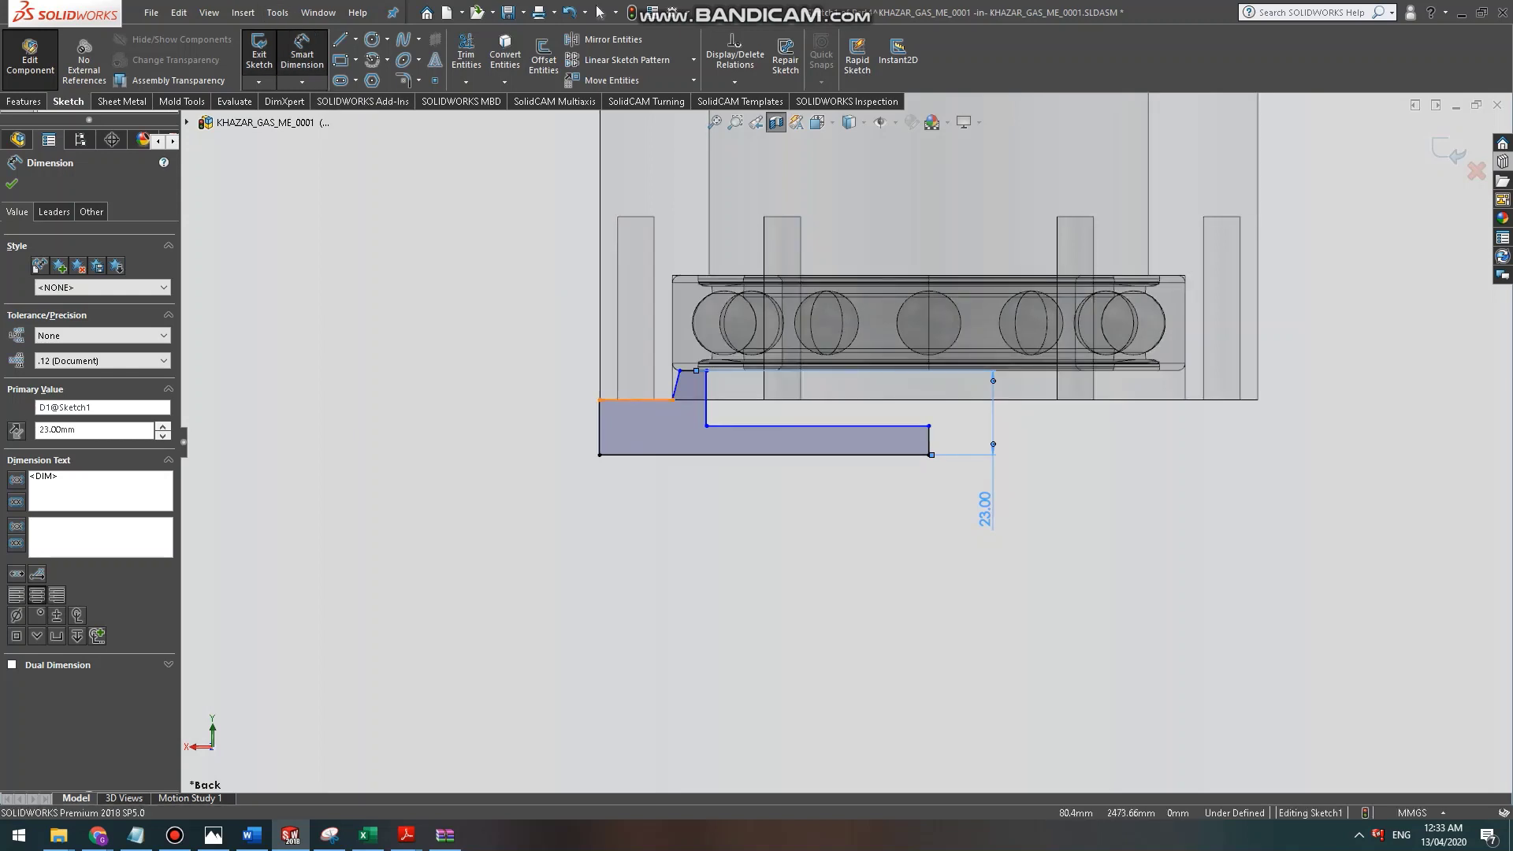
click(634, 400)
click(679, 371)
click(544, 385)
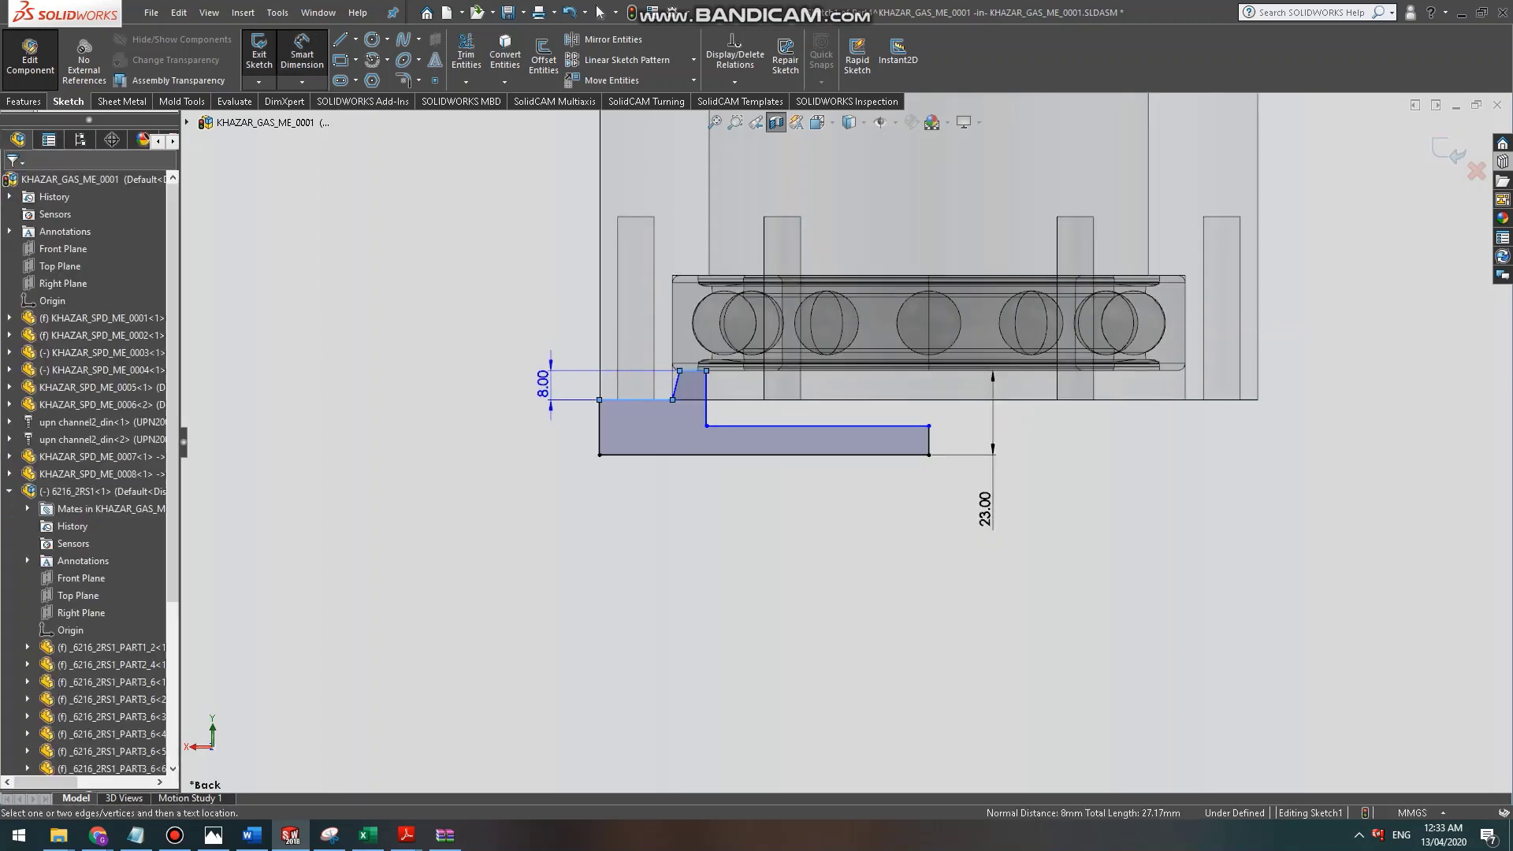
key(Return)
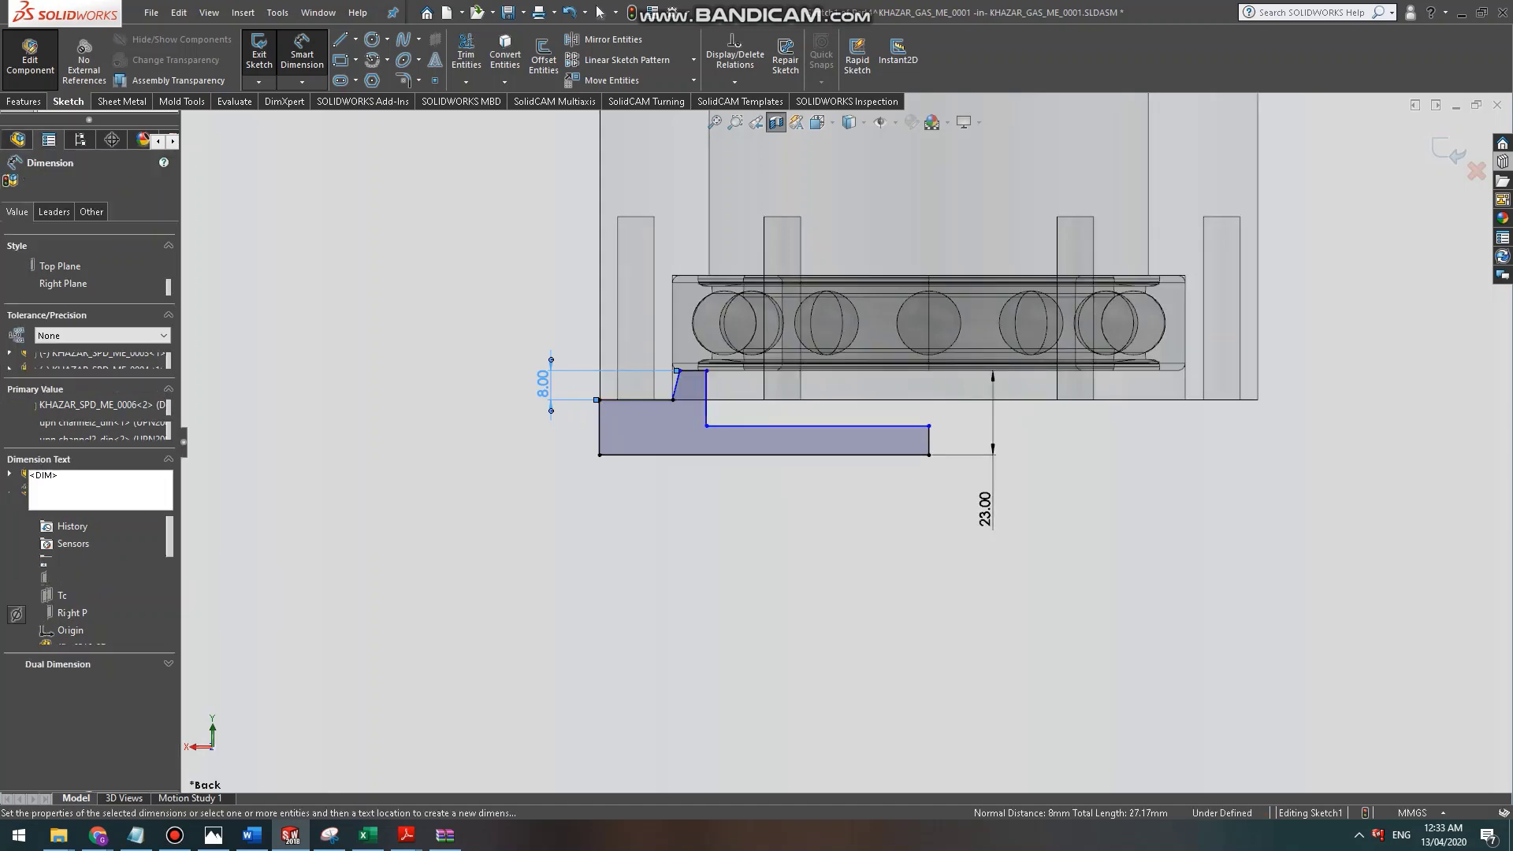
Switch to Adobe Reader, compare the cover drawings with the size table to find recess diameter D3, and return to SOLIDWORKS.
key(alt+Tab)
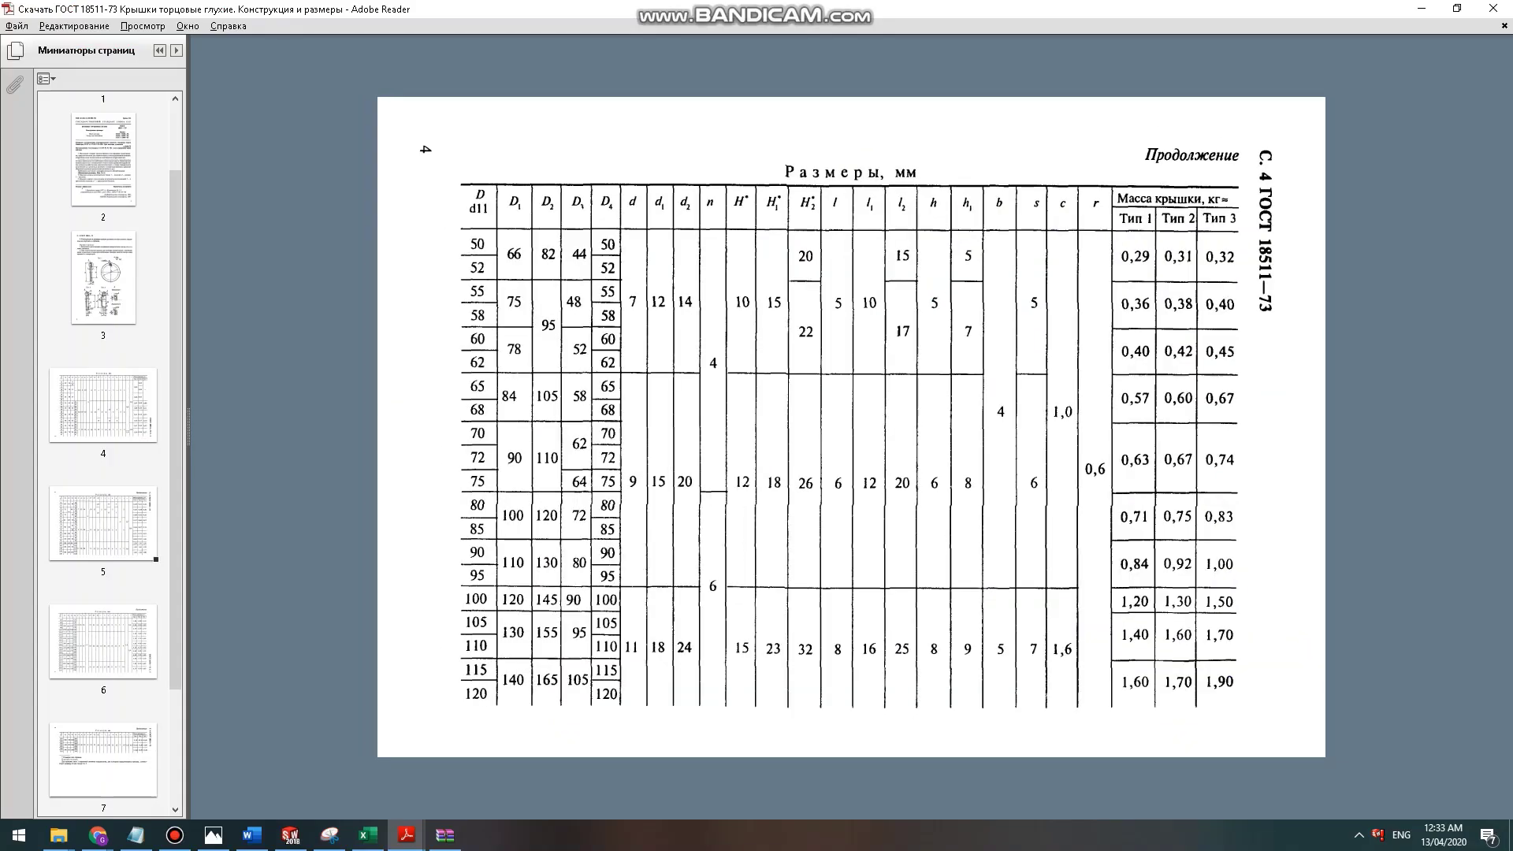
scroll(851, 426, up, 2)
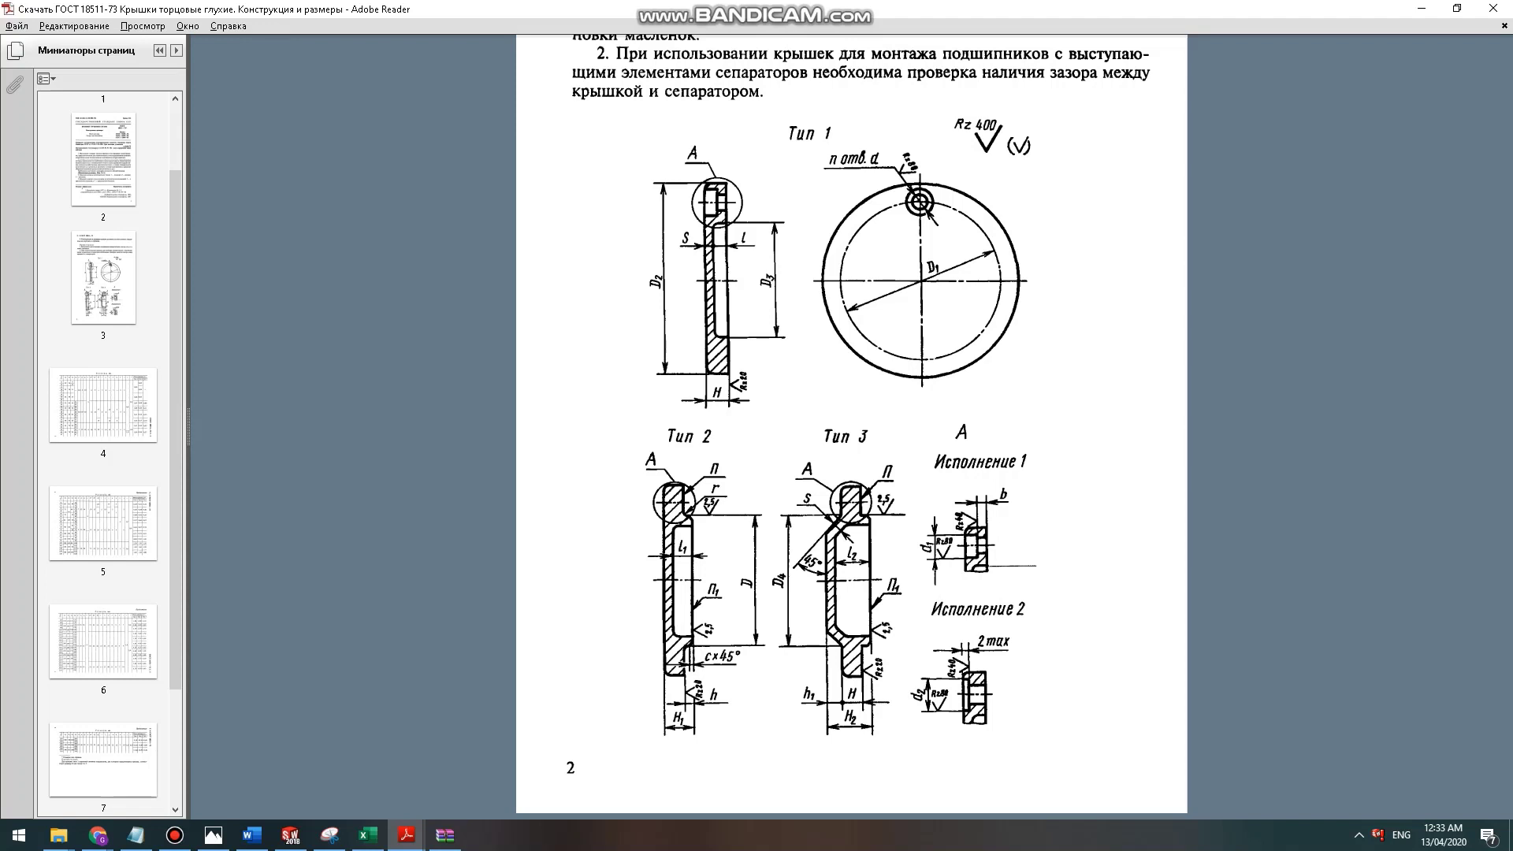
key(alt+Tab)
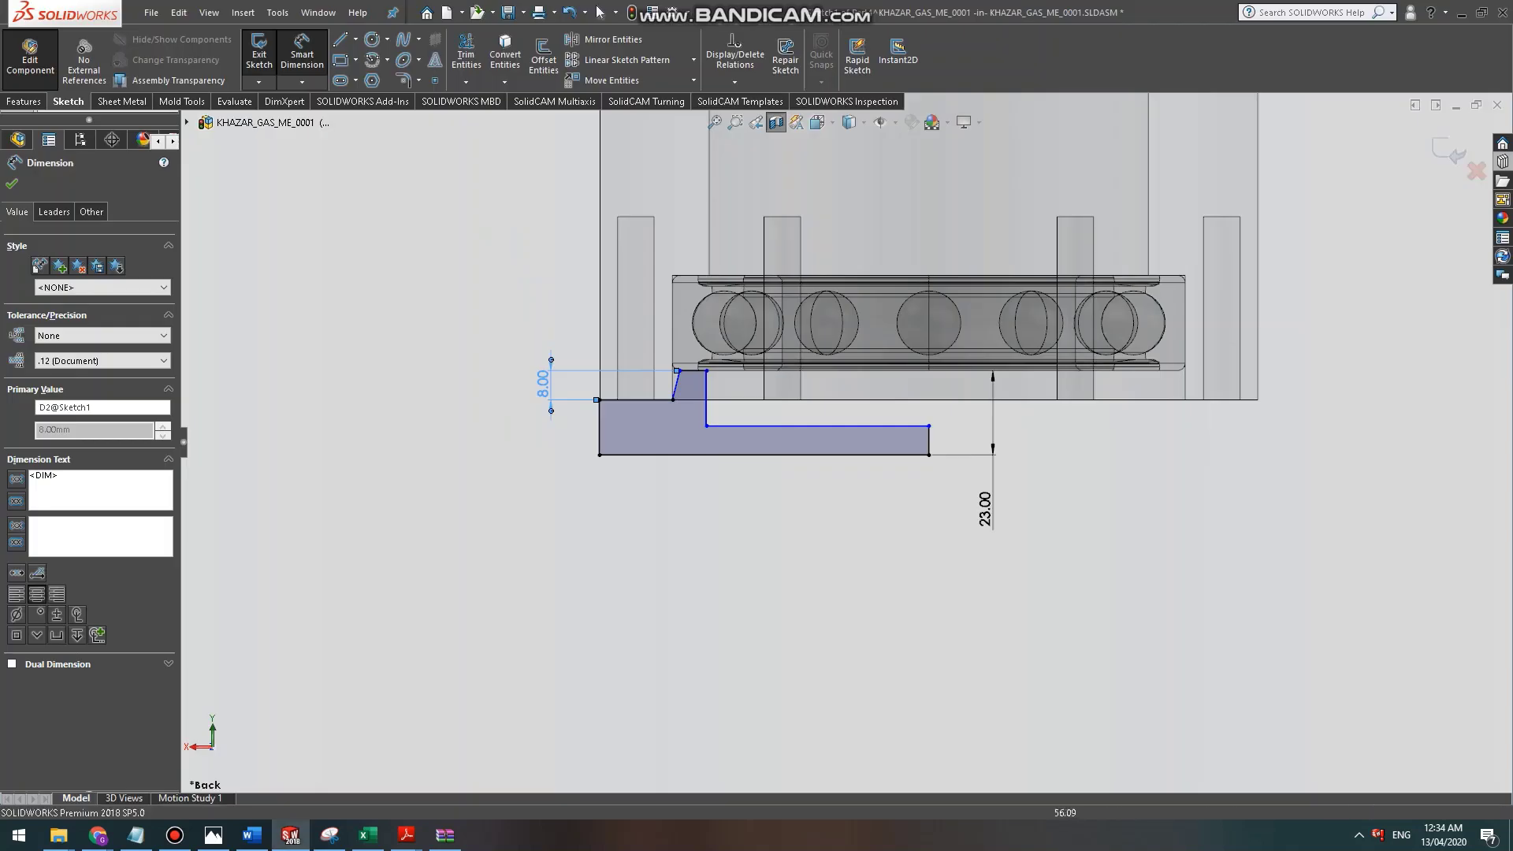
key(alt+Tab)
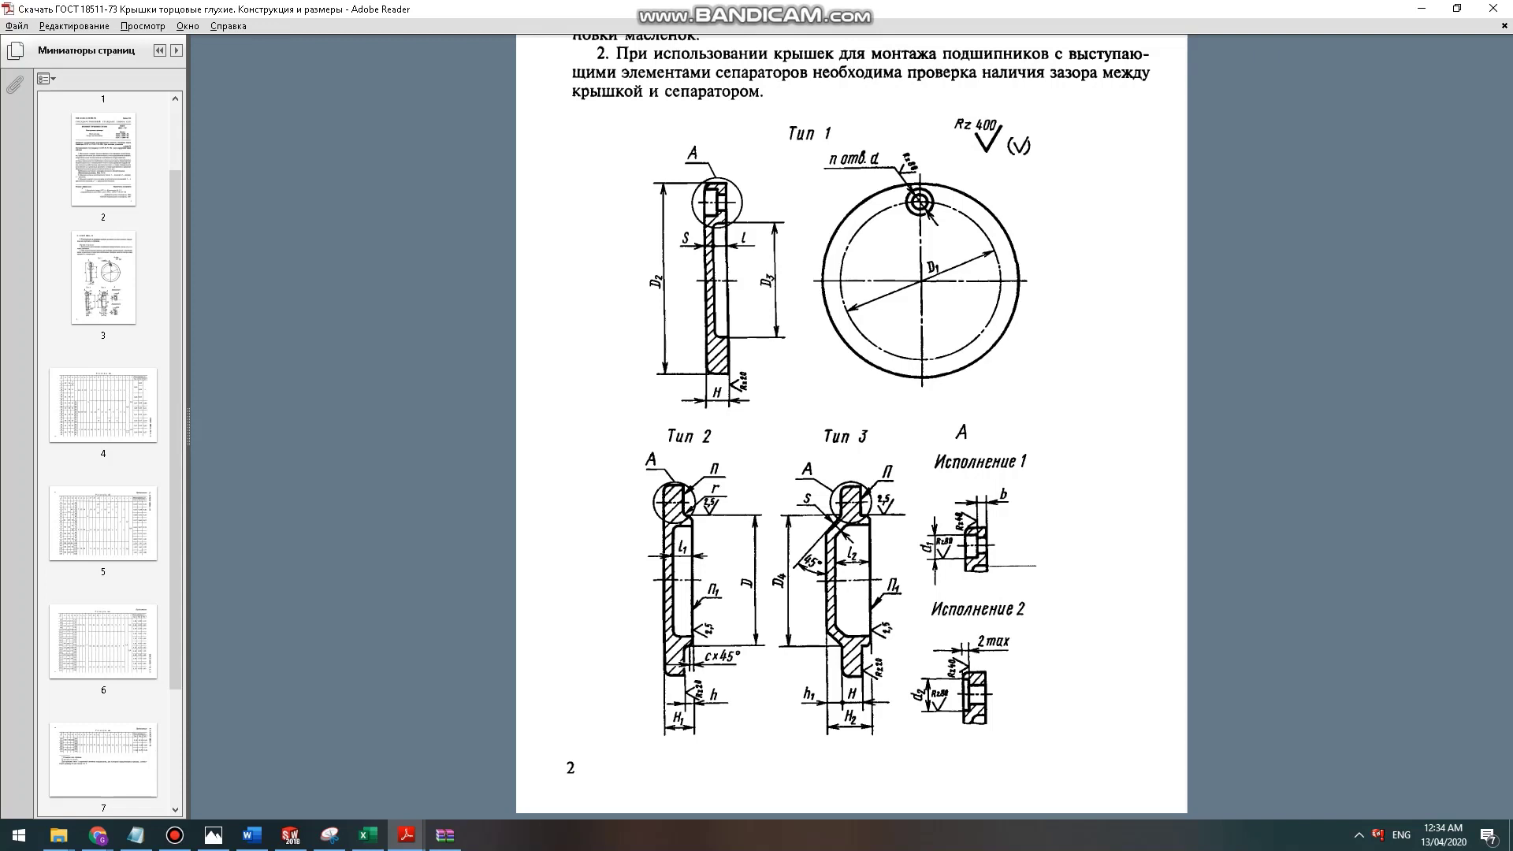
scroll(851, 425, down, 2)
scroll(851, 426, down, 2)
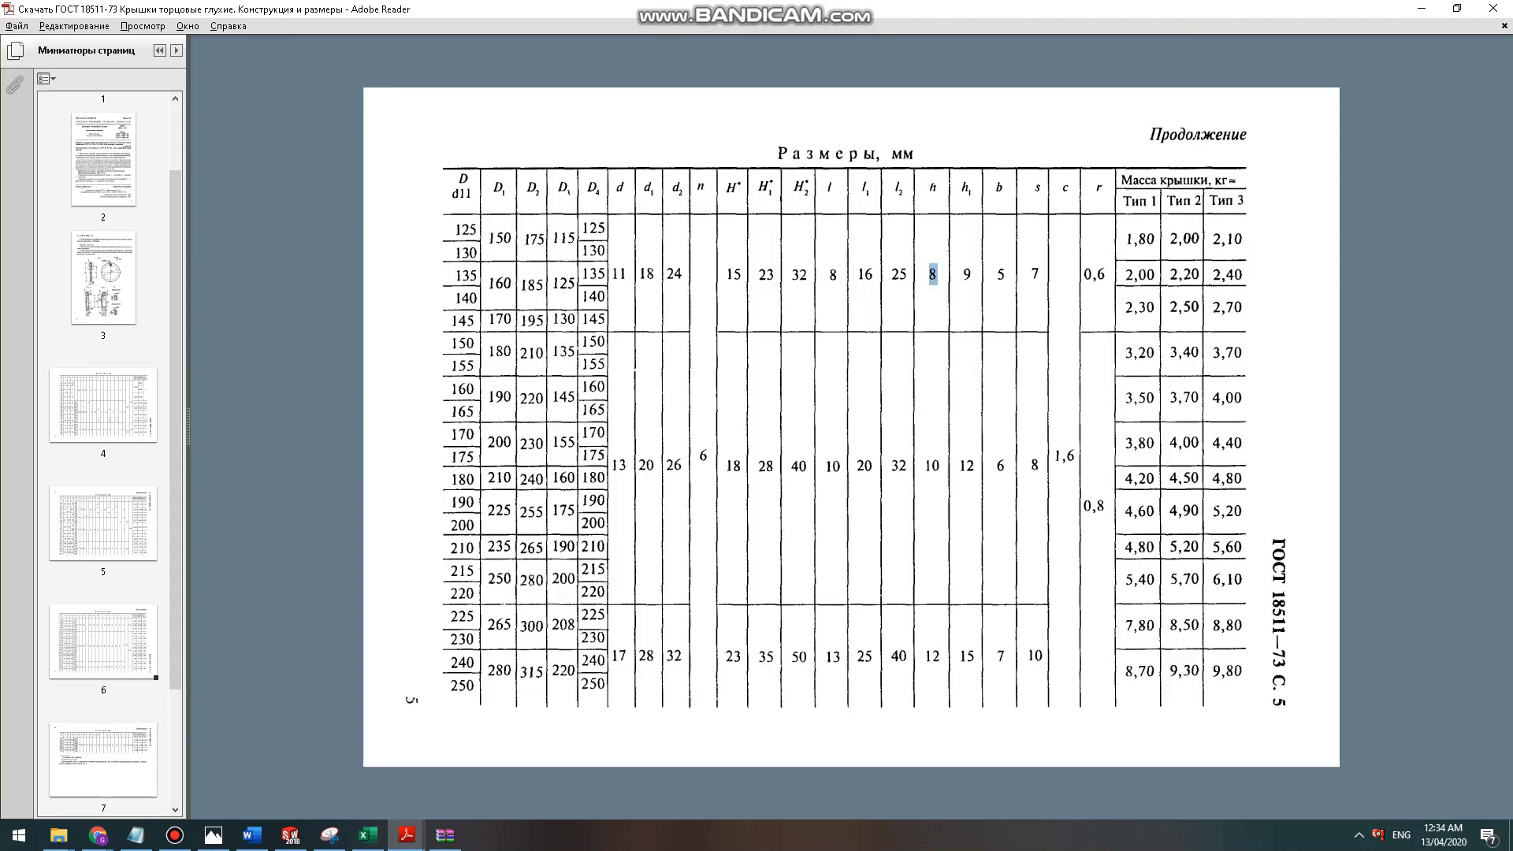
key(alt+Tab)
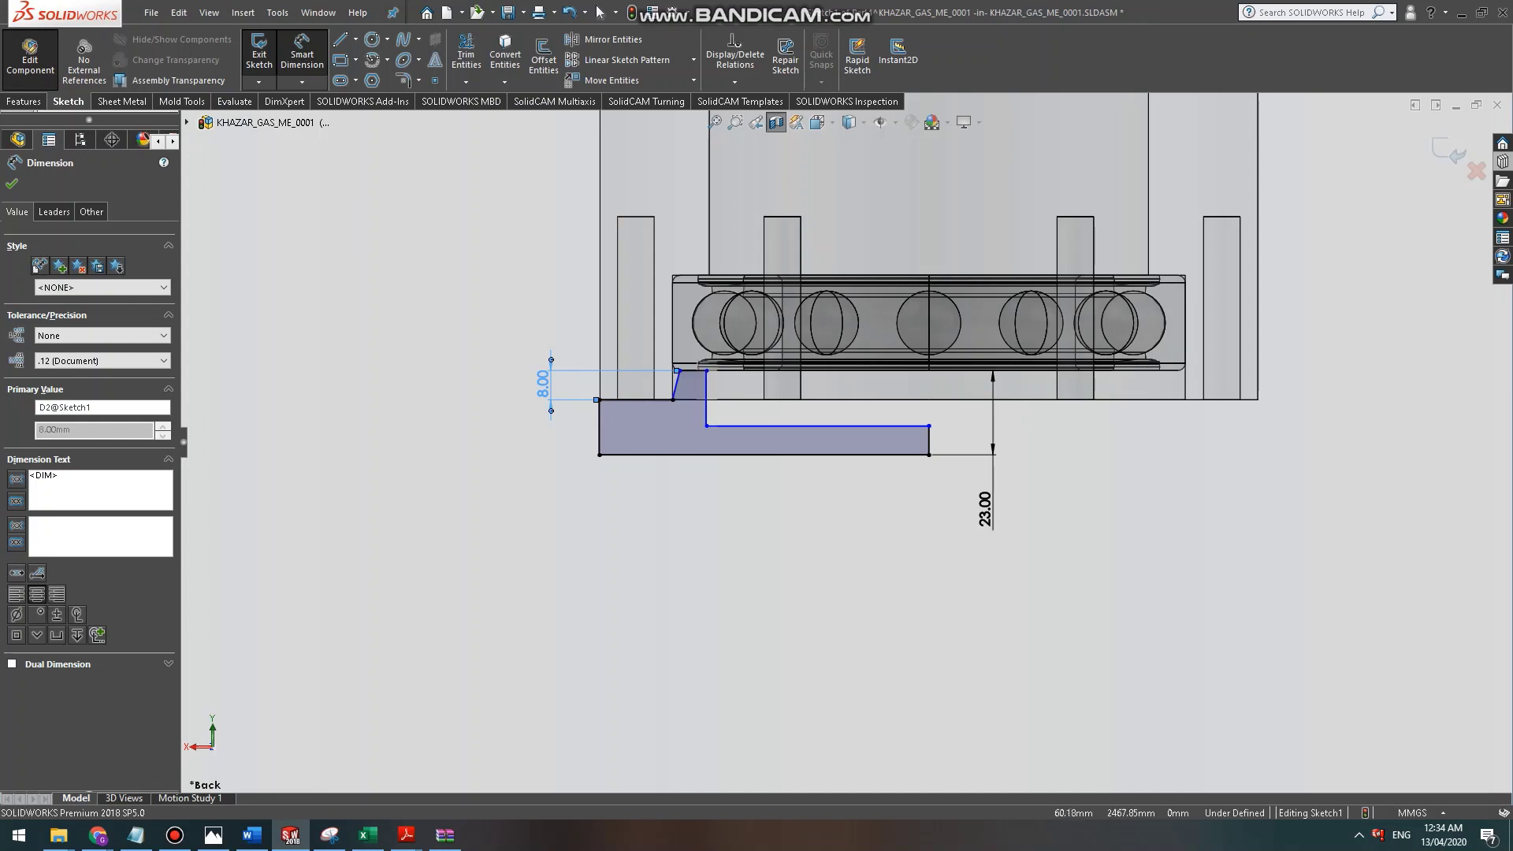
Dimension the recess radius from the rim's inner side to the profile's centre edge as 125/2, giving 62.50 mm.
click(707, 401)
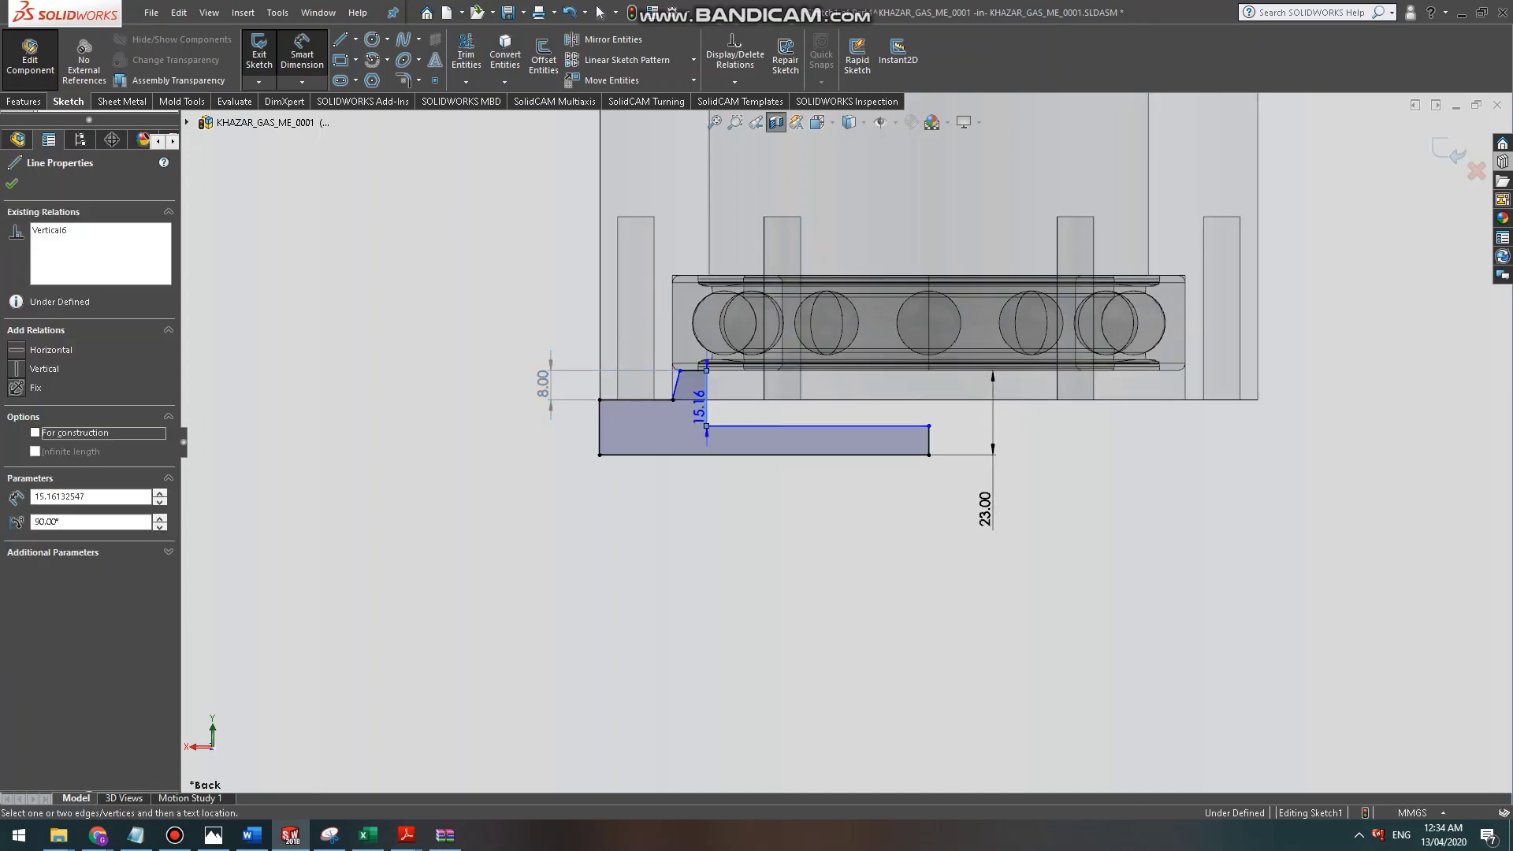
click(929, 438)
click(829, 520)
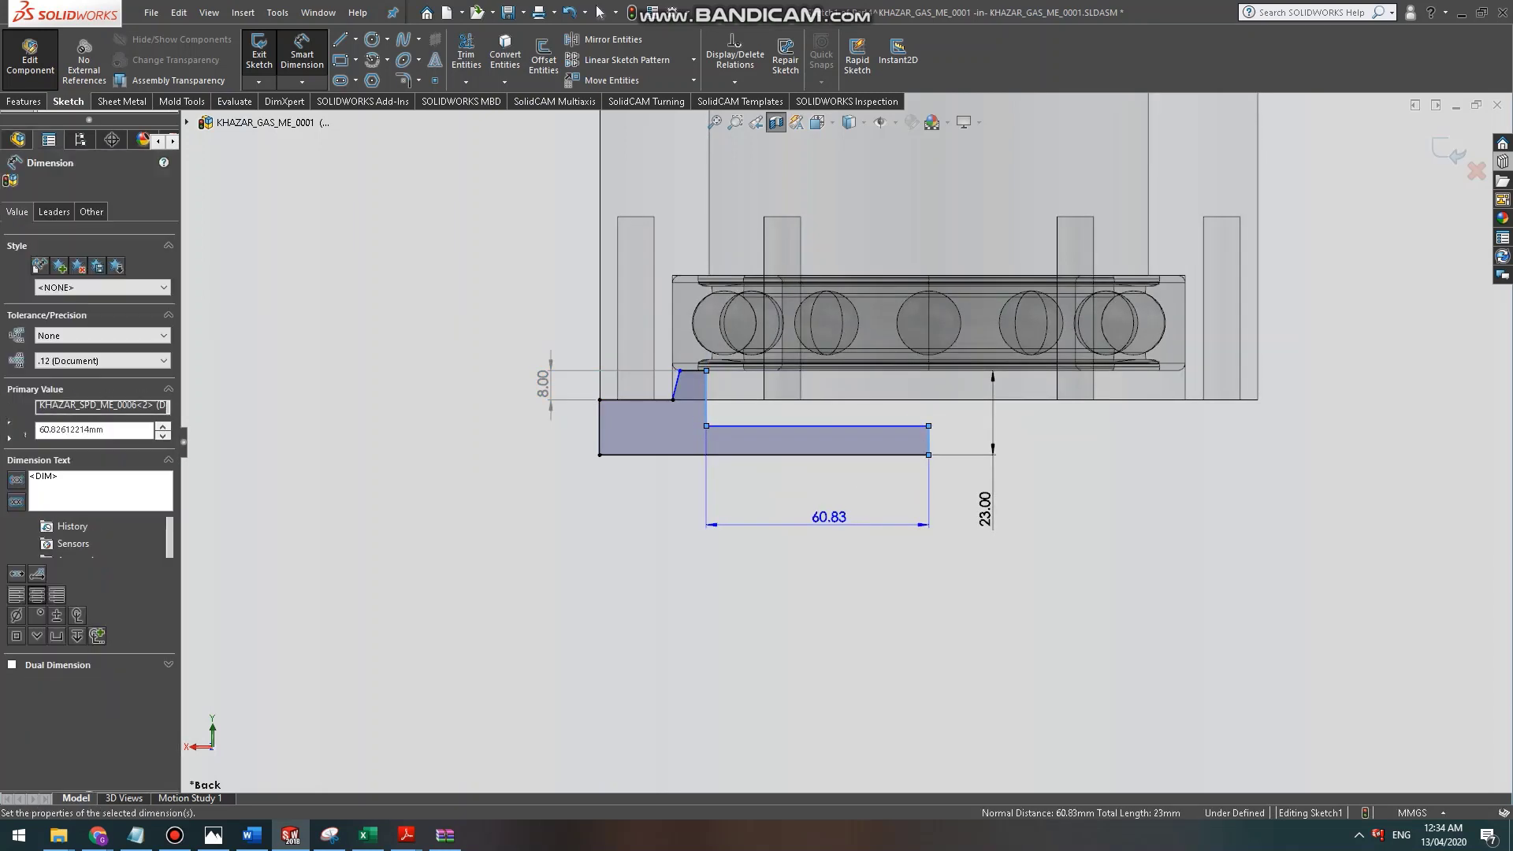
text(125/0)
key(BackSpace)
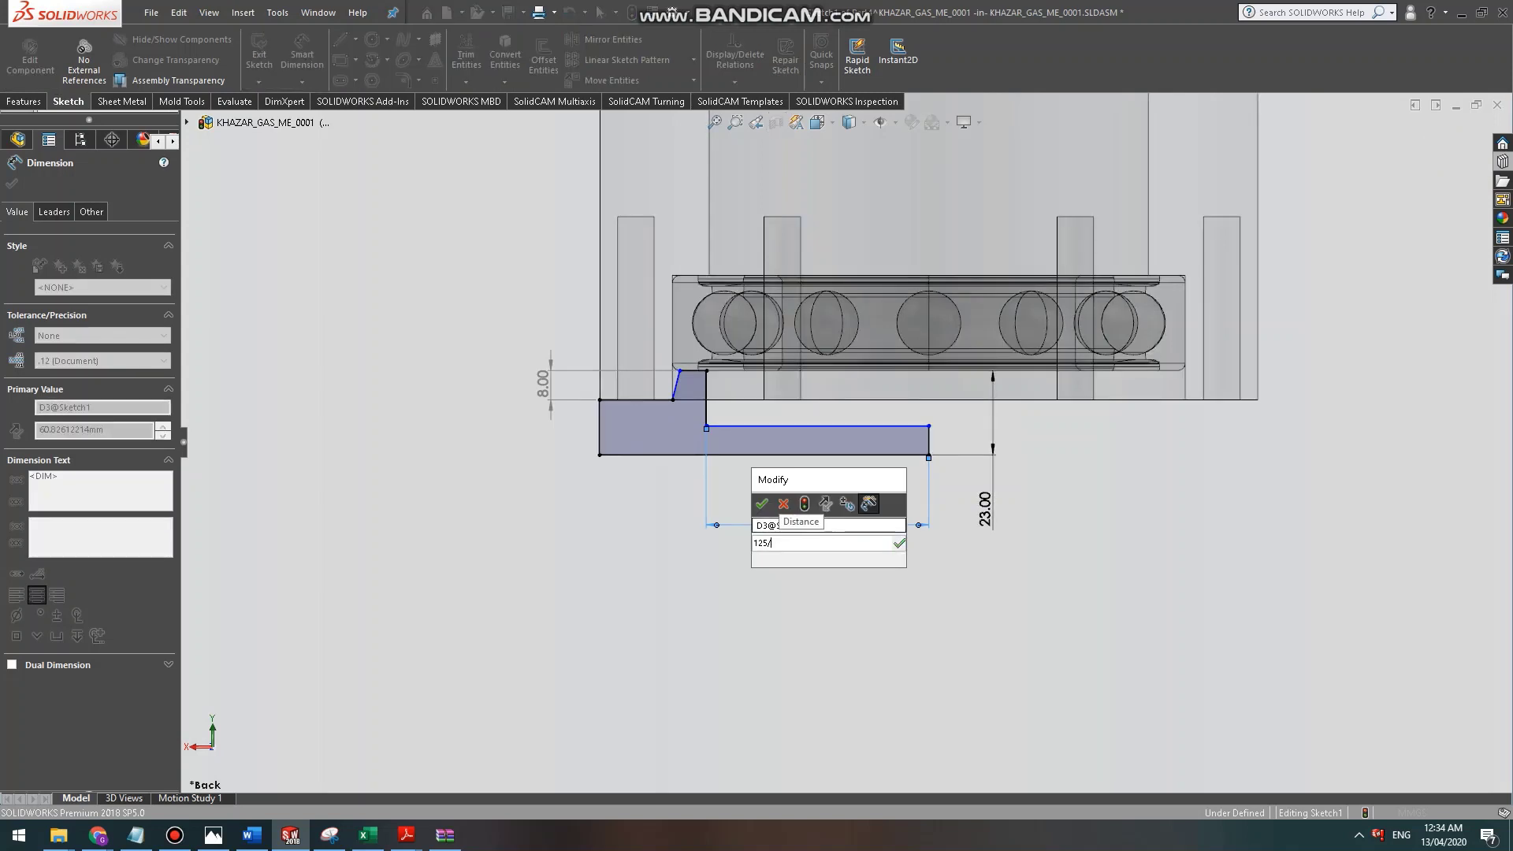
text(2)
key(Return)
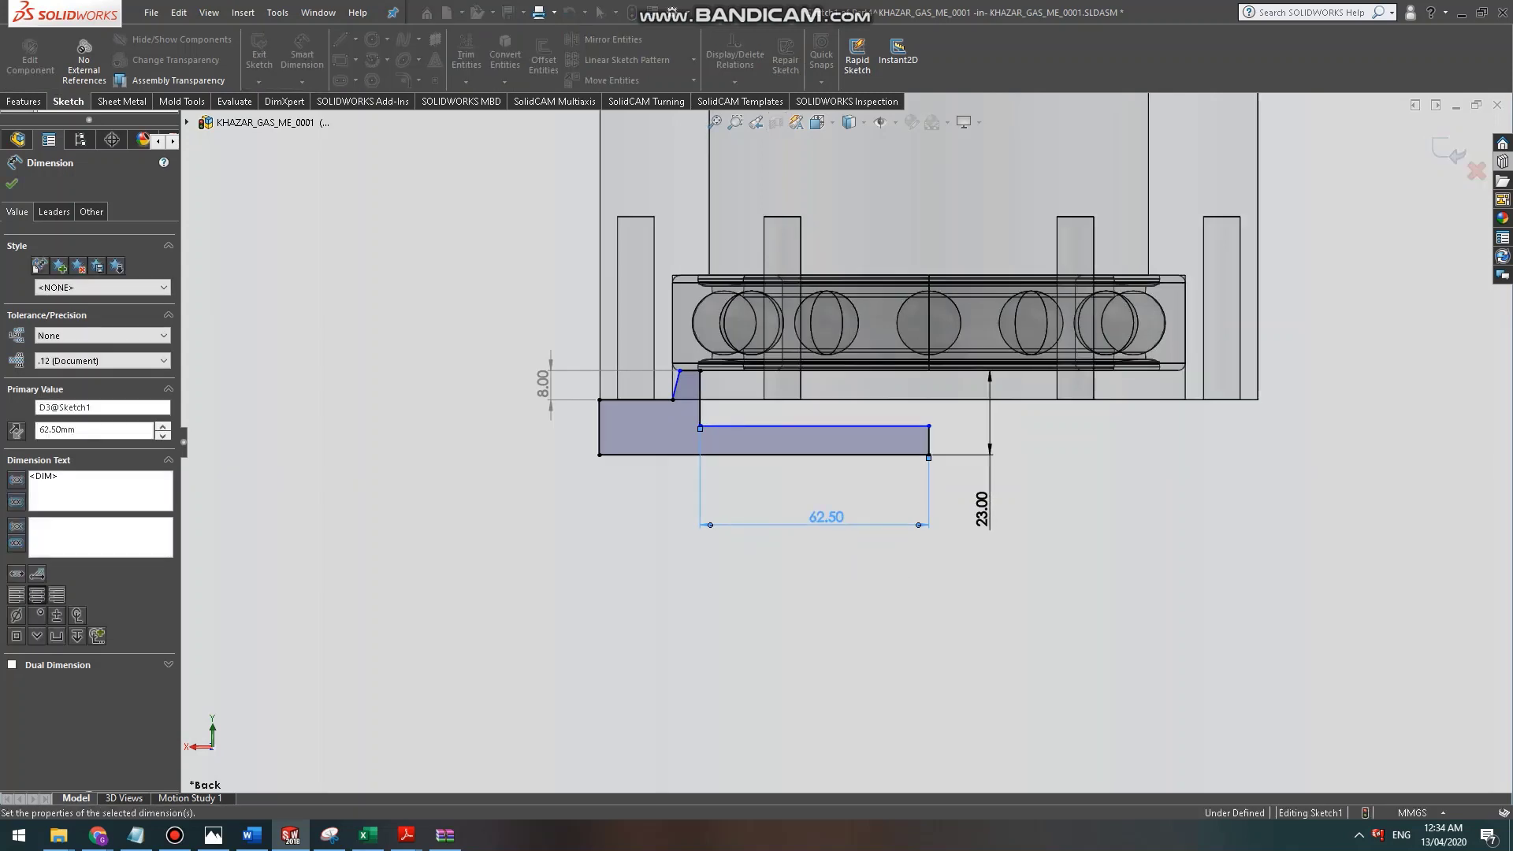
Look up recess depth l1 of the type 2 cover in the GOST 18511-73 drawing and table in Adobe Reader, and return to SOLIDWORKS.
key(alt+Tab)
scroll(851, 426, up, 3)
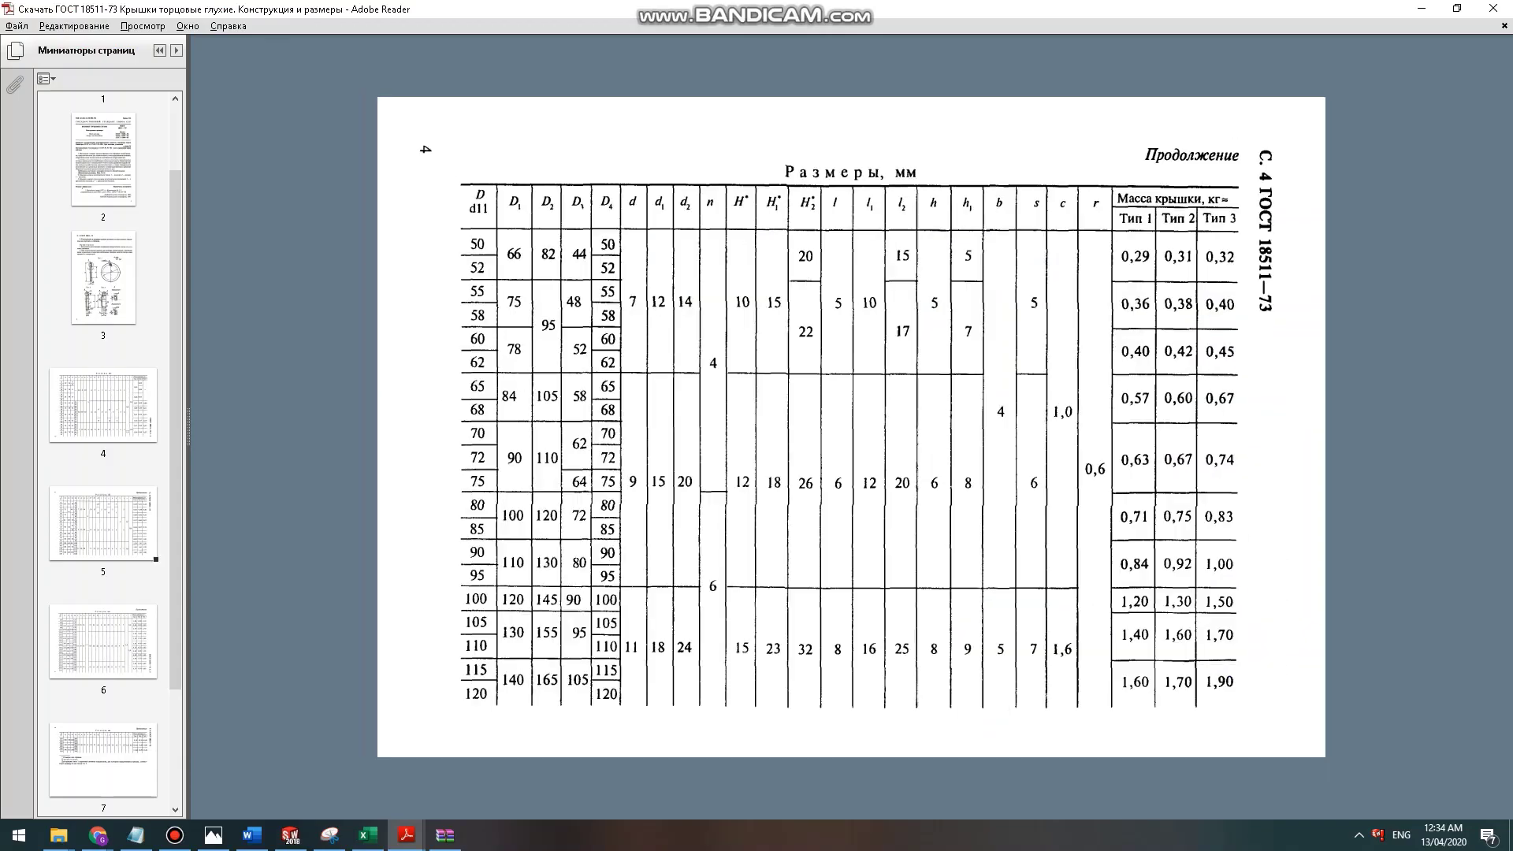
key(alt+Tab)
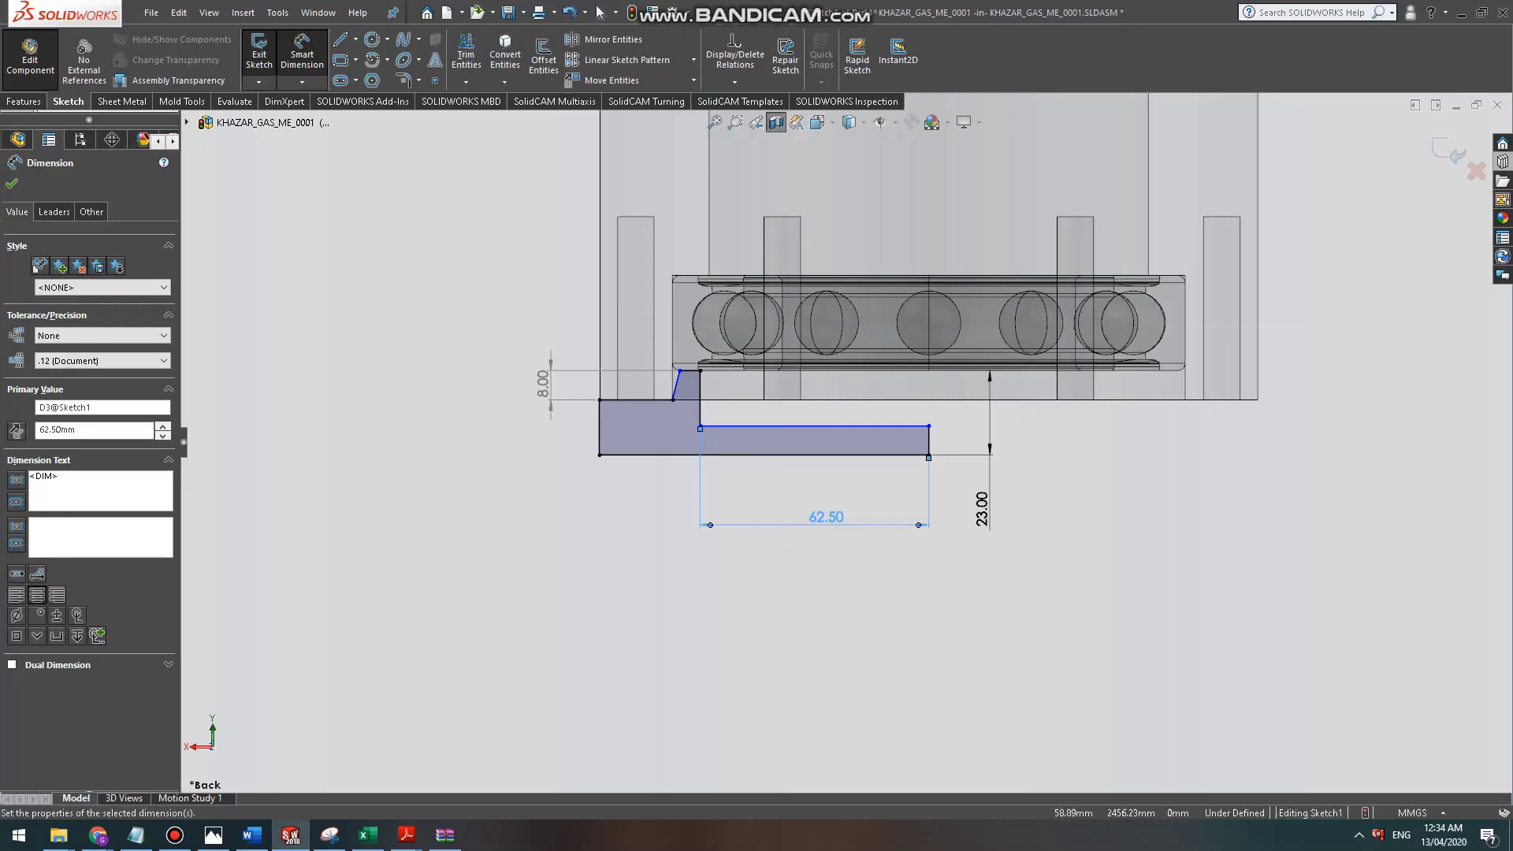
key(alt+Tab)
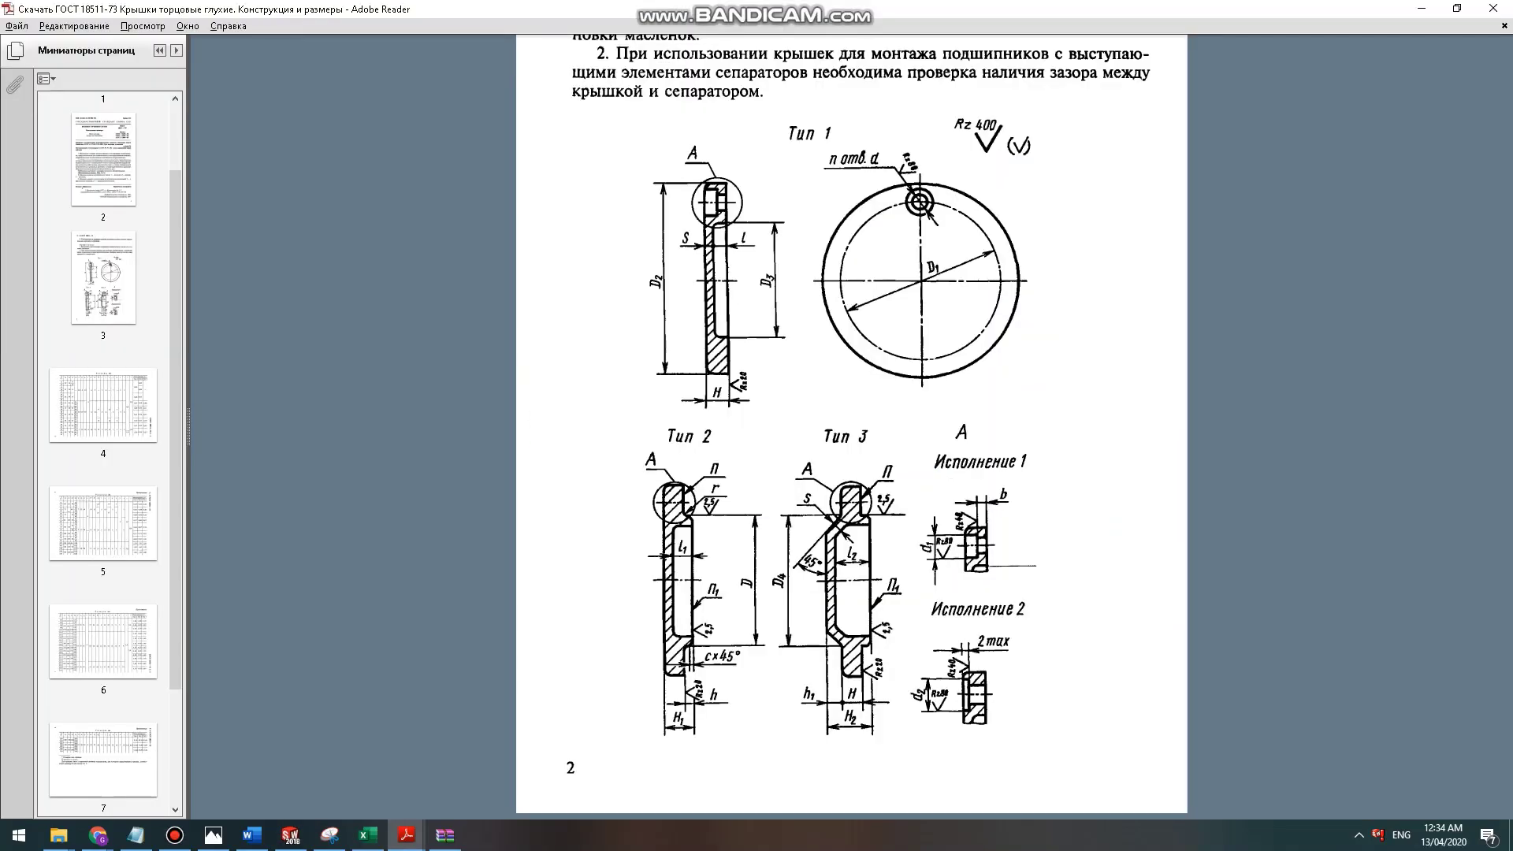
key(alt+Tab)
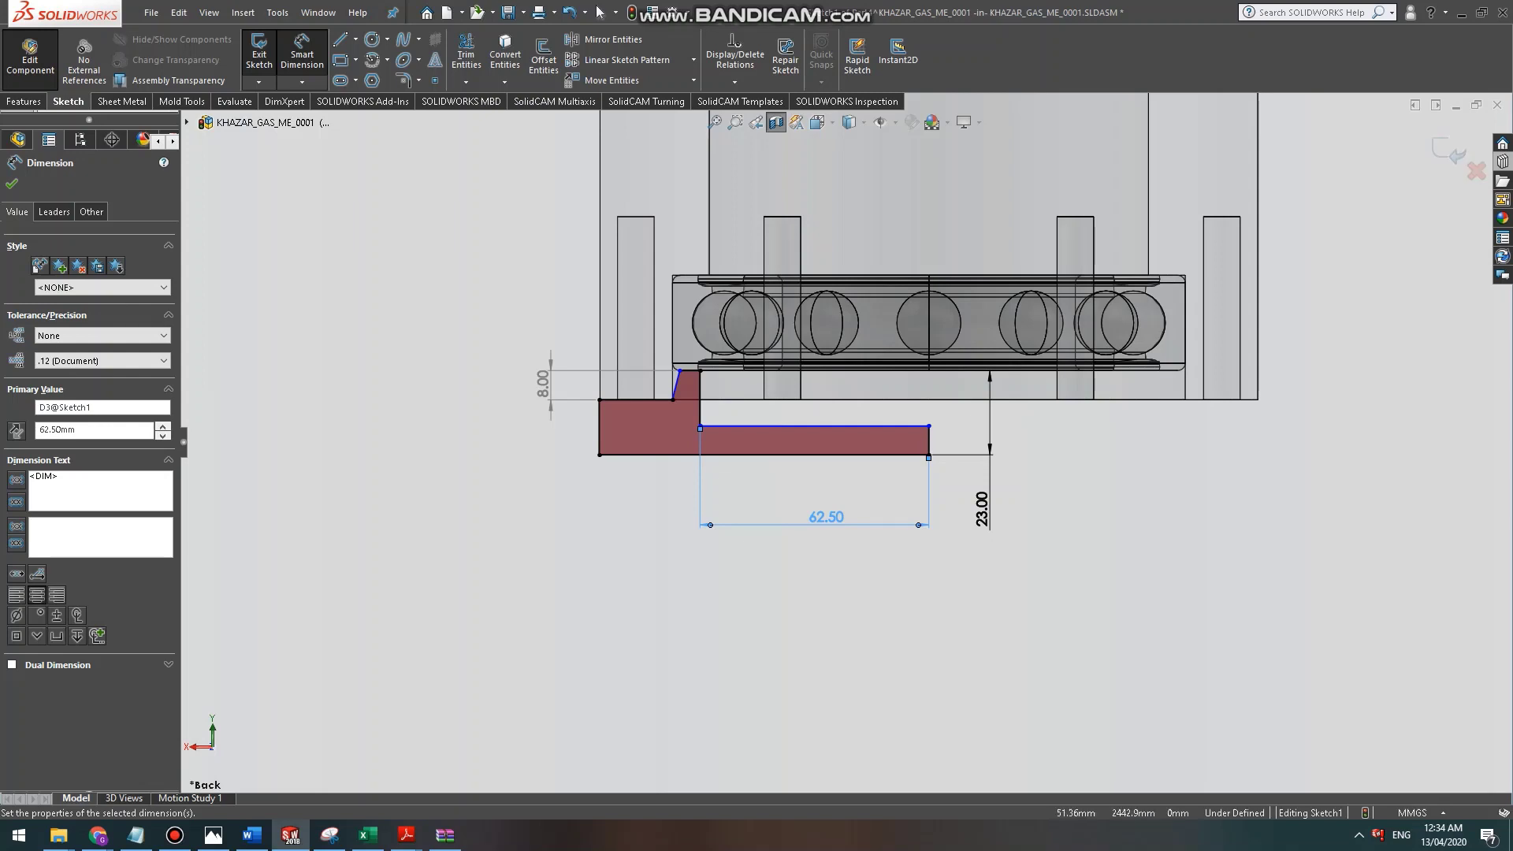
key(alt+Tab)
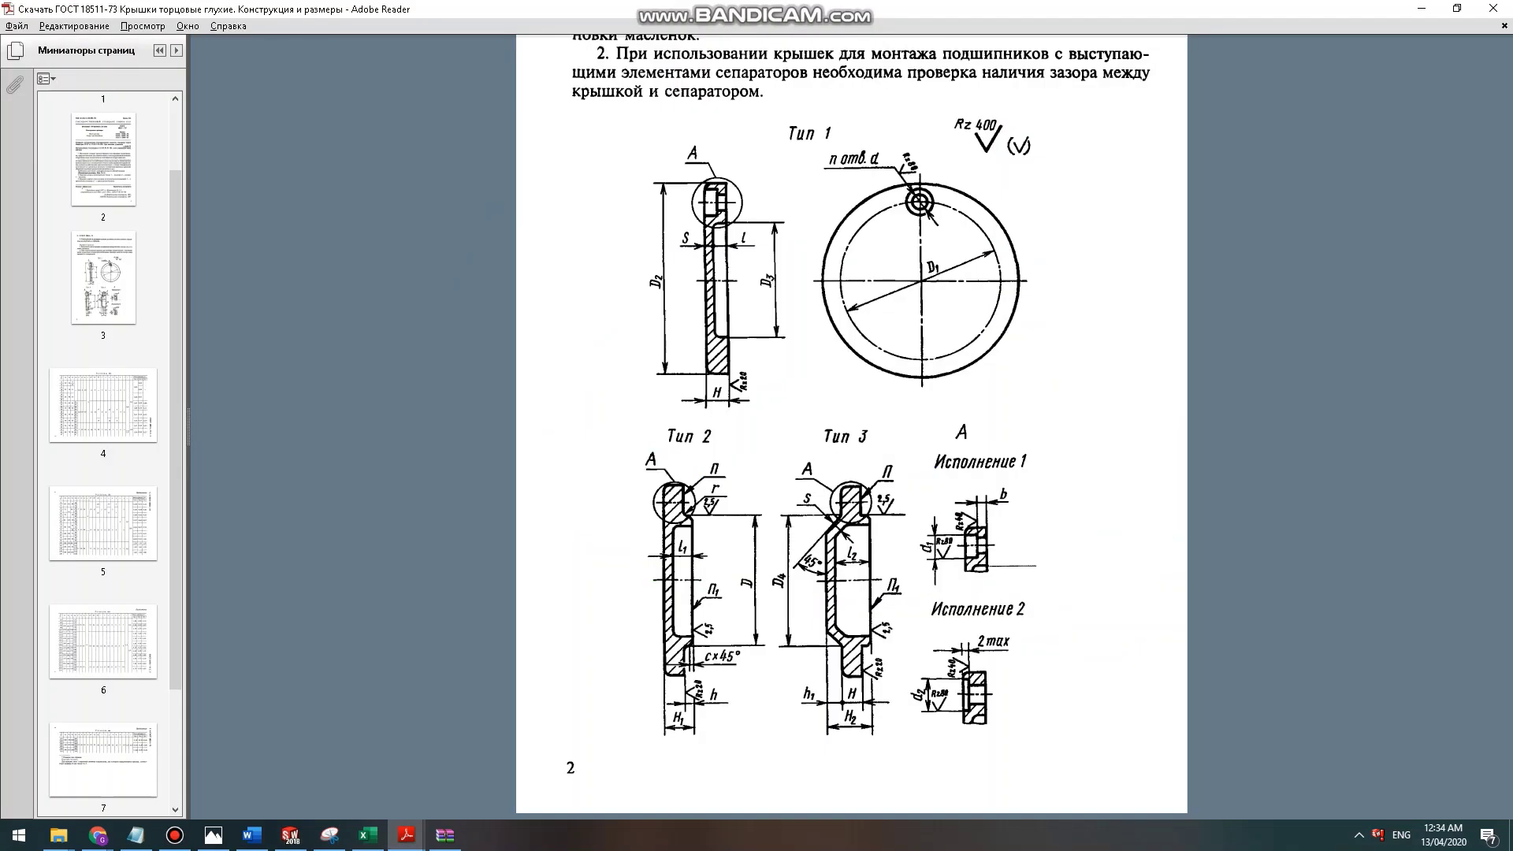
key(alt)
key(Page_Down)
key(Page_Down)
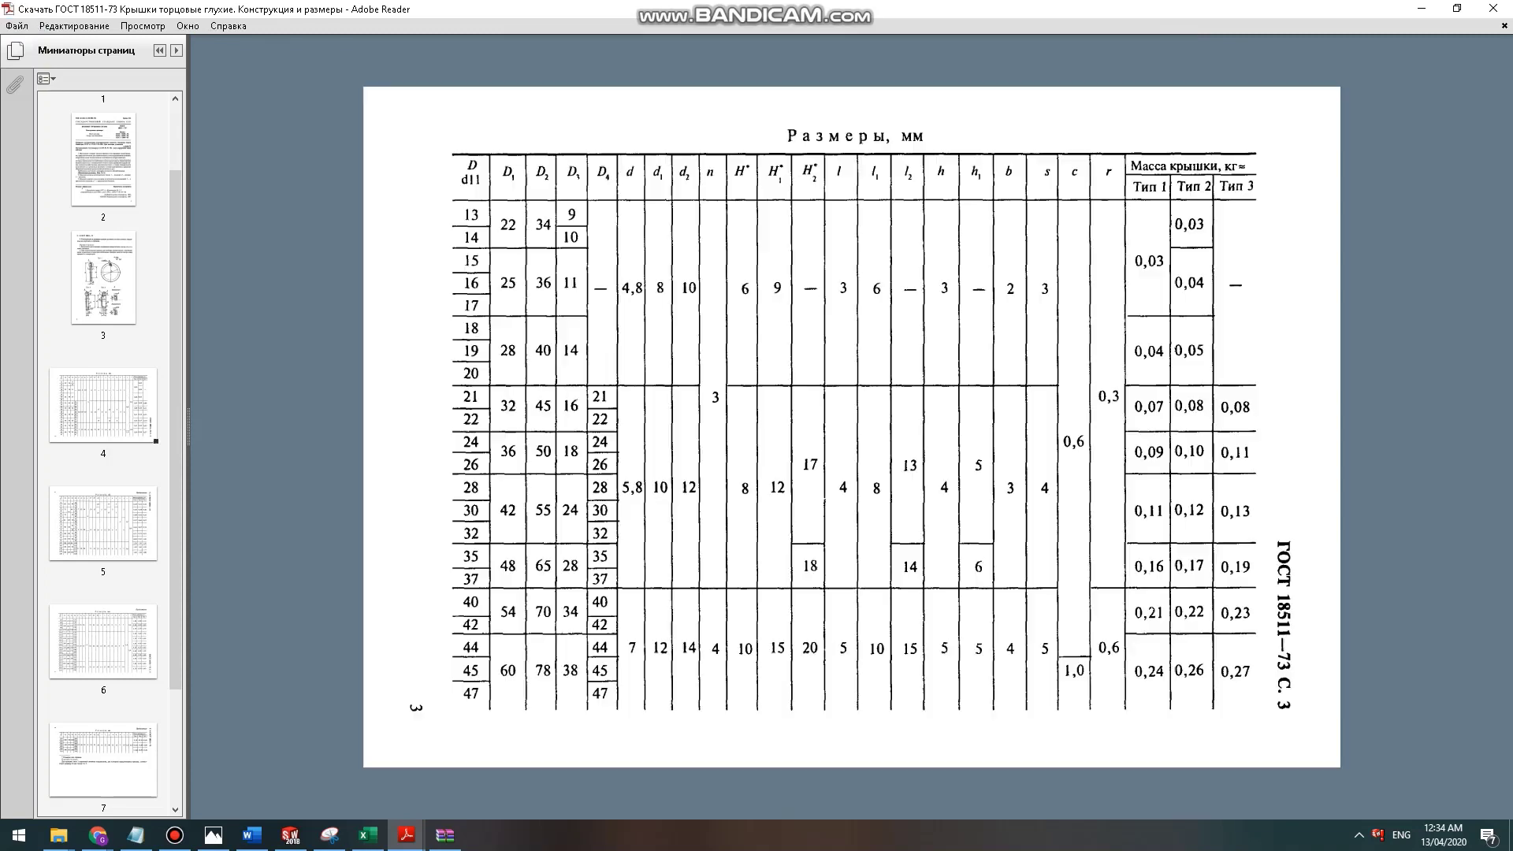
key(Page_Down)
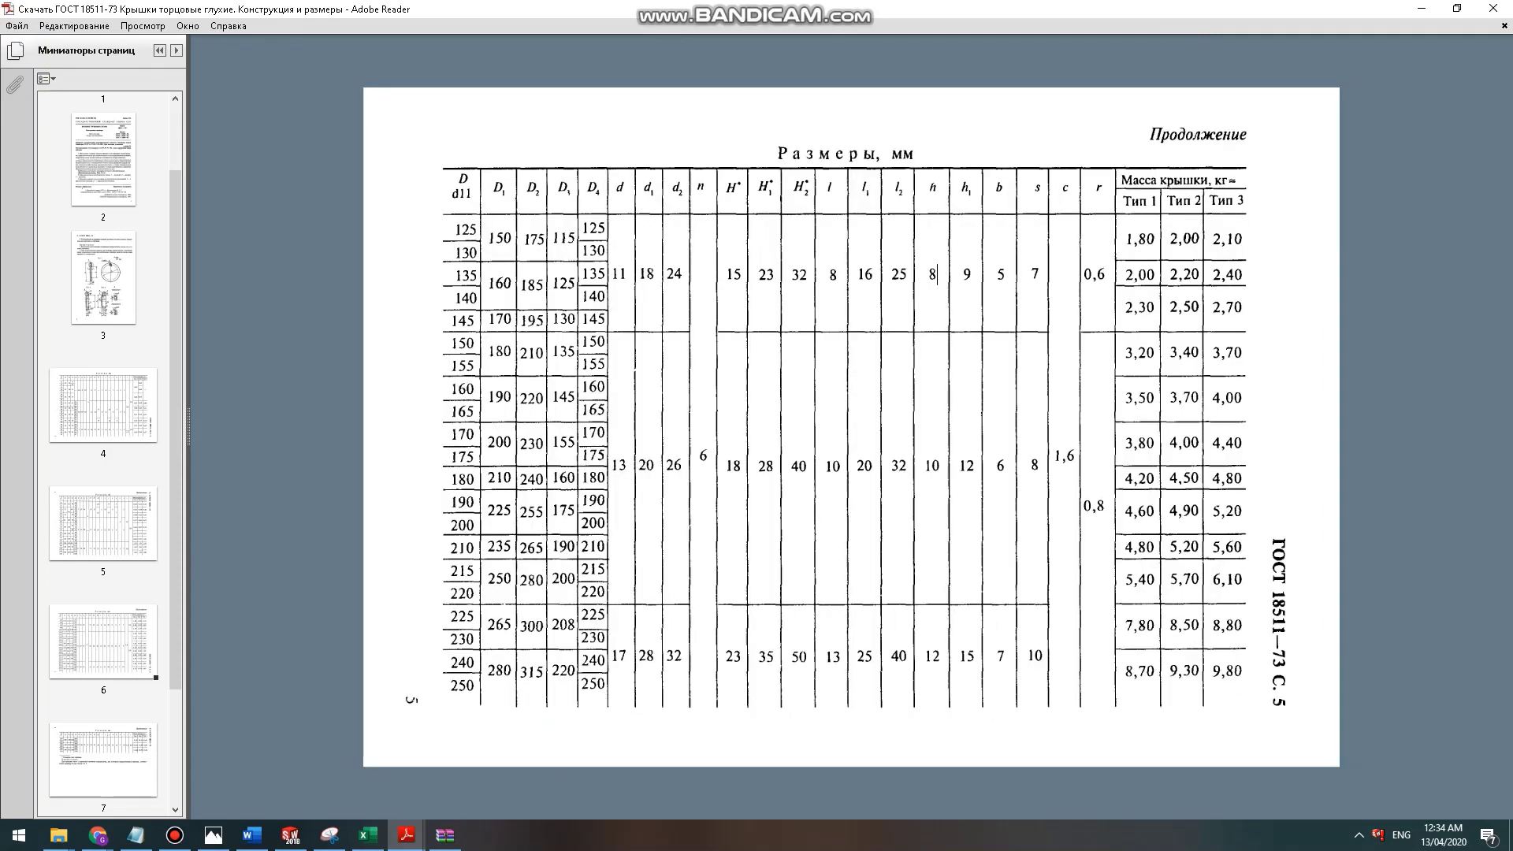
key(alt+Tab)
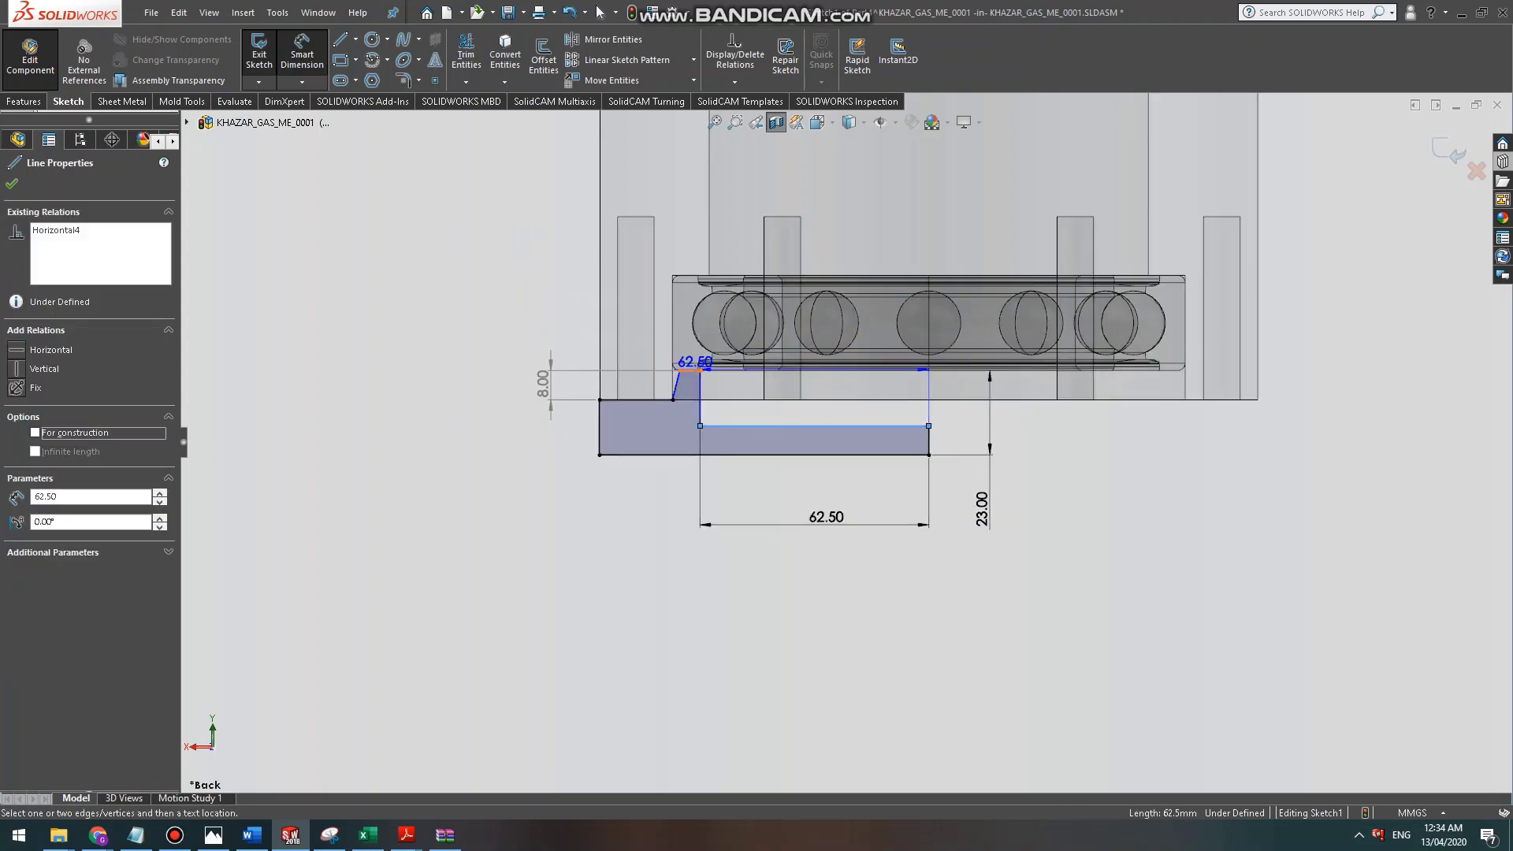
Dimension the recess depth between the rim's upper edge and the recess floor as 16 mm.
click(691, 370)
click(1028, 456)
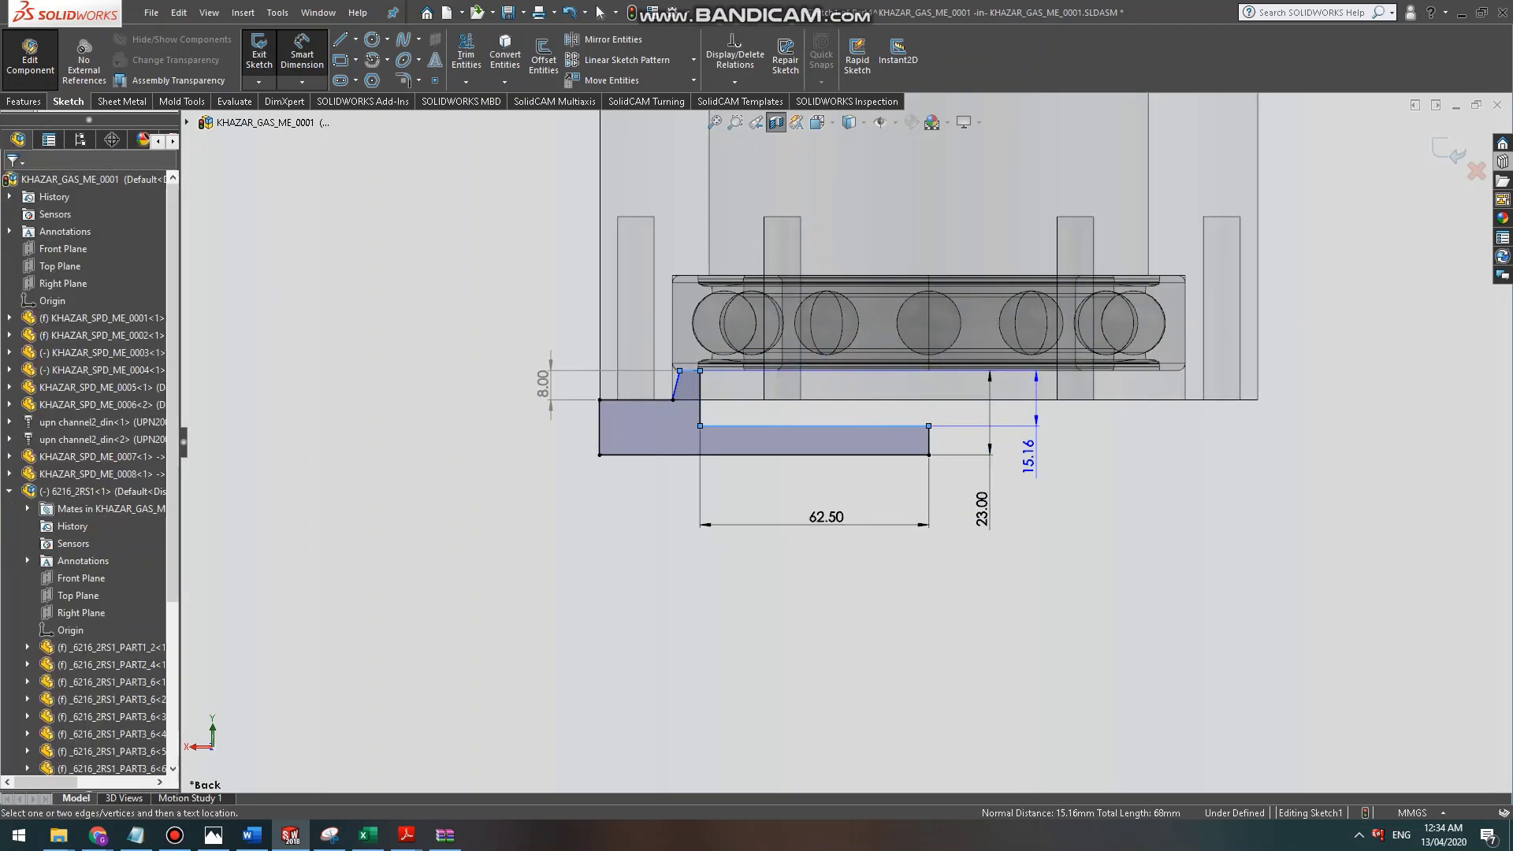
text(16132547mm)
key(Return)
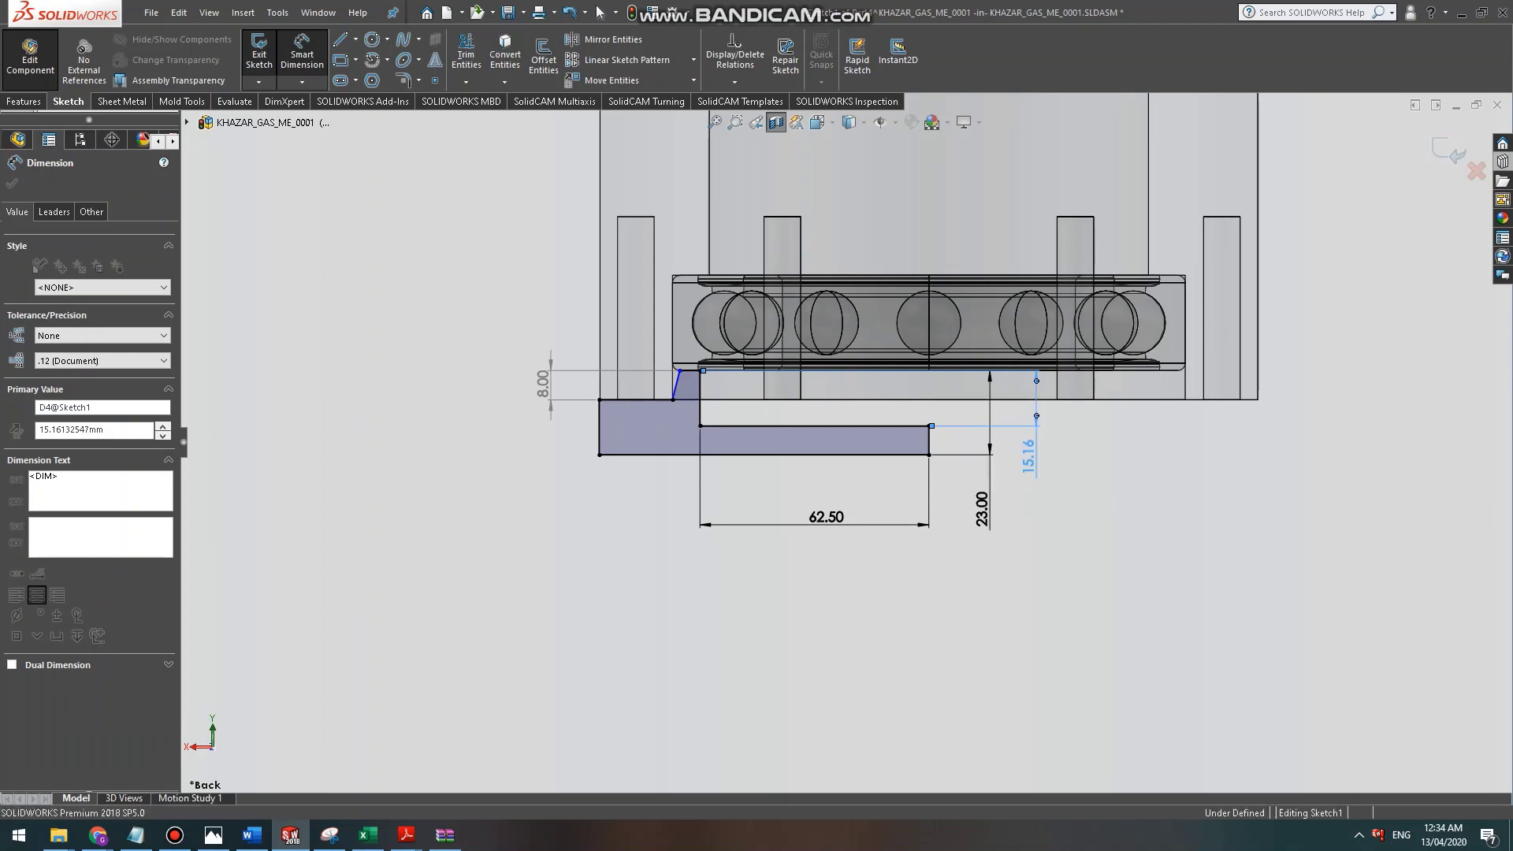
click(1060, 467)
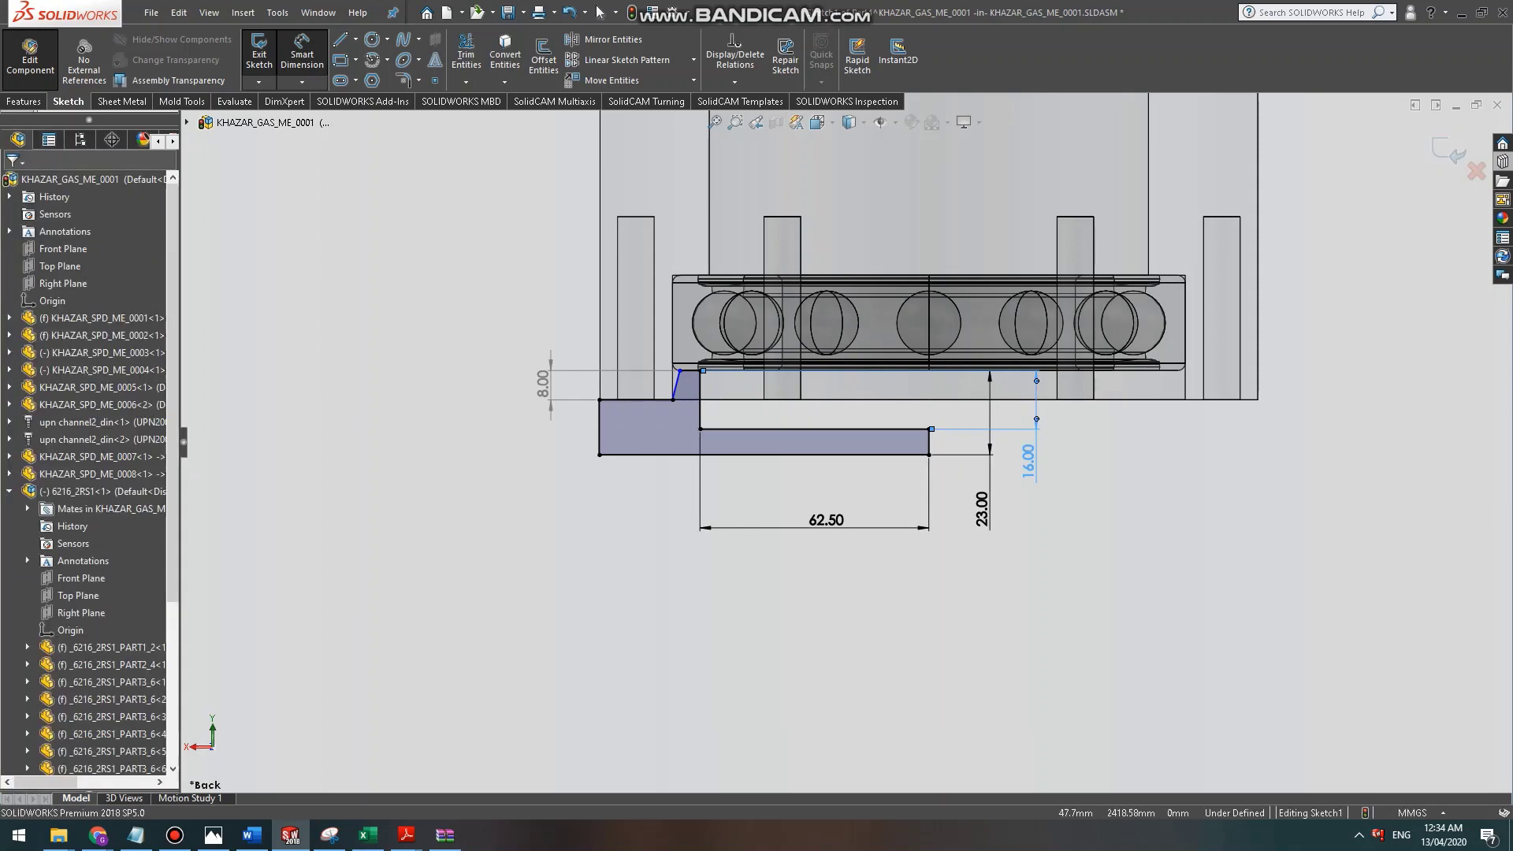
Examine the type 2 cover's rim chamfer c×45° in Adobe Reader, find c in the size table, and return to SOLIDWORKS.
scroll(656, 280, down, 2)
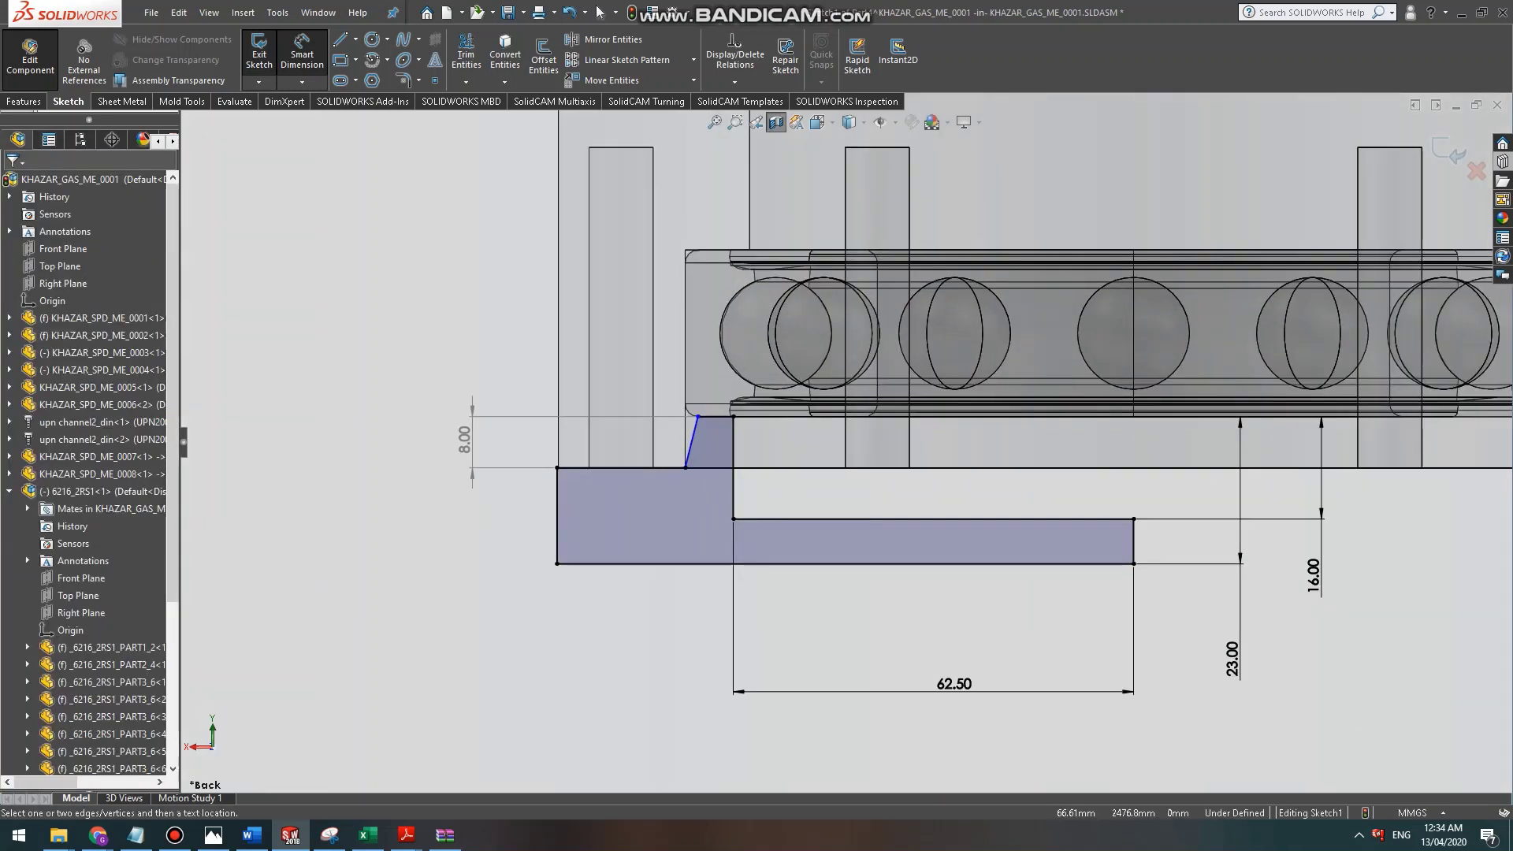
key(alt+Tab)
scroll(935, 274, up, 4)
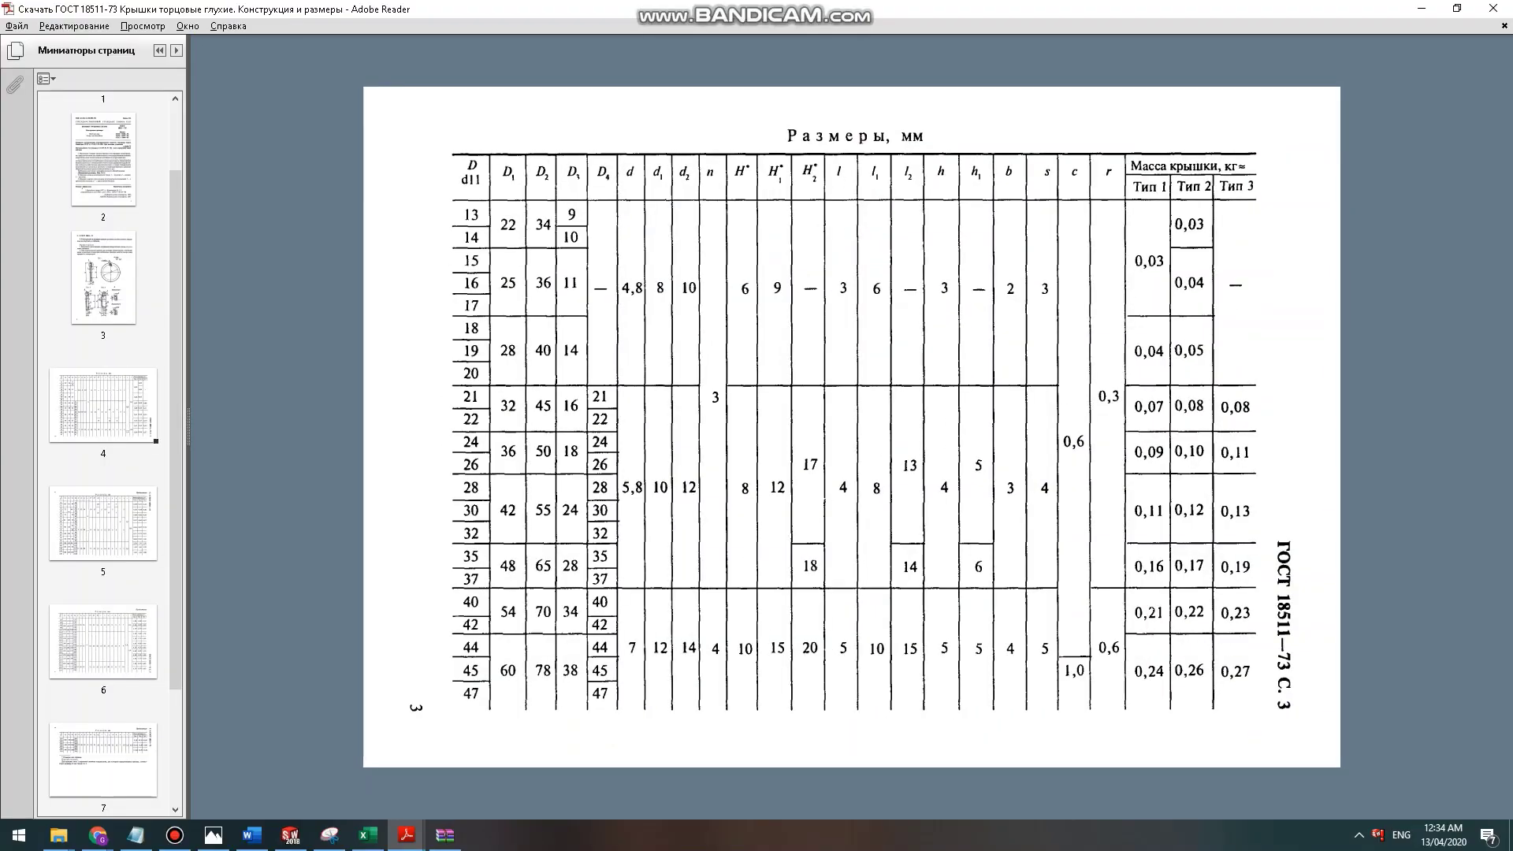
ctrl+scroll(935, 274, up, 3)
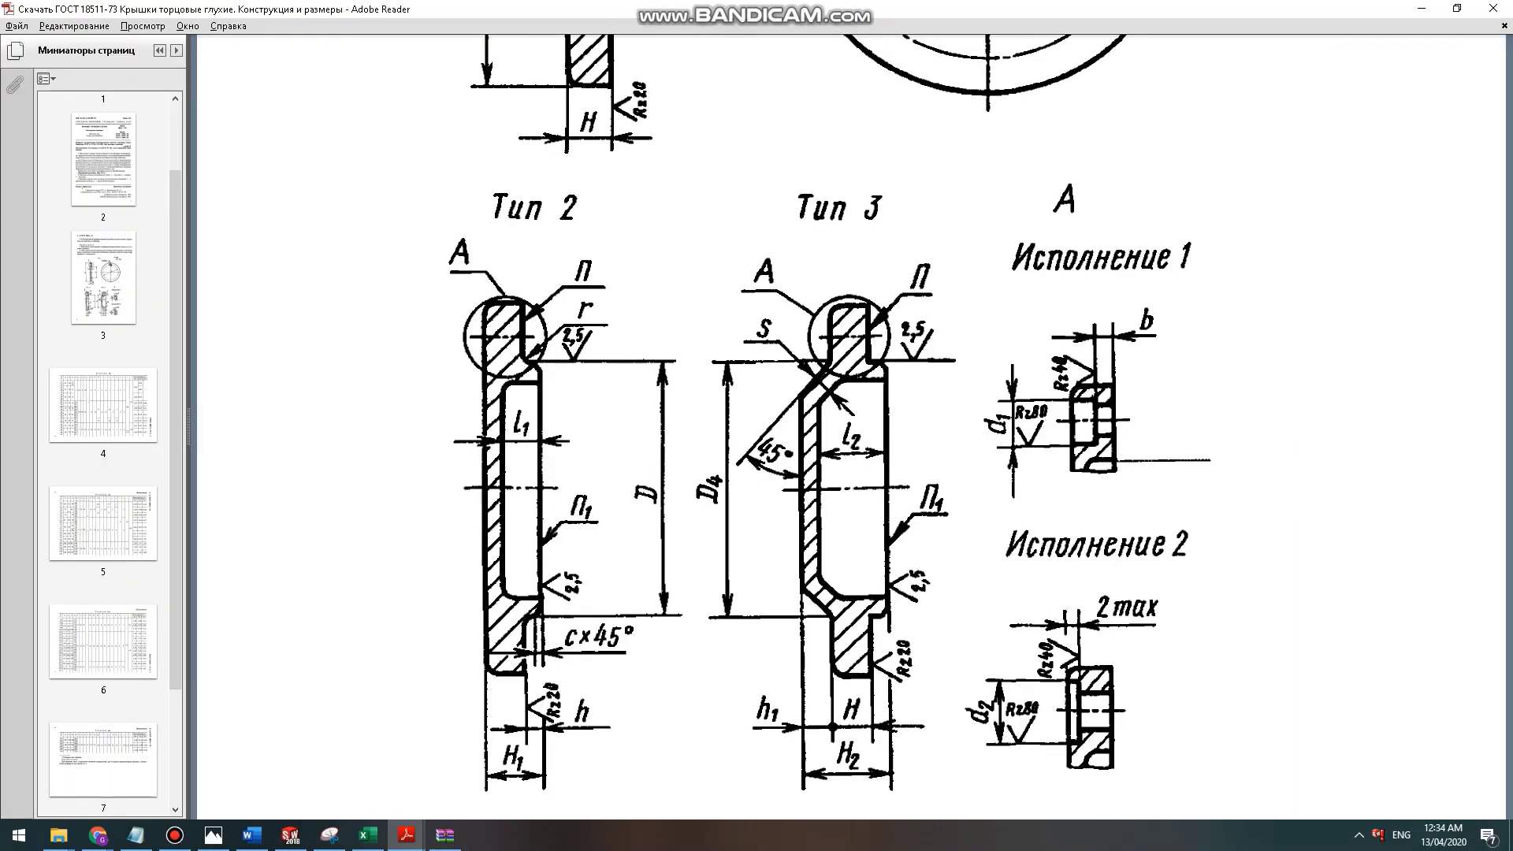
ctrl+scroll(851, 425, up, 3)
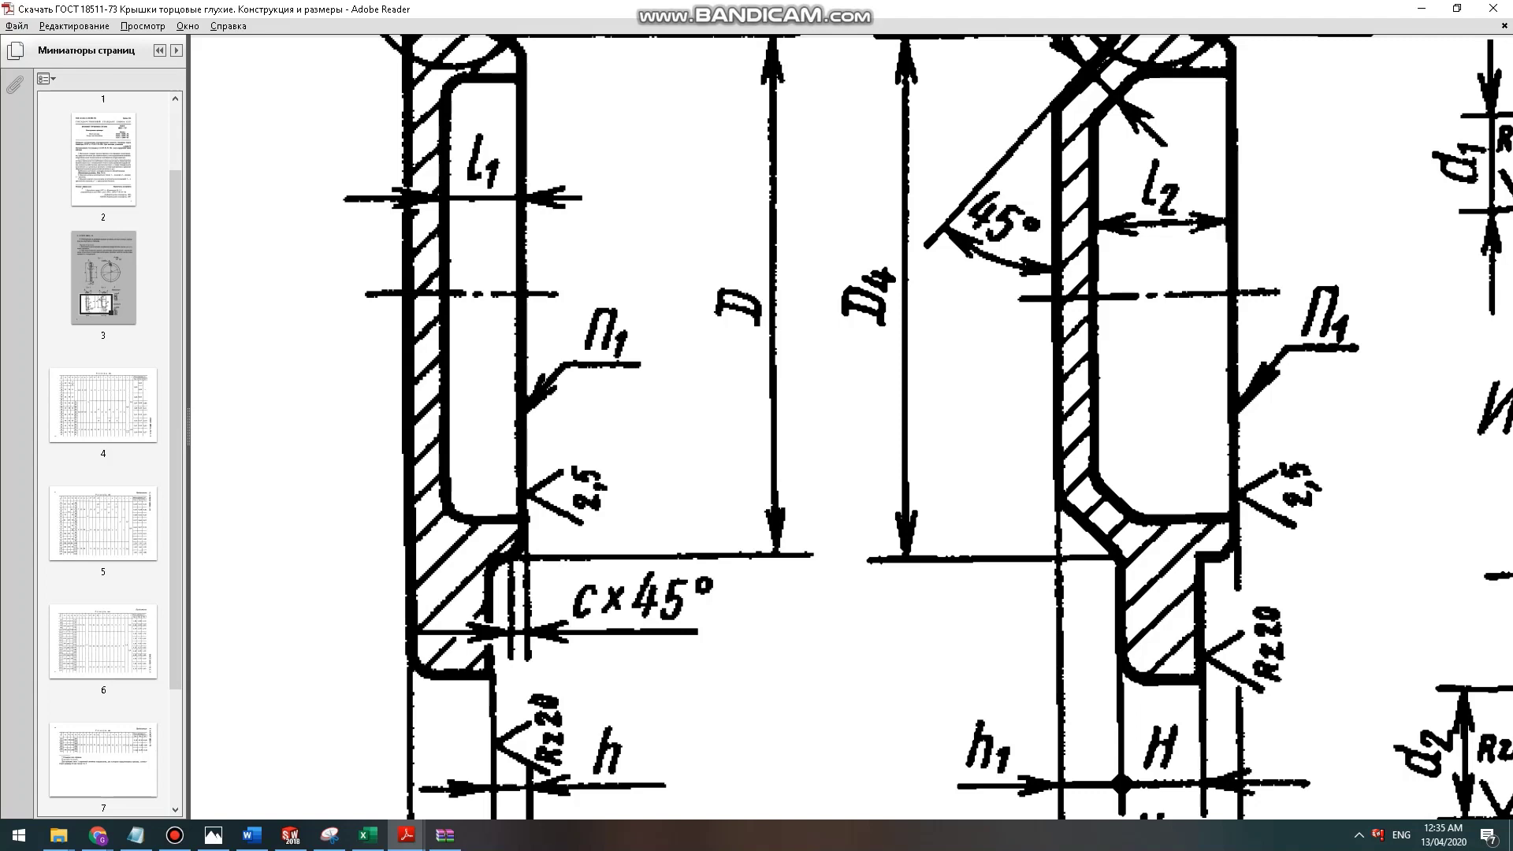
ctrl+scroll(575, 566, down, 2)
ctrl+scroll(543, 564, down, 1)
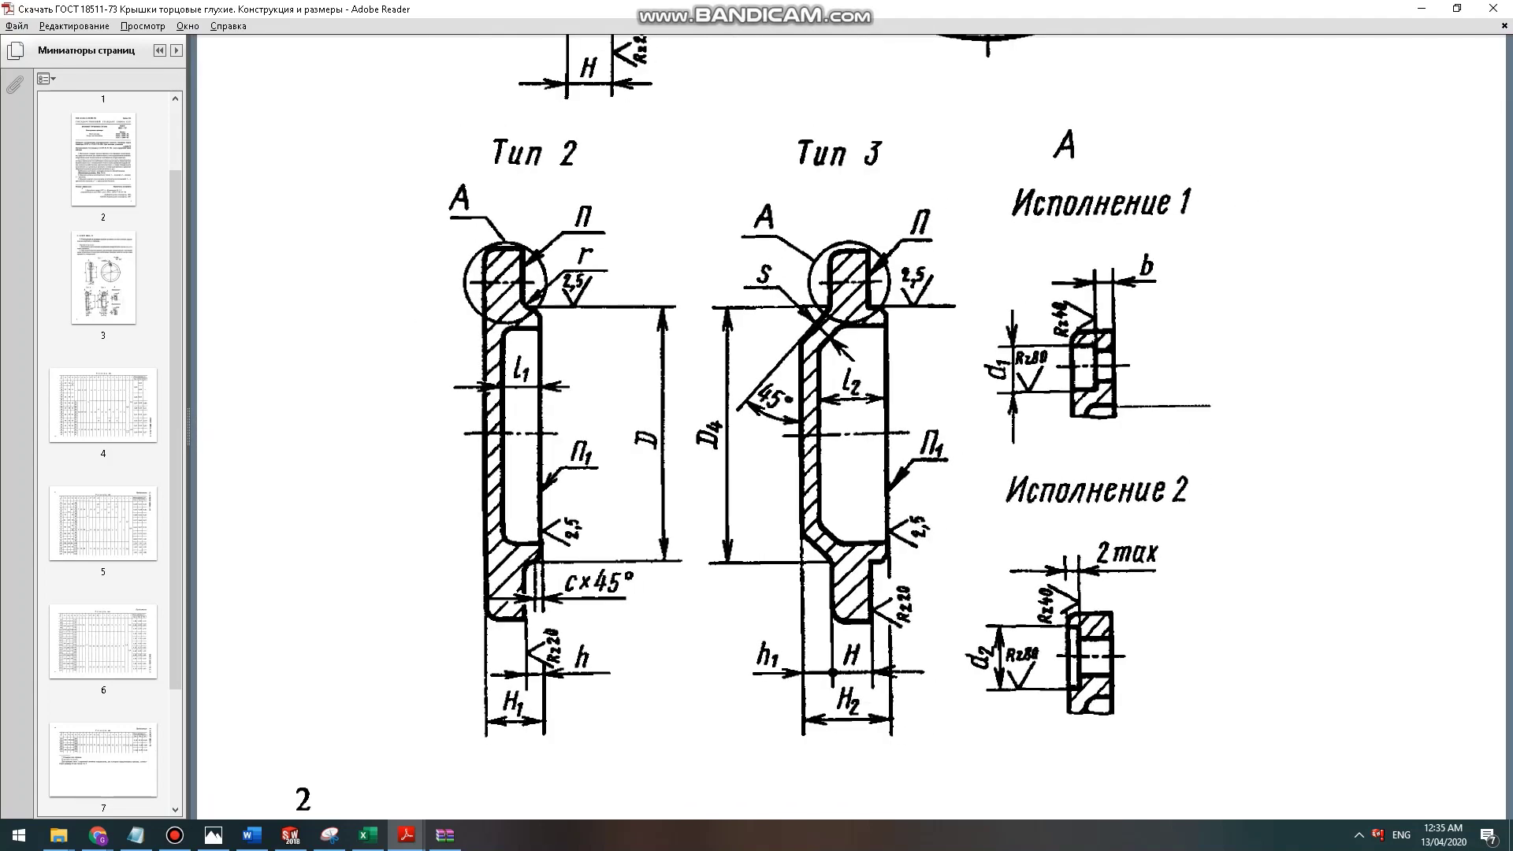
ctrl+scroll(543, 563, down, 1)
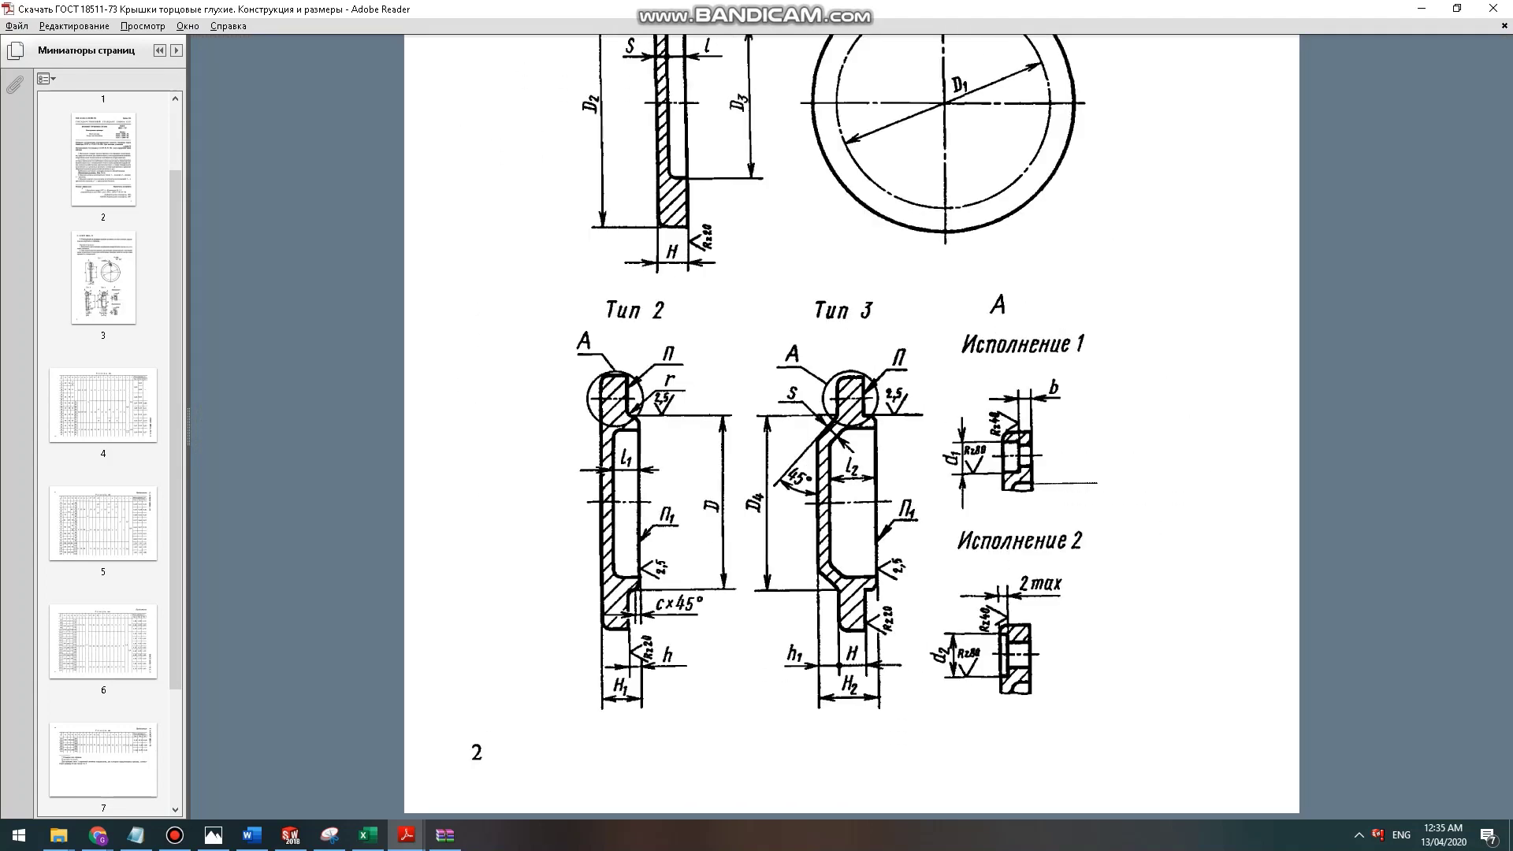
scroll(851, 426, down, 5)
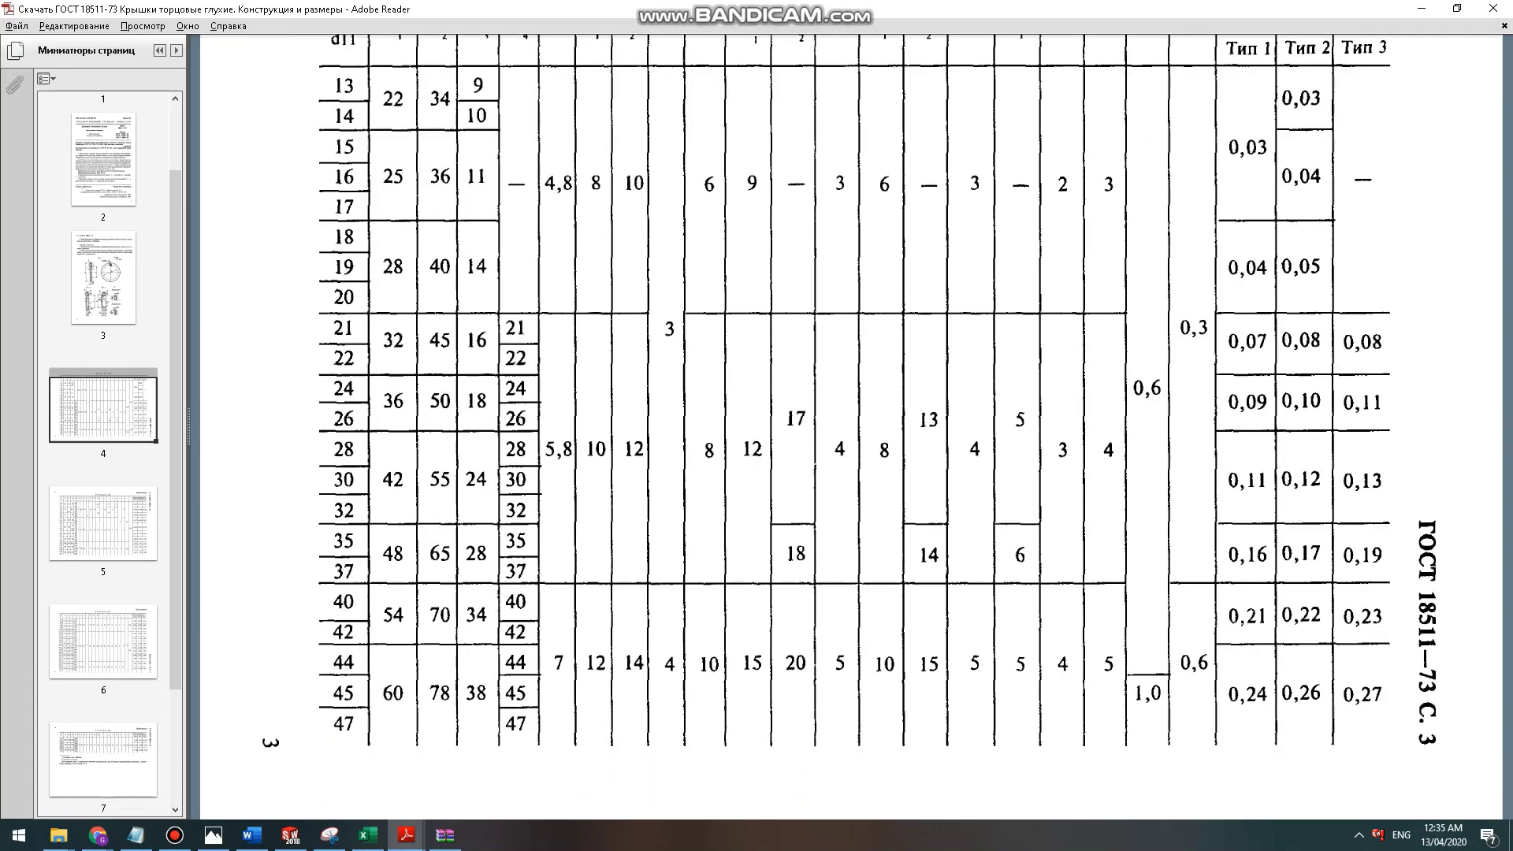
ctrl+scroll(851, 427, down, 1)
scroll(851, 426, down, 2)
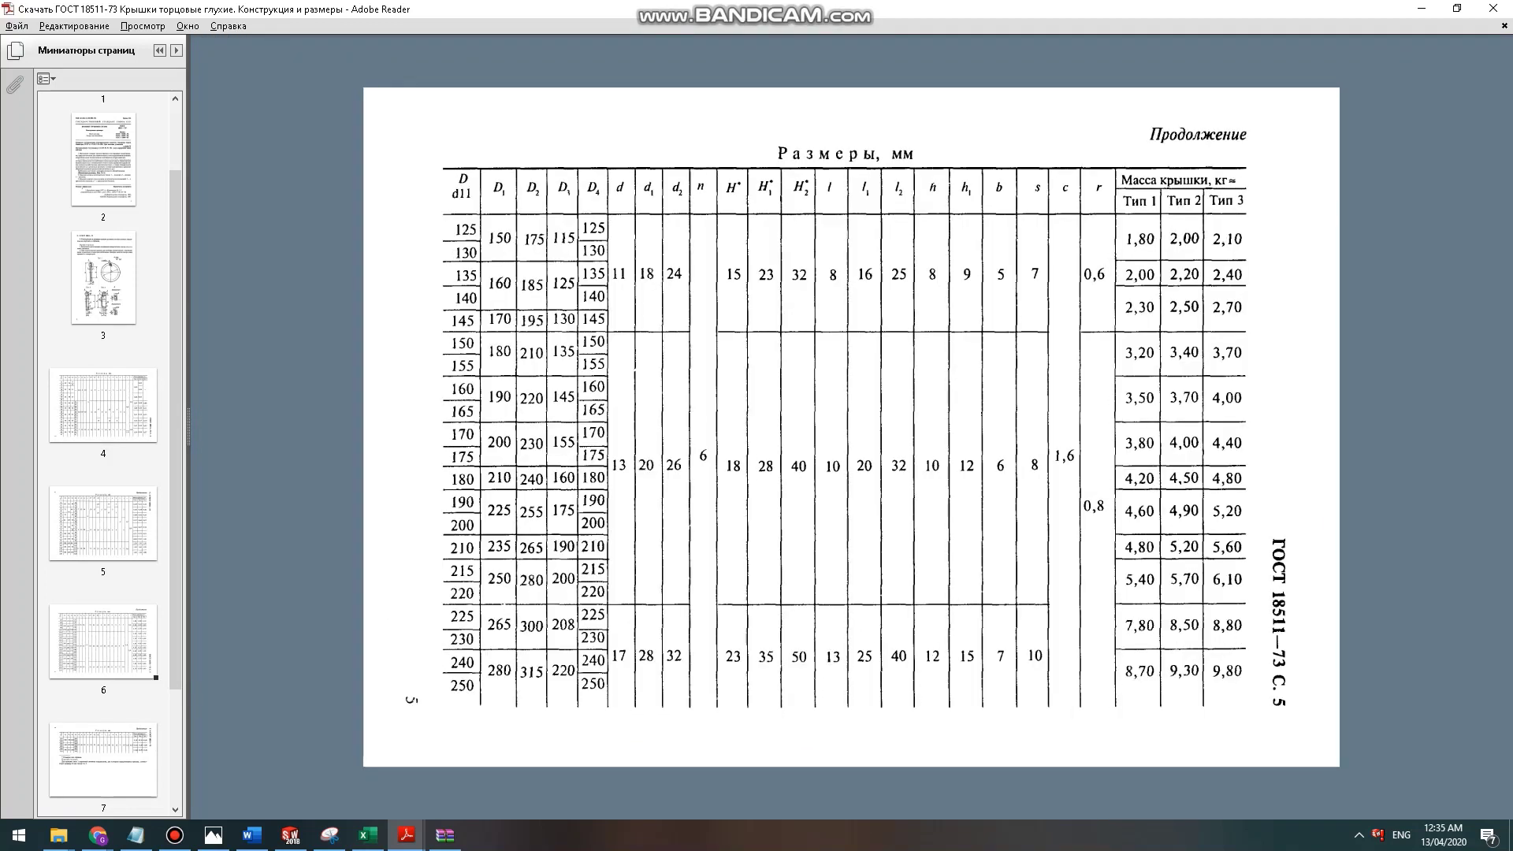
key(alt+Tab)
Move the upper end of the rim's slanted outer side outward until the side stands vertical on the bore edge.
scroll(747, 400, down, 5)
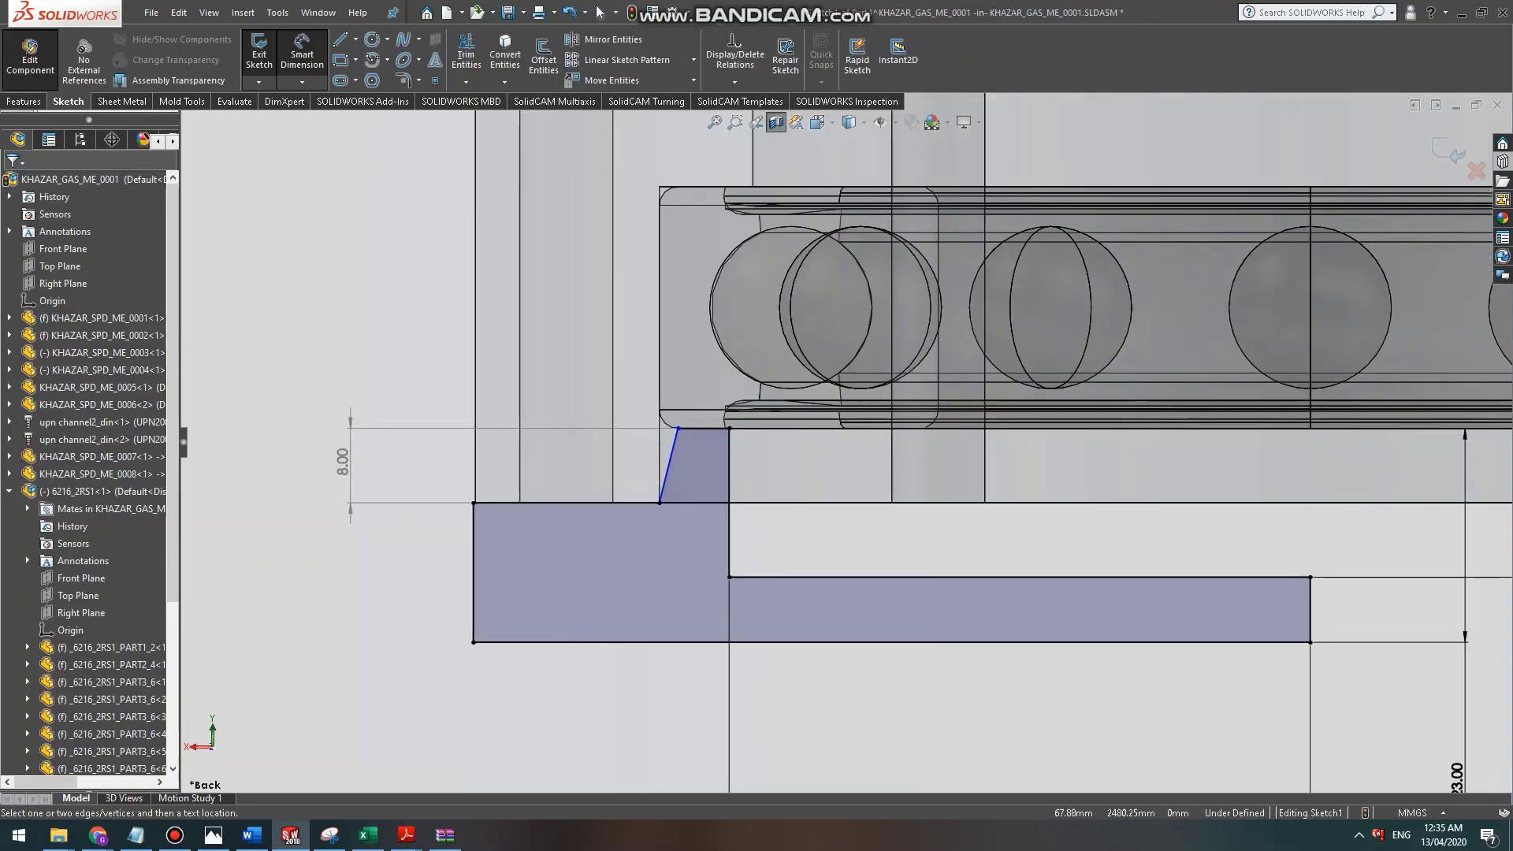
mouse_move(696, 420)
mouse_down()
mouse_move(663, 274)
mouse_move(658, 420)
mouse_up()
key(Escape)
key(Escape)
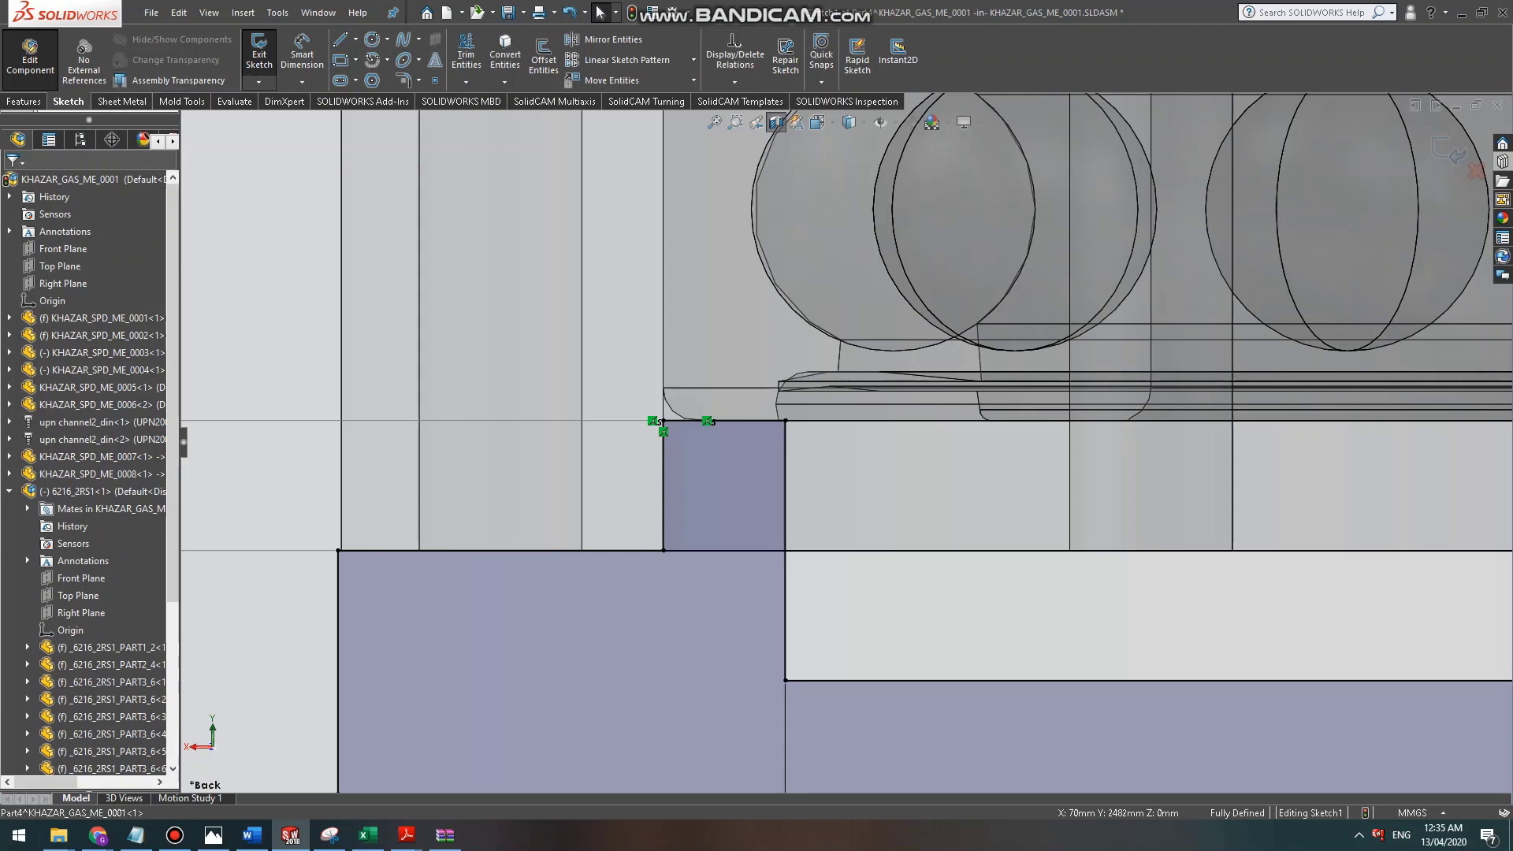
Try to fillet the rim's upper outer sketch corner with a 1.6 mm radius, accepting the loss of the equidistant relation.
click(24, 101)
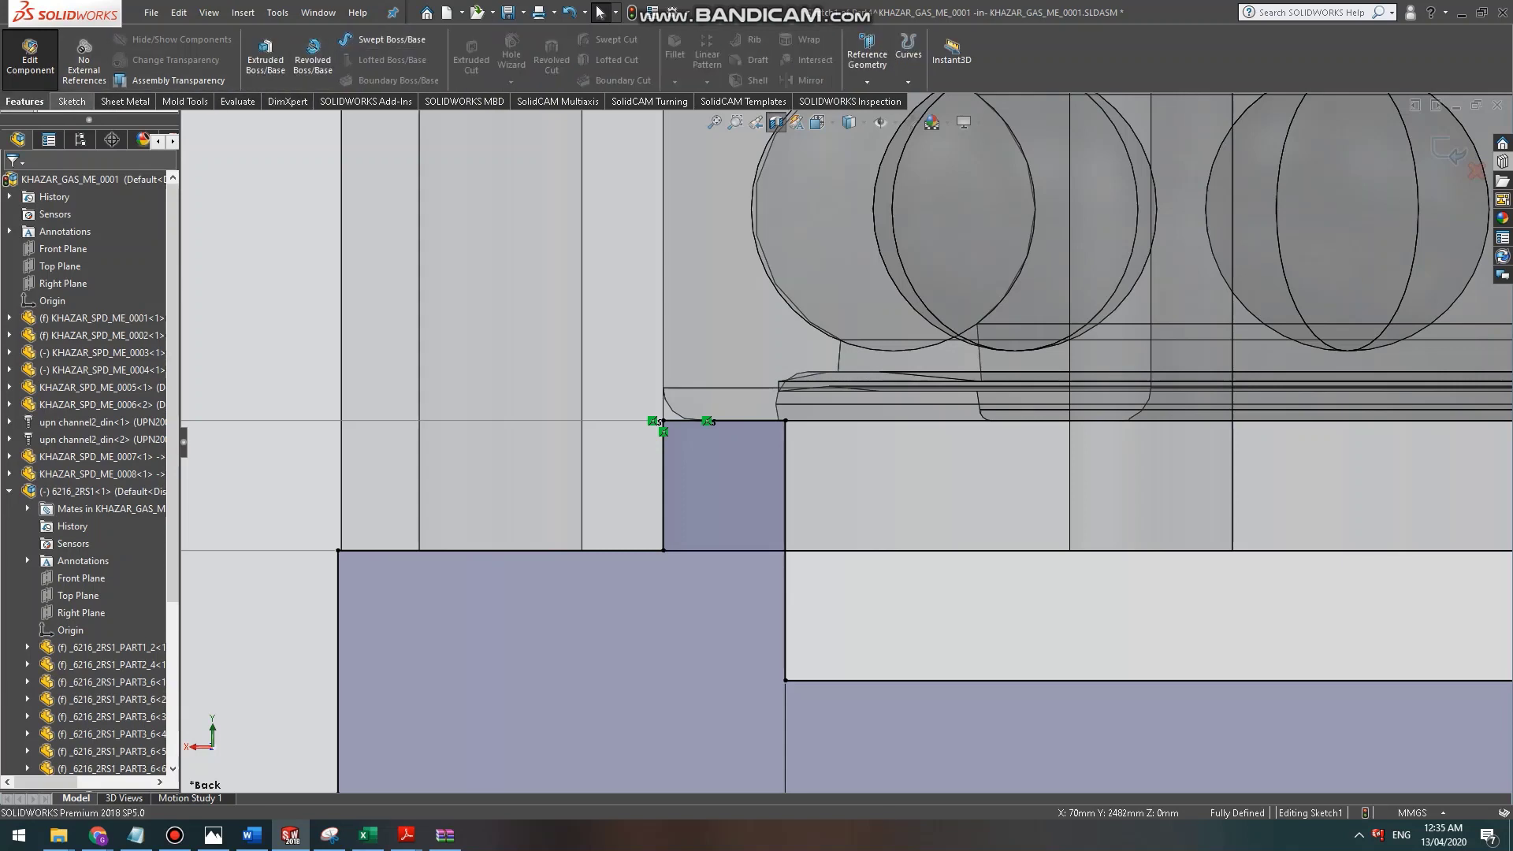
click(71, 101)
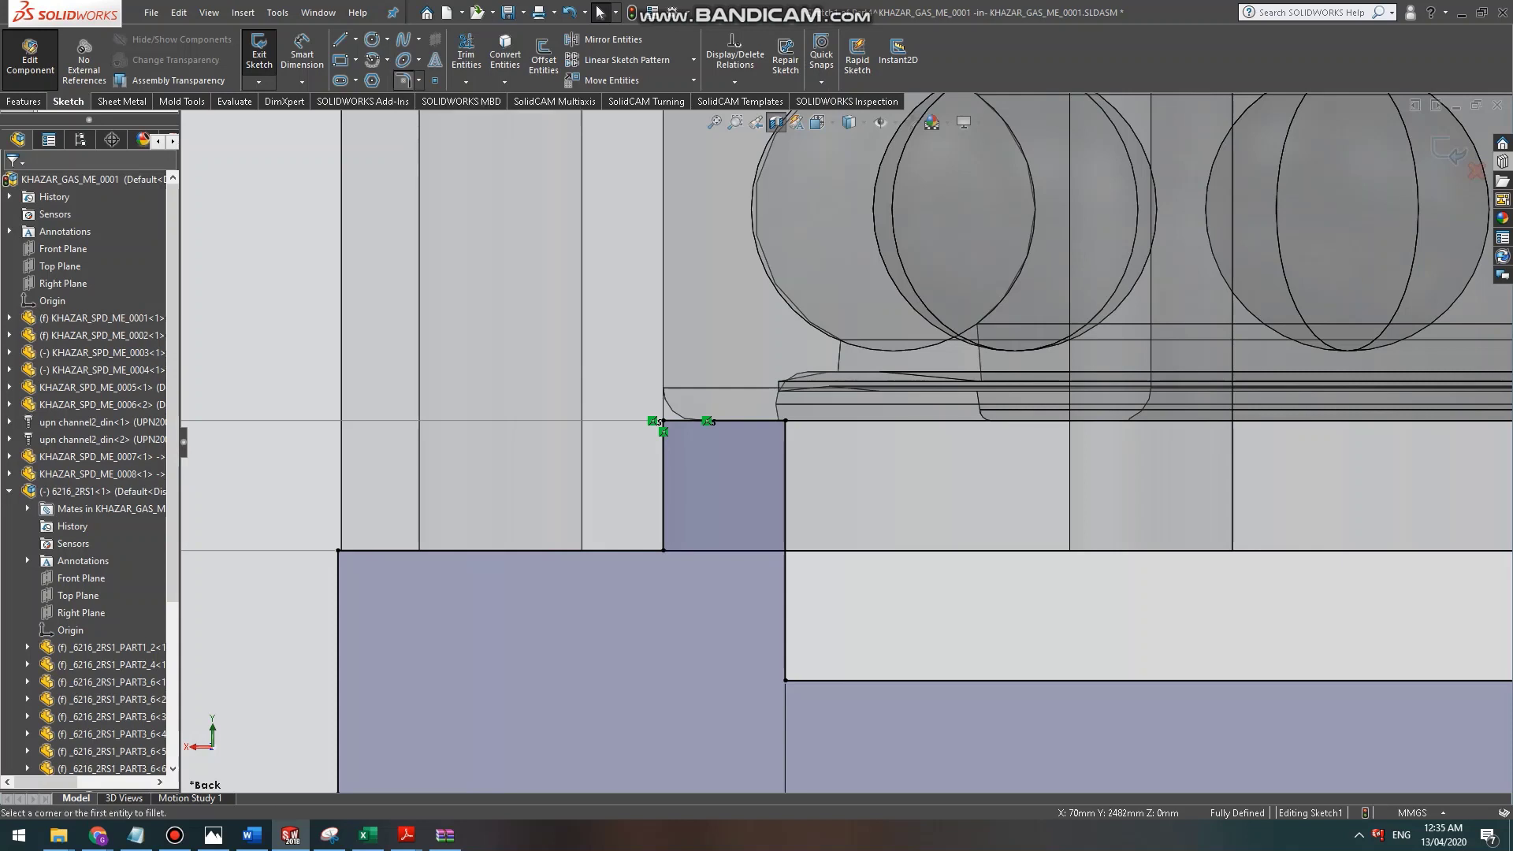
click(404, 80)
text(1.60mm)
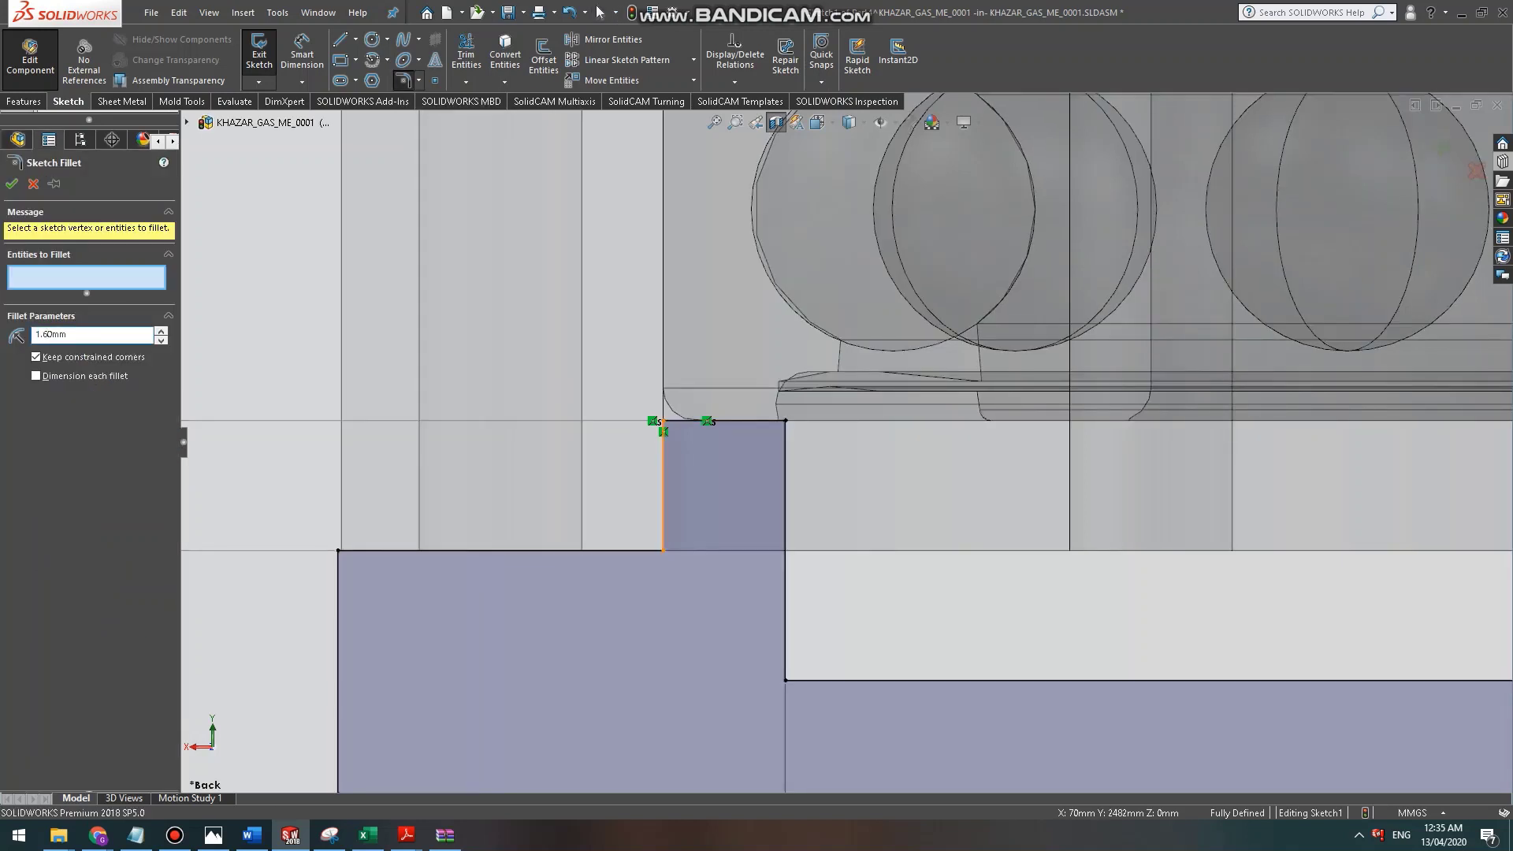
click(663, 442)
click(694, 421)
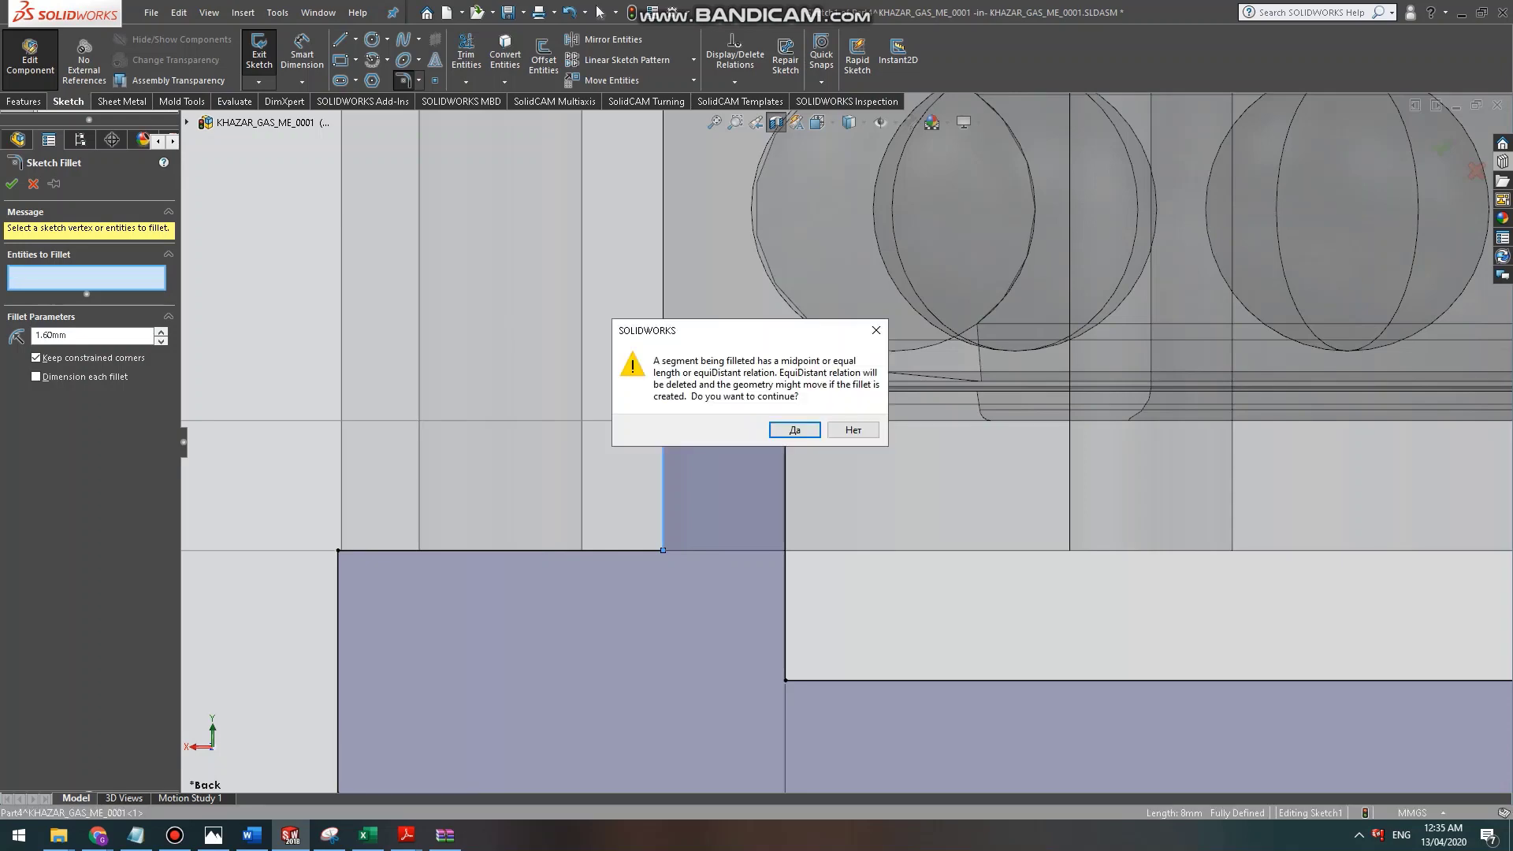
click(795, 430)
Examine the type 2 cover's r and c callouts in Adobe Reader, find them in the size table, and return to SOLIDWORKS.
key(alt+Tab)
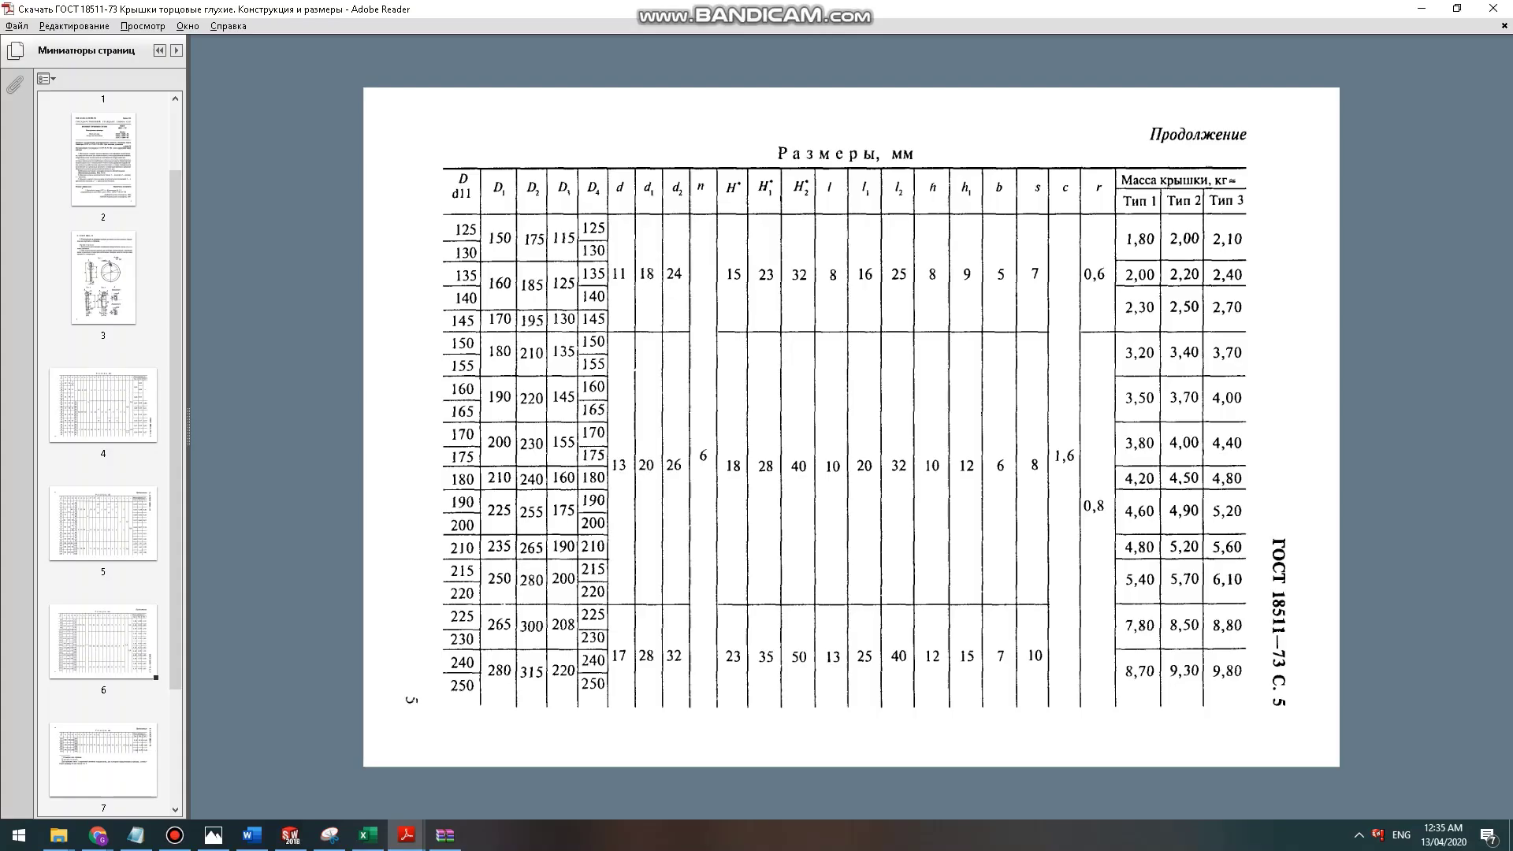
scroll(935, 275, up, 10)
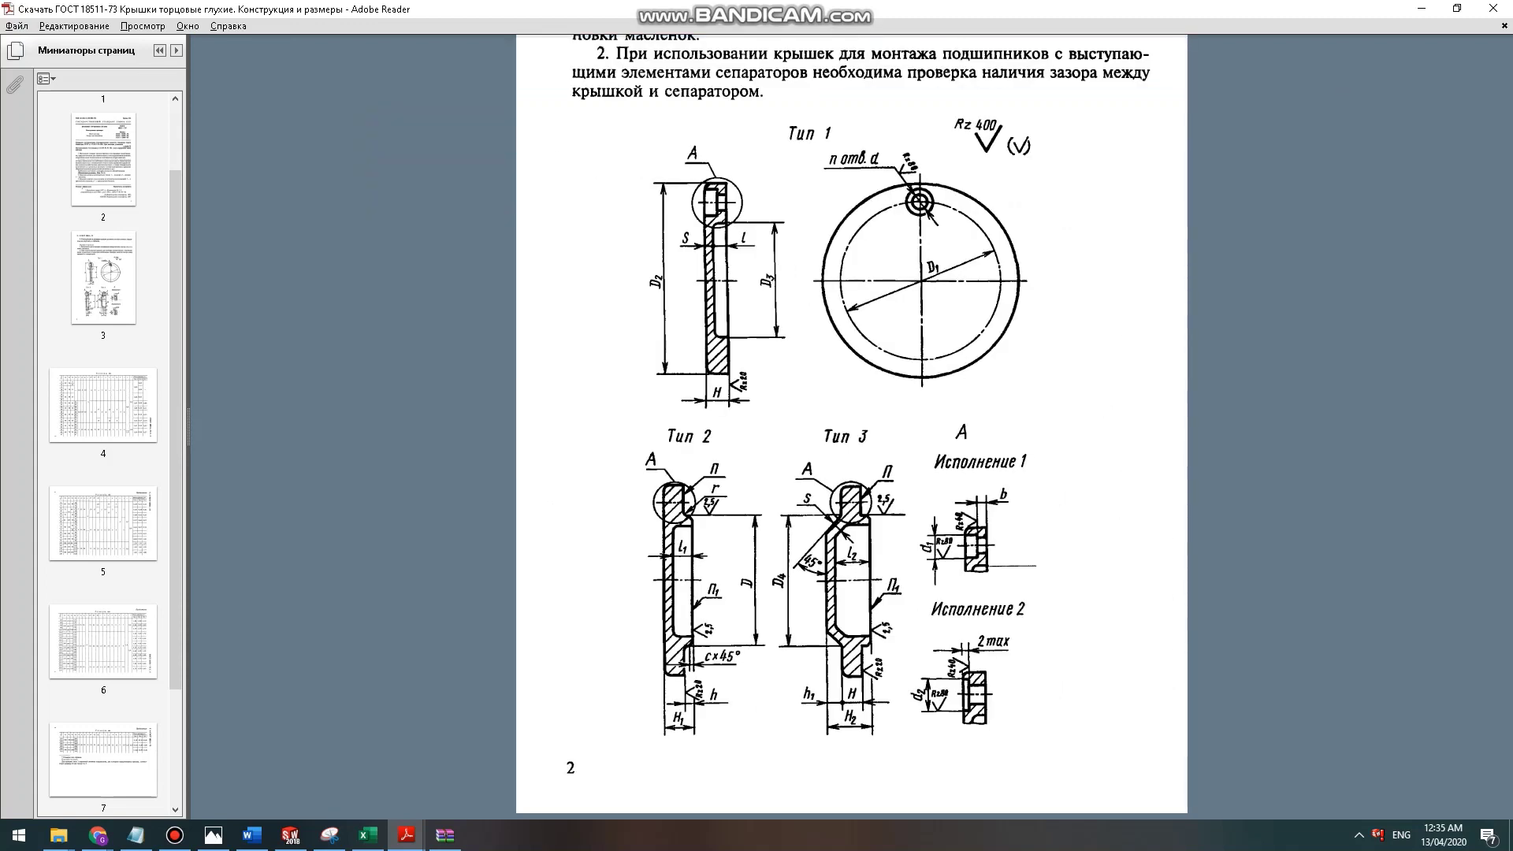
ctrl+scroll(853, 604, up, 2)
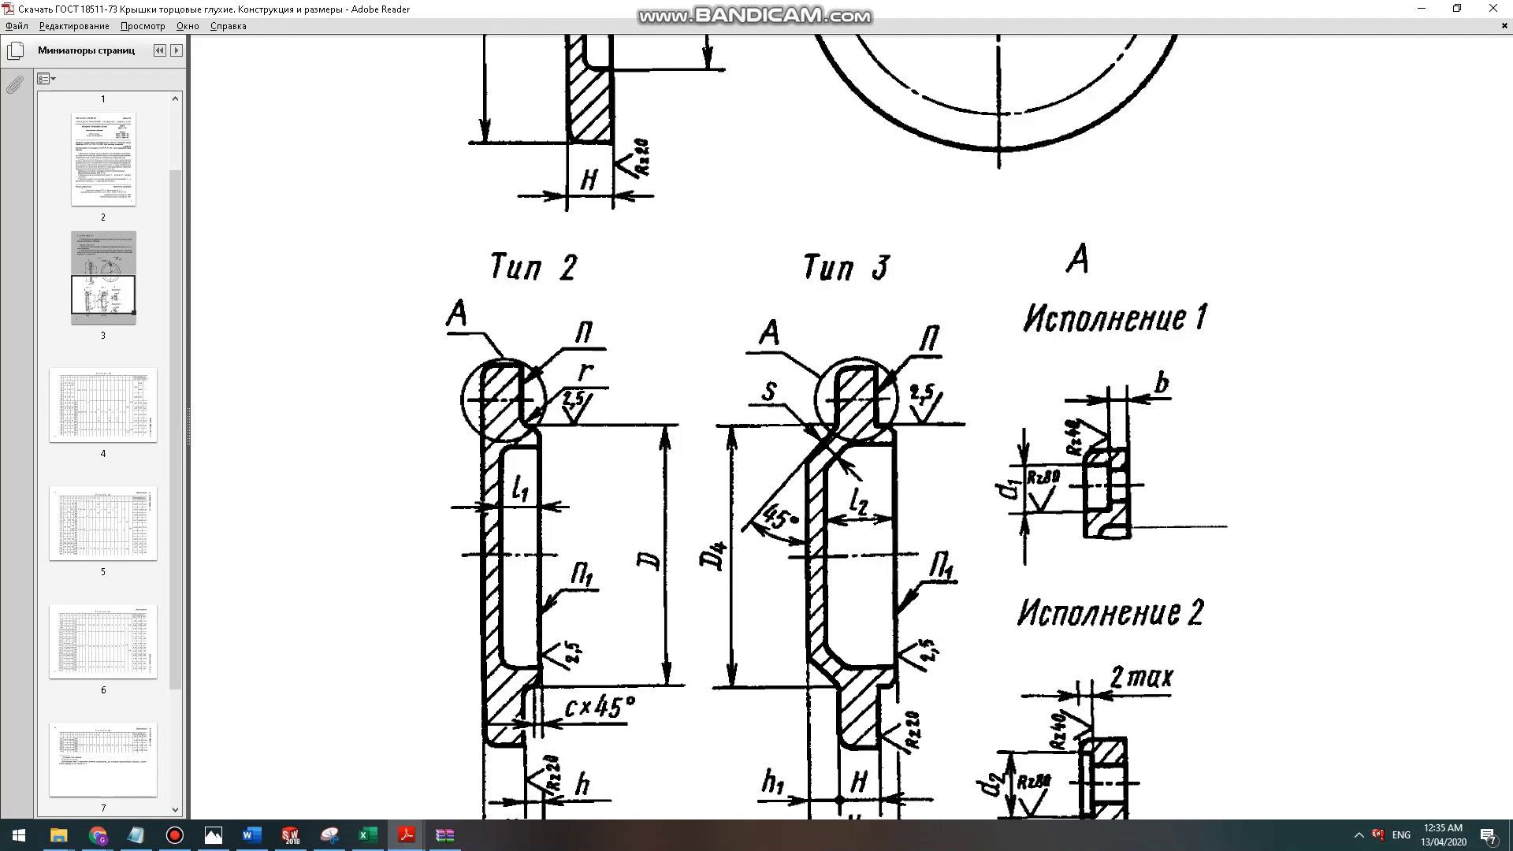
ctrl+scroll(851, 426, down, 4)
scroll(851, 426, down, 2)
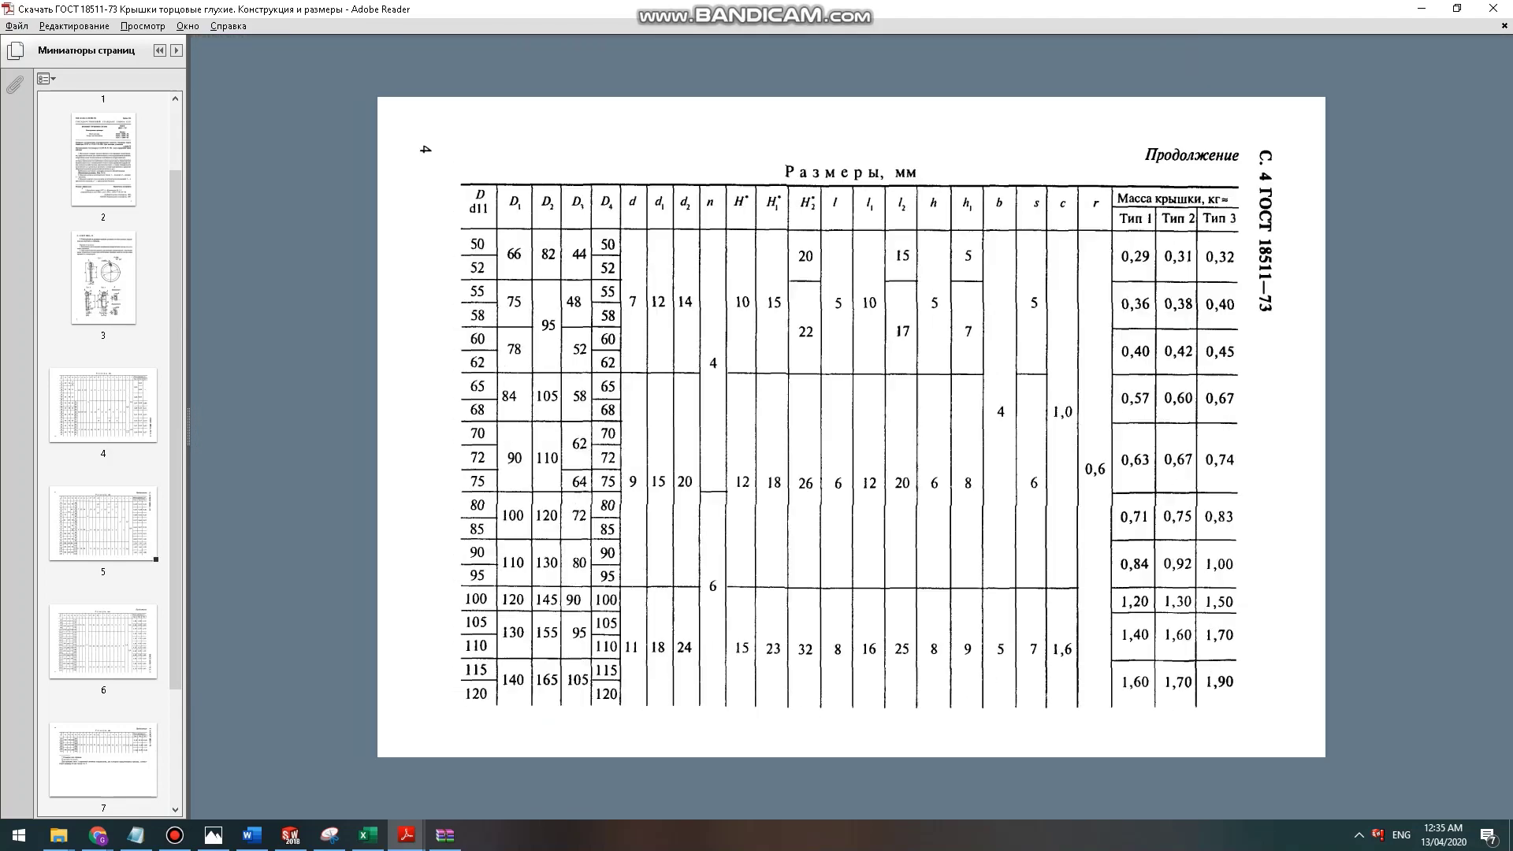
scroll(851, 425, down, 2)
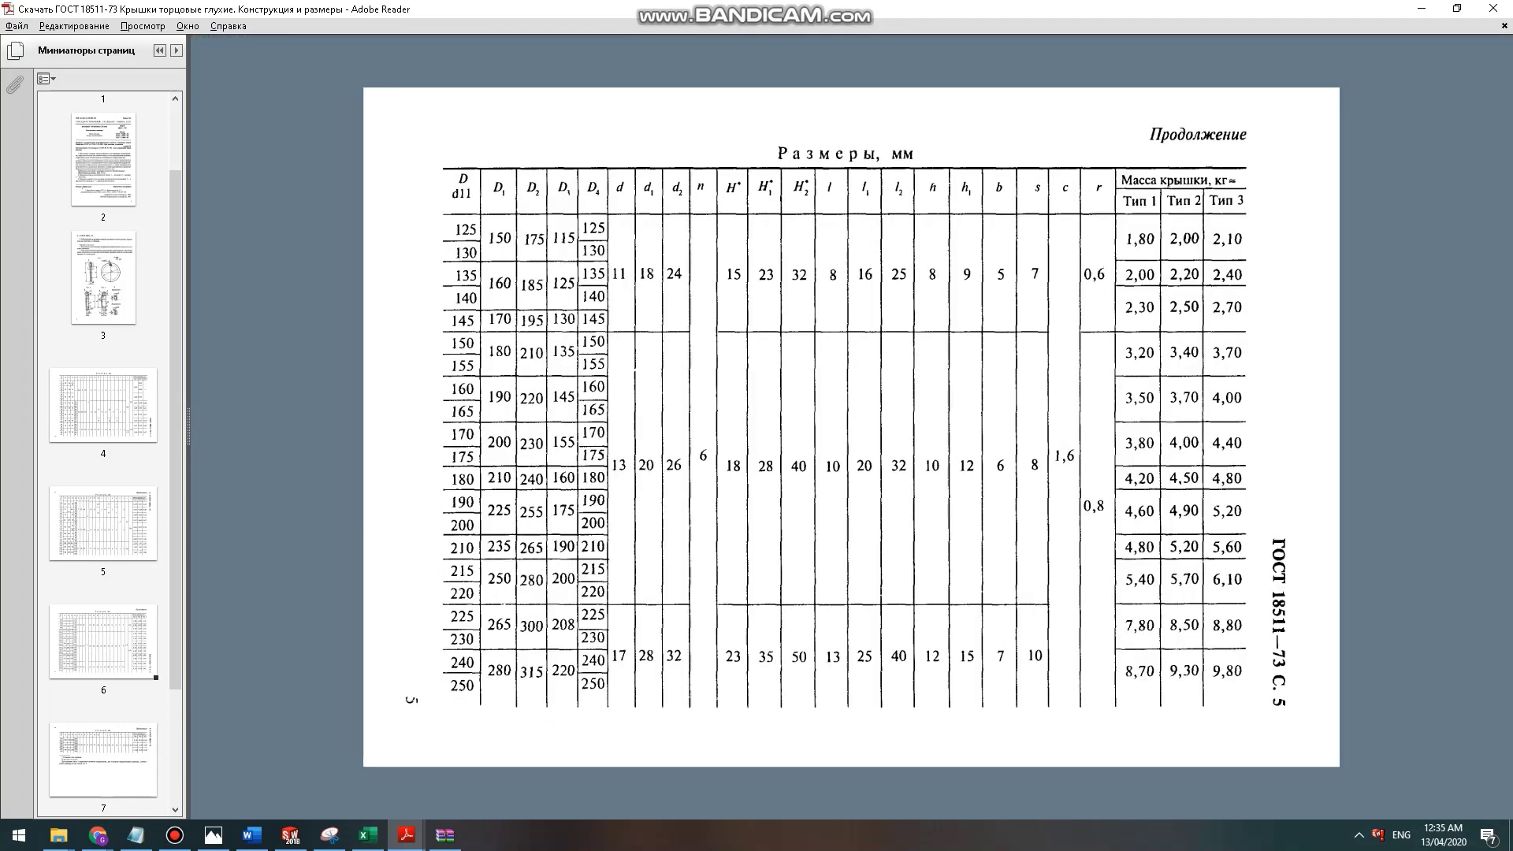
scroll(935, 274, down, 2)
scroll(935, 274, up, 2)
key(alt+Tab)
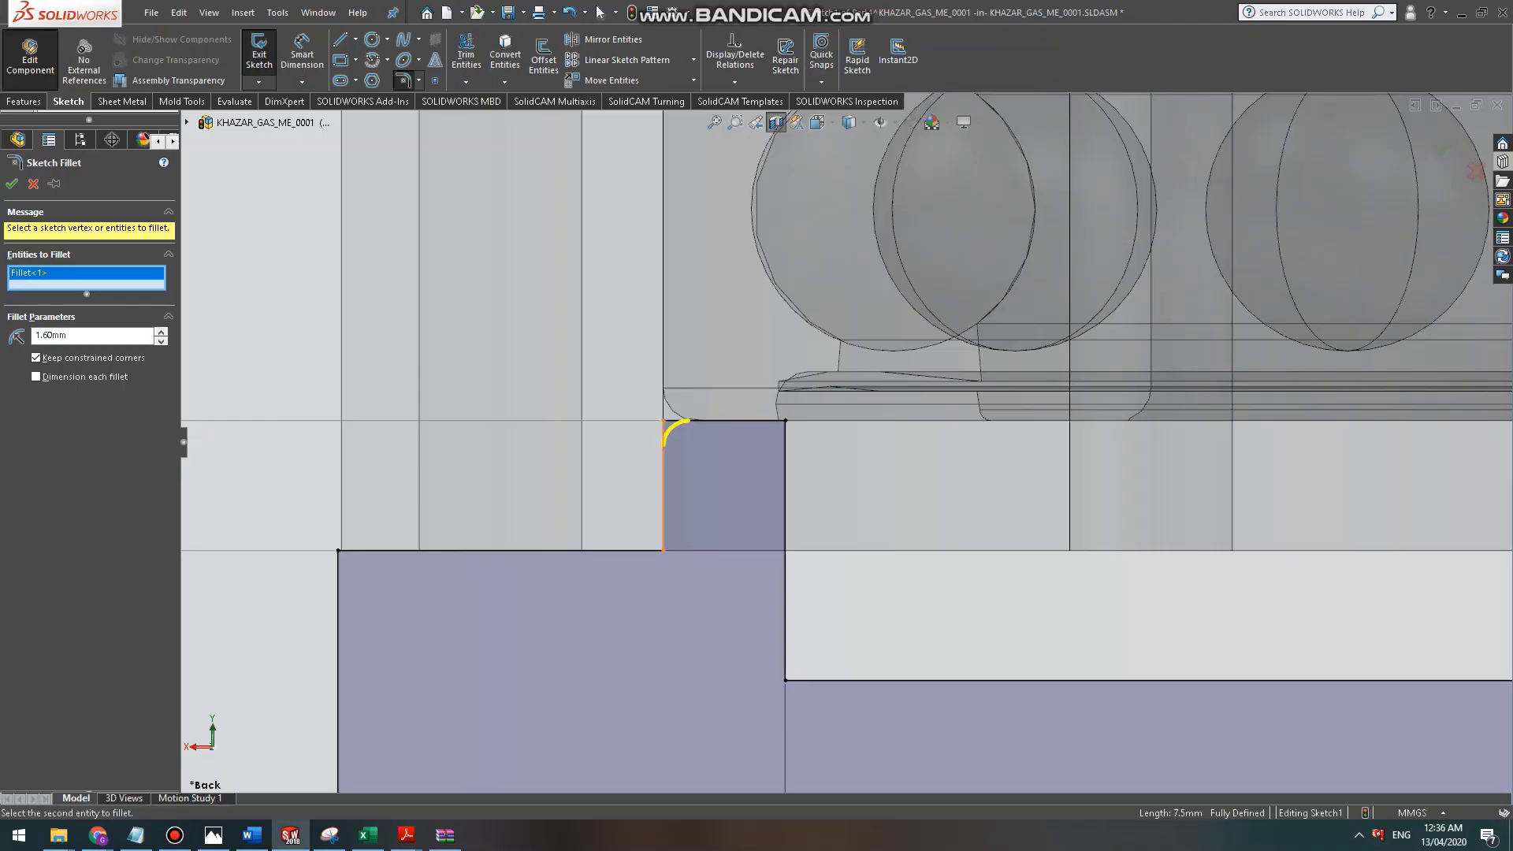
Recheck in the Adobe Reader drawing which corner of the type 2 cover carries r, return to SOLIDWORKS, and discard the pending fillet.
key(alt+Tab)
scroll(851, 425, up, 6)
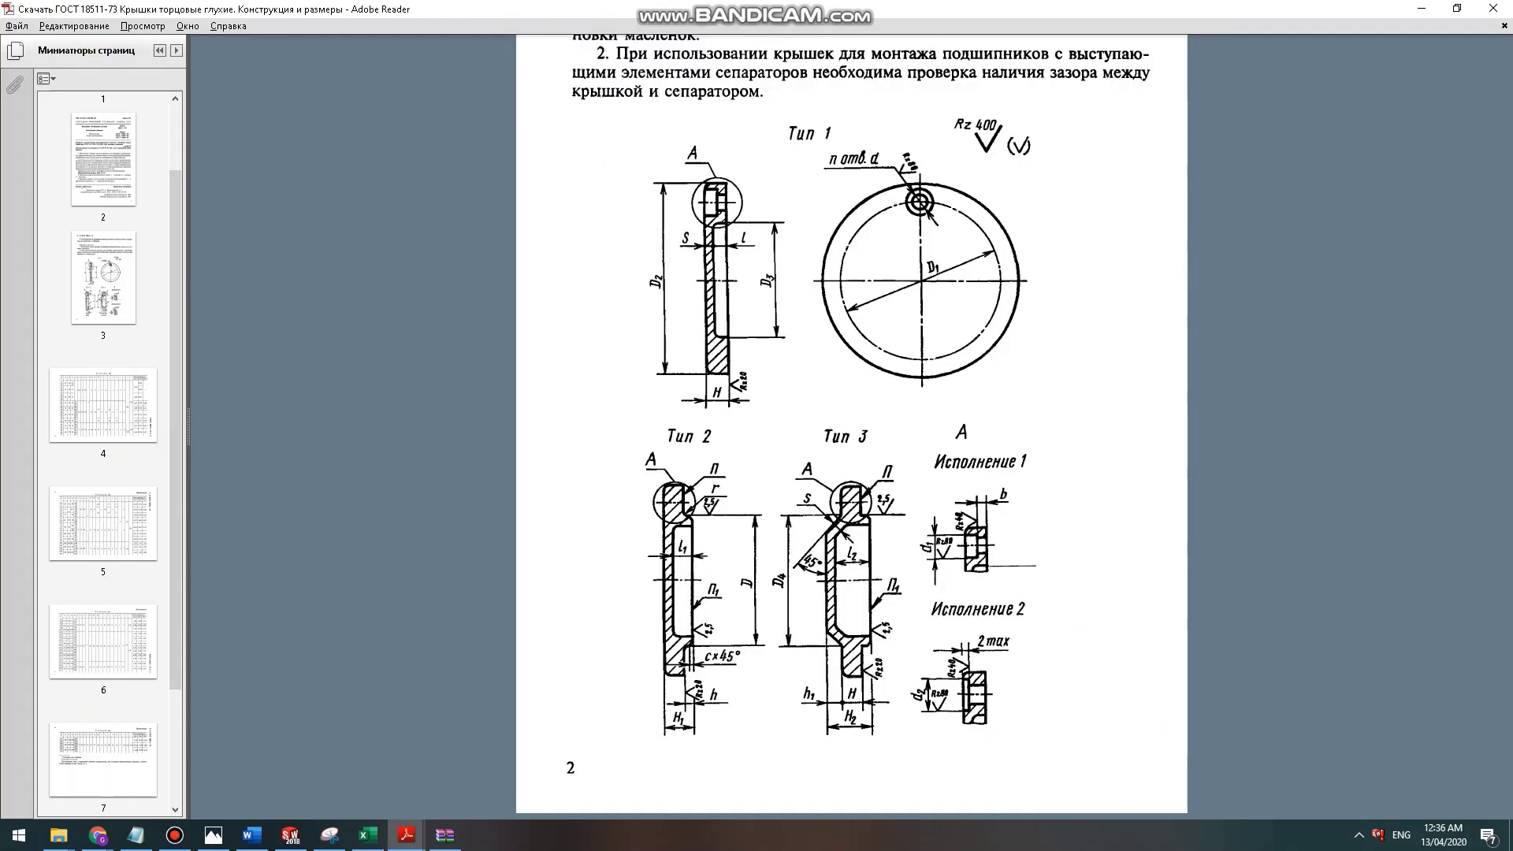
key(alt+Tab)
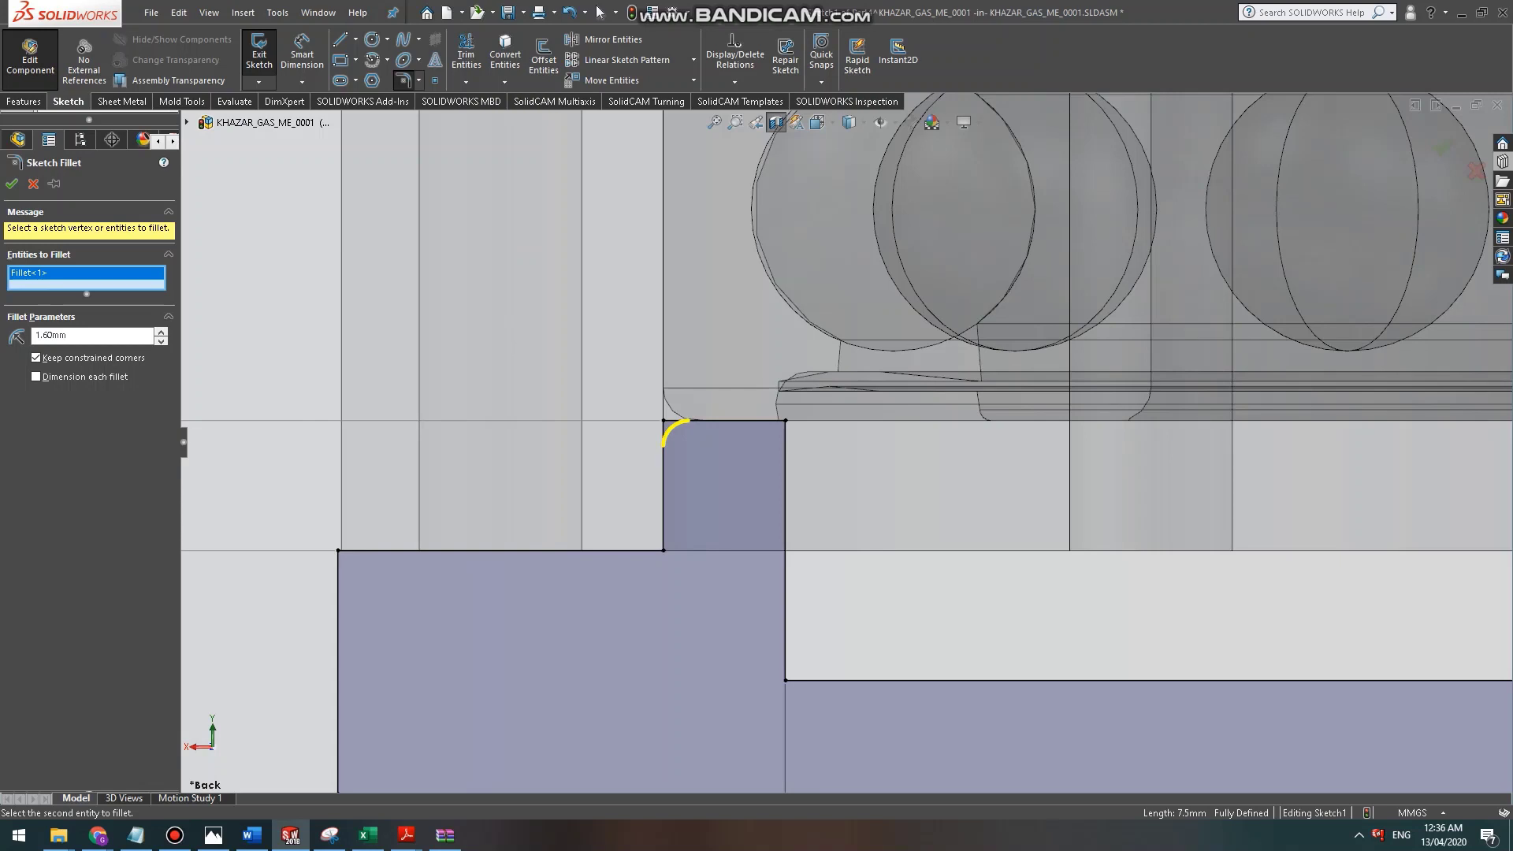
key(Escape)
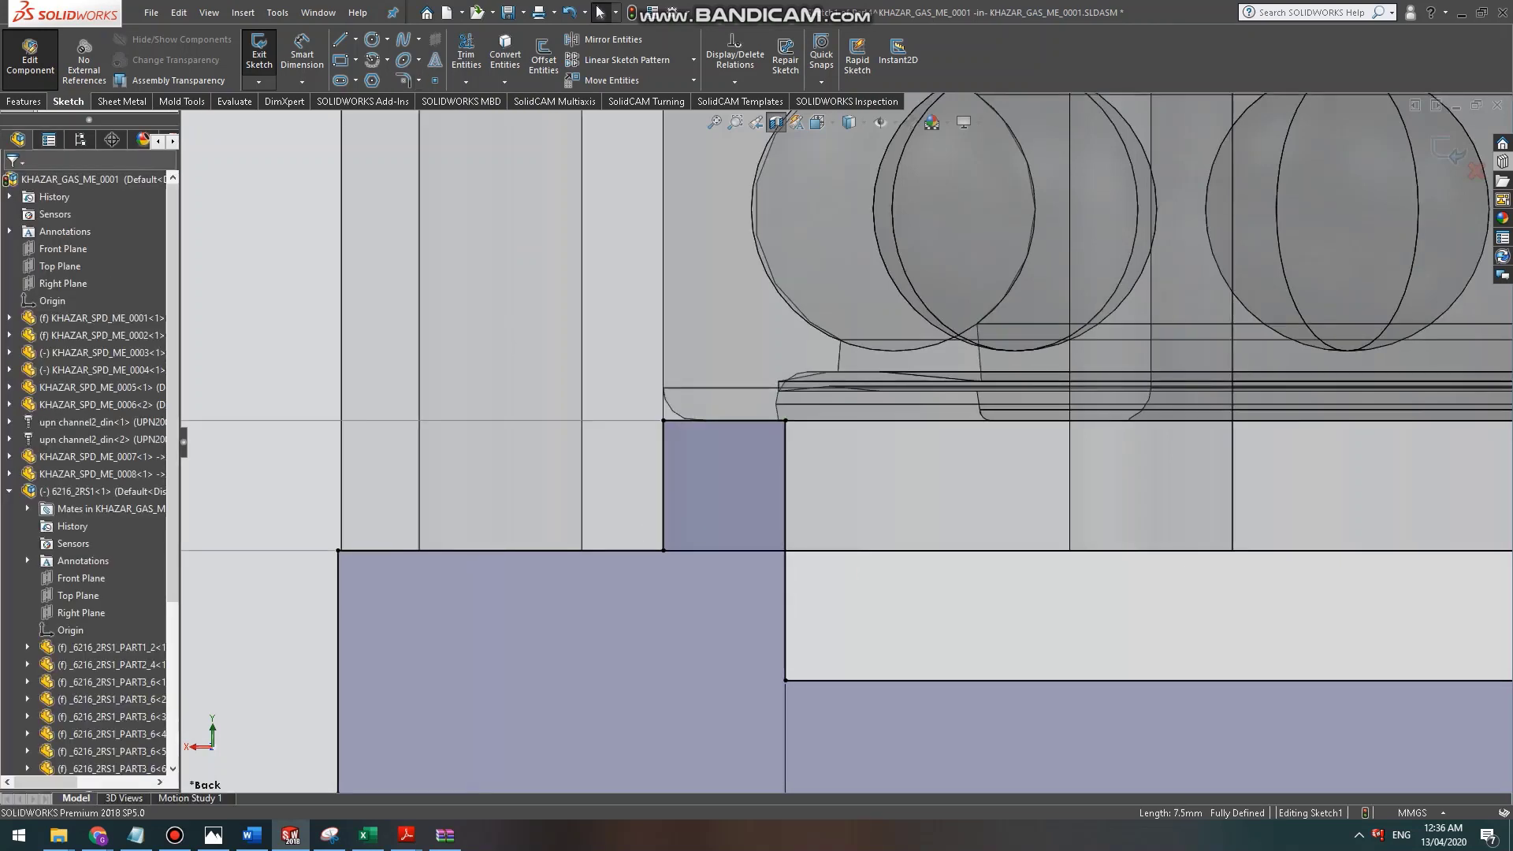
Sketch a circle centred on the rim's outer side and passing through its lower corner, and dimension its diameter as 1.2 mm.
click(372, 39)
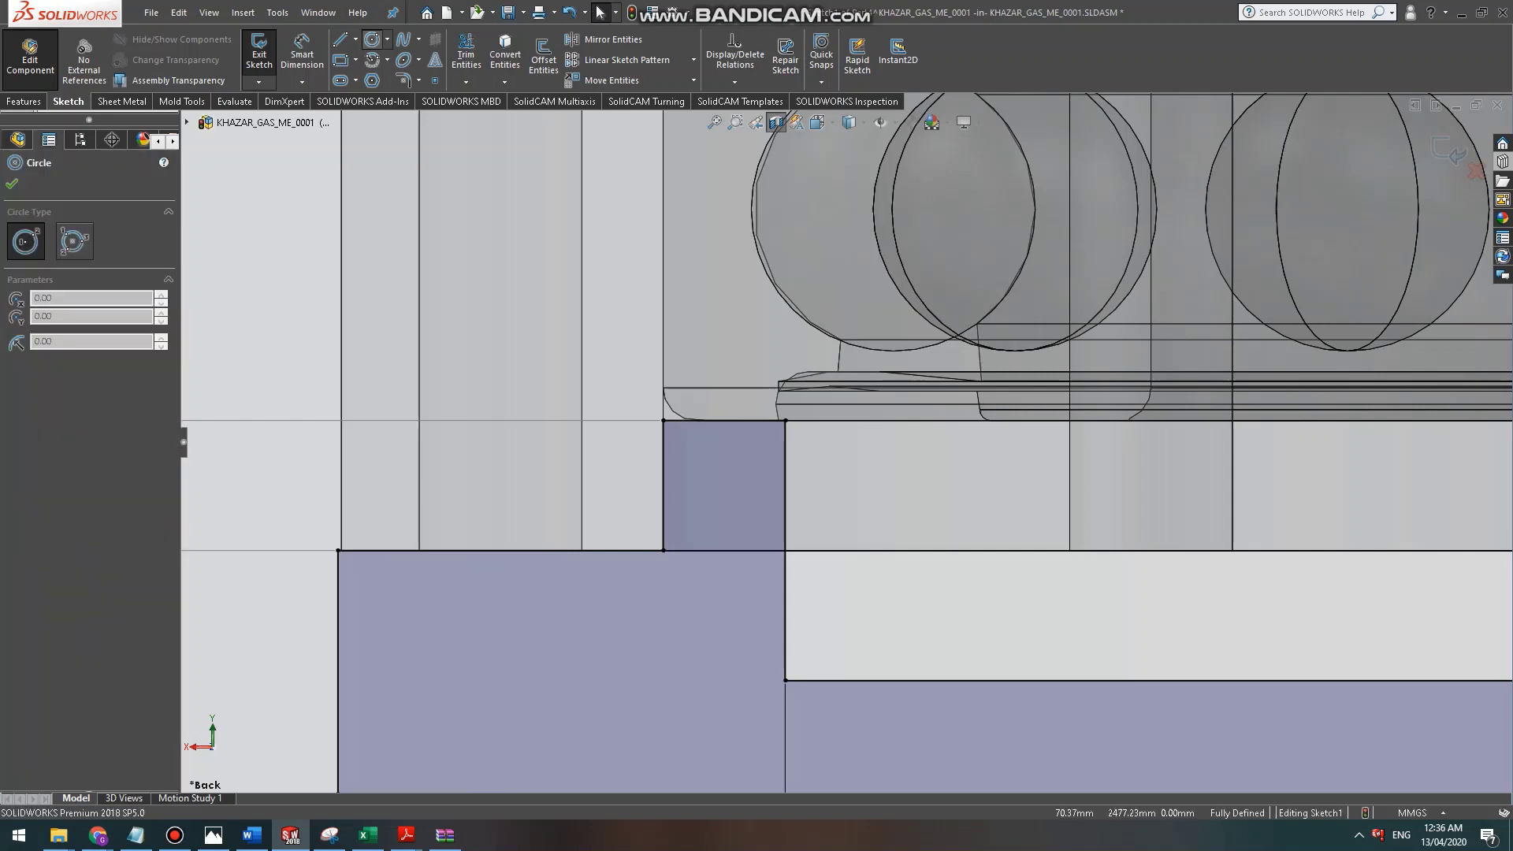
click(663, 523)
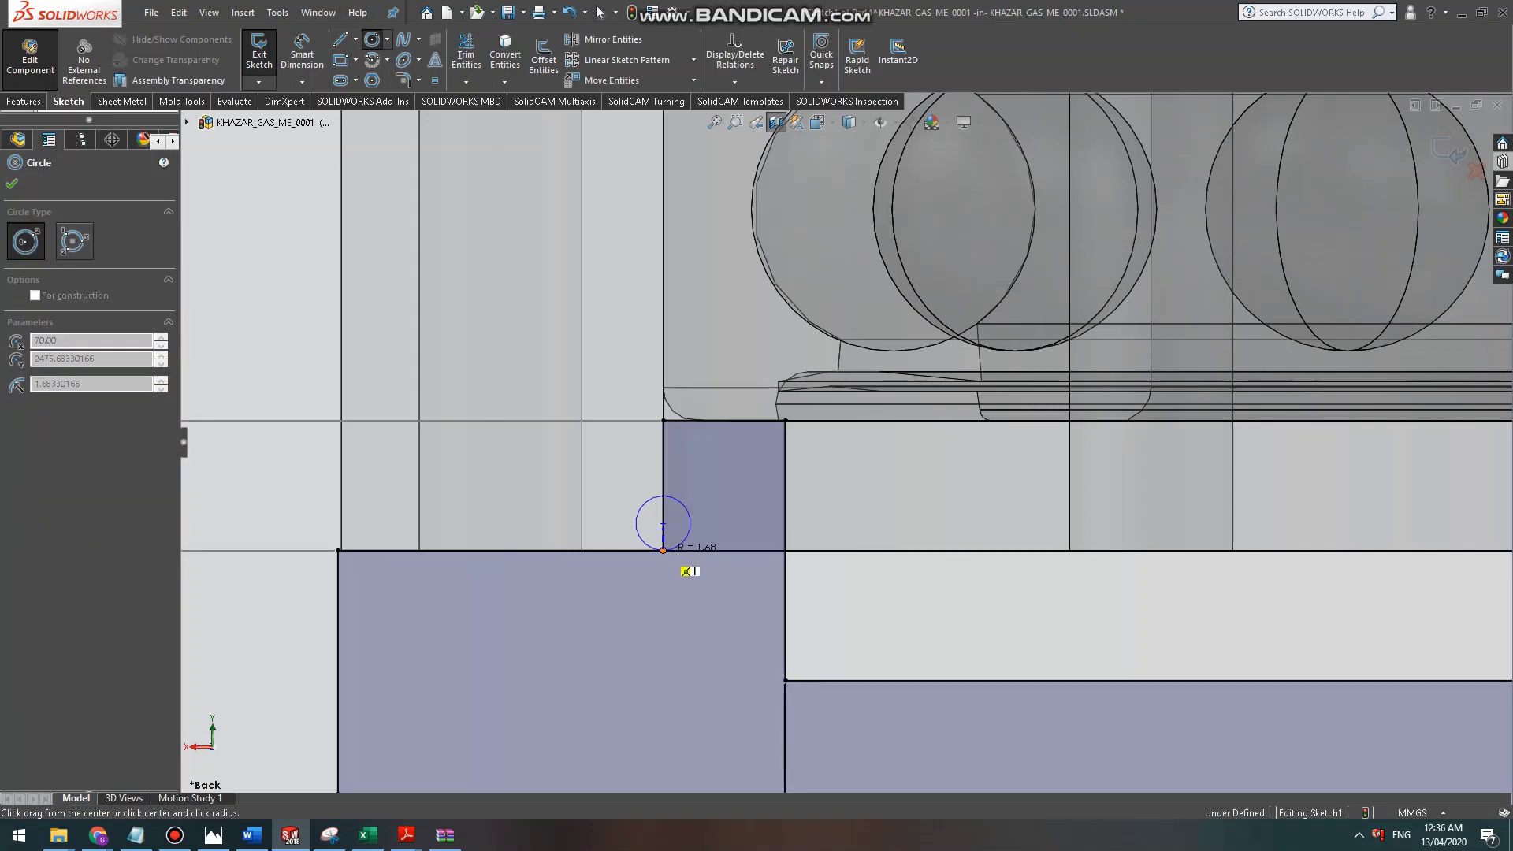
click(663, 550)
key(Escape)
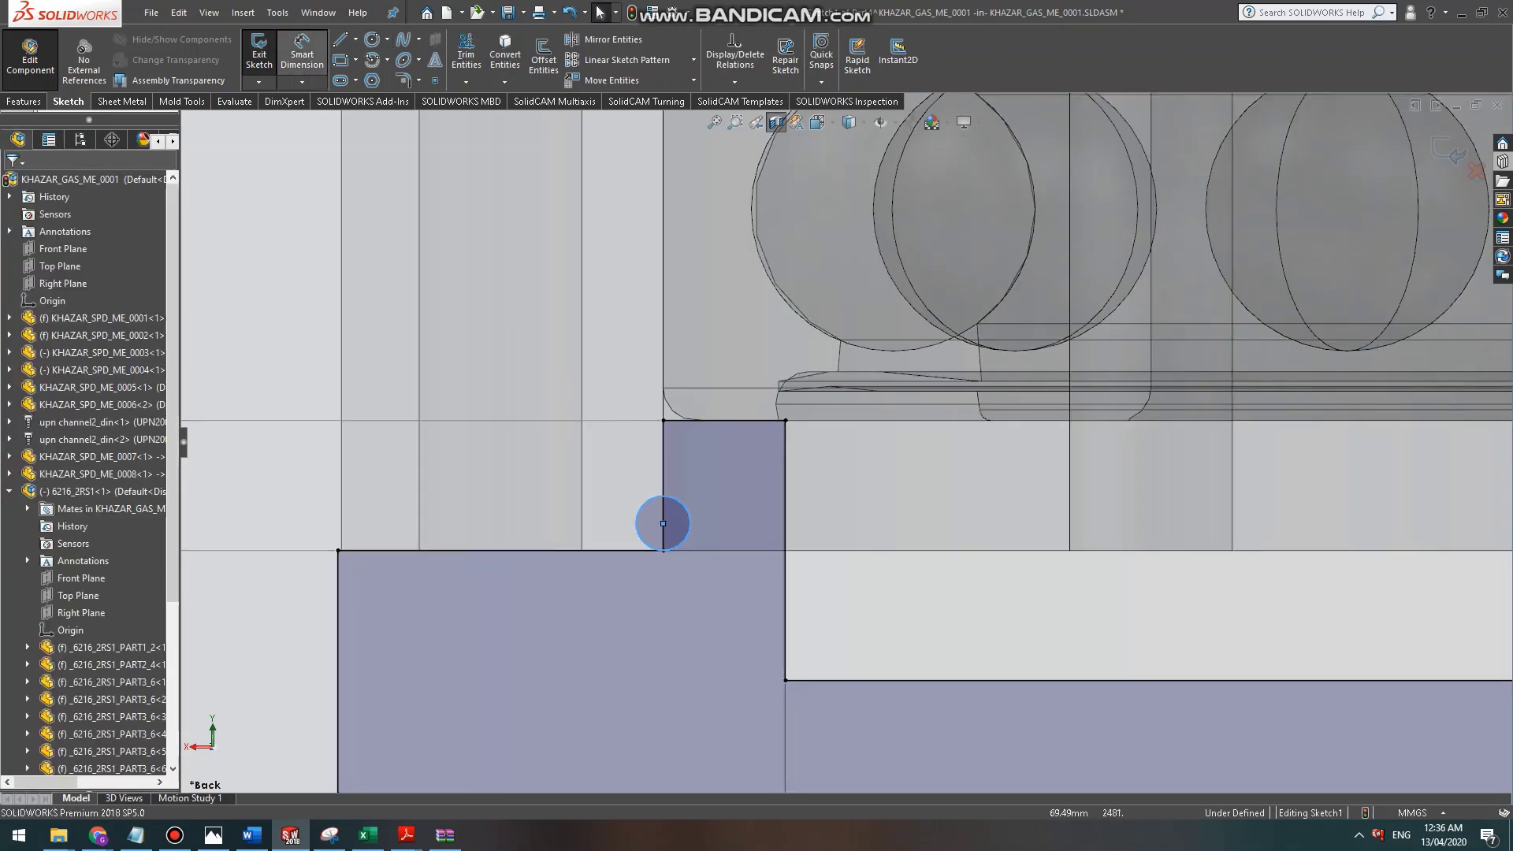
click(302, 53)
click(646, 502)
click(628, 463)
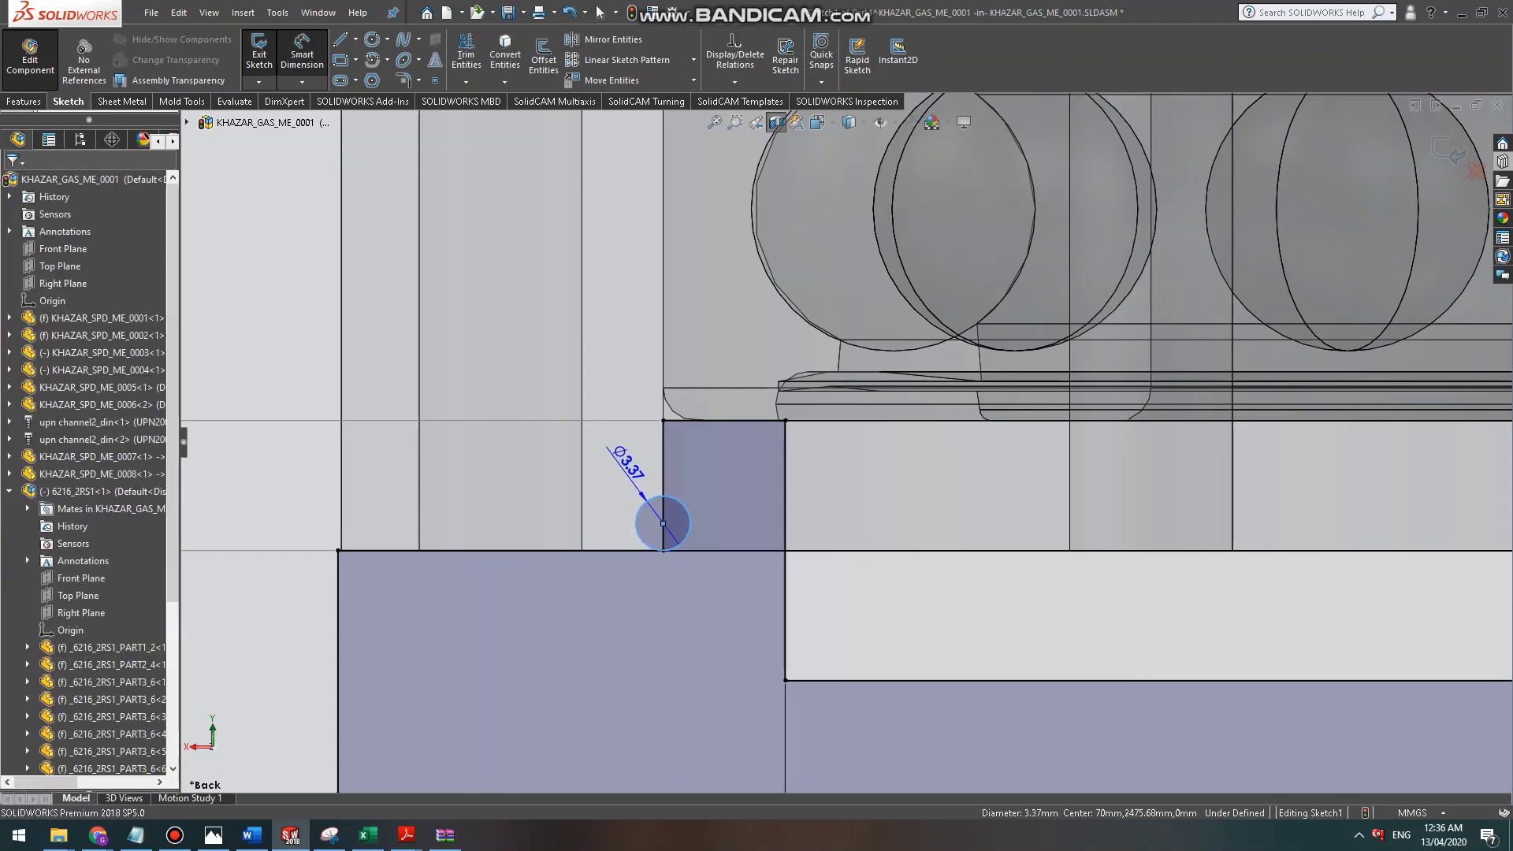
key(Return)
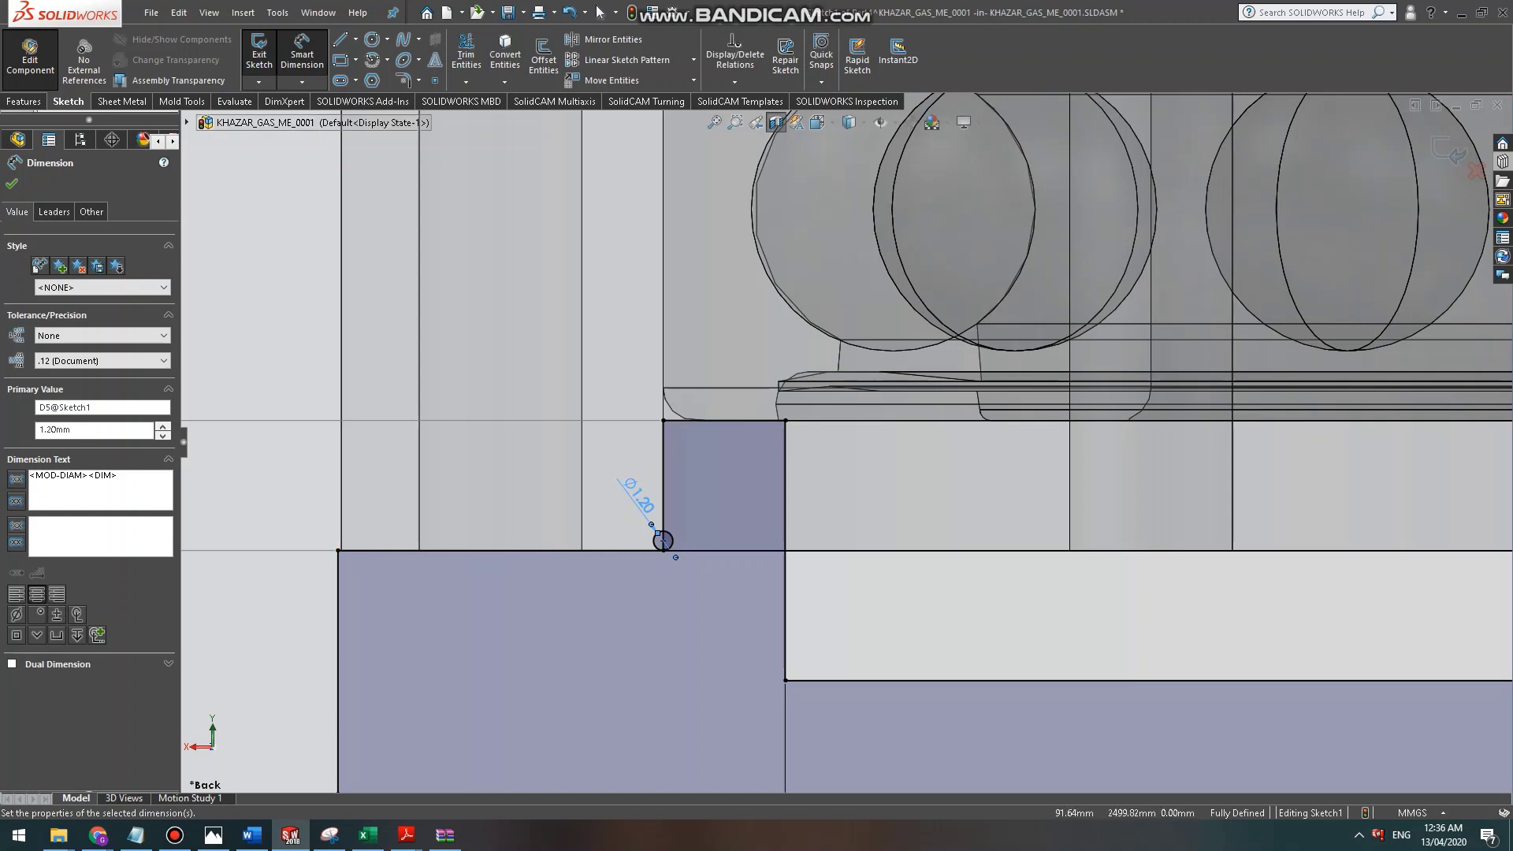
Draw a vertical line from the circle's inner quadrant to the rim's upper edge and trim away the old outer side and corner.
click(339, 39)
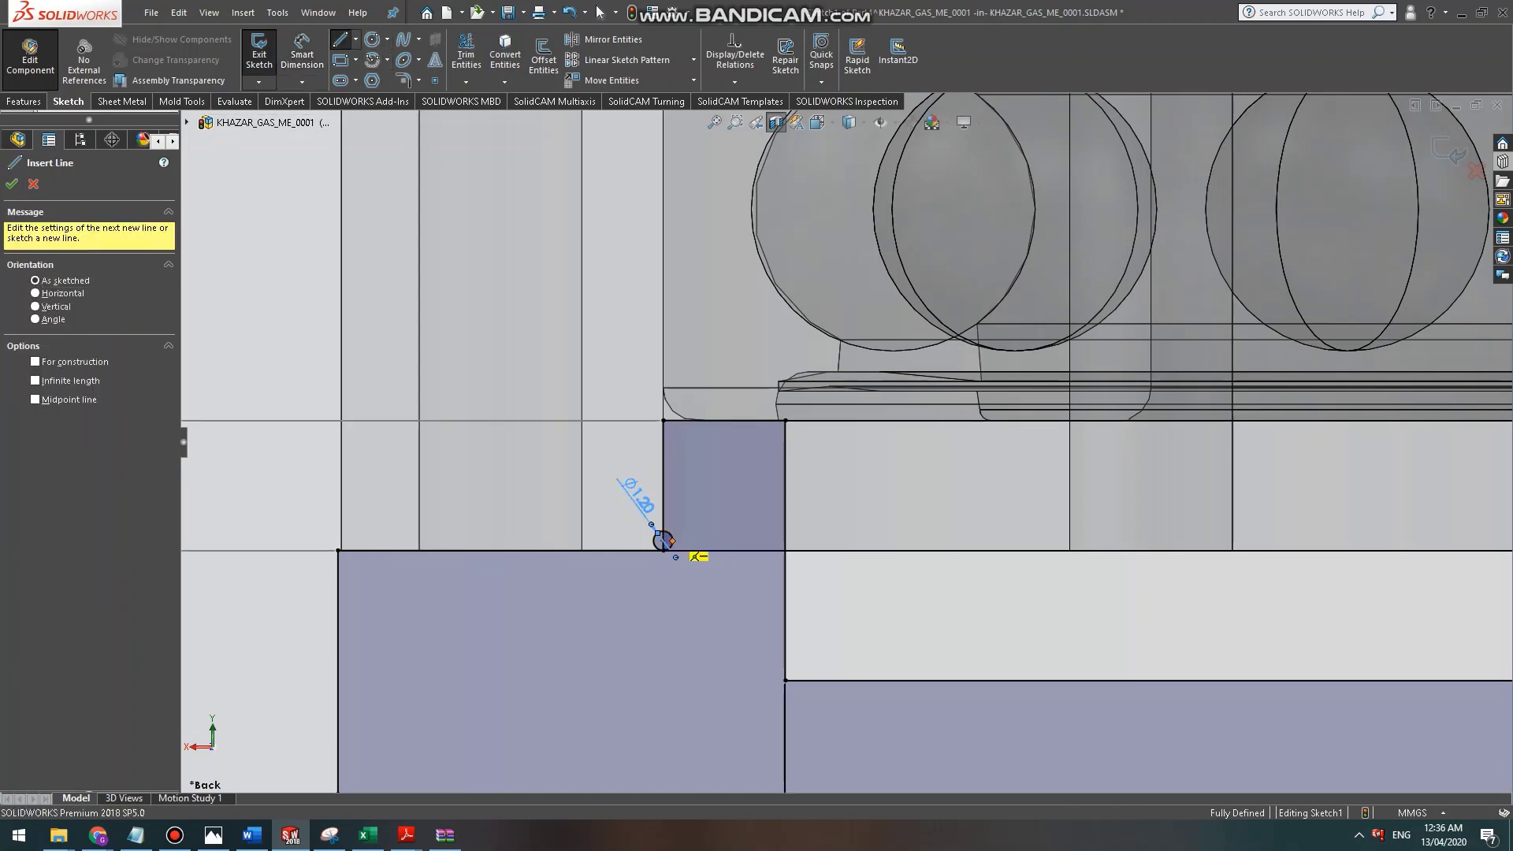
click(672, 540)
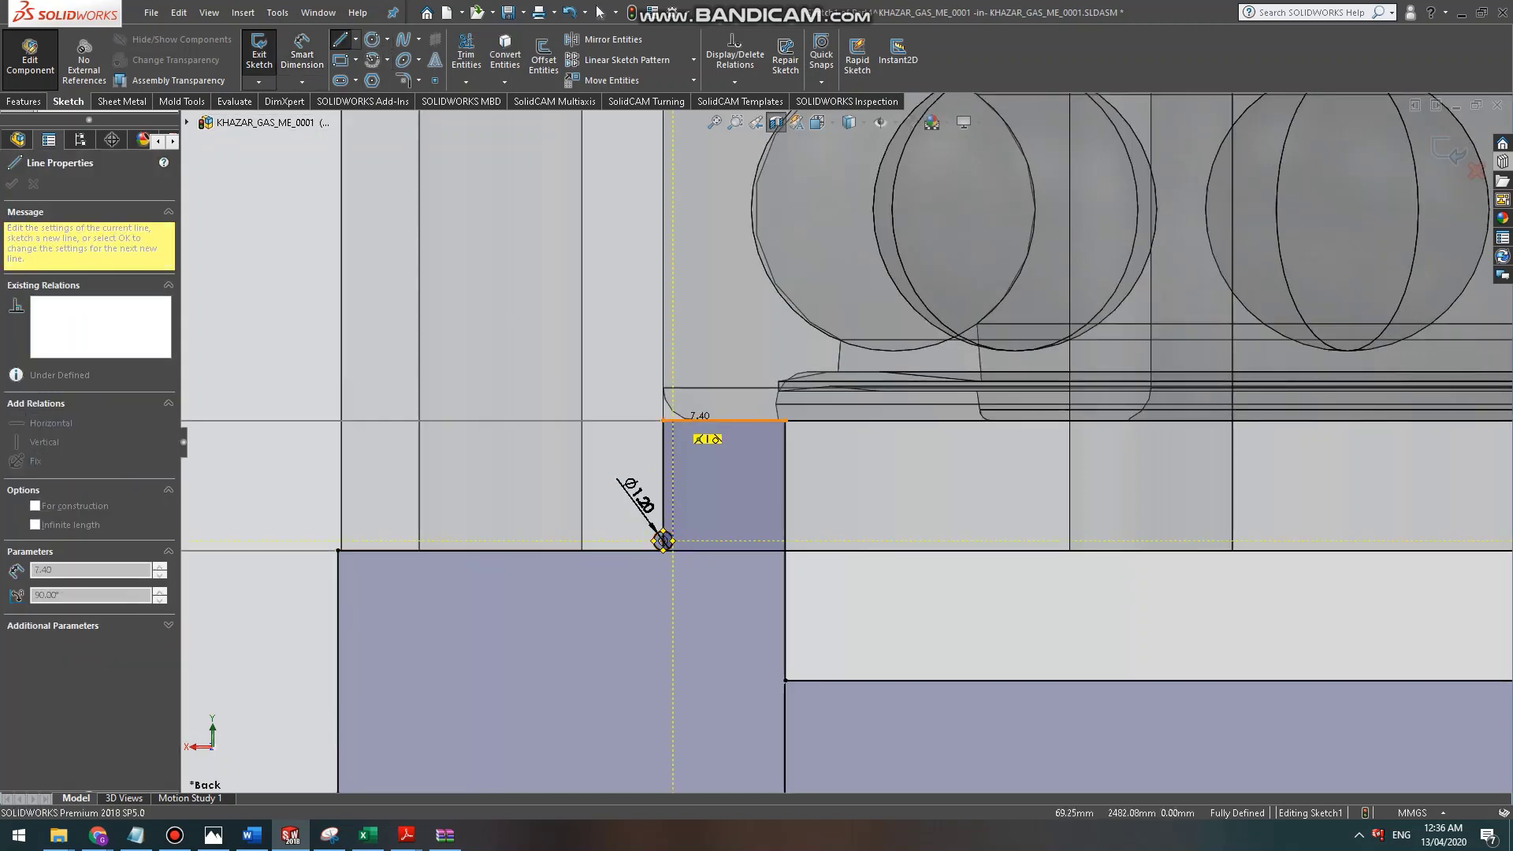
click(672, 420)
key(Escape)
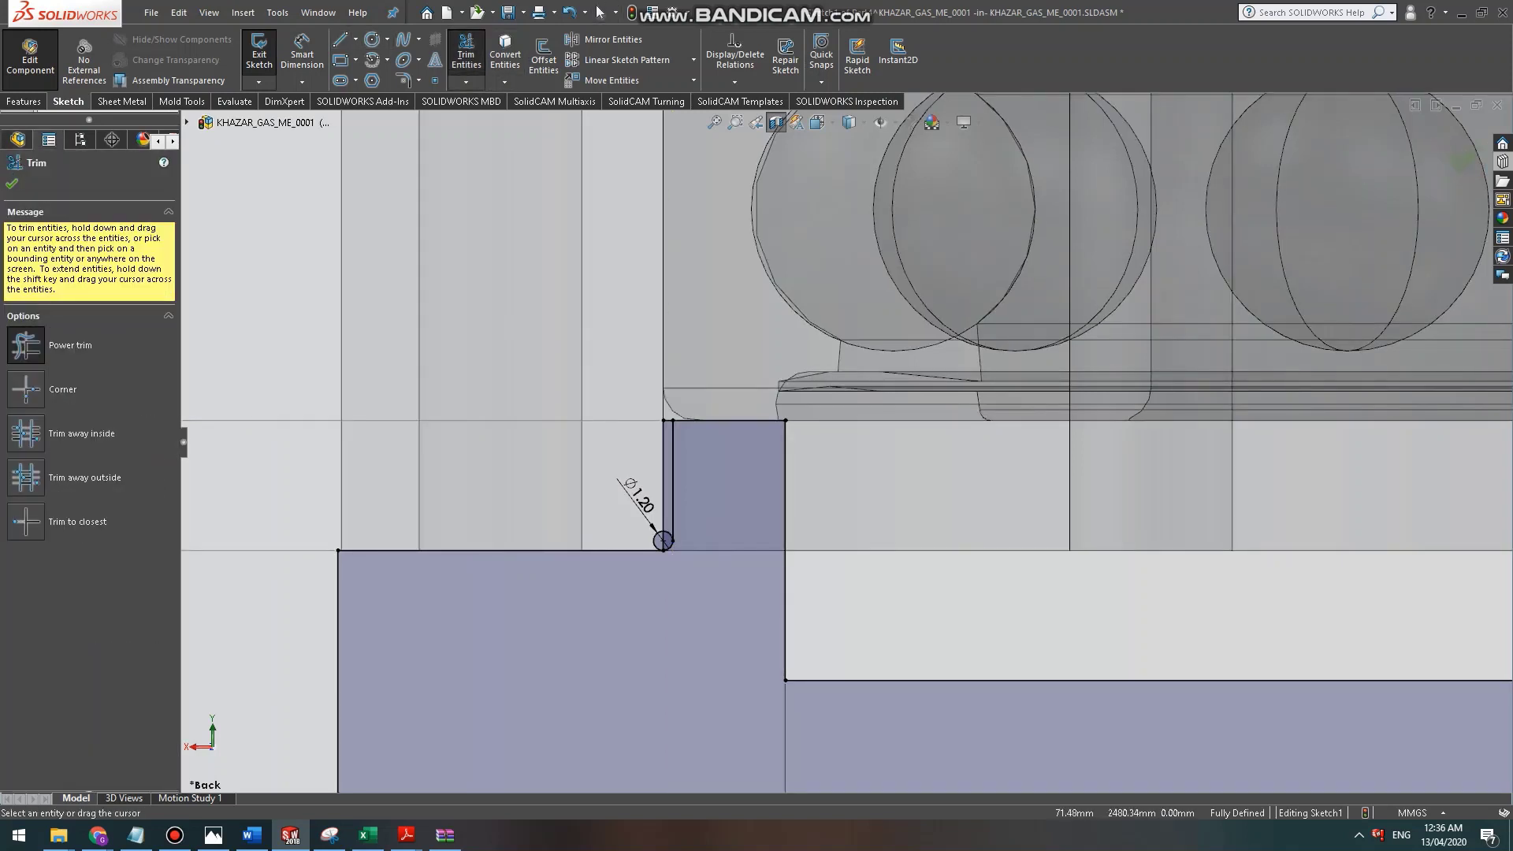
mouse_move(653, 447)
mouse_down()
mouse_move(667, 446)
mouse_move(669, 412)
mouse_up()
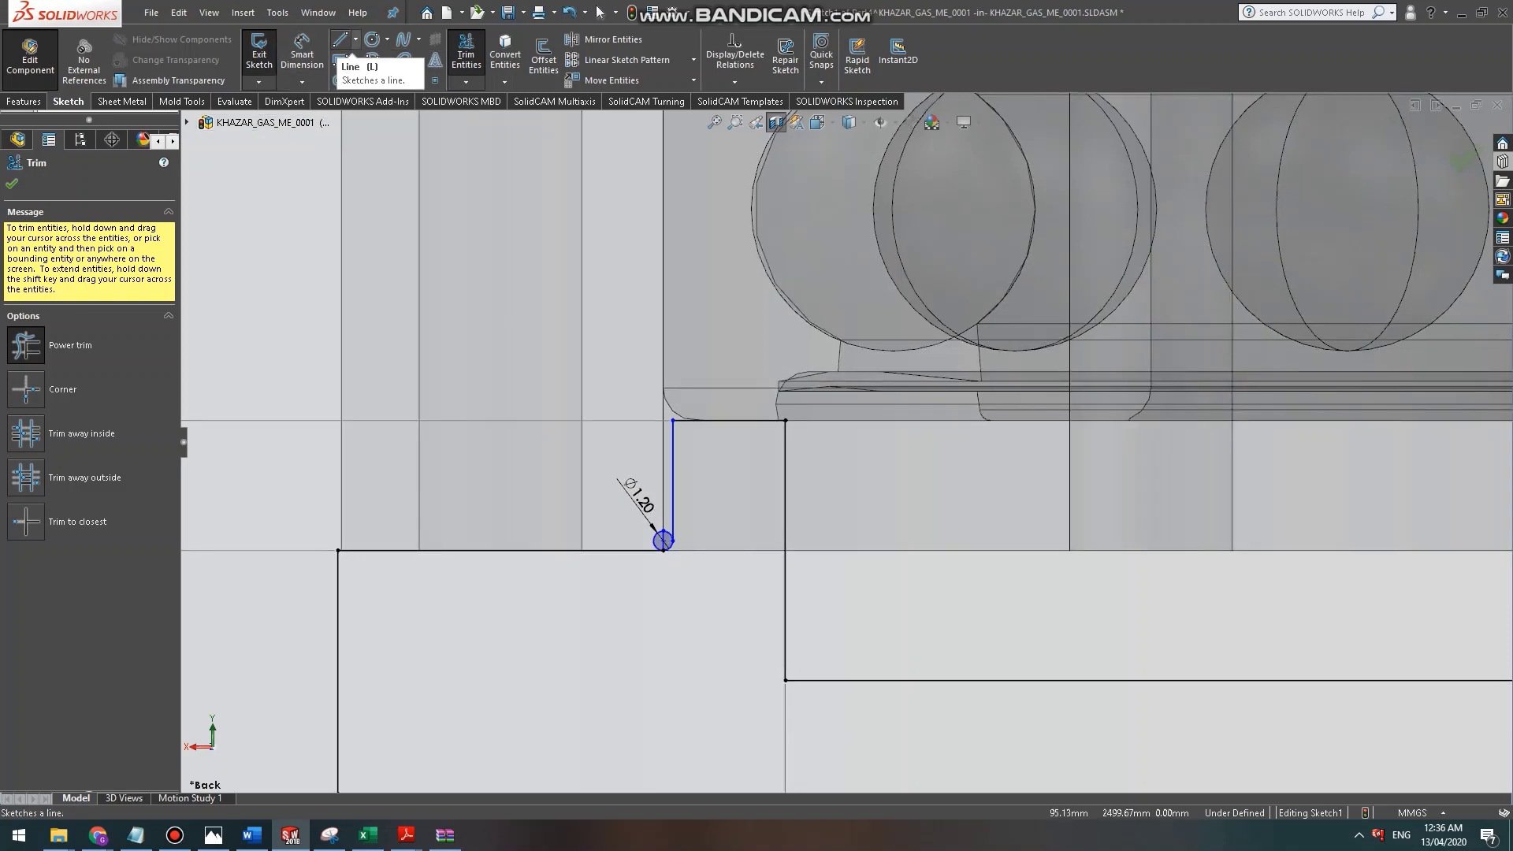
key(Escape)
Draw a slanted line about 1.6 mm long across the rim's upper outer corner, from the new vertical side to the upper edge.
click(339, 40)
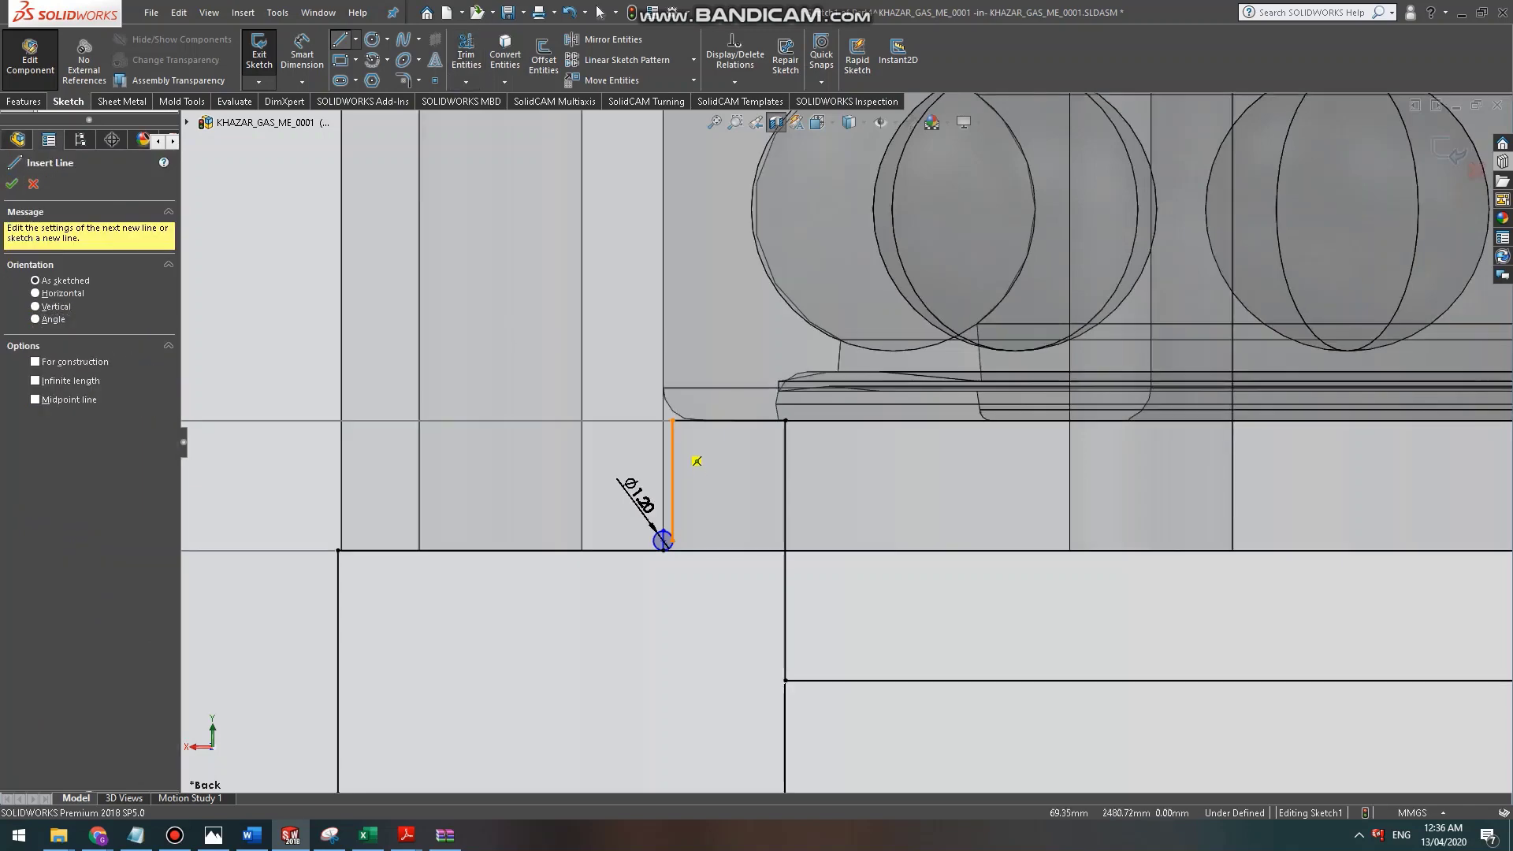
click(673, 440)
double_click(690, 420)
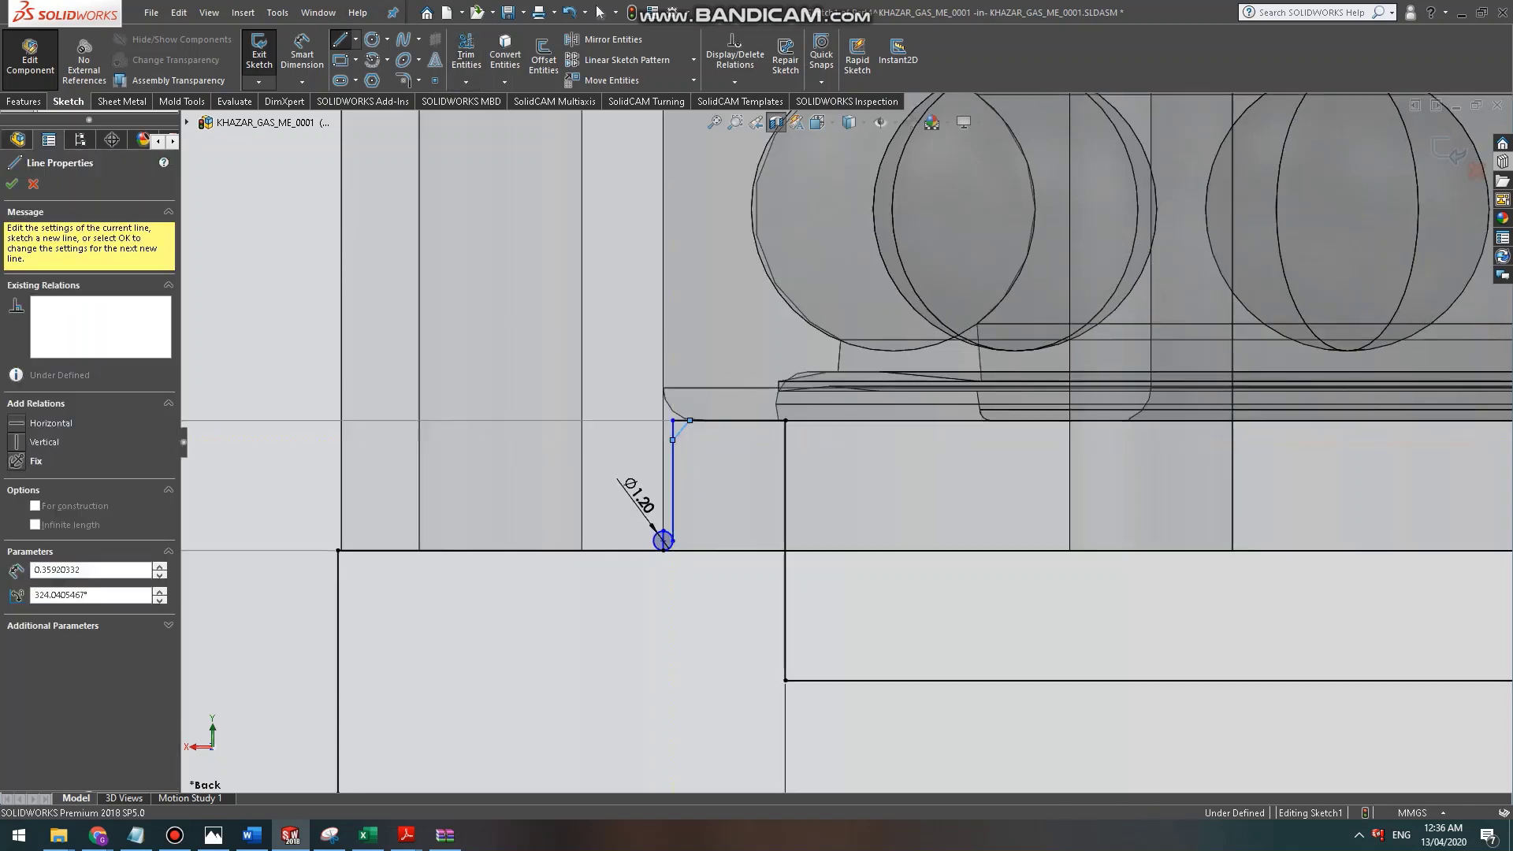
key(Escape)
Dimension the slanted corner line at 45° to the vertical side and set its vertical leg to 1.6 mm.
scroll(662, 427, down, 8)
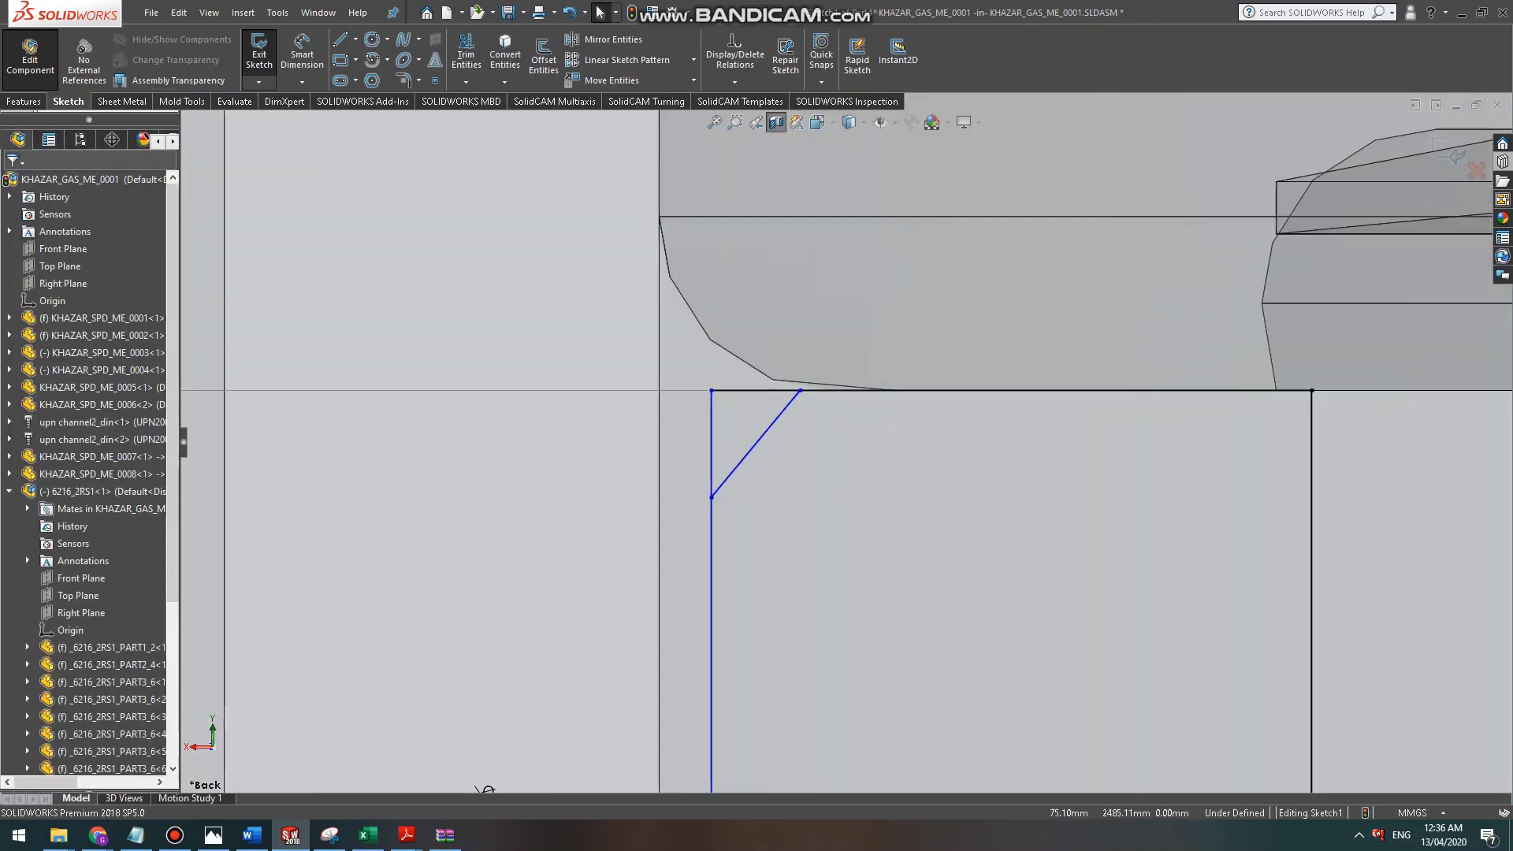
click(753, 445)
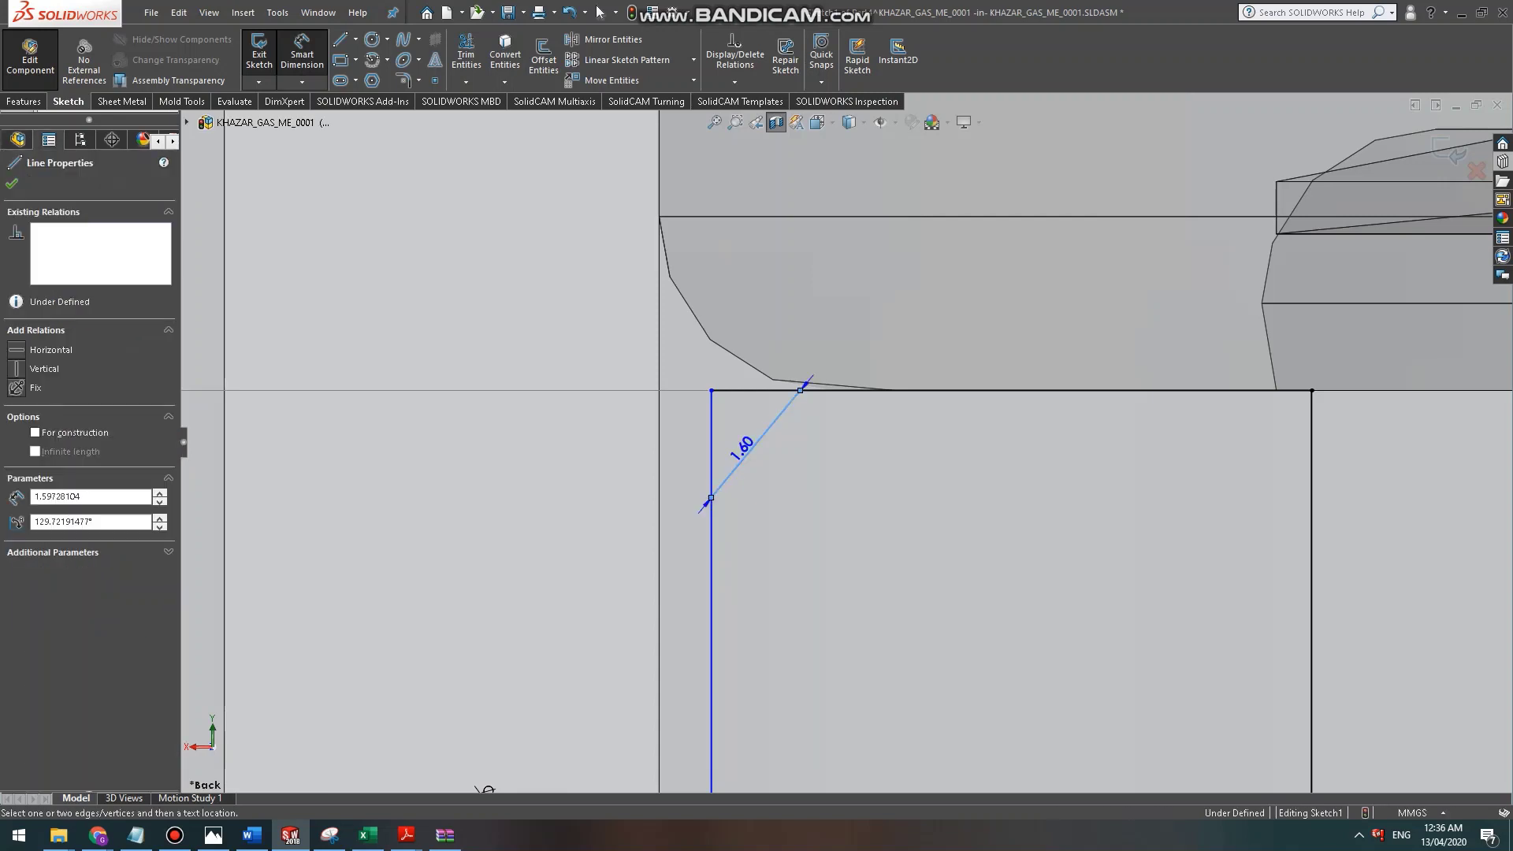
click(712, 441)
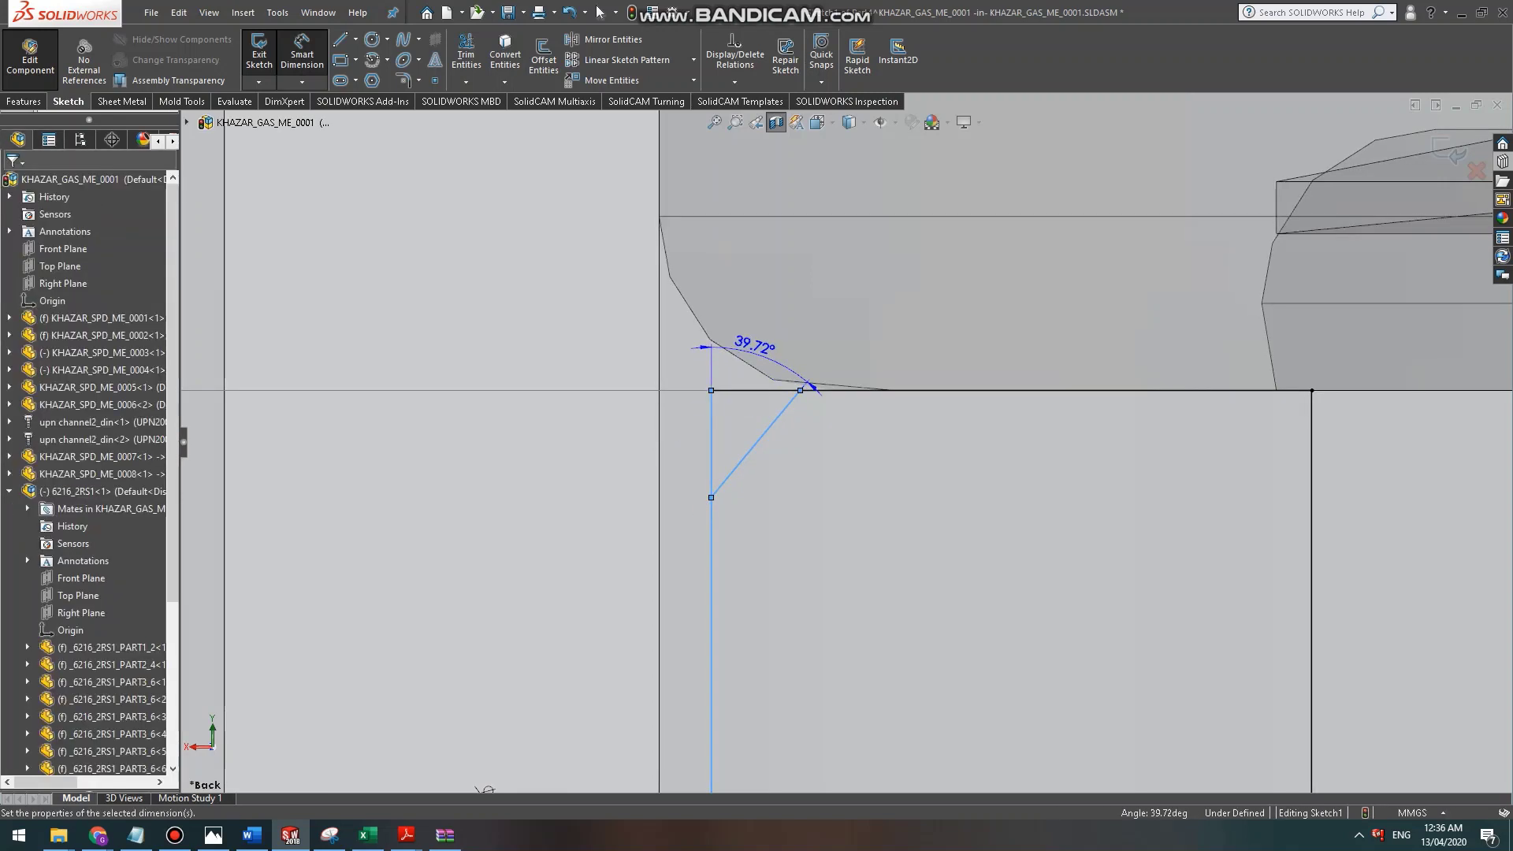
click(755, 345)
key(Return)
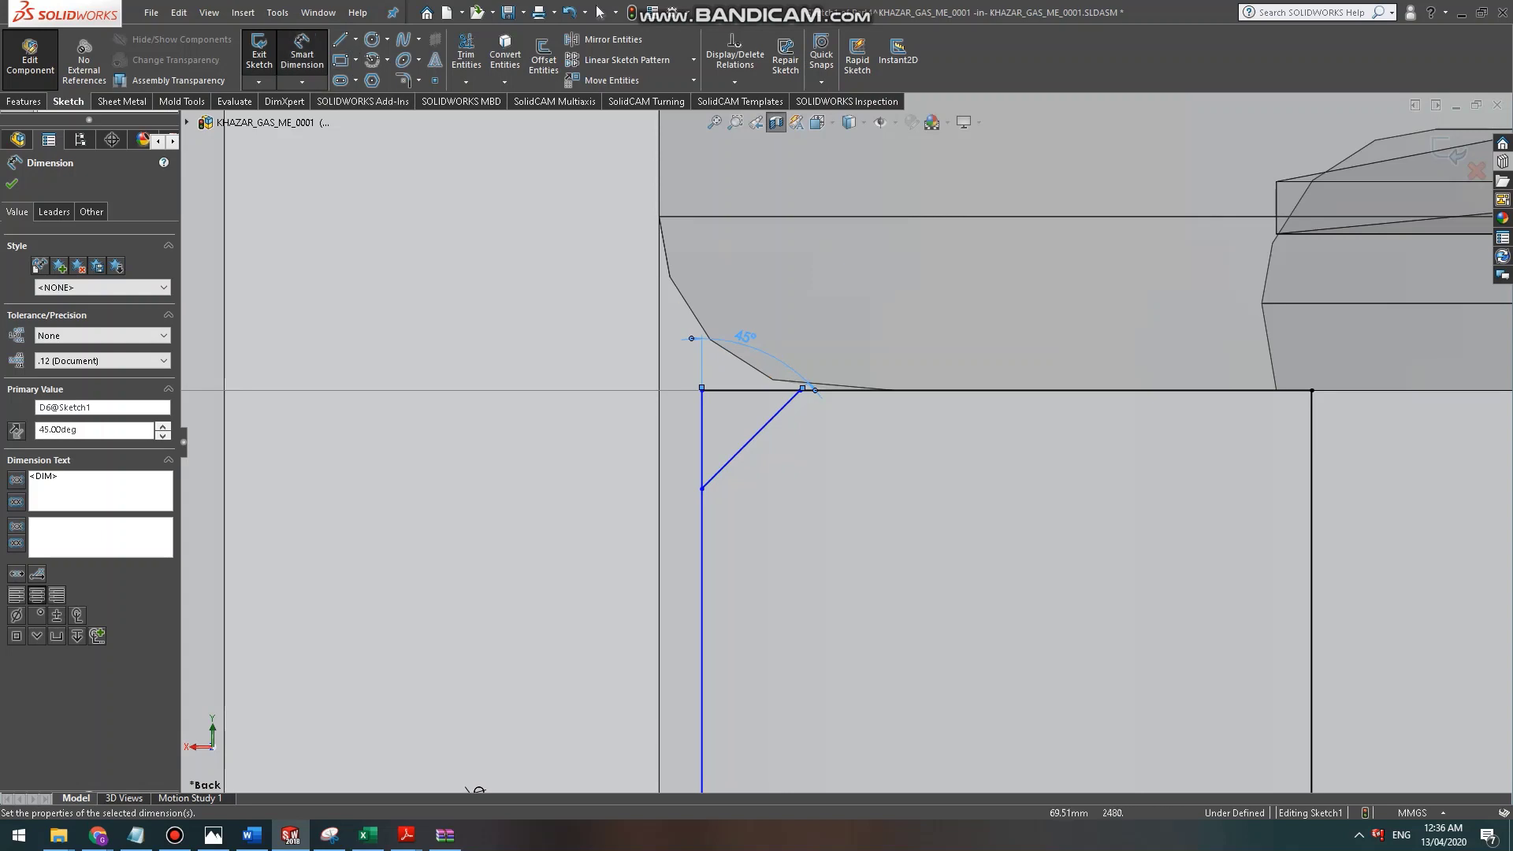
click(702, 389)
click(701, 489)
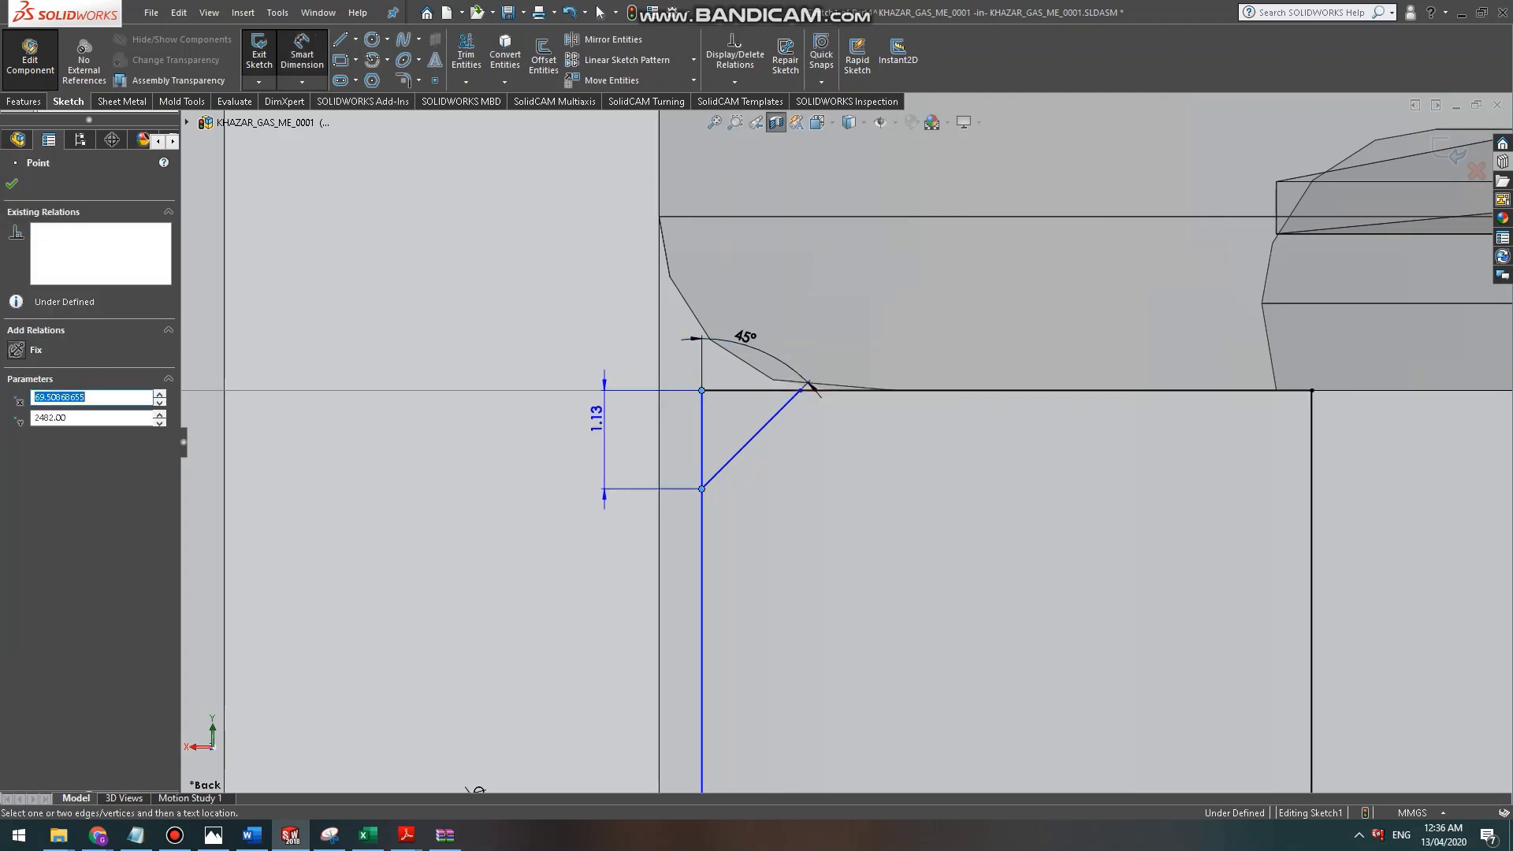
click(574, 497)
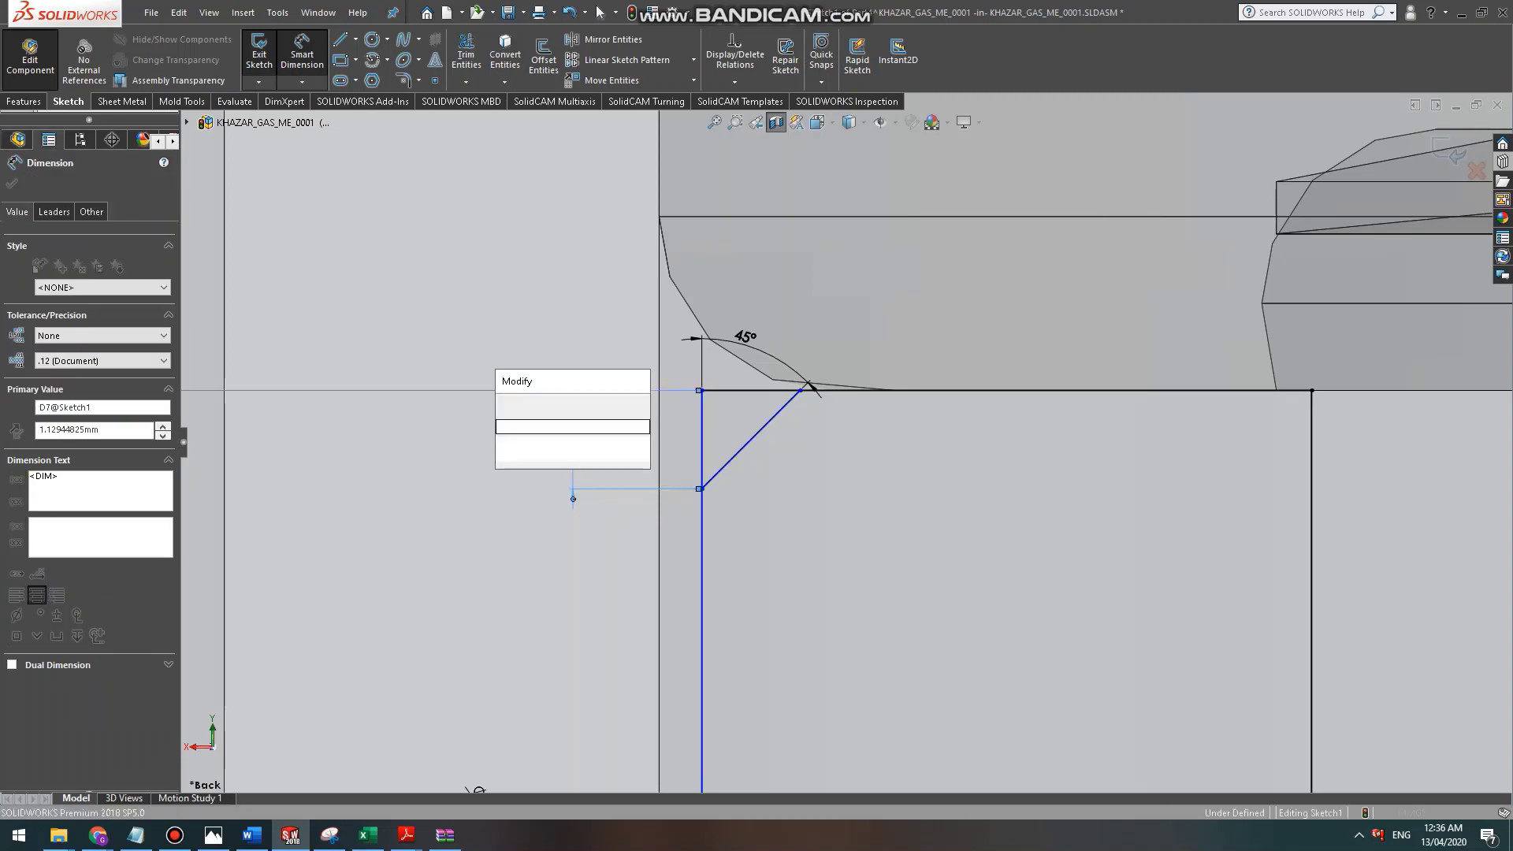
key(Return)
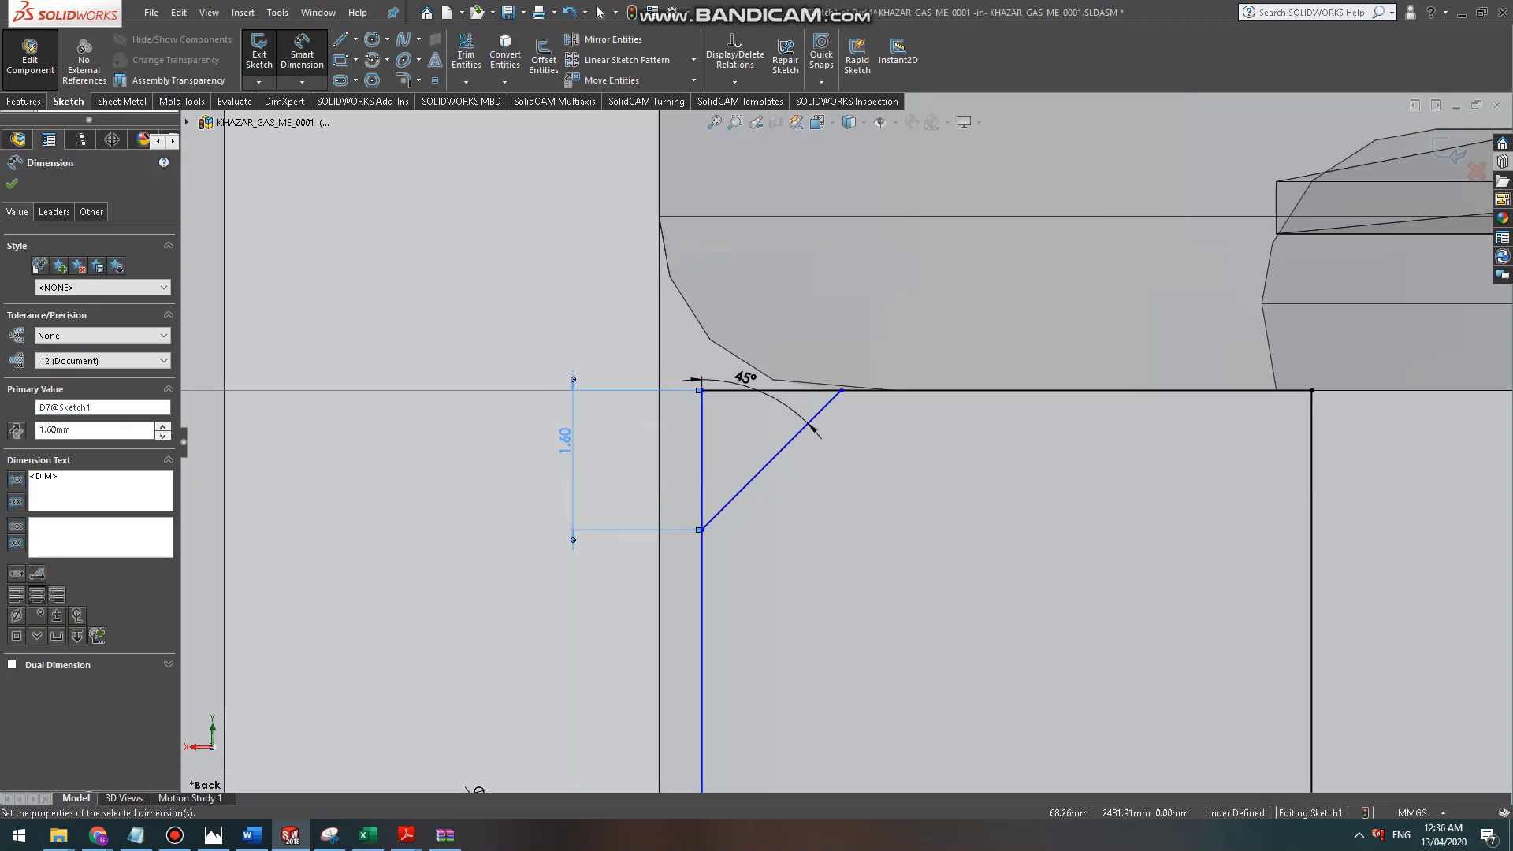
Trim away the sharp corner outside the 45° chamfer line on the rim.
click(465, 56)
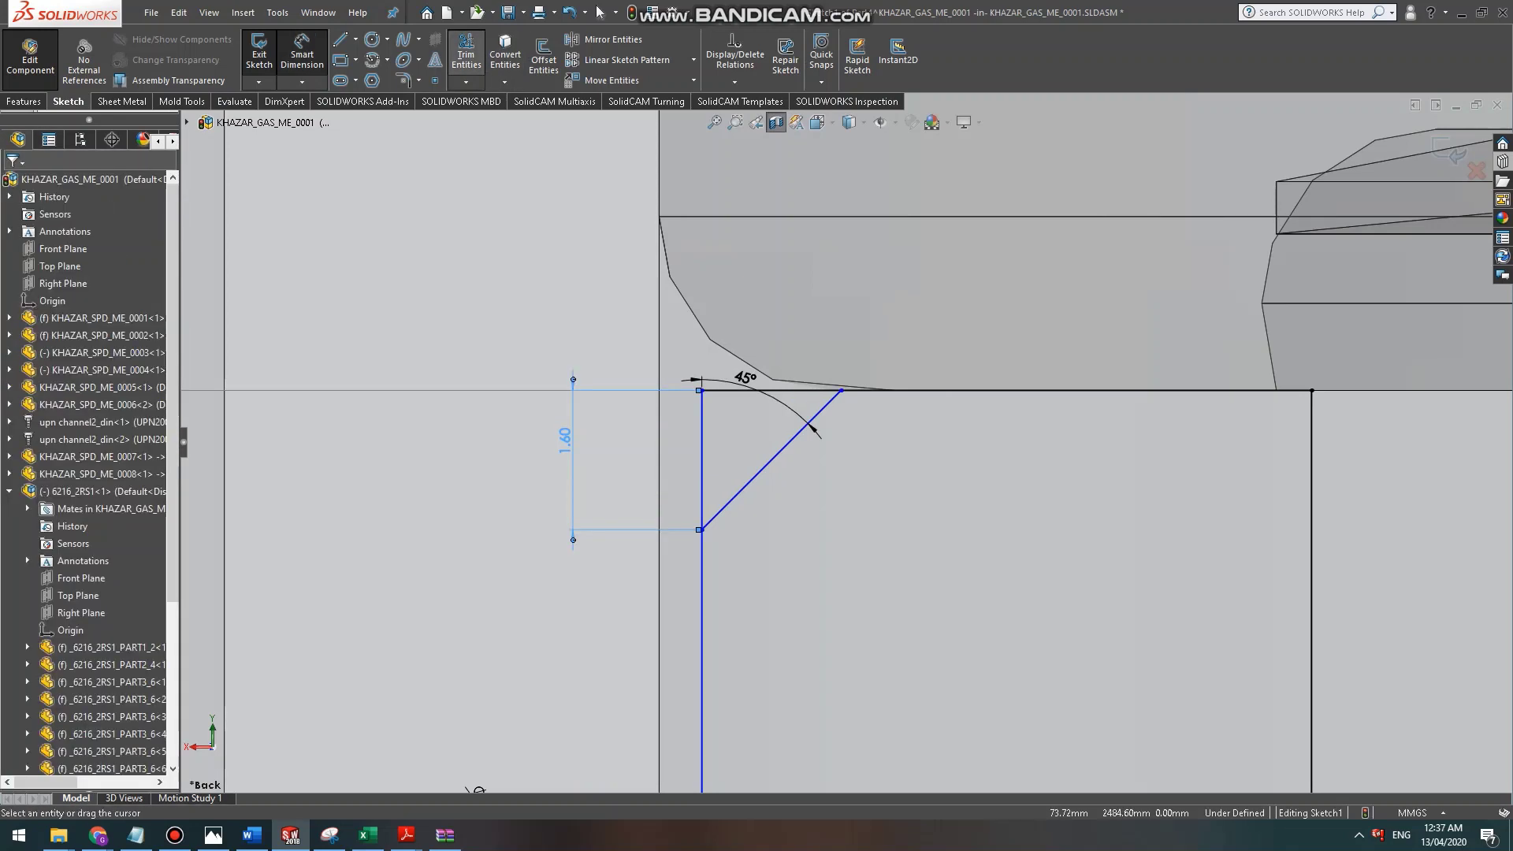
key(Escape)
scroll(844, 443, up, 8)
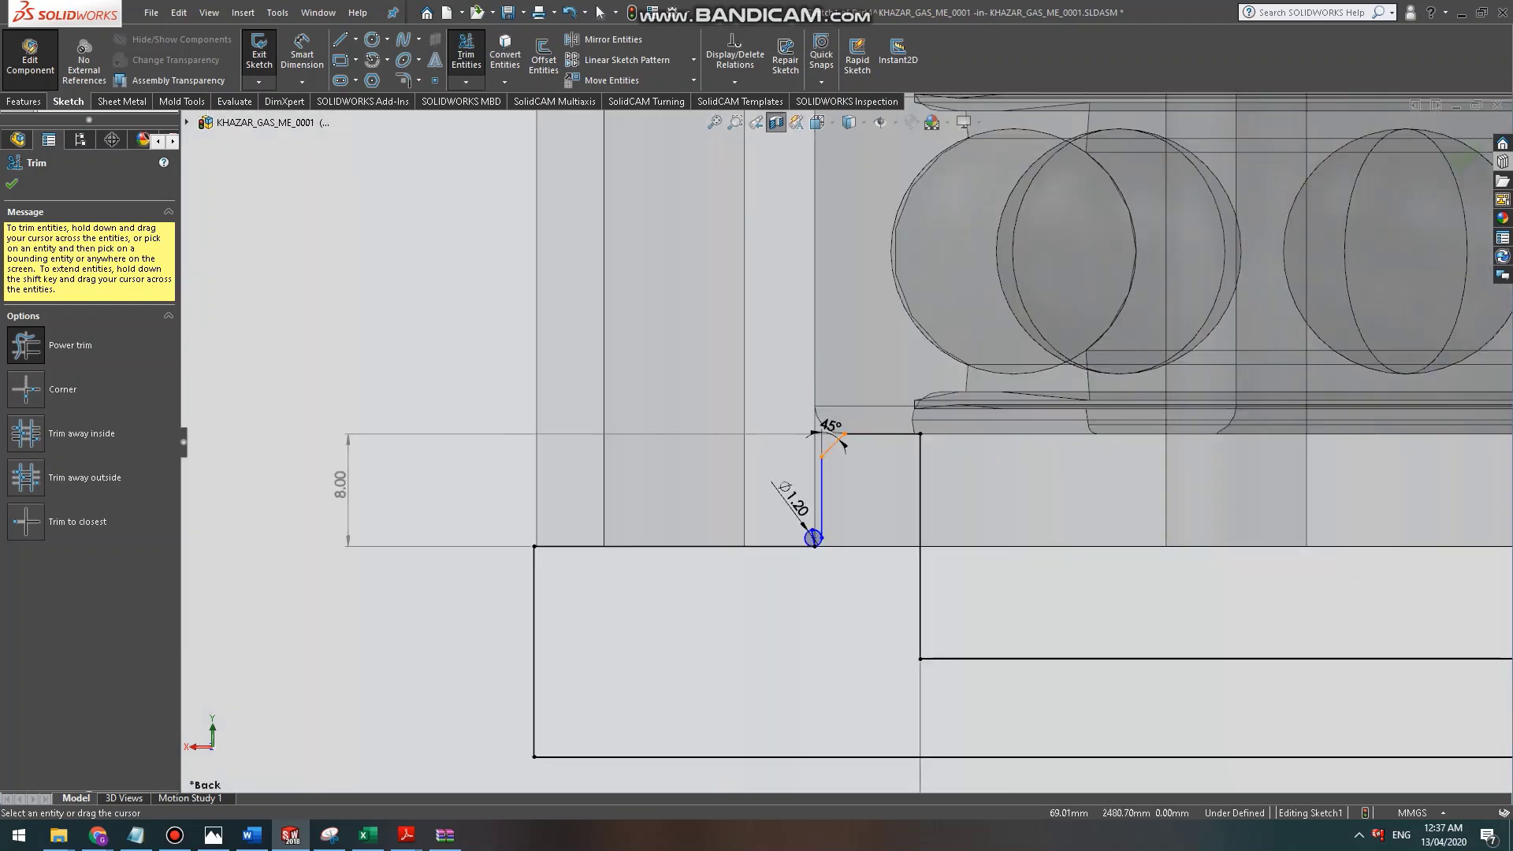
scroll(820, 522, up, 3)
Switch to the GOST 18511-73 PDF, review the cover type drawings and dimension table, and return to the SOLIDWORKS sketch.
key(alt+Tab)
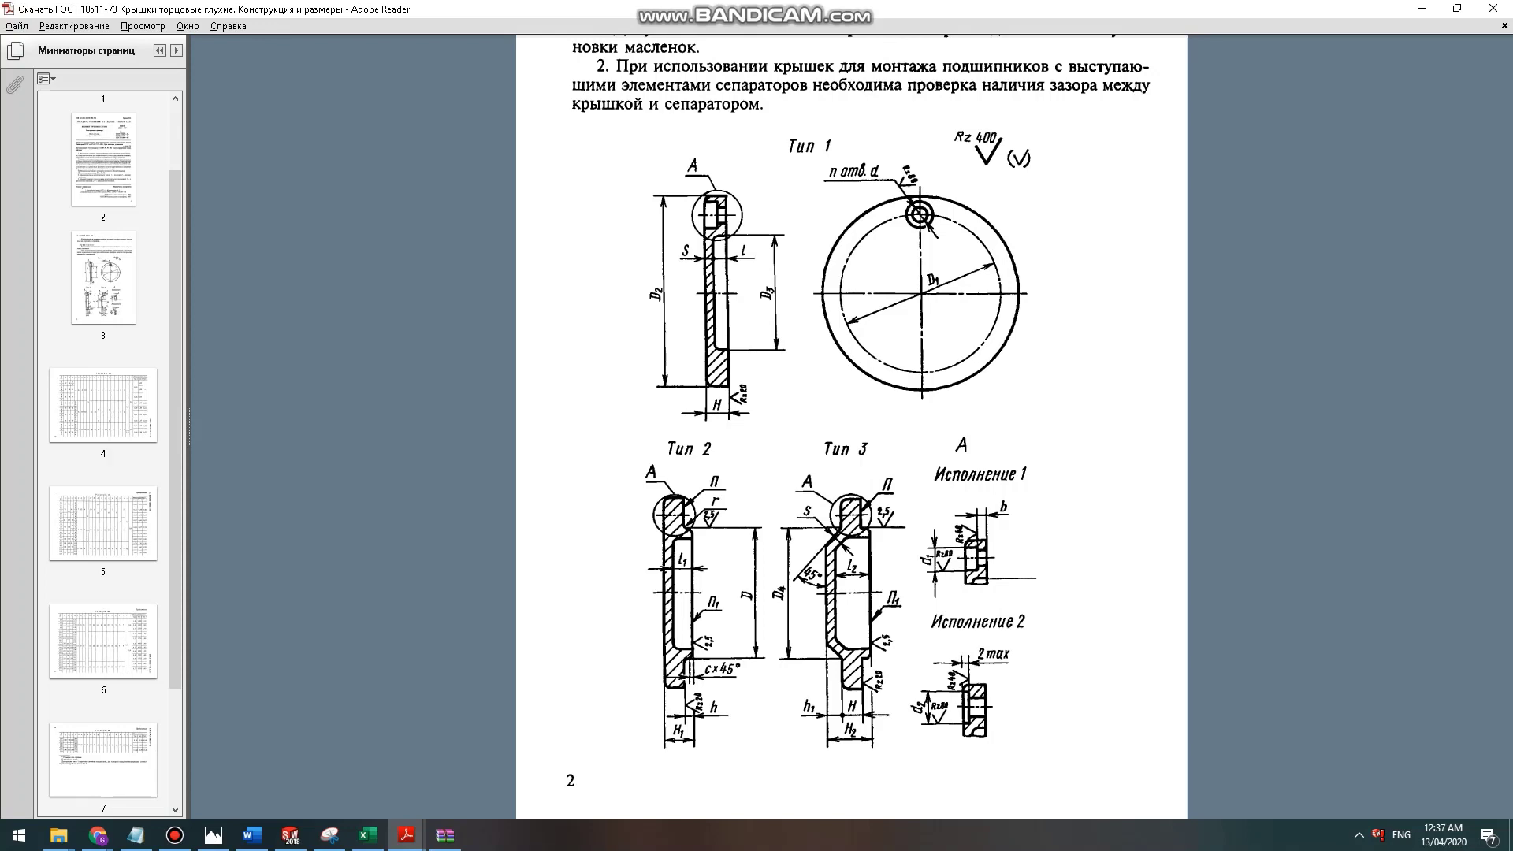
scroll(851, 425, down, 3)
scroll(936, 275, down, 3)
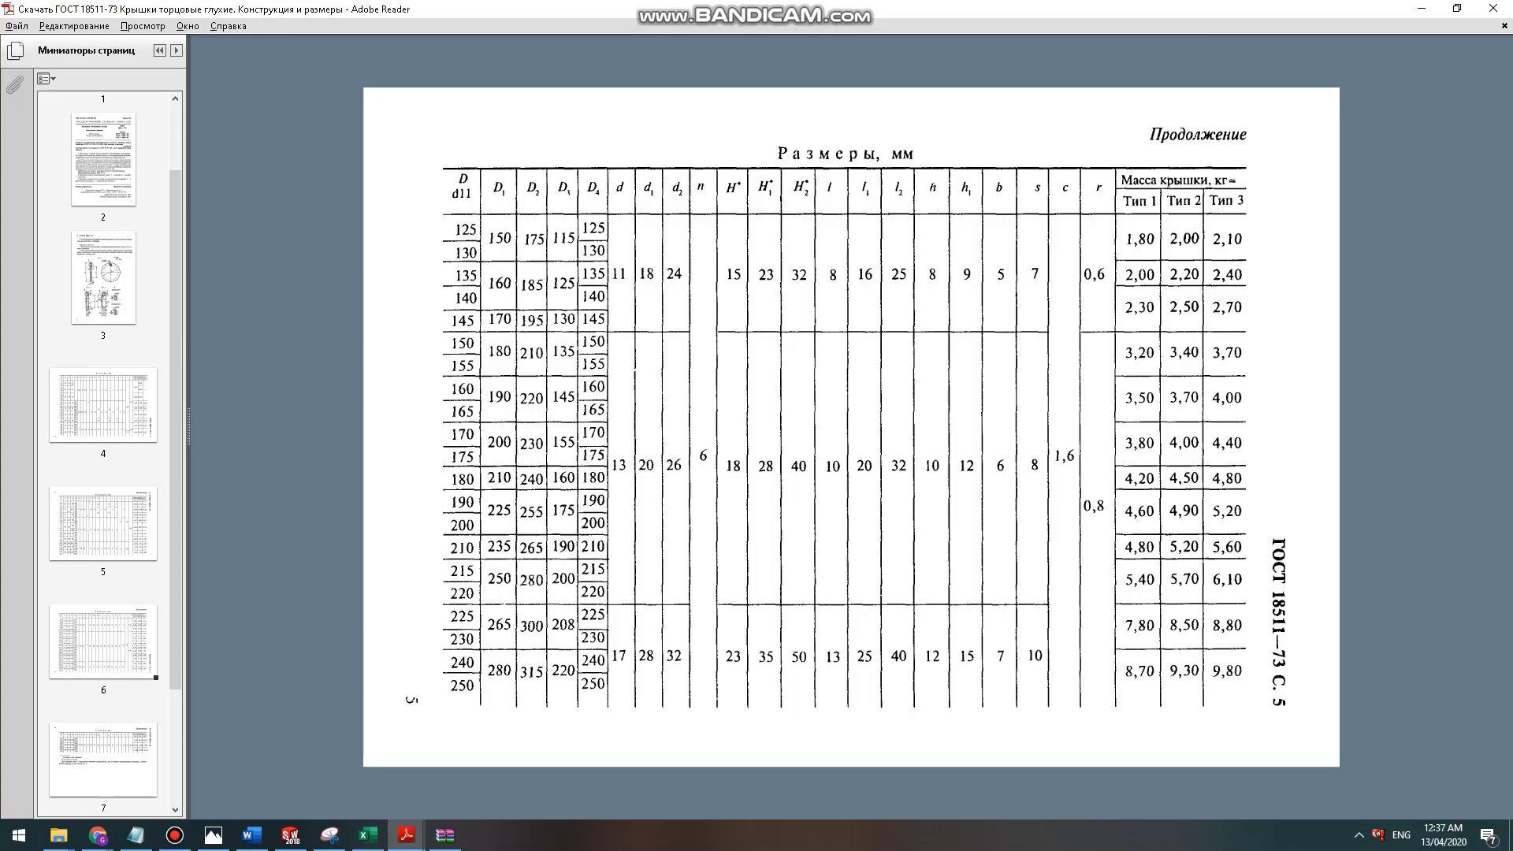
key(alt+Tab)
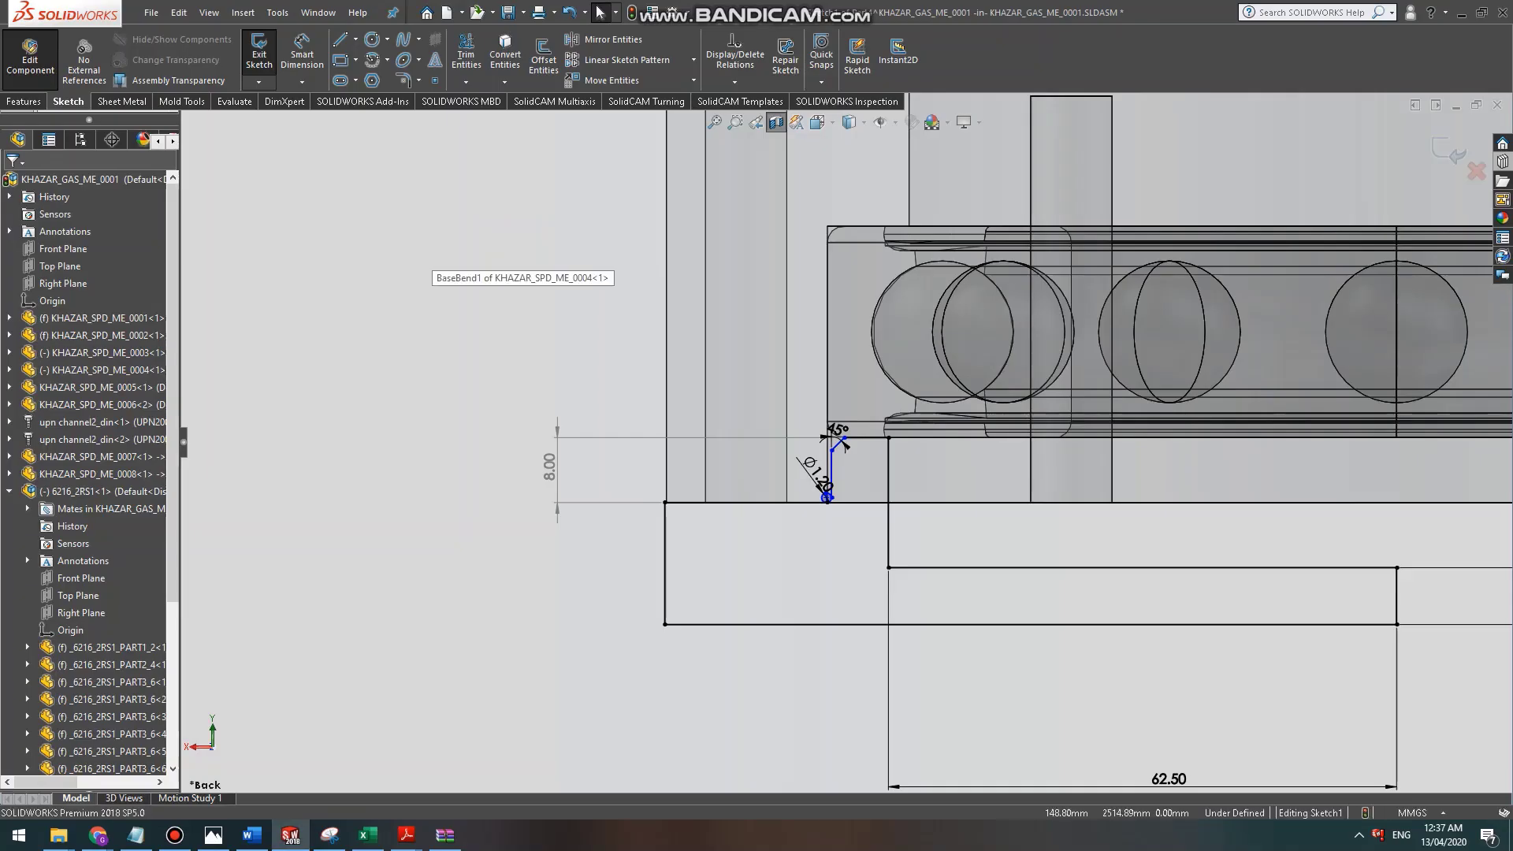
click(24, 102)
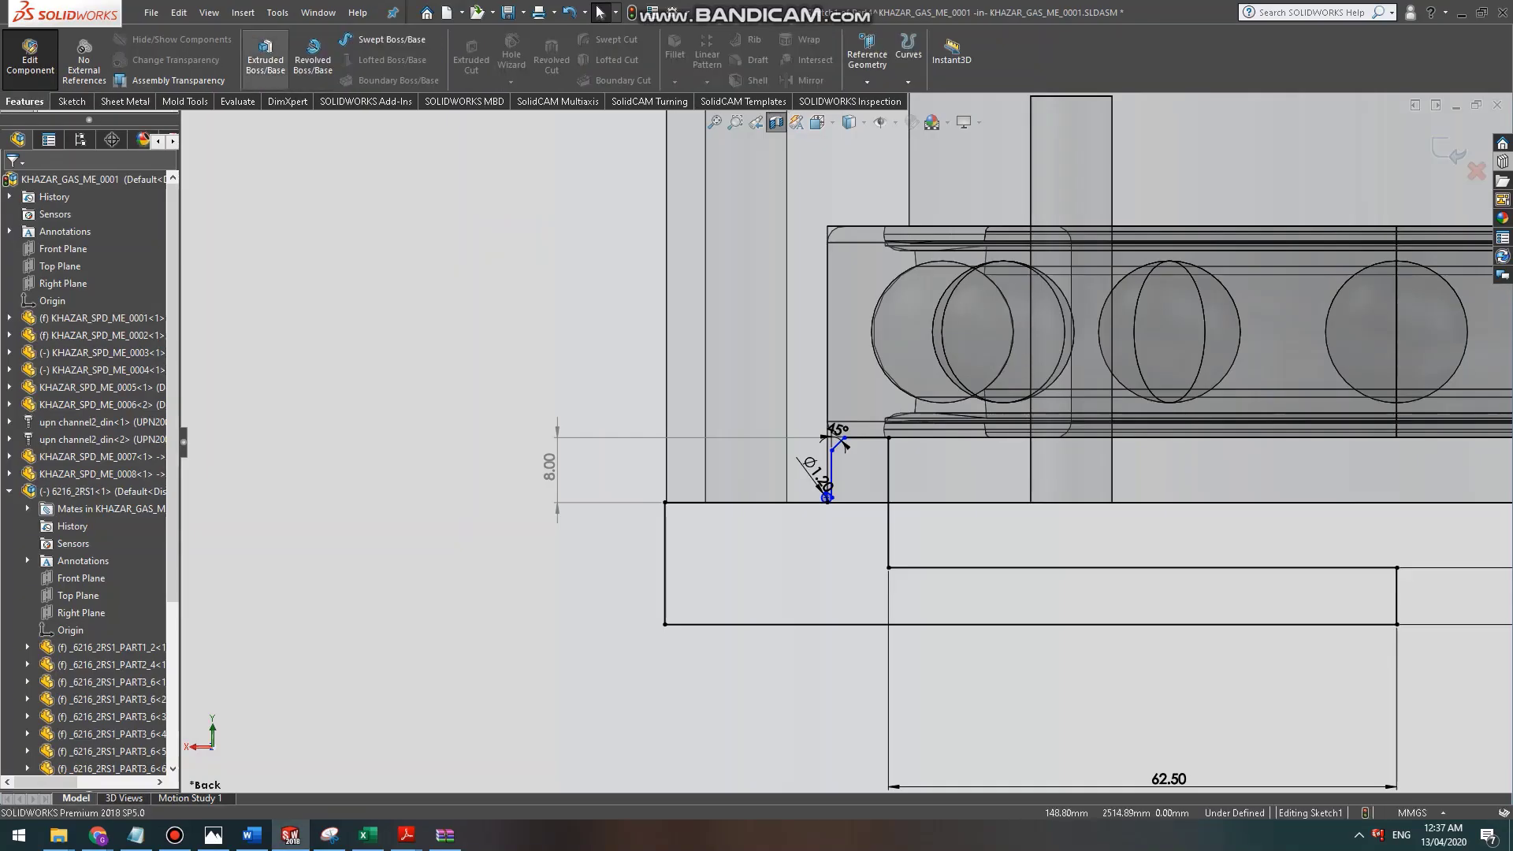
click(313, 59)
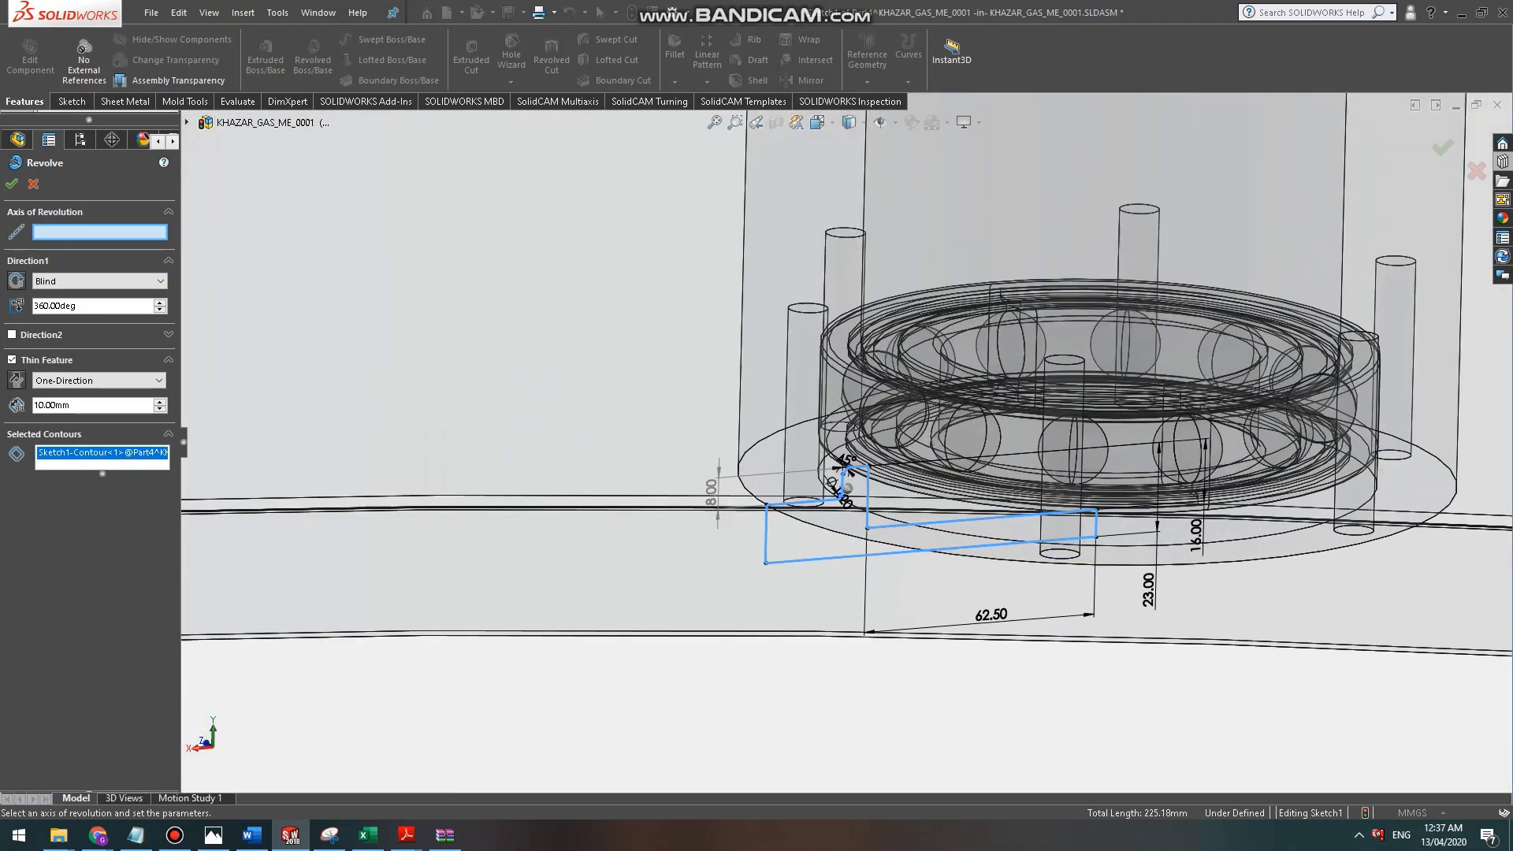
click(903, 531)
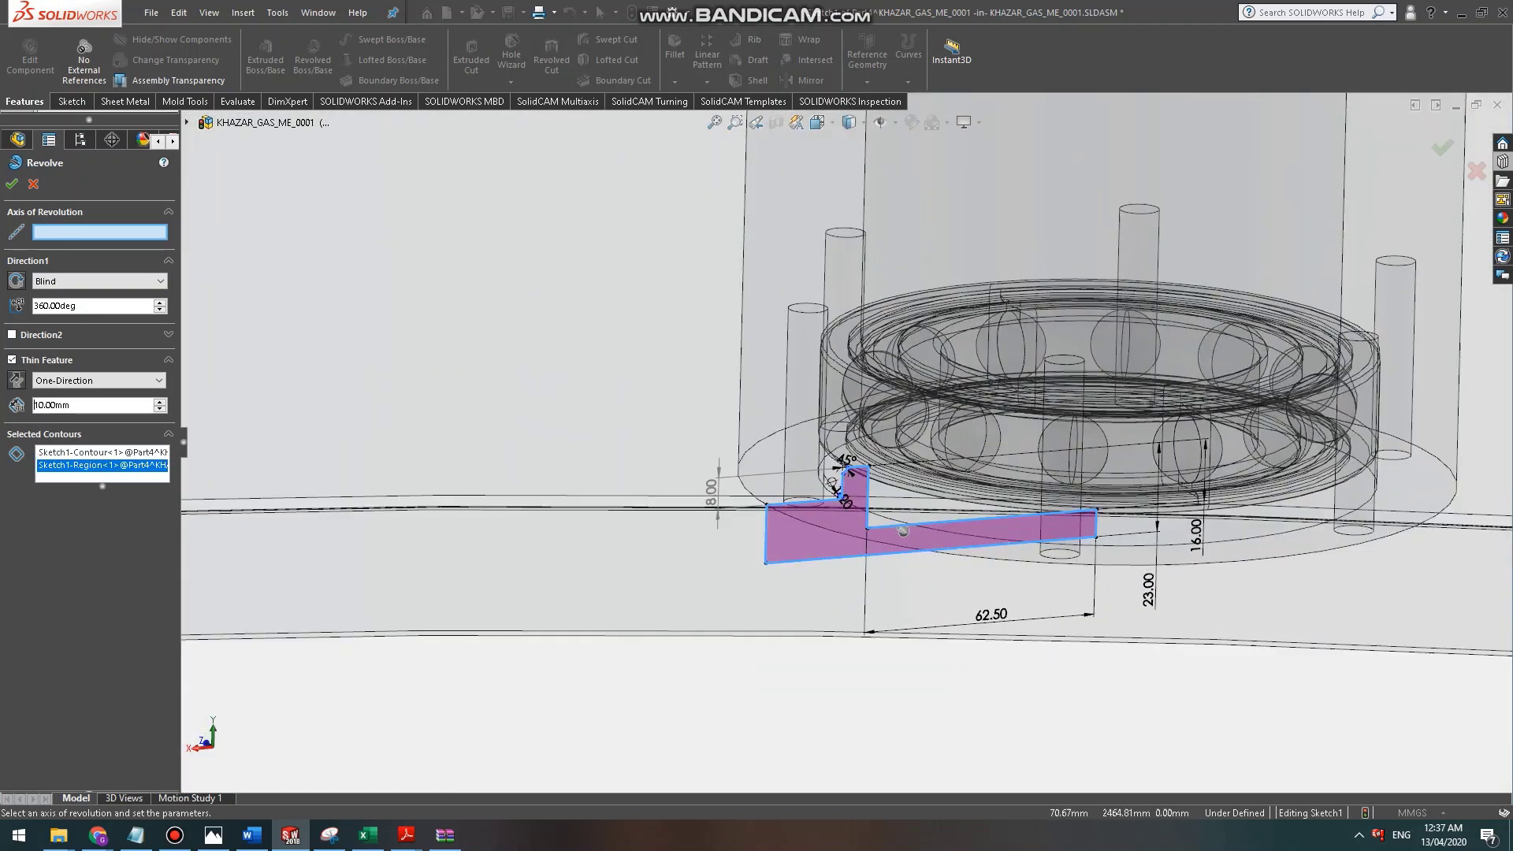
right_click(108, 455)
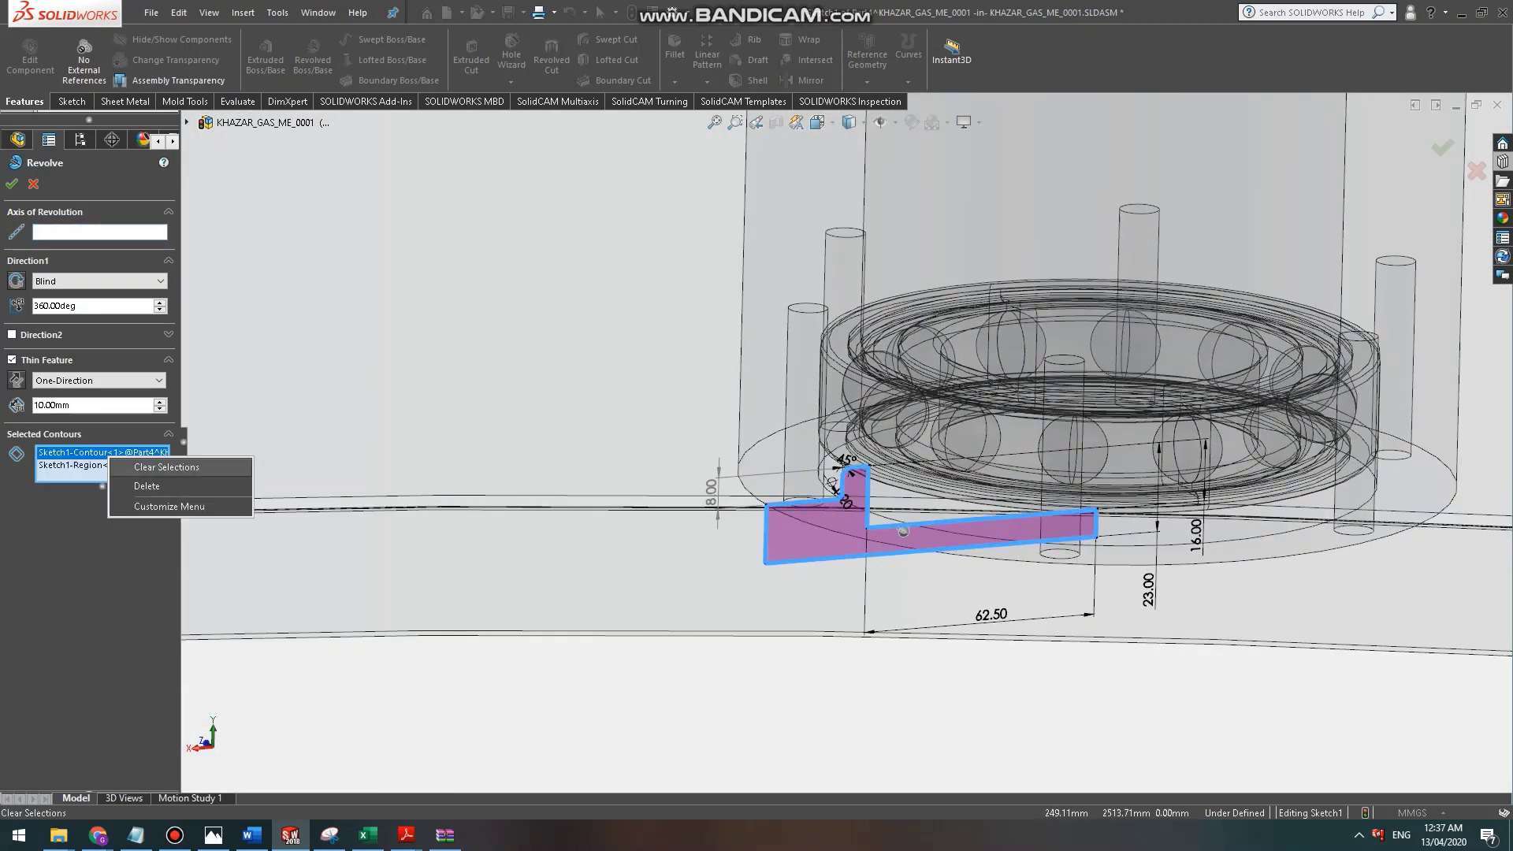
click(143, 486)
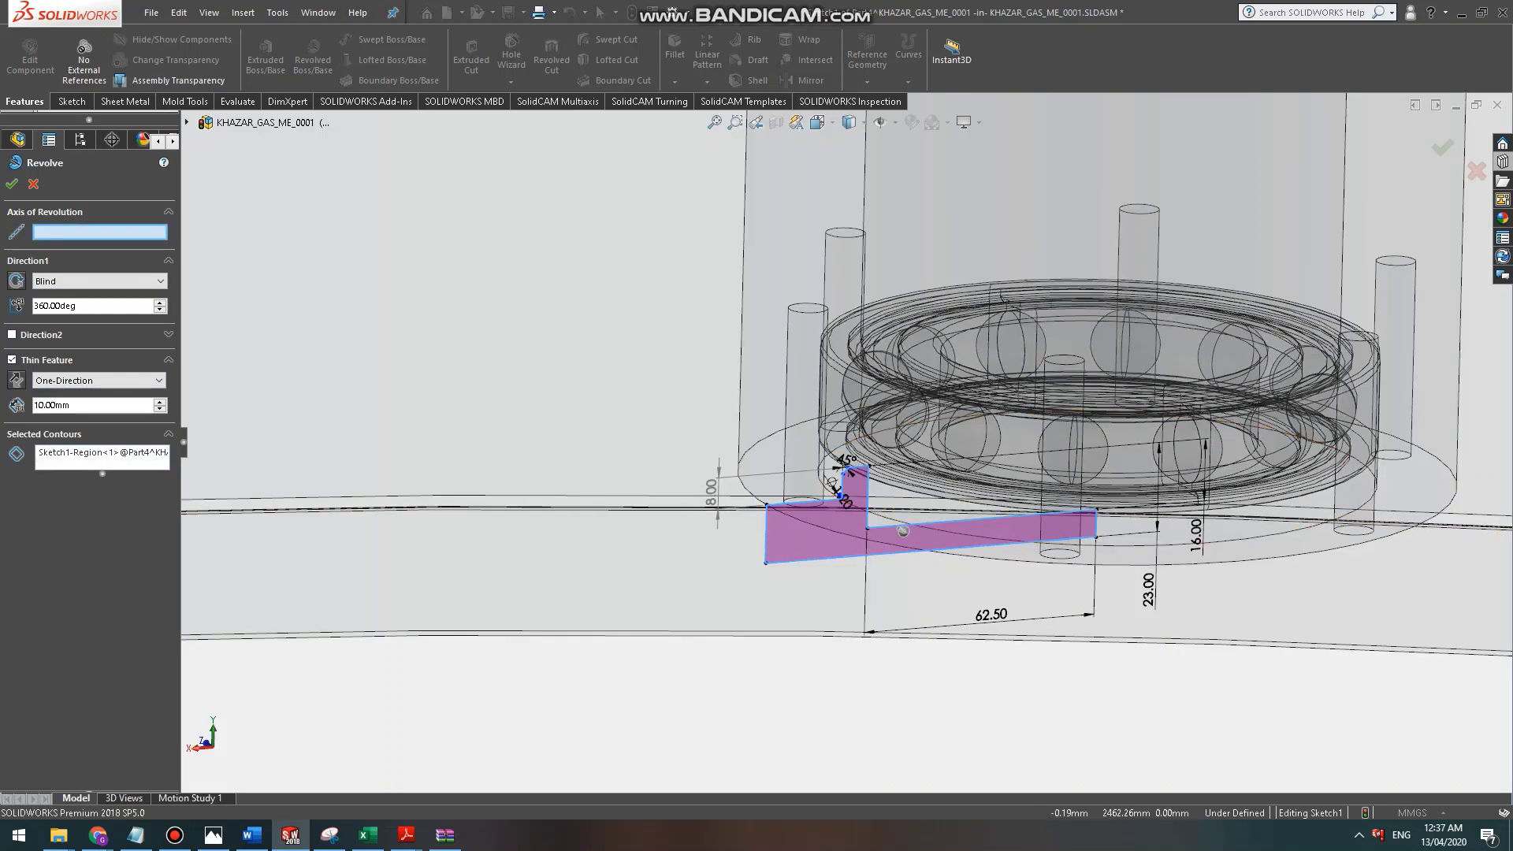
click(1096, 523)
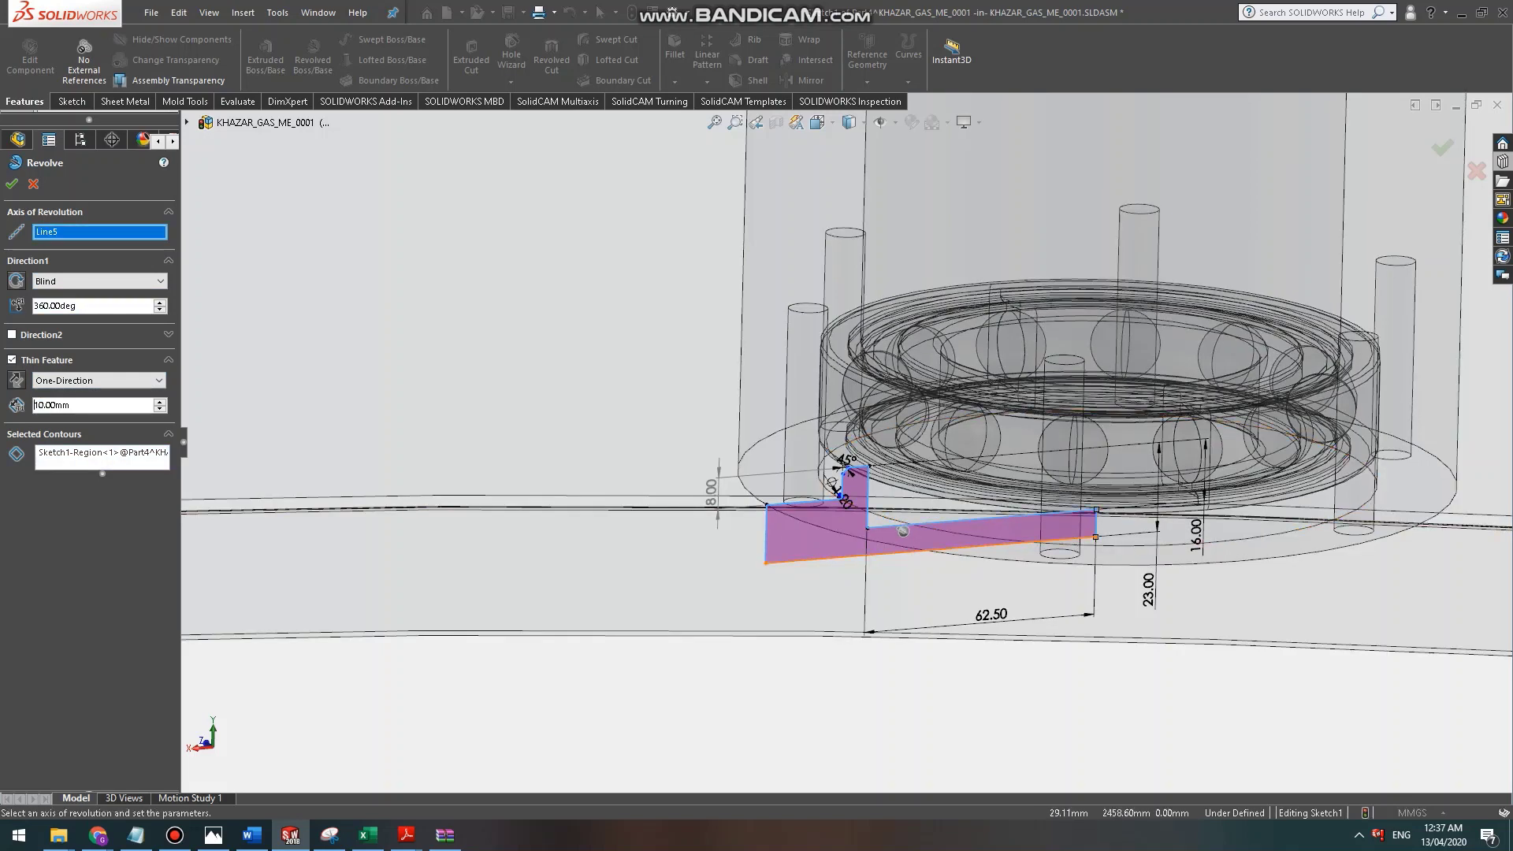
click(1096, 523)
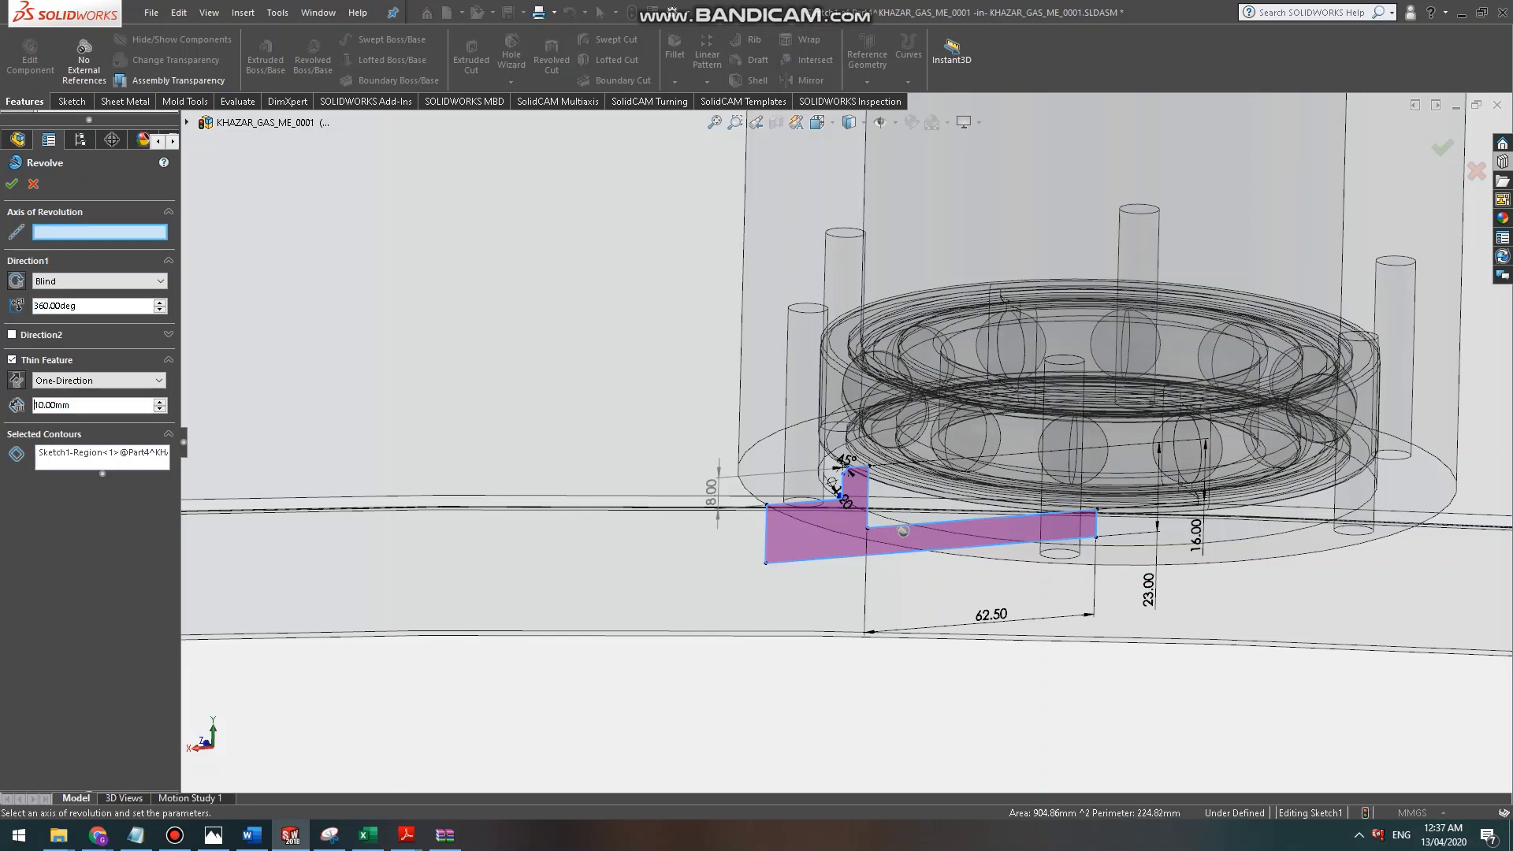
right_click(135, 457)
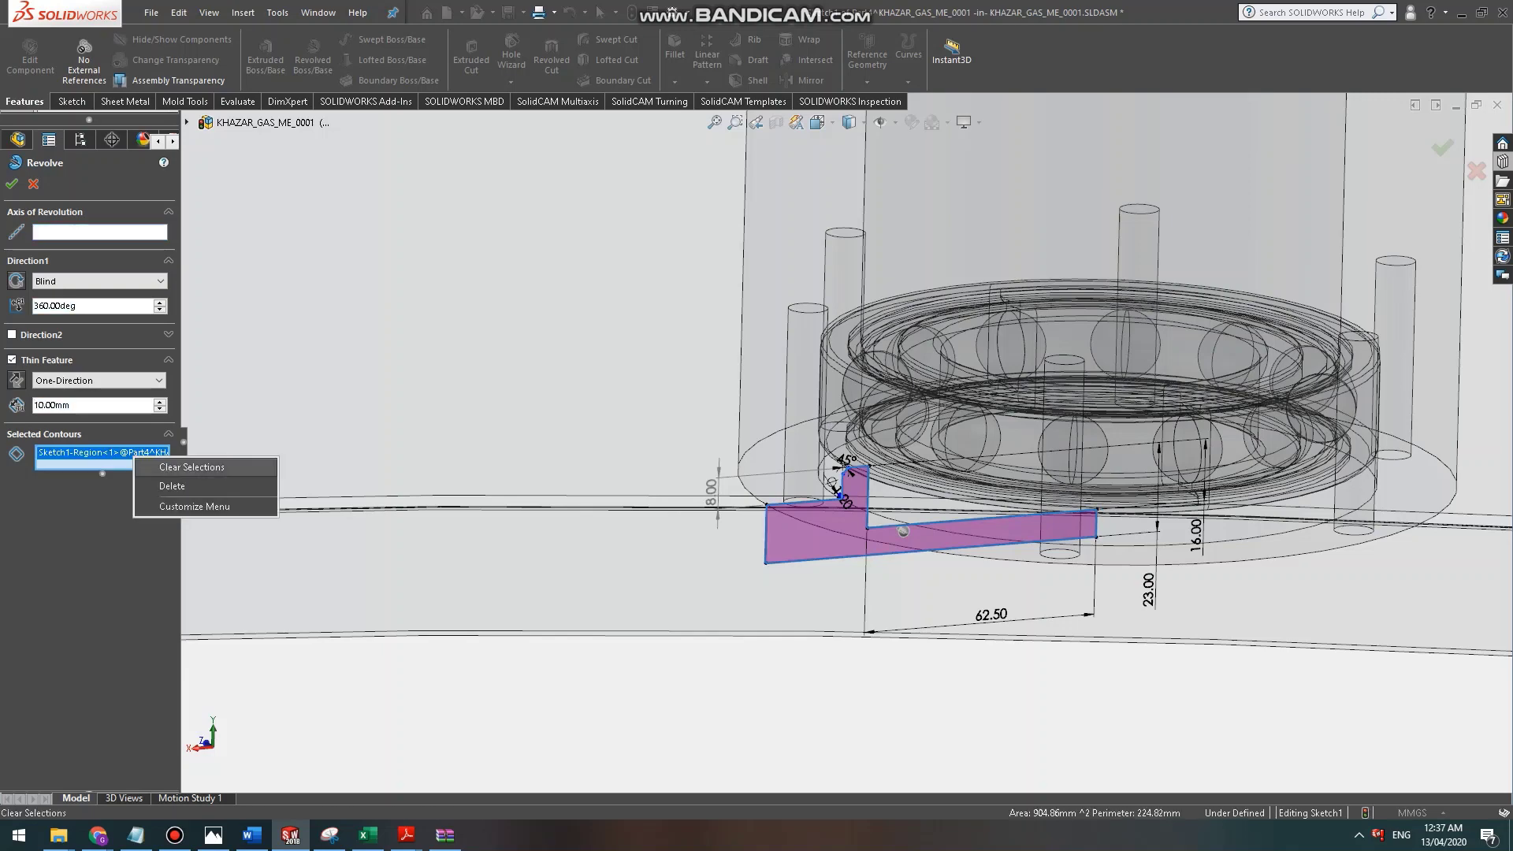
click(197, 469)
scroll(846, 472, down, 8)
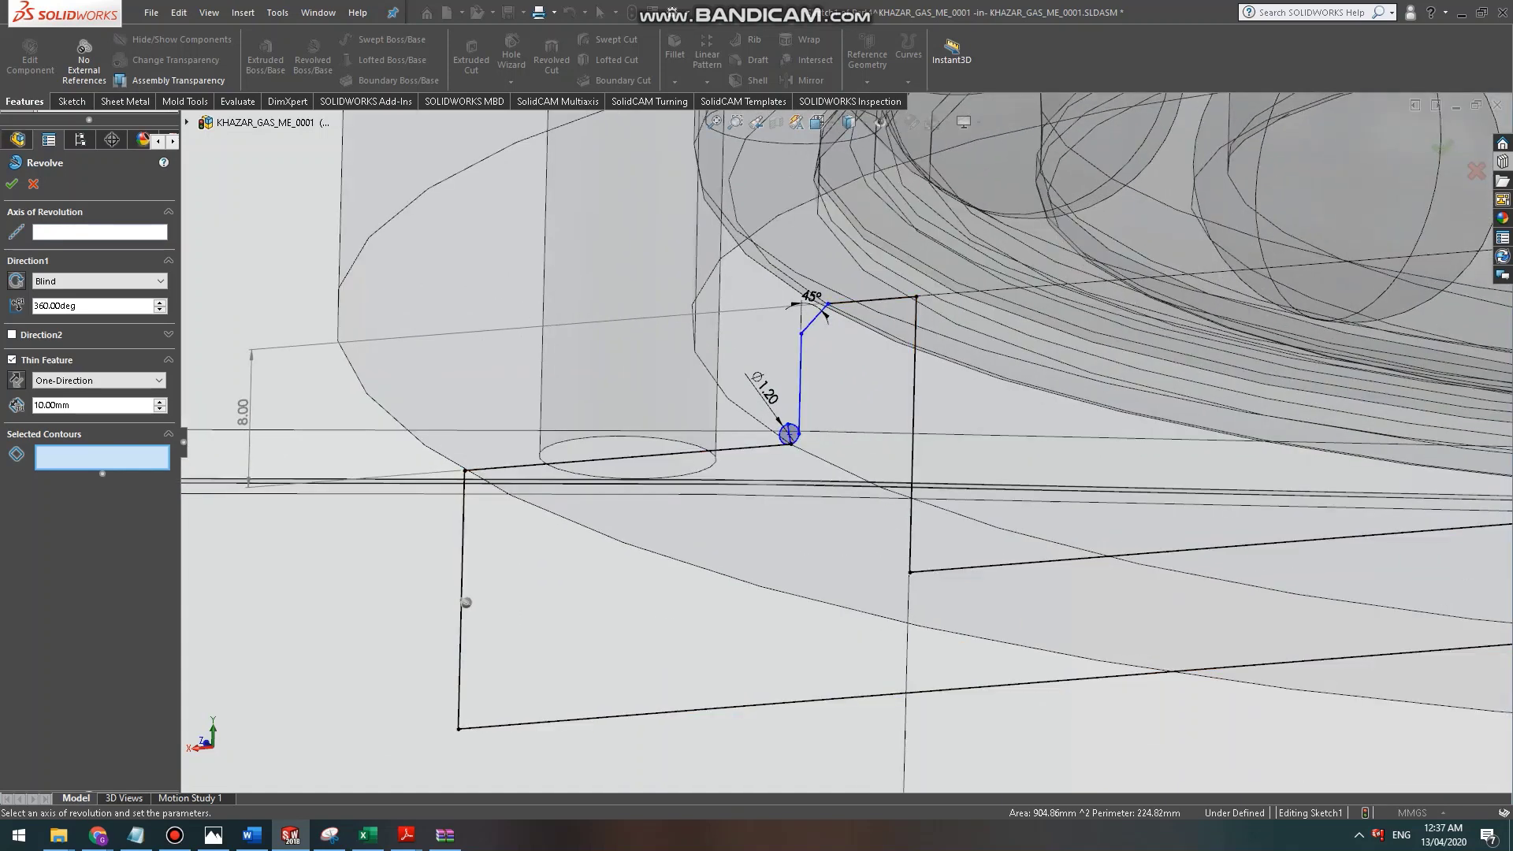
key(Escape)
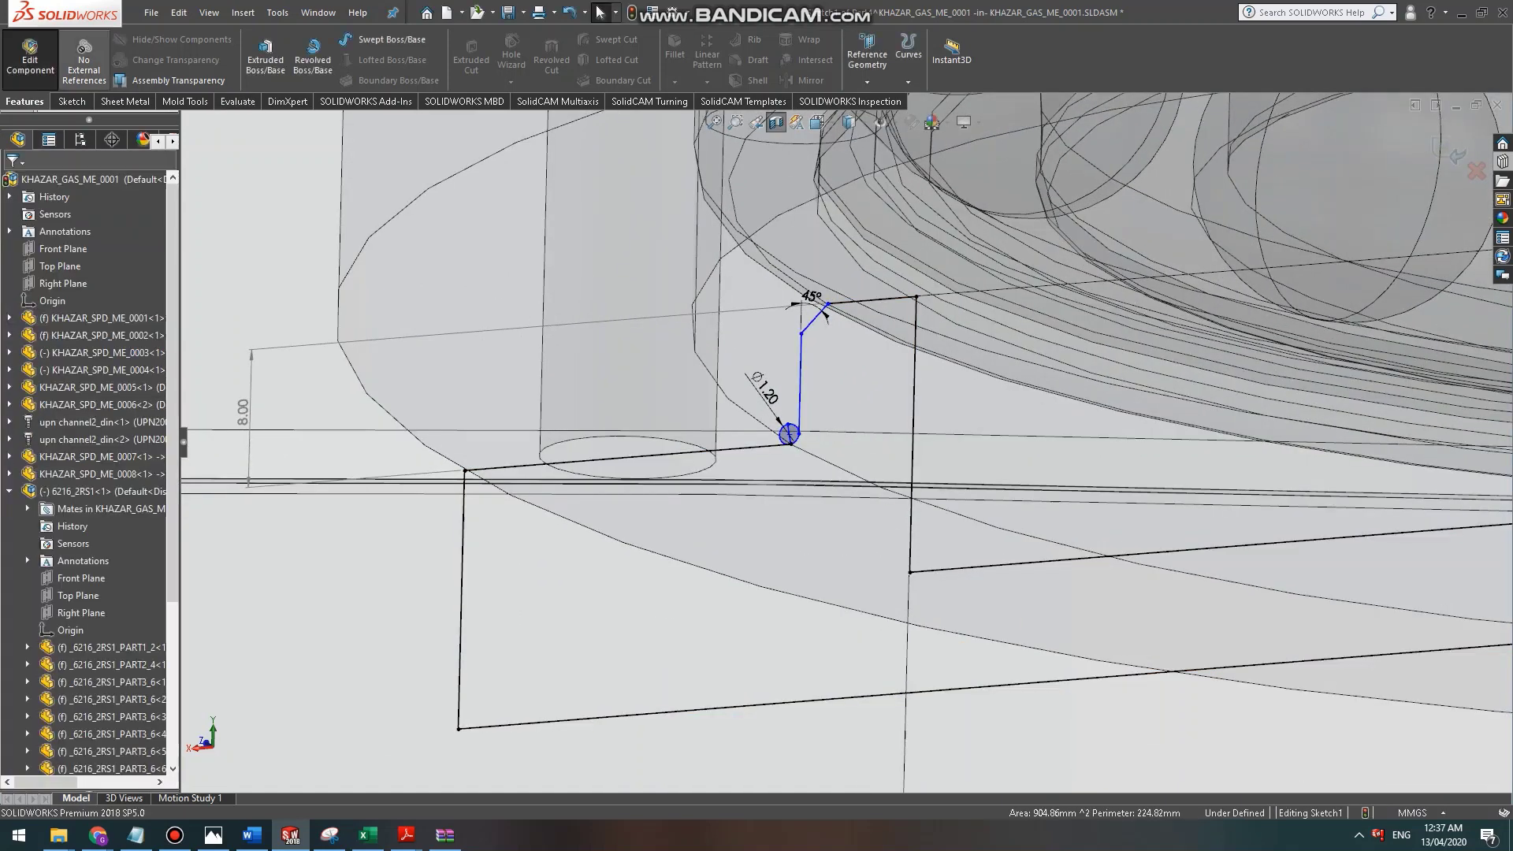
Trim away the outer half of the 1.2 mm circle at the base of the rim's vertical side.
click(465, 59)
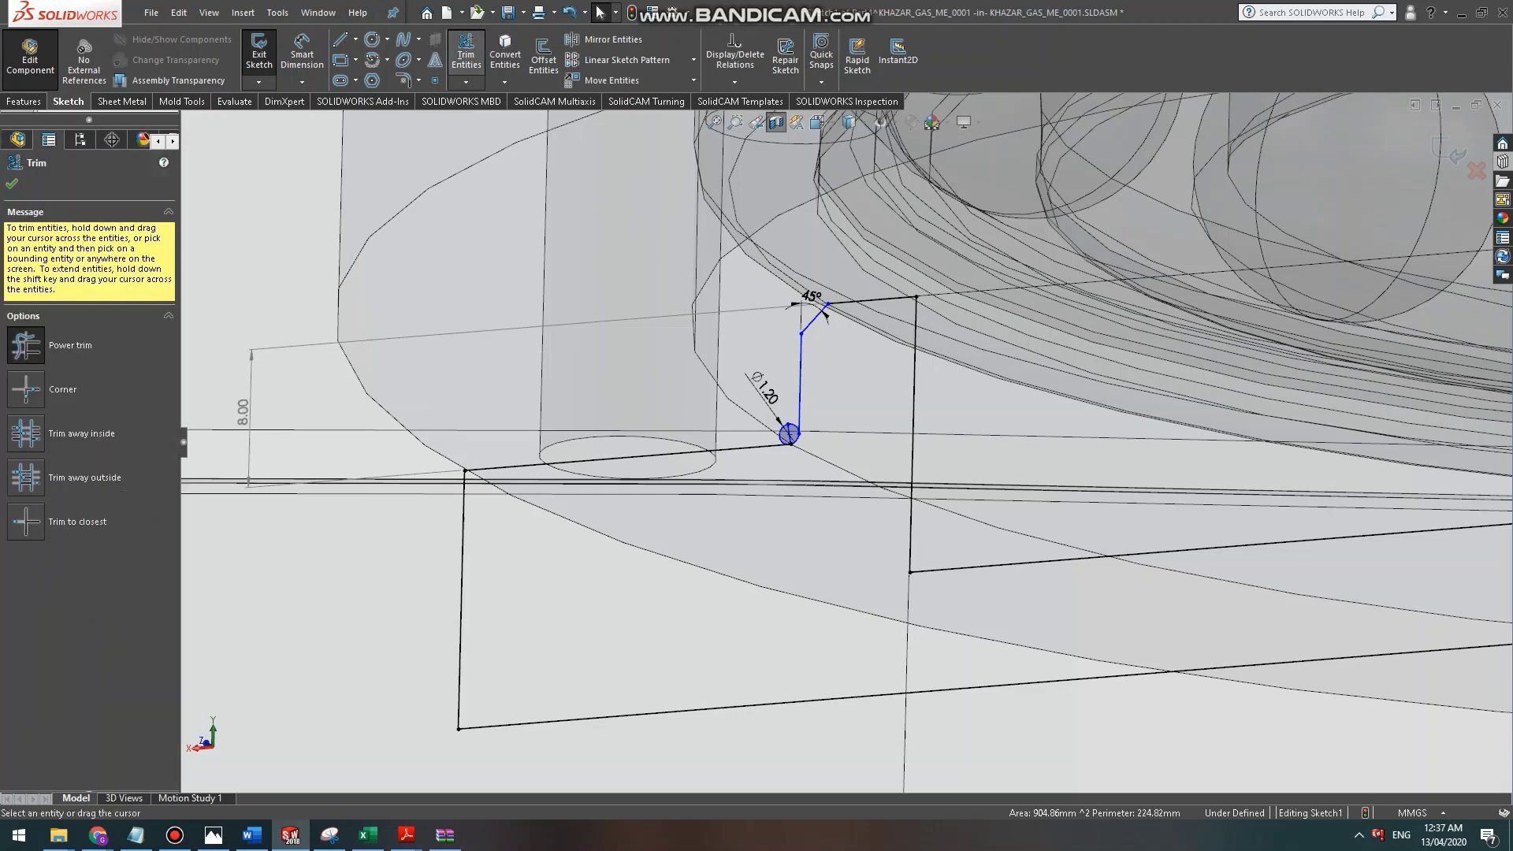
scroll(783, 401, down, 5)
drag(758, 489, 800, 488)
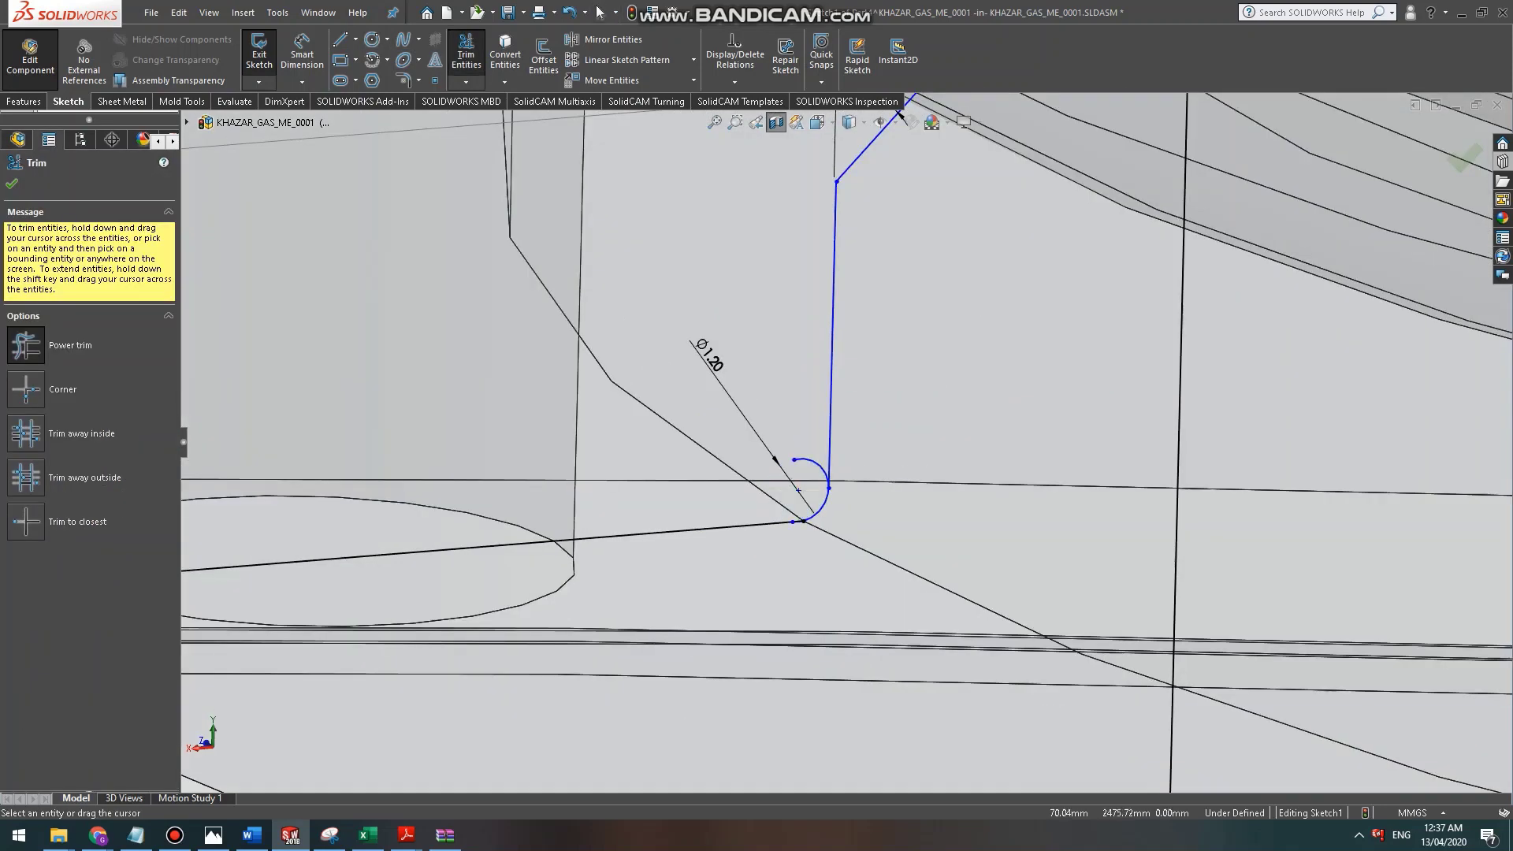
scroll(820, 465, up, 6)
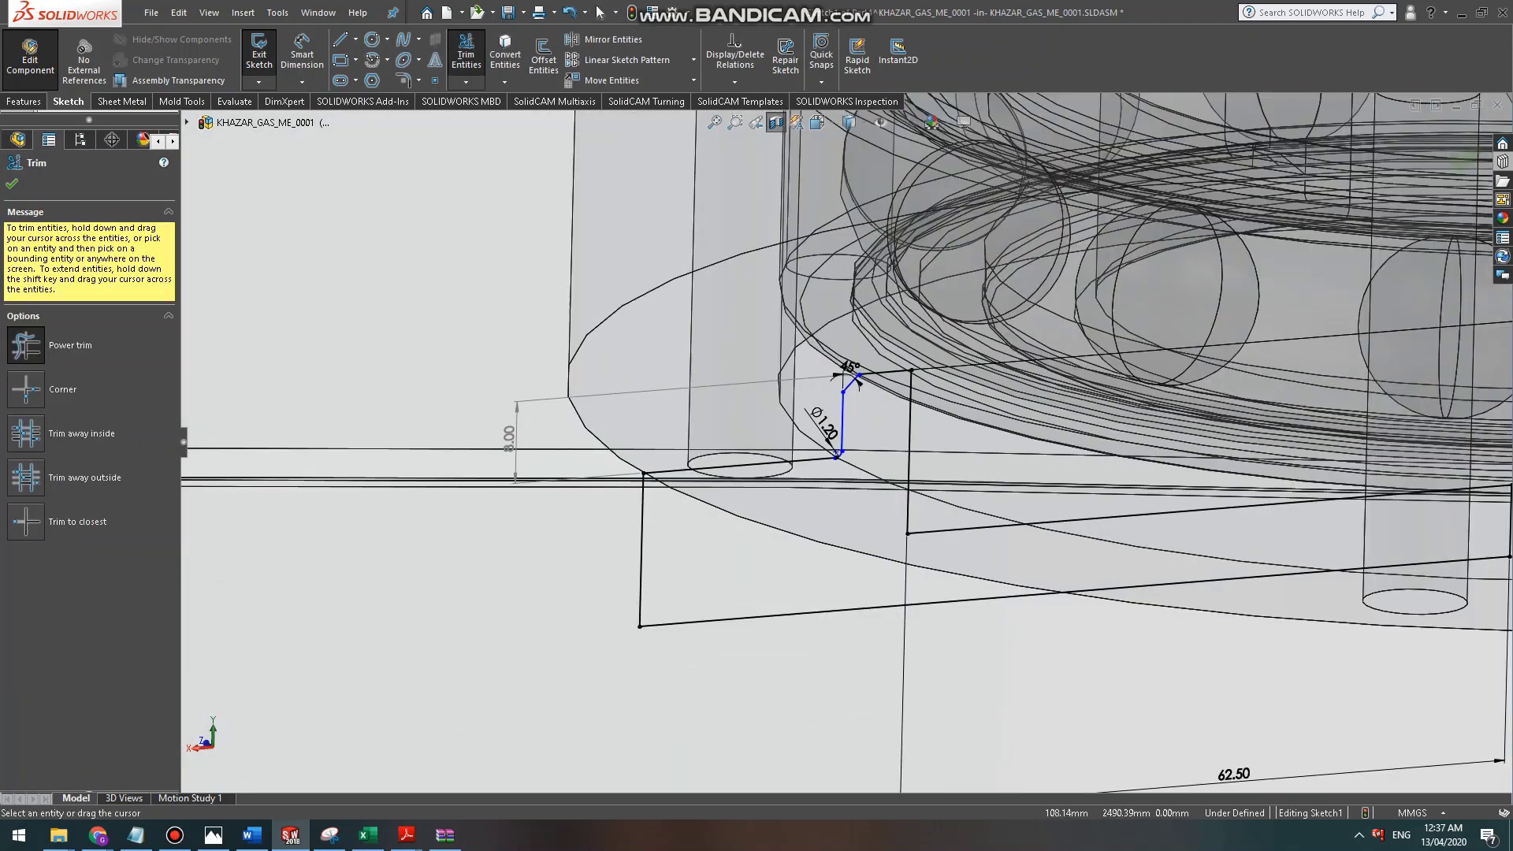
scroll(837, 455, up, 2)
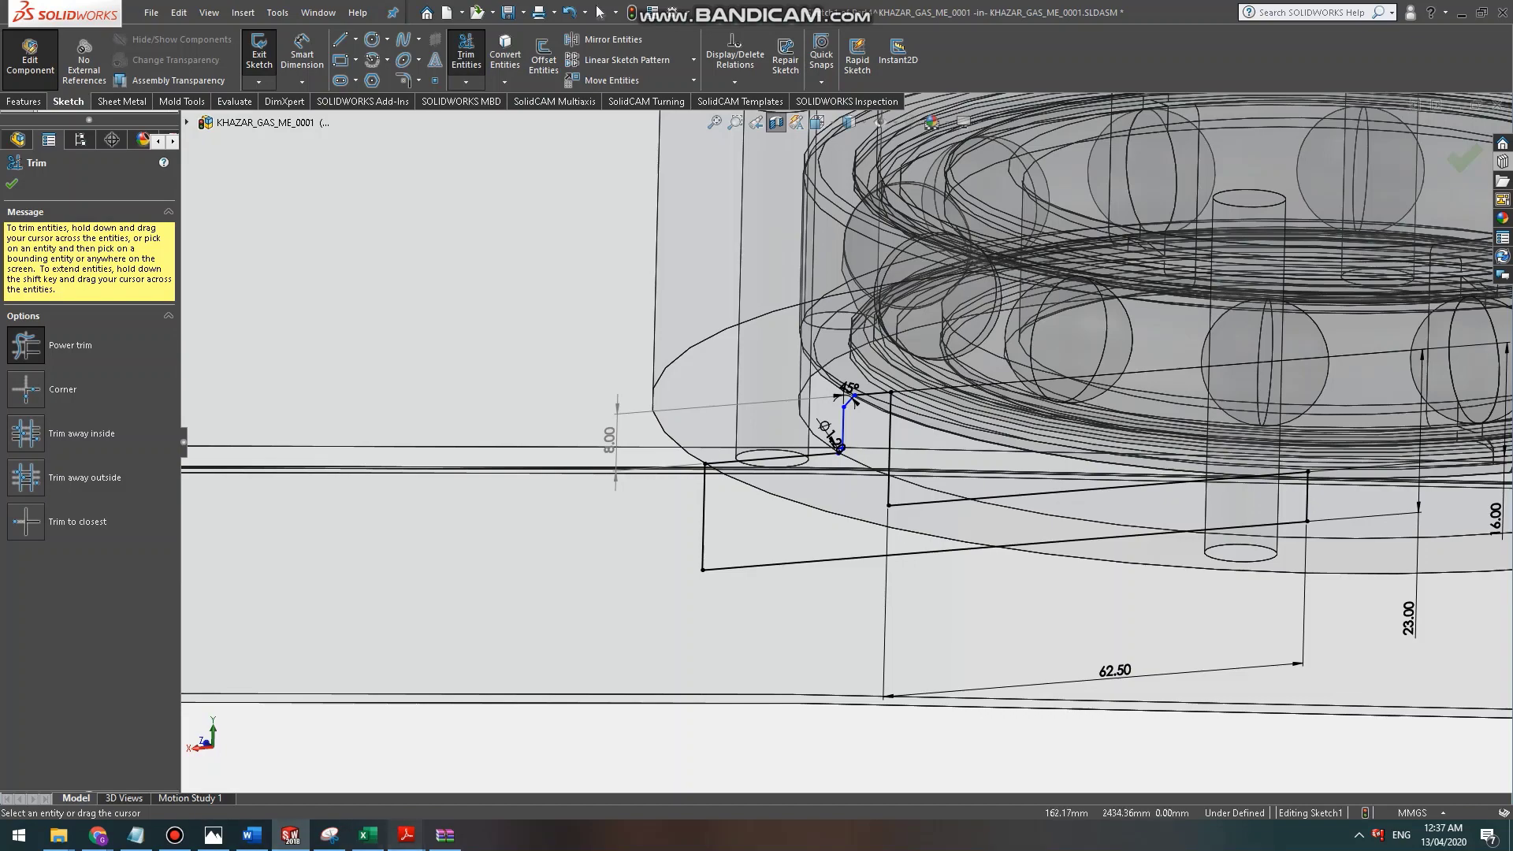